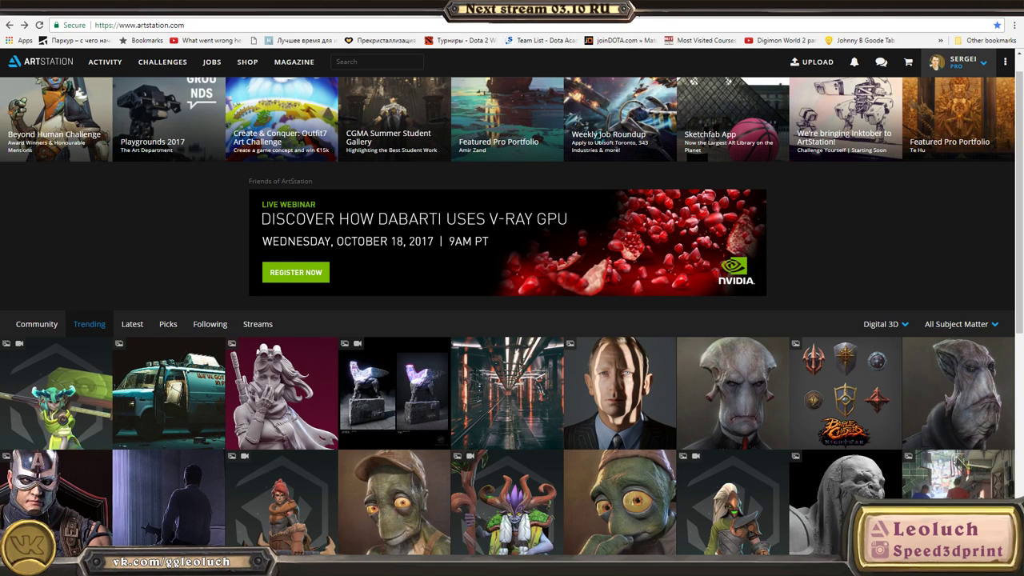
key(super)
key(alt+Tab)
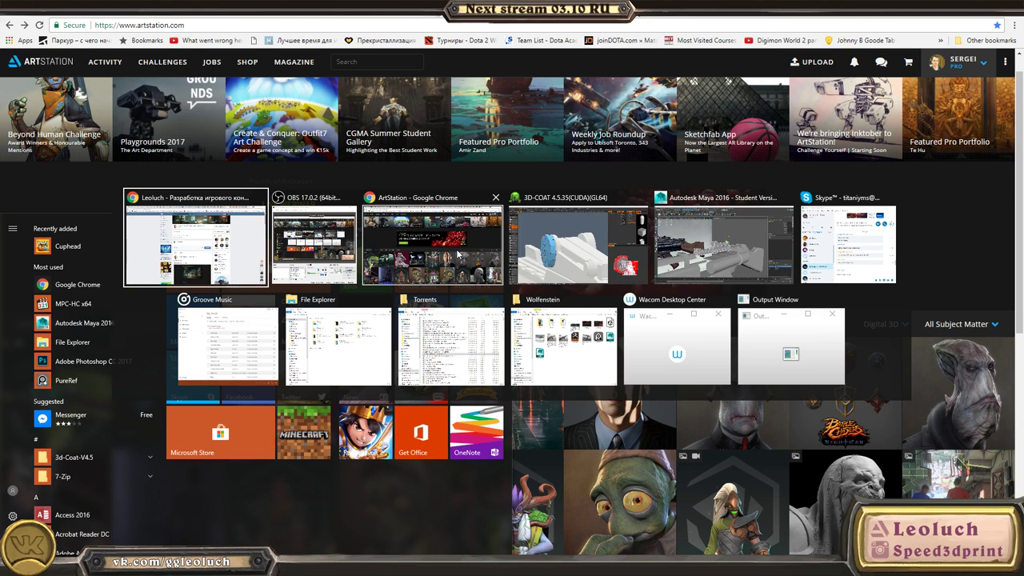
click(195, 354)
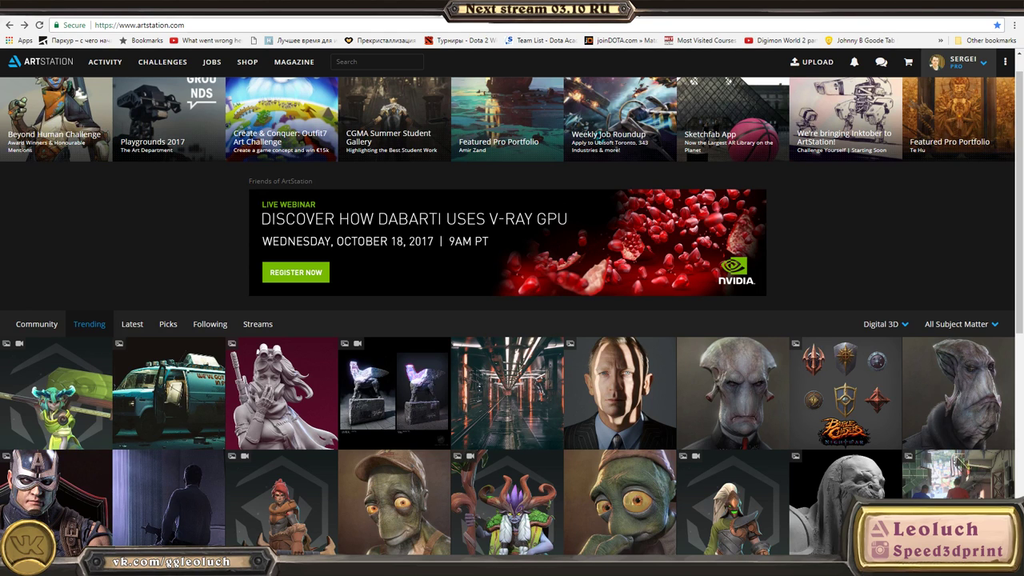
key(super)
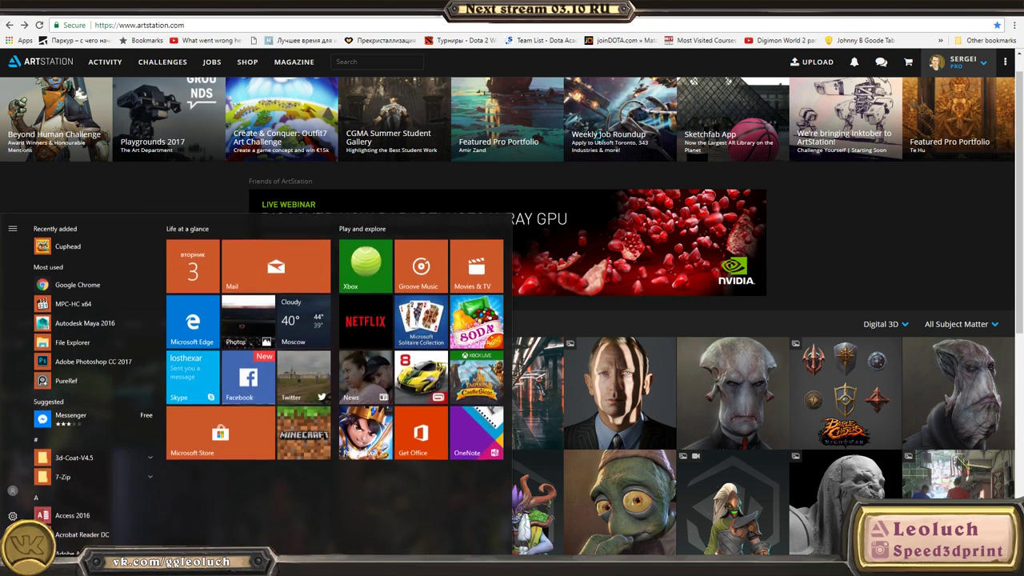
key(alt+Tab)
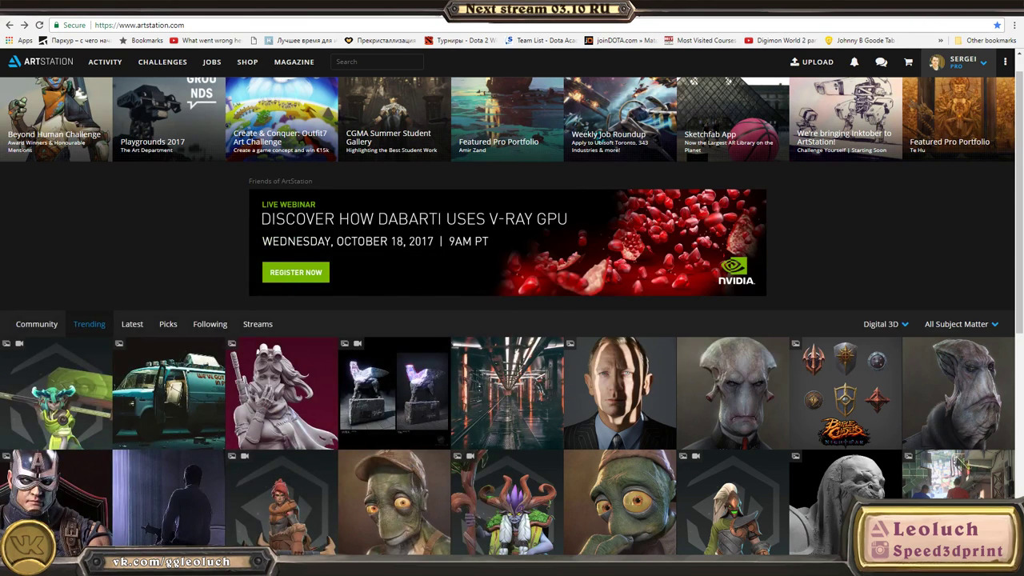
key(super)
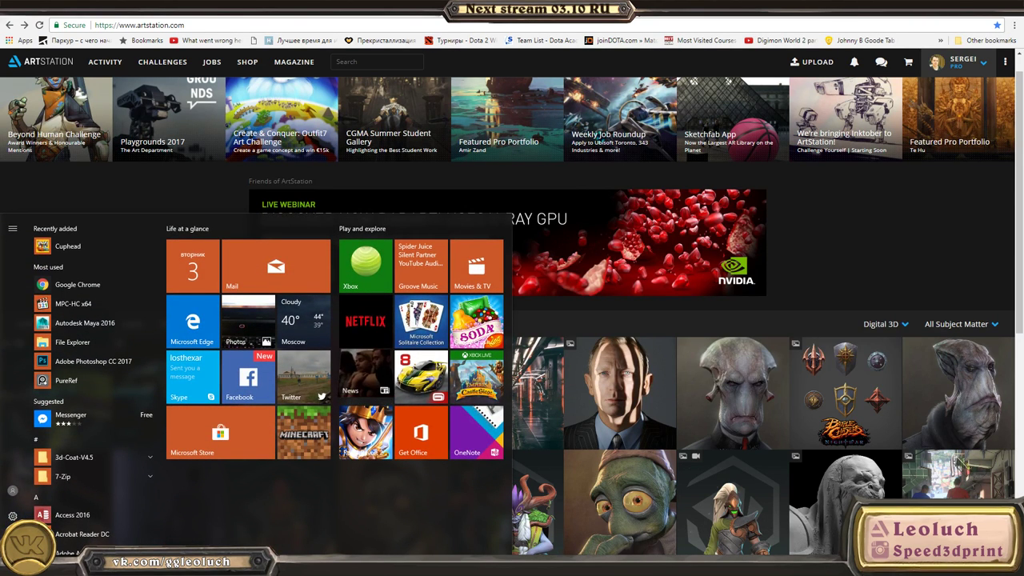
click(981, 565)
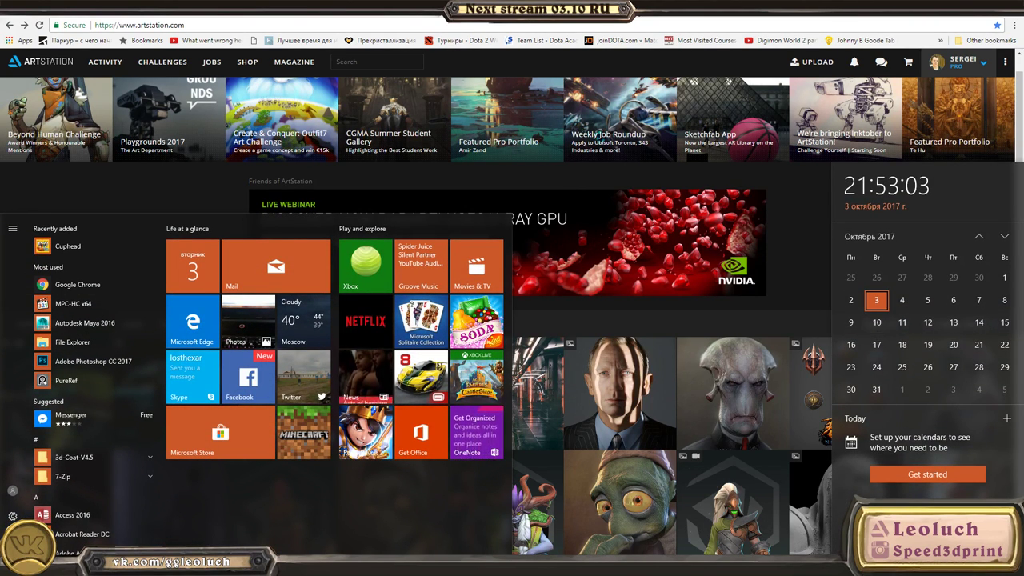
key(super)
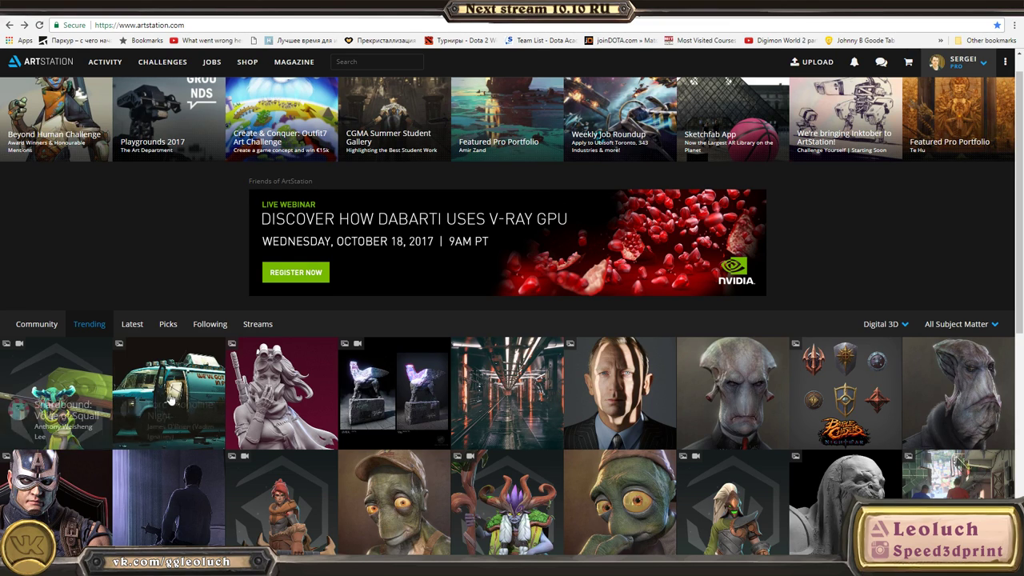
- Switch to 3D-Coat and examine the rear sight model and the retopologized knob from several angles
key(alt+Tab)
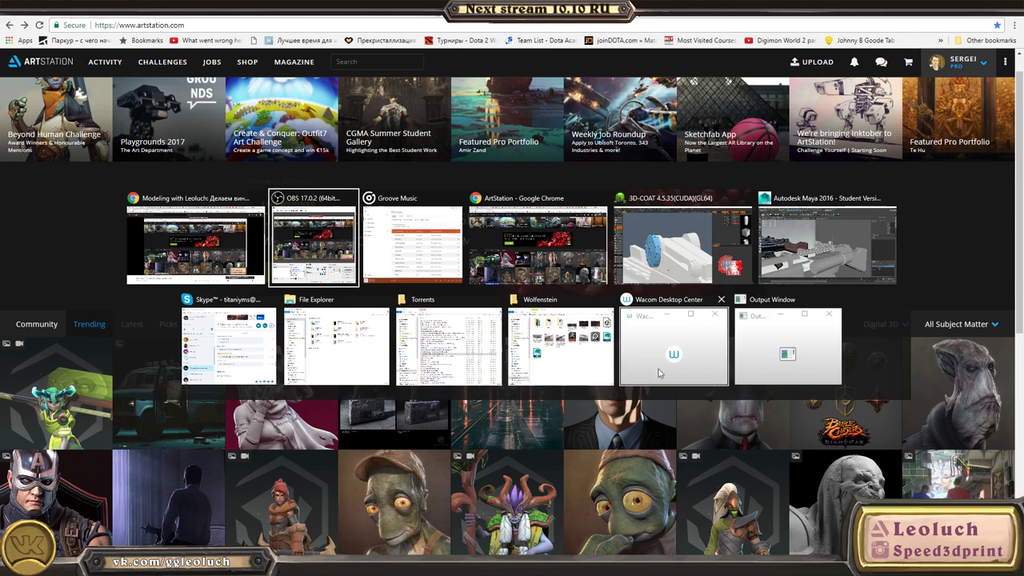
click(648, 255)
alt+drag(647, 251, 404, 267)
scroll(402, 267, down, 5)
alt+middle_drag(376, 245, 342, 238)
alt+right_drag(343, 238, 511, 291)
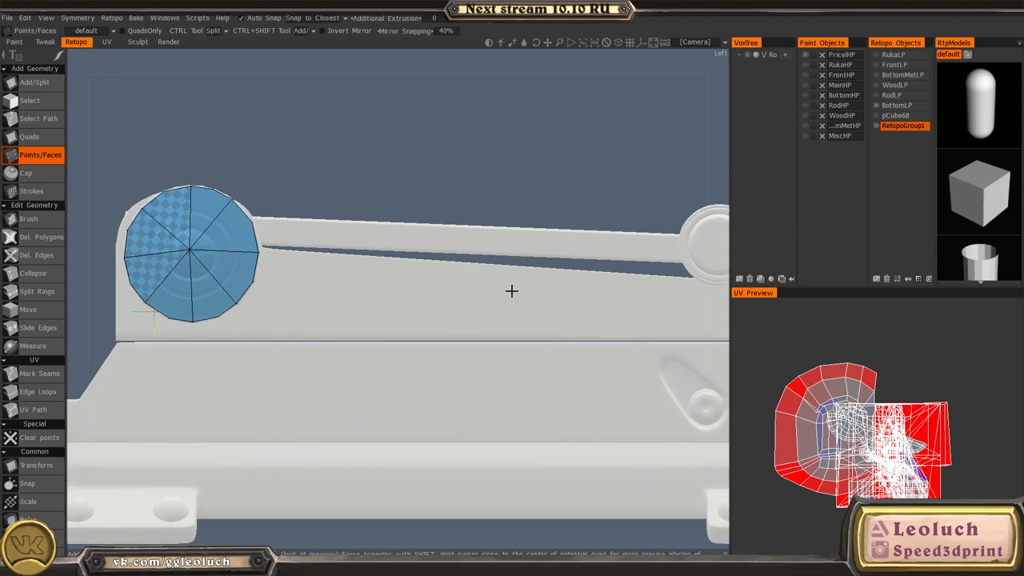
alt+drag(216, 248, 395, 267)
alt+middle_drag(196, 224, 398, 259)
alt+drag(398, 258, 238, 259)
alt+right_drag(238, 259, 296, 211)
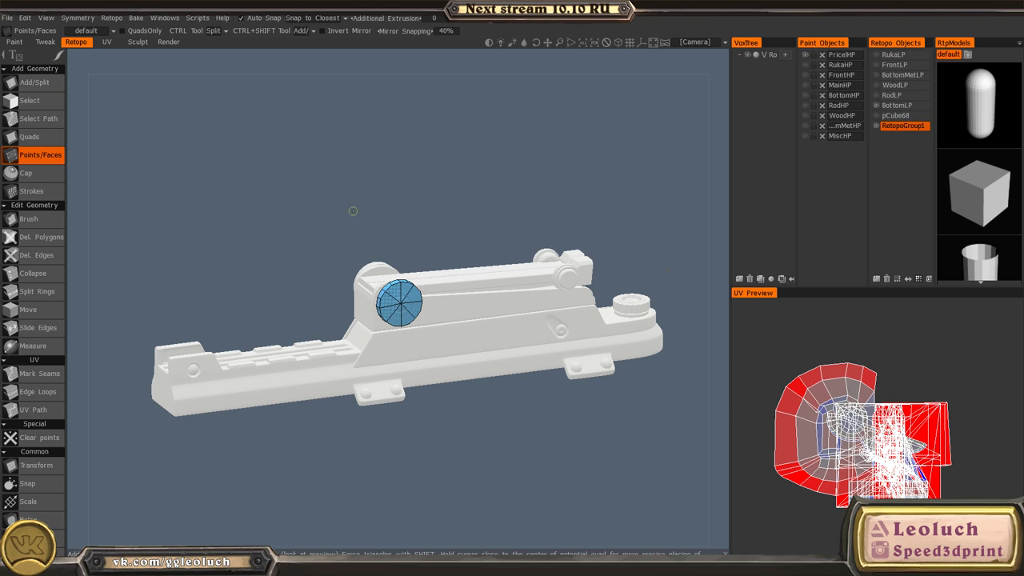
alt+right_drag(353, 211, 481, 407)
alt+middle_drag(324, 340, 560, 207)
alt+drag(440, 253, 480, 277)
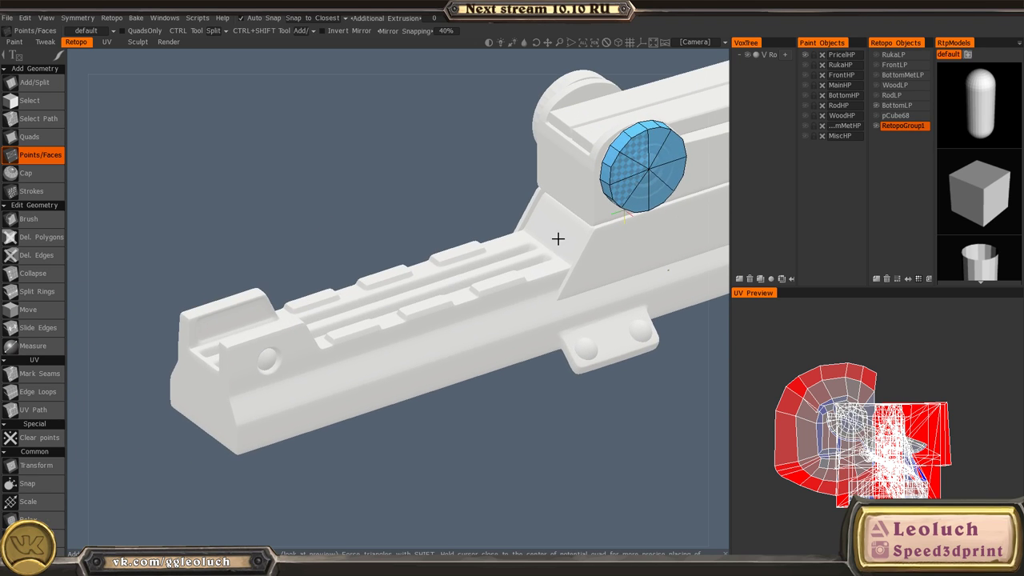
alt+drag(558, 238, 495, 205)
alt+middle_drag(719, 162, 556, 203)
alt+right_drag(489, 186, 462, 227)
- Build a retopo quad with Points/Faces over the sight leaf's end face, between the two round hinge ears
key(space)
click(477, 143)
alt+middle_drag(463, 227, 360, 248)
alt+drag(360, 248, 448, 277)
alt+right_drag(240, 160, 392, 227)
alt+middle_drag(392, 226, 695, 291)
alt+right_drag(306, 229, 513, 306)
alt+drag(316, 240, 357, 261)
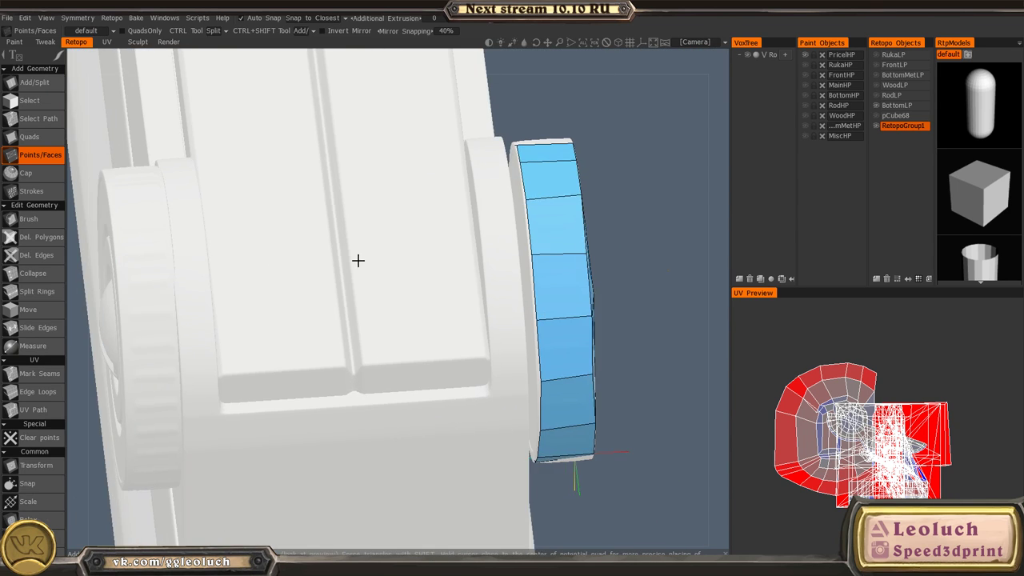
alt+middle_drag(272, 277, 351, 279)
click(287, 333)
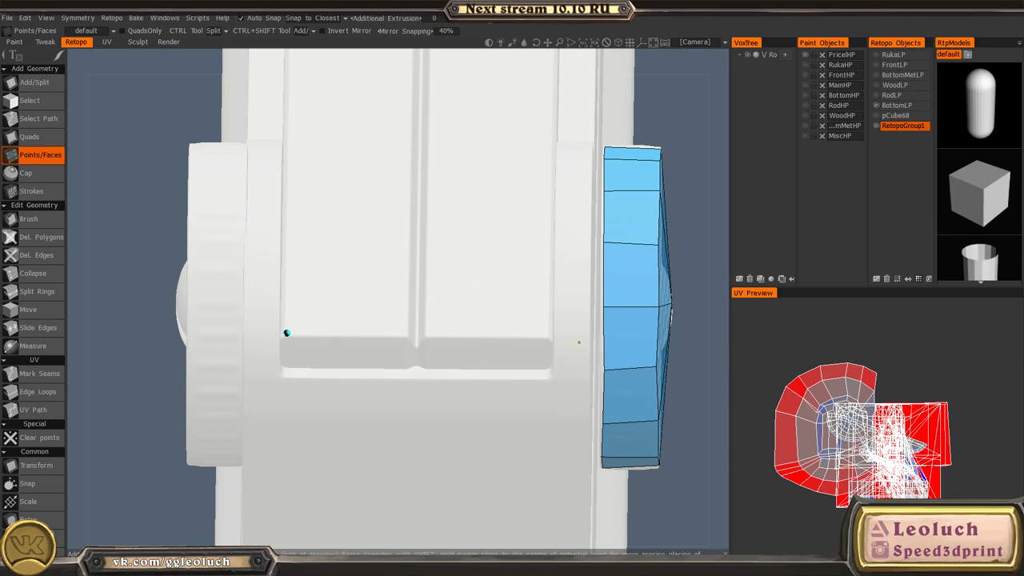
click(546, 336)
alt+drag(520, 372, 524, 279)
click(548, 285)
alt+drag(416, 320, 345, 270)
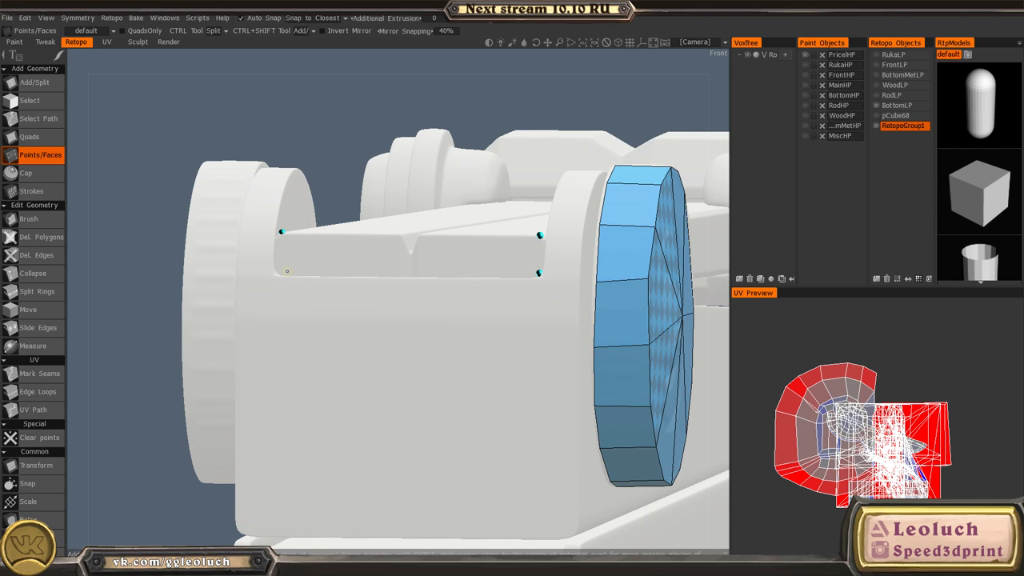
click(278, 276)
alt+drag(278, 276, 392, 292)
right_click(440, 276)
- Extend the end-face quad with the Quads tool along the full top of the sight leaf, up to the slider block
alt+drag(532, 256, 489, 221)
key(space)
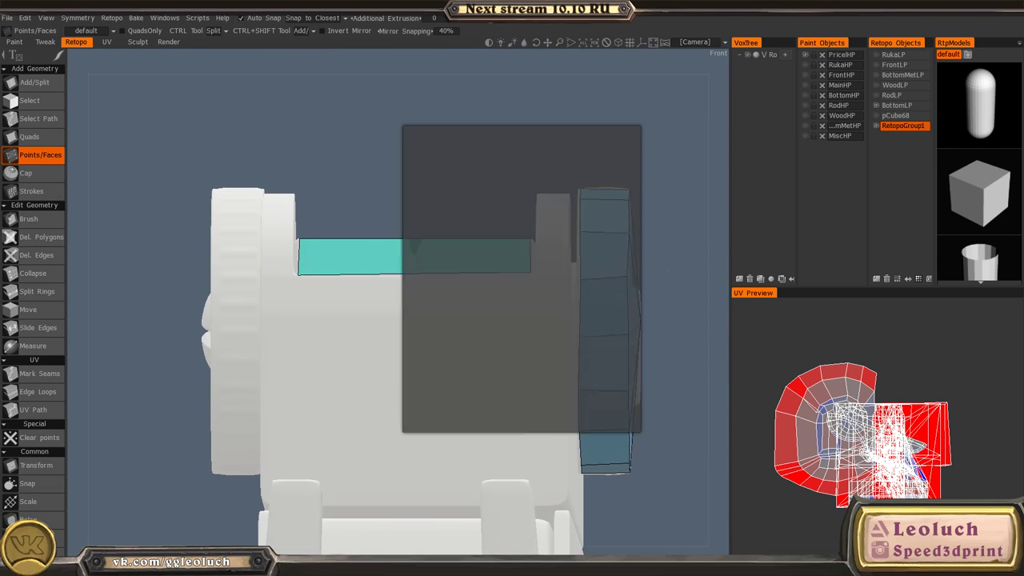
key(space)
click(302, 204)
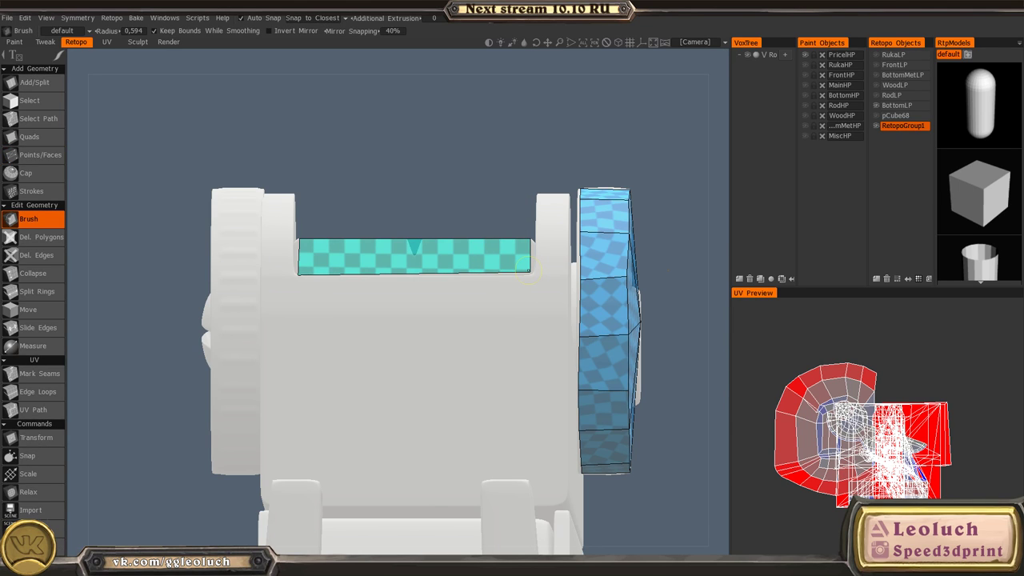
key(space)
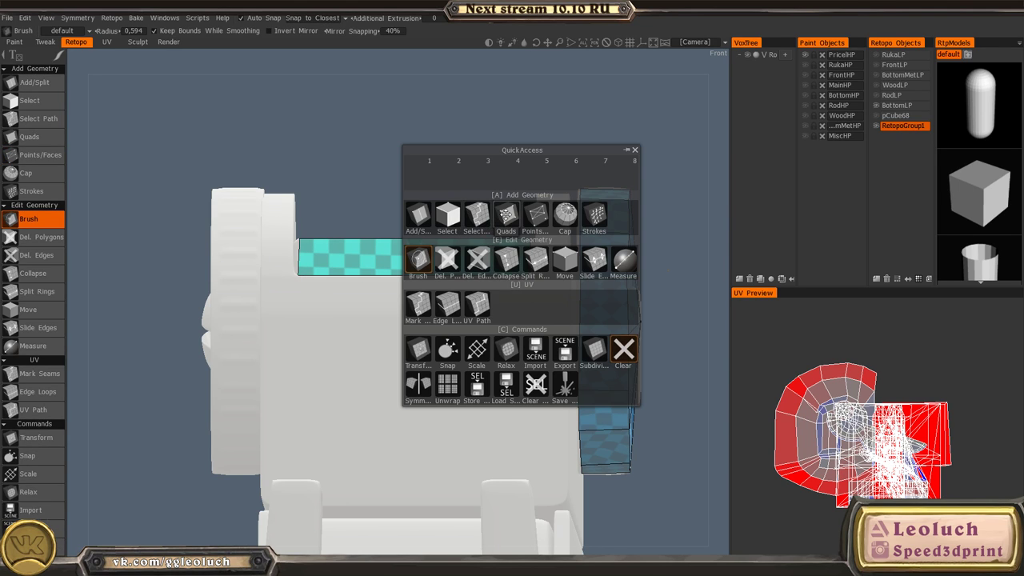
click(505, 214)
alt+drag(497, 217, 405, 316)
click(406, 355)
alt+middle_drag(405, 248, 412, 459)
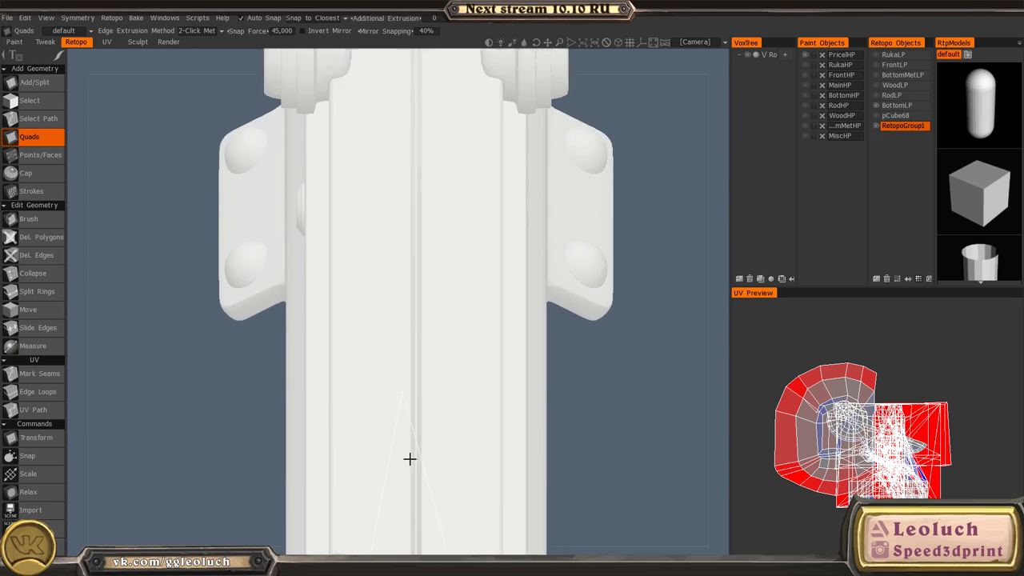
alt+middle_drag(408, 208, 408, 366)
alt+right_drag(408, 365, 432, 374)
alt+drag(432, 374, 548, 390)
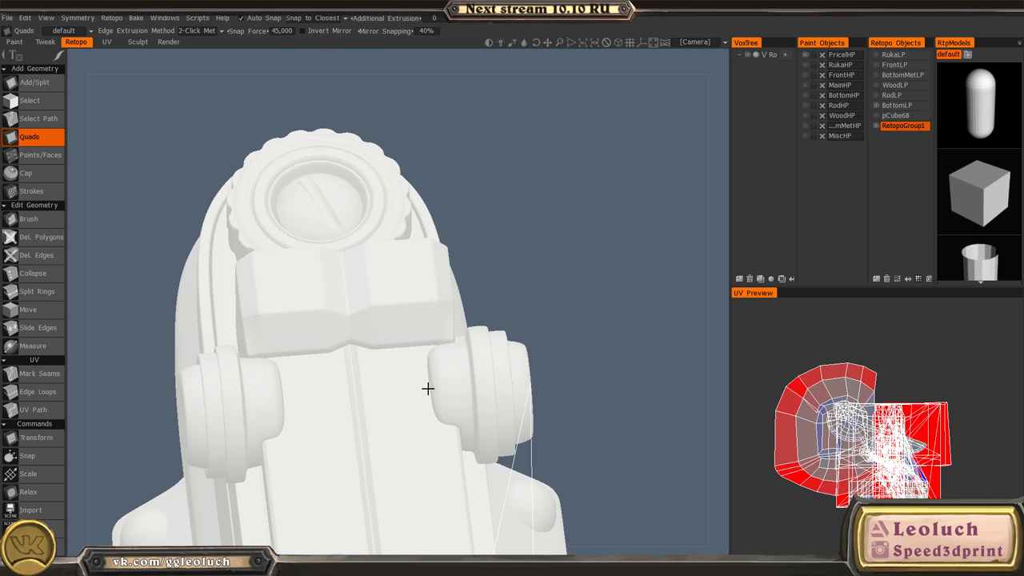
alt+right_drag(400, 387, 343, 368)
alt+drag(343, 368, 344, 446)
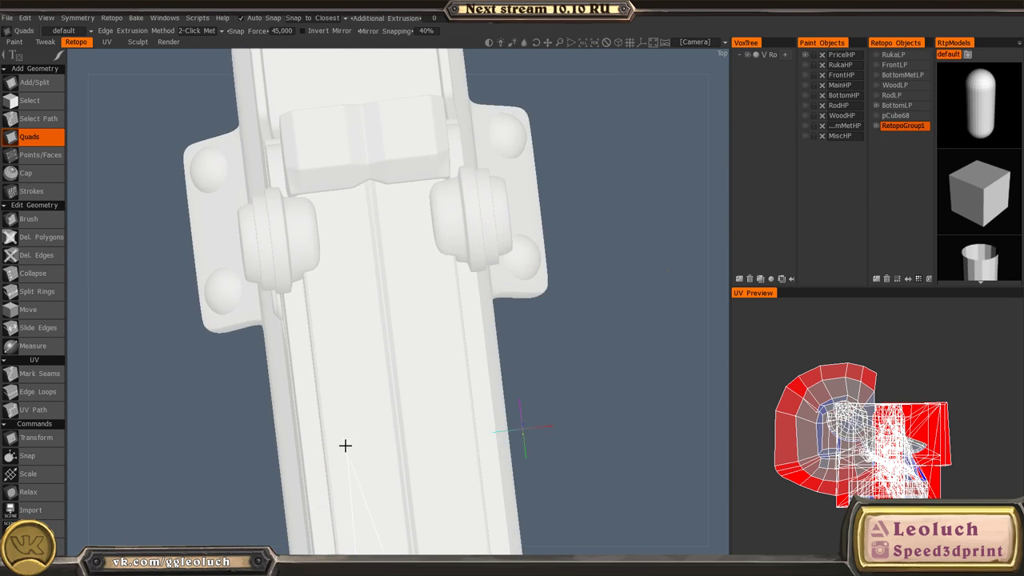
alt+middle_drag(295, 150, 301, 311)
alt+right_drag(301, 311, 313, 426)
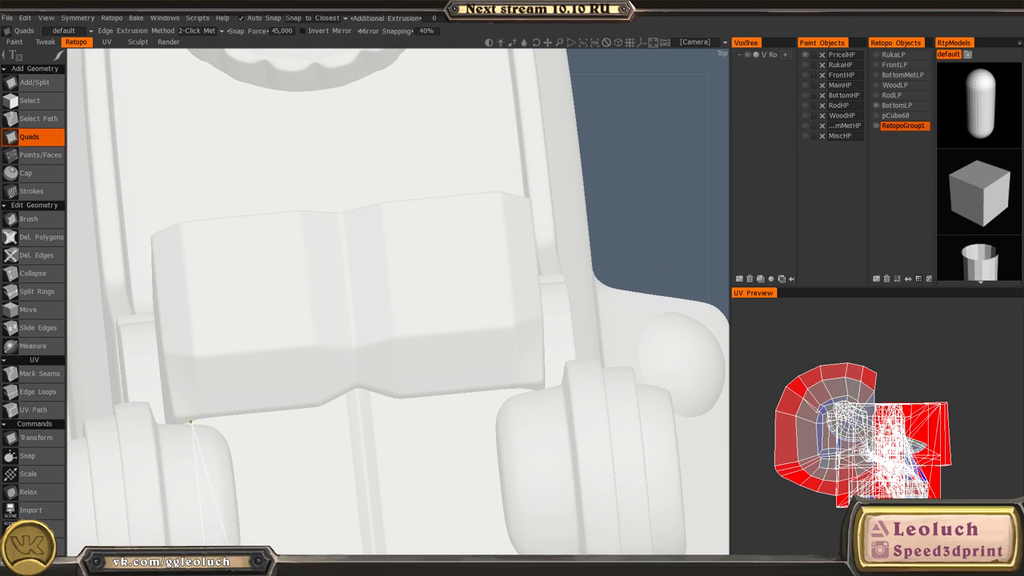
click(188, 424)
click(530, 388)
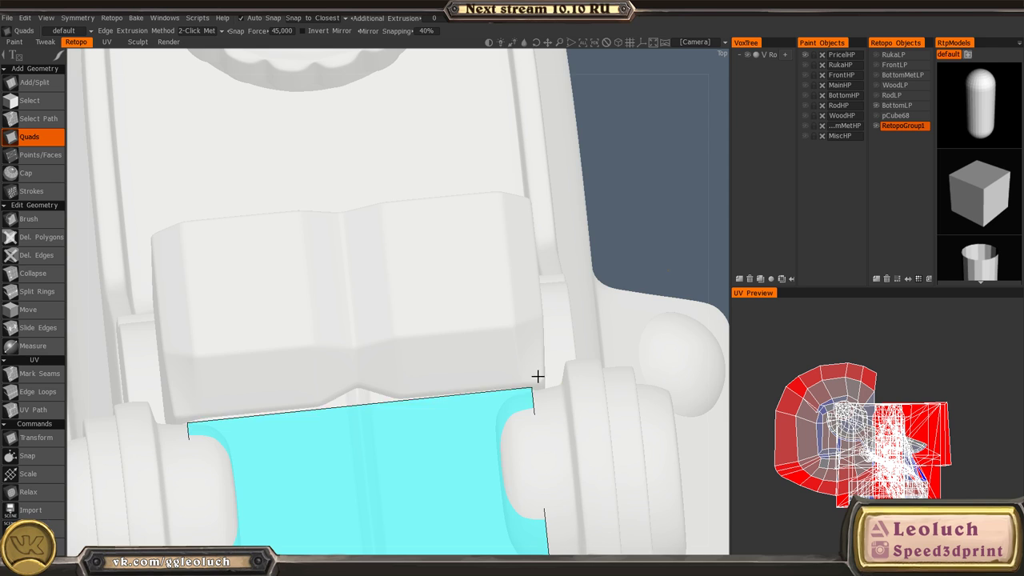
- Add a quad from the strip's far edge up the slider block's sloped front face
alt+drag(536, 377, 229, 280)
alt+right_drag(515, 515, 471, 477)
alt+drag(471, 478, 538, 248)
alt+right_drag(538, 248, 541, 321)
alt+middle_drag(541, 320, 349, 320)
alt+middle_drag(584, 320, 377, 320)
alt+right_drag(376, 320, 376, 345)
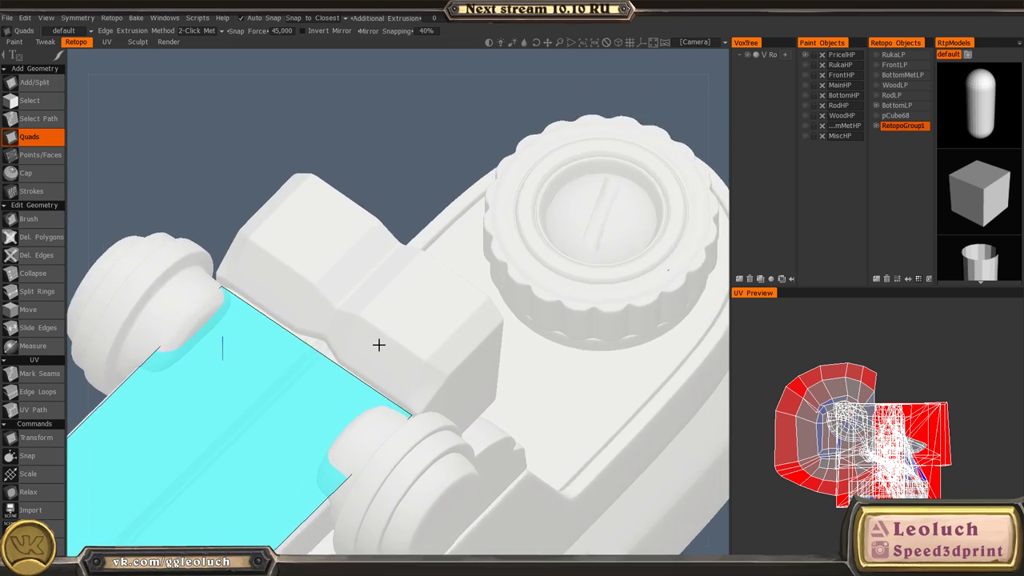
alt+drag(377, 345, 264, 287)
key(space)
click(238, 225)
alt+middle_drag(238, 226, 427, 285)
click(397, 372)
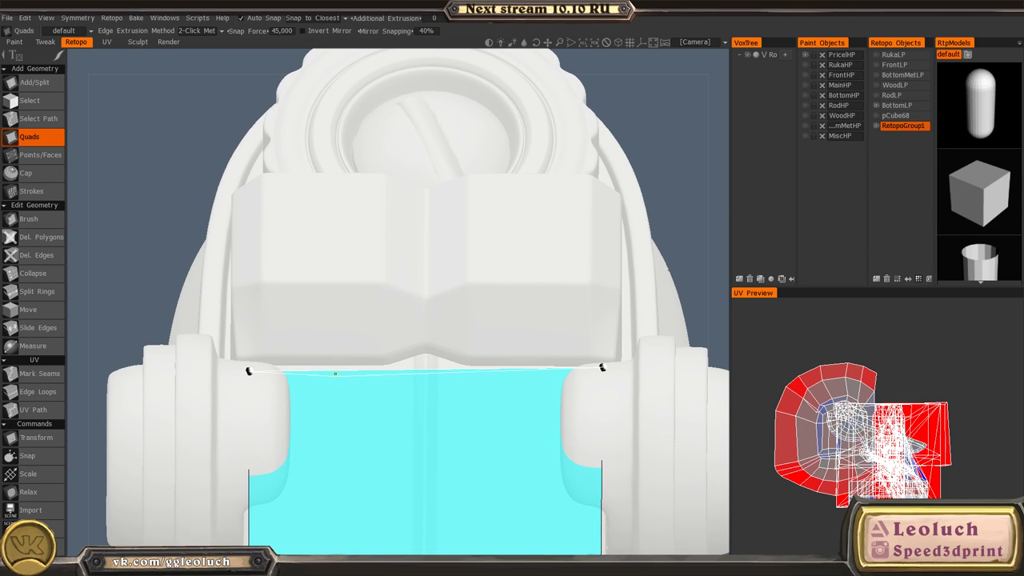
click(262, 285)
click(589, 284)
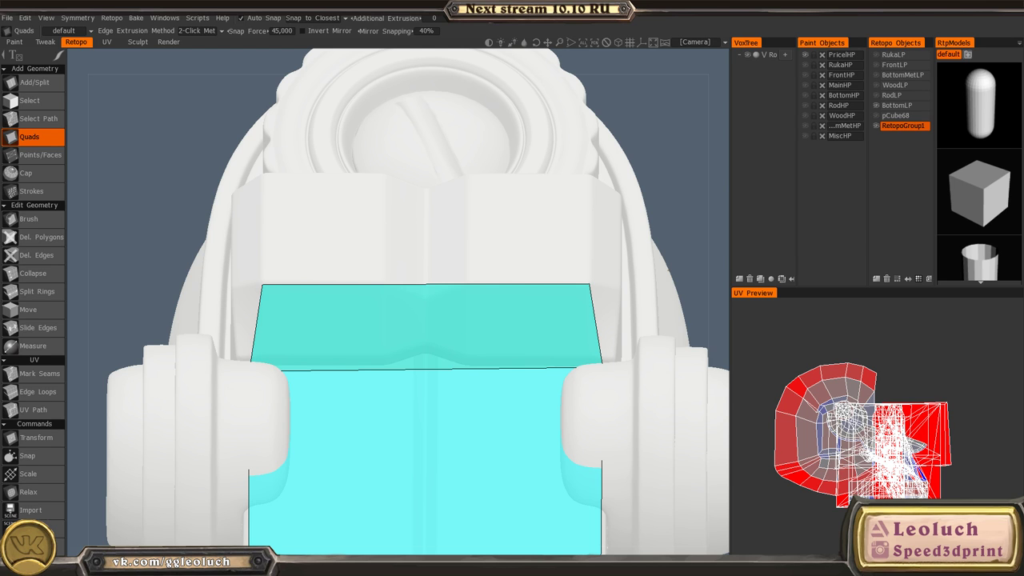
- Use the Brush to shift the corner vertex shared by the leaf strip and the slider's front quad inward
alt+drag(398, 255, 233, 238)
alt+right_drag(233, 238, 407, 297)
alt+middle_drag(407, 297, 364, 228)
alt+drag(363, 228, 387, 286)
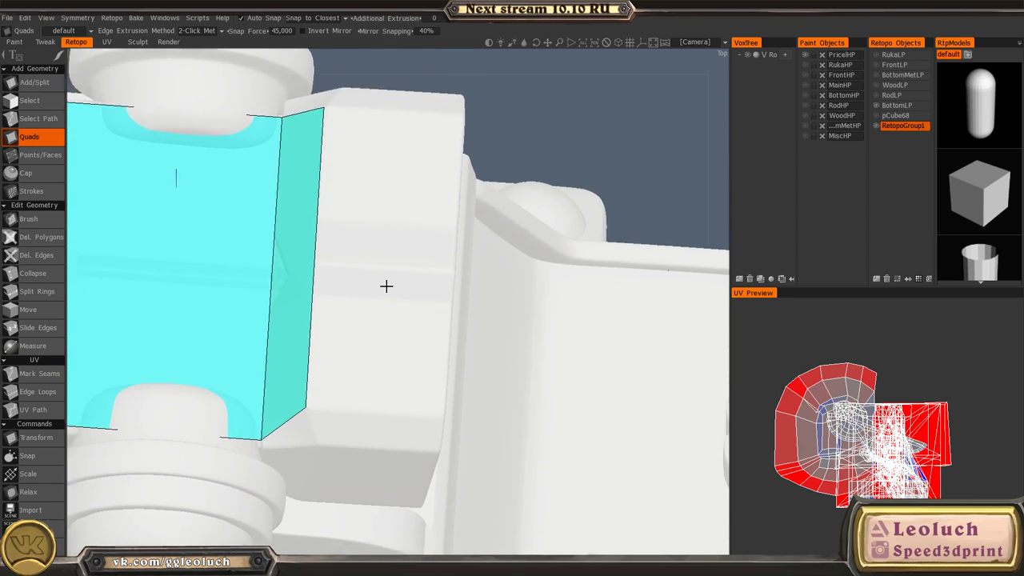
alt+right_drag(386, 285, 292, 381)
key(space)
key(super)
key(super)
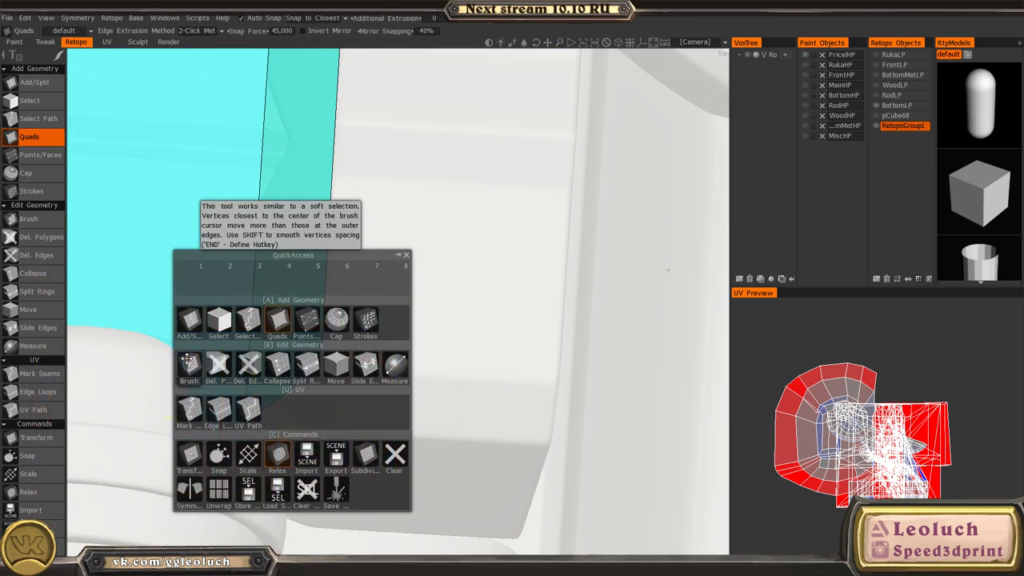
key(space)
key(space)
click(19, 339)
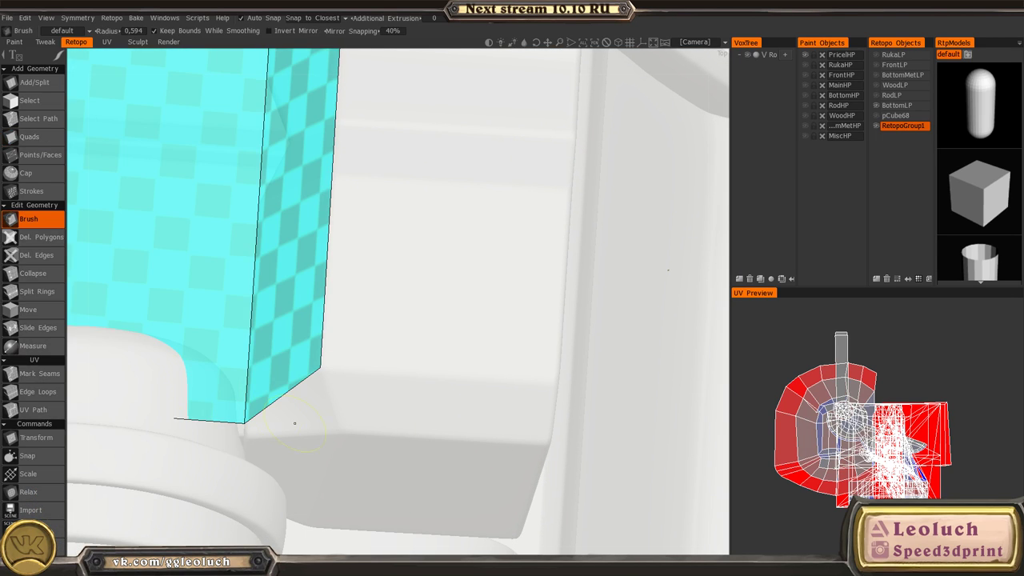
drag(246, 420, 249, 373)
- Place Points/Faces points along the slider block's far upper edge, from its corner to the centre of the V-notch
key(space)
click(287, 315)
middle_drag(543, 392, 515, 387)
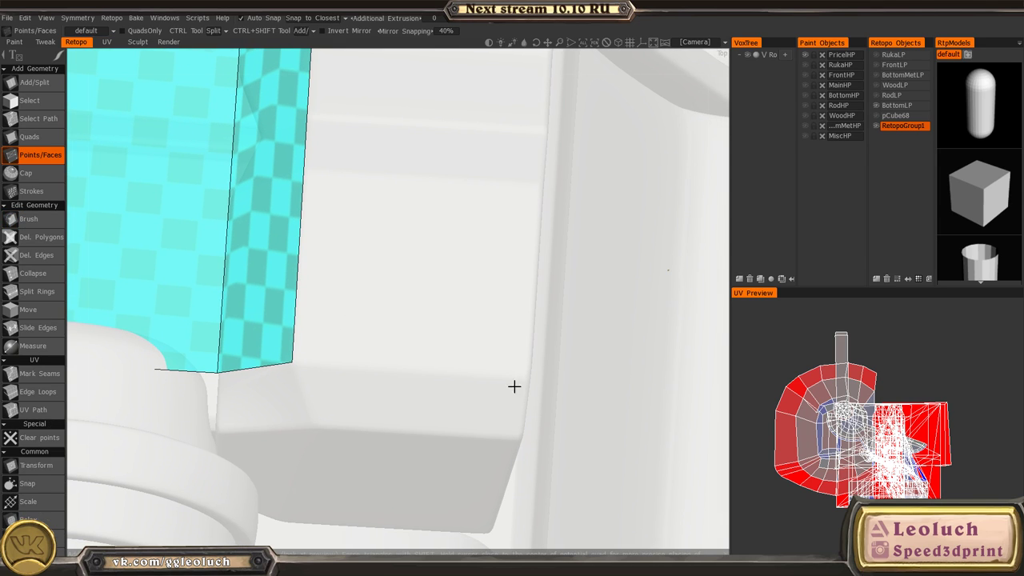
click(524, 377)
alt+right_drag(506, 364, 336, 318)
alt+drag(336, 317, 324, 324)
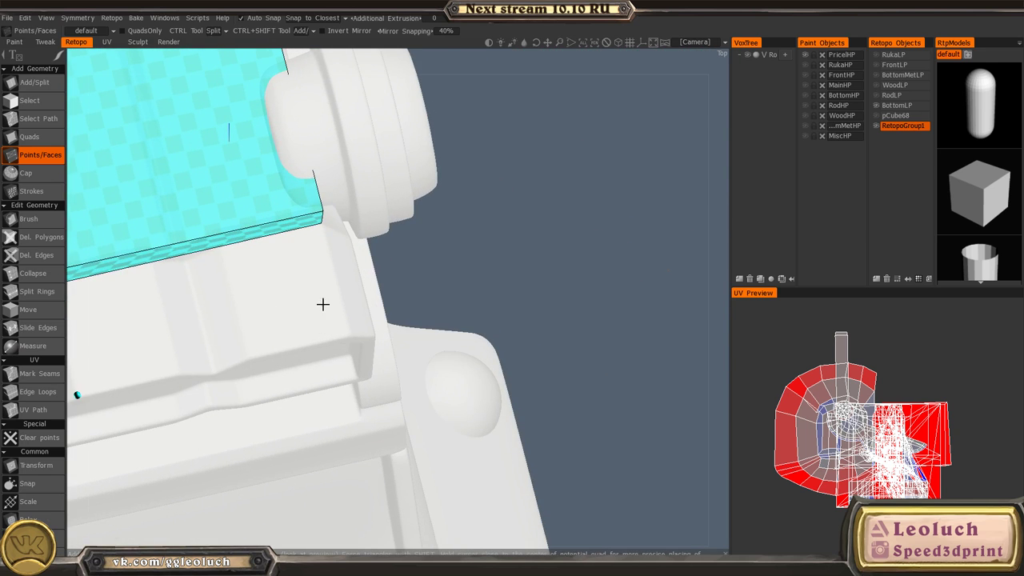
alt+middle_drag(324, 305, 425, 315)
alt+drag(424, 315, 362, 324)
alt+right_drag(362, 325, 373, 340)
alt+drag(372, 341, 370, 290)
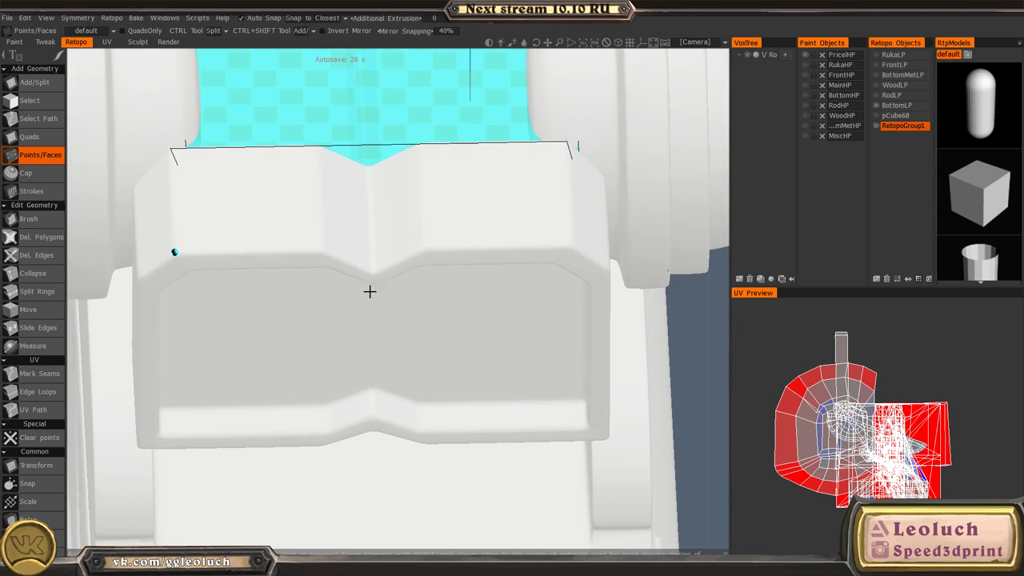
alt+right_drag(370, 290, 417, 349)
alt+middle_drag(417, 349, 450, 416)
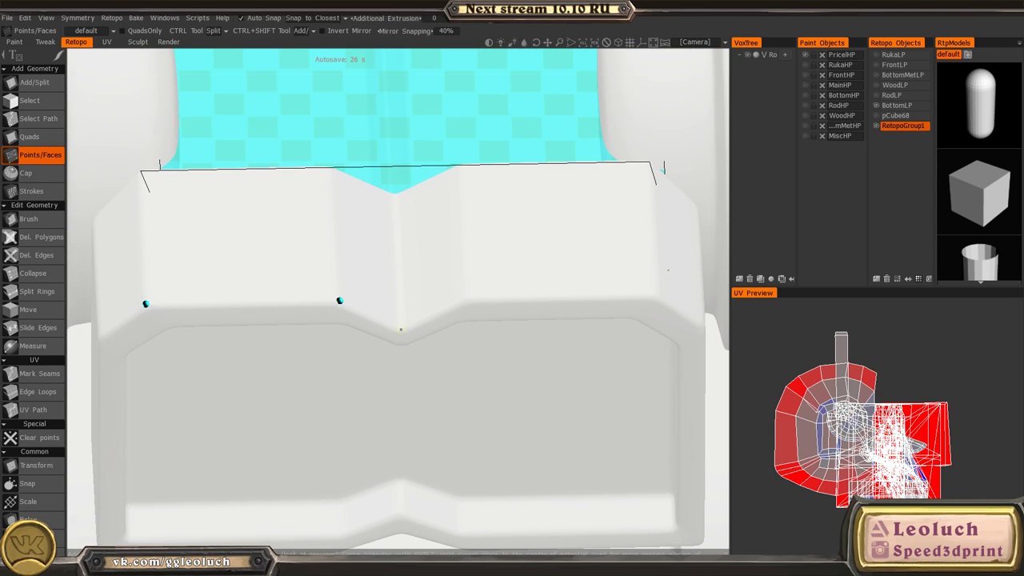
click(401, 329)
- Split the retopo strip lengthwise along the centre groove and pull the new vertex down into the slider's notch with the Brush
alt+drag(368, 263, 374, 342)
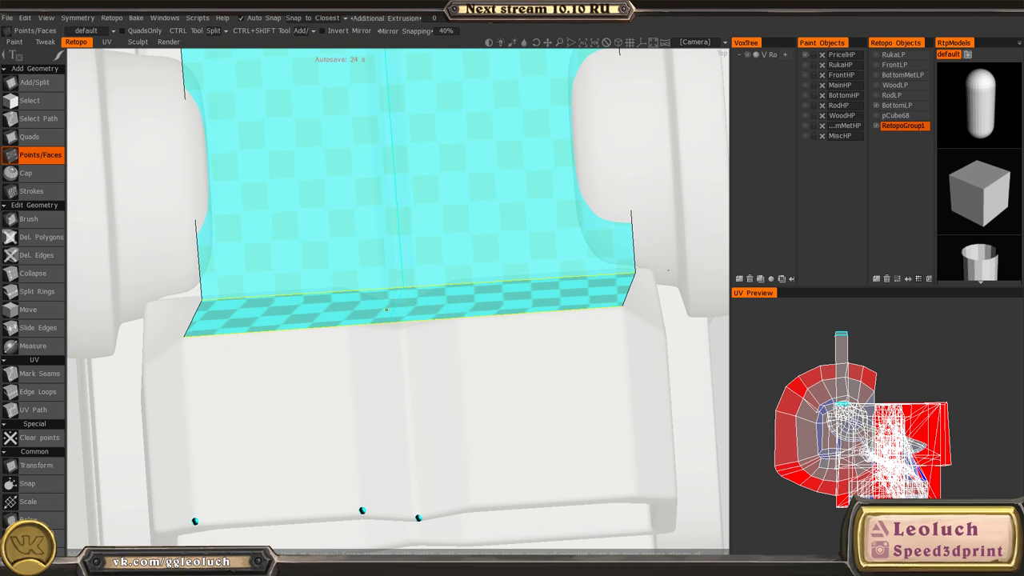
ctrl+click(386, 310)
alt+right_drag(387, 309, 400, 265)
alt+drag(400, 265, 592, 272)
mouse_move(592, 273)
alt+middle_down()
mouse_move(394, 322)
mouse_move(572, 448)
alt+middle_up()
alt+right_drag(400, 340, 344, 298)
key(space)
click(232, 259)
drag(347, 278, 345, 315)
- Split the retopo strip lengthwise on one side of the groove's centre edge and shift the new slider-side vertex onto the V-notch with the Brush
key(space)
click(372, 297)
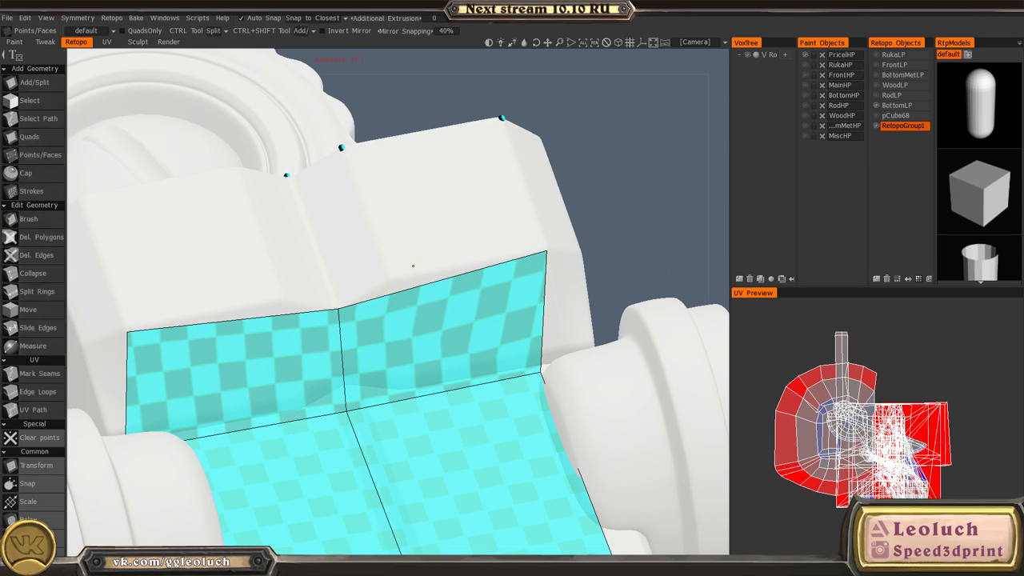
key(space)
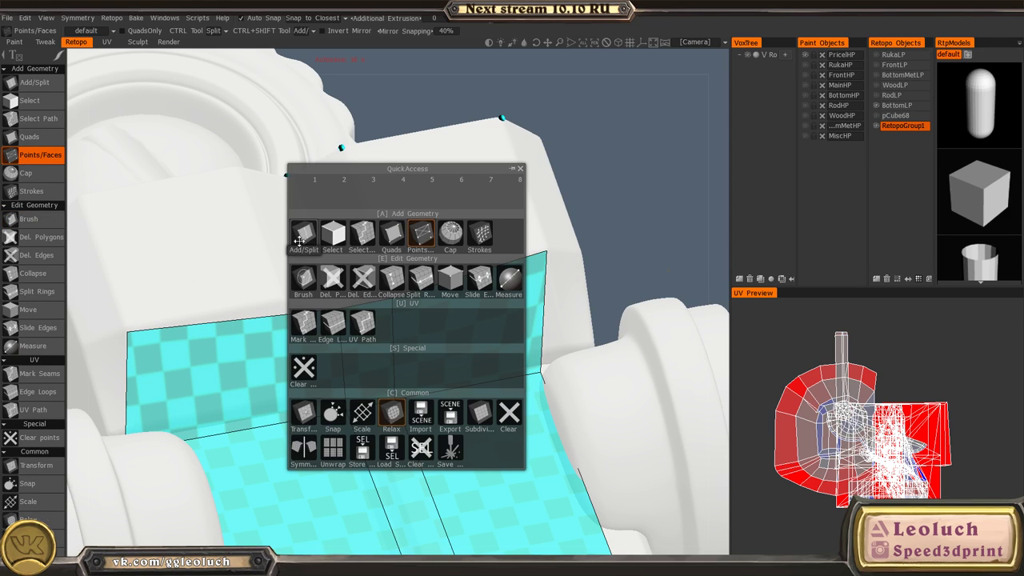
click(304, 281)
drag(391, 300, 392, 280)
scroll(406, 285, down, 8)
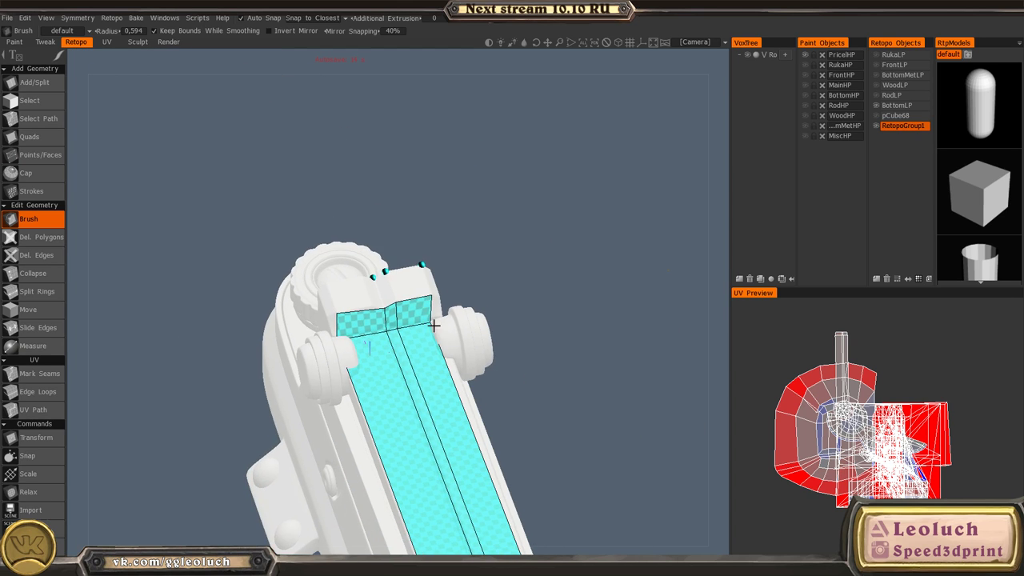
- Use the Brush to fit the groove vertices on the leaf's near end face to the high-poly groove
middle_drag(408, 282, 335, 83)
alt+drag(407, 308, 350, 187)
scroll(485, 302, up, 6)
mouse_move(485, 301)
middle_down()
mouse_move(375, 256)
mouse_move(467, 378)
middle_up()
scroll(396, 299, up, 5)
middle_drag(395, 300, 418, 386)
drag(392, 276, 375, 286)
drag(457, 275, 403, 282)
mouse_move(449, 365)
mouse_down()
mouse_move(409, 367)
mouse_move(377, 265)
mouse_move(434, 309)
mouse_move(398, 347)
mouse_move(363, 341)
mouse_move(344, 365)
mouse_up()
mouse_move(389, 252)
mouse_down()
mouse_move(369, 294)
mouse_move(450, 194)
mouse_move(419, 210)
mouse_move(439, 222)
mouse_move(411, 214)
mouse_up()
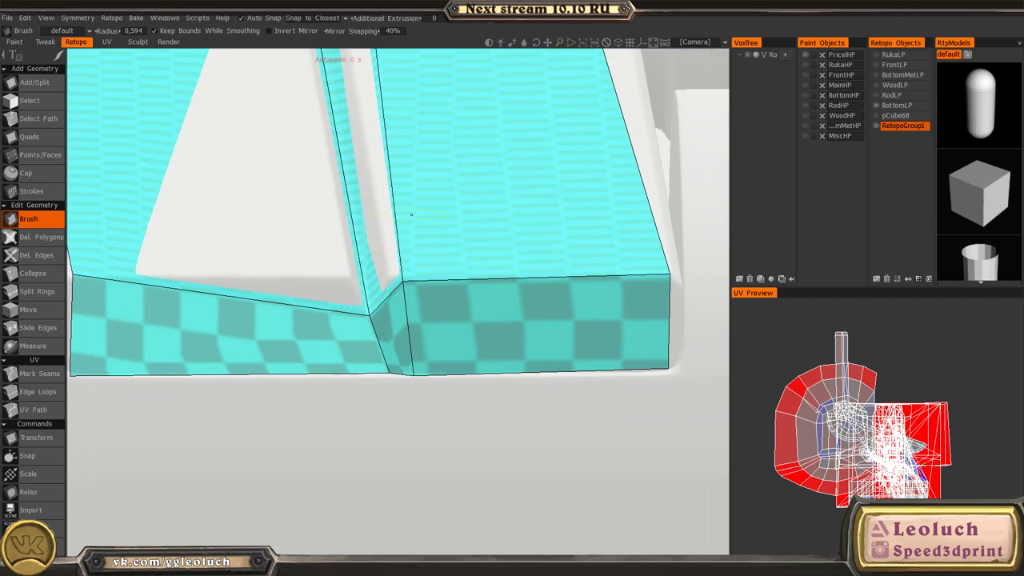
- Split the strip lengthwise on the groove's other side and align the new near-end vertices to the groove edge with the Brush
key(space)
click(379, 193)
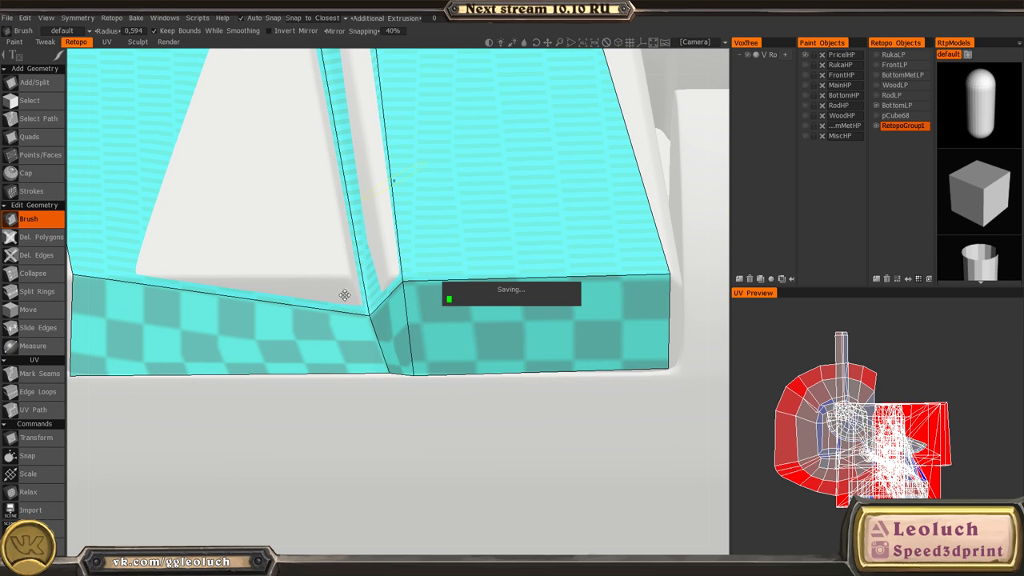
scroll(343, 284, down, 1)
scroll(344, 310, up, 1)
ctrl+click(353, 305)
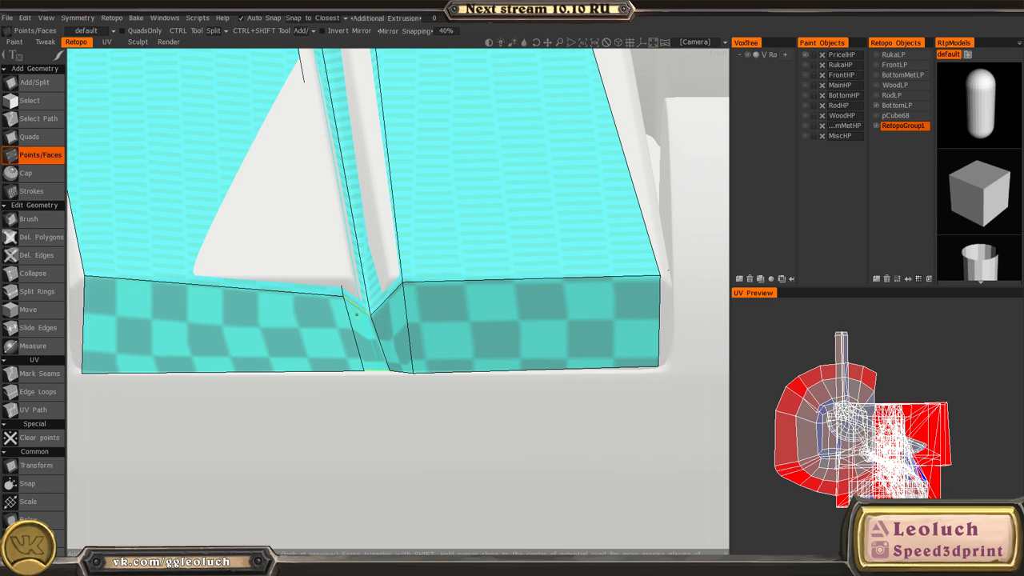
alt+drag(353, 304, 358, 236)
key(space)
click(257, 263)
mouse_move(344, 302)
mouse_down()
mouse_move(350, 276)
mouse_move(399, 307)
mouse_up()
mouse_move(405, 290)
mouse_down()
mouse_move(357, 283)
mouse_move(359, 301)
mouse_move(388, 251)
mouse_move(375, 232)
mouse_up()
scroll(397, 289, down, 2)
scroll(368, 357, up, 2)
middle_drag(369, 356, 448, 352)
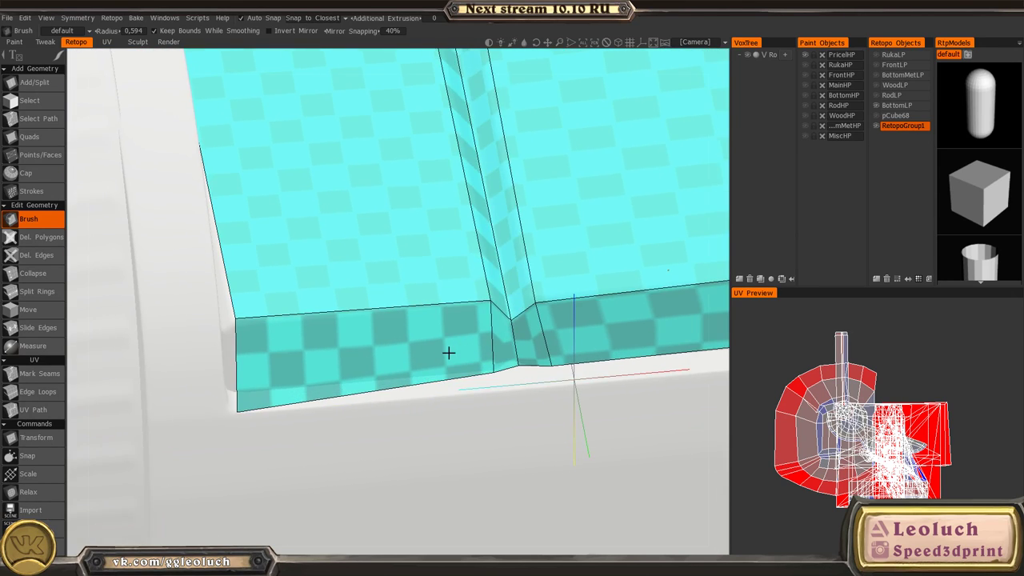
- Examine the fit of the retopo strip around the leaf's near end face, groove and long side edge
alt+drag(448, 352, 234, 355)
middle_drag(313, 338, 500, 258)
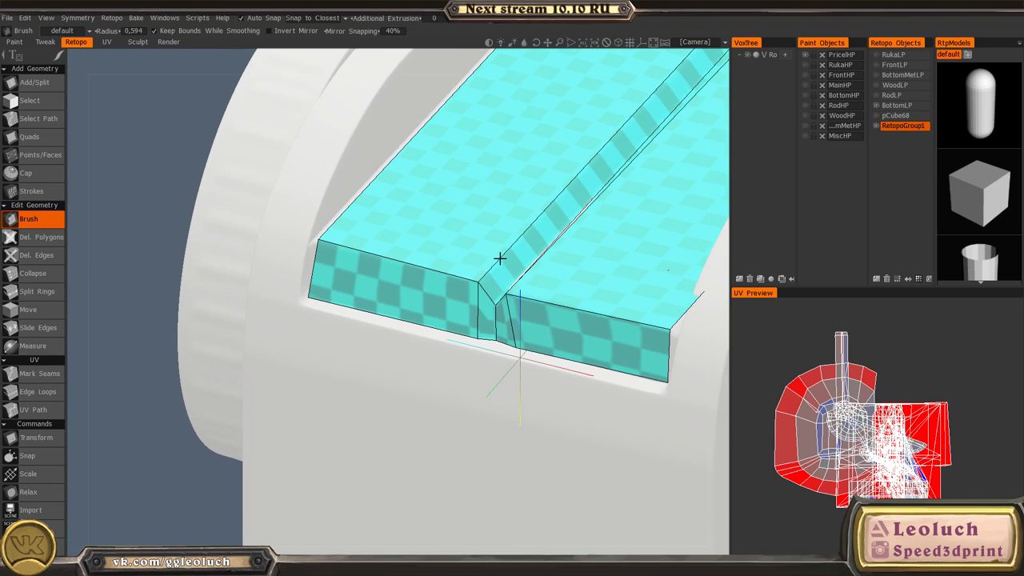
alt+drag(513, 292, 483, 292)
alt+middle_drag(482, 293, 176, 359)
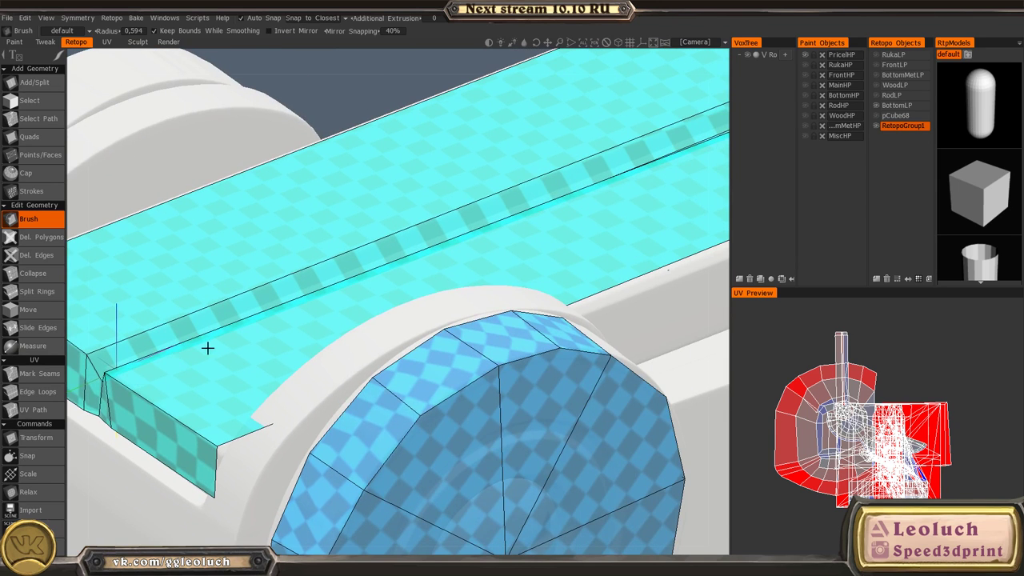
alt+drag(208, 348, 339, 317)
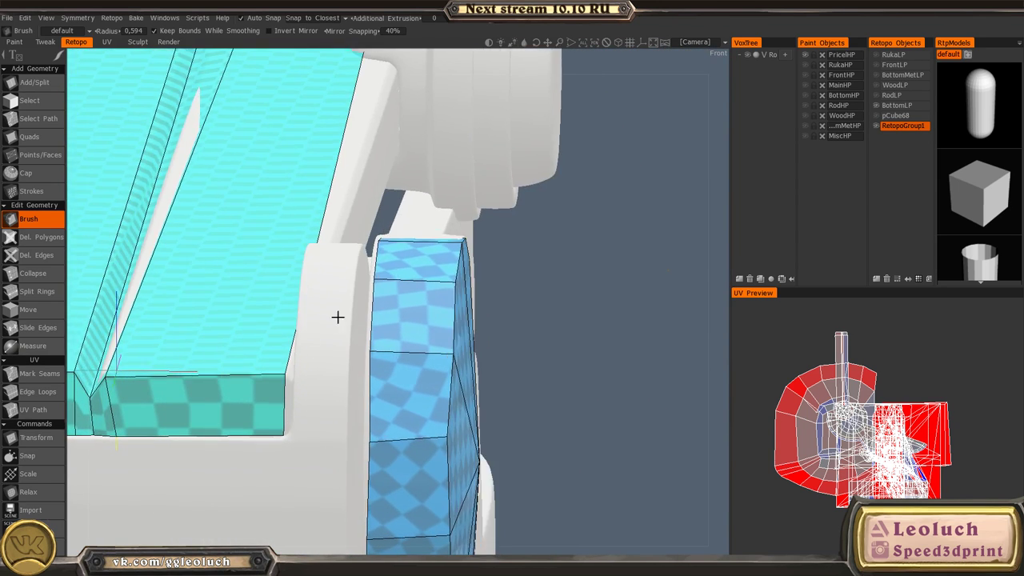
alt+middle_drag(338, 318, 392, 460)
alt+right_drag(392, 460, 331, 297)
alt+middle_drag(331, 297, 351, 144)
alt+right_drag(351, 144, 344, 355)
alt+middle_drag(344, 356, 456, 278)
key(space)
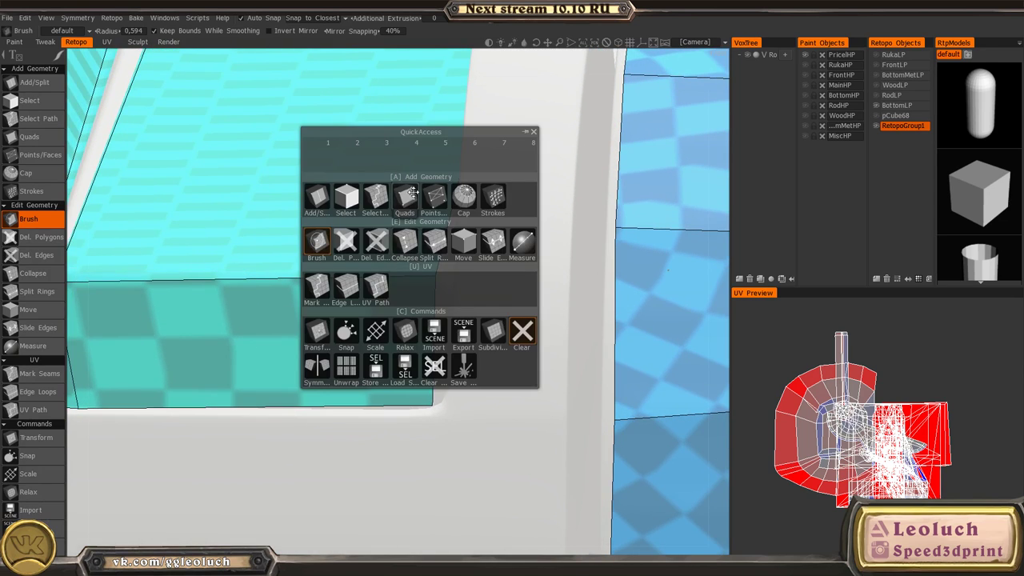
click(406, 195)
key(space)
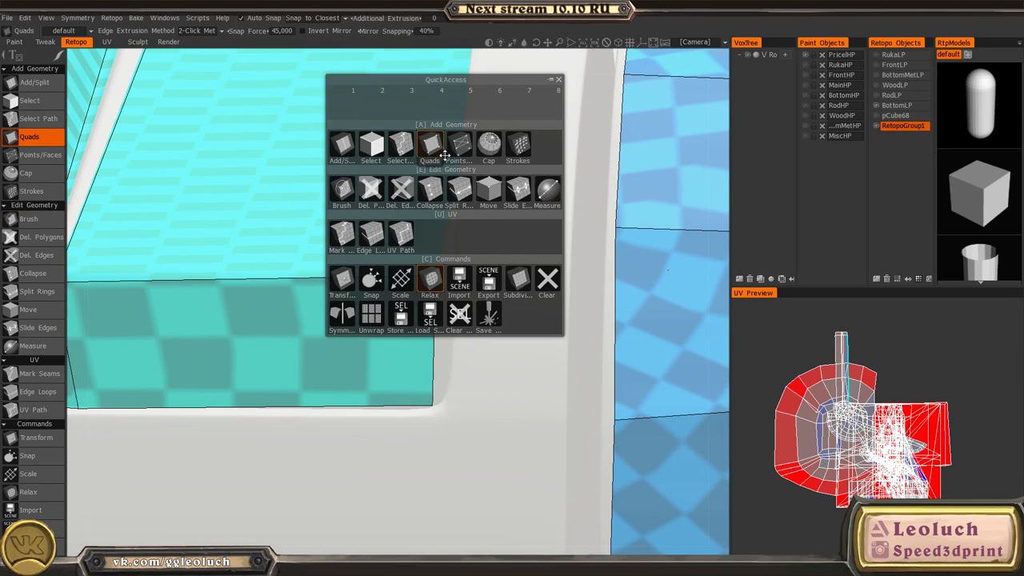
click(459, 147)
alt+right_drag(456, 283, 392, 152)
alt+drag(392, 152, 496, 240)
alt+right_drag(496, 240, 521, 393)
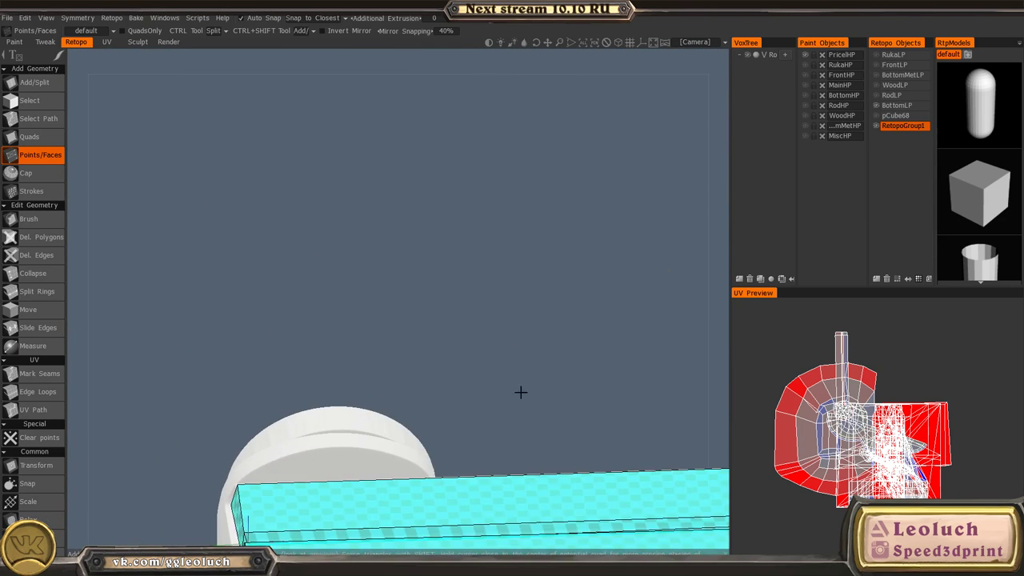
alt+middle_drag(521, 393, 133, 231)
alt+drag(133, 231, 298, 358)
alt+right_drag(298, 358, 560, 532)
- Extrude the leaf's long side edge outward into a narrow chamfer strip with the Quads tool, running from the near end to the slider block
key(space)
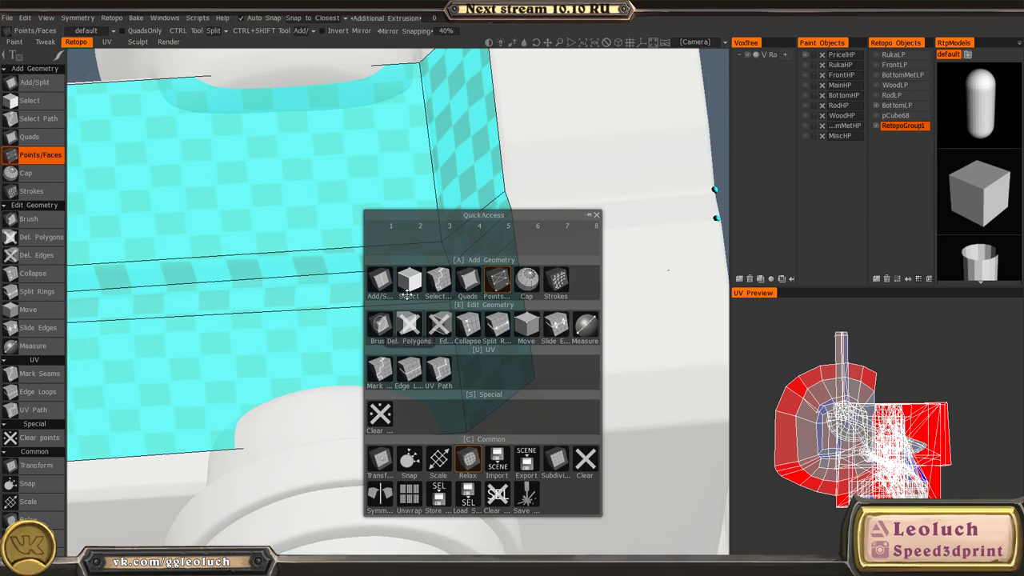
click(453, 276)
key(space)
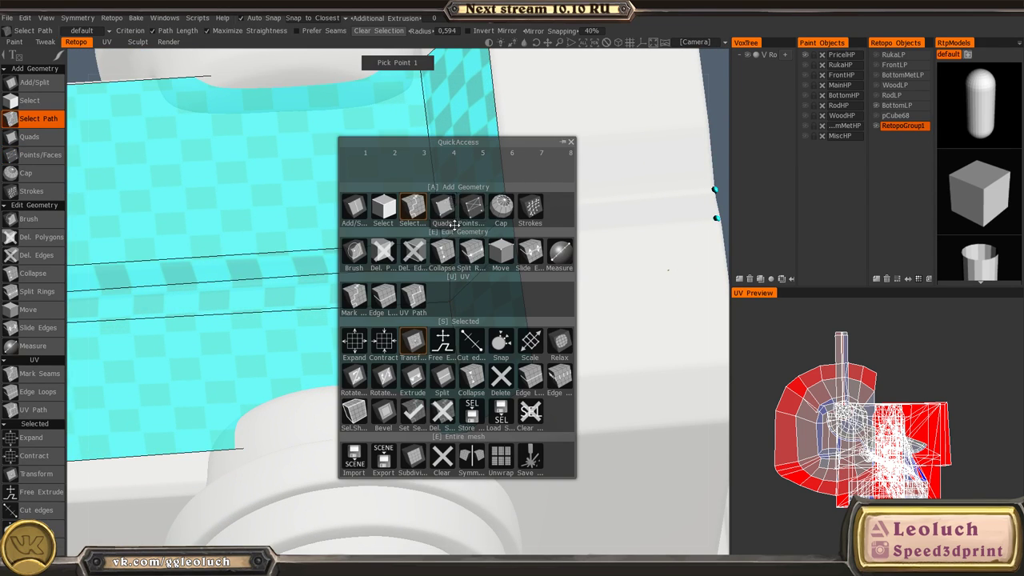
click(453, 225)
alt+drag(477, 461, 476, 474)
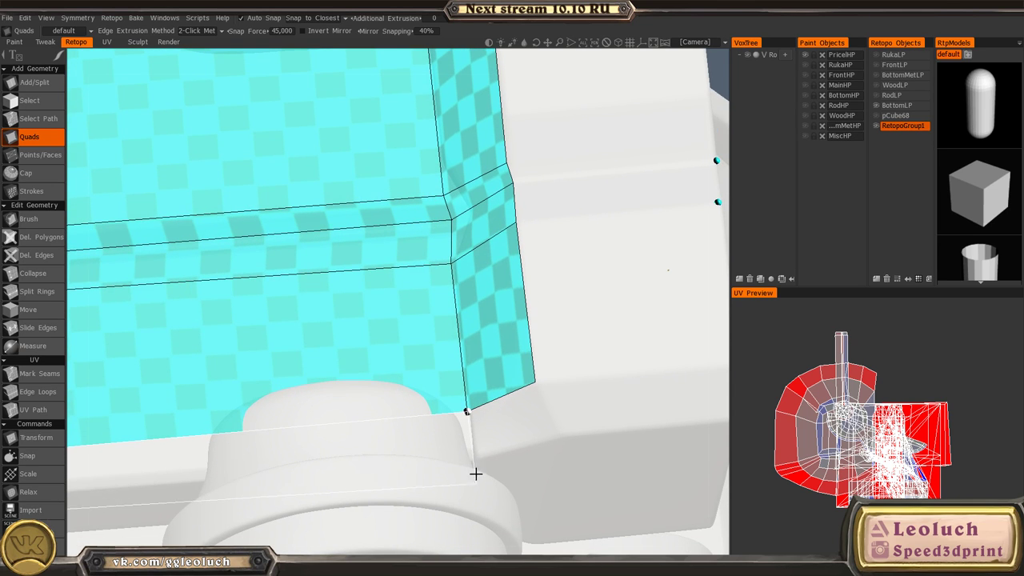
mouse_move(472, 458)
alt+middle_down()
mouse_move(617, 395)
mouse_move(708, 397)
alt+middle_up()
mouse_move(600, 400)
alt+middle_down()
mouse_move(645, 398)
mouse_move(741, 345)
alt+middle_up()
alt+middle_drag(588, 350, 733, 345)
alt+middle_drag(448, 361, 732, 348)
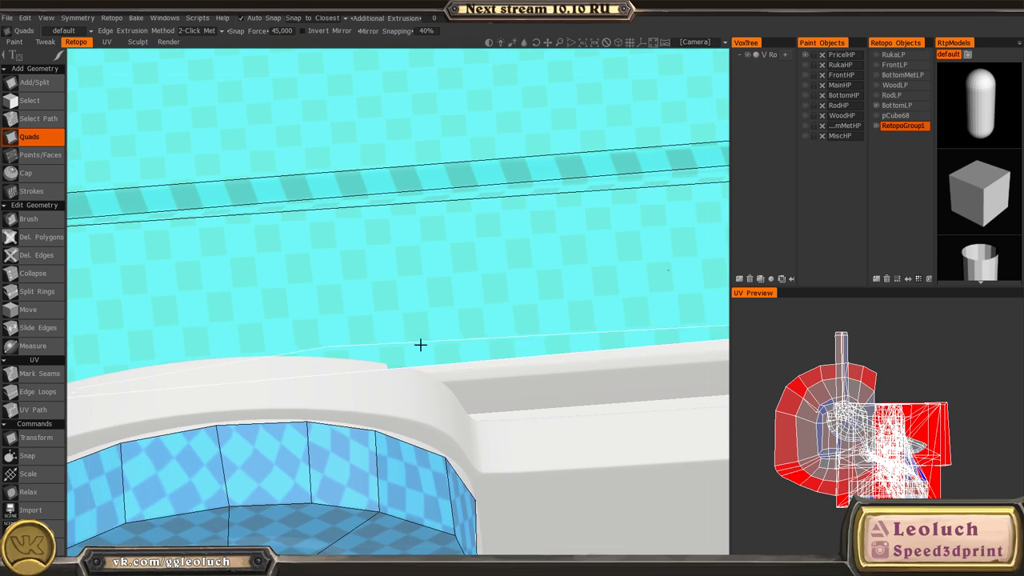
alt+middle_drag(420, 345, 744, 328)
alt+drag(426, 340, 517, 348)
click(431, 367)
alt+right_drag(526, 297, 460, 288)
alt+drag(459, 288, 616, 196)
alt+middle_drag(616, 196, 465, 328)
alt+drag(464, 329, 436, 232)
alt+right_drag(315, 450, 526, 436)
alt+drag(526, 437, 512, 472)
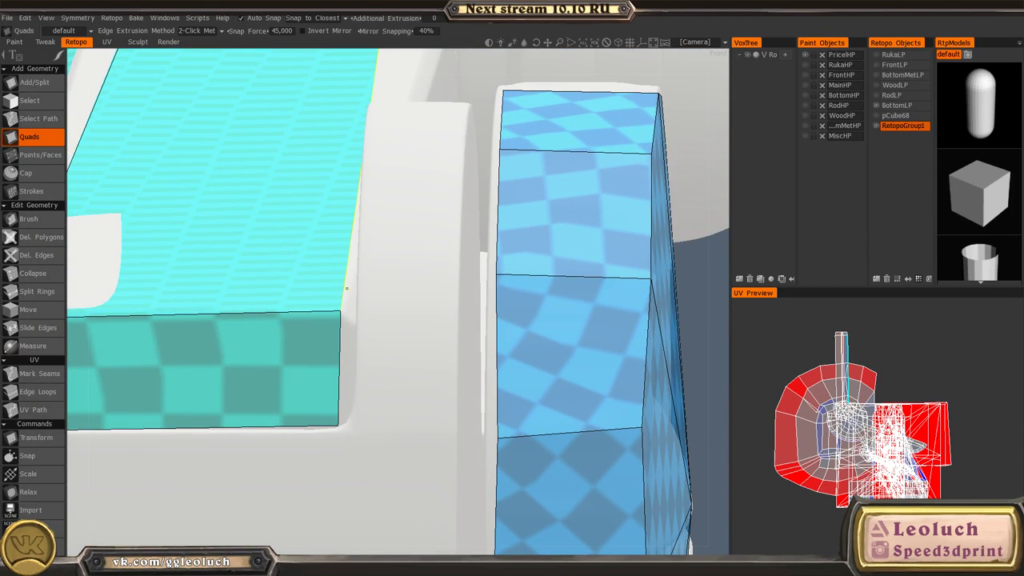
alt+drag(417, 265, 365, 295)
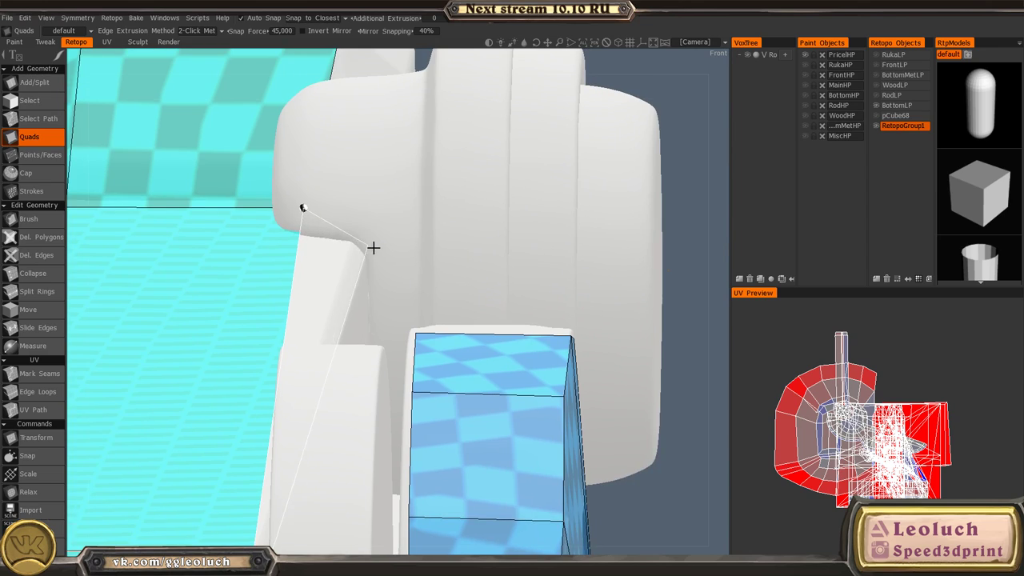
alt+drag(374, 248, 331, 270)
alt+middle_drag(559, 431, 132, 507)
alt+middle_drag(560, 248, 135, 462)
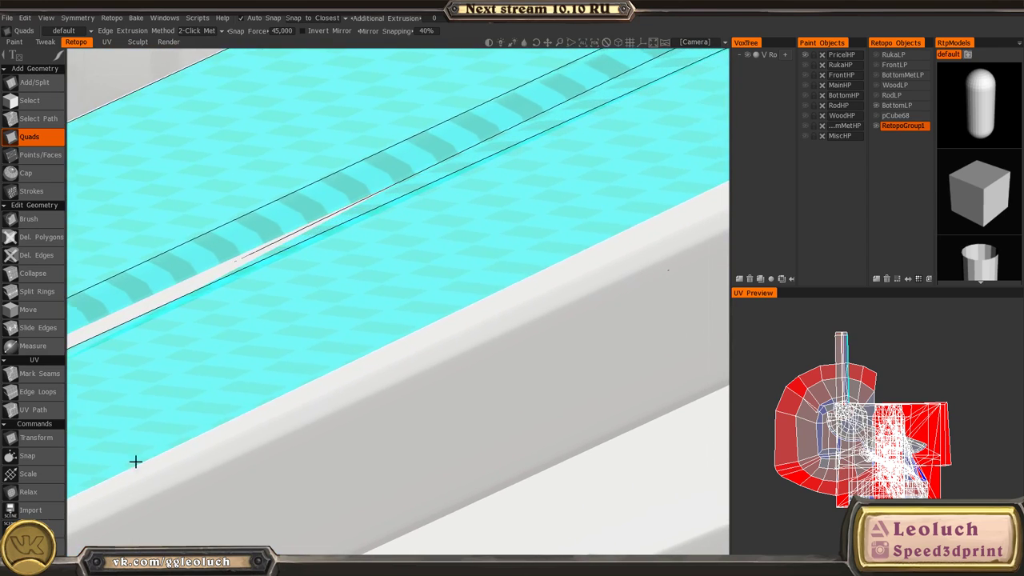
alt+middle_drag(564, 200, 172, 420)
alt+drag(361, 329, 480, 357)
alt+middle_drag(480, 357, 384, 288)
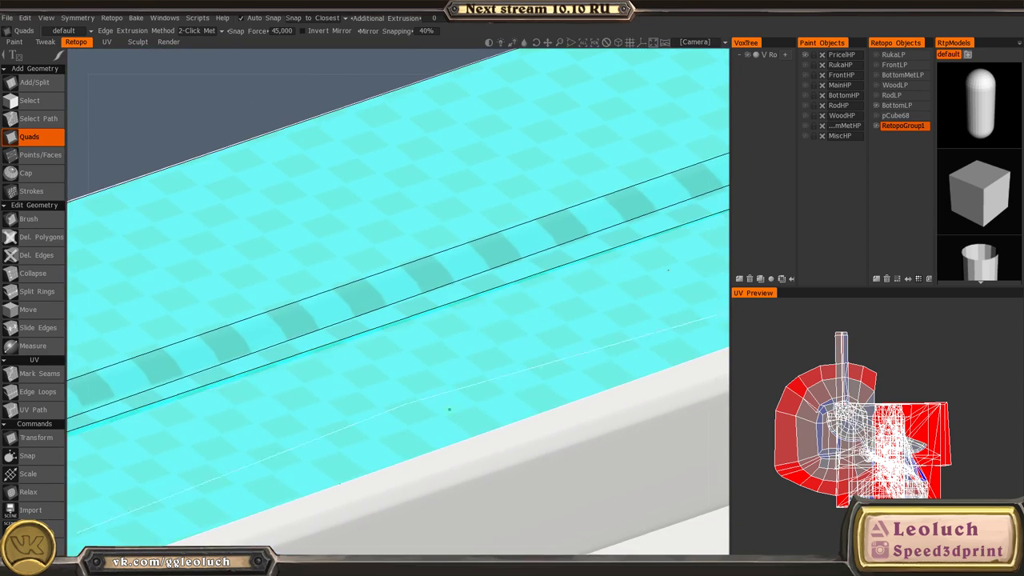
alt+drag(449, 410, 386, 450)
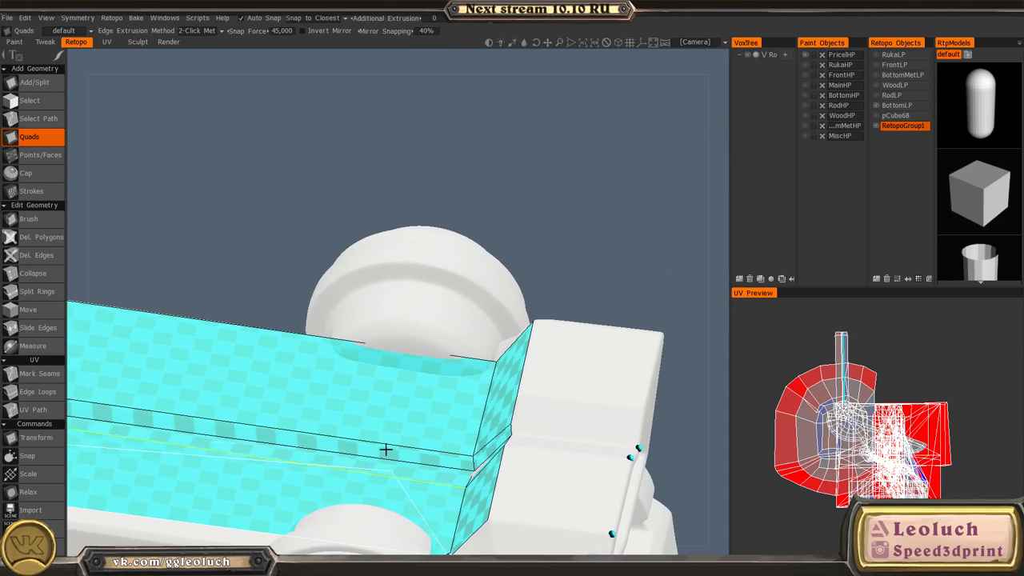
alt+middle_drag(385, 451, 328, 268)
alt+right_drag(328, 268, 443, 544)
alt+middle_drag(442, 544, 432, 443)
alt+drag(432, 444, 379, 483)
alt+middle_drag(347, 517, 367, 349)
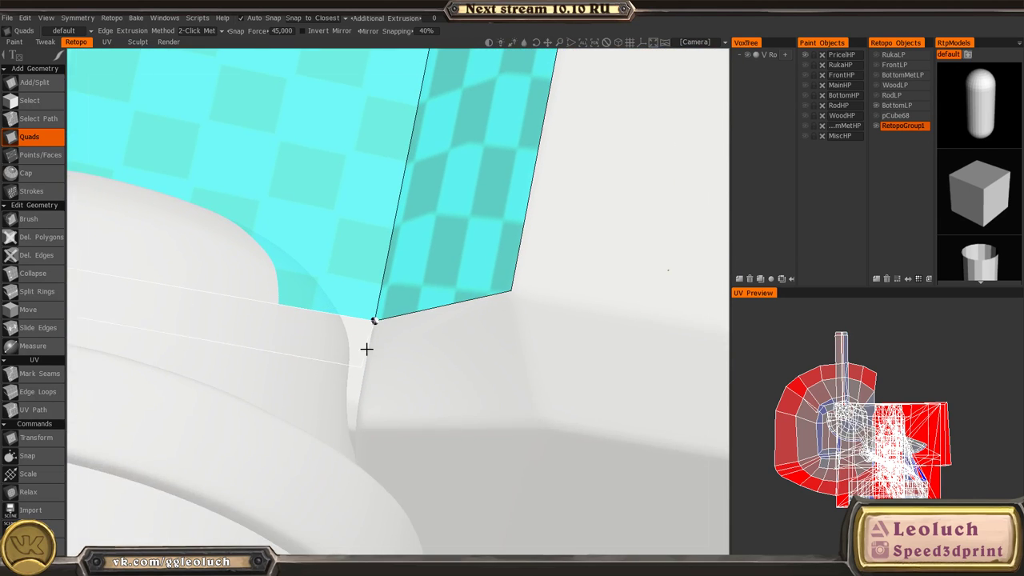
alt+drag(367, 349, 354, 436)
click(343, 478)
- Add a narrow corner quad down the leaf's near end, joining the side chamfer strip to the end face
alt+right_drag(414, 411, 217, 341)
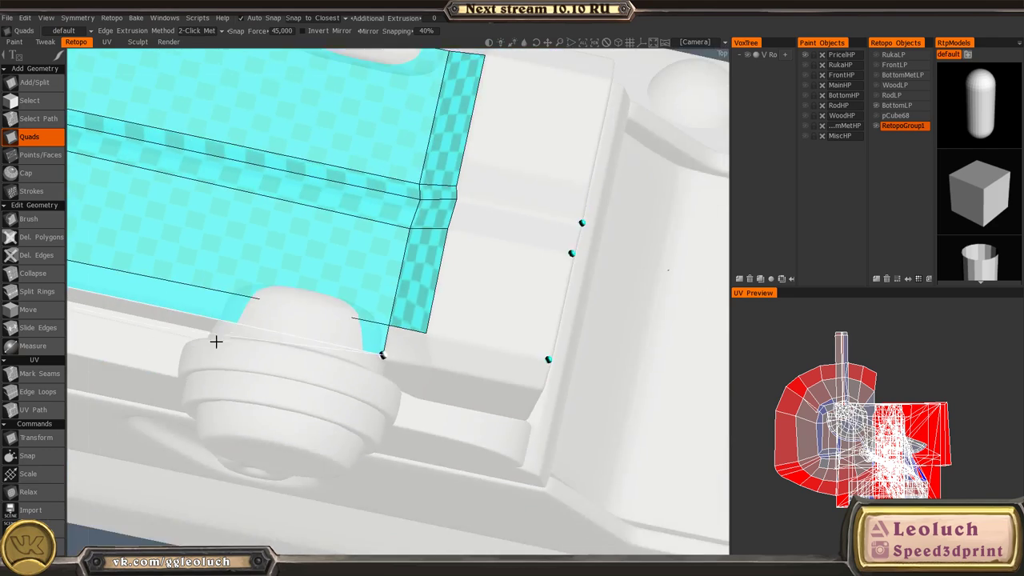
alt+drag(217, 341, 453, 295)
alt+right_drag(453, 295, 369, 206)
alt+drag(369, 206, 383, 189)
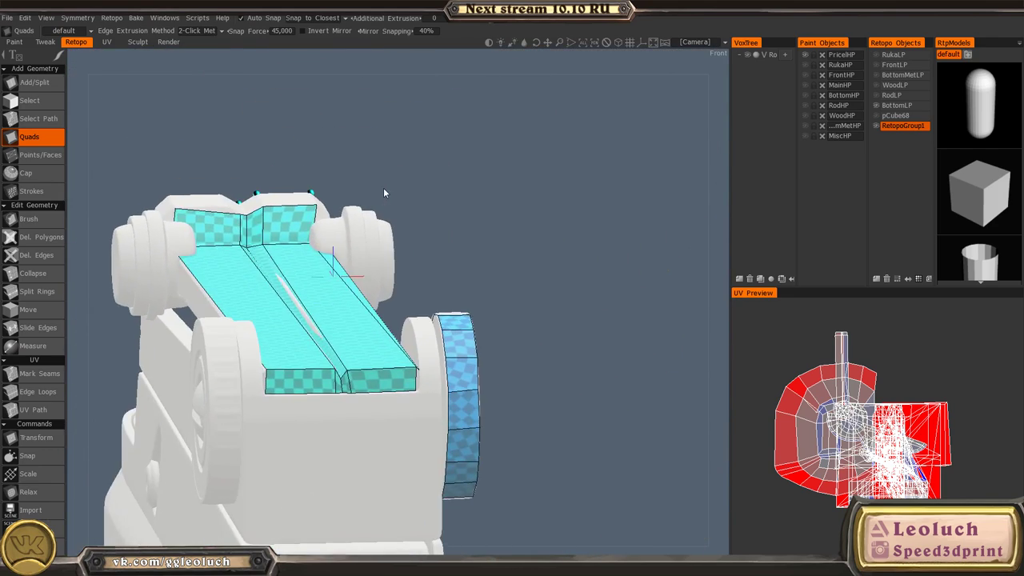
alt+right_drag(383, 189, 432, 276)
alt+drag(432, 276, 309, 357)
alt+right_drag(309, 356, 448, 412)
alt+drag(448, 412, 419, 409)
alt+middle_drag(419, 313, 576, 242)
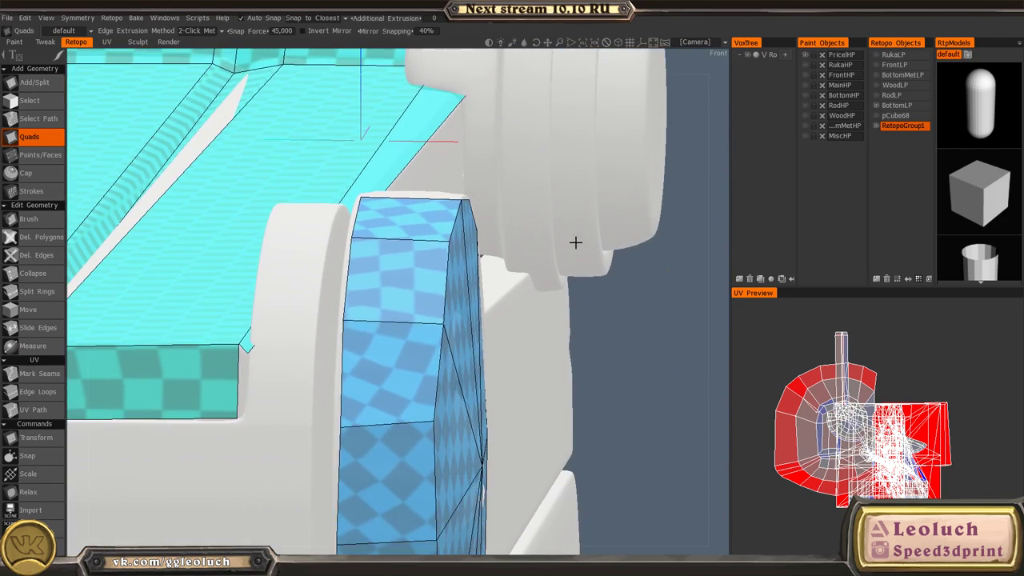
alt+middle_drag(404, 344, 512, 275)
alt+right_drag(512, 275, 588, 318)
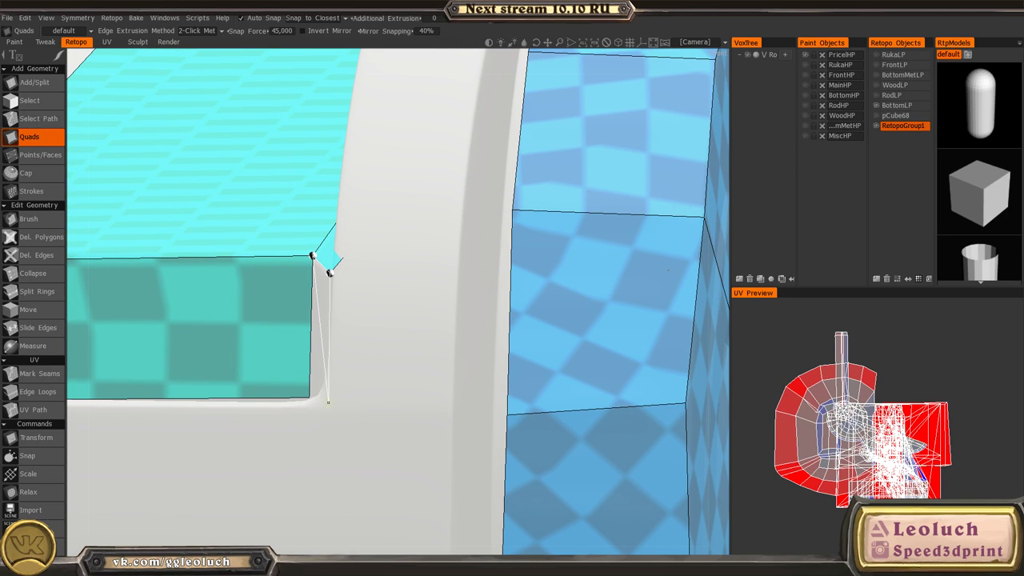
alt+right_drag(515, 310, 404, 261)
- Add a quad on the slider block's chamfered front corner, connecting the leaf's chamfer strip to the sloped front face
alt+drag(404, 260, 531, 285)
alt+drag(469, 248, 535, 307)
alt+middle_drag(535, 306, 427, 357)
alt+drag(427, 356, 490, 448)
alt+middle_drag(490, 448, 508, 349)
alt+drag(508, 349, 432, 400)
alt+right_drag(432, 400, 468, 560)
alt+middle_drag(468, 560, 322, 402)
alt+drag(322, 402, 366, 357)
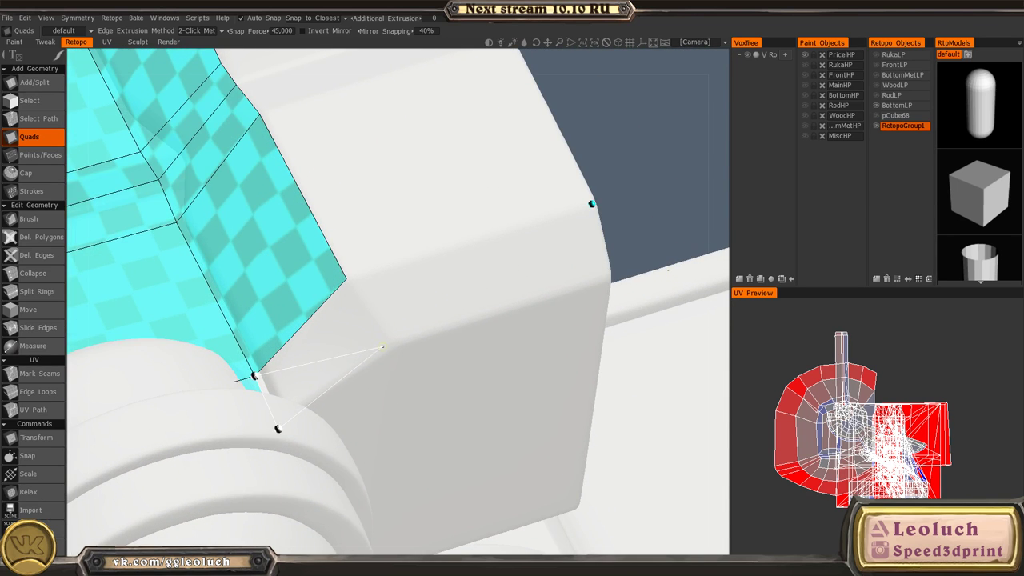
click(346, 279)
- Add quads across the slider block's side chamfer and the adjoining flat top face up to the V-notch
alt+drag(471, 307, 483, 416)
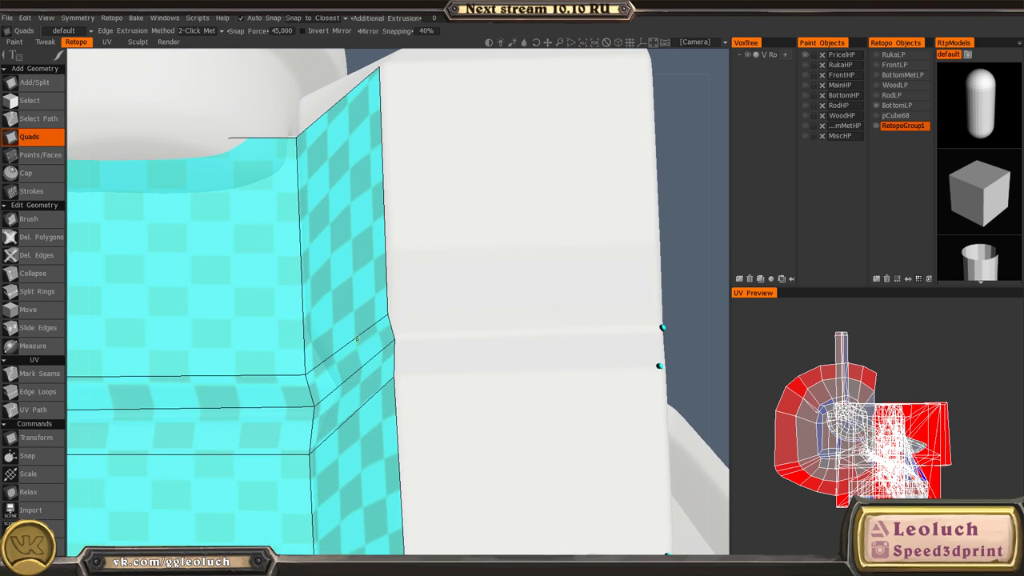
alt+middle_drag(483, 416, 405, 149)
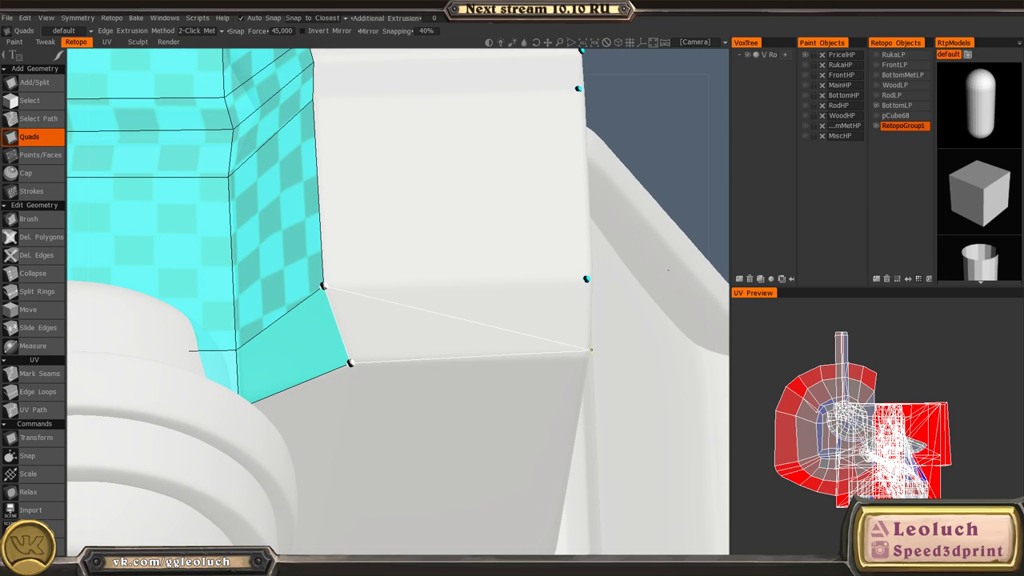
click(586, 279)
alt+middle_drag(450, 292, 444, 453)
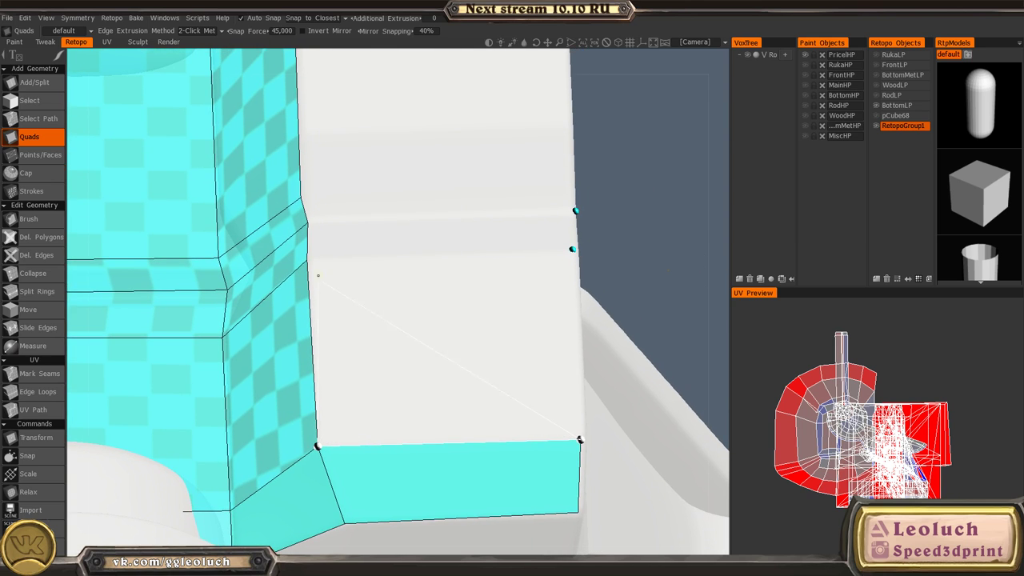
click(584, 245)
- Add a quad down the near side of the slider block's V-notch to the point at its centre
alt+drag(476, 274, 376, 274)
alt+middle_drag(376, 274, 272, 362)
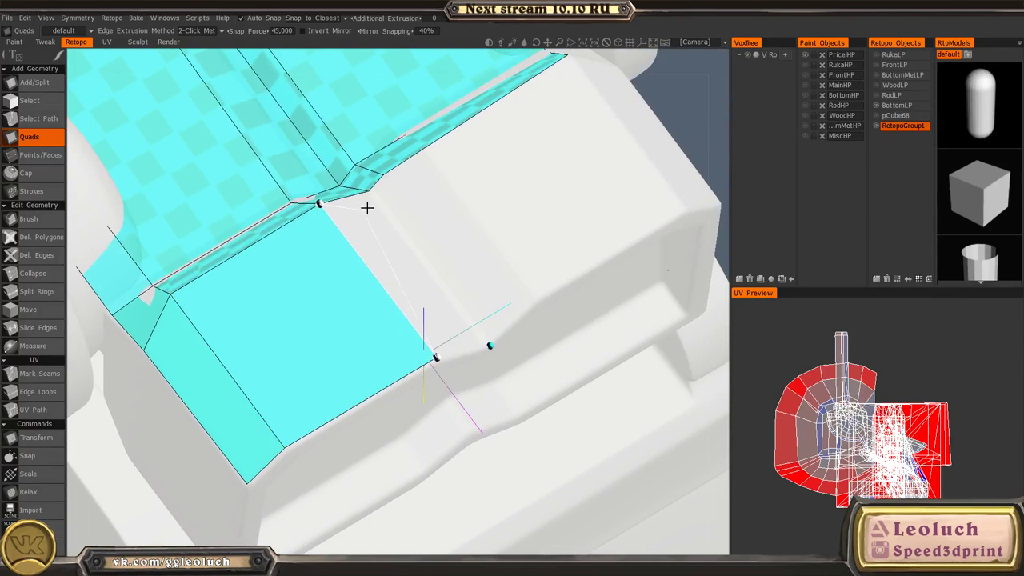
alt+drag(367, 208, 366, 246)
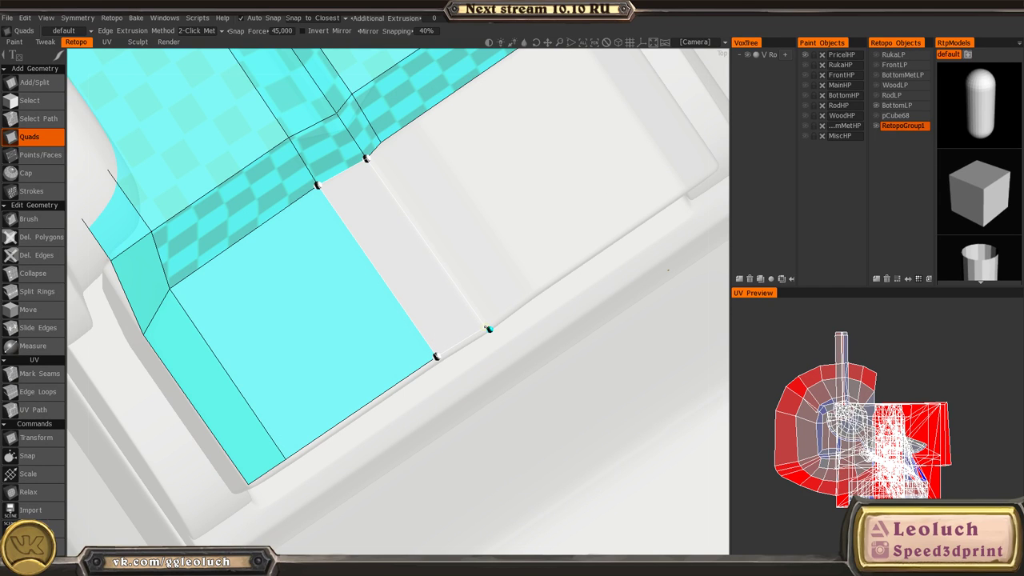
click(489, 329)
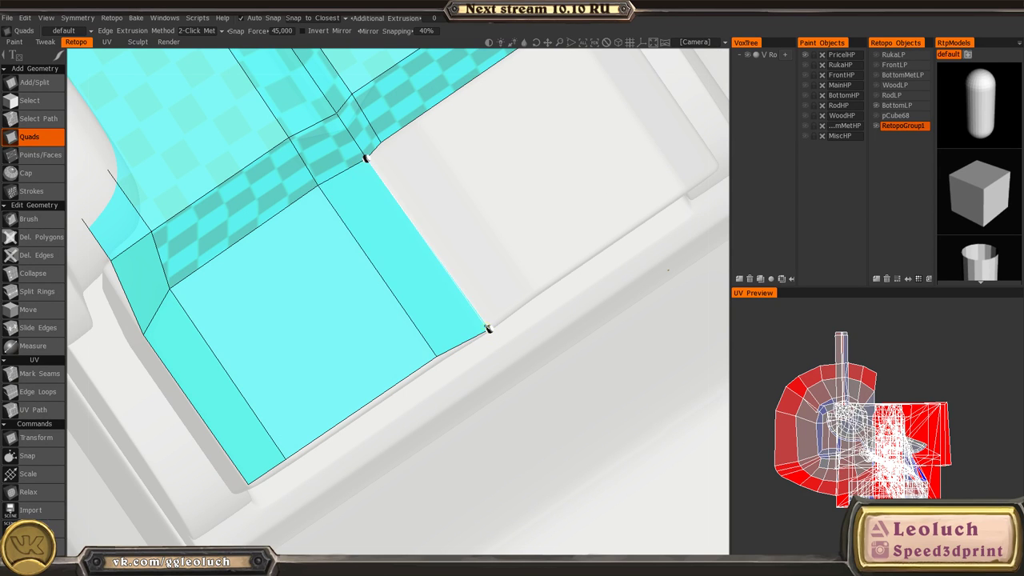
alt+right_drag(381, 142, 386, 217)
alt+drag(387, 217, 373, 245)
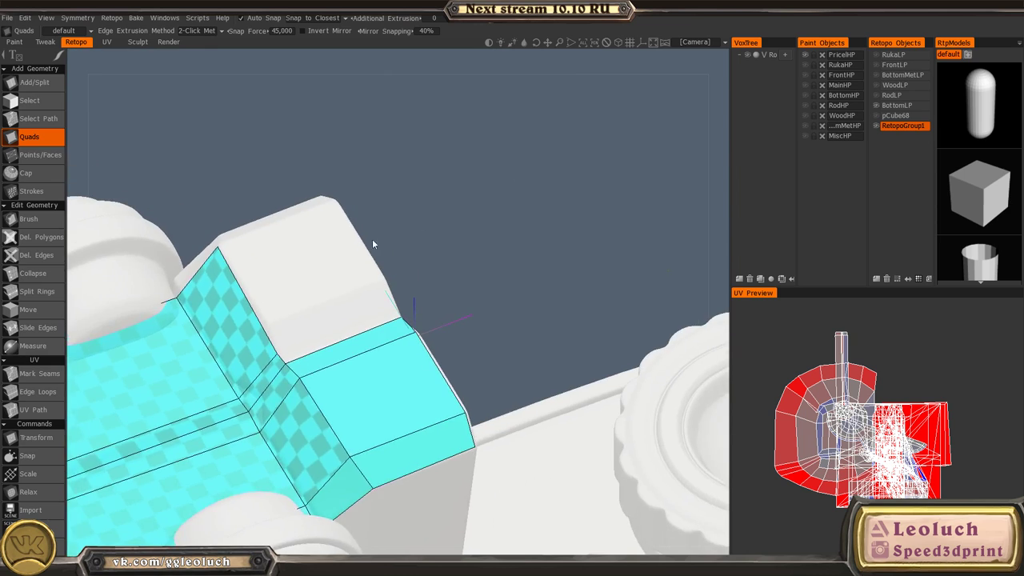
- Add a narrow quad up the far side of the slider block's V-notch, starting from the notch's centre edge
alt+middle_drag(373, 244, 421, 187)
alt+right_drag(421, 187, 115, 161)
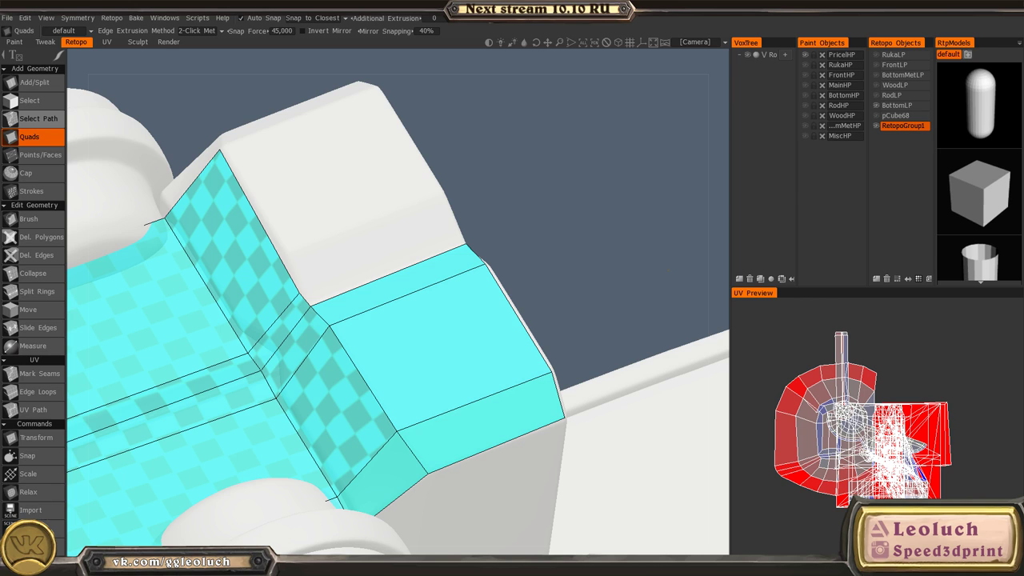
alt+drag(307, 247, 272, 276)
alt+middle_drag(272, 276, 285, 345)
alt+drag(285, 344, 296, 320)
alt+right_drag(297, 320, 347, 345)
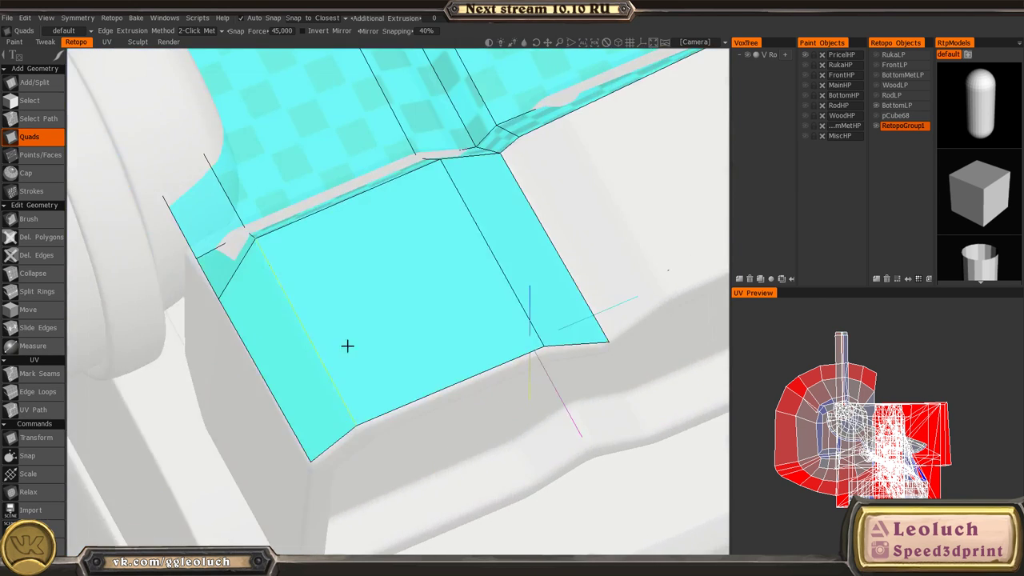
alt+drag(347, 346, 475, 282)
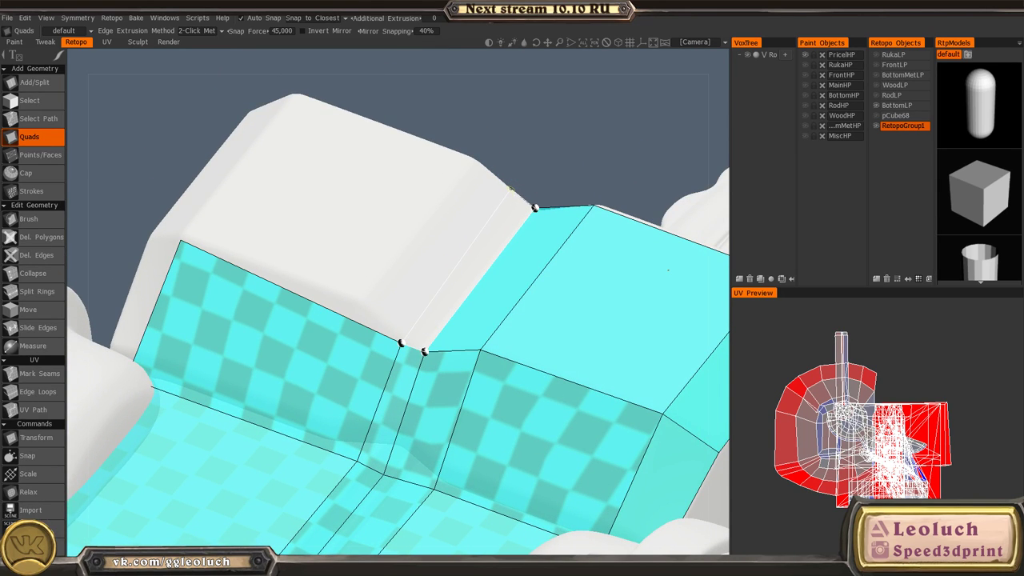
click(508, 190)
alt+right_drag(387, 313, 409, 267)
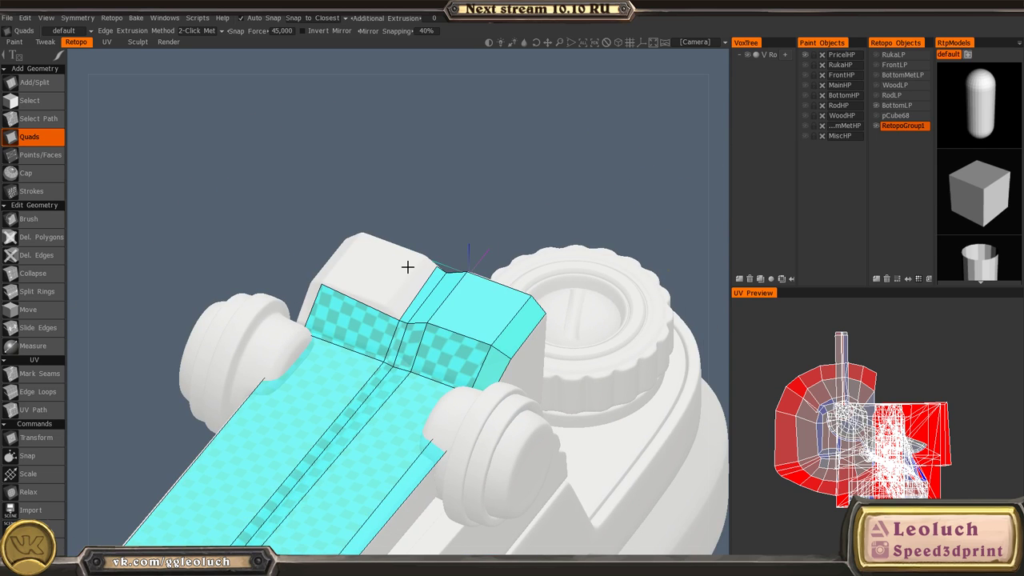
- Adjust the vertices at the slider block's chamfered front corner beside the side knob with the Brush tool
alt+middle_drag(423, 488, 413, 325)
alt+drag(560, 384, 363, 267)
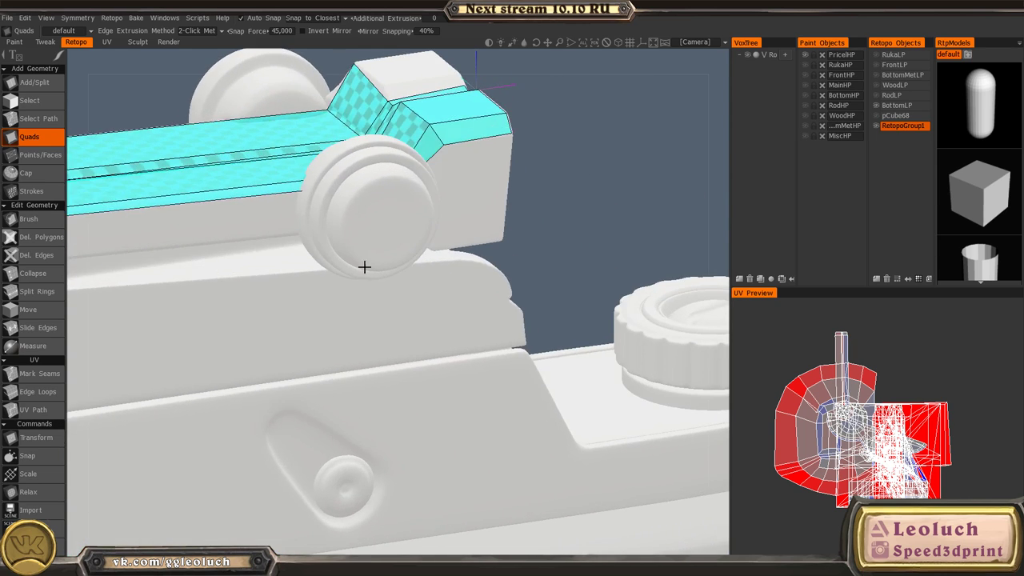
alt+middle_drag(208, 212, 389, 311)
alt+drag(390, 311, 286, 342)
alt+middle_drag(285, 342, 240, 364)
alt+right_drag(320, 368, 435, 418)
alt+drag(435, 419, 405, 379)
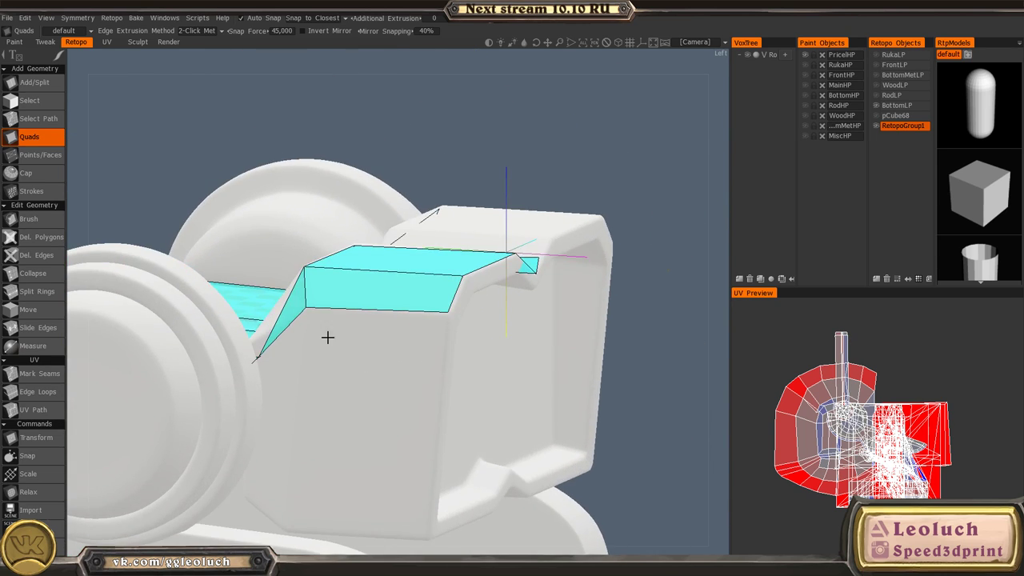
alt+drag(327, 336, 325, 381)
alt+middle_drag(325, 381, 368, 340)
alt+drag(368, 340, 374, 397)
alt+drag(334, 276, 313, 269)
key(space)
click(212, 254)
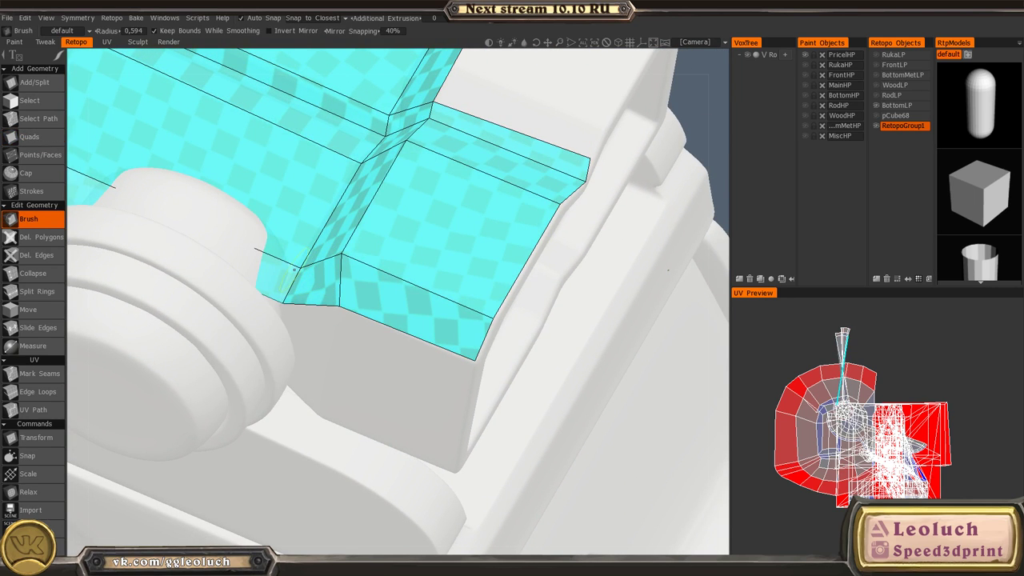
mouse_move(293, 260)
alt+mouse_down()
mouse_move(311, 291)
mouse_move(320, 287)
mouse_move(307, 268)
mouse_move(331, 245)
mouse_move(298, 260)
alt+mouse_up()
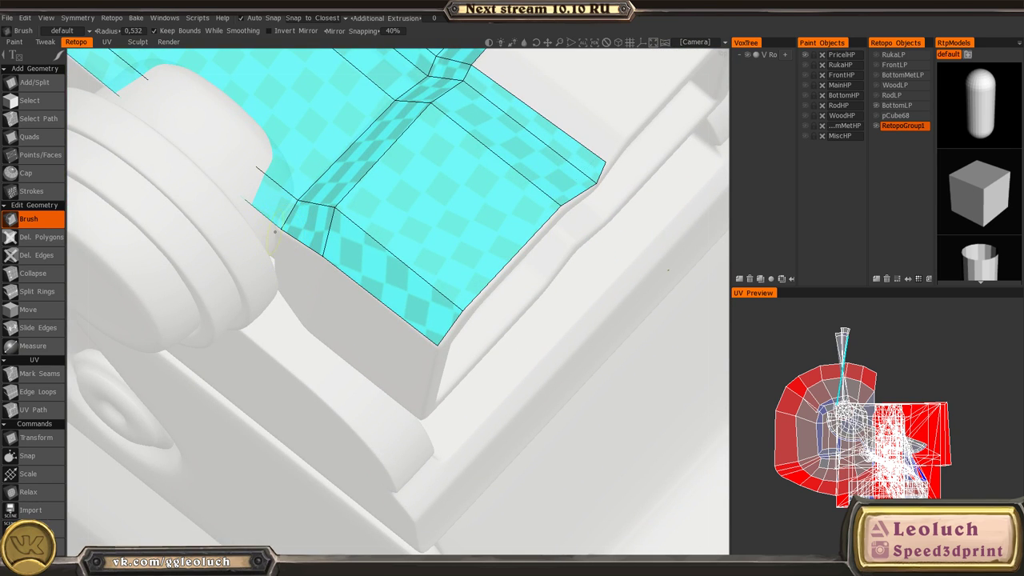
alt+drag(296, 256, 334, 179)
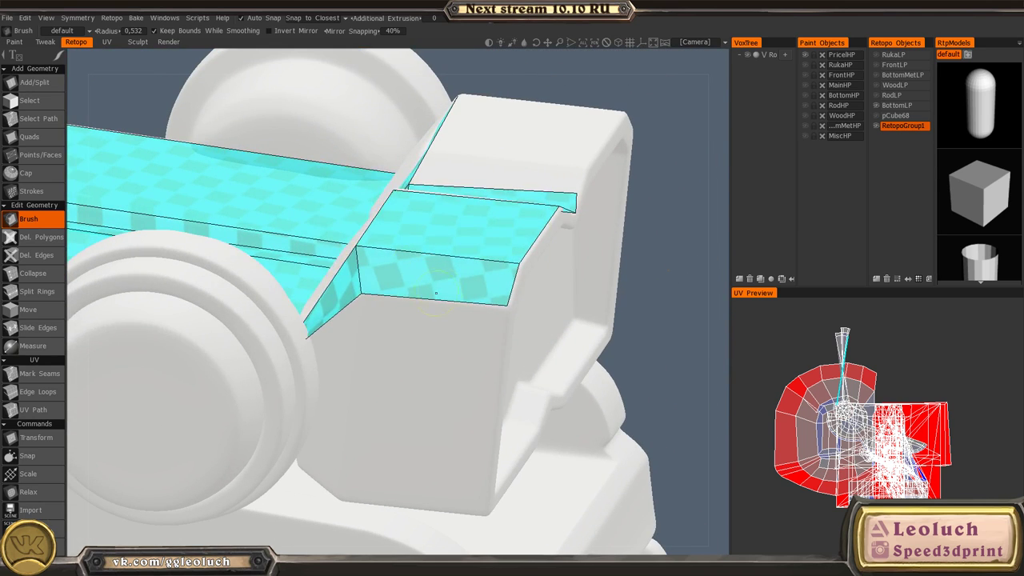
- Add three stacked quads down the slider block's near side face, from the upper chamfer to the angled bottom corner
key(space)
click(415, 237)
alt+drag(442, 317, 388, 272)
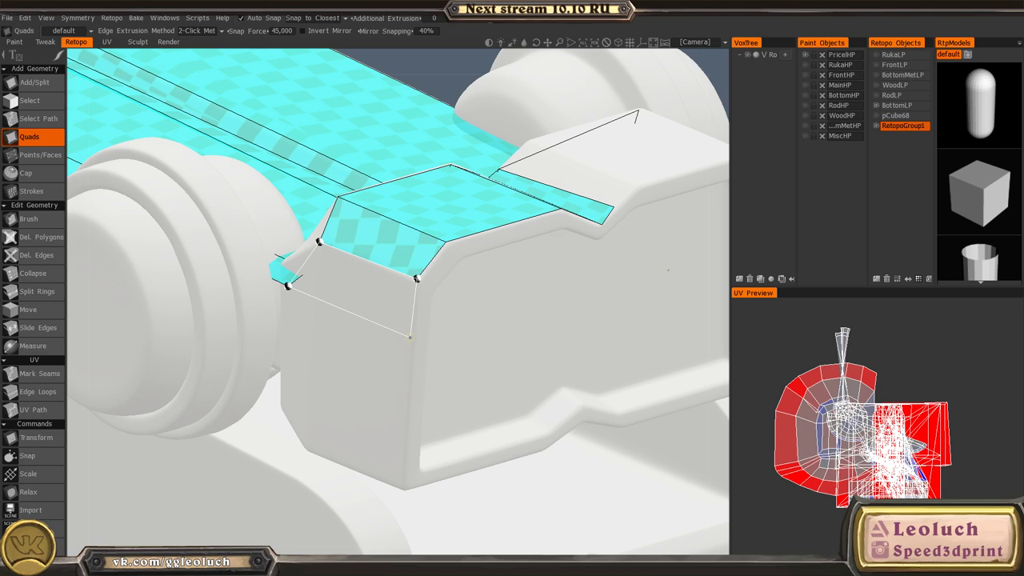
click(411, 337)
alt+drag(377, 389, 318, 306)
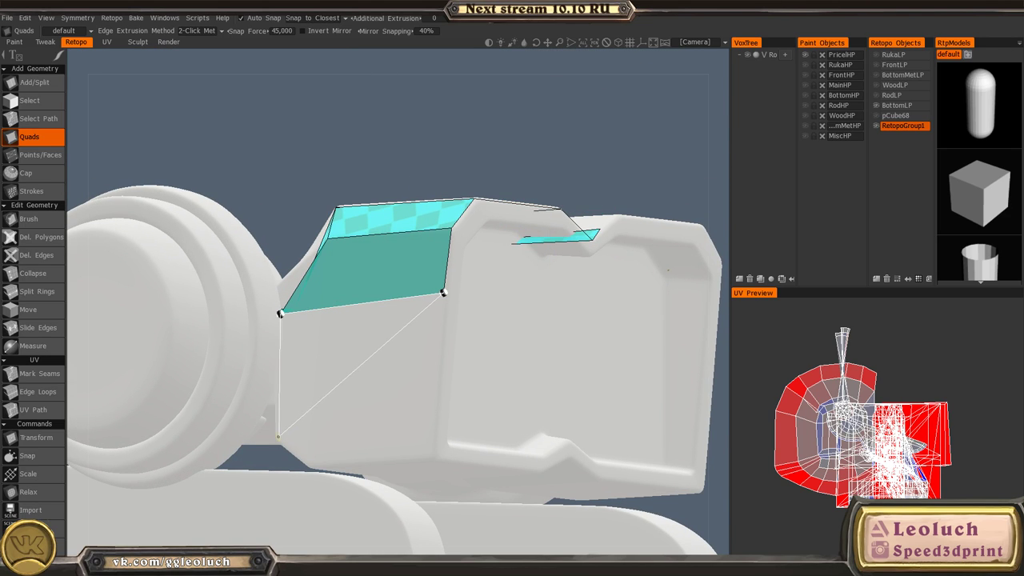
click(433, 421)
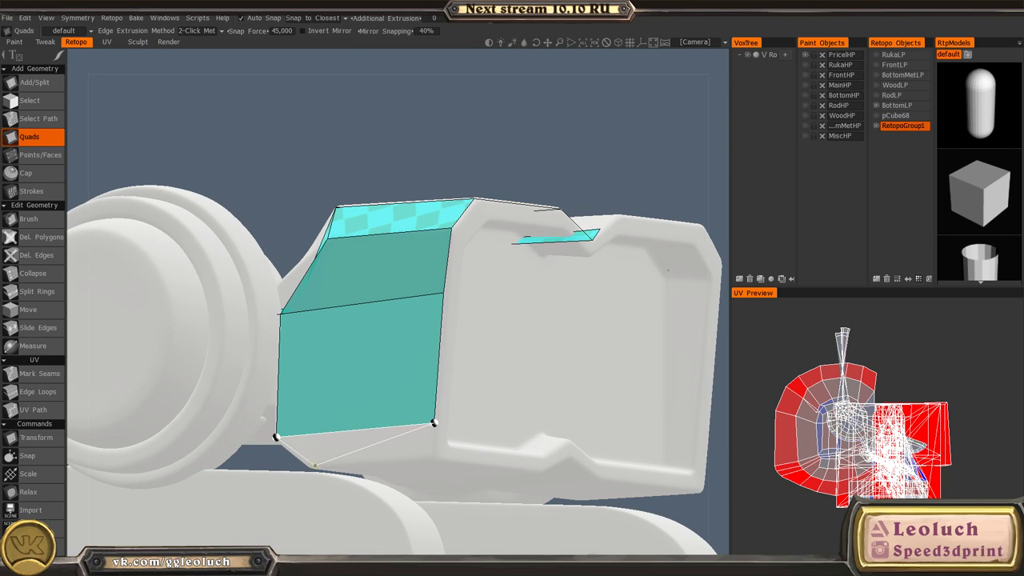
click(433, 457)
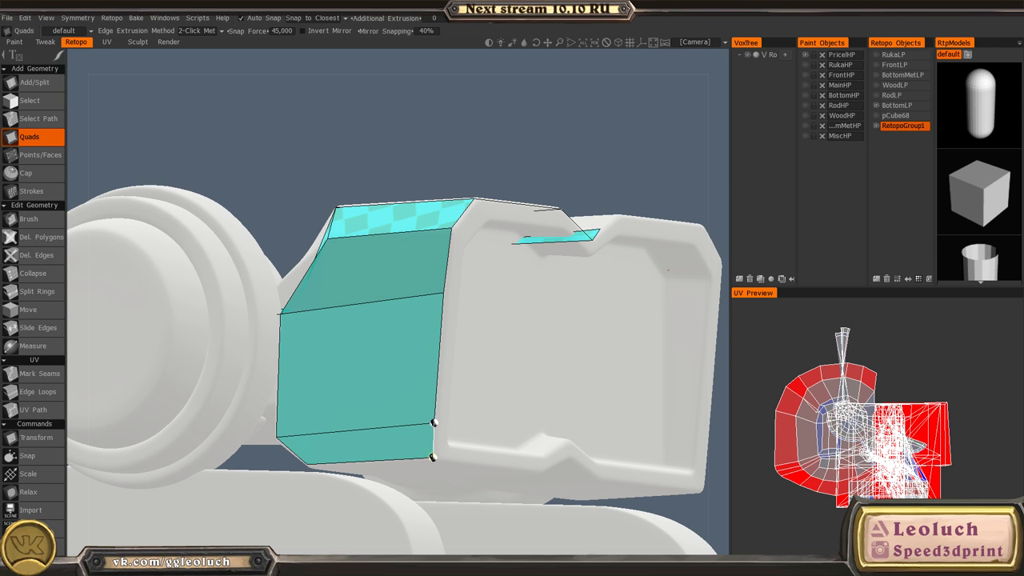
- Add a long quad along the sight leaf's near side face, from the leaf's pivot end to the slider block
scroll(455, 368, down, 3)
alt+drag(352, 348, 437, 368)
scroll(430, 347, up, 4)
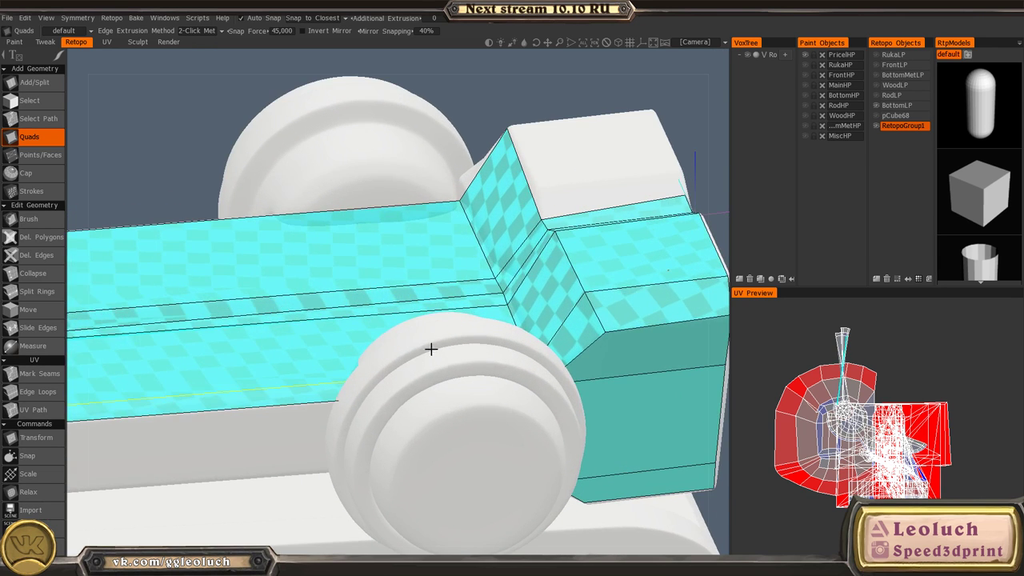
alt+drag(504, 360, 449, 424)
scroll(400, 400, down, 3)
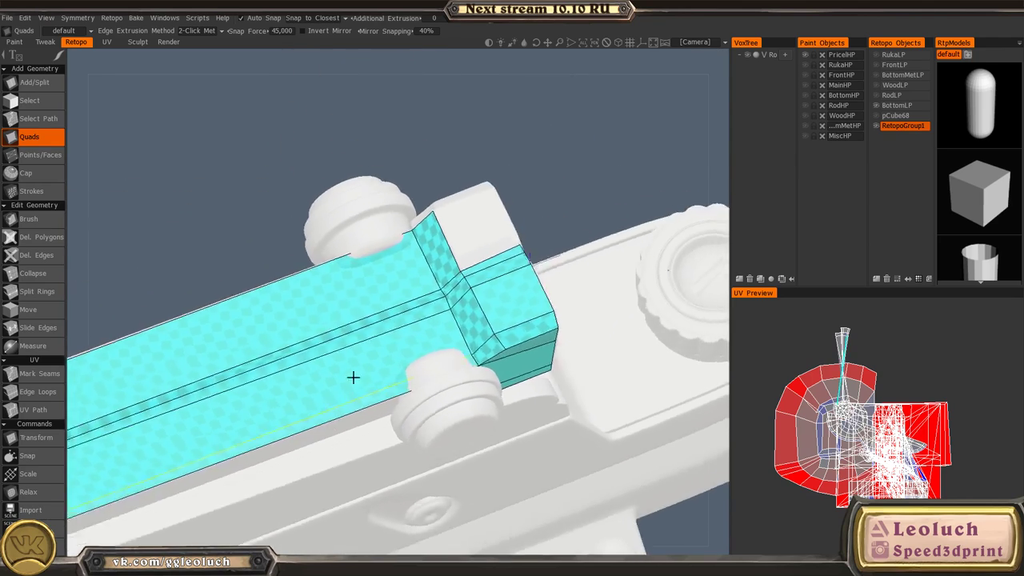
alt+middle_drag(352, 377, 587, 271)
alt+drag(400, 406, 365, 375)
alt+middle_drag(704, 298, 480, 382)
scroll(480, 382, up, 4)
alt+drag(596, 336, 495, 292)
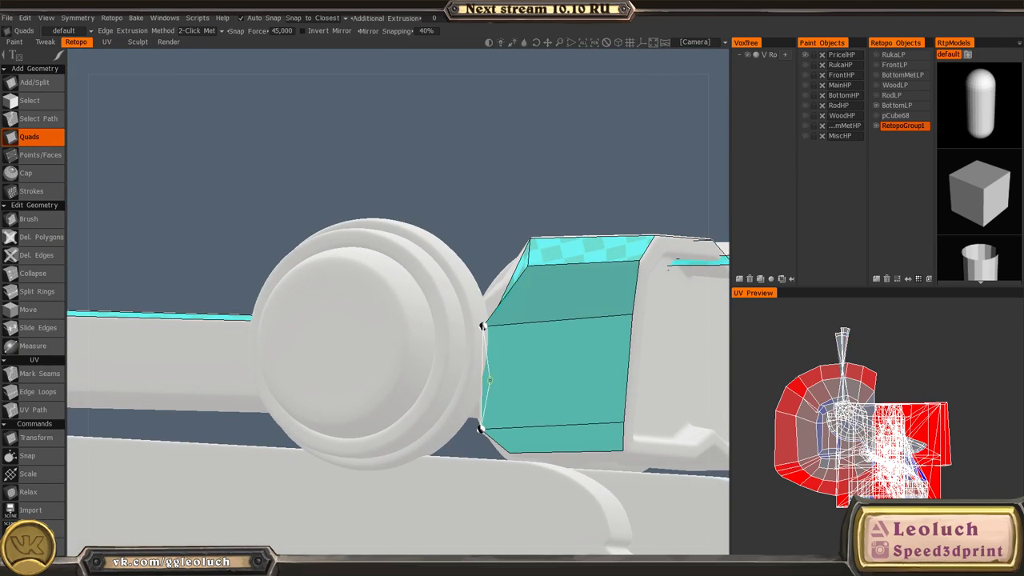
alt+middle_drag(327, 346, 716, 380)
alt+middle_drag(128, 344, 695, 345)
scroll(512, 321, down, 4)
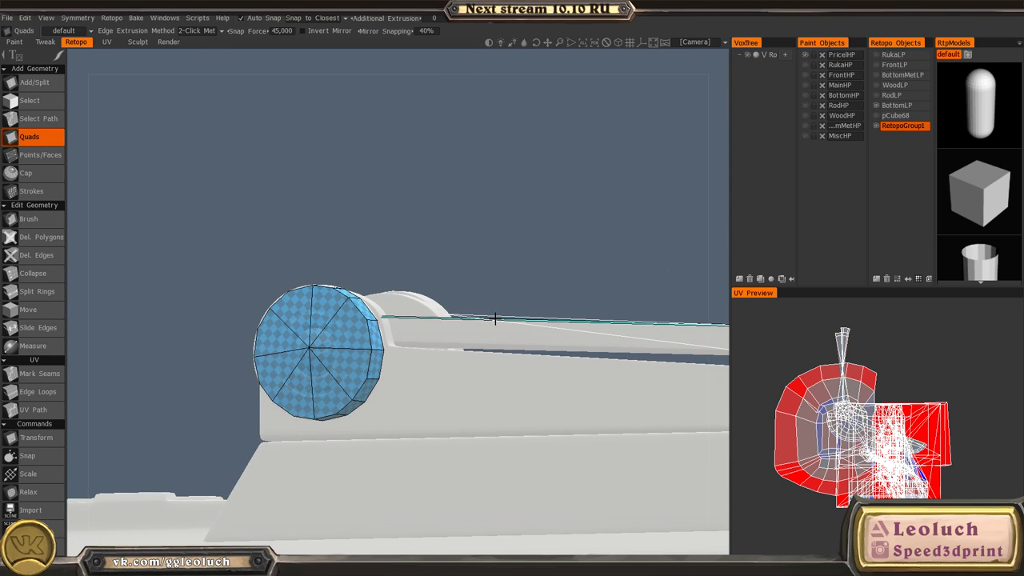
alt+drag(496, 368, 472, 303)
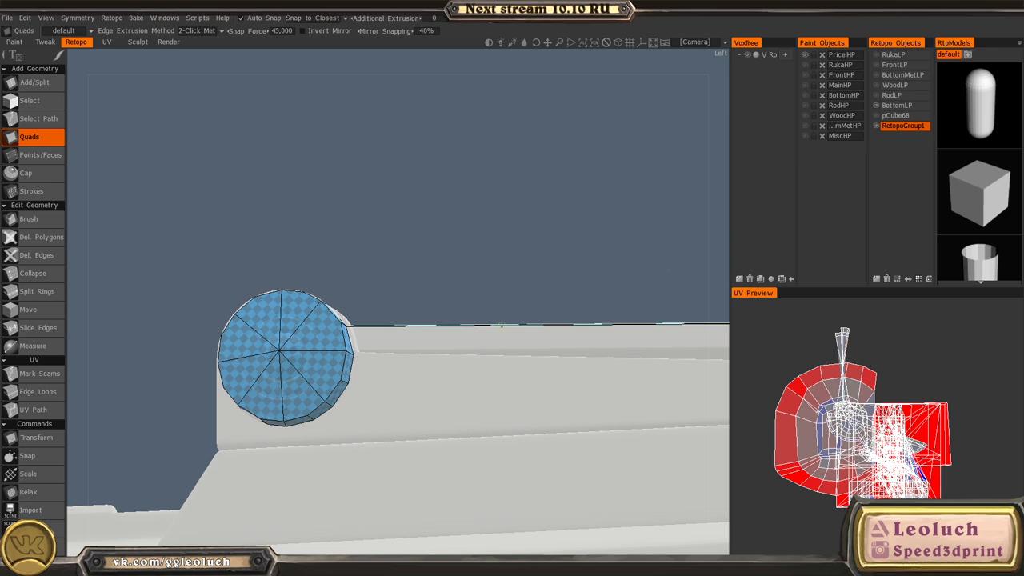
alt+drag(502, 325, 460, 384)
alt+middle_drag(356, 326, 467, 384)
alt+drag(466, 384, 453, 431)
alt+middle_drag(536, 540, 389, 310)
alt+right_drag(390, 309, 338, 423)
alt+drag(352, 421, 599, 424)
alt+middle_drag(598, 425, 273, 395)
alt+drag(532, 408, 432, 437)
alt+middle_drag(432, 437, 264, 256)
alt+right_drag(264, 256, 393, 405)
alt+drag(393, 405, 417, 419)
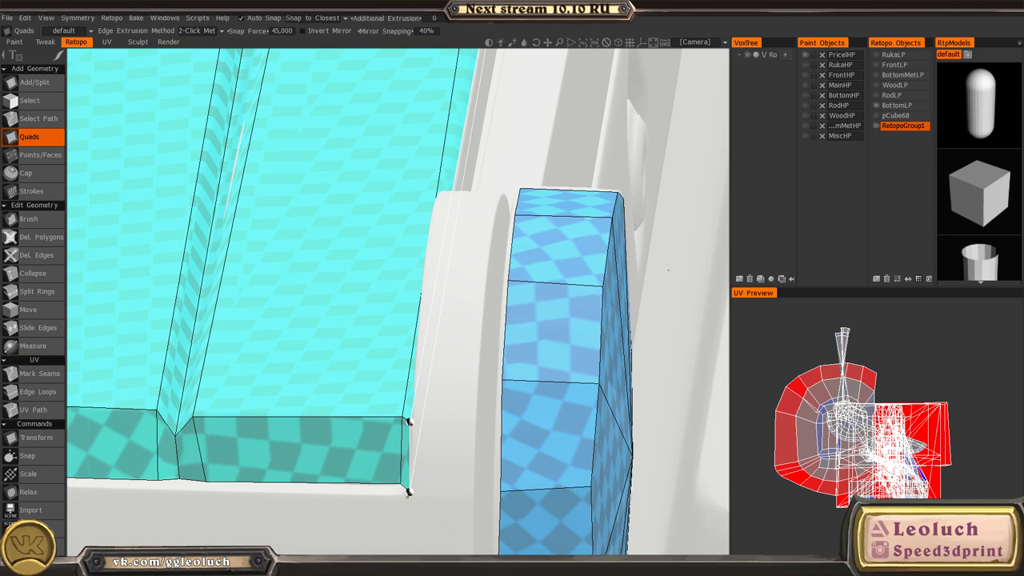
alt+drag(407, 494, 496, 407)
alt+right_drag(496, 407, 576, 381)
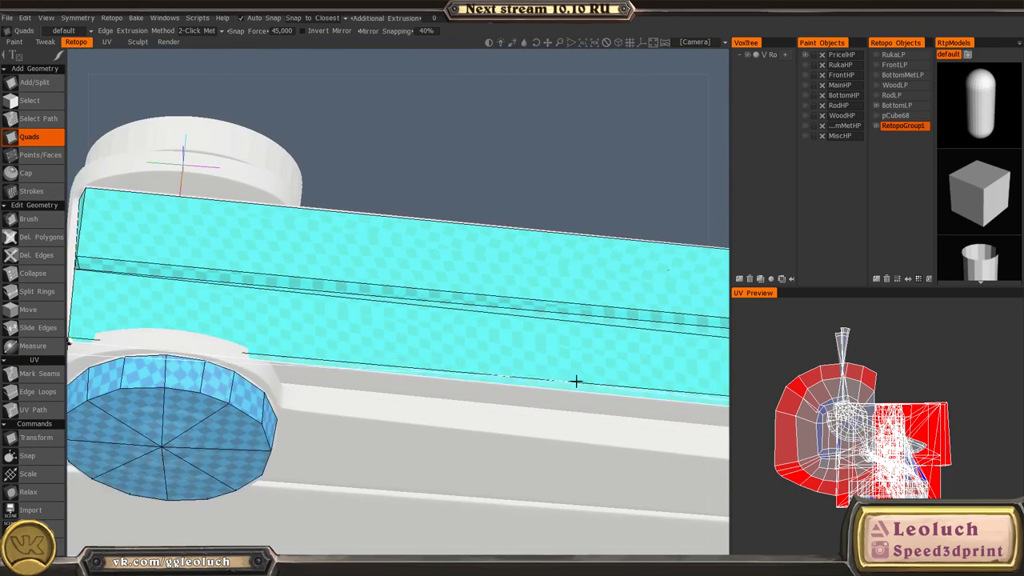
alt+middle_drag(576, 381, 459, 359)
alt+right_drag(459, 359, 470, 378)
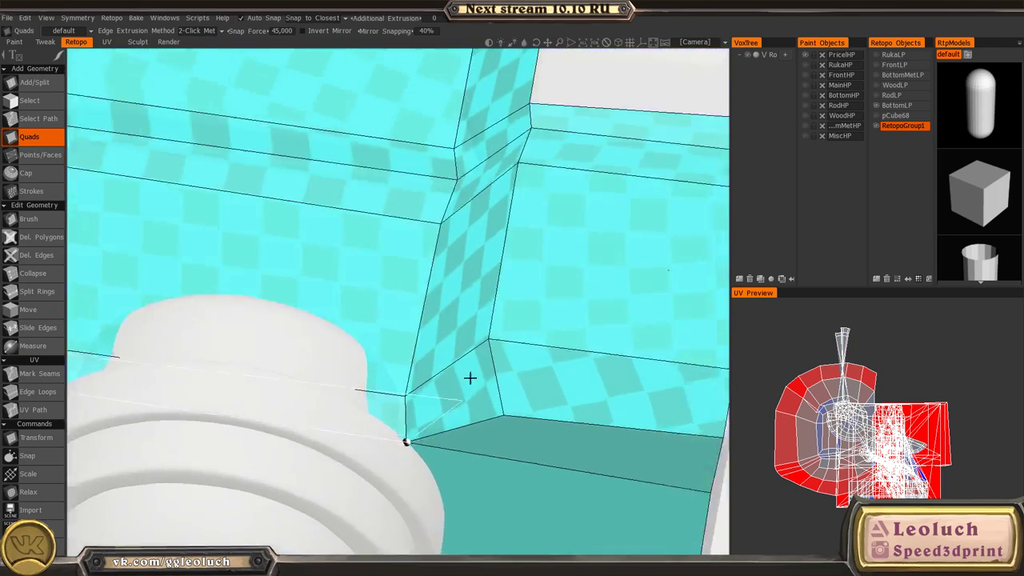
alt+drag(471, 379, 397, 381)
alt+middle_drag(398, 382, 373, 228)
alt+middle_drag(372, 107, 360, 339)
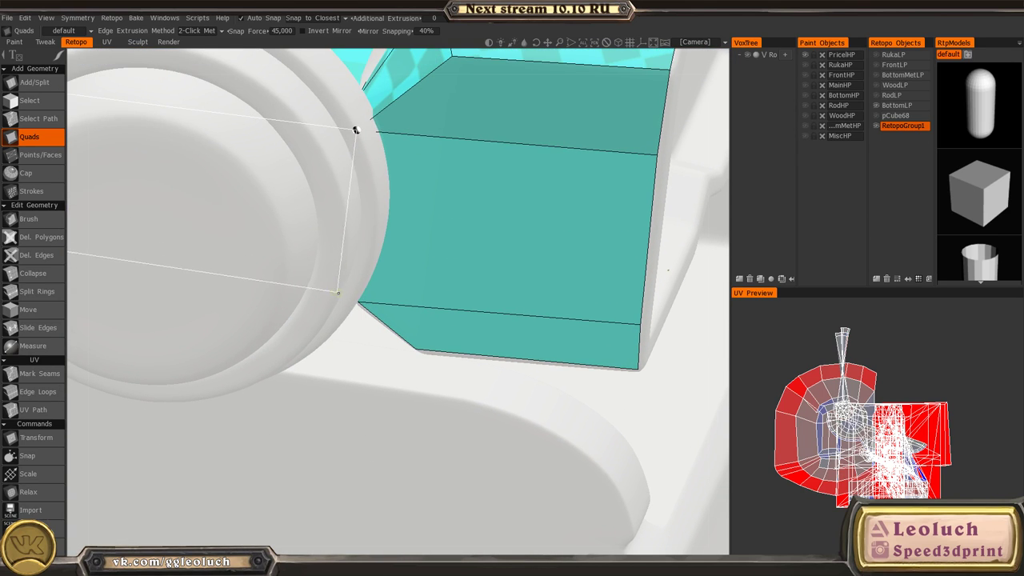
alt+drag(389, 283, 351, 243)
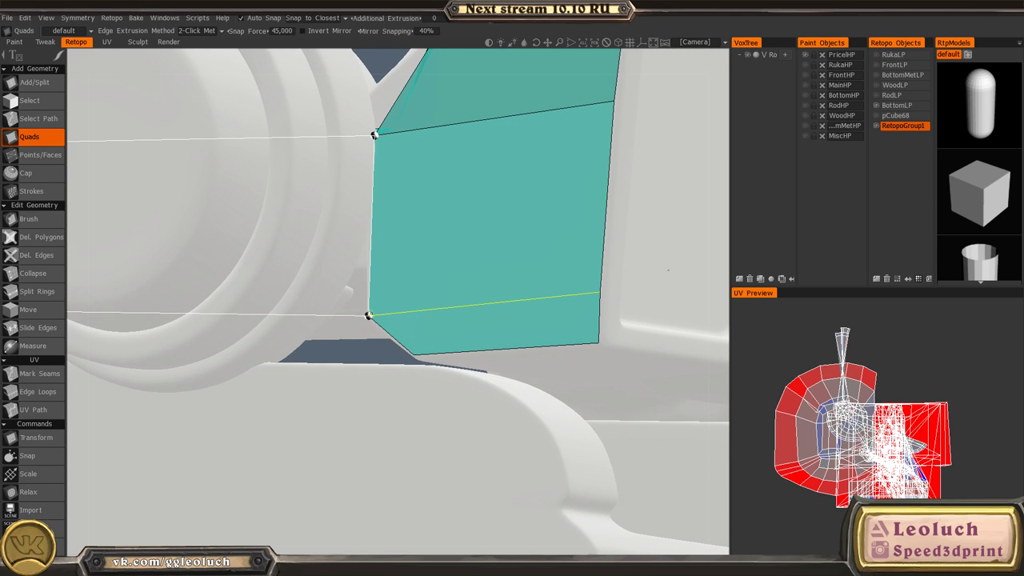
- Add a quad on the rim of the slider block's recessed back face, below the near slope of the V-notch
alt+right_drag(415, 272, 297, 214)
alt+drag(297, 215, 380, 304)
alt+right_drag(380, 304, 422, 330)
middle_drag(422, 330, 320, 311)
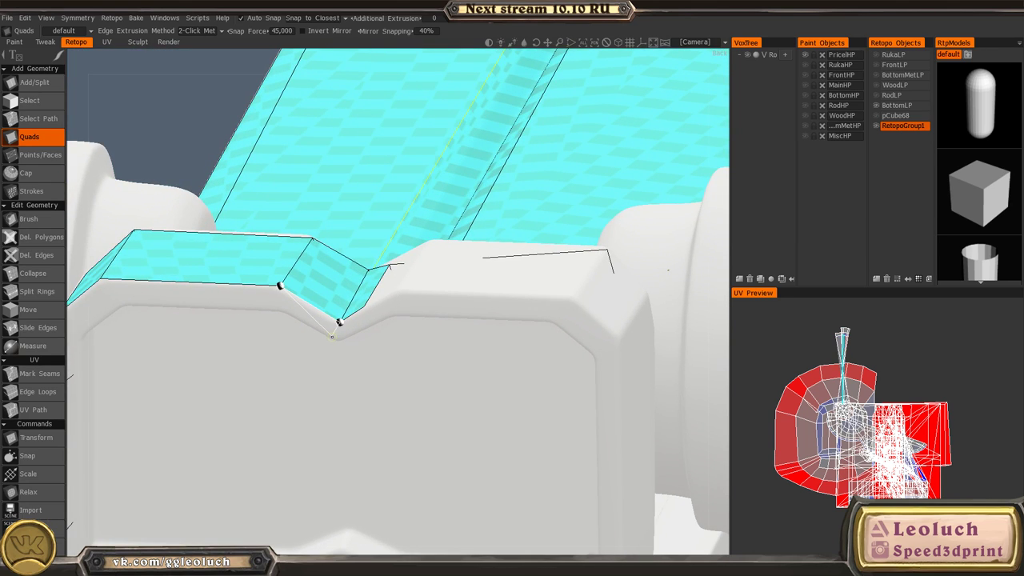
click(280, 307)
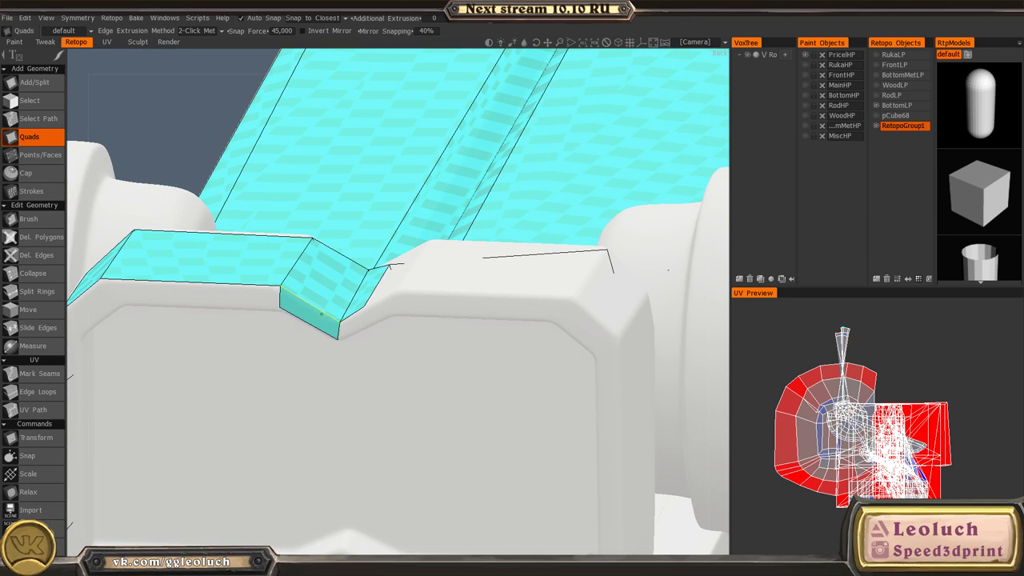
- Fit the lower outer vertex of the notch rim quad to the edge of the recess with the Brush tool
alt+middle_drag(288, 307, 392, 286)
alt+drag(395, 286, 374, 289)
alt+right_drag(373, 289, 400, 294)
key(space)
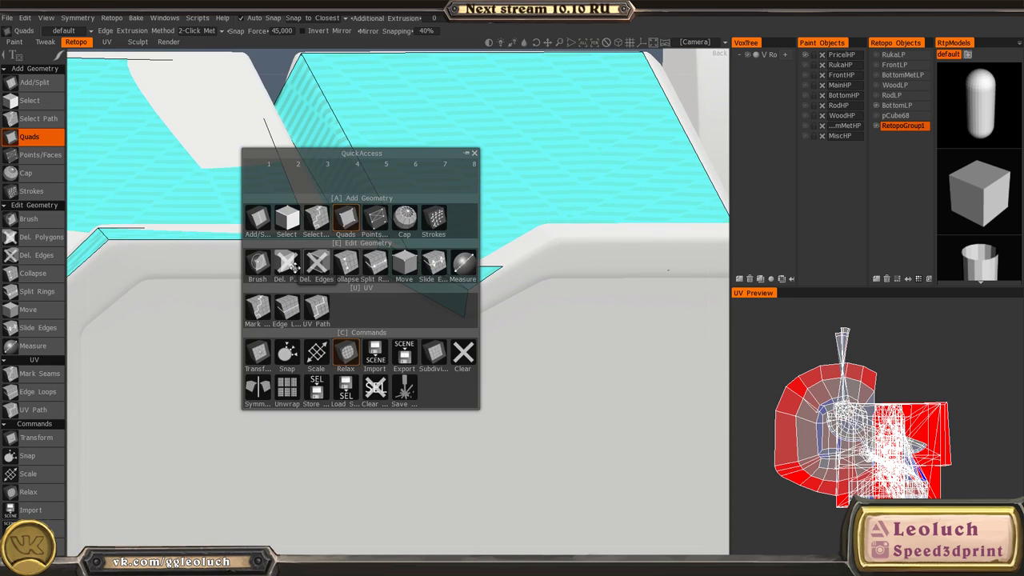
click(260, 265)
alt+drag(412, 332, 399, 335)
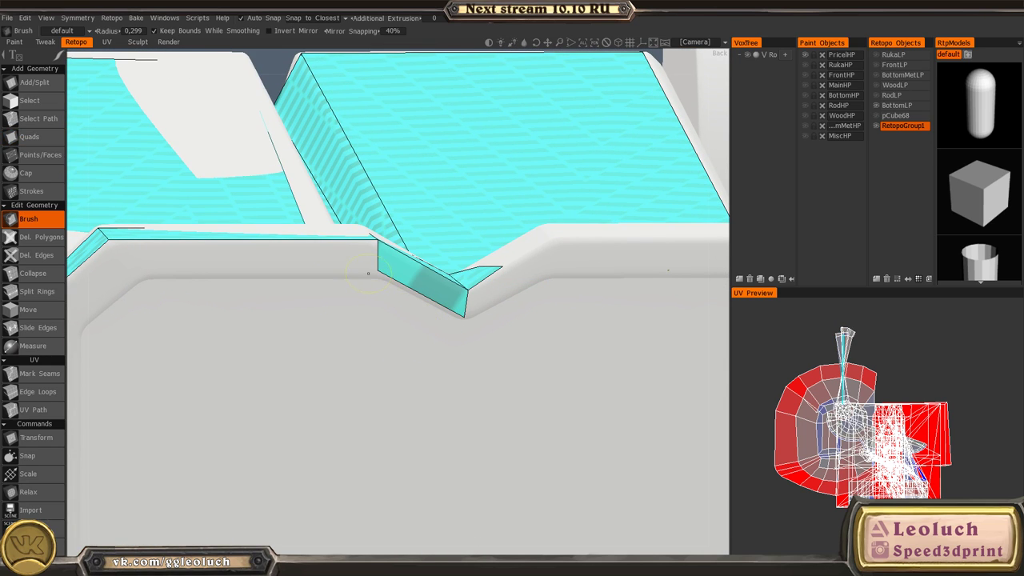
- Add two quads along the recessed back face's rim, covering its straight upper stretch and the adjoining chamfered corner
key(space)
click(373, 213)
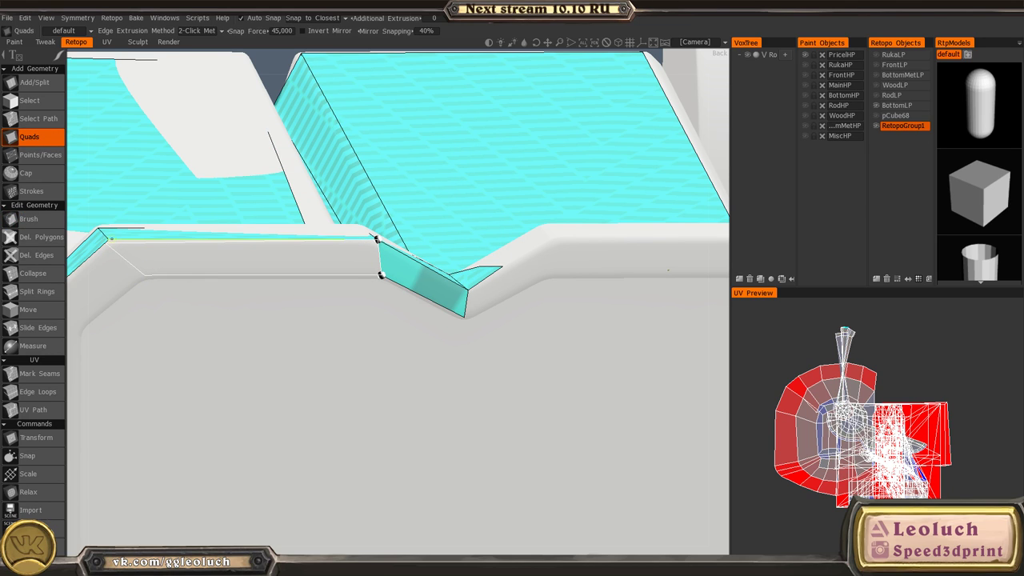
click(145, 276)
alt+middle_drag(188, 279, 369, 235)
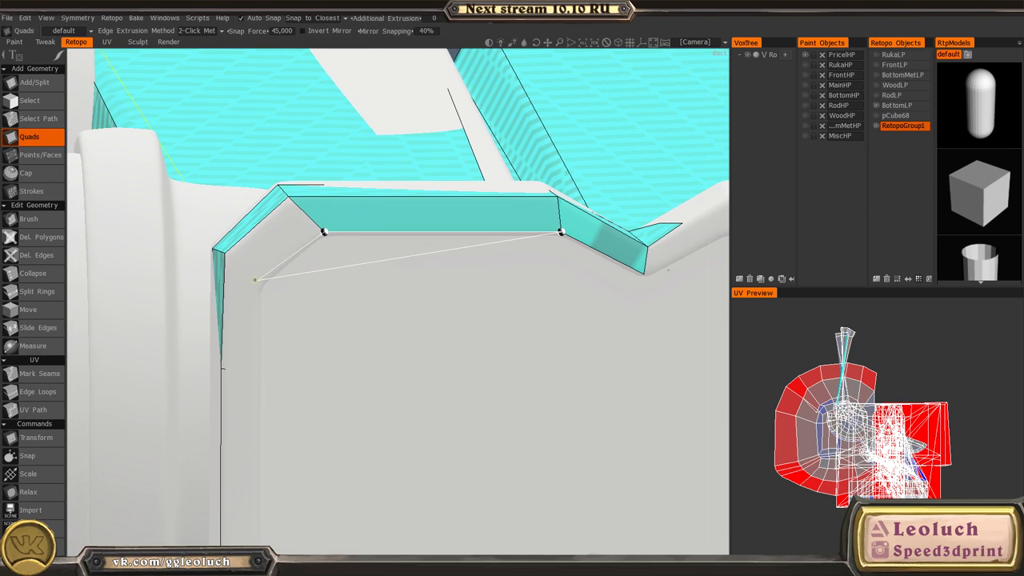
click(288, 196)
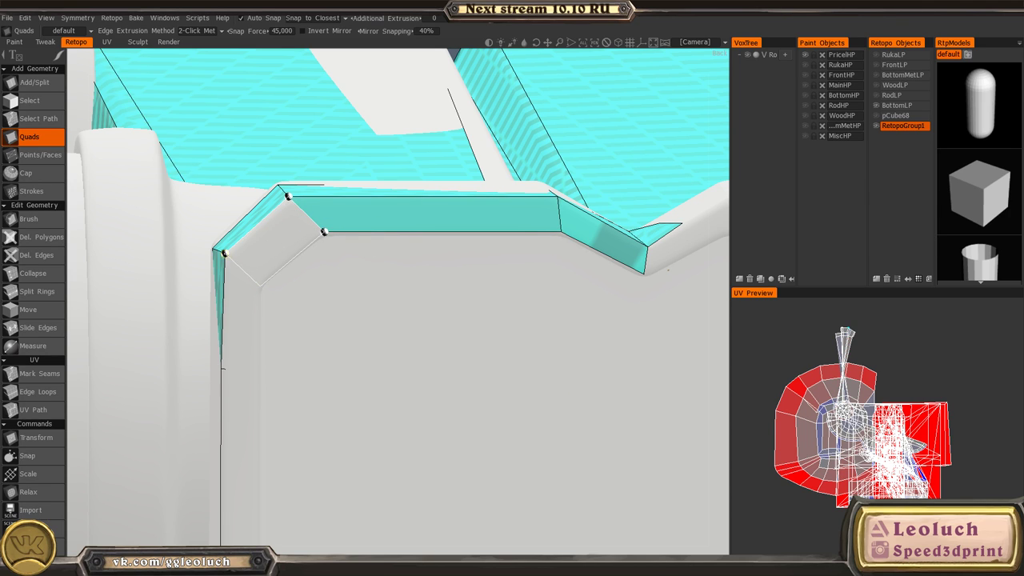
click(260, 285)
- Adjust the vertices along the back edge of the slider block's near side face with the Brush tool
scroll(425, 258, down, 5)
mouse_move(440, 237)
alt+mouse_down()
mouse_move(510, 233)
mouse_move(373, 346)
mouse_move(390, 281)
alt+mouse_up()
key(space)
key(space)
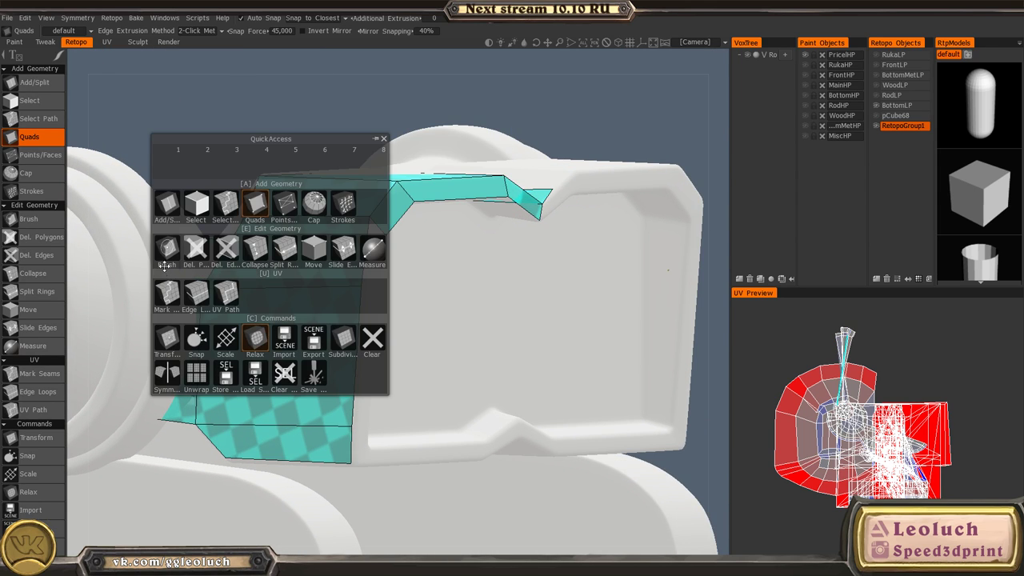
click(168, 260)
middle_drag(415, 291, 351, 309)
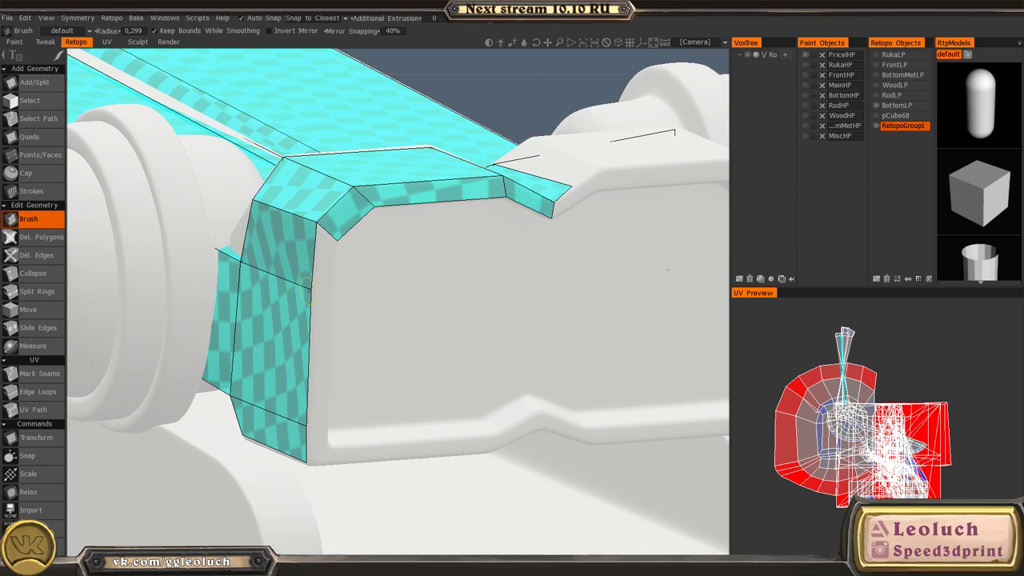
drag(309, 291, 304, 292)
middle_drag(301, 287, 358, 292)
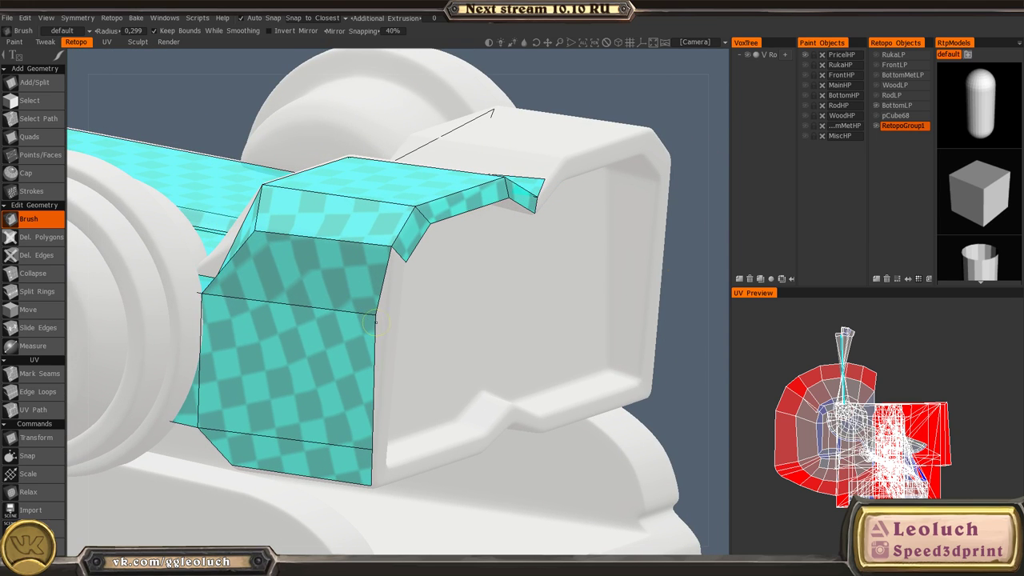
mouse_move(373, 321)
mouse_down()
mouse_move(320, 293)
mouse_move(336, 249)
mouse_move(261, 236)
mouse_up()
- Add a quad down the upper part of the recessed back face's vertical side rim, below the chamfered corner
alt+right_drag(260, 235, 344, 288)
key(space)
click(330, 220)
alt+drag(329, 220, 322, 258)
alt+drag(322, 192, 281, 249)
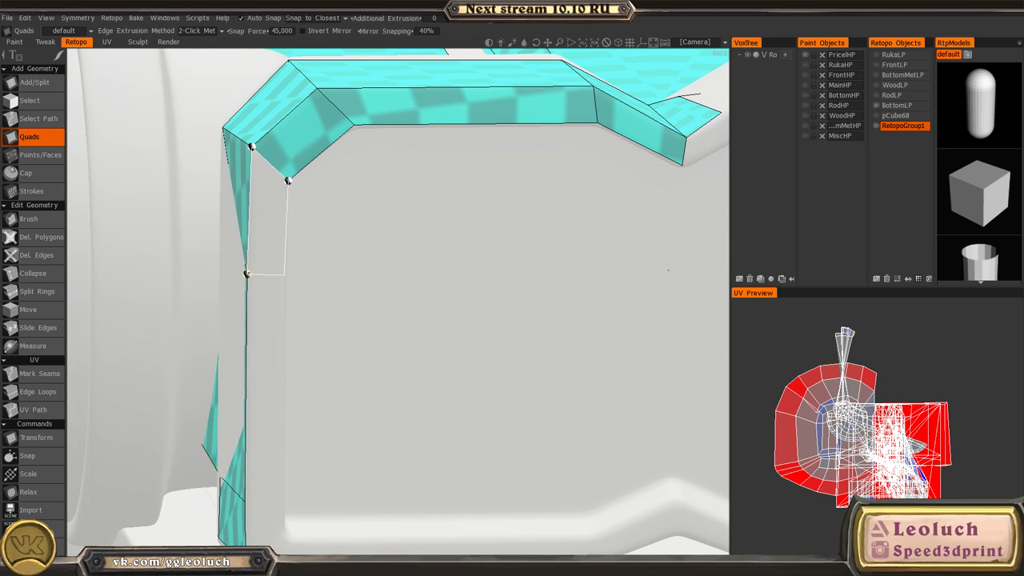
click(248, 274)
alt+middle_drag(329, 354, 325, 143)
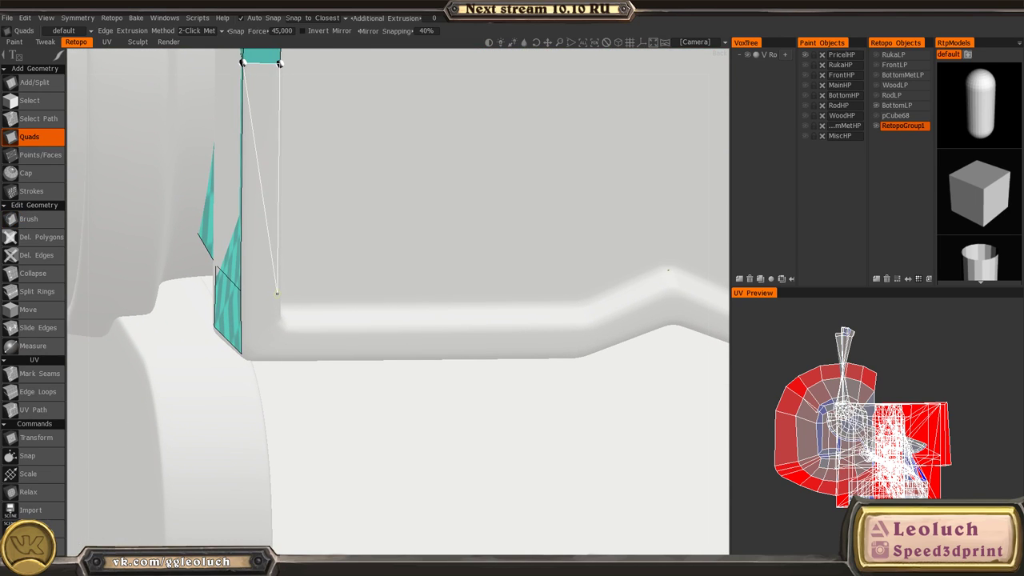
- Continue the recessed back face's rim quads down its vertical side, around the lower corner and along the first straight lower stretch
click(278, 294)
alt+drag(282, 354, 270, 341)
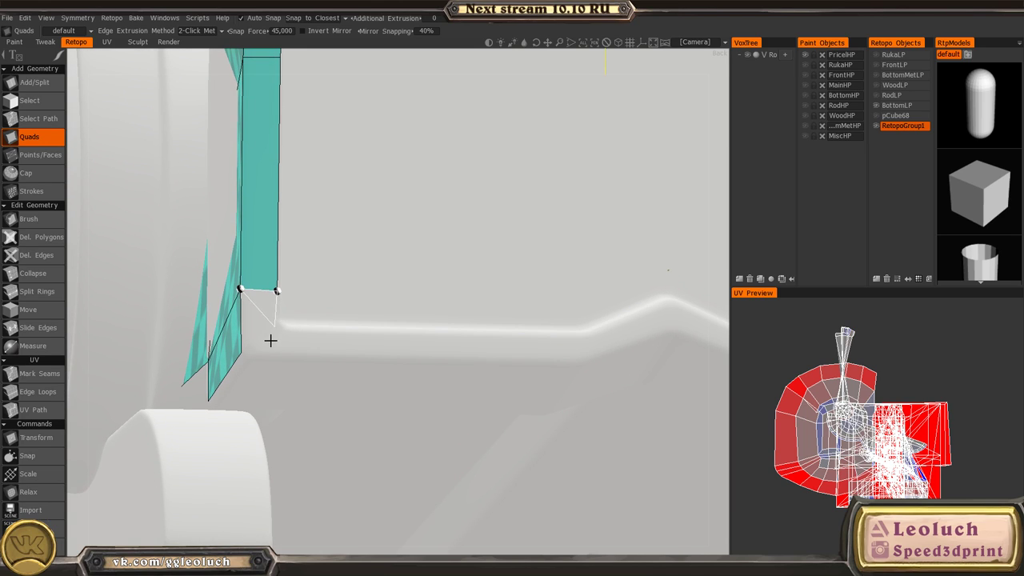
click(241, 353)
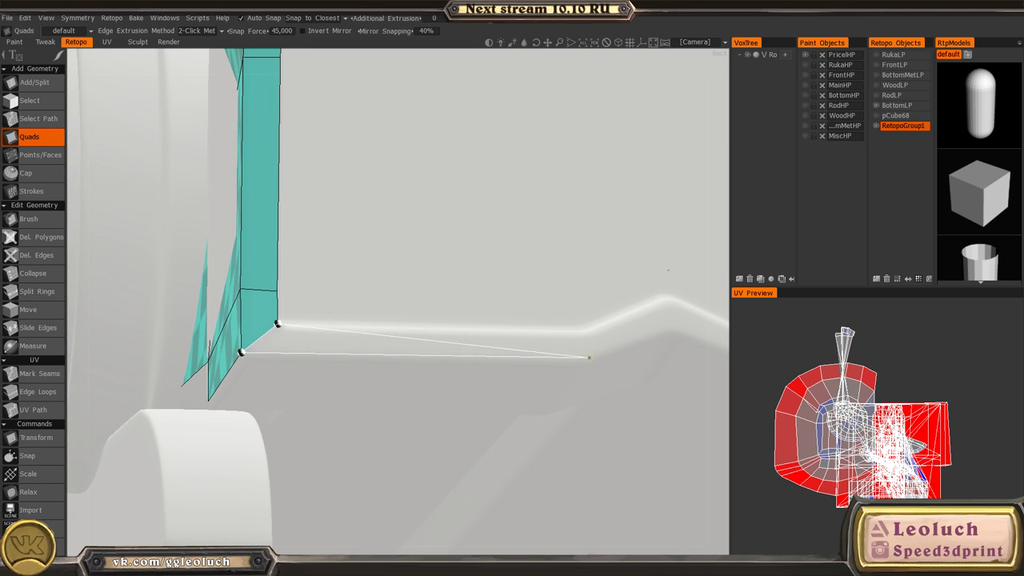
click(578, 333)
click(576, 360)
- Add rim quads over the raised peak in the lower rim and along the remaining straight stretch to the far lower corner
alt+middle_drag(624, 323, 381, 339)
click(427, 346)
alt+middle_drag(484, 363, 335, 351)
click(377, 372)
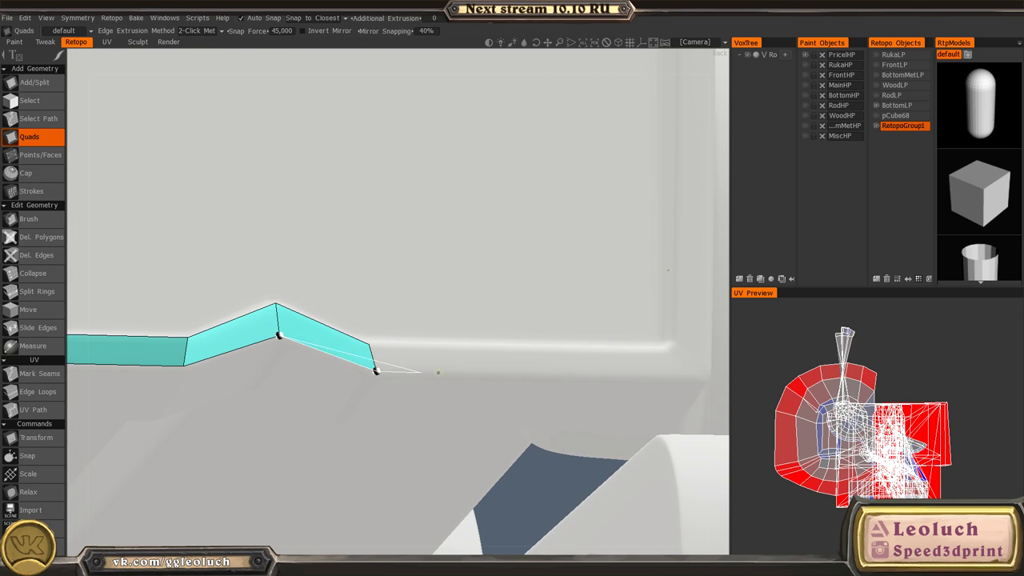
alt+middle_drag(671, 356, 464, 369)
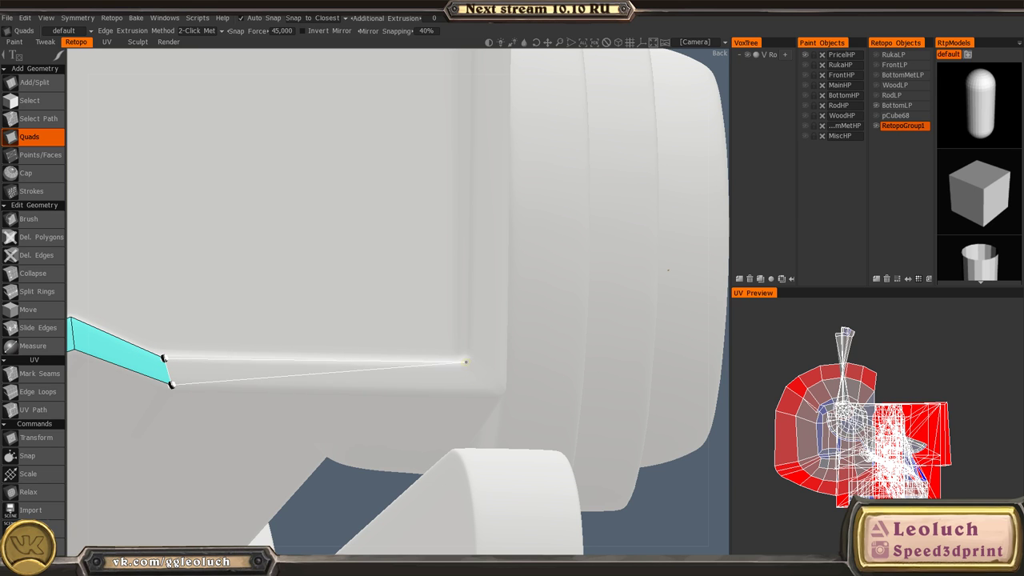
click(465, 359)
click(495, 390)
- Pull the inner vertex at the lower rim's peak back onto the rim edge with the Brush tool
alt+right_drag(494, 389, 201, 291)
alt+middle_drag(201, 291, 393, 323)
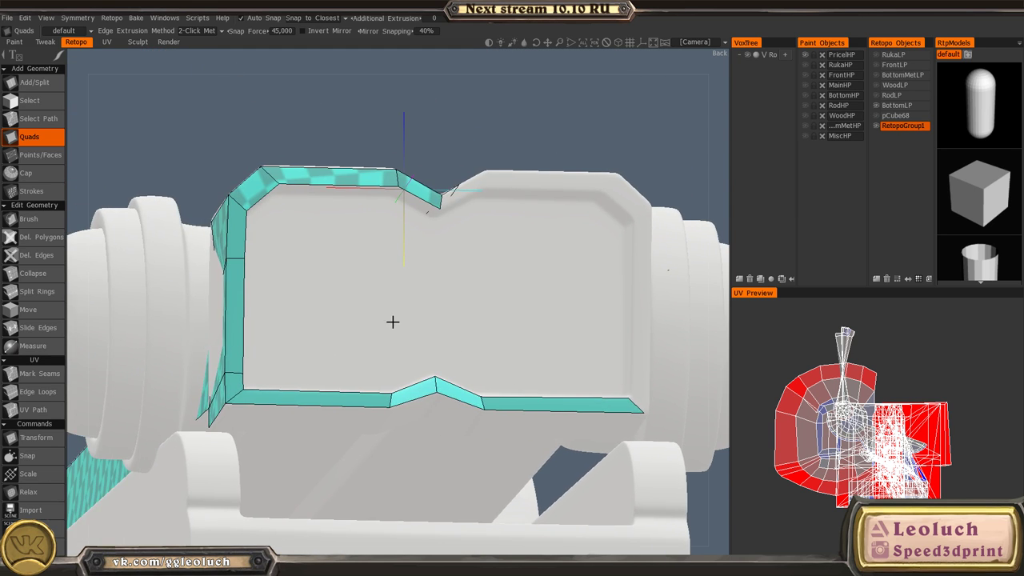
alt+right_drag(393, 322, 496, 324)
alt+drag(496, 324, 530, 347)
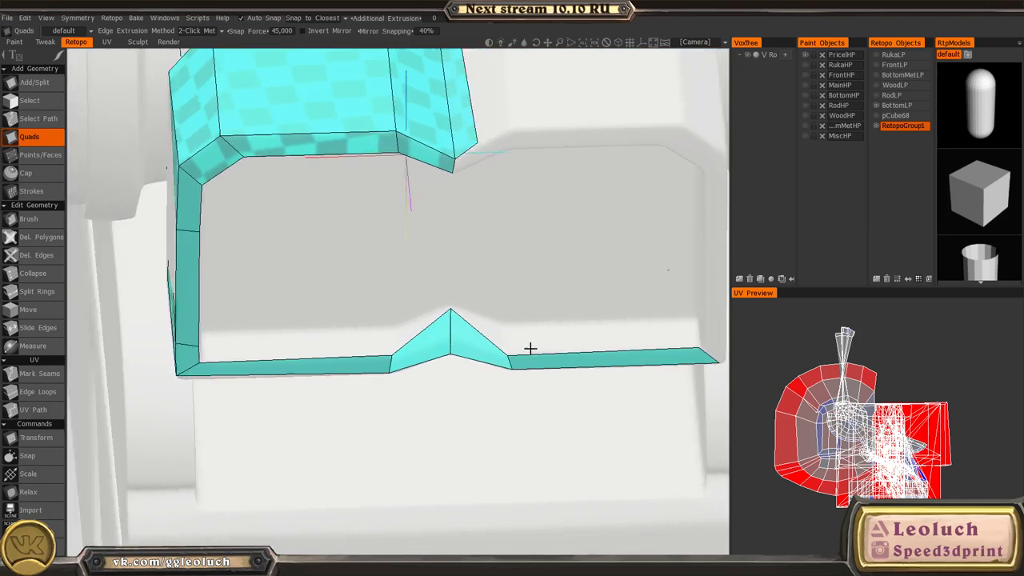
alt+right_drag(531, 347, 446, 351)
key(space)
click(340, 332)
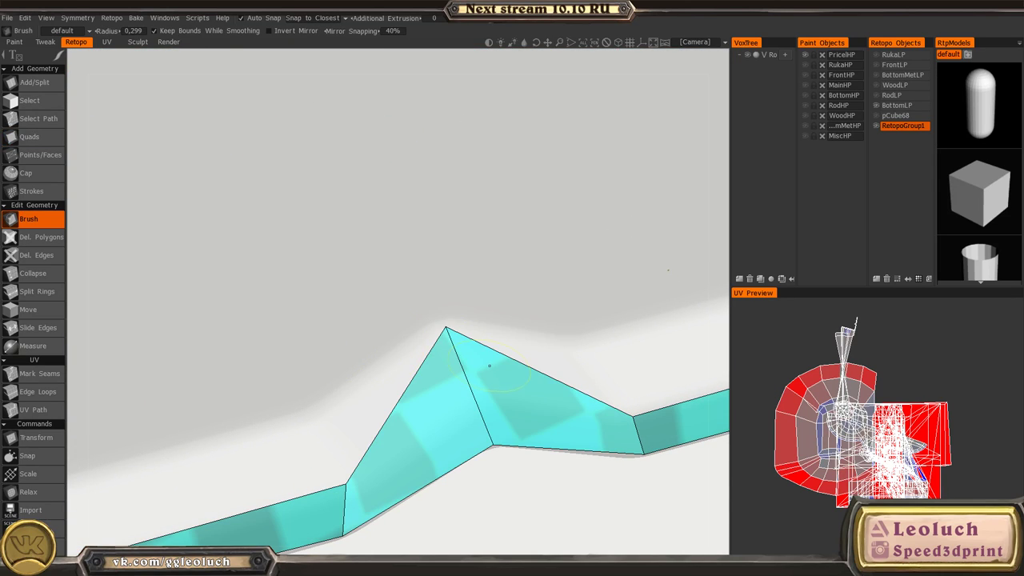
mouse_move(449, 330)
mouse_down()
mouse_move(490, 414)
mouse_move(496, 406)
mouse_up()
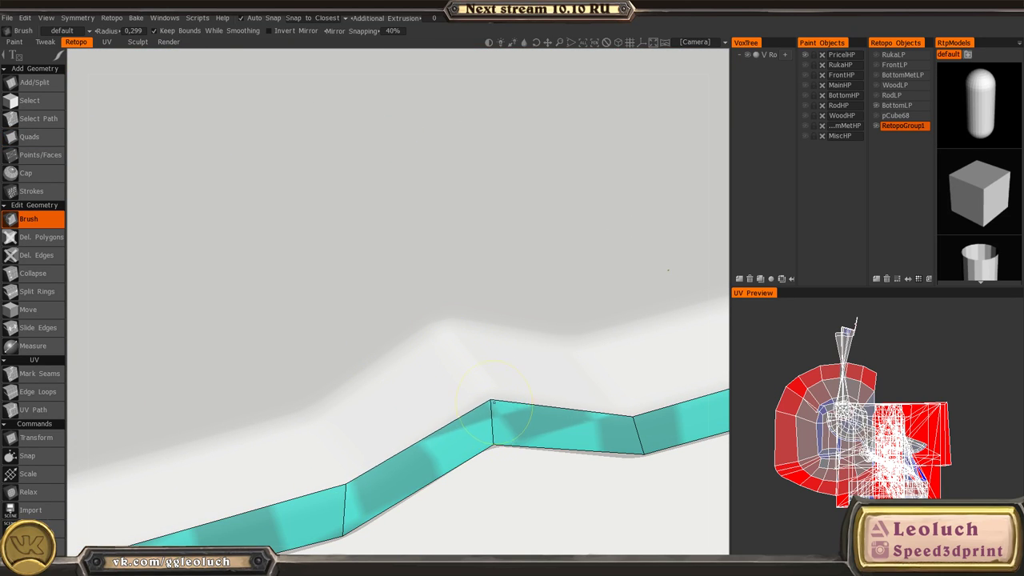
- Add a quad with the Quads tool along the recess's lower inner wall, from the near corner to the start of the peak
alt+right_drag(492, 404, 401, 372)
alt+drag(400, 373, 373, 366)
key(space)
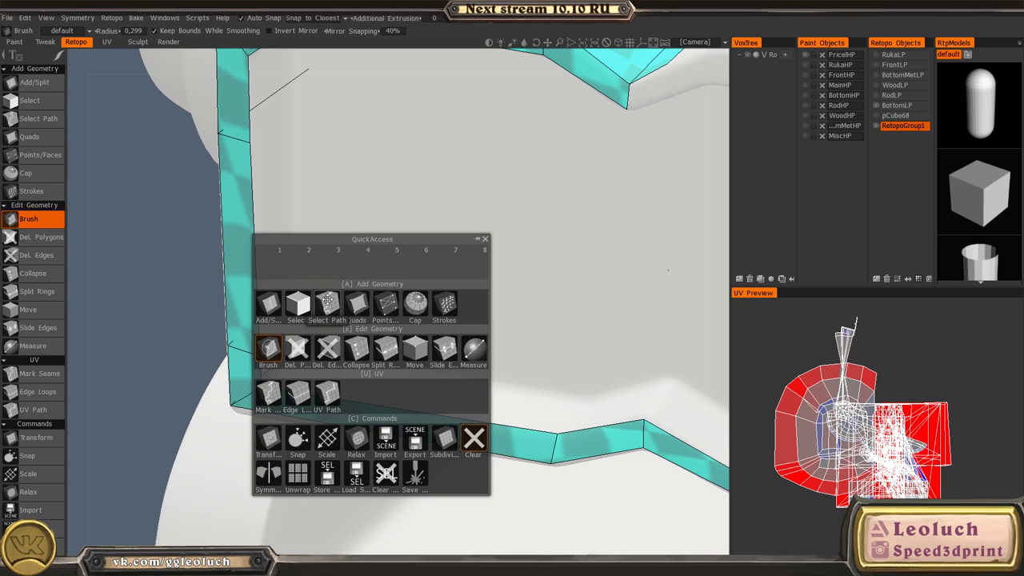
click(325, 302)
key(space)
click(327, 220)
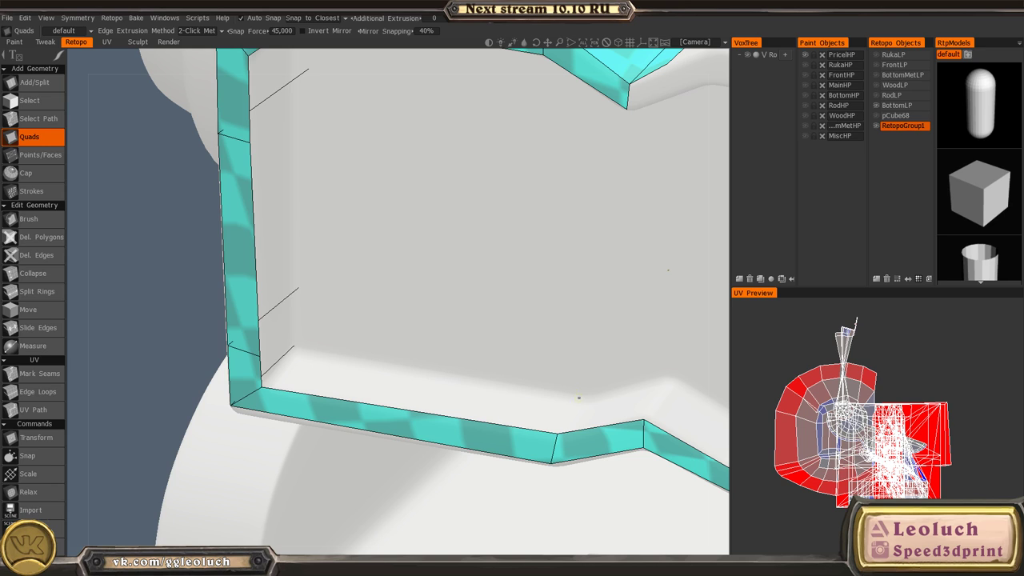
alt+drag(428, 397, 378, 364)
key(space)
click(361, 302)
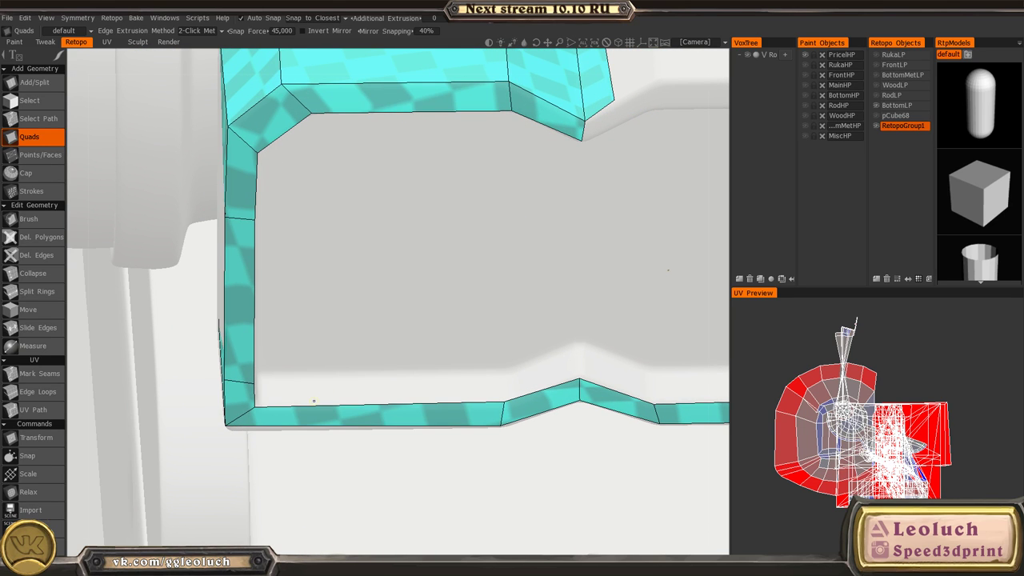
middle_drag(307, 381, 323, 348)
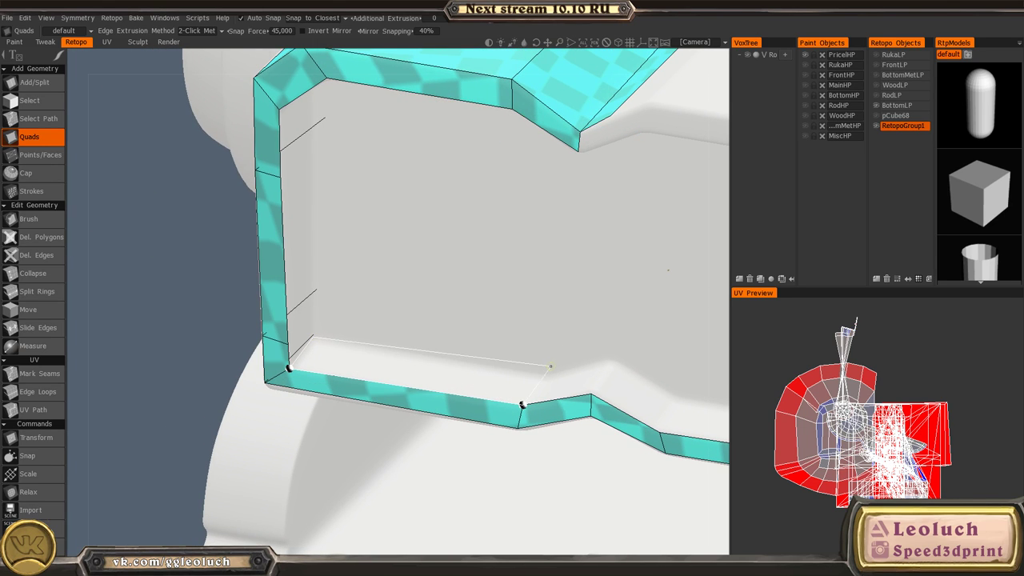
click(552, 376)
- Extend the lower inner wall of the recess with a quad up the near slope to the top of the peak
alt+drag(445, 364, 462, 334)
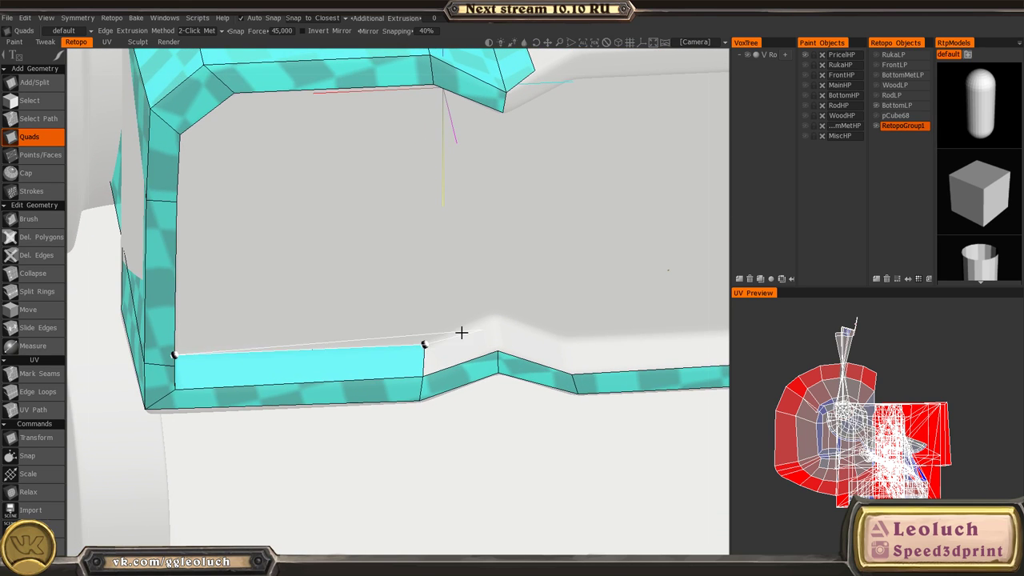
click(425, 353)
scroll(425, 353, up, 3)
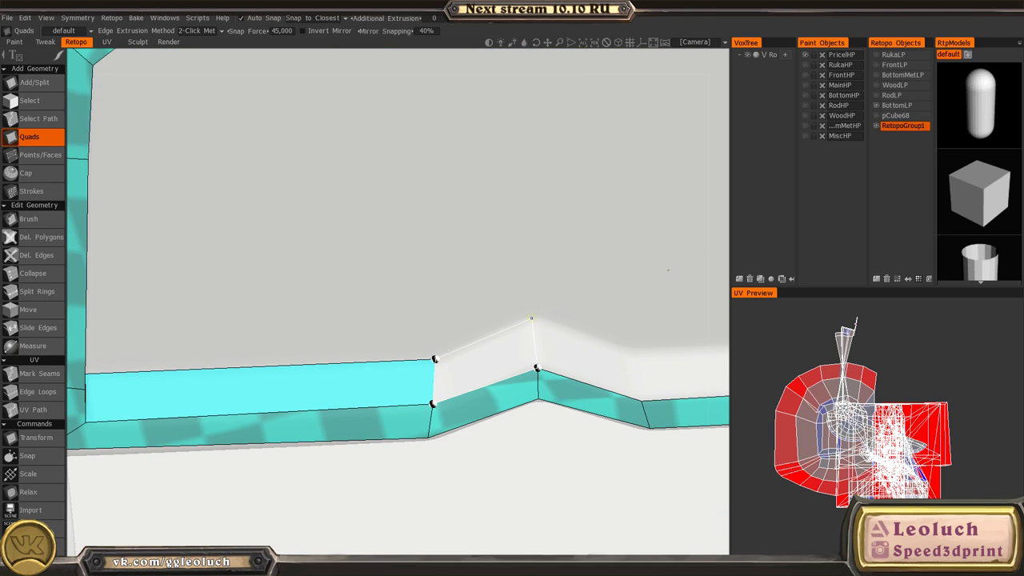
click(531, 318)
- Add two quads up the recess's near inner side wall, a short one at the lower corner and a tall one above it
alt+drag(532, 318, 412, 320)
scroll(329, 443, up, 4)
click(250, 379)
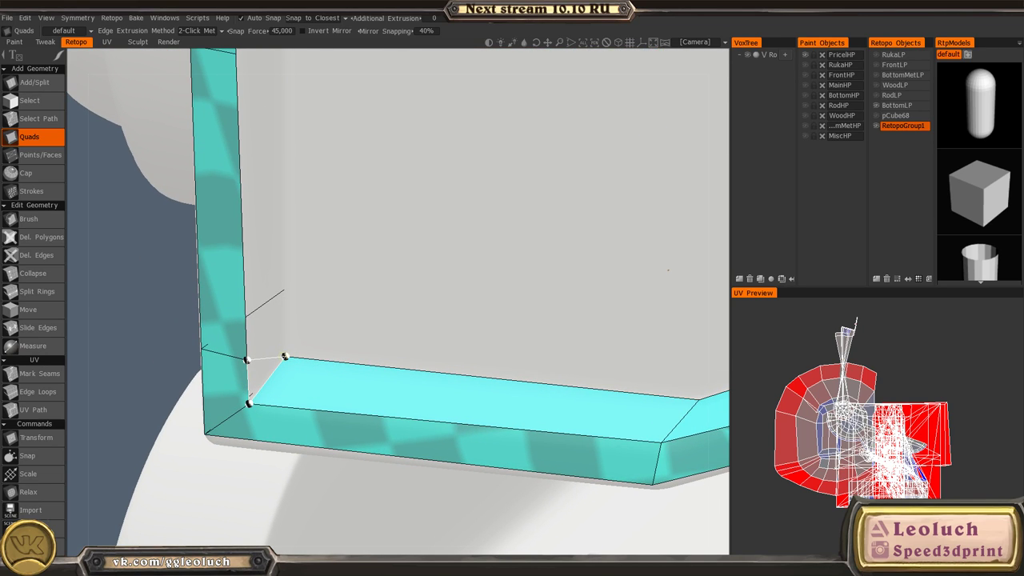
click(283, 313)
click(266, 335)
alt+middle_drag(267, 290, 275, 405)
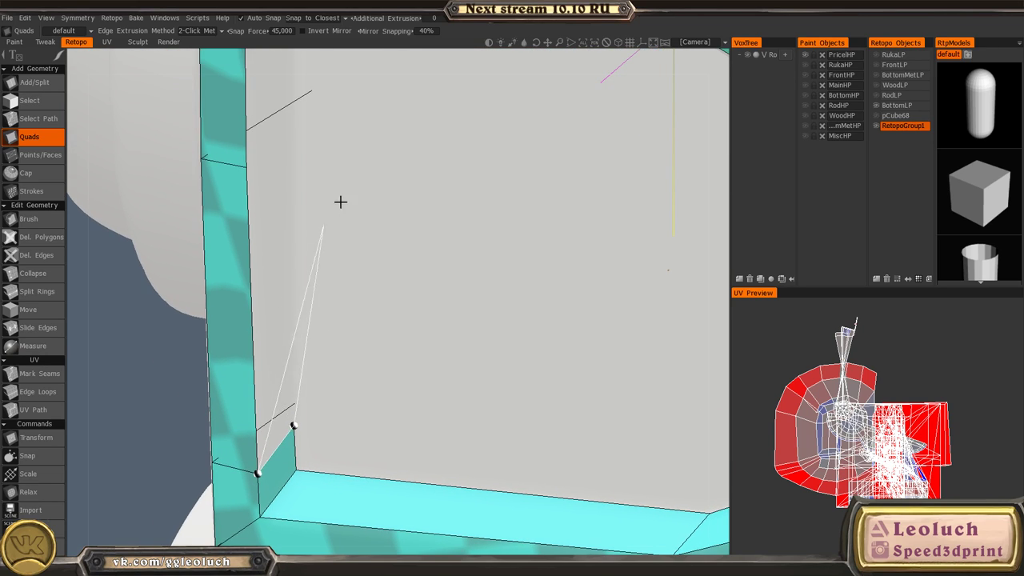
alt+middle_drag(341, 201, 311, 318)
click(215, 290)
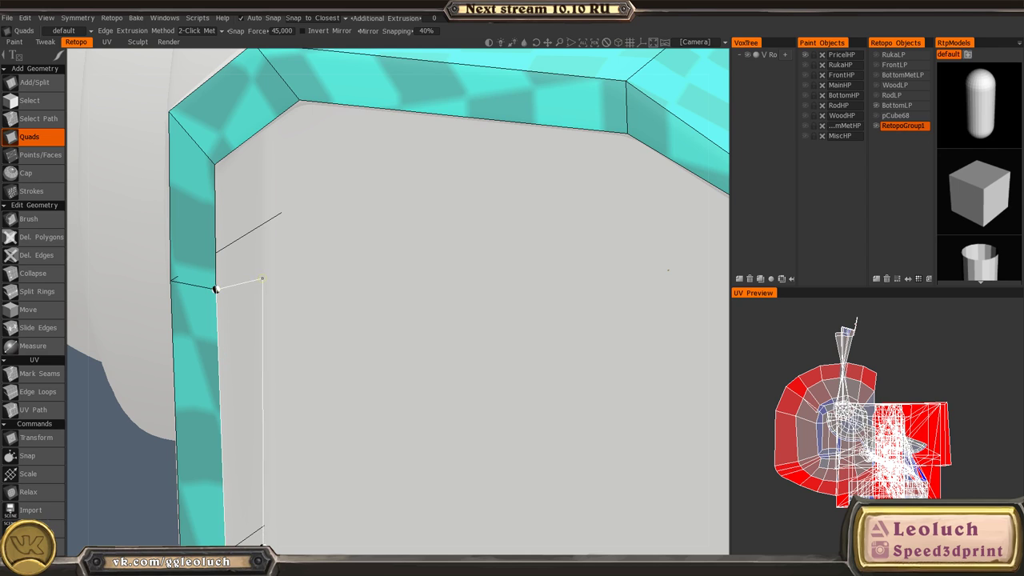
click(263, 280)
- Add inner wall quads along the side wall's remaining upper stretch and across the chamfered upper corner of the recess
alt+drag(232, 277, 305, 294)
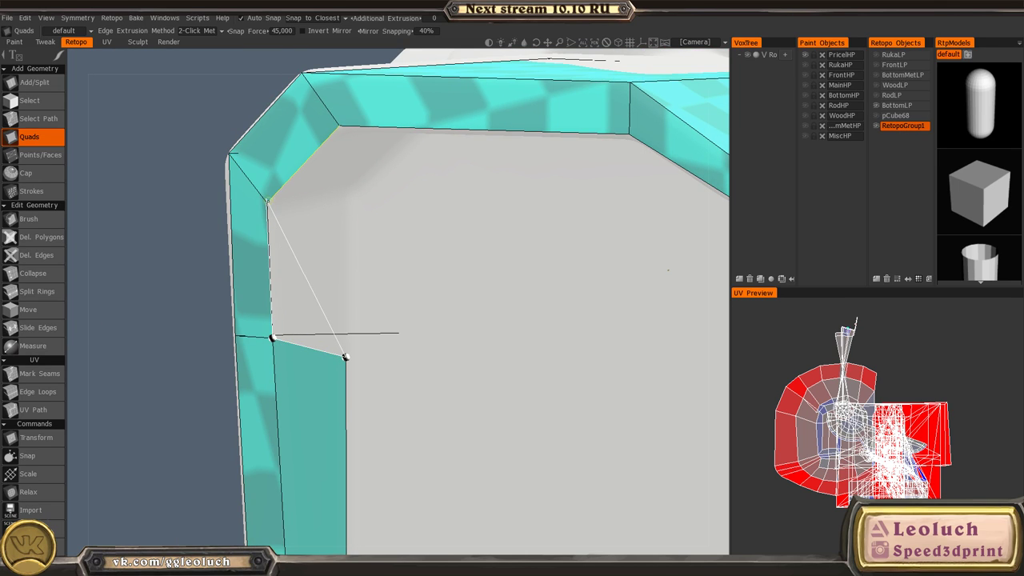
click(347, 202)
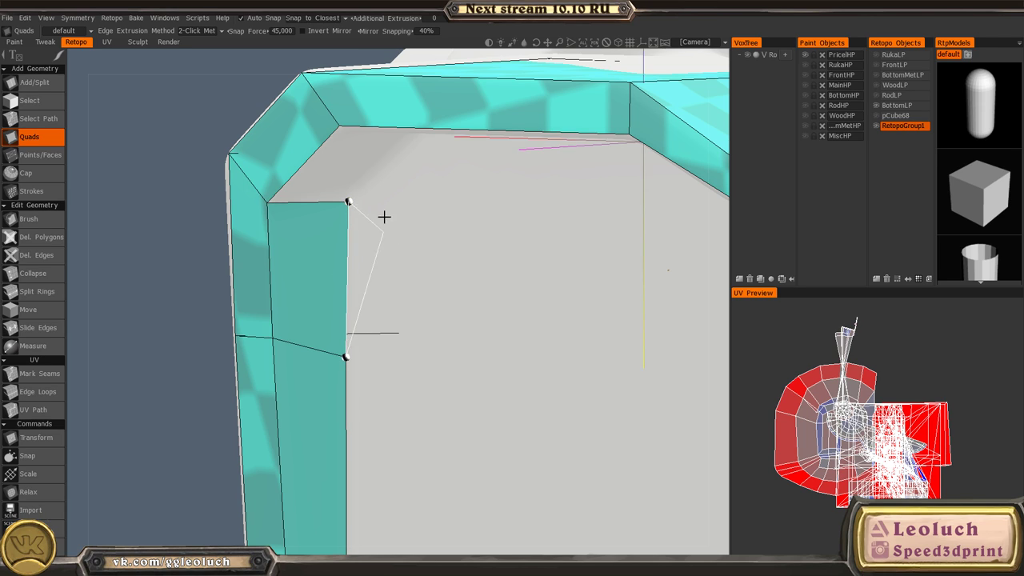
alt+drag(384, 216, 400, 199)
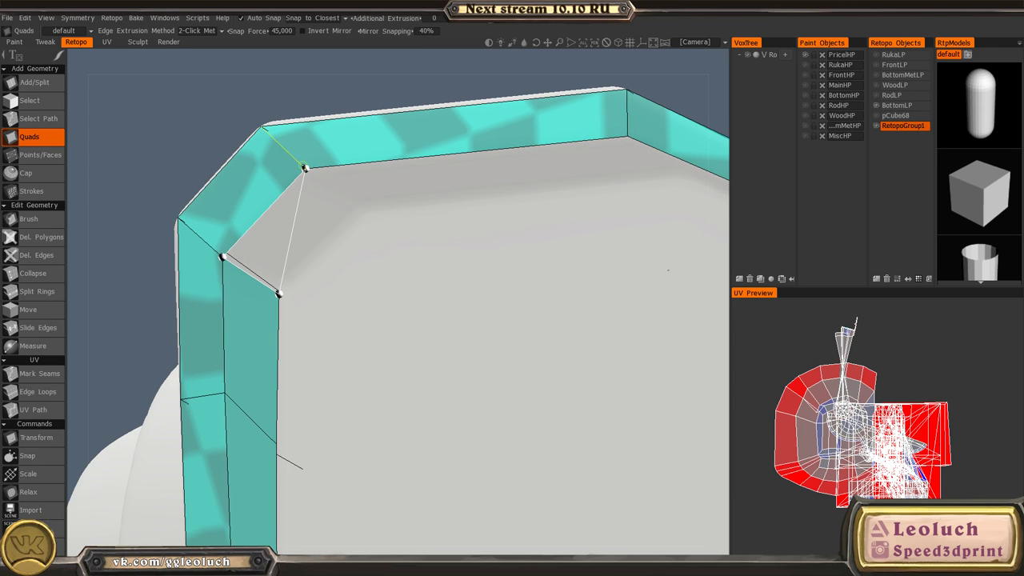
click(349, 210)
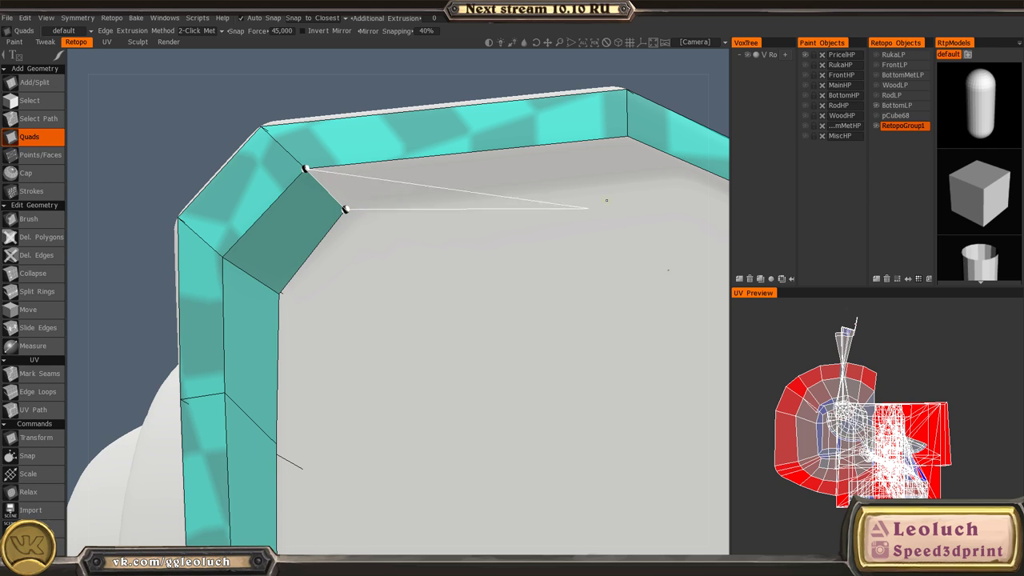
- Add two quads on the recess's upper inner wall, along its straight stretch and down the near slope of the notch
alt+right_drag(588, 214, 494, 228)
middle_drag(494, 228, 363, 190)
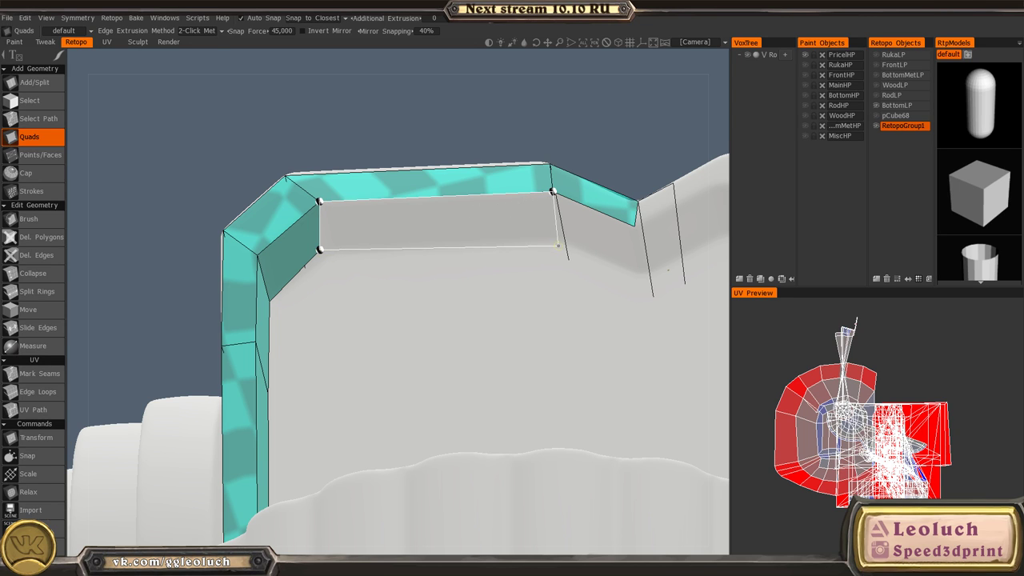
click(558, 245)
alt+middle_drag(562, 246, 451, 280)
alt+drag(451, 281, 411, 272)
key(KP_5)
key(KP_5)
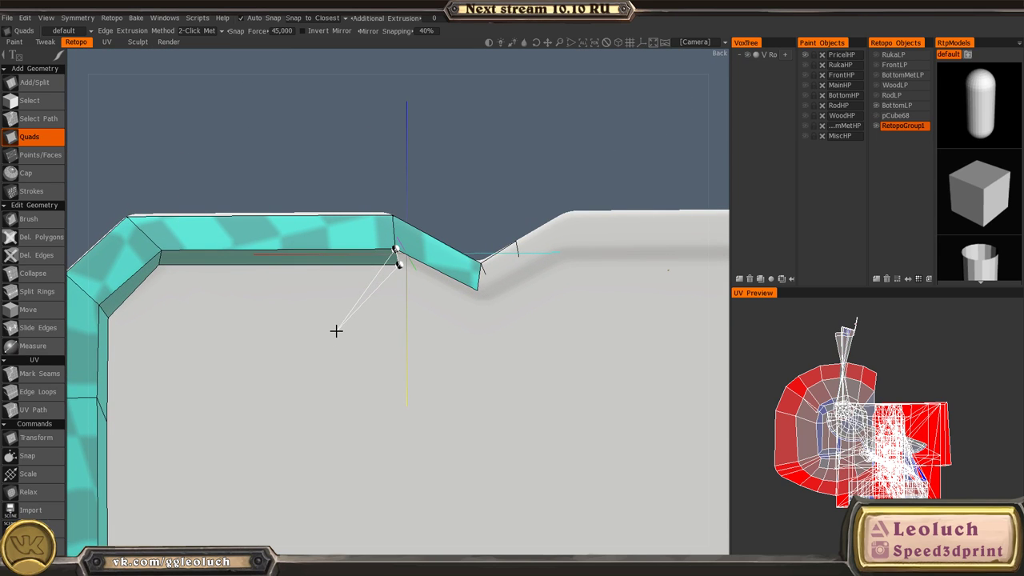
middle_drag(336, 331, 515, 318)
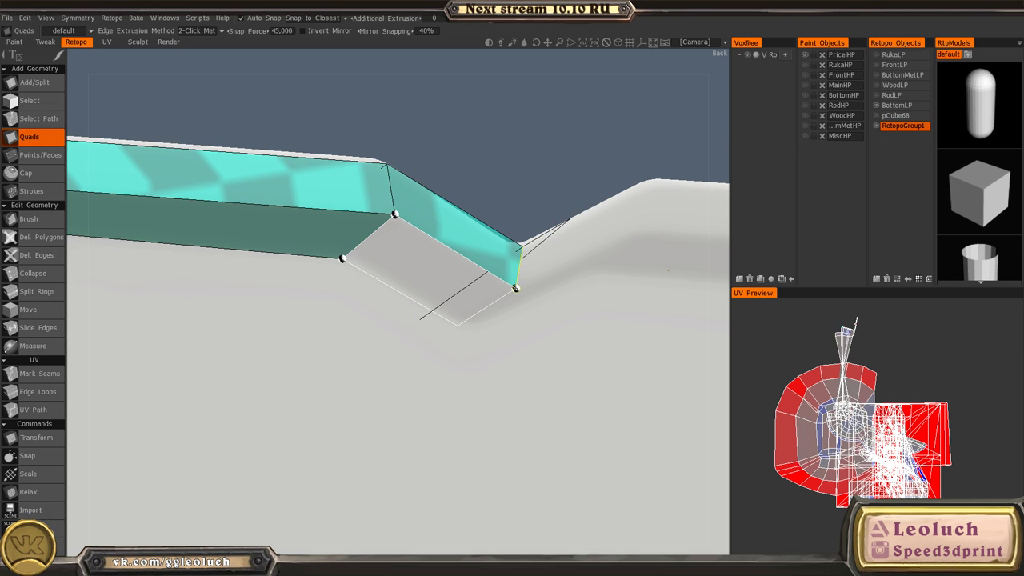
click(458, 325)
- Add a rim quad on the far slope of the upper notch, starting from the notch's lowest point
alt+drag(457, 324, 379, 363)
alt+right_drag(379, 364, 350, 347)
alt+drag(350, 347, 366, 333)
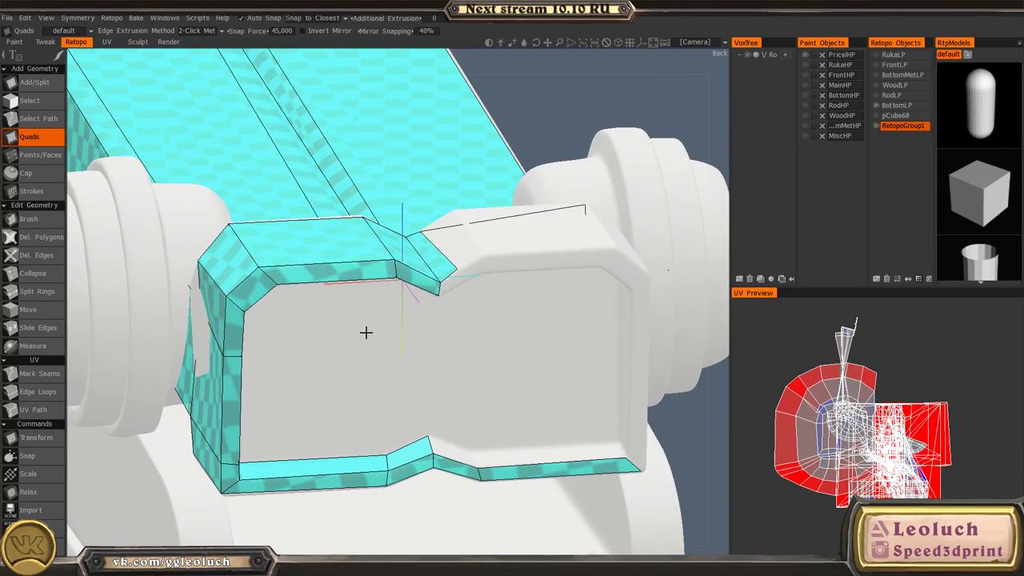
alt+right_drag(450, 354, 384, 327)
alt+drag(384, 327, 475, 360)
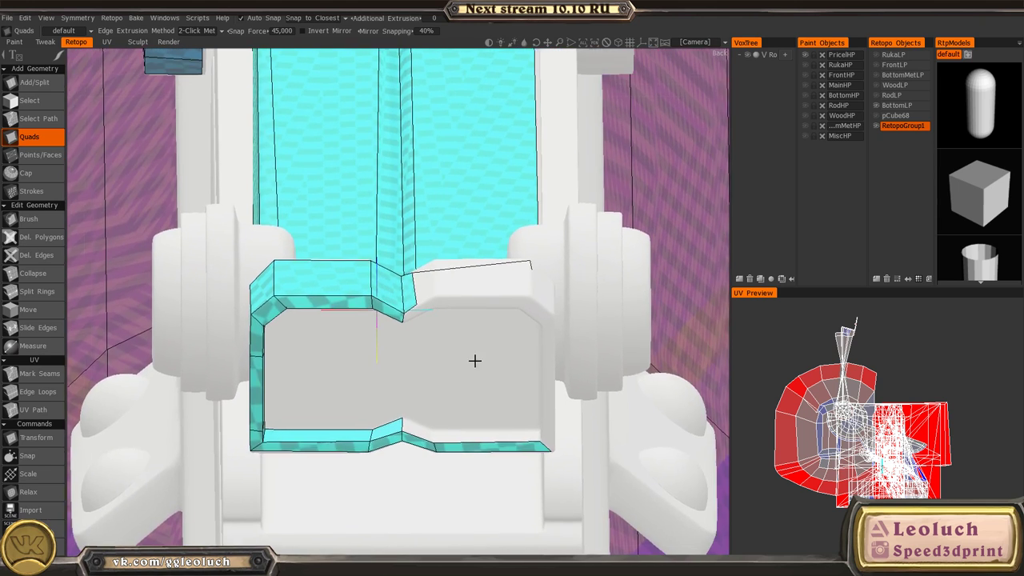
alt+right_drag(475, 361, 549, 475)
alt+drag(549, 475, 452, 350)
middle_drag(452, 351, 400, 327)
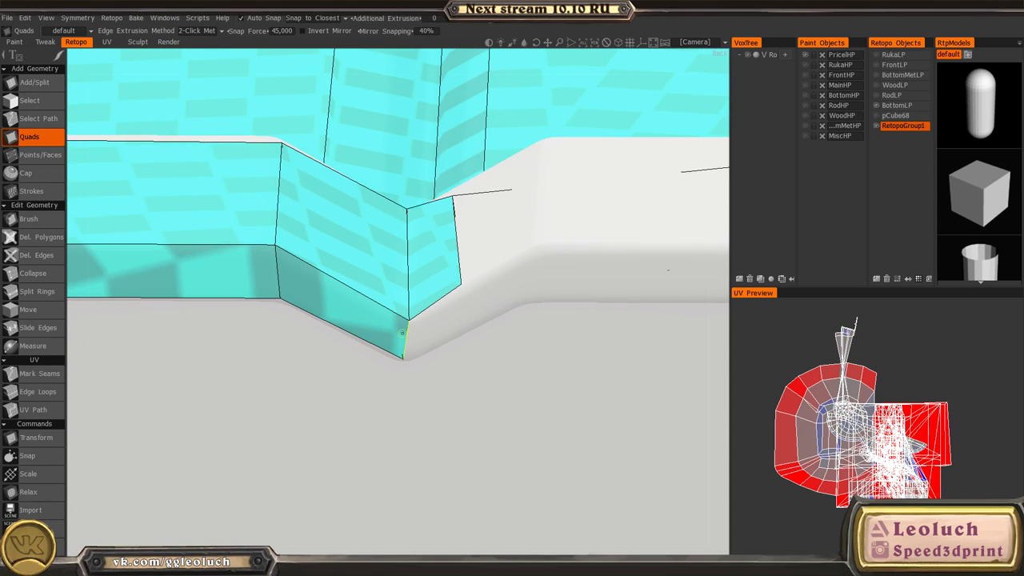
click(485, 321)
- Adjust the outer free vertex of the rim quad on the notch's far slope with the Brush tool
key(space)
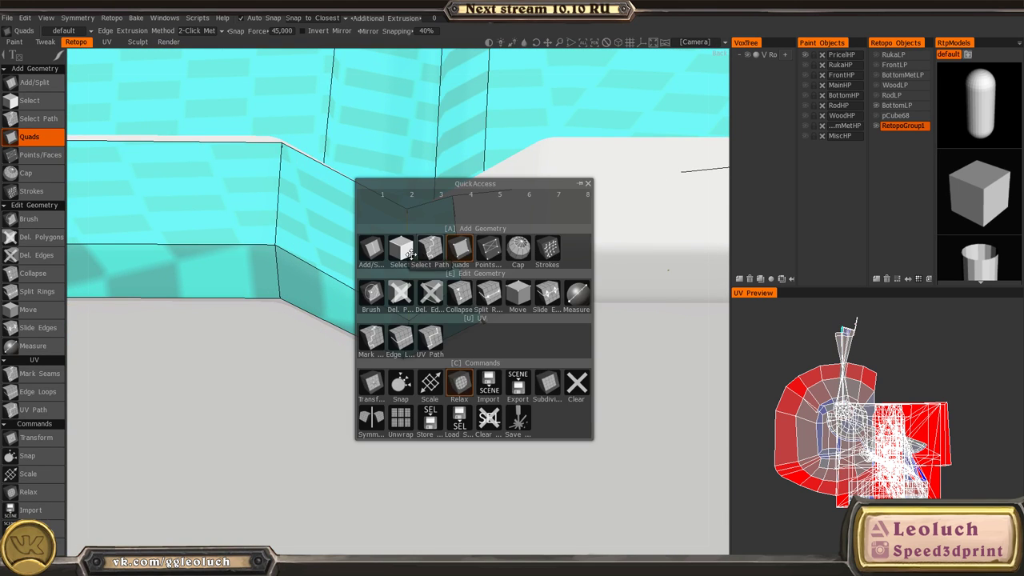
click(372, 295)
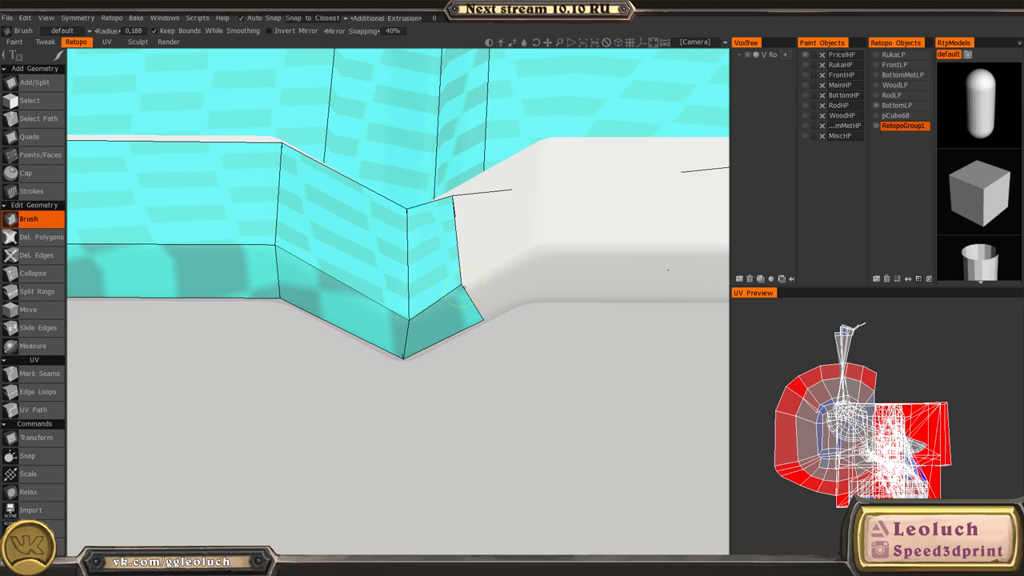
drag(463, 287, 496, 308)
alt+right_drag(497, 308, 457, 277)
- Add an inner wall quad with the Quads tool beneath the rim quad on the far slope of the upper notch
alt+middle_drag(420, 341, 394, 224)
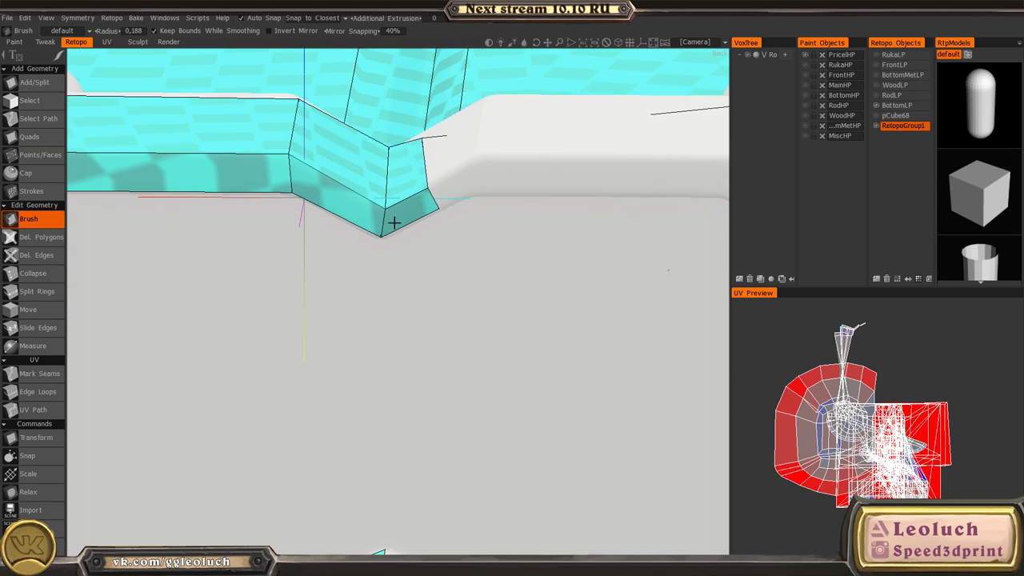
alt+drag(394, 224, 433, 232)
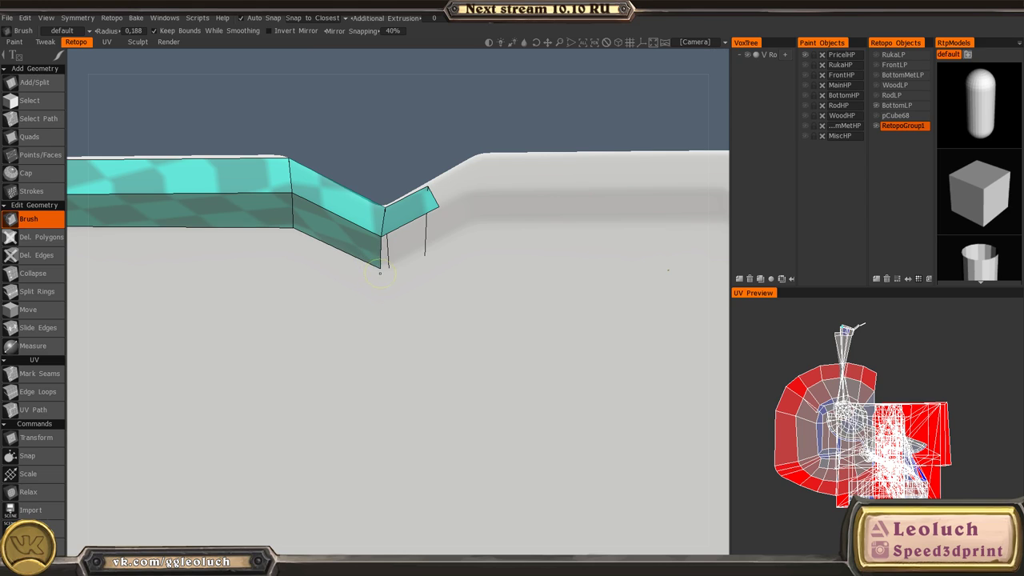
key(space)
click(380, 215)
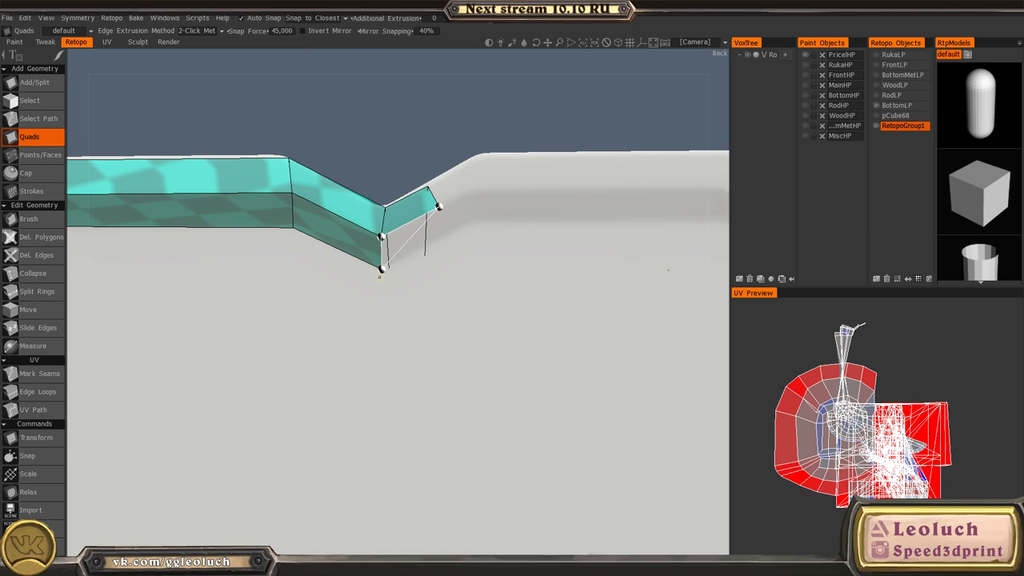
click(441, 238)
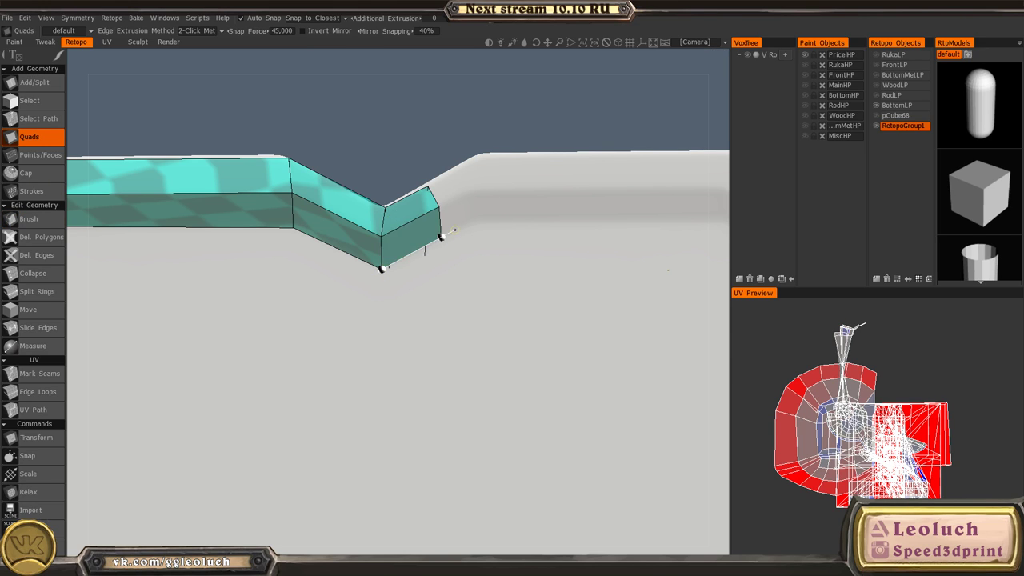
- Examine the slider block's rim and recess mesh together with the surrounding rear sight from several angles and distances
alt+right_drag(535, 271, 503, 284)
alt+drag(504, 284, 407, 408)
alt+middle_drag(407, 408, 389, 480)
alt+drag(419, 311, 471, 325)
alt+right_drag(471, 325, 412, 314)
alt+drag(412, 313, 295, 299)
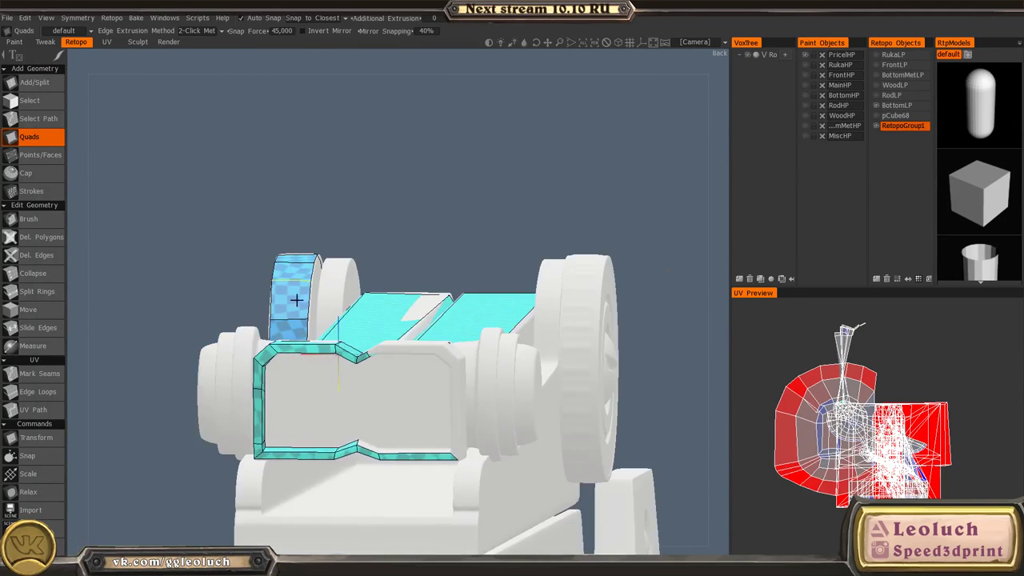
alt+right_drag(295, 299, 419, 392)
alt+middle_drag(420, 392, 471, 276)
alt+drag(471, 275, 466, 254)
alt+right_drag(467, 254, 520, 276)
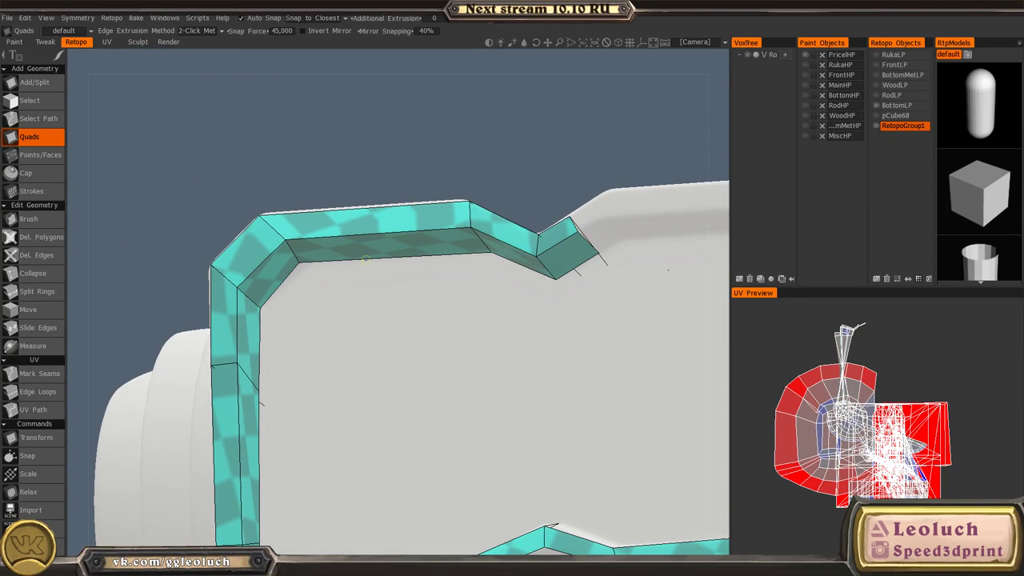
click(261, 309)
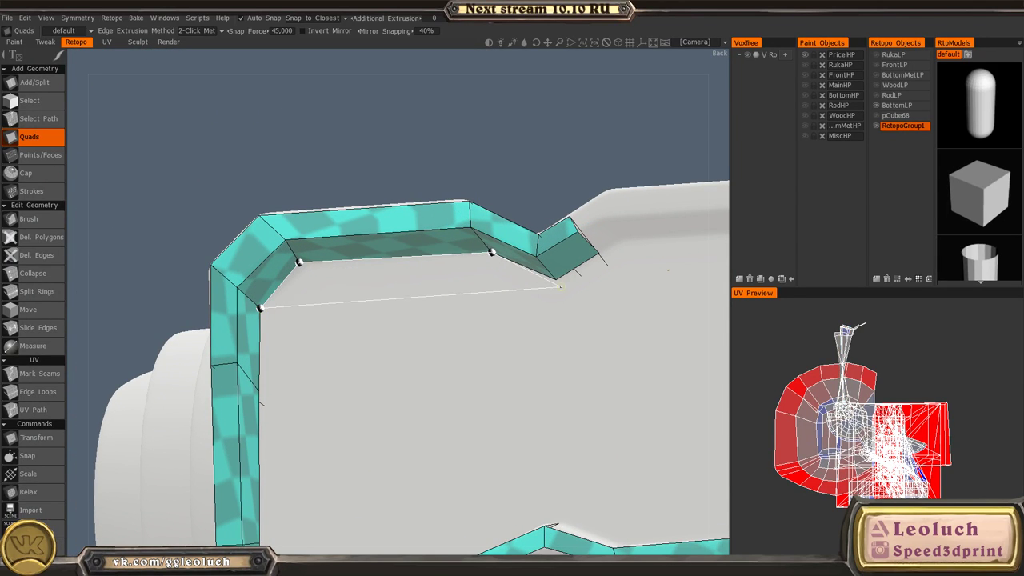
click(557, 280)
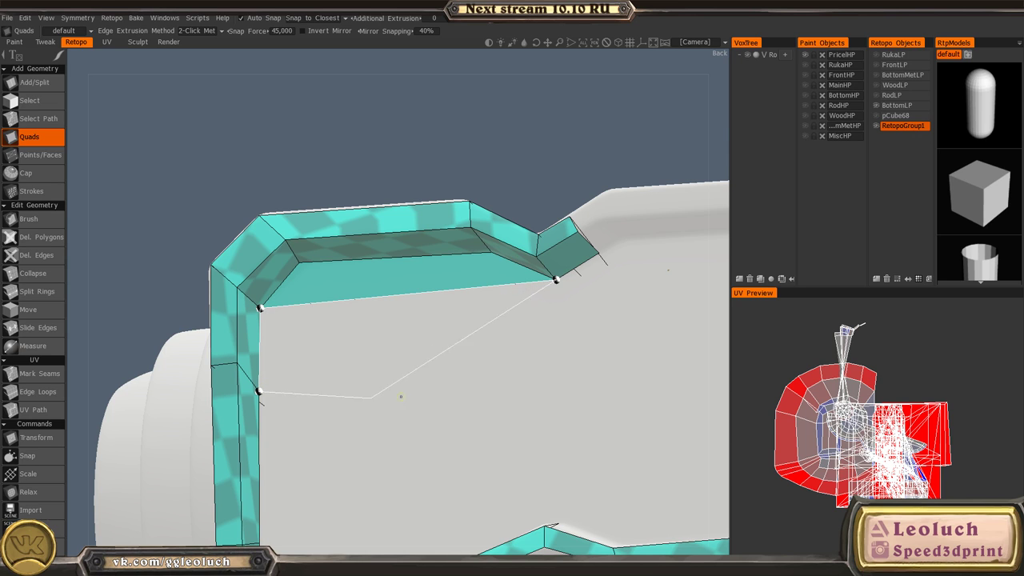
alt+drag(560, 347, 550, 349)
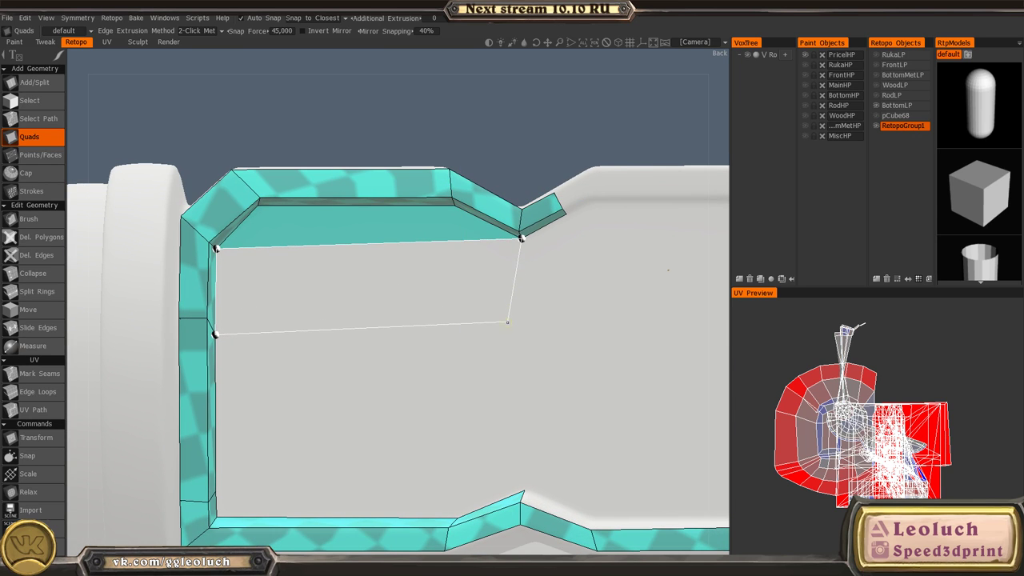
click(521, 334)
alt+drag(449, 350, 387, 390)
click(252, 454)
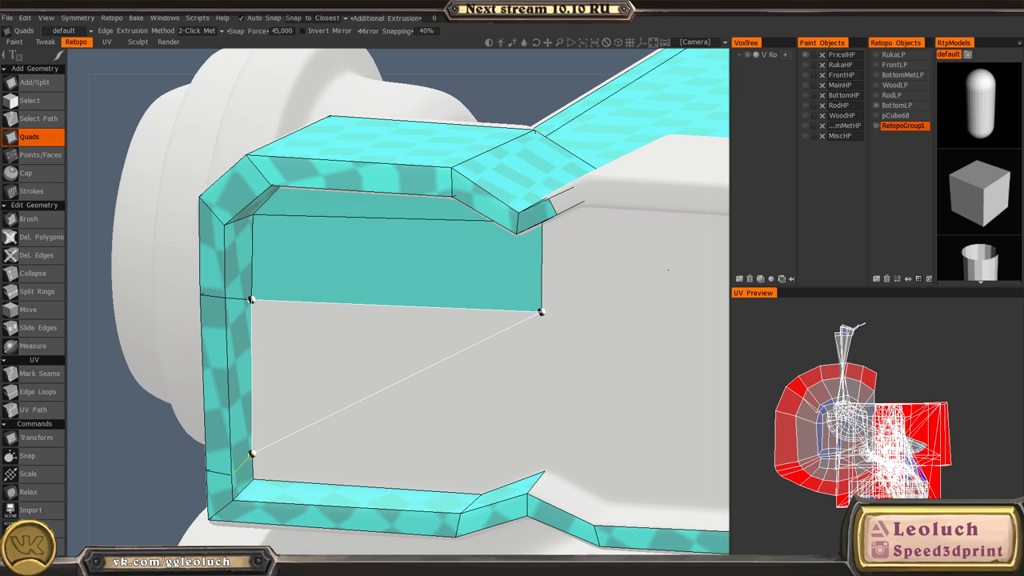
alt+drag(544, 445, 537, 375)
key(Escape)
key(ctrl+z)
key(ctrl+z)
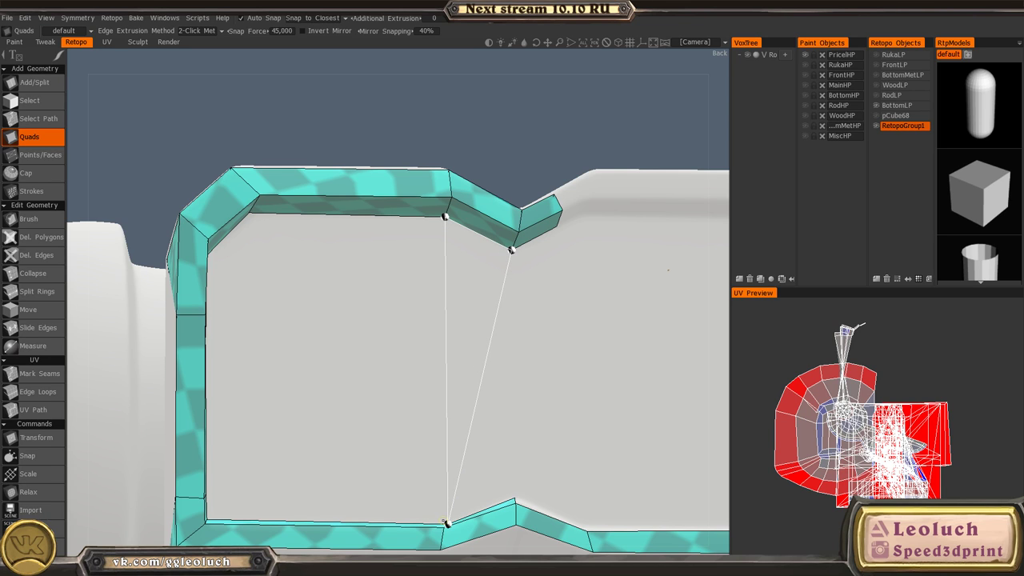
- Add a vertical quad across the recess floor between the upper and lower notches and split it near its upper end
click(516, 497)
alt+drag(521, 410, 415, 386)
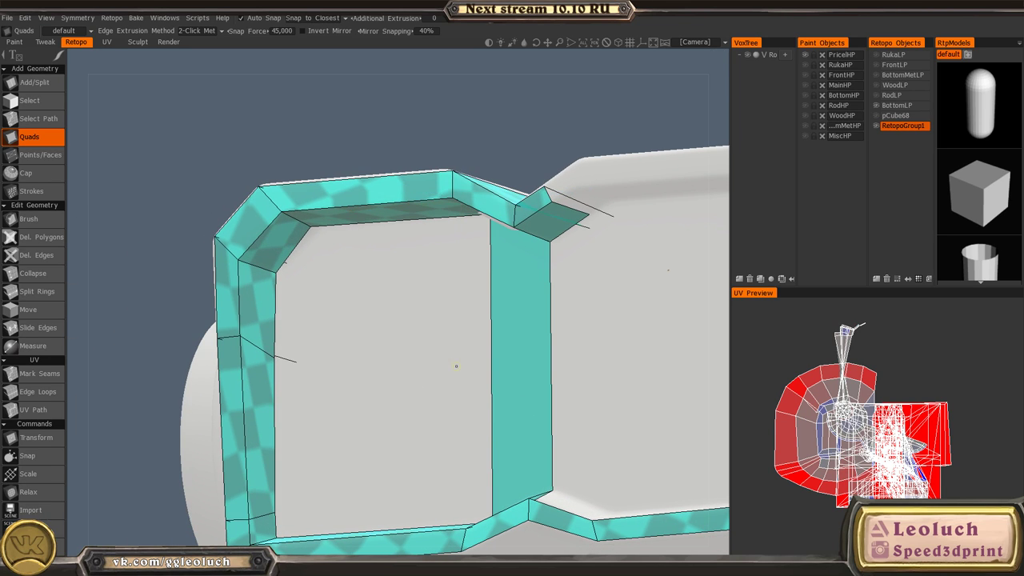
key(space)
click(422, 232)
alt+drag(420, 247, 482, 286)
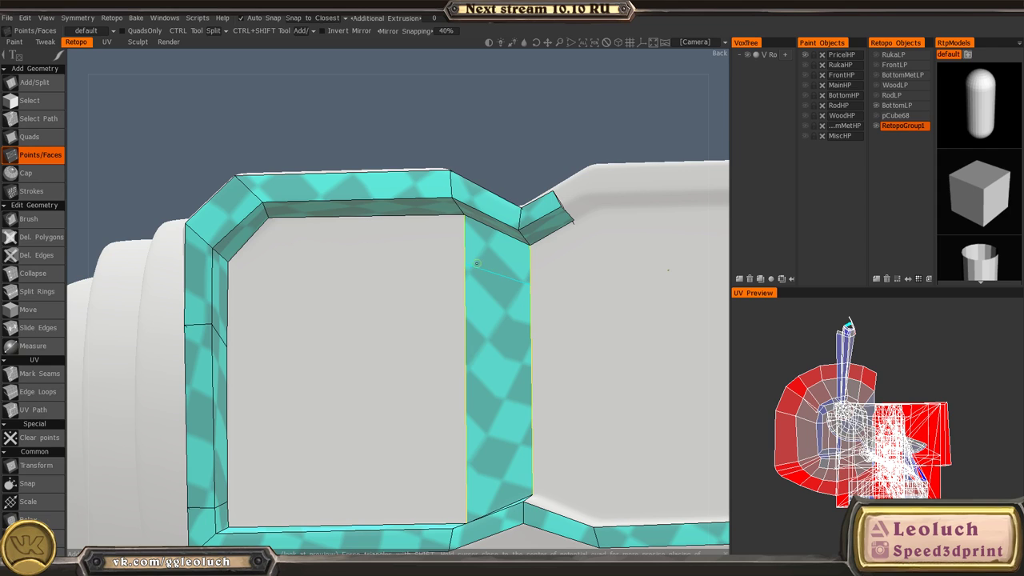
ctrl+click(476, 266)
- Fill the upper two openings of the near recess floor with Points/Faces, splitting the vertical strip again at the side wall's middle vertex
right_click(313, 245)
key(ctrl+z)
right_click(373, 238)
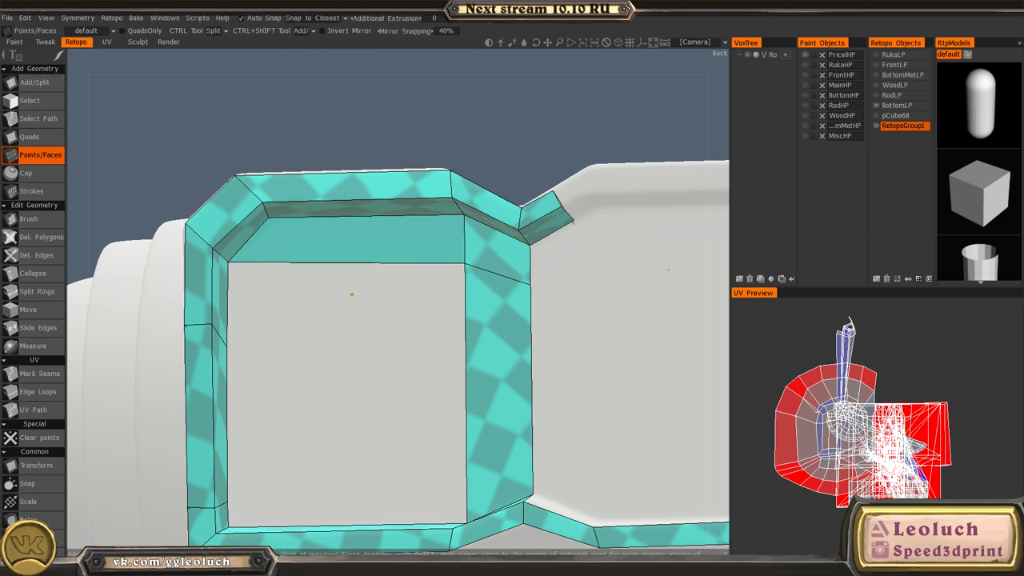
alt+drag(352, 293, 358, 297)
ctrl+click(472, 355)
right_click(355, 318)
- Fill the lower two openings of the near recess floor between the side wall and the vertical strip
alt+drag(394, 349, 392, 333)
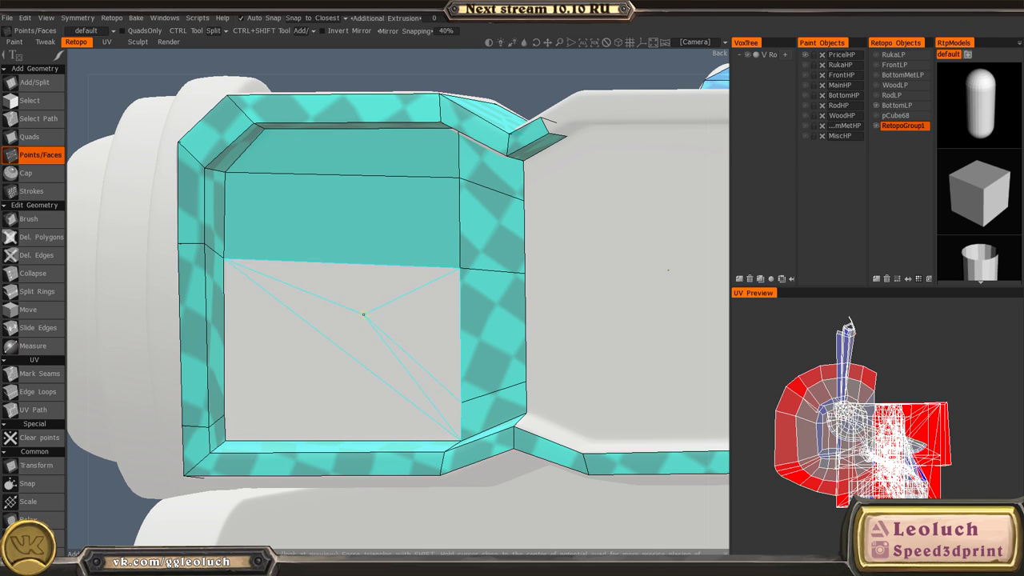
right_click(330, 312)
key(ctrl+z)
right_click(348, 320)
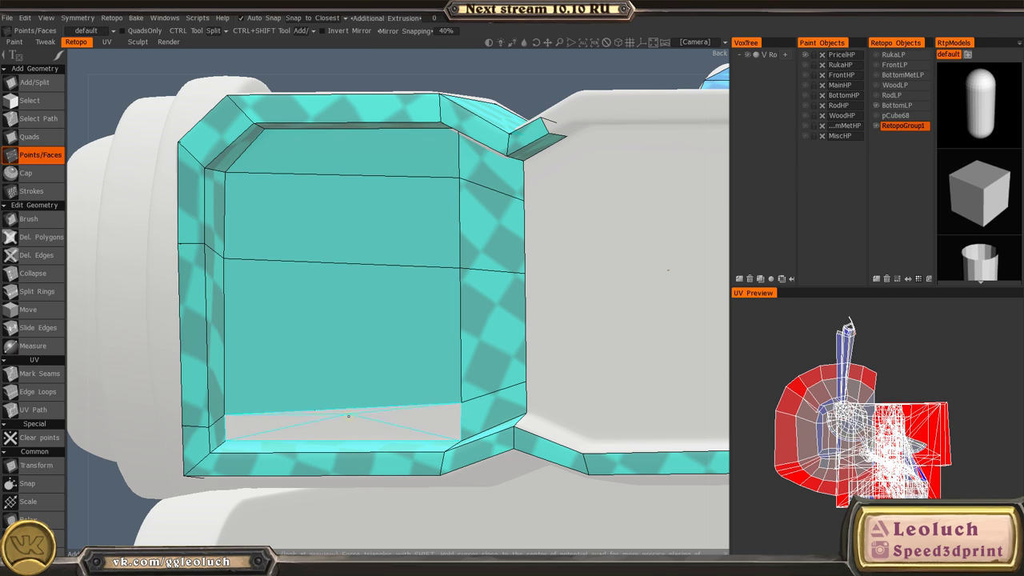
right_click(350, 418)
- Add three floor faces along the far edge of the vertical strip, working down from the upper notch with Points/Faces
alt+drag(472, 407, 483, 360)
alt+right_drag(483, 360, 512, 338)
alt+middle_drag(512, 339, 446, 376)
alt+drag(445, 376, 427, 336)
key(space)
click(408, 194)
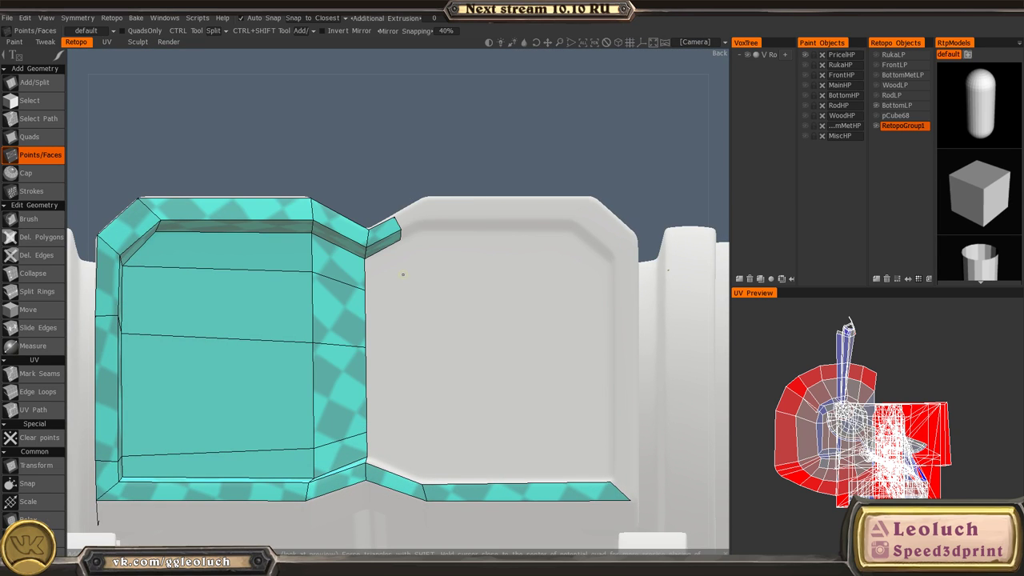
right_click(387, 269)
right_click(387, 308)
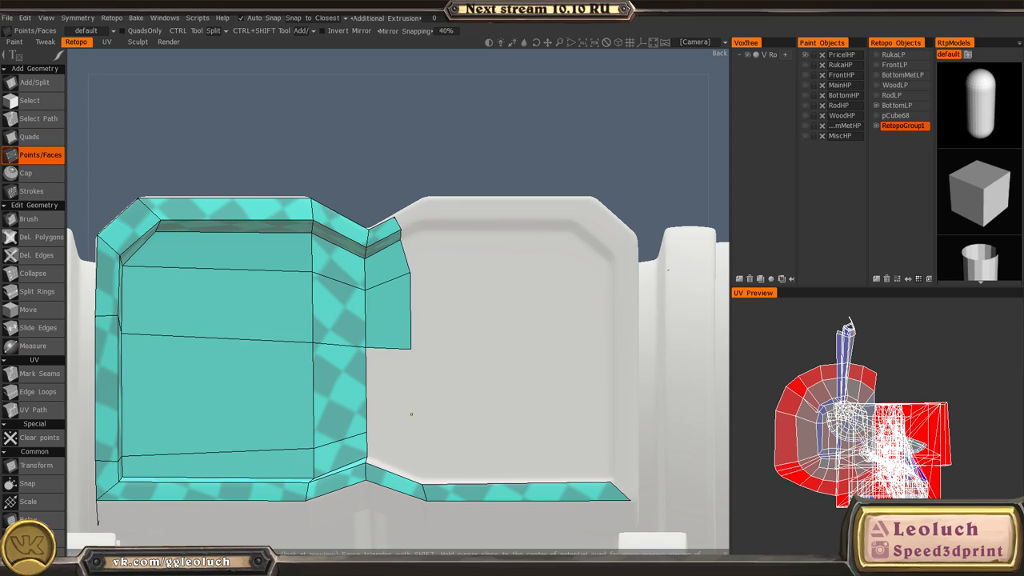
right_click(394, 404)
- Place a free point where the recess floor meets the lower inner wall, just past the lower notch
alt+drag(419, 476, 420, 502)
click(415, 458)
right_click(401, 447)
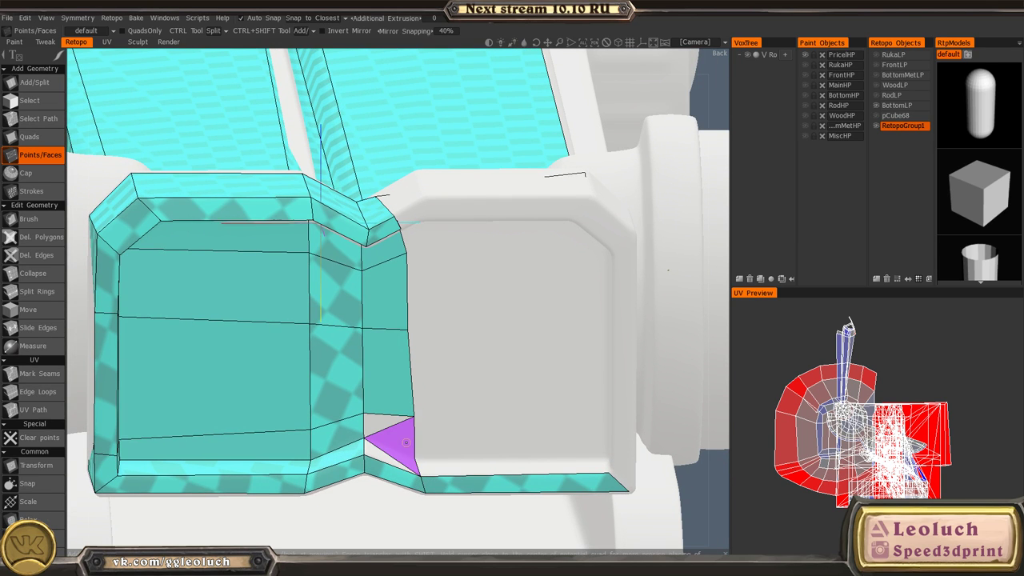
alt+drag(401, 447, 403, 485)
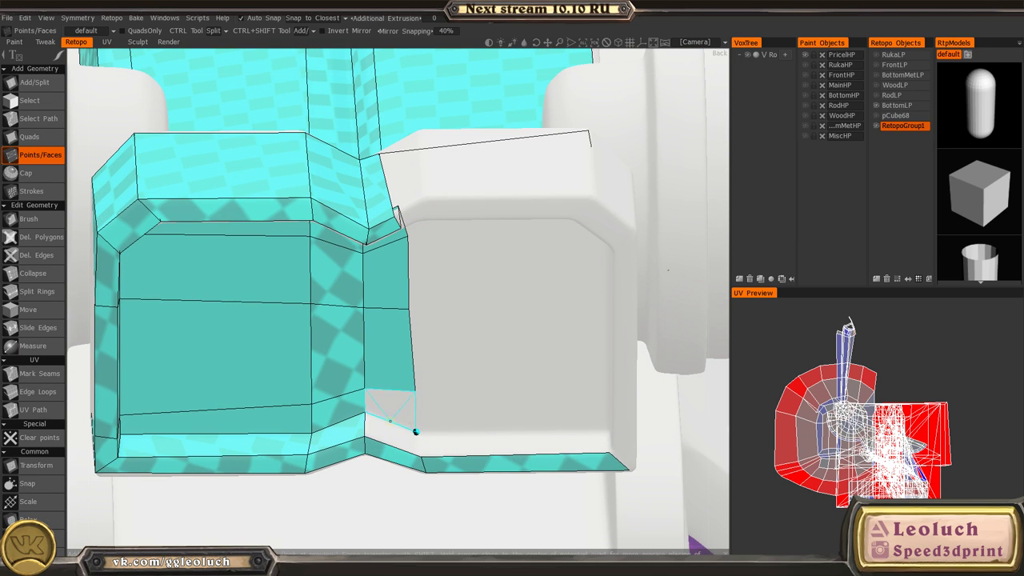
alt+drag(392, 437, 390, 457)
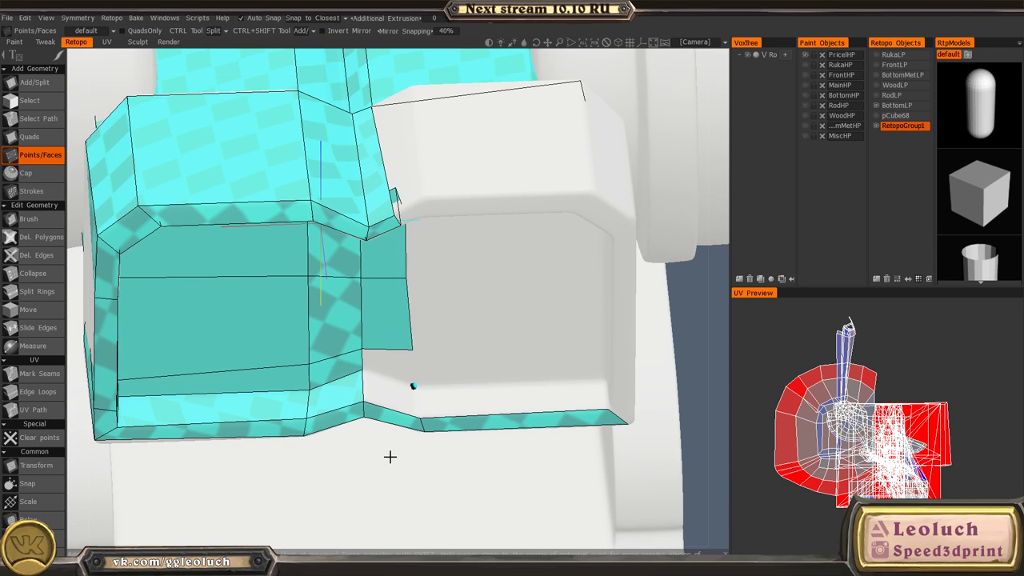
- Add the lower inner wall quad through the free point with the Quads tool and close the floor gap above it
key(space)
click(340, 227)
alt+right_drag(370, 392, 375, 457)
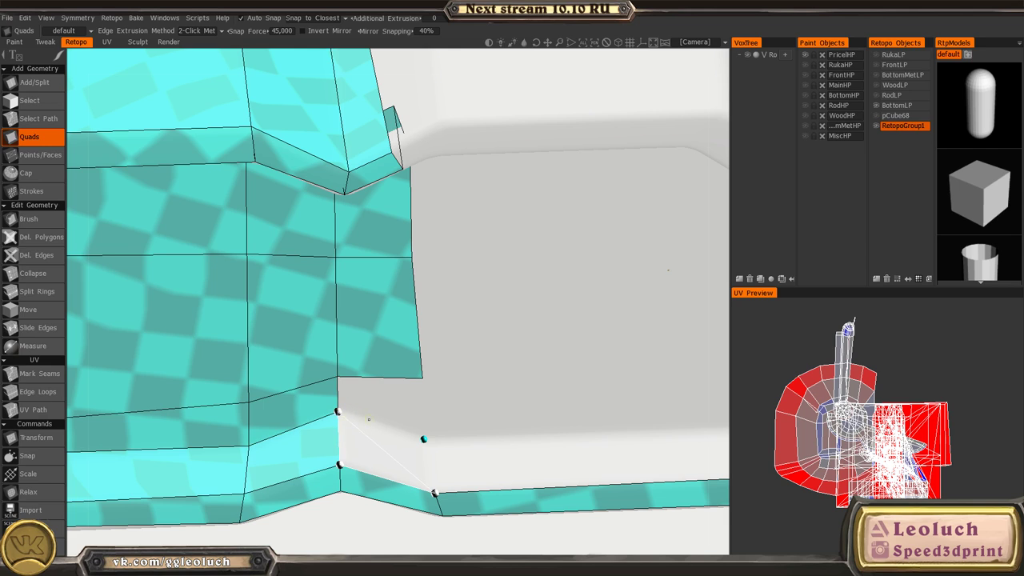
click(423, 439)
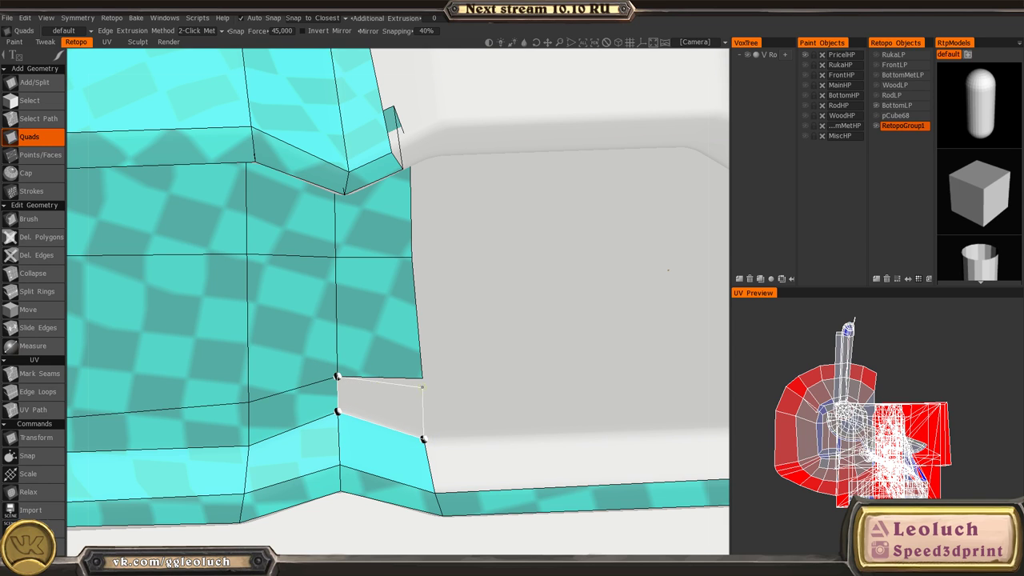
click(422, 383)
scroll(448, 335, down, 3)
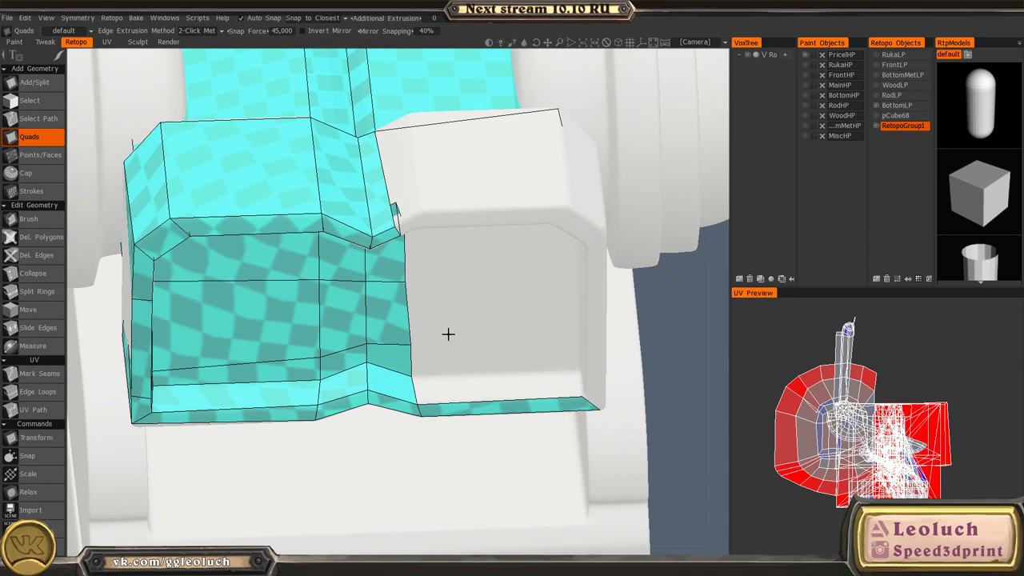
- Reposition the vertex at the slider block's front chamfer edge with the Brush tool at radius 0,456
alt+drag(419, 338, 392, 338)
middle_drag(392, 338, 352, 324)
alt+drag(352, 324, 449, 324)
scroll(377, 225, down, 3)
alt+drag(464, 355, 484, 443)
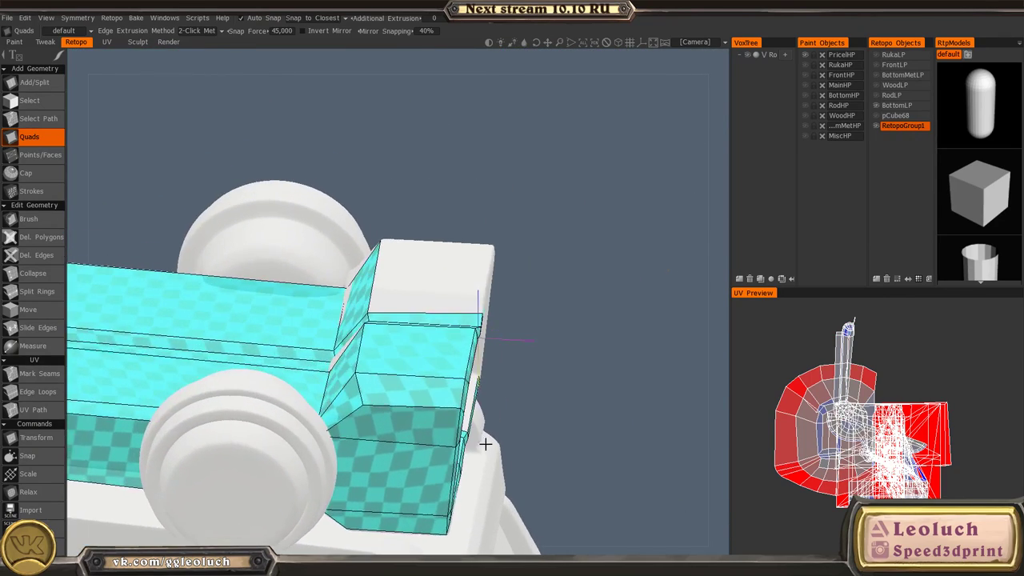
alt+middle_drag(485, 443, 470, 360)
alt+drag(470, 360, 398, 345)
alt+middle_drag(398, 345, 458, 281)
scroll(471, 351, up, 2)
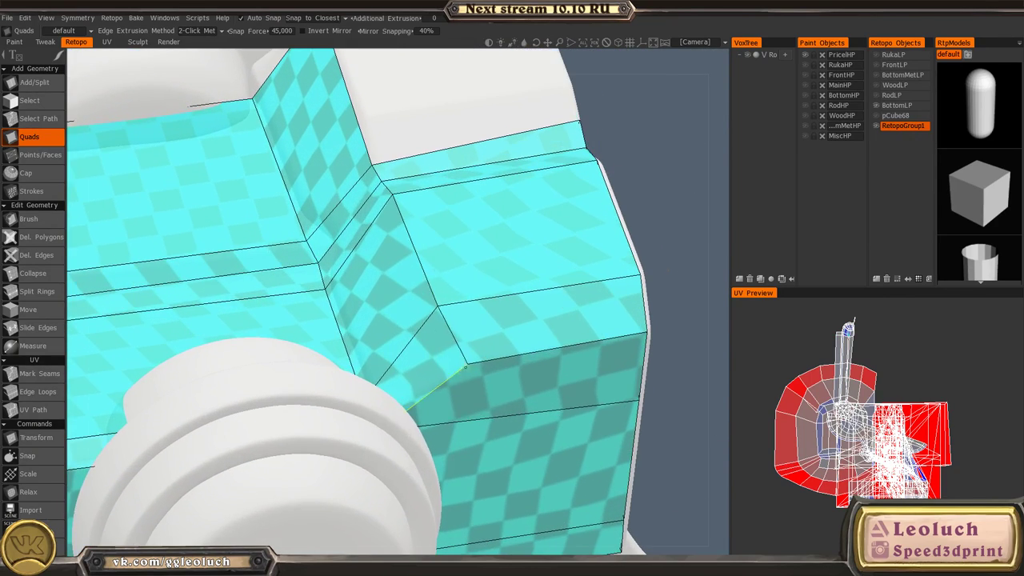
key(space)
click(370, 337)
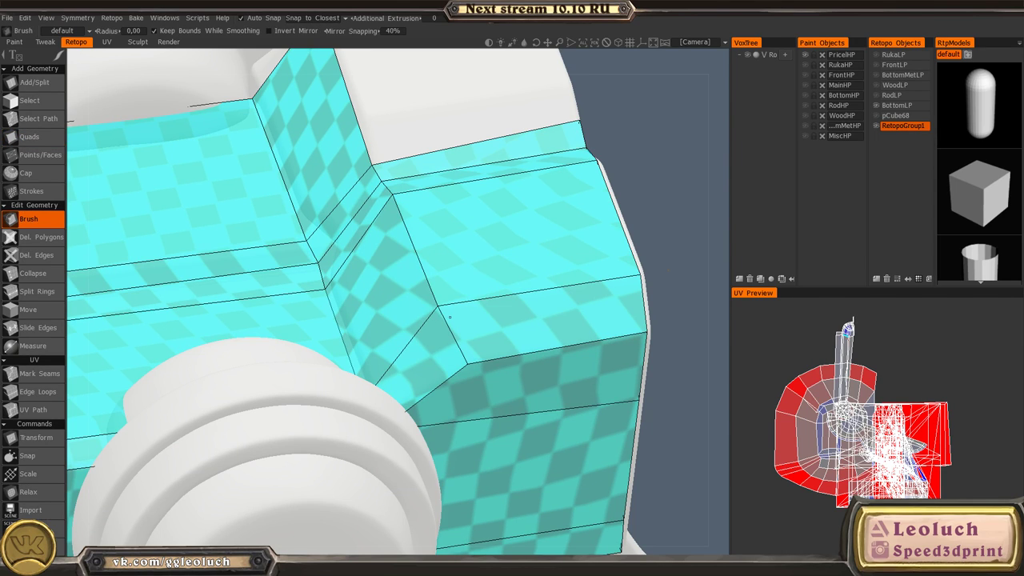
key(space)
click(343, 305)
right_drag(470, 306, 485, 314)
mouse_move(438, 306)
mouse_down()
mouse_move(462, 293)
mouse_move(475, 306)
mouse_up()
alt+drag(522, 259, 518, 259)
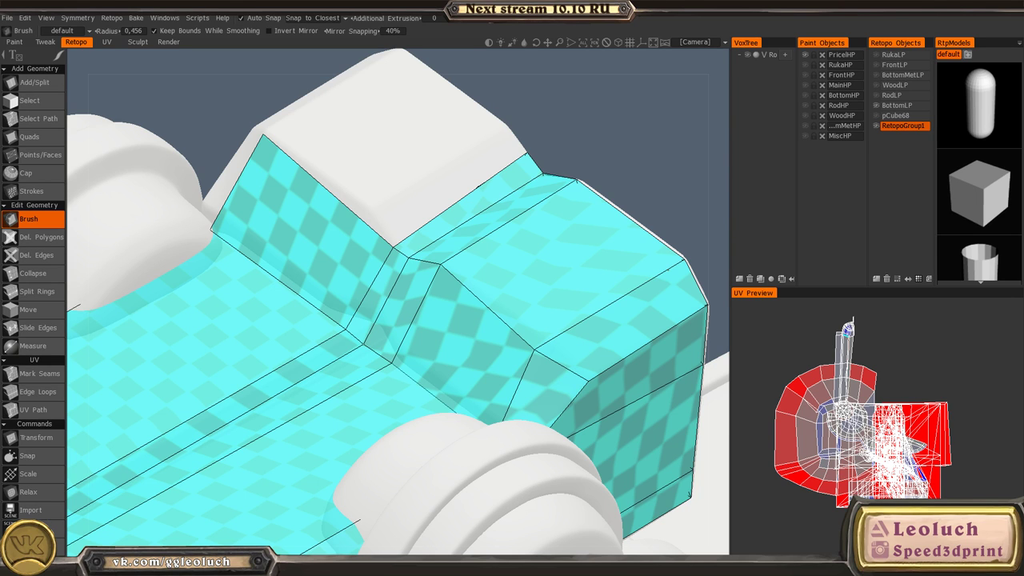
- Examine the slider block, recess and sight leaf mesh from several angles, including the side view toward the front hinge
alt+drag(190, 286, 254, 274)
alt+right_drag(253, 275, 192, 245)
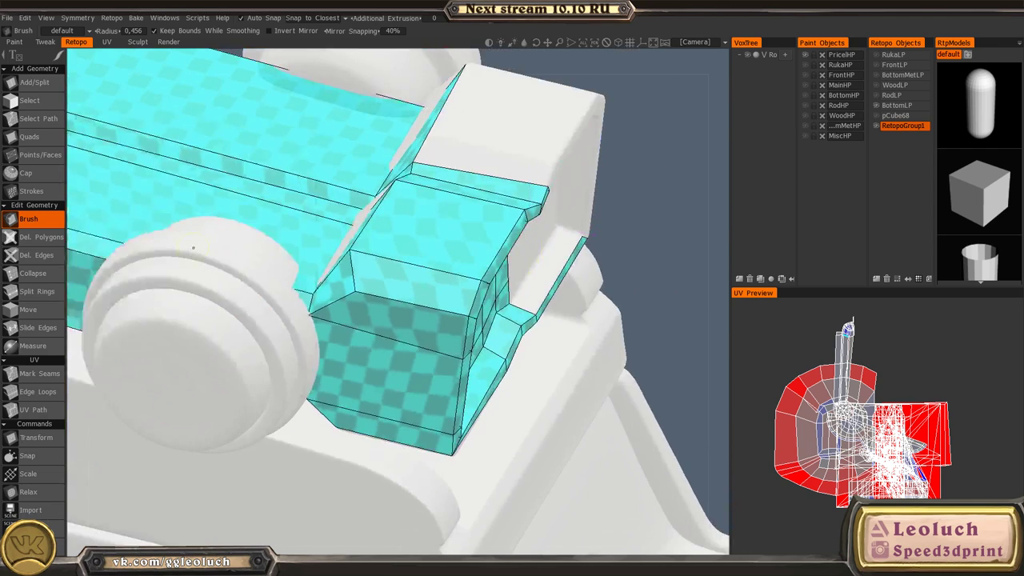
key(space)
click(205, 190)
alt+drag(520, 240, 465, 248)
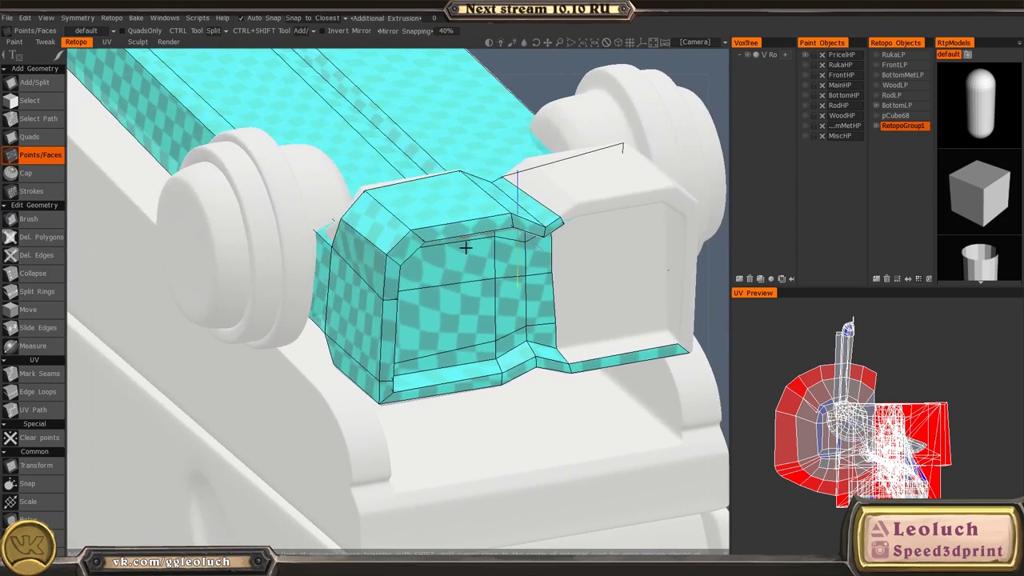
alt+right_drag(466, 249, 393, 309)
alt+drag(393, 308, 441, 290)
alt+middle_drag(442, 289, 604, 264)
alt+drag(425, 283, 428, 279)
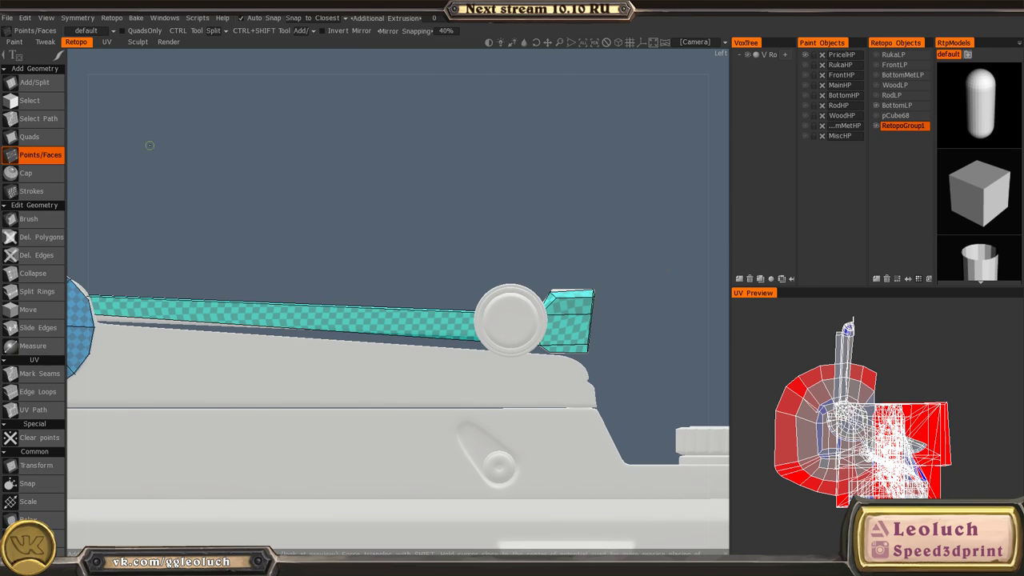
scroll(387, 341, up, 1)
alt+middle_drag(386, 341, 621, 378)
scroll(423, 370, down, 2)
scroll(414, 376, up, 2)
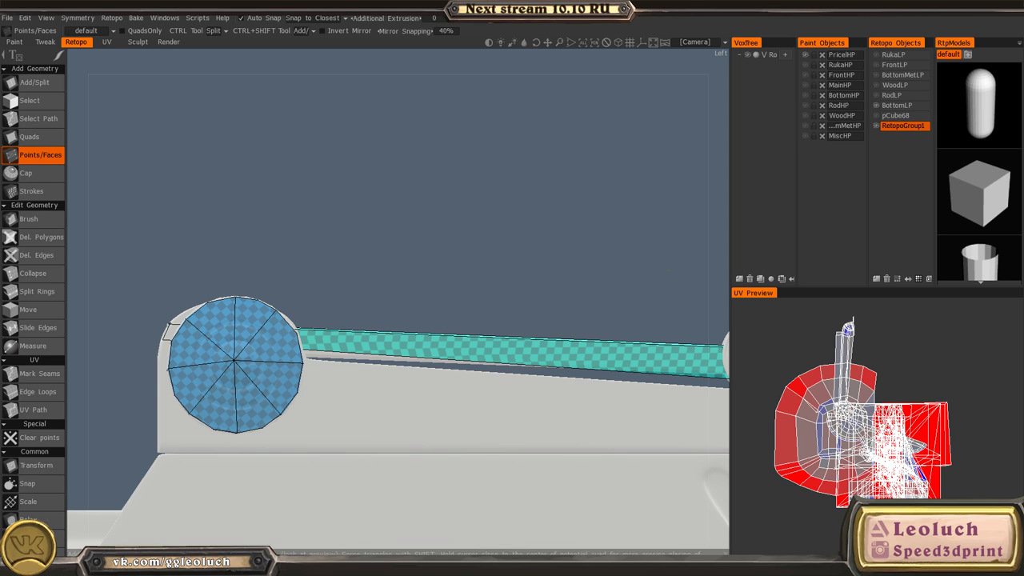
- Launch Adobe Photoshop CC 2017 and create a new blank document from a preset
key(super)
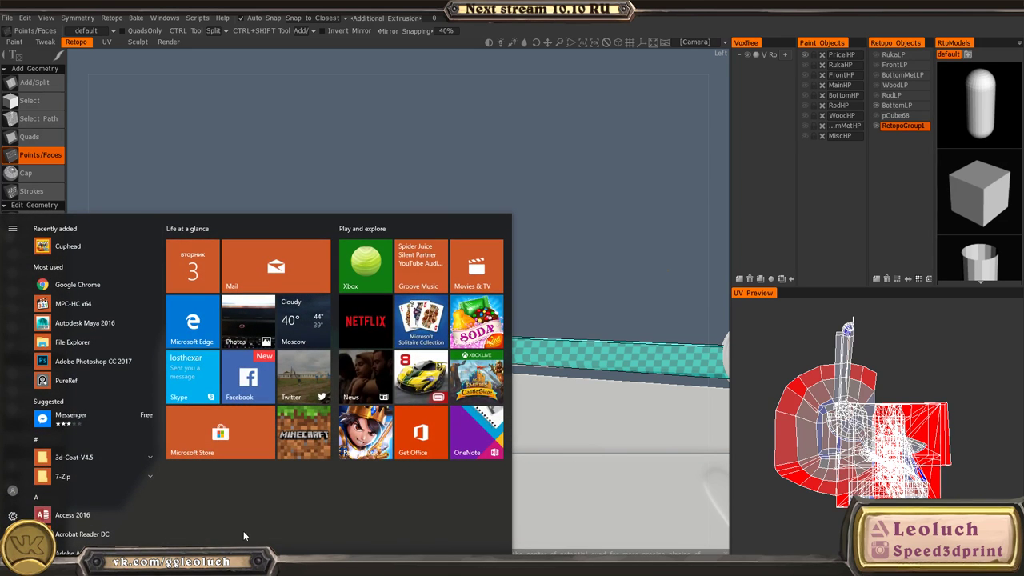
text(photo)
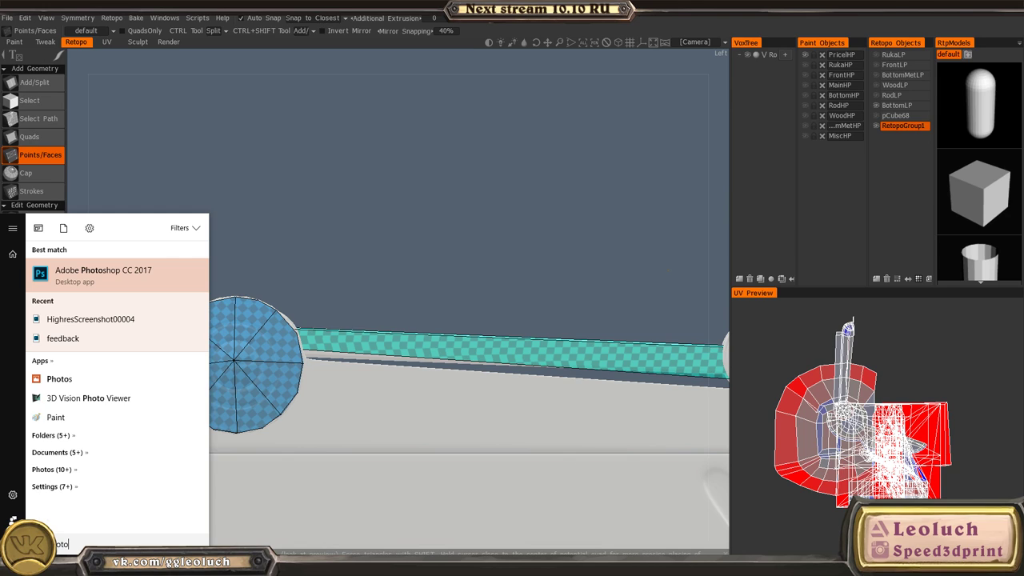
click(119, 290)
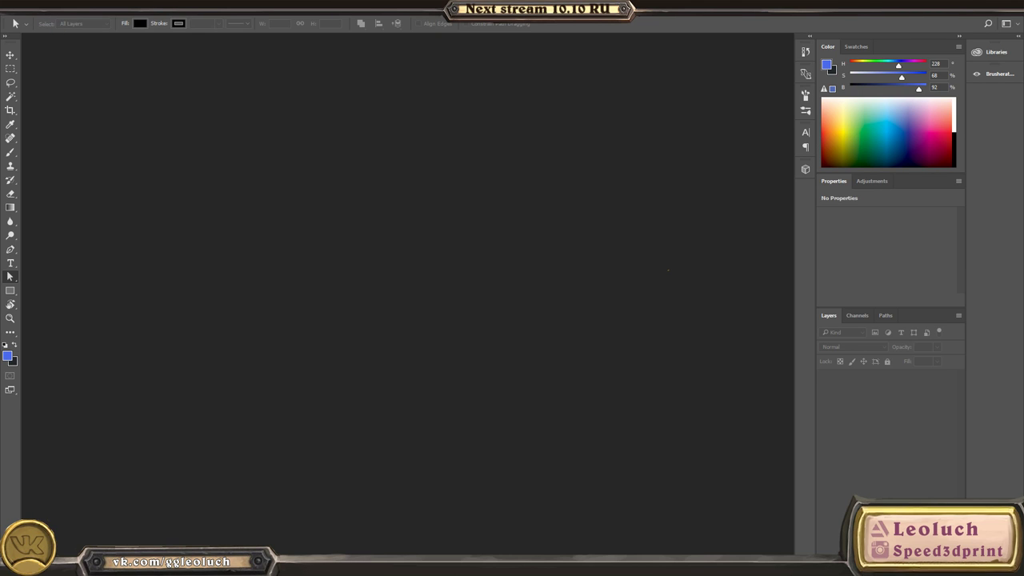
click(30, 10)
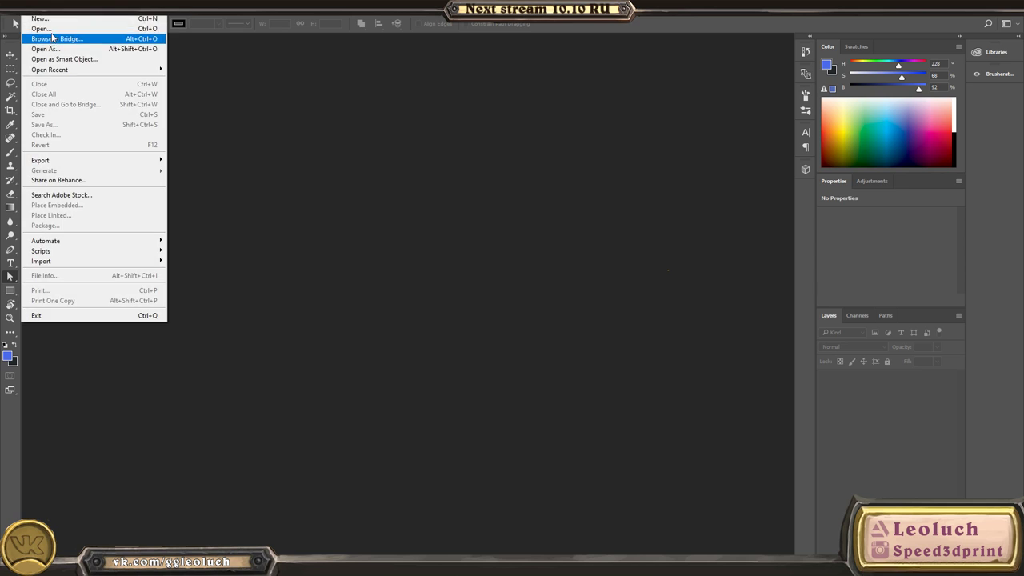
click(53, 20)
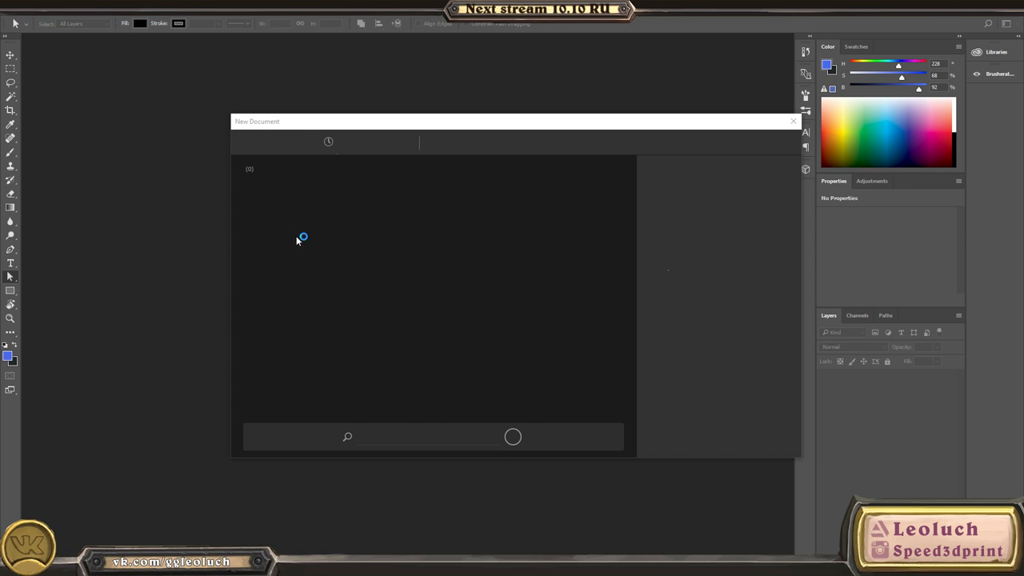
double_click(290, 237)
- Switch to the Chrome browser and view the Weapons page of Art of Wolfenstein: The New Order
key(super)
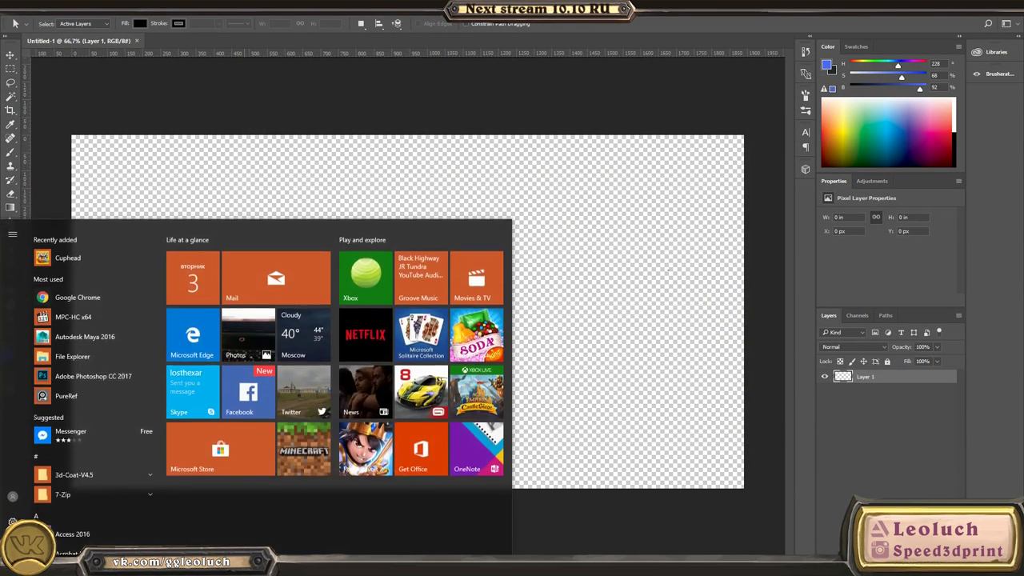
click(124, 566)
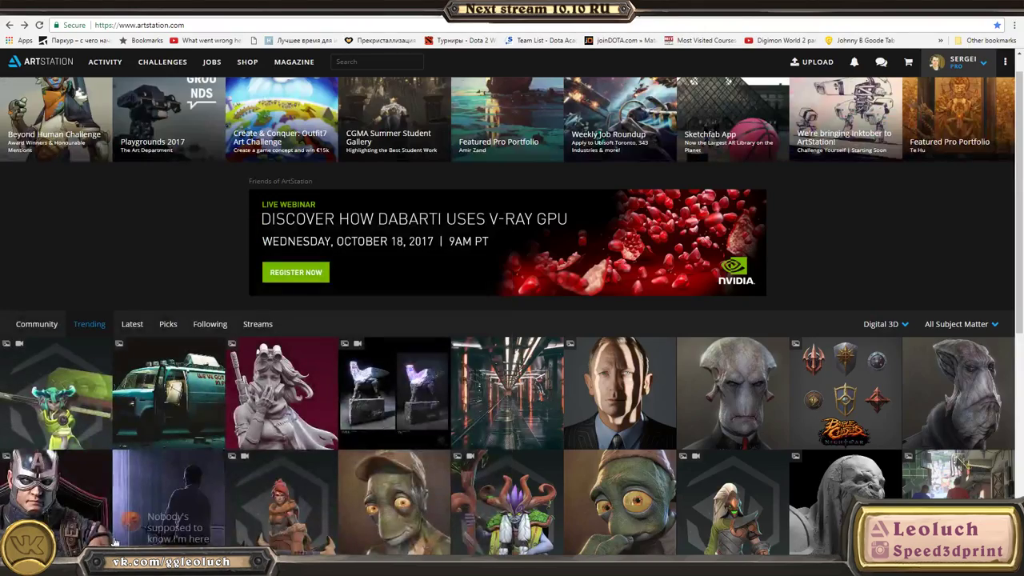
click(843, 10)
click(95, 380)
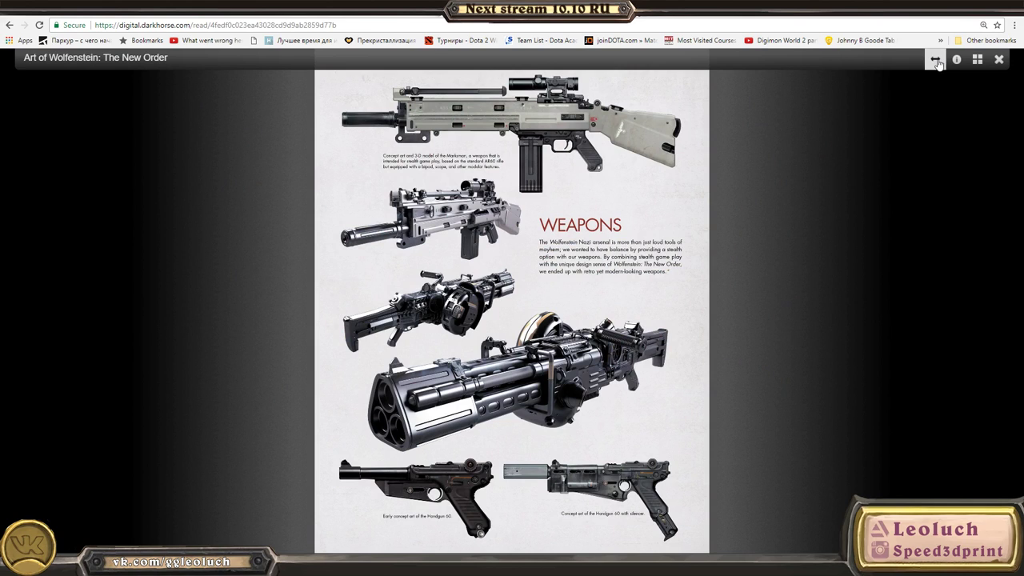
click(936, 63)
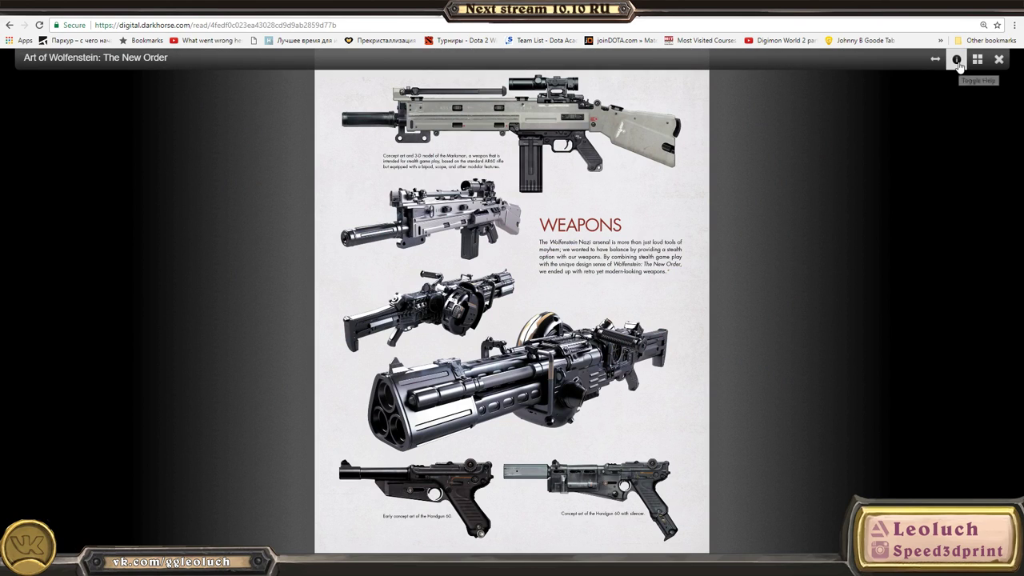
- Page back from the Weapons page and reload the book reader, declining the jump to page 1.1
key(Left)
key(Left)
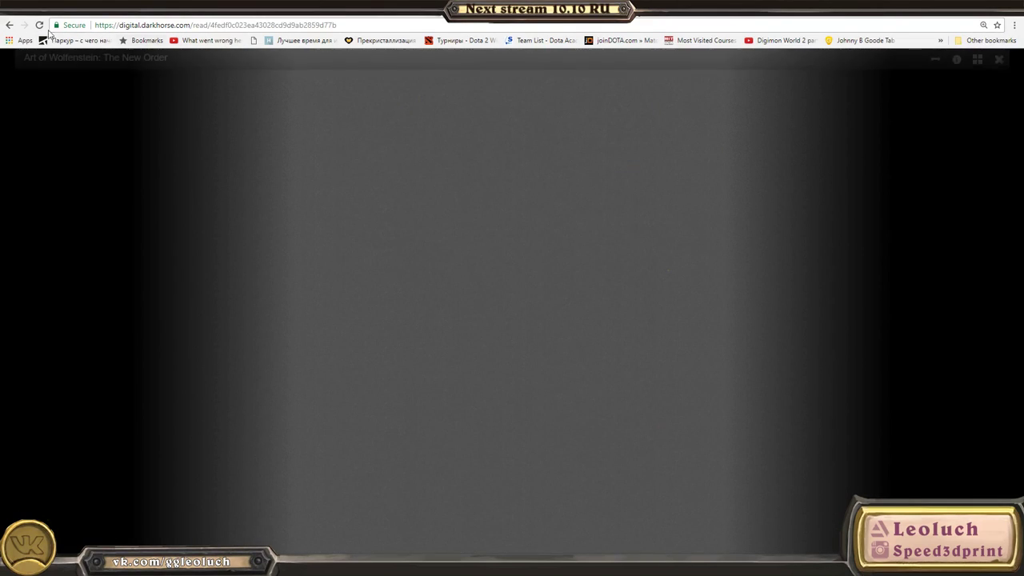
click(41, 26)
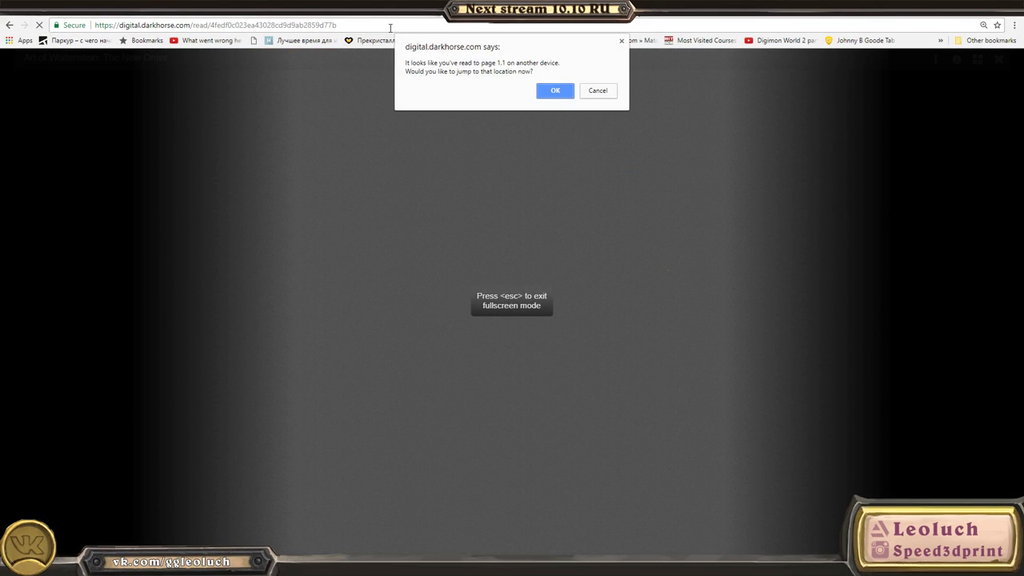
click(598, 93)
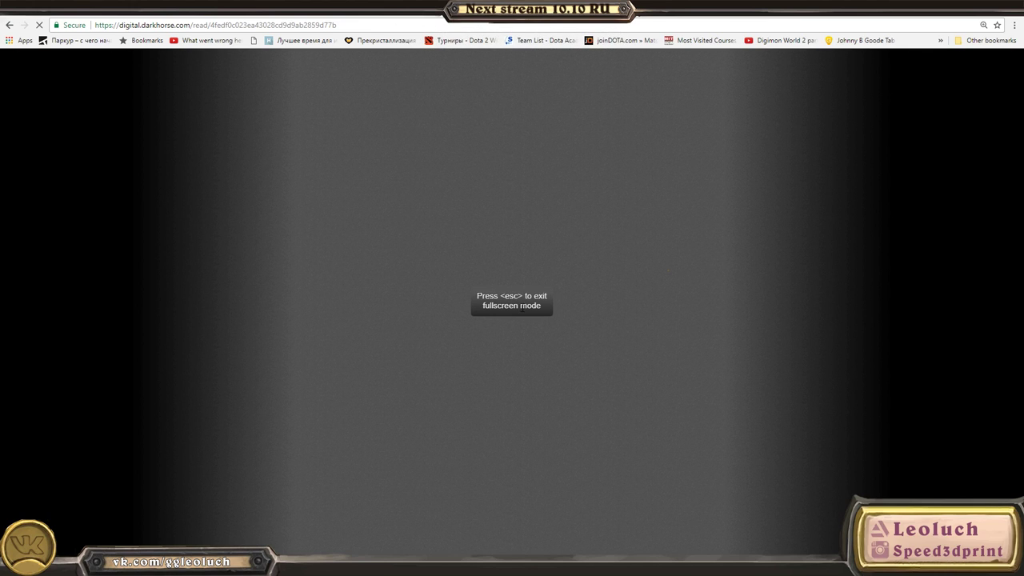
- Go to digital.darkhorse.com and open the Bookshelf of purchased books
click(602, 26)
text(digital.darkhorse.com)
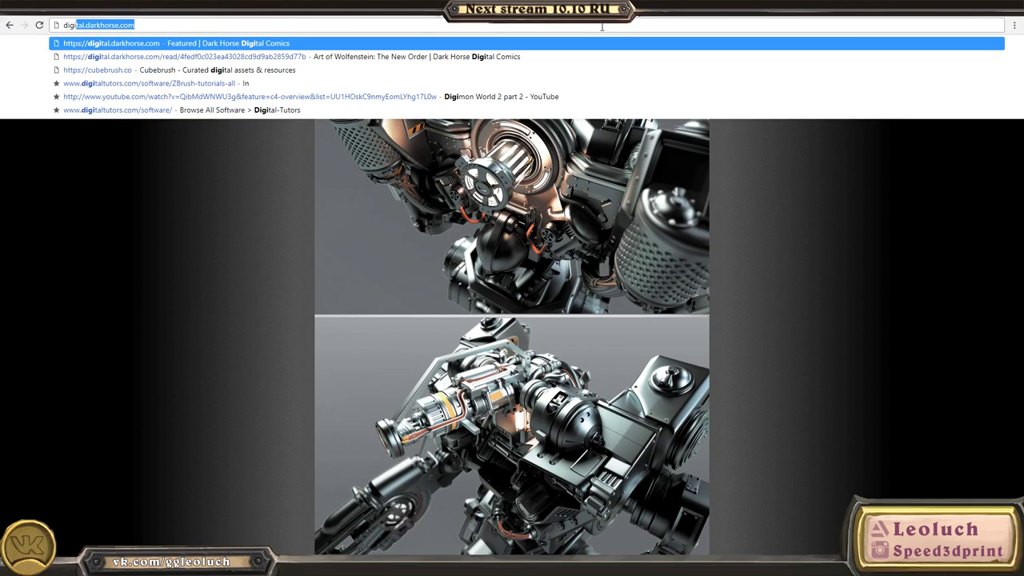
key(Return)
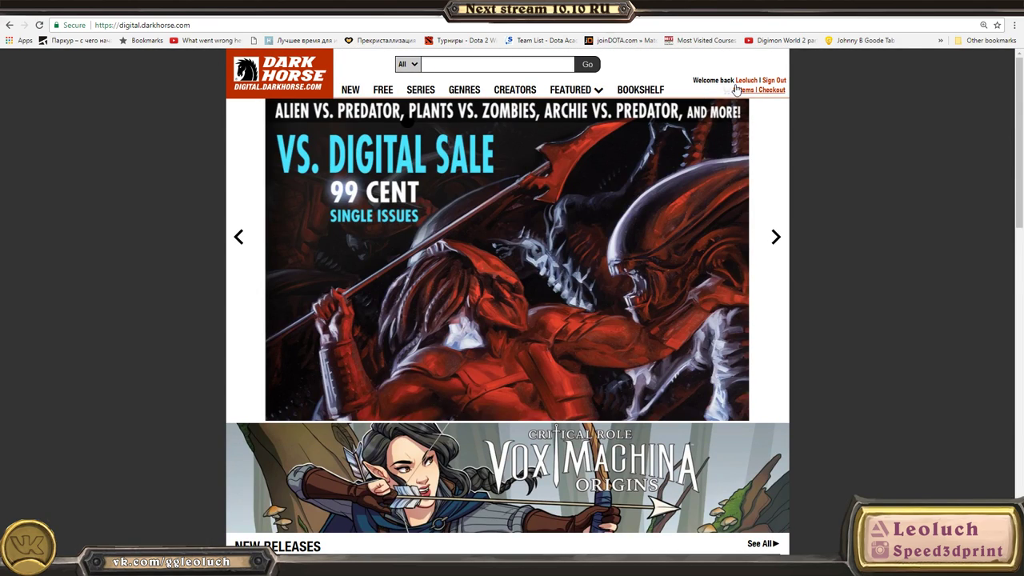
click(644, 93)
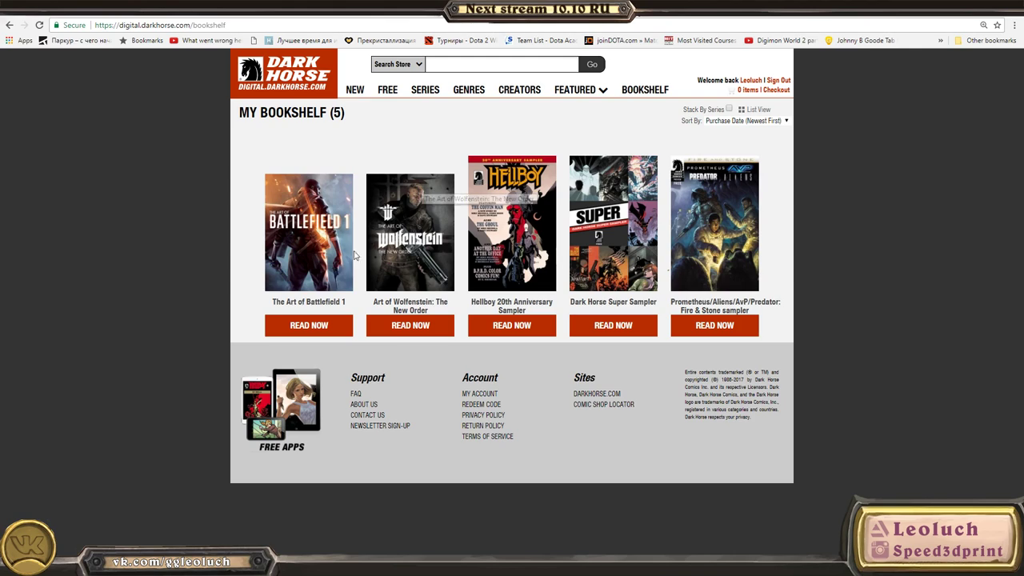
- Open Art of Wolfenstein: The New Order from the bookshelf for reading, declining the jump to page 1.1
click(440, 245)
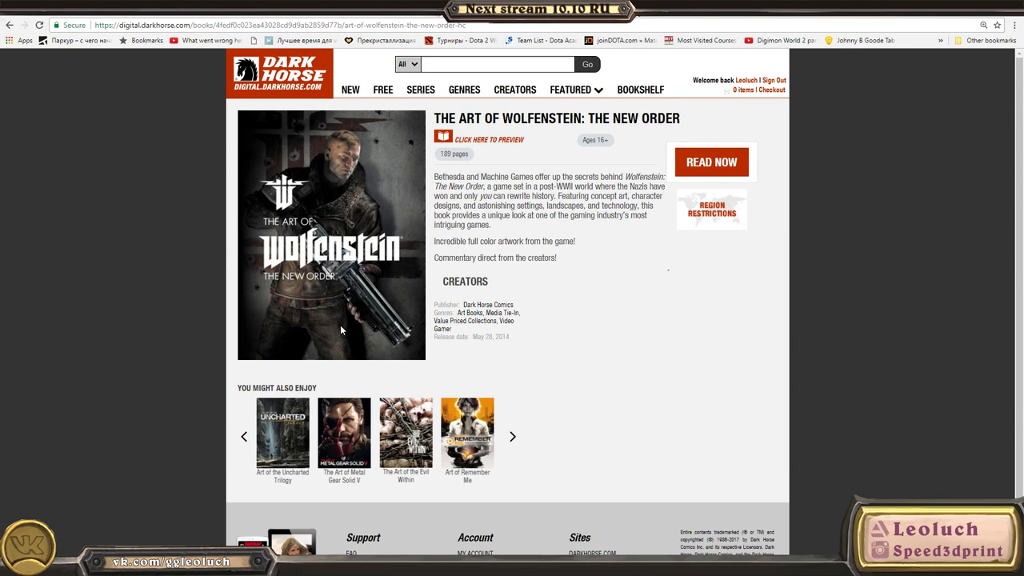
click(734, 169)
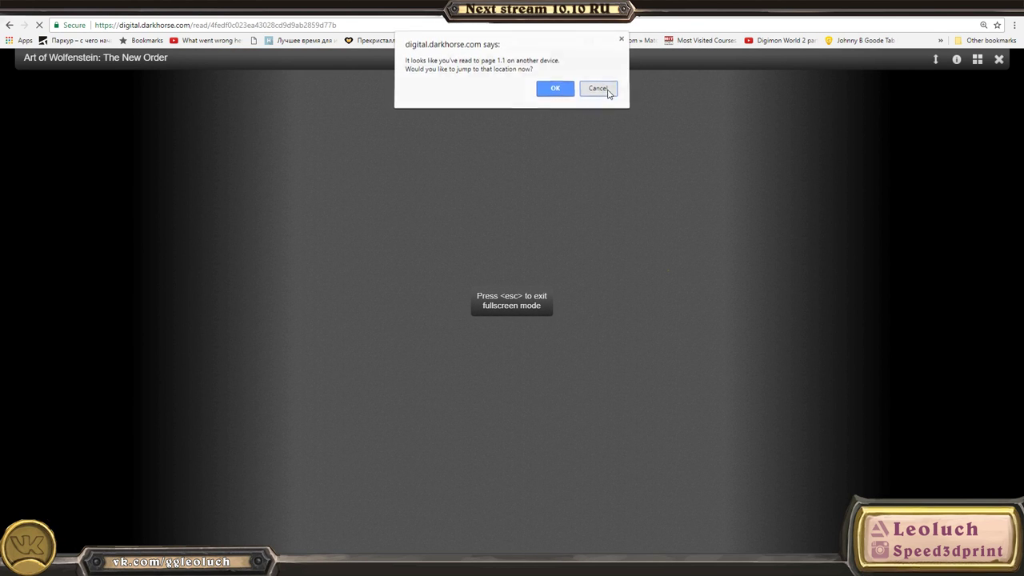
click(598, 90)
- Jump to page 5 of the book and leaf forward from the contents to the Art of Level 01 spread
key(j)
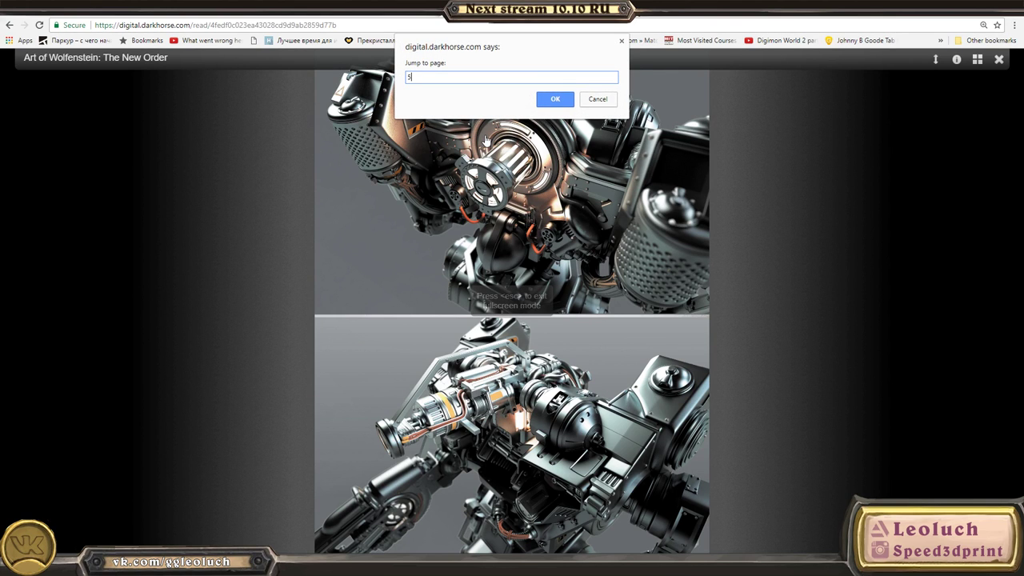
key(Return)
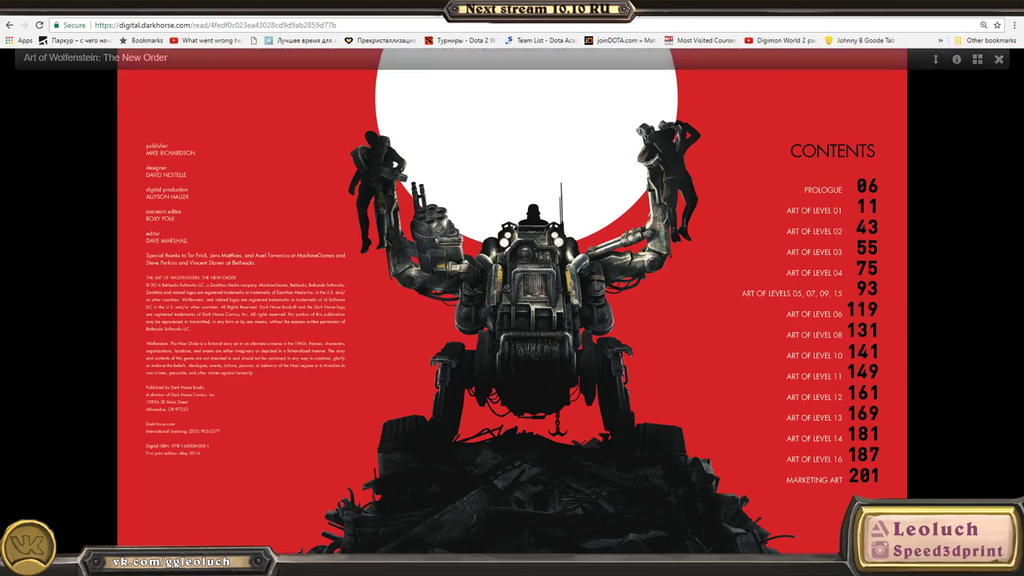
key(Right)
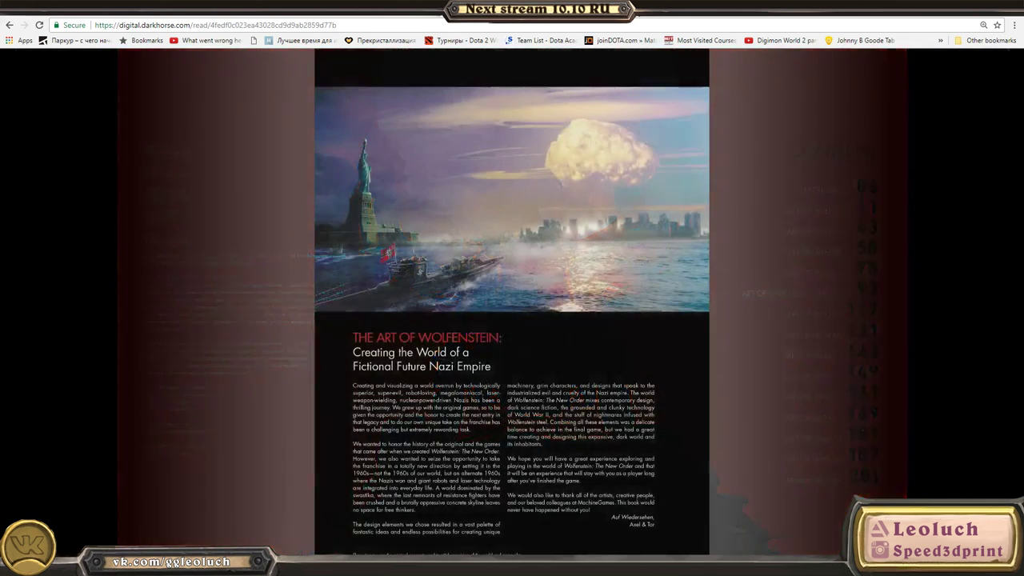
key(Right)
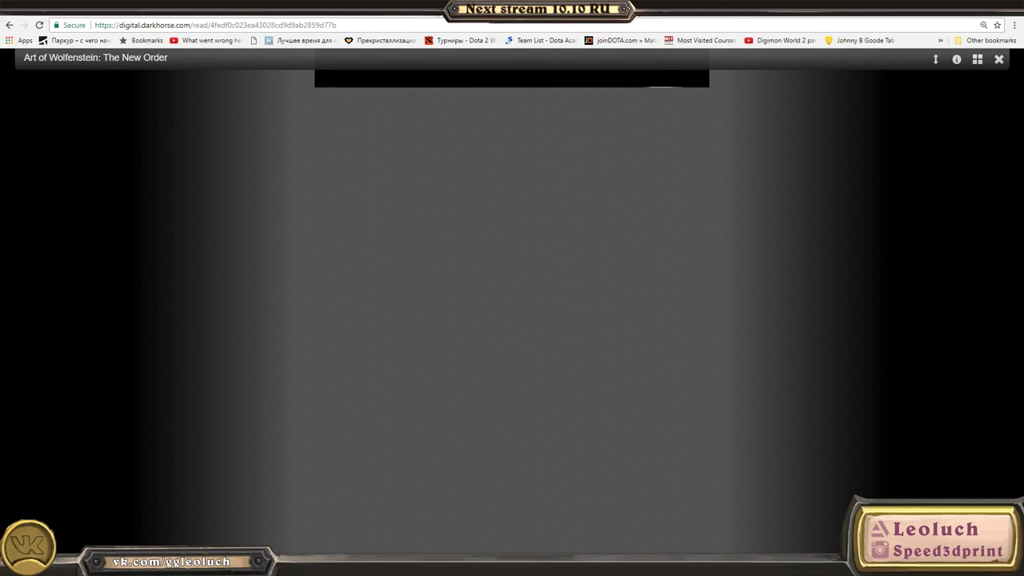
key(Right)
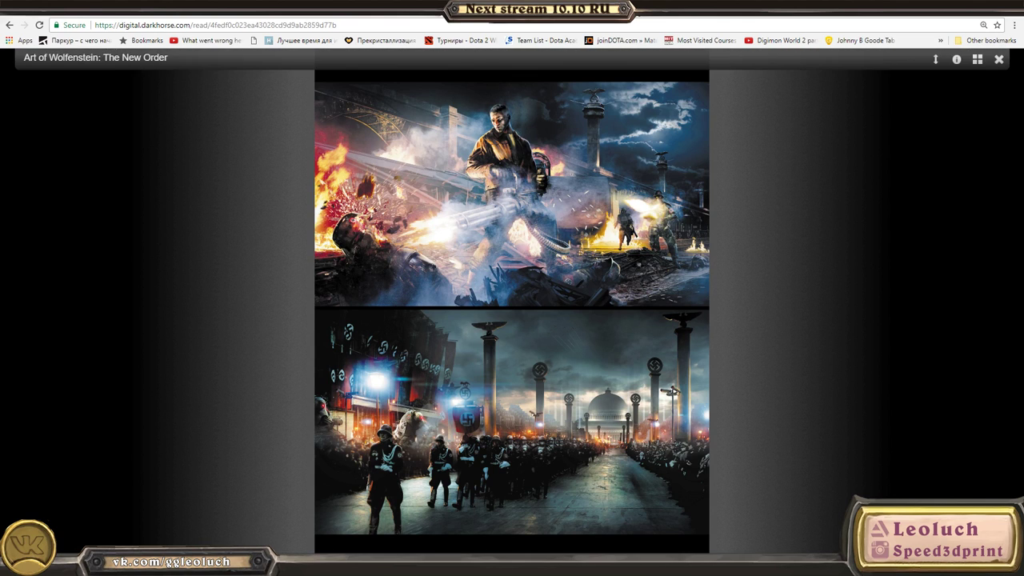
key(Right)
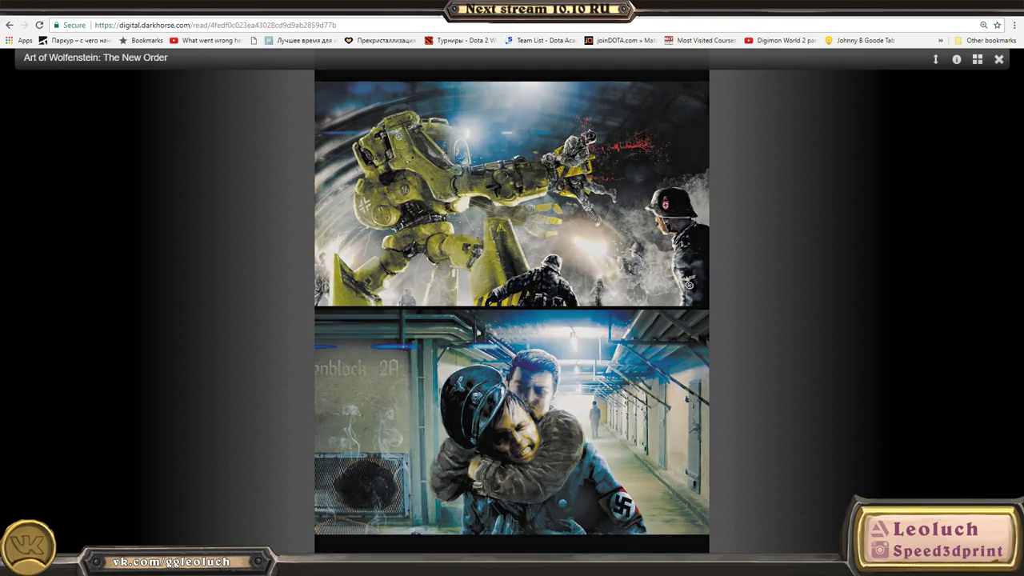
key(Right)
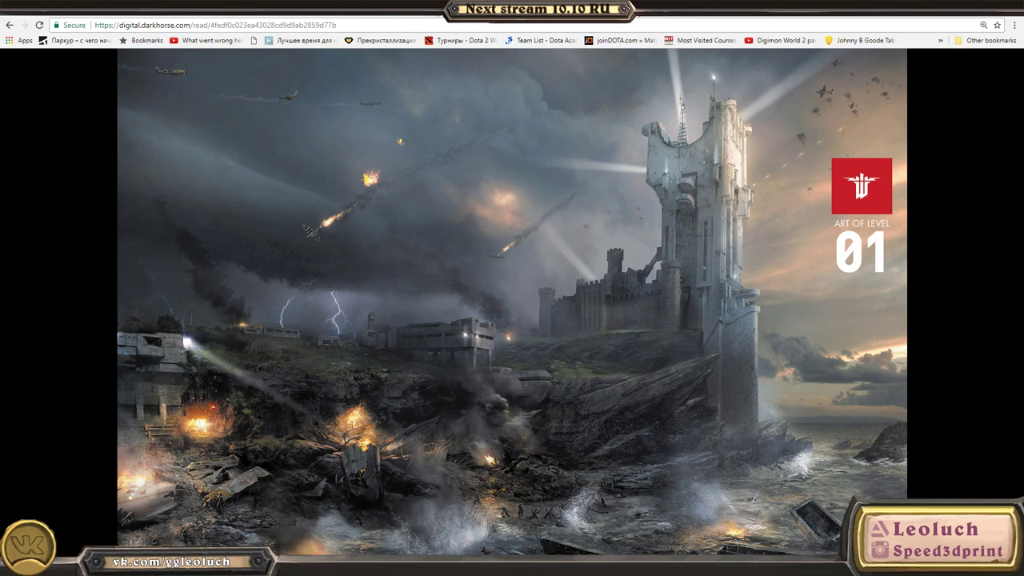
- Switch to Photoshop, fill a new layer with the dark background swatch colour and invert it, ready for the Brush tool
key(super)
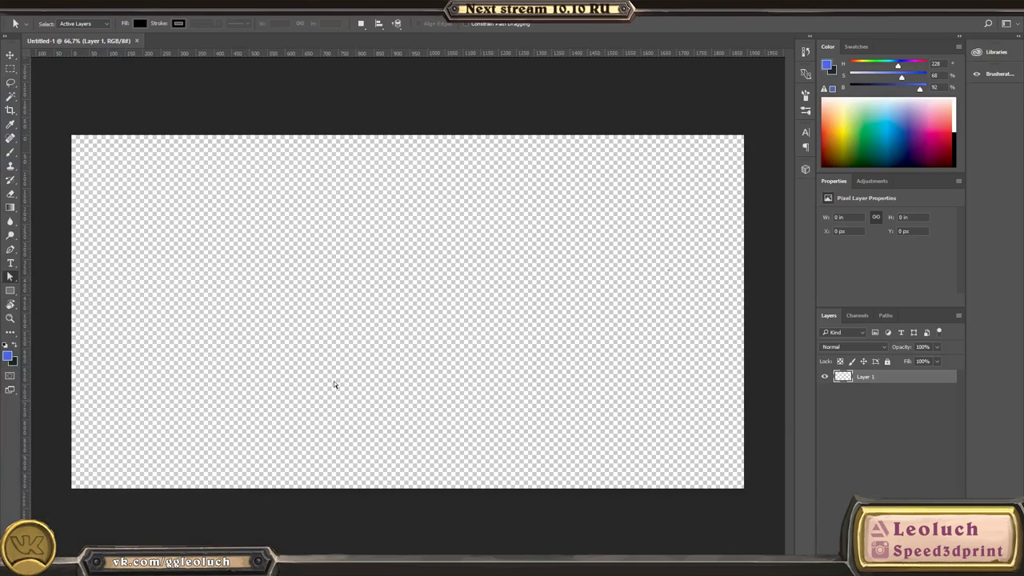
key(ctrl+alt+shift+n)
key(x)
key(alt+BackSpace)
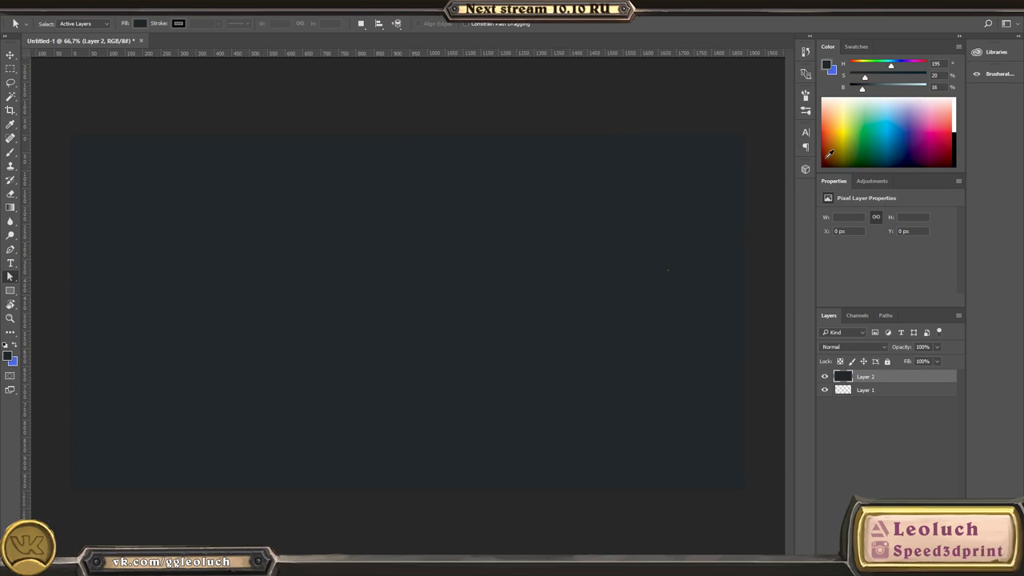
key(ctrl+i)
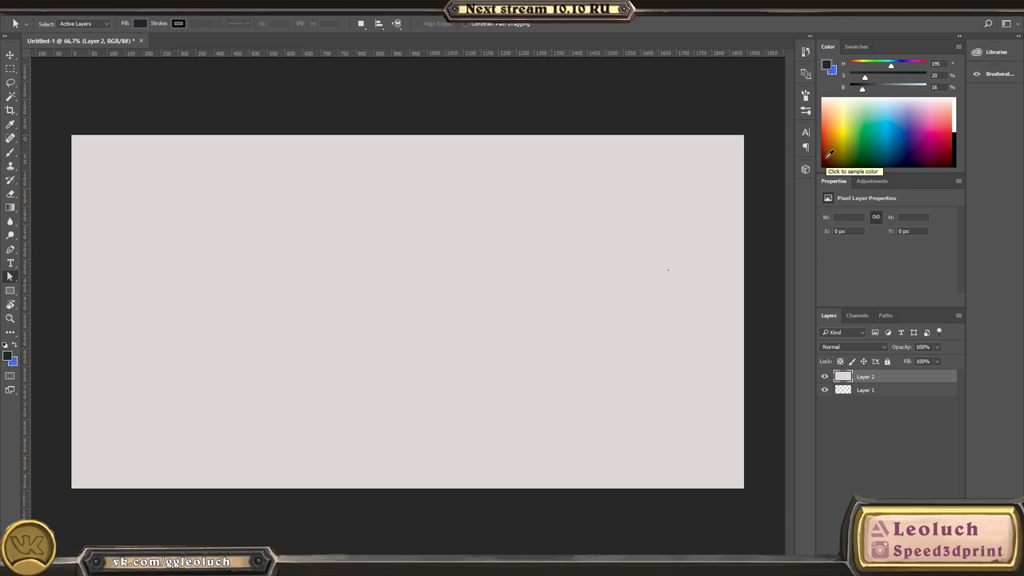
key(ctrl+0)
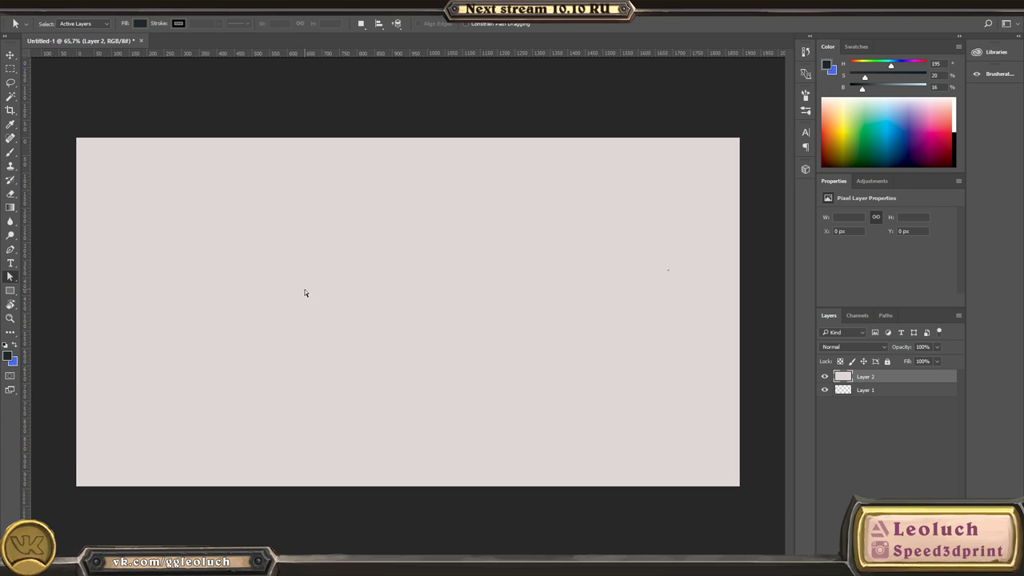
key(b)
drag(301, 289, 299, 324)
mouse_move(299, 282)
mouse_down()
mouse_move(379, 261)
mouse_move(407, 297)
mouse_up()
key(ctrl+alt+z)
key(ctrl+alt+z)
- Sketch a four-sided block in the canvas centre, a winding road running down from it and a rounded shape beside the road
mouse_move(411, 252)
mouse_down()
mouse_move(460, 224)
mouse_move(488, 287)
mouse_up()
drag(494, 282, 478, 303)
mouse_move(409, 313)
mouse_down()
mouse_move(502, 295)
mouse_move(514, 303)
mouse_move(467, 306)
mouse_up()
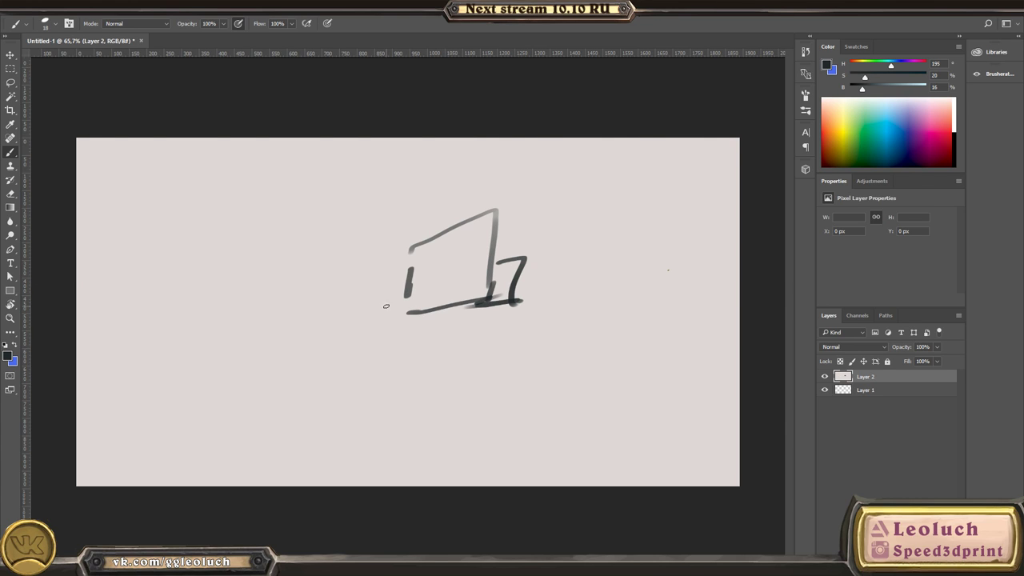
drag(380, 295, 348, 391)
drag(428, 312, 373, 402)
mouse_move(346, 396)
mouse_down()
mouse_move(352, 385)
mouse_move(233, 487)
mouse_up()
mouse_move(381, 406)
mouse_down()
mouse_move(350, 405)
mouse_move(289, 480)
mouse_up()
mouse_move(256, 433)
mouse_down()
mouse_move(286, 410)
mouse_move(307, 415)
mouse_up()
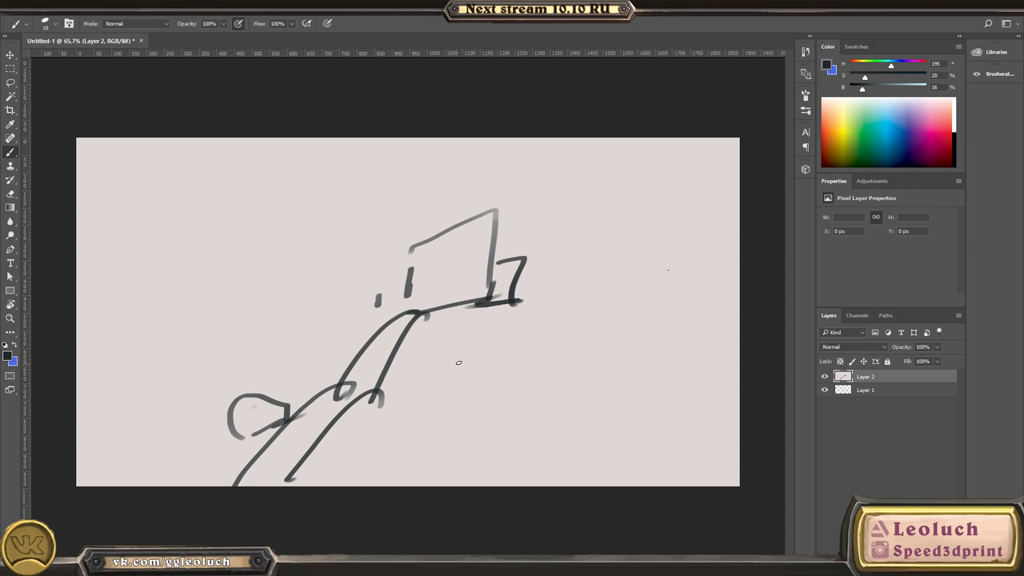
- Sketch small detail shapes on both sides of the road and two hill contours across the scene's left half
mouse_move(461, 363)
mouse_down()
mouse_move(436, 391)
mouse_move(522, 355)
mouse_move(455, 365)
mouse_move(453, 403)
mouse_up()
mouse_move(362, 330)
mouse_down()
mouse_move(356, 347)
mouse_move(288, 345)
mouse_move(340, 342)
mouse_up()
mouse_move(245, 406)
mouse_down()
mouse_move(232, 426)
mouse_move(256, 416)
mouse_up()
drag(389, 275, 208, 364)
mouse_move(369, 280)
mouse_down()
mouse_move(275, 258)
mouse_move(179, 306)
mouse_up()
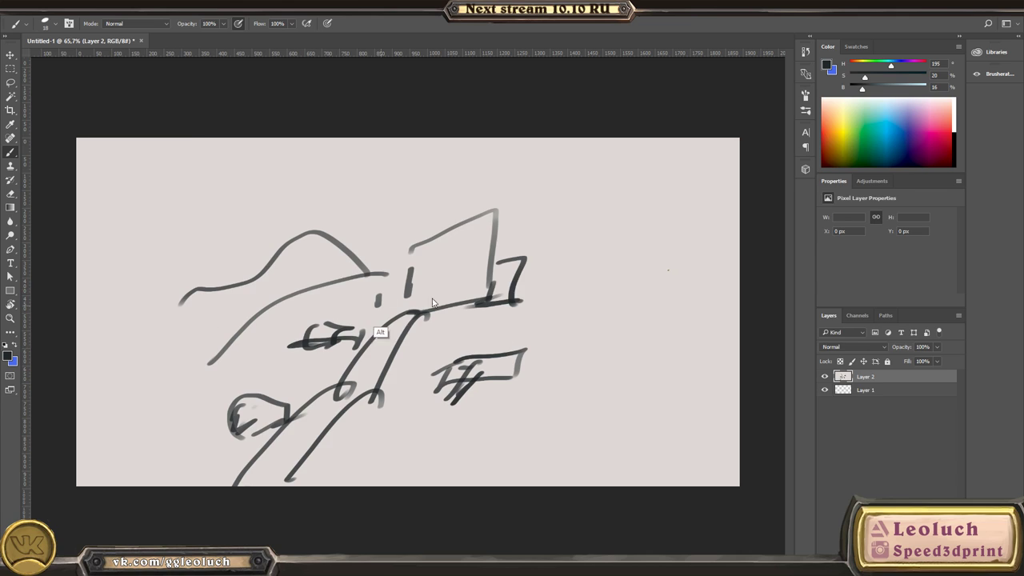
- Draw a small circle at the foot of the four-sided block in the sketch
key(alt+Tab)
key(alt+Tab)
key(alt+Tab)
mouse_move(447, 280)
mouse_down()
mouse_move(437, 285)
mouse_move(458, 304)
mouse_move(442, 302)
mouse_move(456, 293)
mouse_move(383, 346)
mouse_up()
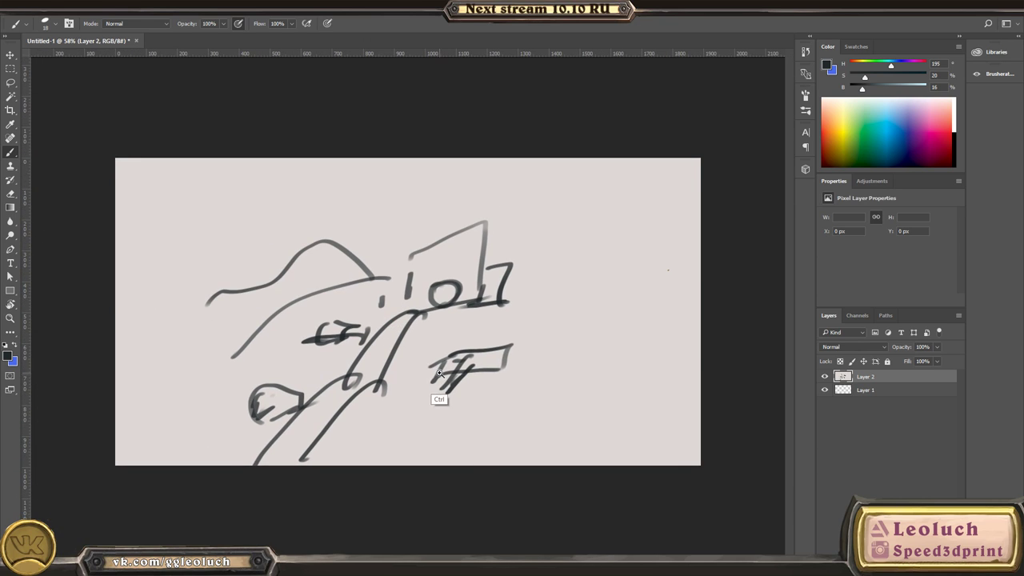
- Handwrite the two-item list "1. Банально" and "2. Сложно" in the upper right of the canvas
ctrl+drag(515, 409, 485, 397)
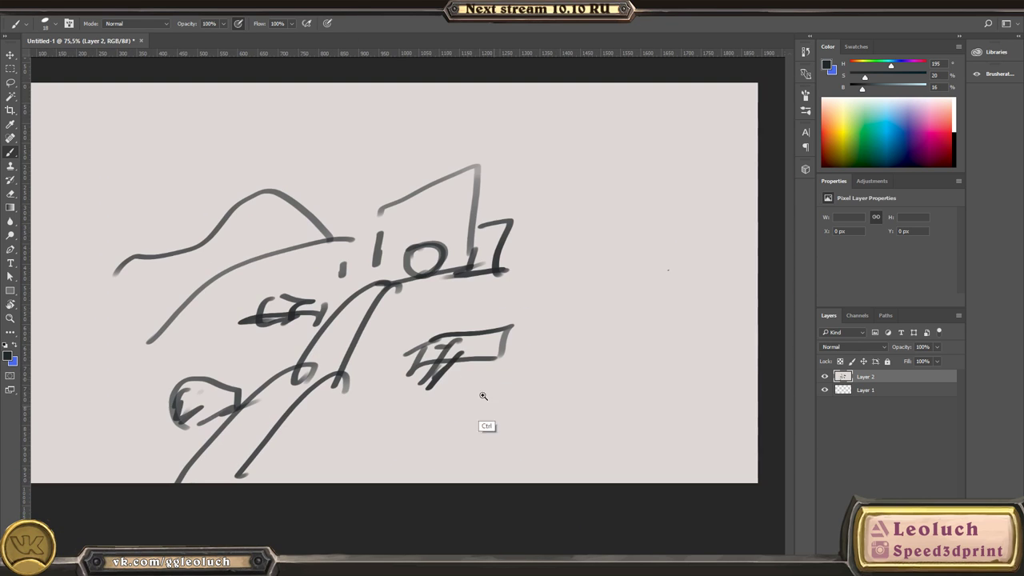
ctrl+drag(464, 324, 458, 294)
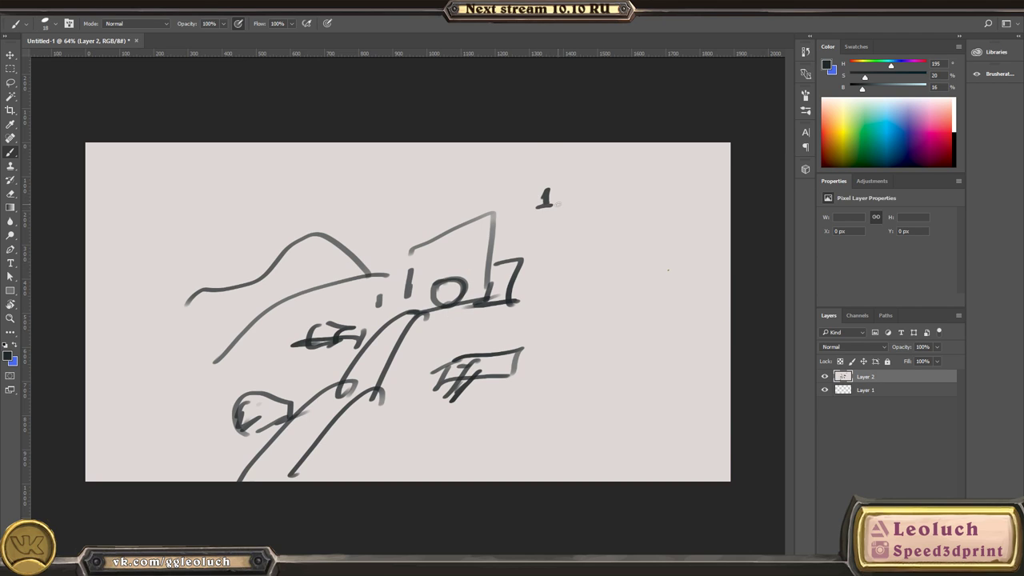
drag(572, 190, 698, 172)
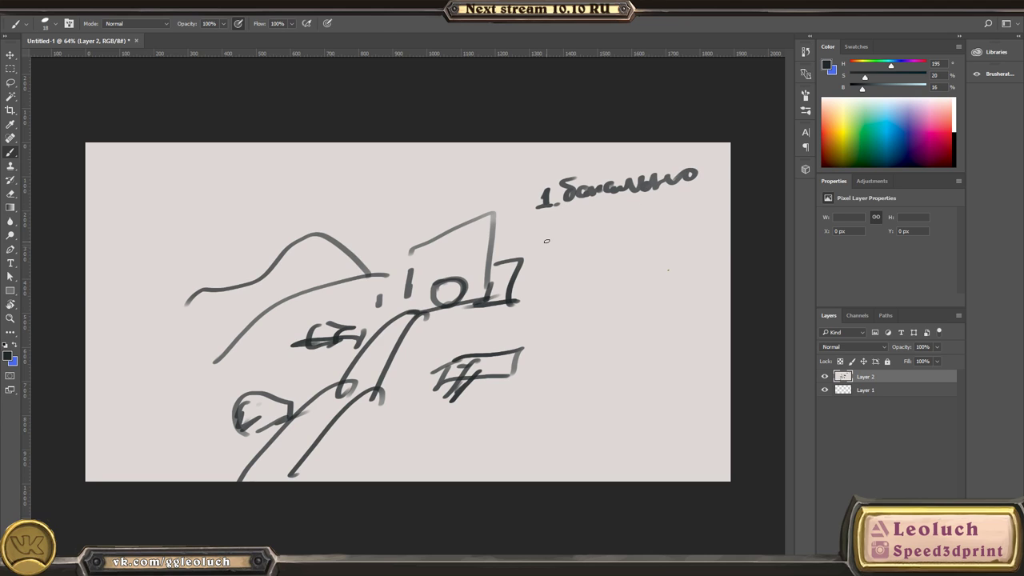
click(572, 242)
mouse_move(545, 235)
mouse_down()
mouse_move(561, 245)
mouse_move(689, 220)
mouse_up()
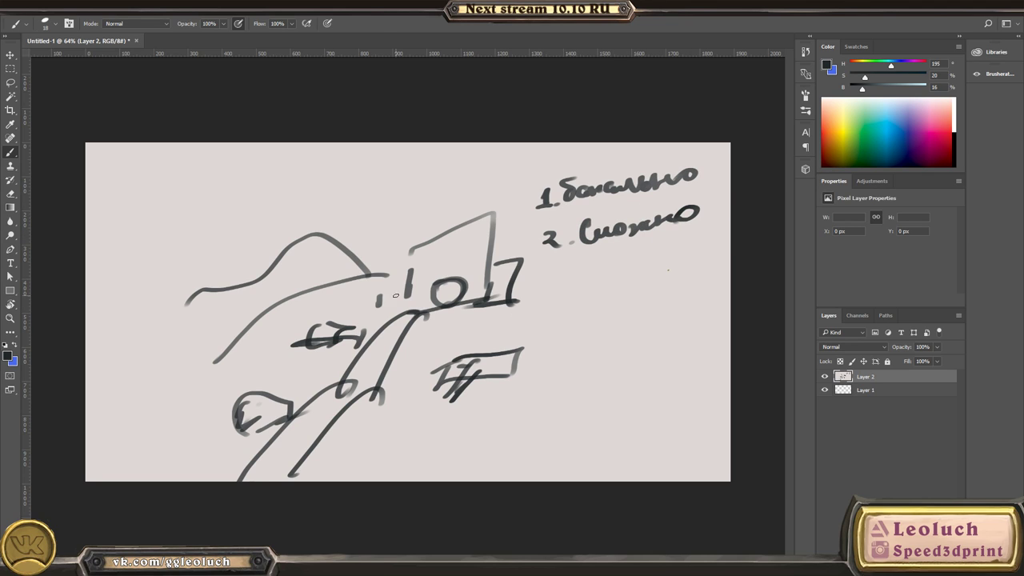
ctrl+drag(489, 369, 467, 366)
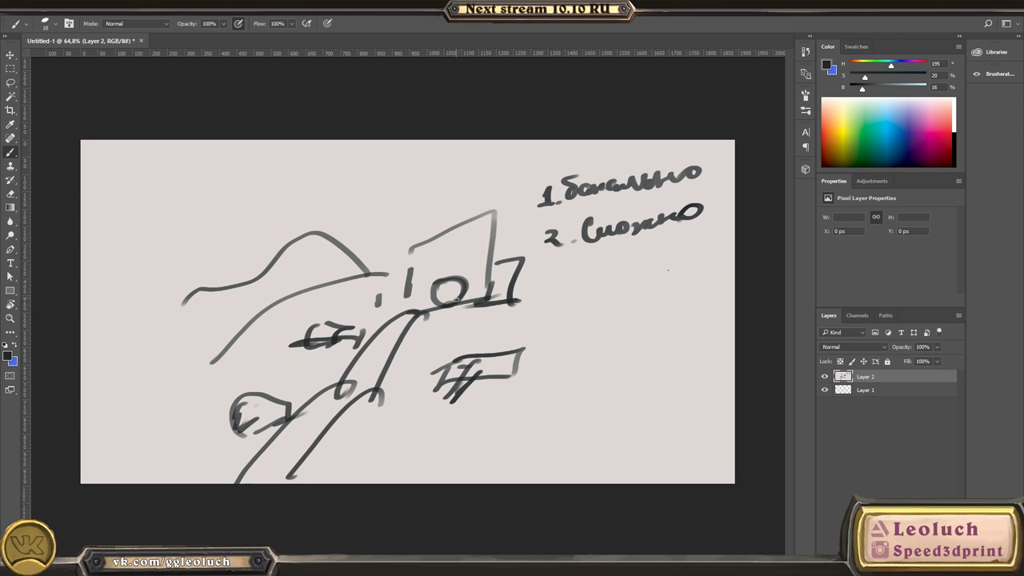
- Cover the sketch by filling the layer with the dark foreground colour and inverting it to plain light
key(shift+F5)
key(Return)
key(Return)
key(ctrl+i)
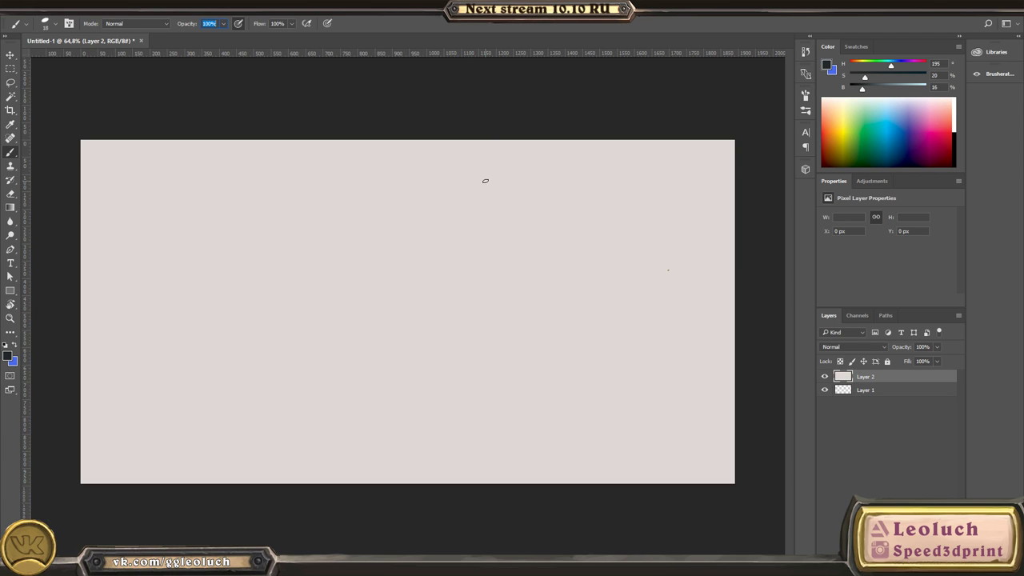
- Sketch a long slab-like structure with angled ends in the right half of the blank canvas
mouse_move(408, 388)
ctrl+mouse_down()
mouse_move(427, 398)
mouse_move(402, 384)
ctrl+mouse_up()
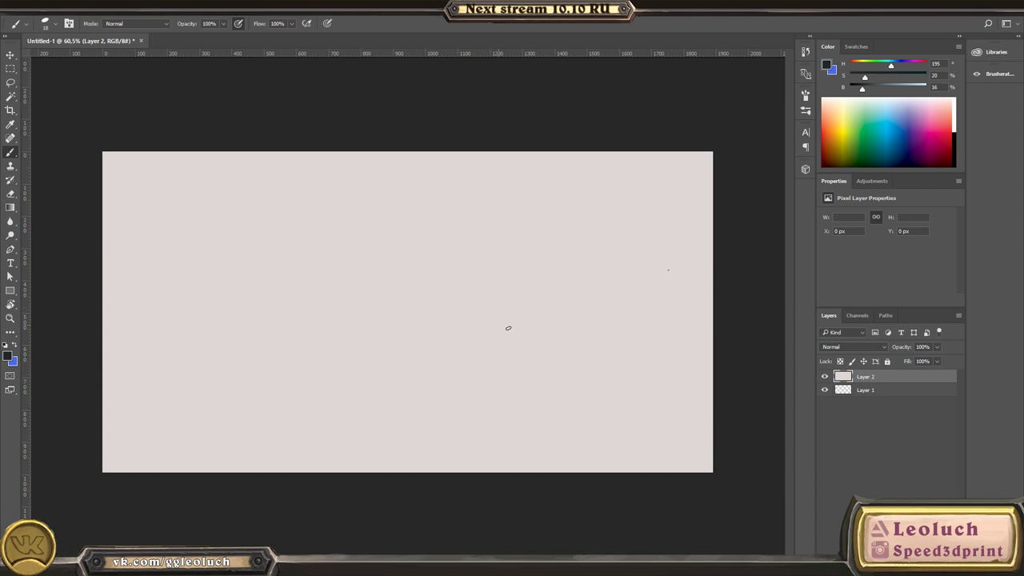
mouse_move(424, 280)
mouse_down()
mouse_move(428, 304)
mouse_move(514, 251)
mouse_up()
mouse_move(434, 261)
mouse_down()
mouse_move(397, 290)
mouse_move(419, 273)
mouse_up()
mouse_move(421, 274)
mouse_down()
mouse_move(426, 300)
mouse_move(493, 245)
mouse_up()
drag(489, 253, 592, 246)
drag(586, 240, 586, 267)
drag(590, 254, 589, 278)
drag(428, 304, 588, 299)
mouse_move(581, 231)
mouse_down()
mouse_move(606, 278)
mouse_move(589, 297)
mouse_up()
- Draw curved road lines beneath the slab structure and reinforce its two ends and upper edge
drag(439, 317, 381, 388)
drag(486, 316, 411, 398)
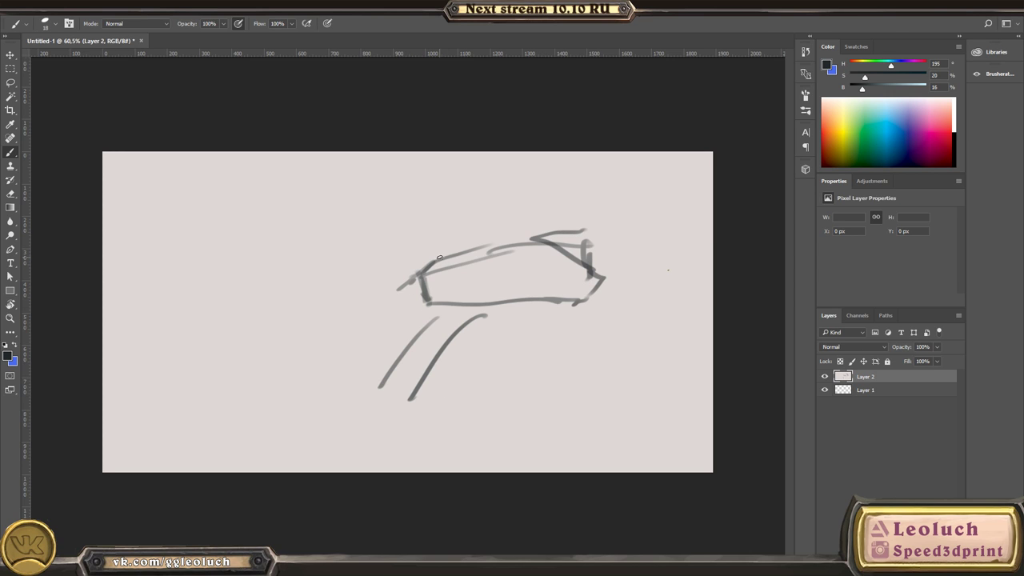
drag(437, 256, 440, 296)
mouse_move(427, 268)
mouse_down()
mouse_move(446, 253)
mouse_move(586, 232)
mouse_up()
drag(598, 243, 588, 288)
drag(594, 271, 570, 287)
drag(412, 321, 367, 361)
drag(353, 376, 336, 399)
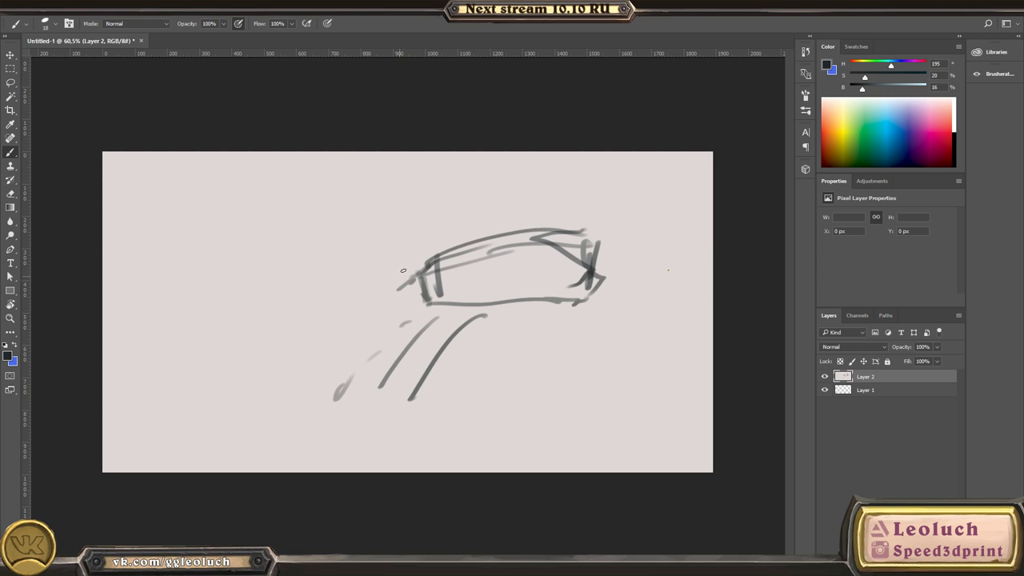
- Sketch rough boxy shapes in the canvas's upper left and extend the curved road down to the lower edge
drag(331, 219, 358, 266)
mouse_move(201, 246)
mouse_down()
mouse_move(240, 217)
mouse_move(246, 283)
mouse_up()
drag(240, 282, 191, 302)
mouse_move(195, 240)
mouse_down()
mouse_move(164, 283)
mouse_move(256, 261)
mouse_up()
mouse_move(240, 265)
mouse_down()
mouse_move(216, 221)
mouse_move(202, 236)
mouse_up()
mouse_move(421, 320)
mouse_down()
mouse_move(312, 425)
mouse_move(318, 456)
mouse_up()
mouse_move(392, 393)
mouse_down()
mouse_move(335, 453)
mouse_move(224, 473)
mouse_up()
drag(375, 414, 326, 472)
- Darken the slab structure's outline and add a small inset box along its lower edge
mouse_move(439, 259)
mouse_down()
mouse_move(436, 299)
mouse_move(565, 293)
mouse_move(532, 300)
mouse_up()
drag(427, 304, 581, 304)
mouse_move(603, 278)
mouse_down()
mouse_move(516, 313)
mouse_move(470, 307)
mouse_up()
mouse_move(471, 307)
mouse_down()
mouse_move(517, 310)
mouse_move(600, 286)
mouse_up()
drag(602, 276, 591, 301)
mouse_move(591, 302)
mouse_down()
mouse_move(593, 244)
mouse_move(430, 284)
mouse_move(428, 305)
mouse_move(529, 307)
mouse_up()
mouse_move(470, 291)
mouse_down()
mouse_move(539, 308)
mouse_move(537, 286)
mouse_up()
drag(469, 293, 466, 305)
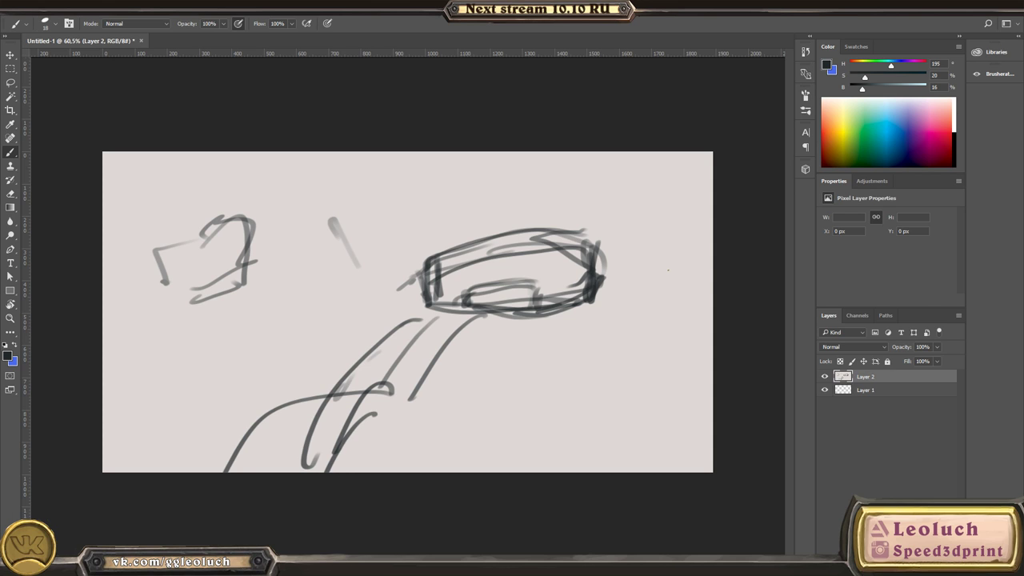
- Create an 870 x 1160 px document from the Clipboard preset and paste the rocky tunnel entrance photo into it
click(29, 10)
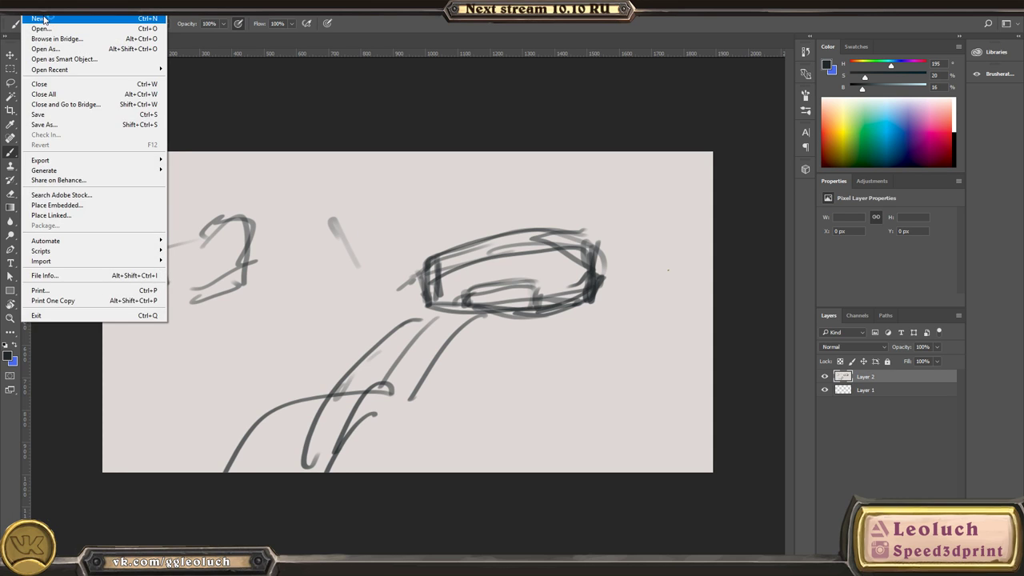
click(41, 19)
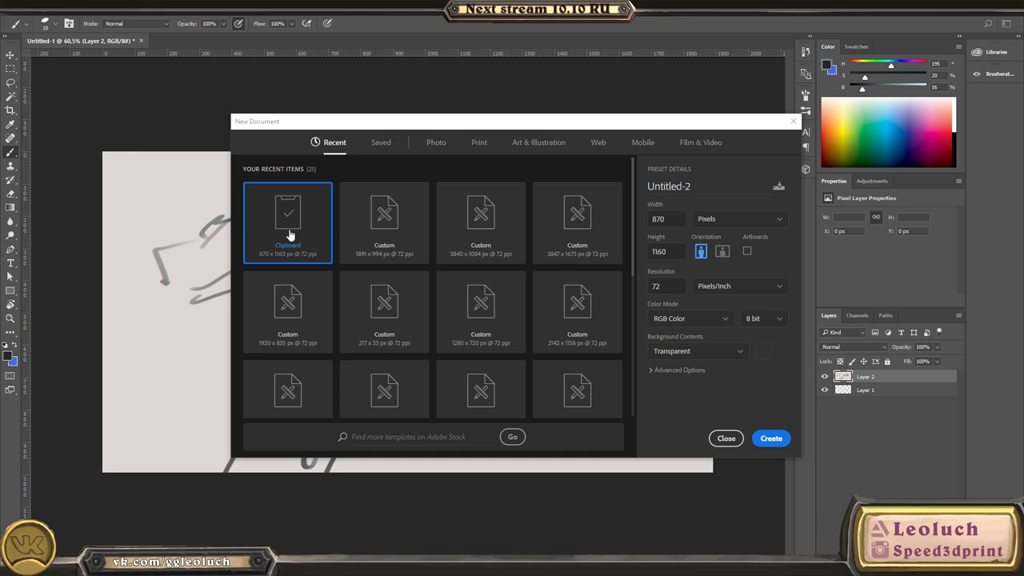
double_click(289, 232)
key(ctrl+v)
ctrl+drag(377, 291, 400, 295)
drag(400, 295, 410, 297)
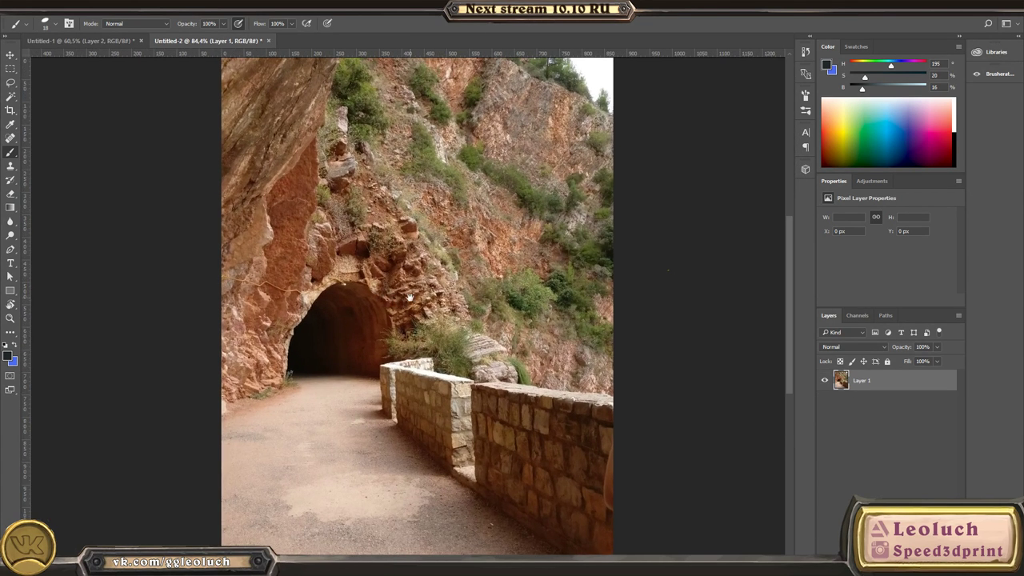
- Outline the stone blocks along the top and left side of the tunnel arch with dark brush strokes
ctrl+click(365, 382)
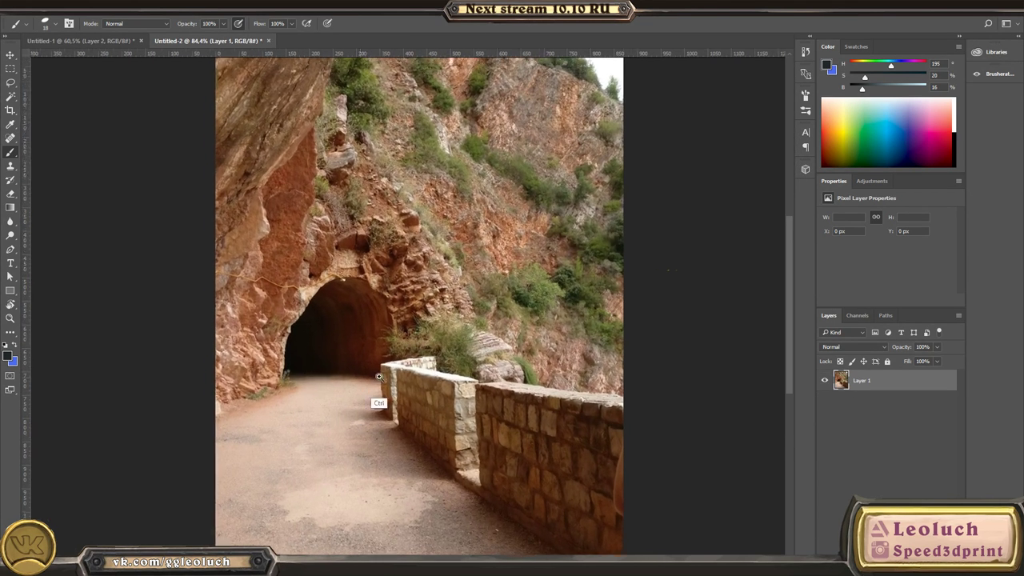
ctrl+drag(351, 369, 312, 342)
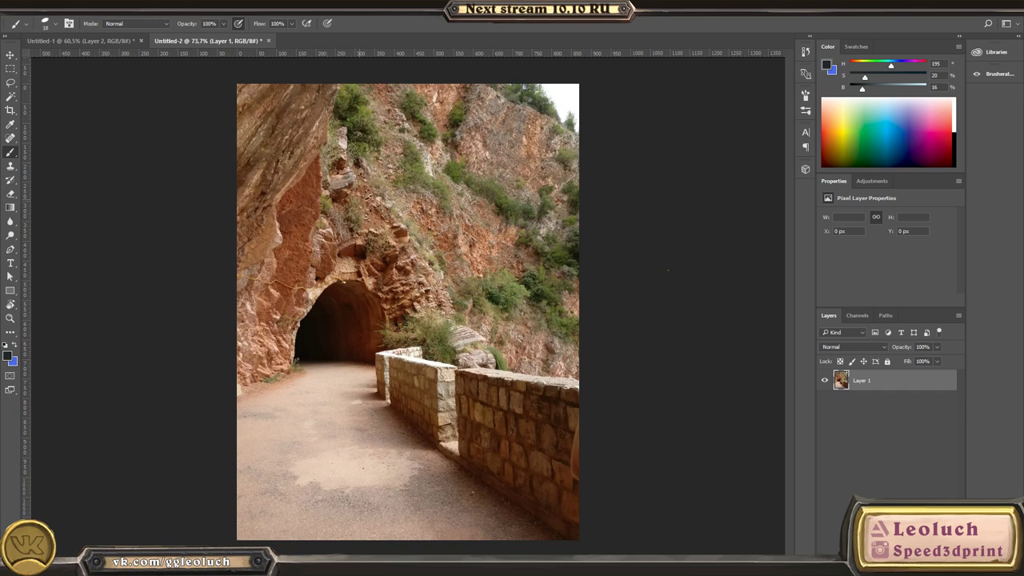
ctrl+drag(288, 308, 342, 288)
mouse_move(358, 249)
mouse_down()
mouse_move(357, 263)
mouse_move(427, 253)
mouse_up()
drag(352, 274, 310, 322)
mouse_move(350, 260)
mouse_down()
mouse_move(325, 260)
mouse_move(304, 413)
mouse_up()
mouse_move(302, 323)
mouse_down()
mouse_move(280, 400)
mouse_move(298, 401)
mouse_up()
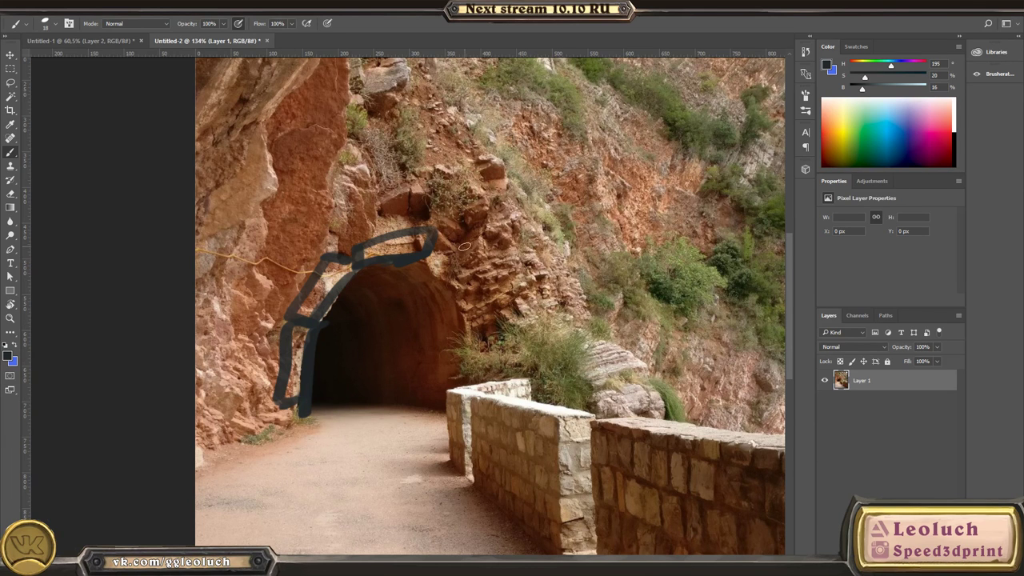
- Outline the blocks down the right side of the tunnel arch in the same dark brush
drag(453, 246, 480, 289)
mouse_move(435, 268)
mouse_down()
mouse_move(464, 314)
mouse_move(492, 299)
mouse_up()
drag(494, 302, 496, 365)
mouse_move(469, 317)
mouse_down()
mouse_move(472, 383)
mouse_move(436, 398)
mouse_up()
drag(650, 394, 544, 351)
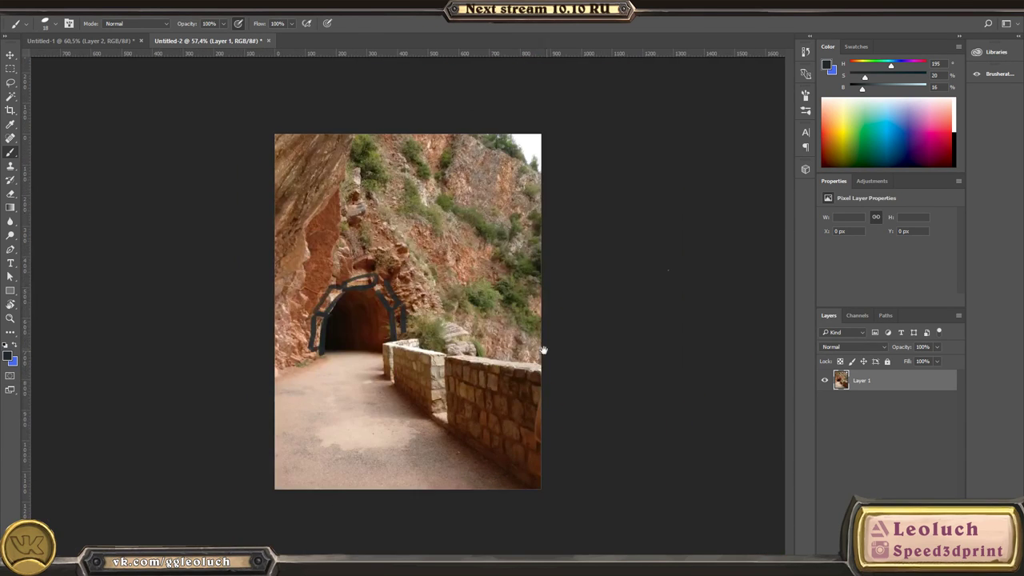
- Trace the wavy cable line on the rock left of the arch and write "x4" above it
ctrl+drag(334, 316, 365, 331)
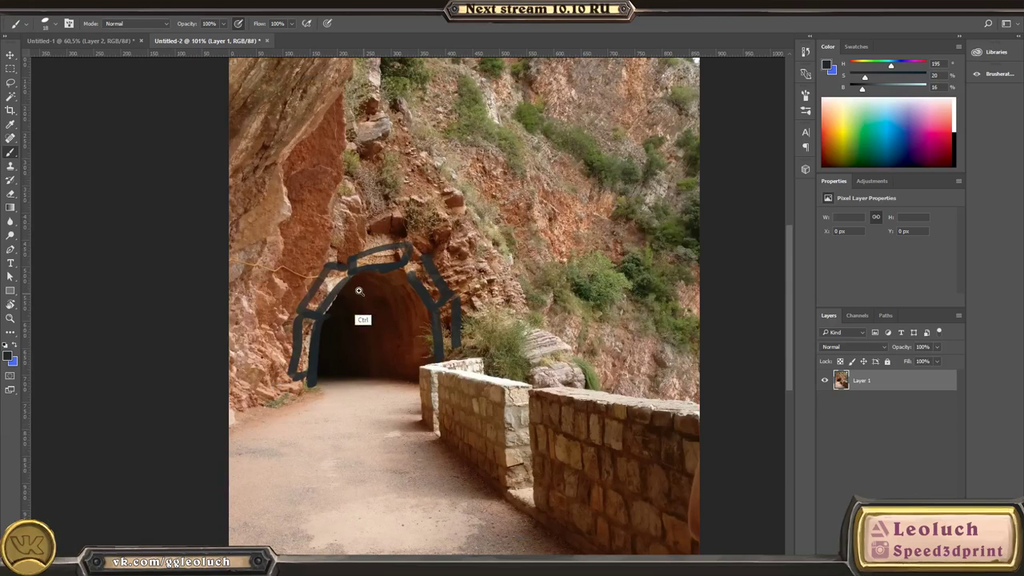
ctrl+drag(324, 238, 308, 236)
alt+scroll(285, 171, up, 2)
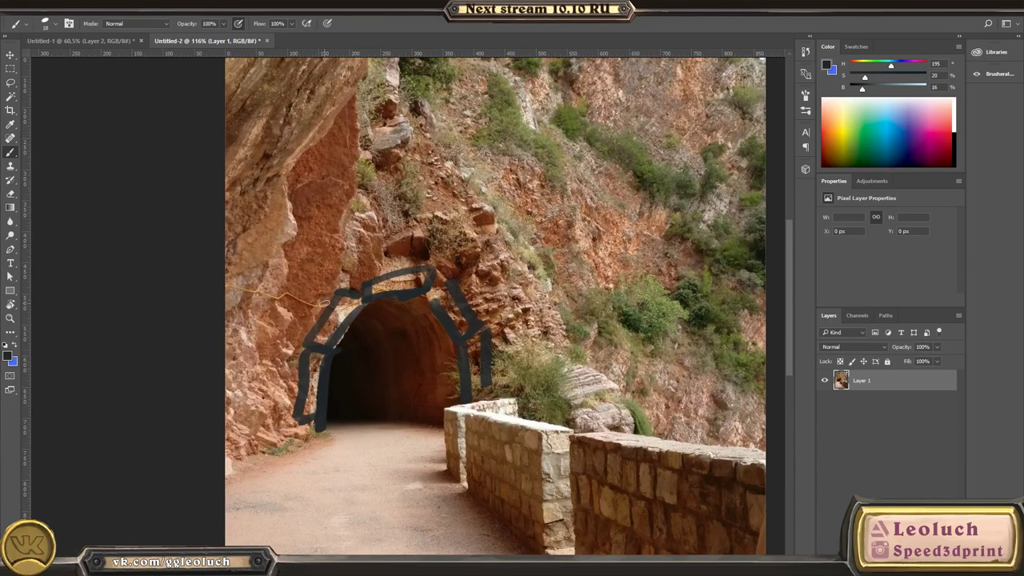
mouse_move(328, 300)
mouse_down()
mouse_move(262, 298)
mouse_move(227, 284)
mouse_up()
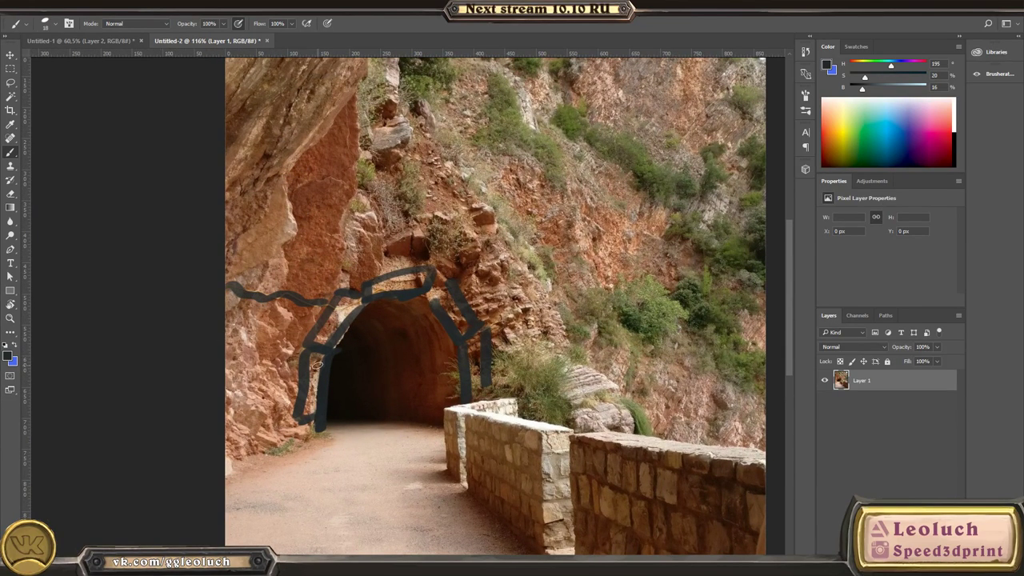
mouse_move(279, 251)
mouse_down()
mouse_move(300, 272)
mouse_move(281, 277)
mouse_up()
drag(312, 213, 324, 280)
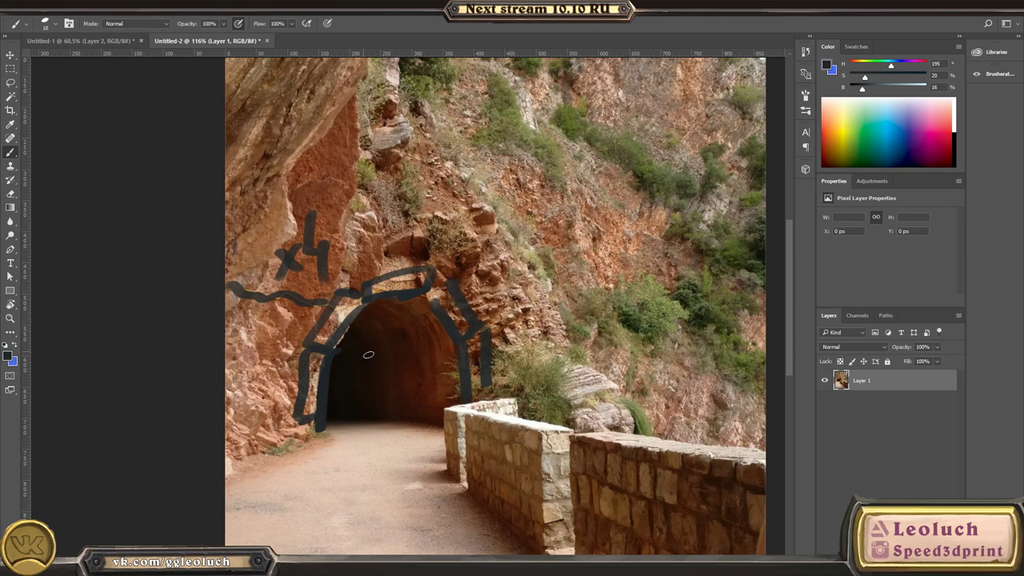
- Paste the tunnel interior photo as a new layer over the marked-up entrance photo
ctrl+drag(418, 433, 382, 419)
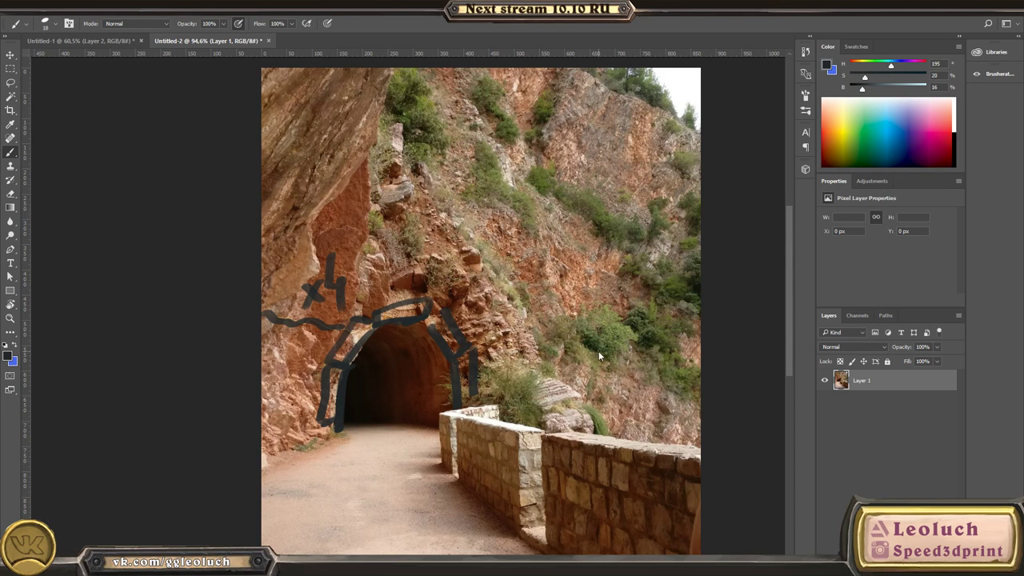
ctrl+drag(599, 353, 576, 353)
key(ctrl+v)
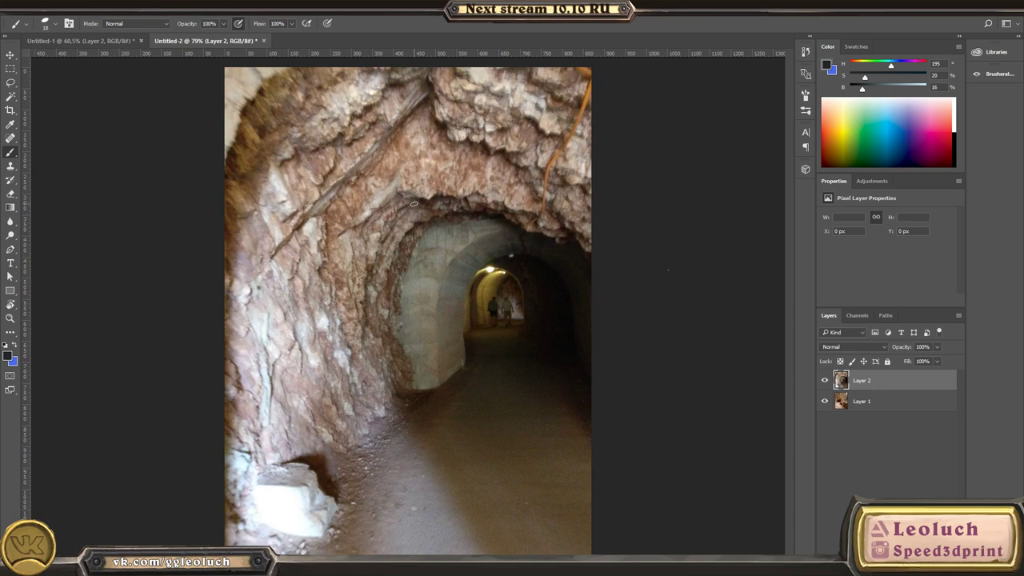
drag(429, 191, 344, 319)
mouse_move(477, 234)
mouse_down()
mouse_move(427, 352)
mouse_move(434, 361)
mouse_up()
drag(509, 258, 480, 347)
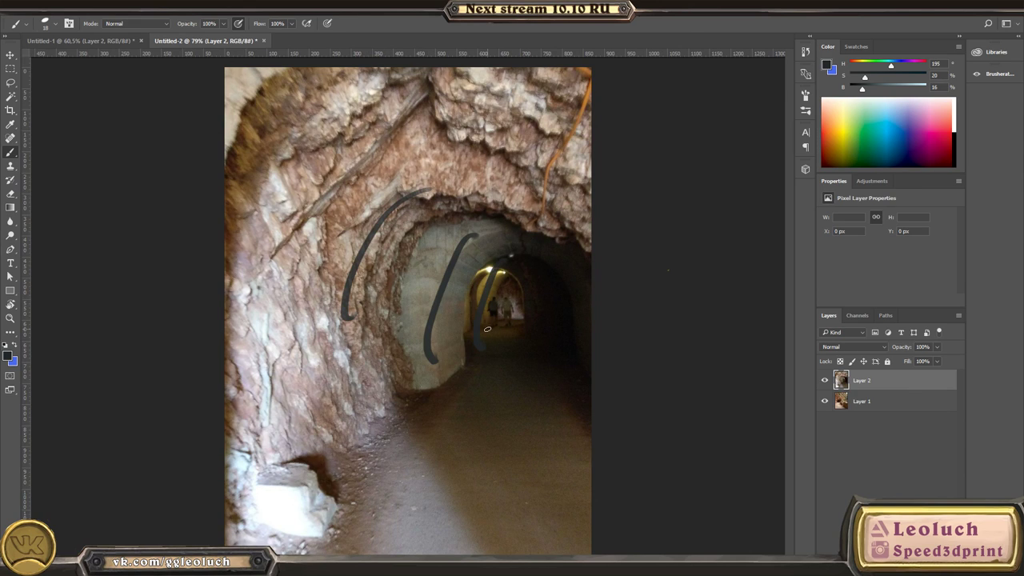
key(ctrl+alt+z)
key(ctrl+alt+z)
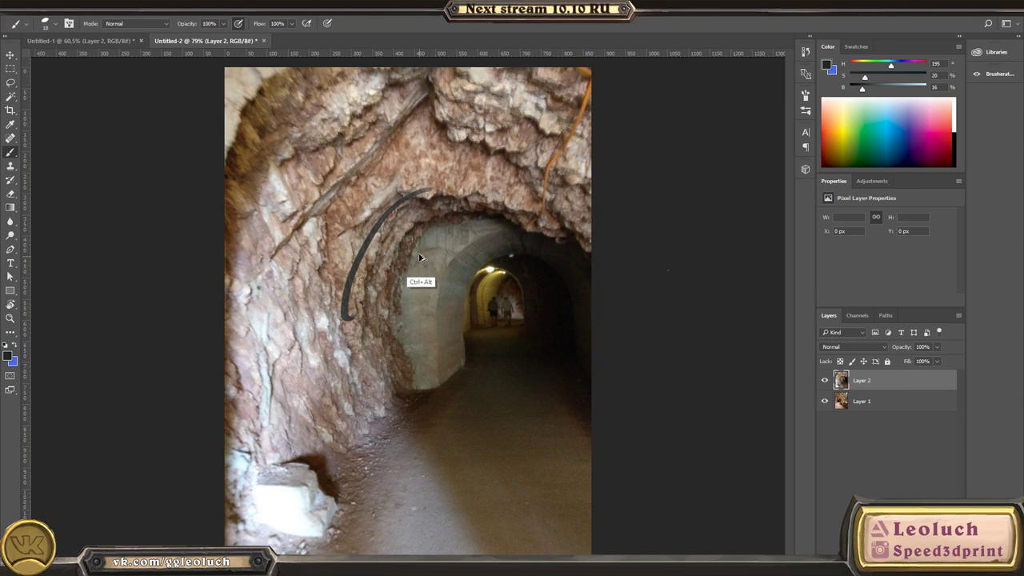
key(ctrl+alt+z)
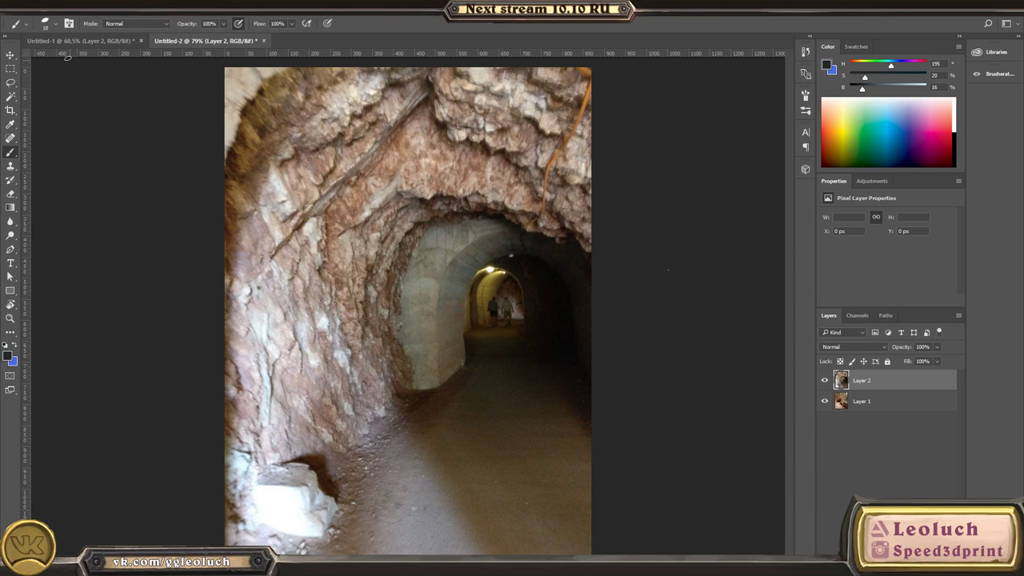
- Return to the Untitled-1 sketch and draw two angular tunnel frames, one behind the other, in the canvas's lower right
click(96, 45)
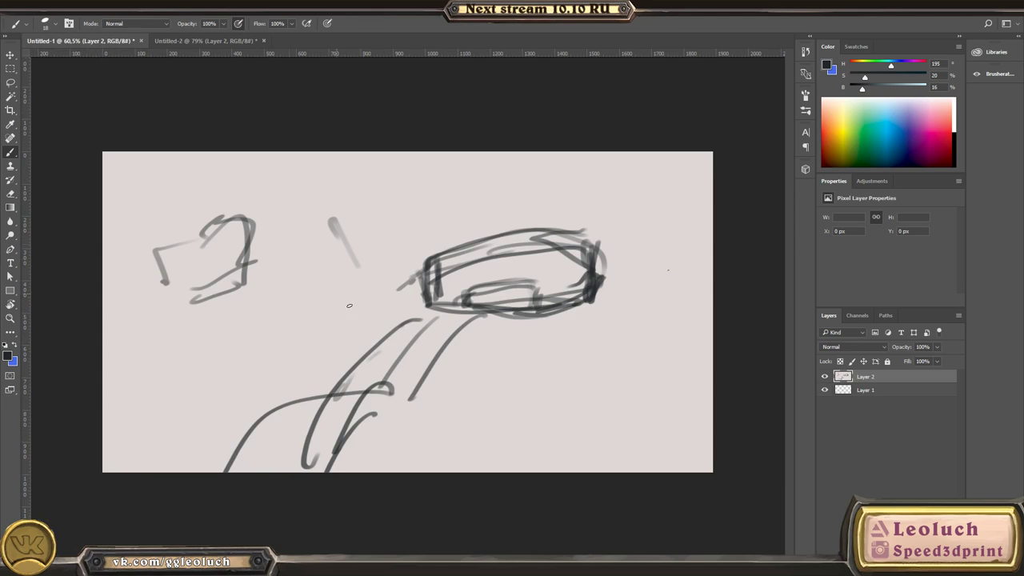
drag(510, 377, 512, 427)
mouse_move(514, 381)
mouse_down()
mouse_move(566, 360)
mouse_move(584, 379)
mouse_move(582, 425)
mouse_up()
mouse_move(607, 364)
mouse_down()
mouse_move(609, 333)
mouse_move(627, 314)
mouse_move(666, 312)
mouse_up()
drag(660, 315, 662, 363)
drag(511, 373, 618, 314)
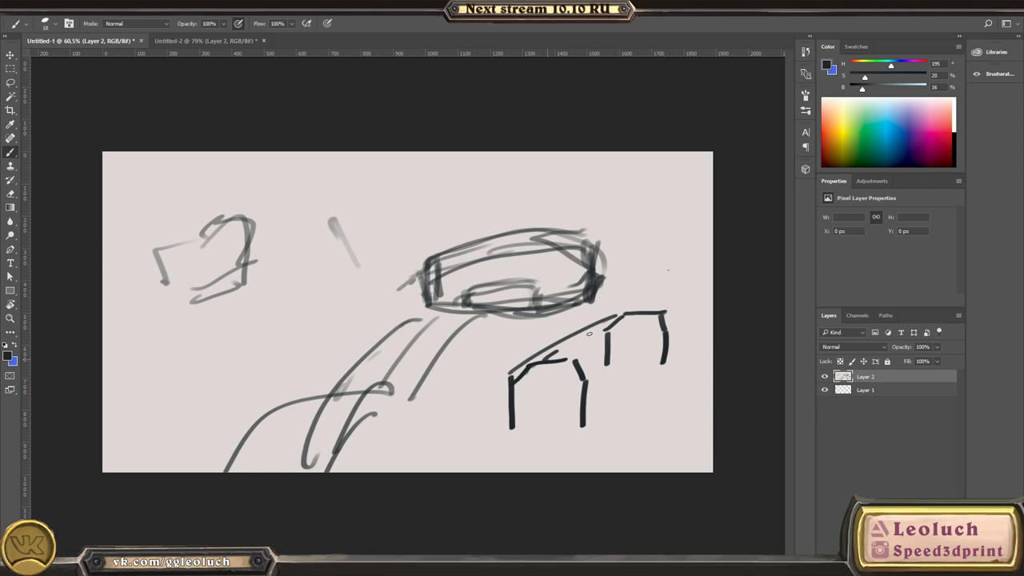
- Connect the two frames with receding roof and side edges and add base and inner perspective lines to form a box-shaped tunnel
drag(556, 352, 658, 313)
drag(580, 383, 671, 324)
drag(499, 438, 578, 432)
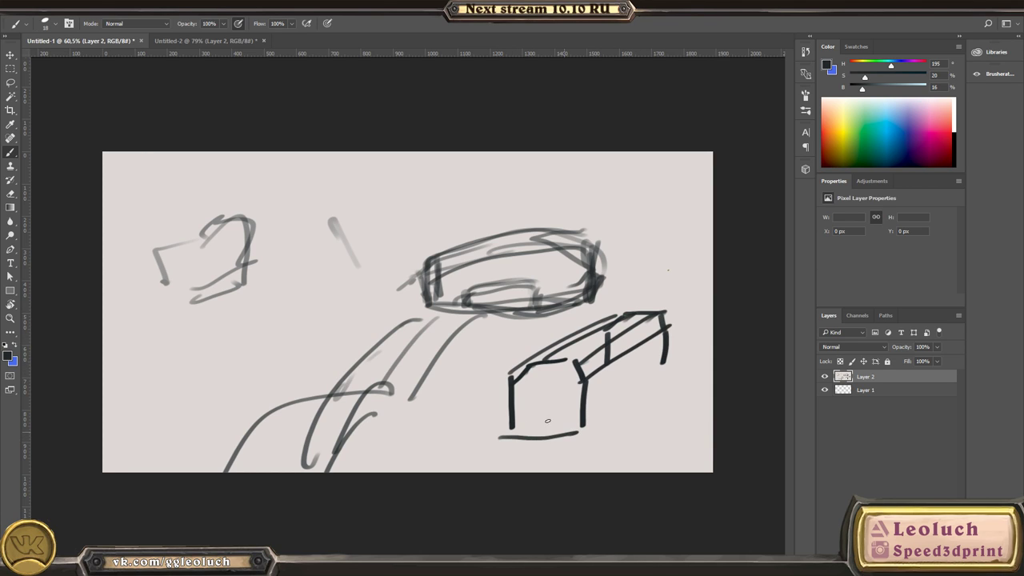
drag(514, 392, 560, 366)
drag(502, 437, 575, 394)
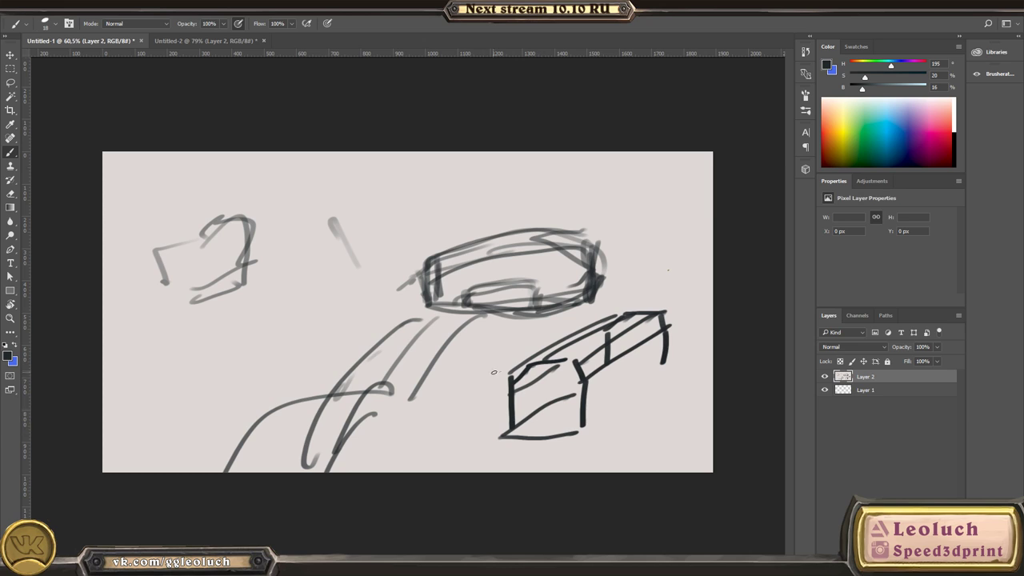
mouse_move(580, 434)
mouse_down()
mouse_move(678, 354)
mouse_move(586, 424)
mouse_up()
drag(587, 419, 596, 406)
mouse_move(609, 365)
mouse_down()
mouse_move(583, 382)
mouse_move(583, 425)
mouse_up()
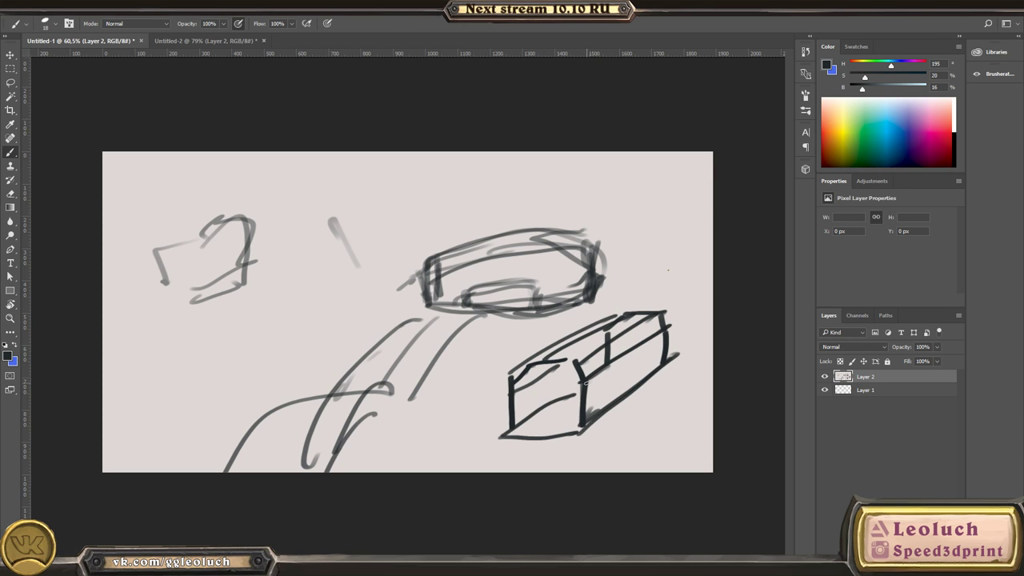
- Switch to Untitled-2, trace the concrete arch lining inside the tunnel, and add short marks on the ceiling above it
click(176, 41)
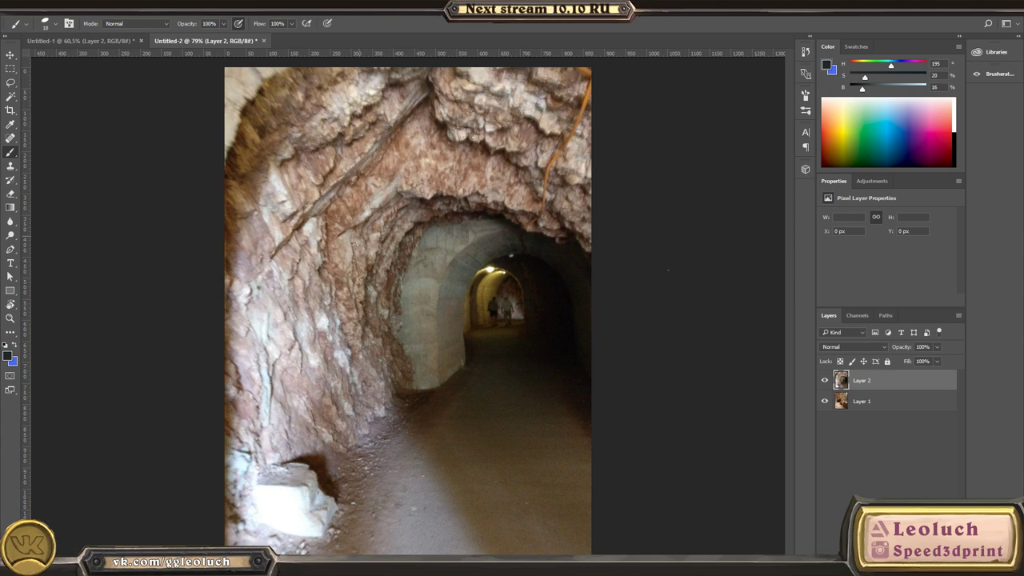
mouse_move(433, 384)
mouse_down()
mouse_move(541, 240)
mouse_move(433, 330)
mouse_up()
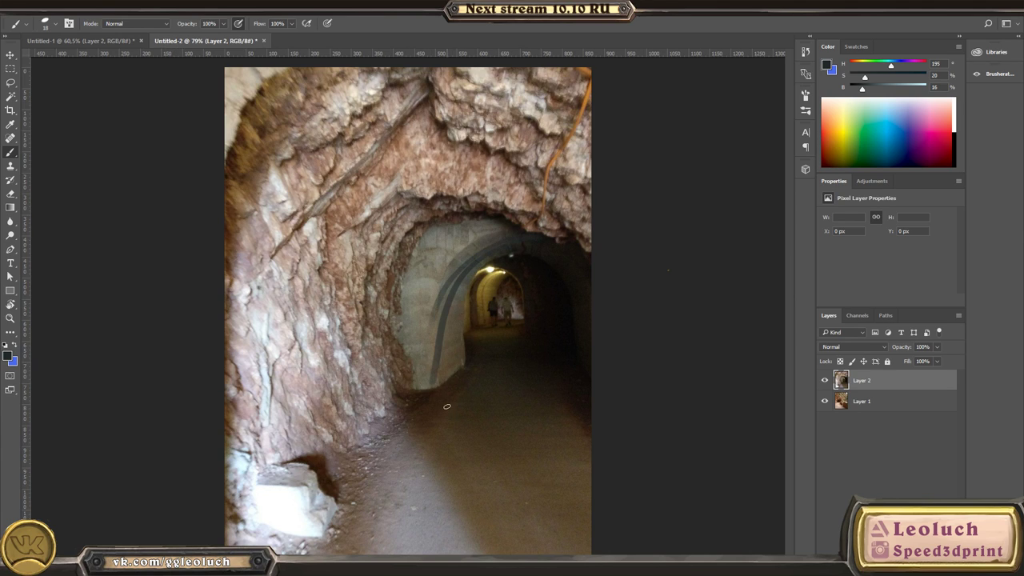
mouse_move(461, 264)
mouse_down()
mouse_move(425, 385)
mouse_move(480, 359)
mouse_up()
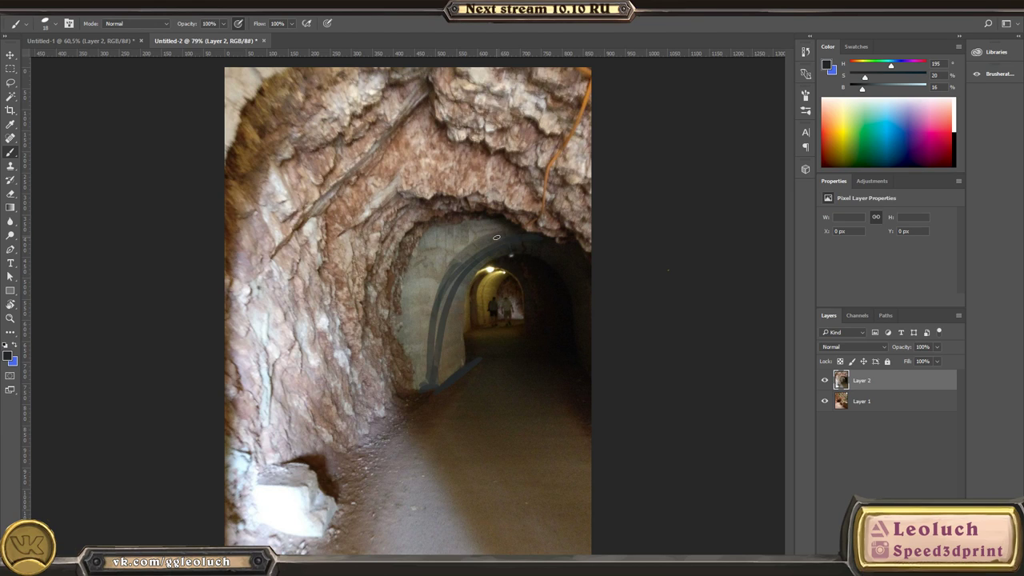
drag(495, 233, 427, 323)
mouse_move(430, 302)
mouse_down()
mouse_move(462, 248)
mouse_move(438, 237)
mouse_move(481, 217)
mouse_up()
mouse_move(370, 103)
mouse_down()
mouse_move(386, 117)
mouse_move(434, 96)
mouse_up()
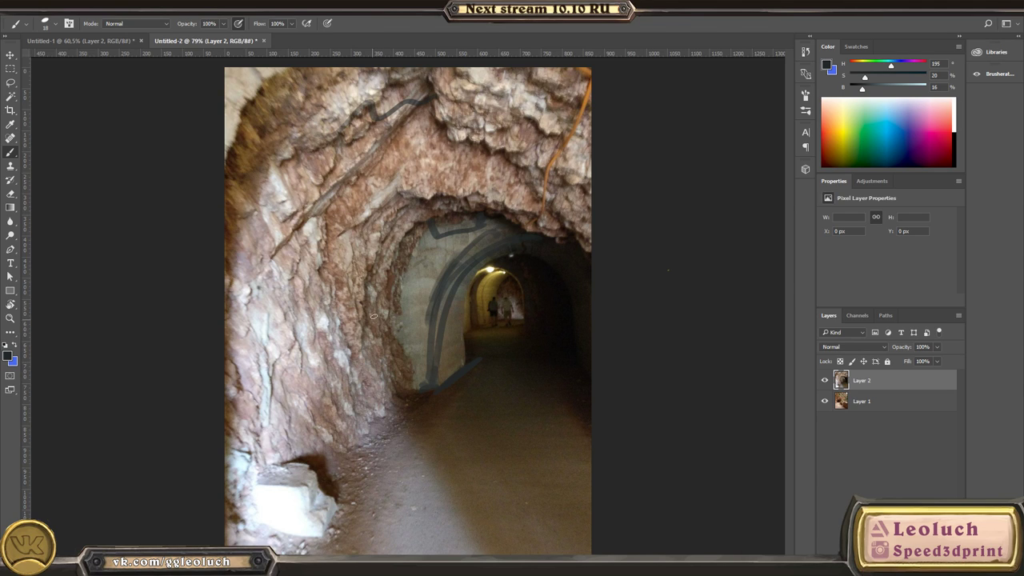
- Circle the figures at the tunnel's far end and draw an arrow along the floor leading to them
mouse_move(513, 307)
ctrl+mouse_down()
mouse_move(520, 316)
mouse_move(490, 332)
mouse_move(512, 327)
mouse_move(501, 324)
mouse_move(504, 290)
mouse_move(506, 333)
ctrl+mouse_up()
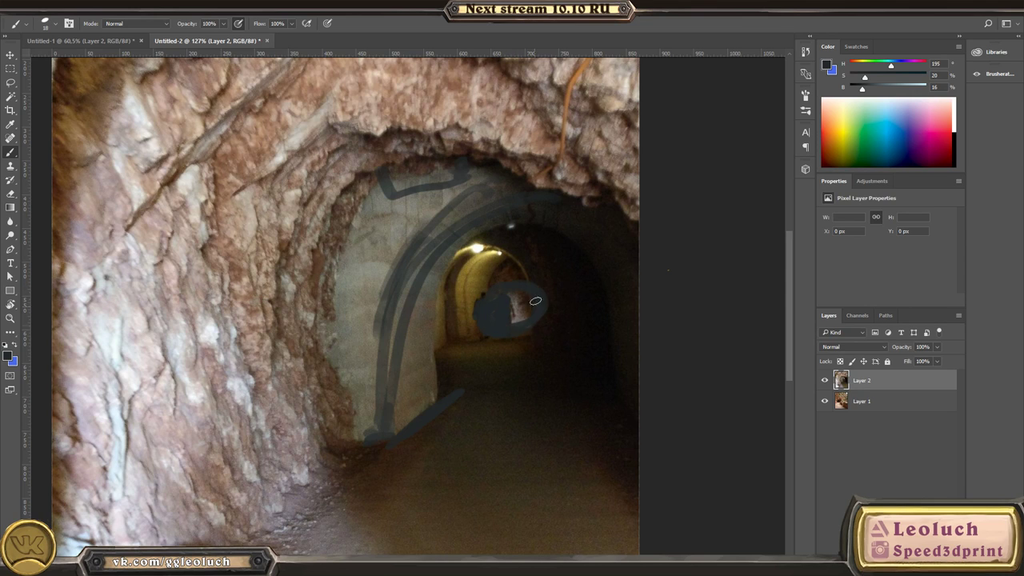
ctrl+drag(527, 371, 494, 355)
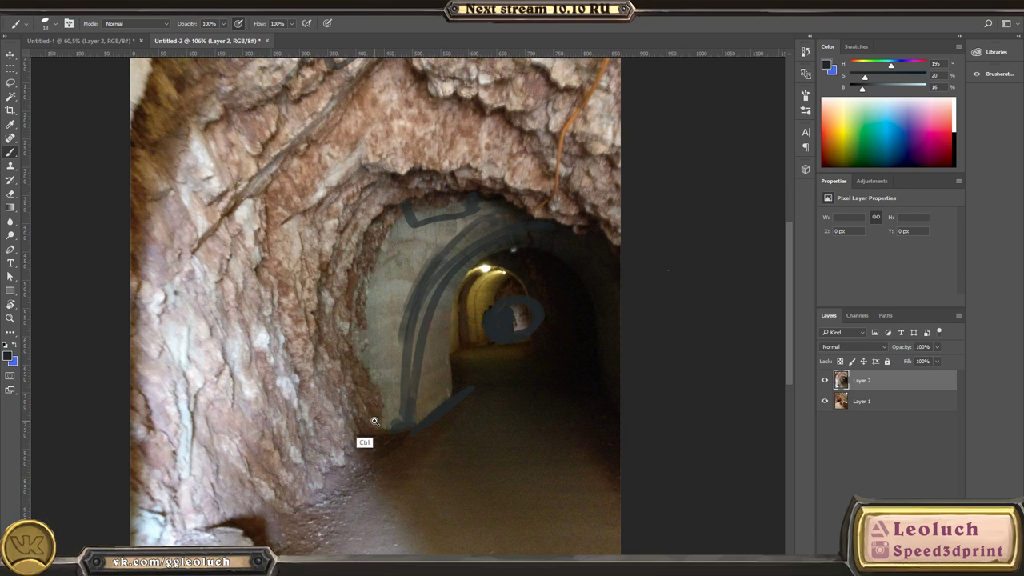
key(ctrl+0)
mouse_move(396, 541)
mouse_down()
mouse_move(445, 436)
mouse_move(498, 380)
mouse_move(526, 323)
mouse_up()
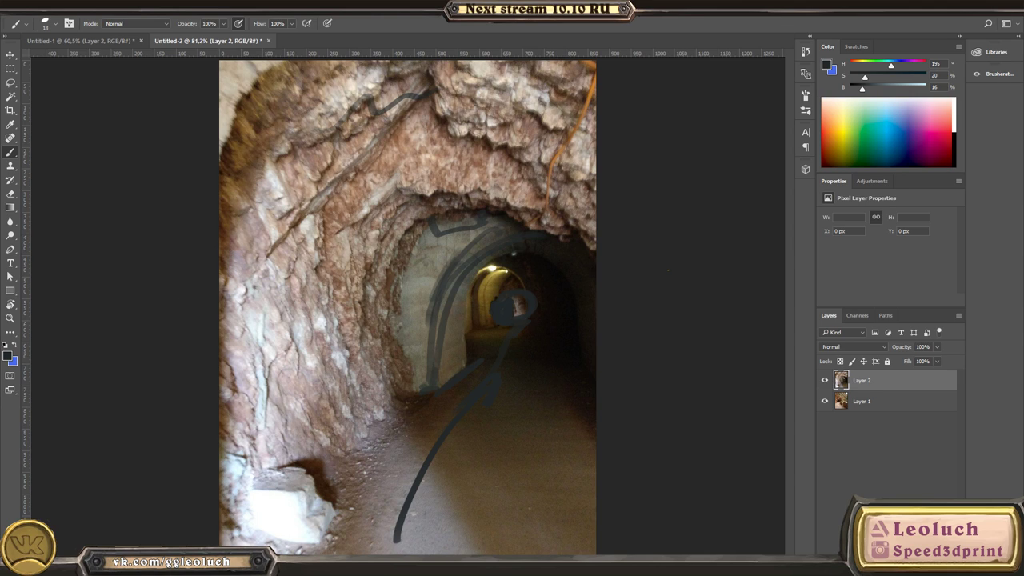
- Close the Untitled-2 reference document without saving its changes
click(268, 41)
click(476, 224)
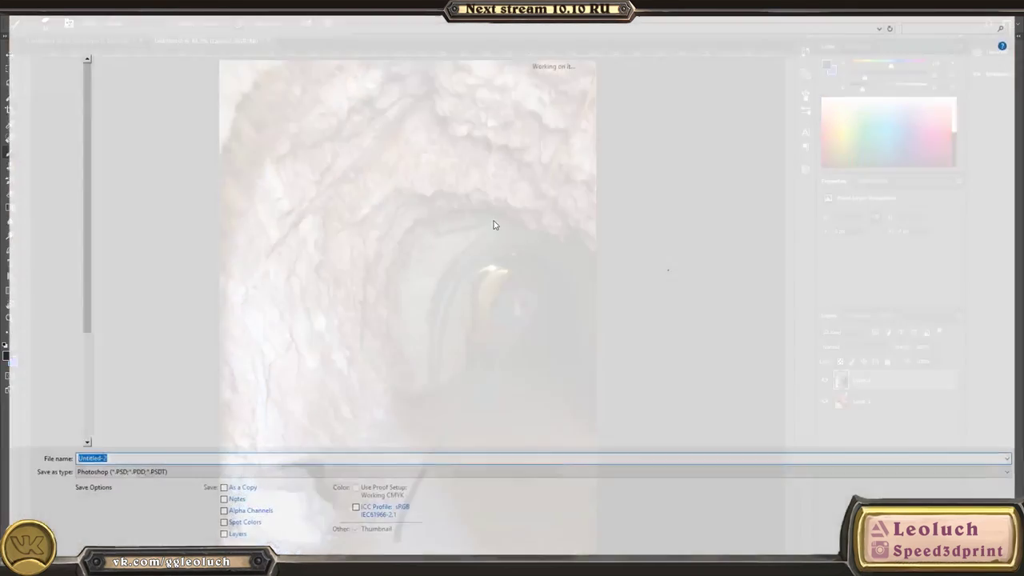
key(Escape)
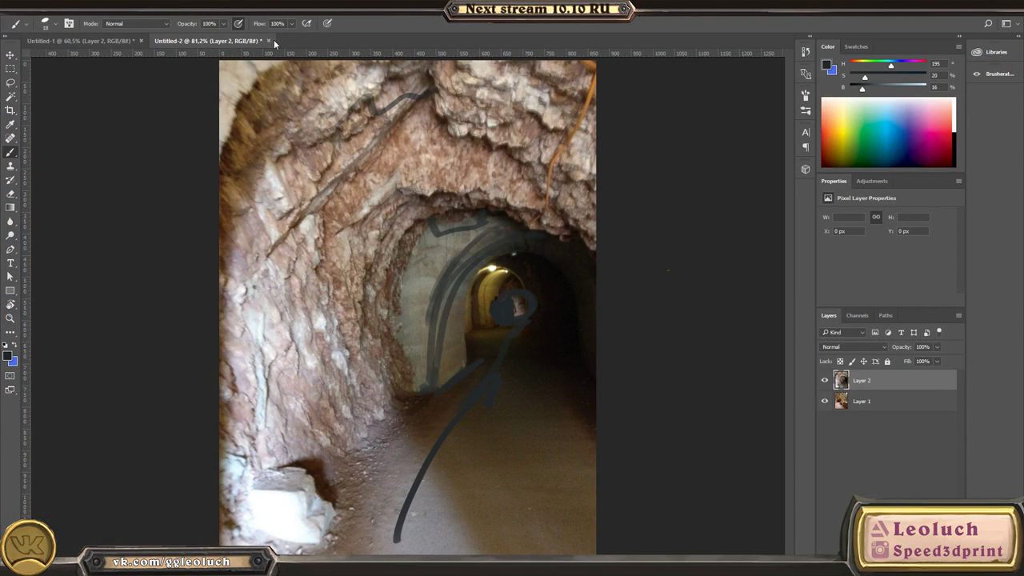
click(269, 41)
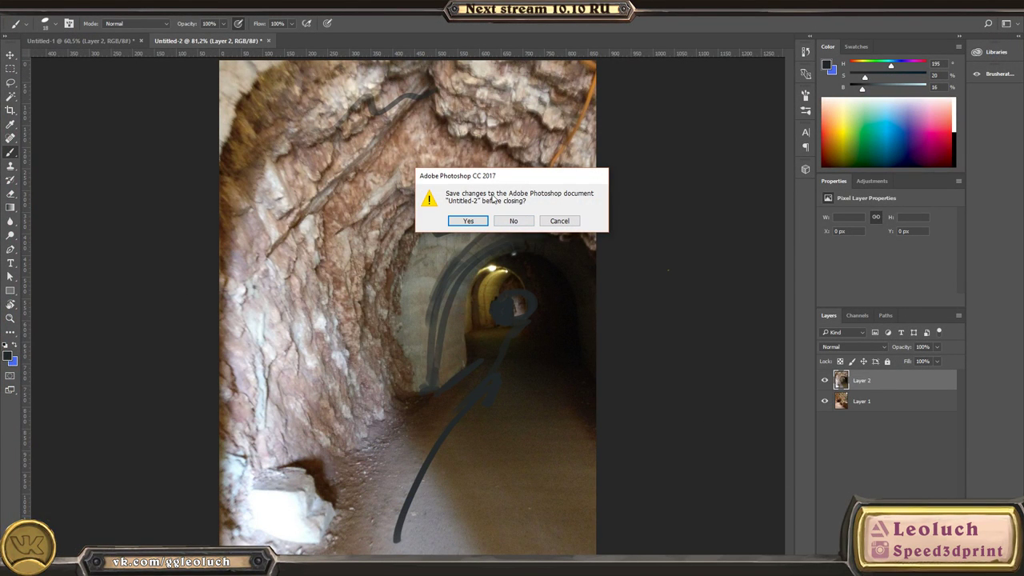
click(513, 222)
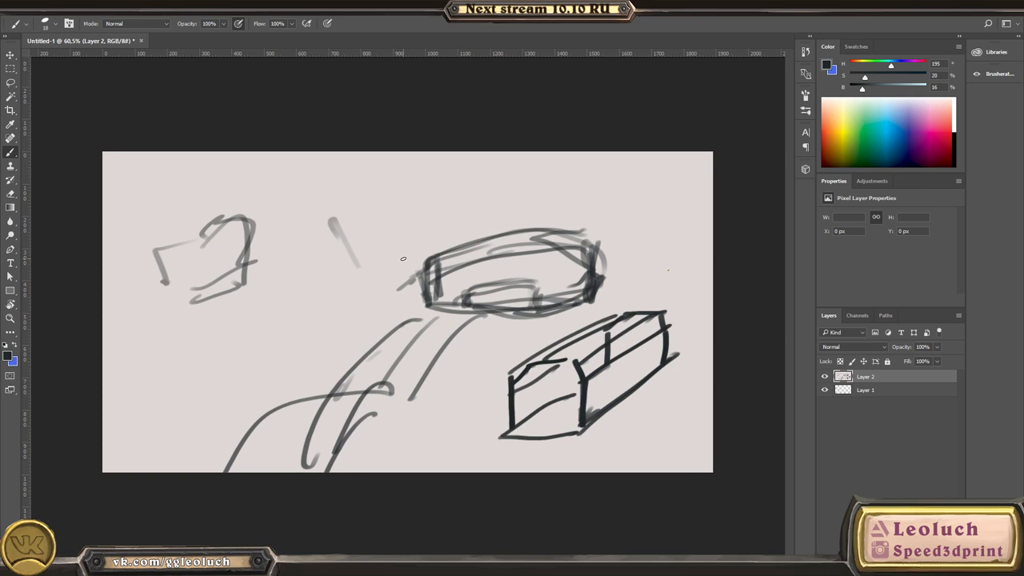
- Darken the slab structure's ends, upper edge and inset box, and add small scribbled details on its top
mouse_move(432, 260)
mouse_down()
mouse_move(433, 303)
mouse_move(535, 228)
mouse_move(585, 227)
mouse_move(594, 283)
mouse_up()
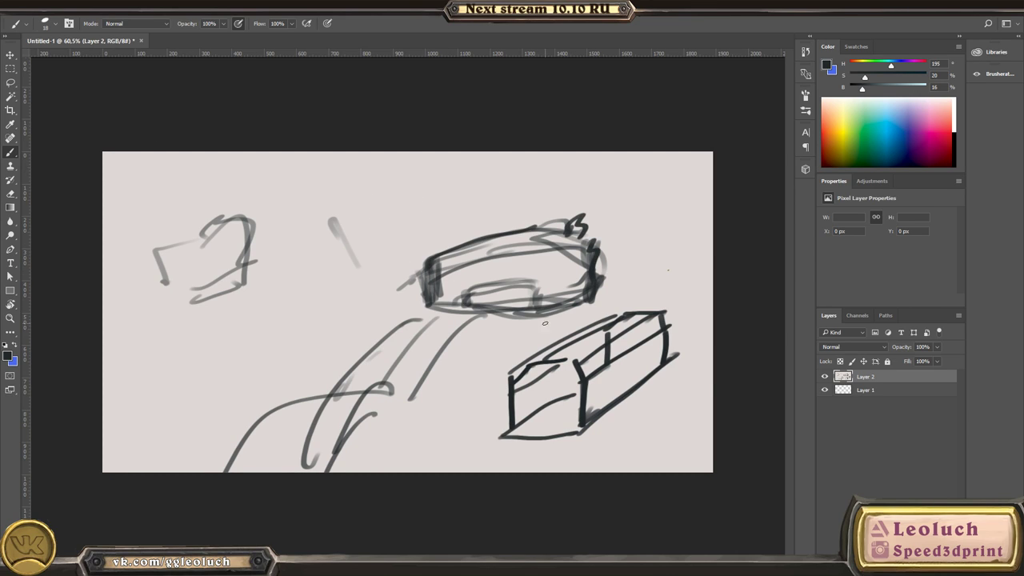
mouse_move(472, 309)
mouse_down()
mouse_move(524, 275)
mouse_move(543, 306)
mouse_up()
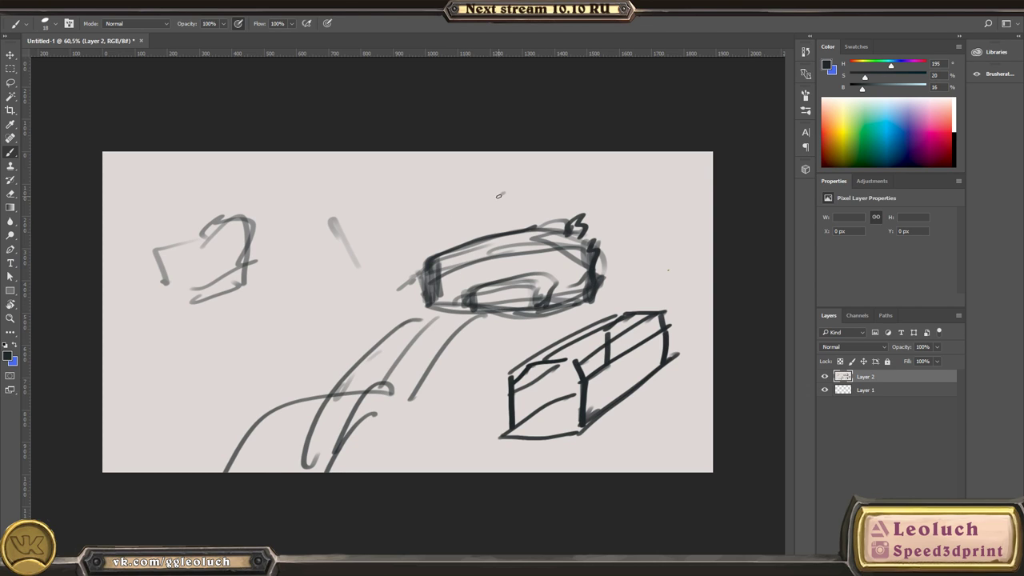
drag(499, 196, 484, 239)
mouse_move(476, 223)
mouse_down()
mouse_move(483, 240)
mouse_move(502, 223)
mouse_move(476, 225)
mouse_move(499, 222)
mouse_move(479, 224)
mouse_move(476, 243)
mouse_move(491, 221)
mouse_up()
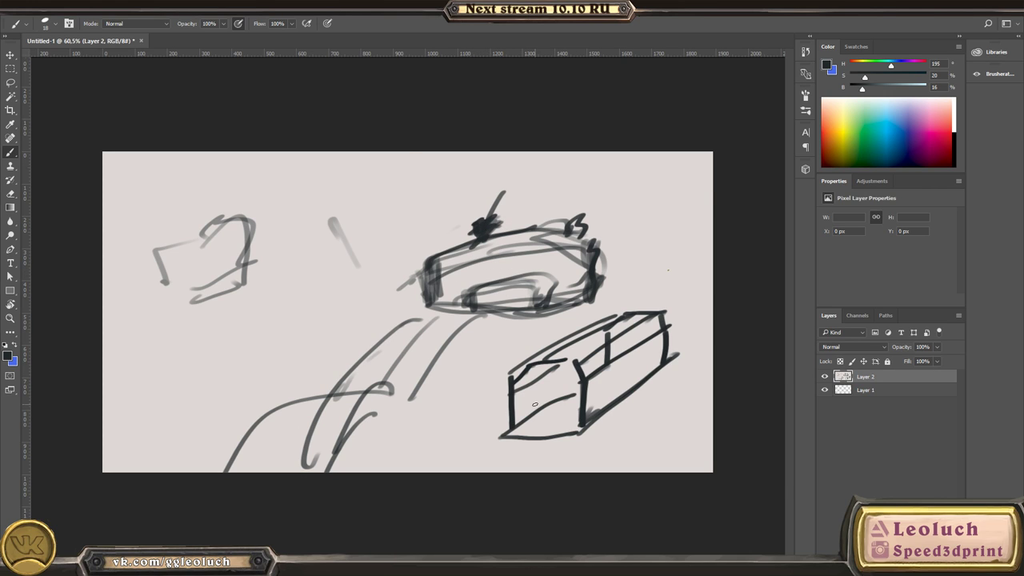
- Switch to the Art of Wolfenstein book in the browser and look through the castle, wreckage, map and alley pages
key(alt+Tab)
key(alt+Tab)
click(954, 293)
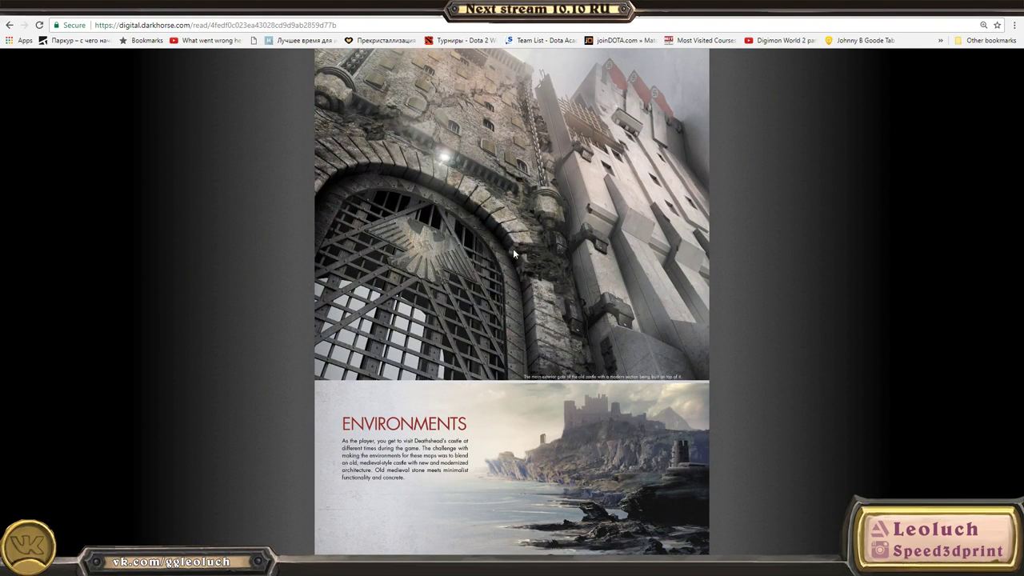
click(864, 317)
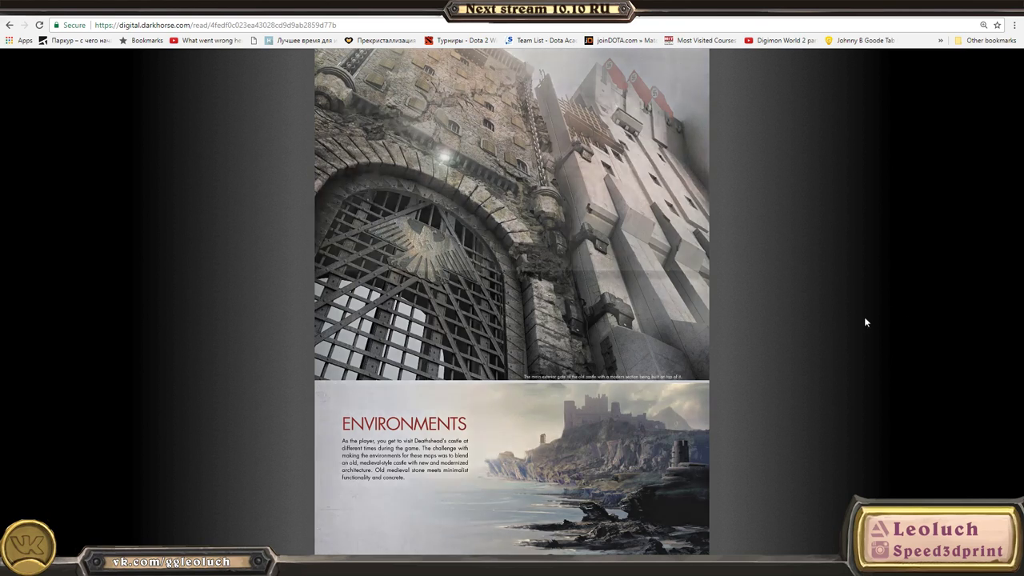
click(759, 322)
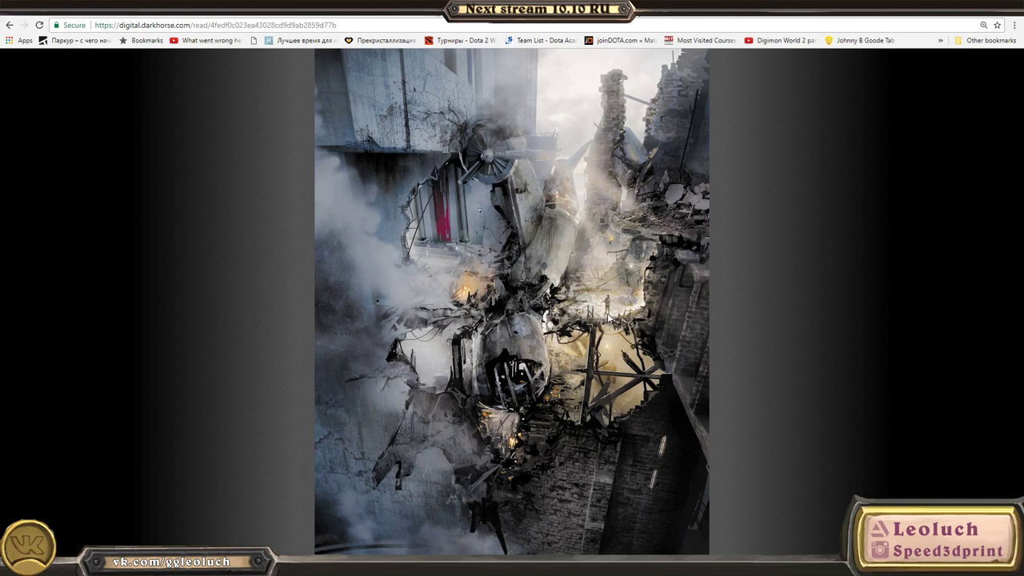
click(609, 317)
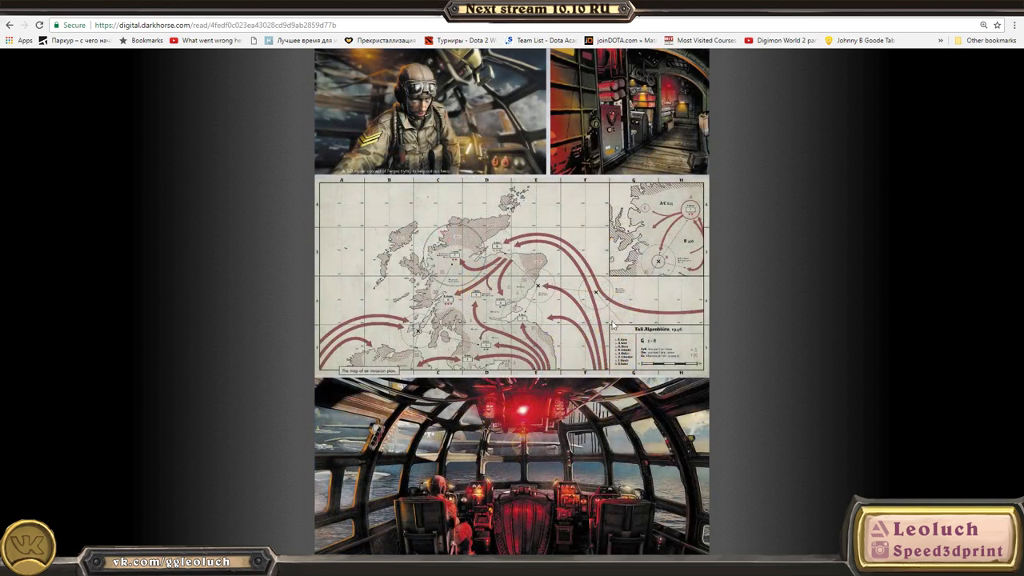
click(567, 344)
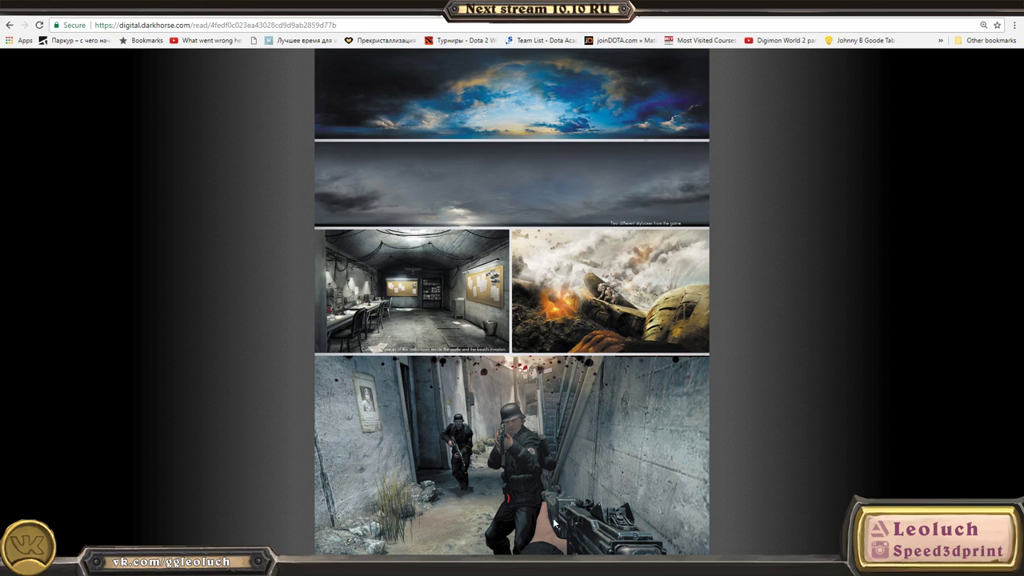
- Compare the page with the soldiers in the bare alley against the following page with the detailed alley version
ctrl+scroll(628, 447, up, 3)
ctrl+scroll(623, 443, down, 2)
ctrl+scroll(621, 442, up, 2)
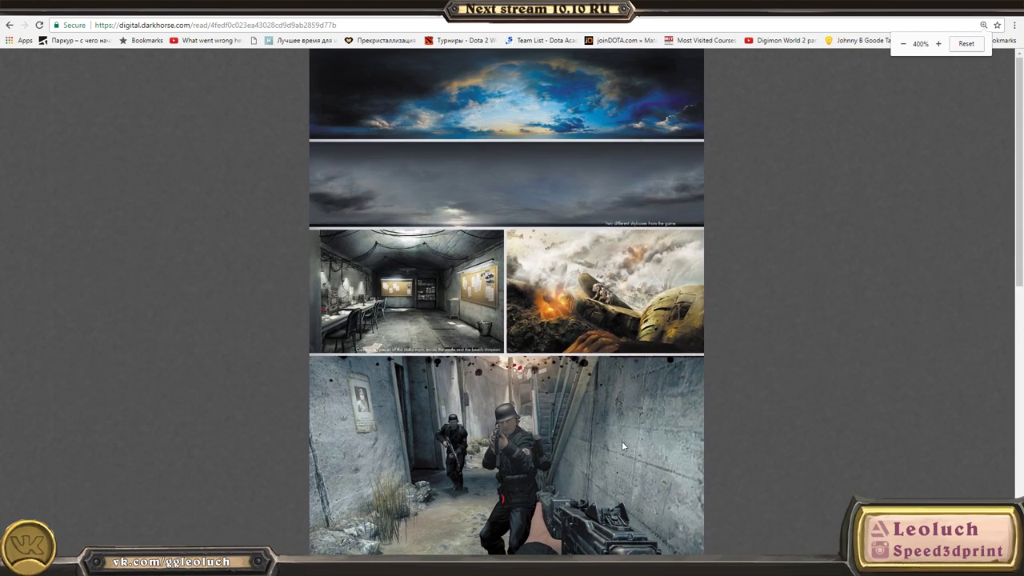
scroll(620, 441, down, 6)
ctrl+scroll(586, 442, down, 5)
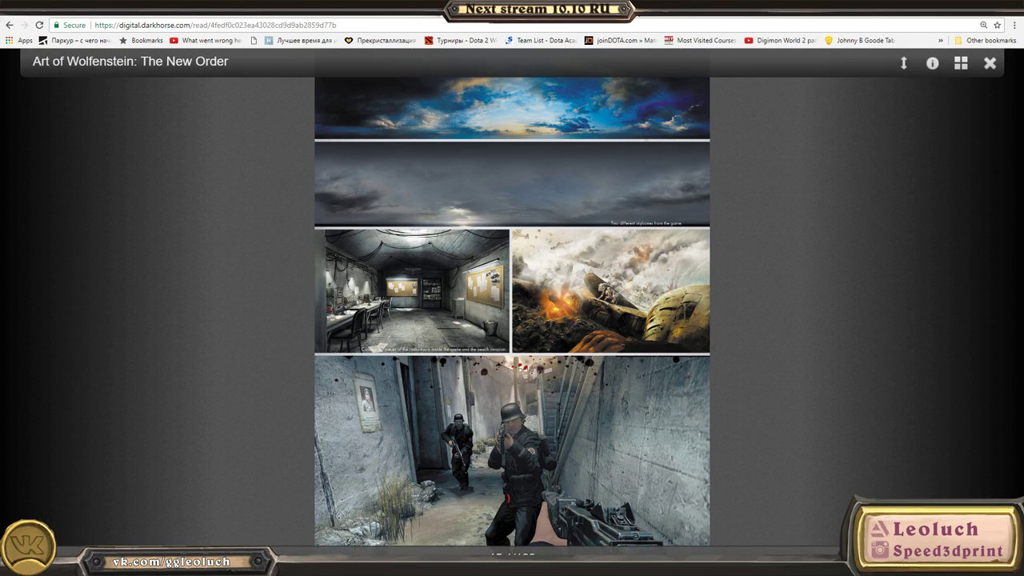
key(Right)
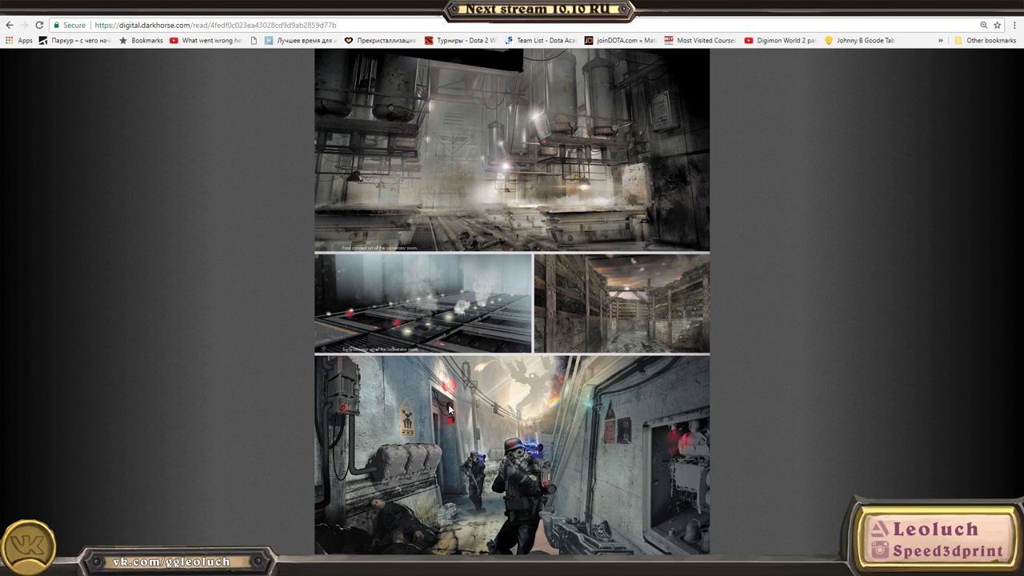
click(21, 222)
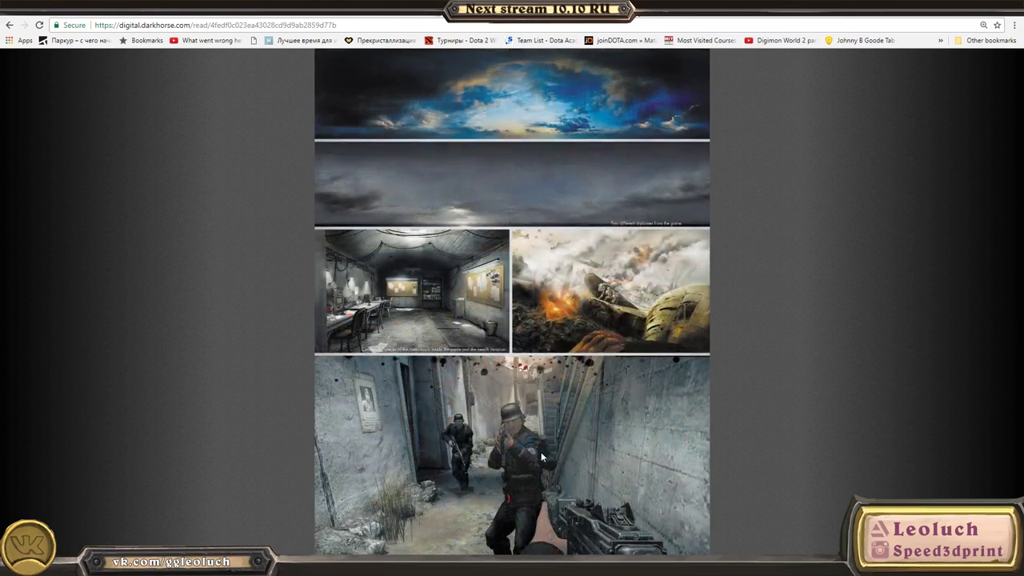
click(973, 278)
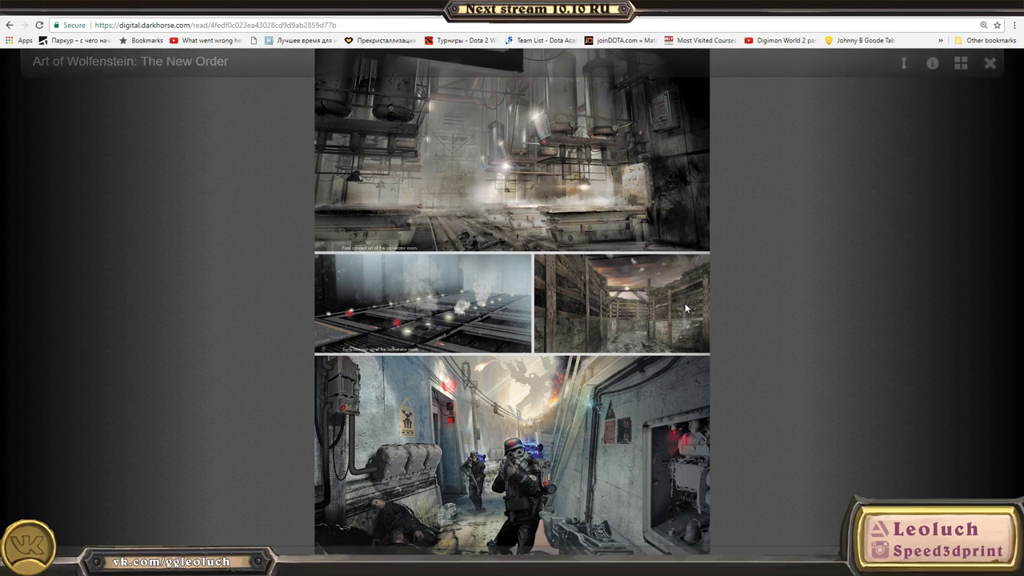
- Return to Photoshop, close Untitled-1 without saving, and create a transparent 870 x 1160 px document from the Clipboard preset
key(alt+Tab)
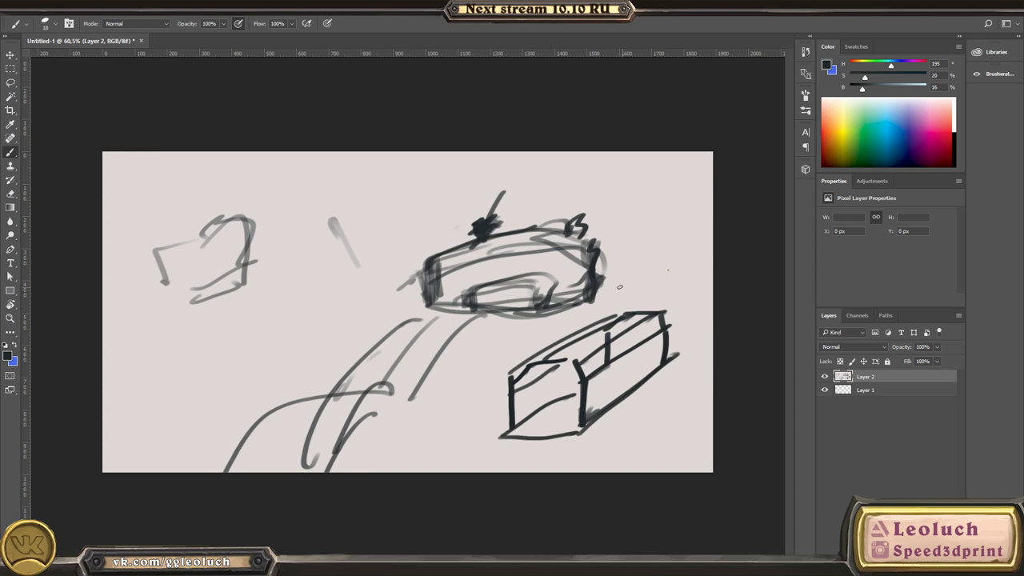
click(141, 42)
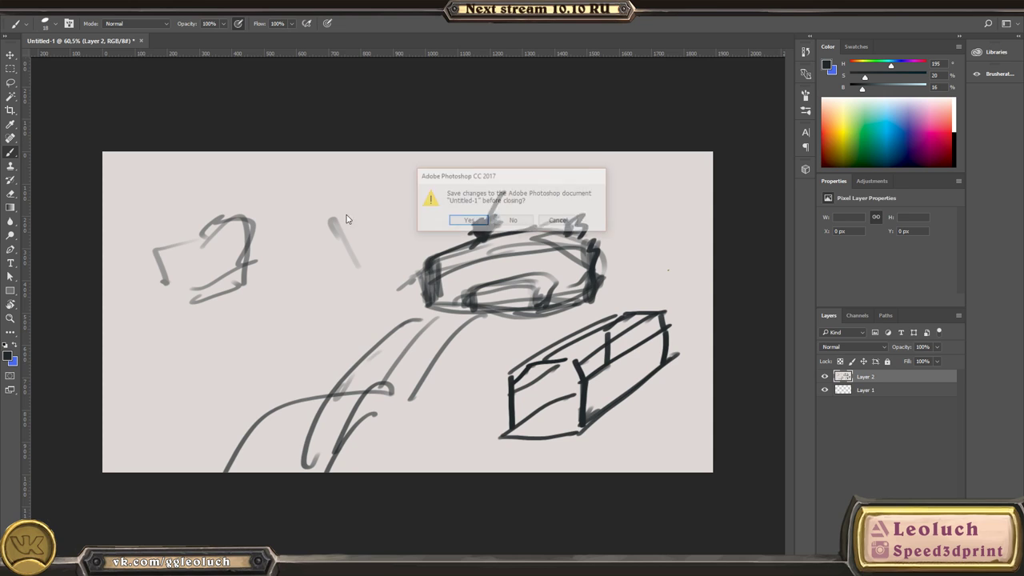
click(506, 221)
click(32, 10)
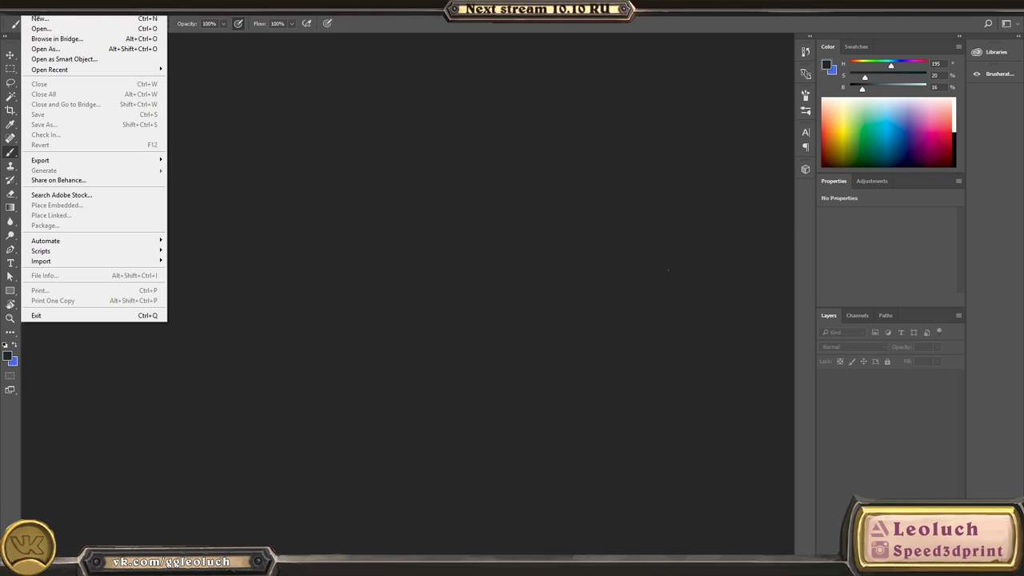
click(40, 19)
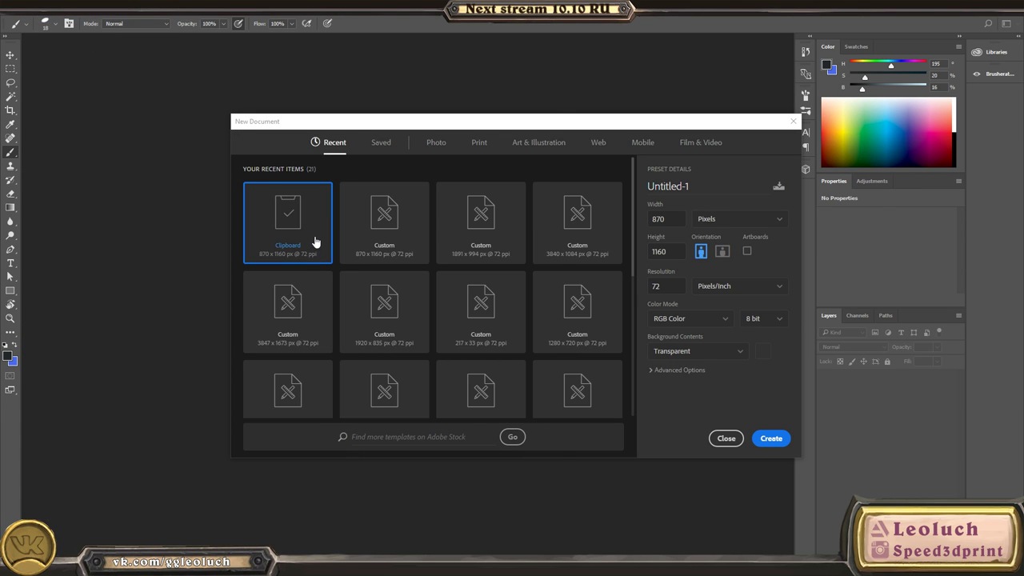
click(771, 438)
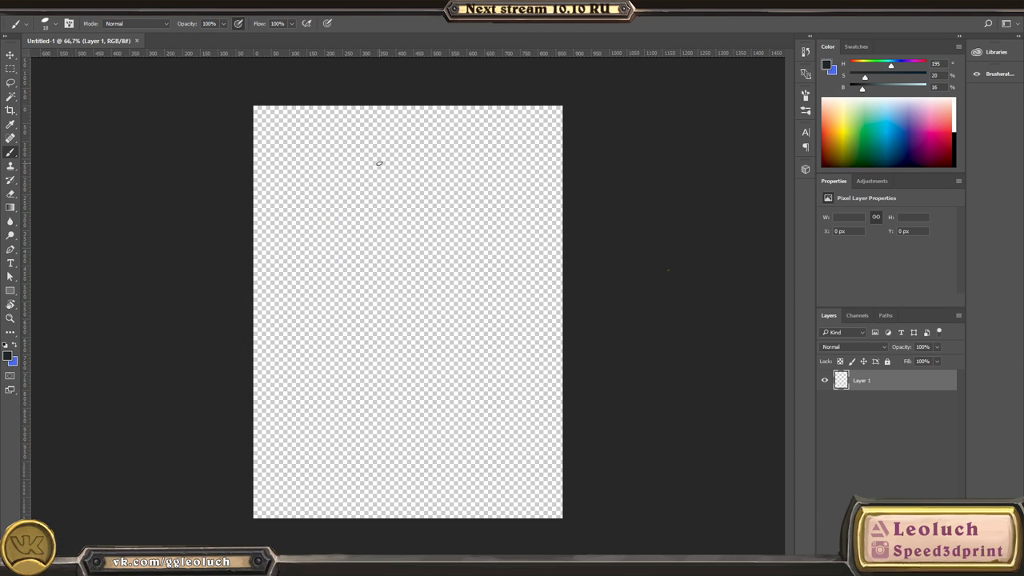
- Create another new document, 1920 px wide and 1080 px high, with transparent background contents
click(37, 12)
click(36, 12)
click(37, 12)
click(37, 12)
click(32, 12)
click(37, 18)
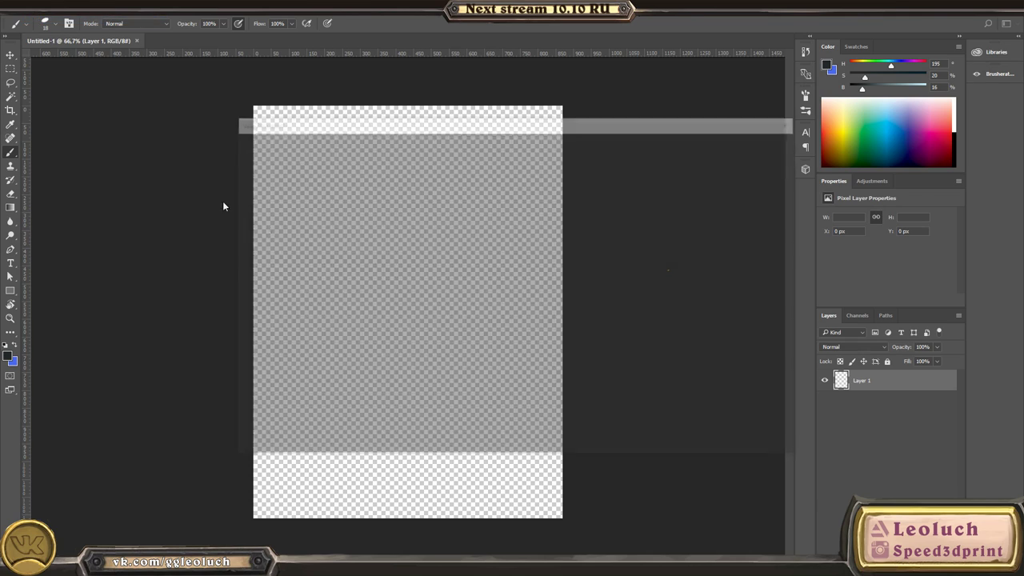
drag(674, 219, 544, 236)
text(1920)
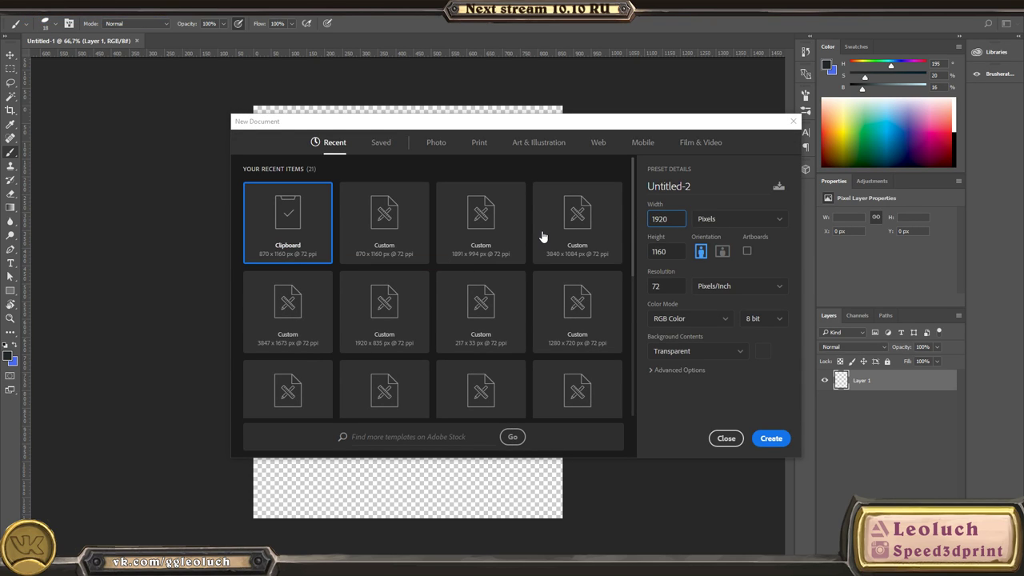
key(Tab)
text(1080)
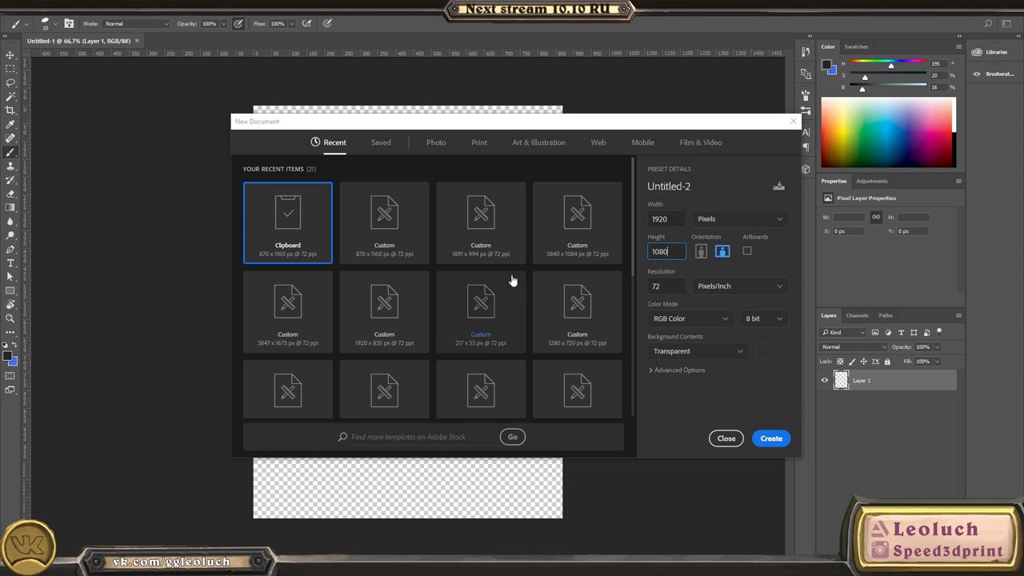
click(771, 438)
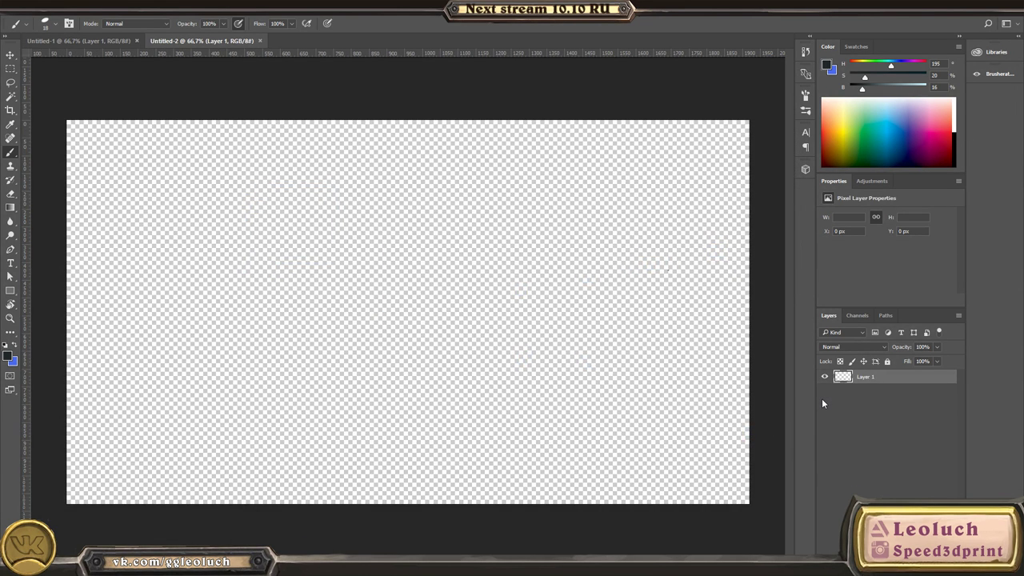
- Fill the base layer with the inverted foreground colour and add a new empty layer above it
key(shift+F5)
key(Return)
key(ctrl+i)
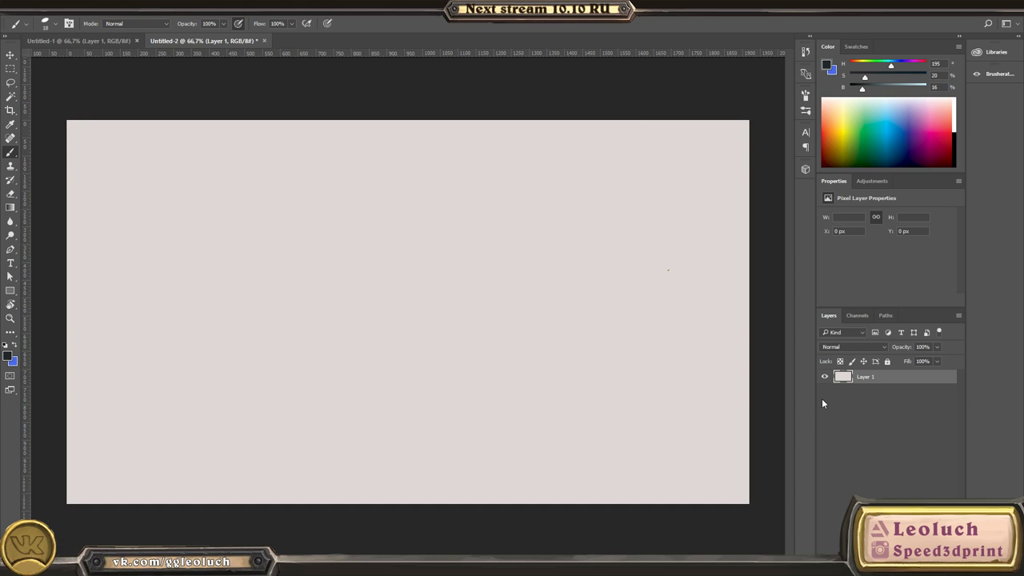
key(ctrl+shift+alt+n)
- Handwrite the letter "А" near the canvas's upper left and "Б" near its upper right
mouse_move(140, 174)
ctrl+mouse_down()
mouse_move(149, 209)
mouse_move(167, 197)
ctrl+mouse_up()
ctrl+drag(289, 256, 245, 221)
drag(550, 167, 577, 163)
mouse_move(550, 165)
mouse_down()
mouse_move(562, 177)
mouse_move(545, 187)
mouse_up()
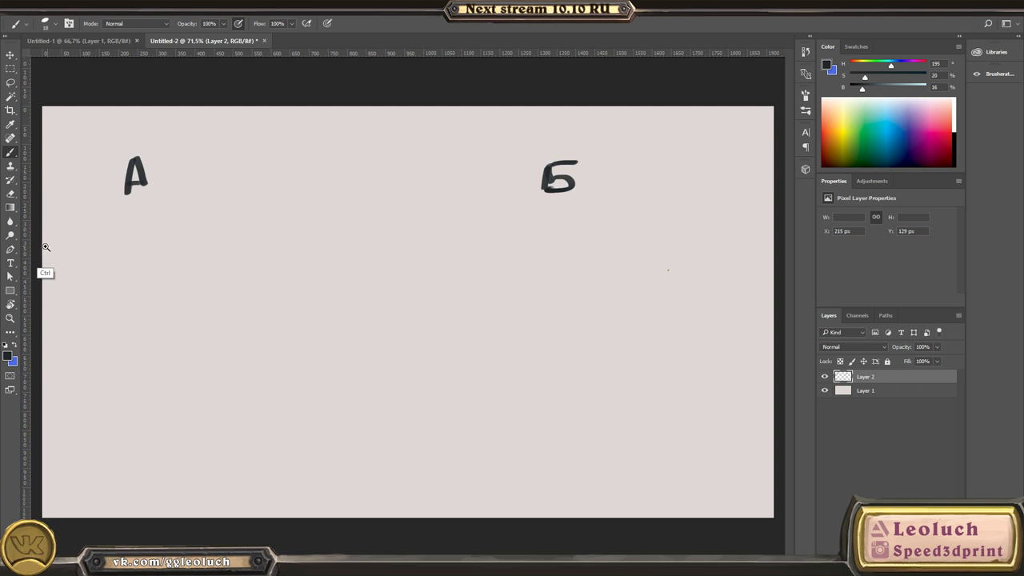
- Sketch a long, low box in perspective below the letter А
alt+scroll(41, 270, up, 2)
drag(124, 239, 128, 277)
mouse_move(128, 245)
mouse_down()
mouse_move(188, 241)
mouse_move(176, 282)
mouse_move(166, 281)
mouse_move(222, 217)
mouse_up()
drag(183, 248, 255, 222)
mouse_move(254, 223)
mouse_down()
mouse_move(242, 232)
mouse_move(250, 253)
mouse_up()
drag(176, 282, 246, 254)
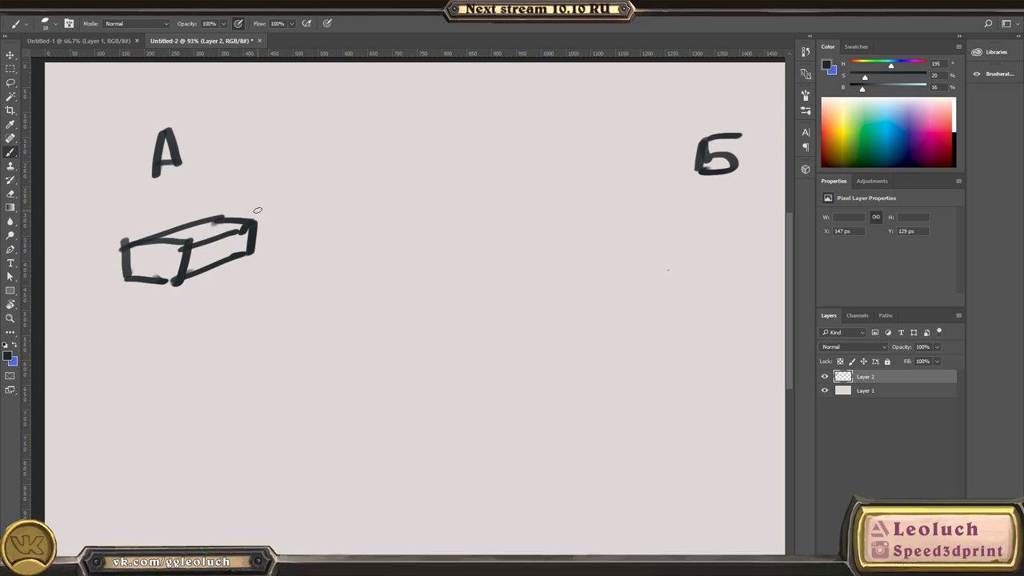
- Draw an arrow pointing at the far end of the box under А and scribble a short Russian note beside it
mouse_move(278, 169)
mouse_down()
mouse_move(250, 199)
mouse_move(267, 185)
mouse_move(282, 222)
mouse_up()
mouse_move(279, 203)
mouse_down()
mouse_move(293, 201)
mouse_move(285, 212)
mouse_up()
mouse_move(311, 205)
mouse_down()
mouse_move(381, 190)
mouse_move(378, 206)
mouse_up()
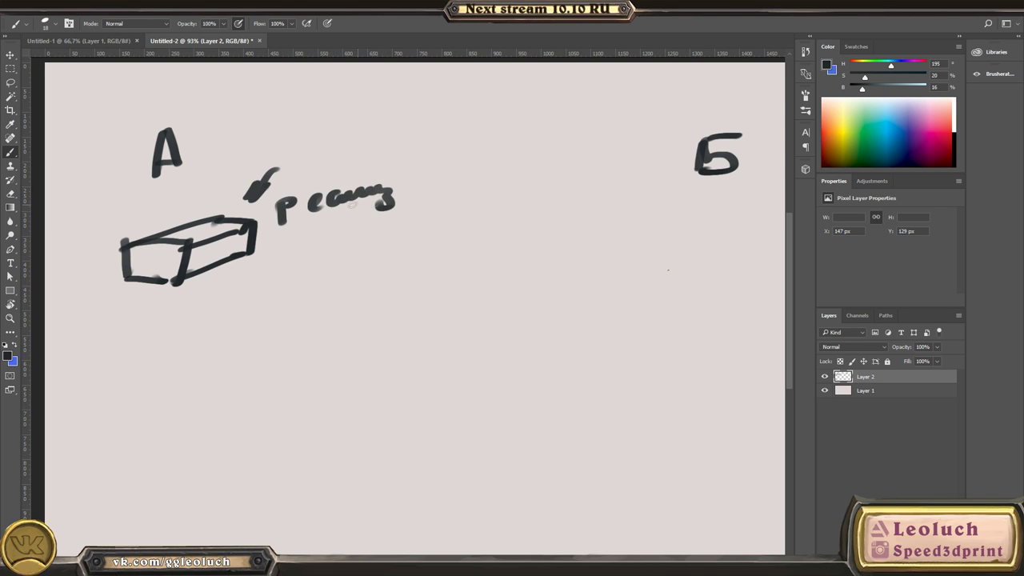
- Reduce the brush size to 10 and handwrite "PBR" under the note beside the box
alt+right_drag(325, 245, 318, 257)
ctrl+drag(290, 234, 303, 251)
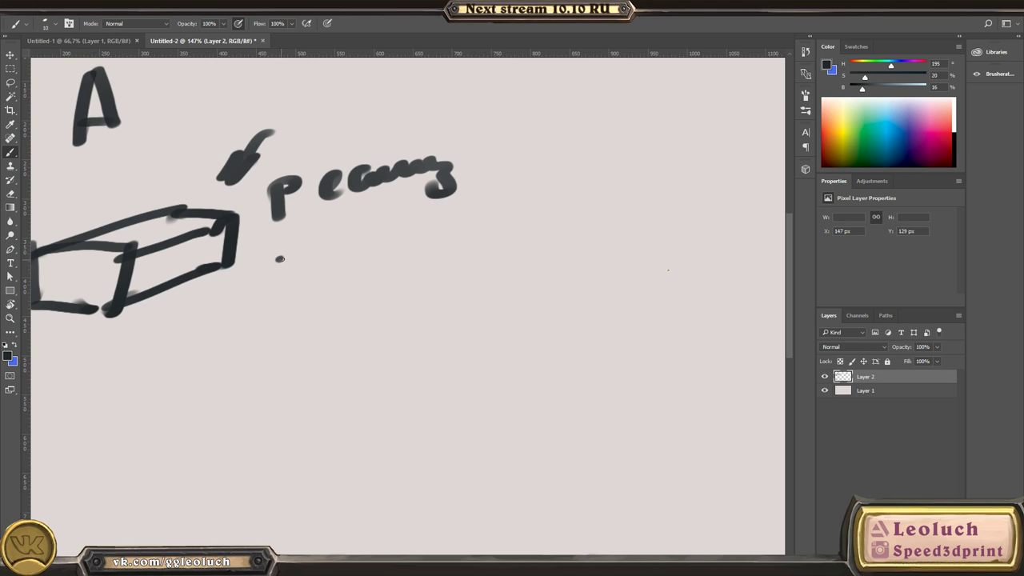
mouse_move(280, 259)
mouse_down()
mouse_move(297, 255)
mouse_move(278, 278)
mouse_up()
key(ctrl+alt+z)
key(ctrl+alt+z)
ctrl+drag(316, 291, 274, 253)
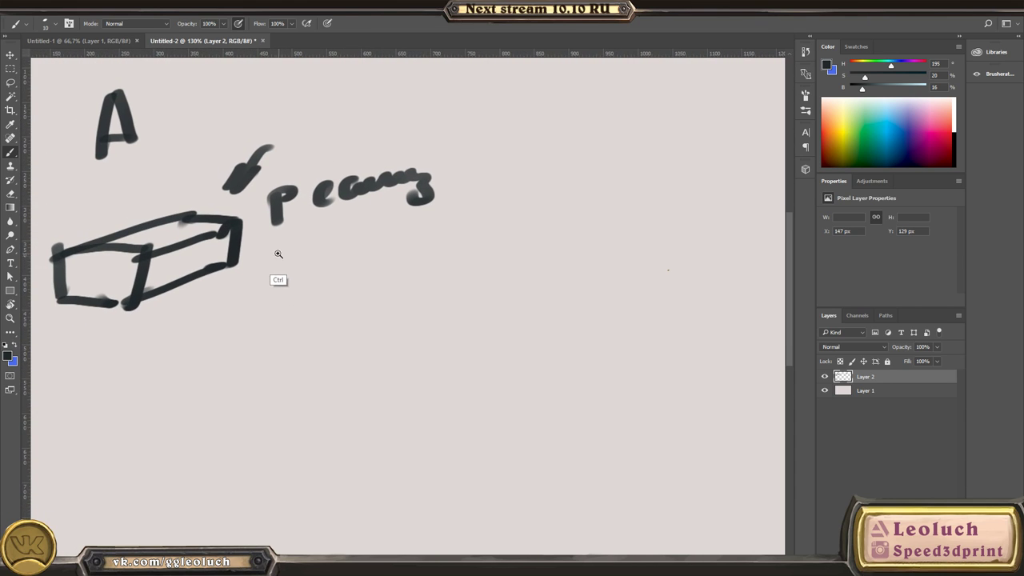
mouse_move(292, 273)
ctrl+mouse_down()
mouse_move(275, 252)
mouse_move(293, 276)
mouse_move(249, 259)
mouse_move(307, 291)
mouse_move(287, 261)
ctrl+mouse_up()
mouse_move(327, 273)
mouse_down()
mouse_move(328, 302)
mouse_move(330, 287)
mouse_move(364, 300)
mouse_up()
mouse_move(357, 272)
mouse_down()
mouse_move(373, 273)
mouse_move(364, 297)
mouse_up()
mouse_move(390, 265)
mouse_down()
mouse_move(397, 301)
mouse_move(424, 293)
mouse_up()
ctrl+drag(449, 331, 409, 308)
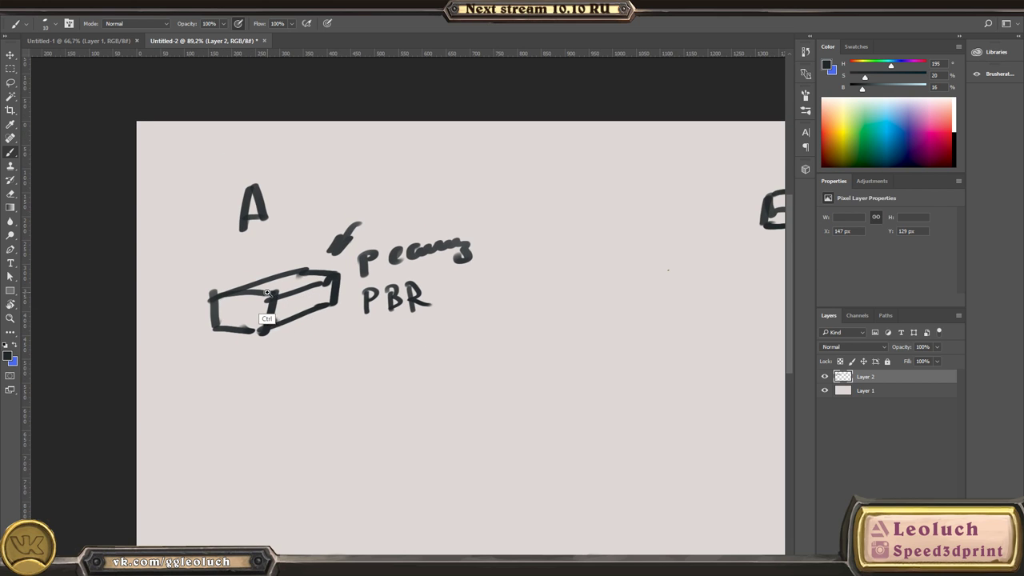
- Draw a small downward arrow above the top face of the box under А
ctrl+drag(268, 293, 266, 319)
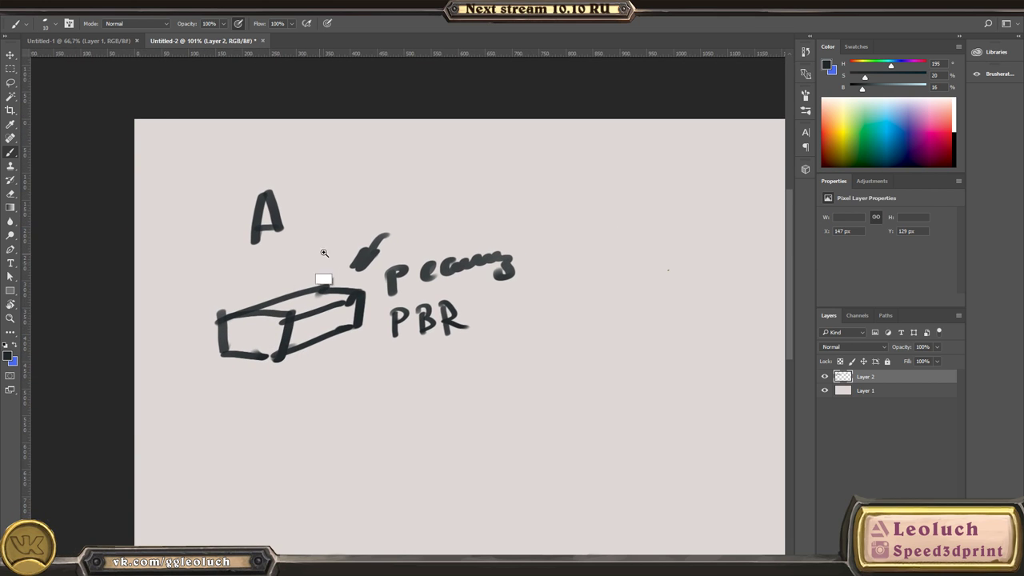
ctrl+drag(324, 254, 345, 289)
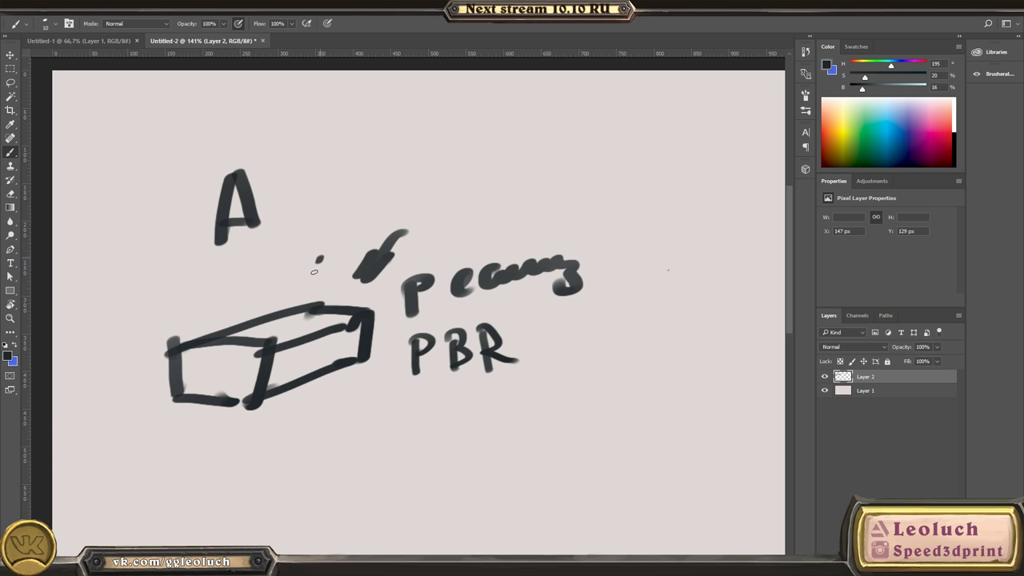
drag(321, 259, 311, 290)
drag(306, 273, 308, 290)
ctrl+drag(311, 346, 295, 341)
- Sketch a box with chamfered upper edges in perspective below the letter Б, showing its front, top and side
drag(489, 368, 248, 272)
drag(595, 362, 368, 377)
mouse_move(372, 239)
mouse_down()
mouse_move(434, 268)
mouse_move(359, 258)
mouse_move(360, 325)
mouse_up()
drag(432, 271, 422, 323)
drag(359, 328, 423, 327)
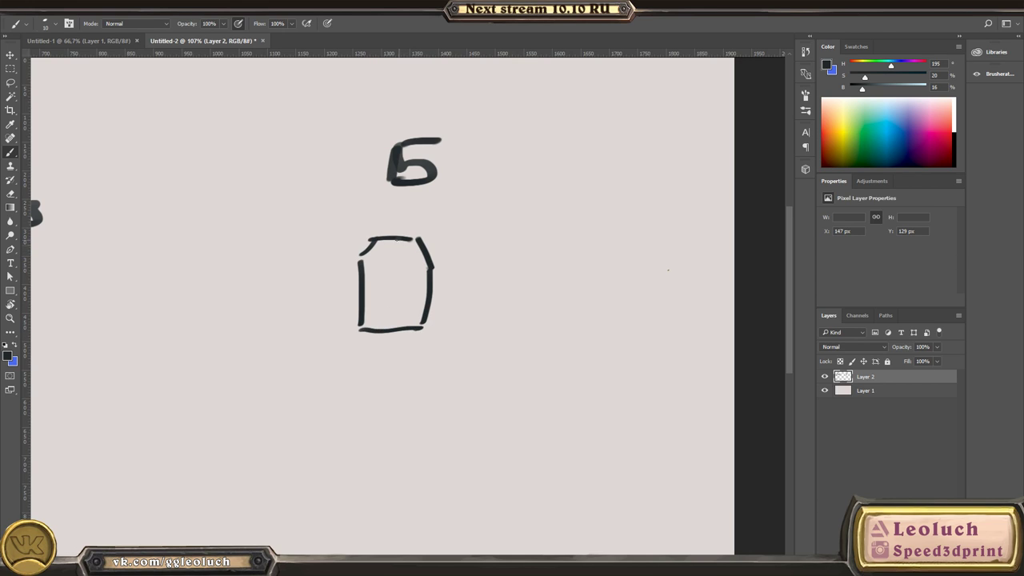
drag(378, 232, 469, 222)
drag(411, 243, 493, 228)
mouse_move(492, 227)
mouse_down()
mouse_move(488, 249)
mouse_move(500, 250)
mouse_move(480, 327)
mouse_move(481, 311)
mouse_up()
drag(497, 257, 452, 268)
- Handwrite "scifi" beside the chamfered box and scribble a short Russian note underneath it
drag(545, 186, 536, 208)
mouse_move(576, 189)
mouse_down()
mouse_move(567, 203)
mouse_move(578, 202)
mouse_up()
click(591, 181)
mouse_move(591, 191)
mouse_down()
mouse_move(592, 205)
mouse_move(617, 208)
mouse_up()
drag(610, 196, 636, 207)
click(637, 189)
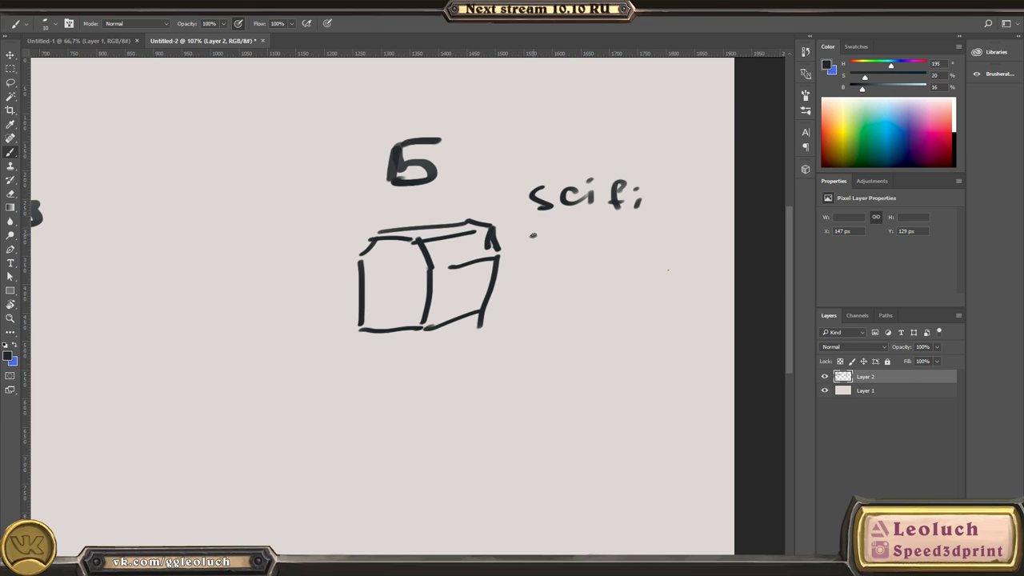
drag(535, 236, 542, 249)
mouse_move(548, 237)
mouse_down()
mouse_move(561, 249)
mouse_move(623, 248)
mouse_move(650, 288)
mouse_move(629, 280)
mouse_up()
- Add a short dash above the note for А, an arrow beside Б, and a small arrow at the chamfered box's left side
ctrl+drag(537, 333, 391, 249)
mouse_move(326, 178)
mouse_down()
mouse_move(304, 195)
mouse_move(318, 185)
mouse_up()
drag(479, 202, 487, 212)
drag(484, 198, 471, 213)
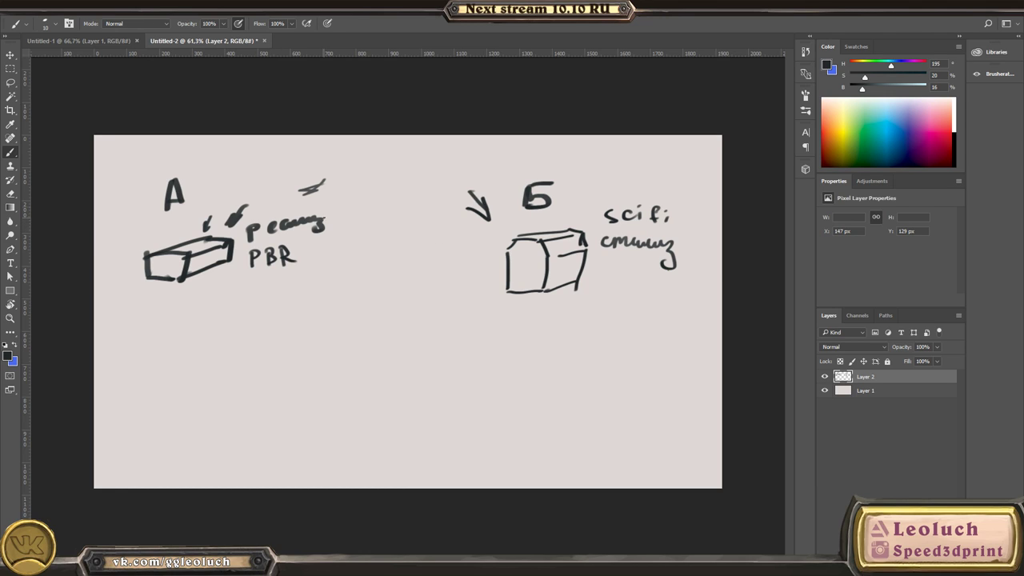
mouse_move(503, 268)
mouse_down()
mouse_move(492, 261)
mouse_move(503, 264)
mouse_up()
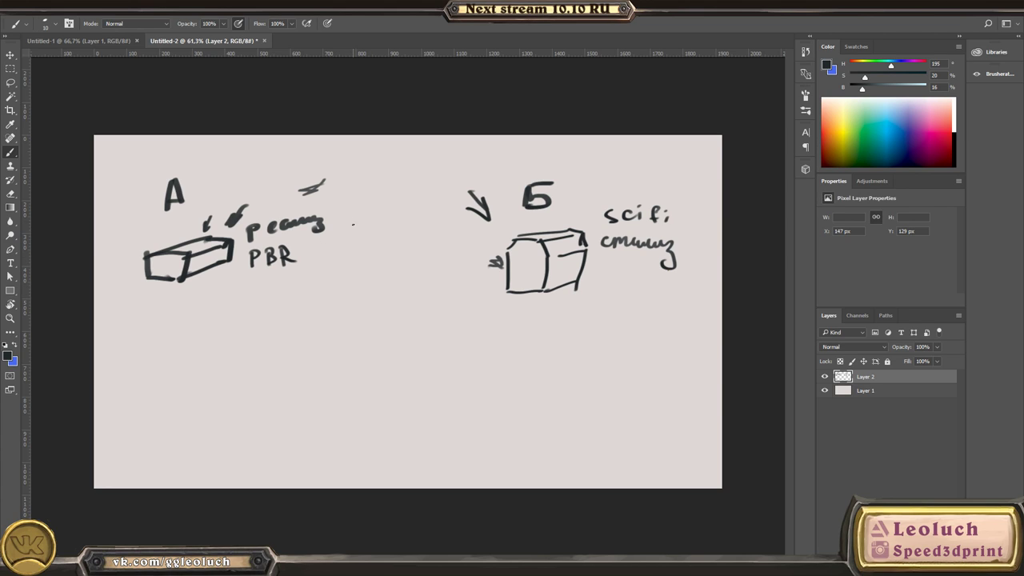
- Draw a plus sign between and below the two examples and handwrite a Russian word under it
drag(314, 316, 331, 314)
drag(300, 356, 320, 357)
drag(323, 353, 343, 353)
mouse_move(334, 356)
mouse_down()
mouse_move(332, 366)
mouse_move(358, 349)
mouse_up()
mouse_move(360, 344)
mouse_down()
mouse_move(398, 343)
mouse_move(395, 356)
mouse_up()
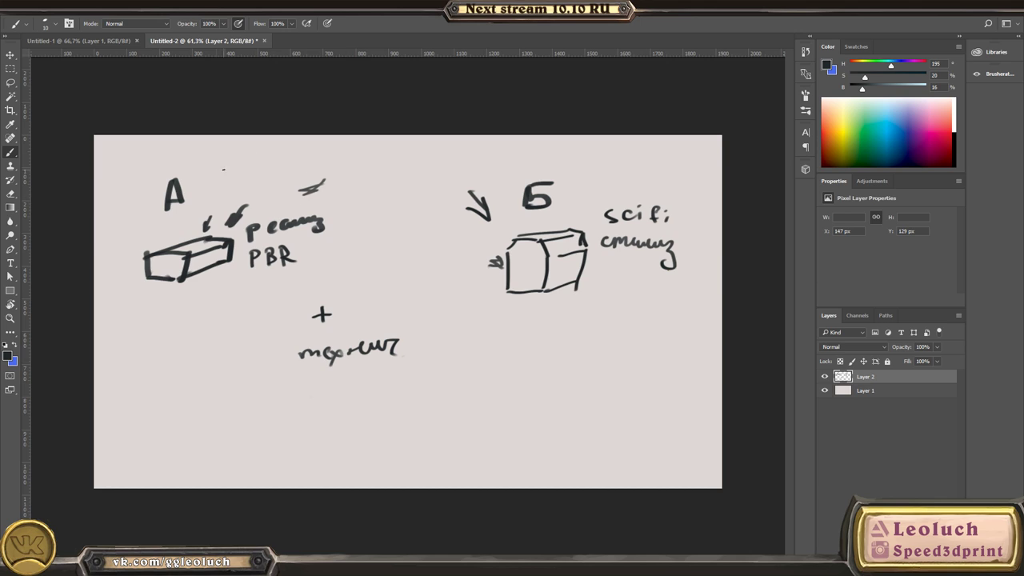
- Circle the letters А and Б
mouse_move(166, 172)
mouse_down()
mouse_move(152, 201)
mouse_move(180, 159)
mouse_up()
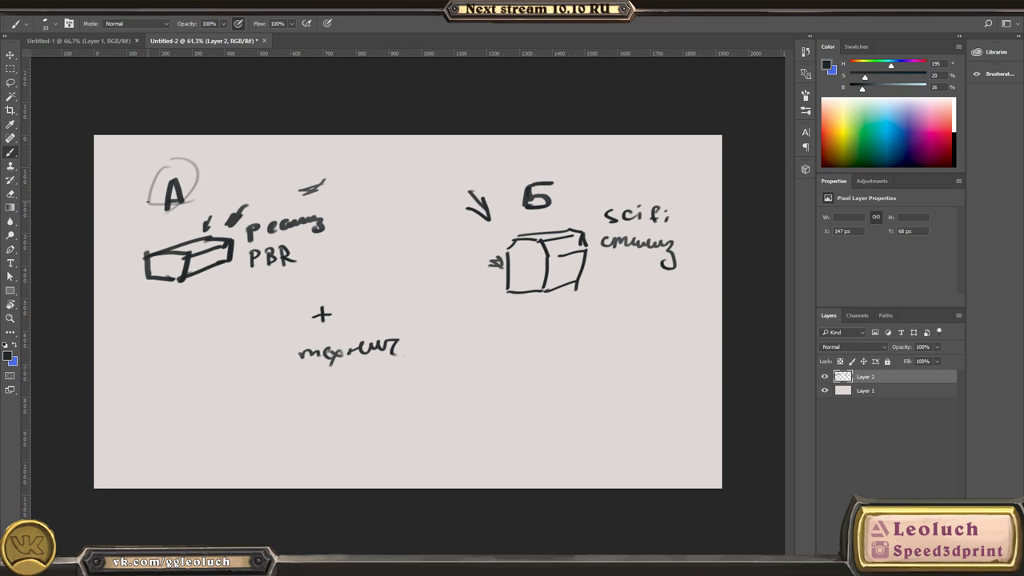
mouse_move(520, 209)
mouse_down()
mouse_move(548, 174)
mouse_move(537, 212)
mouse_move(515, 209)
mouse_move(553, 172)
mouse_move(562, 189)
mouse_up()
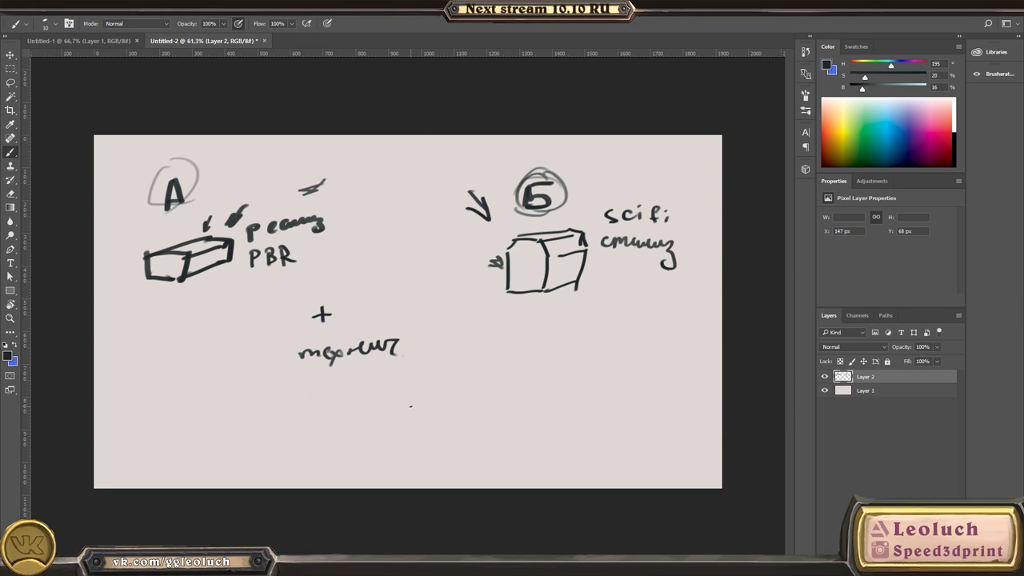
- Switch to 3D-Coat and look over the retopologized cylinder and strip on the rifle's high-poly model
key(alt+Tab)
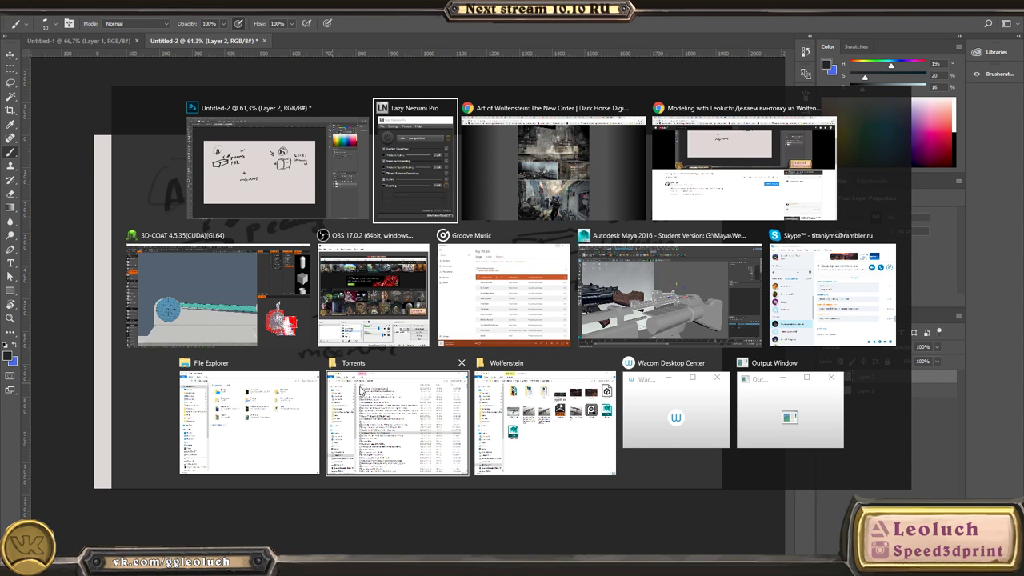
click(235, 268)
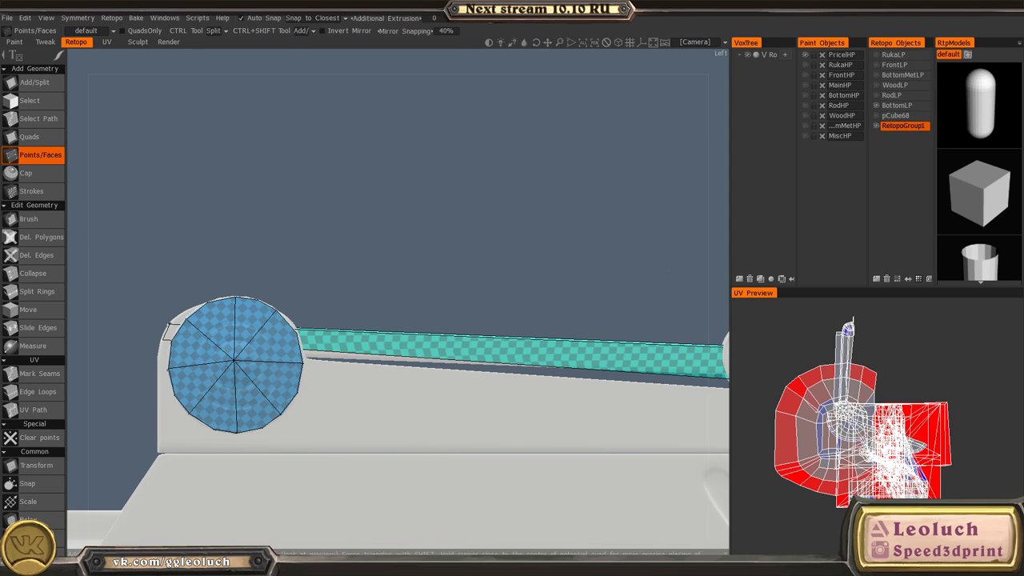
alt+right_drag(440, 275, 388, 259)
alt+drag(389, 259, 402, 271)
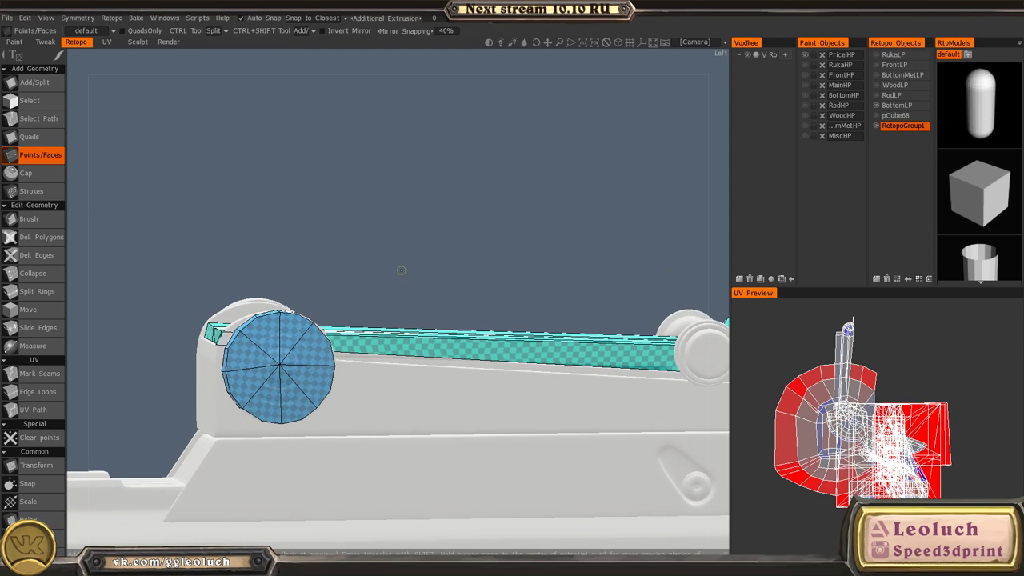
- Launch ZBrush 4R7 64-bit, switch to it and hide the LightBox browser
key(super)
text(zb)
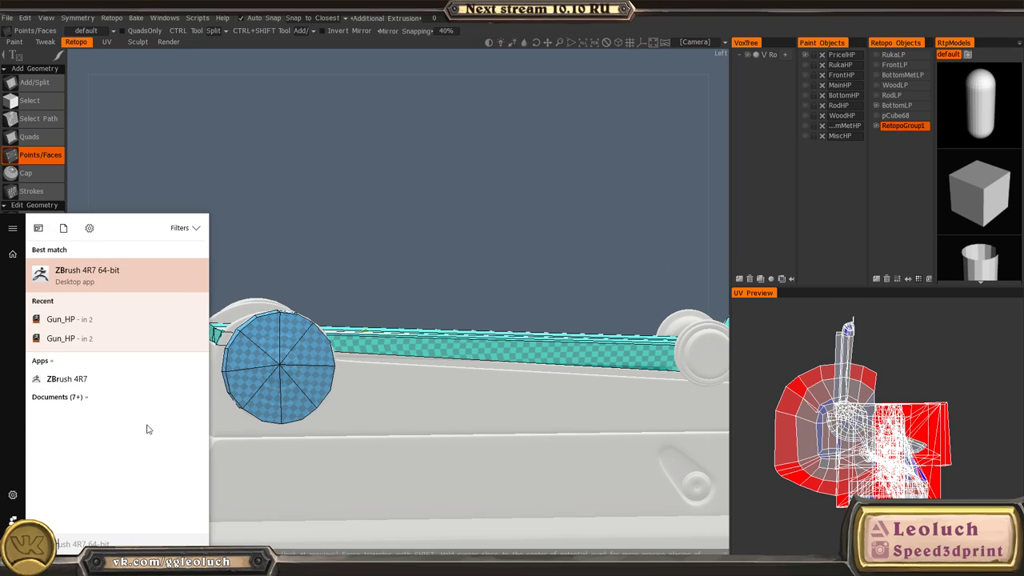
click(89, 280)
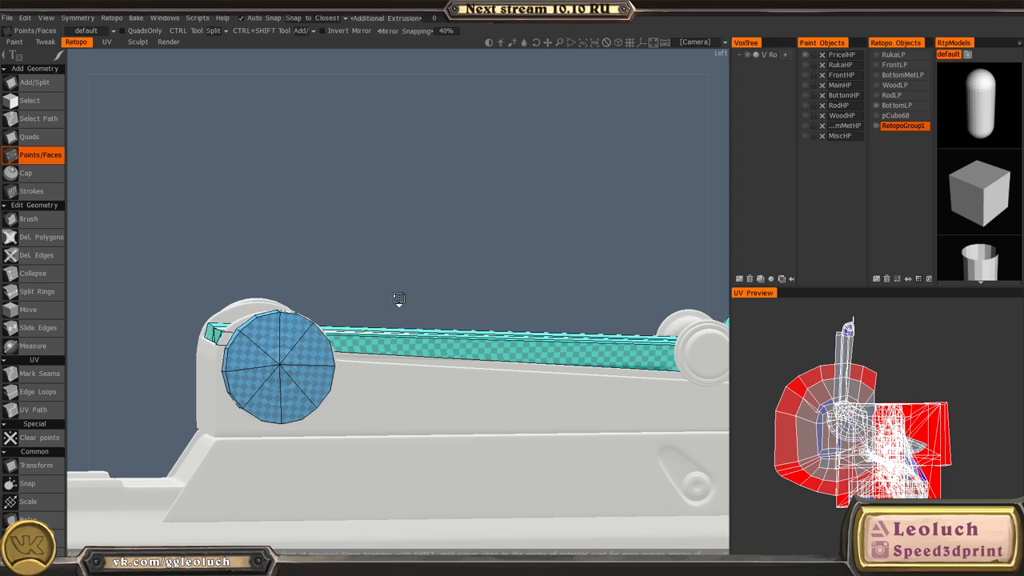
key(alt+Tab)
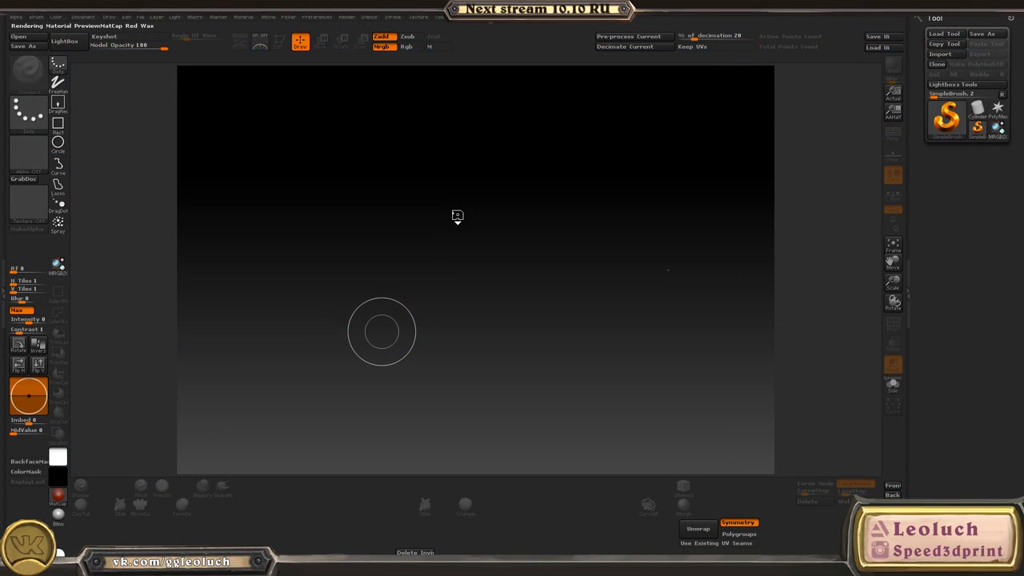
key(comma)
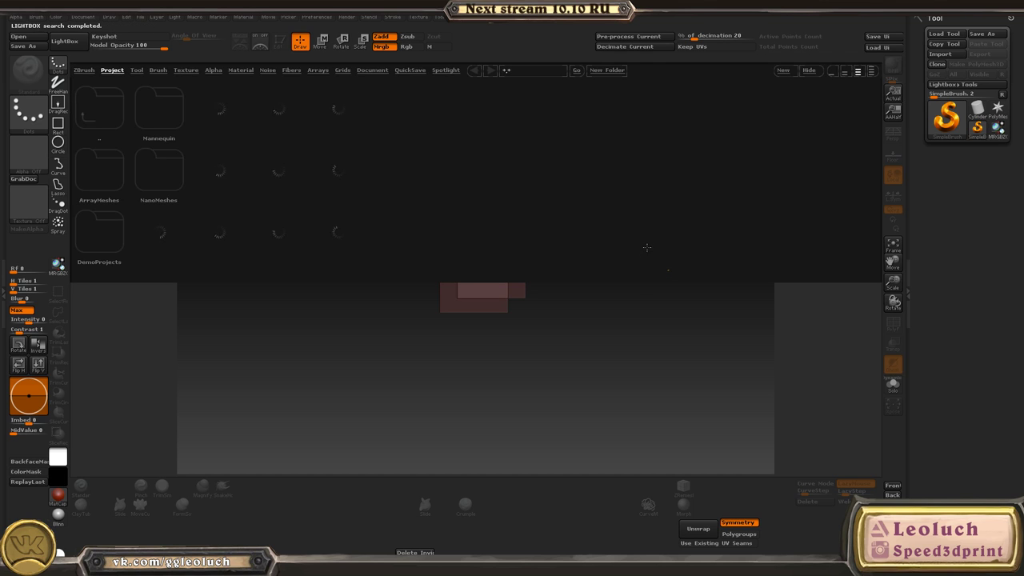
click(807, 70)
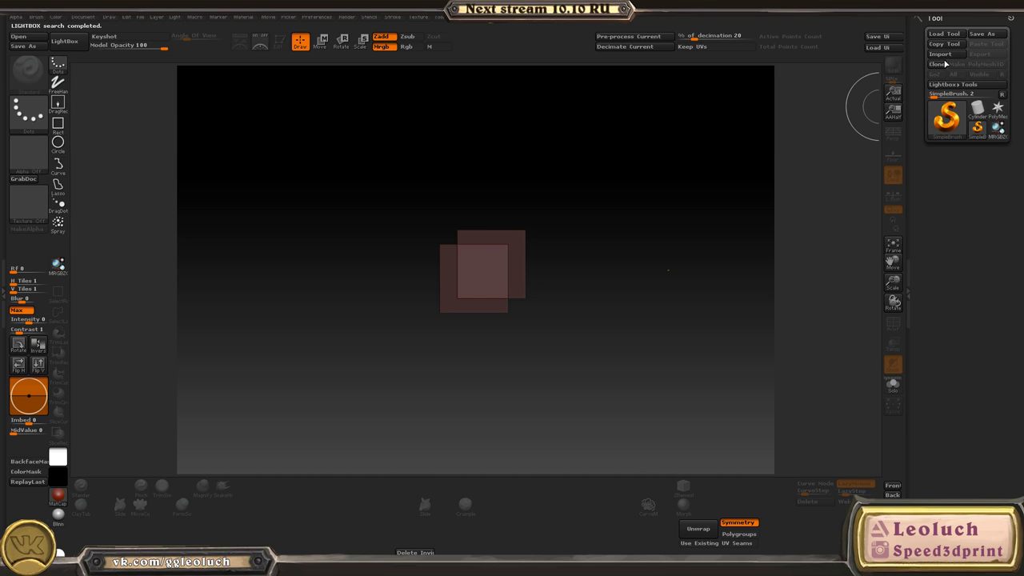
- Load the high-poly rifle ZTool from the Maya > Weapon > Wolfenstein folder on the SSD Work (G:) drive
click(944, 35)
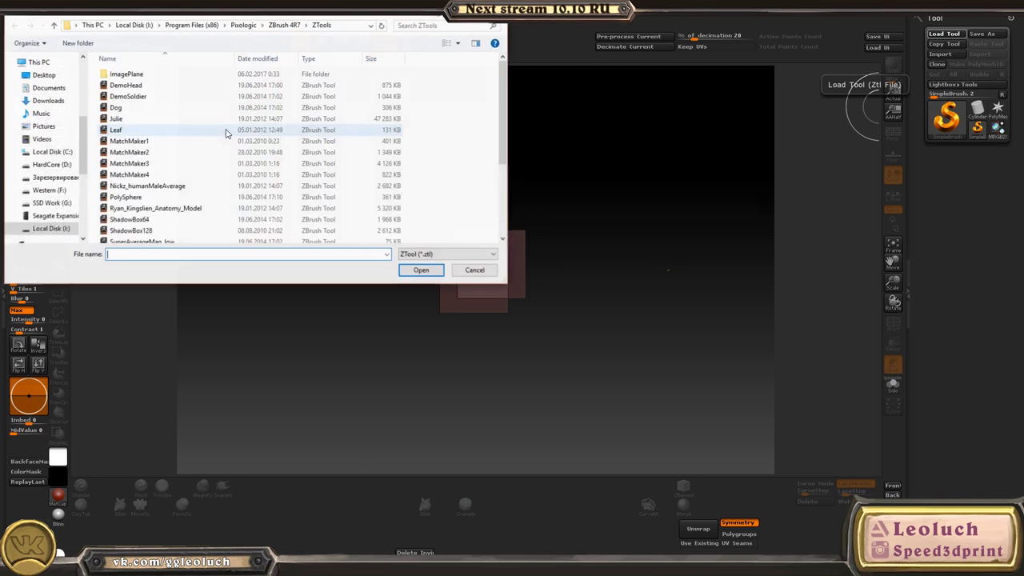
click(38, 62)
double_click(292, 189)
scroll(164, 229, down, 5)
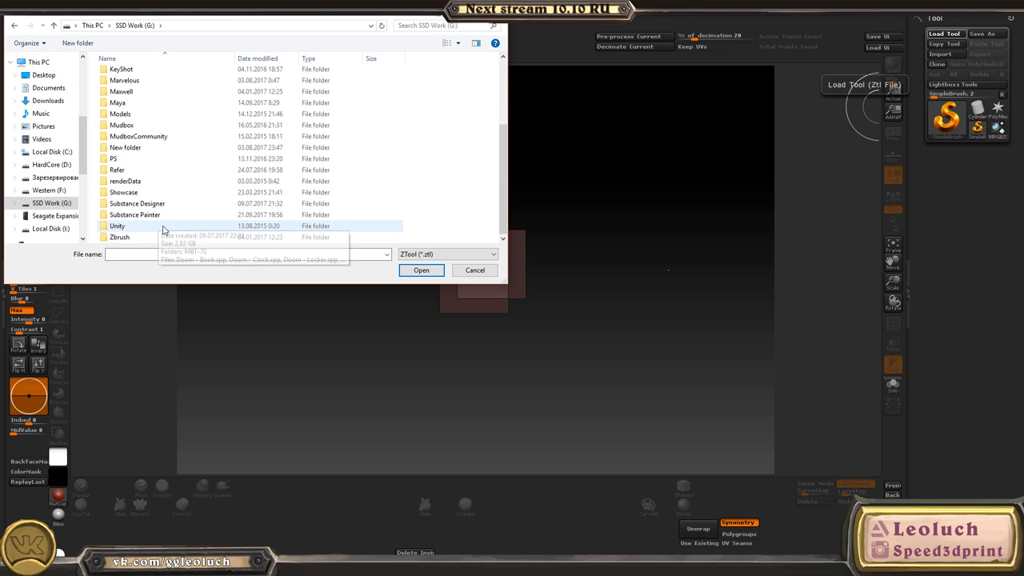
double_click(117, 104)
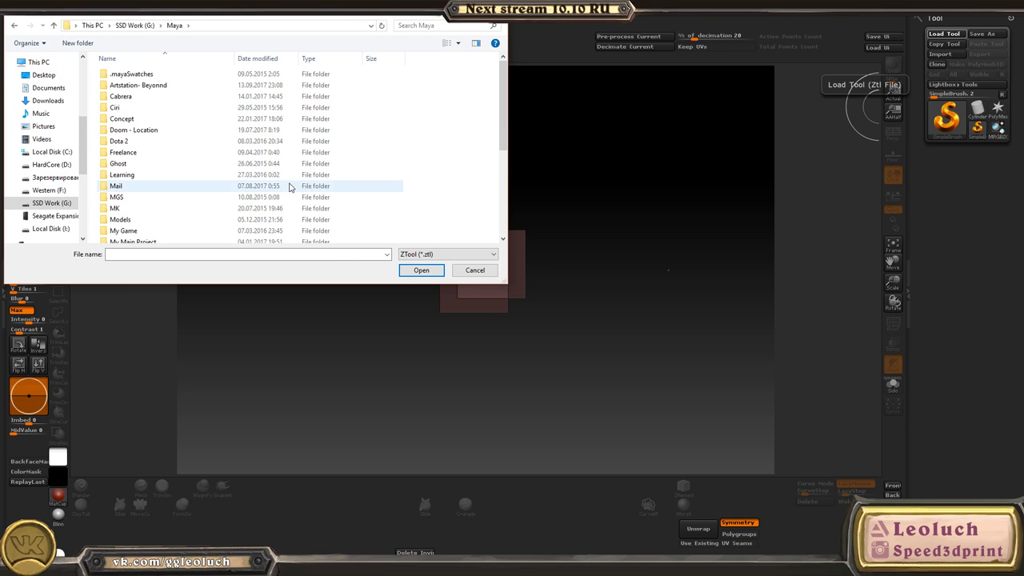
scroll(208, 196, down, 5)
double_click(133, 201)
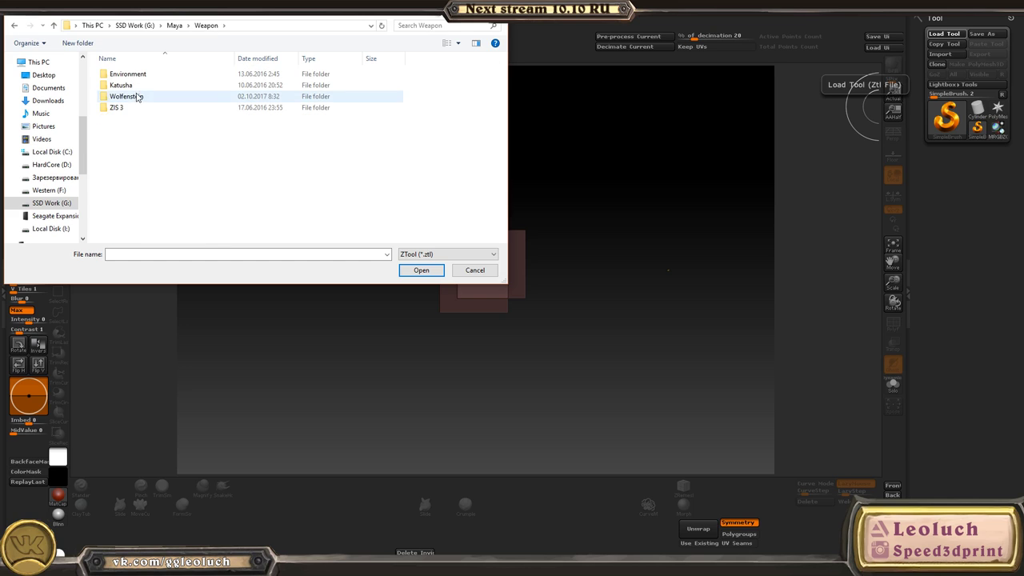
double_click(128, 96)
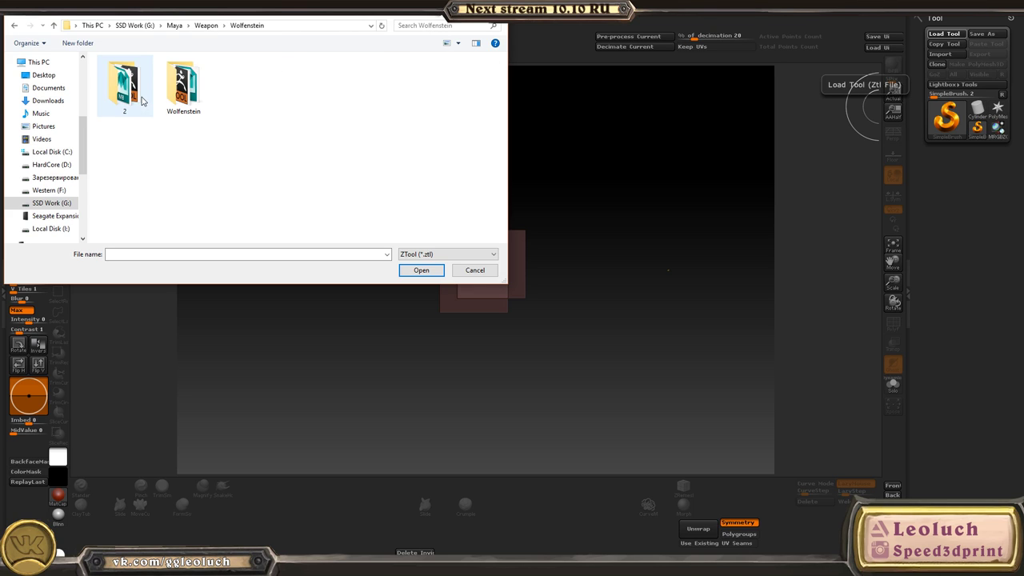
double_click(195, 117)
double_click(312, 115)
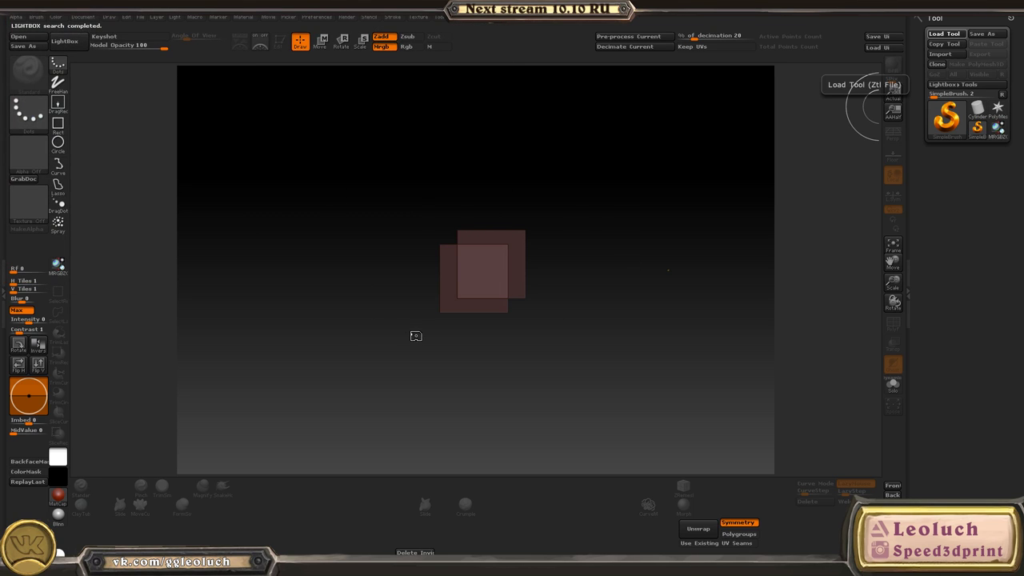
- Place the rifle on the canvas, enter Edit mode and frame it in a side view
drag(513, 324, 603, 357)
key(t)
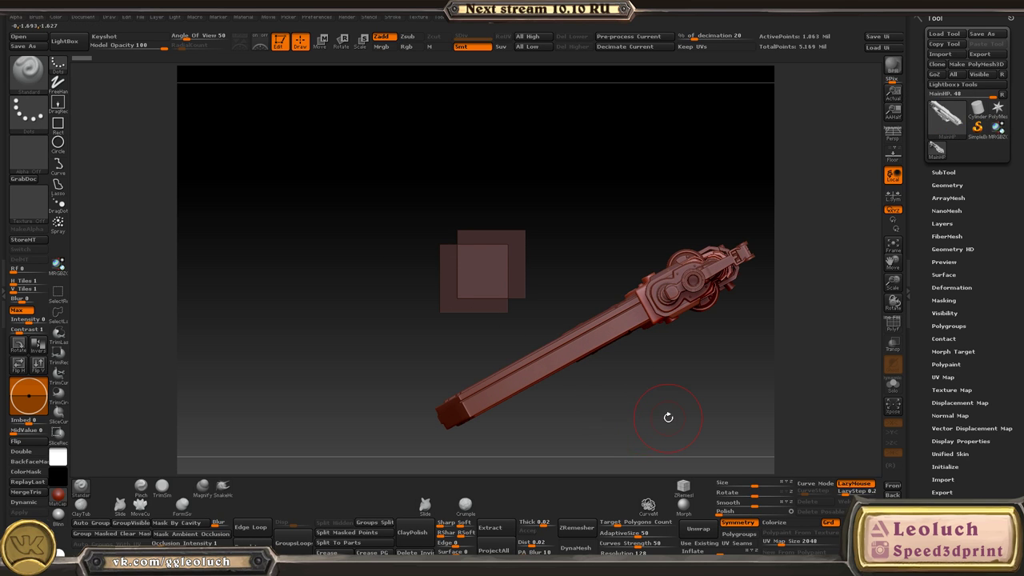
key(f)
mouse_move(713, 421)
shift+mouse_down()
mouse_move(666, 413)
mouse_move(636, 376)
mouse_move(662, 361)
mouse_move(632, 344)
shift+mouse_up()
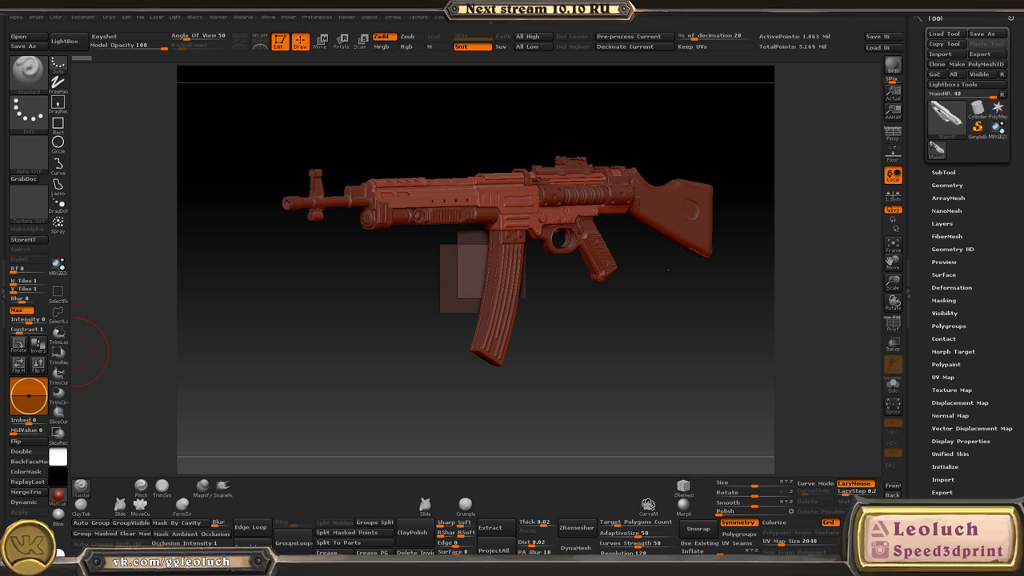
drag(571, 326, 567, 339)
mouse_move(200, 297)
mouse_down()
mouse_move(245, 313)
mouse_move(204, 280)
mouse_up()
- Apply the grey mcModeling01 material to the rifle and clear the leftover squares from the canvas
click(66, 42)
click(241, 71)
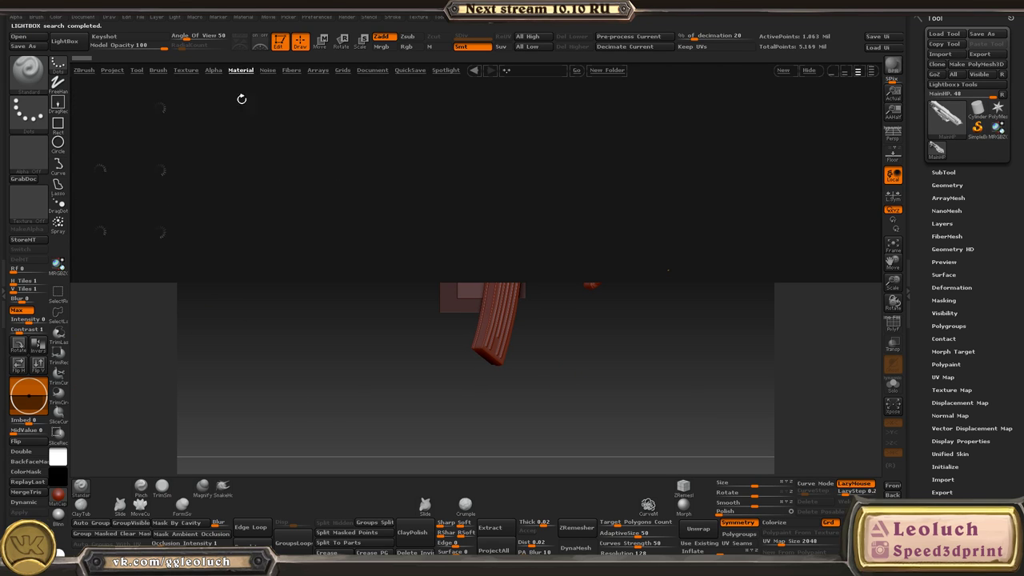
double_click(159, 171)
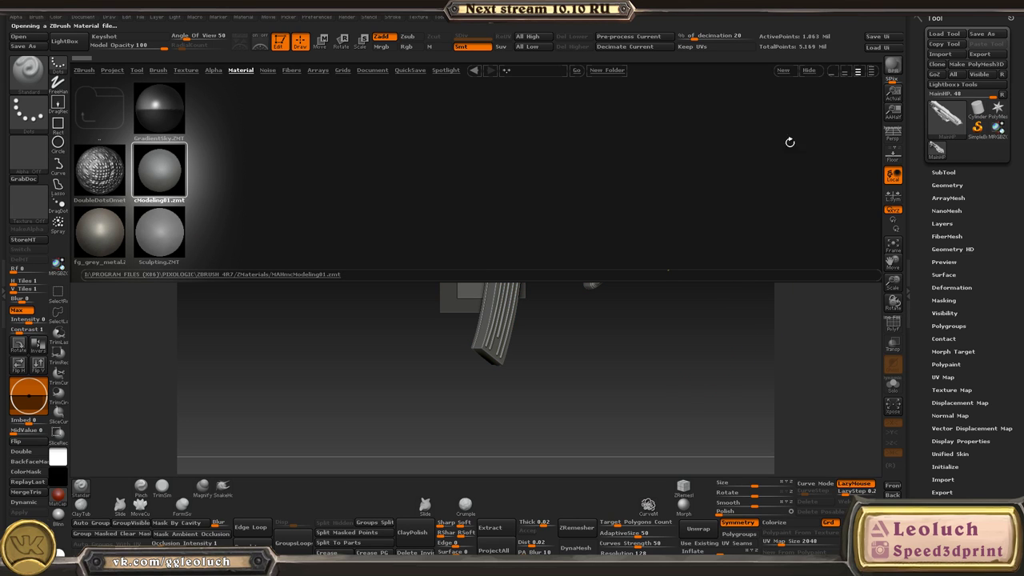
click(809, 72)
mouse_move(678, 318)
mouse_down()
mouse_move(666, 365)
mouse_move(632, 405)
mouse_move(614, 389)
mouse_move(579, 386)
mouse_up()
key(ctrl+n)
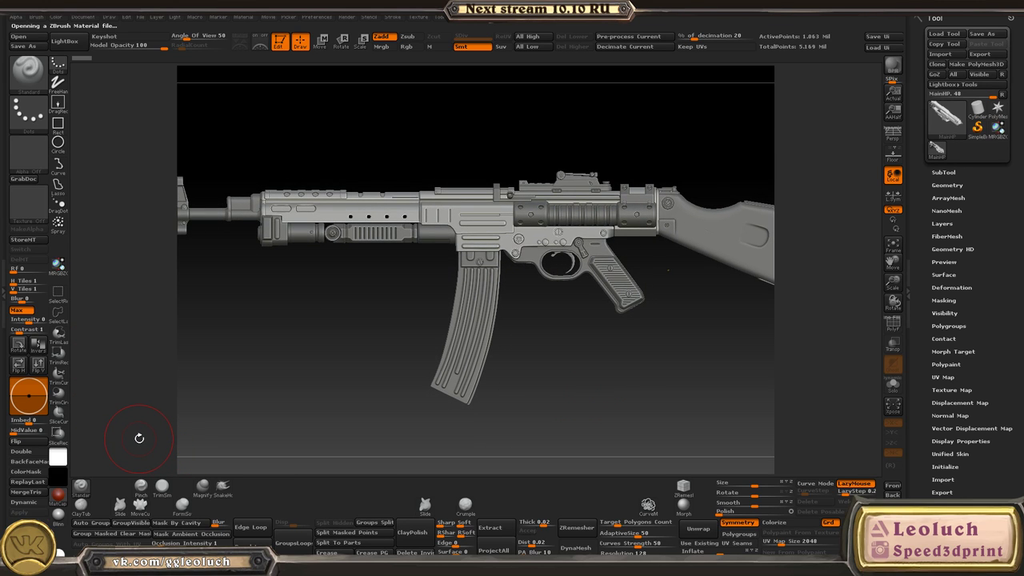
- Bring up the board of rifle reference images next to the ZBrush model
key(super)
key(super)
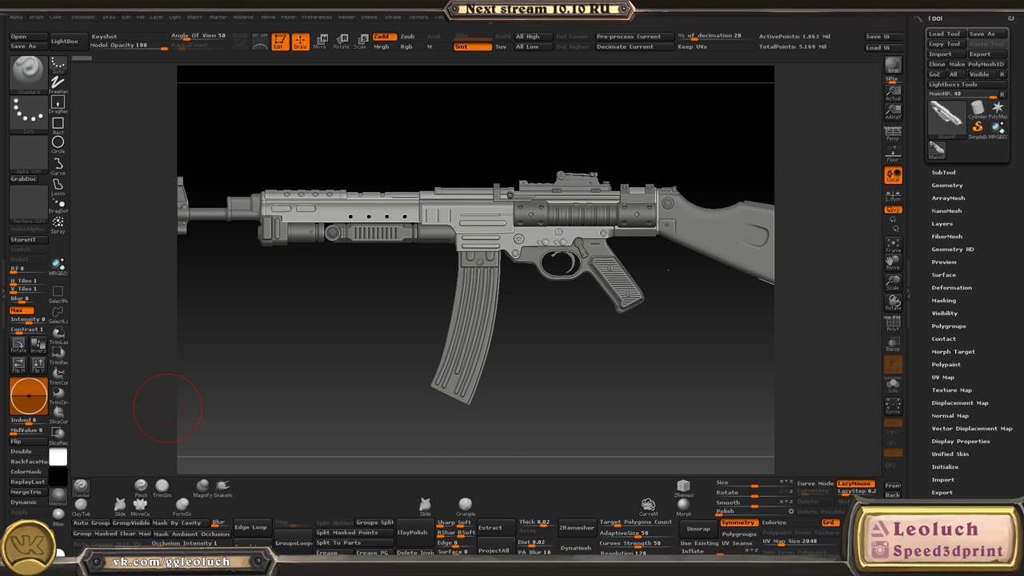
key(super)
key(super)
right_drag(2, 332, 229, 147)
scroll(218, 247, up, 5)
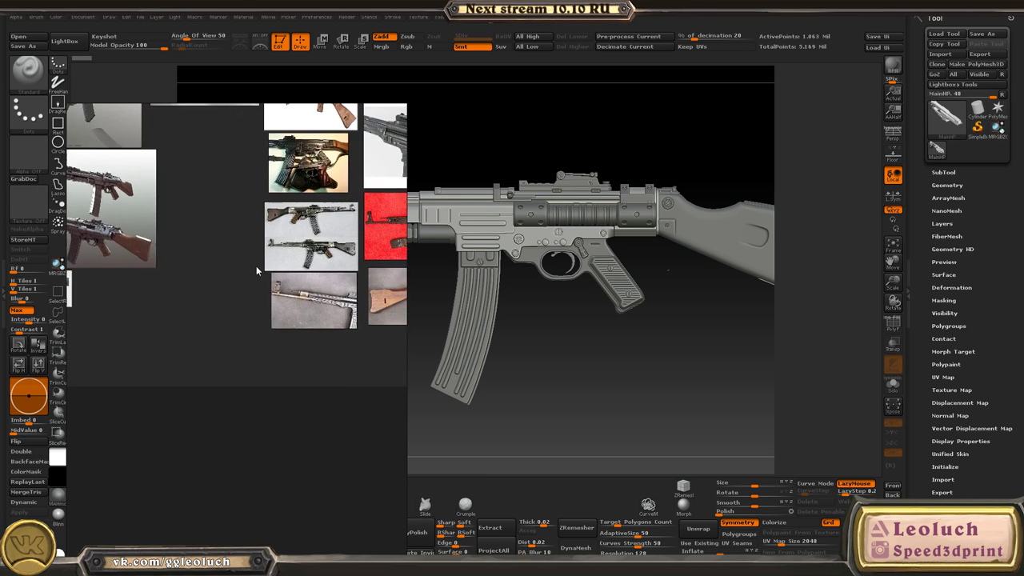
- Examine the Wolfenstein rifle renders on the reference board, including the dark in-game shots and the light-background concepts
middle_drag(256, 267, 383, 364)
scroll(322, 318, down, 3)
scroll(240, 265, up, 1)
scroll(209, 244, up, 3)
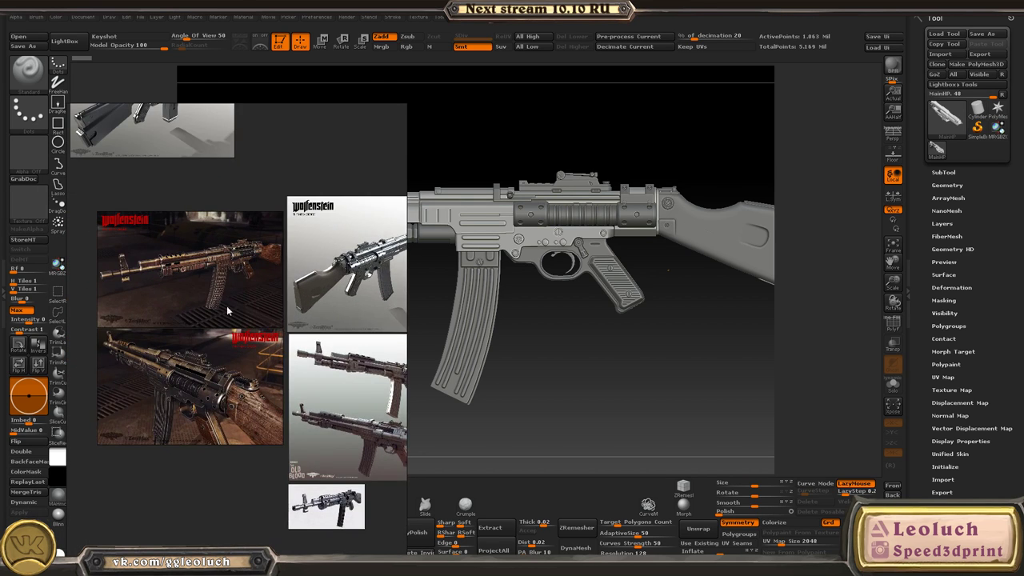
middle_drag(203, 294, 286, 297)
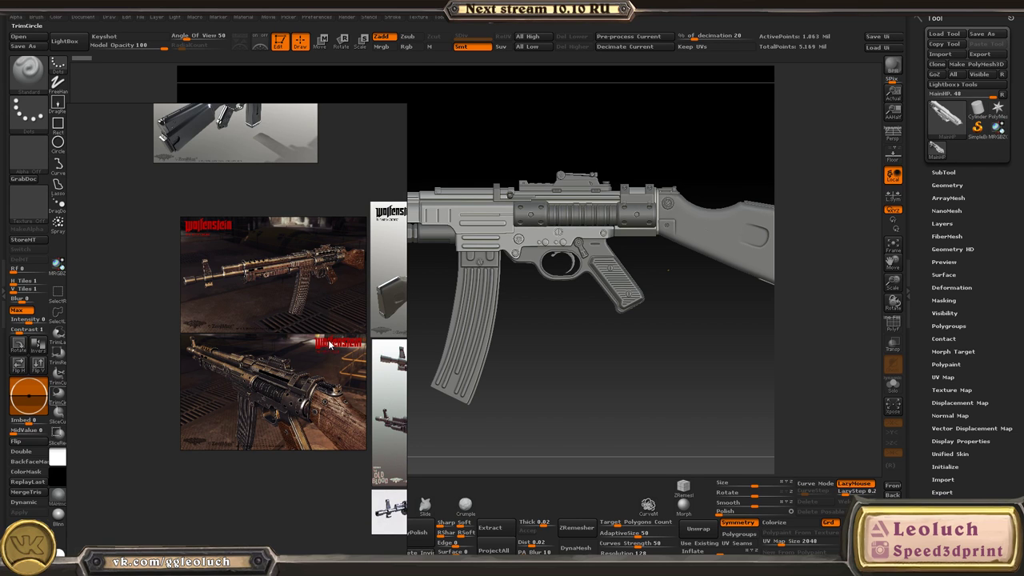
scroll(301, 345, up, 2)
scroll(301, 346, up, 2)
middle_drag(173, 307, 133, 299)
middle_drag(384, 300, 109, 319)
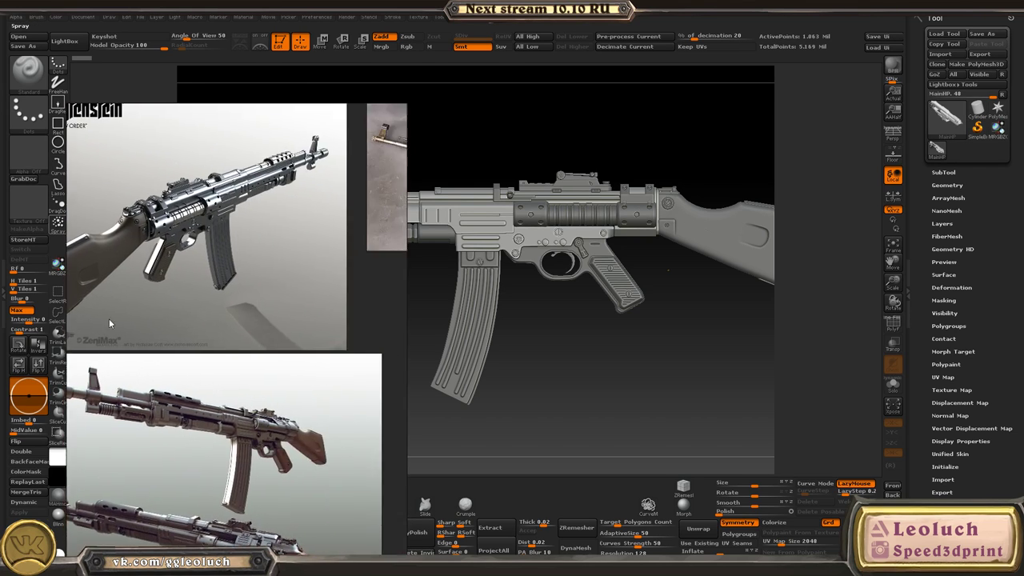
- Examine the real rifle photos, zooming in on the stamped receiver, bolt handle and rear sight
scroll(191, 312, down, 2)
scroll(268, 409, down, 3)
middle_drag(268, 409, 131, 367)
scroll(304, 276, up, 2)
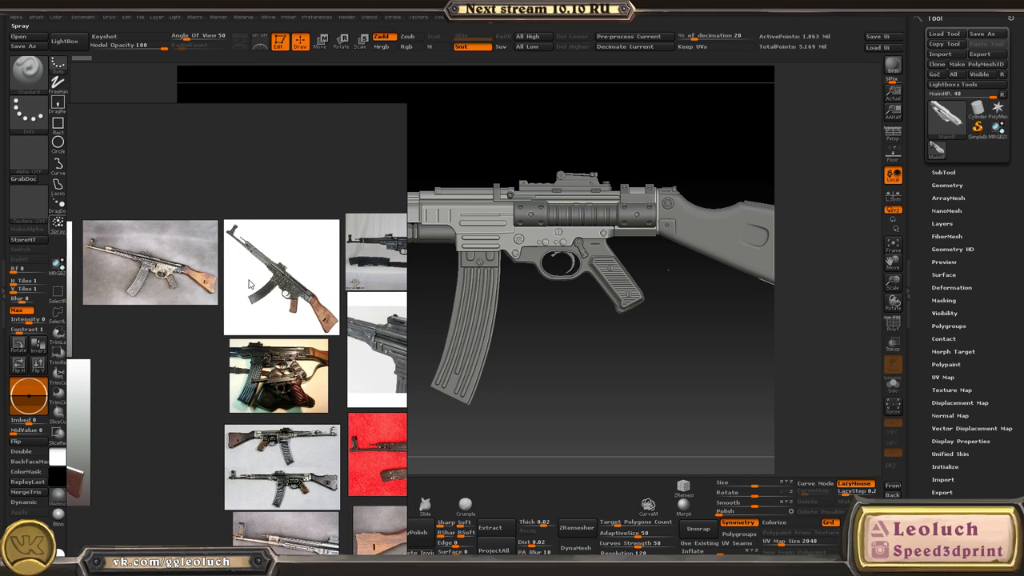
middle_drag(250, 288, 102, 292)
scroll(276, 364, up, 4)
scroll(236, 309, up, 5)
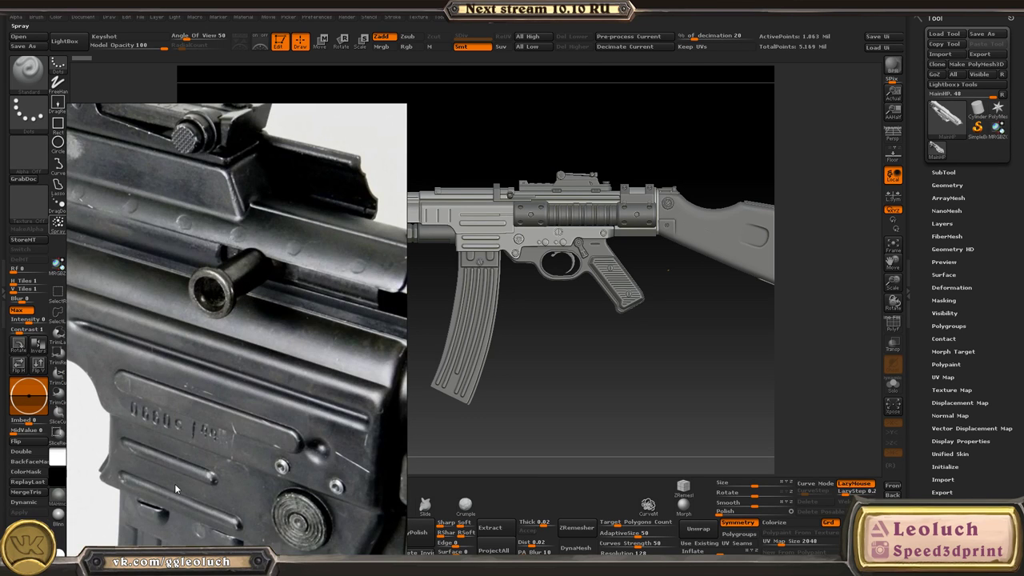
scroll(176, 486, down, 4)
scroll(240, 399, up, 6)
middle_drag(252, 490, 199, 336)
scroll(268, 324, down, 7)
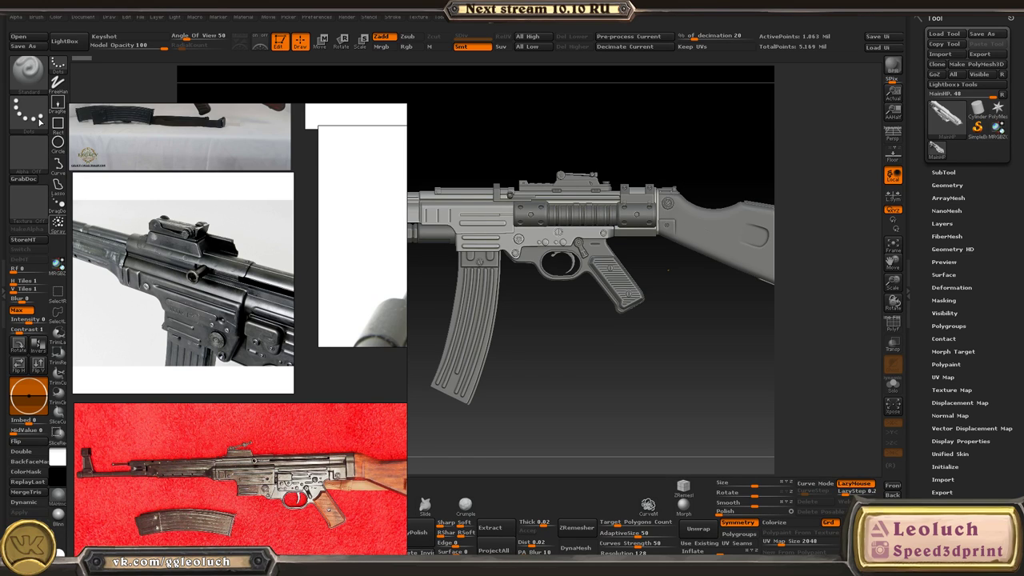
- Inspect the rifle photo on the red background and the rear-view photo of the wooden stock
scroll(393, 513, down, 2)
middle_drag(393, 512, 342, 412)
scroll(342, 412, up, 5)
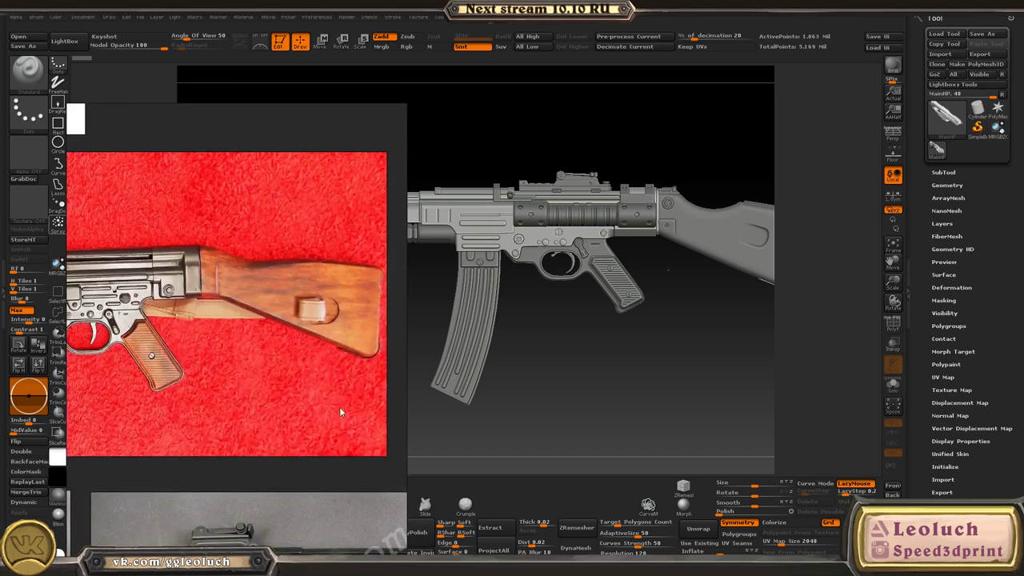
scroll(215, 286, down, 8)
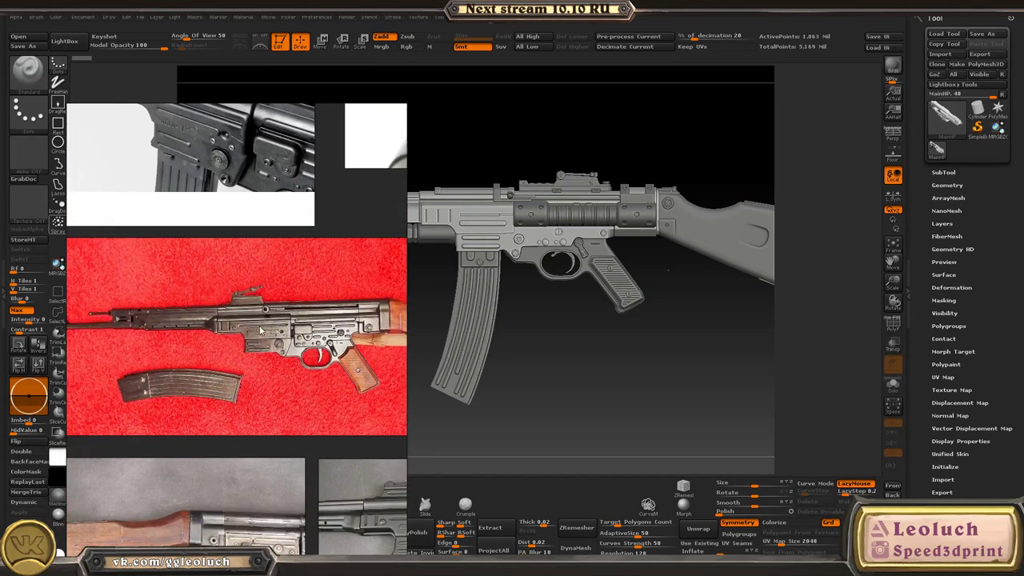
scroll(192, 423, up, 6)
middle_drag(304, 400, 152, 392)
middle_drag(391, 387, 267, 387)
scroll(268, 388, down, 7)
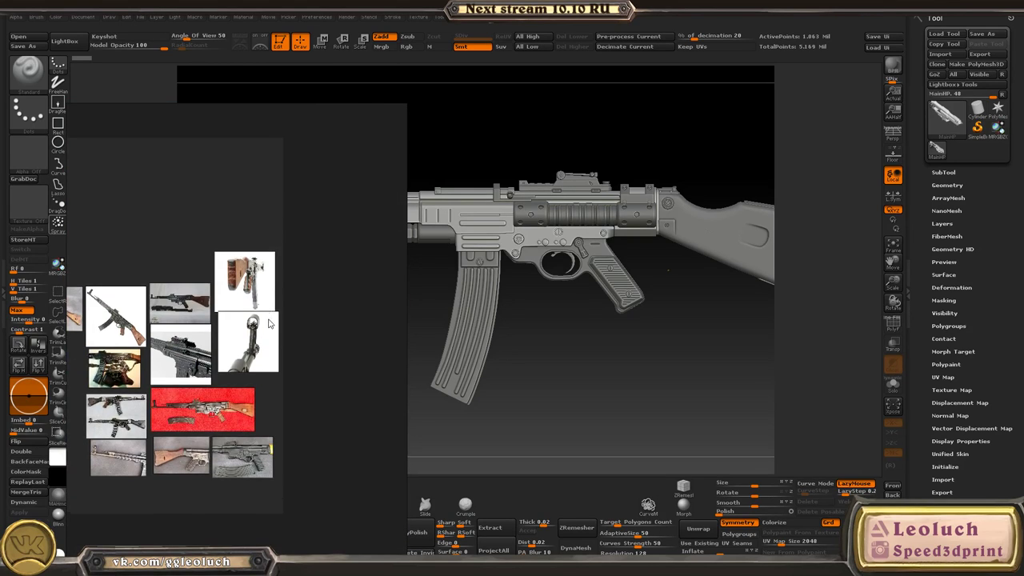
scroll(248, 301, up, 8)
scroll(194, 322, down, 5)
scroll(251, 356, up, 5)
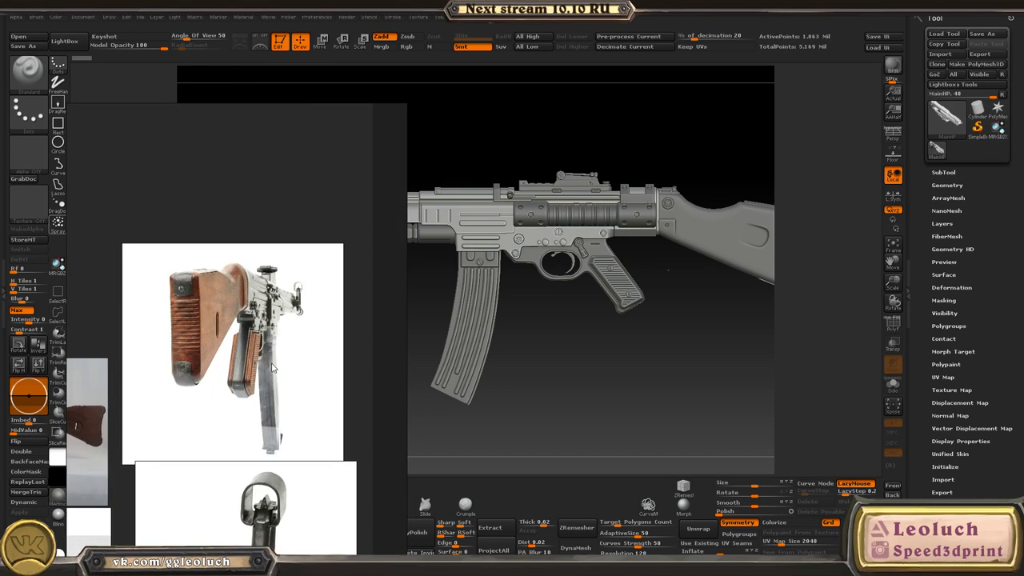
scroll(331, 351, down, 6)
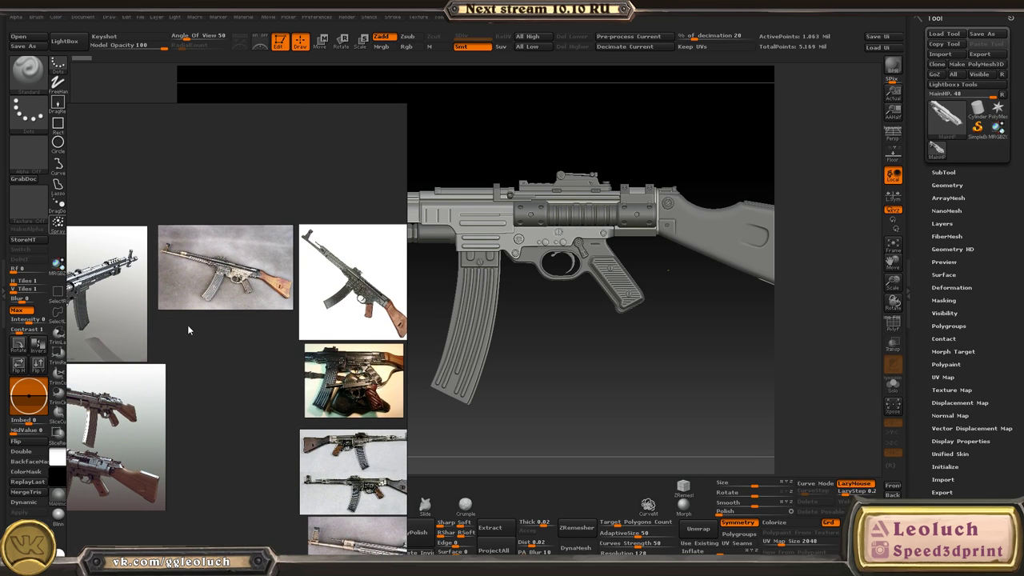
- Return to the two dark Wolfenstein rifle images and study their metal and wood surfaces beside the model
middle_drag(328, 242, 305, 236)
middle_drag(285, 345, 252, 328)
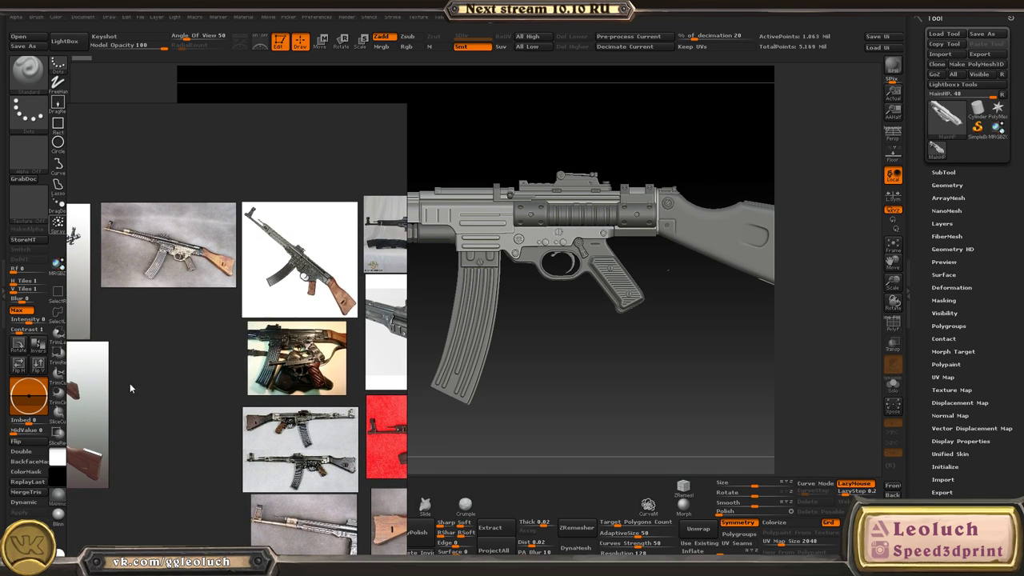
middle_drag(130, 389, 297, 357)
middle_drag(112, 331, 330, 321)
middle_drag(161, 320, 190, 312)
scroll(238, 293, up, 2)
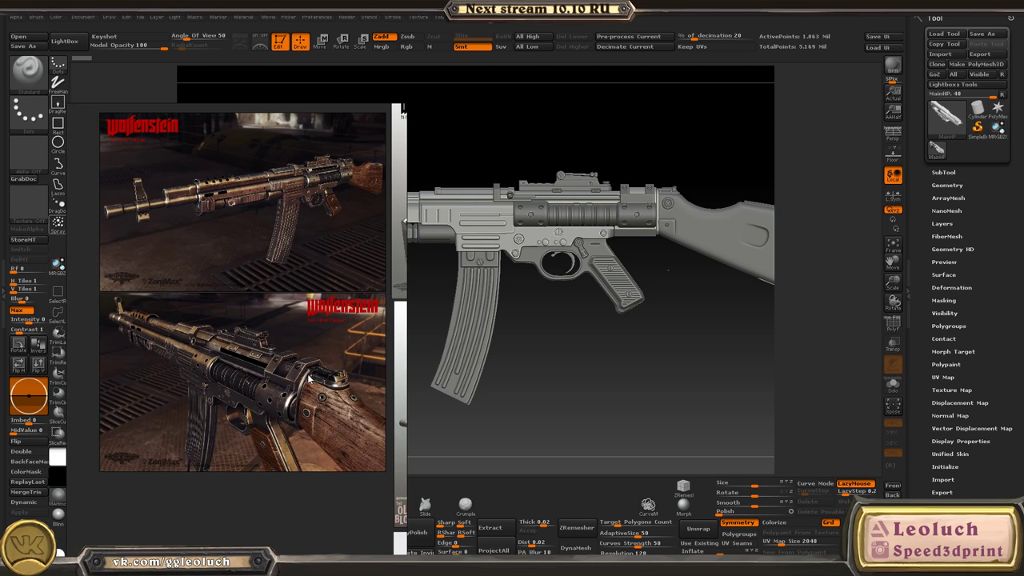
middle_drag(400, 396, 230, 300)
scroll(229, 299, down, 3)
middle_drag(171, 206, 314, 335)
middle_drag(242, 264, 184, 243)
scroll(227, 353, up, 4)
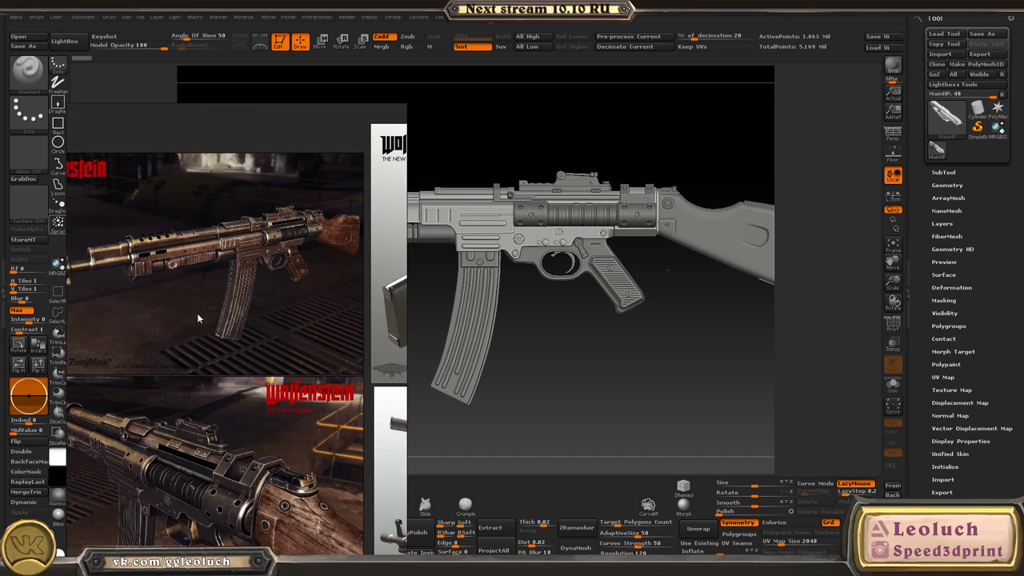
- Examine the light-background Wolfenstein renders, focusing on the receiver and magazine of The Old Blood rifle
scroll(236, 247, down, 4)
middle_drag(340, 313, 188, 301)
scroll(188, 302, up, 3)
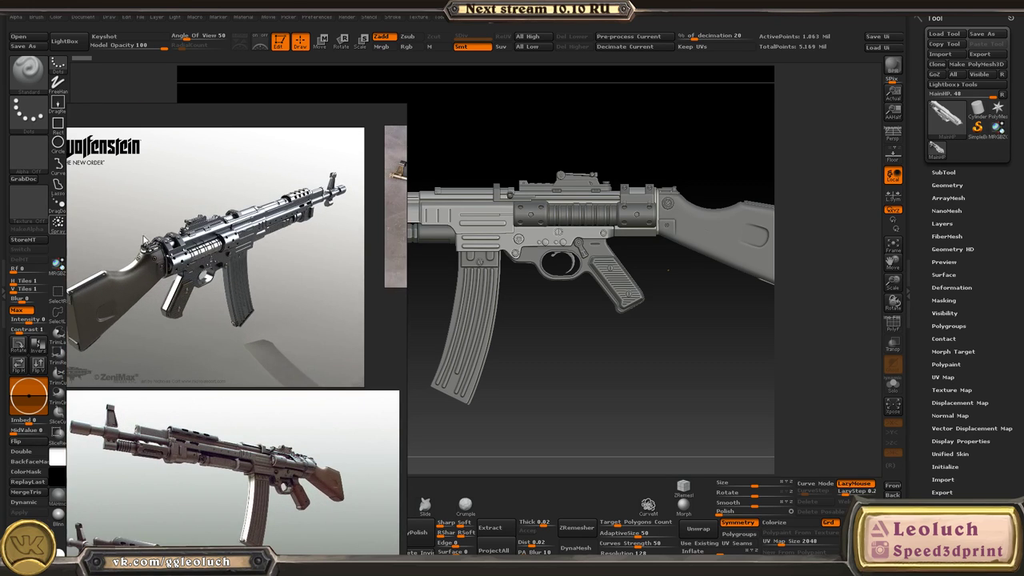
scroll(224, 298, down, 2)
middle_drag(80, 324, 160, 228)
scroll(207, 299, down, 2)
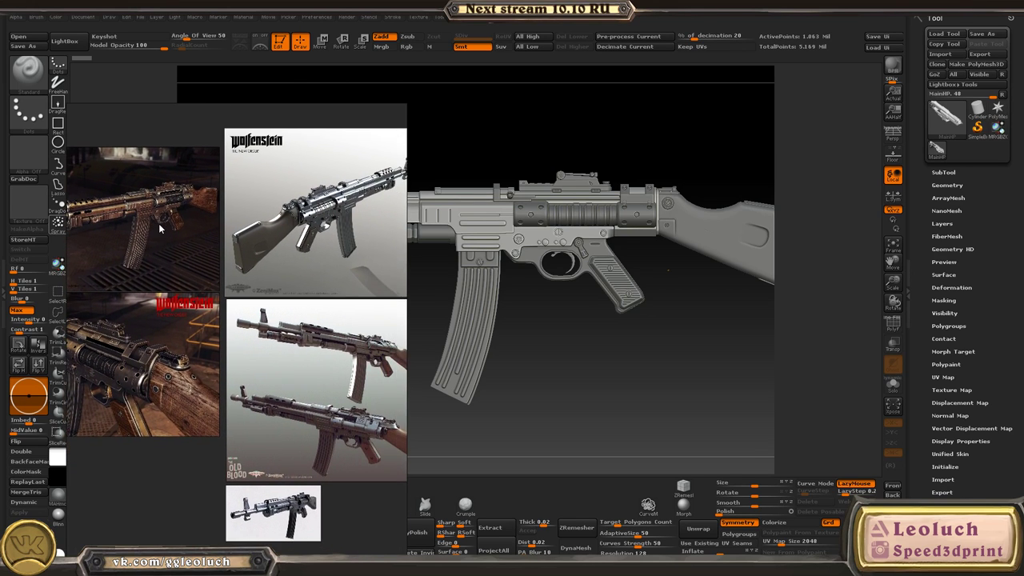
middle_drag(309, 297, 219, 283)
scroll(304, 364, up, 5)
middle_drag(140, 472, 279, 328)
scroll(293, 314, up, 3)
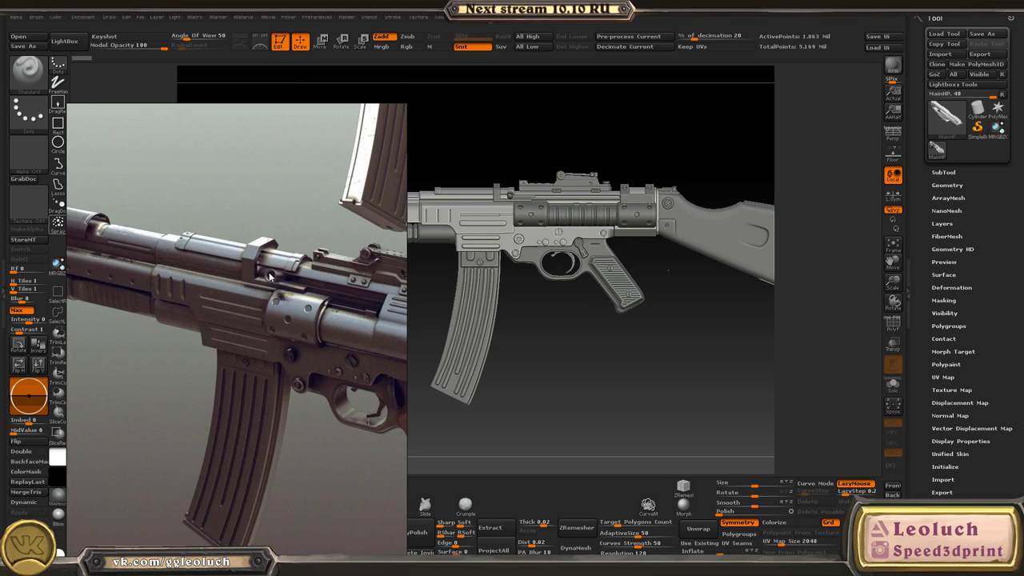
- Survey the group of real rifle photos on the reference board as a contrast to the game renders
scroll(300, 282, down, 5)
middle_drag(302, 295, 92, 324)
middle_drag(251, 270, 137, 314)
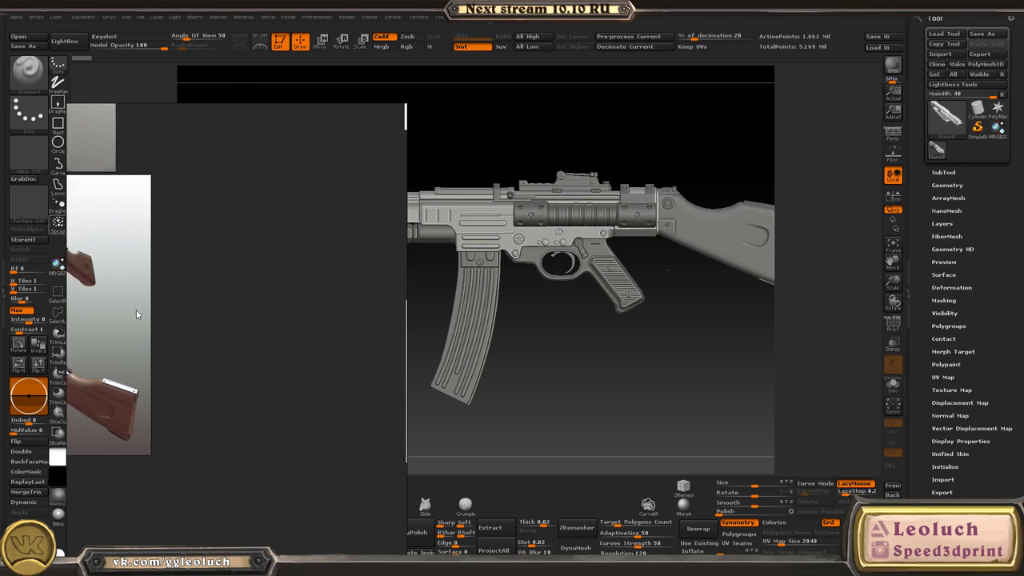
scroll(183, 337, down, 5)
middle_drag(309, 322, 180, 318)
drag(279, 276, 151, 295)
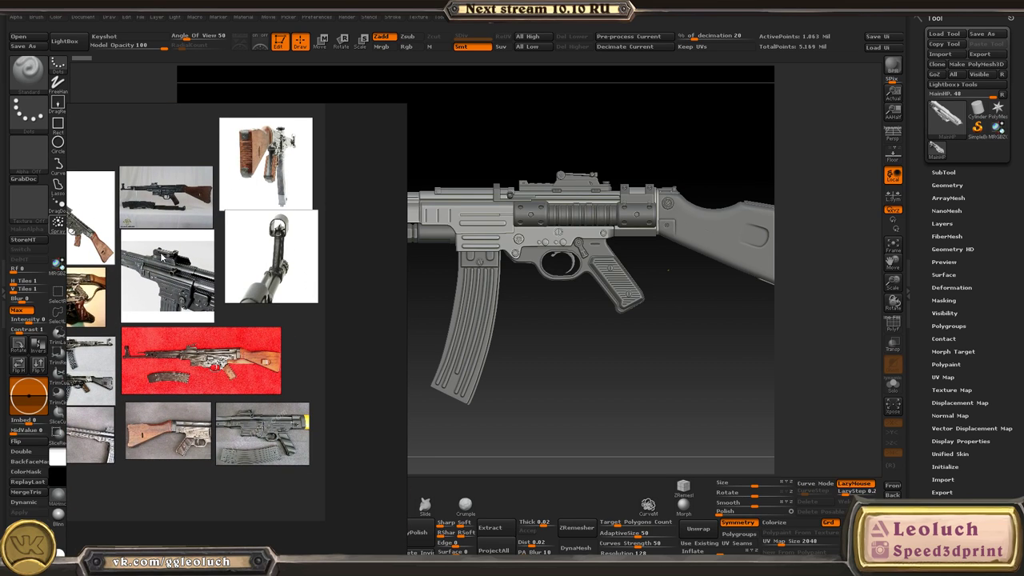
middle_drag(208, 232, 202, 245)
middle_drag(171, 278, 242, 265)
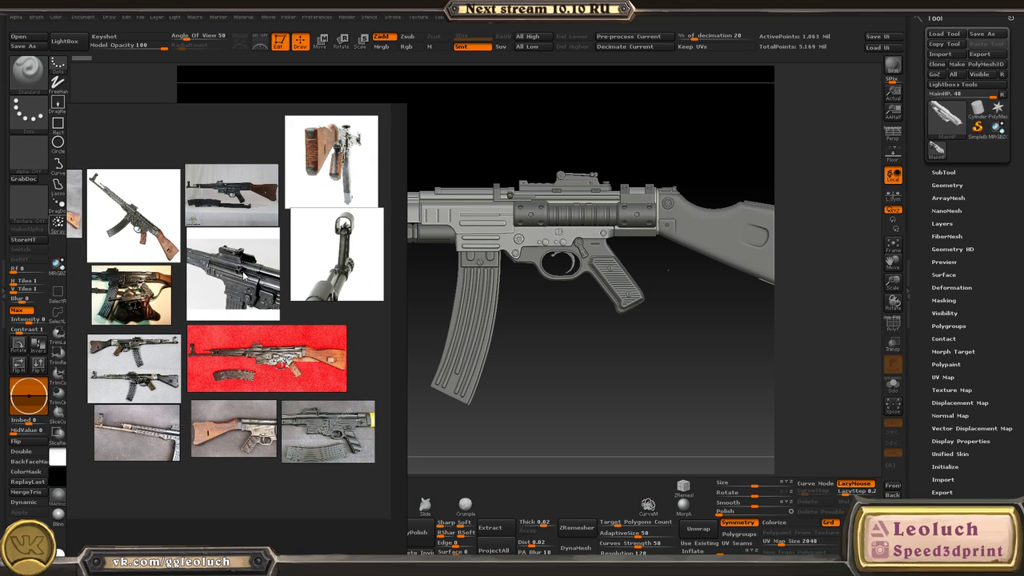
scroll(104, 361, up, 2)
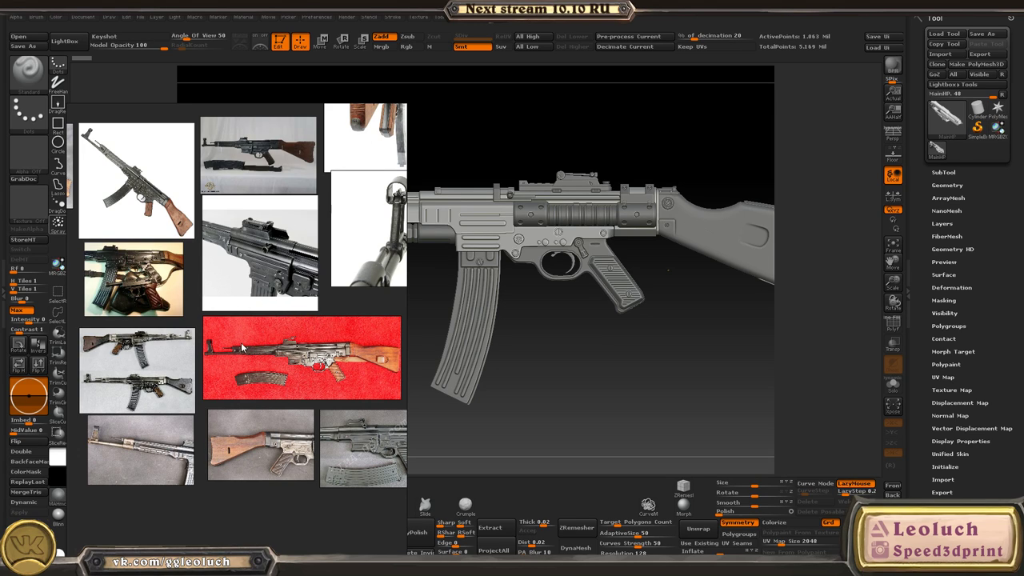
scroll(221, 371, down, 2)
scroll(302, 260, up, 2)
middle_drag(260, 335, 283, 309)
scroll(284, 310, down, 2)
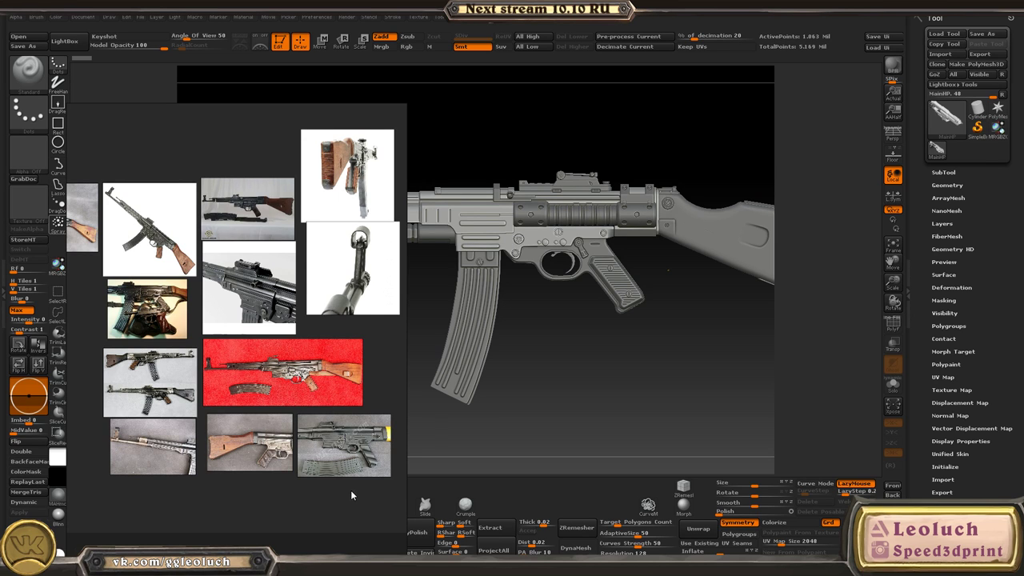
- Inspect the trigger area, stamped receiver ribs and rear sight base in the black rifle photo on the grey background
middle_drag(350, 490, 342, 439)
scroll(342, 438, up, 5)
scroll(336, 421, up, 4)
scroll(331, 240, up, 4)
middle_drag(326, 240, 192, 544)
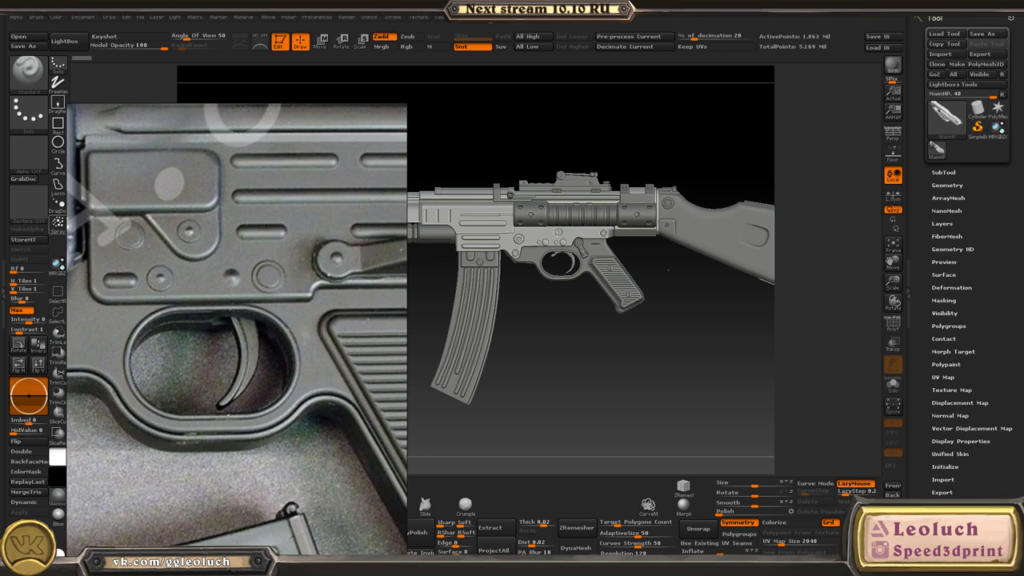
middle_drag(176, 307, 155, 451)
scroll(200, 400, down, 3)
middle_drag(100, 300, 401, 297)
scroll(277, 271, up, 5)
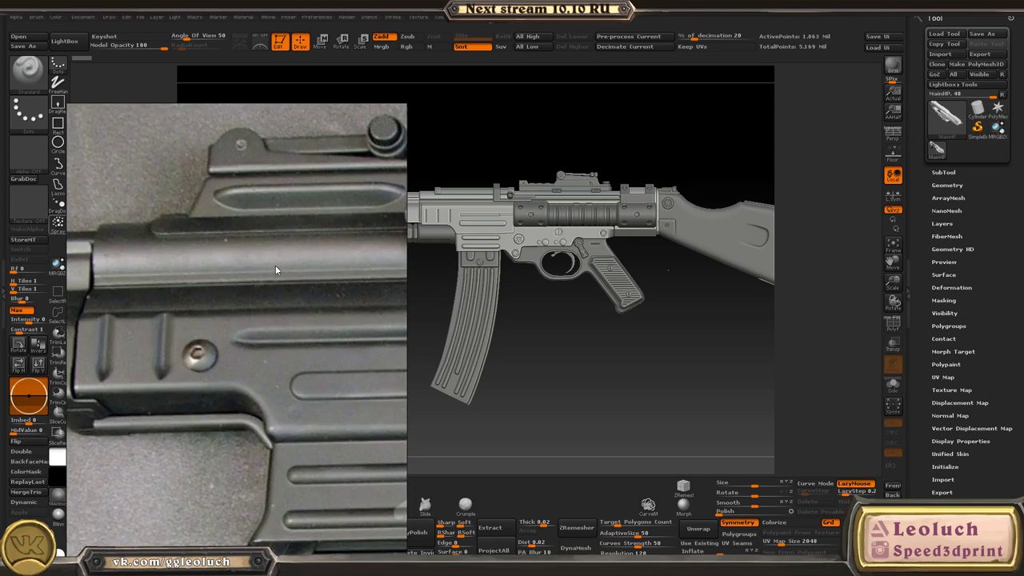
- Study the engraved receiver, bolt handle, worn sight base and rear sight in the white-background rifle photo
scroll(275, 265, down, 7)
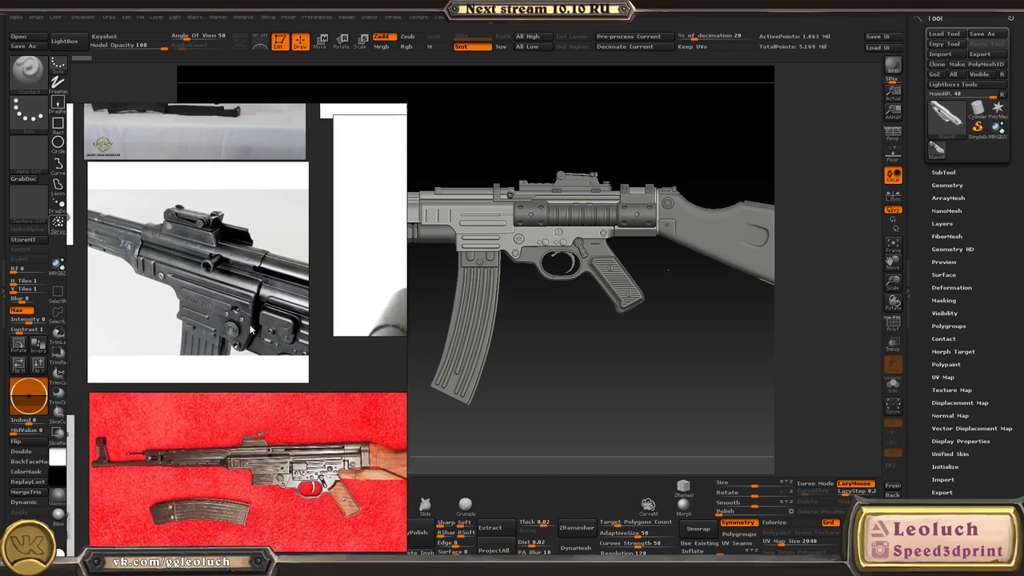
scroll(251, 329, up, 7)
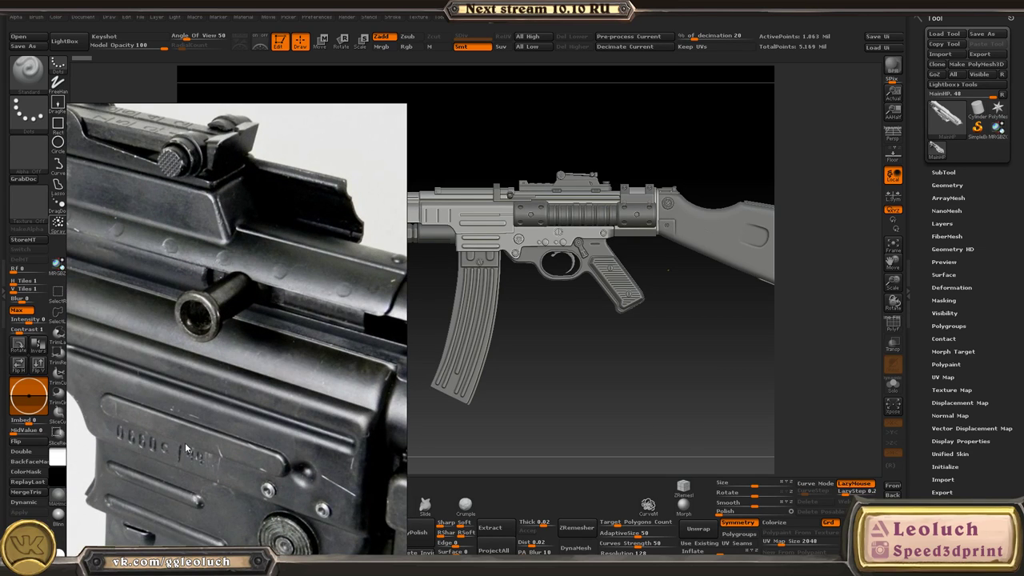
middle_drag(290, 552, 120, 395)
middle_drag(145, 229, 304, 323)
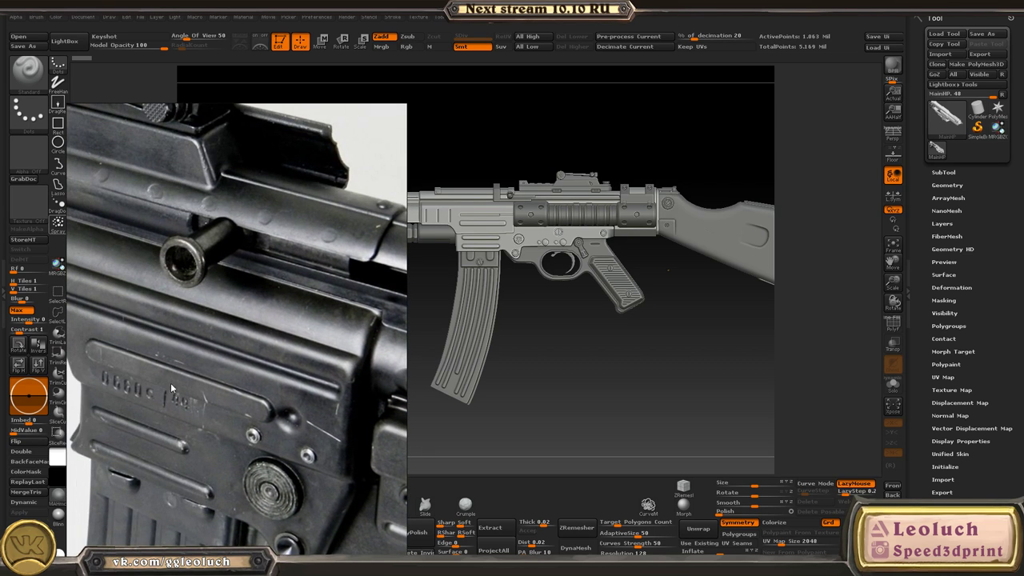
middle_drag(194, 392, 324, 406)
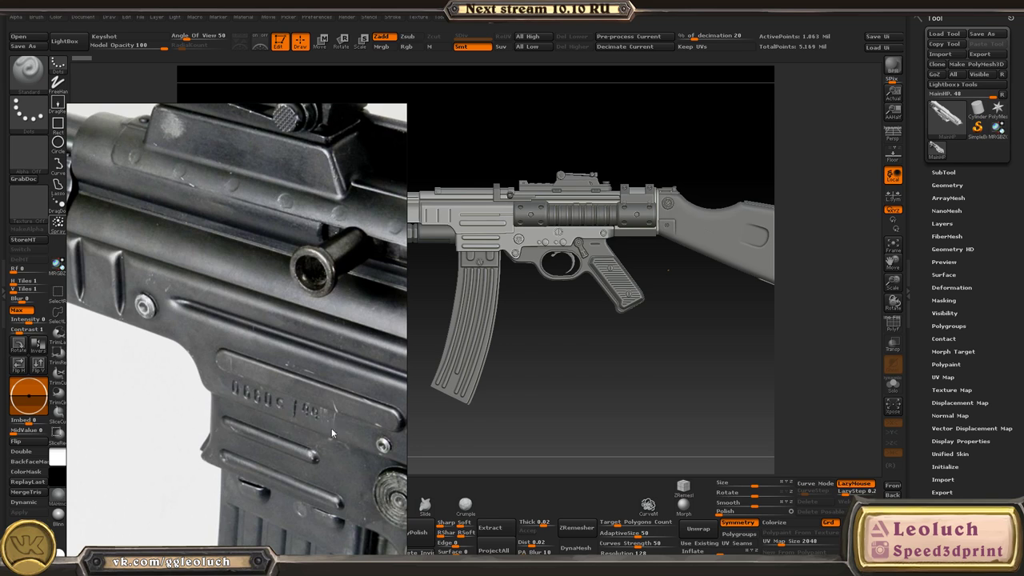
middle_drag(223, 296, 298, 434)
scroll(270, 255, up, 3)
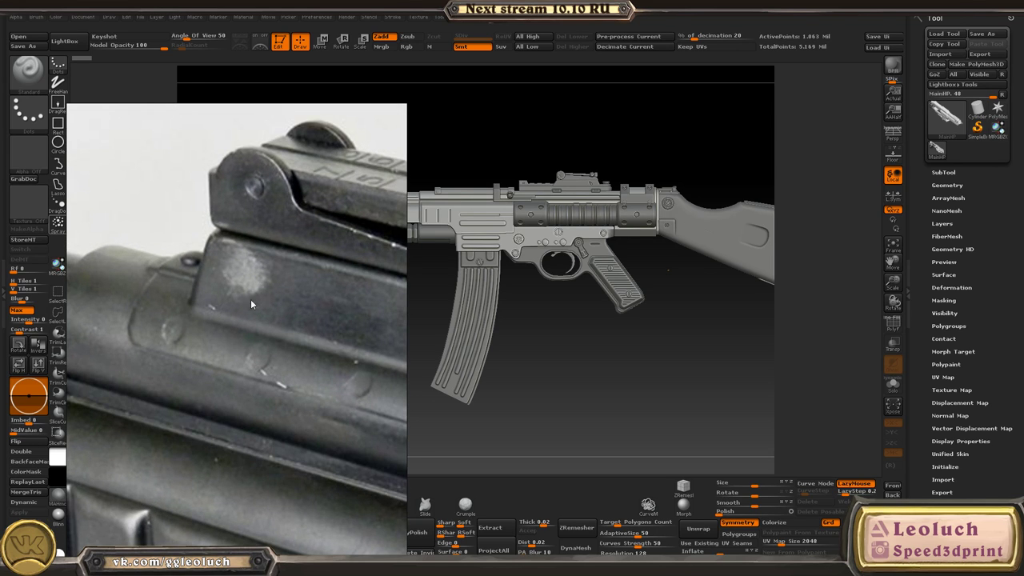
scroll(181, 325, down, 2)
middle_drag(264, 285, 114, 327)
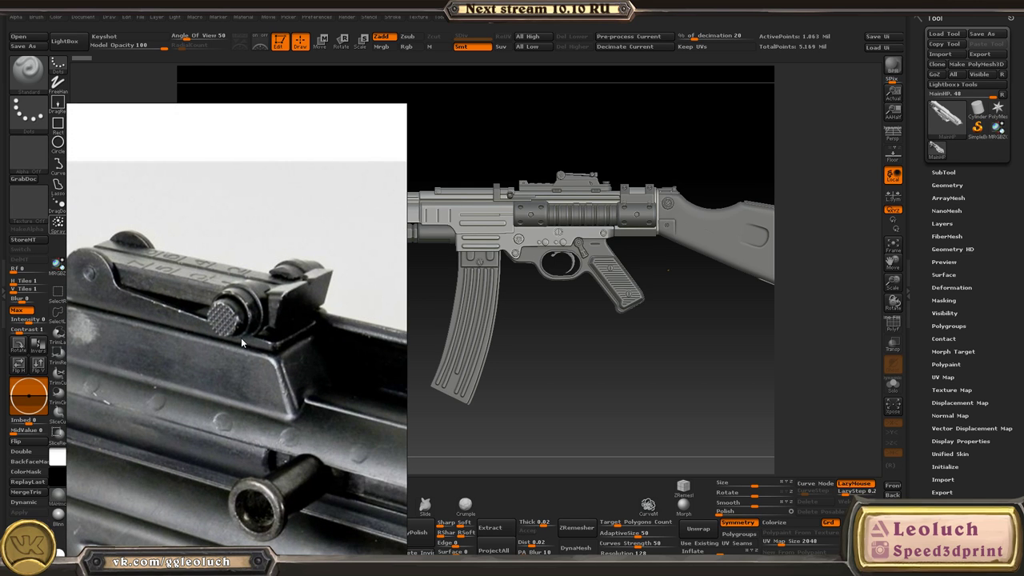
- Examine the ribbed wooden butt and its metal cap in the rear-view rifle photo
scroll(241, 338, down, 5)
middle_drag(333, 192, 164, 286)
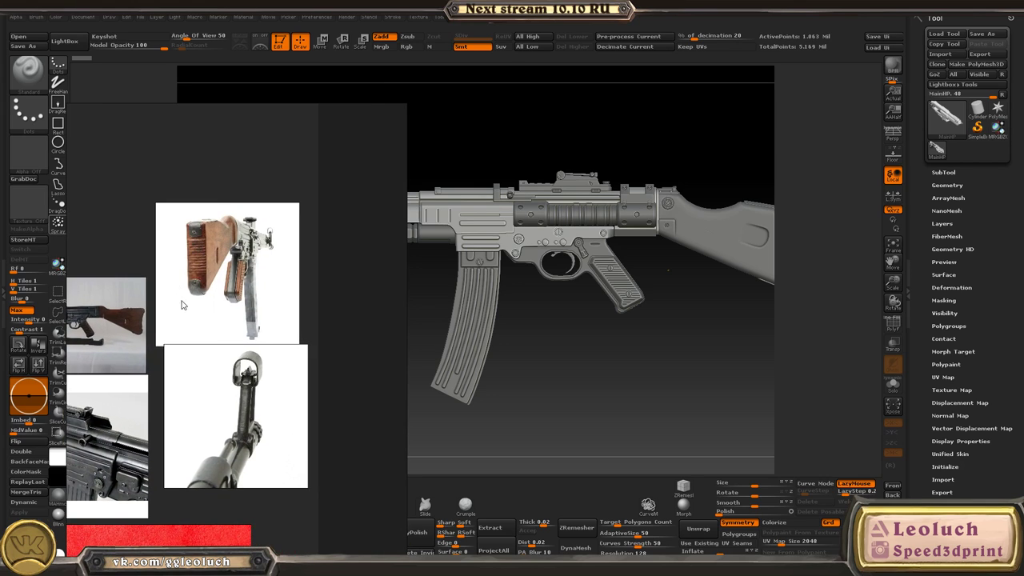
scroll(208, 217, up, 5)
scroll(208, 240, up, 2)
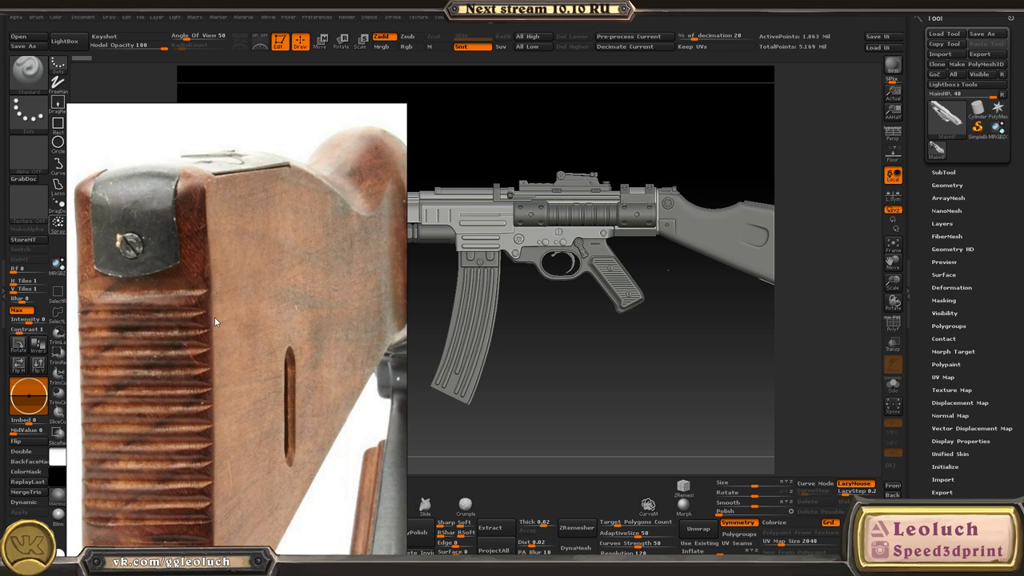
- Inspect the wood grain and leather sling slot of the stock in the rifle photo on the red background
scroll(226, 391, down, 9)
middle_drag(225, 390, 237, 169)
scroll(354, 301, up, 2)
middle_drag(227, 431, 194, 310)
scroll(194, 309, up, 2)
scroll(195, 309, up, 4)
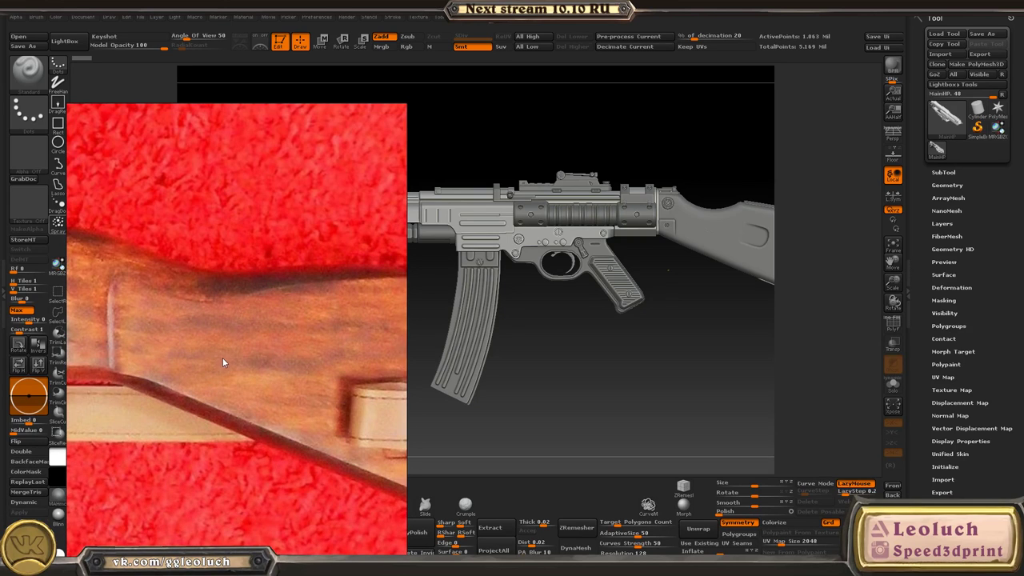
scroll(224, 354, down, 8)
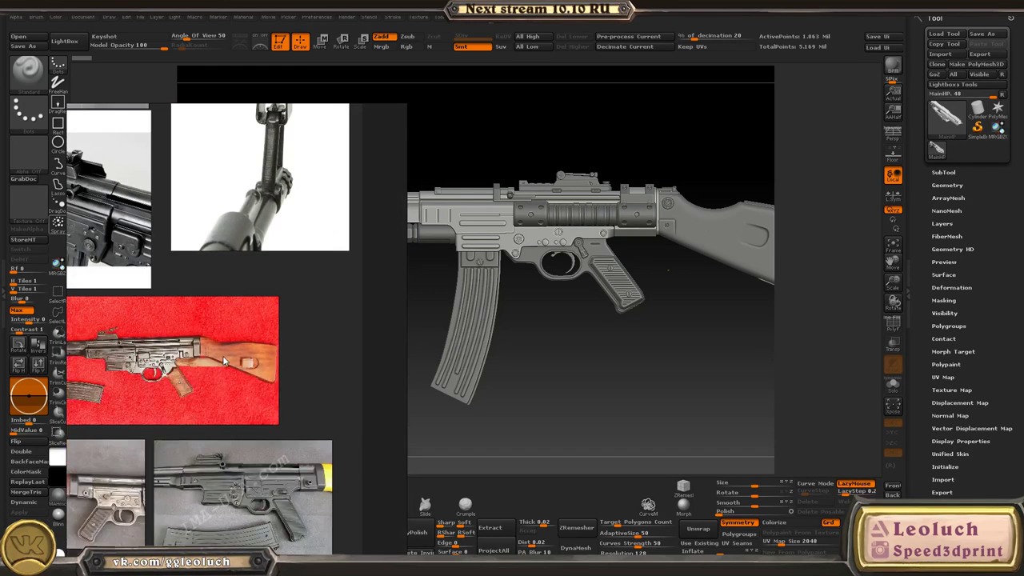
scroll(240, 340, up, 2)
scroll(216, 352, up, 4)
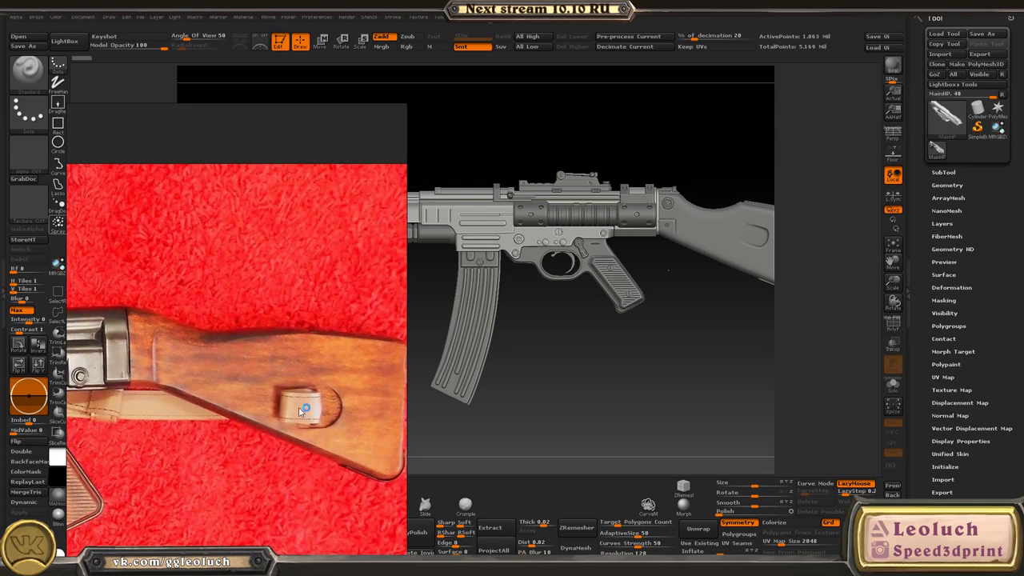
middle_drag(330, 419, 268, 408)
scroll(256, 404, down, 4)
scroll(252, 422, up, 4)
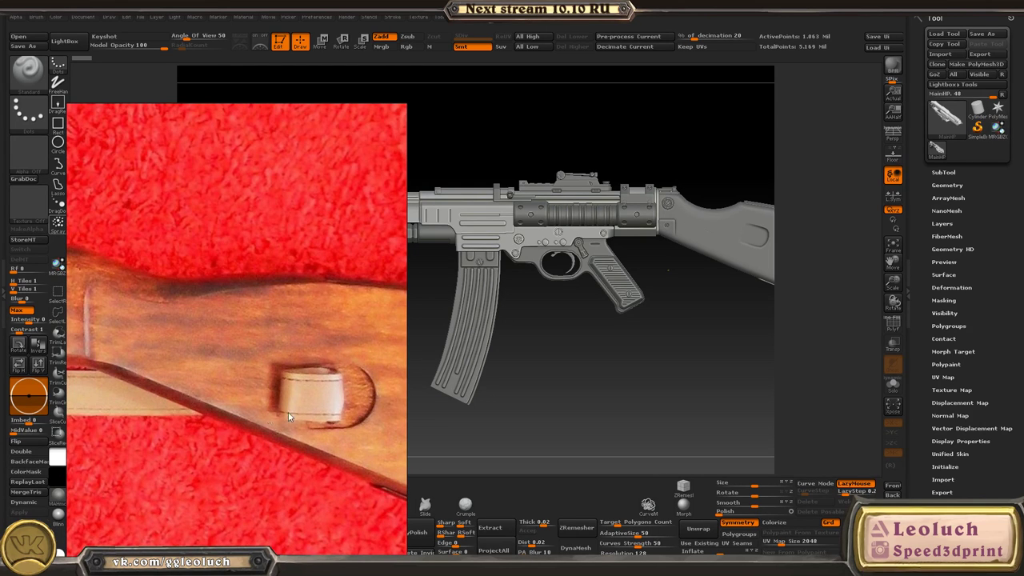
- Examine the scratched wooden stock in the dark Wolfenstein in-game images
scroll(289, 417, down, 6)
scroll(275, 340, up, 5)
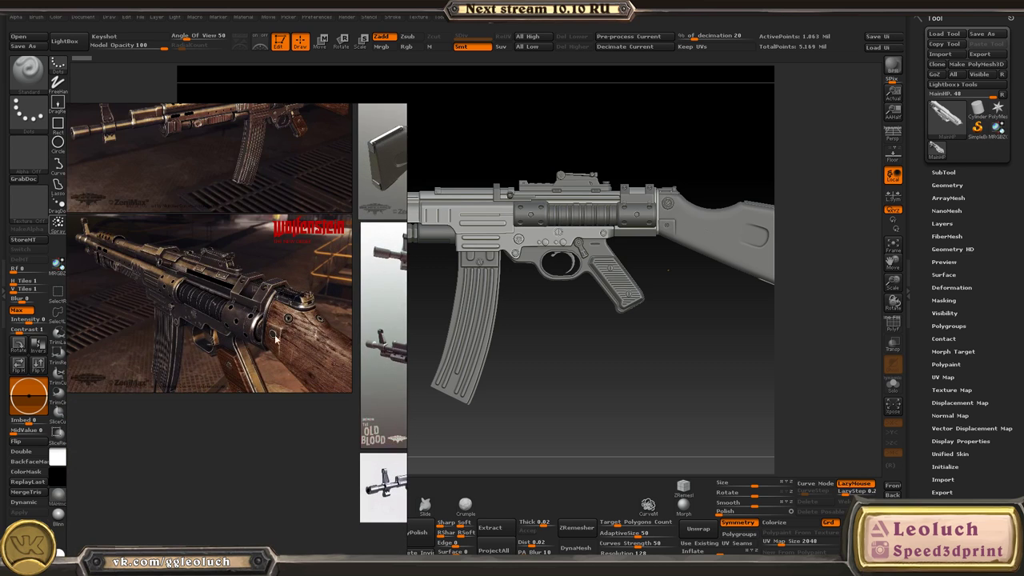
scroll(276, 339, up, 4)
scroll(316, 304, up, 3)
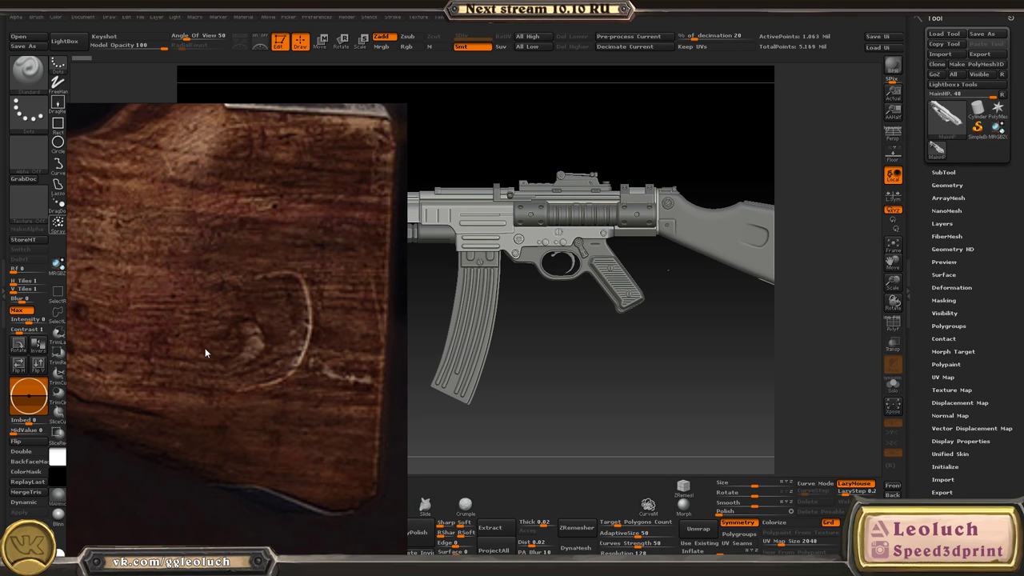
scroll(205, 352, down, 4)
scroll(247, 354, down, 4)
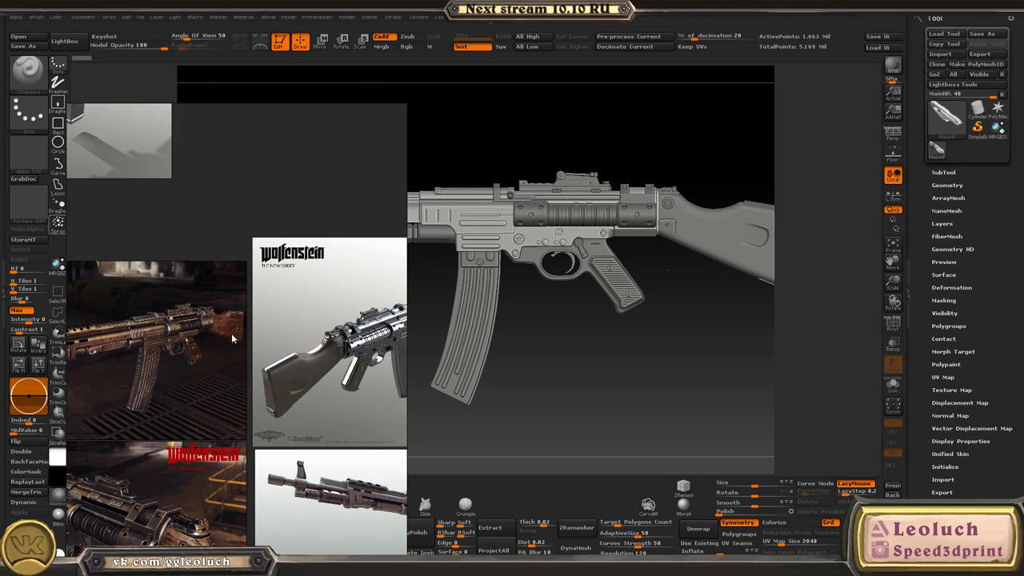
- Study the stock, its screws and the rear metal fittings in the Wolfenstein The New Order render
scroll(309, 383, up, 4)
middle_drag(304, 327, 227, 328)
scroll(239, 333, up, 3)
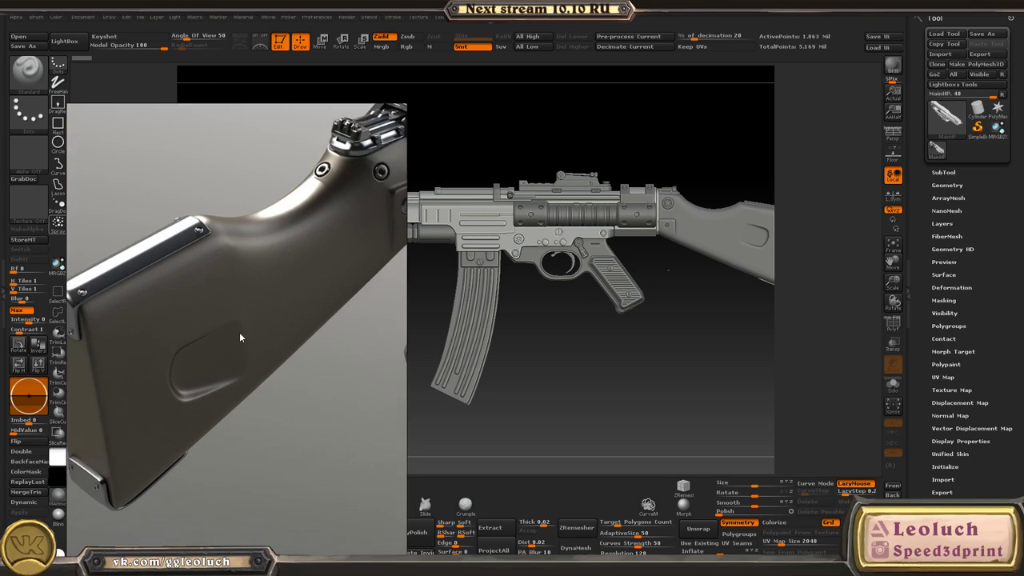
scroll(194, 297, down, 2)
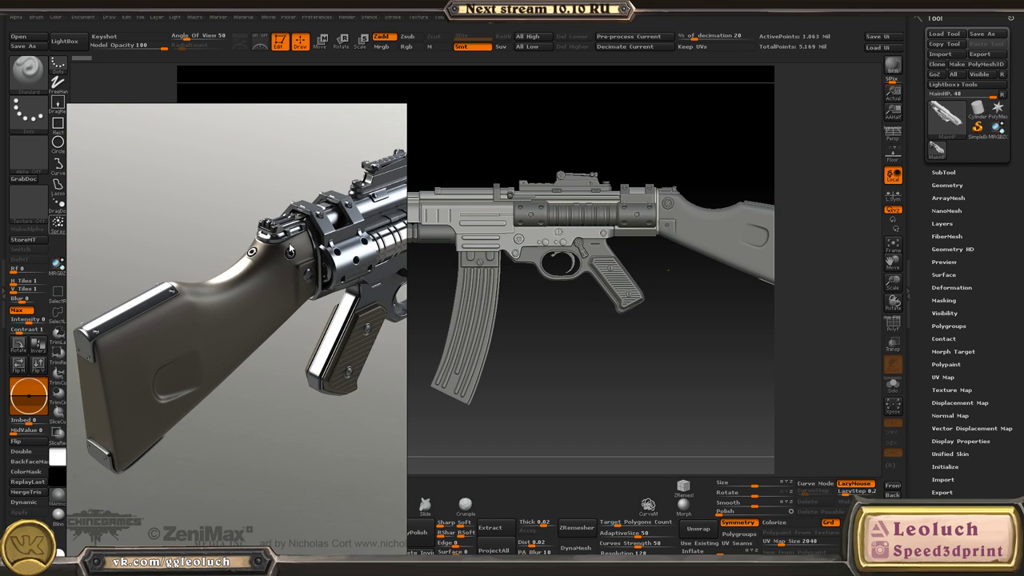
scroll(264, 258, up, 3)
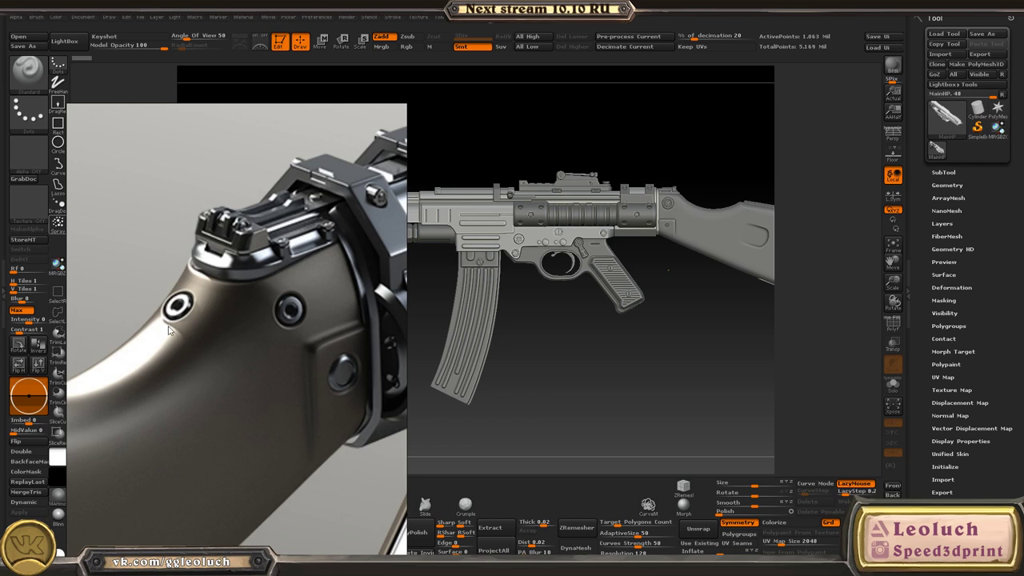
scroll(288, 272, down, 1)
middle_drag(277, 240, 184, 310)
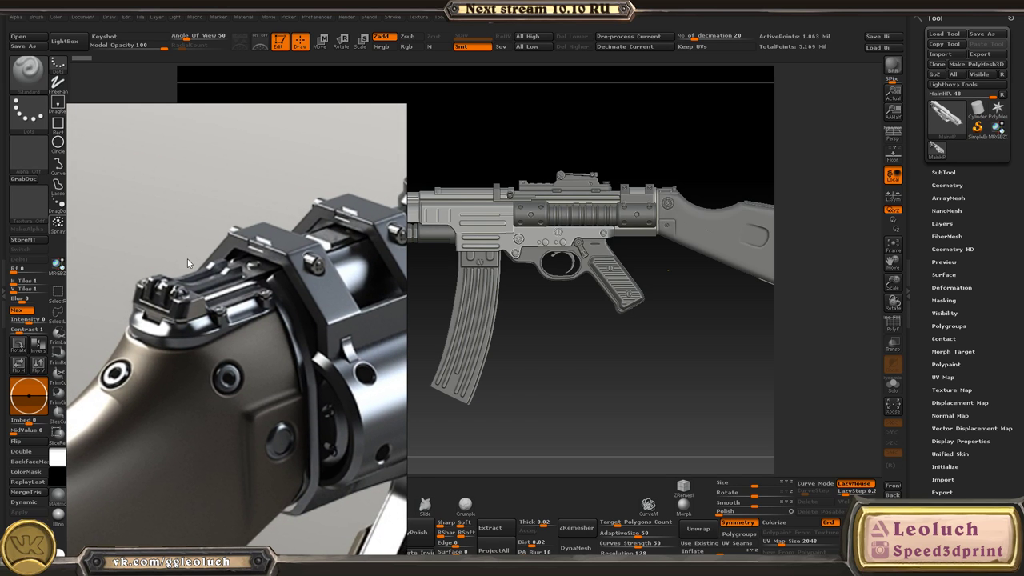
scroll(187, 260, down, 1)
middle_drag(192, 260, 187, 223)
scroll(296, 201, down, 1)
middle_drag(303, 200, 252, 210)
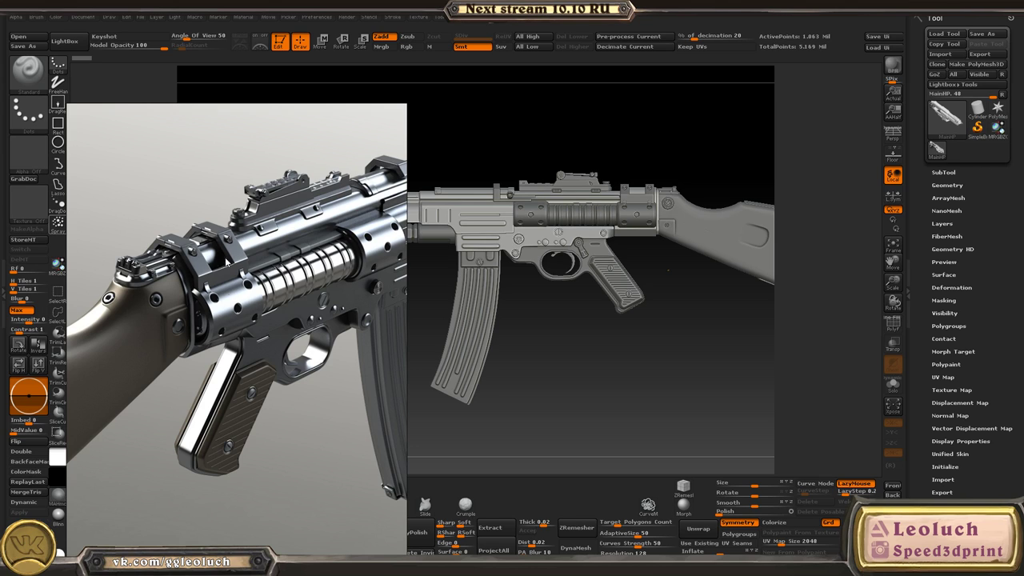
- Inspect the magazine, barrel, front sight and stock in The New Order render, and return to the real rifle photos
middle_drag(297, 262, 77, 276)
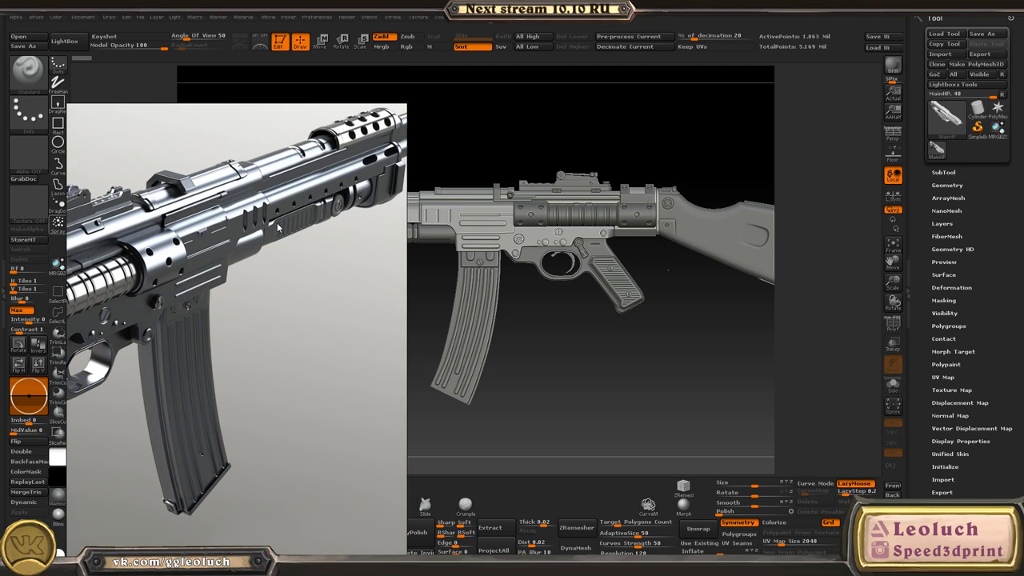
middle_drag(297, 217, 80, 284)
scroll(235, 227, up, 1)
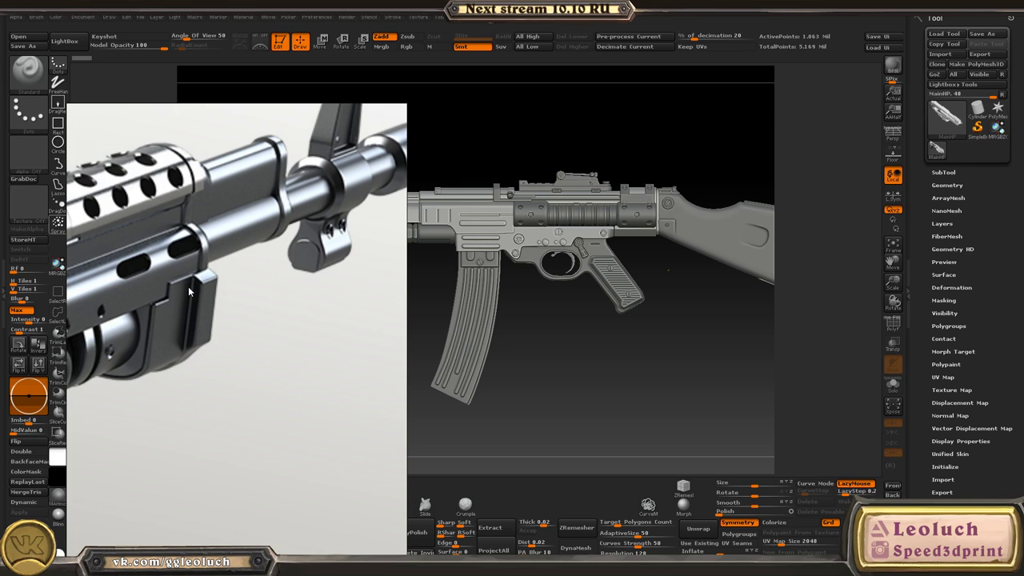
scroll(255, 265, down, 7)
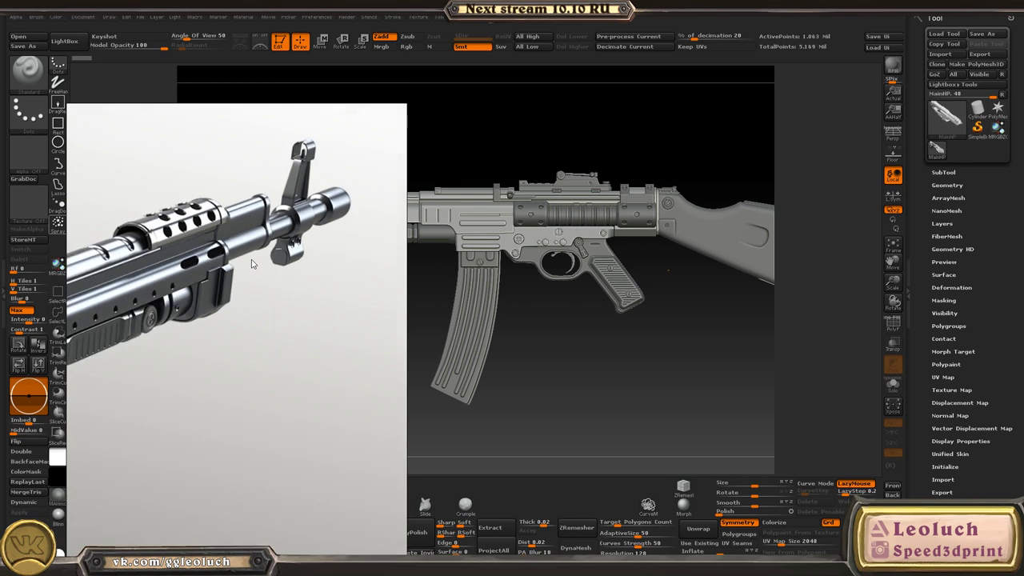
middle_drag(73, 362, 205, 304)
scroll(206, 305, up, 5)
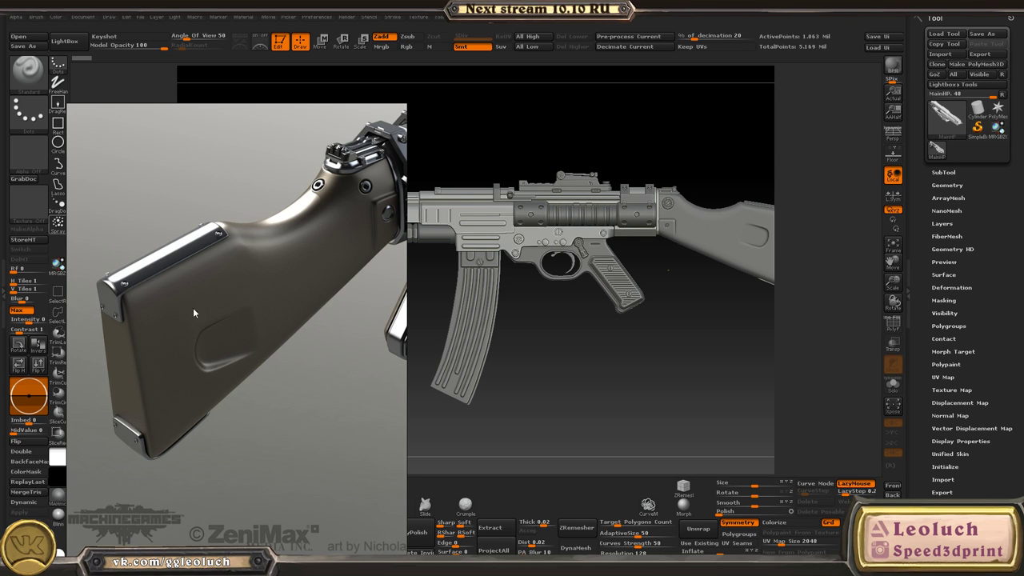
scroll(218, 368, down, 10)
middle_drag(268, 391, 72, 322)
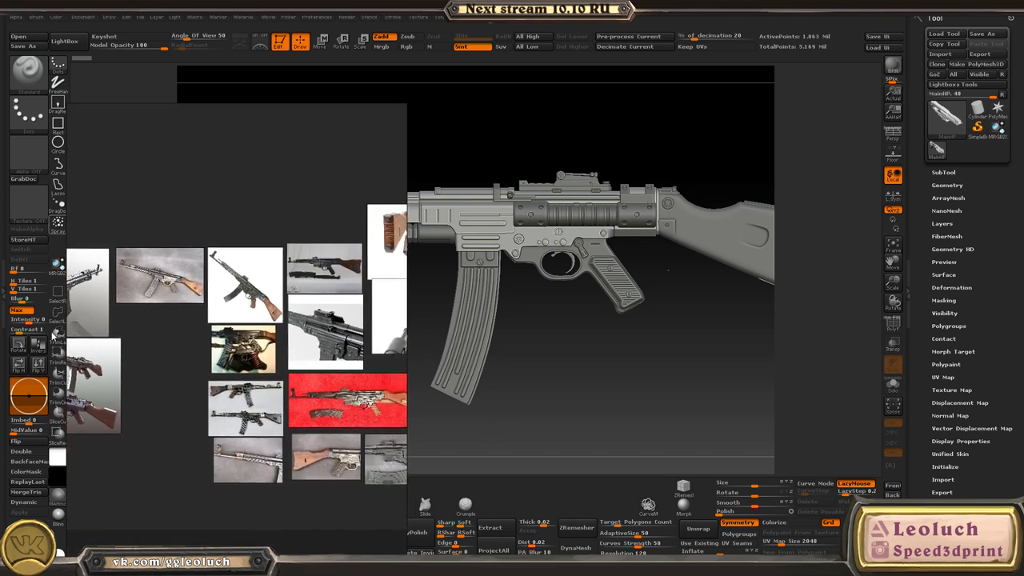
- Examine the metal receiver, ribbed grip and grip screw in the photo of the rifle lying with a pistol and holster
middle_drag(337, 325, 218, 327)
scroll(218, 331, up, 10)
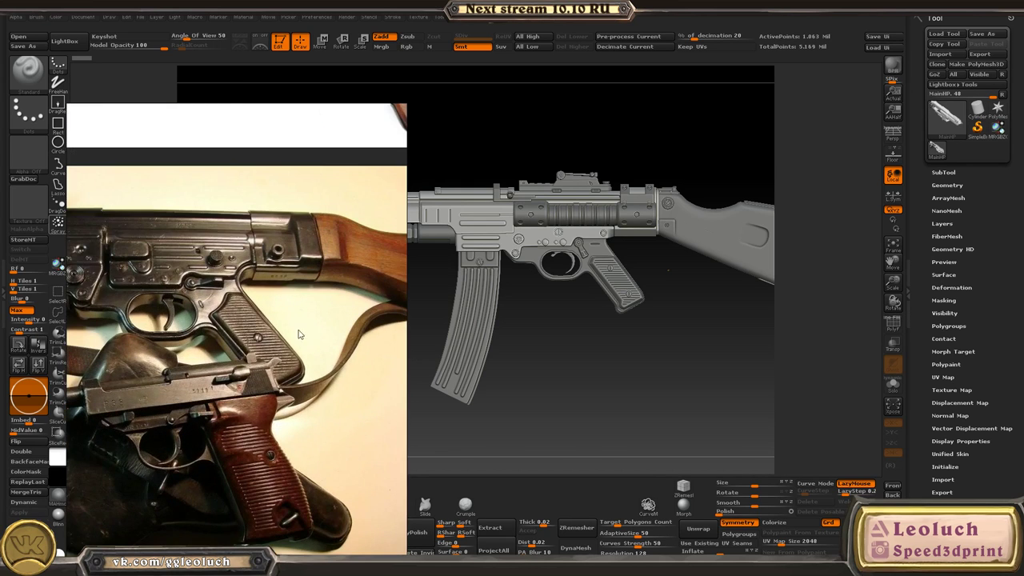
scroll(228, 424, up, 6)
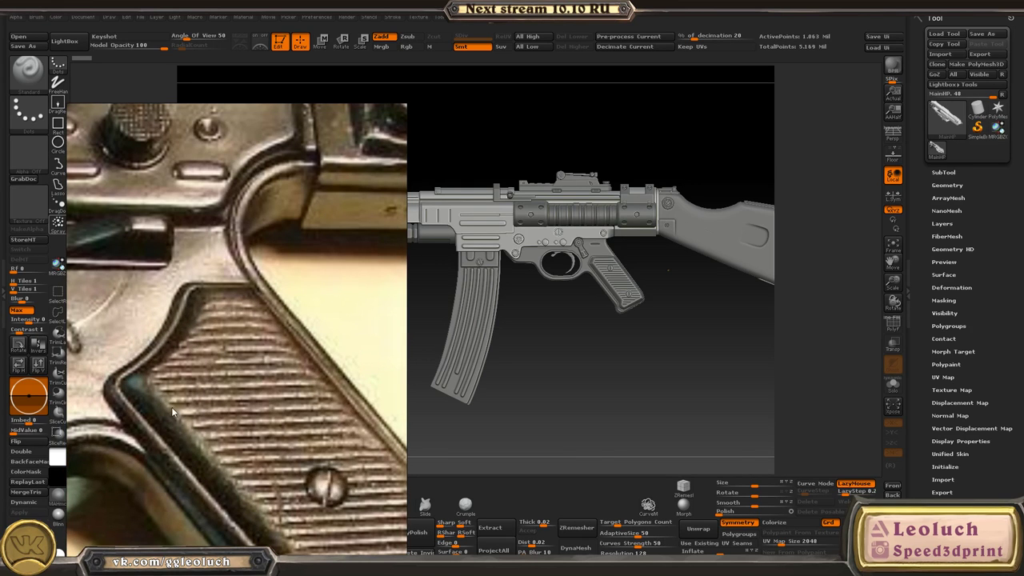
scroll(304, 369, down, 4)
scroll(218, 256, up, 4)
middle_drag(217, 256, 383, 395)
scroll(281, 385, down, 5)
scroll(281, 386, down, 4)
middle_drag(360, 432, 174, 337)
- Study the receiver, sight and wooden parts of the diagonal rifle on white, and bring up the photo with the detached magazine and sling
scroll(316, 330, down, 6)
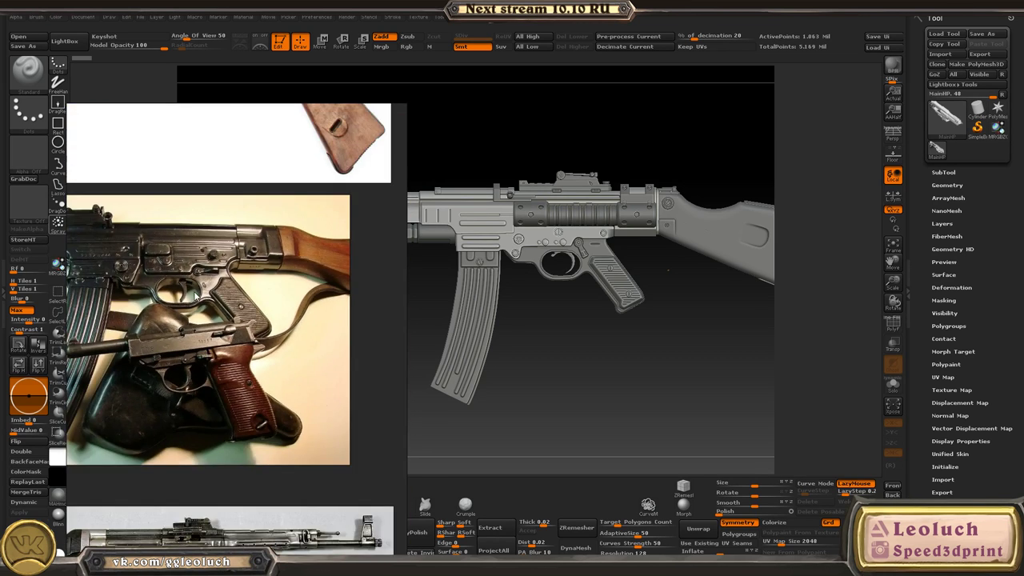
scroll(217, 239, up, 8)
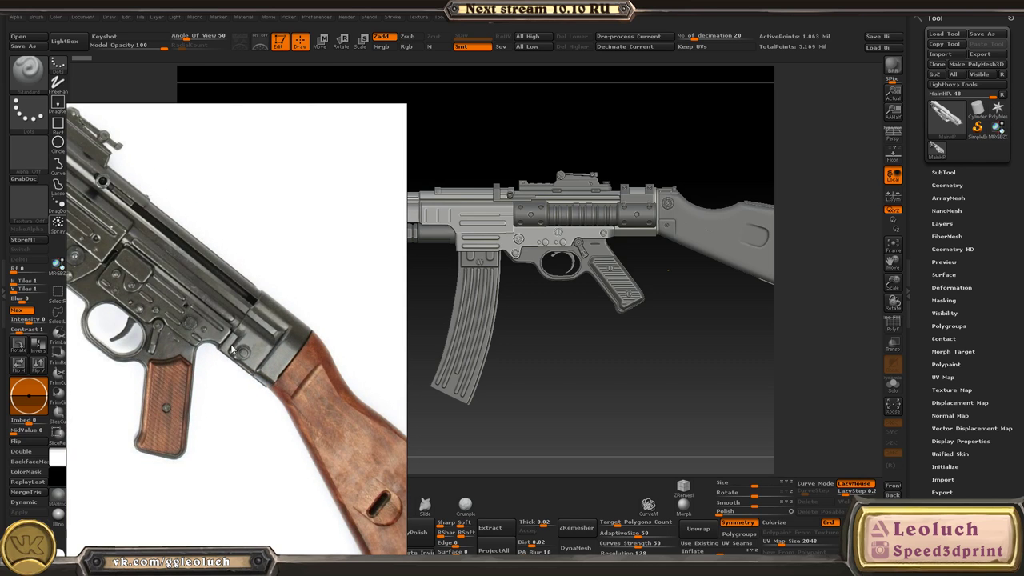
middle_drag(167, 276, 359, 460)
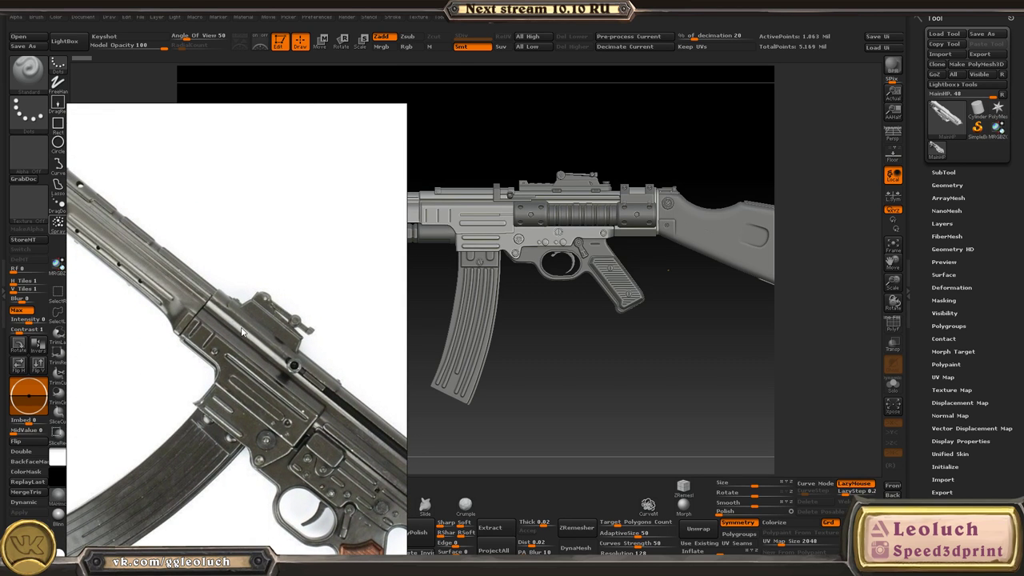
scroll(276, 313, down, 5)
middle_drag(276, 313, 156, 300)
middle_drag(338, 276, 202, 269)
scroll(268, 202, up, 6)
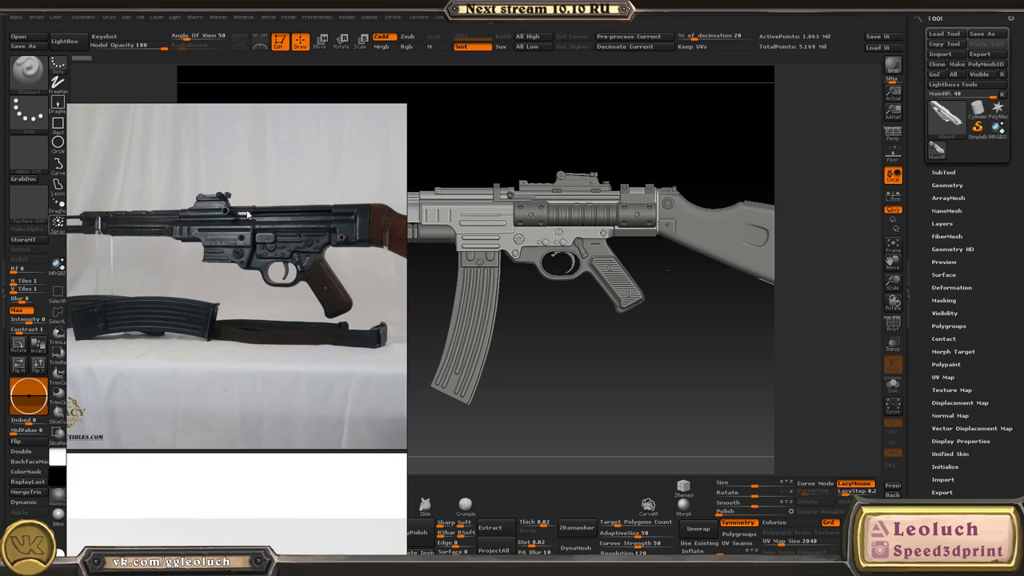
- Examine the rifle reference photos for the shape of the receiver, handguard, stock end and grip
middle_drag(158, 218, 306, 234)
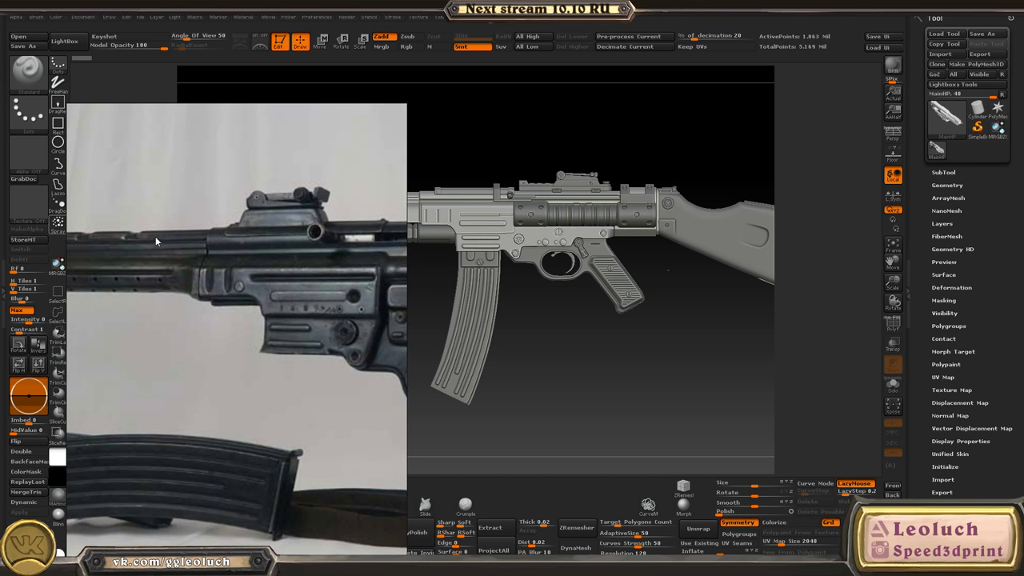
scroll(277, 347, down, 4)
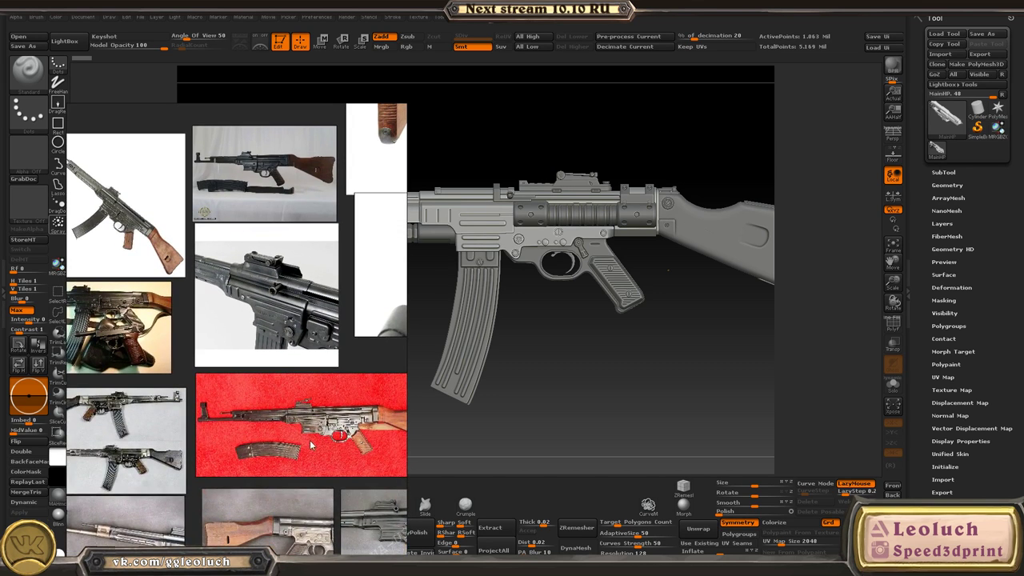
scroll(257, 302, up, 2)
middle_drag(255, 439, 316, 383)
scroll(316, 384, up, 4)
scroll(360, 242, up, 2)
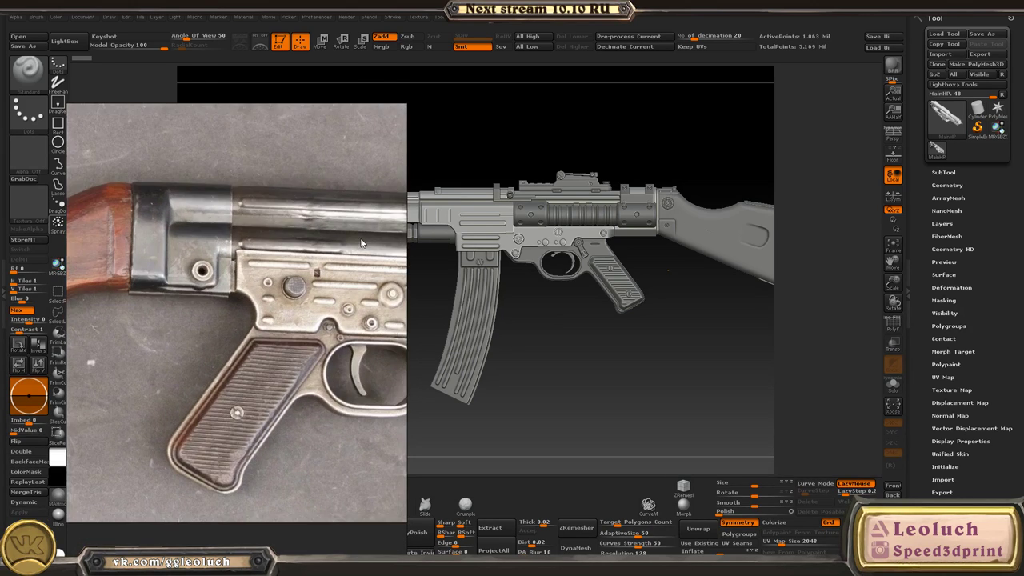
scroll(254, 258, down, 5)
middle_drag(241, 266, 210, 489)
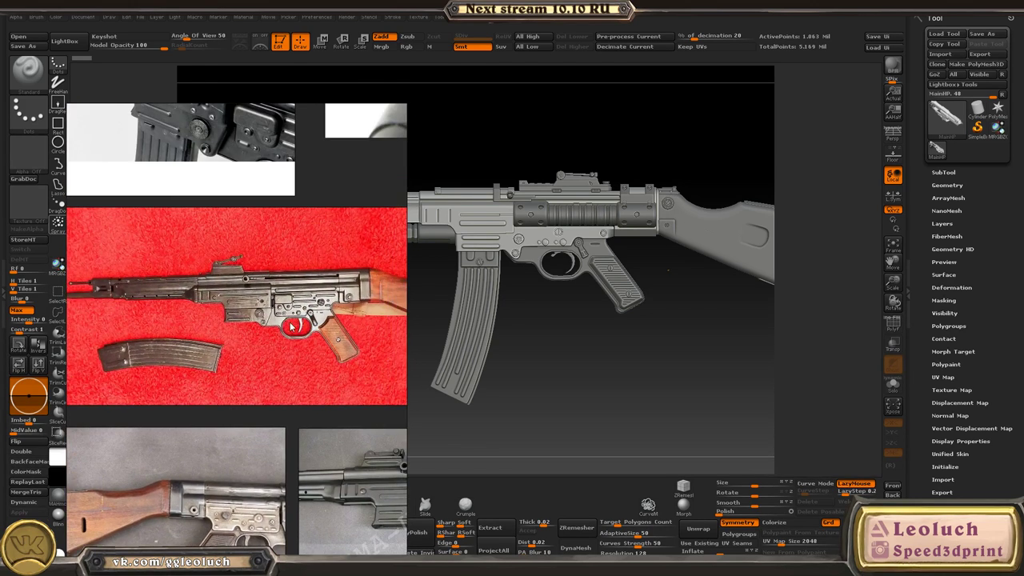
- Examine the receiver and vented handguard details in the red-background reference photo
scroll(311, 274, up, 3)
scroll(232, 316, down, 1)
scroll(227, 336, up, 3)
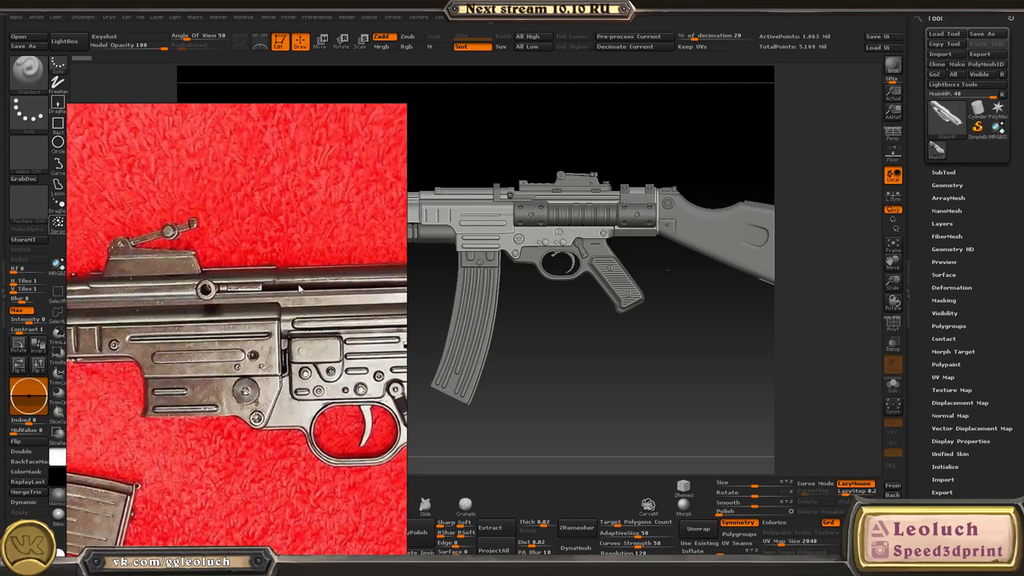
scroll(320, 360, down, 3)
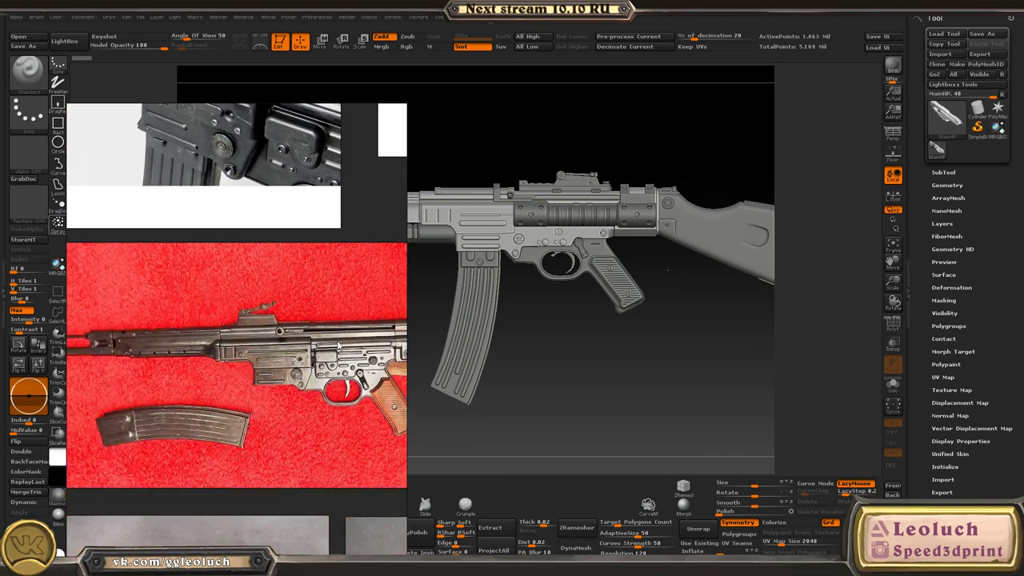
scroll(259, 333, up, 4)
middle_drag(127, 380, 398, 328)
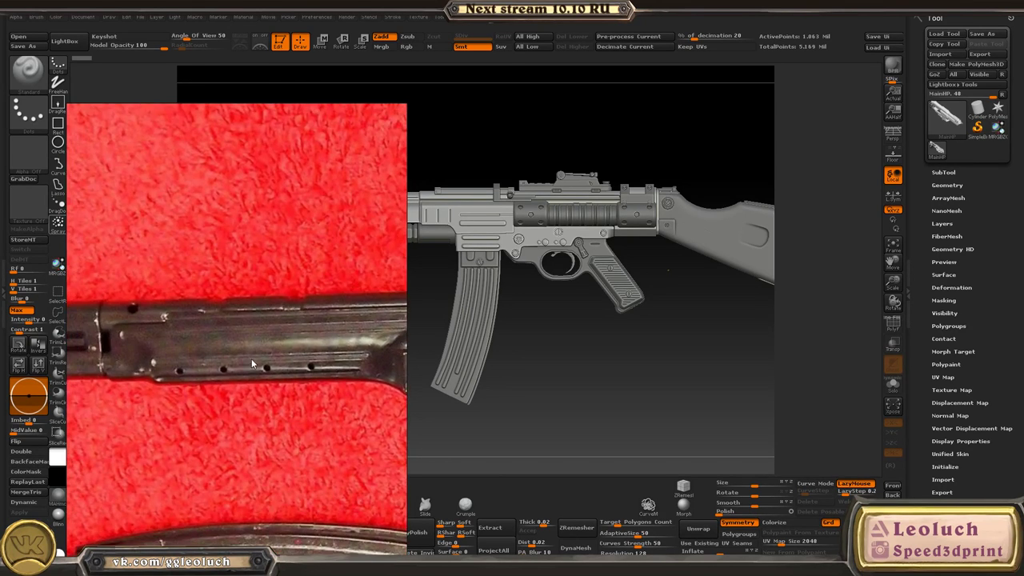
scroll(251, 356, up, 3)
middle_drag(323, 352, 113, 360)
scroll(254, 422, down, 8)
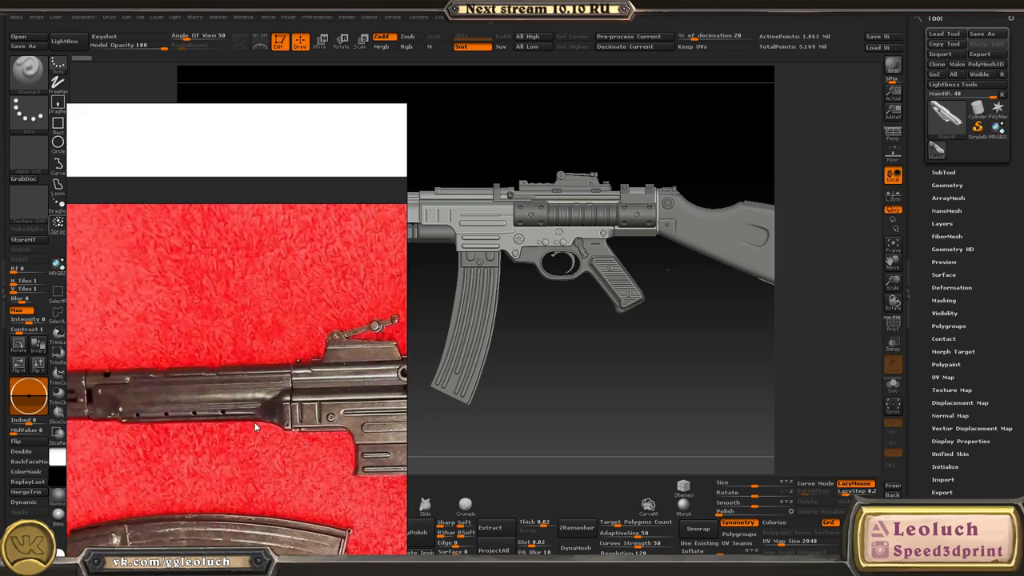
middle_drag(367, 366, 219, 395)
- Examine the close-up reference photo of the hooded front sight and the barrel end
scroll(253, 316, up, 5)
scroll(168, 261, up, 2)
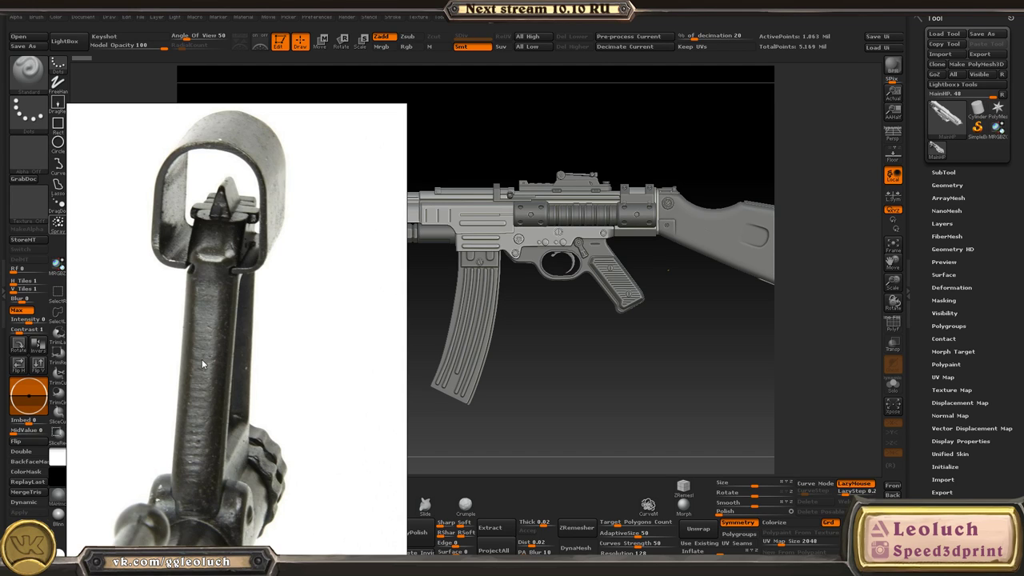
scroll(198, 387, up, 3)
scroll(218, 227, down, 1)
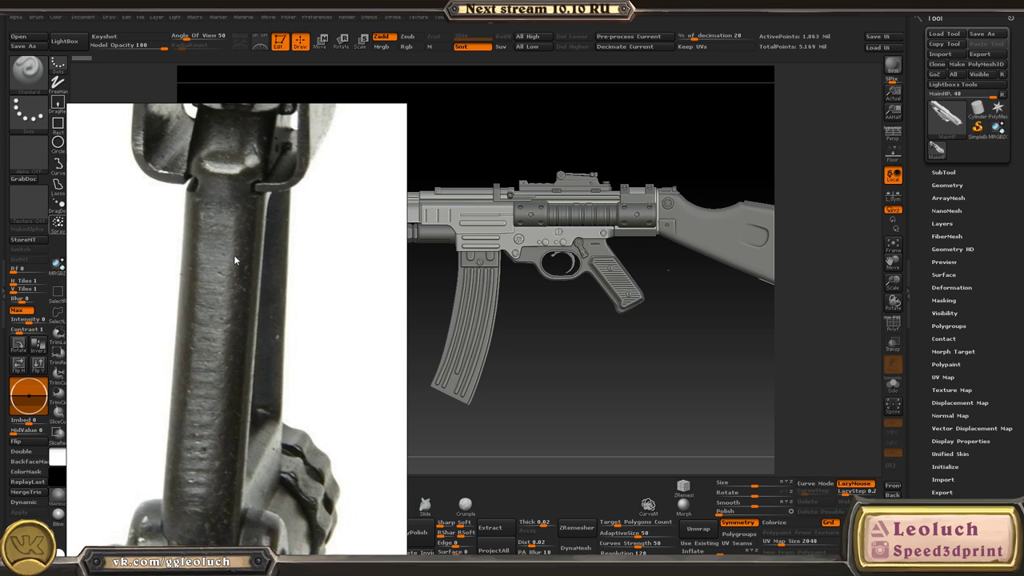
scroll(234, 256, down, 4)
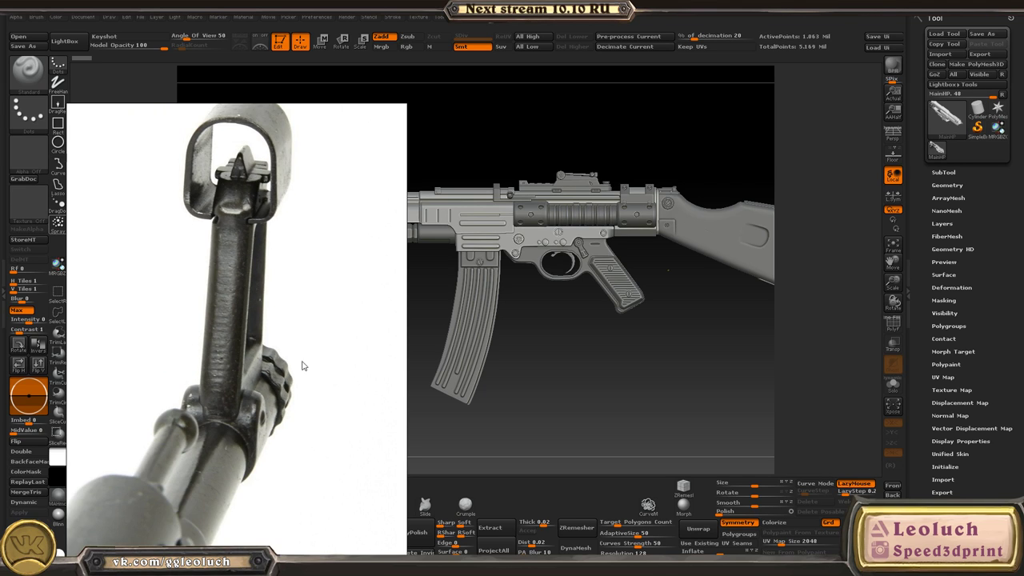
middle_drag(302, 362, 327, 216)
scroll(324, 235, up, 5)
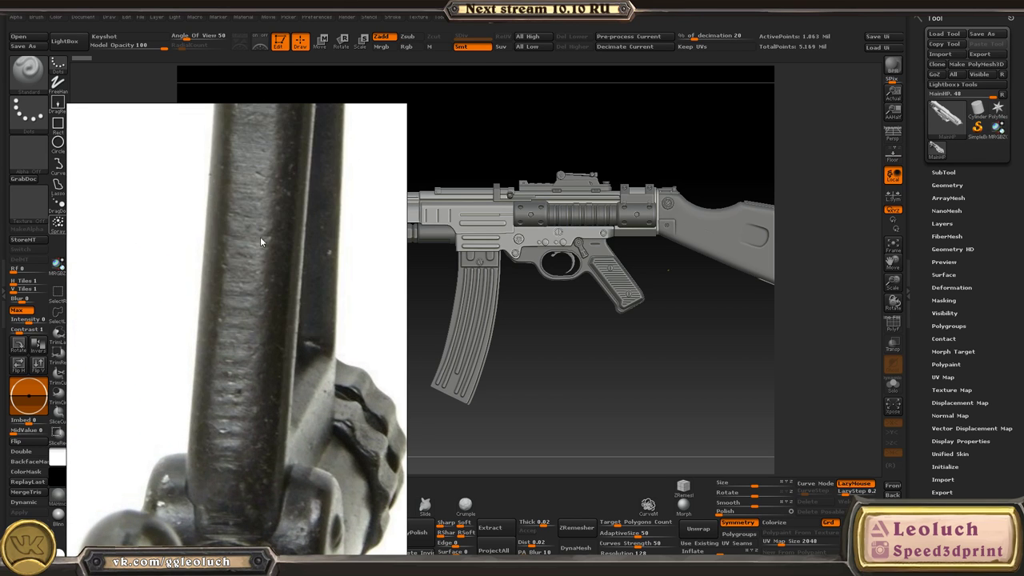
scroll(269, 242, down, 2)
scroll(249, 388, down, 6)
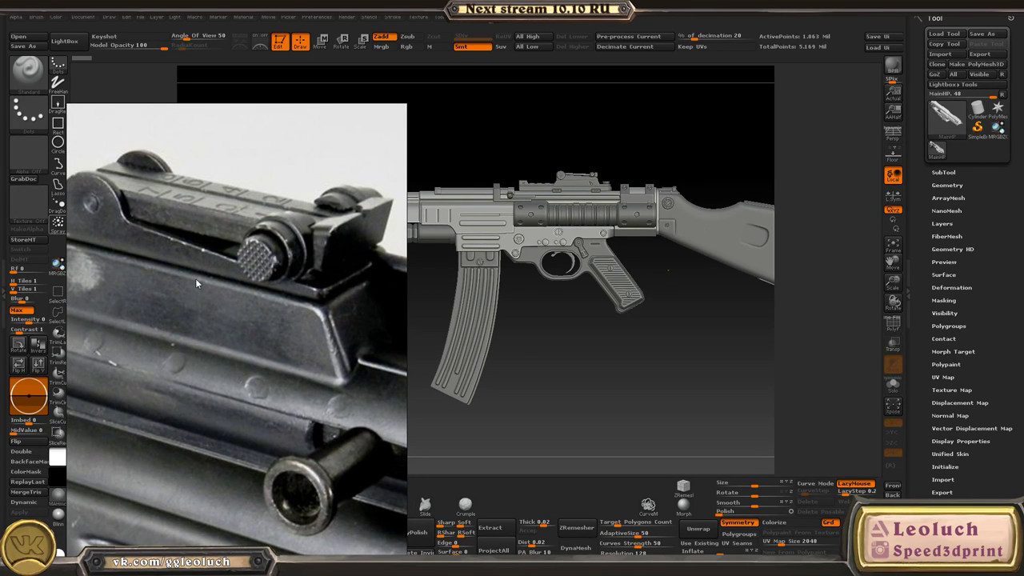
- Examine the rear sight and charging handle in the reference photo, and clear the reference board from view
scroll(97, 356, down, 2)
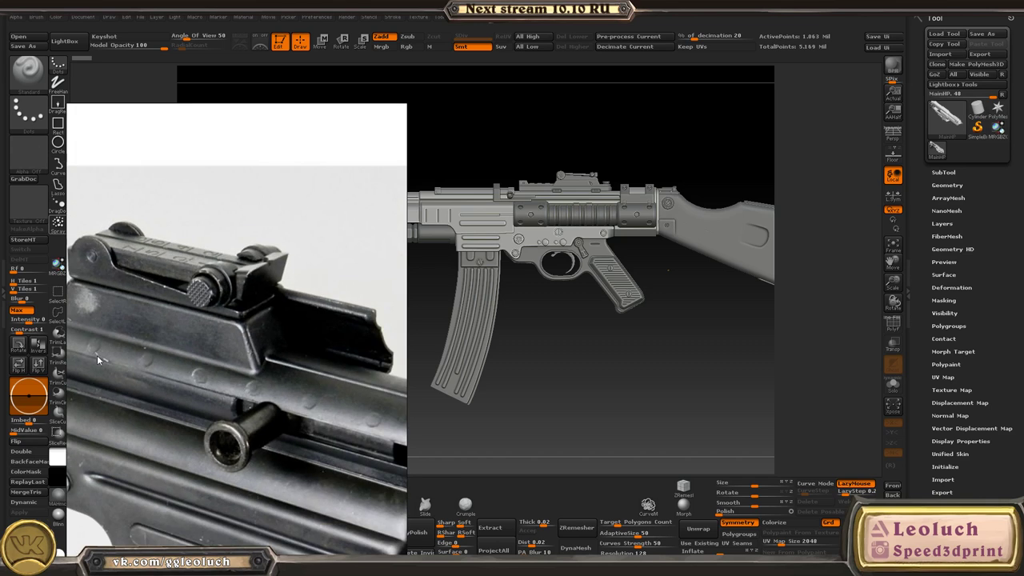
scroll(232, 308, down, 3)
middle_drag(260, 458, 278, 343)
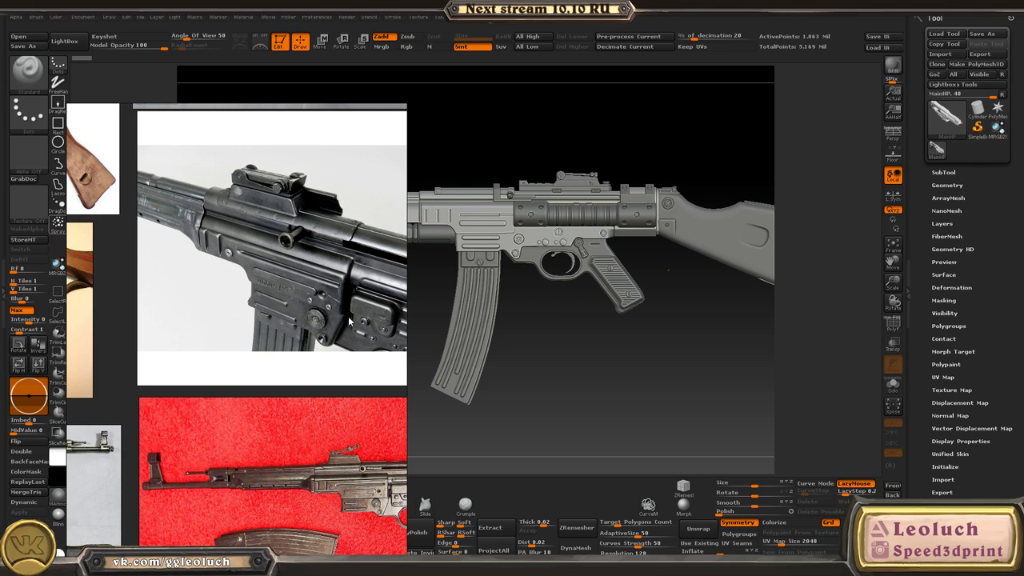
right_drag(349, 321, 0, 336)
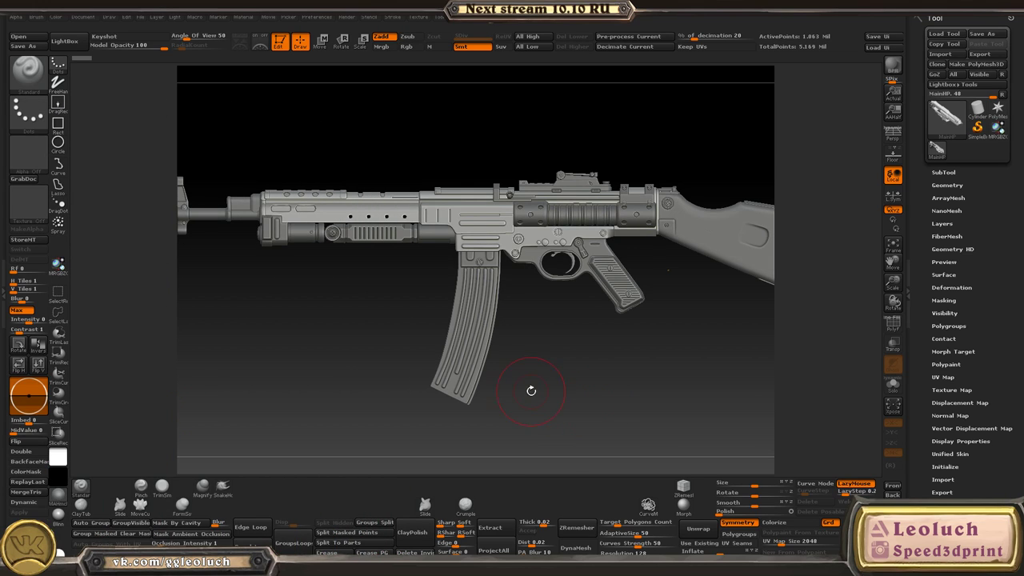
- Switch to 3D-Coat and examine the retopo mesh on the rear sight's notch block
key(alt+Tab)
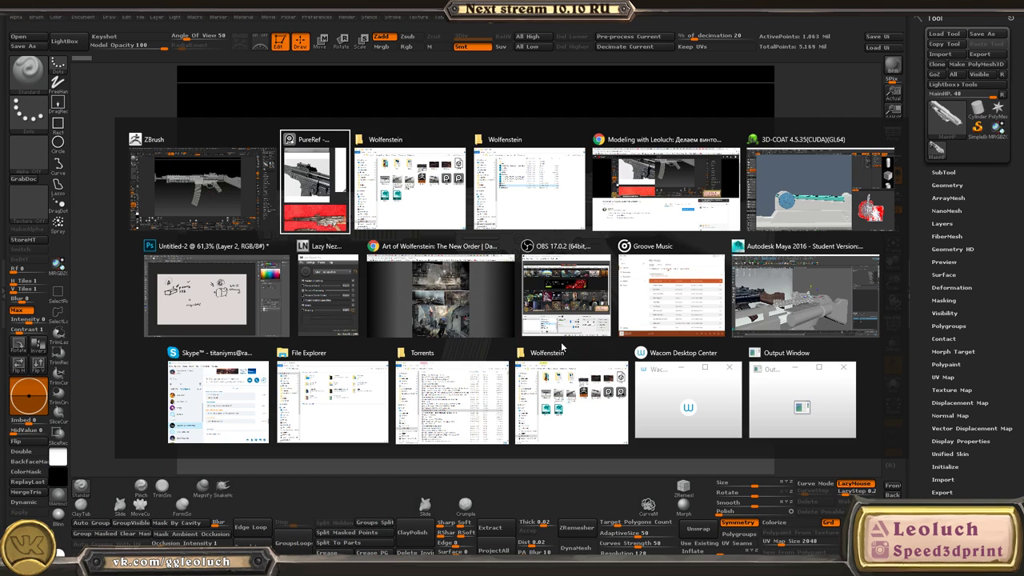
key(alt+Tab)
click(820, 191)
right_drag(560, 240, 509, 240)
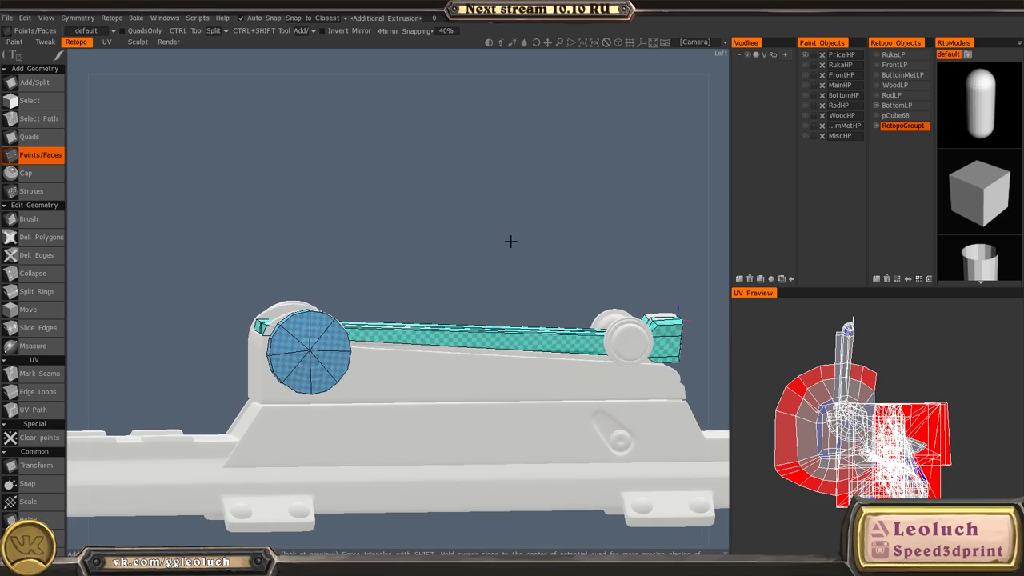
drag(510, 240, 485, 275)
drag(416, 279, 435, 306)
alt+right_drag(435, 306, 500, 384)
alt+drag(500, 384, 508, 325)
alt+right_drag(507, 325, 484, 337)
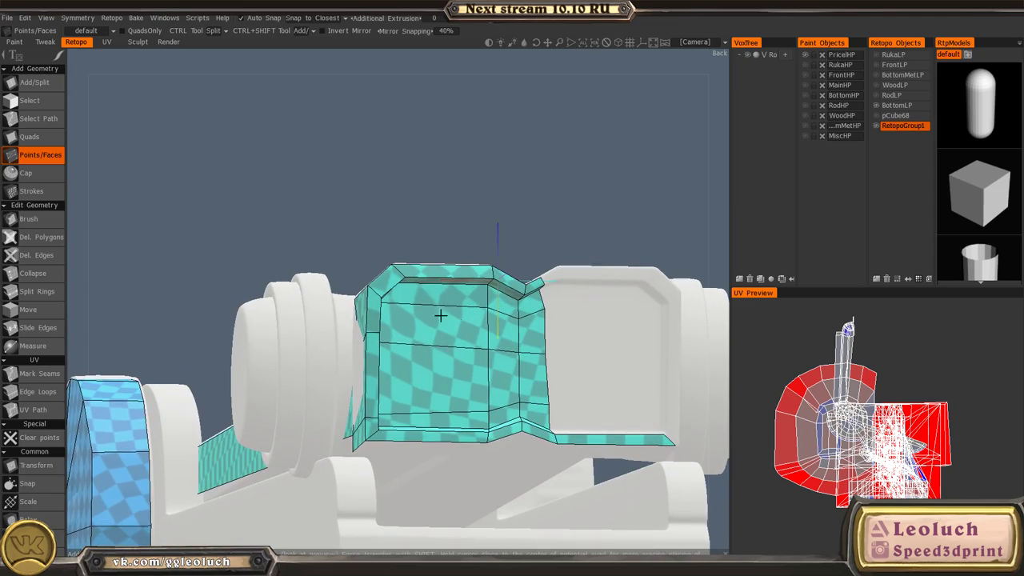
alt+middle_drag(465, 316, 342, 314)
alt+right_drag(365, 273, 416, 322)
alt+drag(416, 322, 420, 364)
alt+drag(331, 267, 328, 292)
alt+right_drag(327, 293, 365, 300)
- Split the notch block's retopo mesh with Points/Faces and shift the lower groove vertex with the Brush tool
key(space)
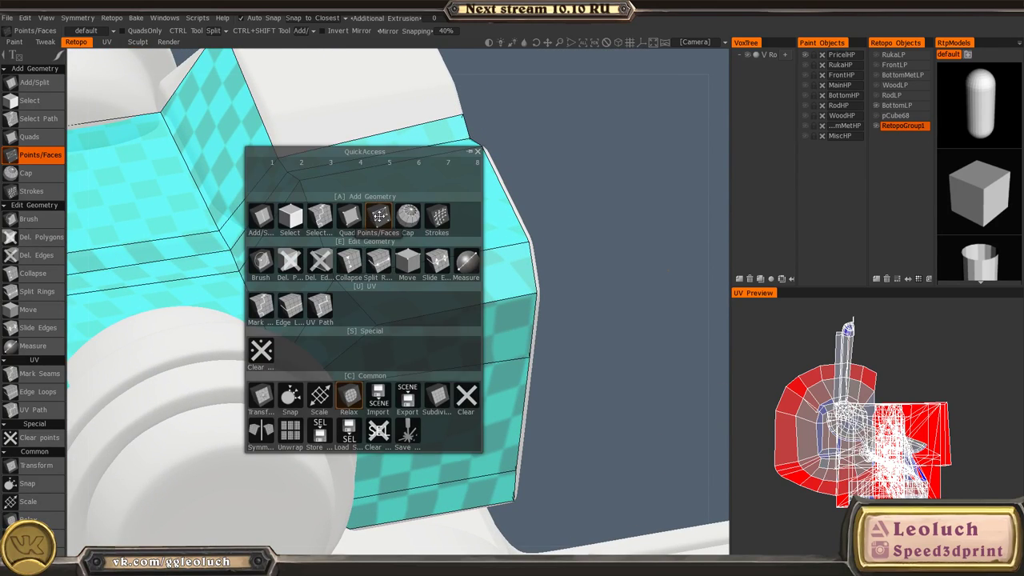
click(379, 216)
ctrl+click(326, 256)
alt+drag(332, 264, 423, 316)
alt+right_drag(423, 315, 448, 270)
alt+drag(448, 270, 470, 289)
key(space)
click(368, 260)
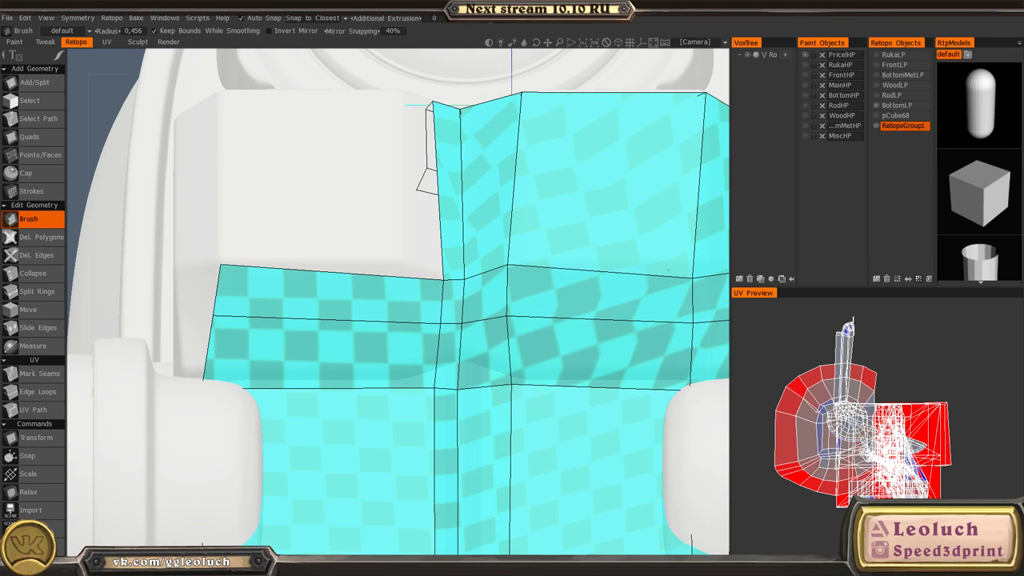
mouse_move(372, 276)
alt+mouse_down()
mouse_move(483, 338)
mouse_move(489, 365)
mouse_move(416, 312)
alt+mouse_up()
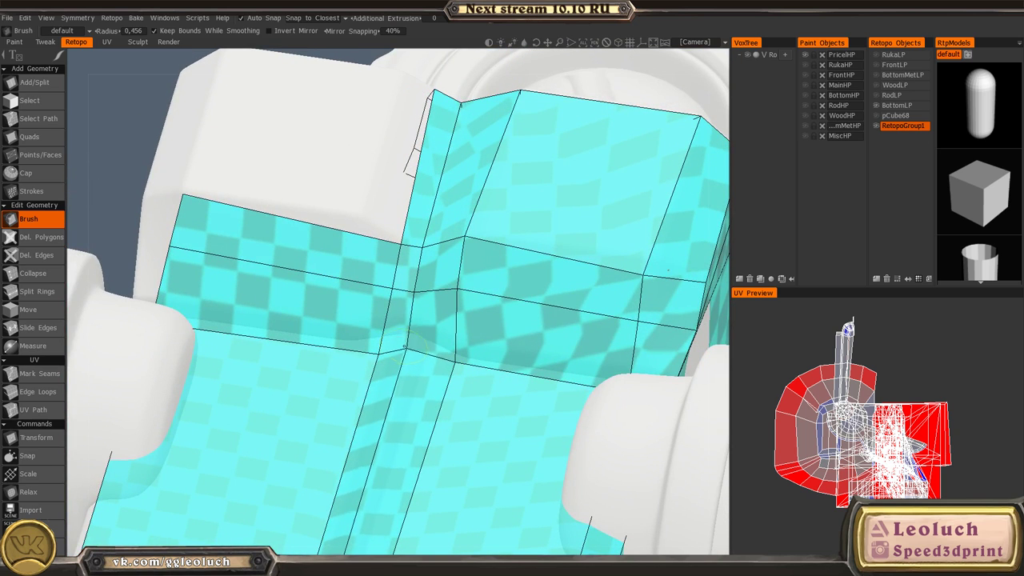
drag(404, 347, 410, 339)
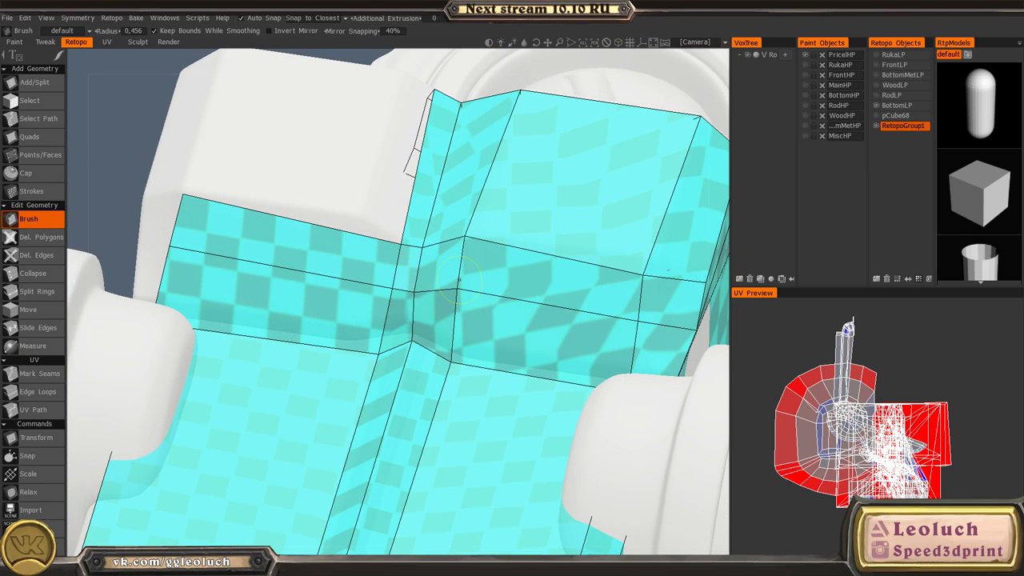
- Examine the notch block's retopo mesh around the groove and from the side of the rear sight
mouse_move(469, 248)
alt+mouse_down()
mouse_move(471, 290)
mouse_move(512, 398)
mouse_move(509, 428)
alt+mouse_up()
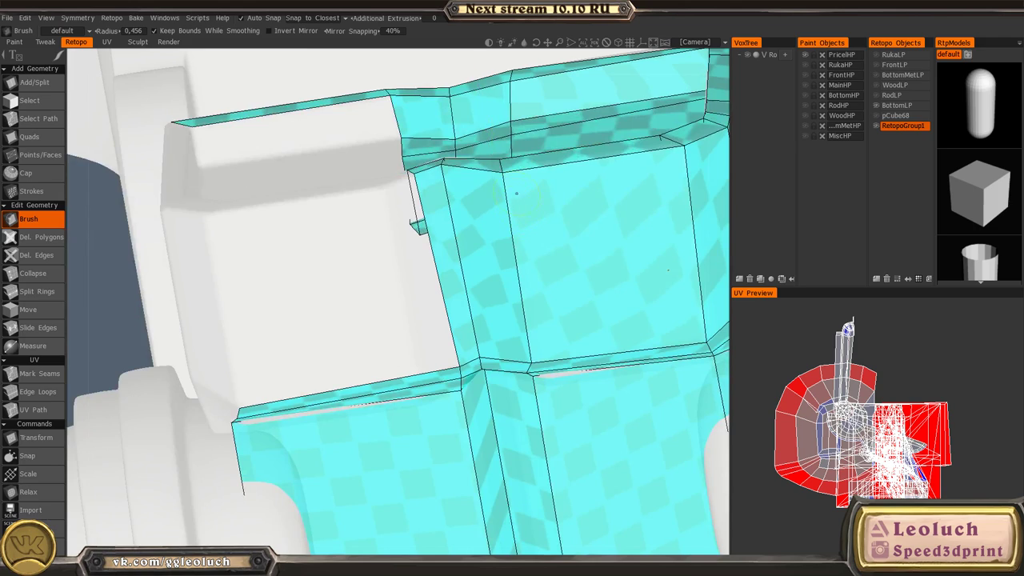
right_drag(492, 183, 442, 230)
alt+drag(442, 231, 445, 312)
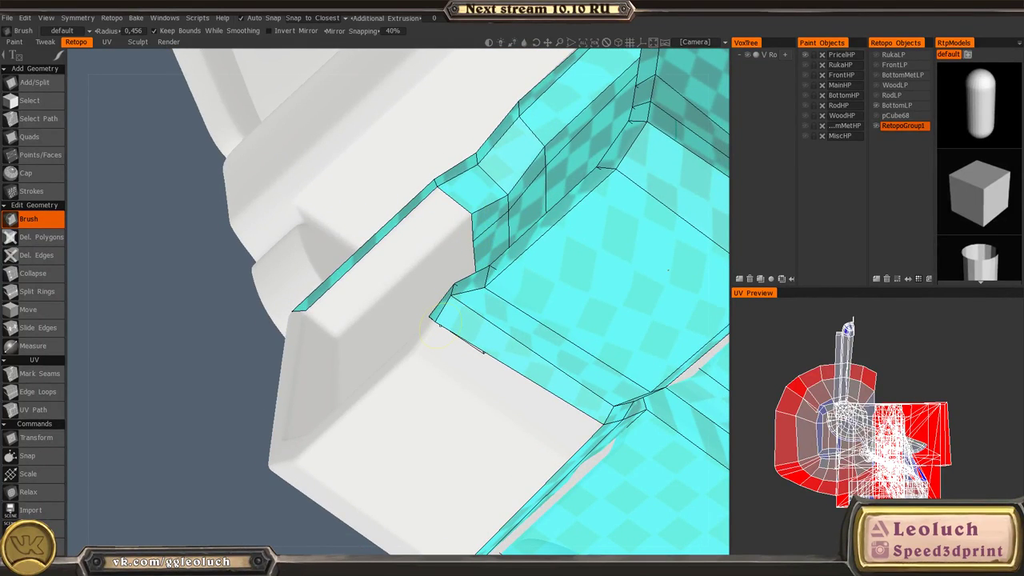
right_drag(442, 325, 476, 296)
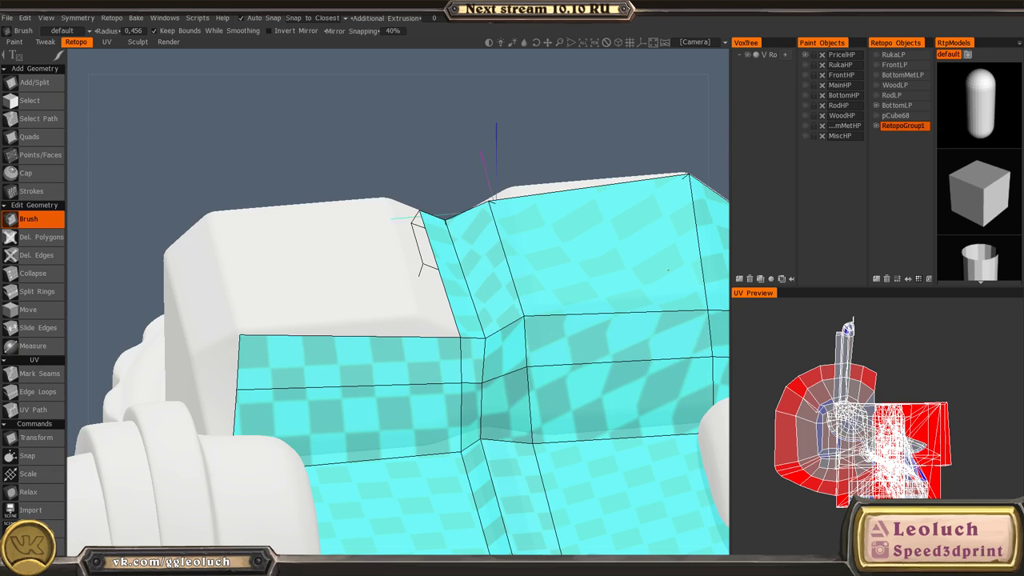
scroll(476, 296, down, 5)
alt+drag(476, 296, 515, 221)
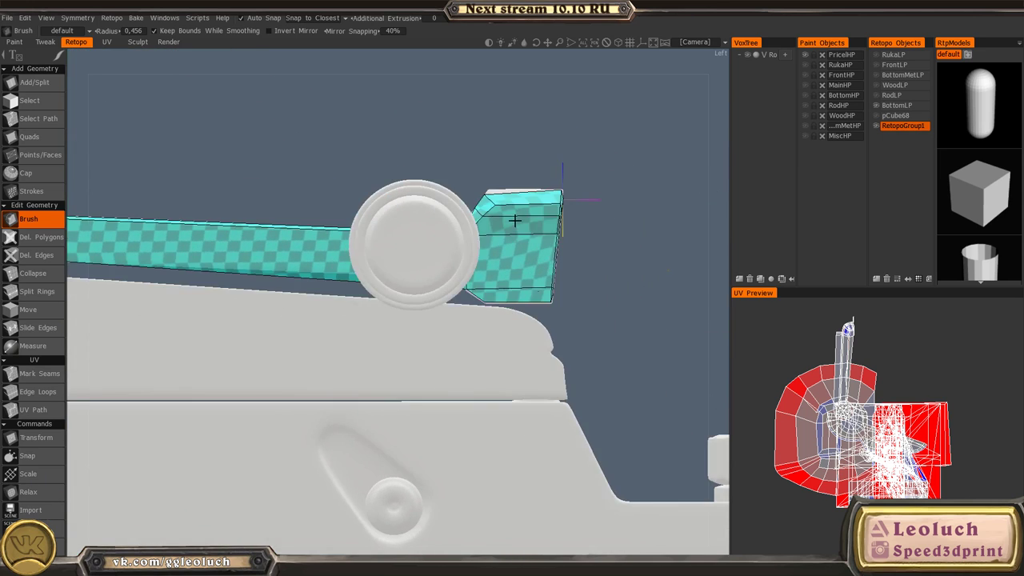
alt+right_drag(514, 220, 408, 194)
alt+middle_drag(408, 194, 533, 140)
mouse_move(534, 140)
alt+right_down()
mouse_move(308, 233)
mouse_move(445, 260)
mouse_move(606, 241)
mouse_move(496, 255)
alt+right_up()
- Show the pCube68 retopo group around the rear sight base
click(876, 116)
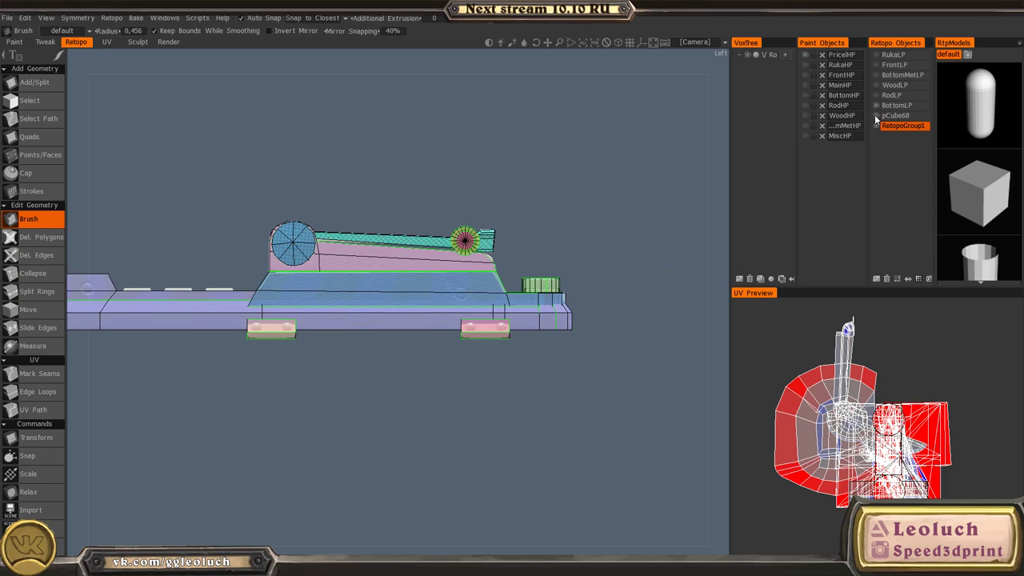
alt+drag(640, 232, 552, 280)
alt+right_drag(480, 280, 561, 292)
alt+drag(560, 292, 473, 263)
alt+middle_drag(473, 264, 544, 297)
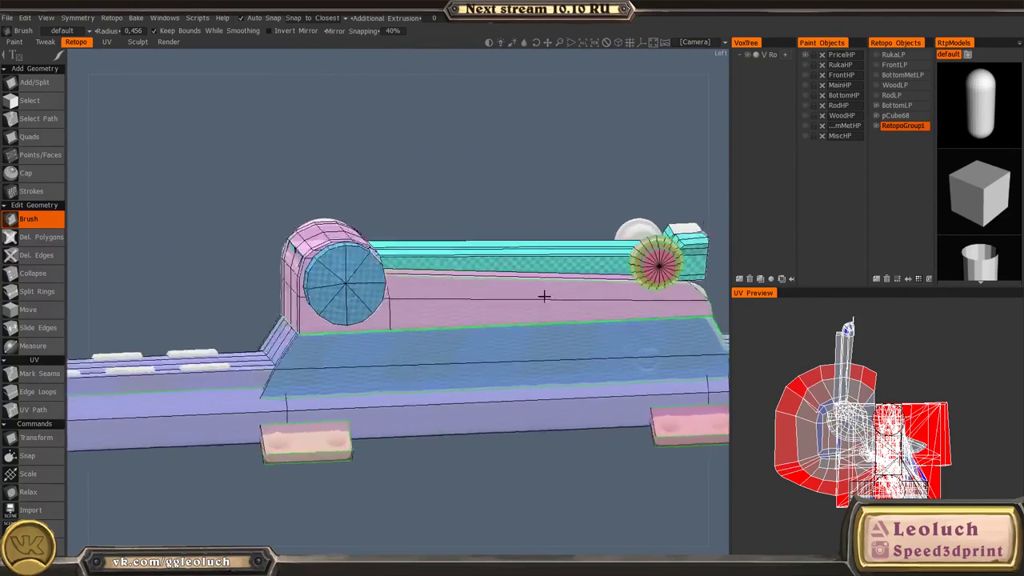
- Delete the box polygons covering the first mounting lug below the rear sight base
alt+drag(545, 297, 592, 308)
alt+right_drag(592, 308, 520, 280)
alt+middle_drag(520, 280, 598, 178)
alt+drag(598, 178, 485, 214)
alt+right_drag(485, 215, 680, 344)
alt+middle_drag(524, 248, 384, 360)
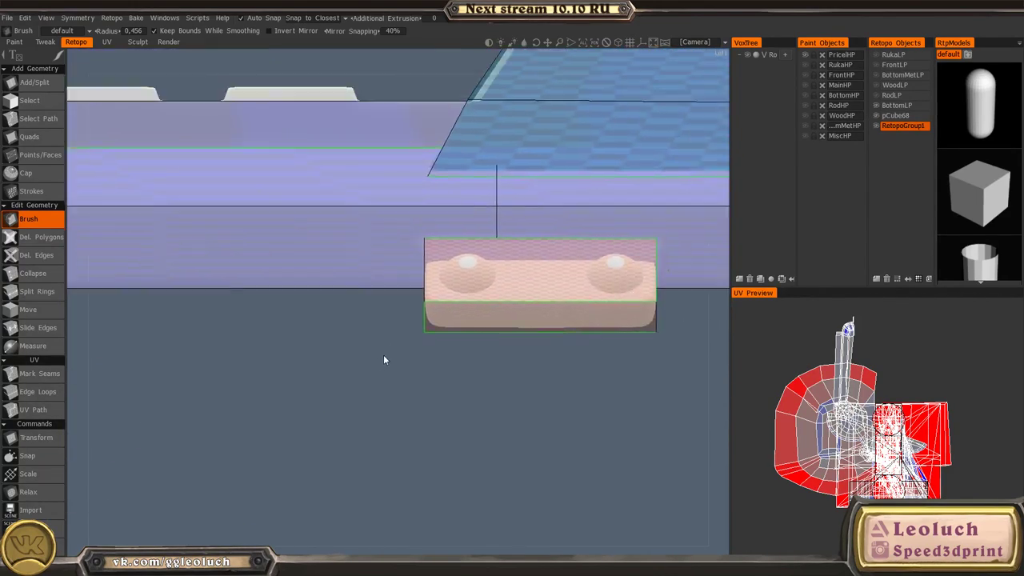
alt+drag(384, 360, 621, 263)
alt+middle_drag(622, 264, 347, 311)
alt+drag(347, 312, 241, 256)
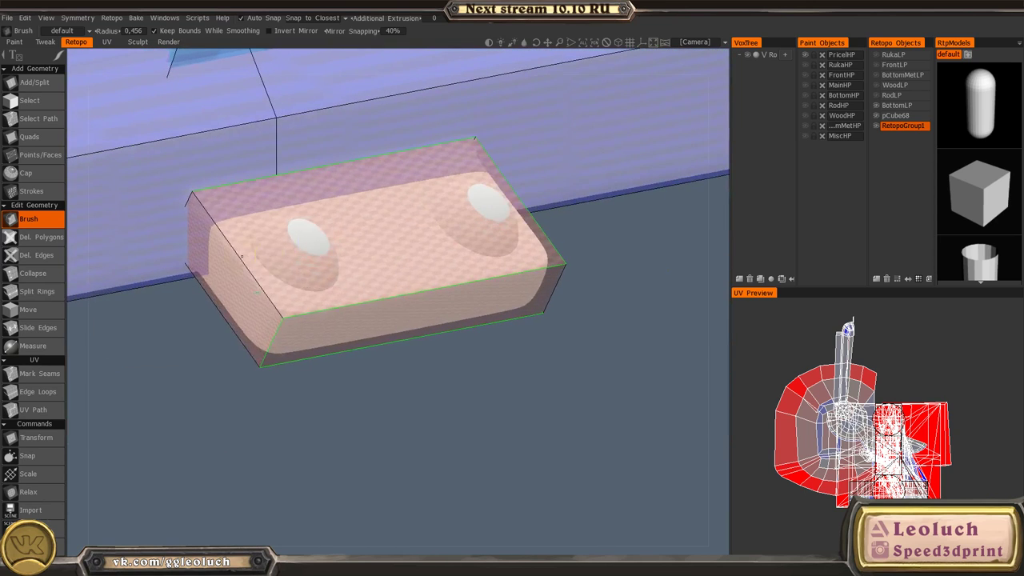
key(space)
click(229, 243)
drag(308, 318, 339, 211)
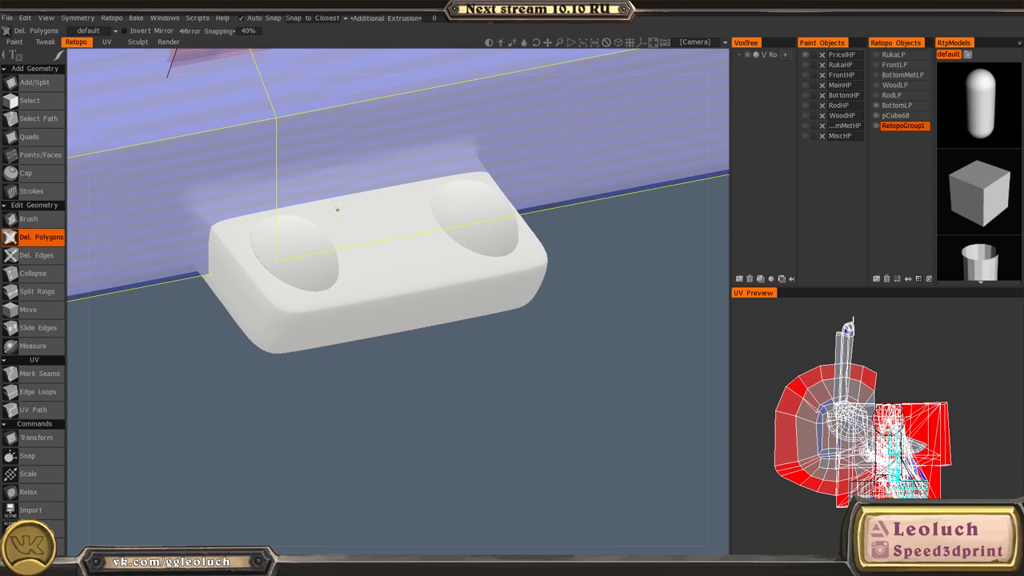
- Delete the box polygons covering the second mounting lug along the same rail
alt+middle_drag(281, 261, 112, 360)
alt+middle_drag(434, 299, 260, 337)
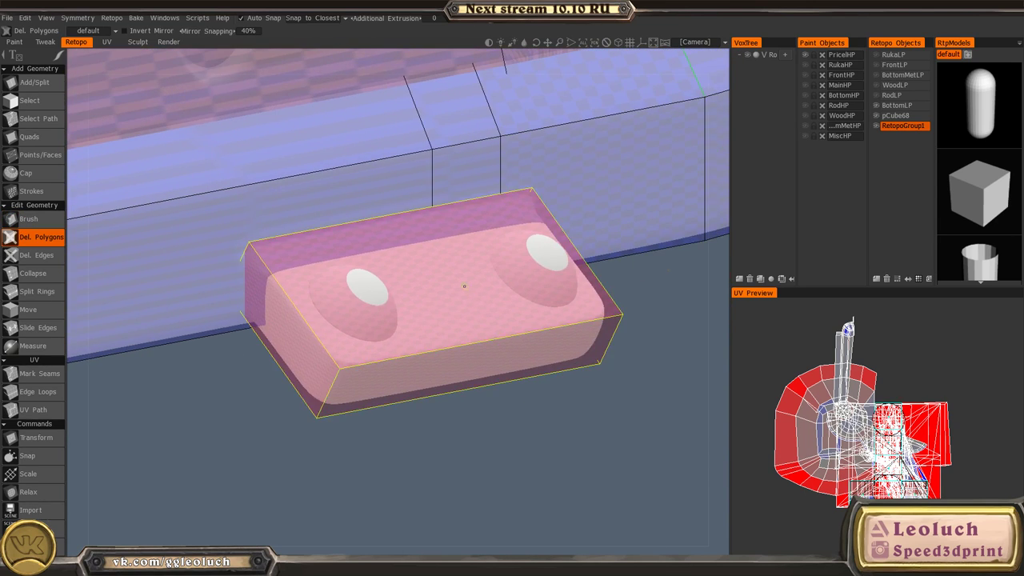
click(464, 285)
- Examine the uncovered mounting lugs from the front and from the side of the rear sight base
alt+right_drag(464, 286, 320, 294)
alt+drag(321, 294, 400, 277)
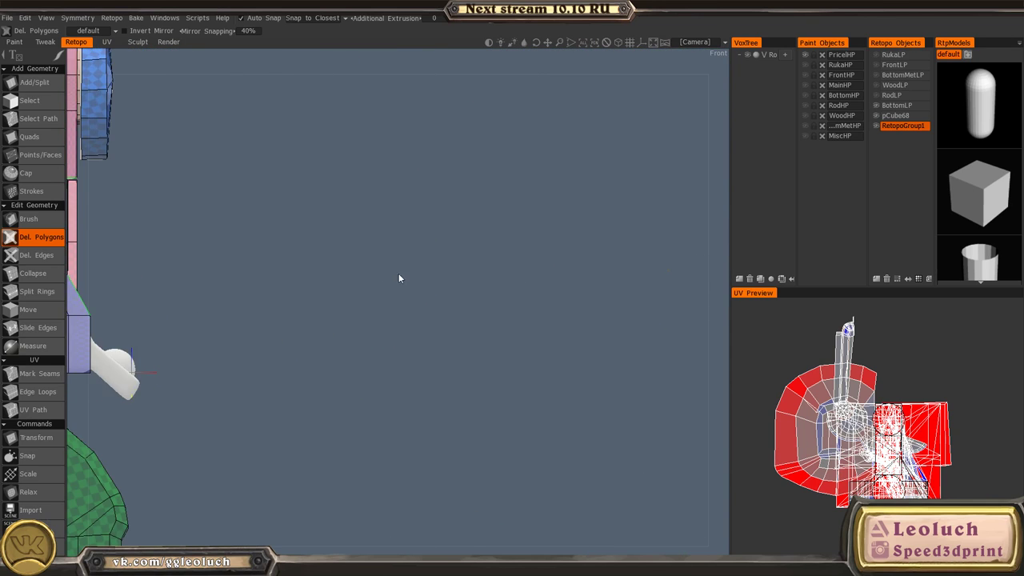
alt+middle_drag(400, 277, 638, 363)
alt+right_drag(638, 363, 467, 326)
alt+middle_drag(467, 327, 607, 352)
alt+right_drag(607, 352, 615, 405)
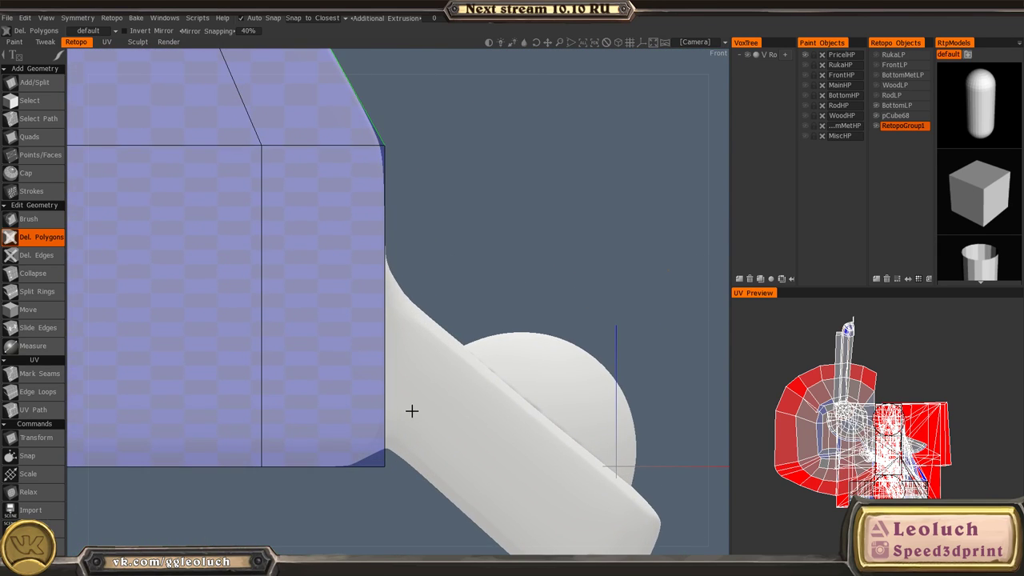
alt+drag(413, 411, 248, 432)
alt+right_drag(248, 432, 516, 338)
alt+drag(517, 338, 320, 219)
alt+middle_drag(320, 220, 377, 424)
alt+drag(377, 423, 377, 413)
alt+drag(395, 269, 488, 212)
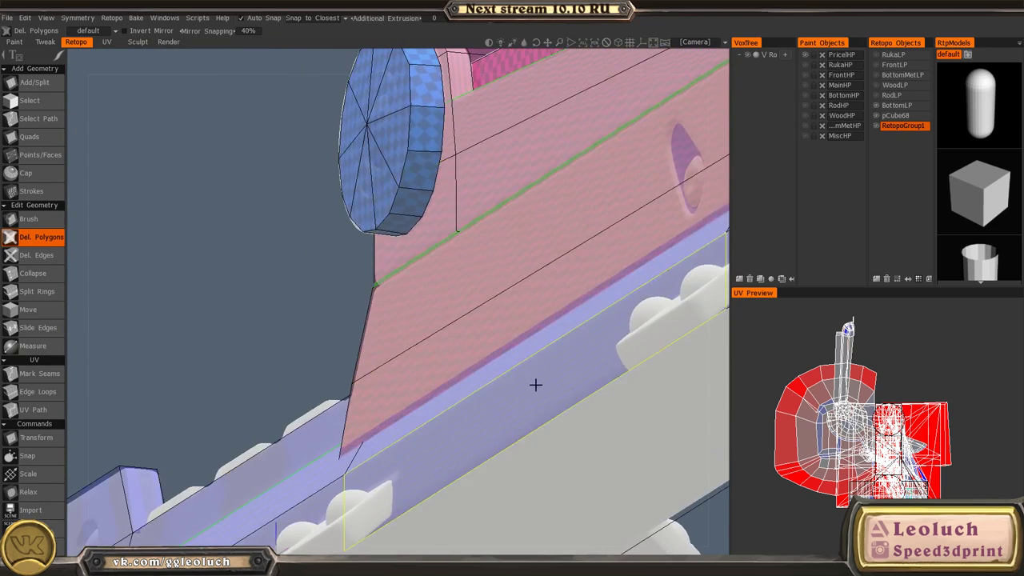
- Examine the underside of the sight base and then its side profile with the mounting lugs
alt+shift+drag(536, 384, 453, 176)
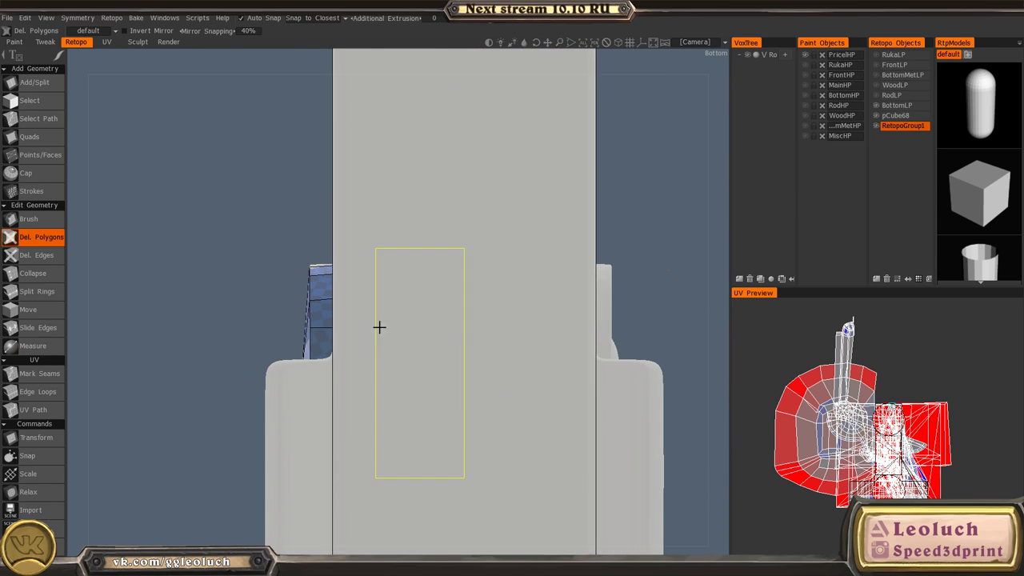
alt+right_drag(379, 327, 449, 414)
alt+middle_drag(449, 413, 457, 542)
alt+middle_drag(432, 256, 508, 432)
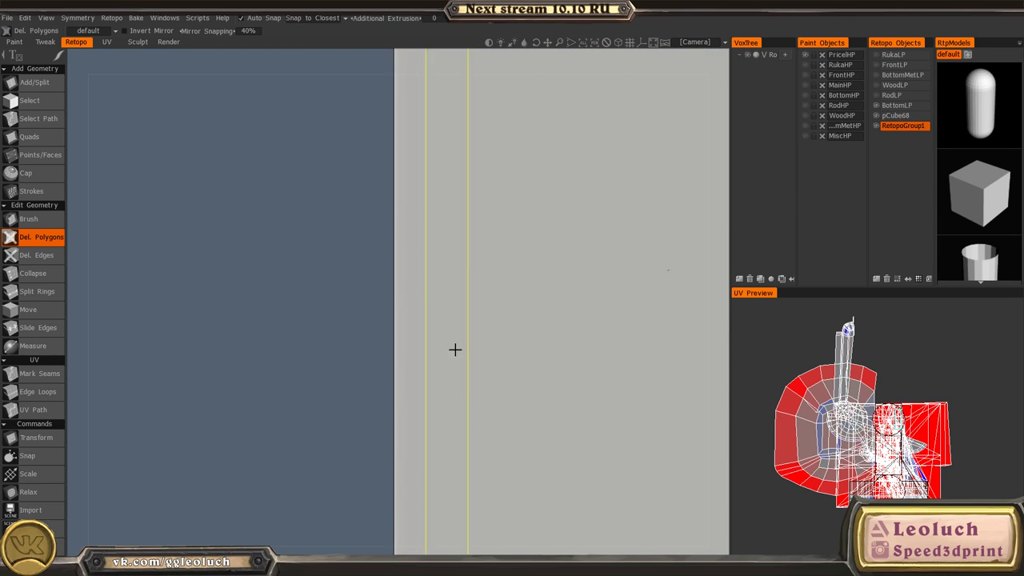
drag(455, 350, 567, 449)
alt+right_drag(567, 449, 473, 343)
alt+shift+drag(473, 342, 480, 402)
alt+right_drag(480, 403, 520, 448)
alt+middle_drag(390, 343, 412, 132)
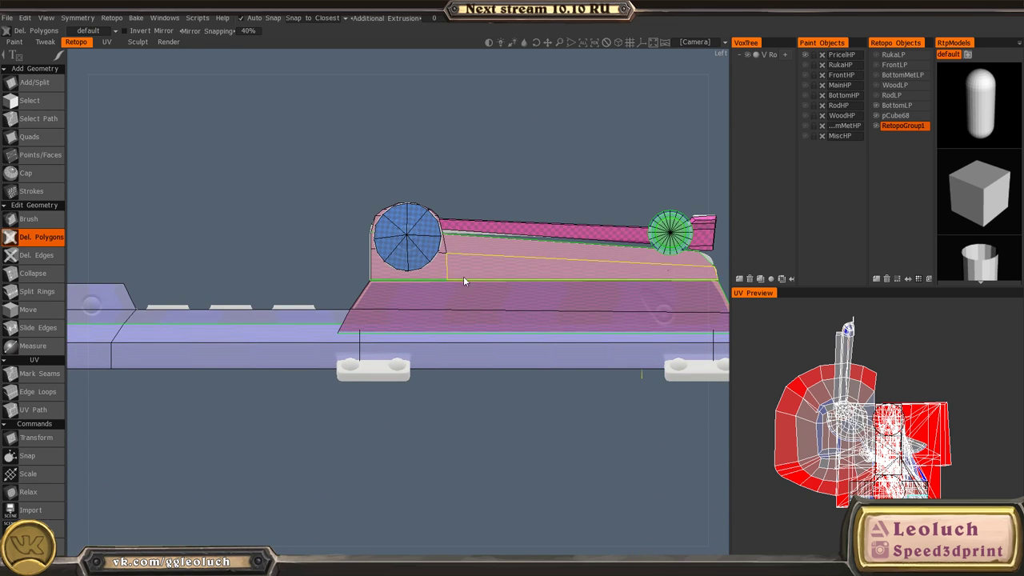
- Place retopo points with Points/Faces at one end of the mounting lug below the sight's round knob
alt+right_drag(463, 294, 335, 403)
alt+middle_drag(335, 402, 376, 279)
alt+drag(376, 279, 581, 327)
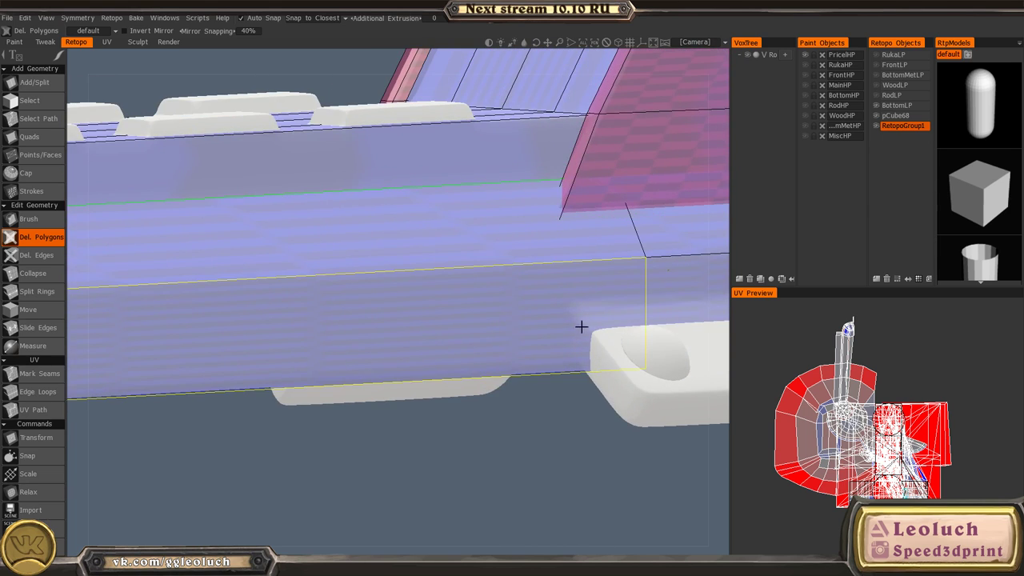
alt+middle_drag(576, 285, 457, 270)
alt+right_drag(457, 270, 514, 304)
key(space)
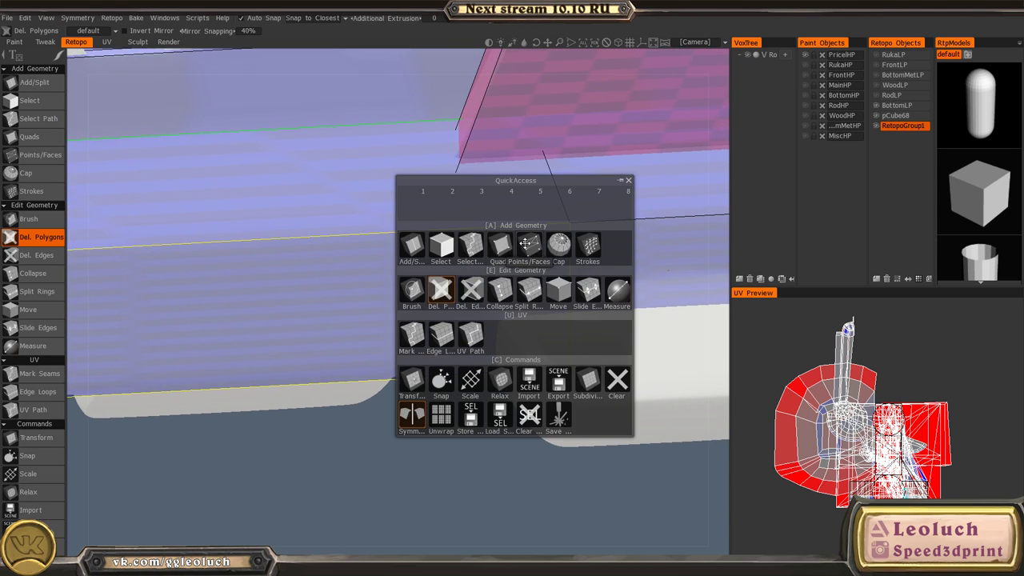
click(525, 243)
alt+middle_drag(551, 295, 386, 296)
alt+right_drag(358, 290, 355, 316)
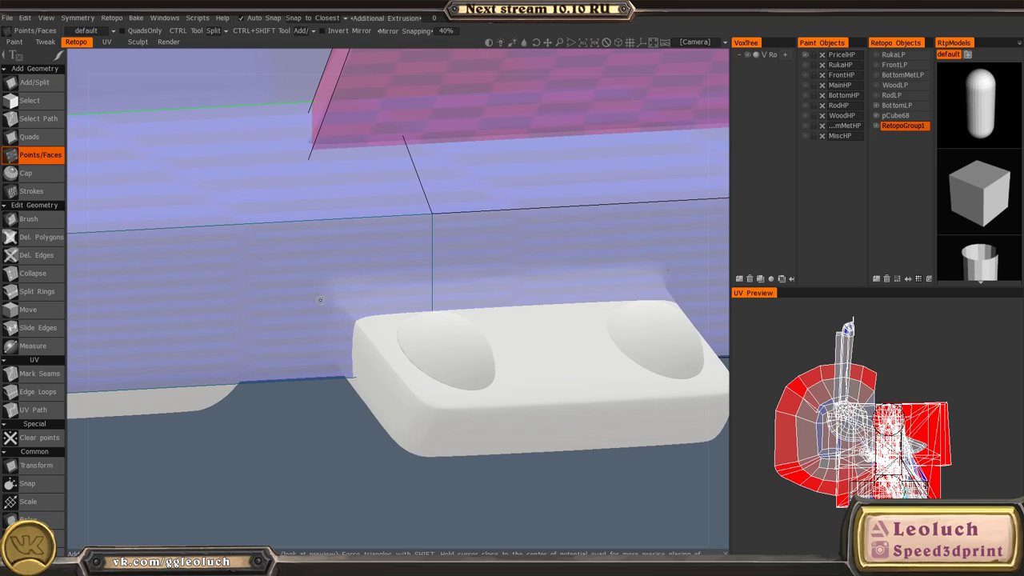
alt+middle_drag(442, 413, 394, 412)
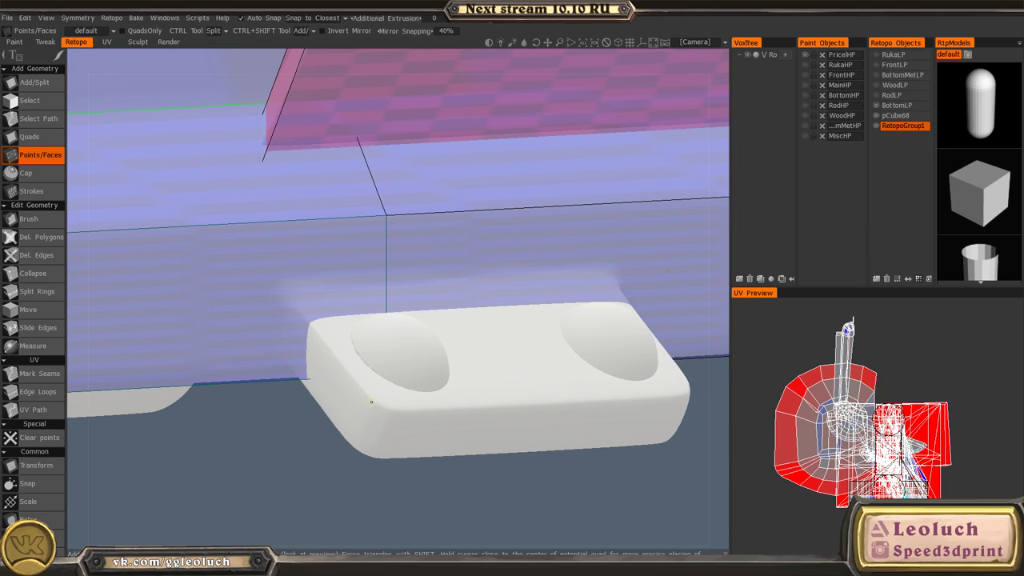
alt+drag(429, 405, 390, 432)
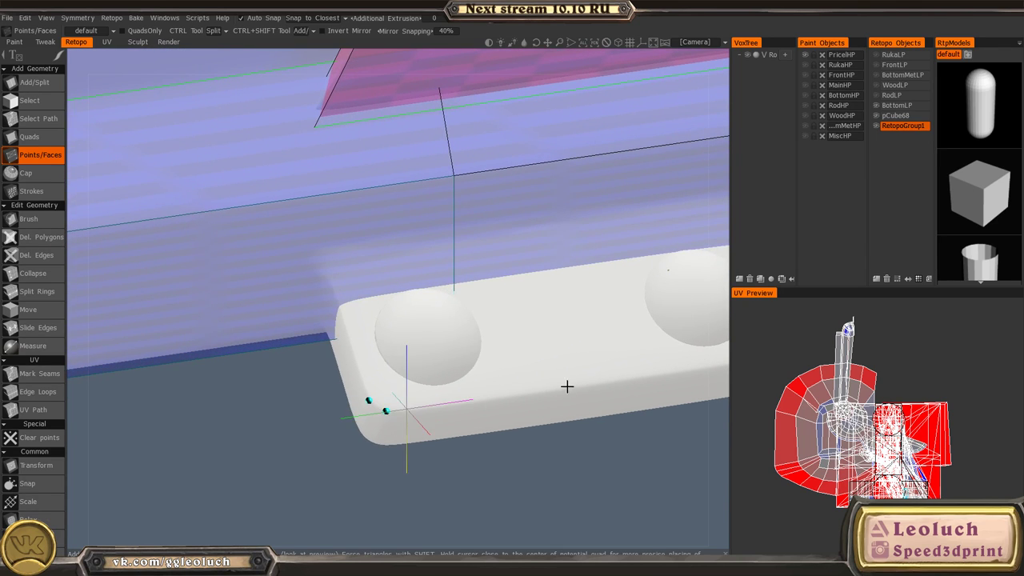
- Place points at the lug's opposite end and create a narrow end face at each end of its sloped top
alt+middle_drag(566, 387, 231, 422)
alt+drag(480, 359, 423, 421)
alt+right_drag(423, 421, 448, 477)
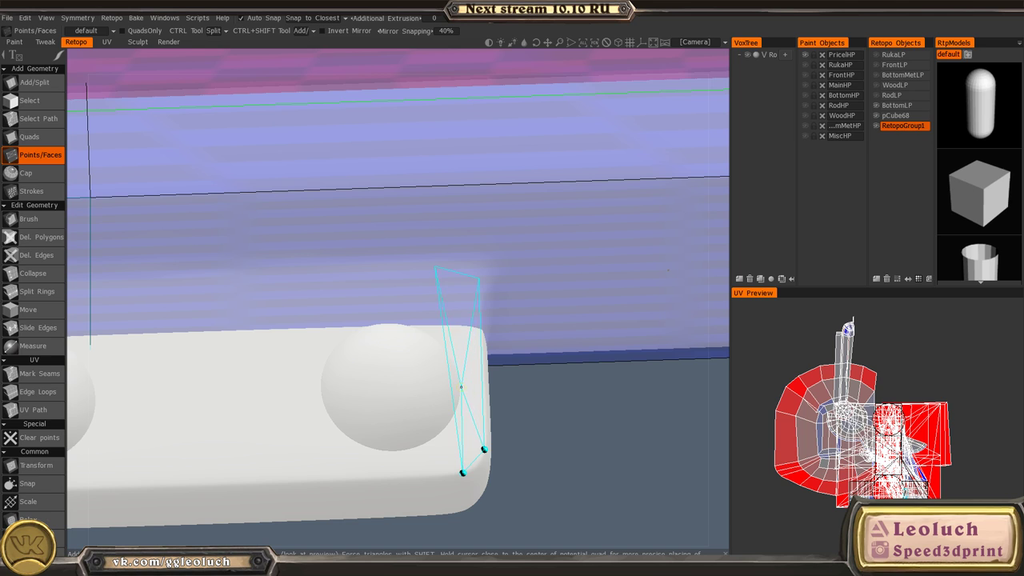
right_click(461, 387)
alt+middle_drag(419, 340, 628, 295)
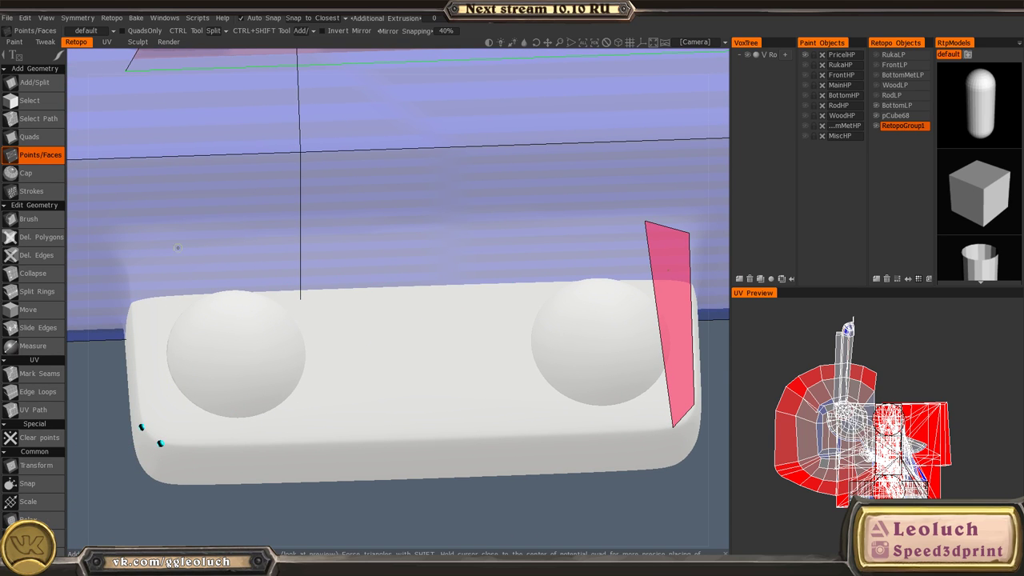
right_click(164, 310)
alt+right_drag(232, 304, 273, 286)
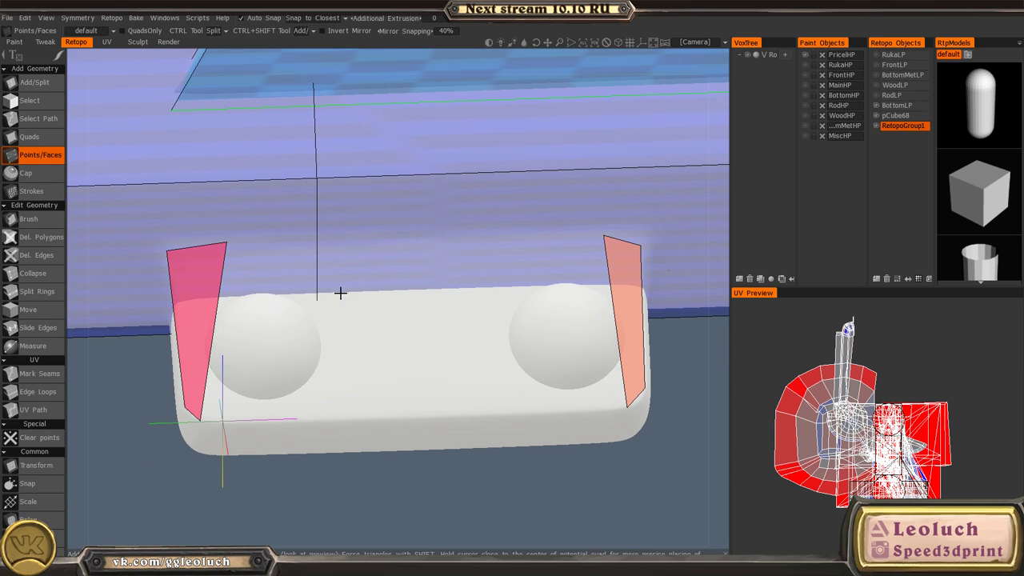
- Bridge the two narrow end faces with one wide quad across the lug's sloped top
alt+right_drag(341, 293, 312, 279)
key(space)
click(286, 182)
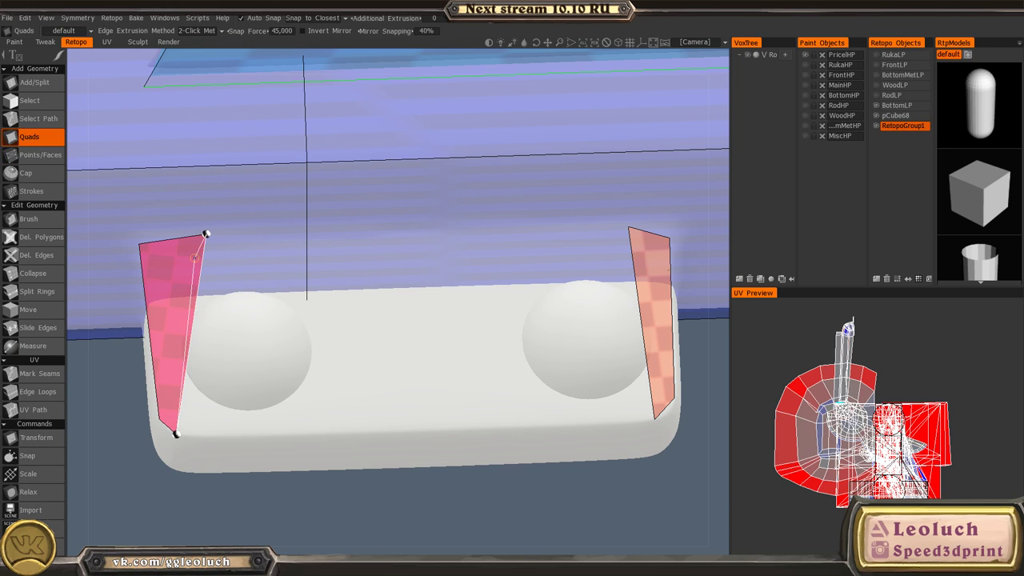
click(629, 226)
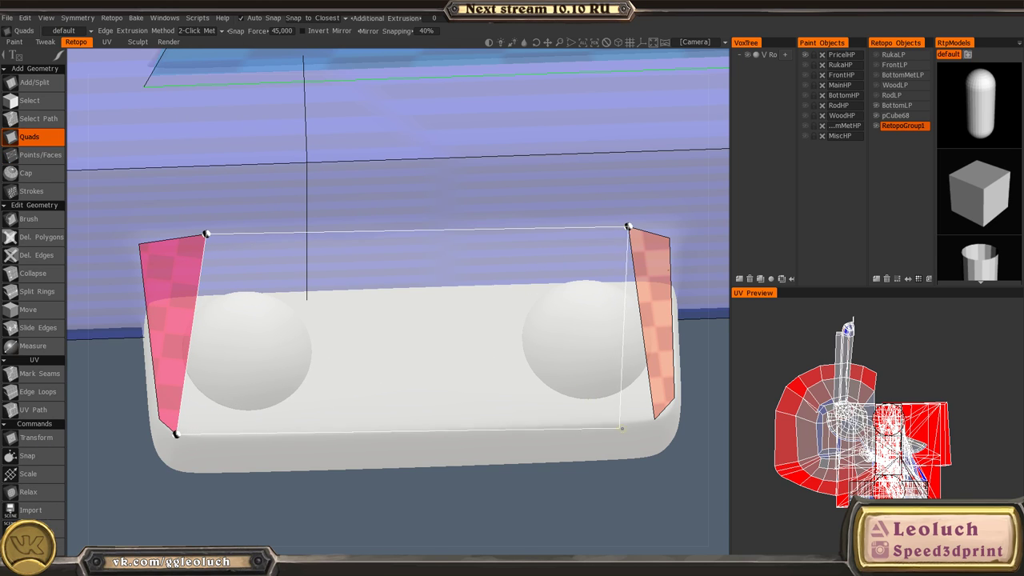
click(655, 417)
alt+drag(275, 358, 427, 355)
- Split the lug's top faces lengthwise twice, once near the wall and once near the outer edge
key(space)
click(441, 293)
alt+drag(263, 423, 115, 321)
alt+drag(372, 390, 331, 284)
alt+middle_drag(331, 283, 265, 291)
mouse_move(265, 291)
alt+mouse_down()
mouse_move(213, 300)
mouse_move(265, 324)
mouse_move(292, 309)
mouse_move(271, 292)
alt+mouse_up()
ctrl+click(257, 290)
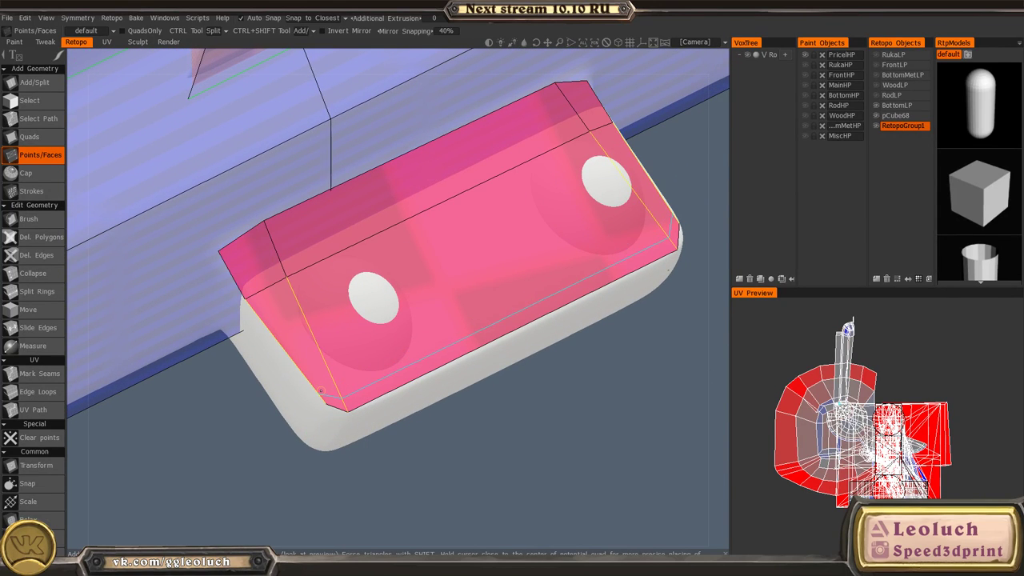
ctrl+click(321, 391)
alt+drag(367, 398, 356, 341)
alt+middle_drag(357, 341, 369, 269)
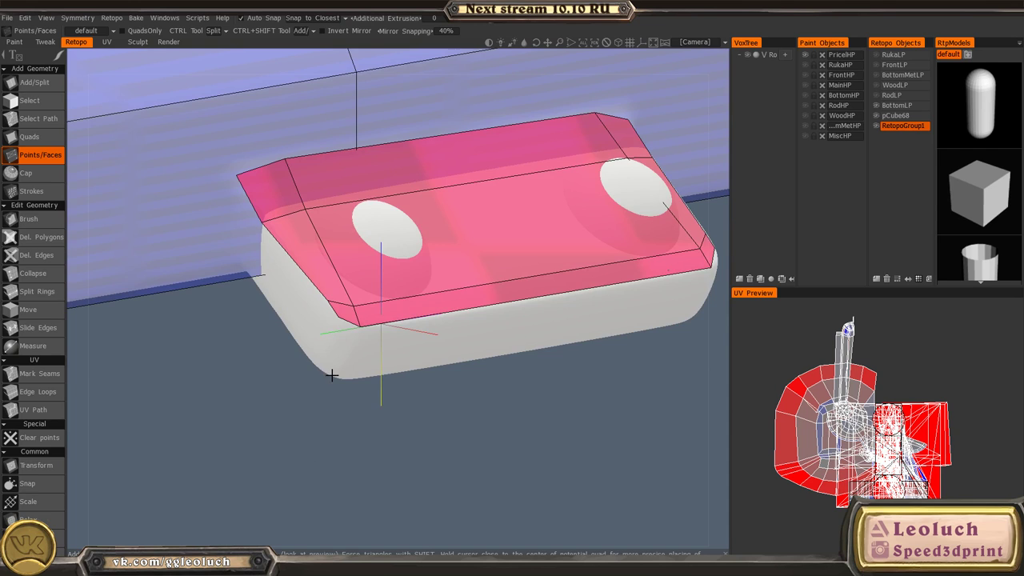
- Add a quad down the lug's end side where it meets the wall, using the Quads tool
alt+drag(332, 376, 387, 328)
key(space)
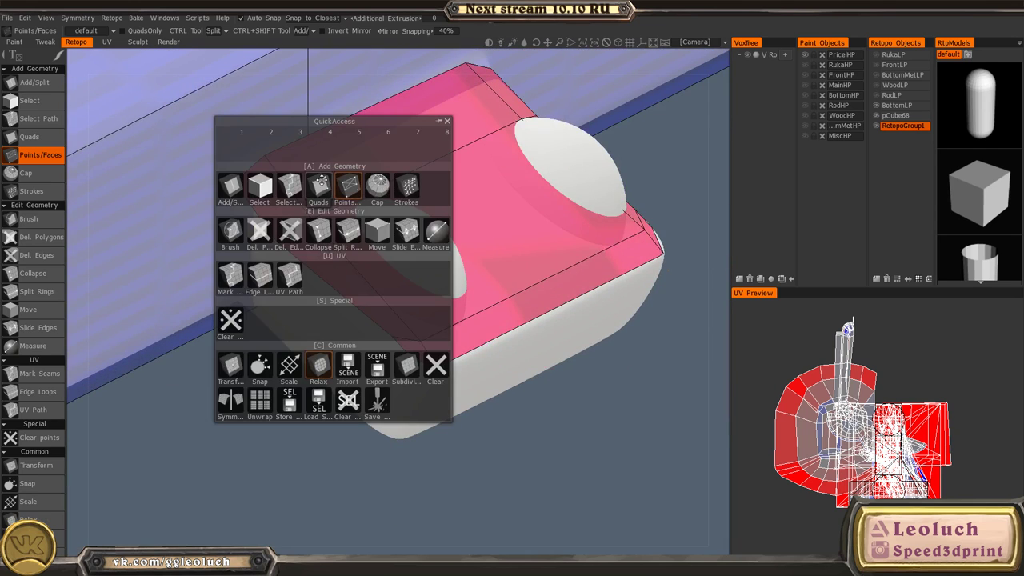
click(322, 180)
alt+drag(322, 236, 291, 212)
click(260, 210)
alt+drag(266, 344, 269, 314)
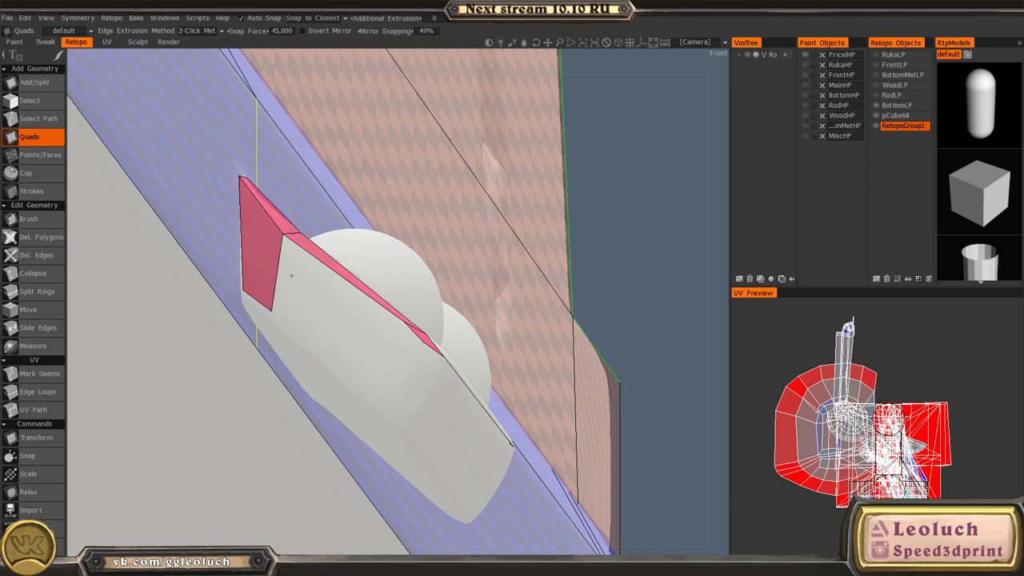
- Adjust the vertices of the new end quad with the Brush to fit the lug near the wall
key(space)
click(190, 258)
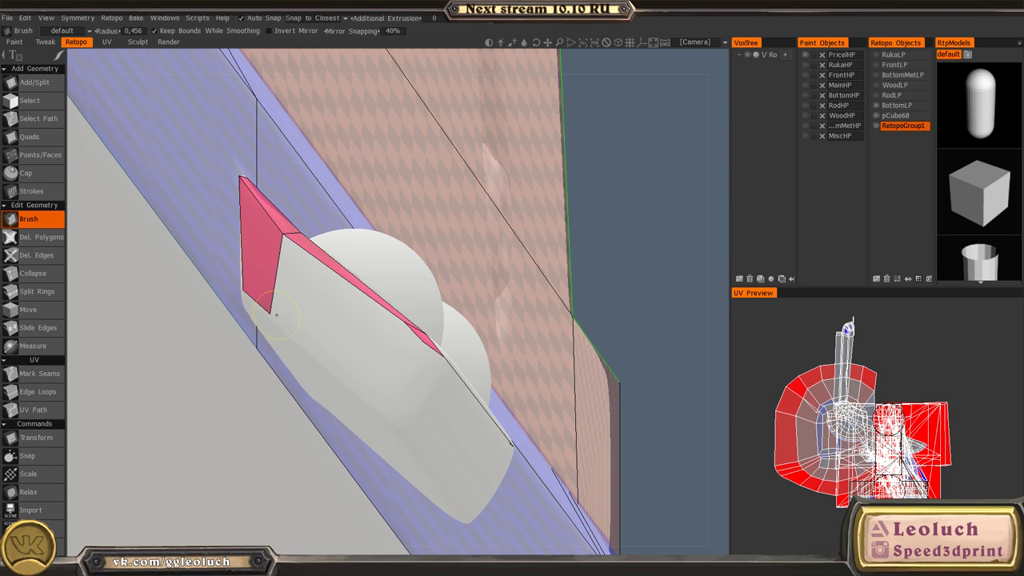
alt+drag(400, 361, 261, 328)
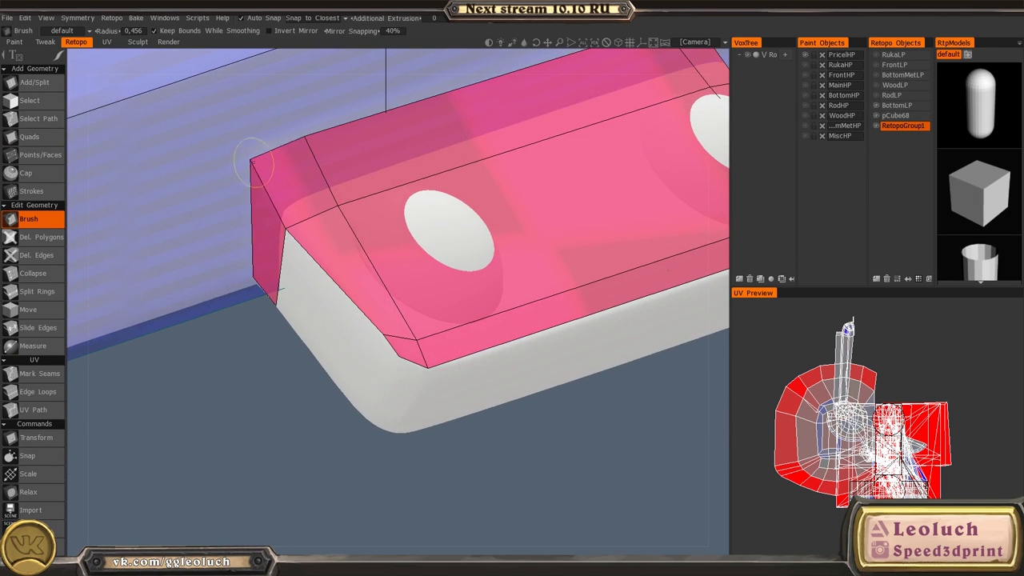
alt+middle_drag(395, 249, 376, 221)
- Cover the flat part of the lug's end side with a quad adjoining the one at the wall
key(space)
click(353, 157)
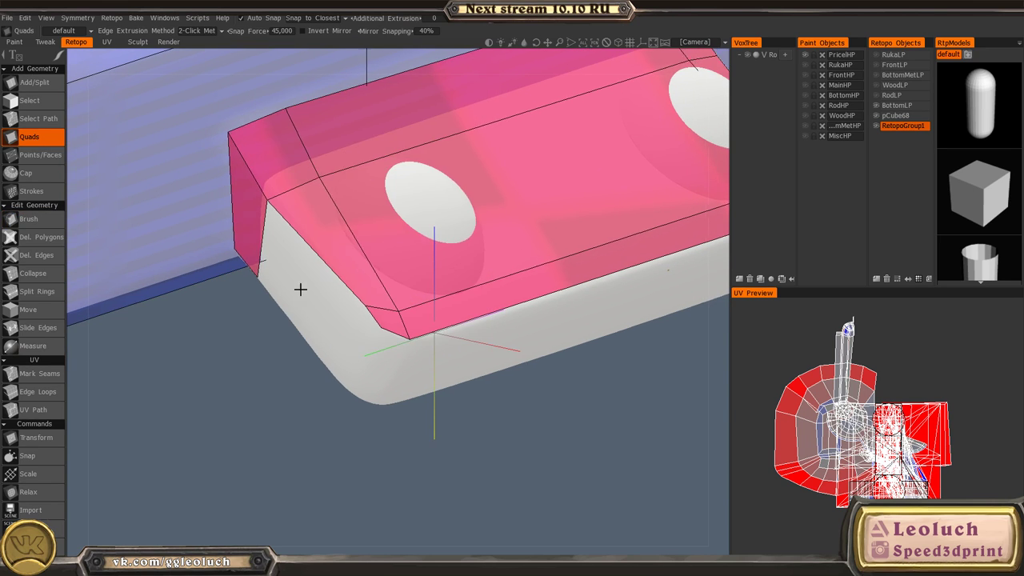
alt+drag(300, 290, 303, 253)
alt+drag(344, 316, 342, 336)
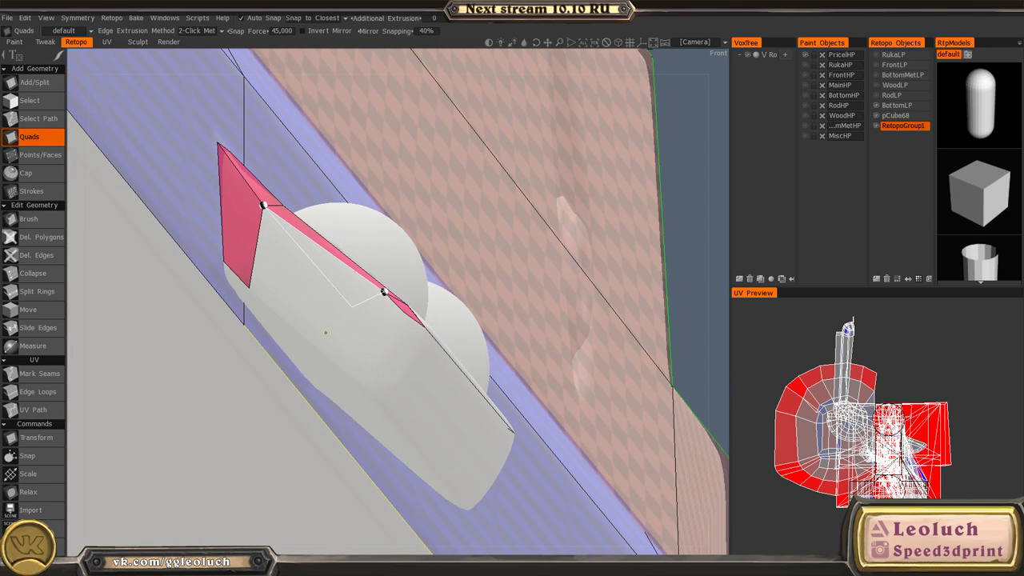
key(Escape)
alt+drag(359, 250, 336, 277)
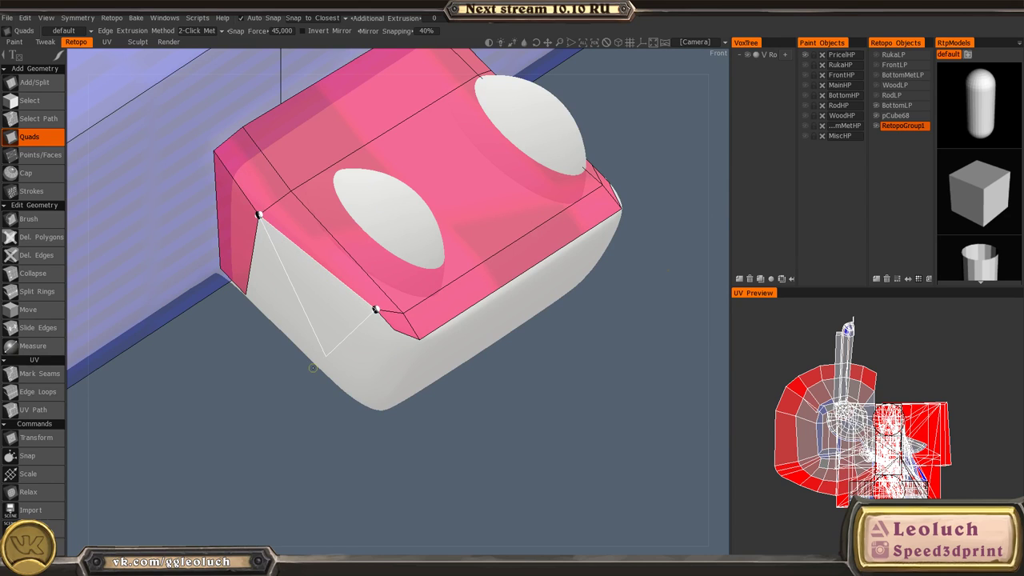
mouse_move(212, 272)
alt+mouse_down()
mouse_move(285, 315)
mouse_move(224, 266)
alt+mouse_up()
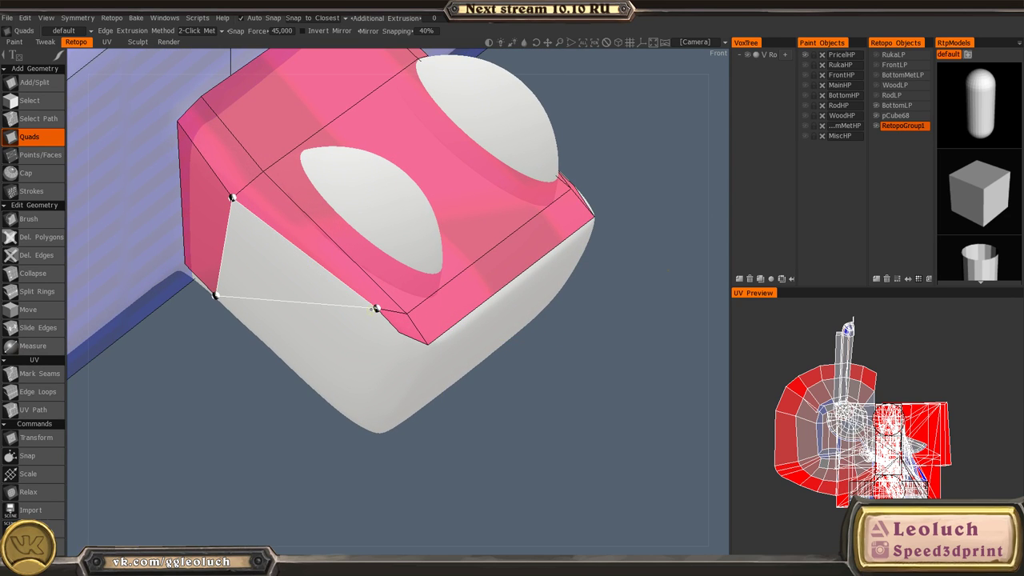
click(318, 391)
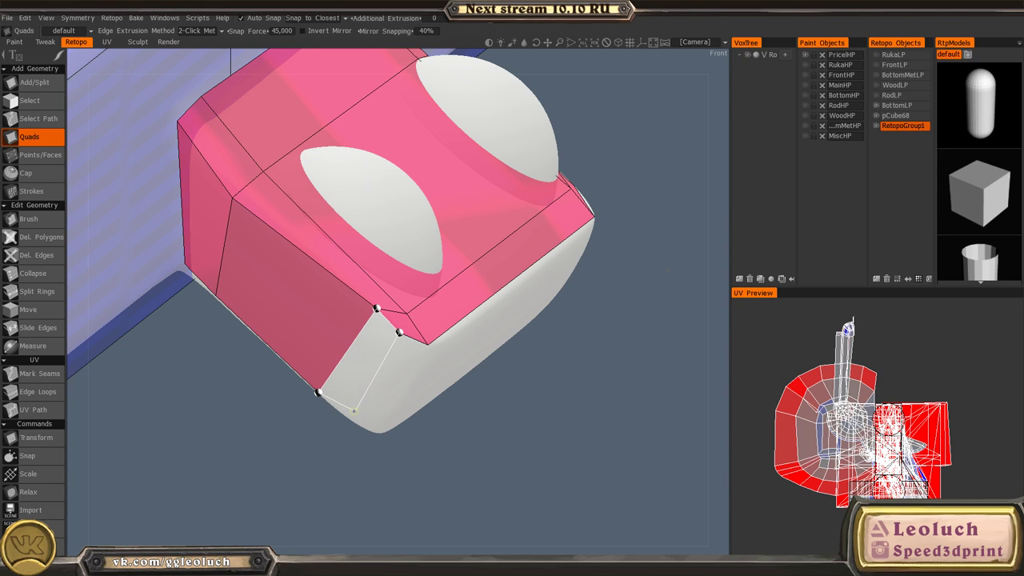
- Add two narrow quads around the lug's rounded outer corner, undoing and re-placing the first one
click(345, 417)
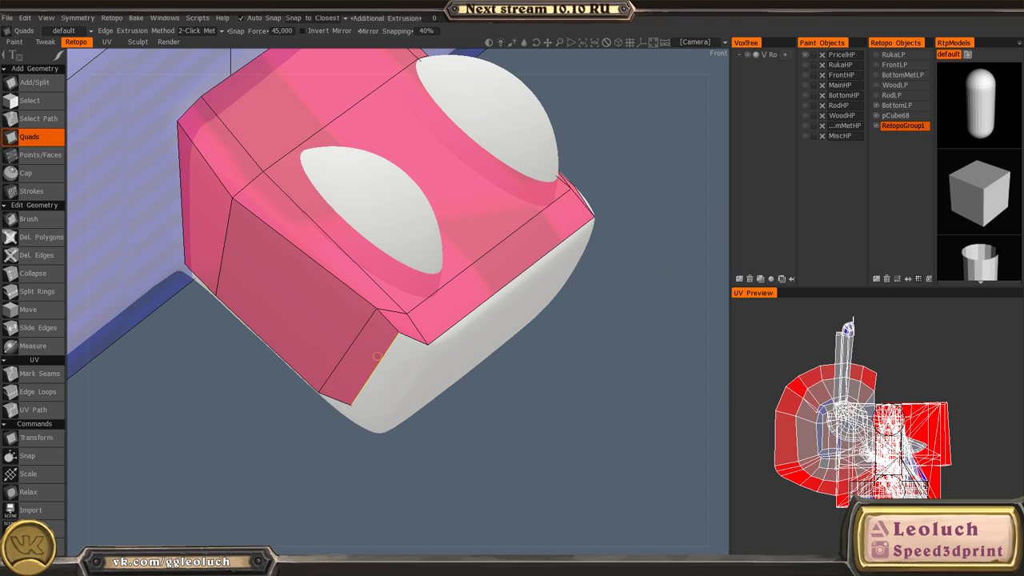
key(ctrl+z)
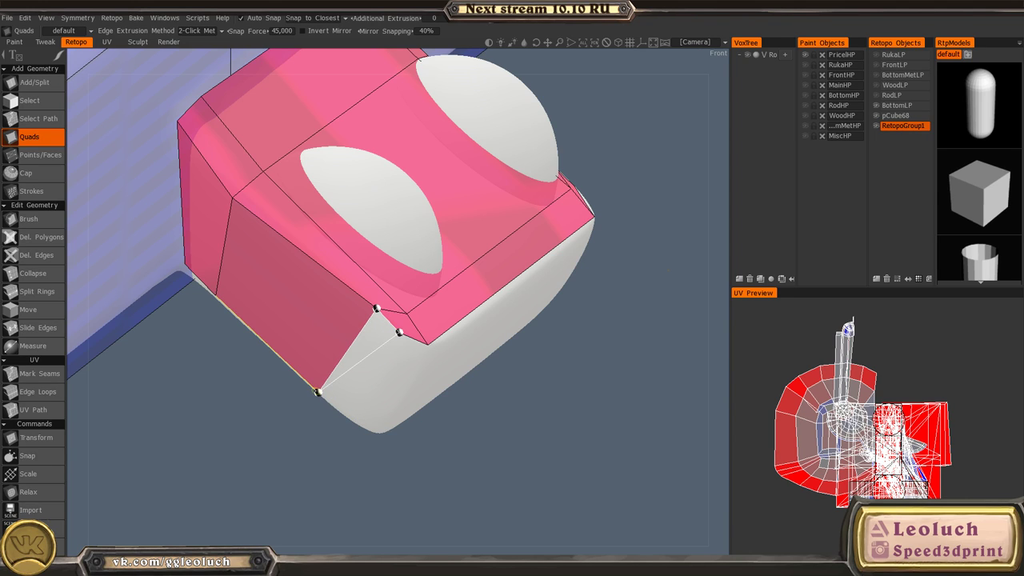
click(342, 413)
alt+drag(441, 341, 384, 373)
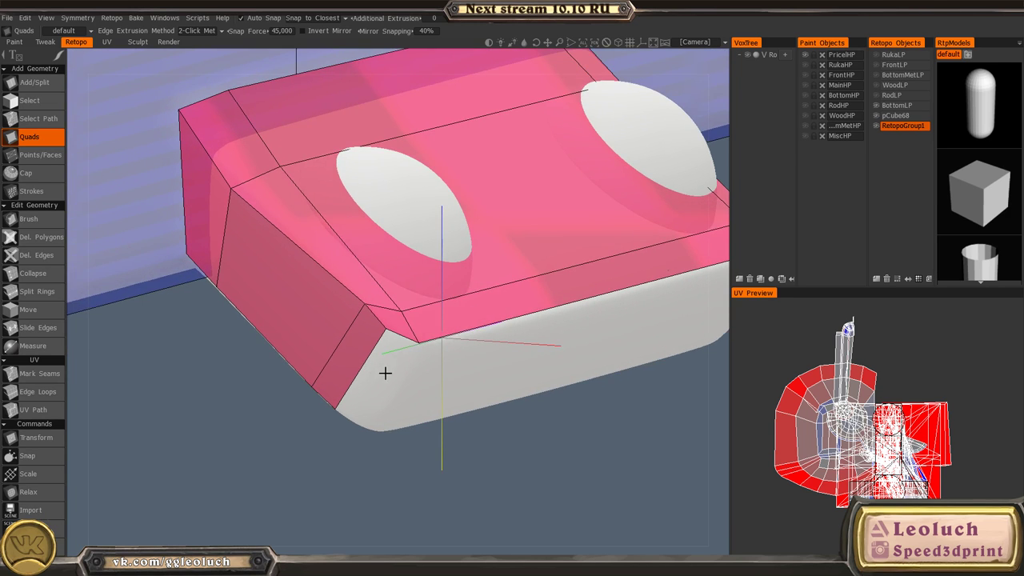
alt+middle_drag(384, 373, 350, 314)
alt+right_drag(345, 350, 347, 272)
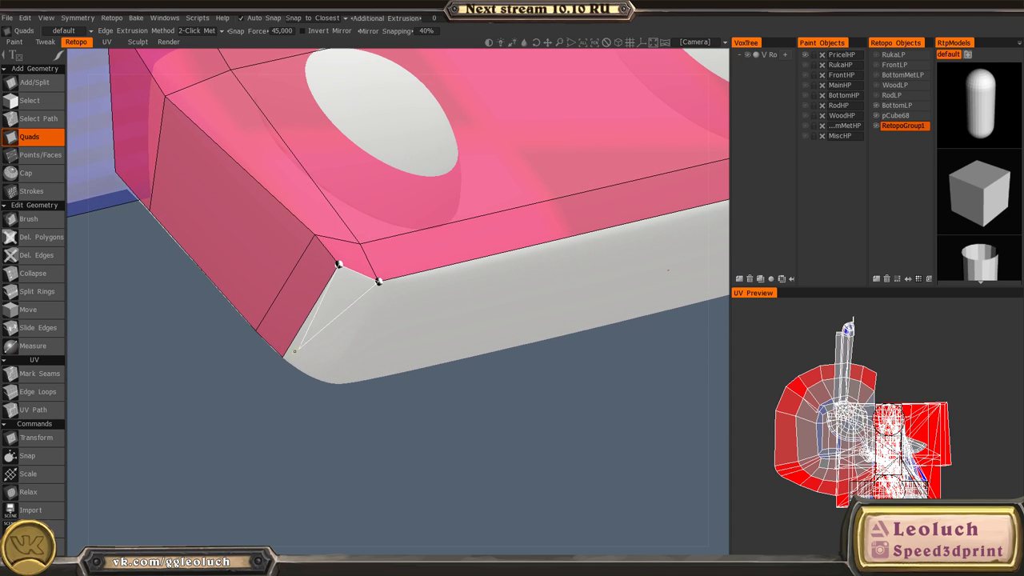
click(318, 376)
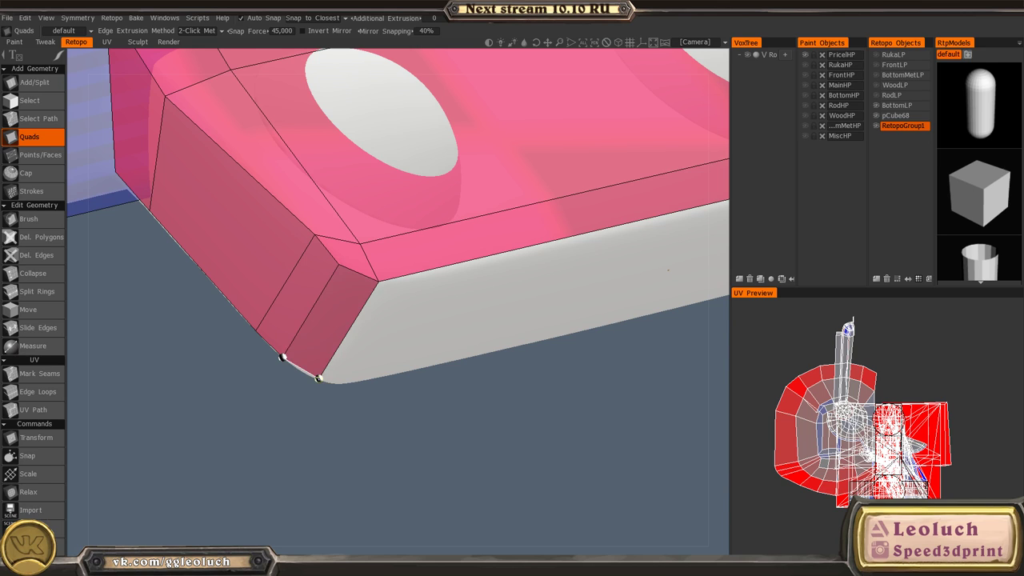
- Cover the lug's long outer side with a single wide quad reaching its opposite rounded corner
alt+drag(442, 289, 334, 300)
alt+right_drag(456, 364, 393, 327)
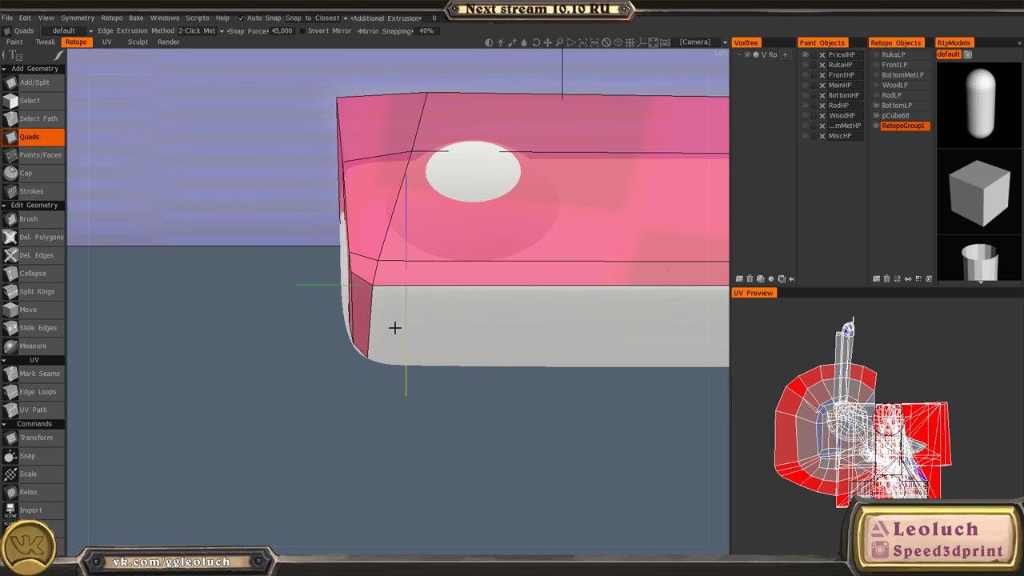
alt+drag(393, 327, 389, 339)
click(368, 309)
alt+middle_drag(546, 297, 184, 299)
alt+right_drag(185, 299, 240, 292)
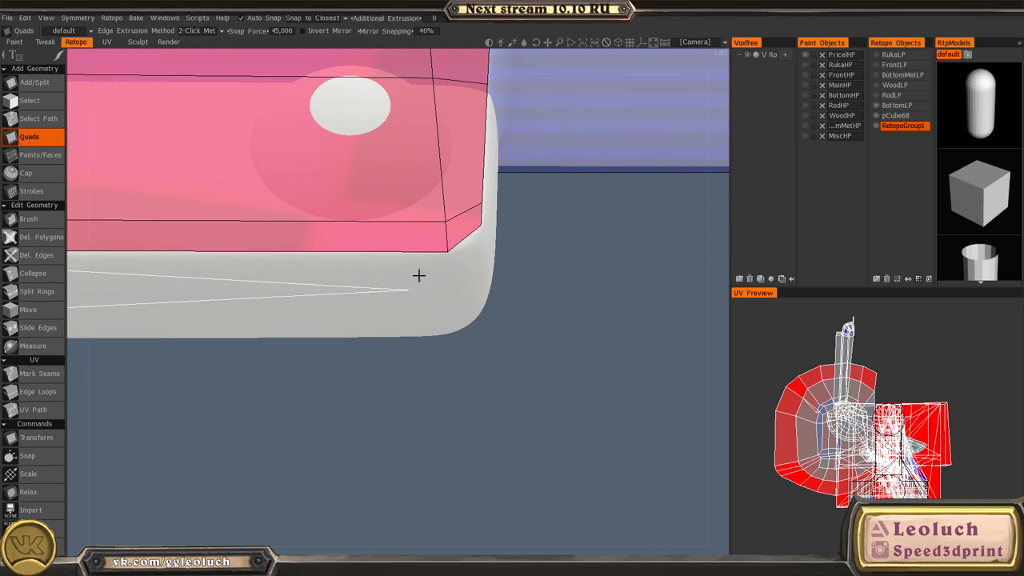
click(448, 251)
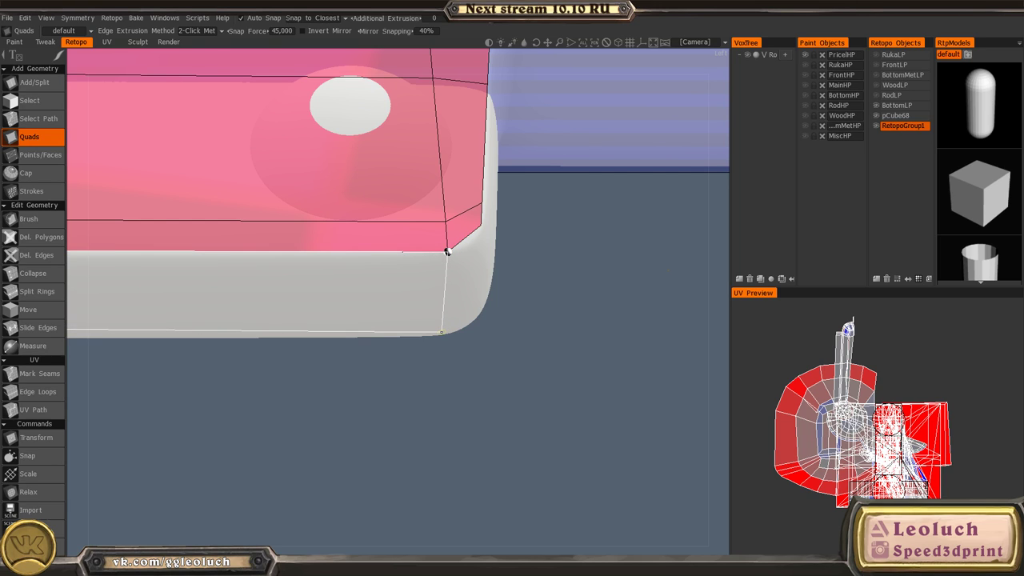
click(441, 333)
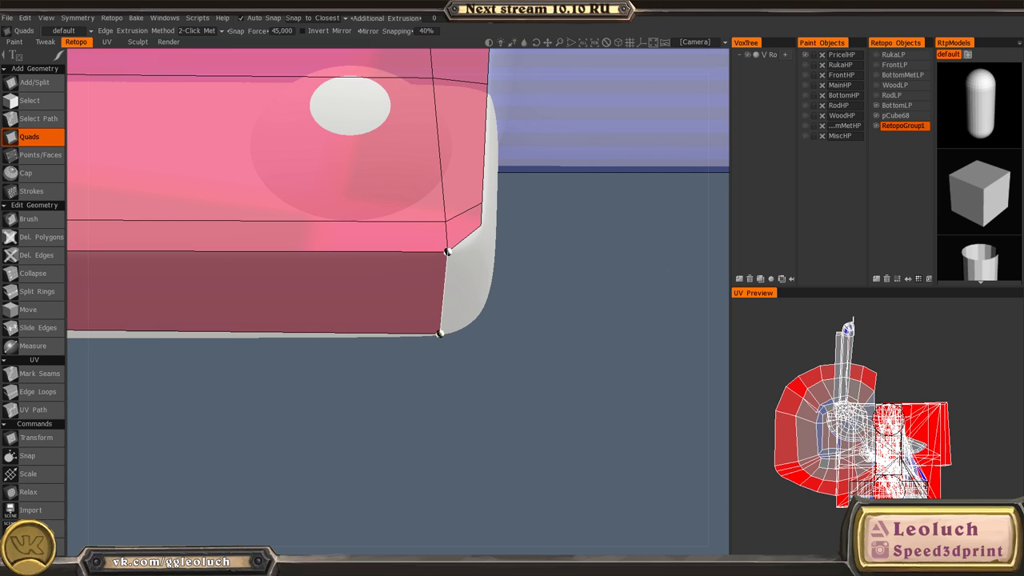
- Shift the face's outer corner vertex at the lug's opposite rounded corner with the Brush
alt+right_drag(504, 261, 300, 254)
alt+middle_drag(299, 254, 496, 264)
alt+drag(496, 264, 544, 308)
alt+middle_drag(544, 308, 447, 335)
alt+drag(447, 335, 457, 379)
alt+right_drag(457, 379, 414, 323)
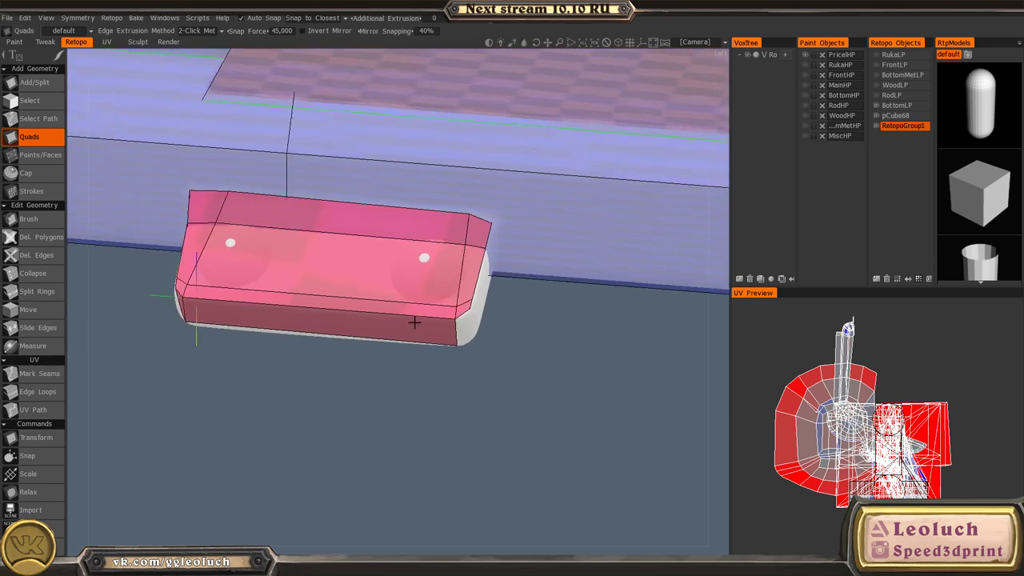
alt+drag(414, 322, 502, 374)
alt+right_drag(501, 373, 544, 340)
alt+middle_drag(544, 340, 428, 313)
alt+drag(428, 314, 409, 236)
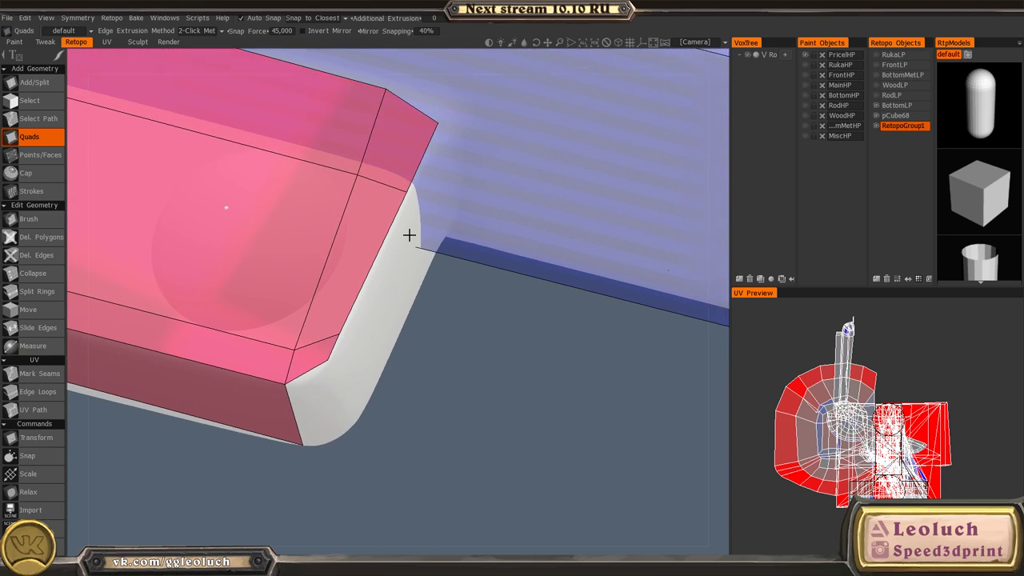
alt+middle_drag(408, 235, 460, 192)
alt+right_drag(375, 274, 353, 348)
key(space)
click(248, 328)
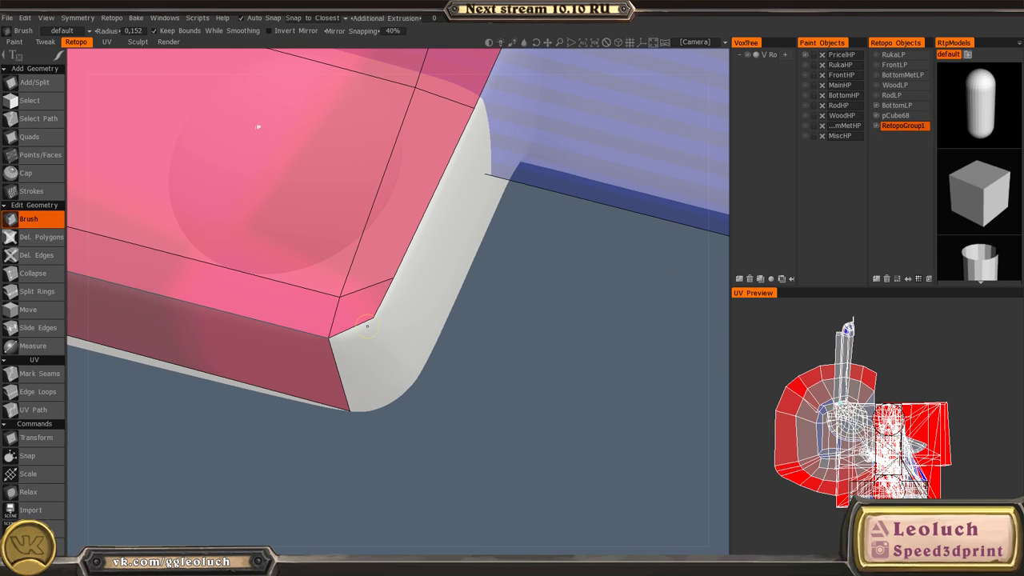
- Add two narrow quads around the lug's opposite rounded corner with the Quads tool
key(space)
click(337, 284)
alt+drag(396, 370, 221, 286)
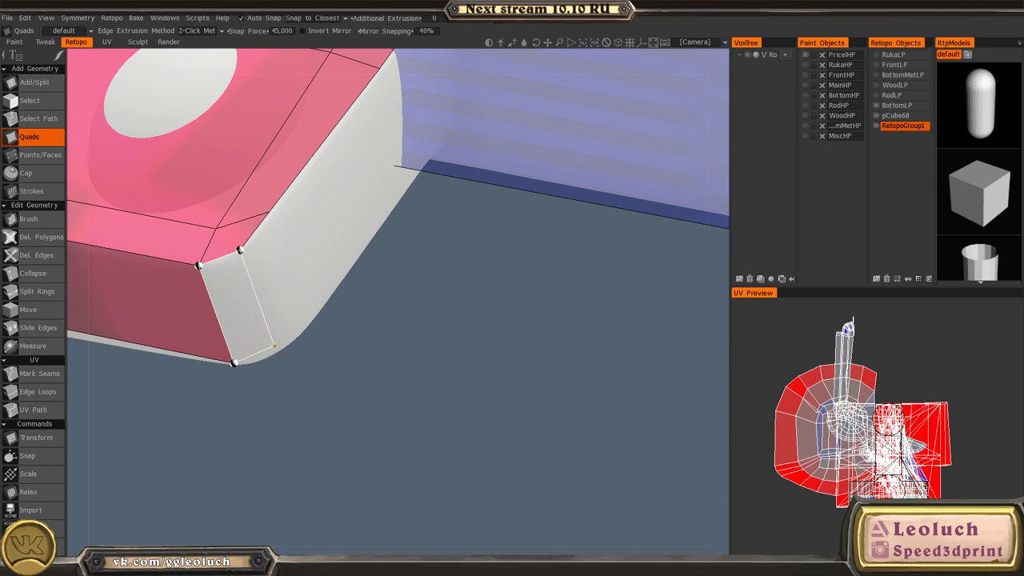
click(275, 347)
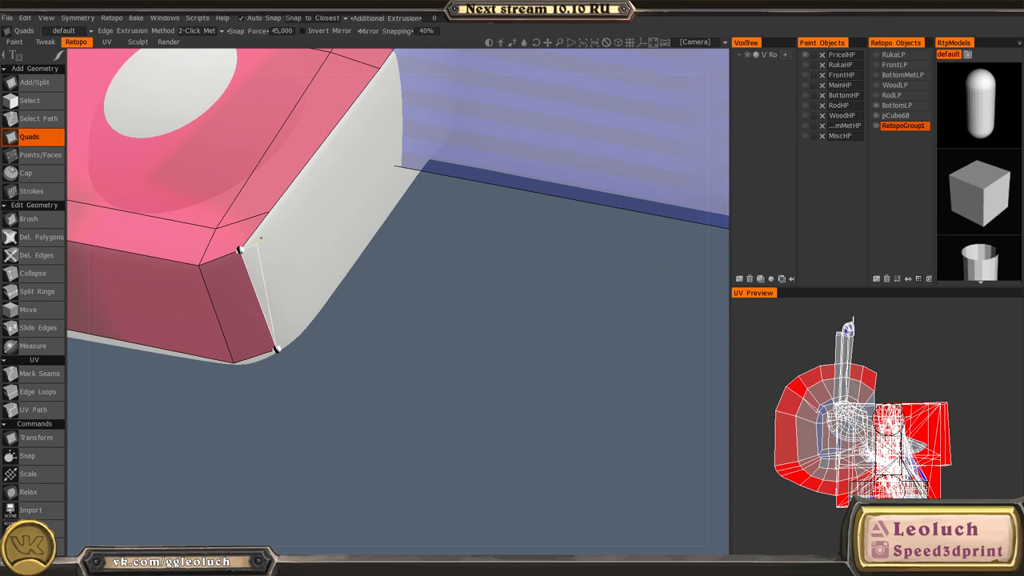
click(314, 313)
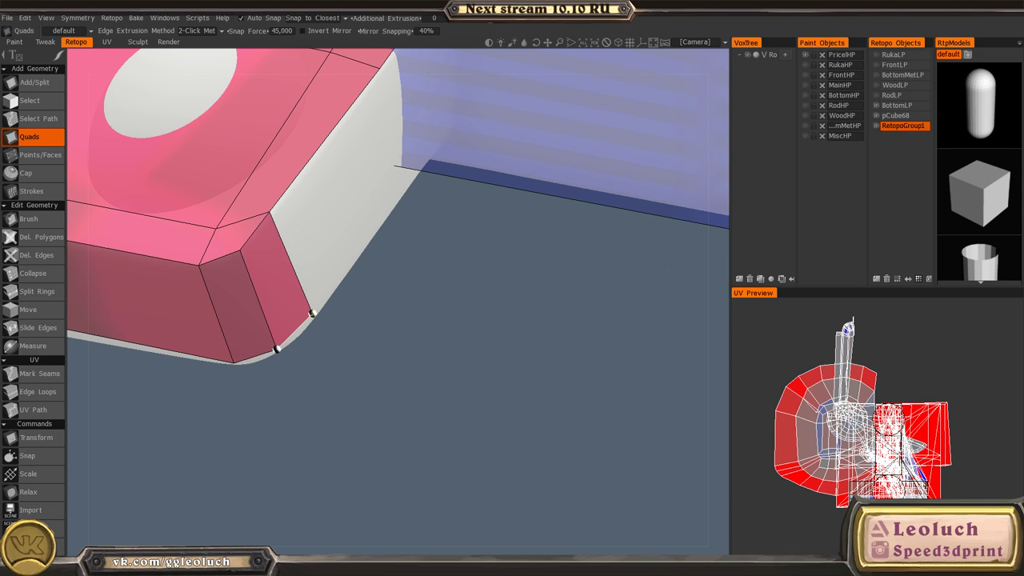
- Cover the flat part of the lug's other end side with a quad that stops short of the wall
alt+middle_drag(320, 238, 271, 343)
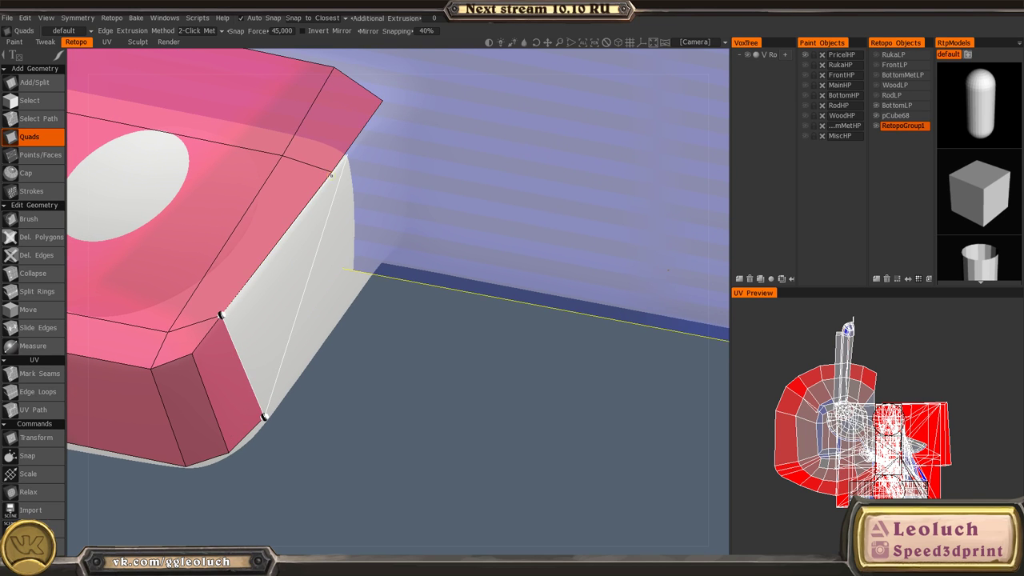
alt+drag(277, 293, 213, 170)
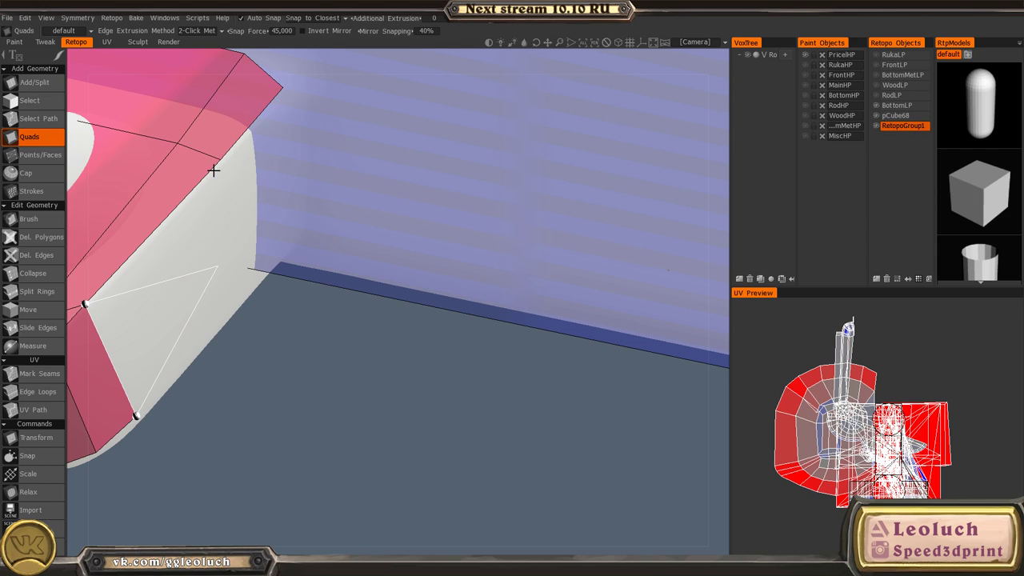
click(226, 315)
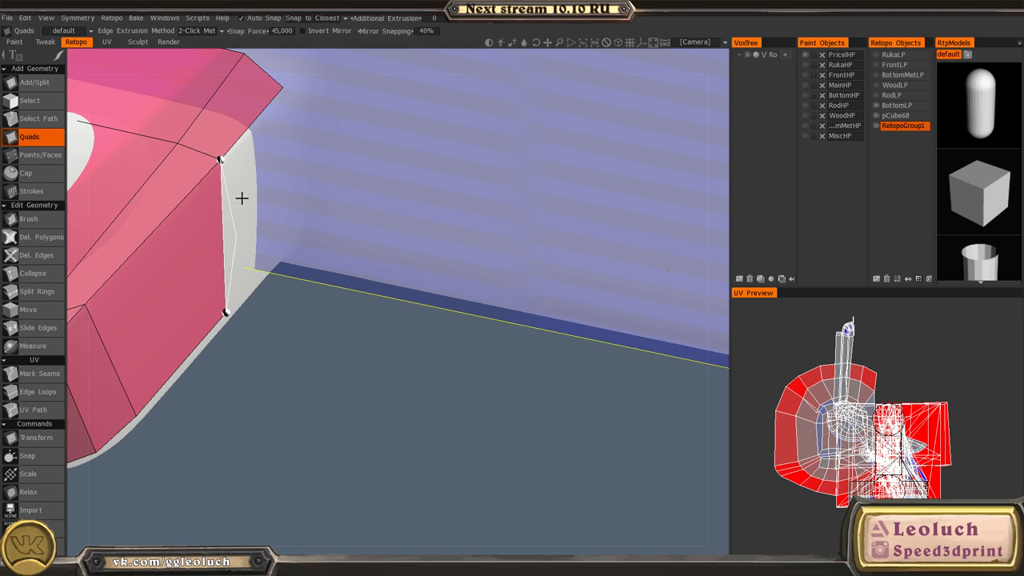
alt+middle_drag(243, 200, 218, 297)
click(258, 185)
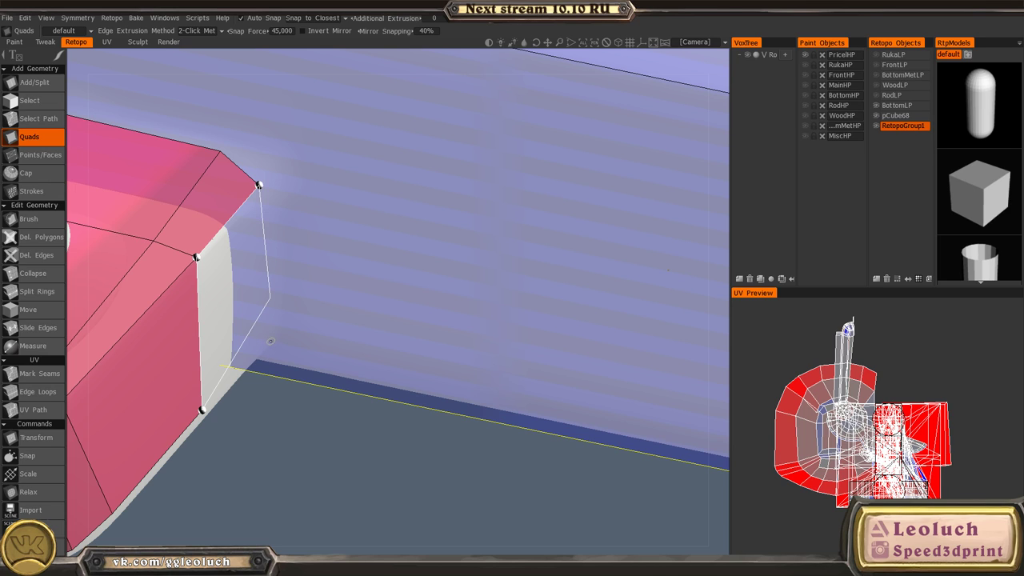
alt+drag(249, 300, 251, 277)
key(Escape)
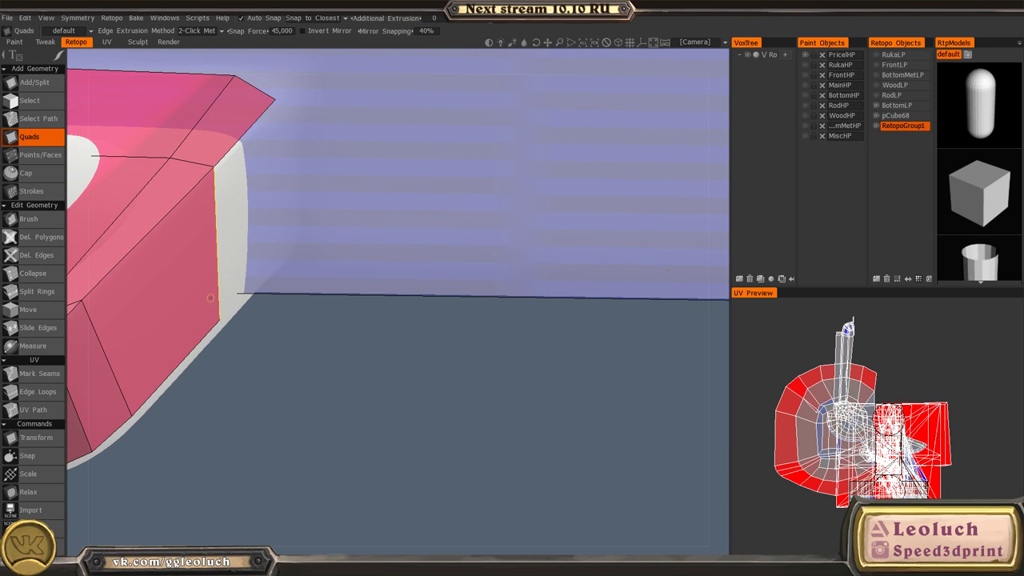
- Close the remaining gap between the lug's end quad and the wall with a face using Points/Faces
alt+middle_drag(250, 237, 237, 292)
key(space)
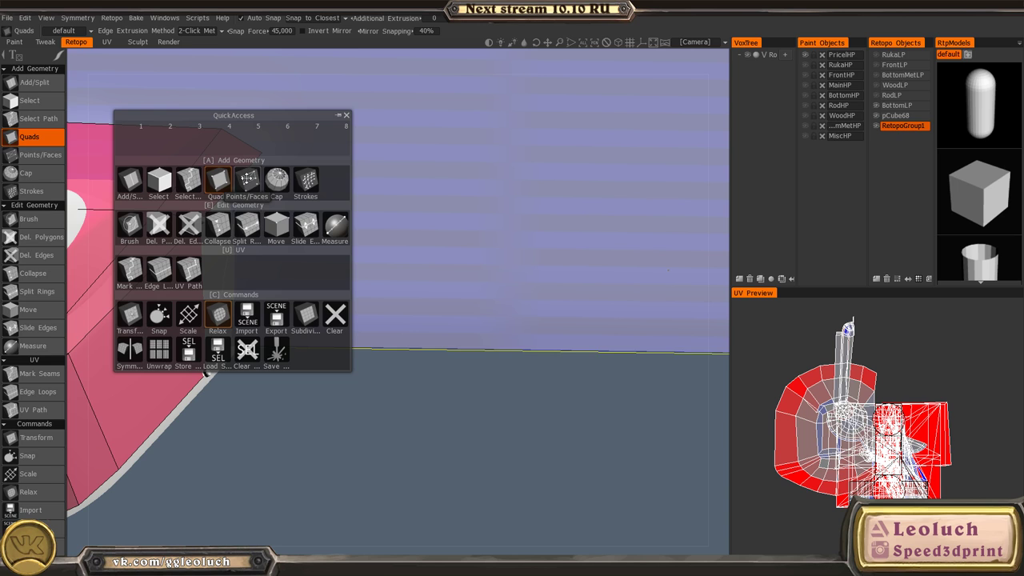
click(248, 178)
alt+right_drag(264, 244, 275, 298)
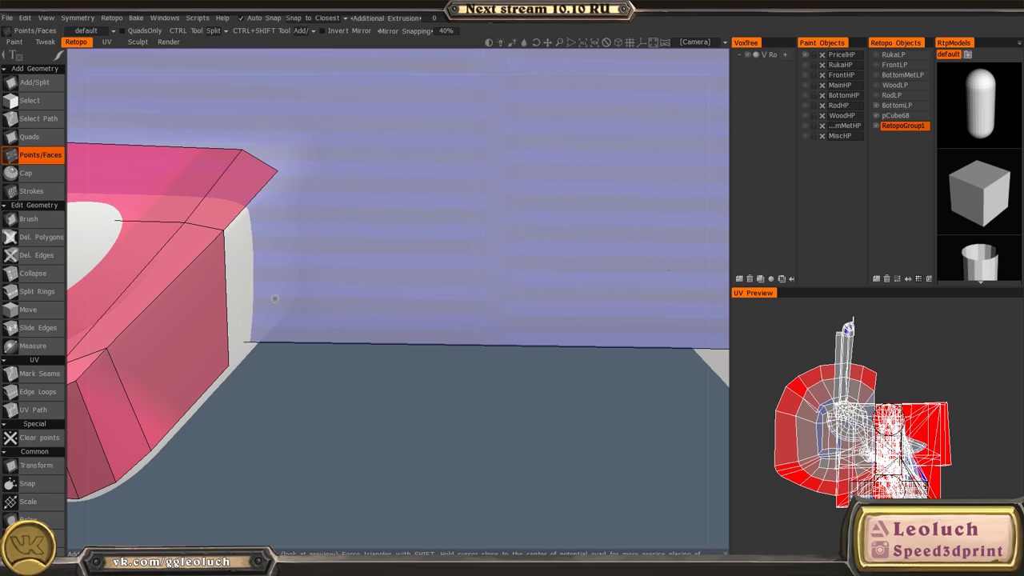
right_click(250, 254)
- Examine the lug's mesh from the front, the end sides and underneath for gaps or misfit edges
alt+right_drag(250, 253, 117, 259)
alt+middle_drag(117, 259, 311, 294)
alt+right_drag(312, 294, 254, 288)
alt+drag(255, 288, 435, 192)
alt+middle_drag(434, 192, 419, 286)
alt+drag(418, 285, 266, 290)
alt+drag(317, 322, 241, 359)
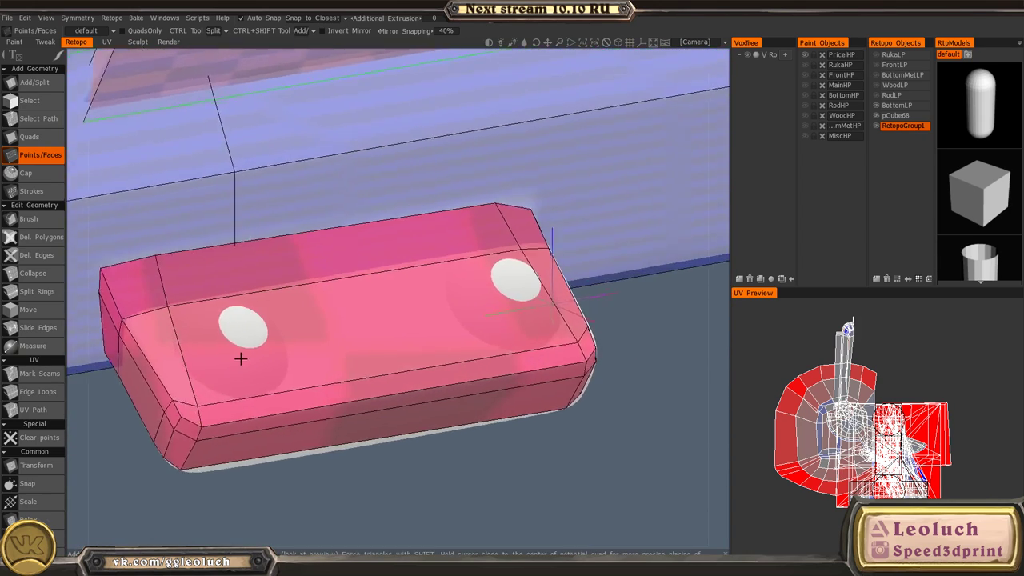
middle_drag(240, 360, 295, 203)
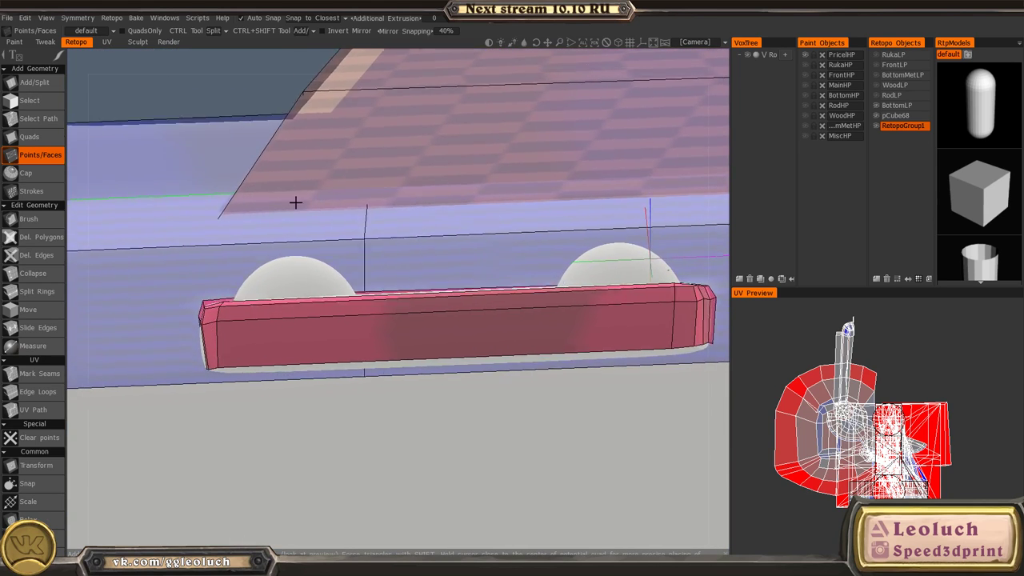
alt+drag(295, 202, 309, 138)
alt+middle_drag(303, 294, 318, 285)
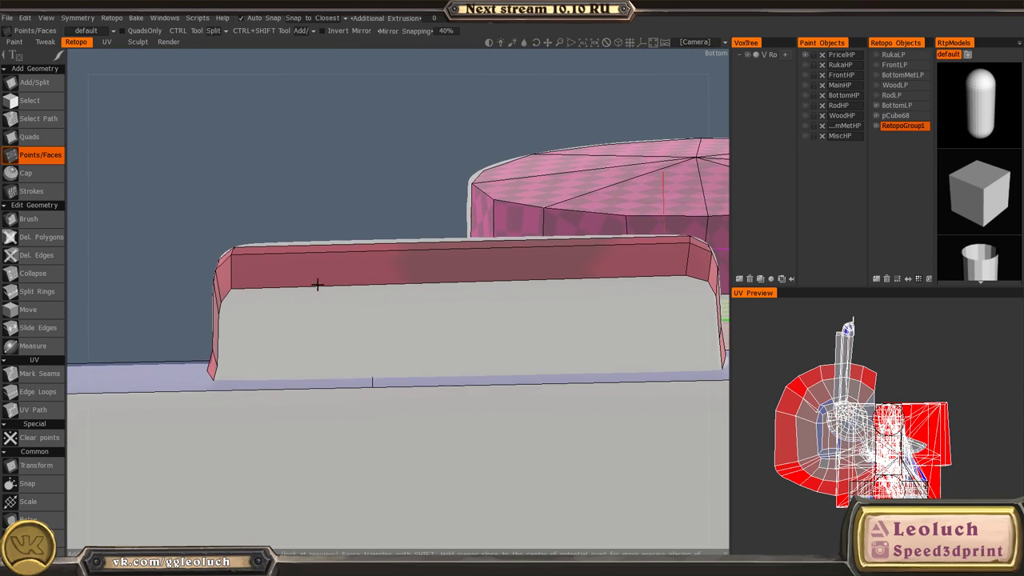
alt+right_drag(318, 285, 283, 252)
key(space)
click(269, 169)
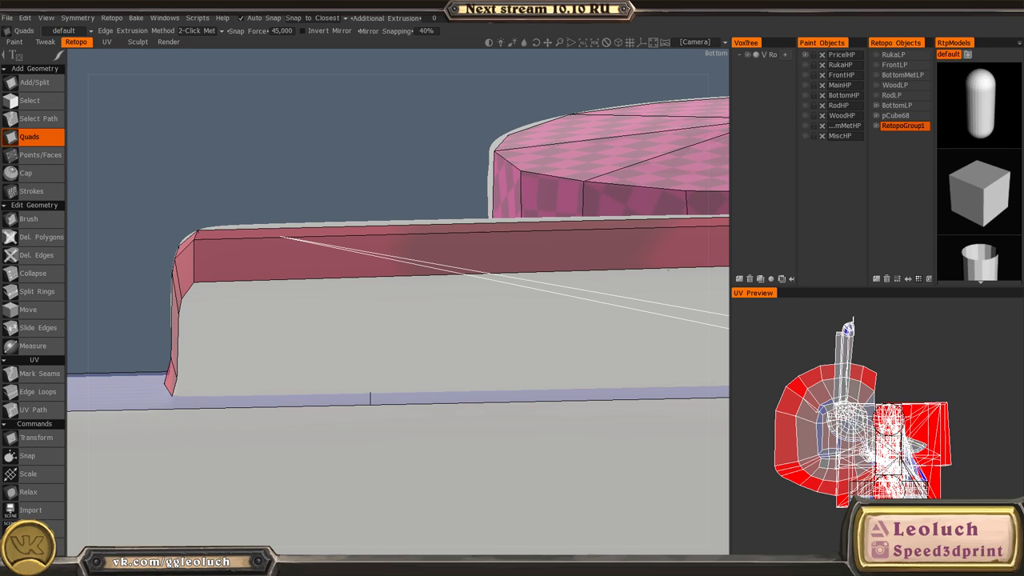
alt+drag(264, 301, 176, 185)
alt+right_drag(157, 176, 136, 205)
alt+drag(238, 213, 313, 177)
alt+middle_drag(314, 177, 339, 294)
alt+drag(338, 294, 332, 291)
key(space)
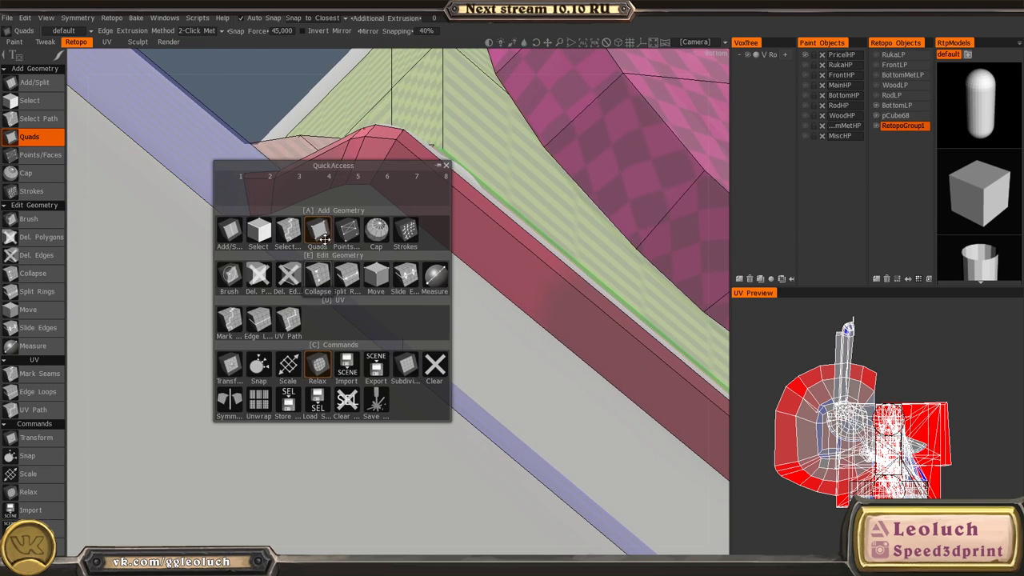
click(341, 233)
- Lower the additional extrusion so the high-poly rivet dome shows above the lug's retopo mesh
mouse_move(322, 235)
alt+mouse_down()
mouse_move(311, 229)
mouse_move(464, 312)
mouse_move(338, 231)
alt+mouse_up()
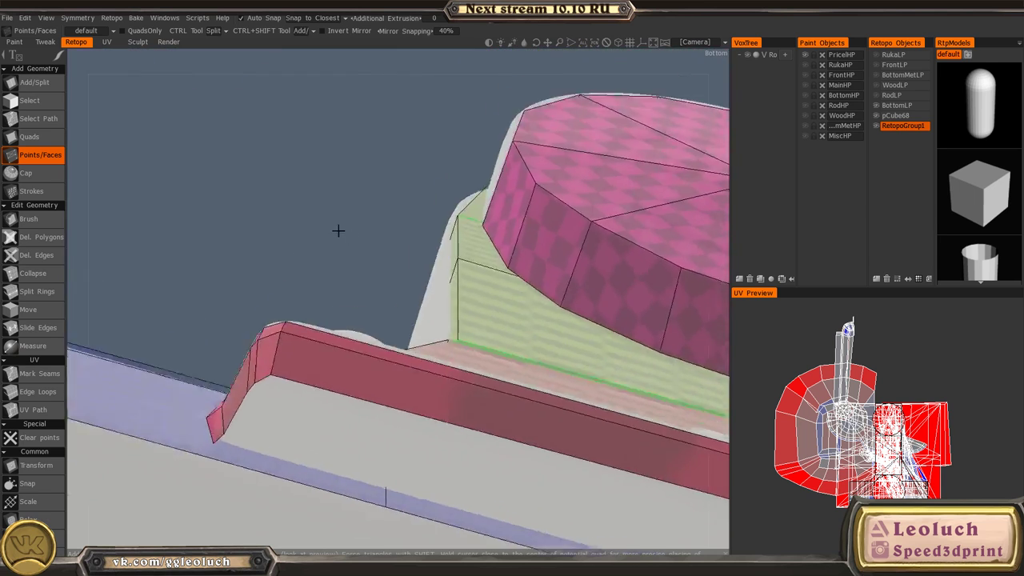
alt+right_drag(339, 231, 335, 359)
alt+drag(336, 359, 356, 214)
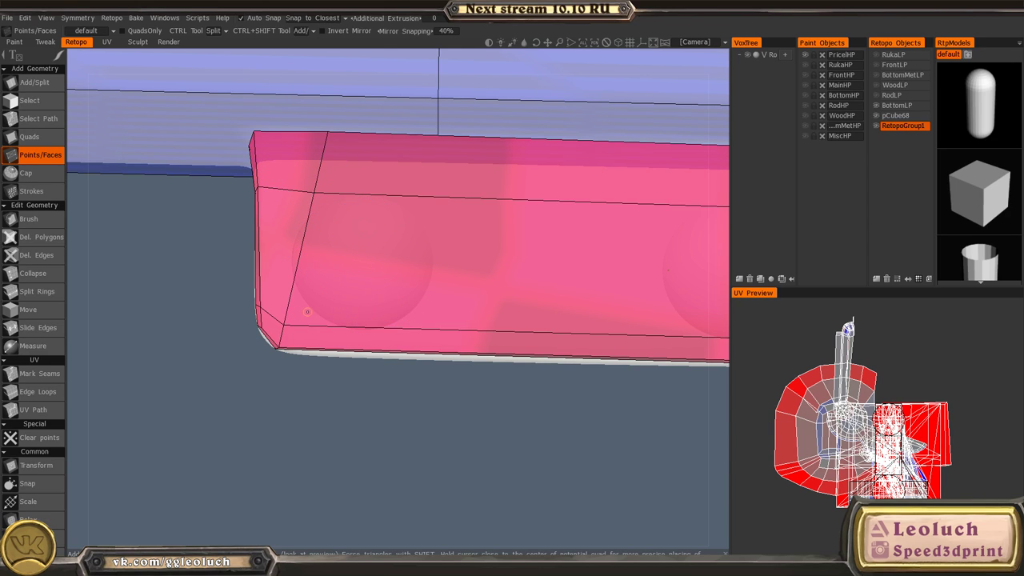
middle_drag(354, 254, 367, 101)
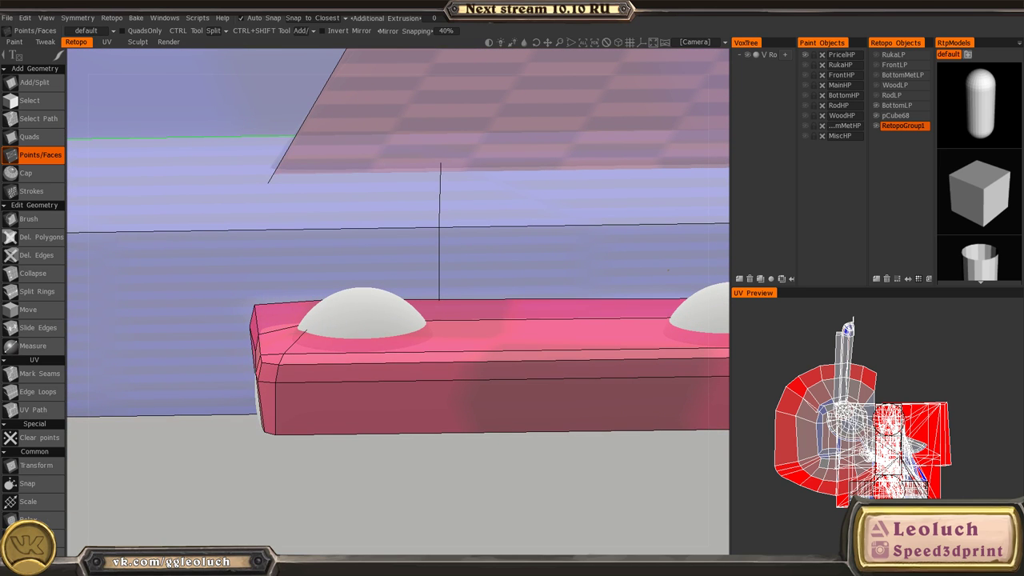
mouse_move(344, 254)
middle_down()
mouse_move(339, 330)
mouse_move(339, 240)
mouse_move(342, 263)
middle_up()
drag(489, 17, 472, 18)
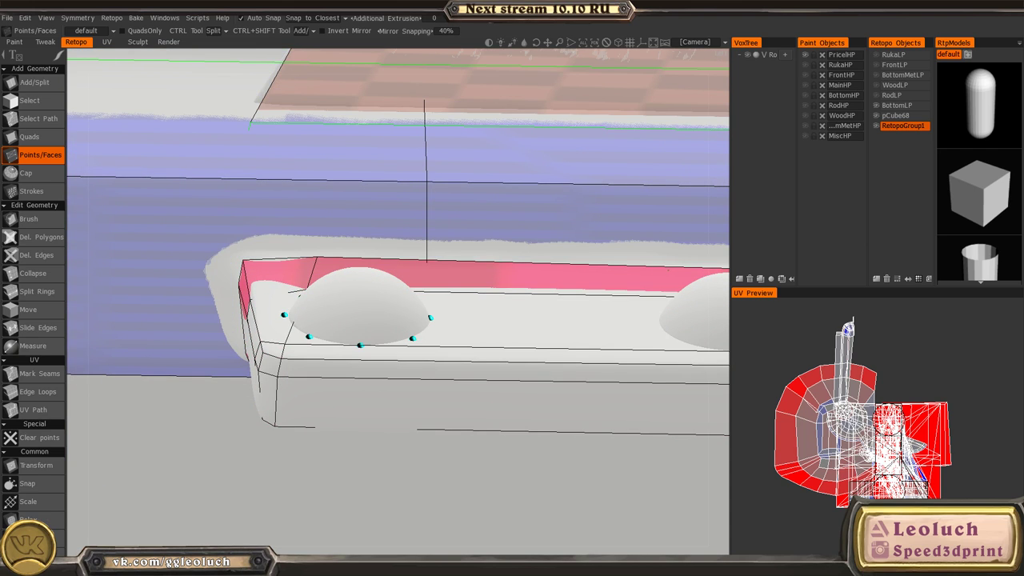
- Place a ring of eight points around the base of the lug's rivet dome with Points/Faces
middle_drag(352, 268, 357, 341)
scroll(370, 304, up, 3)
scroll(383, 252, up, 1)
middle_drag(400, 204, 411, 270)
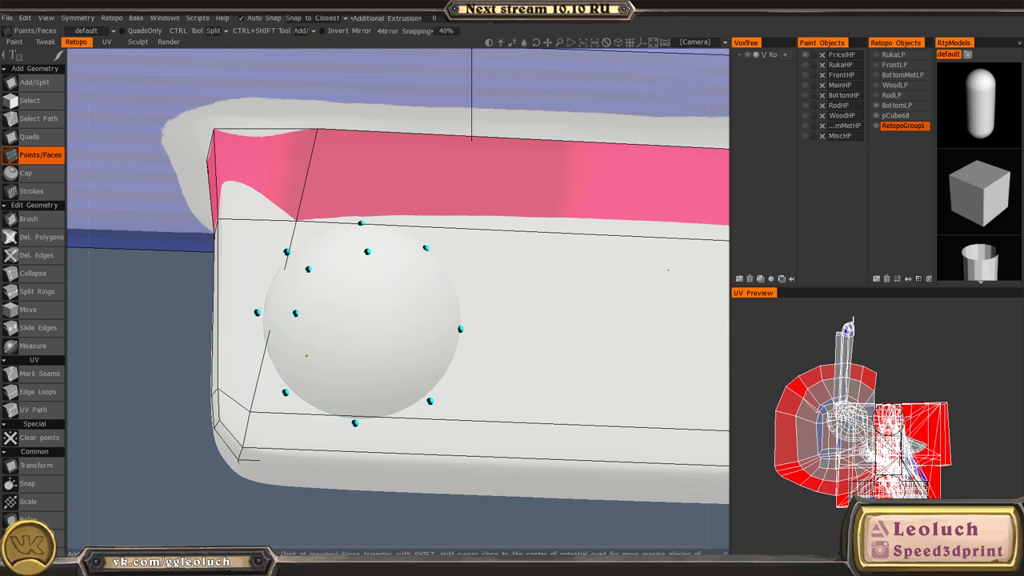
- Place an inner ring of points on the rivet dome, matching the points around its base
click(361, 374)
middle_drag(401, 379, 430, 361)
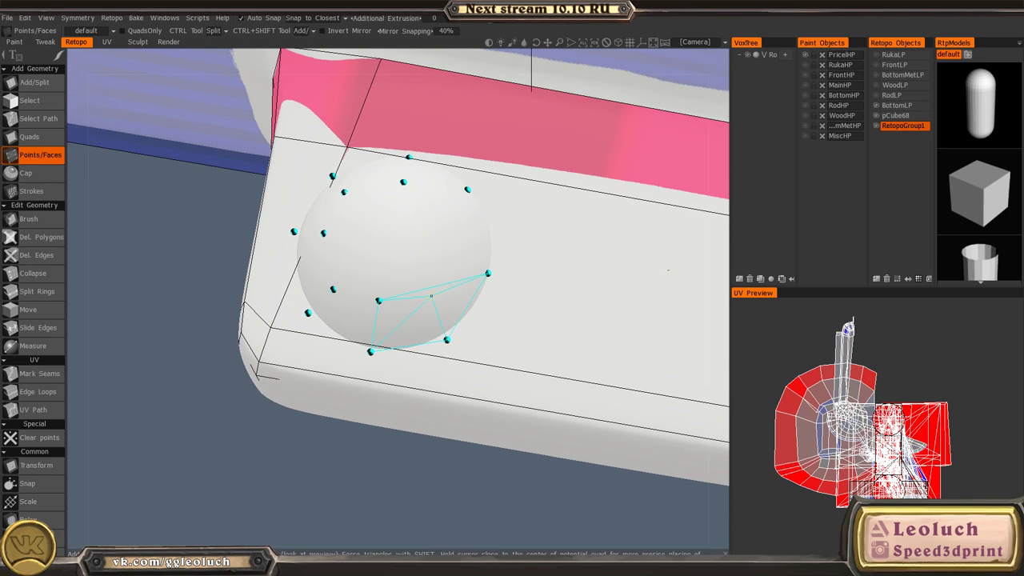
middle_drag(472, 249, 452, 359)
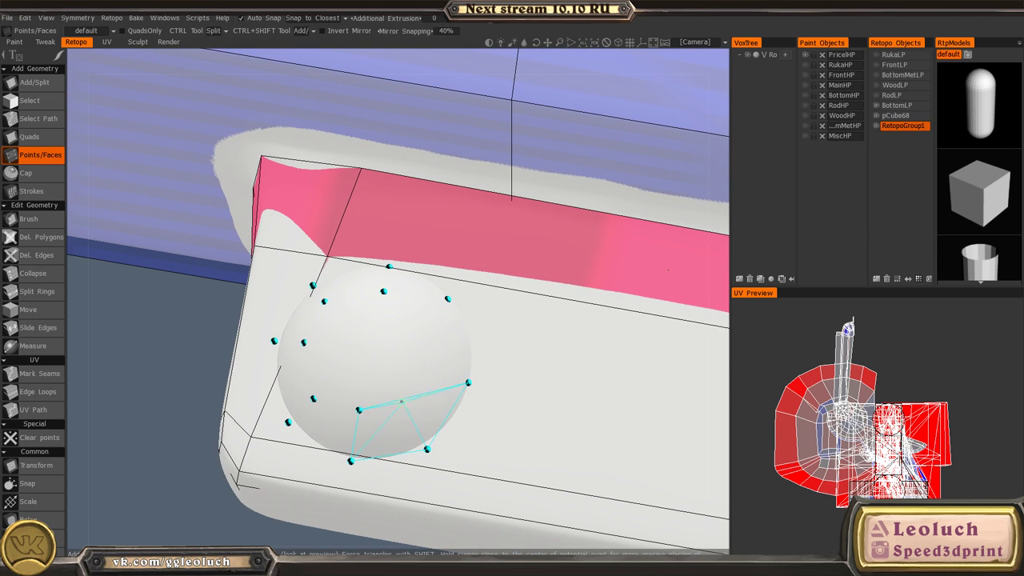
middle_drag(423, 317, 402, 344)
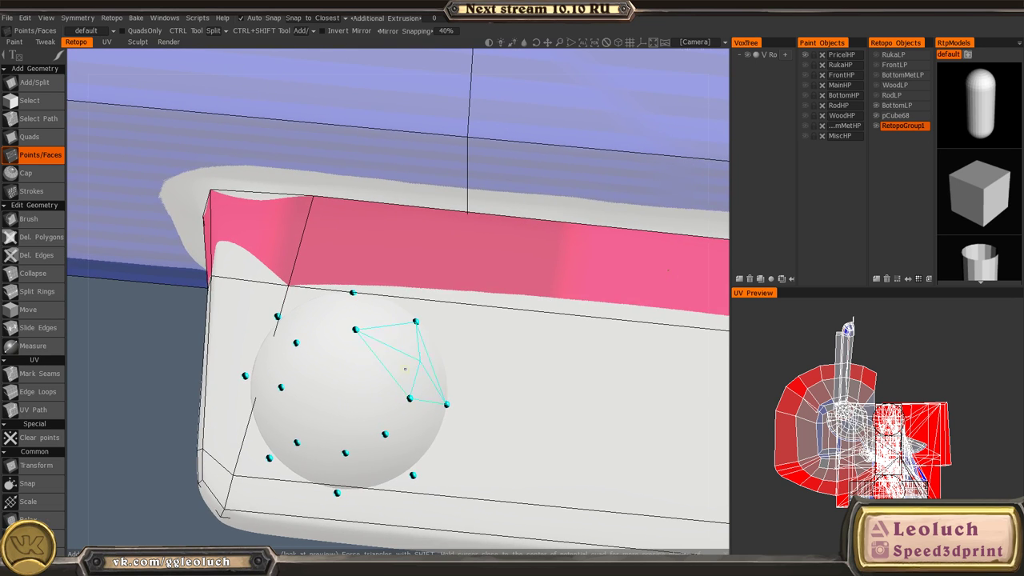
middle_drag(311, 386, 294, 363)
- Fill the band between the dome's base ring and inner ring with quads
right_click(424, 367)
right_click(263, 402)
middle_drag(263, 407, 276, 428)
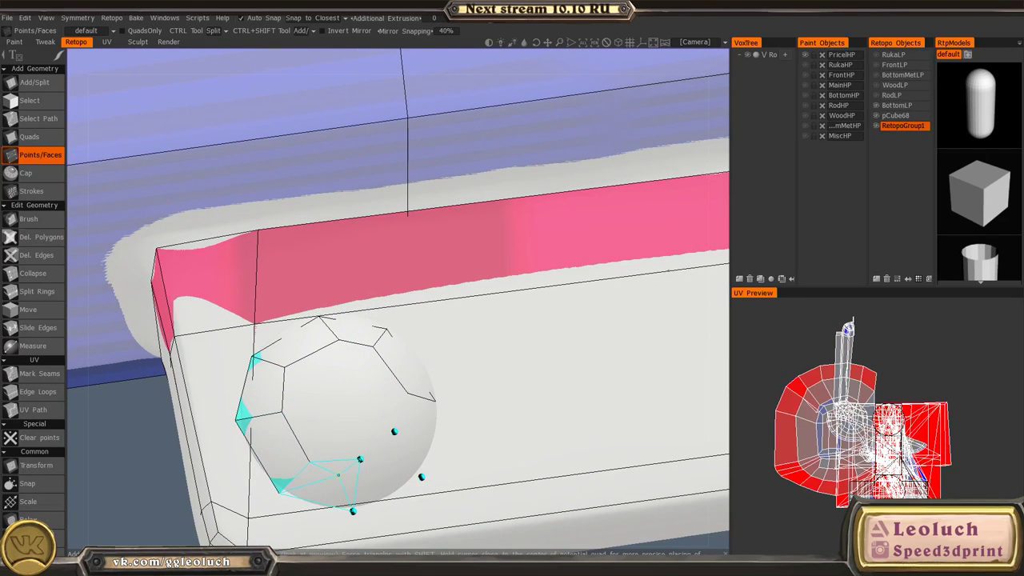
middle_drag(388, 470, 410, 439)
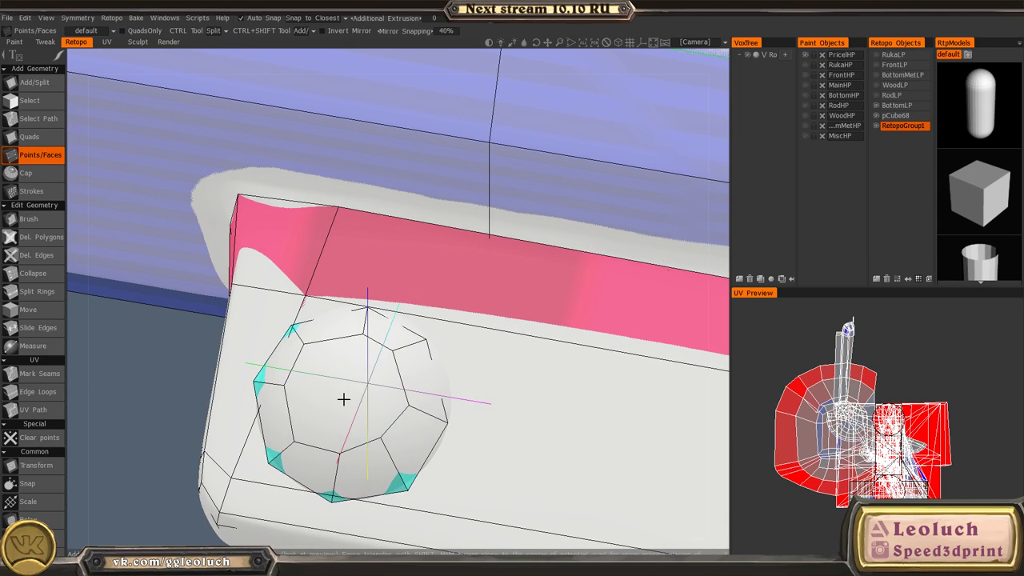
- Add a centre point on top of the rivet dome and fill the cap with quads up to it
middle_drag(343, 399, 341, 401)
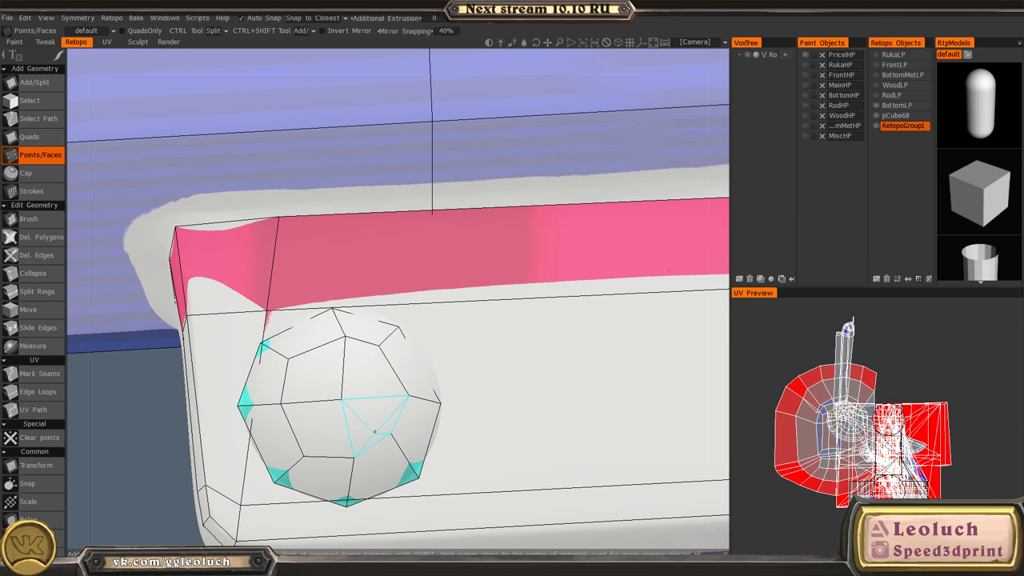
middle_drag(393, 424, 376, 336)
middle_drag(303, 389, 318, 507)
alt+middle_drag(317, 506, 334, 445)
alt+drag(335, 445, 377, 309)
- Increase Additional Extrusion so the low-poly dome and lug mesh stand clear of the high-poly surface
key(space)
click(208, 318)
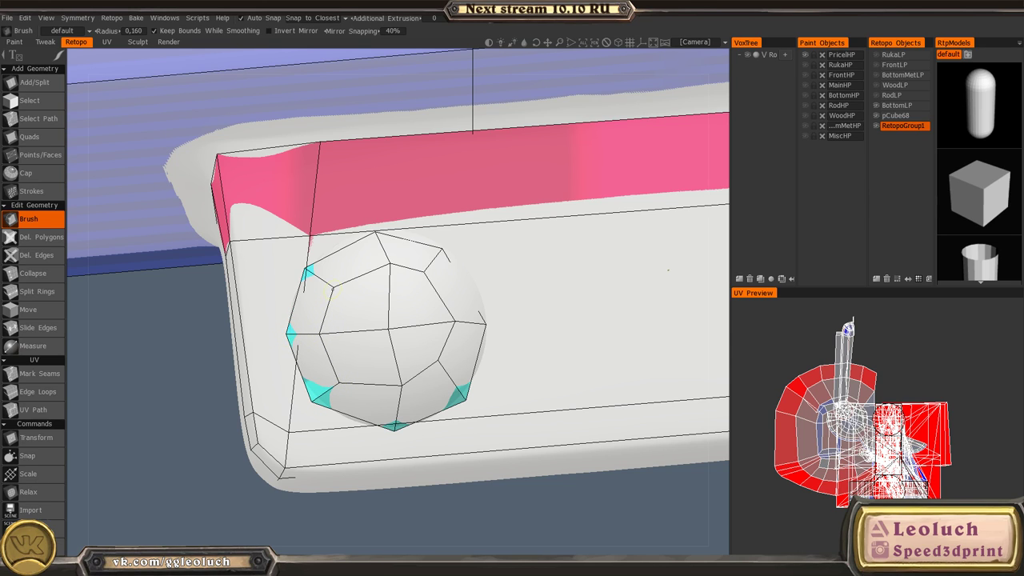
mouse_move(333, 295)
alt+mouse_down()
mouse_move(355, 329)
mouse_move(363, 192)
mouse_move(352, 247)
alt+mouse_up()
alt+drag(360, 336, 349, 401)
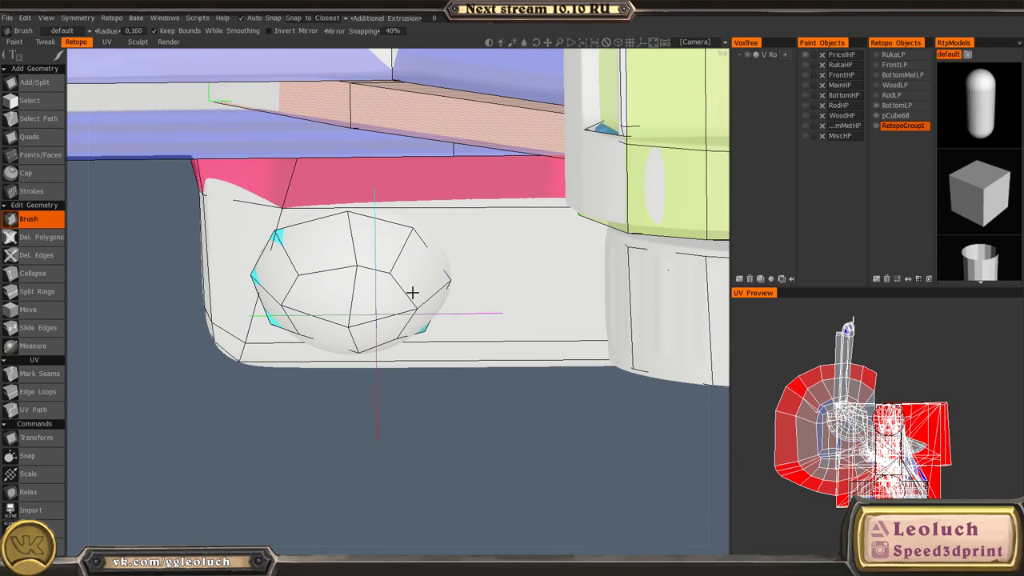
alt+drag(412, 293, 403, 154)
alt+right_drag(391, 280, 379, 361)
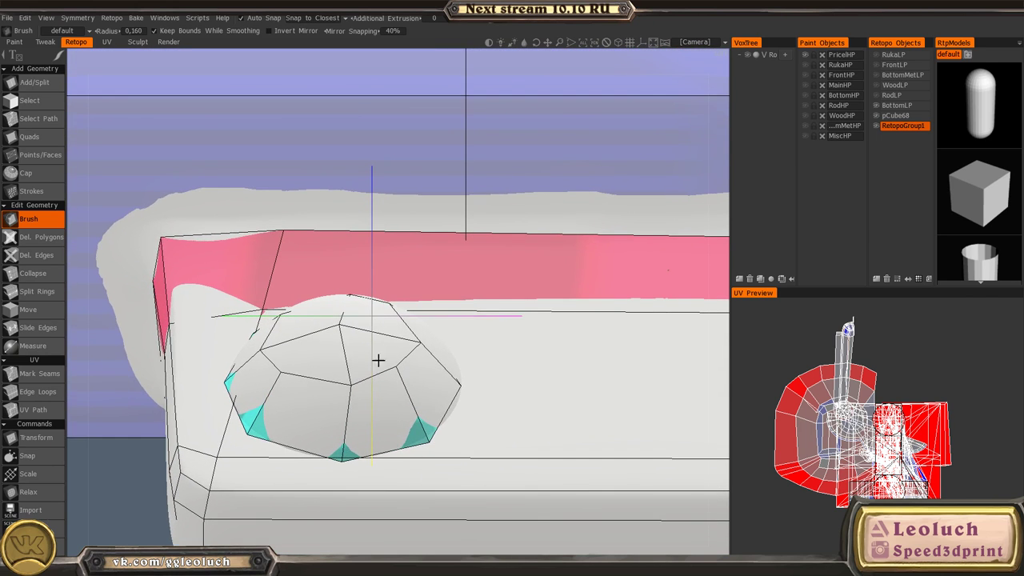
mouse_move(307, 413)
alt+mouse_down()
mouse_move(297, 348)
mouse_move(297, 428)
alt+mouse_up()
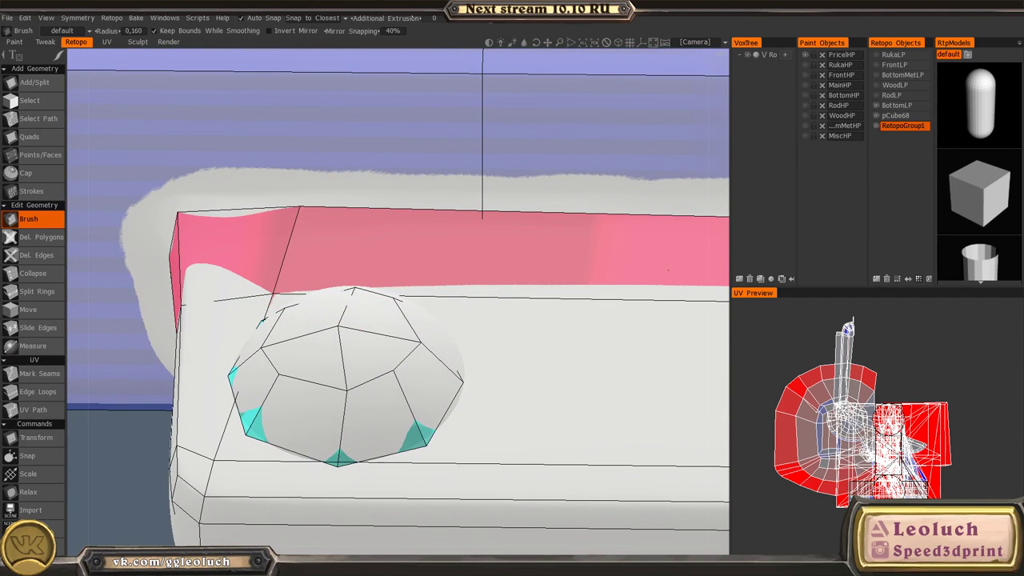
drag(524, 18, 557, 17)
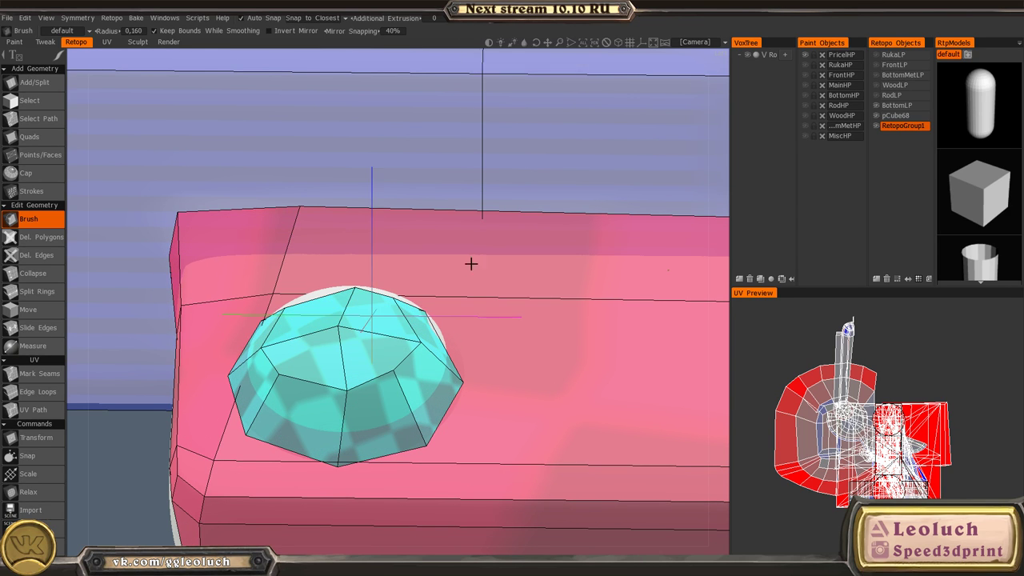
- Select all faces of the finished rivet dome on the lug and open Transform
alt+right_drag(471, 264, 346, 319)
alt+middle_drag(489, 328, 432, 278)
key(space)
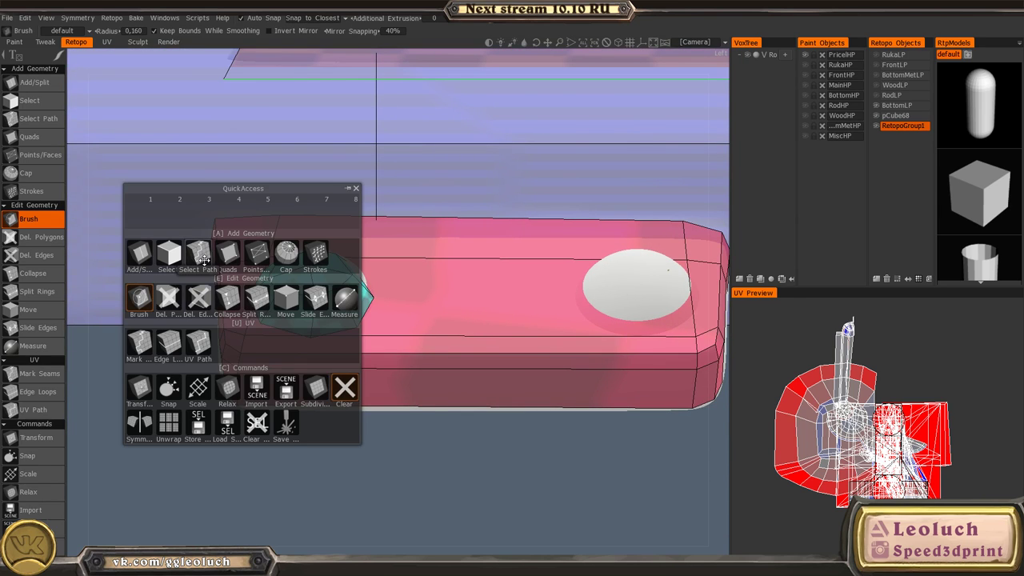
click(161, 255)
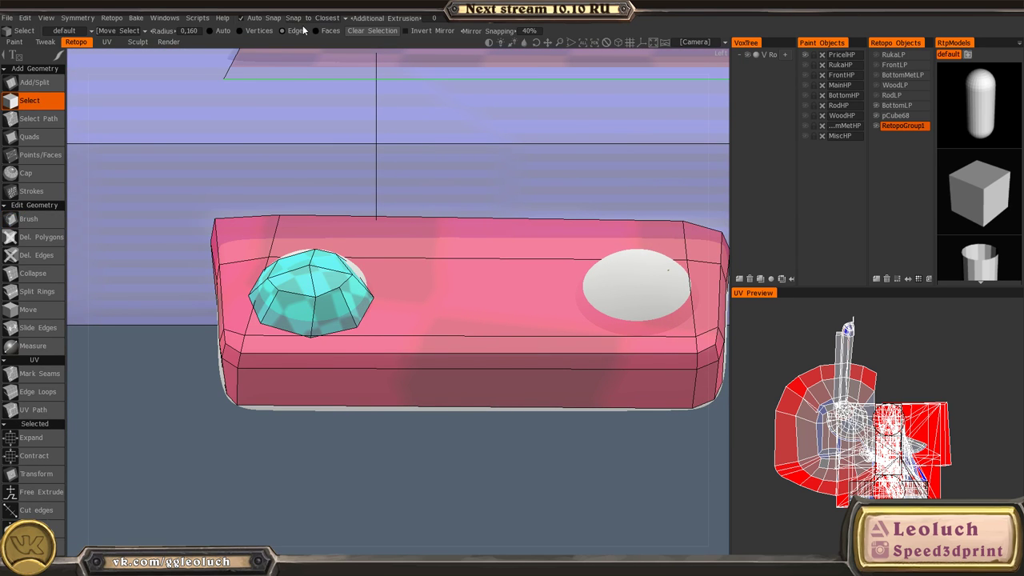
click(325, 31)
key(space)
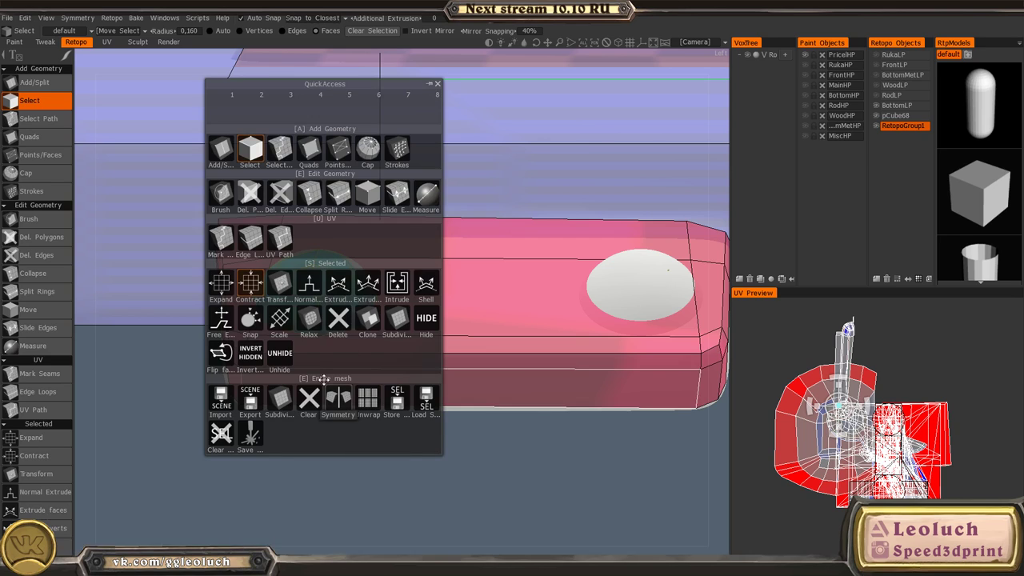
click(279, 285)
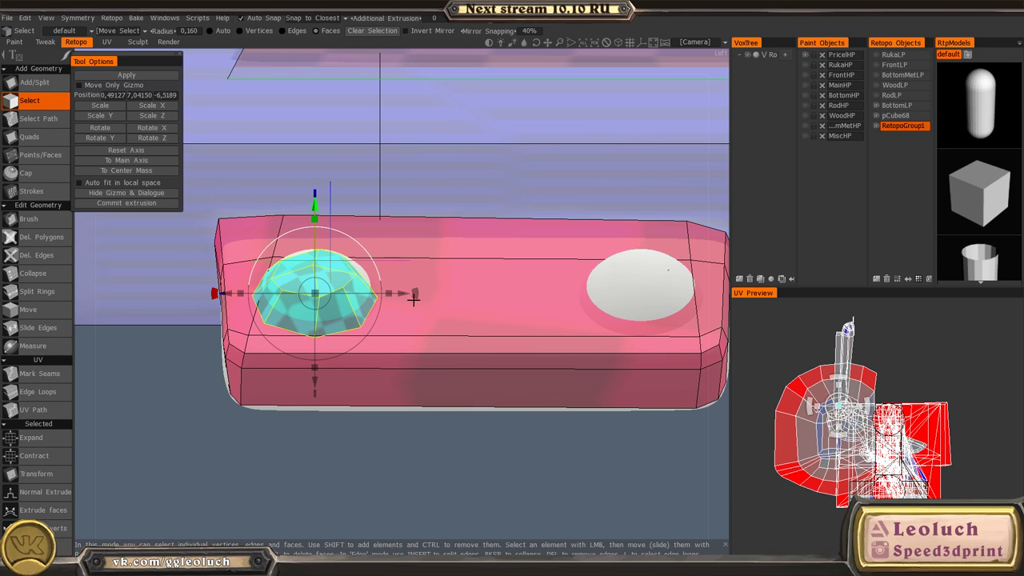
- Clone the dome onto the lug's second rivet, snapping it to the reference mesh, and merge the copy into RetopoGroup1
middle_drag(414, 300, 325, 301)
key(space)
click(359, 367)
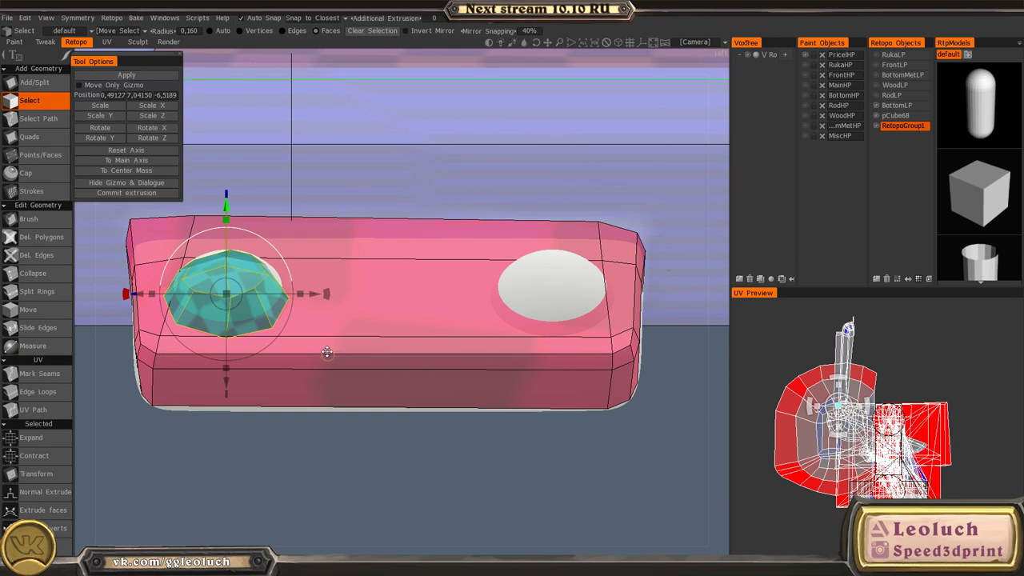
drag(316, 293, 640, 294)
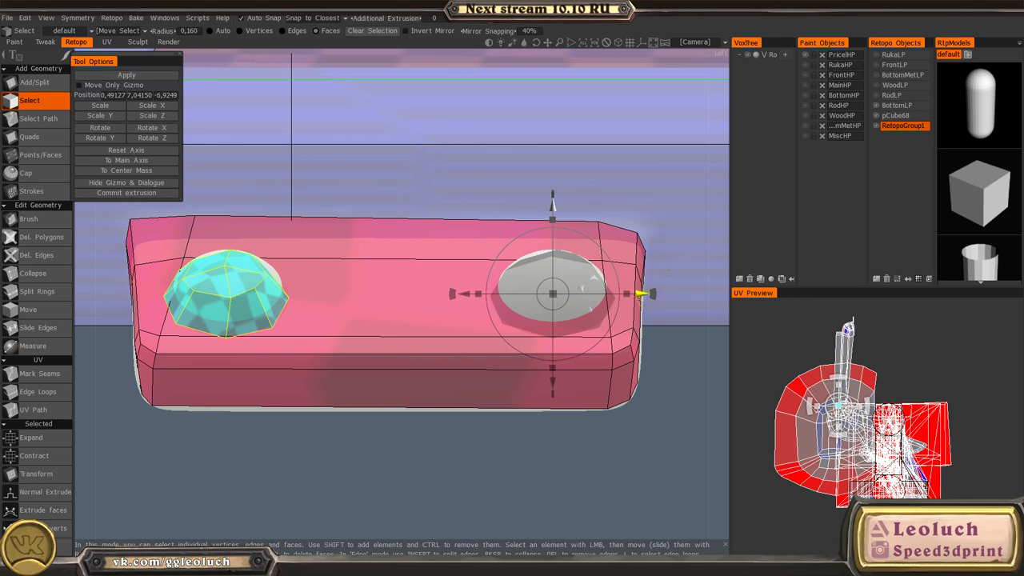
click(153, 78)
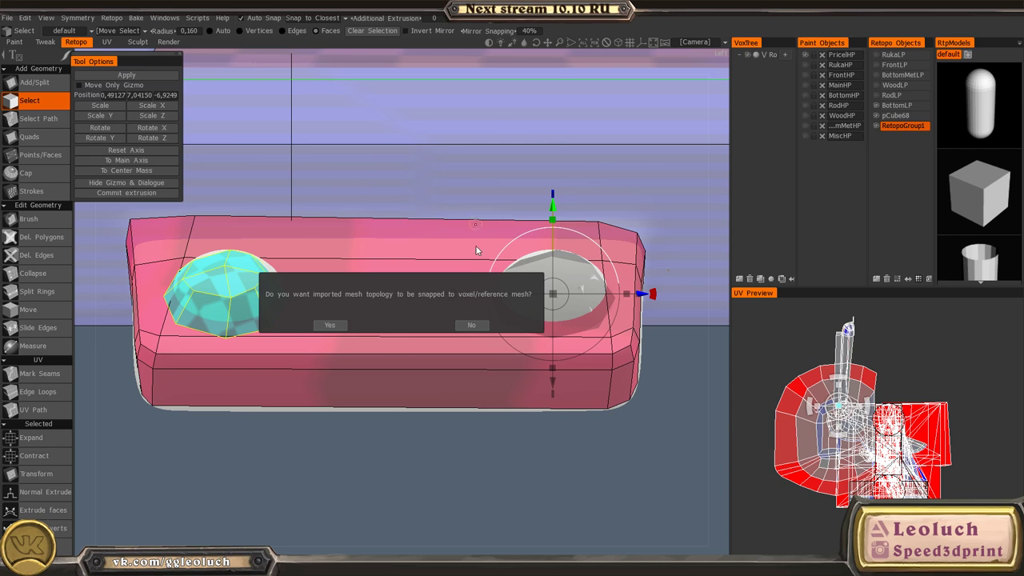
click(330, 324)
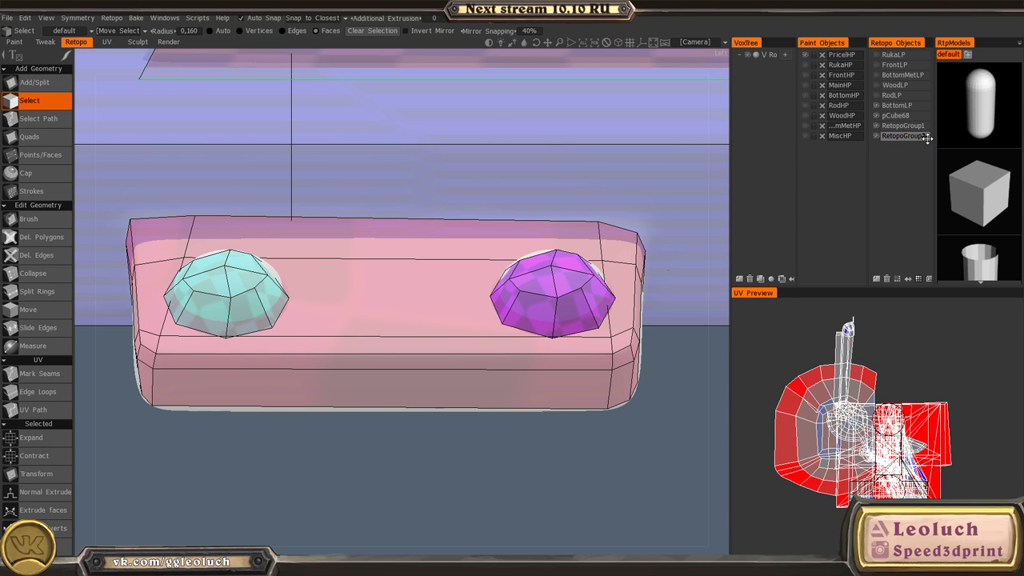
drag(924, 128, 918, 127)
scroll(508, 233, down, 4)
middle_drag(508, 234, 353, 245)
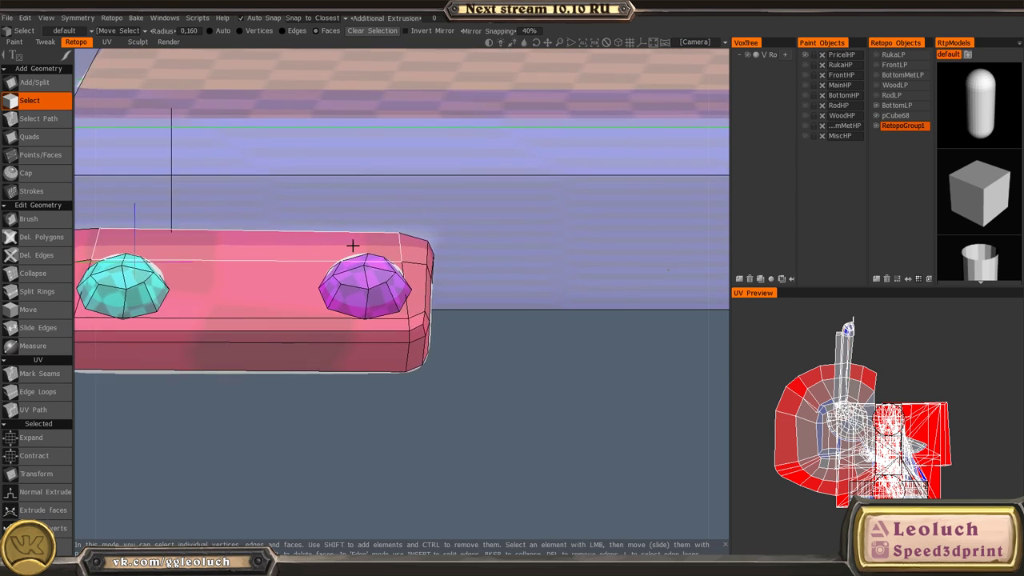
scroll(315, 324, down, 2)
key(space)
click(269, 338)
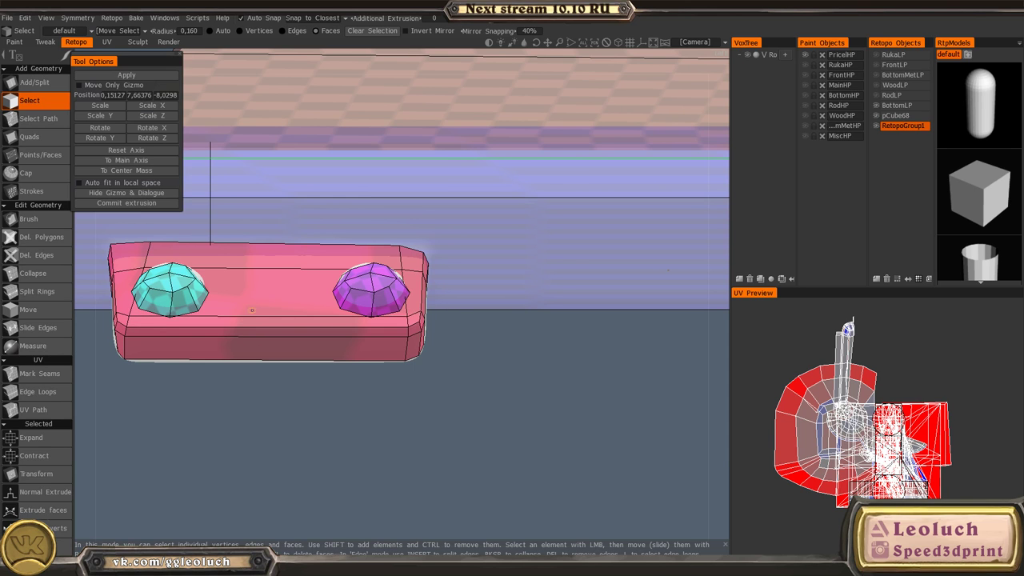
click(127, 76)
key(space)
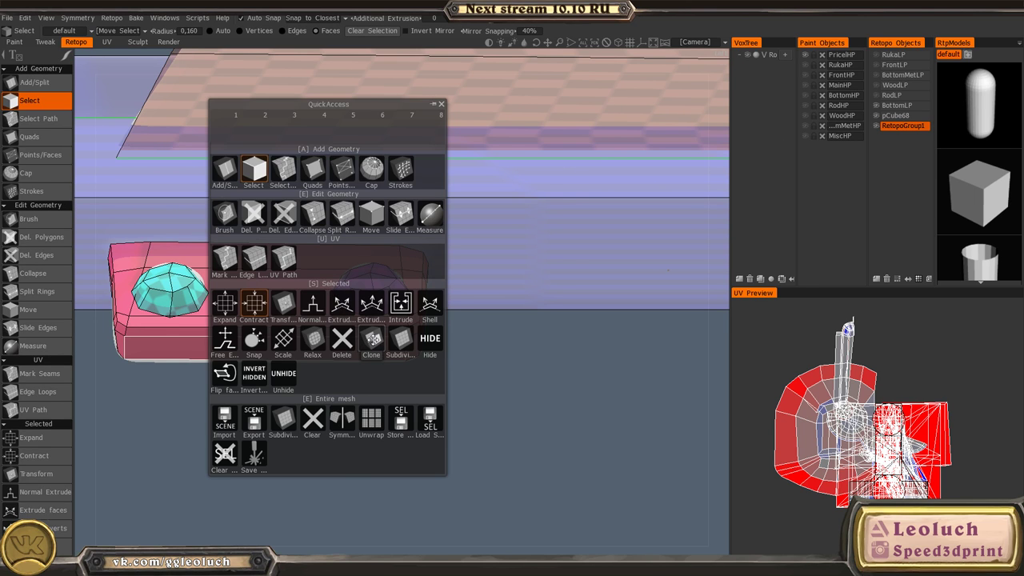
click(373, 340)
- Select the lug together with both its rivet domes and clone them
scroll(333, 247, down, 3)
alt+drag(332, 246, 360, 276)
double_click(376, 293)
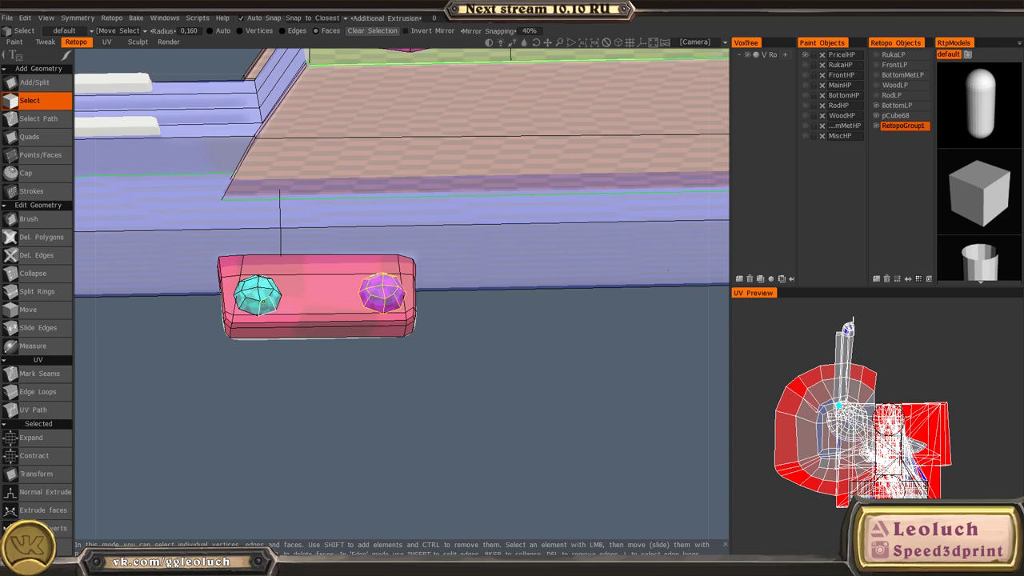
shift+double_click(262, 300)
shift+double_click(309, 291)
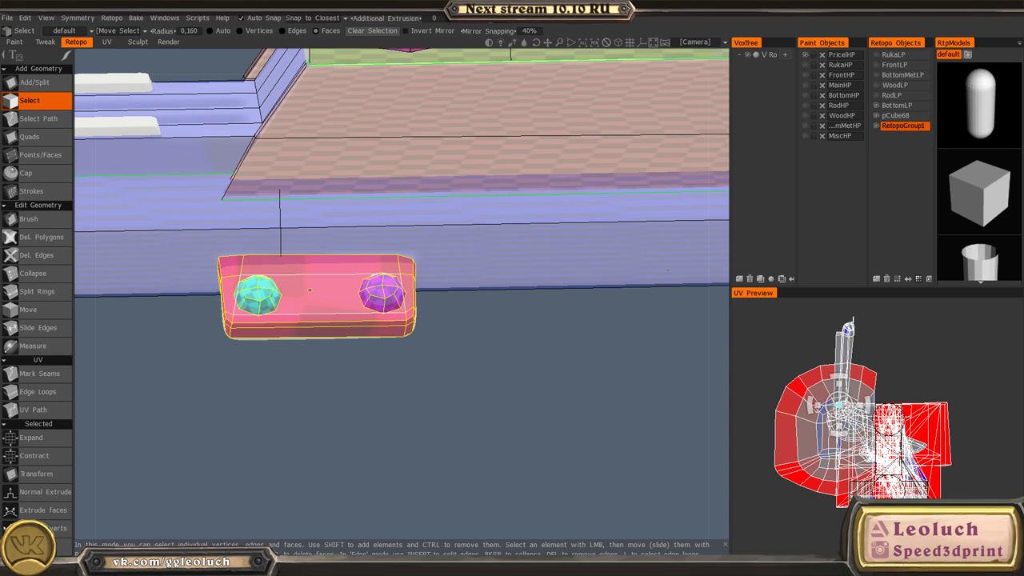
scroll(341, 275, up, 1)
key(space)
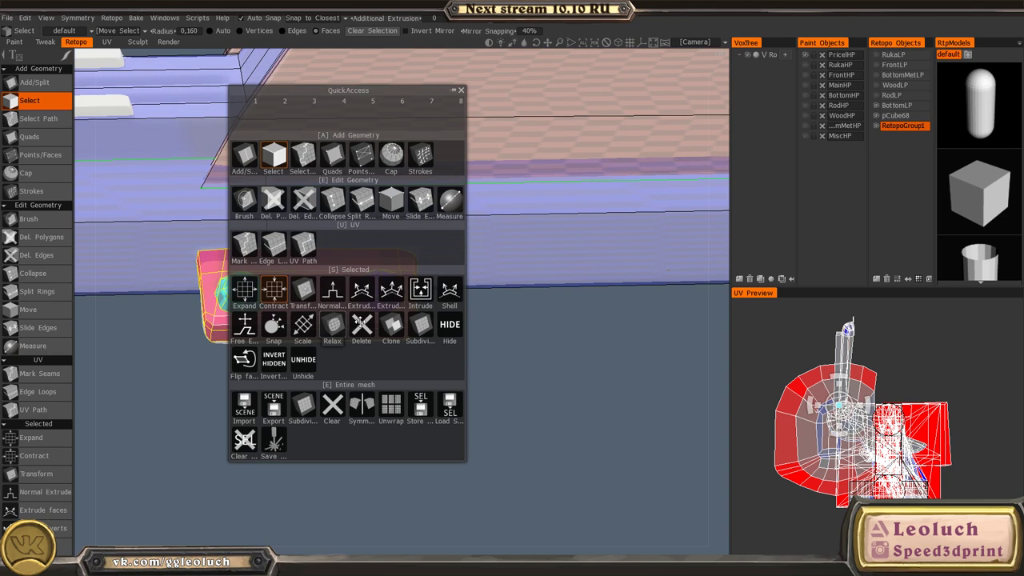
click(391, 324)
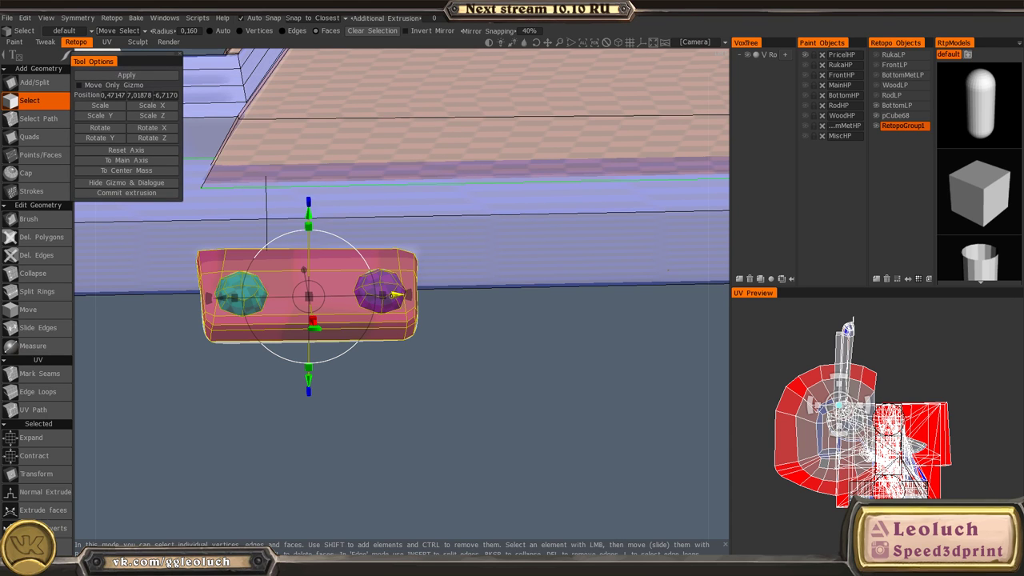
- Move the cloned lug along the base onto the uncovered lug near the round knob and apply it without snapping to the reference mesh
drag(391, 294, 620, 309)
middle_drag(620, 309, 319, 315)
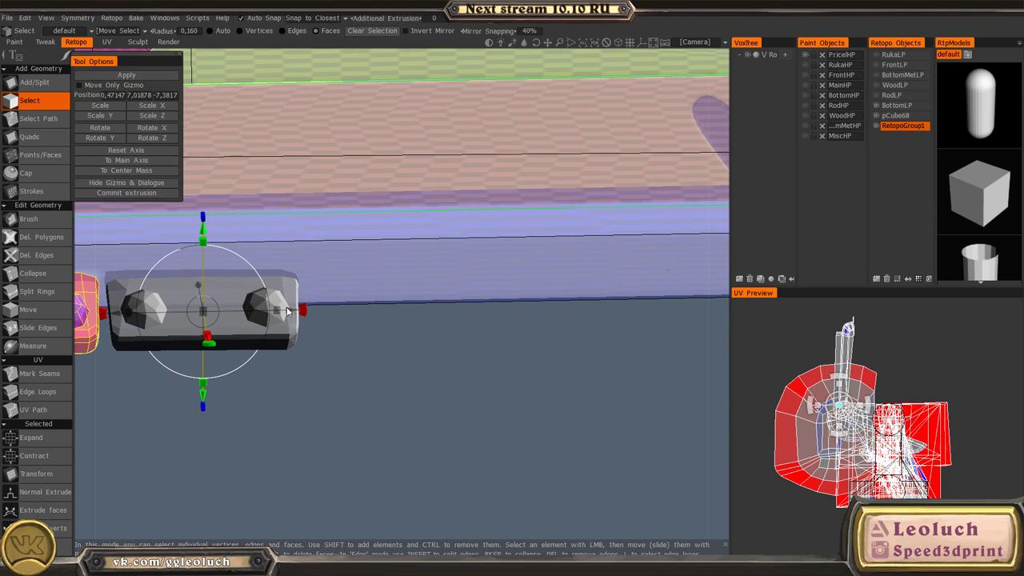
drag(312, 312, 701, 305)
middle_drag(565, 333, 218, 358)
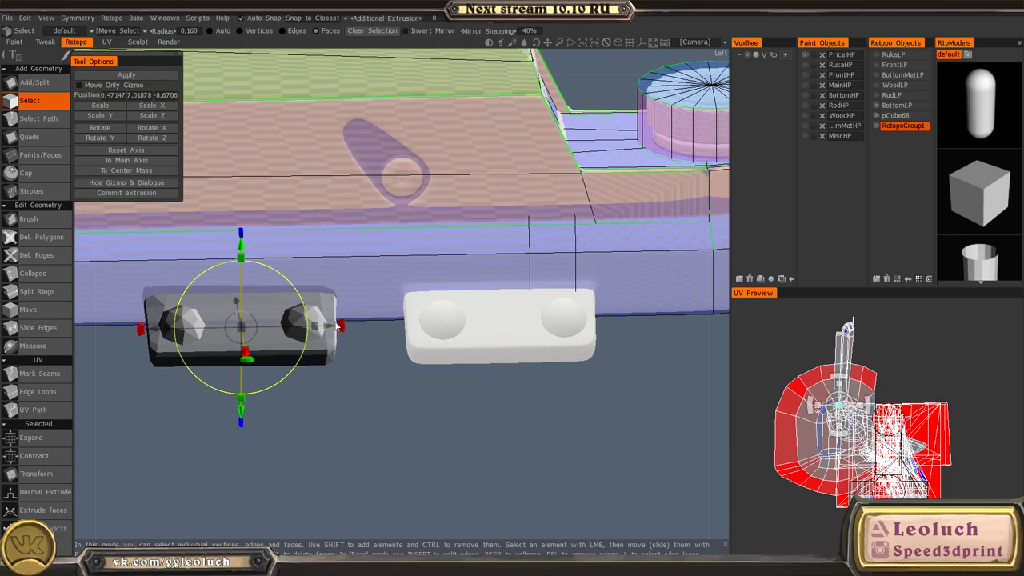
drag(333, 325, 574, 323)
middle_drag(559, 339, 459, 346)
right_drag(459, 345, 618, 436)
middle_drag(427, 346, 436, 319)
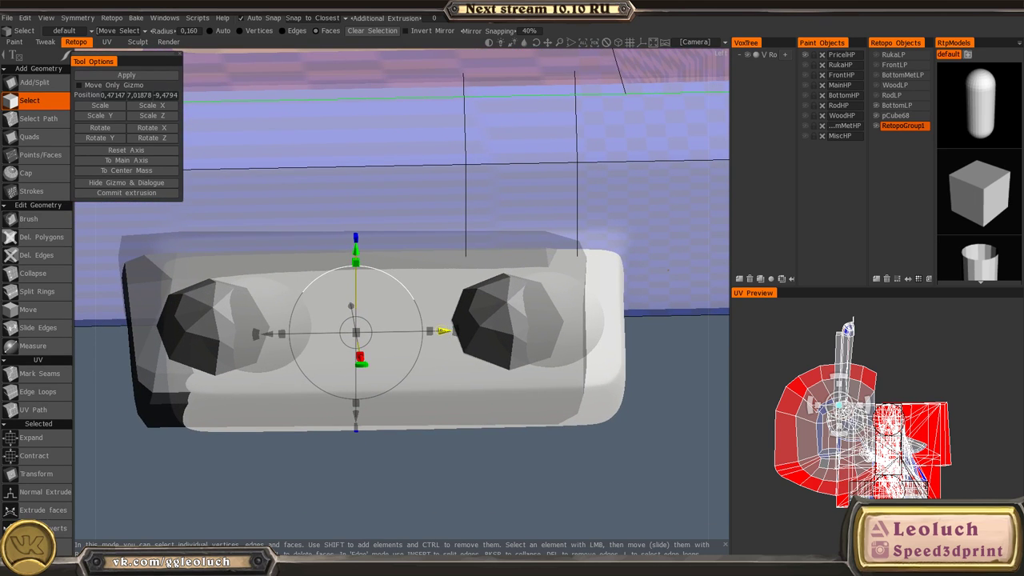
drag(444, 329, 483, 330)
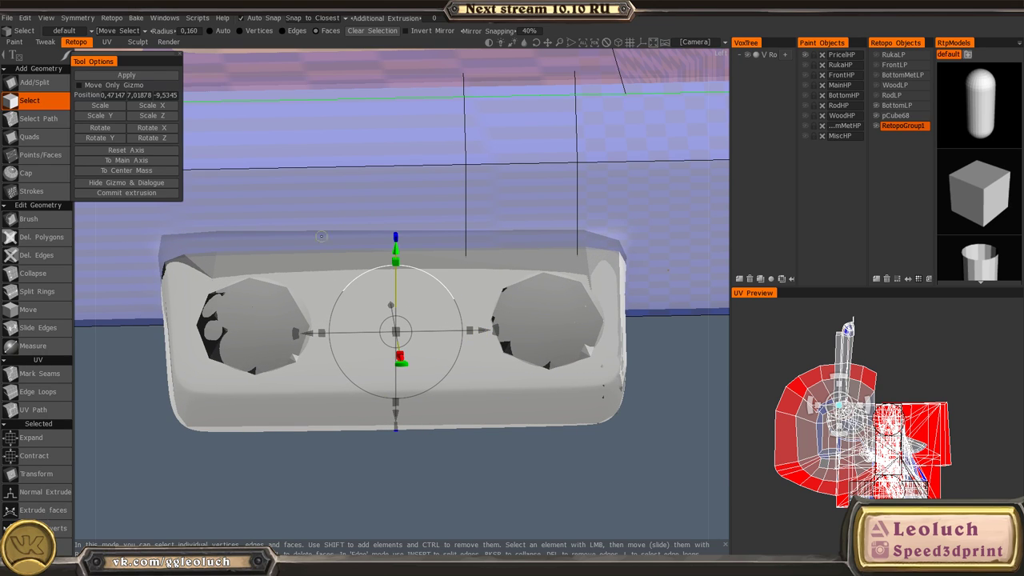
click(135, 76)
click(469, 327)
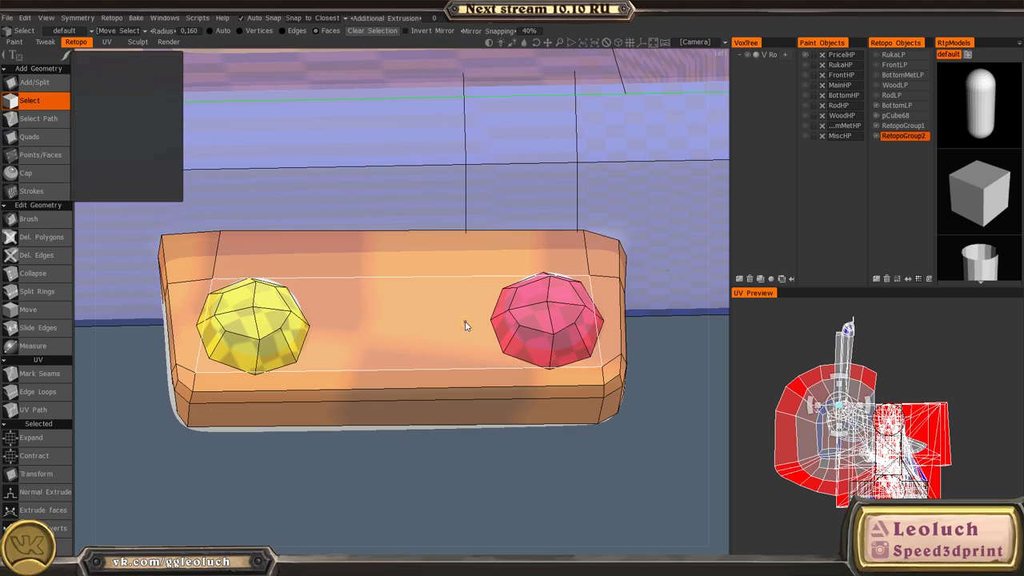
- Merge RetopoGroup2 and RetopoGroup1 into the pCube68 retopo layer
alt+drag(470, 330, 304, 406)
alt+drag(47, 273, 230, 188)
alt+drag(387, 216, 429, 254)
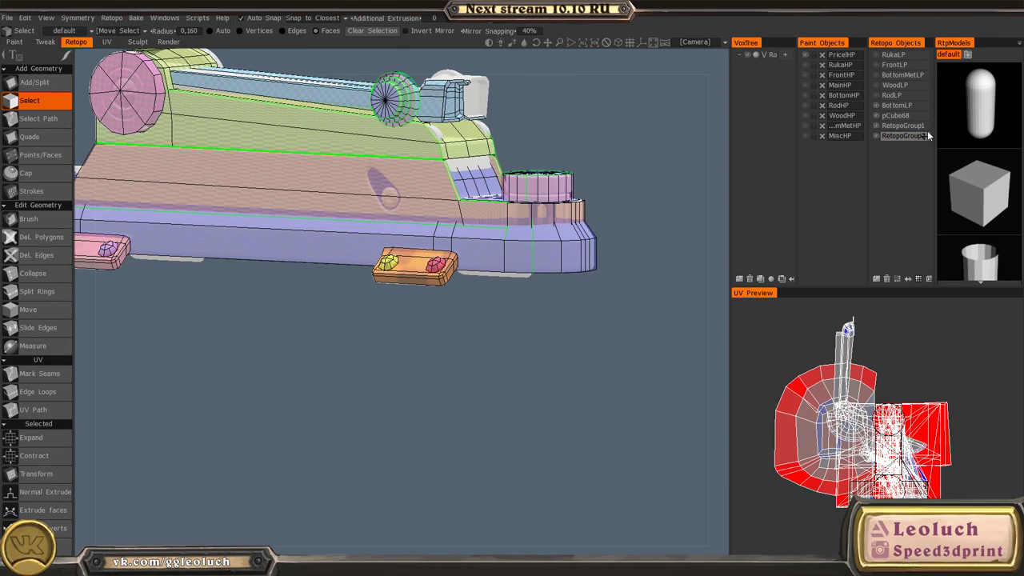
drag(923, 131, 912, 117)
click(921, 126)
click(900, 118)
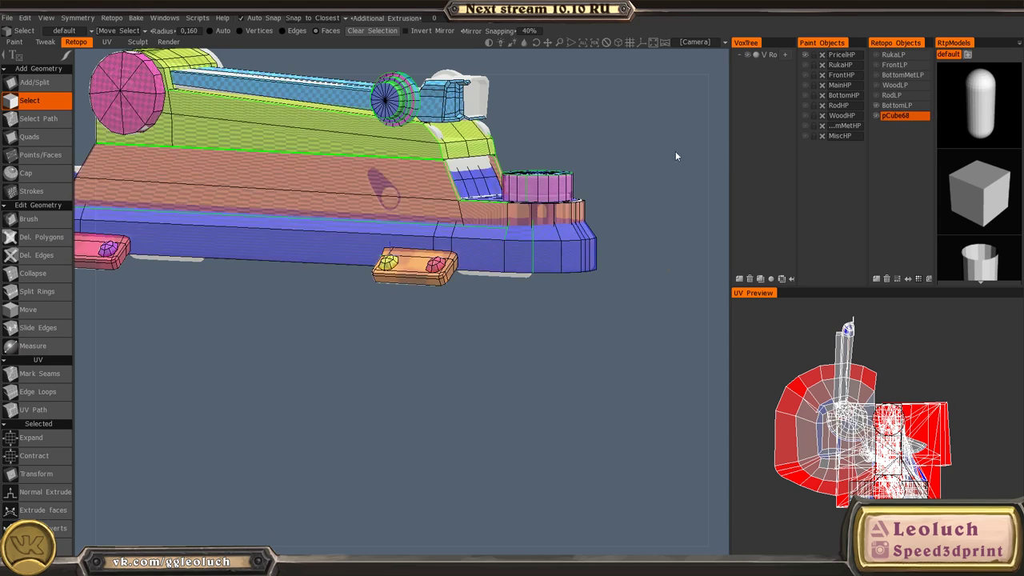
- Inspect the sight assembly from several sides for parts of the high-poly model not yet covered by retopology
alt+drag(624, 176, 496, 389)
alt+right_drag(496, 389, 425, 279)
alt+middle_drag(280, 156, 299, 265)
alt+right_drag(299, 265, 377, 309)
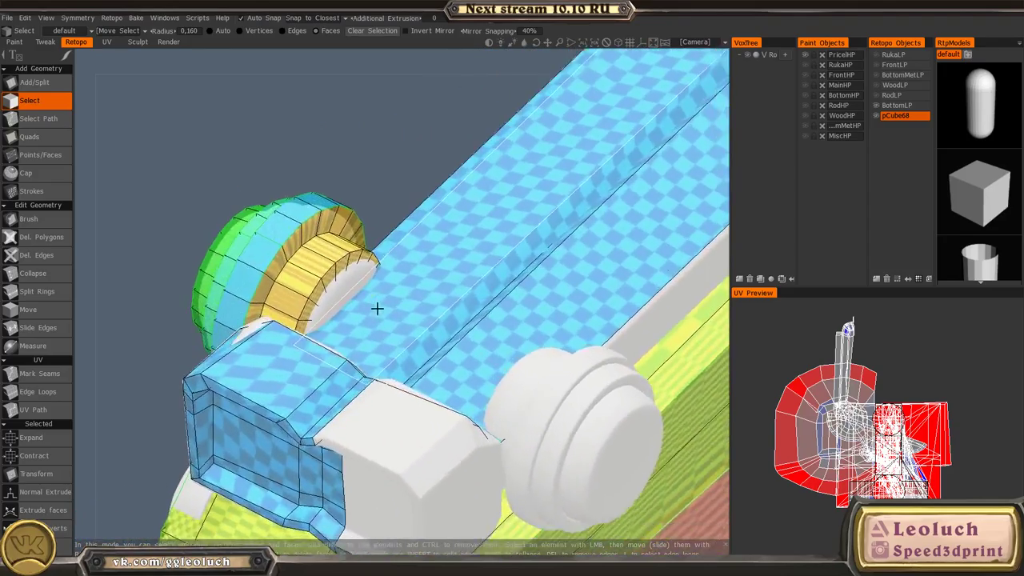
alt+drag(377, 308, 420, 226)
alt+middle_drag(421, 226, 408, 296)
alt+right_drag(408, 296, 339, 255)
alt+drag(339, 255, 380, 260)
alt+right_drag(380, 260, 248, 240)
alt+middle_drag(248, 240, 351, 236)
alt+drag(351, 236, 402, 260)
alt+middle_drag(402, 260, 403, 192)
alt+drag(402, 192, 348, 204)
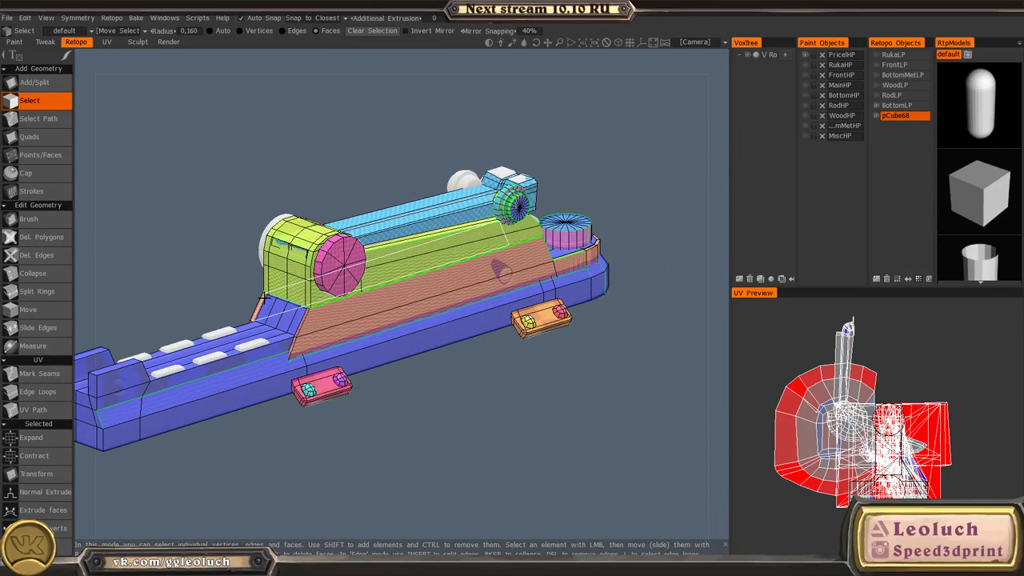
alt+drag(462, 348, 368, 288)
alt+drag(693, 252, 560, 344)
alt+right_drag(560, 344, 672, 359)
alt+middle_drag(672, 360, 396, 364)
alt+drag(396, 364, 480, 348)
alt+middle_drag(480, 348, 325, 429)
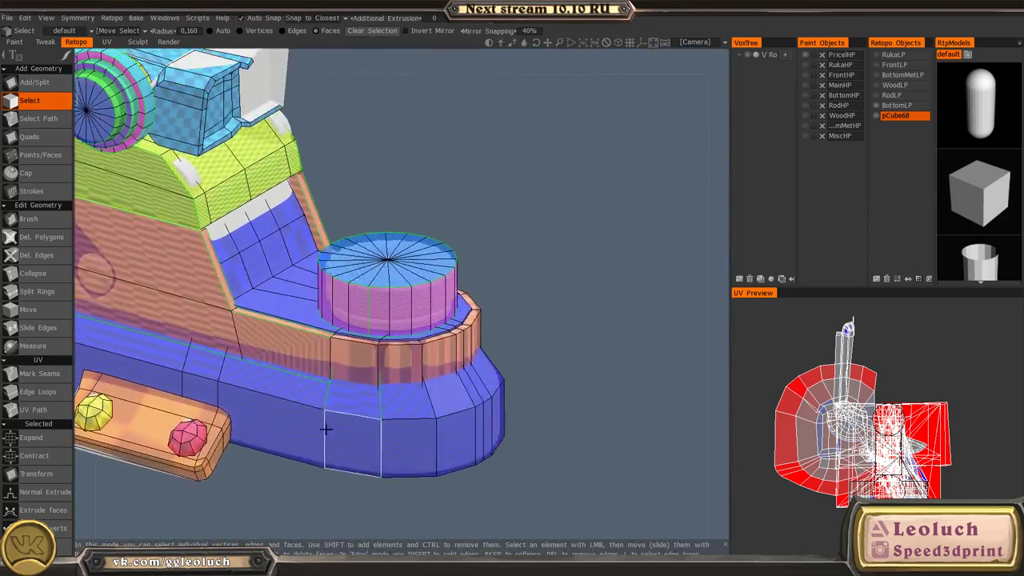
- Select the entire round knob mesh on the base's end and scale it down slightly with Transform
alt+right_drag(325, 429, 517, 373)
alt+drag(517, 373, 516, 388)
alt+middle_drag(516, 388, 502, 354)
alt+drag(372, 211, 356, 226)
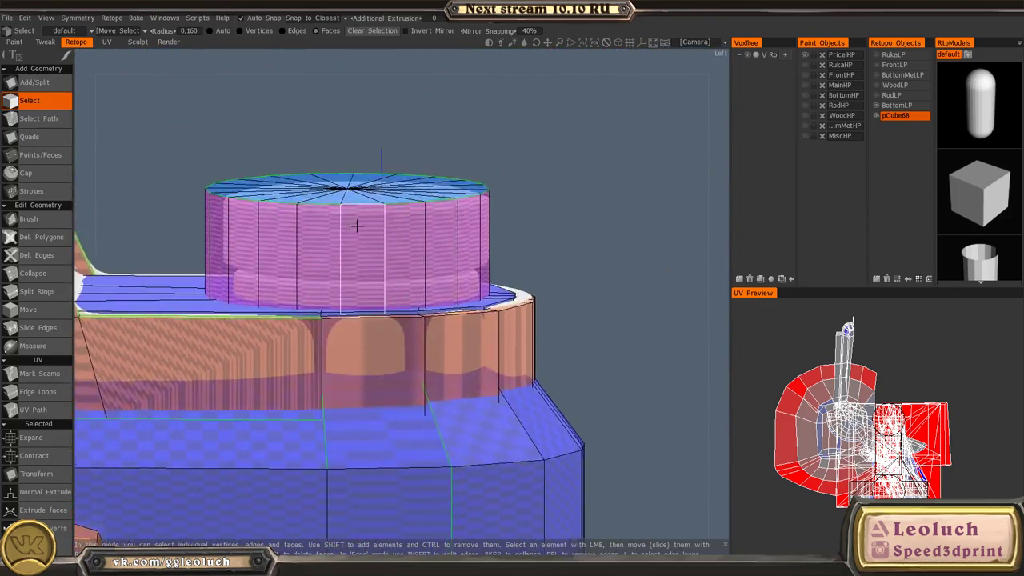
key(ctrl+a)
alt+middle_drag(346, 246, 350, 267)
alt+drag(350, 267, 355, 324)
key(space)
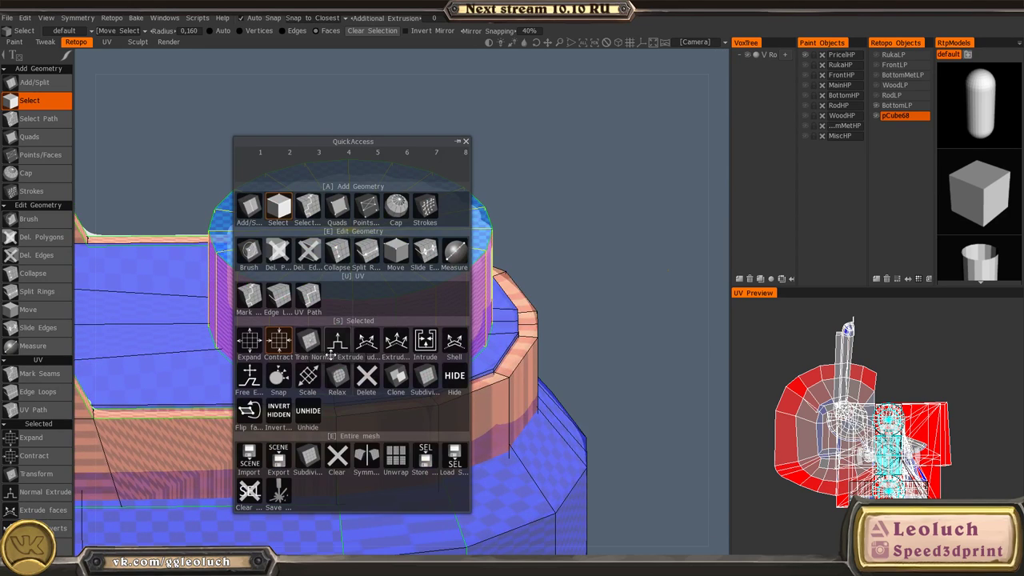
click(309, 340)
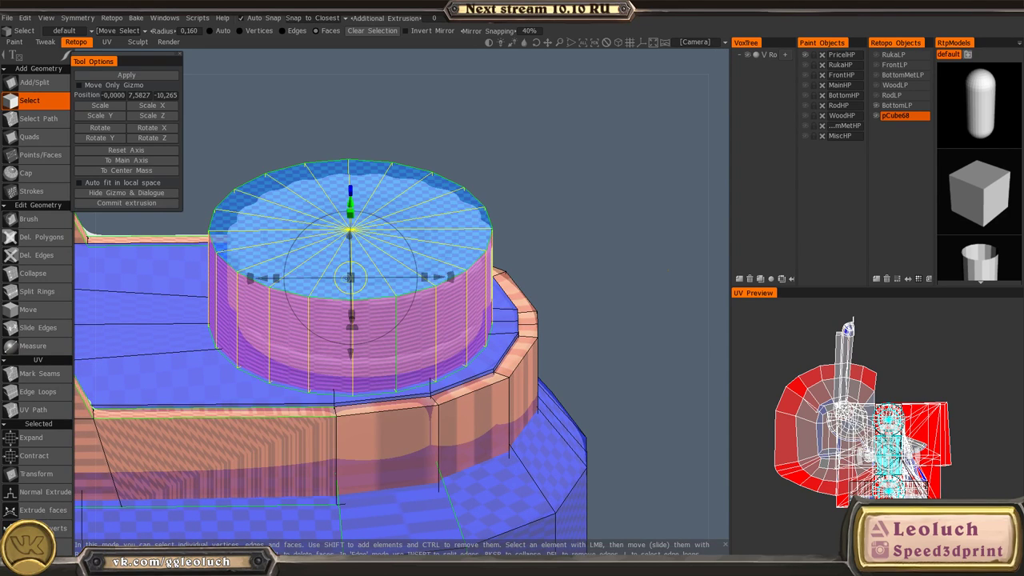
drag(351, 278, 345, 280)
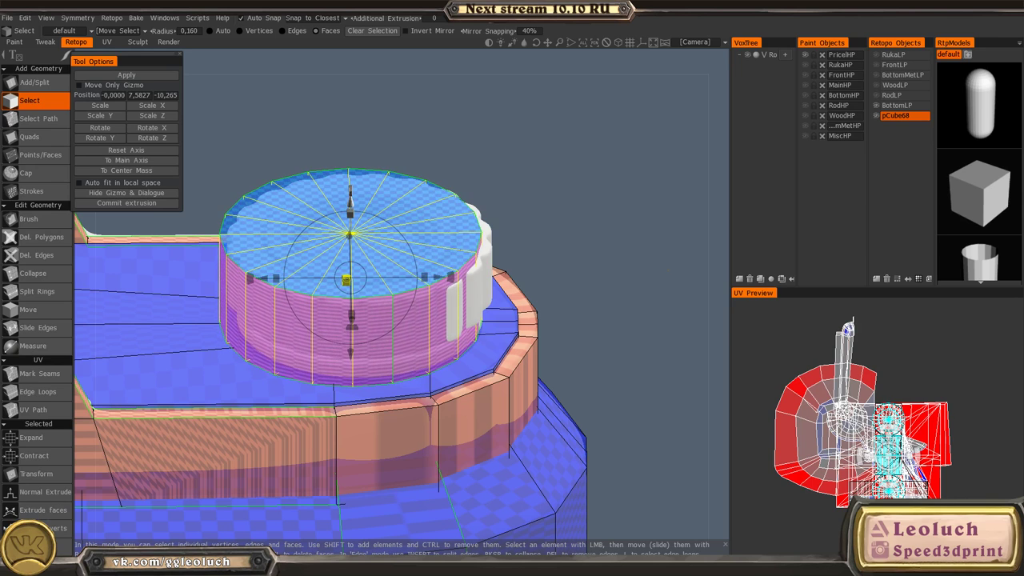
- Shift the scaled round knob along the base until it is centred on the high-poly knob
alt+drag(451, 287, 479, 360)
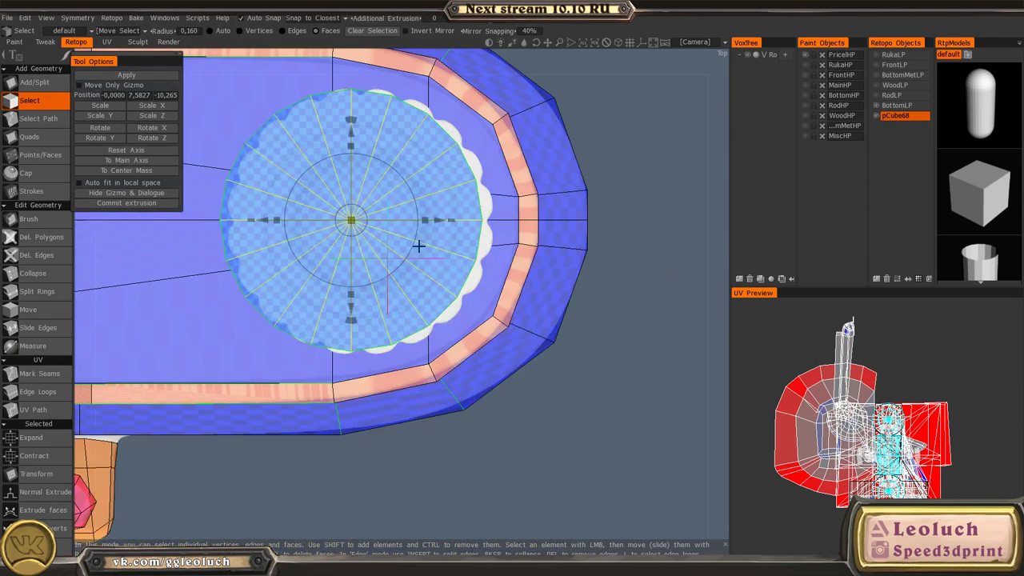
drag(439, 220, 481, 118)
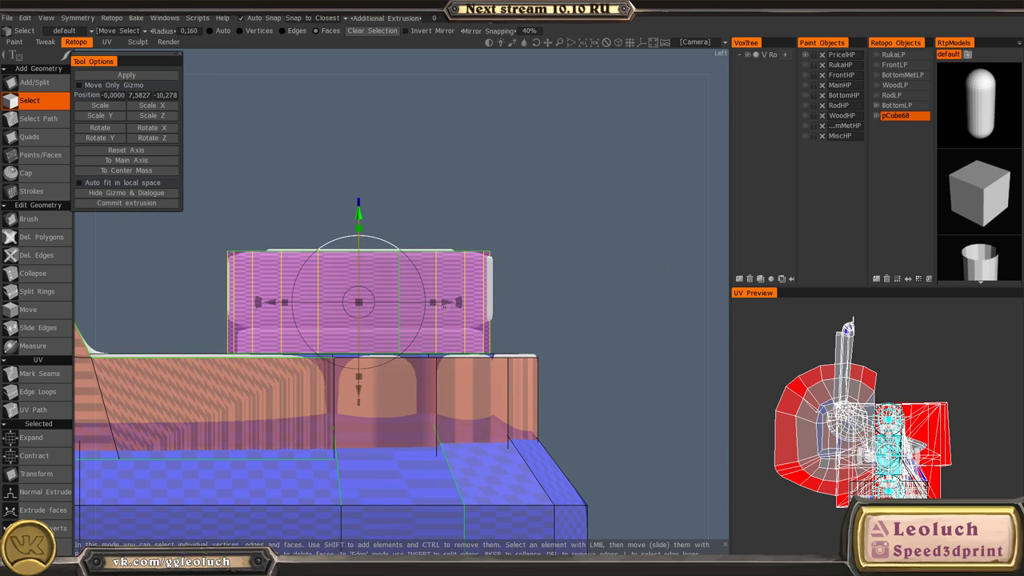
drag(446, 302, 349, 268)
key(Escape)
- Try to split an edge into the yellow-green block's side near its rounded end with Points/Faces
alt+middle_drag(350, 267, 466, 274)
alt+shift+drag(466, 274, 360, 264)
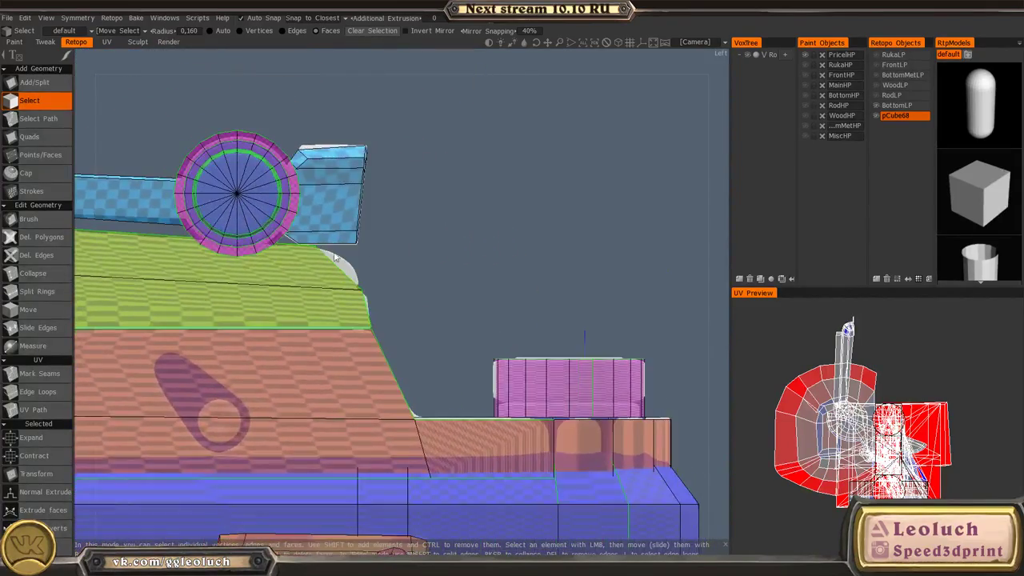
alt+right_drag(360, 264, 376, 282)
alt+middle_drag(376, 282, 448, 348)
alt+right_drag(448, 344, 438, 372)
alt+drag(437, 372, 343, 311)
key(space)
click(420, 196)
ctrl+click(347, 336)
key(ctrl+z)
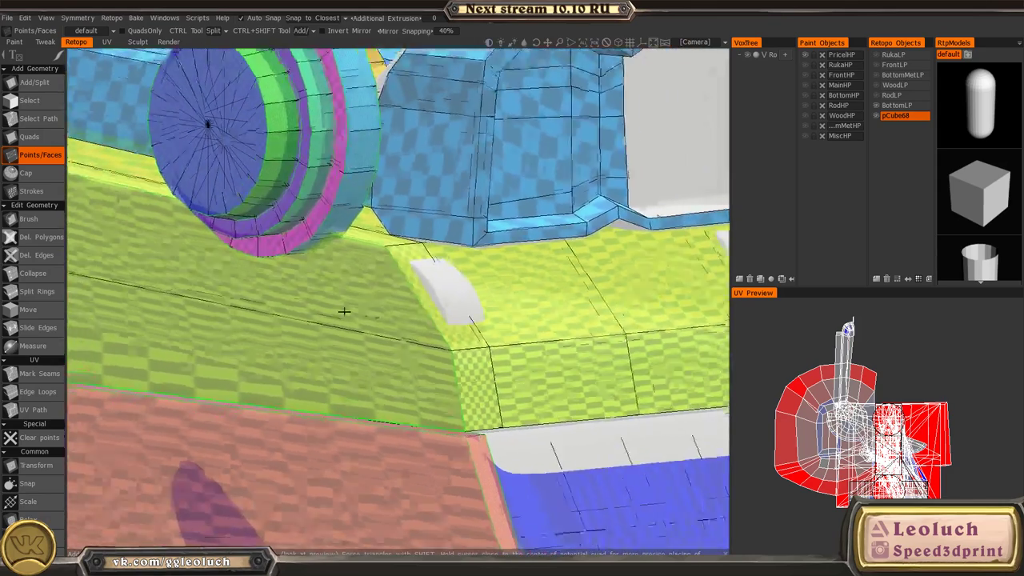
- Turn off Auto Snap and split an additional edge across the yellow-green block near its rounded end
alt+right_drag(344, 311, 403, 357)
alt+drag(402, 357, 403, 236)
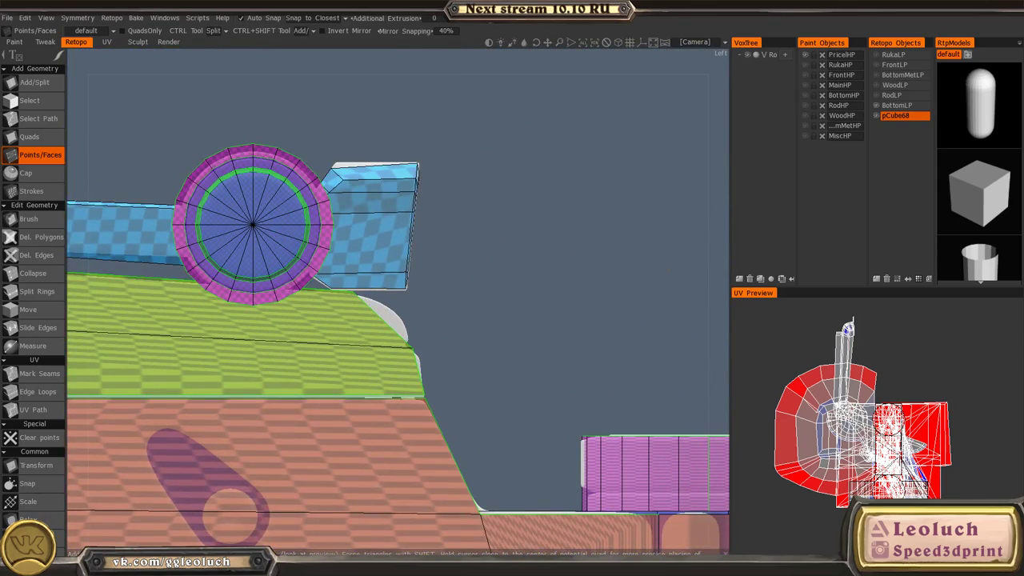
click(245, 20)
alt+right_drag(346, 293, 414, 326)
ctrl+click(382, 318)
- Select the vertices at the end of the new edge and move them outward and up onto the high-poly block's rounded corner
key(space)
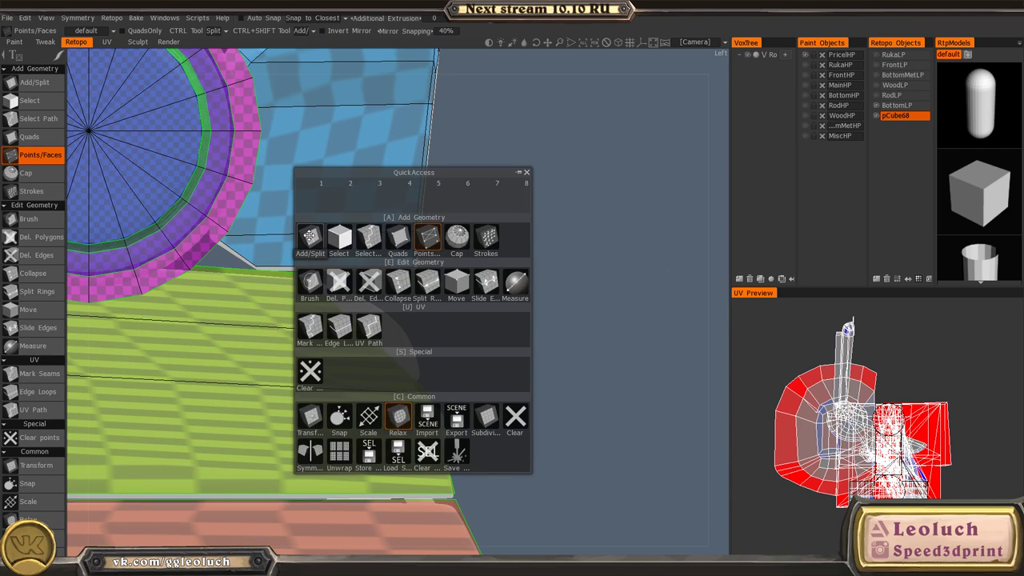
click(314, 237)
key(space)
click(290, 236)
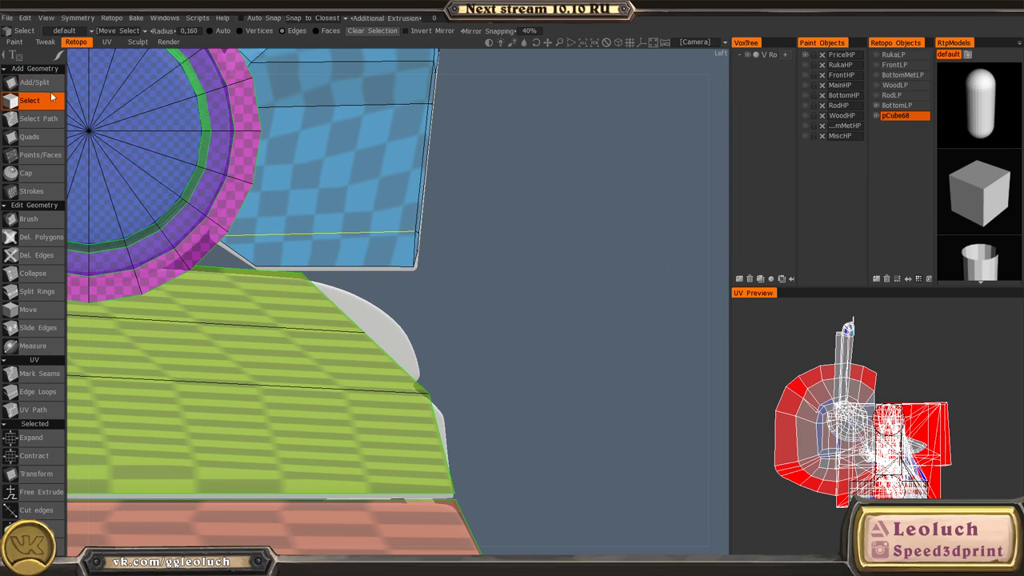
mouse_move(56, 59)
click(247, 61)
alt+right_drag(487, 260, 508, 266)
click(251, 31)
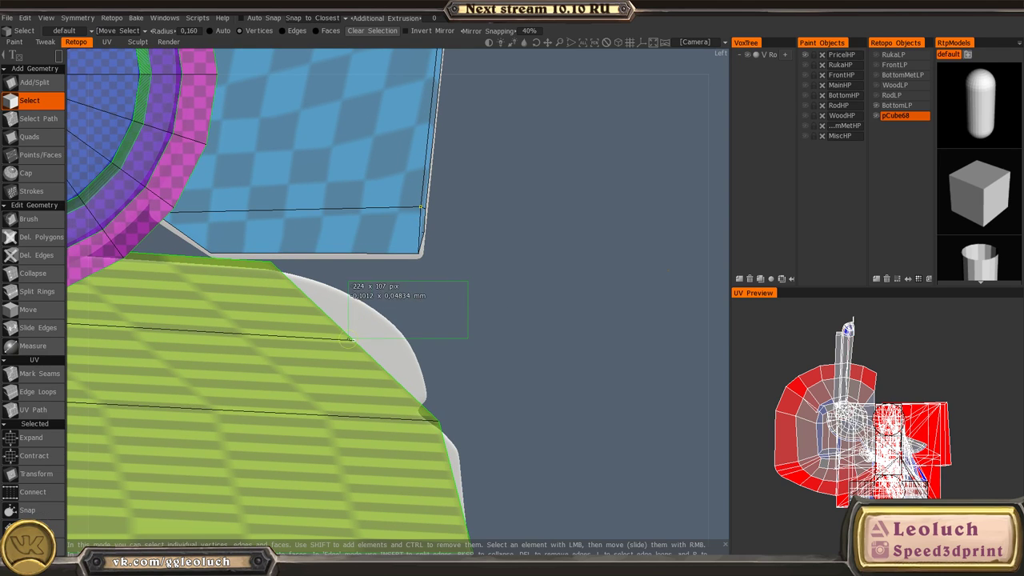
key(space)
click(314, 415)
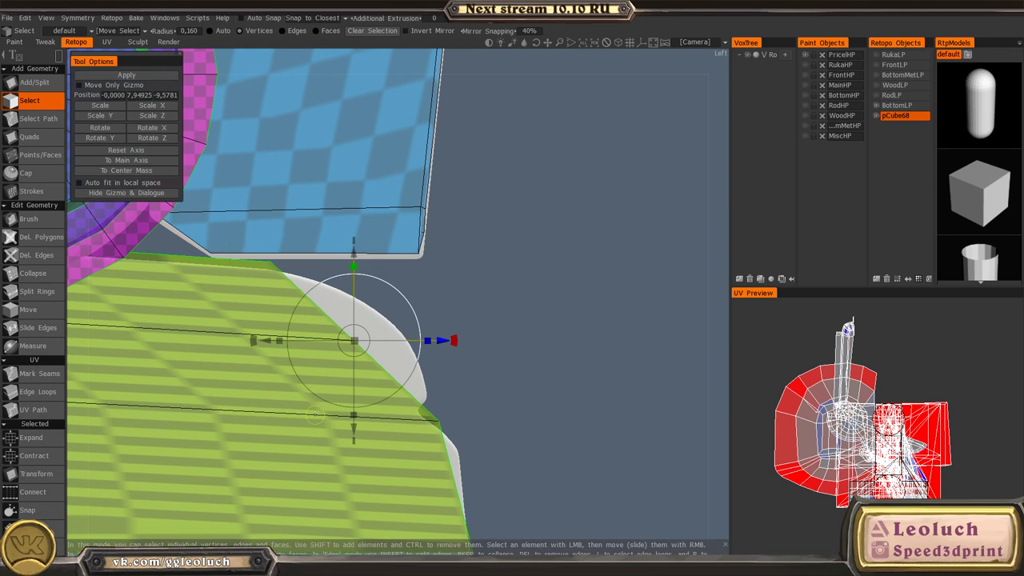
drag(433, 340, 460, 328)
drag(393, 254, 394, 231)
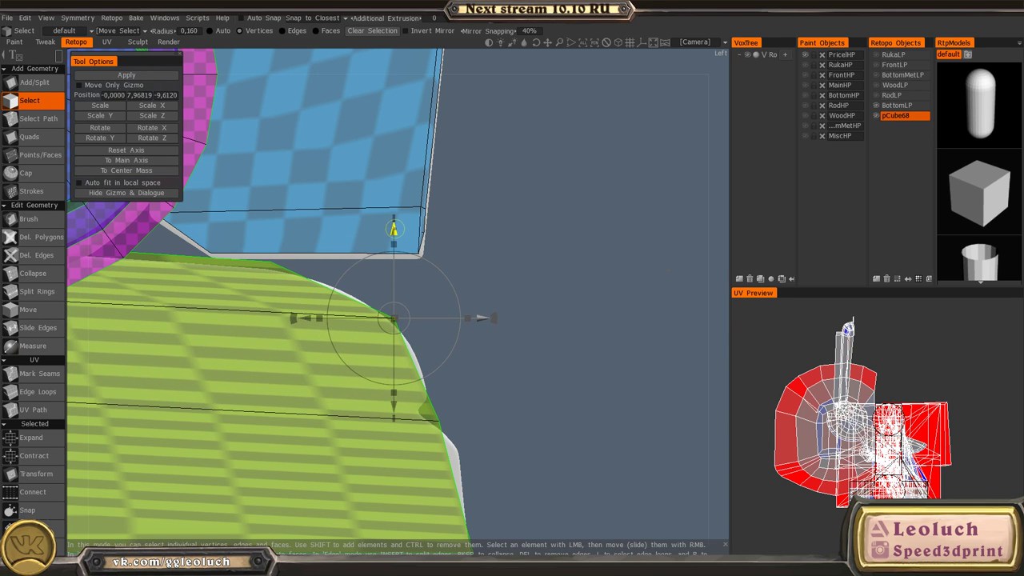
key(Escape)
- Examine the reshaped yellow-green end and the uncovered underside of the blue sight block above it
alt+right_drag(419, 291, 458, 318)
alt+drag(458, 317, 343, 339)
alt+middle_drag(343, 338, 212, 329)
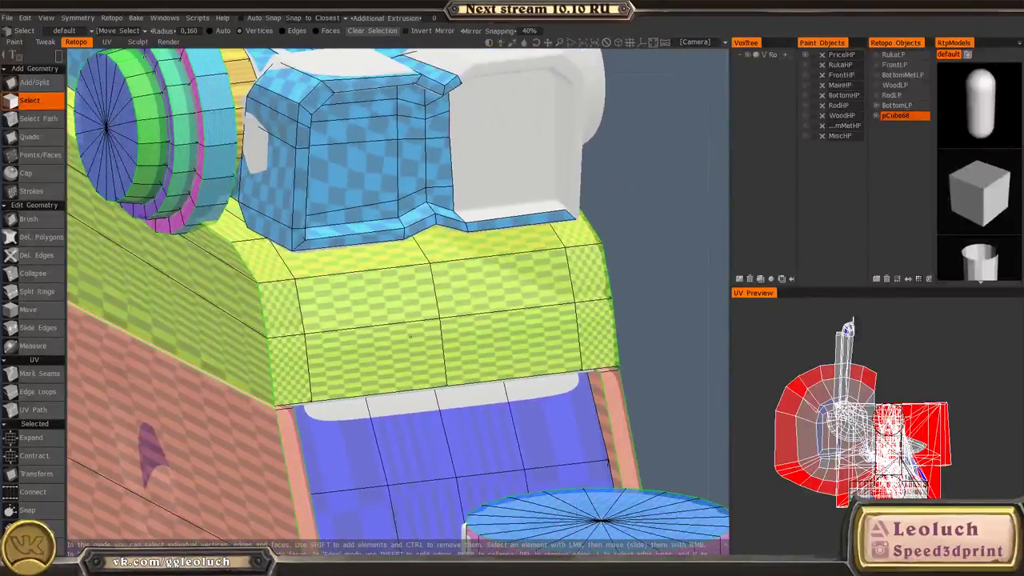
alt+right_drag(240, 308, 317, 315)
alt+drag(318, 315, 343, 302)
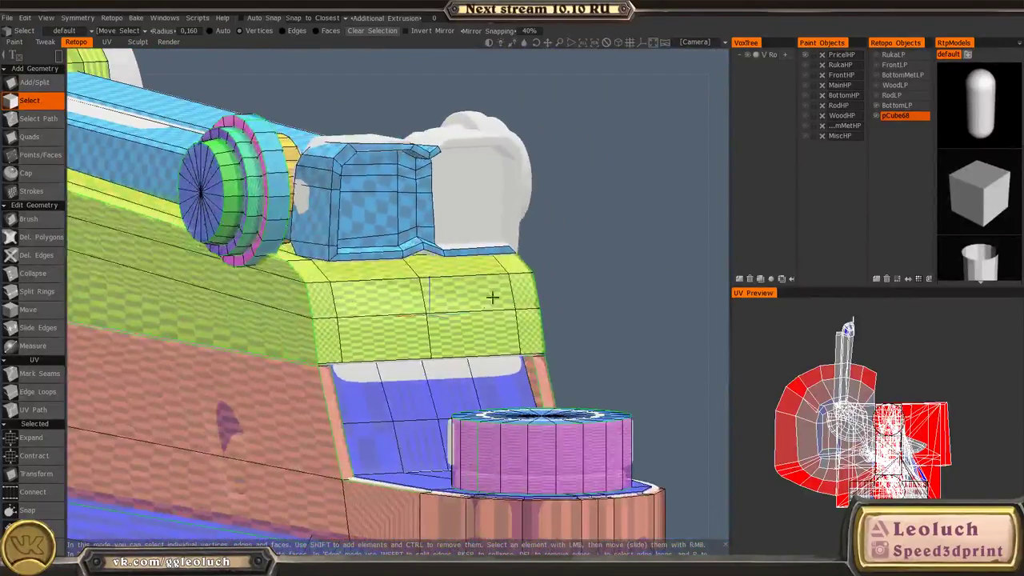
alt+drag(435, 287, 363, 291)
alt+right_drag(363, 291, 483, 355)
alt+middle_drag(482, 355, 462, 376)
alt+drag(464, 323, 505, 251)
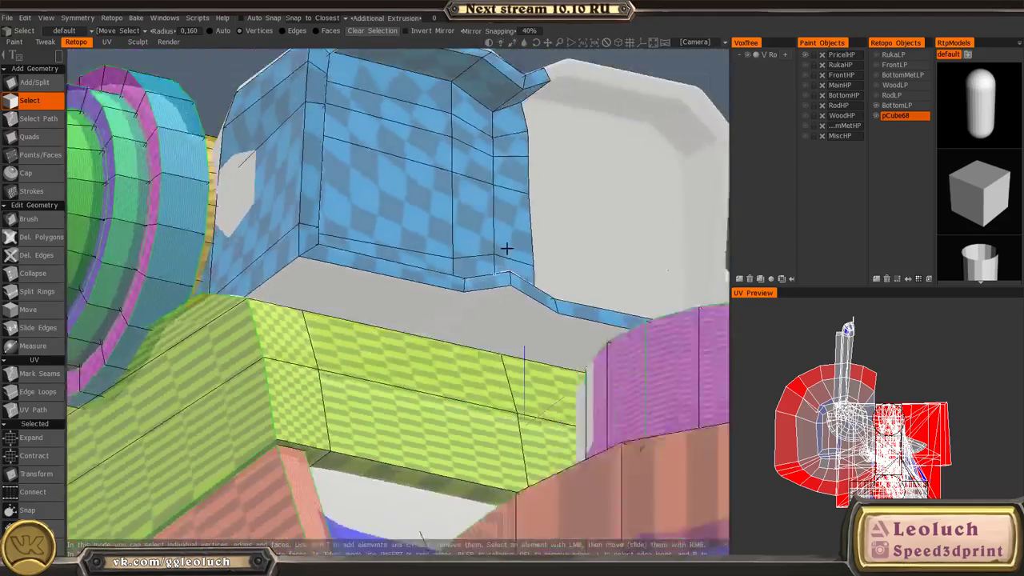
- Build a quad with the Quads tool from the blue sight block's straight lower edge to the top of the yellow-green block
alt+right_drag(504, 251, 424, 338)
alt+drag(425, 338, 371, 251)
key(space)
click(357, 170)
alt+right_drag(312, 264, 182, 269)
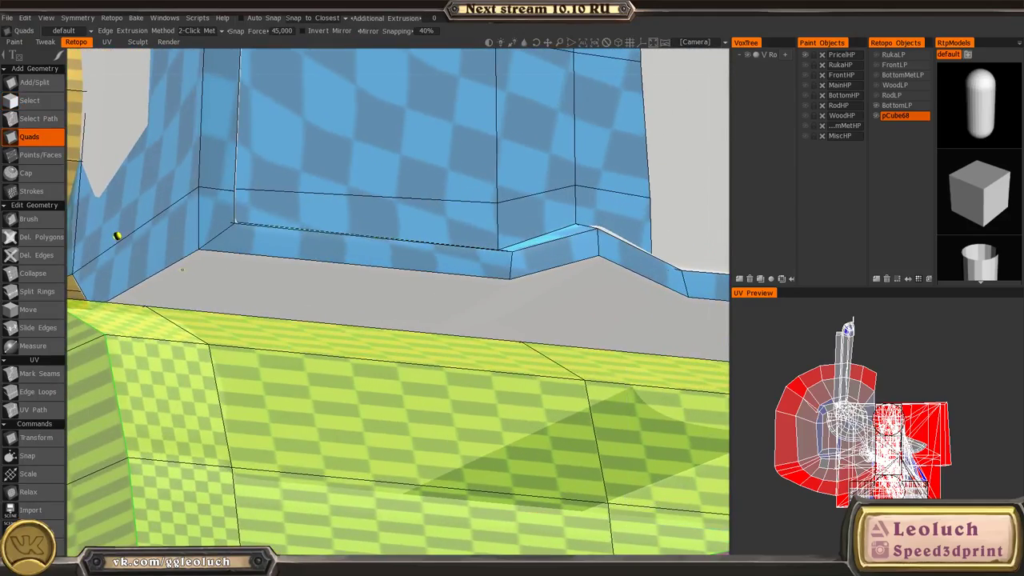
click(173, 260)
alt+drag(385, 280, 434, 320)
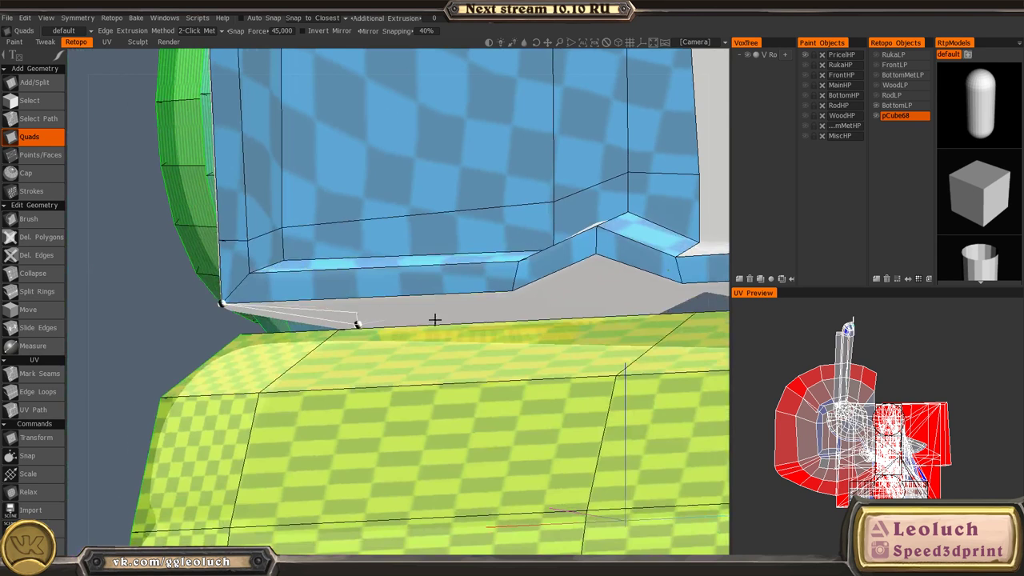
click(358, 324)
alt+drag(574, 304, 603, 281)
click(643, 314)
alt+middle_drag(603, 281, 550, 308)
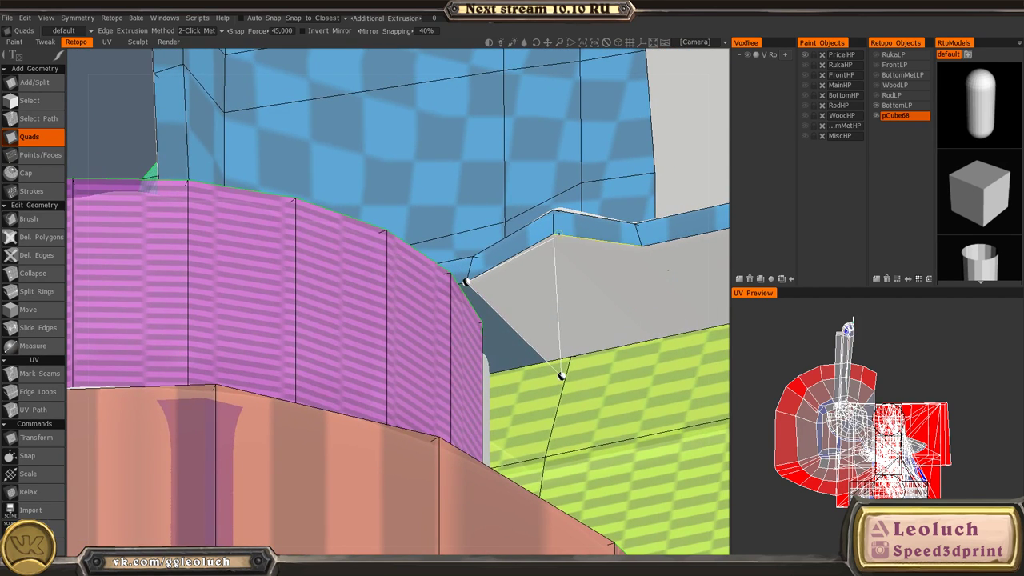
- Extend the underside with a second quad beneath the rising slope of the blue block's notch
click(552, 234)
alt+drag(553, 233, 582, 296)
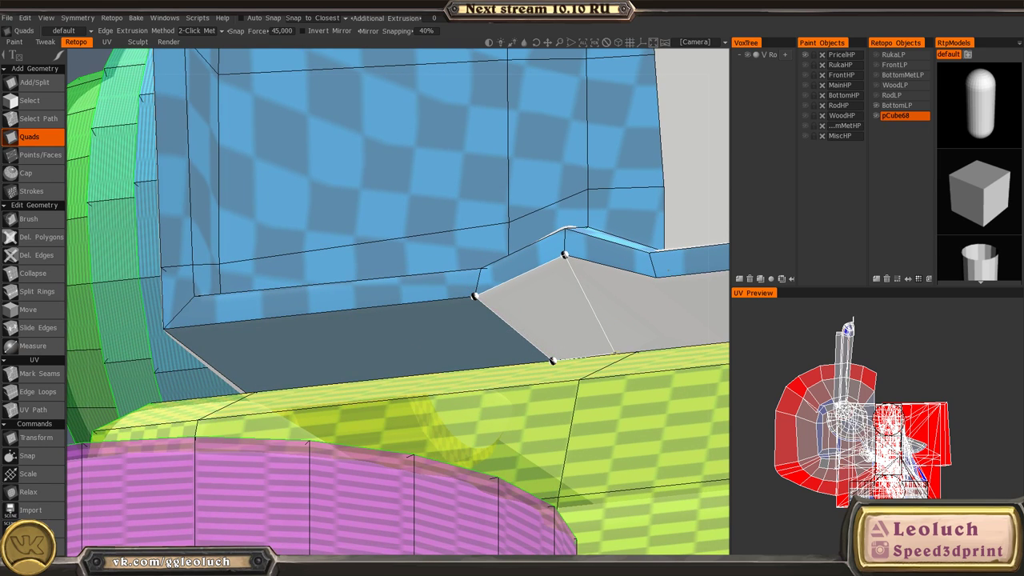
click(614, 352)
- Try to add a third quad beneath the descending slope of the blue block's notch
click(656, 278)
alt+drag(660, 323, 658, 336)
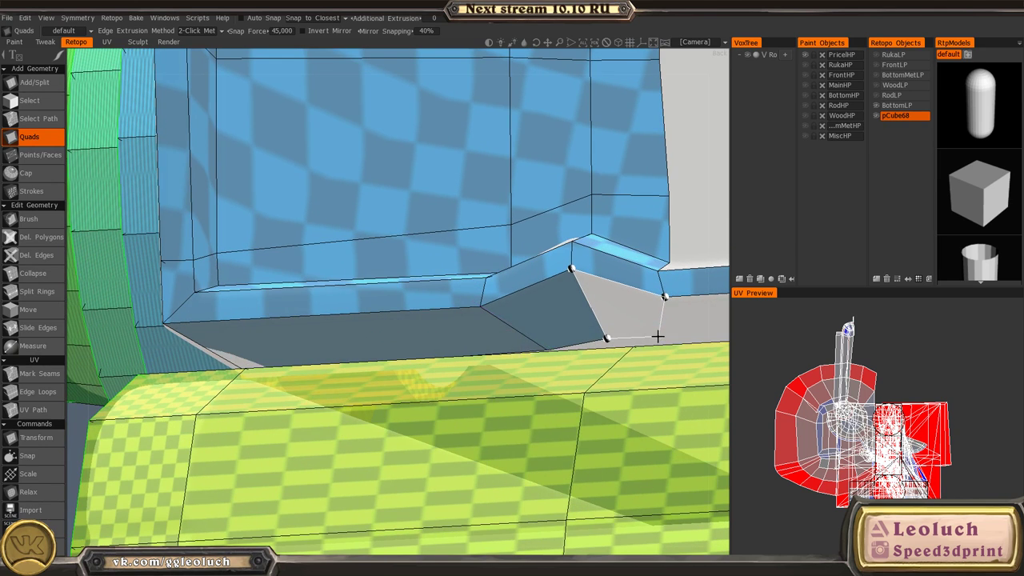
scroll(611, 288, down, 3)
alt+drag(611, 288, 529, 278)
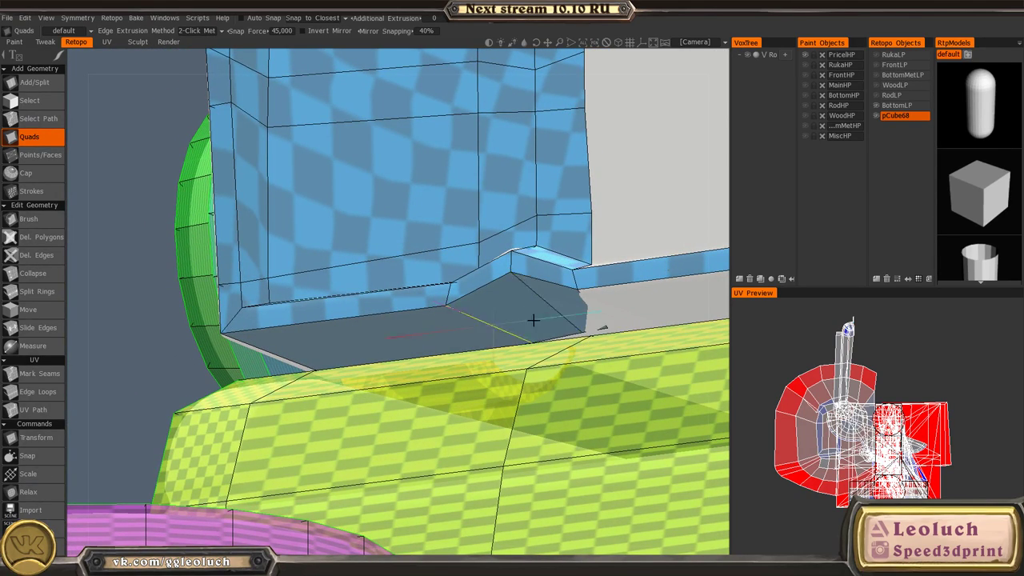
alt+drag(533, 321, 656, 368)
key(space)
click(585, 282)
key(ctrl+z)
- Close the underside beneath the notch's descending slope with a face joined to the previous quad
alt+drag(578, 327, 534, 378)
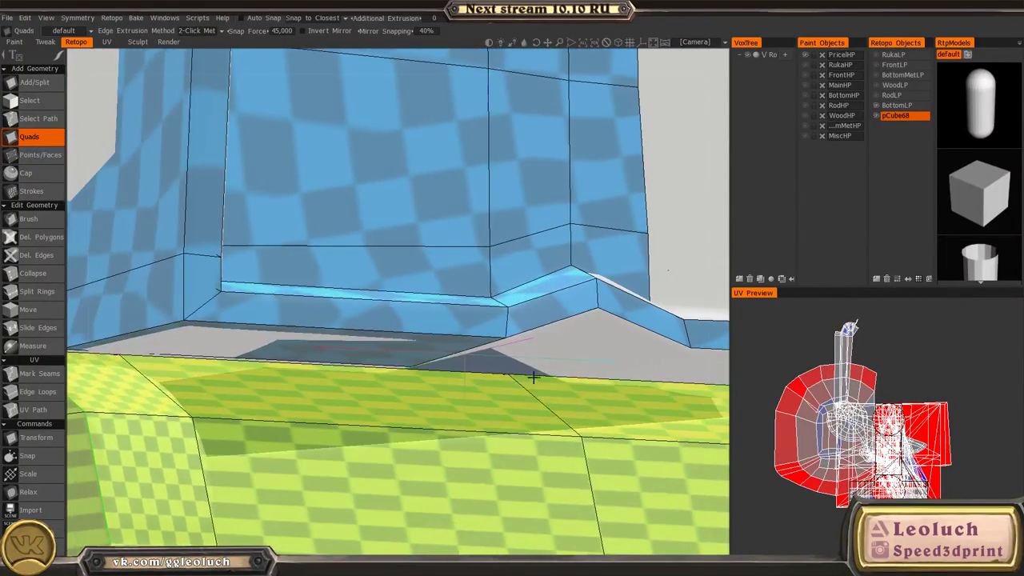
middle_drag(551, 362, 585, 315)
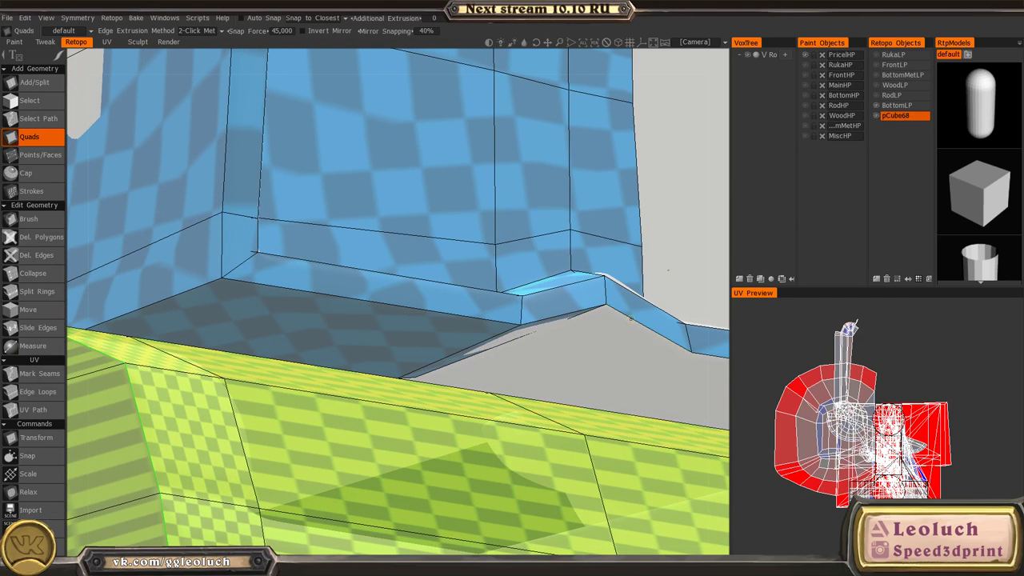
key(space)
click(619, 270)
alt+drag(582, 359, 565, 290)
key(space)
click(545, 208)
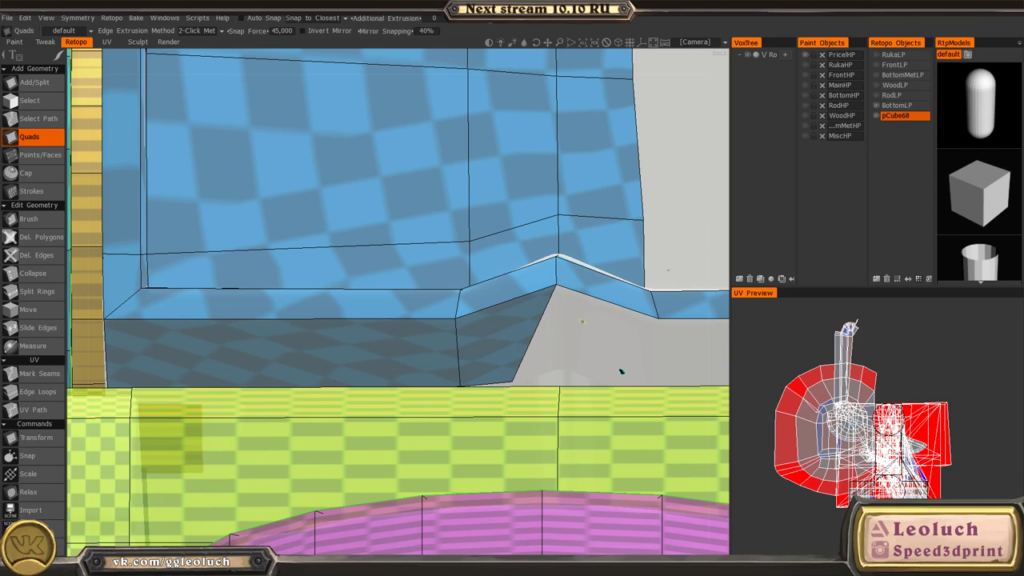
middle_drag(617, 370, 573, 394)
alt+drag(574, 394, 584, 370)
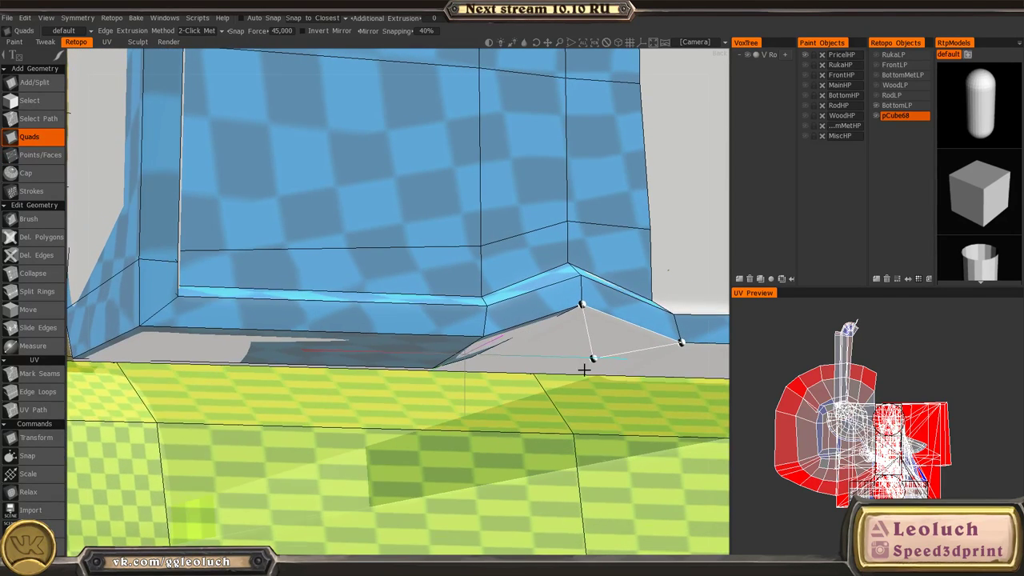
click(592, 358)
alt+drag(533, 349, 482, 309)
click(514, 355)
- Inspect the sight assembly from above, its far side and around the side knob for fit and uncovered areas
scroll(454, 273, down, 6)
alt+drag(453, 273, 145, 294)
scroll(360, 266, down, 3)
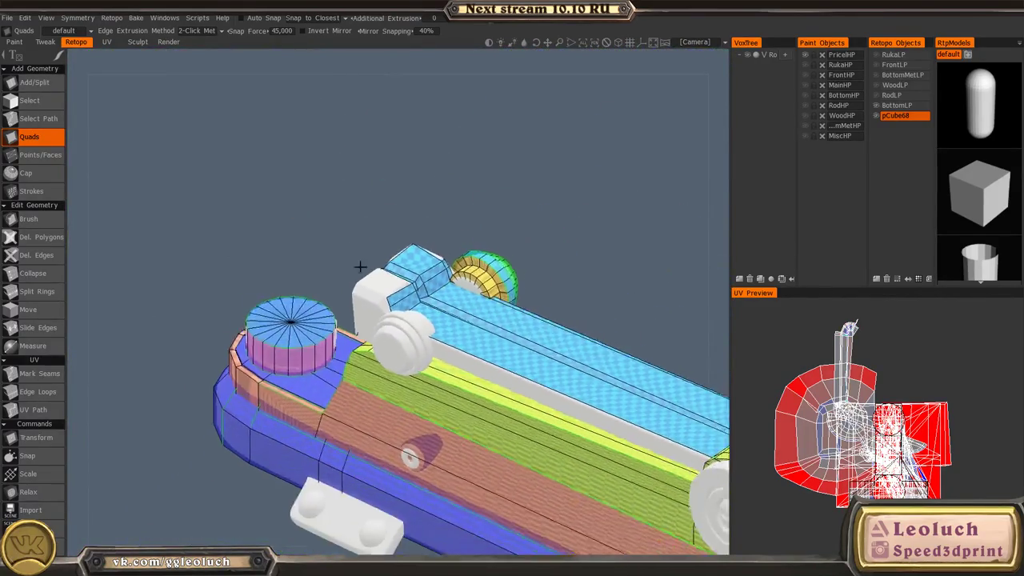
alt+drag(360, 266, 329, 340)
scroll(446, 272, up, 2)
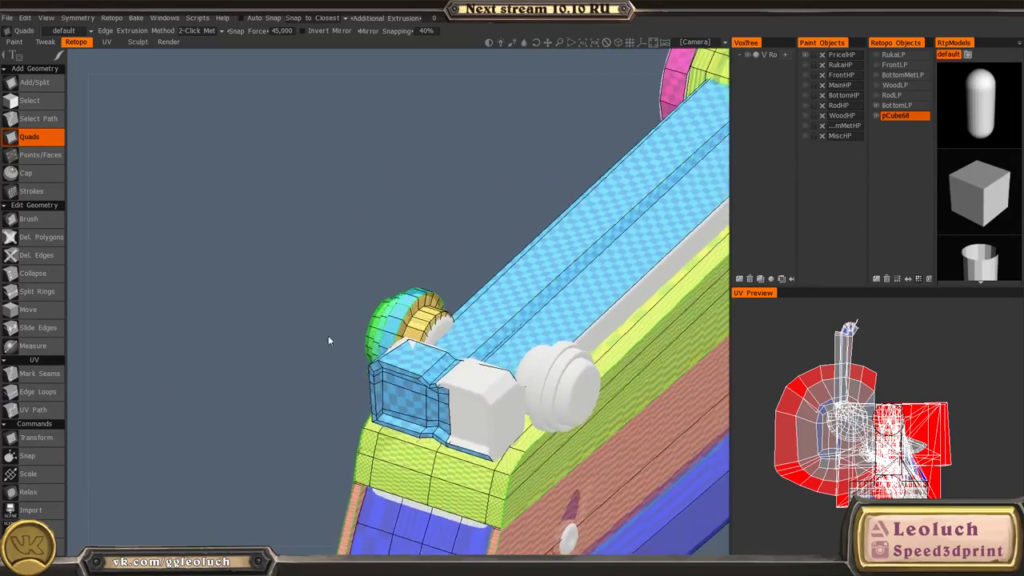
scroll(473, 319, up, 6)
alt+drag(472, 320, 423, 323)
alt+middle_drag(423, 322, 396, 174)
alt+drag(396, 174, 463, 150)
alt+middle_drag(463, 151, 504, 308)
scroll(496, 379, up, 4)
alt+middle_drag(529, 144, 546, 192)
alt+drag(546, 192, 287, 273)
- Select the connected faces of the side knob's outer rim and scale them down slightly to fit the high-poly knob
key(space)
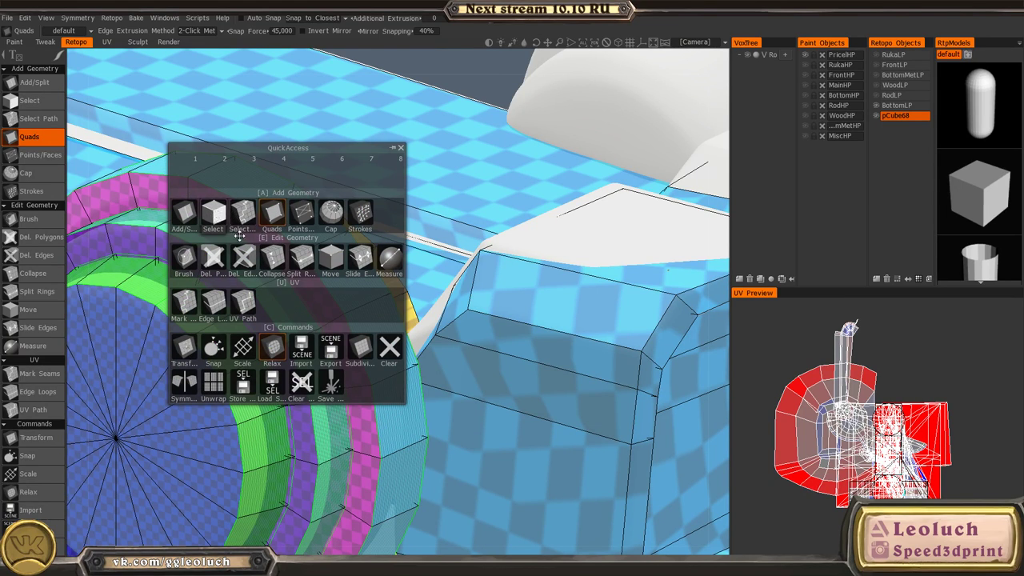
click(215, 217)
click(318, 30)
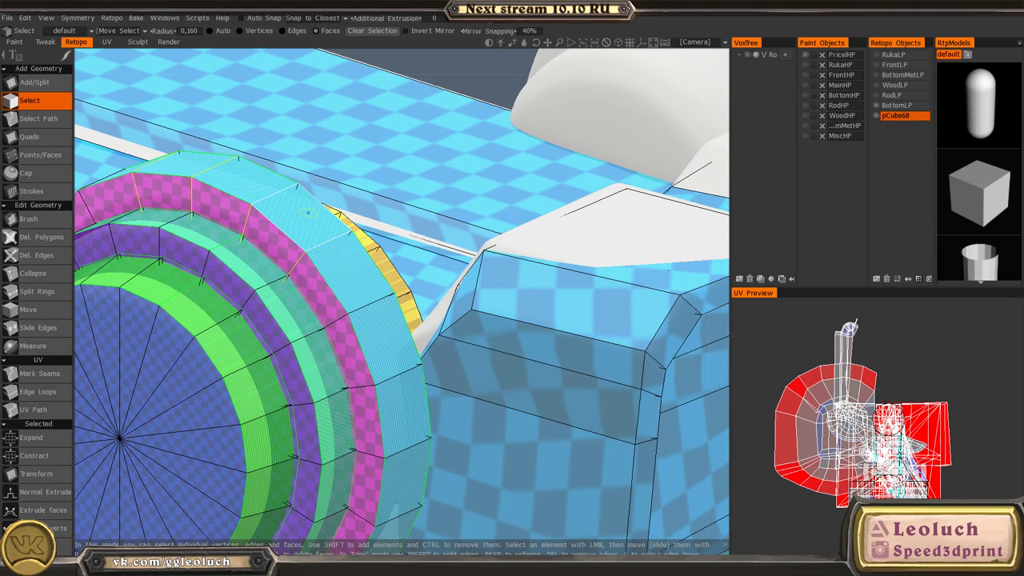
key(ctrl+a)
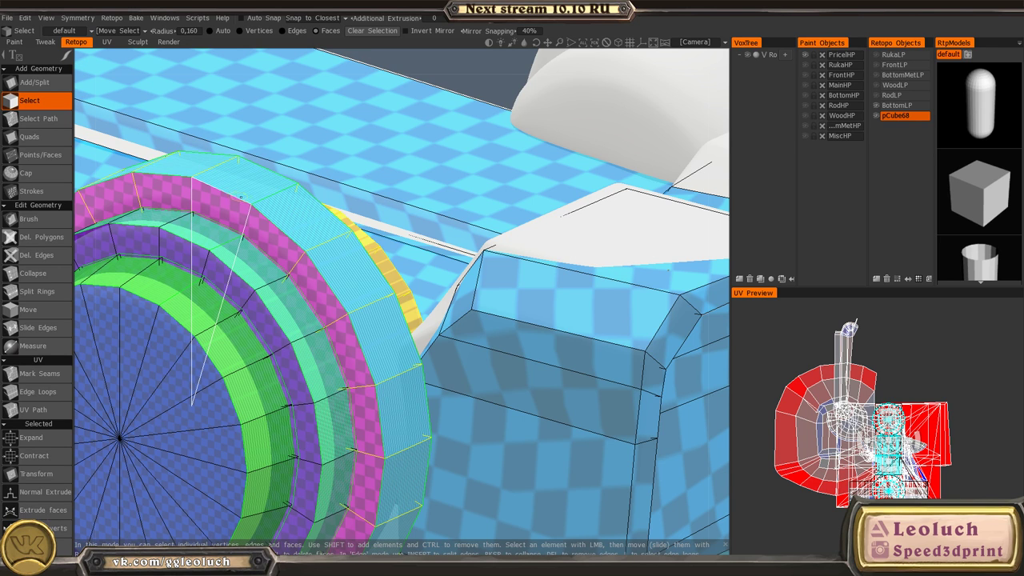
alt+shift+drag(238, 196, 286, 183)
key(space)
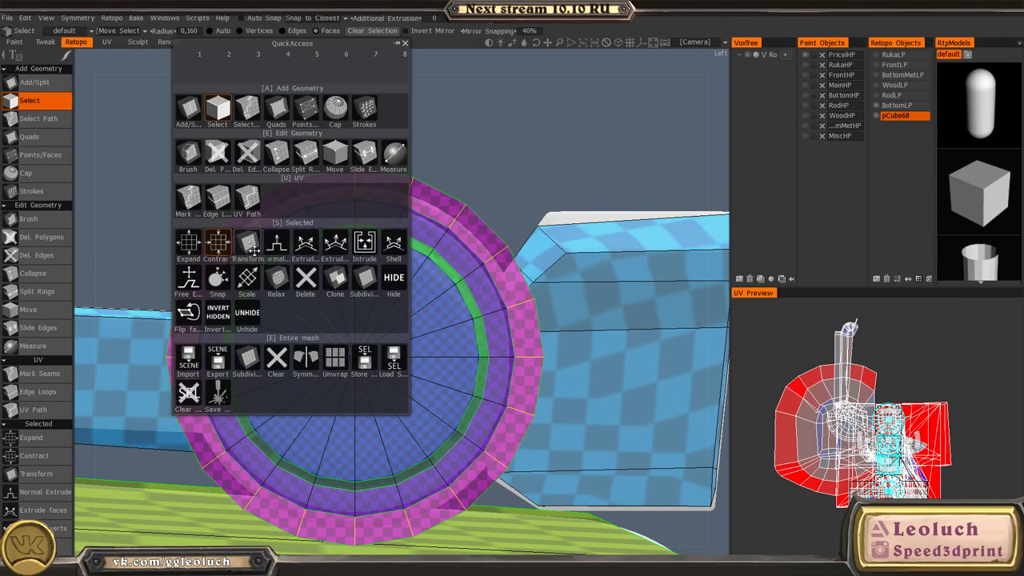
click(252, 250)
drag(355, 357, 351, 356)
key(Escape)
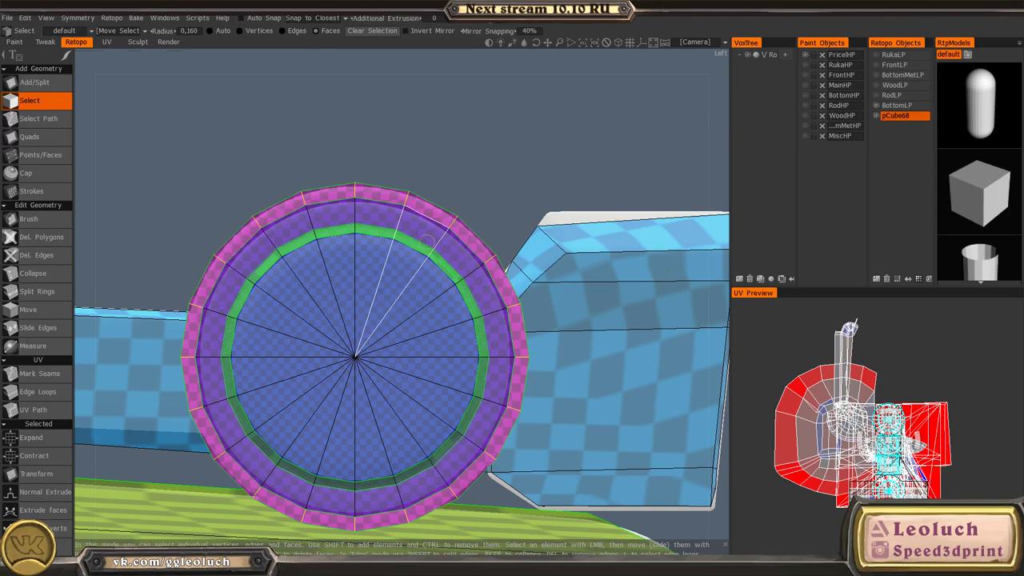
key(Escape)
- Clear the selection and examine the side knob's inner side where it meets the blue sight bar
scroll(599, 264, down, 3)
drag(520, 218, 450, 297)
scroll(452, 300, up, 4)
alt+drag(462, 391, 352, 232)
scroll(311, 248, down, 2)
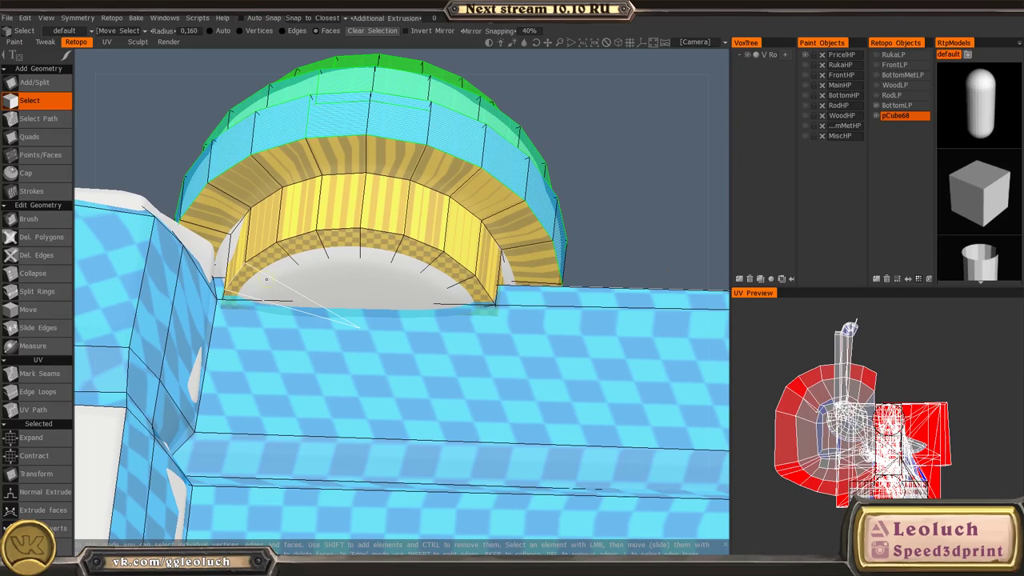
- Isolate the side knob's rim and yellow inner cylinder by hiding the rest of the retopo mesh and the high-poly model
alt+drag(311, 271, 397, 252)
scroll(432, 248, down, 3)
alt+drag(313, 232, 588, 256)
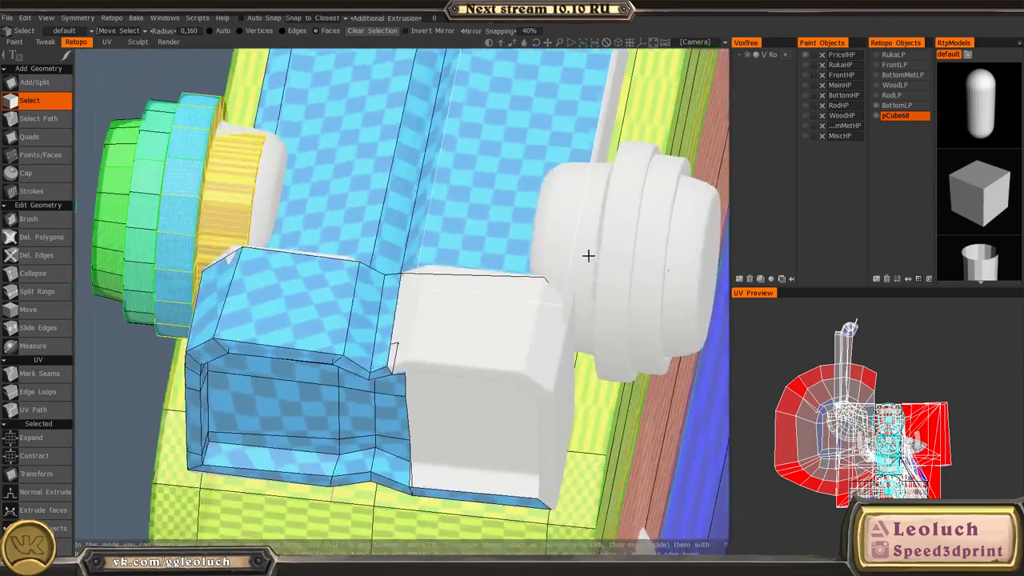
scroll(588, 256, down, 3)
key(space)
key(space)
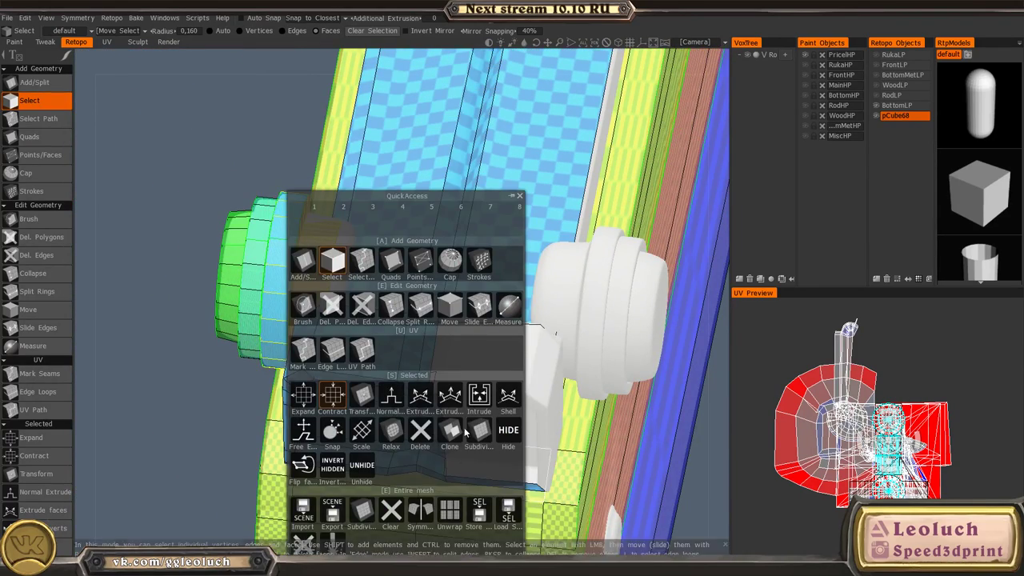
click(304, 358)
click(480, 508)
key(space)
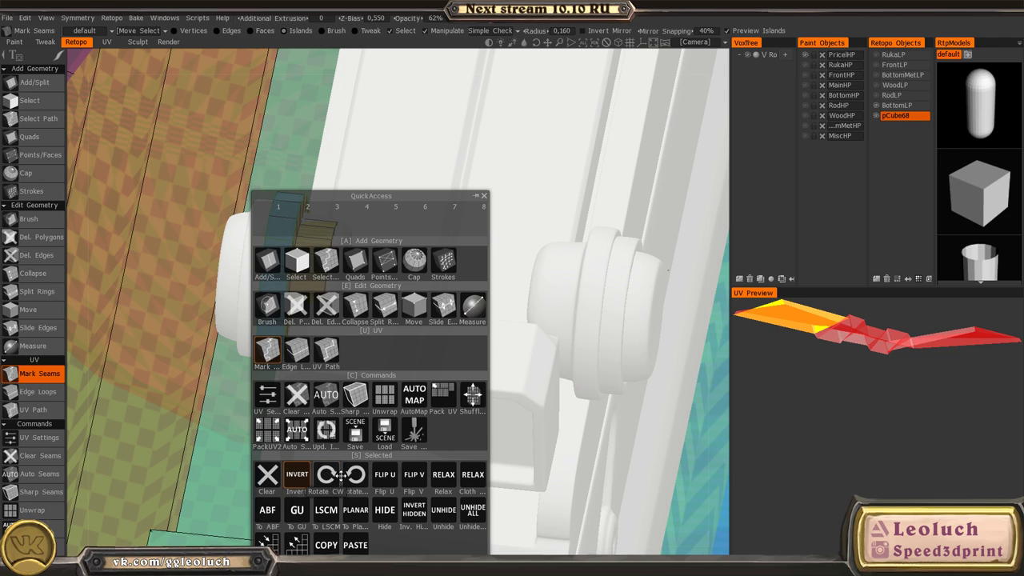
click(263, 474)
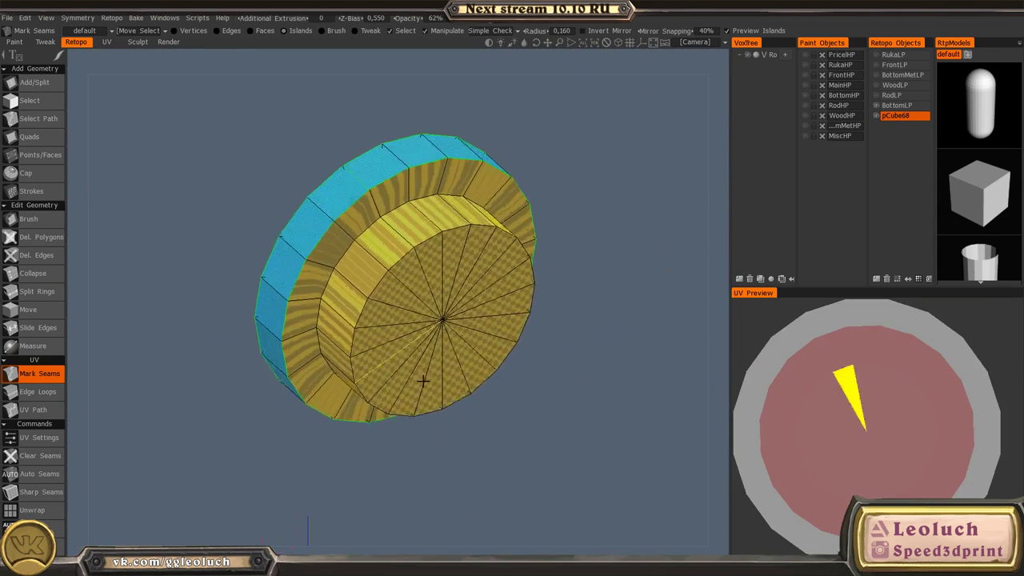
- Clear the existing selection and select the faces of the inner cylinder's round end cap in Faces mode
key(space)
click(306, 208)
alt+drag(508, 304, 487, 283)
key(space)
click(442, 267)
key(space)
click(365, 180)
key(space)
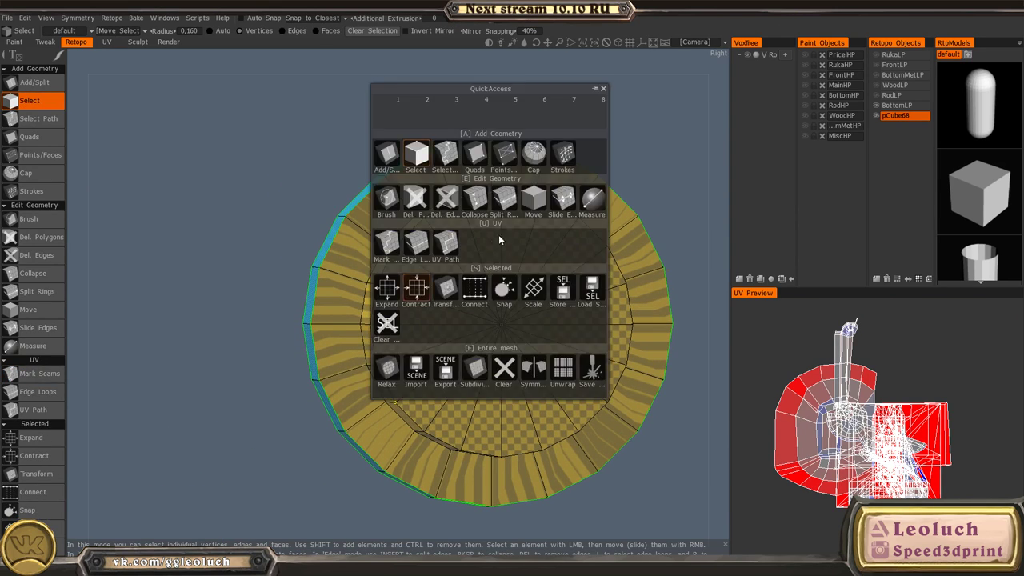
click(418, 153)
click(292, 33)
click(372, 31)
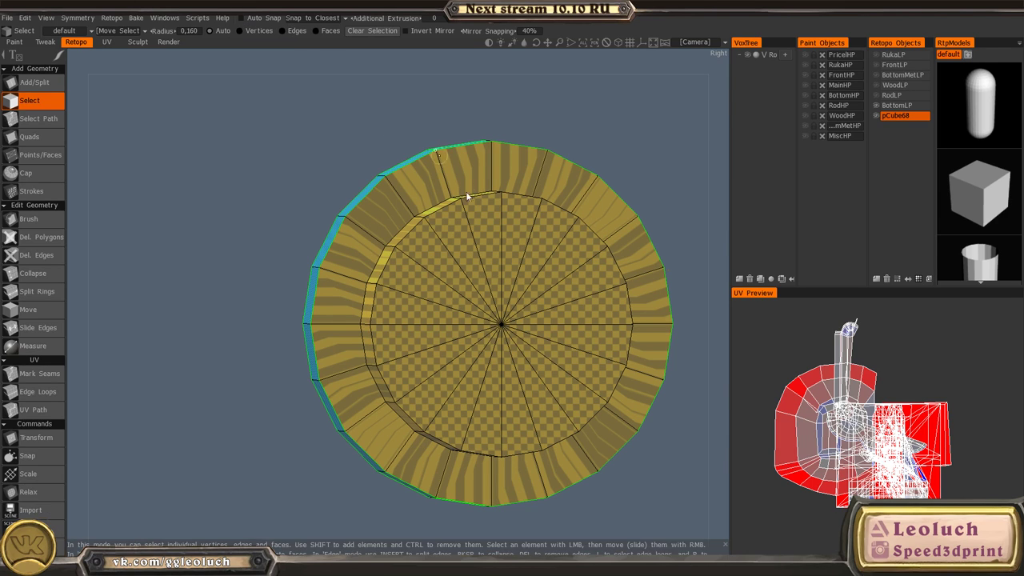
click(316, 32)
mouse_move(498, 235)
mouse_down()
mouse_move(519, 385)
mouse_move(519, 254)
mouse_up()
- Move the selected end cap outward along the knob's axis with Transform to lengthen the inner cylinder
mouse_move(472, 280)
alt+mouse_down()
mouse_move(536, 321)
mouse_move(560, 321)
alt+mouse_up()
alt+right_drag(560, 321, 387, 286)
key(space)
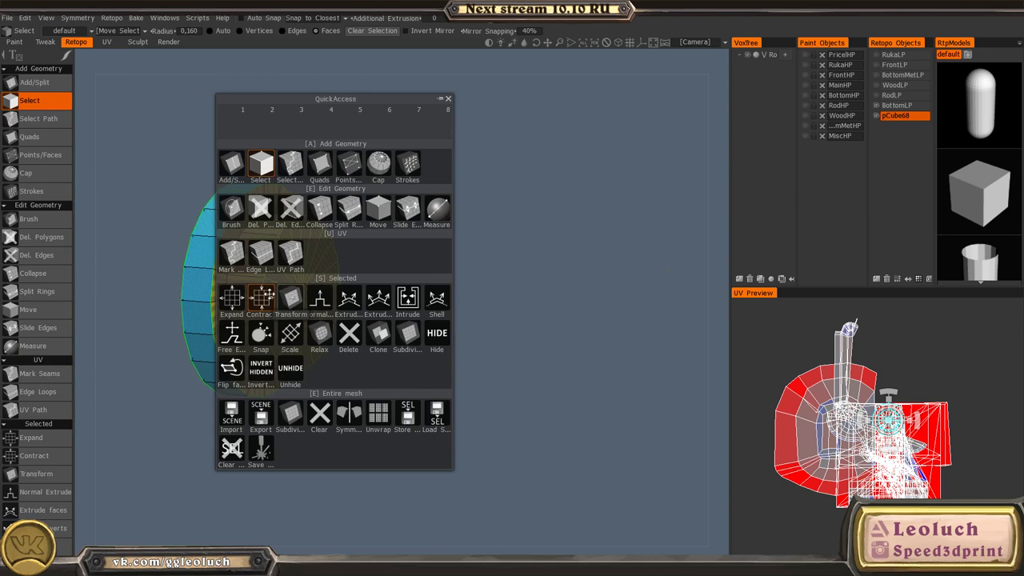
click(285, 299)
drag(376, 304, 393, 304)
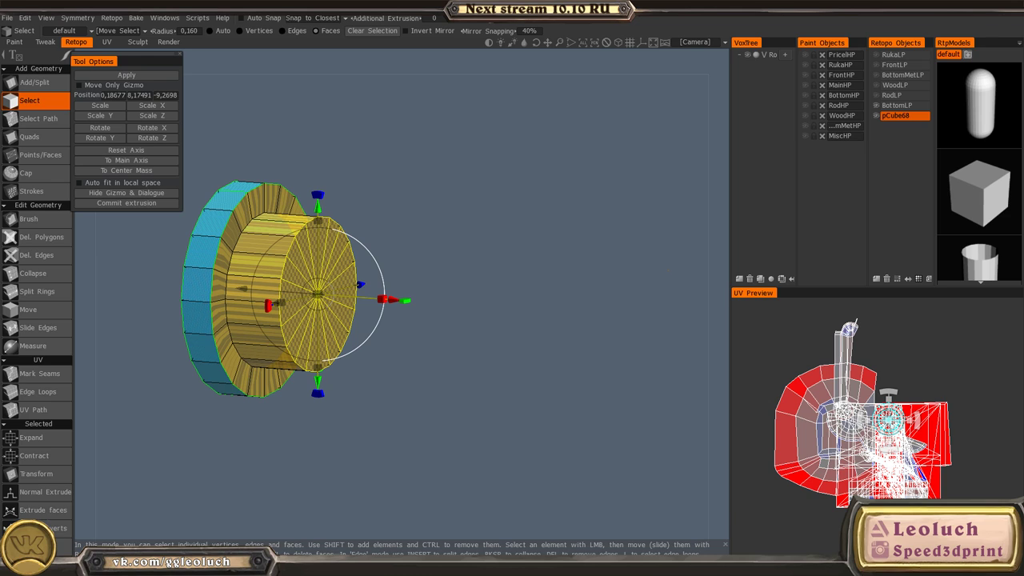
alt+drag(284, 264, 354, 242)
key(Escape)
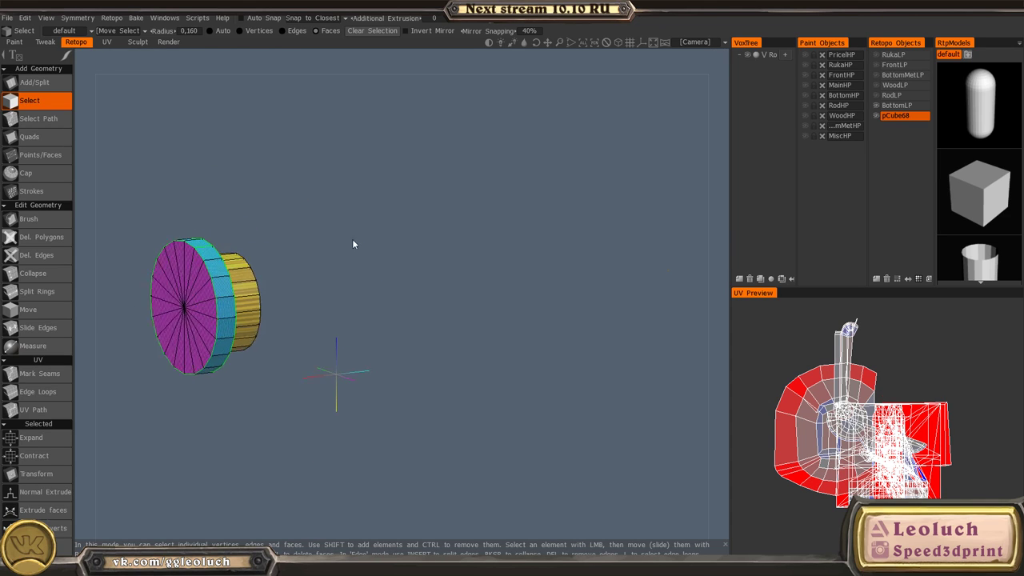
- Show the PriceHP high-poly object behind the isolated side knob part
alt+middle_drag(353, 242, 401, 232)
alt+right_drag(401, 232, 420, 284)
key(space)
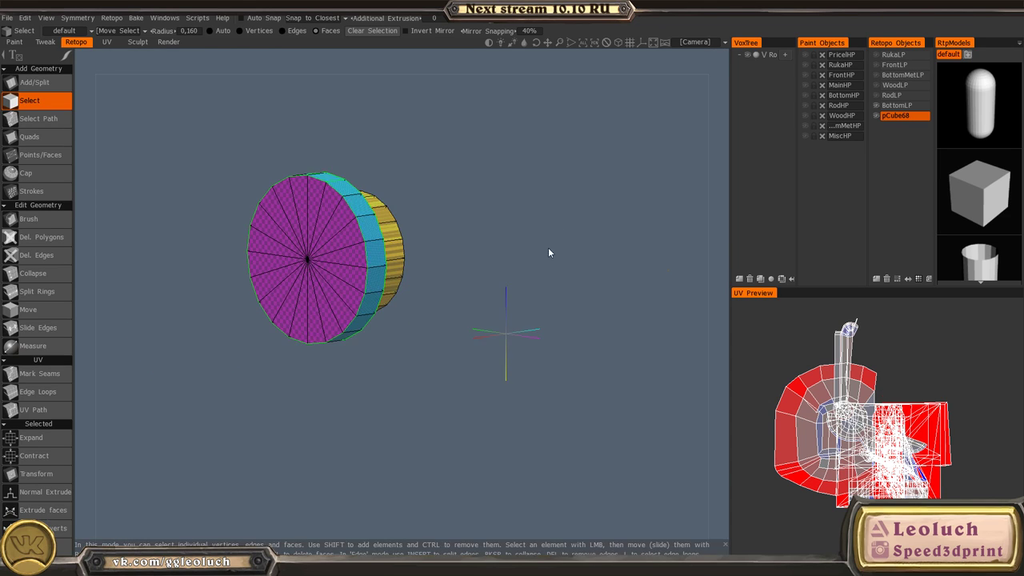
alt+right_drag(548, 252, 520, 243)
alt+drag(520, 244, 470, 245)
alt+right_drag(470, 245, 547, 296)
alt+drag(547, 296, 545, 301)
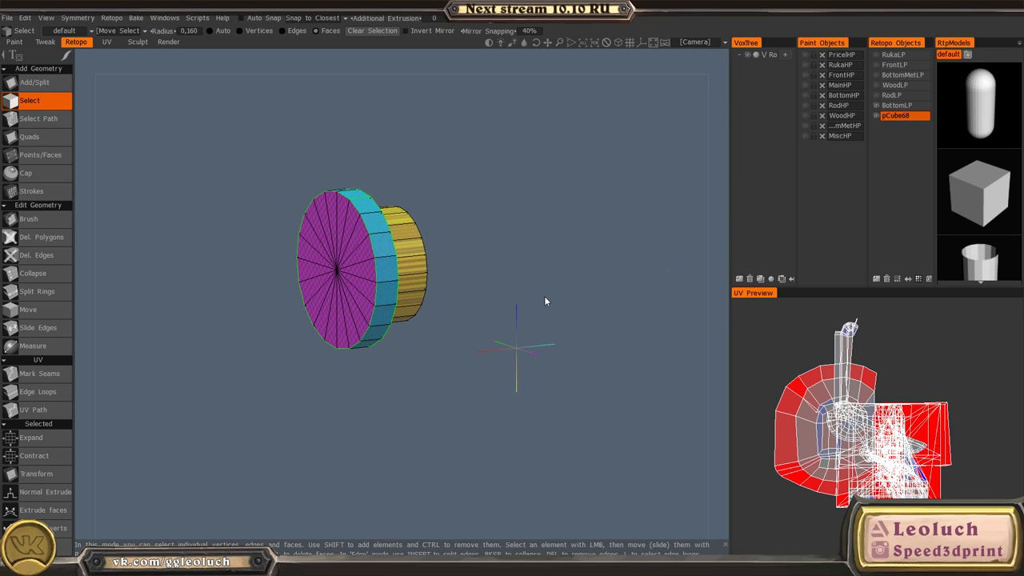
click(805, 57)
- Unhide the hidden retopo faces around the rear sight
alt+drag(524, 162, 393, 156)
alt+right_drag(393, 155, 371, 185)
alt+drag(371, 185, 454, 245)
key(space)
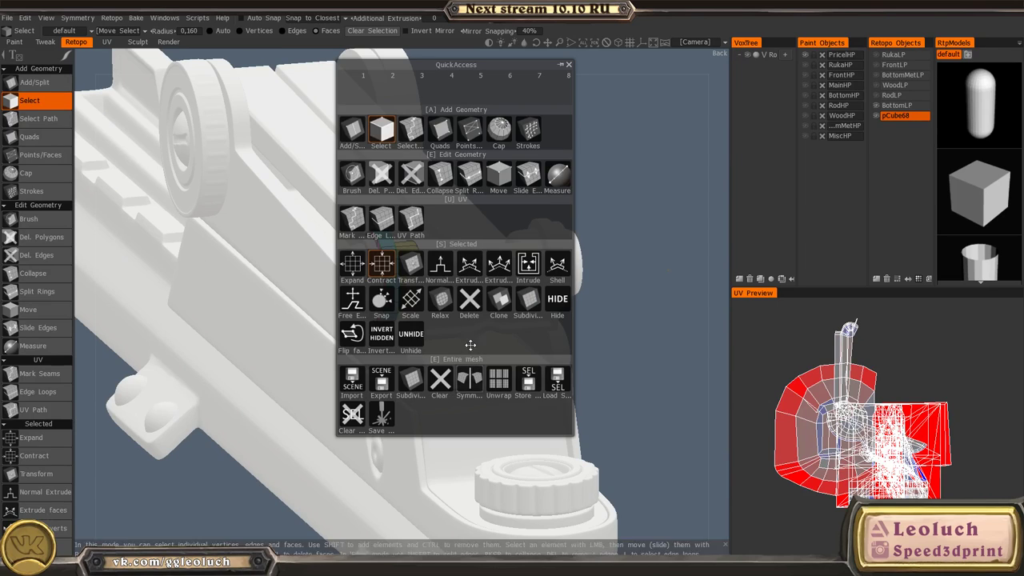
key(space)
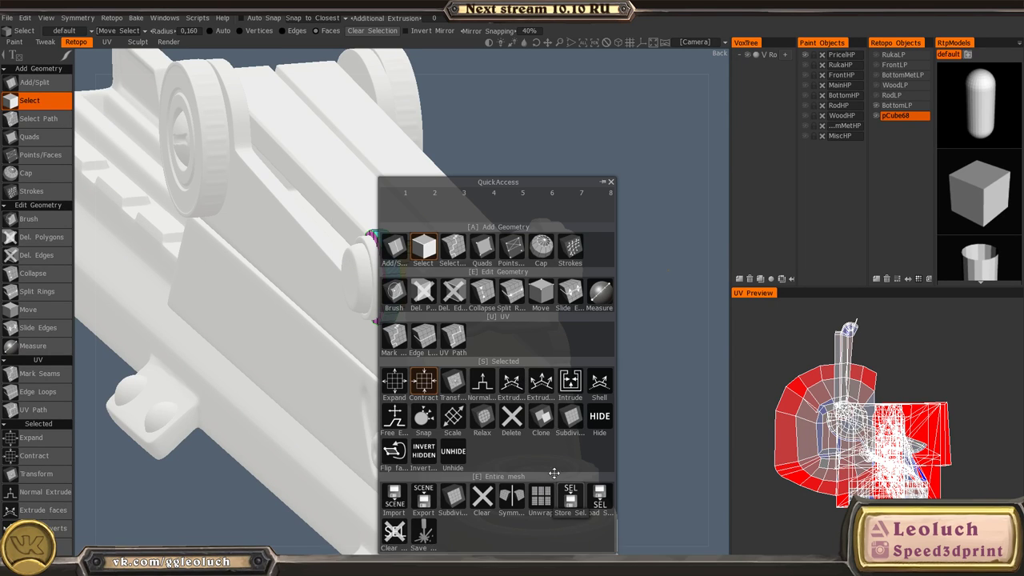
click(395, 338)
key(space)
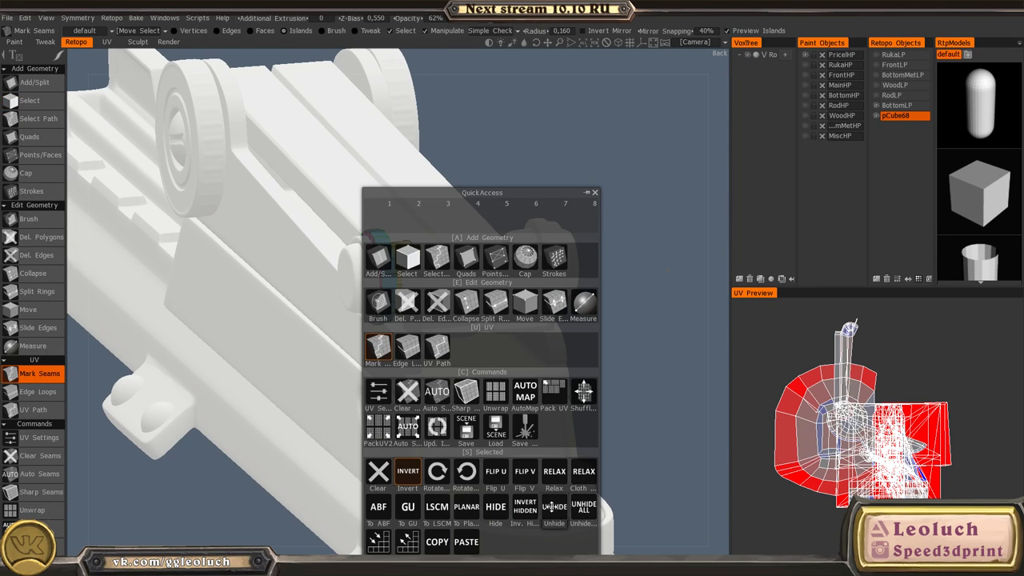
click(552, 507)
- Reshape the sight block's lower corner beside the knob's inner cylinder with the Brush tool at a larger radius
alt+drag(476, 267, 421, 247)
alt+right_drag(421, 247, 483, 335)
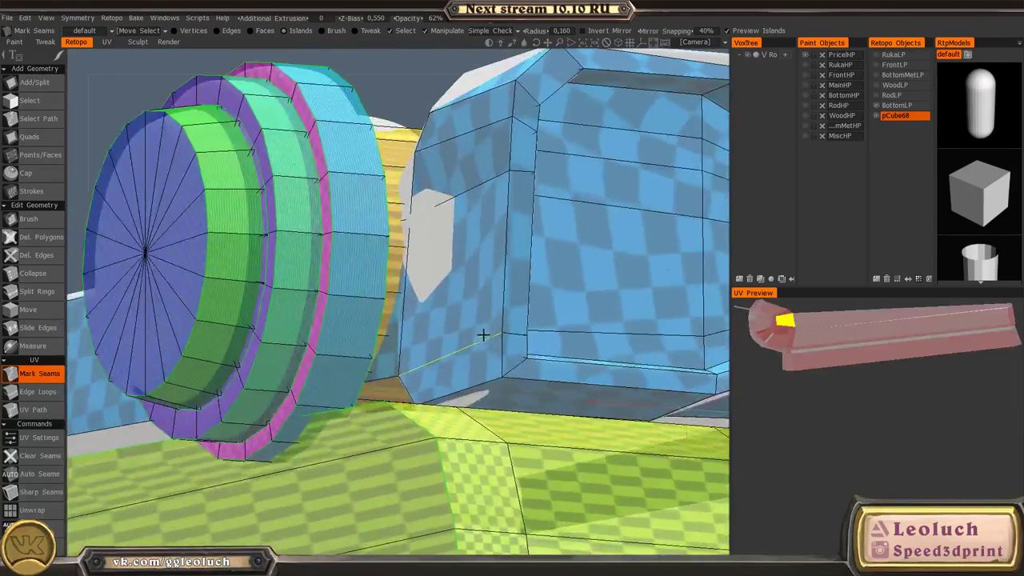
alt+drag(484, 335, 434, 489)
alt+drag(439, 408, 447, 343)
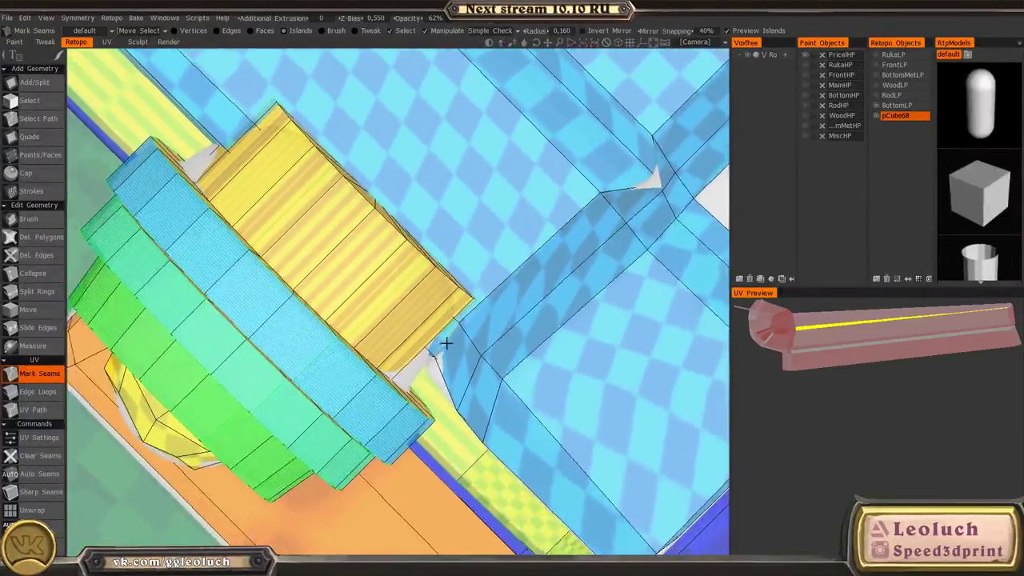
alt+right_drag(446, 343, 495, 369)
key(space)
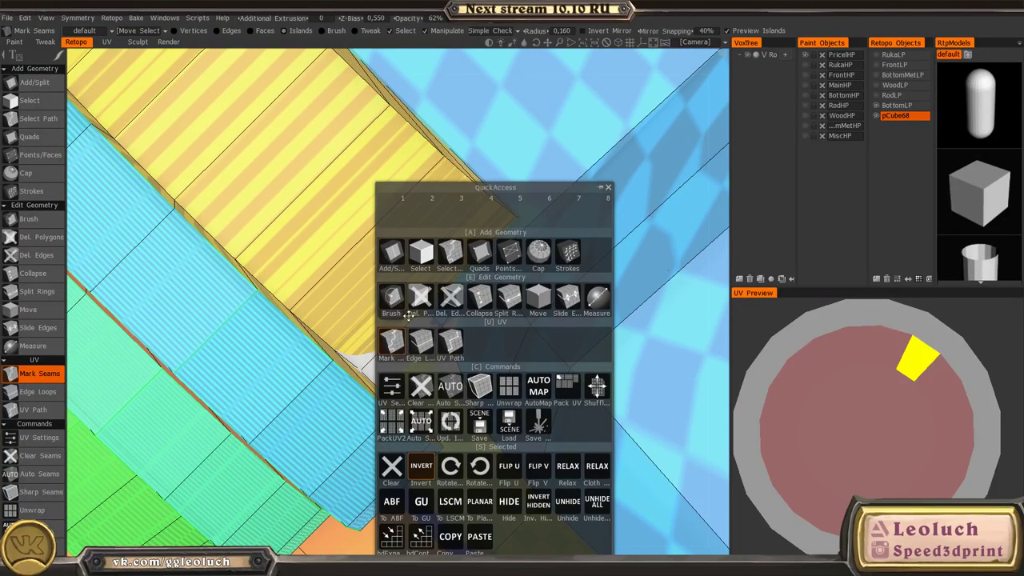
click(398, 304)
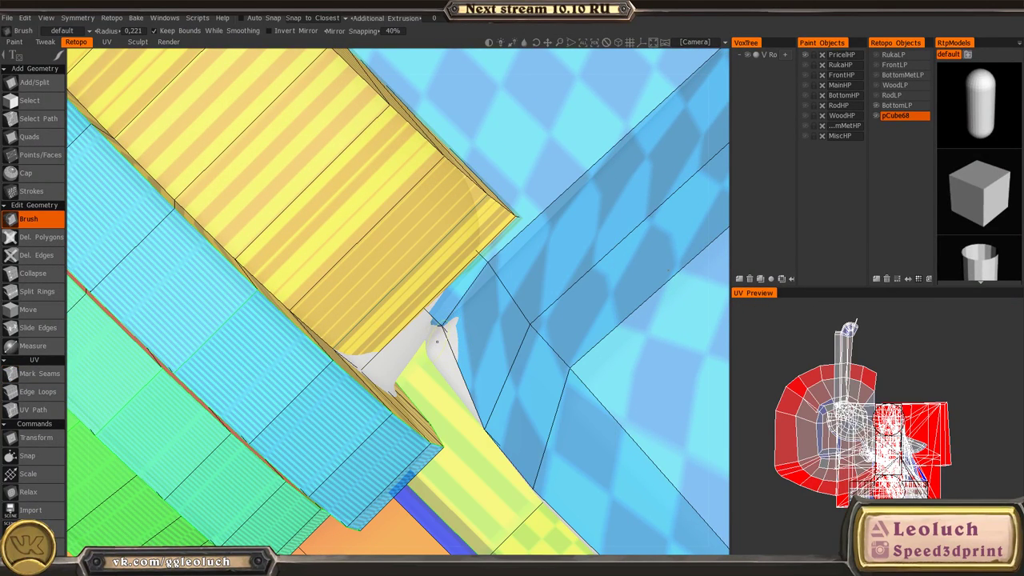
alt+drag(433, 348, 561, 303)
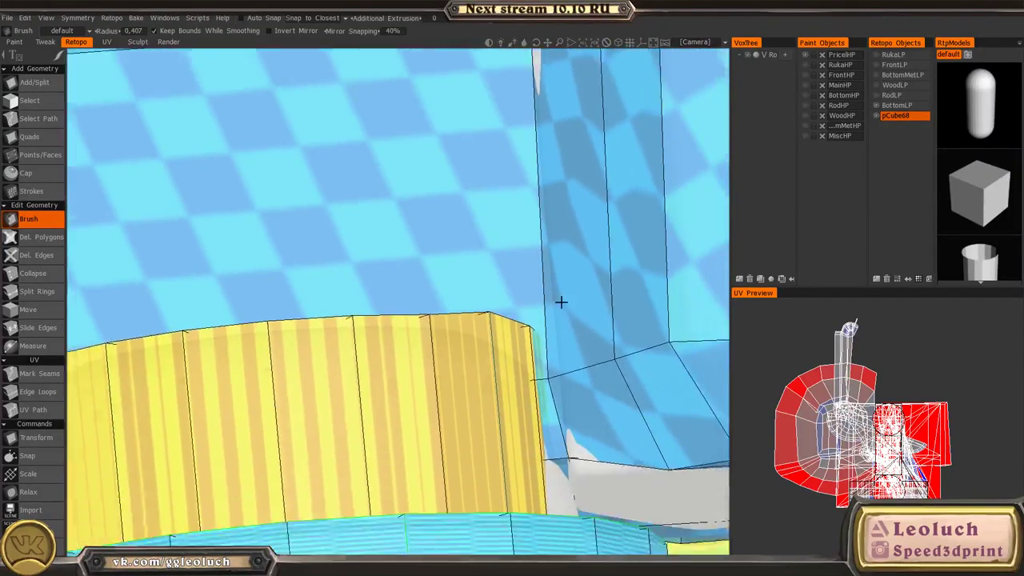
alt+middle_drag(560, 302, 509, 241)
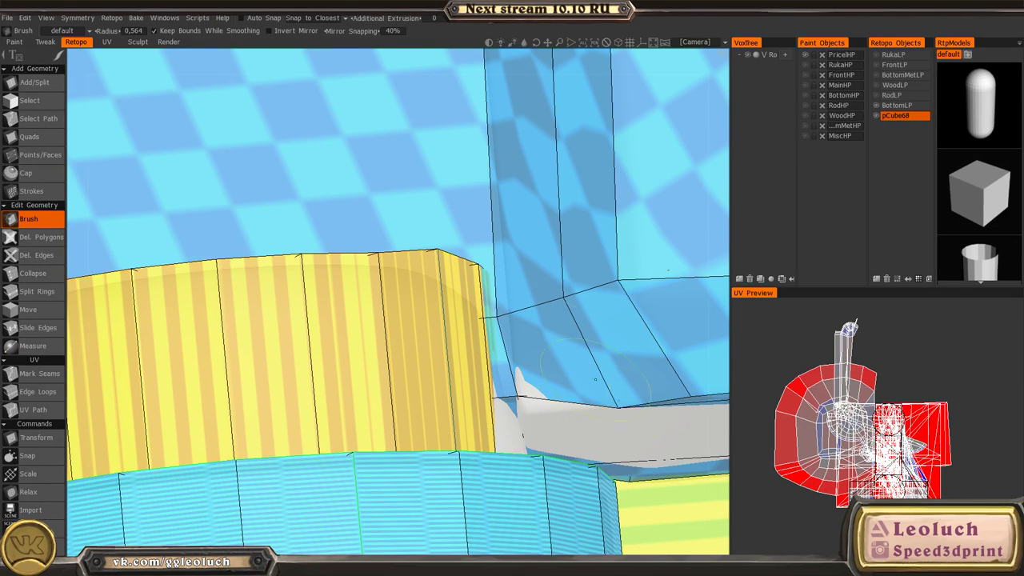
key(space)
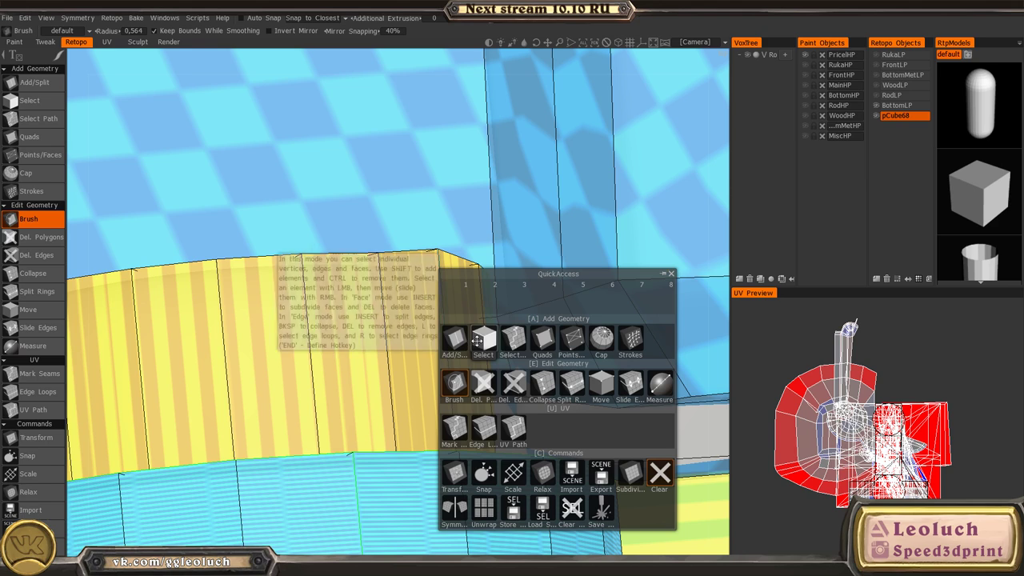
click(478, 339)
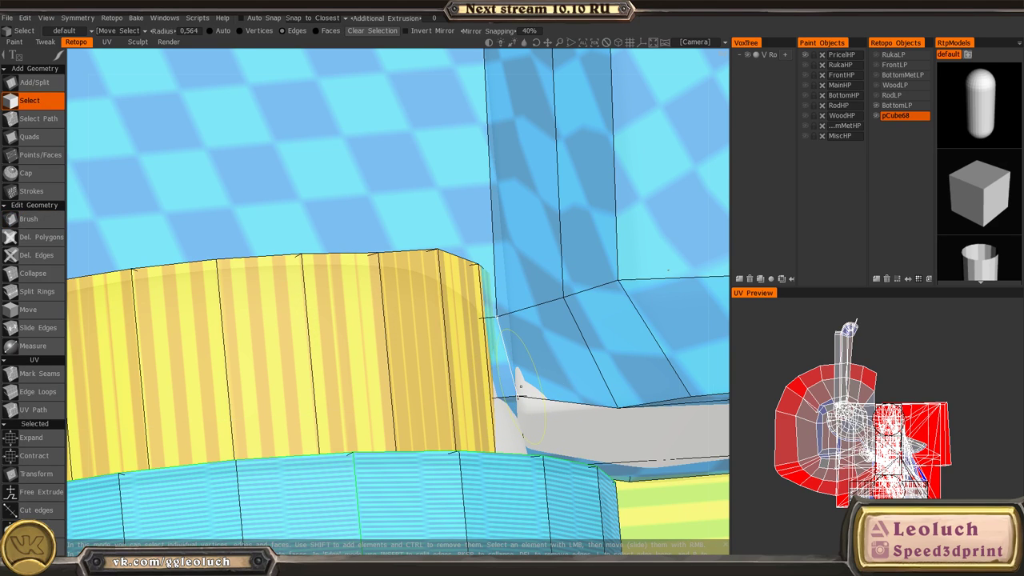
key(space)
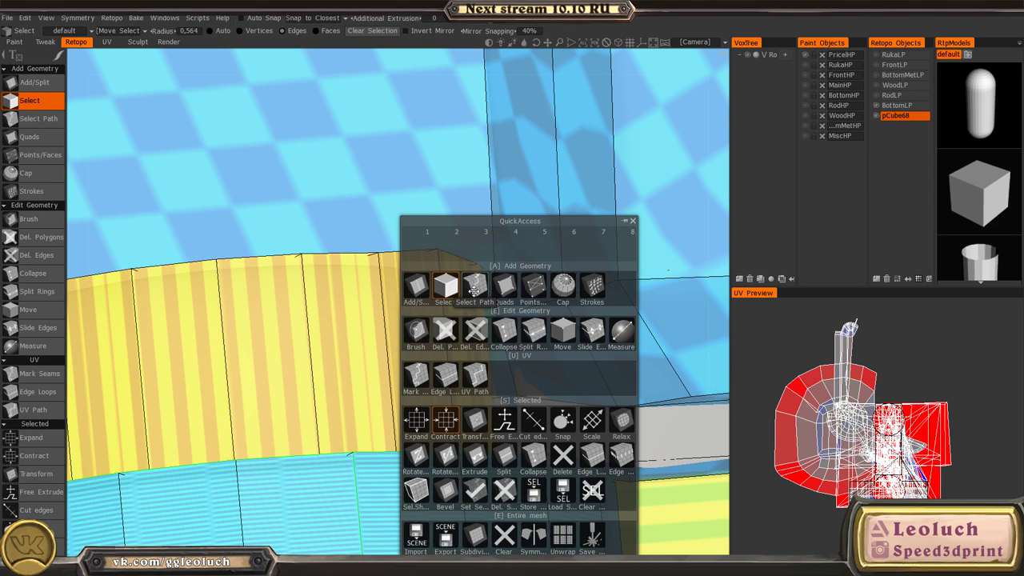
click(416, 329)
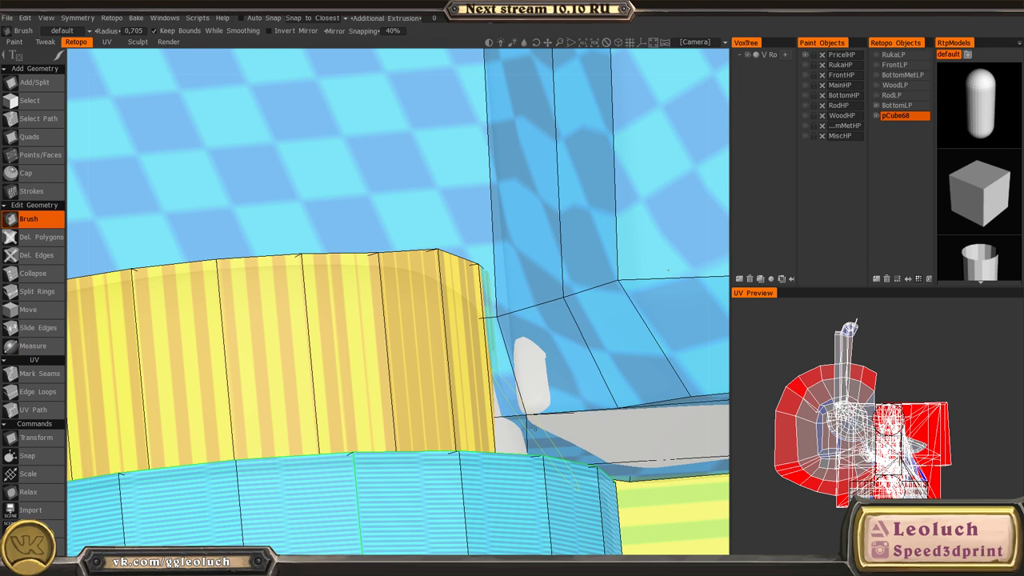
- Turn on Auto Snap and brush the sight block's corner vertices beside the knob onto the high-poly surface
alt+drag(560, 429, 334, 202)
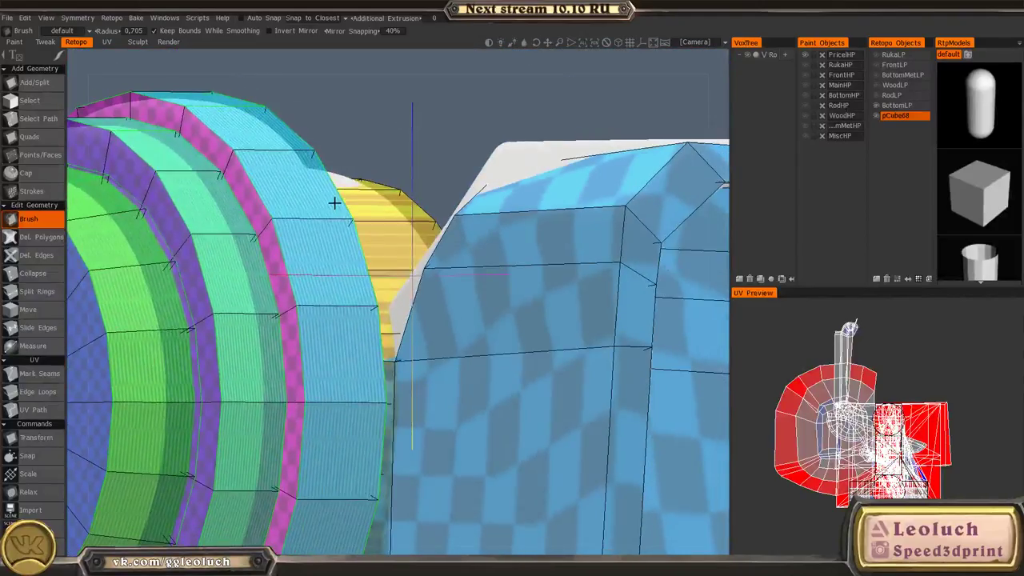
alt+drag(402, 343, 433, 209)
middle_drag(431, 209, 446, 272)
alt+drag(372, 270, 399, 279)
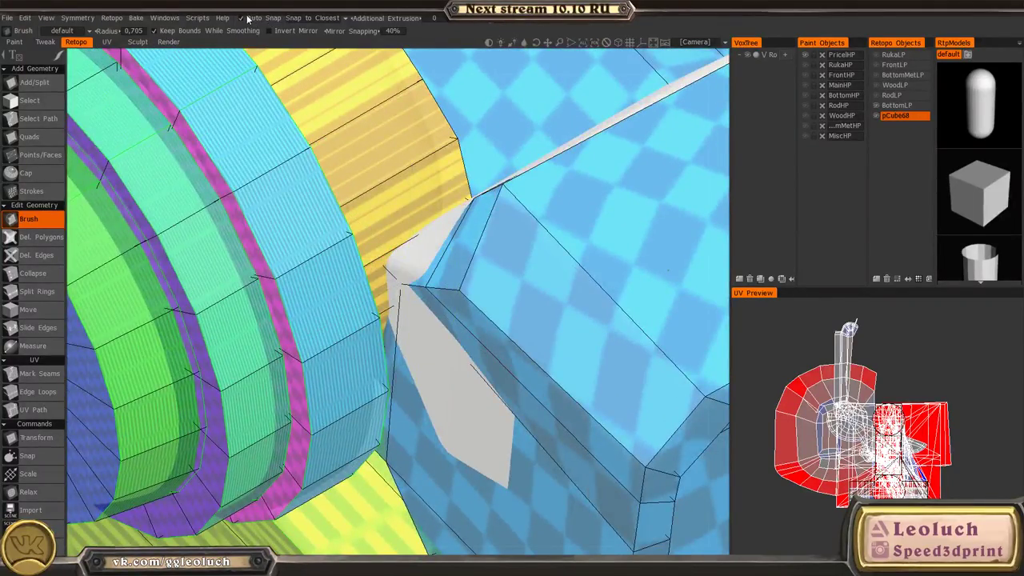
alt+drag(248, 19, 377, 255)
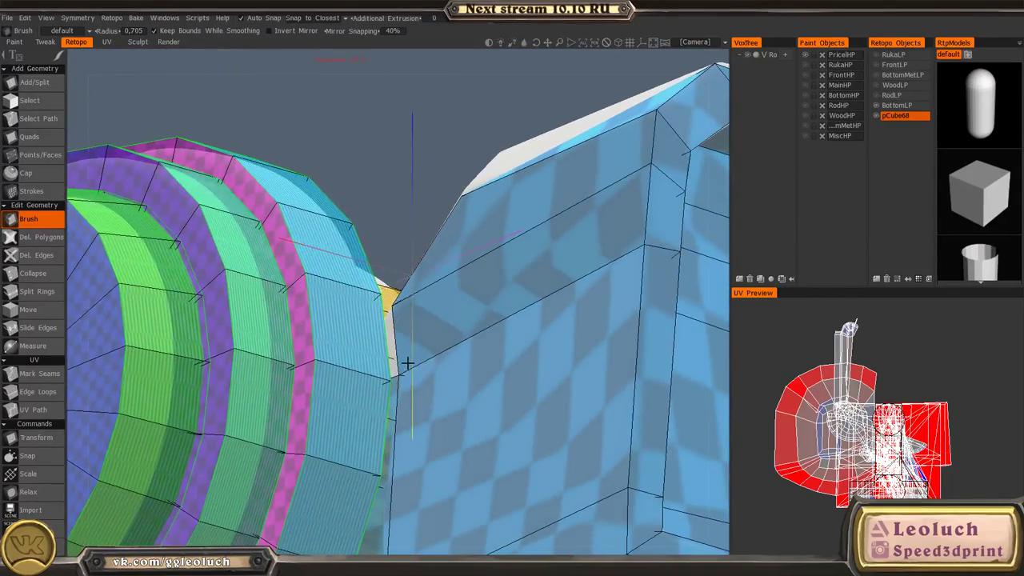
mouse_move(411, 376)
alt+mouse_down()
mouse_move(446, 421)
mouse_move(432, 464)
mouse_move(404, 374)
mouse_move(391, 432)
mouse_move(401, 352)
mouse_move(408, 372)
alt+mouse_up()
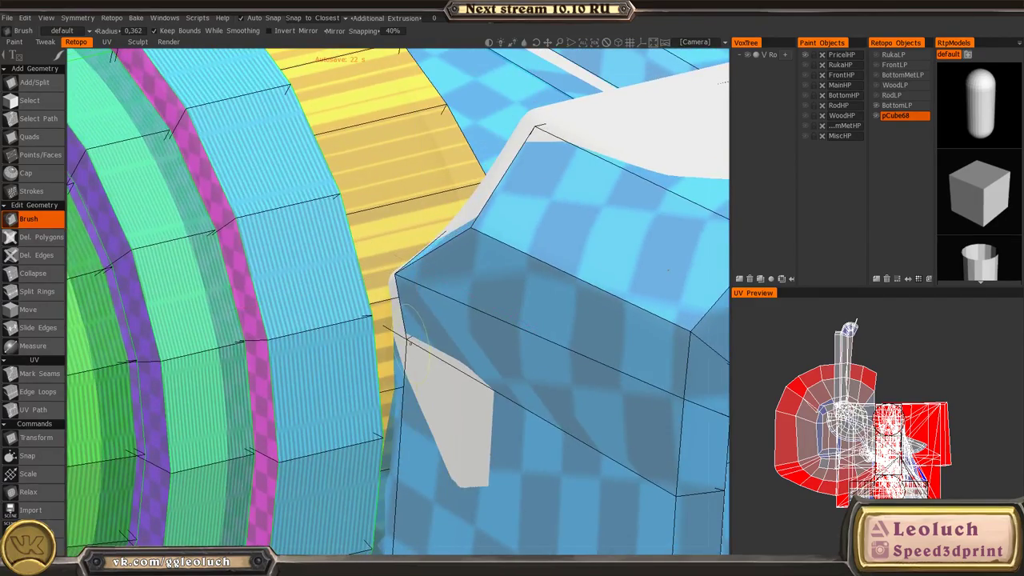
middle_drag(407, 339, 402, 392)
- Examine the sight bar from the side and the yellow-green hinge barrel at its far end for overlapping faces
alt+drag(402, 392, 440, 314)
alt+right_drag(441, 315, 336, 300)
alt+middle_drag(336, 300, 435, 341)
alt+drag(434, 341, 316, 270)
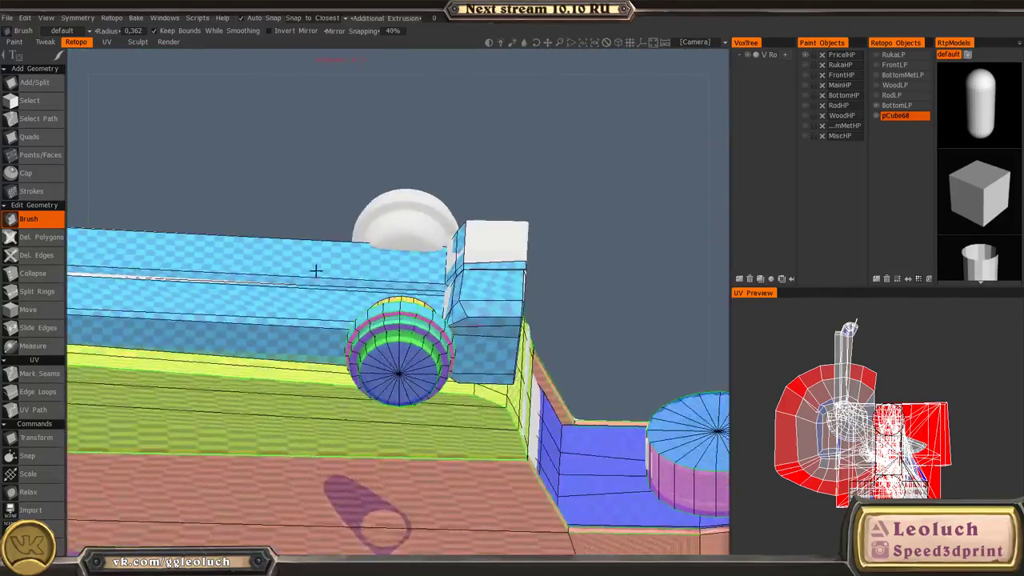
alt+middle_drag(316, 270, 425, 281)
alt+drag(425, 281, 482, 328)
alt+middle_drag(483, 329, 363, 251)
alt+drag(364, 251, 396, 280)
alt+right_drag(395, 279, 336, 299)
alt+drag(337, 299, 414, 301)
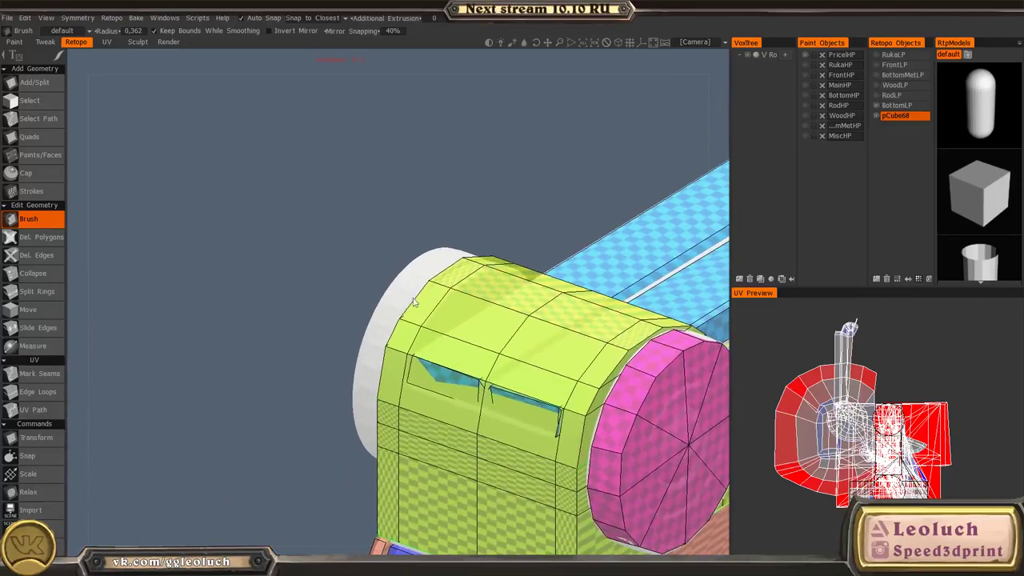
- Delete the hinge barrel's front polygons that overlap the end of the blue sight bar
alt+drag(525, 276, 480, 355)
key(space)
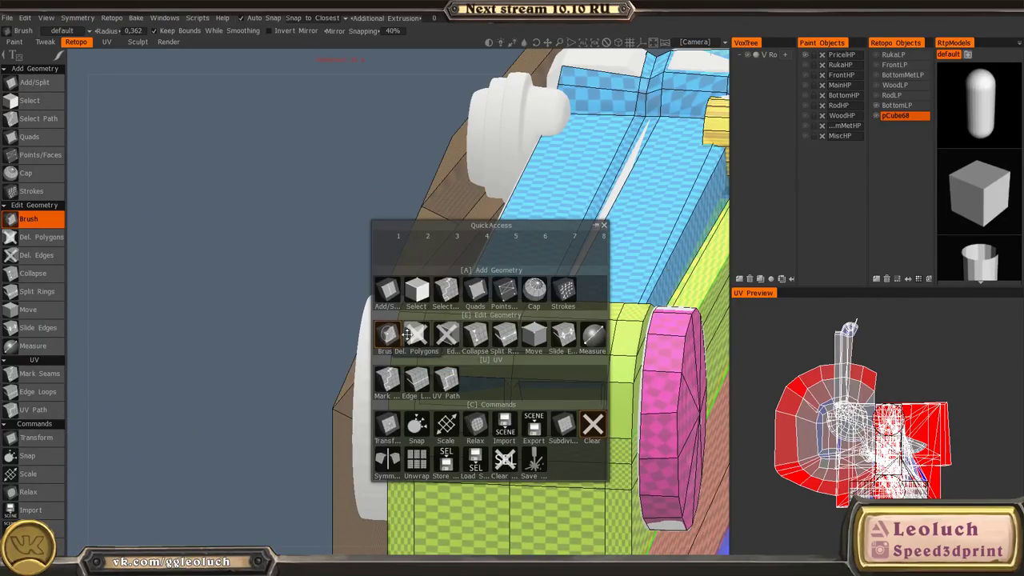
click(407, 334)
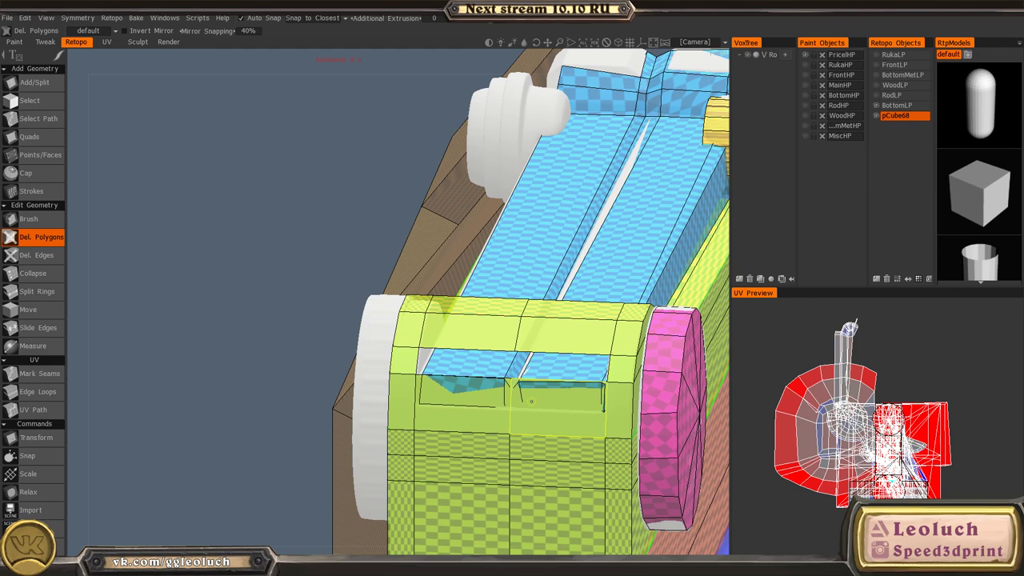
click(498, 400)
alt+drag(533, 329, 495, 347)
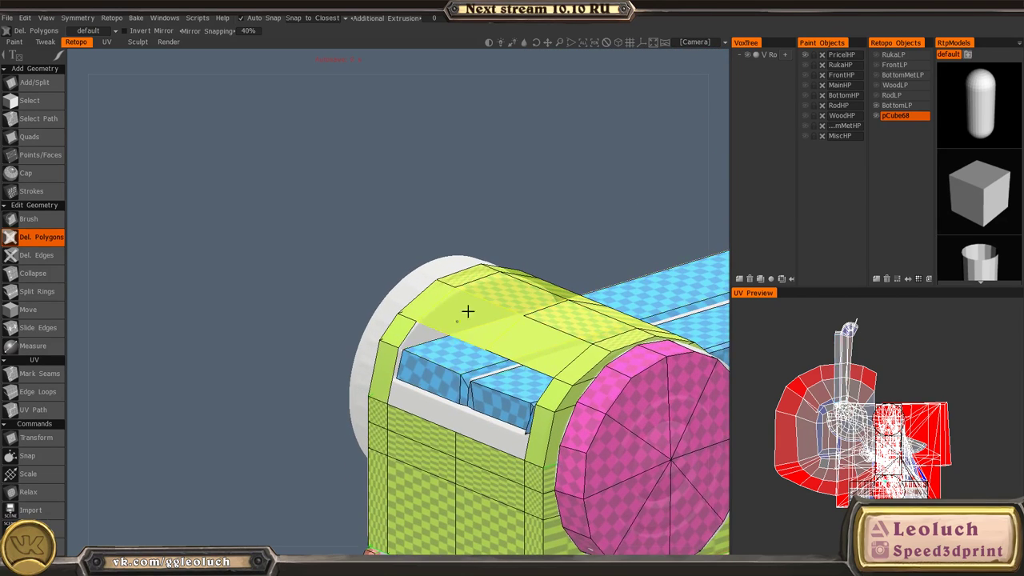
- Delete the hinge barrel's remaining top polygons that overlap the blue sight bar, leaving only the side lugs
alt+drag(406, 368, 421, 357)
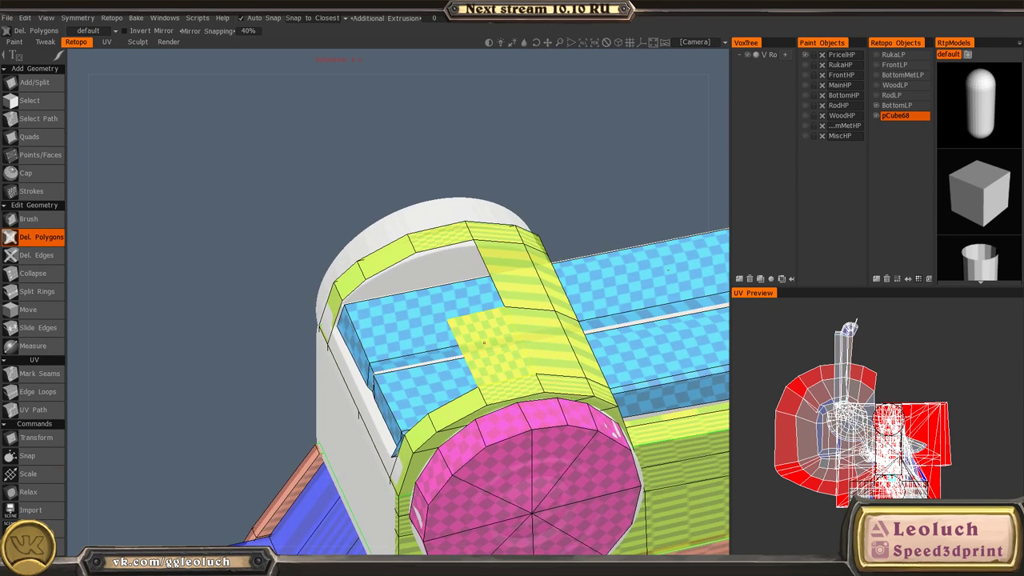
click(483, 344)
alt+drag(485, 344, 454, 358)
alt+drag(587, 391, 517, 383)
click(513, 383)
click(427, 401)
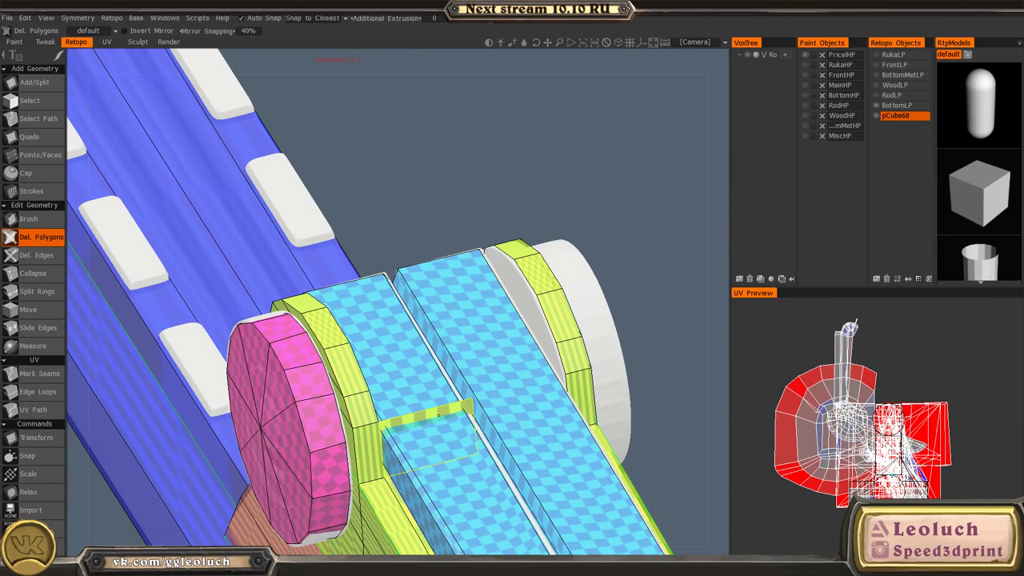
click(429, 414)
alt+drag(443, 409, 420, 400)
alt+drag(516, 391, 350, 365)
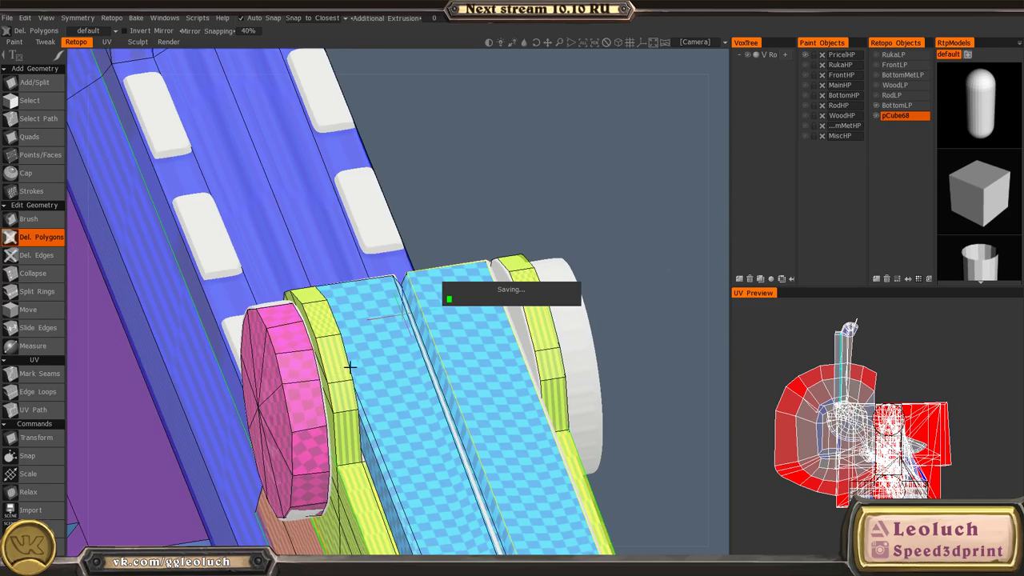
alt+drag(513, 370, 507, 313)
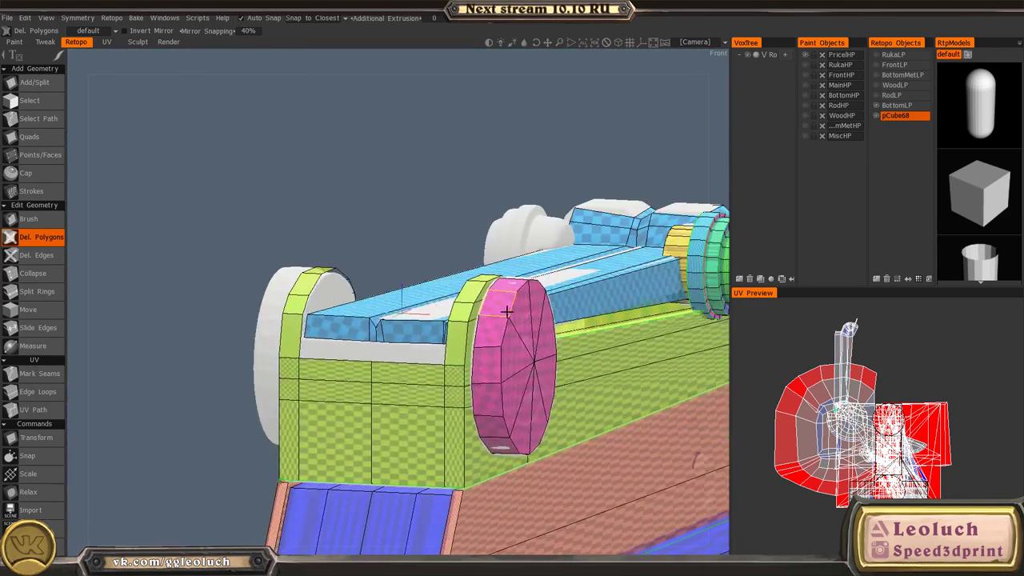
- Use Points/Faces to split both hinge lugs level with the sight bar's underside and place a point below the bar's middle
scroll(418, 357, up, 5)
alt+drag(419, 357, 422, 301)
key(space)
click(335, 288)
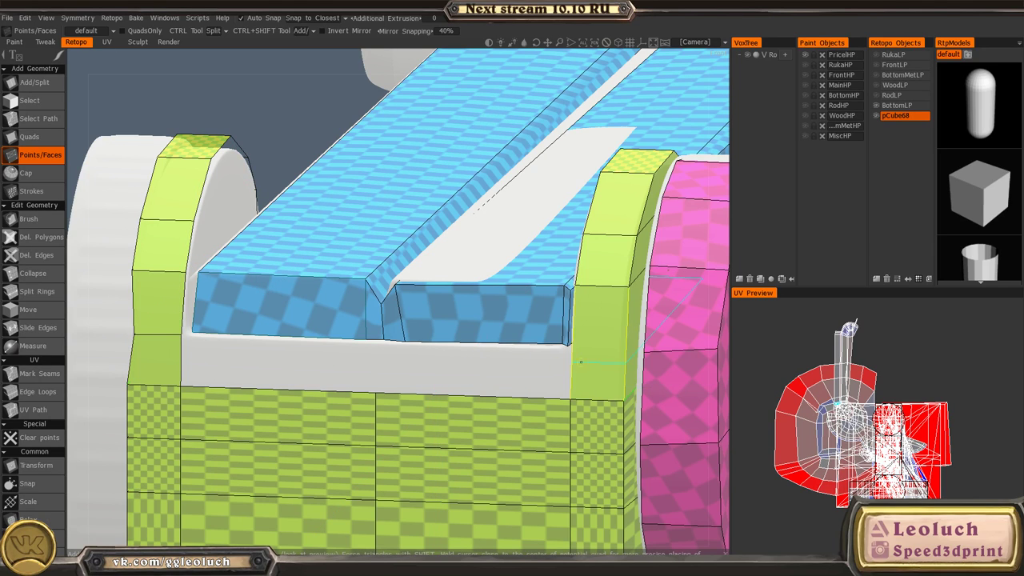
ctrl+click(162, 333)
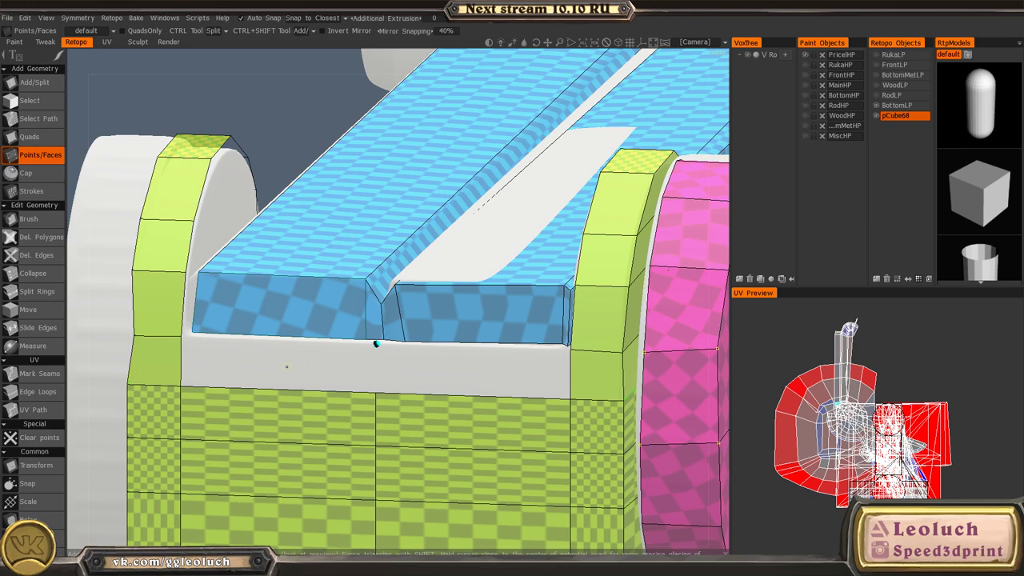
- Fill the gap between the sight block's front face and the sight bar's underside with two quads spanning both hinge lugs
key(space)
click(204, 280)
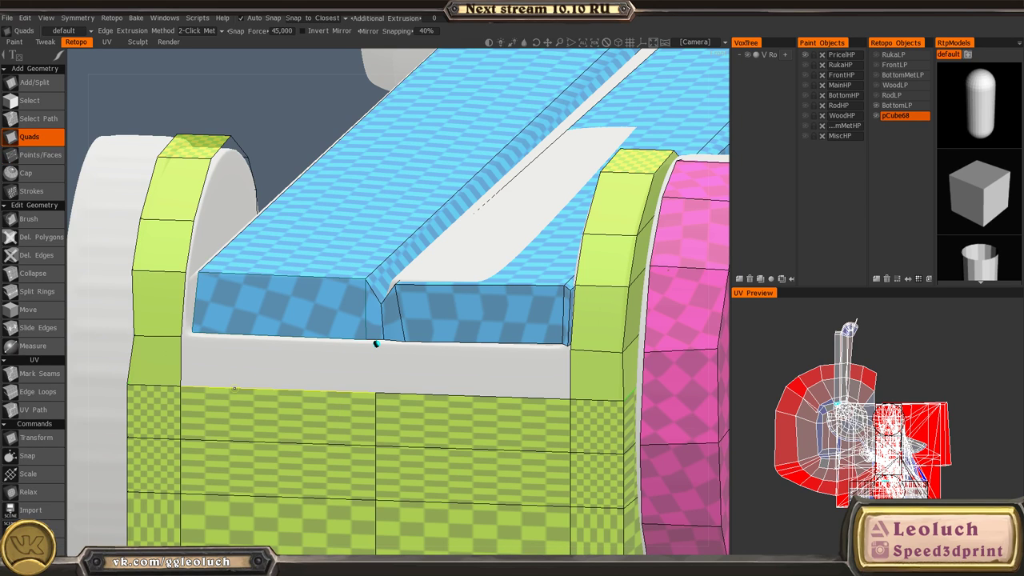
click(218, 386)
click(179, 337)
click(376, 345)
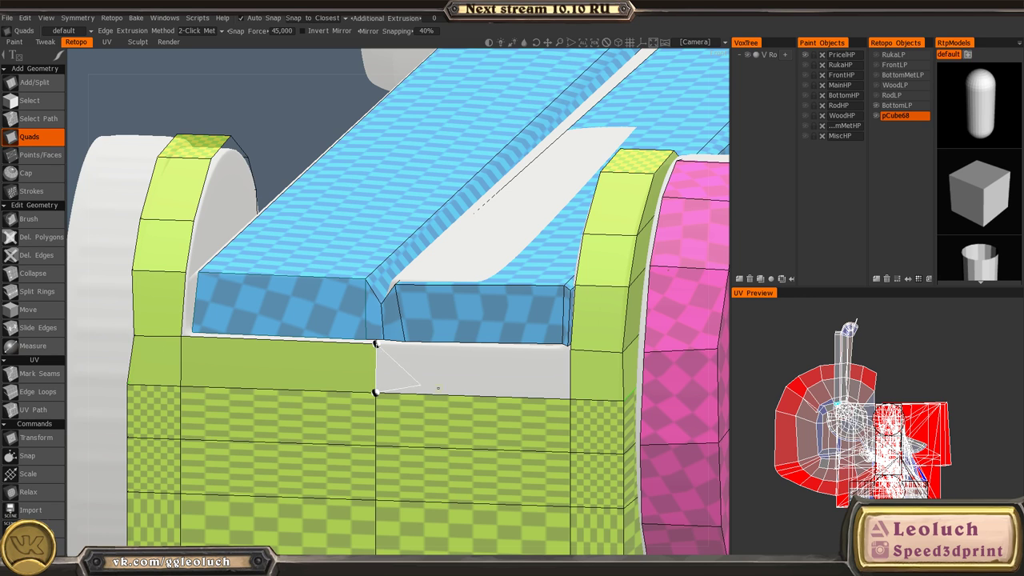
middle_drag(433, 376, 354, 330)
click(493, 353)
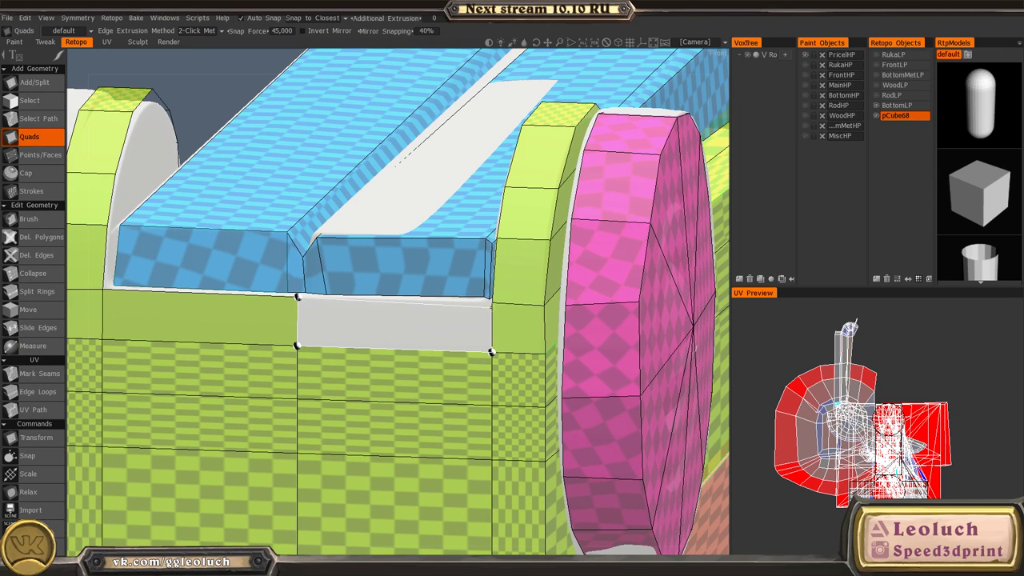
click(493, 300)
- Inspect the rear sight and its mounting base from several sides and in relation to the rest of the rifle
alt+right_drag(352, 216, 376, 310)
alt+drag(376, 311, 290, 265)
alt+middle_drag(312, 296, 310, 373)
alt+drag(310, 374, 497, 352)
alt+right_drag(496, 352, 309, 331)
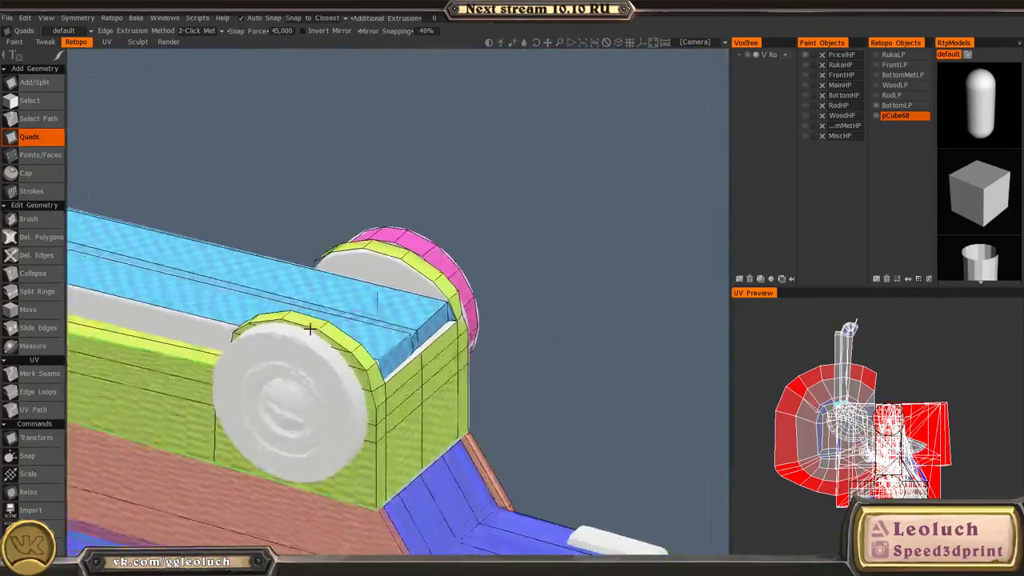
alt+drag(308, 331, 469, 280)
middle_drag(469, 280, 502, 249)
alt+drag(503, 250, 640, 298)
alt+right_drag(640, 297, 400, 352)
alt+middle_drag(400, 352, 484, 298)
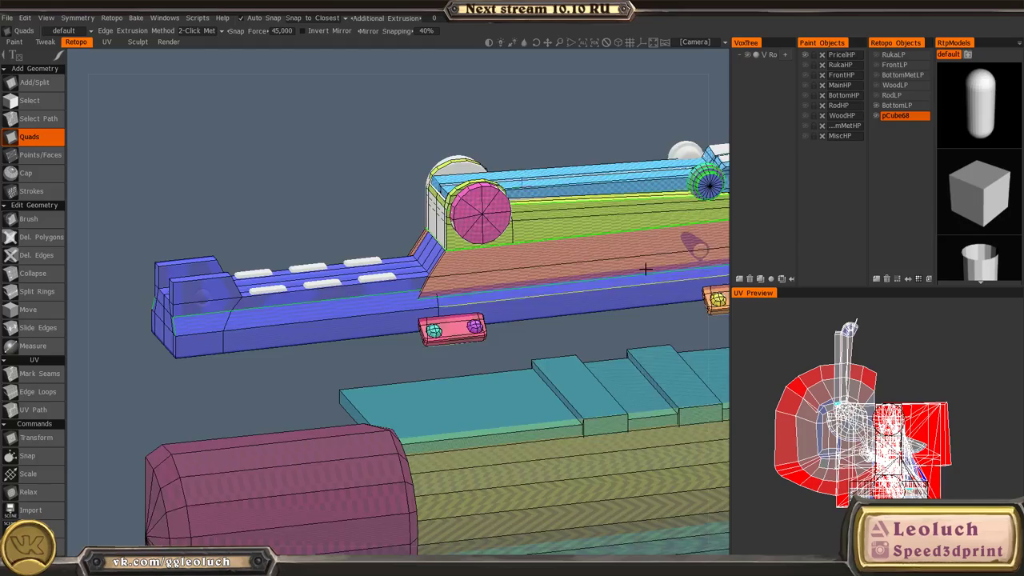
alt+drag(645, 269, 417, 308)
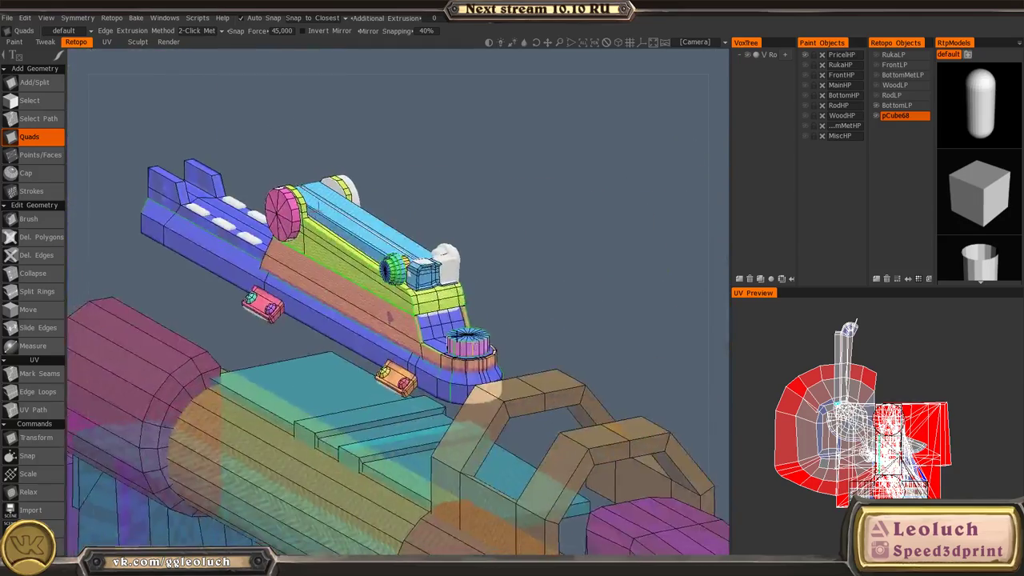
alt+right_drag(416, 308, 505, 396)
alt+drag(505, 395, 463, 309)
alt+right_drag(463, 310, 332, 267)
alt+drag(331, 266, 345, 217)
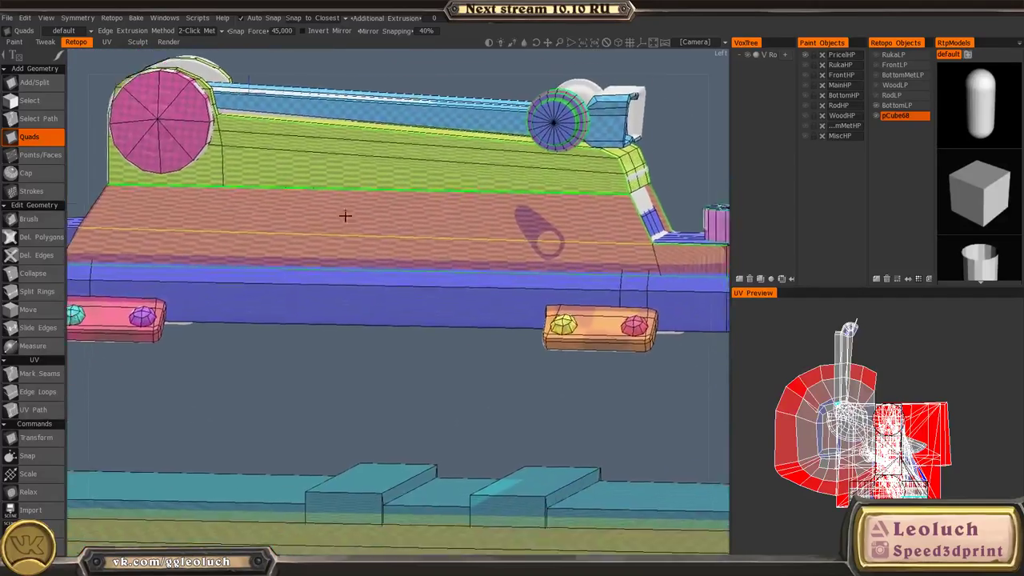
alt+right_drag(345, 216, 272, 210)
alt+drag(272, 210, 537, 186)
alt+right_drag(596, 105, 336, 126)
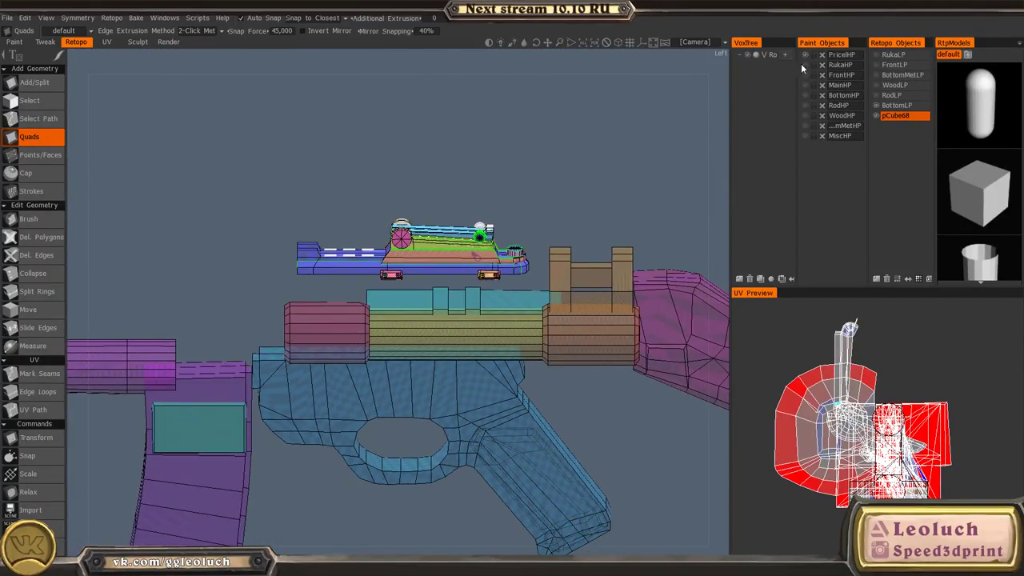
- Show the RukaHP, FrontHP and MainHP paint objects and check them along the rifle's length
click(806, 65)
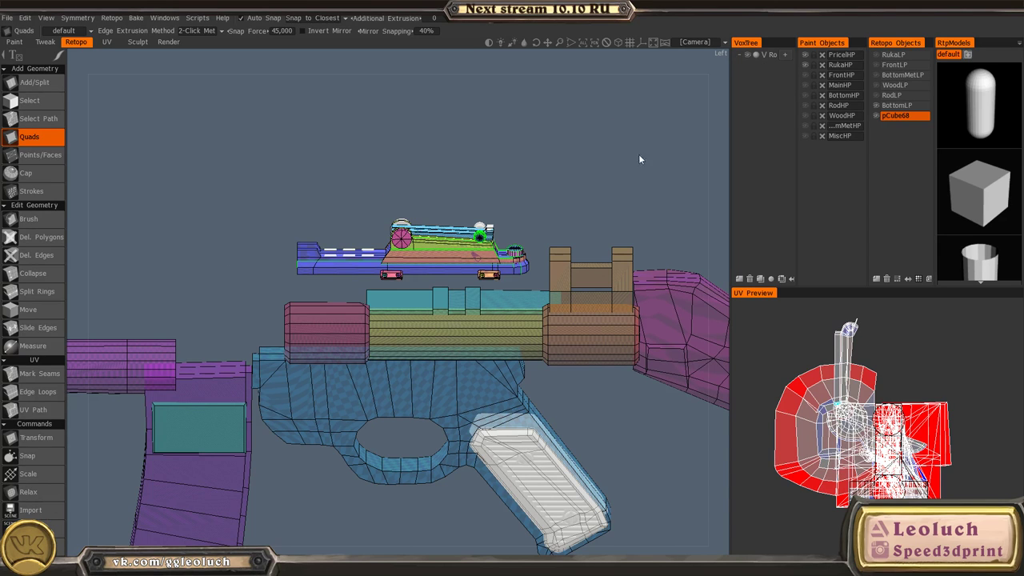
click(806, 77)
alt+middle_drag(370, 239, 867, 173)
alt+middle_drag(268, 261, 511, 272)
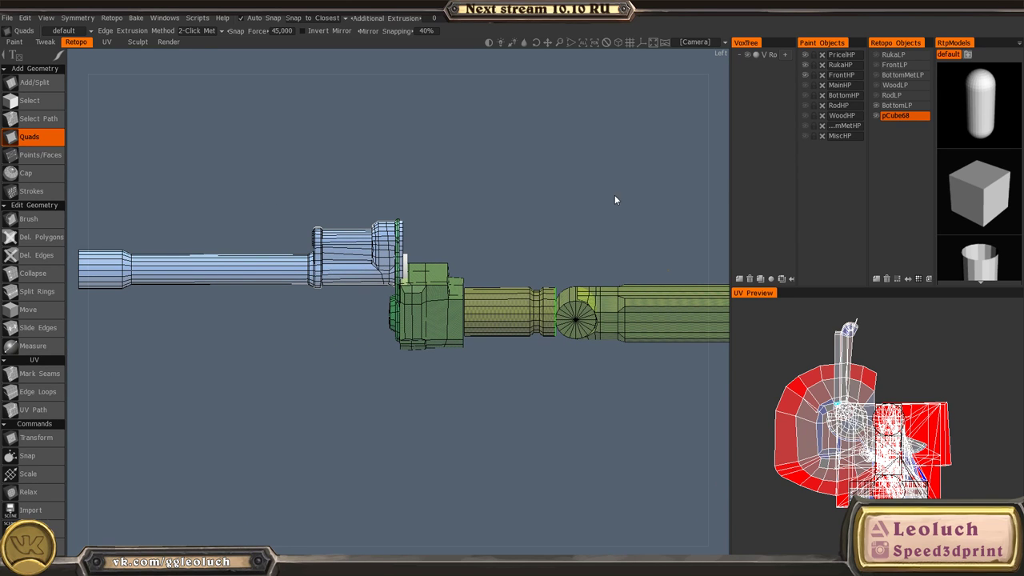
click(807, 85)
alt+middle_drag(554, 271, 444, 270)
alt+middle_drag(549, 316, 326, 344)
scroll(537, 136, down, 2)
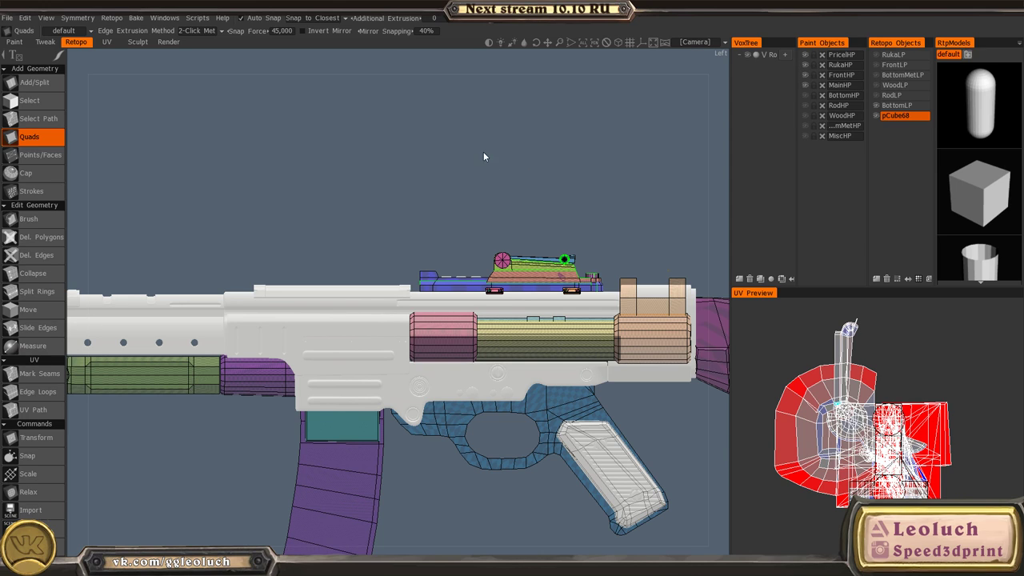
- Hide the PricelHP, RukaHP and FrontHP paint objects, keeping MainHP shown
drag(806, 54, 806, 75)
scroll(539, 203, up, 1)
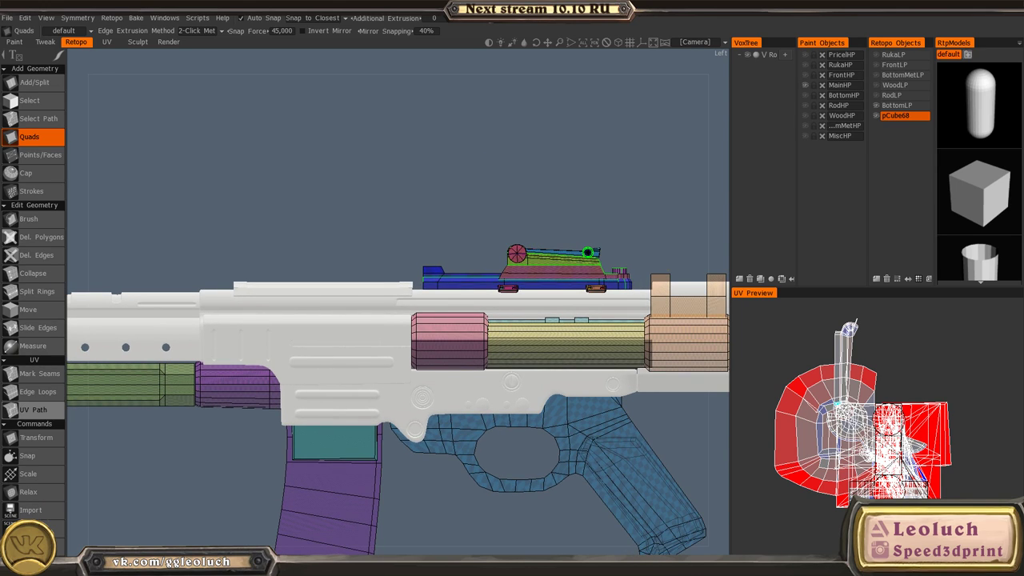
scroll(628, 232, up, 2)
alt+middle_drag(613, 244, 488, 273)
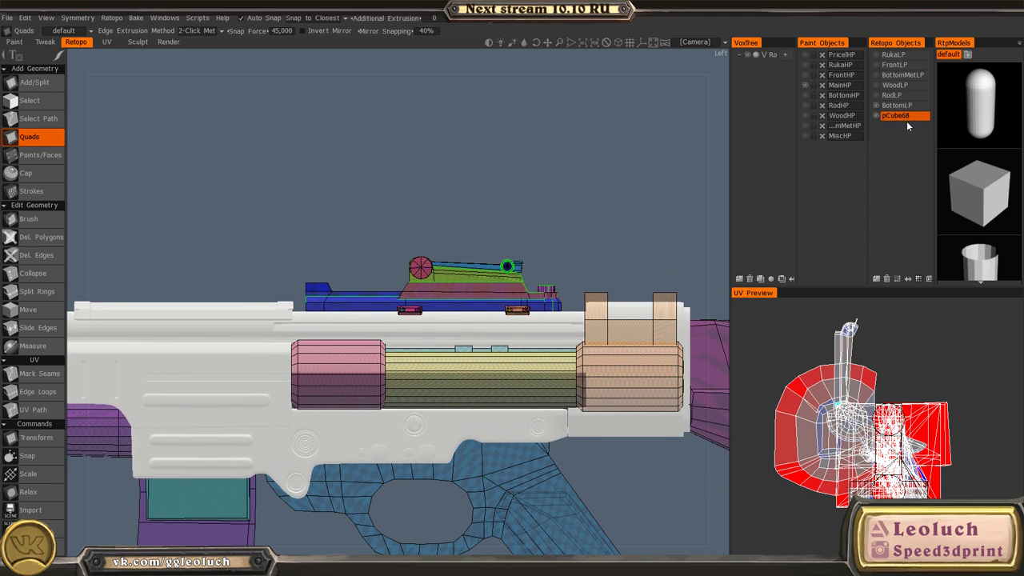
scroll(546, 222, up, 2)
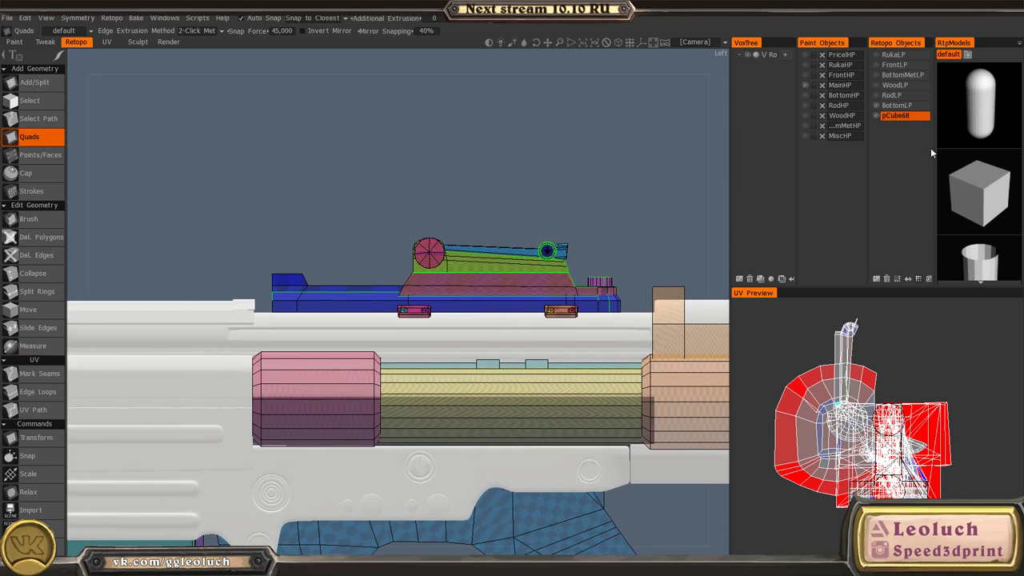
- Rename the retopo object pCube68 as PricelLP
double_click(916, 116)
text(PricelLP)
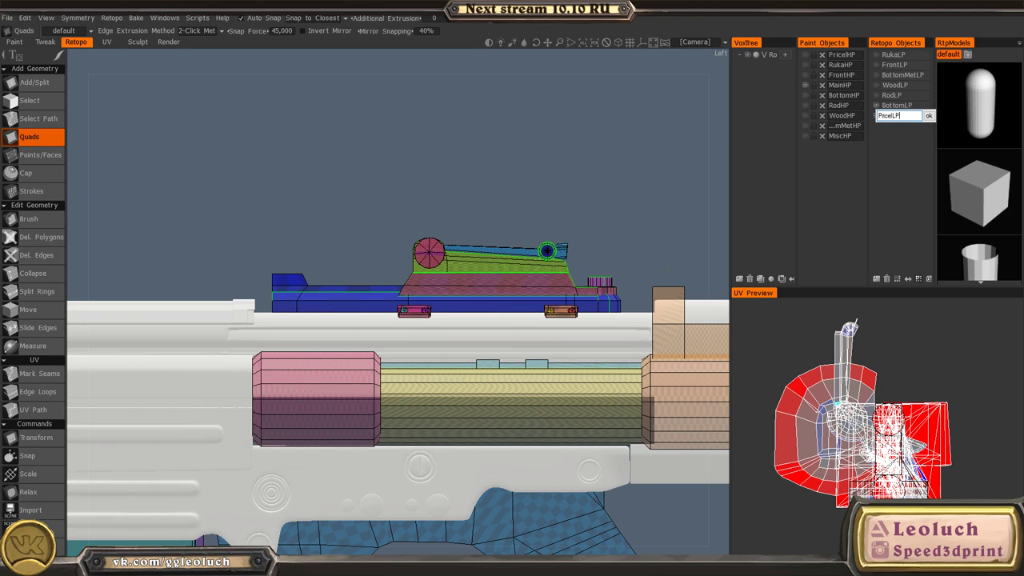
key(Return)
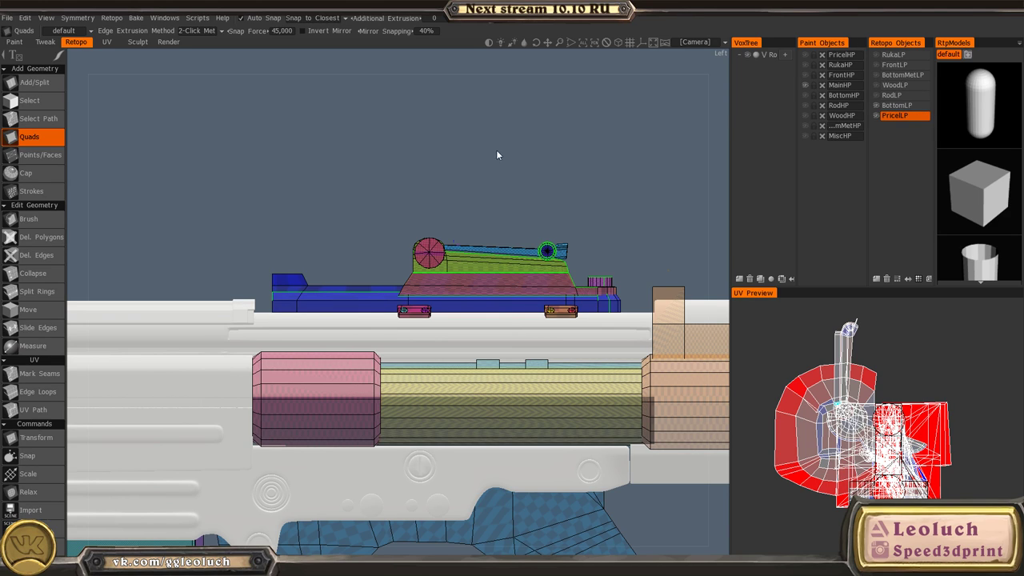
- Temporarily show the high-poly bottom metal parts to compare them with the low-poly magazine and grip frame
alt+middle_drag(416, 203, 331, 187)
alt+drag(496, 256, 536, 222)
scroll(432, 304, up, 3)
scroll(409, 196, down, 4)
alt+middle_drag(409, 196, 520, 165)
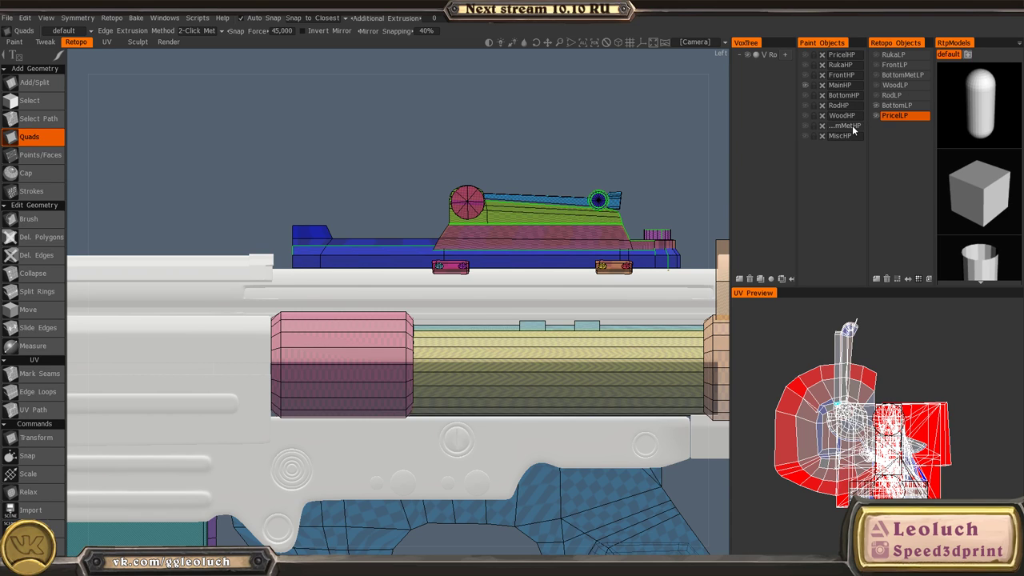
click(805, 126)
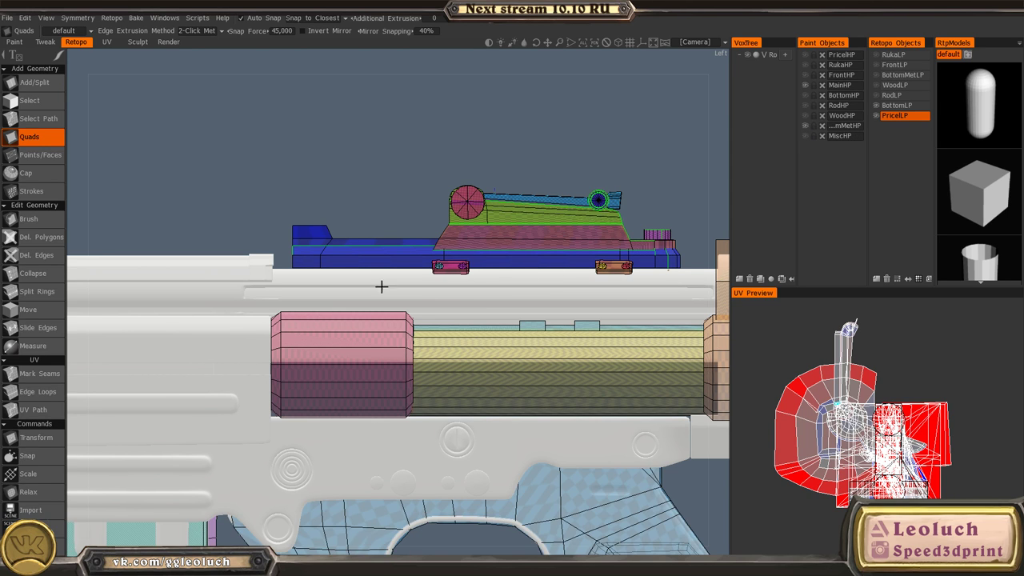
mouse_move(412, 308)
alt+middle_down()
mouse_move(425, 149)
mouse_move(455, 56)
alt+middle_up()
alt+right_drag(454, 56, 399, 192)
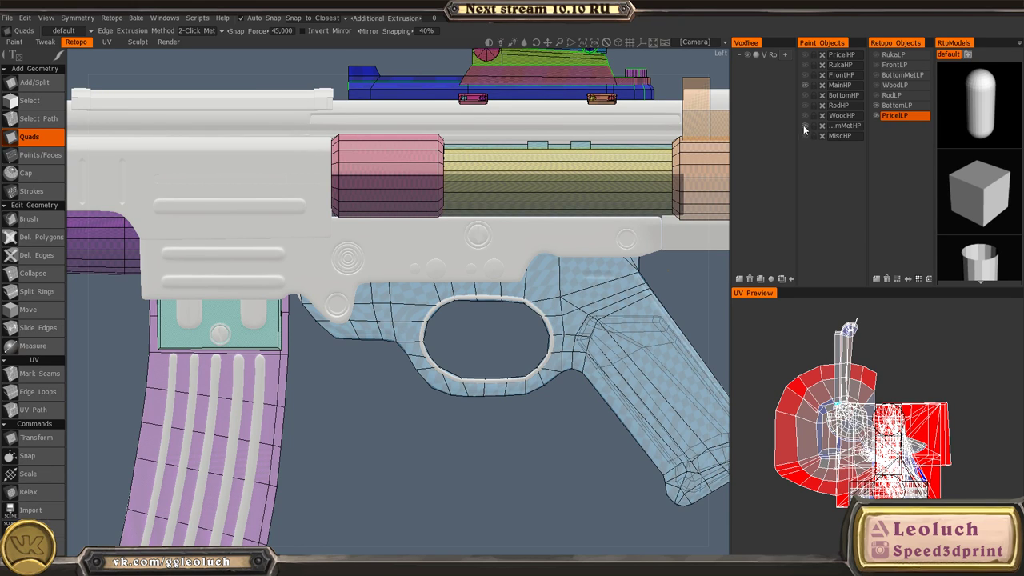
click(806, 126)
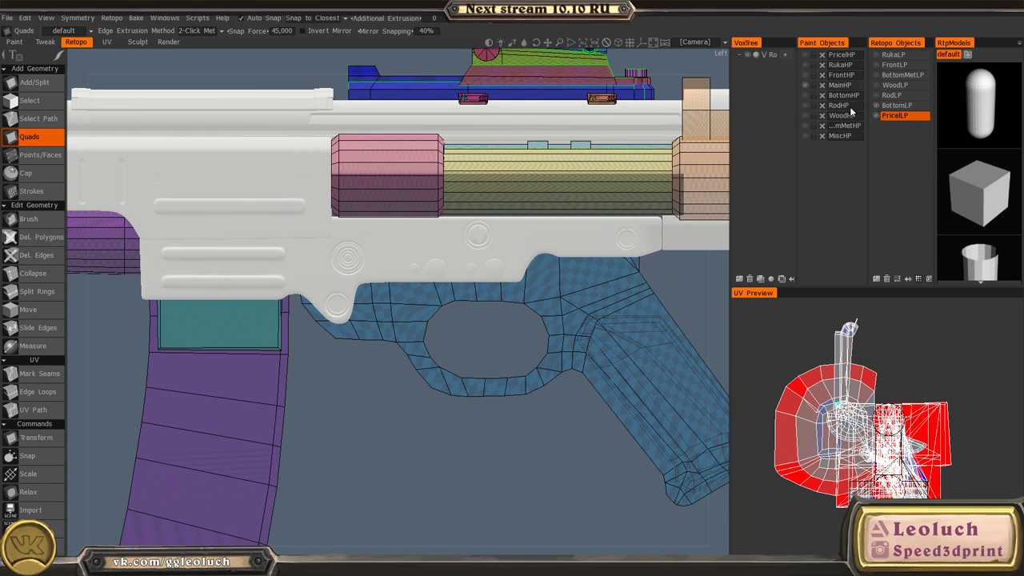
- Hide the BottomLP and PricelLP retopo objects and add a new retopo layer
scroll(316, 240, down, 3)
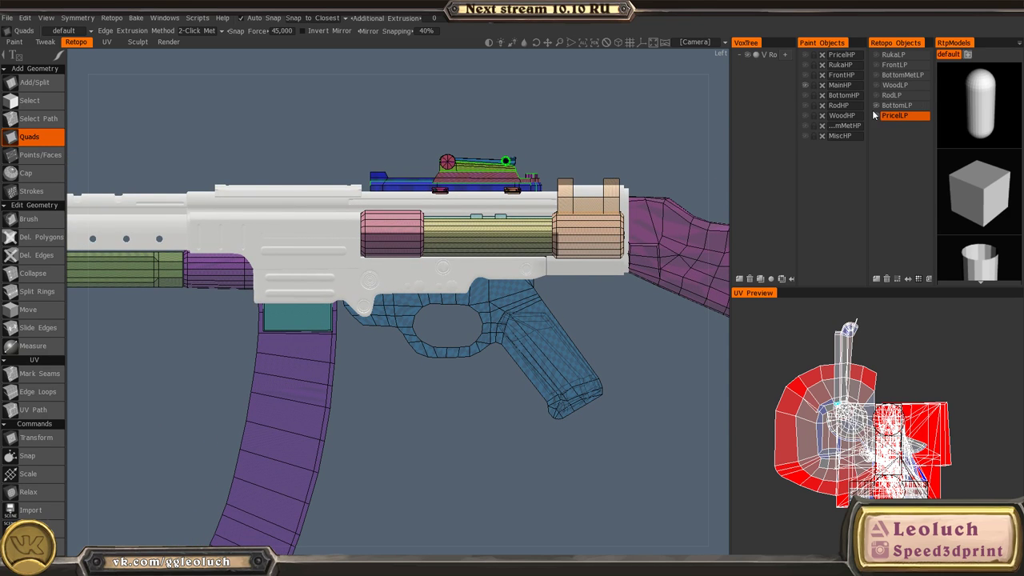
scroll(525, 160, up, 1)
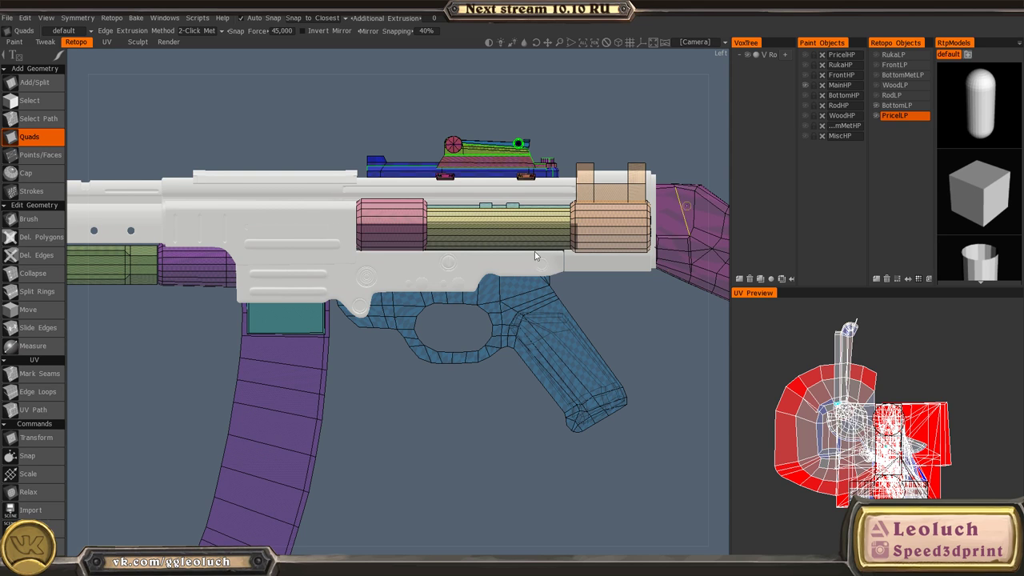
scroll(309, 293, up, 2)
click(876, 106)
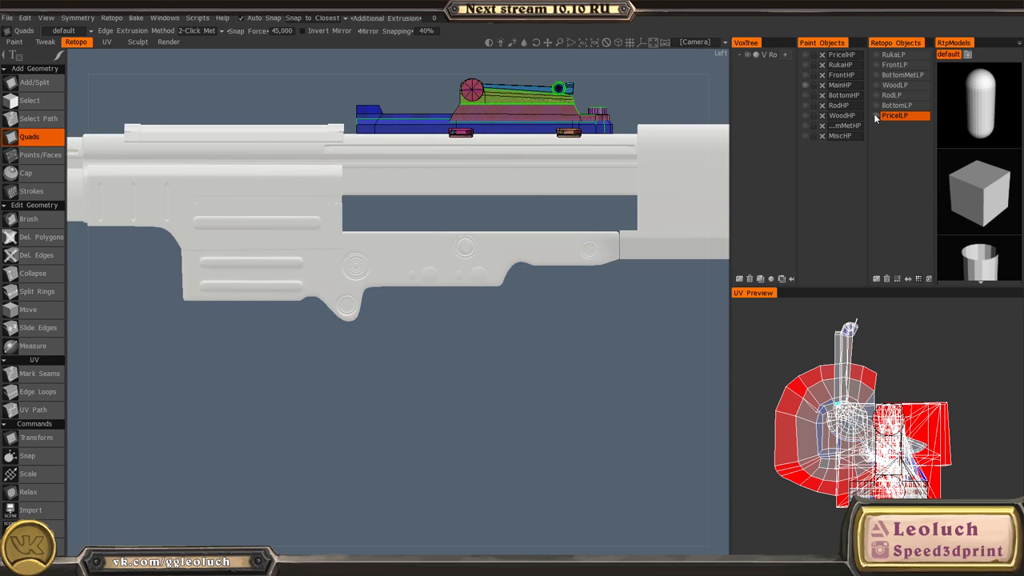
click(876, 117)
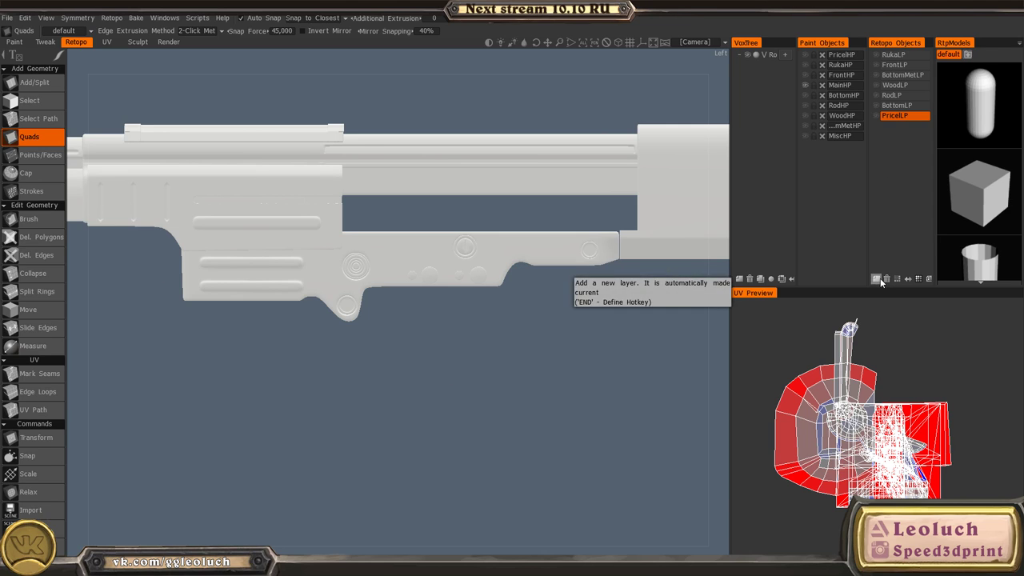
click(878, 279)
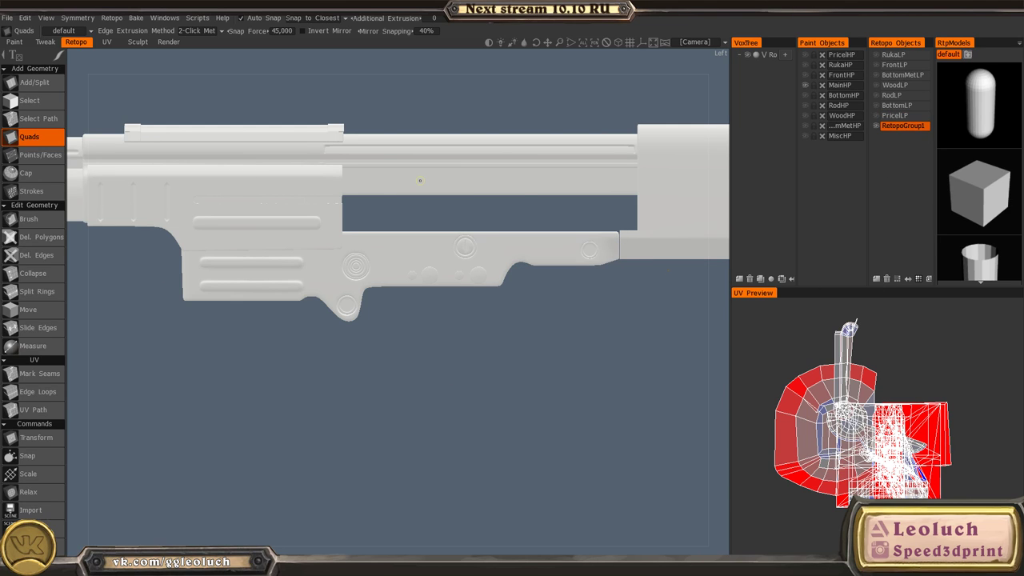
- Examine the high-poly main body's side around the magazine housing, ribs and round pins
scroll(356, 155, up, 5)
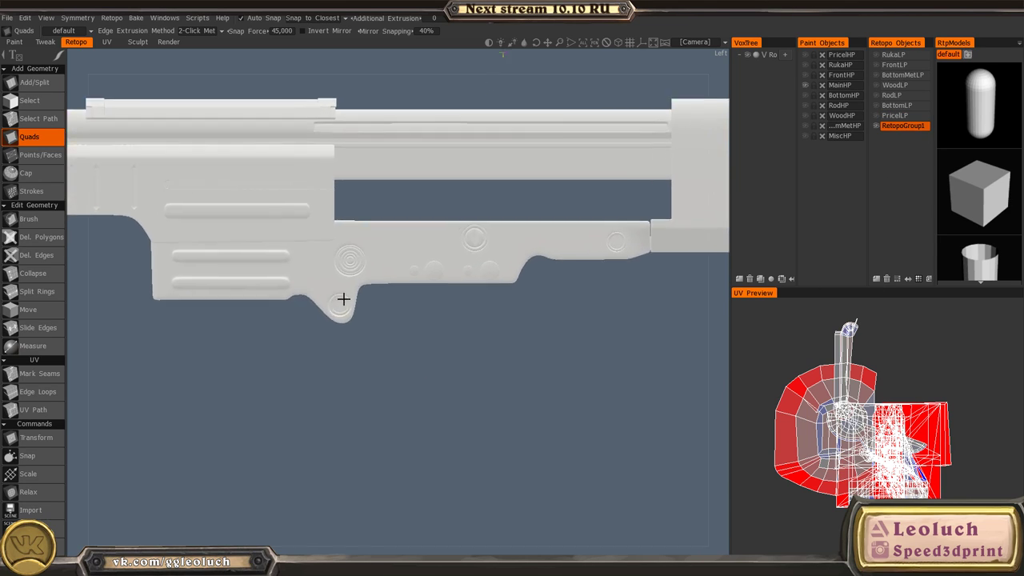
scroll(474, 328, down, 2)
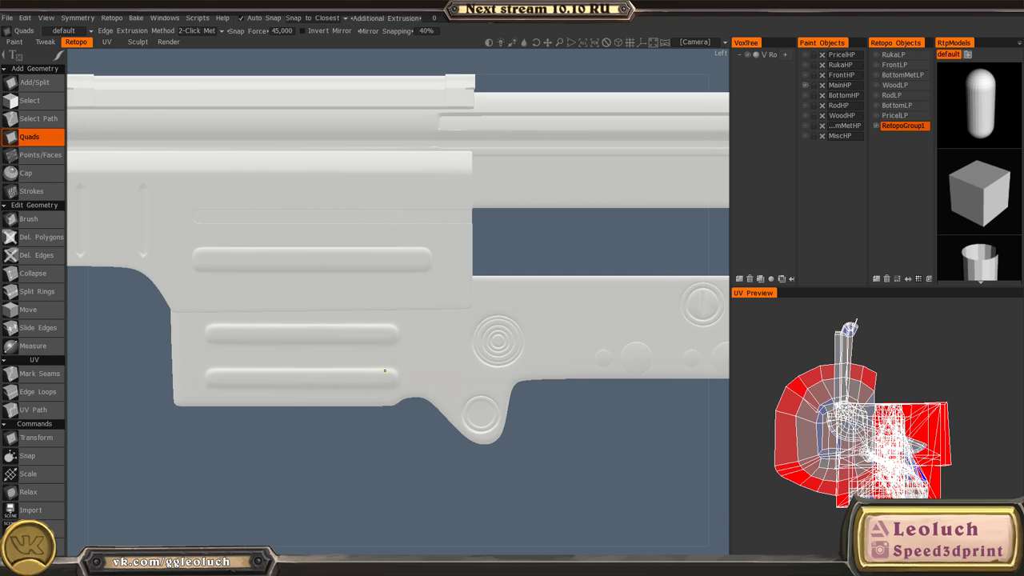
scroll(409, 286, down, 2)
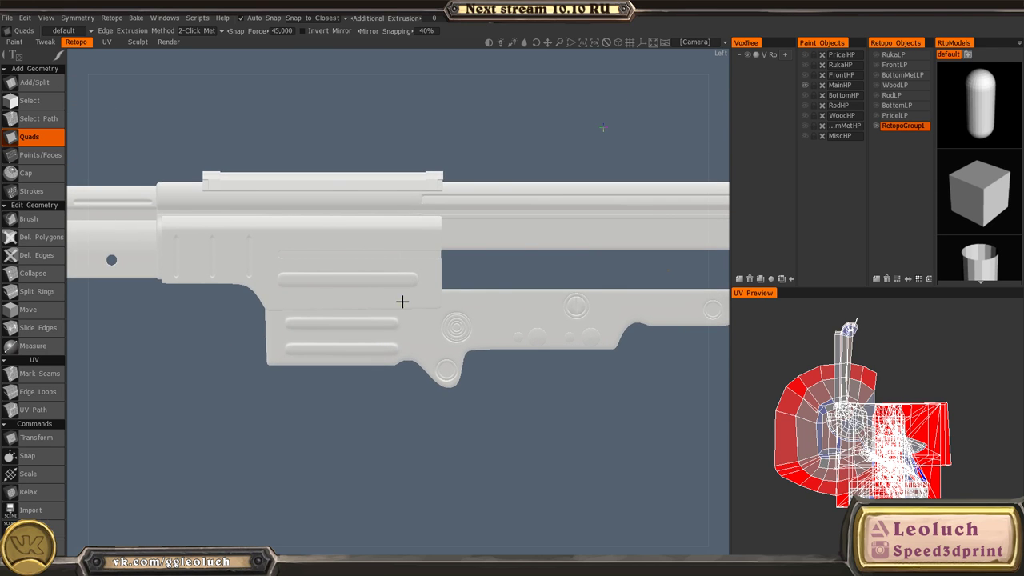
scroll(401, 301, up, 2)
alt+middle_drag(388, 373, 364, 421)
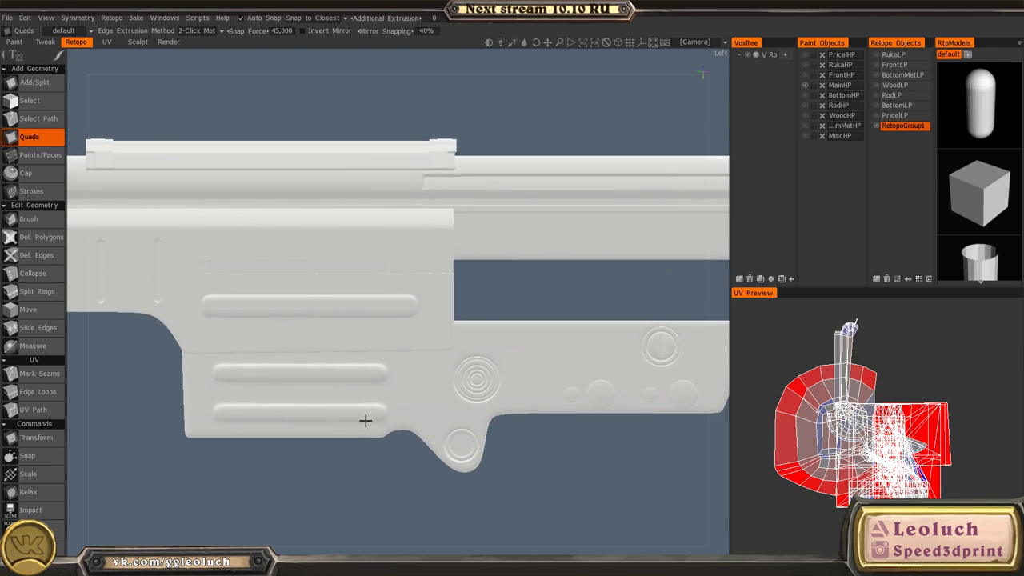
- Examine the high-poly main body from the magazine housing forward to the handguard with its row of holes
alt+right_drag(364, 421, 373, 390)
alt+middle_drag(373, 390, 408, 427)
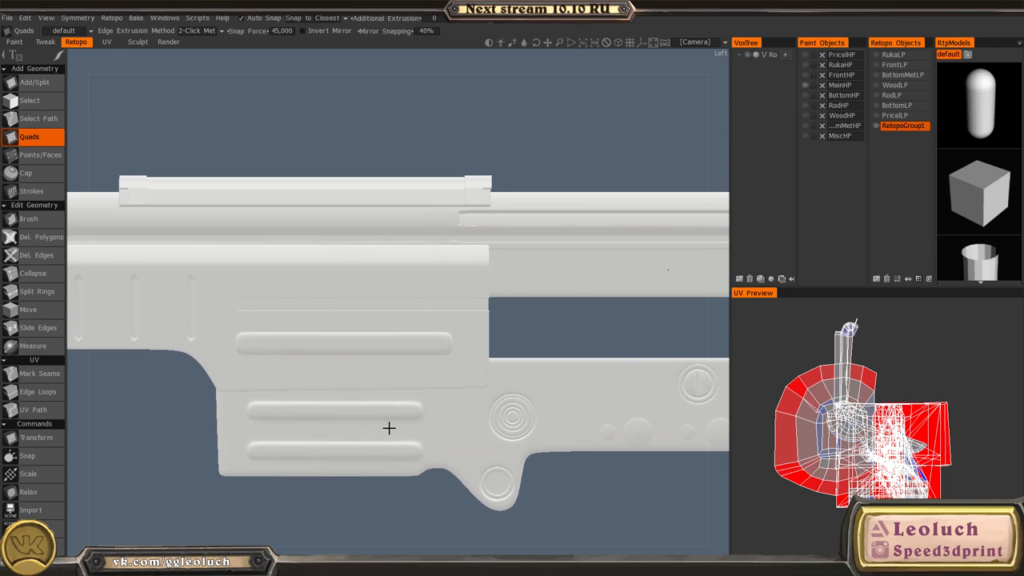
alt+drag(389, 427, 395, 429)
alt+middle_drag(282, 279, 391, 272)
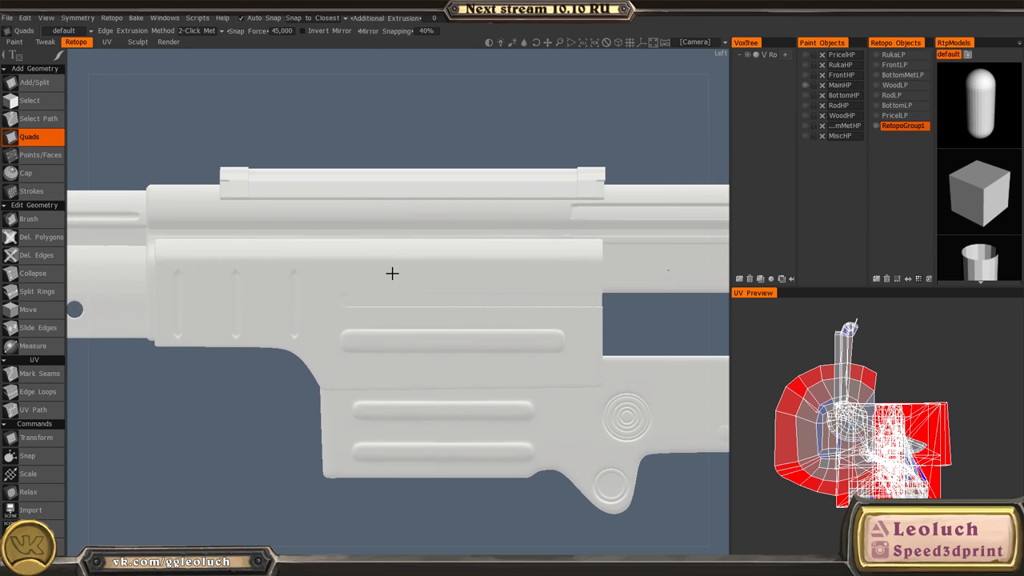
alt+drag(391, 272, 357, 291)
alt+middle_drag(438, 290, 503, 280)
alt+drag(456, 276, 450, 279)
middle_drag(449, 278, 505, 277)
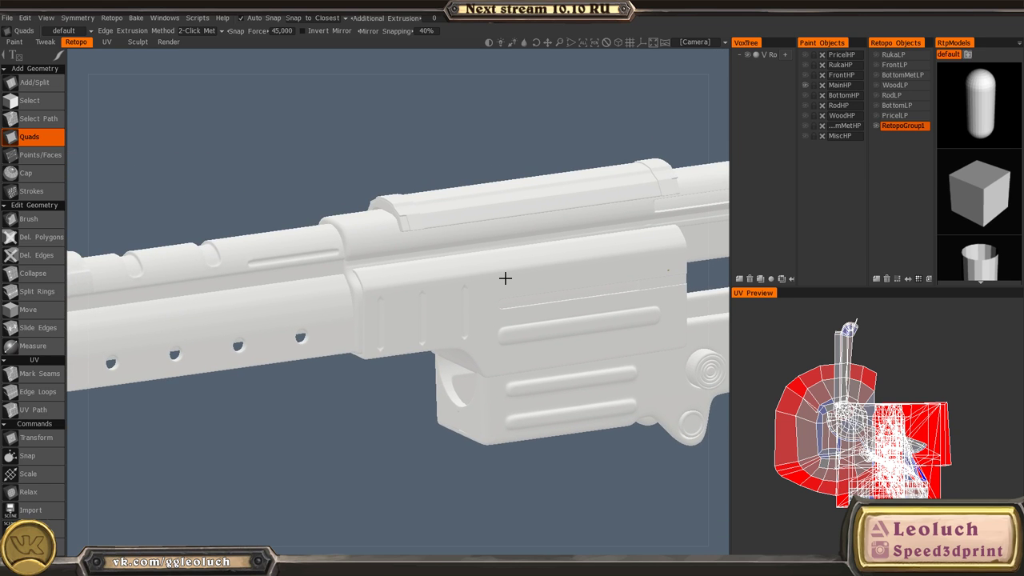
alt+drag(505, 279, 412, 299)
alt+right_drag(412, 300, 428, 359)
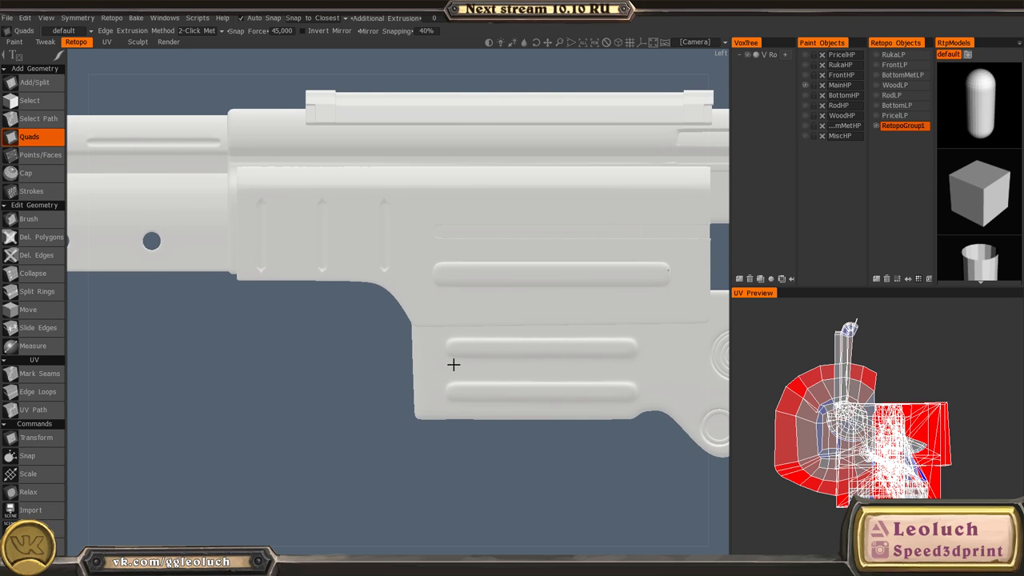
mouse_move(452, 365)
middle_down()
mouse_move(532, 415)
mouse_move(452, 385)
middle_up()
- Switch to Autodesk Maya and examine the mid-poly rifle assembly against the reference image
key(super)
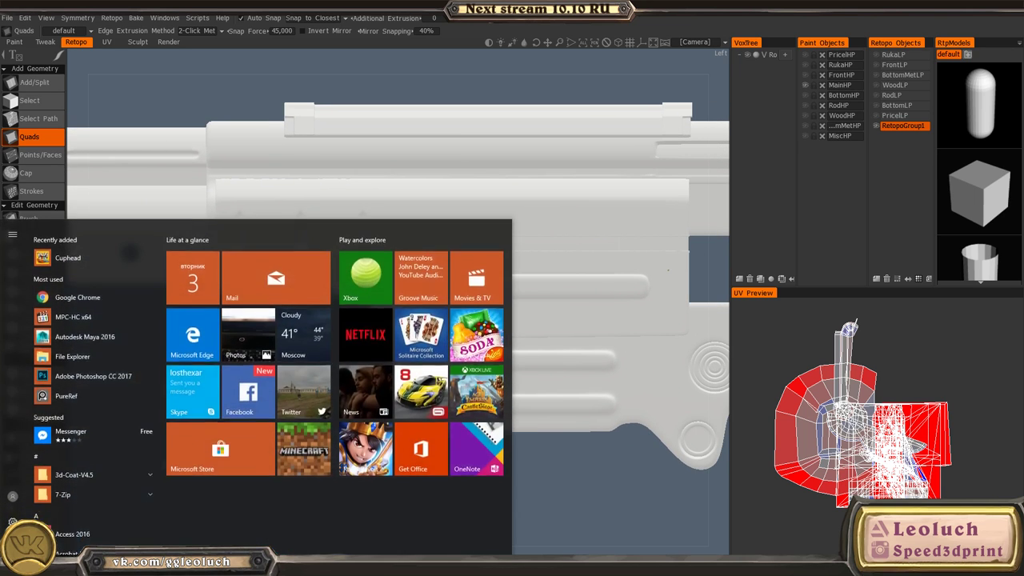
mouse_move(223, 565)
click(280, 516)
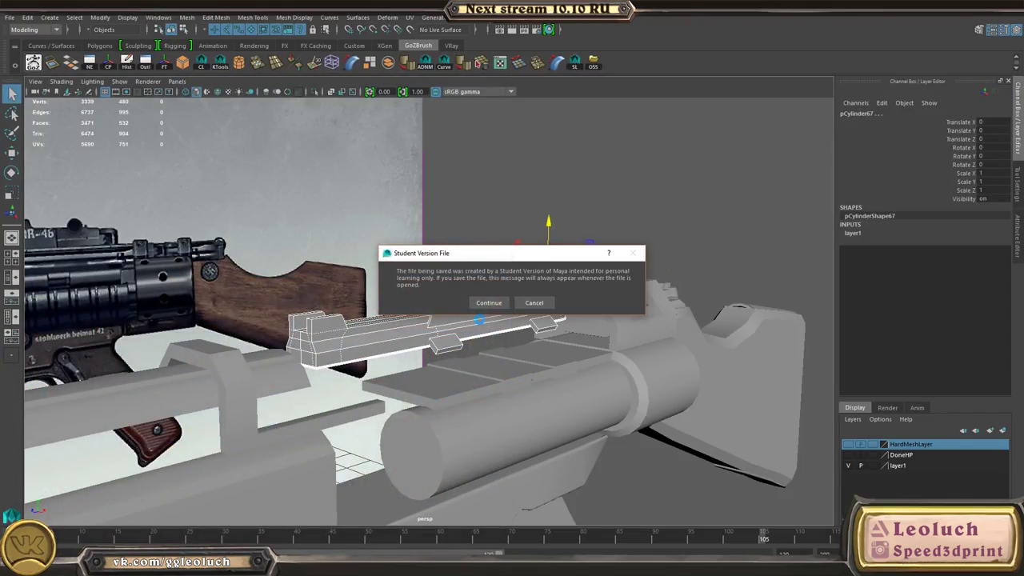
alt+drag(542, 312, 495, 321)
click(568, 344)
alt+drag(568, 344, 504, 360)
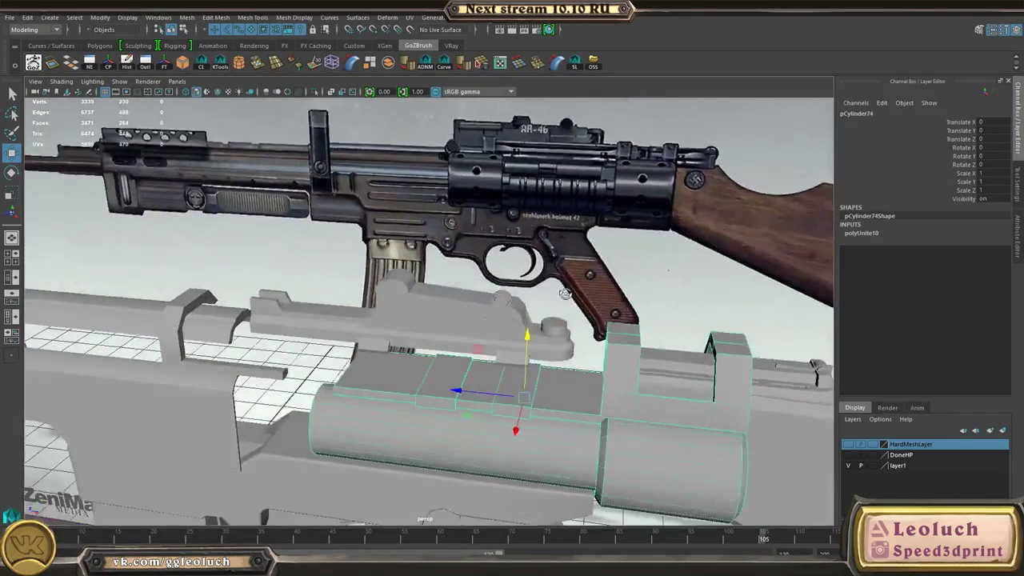
alt+right_drag(504, 360, 472, 308)
alt+middle_drag(472, 308, 469, 177)
mouse_move(469, 177)
alt+mouse_down()
mouse_move(552, 208)
mouse_move(472, 192)
alt+mouse_up()
- Pick out the magazine housing, lower receiver and handguard blocks in the mid-poly assembly and compare them with the high-poly main body
click(294, 329)
alt+drag(294, 329, 596, 283)
alt+right_drag(597, 283, 549, 330)
alt+drag(549, 330, 513, 308)
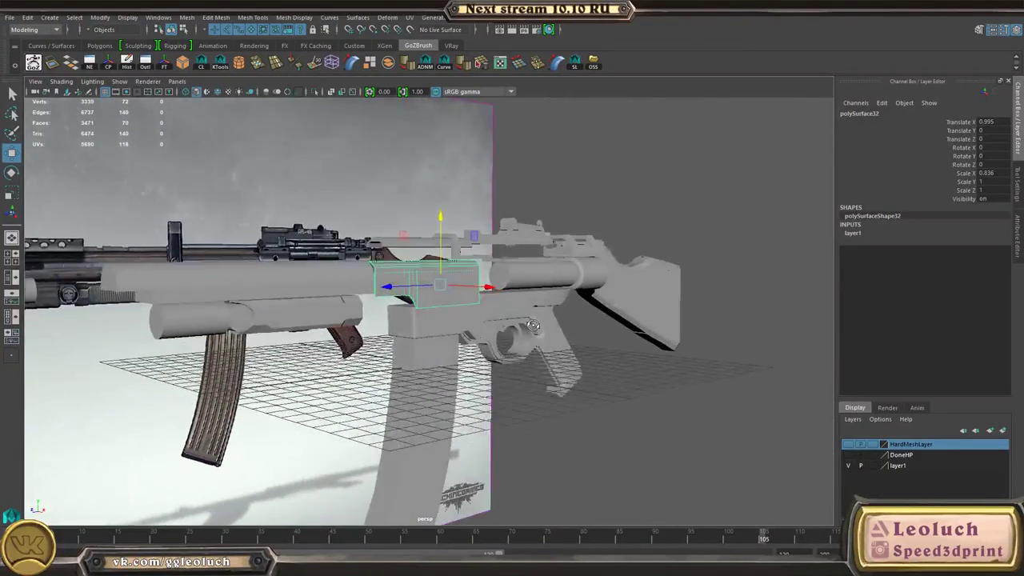
alt+right_drag(512, 308, 684, 392)
alt+drag(684, 391, 512, 370)
shift+click(544, 316)
alt+drag(624, 336, 480, 329)
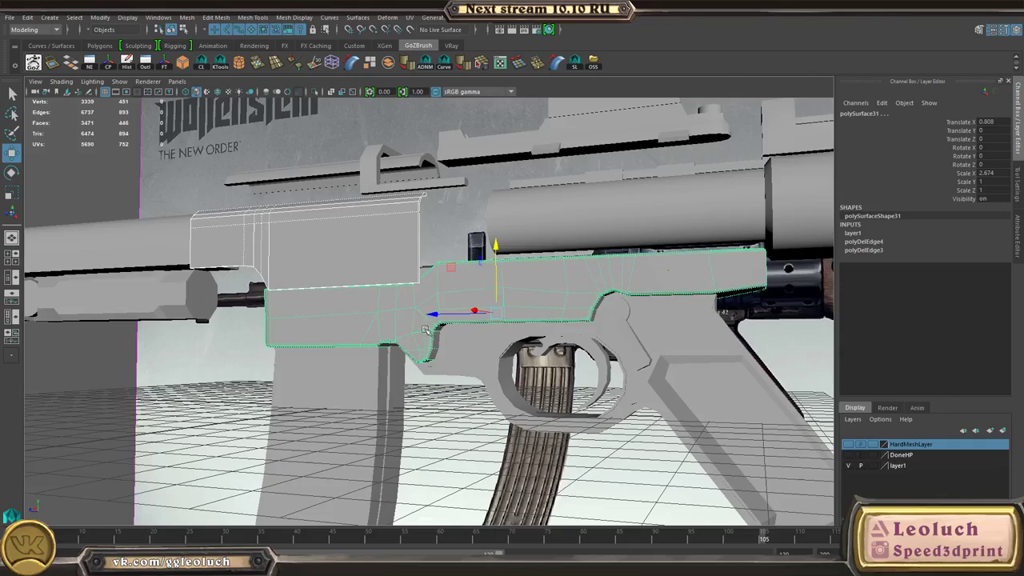
alt+drag(424, 329, 444, 354)
alt+right_drag(444, 354, 521, 347)
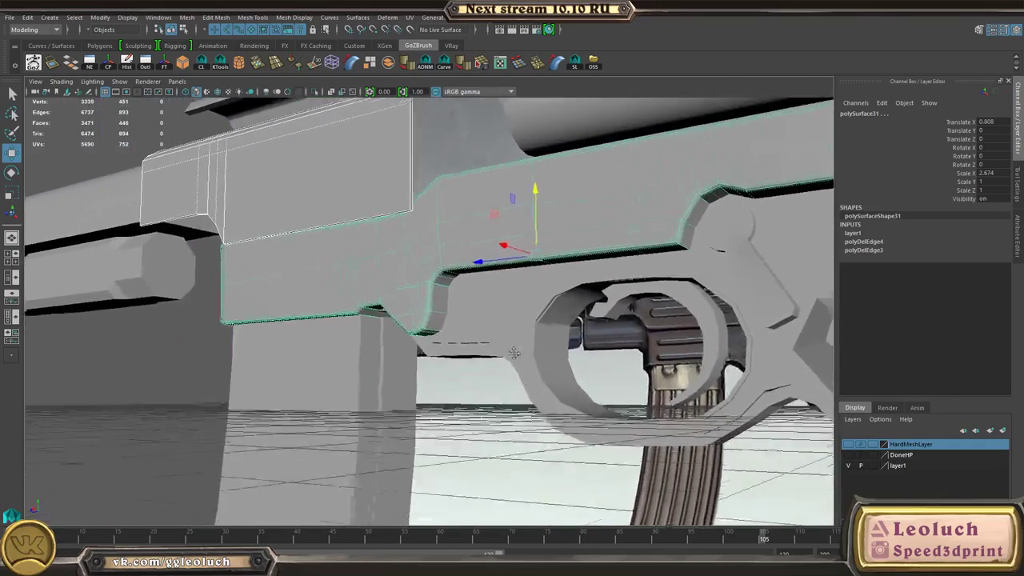
alt+drag(522, 348, 517, 344)
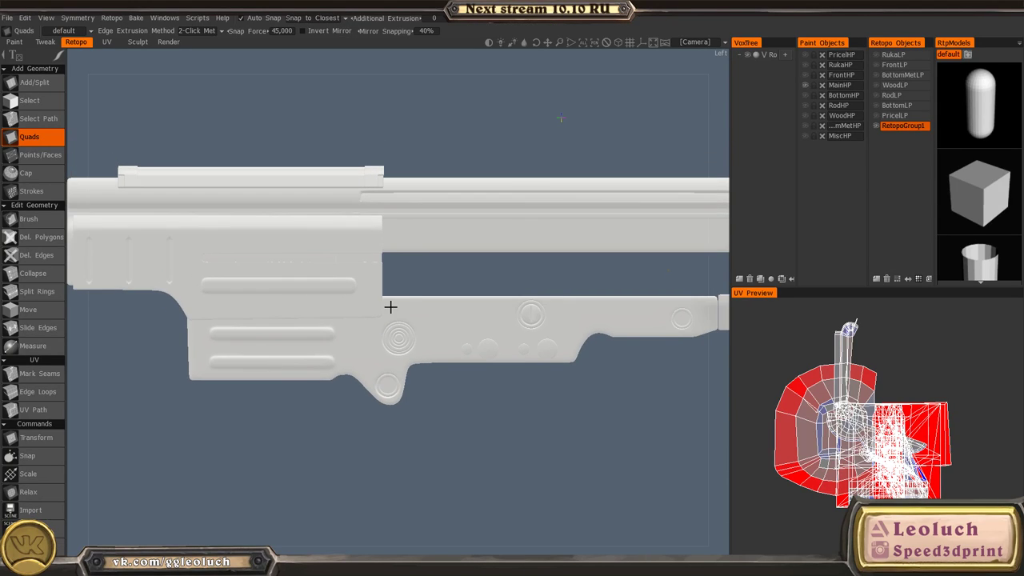
middle_drag(389, 304, 521, 370)
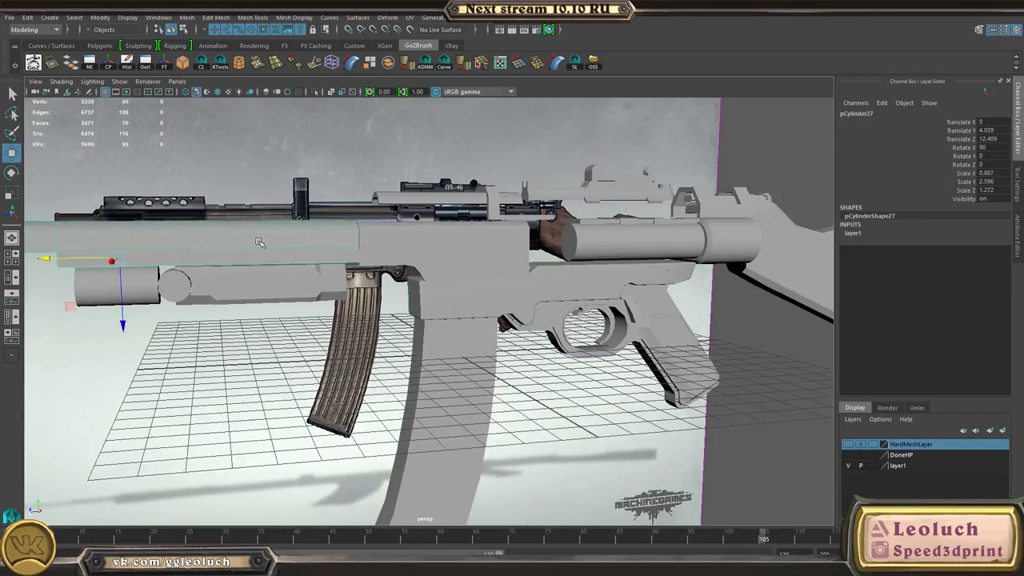
alt+drag(258, 243, 367, 270)
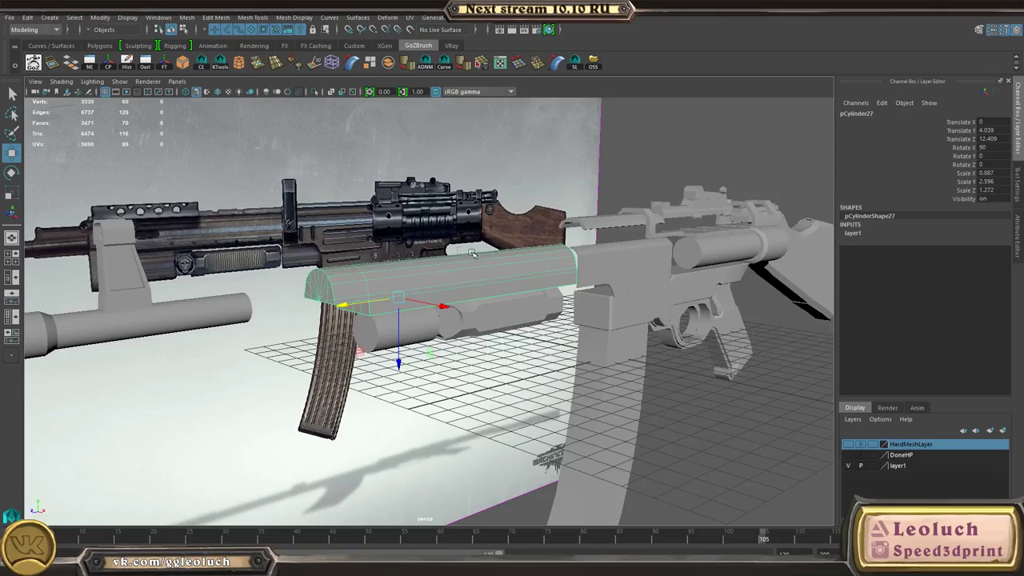
alt+drag(352, 255, 398, 265)
- Search the installed programs for maya and launch another instance of Autodesk Maya 2016
key(super)
text(ьф)
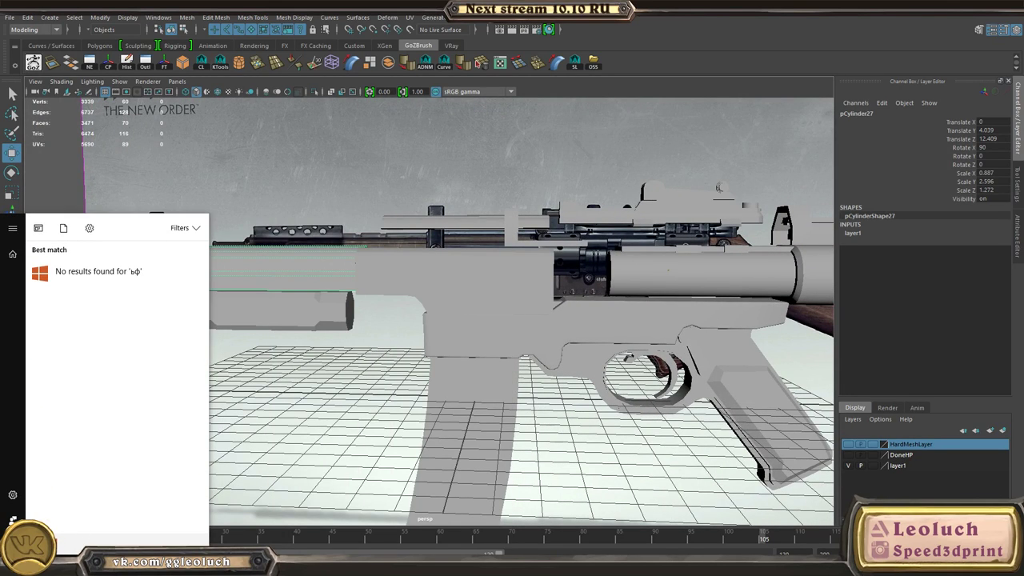
key(BackSpace)
key(BackSpace)
text(mau)
key(BackSpace)
text(ya)
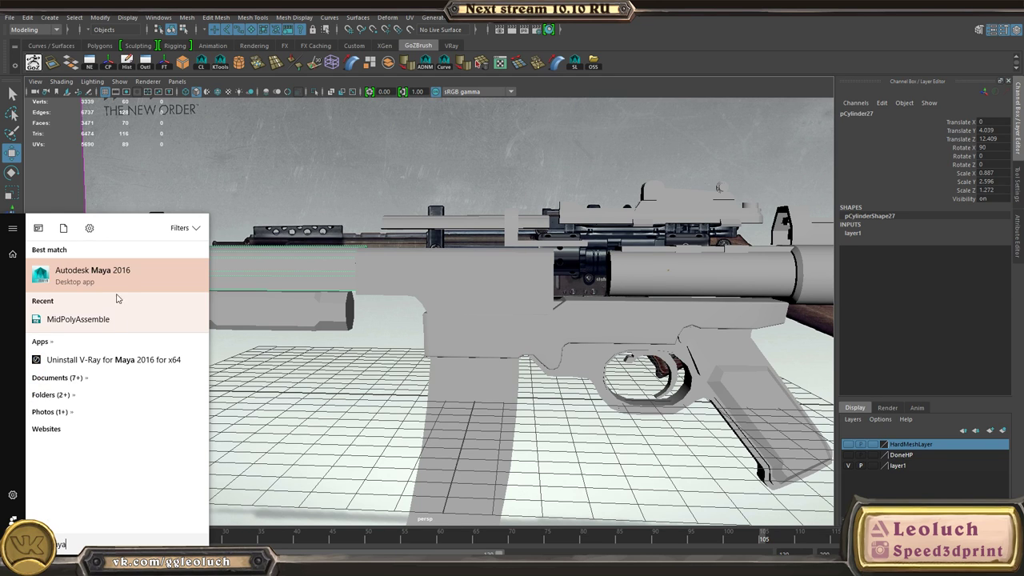
click(110, 276)
alt+drag(289, 309, 423, 340)
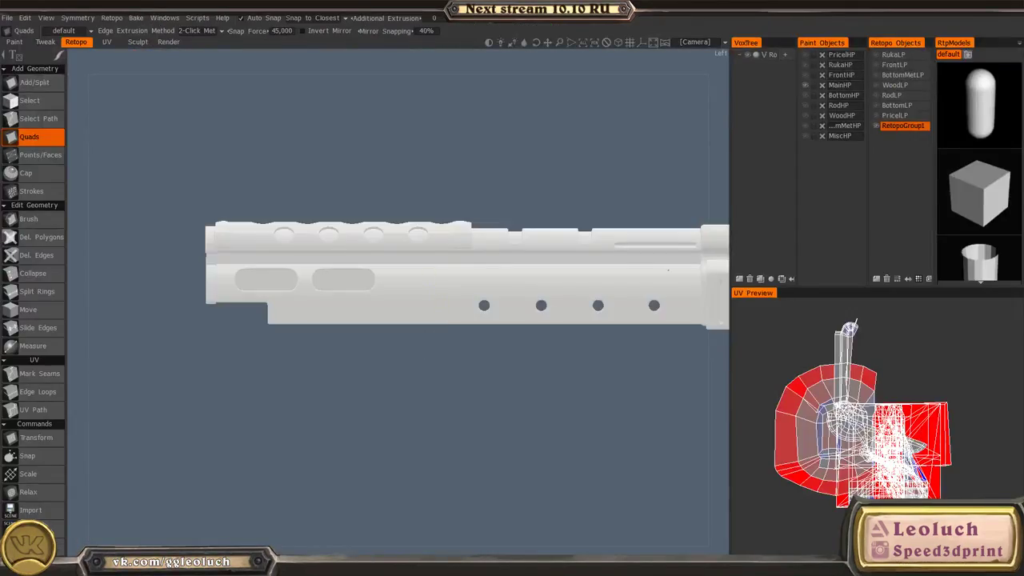
- Check the high-poly handguard in 3D-Coat, then in Maya add the top cover strip and magazine housing block to the handguard selection
scroll(338, 302, up, 5)
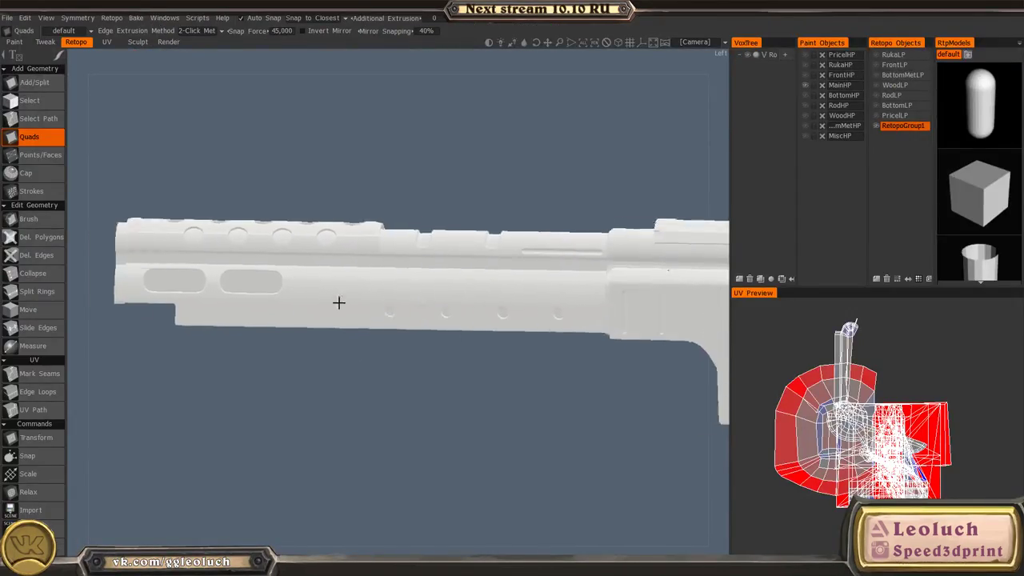
scroll(381, 328, down, 2)
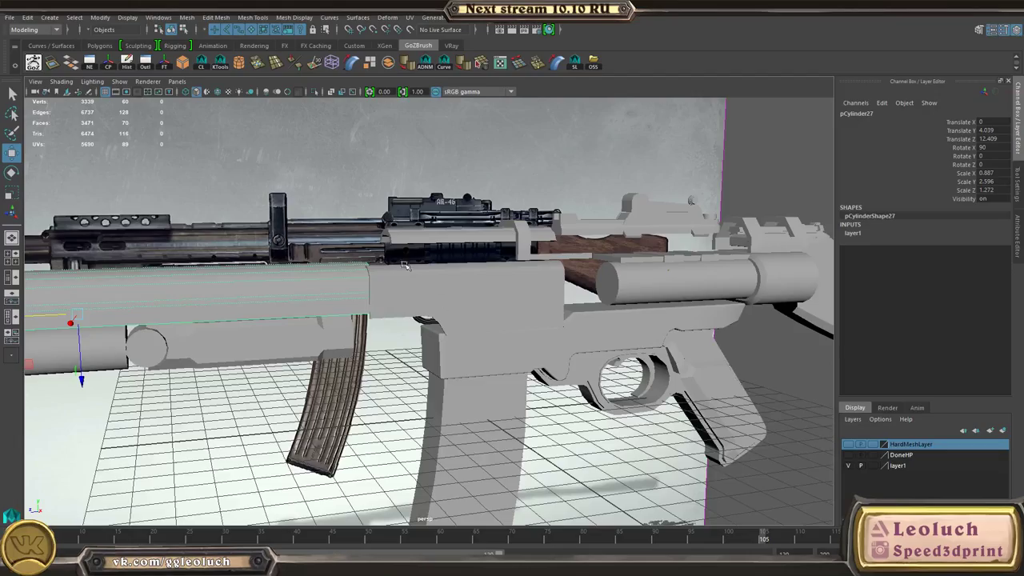
alt+drag(432, 240, 443, 301)
shift+click(485, 240)
shift+click(524, 312)
alt+drag(532, 316, 504, 321)
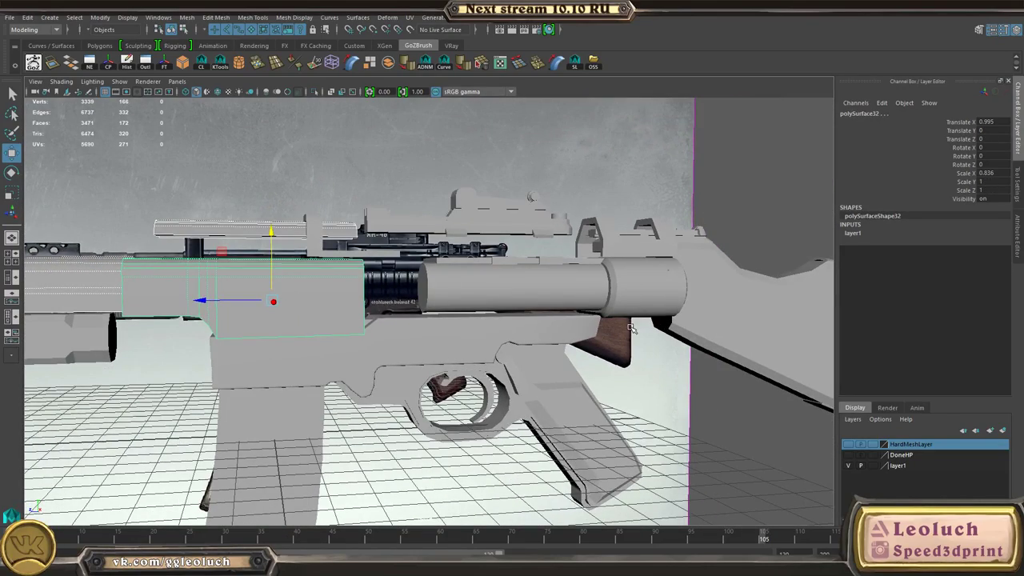
- Add the lower receiver block above the trigger guard to the selected main-body parts in the mid-poly assembly
key(alt+Tab)
key(alt+Tab)
alt+drag(600, 314, 507, 305)
key(alt+Tab)
key(alt+Tab)
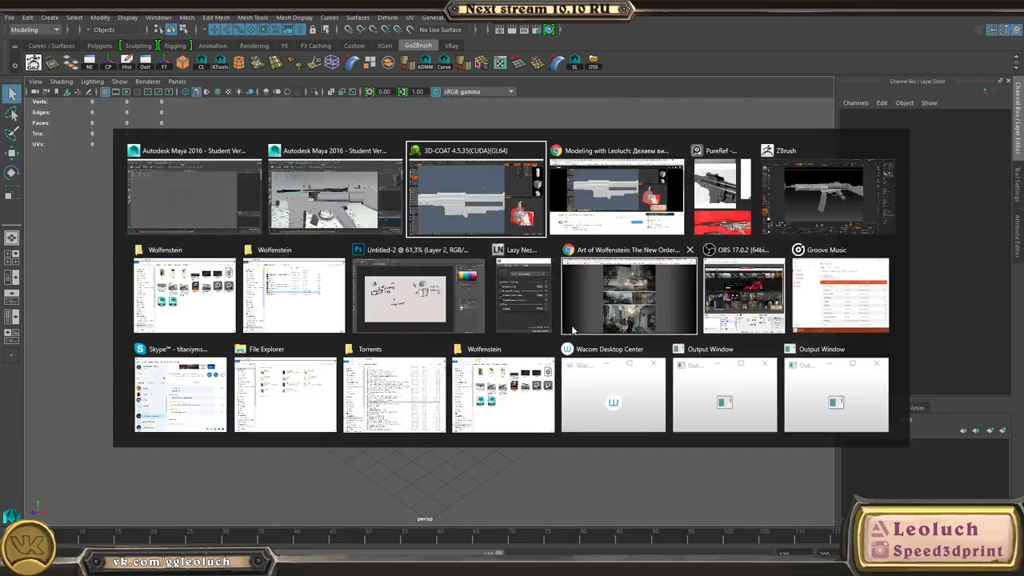
alt+middle_drag(587, 284, 437, 296)
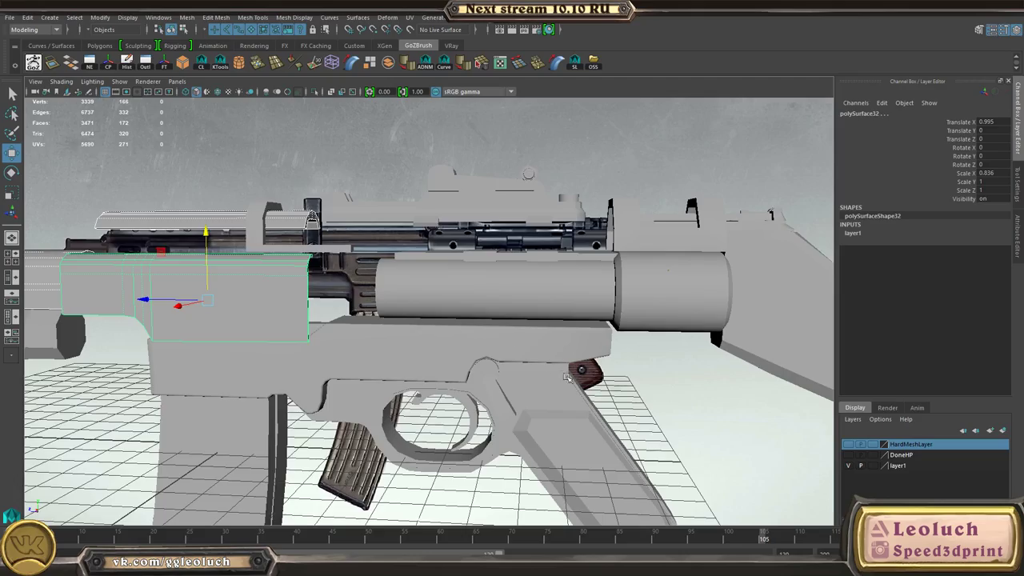
scroll(491, 326, up, 5)
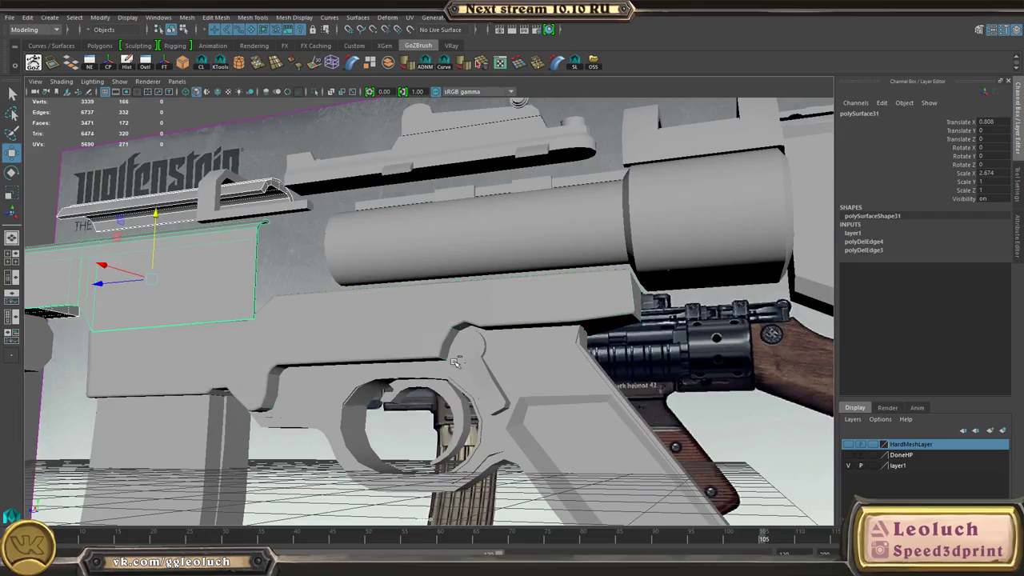
alt+drag(455, 363, 388, 331)
shift+click(432, 360)
- Inspect the lower receiver's underside and isolate the selected main-body parts in the viewport
alt+drag(529, 357, 462, 245)
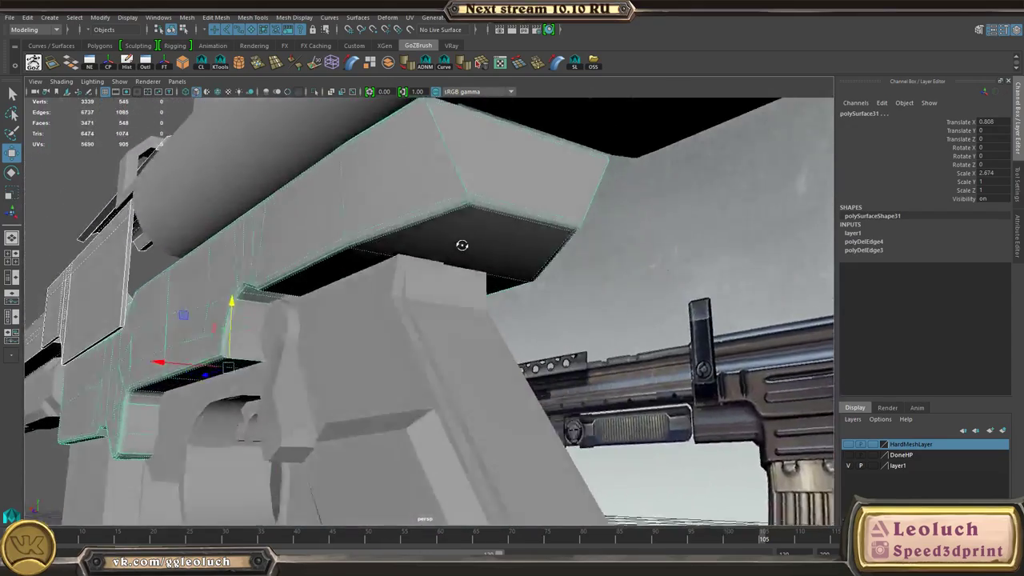
alt+drag(416, 202, 400, 273)
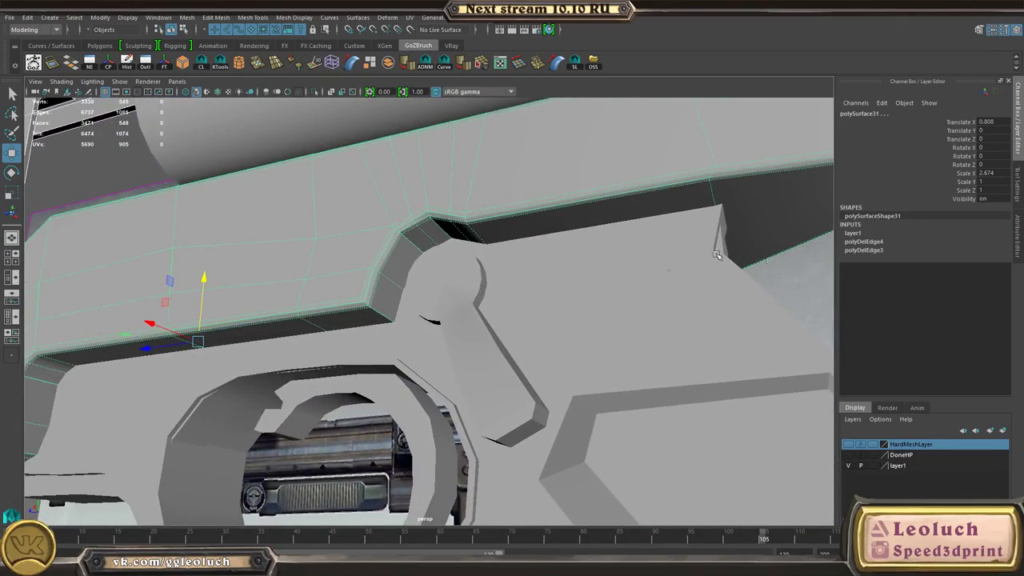
alt+right_drag(717, 256, 380, 263)
alt+drag(380, 263, 330, 263)
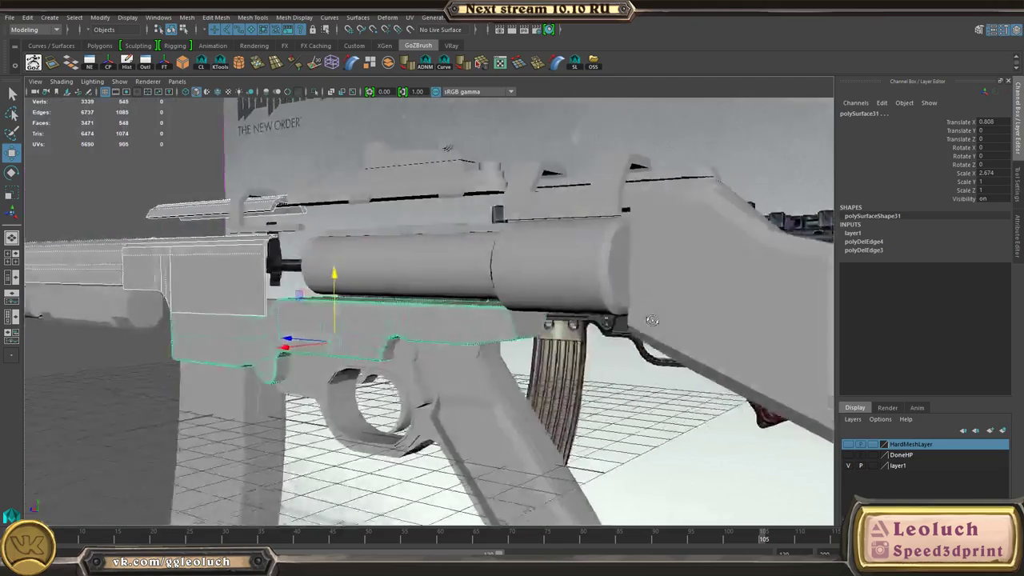
alt+drag(384, 292, 560, 306)
alt+middle_drag(360, 282, 540, 274)
key(ctrl+1)
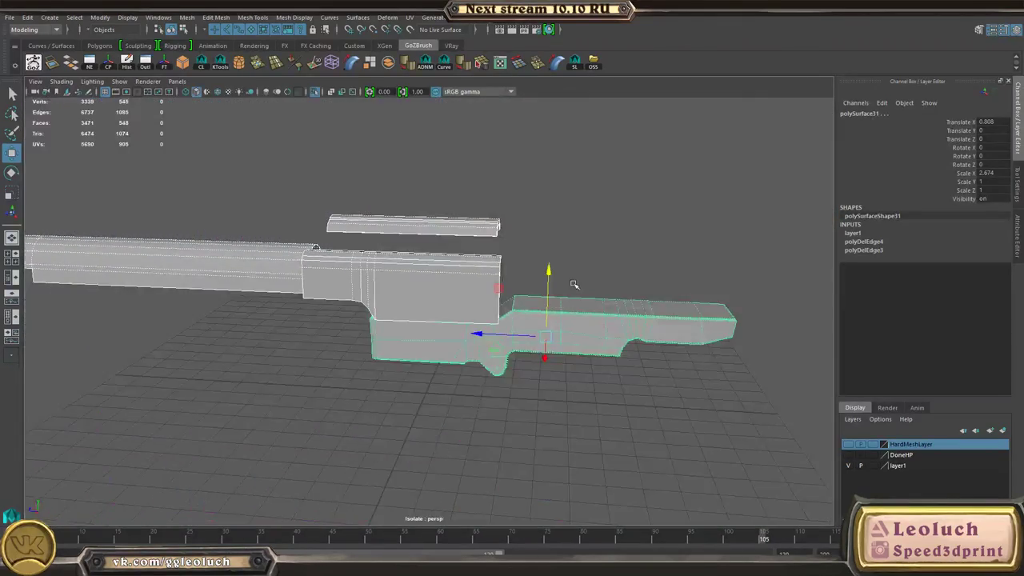
- Combine the isolated handguard, top cover, magazine housing and lower receiver into one mesh
alt+drag(573, 284, 478, 264)
alt+right_drag(478, 297, 587, 350)
alt+drag(587, 350, 551, 393)
alt+right_drag(551, 393, 360, 344)
alt+drag(360, 344, 418, 349)
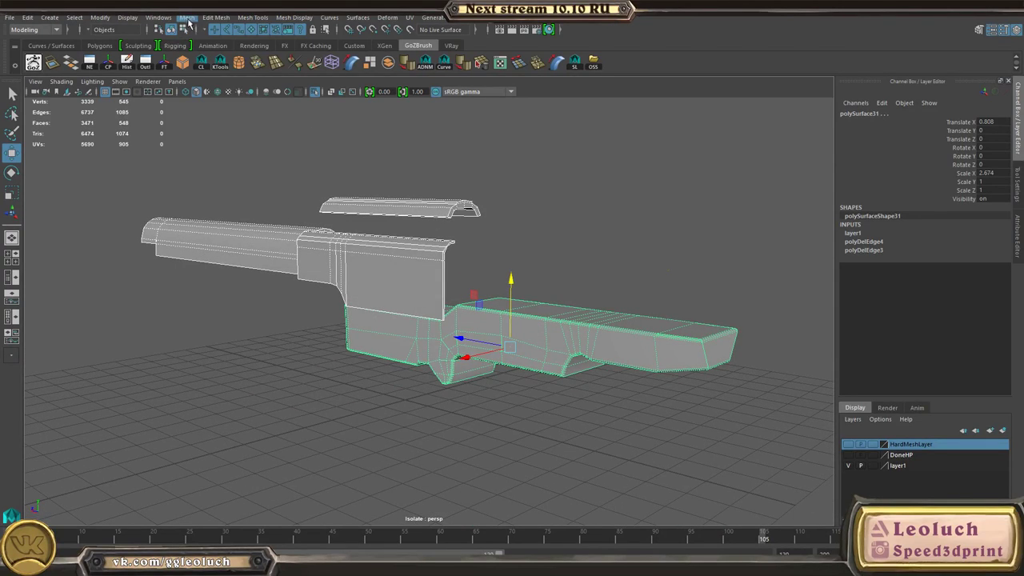
click(188, 22)
click(217, 55)
alt+drag(321, 206, 426, 221)
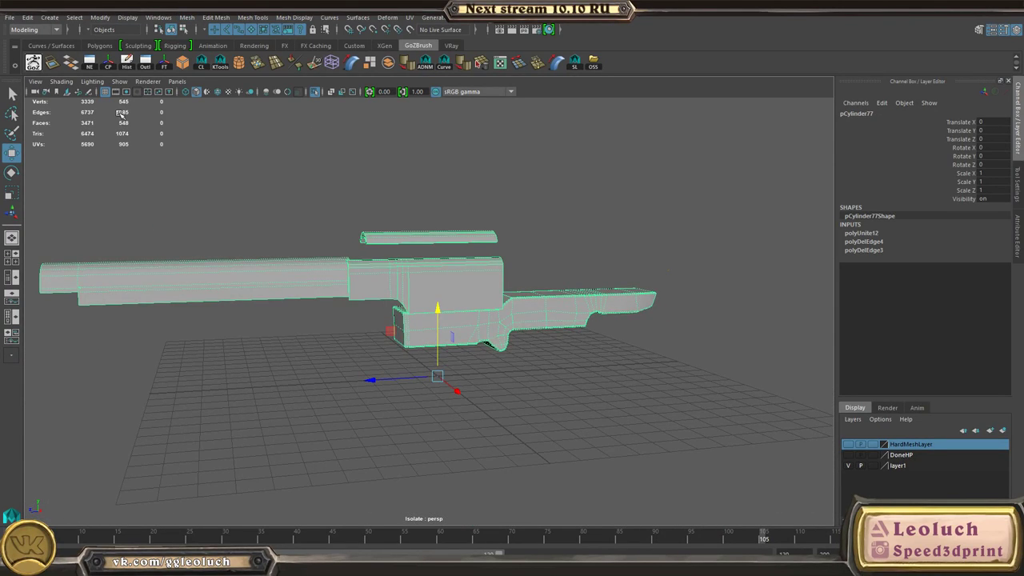
- Export the combined main-body mesh as an OBJ file named Main in the retop folder
click(15, 19)
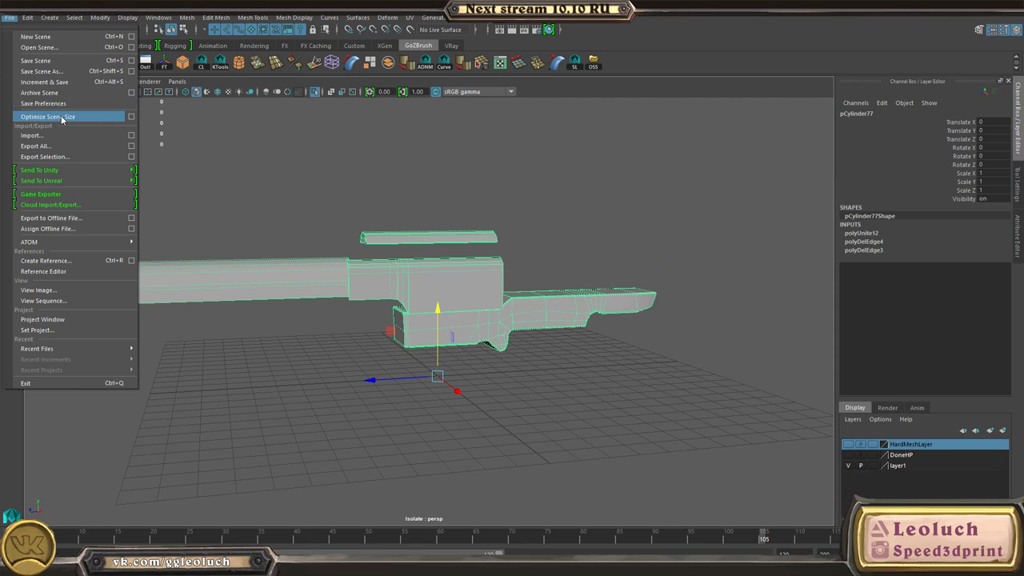
click(64, 157)
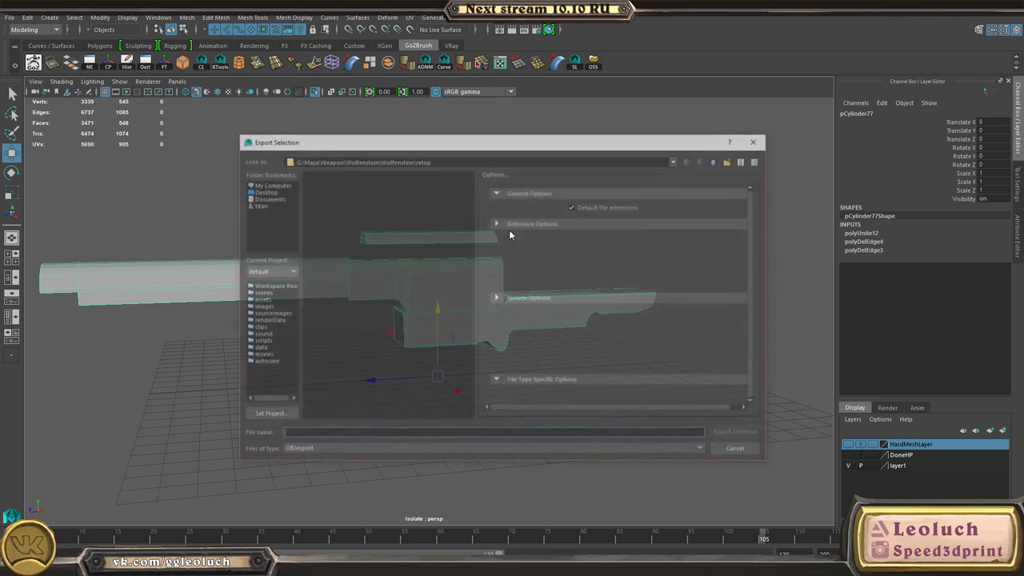
text(Mai)
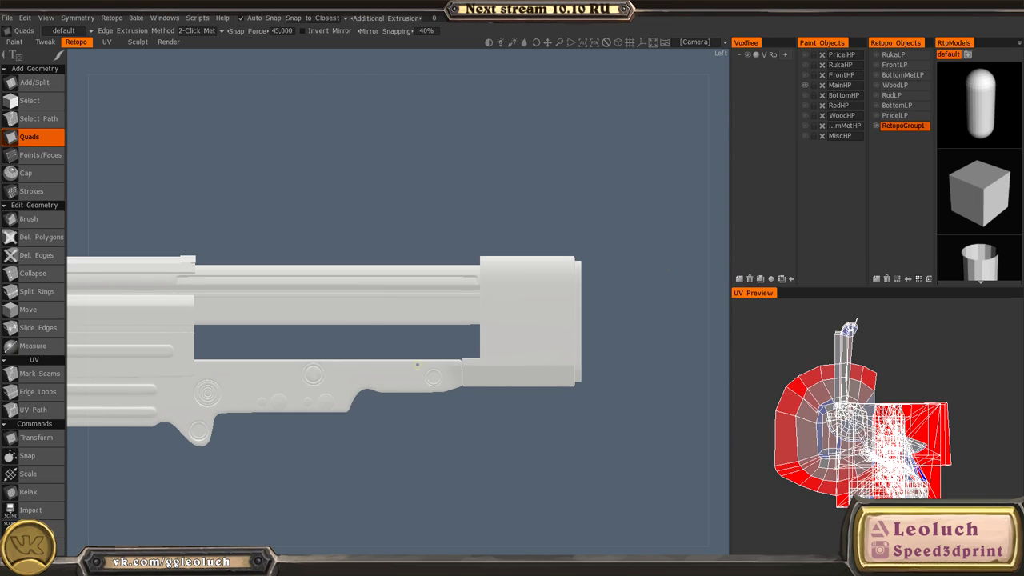
- Import the Main OBJ file from the retop folder as a retopo mesh and apply its placement over the high-poly main body
scroll(293, 286, down, 2)
middle_drag(293, 286, 457, 266)
scroll(458, 265, down, 3)
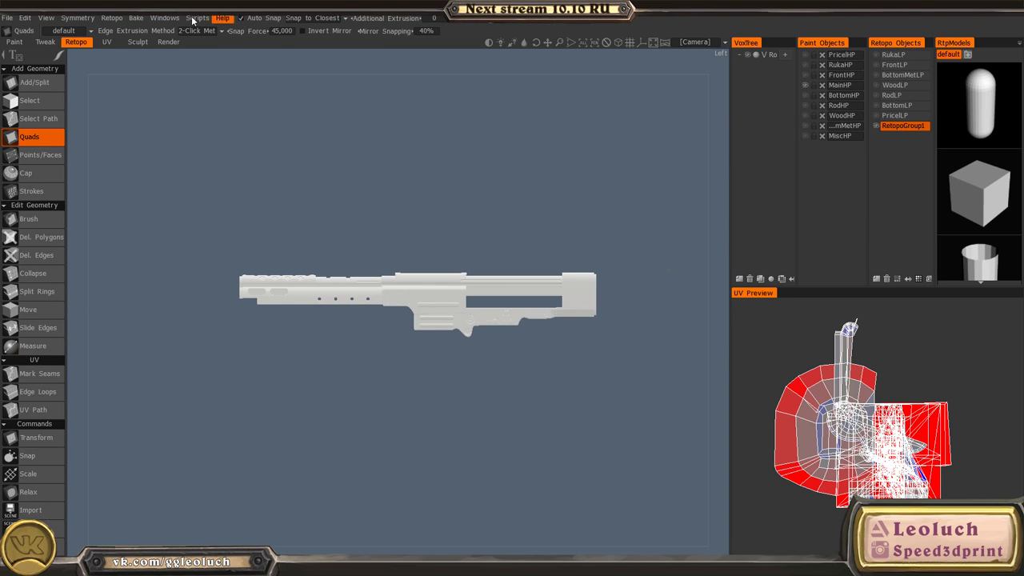
click(111, 18)
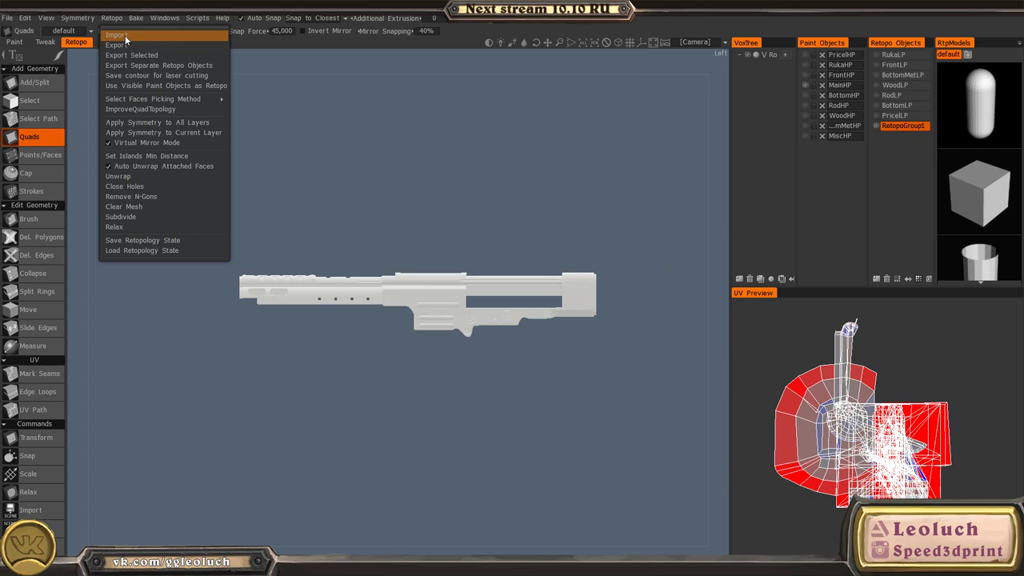
click(117, 36)
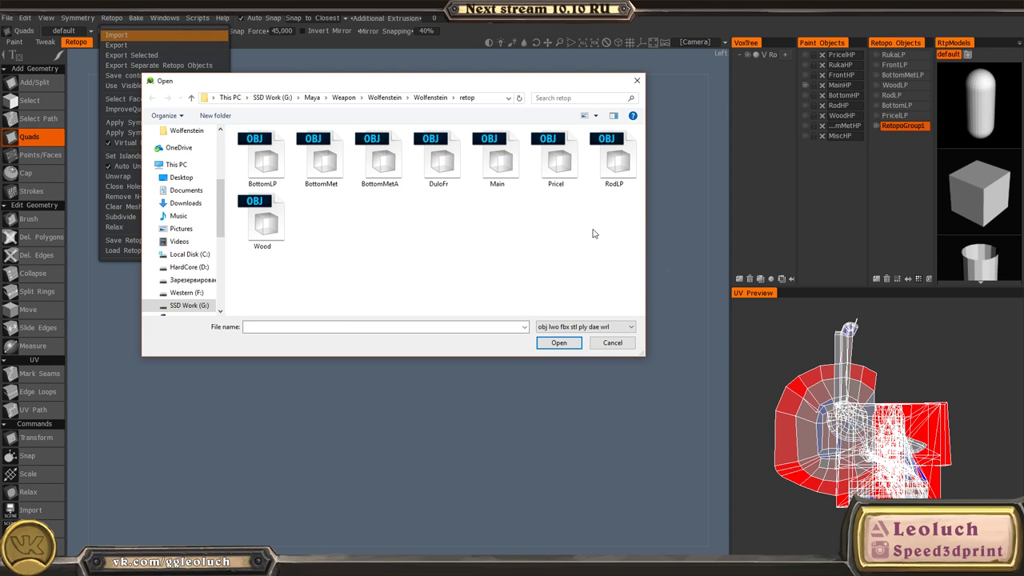
double_click(502, 192)
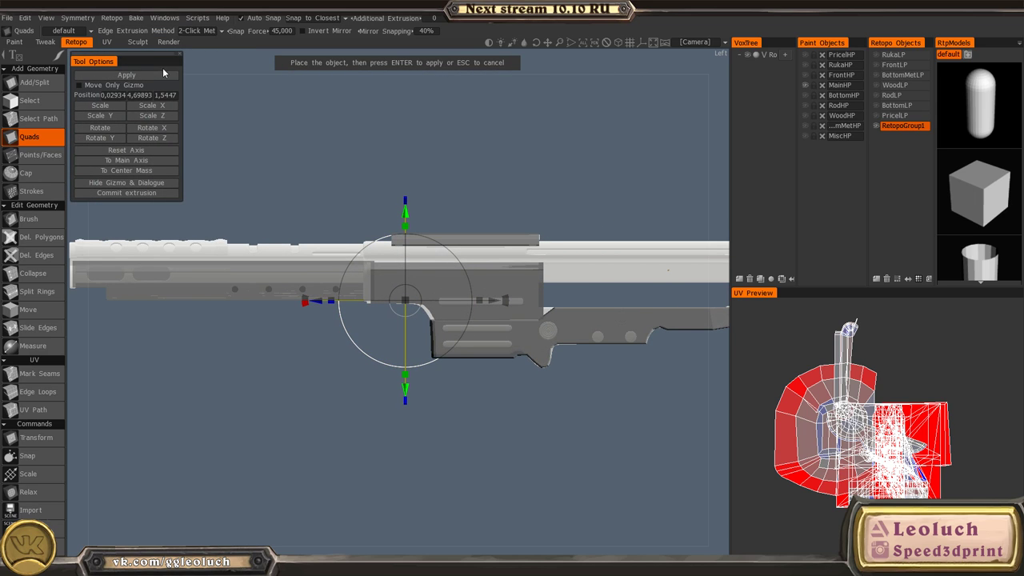
click(153, 76)
click(471, 327)
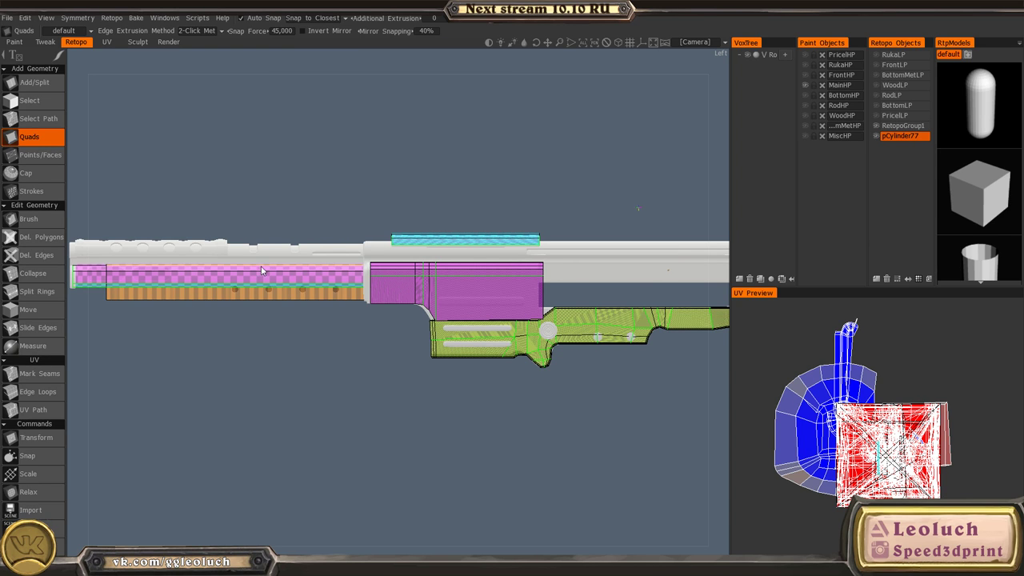
- Examine how the imported mesh fits the high-poly handguard and the front of the magazine housing
alt+middle_drag(282, 262, 338, 283)
alt+right_drag(339, 284, 440, 312)
alt+drag(440, 312, 359, 313)
alt+right_drag(360, 314, 309, 358)
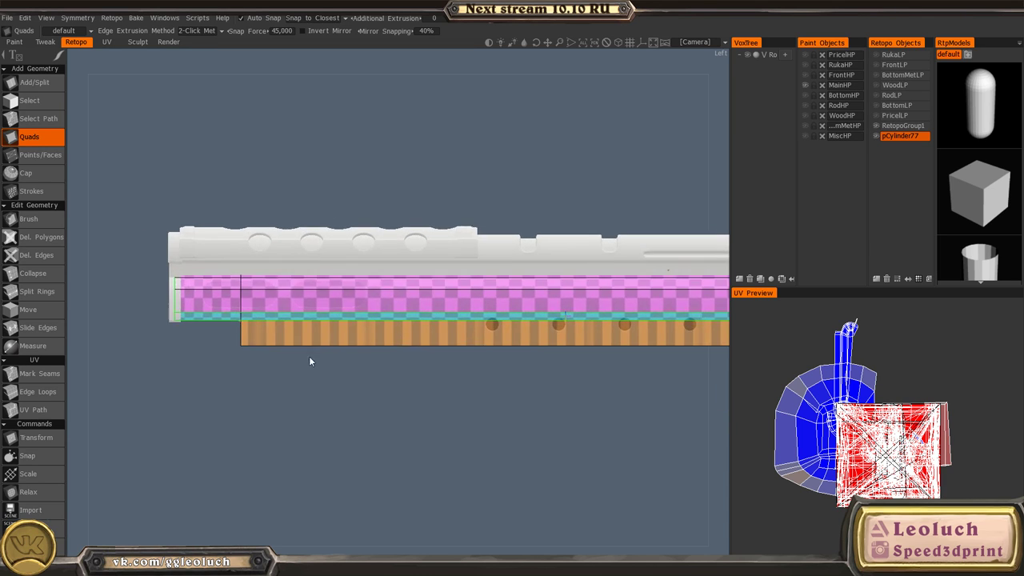
alt+middle_drag(310, 358, 443, 364)
alt+right_drag(352, 283, 428, 333)
alt+middle_drag(428, 333, 494, 366)
alt+right_drag(351, 331, 374, 367)
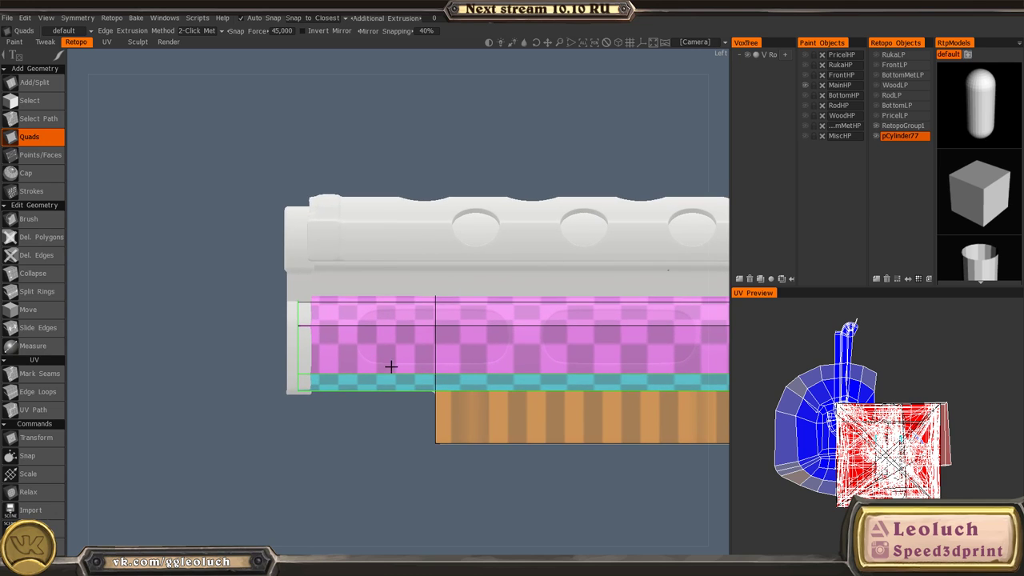
key(space)
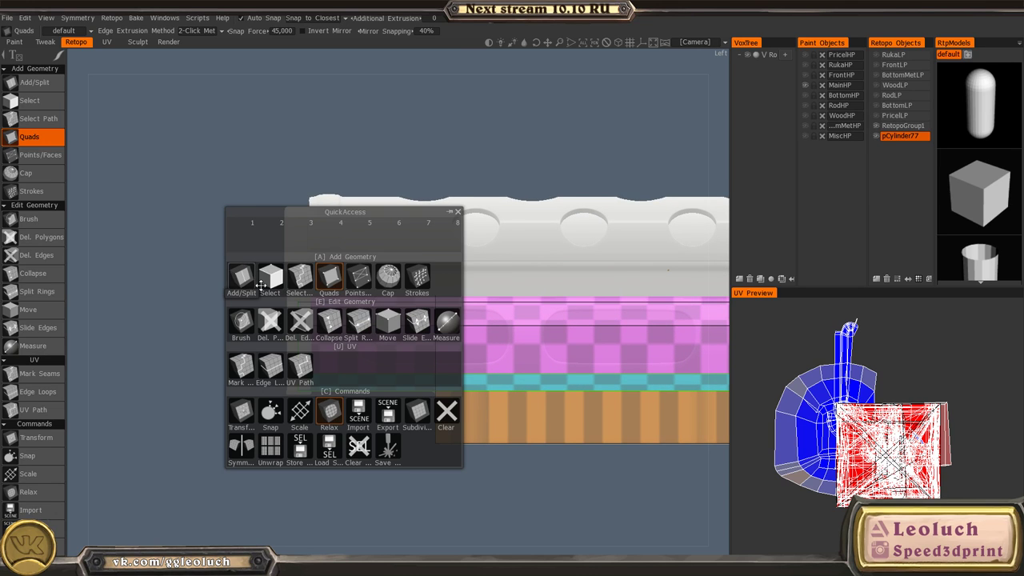
alt+drag(473, 289, 559, 409)
alt+drag(489, 412, 448, 348)
alt+right_drag(470, 294, 430, 295)
alt+middle_drag(429, 296, 149, 255)
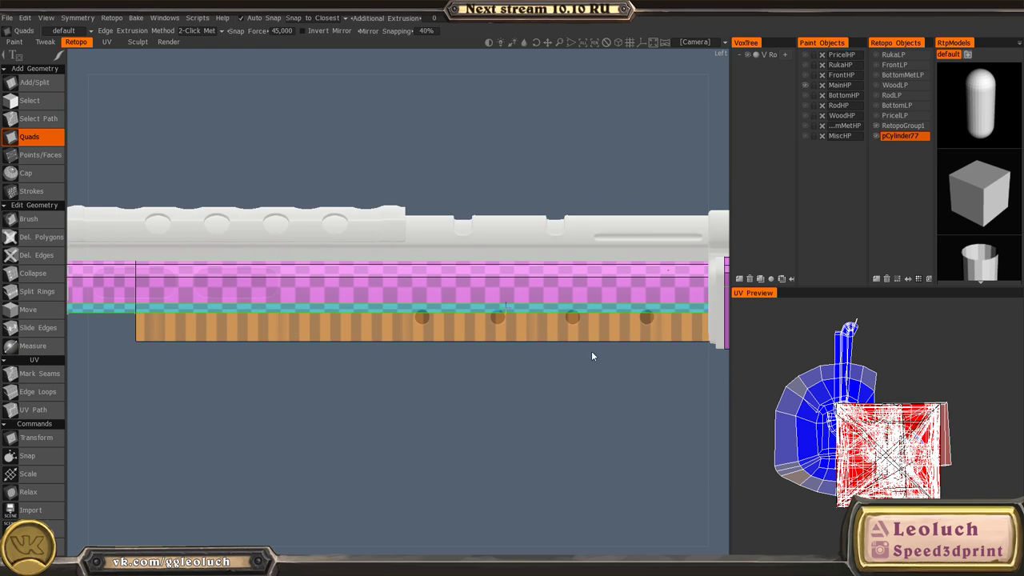
alt+middle_drag(592, 350, 247, 337)
alt+right_drag(529, 261, 444, 263)
mouse_move(445, 263)
alt+mouse_down()
mouse_move(421, 172)
mouse_move(477, 233)
mouse_move(439, 268)
alt+mouse_up()
alt+right_drag(280, 289, 352, 292)
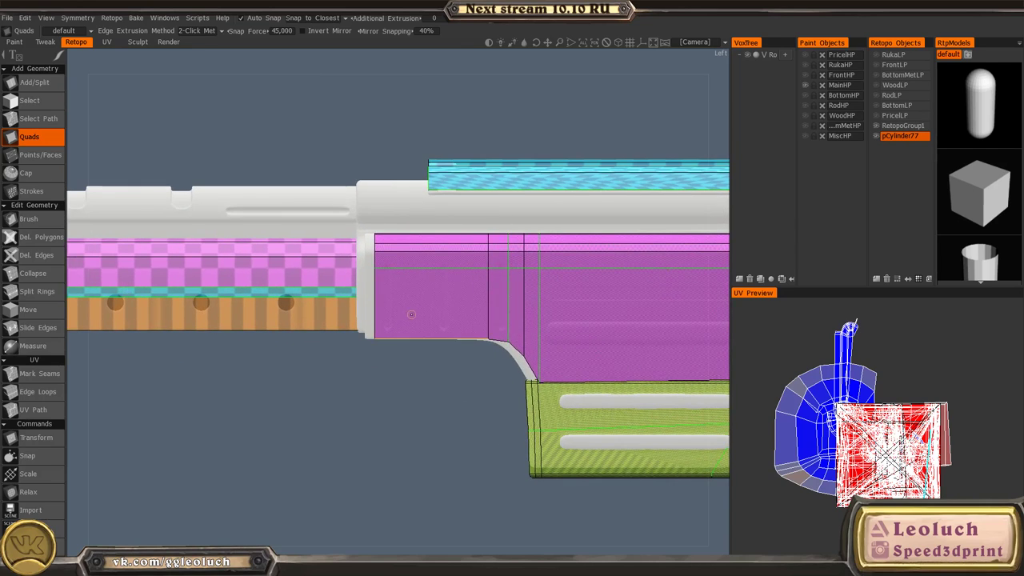
- Activate the Select tool for the imported main-body retopo mesh
key(space)
click(355, 242)
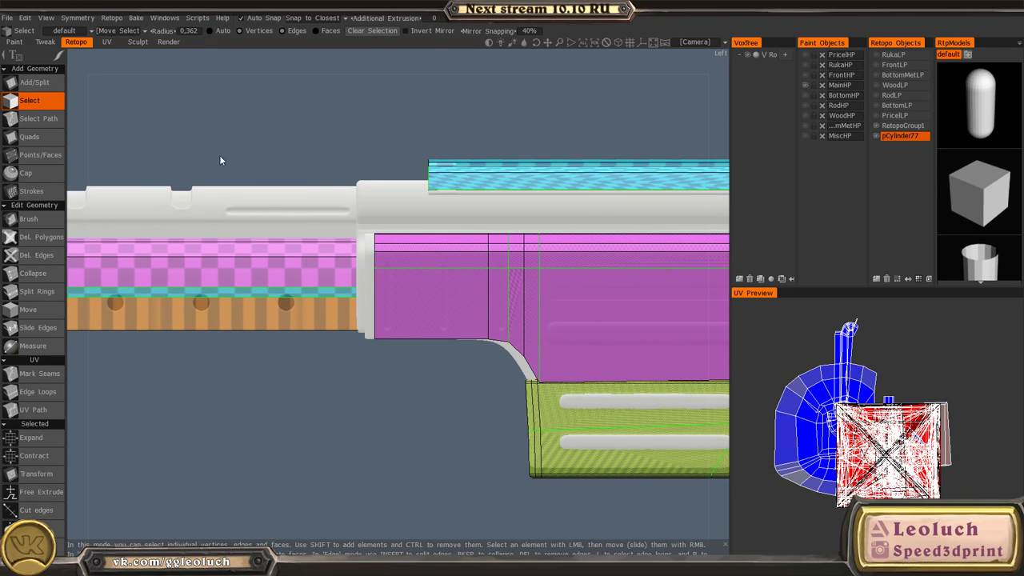
alt+right_drag(323, 223, 412, 280)
alt+middle_drag(411, 281, 374, 330)
alt+right_drag(374, 330, 402, 285)
key(space)
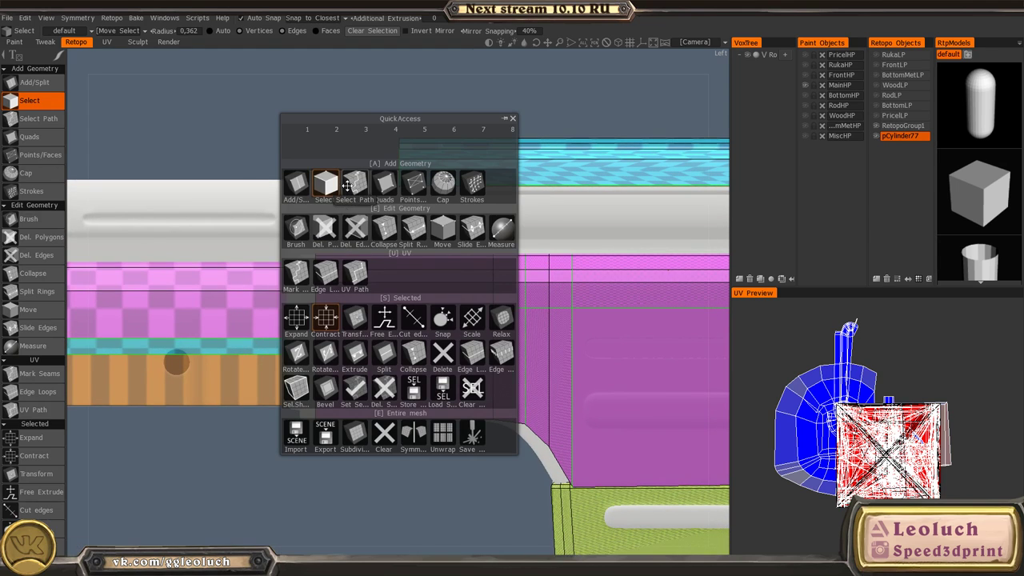
click(328, 184)
- Inspect the imported mesh around the magazine housing, top cover and lower receiver, including the receiver's underside, against the high-poly model
alt+right_drag(672, 352, 629, 370)
alt+right_drag(272, 232, 297, 245)
alt+middle_drag(309, 256, 371, 281)
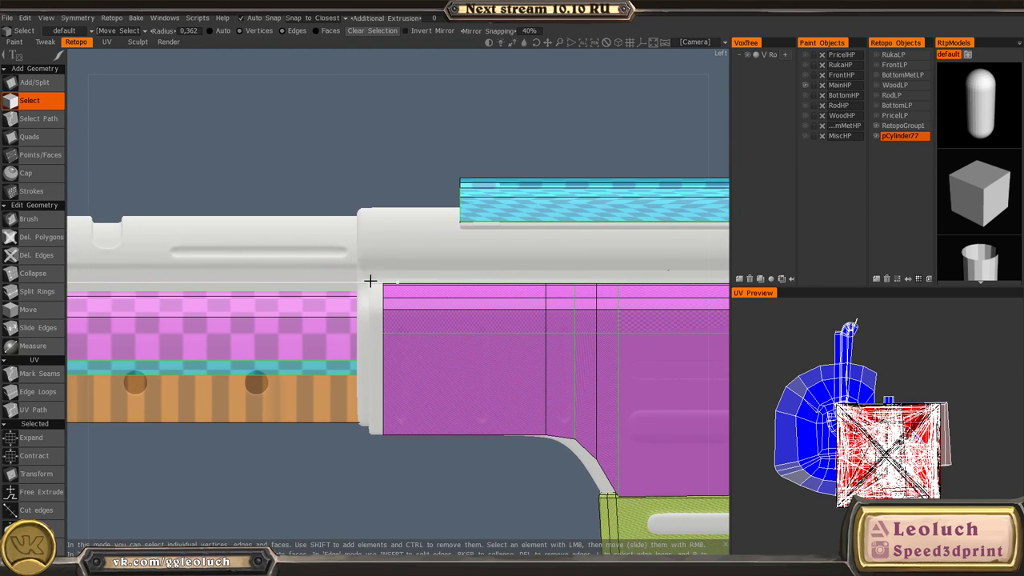
key(space)
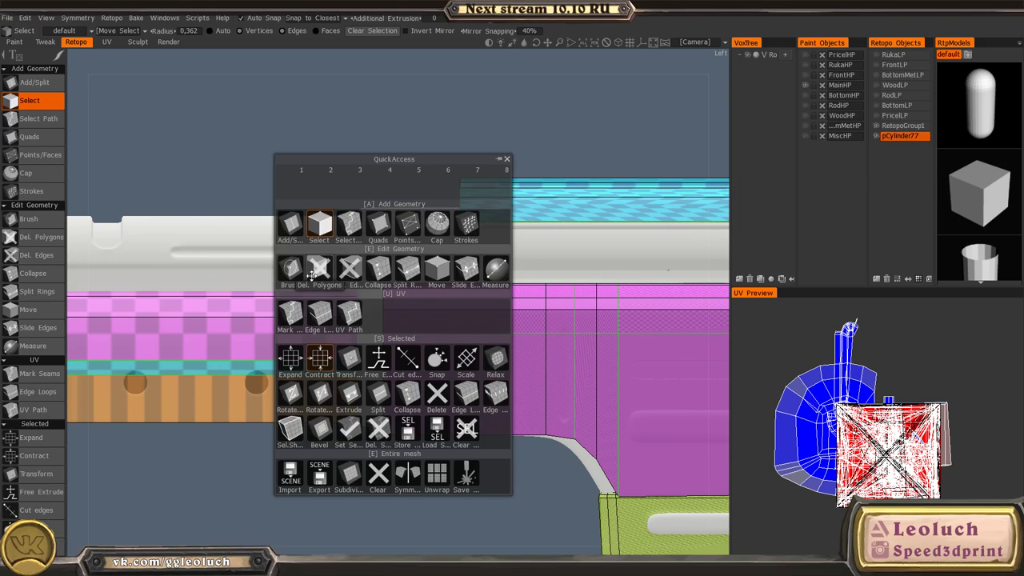
alt+drag(378, 113, 450, 148)
alt+middle_drag(377, 198, 533, 299)
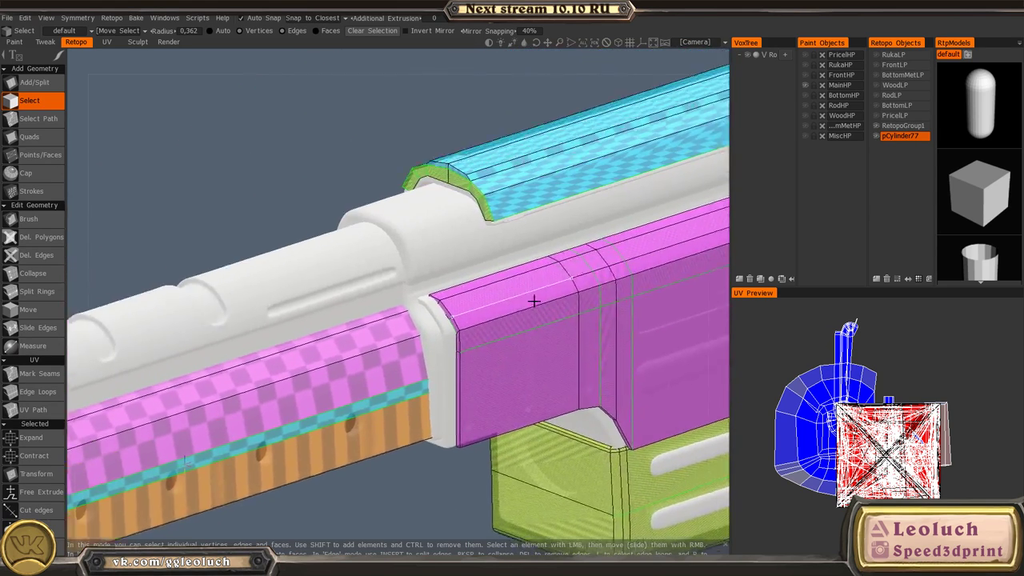
alt+drag(533, 299, 501, 333)
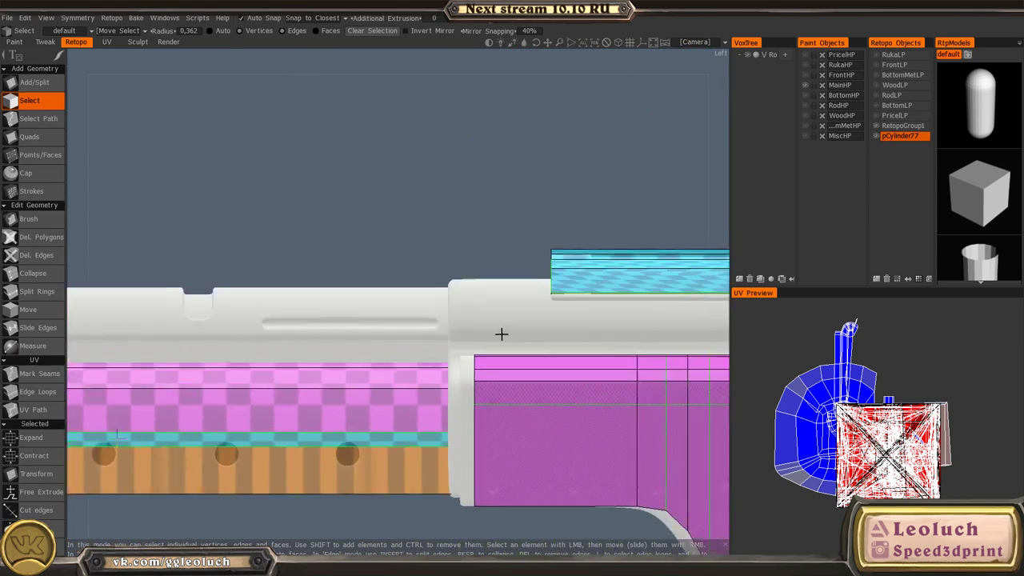
alt+middle_drag(501, 333, 229, 317)
alt+right_drag(228, 317, 423, 257)
alt+middle_drag(423, 257, 432, 210)
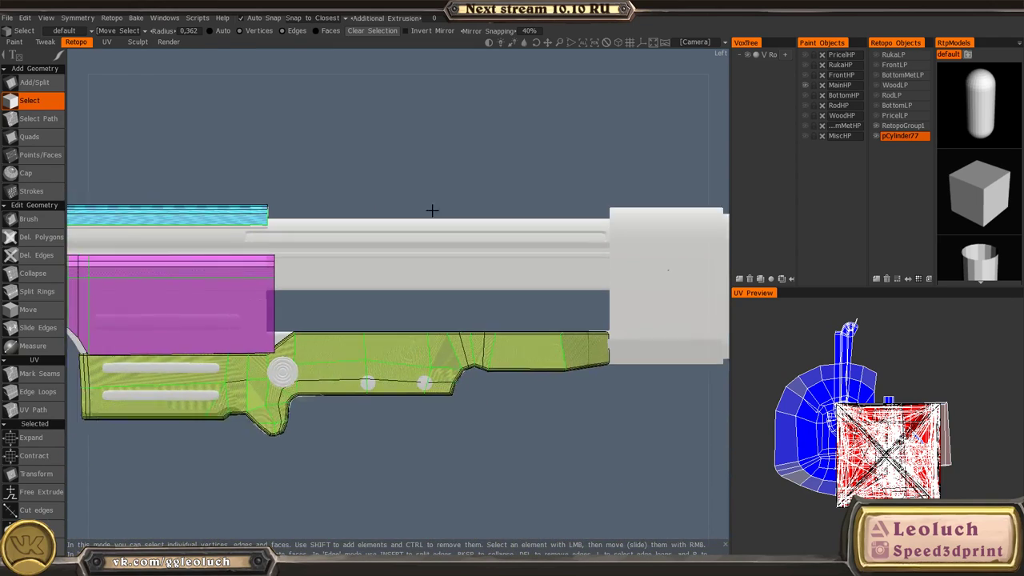
alt+drag(432, 210, 472, 184)
alt+right_drag(472, 184, 443, 368)
alt+middle_drag(443, 368, 432, 346)
alt+drag(432, 345, 381, 313)
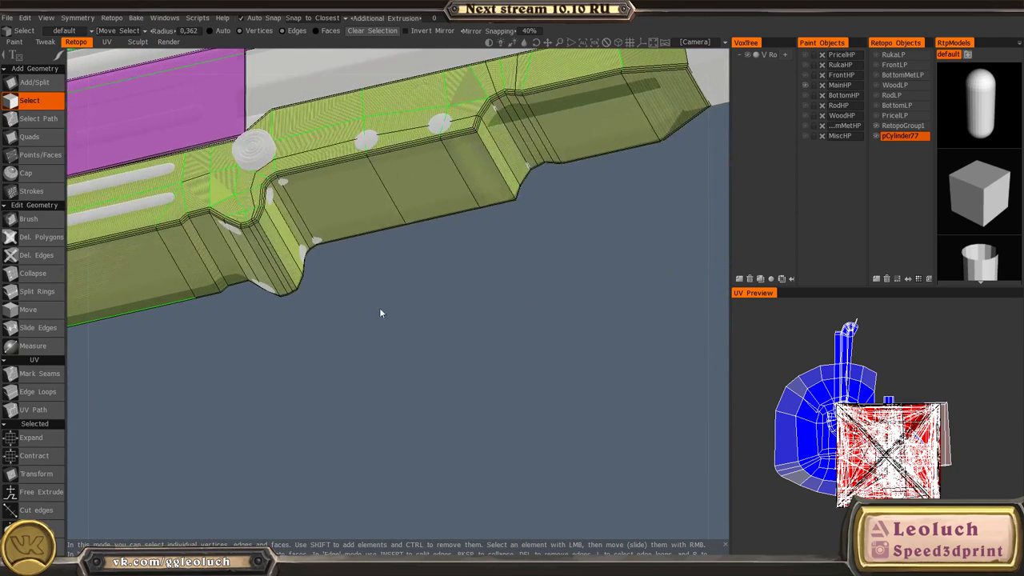
alt+drag(257, 147, 368, 199)
alt+middle_drag(368, 198, 613, 368)
alt+drag(613, 368, 431, 327)
alt+middle_drag(430, 326, 641, 390)
alt+right_drag(640, 390, 586, 366)
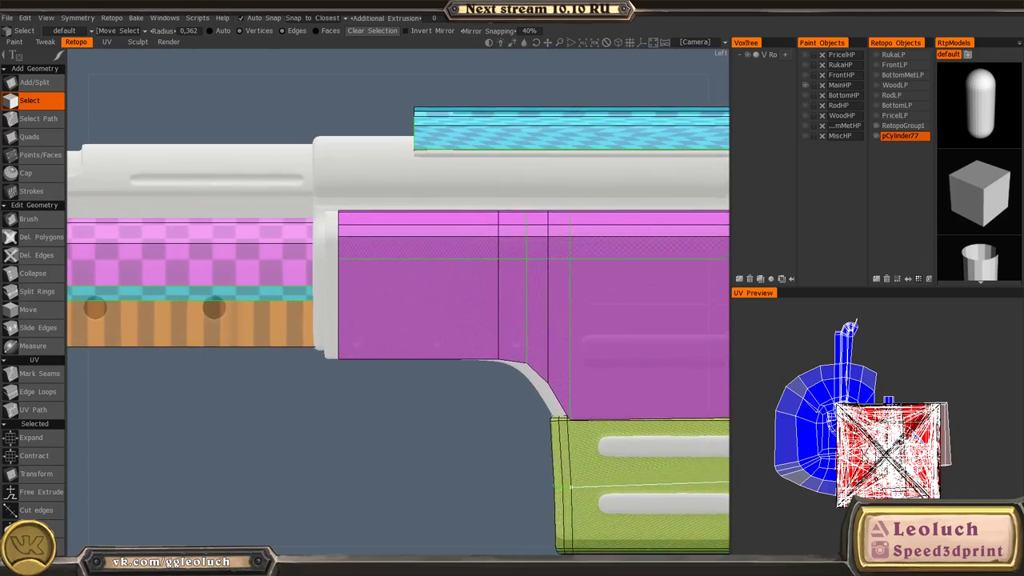
alt+middle_drag(585, 365, 482, 332)
alt+right_drag(481, 331, 471, 329)
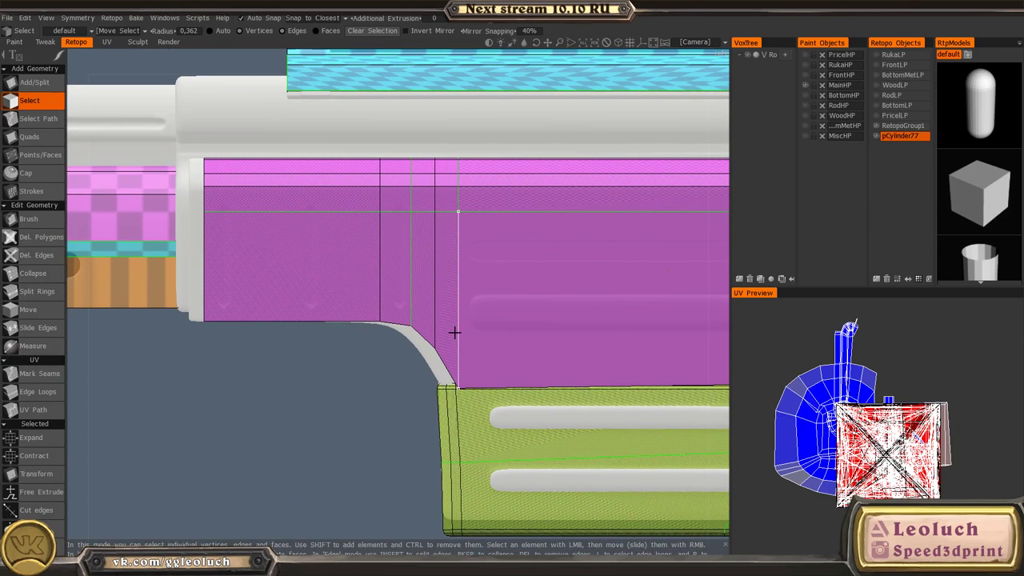
middle_drag(453, 332, 592, 385)
scroll(366, 336, up, 1)
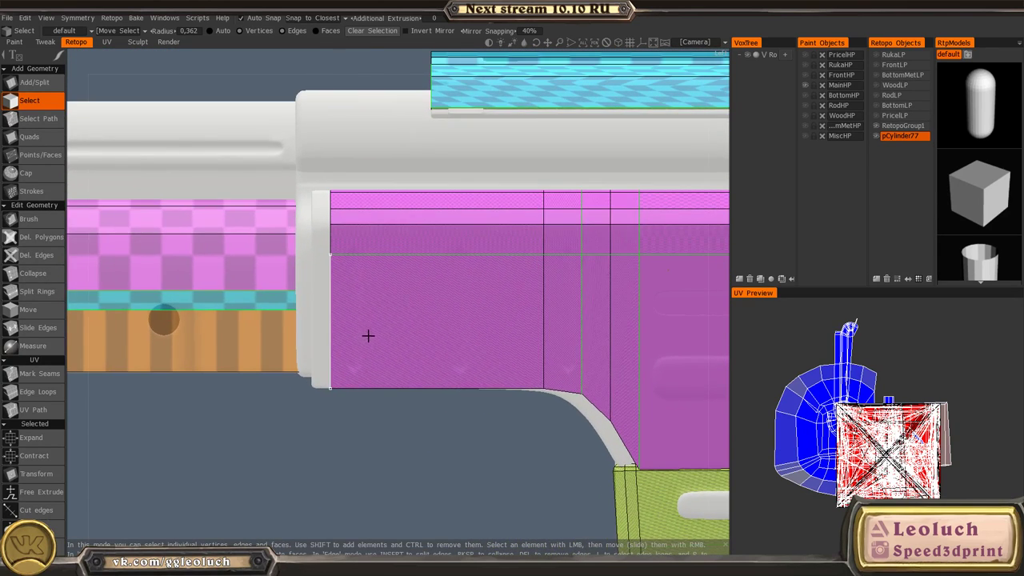
- Switch to Maya and check the isolated combined main-body mesh, then clear its selection
key(super)
mouse_move(222, 565)
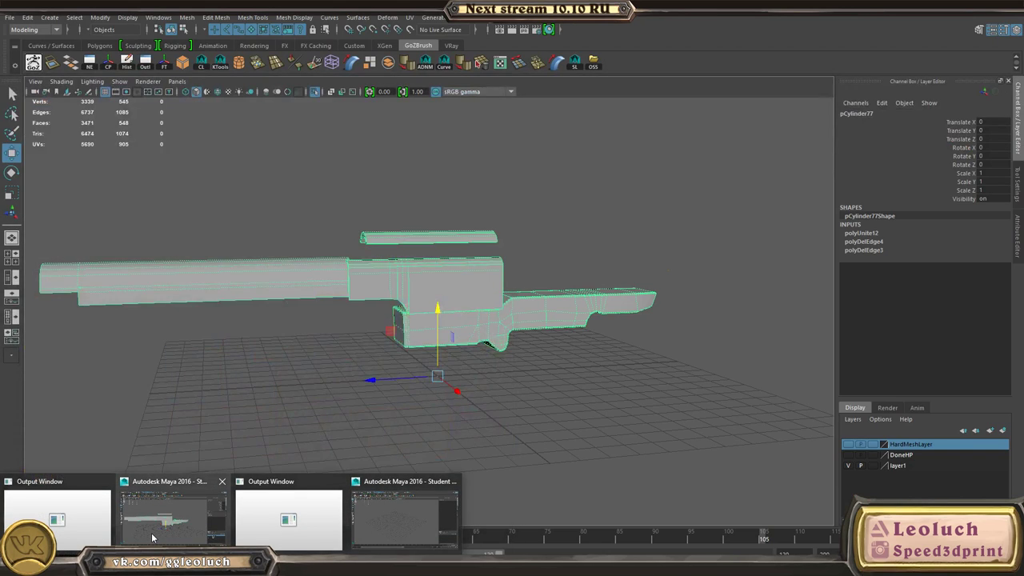
click(155, 537)
click(507, 407)
click(425, 308)
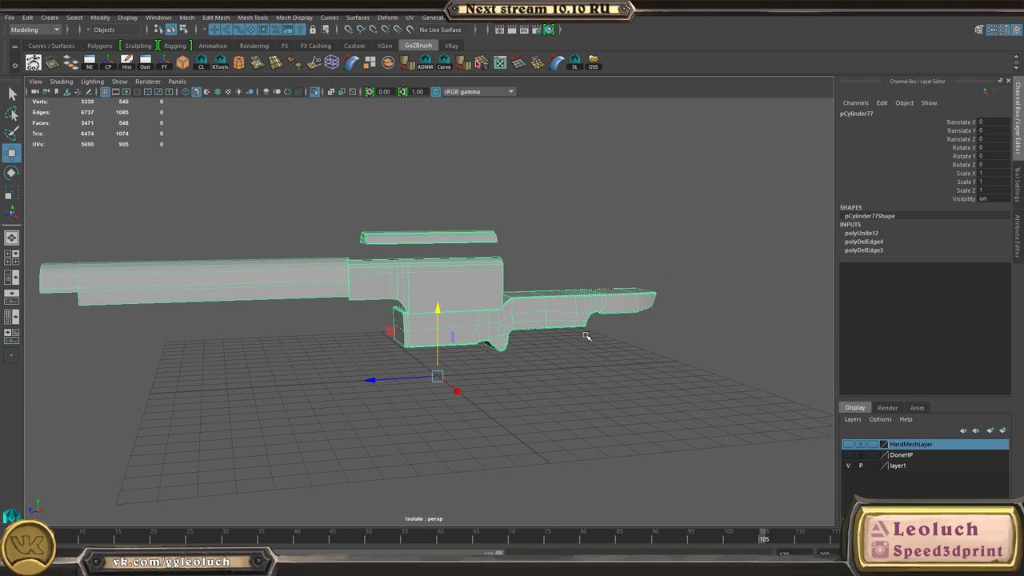
alt+drag(587, 337, 626, 351)
click(534, 206)
click(394, 271)
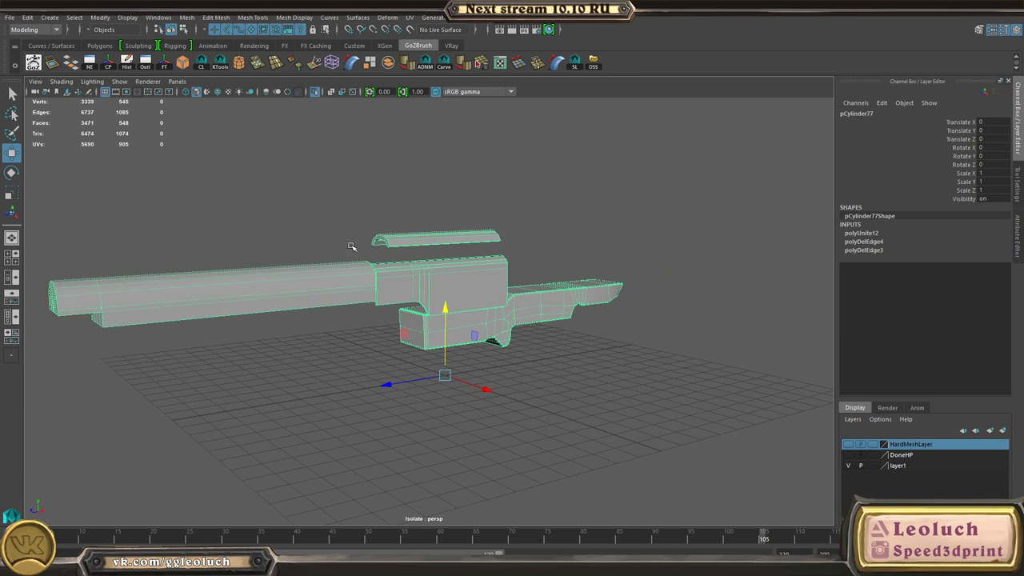
click(310, 179)
drag(128, 177, 473, 421)
click(316, 236)
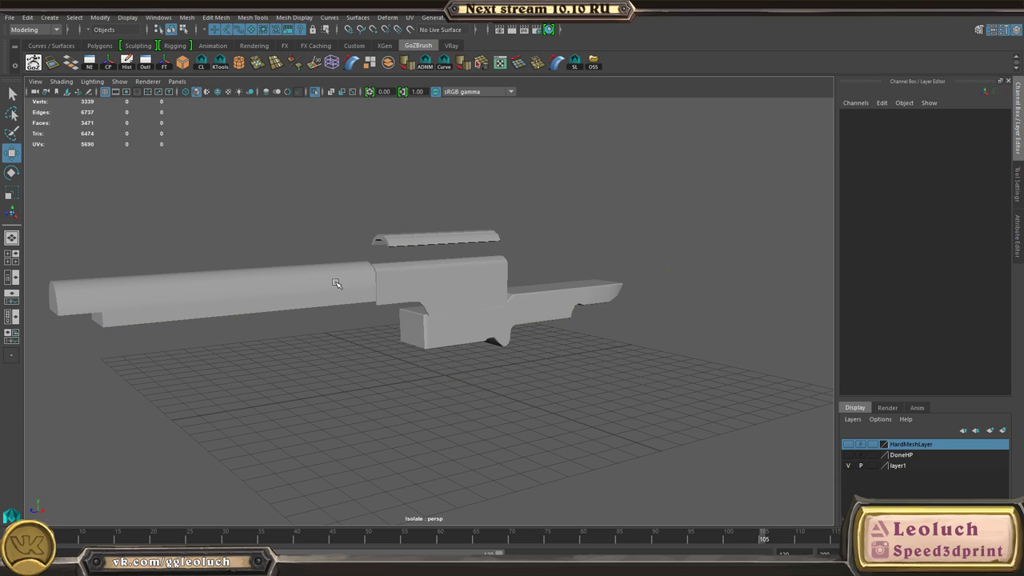
double_click(928, 446)
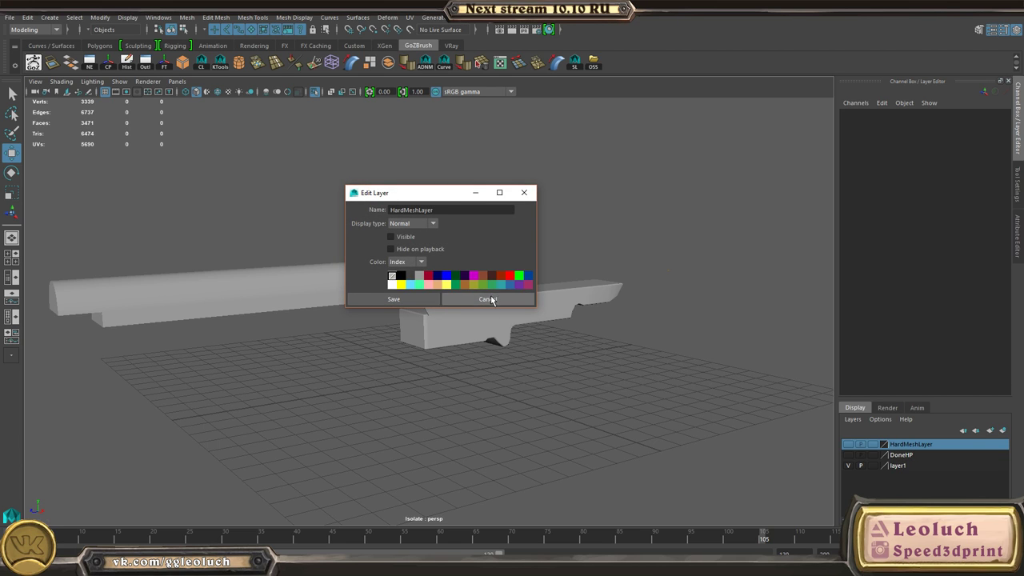
click(490, 300)
click(496, 340)
click(524, 407)
- Examine the combined main body's edges with Wireframe on Shaded, switching the overlay off when finished
alt+drag(336, 321, 313, 293)
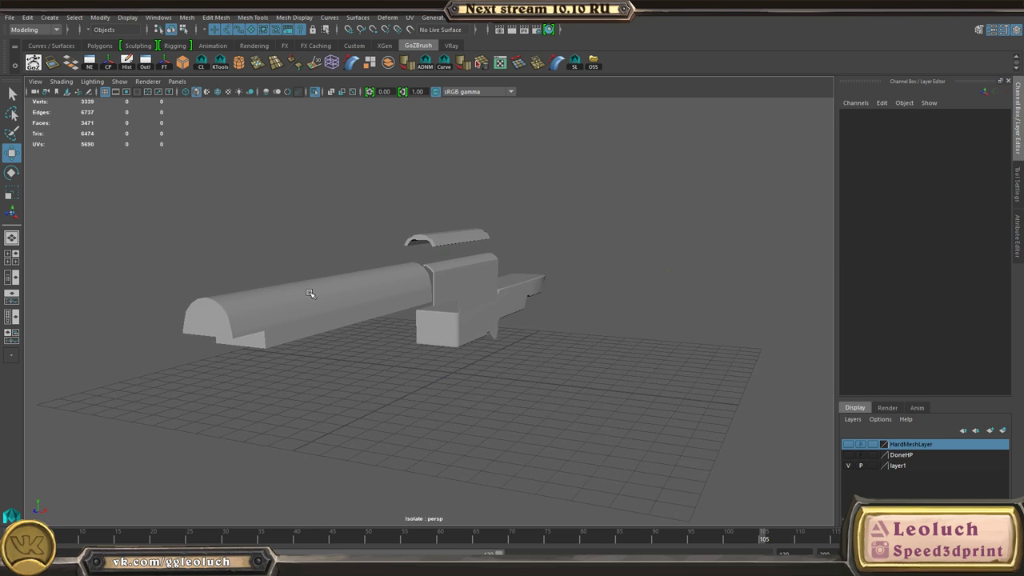
click(313, 293)
alt+right_drag(313, 293, 404, 373)
click(372, 332)
click(348, 266)
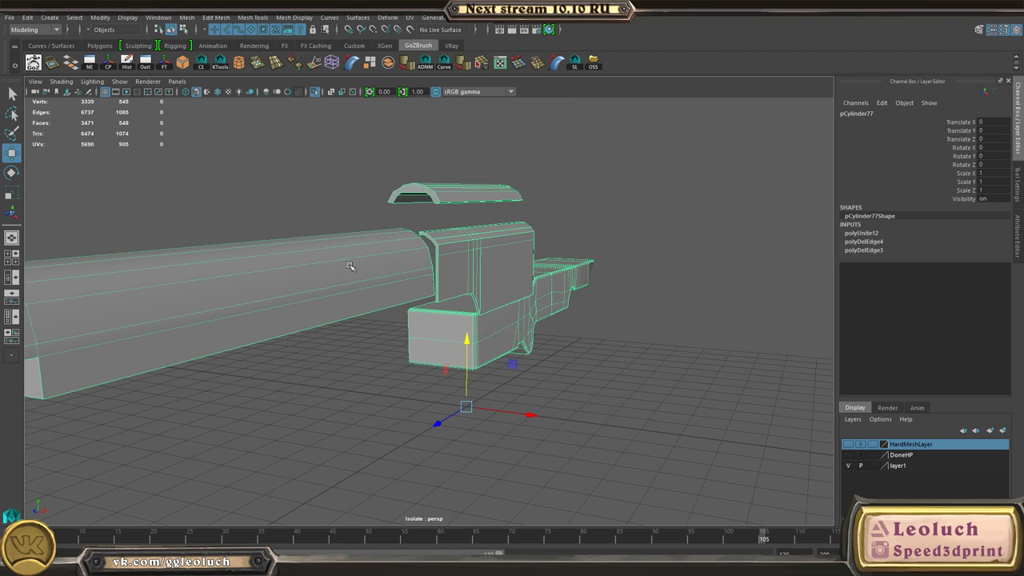
click(62, 81)
click(96, 191)
click(412, 169)
mouse_move(424, 180)
alt+mouse_down()
mouse_move(371, 201)
mouse_move(265, 185)
mouse_move(247, 192)
mouse_move(270, 194)
alt+mouse_up()
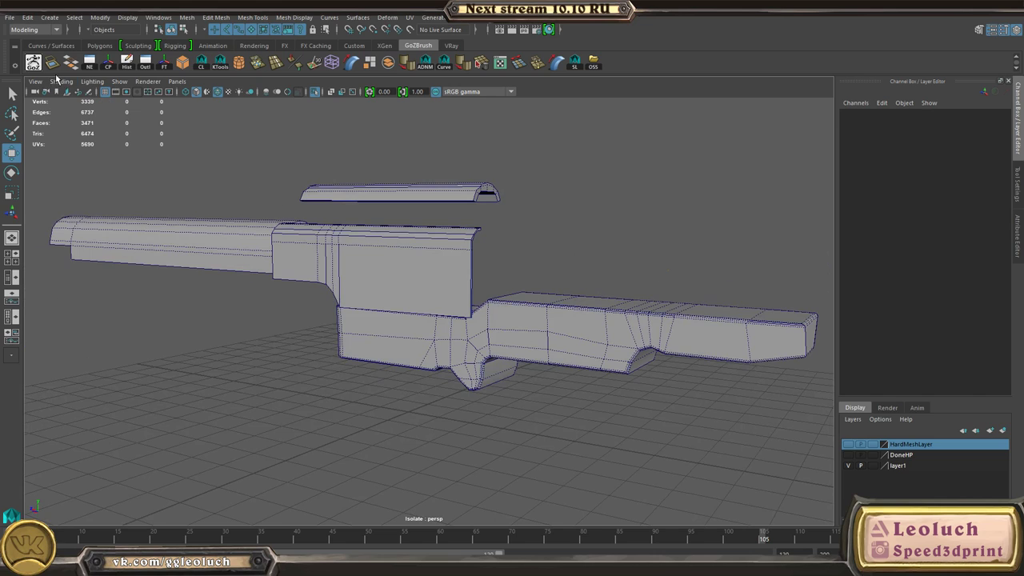
click(60, 82)
click(85, 190)
- Open Maya's Preferences and look through the general Interface and Settings options
click(51, 19)
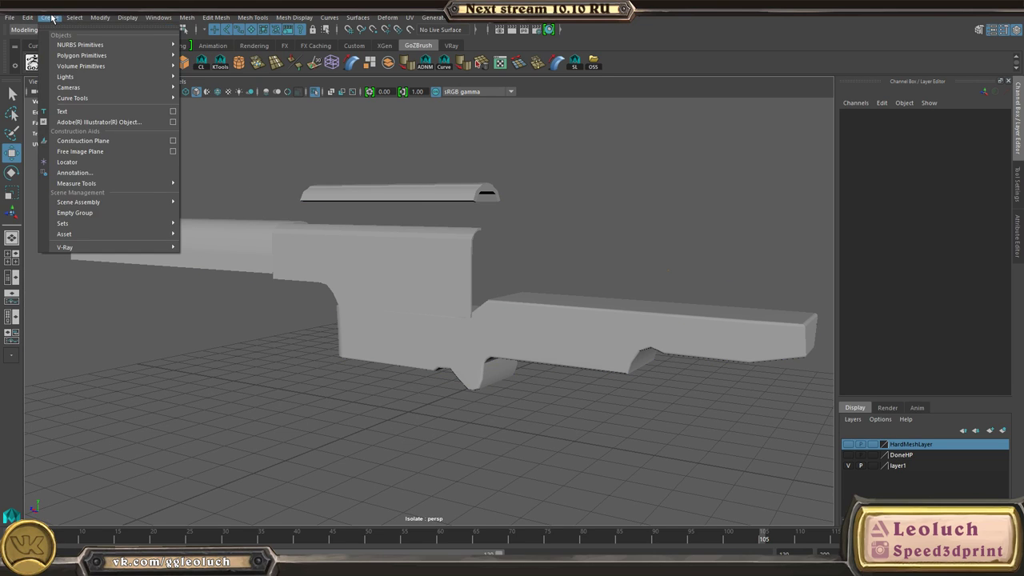
mouse_move(29, 22)
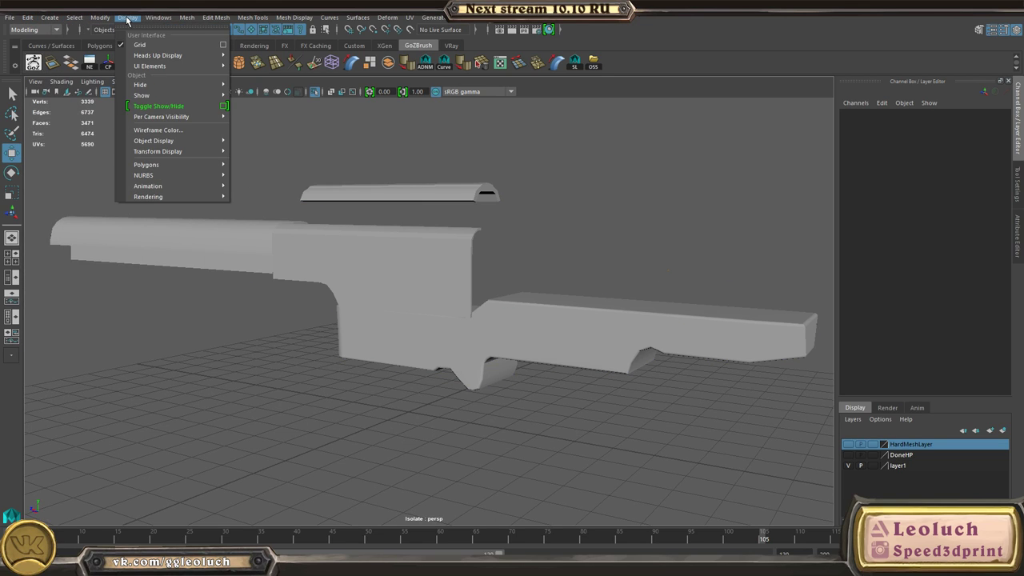
mouse_move(168, 22)
mouse_move(203, 88)
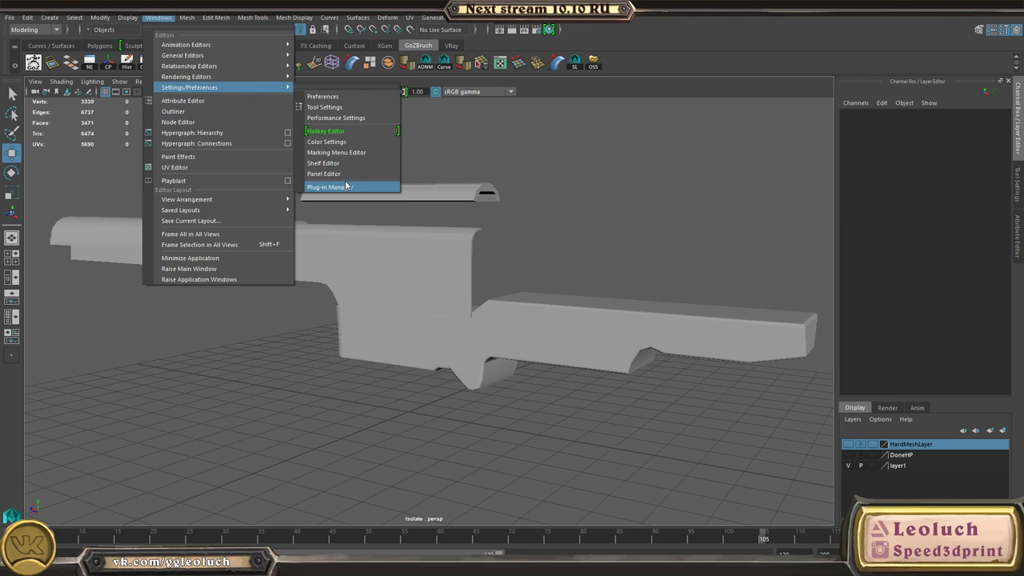
click(324, 97)
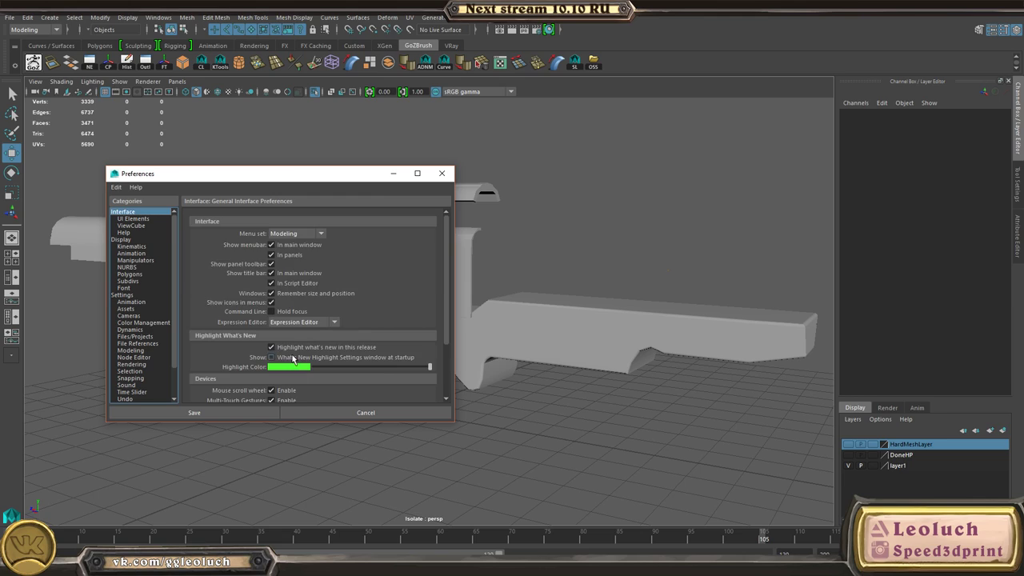
scroll(293, 359, down, 3)
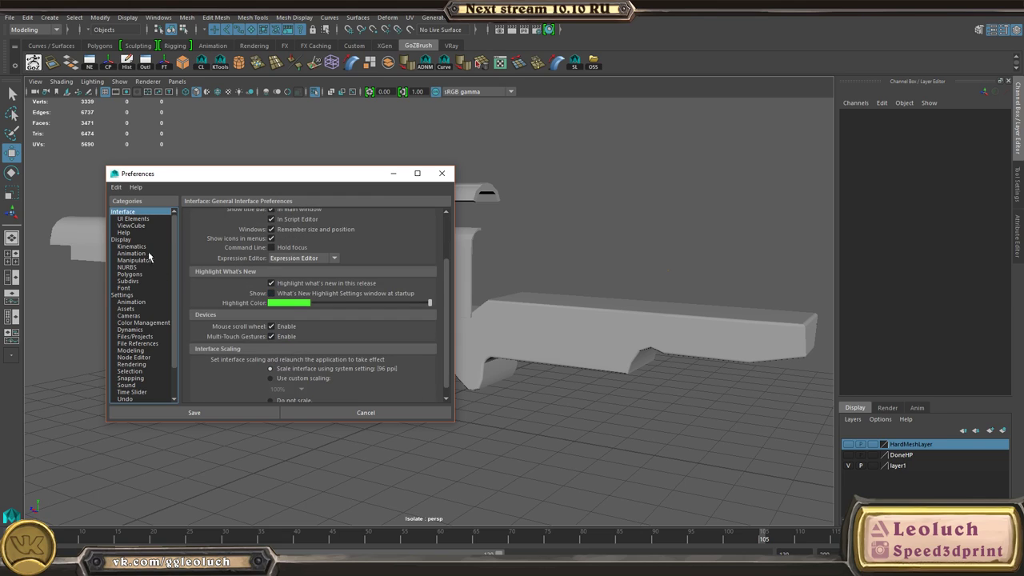
click(126, 295)
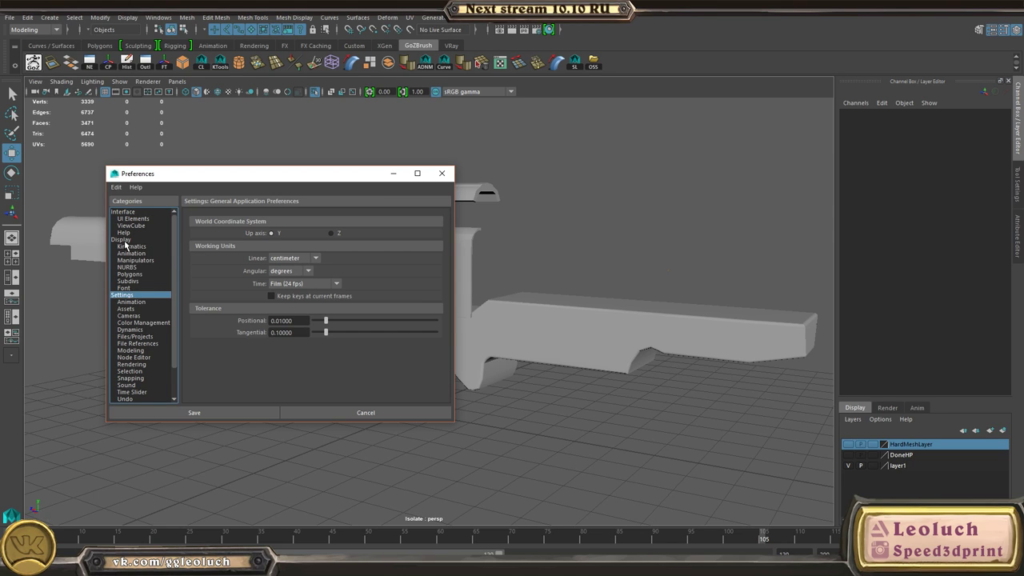
click(120, 213)
scroll(283, 275, down, 6)
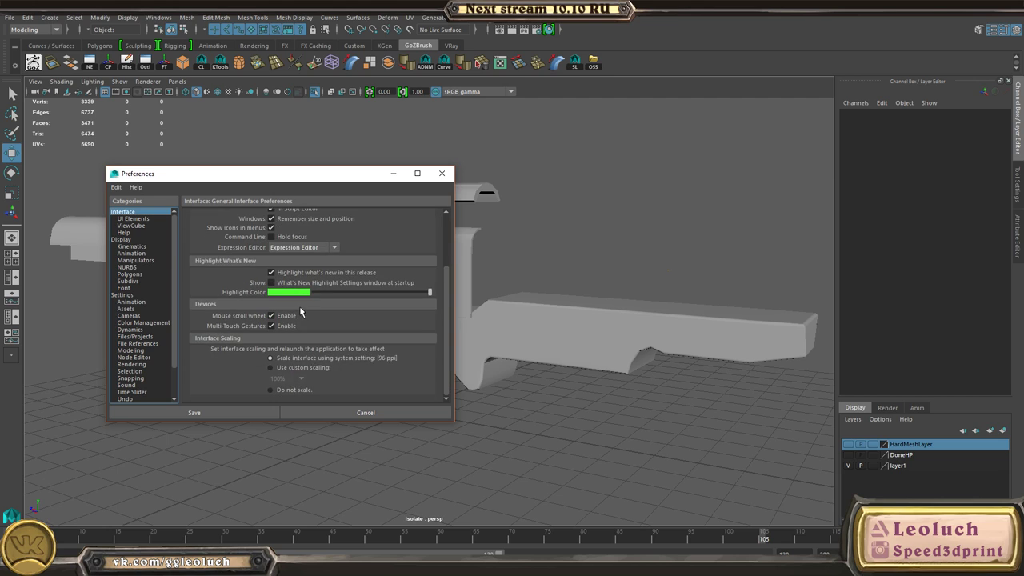
- Review the UI Elements, ViewCube, Help and Animation preferences, closing the Preferences window without saving
click(133, 219)
scroll(303, 309, down, 3)
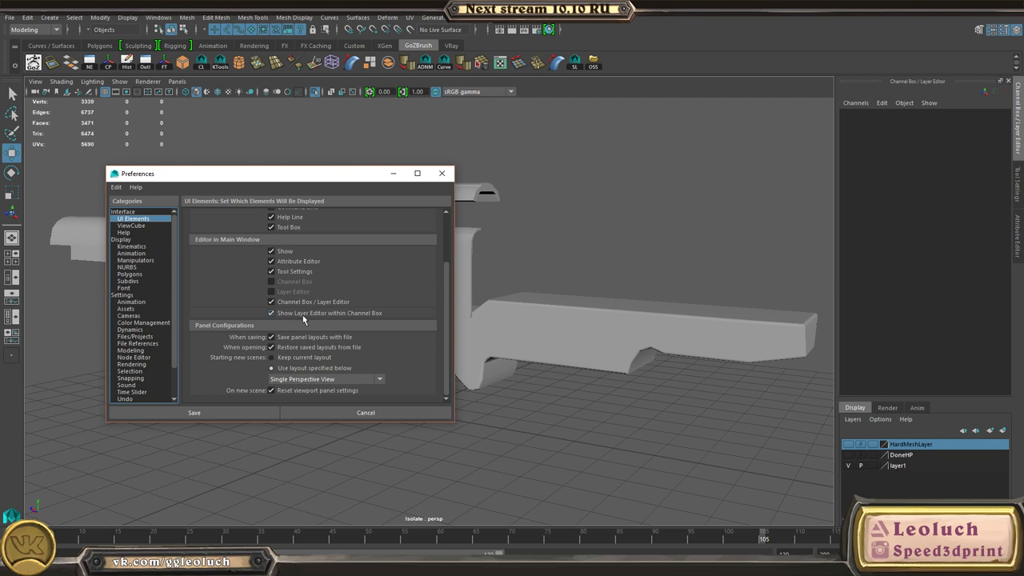
click(132, 226)
click(124, 233)
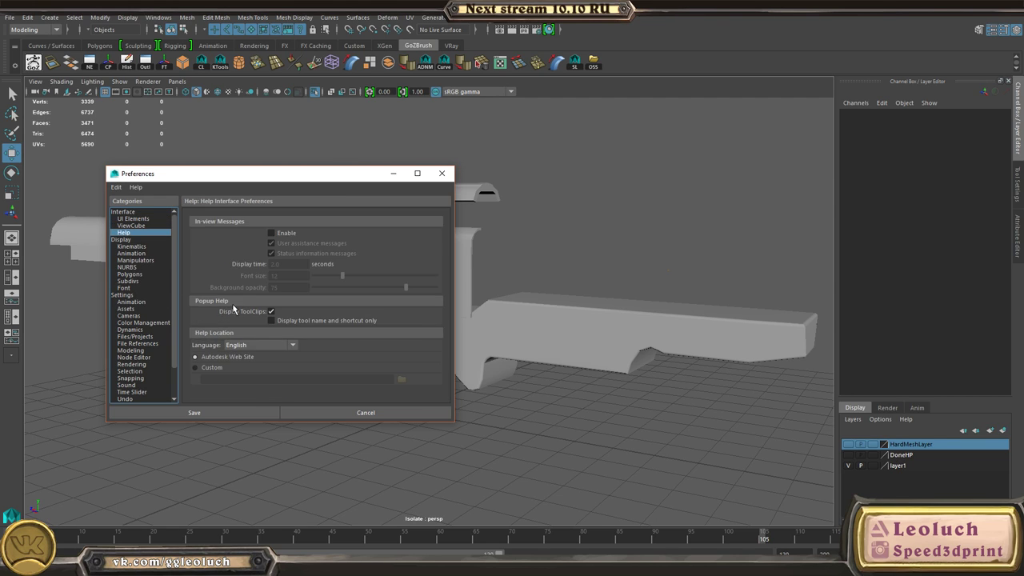
click(145, 253)
scroll(154, 293, down, 2)
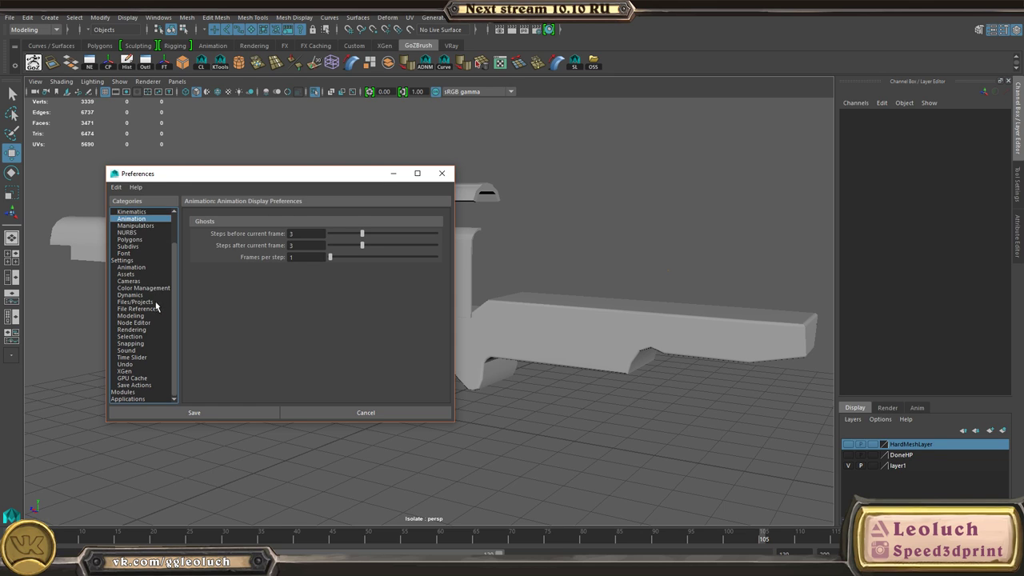
scroll(148, 388, up, 2)
click(132, 226)
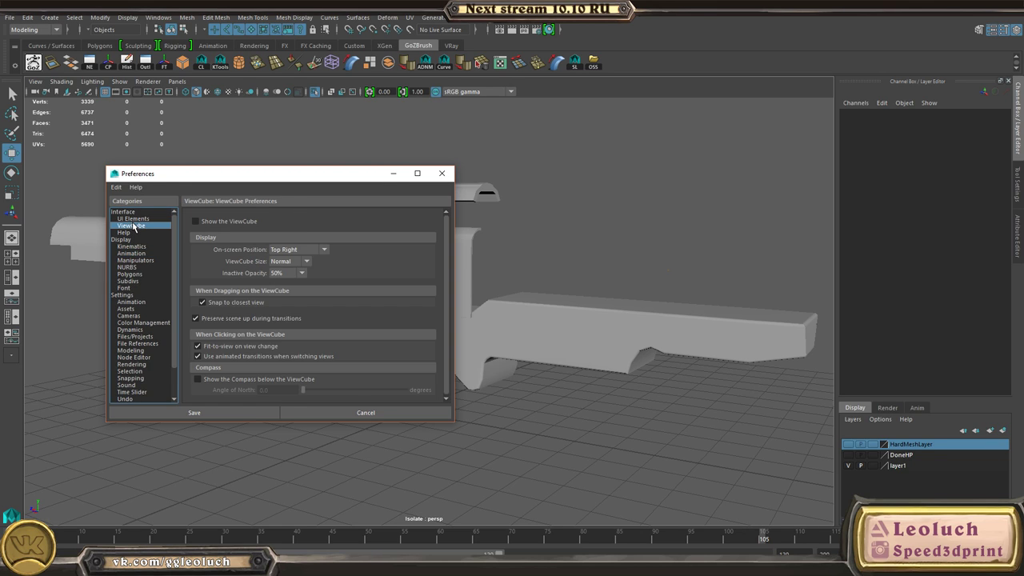
scroll(345, 357, up, 2)
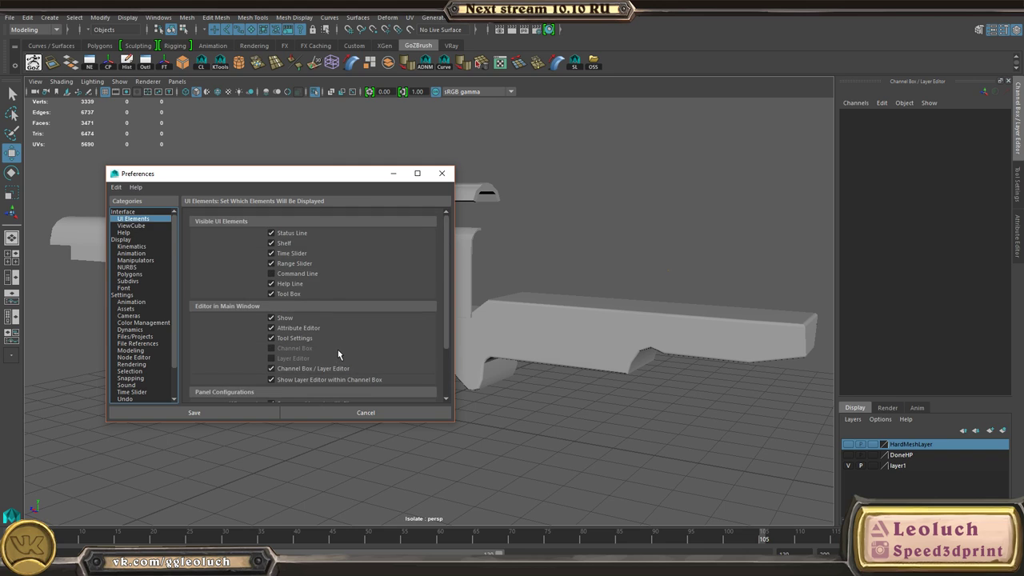
scroll(339, 351, down, 2)
click(132, 226)
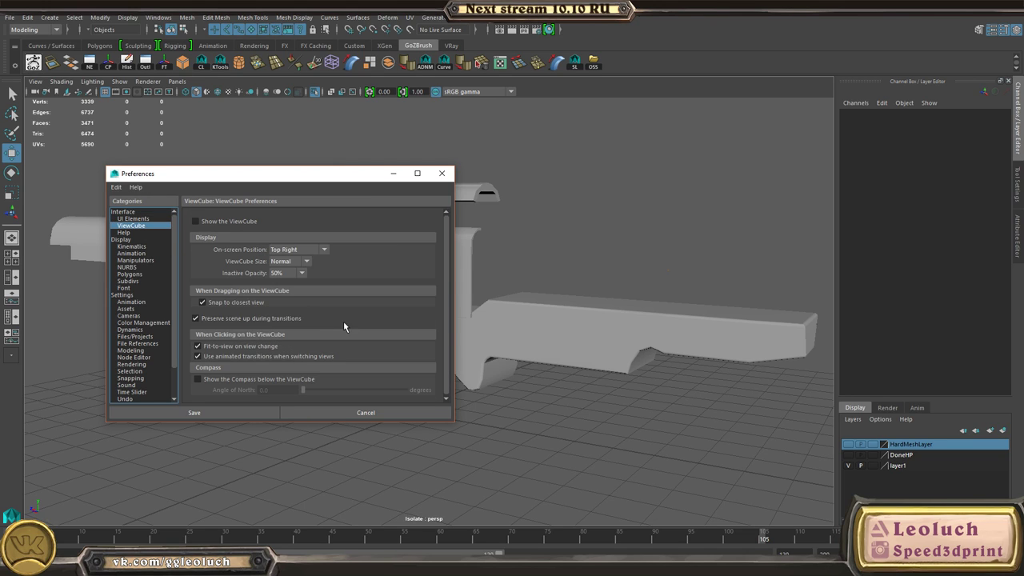
click(333, 412)
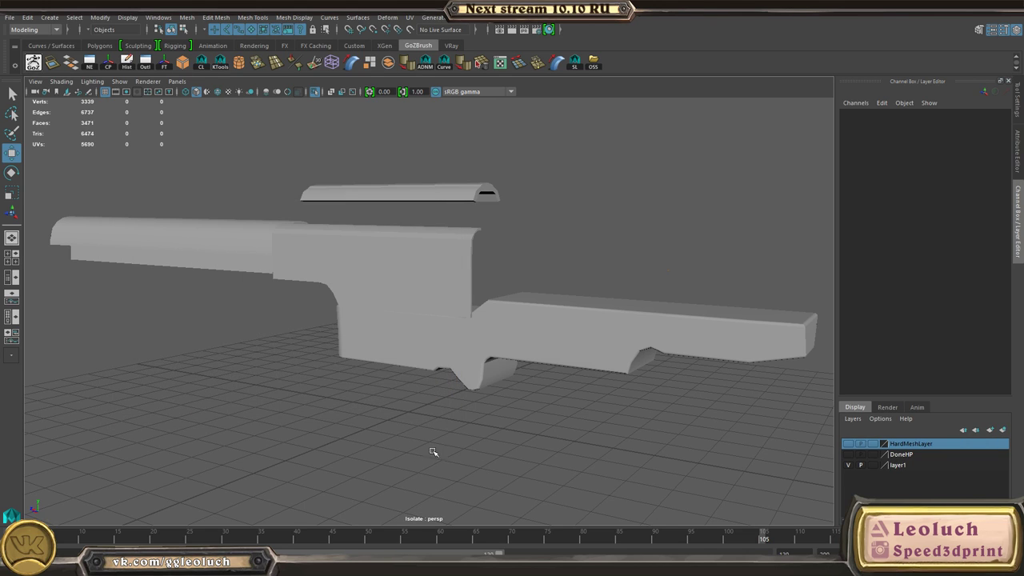
- Switch to 3D-Coat and set the Select tool to Vertices mode for the main-body retopo mesh
alt+drag(413, 447, 458, 445)
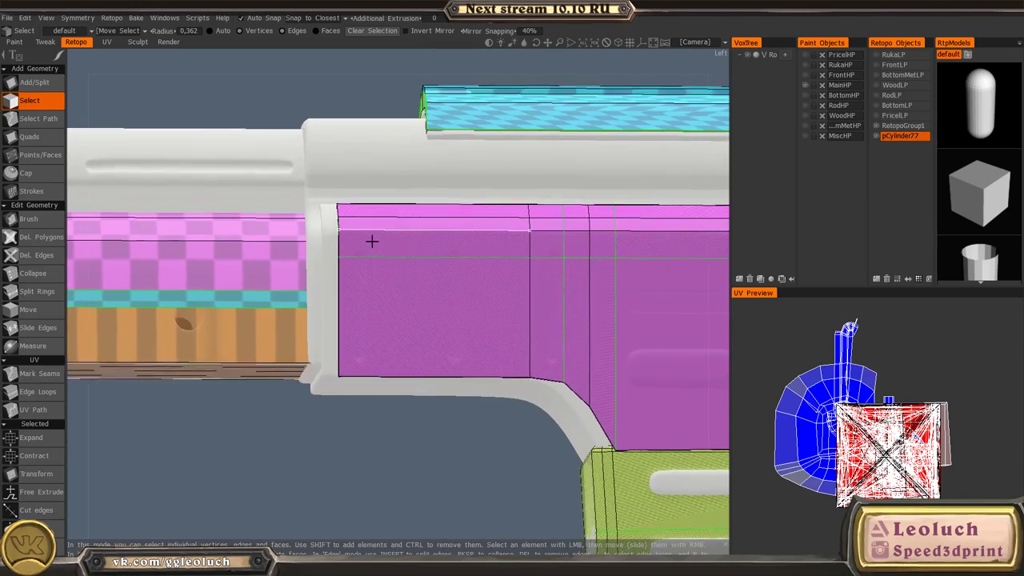
alt+drag(372, 242, 531, 194)
key(space)
key(space)
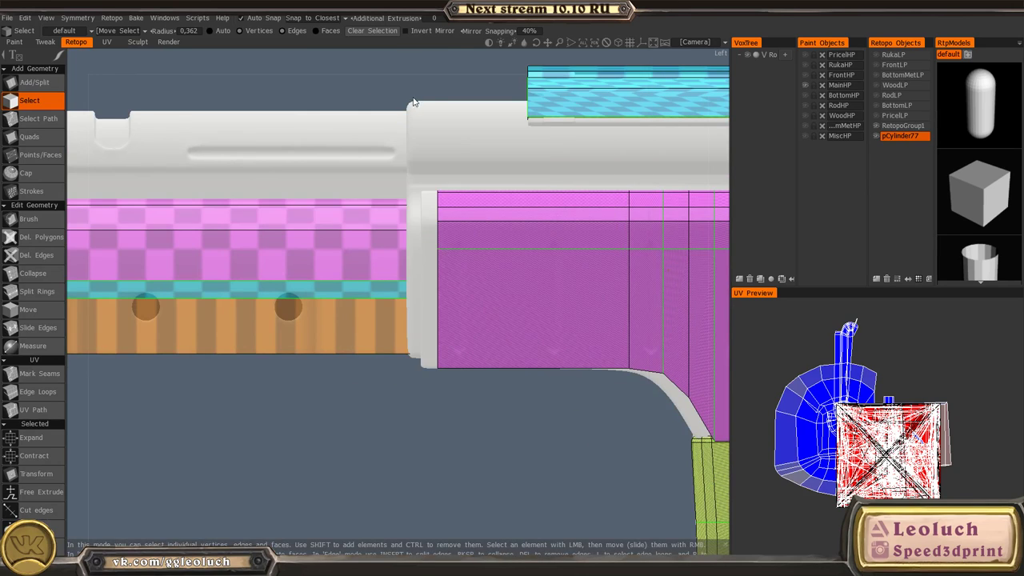
key(space)
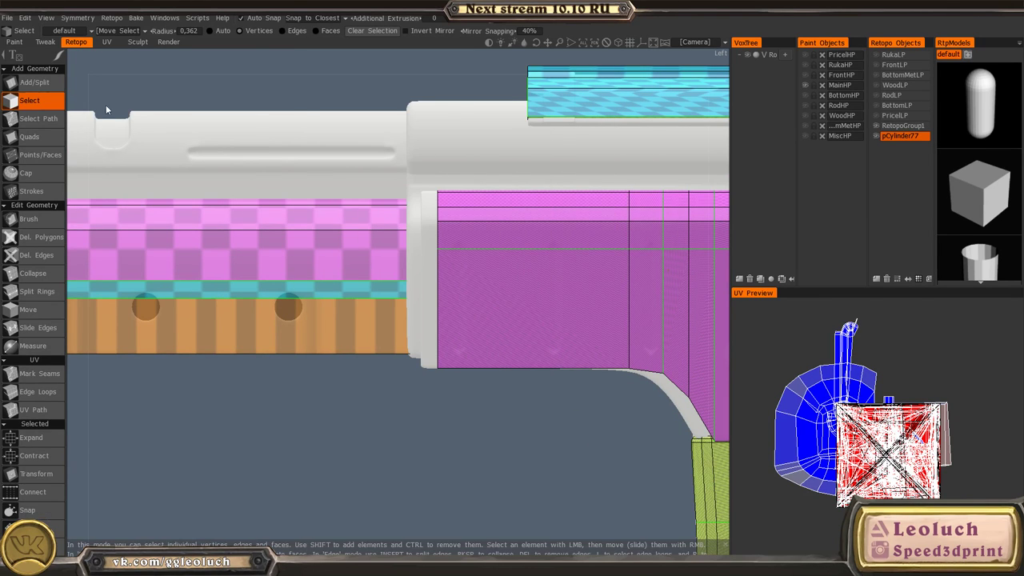
key(space)
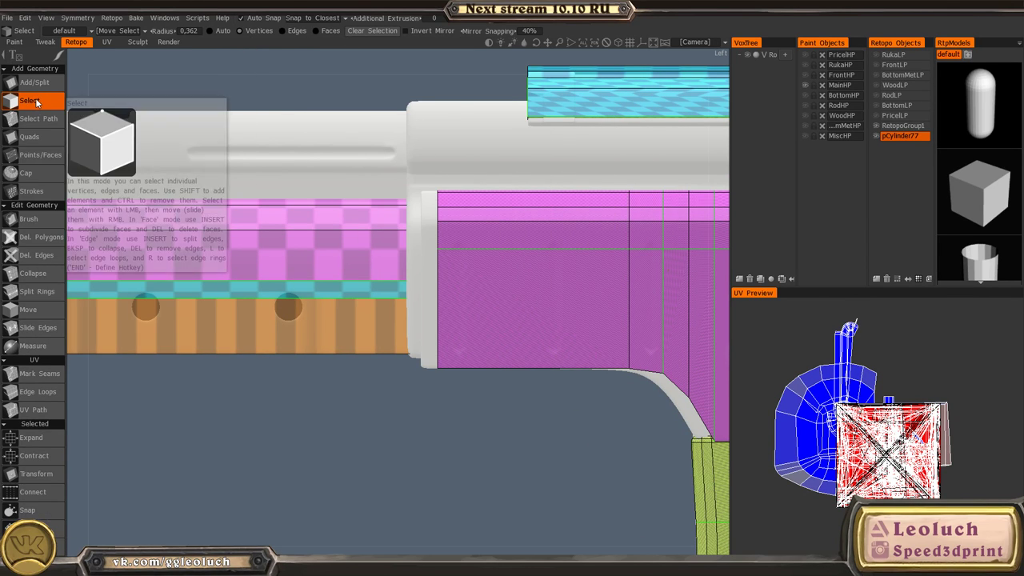
click(218, 32)
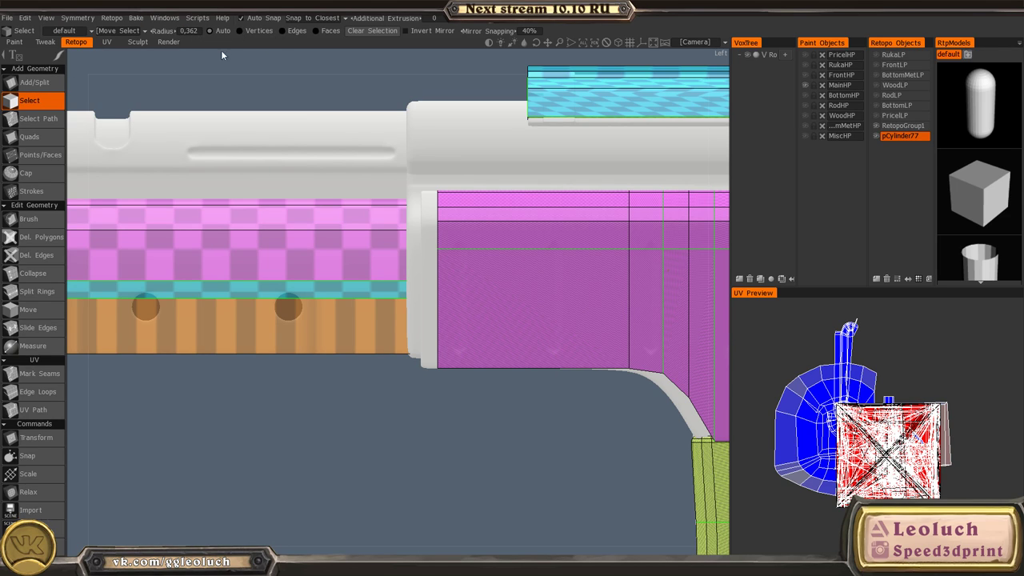
click(254, 33)
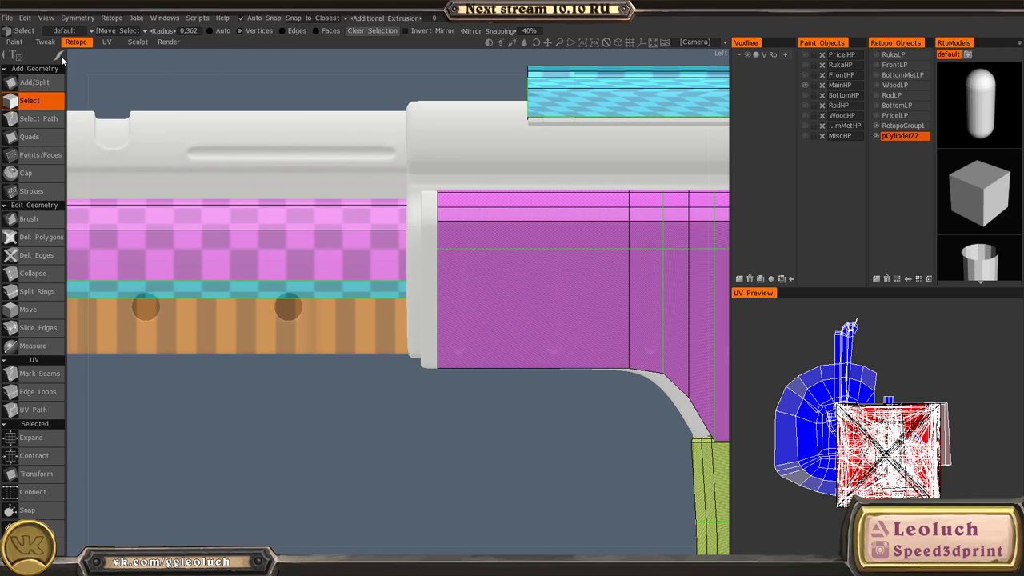
mouse_move(60, 56)
- Select the vertices along the receiver side panel's front edge and move them forward to the high-poly receiver's front edge
middle_drag(406, 222, 334, 261)
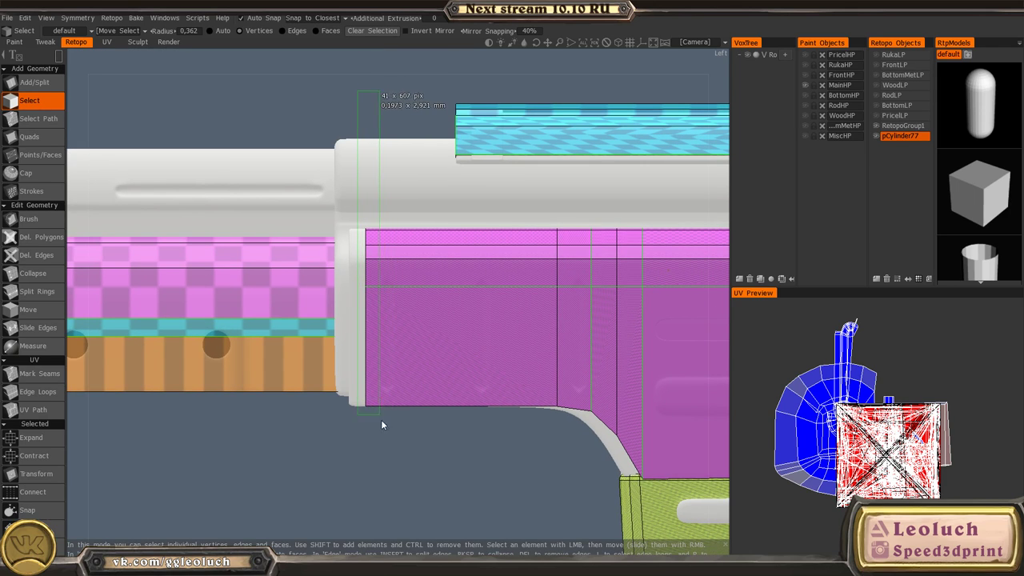
key(space)
click(329, 466)
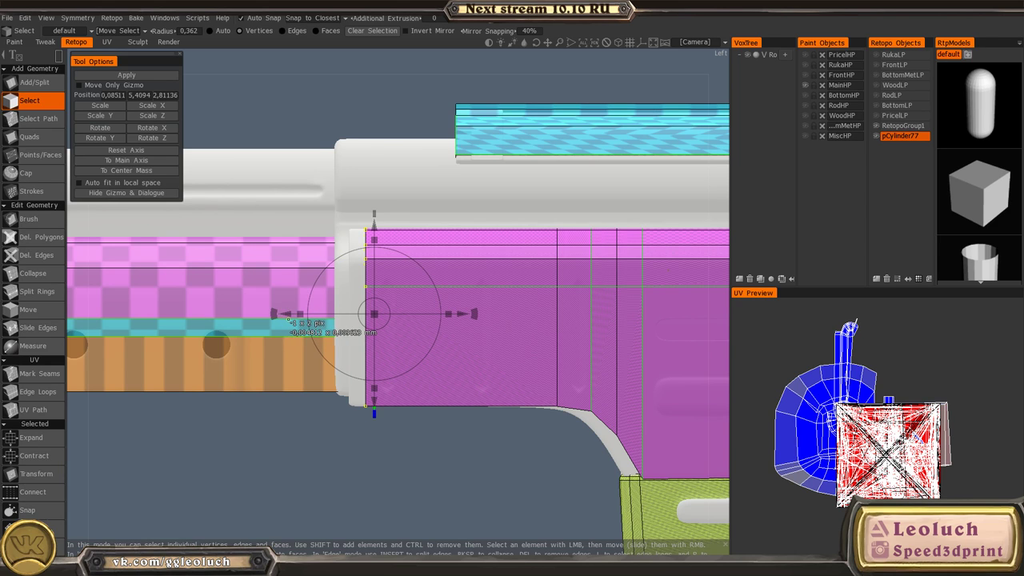
drag(286, 314, 256, 320)
key(Escape)
mouse_move(369, 421)
mouse_down()
mouse_move(374, 429)
mouse_move(424, 412)
mouse_move(394, 377)
mouse_move(371, 418)
mouse_up()
- Examine the adjusted receiver side panel, barrel shroud and top cover against the high-poly model from several angles
alt+right_drag(371, 417, 478, 299)
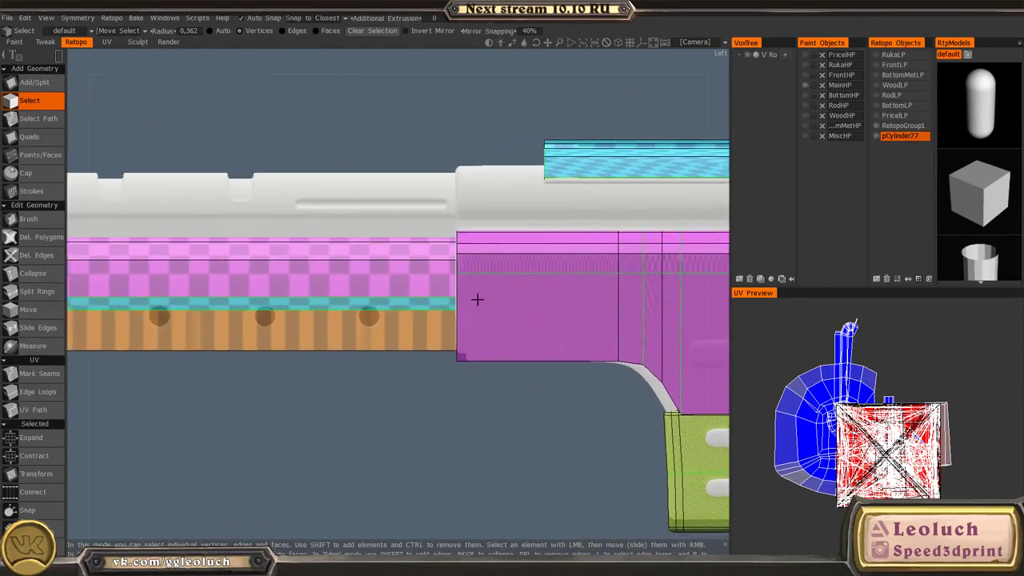
alt+middle_drag(478, 299, 430, 312)
alt+right_drag(429, 313, 405, 263)
mouse_move(405, 263)
alt+mouse_down()
mouse_move(487, 273)
mouse_move(410, 270)
alt+mouse_up()
alt+middle_drag(517, 277, 240, 296)
alt+right_drag(240, 297, 508, 306)
alt+drag(508, 306, 391, 249)
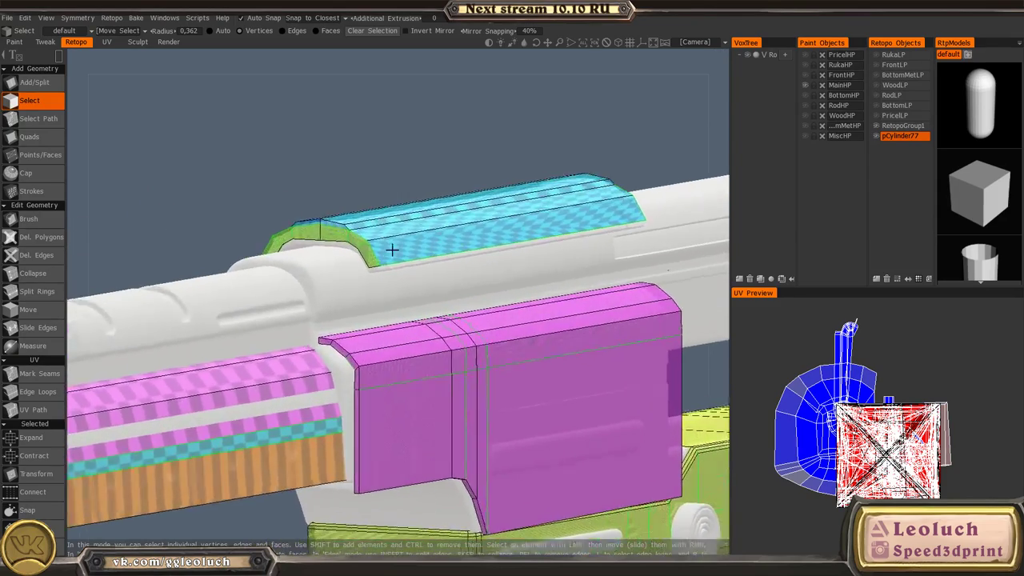
mouse_move(391, 249)
alt+right_down()
mouse_move(478, 301)
mouse_move(377, 248)
alt+right_up()
alt+drag(376, 248, 343, 248)
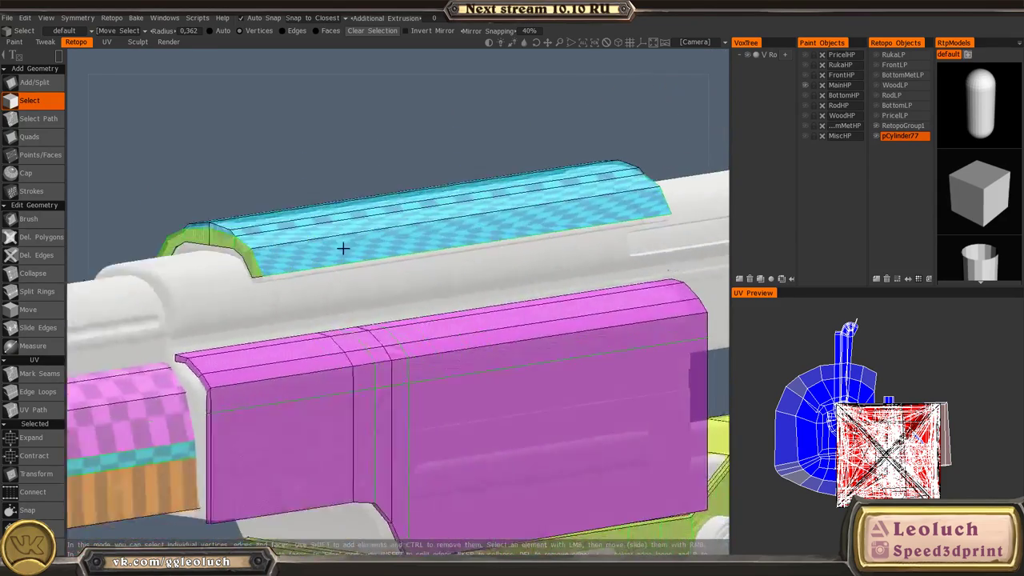
alt+middle_drag(576, 251, 160, 261)
alt+drag(160, 261, 390, 236)
key(alt+Tab)
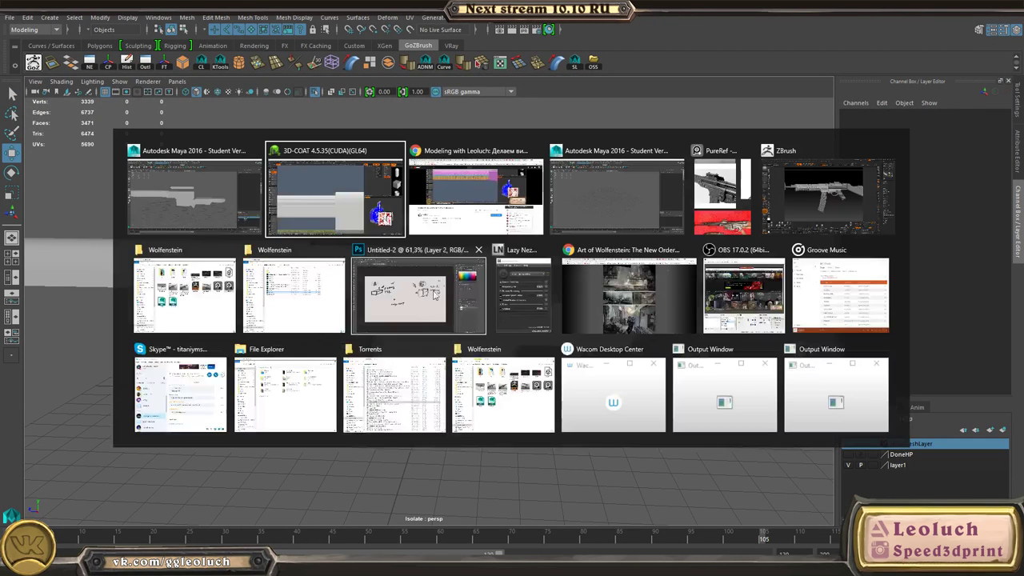
key(alt+Tab)
click(588, 198)
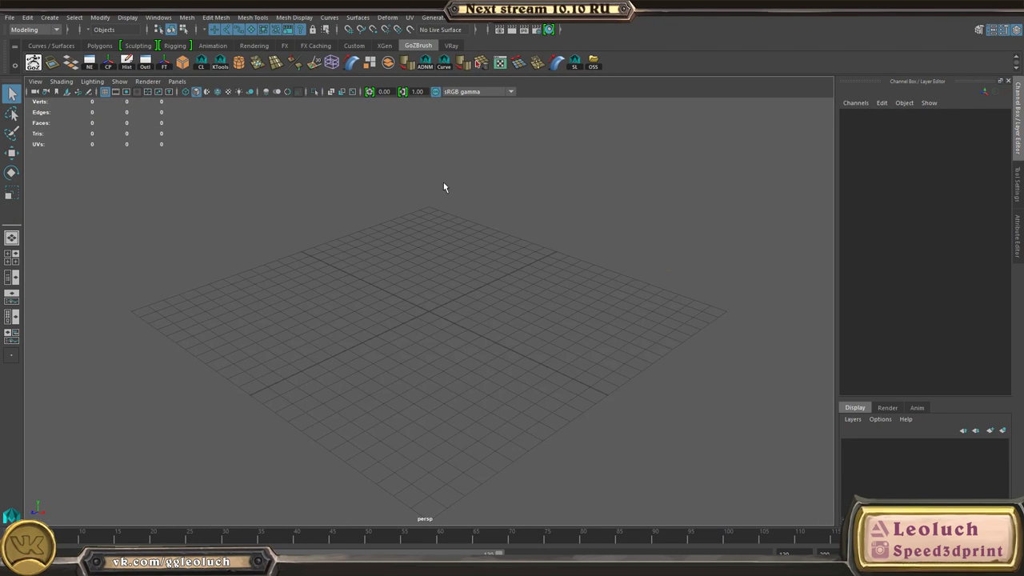
click(12, 17)
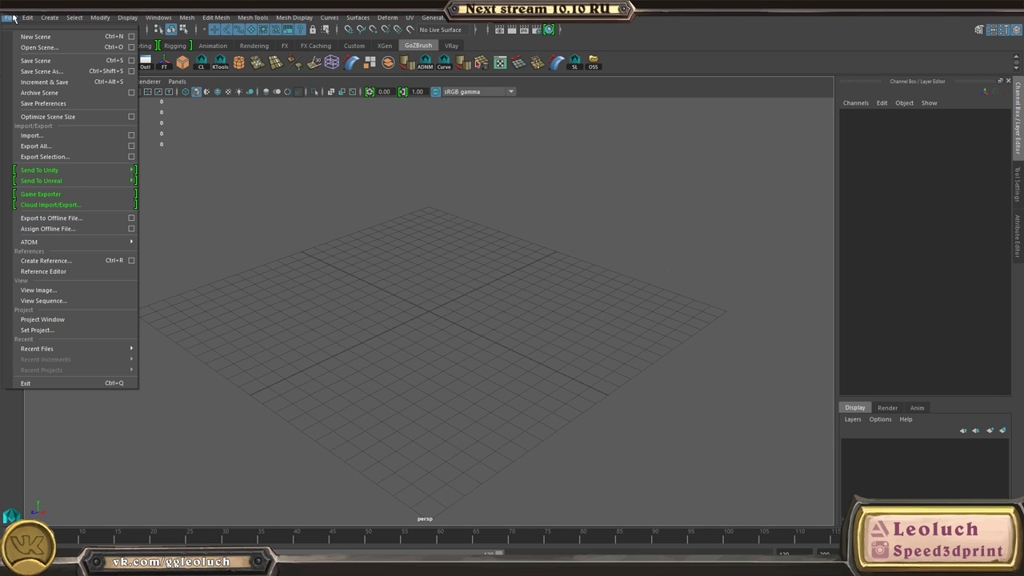
click(509, 301)
alt+drag(509, 302, 433, 246)
- Switch to the Maya scene containing the rifle and inspect the isolated main body, clearing its selection when finished
key(super)
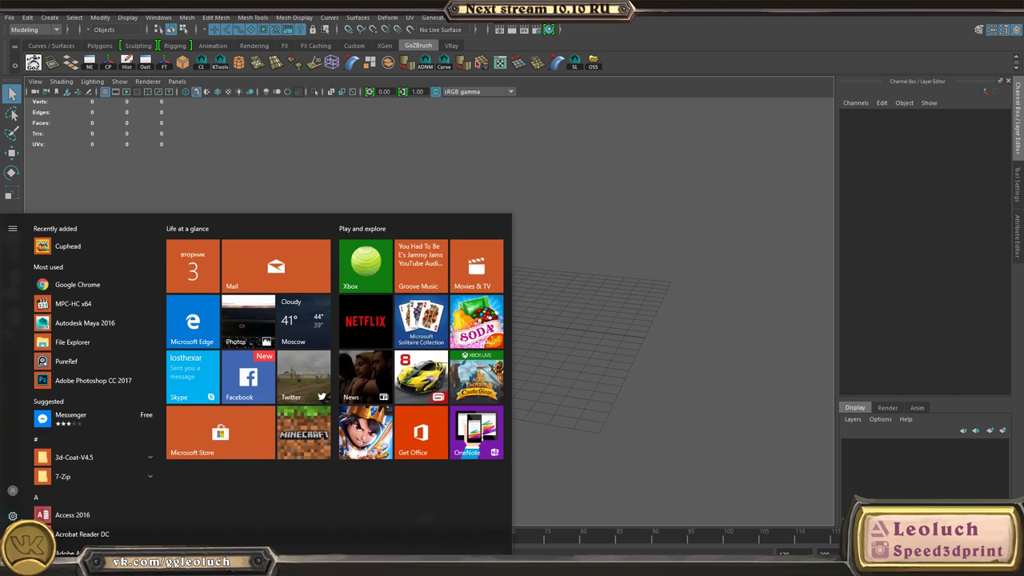
mouse_move(218, 566)
click(409, 522)
scroll(528, 342, down, 3)
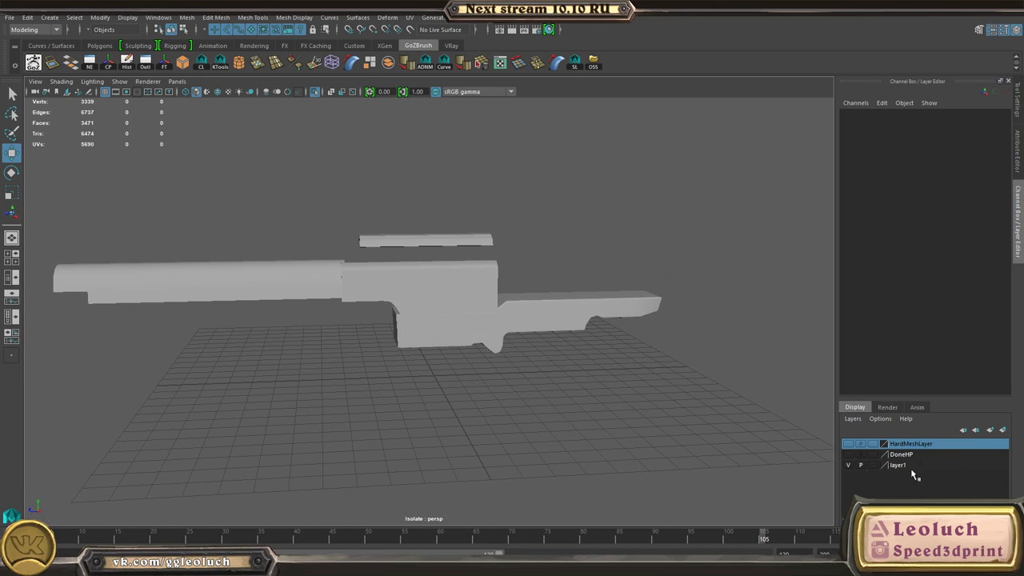
alt+drag(411, 370, 478, 311)
click(478, 310)
scroll(461, 231, up, 2)
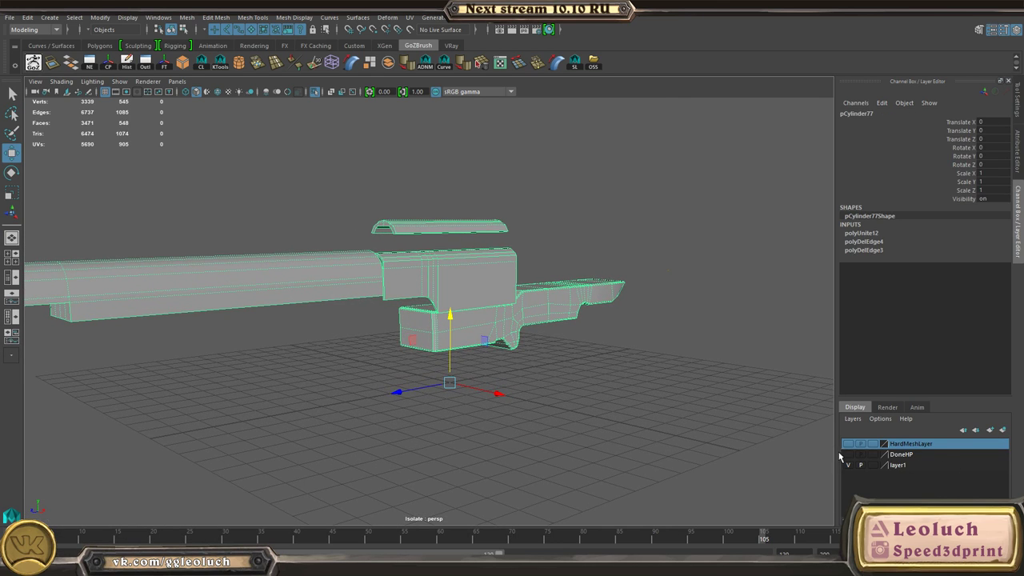
click(633, 375)
scroll(727, 409, down, 3)
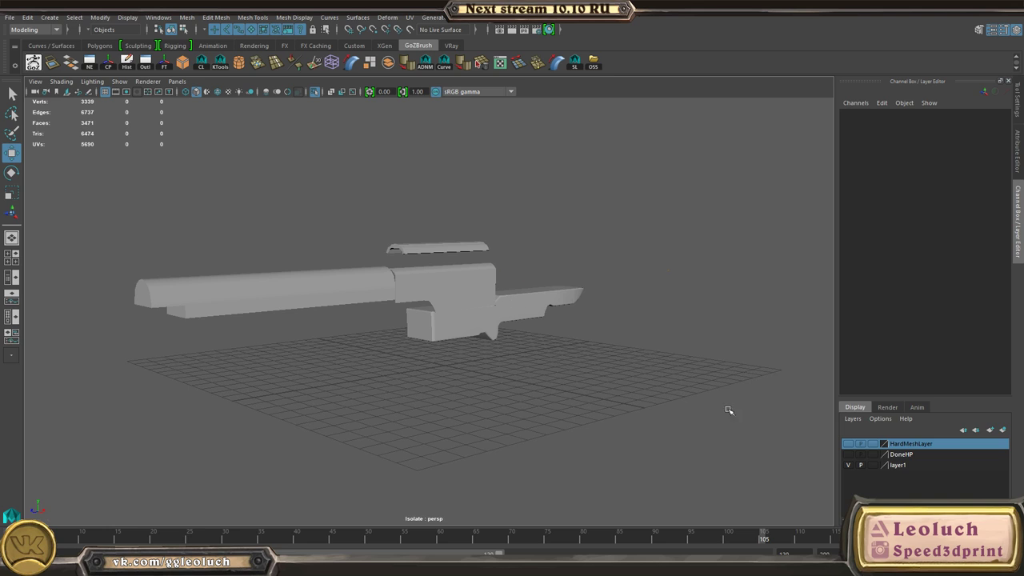
alt+drag(635, 360, 581, 355)
- Exit the isolated view and make HardMeshLayer visible to display the rifle parts with the reference image
click(849, 454)
scroll(547, 324, down, 2)
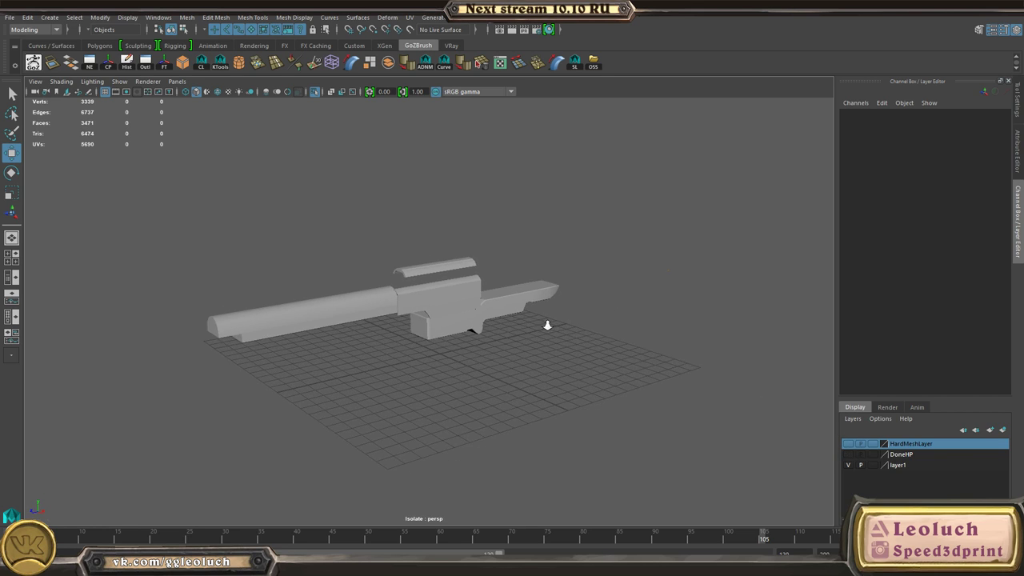
alt+right_drag(662, 392, 472, 320)
key(ctrl+1)
alt+drag(512, 326, 428, 332)
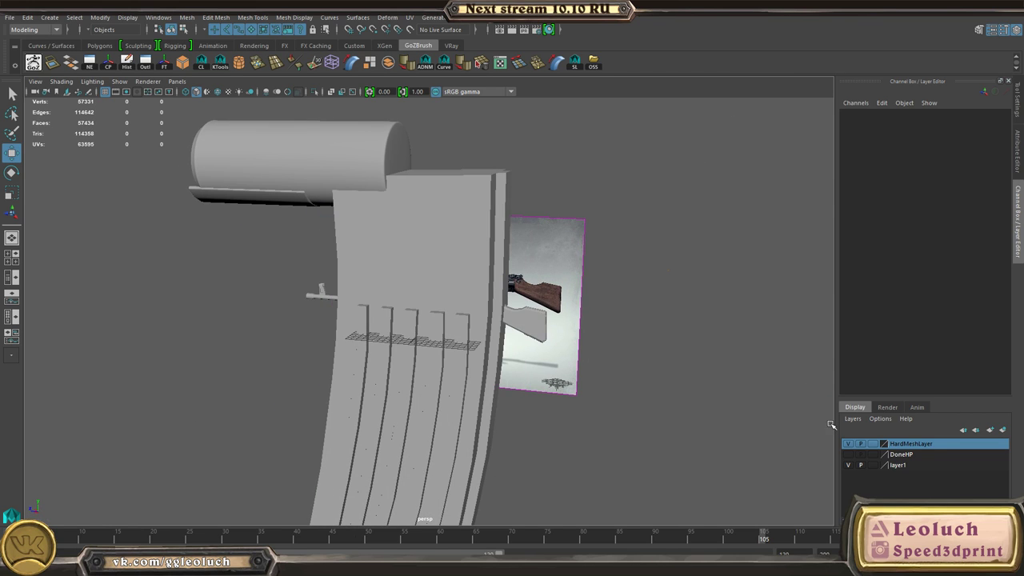
- Keep HardMeshLayer visible and set its display type to Template
click(853, 444)
click(852, 445)
click(874, 448)
click(875, 449)
click(873, 448)
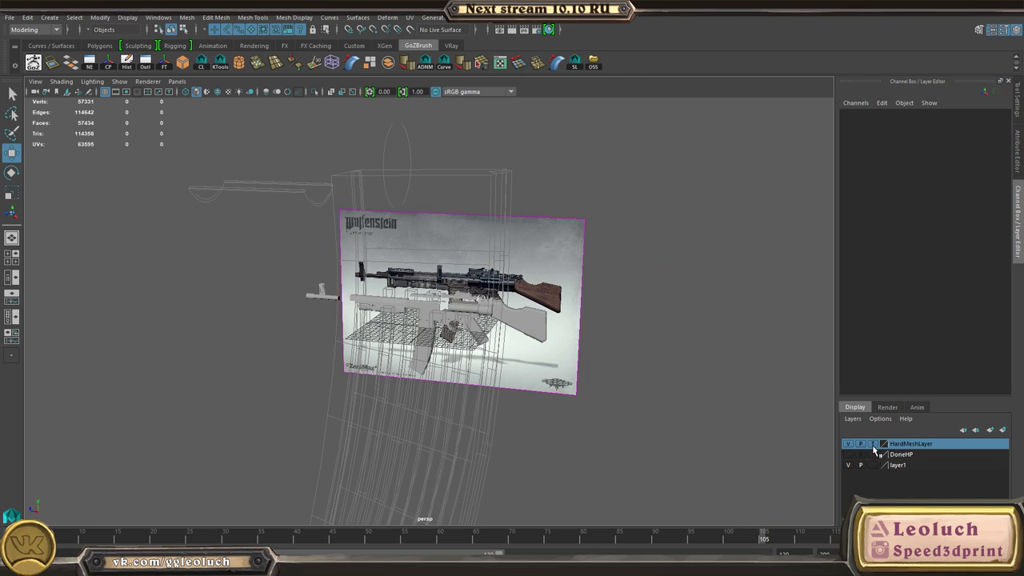
- Assign a magenta colour to HardMeshLayer and set its display type to Reference
alt+drag(460, 294, 538, 316)
double_click(906, 448)
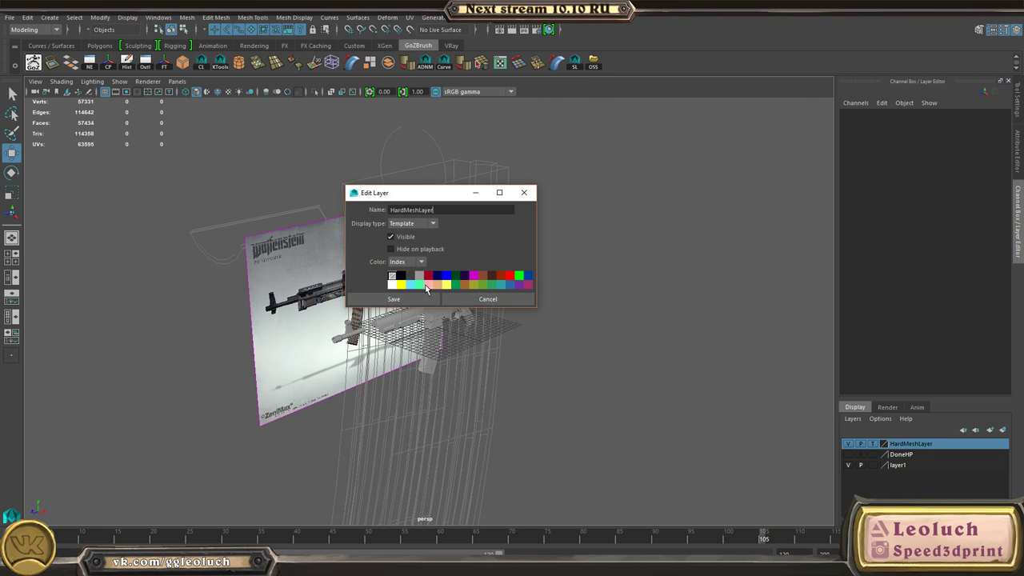
click(410, 301)
alt+drag(638, 295, 537, 278)
click(873, 445)
- Turn on Wireframe on Shaded in the viewport and set HardMeshLayer to the normal display type
alt+drag(663, 320, 566, 240)
click(65, 82)
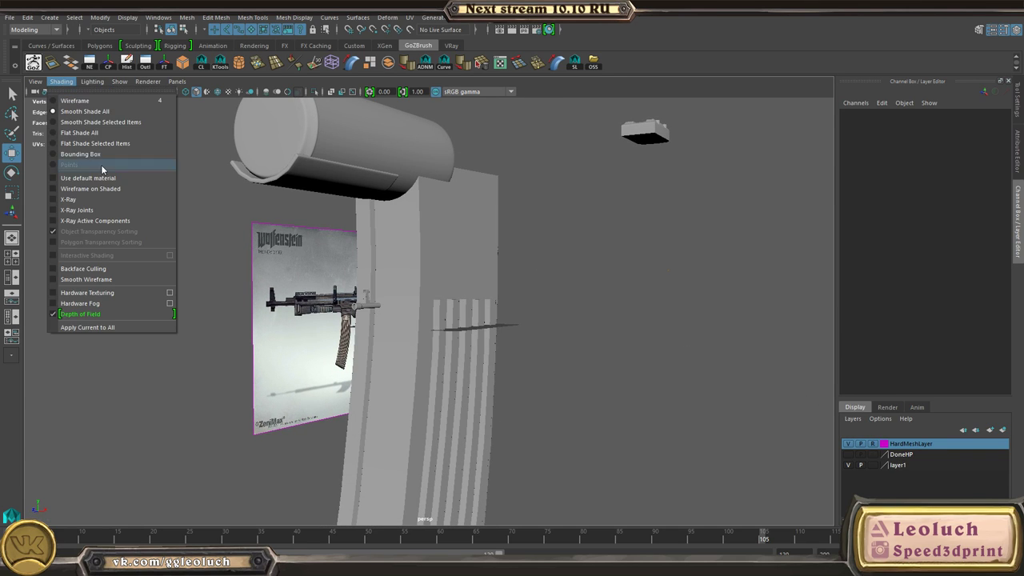
click(103, 188)
alt+drag(441, 212, 451, 224)
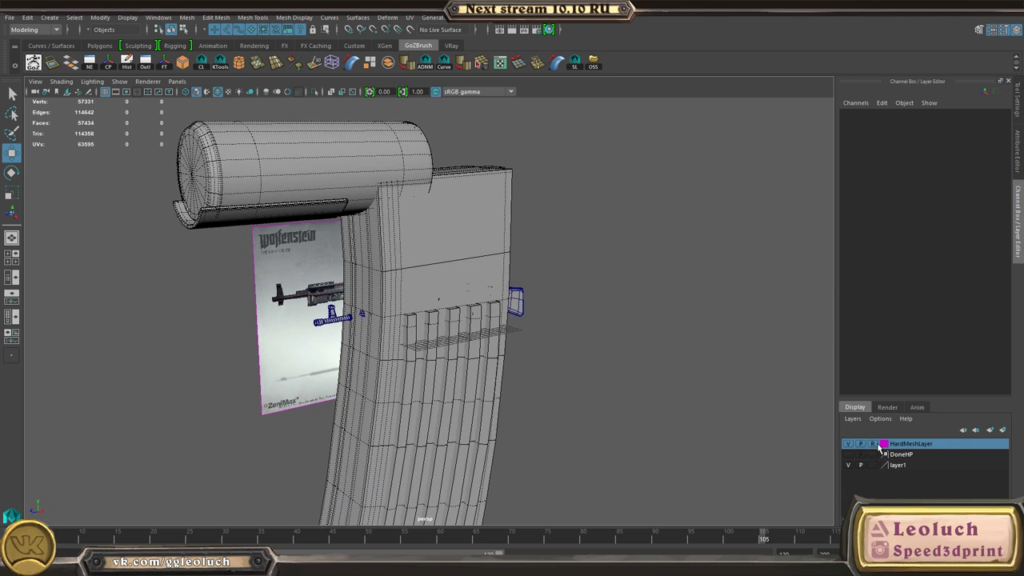
click(873, 444)
alt+drag(704, 289, 681, 258)
scroll(416, 215, up, 1)
scroll(416, 216, down, 1)
alt+middle_drag(352, 160, 392, 280)
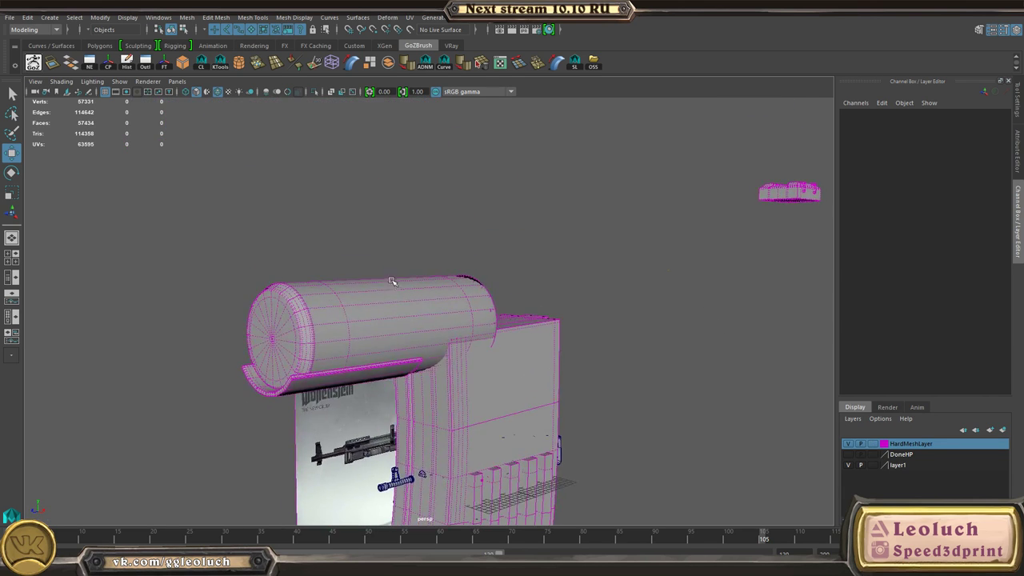
alt+drag(392, 282, 410, 269)
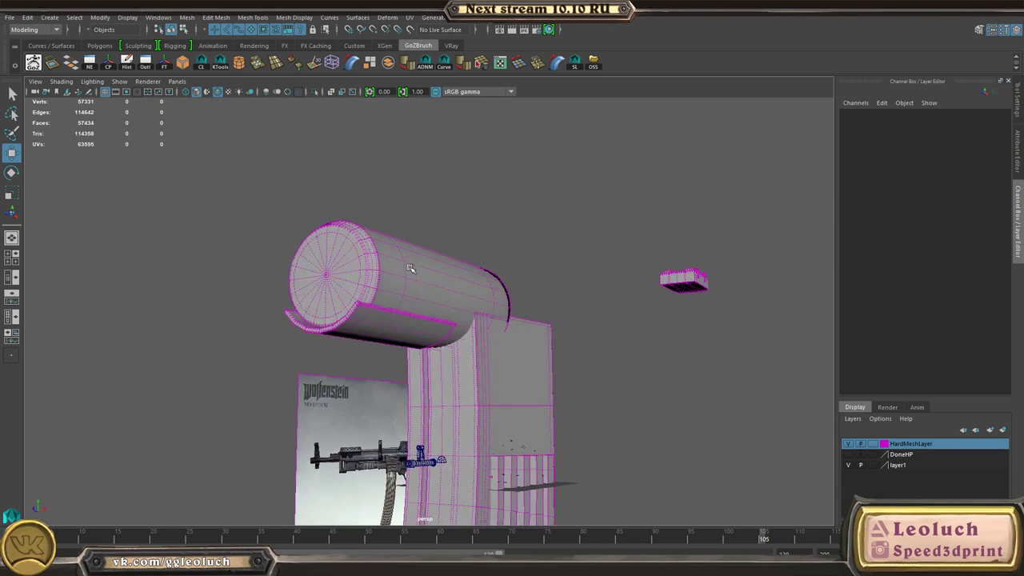
- Set HardMeshLayer's display type to Template and hide the layer
click(873, 444)
click(848, 444)
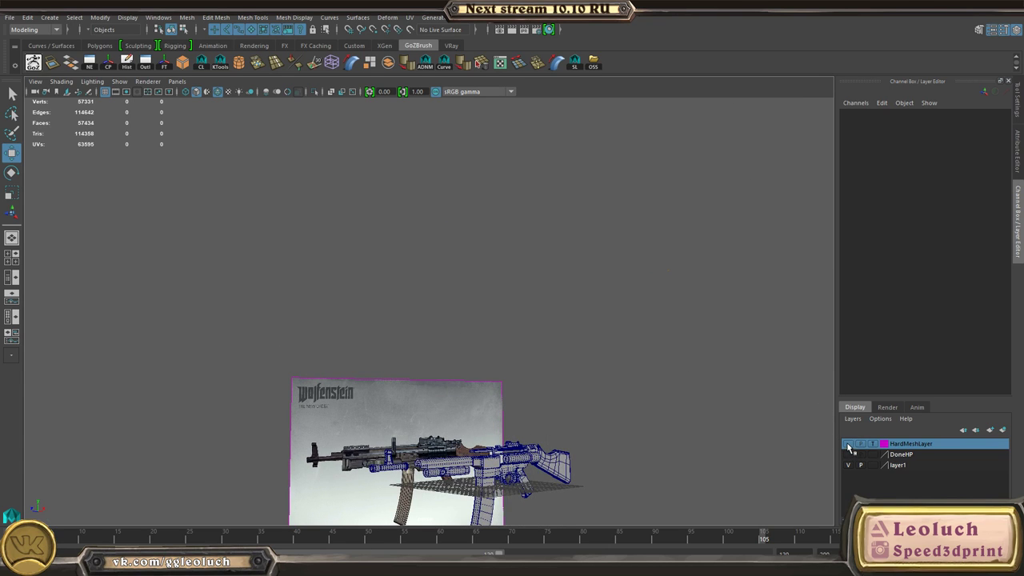
click(849, 444)
click(850, 445)
- Examine the wireframed rifle parts against the reference image from several angles, ending with the image plane selected
alt+drag(615, 332, 572, 354)
alt+middle_drag(574, 355, 497, 225)
alt+right_drag(498, 225, 563, 432)
alt+middle_drag(563, 431, 534, 384)
alt+drag(490, 376, 553, 357)
alt+right_drag(553, 356, 625, 446)
alt+drag(624, 446, 552, 424)
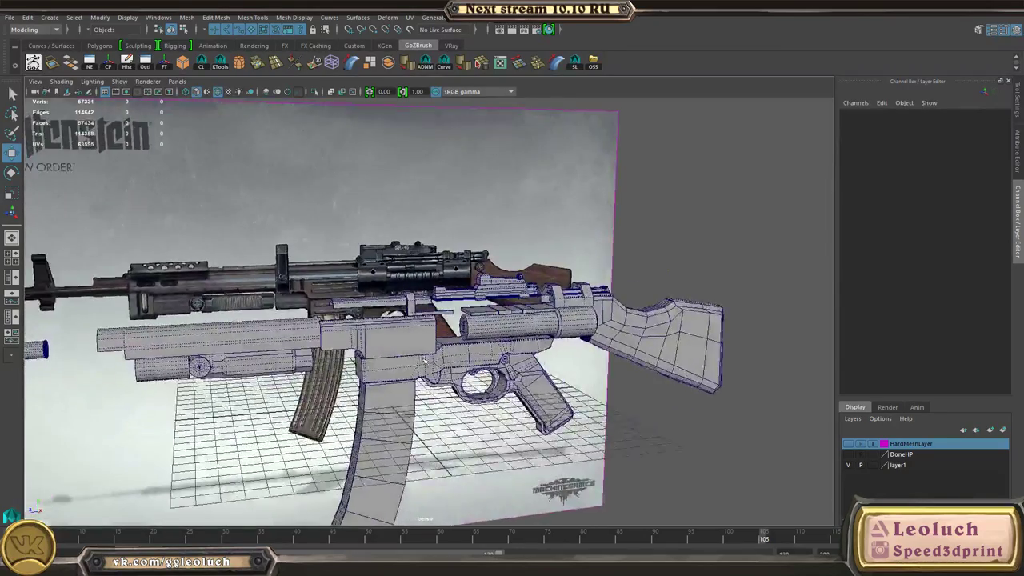
alt+right_drag(536, 380, 565, 392)
alt+drag(565, 392, 543, 390)
alt+drag(492, 367, 636, 409)
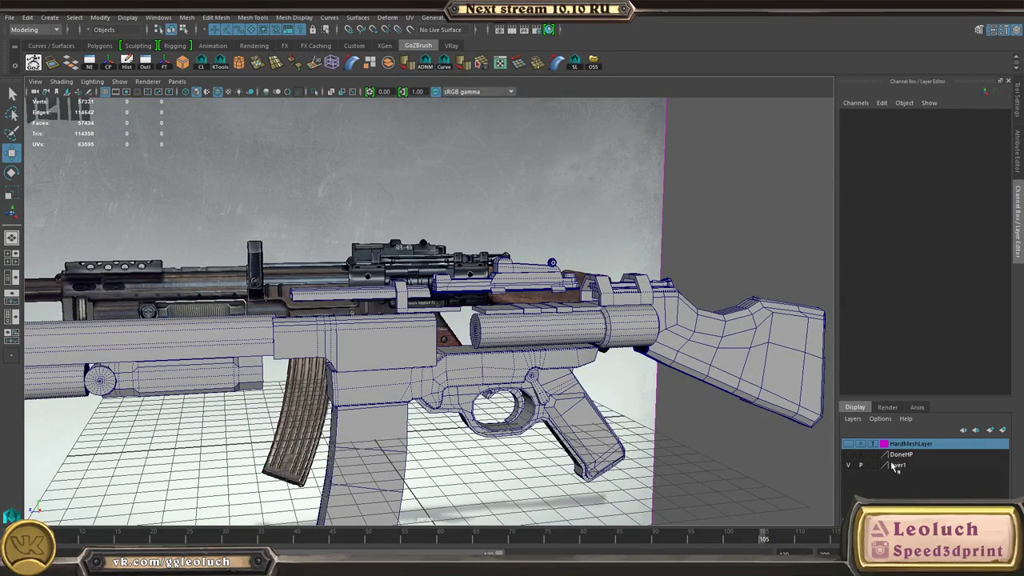
alt+drag(509, 371, 554, 375)
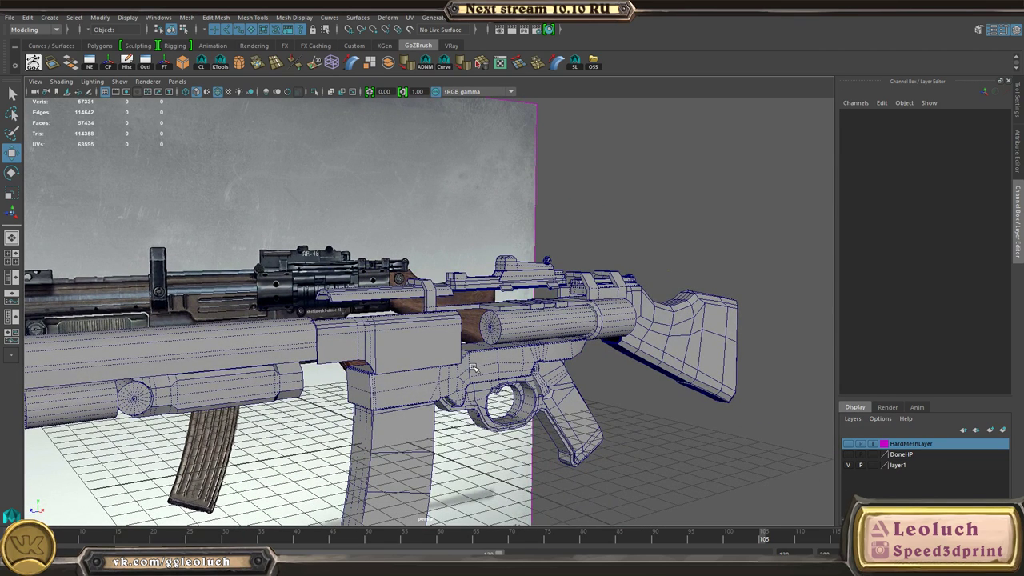
alt+right_drag(569, 357, 674, 379)
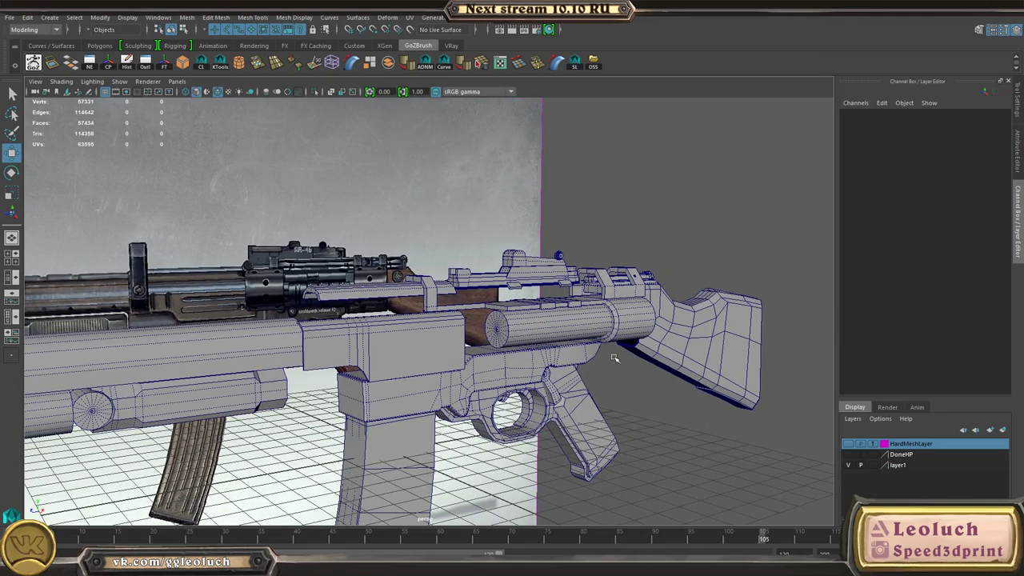
alt+drag(615, 357, 509, 308)
alt+drag(219, 241, 381, 283)
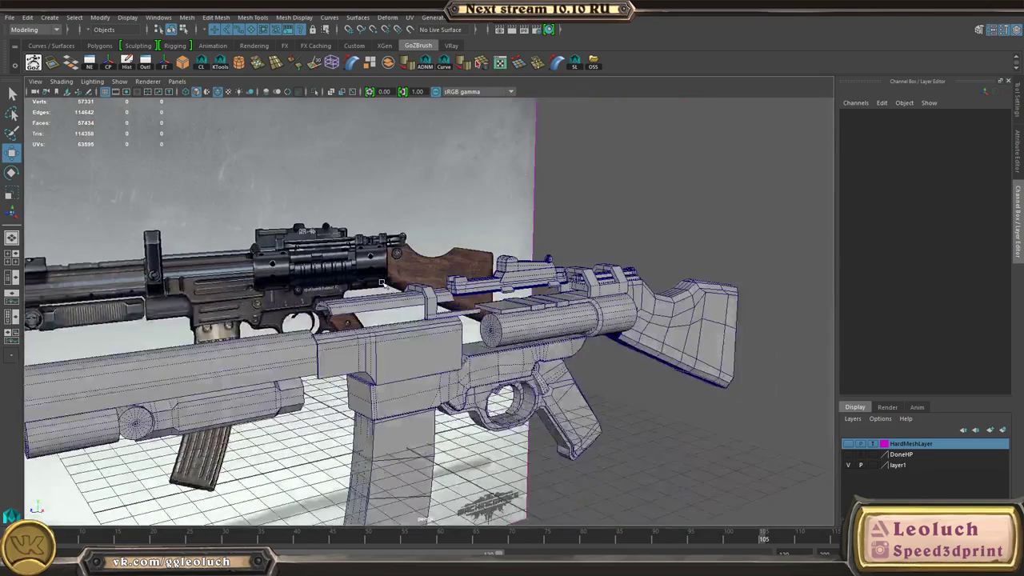
alt+right_drag(381, 284, 345, 272)
alt+drag(345, 272, 354, 259)
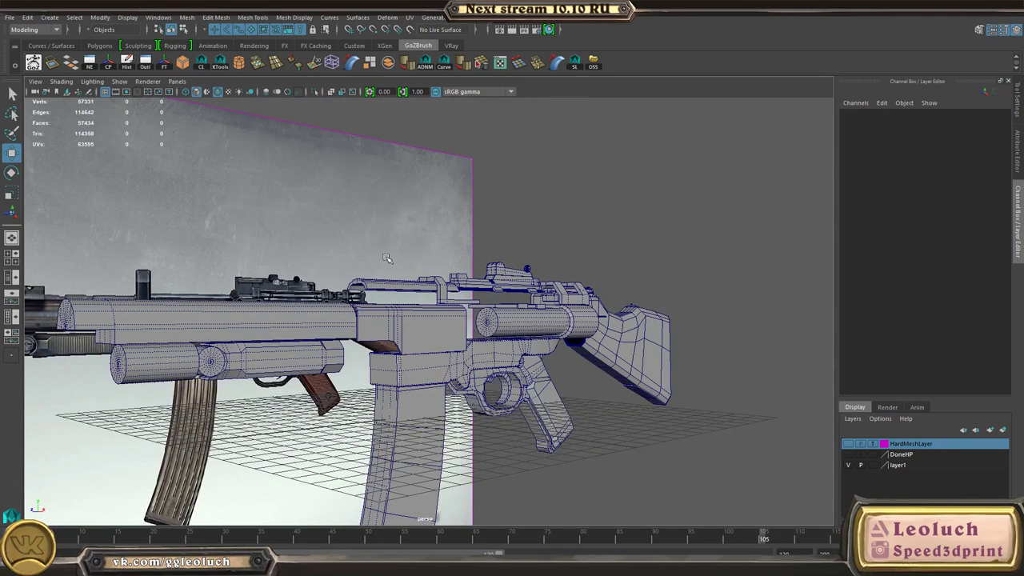
drag(516, 195, 408, 144)
drag(408, 144, 472, 189)
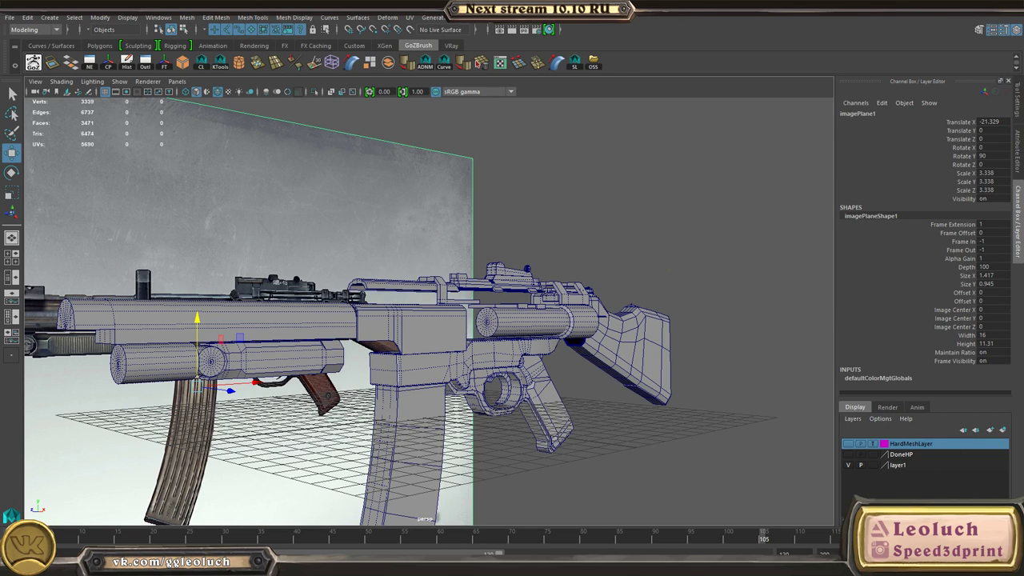
- Switch to 3D-Coat and examine the receiver side panel and the uncovered curved surface beneath it
key(alt+Tab)
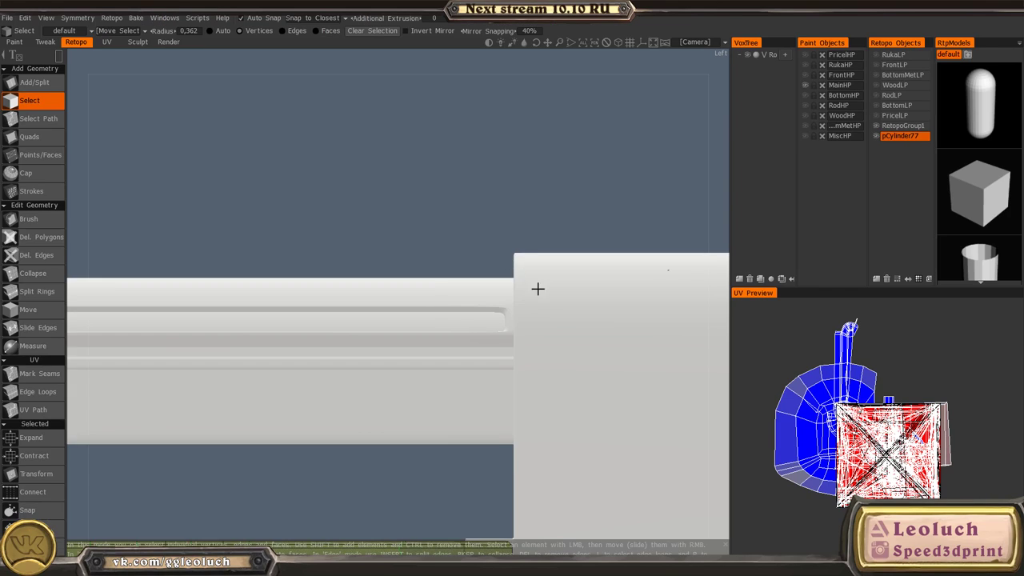
alt+right_drag(525, 280, 511, 306)
alt+middle_drag(511, 306, 670, 227)
alt+right_drag(670, 227, 408, 340)
alt+middle_drag(216, 304, 462, 285)
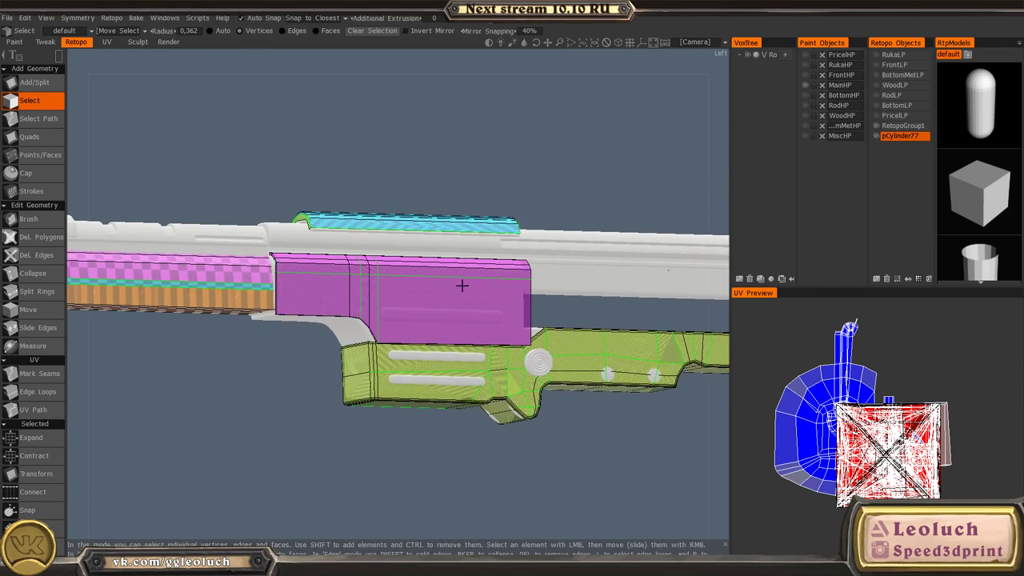
mouse_move(462, 286)
alt+mouse_down()
mouse_move(382, 319)
mouse_move(455, 299)
alt+mouse_up()
alt+right_drag(455, 299, 528, 288)
alt+middle_drag(528, 288, 391, 245)
alt+drag(390, 246, 350, 222)
alt+middle_drag(466, 166, 444, 194)
- Activate Del. Polygons and examine the barrel shroud, side panel and lower receiver along the high-poly body
key(space)
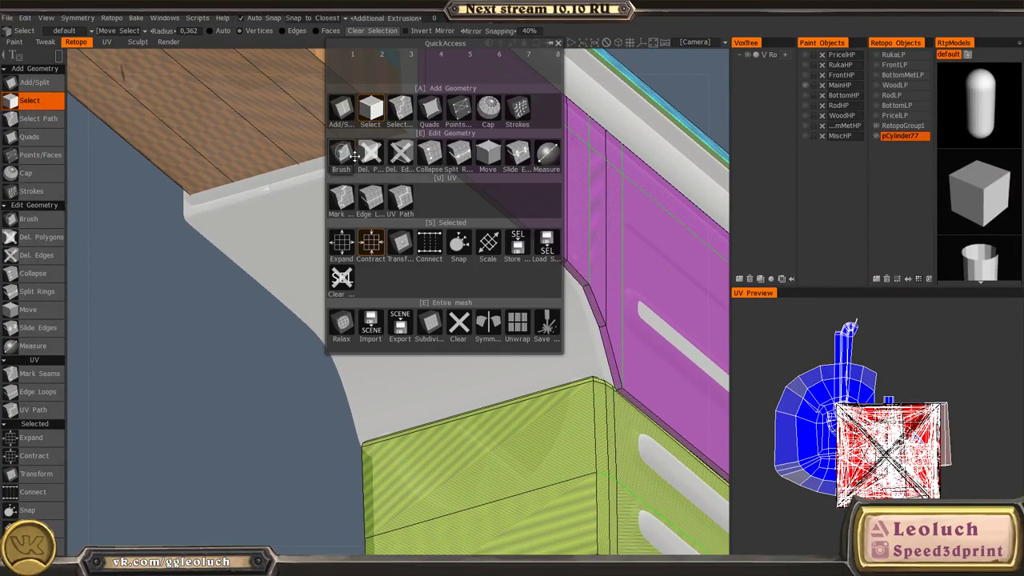
click(369, 152)
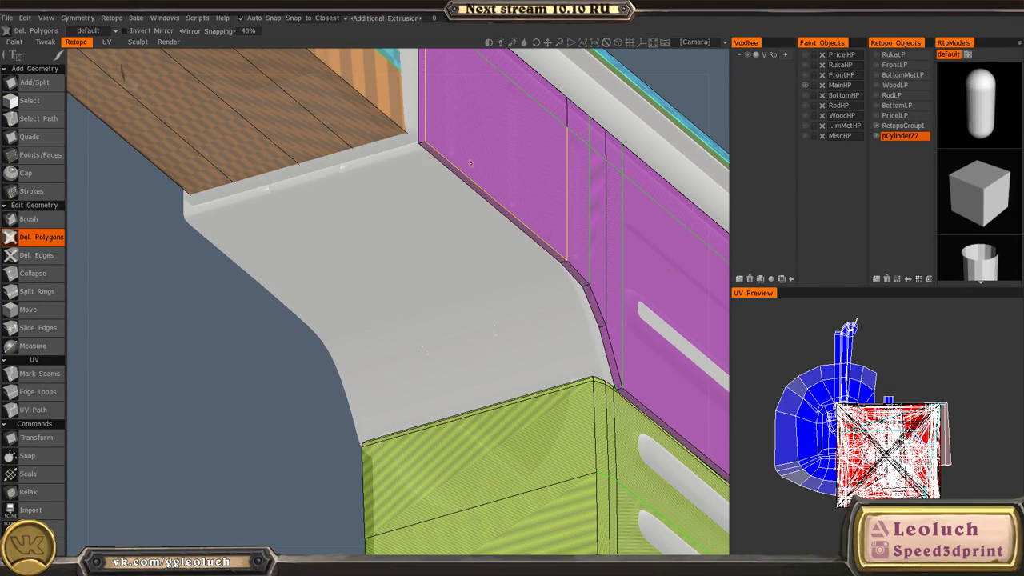
alt+right_drag(471, 163, 261, 188)
alt+middle_drag(261, 188, 416, 232)
alt+drag(416, 232, 461, 245)
alt+right_drag(432, 228, 411, 253)
alt+middle_drag(411, 253, 312, 285)
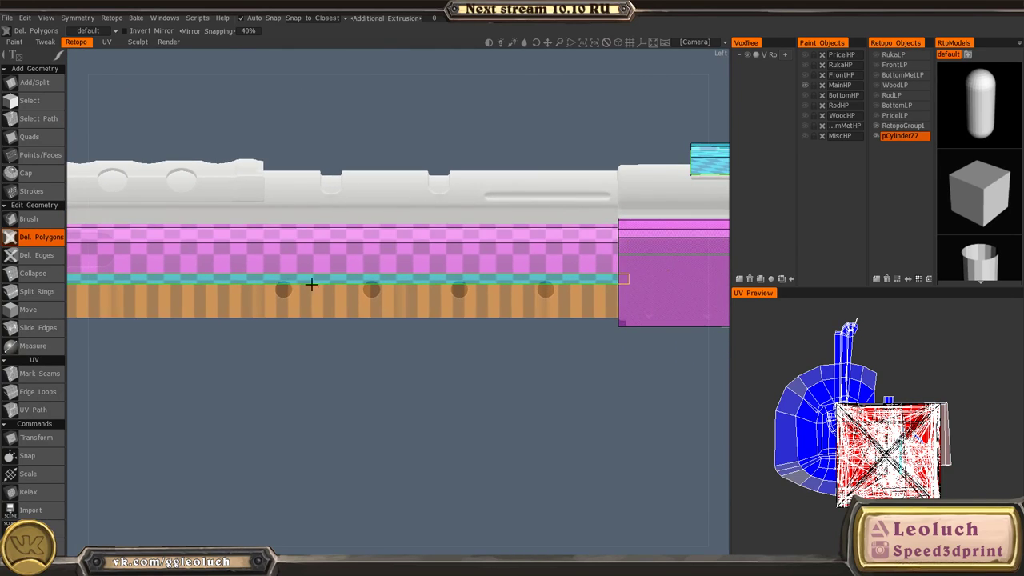
alt+drag(312, 285, 395, 271)
alt+middle_drag(682, 293, 304, 293)
alt+middle_drag(547, 268, 235, 283)
alt+middle_drag(496, 245, 342, 281)
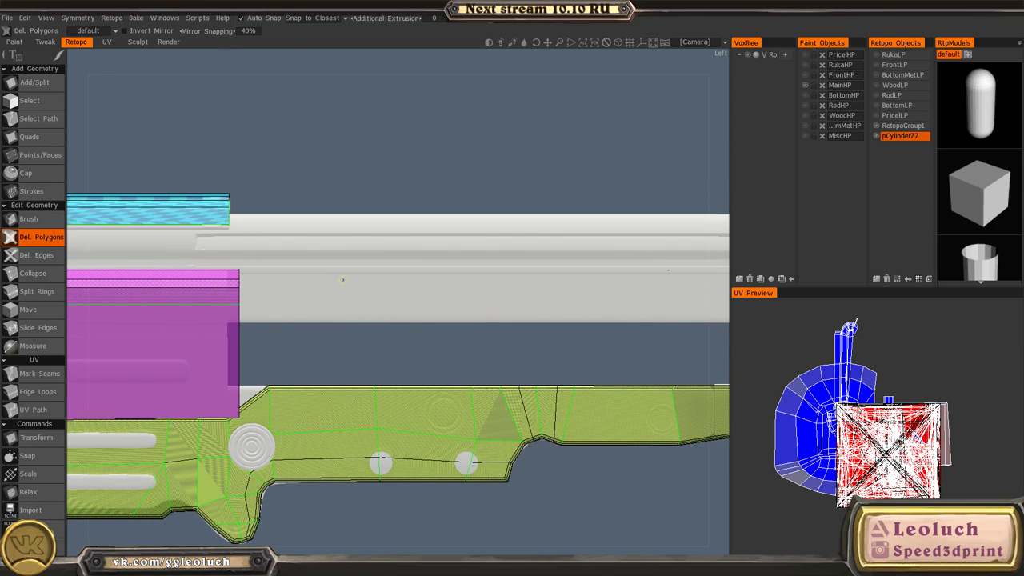
- Show the high-poly wireframe to inspect the main body and its rear end, turning the wireframe off when finished
key(w)
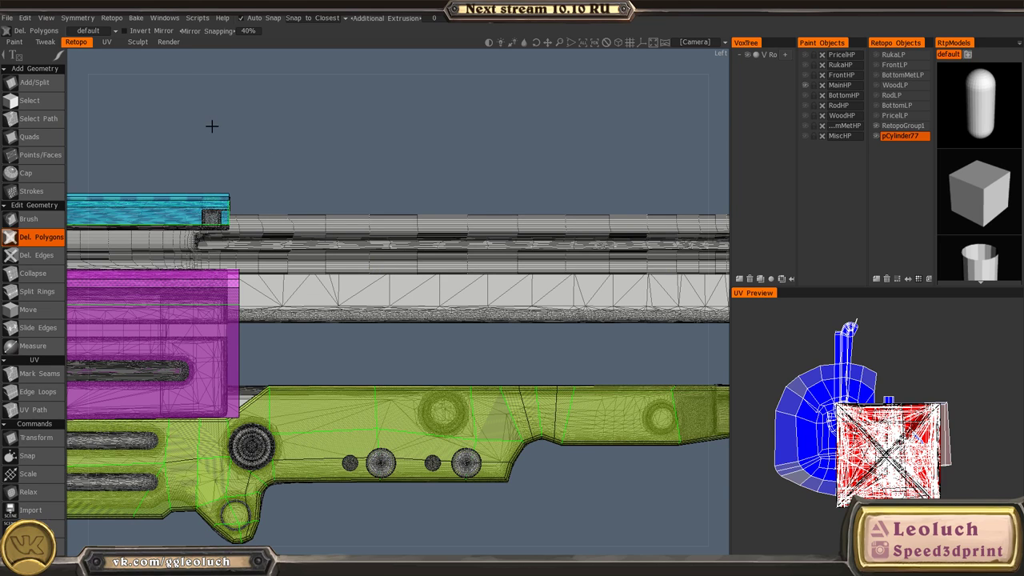
alt+right_drag(421, 320, 369, 355)
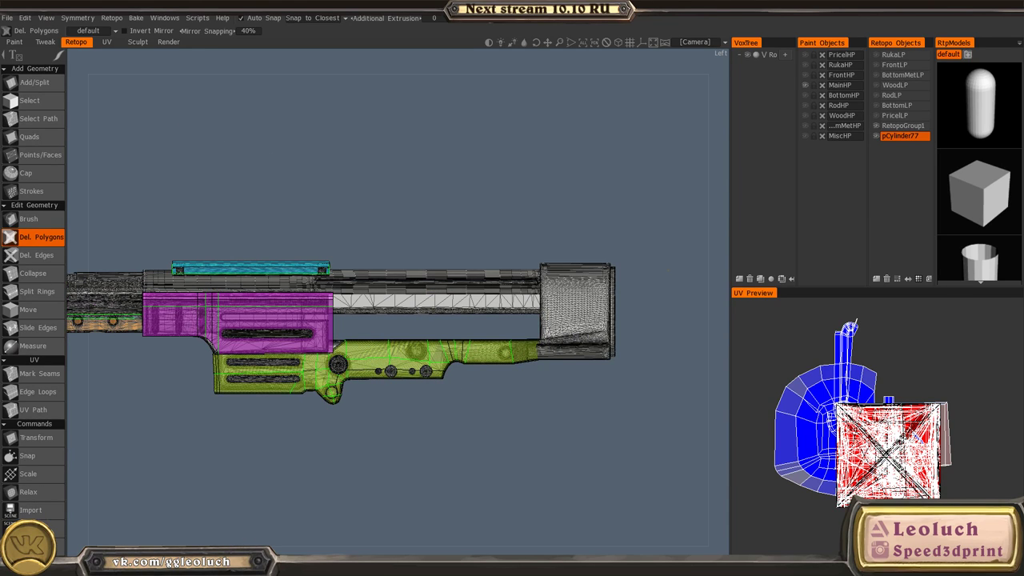
alt+middle_drag(368, 340, 545, 334)
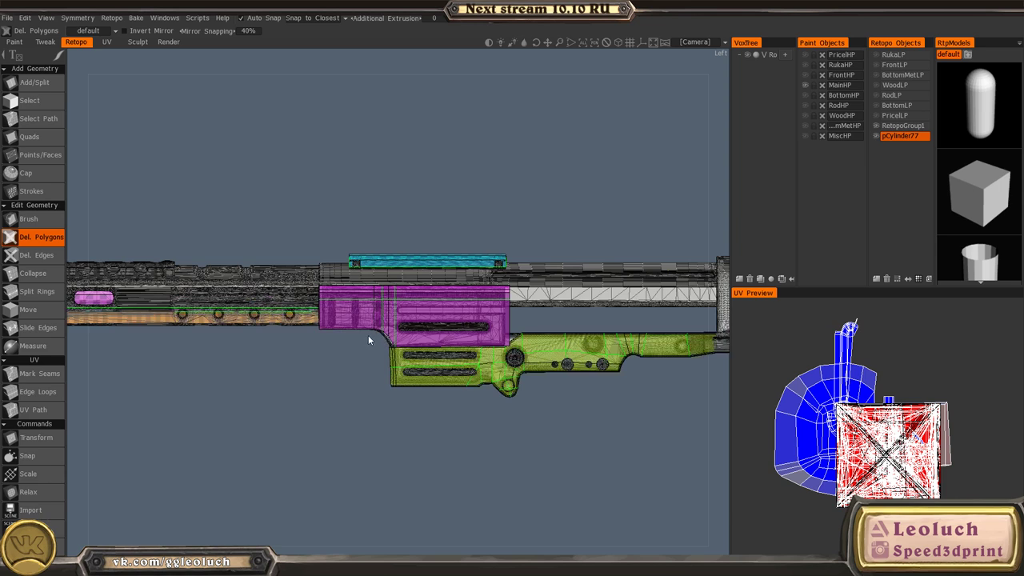
key(w)
alt+middle_drag(465, 322, 166, 324)
alt+right_drag(437, 373, 488, 345)
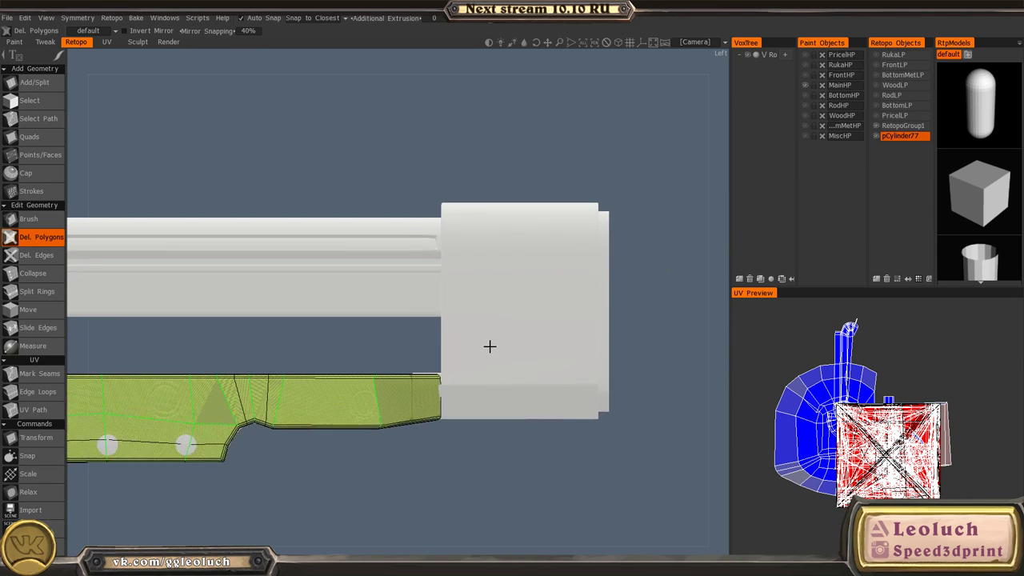
alt+drag(489, 345, 406, 353)
- Switch to the empty Maya scene, start opening a scene file and browse to the G: drive
key(super)
mouse_move(232, 565)
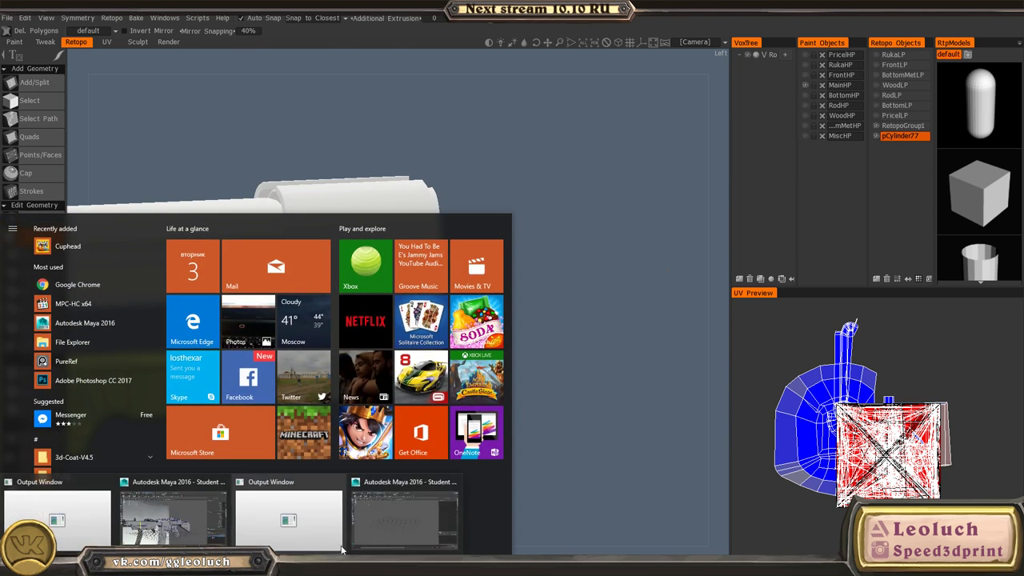
click(400, 516)
click(10, 18)
click(32, 59)
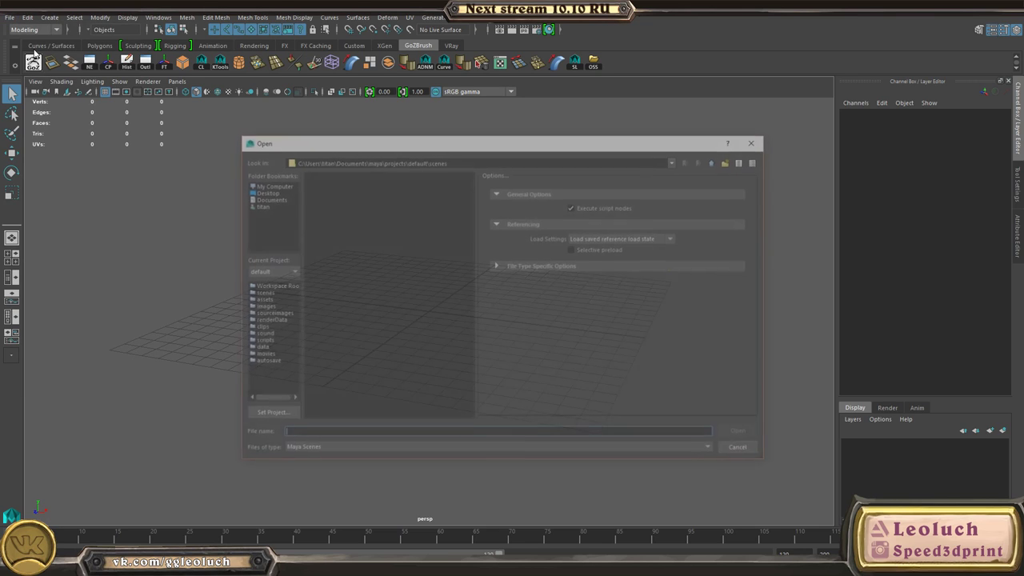
click(676, 160)
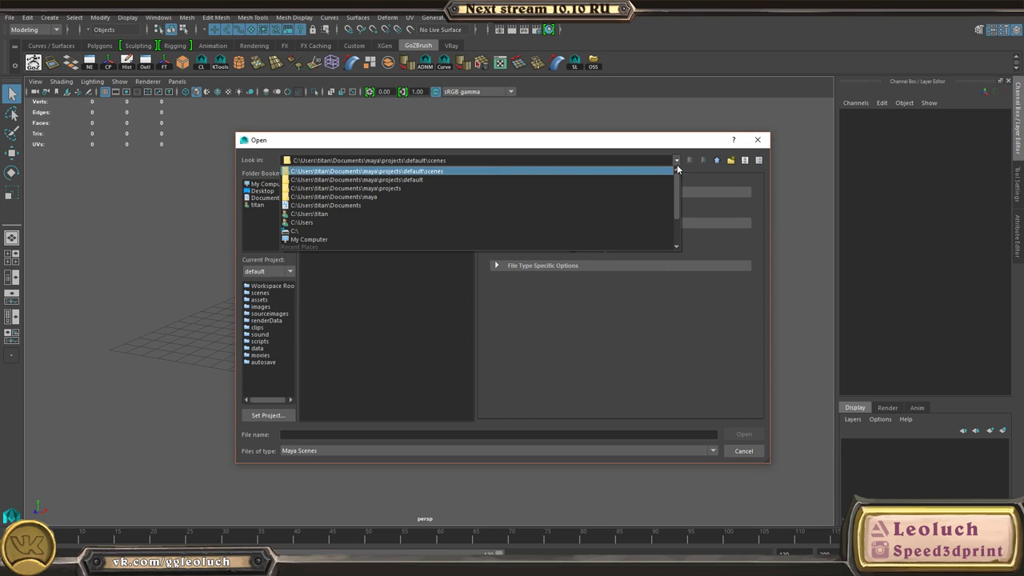
click(364, 238)
click(333, 209)
double_click(333, 210)
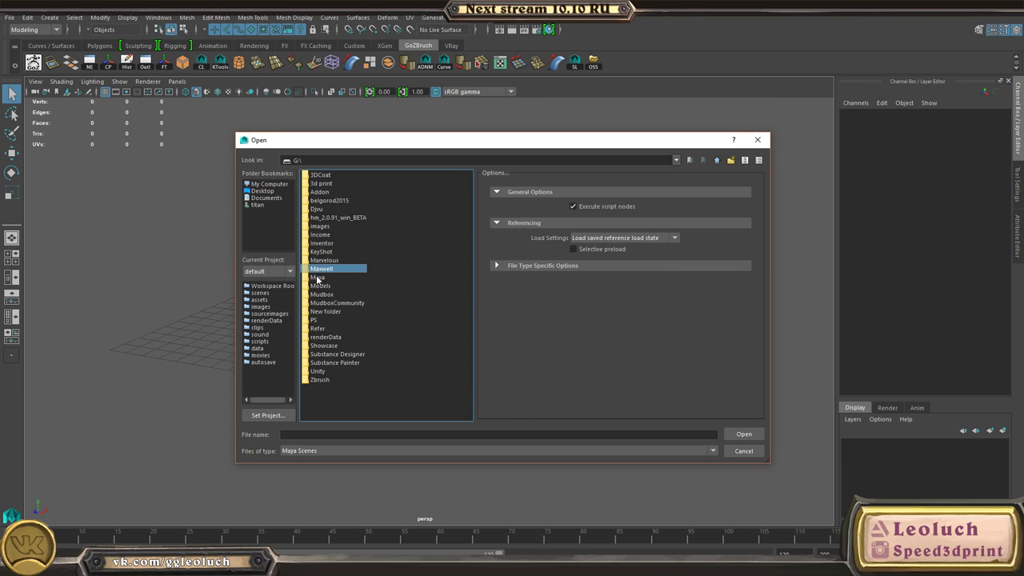
- Browse to the G:\Maya\Weapon folder for opening a scene, and switch over to 3D-Coat
double_click(317, 277)
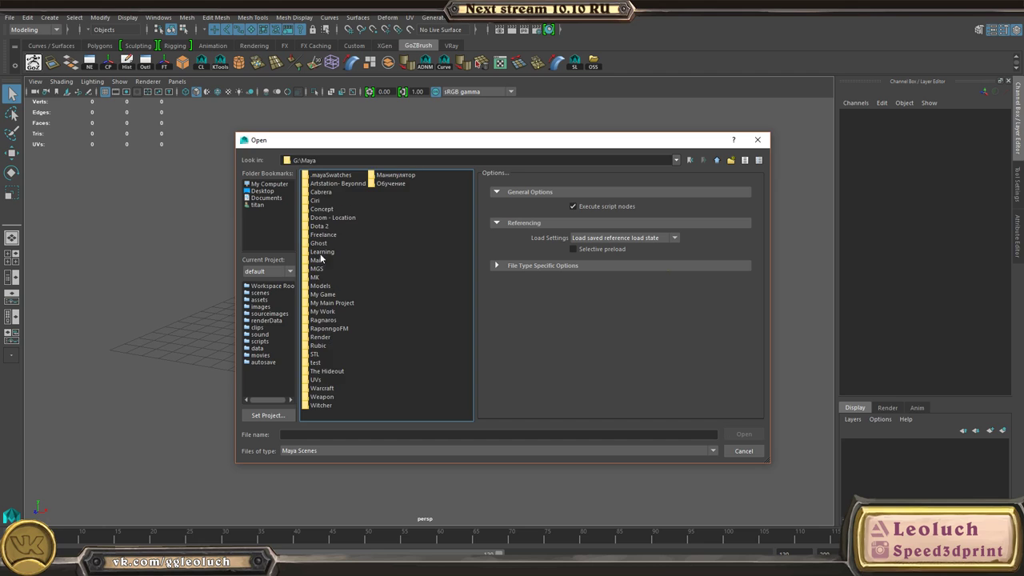
double_click(322, 397)
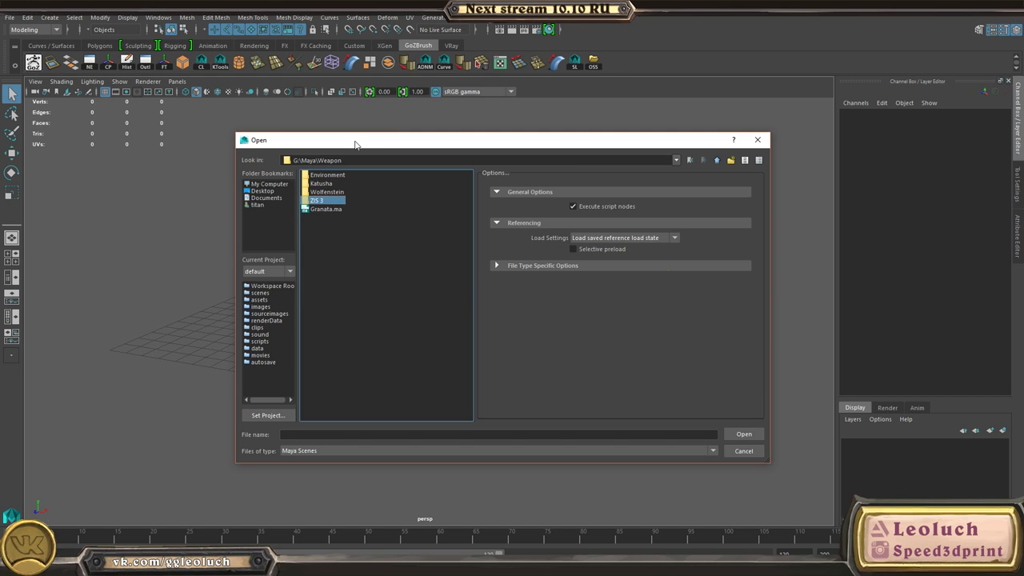
key(alt+Tab)
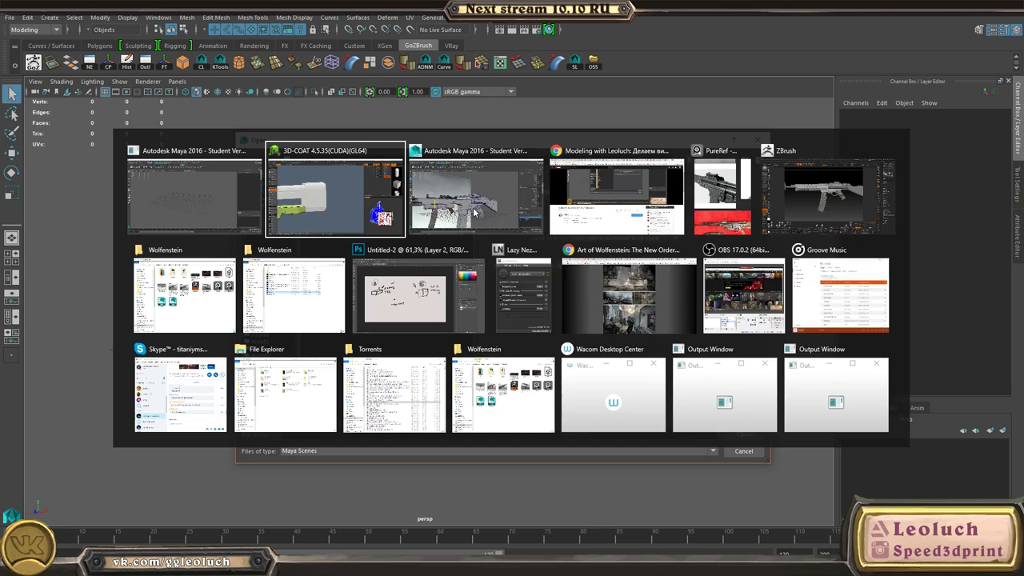
key(alt+Tab)
- Try to delete the side polygon on the end face of the cyan top cover
alt+drag(439, 311, 263, 366)
alt+middle_drag(262, 366, 503, 350)
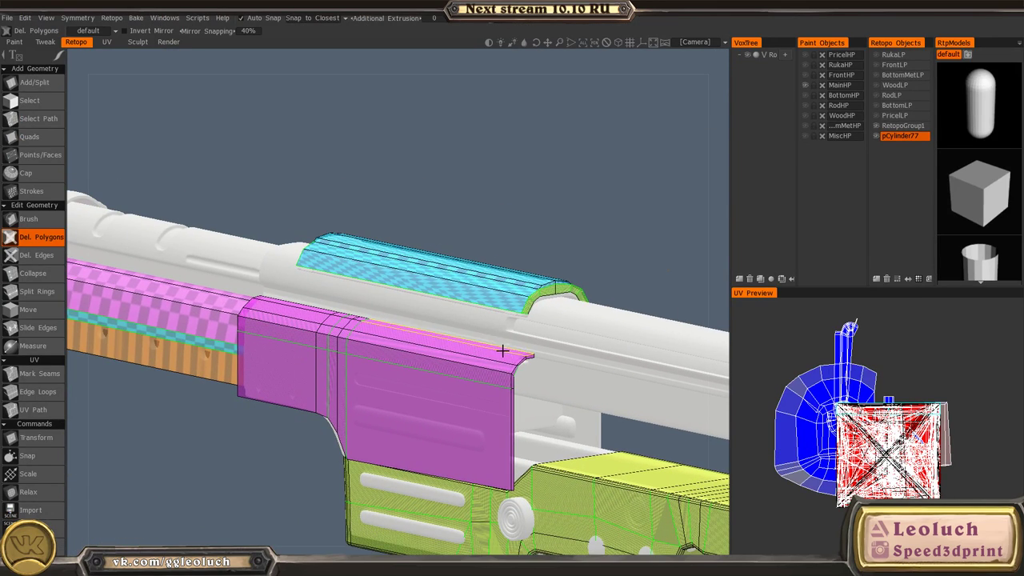
alt+drag(509, 306, 582, 289)
alt+right_drag(583, 290, 619, 371)
alt+drag(620, 371, 561, 347)
alt+middle_drag(561, 347, 432, 368)
alt+right_drag(433, 368, 492, 377)
alt+drag(492, 378, 455, 408)
click(465, 351)
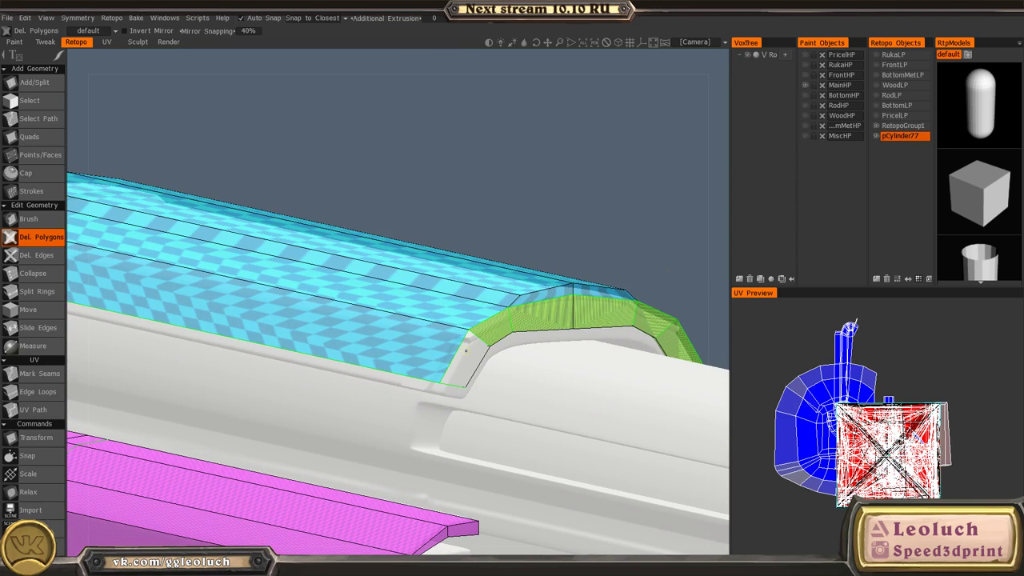
- Select the upper faces of the cyan cover in Faces mode and lower them with Transform toward the high-poly surface
key(space)
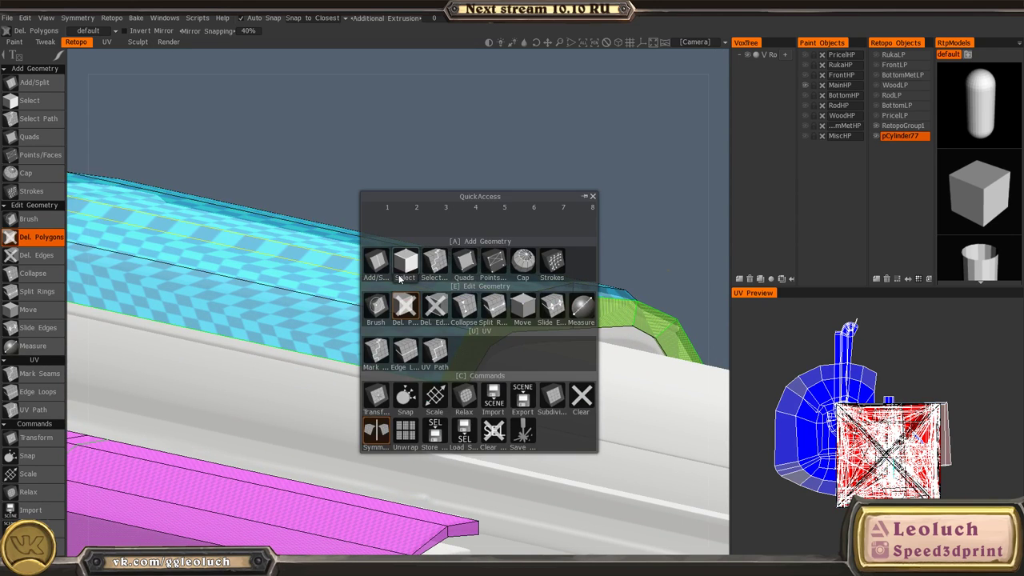
click(406, 265)
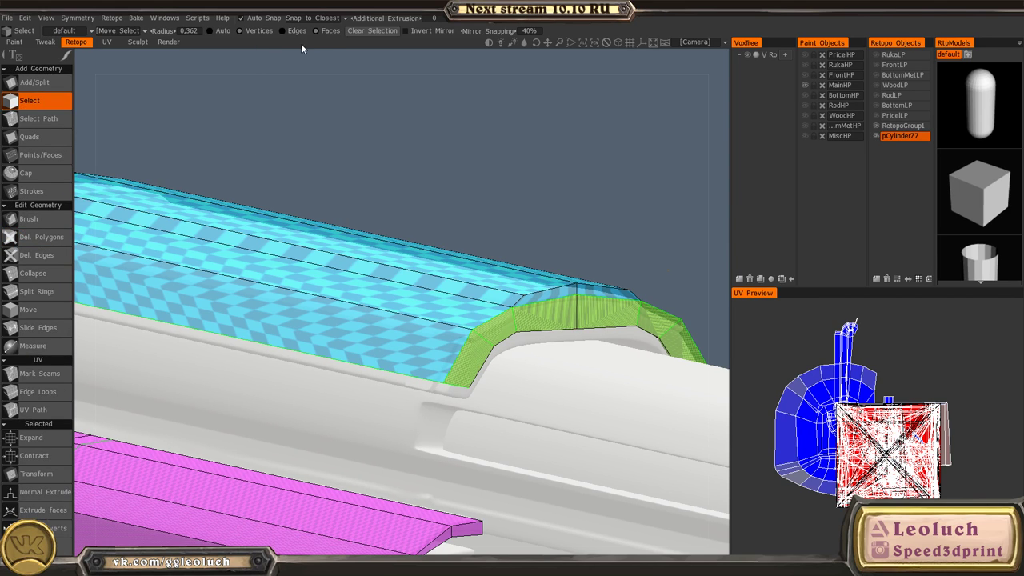
click(328, 30)
key(space)
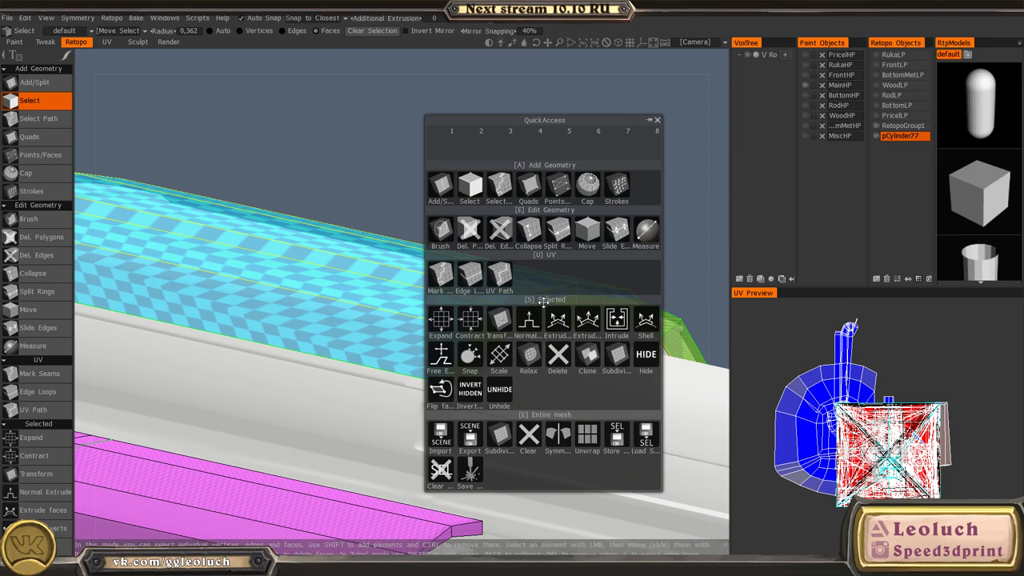
click(502, 316)
scroll(503, 315, down, 3)
alt+drag(588, 284, 512, 260)
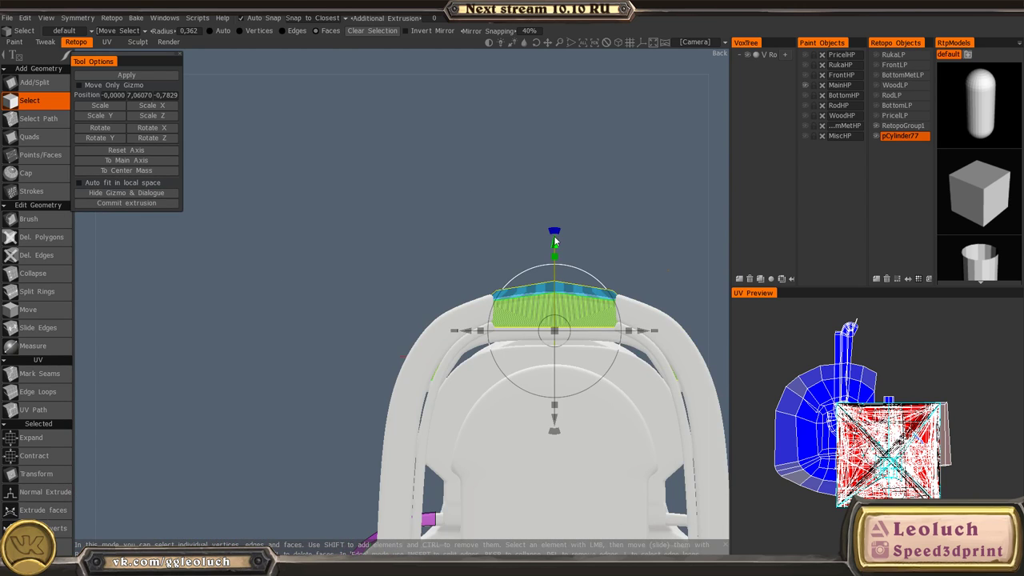
drag(558, 253, 592, 357)
key(Escape)
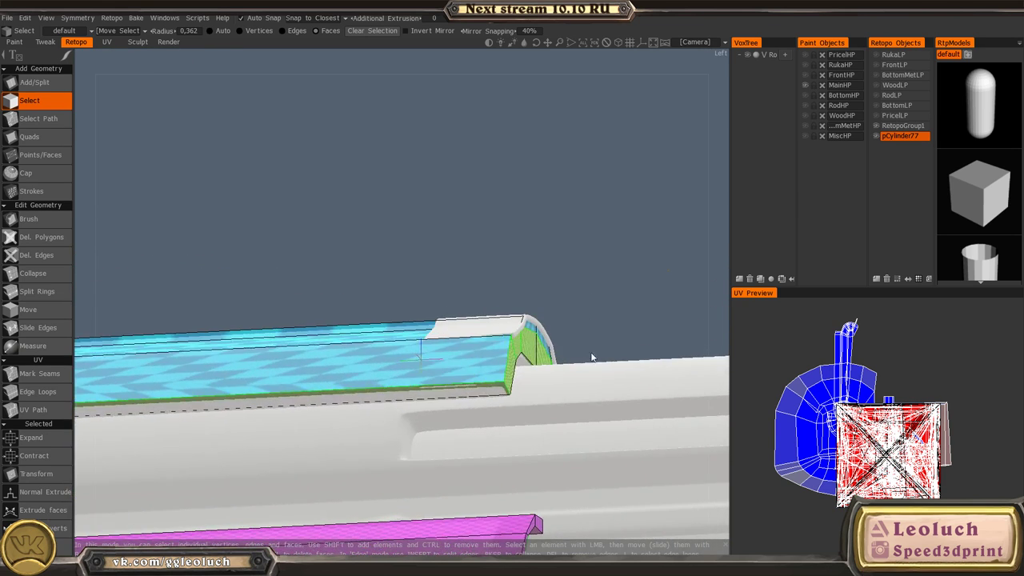
- Activate the Points/Faces tool for splitting the mesh of the cyan cover
alt+middle_drag(272, 357, 475, 289)
alt+drag(476, 289, 303, 439)
key(space)
click(317, 243)
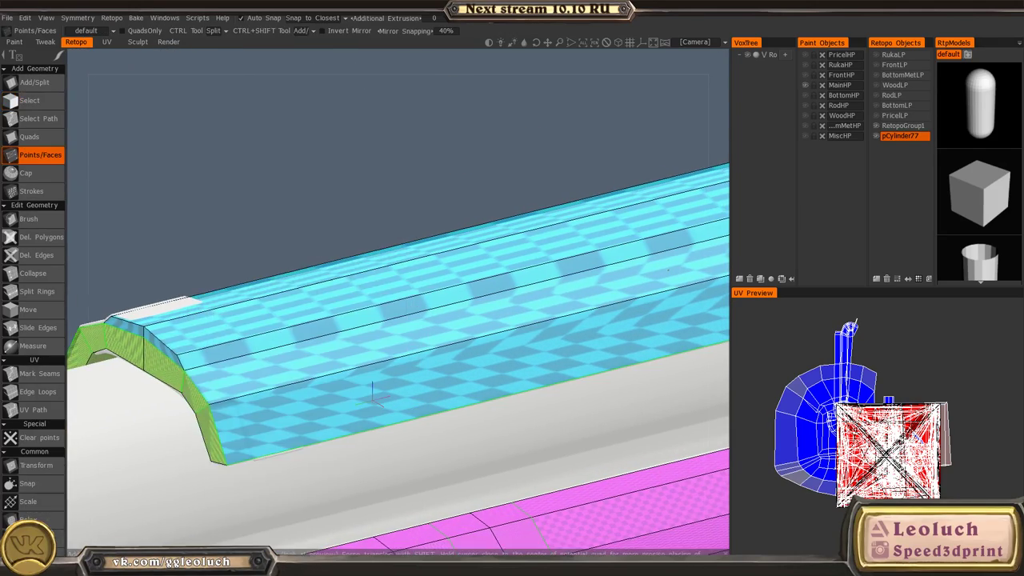
alt+drag(412, 328, 320, 265)
- Try splitting the cyan cover with edge loops near one end, and undo the cuts
ctrl+click(323, 355)
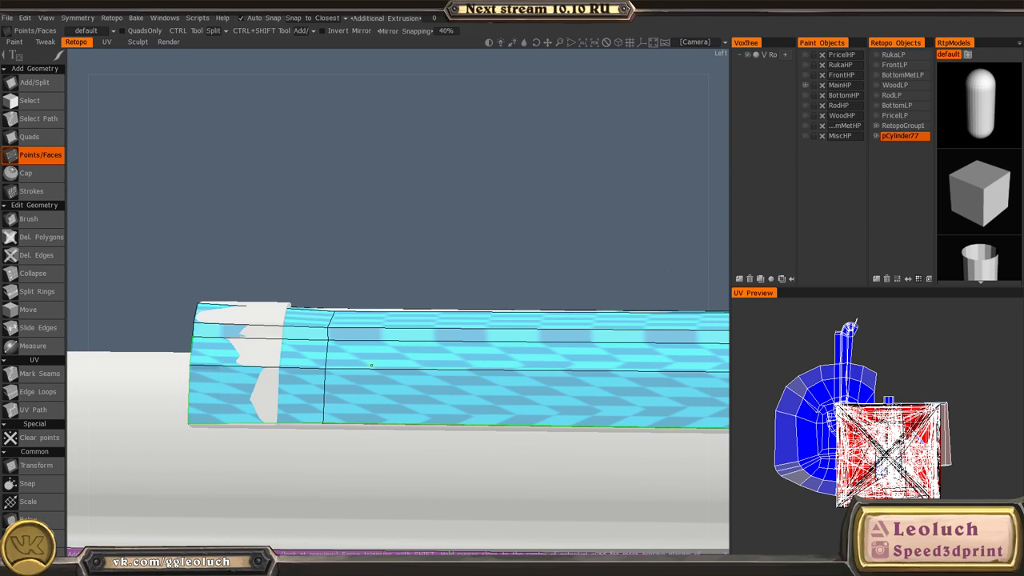
key(ctrl+z)
ctrl+click(272, 362)
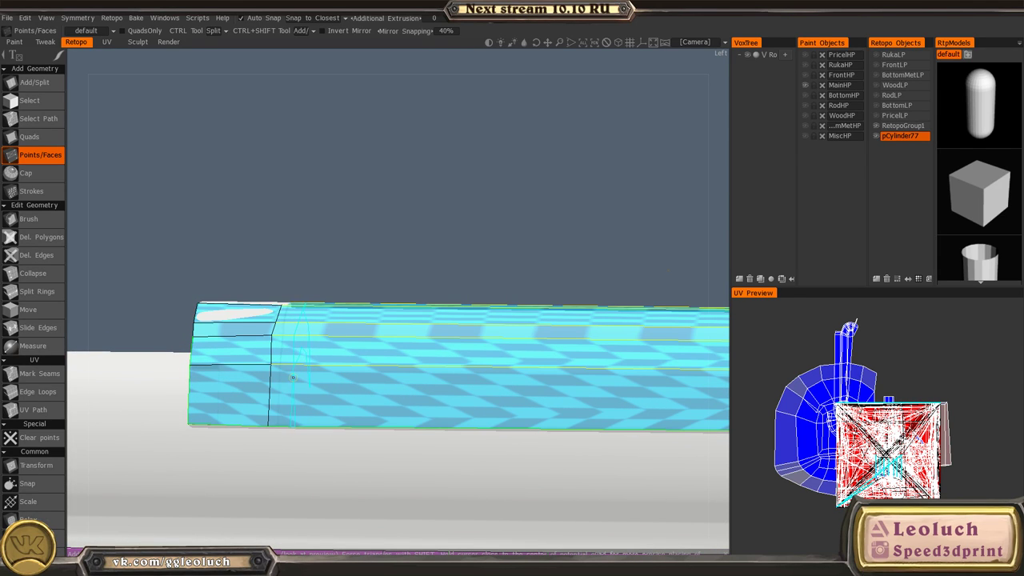
ctrl+click(286, 374)
alt+right_drag(262, 350, 336, 364)
key(ctrl+z)
key(ctrl+z)
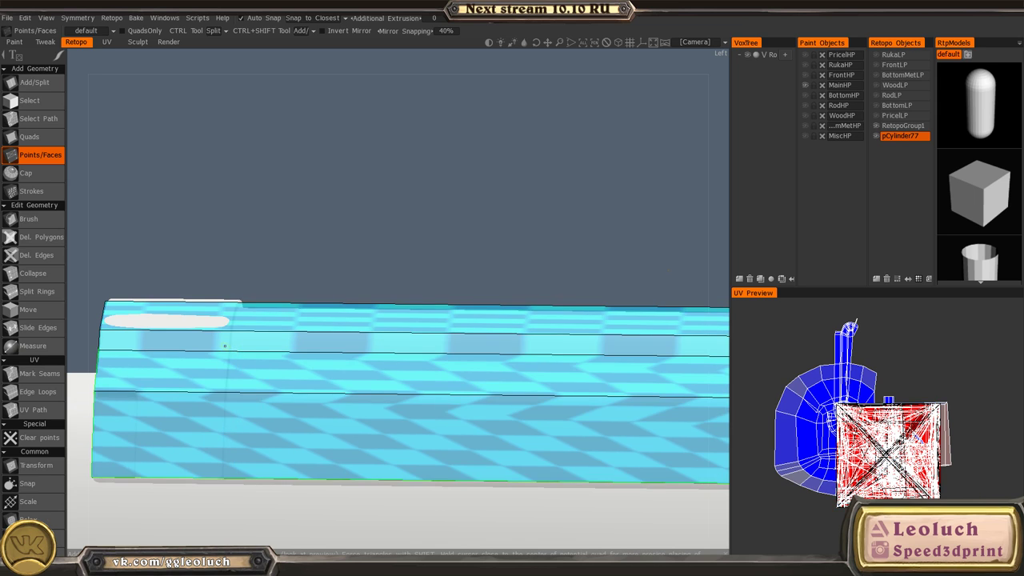
- Examine the opposite end of the cyan cover and how its faces fit the high-poly shape underneath
alt+right_drag(224, 345, 256, 355)
alt+drag(257, 356, 392, 370)
alt+middle_drag(393, 370, 72, 324)
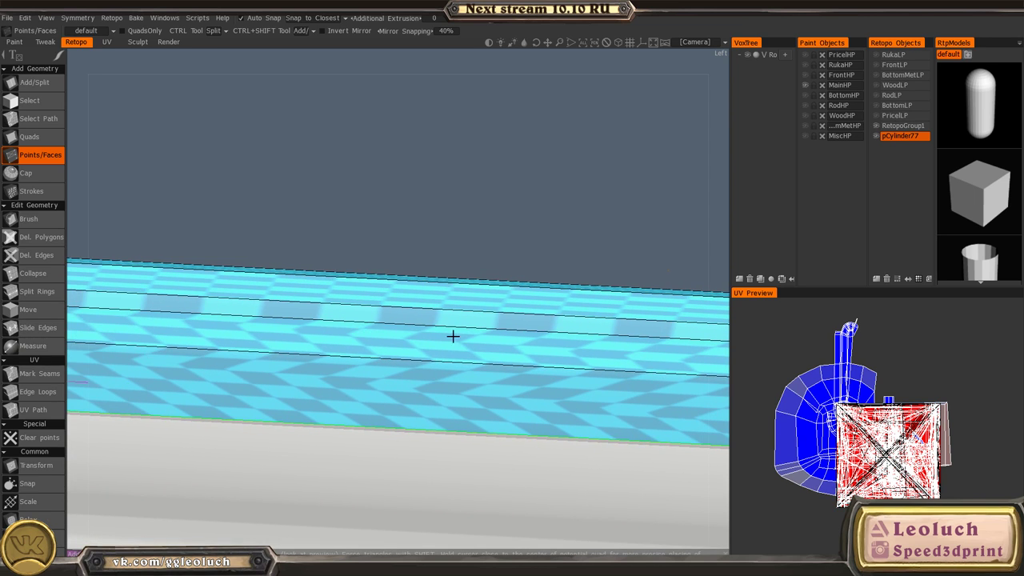
alt+right_drag(533, 357, 197, 313)
alt+middle_drag(196, 312, 16, 300)
alt+right_drag(398, 288, 459, 343)
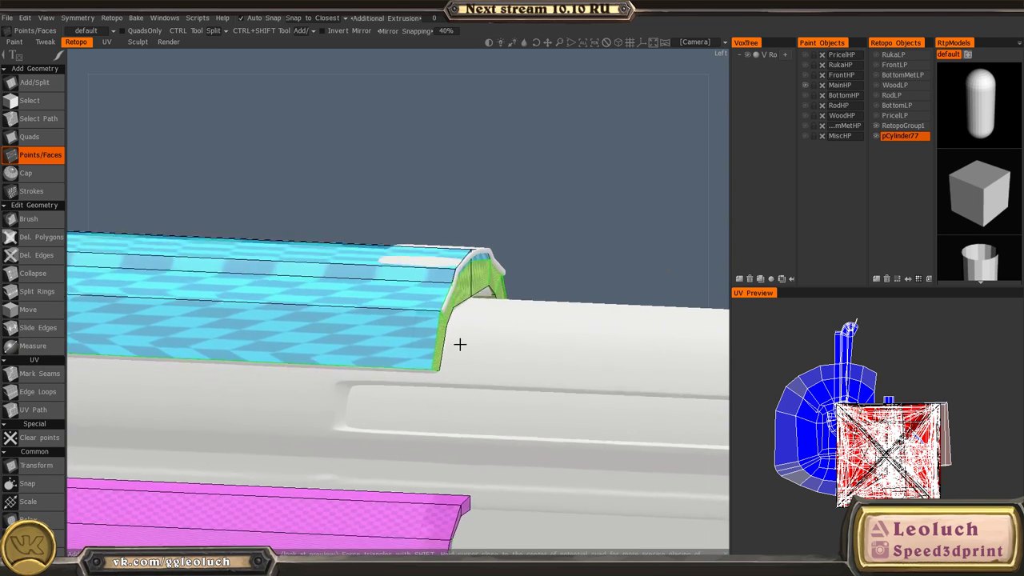
alt+drag(459, 344, 431, 316)
alt+right_drag(390, 246, 502, 345)
alt+drag(501, 345, 419, 247)
alt+drag(381, 178, 349, 175)
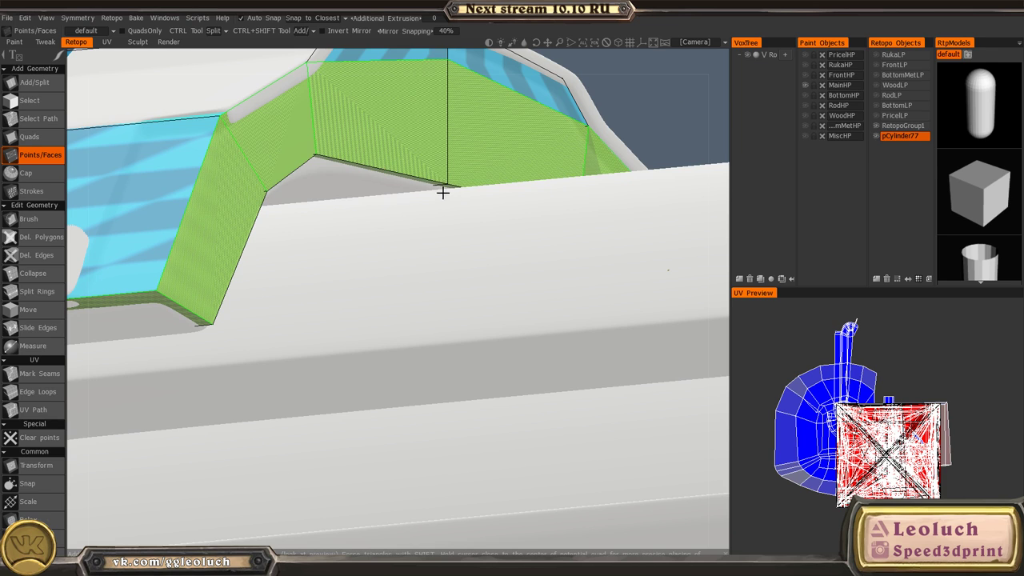
alt+right_drag(391, 204, 190, 169)
alt+middle_drag(298, 226, 501, 279)
alt+drag(500, 279, 490, 293)
alt+drag(458, 375, 552, 340)
alt+middle_drag(551, 341, 465, 347)
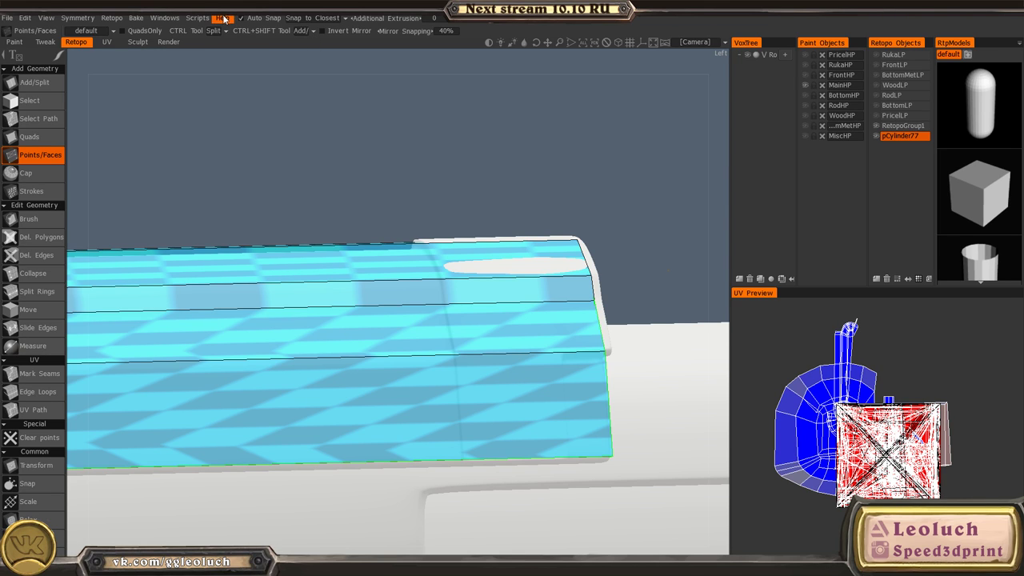
- Turn off Auto Snap and split the cyan cover with one edge loop near each end
ctrl+click(448, 308)
alt+right_drag(449, 309, 368, 300)
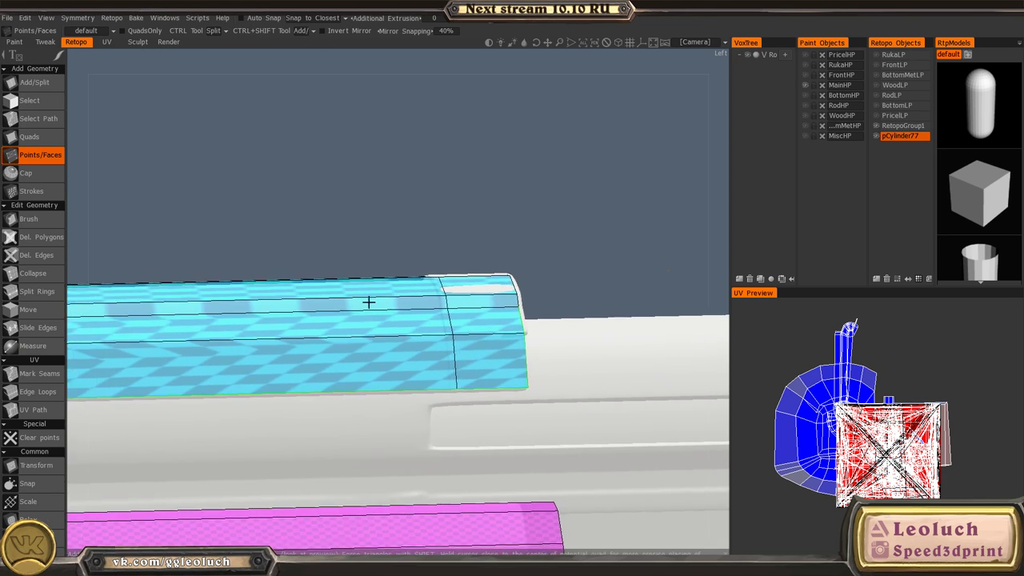
alt+middle_drag(368, 299, 774, 249)
ctrl+click(289, 265)
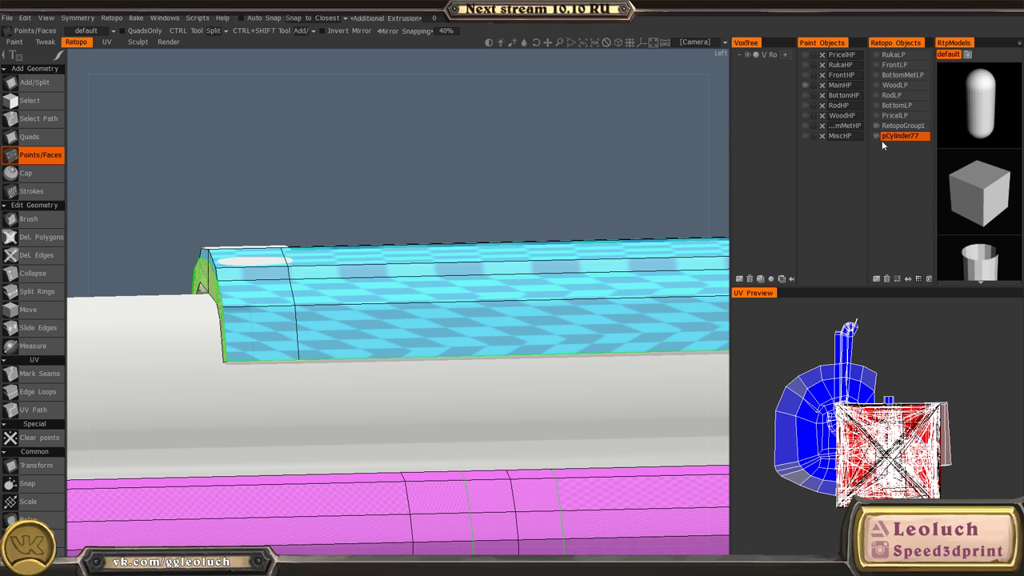
- Hide the MainHP paint object and activate the Del. Polygons tool
click(805, 85)
alt+drag(538, 313, 457, 240)
key(space)
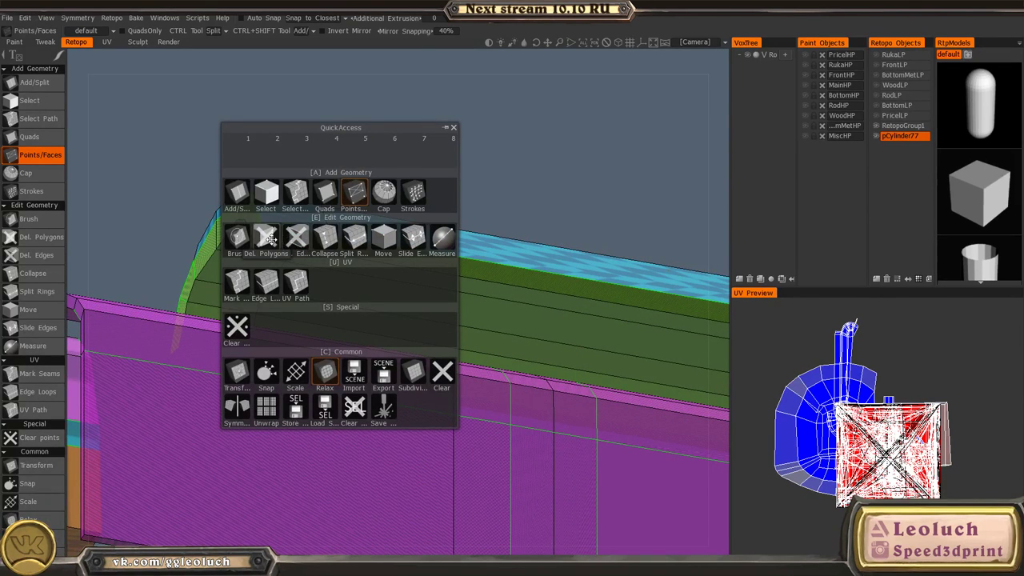
click(304, 239)
key(space)
click(206, 246)
- Delete the long inner polygons on the underside of the cyan cover
alt+drag(336, 240, 456, 303)
alt+middle_drag(456, 302, 345, 291)
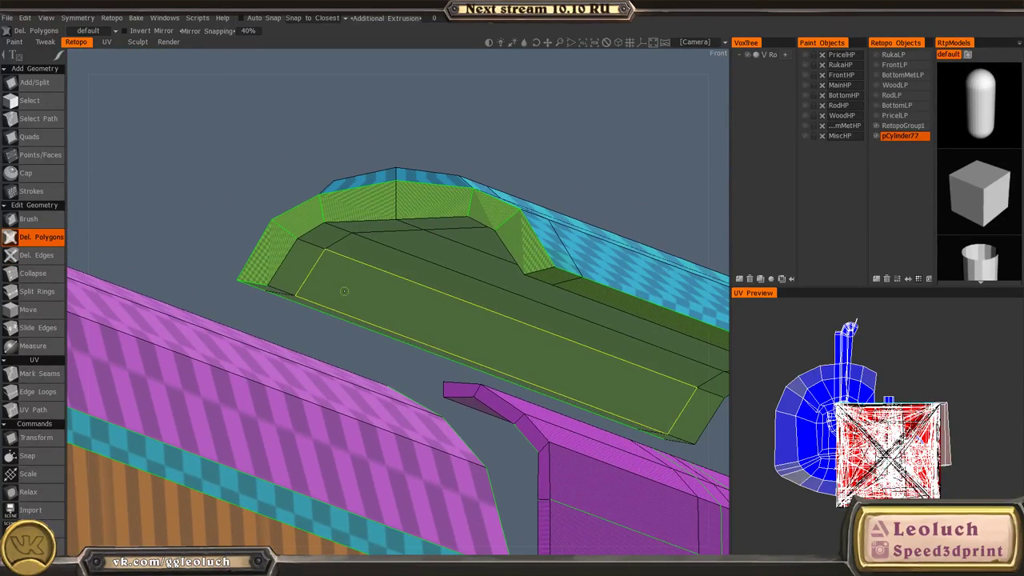
scroll(456, 320, down, 1)
click(455, 320)
click(400, 275)
click(437, 256)
click(463, 246)
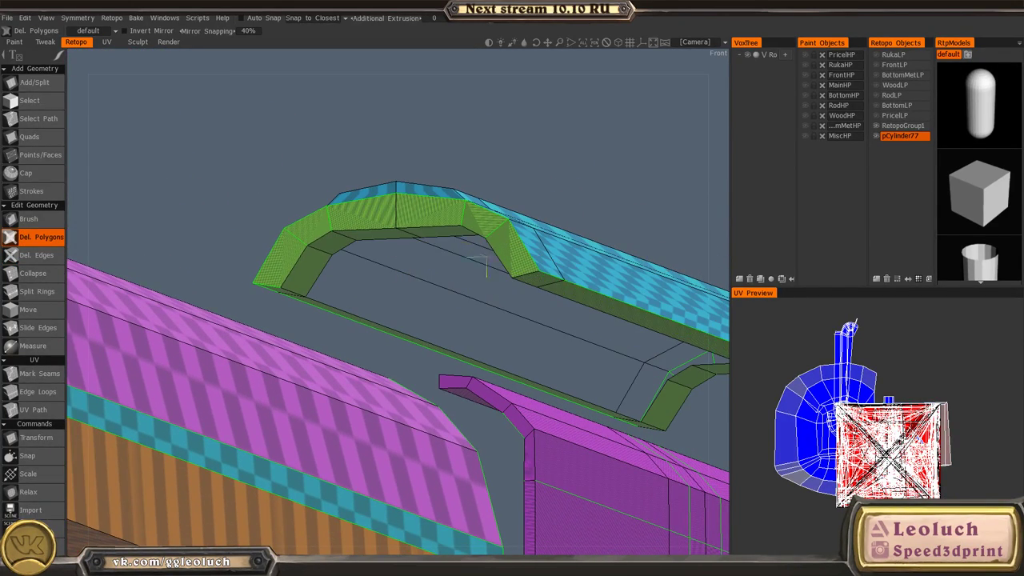
- Make the MainHP paint object visible again together with the retopology mesh
alt+drag(488, 267, 304, 326)
click(578, 318)
click(612, 323)
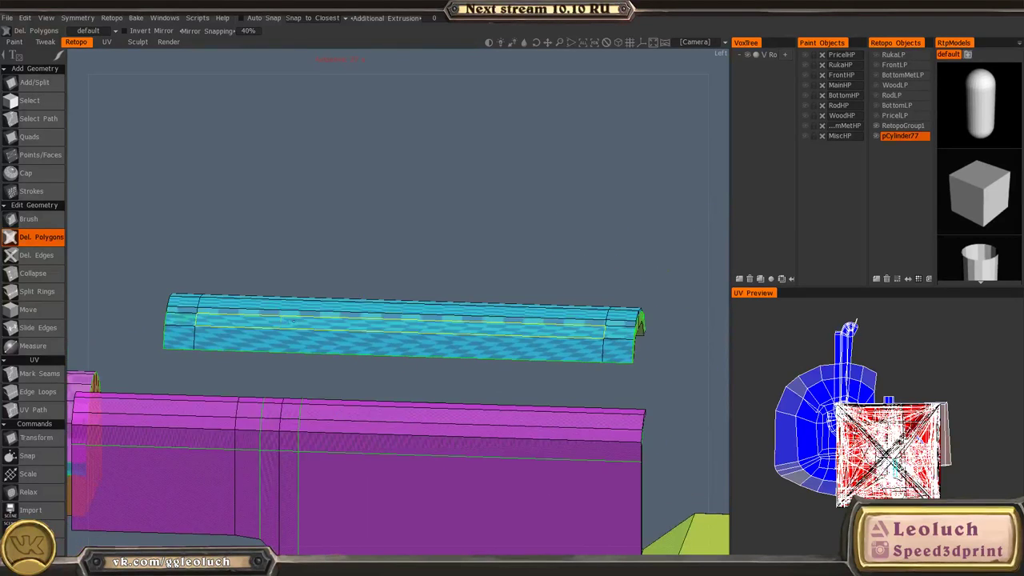
key(space)
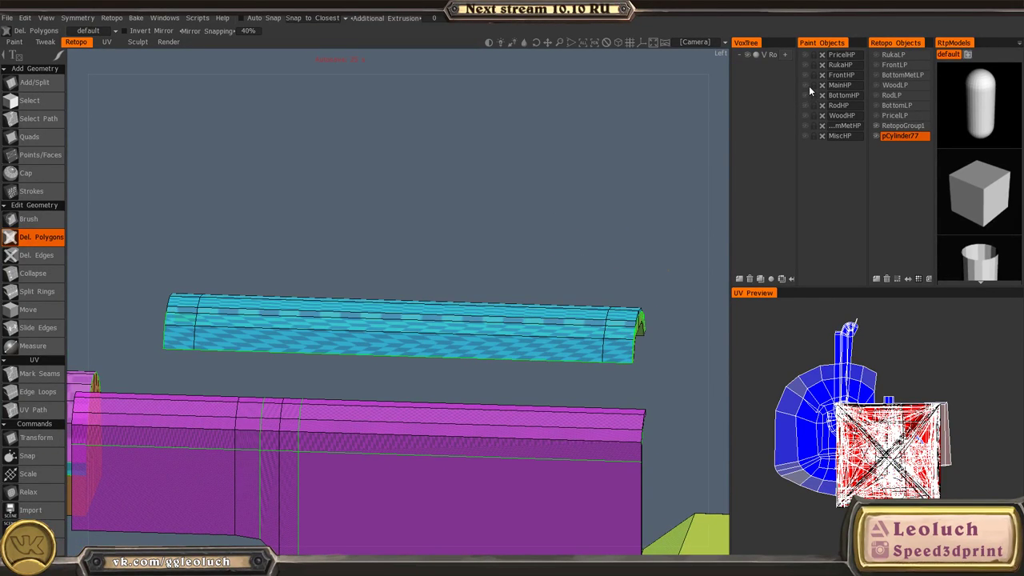
alt+drag(502, 393, 533, 365)
alt+right_drag(532, 365, 523, 333)
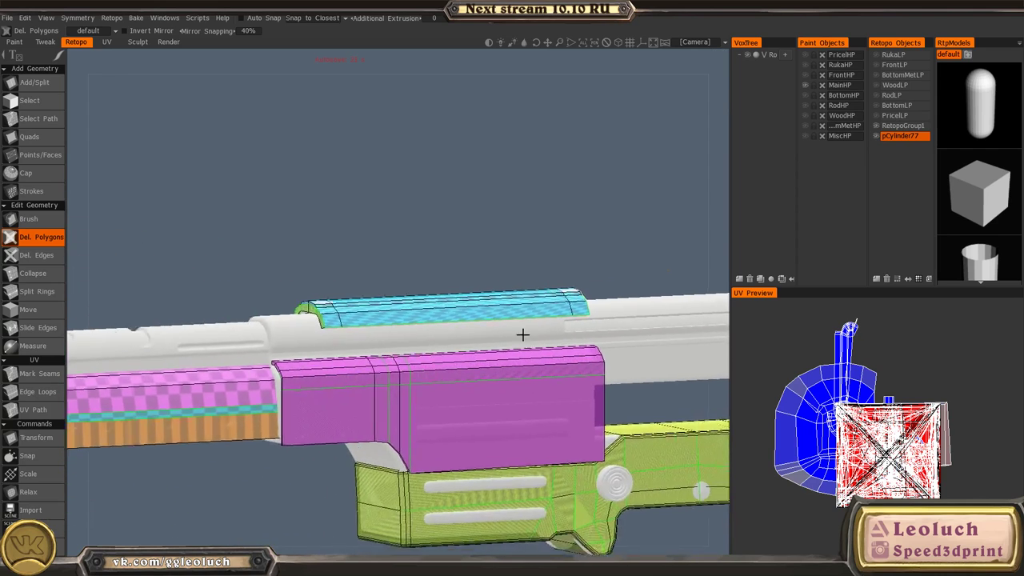
- Inspect the retopology along the rifle body up to the perforated front handguard
alt+middle_drag(320, 333, 510, 327)
alt+drag(510, 327, 446, 311)
alt+middle_drag(256, 309, 456, 303)
alt+drag(456, 303, 633, 393)
alt+right_drag(633, 393, 699, 405)
alt+middle_drag(601, 359, 594, 328)
alt+drag(594, 324, 377, 352)
- Switch to Maya and open the scene Rifle46_BM.mb from the G:\Maya\Weapon\Wolfenstein\Wolfenstein folder
key(alt+Tab)
click(512, 217)
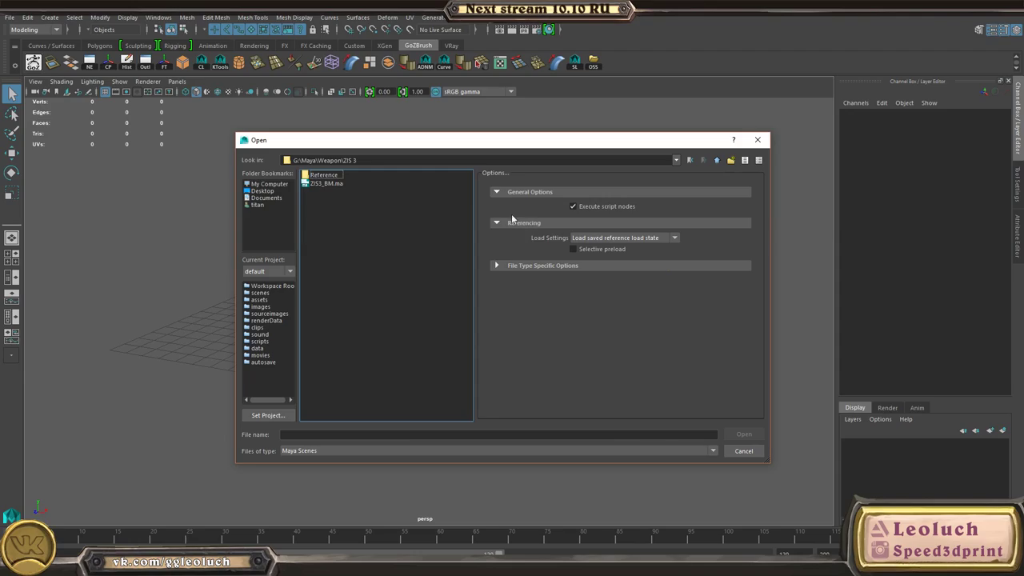
click(690, 161)
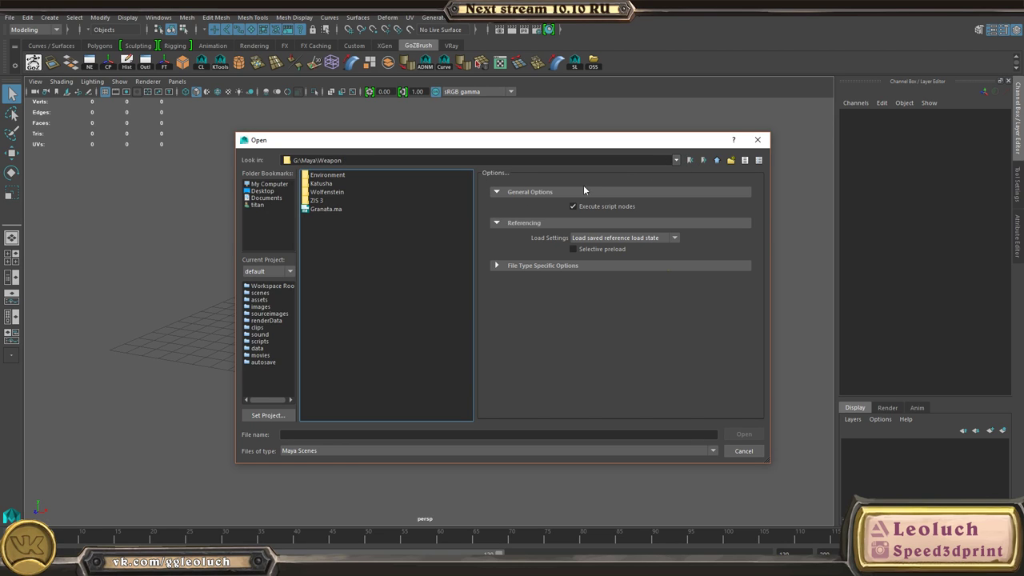
double_click(320, 184)
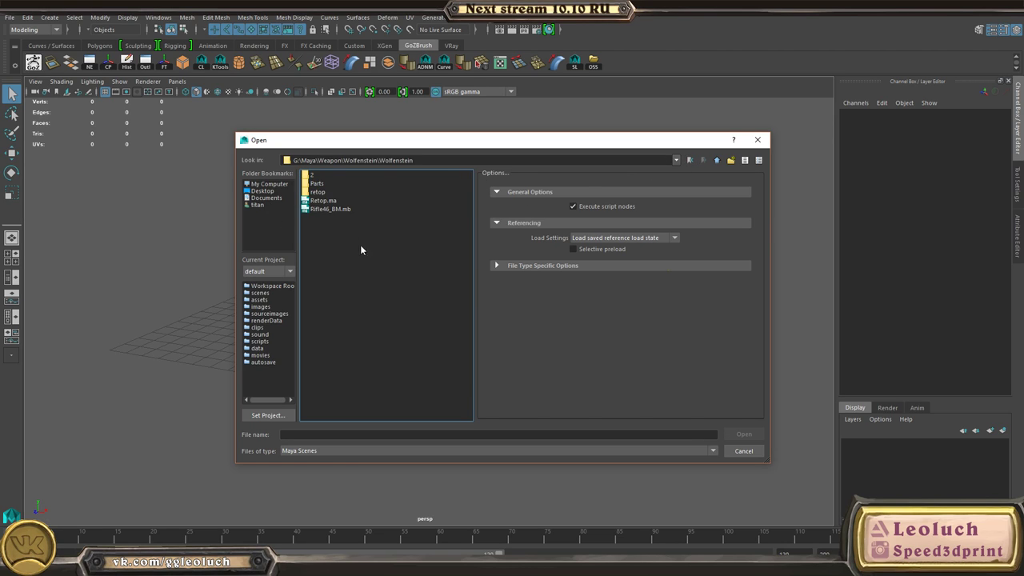
double_click(323, 210)
click(510, 295)
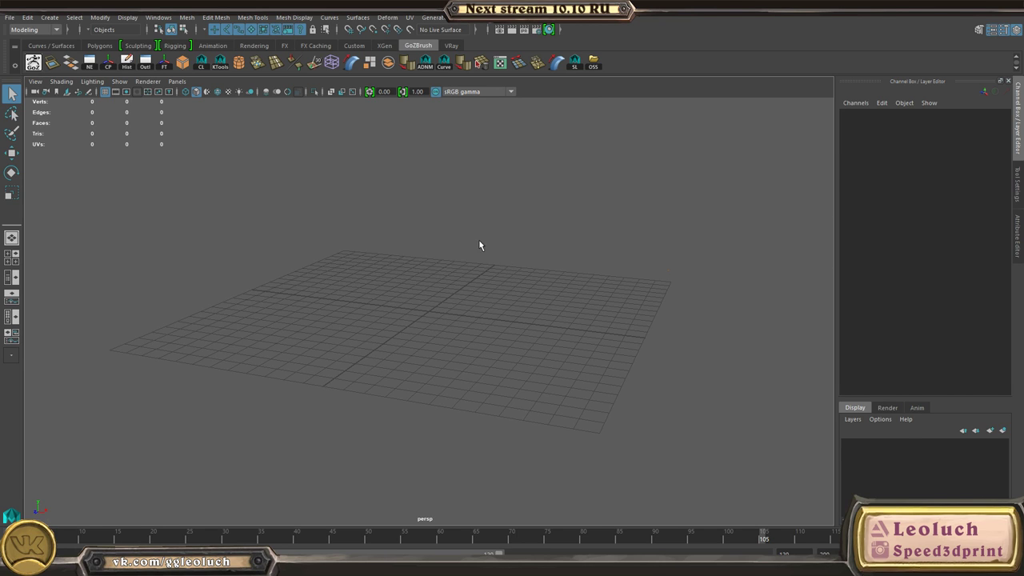
- Switch to 3D-Coat and examine the front end of the perforated handguard from the front and side
key(alt+Tab)
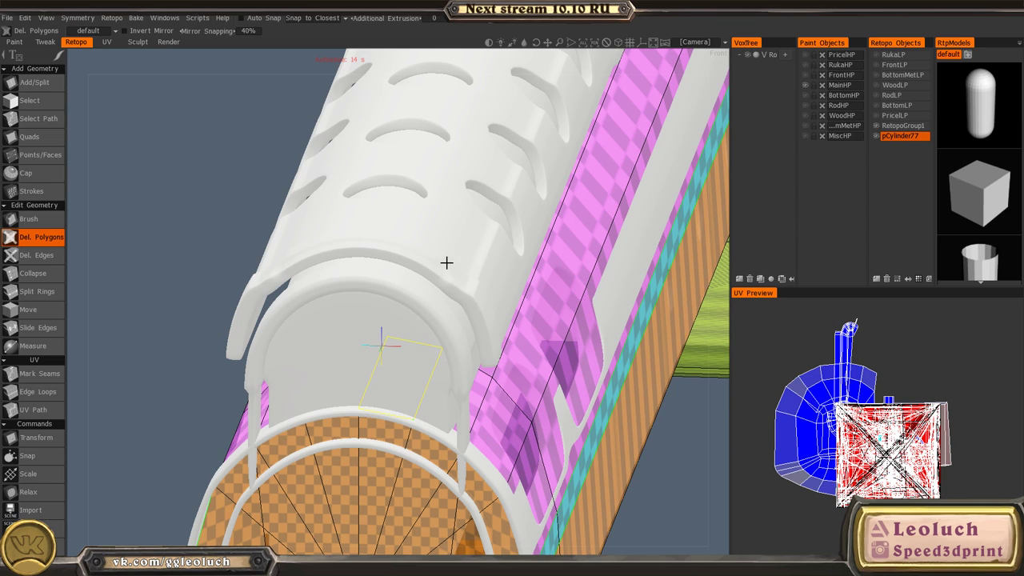
alt+drag(380, 301, 479, 300)
alt+right_drag(479, 300, 473, 376)
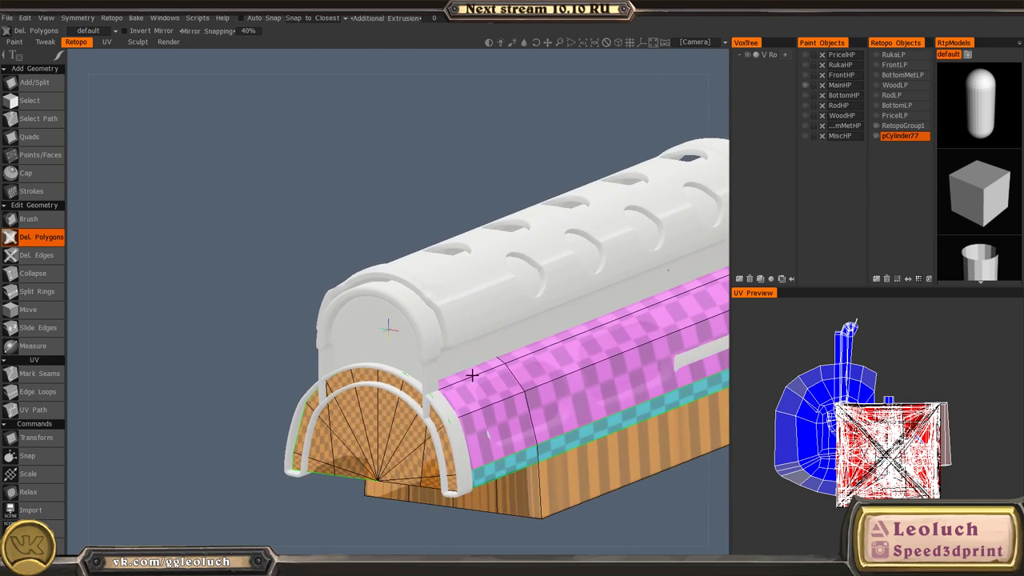
alt+drag(472, 375, 227, 231)
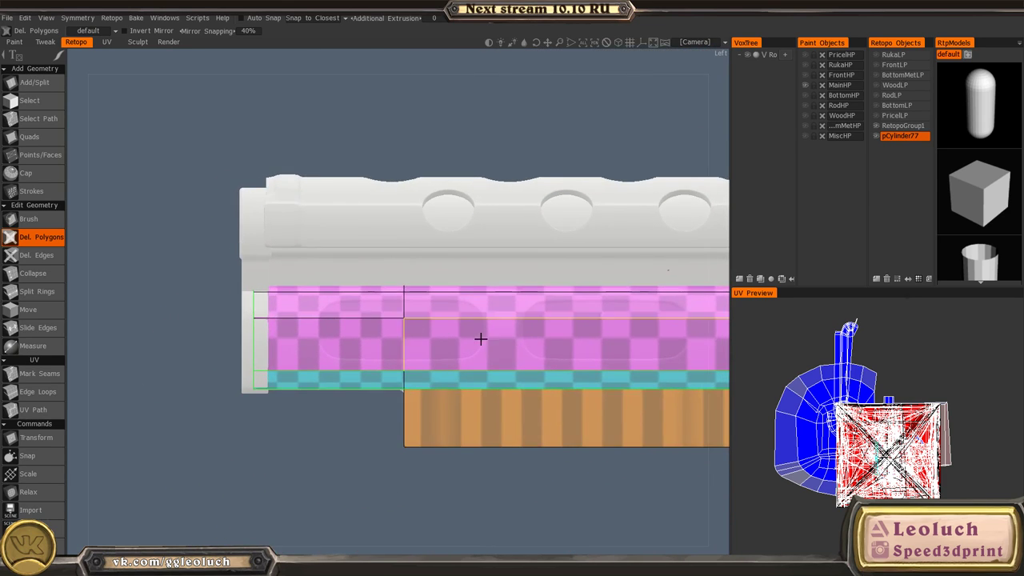
- Switch to the Maya rifle scene and examine the detailed model beside its reference image
key(alt+Tab)
alt+right_drag(539, 309, 448, 280)
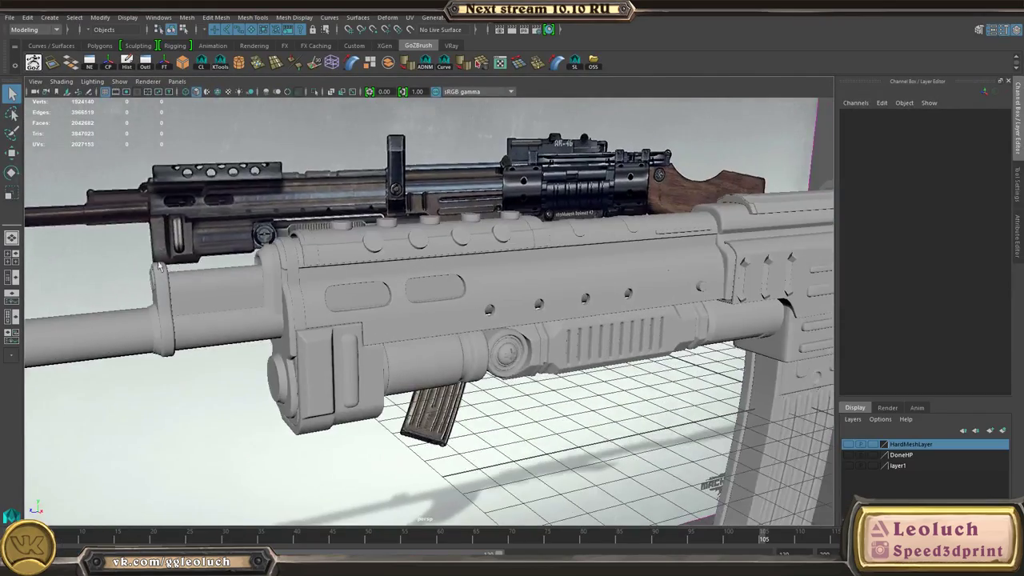
alt+drag(448, 280, 382, 249)
alt+right_drag(382, 248, 360, 250)
alt+drag(361, 249, 466, 229)
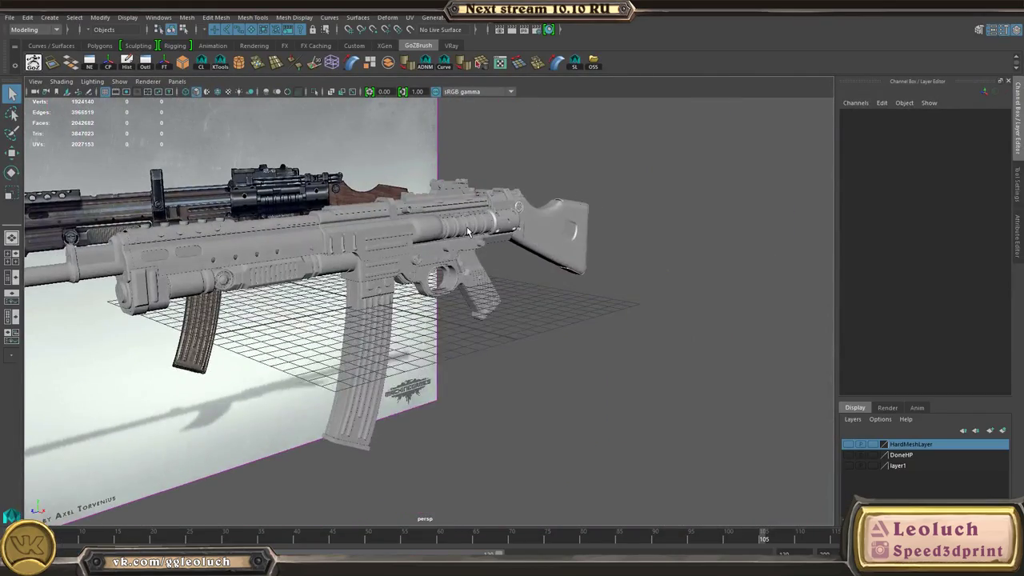
- Inspect the ribbed tube behind the receiver and the front end of the wooden stock on the detailed rifle
click(473, 229)
key(w)
key(f)
alt+right_drag(431, 217, 405, 184)
alt+middle_drag(704, 244, 372, 294)
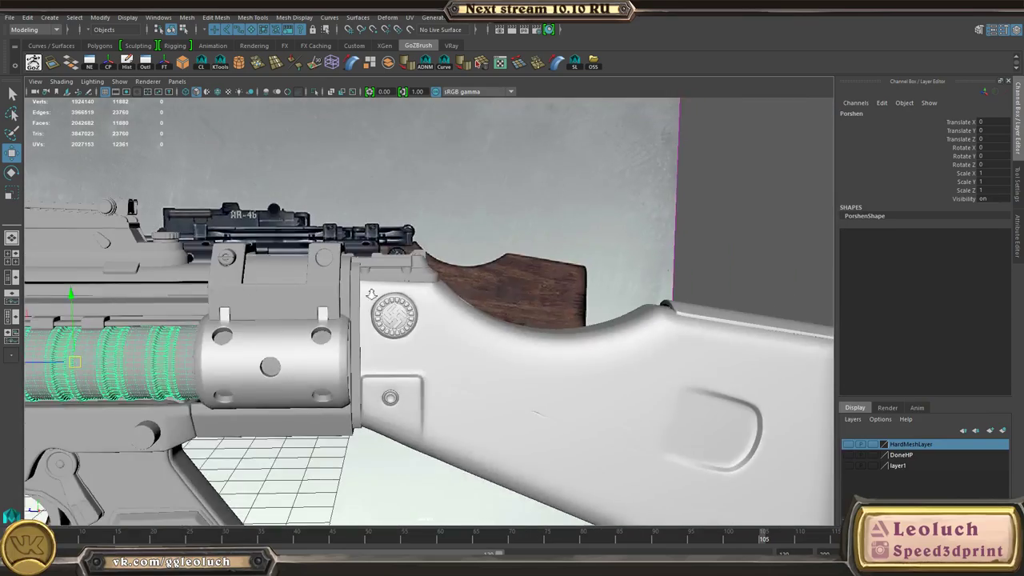
alt+drag(472, 250, 351, 279)
click(384, 270)
alt+right_drag(302, 222, 345, 220)
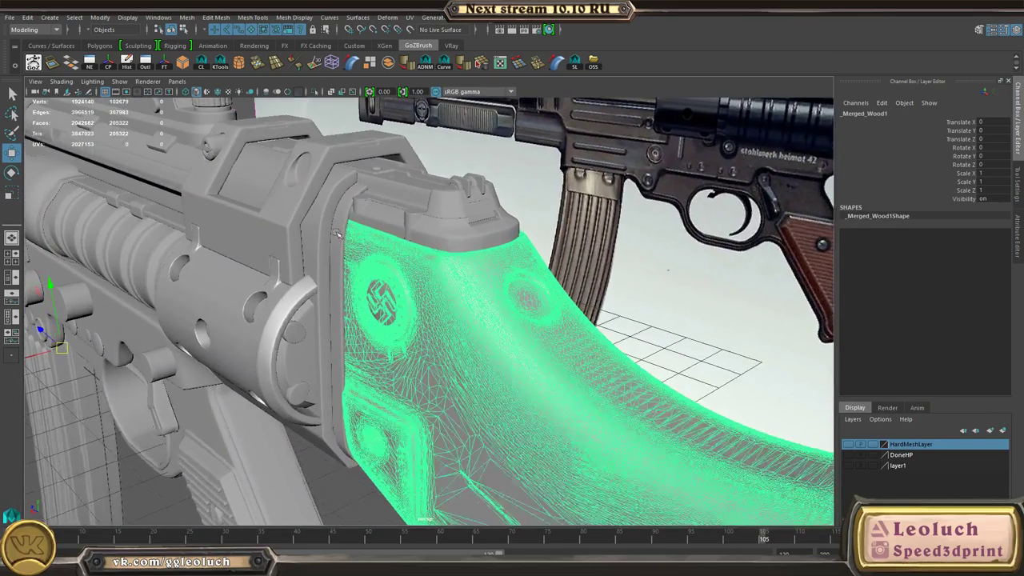
- Isolate the angular rear frame together with its neighbouring parts, examine them, and restore the full rifle
click(339, 234)
alt+middle_drag(339, 234, 422, 333)
alt+right_drag(421, 333, 471, 345)
shift+click(393, 283)
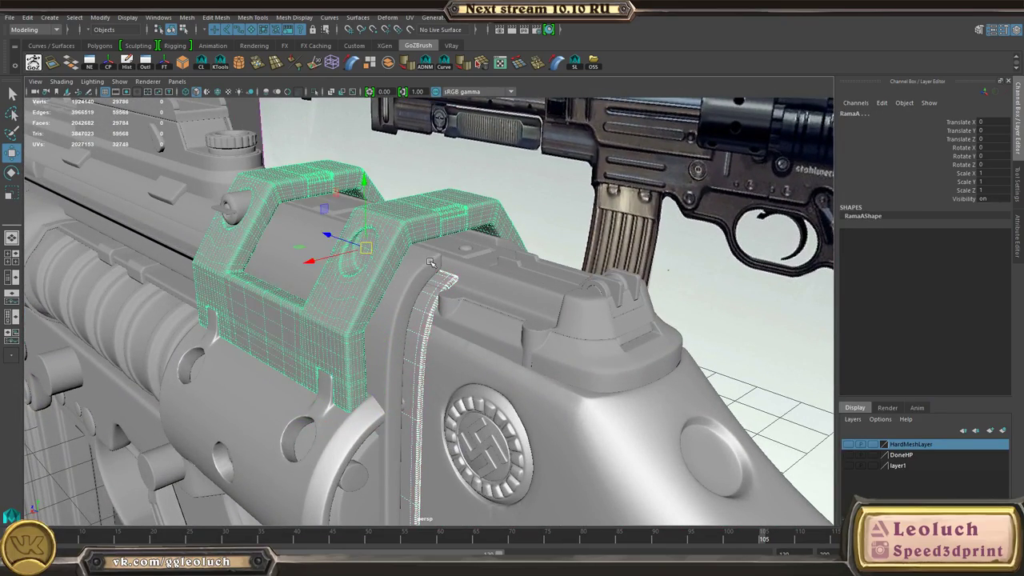
shift+click(405, 268)
shift+click(402, 263)
key(ctrl+1)
alt+drag(565, 284, 469, 285)
key(ctrl+1)
- Isolate the two inner sleeve parts, InnPlastA and InnPlastB, and examine their rims from both ends
click(491, 291)
shift+click(503, 280)
key(ctrl+1)
click(469, 286)
alt+right_drag(574, 292, 512, 311)
click(355, 271)
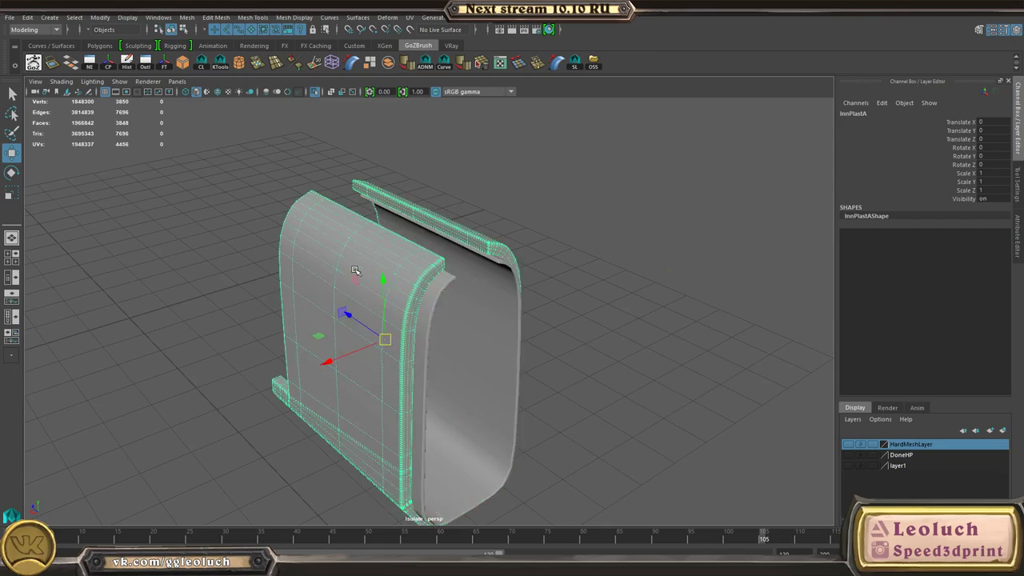
alt+drag(356, 271, 520, 350)
alt+right_drag(521, 350, 519, 306)
alt+middle_drag(519, 307, 456, 360)
alt+right_drag(456, 360, 293, 260)
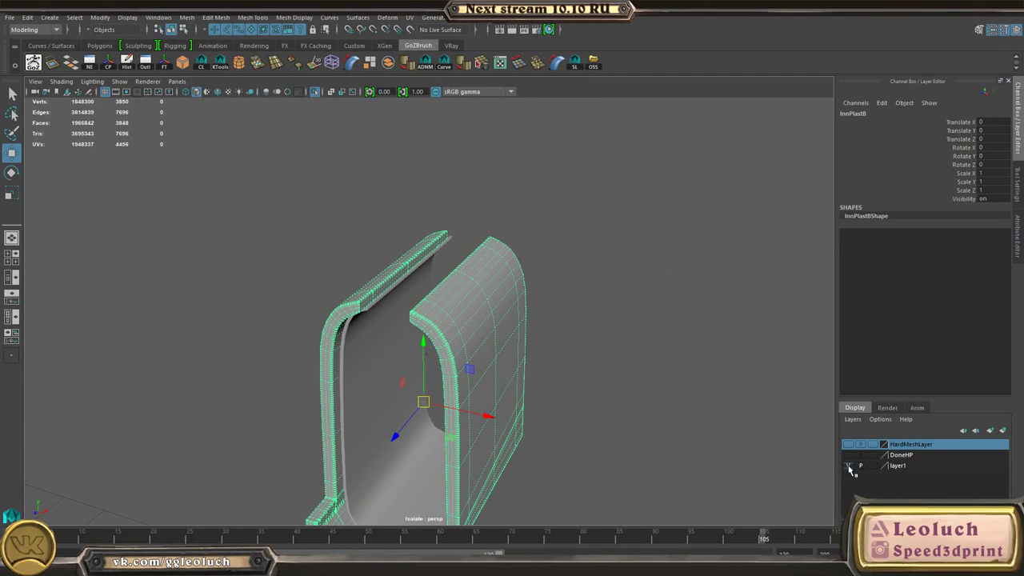
- Leave isolation, display layer1, and examine the small block inside the angular frame both isolated and in context
key(ctrl+1)
alt+right_drag(368, 295, 580, 450)
click(274, 337)
alt+right_drag(292, 327, 261, 310)
click(290, 308)
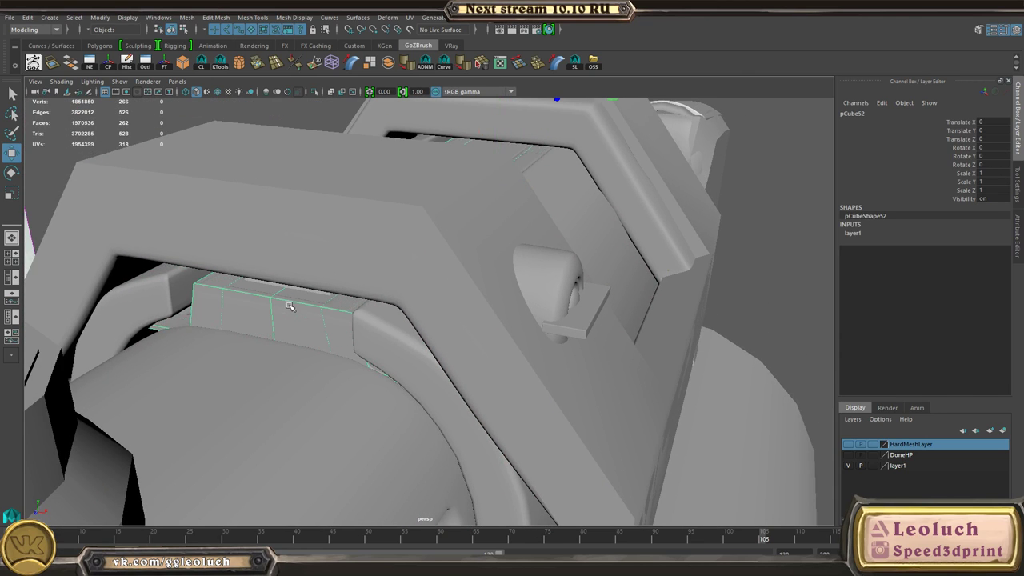
key(ctrl+1)
alt+drag(475, 307, 421, 296)
key(ctrl+1)
mouse_move(519, 279)
alt+mouse_down()
mouse_move(624, 299)
mouse_move(537, 271)
alt+mouse_up()
- Switch to 3D-Coat, inspect the sleeve at the rear of the rifle body, and show the MiscHP paint object
key(alt+Tab)
key(alt+Tab)
key(alt+Tab)
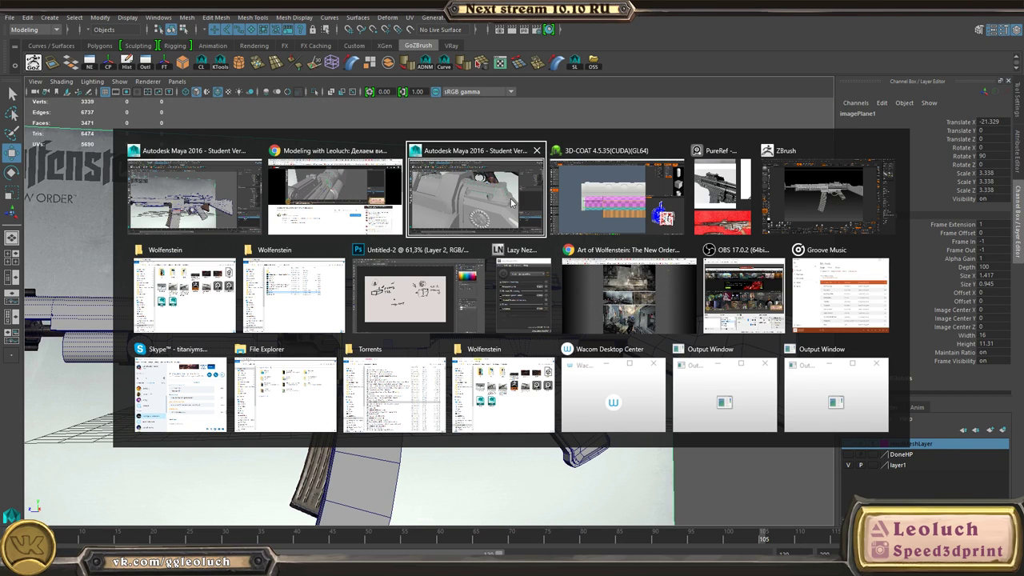
click(600, 215)
scroll(601, 313, down, 4)
alt+middle_drag(601, 313, 269, 286)
alt+middle_drag(471, 287, 176, 302)
alt+middle_drag(705, 271, 437, 277)
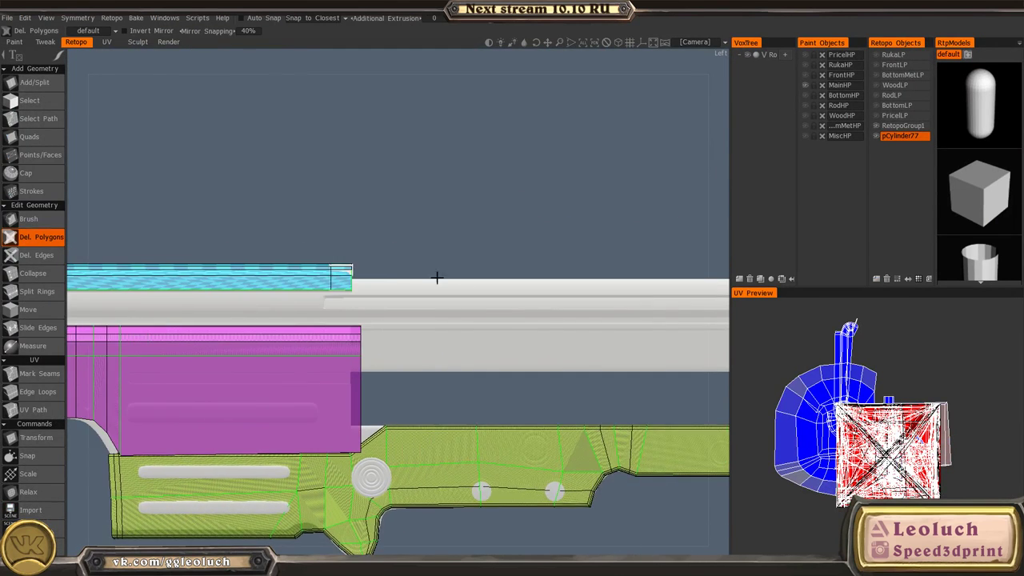
alt+drag(437, 277, 555, 370)
alt+middle_drag(555, 370, 233, 306)
mouse_move(233, 306)
alt+mouse_down()
mouse_move(344, 357)
mouse_move(356, 348)
alt+mouse_up()
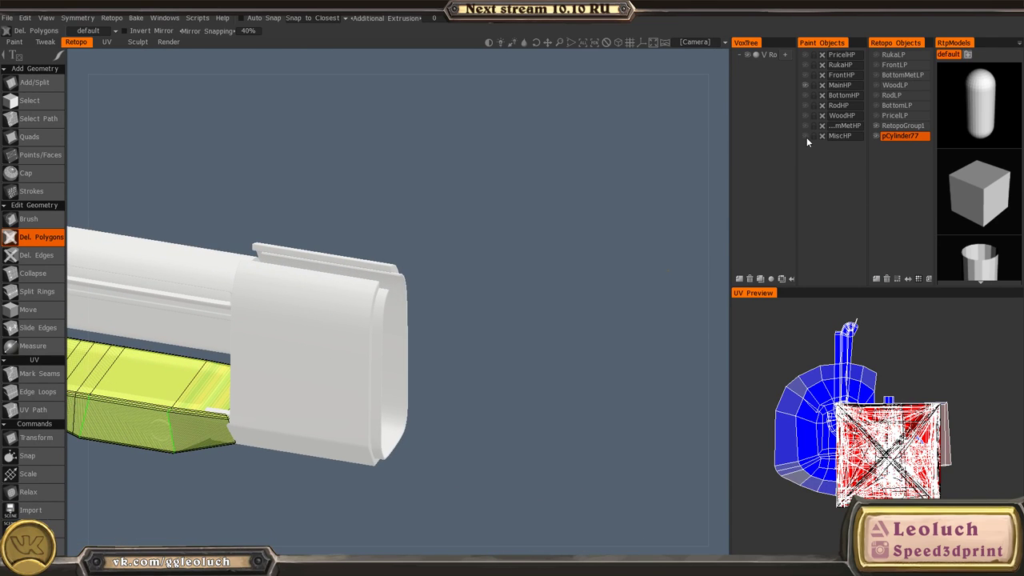
click(805, 136)
alt+drag(496, 268, 472, 268)
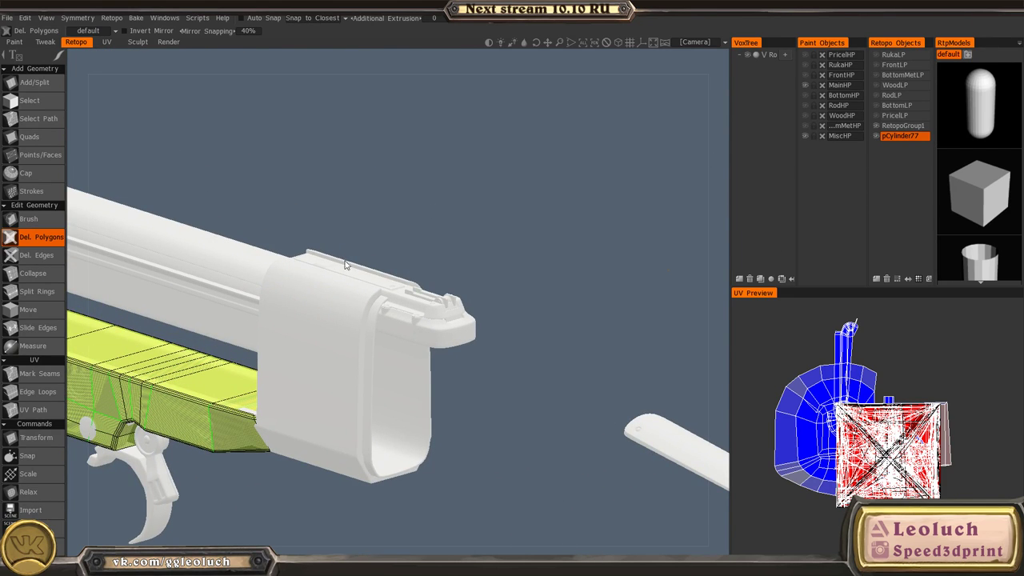
- Check the rifle in Maya, return to 3D-Coat, and view the rear sleeve with MiscHP hidden
key(alt+Tab)
alt+drag(507, 412, 428, 352)
key(alt+Tab)
key(alt+Tab)
key(alt+Tab)
key(alt+Tab)
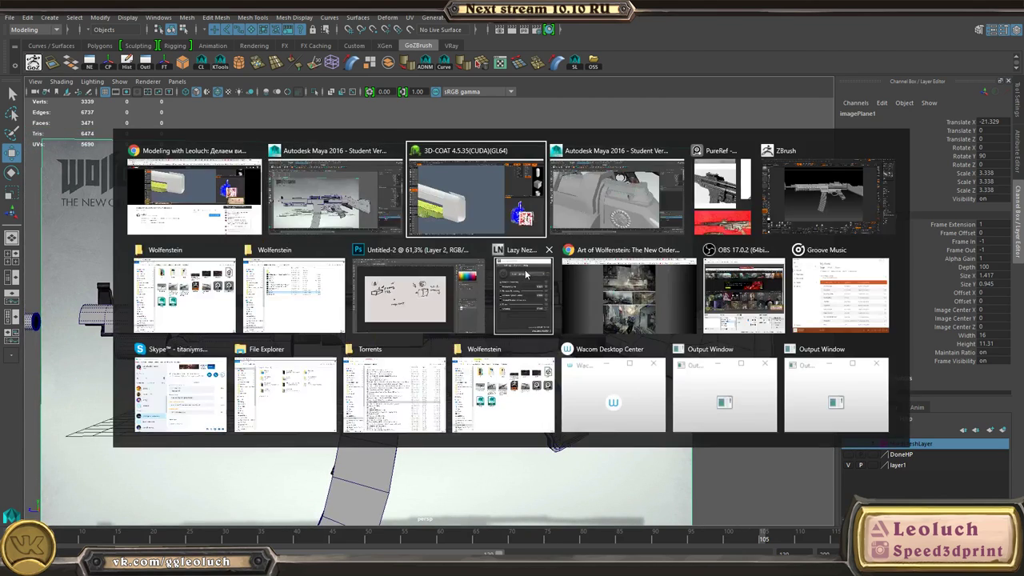
click(478, 213)
alt+drag(474, 272, 641, 276)
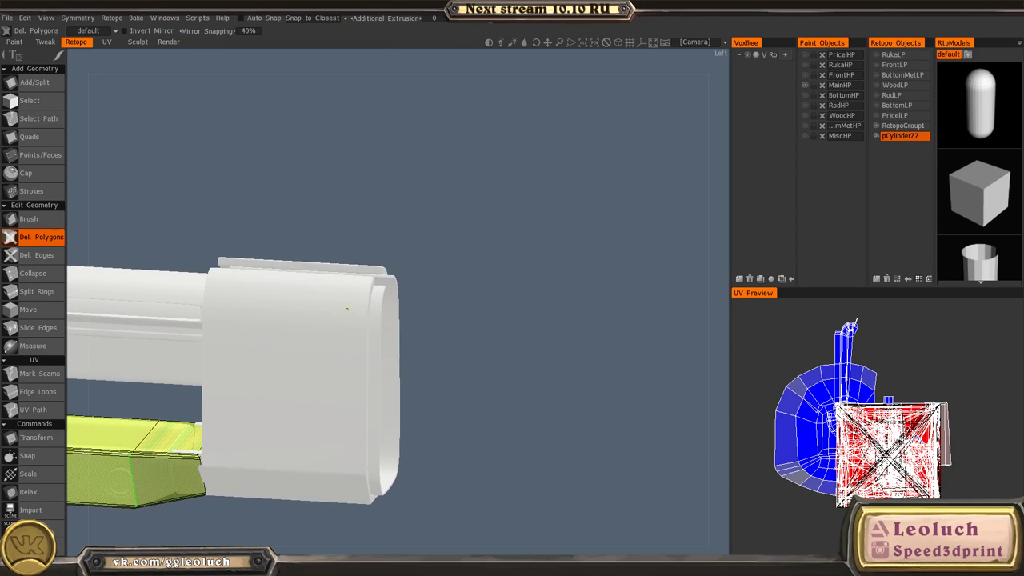
- Create the first retopology face at the upper end of the rear sleeve's front rim with the Points/Faces tool
key(space)
click(357, 248)
alt+drag(240, 274, 280, 281)
alt+right_drag(279, 281, 189, 283)
alt+middle_drag(189, 283, 320, 304)
alt+drag(320, 304, 446, 338)
alt+right_drag(446, 339, 427, 381)
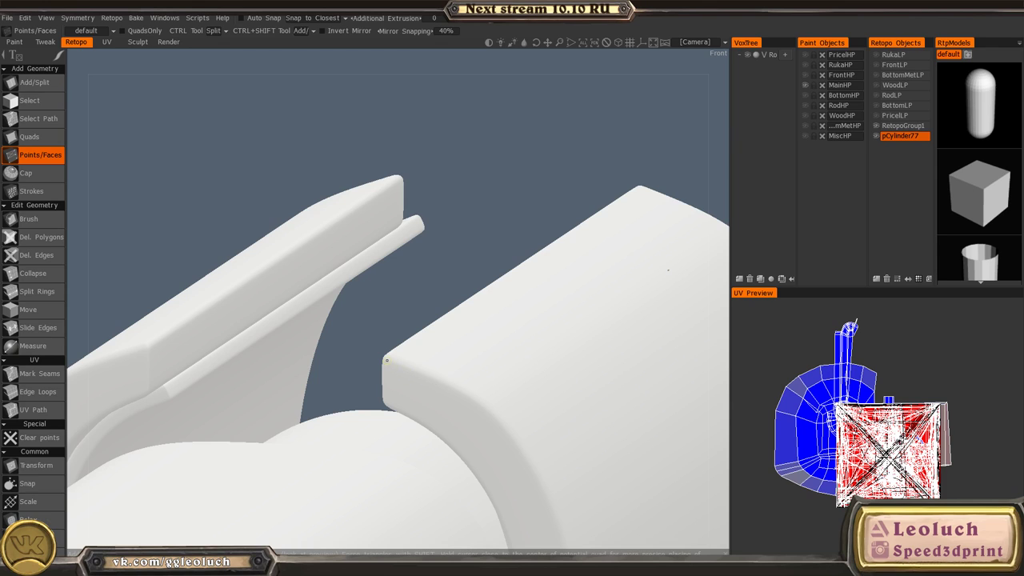
click(484, 401)
alt+drag(484, 401, 571, 343)
alt+drag(649, 291, 507, 381)
alt+drag(449, 414, 604, 353)
alt+middle_drag(615, 369, 571, 328)
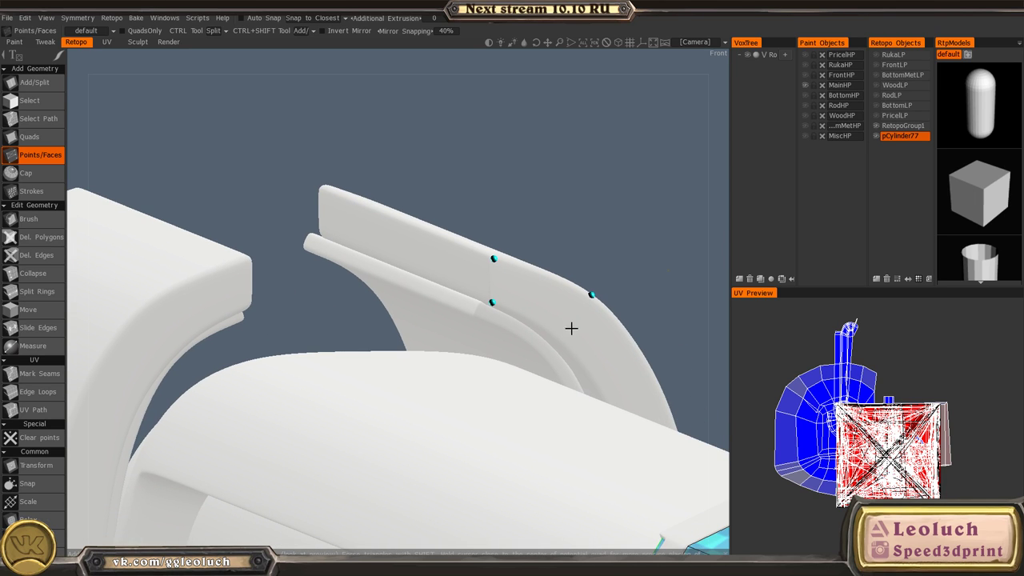
click(562, 338)
right_click(561, 336)
alt+drag(556, 395, 561, 268)
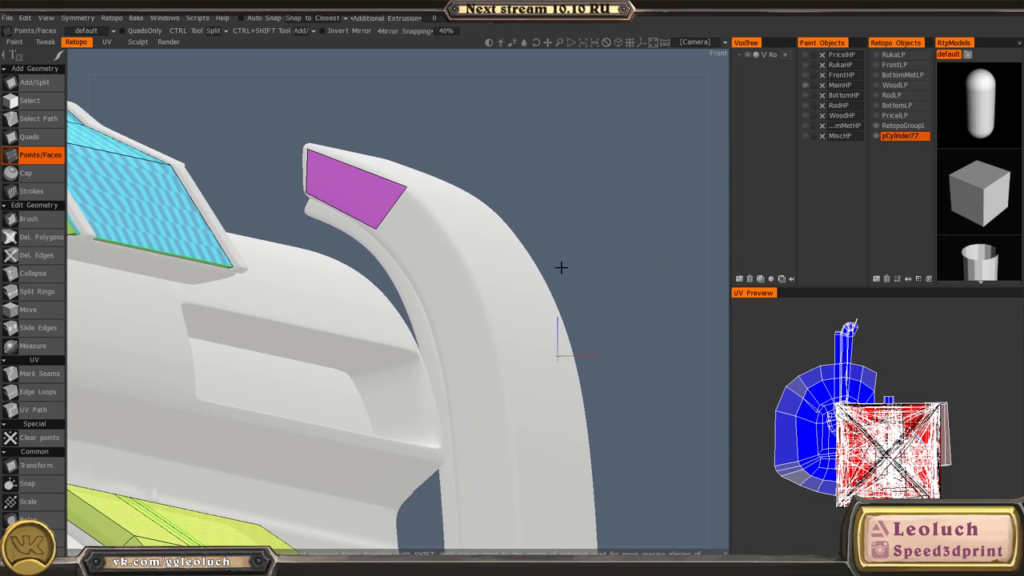
- Extend the strip of retopology faces around the upper curve of the rear sleeve's rim
click(416, 268)
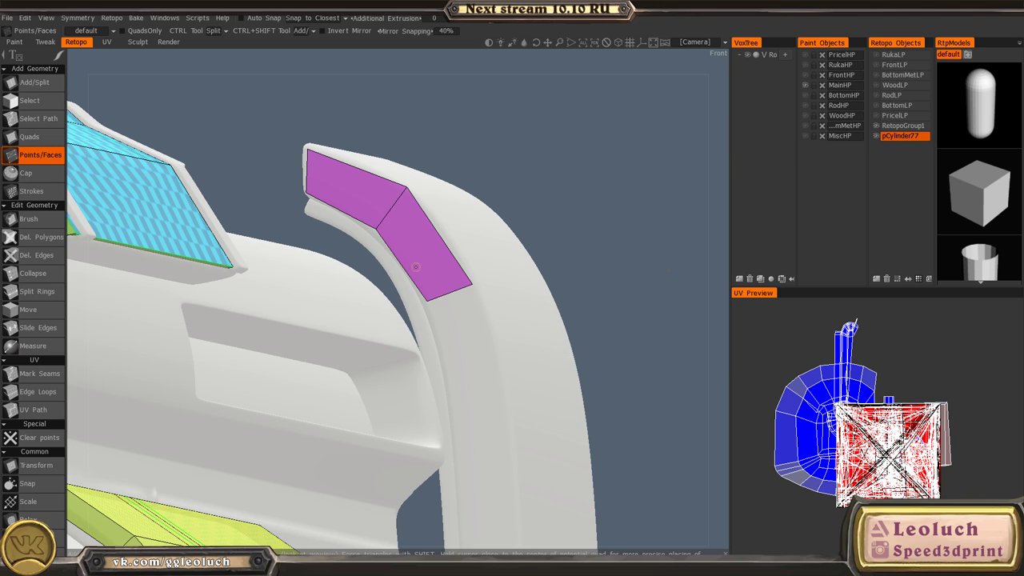
alt+middle_drag(438, 335, 394, 219)
alt+drag(393, 219, 475, 258)
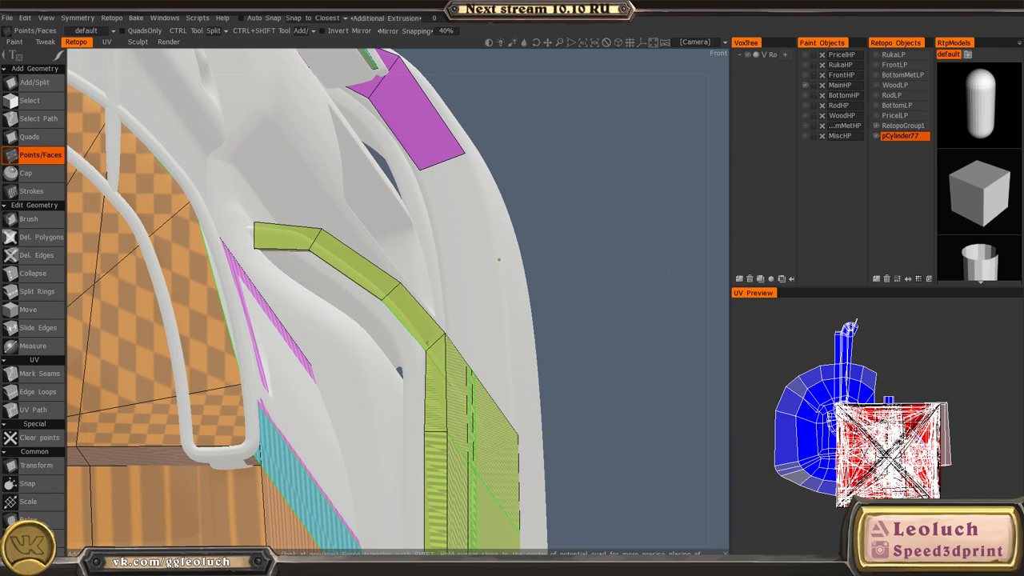
alt+middle_drag(455, 186, 480, 288)
click(491, 328)
alt+middle_drag(532, 460, 455, 309)
right_click(416, 263)
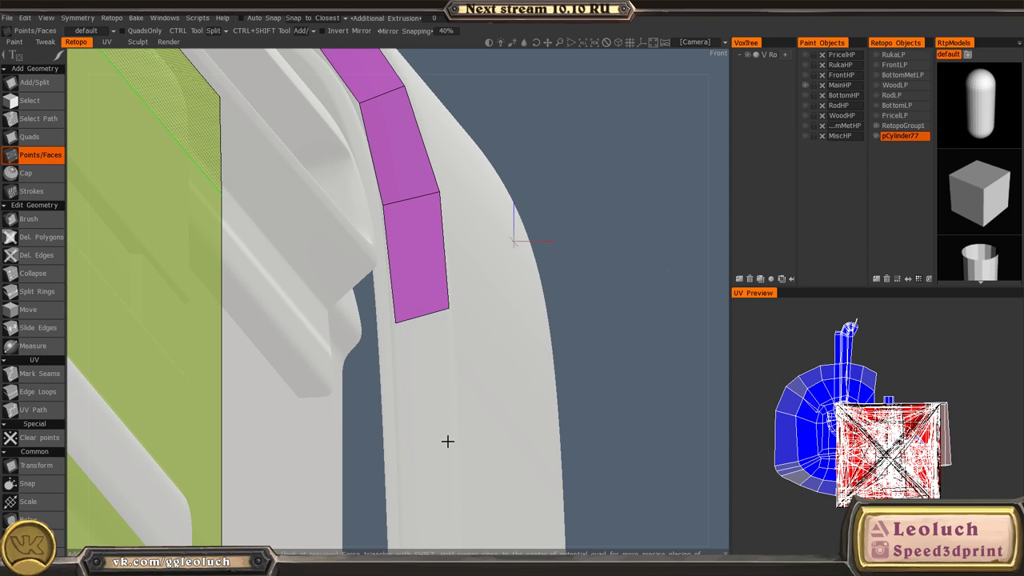
- Continue the retopology face strip down the straight side of the rear sleeve's rim
alt+middle_drag(448, 441, 437, 299)
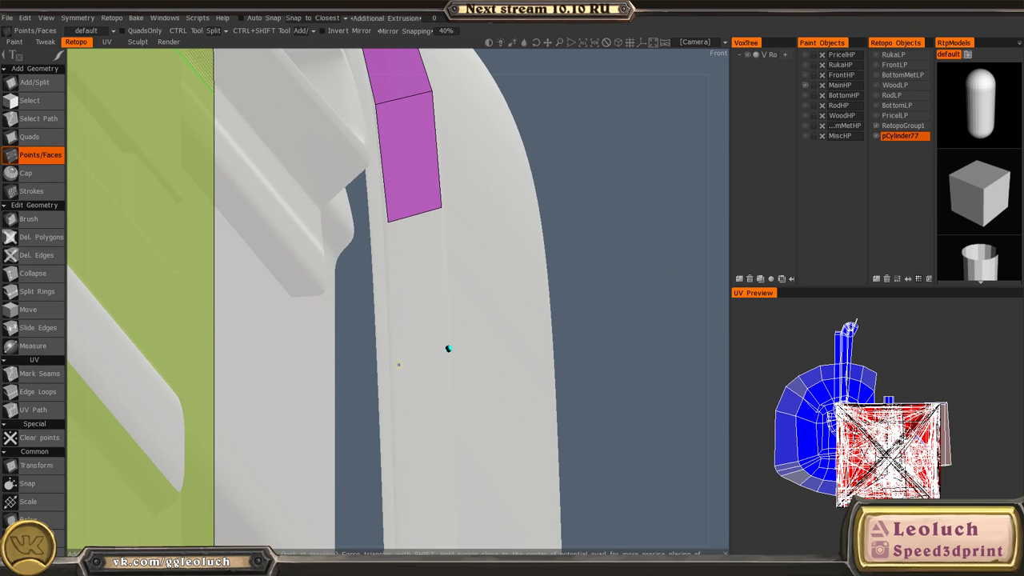
right_click(416, 287)
alt+middle_drag(444, 485, 451, 290)
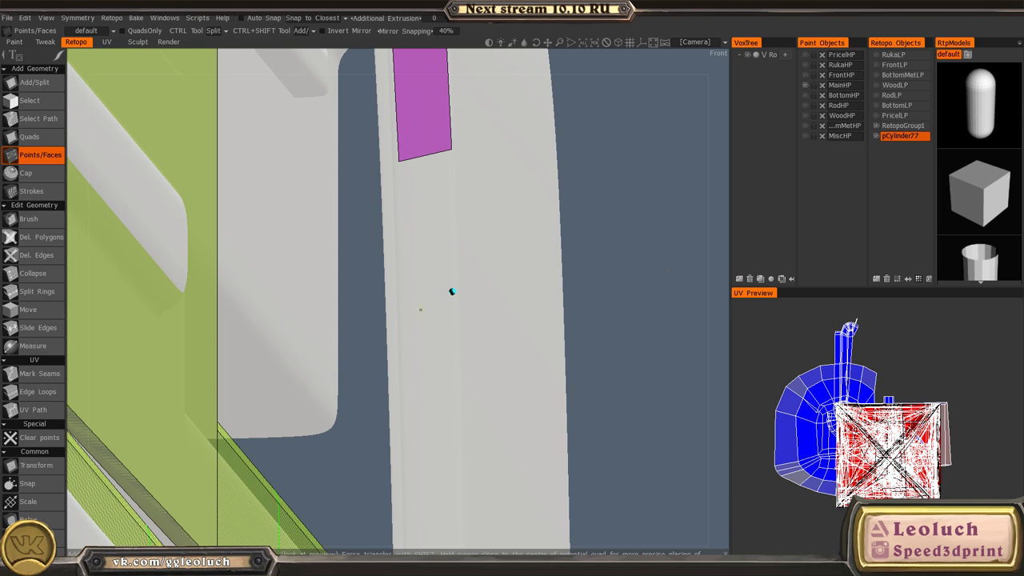
click(400, 305)
right_click(419, 269)
alt+middle_drag(480, 461, 473, 197)
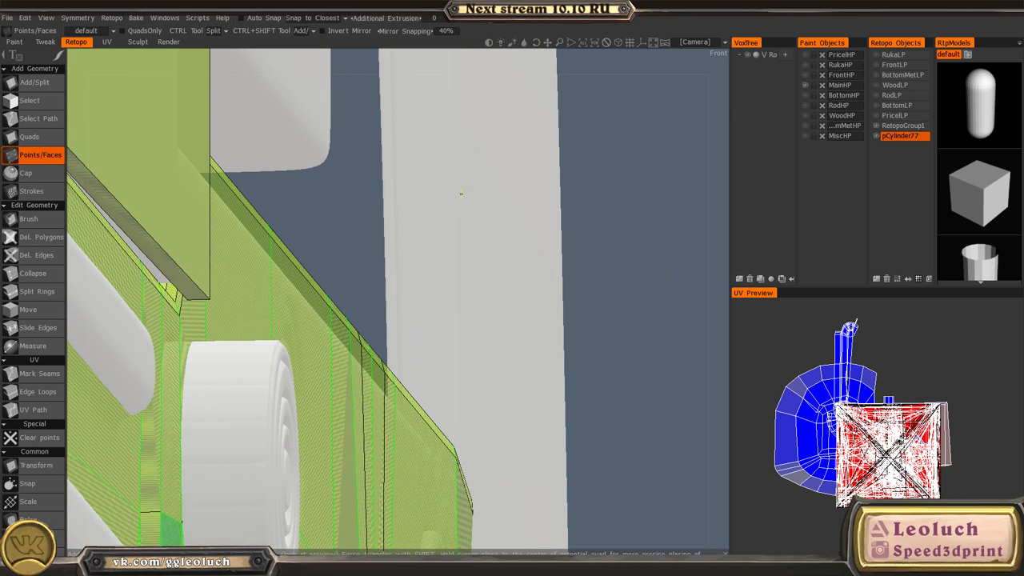
drag(453, 229, 445, 322)
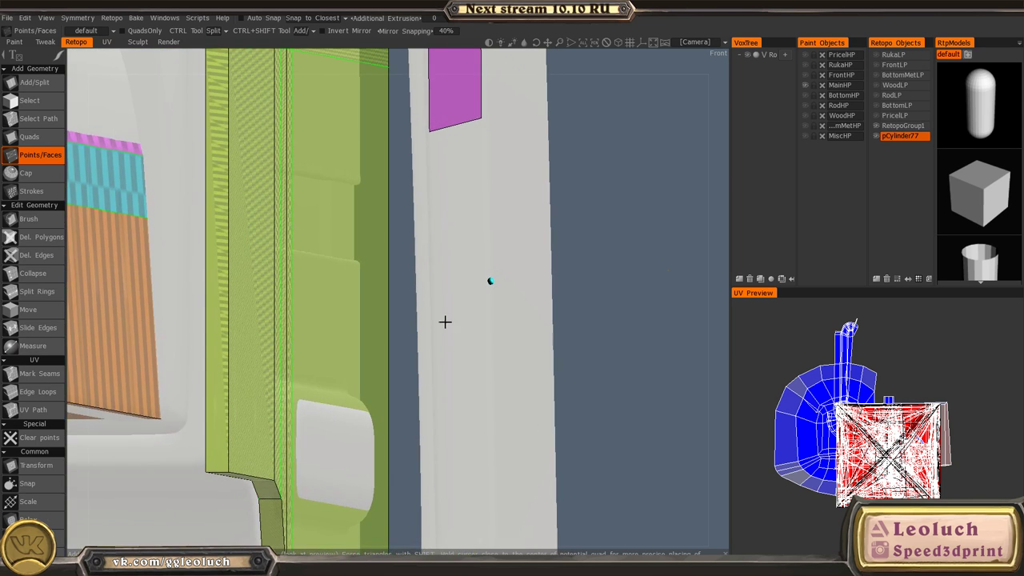
click(434, 279)
right_click(453, 211)
alt+middle_drag(511, 414, 481, 222)
alt+drag(480, 221, 459, 336)
alt+middle_drag(458, 373, 441, 280)
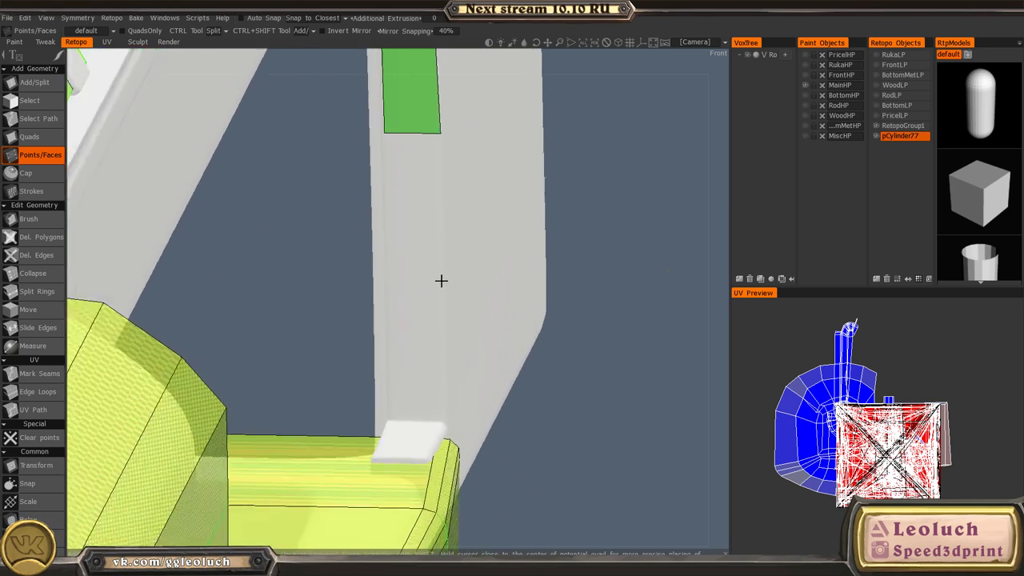
- Examine the rear sleeve and the adjoining lower receiver retopology from the side
alt+drag(441, 281, 364, 264)
alt+middle_drag(364, 264, 608, 301)
alt+drag(442, 294, 308, 269)
alt+right_drag(308, 269, 101, 216)
alt+middle_drag(364, 238, 482, 293)
alt+drag(483, 293, 450, 281)
alt+right_drag(451, 280, 355, 267)
alt+middle_drag(355, 267, 375, 252)
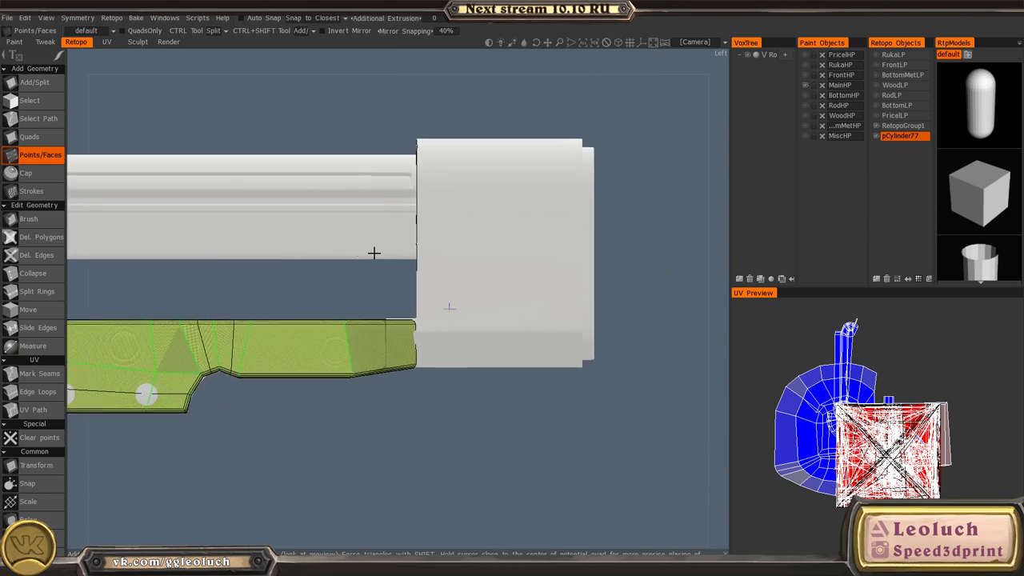
alt+right_drag(375, 253, 395, 466)
alt+middle_drag(396, 467, 505, 401)
alt+drag(505, 401, 425, 299)
- Delete the lower receiver's retopology polygons below the main body with the Del. Polygons tool
key(space)
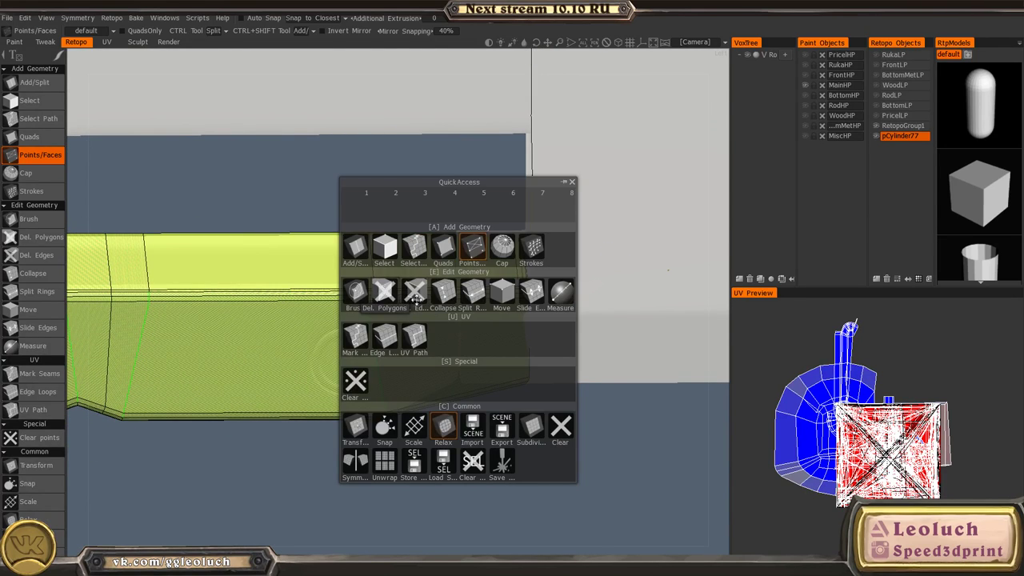
click(388, 294)
alt+middle_drag(388, 296, 768, 270)
alt+right_drag(768, 270, 480, 312)
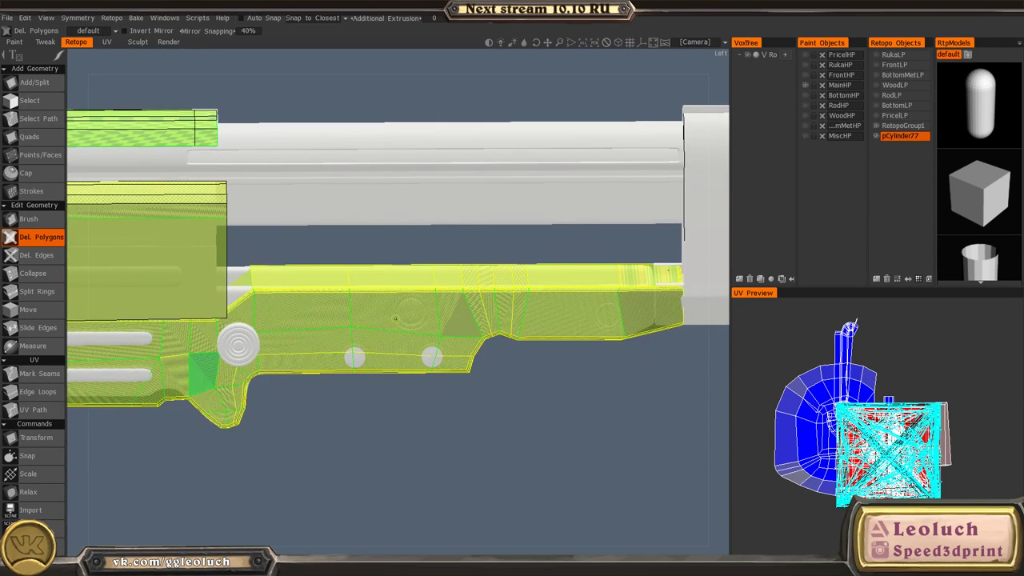
click(395, 318)
- Box-select the vertex columns at the side panel's curved lower corner in vertex mode and transform them along the rifle's length
alt+middle_drag(396, 393, 631, 342)
alt+drag(630, 343, 587, 286)
alt+middle_drag(556, 310, 716, 386)
alt+right_drag(716, 386, 422, 333)
alt+middle_drag(422, 333, 553, 343)
alt+right_drag(514, 327, 569, 345)
alt+middle_drag(569, 345, 515, 374)
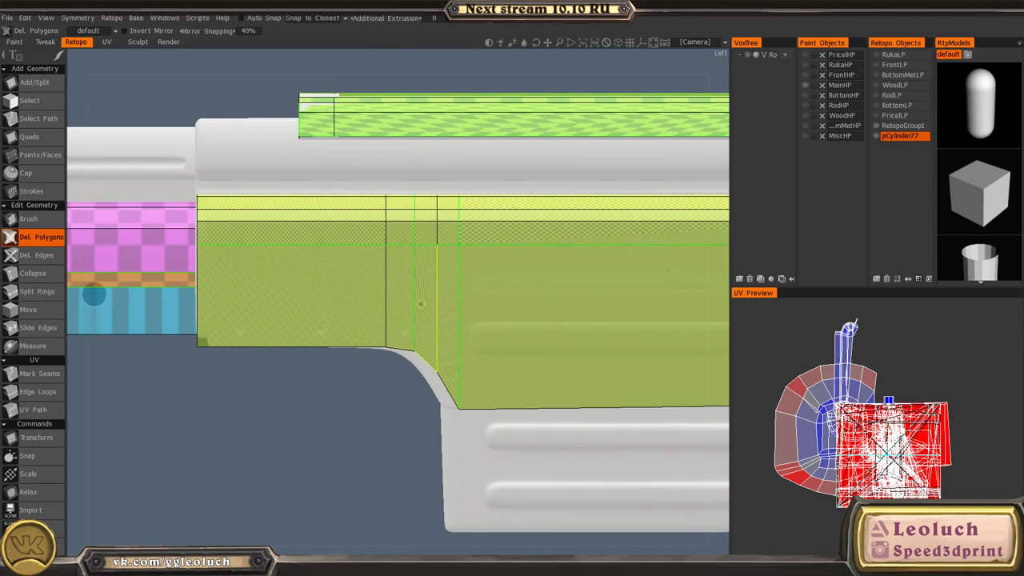
key(space)
click(346, 241)
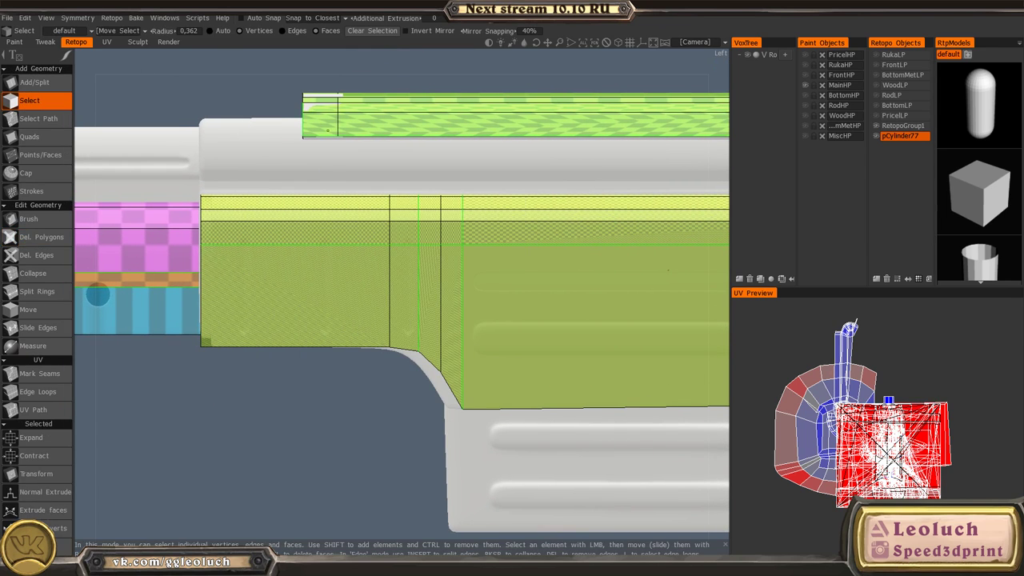
mouse_move(67, 56)
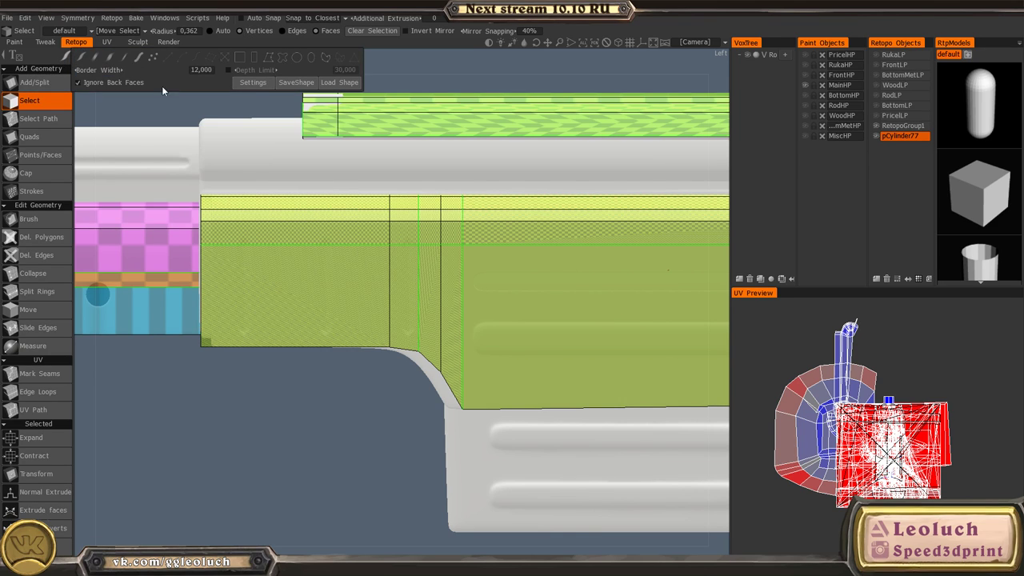
drag(364, 161, 496, 421)
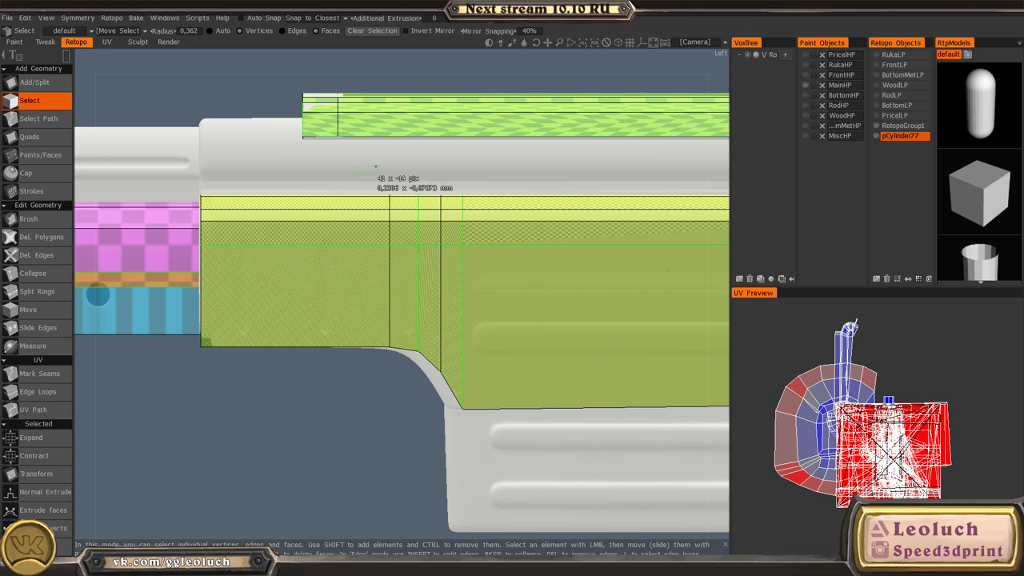
drag(376, 174, 475, 437)
mouse_move(266, 372)
mouse_down()
mouse_move(299, 344)
mouse_move(273, 362)
mouse_up()
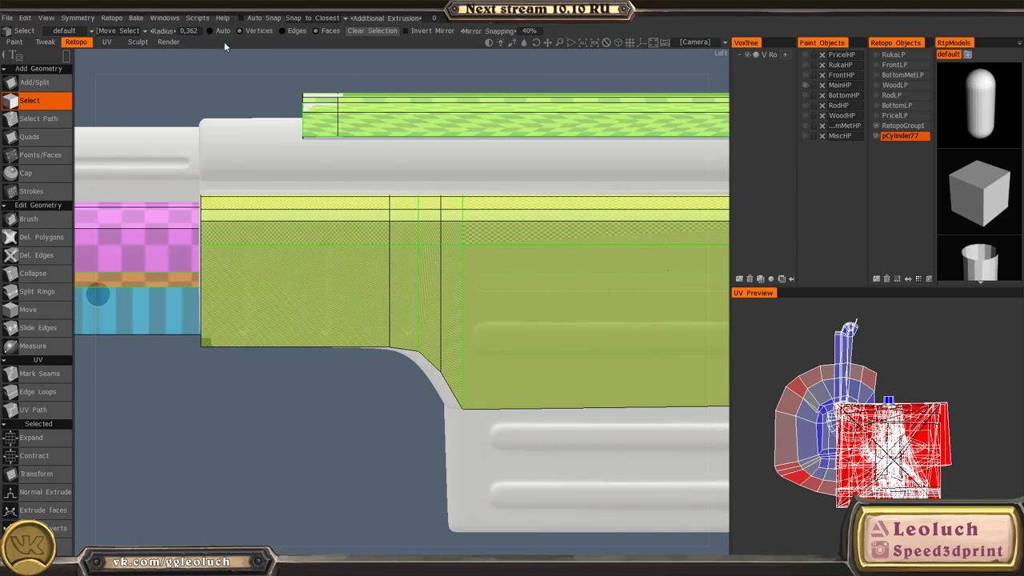
click(246, 31)
drag(373, 165, 482, 438)
key(space)
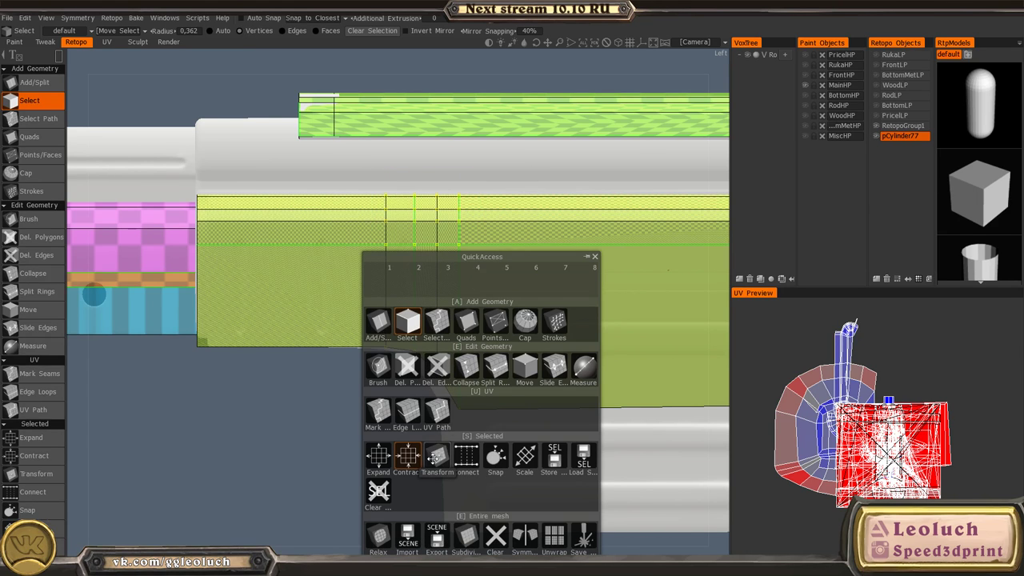
click(436, 456)
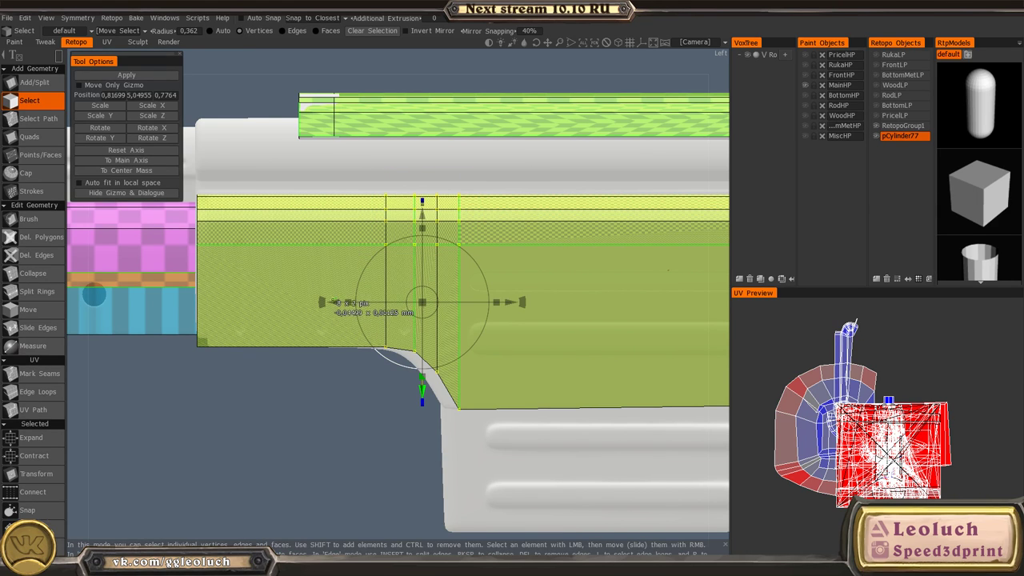
drag(334, 302, 319, 303)
key(Escape)
- Examine how the rear edge of the side panel's retopology lines up with the high-poly receiver
scroll(402, 254, down, 3)
alt+drag(402, 254, 628, 366)
alt+middle_drag(628, 365, 258, 224)
alt+drag(259, 225, 373, 350)
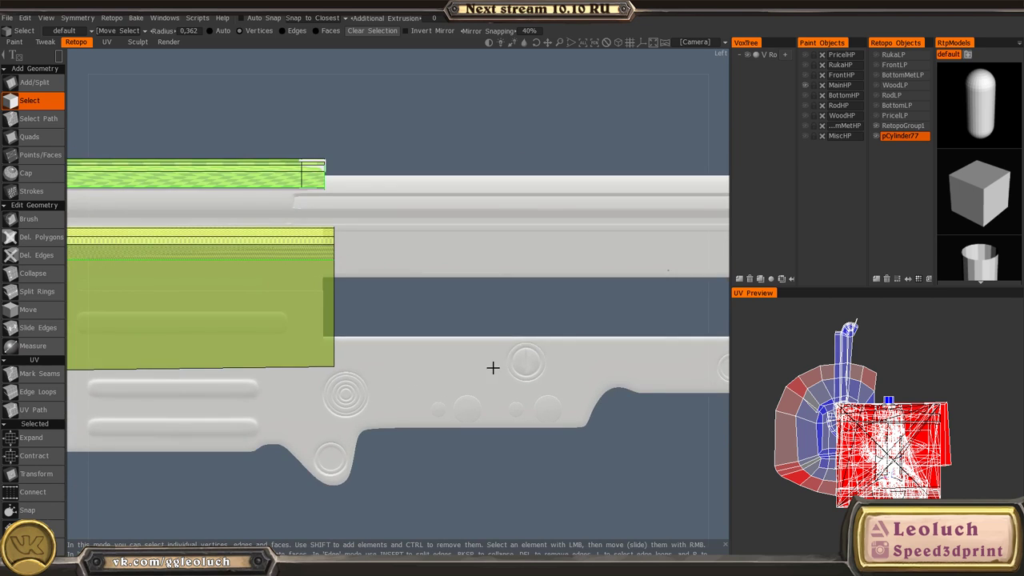
alt+middle_drag(491, 368, 373, 355)
alt+middle_drag(277, 354, 473, 301)
alt+right_drag(472, 301, 505, 260)
alt+middle_drag(504, 260, 480, 327)
alt+right_drag(480, 327, 501, 252)
scroll(502, 256, down, 2)
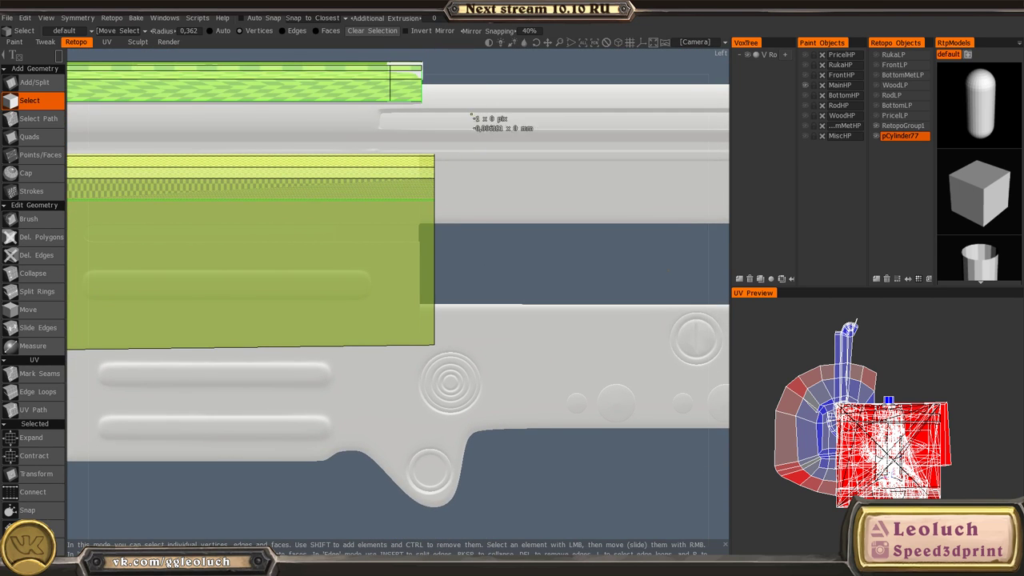
- Transform the side panel's rear-edge vertices along the rifle's length to line them up with the high-poly receiver, and clear the selection
key(space)
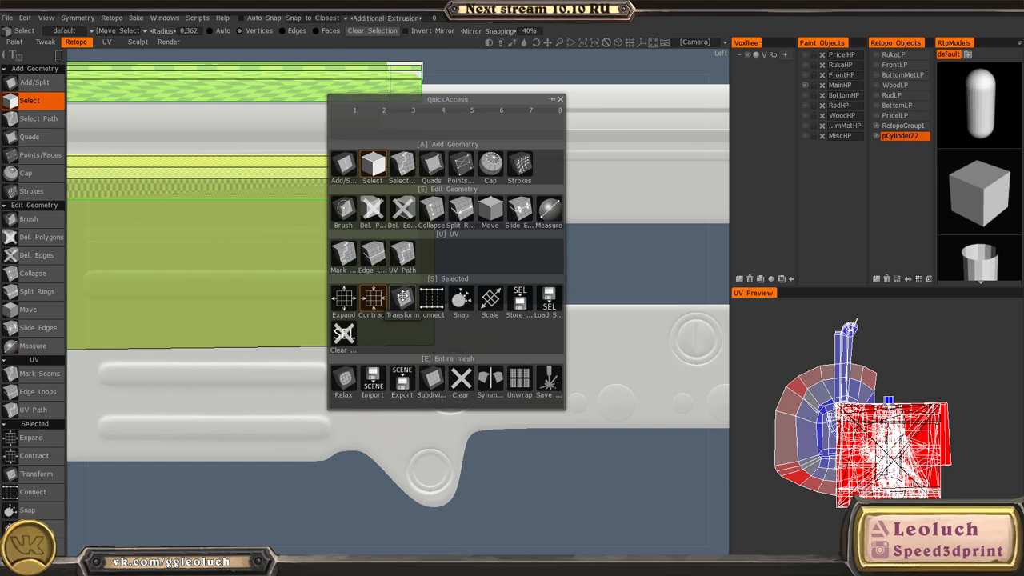
click(403, 297)
drag(346, 251, 328, 268)
key(Escape)
alt+middle_drag(198, 350, 423, 288)
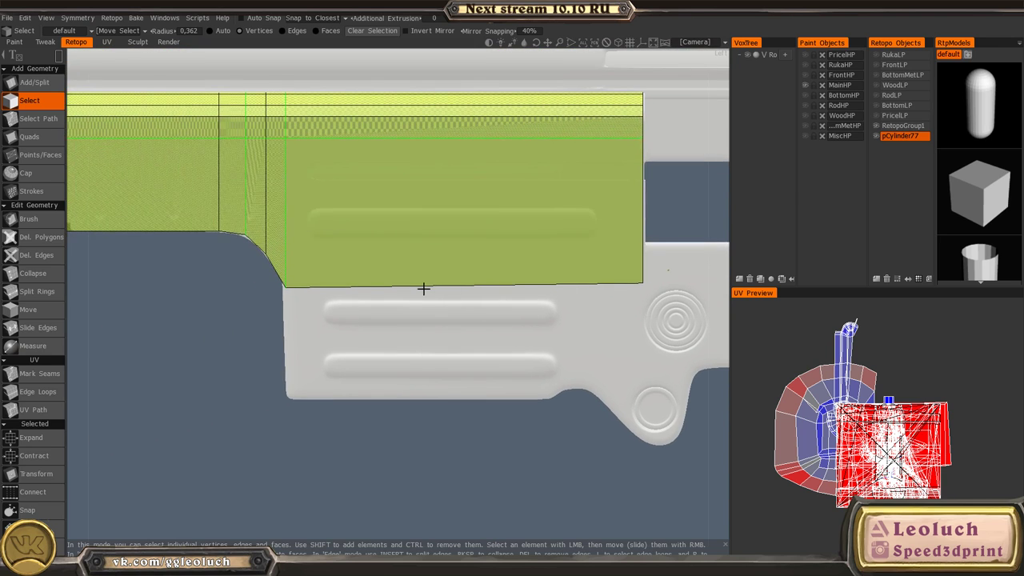
- Place retopology points at the upper and lower outer corners of the lower receiver's front face with the Points/Faces tool
key(space)
click(433, 208)
alt+drag(335, 281, 373, 320)
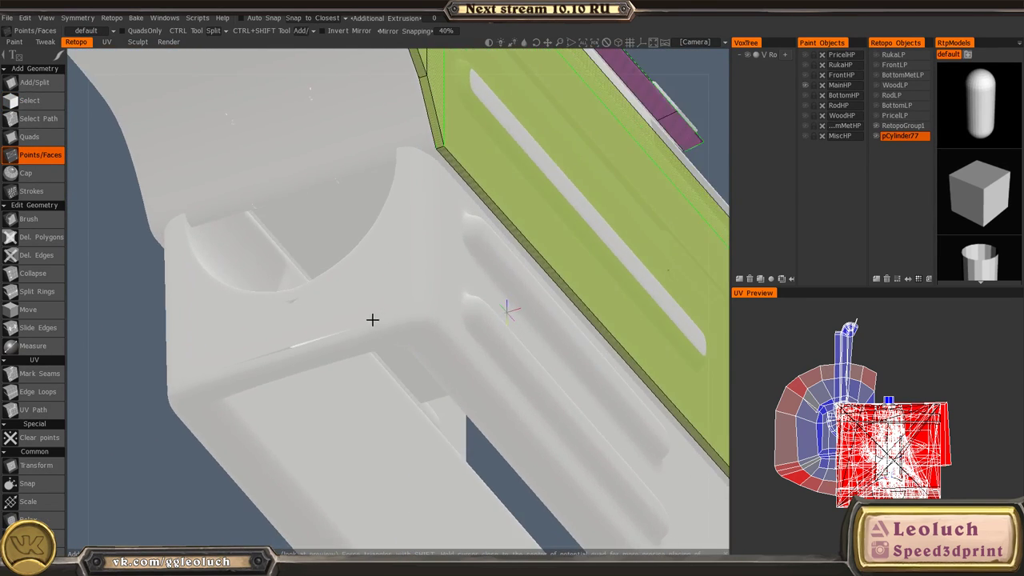
alt+right_drag(373, 320, 384, 341)
alt+drag(384, 340, 398, 321)
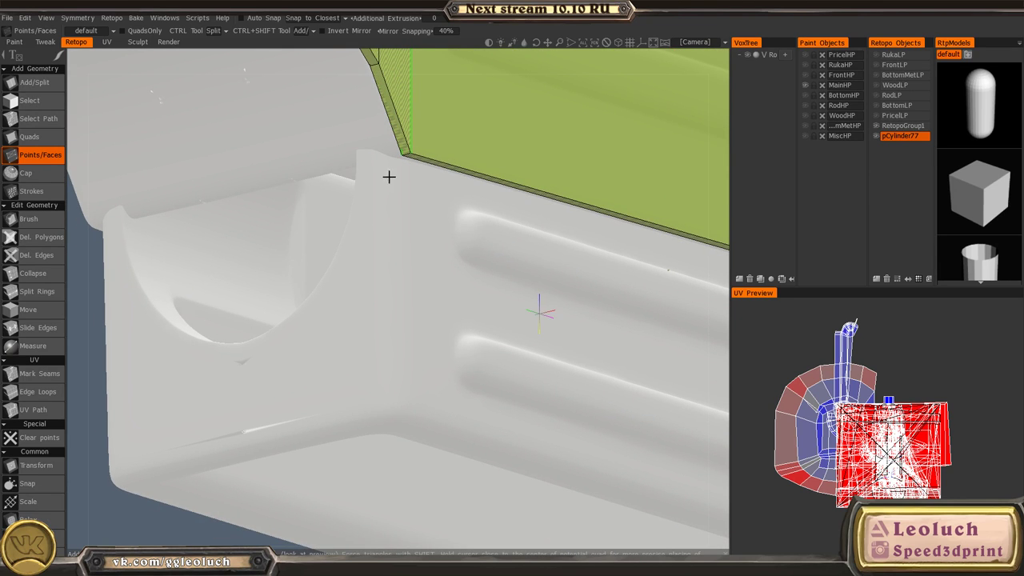
middle_drag(389, 176, 392, 210)
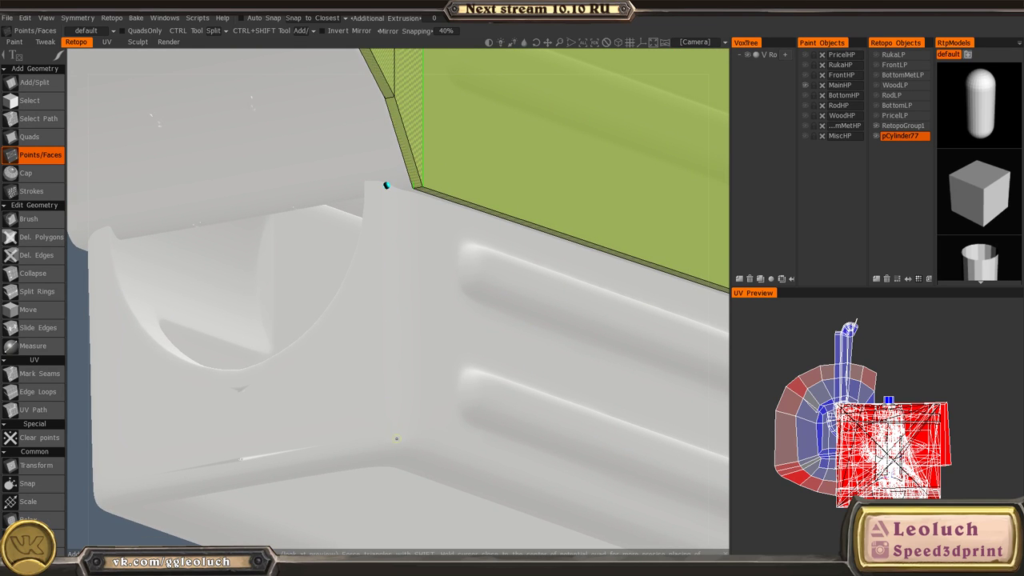
alt+drag(396, 445, 395, 361)
alt+right_drag(395, 361, 333, 373)
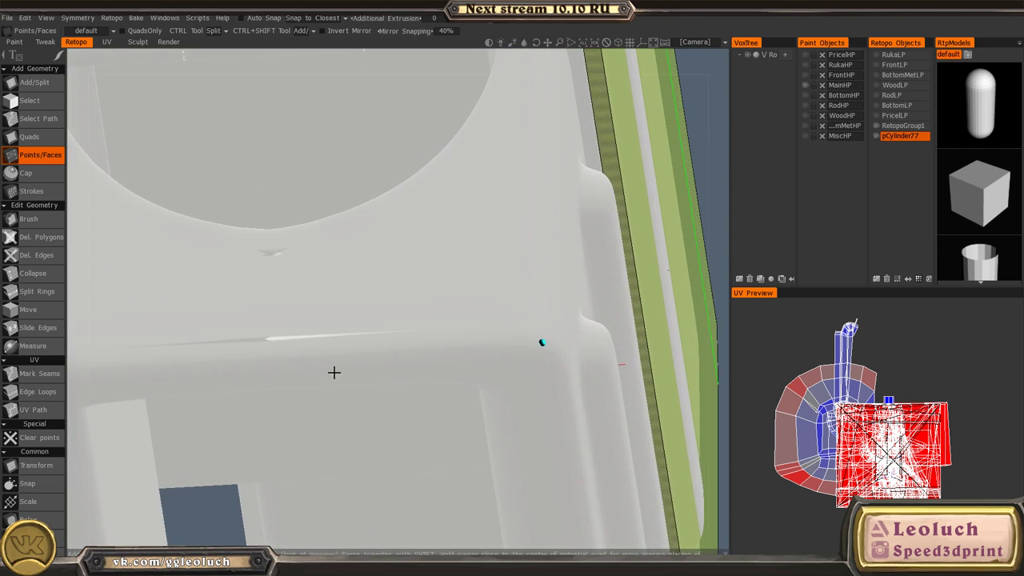
- Place points on the front face's centre line, at the bottom edge and at the lowest spot of the round cutout
alt+drag(333, 373, 293, 367)
middle_drag(331, 397, 506, 317)
alt+right_drag(574, 328, 517, 324)
alt+drag(517, 324, 485, 345)
alt+middle_drag(484, 345, 431, 298)
alt+drag(431, 345, 419, 304)
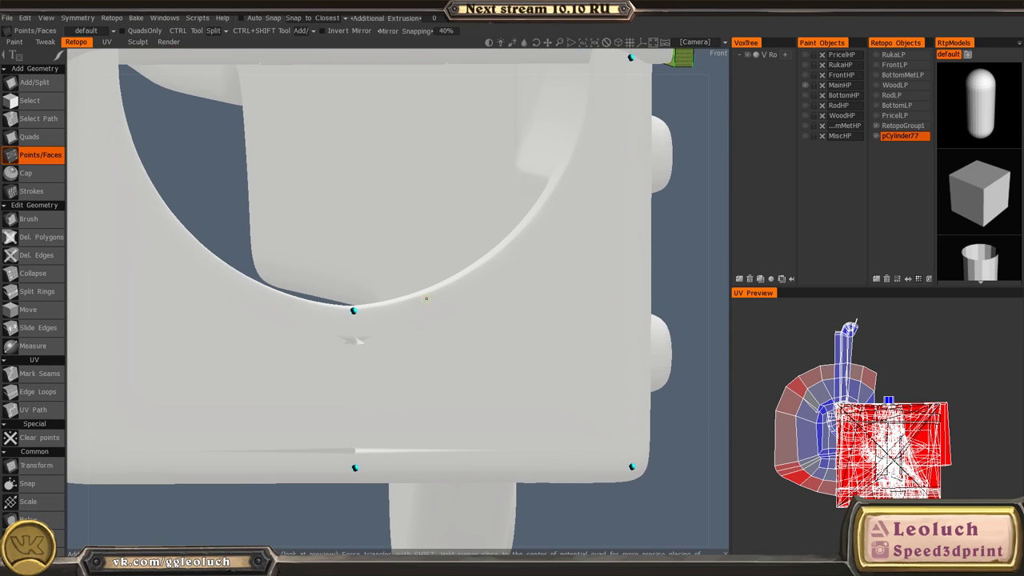
- Add intermediate points along the front face's bottom edge, the curve of the round cutout and the outer side
click(469, 471)
middle_drag(507, 443, 424, 329)
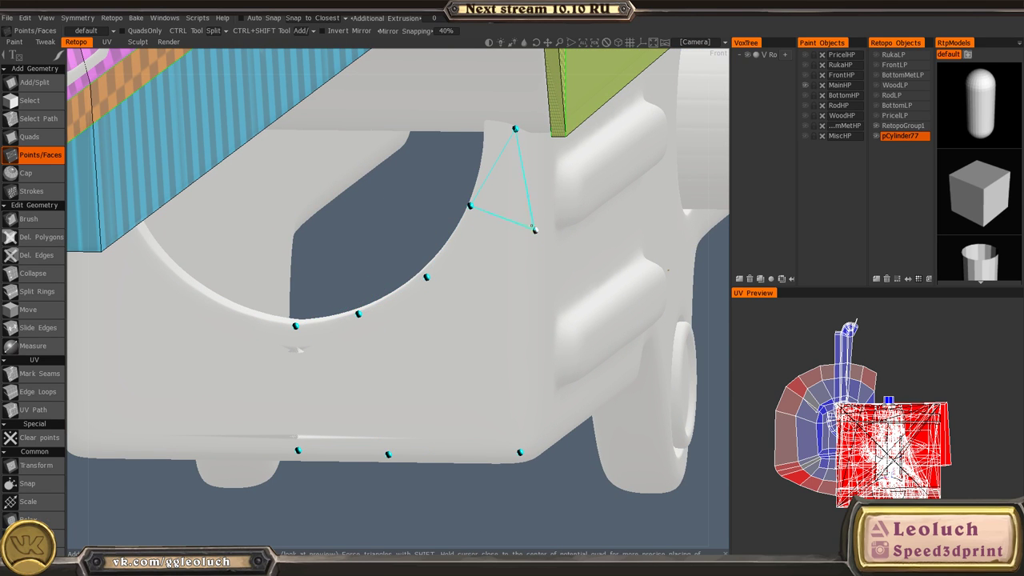
mouse_move(532, 165)
alt+mouse_down()
mouse_move(576, 164)
mouse_move(501, 272)
mouse_move(493, 244)
alt+mouse_up()
- Redo the points at the upper tip of the round cutout with the Points/Faces tool
key(space)
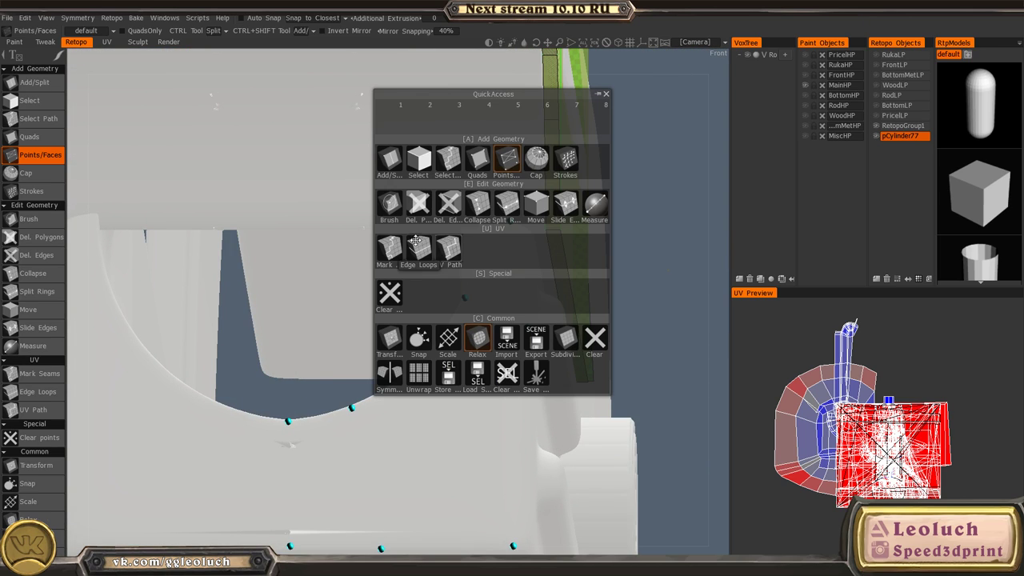
click(399, 201)
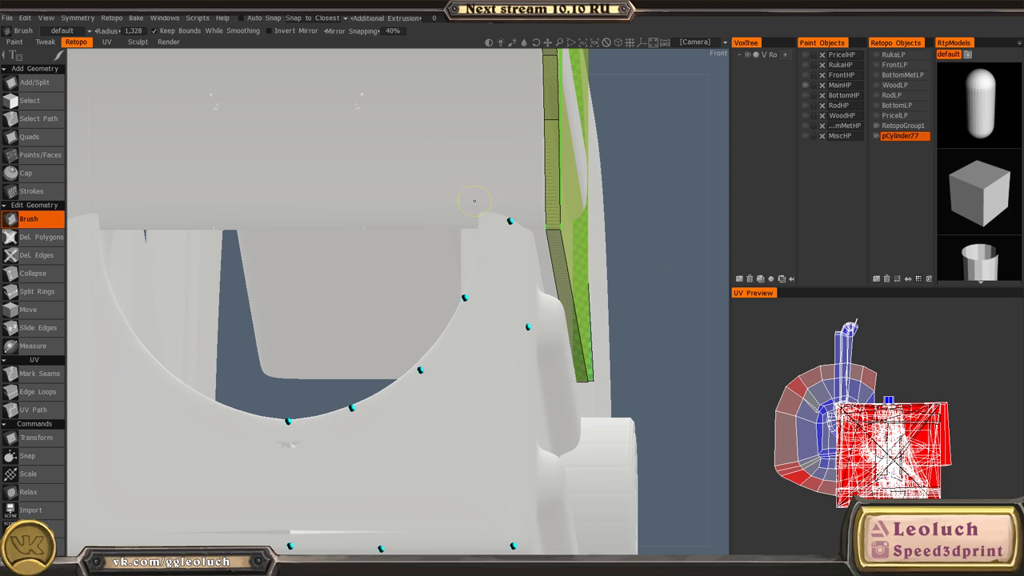
key(space)
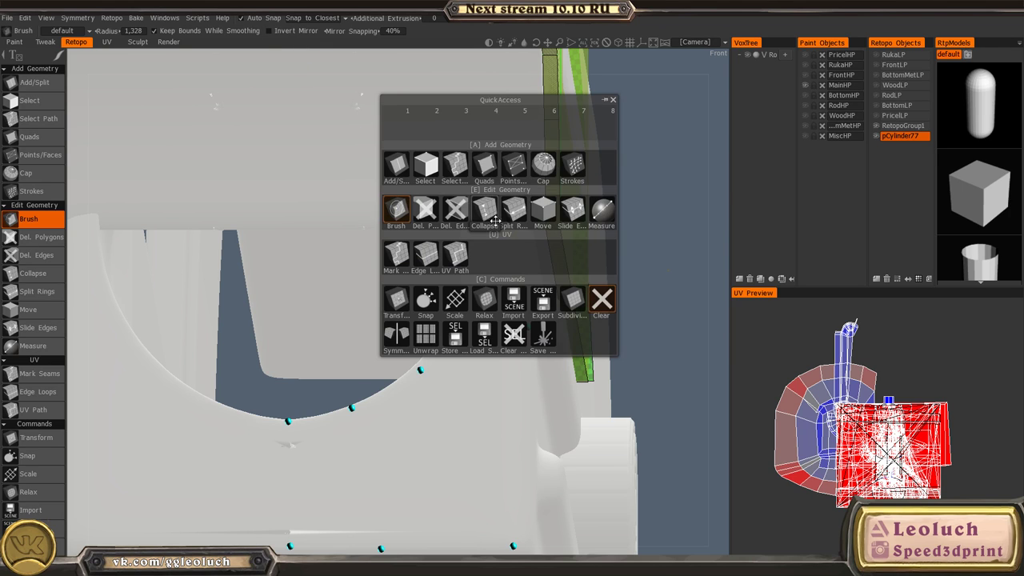
click(514, 165)
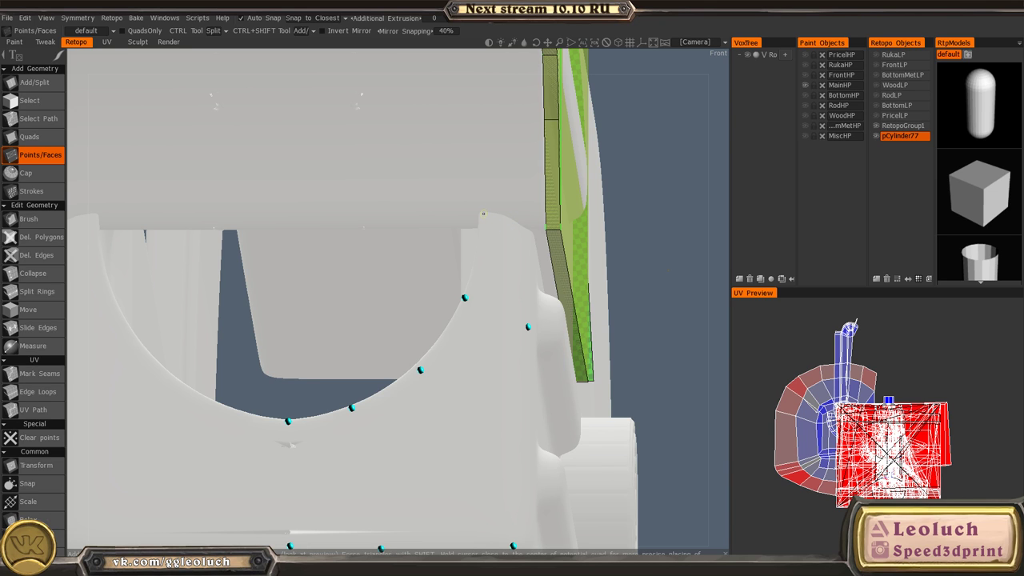
click(484, 214)
alt+drag(523, 253, 485, 265)
click(480, 260)
- Place a second row of points on the front face, offset outward from the cutout's curve
alt+drag(461, 316, 439, 312)
right_click(436, 311)
alt+middle_drag(423, 309, 419, 254)
alt+drag(418, 253, 475, 265)
key(ctrl+z)
alt+right_drag(476, 265, 448, 298)
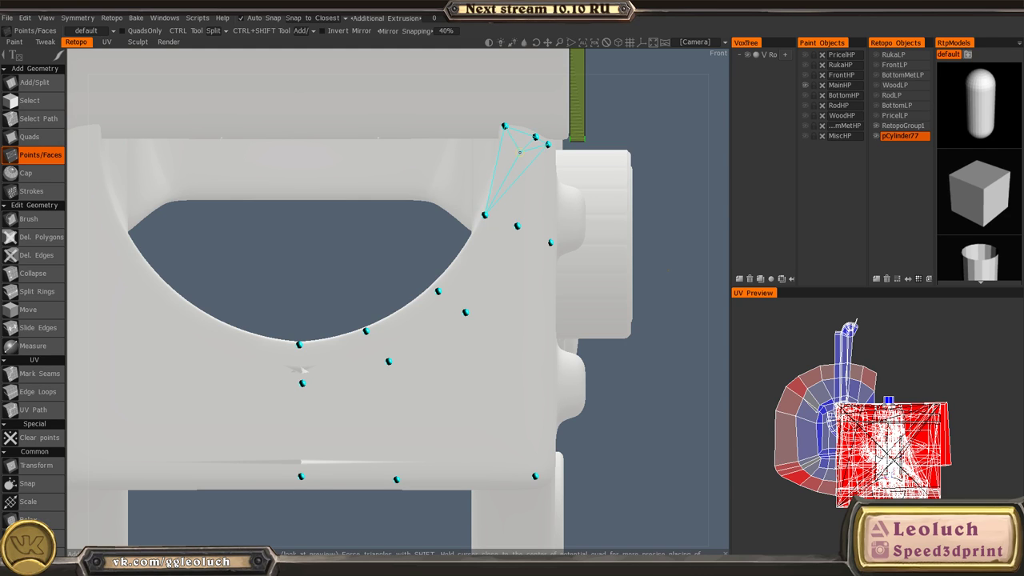
- Fill the placed points with a strip of four quads around the cutout and two larger quads down to the bottom edge
right_click(520, 153)
key(ctrl+z)
click(506, 183)
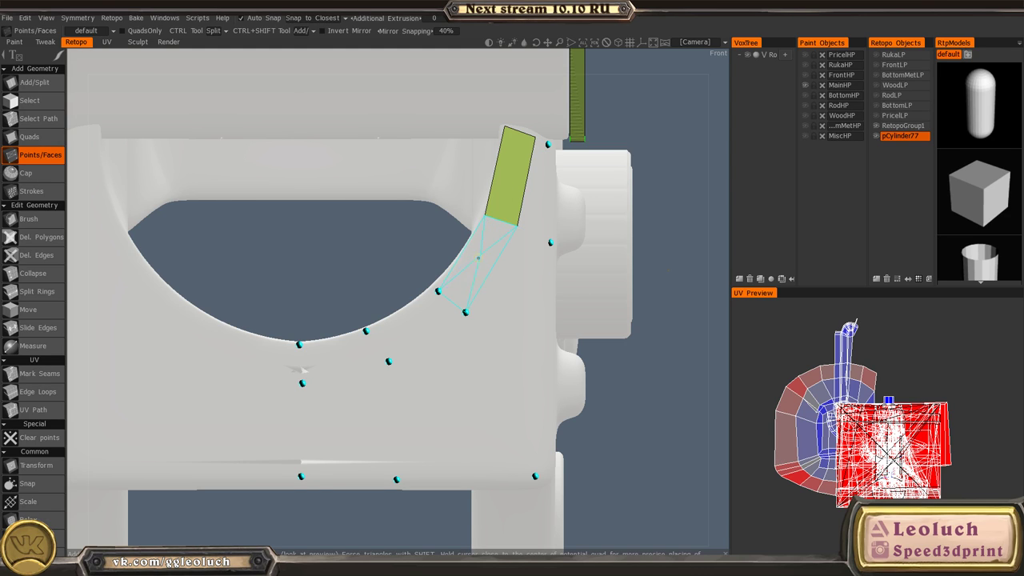
click(477, 261)
click(414, 324)
click(340, 353)
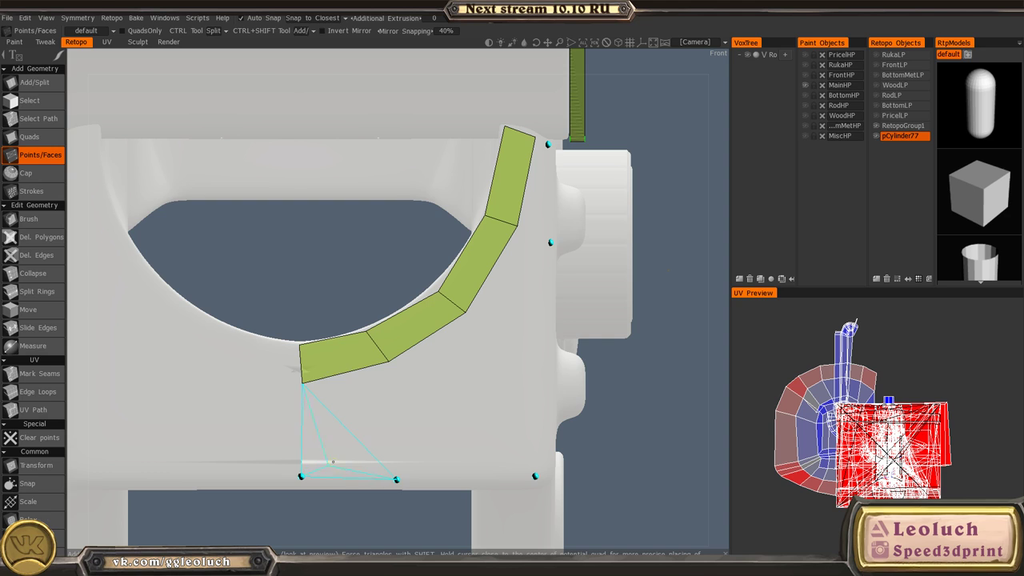
click(345, 440)
right_click(454, 408)
- Fill the gap between the curved strip and the front face's outer edge with the Quads tool, using the two outer points
alt+drag(514, 373, 472, 346)
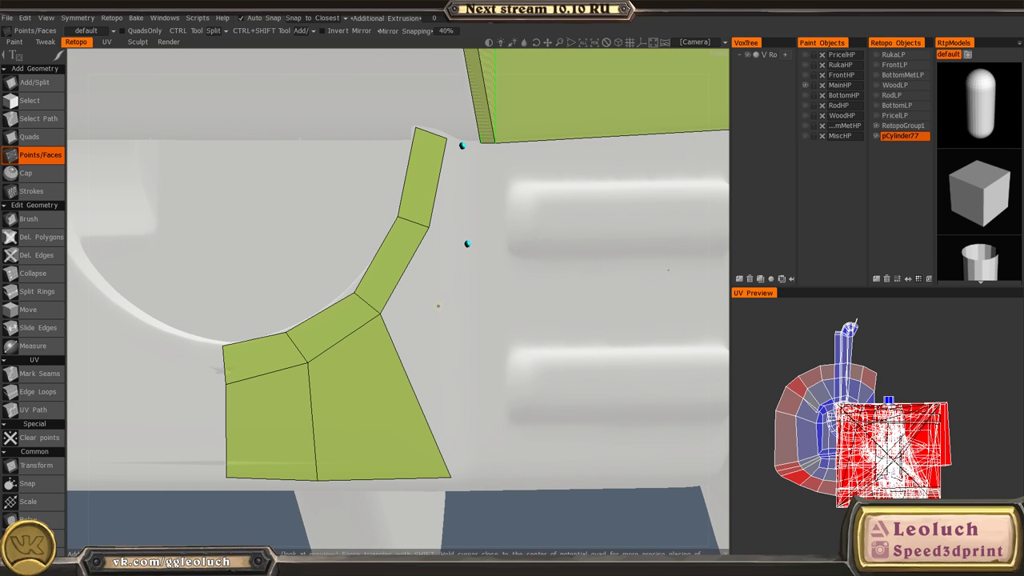
alt+drag(434, 392, 421, 346)
key(space)
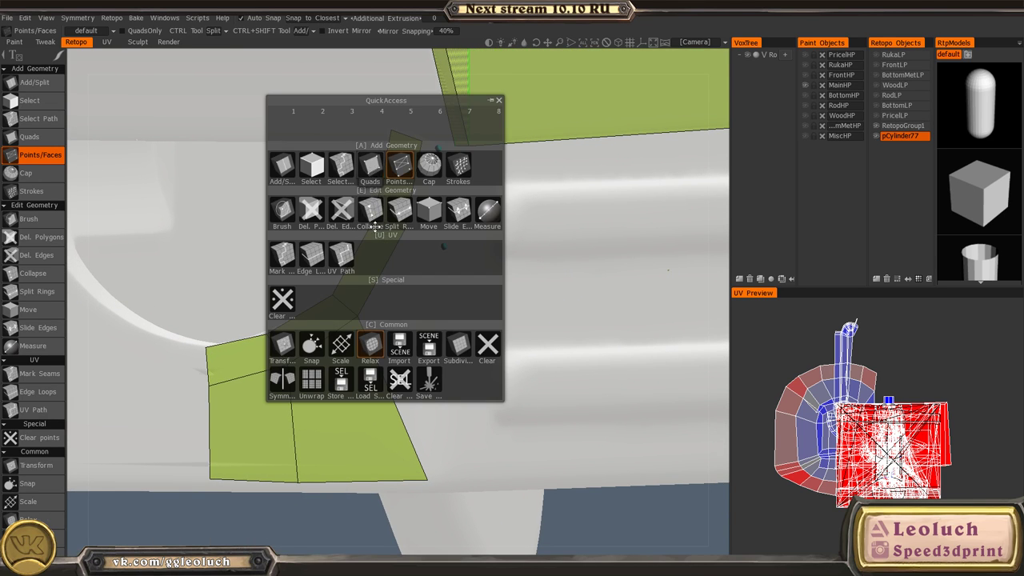
click(371, 168)
click(382, 273)
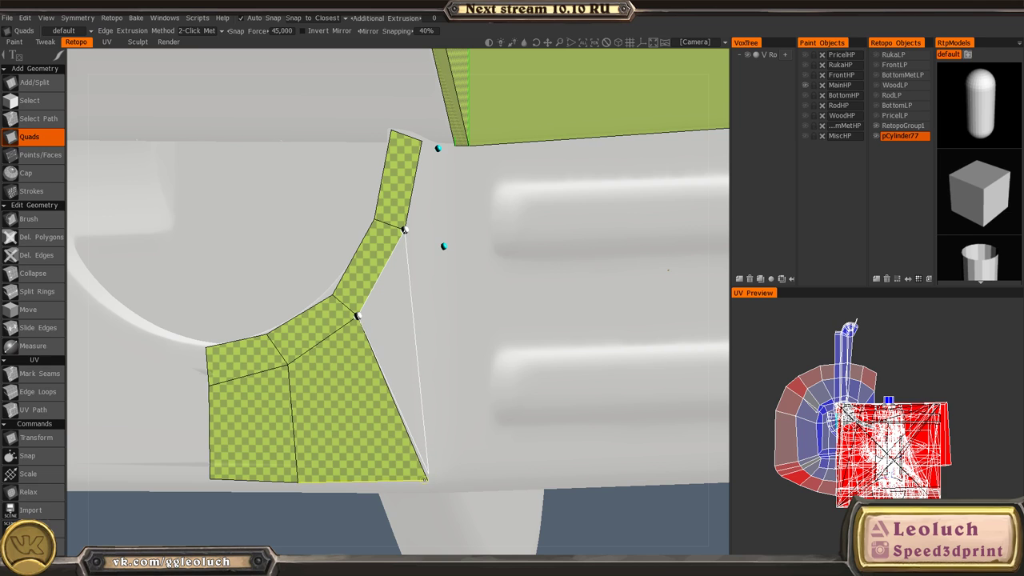
click(427, 480)
click(444, 246)
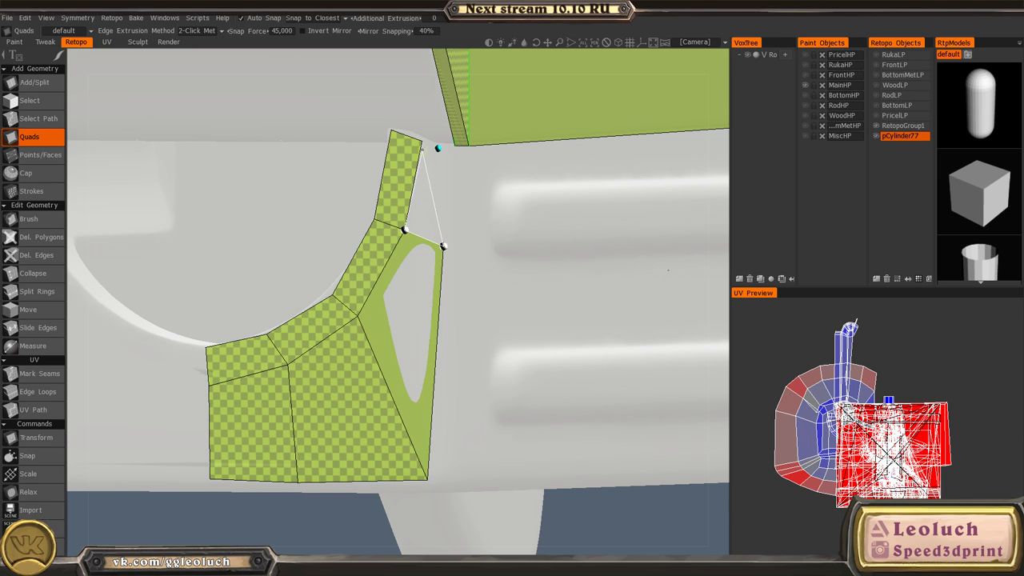
click(439, 148)
- Split the front-face polygons with an extra edge running from the cutout across the strip to the outer edge
key(KP_2)
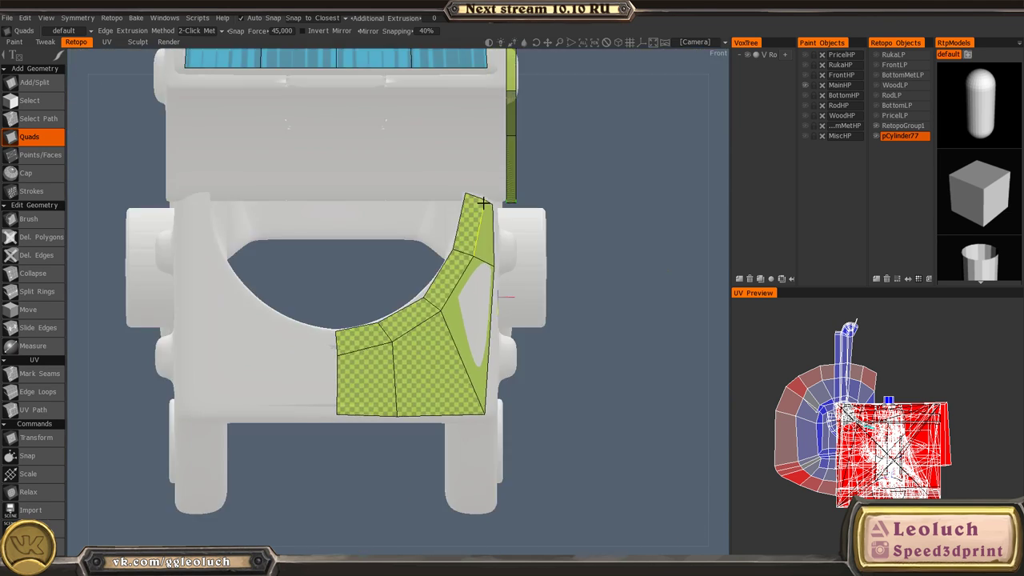
alt+right_drag(482, 201, 482, 400)
alt+middle_drag(483, 400, 382, 368)
key(space)
key(space)
key(space)
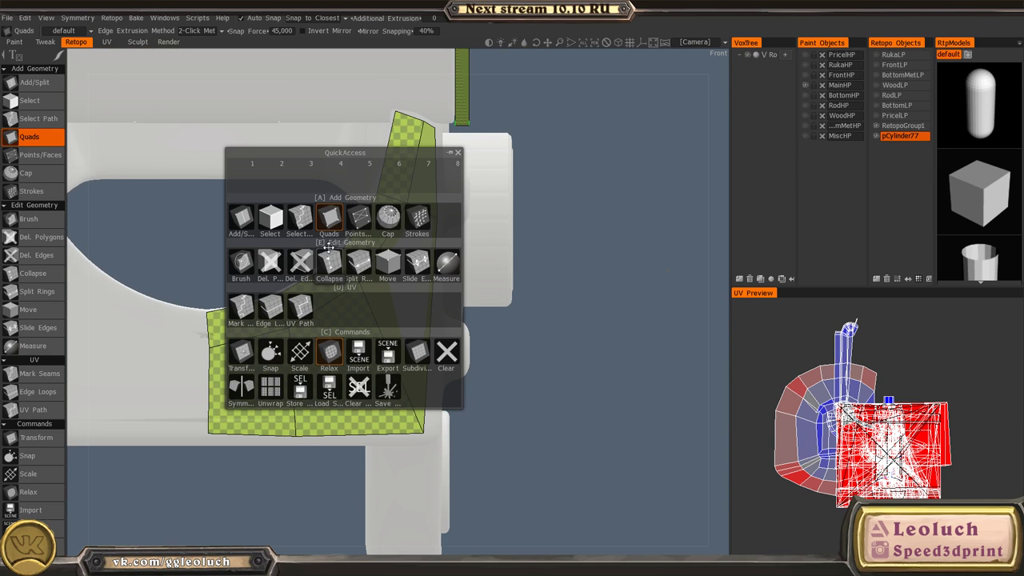
click(357, 216)
alt+right_drag(392, 228, 394, 272)
ctrl+click(379, 223)
- Reposition the strip's vertices with the Brush tool so they follow the cutout's curve and close up the polygon flow
alt+drag(489, 260, 453, 270)
key(space)
click(300, 228)
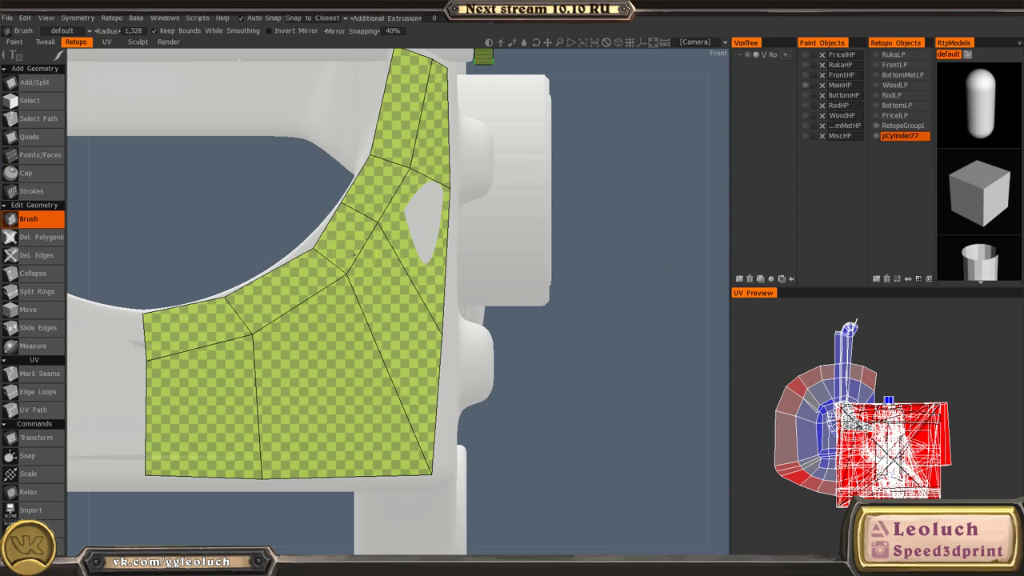
drag(375, 232, 403, 240)
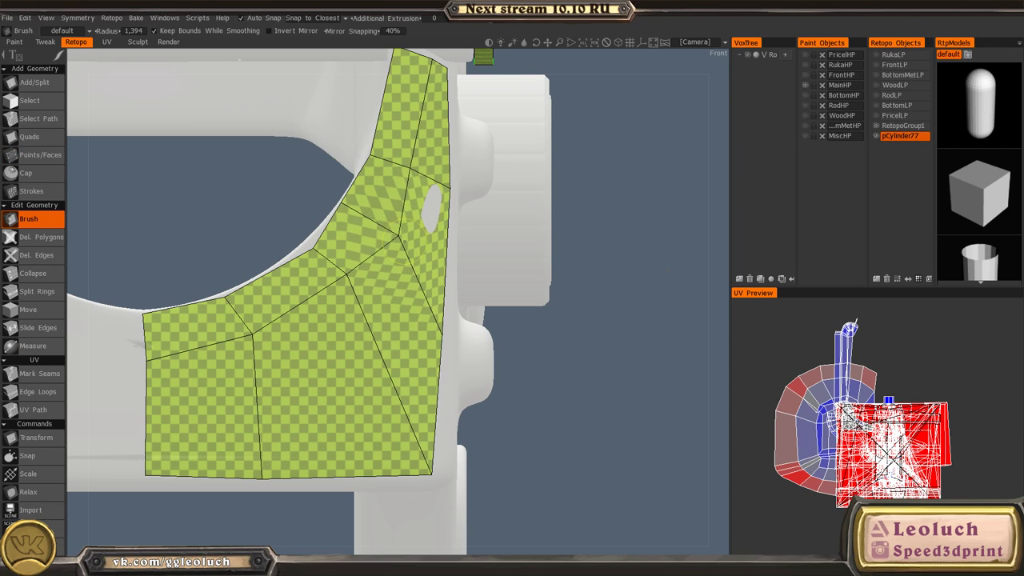
drag(412, 169, 422, 170)
mouse_move(398, 235)
mouse_down()
mouse_move(410, 230)
mouse_move(394, 238)
mouse_move(352, 223)
mouse_move(327, 249)
mouse_move(351, 224)
mouse_up()
scroll(382, 230, down, 2)
mouse_move(326, 256)
mouse_down()
mouse_move(317, 266)
mouse_move(341, 292)
mouse_up()
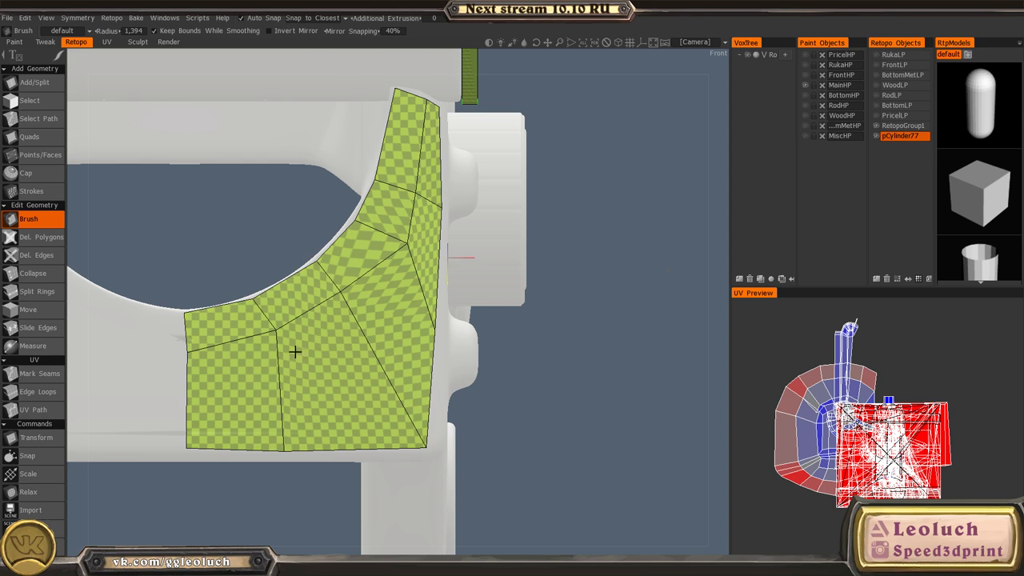
- Adjust the front face's outer and bottom vertices with the Brush tool to match the high-poly shape from the side and front
alt+right_drag(295, 352, 107, 321)
alt+drag(416, 345, 276, 348)
alt+middle_drag(309, 334, 341, 296)
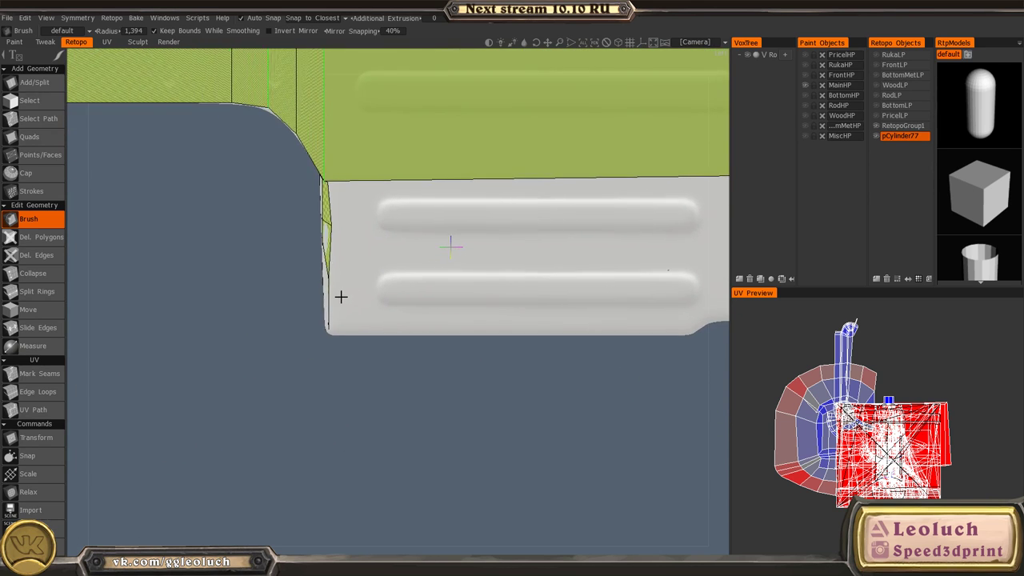
scroll(340, 297, up, 2)
drag(278, 164, 267, 168)
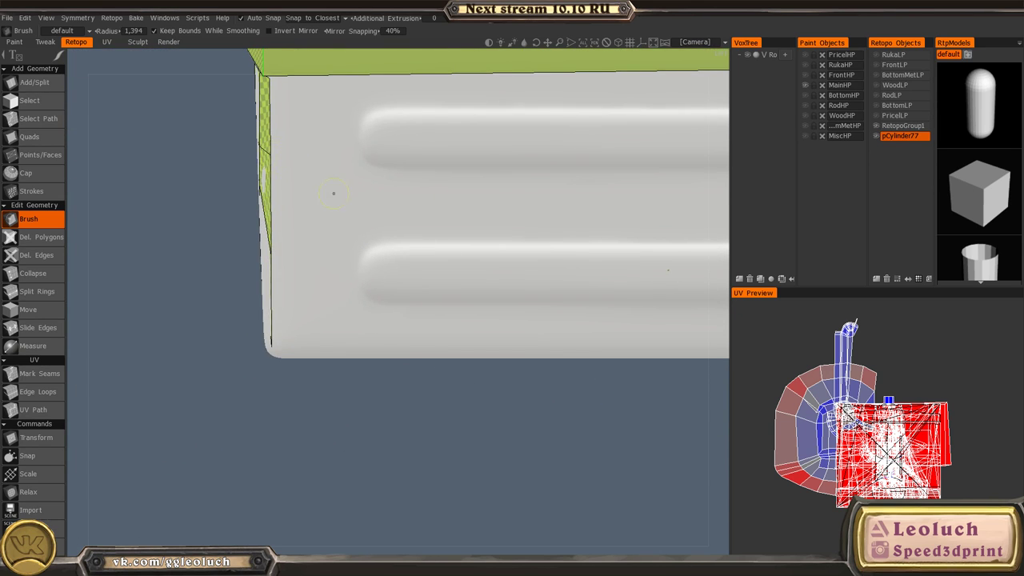
alt+drag(332, 193, 487, 190)
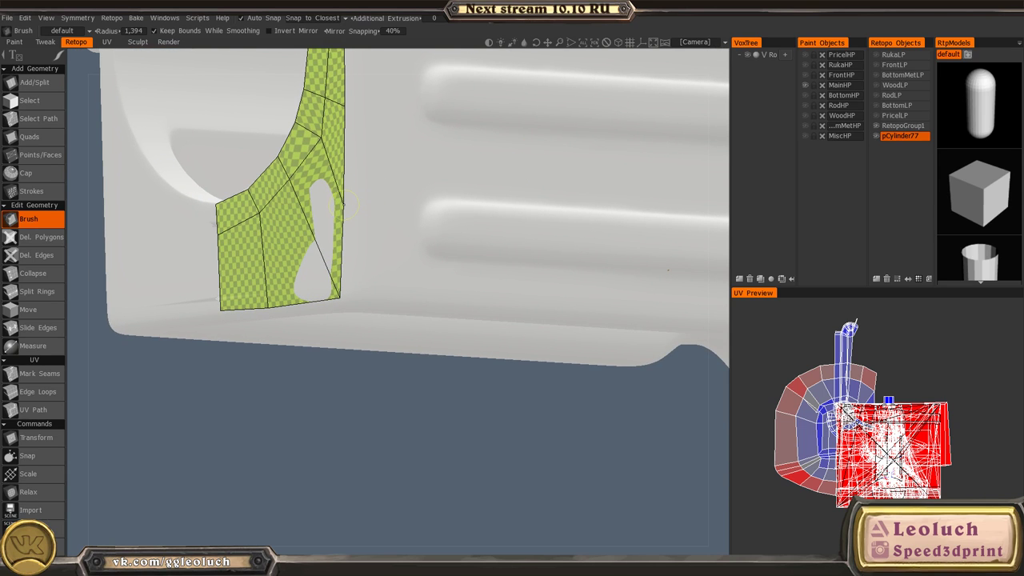
drag(322, 138, 331, 139)
alt+drag(305, 240, 405, 267)
alt+right_drag(405, 268, 461, 352)
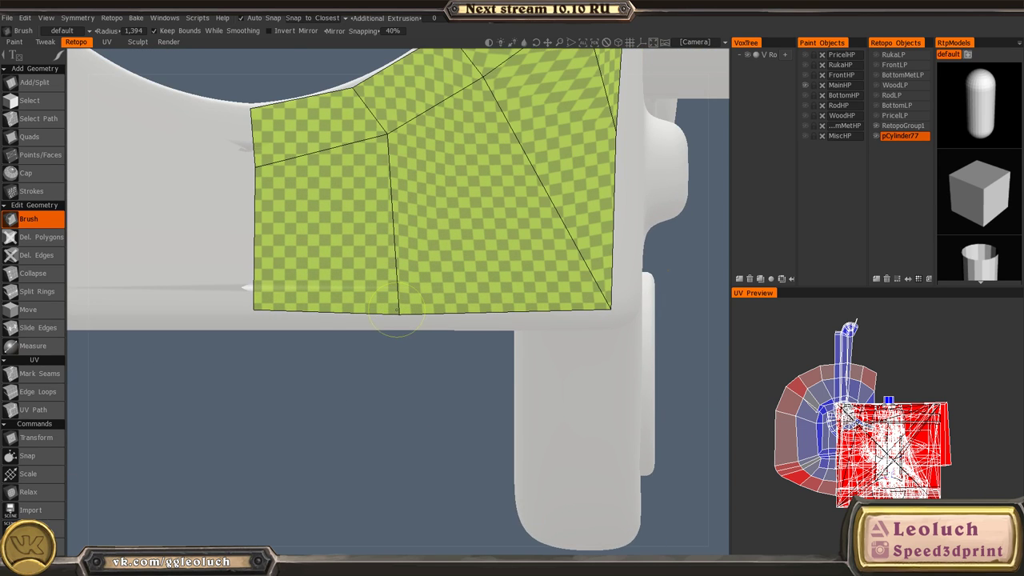
drag(397, 310, 401, 307)
- Examine the receiver from the side and the uncovered barrel shroud at the rifle's front end
alt+middle_drag(514, 303, 446, 317)
alt+drag(446, 317, 435, 240)
mouse_move(496, 244)
alt+mouse_down()
mouse_move(357, 232)
mouse_move(255, 269)
mouse_move(407, 265)
alt+mouse_up()
alt+right_drag(408, 265, 360, 289)
alt+middle_drag(360, 290, 178, 299)
alt+right_drag(178, 300, 162, 317)
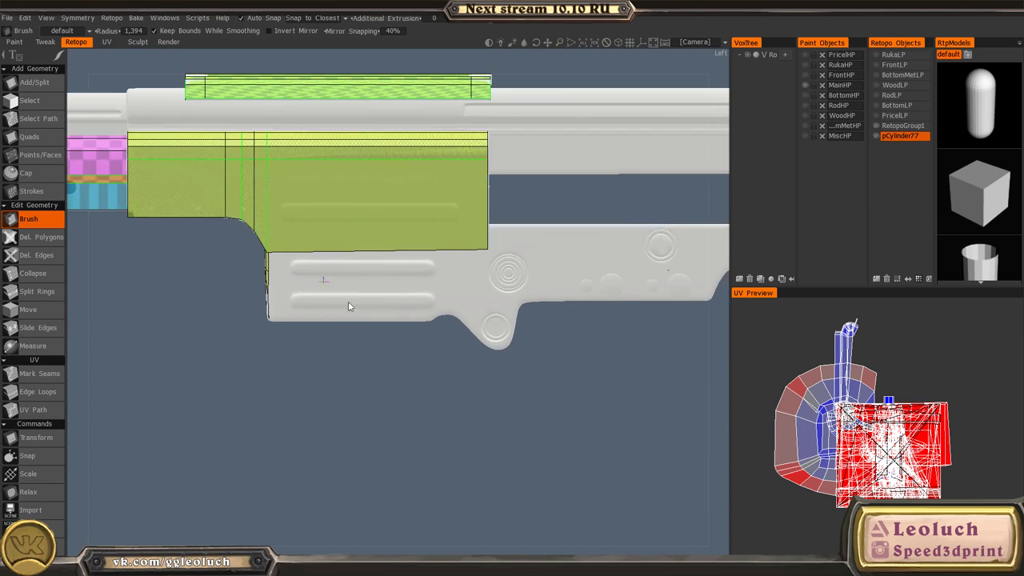
alt+middle_drag(558, 286, 281, 300)
alt+drag(281, 299, 325, 290)
alt+middle_drag(510, 281, 724, 358)
alt+right_drag(724, 358, 466, 280)
mouse_move(467, 279)
alt+mouse_down()
mouse_move(534, 302)
mouse_move(473, 285)
alt+mouse_up()
alt+right_drag(474, 285, 628, 416)
alt+middle_drag(184, 264, 623, 325)
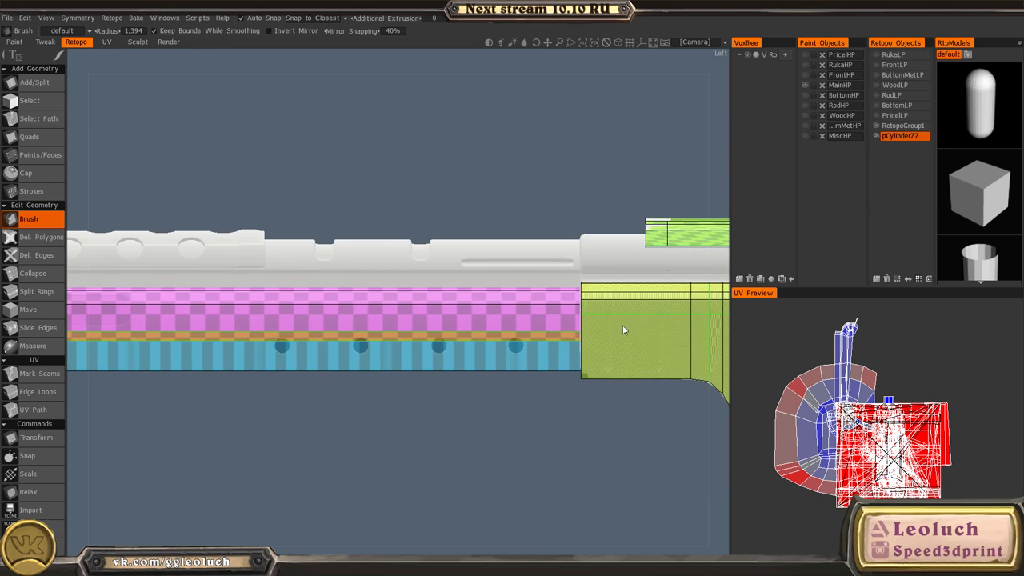
alt+drag(404, 280, 585, 375)
alt+drag(646, 364, 636, 349)
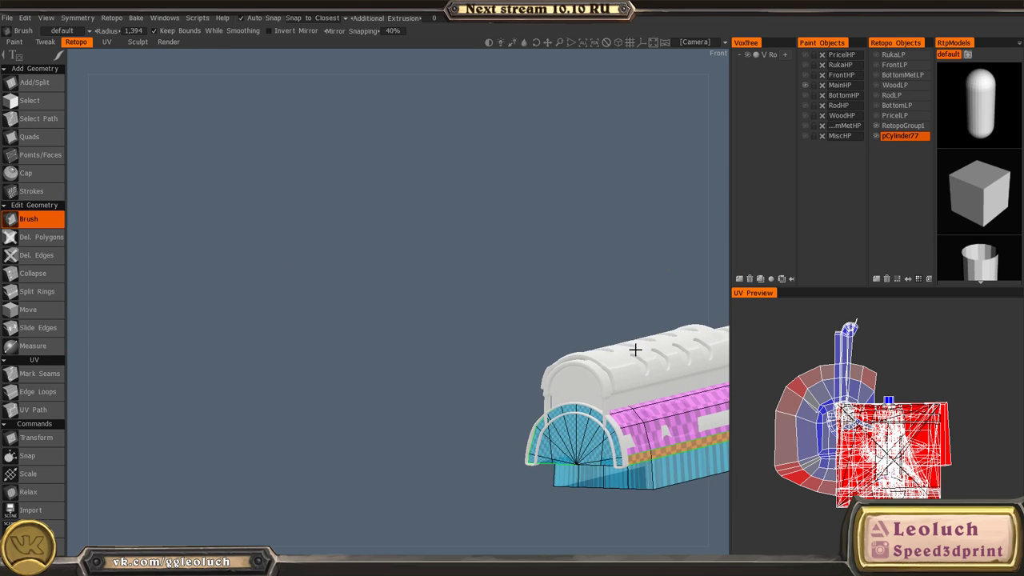
alt+middle_drag(635, 349, 609, 321)
alt+right_drag(336, 376, 578, 386)
alt+middle_drag(577, 386, 429, 324)
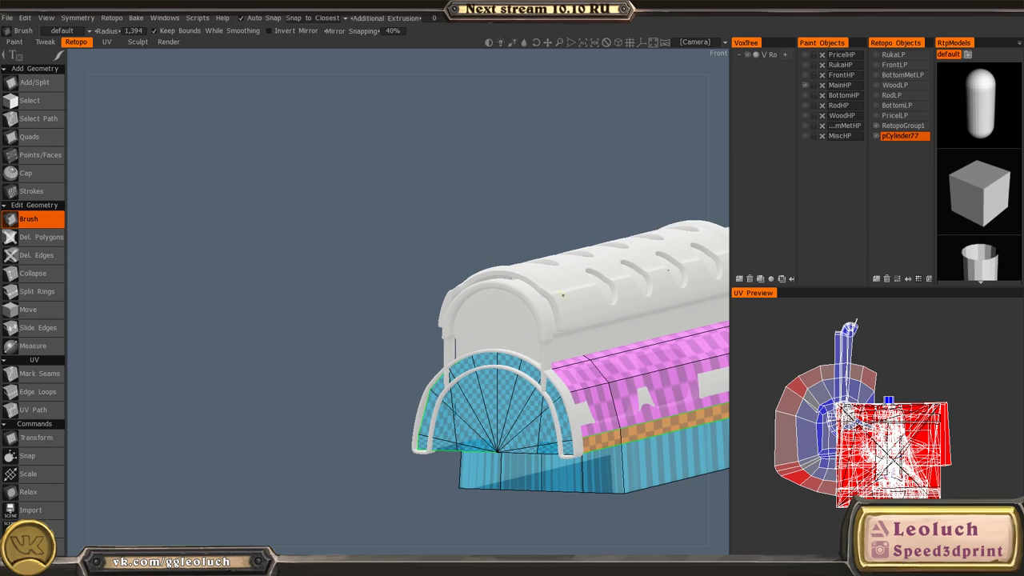
alt+drag(596, 298, 595, 322)
alt+middle_drag(595, 322, 407, 324)
alt+right_drag(407, 325, 470, 394)
- Build the first quad on the barrel shroud's side with Points/Faces, spanning from its front edge to the first round hole
key(space)
click(435, 254)
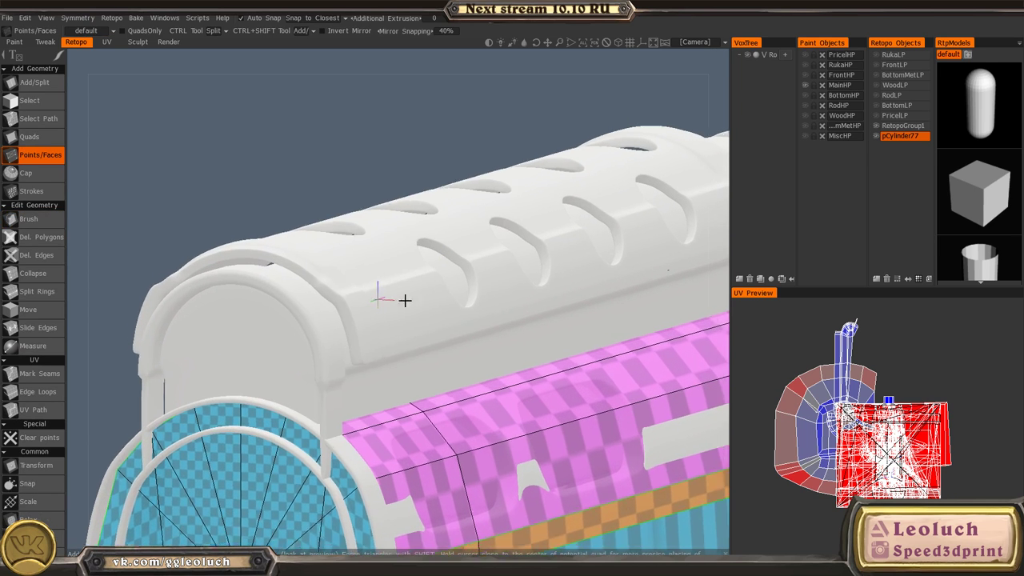
alt+right_drag(405, 301, 428, 330)
click(335, 295)
alt+right_drag(335, 296, 364, 378)
click(352, 385)
alt+drag(352, 386, 450, 381)
alt+middle_drag(450, 381, 276, 405)
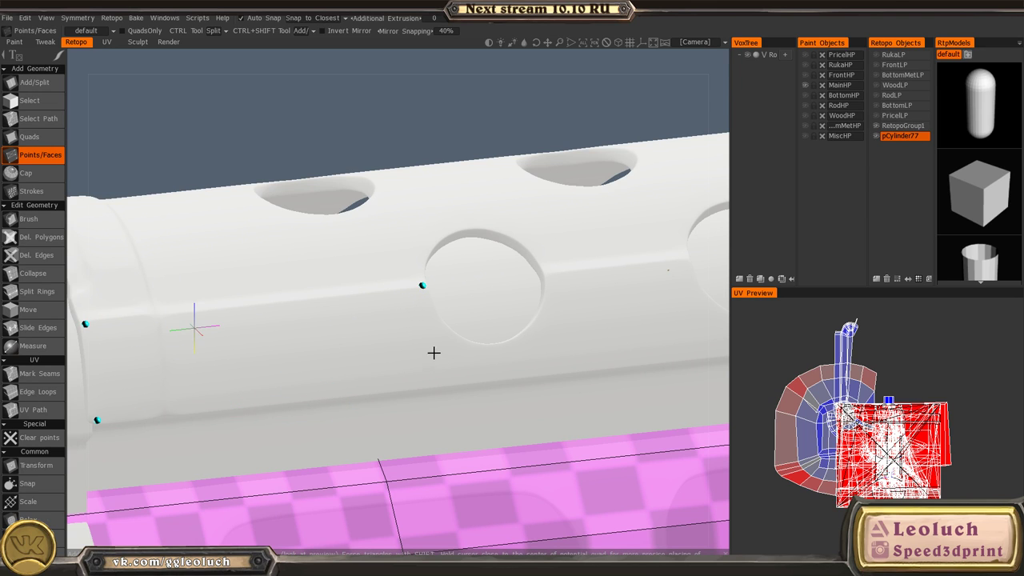
alt+drag(434, 353, 412, 358)
alt+middle_drag(412, 357, 355, 308)
alt+right_drag(425, 344, 344, 318)
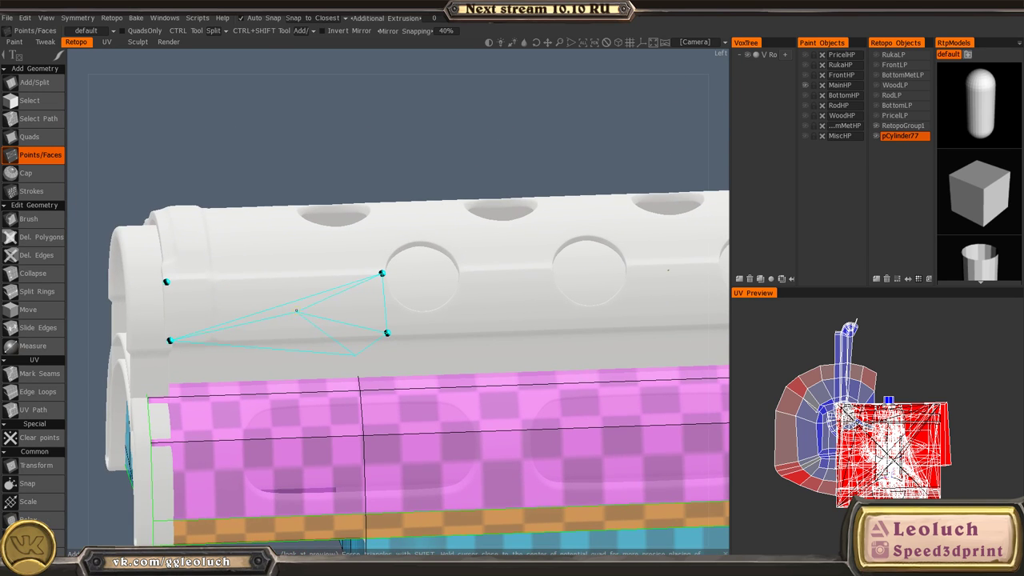
right_click(280, 302)
- Extend the quad strip along the shroud's side across the first two round holes, up to the third hole
alt+middle_drag(442, 313, 324, 336)
alt+drag(324, 336, 329, 332)
alt+right_drag(329, 332, 330, 308)
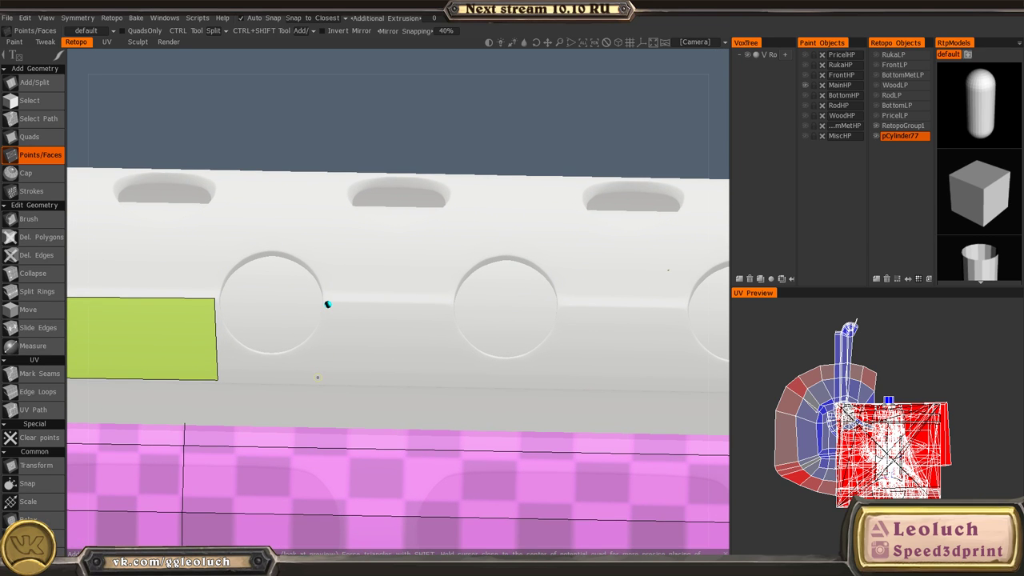
right_click(304, 359)
alt+middle_drag(390, 324, 323, 309)
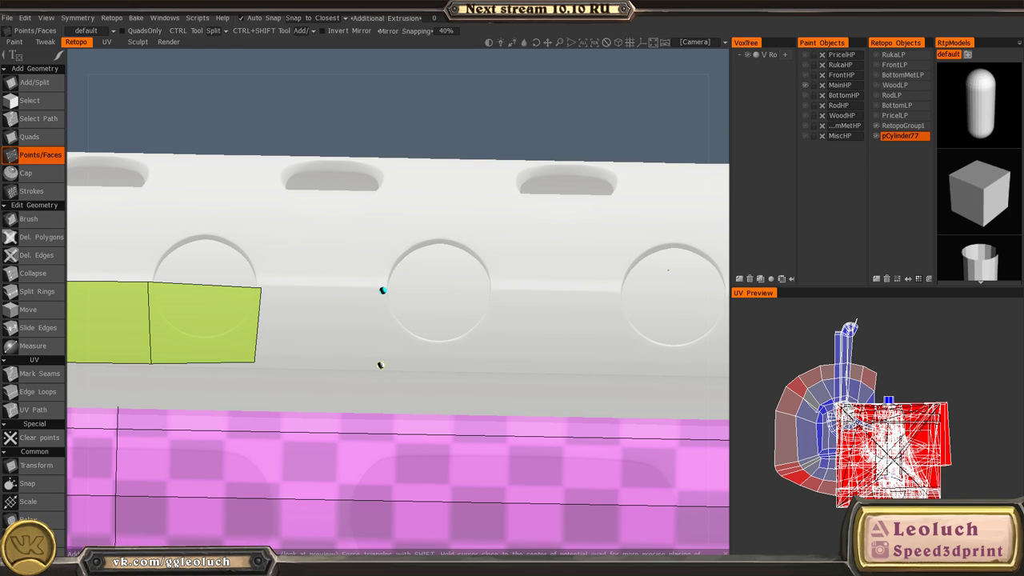
right_click(337, 340)
alt+middle_drag(459, 352, 267, 330)
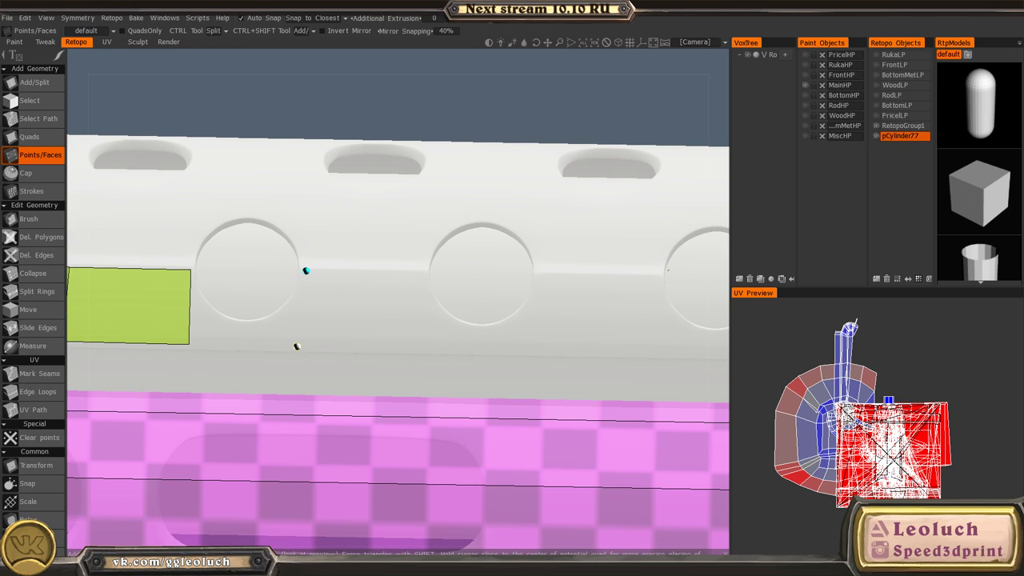
right_click(269, 318)
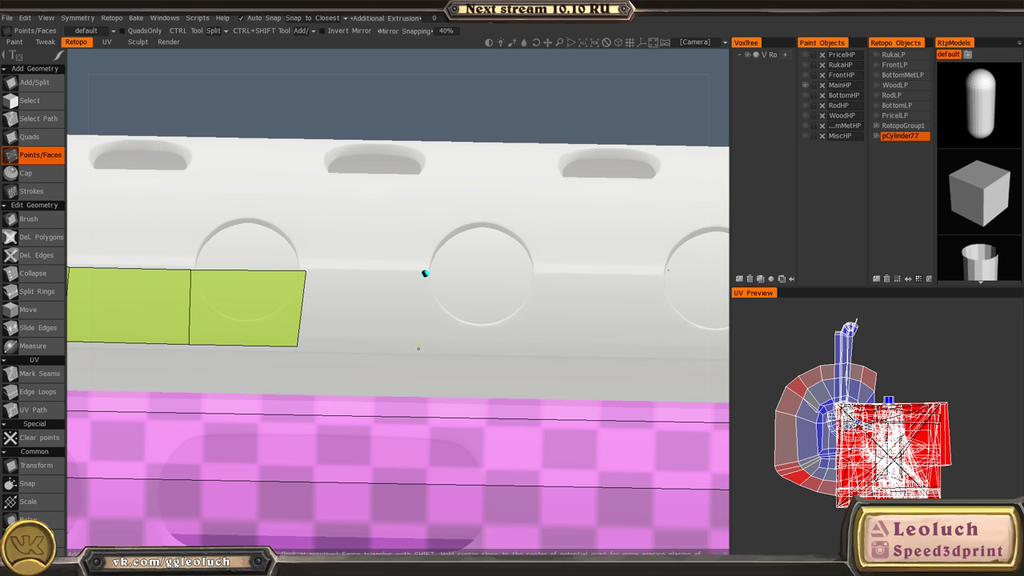
right_click(347, 311)
- Continue the quad strip across the third and fourth round holes to the shroud's rear collar
alt+middle_drag(507, 327, 322, 305)
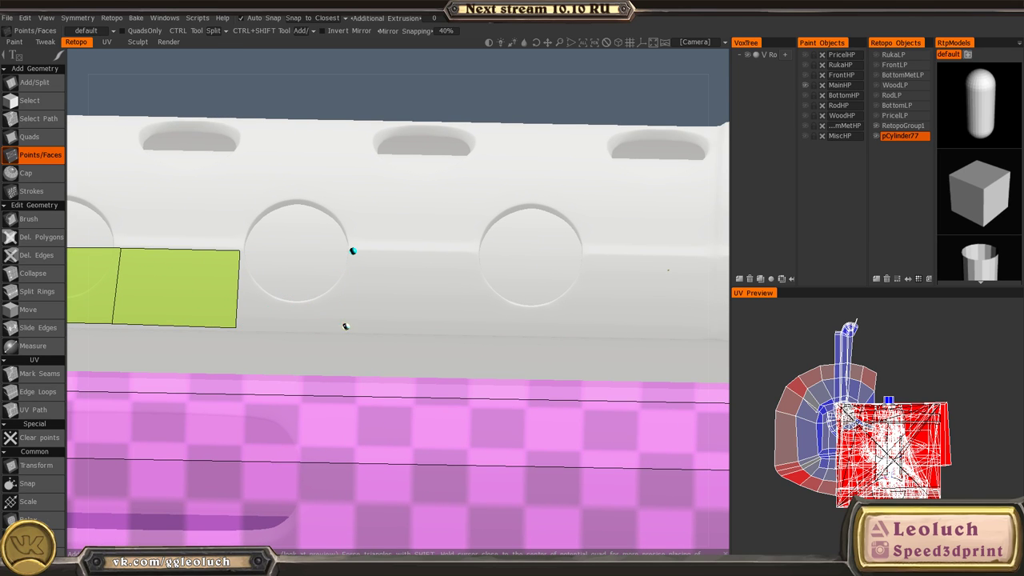
click(346, 326)
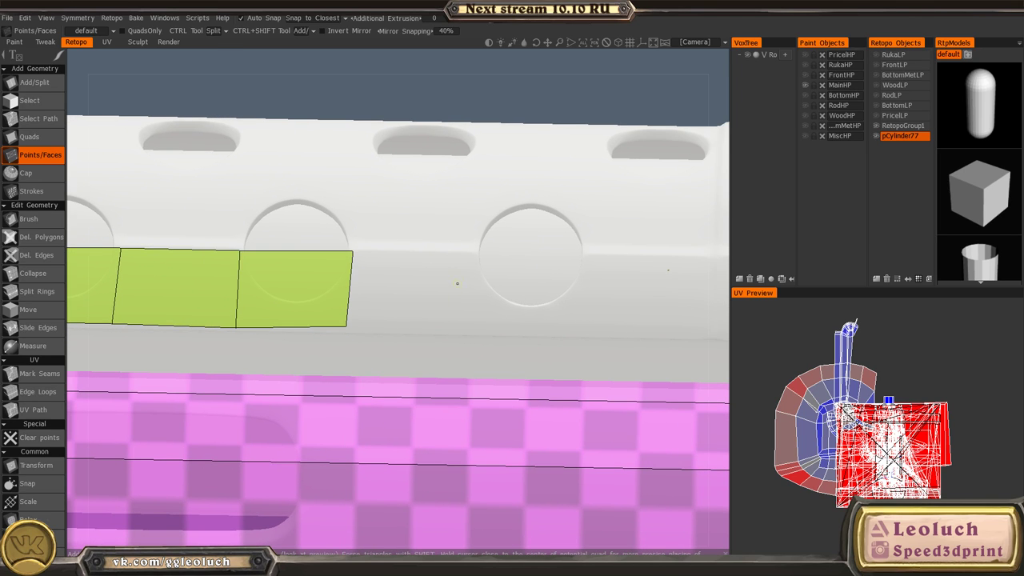
right_click(399, 293)
alt+middle_drag(637, 297, 334, 264)
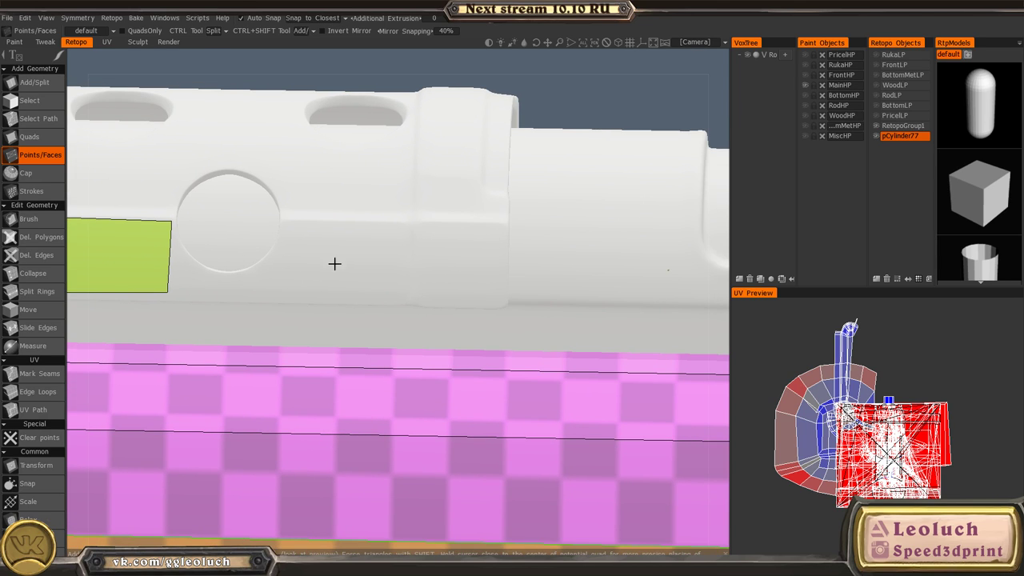
click(286, 298)
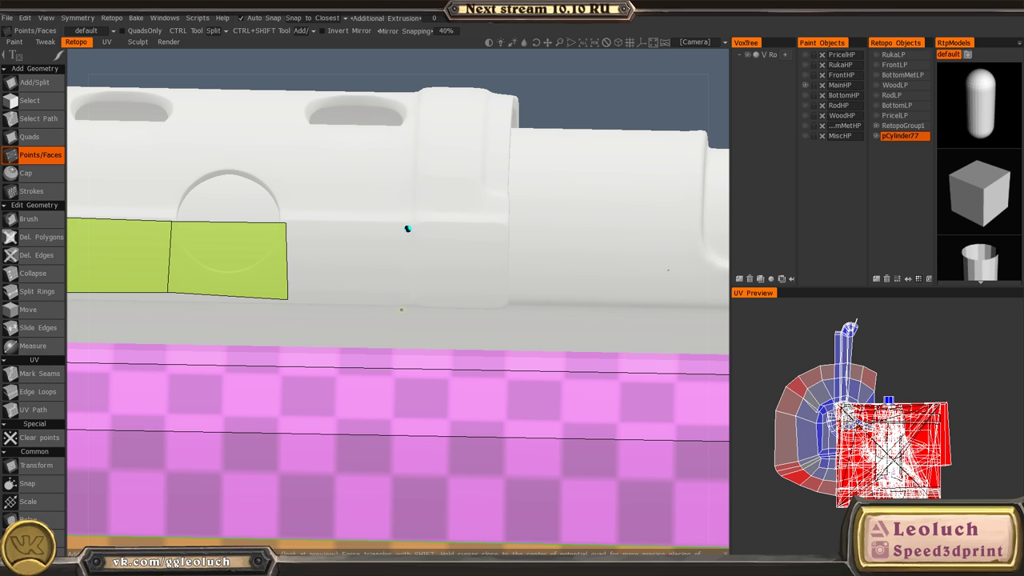
click(407, 300)
right_click(344, 267)
- Add a narrow quad at the strip's rear end that steps onto the raised collar
alt+right_drag(407, 281, 441, 291)
alt+middle_drag(441, 290, 437, 210)
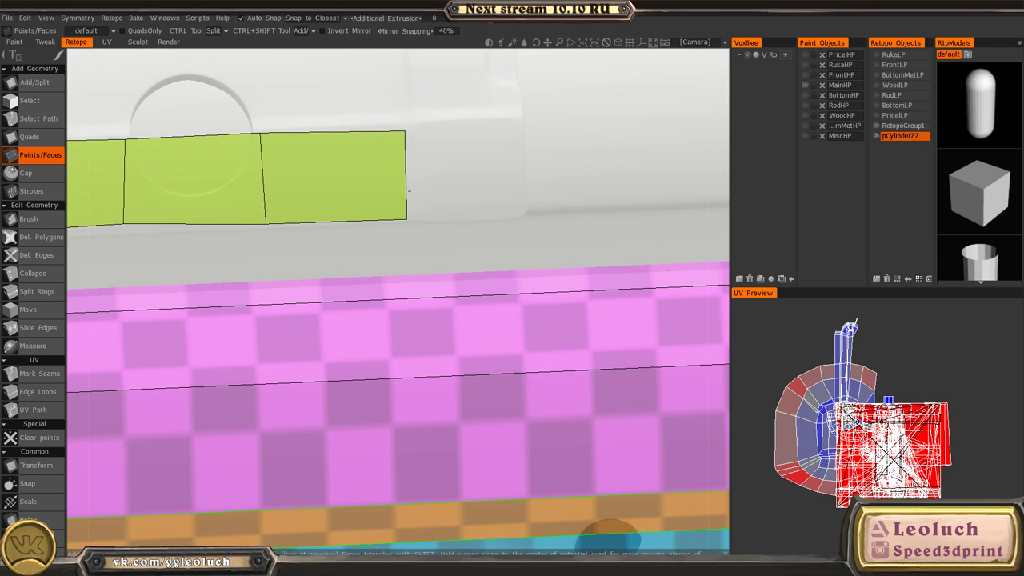
alt+drag(415, 219, 432, 149)
alt+middle_drag(432, 149, 441, 264)
alt+right_drag(441, 265, 464, 269)
alt+drag(464, 269, 397, 237)
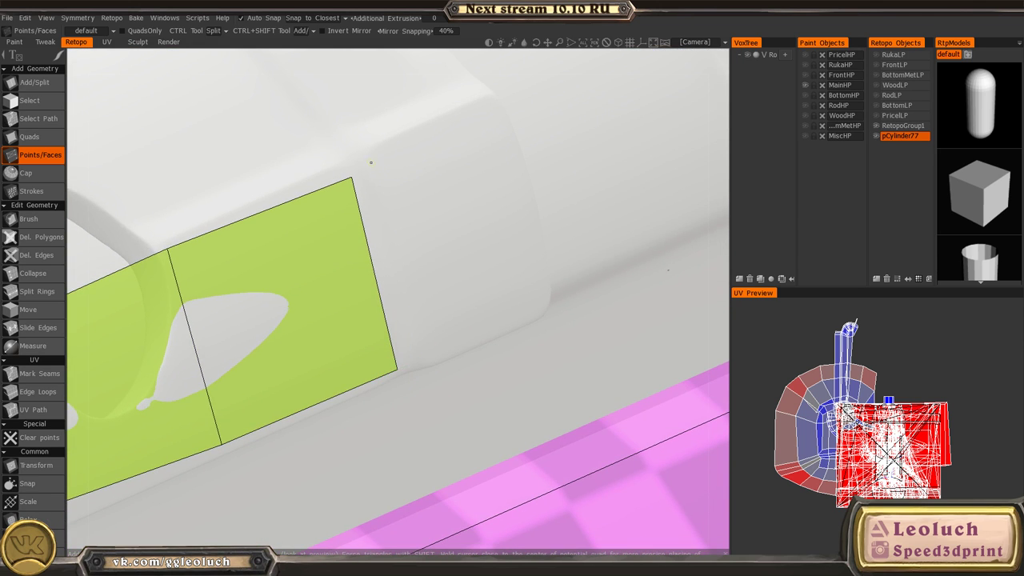
right_click(424, 345)
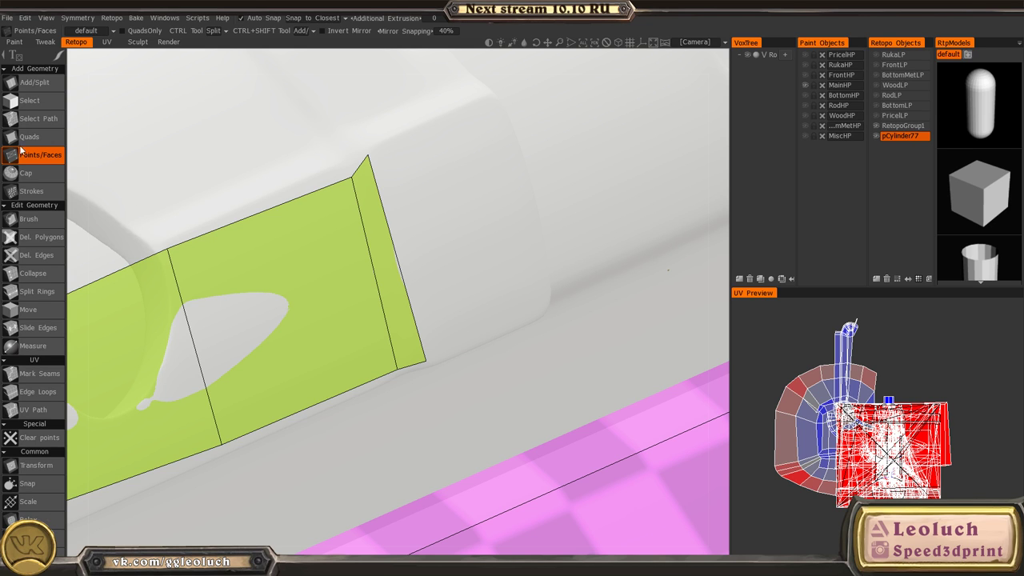
- Fit the narrow end quad's vertices to the collar edge with the Brush tool
alt+drag(217, 218, 302, 239)
alt+middle_drag(302, 239, 337, 313)
alt+drag(336, 313, 348, 257)
key(space)
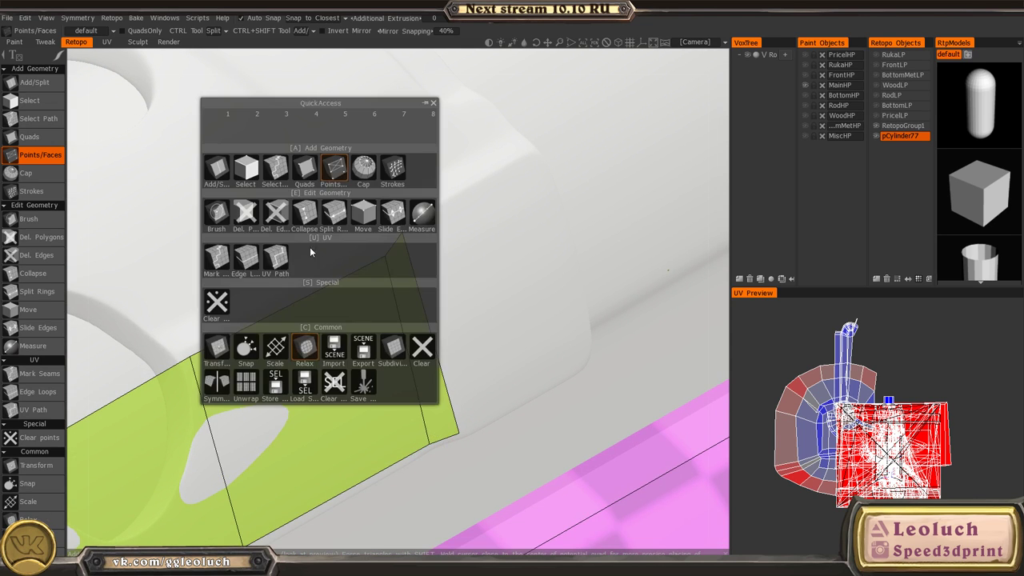
click(216, 212)
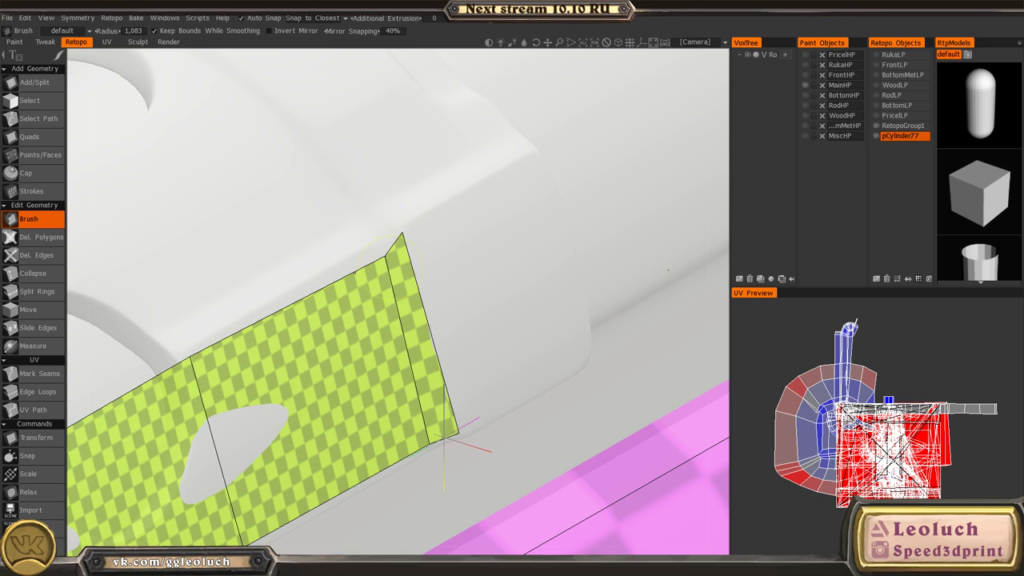
mouse_move(453, 280)
alt+mouse_down()
mouse_move(387, 259)
mouse_move(388, 231)
mouse_move(414, 235)
mouse_move(370, 232)
mouse_move(360, 252)
alt+mouse_up()
alt+middle_drag(388, 263, 386, 301)
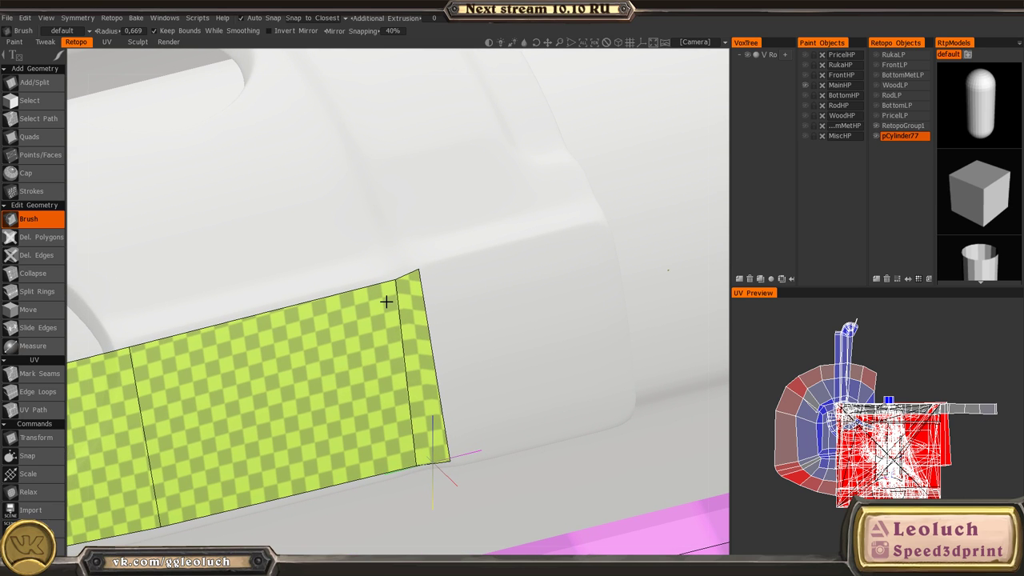
alt+drag(410, 310, 394, 290)
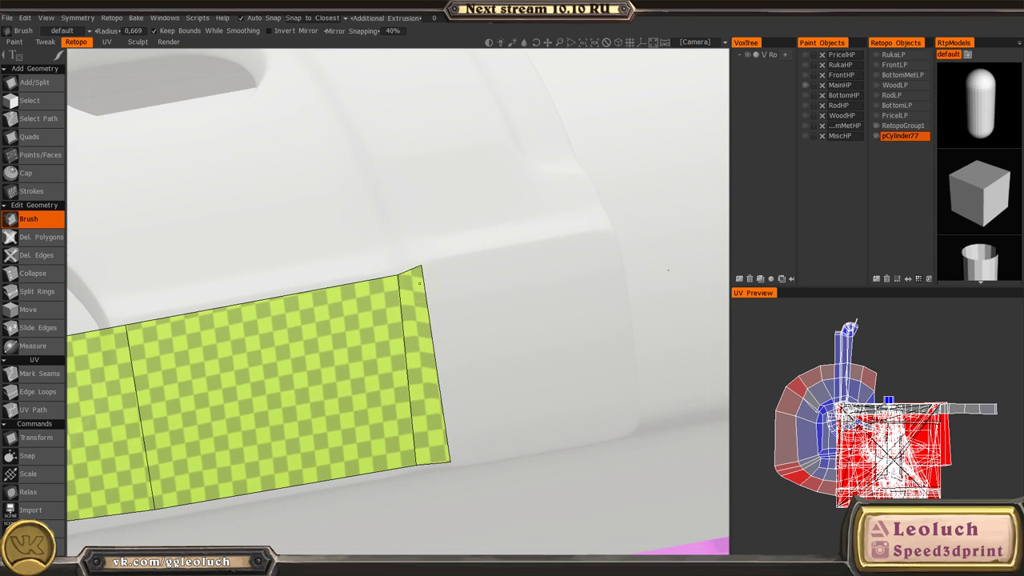
- Add a small polygon with Points/Faces above the narrow end quad, over the collar's beveled edge
key(space)
click(432, 223)
alt+drag(432, 232, 411, 252)
scroll(405, 246, up, 2)
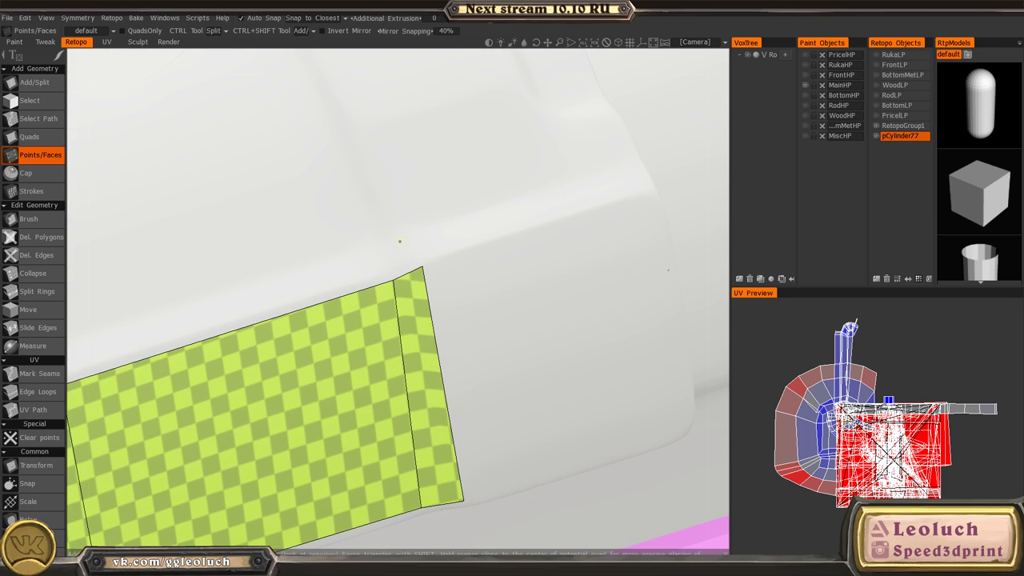
right_click(398, 254)
- Start a thin upper row of quads above the strip, running from the collar forward across the rearmost round hole
alt+right_drag(341, 222, 264, 230)
alt+middle_drag(264, 230, 403, 242)
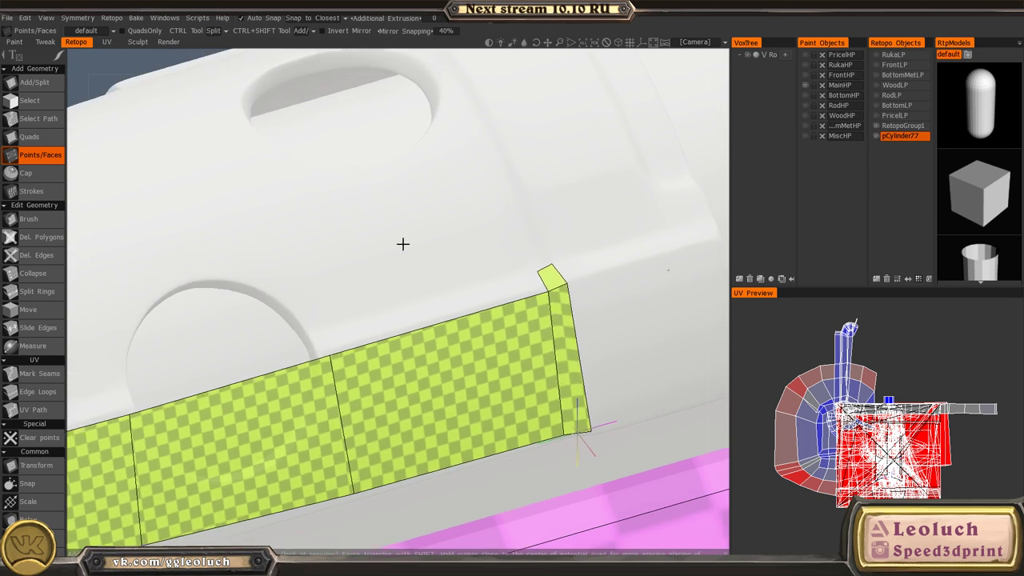
alt+right_drag(402, 243, 412, 268)
alt+drag(412, 268, 300, 299)
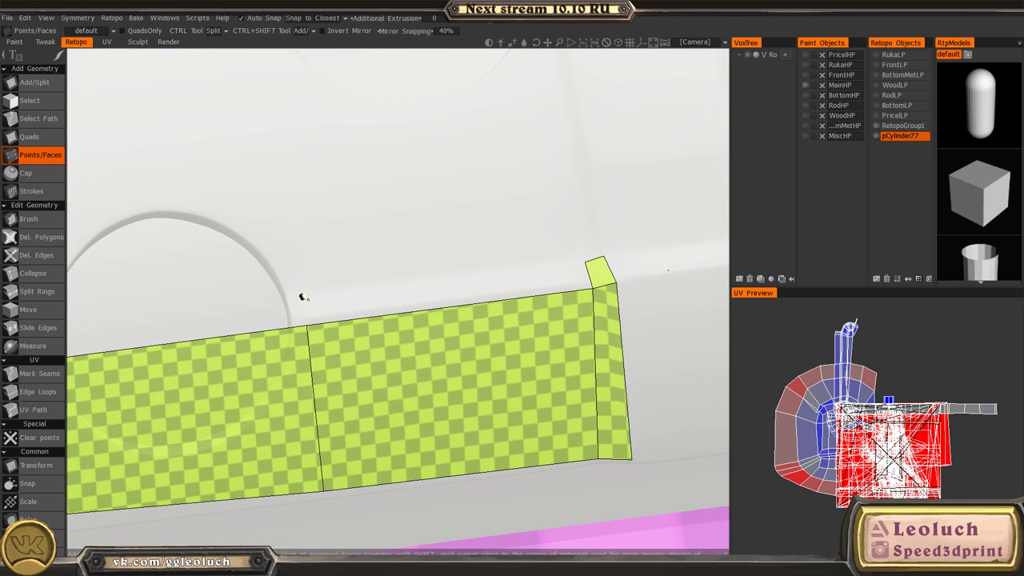
right_click(432, 292)
alt+middle_drag(413, 291, 636, 312)
alt+drag(511, 354, 480, 344)
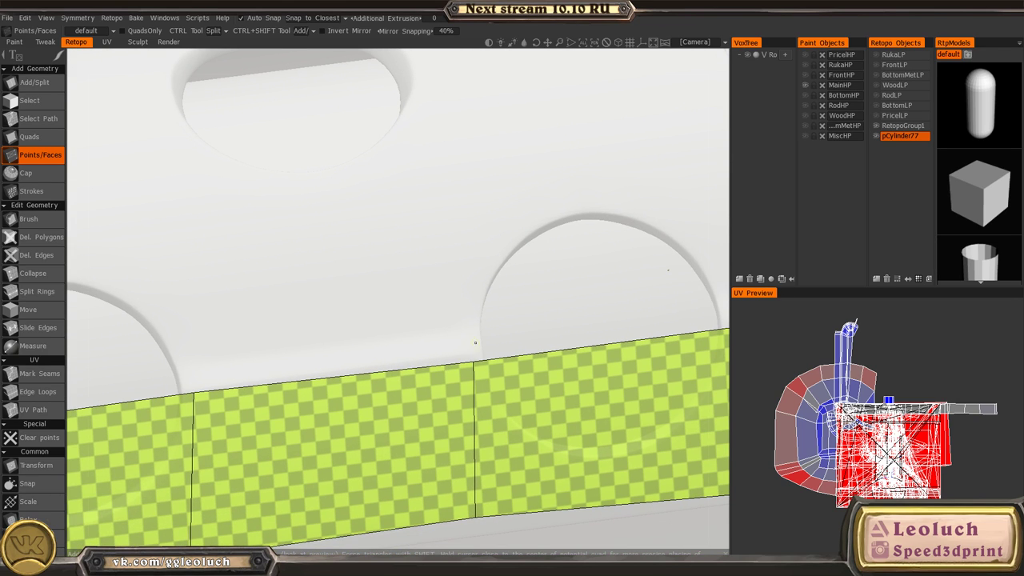
click(464, 334)
alt+middle_drag(571, 337, 392, 339)
alt+right_drag(391, 338, 382, 339)
right_click(436, 329)
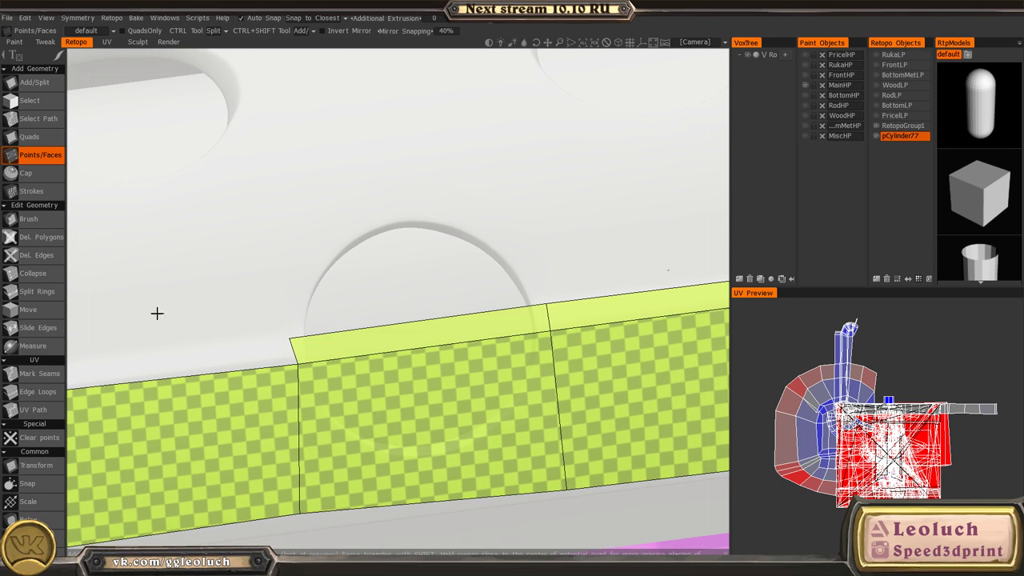
- Extend the thin upper row forward over the next gap and across the third round hole
alt+middle_drag(158, 313, 471, 292)
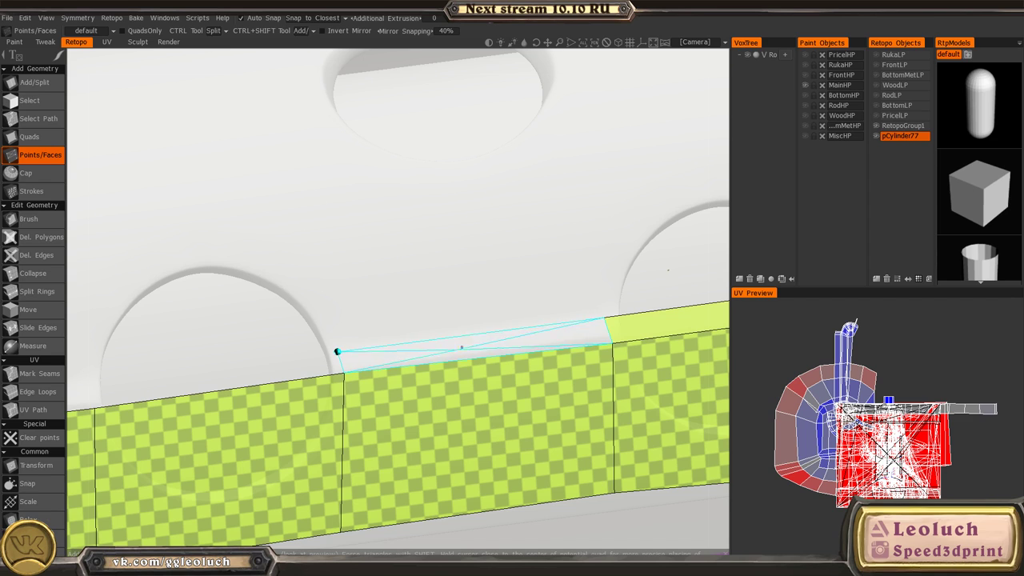
right_click(471, 339)
alt+middle_drag(172, 366, 668, 265)
click(326, 329)
right_click(459, 329)
alt+right_drag(668, 265, 512, 259)
alt+middle_drag(285, 266, 319, 262)
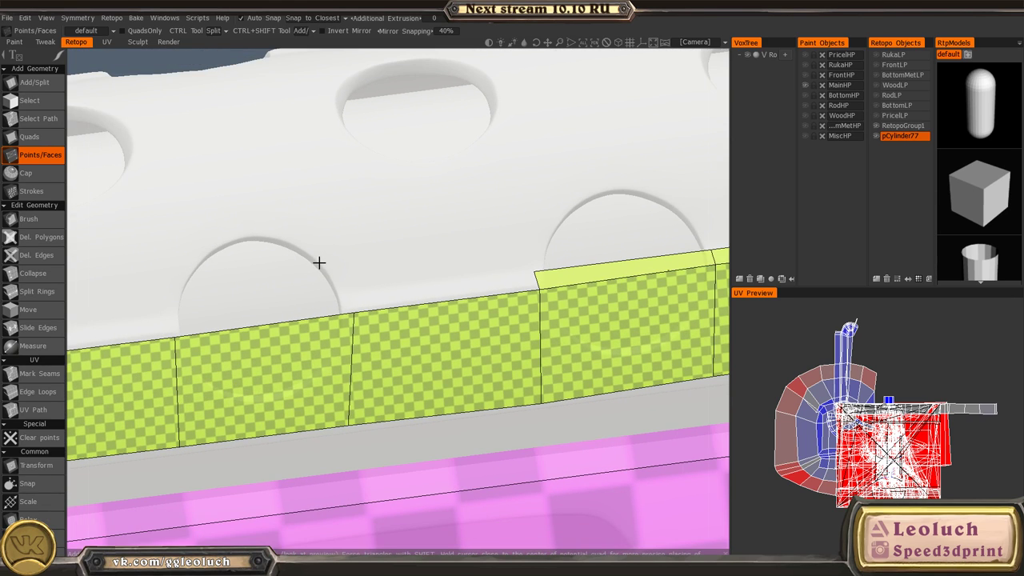
- Continue the thin upper row over the gap between the second and third holes and across the second hole
alt+right_drag(319, 262, 325, 300)
click(322, 294)
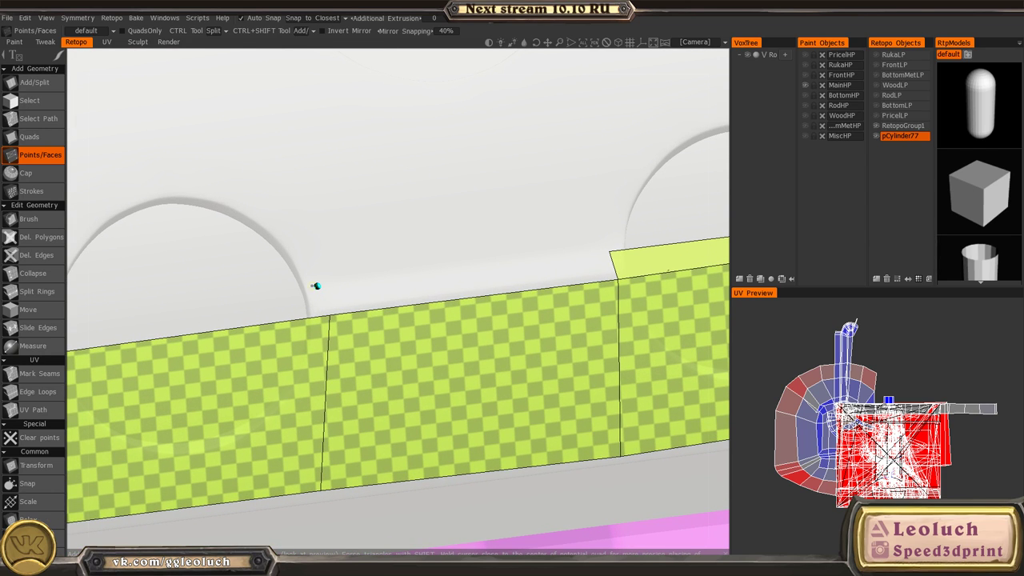
right_click(436, 291)
alt+middle_drag(401, 320, 694, 301)
click(369, 311)
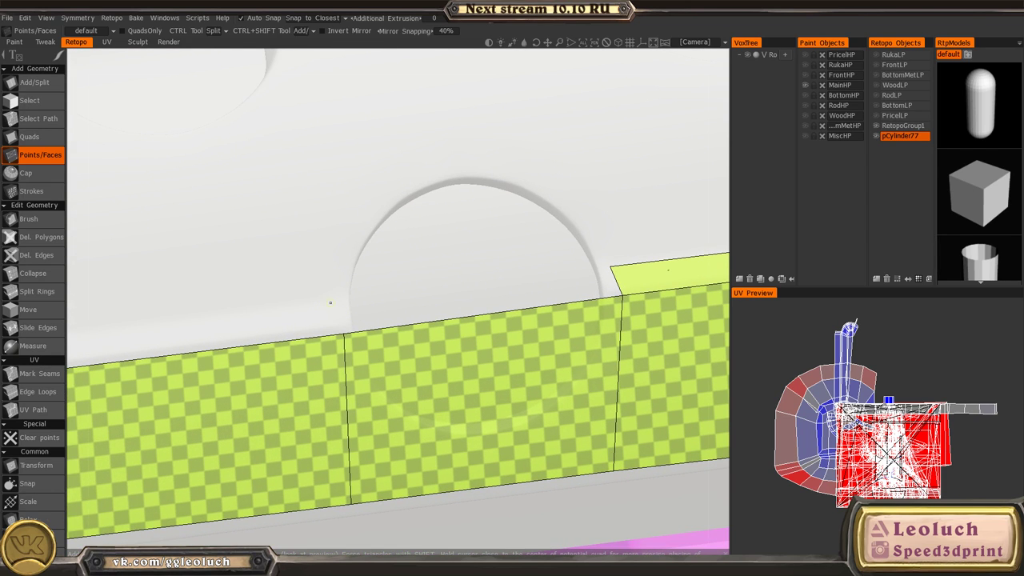
click(334, 301)
right_click(453, 308)
alt+middle_drag(440, 309, 680, 278)
alt+right_drag(680, 279, 472, 264)
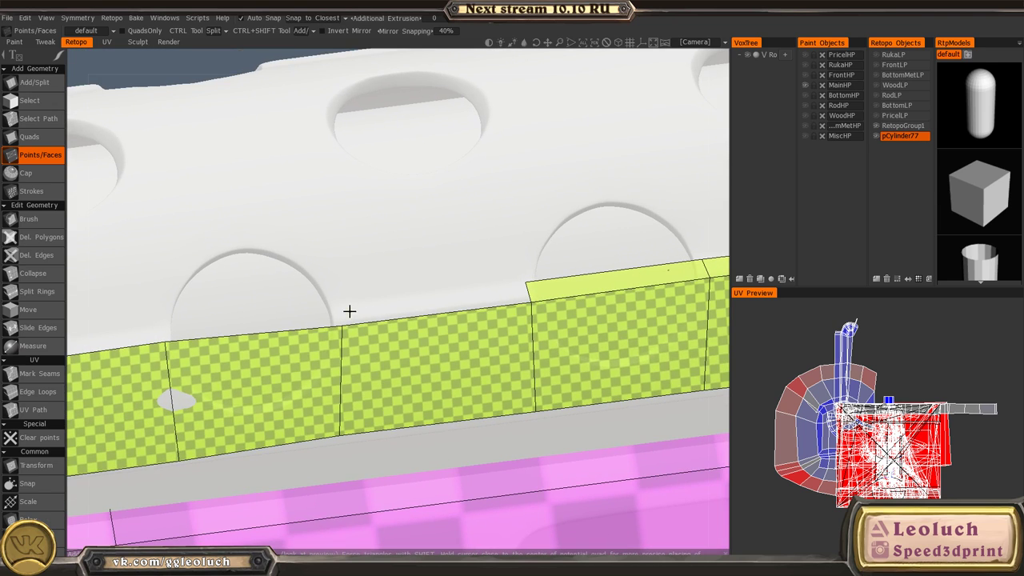
- Extend the upper row past the foremost round hole, adjusting the strip's vertex beside the hole with the Brush tool
middle_drag(309, 299, 460, 299)
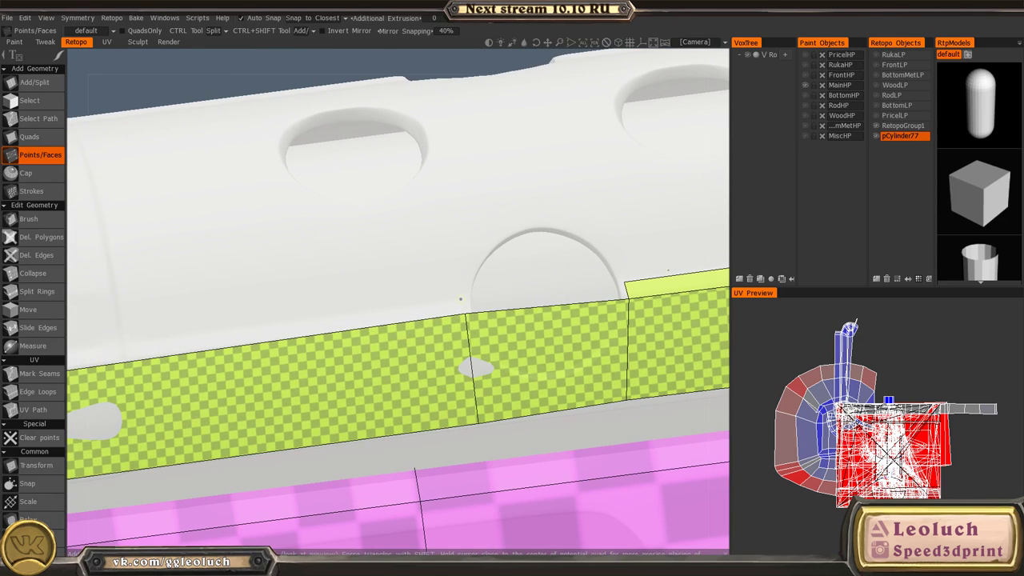
key(space)
key(space)
click(226, 256)
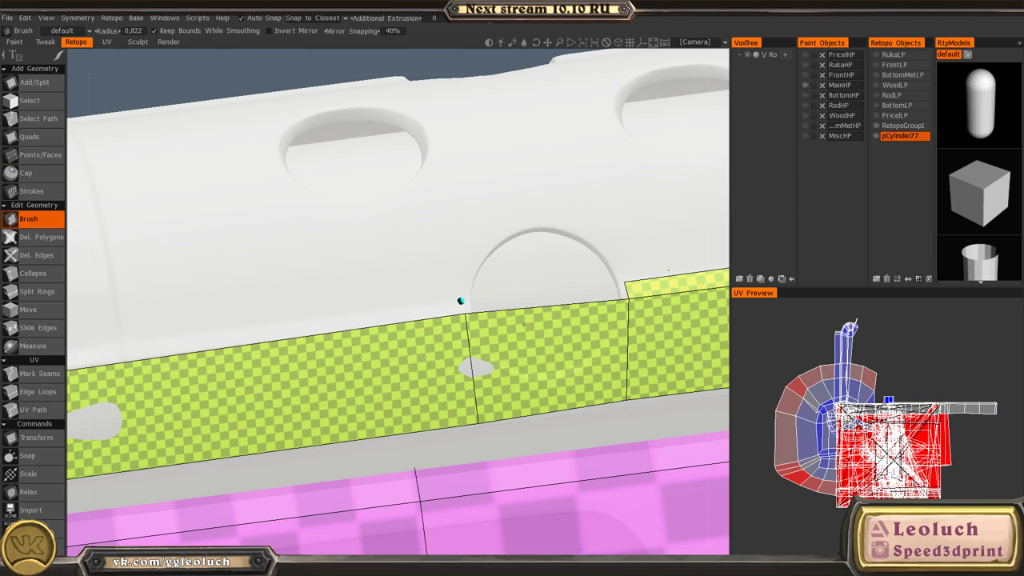
alt+right_drag(226, 257, 260, 257)
drag(477, 316, 480, 322)
key(space)
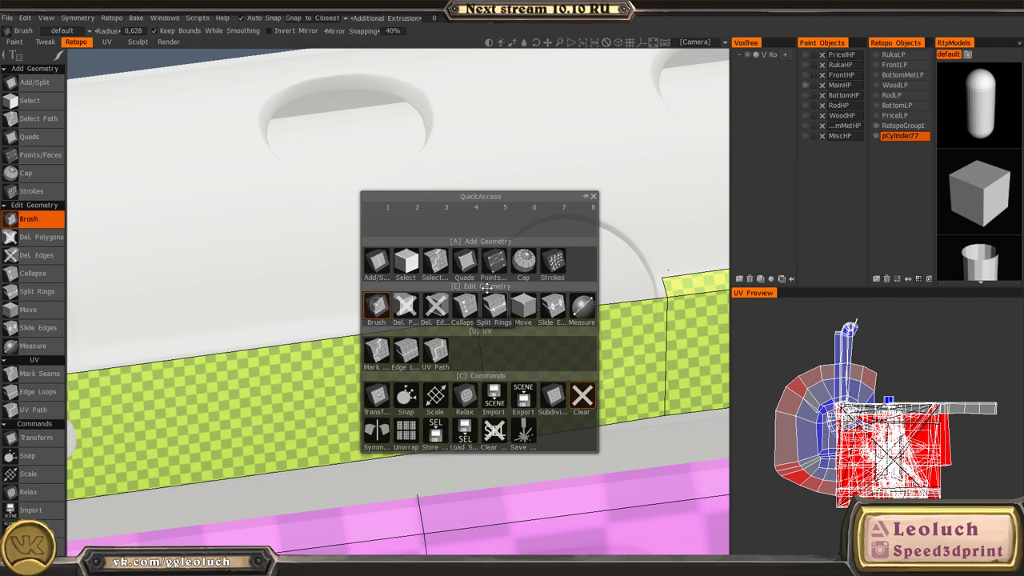
click(490, 258)
right_click(473, 301)
- Extrude the last upper-row polygon with the Quads tool, from the foremost hole to the shroud's front edge
alt+right_drag(392, 334, 312, 308)
alt+middle_drag(312, 308, 384, 307)
alt+right_drag(384, 306, 432, 308)
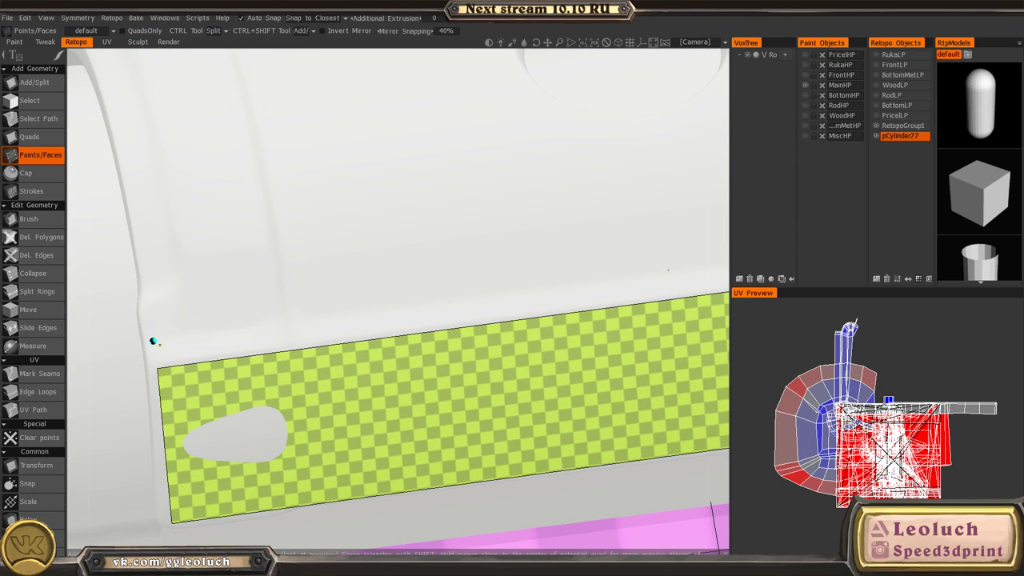
alt+right_drag(268, 339, 221, 333)
key(space)
click(382, 244)
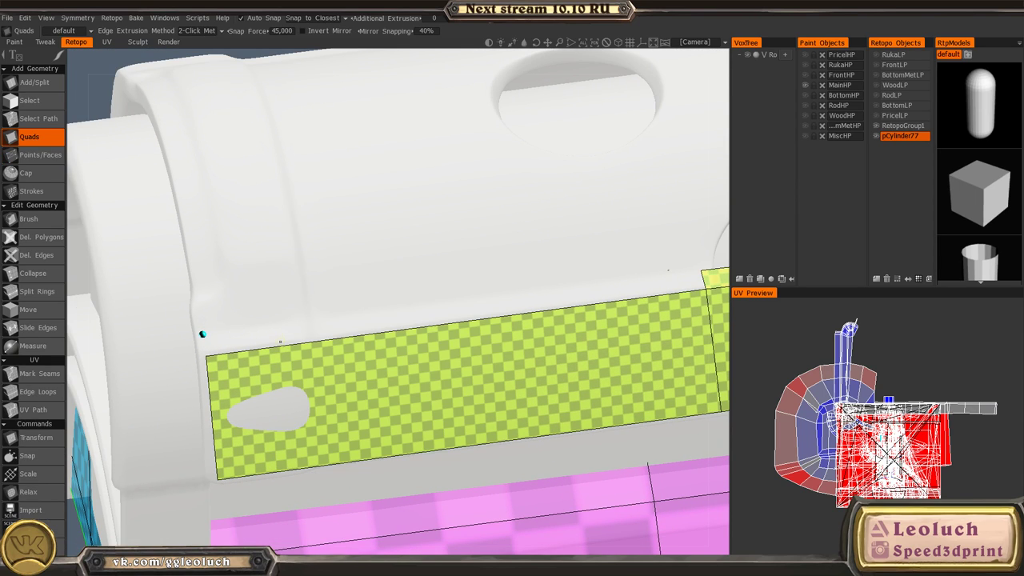
alt+middle_drag(426, 317, 211, 327)
click(485, 279)
alt+right_drag(486, 280, 455, 265)
alt+middle_drag(454, 265, 581, 240)
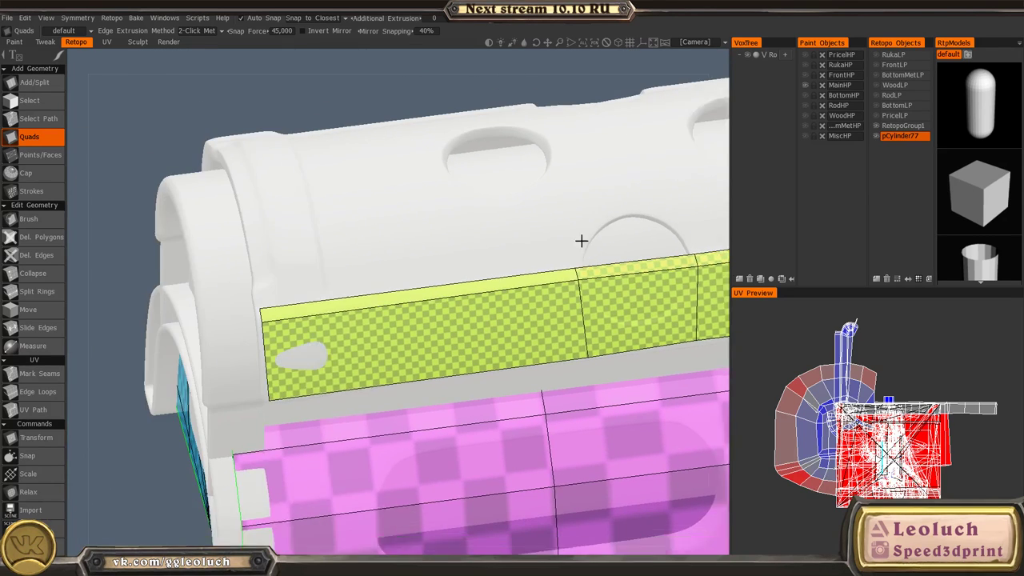
alt+drag(581, 240, 279, 313)
key(space)
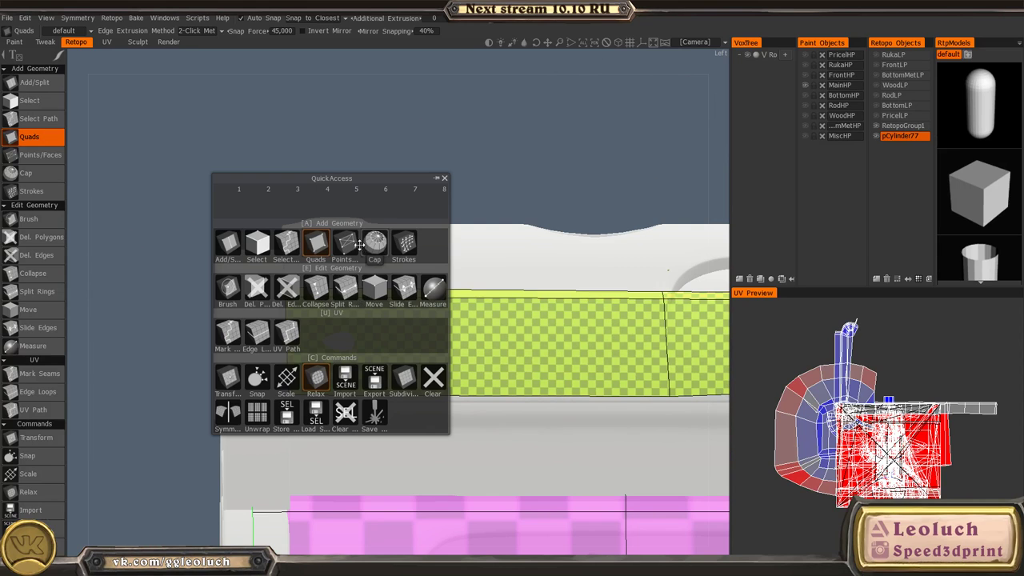
- Split the green strip crosswise near the shroud's front end with the Points/Faces tool, adding an edge beside the collar's step
click(347, 243)
alt+right_drag(377, 294, 405, 323)
alt+drag(405, 322, 388, 310)
alt+right_drag(389, 310, 400, 322)
ctrl+click(349, 325)
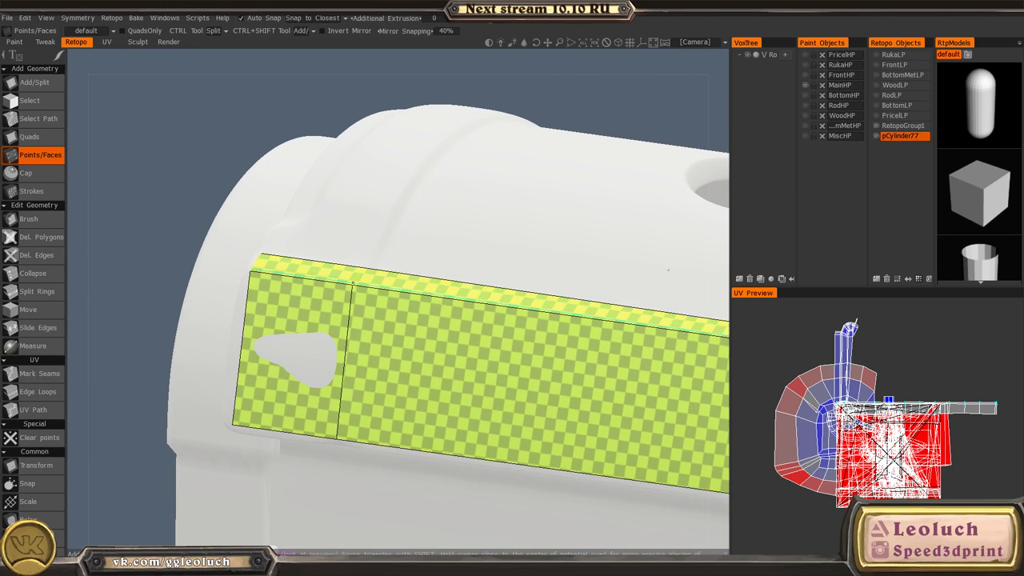
ctrl+click(369, 321)
- Split the wide lower row lengthwise through its middle along the shroud with the Points/Faces tool
alt+drag(369, 318, 421, 318)
alt+middle_drag(421, 319, 390, 375)
alt+drag(389, 375, 291, 329)
alt+middle_drag(339, 409, 349, 318)
alt+right_drag(350, 318, 316, 297)
alt+middle_drag(528, 309, 389, 307)
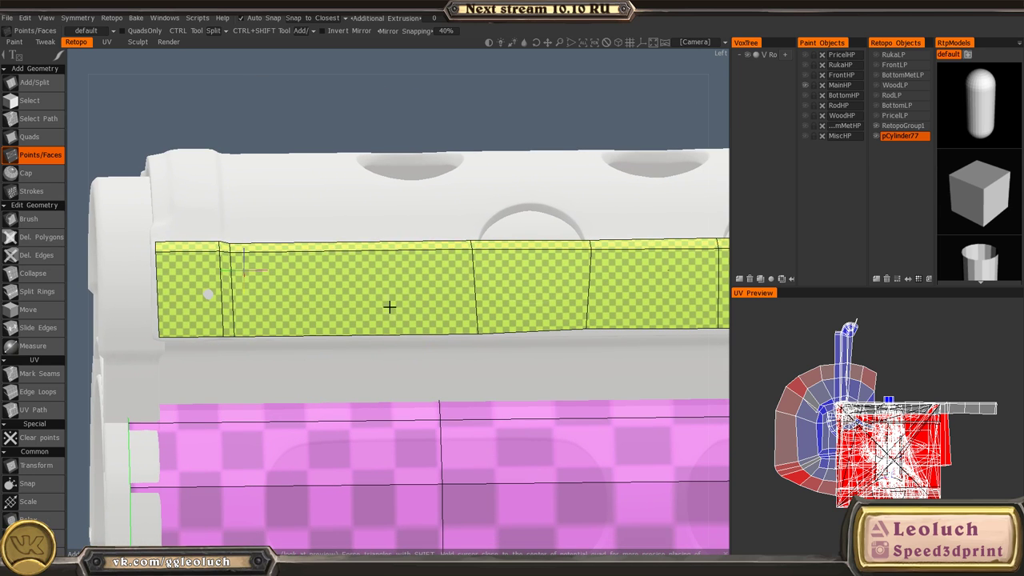
ctrl+click(462, 293)
mouse_move(545, 323)
alt+middle_down()
mouse_move(221, 317)
mouse_move(195, 306)
mouse_move(230, 324)
alt+middle_up()
- Straighten the strip's bottom edge by moving its uneven vertices down to the shroud's ledge with the Brush tool
key(space)
click(225, 300)
drag(203, 328, 203, 332)
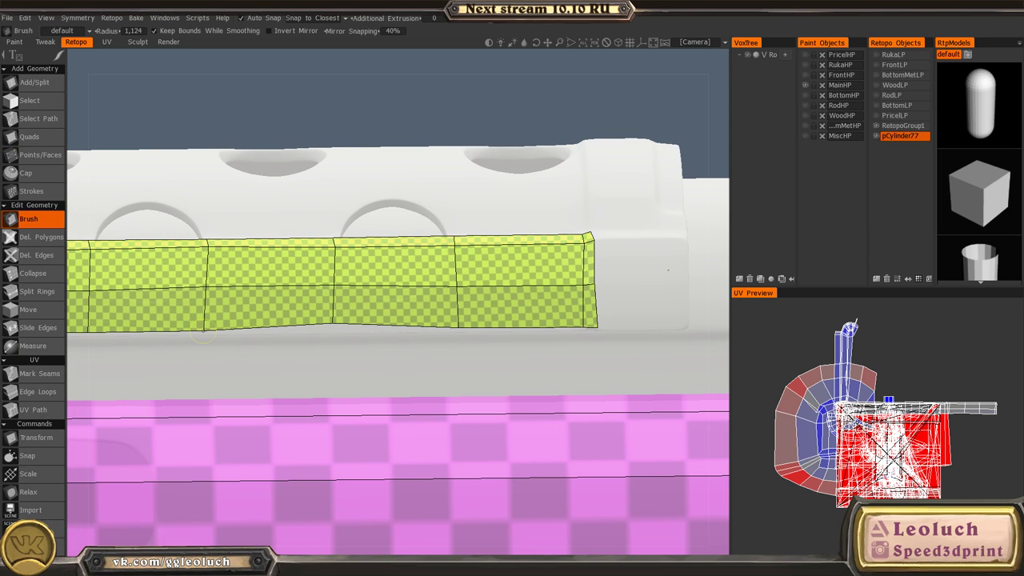
drag(333, 322, 333, 329)
alt+middle_drag(553, 333, 279, 351)
alt+right_drag(278, 350, 316, 349)
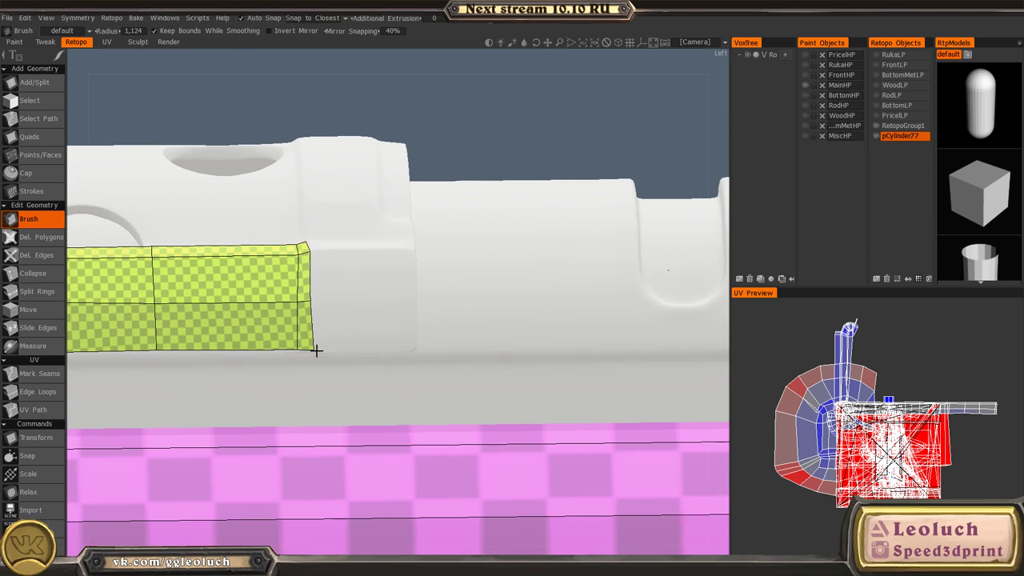
drag(160, 350, 158, 354)
- Adjust the vertices of the new middle edge near the strip's far end with the Brush tool
alt+middle_drag(159, 353, 355, 352)
alt+right_drag(356, 352, 355, 342)
mouse_move(355, 342)
alt+mouse_down()
mouse_move(286, 351)
mouse_move(344, 332)
alt+mouse_up()
alt+drag(402, 309, 505, 389)
alt+right_drag(505, 389, 512, 416)
drag(332, 311, 328, 312)
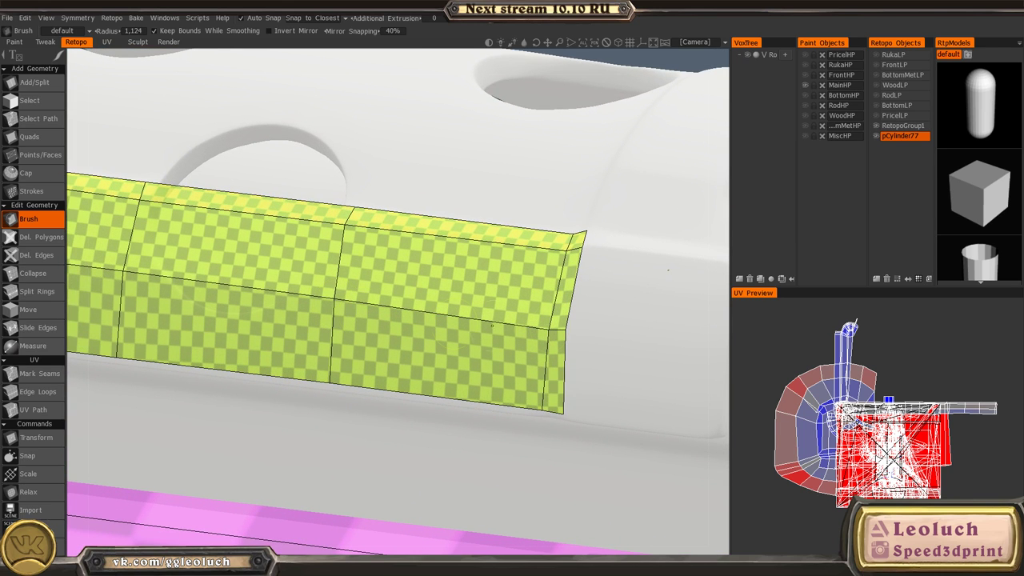
drag(546, 329, 549, 324)
- Inspect the strip's front end and how its edges fit the shroud's front collar
alt+right_drag(547, 327, 520, 308)
alt+drag(520, 308, 520, 260)
alt+middle_drag(520, 260, 808, 246)
mouse_move(245, 260)
alt+middle_down()
mouse_move(381, 251)
mouse_move(760, 256)
alt+middle_up()
alt+middle_drag(418, 254, 848, 273)
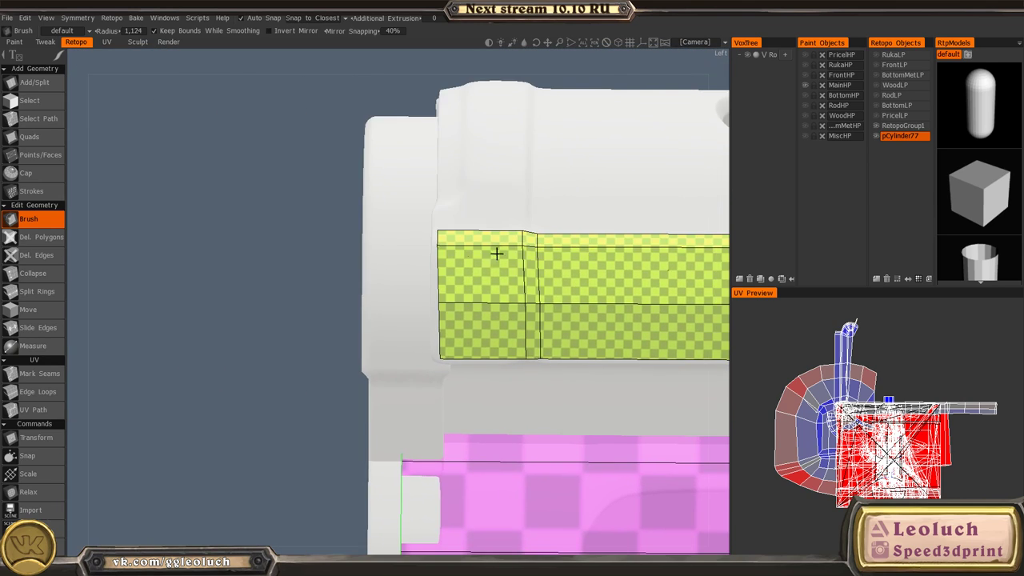
alt+drag(497, 254, 624, 354)
alt+middle_drag(624, 353, 491, 185)
alt+drag(460, 268, 500, 293)
alt+right_drag(501, 293, 457, 312)
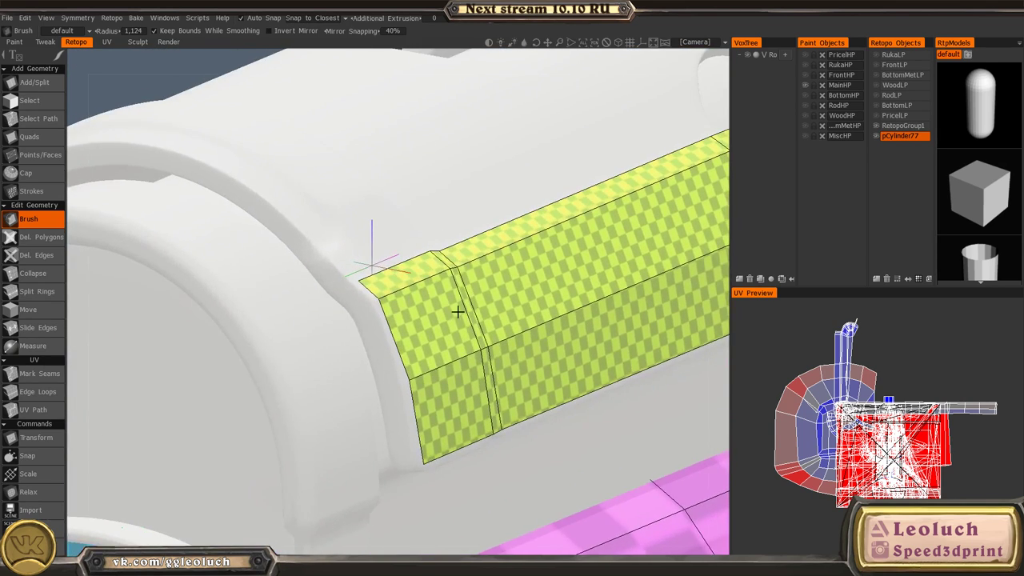
alt+drag(457, 311, 454, 269)
key(space)
click(440, 210)
mouse_move(336, 230)
alt+mouse_down()
mouse_move(366, 202)
mouse_move(322, 245)
mouse_move(342, 229)
alt+mouse_up()
key(space)
click(245, 200)
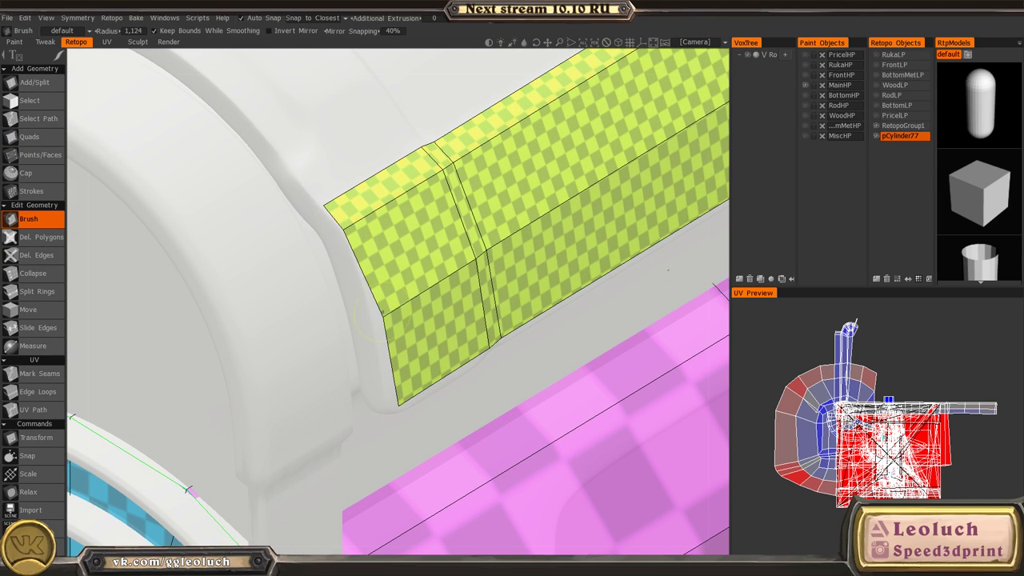
alt+drag(404, 327, 383, 356)
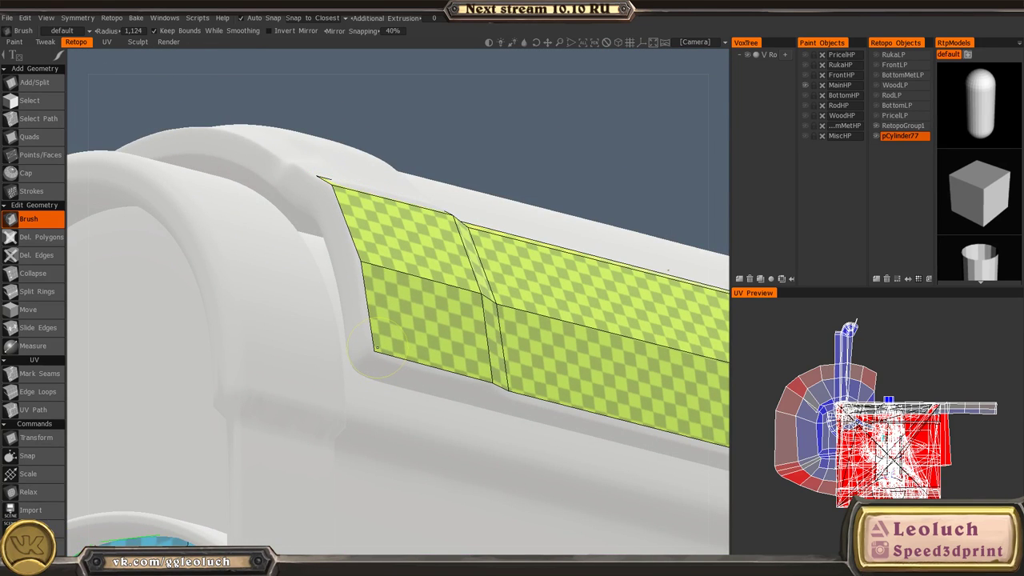
- Extrude the strip's front edges onto the collar's front face with the Quads tool, up to the strip's upper edge
key(space)
click(359, 288)
mouse_move(360, 308)
alt+mouse_down()
mouse_move(373, 323)
mouse_move(386, 302)
mouse_move(441, 453)
alt+mouse_up()
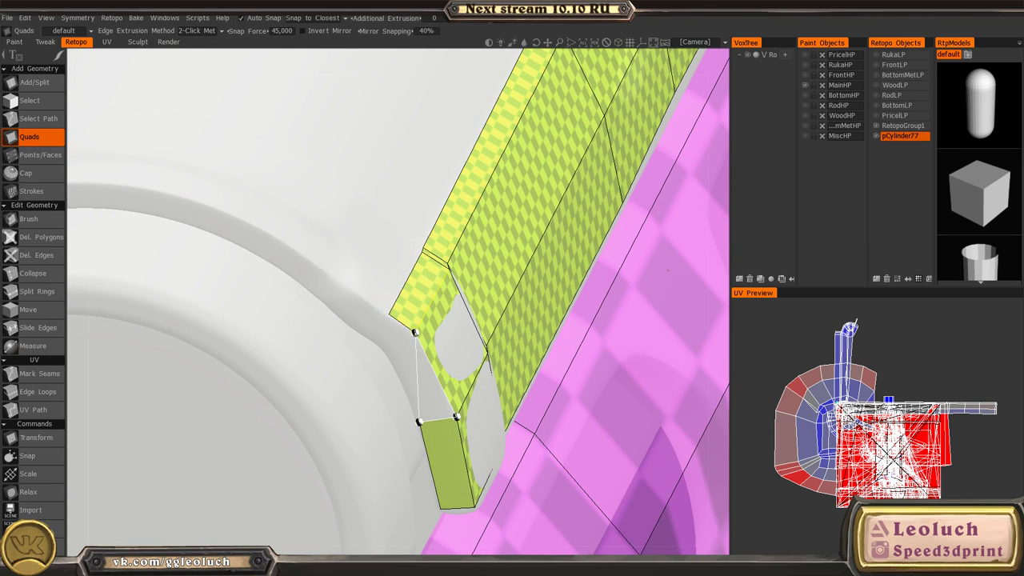
alt+drag(415, 332, 396, 329)
click(385, 344)
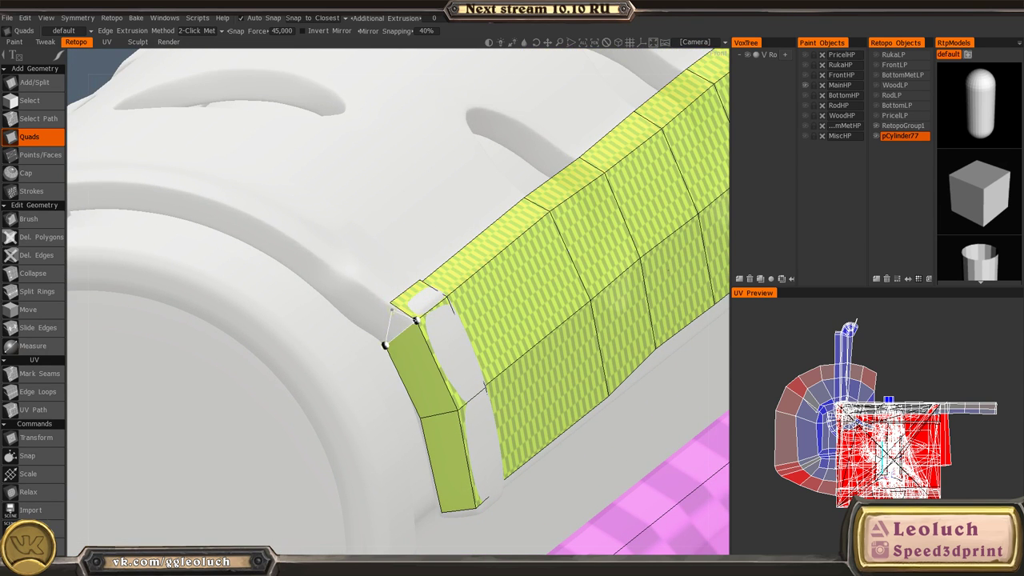
alt+drag(348, 274, 334, 271)
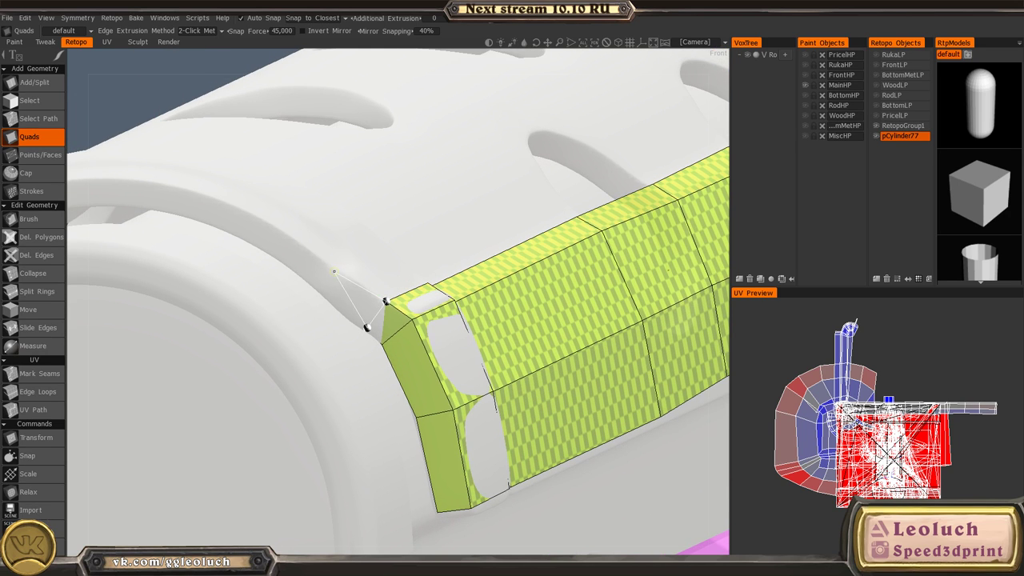
mouse_move(394, 343)
alt+mouse_down()
mouse_move(413, 338)
mouse_move(407, 349)
alt+mouse_up()
scroll(416, 336, up, 2)
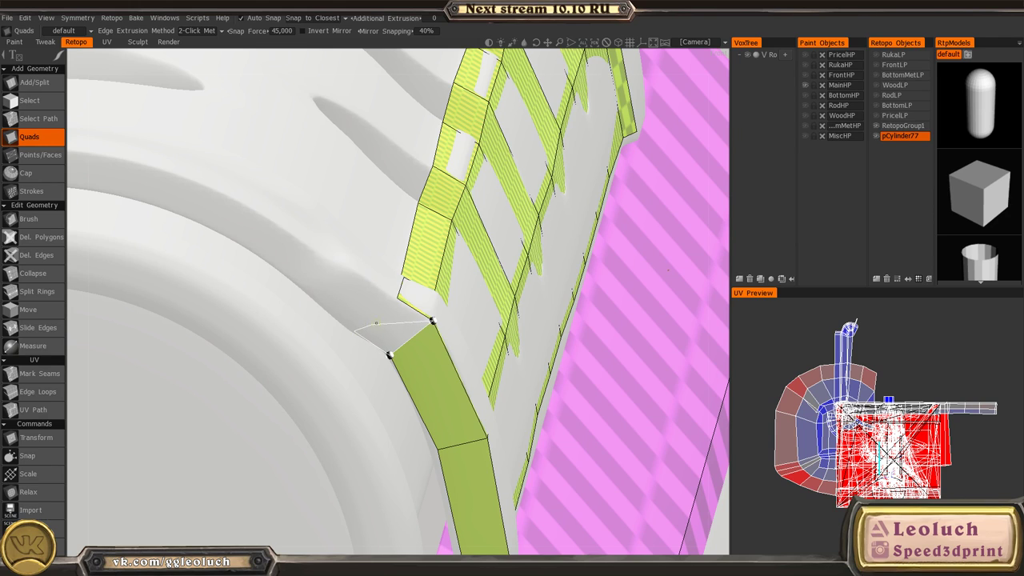
click(355, 331)
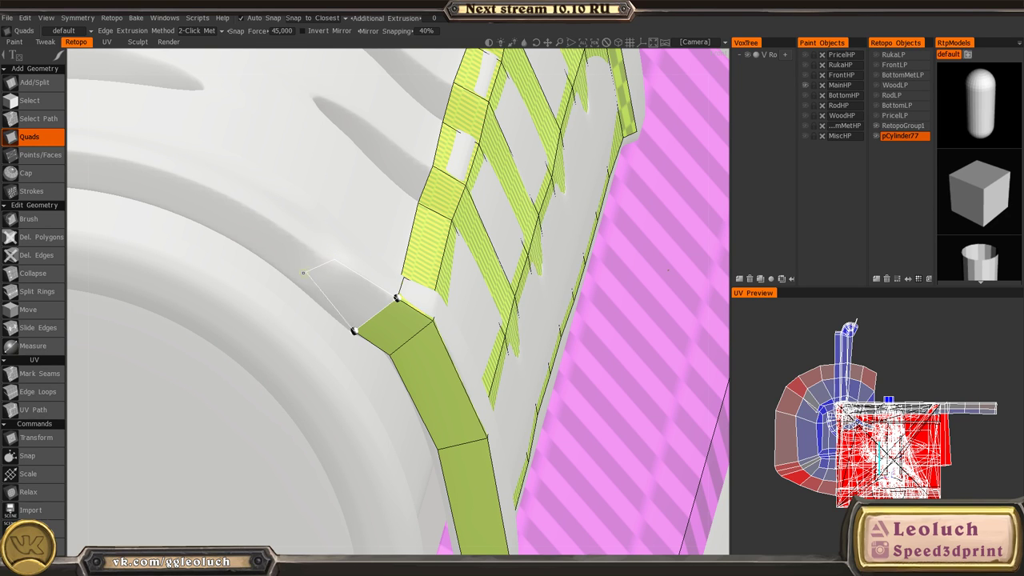
- Continue the quads on the collar's front rim beyond the strip, following the arc toward its top
click(301, 286)
alt+drag(386, 307, 376, 330)
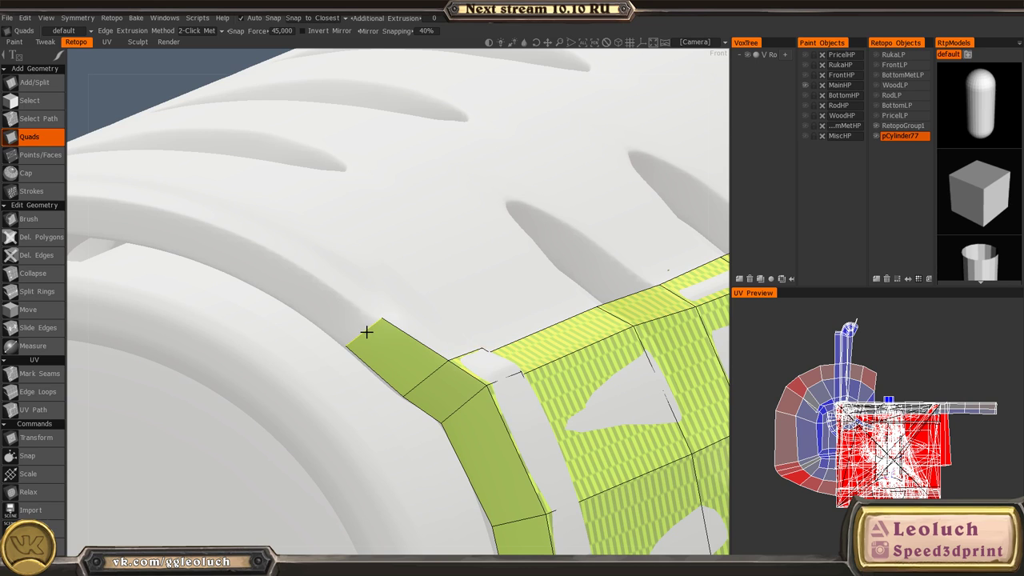
click(300, 269)
mouse_move(286, 283)
alt+mouse_down()
mouse_move(425, 301)
mouse_move(293, 293)
alt+mouse_up()
alt+middle_drag(356, 332, 354, 326)
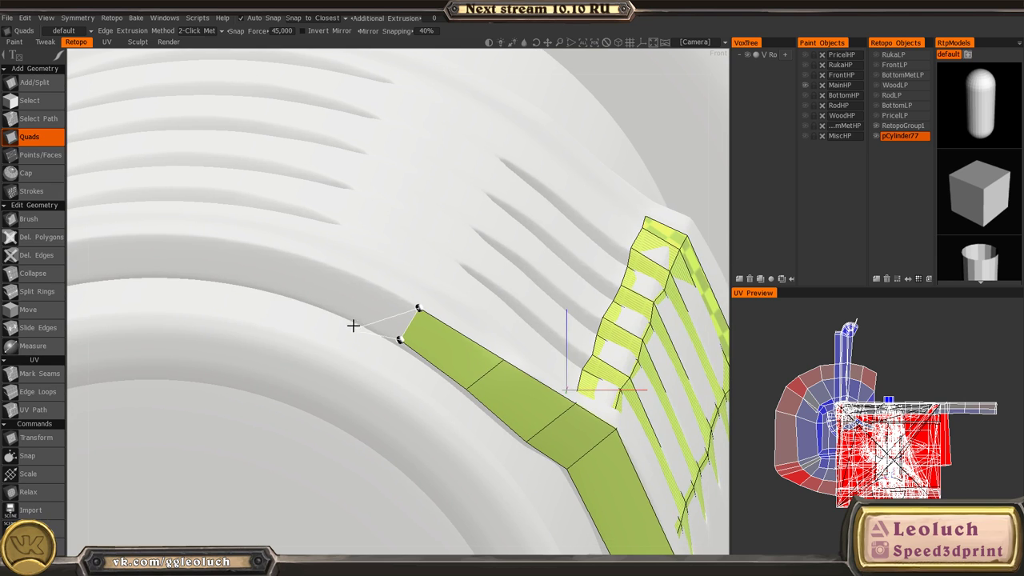
mouse_move(287, 259)
alt+mouse_down()
mouse_move(308, 260)
mouse_move(279, 277)
mouse_move(301, 260)
alt+mouse_up()
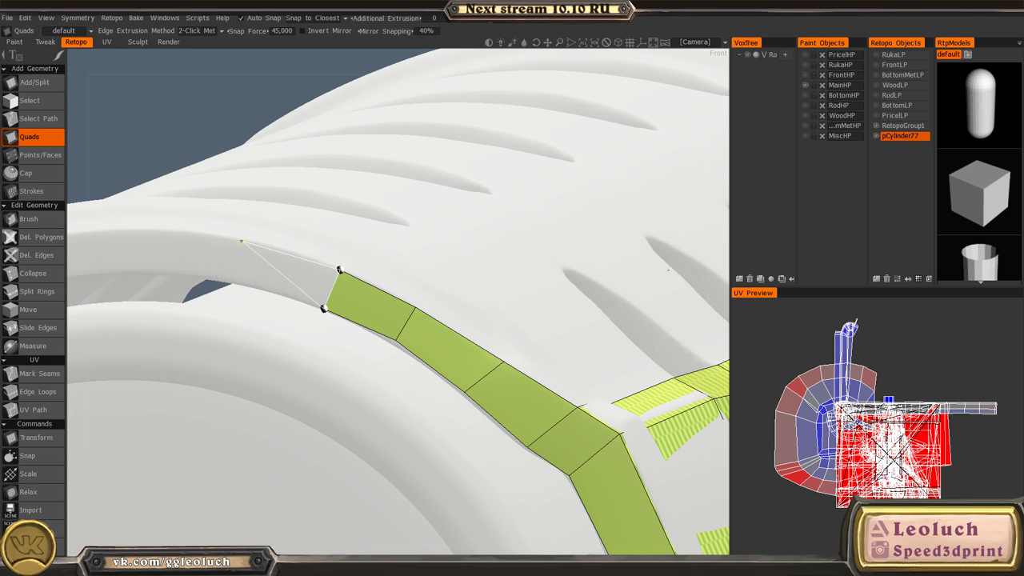
alt+drag(295, 304, 229, 318)
alt+drag(357, 316, 310, 305)
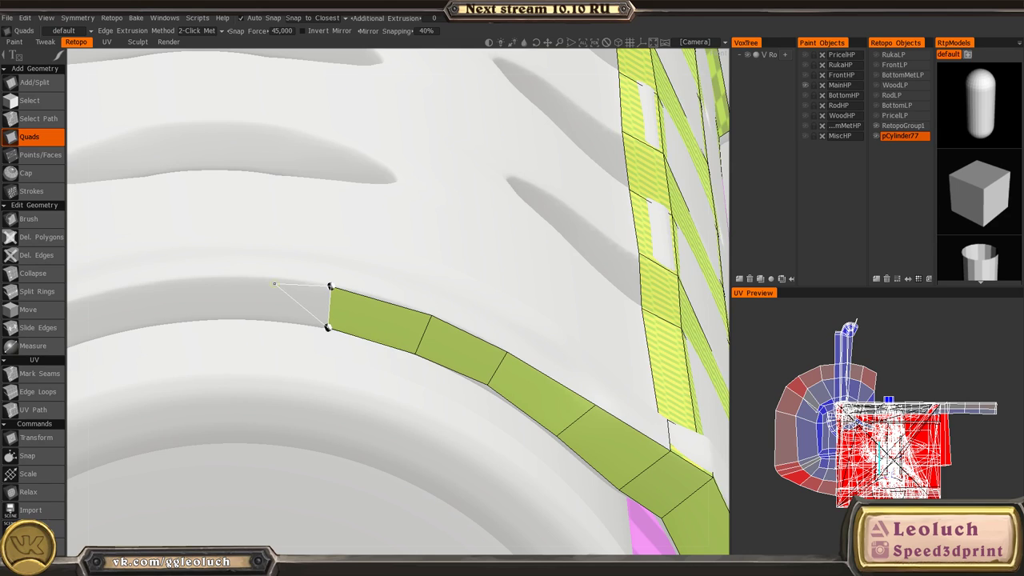
click(256, 319)
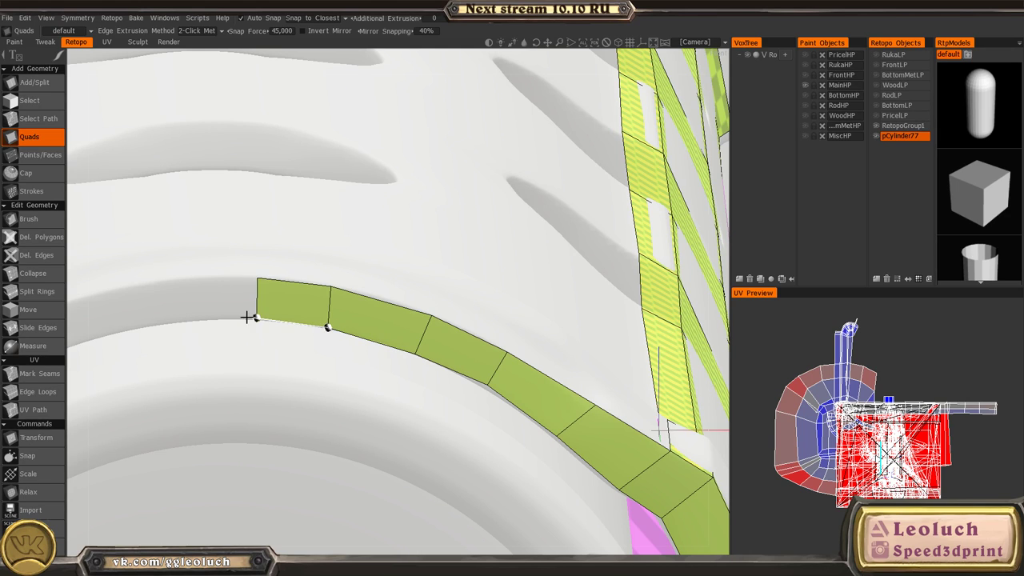
- Extend the front rim quads across the top of the collar and down onto its opposite side
alt+middle_drag(240, 314, 373, 296)
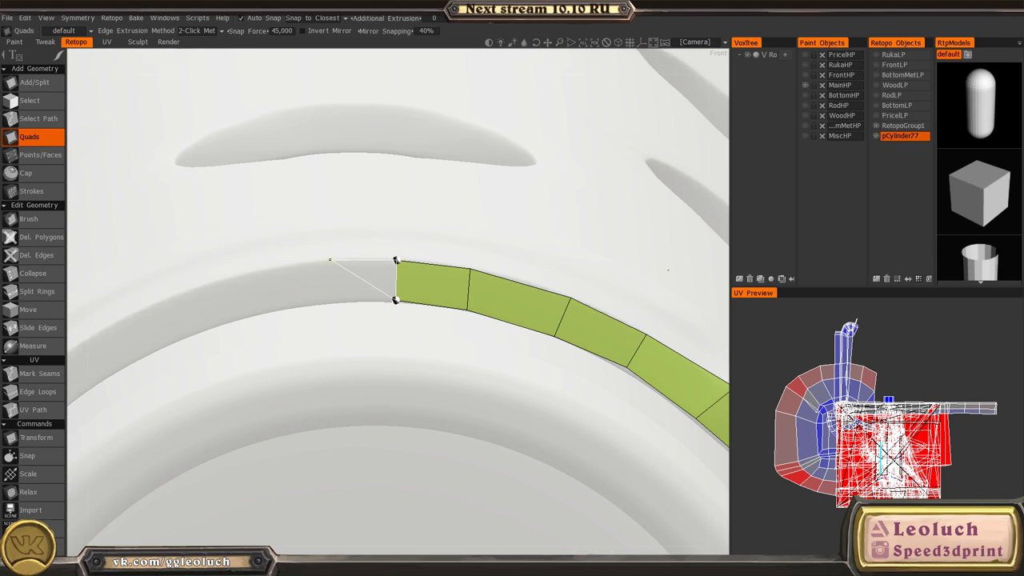
click(316, 301)
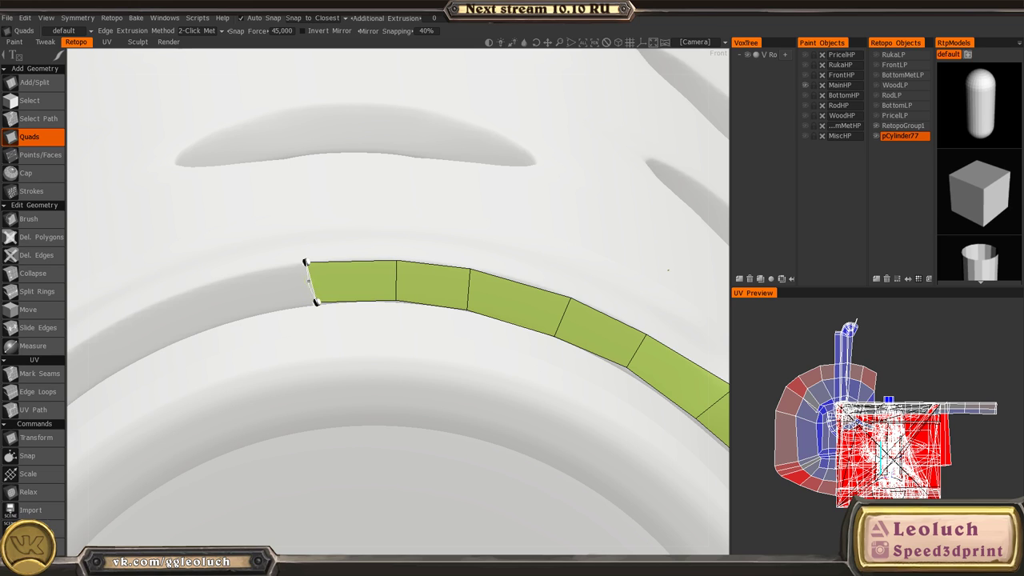
click(311, 281)
alt+drag(289, 283, 212, 315)
click(255, 320)
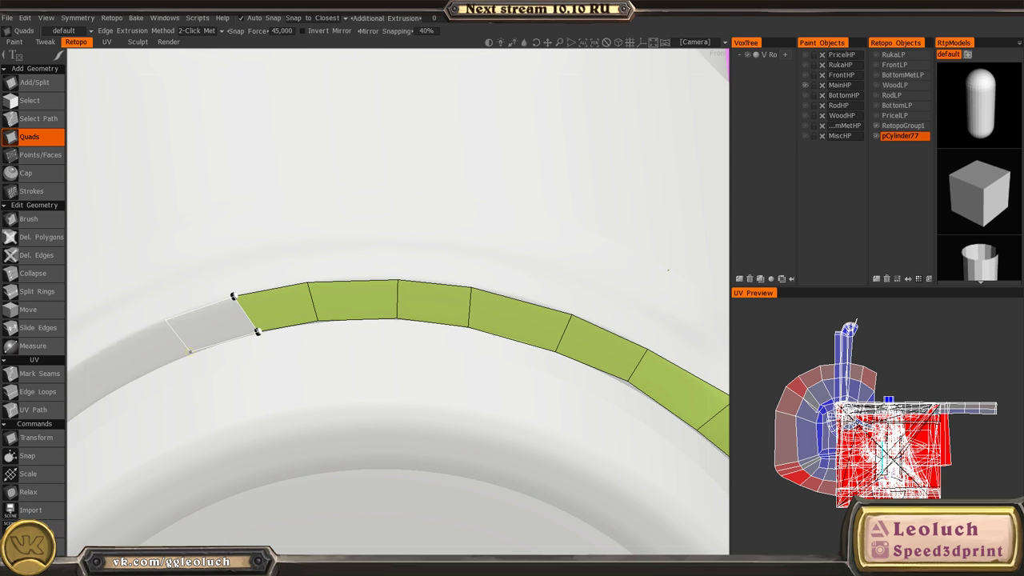
click(190, 352)
- Adjust the rim quads' vertices near the strip's corner with the Brush tool to follow the collar's front face
alt+drag(449, 339, 203, 265)
alt+right_drag(203, 265, 349, 360)
mouse_move(349, 360)
alt+mouse_down()
mouse_move(441, 318)
mouse_move(355, 354)
mouse_move(336, 351)
alt+mouse_up()
mouse_move(260, 322)
alt+mouse_down()
mouse_move(309, 334)
mouse_move(395, 297)
alt+mouse_up()
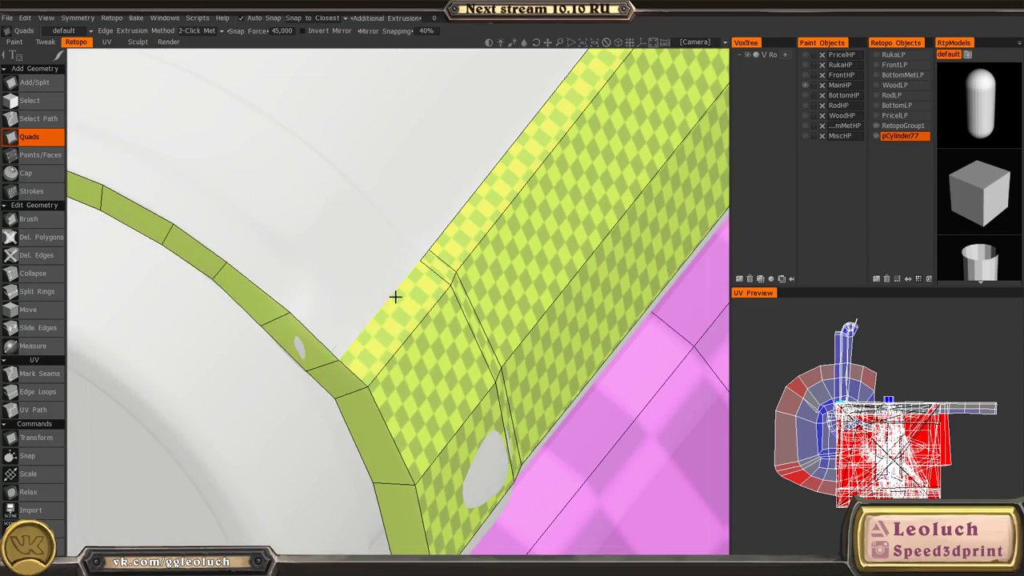
key(space)
click(186, 319)
mouse_move(231, 317)
alt+mouse_down()
mouse_move(304, 343)
mouse_move(280, 340)
mouse_move(295, 327)
alt+mouse_up()
mouse_move(342, 405)
alt+mouse_down()
mouse_move(344, 348)
mouse_move(346, 369)
mouse_move(309, 346)
mouse_move(346, 369)
alt+mouse_up()
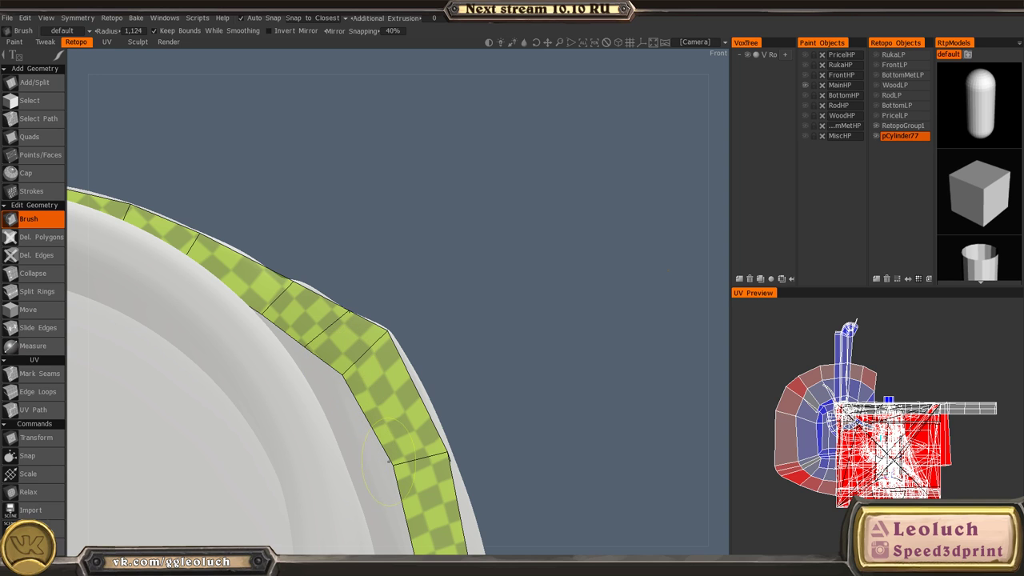
drag(389, 461, 307, 363)
alt+middle_drag(307, 365, 341, 411)
alt+drag(341, 412, 317, 411)
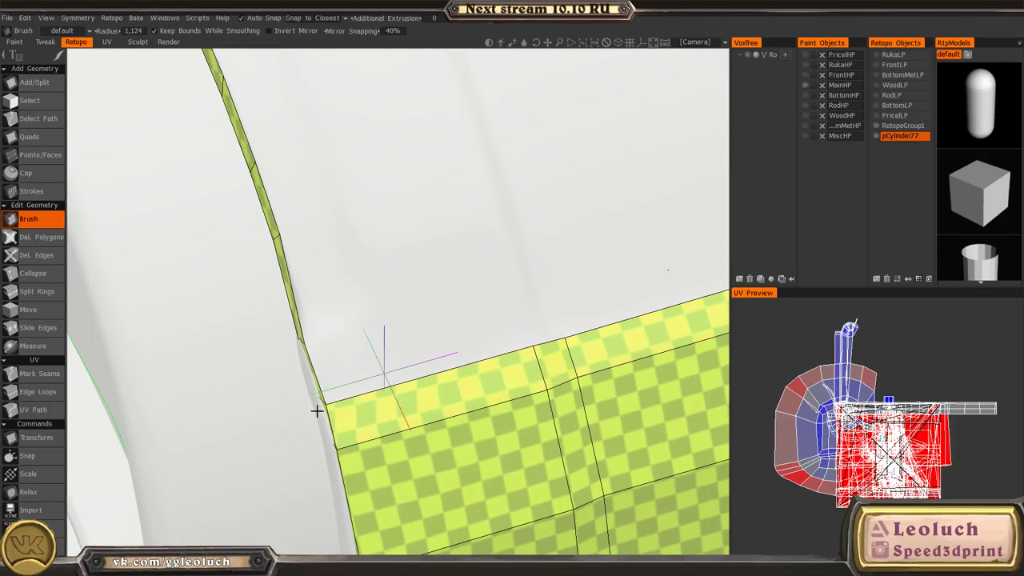
- Place a point on the collar's rear crease with Points/Faces and build a quad from the strip and rim to it
key(space)
click(377, 279)
alt+drag(379, 283, 356, 354)
alt+drag(391, 403, 394, 407)
right_drag(393, 406, 488, 396)
alt+drag(395, 386, 416, 381)
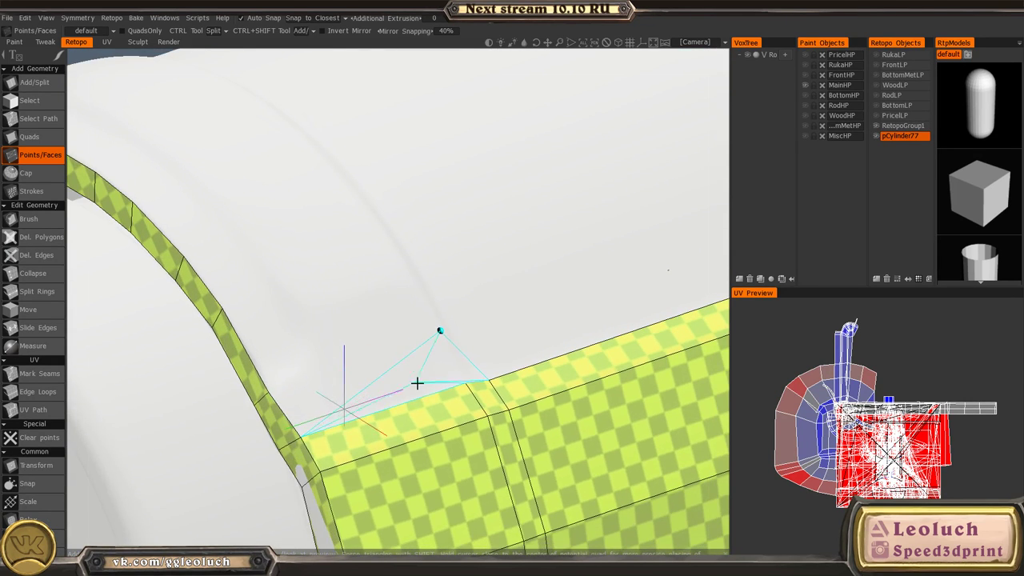
key(space)
click(346, 314)
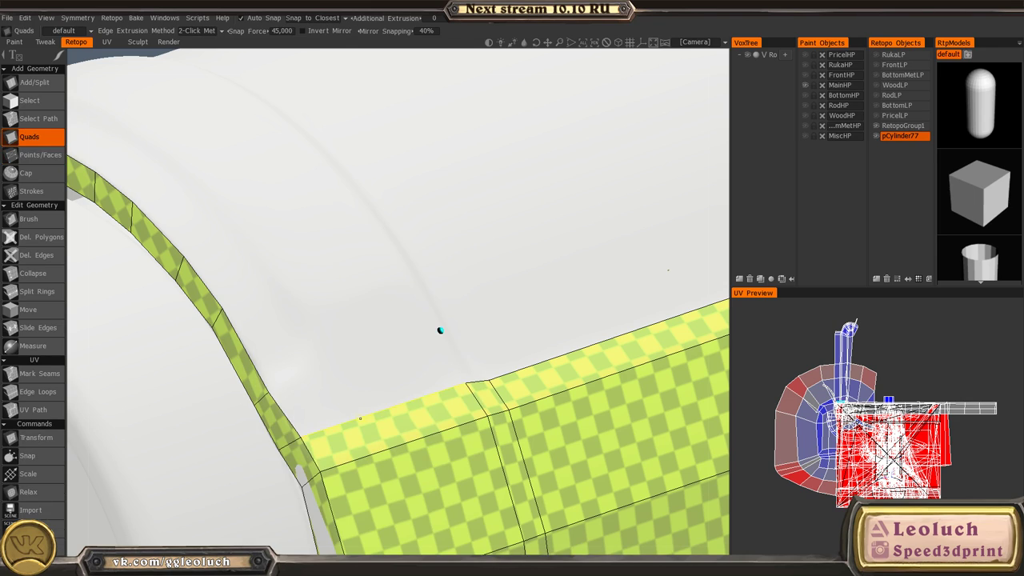
click(269, 392)
click(439, 330)
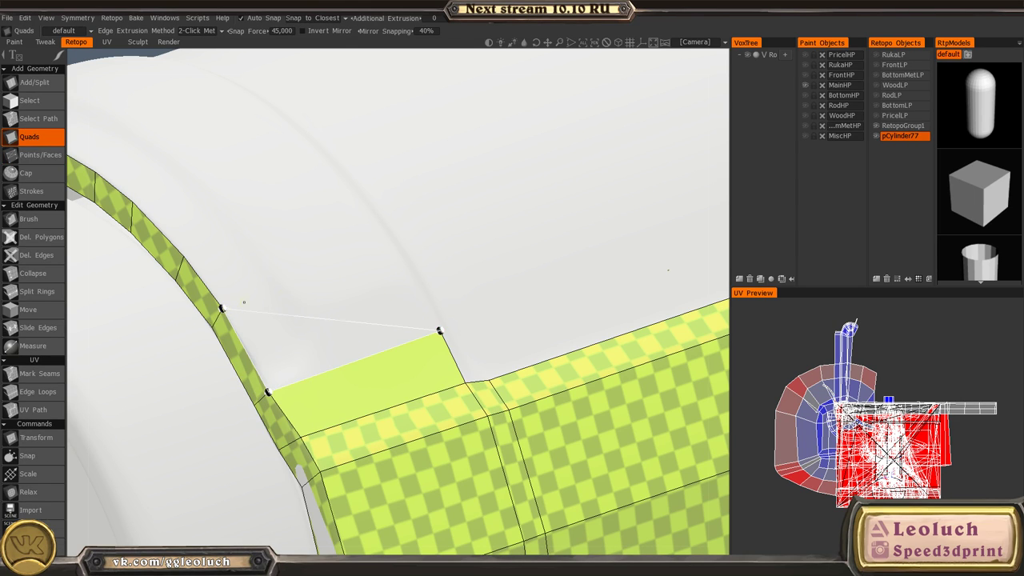
- Extend the collar band upward with further quads between the front rim and the rear crease
click(398, 255)
alt+middle_drag(245, 244, 311, 293)
alt+drag(312, 293, 288, 277)
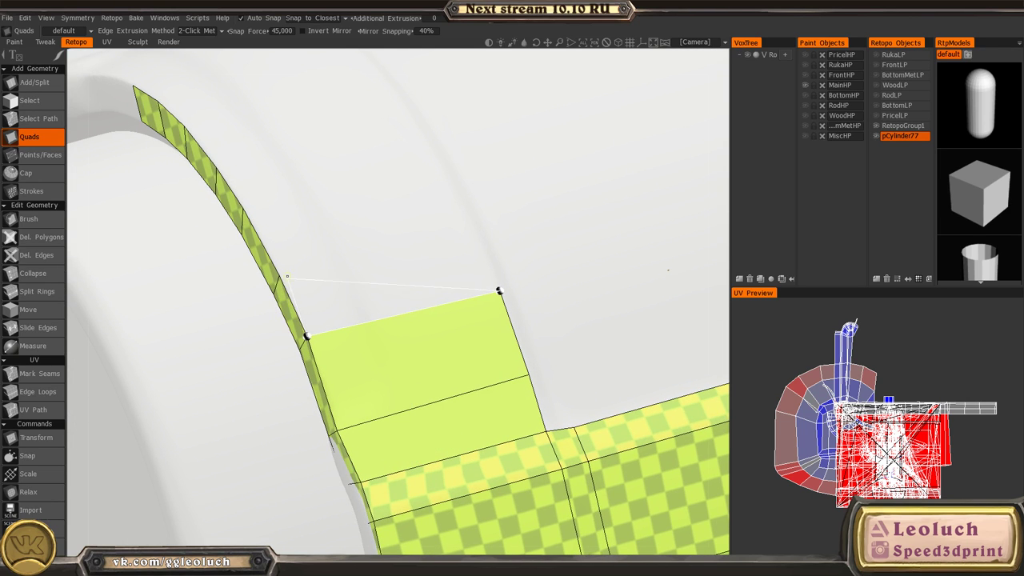
alt+middle_drag(382, 224, 392, 320)
click(476, 311)
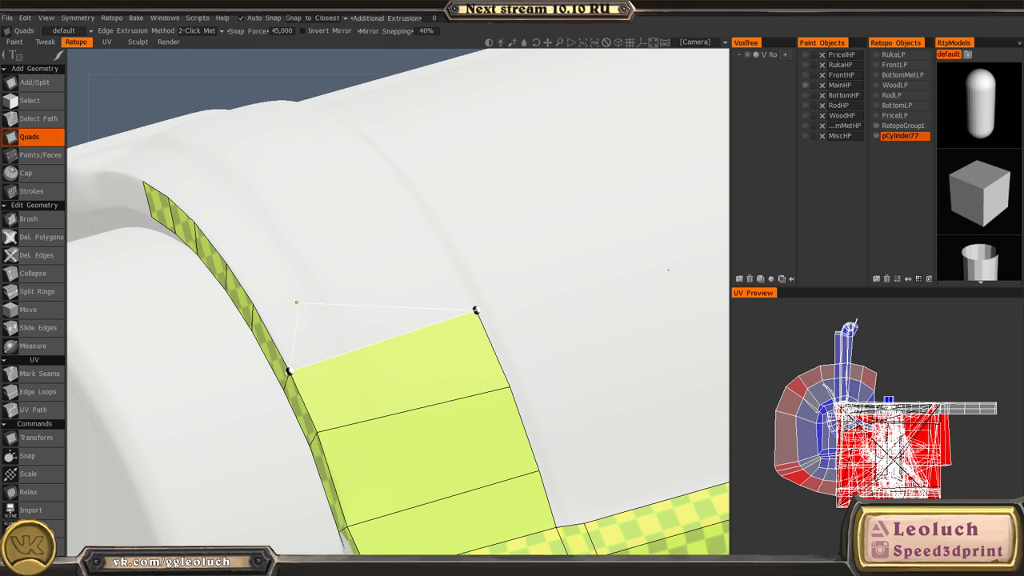
click(434, 240)
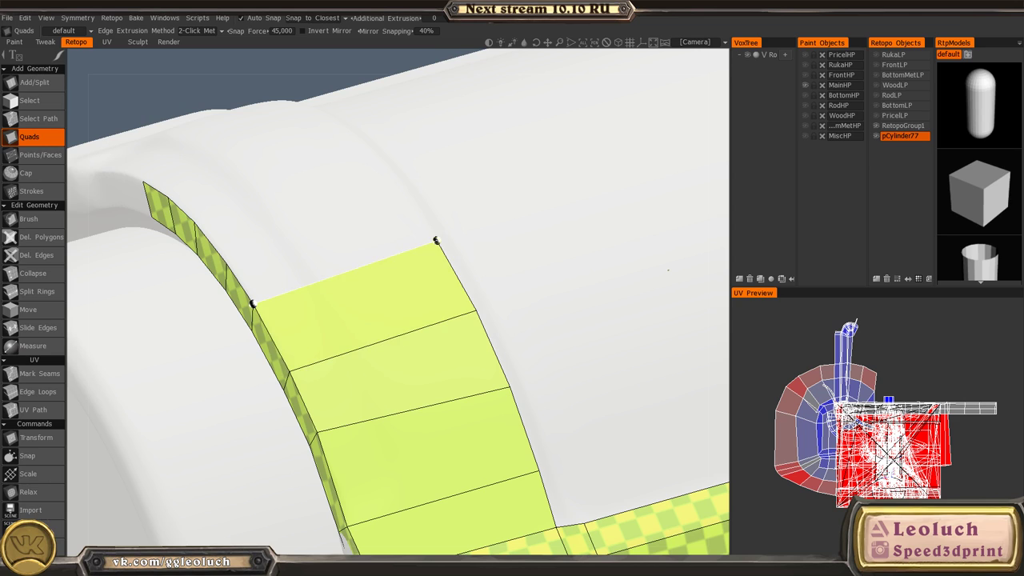
- Add two more quads to the collar band toward the top, connecting them to the rim vertices
alt+middle_drag(314, 265, 387, 402)
alt+drag(386, 402, 405, 395)
alt+middle_drag(405, 395, 390, 413)
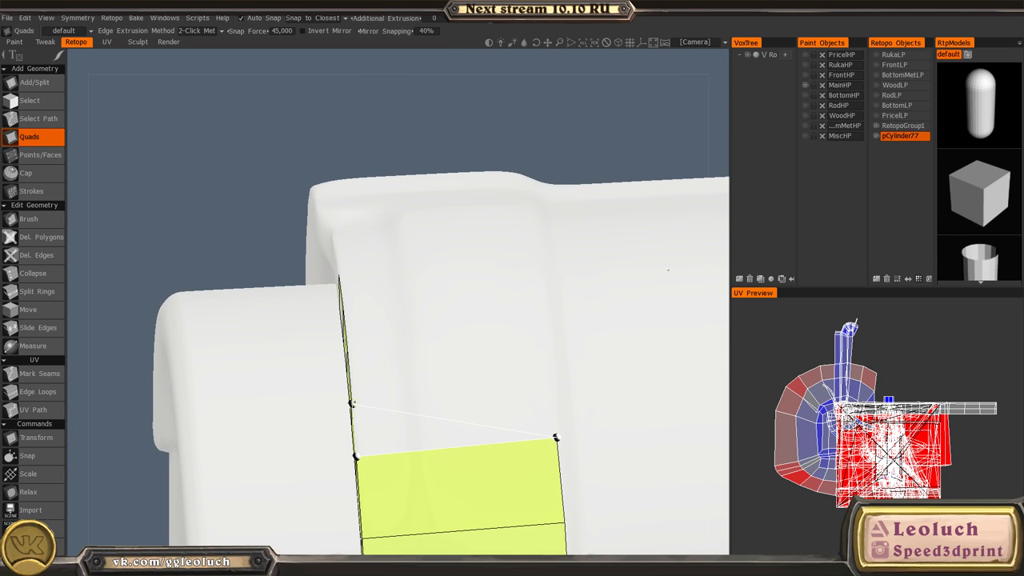
click(550, 388)
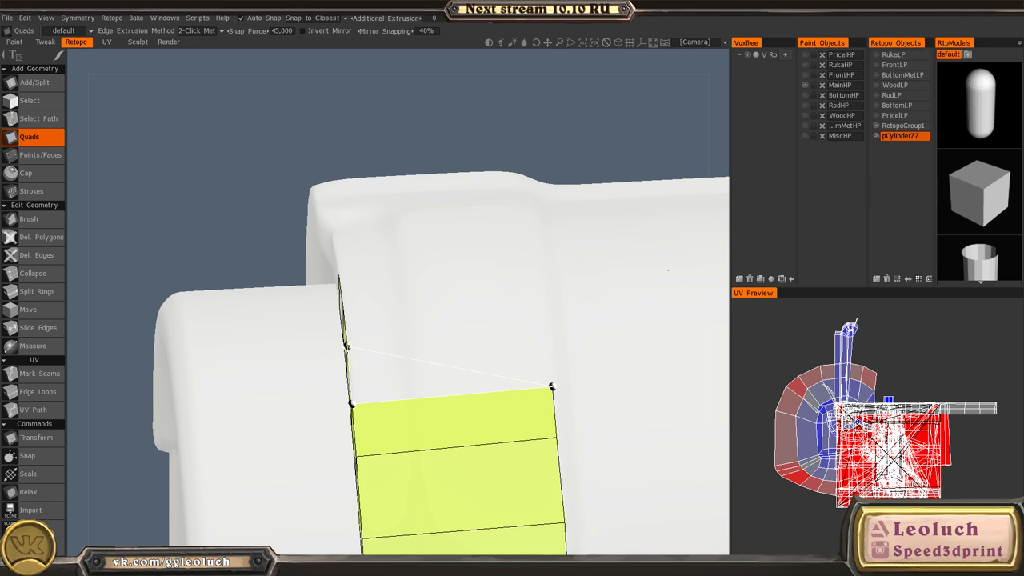
click(546, 327)
alt+drag(545, 326, 413, 315)
alt+middle_drag(336, 258, 376, 329)
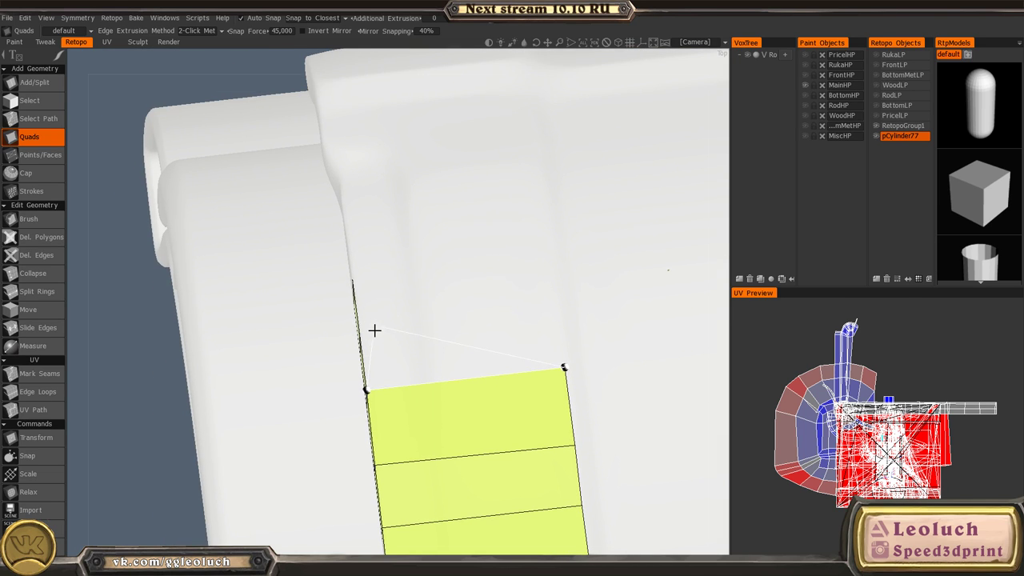
- Switch to Maya to view the rifle model against its reference image
key(super)
key(alt+Tab)
click(438, 207)
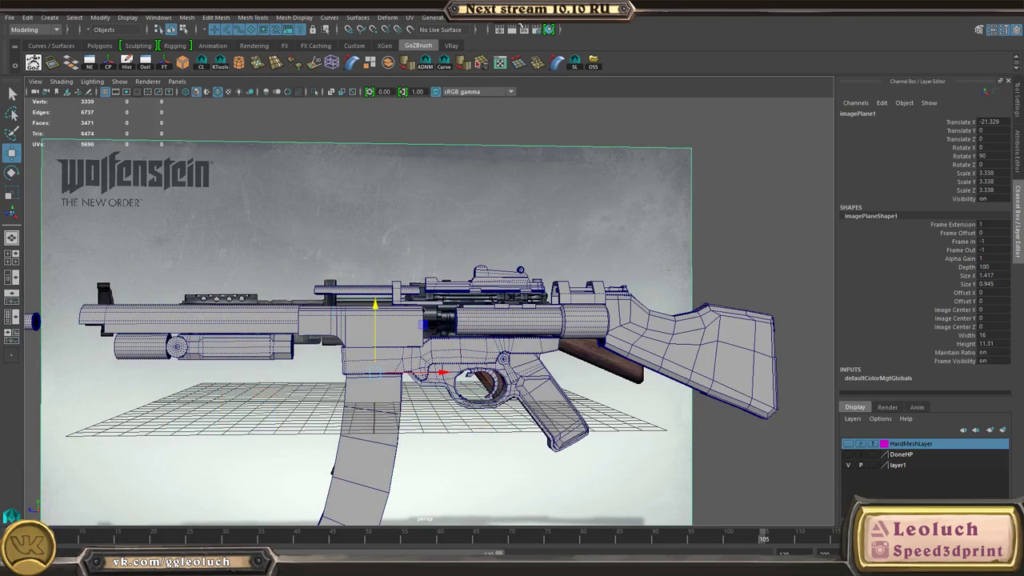
- Switch back to 3D-Coat and extend the collar band toward the top with two more quads between the front rim and the rear crease
click(537, 18)
key(alt+Tab)
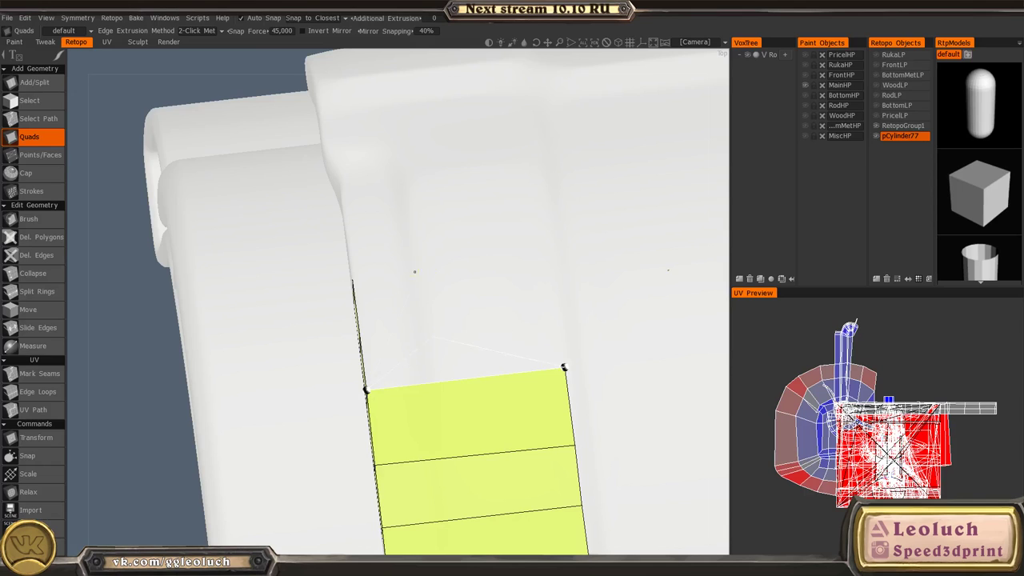
alt+drag(427, 271, 291, 388)
alt+middle_drag(290, 389, 342, 371)
click(282, 408)
alt+drag(383, 342, 371, 326)
click(314, 211)
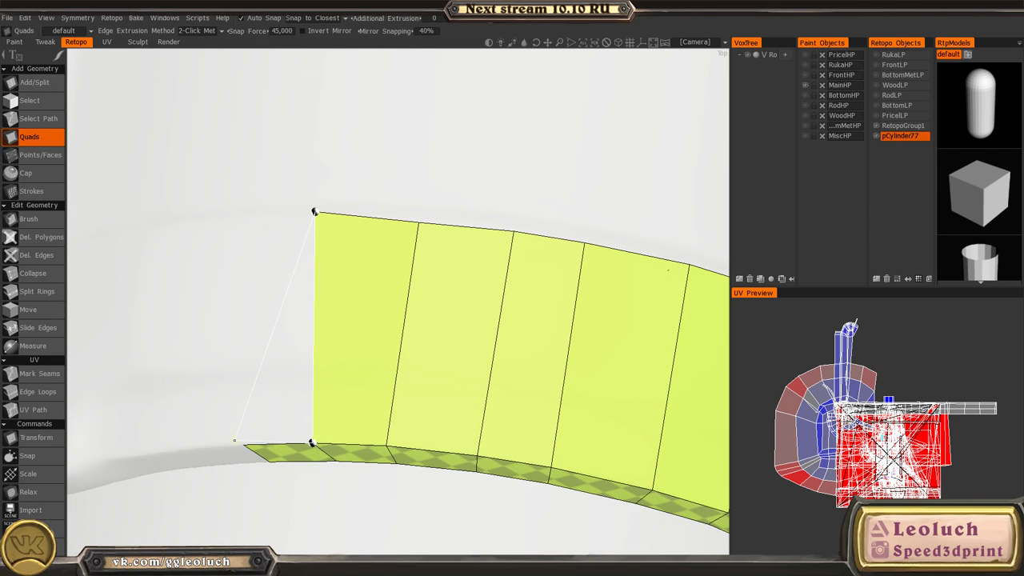
click(241, 220)
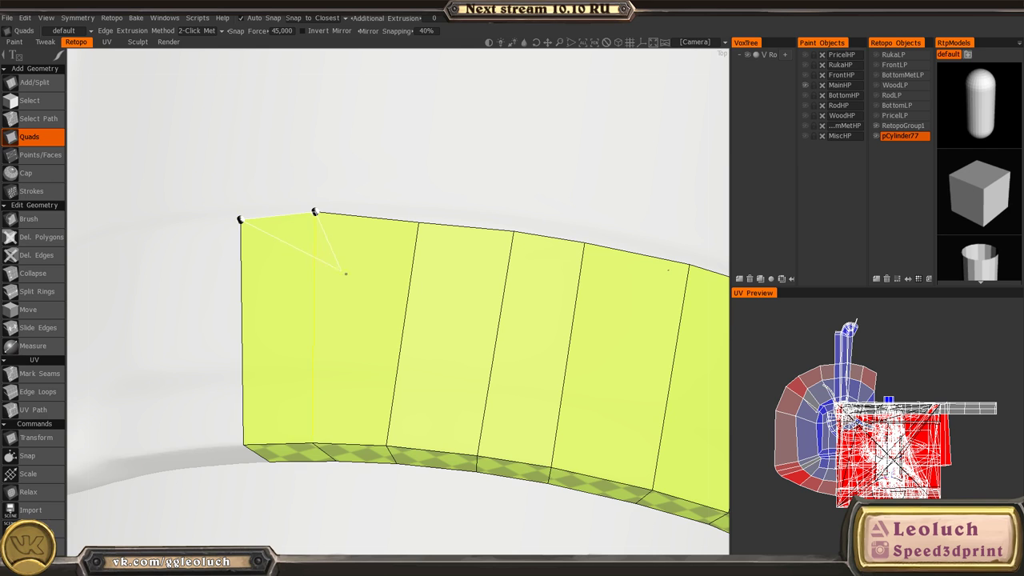
- Adjust the upper vertices along the collar band's rear edge with the retopo Brush
alt+drag(492, 308, 363, 325)
scroll(505, 308, down, 5)
key(space)
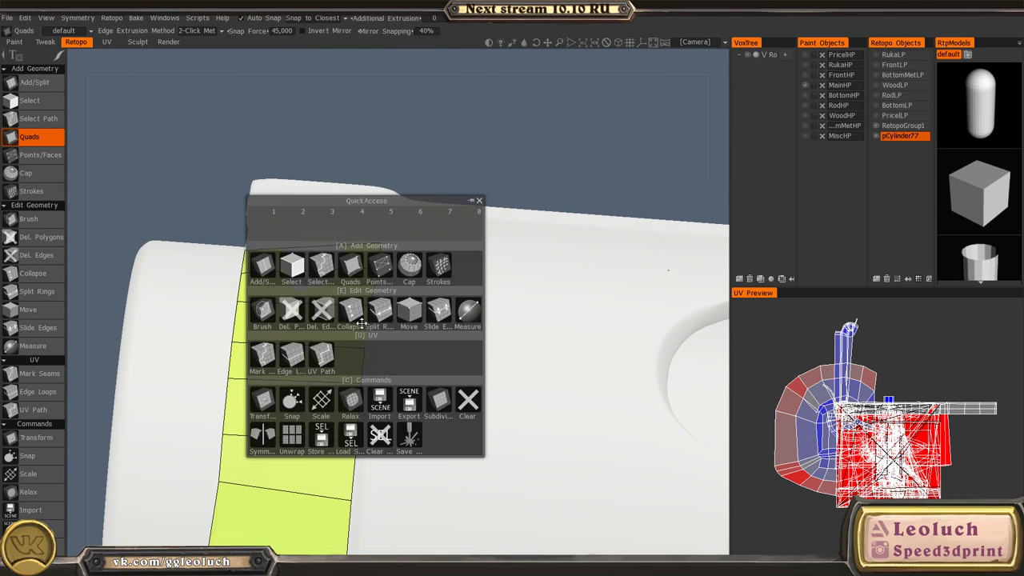
click(261, 307)
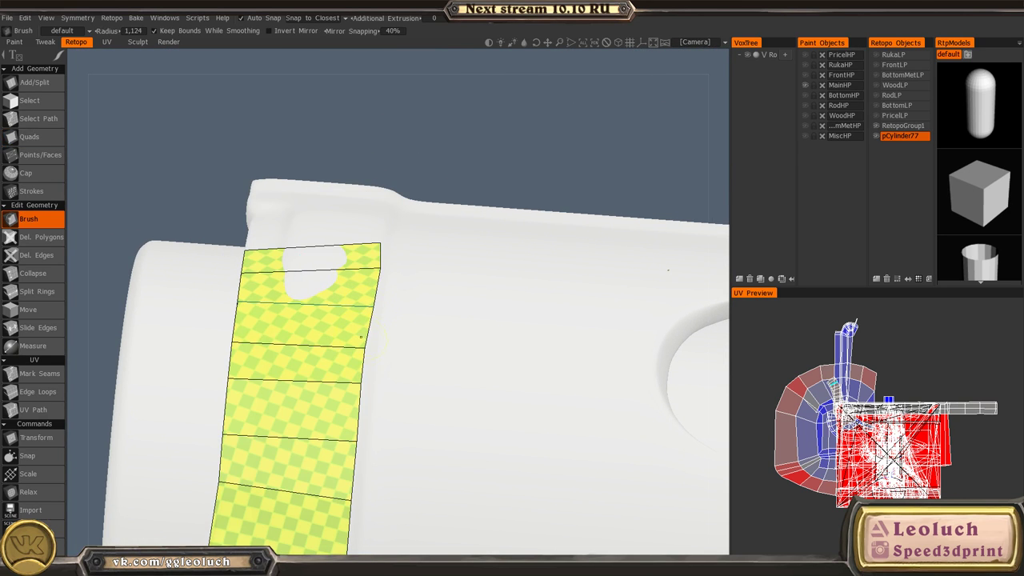
mouse_move(354, 283)
mouse_down()
mouse_move(362, 249)
mouse_move(281, 277)
mouse_move(382, 329)
mouse_move(365, 210)
mouse_up()
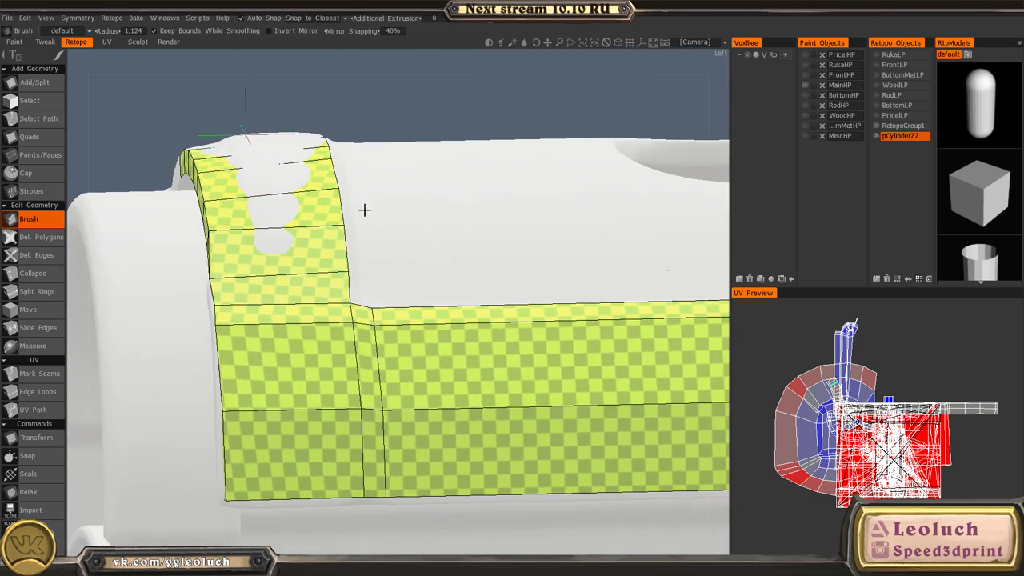
- Build two quads with the Quads tool under the collar's lower edge, covering its underside ledge and the step behind it
alt+drag(326, 290, 400, 253)
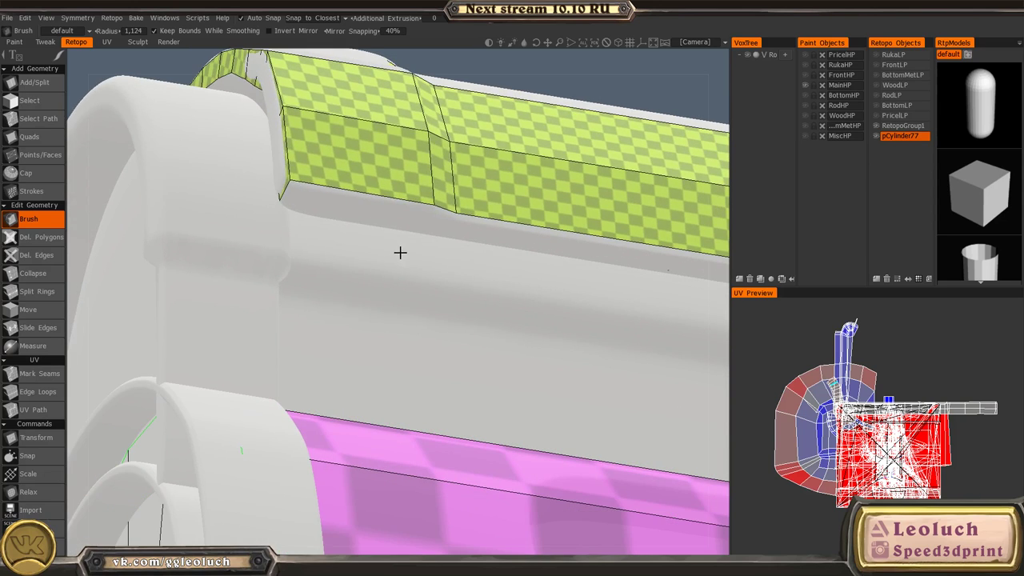
key(space)
click(349, 171)
key(space)
click(348, 112)
alt+middle_drag(360, 227, 352, 250)
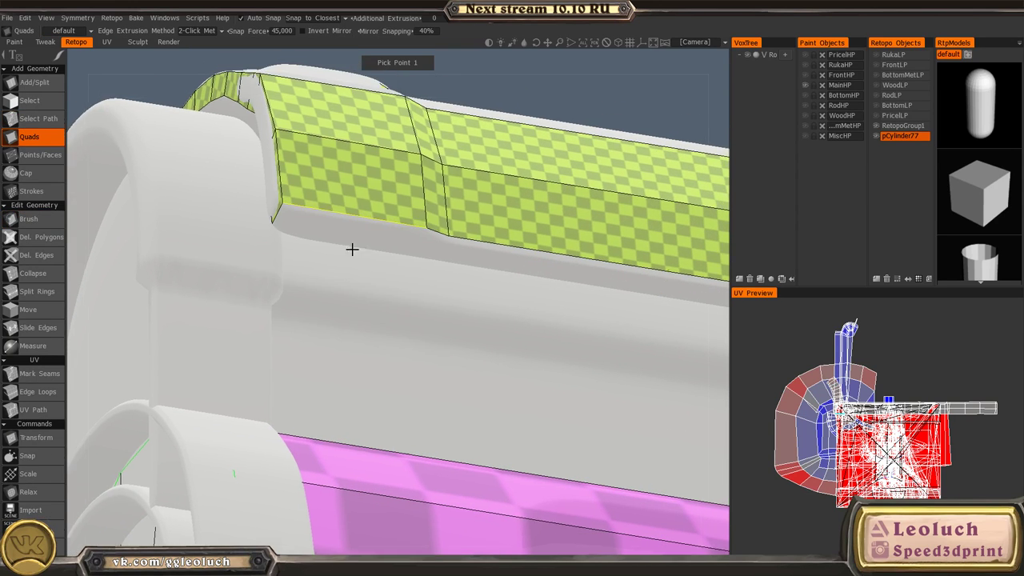
alt+drag(352, 249, 338, 307)
alt+right_drag(338, 306, 375, 248)
alt+middle_drag(375, 248, 414, 306)
click(312, 255)
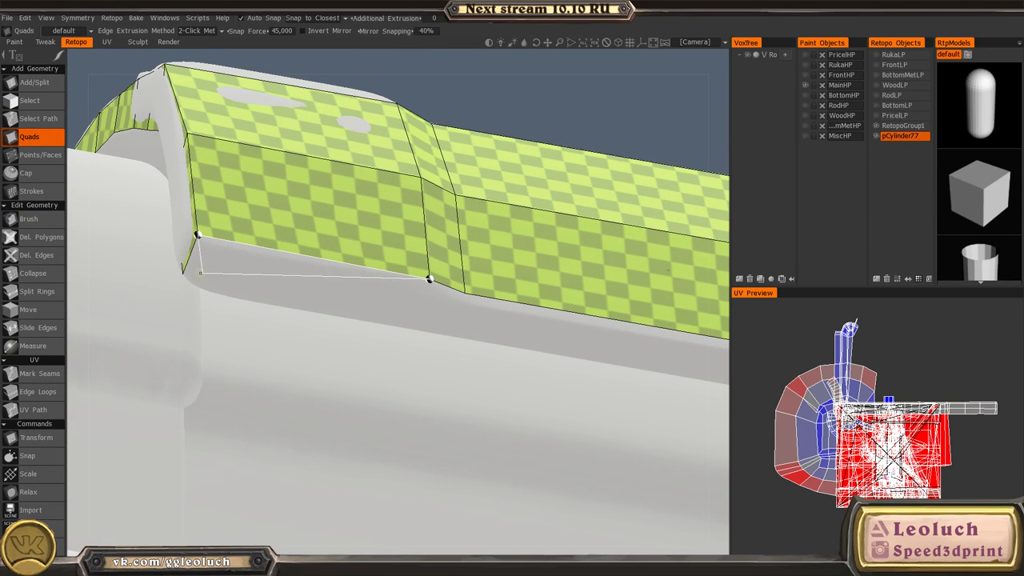
click(183, 274)
click(410, 326)
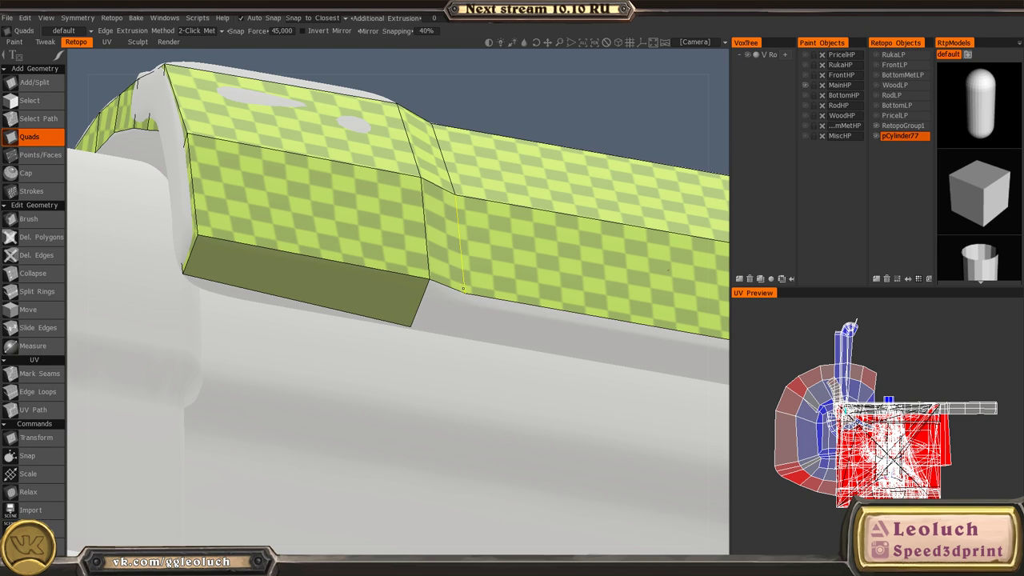
click(457, 335)
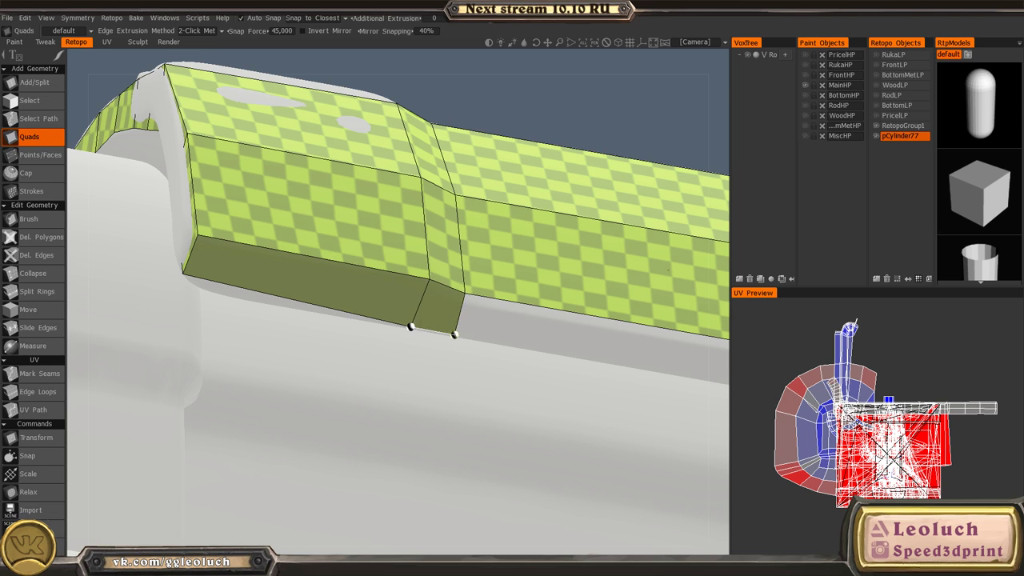
- Continue the underside strip along the shroud with a long quad behind the collar and another beneath the first hole
alt+right_drag(457, 328, 435, 281)
alt+middle_drag(435, 281, 258, 244)
alt+drag(455, 286, 236, 264)
click(236, 264)
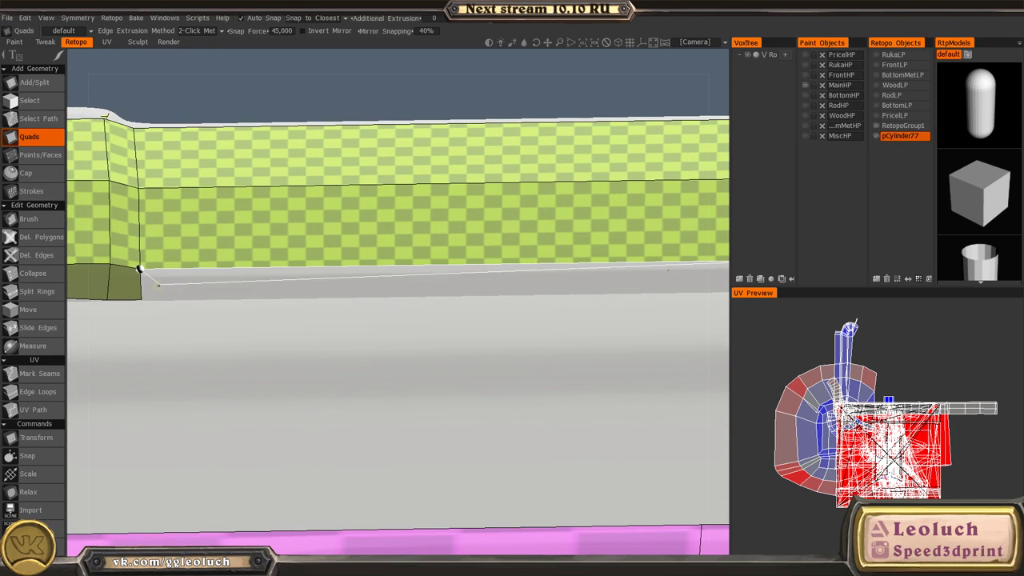
click(141, 299)
alt+middle_drag(496, 289, 201, 304)
alt+middle_drag(556, 297, 252, 305)
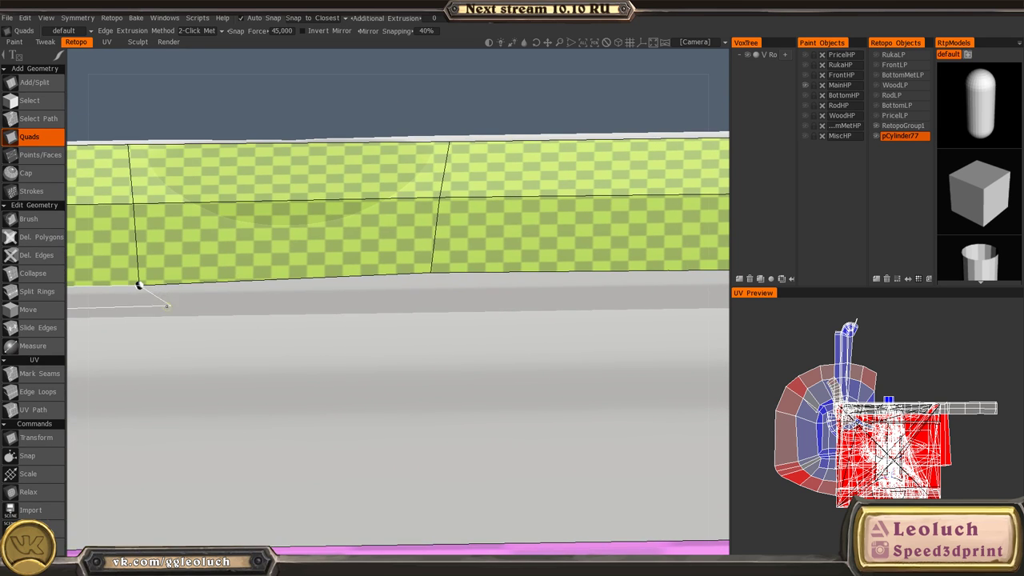
click(140, 314)
click(431, 273)
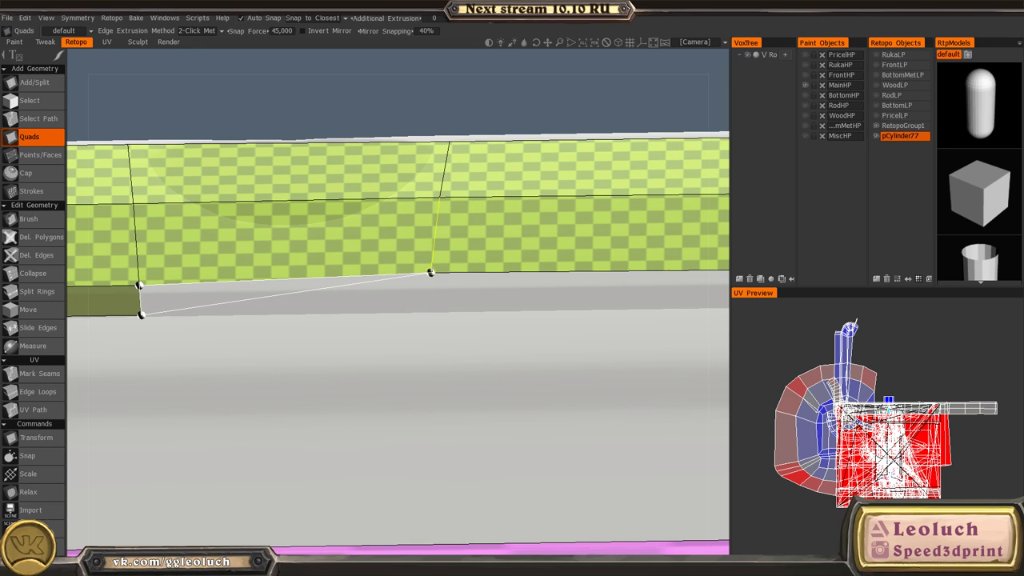
click(431, 312)
- Brush the shroud's lower edge vertex at the far end of the first hole down onto the crease
alt+drag(434, 314, 485, 397)
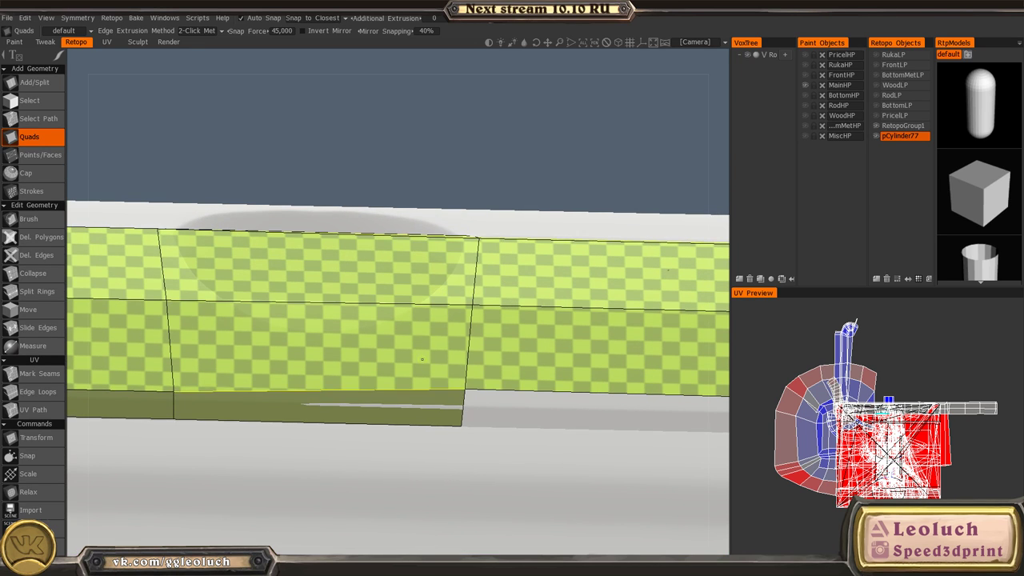
alt+middle_drag(484, 397, 463, 357)
alt+right_drag(463, 357, 472, 371)
key(space)
click(273, 347)
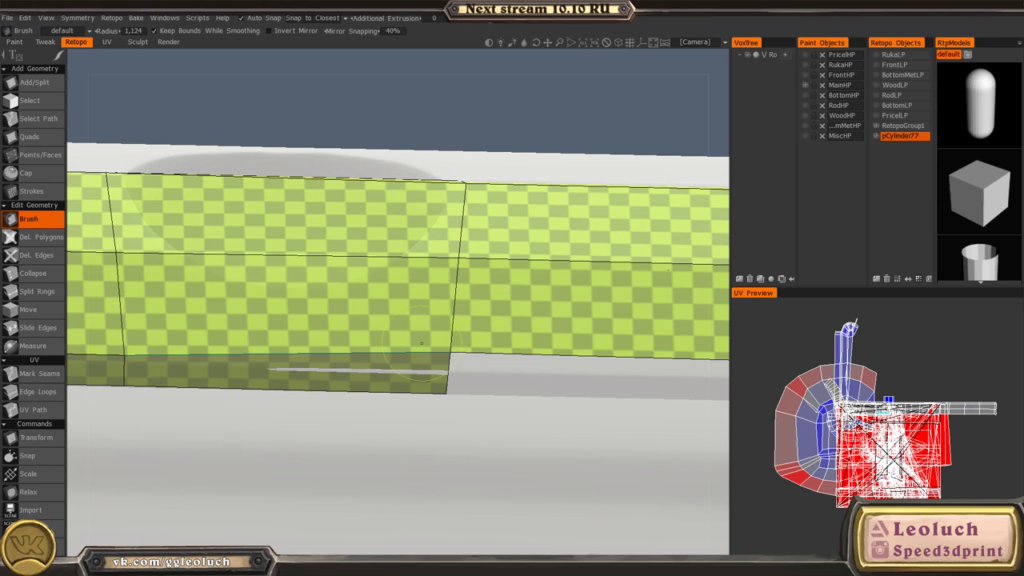
drag(444, 356, 445, 369)
alt+right_drag(512, 378, 508, 366)
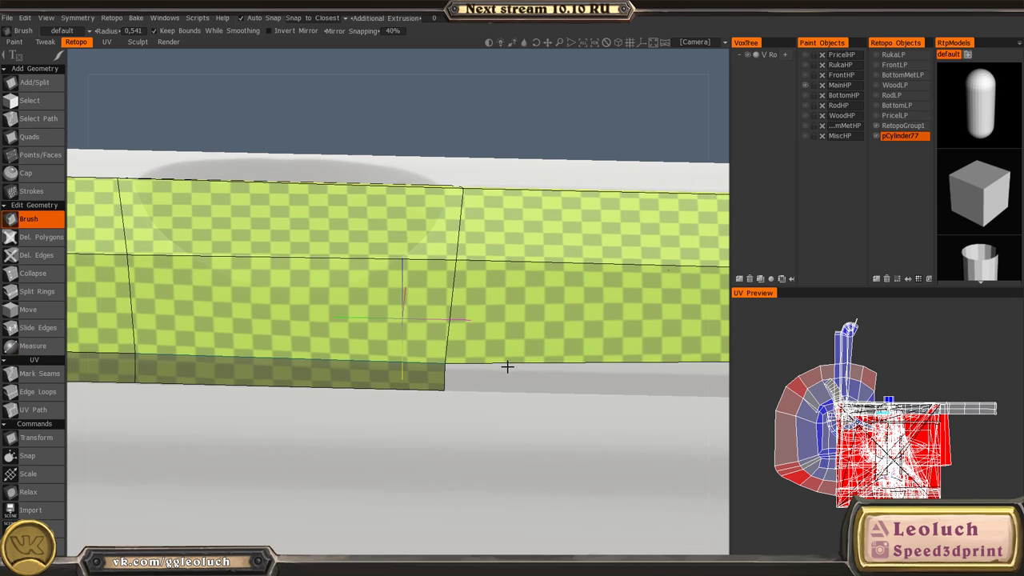
- Add a quad to the underside strip spanning the section between the first and second holes
alt+middle_drag(507, 366, 330, 327)
key(space)
click(297, 258)
click(271, 339)
alt+middle_drag(469, 334, 219, 308)
click(410, 299)
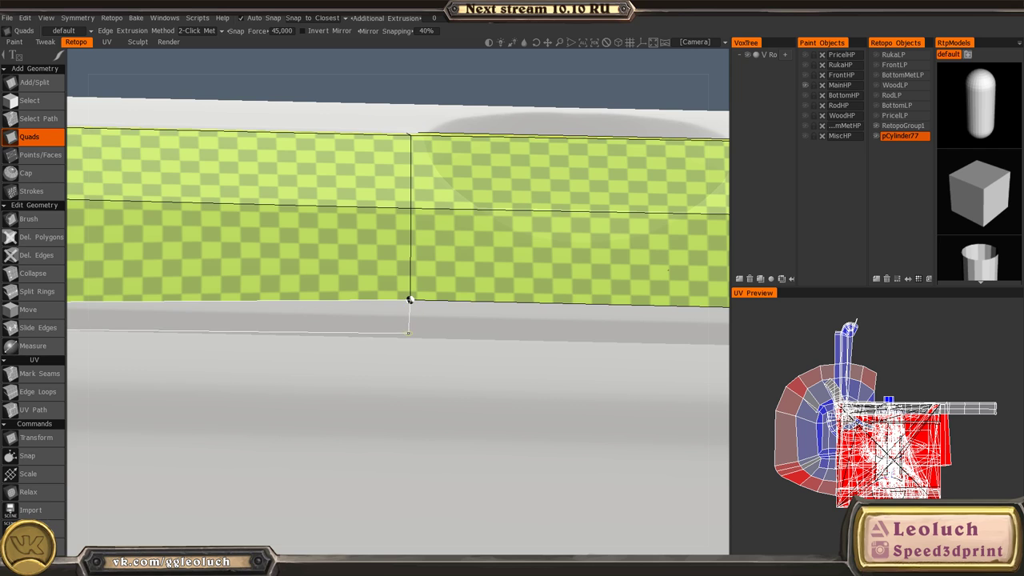
click(408, 334)
- Align the lower edge vertices at the near end of the second hole with the crease using the Brush
key(space)
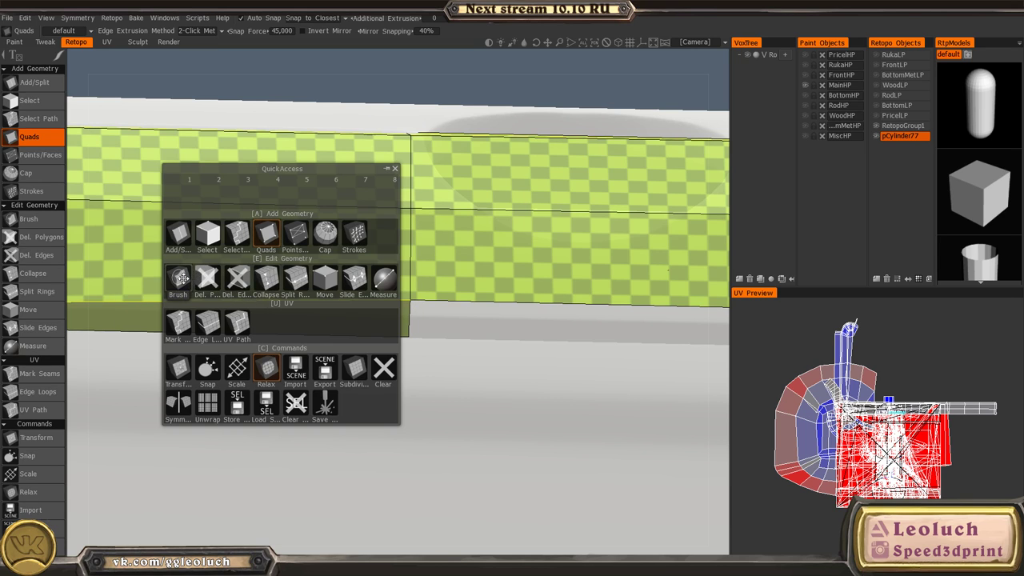
click(182, 276)
drag(410, 302, 404, 326)
alt+middle_drag(559, 323, 452, 303)
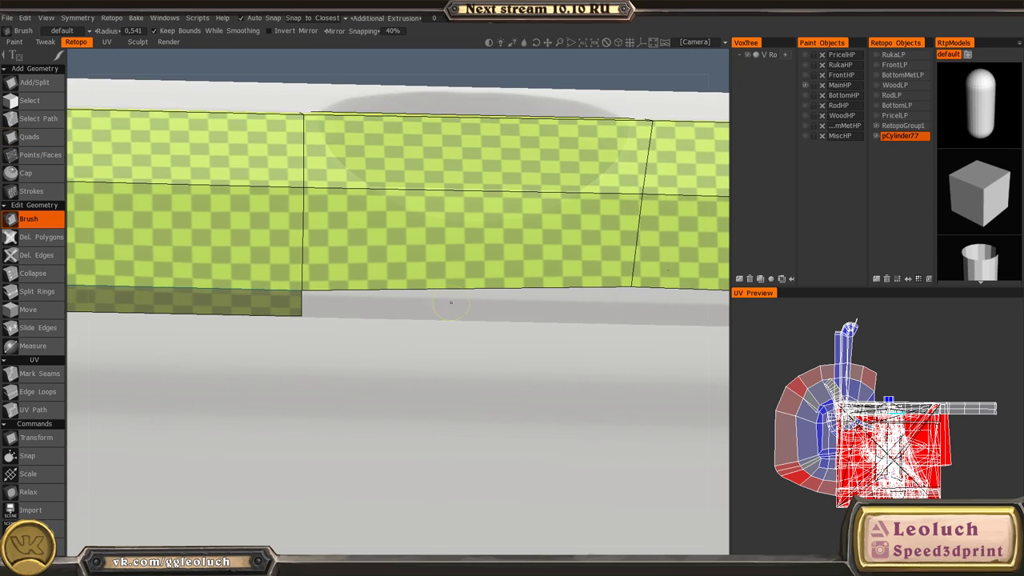
- Build the underside quad beneath the second hole and touch up its end vertices with the Brush
key(space)
click(430, 231)
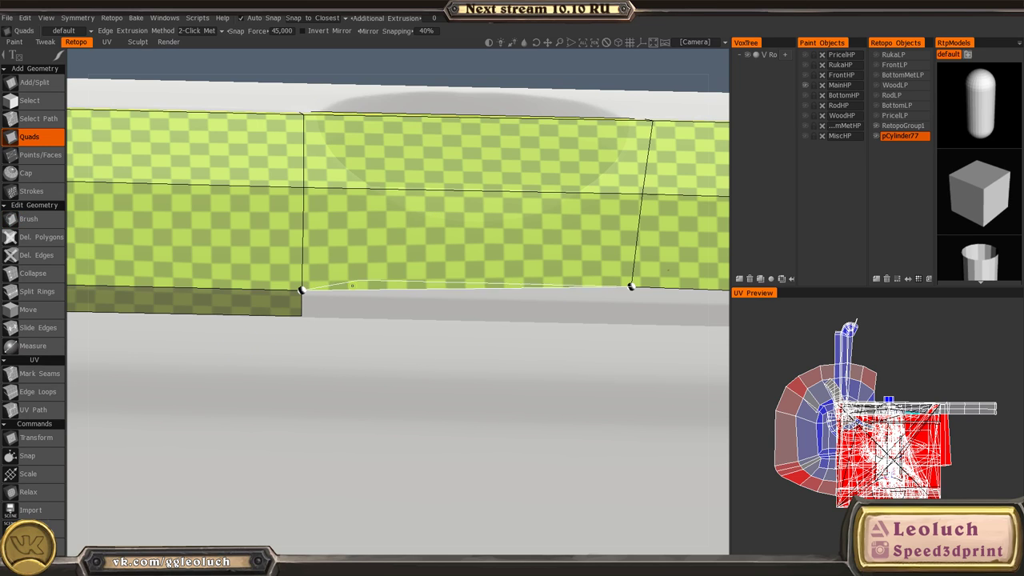
click(302, 315)
alt+drag(608, 300, 601, 302)
alt+middle_drag(601, 302, 502, 305)
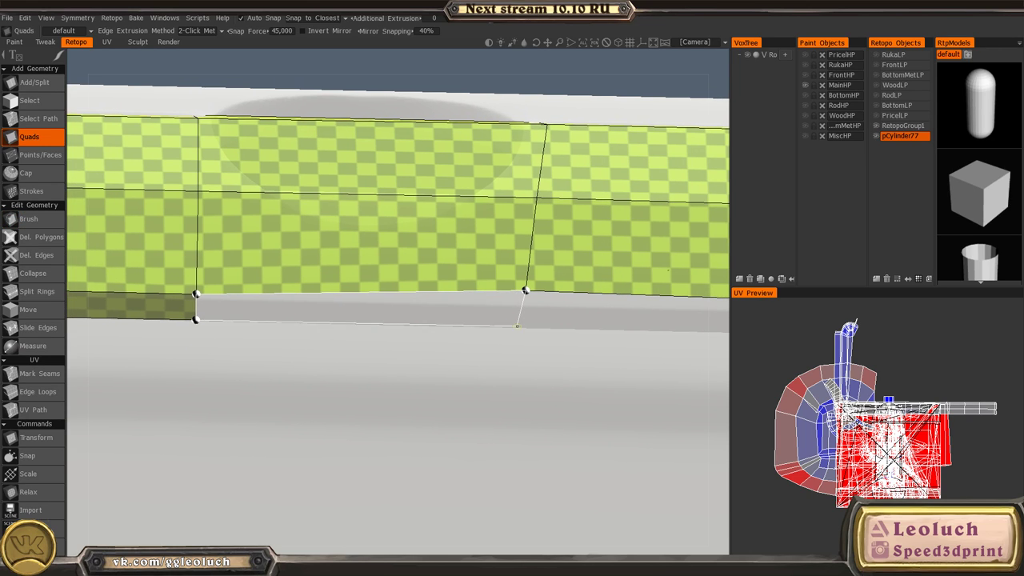
click(521, 326)
key(space)
click(407, 244)
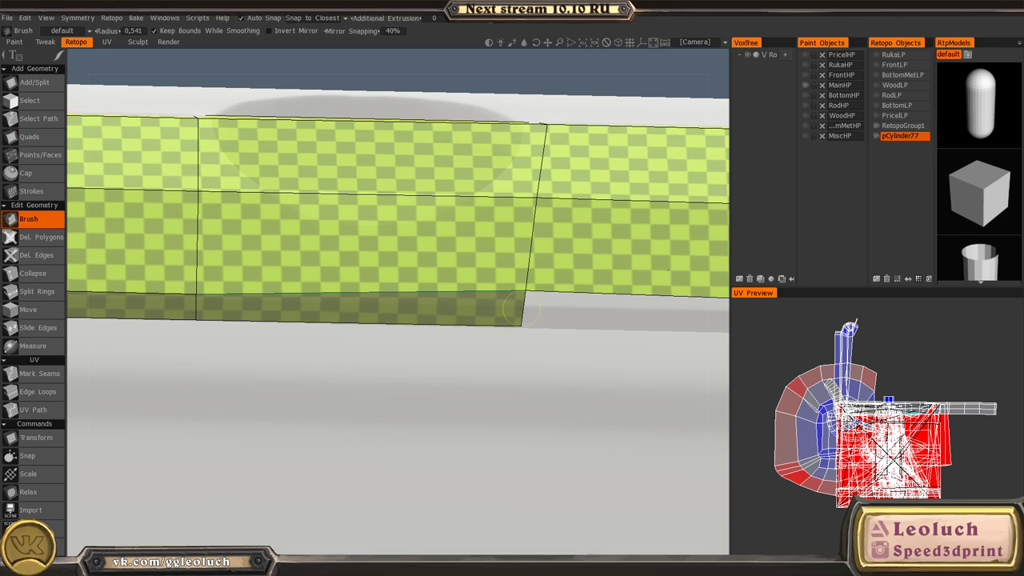
click(525, 303)
alt+middle_drag(525, 303, 280, 286)
- Add the underside quad between the second and third holes, undoing a misplaced point along the way
key(space)
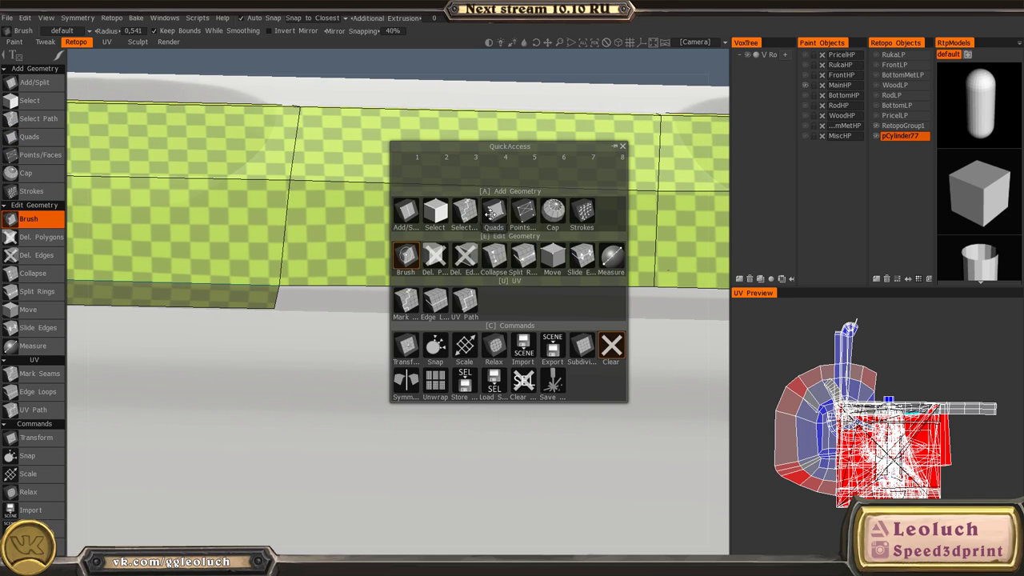
click(493, 215)
click(275, 308)
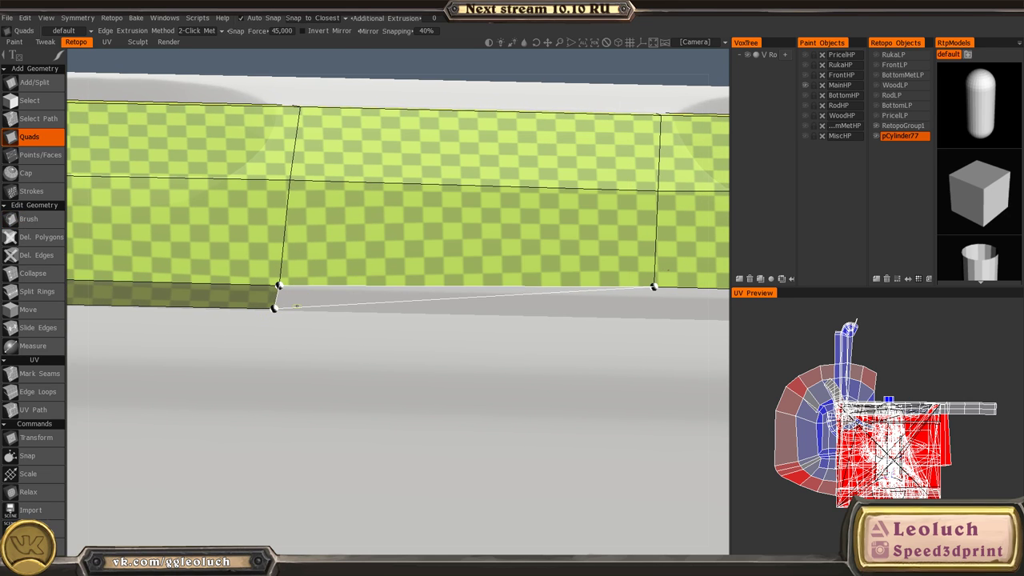
alt+middle_drag(649, 312, 410, 308)
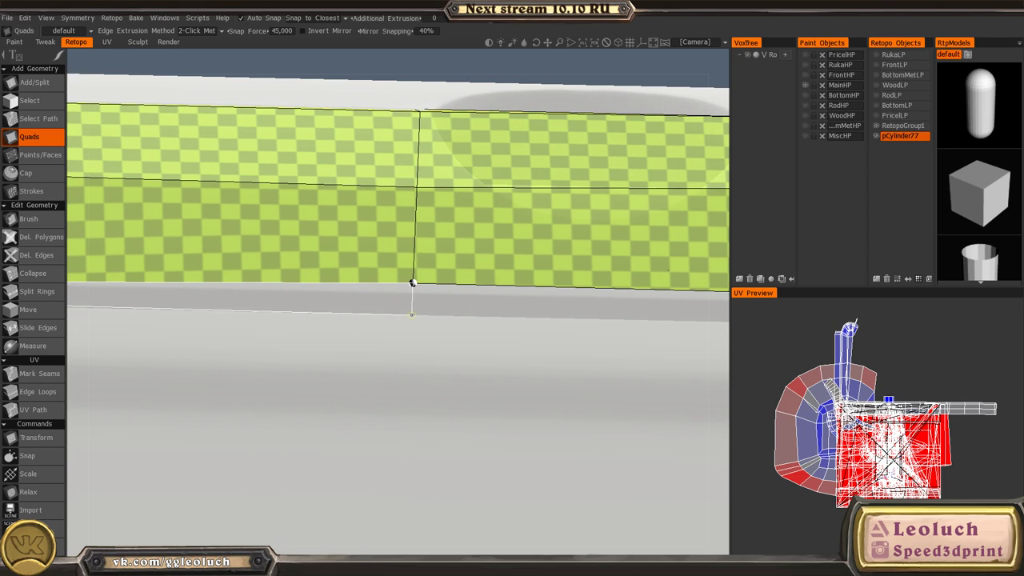
click(412, 283)
key(ctrl+z)
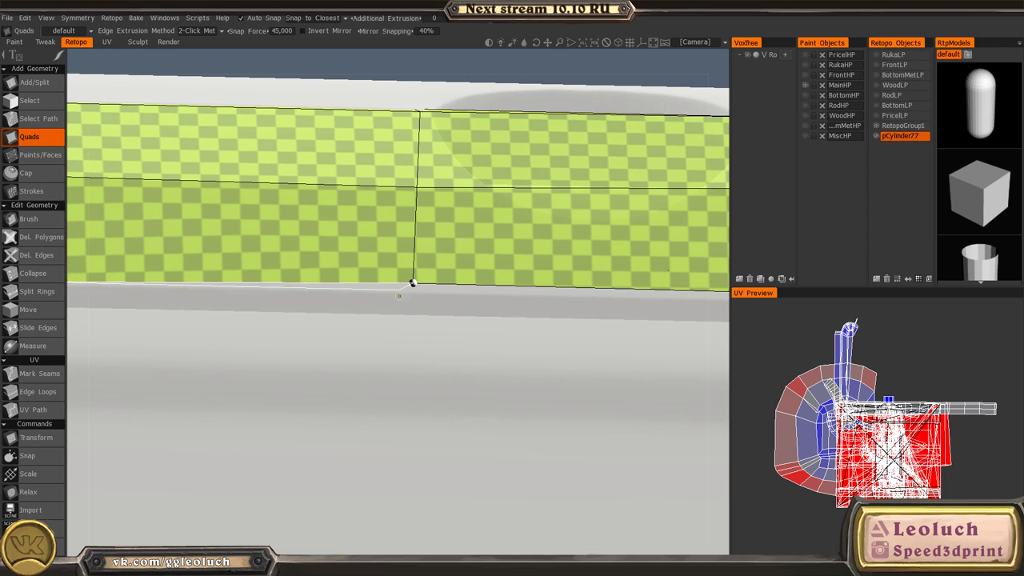
click(410, 312)
alt+middle_drag(283, 282, 426, 272)
click(553, 301)
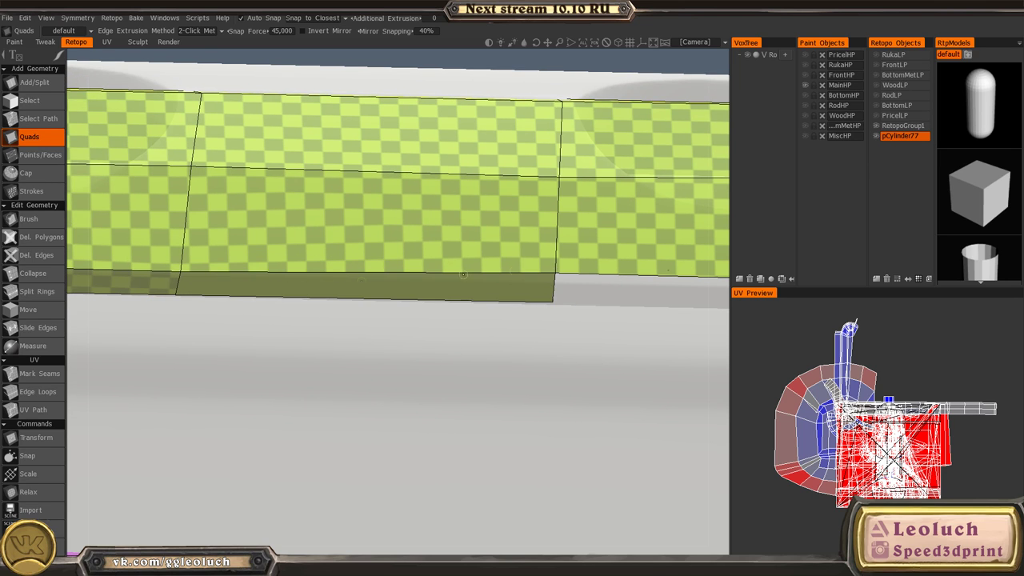
- Brush the shroud's lower edge vertices at both ends of the third hole down onto the crease
key(space)
click(261, 237)
alt+middle_drag(539, 294, 437, 293)
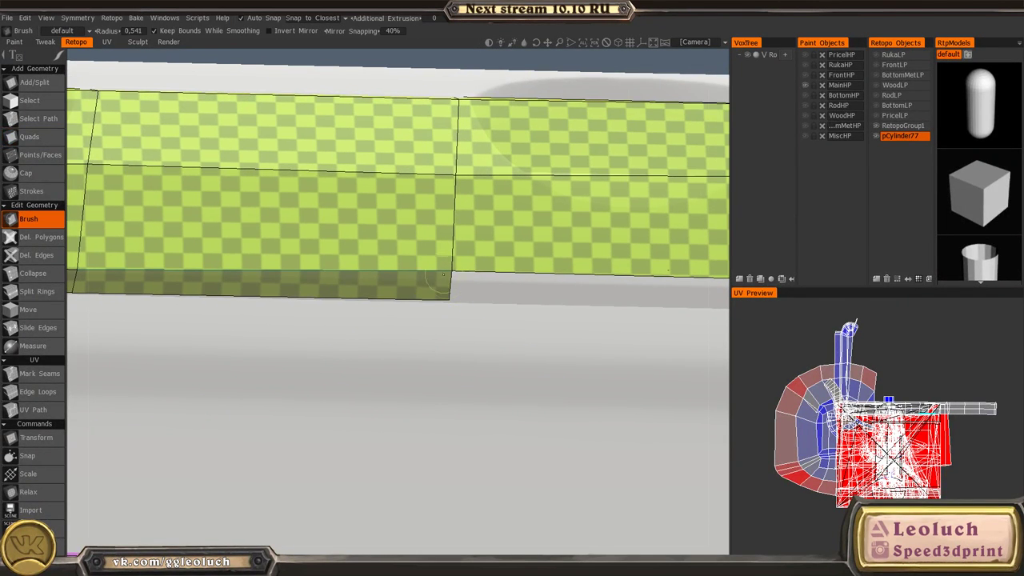
drag(453, 272, 452, 282)
alt+middle_drag(541, 287, 310, 281)
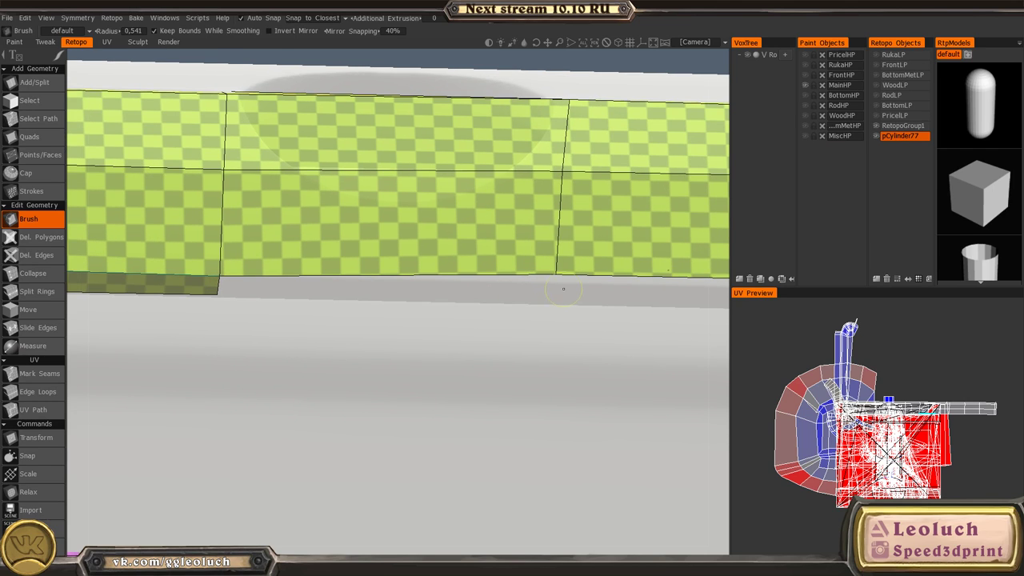
drag(555, 269, 553, 276)
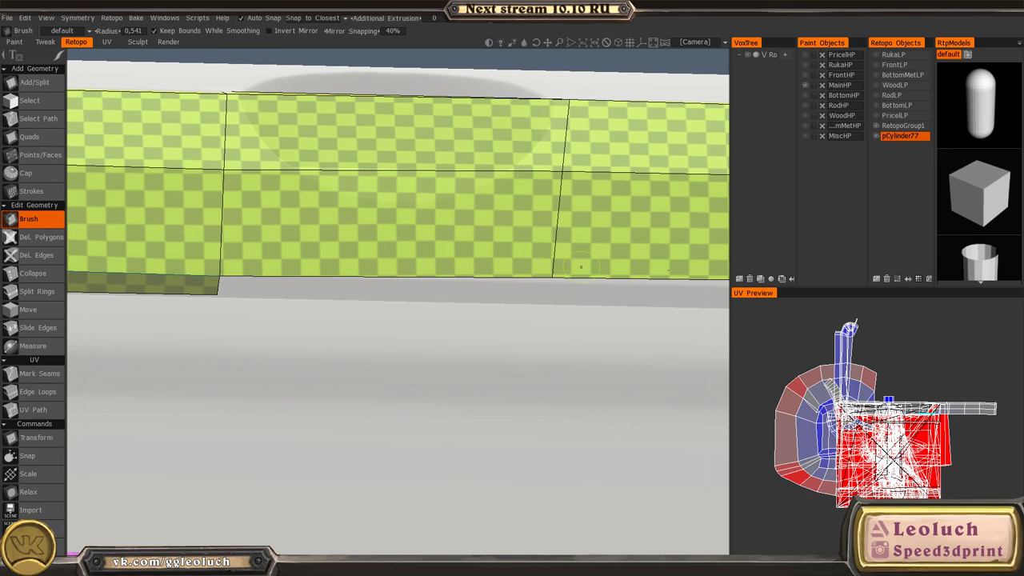
- Extend the underside strip with a quad beneath the third hole and another reaching the fourth hole
key(space)
click(496, 192)
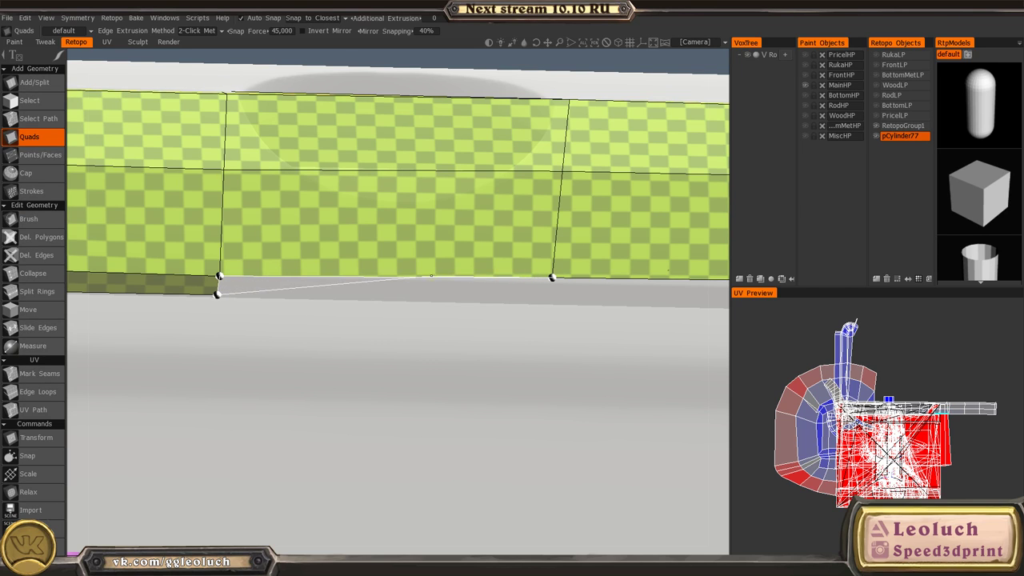
click(550, 305)
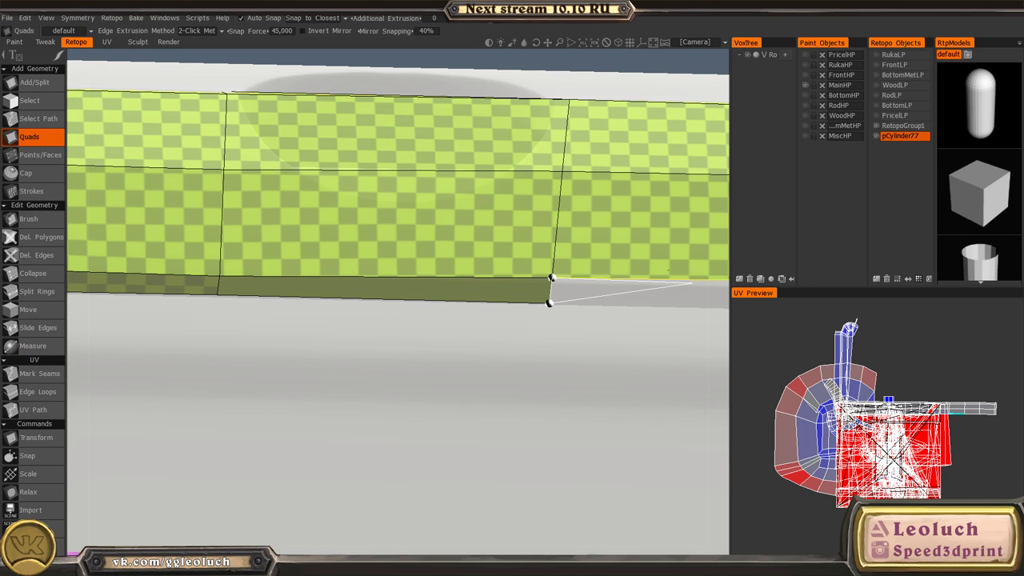
middle_drag(723, 280, 423, 260)
middle_drag(621, 268, 479, 275)
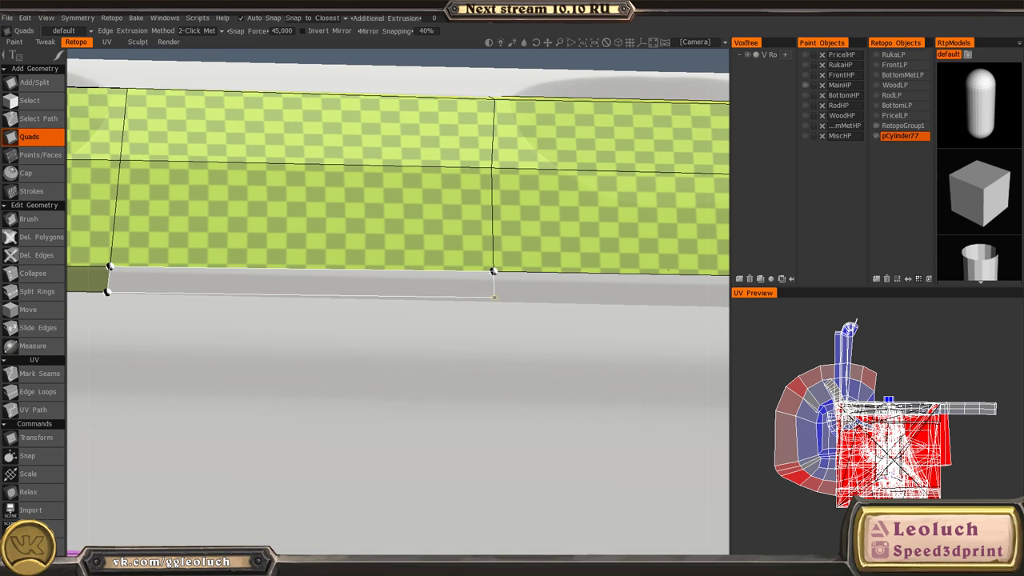
click(493, 300)
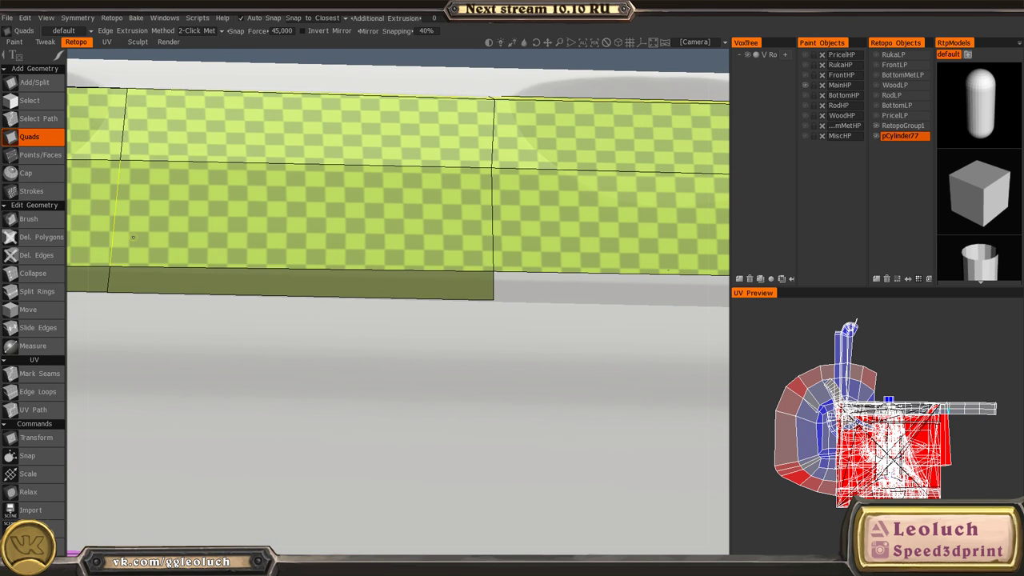
- Brush the lower-edge vertex before the fourth hole down onto the crease and add the underside quad beneath that hole
key(space)
click(56, 217)
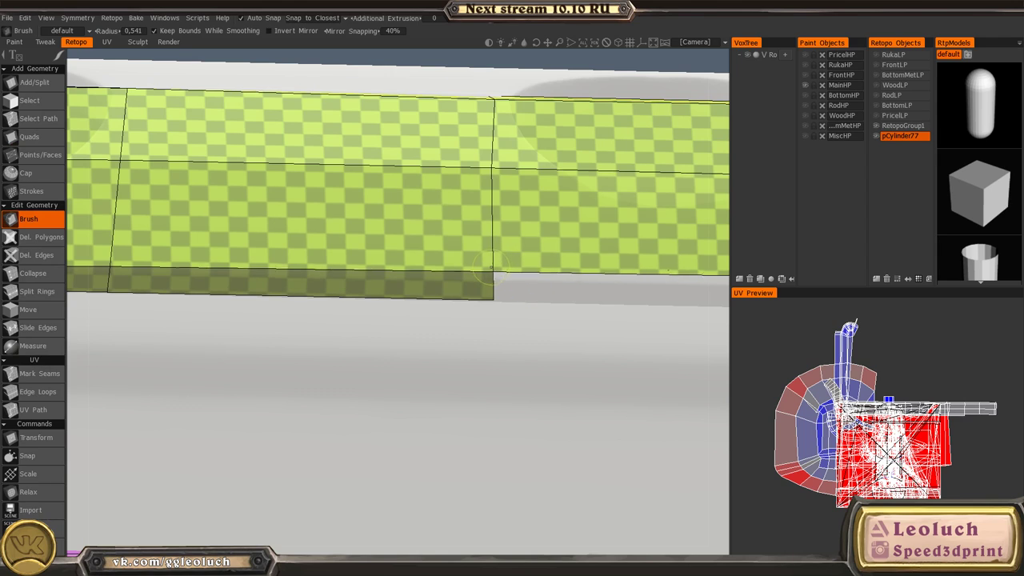
drag(492, 267, 491, 272)
middle_drag(704, 279, 359, 253)
key(space)
click(343, 192)
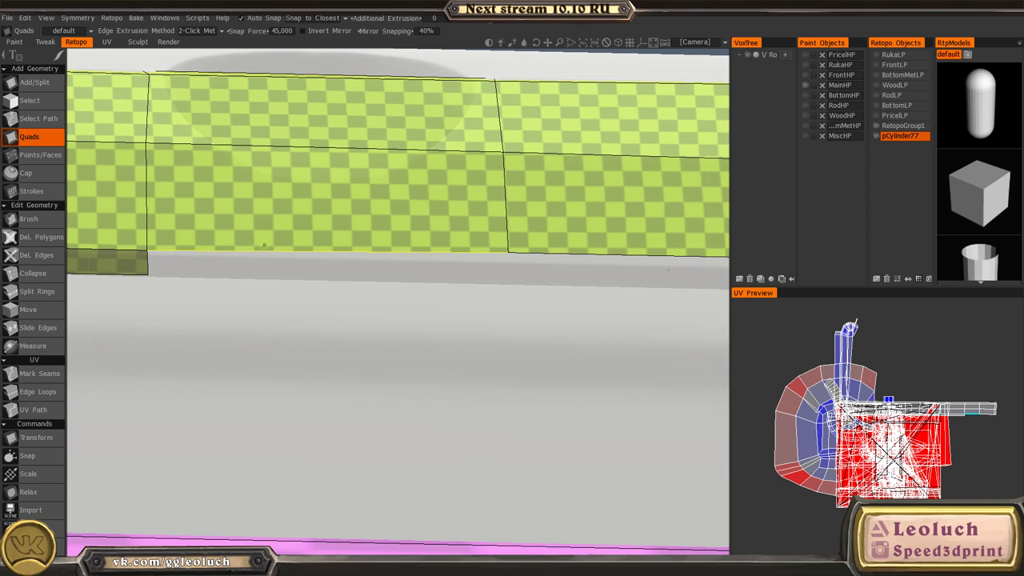
click(264, 245)
click(149, 274)
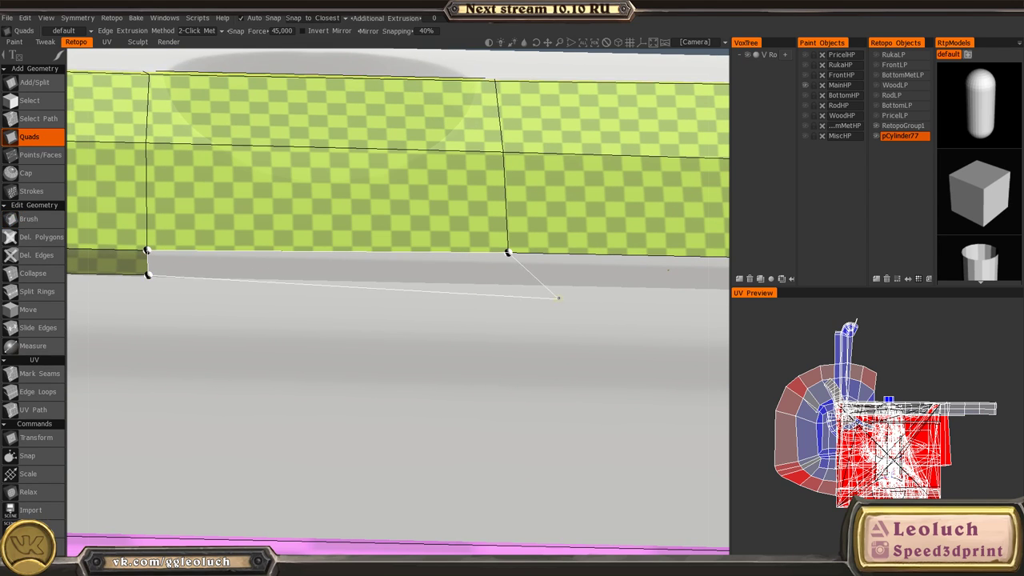
click(509, 280)
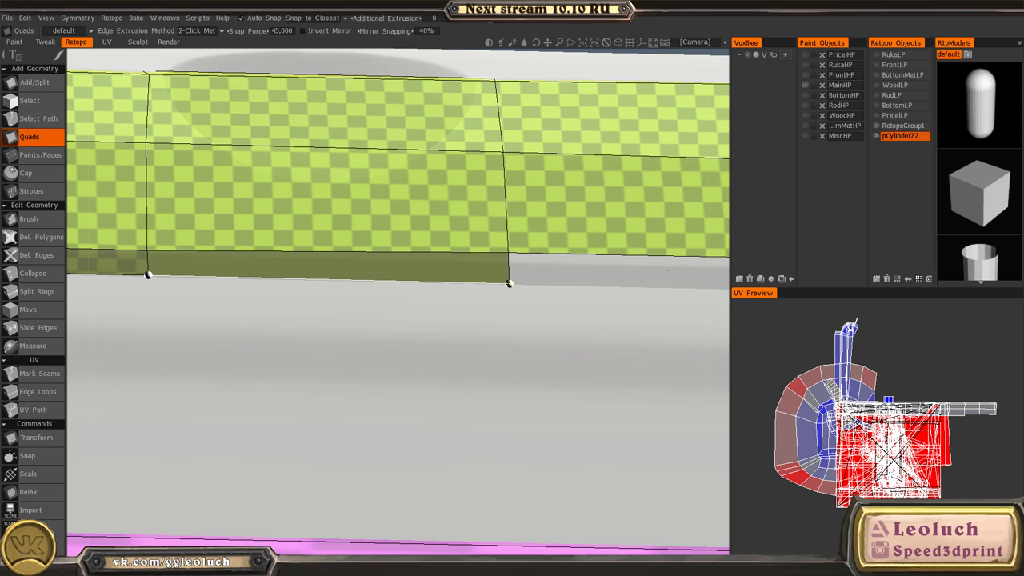
- Brush the lower-edge vertex past the fourth hole onto the crease and extend the underside strip along the last long section
key(space)
click(316, 229)
drag(509, 254, 510, 258)
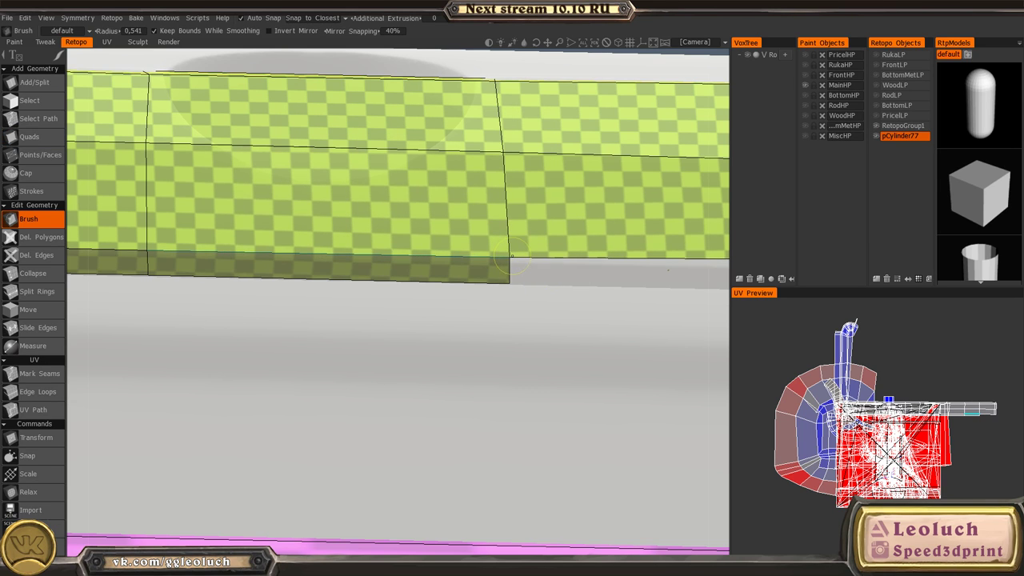
middle_drag(598, 275, 262, 279)
key(space)
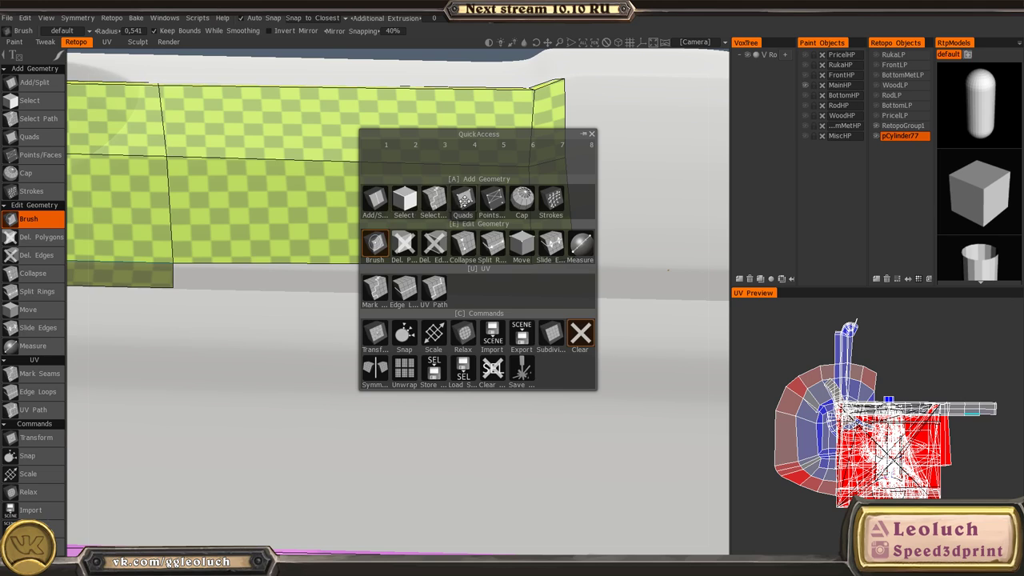
click(465, 201)
click(172, 287)
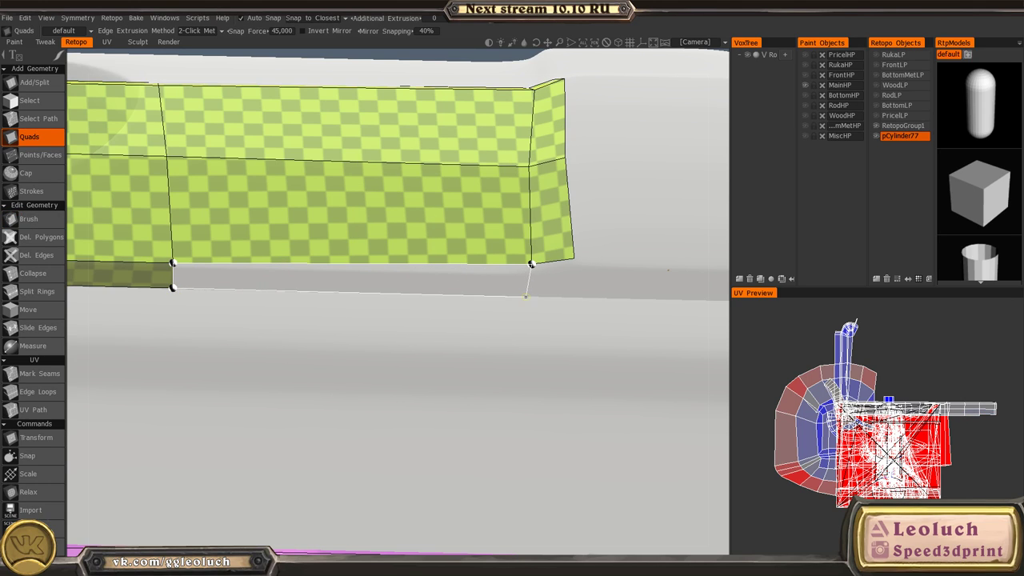
click(527, 296)
- Brush the last section's lower end vertex onto the crease and close the underside strip with a small end face using Points/Faces
key(space)
click(352, 263)
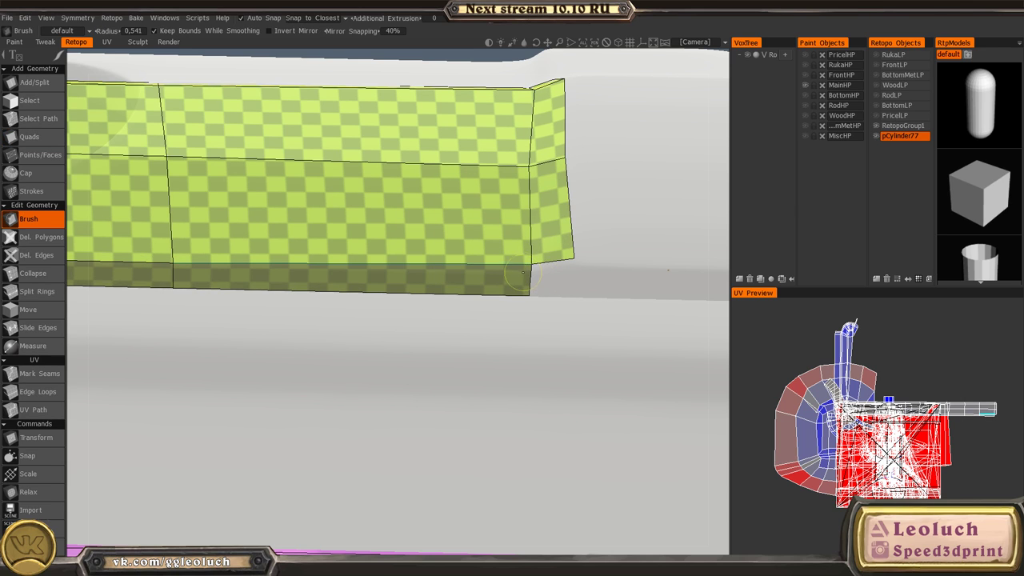
drag(528, 263, 531, 268)
alt+middle_drag(507, 267, 361, 251)
alt+right_drag(361, 251, 388, 212)
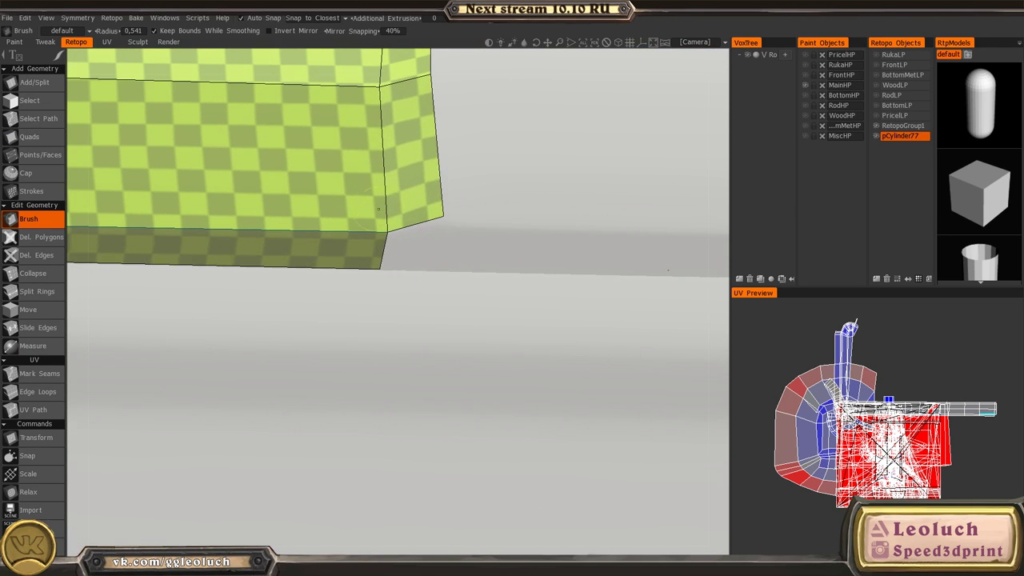
key(space)
click(408, 146)
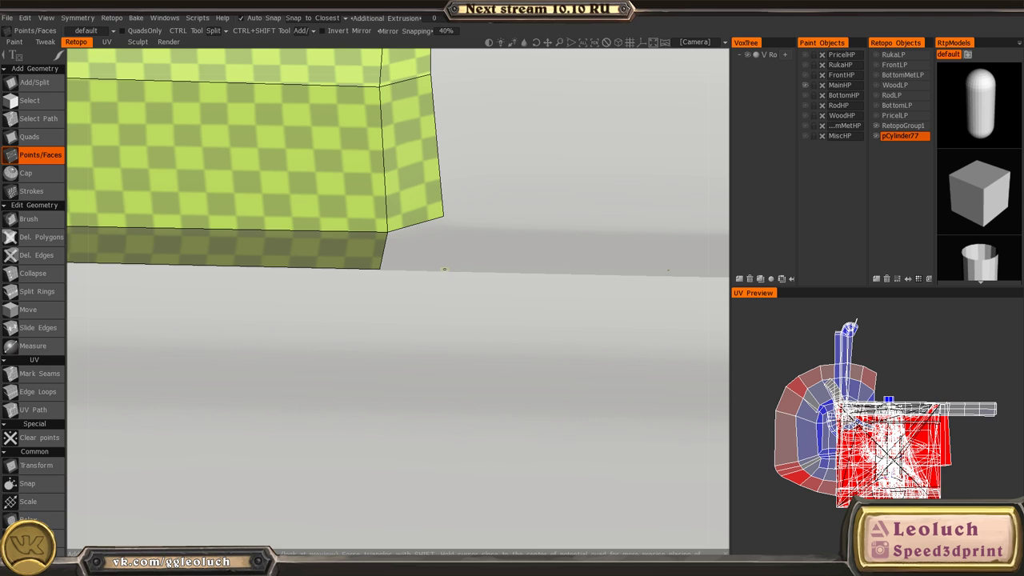
right_click(413, 247)
alt+right_drag(414, 247, 315, 188)
alt+drag(316, 187, 404, 227)
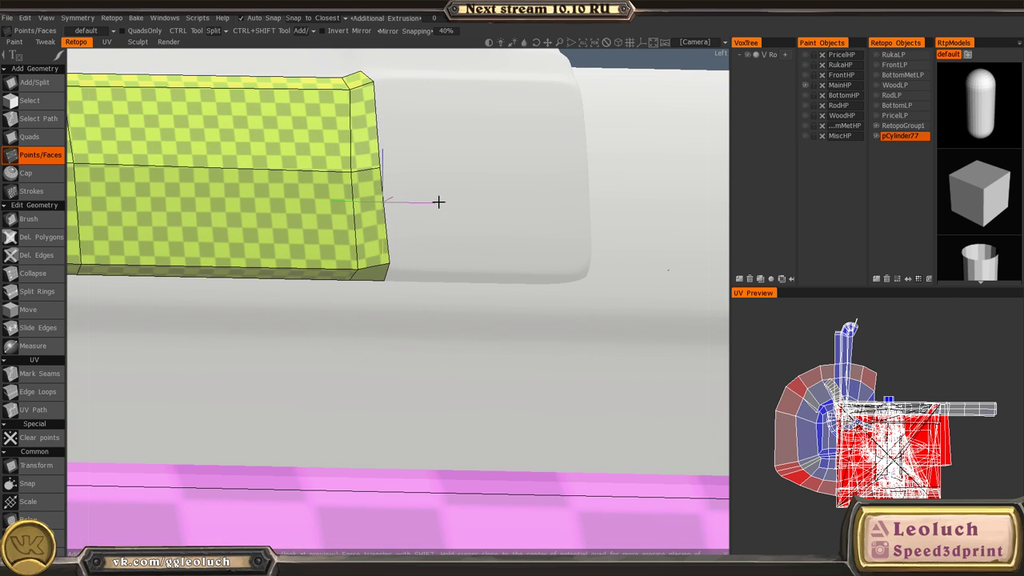
- Examine the side strip along the barrel shroud and its junction with the front band
alt+right_drag(438, 202, 270, 191)
alt+middle_drag(270, 190, 462, 219)
alt+drag(461, 219, 299, 272)
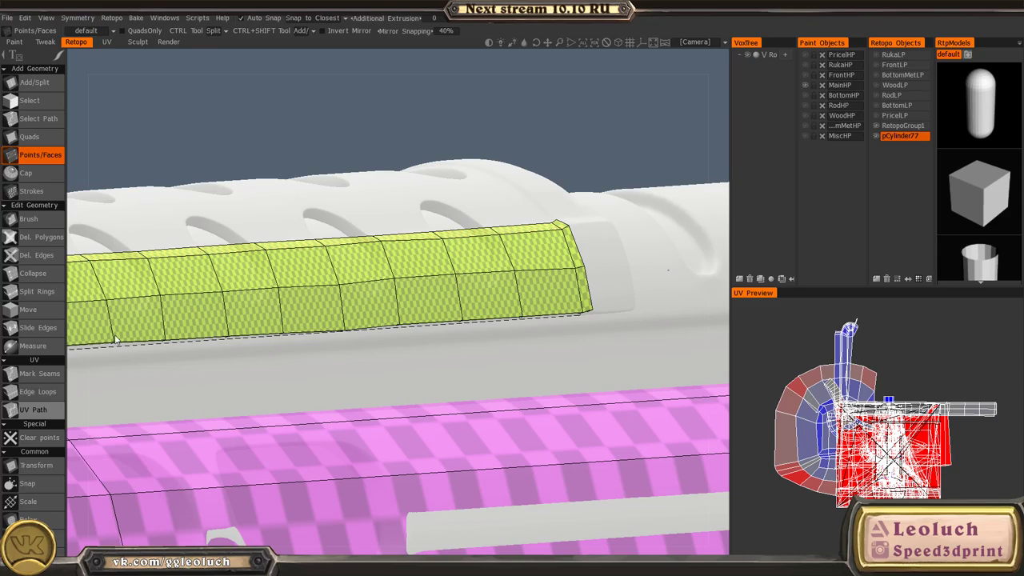
alt+drag(114, 340, 290, 320)
alt+middle_drag(291, 320, 392, 336)
alt+drag(392, 336, 444, 255)
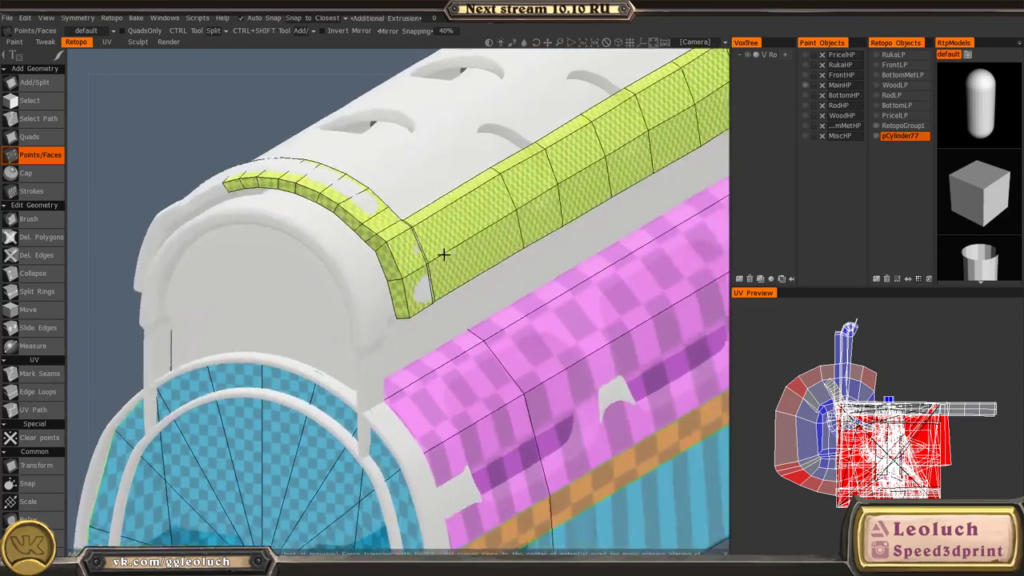
alt+drag(411, 194, 368, 238)
alt+right_drag(368, 237, 425, 192)
alt+middle_drag(426, 192, 373, 270)
alt+drag(372, 277, 363, 287)
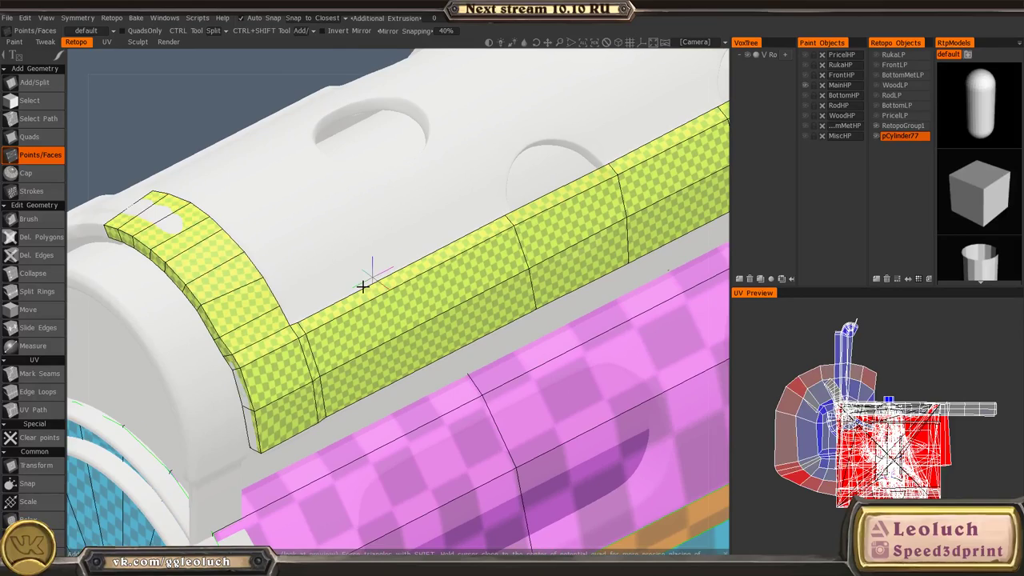
alt+right_drag(379, 304, 483, 245)
alt+middle_drag(482, 244, 473, 300)
- Place a point above the side strip beside the first lower hole and fill the corner face where the strip meets the front band
key(space)
click(471, 239)
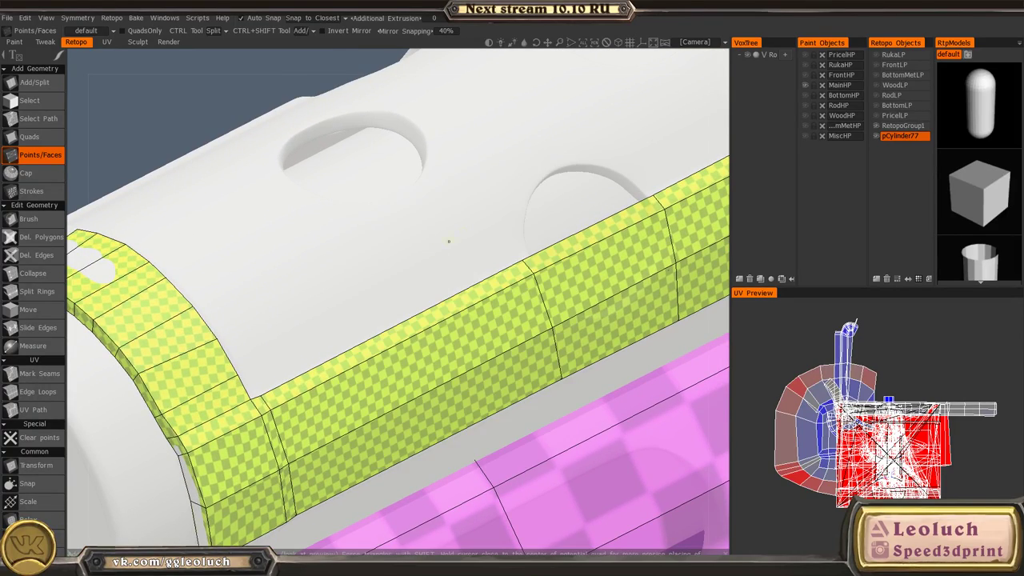
alt+drag(448, 240, 421, 323)
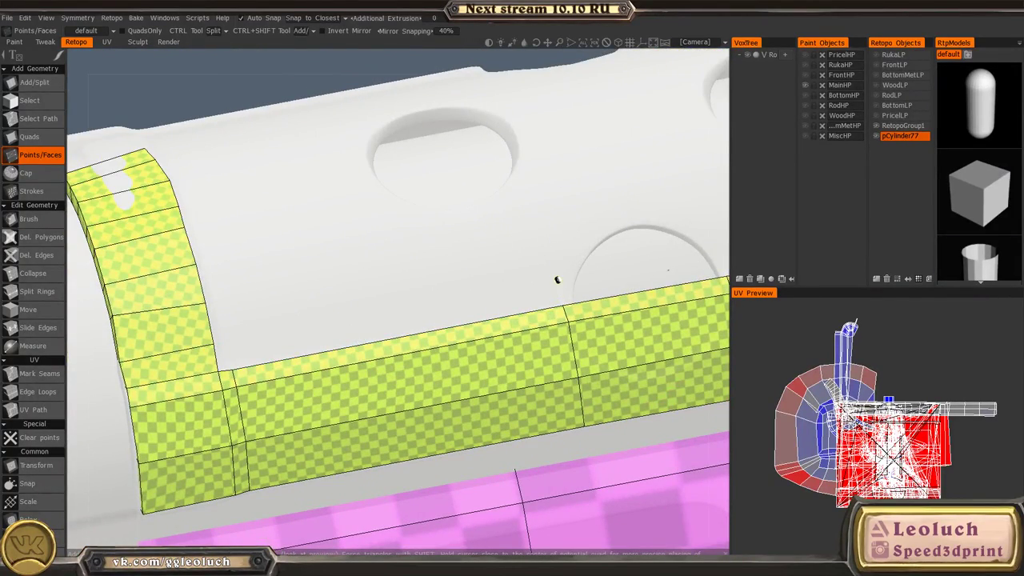
key(space)
key(space)
key(space)
click(254, 186)
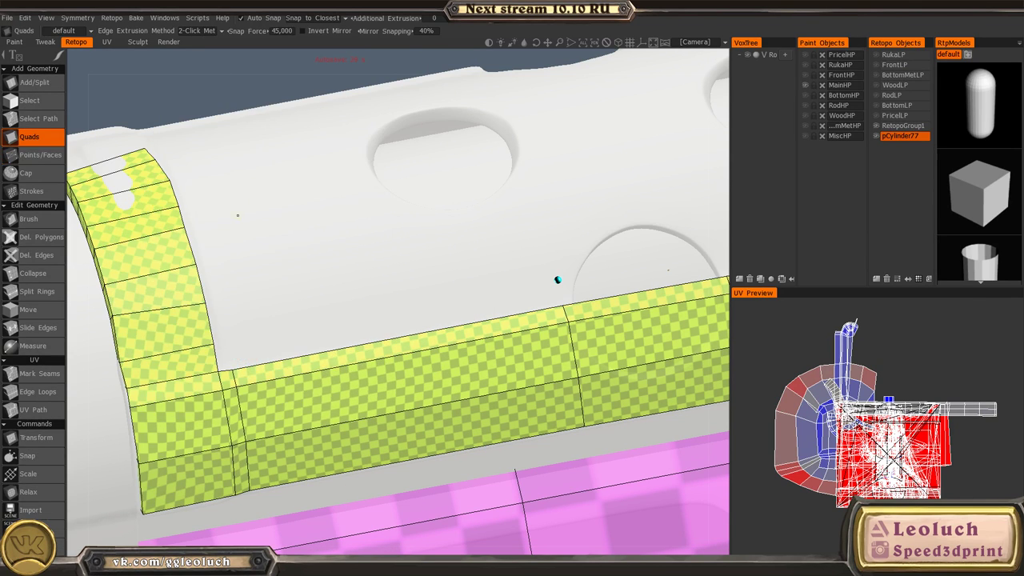
key(space)
click(263, 238)
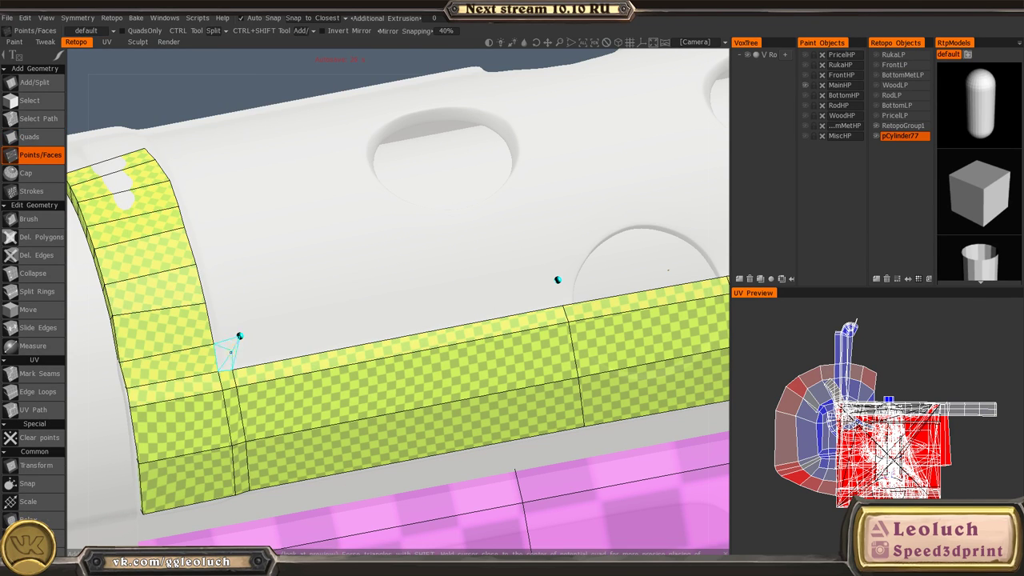
right_click(226, 314)
alt+drag(232, 315, 335, 316)
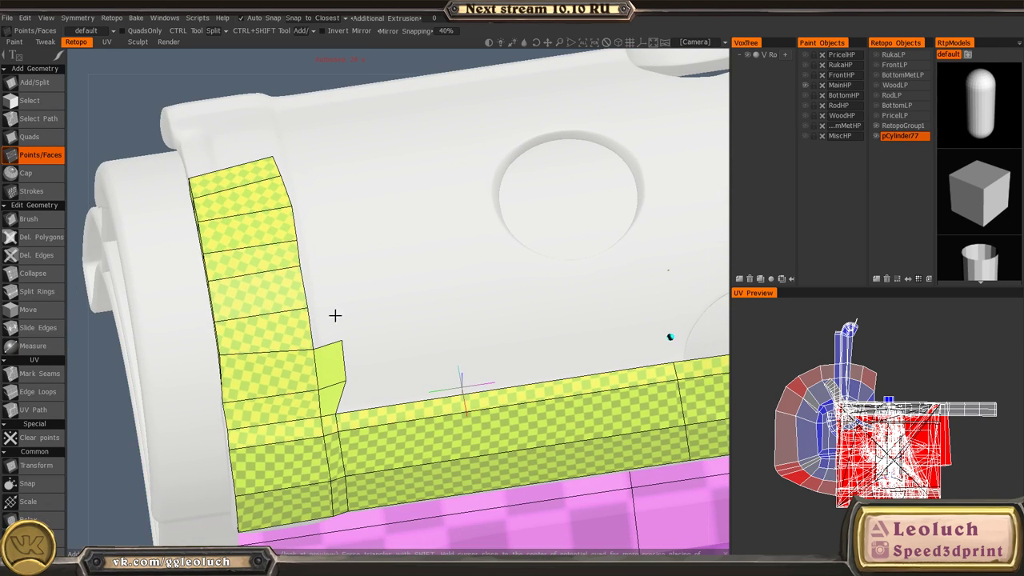
- Extend a row of narrow faces up the inner edge of the front band to its end, undoing a misplaced point
alt+middle_drag(340, 264, 344, 299)
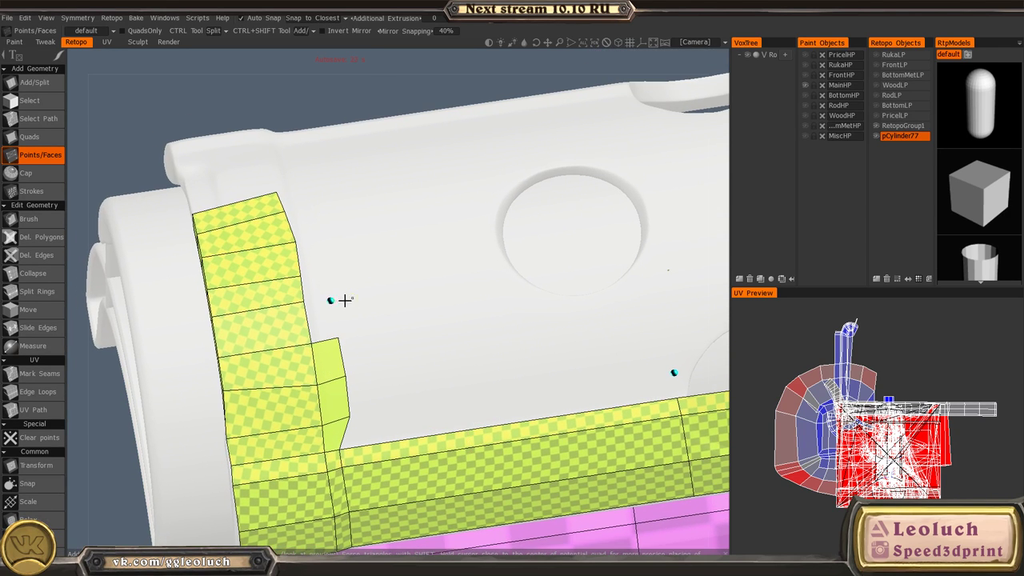
key(ctrl+z)
click(335, 297)
right_click(321, 316)
alt+middle_drag(290, 226, 284, 278)
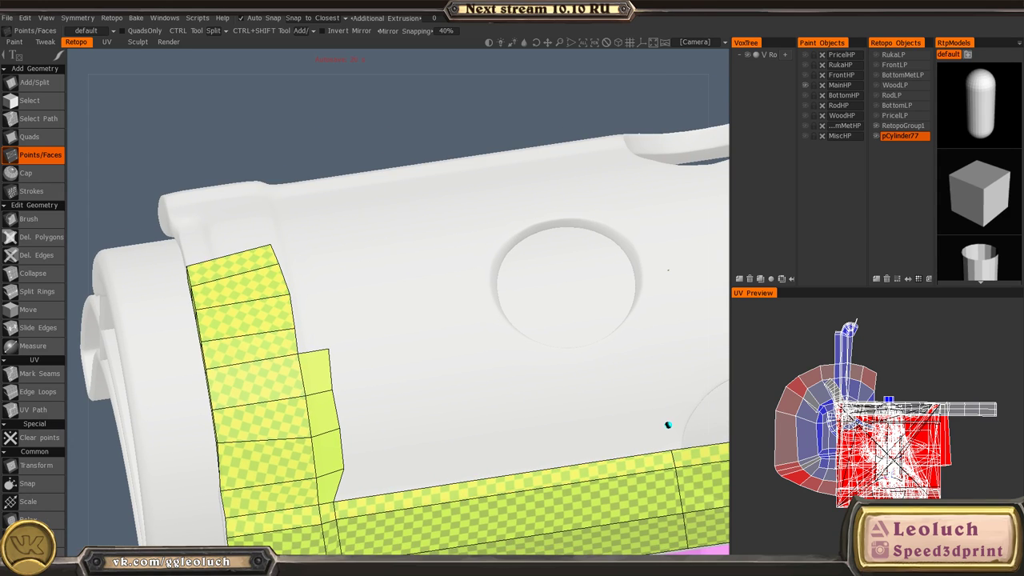
alt+drag(370, 331, 331, 331)
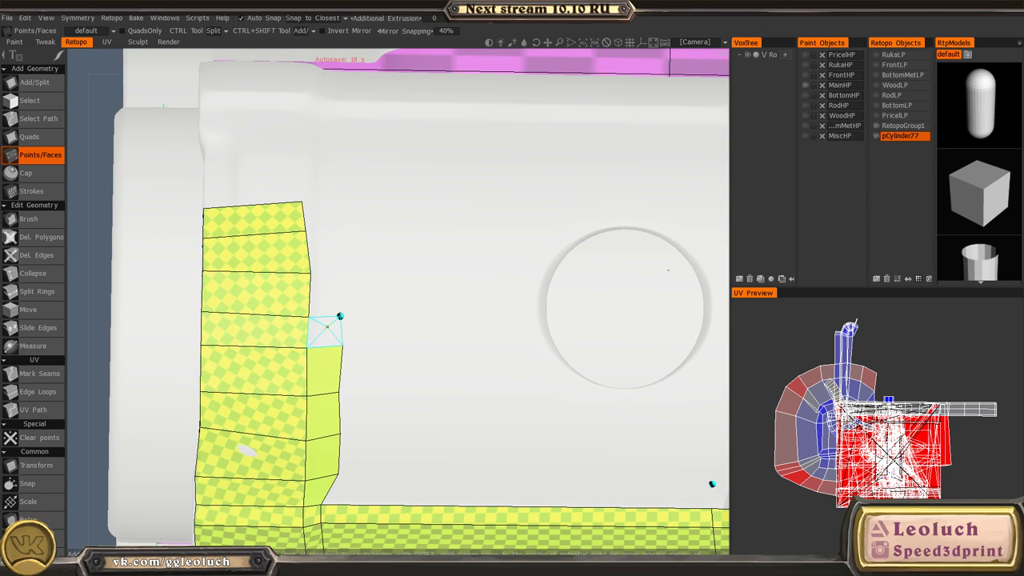
click(339, 317)
click(344, 269)
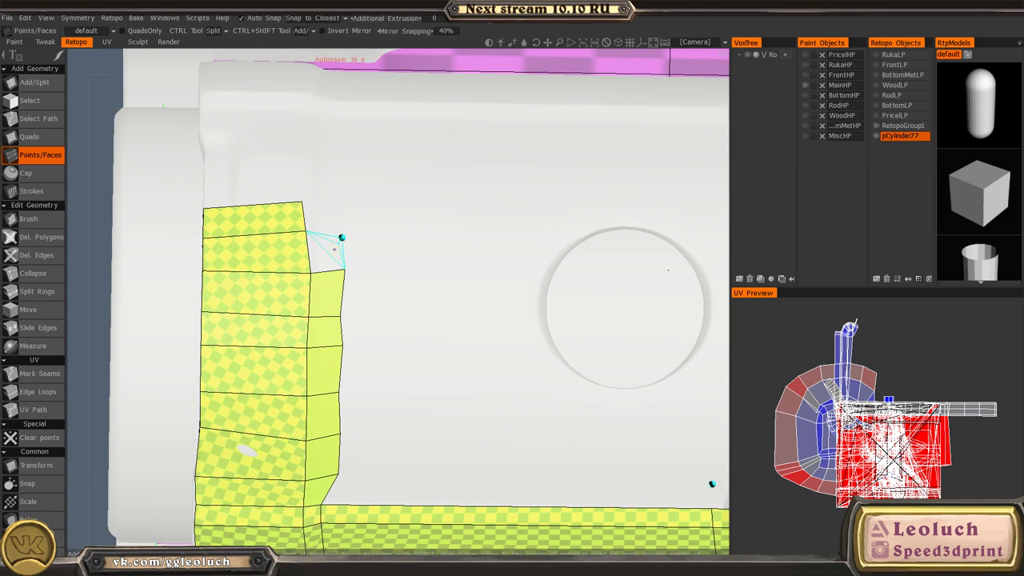
click(341, 237)
click(349, 204)
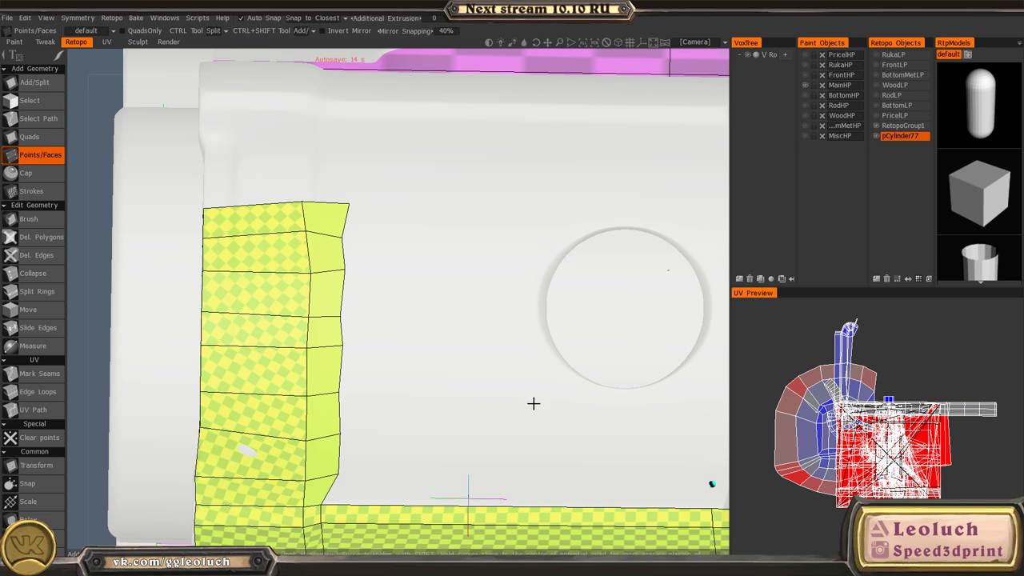
- Place a second point above the one beside the first lower hole and build two long quads from the narrow front row to both points
alt+middle_drag(533, 403, 393, 327)
alt+drag(394, 327, 389, 274)
alt+middle_drag(389, 274, 293, 240)
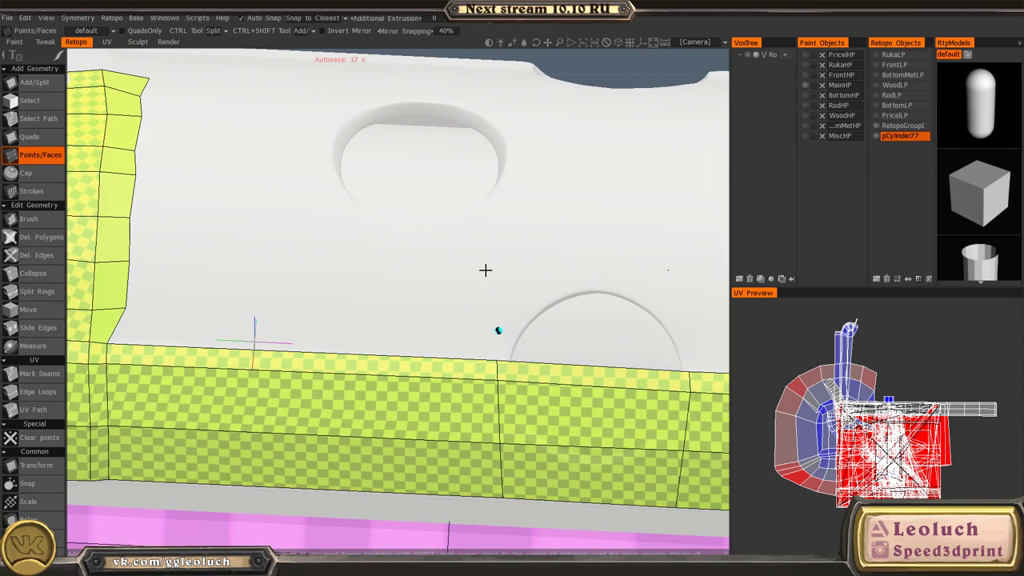
alt+drag(486, 270, 491, 287)
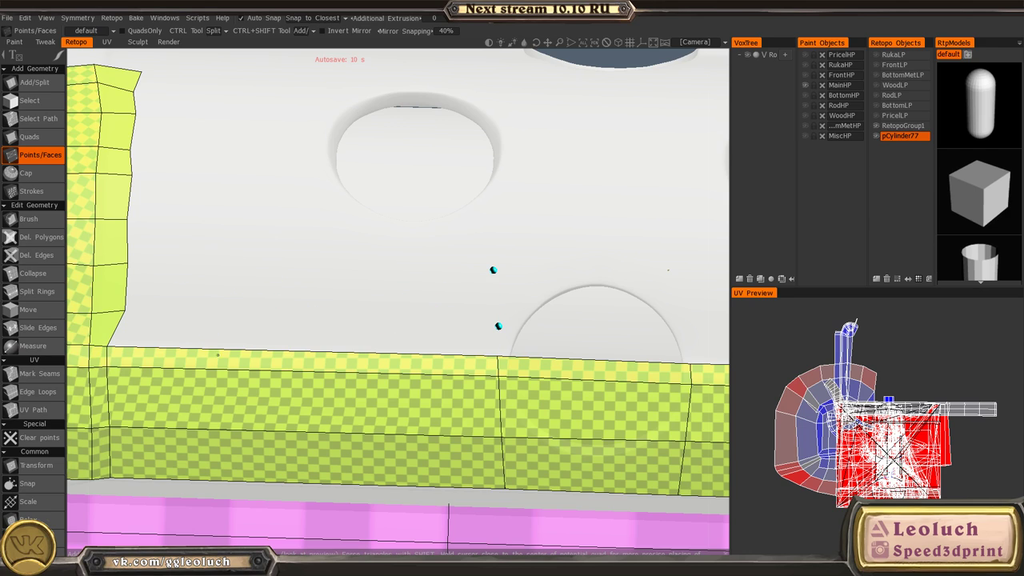
key(space)
click(211, 259)
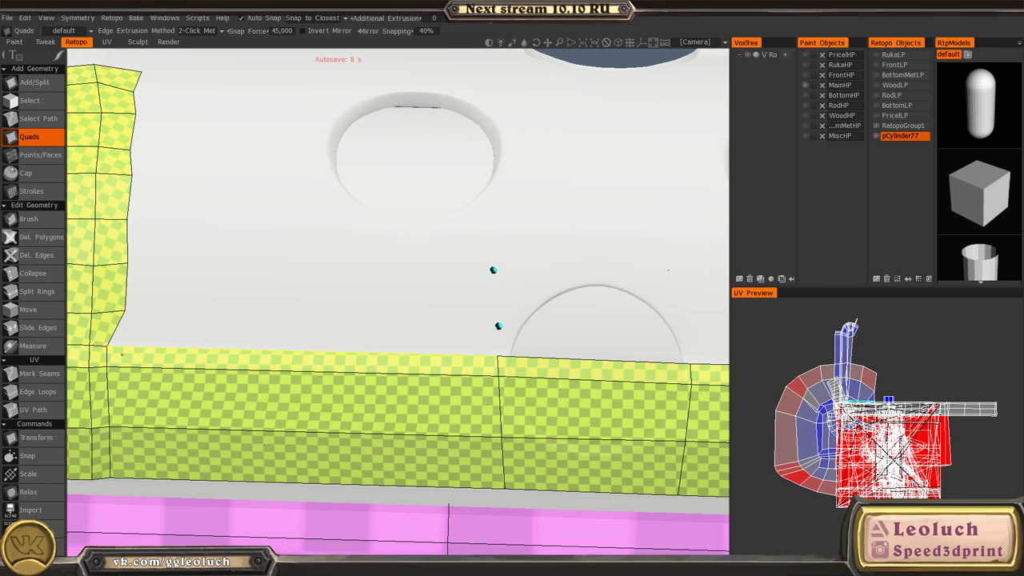
click(122, 354)
click(125, 310)
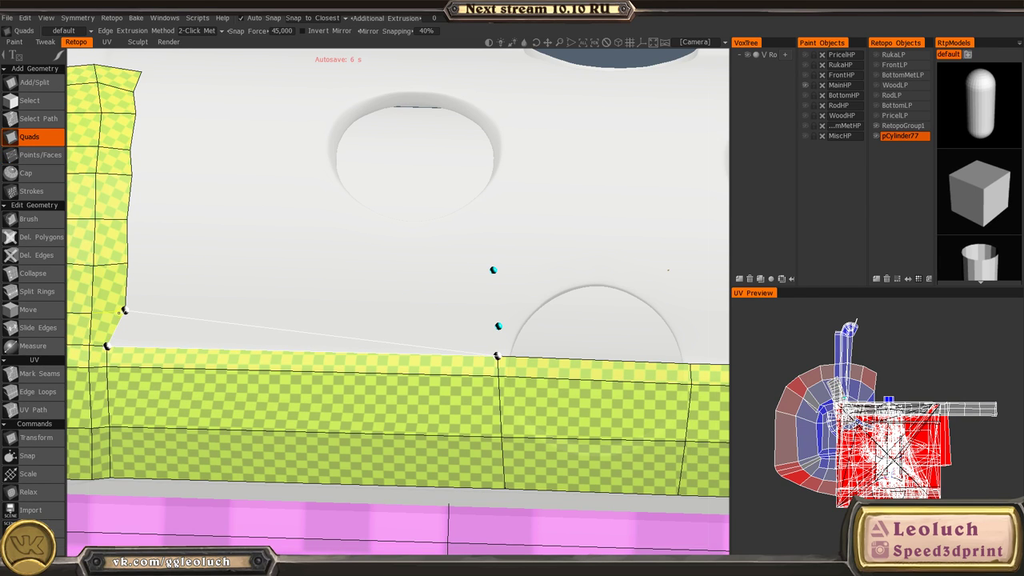
click(499, 326)
click(142, 311)
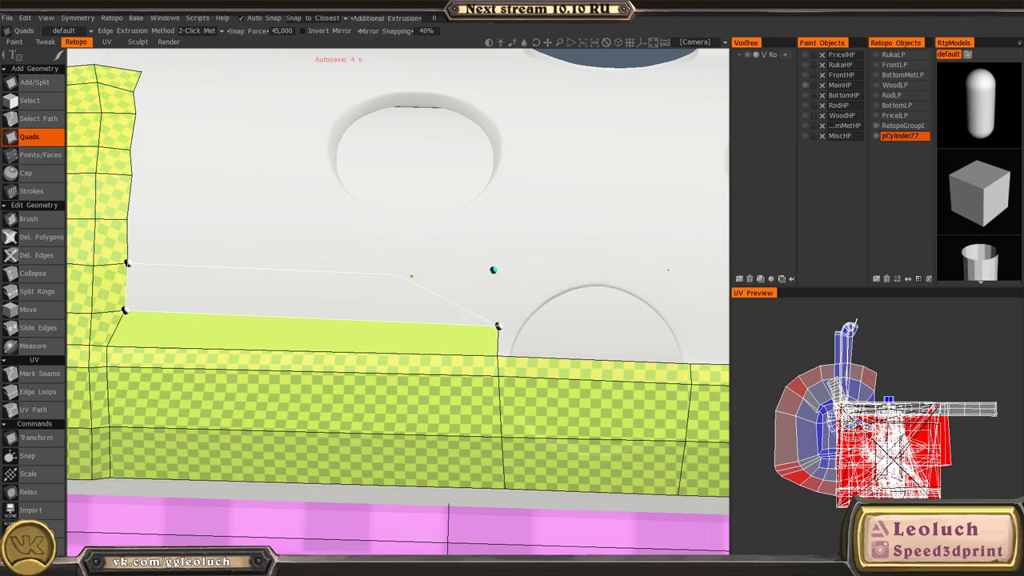
click(493, 272)
- Save the scene with the new shroud faces
scroll(492, 270, down, 5)
alt+drag(492, 270, 380, 174)
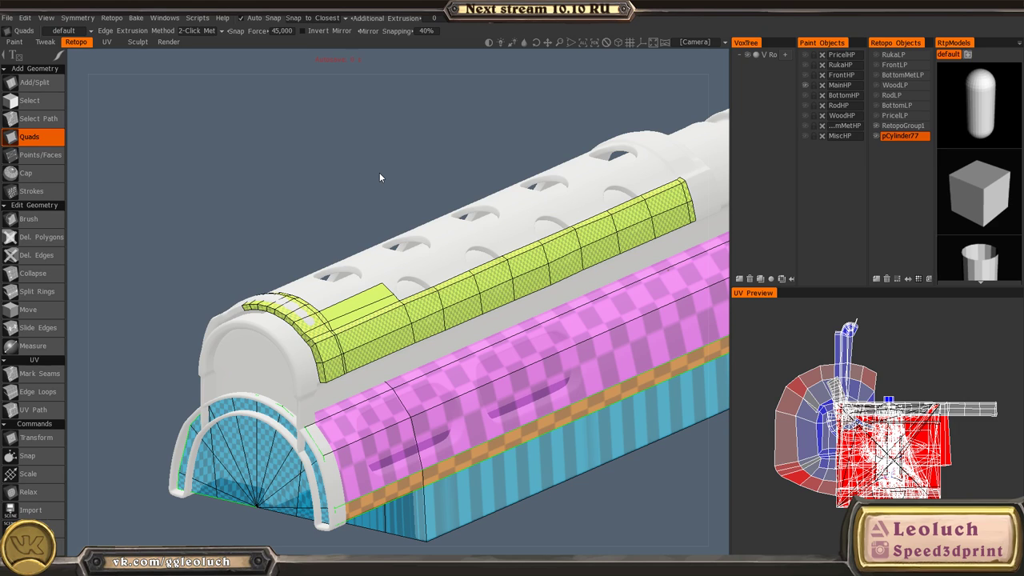
key(ctrl+s)
- Show the hidden retopo objects from RukaLP to PricelLP alongside the main body and make RetopoGroup1 the active one
alt+drag(412, 255, 551, 344)
scroll(418, 286, down, 4)
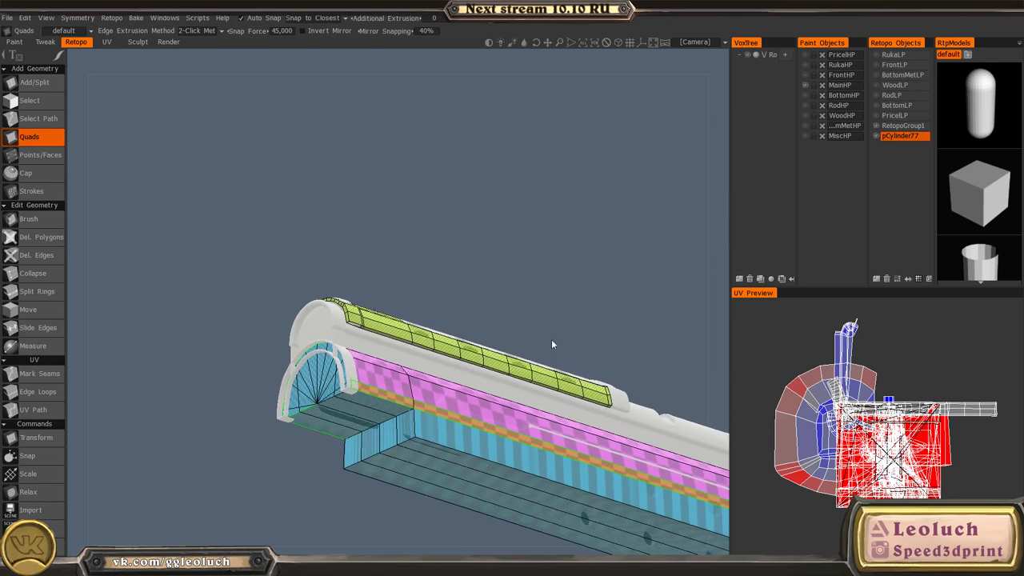
alt+middle_drag(552, 345, 395, 278)
mouse_move(395, 278)
alt+mouse_down()
mouse_move(403, 276)
mouse_move(408, 323)
alt+mouse_up()
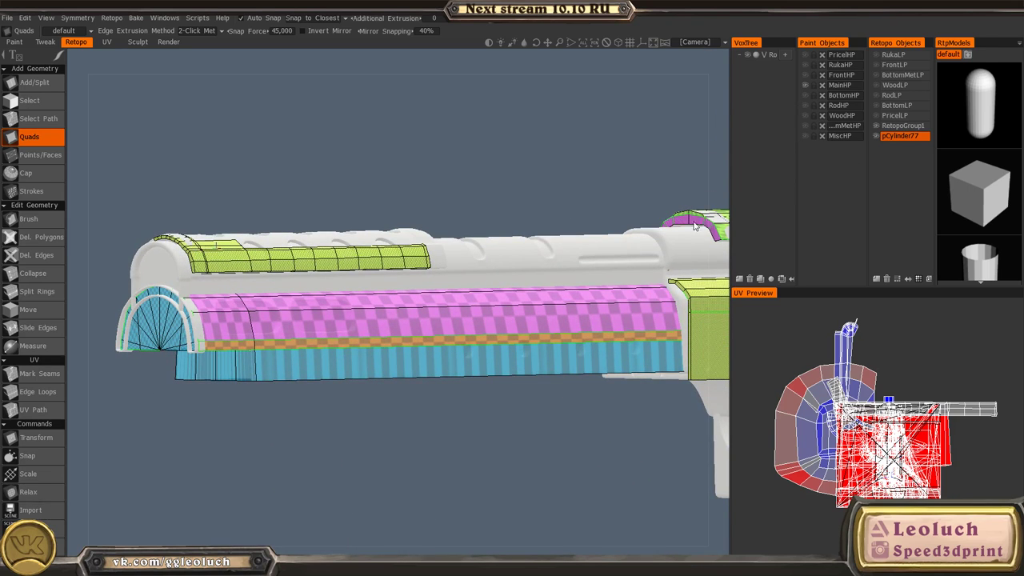
click(876, 116)
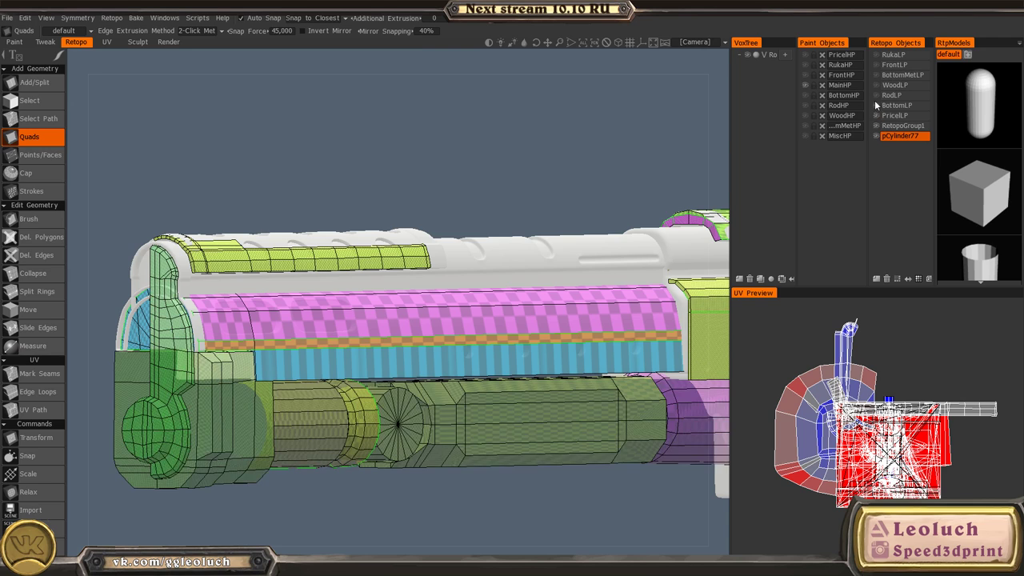
click(877, 54)
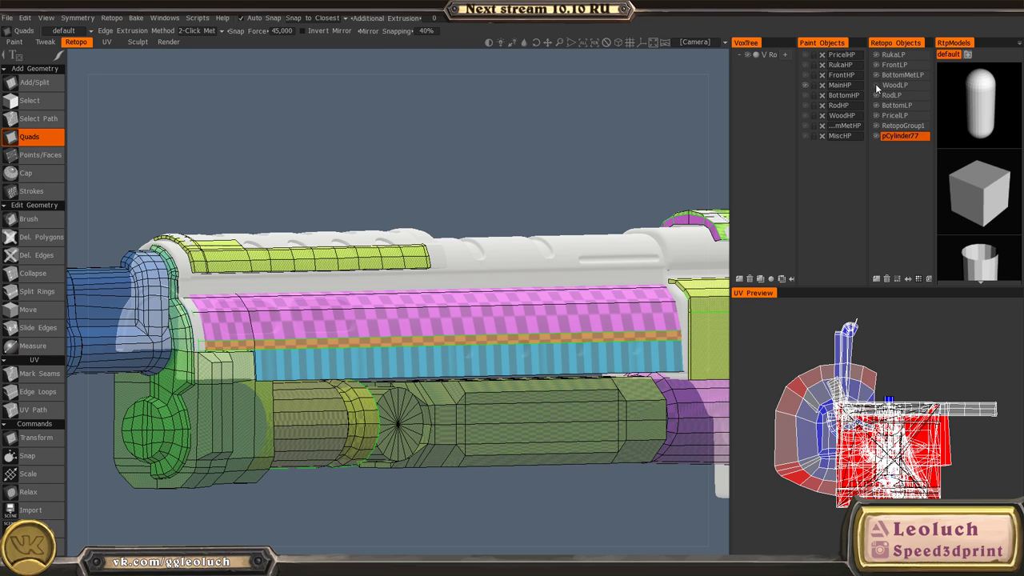
click(876, 85)
scroll(452, 208, down, 6)
click(918, 117)
click(915, 126)
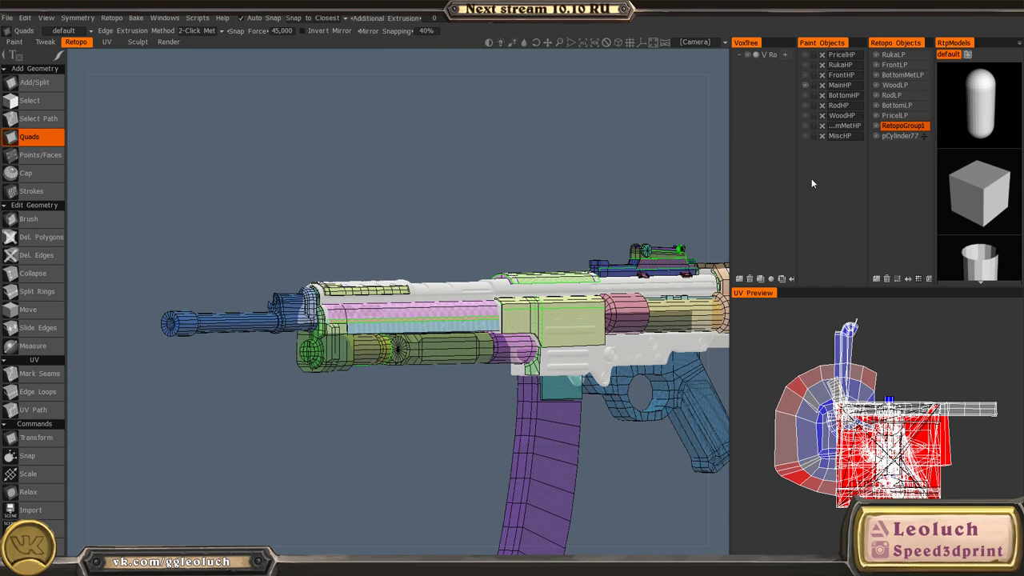
- Highlight pCylinder77, RetopoGroup1, RodLP and BottomMetLP in turn to check which parts of the rifle each retopo object covers
alt+drag(470, 367, 486, 399)
click(914, 138)
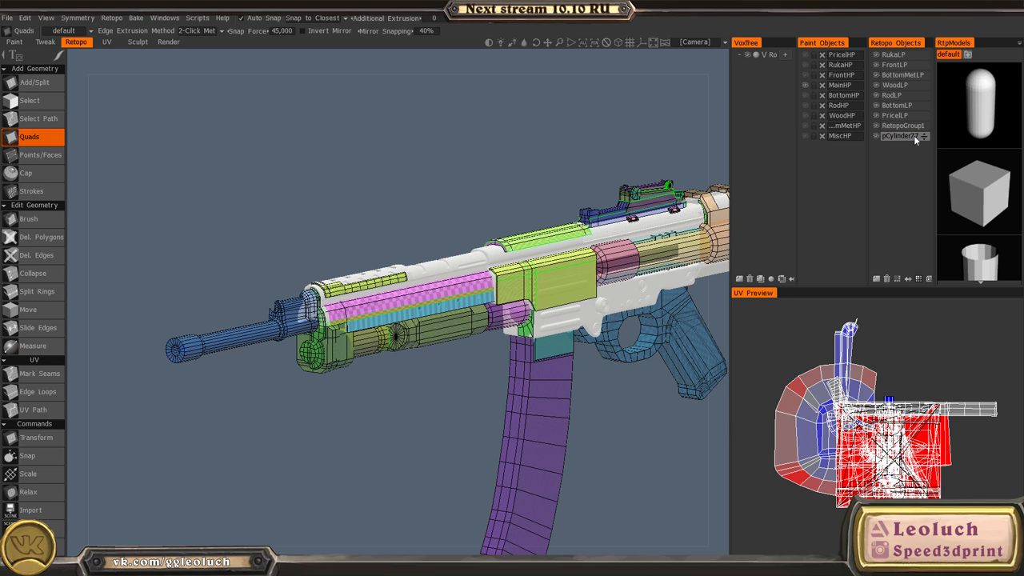
click(912, 127)
click(907, 95)
click(905, 76)
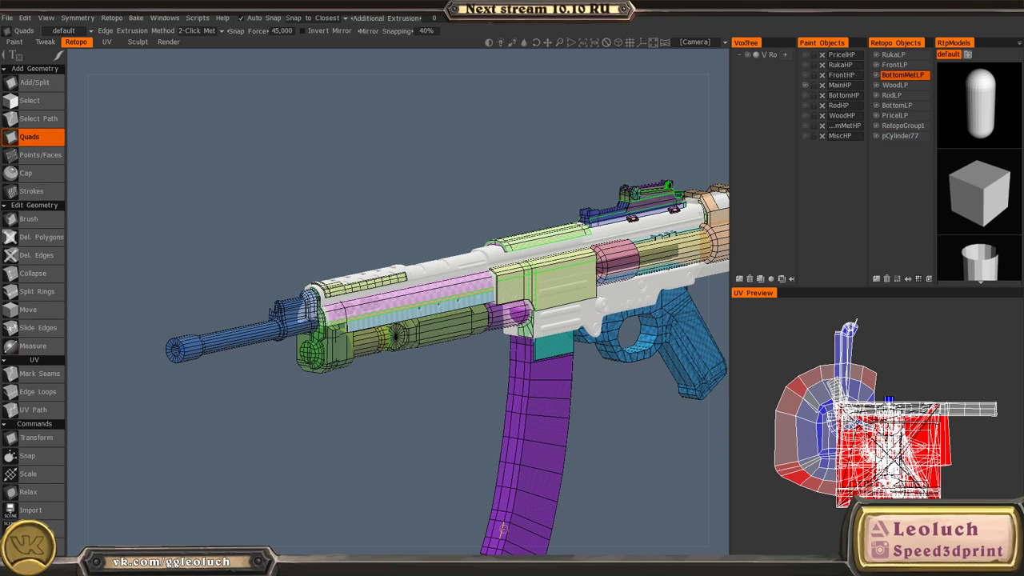
- Examine the low-poly coverage of the magazine, trigger guard, grip and stock from the left side, rear and above
alt+drag(560, 386, 423, 352)
key(KP_5)
scroll(540, 353, down, 1)
alt+middle_drag(540, 353, 412, 245)
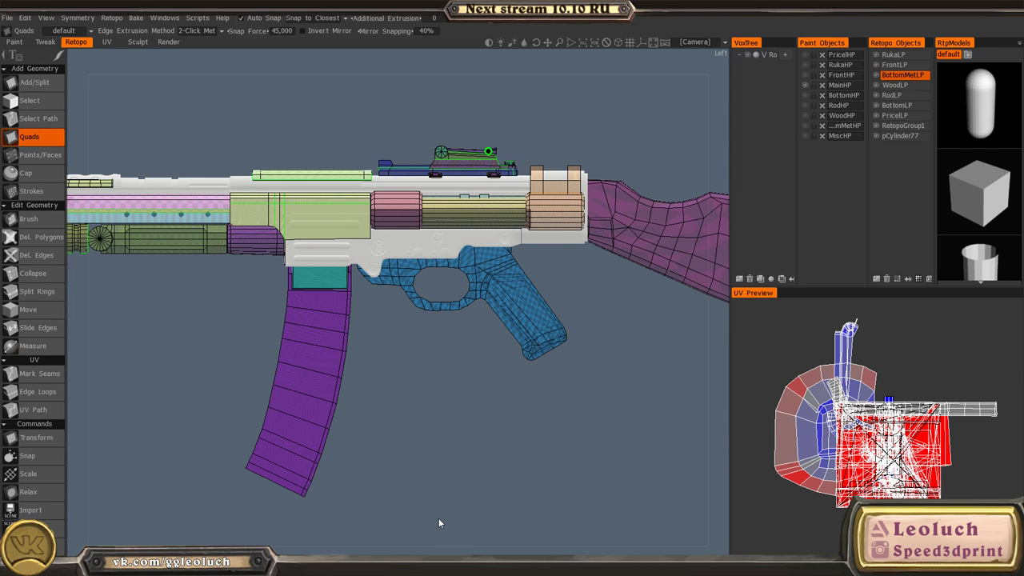
scroll(417, 240, up, 3)
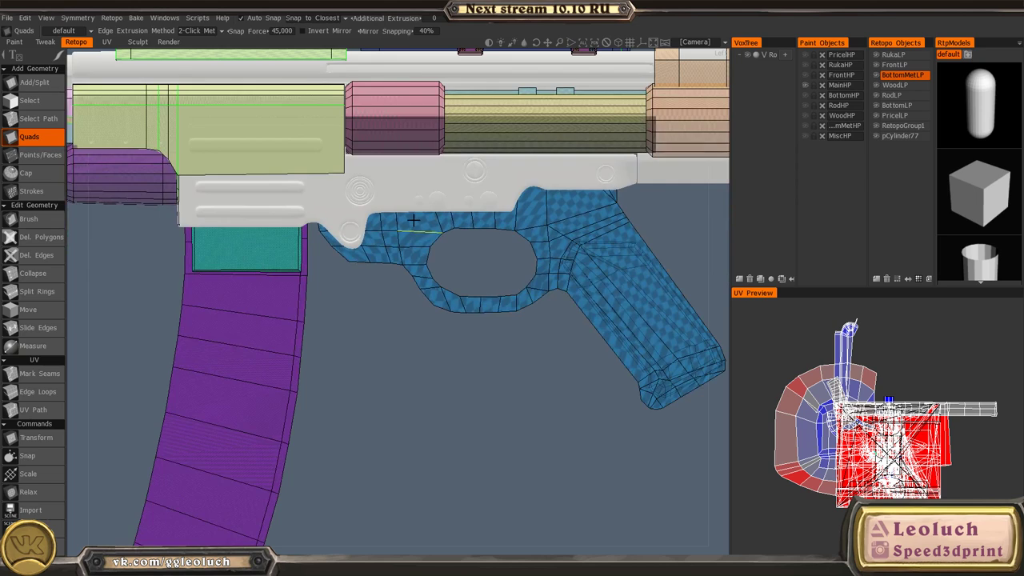
alt+middle_drag(522, 305, 213, 400)
alt+drag(525, 290, 608, 357)
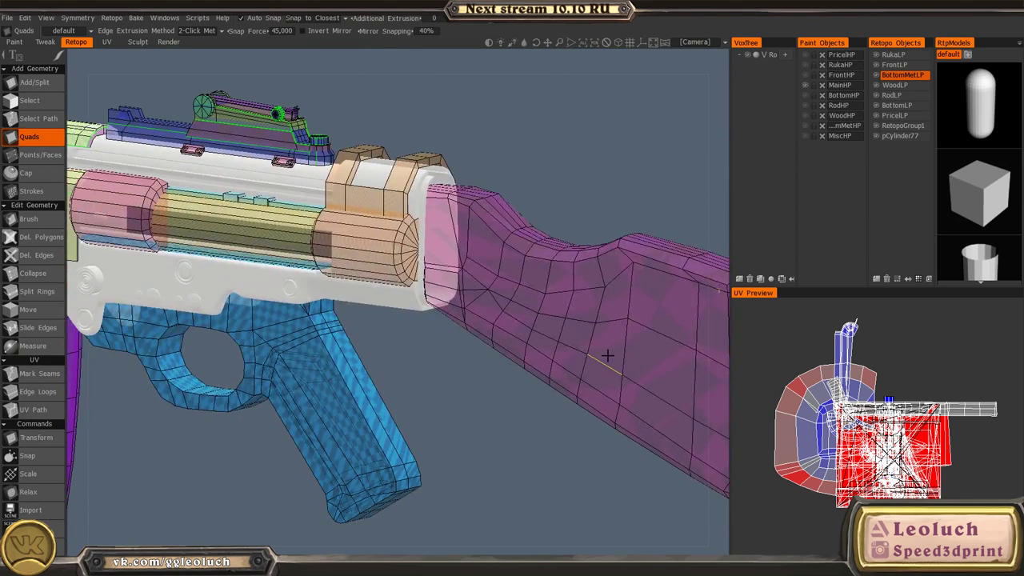
scroll(608, 357, down, 3)
alt+drag(460, 299, 399, 293)
alt+middle_drag(399, 293, 318, 336)
alt+drag(319, 341, 380, 338)
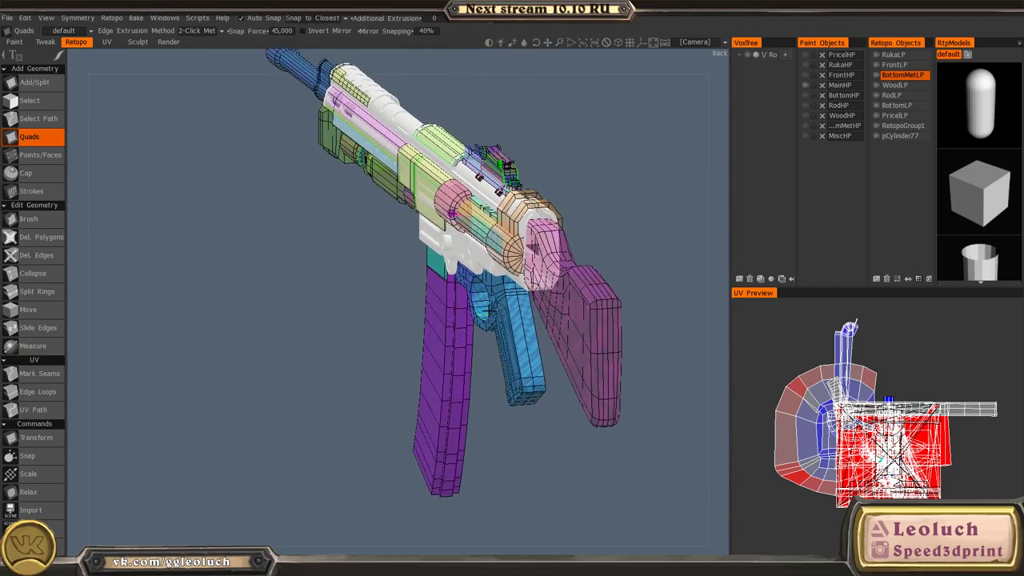
scroll(416, 332, up, 2)
alt+middle_drag(520, 320, 408, 352)
alt+drag(488, 352, 429, 354)
alt+middle_drag(430, 355, 340, 366)
scroll(402, 368, up, 2)
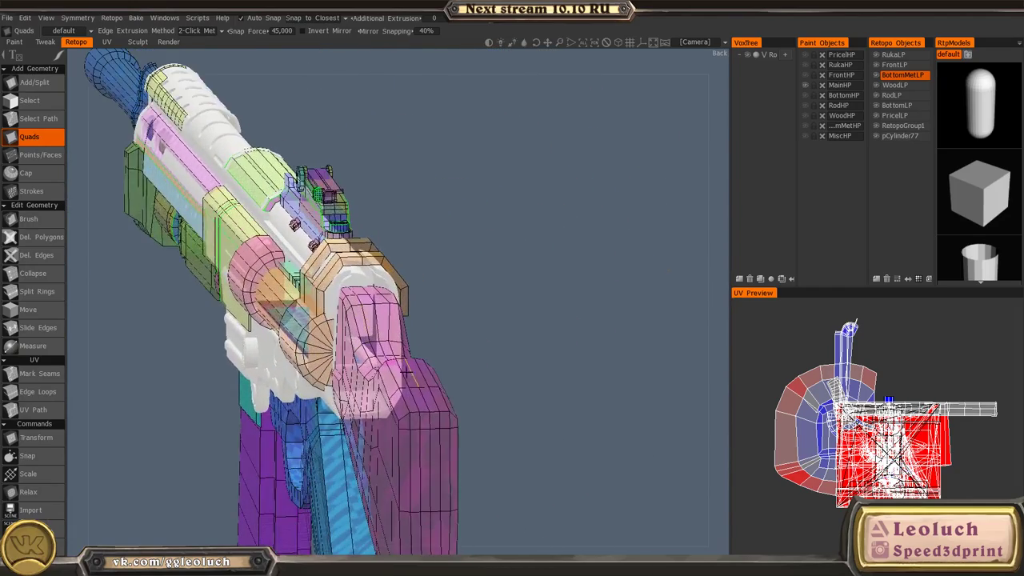
alt+drag(409, 373, 470, 362)
alt+middle_drag(288, 381, 317, 324)
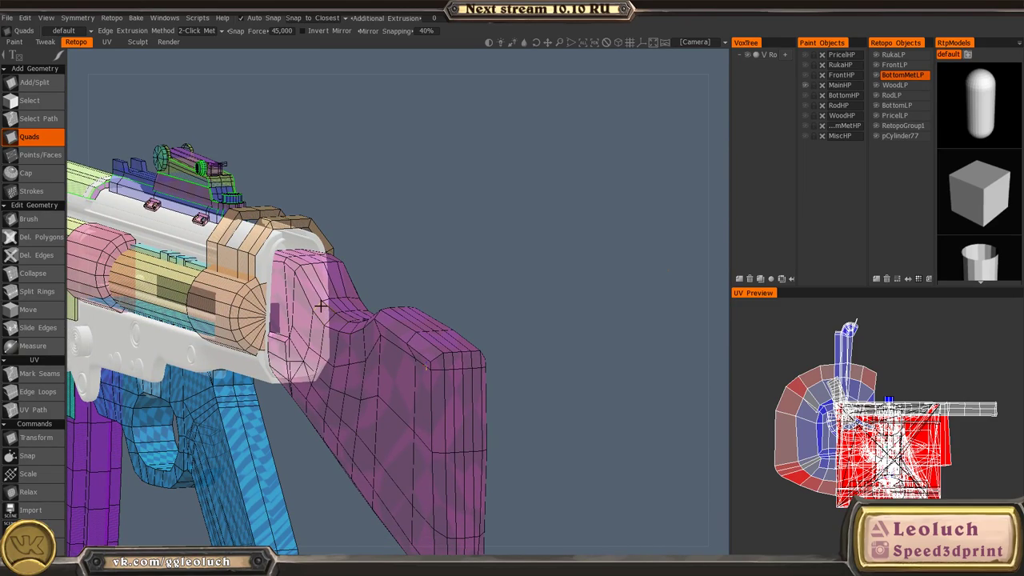
scroll(374, 368, up, 1)
alt+right_drag(374, 368, 434, 411)
alt+drag(434, 411, 448, 390)
alt+middle_drag(447, 391, 660, 332)
alt+right_drag(661, 331, 448, 273)
alt+drag(640, 280, 548, 354)
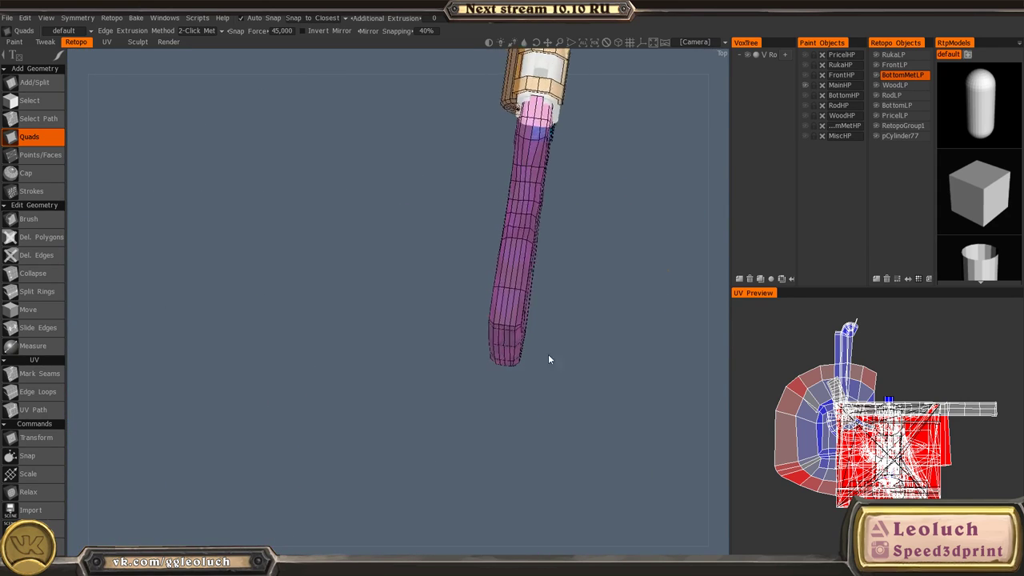
- Examine the opposite side of the rifle, including the stock, the slot in the receiver and the pistol grip
middle_drag(548, 360, 320, 404)
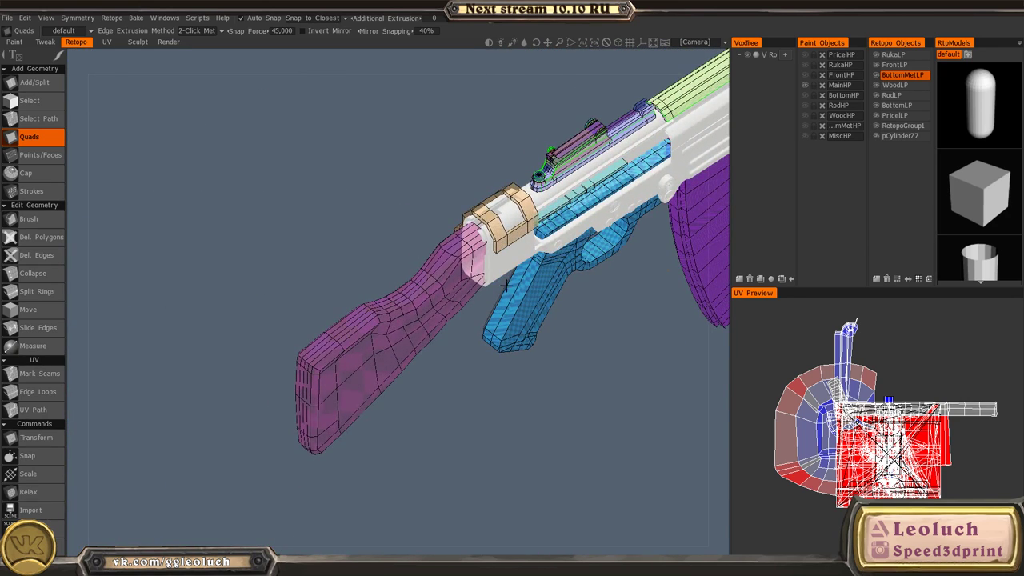
alt+drag(330, 424, 479, 413)
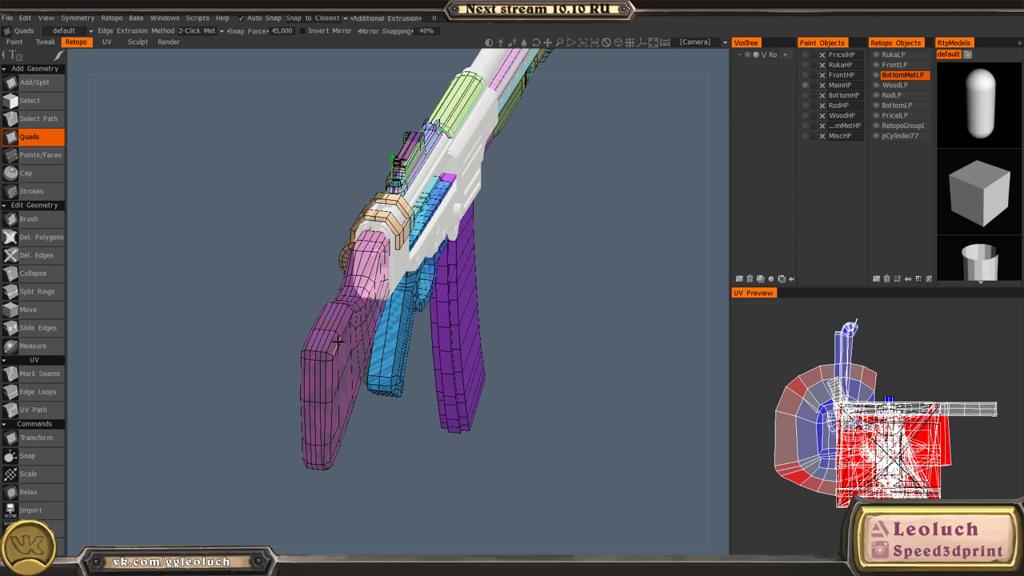
alt+drag(304, 333, 199, 315)
alt+right_drag(199, 315, 540, 379)
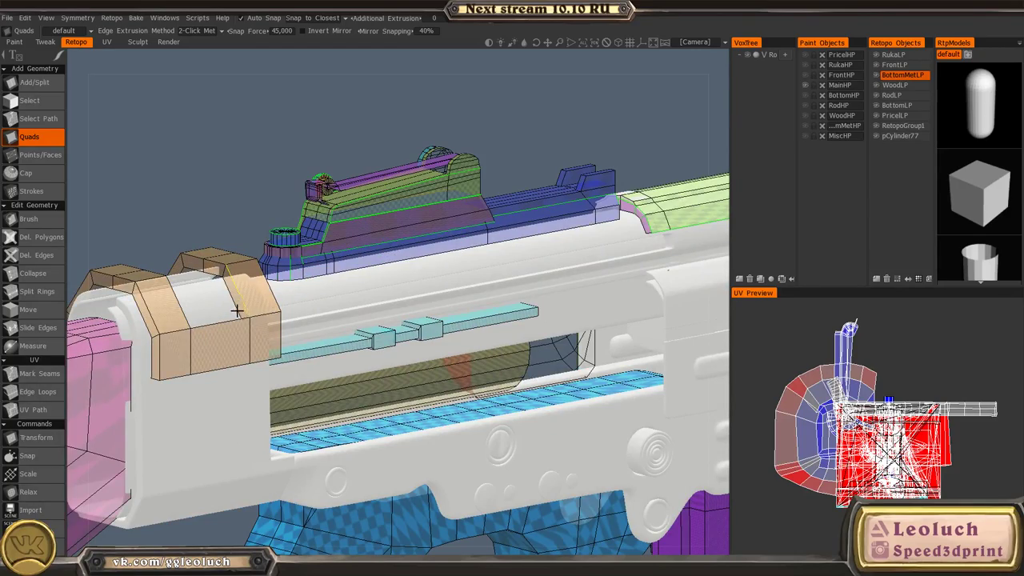
alt+drag(308, 332, 450, 342)
alt+middle_drag(450, 341, 429, 112)
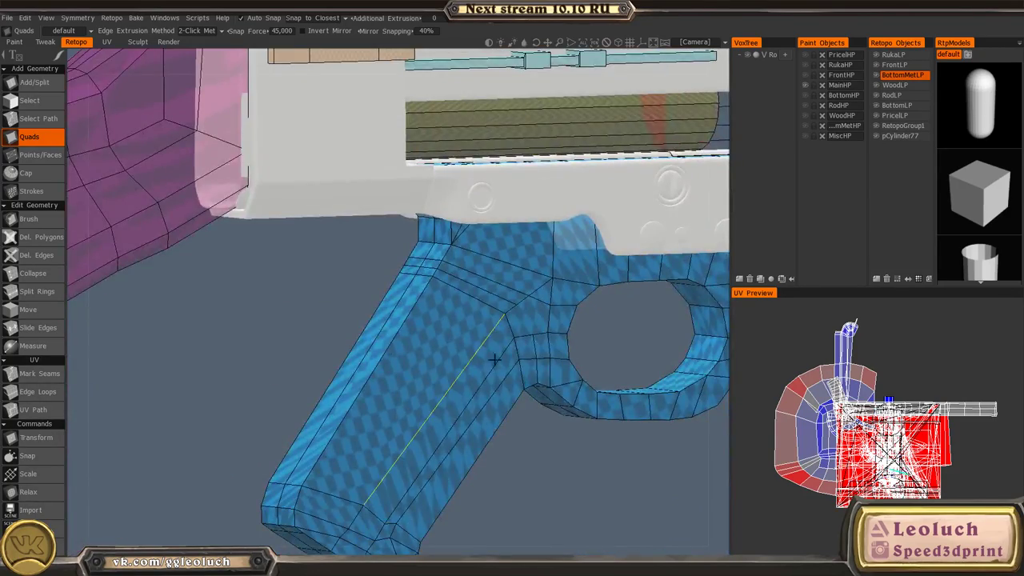
alt+right_drag(496, 360, 372, 336)
alt+drag(373, 336, 462, 348)
alt+middle_drag(264, 232, 407, 356)
alt+drag(406, 356, 120, 362)
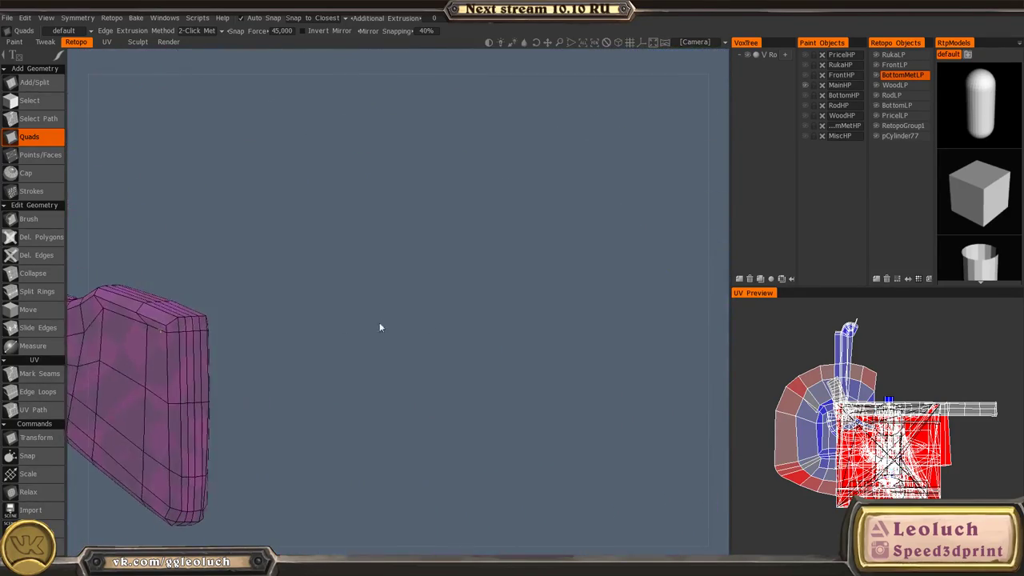
alt+middle_drag(120, 361, 400, 407)
alt+drag(397, 405, 381, 381)
alt+middle_drag(210, 342, 424, 354)
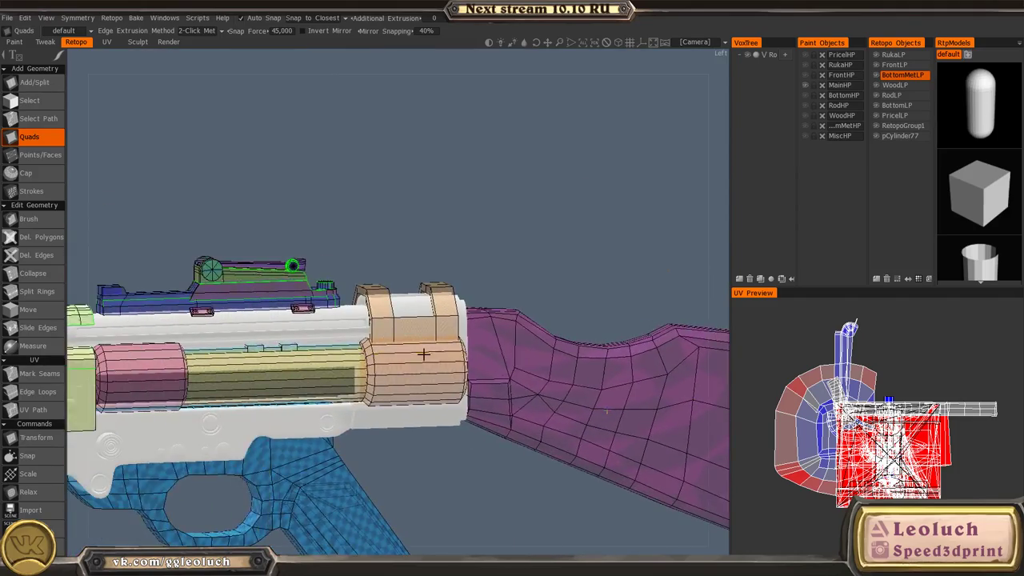
- Examine the two angular bands over the receiver's rear end and how they meet the rounded side housing
alt+drag(423, 354, 336, 361)
alt+right_drag(336, 361, 440, 404)
alt+middle_drag(439, 404, 436, 264)
alt+drag(436, 264, 322, 410)
middle_drag(322, 409, 330, 448)
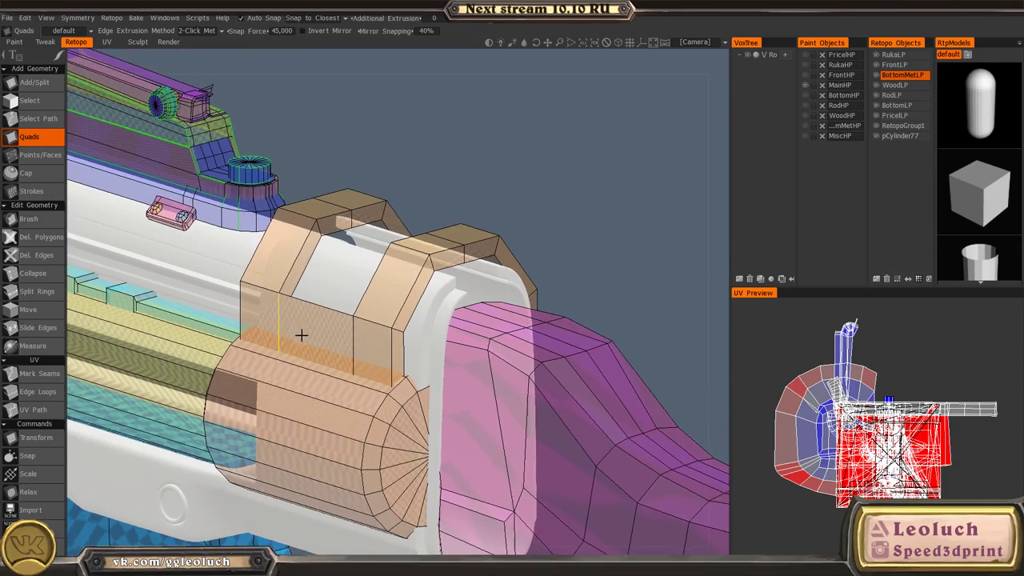
alt+right_drag(302, 336, 360, 352)
alt+drag(360, 352, 417, 368)
middle_drag(416, 367, 368, 341)
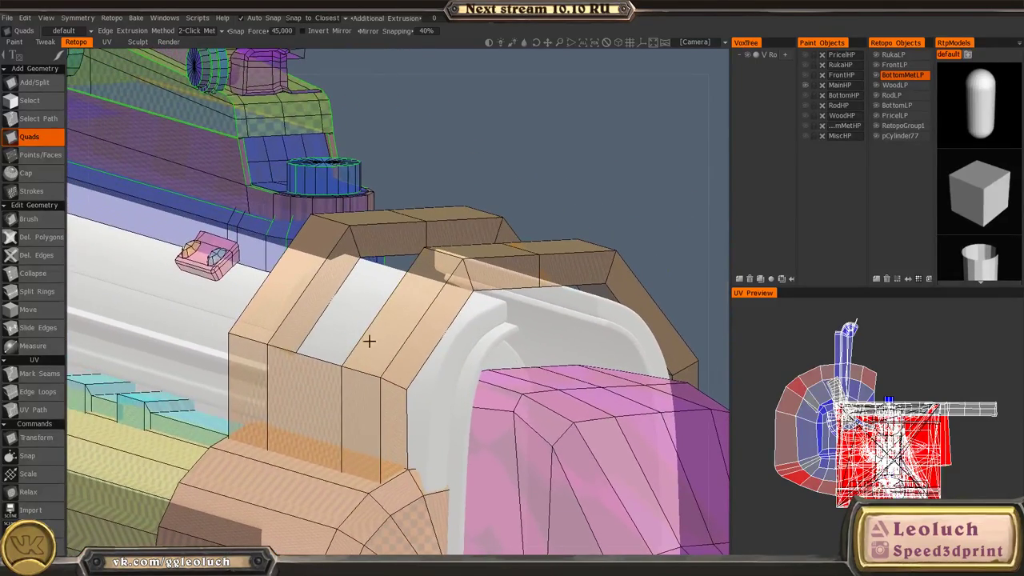
alt+right_drag(379, 289, 389, 329)
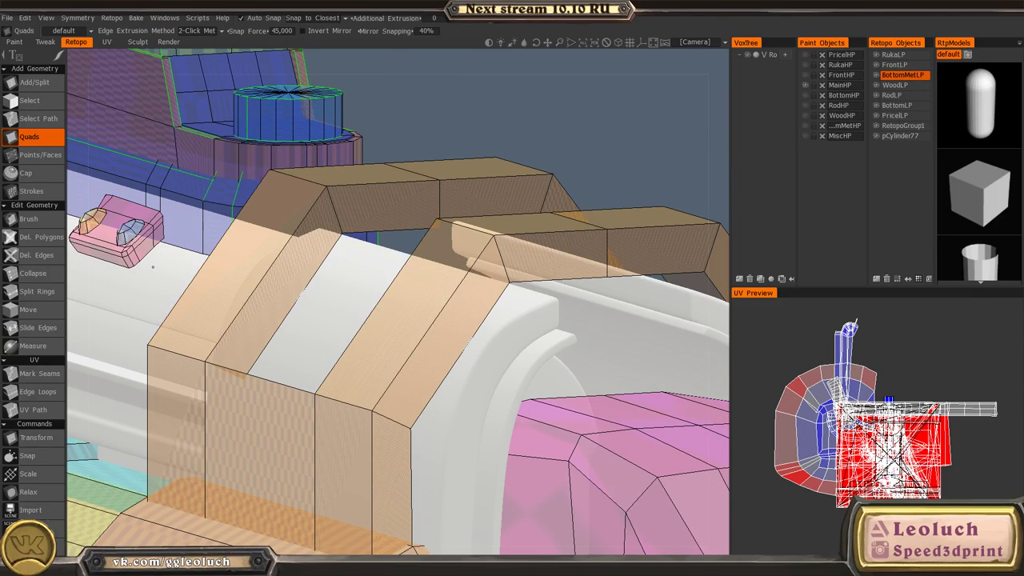
alt+right_drag(501, 410, 542, 350)
alt+drag(541, 350, 508, 315)
alt+right_drag(507, 315, 400, 379)
alt+drag(401, 379, 389, 309)
alt+right_drag(389, 309, 393, 293)
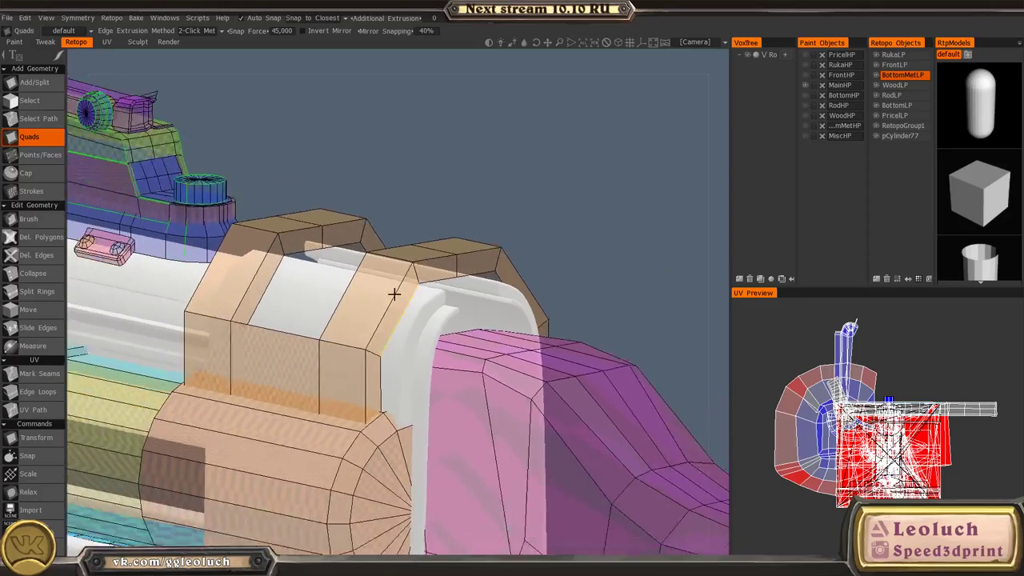
alt+drag(393, 293, 417, 320)
alt+right_drag(417, 320, 288, 322)
alt+drag(288, 322, 221, 308)
alt+right_drag(222, 308, 241, 336)
alt+drag(240, 336, 186, 282)
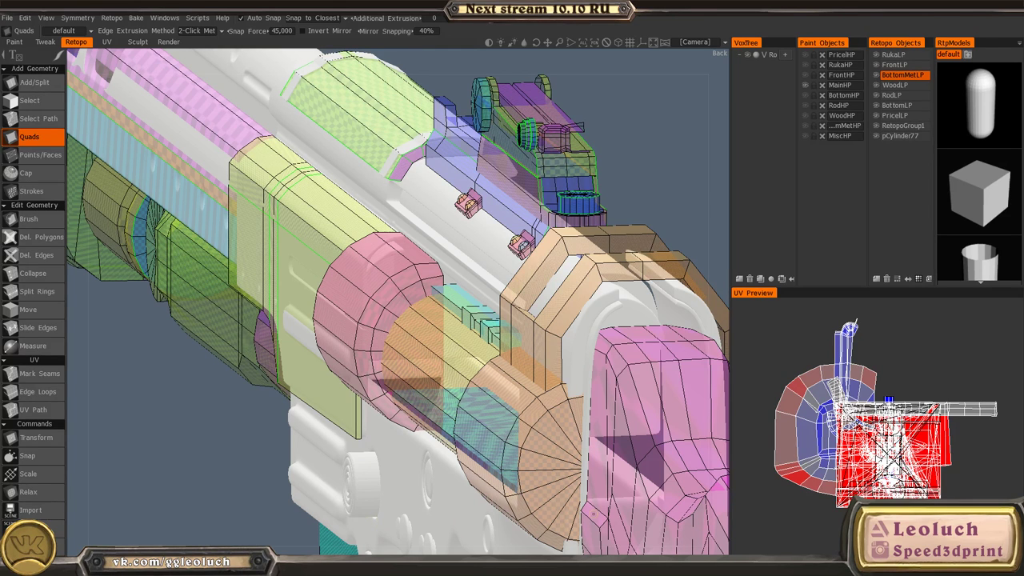
- Launch Substance Painter 2 from the Steam shortcuts
key(super)
click(920, 566)
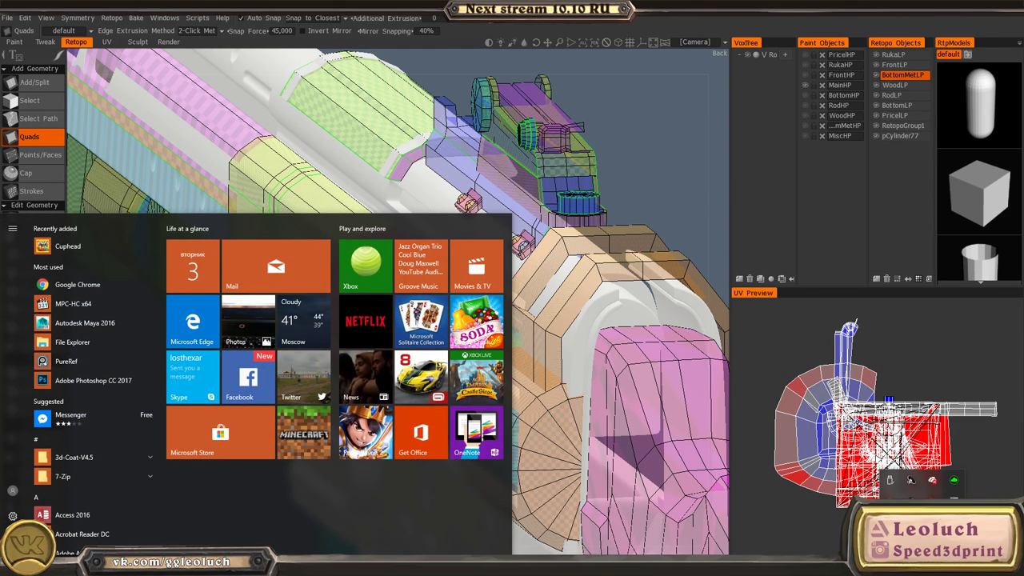
right_click(911, 503)
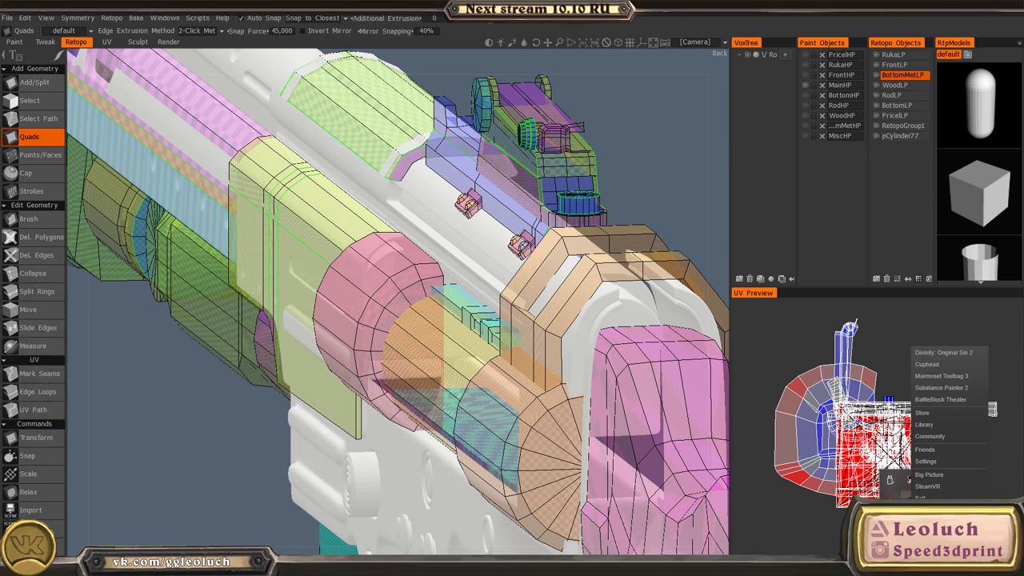
click(957, 387)
- Place a retopo point on the barrel shroud just above the free corner of the long front quad, beside the first upper hole
alt+drag(438, 299, 355, 311)
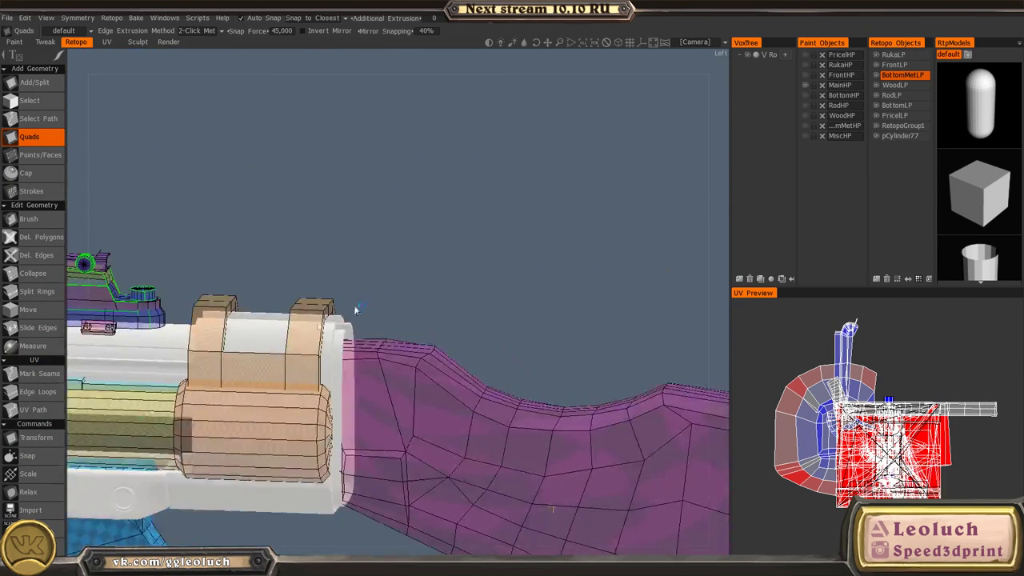
alt+middle_drag(354, 312, 647, 320)
alt+drag(243, 366, 245, 376)
alt+middle_drag(135, 399, 467, 363)
alt+right_drag(467, 362, 163, 400)
alt+middle_drag(163, 407, 297, 371)
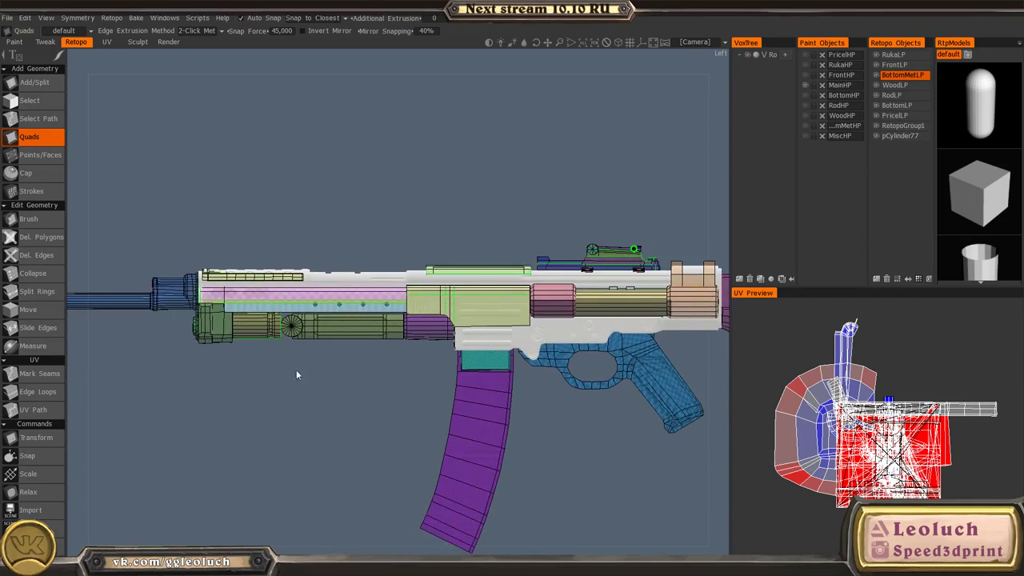
alt+right_drag(296, 371, 552, 352)
alt+middle_drag(381, 324, 675, 351)
alt+middle_drag(419, 360, 480, 354)
alt+middle_drag(343, 290, 517, 296)
alt+drag(517, 296, 392, 424)
alt+middle_drag(392, 320, 264, 160)
alt+middle_drag(403, 420, 395, 328)
alt+right_drag(395, 328, 488, 344)
alt+middle_drag(323, 440, 290, 343)
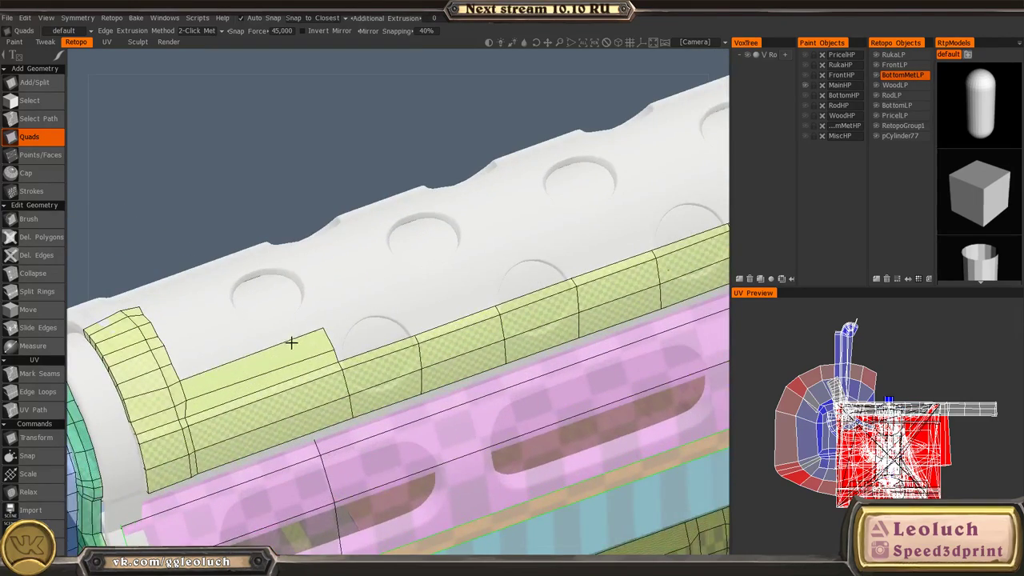
mouse_move(354, 315)
alt+mouse_down()
mouse_move(403, 320)
mouse_move(358, 332)
alt+mouse_up()
key(space)
click(380, 266)
scroll(322, 283, up, 2)
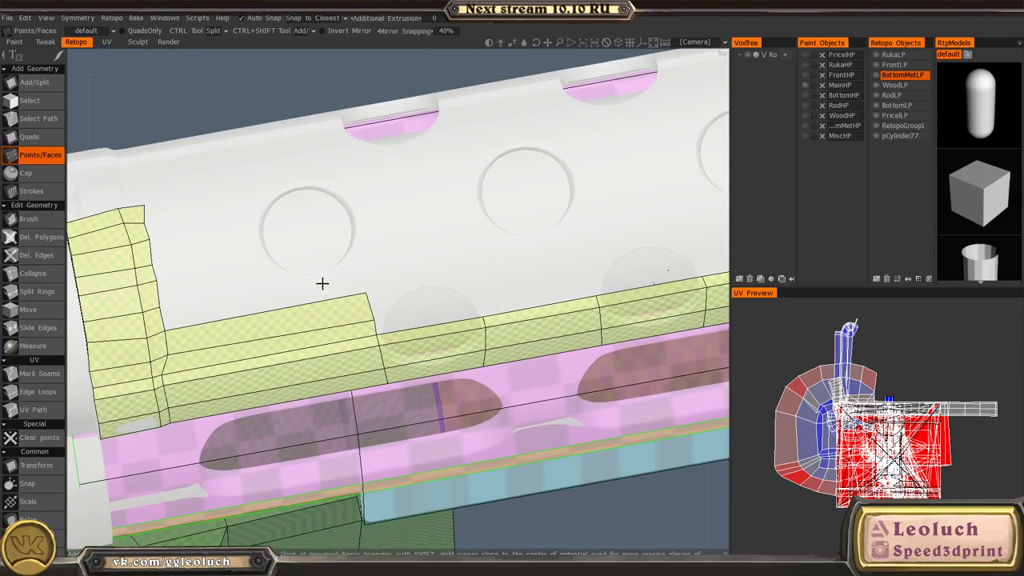
- Make pCylinder77 the active retopo object and build a long quad from the front band to the new point with Quads
key(space)
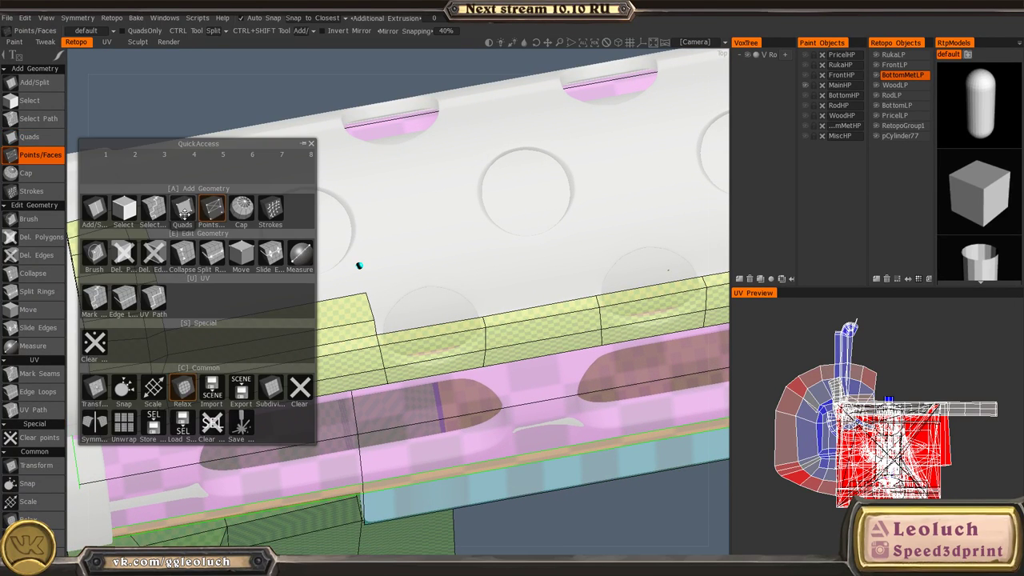
click(183, 212)
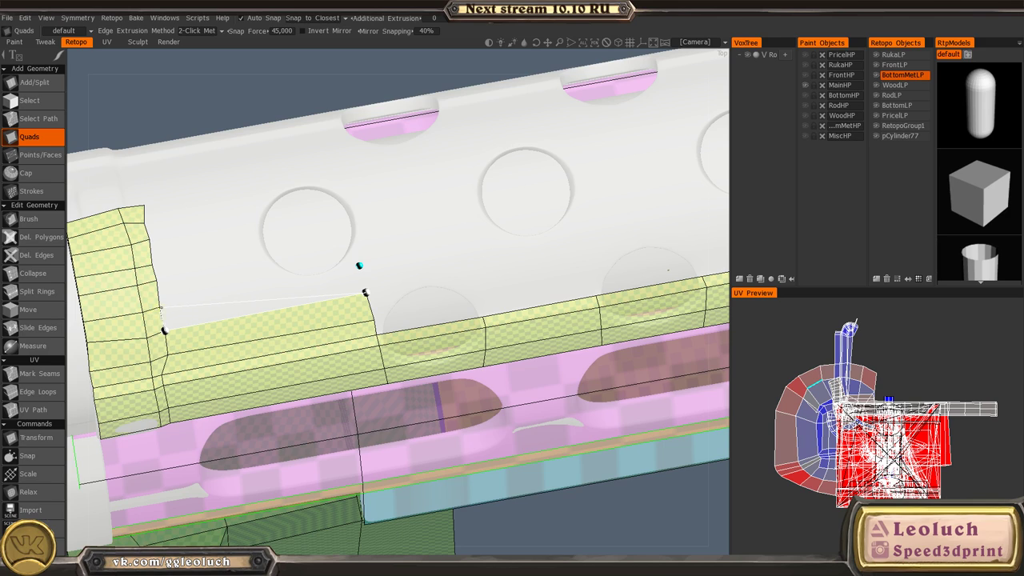
click(898, 136)
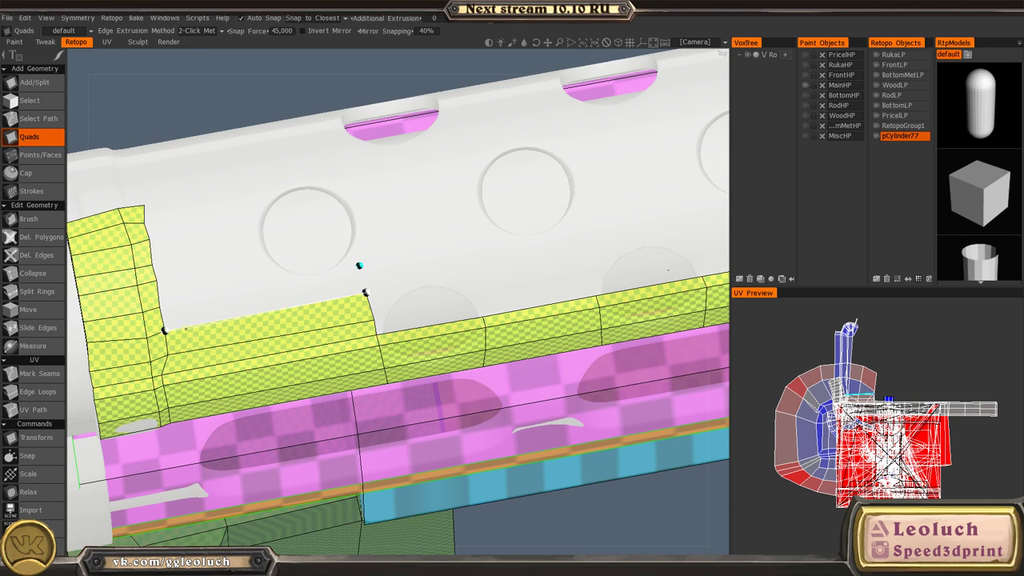
click(159, 307)
click(359, 265)
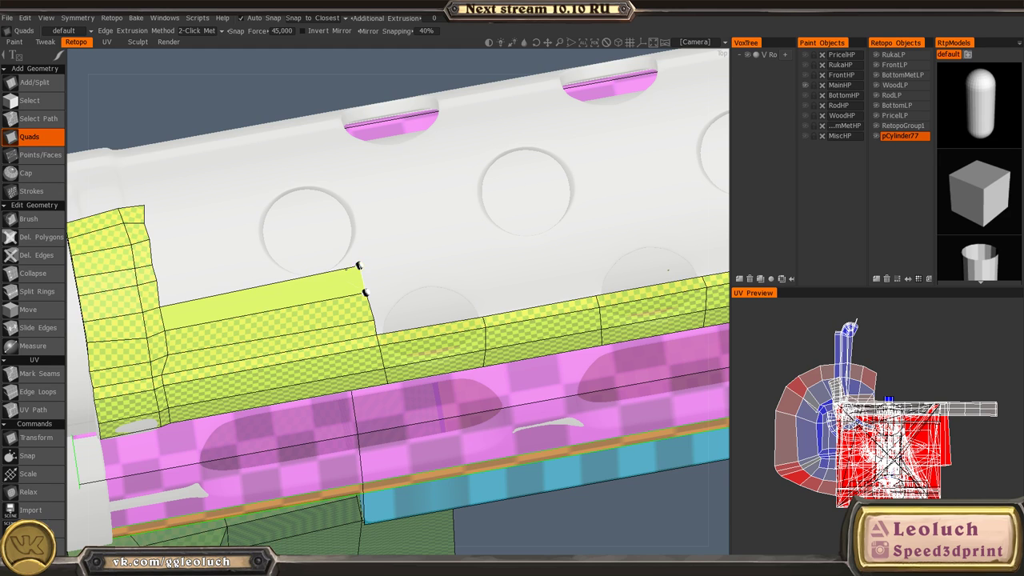
- Add two more long quads from the front band up along the first upper hole of the shroud
scroll(167, 295, up, 2)
click(100, 274)
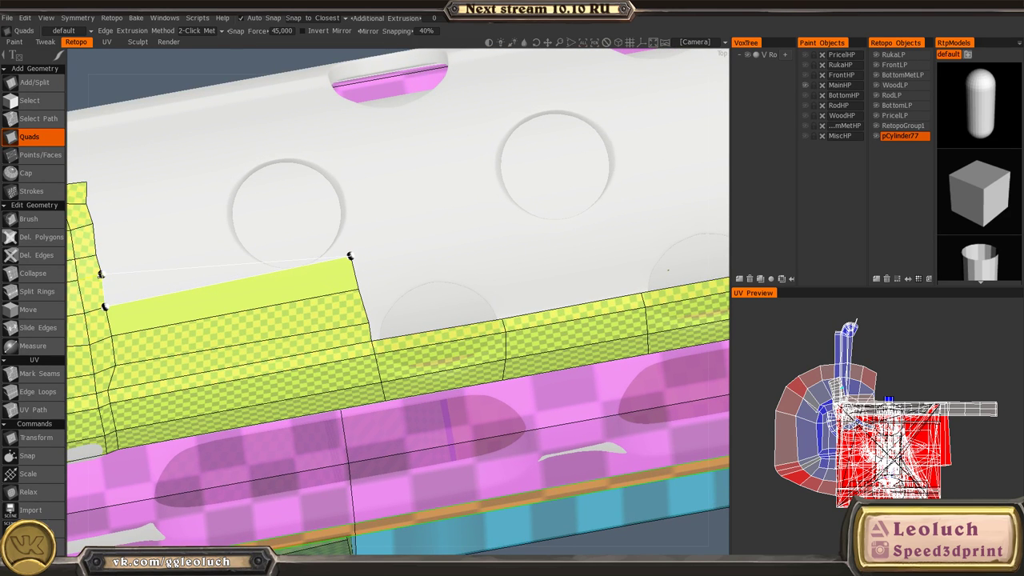
click(347, 229)
middle_drag(157, 252, 248, 315)
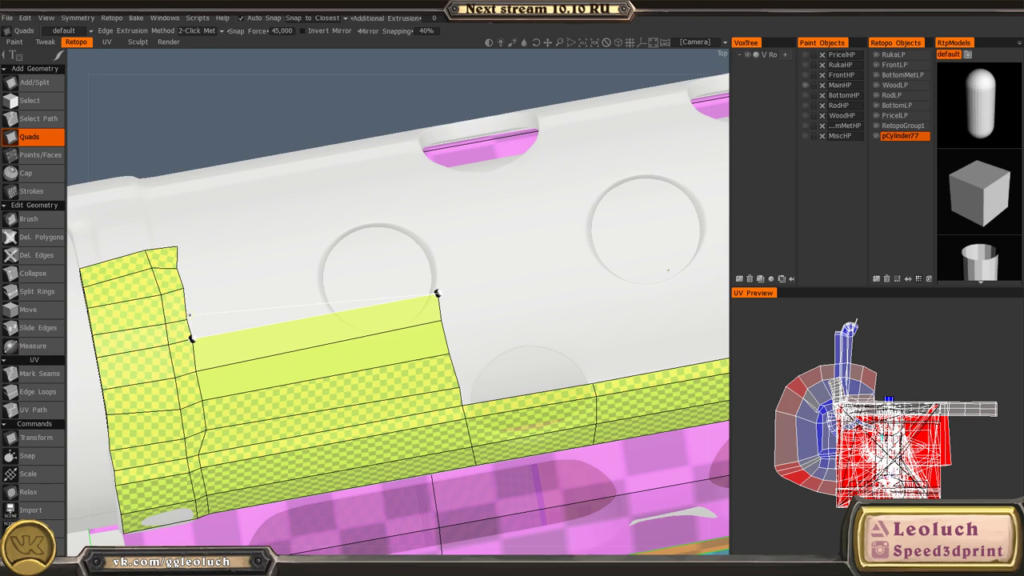
click(188, 317)
click(441, 270)
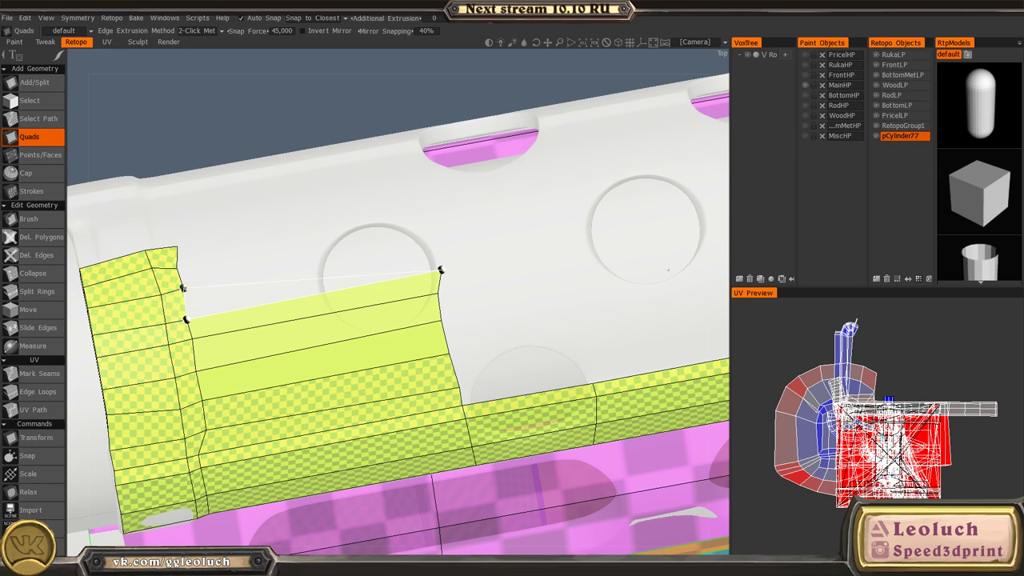
- Switch to Substance Painter, dismiss the welcome window and open the recent project MBT-70/Light.spp
key(super)
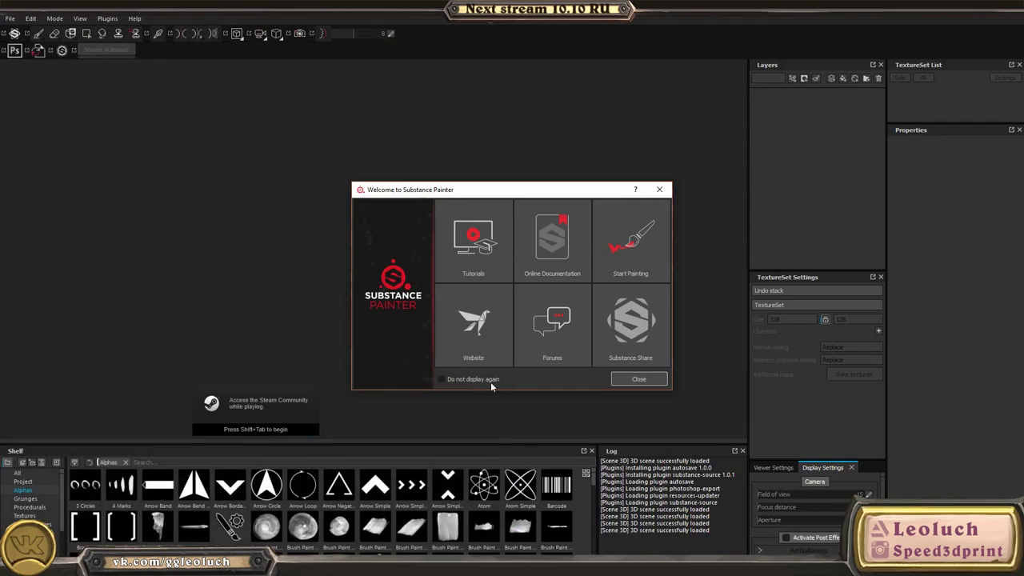
click(638, 379)
click(11, 18)
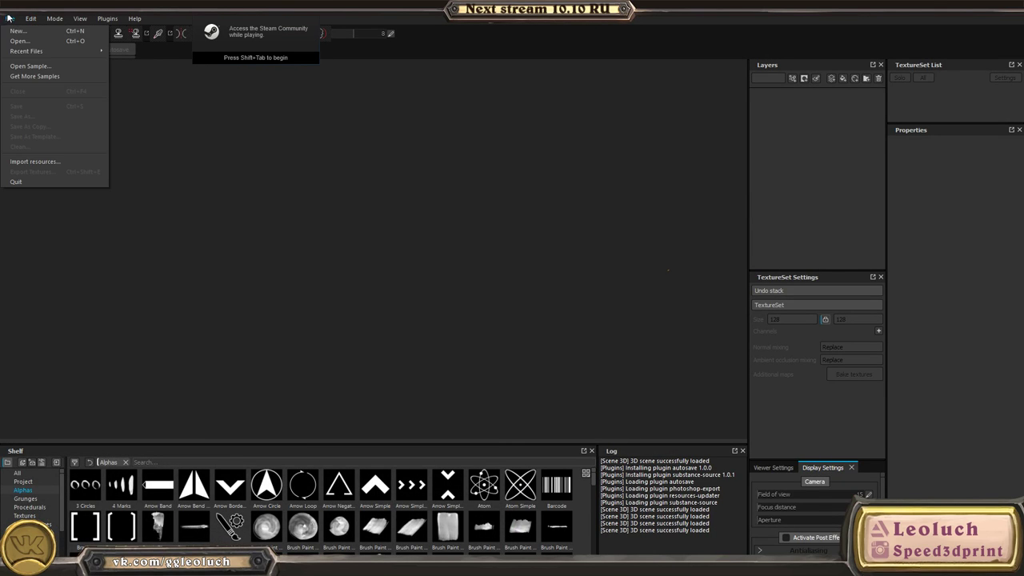
mouse_move(32, 53)
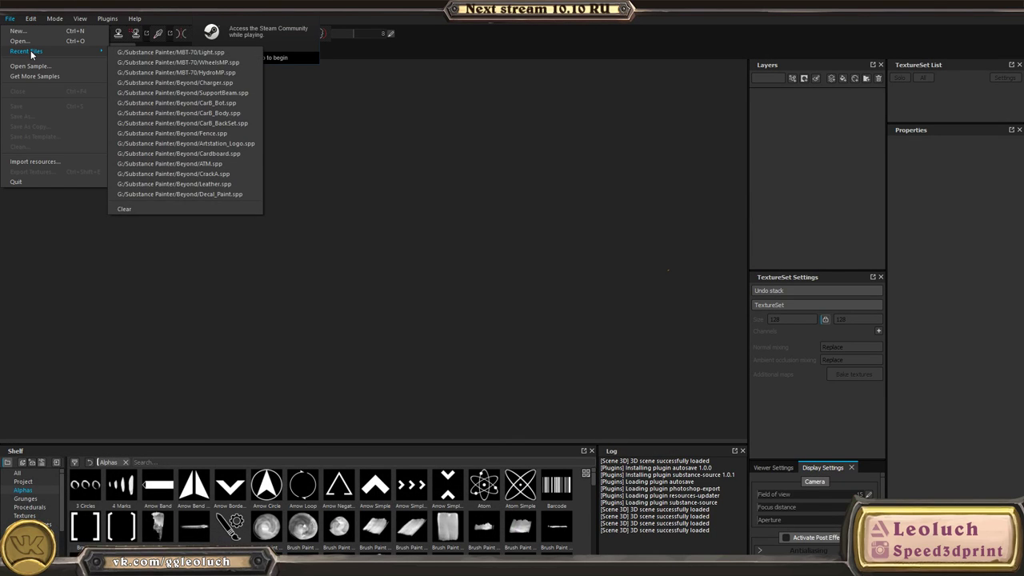
click(231, 55)
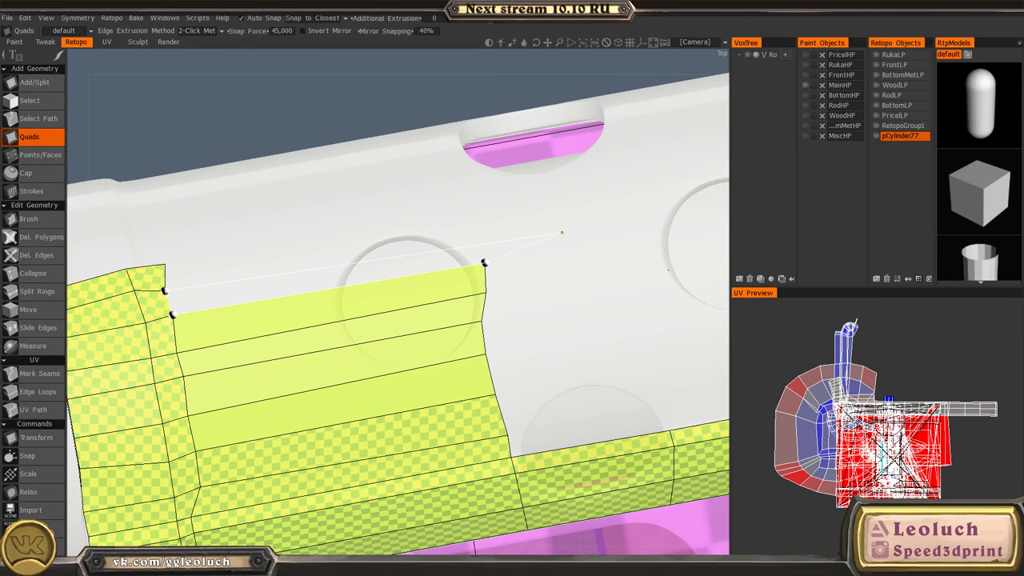
- Switch to 3D-Coat and add two more long quads along the first hole, up to the front band's upper corner
click(477, 241)
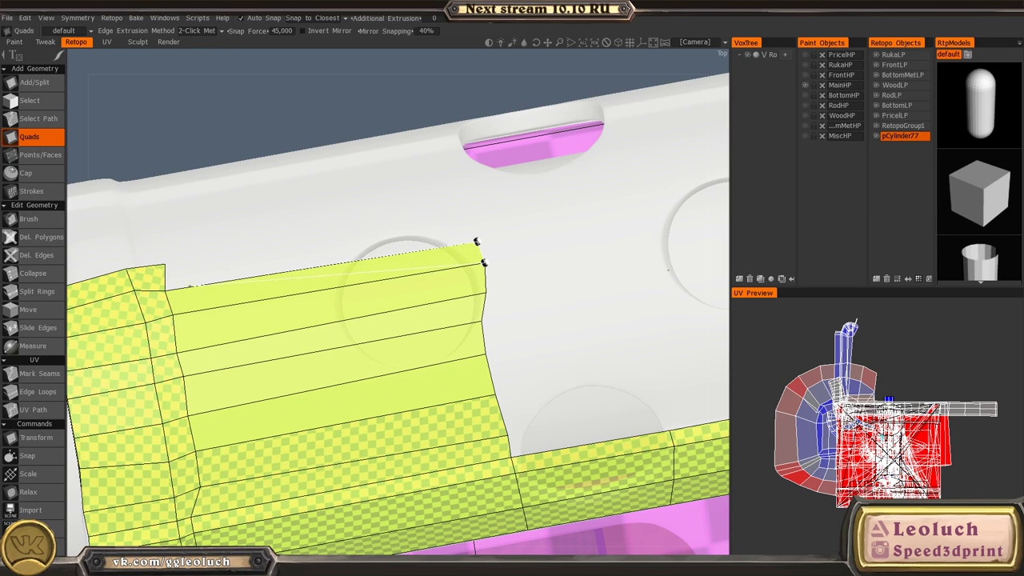
click(164, 264)
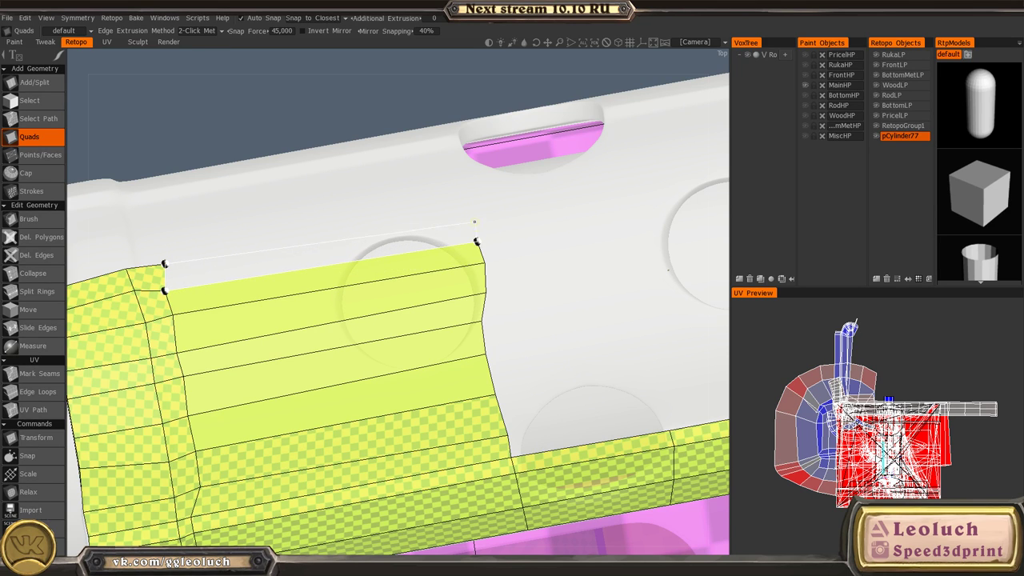
click(474, 221)
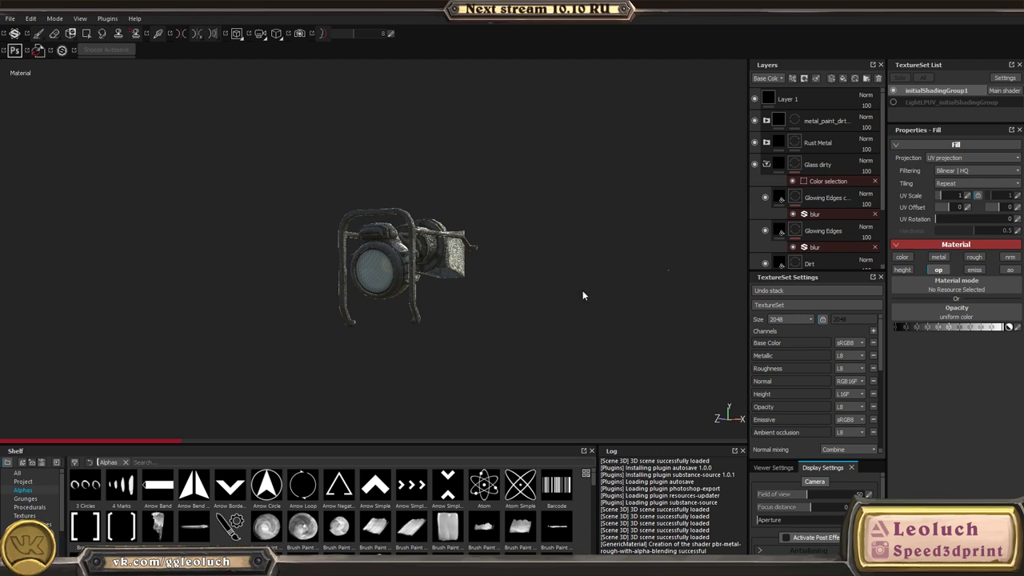
- Switch to Substance Painter, inspect the lamp model from several angles and bring up its texture export settings
alt+drag(419, 291, 512, 240)
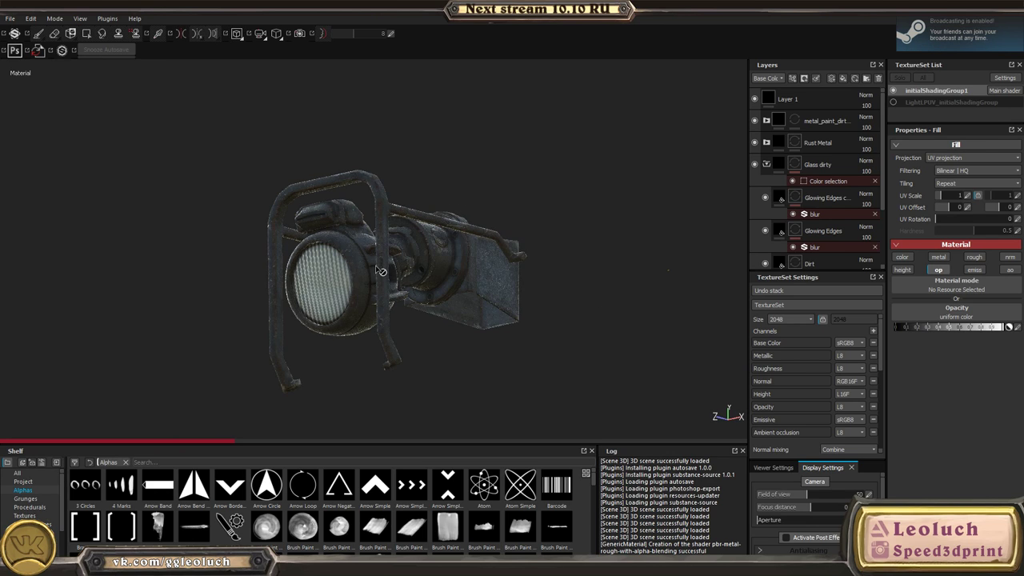
alt+drag(380, 275, 468, 327)
alt+drag(356, 271, 464, 332)
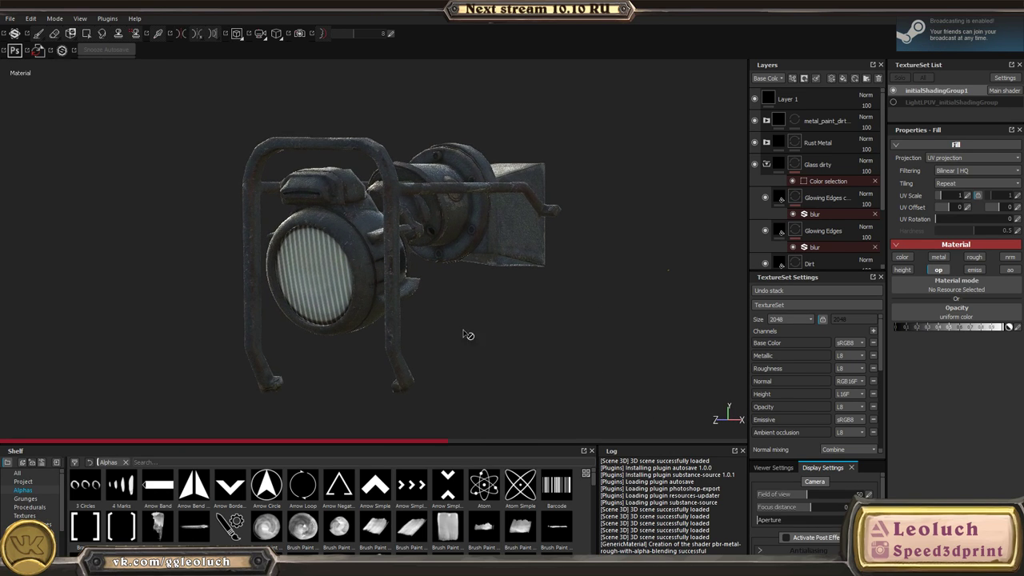
click(10, 20)
click(32, 173)
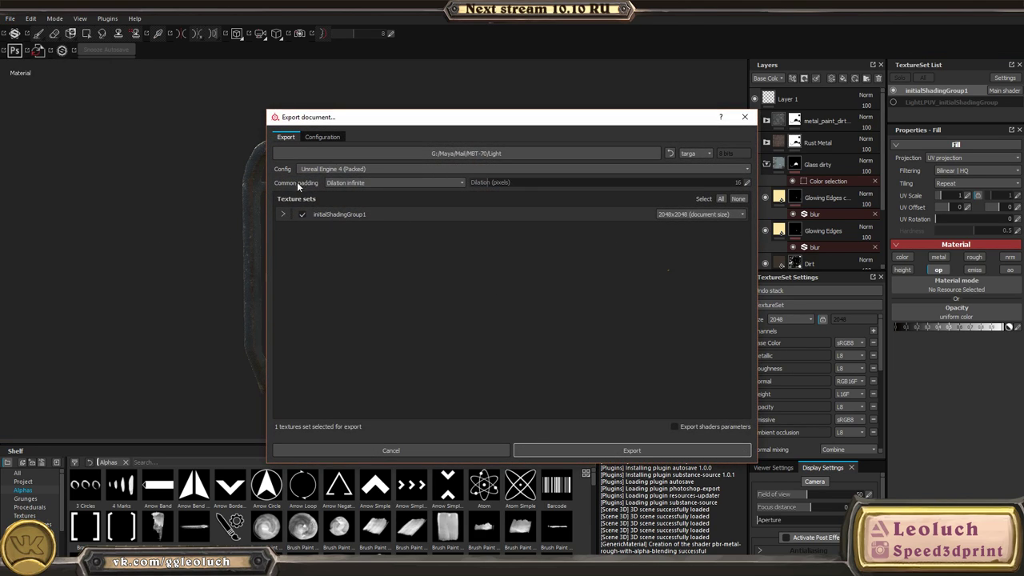
- Review the export configs, the output map presets and the file list of initialShadingGroup1, then close the export settings
click(371, 169)
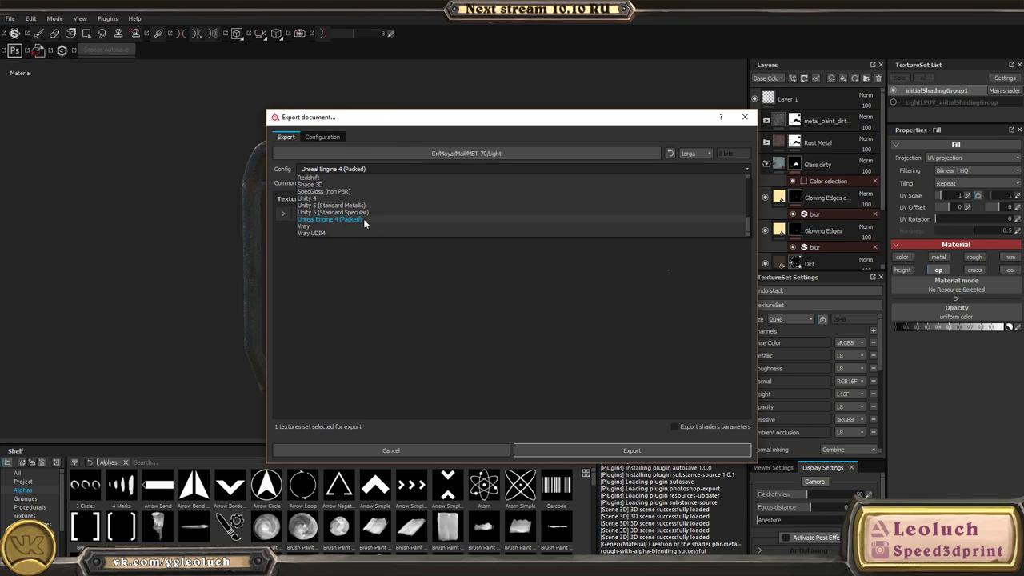
click(324, 131)
click(324, 136)
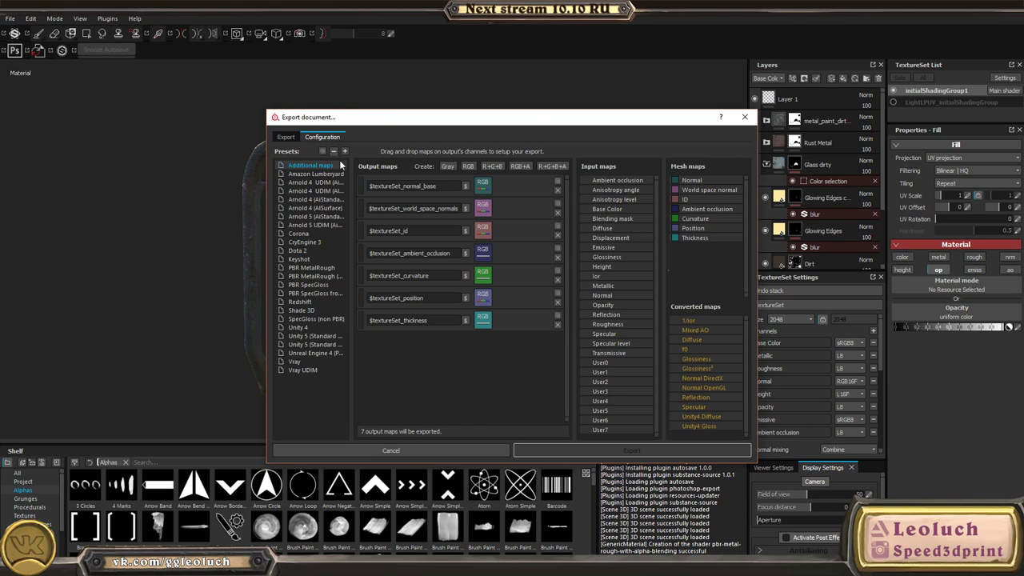
click(290, 138)
click(284, 214)
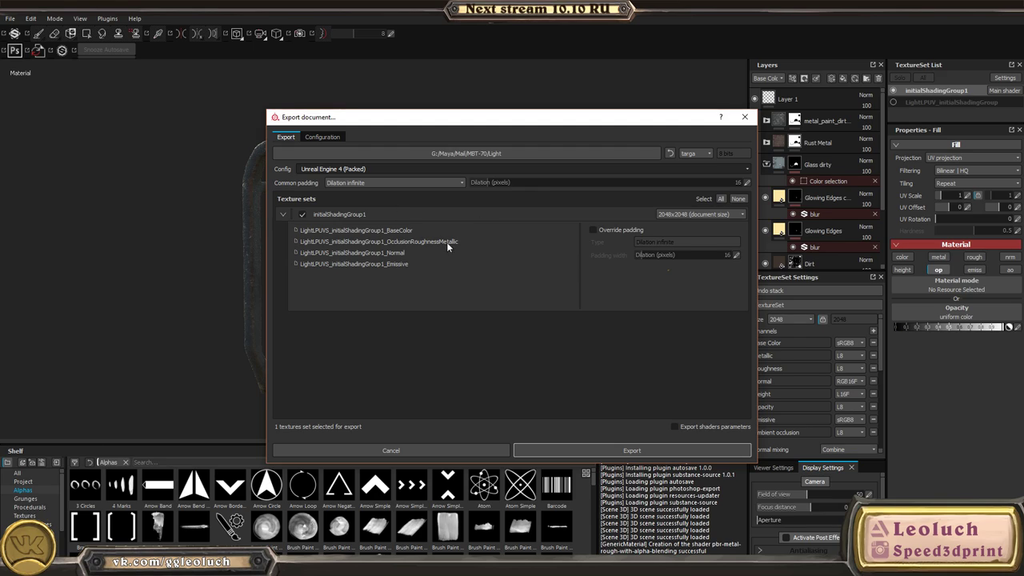
click(747, 118)
- Launch Marmoset Toolbag 3 from the Steam shortcuts
click(920, 565)
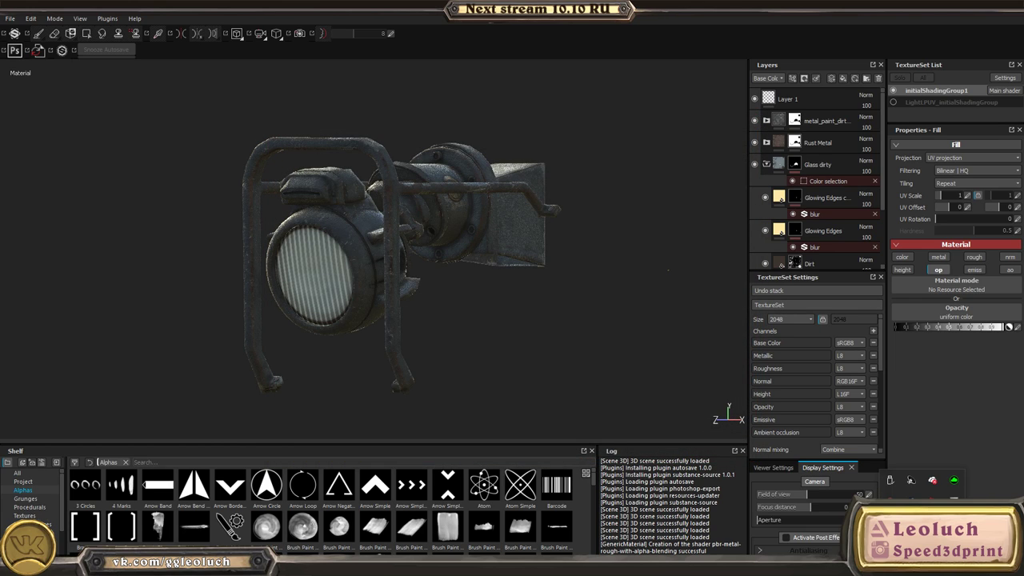
right_click(912, 500)
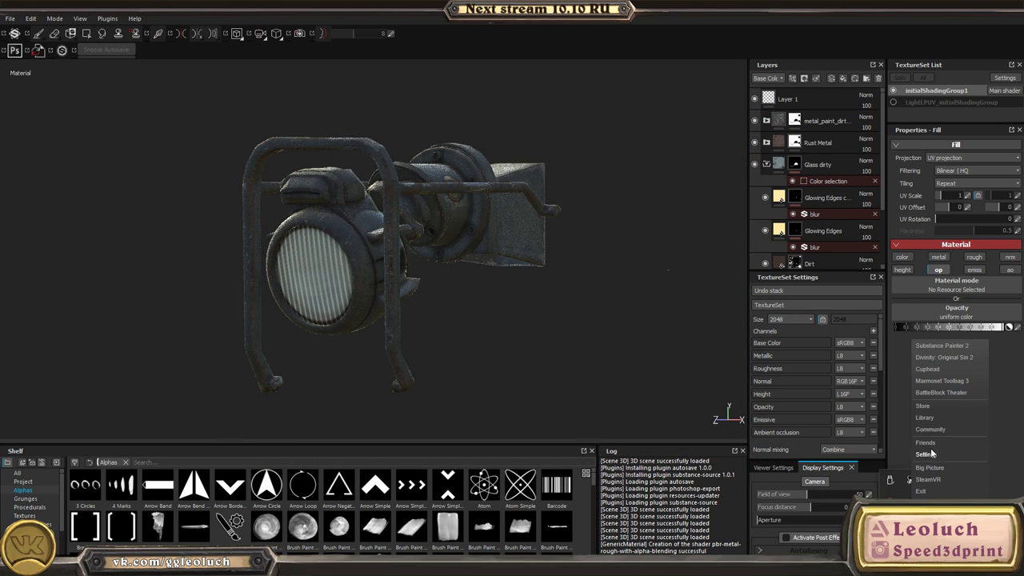
click(951, 380)
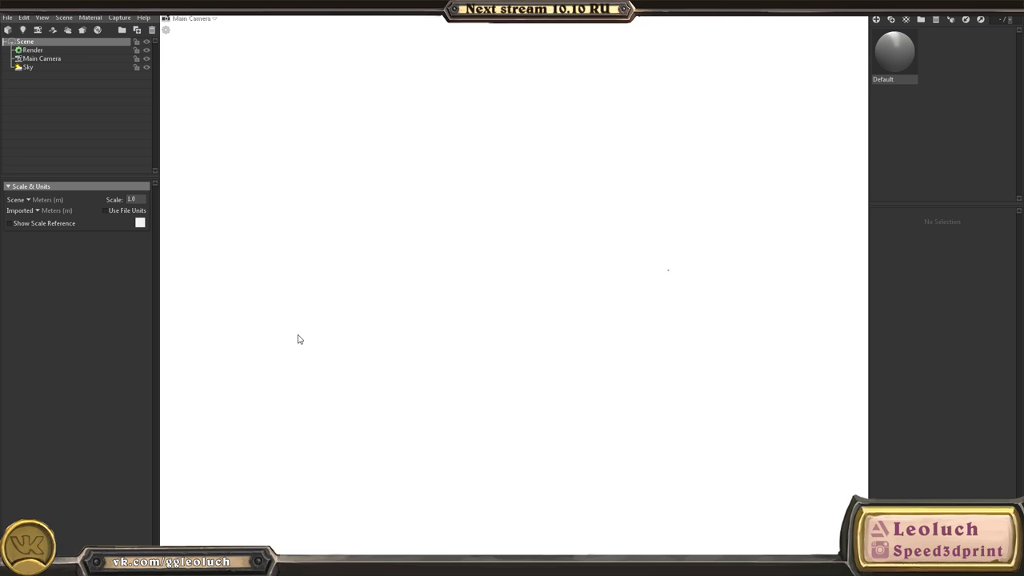
click(580, 54)
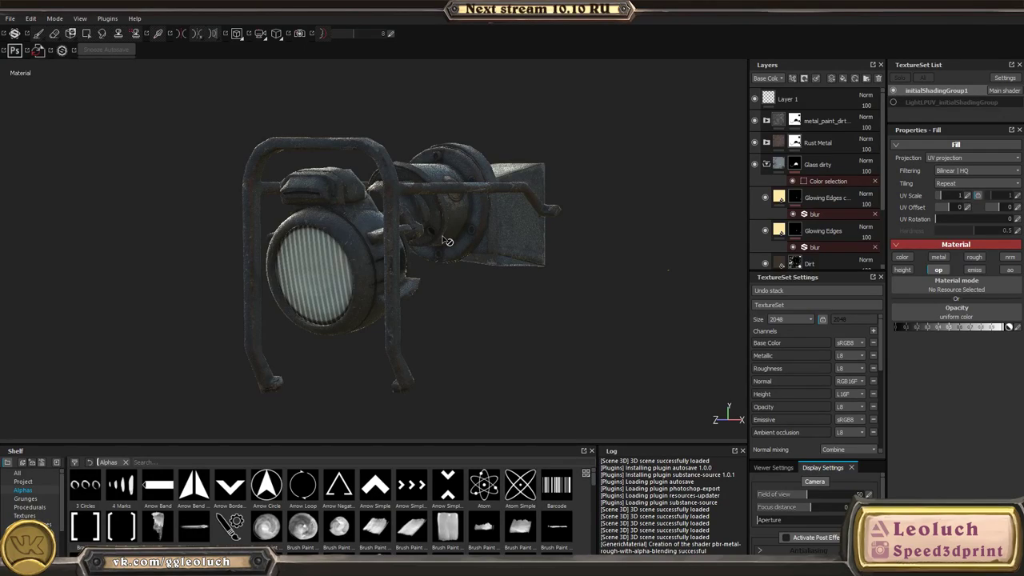
- Switch to Maya, continue the scene save past the student version notice, and return to 3D-Coat
alt+drag(380, 238, 346, 232)
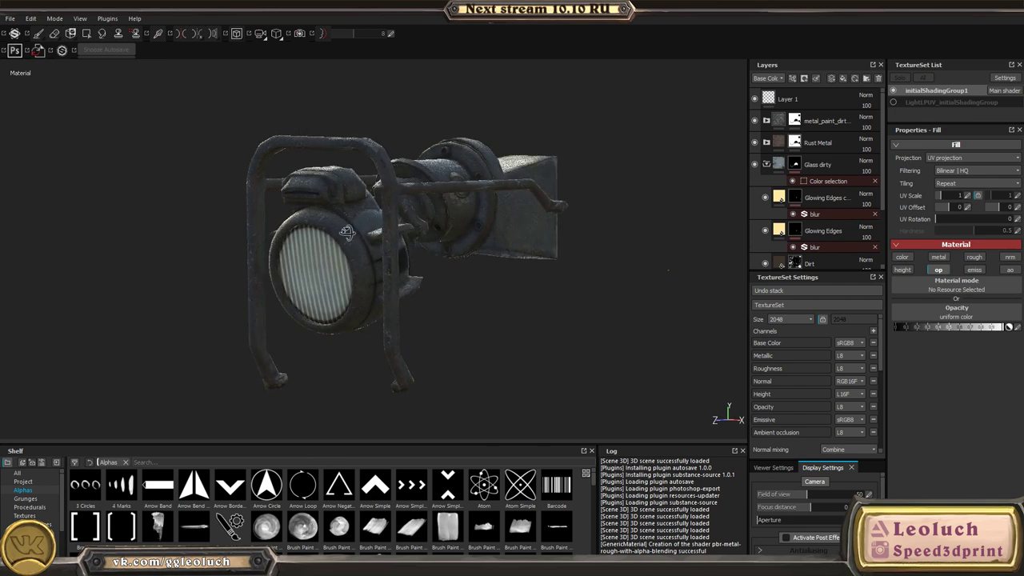
key(alt+Tab)
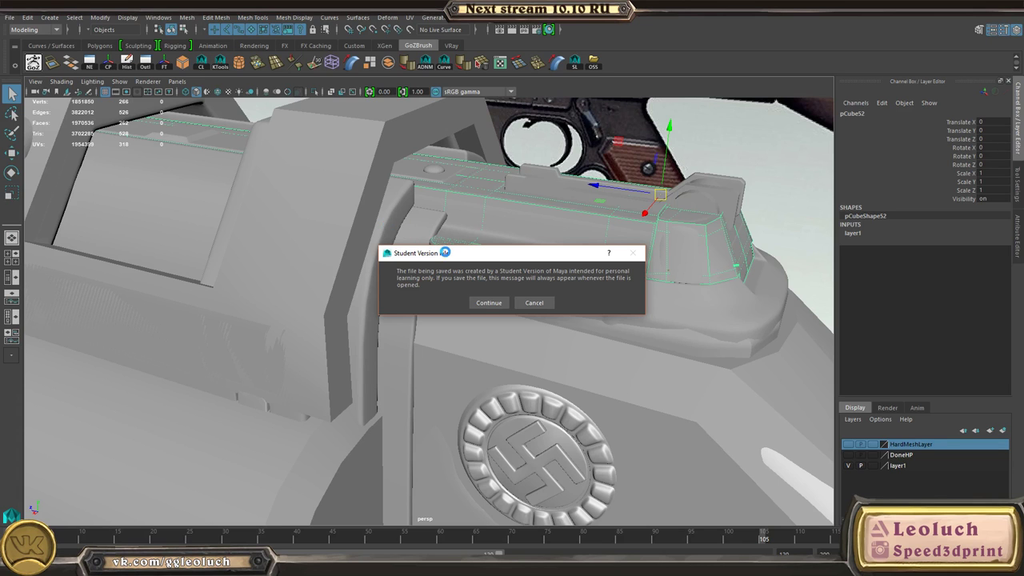
click(483, 301)
key(alt+Tab)
key(Tab)
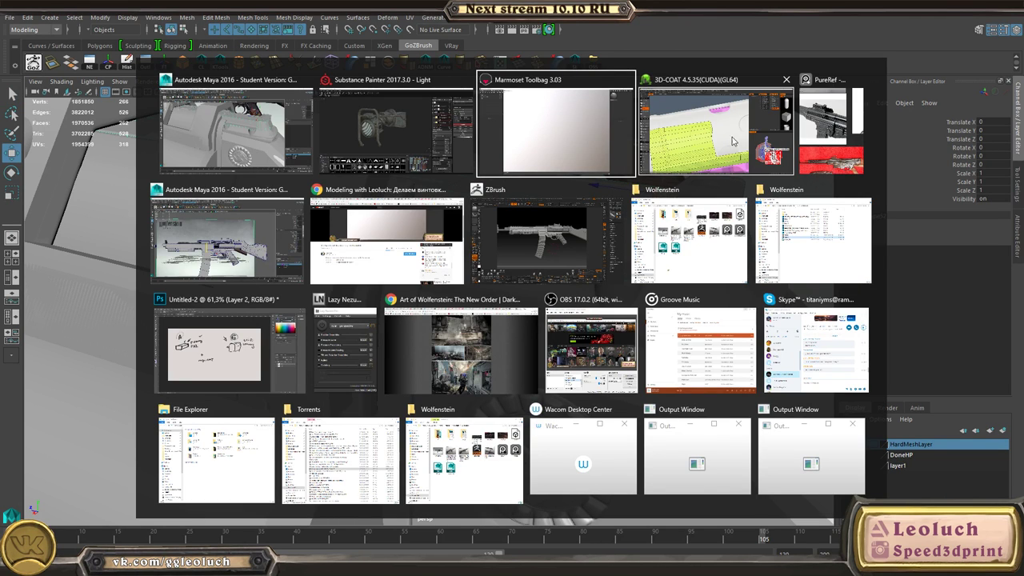
click(732, 137)
- Examine the front end and side edge of the barrel shroud's retopo mesh against the high-poly model
alt+drag(509, 306, 515, 341)
alt+middle_drag(515, 341, 434, 195)
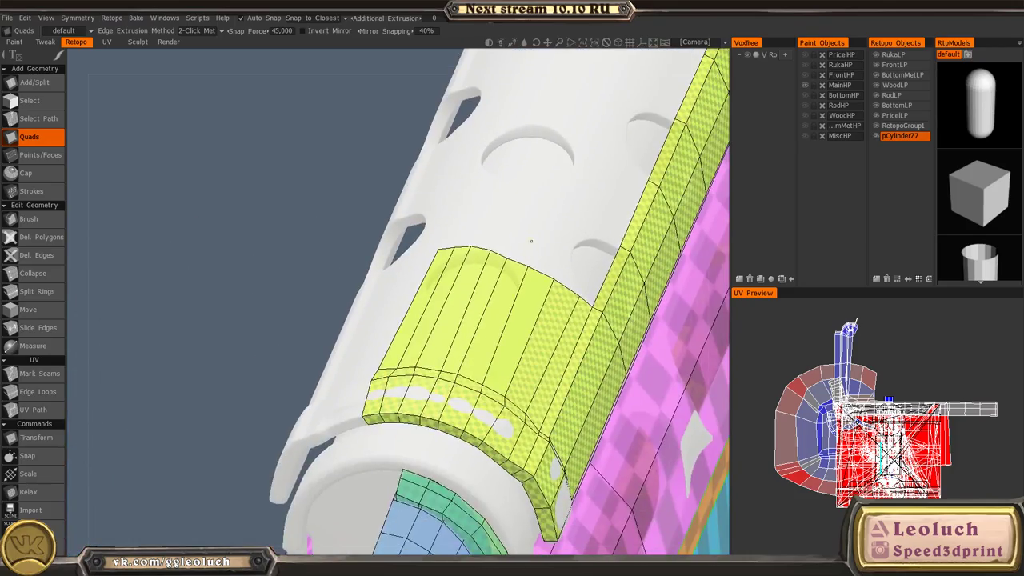
alt+drag(531, 228, 330, 274)
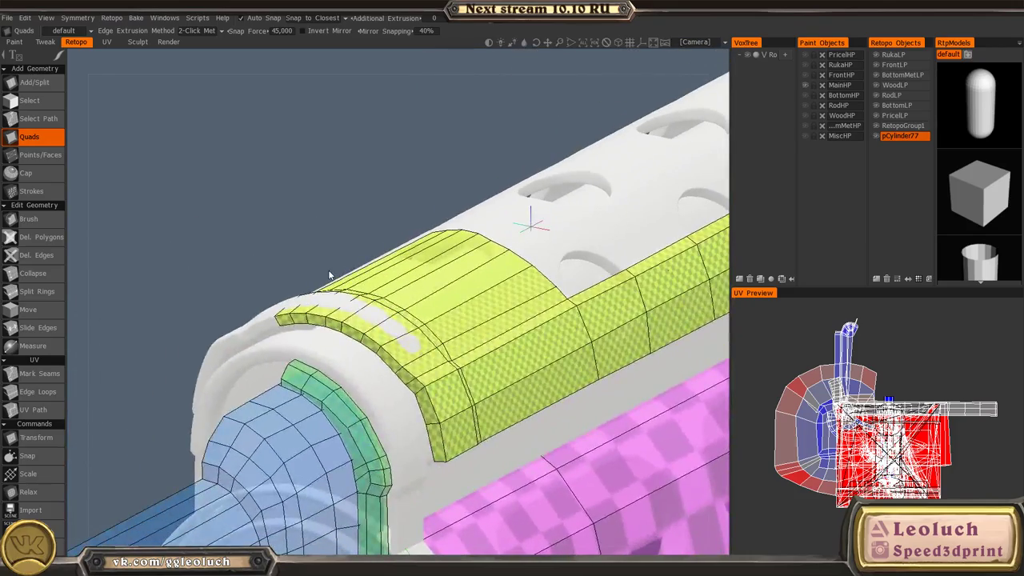
alt+drag(397, 317, 352, 307)
alt+middle_drag(544, 300, 421, 318)
alt+drag(421, 317, 295, 278)
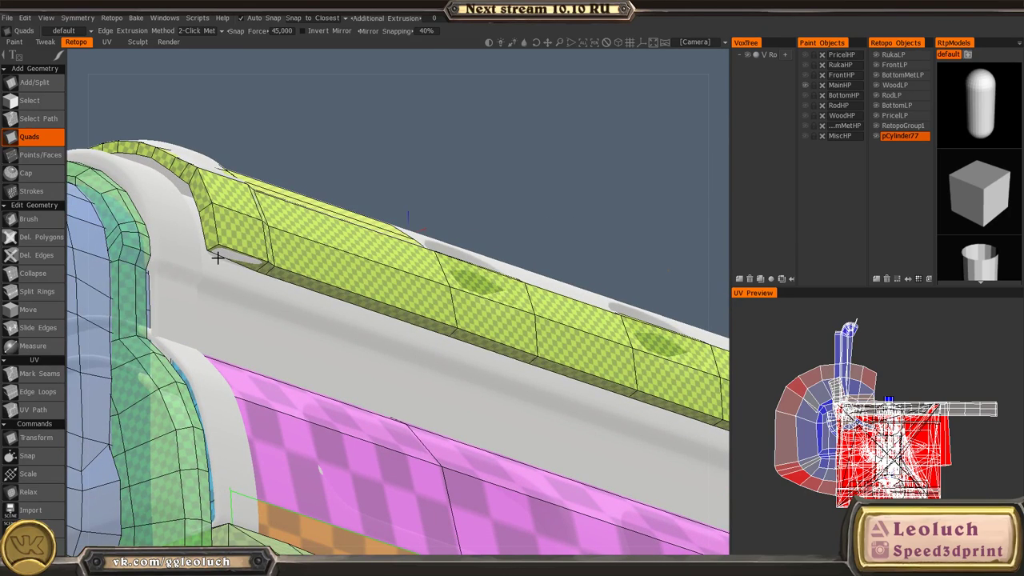
alt+drag(245, 243, 257, 314)
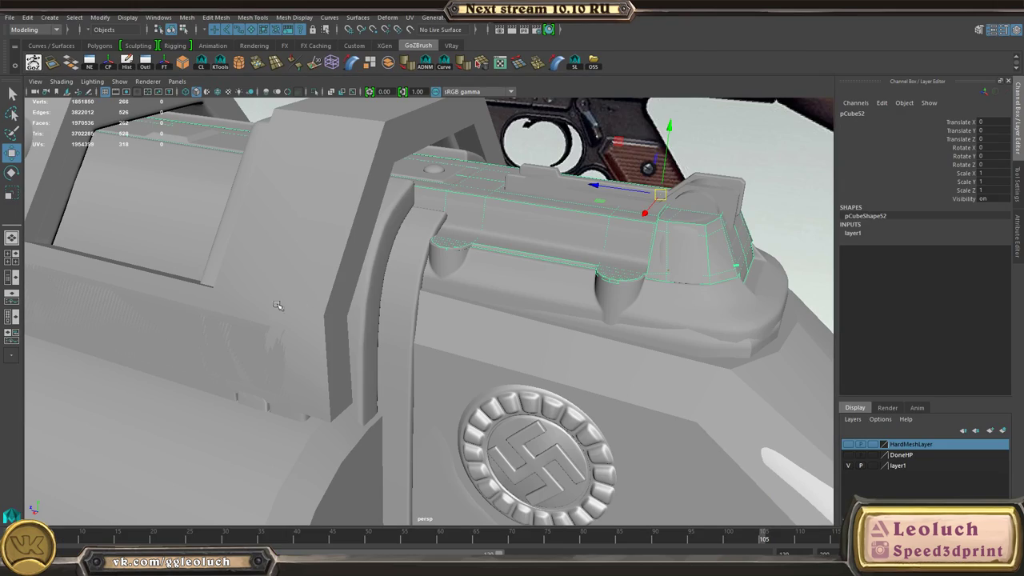
- Switch to Maya, select the Krishka part of the rifle and isolate it in the view
alt+drag(308, 232, 317, 223)
click(543, 176)
alt+right_drag(542, 176, 384, 179)
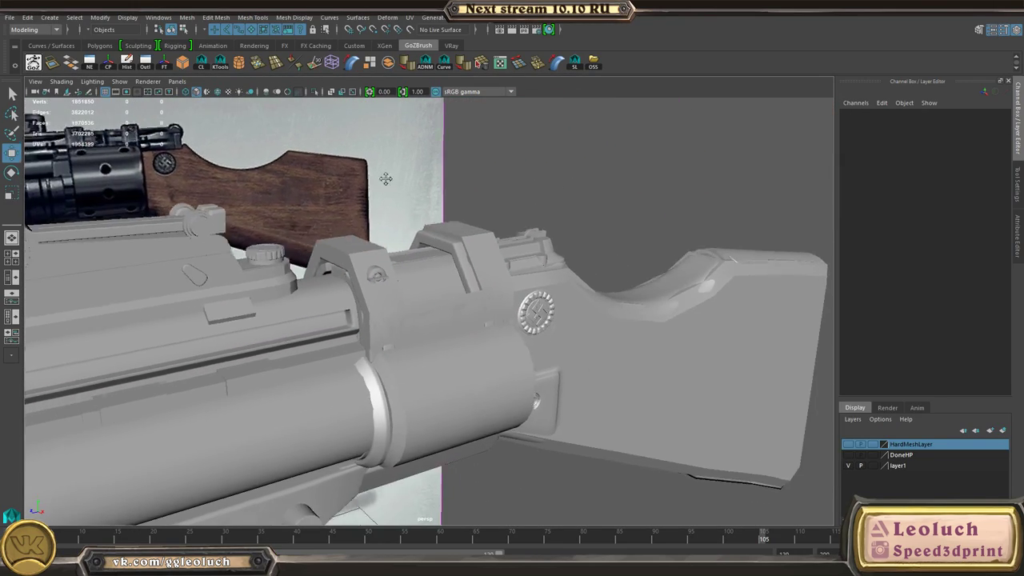
alt+middle_drag(384, 179, 592, 200)
alt+middle_drag(400, 228, 502, 220)
alt+drag(502, 221, 508, 368)
click(470, 428)
alt+right_drag(455, 427, 498, 420)
key(ctrl+1)
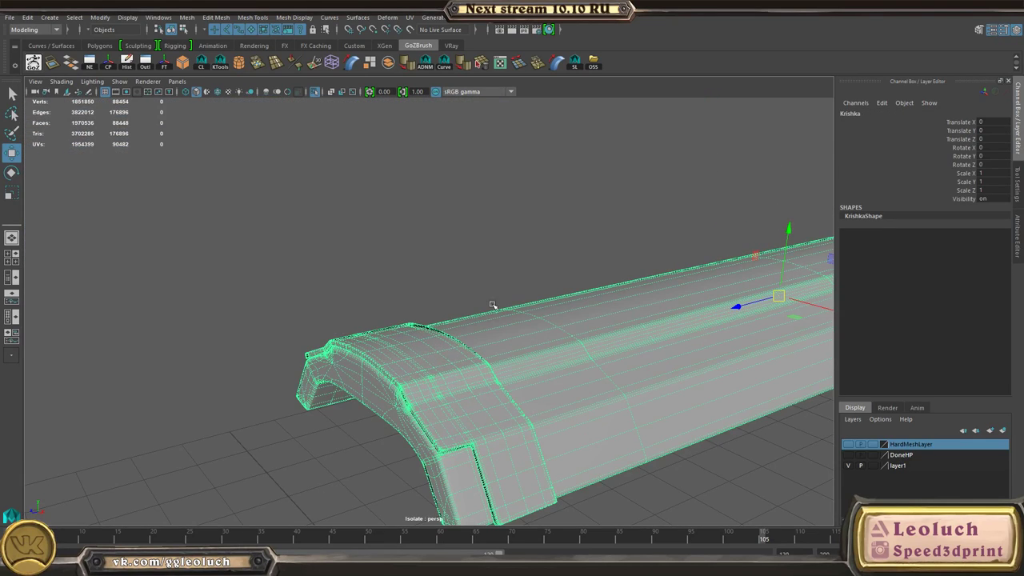
- Examine the stepped groove and lower leg at the end of the isolated Krishka part
click(493, 304)
alt+drag(560, 353, 520, 341)
alt+right_drag(520, 341, 547, 350)
alt+middle_drag(547, 350, 528, 316)
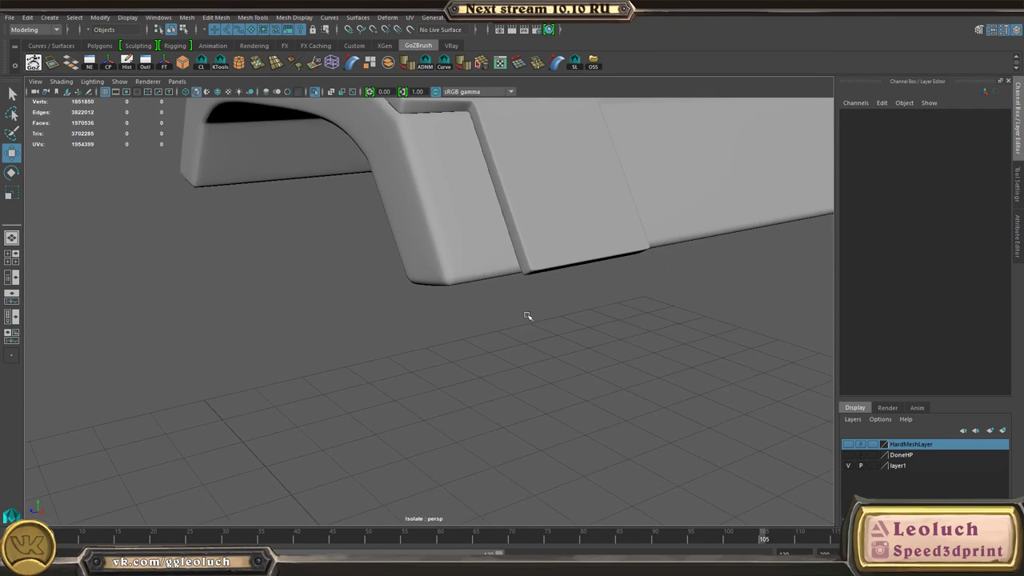
click(466, 259)
alt+right_drag(528, 315, 559, 343)
click(558, 344)
click(500, 252)
click(436, 287)
alt+right_drag(481, 252, 409, 242)
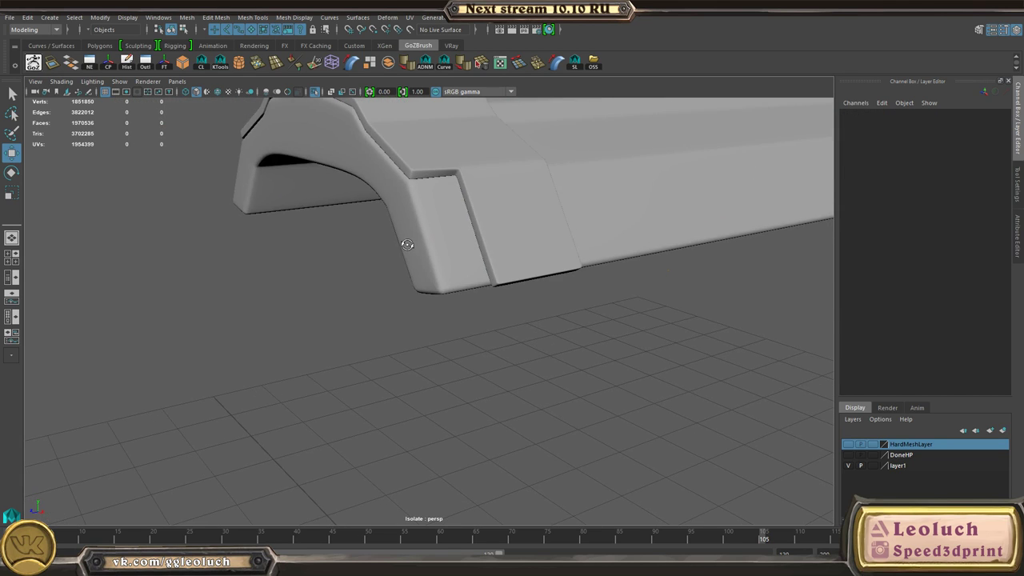
- Frame the whole Krishka part and display it with smooth mesh preview
mouse_move(409, 243)
alt+mouse_down()
mouse_move(432, 325)
mouse_move(501, 277)
mouse_move(420, 250)
alt+mouse_up()
click(432, 325)
key(f)
click(420, 251)
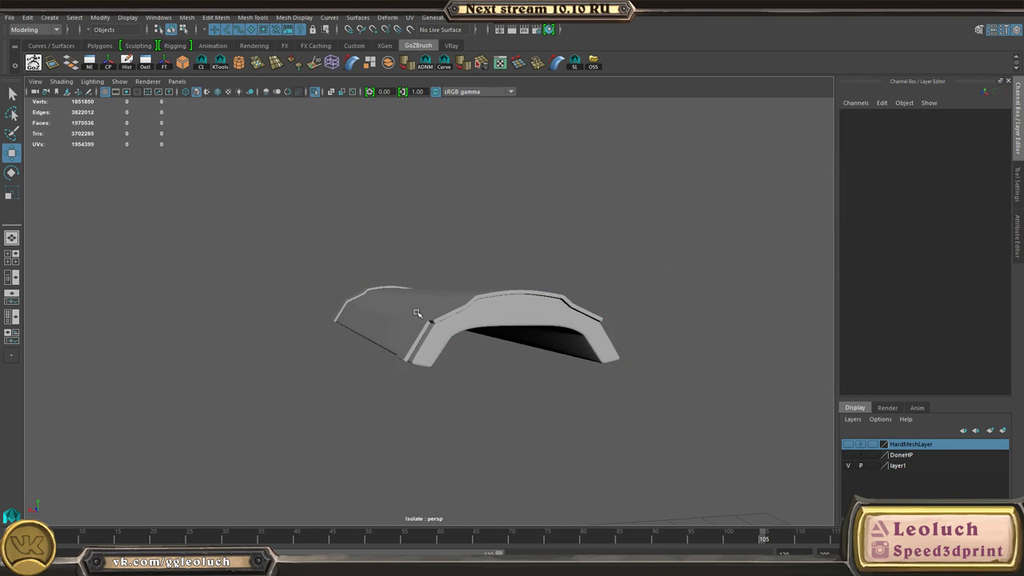
alt+right_drag(416, 313, 542, 354)
click(450, 348)
key(ctrl+z)
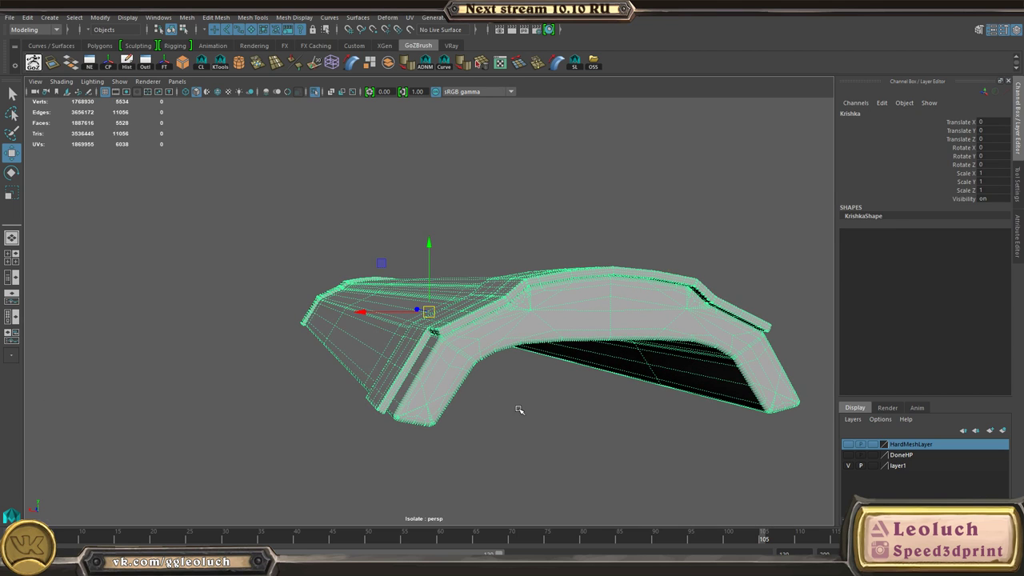
key(3)
click(524, 406)
- Examine the Krishka part's long side and the grooved corner at its arched end
alt+drag(576, 336, 352, 344)
alt+middle_drag(352, 344, 220, 310)
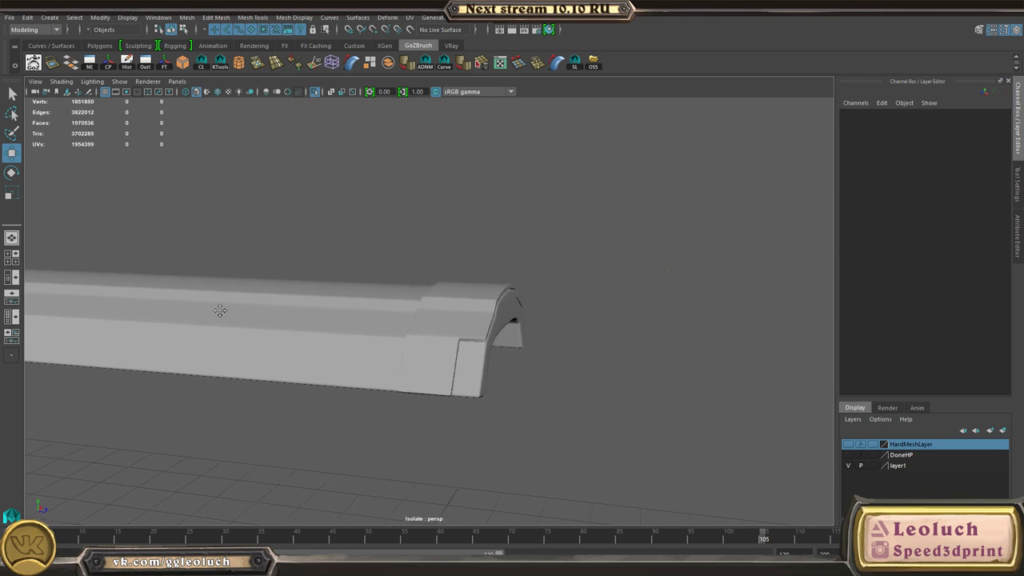
alt+drag(417, 317, 341, 322)
alt+right_drag(341, 322, 424, 344)
alt+drag(544, 352, 269, 293)
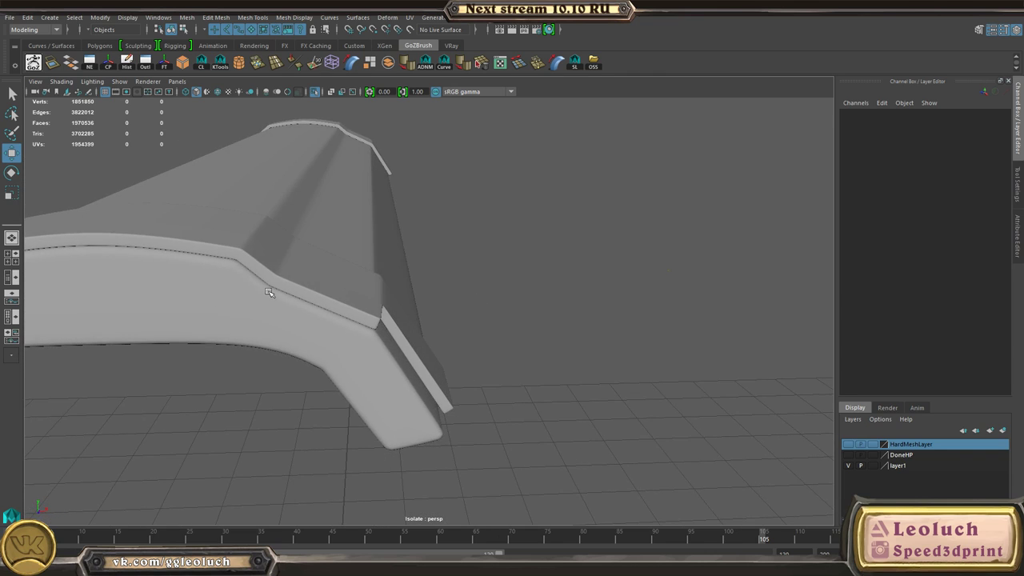
alt+right_drag(268, 293, 392, 336)
alt+drag(400, 336, 373, 336)
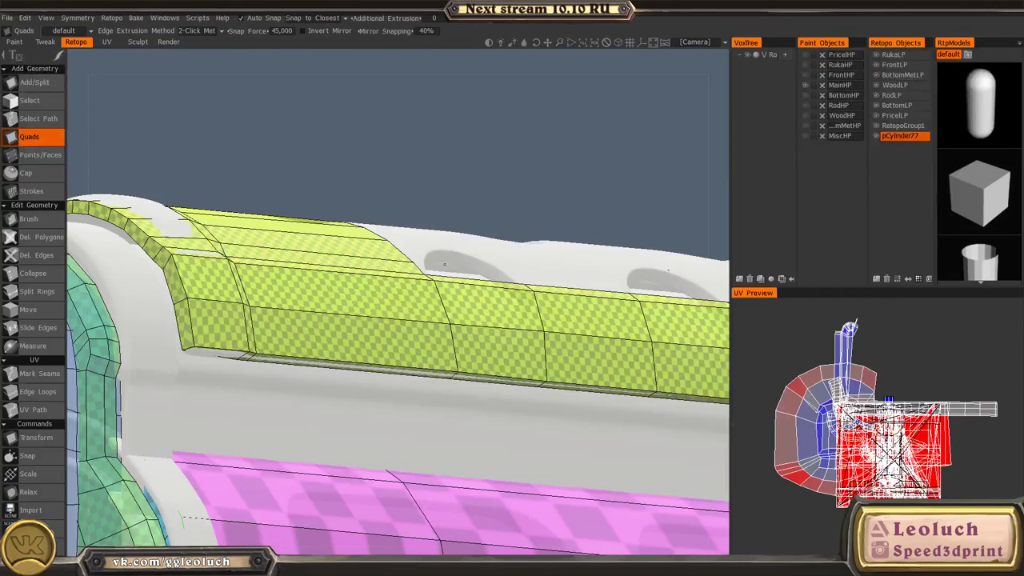
- Straighten the notched open end of the yellow shroud mesh by pulling three edge vertices outward with the retopo Brush
alt+drag(352, 234, 398, 327)
key(space)
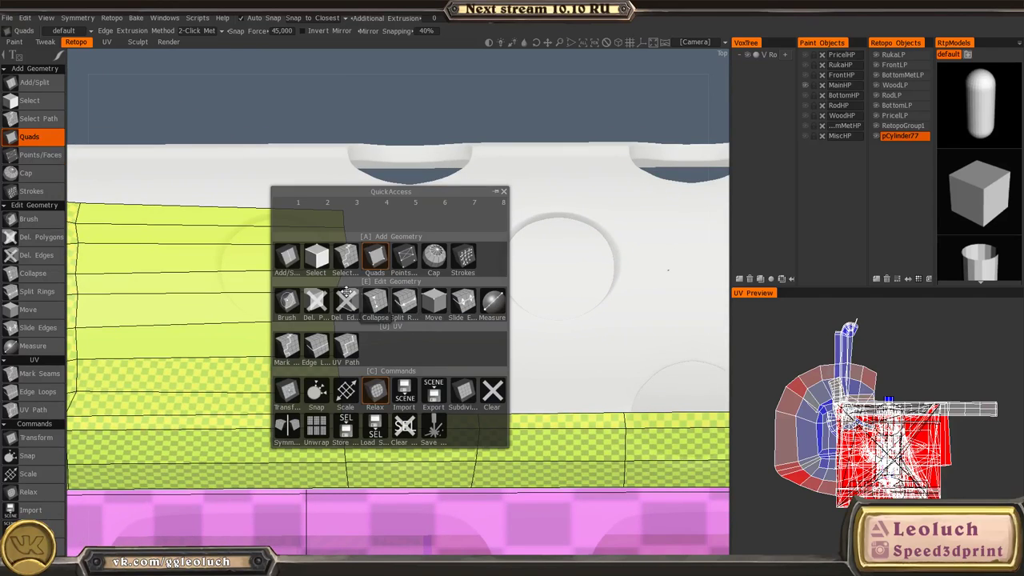
click(286, 301)
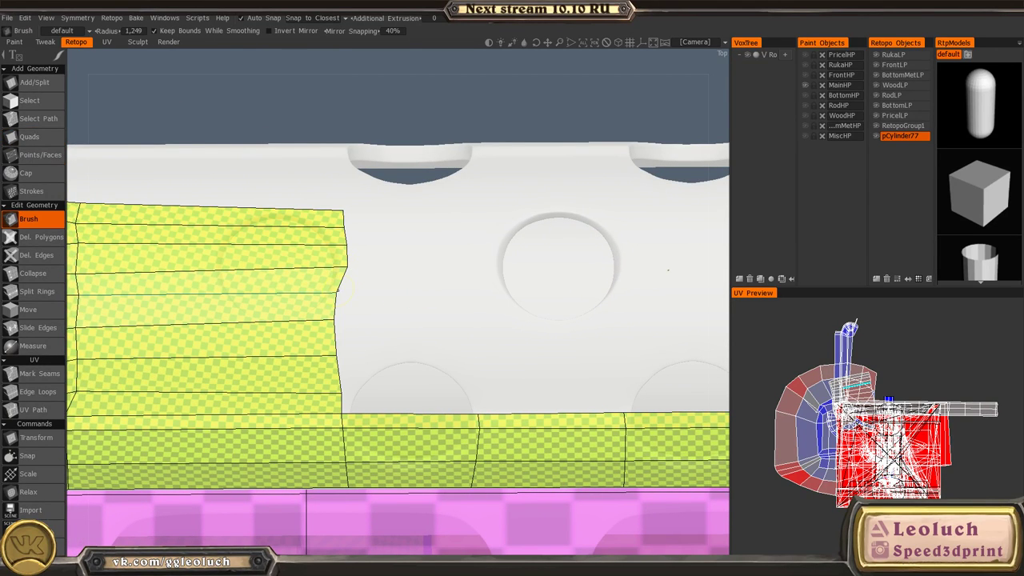
drag(337, 291, 345, 296)
drag(336, 320, 344, 321)
drag(337, 356, 345, 358)
- Add a quad with Points/Faces in the corner where the wide mesh section meets the narrow side strip, over the half-round recess
alt+drag(432, 366, 432, 364)
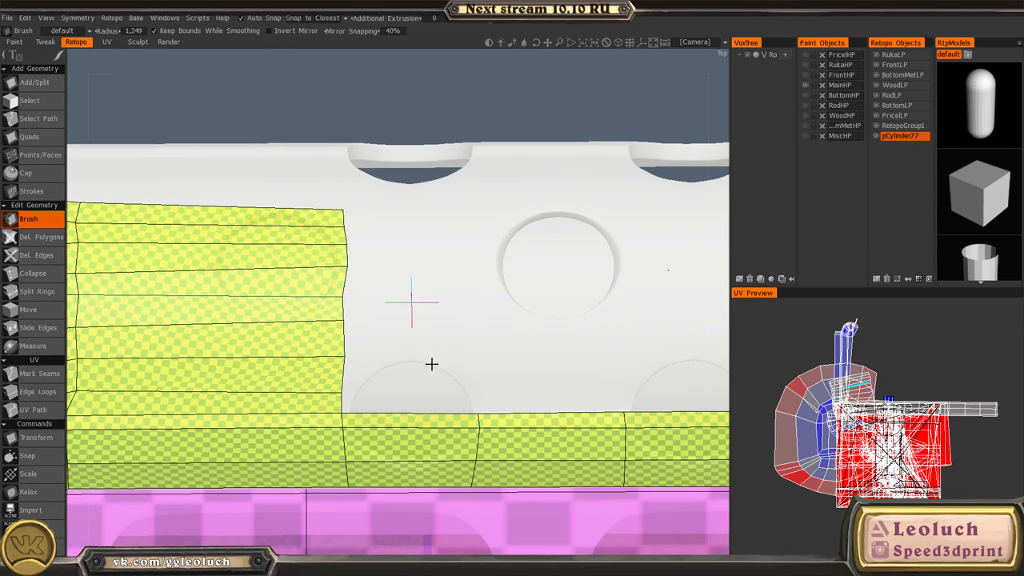
alt+middle_drag(432, 364, 395, 341)
key(space)
click(432, 265)
alt+drag(434, 265, 439, 339)
key(space)
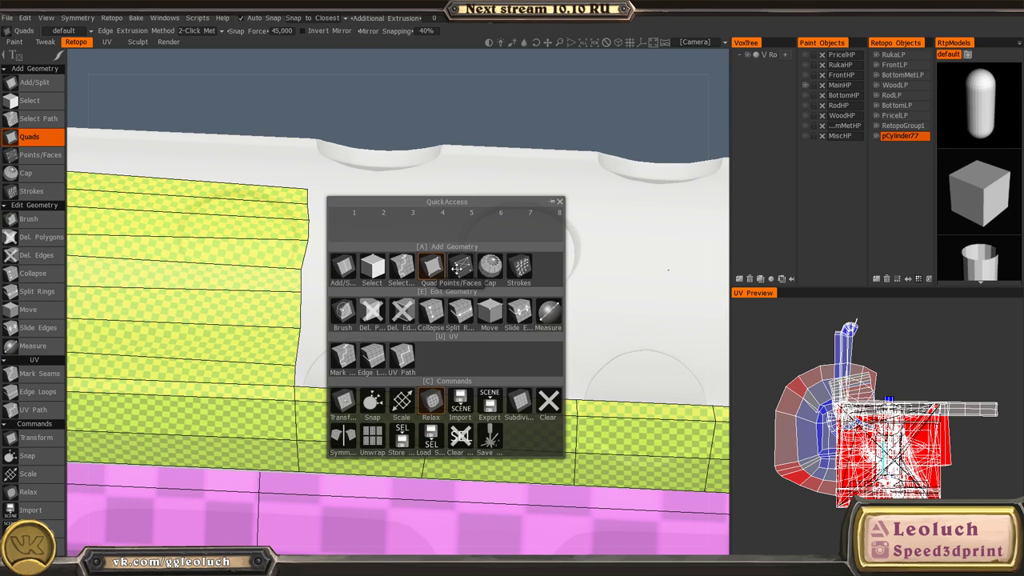
click(458, 268)
alt+drag(457, 270, 439, 344)
click(426, 370)
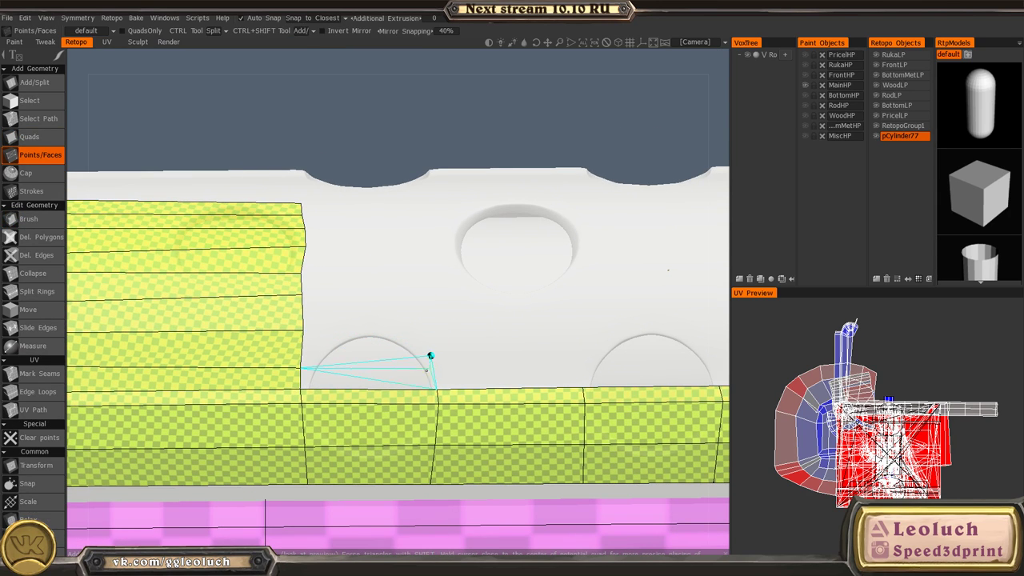
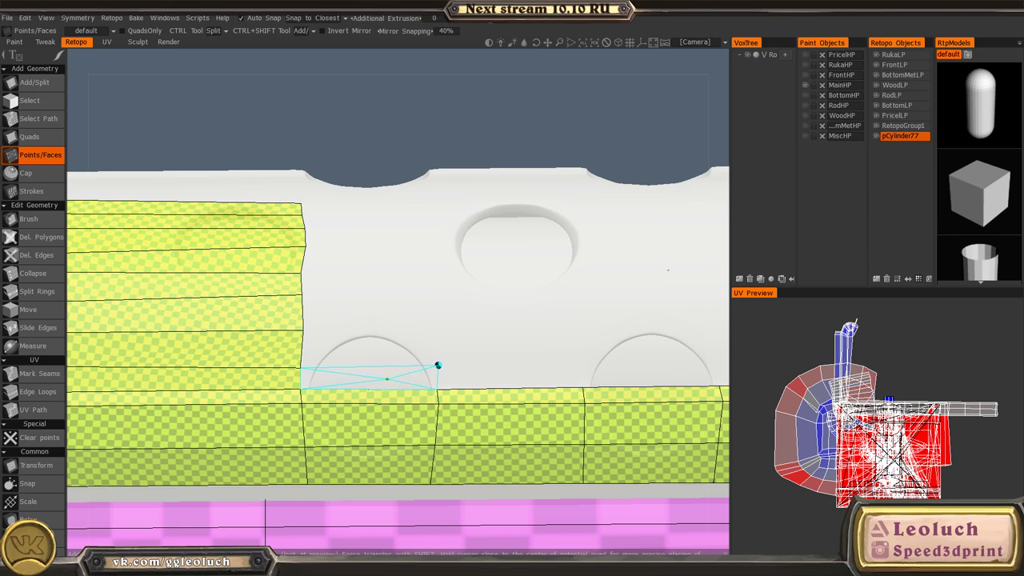
click(438, 366)
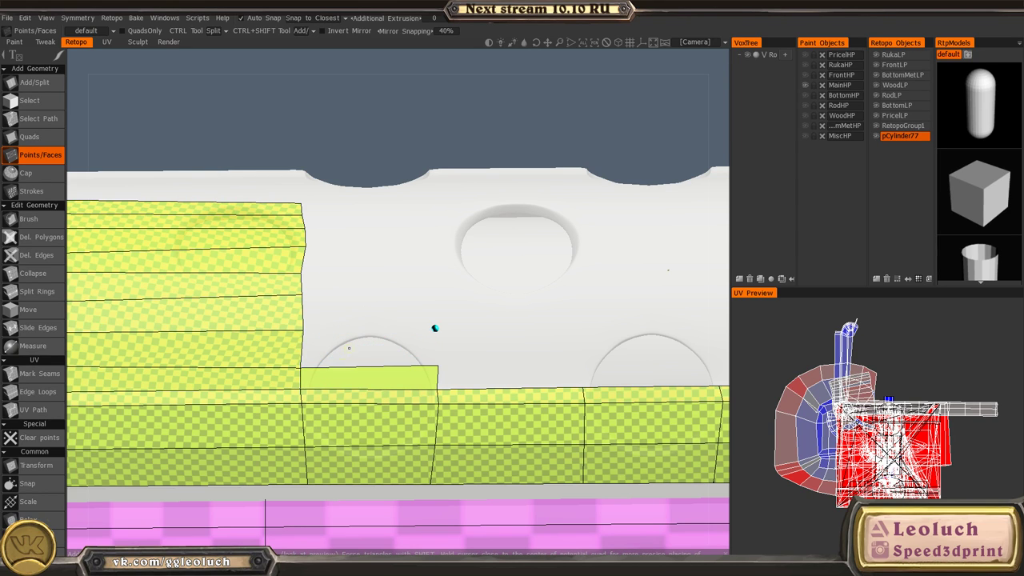
- Switch to Marmoset Toolbag and create a material from the Unreal 4 template
key(alt+Tab)
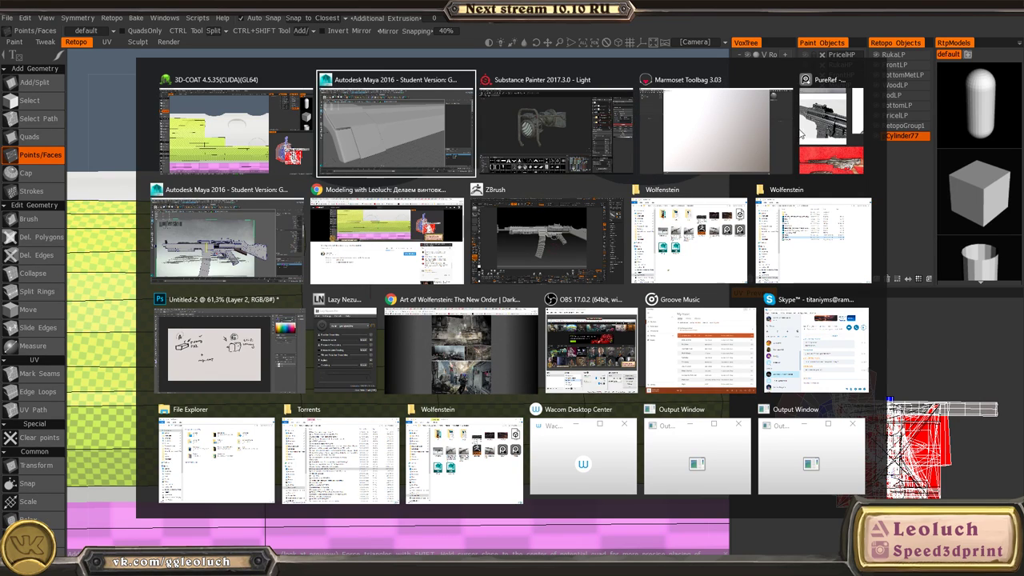
click(721, 132)
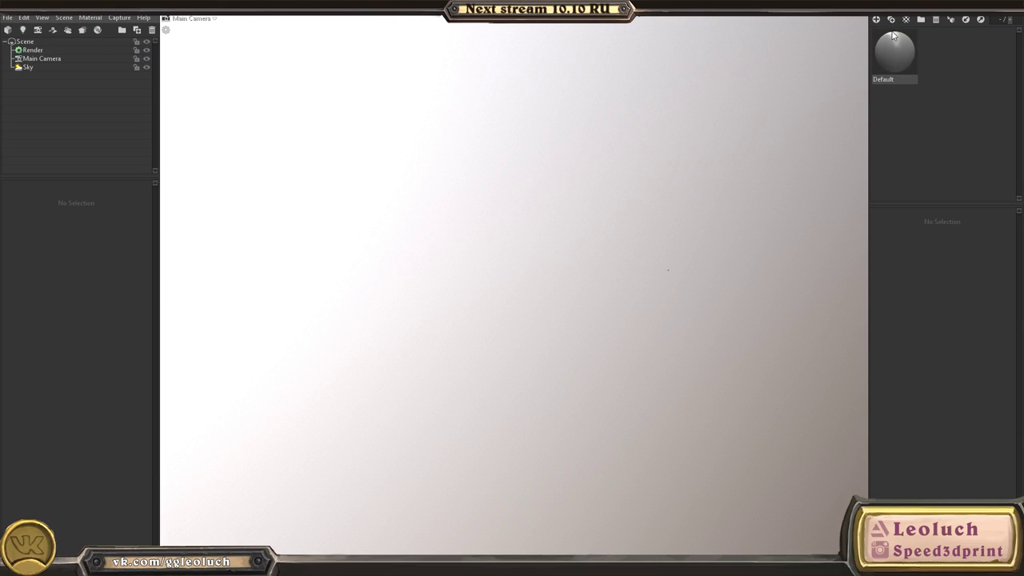
click(906, 19)
click(944, 260)
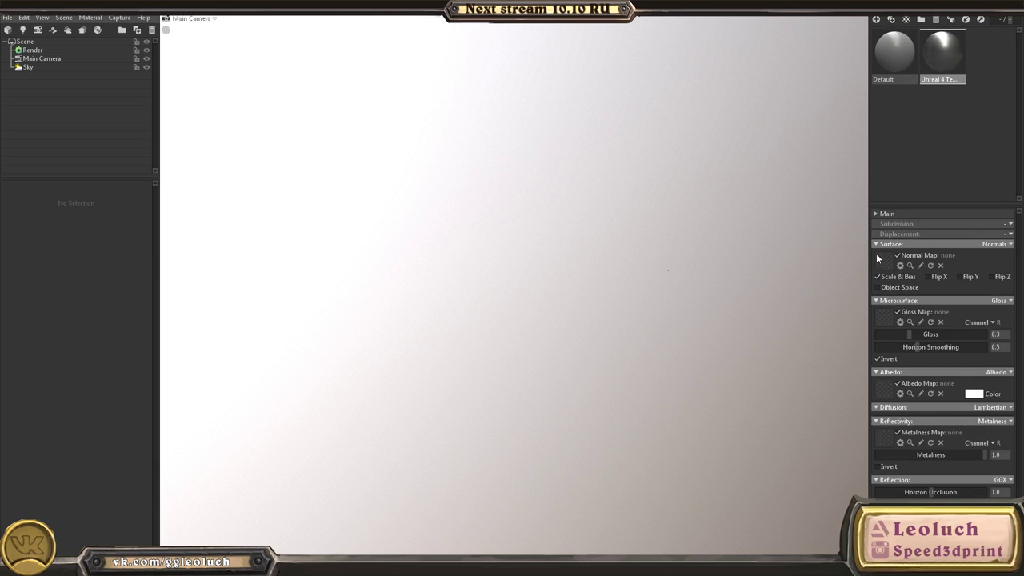
click(884, 262)
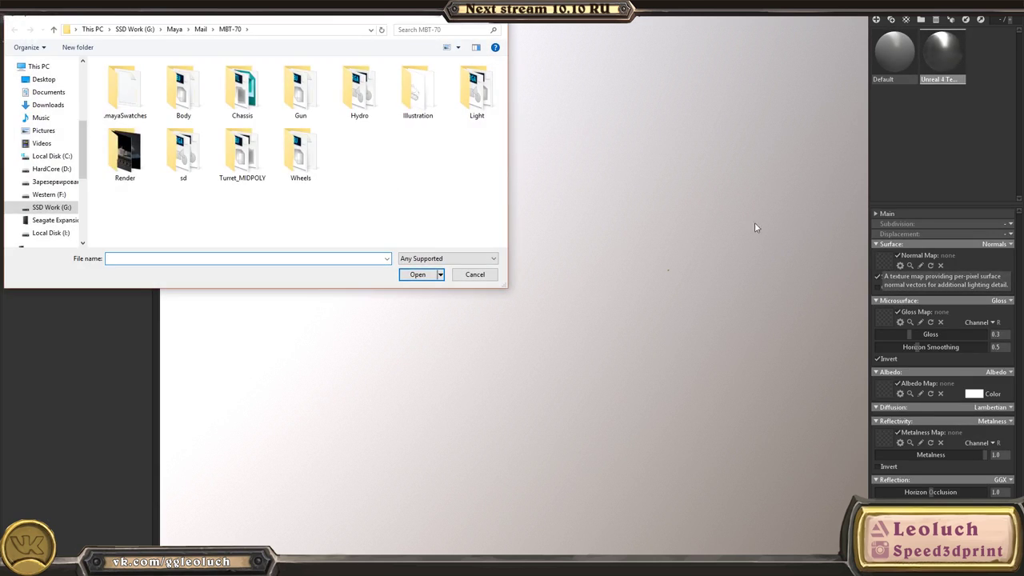
key(Escape)
- Load the OcclusionRoughnessMetallic texture from the MBT-70 Light folder as the gloss map and set its channel to G
click(888, 320)
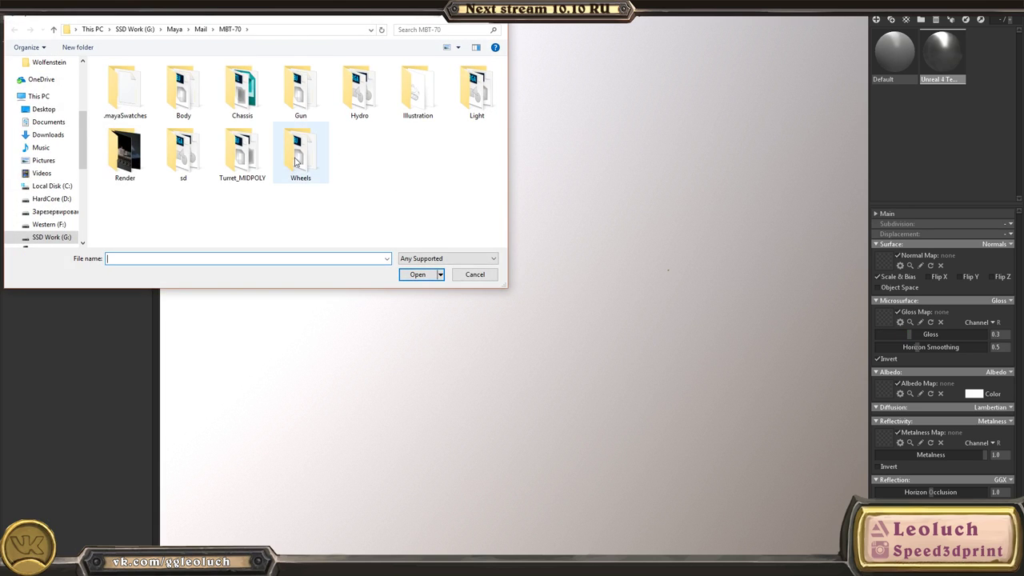
click(295, 162)
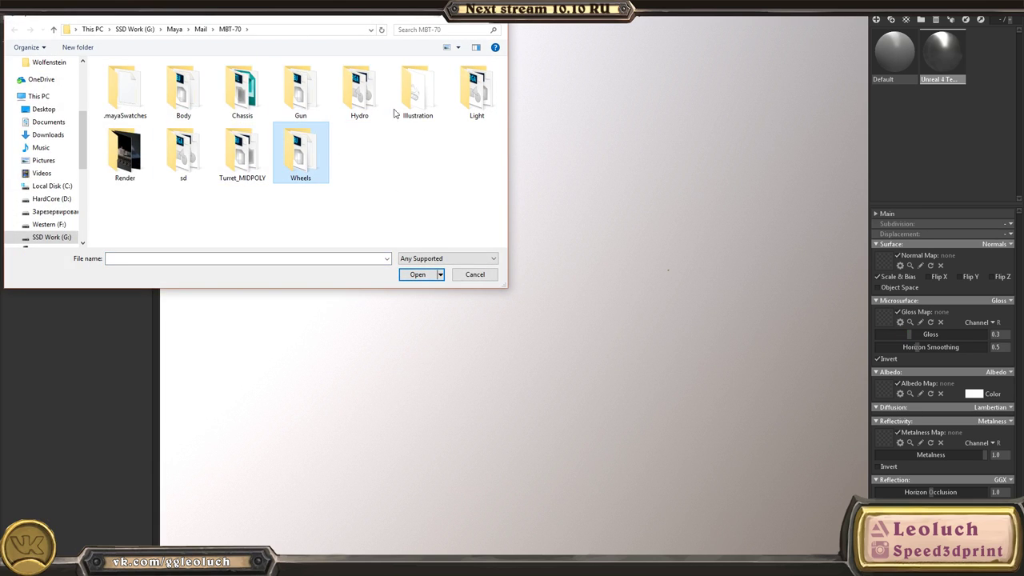
double_click(477, 90)
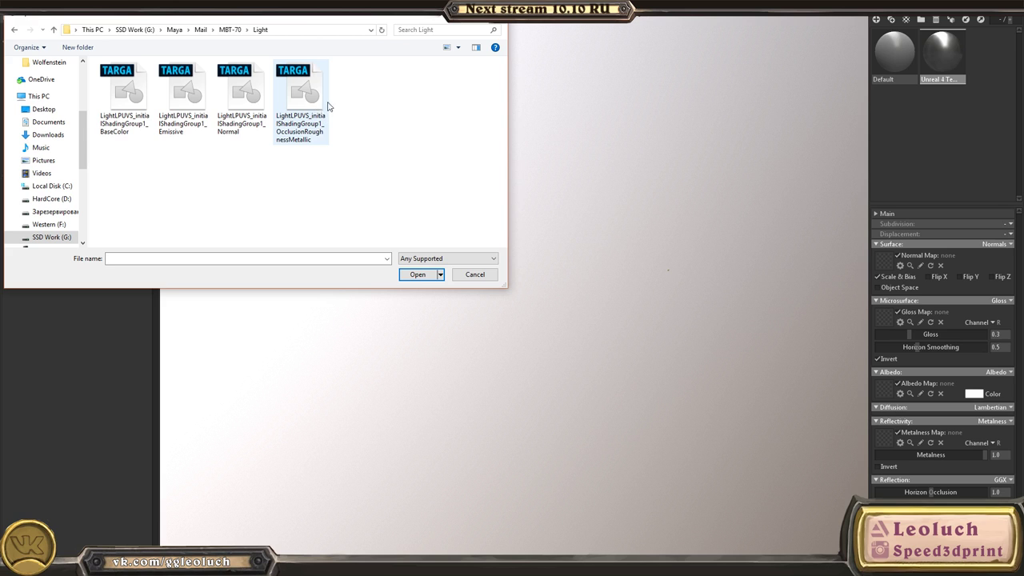
double_click(300, 96)
click(992, 322)
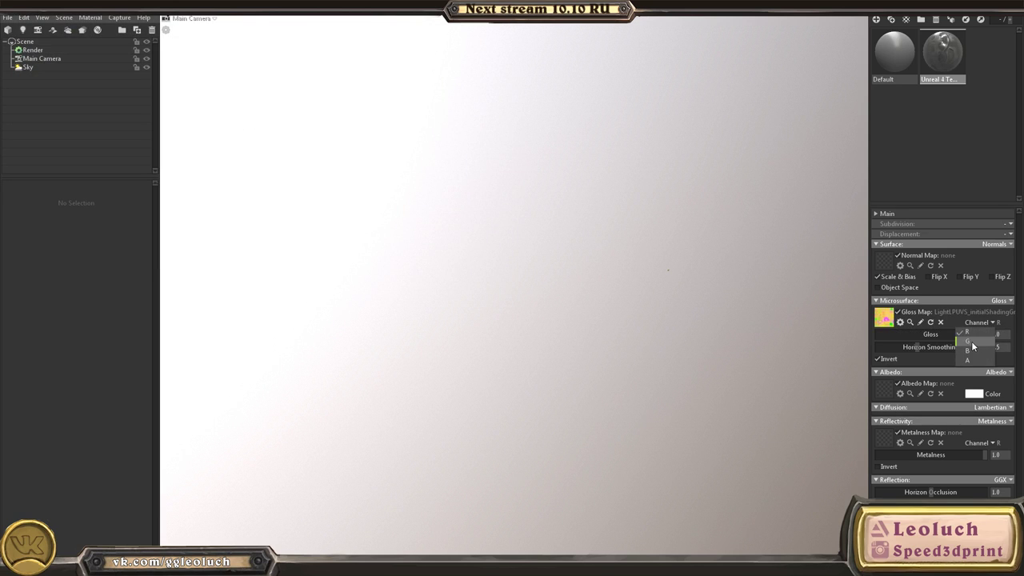
click(971, 342)
- Load the same OcclusionRoughnessMetallic texture as the metalness map and set its channel to B
click(888, 445)
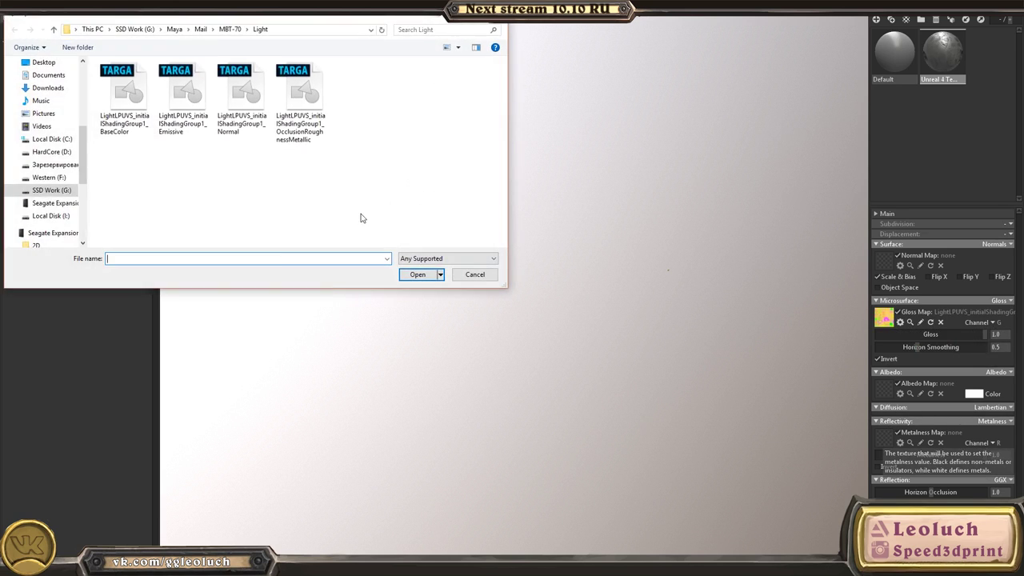
double_click(320, 104)
click(990, 442)
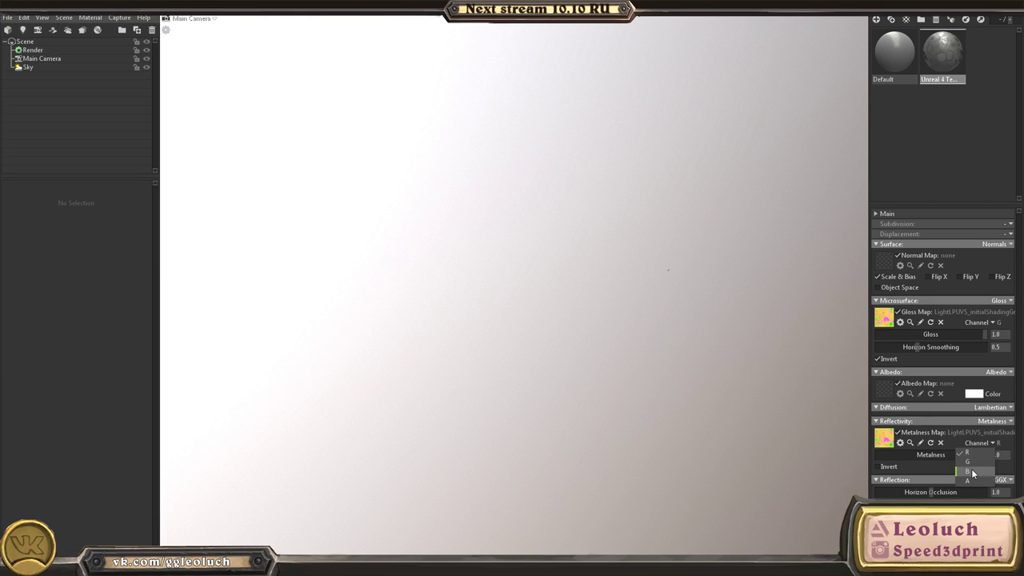
click(970, 472)
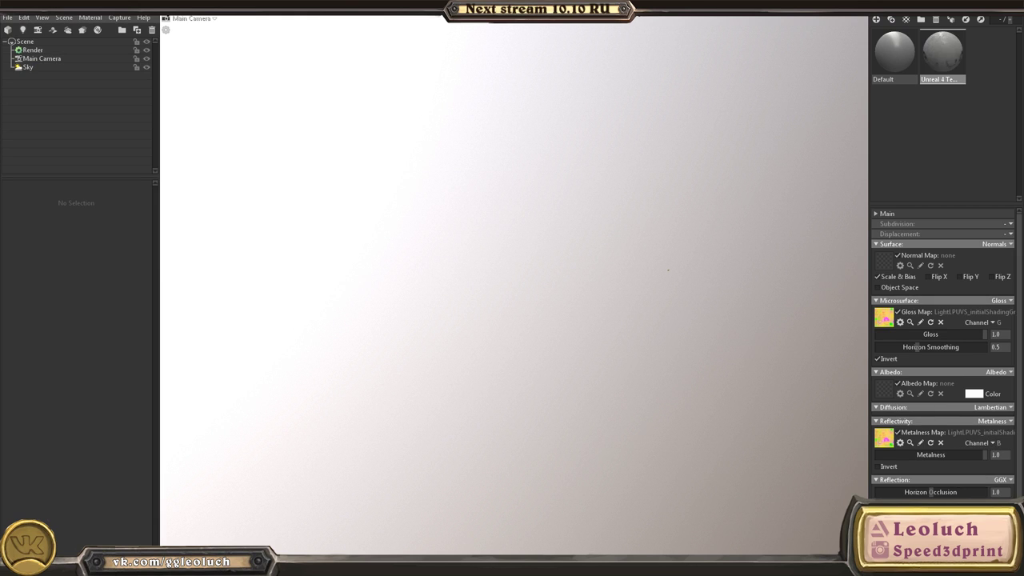
- Load the OcclusionRoughnessMetallic texture as the occlusion map, using channel R
click(885, 535)
double_click(320, 105)
scroll(942, 354, down, 2)
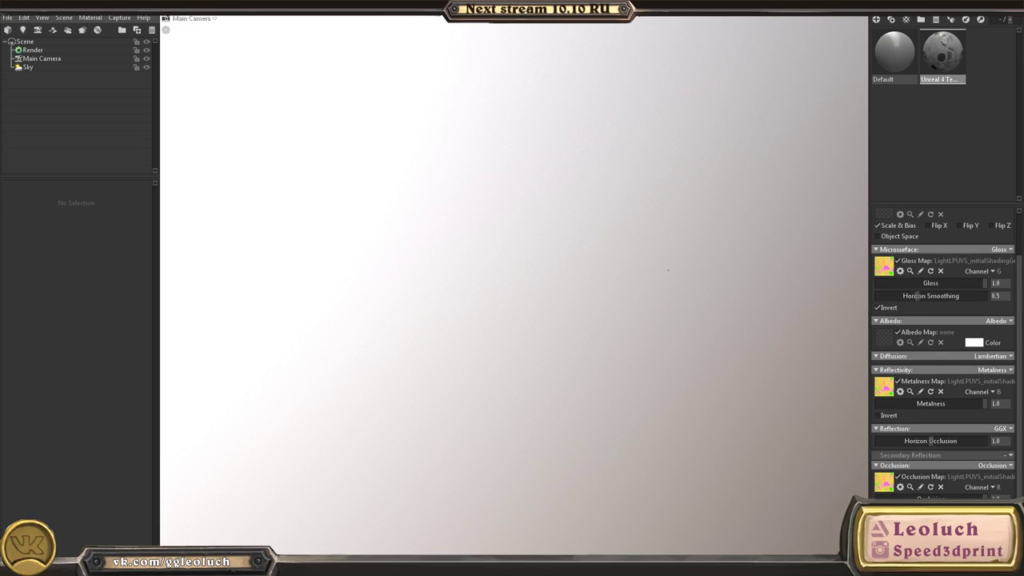
click(989, 491)
click(980, 497)
scroll(926, 436, up, 2)
- Assign the Light folder's Normal texture as the material's normal map and enable Flip Y
click(880, 271)
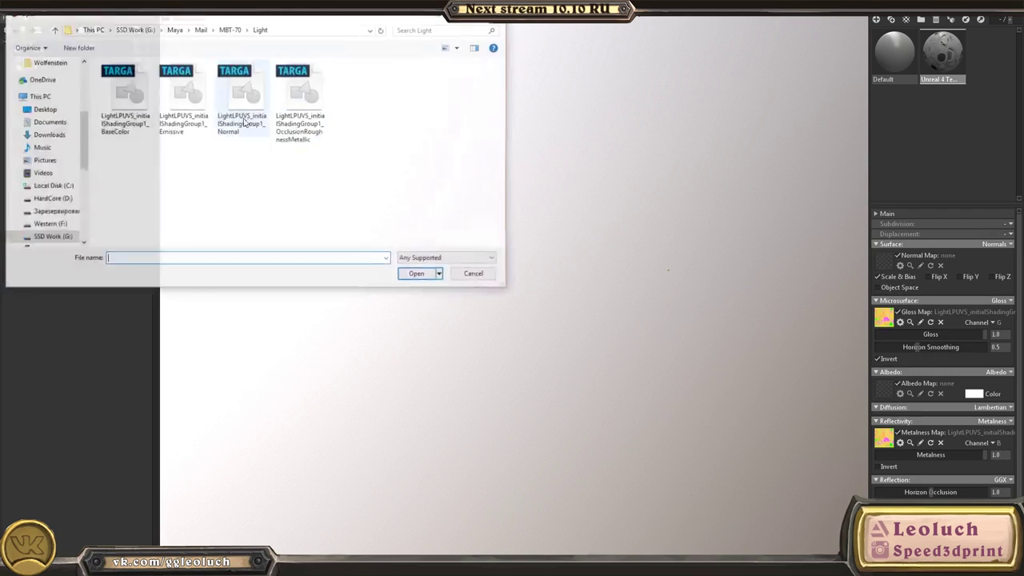
double_click(307, 102)
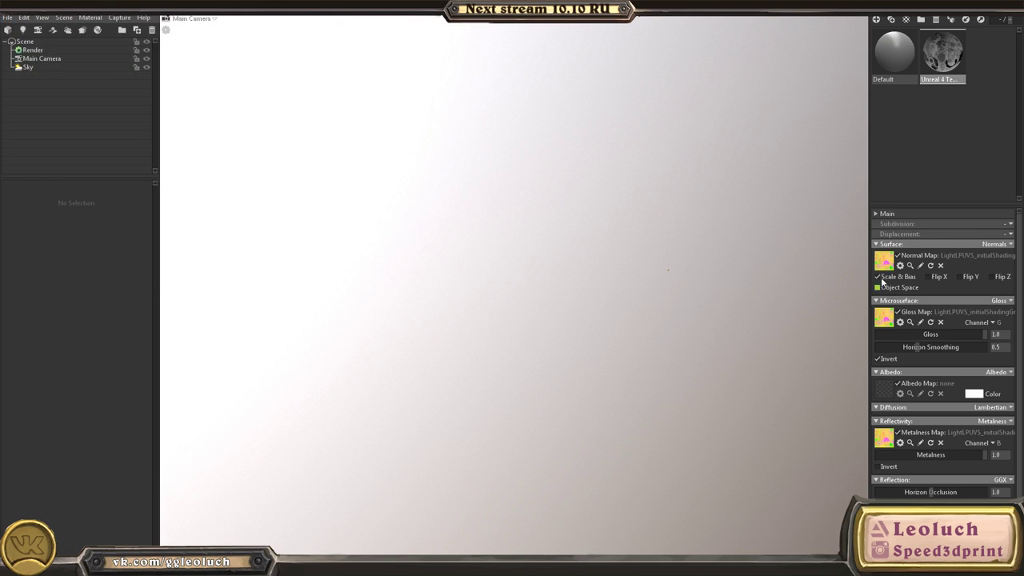
click(885, 262)
double_click(206, 88)
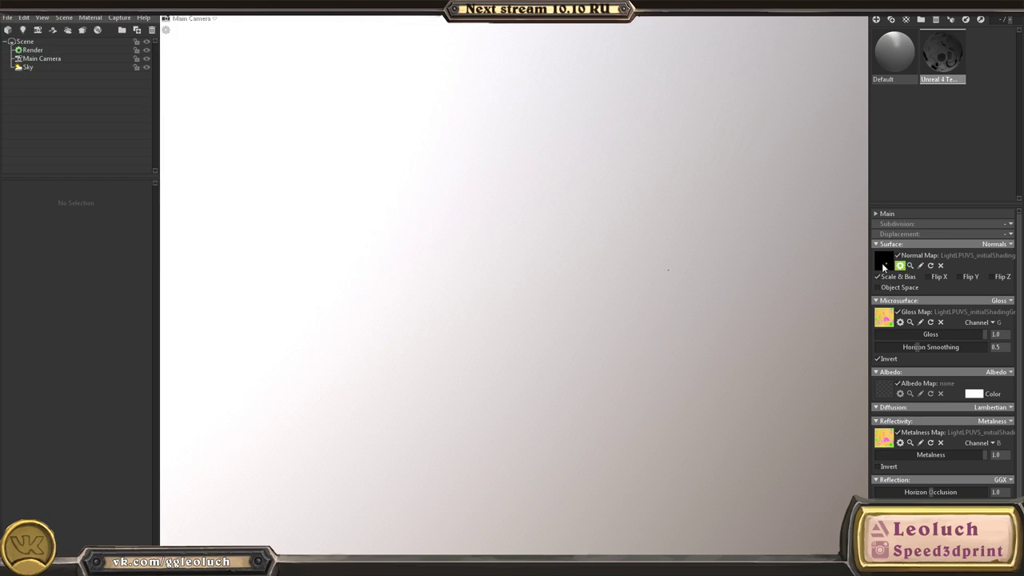
click(882, 265)
double_click(242, 92)
click(965, 280)
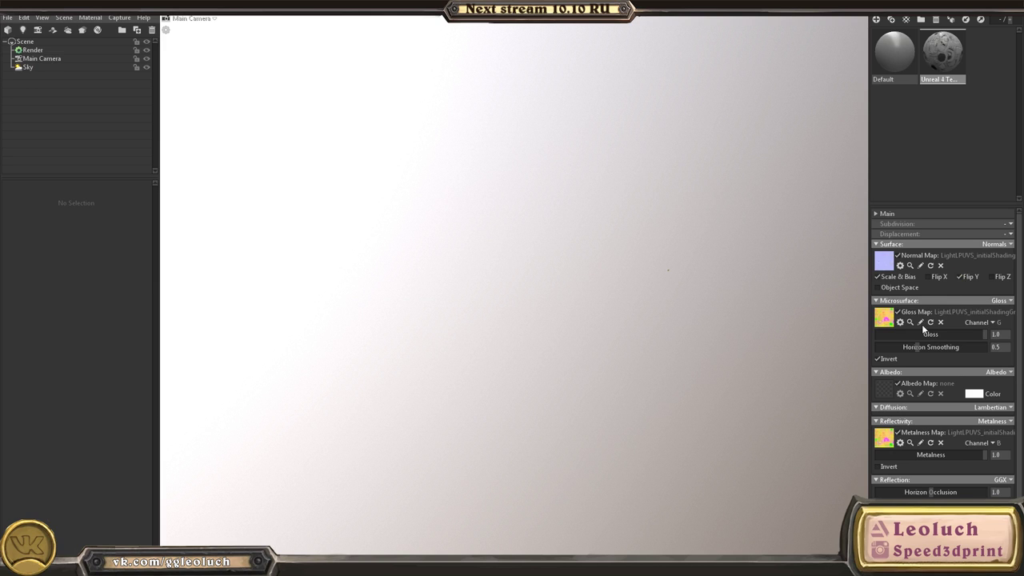
- Load the BaseColor texture as the albedo map and quit Marmoset Toolbag without saving the scene
click(884, 388)
double_click(120, 100)
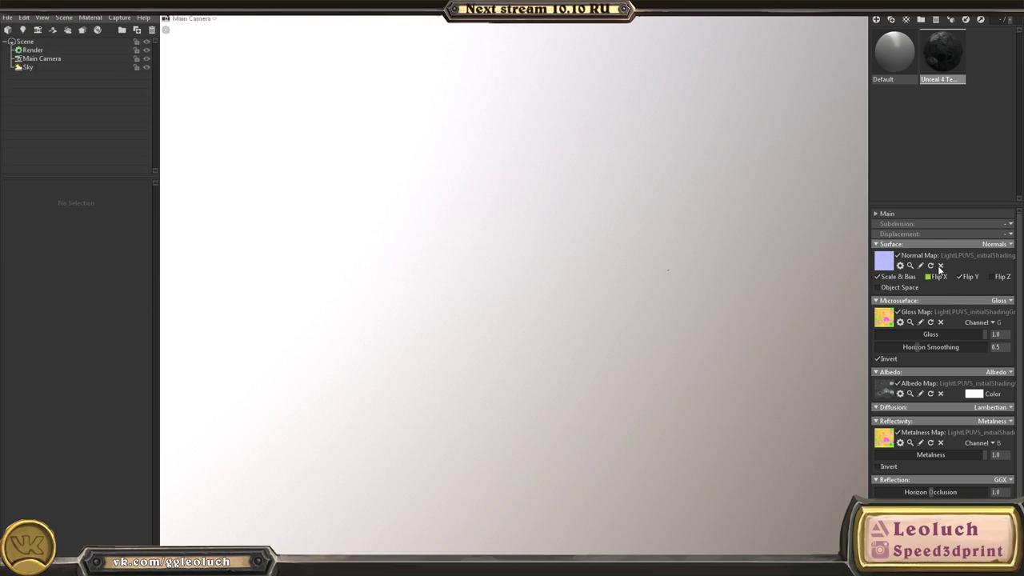
scroll(922, 490, down, 1)
scroll(927, 342, up, 1)
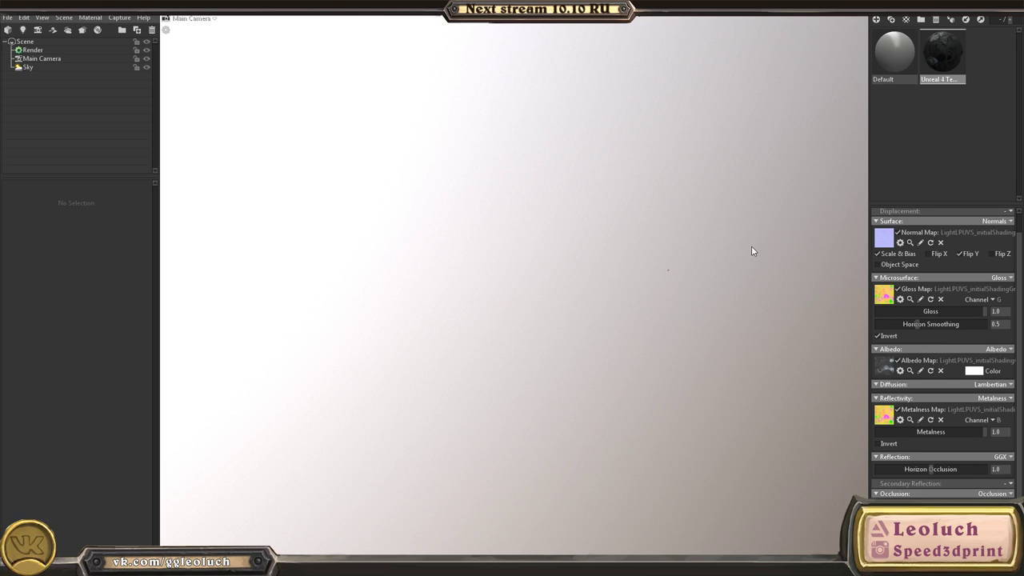
click(1008, 8)
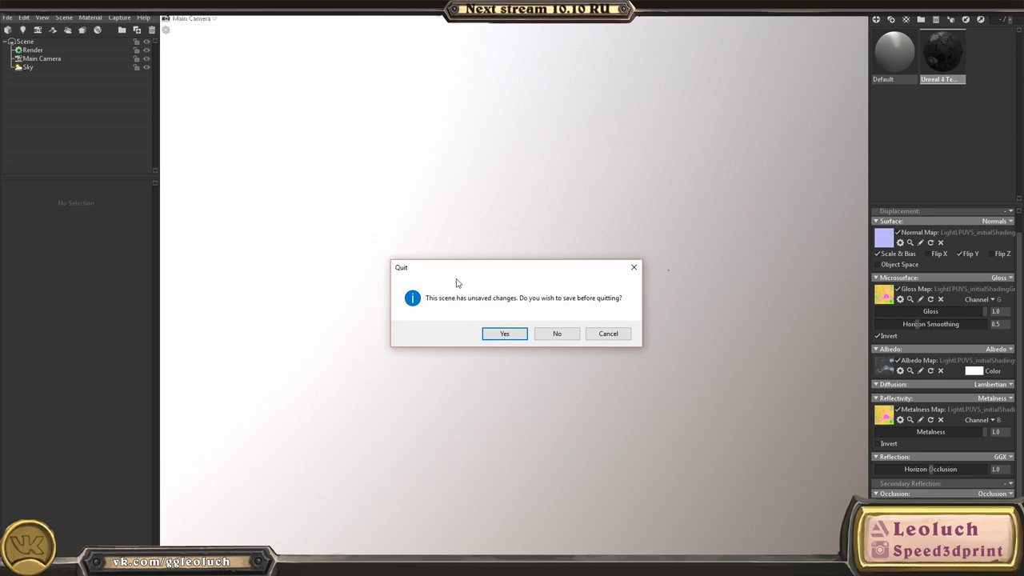
click(540, 331)
- In 3D-Coat, place a Points/Faces point just above the outer corner of the newly added shroud faces
alt+drag(376, 285, 393, 307)
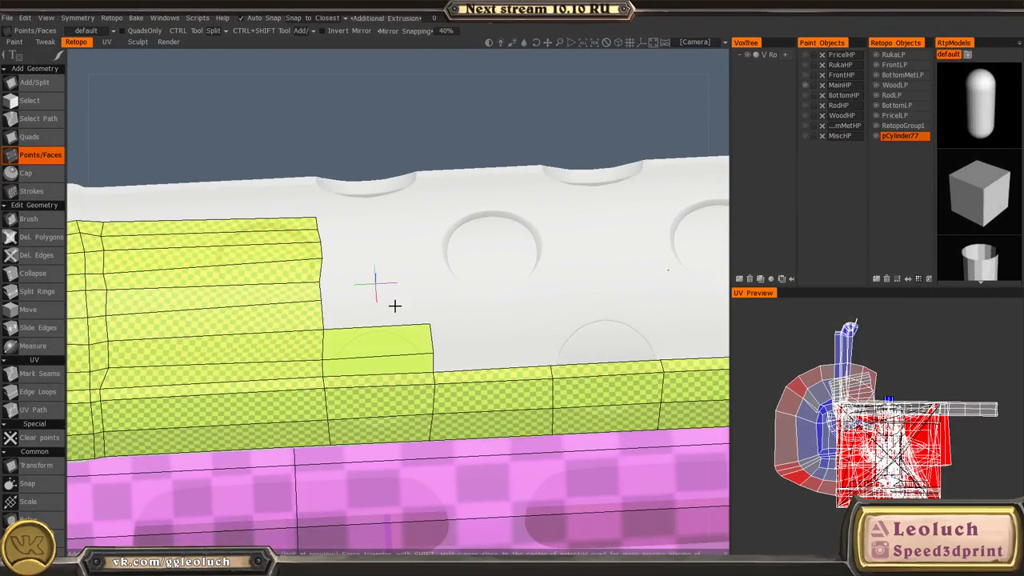
key(space)
click(413, 224)
alt+drag(414, 224, 373, 332)
alt+right_drag(373, 332, 429, 339)
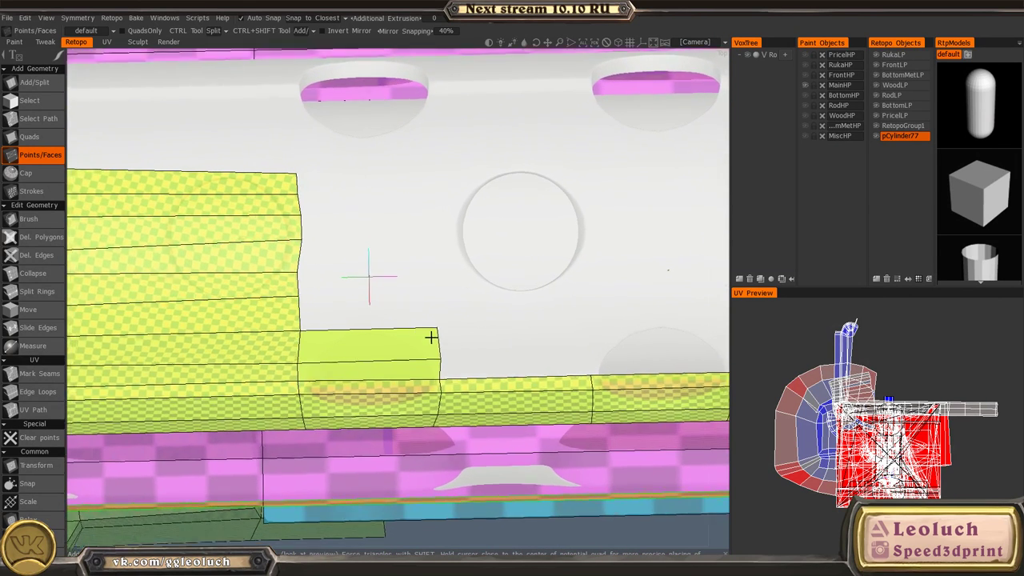
click(437, 301)
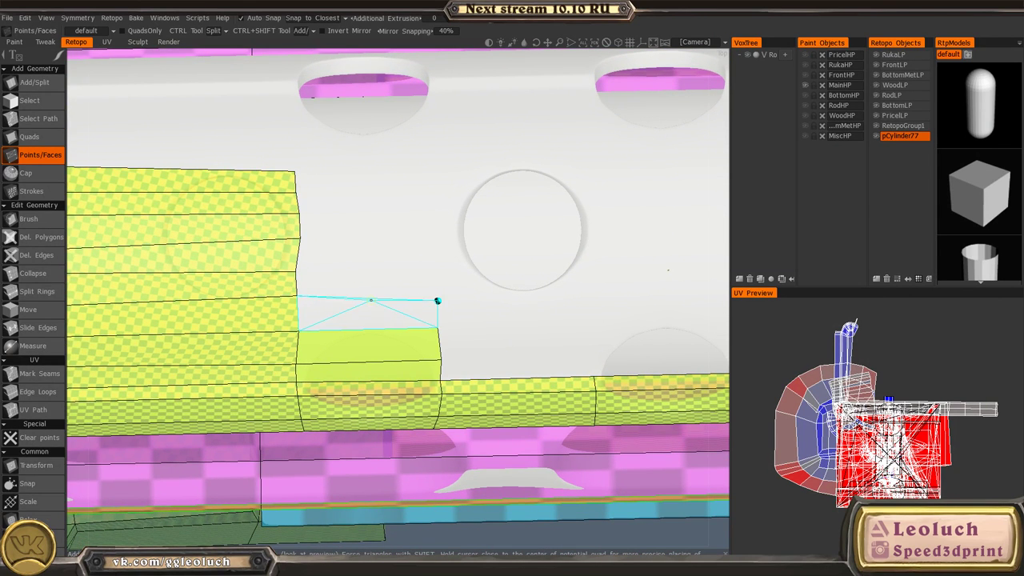
alt+right_drag(336, 312, 366, 315)
right_click(352, 317)
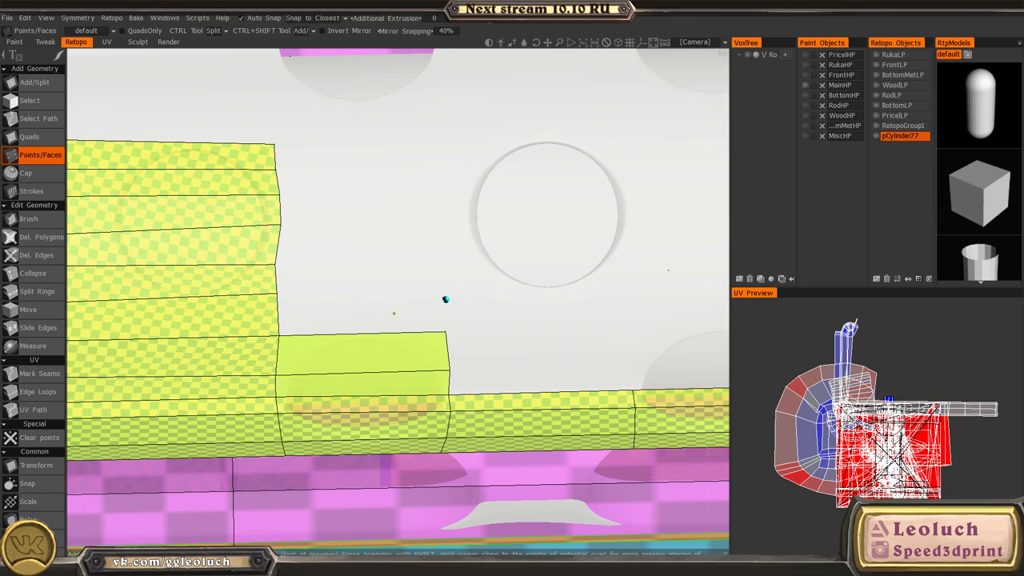
- With the Quads tool, add two quads above the newly added shroud faces, using the placed point as an outer corner
key(space)
click(335, 244)
click(323, 336)
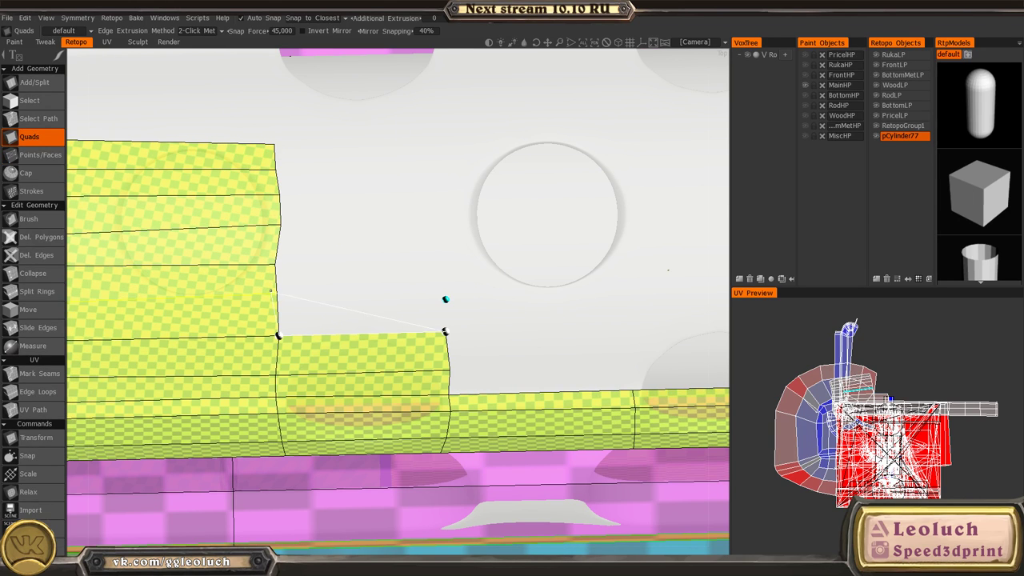
click(278, 299)
click(446, 299)
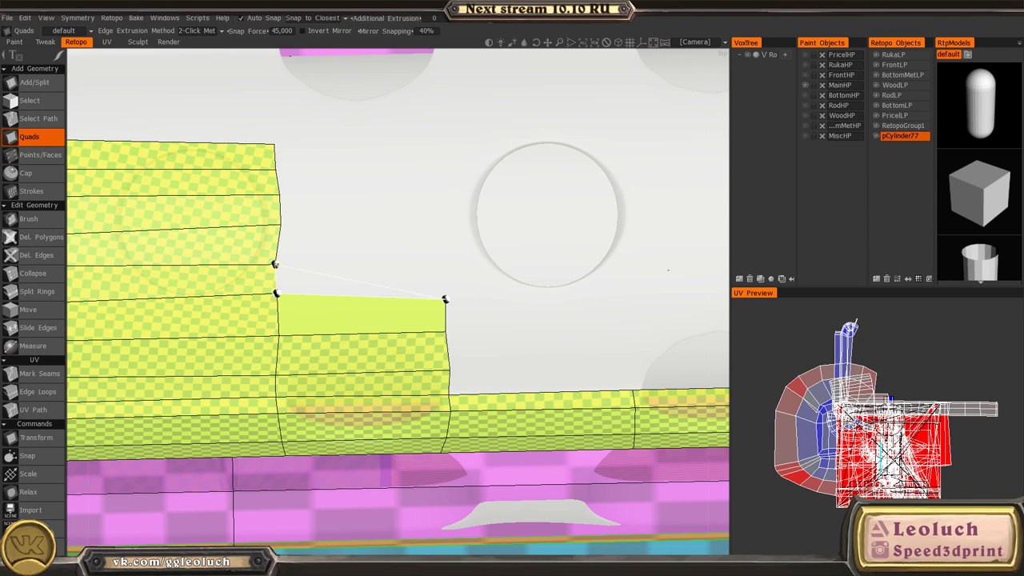
click(275, 264)
click(443, 268)
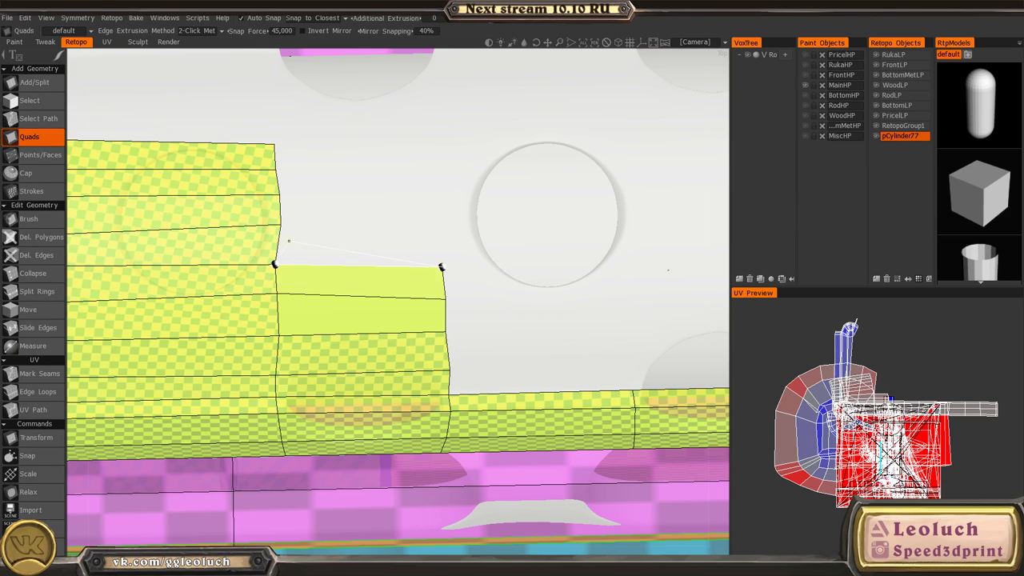
- Continue this column with four more quads, matching the neighbouring strip's edge rows up to its upper edge
click(442, 225)
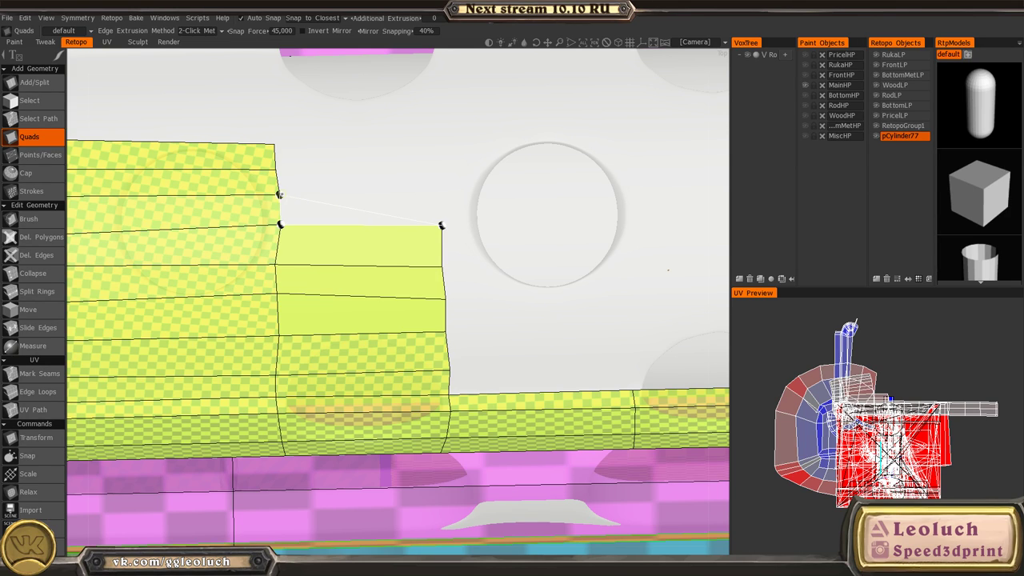
click(438, 195)
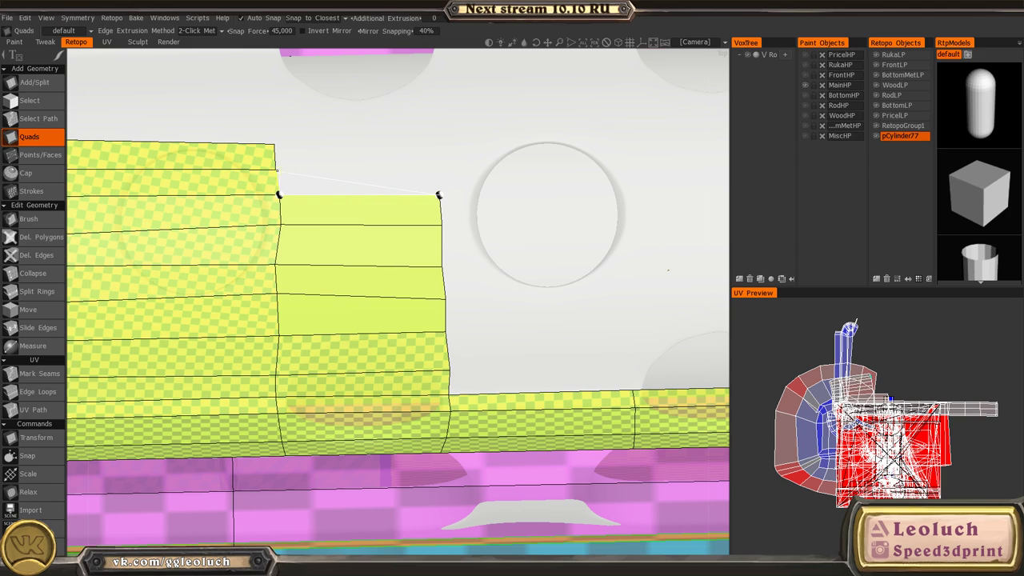
click(276, 170)
click(435, 167)
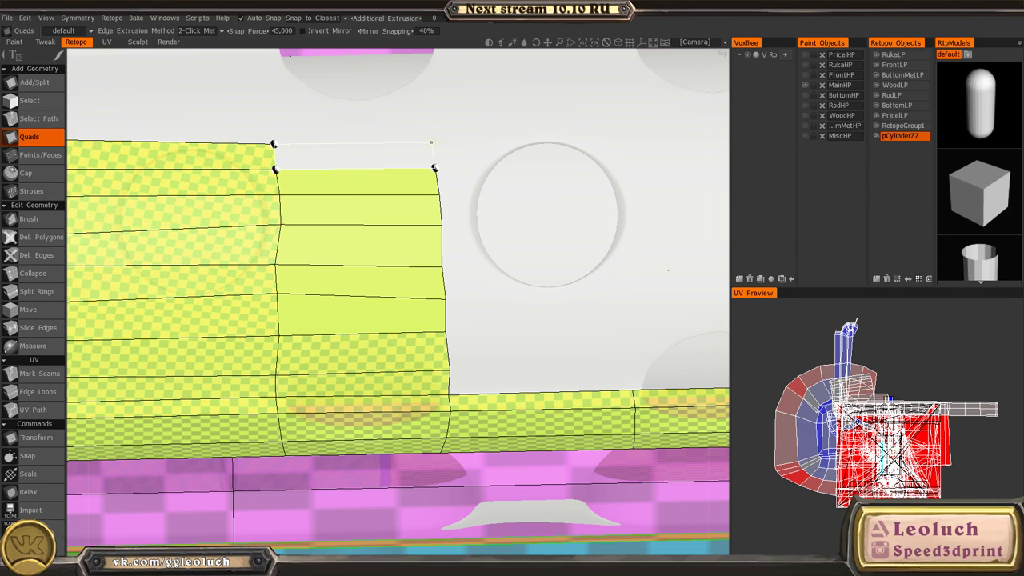
click(432, 142)
- Start the next shroud column with four quads stacked above the lower strip, aligned to the finished column's edge rows
alt+drag(485, 195, 468, 199)
alt+middle_drag(373, 310, 261, 203)
alt+drag(261, 203, 342, 314)
click(287, 349)
click(229, 310)
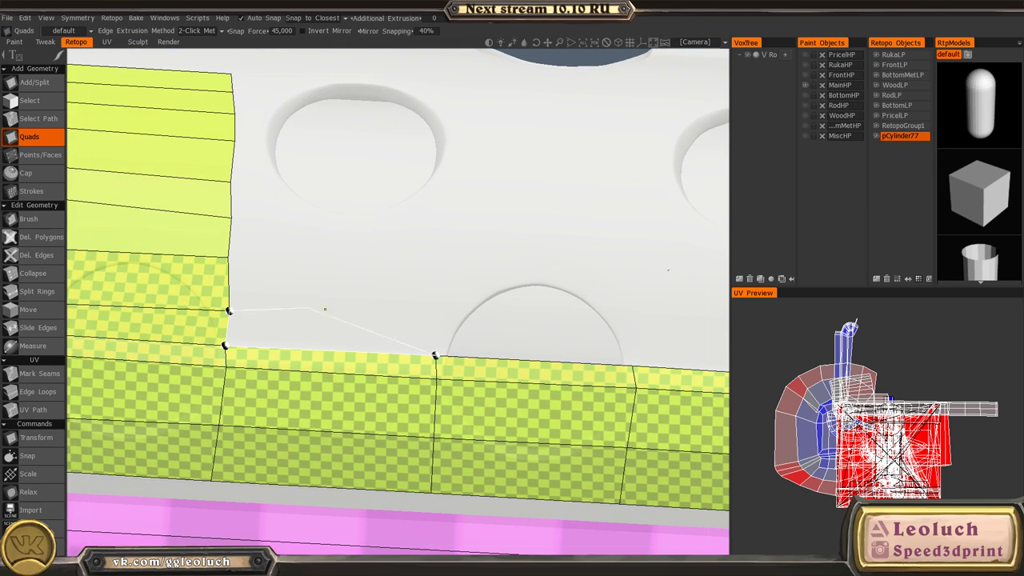
click(436, 323)
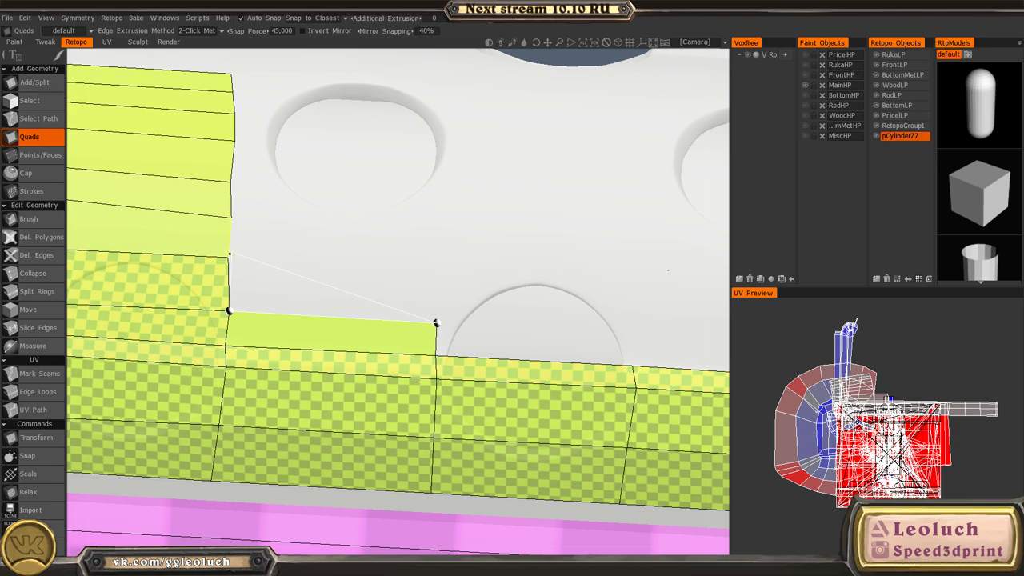
click(228, 257)
click(438, 271)
click(230, 217)
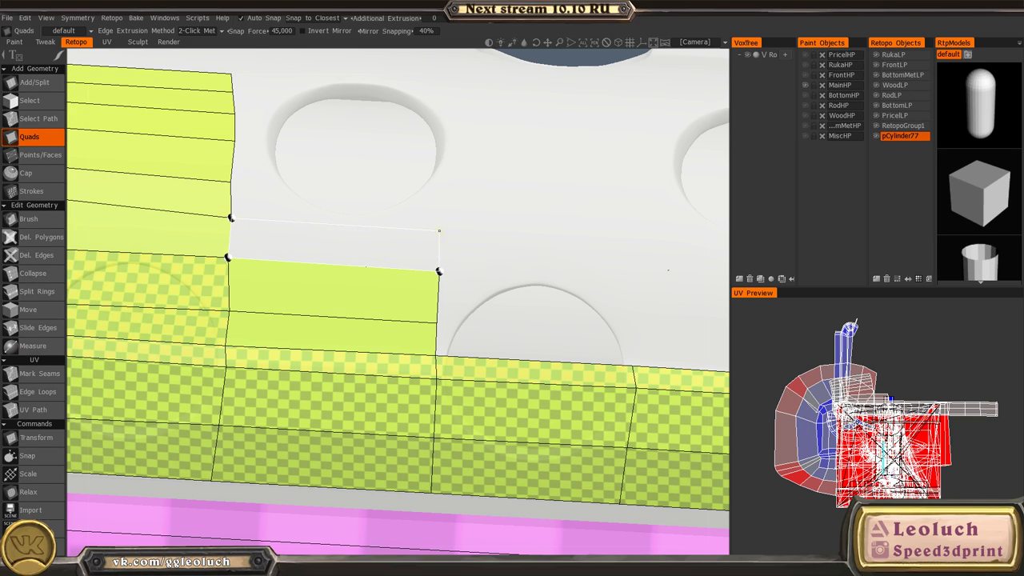
click(438, 231)
click(229, 182)
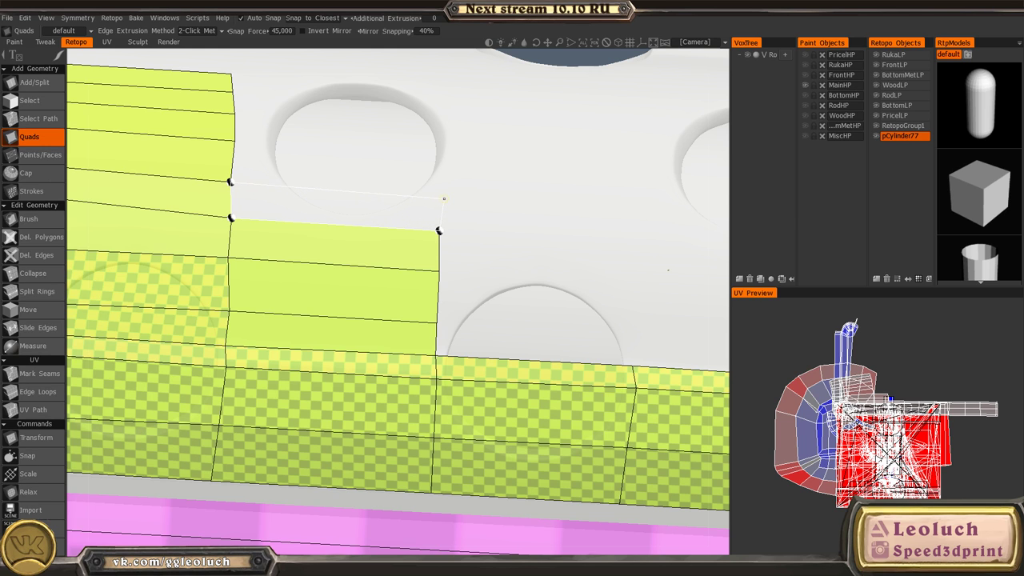
click(442, 194)
- Complete the second column with four more quads across the round recess, ending level with the finished column's upper edge
alt+middle_drag(361, 203, 371, 249)
alt+drag(371, 248, 369, 270)
click(240, 185)
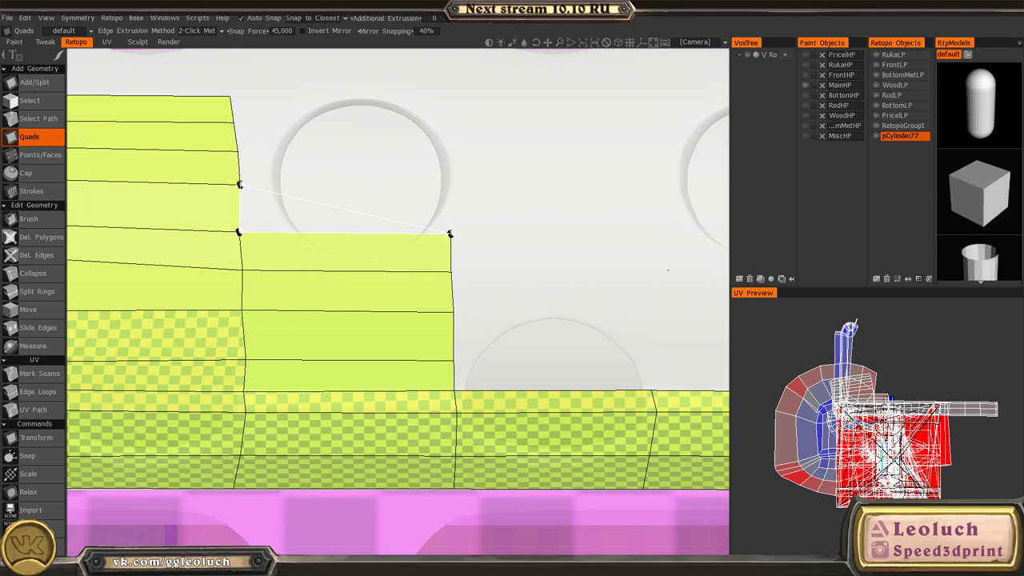
alt+middle_drag(447, 182, 442, 250)
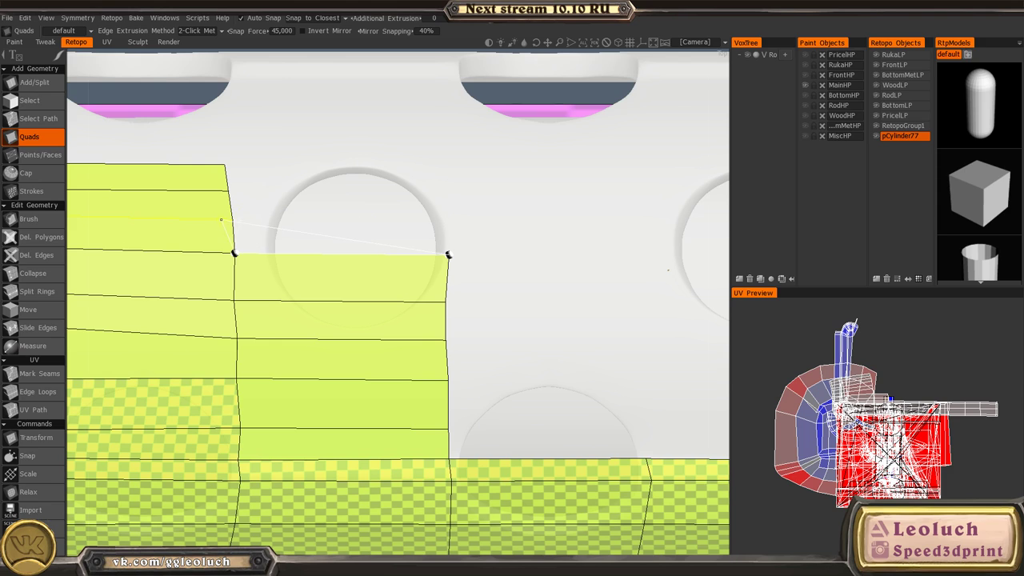
click(232, 219)
click(450, 217)
middle_drag(403, 193, 400, 286)
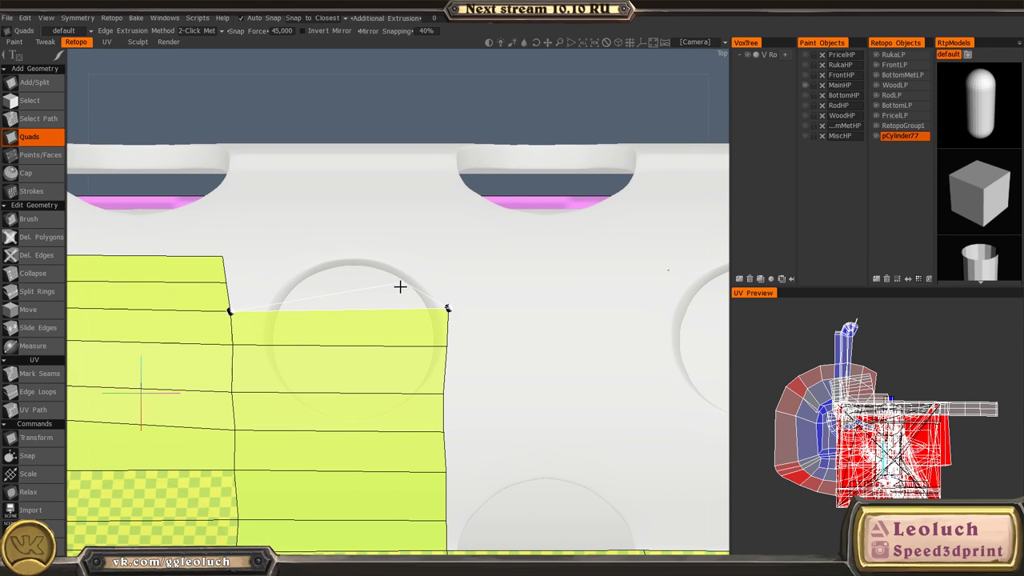
click(226, 282)
click(446, 277)
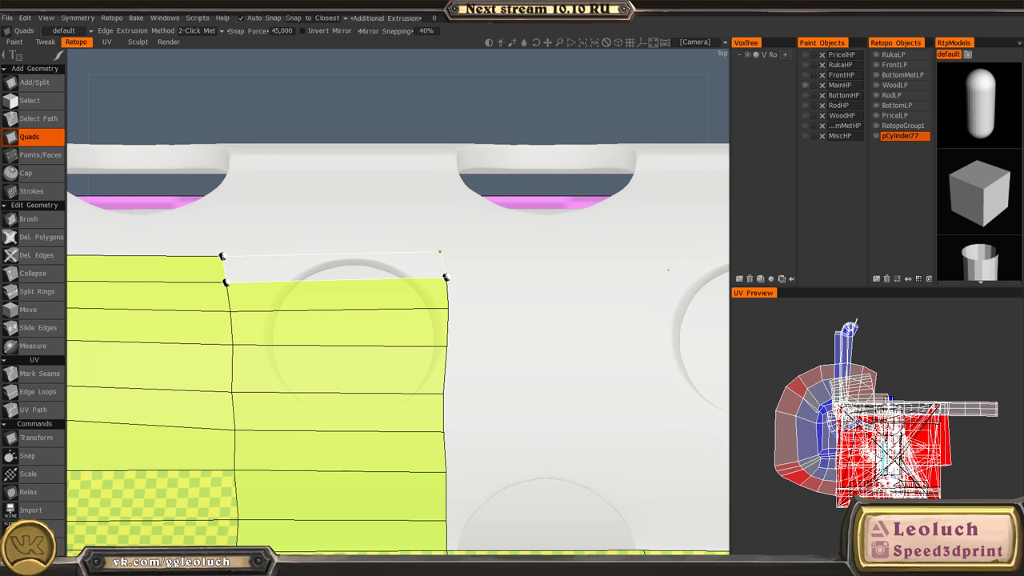
click(440, 252)
scroll(423, 310, down, 3)
alt+middle_drag(439, 378, 432, 365)
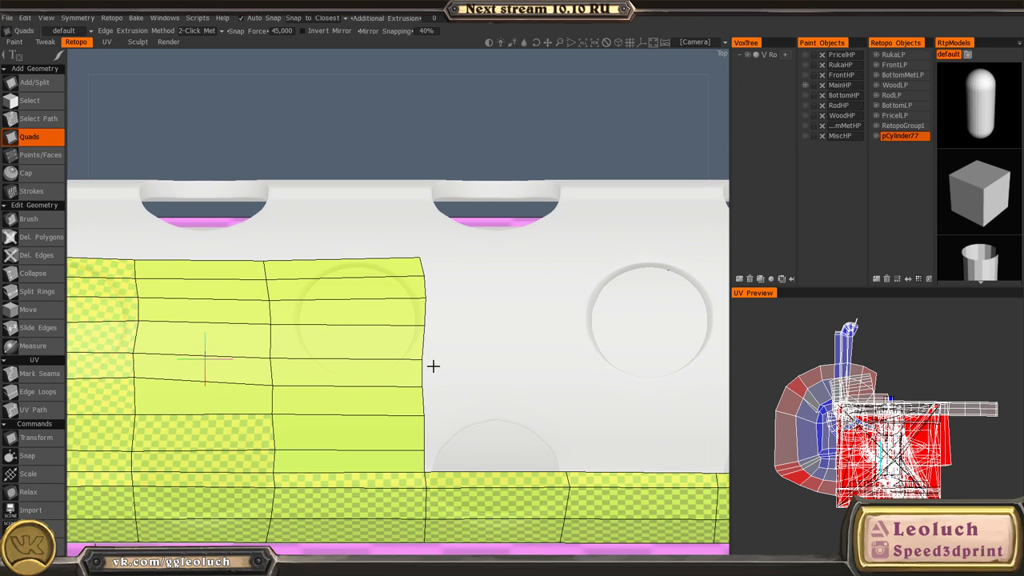
- Build five stacked quads beside the finished mesh with the Quads tool, starting from the checkered border strip and matching the neighbouring rows
scroll(400, 348, down, 2)
alt+drag(373, 334, 376, 296)
alt+middle_drag(376, 296, 328, 274)
scroll(385, 321, up, 4)
click(329, 369)
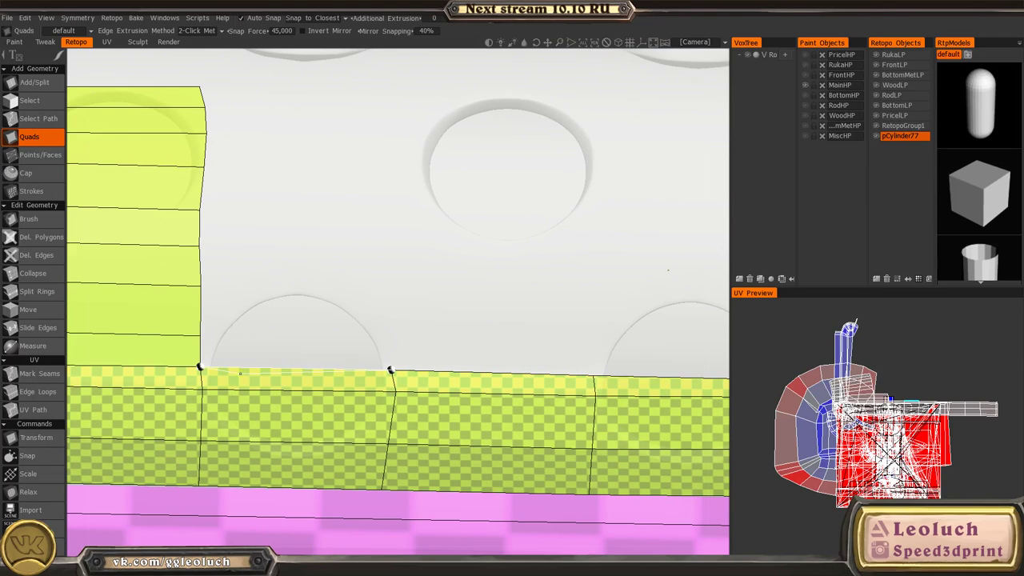
click(200, 336)
click(396, 335)
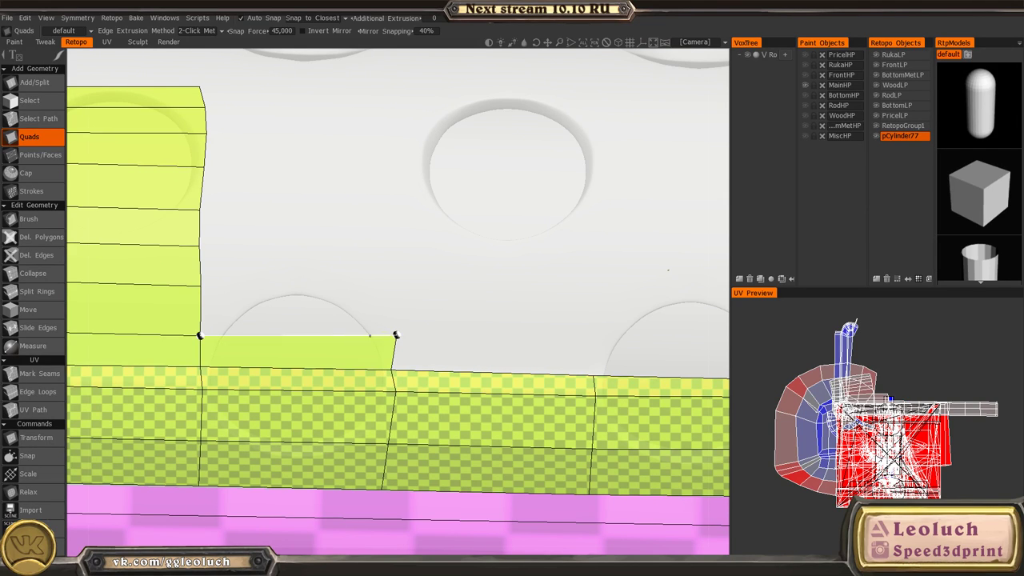
click(401, 291)
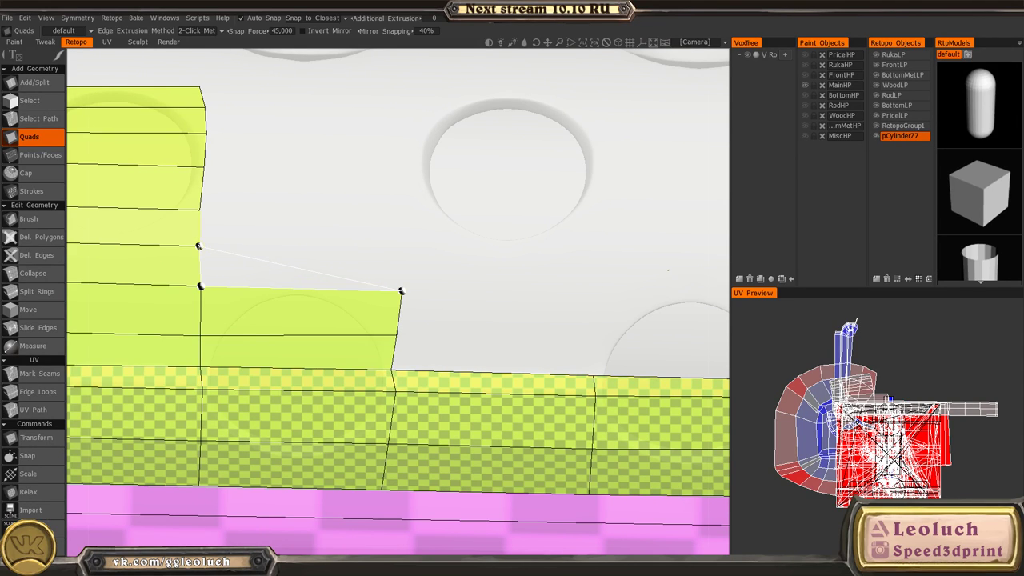
click(395, 257)
click(200, 209)
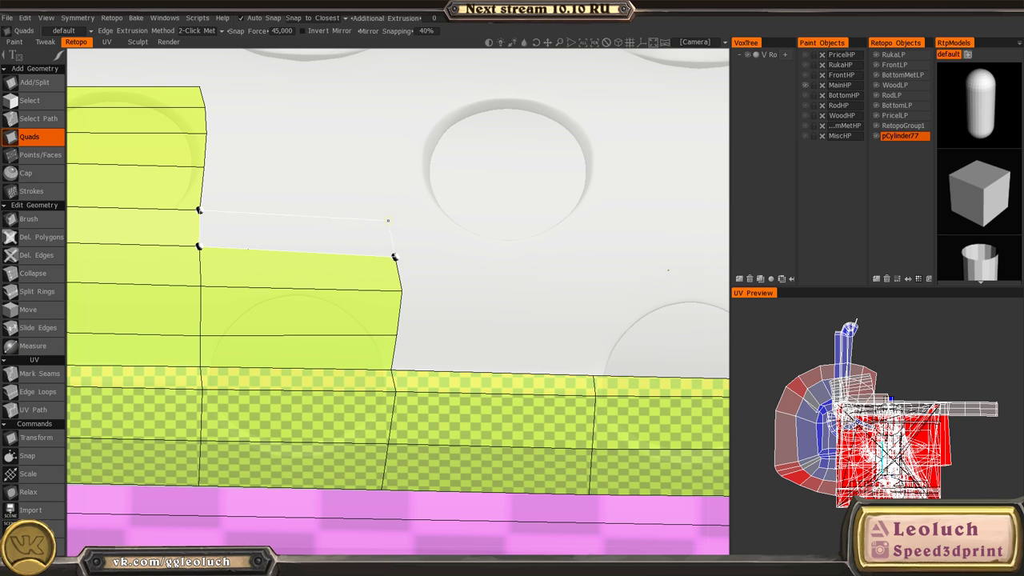
click(395, 212)
click(378, 171)
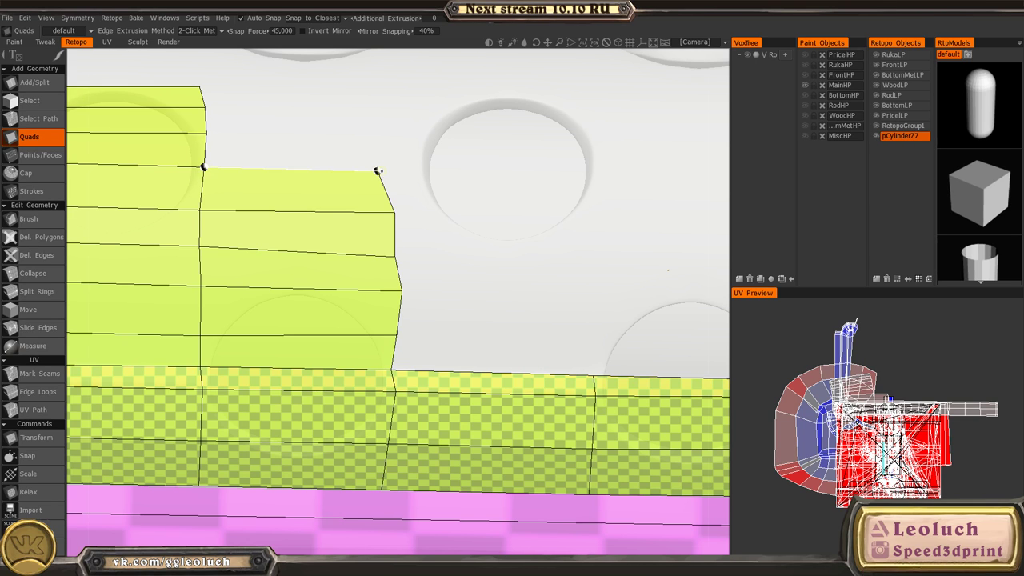
- Extend the same column by two more quads toward the perforated edge, snapping to the neighbouring column's vertices
alt+drag(359, 209, 317, 297)
click(214, 215)
click(388, 230)
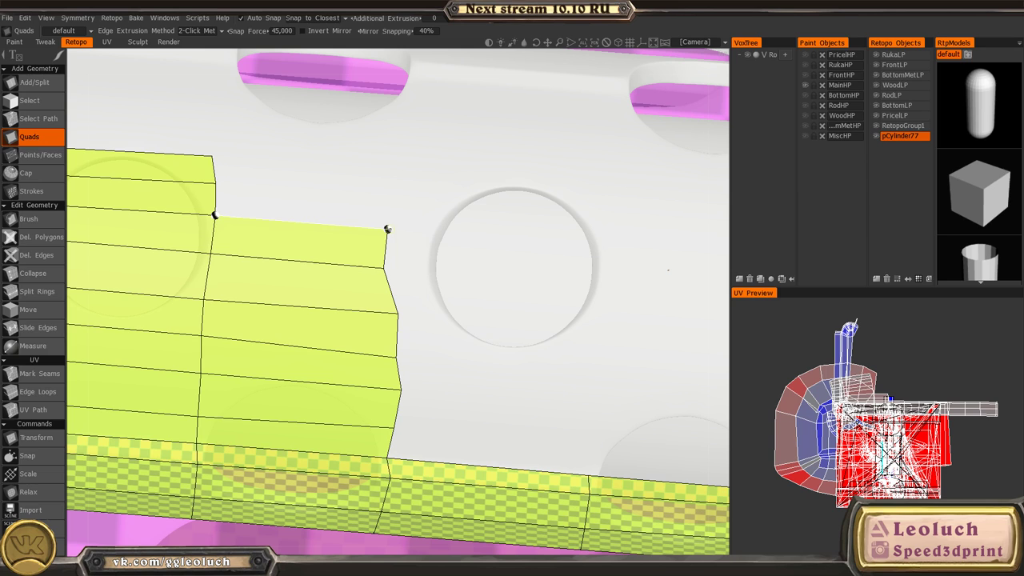
click(216, 184)
click(391, 199)
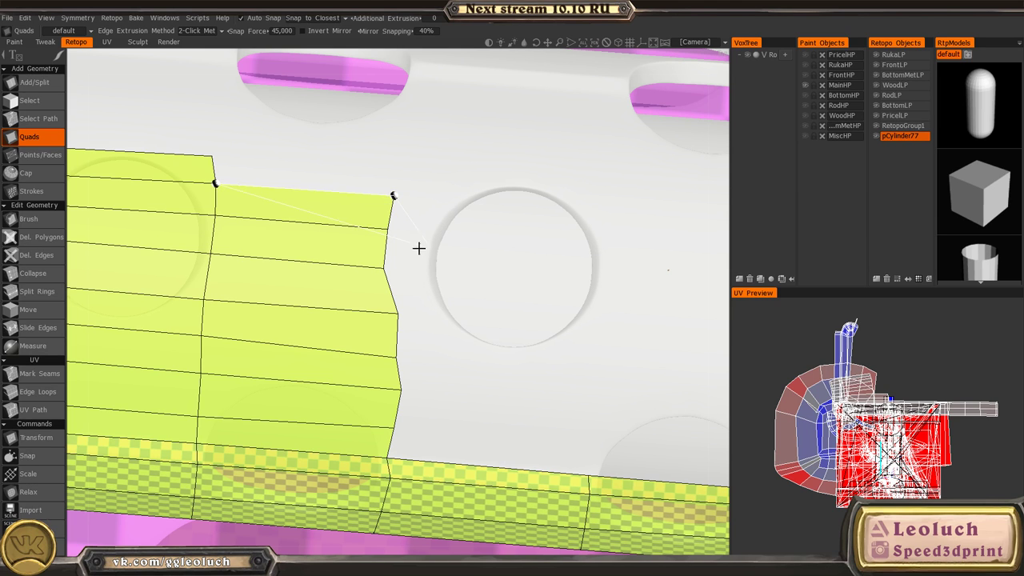
- Switch to the Points/Faces tool, place points for the next column, and fill its two lowest quads
alt+middle_drag(421, 247, 248, 160)
alt+drag(314, 394, 331, 349)
key(space)
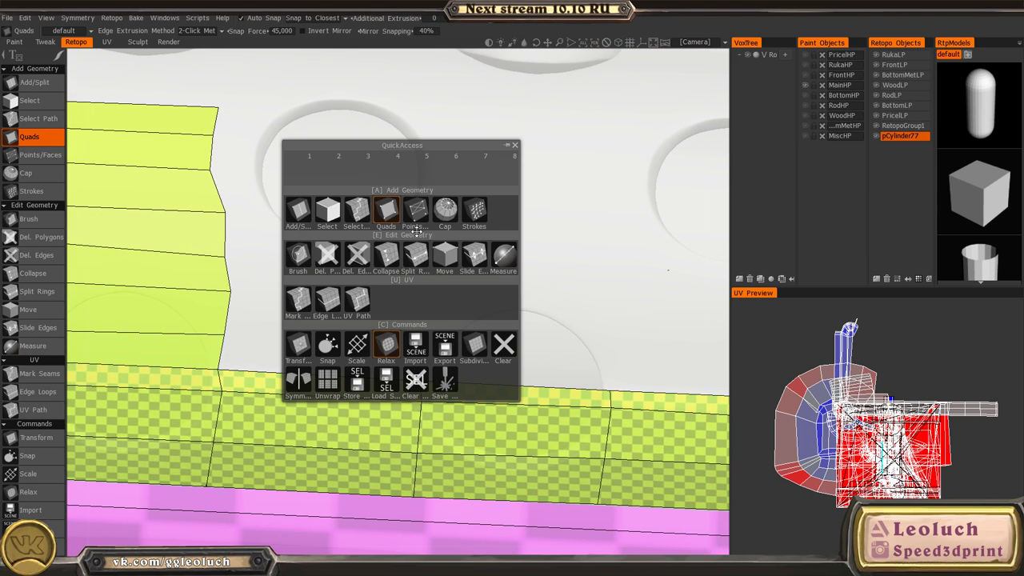
click(419, 211)
key(space)
click(366, 130)
key(space)
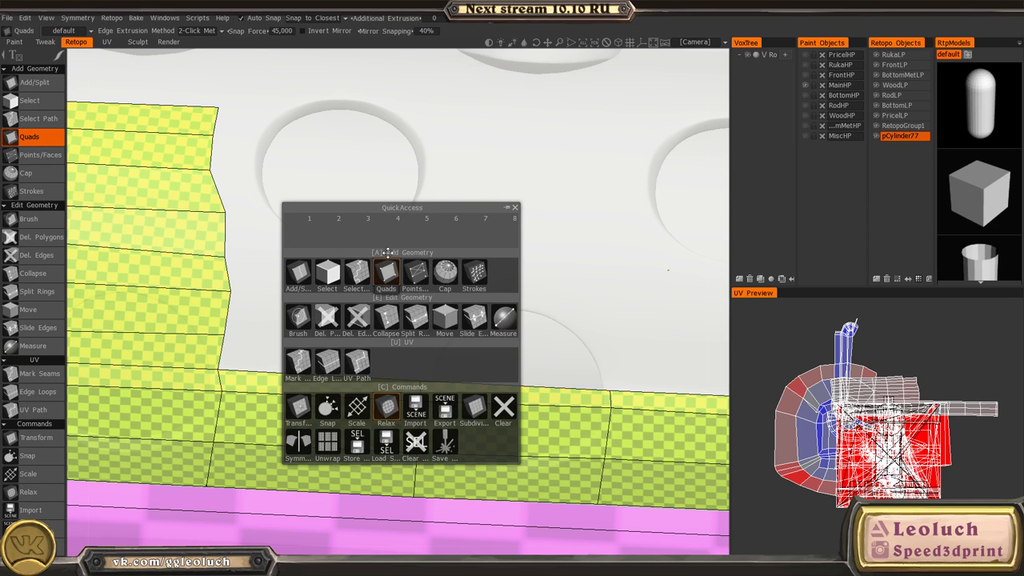
click(433, 315)
click(417, 302)
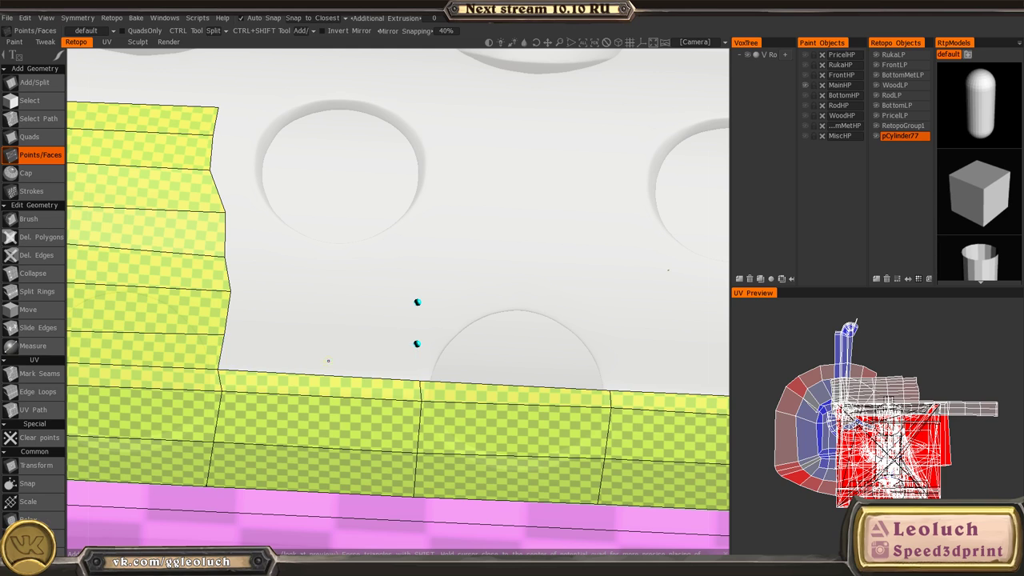
click(317, 361)
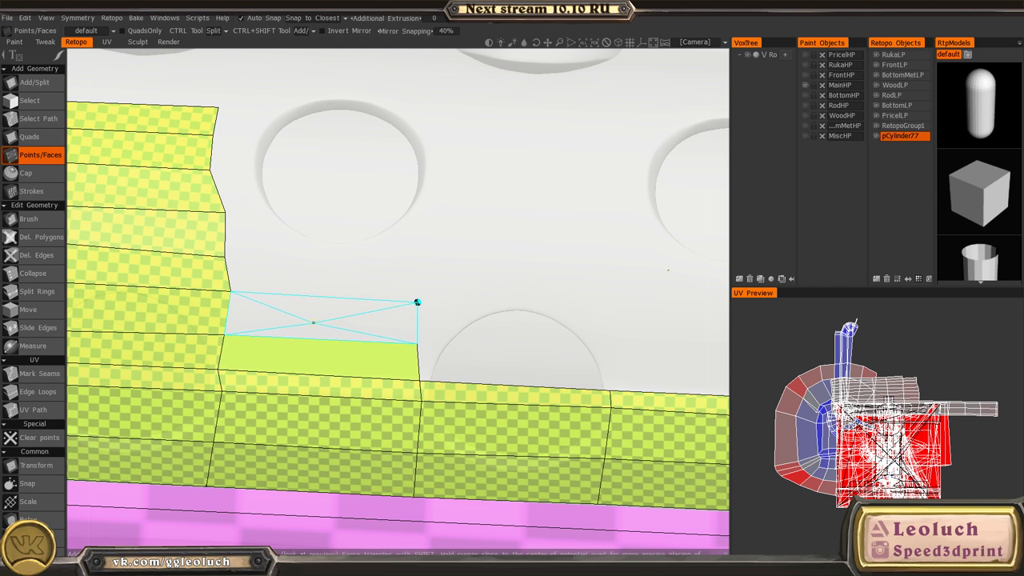
click(313, 322)
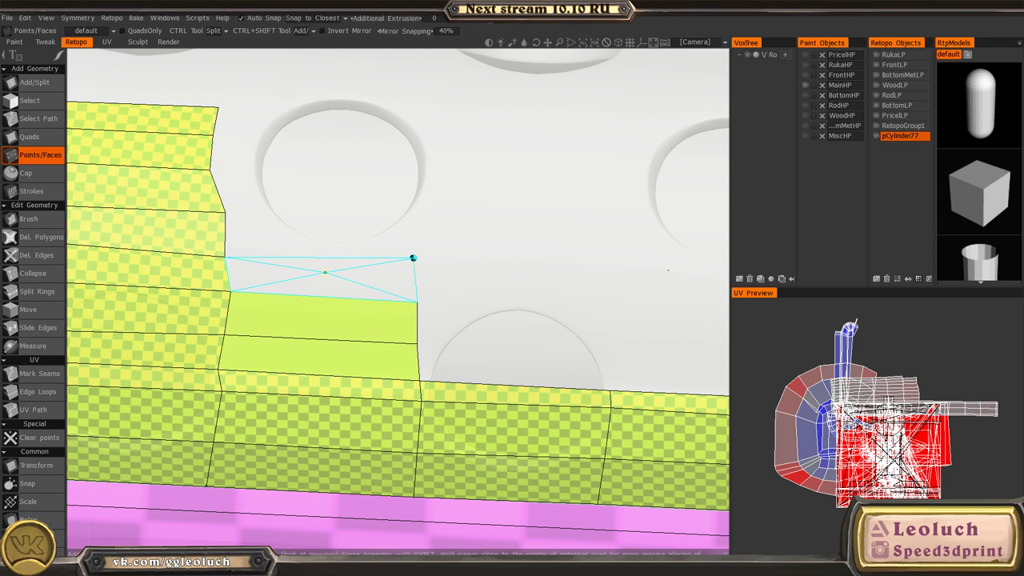
- Fill the third and fourth quads of this column with Points/Faces and place a point for the following row
right_click(324, 271)
alt+drag(400, 237, 401, 208)
alt+middle_drag(401, 208, 407, 276)
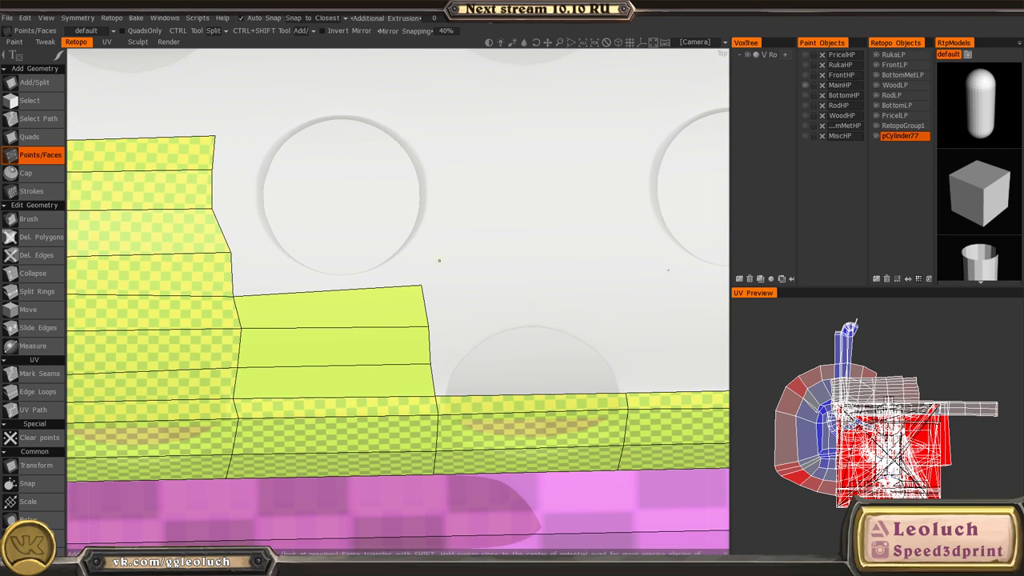
right_click(330, 263)
alt+middle_drag(331, 253, 332, 352)
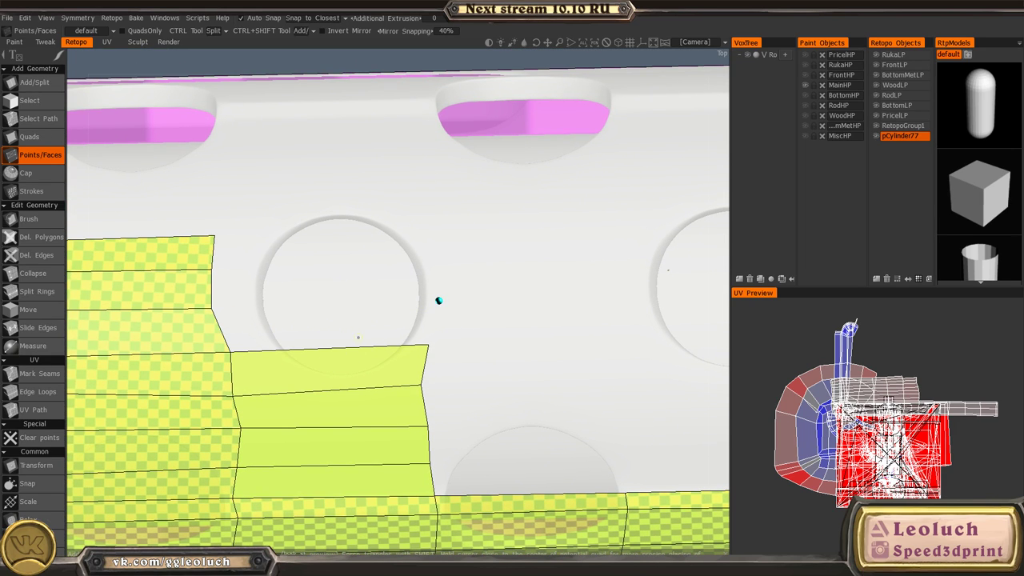
- Return to the Quads tool and complete the column with three more quads over the round recess
key(space)
click(324, 271)
click(304, 350)
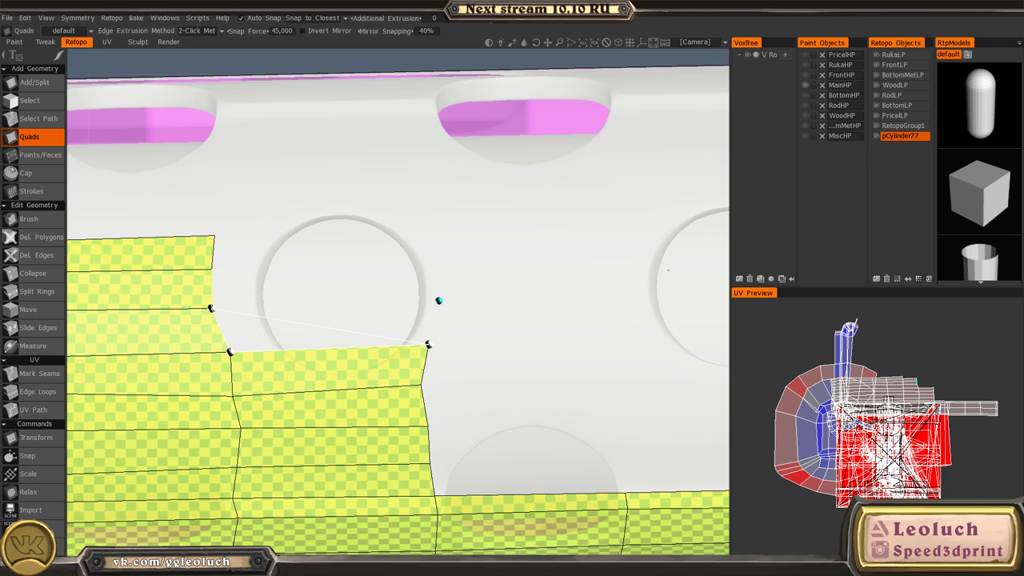
click(439, 300)
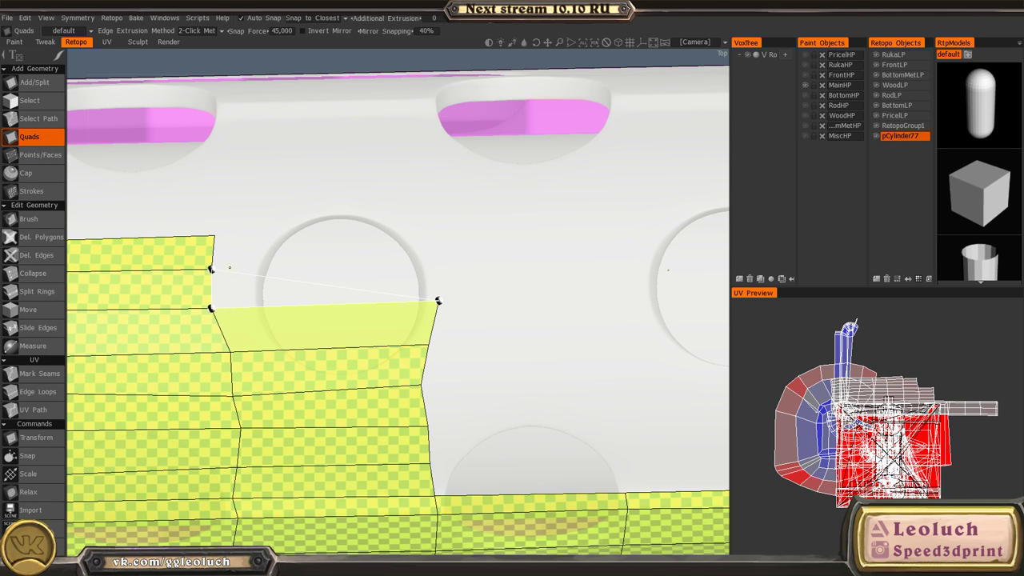
click(432, 260)
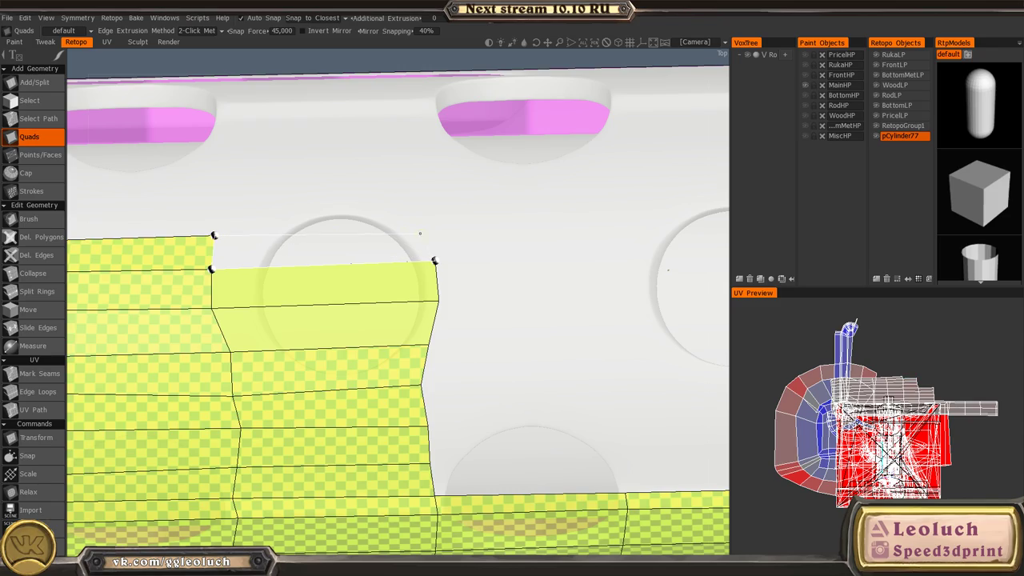
click(438, 229)
- Examine the retopo coverage along the perforated cylindrical surface from several angles
alt+right_drag(438, 229, 329, 226)
alt+drag(329, 226, 428, 254)
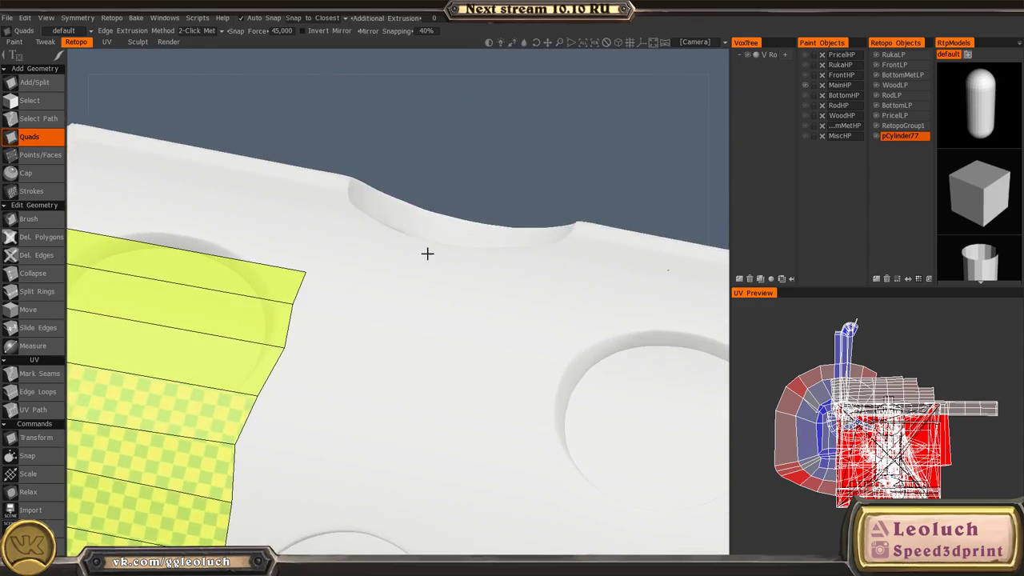
alt+right_drag(427, 254, 281, 280)
alt+drag(281, 280, 393, 295)
alt+right_drag(393, 296, 443, 268)
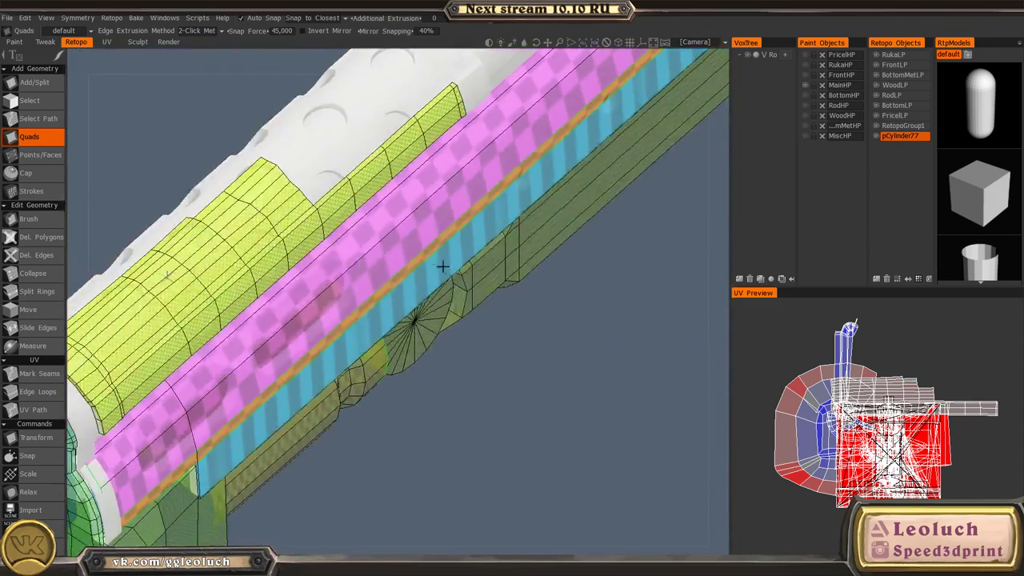
alt+drag(443, 268, 373, 236)
alt+right_drag(373, 236, 344, 260)
mouse_move(345, 260)
alt+mouse_down()
mouse_move(441, 261)
mouse_move(343, 264)
alt+mouse_up()
alt+right_drag(344, 264, 240, 327)
alt+drag(240, 326, 256, 330)
- Start the next column with three quads rising from the checkered strip across the lower half-round recess
click(242, 315)
click(217, 277)
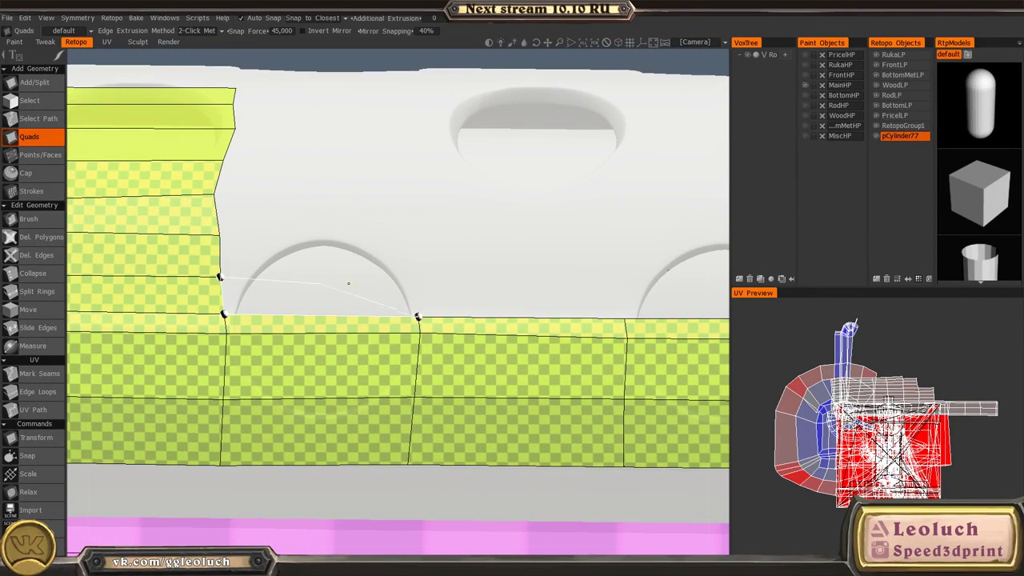
click(430, 281)
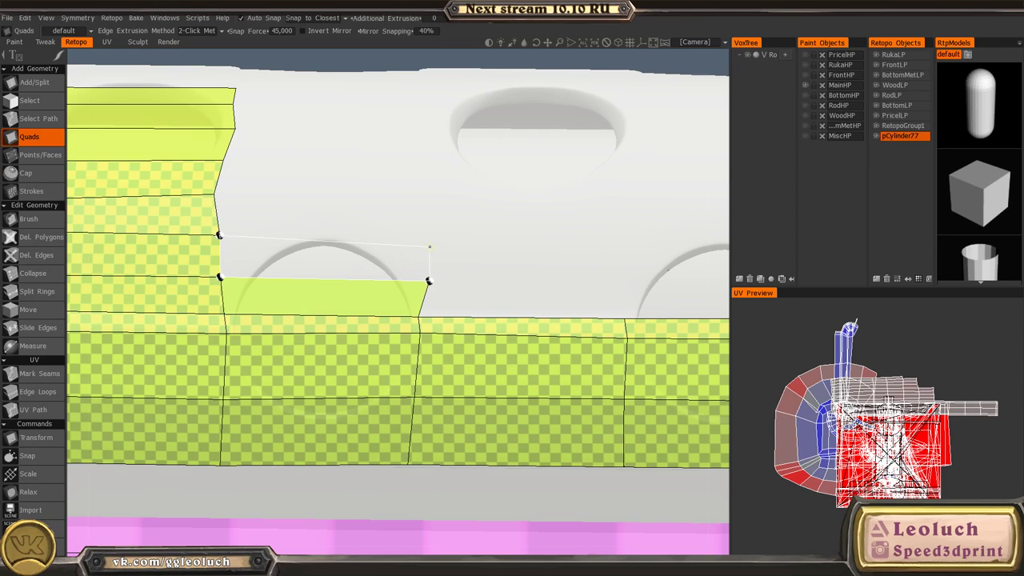
click(429, 244)
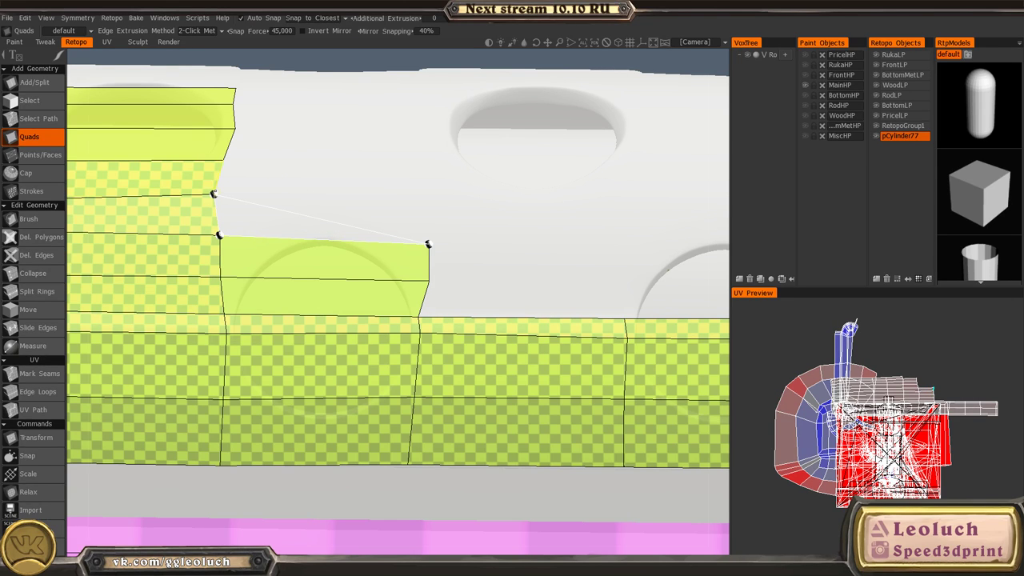
click(425, 207)
- Continue this column with three more quads aligned to the neighbouring rows, up beside the upper round recess
alt+drag(229, 184, 245, 279)
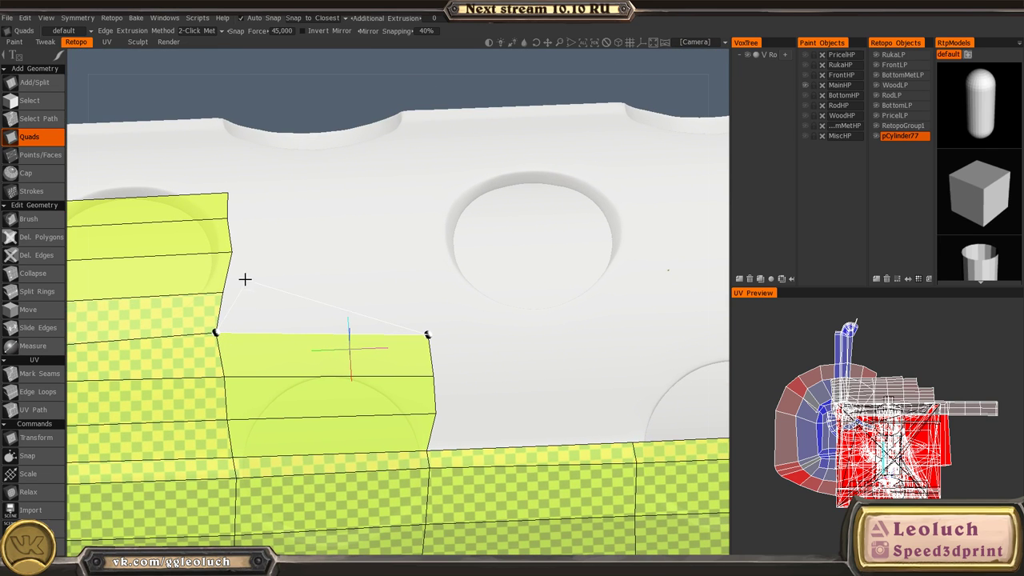
click(223, 292)
click(424, 292)
click(231, 252)
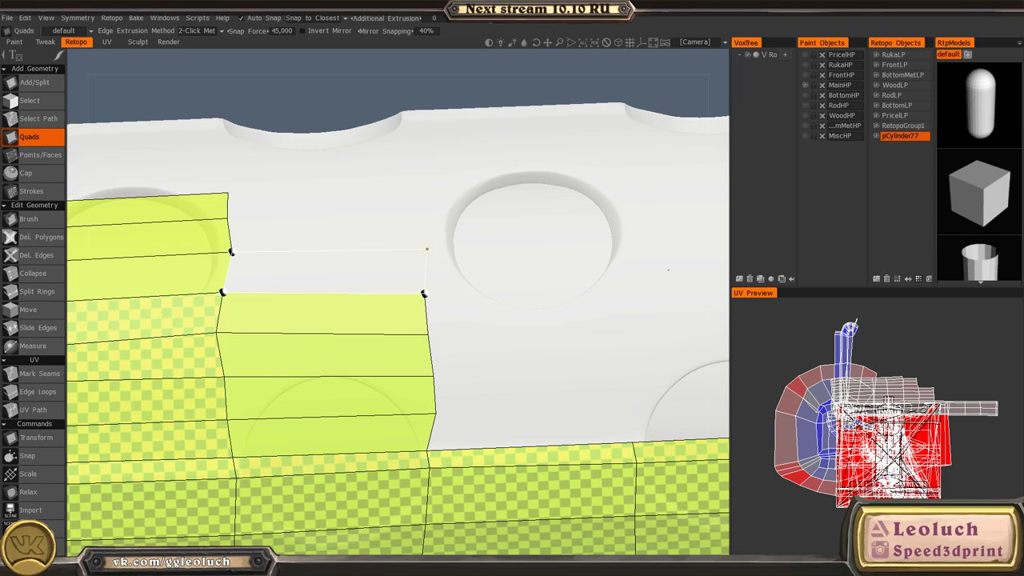
click(421, 249)
click(226, 217)
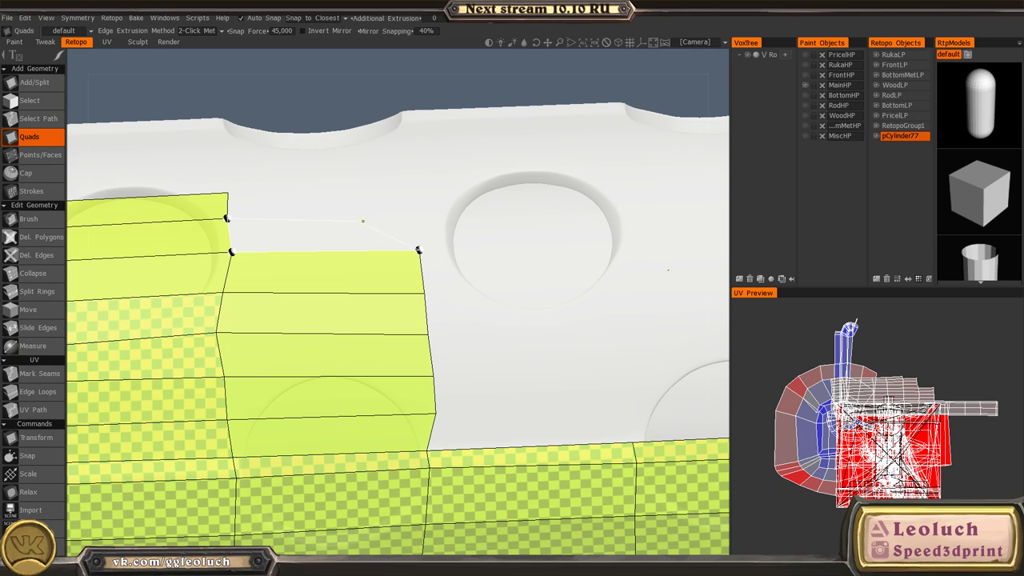
click(420, 218)
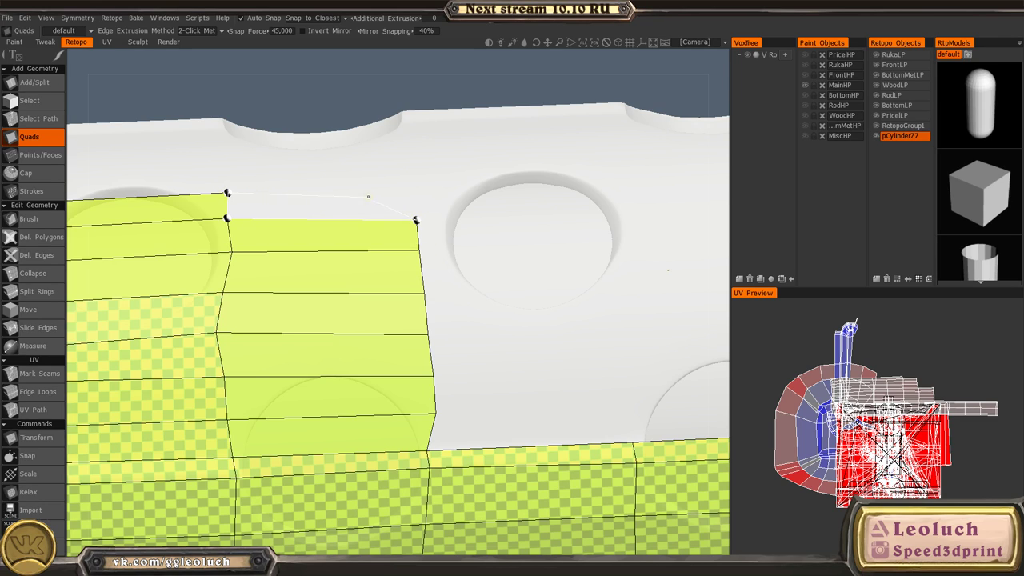
- Undo the first placement of the column's top quad and rebuild it with its outer corner slightly farther out
click(397, 190)
key(ctrl+z)
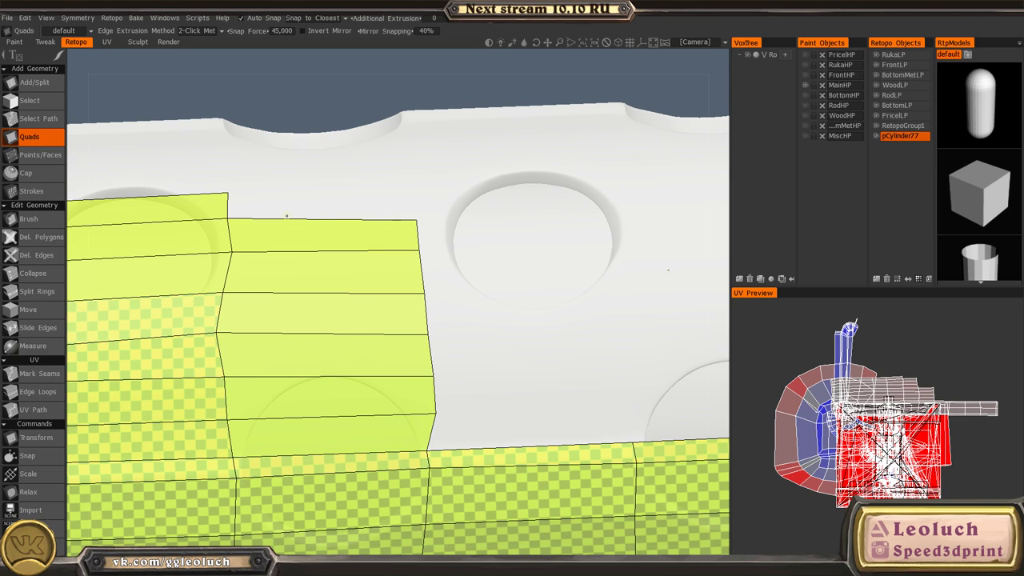
click(287, 216)
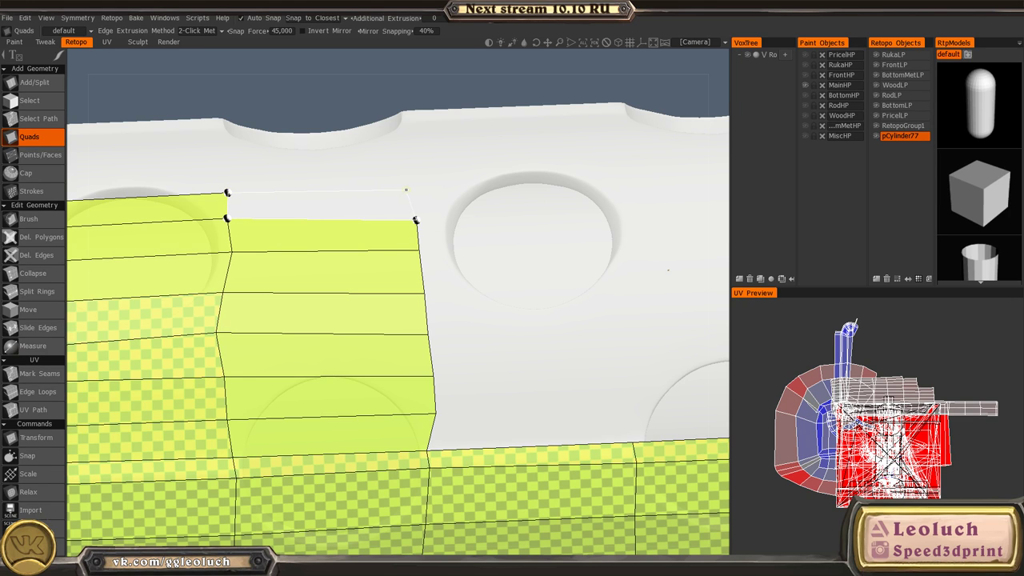
click(410, 189)
- Begin another column between the recesses with three quads built up from the checkered strip
alt+middle_drag(467, 266, 363, 188)
alt+right_drag(364, 188, 402, 325)
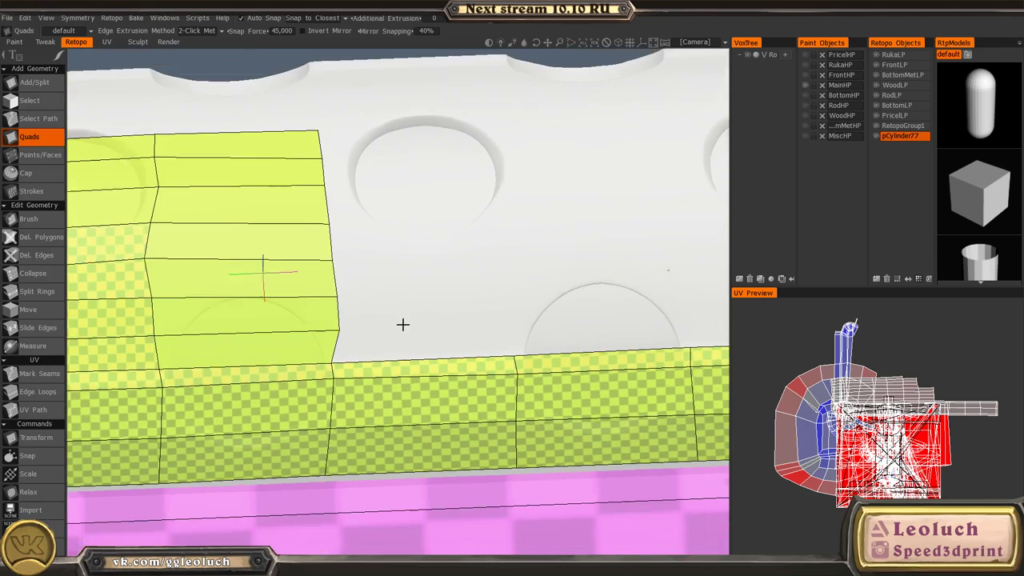
alt+middle_drag(402, 325, 302, 329)
alt+drag(301, 329, 313, 335)
alt+right_drag(314, 335, 318, 337)
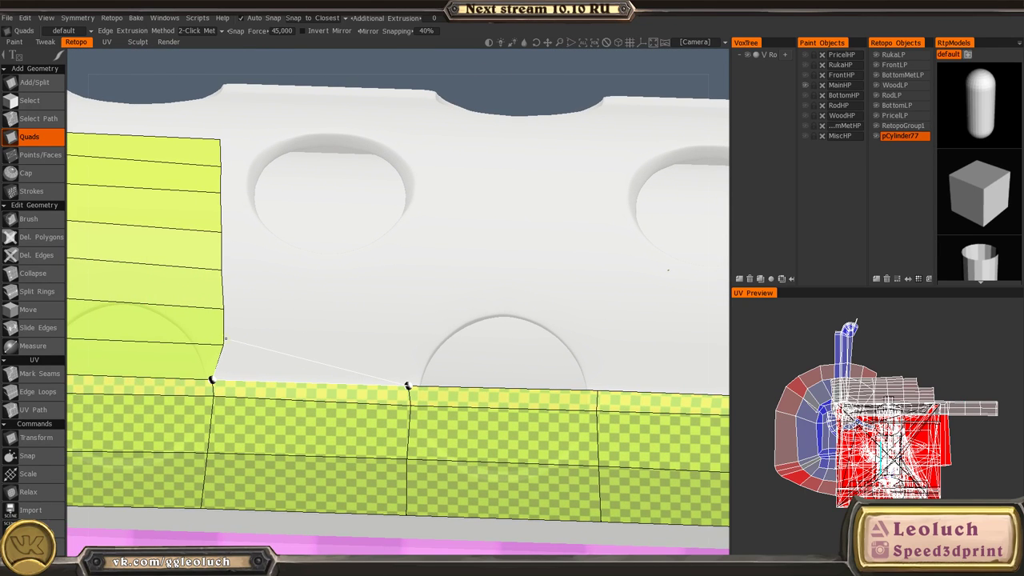
click(224, 343)
click(406, 354)
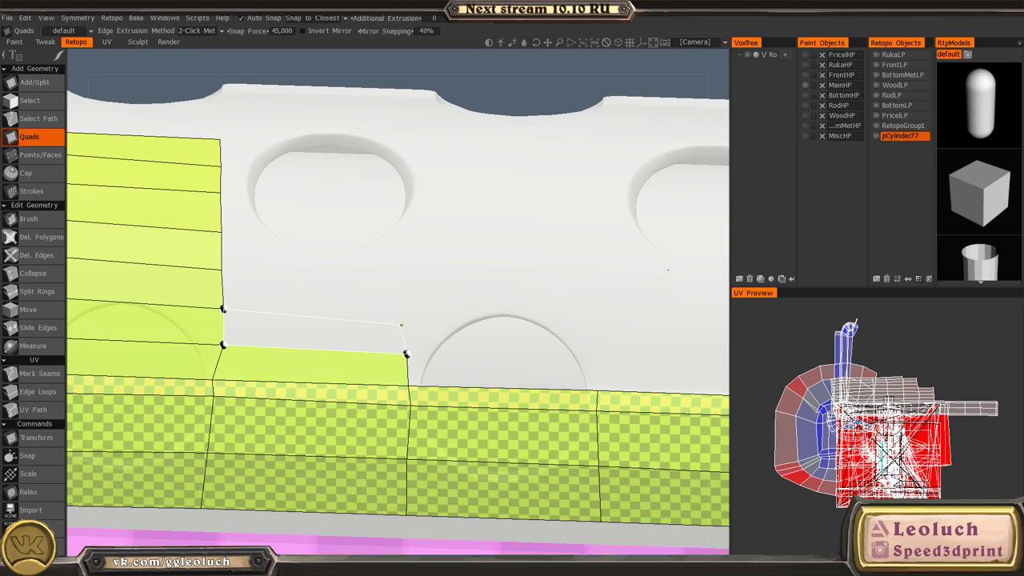
click(407, 322)
click(222, 271)
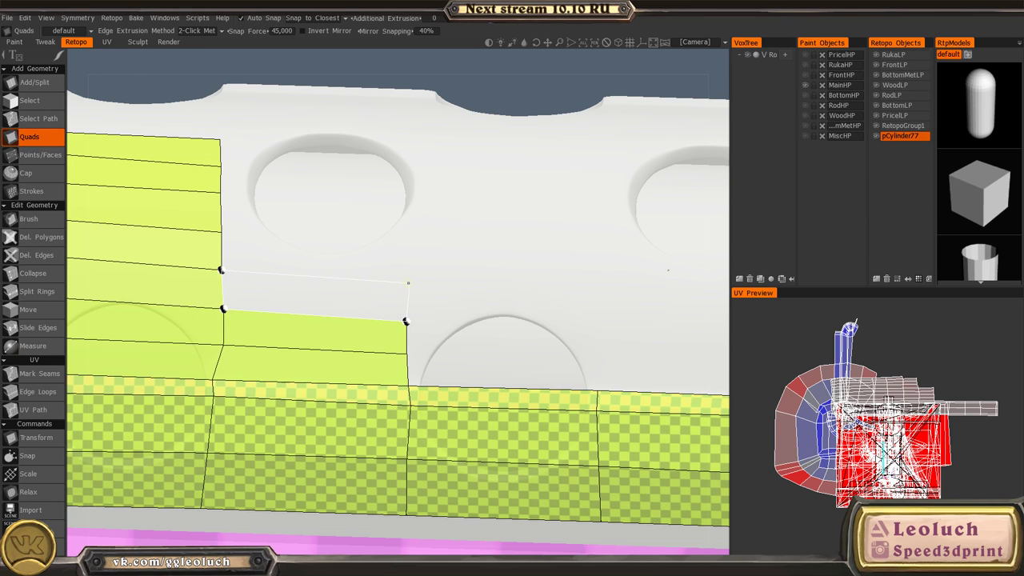
click(408, 283)
- Extend the current column with three more quads across the round recess, widening slightly toward the perforated edge
alt+drag(334, 259, 232, 249)
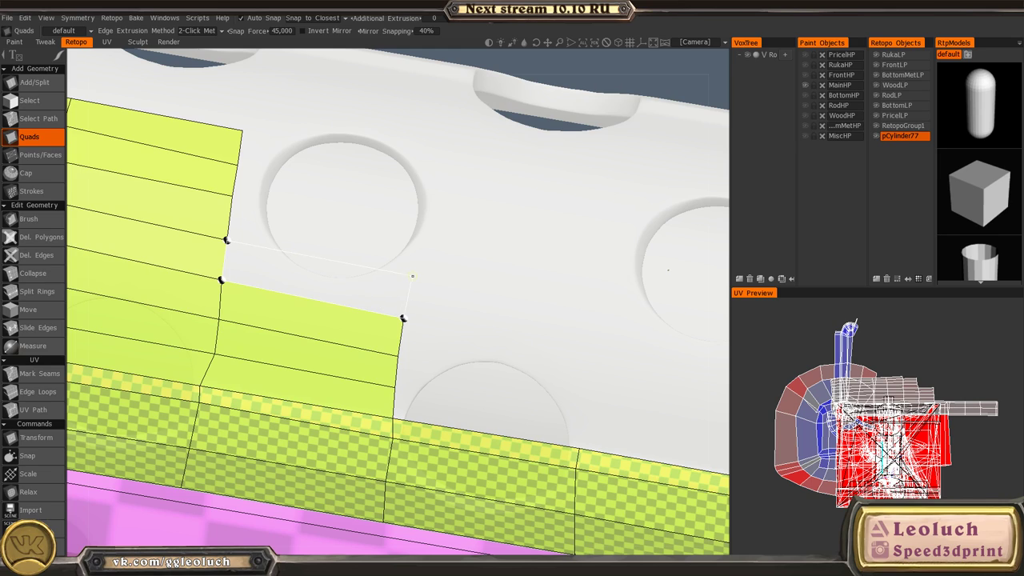
click(412, 276)
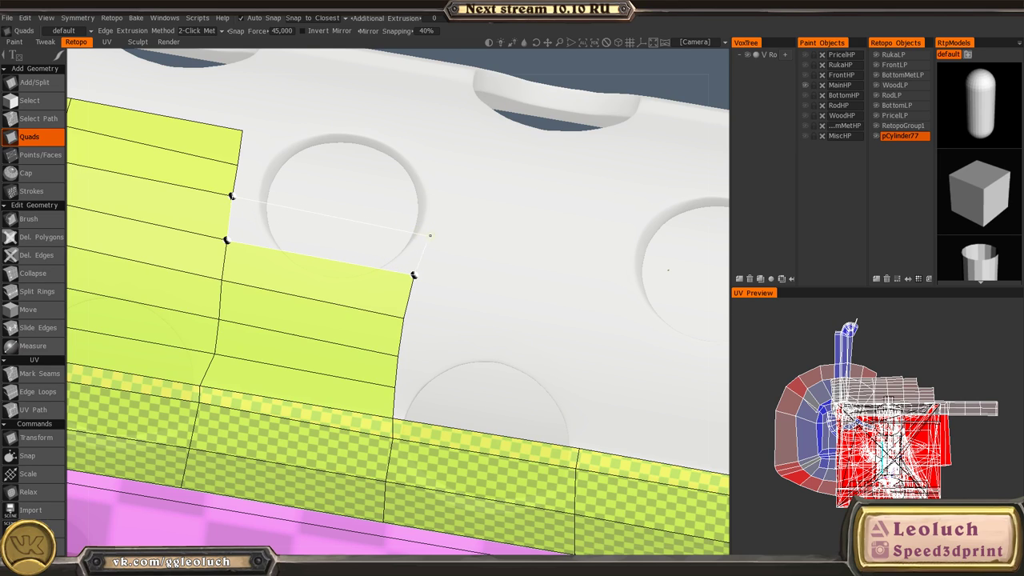
click(437, 234)
click(450, 200)
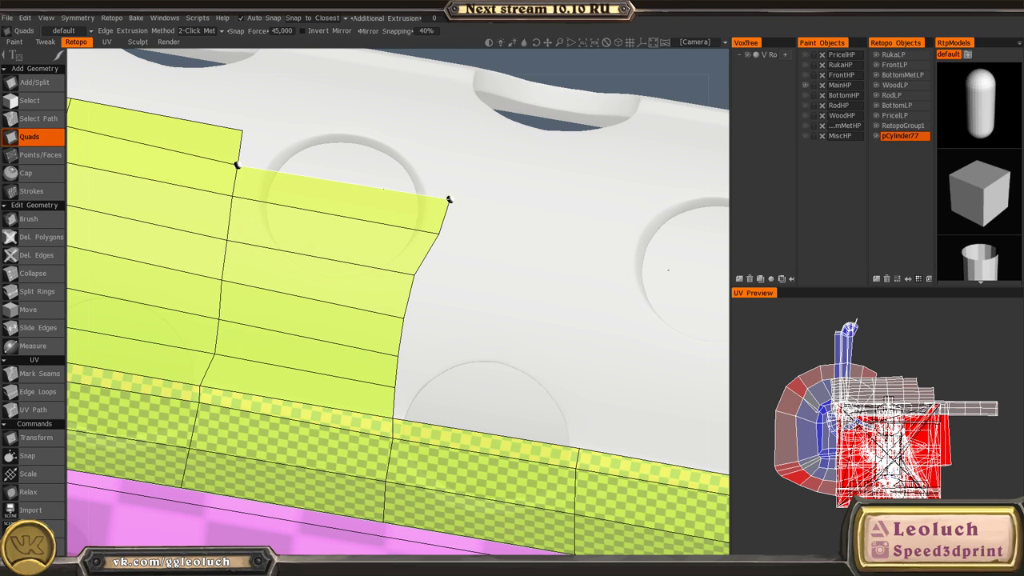
- Finish the current column's top quad and begin the neighbouring column with three quads built up from the checkered strip
click(459, 164)
alt+right_drag(459, 164, 565, 333)
alt+middle_drag(564, 333, 544, 309)
alt+right_drag(545, 308, 485, 359)
alt+middle_drag(485, 359, 398, 346)
alt+drag(398, 345, 368, 264)
alt+right_drag(368, 264, 316, 292)
click(315, 301)
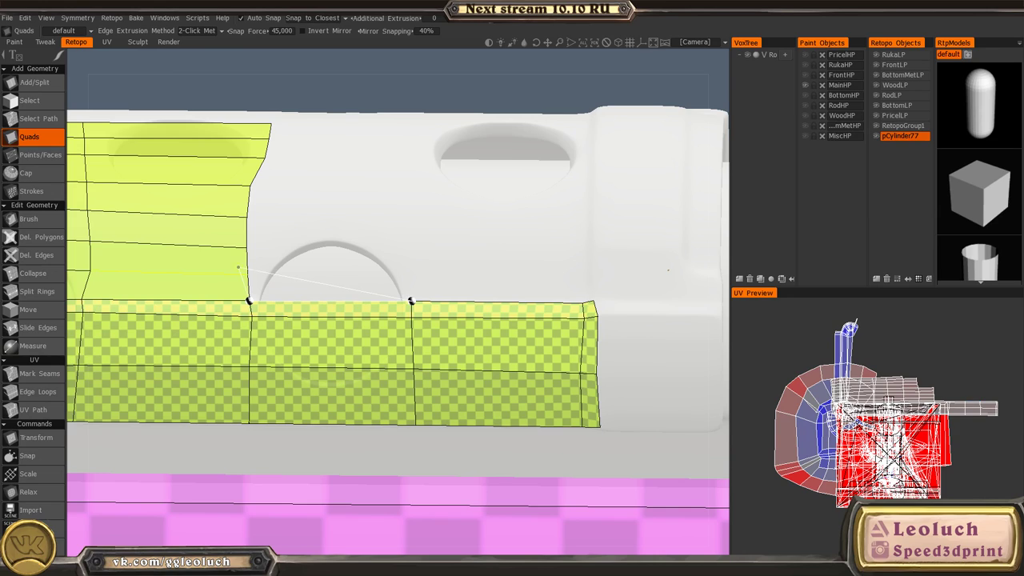
click(247, 274)
click(414, 272)
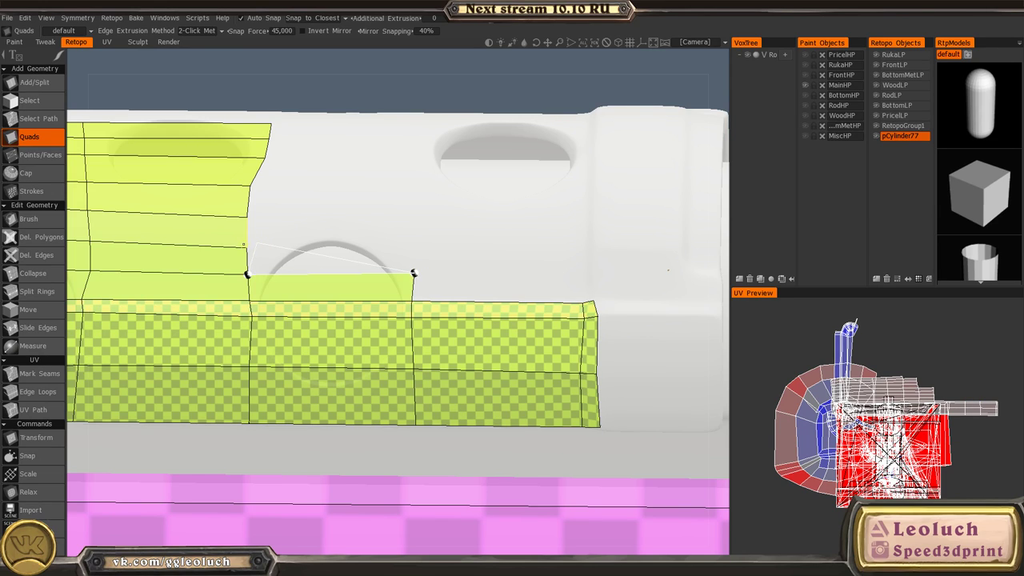
click(413, 238)
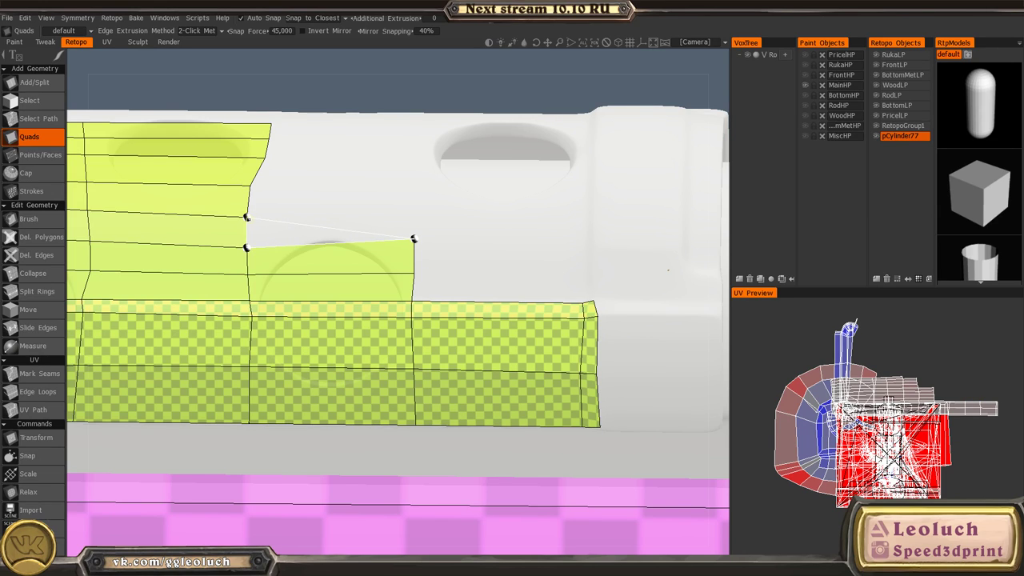
click(414, 213)
- Try to extend the column with a fourth quad up to the kink in the neighbouring column's border
alt+drag(377, 192, 368, 235)
alt+middle_drag(368, 236, 348, 327)
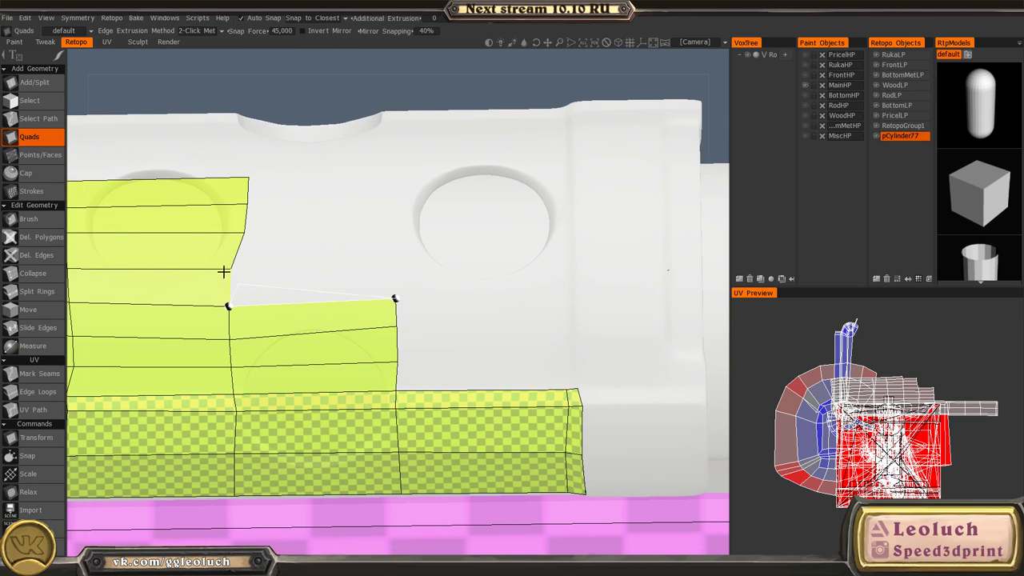
click(232, 268)
click(393, 260)
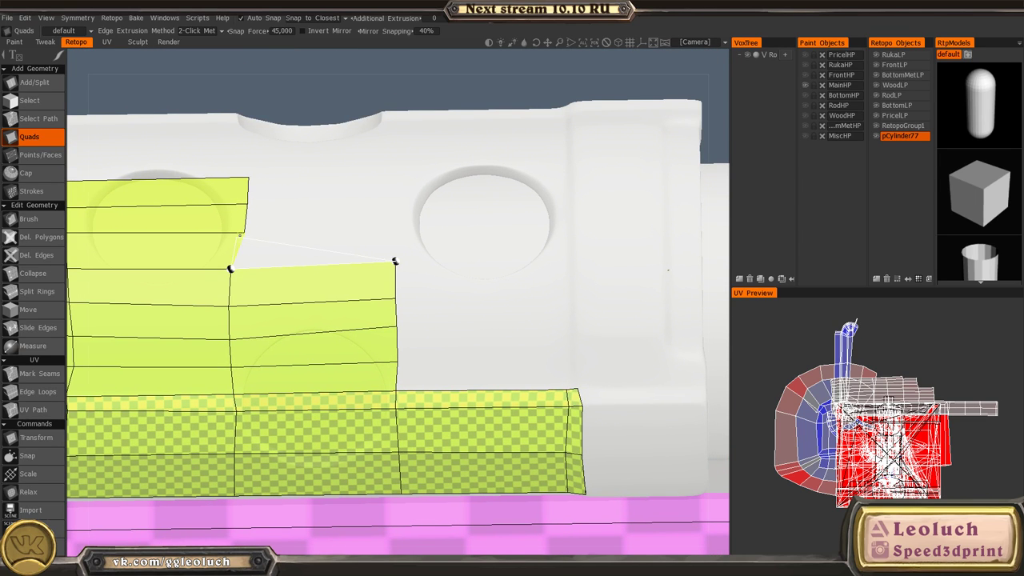
- Rebuild the column's fourth quad with its outer corner slightly farther inward, and add a fifth quad above it
alt+right_drag(360, 285, 50, 222)
alt+middle_drag(304, 254, 328, 227)
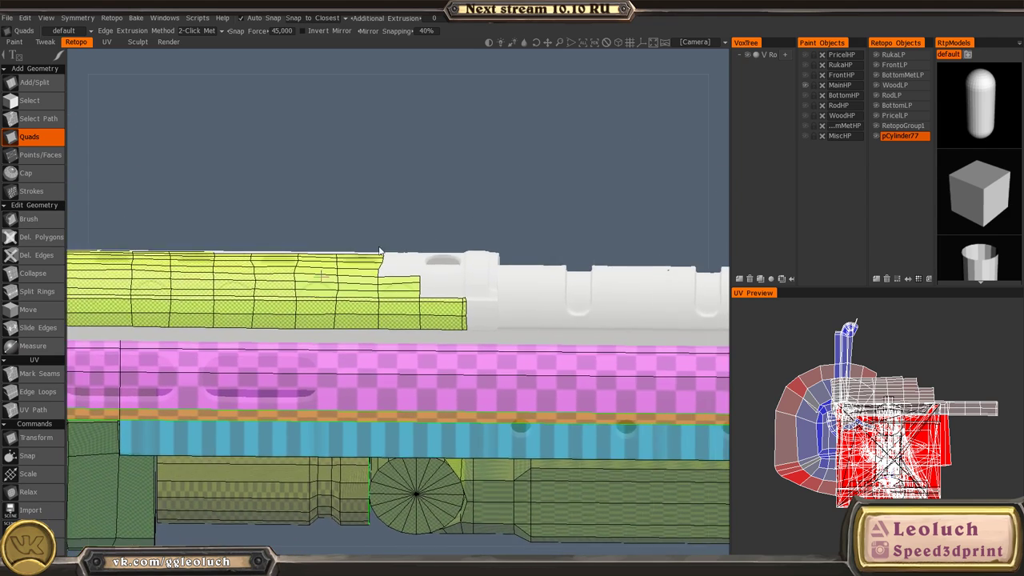
alt+right_drag(327, 227, 420, 280)
alt+drag(421, 279, 434, 318)
alt+middle_drag(404, 212, 393, 336)
alt+drag(393, 336, 389, 362)
alt+right_drag(390, 362, 407, 366)
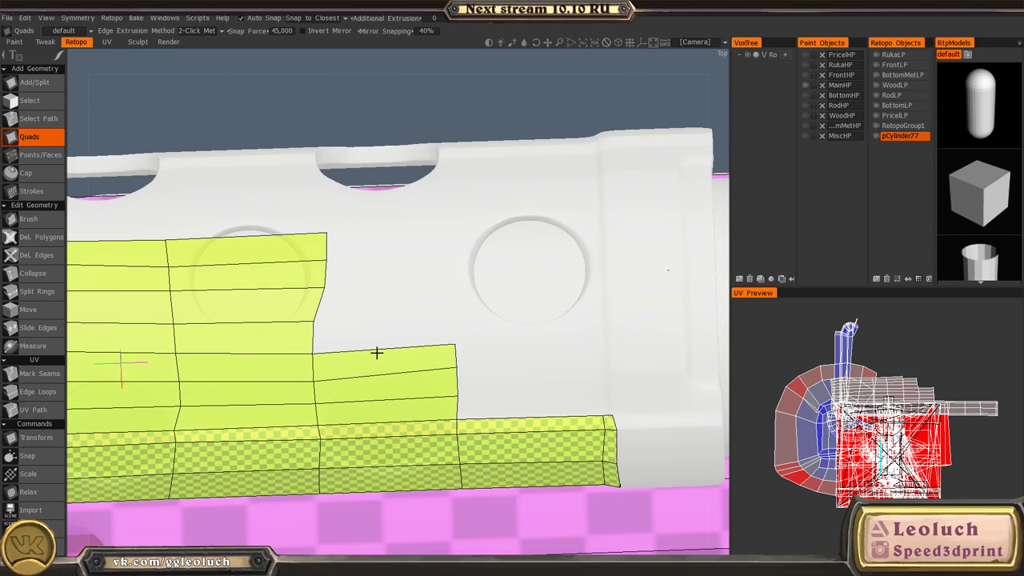
click(376, 350)
click(313, 321)
click(446, 314)
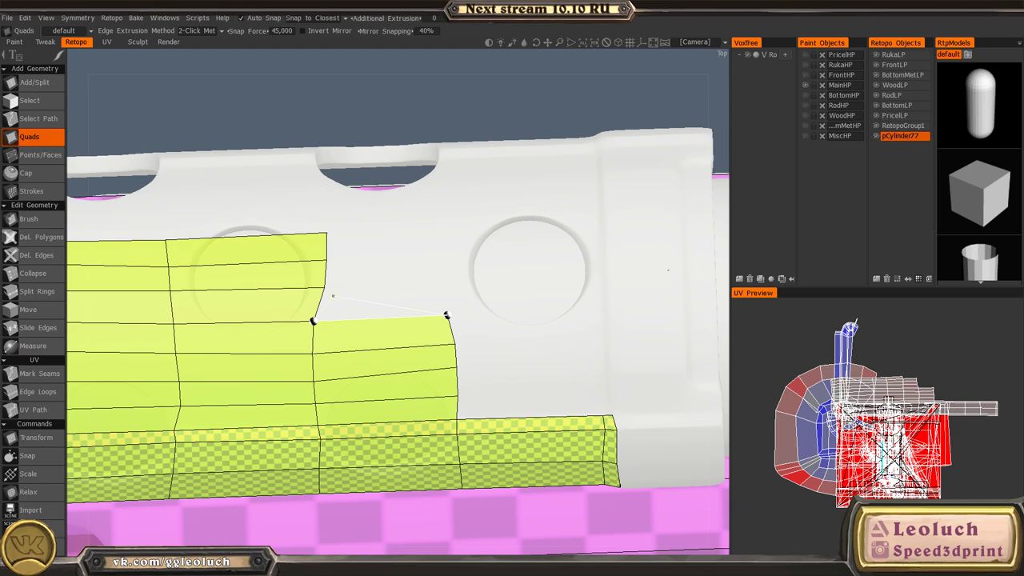
click(445, 288)
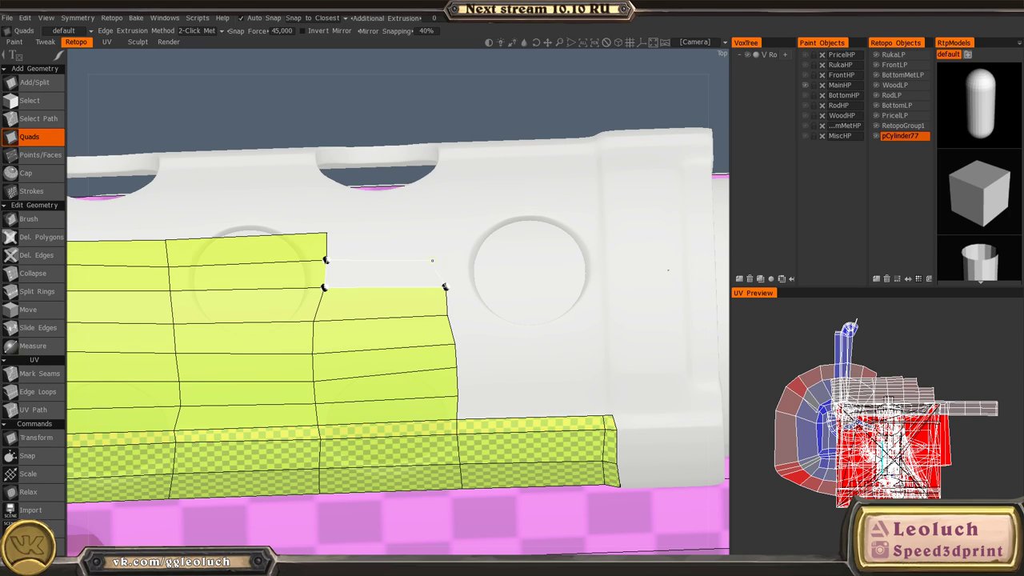
- Finish the column between the recesses with two more quads, ending level with the neighbouring column's upper edge
click(448, 260)
click(392, 260)
click(327, 233)
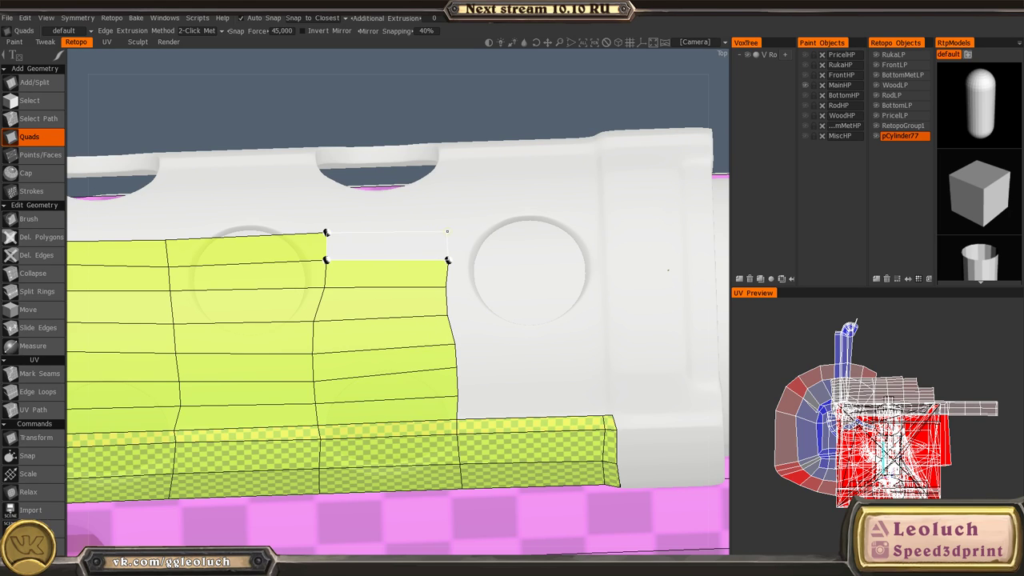
click(447, 232)
- Begin the last column before the collar with three quads built up from the checkered strip, tapering slightly inward
alt+drag(549, 281, 537, 210)
alt+right_drag(536, 210, 360, 188)
alt+middle_drag(420, 212, 617, 143)
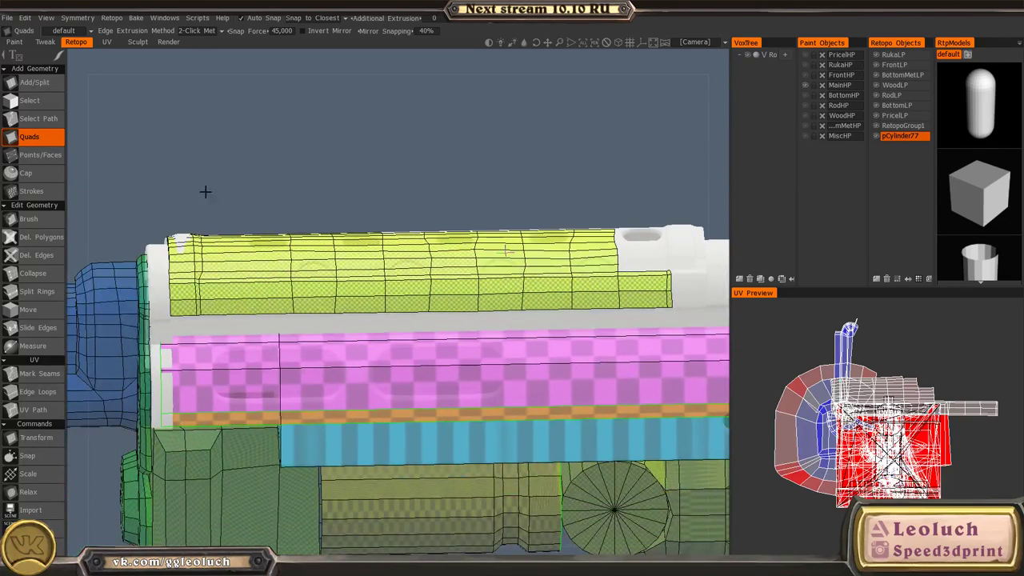
alt+middle_drag(441, 245, 154, 269)
alt+drag(488, 244, 429, 347)
alt+right_drag(429, 347, 540, 436)
alt+drag(392, 360, 350, 318)
alt+right_drag(350, 317, 400, 360)
alt+drag(276, 284, 334, 317)
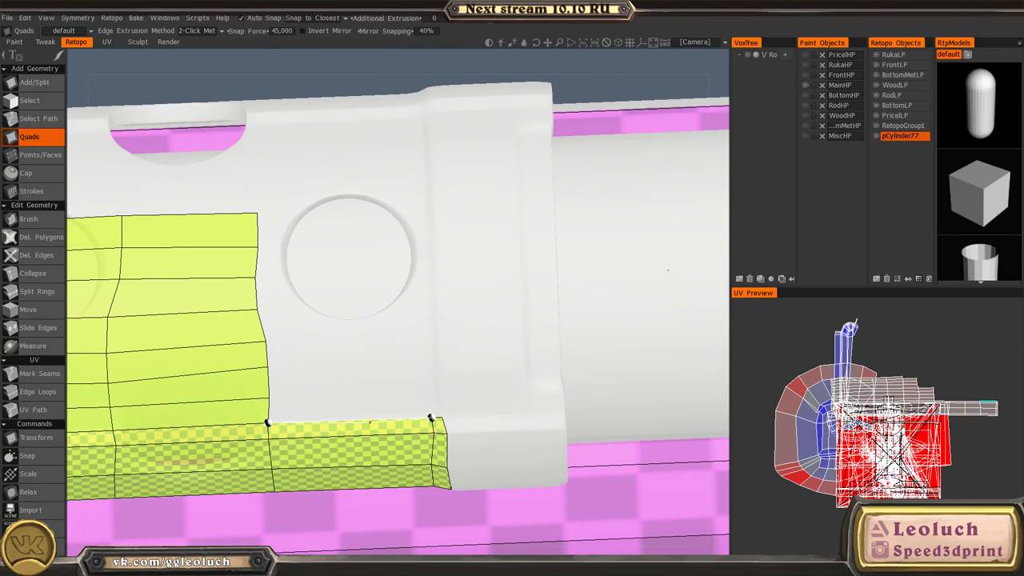
click(369, 422)
click(271, 398)
click(429, 393)
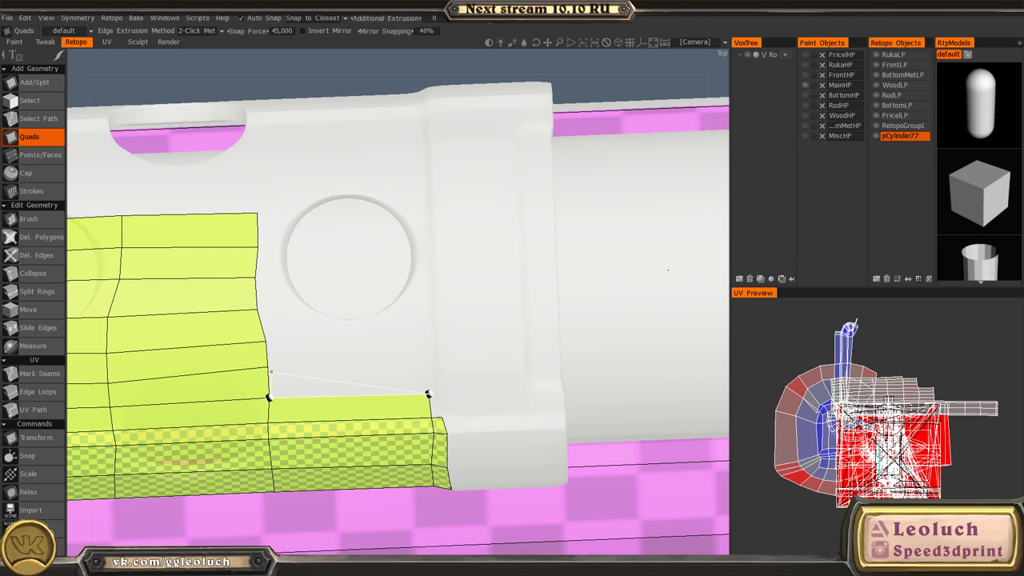
click(422, 364)
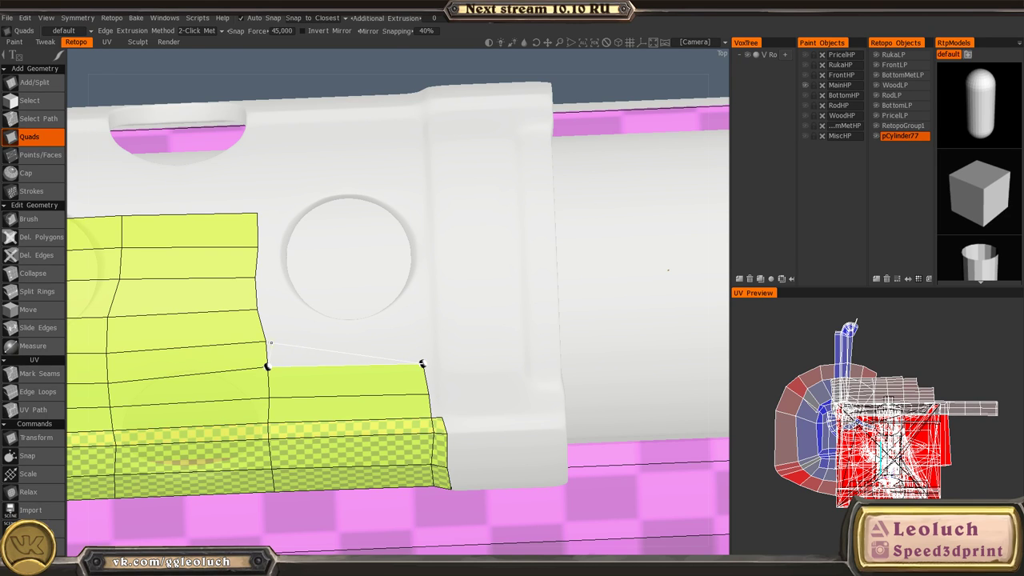
click(421, 336)
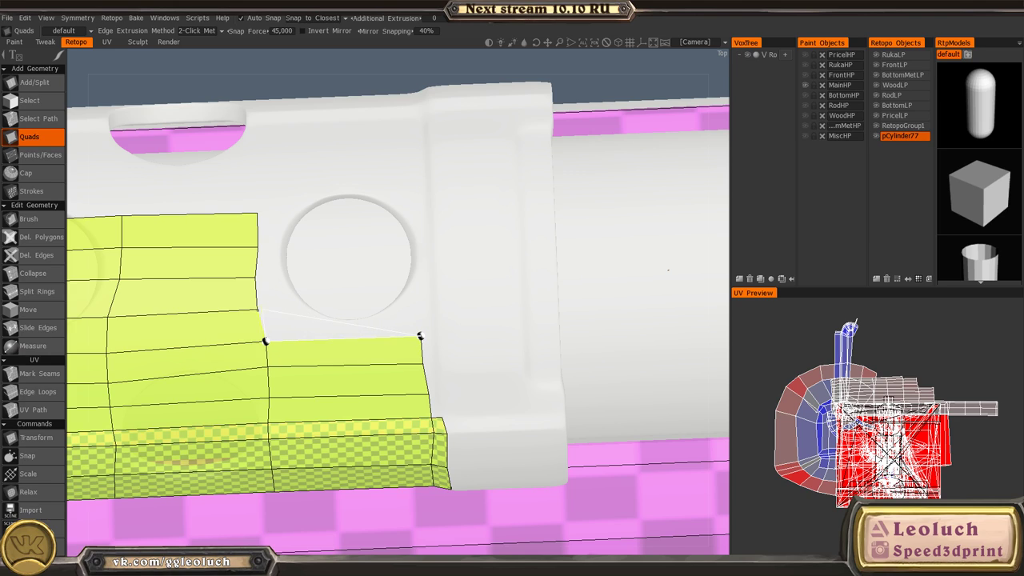
- Extend the last column with four more quads across the round recess, up to the neighbouring column's upper edge
click(256, 310)
click(416, 307)
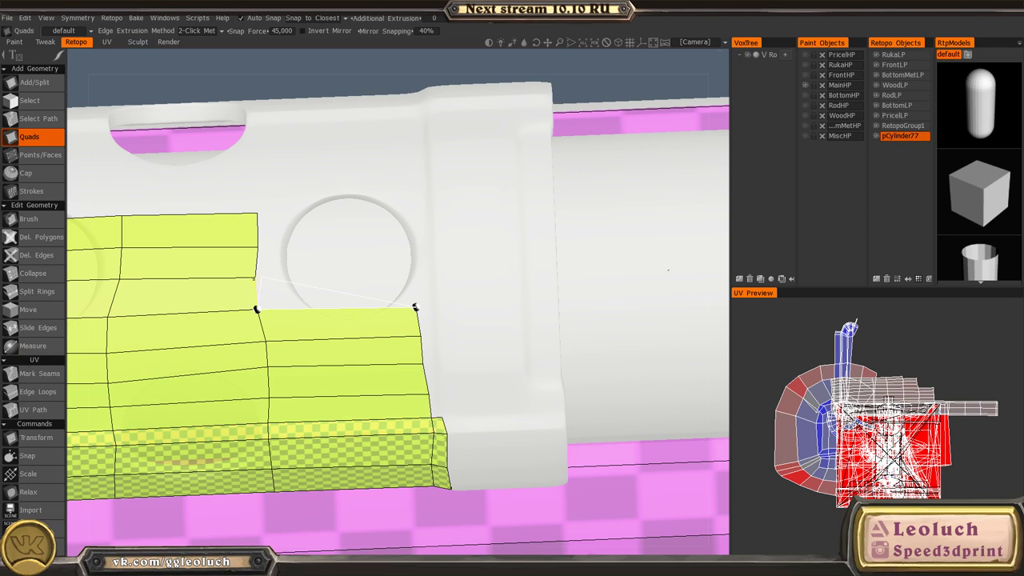
click(254, 278)
click(421, 273)
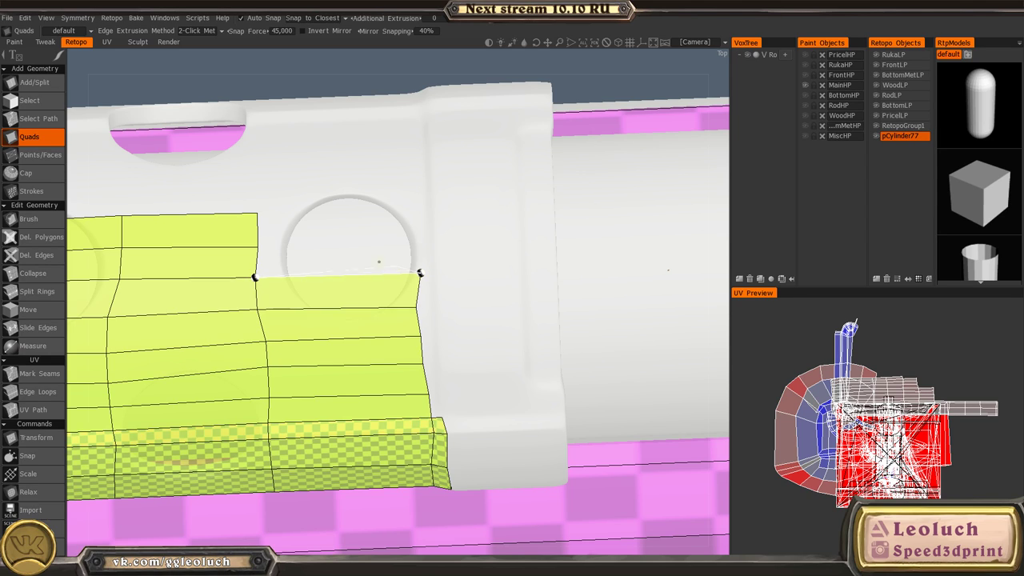
click(424, 238)
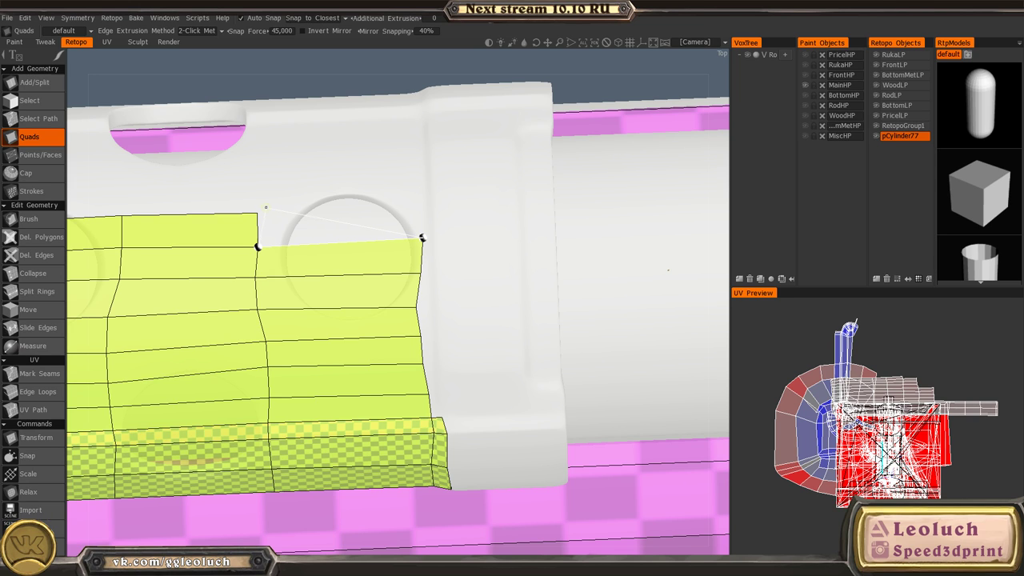
click(416, 207)
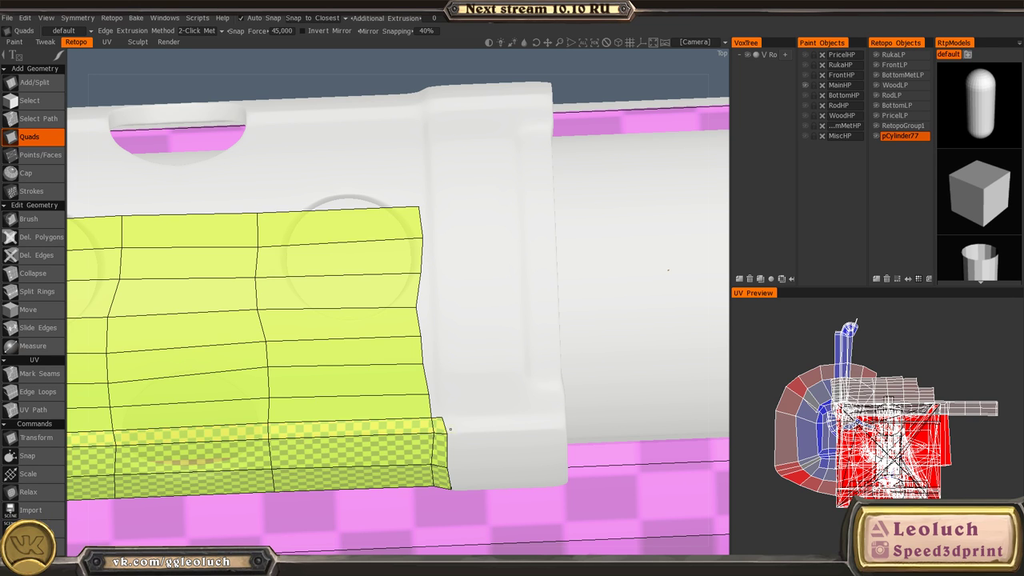
- Add a narrow quad beside the collar, connecting the checkered strip's end corner to the last column's border
alt+drag(450, 430, 452, 448)
alt+right_drag(452, 448, 468, 430)
alt+middle_drag(469, 430, 487, 322)
alt+drag(487, 322, 469, 359)
alt+right_drag(469, 360, 504, 382)
alt+middle_drag(504, 382, 403, 363)
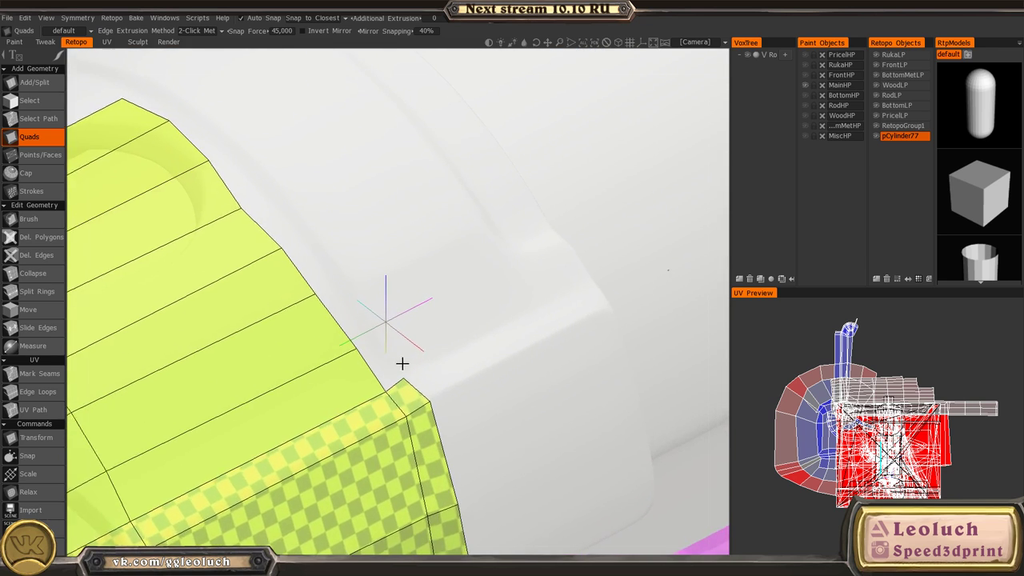
alt+drag(402, 363, 416, 365)
alt+right_drag(417, 365, 440, 372)
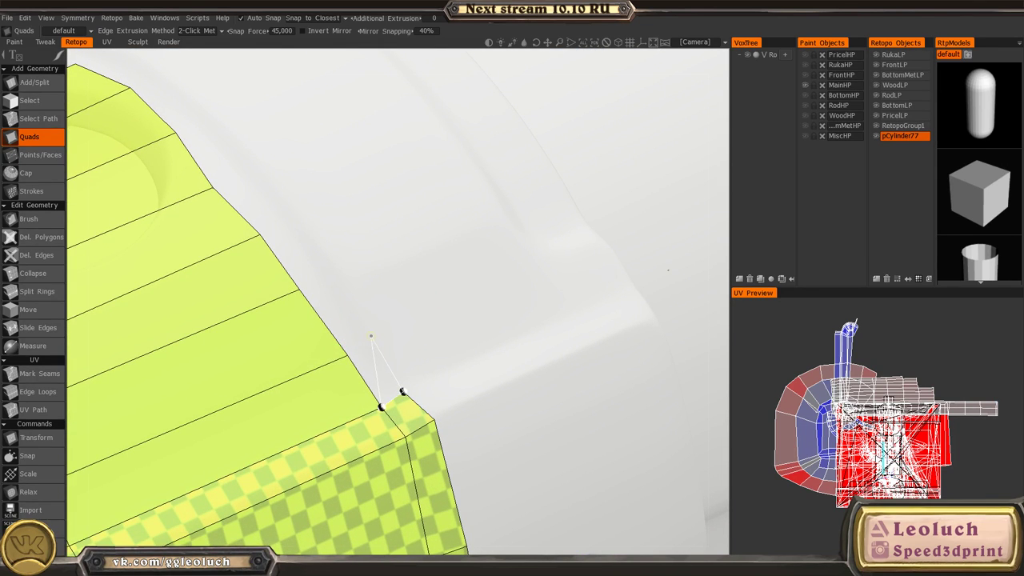
click(370, 336)
click(348, 354)
- Continue the narrow border strip along the collar with three faces using the Points/Faces tool
key(space)
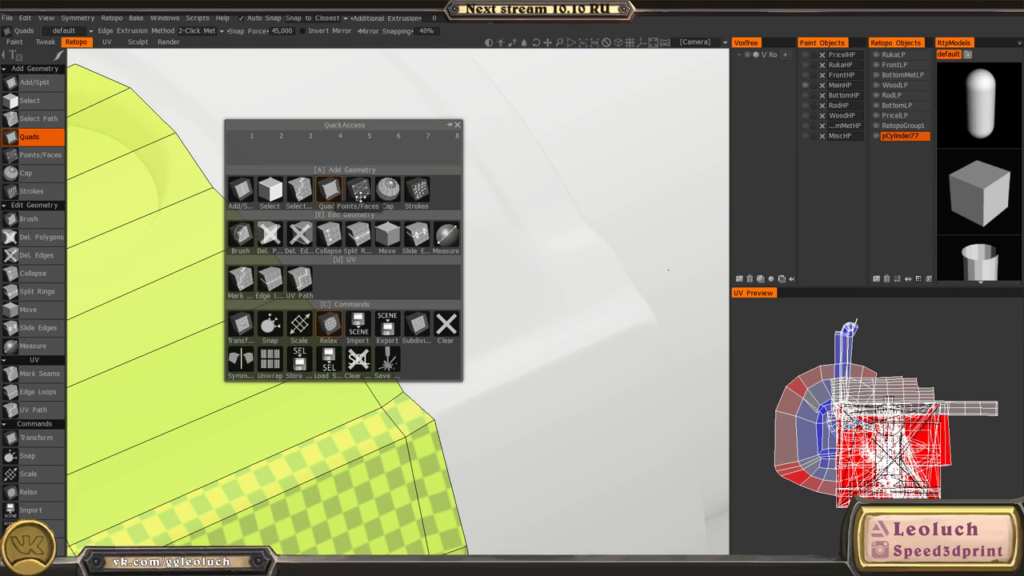
click(359, 195)
click(337, 268)
click(297, 214)
right_click(300, 253)
right_click(336, 307)
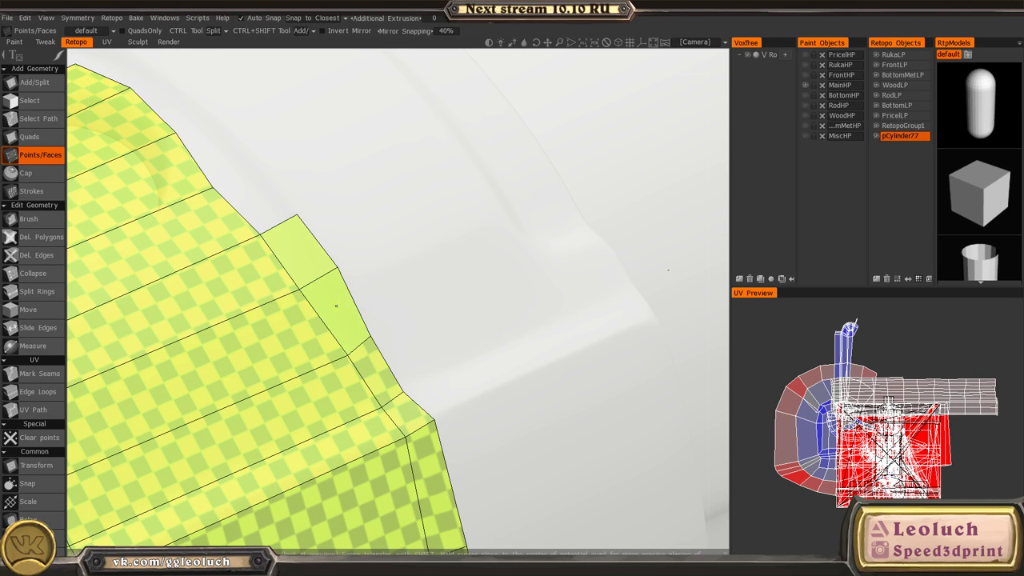
alt+middle_drag(259, 184, 380, 320)
click(367, 298)
right_click(374, 335)
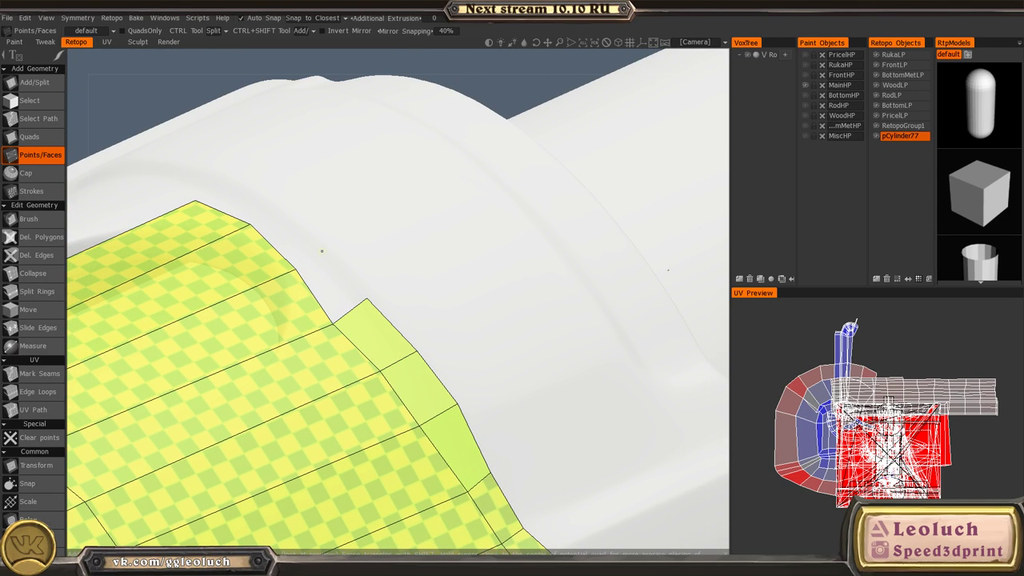
- Add three more narrow faces along the collar so the border strip reaches the column's upper edge
click(323, 247)
click(323, 286)
click(274, 208)
right_click(286, 236)
alt+drag(286, 236, 296, 324)
click(287, 274)
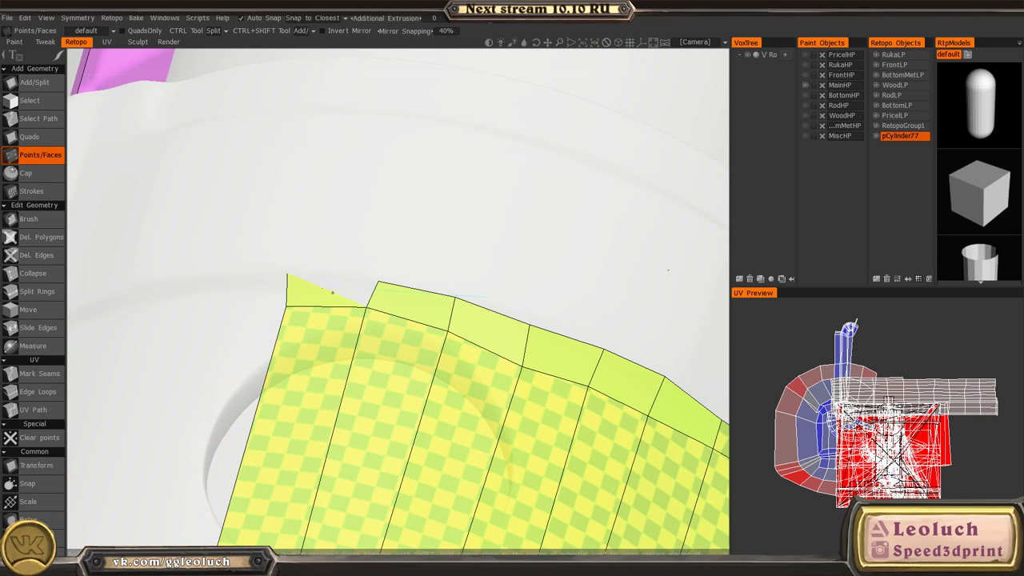
right_click(333, 293)
- Shift the border strip's inner vertices closer to the collar using the retopo Brush at radius 0,616
key(space)
click(224, 258)
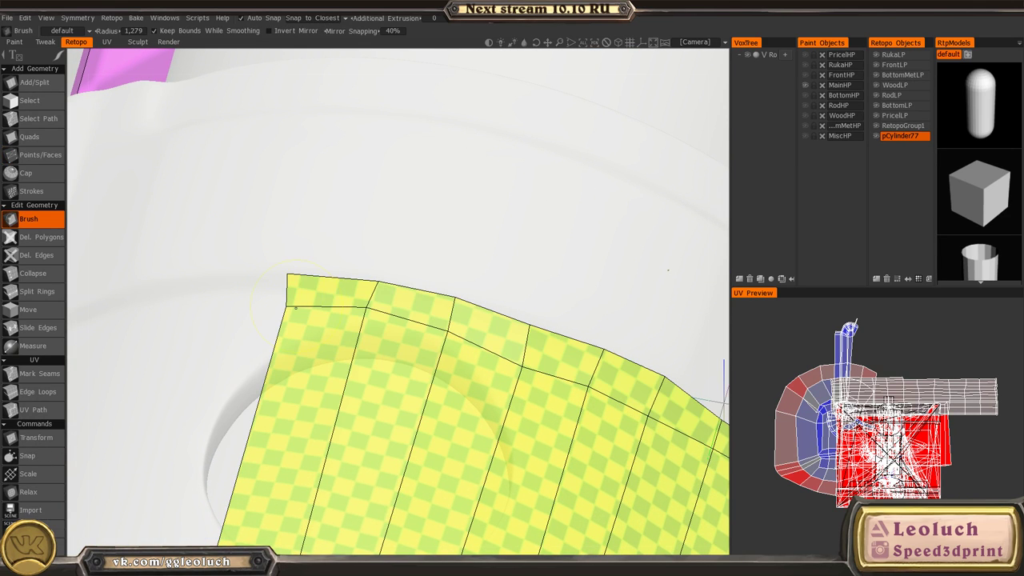
right_drag(273, 312, 272, 312)
drag(283, 309, 285, 299)
drag(365, 309, 366, 303)
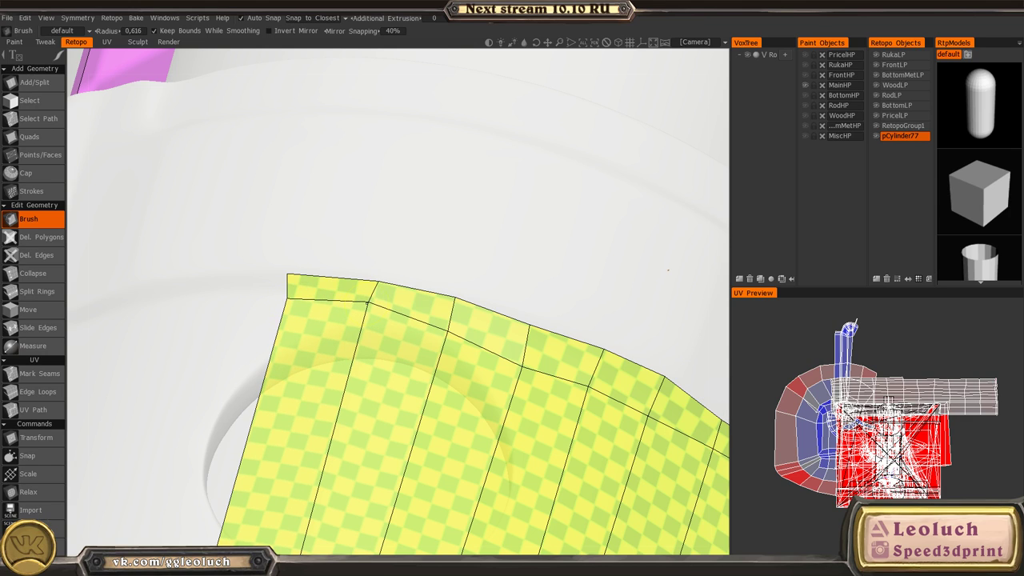
drag(437, 330, 442, 307)
drag(526, 370, 528, 353)
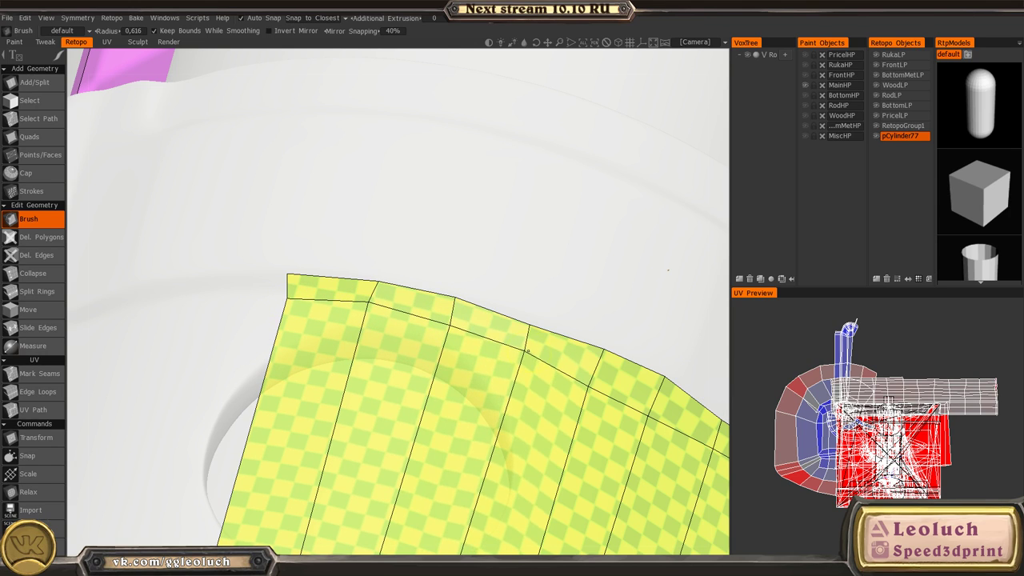
alt+middle_drag(562, 377, 413, 315)
drag(446, 331, 450, 320)
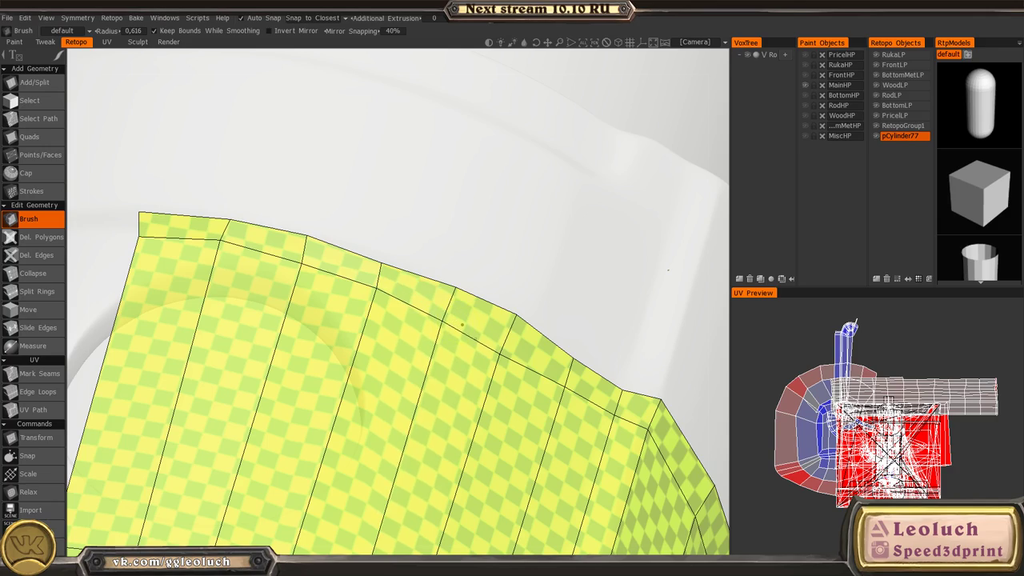
mouse_move(502, 360)
mouse_down()
mouse_move(485, 311)
mouse_move(305, 299)
mouse_move(425, 253)
mouse_up()
scroll(292, 288, down, 8)
key(space)
click(524, 205)
key(space)
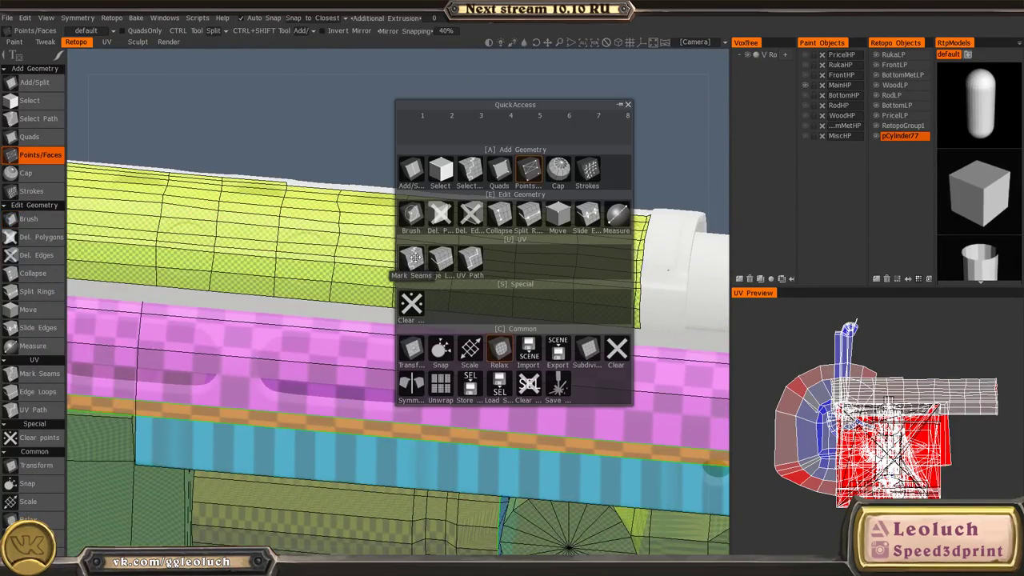
click(443, 214)
scroll(534, 260, up, 2)
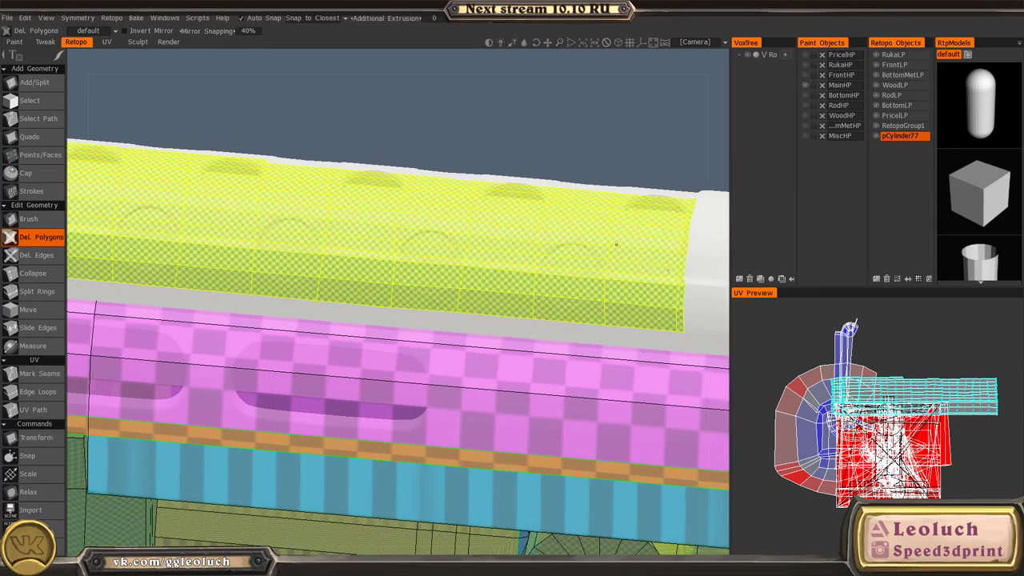
- Delete the crosswise edge rings along the long yellow cylinder mesh with Del. Edges, keeping only the narrow border strips at its ends
key(space)
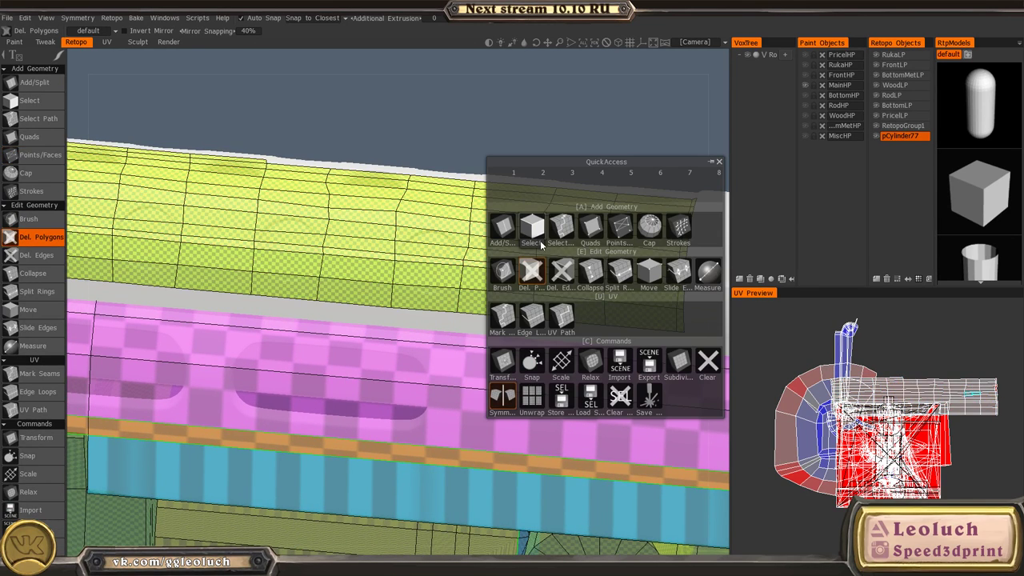
click(569, 271)
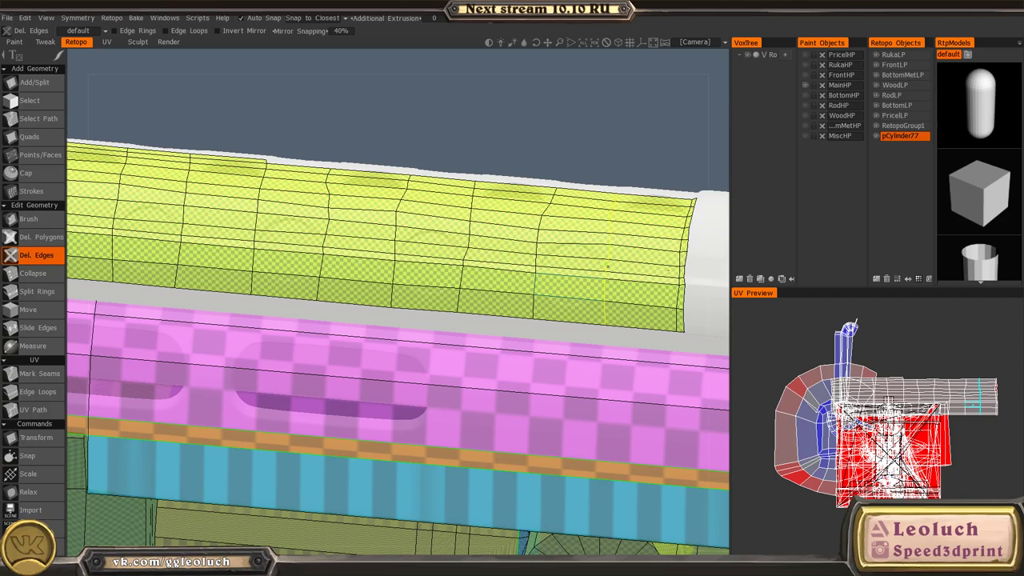
click(607, 265)
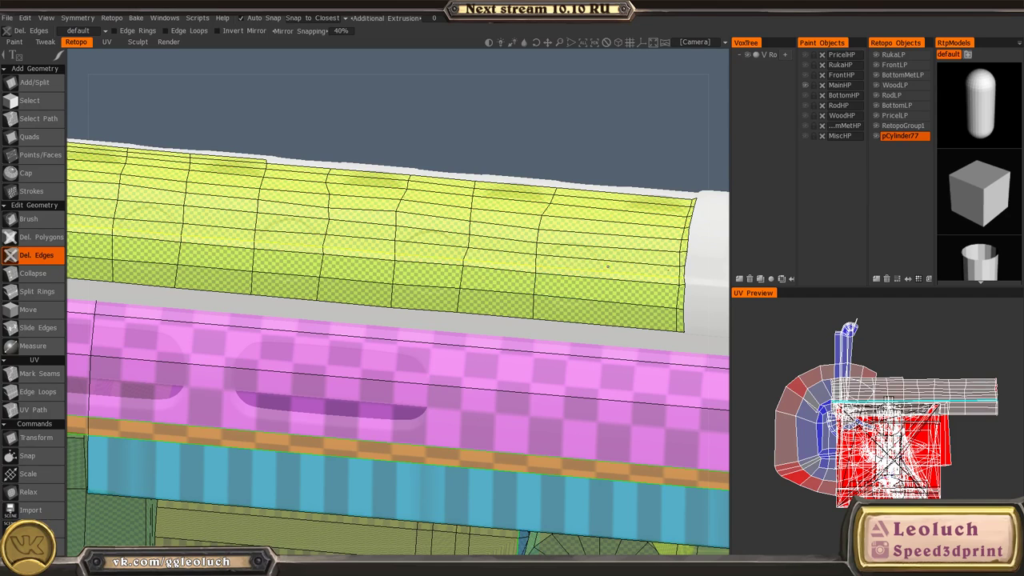
click(536, 237)
click(470, 226)
click(391, 217)
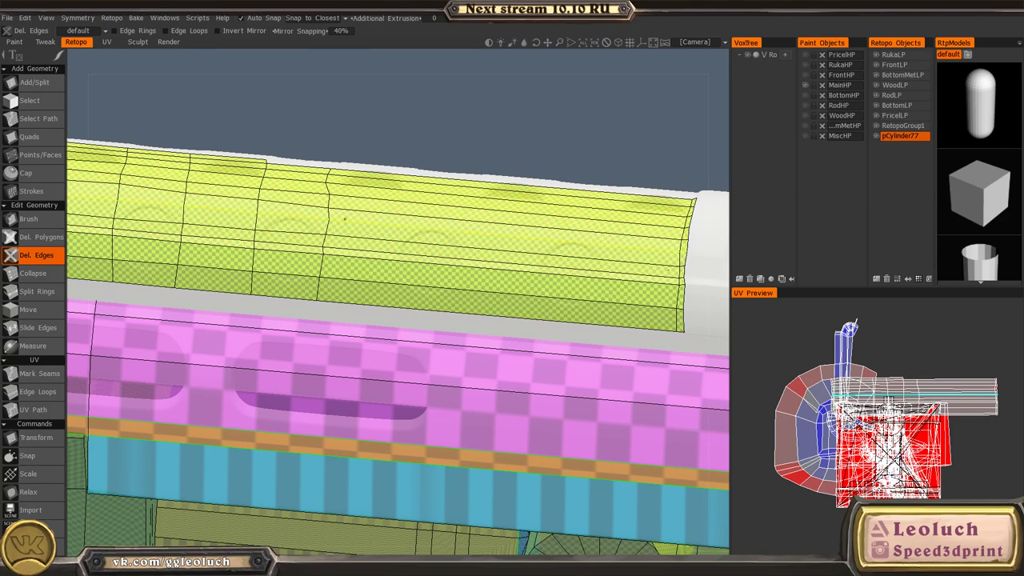
click(323, 214)
click(256, 211)
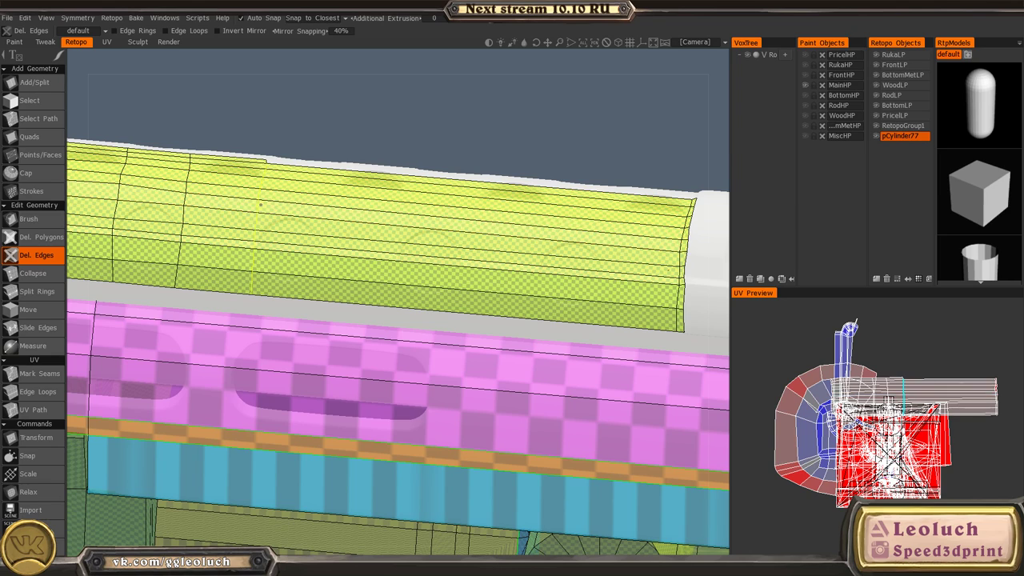
click(184, 210)
alt+middle_drag(172, 205, 406, 252)
scroll(405, 251, up, 1)
click(350, 249)
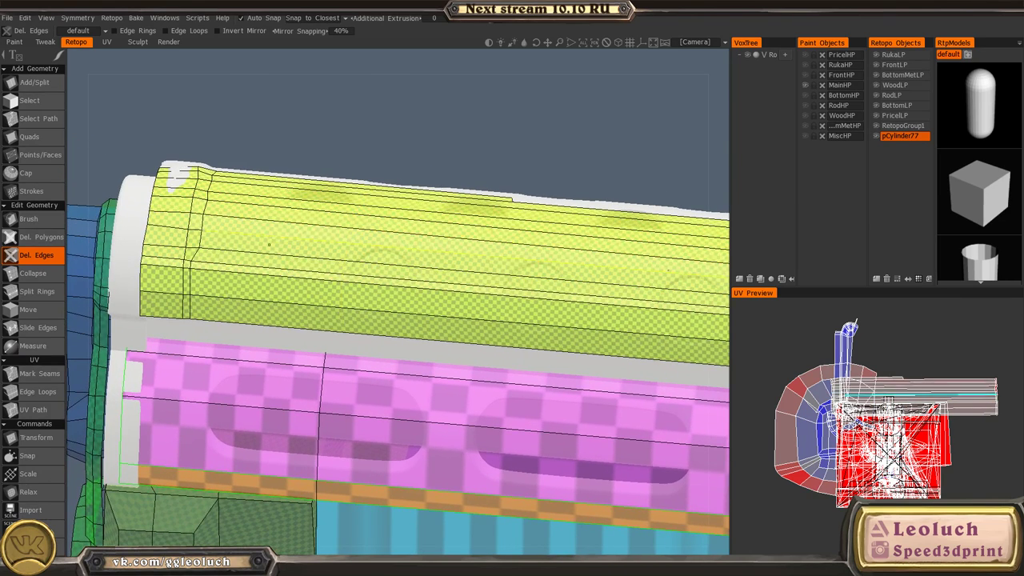
- Extend the mesh over the collar at the cylinder's end by adding the lowest side quad with the Quads tool
alt+drag(269, 244, 448, 283)
alt+right_drag(448, 283, 144, 256)
alt+middle_drag(656, 318, 377, 320)
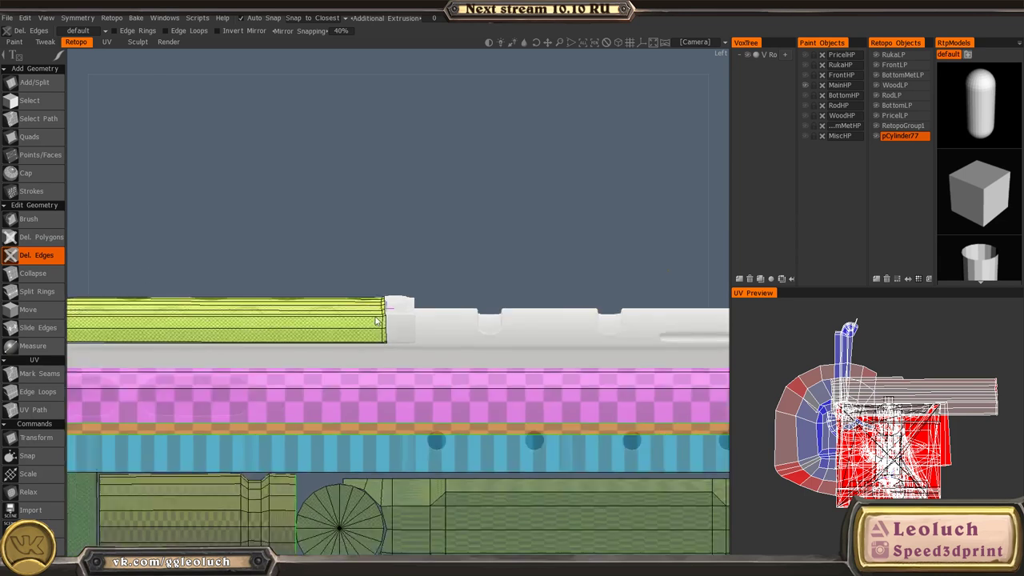
scroll(375, 300, up, 8)
key(space)
click(416, 256)
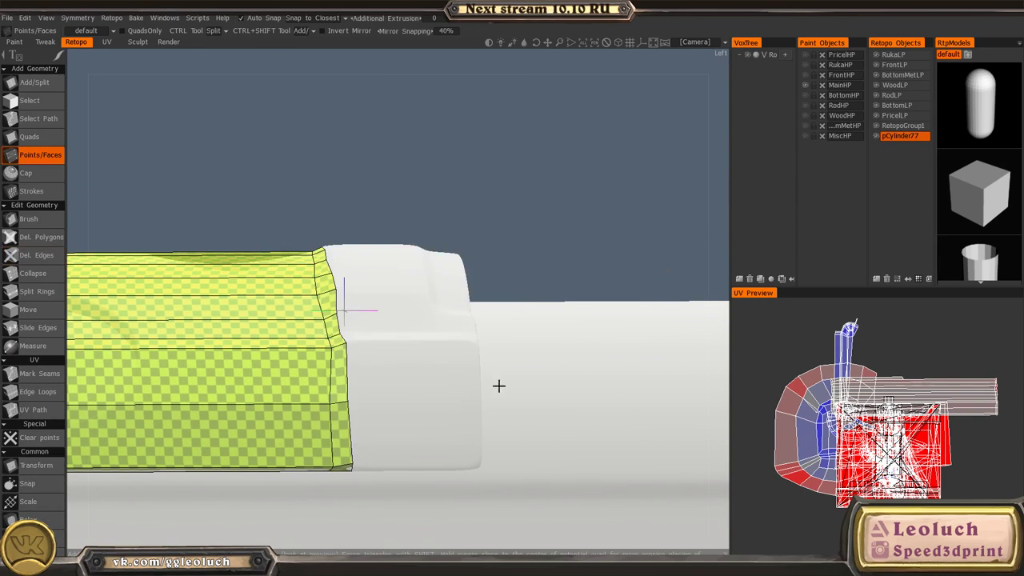
alt+drag(499, 386, 437, 480)
right_click(376, 359)
key(space)
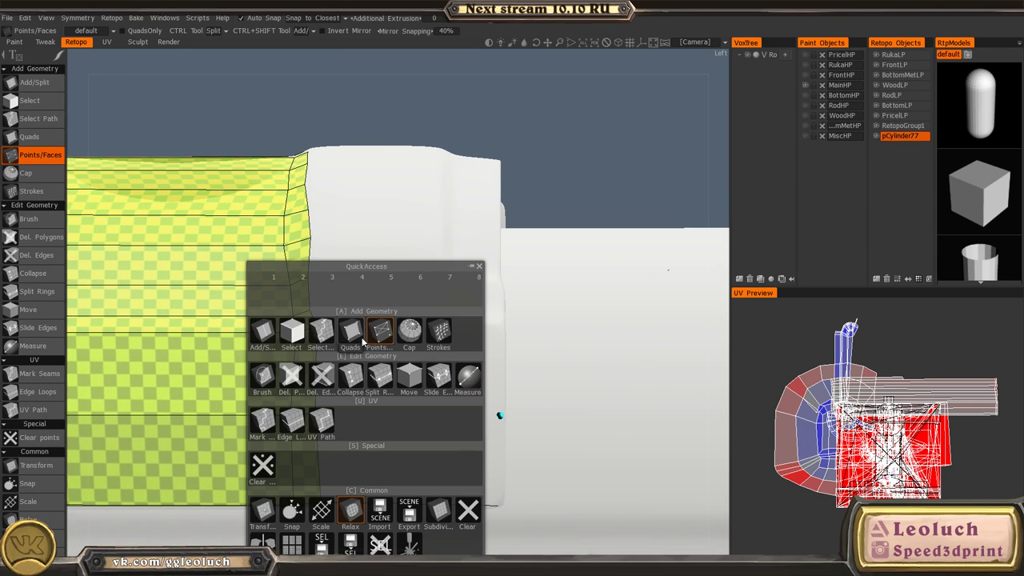
click(352, 333)
alt+drag(337, 462, 341, 430)
click(346, 459)
click(318, 376)
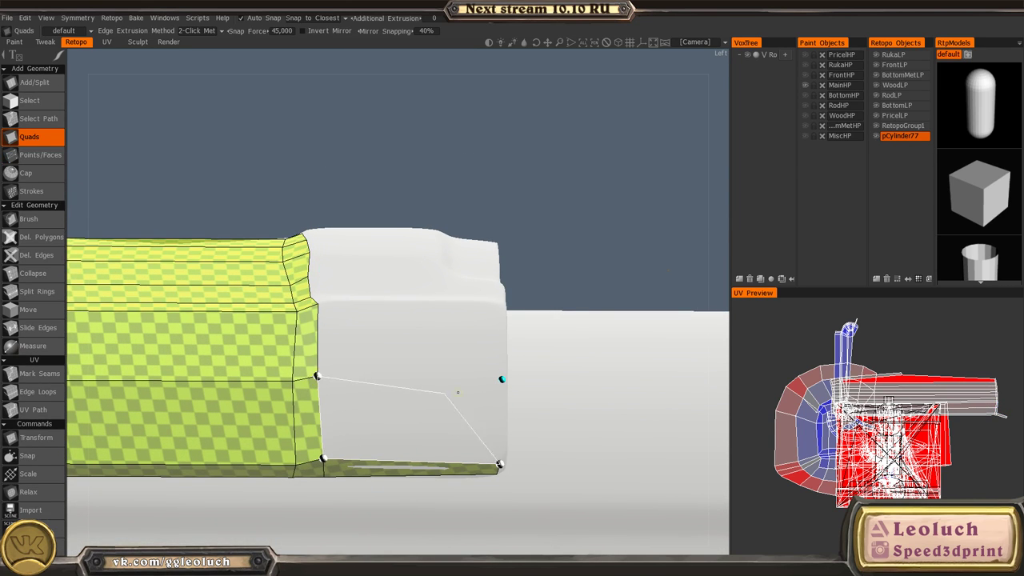
click(501, 380)
- Add four more quads up the collar's side, matching the rows of the adjoining border strip out to the collar's outer rim
alt+drag(408, 333, 397, 384)
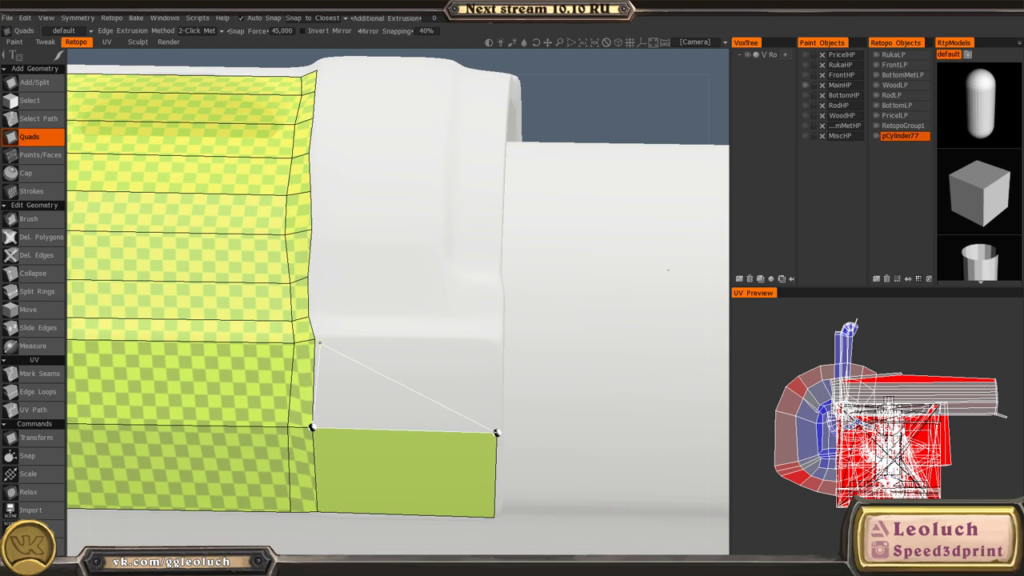
click(500, 341)
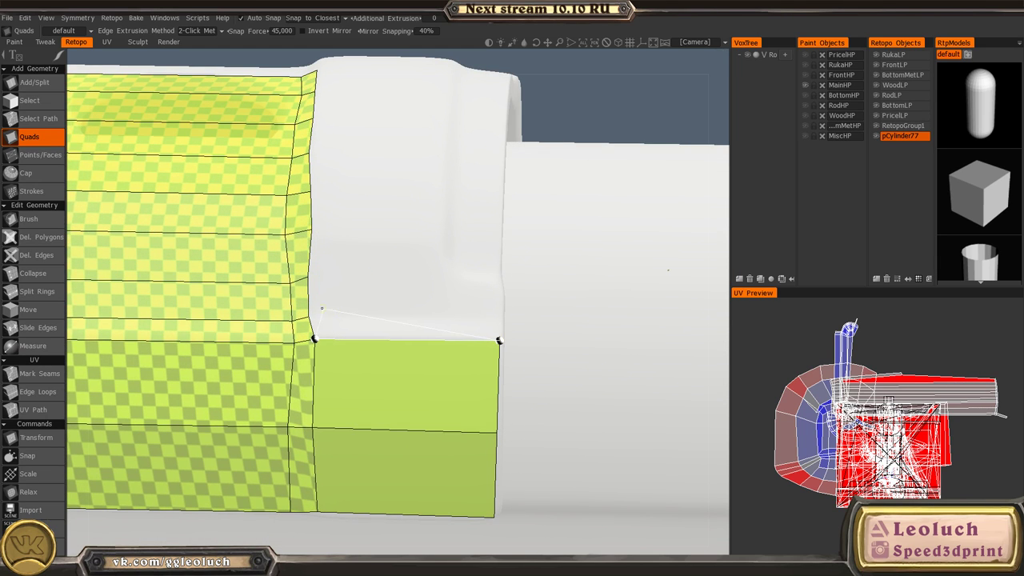
alt+right_drag(320, 321, 482, 313)
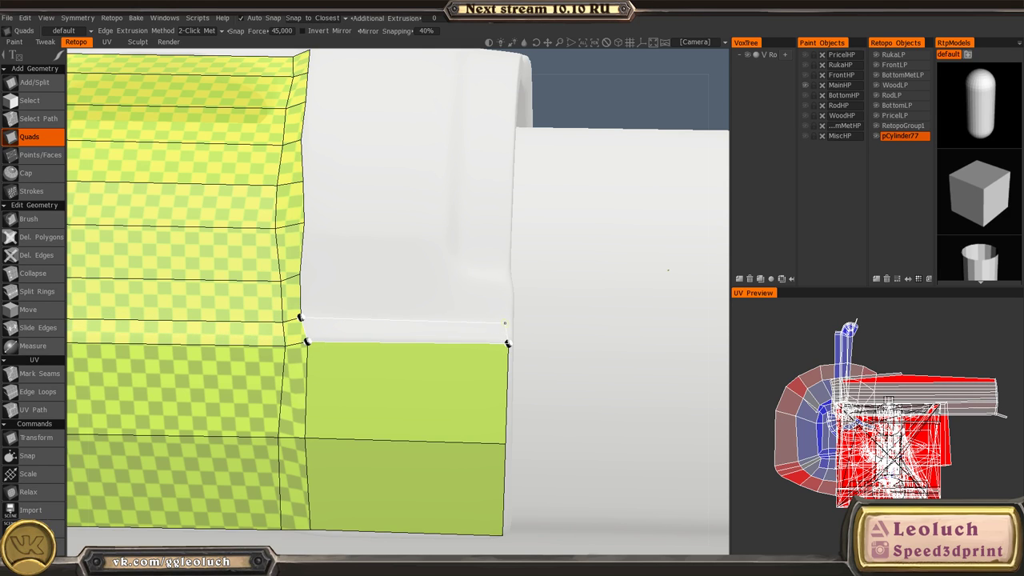
click(505, 323)
click(507, 282)
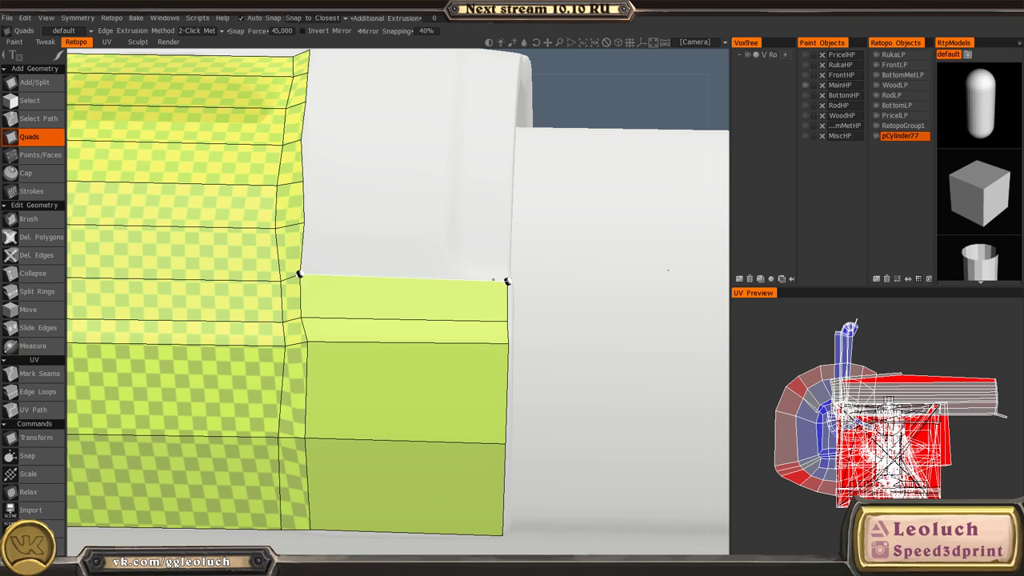
alt+middle_drag(316, 234, 274, 318)
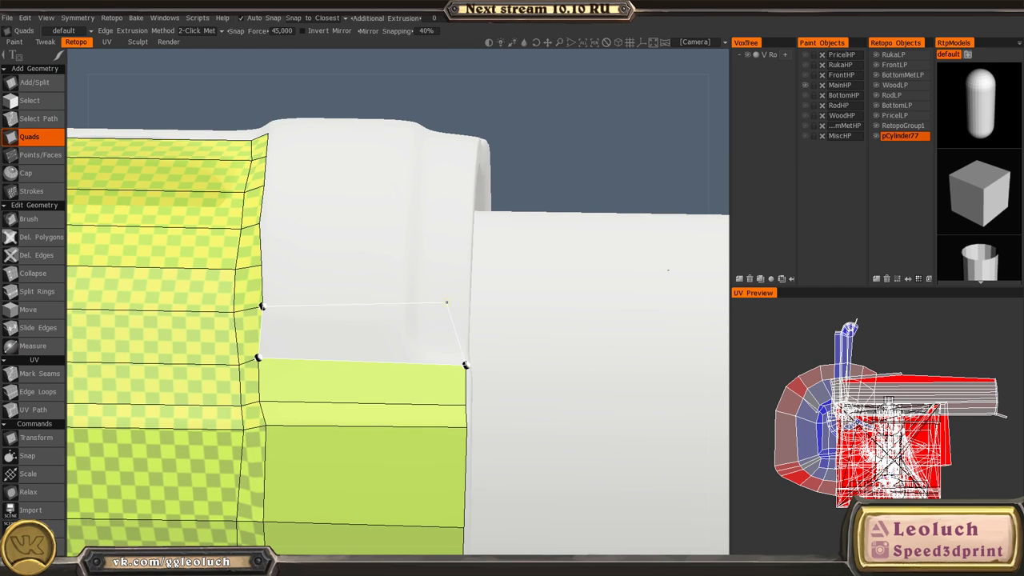
click(464, 309)
- Complete the collar column with five more quads following the border strip's rows to its upper corner
alt+drag(388, 252, 376, 313)
alt+middle_drag(375, 313, 365, 382)
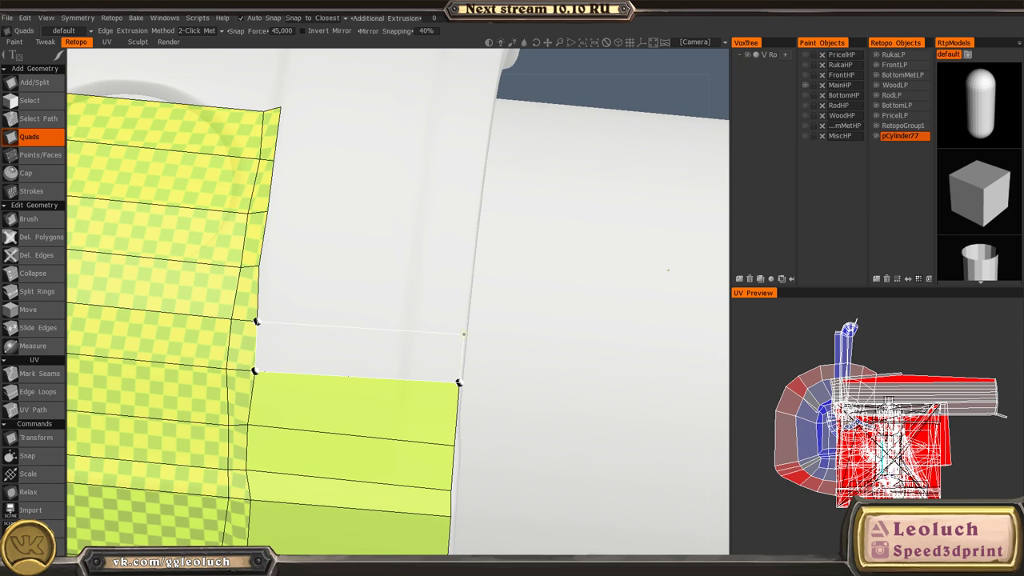
click(464, 334)
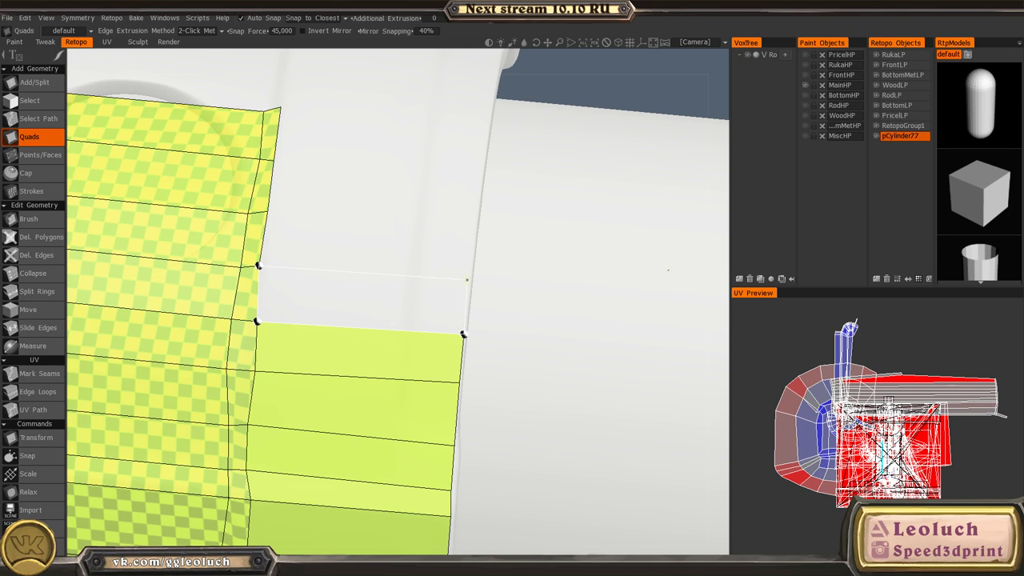
click(468, 280)
alt+middle_drag(288, 222, 265, 311)
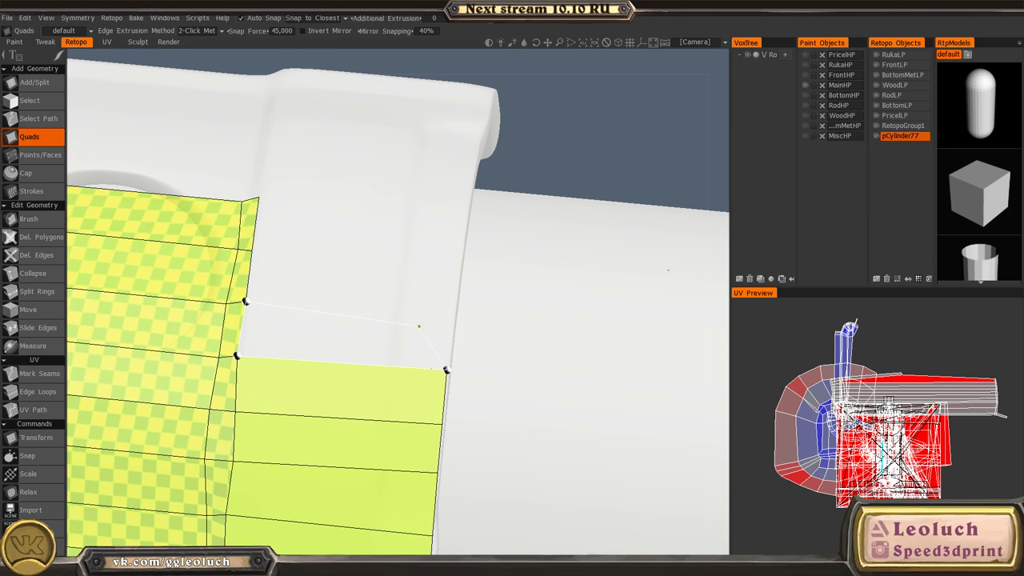
click(452, 321)
alt+middle_drag(405, 260, 392, 352)
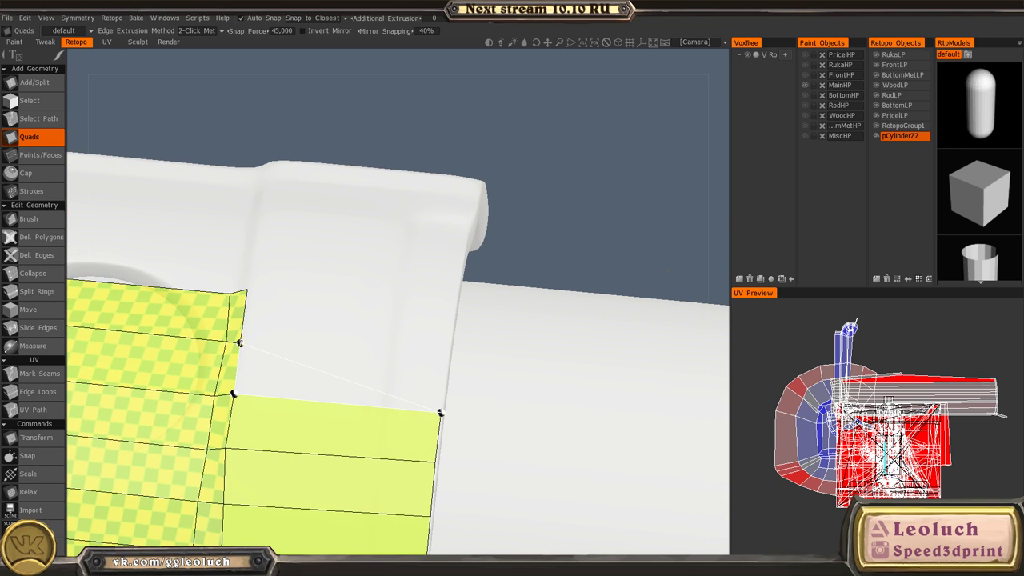
click(449, 362)
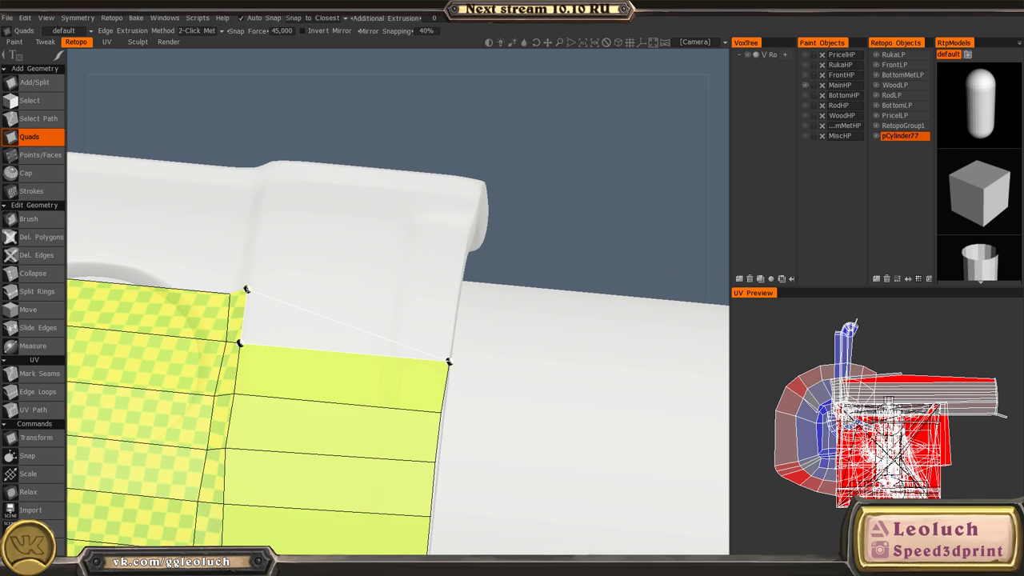
click(455, 312)
- Add the first faces across the collar's end thickness, from its lower side to the corner, with the Points/Faces tool
alt+drag(458, 316, 565, 327)
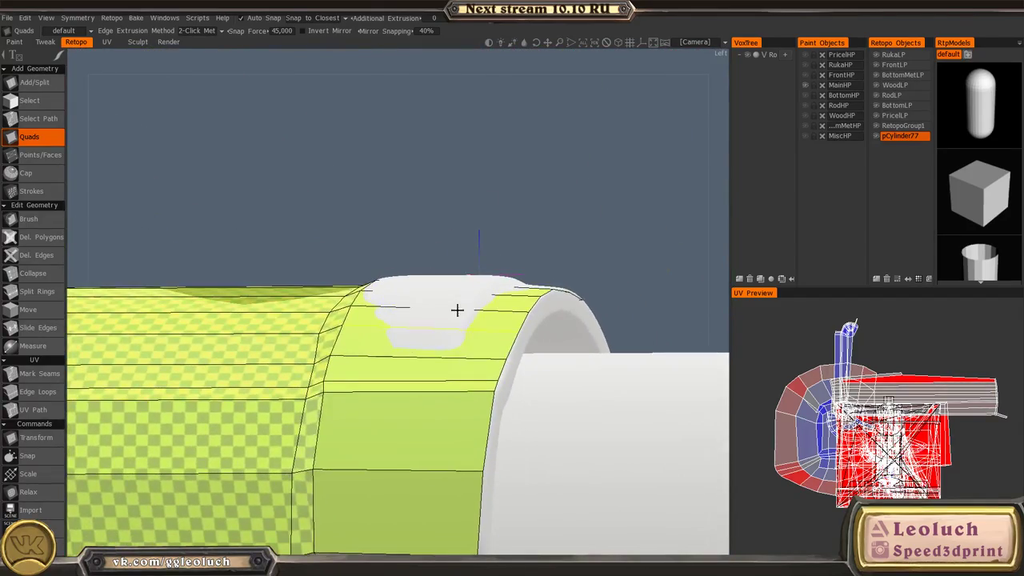
alt+middle_drag(471, 399, 467, 345)
key(space)
click(479, 284)
alt+drag(541, 288, 409, 321)
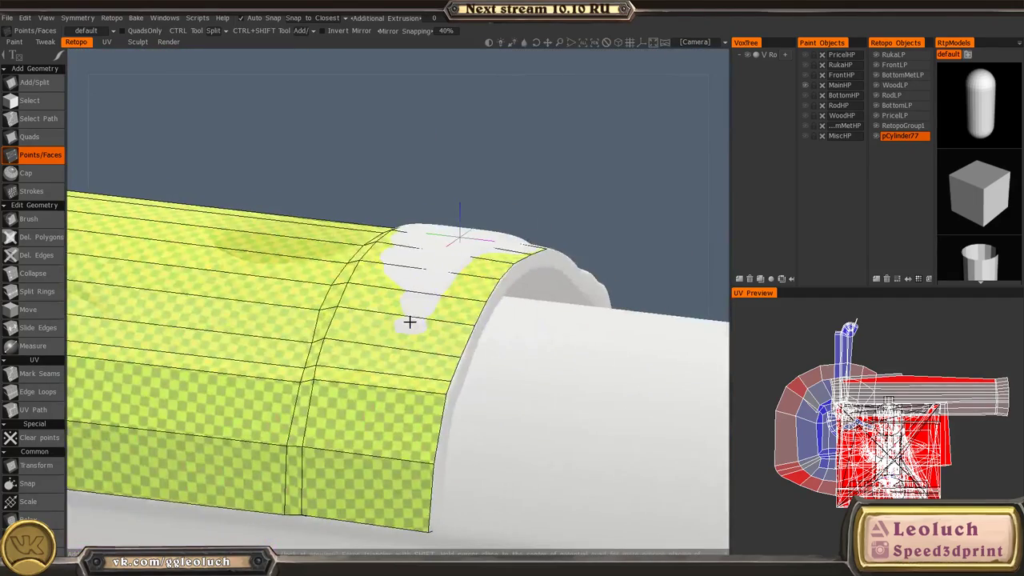
alt+drag(479, 338, 352, 332)
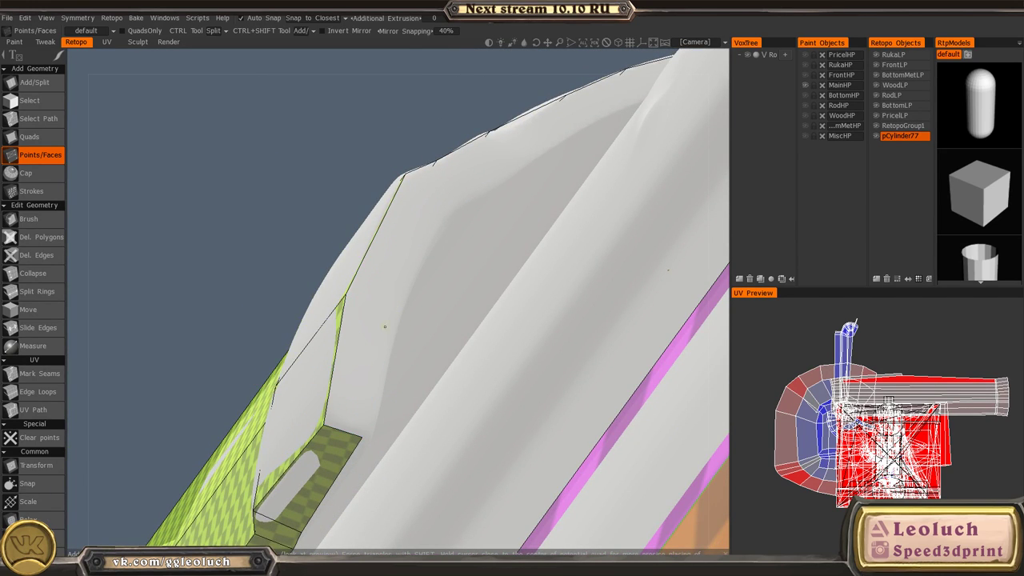
right_click(368, 354)
alt+drag(368, 354, 400, 320)
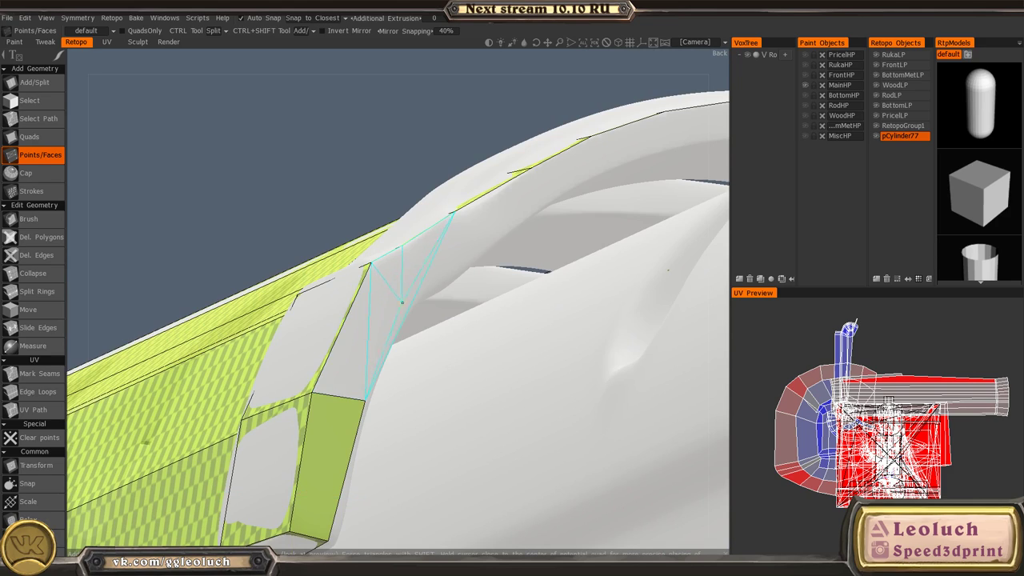
alt+middle_drag(444, 304, 375, 440)
alt+drag(397, 401, 393, 440)
right_click(336, 410)
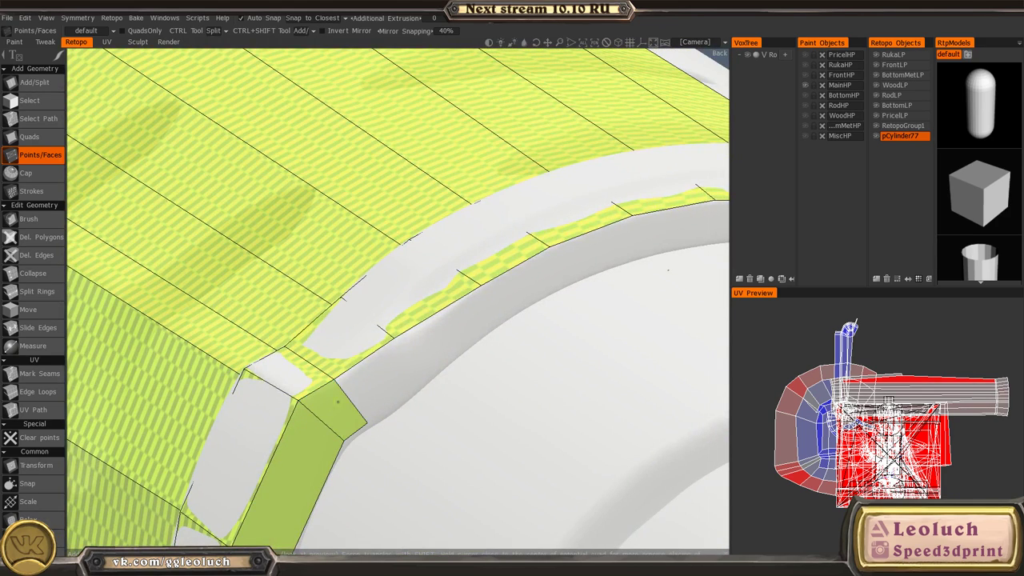
- Continue the row of Points/Faces quads across the collar's end thickness, over the arch to the mesh's upper border
click(427, 377)
right_click(376, 378)
alt+middle_drag(476, 314, 348, 361)
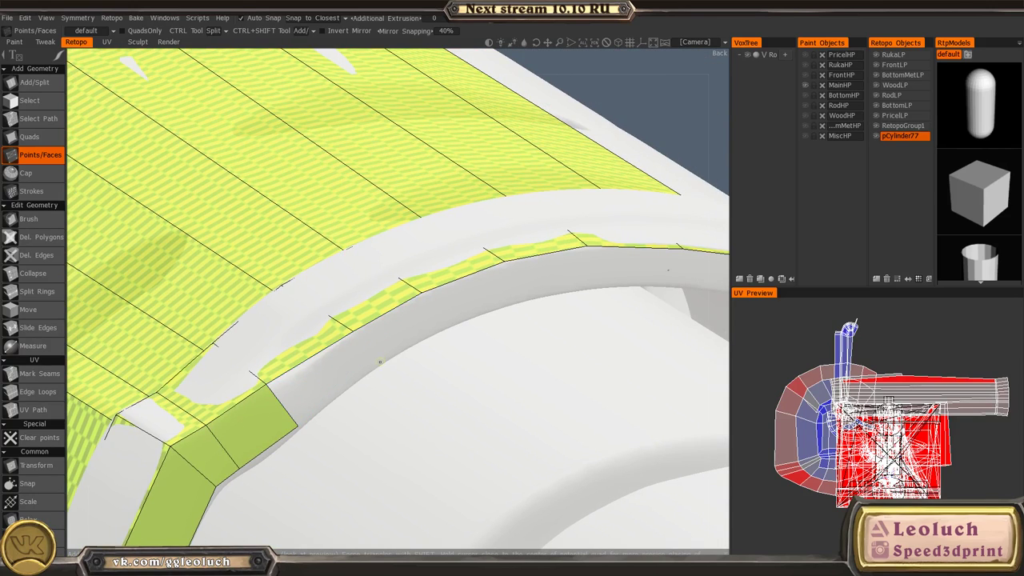
click(380, 362)
alt+drag(444, 323, 385, 334)
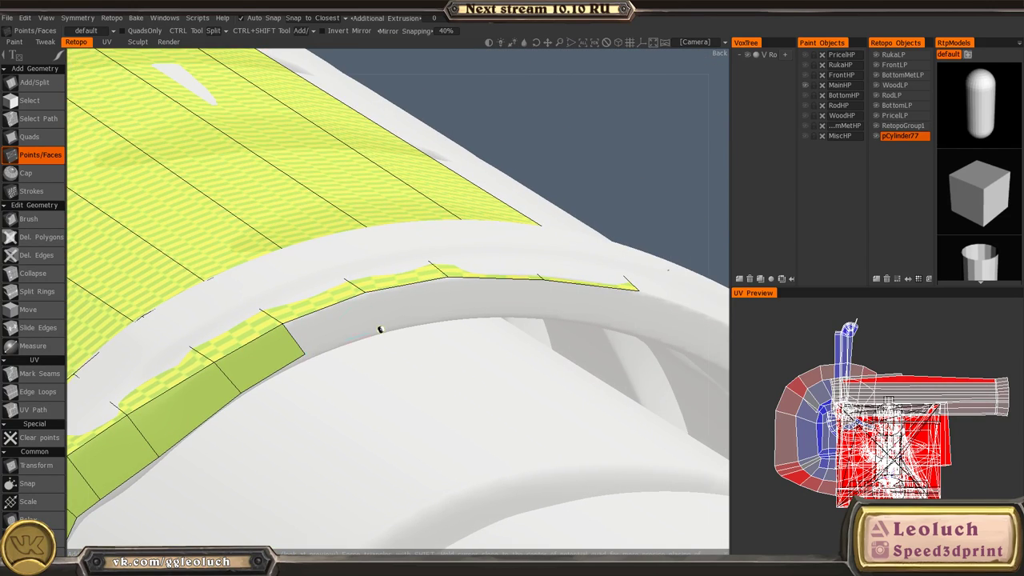
alt+drag(492, 305, 480, 326)
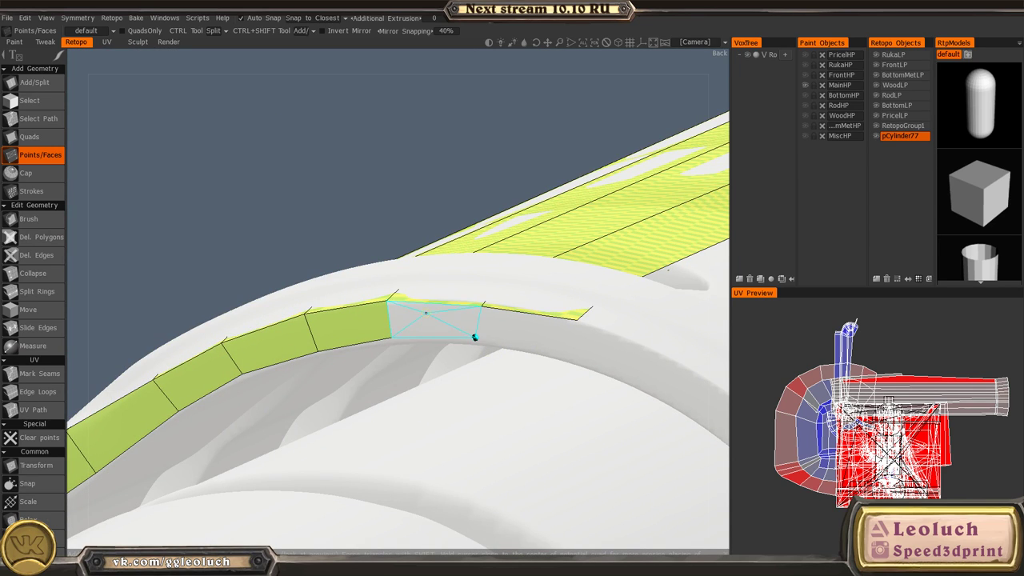
click(565, 357)
- Examine the yellow mesh and its rim faces at the opposite end of the cylinder, beside the green and blue parts
alt+drag(494, 318, 251, 290)
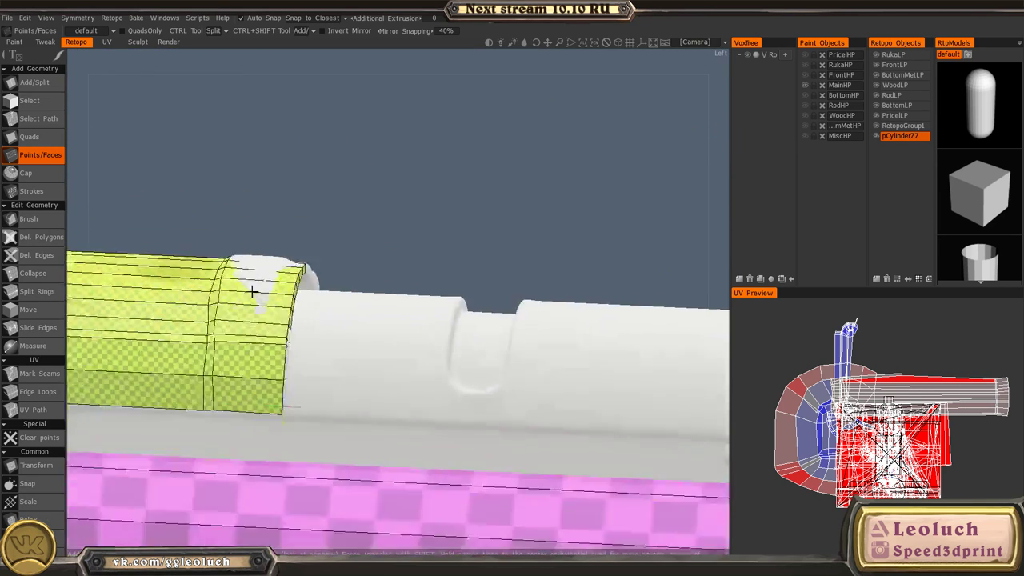
scroll(251, 291, down, 5)
alt+middle_drag(251, 290, 365, 258)
alt+shift+drag(365, 258, 348, 231)
alt+right_drag(348, 231, 288, 331)
alt+middle_drag(288, 332, 462, 307)
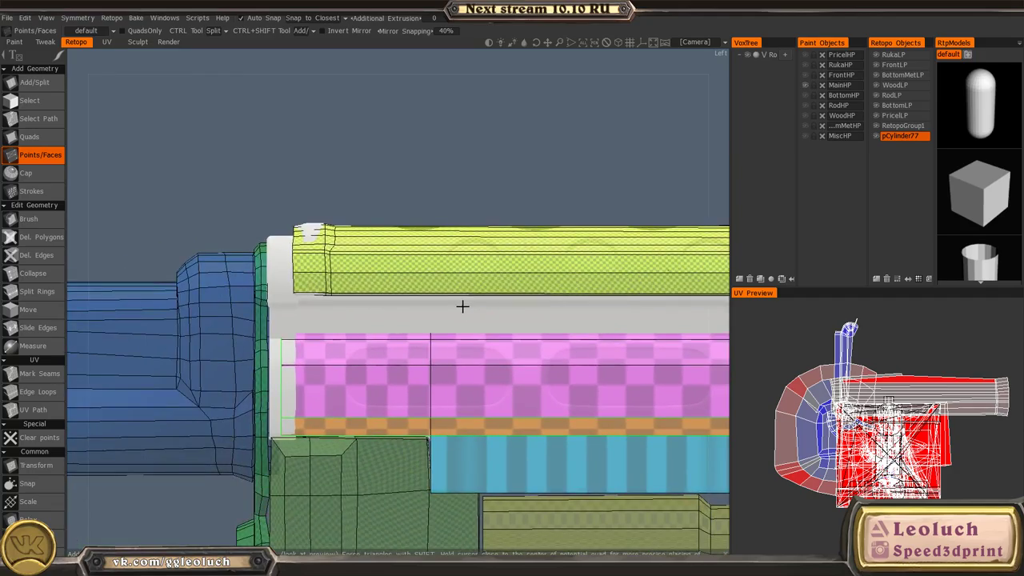
alt+drag(461, 307, 560, 312)
alt+drag(434, 277, 496, 296)
alt+right_drag(496, 296, 352, 248)
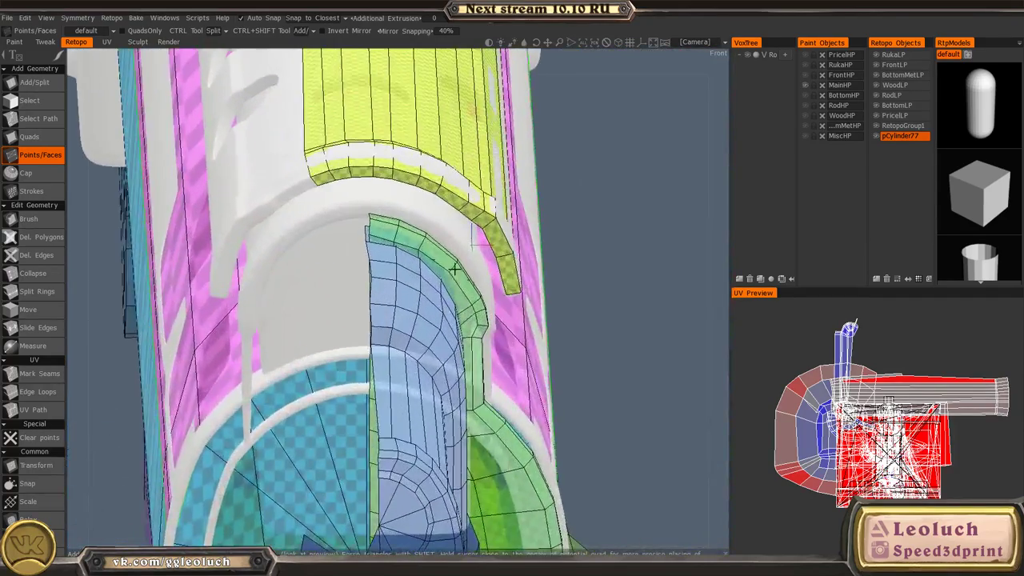
alt+middle_drag(352, 248, 377, 297)
alt+drag(377, 297, 474, 320)
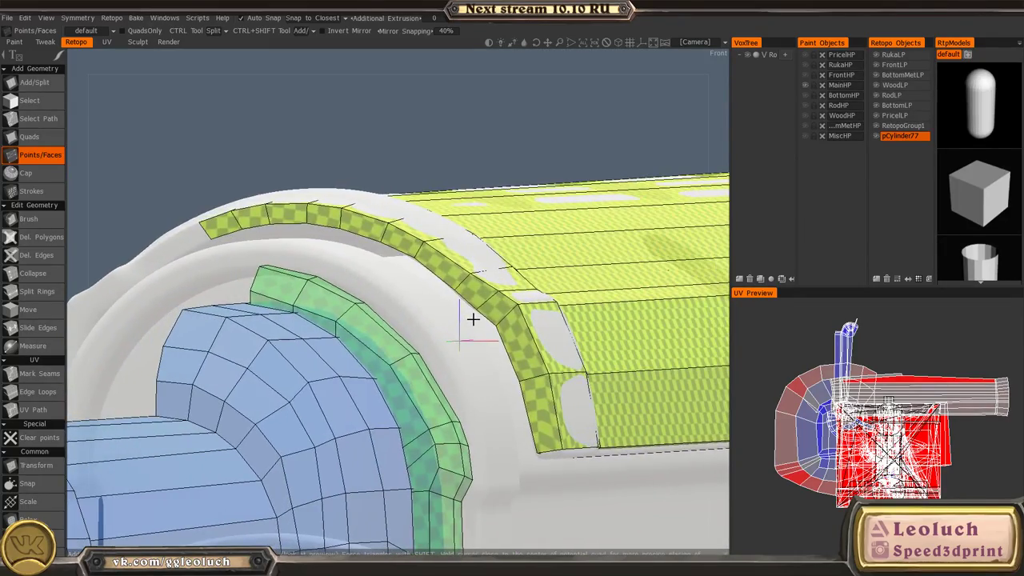
alt+middle_drag(474, 320, 496, 328)
alt+right_drag(311, 280, 188, 251)
alt+drag(188, 252, 384, 299)
alt+right_drag(512, 322, 628, 344)
alt+drag(628, 343, 344, 291)
alt+right_drag(343, 290, 516, 425)
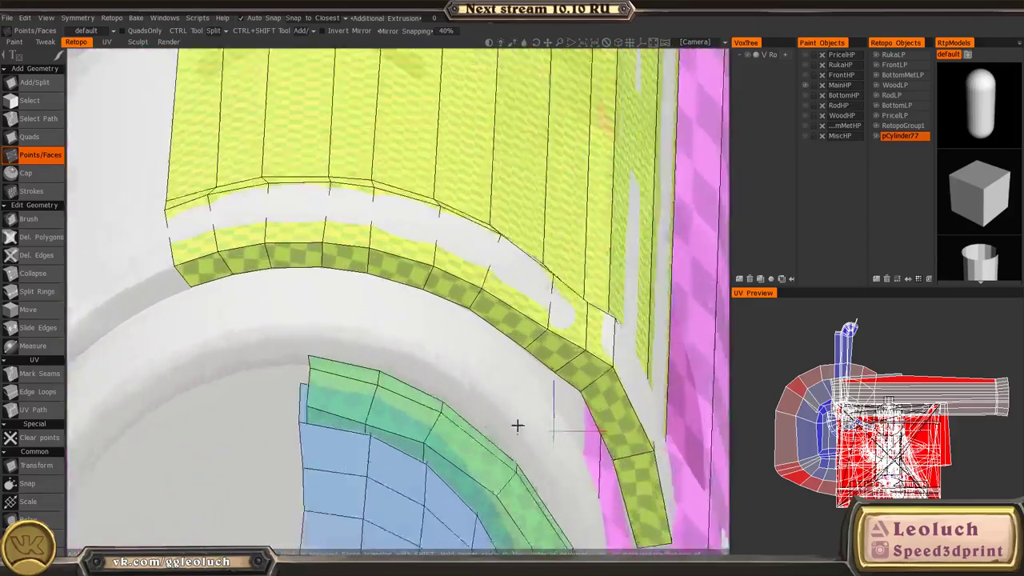
- Select the inner border edges along the arch of the collar's end rim and move them slightly down with the Transform gizmo
alt+drag(517, 425, 286, 234)
key(space)
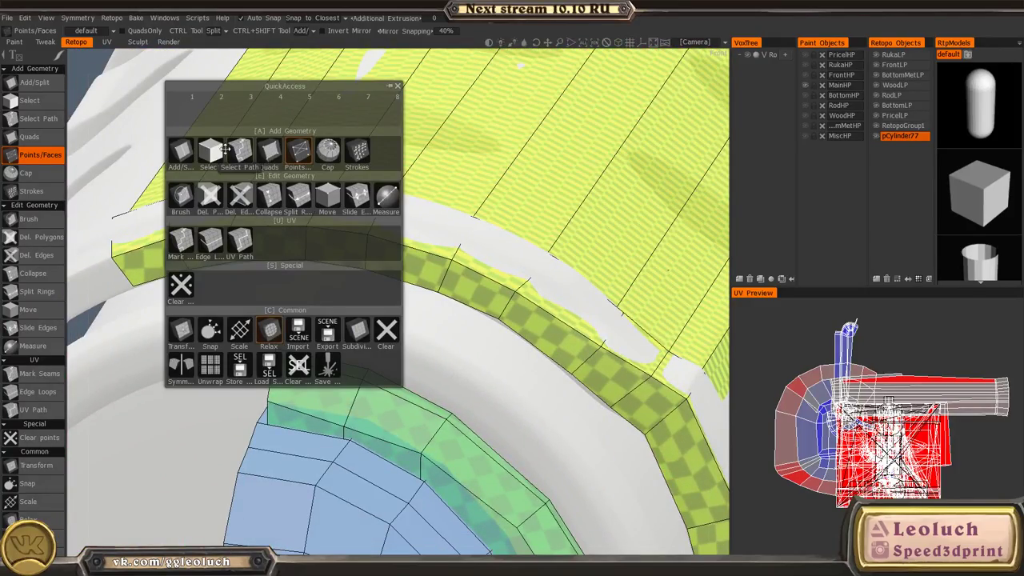
click(210, 150)
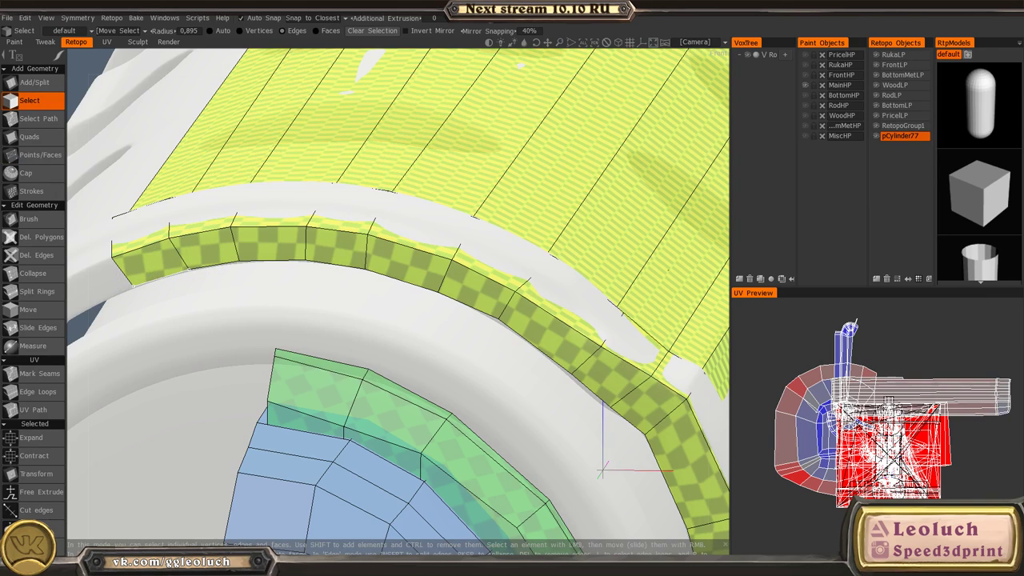
double_click(141, 274)
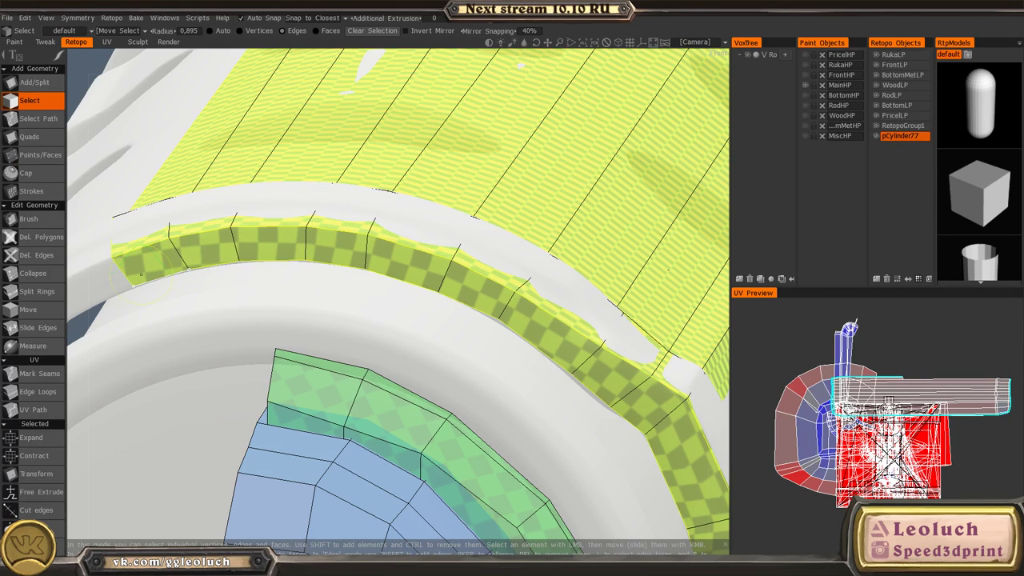
click(264, 297)
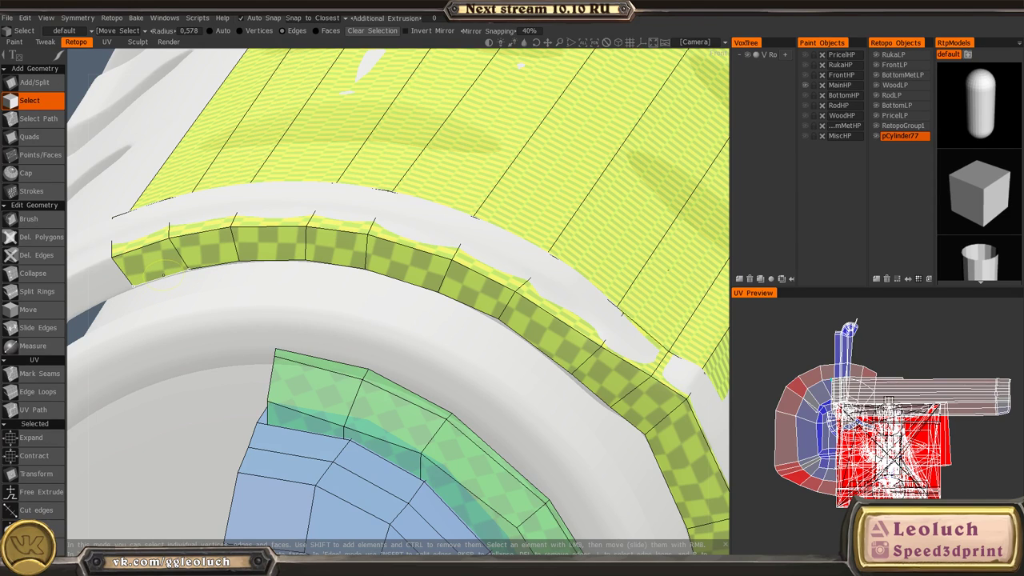
shift+click(211, 260)
middle_drag(636, 387, 550, 314)
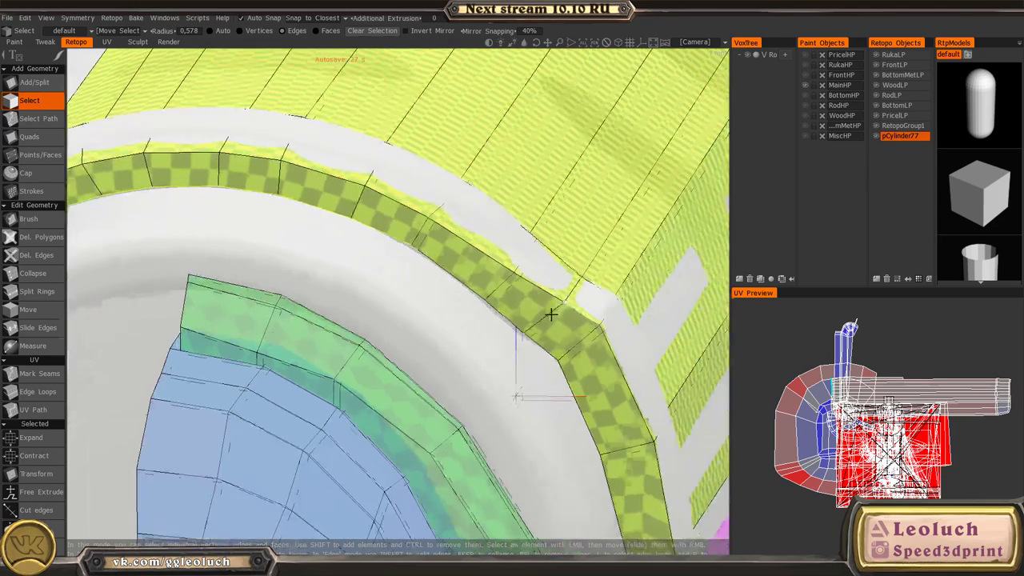
alt+drag(612, 376, 635, 323)
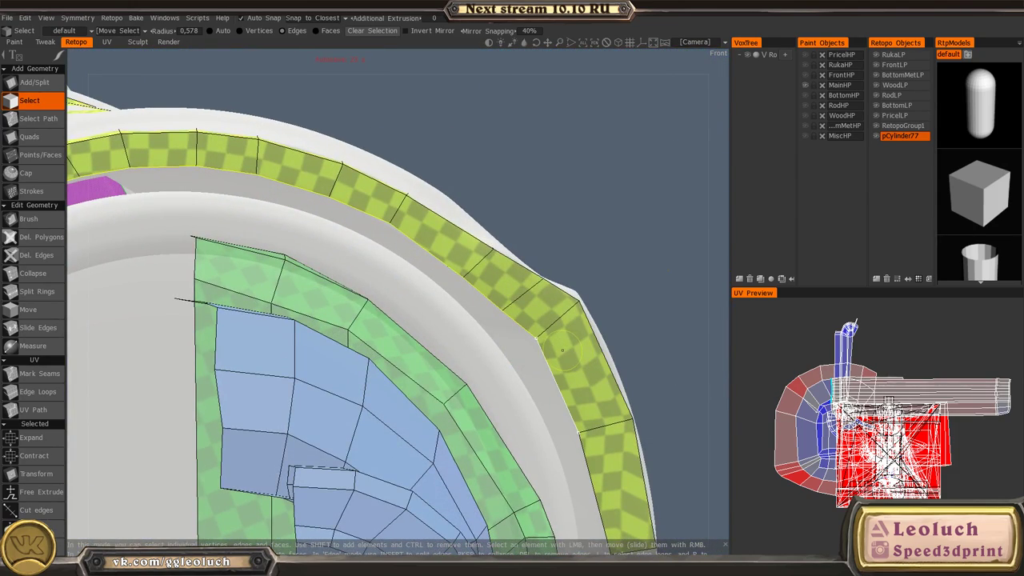
alt+middle_drag(619, 429, 614, 391)
alt+right_drag(614, 391, 569, 359)
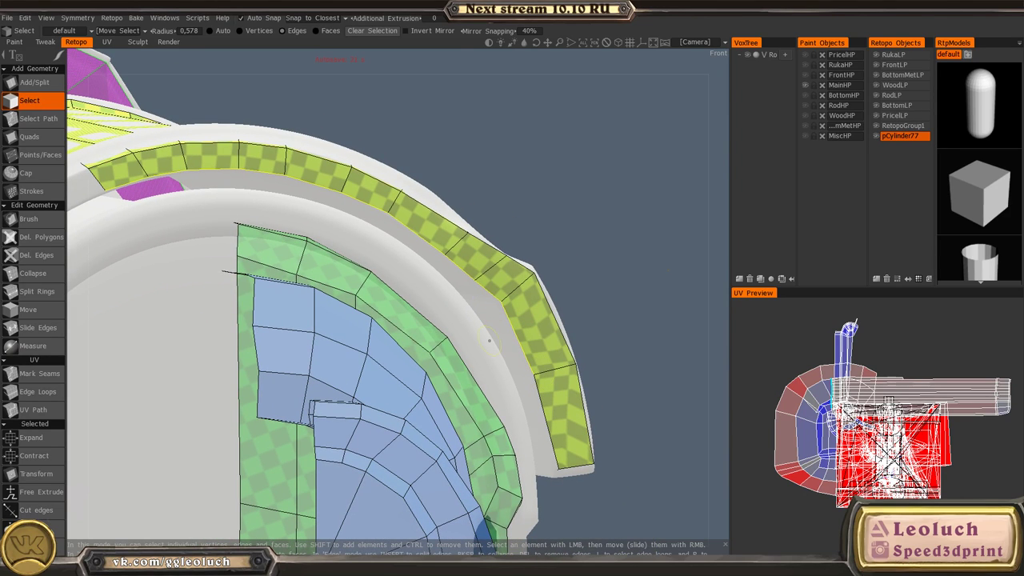
key(space)
click(172, 239)
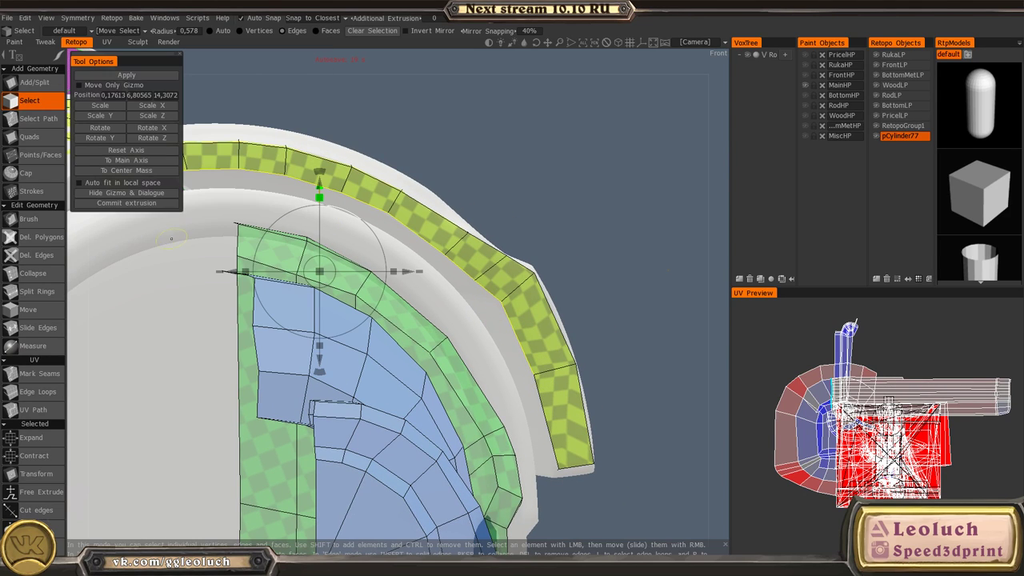
drag(319, 184, 319, 205)
alt+drag(494, 242, 226, 239)
alt+right_drag(226, 238, 486, 286)
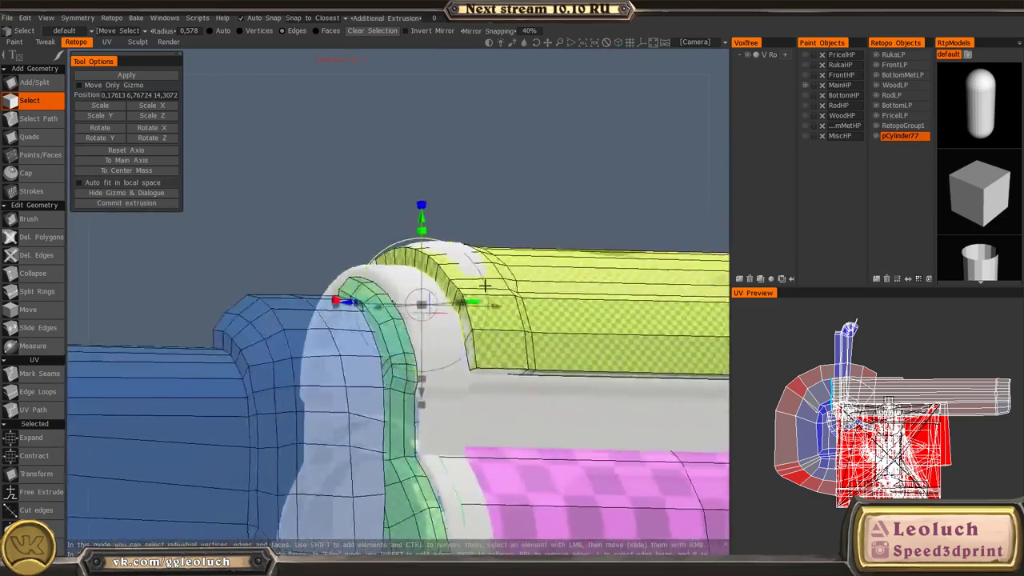
alt+drag(486, 286, 409, 272)
alt+right_drag(409, 272, 529, 370)
key(Escape)
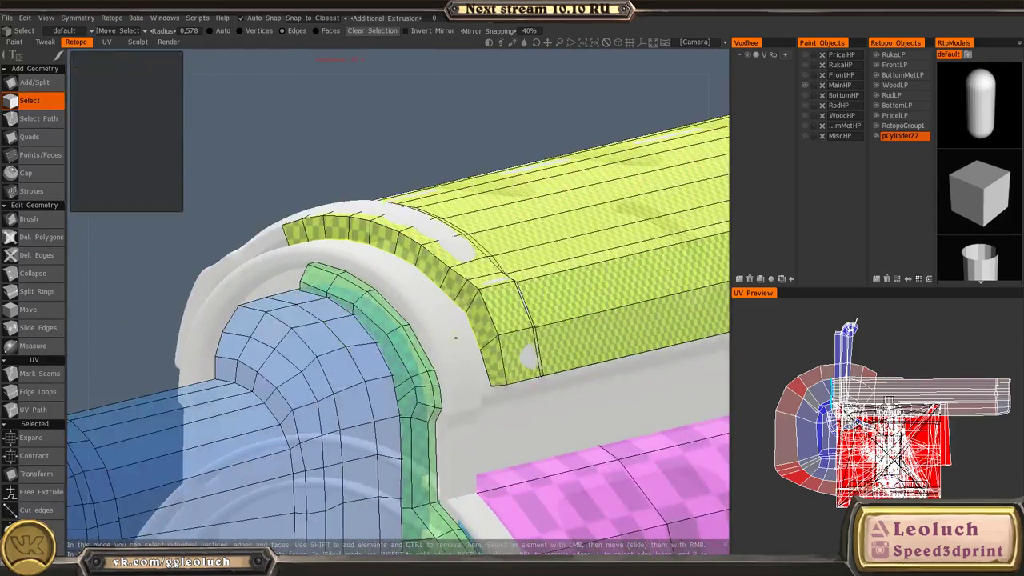
- Select the inner border edges on the lower side of the rim and move them inward, toward the cylinder's axis, with Transform
alt+drag(528, 370, 587, 361)
alt+right_drag(587, 361, 591, 325)
alt+middle_drag(590, 325, 479, 264)
alt+drag(478, 265, 516, 268)
alt+right_drag(516, 268, 530, 288)
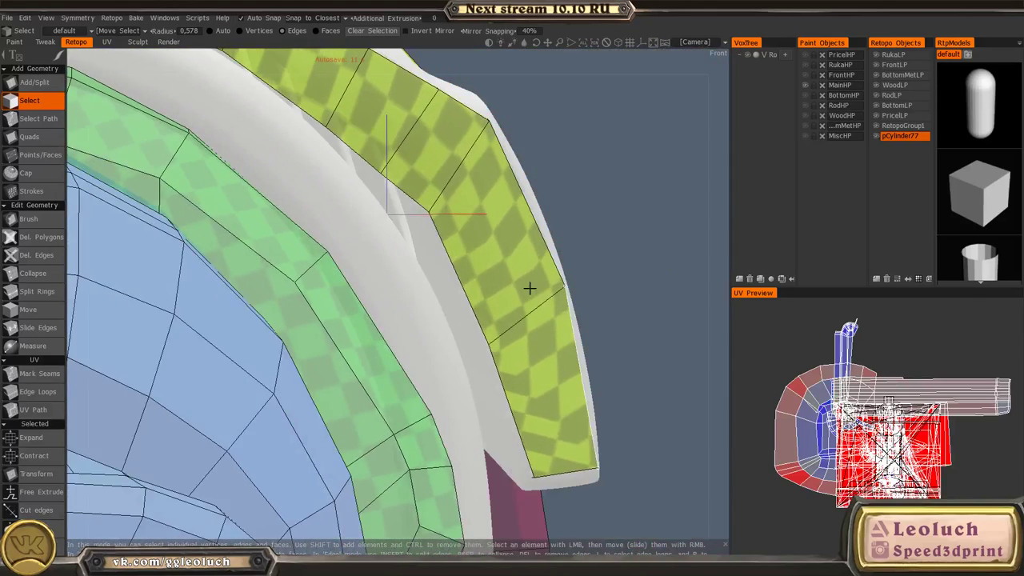
click(460, 248)
key(space)
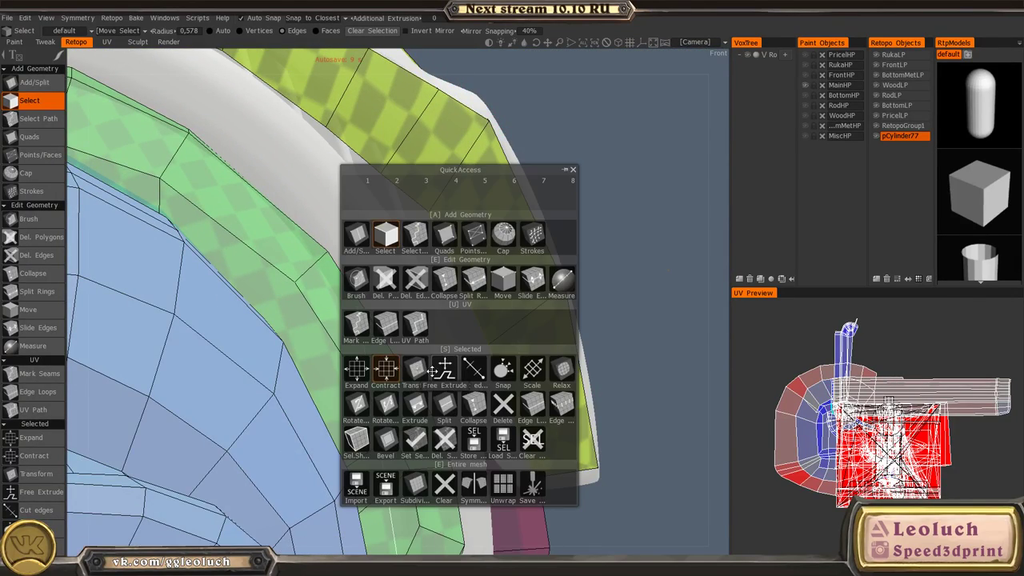
click(415, 369)
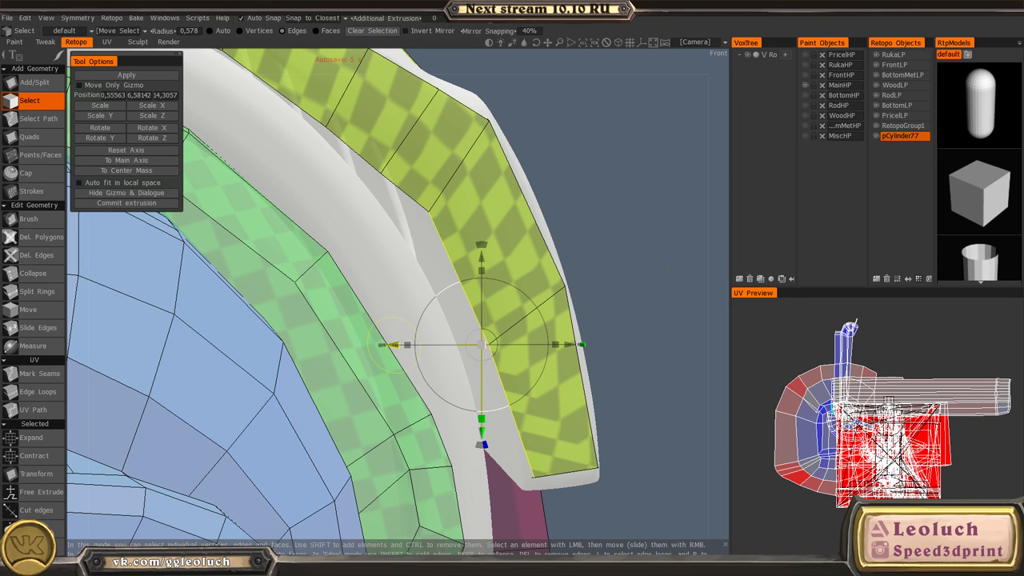
drag(394, 345, 356, 345)
key(Escape)
- In vertex selection mode, move the inner rim vertex just above the corner down and inward onto the reference surface's edge
alt+middle_drag(384, 186, 408, 280)
alt+right_drag(408, 280, 373, 226)
key(space)
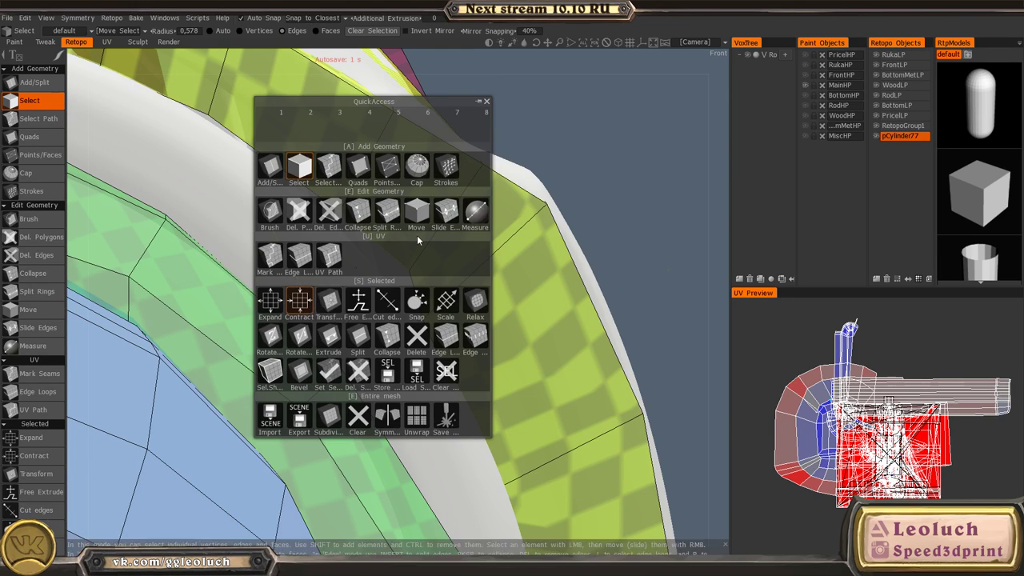
key(space)
key(space)
click(344, 175)
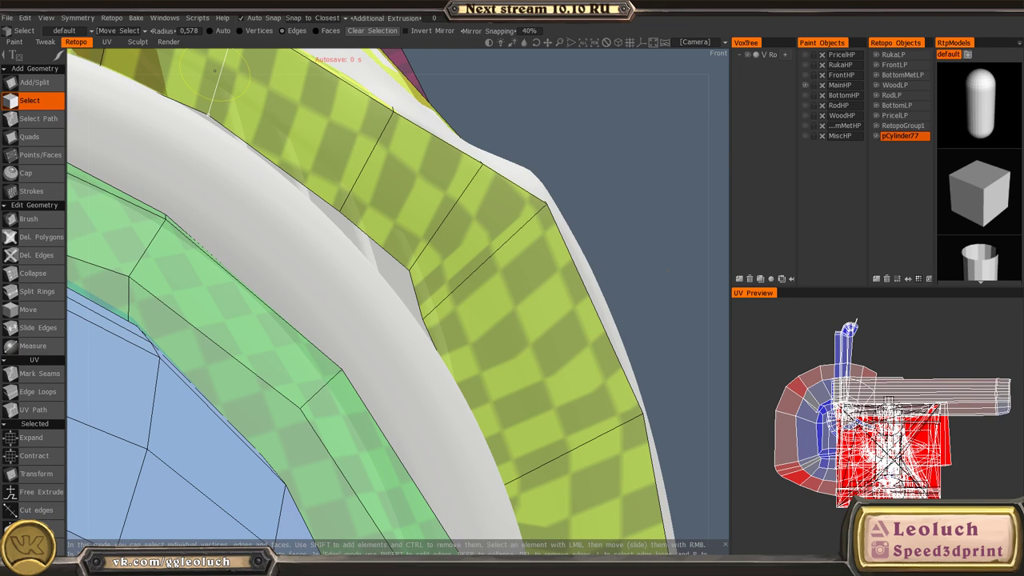
click(260, 32)
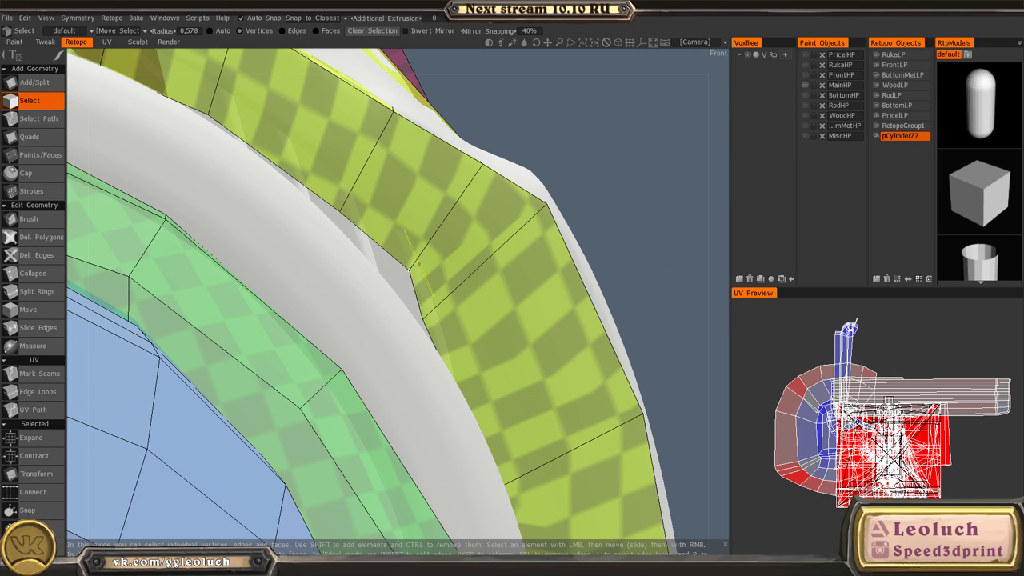
key(space)
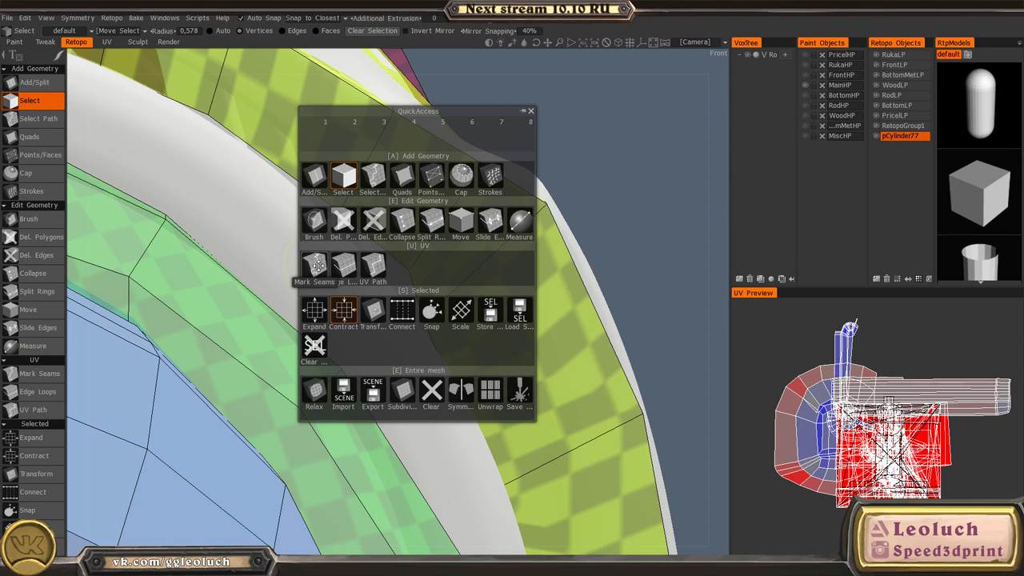
click(365, 307)
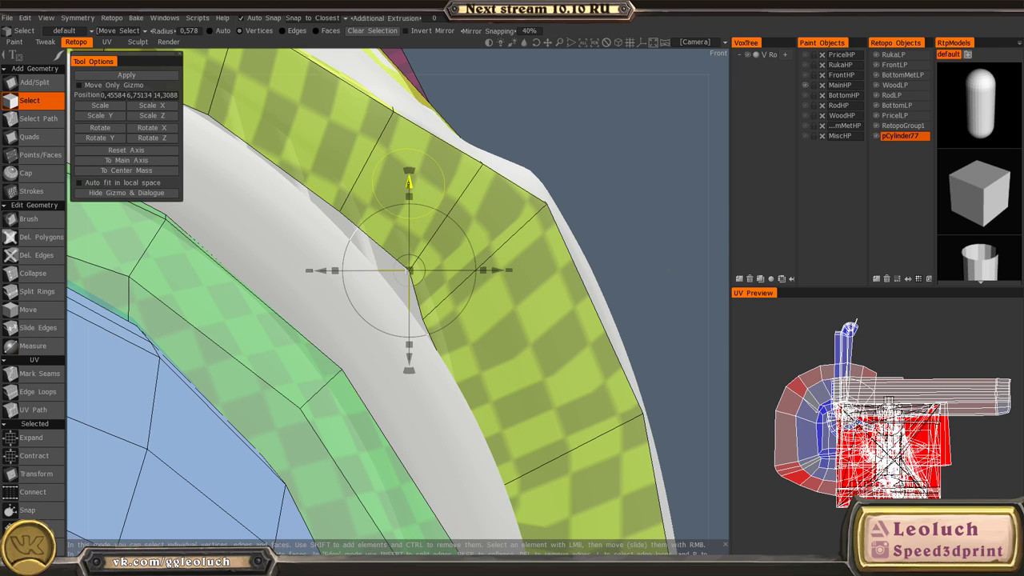
drag(409, 183, 409, 198)
drag(495, 286, 470, 286)
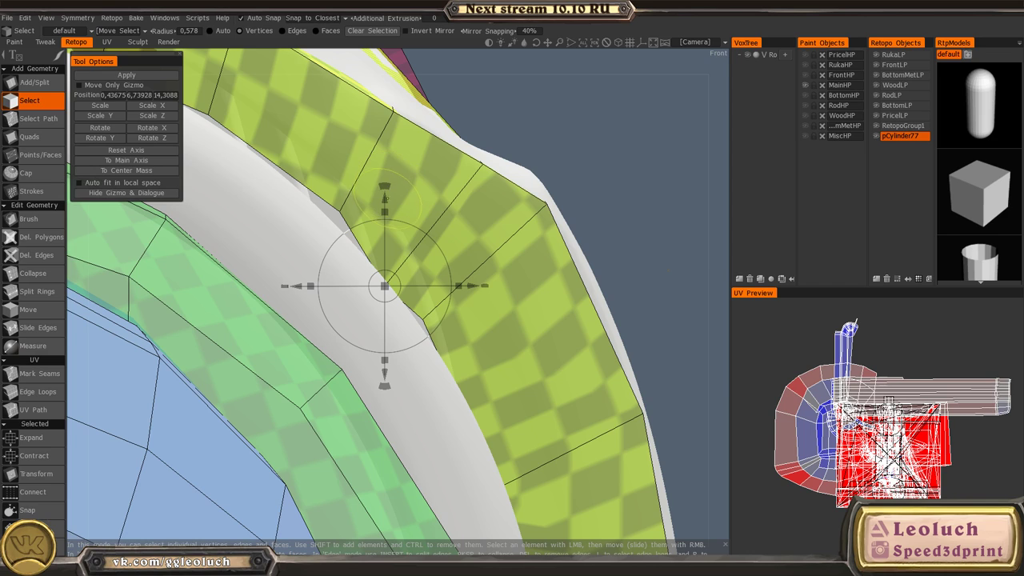
drag(387, 199, 386, 185)
key(Escape)
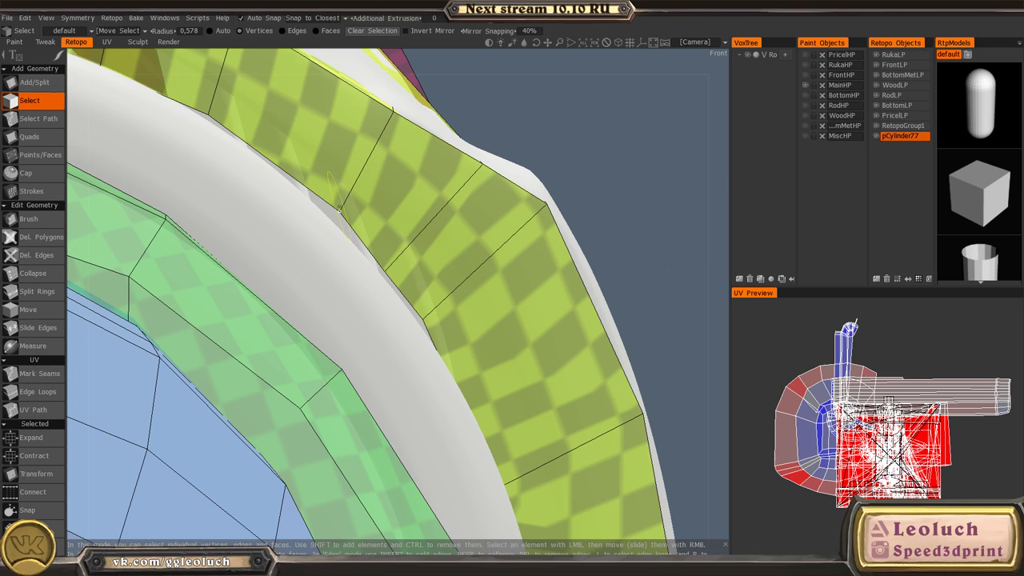
- Transform the next inner rim vertex up the arch slightly down and inward so it follows the reference curve
key(space)
click(353, 256)
key(space)
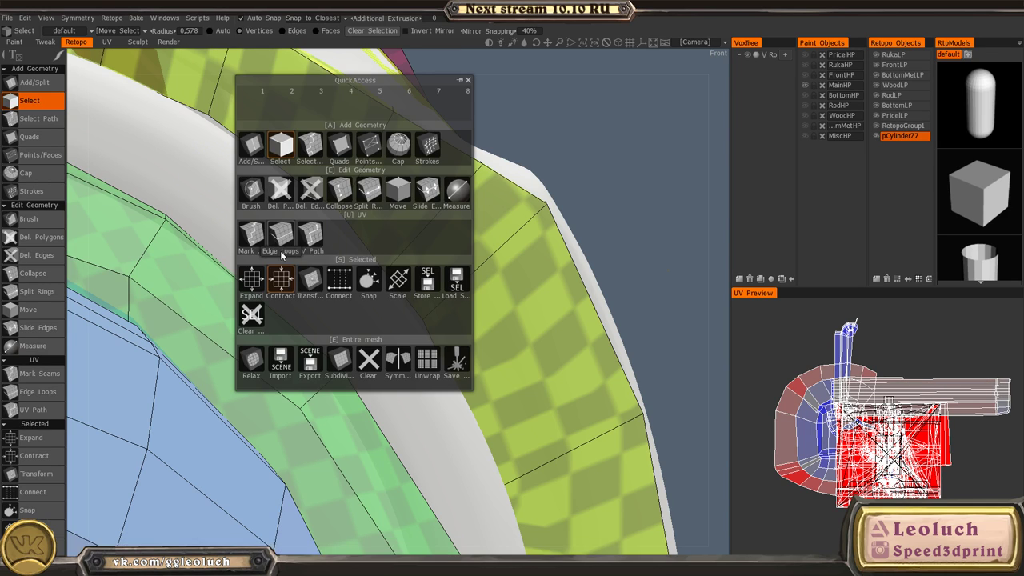
click(311, 278)
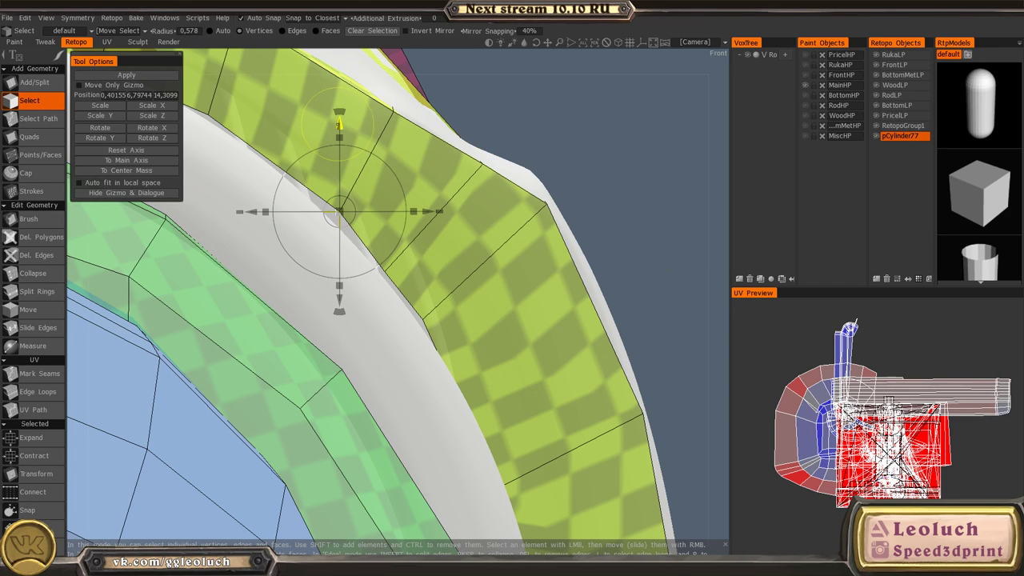
drag(339, 124, 339, 135)
drag(428, 221, 415, 221)
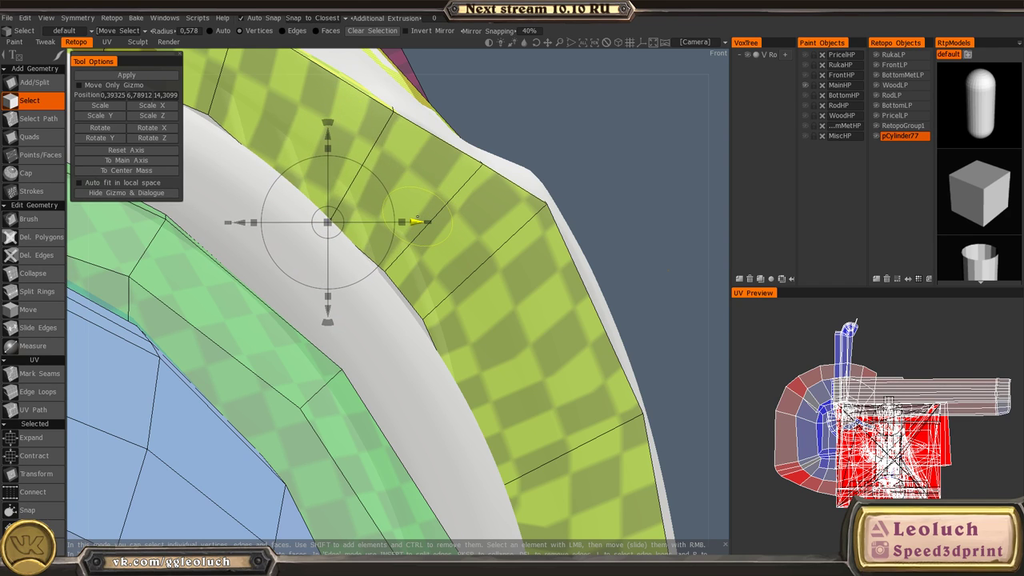
drag(327, 141, 327, 137)
key(Escape)
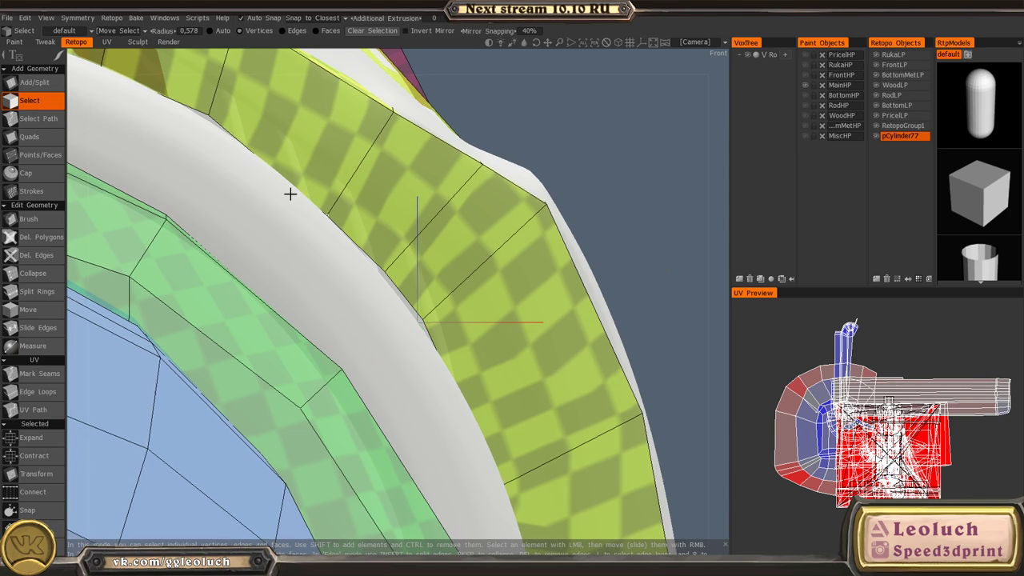
- Add three quads from the rim's inner border across the smooth band at the top of the arch with Points/Faces
alt+right_drag(290, 194, 243, 217)
alt+drag(242, 217, 386, 295)
alt+middle_drag(386, 295, 453, 325)
alt+drag(453, 325, 345, 305)
key(space)
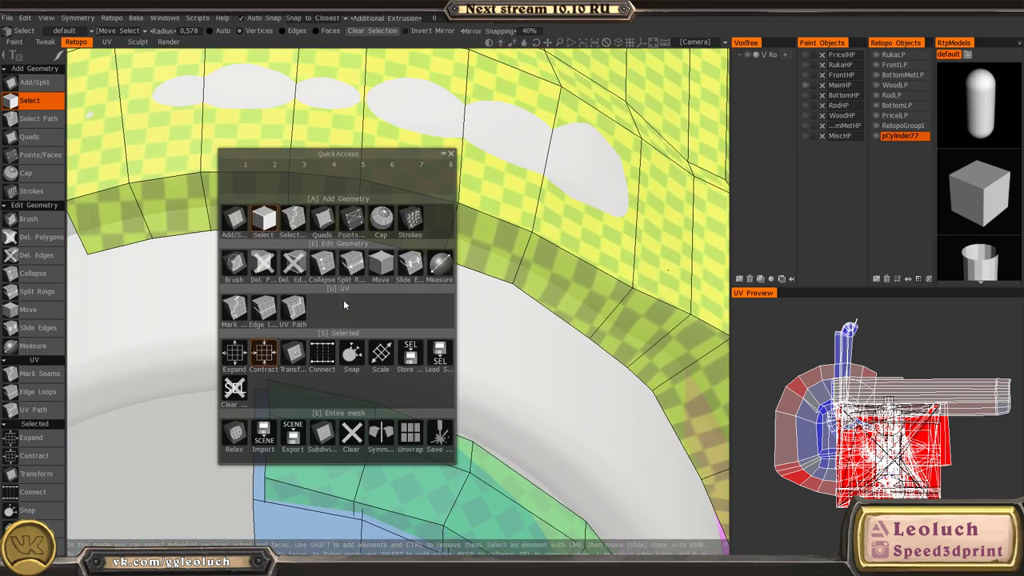
click(352, 238)
alt+drag(344, 264, 390, 302)
middle_drag(391, 302, 357, 341)
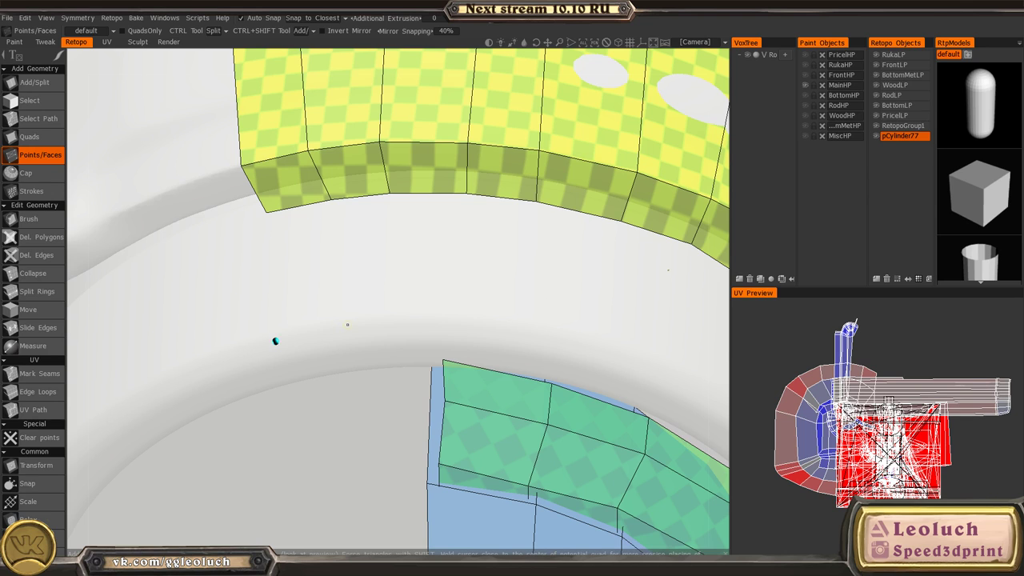
click(343, 320)
right_click(312, 268)
right_click(373, 276)
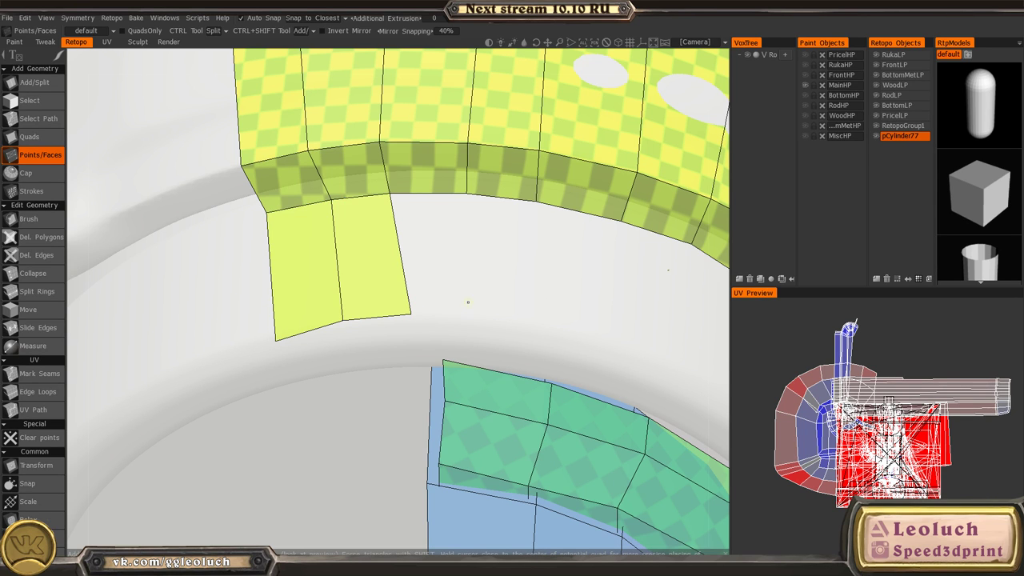
right_click(451, 288)
- Continue the row of Points/Faces quads along the smooth band, from the top of the arch toward its side
alt+drag(450, 288, 488, 357)
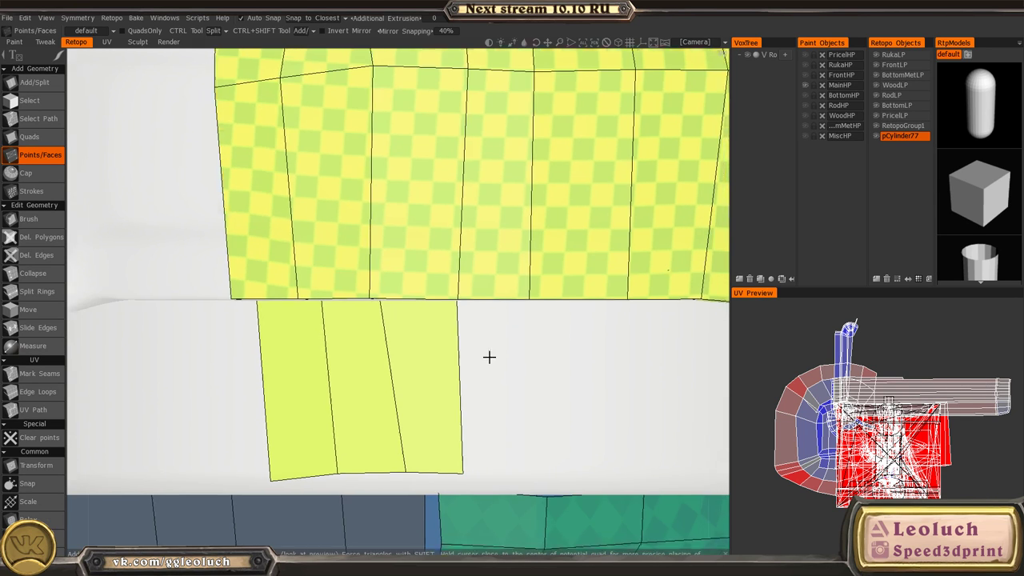
alt+middle_drag(489, 357, 329, 288)
click(385, 340)
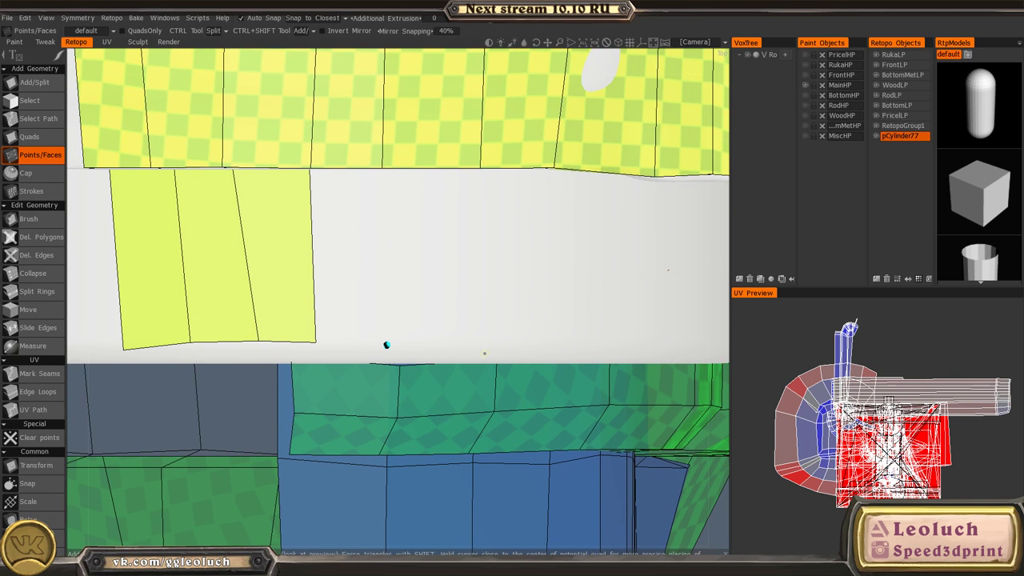
click(481, 342)
right_click(434, 268)
right_click(368, 267)
alt+middle_drag(512, 338, 392, 334)
alt+drag(392, 333, 269, 194)
click(390, 277)
right_click(457, 216)
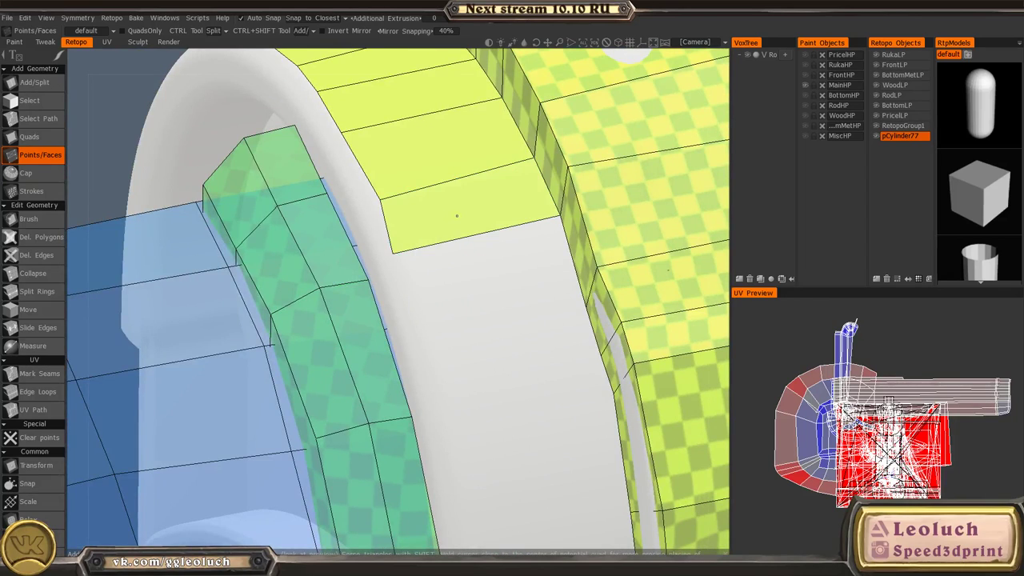
- Extend the band's quads down the side of the arch, past the rim's corner to its last crosswise edge
alt+drag(488, 273, 509, 240)
alt+drag(494, 290, 438, 258)
right_click(439, 259)
alt+drag(533, 329, 490, 281)
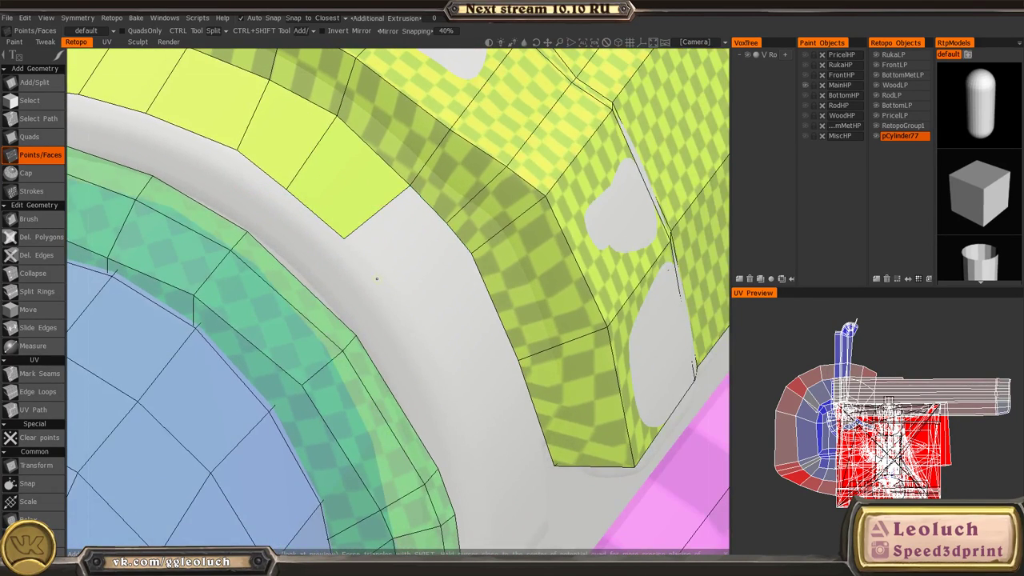
alt+drag(411, 233, 411, 299)
click(393, 311)
right_click(433, 288)
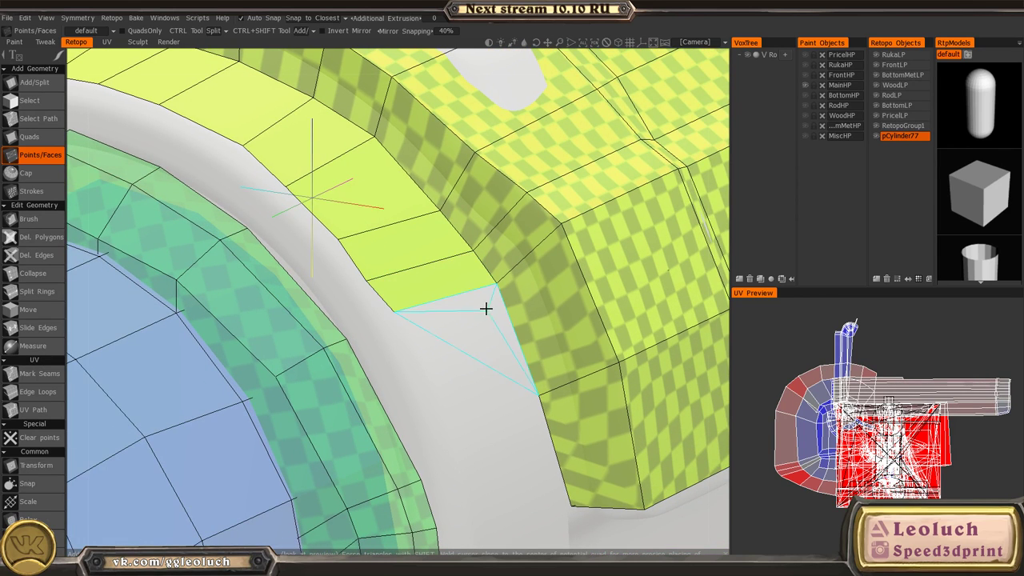
alt+middle_drag(484, 309, 429, 204)
right_click(424, 284)
middle_drag(504, 352, 455, 295)
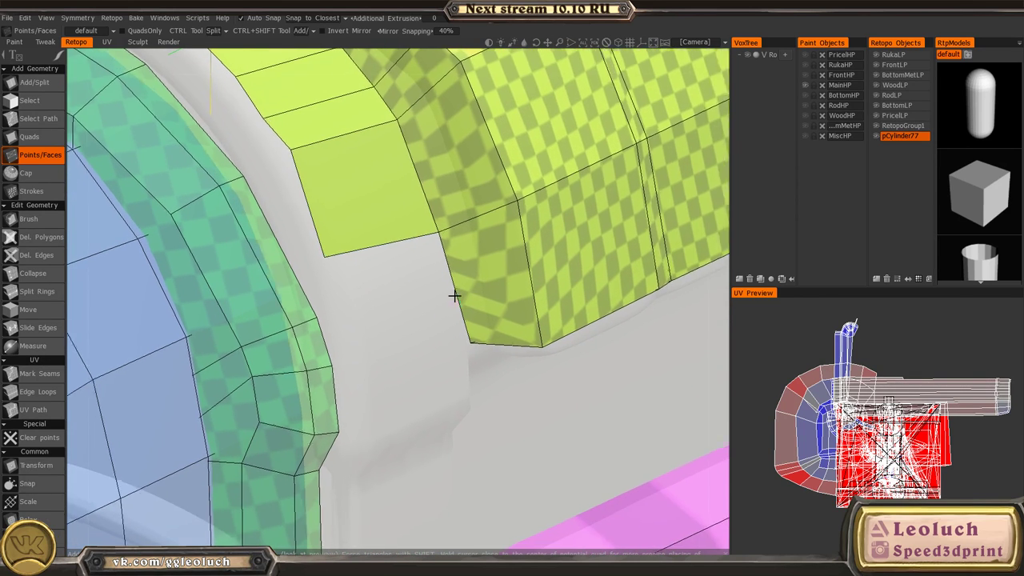
- Hide the PricelLP, BottomLP and RodLP retopo objects
alt+drag(455, 295, 232, 360)
alt+right_drag(232, 360, 230, 270)
alt+right_drag(601, 191, 278, 163)
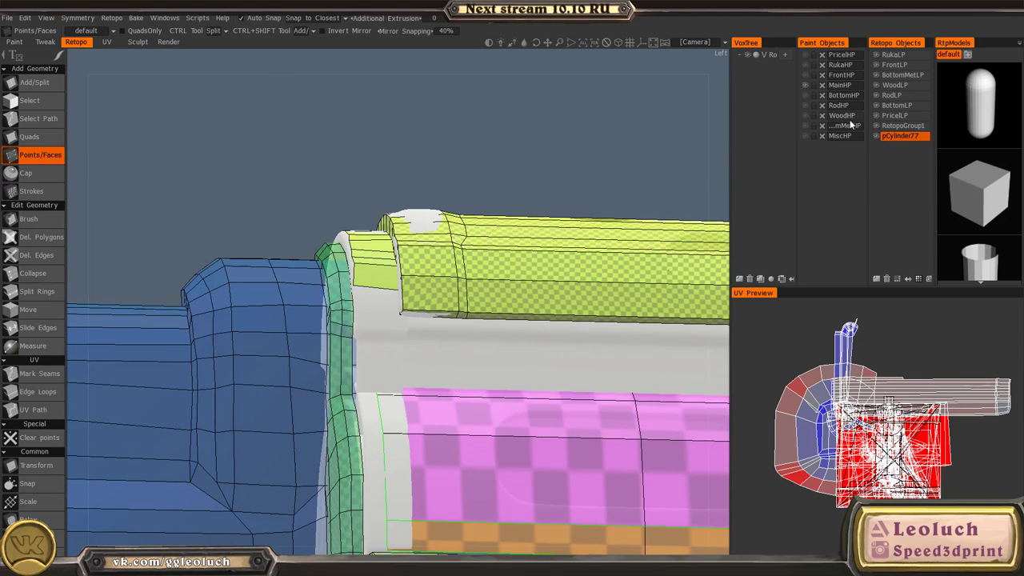
click(878, 117)
click(878, 106)
click(878, 93)
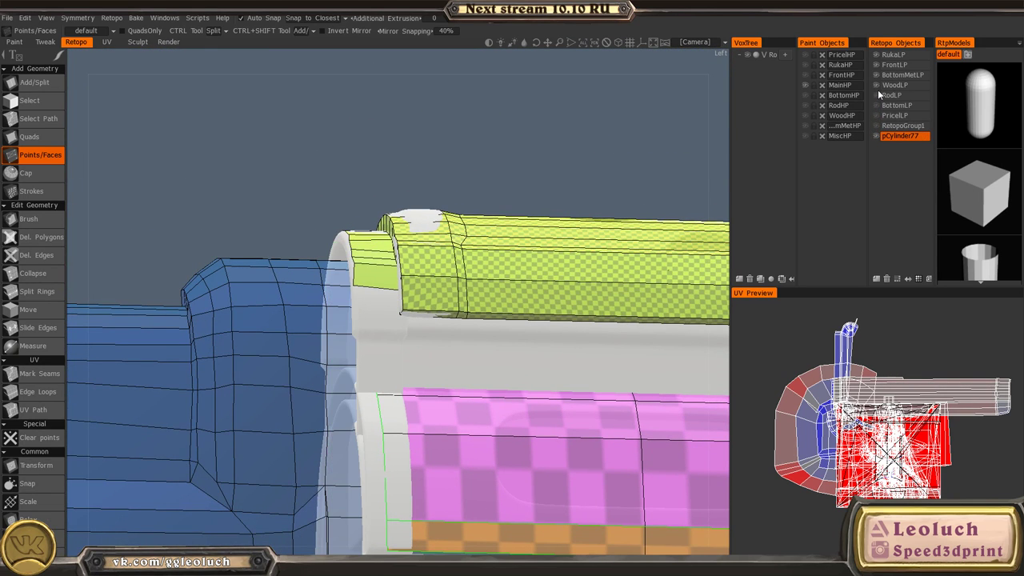
- Hide the BottomMetLP, FrontLP and RukaLP retopo objects
click(876, 75)
click(877, 65)
click(876, 56)
- Add a Points/Faces quad extending the smooth band down its side, level with the collar's lower edge
alt+drag(400, 192, 530, 228)
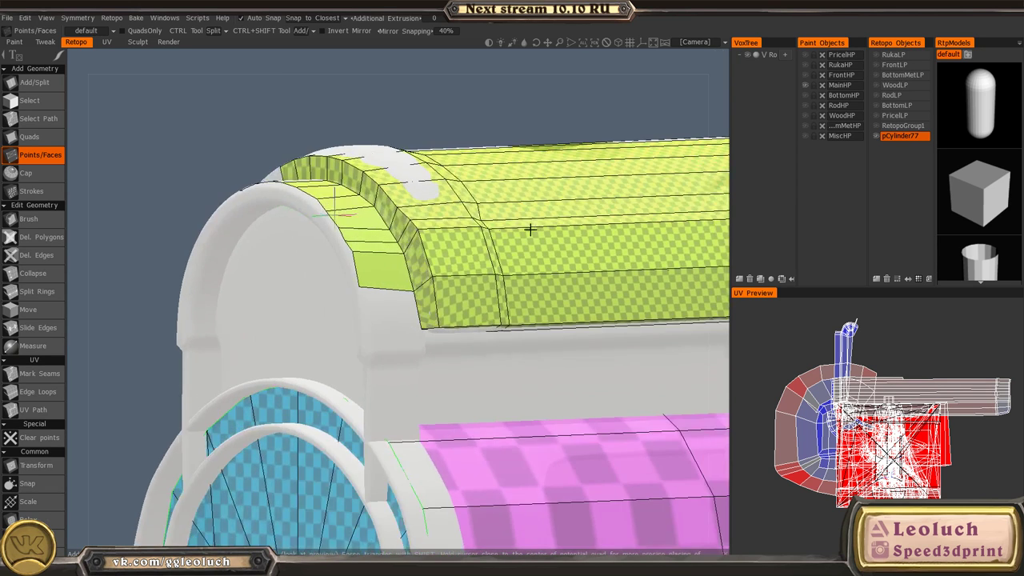
mouse_move(531, 229)
alt+right_down()
mouse_move(373, 378)
mouse_move(384, 401)
alt+right_up()
alt+middle_drag(384, 400, 391, 377)
alt+drag(391, 377, 353, 379)
click(317, 330)
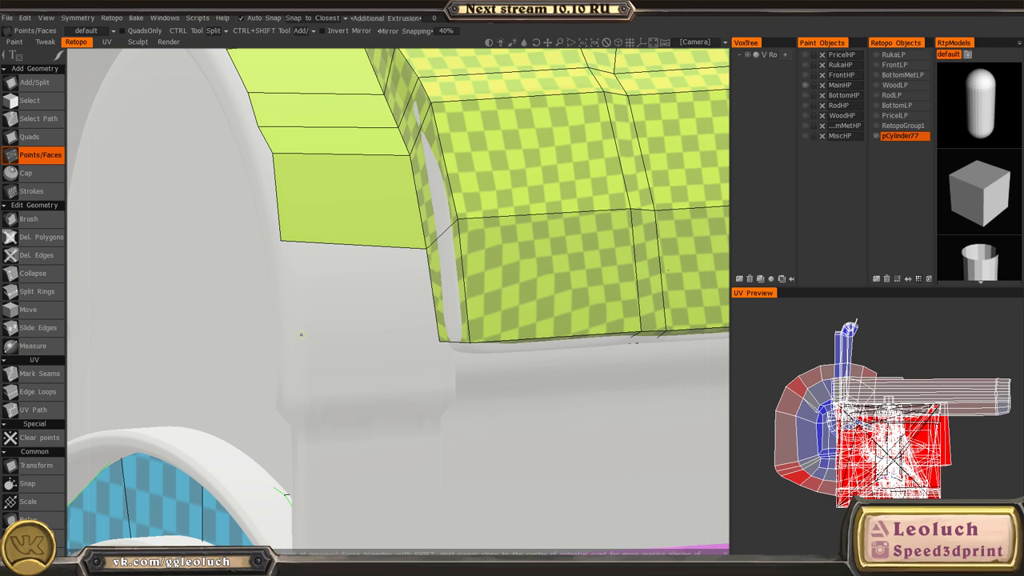
click(301, 335)
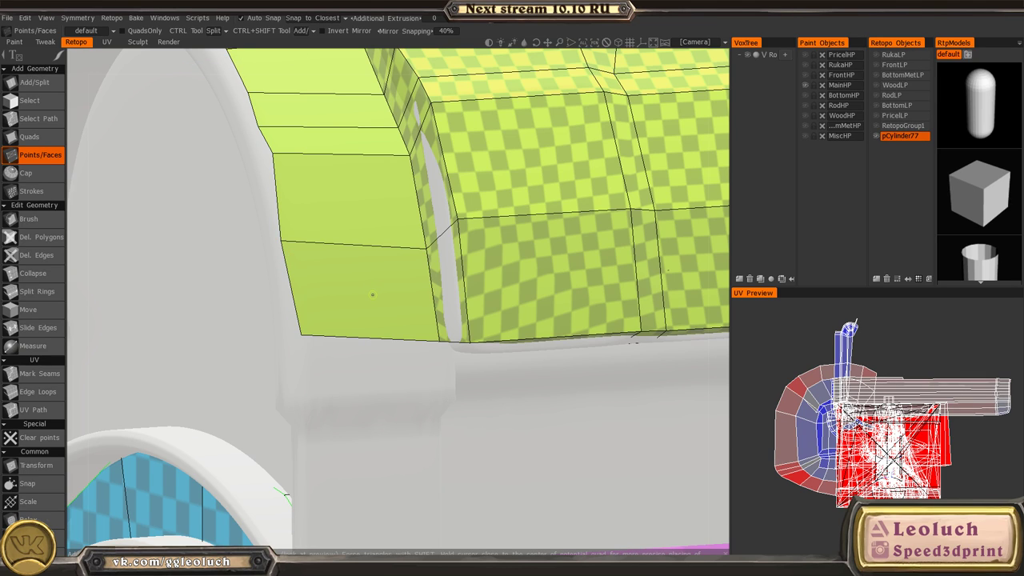
middle_drag(372, 295, 398, 291)
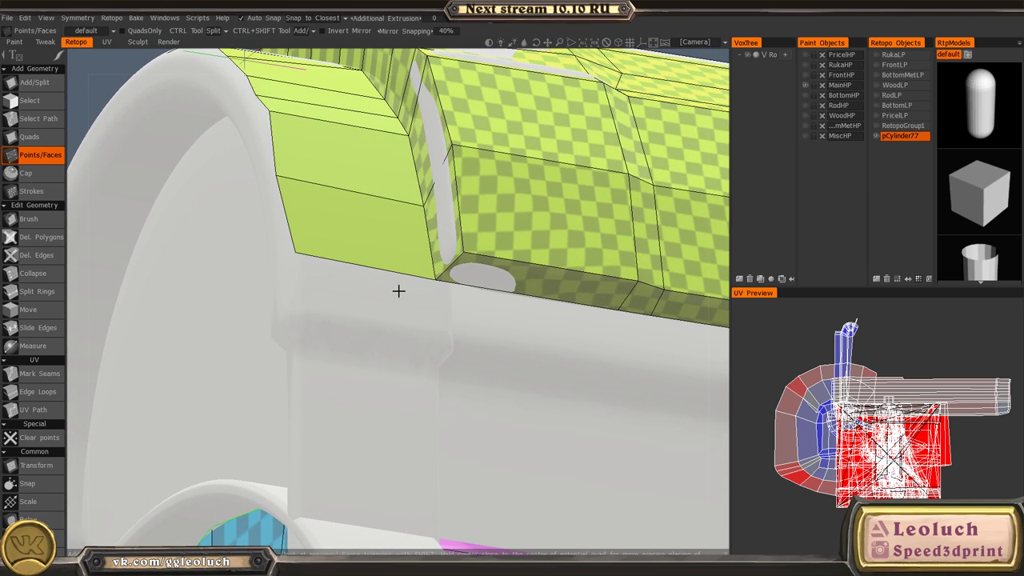
alt+drag(399, 292, 332, 318)
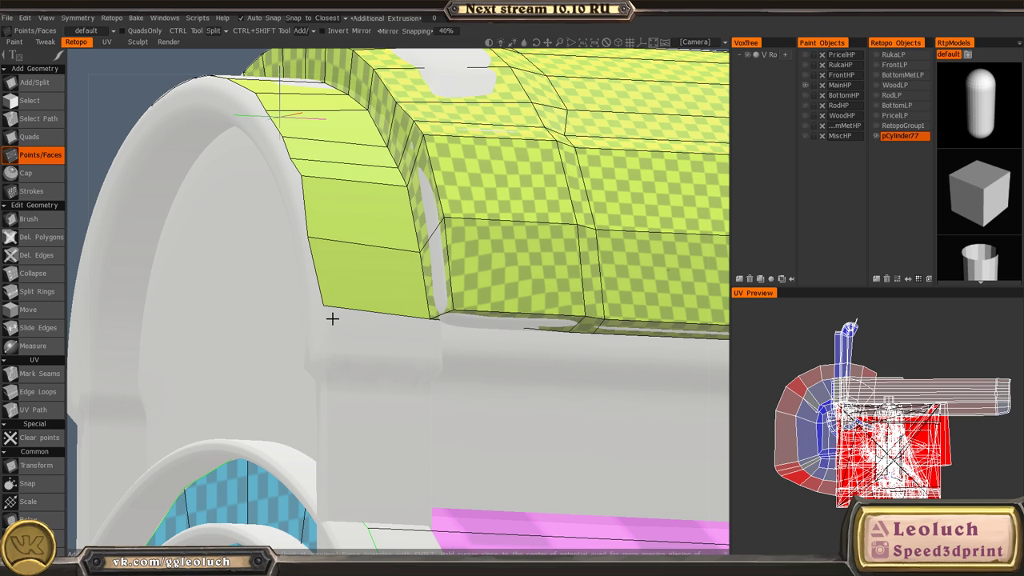
middle_drag(324, 310, 353, 342)
mouse_move(353, 343)
alt+mouse_down()
mouse_move(386, 339)
mouse_move(361, 280)
alt+mouse_up()
- Nudge the smooth band's front border near its lower side with Brush
key(space)
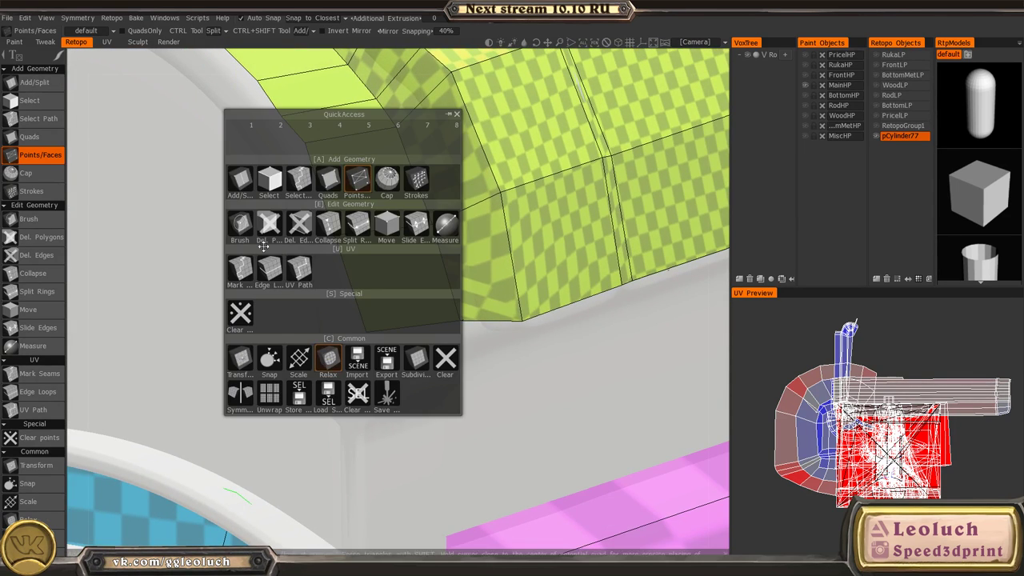
click(242, 227)
drag(334, 234, 341, 232)
key(space)
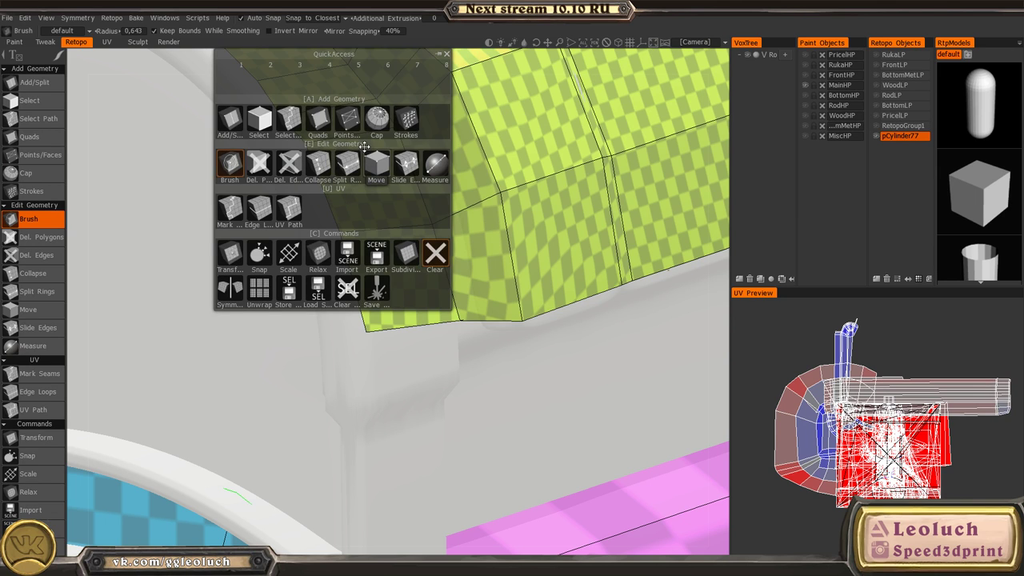
click(347, 122)
- Add two Points/Faces quads continuing the band down its side, below the collar's lower edge
alt+drag(466, 271, 402, 273)
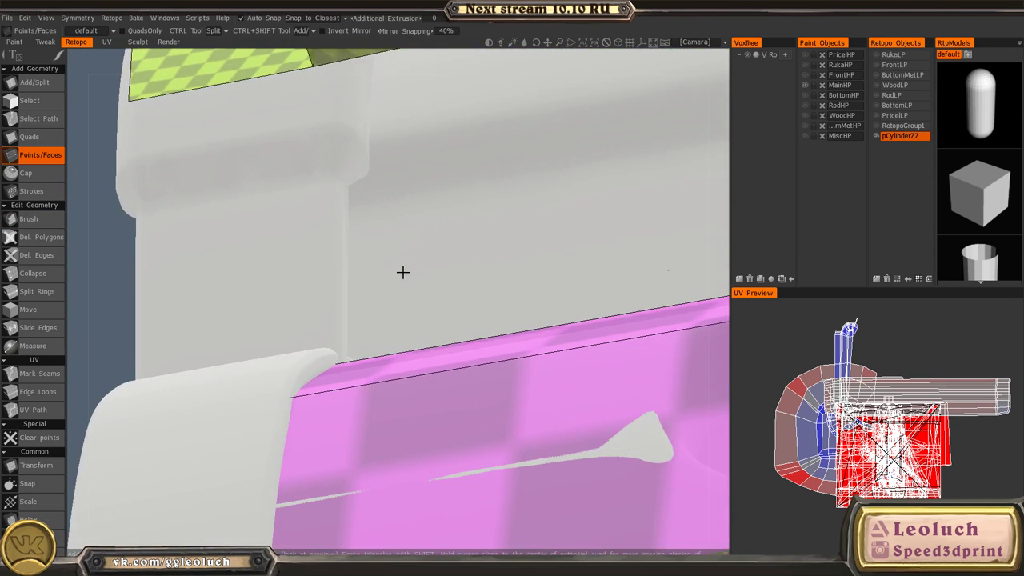
alt+middle_drag(403, 273, 399, 279)
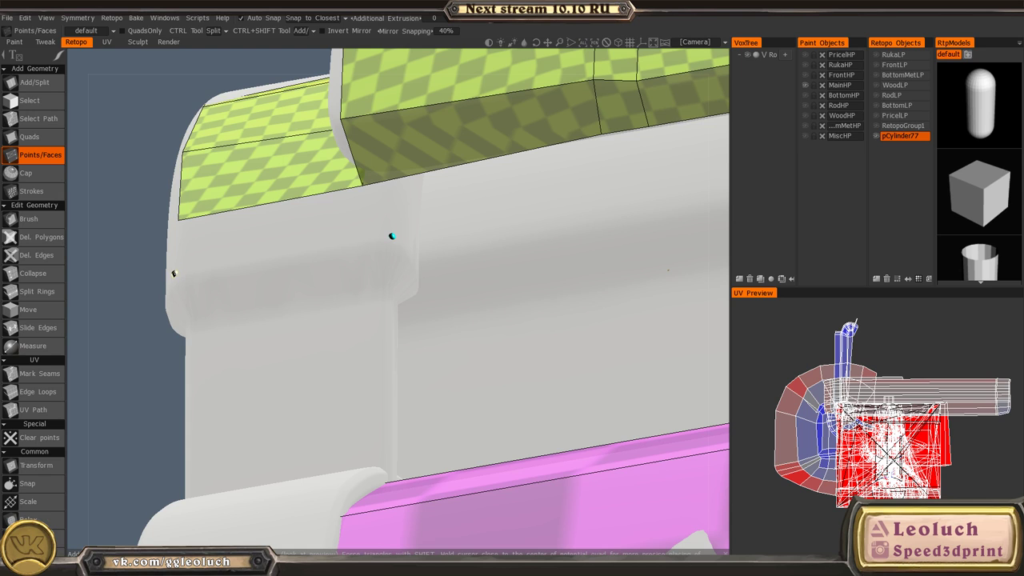
alt+drag(174, 274, 428, 352)
right_click(307, 296)
alt+drag(307, 297, 260, 347)
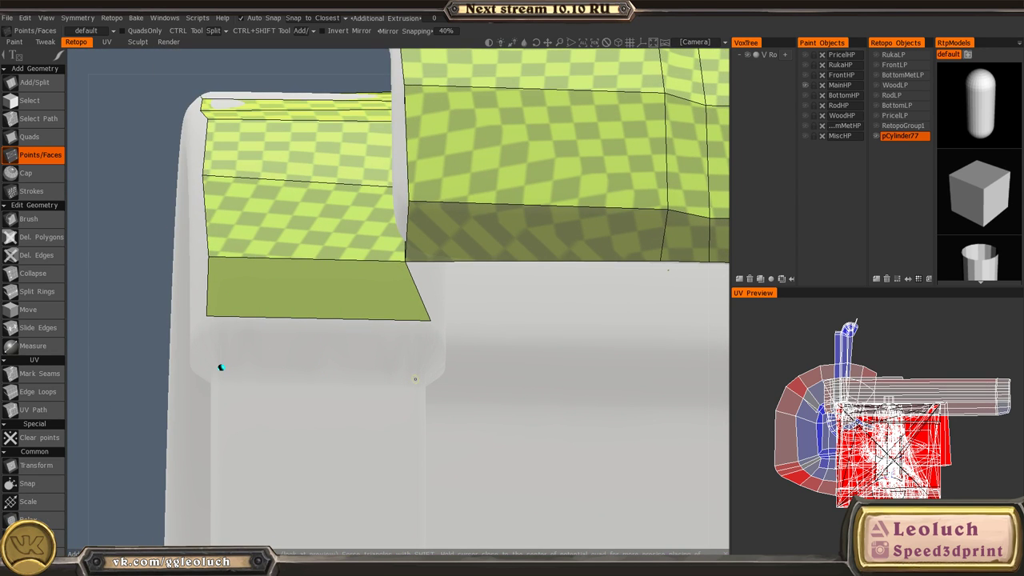
alt+drag(323, 338, 311, 359)
right_click(312, 359)
alt+drag(219, 309, 289, 339)
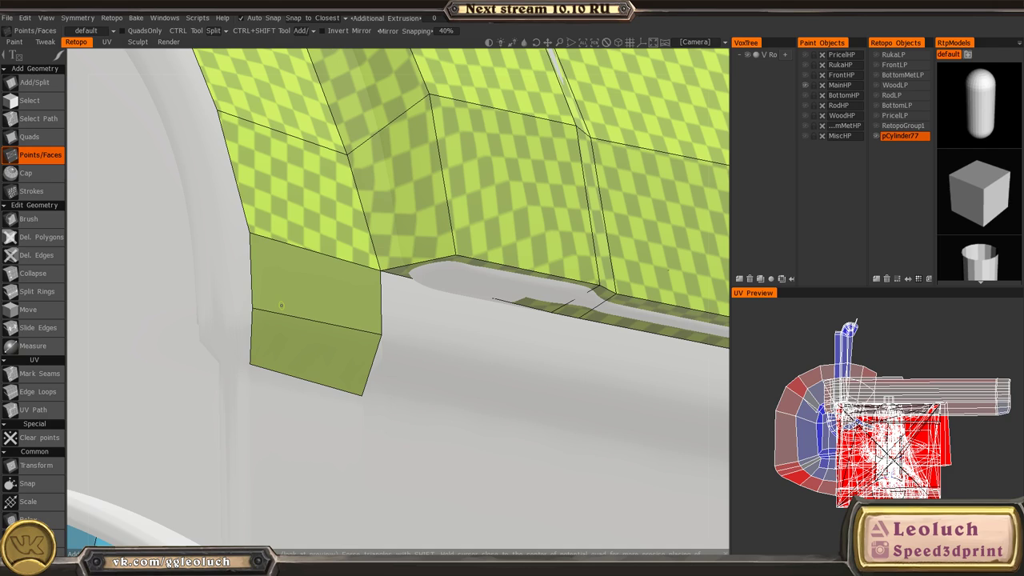
scroll(273, 260, down, 4)
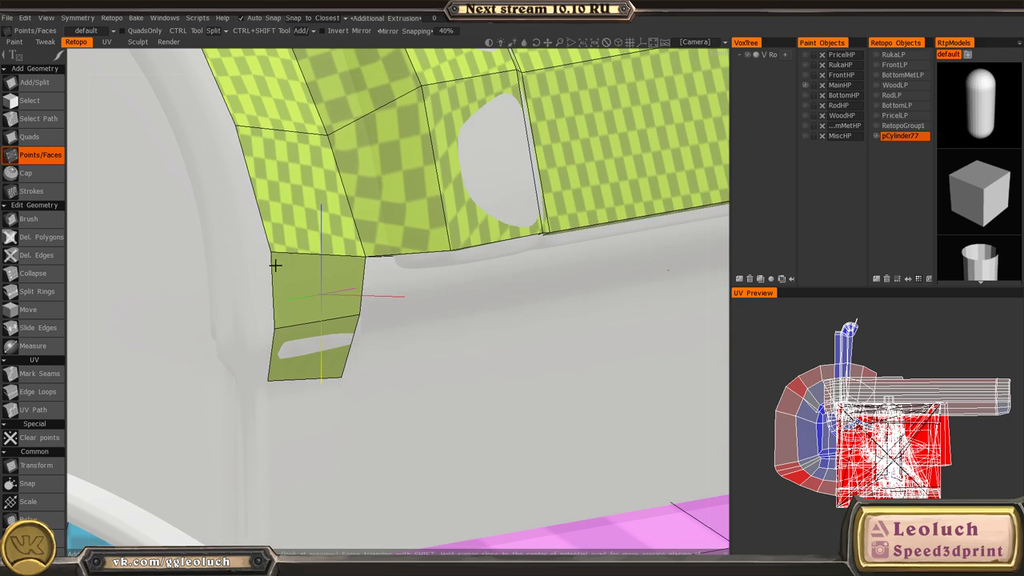
- Shift two of the band's front-border vertices along the top of the arch with Brush
alt+drag(277, 265, 416, 387)
scroll(444, 365, up, 4)
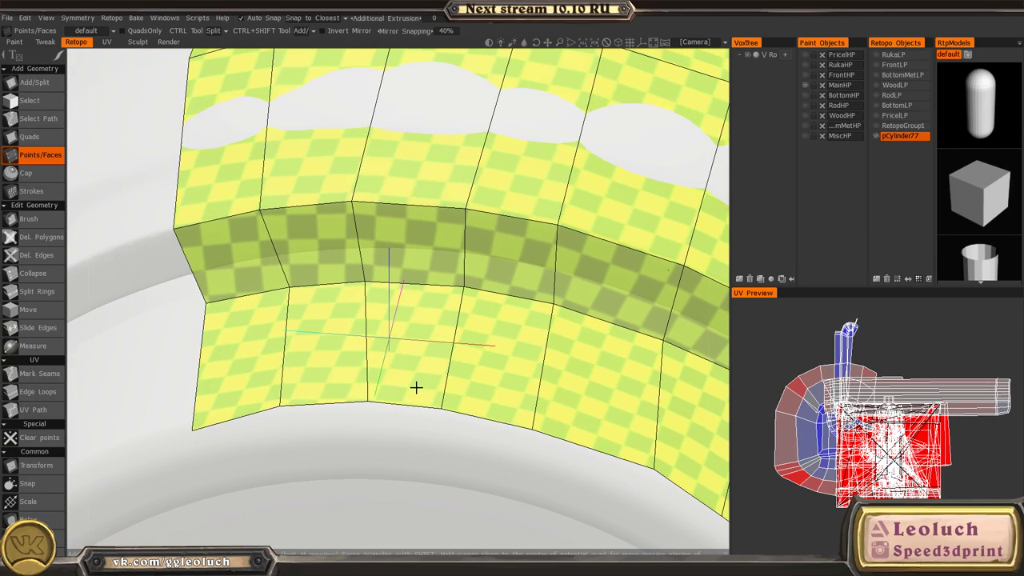
alt+middle_drag(416, 386, 380, 304)
mouse_move(380, 304)
alt+mouse_down()
mouse_move(313, 383)
mouse_move(313, 360)
alt+mouse_up()
key(space)
click(171, 340)
drag(425, 336, 375, 338)
drag(507, 328, 470, 325)
alt+middle_drag(445, 362, 386, 299)
- Start a row of narrow Points/Faces quads from the band's front border onto the rounded edge at the top of the arch
key(space)
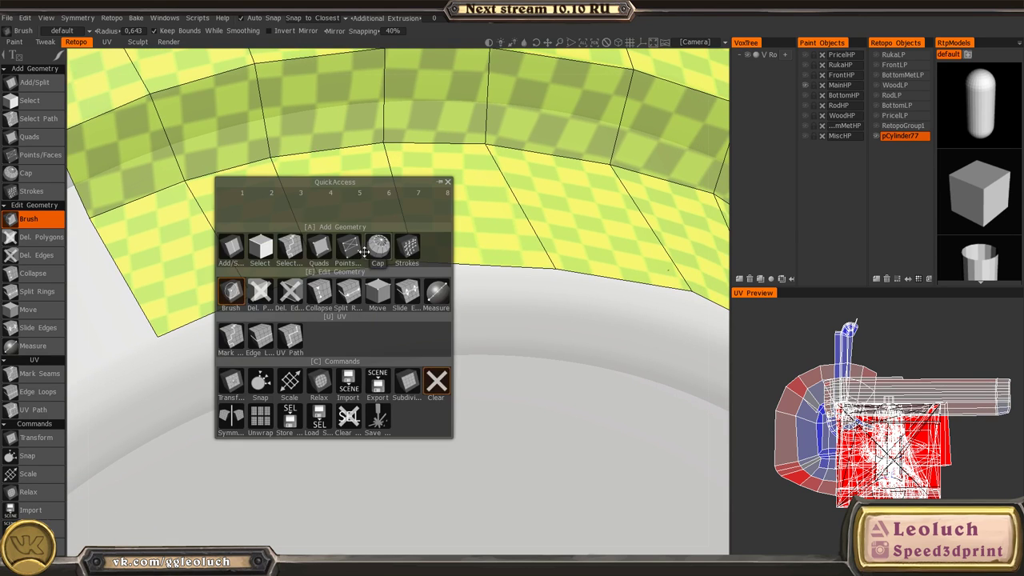
click(351, 249)
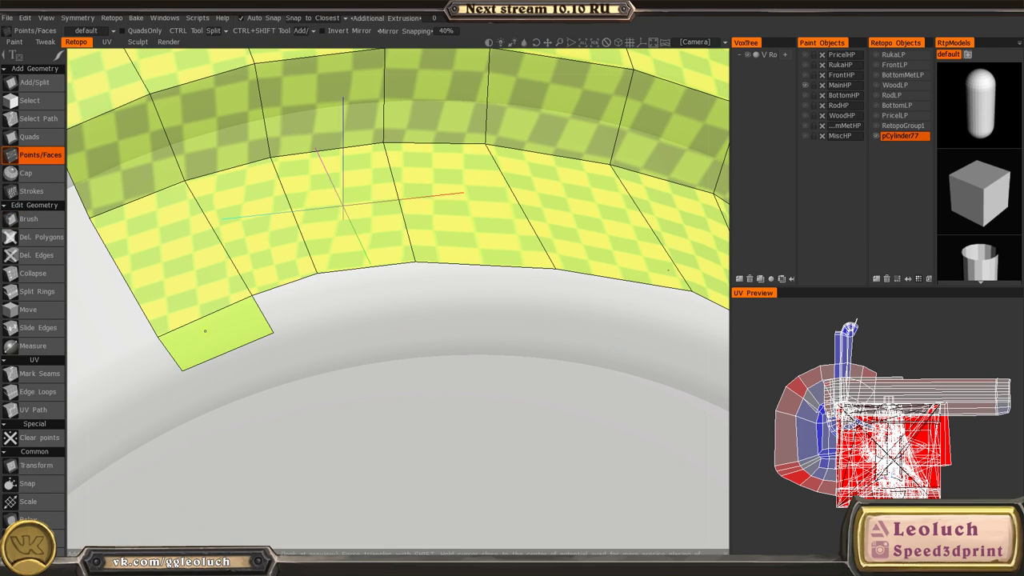
alt+drag(414, 308, 416, 317)
click(418, 315)
right_click(404, 308)
alt+middle_drag(432, 297, 323, 272)
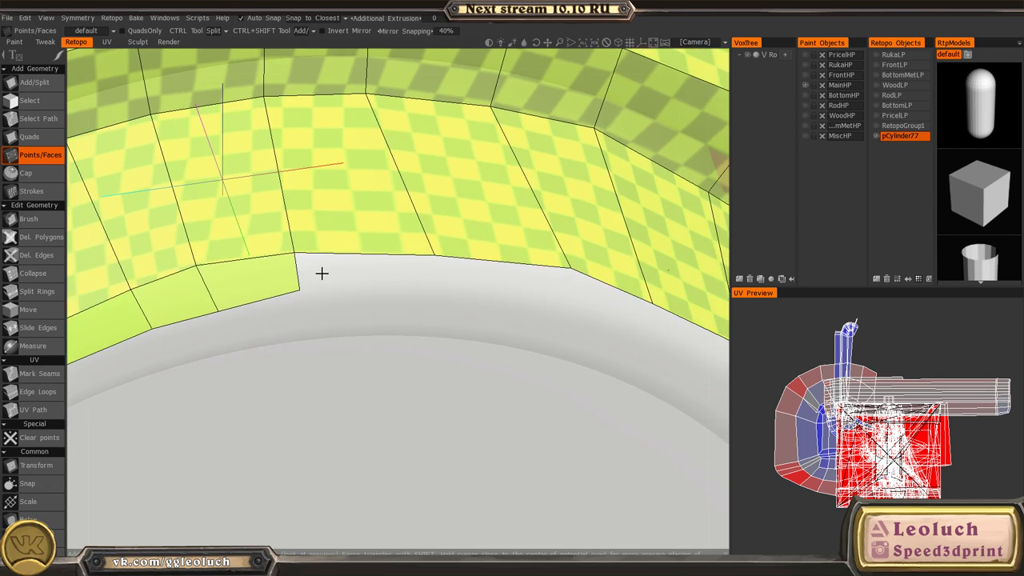
alt+drag(322, 272, 356, 274)
click(450, 278)
right_click(401, 252)
- Continue the narrow row of quads along the rounded edge toward the side of the arch
alt+middle_drag(494, 247, 233, 277)
alt+drag(233, 277, 368, 361)
right_click(247, 281)
right_click(363, 331)
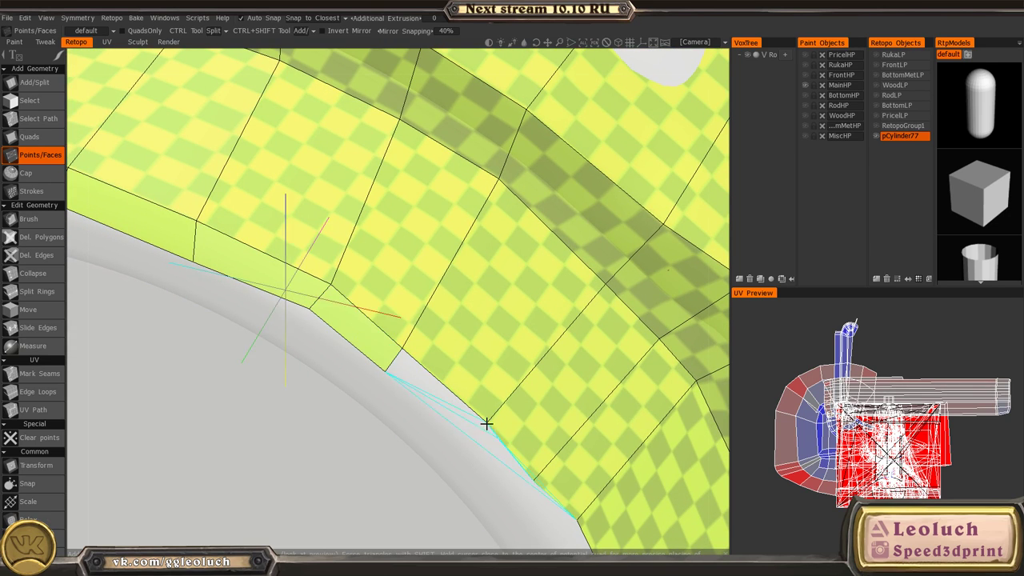
alt+middle_drag(486, 423, 348, 244)
alt+drag(347, 244, 335, 263)
alt+middle_drag(419, 343, 396, 318)
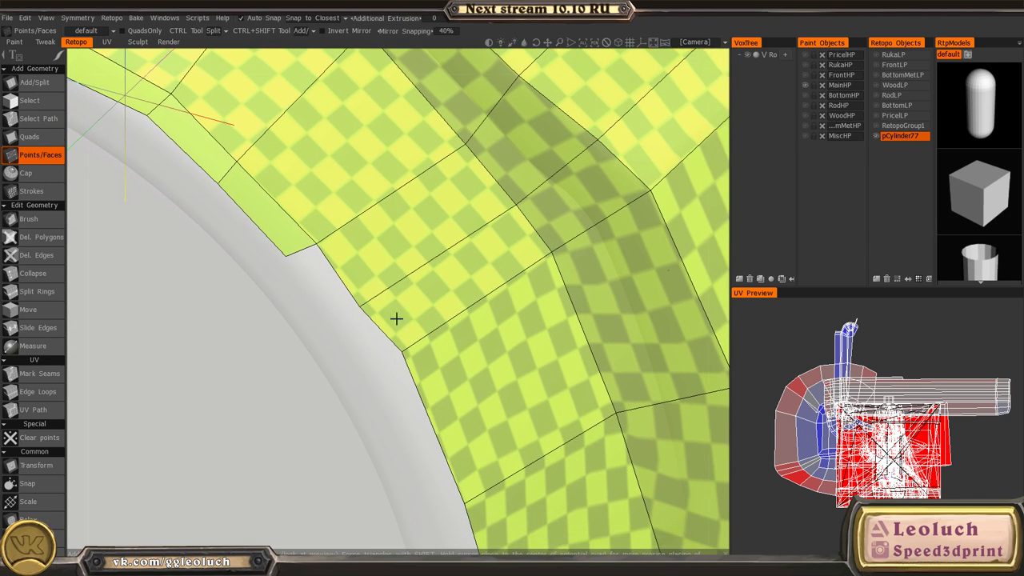
alt+drag(395, 318, 320, 319)
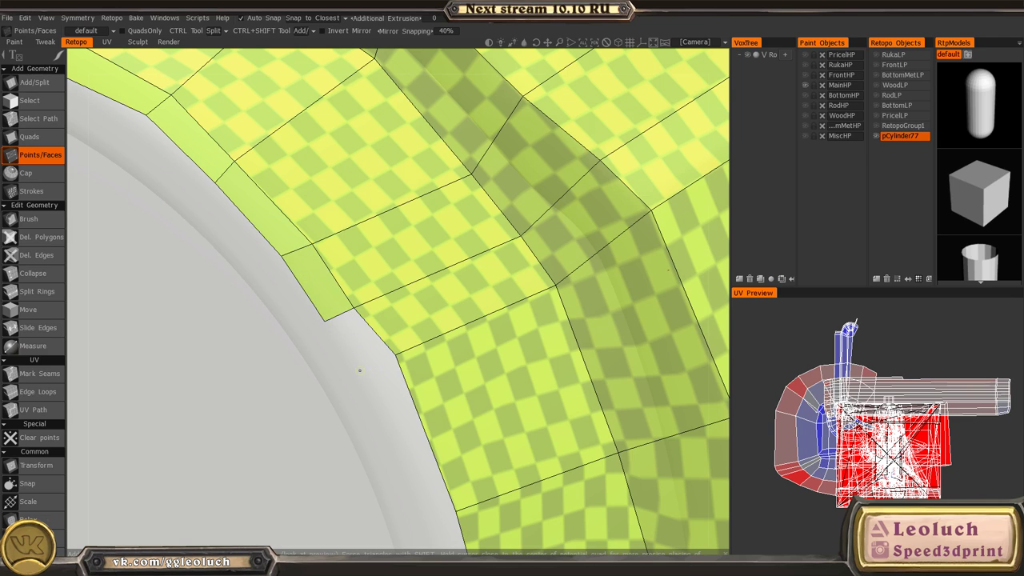
alt+drag(441, 423, 348, 257)
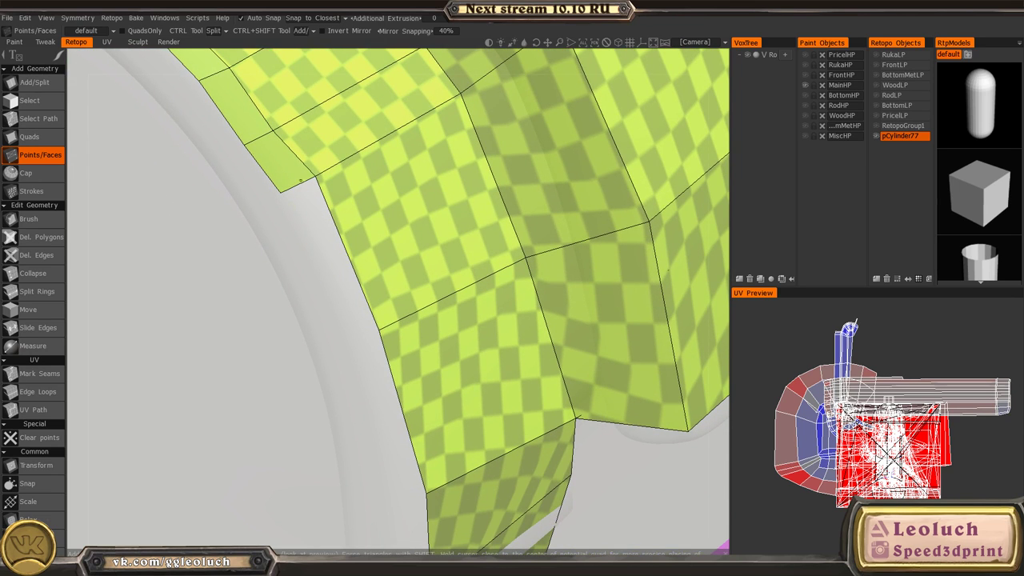
- Move the vertices of the crosswise edge at the end of the narrow row farther down the arch with Brush
alt+middle_drag(348, 172, 345, 306)
key(space)
click(309, 238)
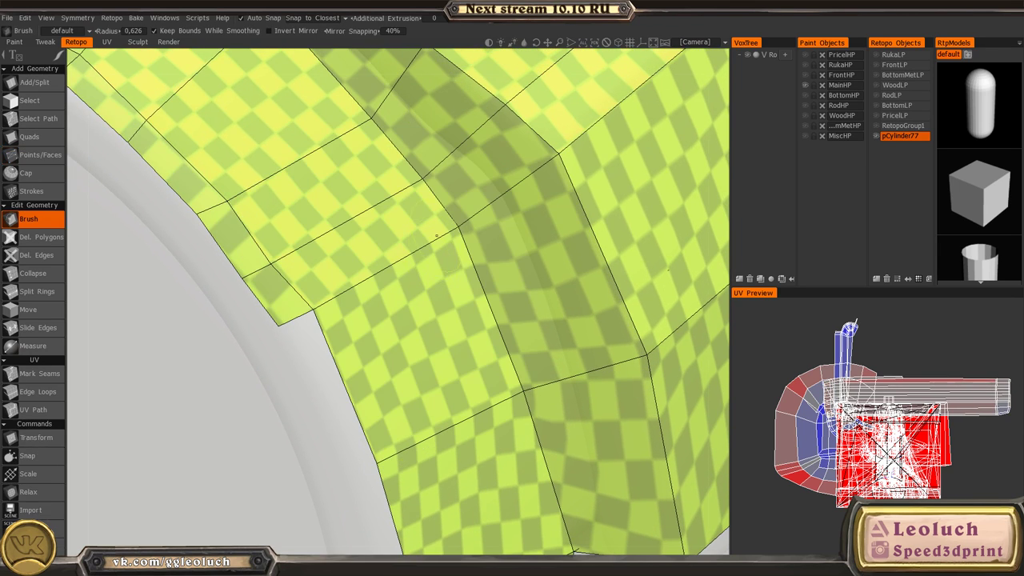
drag(461, 230, 484, 286)
drag(568, 149, 585, 190)
drag(315, 308, 337, 347)
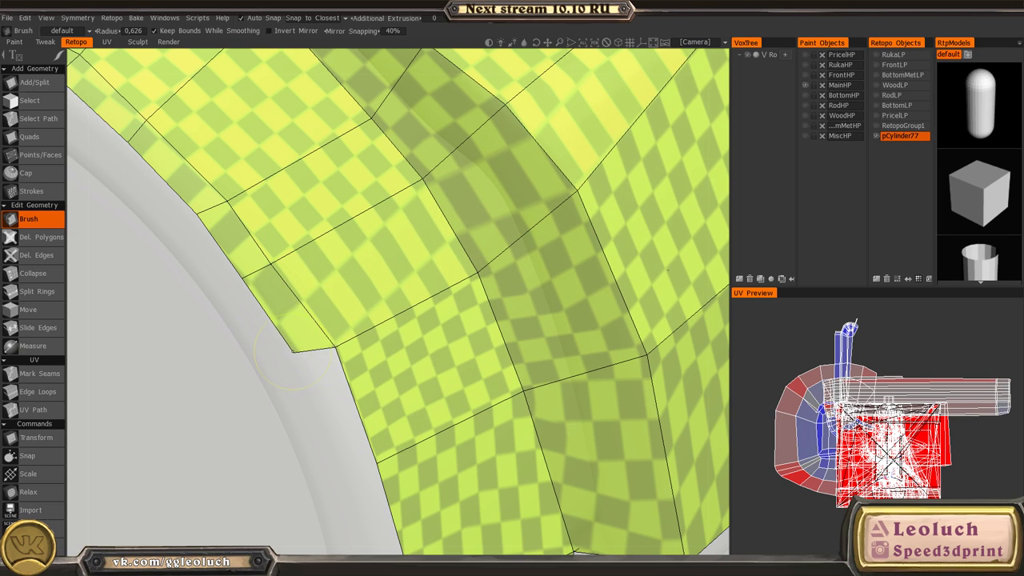
- Extend the narrow row of Points/Faces quads down the side of the arch to the band's lowest edge
mouse_move(426, 464)
alt+mouse_down()
mouse_move(375, 288)
mouse_move(355, 344)
alt+mouse_up()
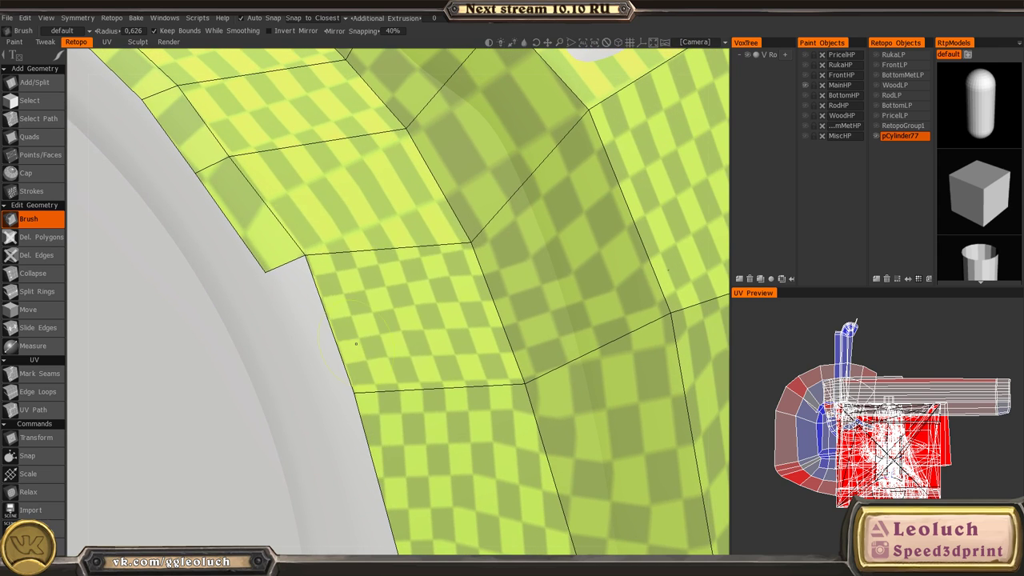
key(space)
click(369, 282)
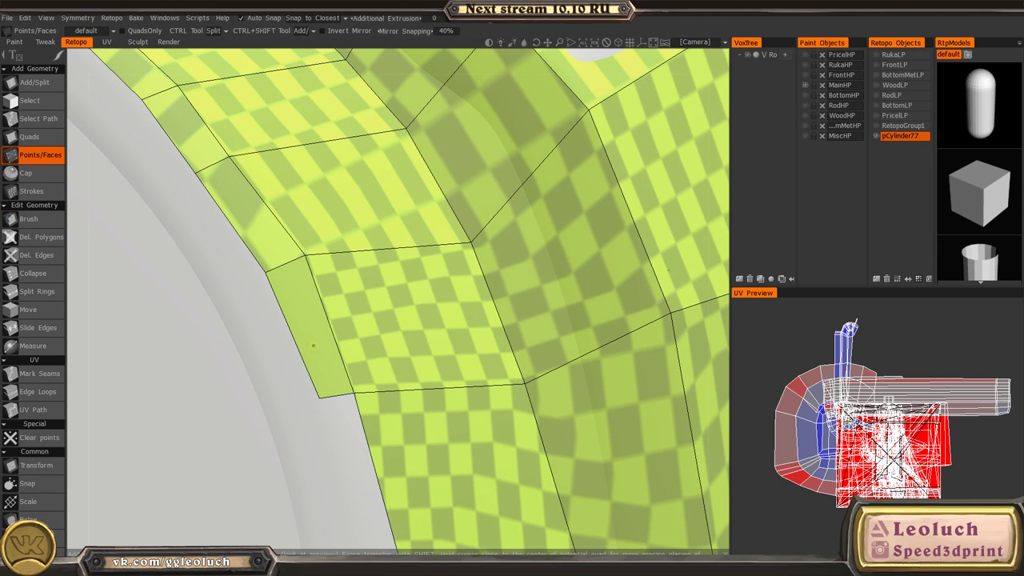
right_click(312, 335)
alt+middle_drag(354, 532, 315, 295)
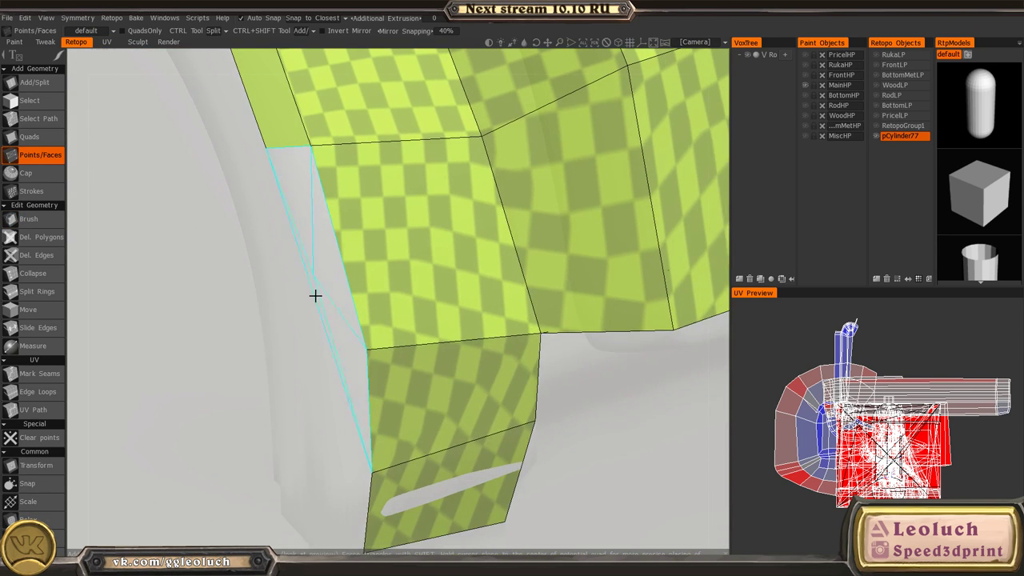
click(337, 351)
right_click(333, 281)
alt+middle_drag(388, 392, 384, 293)
alt+drag(384, 292, 396, 258)
right_click(395, 282)
right_click(354, 346)
- Adjust the narrow row's front border at the top of the arch with Brush
alt+right_drag(395, 259, 316, 216)
alt+middle_drag(315, 217, 363, 327)
key(space)
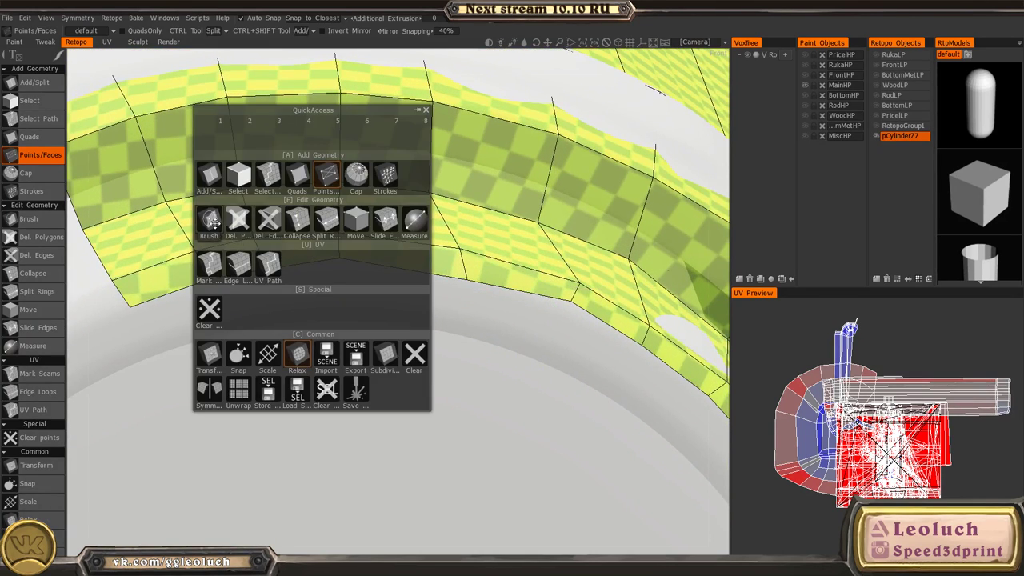
click(214, 225)
alt+right_drag(332, 352, 368, 294)
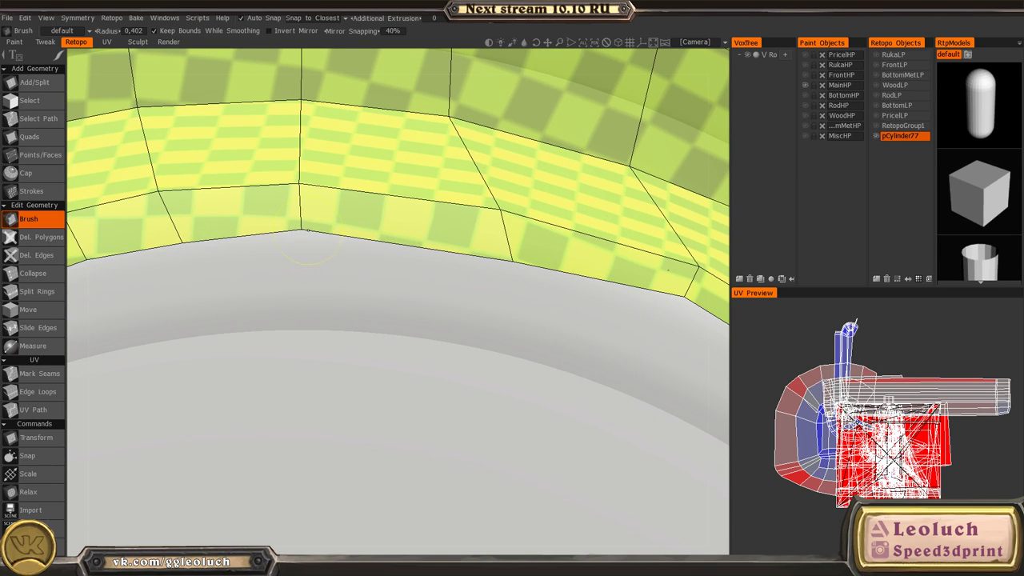
middle_drag(369, 253, 505, 288)
- Start a second row of Points/Faces quads from the narrow row's border onto the front face at the top of the arch
key(space)
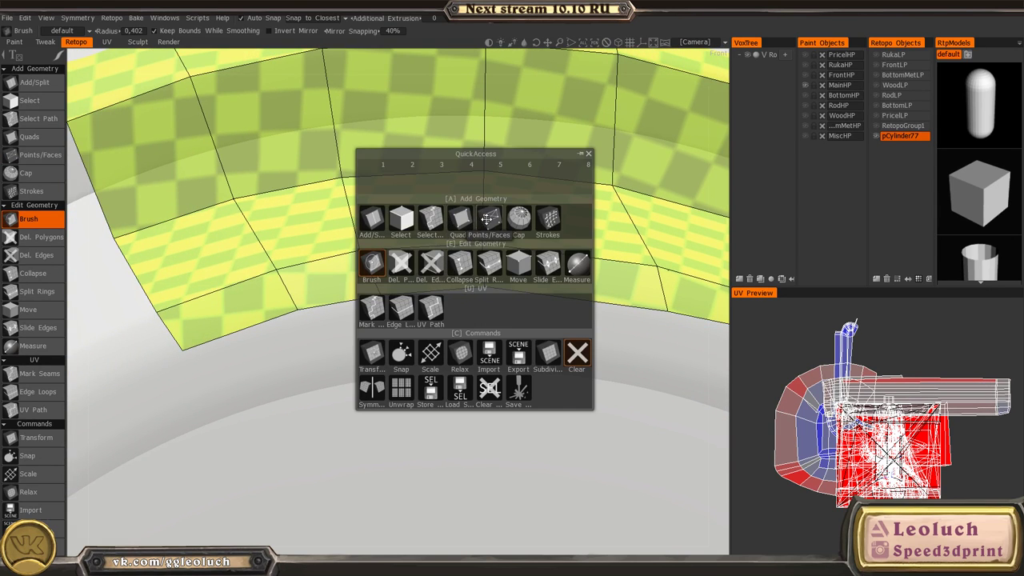
click(487, 219)
middle_drag(488, 219, 214, 452)
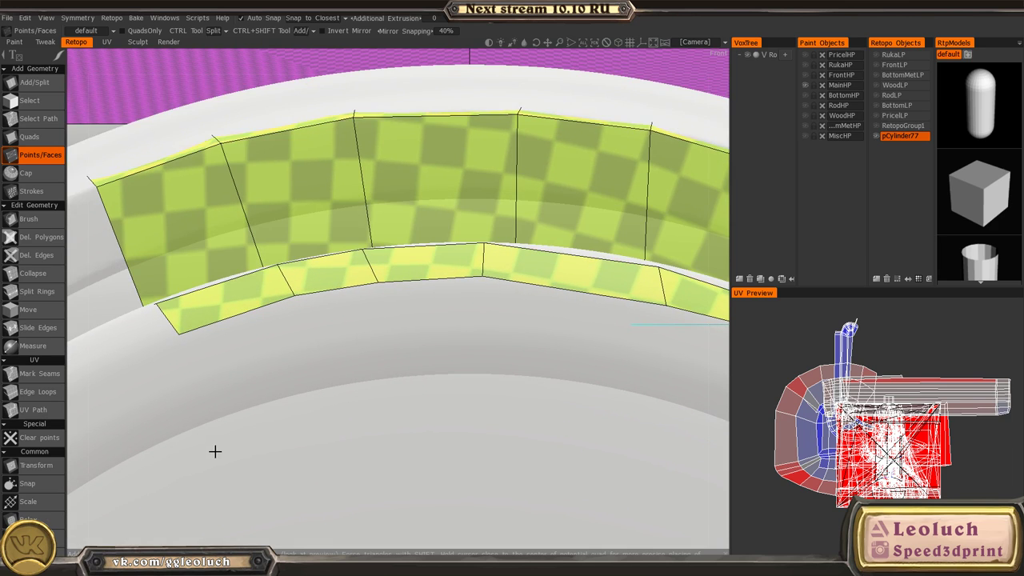
click(319, 354)
right_click(250, 344)
middle_drag(404, 346, 288, 331)
click(278, 324)
right_click(225, 304)
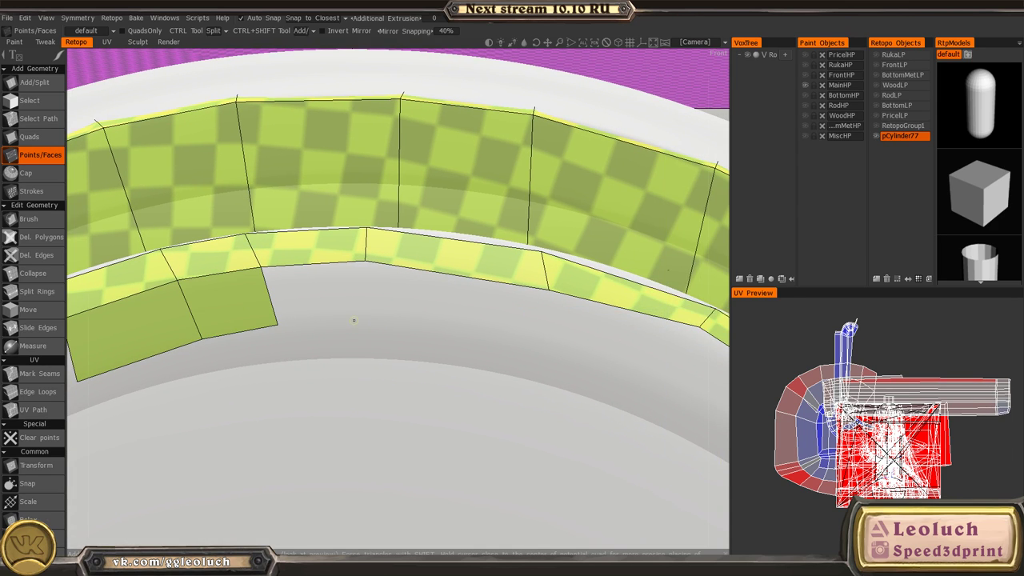
right_click(308, 298)
- Continue the front-face row of quads past the top of the arch toward its side
middle_drag(492, 345, 373, 321)
click(413, 313)
right_click(357, 293)
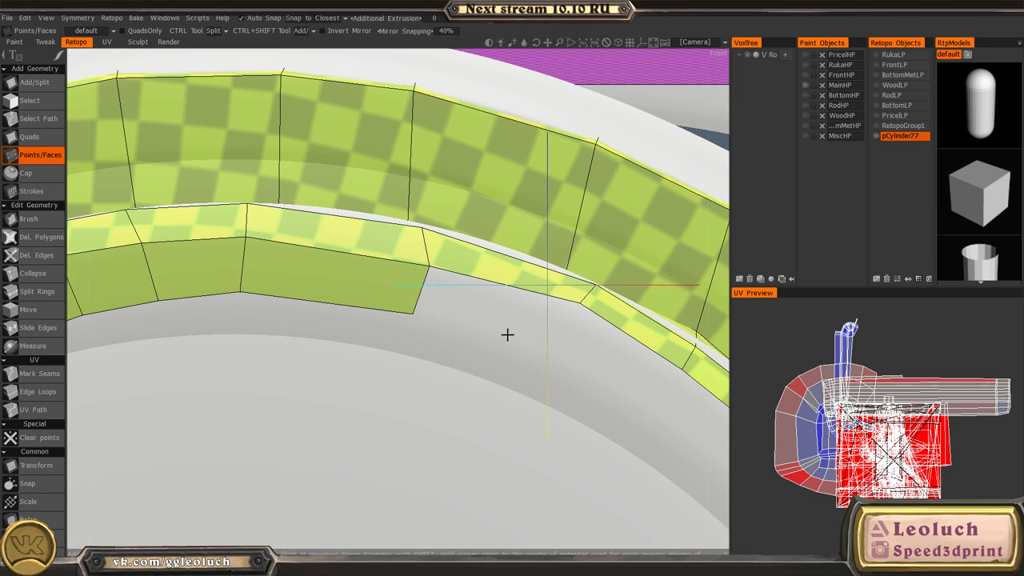
middle_drag(507, 334, 325, 277)
right_click(335, 265)
middle_drag(483, 358, 347, 307)
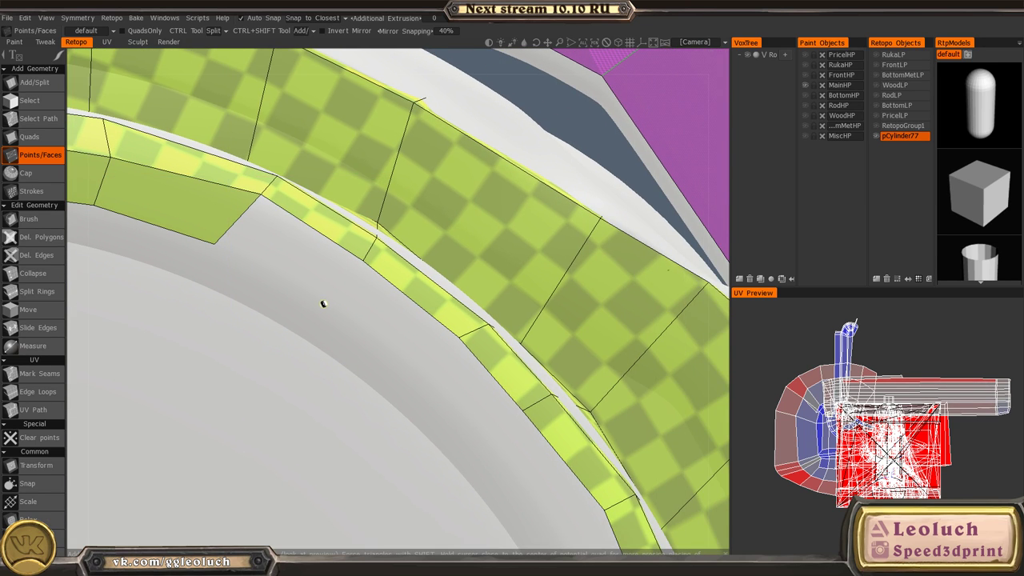
right_click(302, 267)
- Continue the front-face row of Points/Faces quads around and down the side of the arch
middle_drag(405, 343, 269, 251)
click(264, 280)
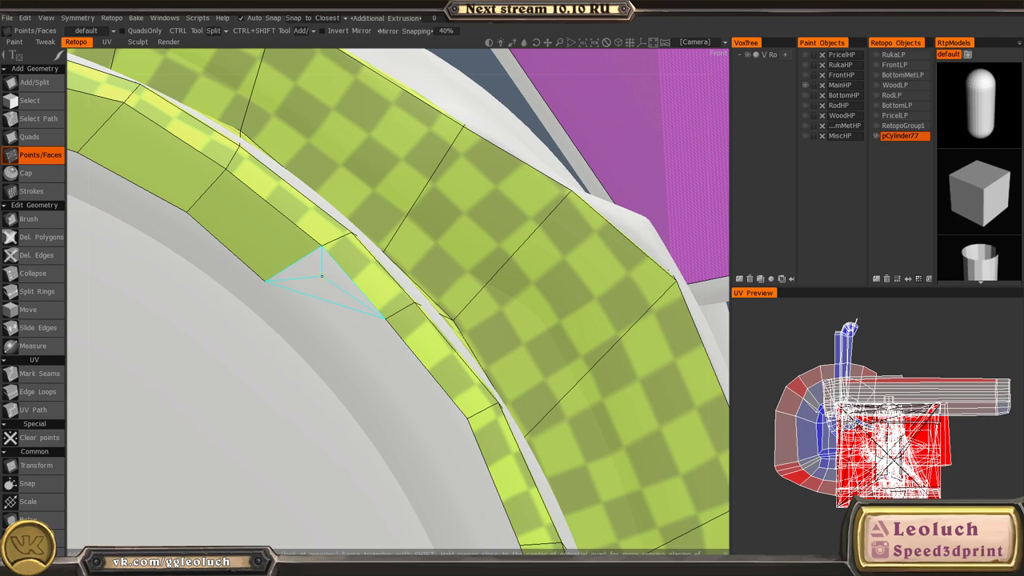
click(346, 353)
right_click(334, 322)
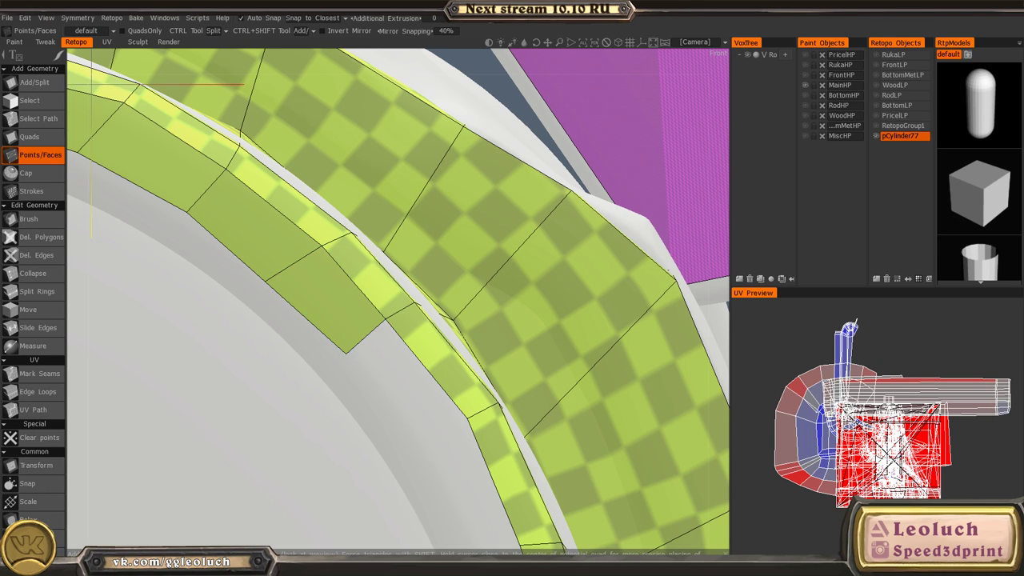
middle_drag(447, 425, 369, 308)
click(321, 325)
right_click(324, 287)
middle_drag(407, 423, 337, 297)
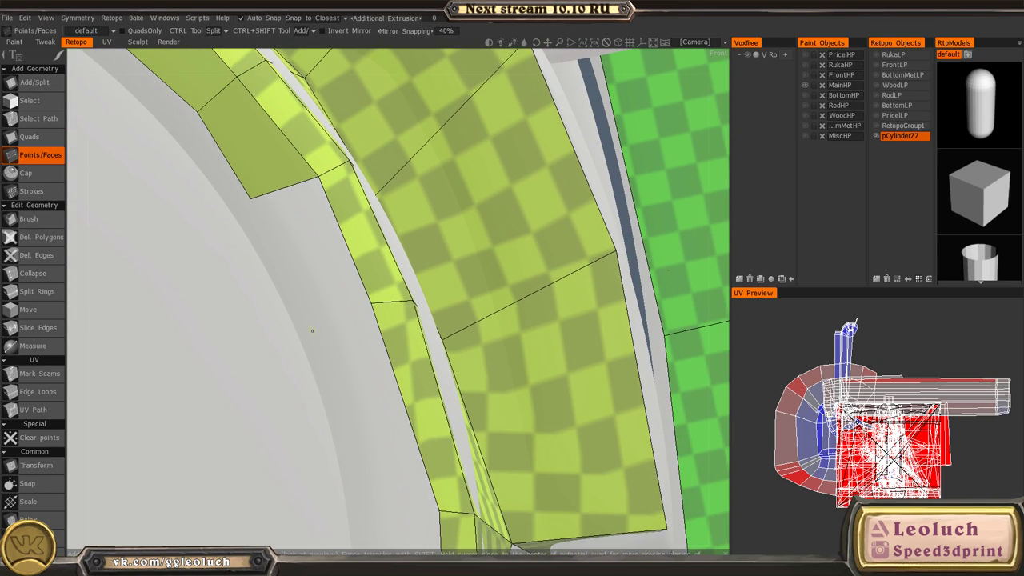
right_click(315, 277)
- Extend the front-face row of quads to the arch's lower end, level with the narrow row's last quad
middle_drag(407, 453, 337, 275)
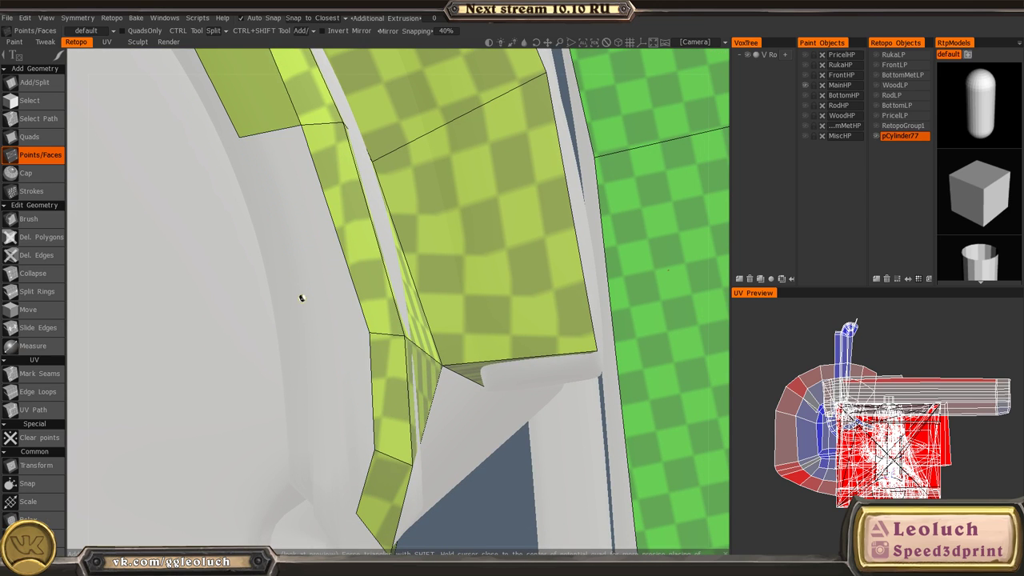
click(302, 298)
click(318, 426)
right_click(328, 370)
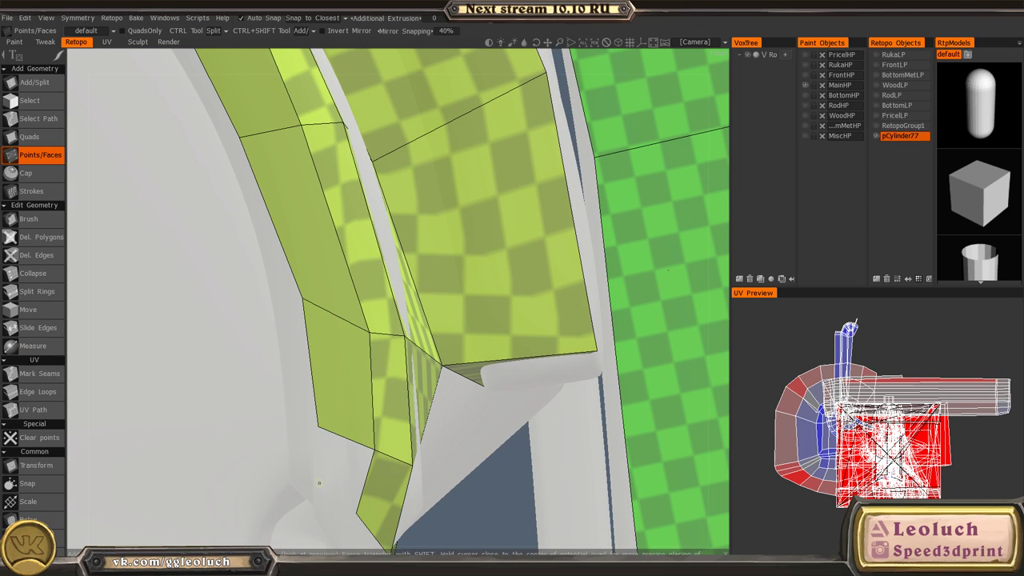
alt+middle_drag(319, 483, 352, 300)
alt+drag(353, 300, 261, 287)
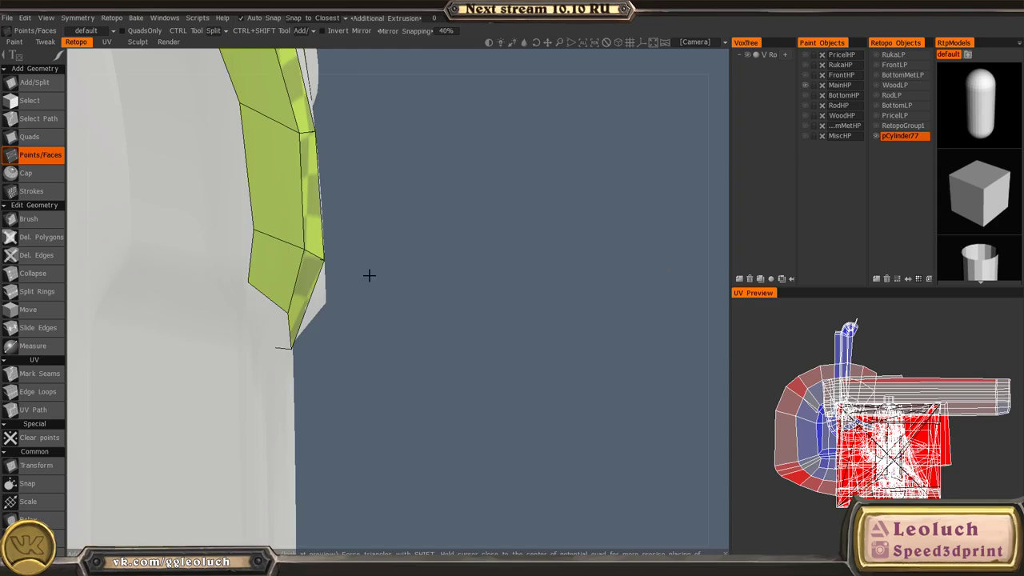
- Examine the band's lower end and its transition to the front rim from the front, side and below
alt+right_drag(369, 275, 231, 248)
alt+drag(231, 247, 299, 277)
alt+middle_drag(299, 276, 505, 434)
alt+right_drag(504, 435, 365, 301)
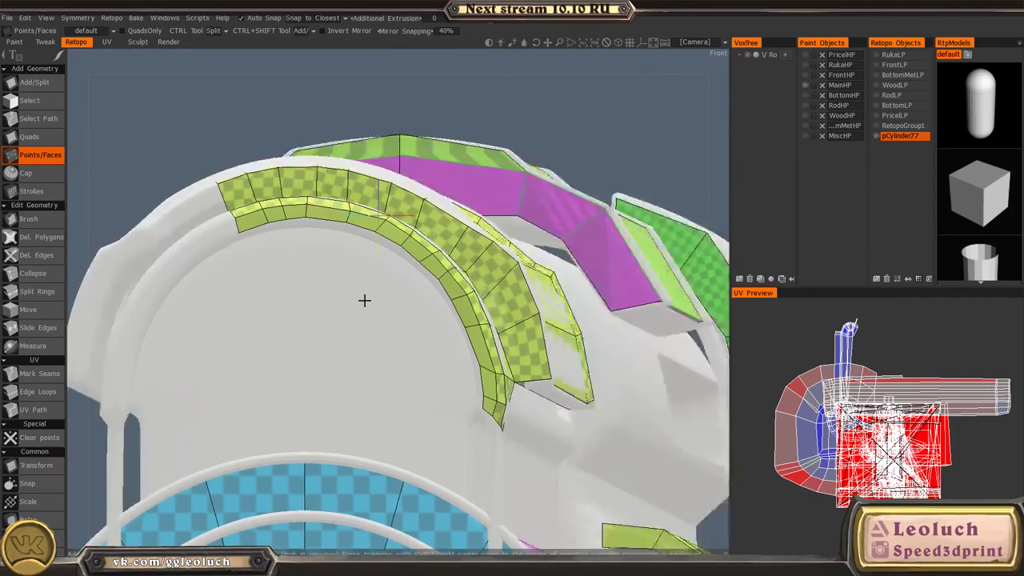
alt+drag(365, 301, 386, 245)
alt+right_drag(387, 245, 330, 242)
alt+drag(330, 242, 393, 270)
alt+drag(472, 342, 380, 348)
alt+middle_drag(380, 347, 369, 280)
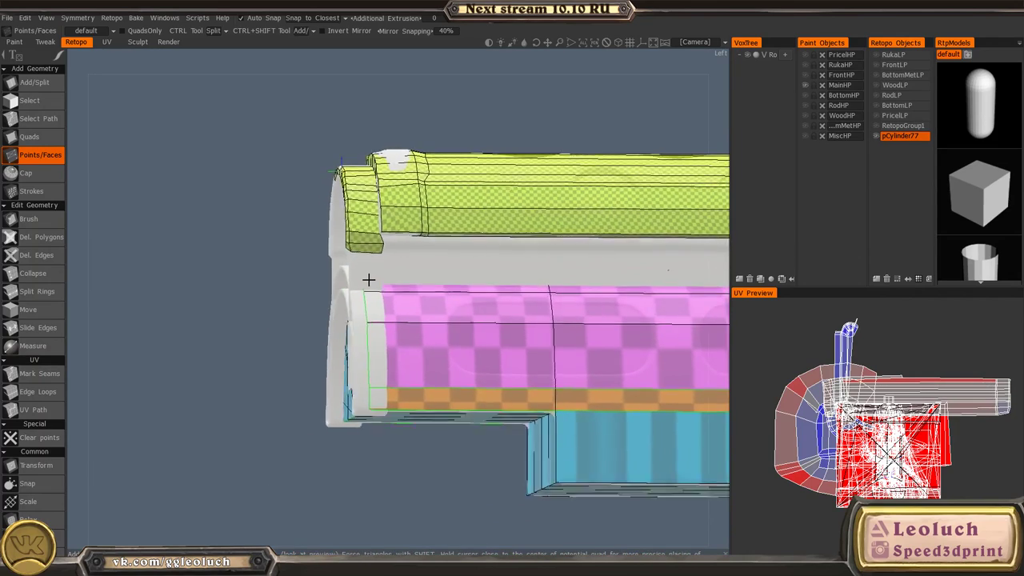
alt+right_drag(368, 280, 550, 432)
alt+middle_drag(357, 244, 408, 329)
mouse_move(354, 282)
alt+mouse_down()
mouse_move(338, 325)
mouse_move(354, 284)
alt+mouse_up()
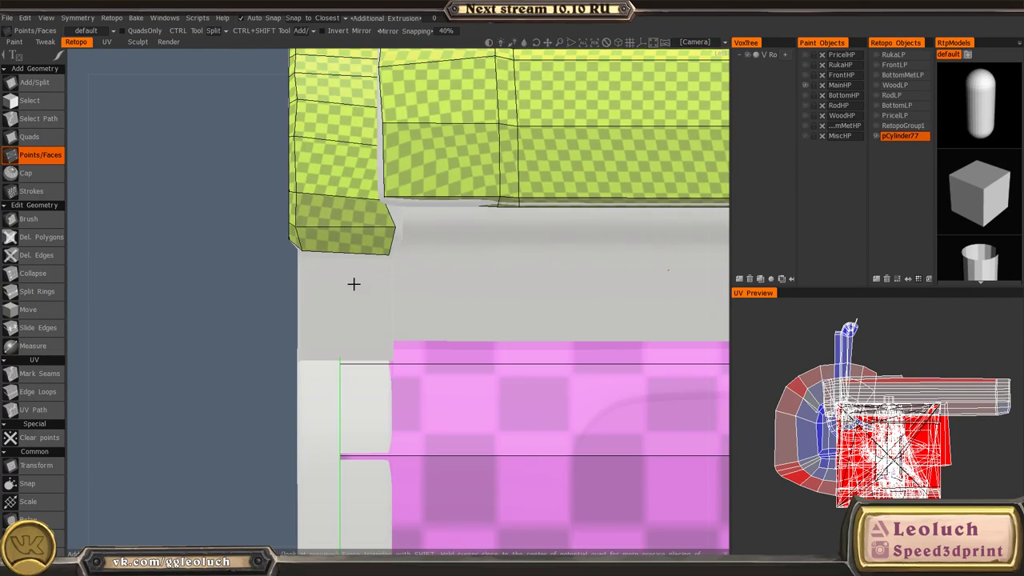
alt+right_drag(354, 284, 441, 251)
alt+drag(441, 251, 411, 167)
alt+middle_drag(438, 188, 391, 316)
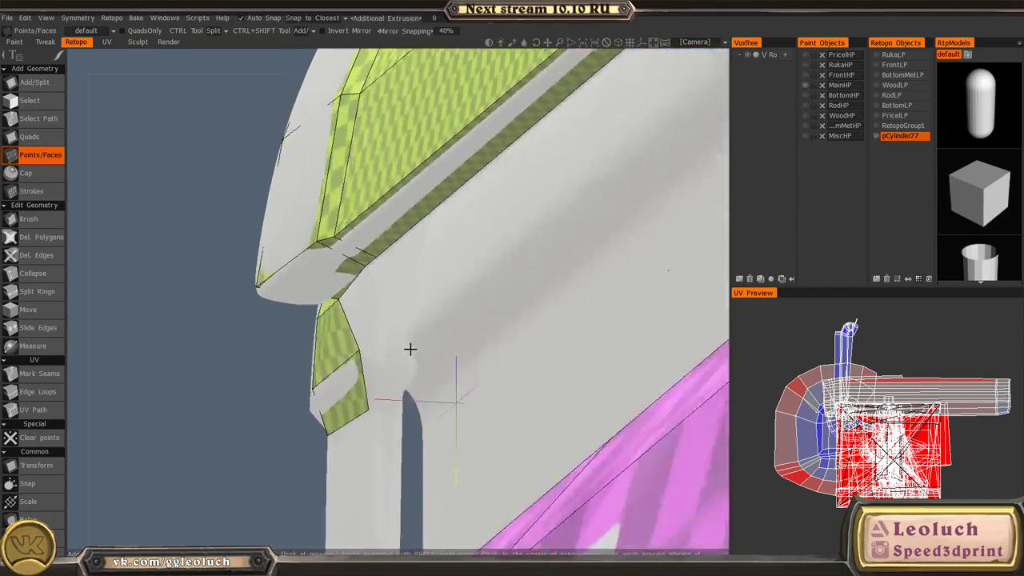
alt+drag(411, 349, 480, 349)
mouse_move(480, 348)
alt+right_down()
mouse_move(455, 320)
mouse_move(477, 336)
alt+right_up()
alt+drag(477, 336, 432, 342)
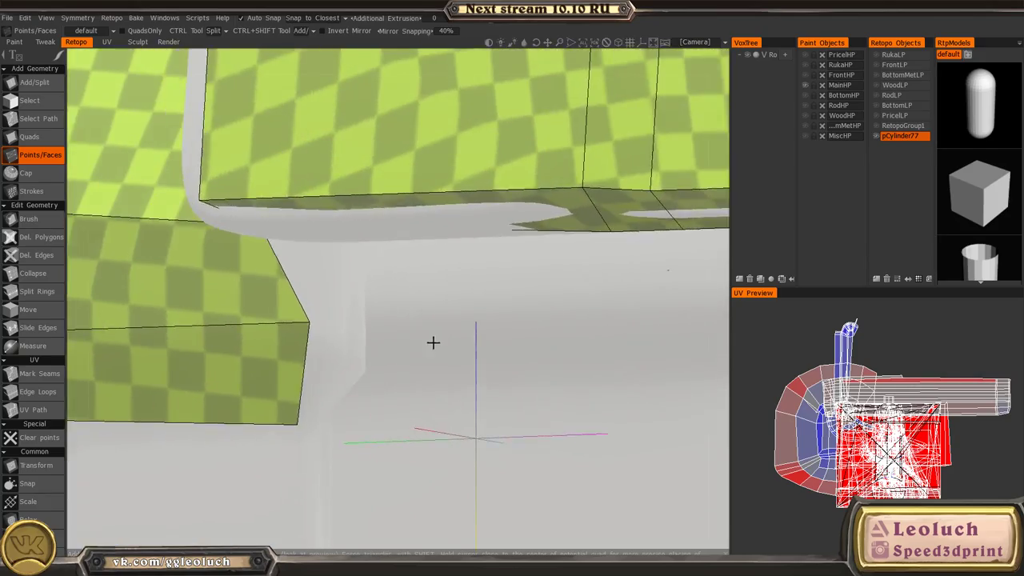
alt+right_drag(432, 343, 387, 247)
alt+drag(387, 247, 454, 260)
alt+right_drag(454, 260, 295, 210)
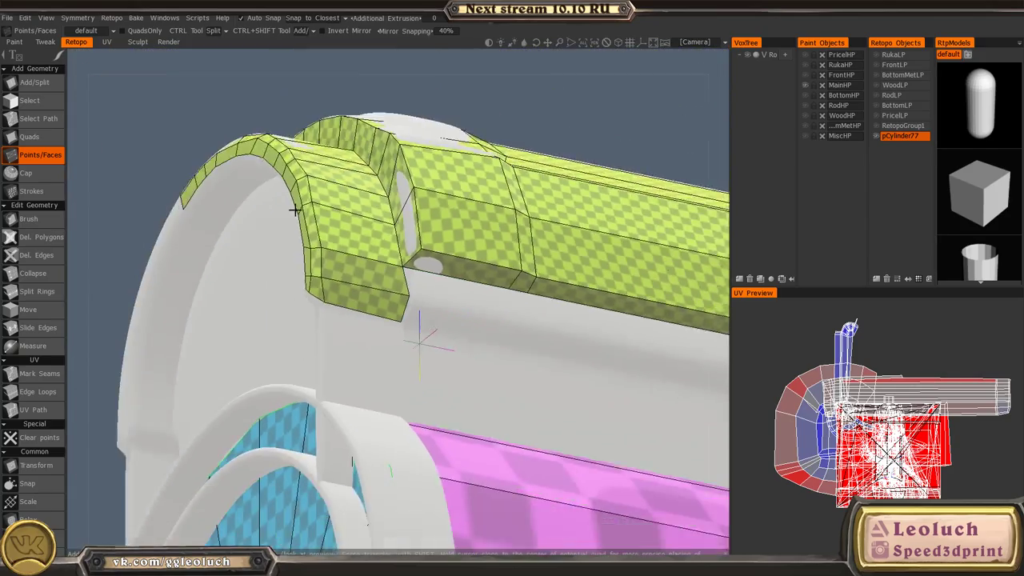
alt+drag(295, 211, 412, 317)
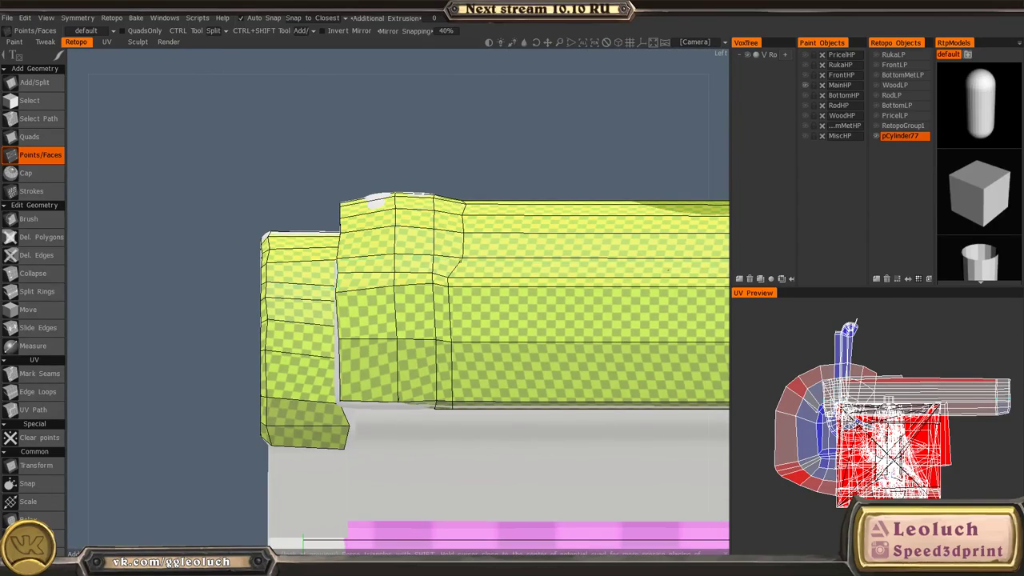
alt+drag(404, 258, 616, 320)
alt+right_drag(616, 320, 379, 264)
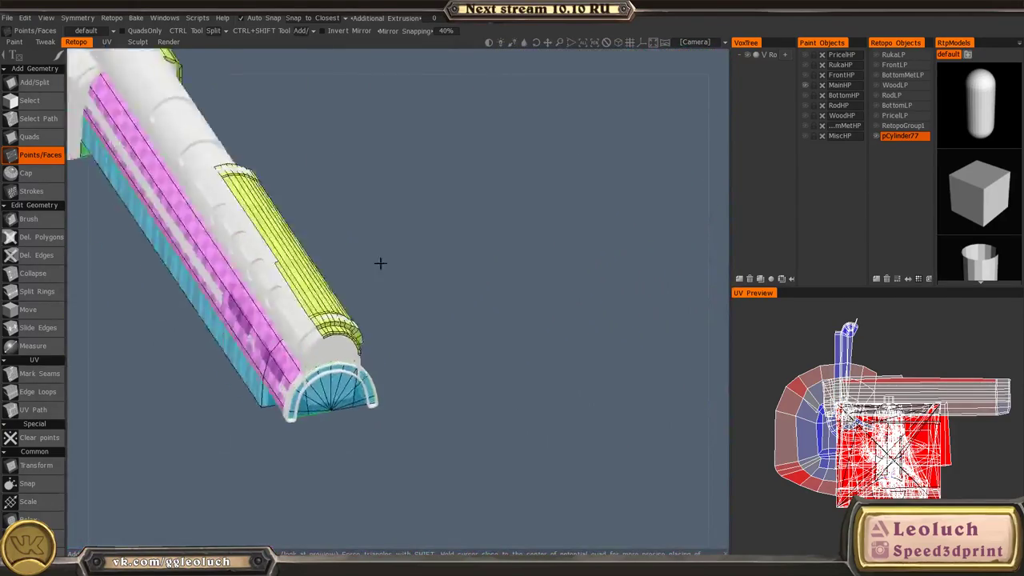
alt+drag(379, 263, 384, 399)
alt+right_drag(385, 398, 536, 384)
alt+drag(537, 384, 408, 248)
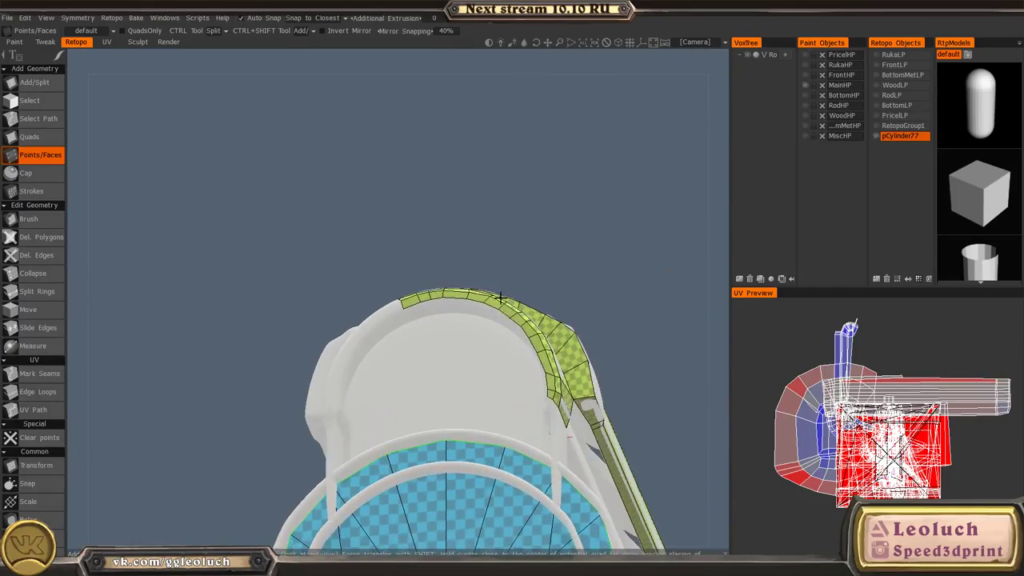
alt+right_drag(408, 248, 392, 216)
alt+drag(392, 217, 418, 267)
alt+middle_drag(418, 268, 400, 213)
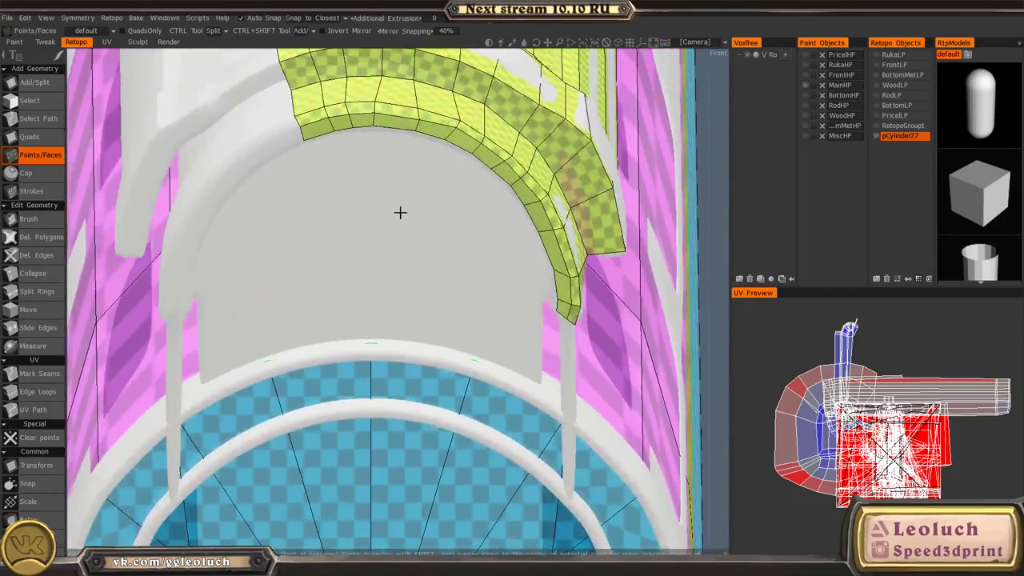
alt+right_drag(400, 212, 276, 197)
alt+drag(276, 197, 190, 181)
alt+right_drag(516, 300, 439, 291)
alt+drag(440, 290, 366, 265)
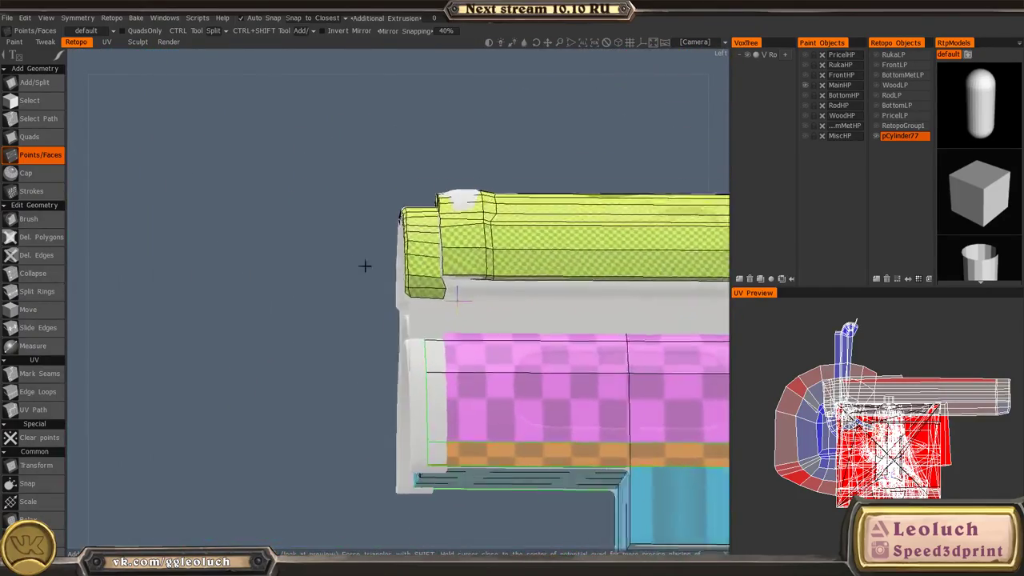
- Add a Points/Faces quad from the band's lower edge straight down to the start of the curved front rim
alt+right_drag(366, 265, 448, 341)
alt+drag(448, 341, 457, 359)
alt+right_drag(456, 360, 464, 381)
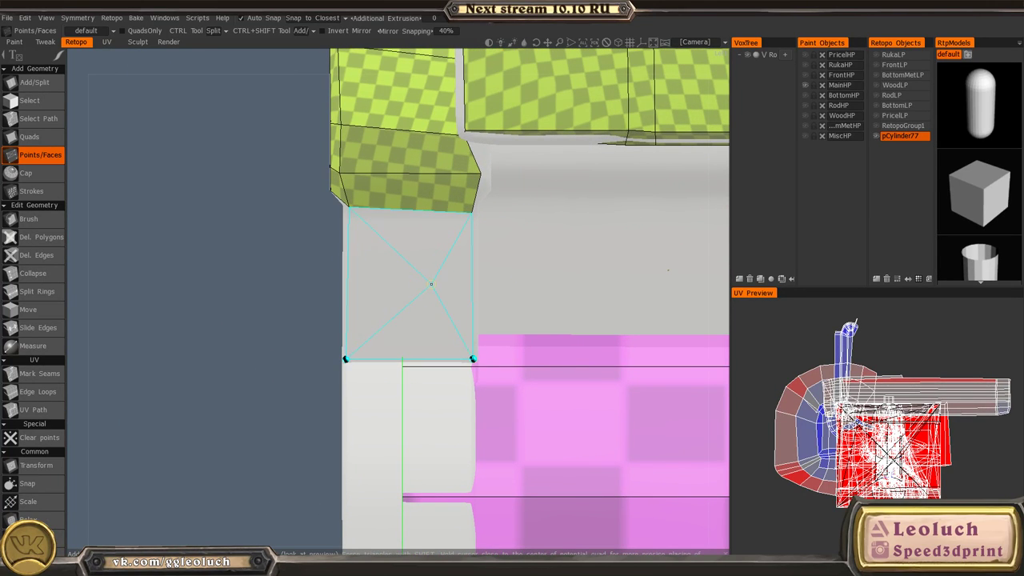
right_click(431, 284)
alt+right_drag(431, 284, 403, 312)
alt+drag(402, 311, 444, 334)
alt+right_drag(444, 334, 357, 345)
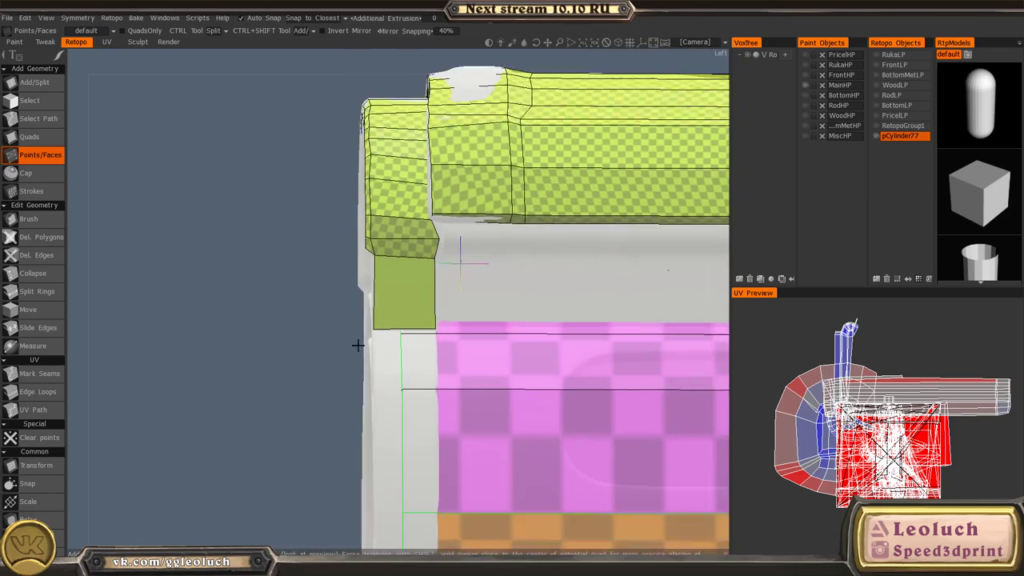
- Add a quad over the first bend of the curved front rim, below the straight quad
mouse_move(358, 346)
alt+mouse_down()
mouse_move(453, 341)
mouse_move(354, 354)
alt+mouse_up()
alt+middle_drag(408, 339, 409, 274)
alt+right_drag(408, 274, 475, 356)
alt+drag(475, 356, 456, 376)
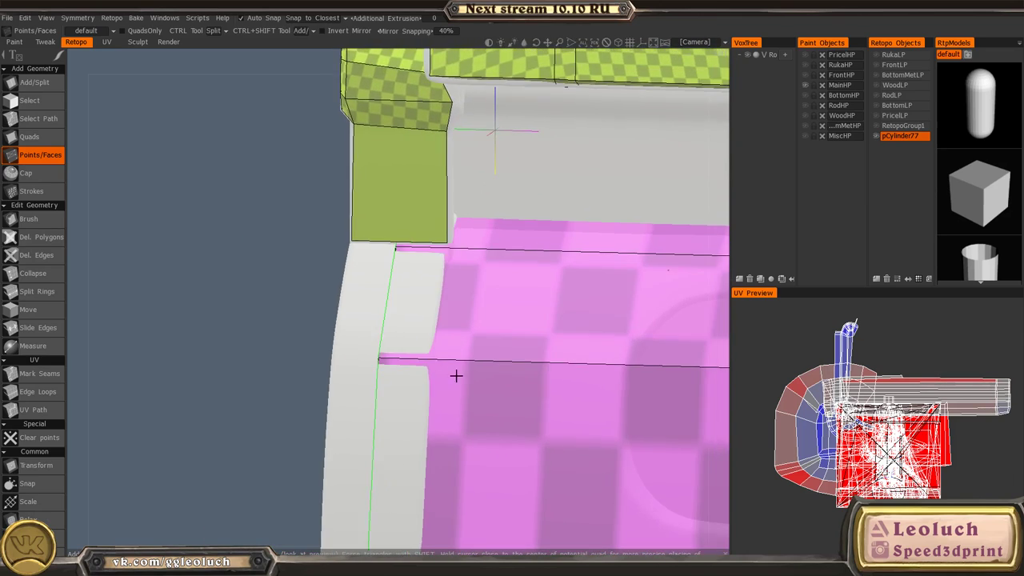
alt+right_drag(456, 376, 456, 368)
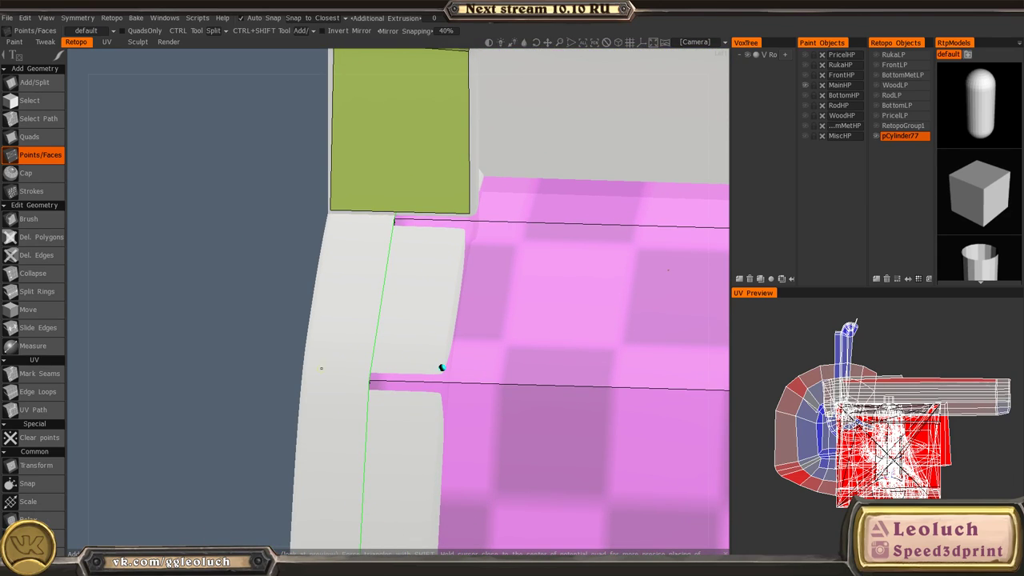
click(308, 359)
right_click(392, 301)
- Add the following quad down the outer side of the rim, beside the pink side wall
alt+middle_drag(483, 357, 444, 304)
alt+right_drag(443, 304, 392, 330)
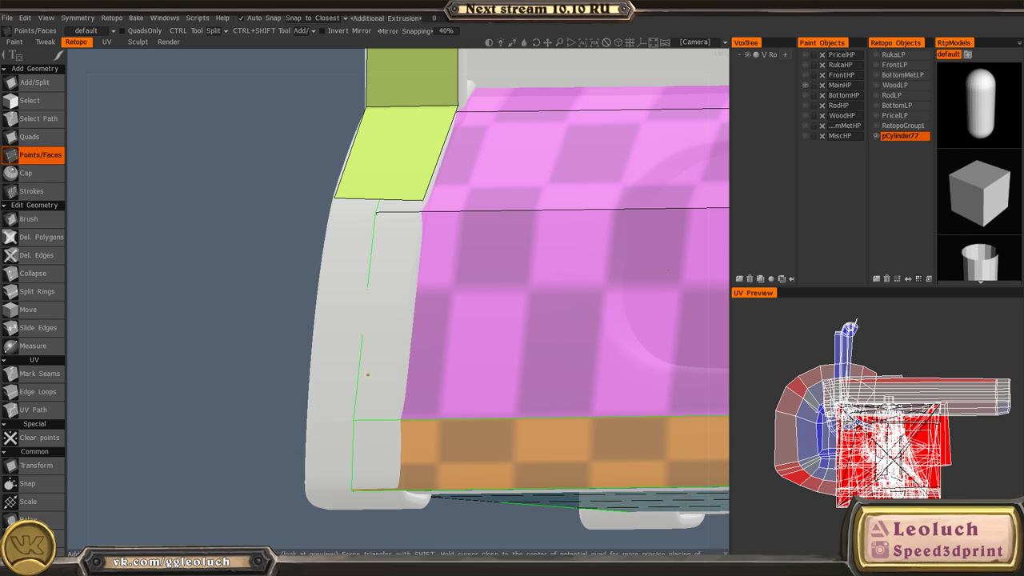
alt+drag(317, 389, 366, 327)
alt+right_drag(366, 327, 381, 323)
middle_drag(378, 335, 462, 343)
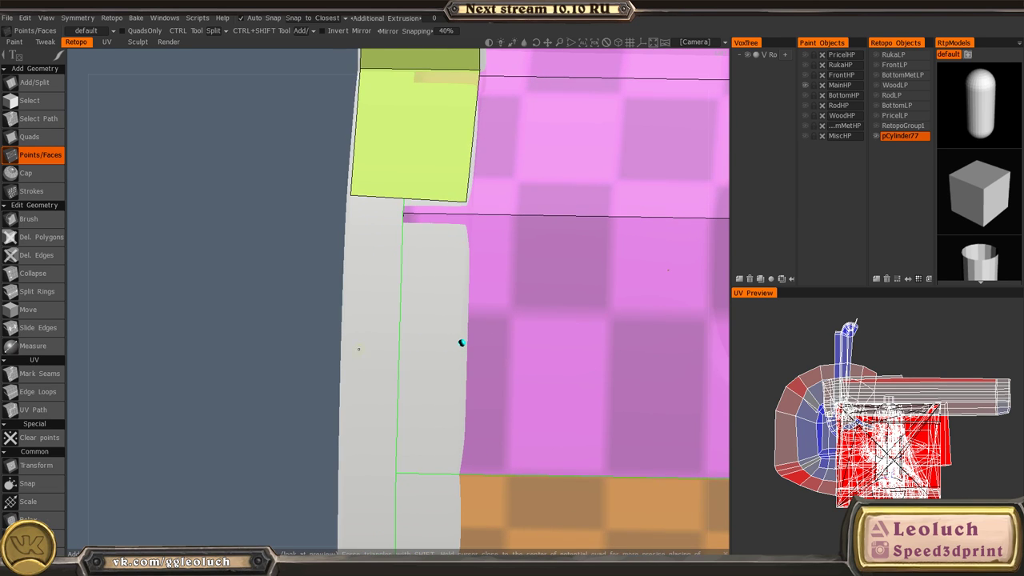
right_click(384, 276)
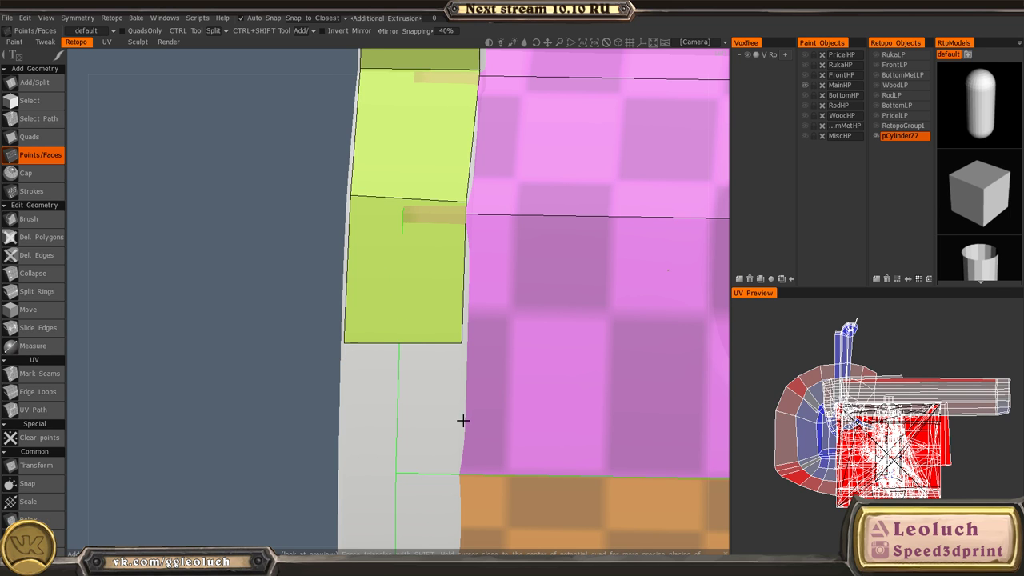
- Extend the rim strip with two more quads down to the lower edge of the orange strip
alt+middle_drag(462, 421, 459, 293)
alt+drag(459, 293, 360, 262)
middle_drag(361, 262, 353, 269)
alt+drag(320, 297, 420, 307)
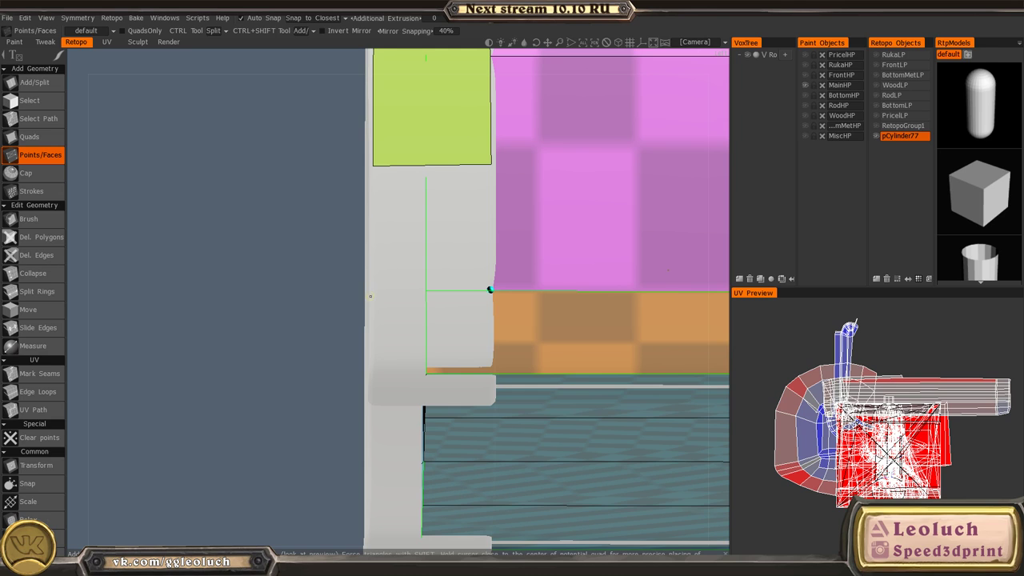
right_click(419, 241)
alt+drag(474, 445, 472, 272)
right_click(316, 273)
- Use Select in Faces mode to select the blue fan-shaped faces filling the arched front opening
scroll(386, 230, down, 3)
alt+drag(386, 230, 497, 346)
key(space)
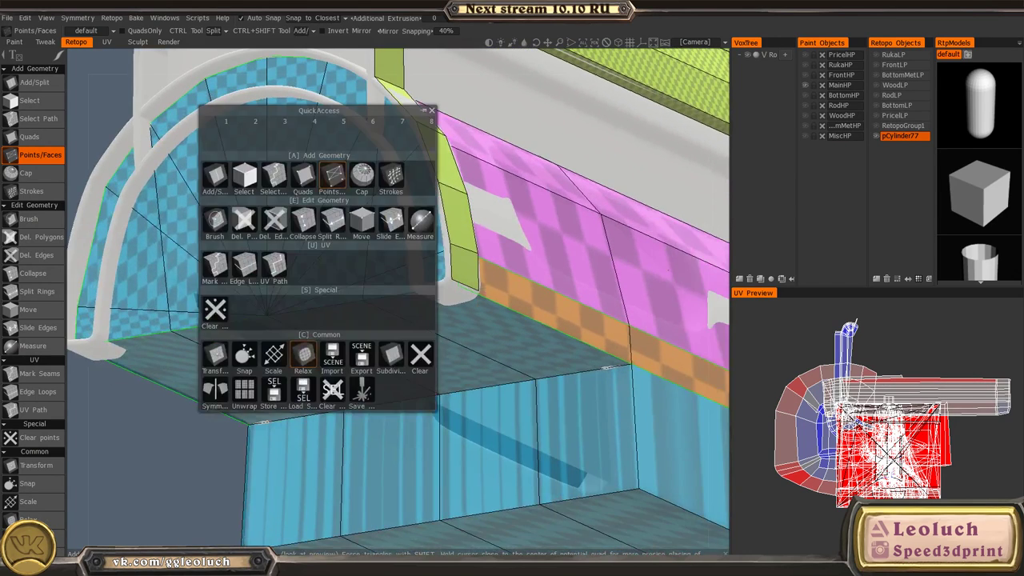
alt+drag(666, 288, 404, 237)
key(space)
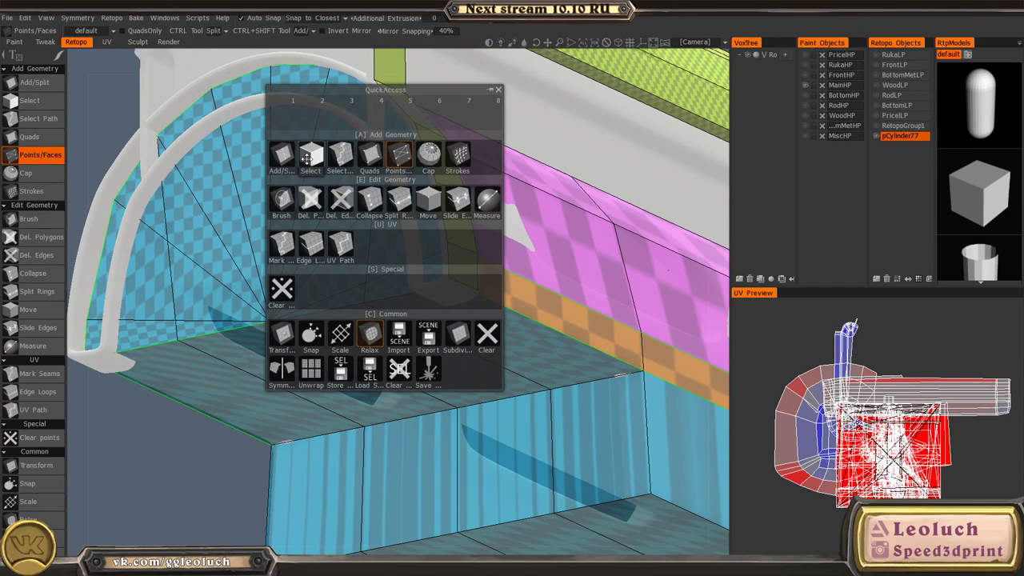
click(308, 159)
alt+drag(308, 159, 347, 302)
scroll(382, 232, down, 3)
click(326, 33)
scroll(368, 232, up, 3)
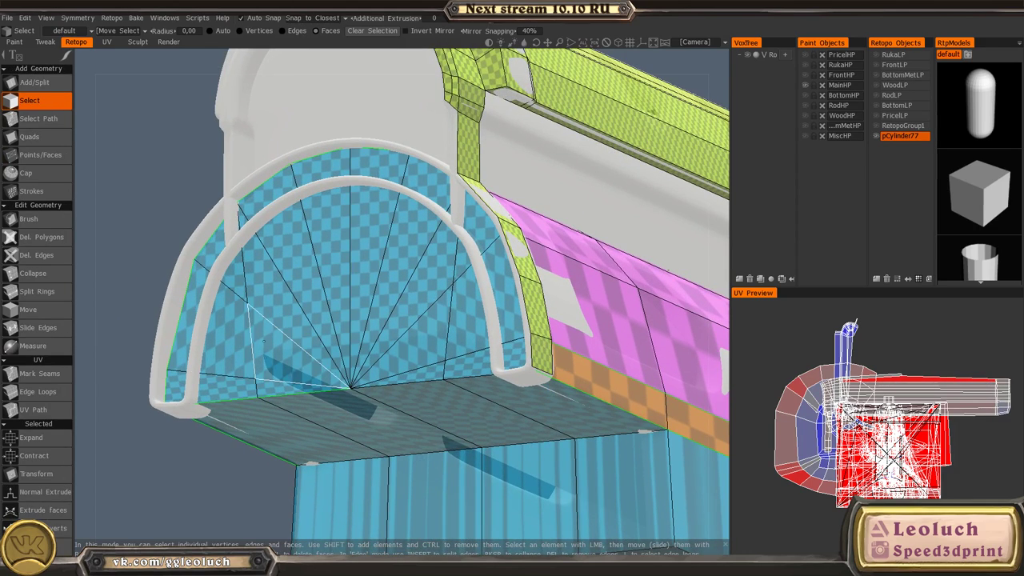
mouse_move(264, 342)
alt+mouse_down()
mouse_move(352, 350)
mouse_move(327, 334)
mouse_move(280, 333)
alt+mouse_up()
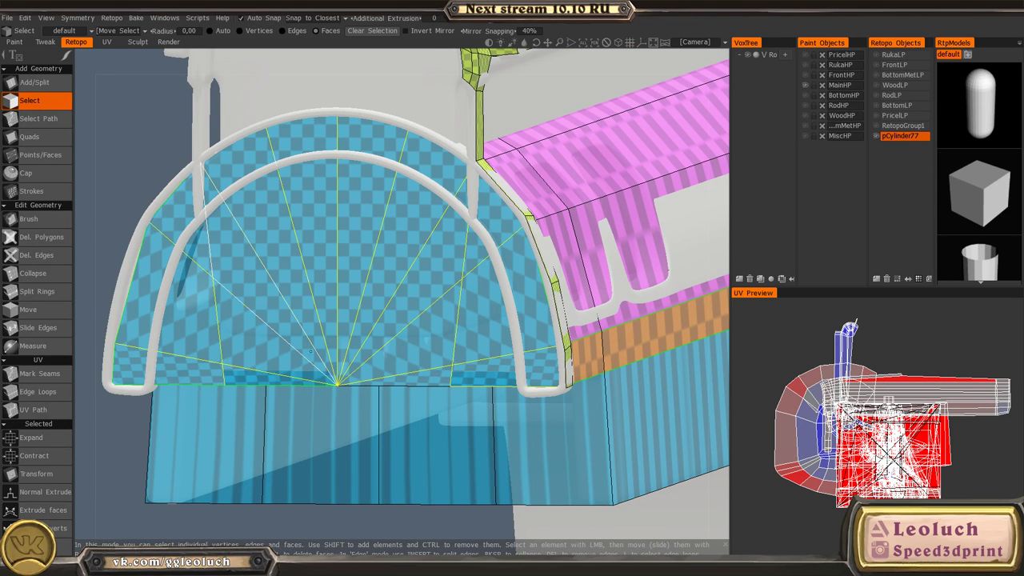
alt+drag(476, 373, 417, 355)
alt+middle_drag(515, 336, 388, 317)
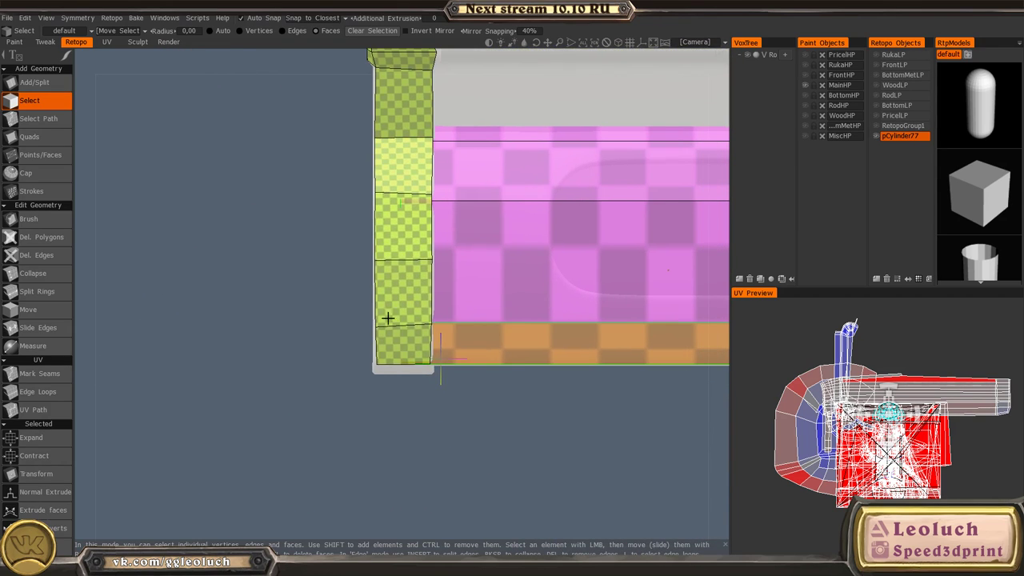
- Try to move the selected fan faces inward along the model's length with Transform
key(space)
click(353, 360)
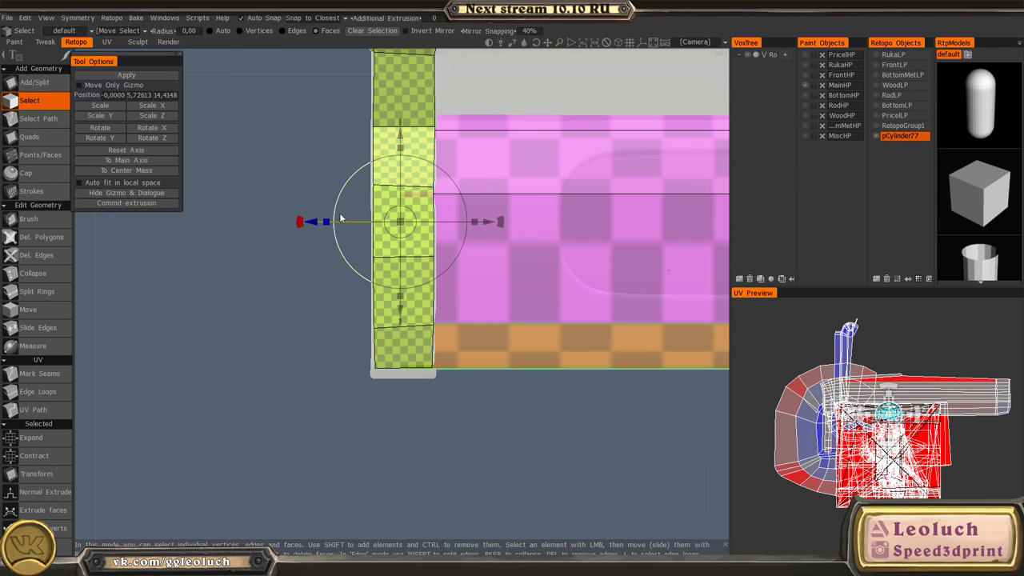
drag(312, 221, 346, 242)
key(Escape)
- Delete the fan-shaped faces from the arched front opening
alt+drag(557, 338, 378, 252)
mouse_move(382, 320)
mouse_down()
mouse_move(220, 314)
mouse_move(349, 329)
mouse_move(366, 393)
mouse_move(505, 337)
mouse_up()
key(Delete)
- Examine the front arch, the new rim strip and the bare side wall beneath the collar
alt+drag(456, 287, 384, 251)
alt+right_drag(384, 251, 429, 245)
alt+drag(430, 245, 395, 300)
alt+middle_drag(395, 300, 379, 361)
alt+drag(379, 361, 437, 311)
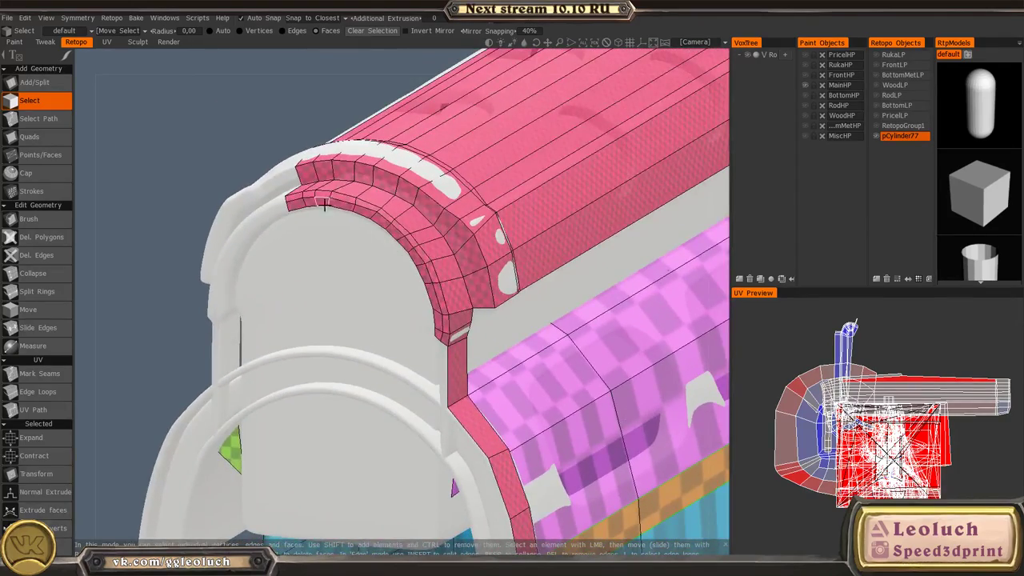
alt+right_drag(389, 236, 402, 250)
alt+drag(450, 270, 407, 281)
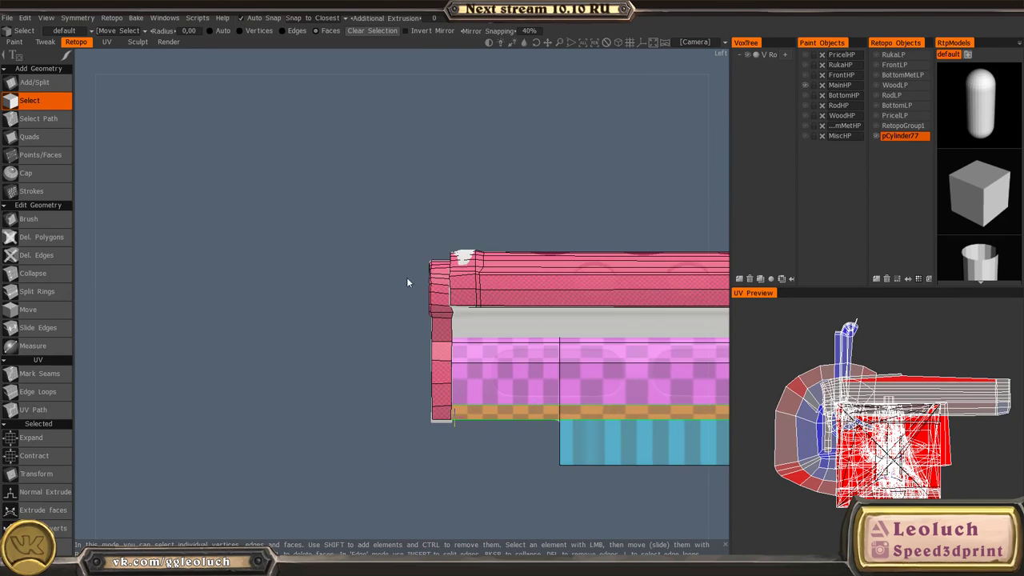
alt+right_drag(408, 280, 416, 384)
alt+middle_drag(416, 384, 343, 328)
alt+drag(343, 329, 350, 181)
alt+middle_drag(350, 180, 255, 270)
alt+right_drag(255, 271, 429, 283)
alt+drag(430, 284, 426, 236)
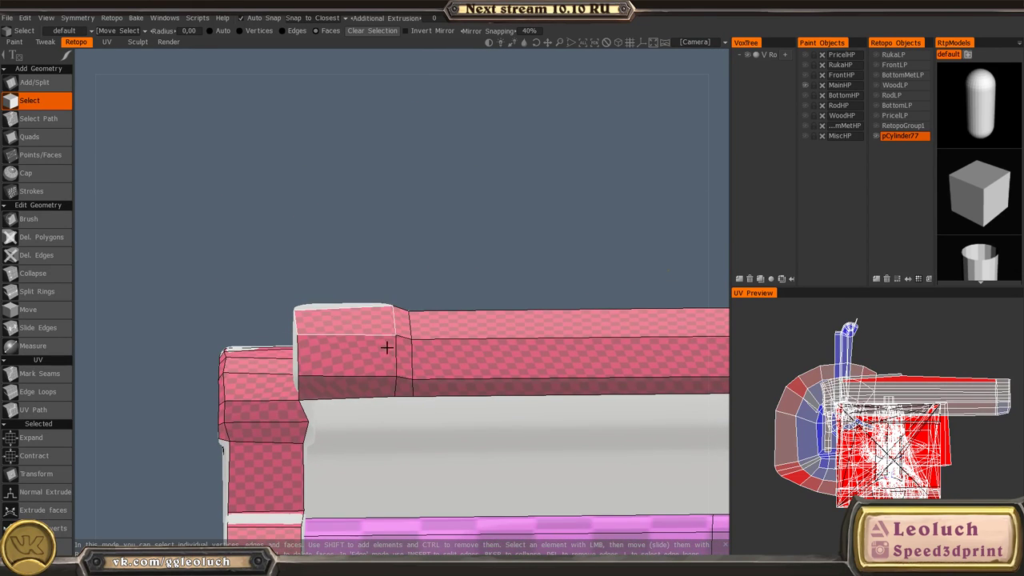
- Add a quad beneath the front collar's lower edge, joining it to the arch rim, with Points/Faces
alt+middle_drag(372, 389, 356, 275)
alt+right_drag(356, 275, 358, 311)
key(space)
click(374, 194)
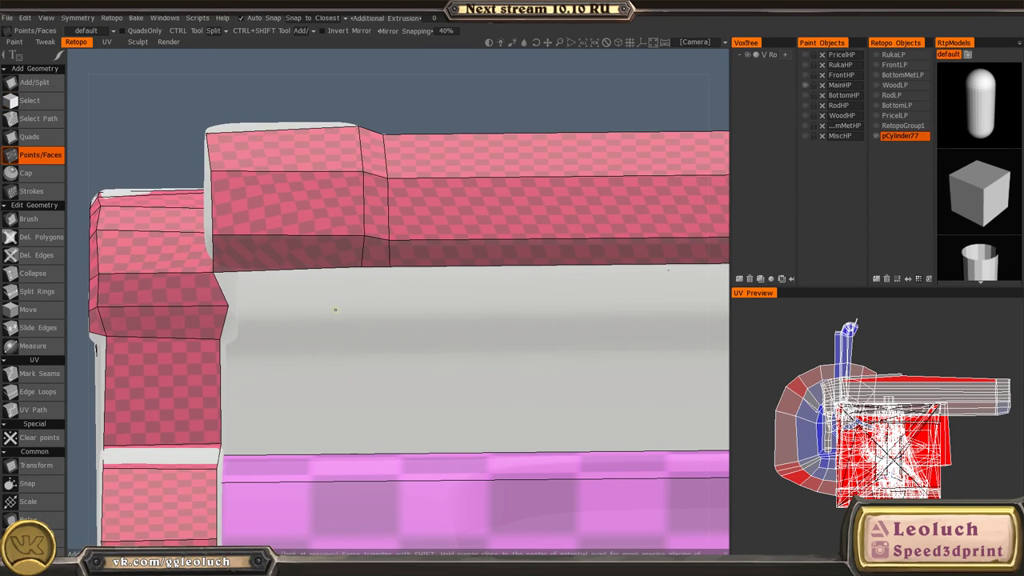
right_click(293, 289)
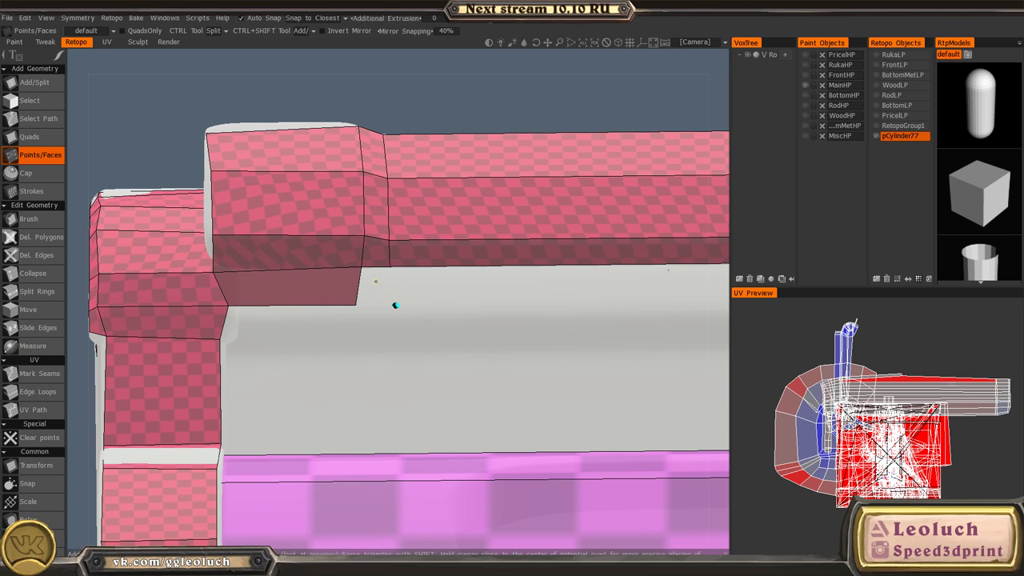
- Add a narrow quad beside the new face, under the front collar's step, with the Quads tool
key(space)
click(359, 200)
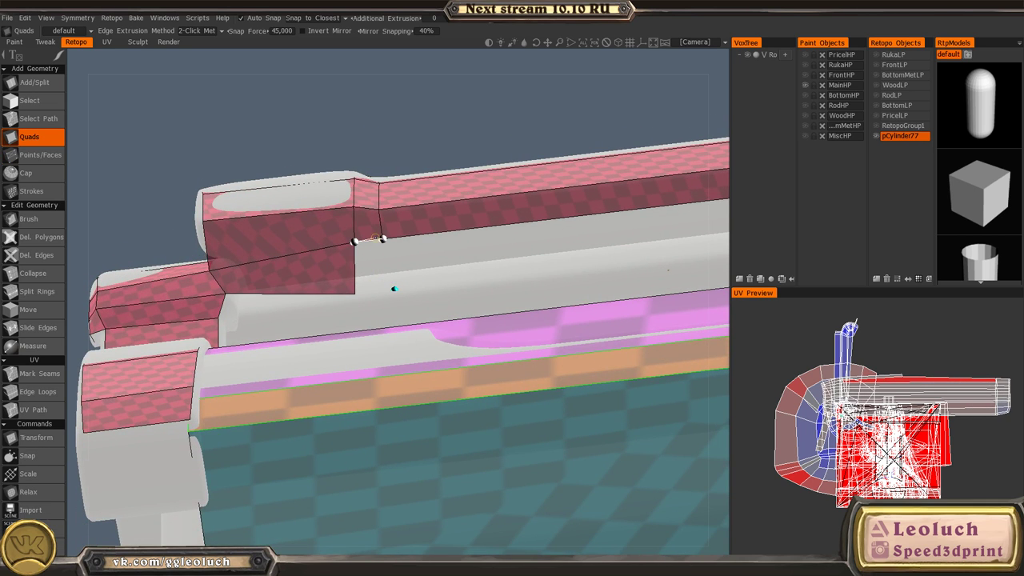
click(394, 290)
- Set the Brush radius to 0,361 and pull the lower vertices of the new front collar quads down into line
alt+drag(440, 259, 411, 383)
alt+right_drag(390, 347, 415, 437)
key(space)
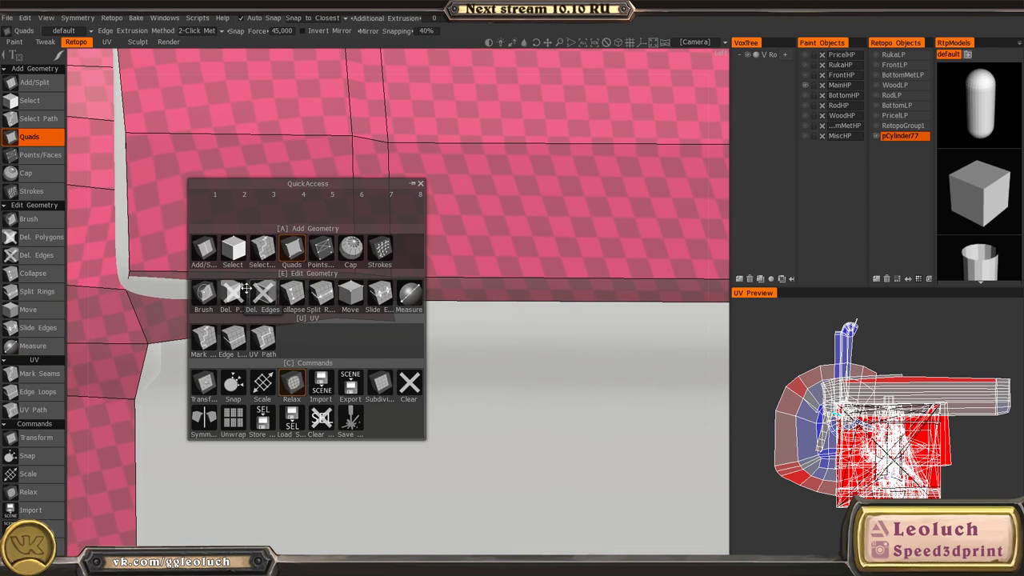
click(206, 298)
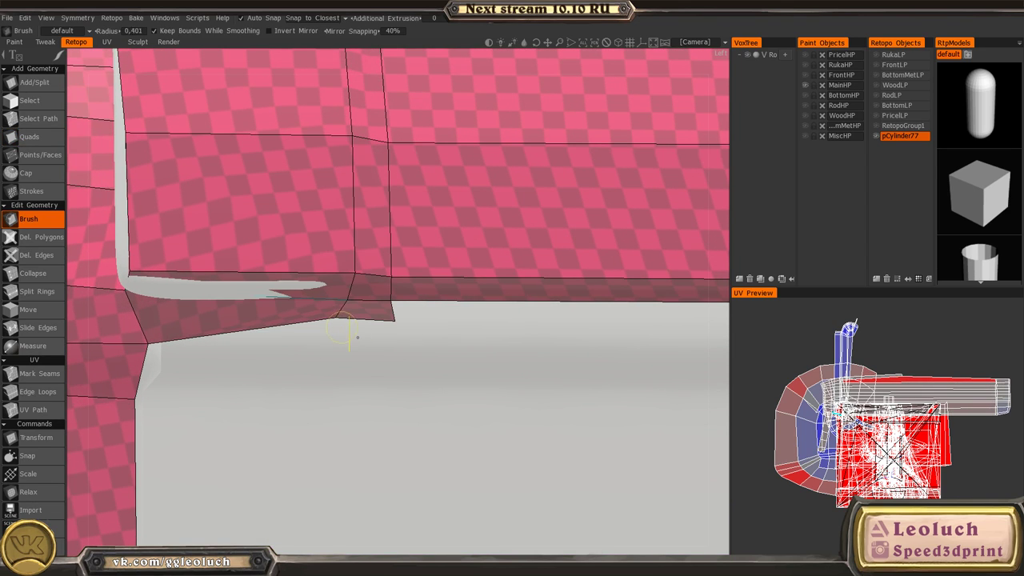
right_drag(358, 338, 351, 337)
drag(337, 327, 336, 342)
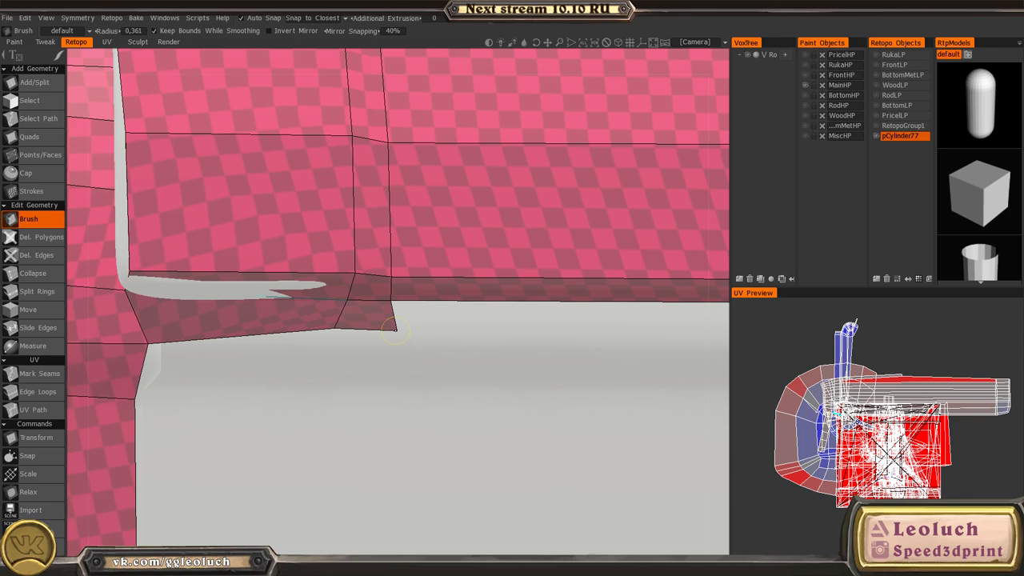
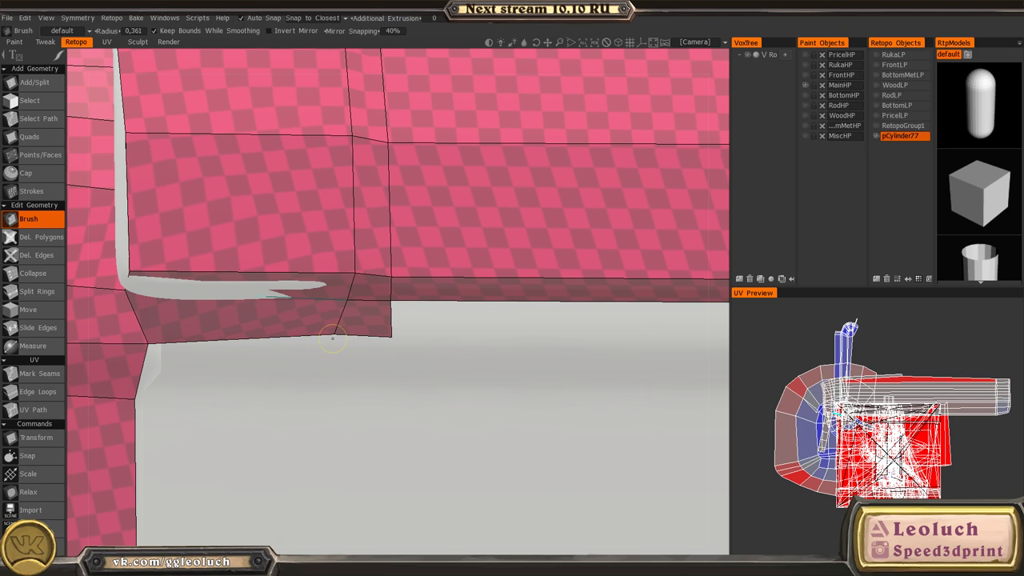
- Extrude a long quad strip with Quads from the front collar along the cover's lower edge to the rear collar
alt+right_drag(509, 350, 421, 344)
alt+middle_drag(504, 333, 349, 331)
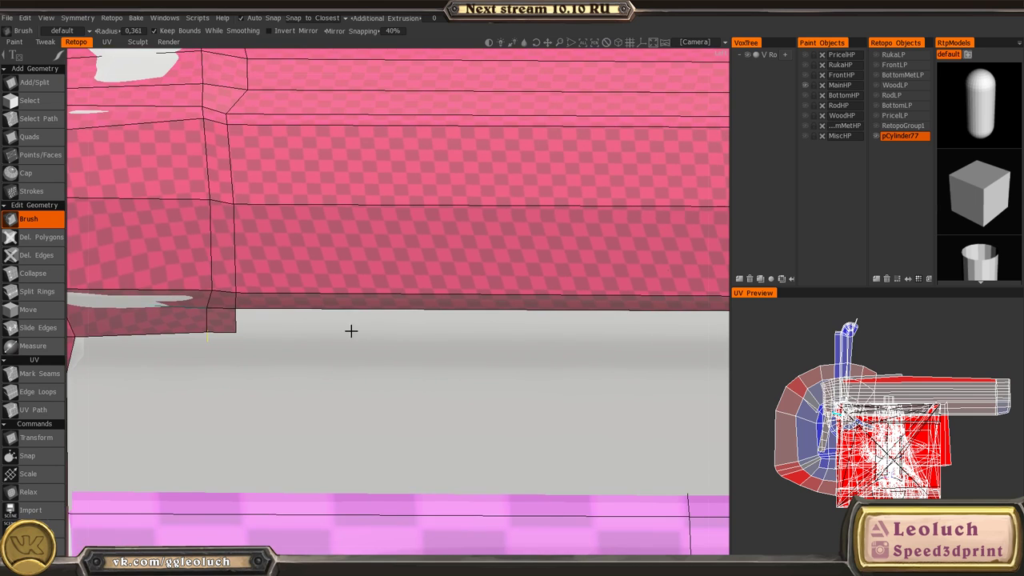
alt+right_drag(350, 332, 211, 274)
alt+middle_drag(480, 328, 240, 320)
alt+right_drag(240, 320, 349, 329)
middle_drag(348, 328, 432, 277)
key(space)
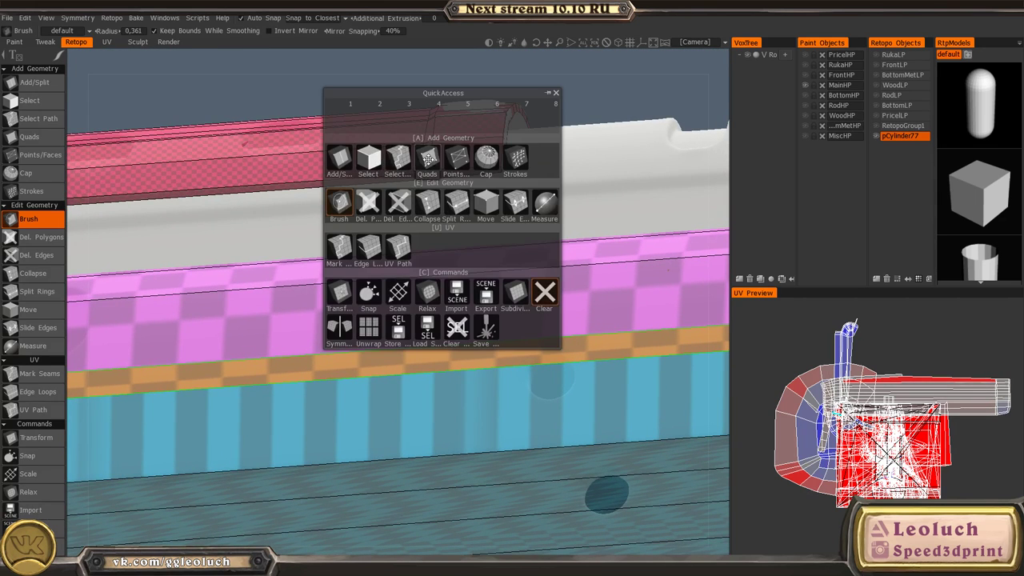
click(428, 157)
middle_drag(308, 205, 560, 228)
middle_drag(337, 236, 688, 248)
scroll(315, 276, up, 2)
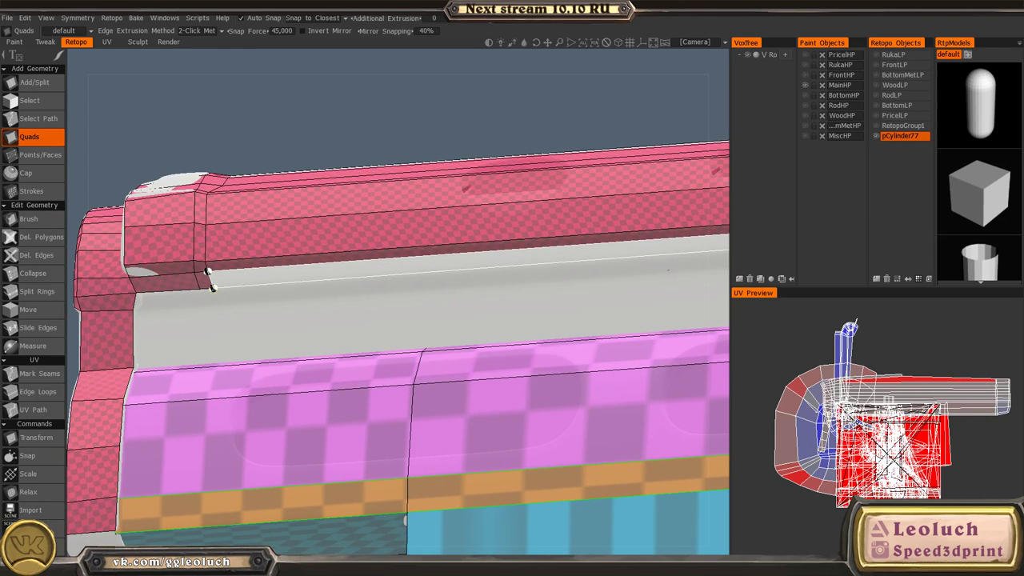
click(213, 287)
scroll(463, 289, down, 2)
scroll(463, 289, down, 1)
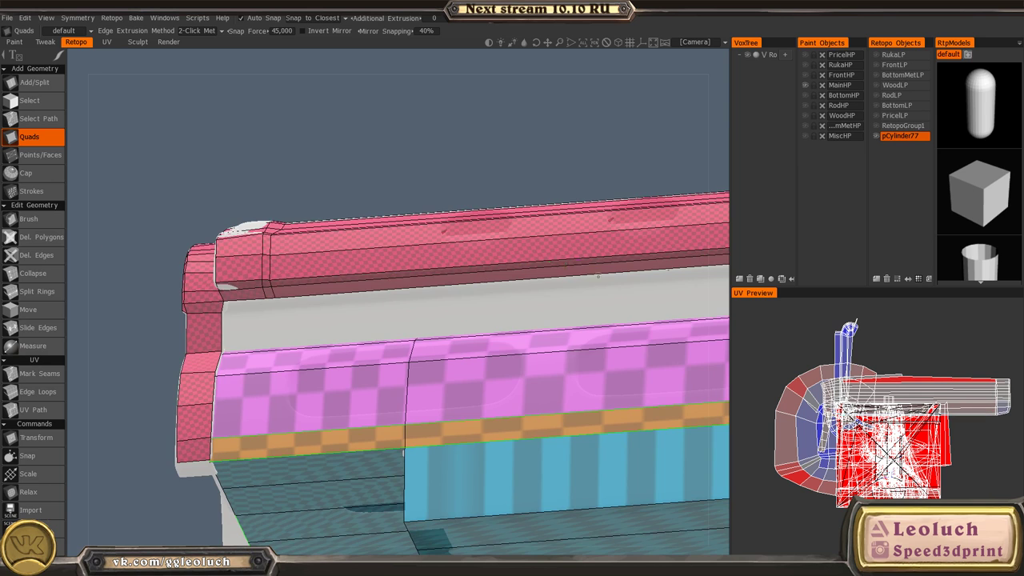
- Continue the first lower row beneath the rear collar with a quad reaching the collar's far end
middle_drag(688, 268, 446, 373)
scroll(446, 372, up, 3)
alt+drag(446, 373, 331, 358)
middle_drag(331, 358, 419, 333)
alt+drag(419, 333, 352, 290)
scroll(384, 346, up, 3)
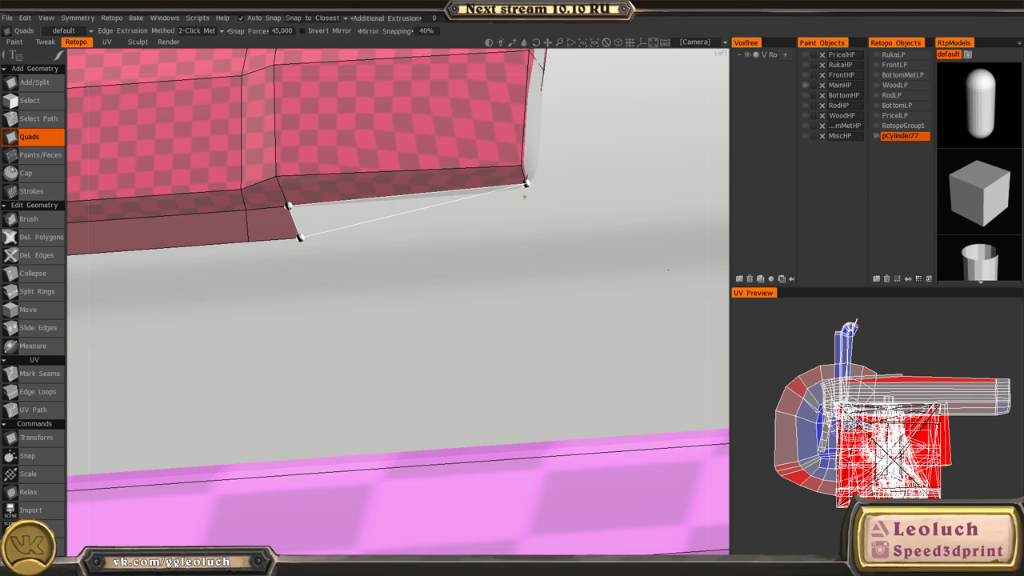
click(531, 222)
scroll(384, 208, down, 3)
alt+drag(330, 203, 402, 246)
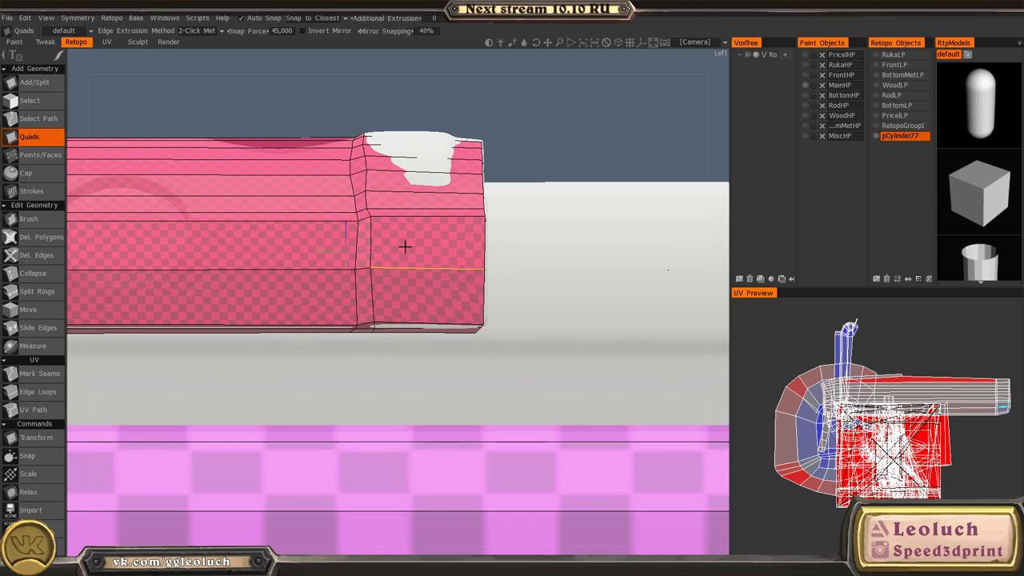
scroll(350, 273, down, 1)
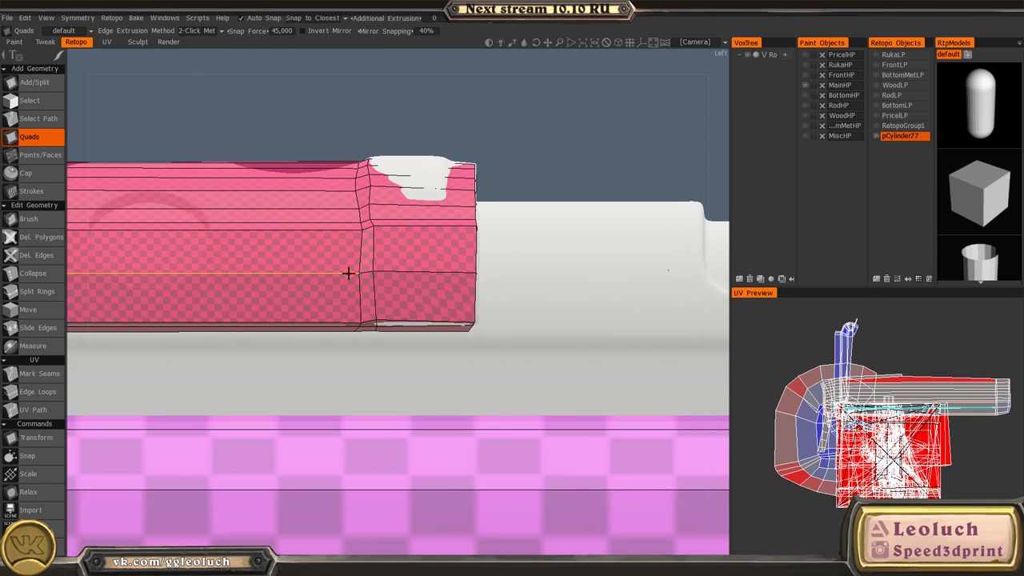
- Adjust the lower vertices of the first row under the front collar's step with the Brush
alt+right_drag(349, 273, 279, 255)
mouse_move(278, 254)
alt+middle_down()
mouse_move(313, 286)
mouse_move(439, 341)
mouse_move(569, 312)
alt+middle_up()
alt+middle_drag(228, 400, 520, 352)
alt+right_drag(520, 352, 576, 397)
alt+middle_drag(362, 375, 586, 417)
mouse_move(493, 360)
alt+mouse_down()
mouse_move(533, 328)
mouse_move(489, 356)
alt+mouse_up()
alt+right_drag(349, 302, 417, 416)
alt+middle_drag(418, 416, 369, 334)
key(space)
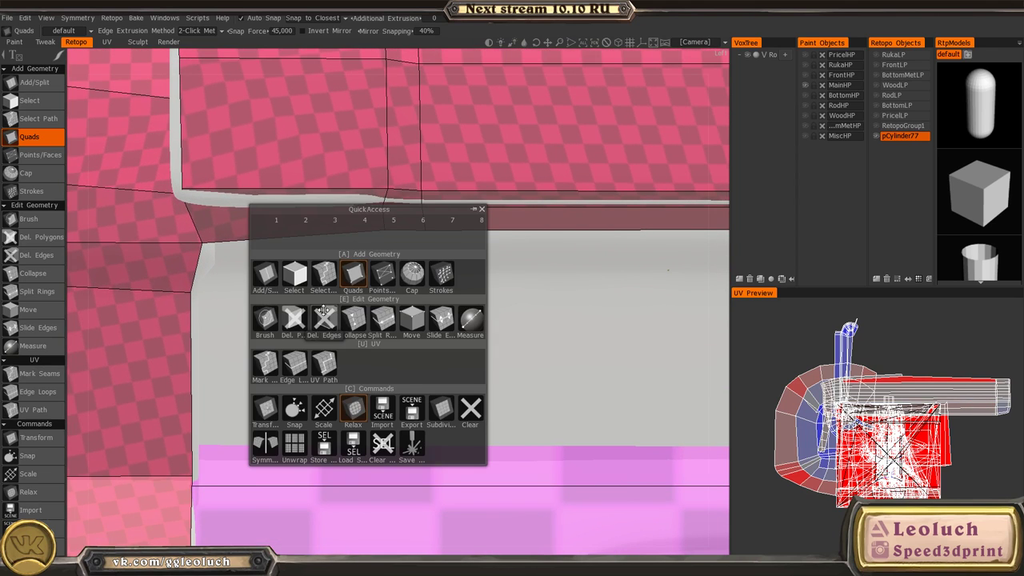
click(265, 317)
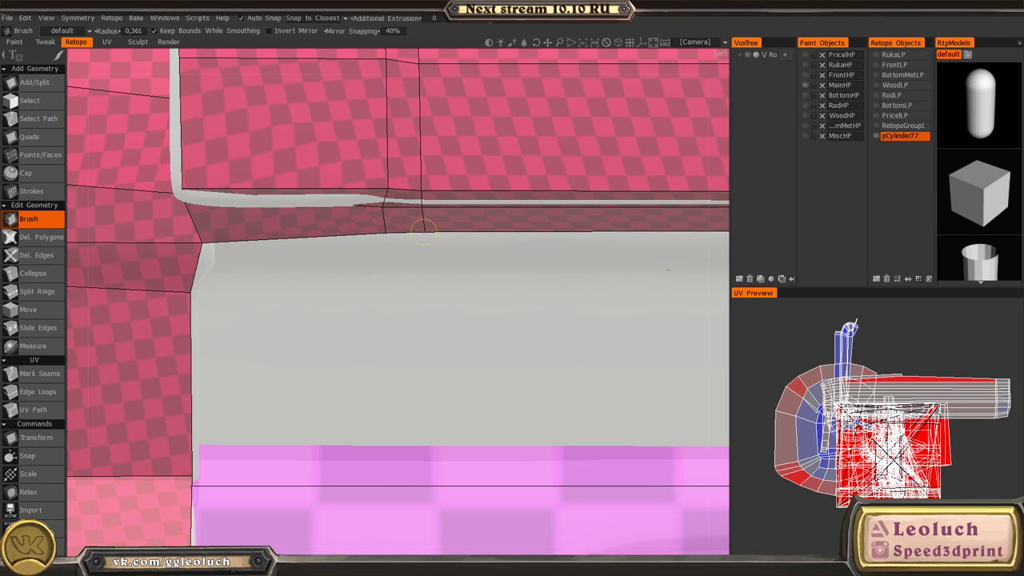
- Add the second row's quads on the side wall beneath the front collar with Points/Faces
key(space)
click(368, 252)
alt+right_drag(321, 322, 303, 319)
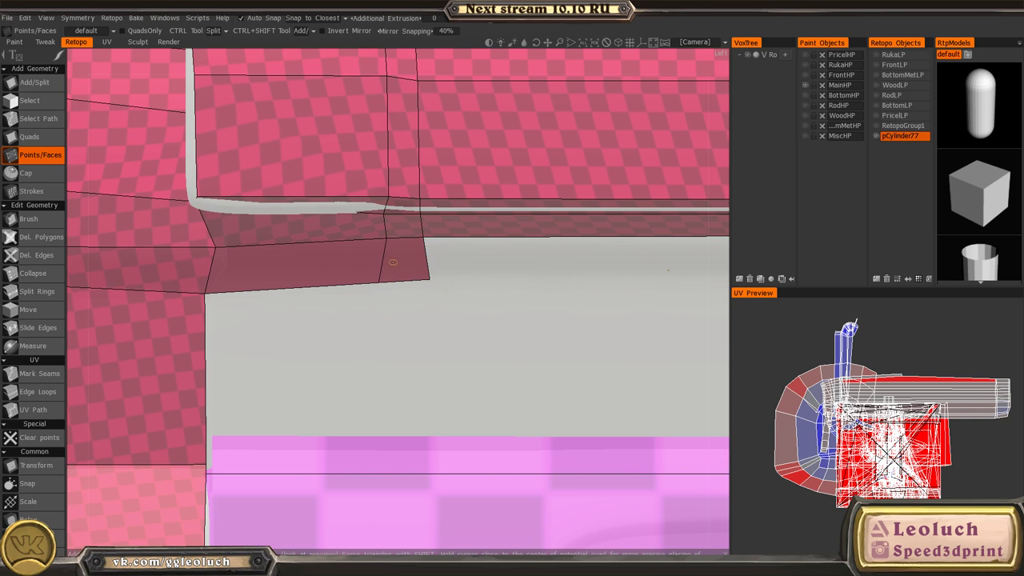
- Add a small second-row quad under the rear collar's step with Points/Faces
alt+right_drag(393, 263, 344, 248)
alt+middle_drag(640, 304, 252, 307)
alt+middle_drag(608, 322, 254, 302)
alt+middle_drag(689, 304, 224, 301)
alt+middle_drag(632, 280, 224, 324)
alt+right_drag(373, 320, 327, 323)
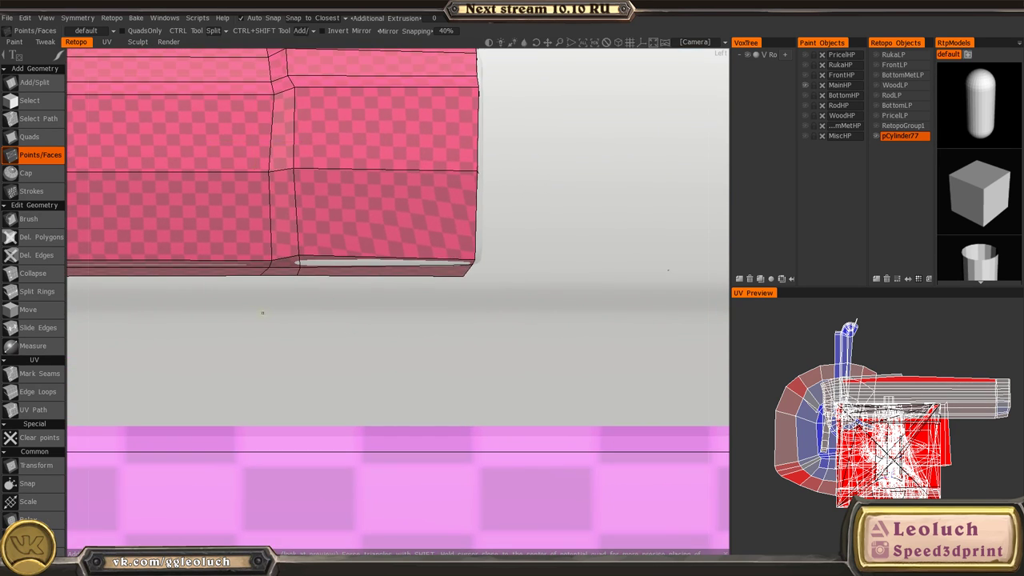
key(space)
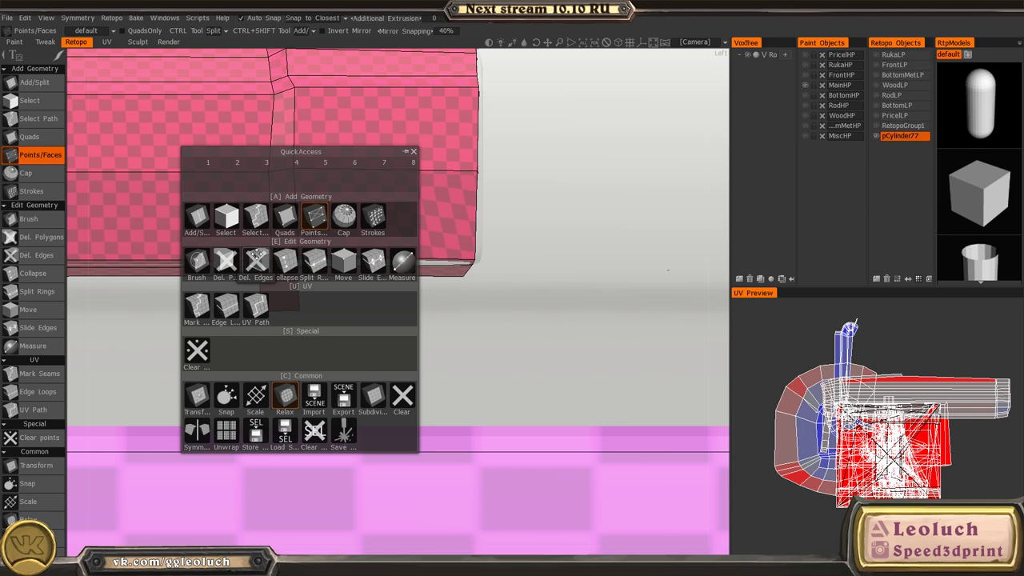
- Bridge the second row between the rear and front collar quads with one long quad using Quads
click(277, 211)
alt+middle_drag(266, 290, 709, 302)
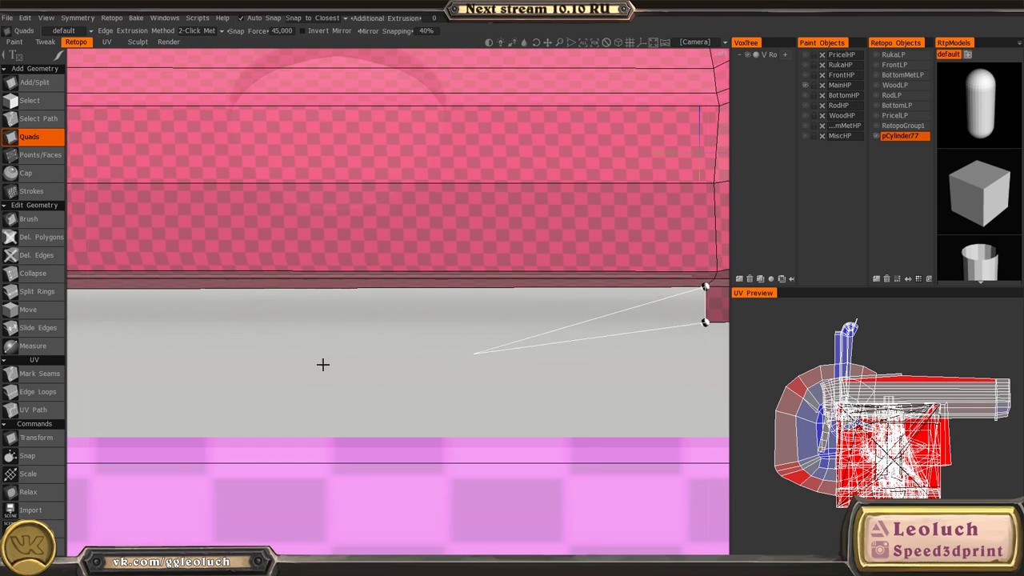
mouse_move(192, 341)
alt+middle_down()
mouse_move(552, 348)
mouse_move(690, 311)
alt+middle_up()
alt+middle_drag(116, 269, 736, 316)
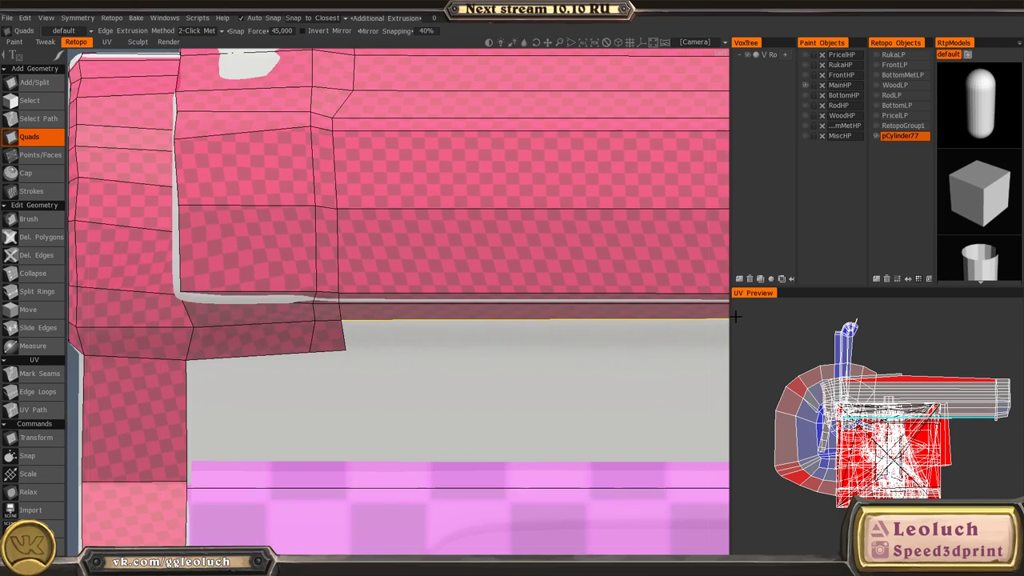
alt+right_drag(336, 352, 393, 373)
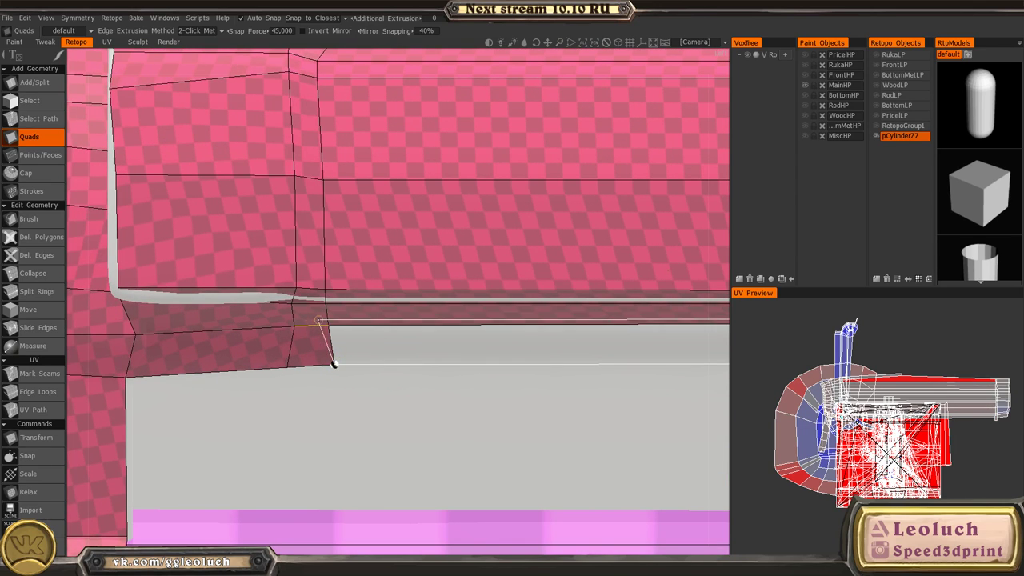
click(334, 364)
- Even out the second row's lower edge at the front collar by moving its vertices with the Brush
key(space)
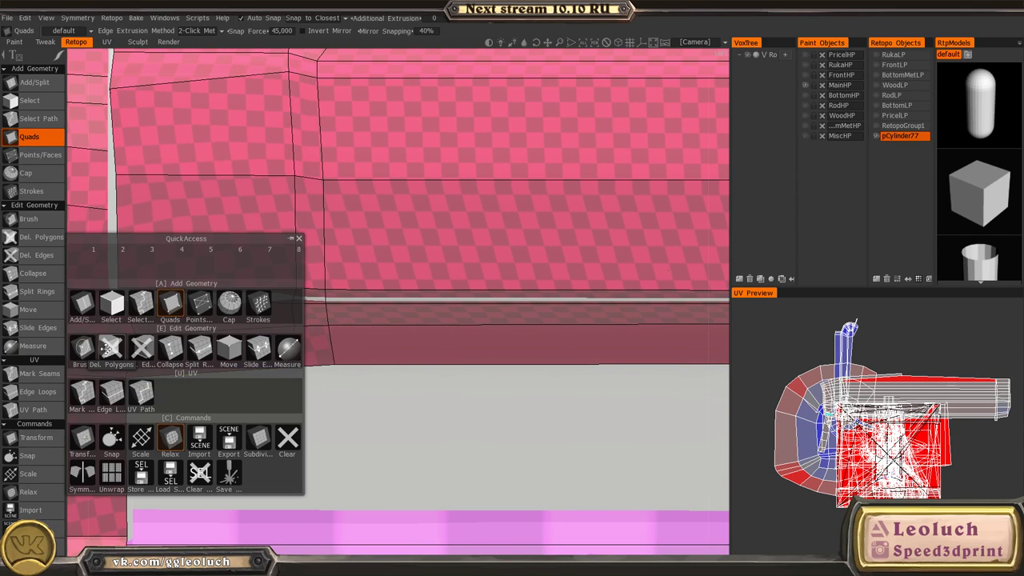
click(96, 347)
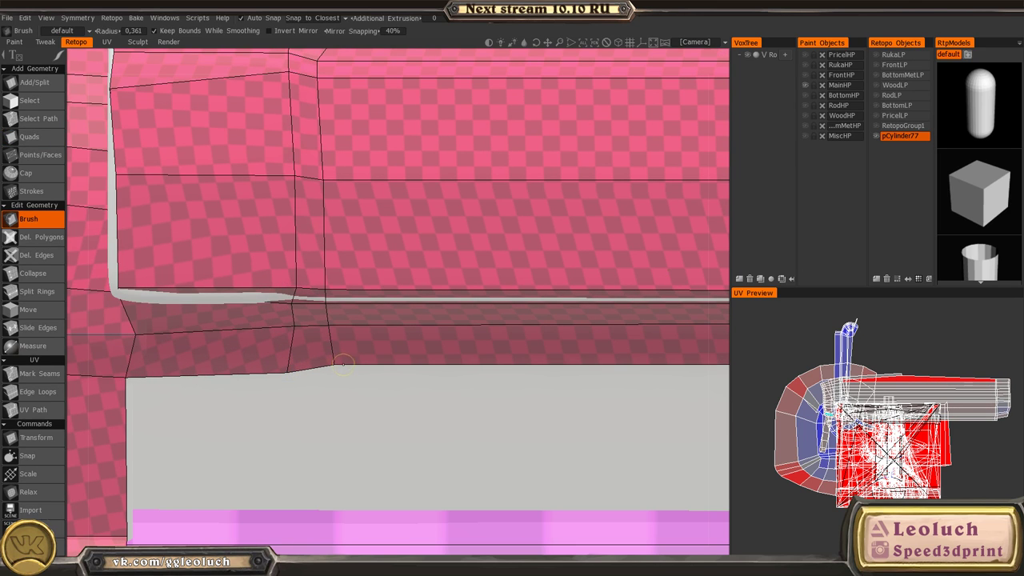
drag(343, 365, 340, 372)
- Extend the second row beneath the rear collar to the collar's far end with a Quads face
alt+right_drag(422, 388, 477, 355)
alt+middle_drag(478, 355, 180, 326)
alt+middle_drag(512, 343, 196, 352)
alt+right_drag(416, 356, 489, 350)
alt+middle_drag(489, 350, 308, 373)
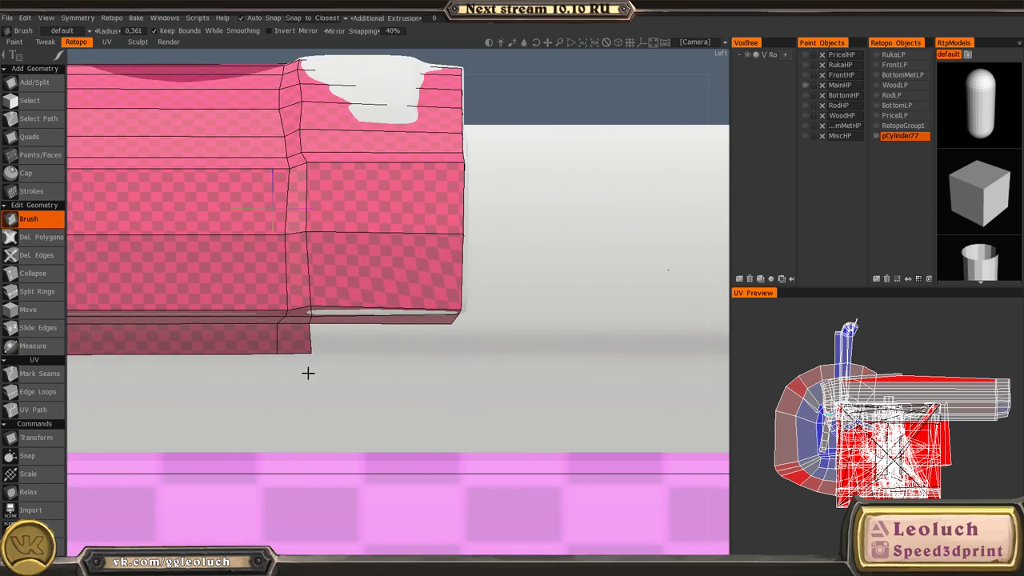
scroll(308, 373, up, 4)
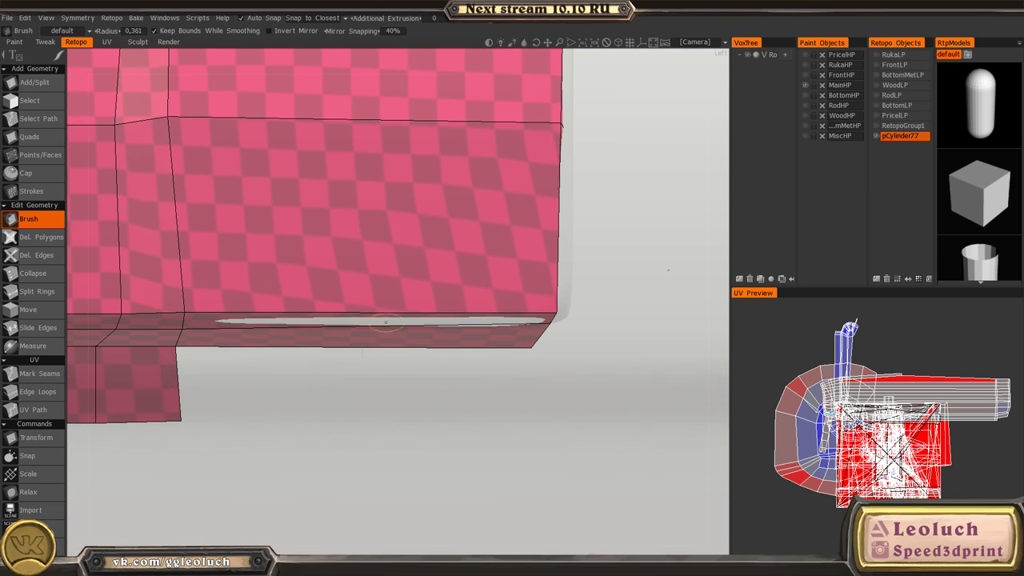
alt+drag(386, 322, 366, 303)
key(space)
click(347, 249)
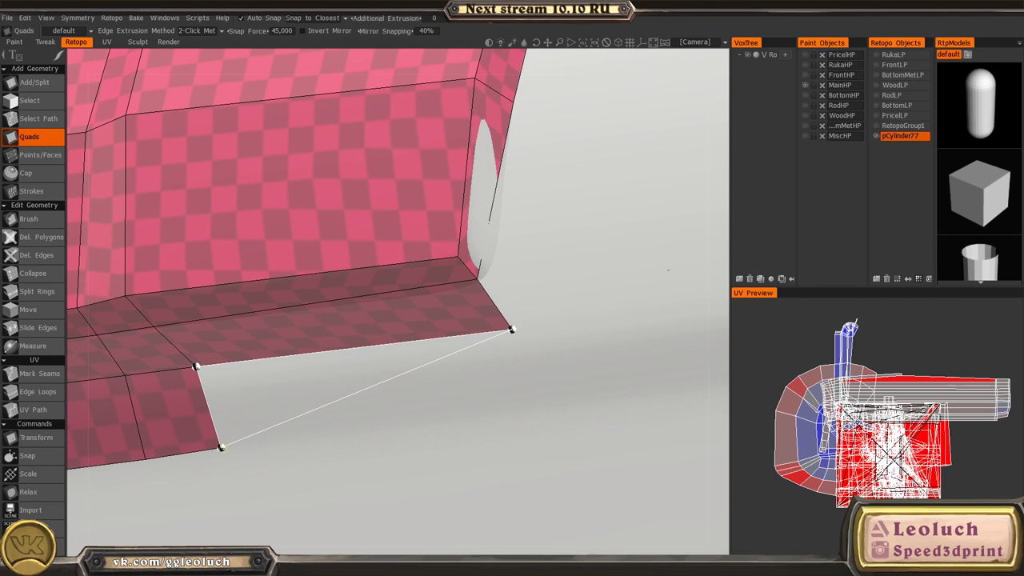
click(532, 408)
- Examine the finished side rows and the top surface from the rear collar back to the front
alt+drag(530, 406, 468, 305)
alt+middle_drag(467, 304, 359, 377)
alt+right_drag(359, 377, 250, 312)
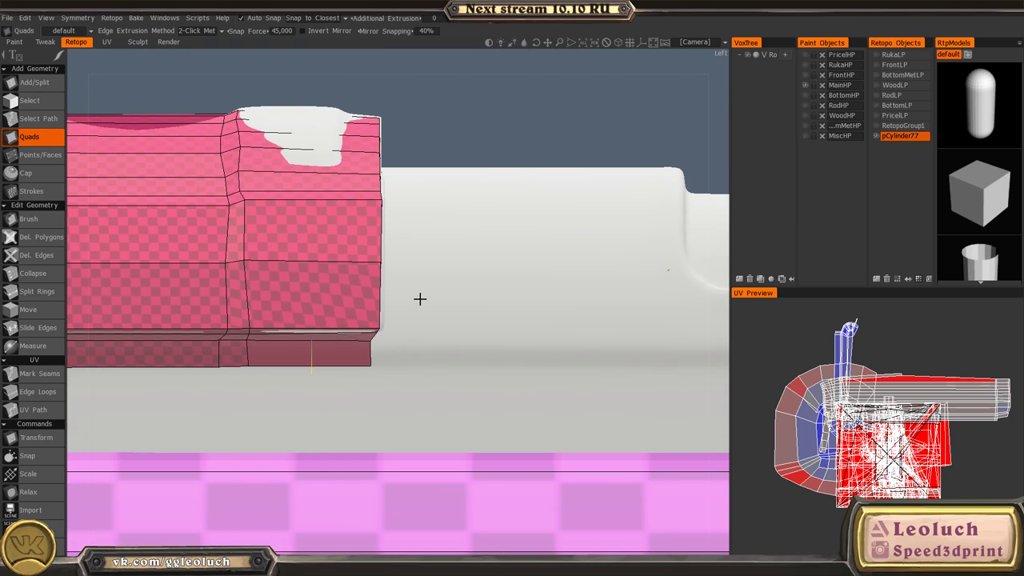
alt+right_drag(344, 295, 375, 302)
alt+middle_drag(376, 302, 377, 325)
alt+drag(377, 325, 391, 306)
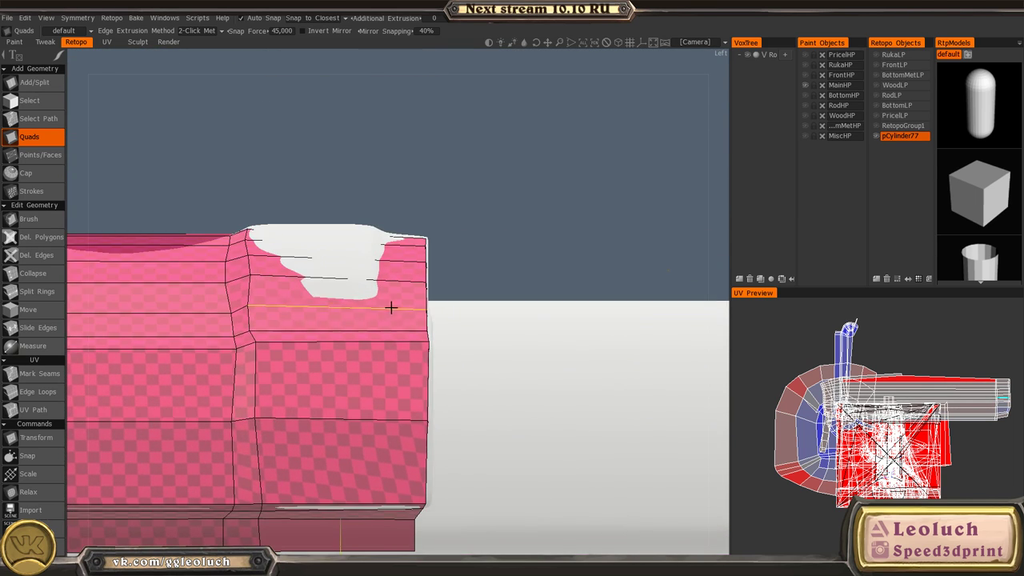
alt+right_drag(392, 307, 284, 311)
alt+middle_drag(284, 310, 592, 220)
alt+right_drag(592, 220, 411, 288)
alt+middle_drag(411, 288, 720, 206)
alt+right_drag(528, 294, 577, 311)
alt+middle_drag(448, 284, 728, 350)
alt+right_drag(439, 342, 508, 372)
alt+middle_drag(508, 373, 359, 360)
alt+right_drag(359, 360, 295, 376)
- Delete the two stray triangular polygons inside the arched front opening with Del. Polygons
mouse_move(372, 398)
alt+mouse_down()
mouse_move(521, 437)
mouse_move(395, 409)
alt+mouse_up()
alt+right_drag(394, 410, 400, 336)
alt+drag(400, 336, 523, 360)
alt+right_drag(523, 360, 560, 380)
key(space)
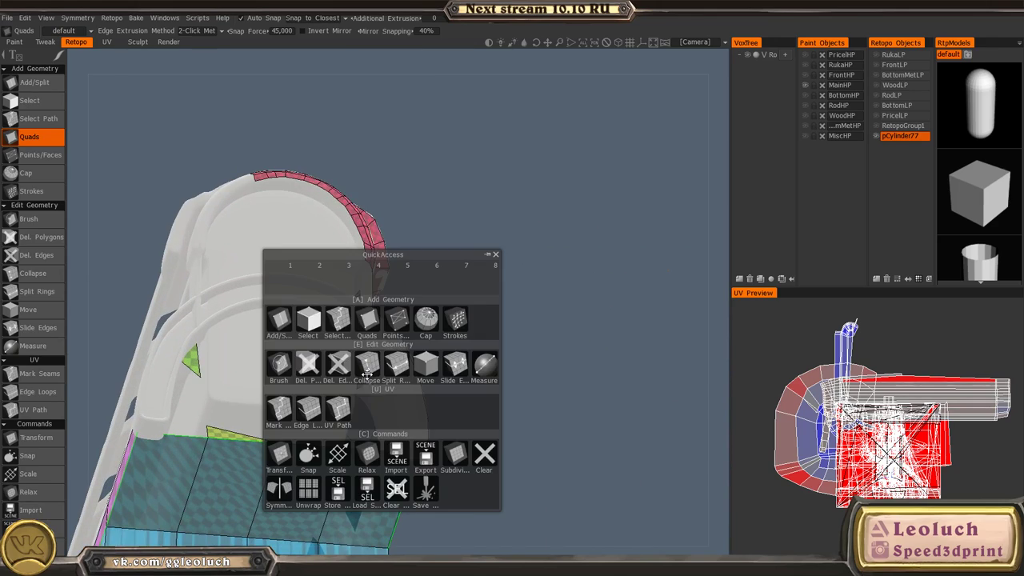
click(300, 361)
alt+drag(357, 380, 370, 419)
click(184, 399)
alt+drag(197, 400, 214, 478)
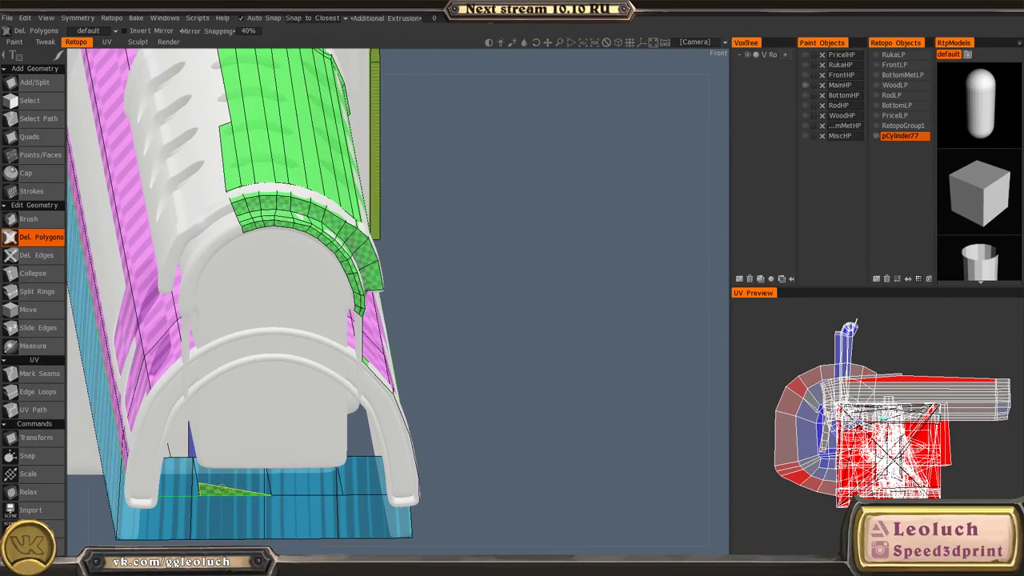
click(220, 489)
- Try to fill the gap between the front collar's second row and the pink side panel with one Points/Faces quad
mouse_move(376, 420)
alt+mouse_down()
mouse_move(398, 453)
mouse_move(363, 419)
alt+mouse_up()
key(space)
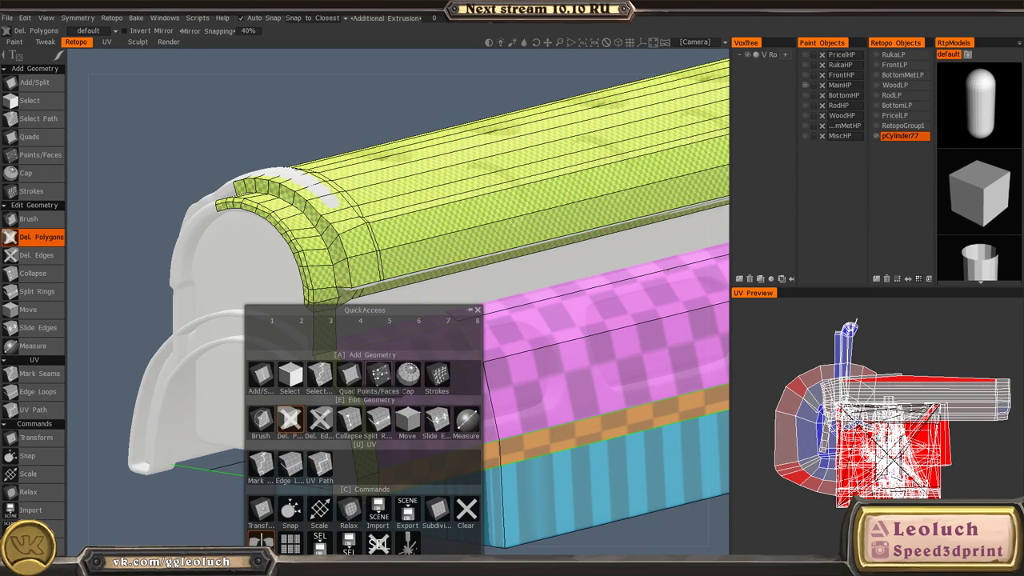
click(378, 374)
alt+shift+drag(484, 352, 443, 355)
alt+right_drag(459, 372, 411, 356)
alt+middle_drag(410, 356, 217, 299)
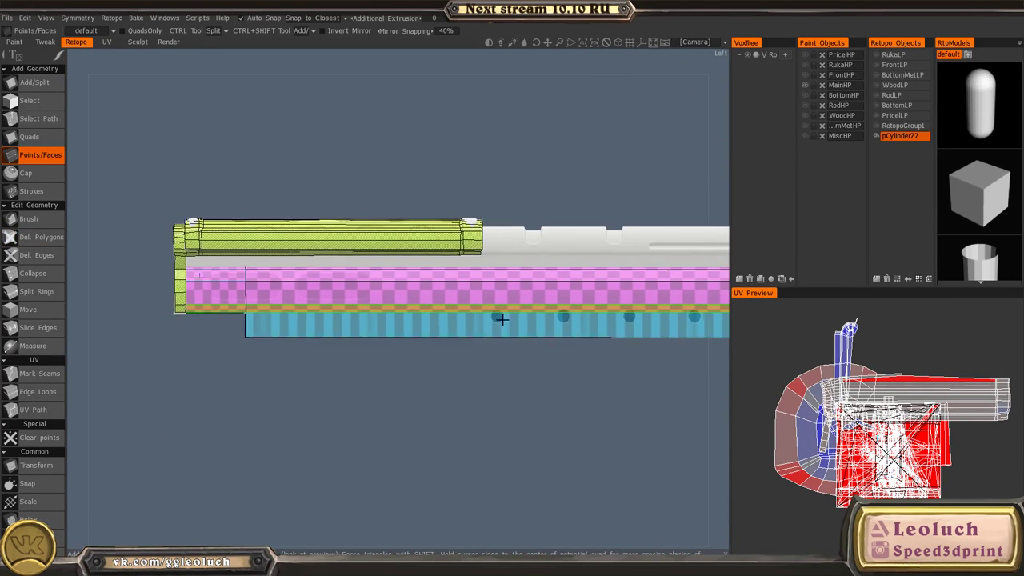
alt+drag(503, 320, 347, 289)
alt+right_drag(347, 289, 302, 378)
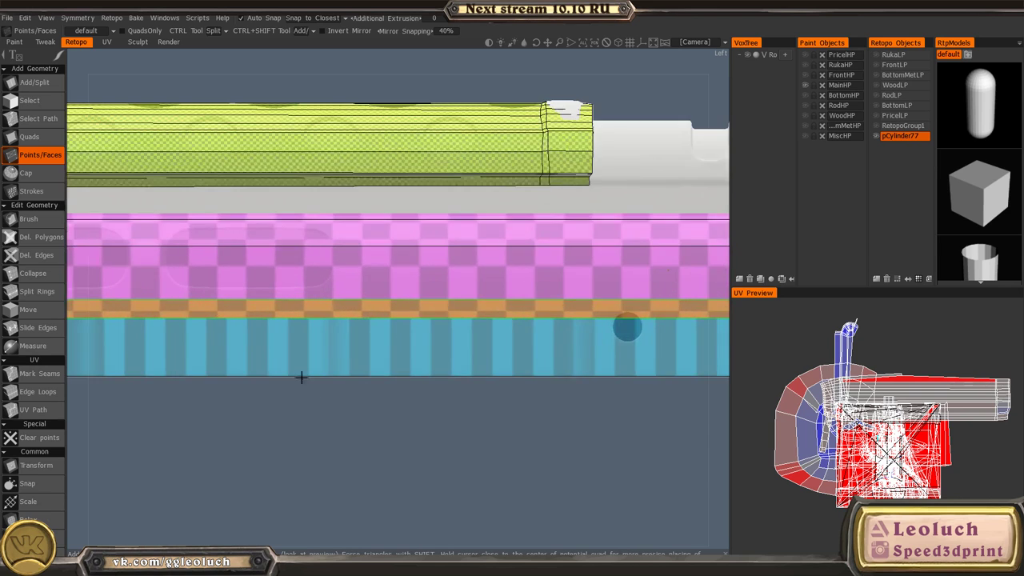
alt+middle_drag(301, 378, 614, 470)
alt+right_drag(267, 318, 288, 384)
alt+middle_drag(507, 354, 686, 358)
alt+right_drag(460, 268, 464, 363)
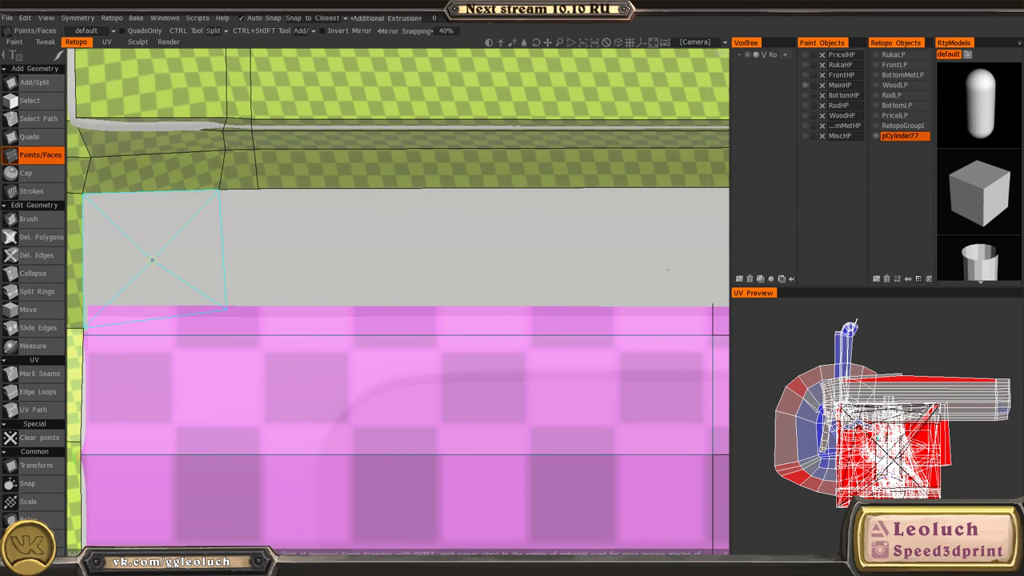
right_click(152, 260)
key(ctrl+z)
- Delete the polygon at the second row's front end beneath the front collar
alt+middle_drag(269, 311, 422, 332)
alt+right_drag(341, 352, 337, 345)
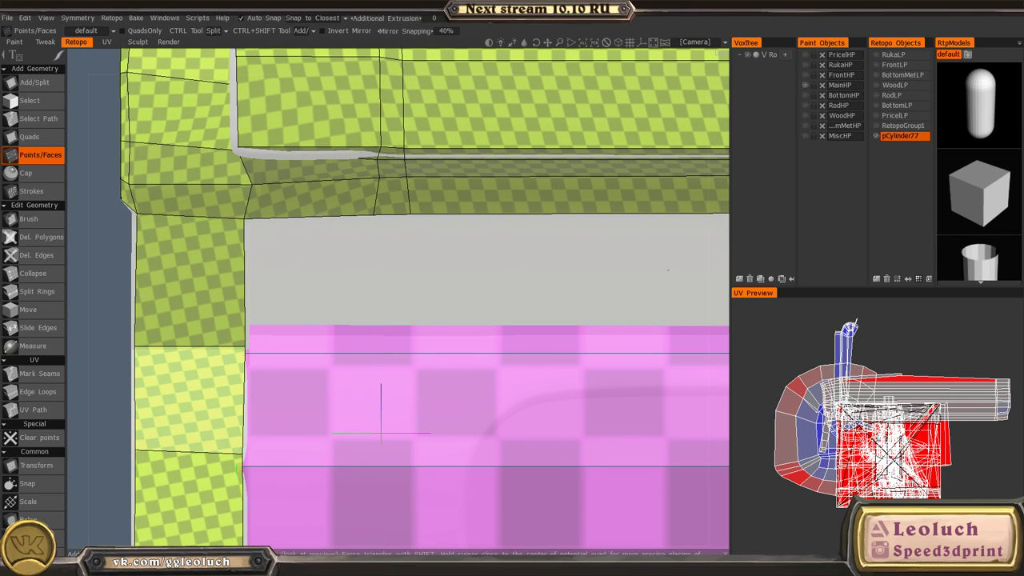
mouse_move(444, 361)
alt+mouse_down()
mouse_move(341, 355)
mouse_move(438, 367)
alt+mouse_up()
mouse_move(321, 316)
alt+mouse_down()
mouse_move(247, 320)
mouse_move(324, 332)
alt+mouse_up()
alt+drag(441, 235, 389, 209)
key(space)
click(253, 159)
click(370, 170)
mouse_move(370, 174)
alt+mouse_down()
mouse_move(389, 178)
mouse_move(369, 179)
alt+mouse_up()
alt+middle_drag(356, 167, 403, 270)
mouse_move(402, 270)
alt+mouse_down()
mouse_move(347, 283)
mouse_move(471, 322)
mouse_move(453, 408)
mouse_move(541, 436)
alt+mouse_up()
- Rebuild the corner where the second row meets the vertical front strip with two Points/Faces quads
key(space)
click(394, 276)
key(space)
click(256, 304)
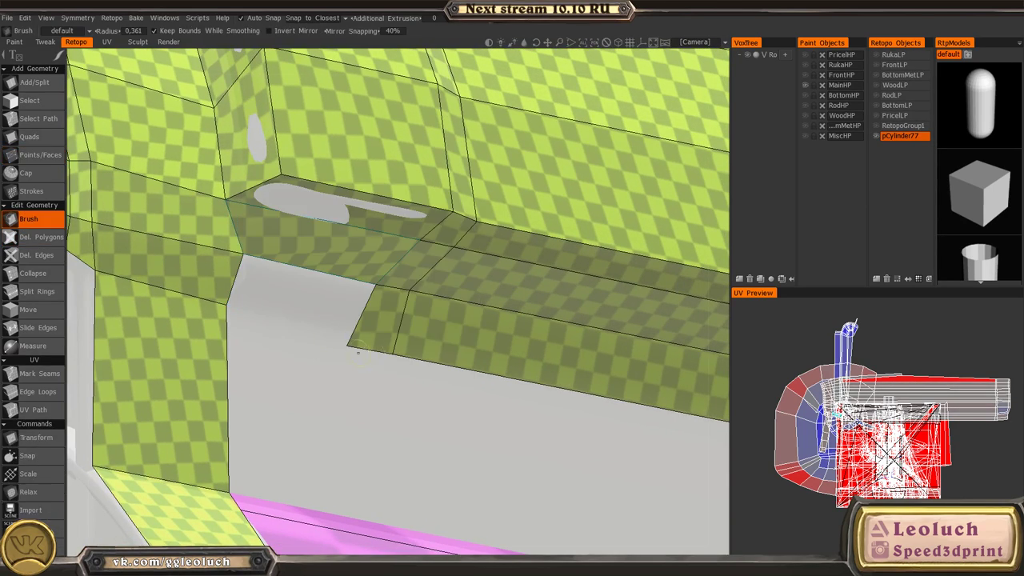
mouse_move(392, 346)
mouse_down()
mouse_move(396, 330)
mouse_move(317, 334)
mouse_move(293, 304)
mouse_up()
alt+right_drag(293, 304, 310, 228)
key(space)
click(323, 171)
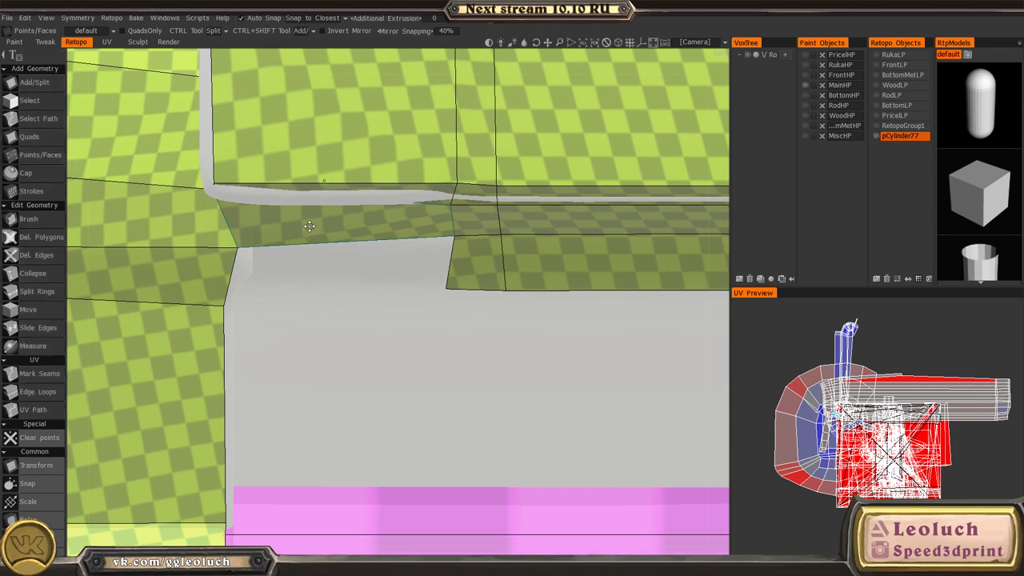
right_click(347, 266)
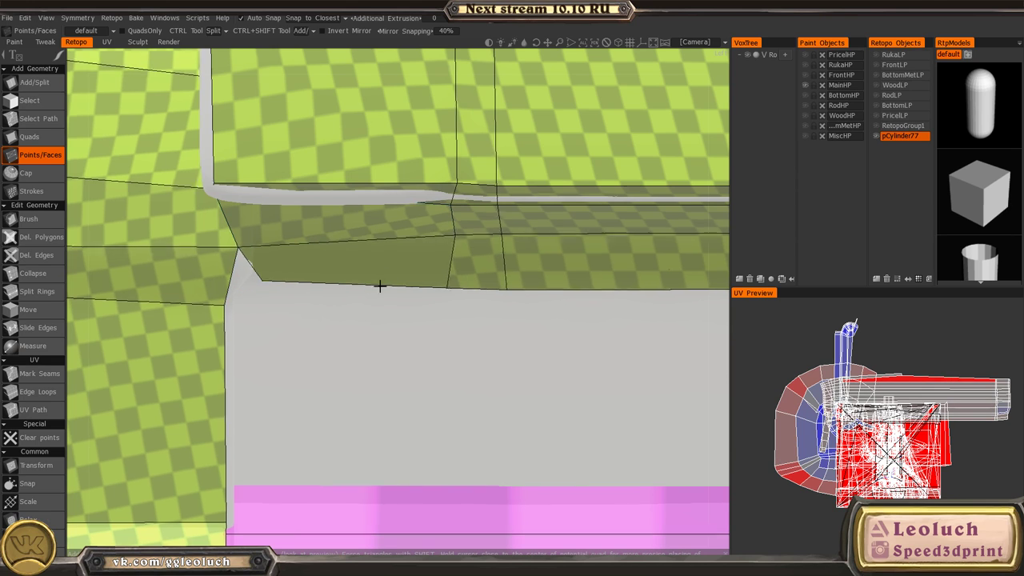
alt+drag(380, 285, 299, 291)
right_click(403, 280)
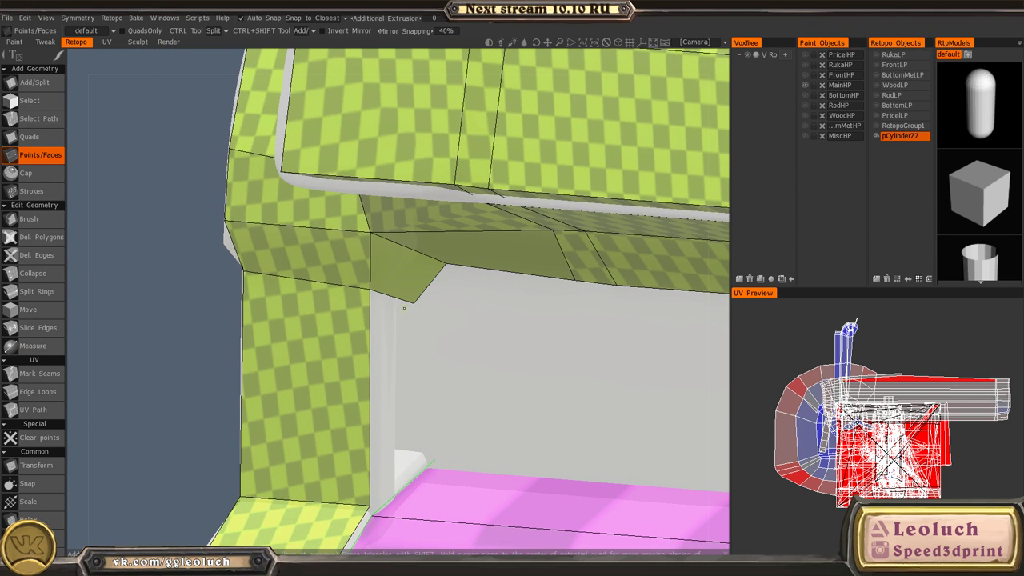
- Add a narrow quad along the vertical front strip's inner edge, from the rebuilt corner down to the pink side panel
alt+drag(405, 296, 384, 376)
alt+drag(348, 319, 318, 399)
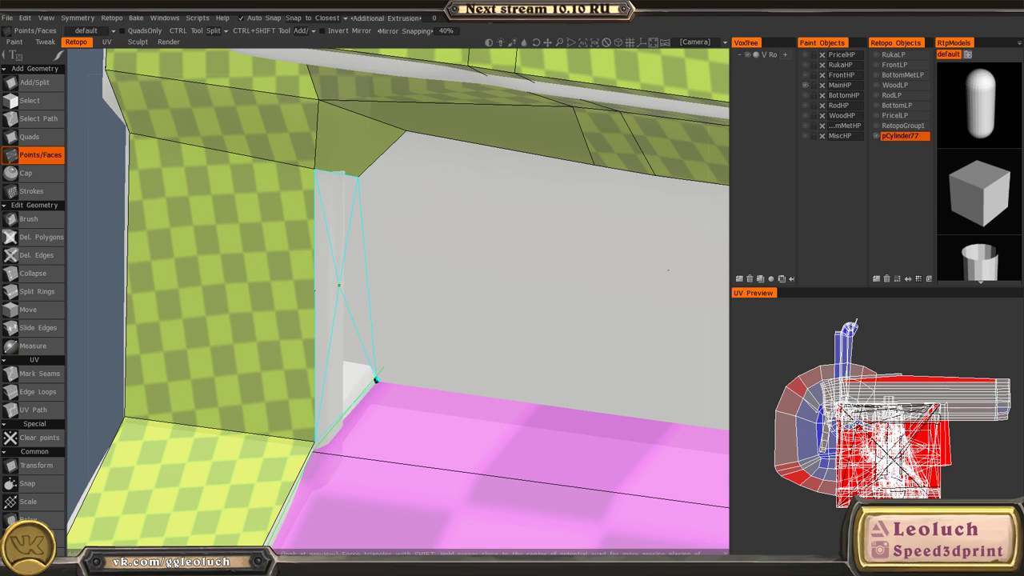
right_click(340, 285)
alt+drag(339, 288, 320, 413)
key(space)
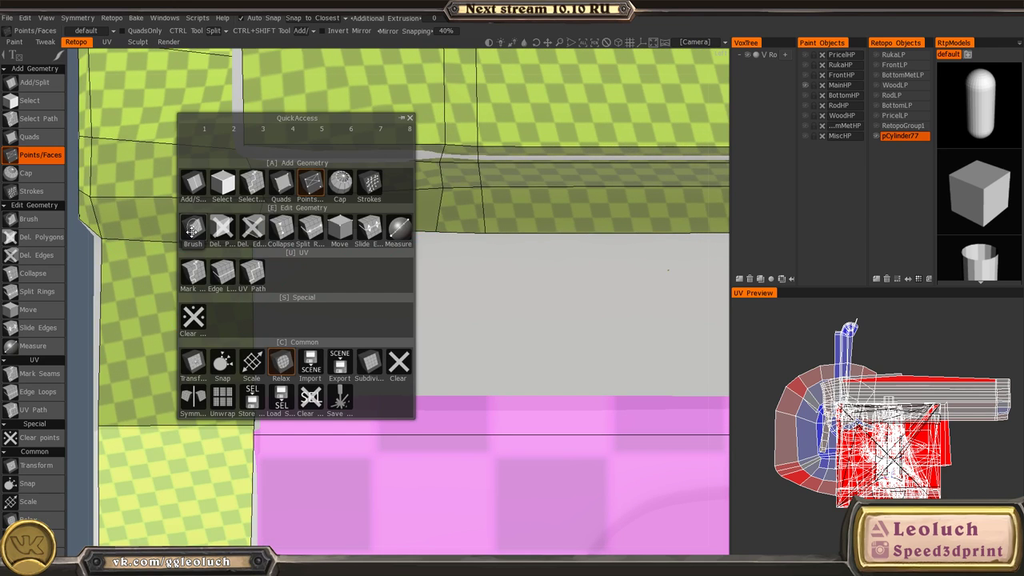
click(194, 232)
mouse_move(356, 257)
alt+mouse_down()
mouse_move(341, 302)
mouse_move(326, 272)
mouse_move(346, 260)
alt+mouse_up()
alt+right_drag(346, 261, 303, 271)
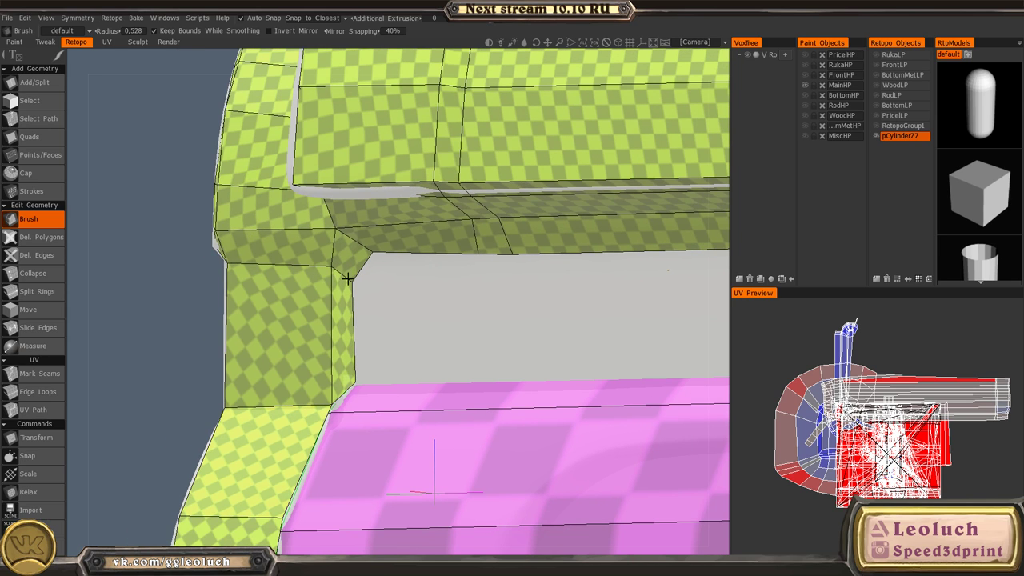
alt+drag(348, 280, 458, 323)
alt+middle_drag(459, 322, 392, 294)
- Fill the wall beneath the front collar with a two-by-two block of Points/Faces quads reaching down to the pink panel
key(space)
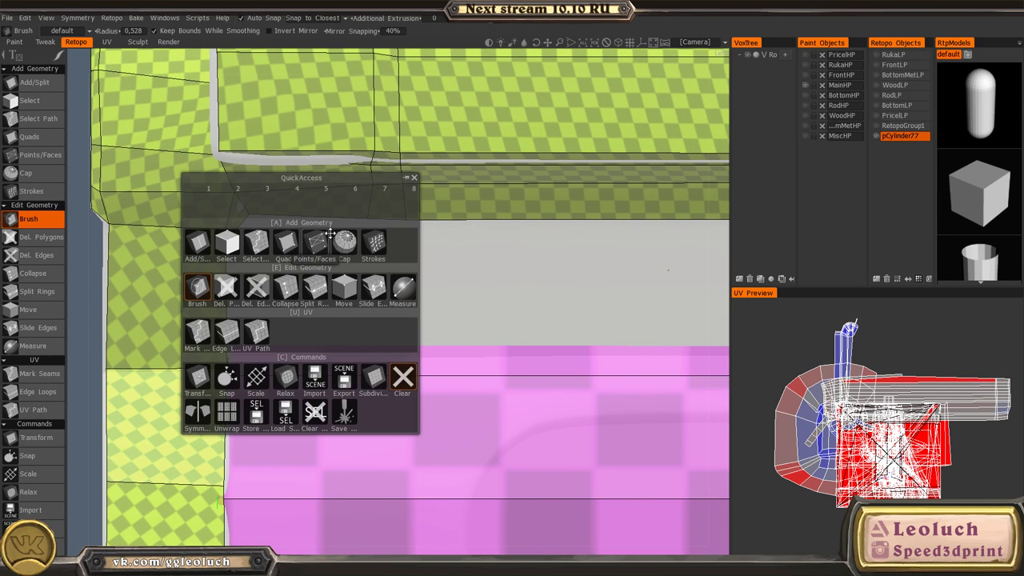
click(307, 241)
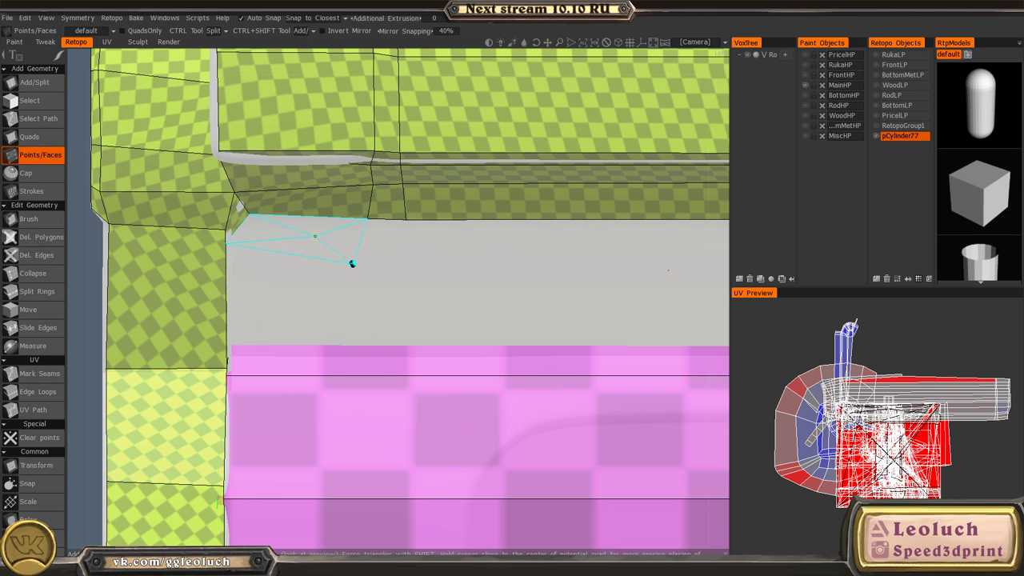
click(352, 263)
right_click(298, 299)
mouse_move(299, 281)
alt+mouse_down()
mouse_move(331, 313)
mouse_move(299, 282)
alt+mouse_up()
alt+middle_drag(520, 346, 393, 332)
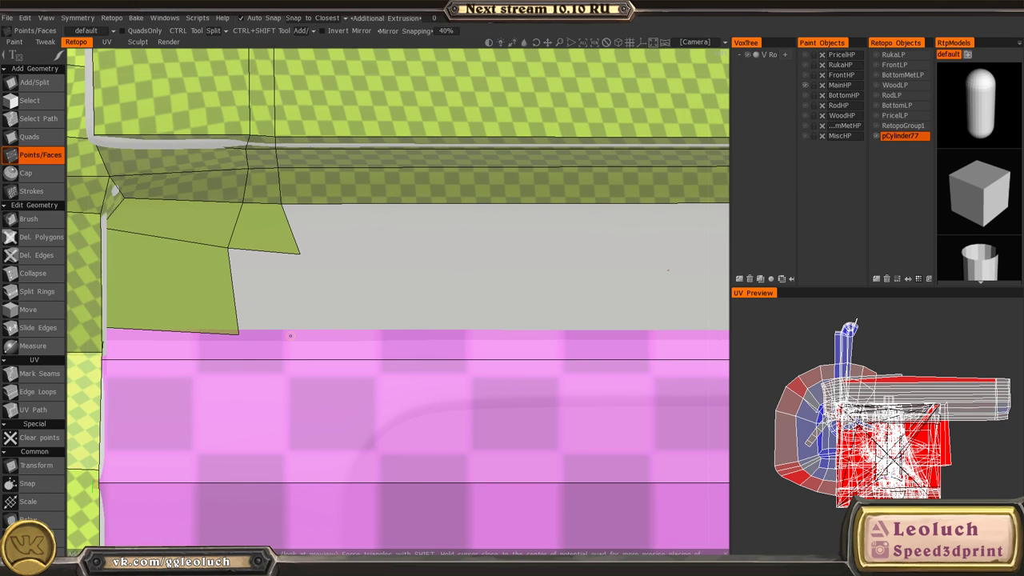
right_click(291, 313)
- Examine the new front corner quads and the arched rim strip down to its lower end
alt+middle_drag(169, 323, 239, 320)
key(space)
click(128, 305)
mouse_move(206, 318)
alt+mouse_down()
mouse_move(249, 324)
mouse_move(213, 330)
mouse_move(272, 348)
alt+mouse_up()
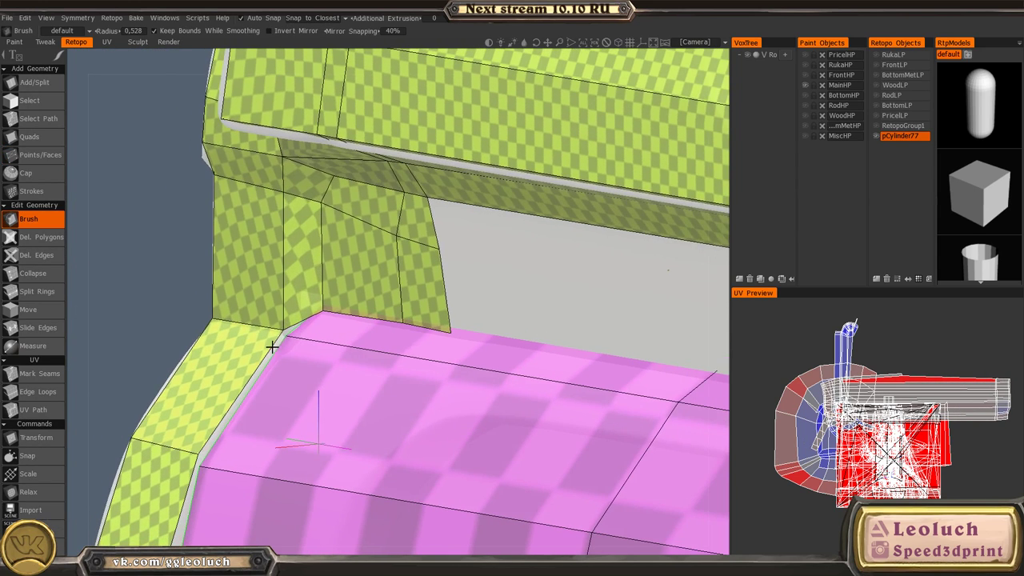
alt+middle_drag(282, 389, 333, 301)
alt+drag(333, 302, 432, 297)
alt+drag(346, 364, 379, 338)
key(space)
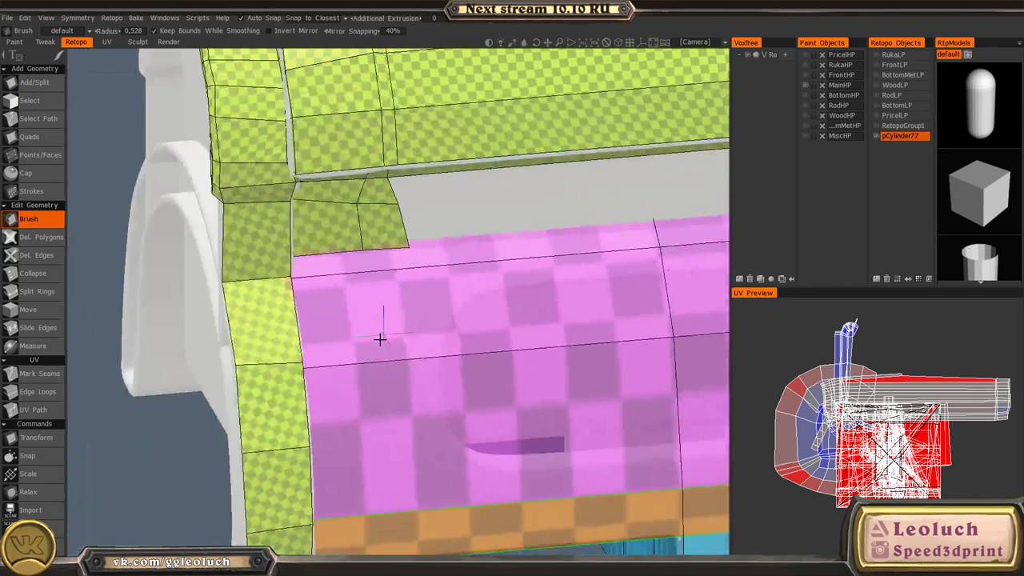
key(space)
click(381, 273)
alt+middle_drag(345, 321, 412, 248)
alt+right_drag(412, 248, 306, 285)
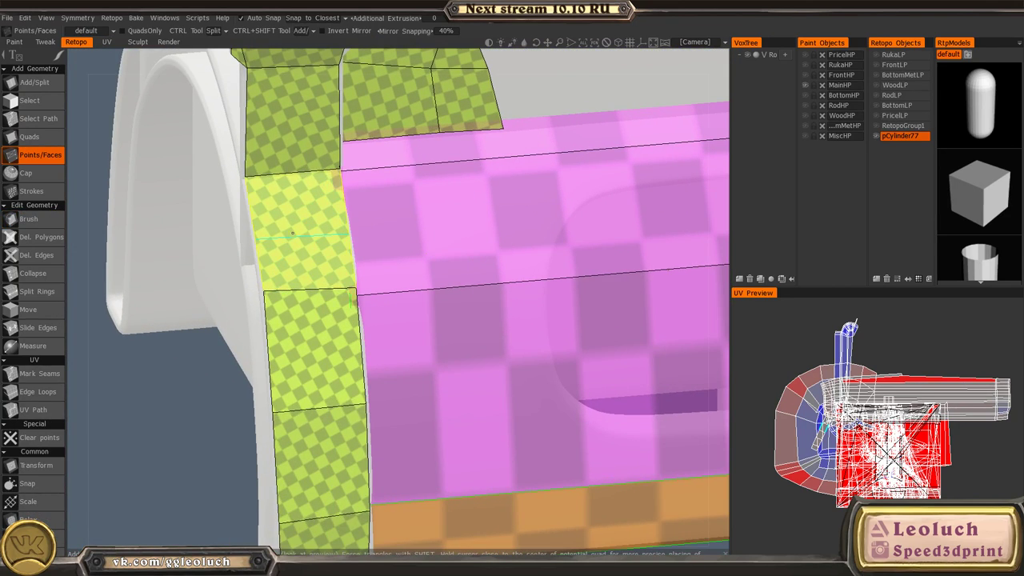
alt+drag(409, 359, 397, 360)
alt+middle_drag(397, 360, 397, 313)
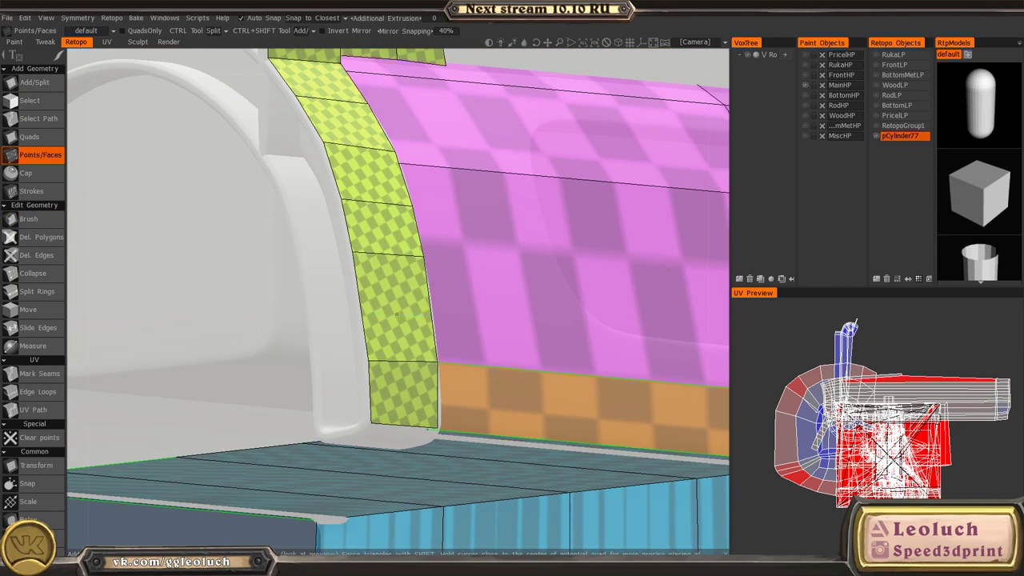
alt+drag(452, 379, 320, 378)
alt+right_drag(419, 452, 240, 360)
alt+drag(240, 360, 298, 357)
alt+drag(441, 270, 375, 270)
alt+middle_drag(374, 269, 286, 389)
- Extend a long upper wall quad under the second row, from the front block to the rear collar, with Quads
alt+shift+drag(285, 389, 476, 332)
alt+middle_drag(424, 318, 224, 352)
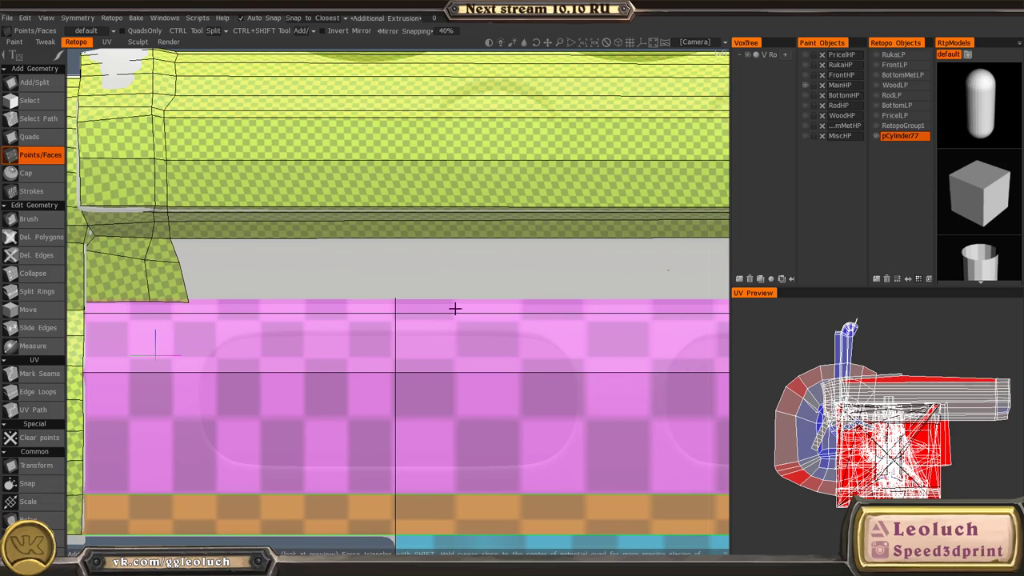
alt+right_drag(456, 309, 441, 276)
alt+middle_drag(441, 276, 295, 268)
key(space)
click(271, 160)
alt+right_drag(186, 263, 173, 299)
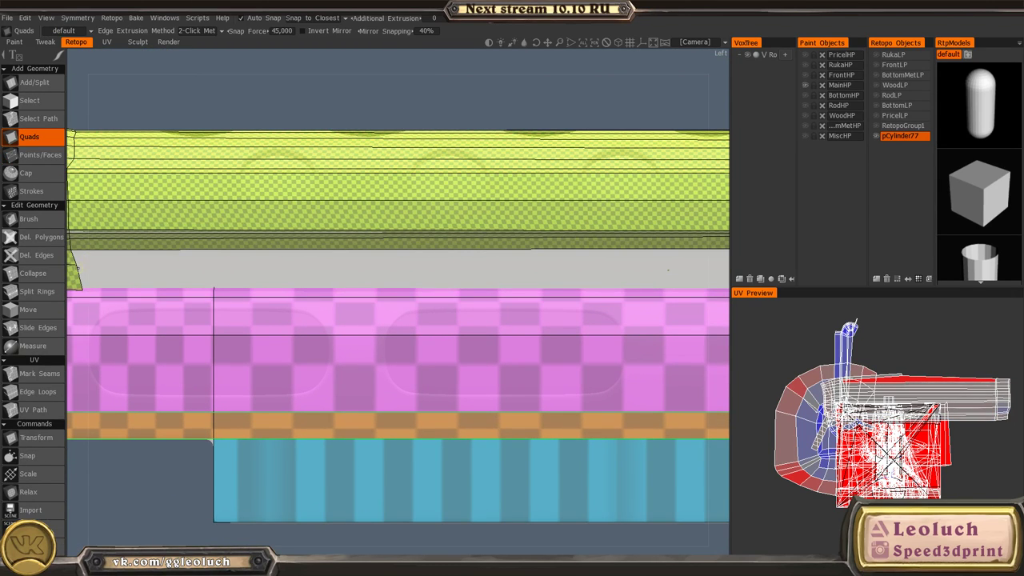
click(71, 249)
alt+middle_drag(419, 289, 211, 292)
alt+middle_drag(552, 298, 317, 286)
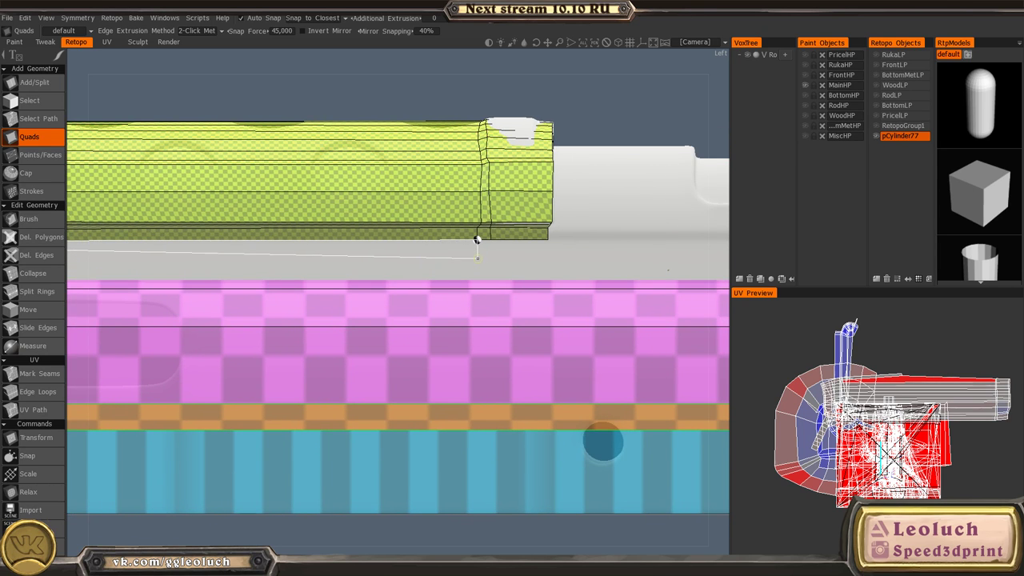
click(477, 256)
- Fill the remaining gap down to the pink panel with a second long quad from the front block to the rear collar
alt+middle_drag(358, 240, 769, 257)
alt+middle_drag(310, 260, 788, 286)
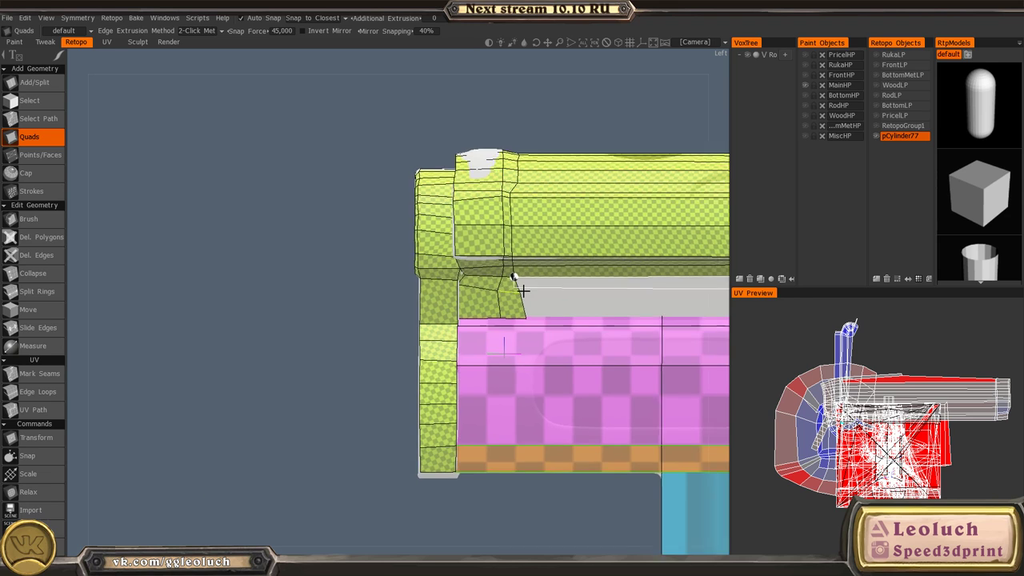
scroll(524, 290, up, 2)
middle_drag(537, 271, 224, 287)
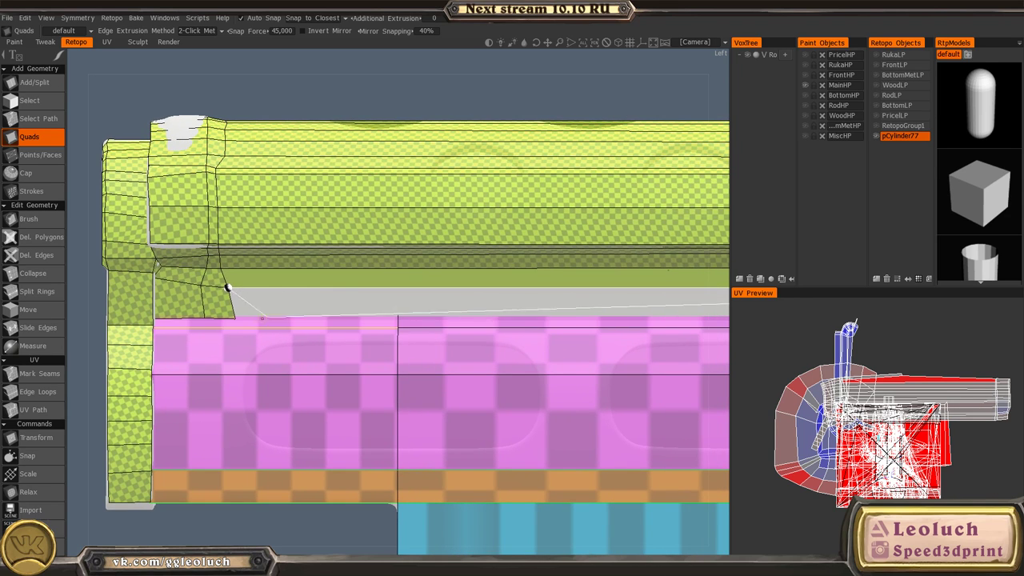
click(236, 320)
alt+middle_drag(480, 313, 178, 300)
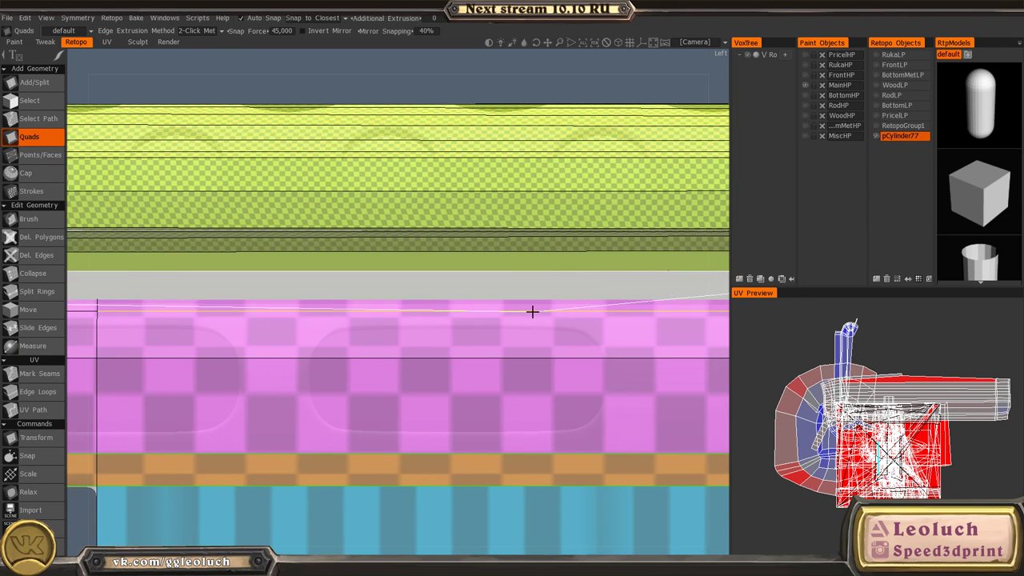
alt+middle_drag(576, 308, 214, 326)
alt+middle_drag(462, 326, 234, 336)
alt+right_drag(235, 337, 498, 398)
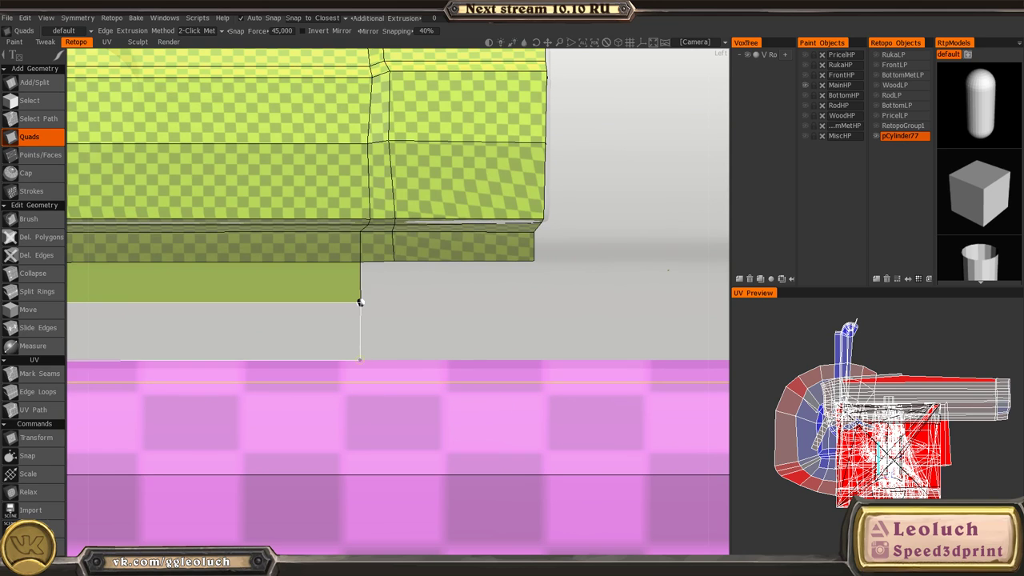
click(360, 360)
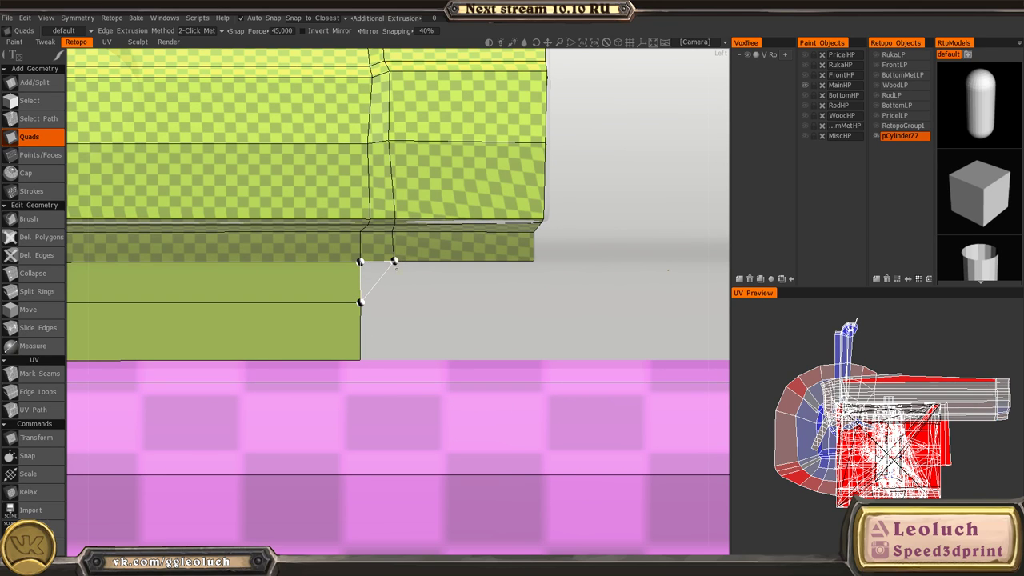
- Continue both lower wall rows beneath the rear collar to its far end with four Quads faces
click(399, 304)
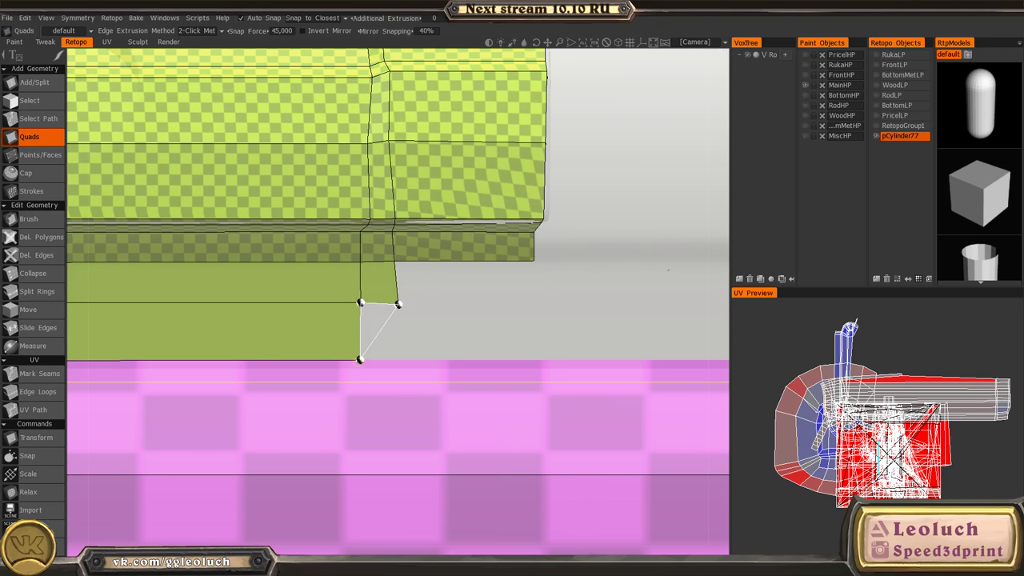
click(404, 360)
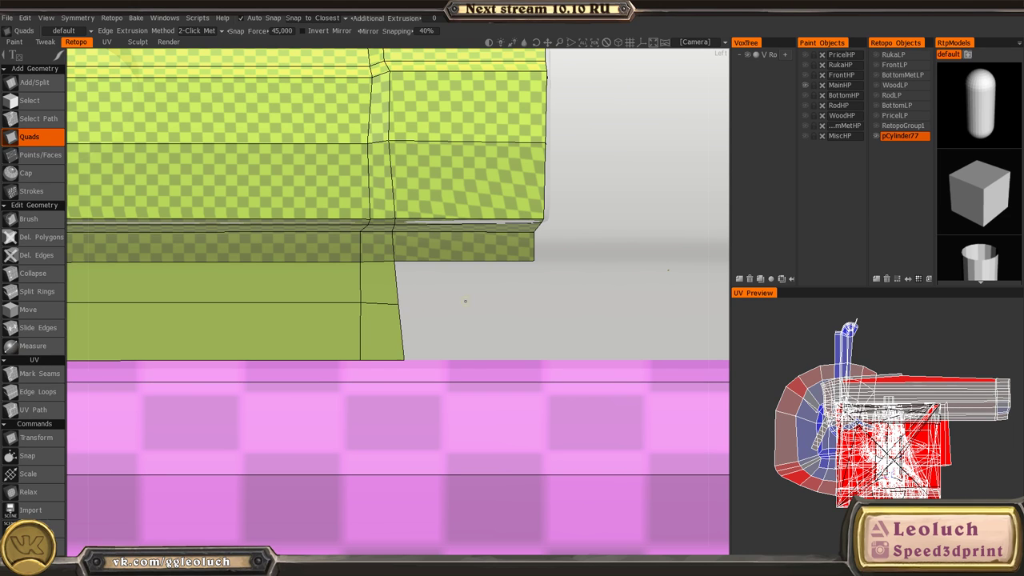
middle_drag(464, 296, 293, 312)
right_drag(293, 311, 259, 289)
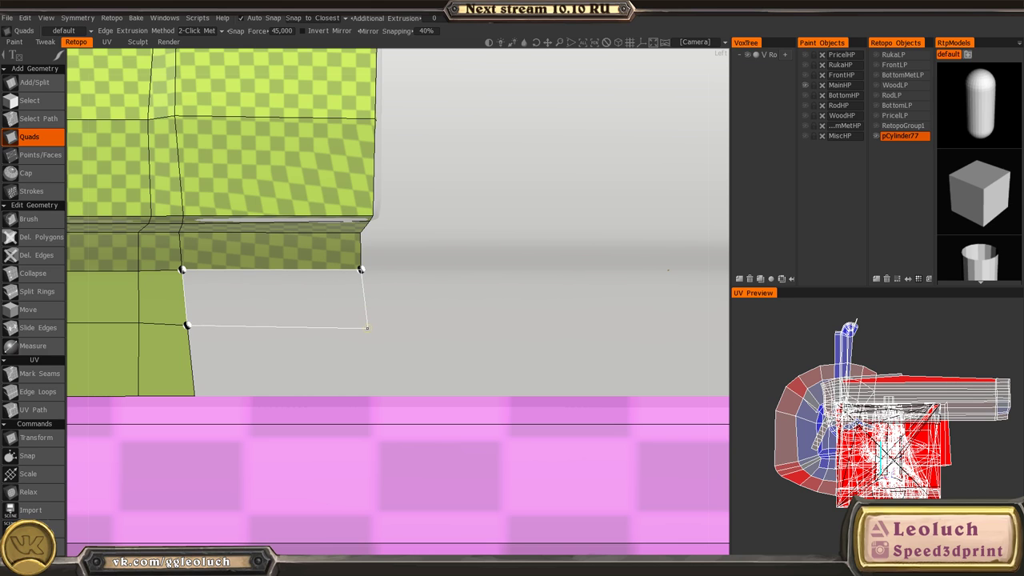
click(365, 327)
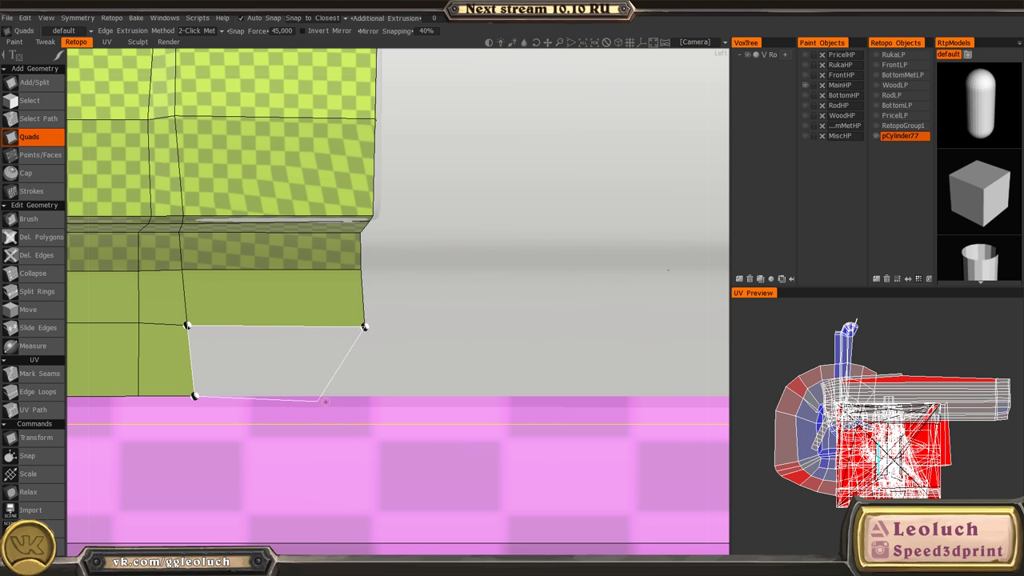
click(370, 397)
- Examine the completed side wall from the rear and along the whole weapon
alt+drag(449, 303, 460, 313)
alt+right_drag(459, 313, 430, 297)
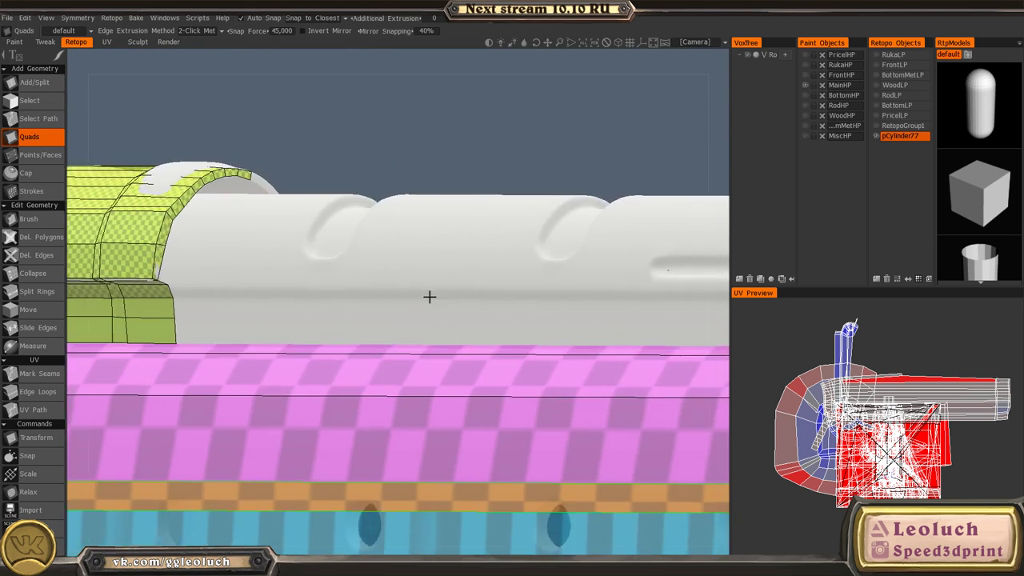
alt+drag(430, 297, 716, 316)
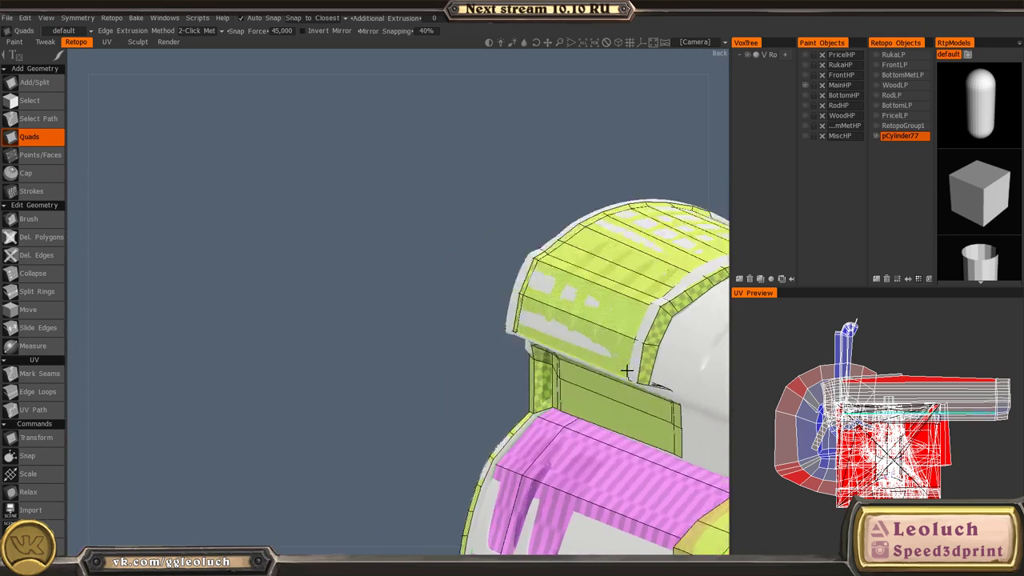
alt+drag(629, 371, 369, 416)
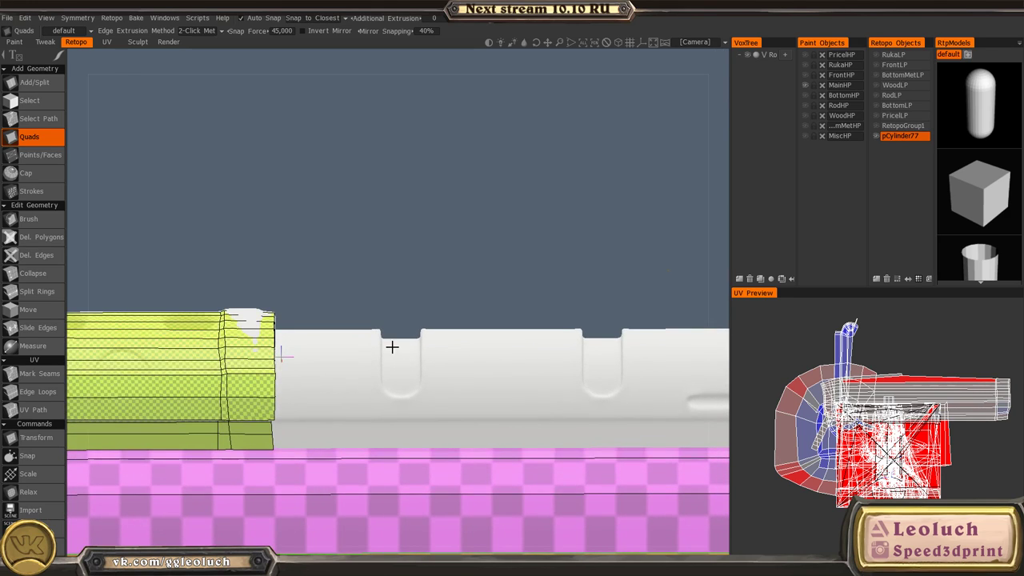
alt+drag(392, 348, 232, 398)
alt+right_drag(232, 398, 147, 380)
alt+middle_drag(147, 380, 343, 280)
alt+drag(343, 280, 536, 276)
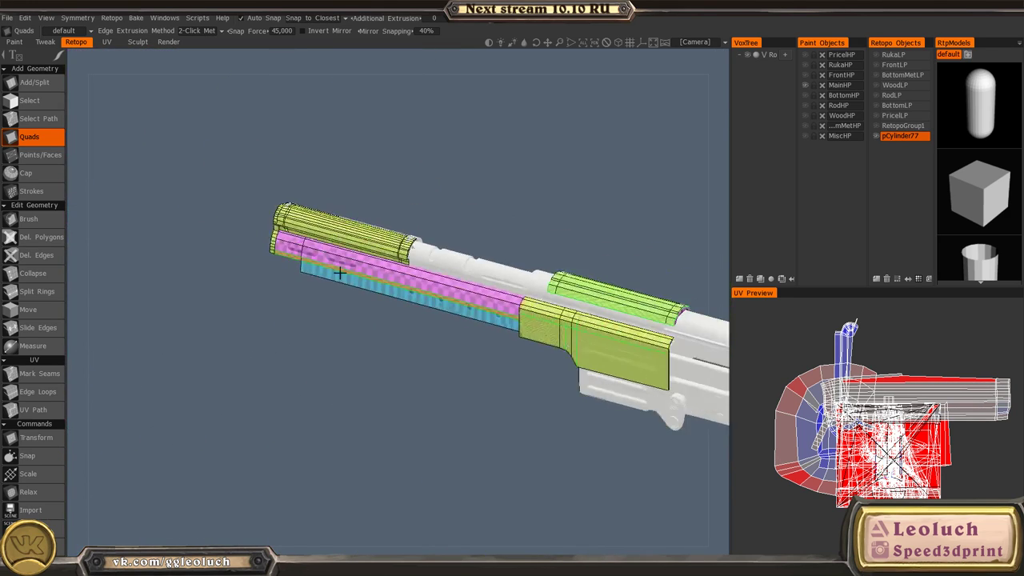
- Examine the whole weapon, the cover's front and the rear collar's underside where the uncovered grooved barrel begins
alt+middle_drag(536, 276, 272, 236)
alt+drag(273, 236, 323, 270)
alt+right_drag(322, 270, 289, 241)
alt+middle_drag(289, 241, 455, 268)
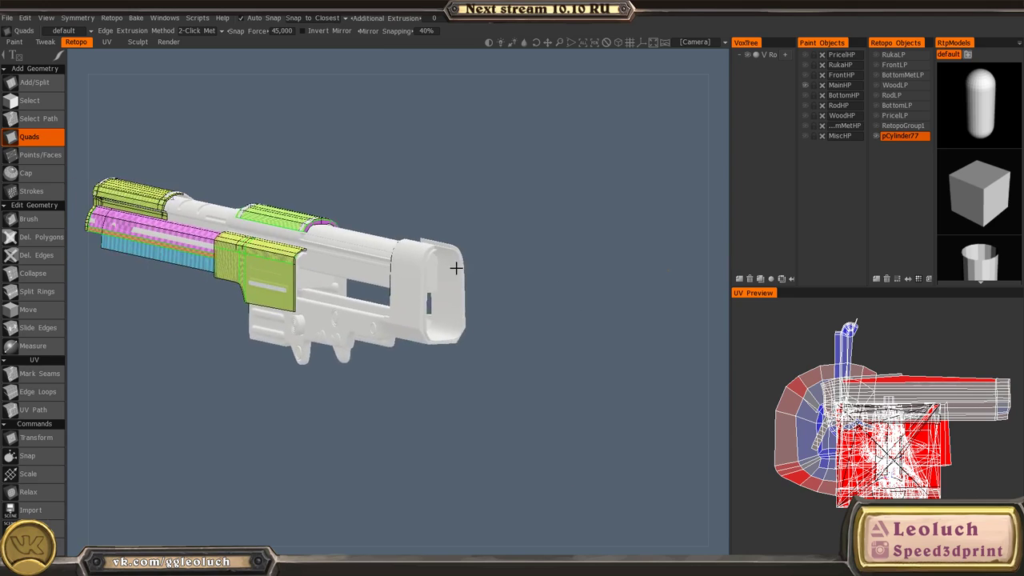
alt+drag(455, 267, 304, 304)
alt+middle_drag(304, 304, 377, 394)
alt+right_drag(376, 394, 240, 337)
alt+middle_drag(112, 406, 317, 368)
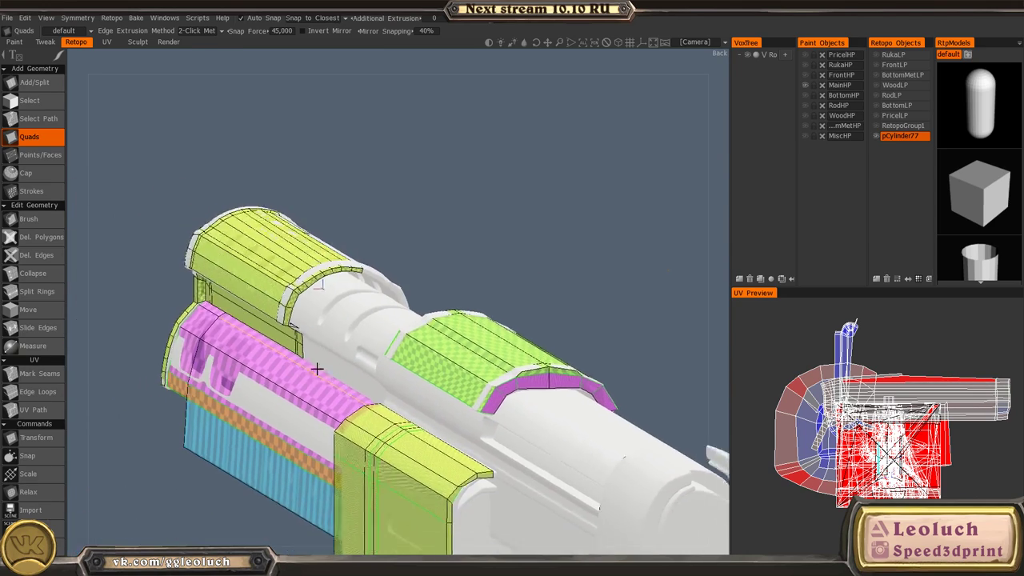
alt+right_drag(318, 368, 363, 409)
alt+middle_drag(364, 409, 541, 381)
alt+drag(541, 380, 182, 326)
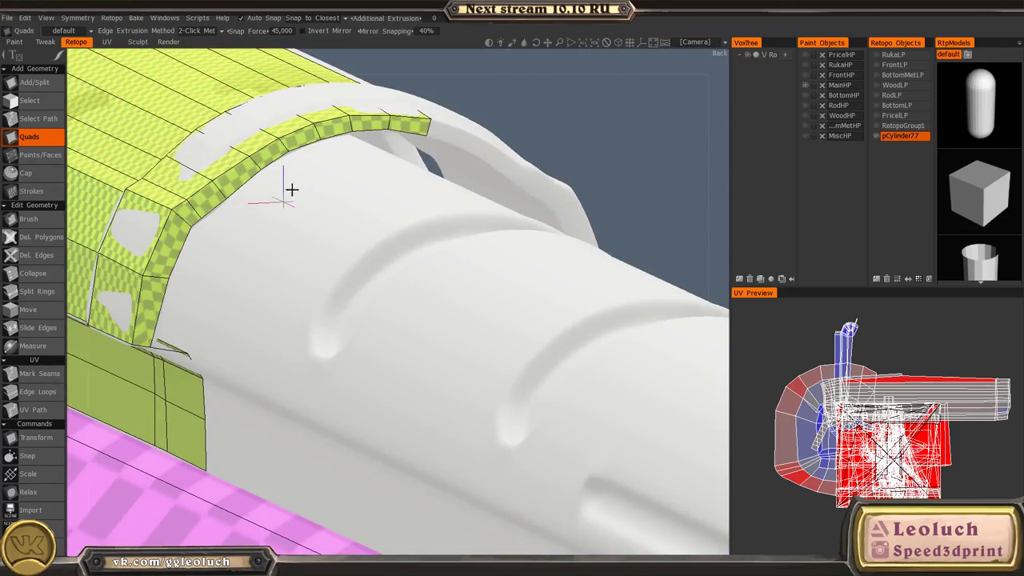
mouse_move(439, 184)
alt+mouse_down()
mouse_move(375, 176)
mouse_move(437, 178)
mouse_move(445, 200)
alt+mouse_up()
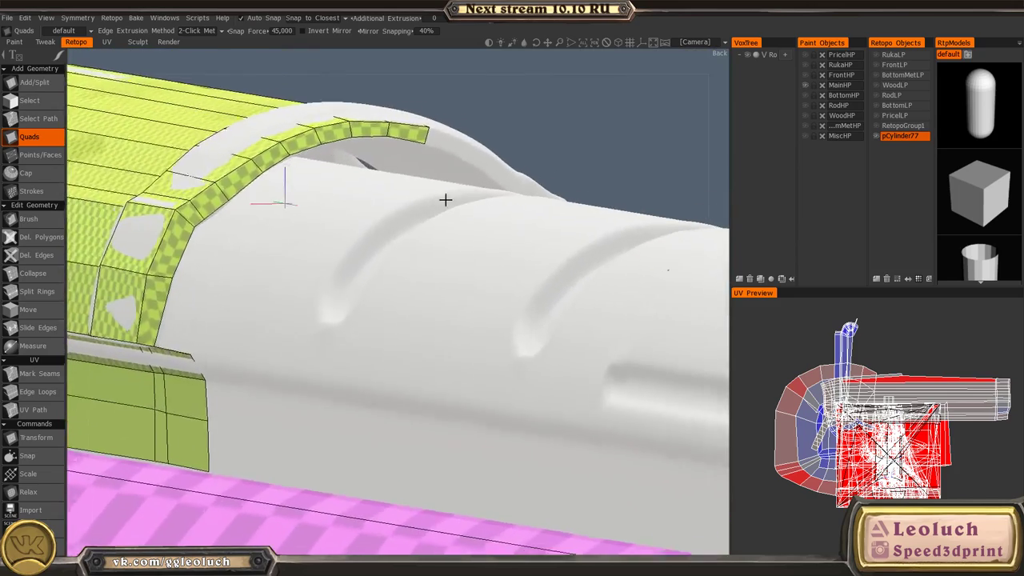
alt+right_drag(446, 200, 348, 250)
alt+drag(348, 250, 740, 258)
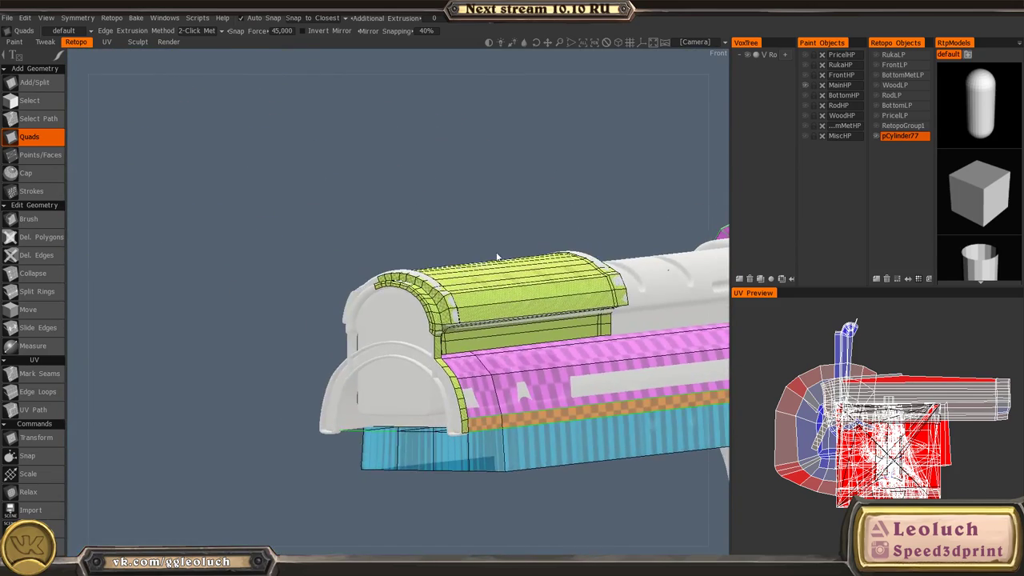
alt+right_drag(498, 257, 476, 239)
alt+drag(360, 219, 272, 304)
alt+drag(453, 280, 484, 320)
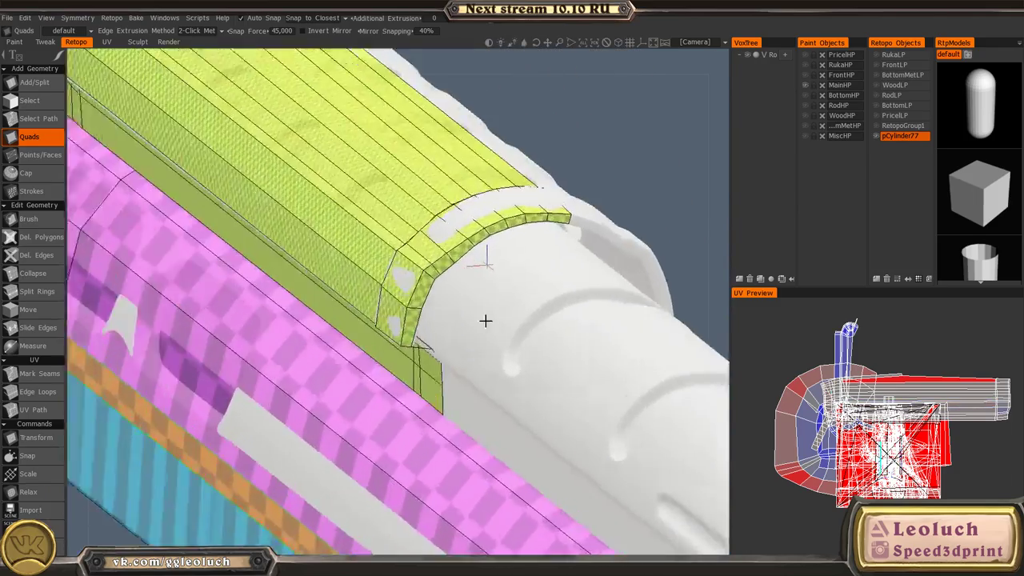
alt+right_drag(485, 320, 387, 395)
alt+drag(387, 395, 341, 357)
alt+right_drag(341, 357, 296, 455)
alt+drag(295, 454, 279, 478)
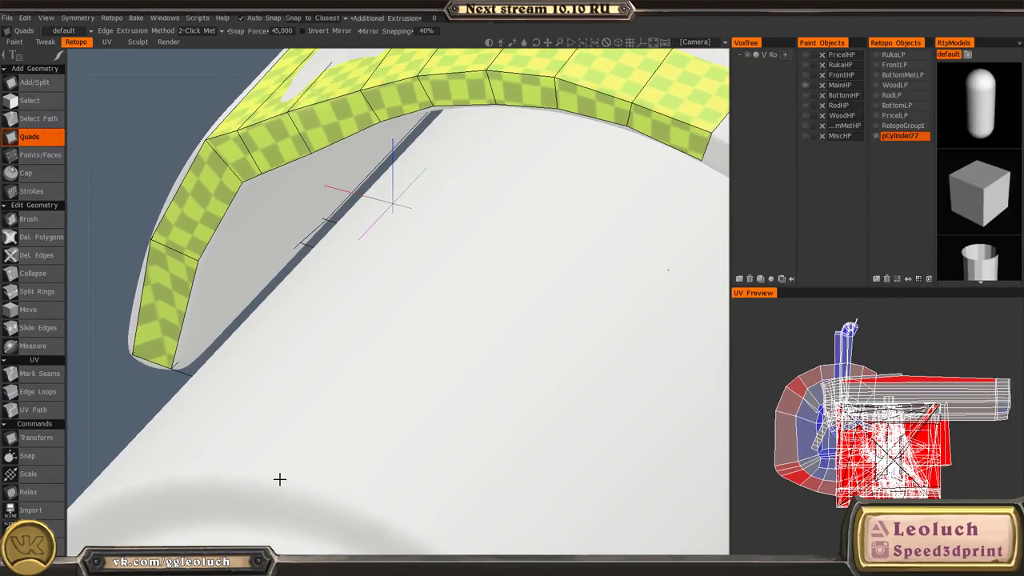
- Extend the side wall rows just past the rear collar with three Points/Faces quads above the pink panel
alt+drag(252, 262, 348, 308)
key(space)
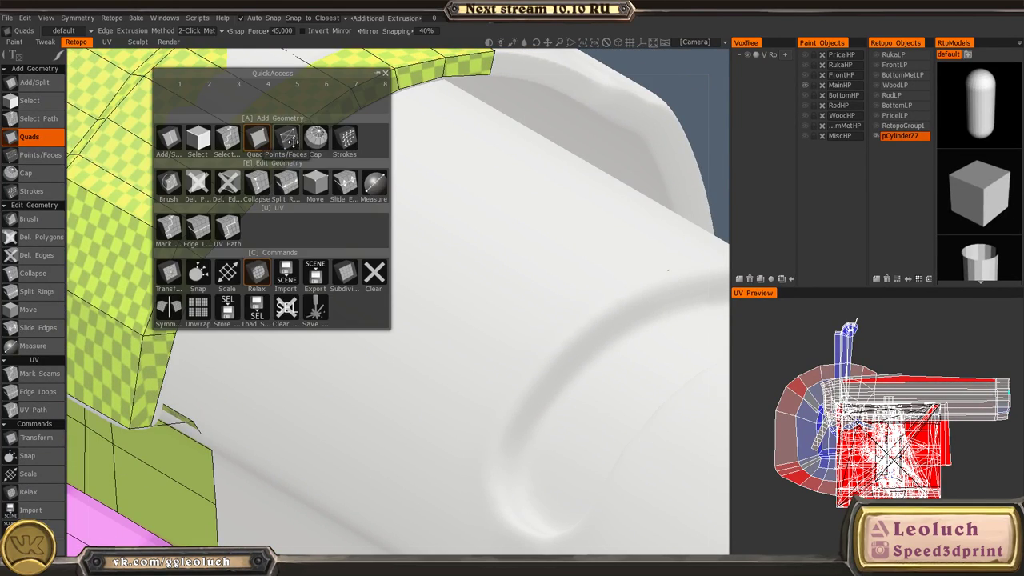
click(286, 143)
alt+drag(323, 208, 376, 445)
alt+middle_drag(377, 445, 376, 345)
mouse_move(376, 344)
alt+mouse_down()
mouse_move(249, 360)
mouse_move(257, 314)
mouse_move(259, 334)
mouse_move(244, 343)
mouse_move(389, 355)
alt+mouse_up()
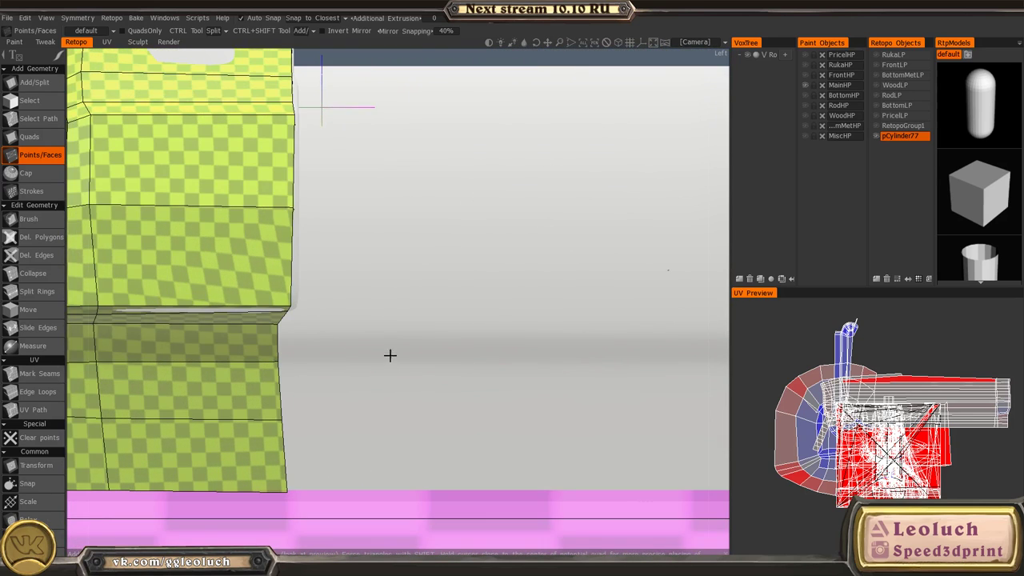
alt+middle_drag(420, 403, 410, 332)
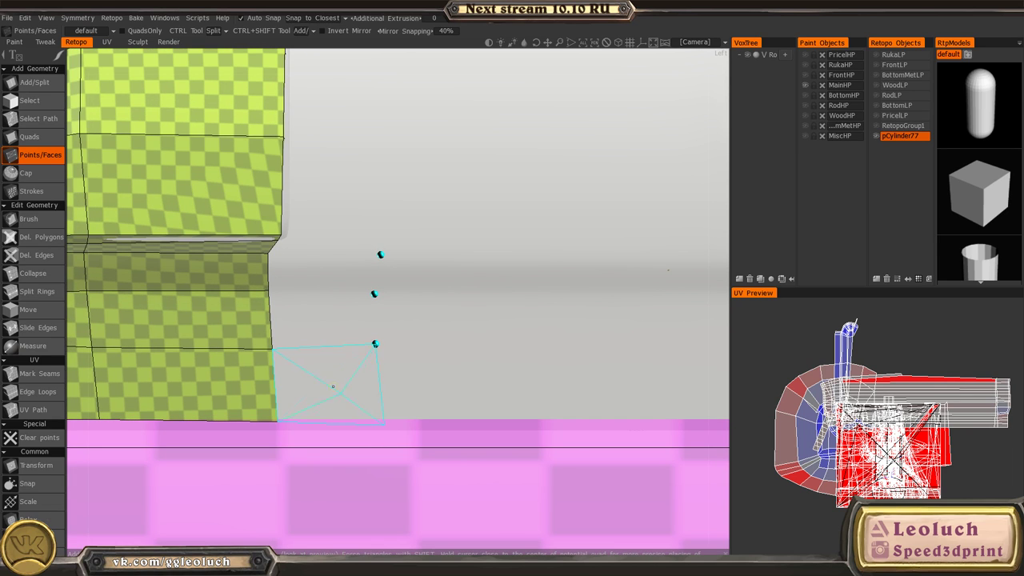
click(333, 386)
click(326, 316)
click(331, 271)
- Add a quad on the barrel above the new wall faces with Points/Faces and adjust its outer corner with Brush
alt+middle_drag(355, 231, 345, 295)
alt+drag(325, 327, 263, 345)
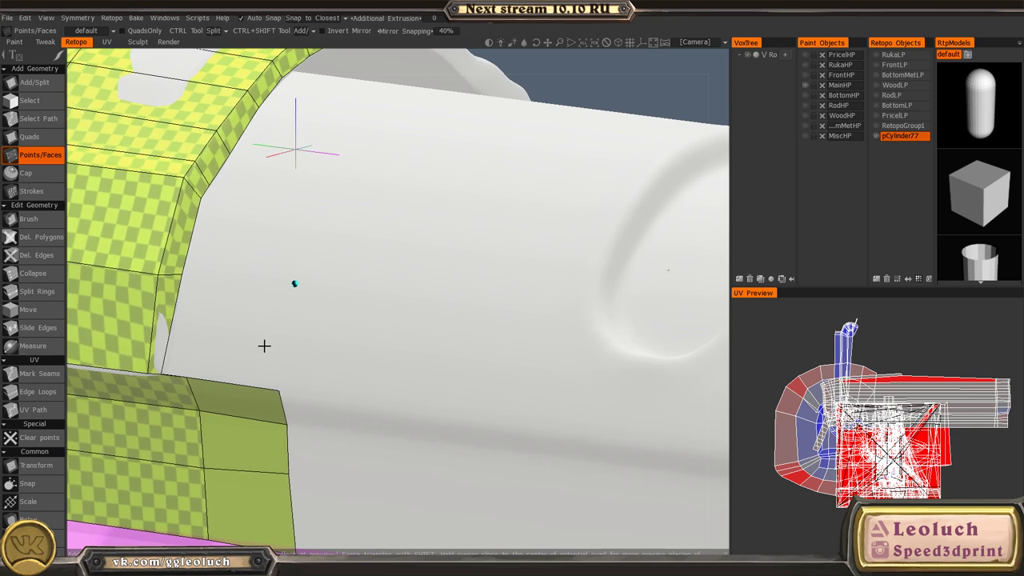
click(246, 339)
alt+drag(326, 270, 307, 292)
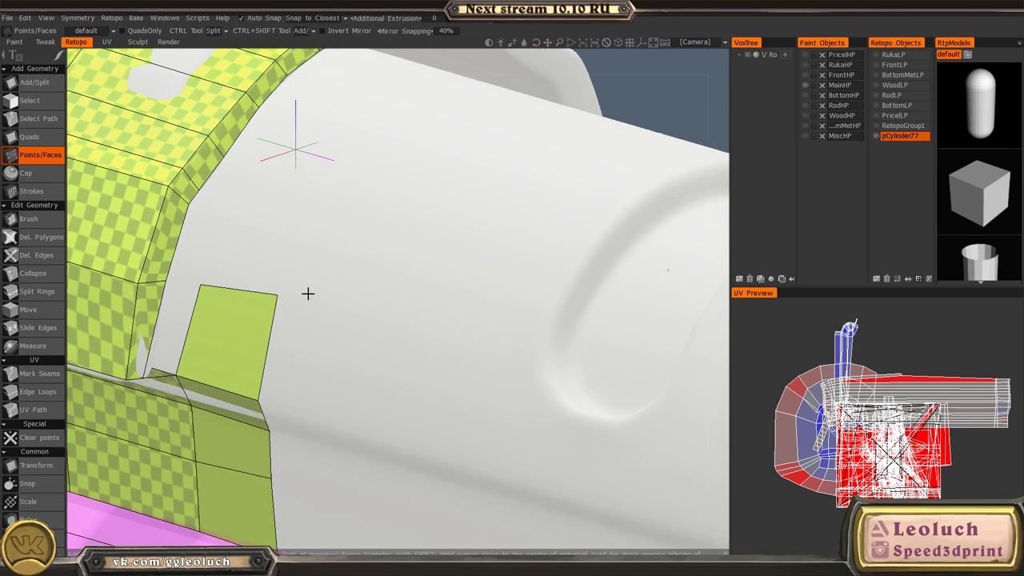
alt+middle_drag(306, 293, 297, 347)
alt+drag(221, 349, 288, 332)
key(space)
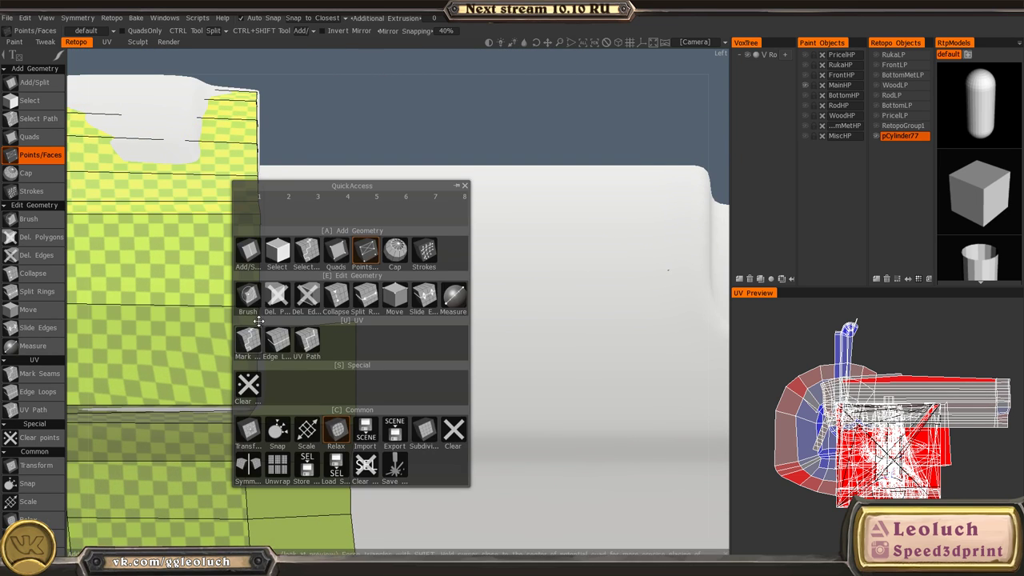
click(250, 302)
drag(356, 321, 356, 334)
- Continue the strip up the barrel's curved side beside the collar with two Points/Faces quads
key(space)
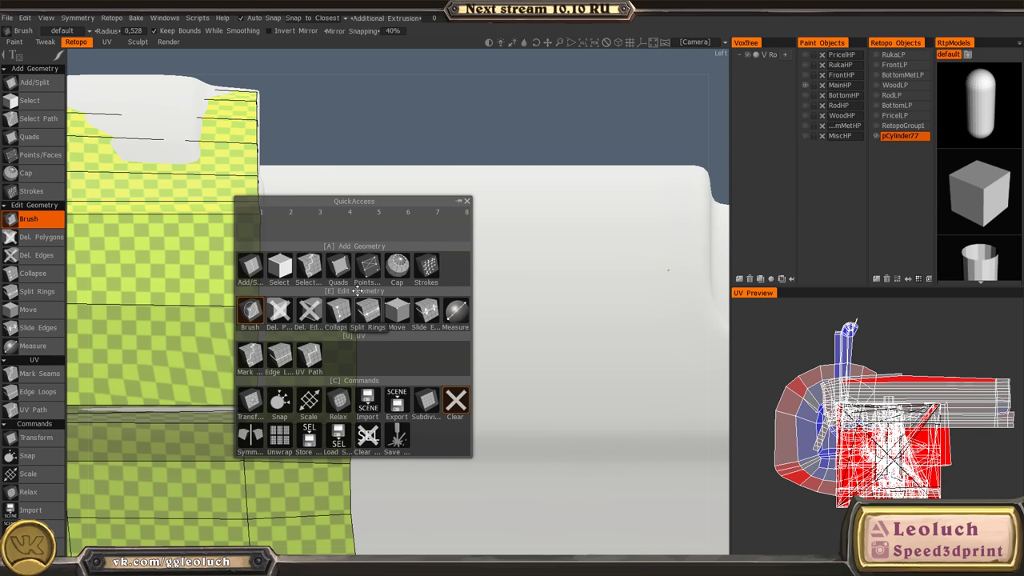
click(370, 274)
alt+drag(402, 285, 351, 327)
right_click(258, 308)
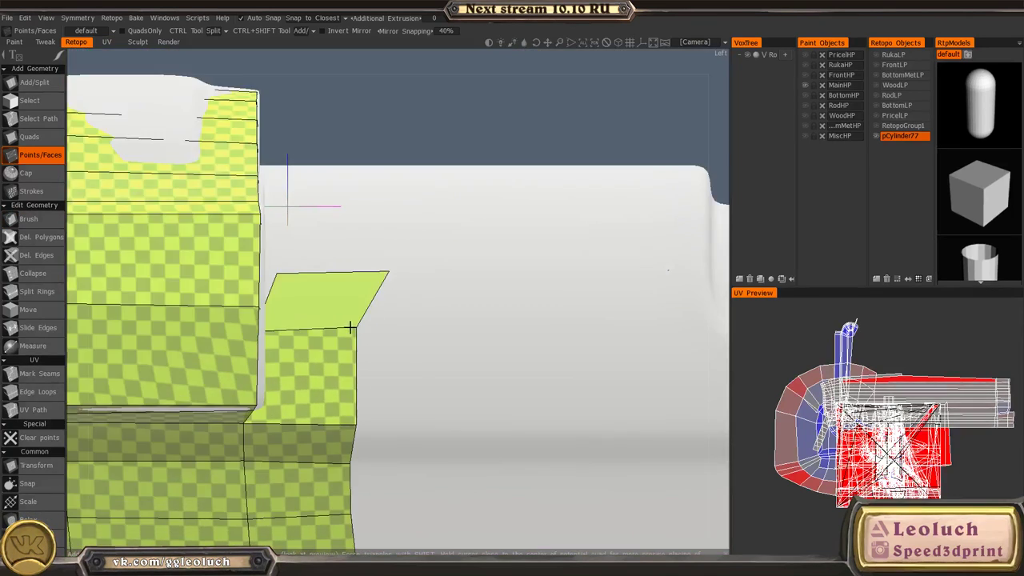
alt+middle_drag(391, 363, 374, 425)
alt+drag(299, 350, 278, 332)
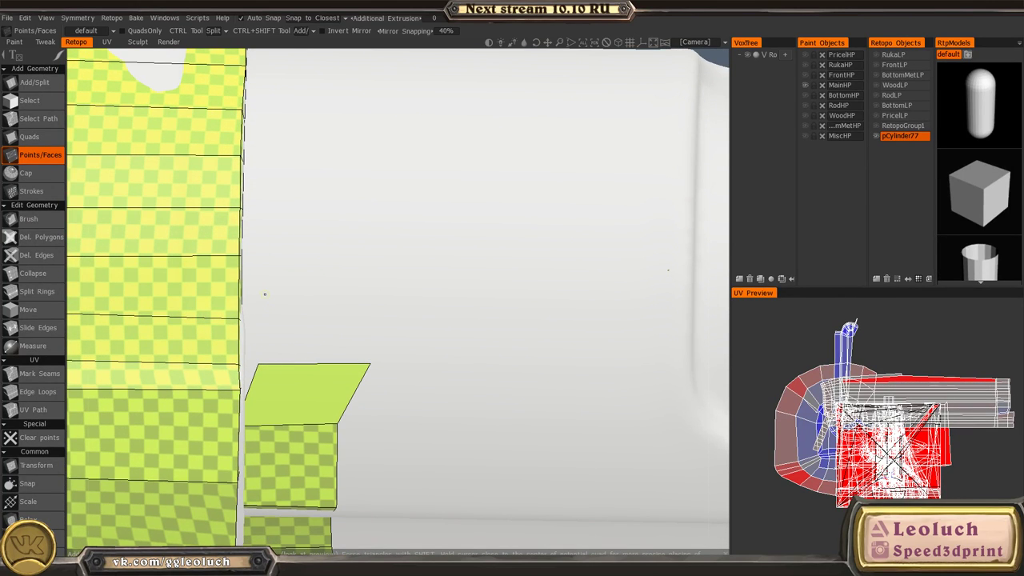
alt+middle_drag(263, 219, 269, 355)
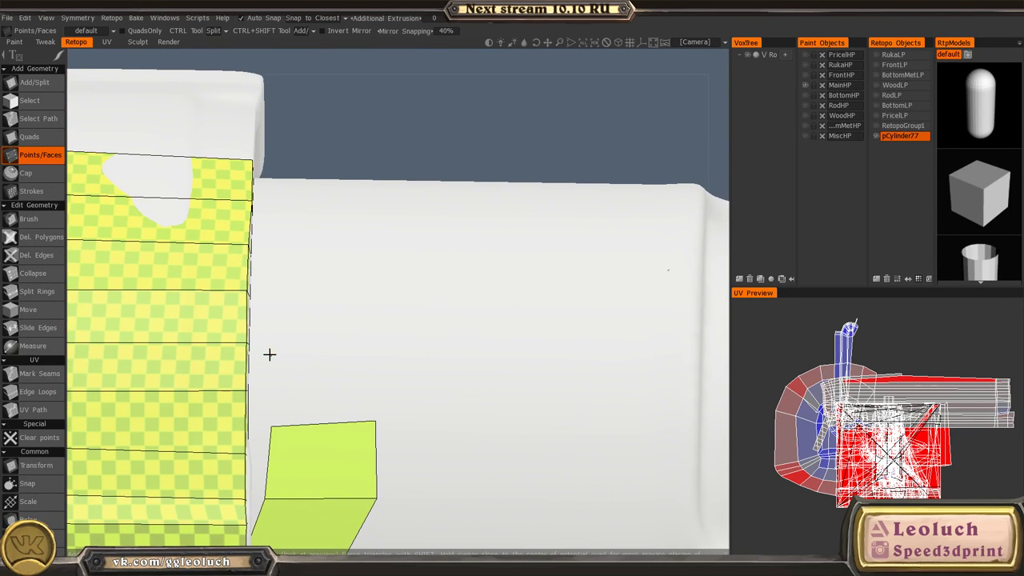
alt+drag(365, 372, 342, 425)
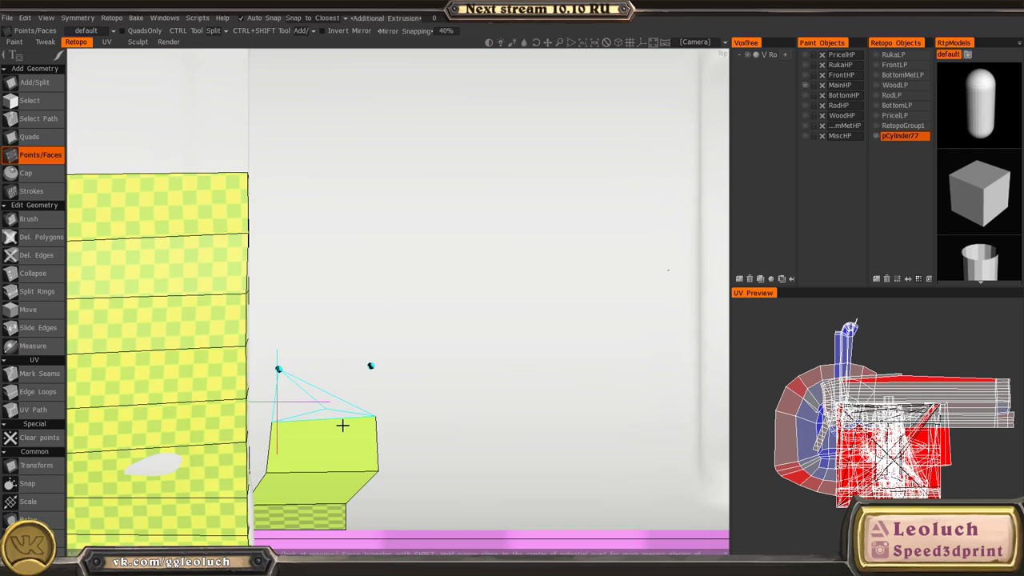
- Carry the strip over the barrel's top with five more Points/Faces quads parallel to the collar's end
right_click(331, 388)
alt+middle_drag(349, 333, 345, 371)
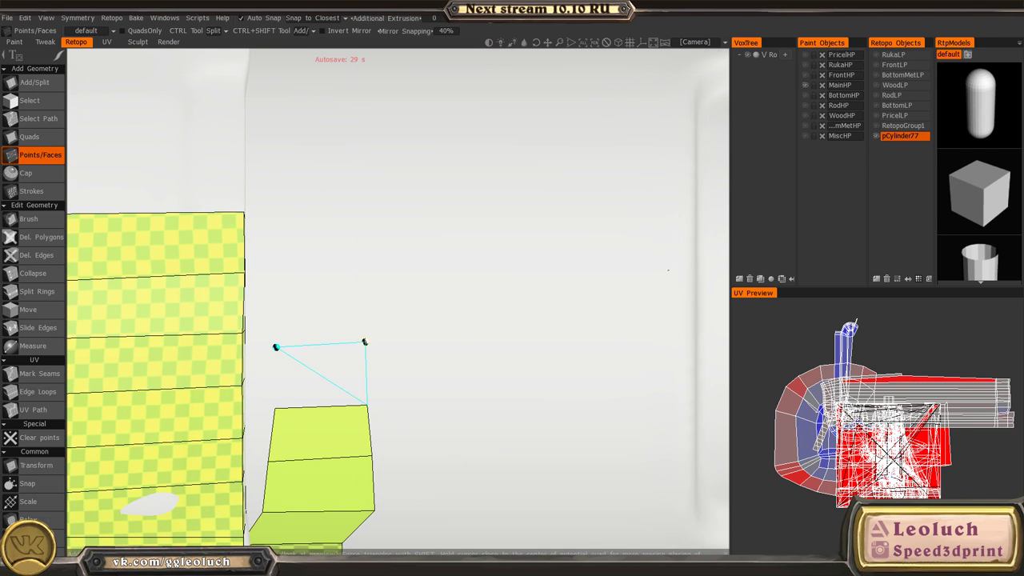
right_click(343, 371)
alt+middle_drag(280, 302, 278, 363)
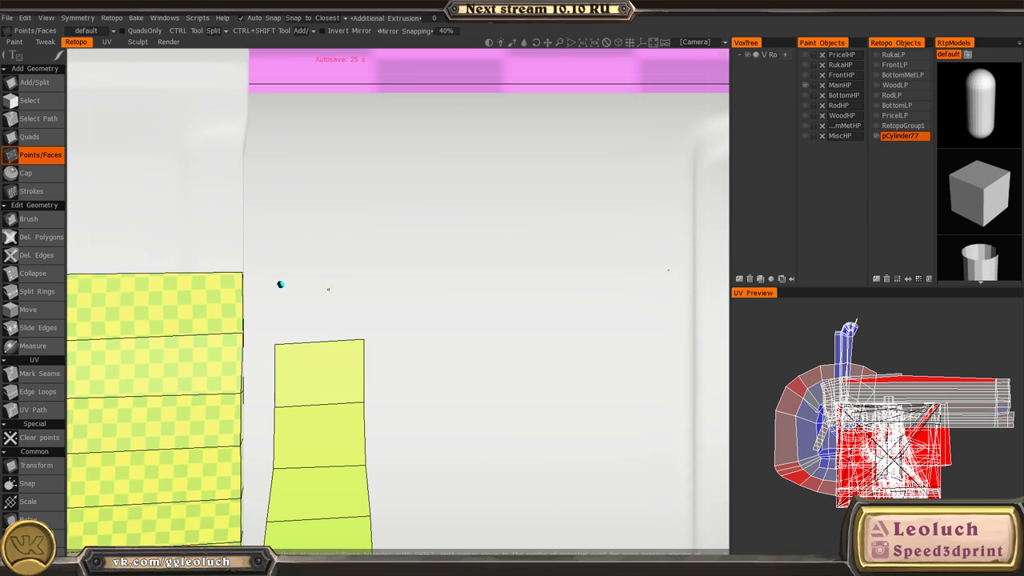
right_click(316, 308)
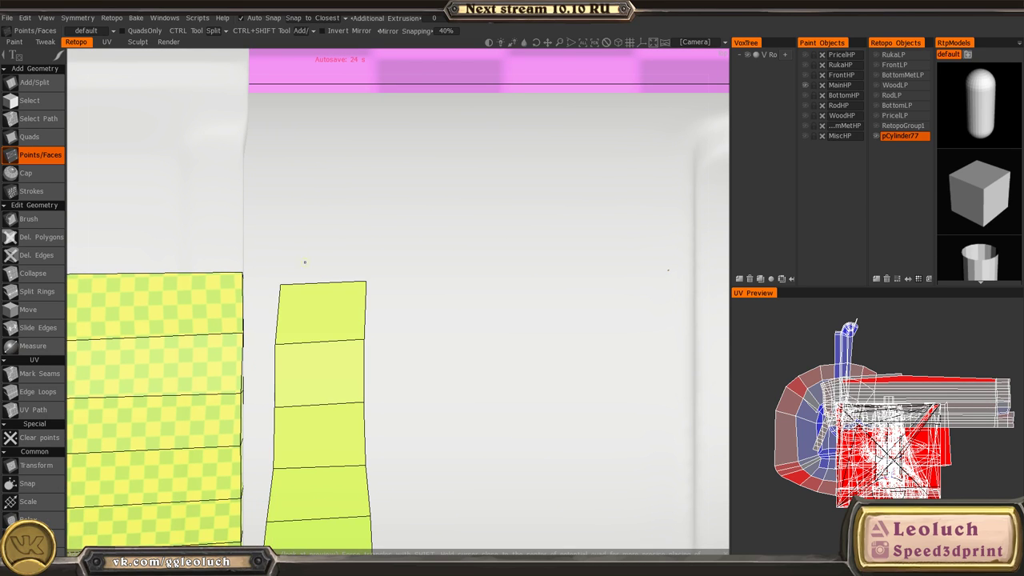
click(358, 232)
right_click(331, 253)
- Use Brush to shift the vertices on the barrel strip's collar-facing edge closer to the collar in an even line
key(space)
click(201, 220)
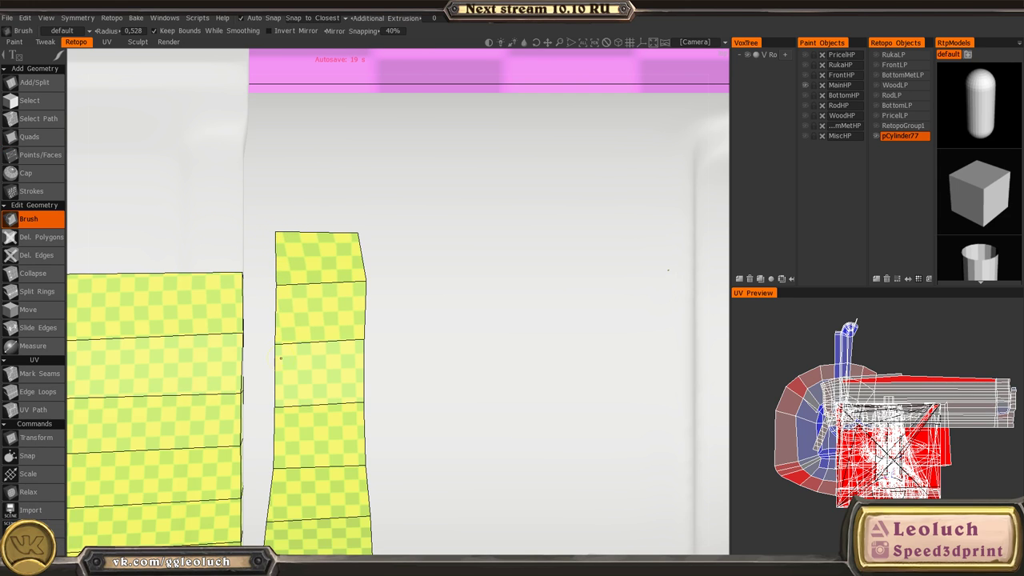
middle_drag(290, 388, 311, 229)
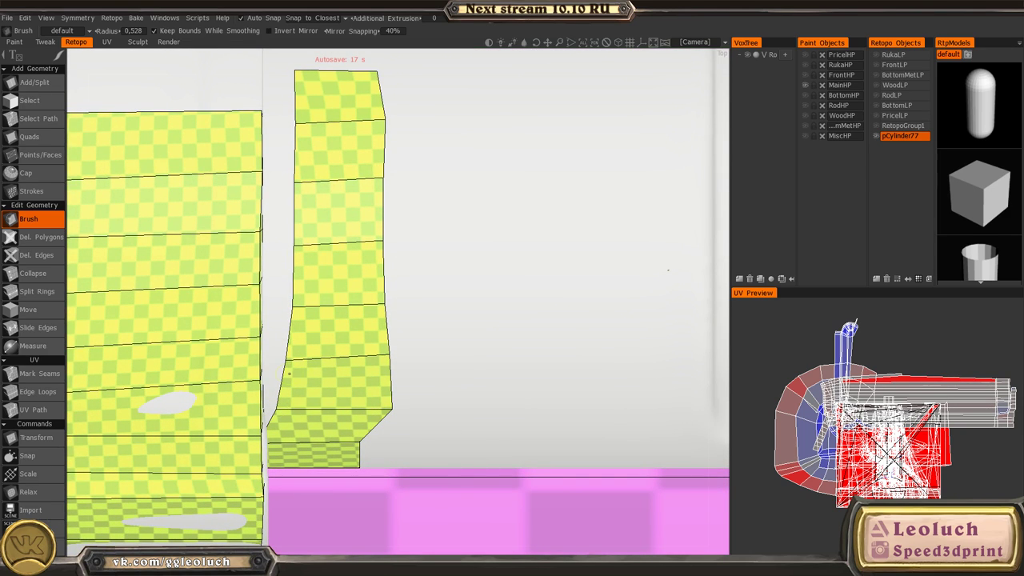
drag(273, 364, 281, 310)
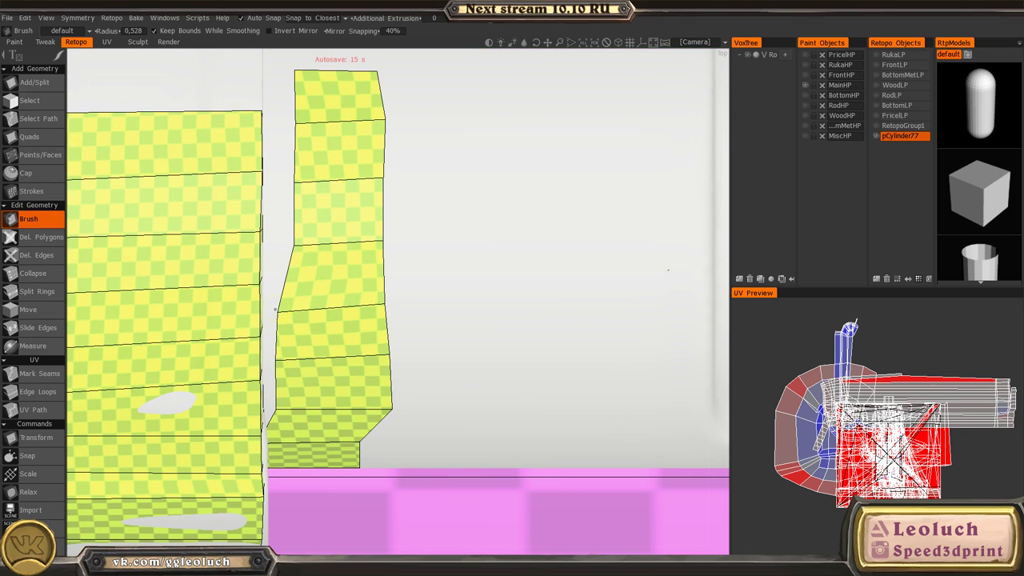
drag(294, 246, 286, 244)
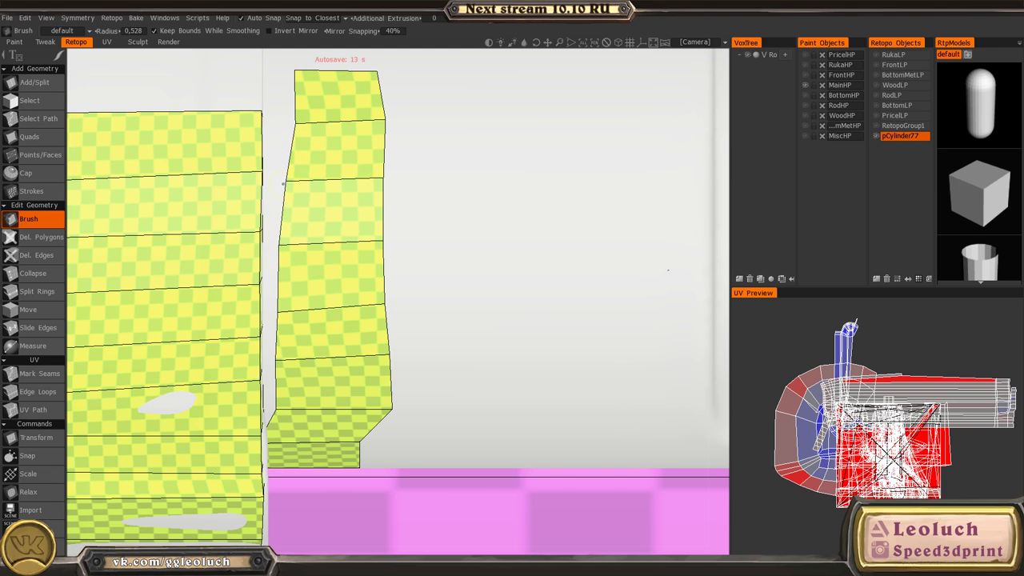
drag(283, 184, 281, 183)
middle_drag(308, 213, 329, 351)
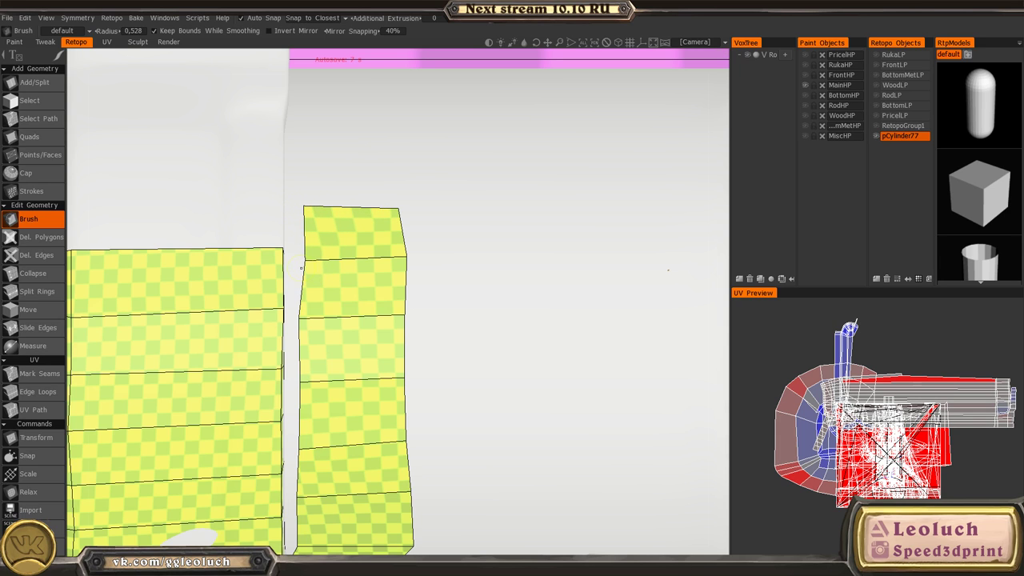
mouse_move(301, 264)
mouse_down()
mouse_move(292, 258)
mouse_move(307, 258)
mouse_move(365, 372)
mouse_move(360, 324)
mouse_move(387, 368)
mouse_up()
scroll(293, 258, down, 3)
middle_drag(387, 368, 382, 298)
scroll(381, 298, up, 3)
drag(266, 456, 261, 455)
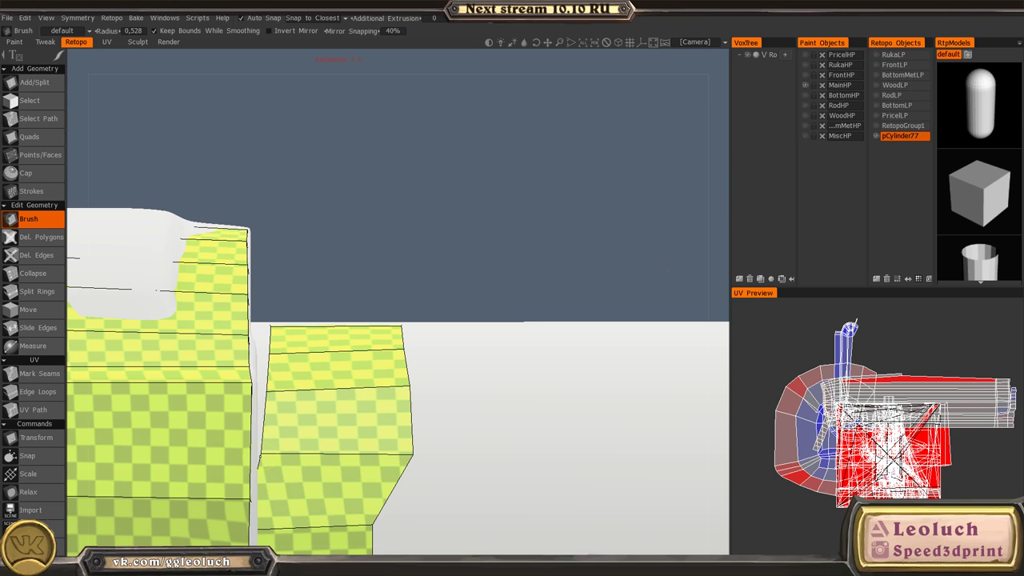
- Even out the lower part of the strip's outer edge by moving its vertices toward the collar with Brush
mouse_move(292, 435)
middle_down()
mouse_move(359, 309)
mouse_move(353, 168)
middle_up()
drag(348, 265, 388, 261)
scroll(440, 375, down, 1)
middle_drag(377, 316, 377, 344)
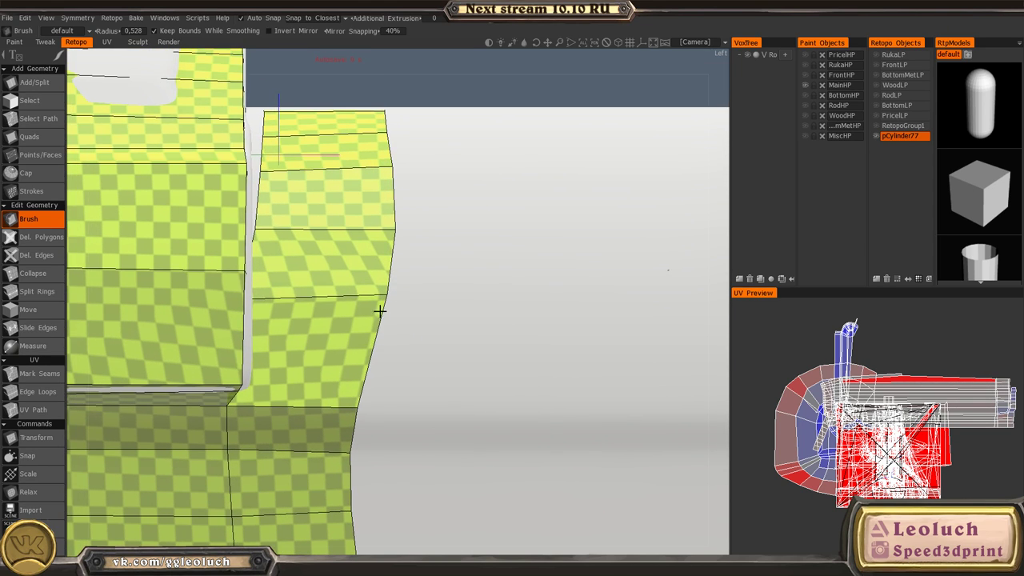
mouse_move(390, 293)
middle_down()
mouse_move(395, 323)
mouse_move(389, 306)
middle_up()
scroll(384, 303, up, 3)
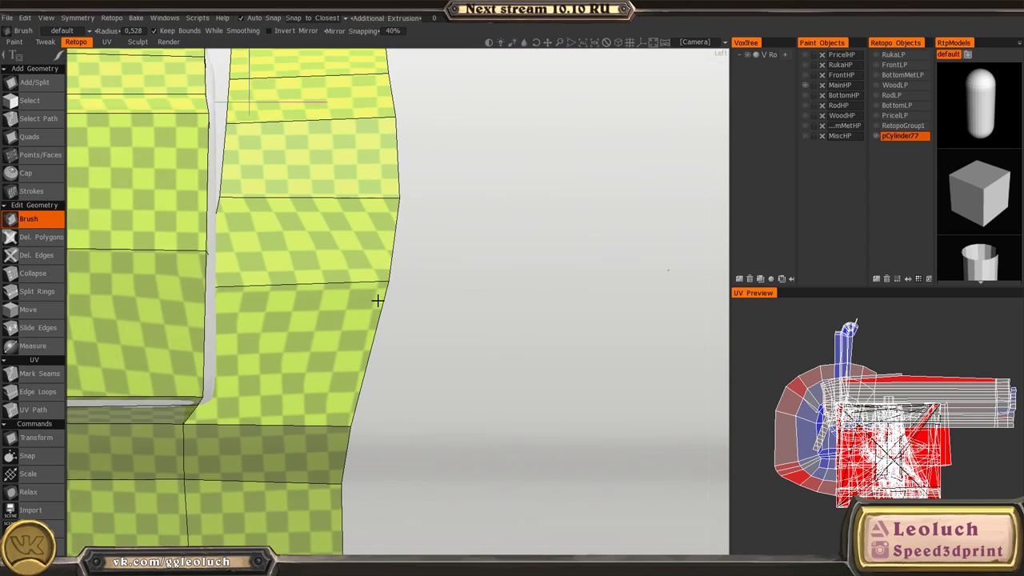
scroll(388, 296, down, 1)
key(space)
key(space)
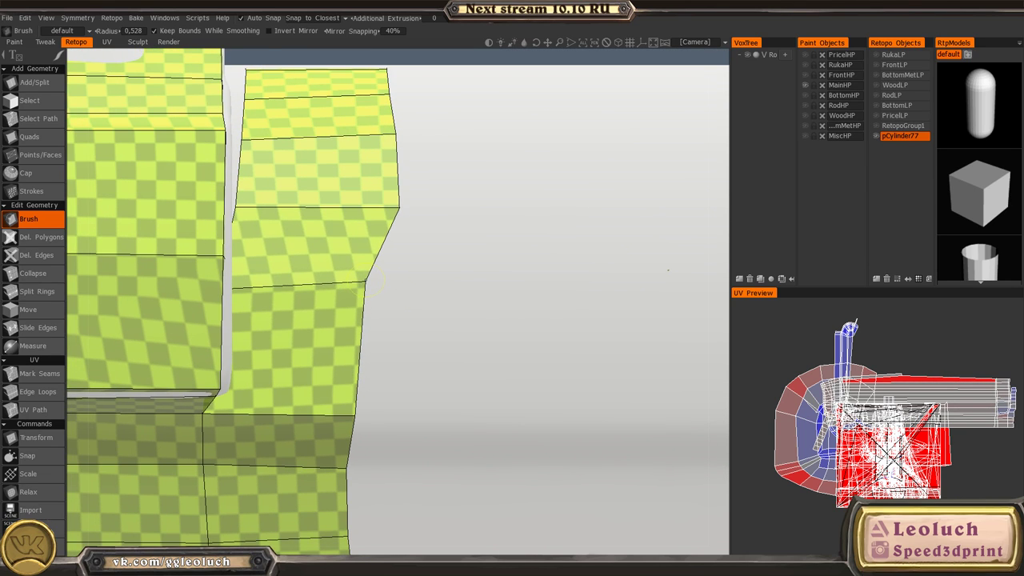
- Straighten the upper part of the strip's outer edge with Brush up to its end on the barrel's top
middle_drag(386, 214, 395, 348)
alt+drag(395, 348, 383, 368)
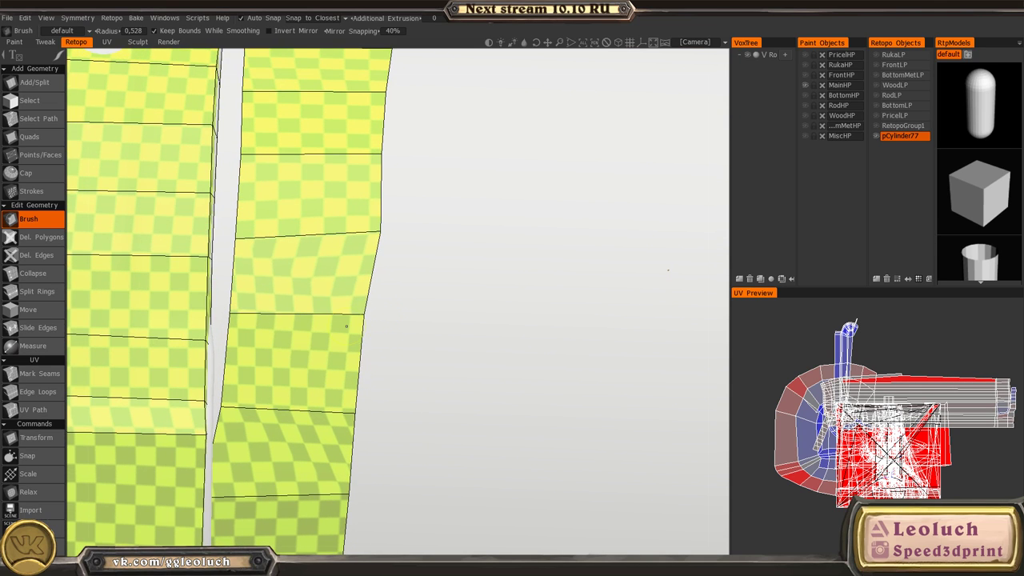
middle_drag(364, 327, 357, 460)
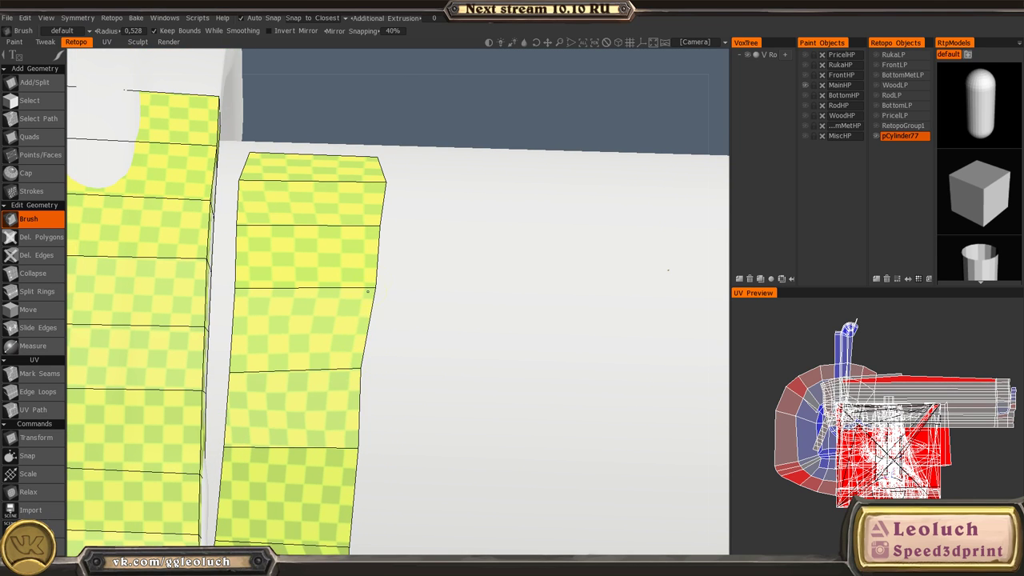
middle_drag(368, 292, 366, 365)
alt+drag(365, 366, 367, 390)
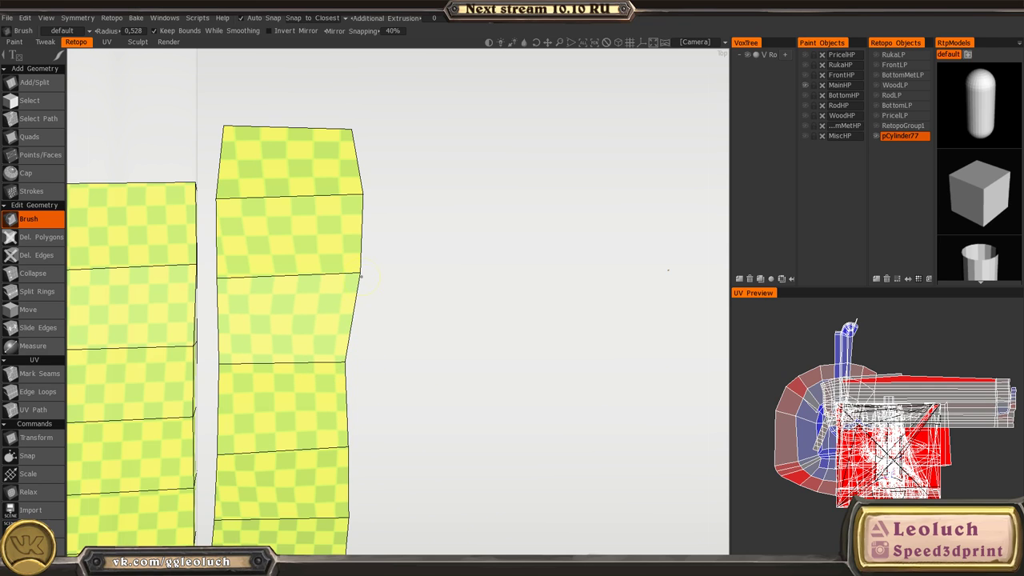
drag(364, 195, 339, 201)
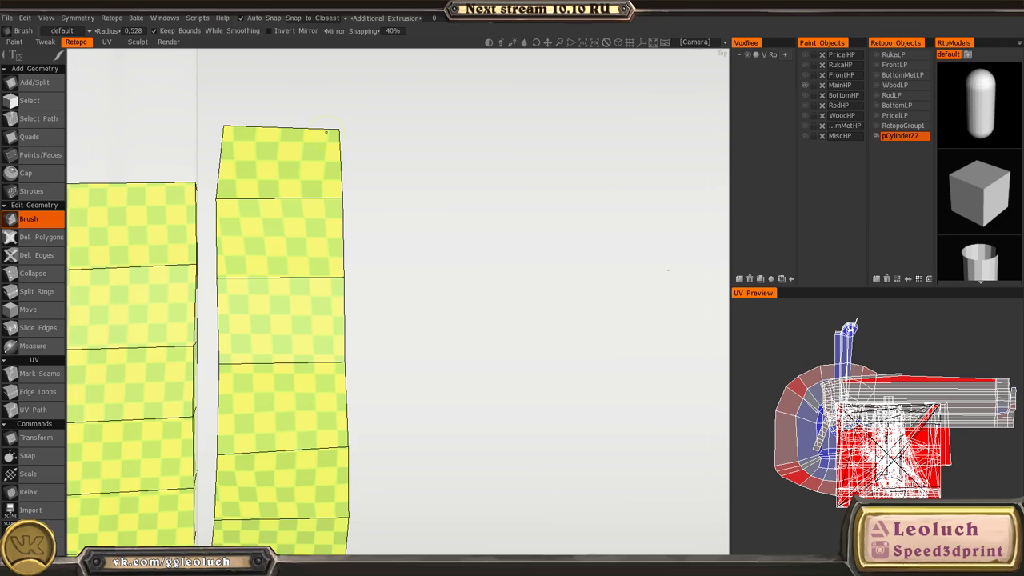
scroll(290, 205, down, 4)
alt+drag(290, 205, 167, 139)
middle_drag(347, 364, 345, 229)
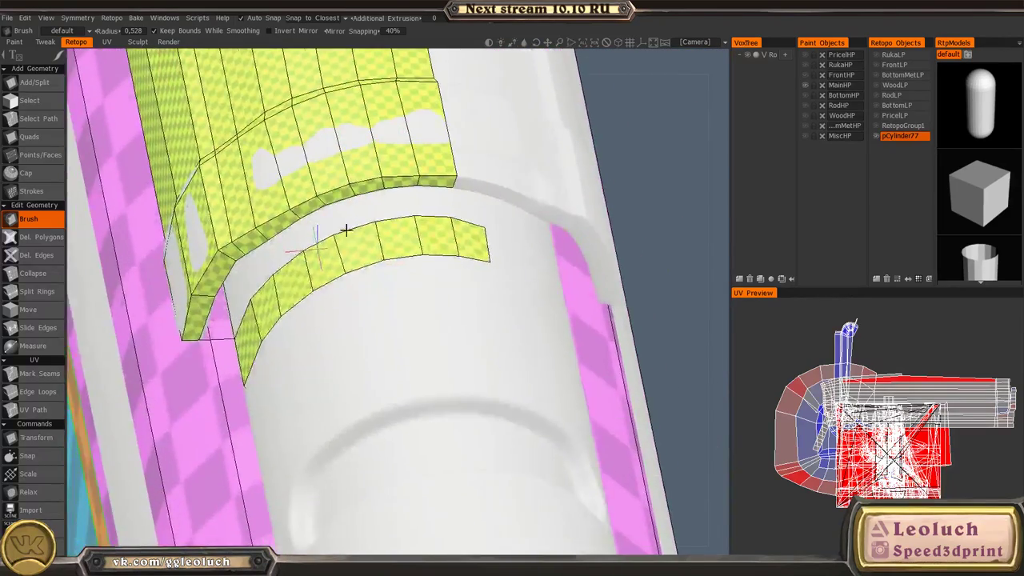
- Extend one long quad with Quads from the collar strip along the barrel's lower edge to the wider housing at its far end
alt+drag(345, 228, 492, 247)
middle_drag(491, 246, 428, 177)
key(space)
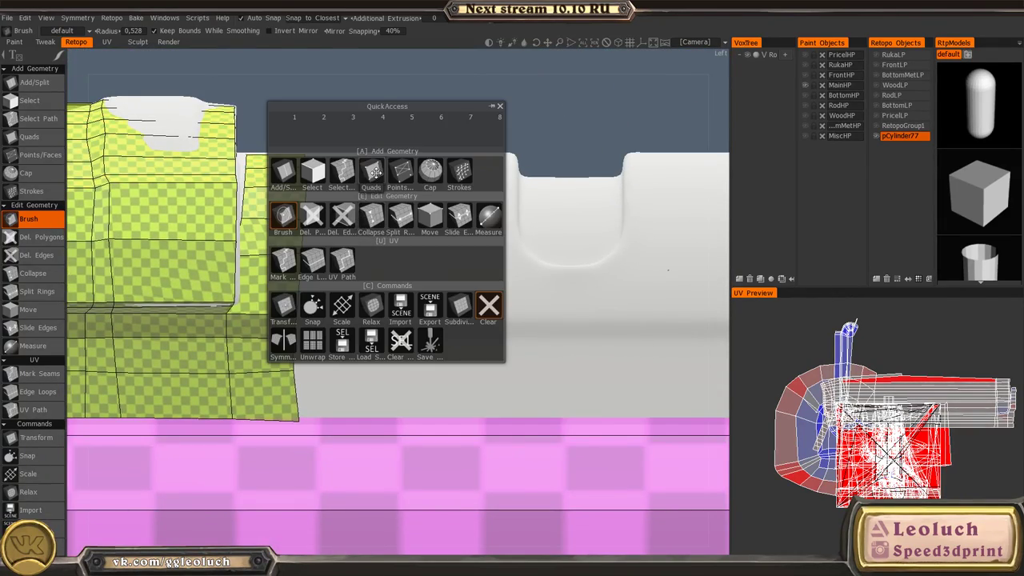
click(375, 172)
scroll(334, 375, up, 1)
middle_drag(335, 375, 320, 343)
click(261, 296)
middle_drag(435, 313, 144, 281)
middle_drag(572, 295, 210, 317)
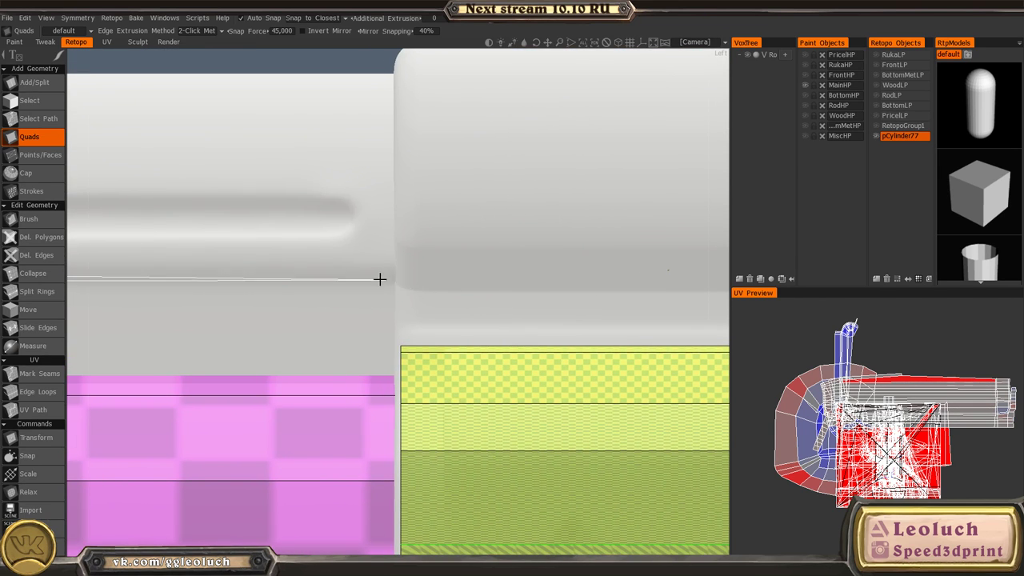
alt+drag(379, 279, 488, 273)
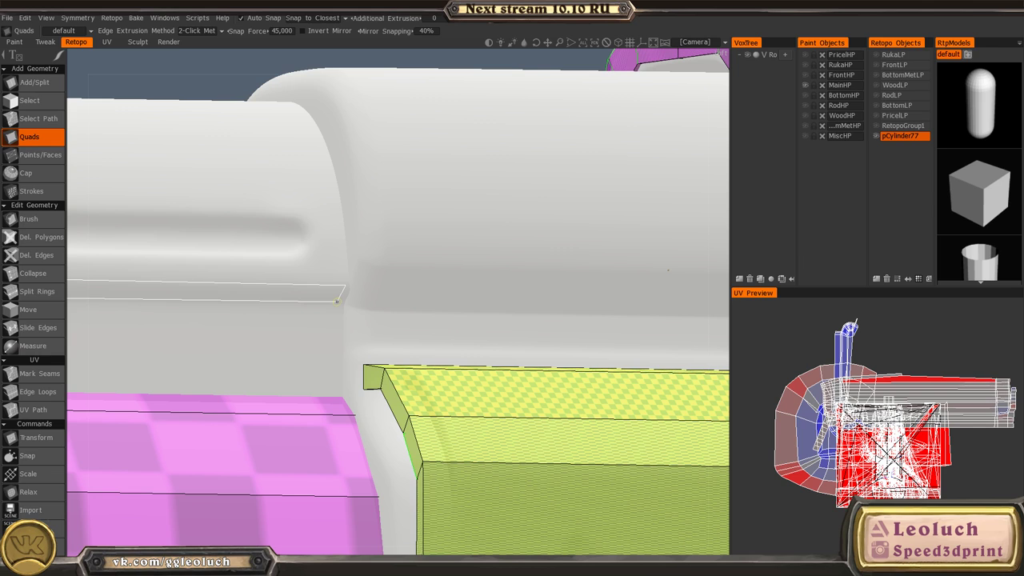
- Add a second full-length quad directly below the first one, from the collar strip to the housing
scroll(421, 308, down, 5)
middle_drag(420, 308, 677, 295)
alt+drag(677, 295, 462, 322)
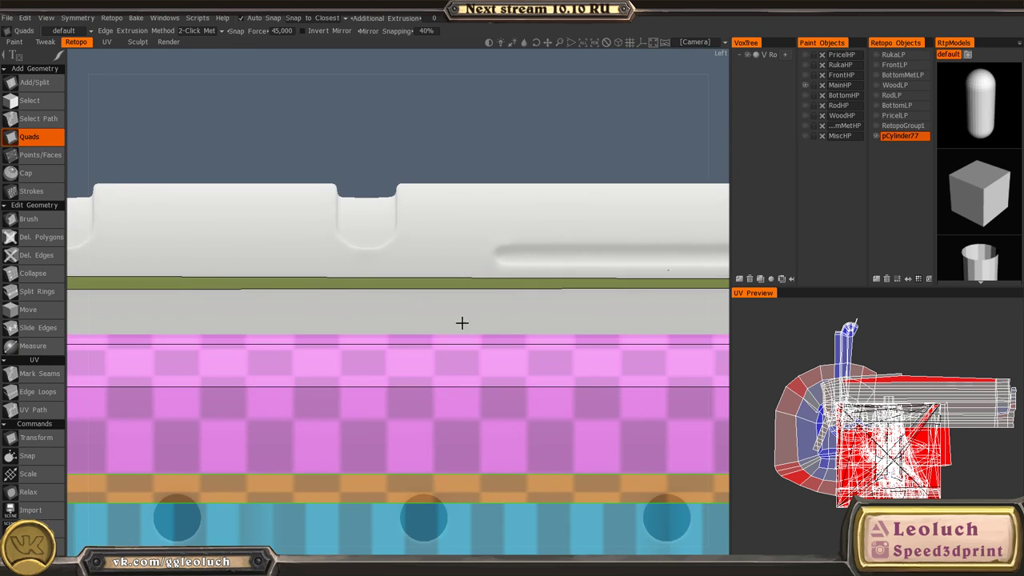
middle_drag(144, 344, 137, 318)
scroll(329, 360, up, 5)
middle_drag(556, 301, 117, 293)
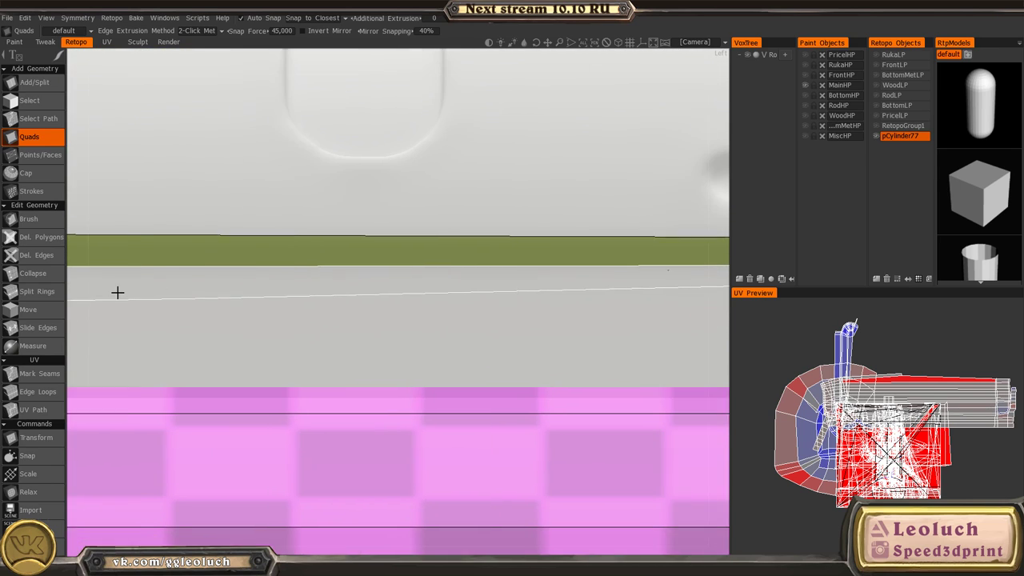
middle_drag(512, 304, 122, 312)
middle_drag(621, 314, 275, 313)
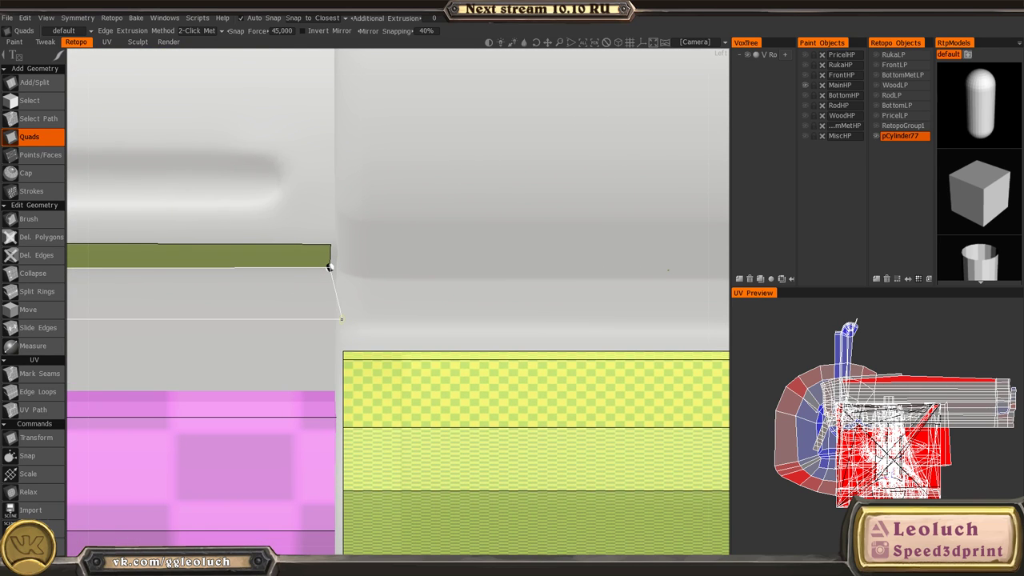
- Close the remaining gap down to the pink side wall with a third full-length quad ending at the housing
scroll(372, 329, down, 2)
middle_drag(150, 325, 476, 322)
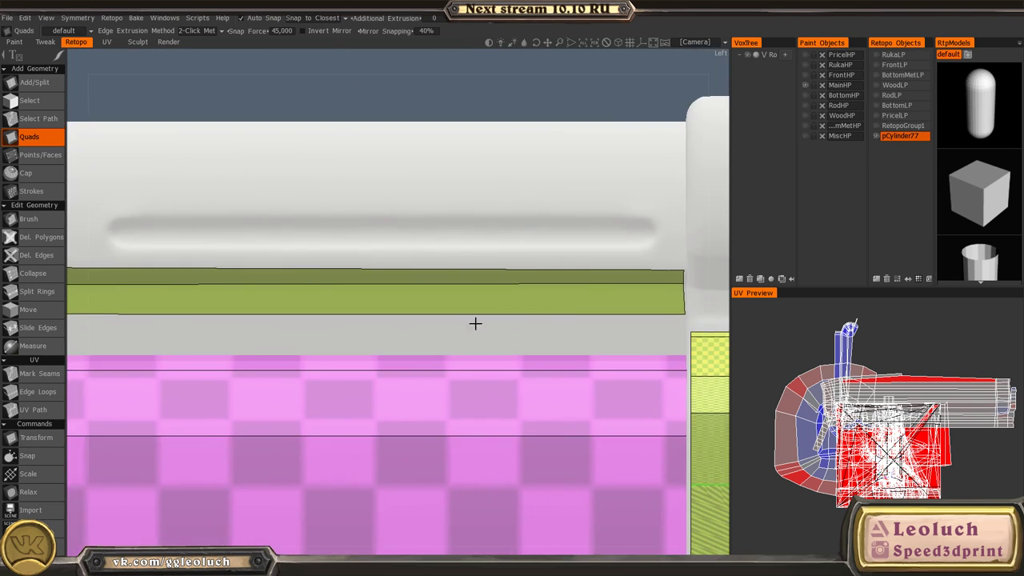
scroll(475, 322, down, 4)
middle_drag(96, 294, 359, 292)
scroll(359, 293, up, 3)
middle_drag(226, 416, 390, 440)
scroll(389, 441, up, 4)
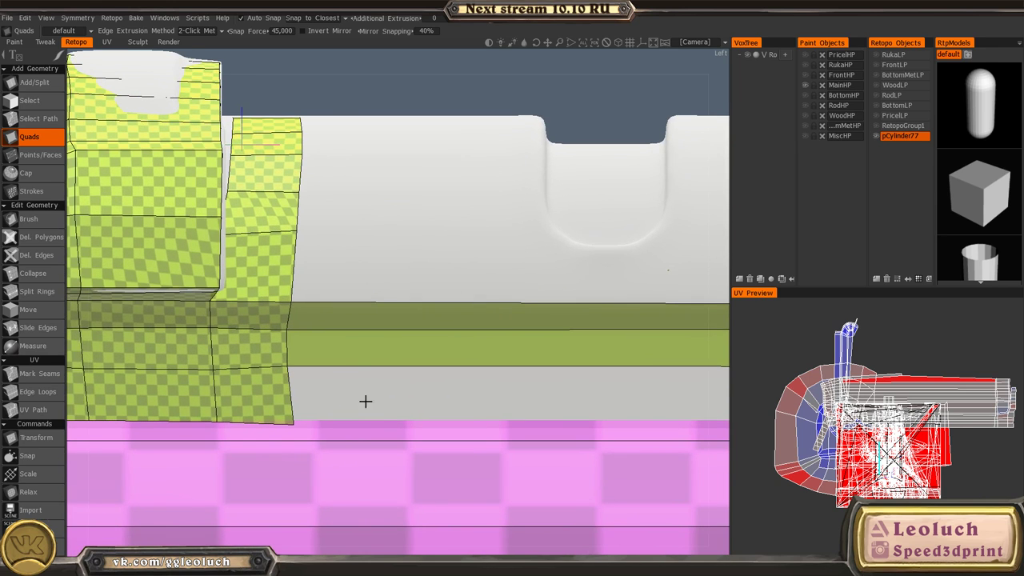
middle_drag(566, 437, 162, 407)
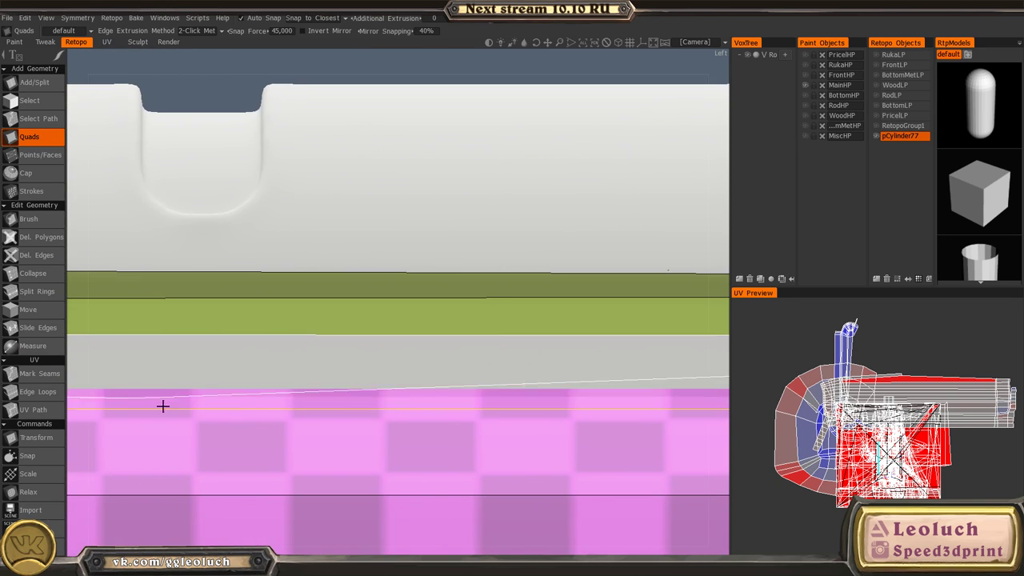
mouse_move(654, 366)
middle_down()
mouse_move(242, 384)
mouse_move(356, 359)
mouse_move(100, 352)
middle_up()
middle_drag(692, 365, 72, 339)
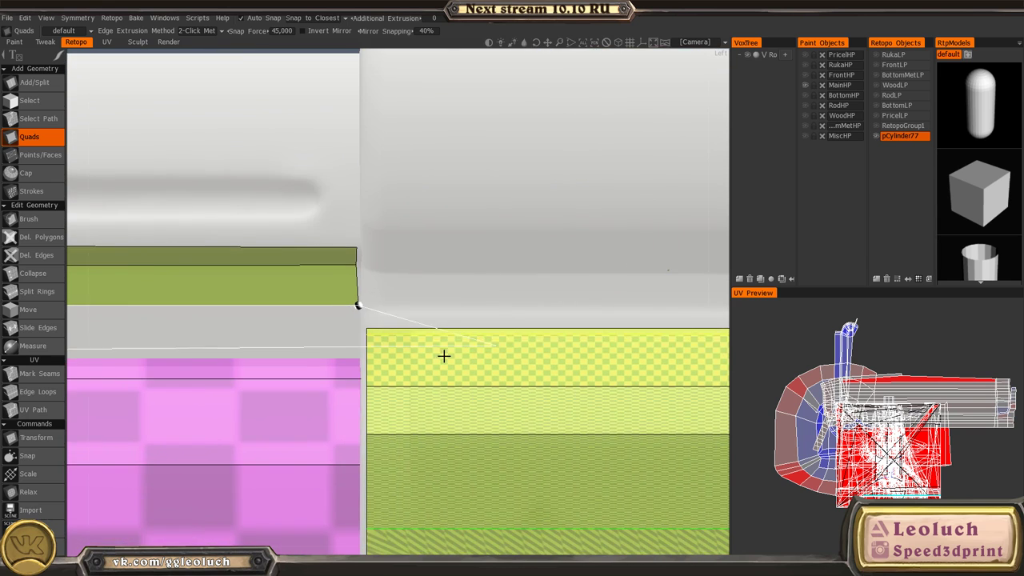
middle_drag(559, 335, 626, 350)
scroll(428, 418, up, 3)
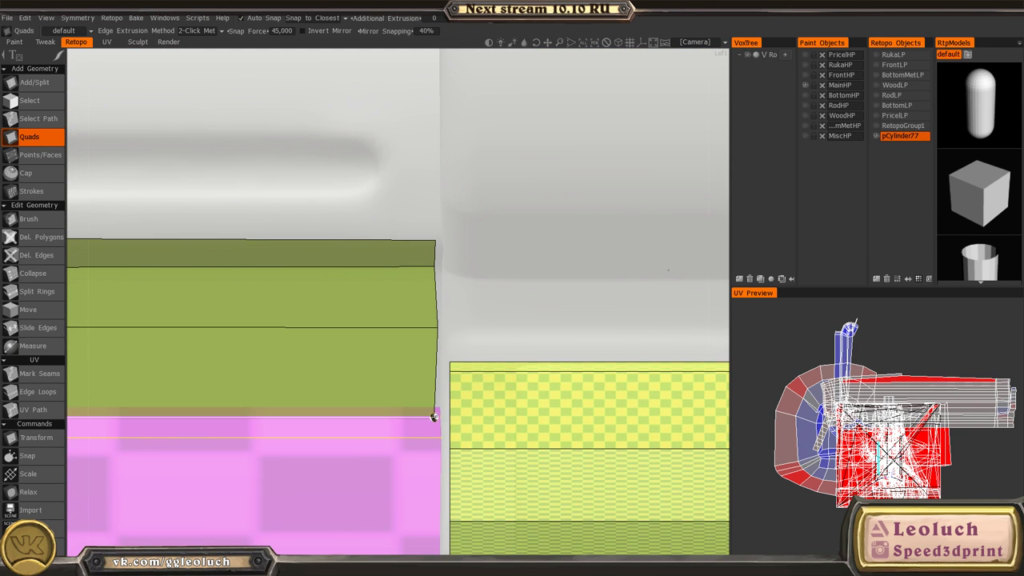
- Start up the barrel's rounded side with a long quad above the first one, from the collar strip to the housing
scroll(429, 360, down, 5)
middle_drag(336, 344, 773, 382)
middle_drag(100, 295, 392, 302)
middle_drag(216, 336, 665, 355)
middle_drag(539, 362, 240, 304)
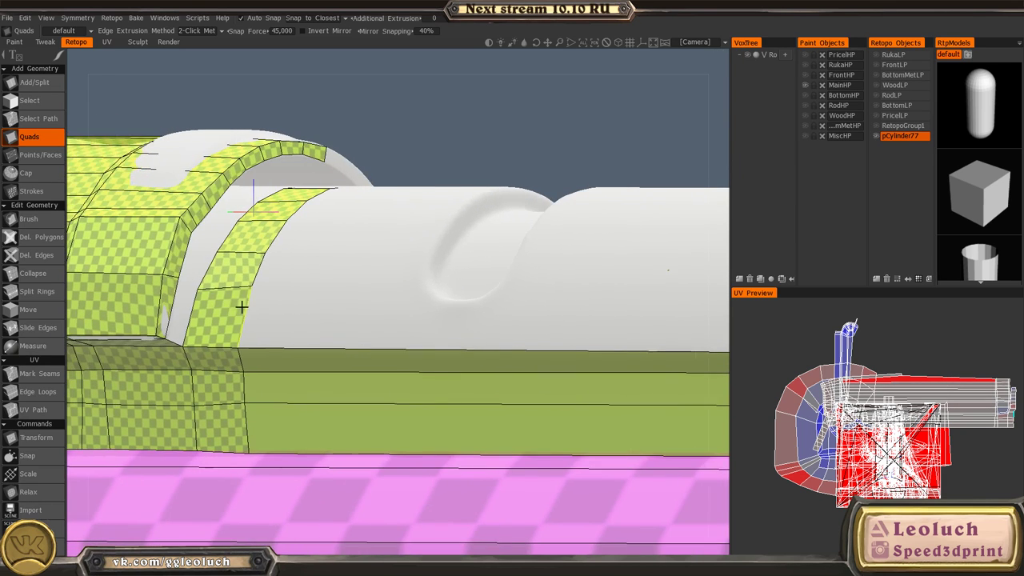
key(space)
click(253, 265)
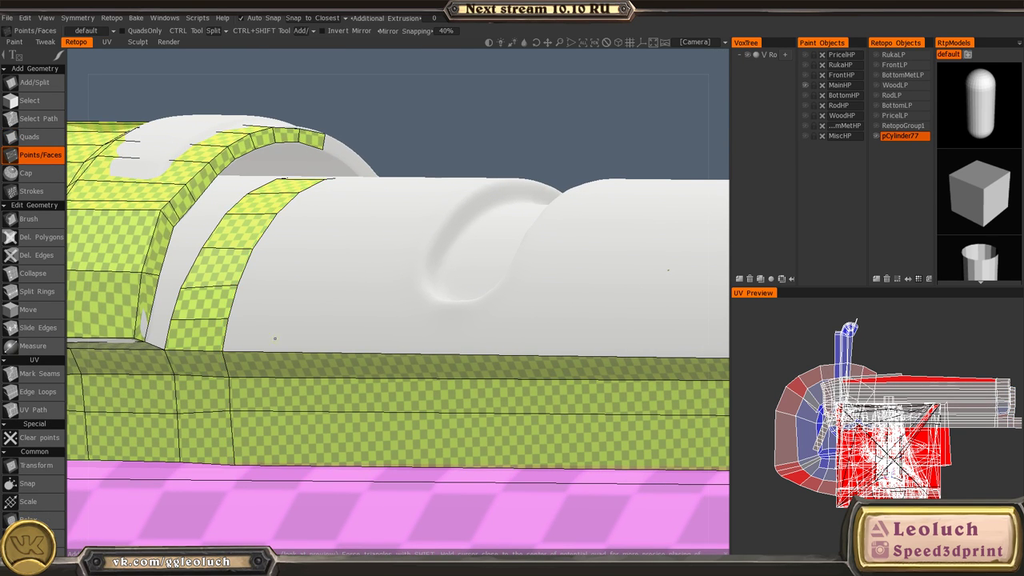
middle_drag(276, 339, 448, 338)
key(space)
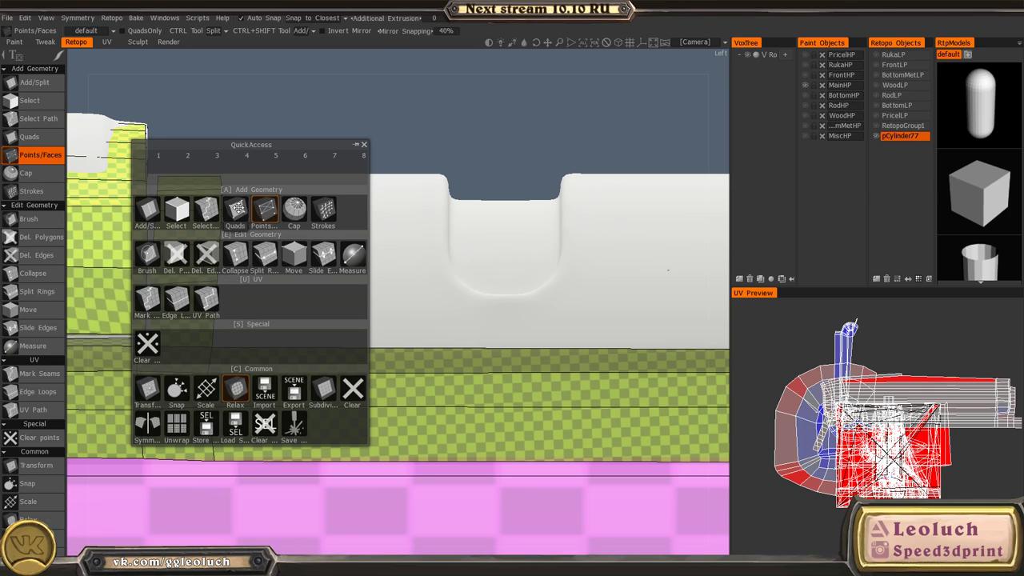
click(239, 208)
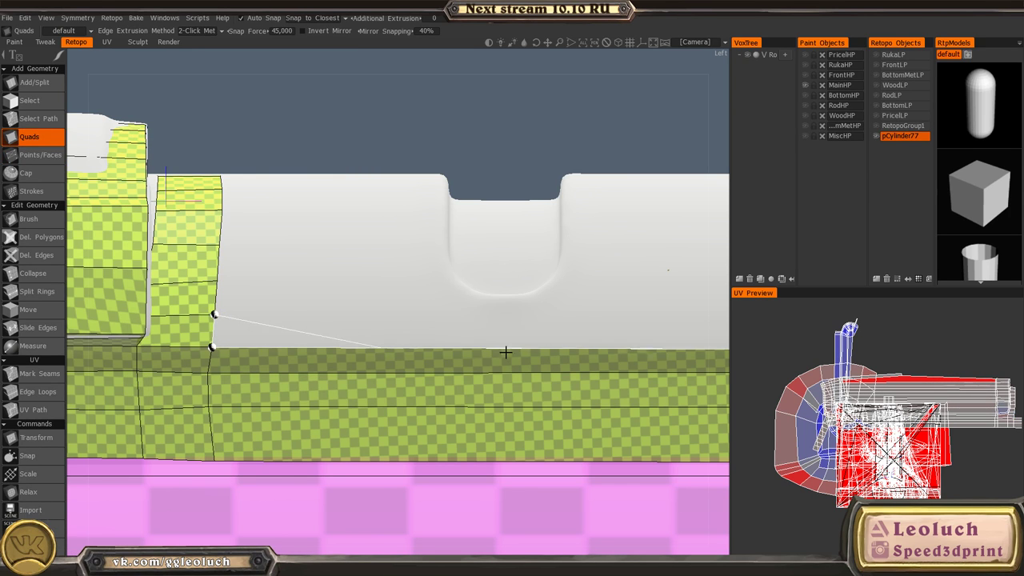
middle_drag(506, 352, 174, 312)
middle_drag(696, 358, 160, 354)
middle_drag(708, 254, 133, 262)
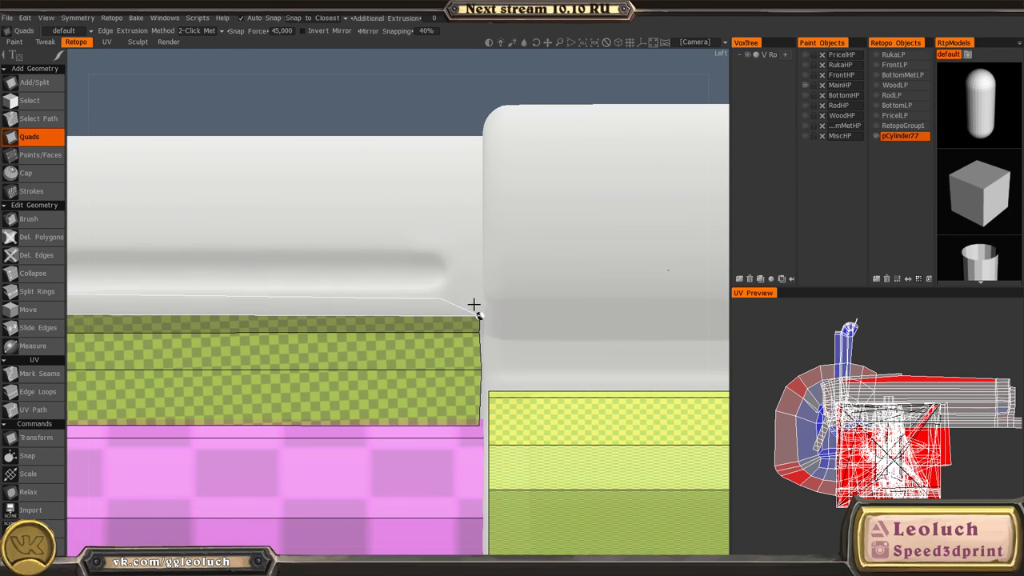
click(480, 292)
- Extend the second long quad of the rounded side from the strip's next edge, beneath the cutouts, to the housing
middle_drag(240, 329, 771, 345)
middle_drag(184, 324, 740, 342)
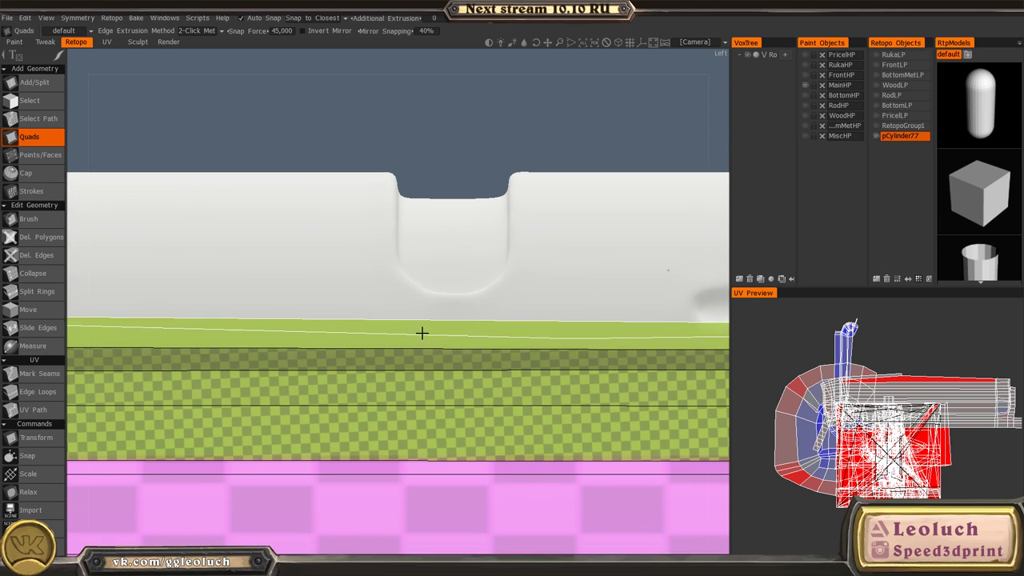
middle_drag(208, 295, 759, 347)
middle_drag(284, 352, 452, 333)
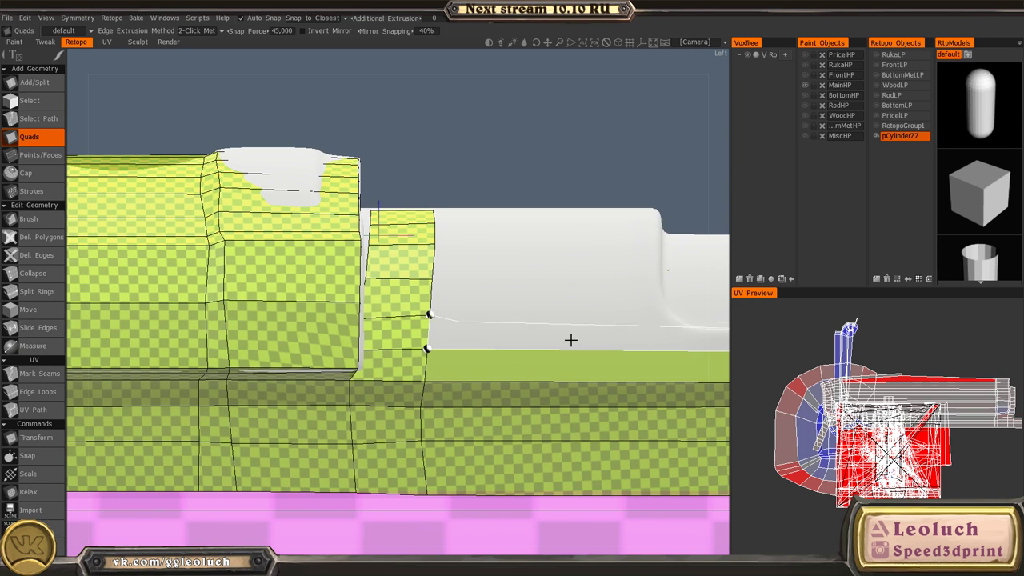
middle_drag(571, 340, 160, 315)
middle_drag(708, 330, 164, 320)
middle_drag(688, 307, 164, 320)
middle_drag(696, 347, 752, 352)
click(388, 301)
- Stretch a third long quad up the rounded side, crossing the lower part of the cutouts and ending at the housing
middle_drag(208, 326, 752, 349)
middle_drag(200, 300, 748, 330)
middle_drag(368, 319, 467, 320)
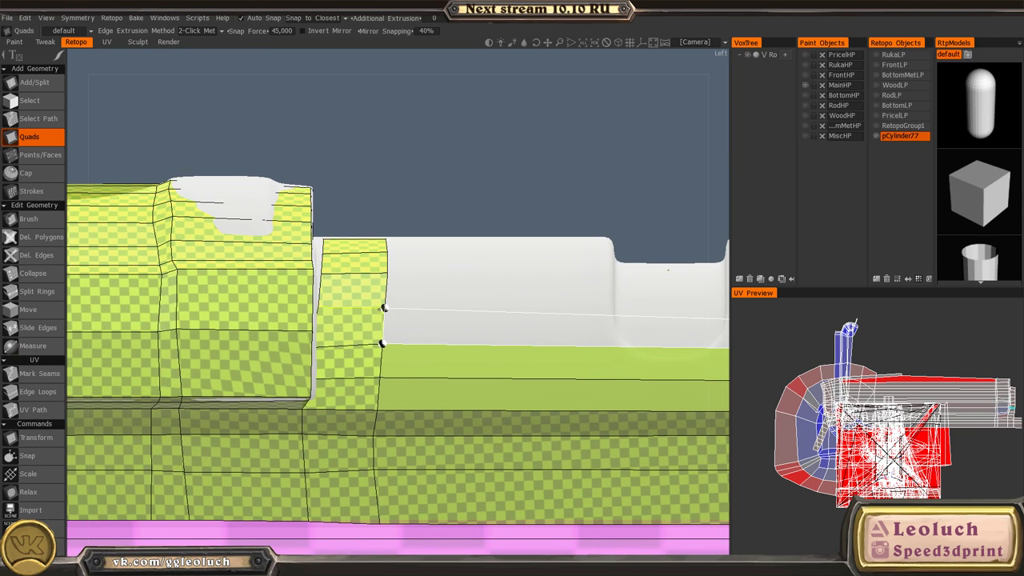
middle_drag(584, 313, 172, 316)
middle_drag(413, 329, 164, 308)
middle_drag(652, 332, 164, 326)
middle_drag(588, 294, 164, 321)
middle_drag(407, 313, 308, 311)
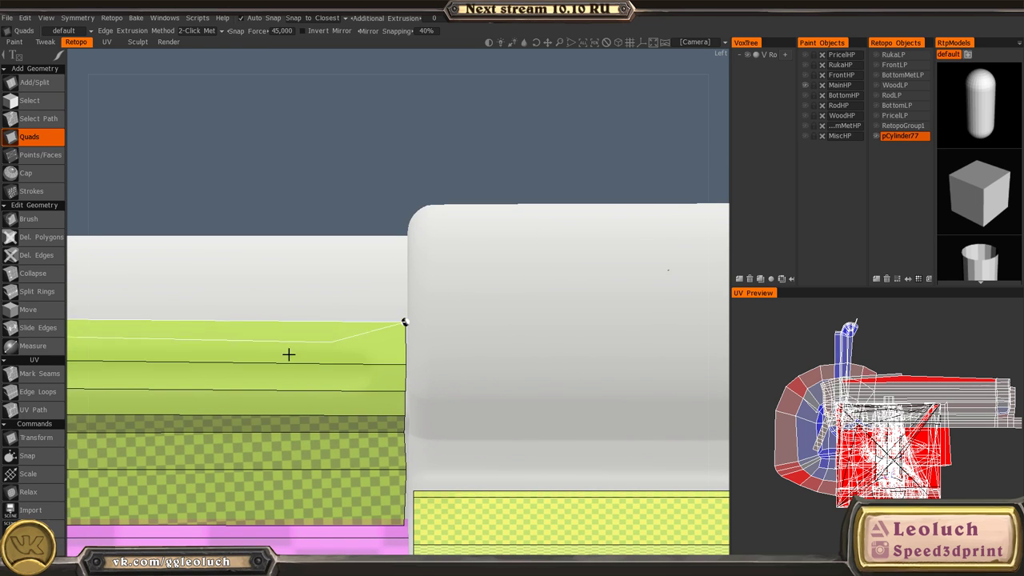
- Add the fourth long quad of the rounded side between the collar strip and the housing, directly above the third
middle_drag(248, 344, 761, 363)
middle_drag(210, 342, 754, 340)
middle_drag(280, 348, 752, 358)
middle_drag(269, 312, 167, 325)
middle_drag(600, 360, 172, 324)
middle_drag(639, 336, 172, 343)
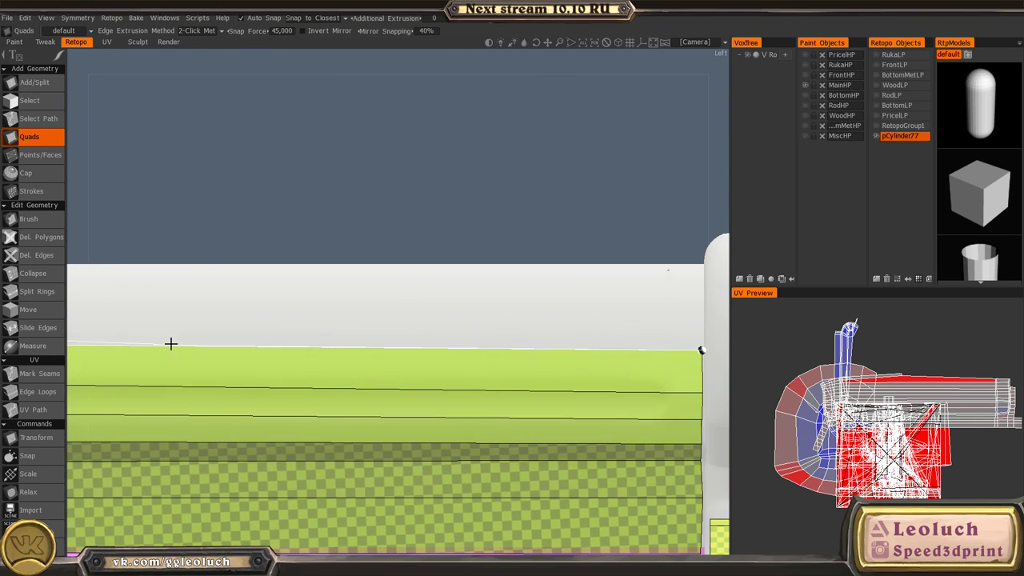
middle_drag(710, 326, 381, 331)
- Carry the coverage onto the barrel's upper curve with a fifth long quad from the strip's next edge to the housing
middle_drag(172, 331, 748, 362)
middle_drag(240, 336, 725, 345)
middle_drag(240, 310, 740, 356)
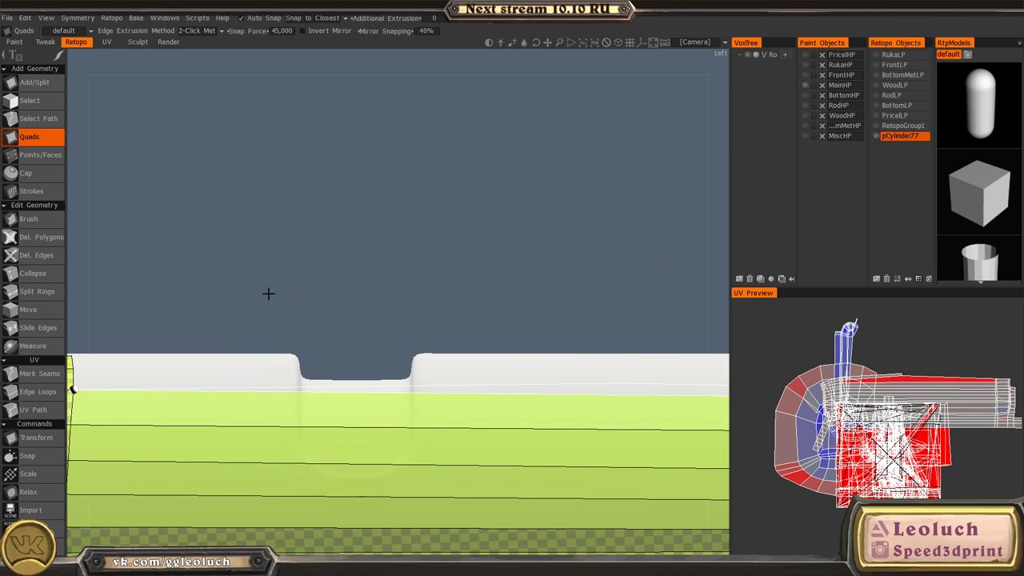
middle_drag(627, 463, 393, 377)
alt+drag(393, 377, 156, 213)
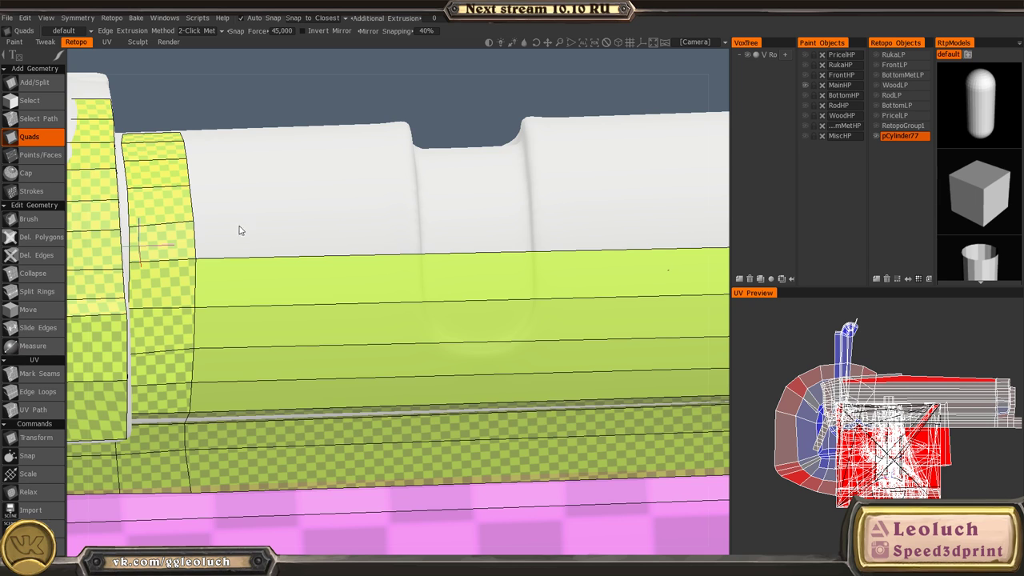
alt+drag(240, 230, 252, 271)
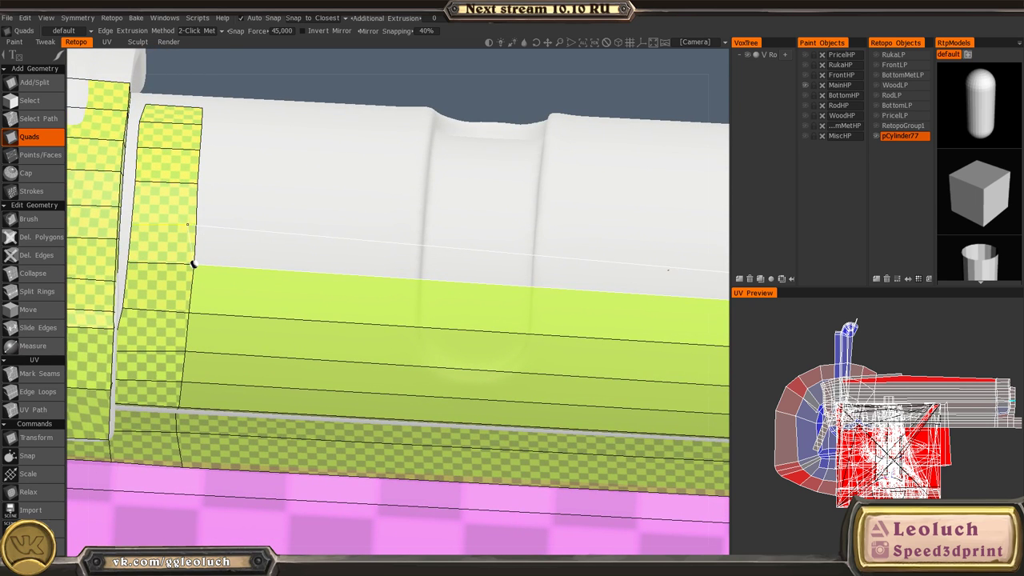
middle_drag(487, 263, 206, 233)
mouse_move(592, 258)
middle_down()
mouse_move(395, 245)
mouse_move(339, 253)
mouse_move(438, 277)
middle_up()
- Working from the top view, lay a sixth long quad on the barrel's upper surface up to the housing
scroll(368, 237, down, 3)
alt+drag(425, 320, 352, 348)
middle_drag(352, 347, 620, 352)
scroll(410, 374, up, 2)
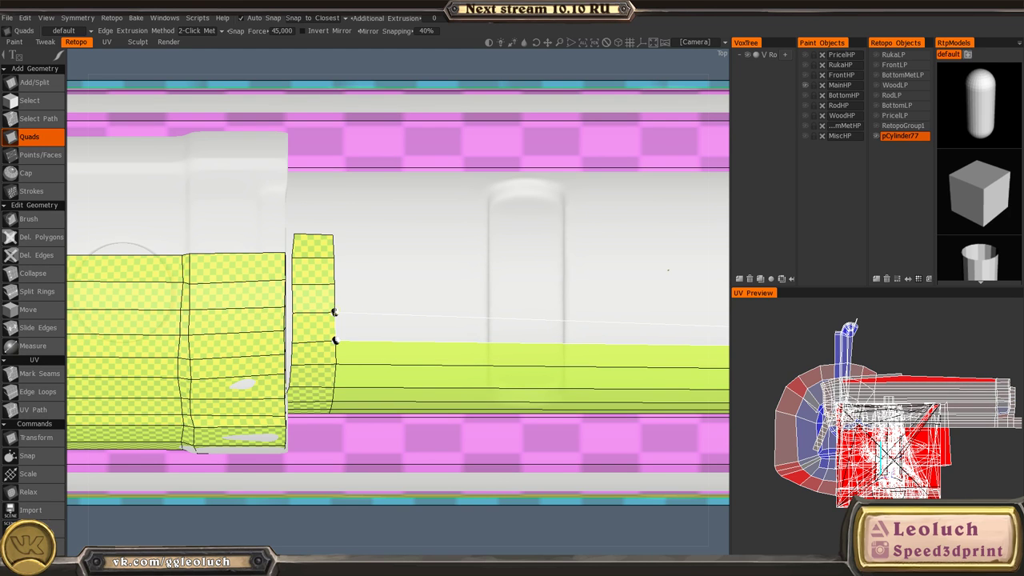
middle_drag(504, 298, 96, 260)
middle_drag(704, 301, 544, 287)
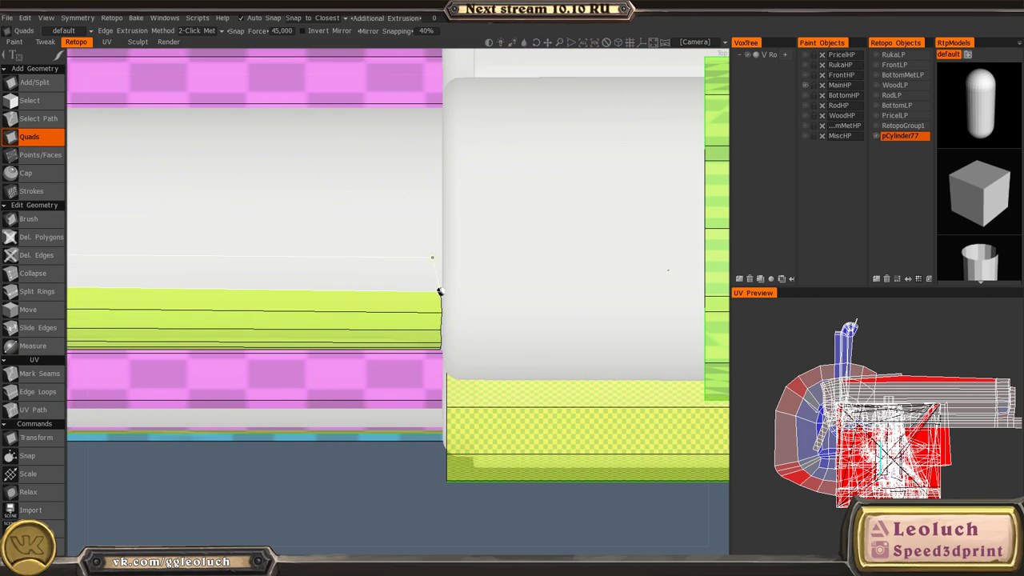
click(442, 257)
- Add a seventh long quad beside the sixth, bridging the cutouts from the collar strip to the housing
mouse_move(264, 297)
middle_down()
mouse_move(584, 338)
mouse_move(972, 365)
middle_up()
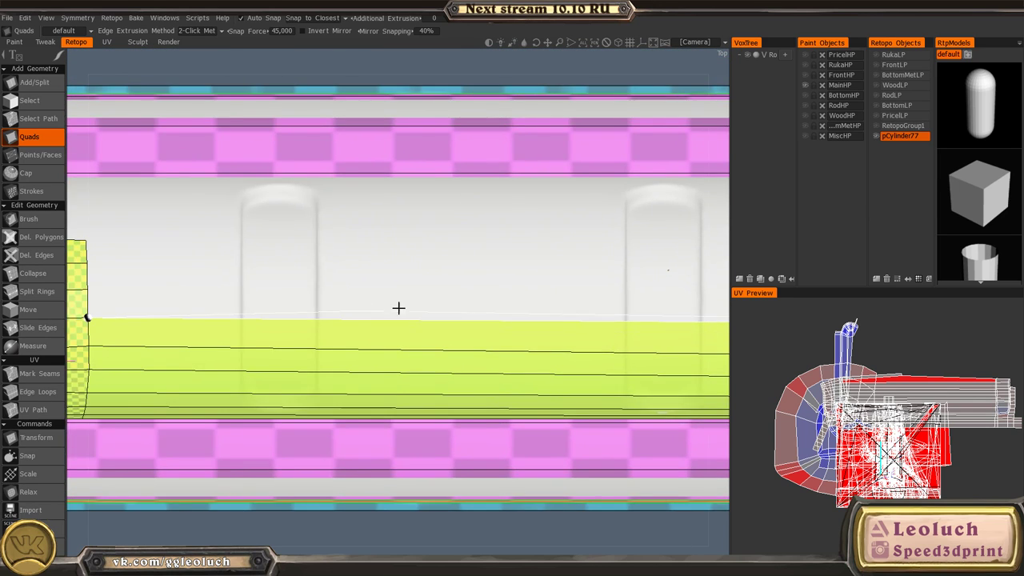
mouse_move(143, 306)
middle_down()
mouse_move(442, 300)
mouse_move(84, 294)
middle_up()
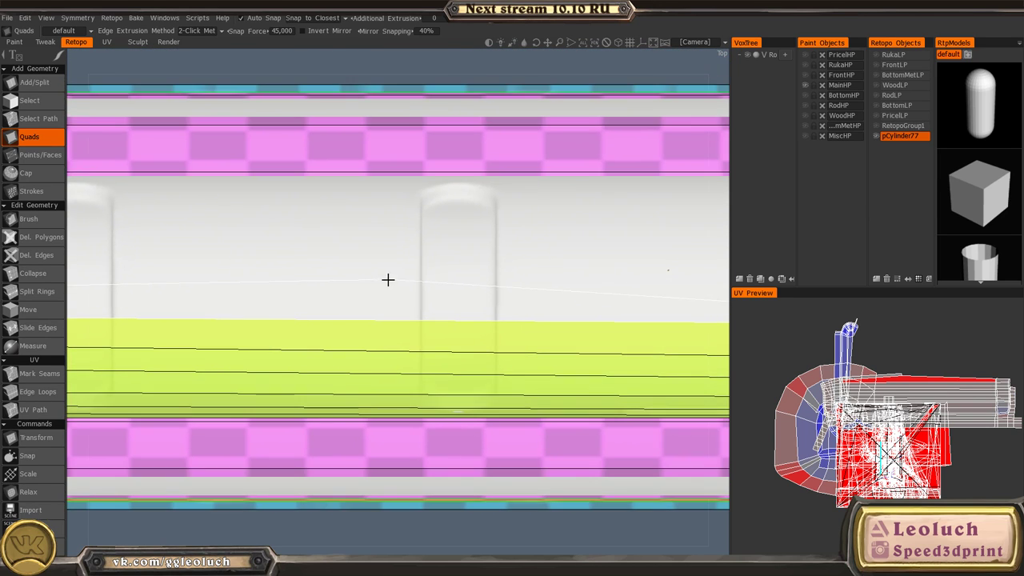
middle_drag(704, 260, 263, 272)
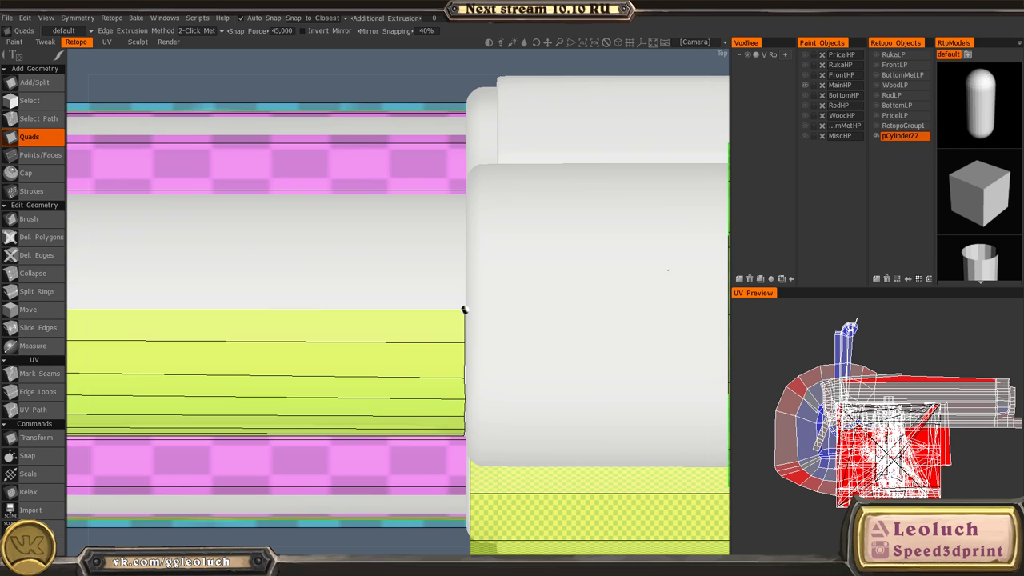
- Span an eighth long quad over the barrel's top from the strip's second-to-last edge to the housing
middle_drag(154, 296, 895, 324)
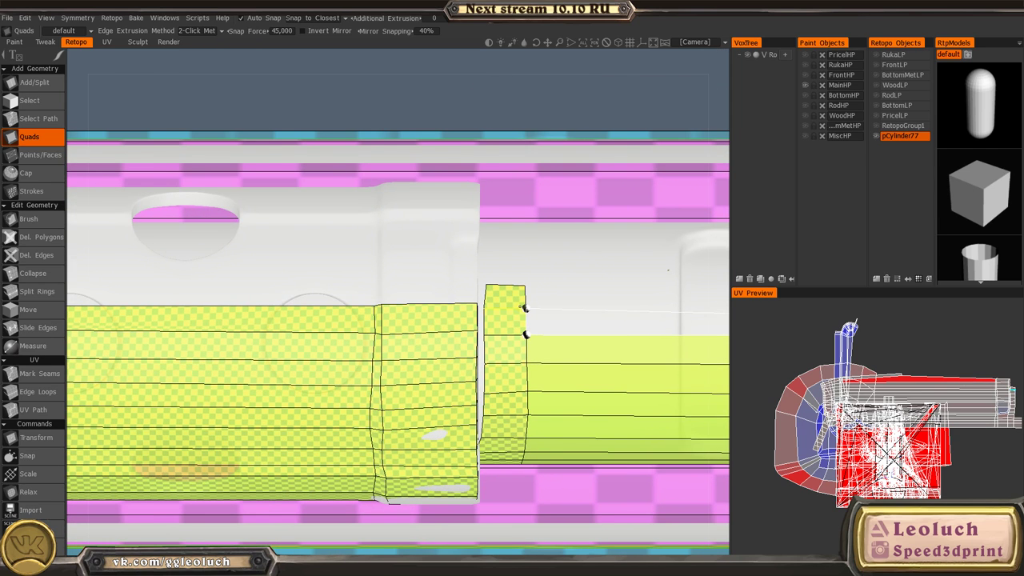
click(520, 307)
middle_drag(690, 308, 213, 253)
middle_drag(704, 257, 360, 256)
middle_drag(624, 268, 337, 267)
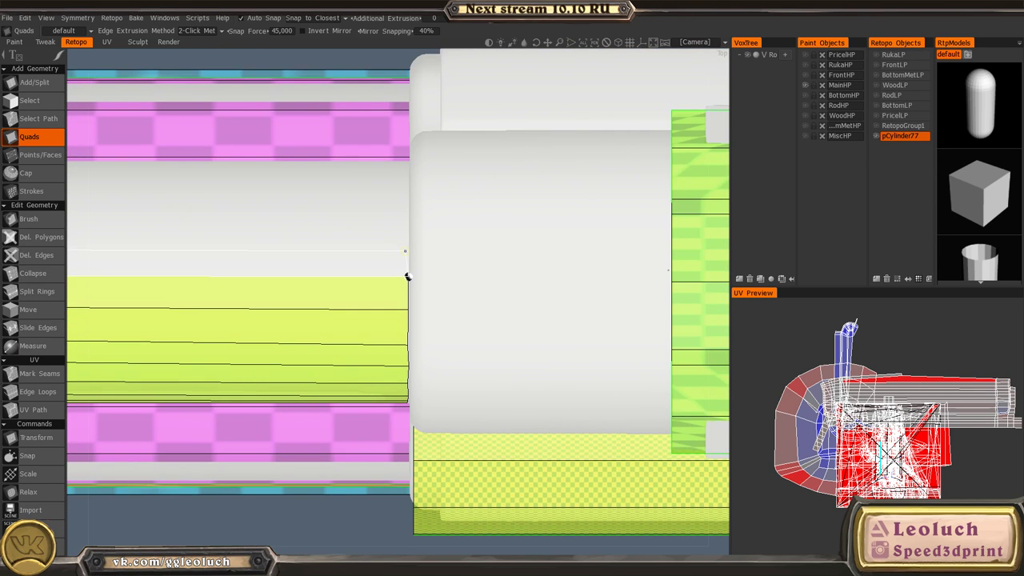
click(409, 250)
- Complete the long rows with a ninth quad from the strip's last edge on the barrel's top to the housing
middle_drag(136, 279, 744, 312)
mouse_move(296, 250)
middle_down()
mouse_move(420, 293)
mouse_move(681, 334)
mouse_move(366, 344)
middle_up()
click(434, 345)
middle_drag(708, 339, 312, 315)
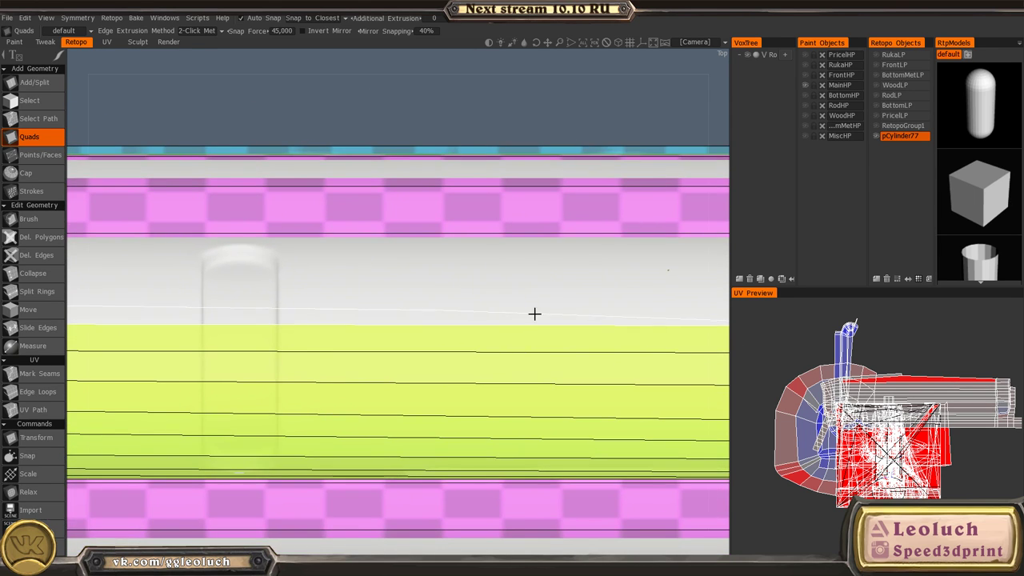
middle_drag(672, 316, 432, 315)
middle_drag(515, 318, 297, 332)
scroll(390, 320, up, 2)
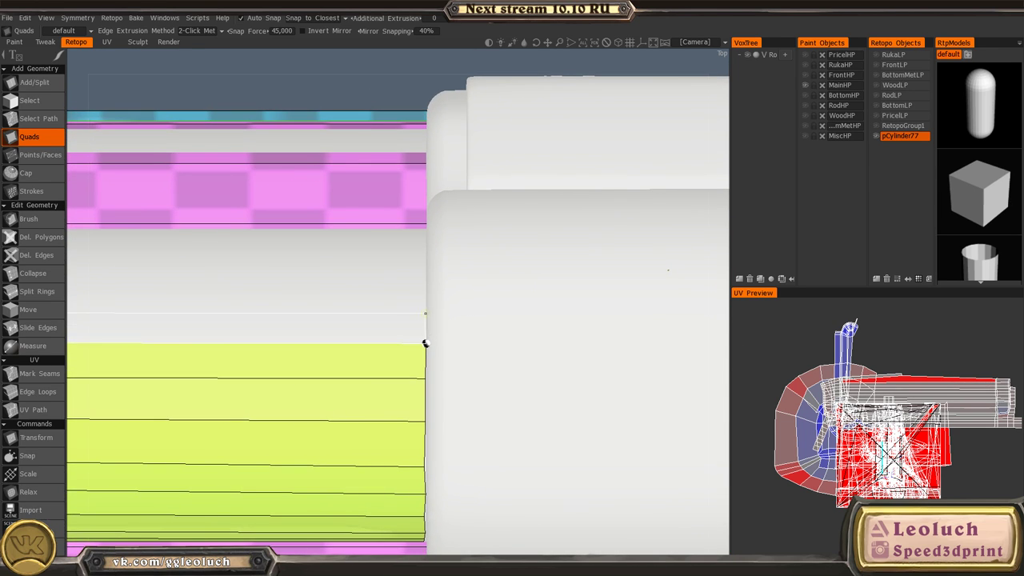
- Examine the full-length barrel quads from the housing back to the collar
scroll(515, 332, down, 5)
alt+drag(345, 376, 197, 332)
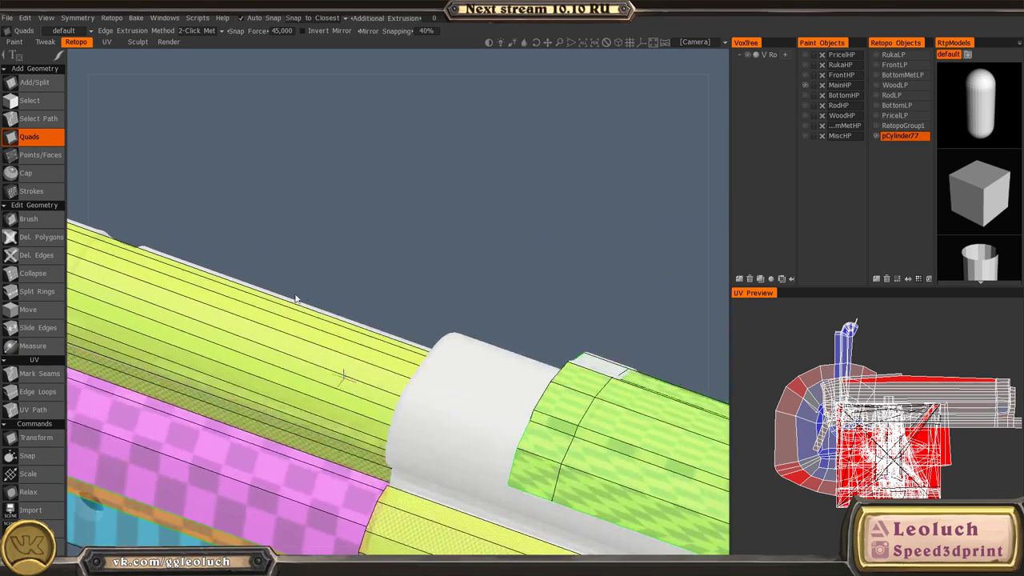
middle_drag(197, 331, 402, 297)
alt+shift+drag(403, 297, 338, 333)
middle_drag(337, 334, 682, 286)
scroll(328, 304, up, 4)
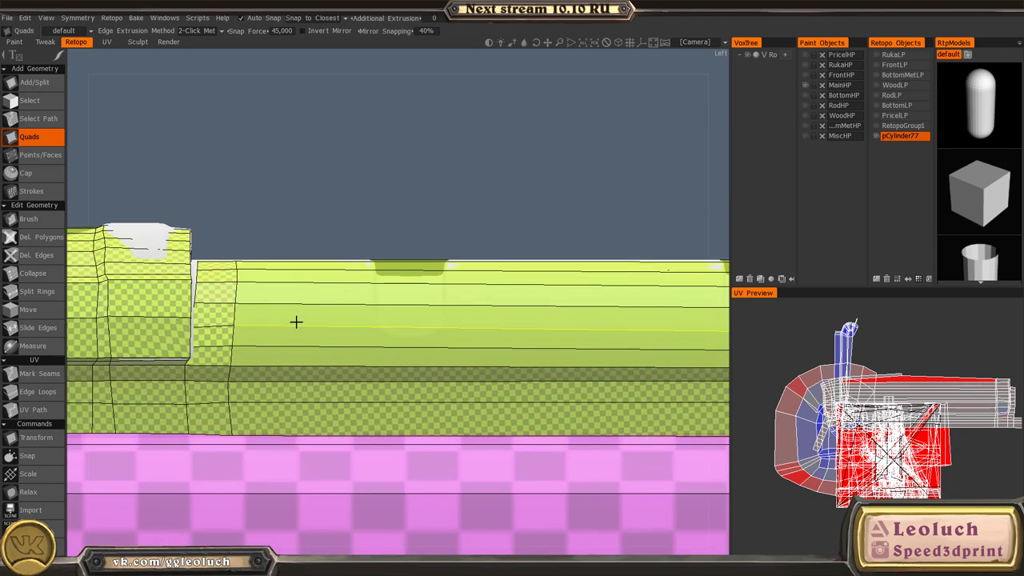
- Examine the gap between the rear collar's rim and the start of the barrel strip from both sides
scroll(298, 316, up, 4)
middle_drag(357, 382, 495, 368)
alt+shift+drag(494, 368, 407, 313)
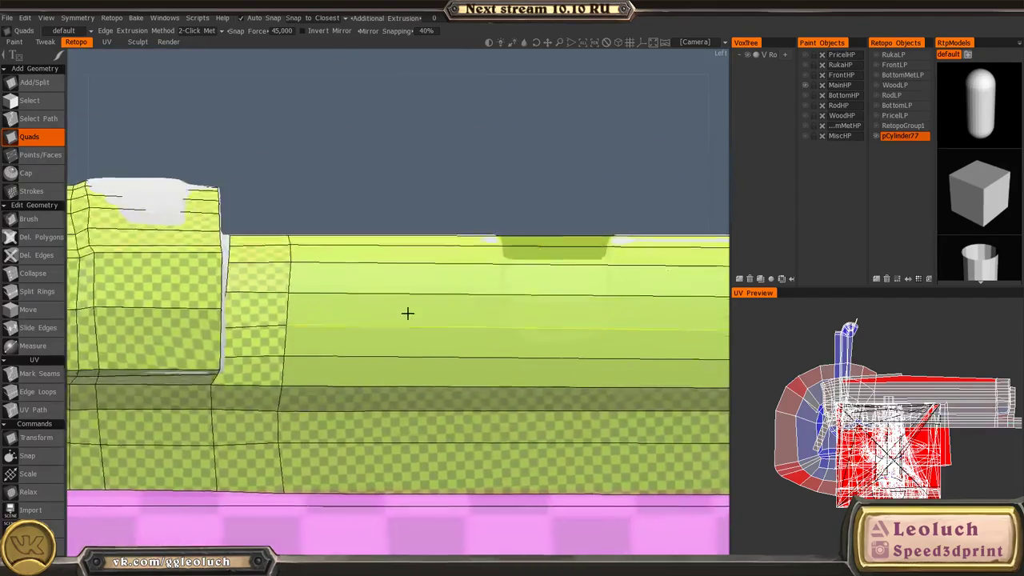
scroll(384, 320, up, 2)
middle_drag(368, 308, 494, 373)
alt+drag(494, 373, 407, 389)
middle_drag(624, 248, 359, 373)
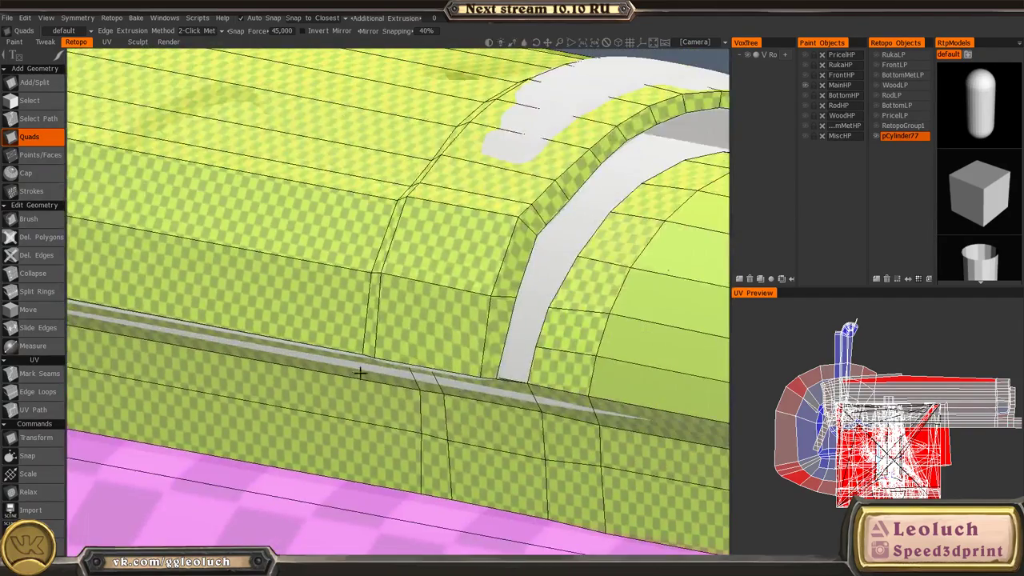
alt+drag(514, 284, 512, 320)
middle_drag(541, 288, 272, 373)
middle_drag(581, 304, 466, 320)
alt+drag(467, 320, 405, 295)
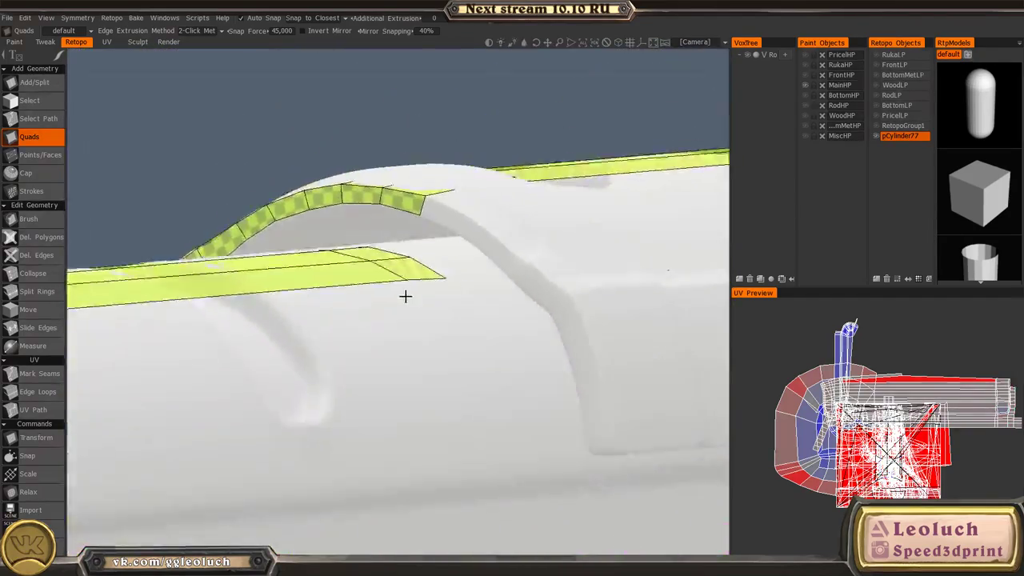
middle_drag(470, 275, 358, 314)
alt+drag(358, 314, 616, 344)
middle_drag(616, 344, 418, 293)
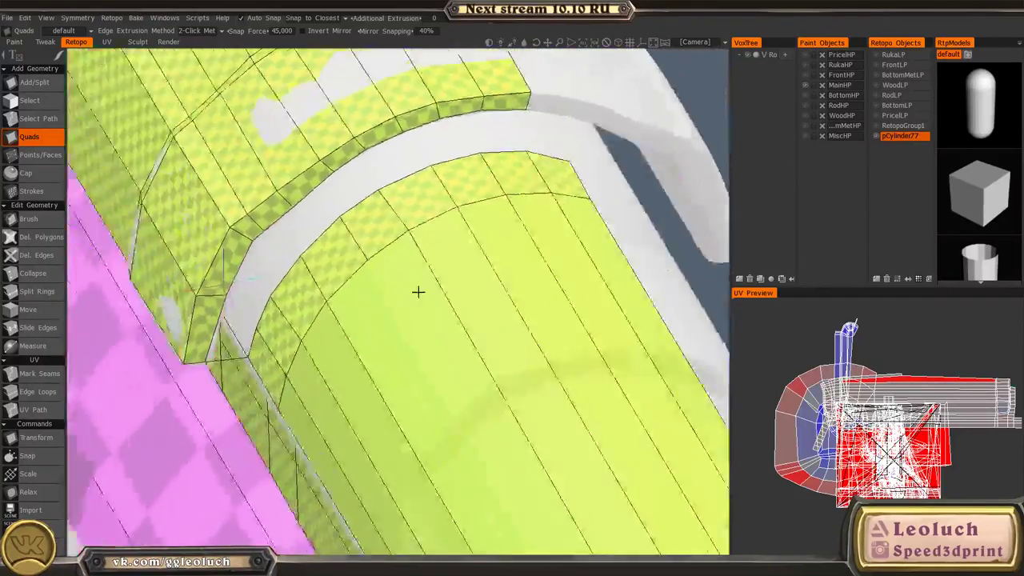
alt+drag(418, 293, 472, 304)
middle_drag(472, 305, 312, 316)
alt+drag(313, 315, 292, 356)
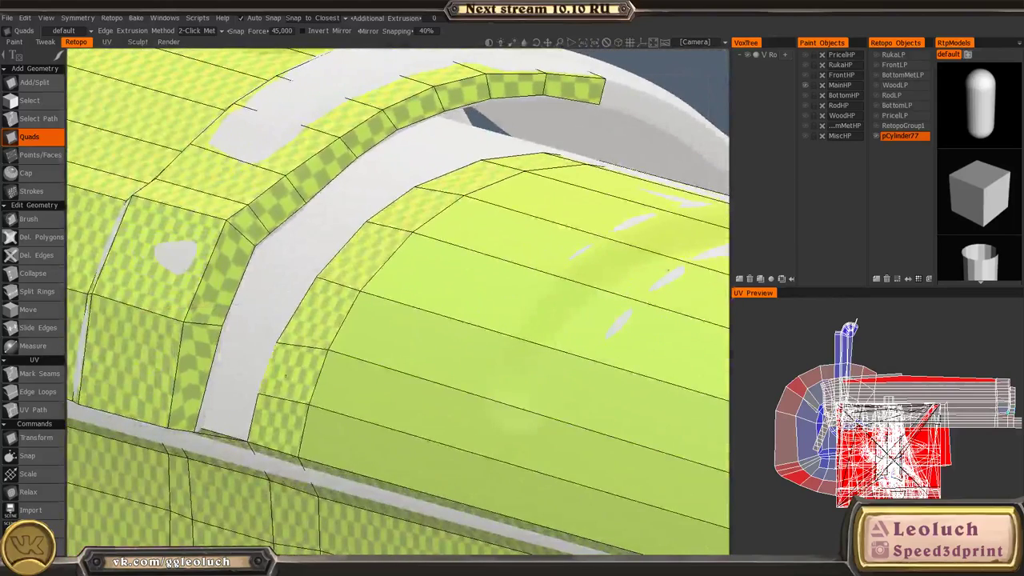
- Select the barrel strip's open rear edges in Edges mode and pull a new row toward the collar with Free Extrude
key(space)
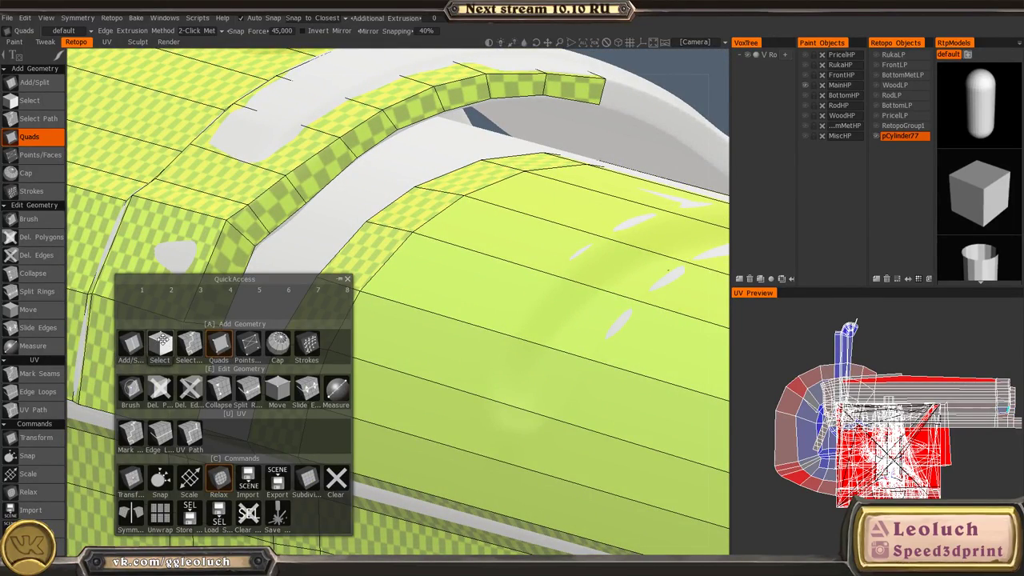
click(161, 342)
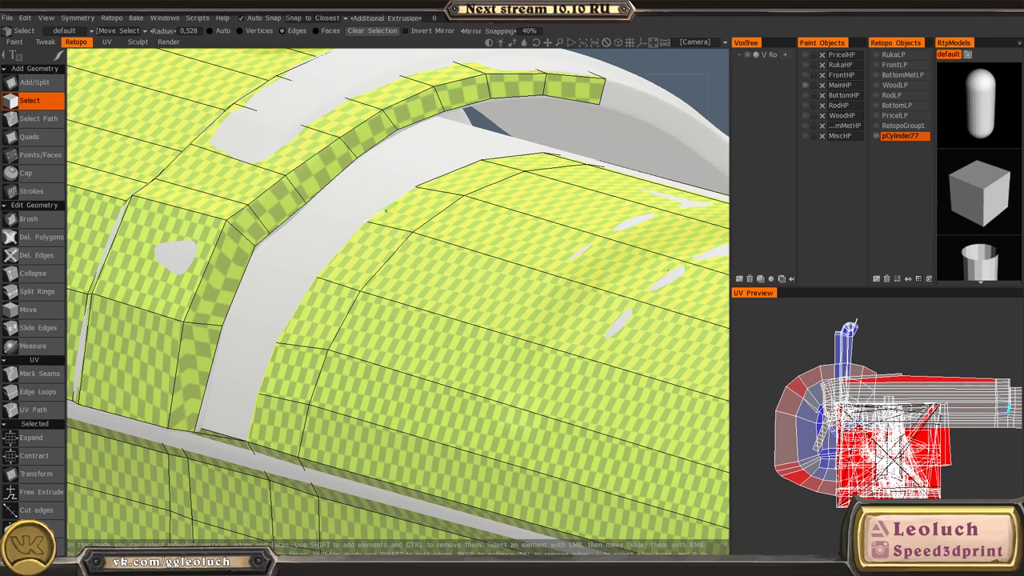
key(space)
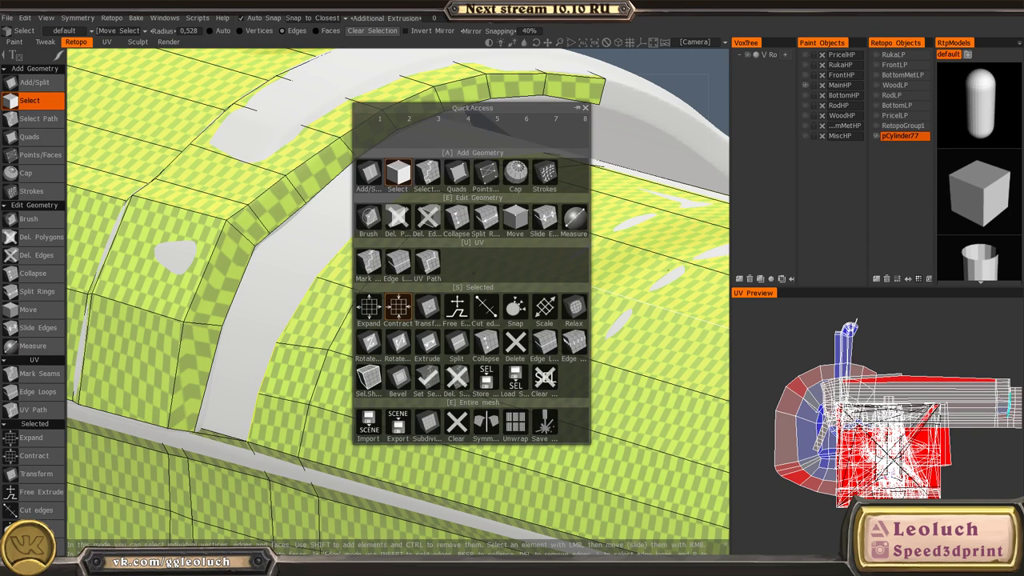
alt+drag(311, 339, 443, 377)
key(space)
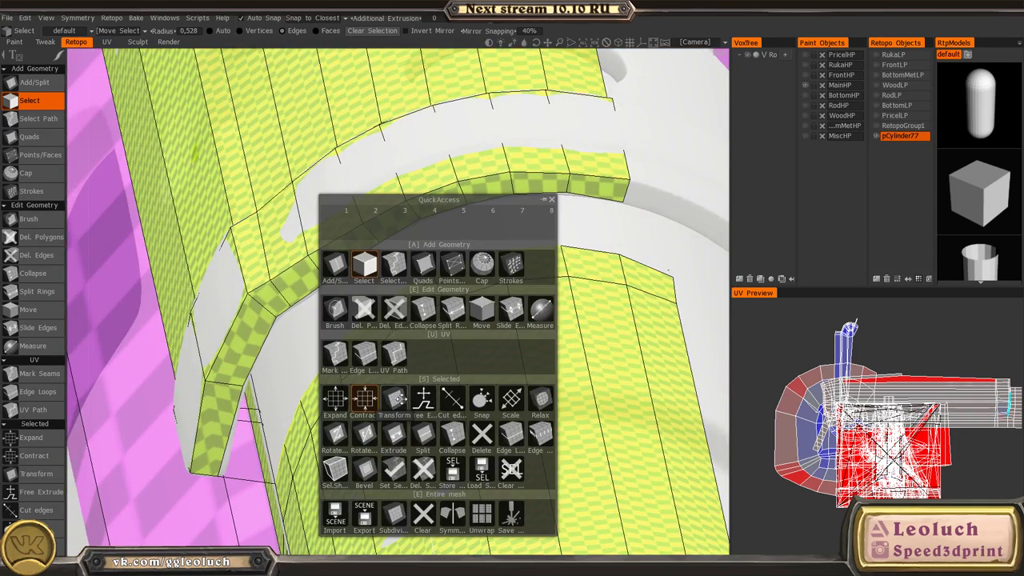
key(space)
key(space)
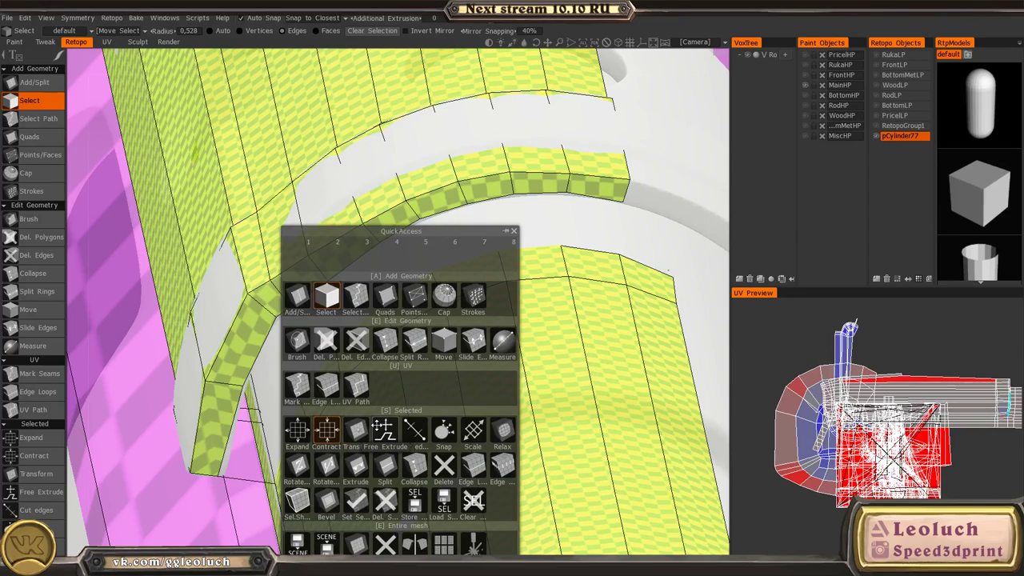
click(384, 429)
alt+drag(455, 367, 299, 350)
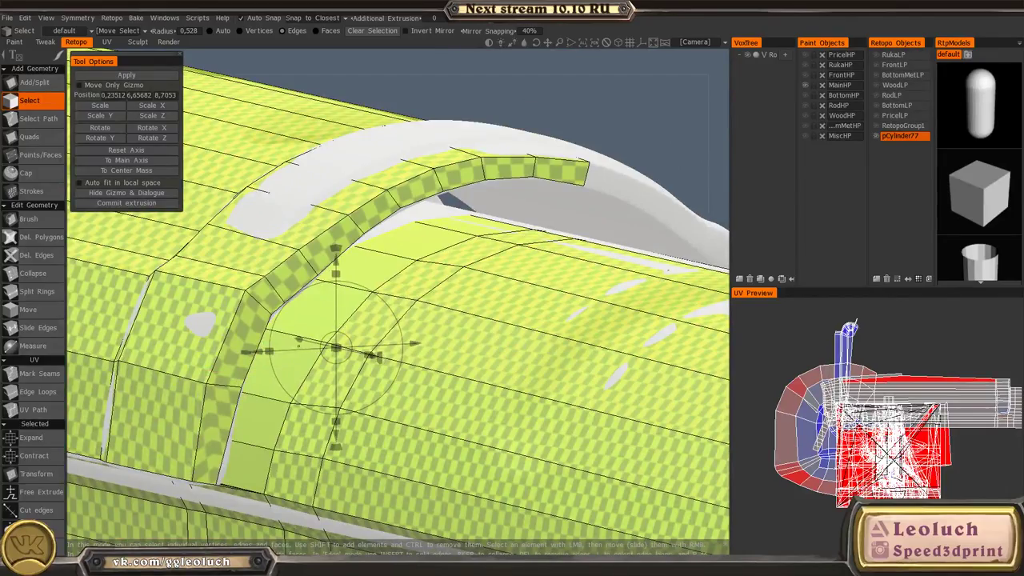
- Move the extruded edge row farther beneath the collar, to position 9,06132 on the third axis, and finish the extrusion
alt+drag(342, 313, 508, 313)
scroll(448, 293, down, 2)
alt+drag(448, 293, 519, 311)
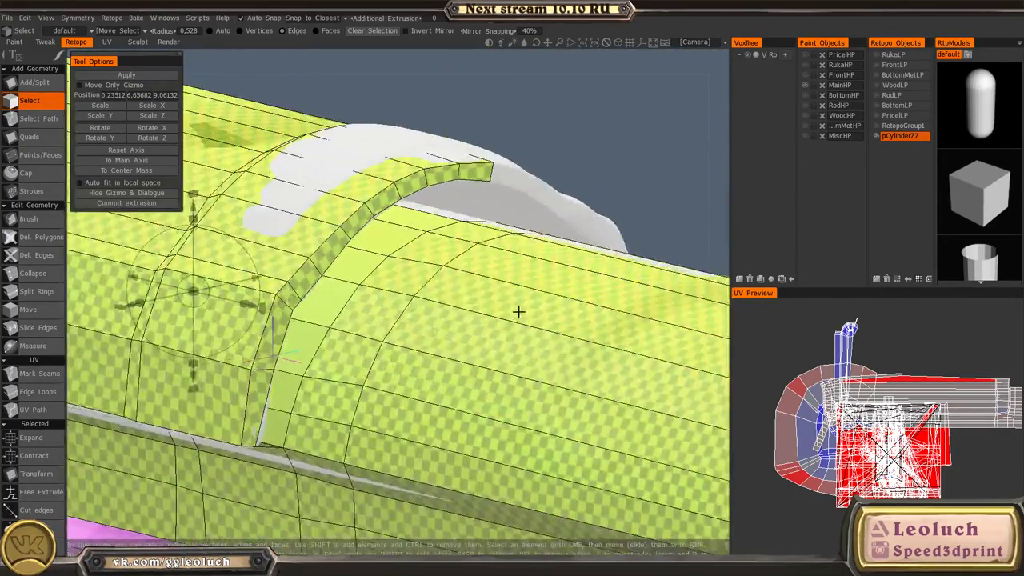
scroll(519, 312, down, 3)
scroll(381, 305, up, 3)
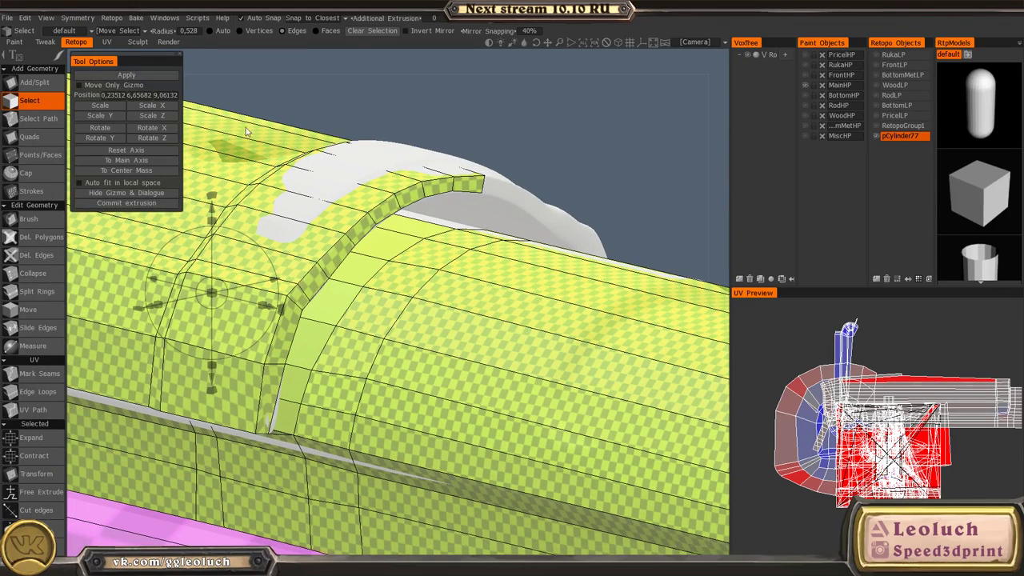
key(Escape)
- Add a quad with the Quads tool on the collar's recessed end face, from the rim's lowest inner edge toward the barrel
alt+drag(436, 276, 319, 281)
key(space)
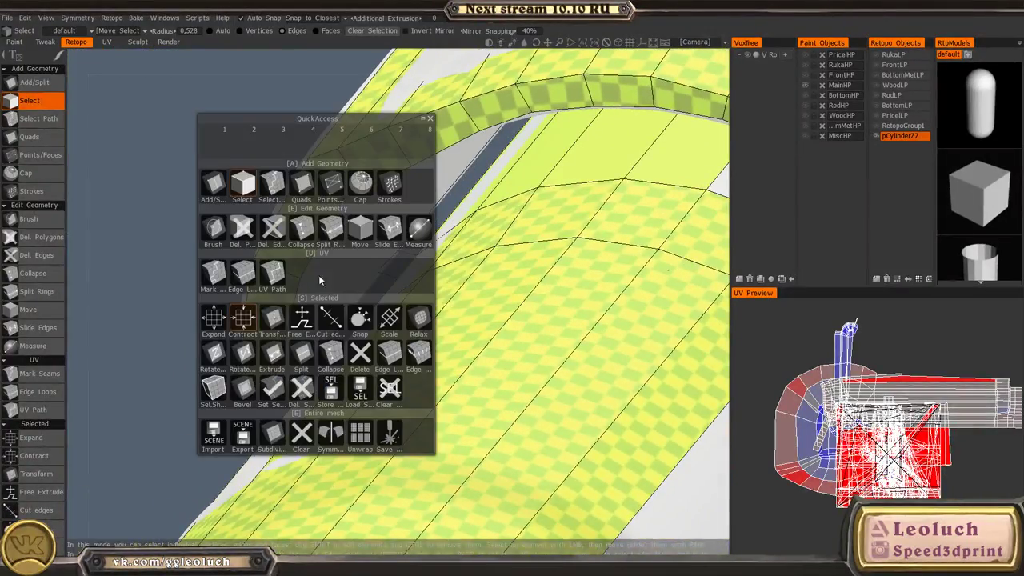
click(333, 188)
alt+drag(331, 216, 253, 301)
click(339, 248)
key(space)
click(236, 218)
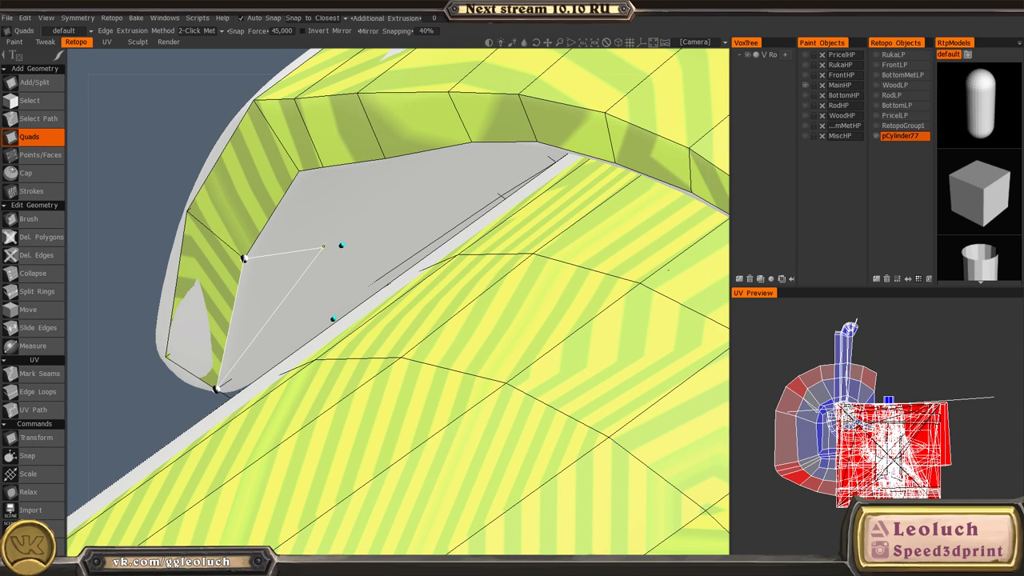
click(328, 316)
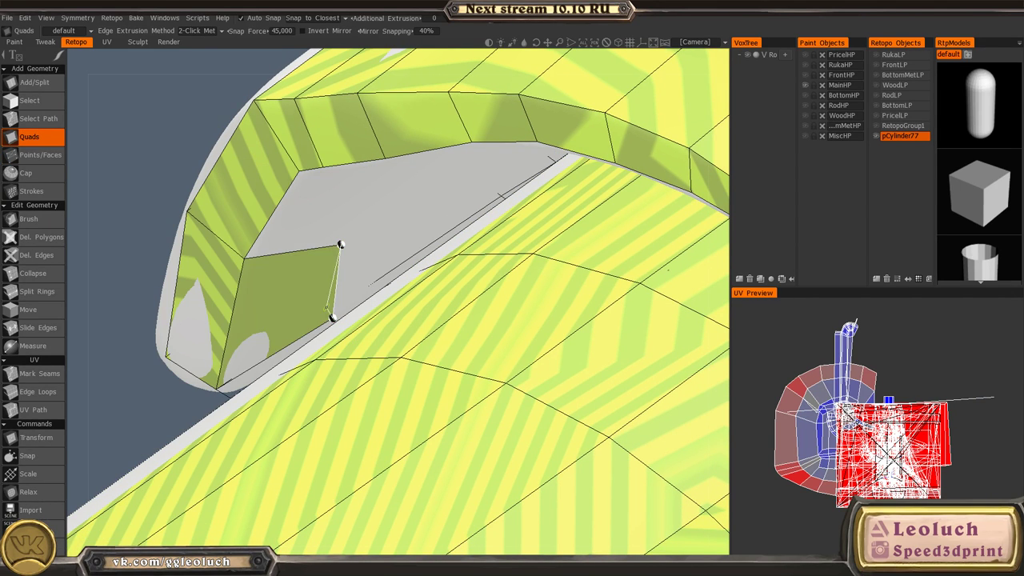
- Try to fill the recess under the arched strip with Quads faces, then undo the new faces
alt+drag(312, 259, 236, 261)
click(370, 178)
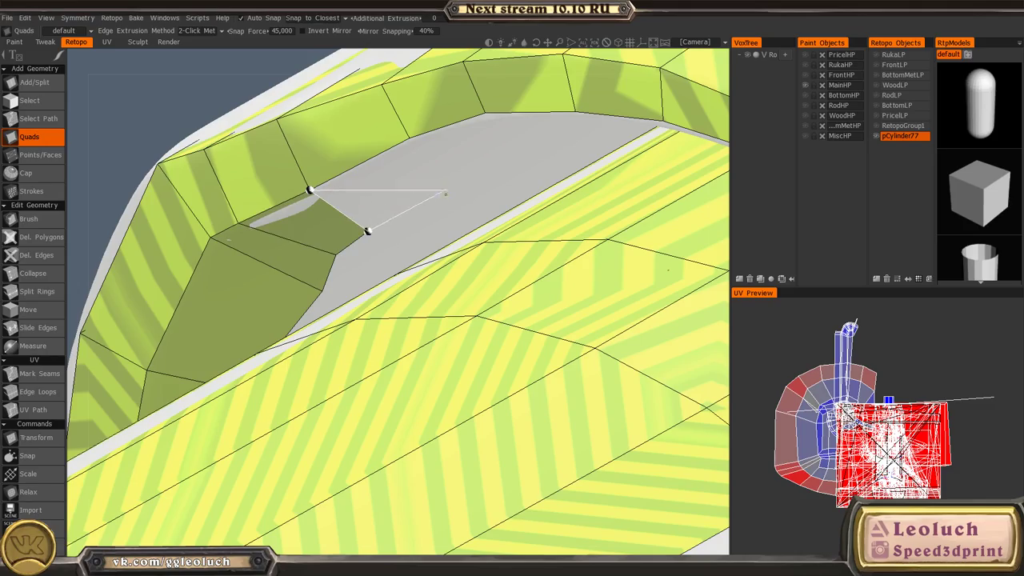
alt+drag(309, 192, 347, 255)
key(ctrl+z)
alt+drag(278, 304, 354, 288)
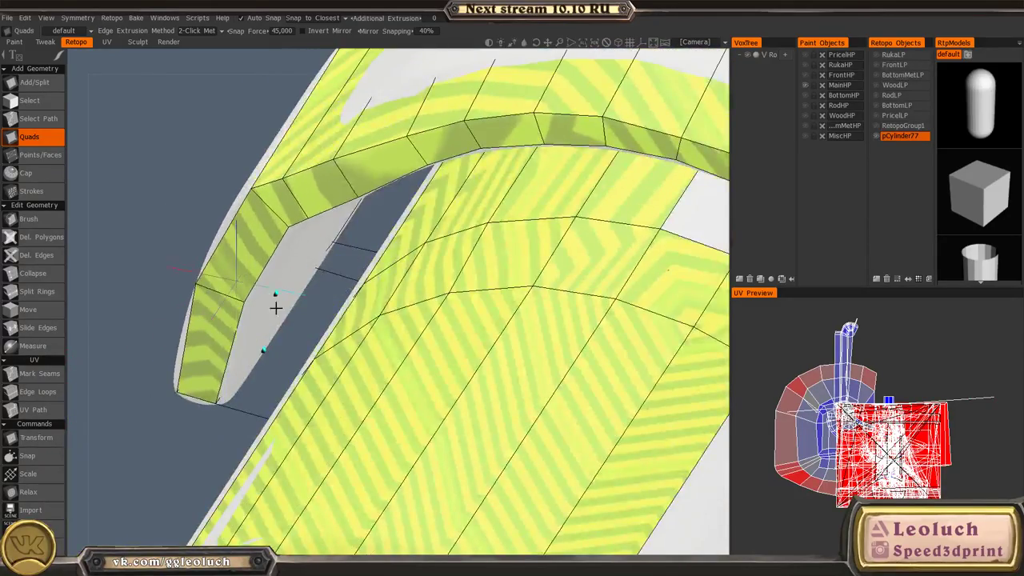
alt+middle_drag(276, 308, 264, 252)
click(40, 155)
alt+drag(235, 232, 239, 295)
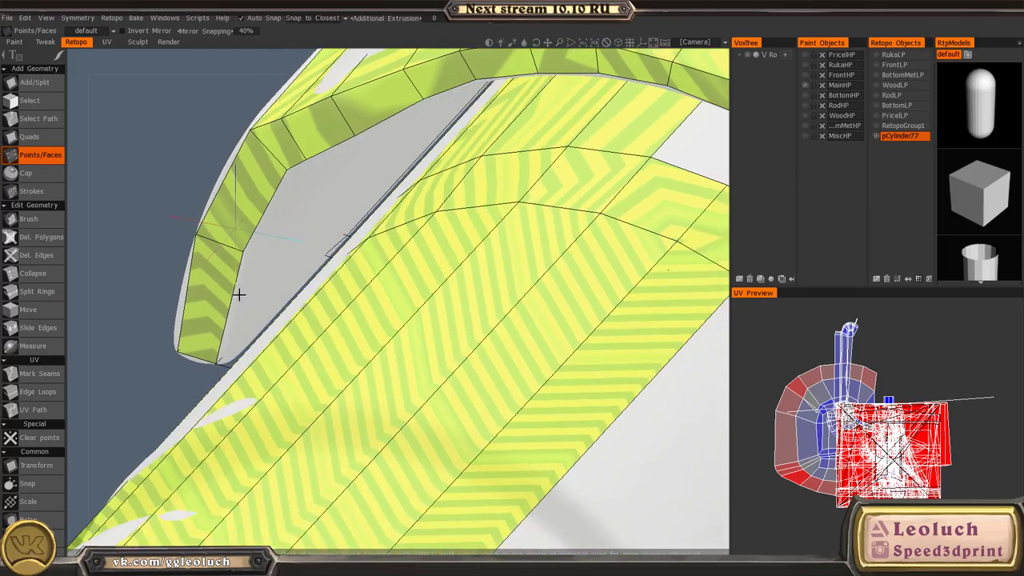
key(space)
alt+drag(370, 241, 331, 286)
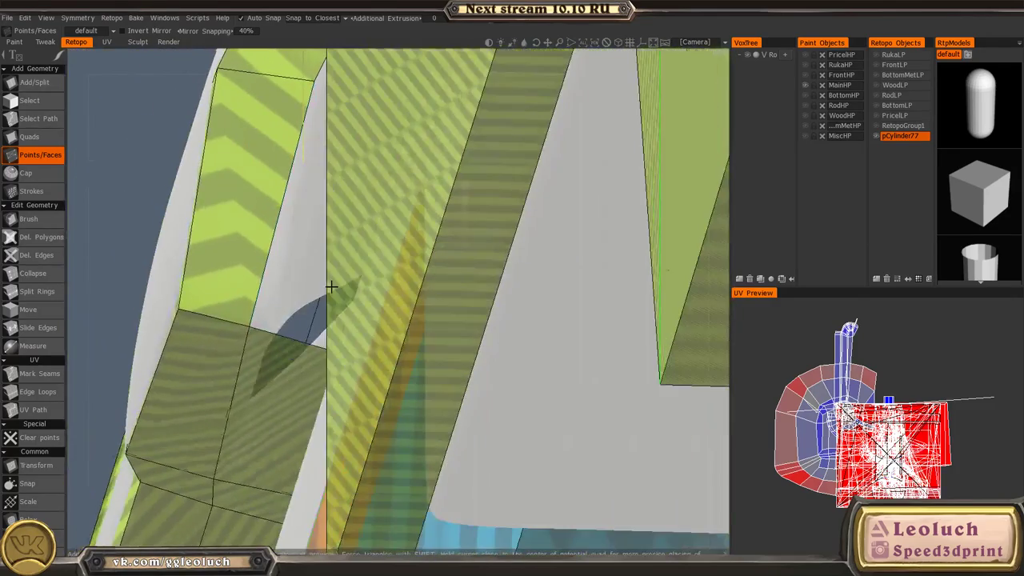
key(space)
click(167, 253)
scroll(249, 321, down, 1)
mouse_move(249, 321)
mouse_down()
mouse_move(245, 344)
mouse_move(254, 279)
mouse_move(471, 279)
mouse_move(419, 313)
mouse_move(389, 300)
mouse_move(391, 235)
mouse_move(380, 224)
mouse_move(480, 267)
mouse_up()
alt+right_drag(480, 268, 448, 245)
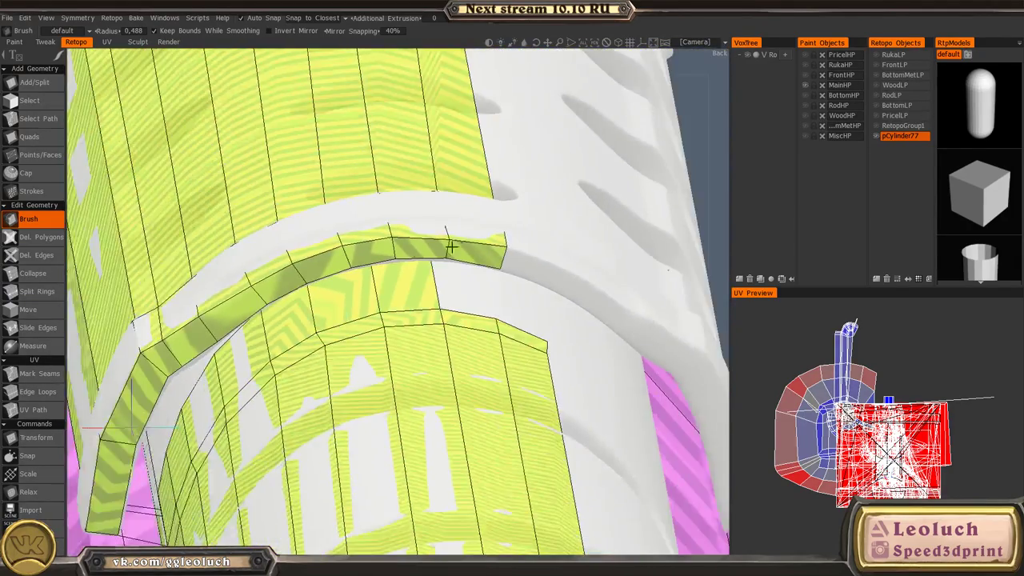
- Select the inner edges of the arched strip and Free Extrude them into the recess, to about 8.84 on the third position axis
alt+drag(448, 244, 293, 359)
key(space)
click(242, 238)
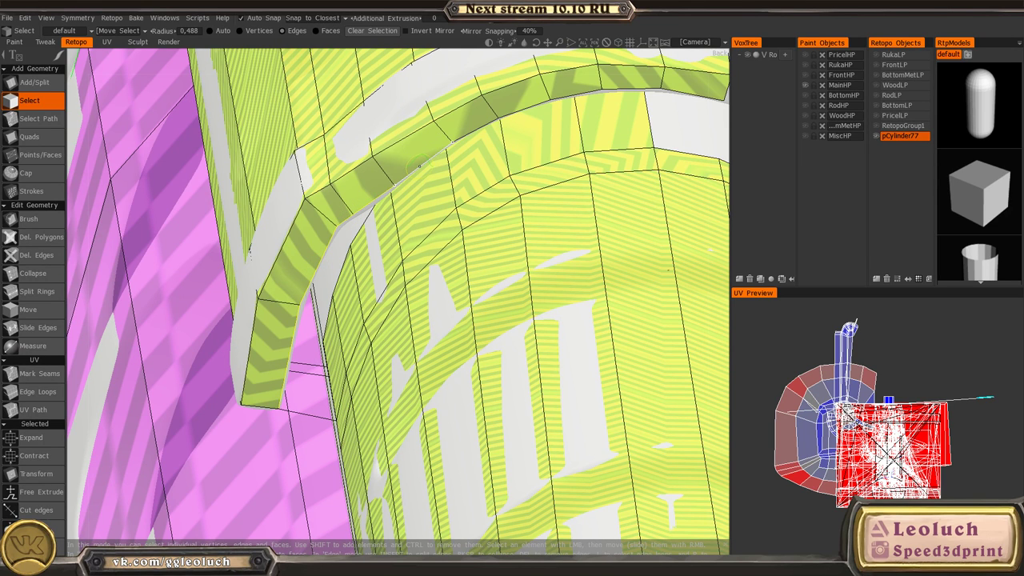
alt+middle_drag(480, 197, 389, 275)
alt+drag(390, 274, 411, 171)
alt+middle_drag(469, 225, 363, 308)
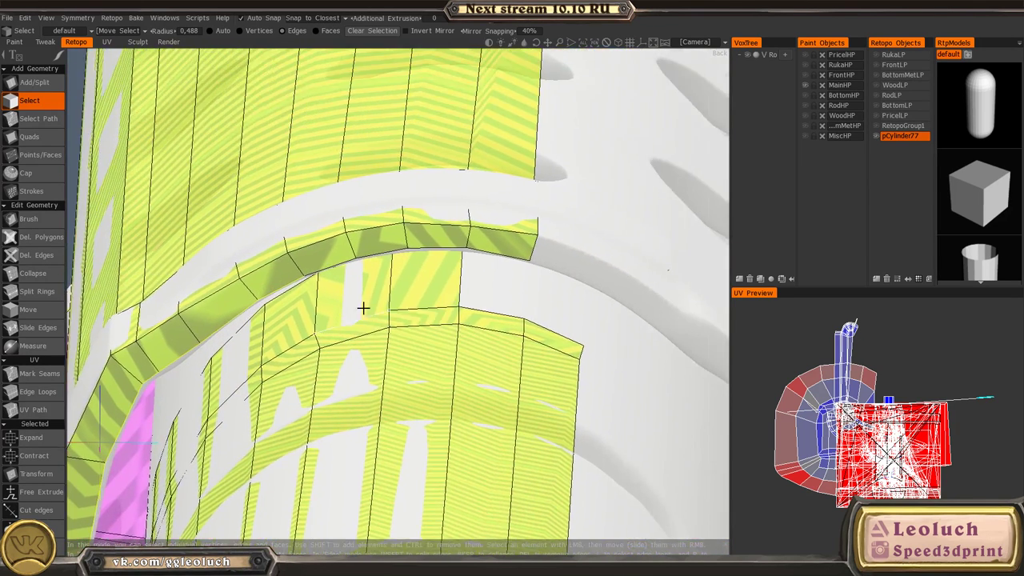
alt+drag(363, 309, 312, 292)
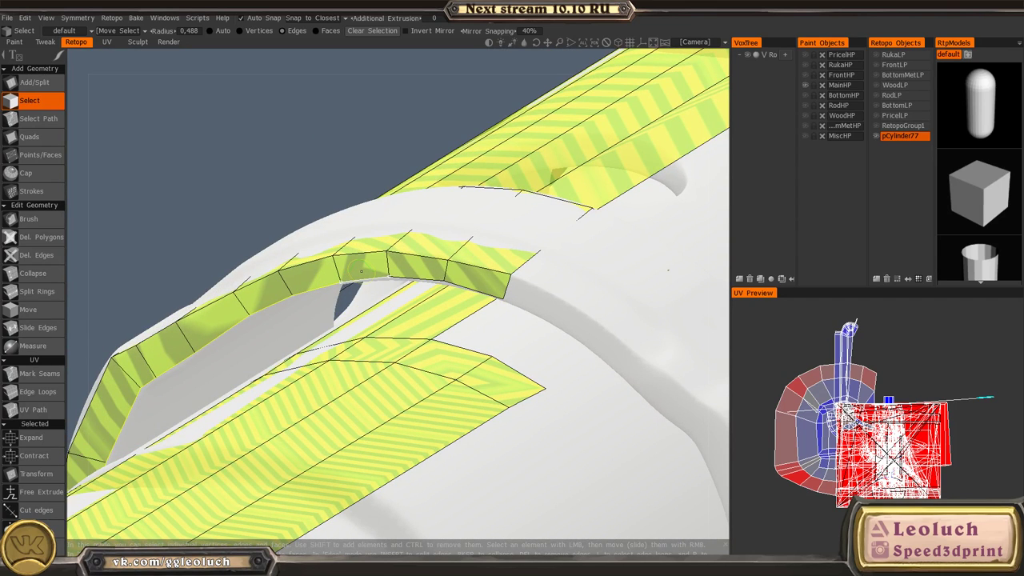
alt+drag(471, 285, 323, 342)
key(space)
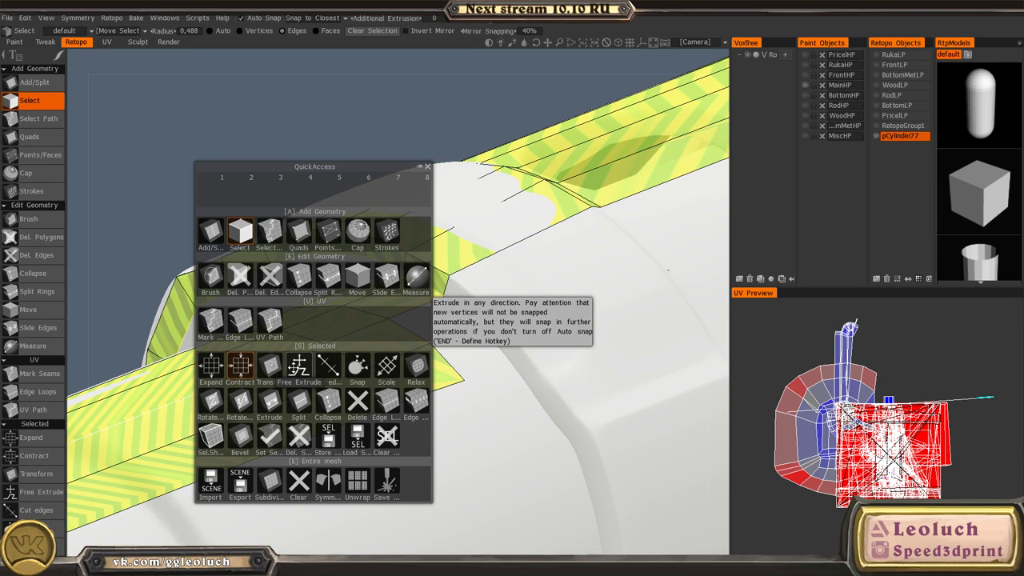
click(300, 366)
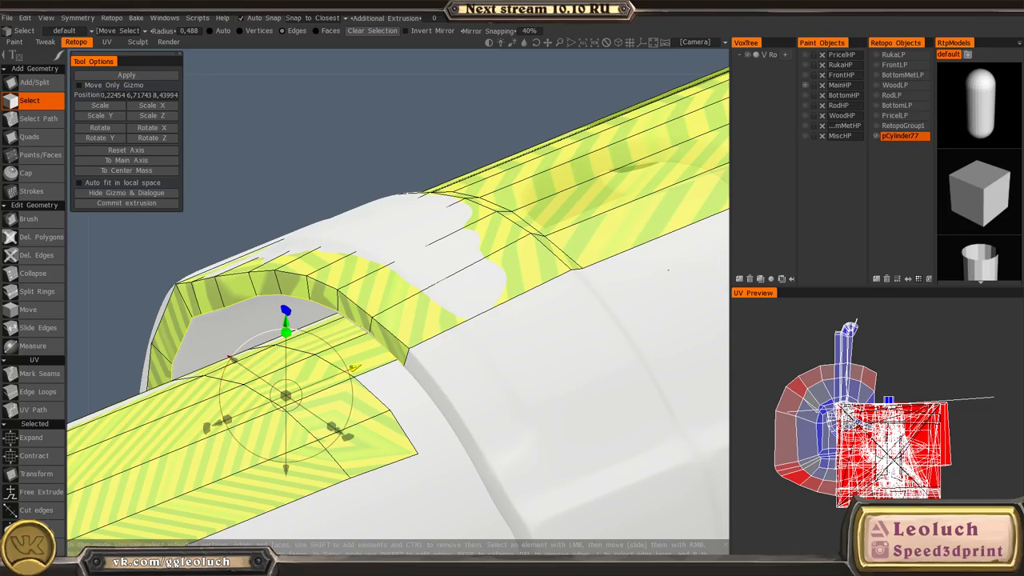
drag(355, 368, 530, 327)
mouse_move(529, 327)
alt+mouse_down()
mouse_move(517, 363)
mouse_move(584, 318)
mouse_move(608, 252)
mouse_move(693, 269)
mouse_move(616, 315)
mouse_move(571, 297)
mouse_move(640, 287)
alt+mouse_up()
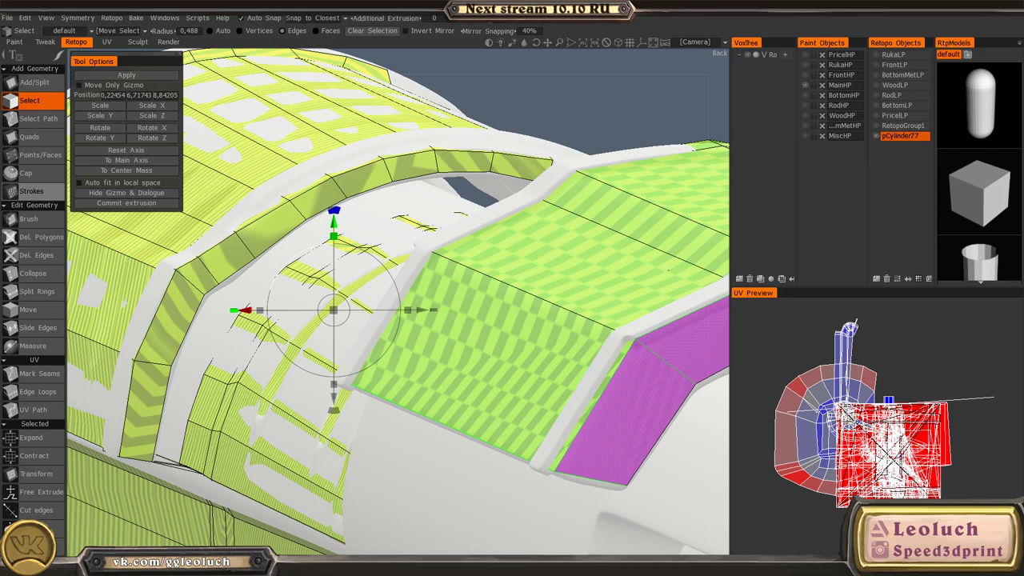
mouse_move(272, 210)
alt+mouse_down()
mouse_move(329, 210)
mouse_move(298, 197)
mouse_move(376, 235)
mouse_move(260, 264)
alt+mouse_up()
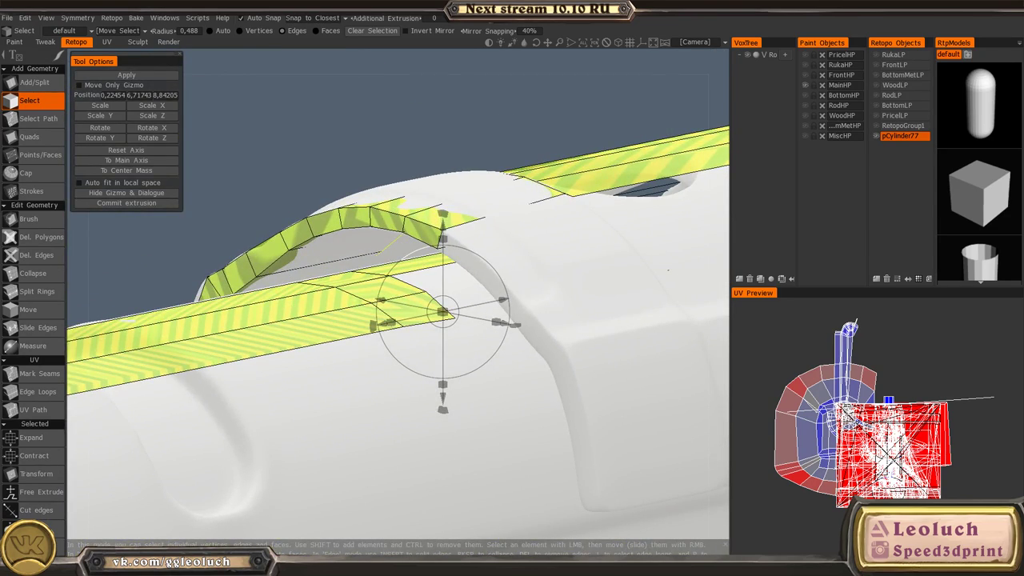
alt+drag(260, 265, 448, 270)
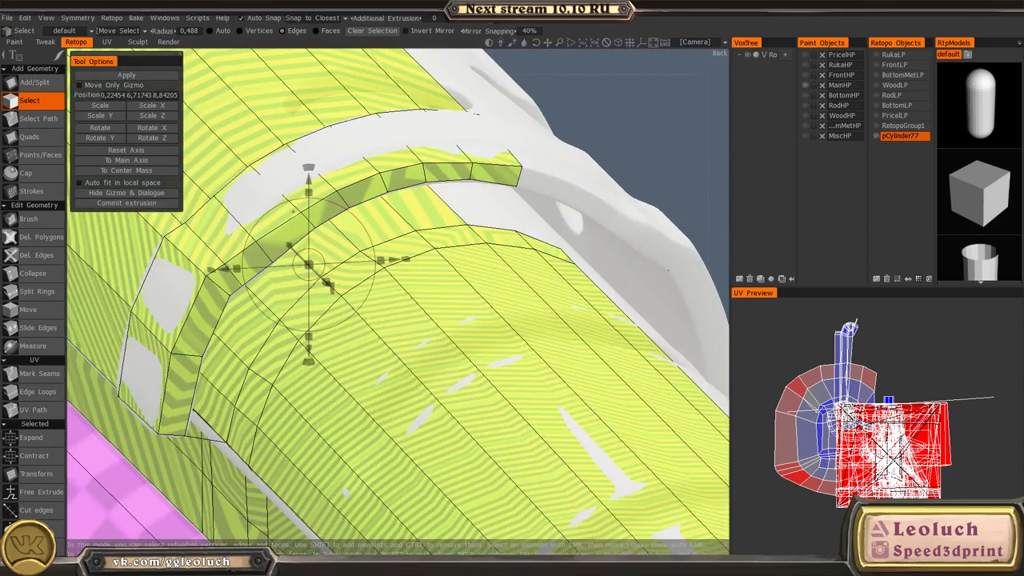
key(Escape)
- Add a first quad on the rounded housing, rising from the top of the barrel cylinder's end edge
alt+drag(293, 211, 384, 315)
scroll(270, 277, up, 3)
alt+drag(270, 276, 350, 243)
scroll(350, 243, down, 3)
alt+middle_drag(483, 295, 293, 251)
alt+middle_drag(560, 276, 357, 273)
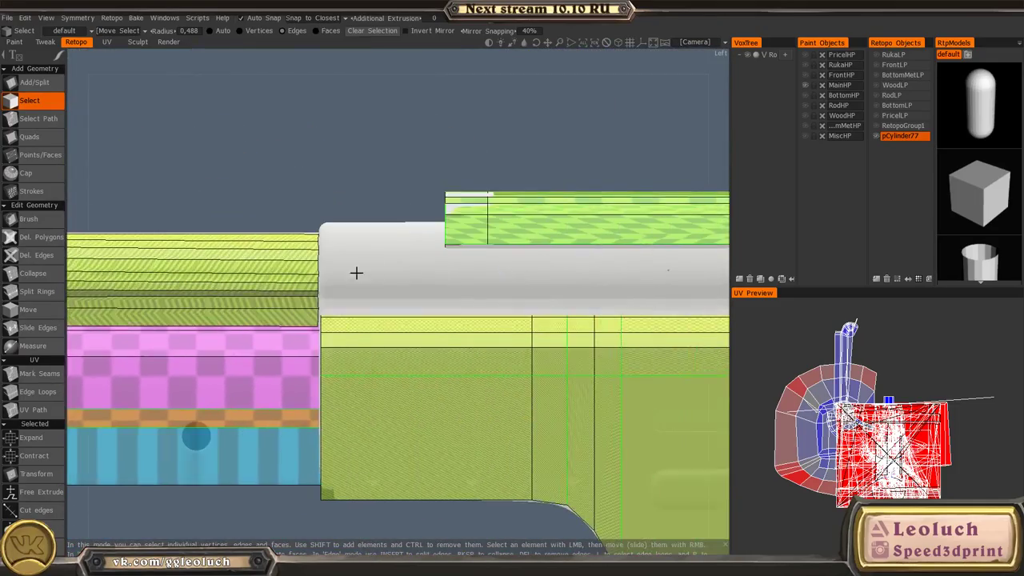
alt+drag(357, 273, 428, 369)
scroll(395, 311, up, 2)
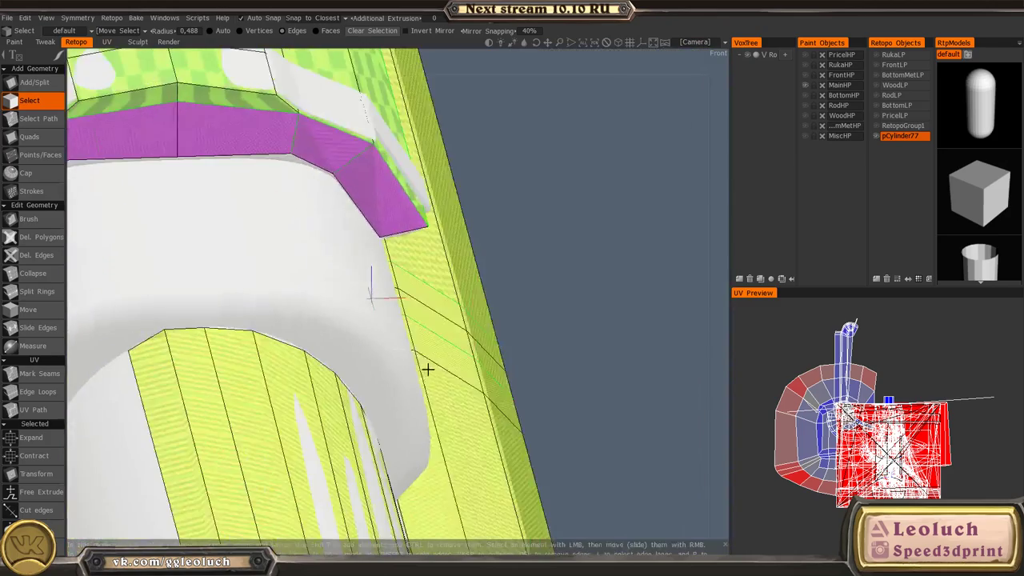
alt+middle_drag(428, 370, 485, 335)
key(space)
click(242, 195)
scroll(265, 210, up, 3)
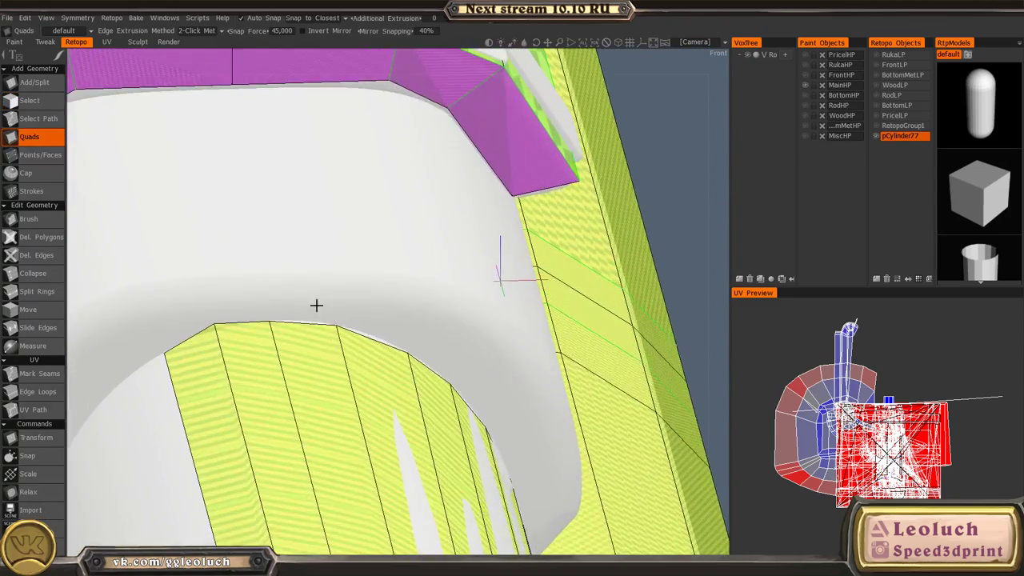
alt+drag(317, 306, 232, 322)
alt+middle_drag(232, 321, 377, 302)
scroll(377, 302, up, 2)
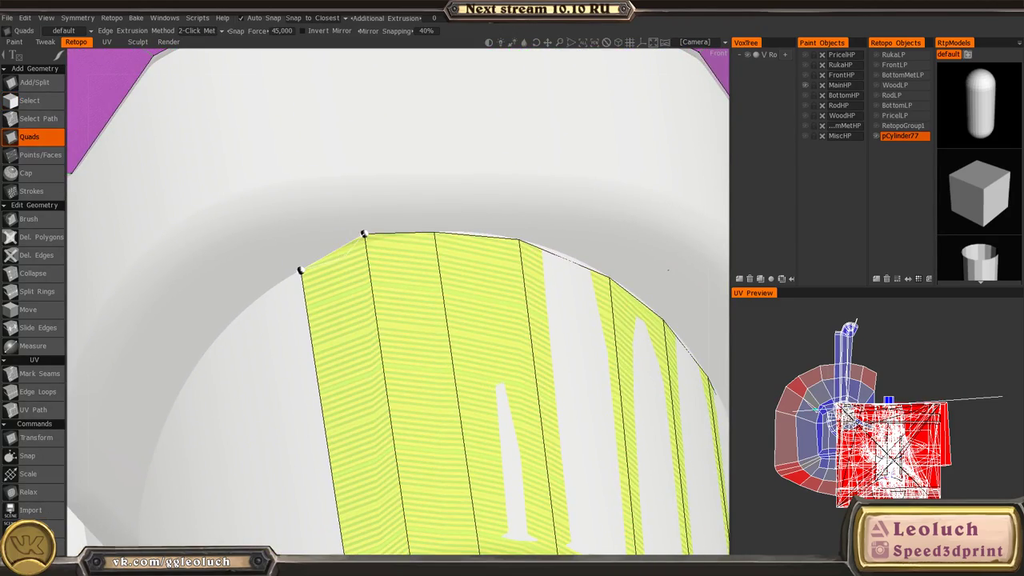
alt+middle_drag(344, 192, 348, 228)
alt+middle_drag(454, 279, 416, 317)
alt+drag(409, 313, 349, 294)
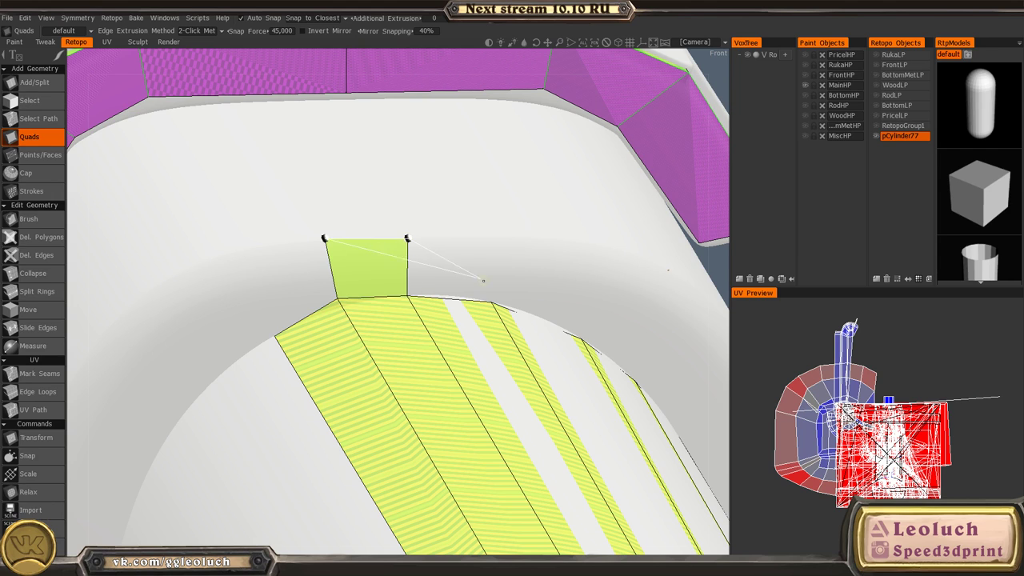
alt+middle_drag(483, 281, 392, 321)
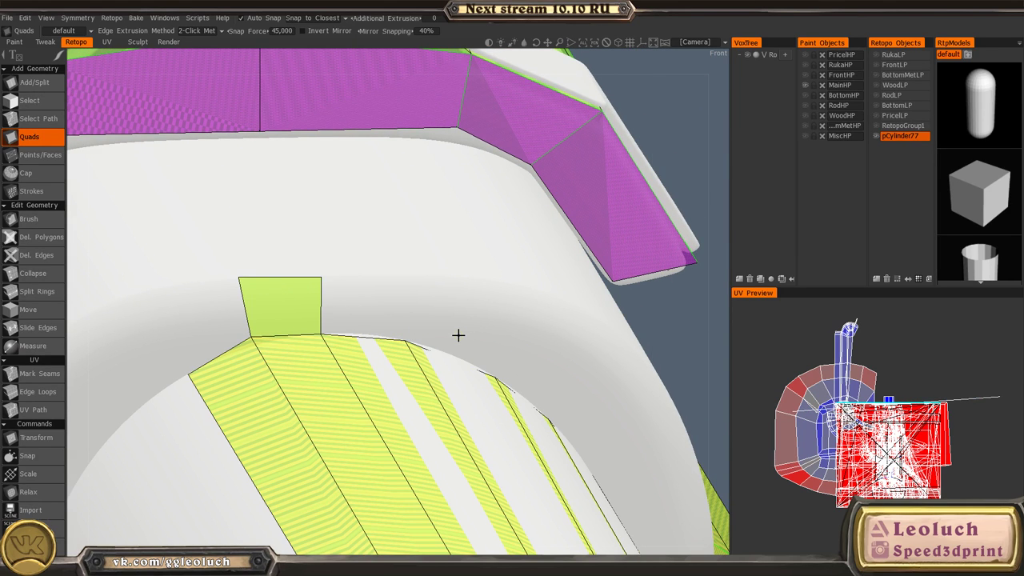
middle_drag(452, 341, 392, 349)
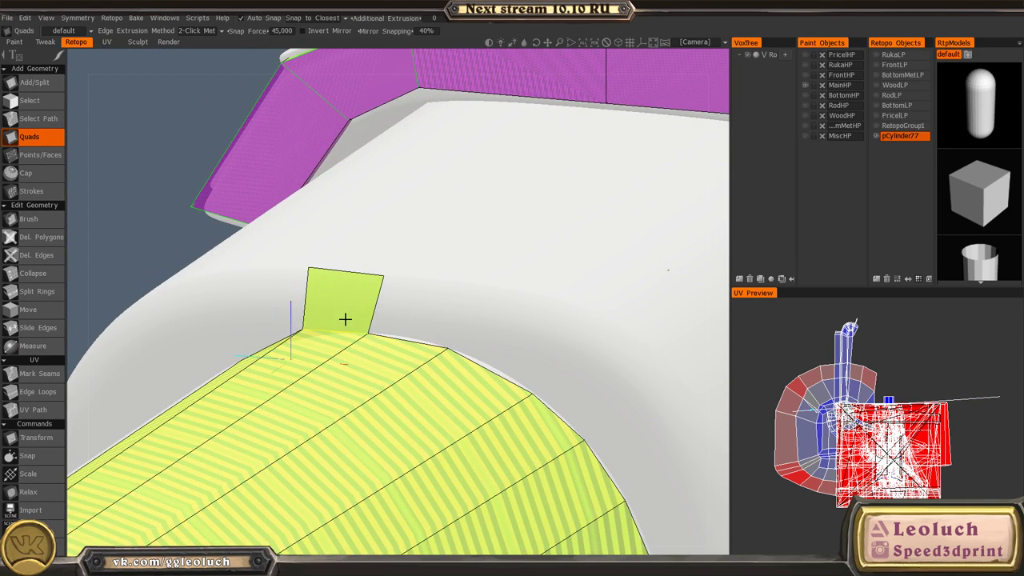
- Extend the quad on the housing with two more quads that follow the cylinder's curved end edge
alt+drag(346, 319, 410, 278)
scroll(411, 313, down, 5)
scroll(410, 278, down, 4)
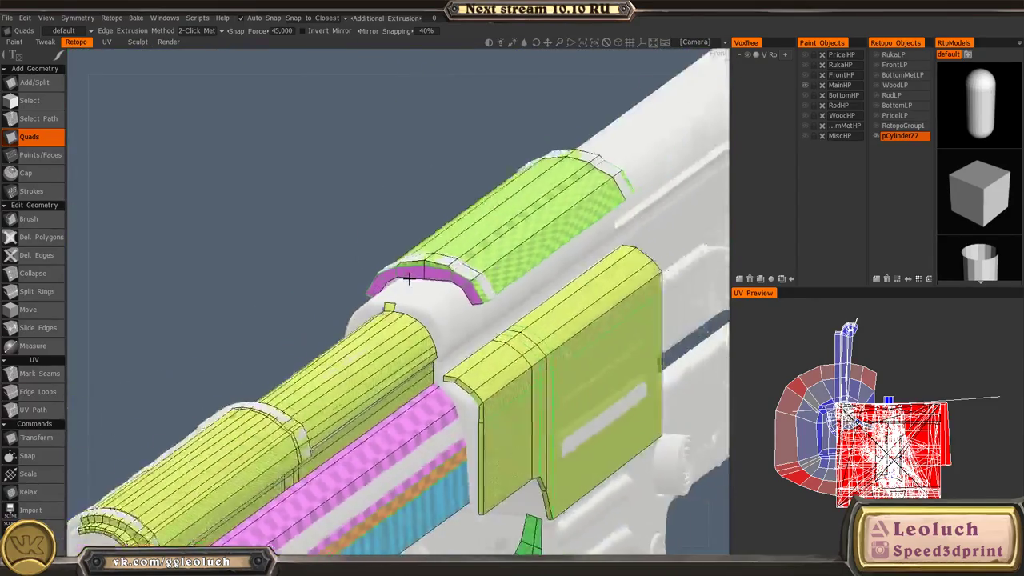
alt+right_drag(409, 279, 549, 411)
alt+drag(549, 412, 450, 341)
alt+right_drag(450, 341, 373, 314)
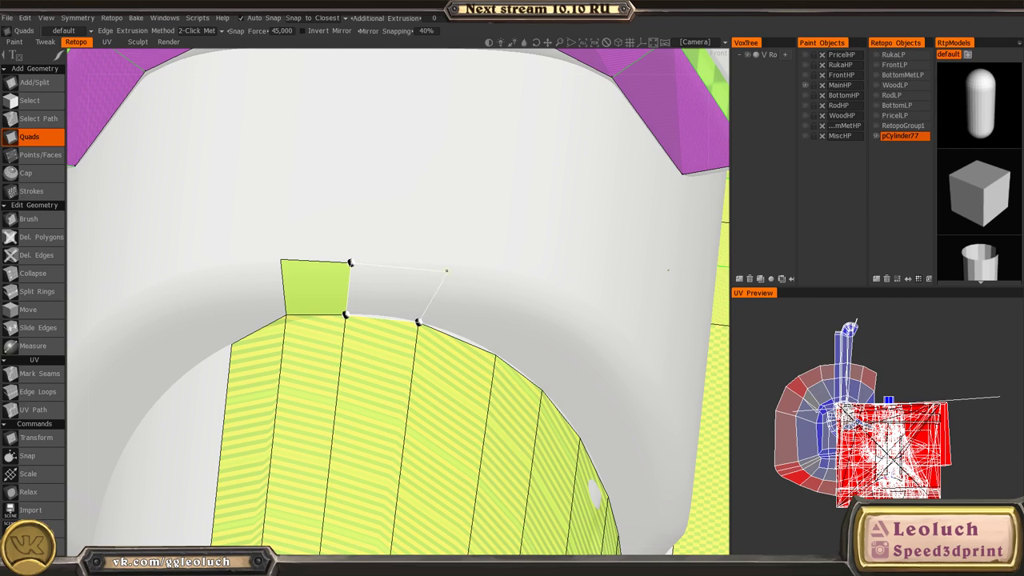
click(428, 265)
alt+middle_drag(466, 334, 399, 318)
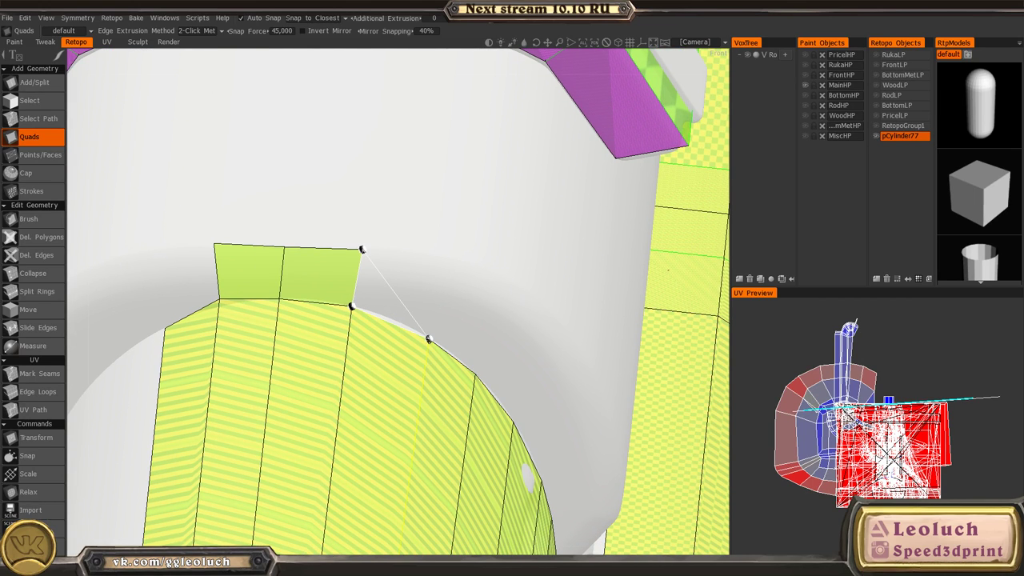
click(429, 339)
click(475, 275)
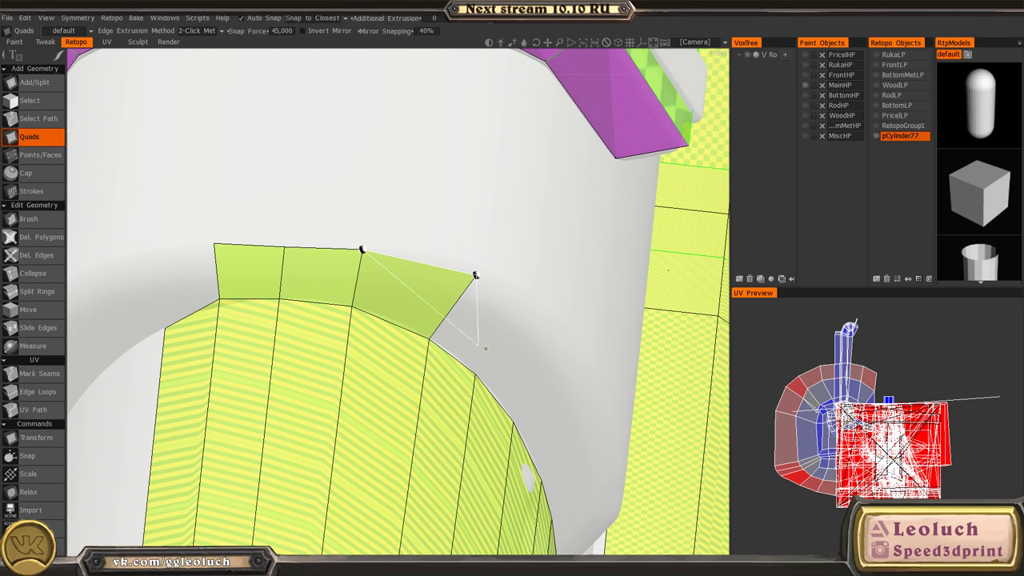
- Continue the strip around the shoulder of the cylinder's end with two more quads on the housing
alt+middle_drag(380, 330, 348, 288)
alt+drag(348, 288, 403, 318)
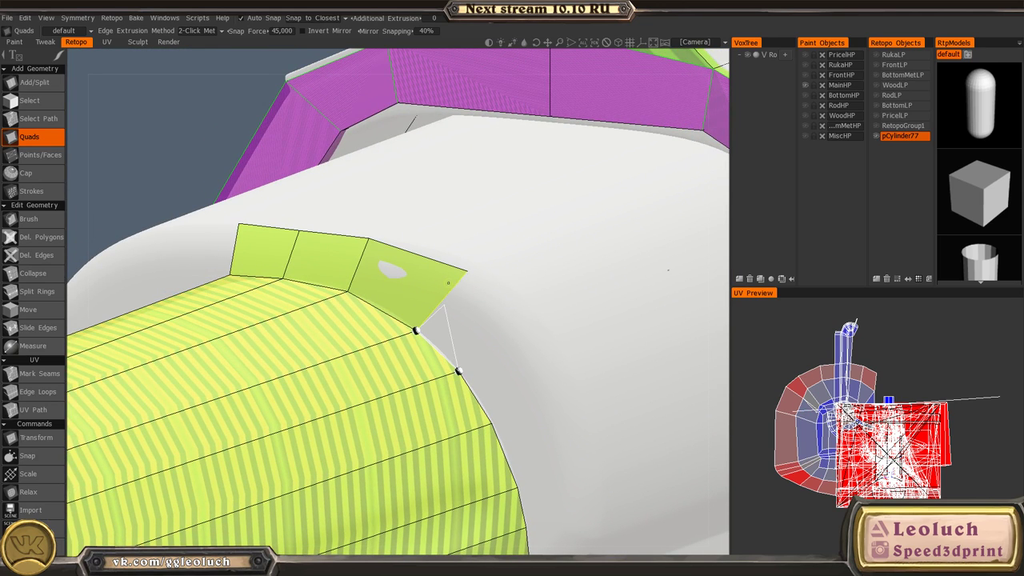
click(531, 329)
click(491, 422)
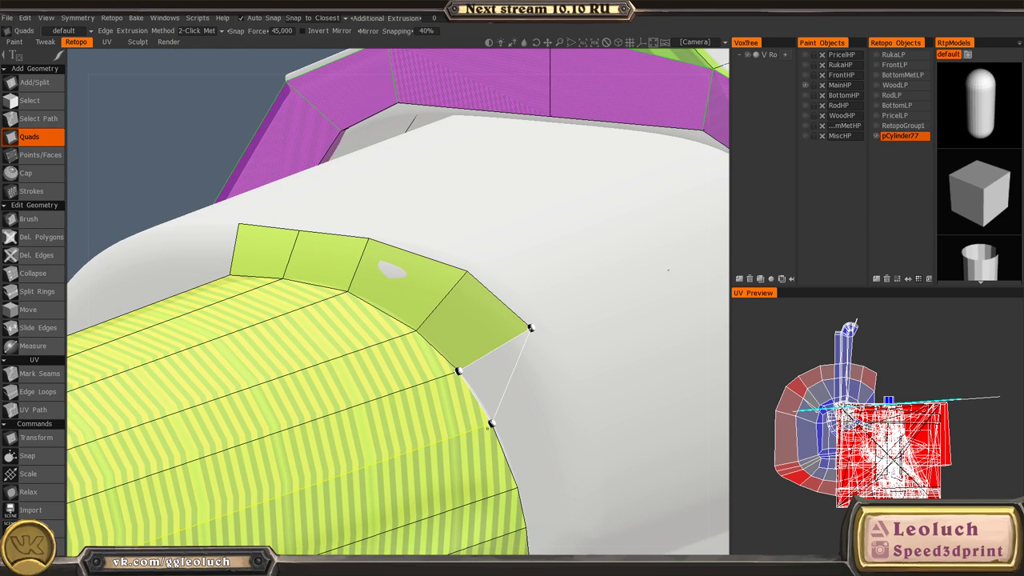
click(562, 407)
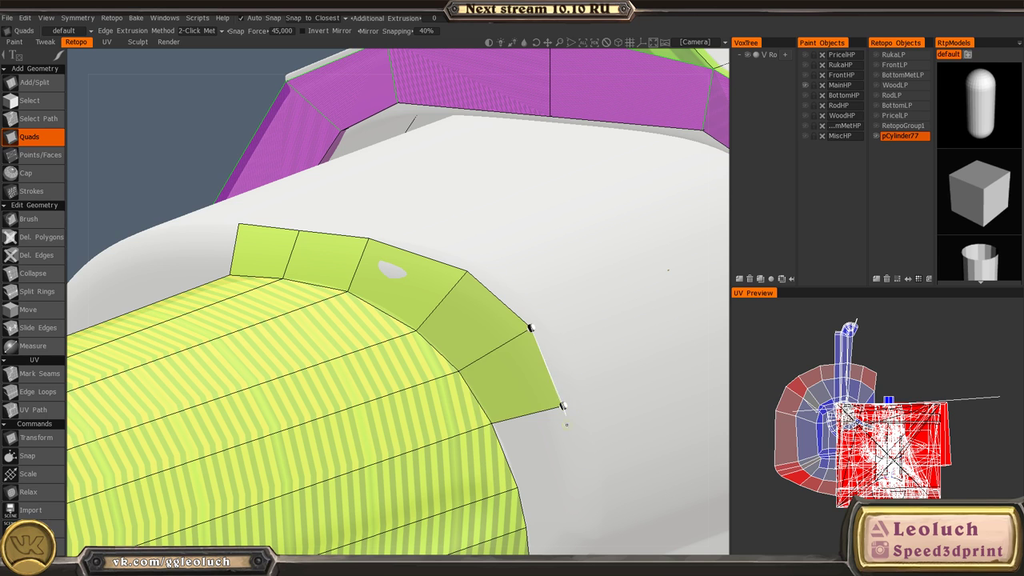
- Add three more quads down the side of the cylinder's end, bringing the strip to the notch corner
alt+middle_drag(554, 416, 496, 306)
click(463, 379)
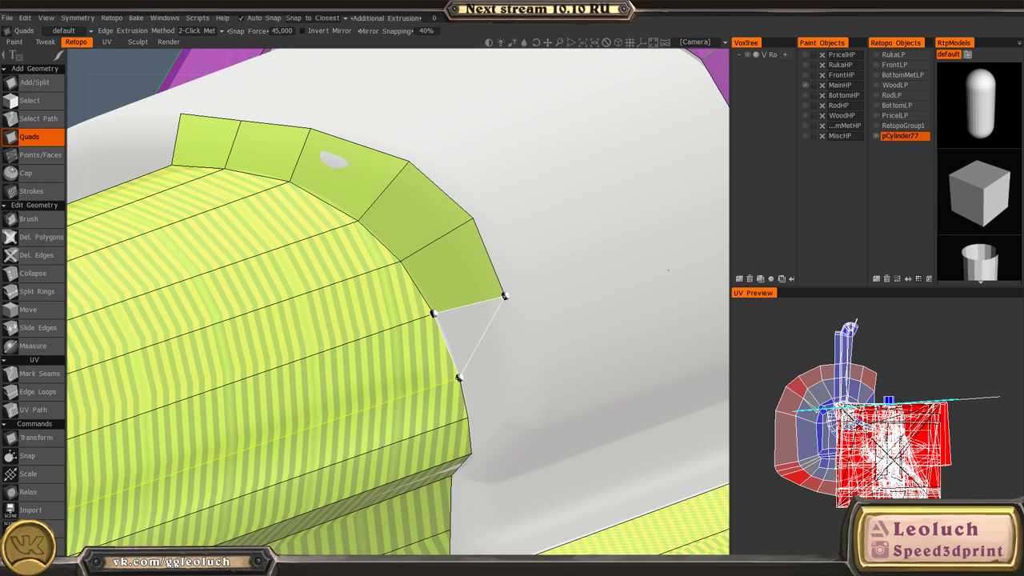
click(521, 384)
alt+drag(521, 384, 534, 380)
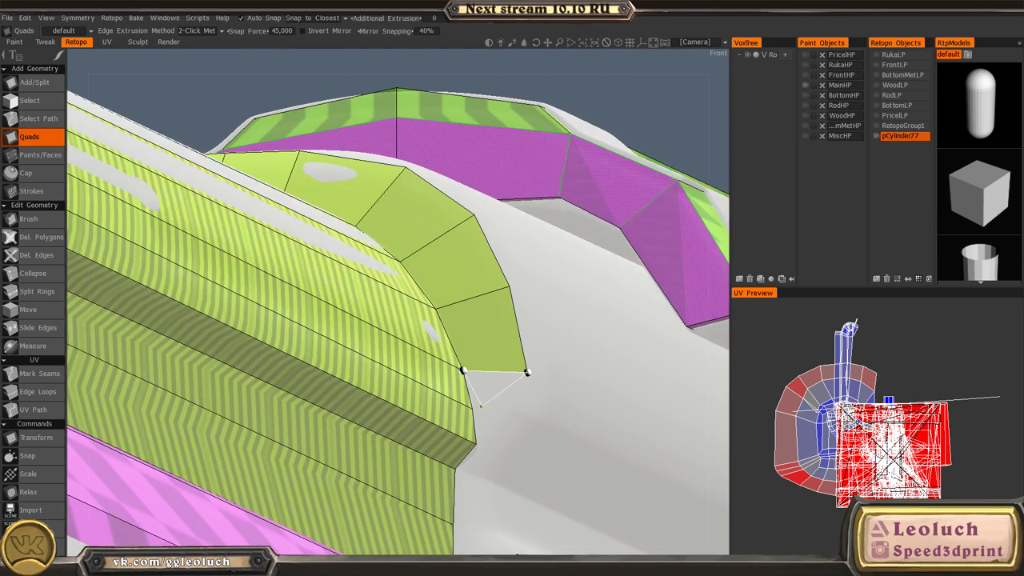
click(518, 415)
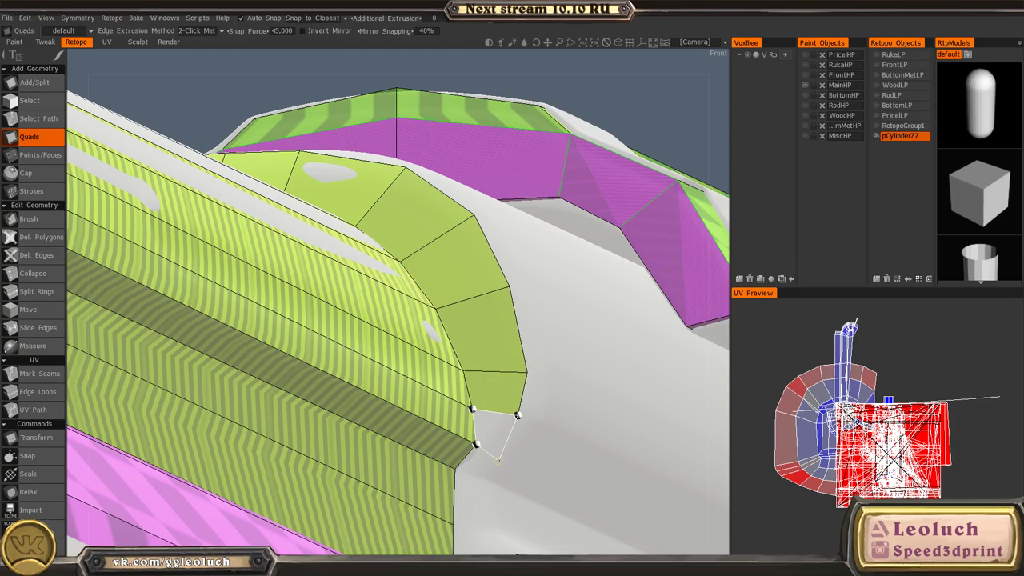
click(499, 461)
- Add one quad at the strip's open upper end, attached to the last top segment of the cylinder's edge
alt+middle_drag(481, 436, 433, 324)
alt+drag(433, 324, 399, 360)
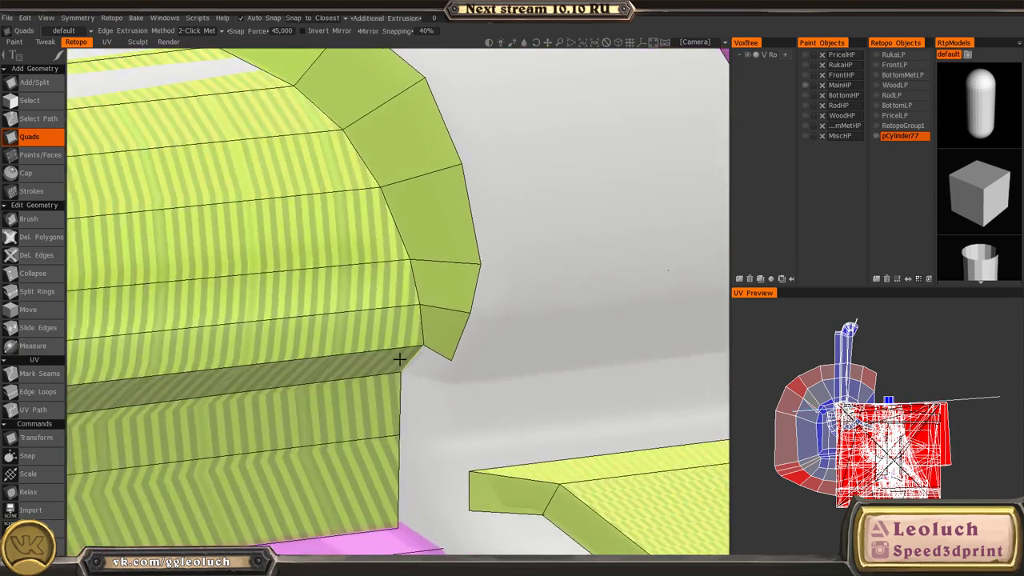
alt+right_drag(399, 360, 362, 348)
alt+drag(362, 348, 382, 304)
alt+right_drag(382, 304, 325, 315)
key(super)
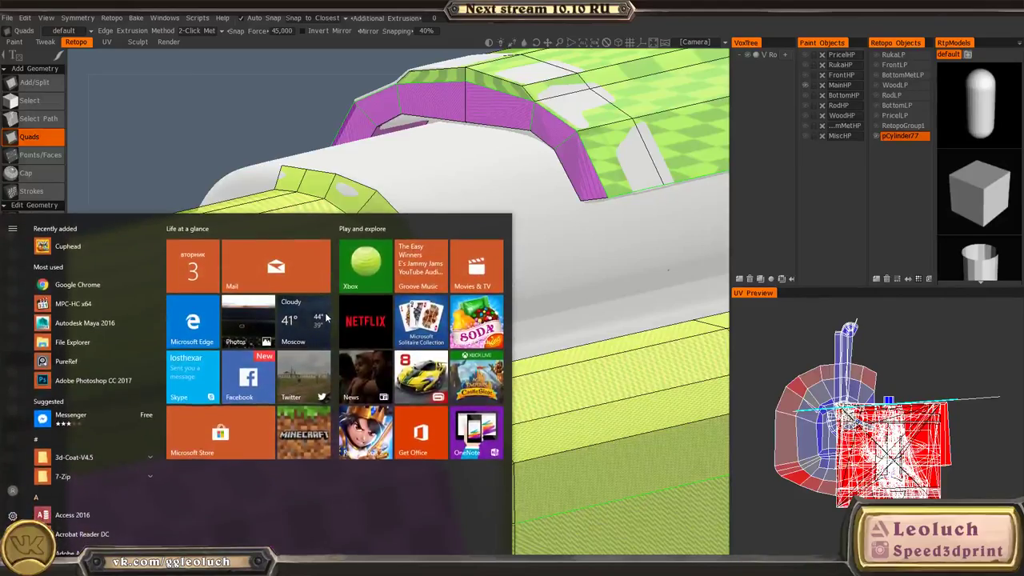
key(super)
alt+drag(274, 222, 400, 343)
alt+right_drag(401, 280, 444, 330)
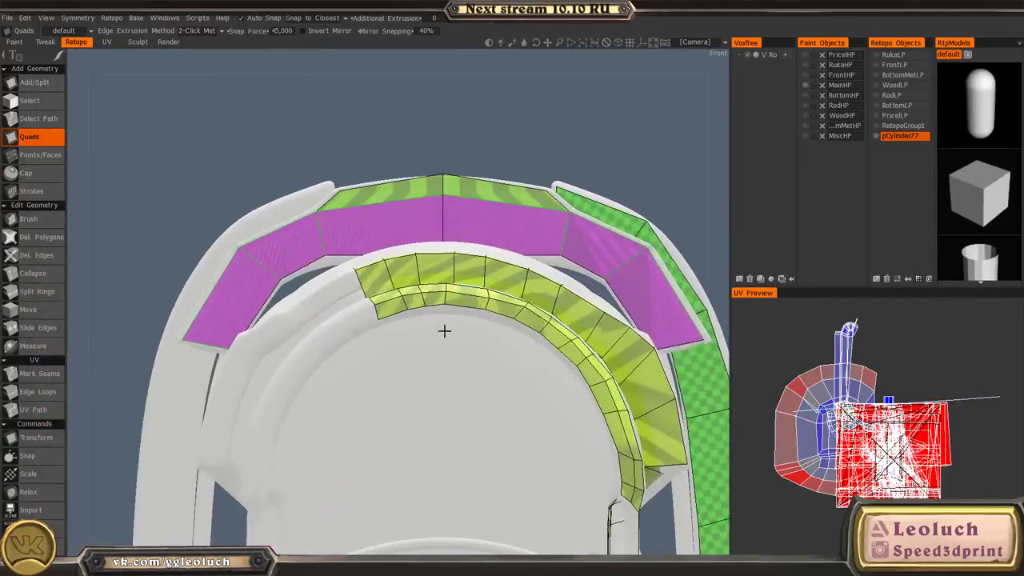
alt+drag(444, 330, 313, 338)
alt+drag(479, 293, 420, 240)
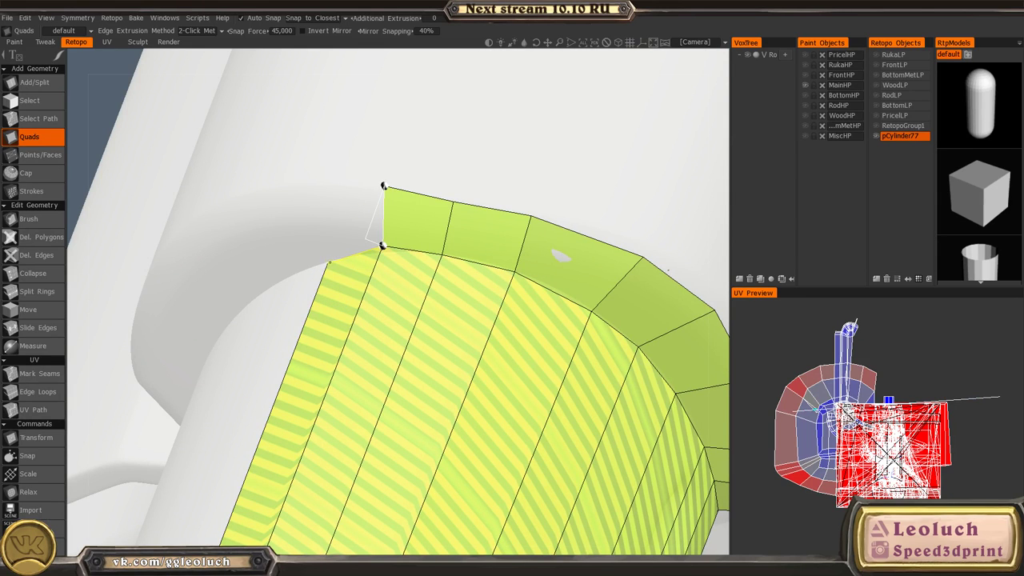
click(325, 217)
alt+drag(389, 232, 413, 248)
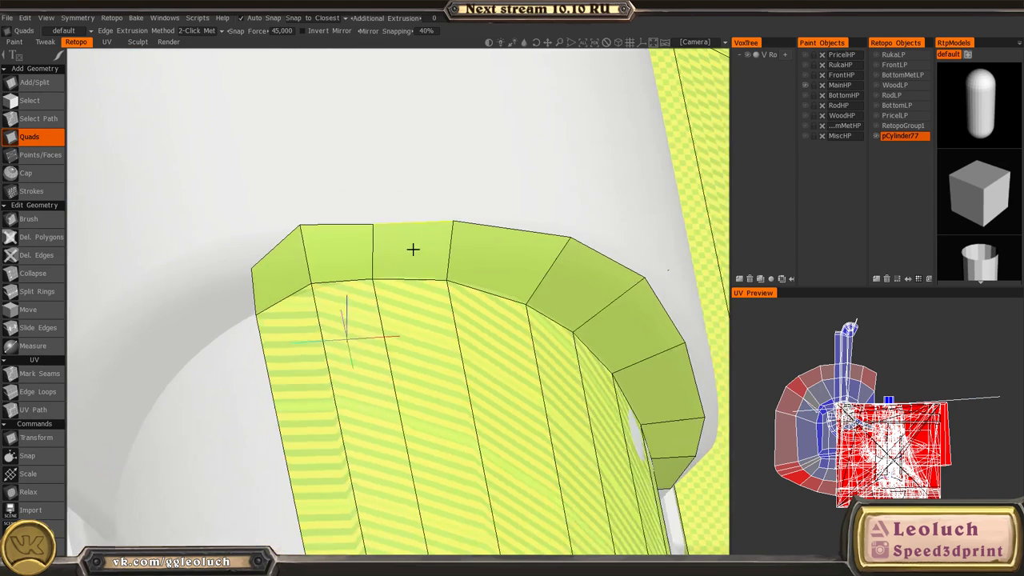
- Brush the outer vertices along the top of the rim strip closer to the cylinder's edge
key(space)
click(205, 202)
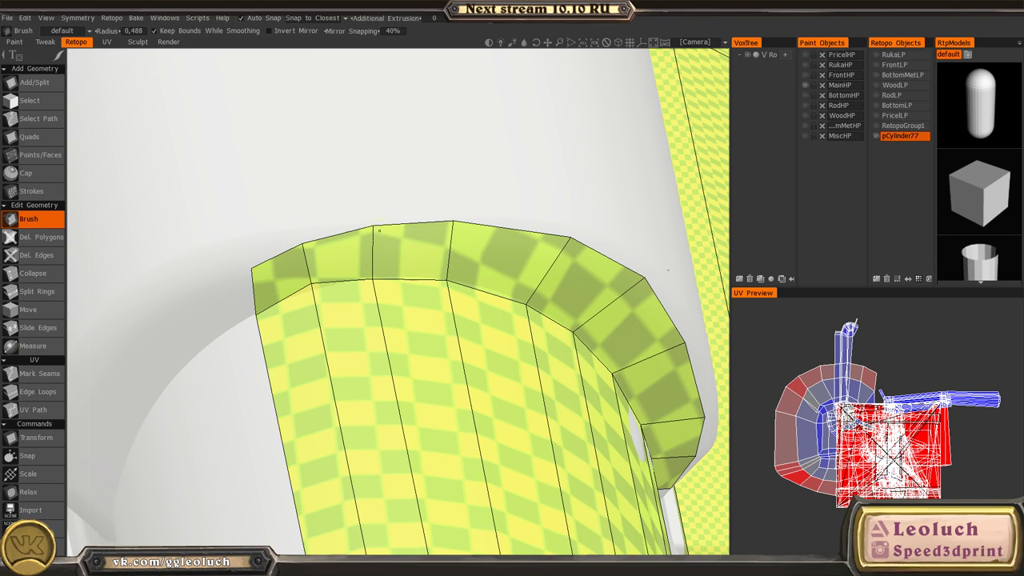
drag(368, 227, 370, 231)
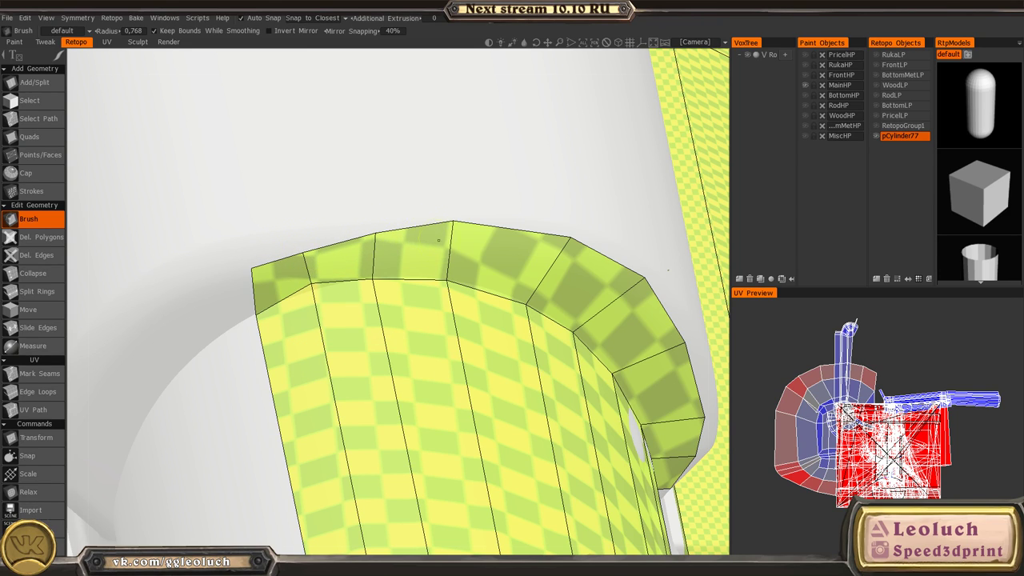
drag(452, 222, 451, 247)
drag(375, 233, 372, 248)
alt+middle_drag(491, 271, 460, 276)
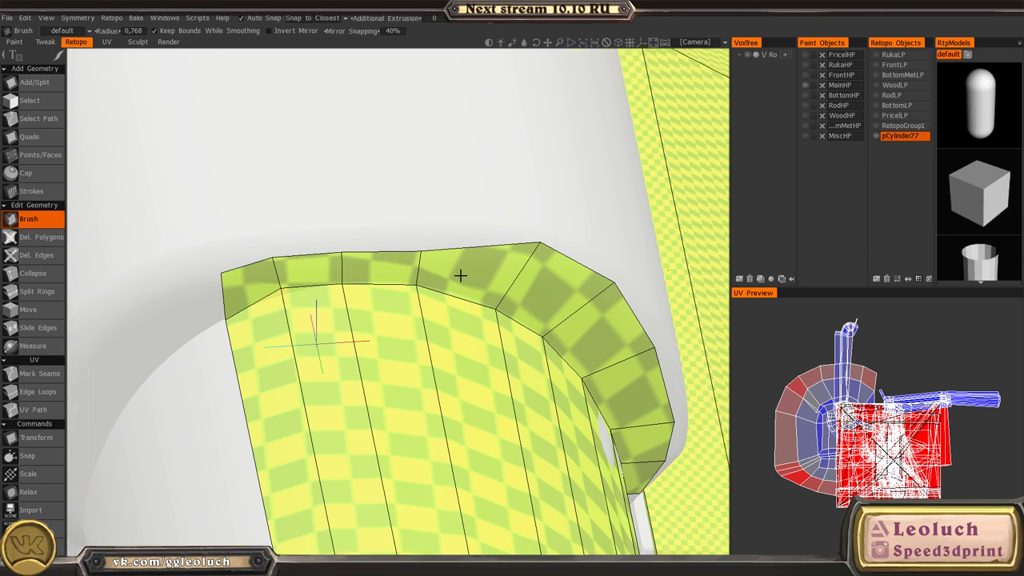
- Pull the strip's outer vertices inward around the shoulder and down the side of the cylinder's end
mouse_move(460, 276)
alt+mouse_down()
mouse_move(430, 251)
mouse_move(471, 291)
mouse_move(455, 303)
alt+mouse_up()
alt+middle_drag(516, 323, 381, 236)
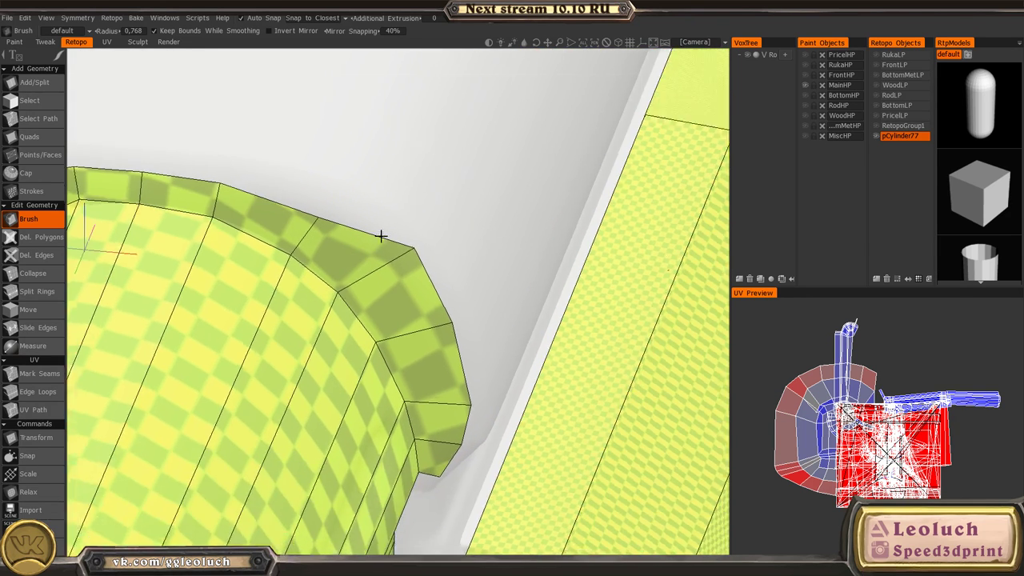
mouse_move(381, 236)
alt+mouse_down()
mouse_move(420, 260)
mouse_move(400, 270)
mouse_move(348, 263)
alt+mouse_up()
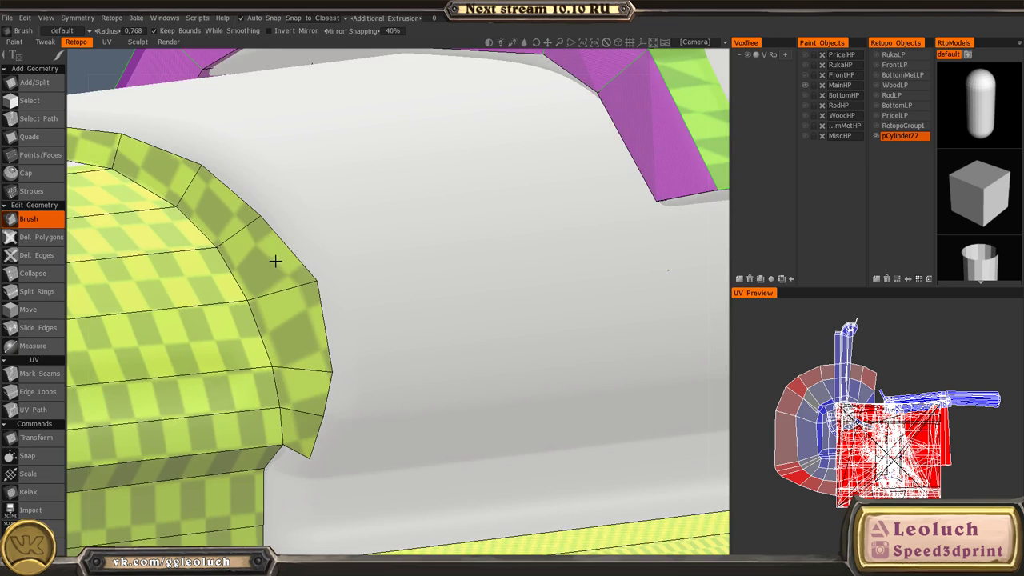
mouse_move(275, 261)
alt+mouse_down()
mouse_move(293, 284)
mouse_move(325, 267)
mouse_move(312, 273)
alt+mouse_up()
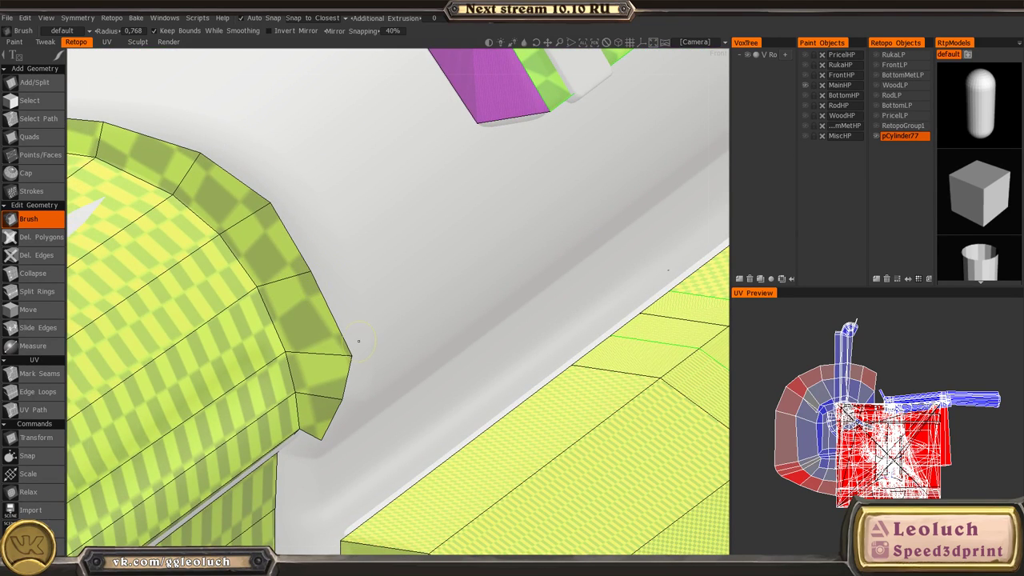
drag(354, 349, 336, 342)
drag(344, 397, 330, 391)
- Use Quads to add one quad around the notch corner at the strip's lower end
mouse_move(320, 430)
alt+right_down()
mouse_move(342, 391)
mouse_move(320, 445)
alt+right_up()
alt+drag(320, 446, 353, 333)
key(space)
click(303, 277)
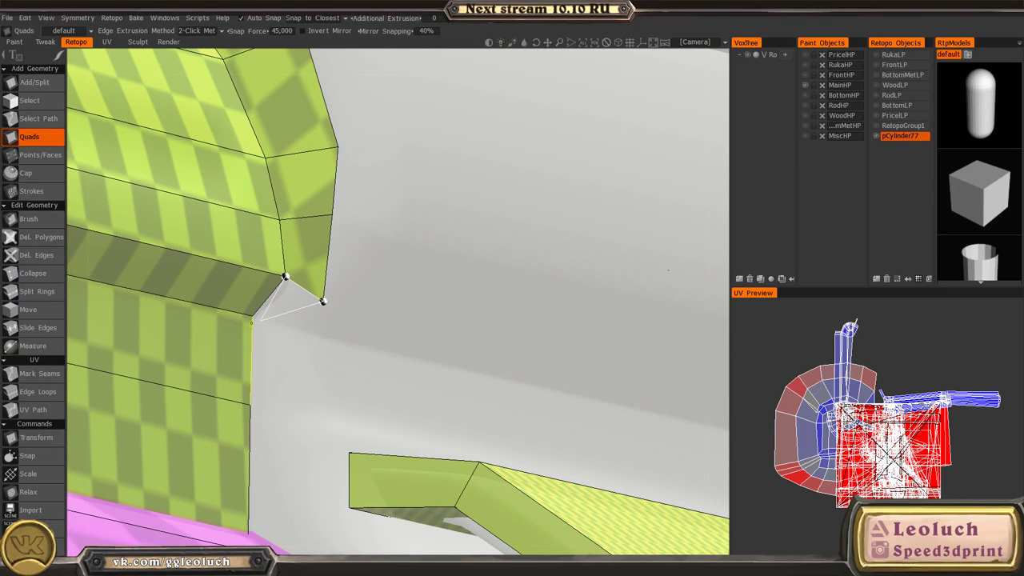
click(253, 316)
click(304, 328)
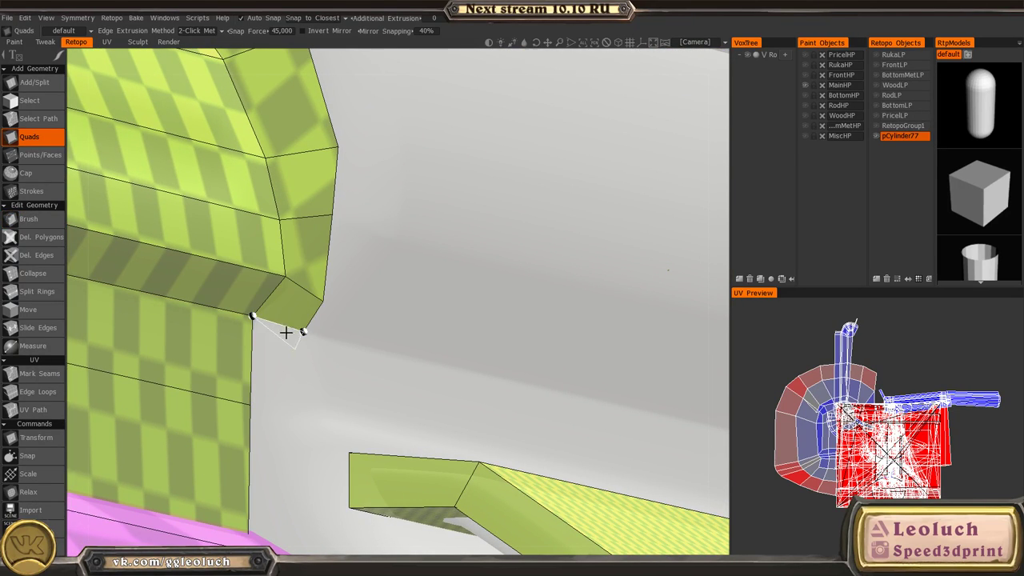
- Continue the strip below the notch with two quads along the edge, reaching the adjoining pink piece
alt+drag(286, 332, 221, 309)
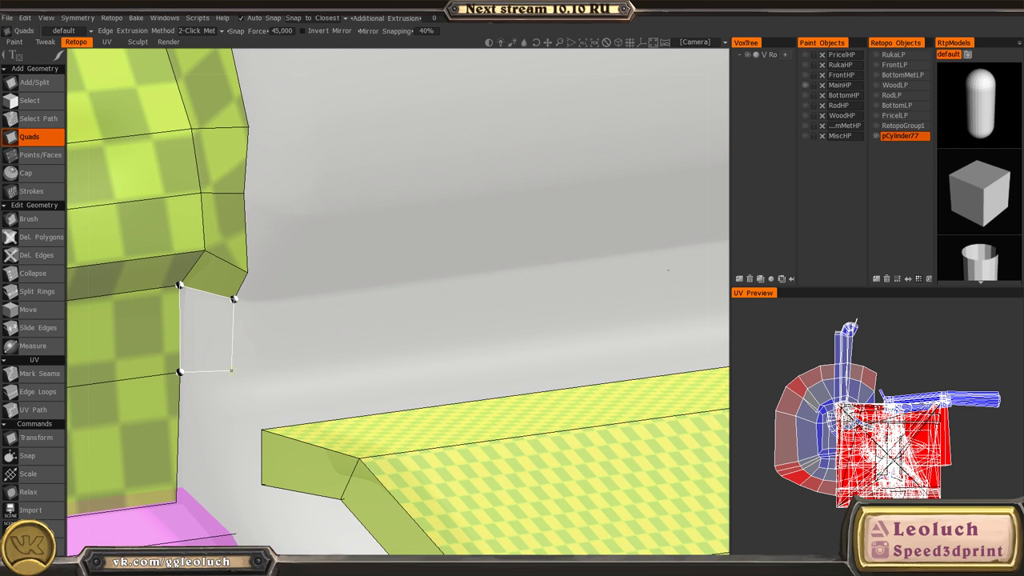
click(235, 364)
scroll(247, 366, down, 2)
alt+middle_drag(247, 365, 318, 192)
mouse_move(318, 192)
alt+mouse_down()
mouse_move(291, 197)
mouse_move(304, 197)
alt+mouse_up()
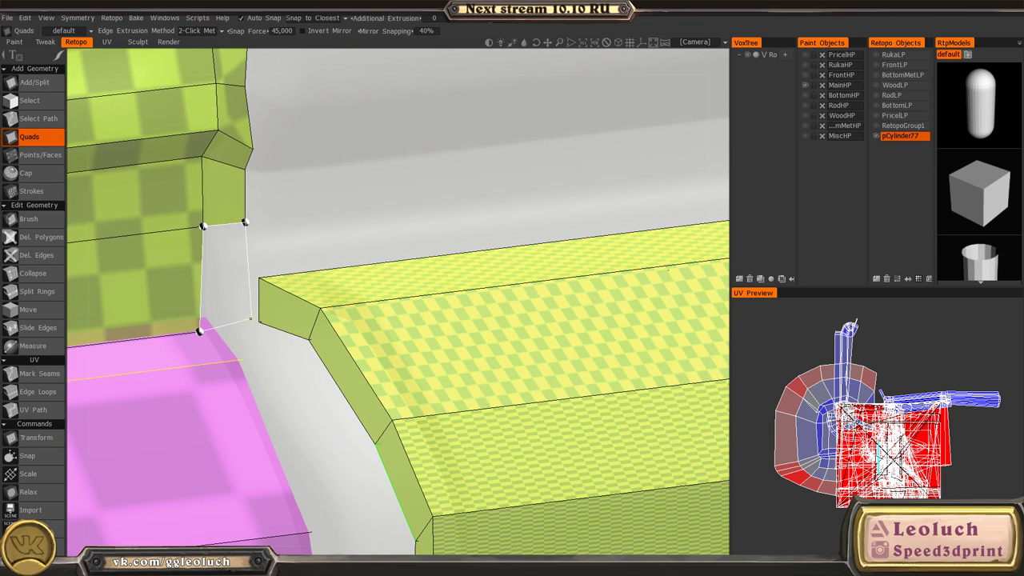
click(250, 319)
- Use Points/Faces to start a second outer row of quads along the top of the rim strip
scroll(387, 228, down, 3)
alt+drag(387, 228, 464, 287)
scroll(400, 183, down, 2)
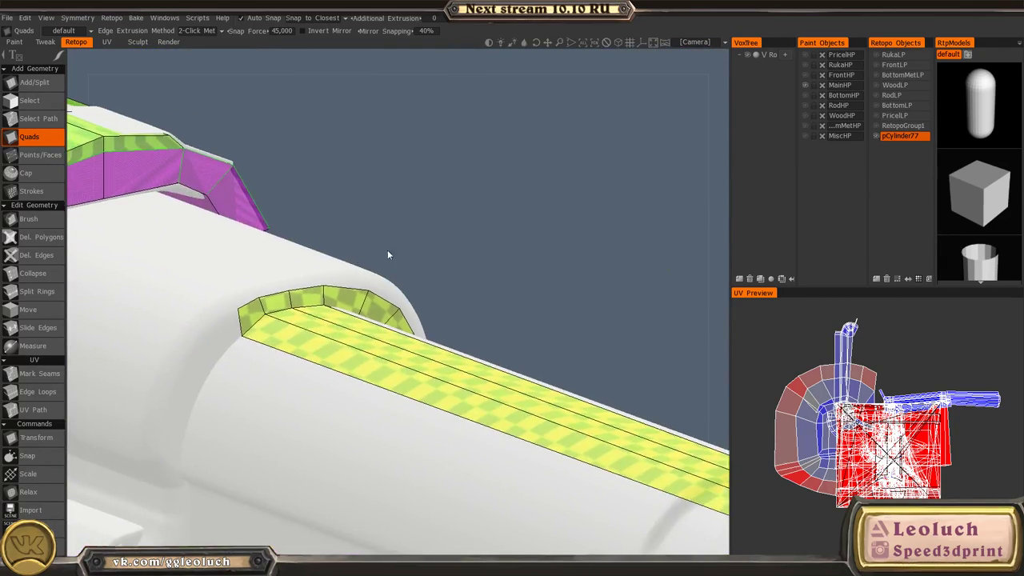
alt+drag(388, 254, 380, 293)
scroll(379, 293, up, 4)
key(space)
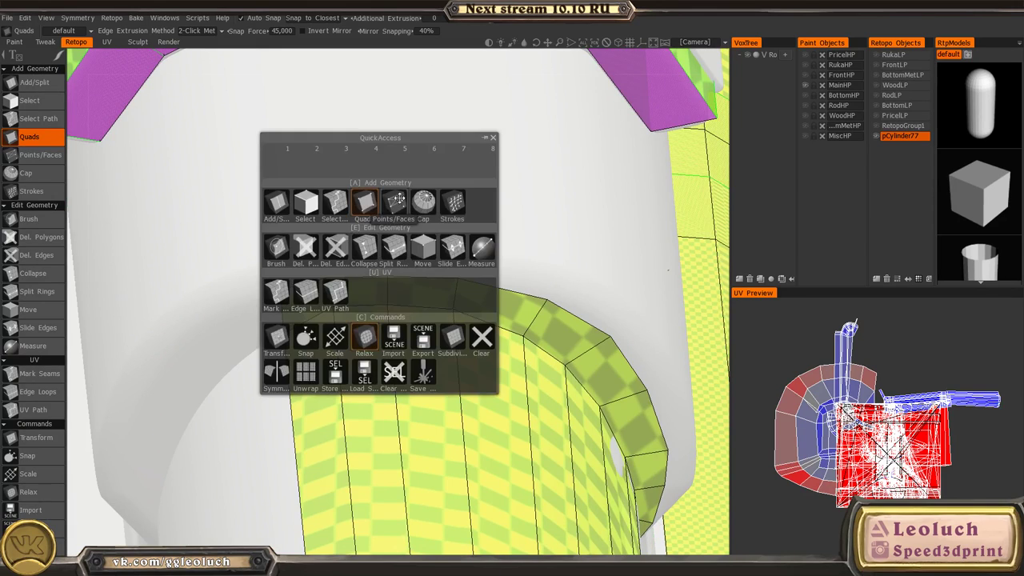
click(395, 202)
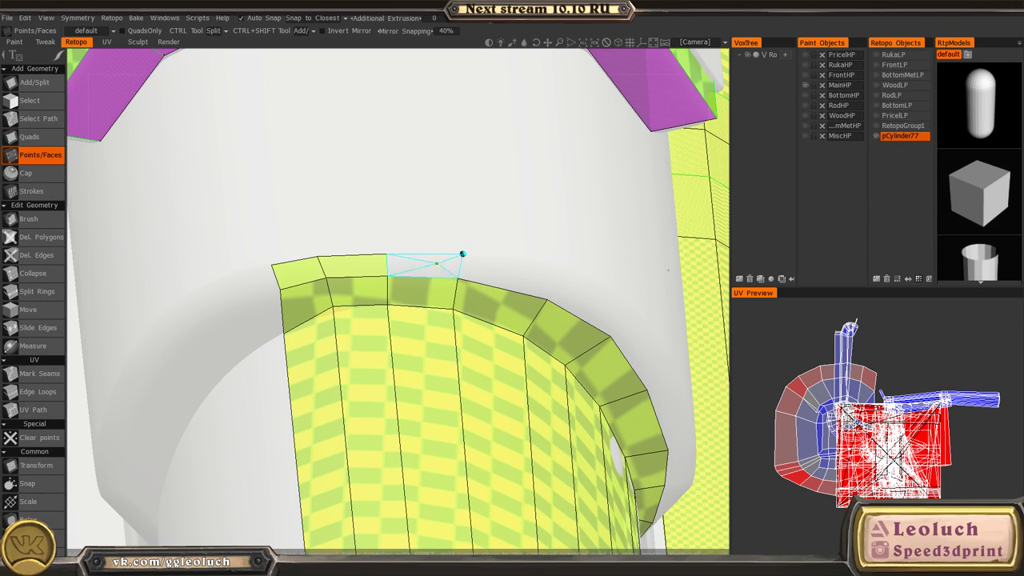
- Extend the second row around the shoulder of the cylinder's end with two more quads from placed points
alt+drag(620, 312, 586, 303)
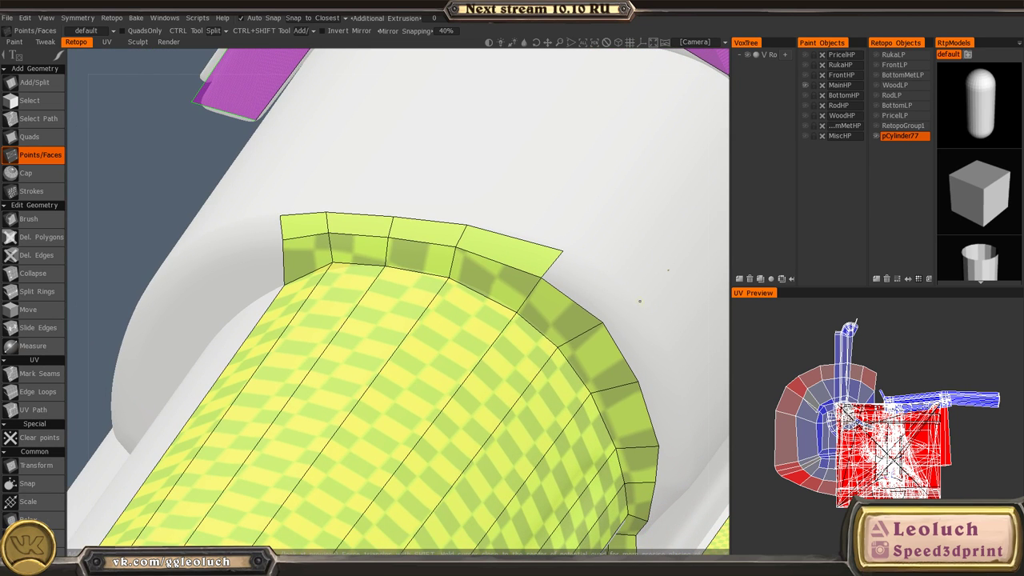
click(626, 300)
right_click(597, 291)
alt+middle_drag(608, 320, 490, 247)
alt+drag(495, 254, 517, 266)
click(540, 276)
right_click(518, 264)
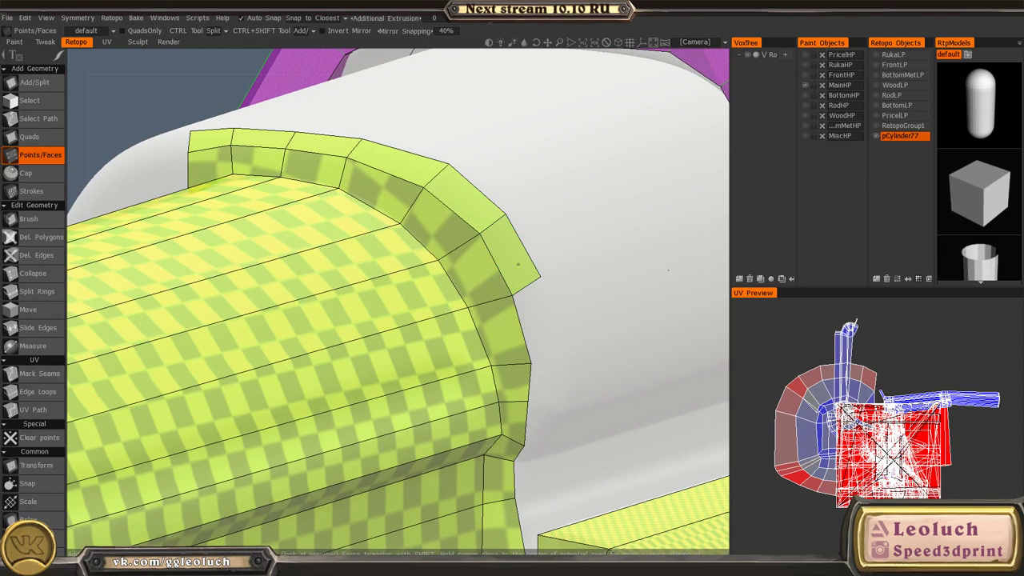
- Continue the second row of quads down the side of the cylinder's end to the notch
alt+drag(564, 350, 549, 423)
scroll(549, 423, up, 2)
click(543, 414)
right_click(538, 374)
alt+middle_drag(549, 450, 482, 390)
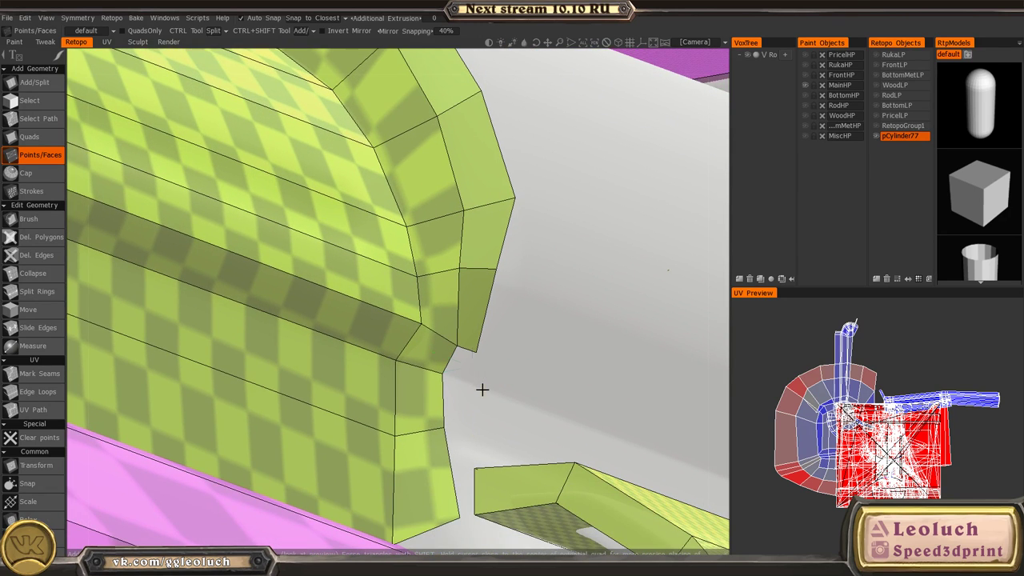
- Carry the second row around the notch corner and down beside the quads beneath it
alt+drag(513, 423, 505, 347)
alt+middle_drag(504, 347, 462, 313)
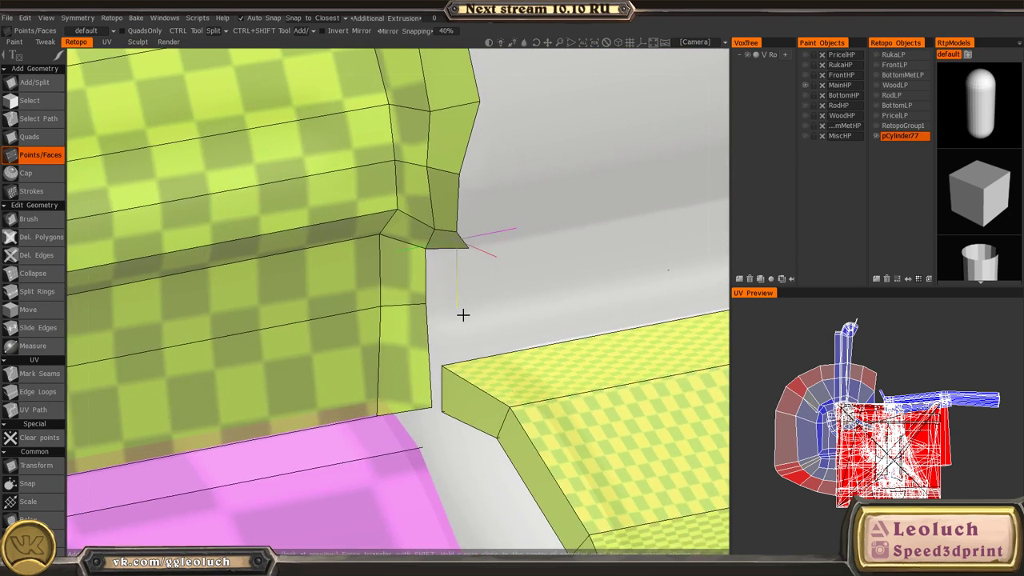
click(466, 314)
right_click(449, 285)
alt+drag(447, 334, 494, 387)
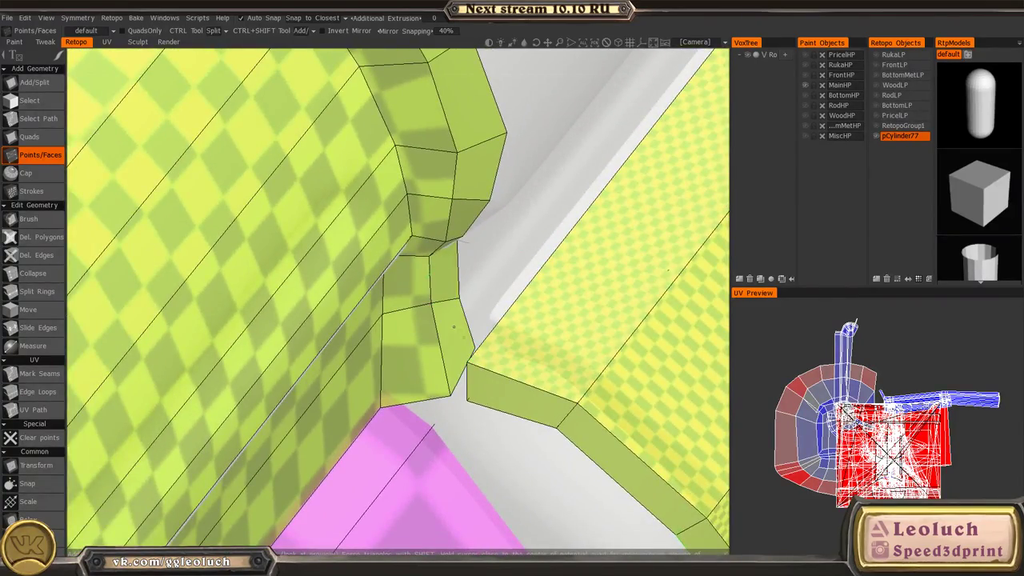
- Build one long quad on the rounded housing, running lengthwise from the first top segment of the second row
scroll(432, 334, down, 5)
alt+drag(421, 338, 391, 352)
scroll(361, 277, down, 5)
scroll(421, 412, up, 5)
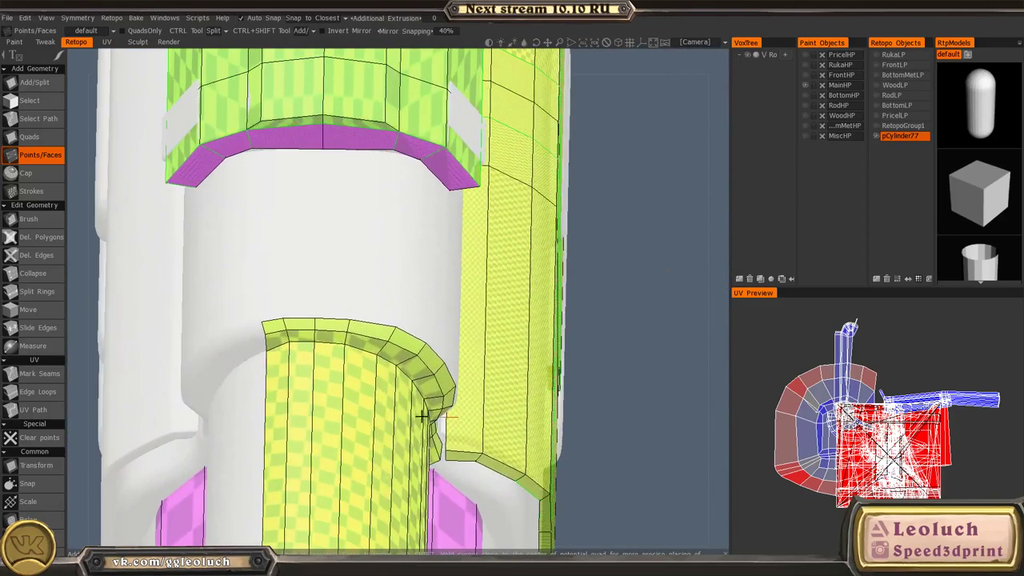
alt+right_drag(259, 272, 261, 320)
alt+drag(260, 320, 342, 256)
alt+middle_drag(343, 256, 378, 237)
key(space)
click(309, 332)
alt+drag(376, 333, 350, 229)
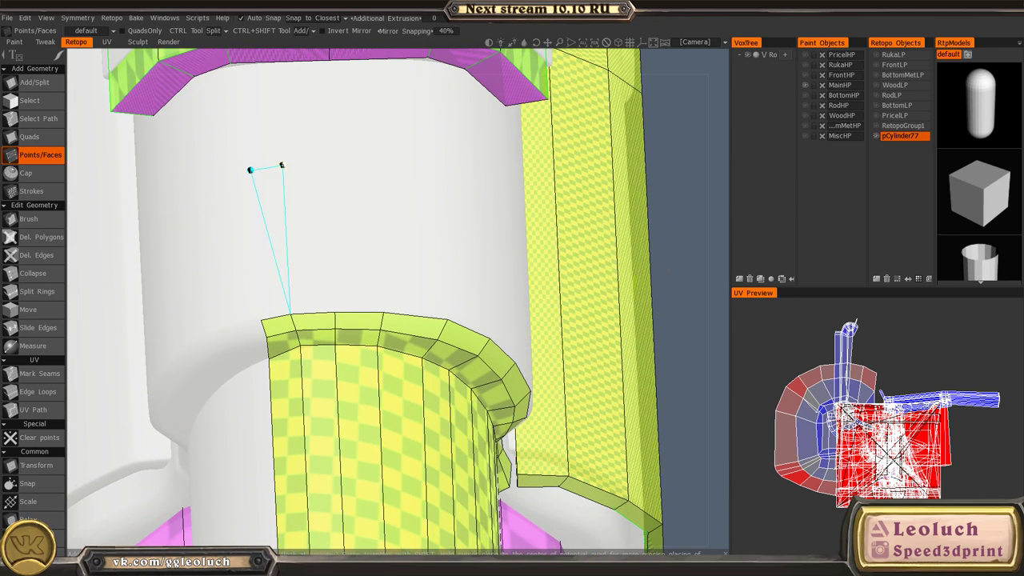
click(277, 232)
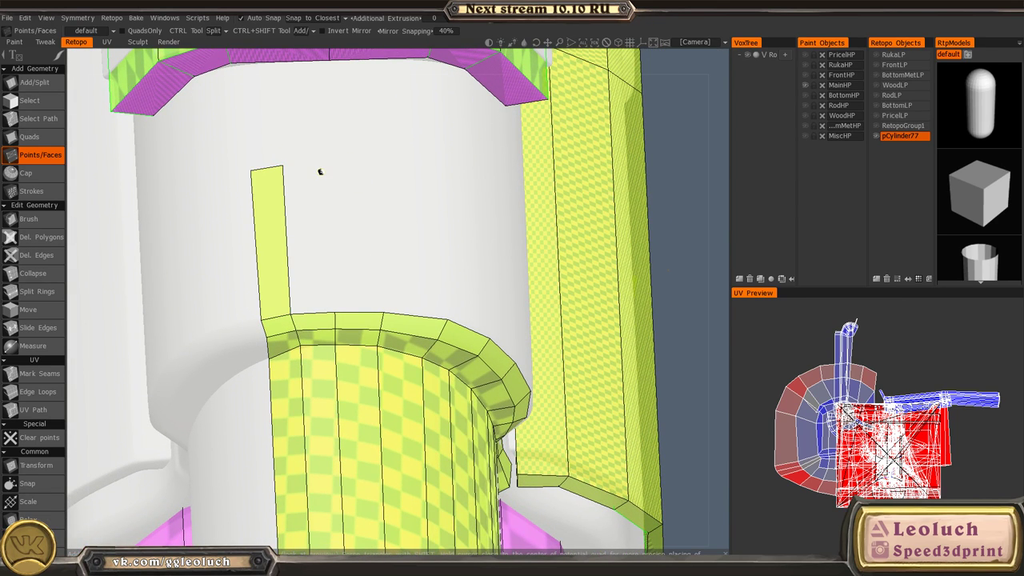
- Place a point on the housing and use Quads to add a second long quad beside the first
click(323, 164)
key(space)
click(284, 162)
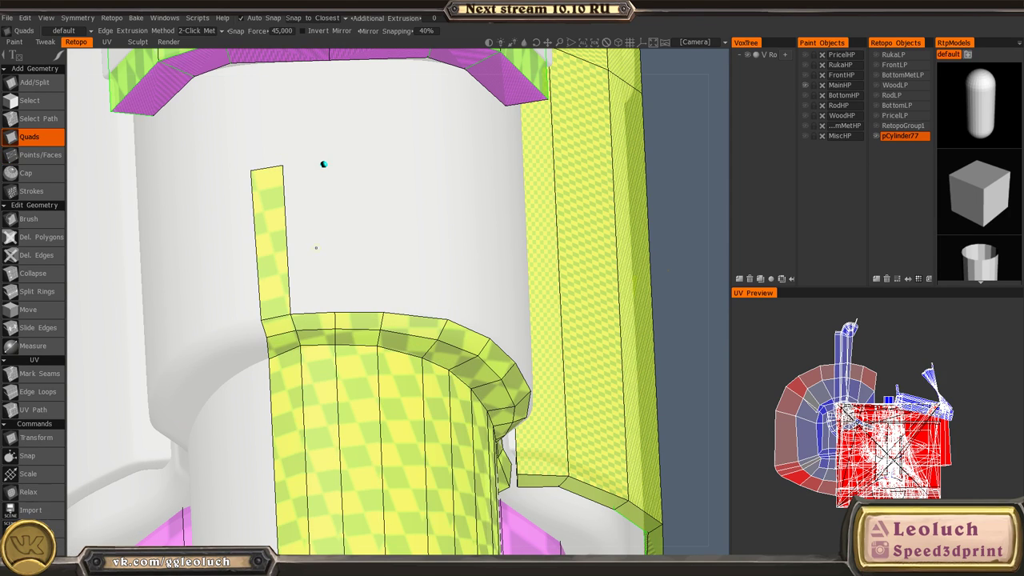
key(space)
click(276, 128)
click(328, 212)
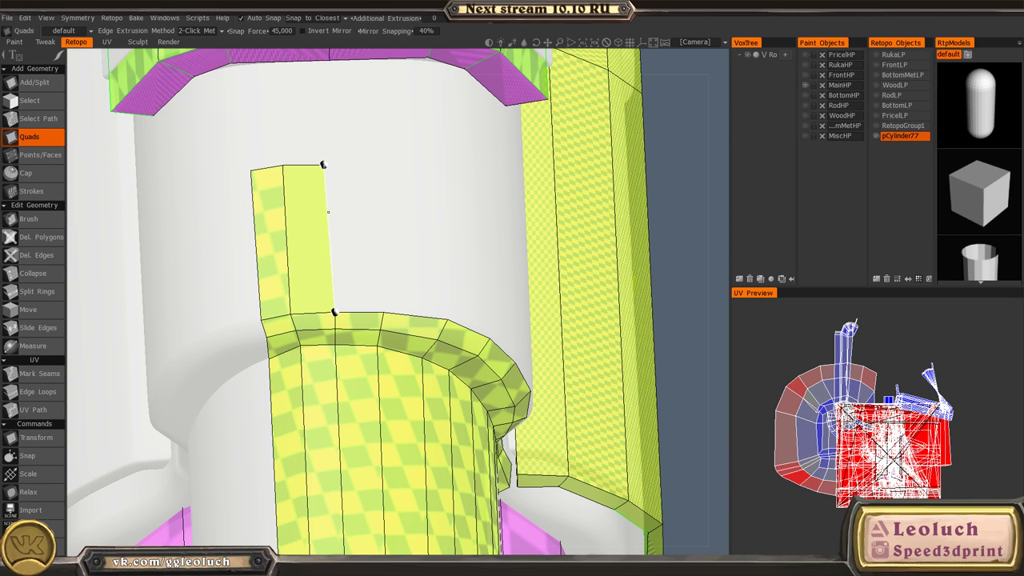
- Add three more long quads over the housing's rounded top, each attached to the next rim segment
click(358, 248)
alt+drag(372, 262, 480, 225)
alt+middle_drag(480, 225, 397, 293)
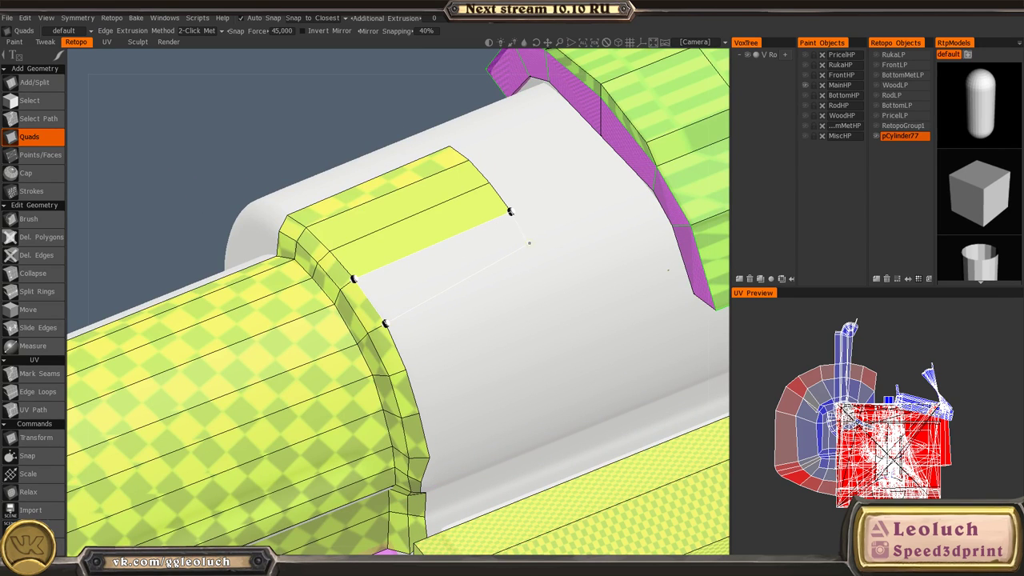
click(541, 261)
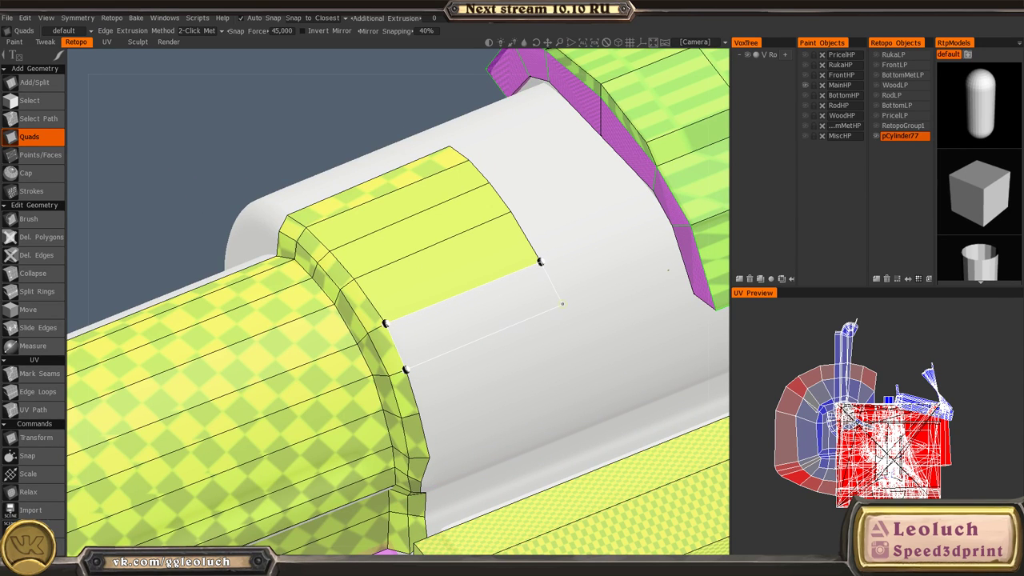
click(555, 315)
- Extend the housing's long quads with three more down its curved side
alt+middle_drag(494, 330, 424, 258)
scroll(425, 259, up, 2)
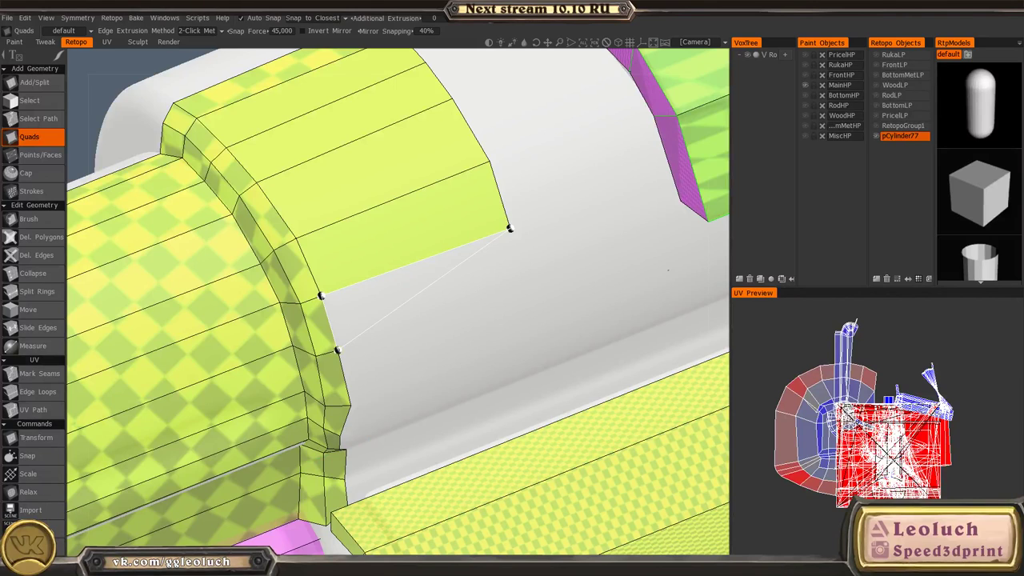
click(531, 285)
alt+drag(453, 368, 388, 280)
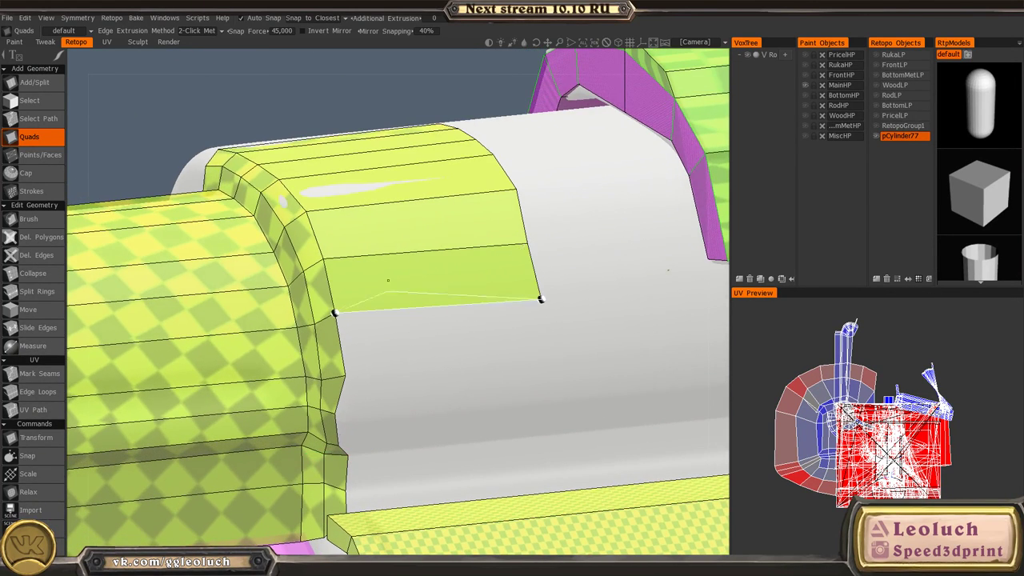
click(548, 355)
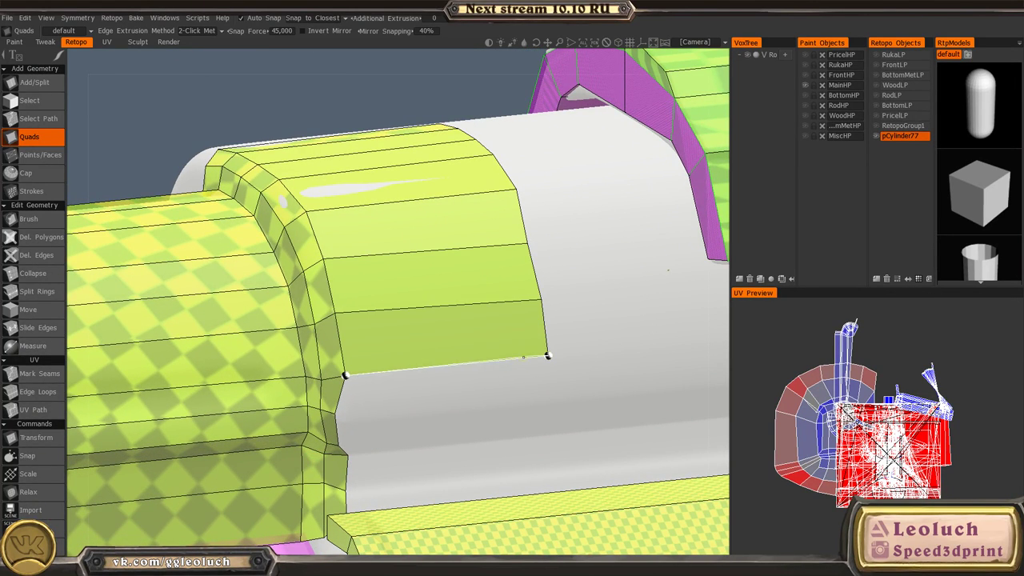
click(334, 414)
alt+middle_drag(510, 396, 493, 363)
scroll(494, 363, up, 2)
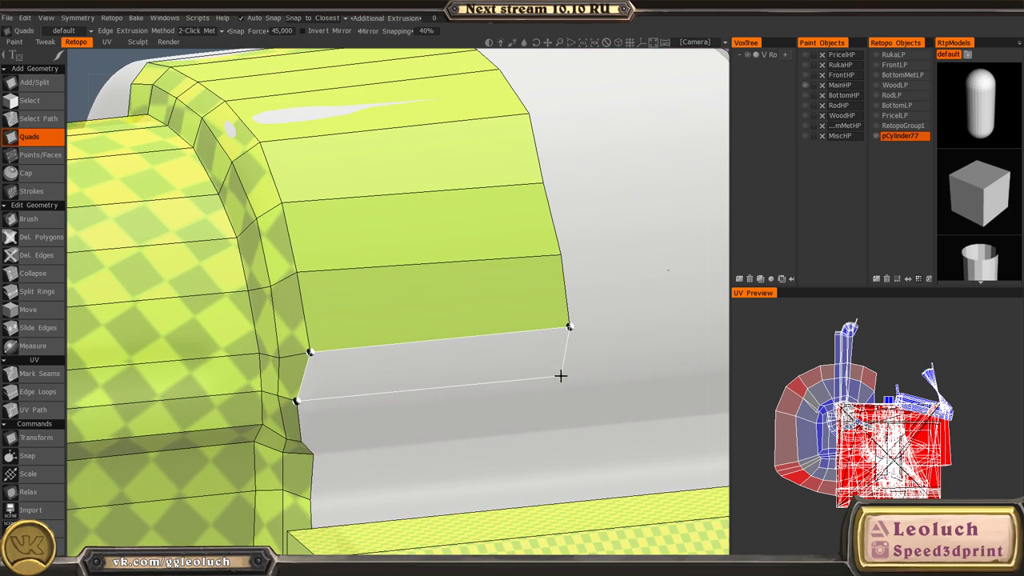
click(574, 377)
- Add three long quads through the recess at the notch and onto the housing's side beneath it
alt+drag(321, 423, 439, 222)
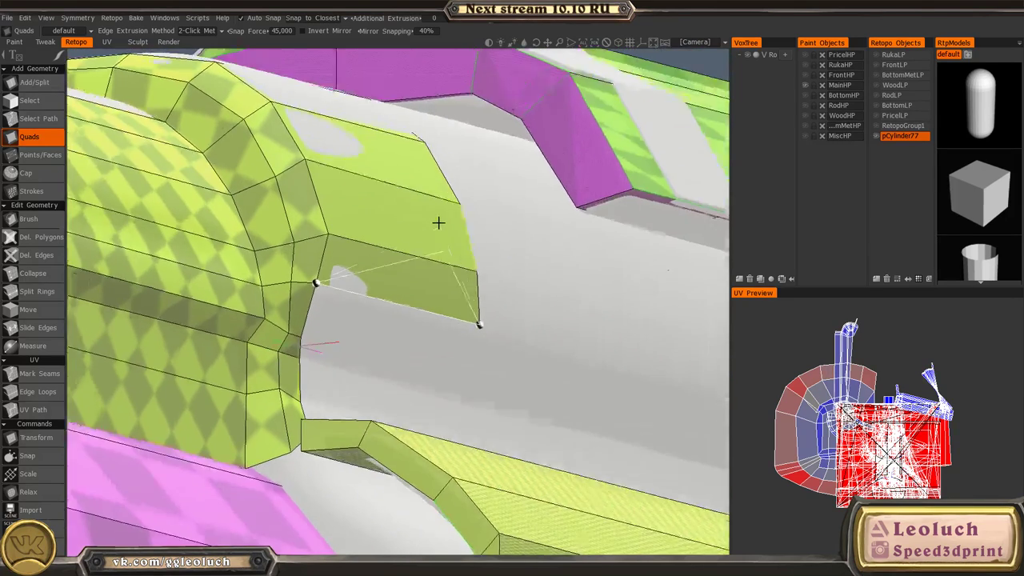
scroll(379, 361, up, 3)
alt+drag(379, 361, 329, 352)
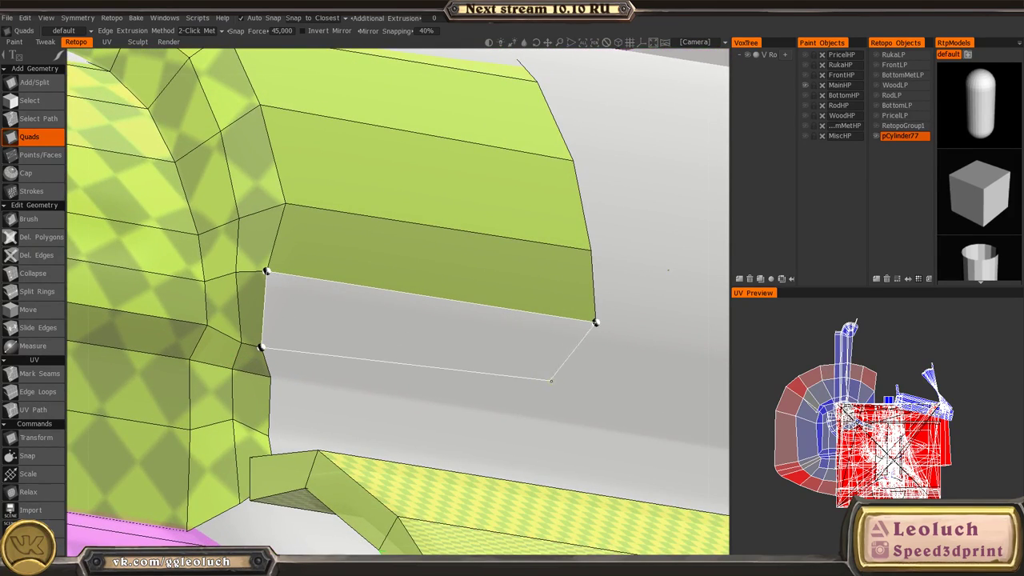
click(596, 323)
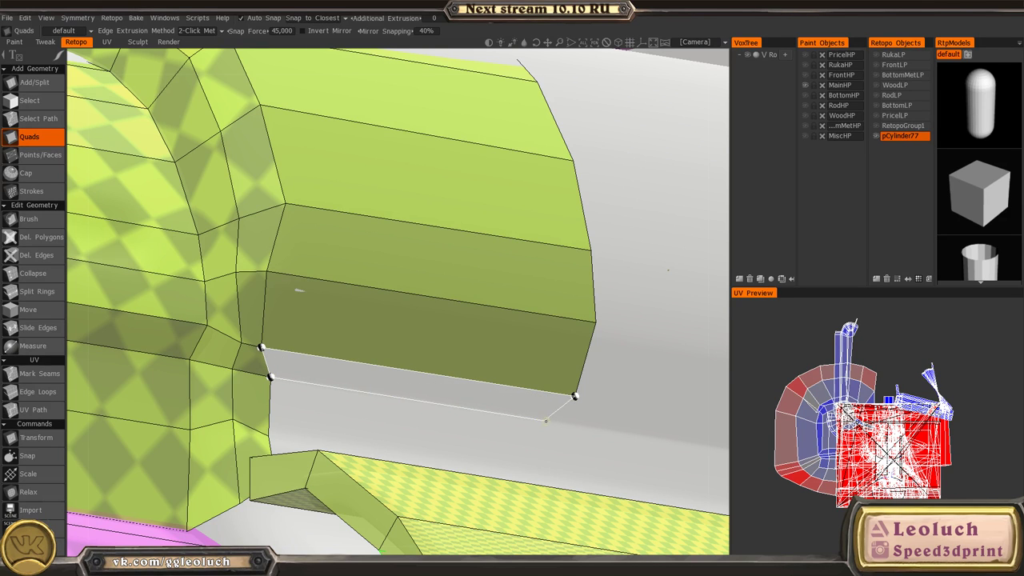
click(565, 422)
alt+drag(476, 430, 457, 466)
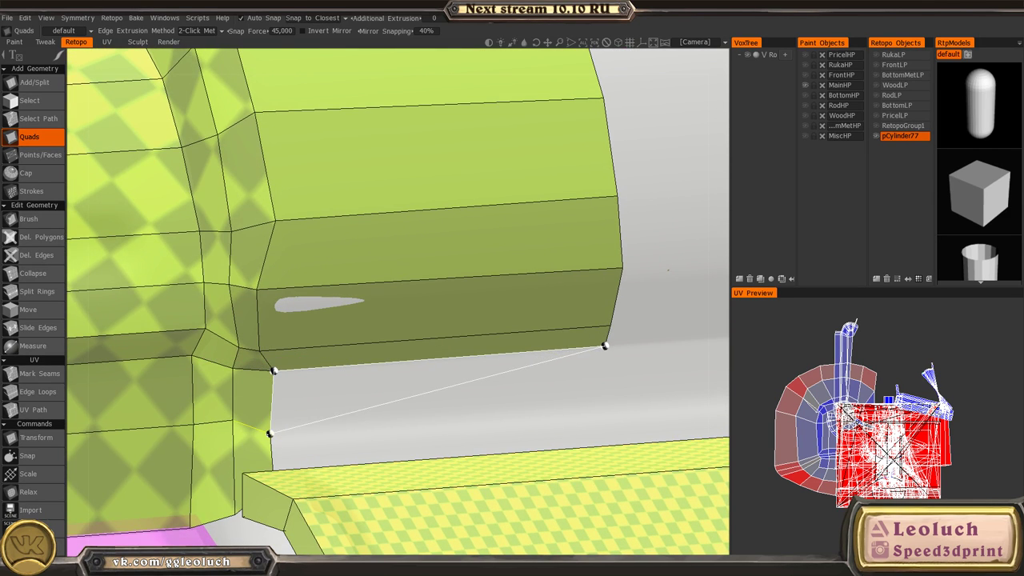
click(594, 405)
- Add another long quad along the housing's lower side, extending it down to the top edge of the block beneath
alt+drag(381, 401, 473, 400)
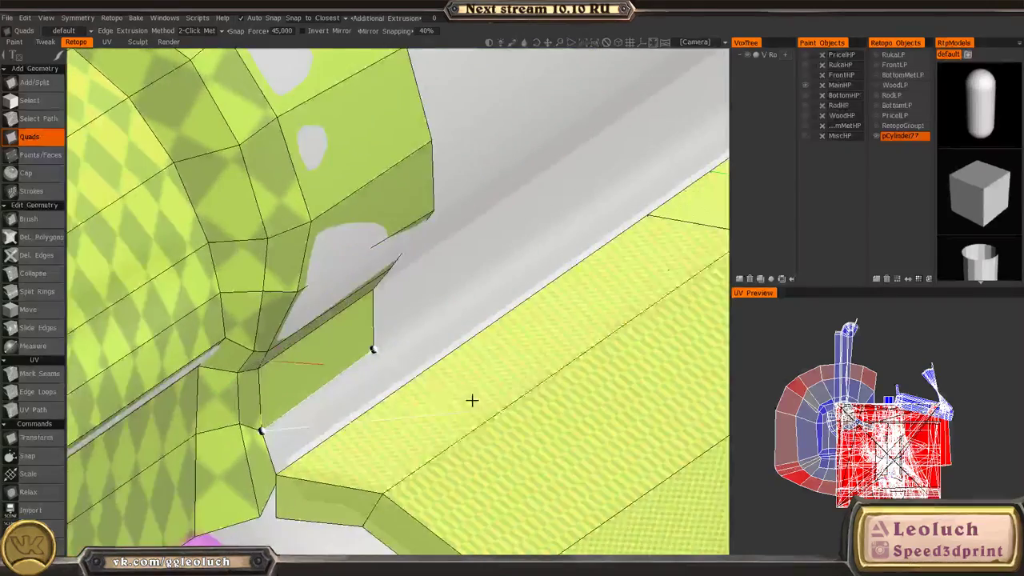
alt+drag(327, 415, 269, 414)
scroll(270, 416, up, 2)
alt+drag(271, 452, 270, 487)
click(264, 439)
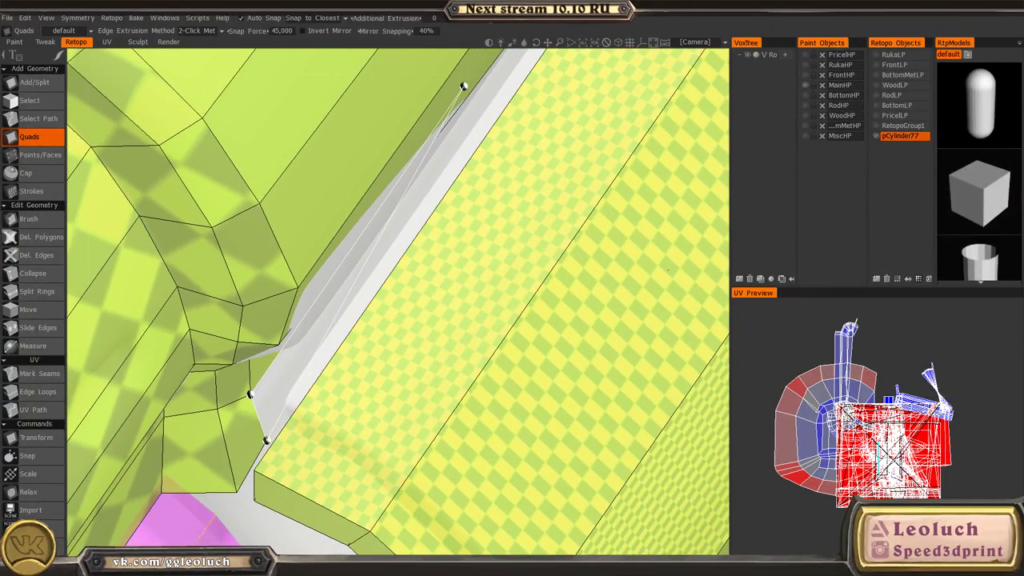
alt+drag(284, 416, 411, 299)
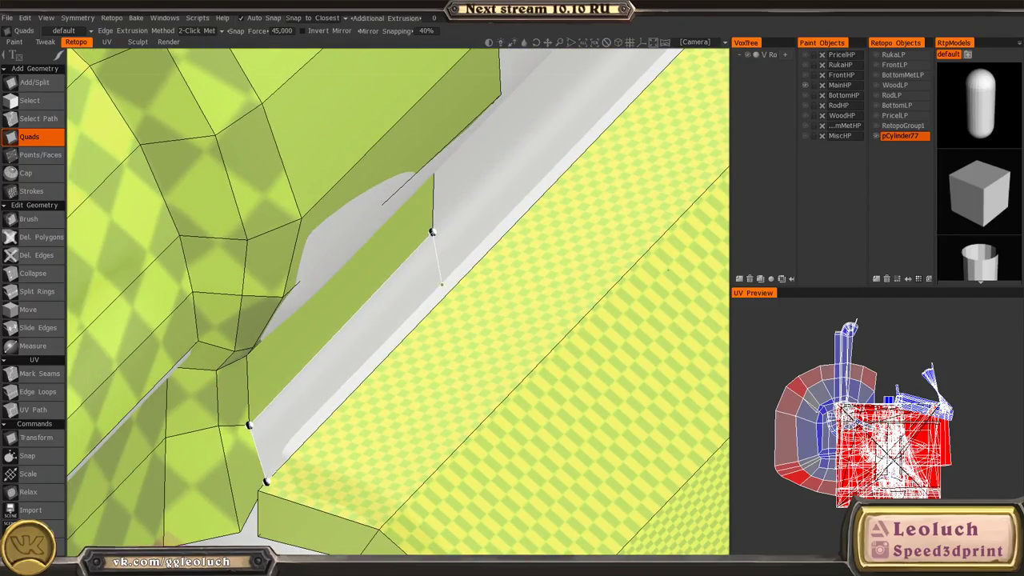
click(442, 284)
alt+drag(595, 301, 268, 312)
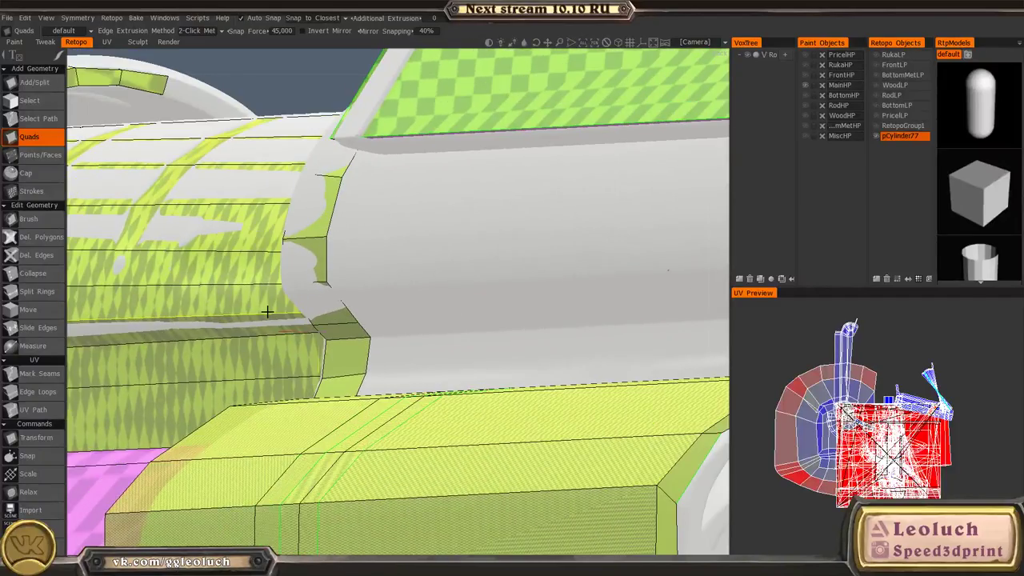
- Switch to the Brush with a radius of 0,639 and nudge the rim vertex just above the recess onto the housing
alt+drag(190, 280, 426, 280)
mouse_move(404, 324)
alt+right_down()
mouse_move(403, 297)
mouse_move(403, 354)
alt+right_up()
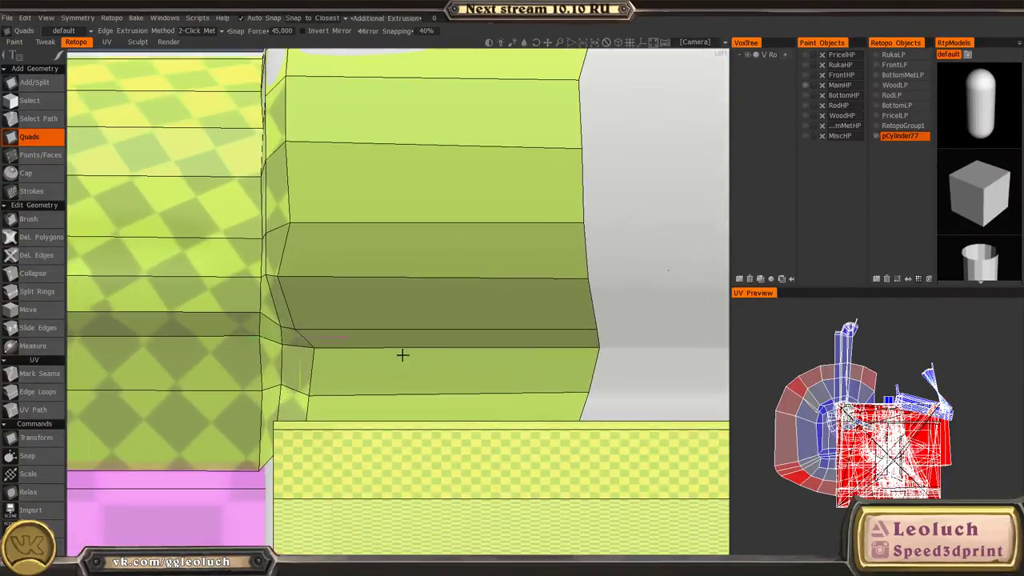
key(space)
click(227, 264)
middle_drag(264, 264, 297, 275)
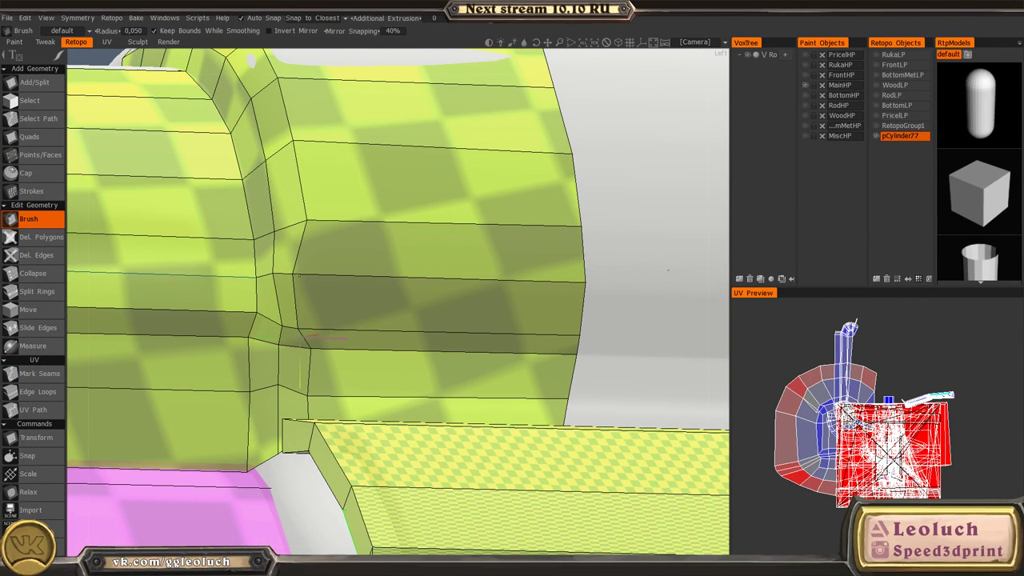
key(space)
click(195, 257)
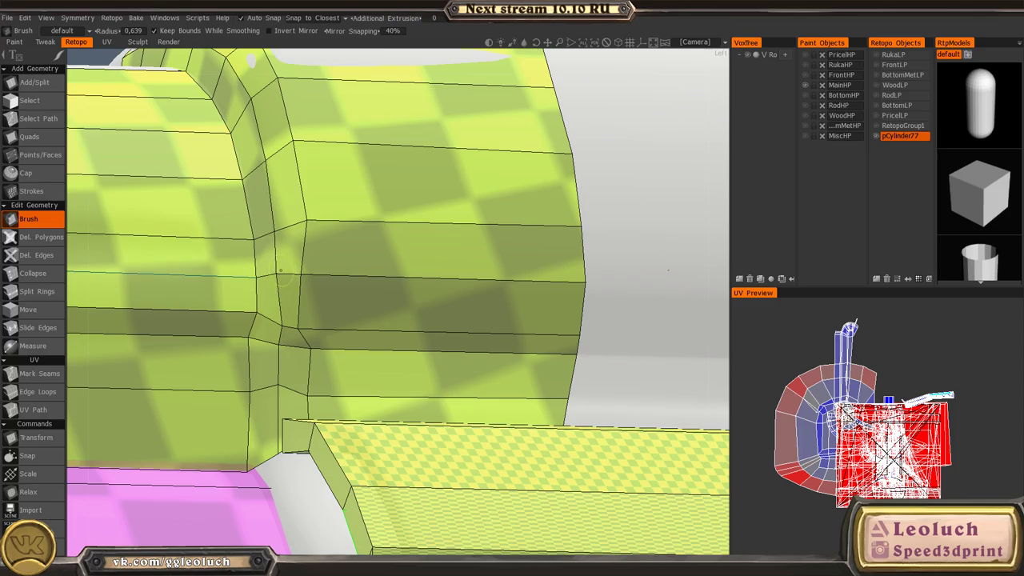
- Brush both ends of the housing's lengthwise edge above the recess slightly downward to even out the quads
scroll(281, 270, down, 3)
alt+drag(281, 271, 320, 283)
scroll(301, 280, up, 1)
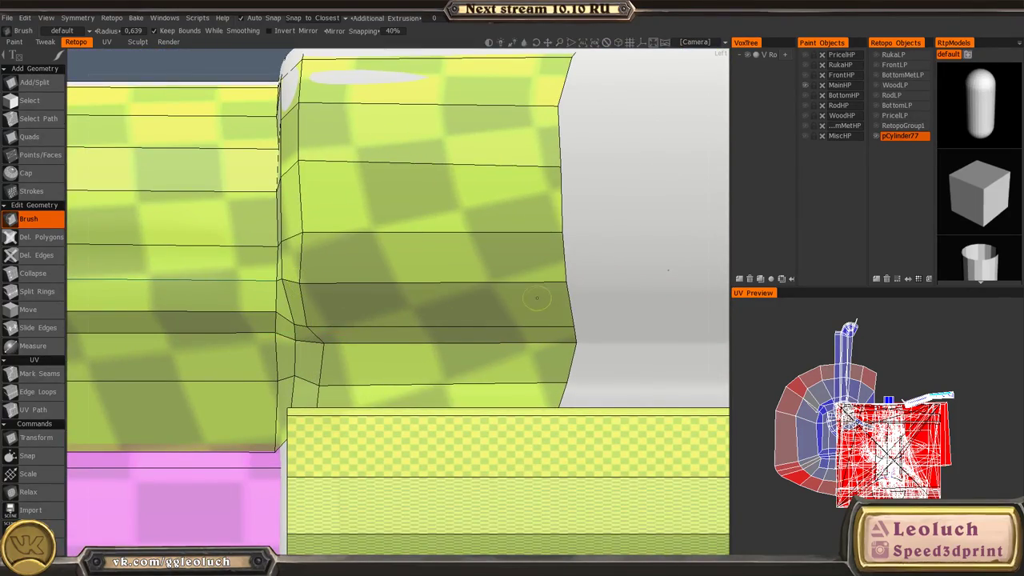
mouse_move(562, 286)
mouse_down()
mouse_move(373, 285)
mouse_move(381, 287)
mouse_up()
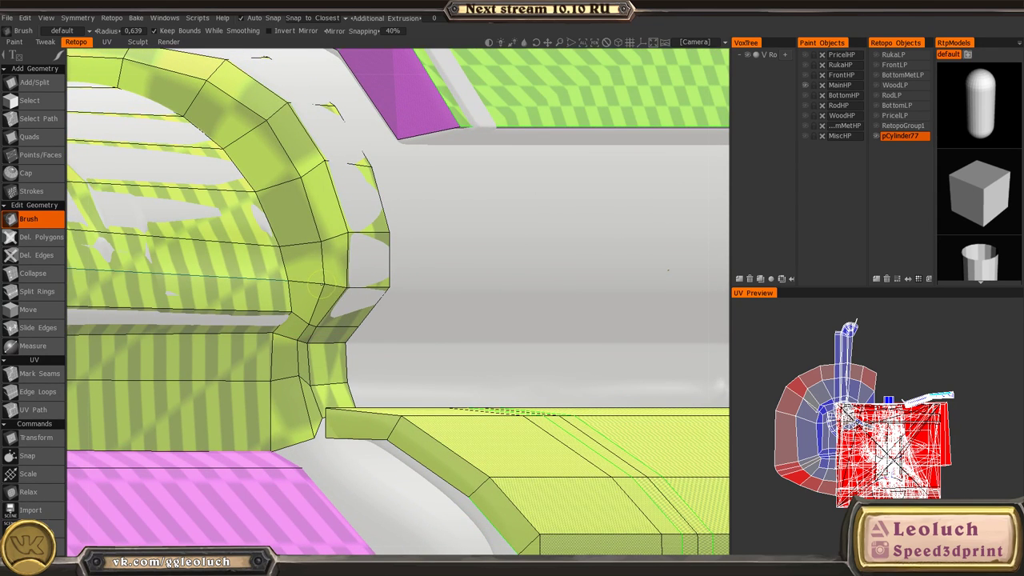
alt+shift+drag(360, 289, 345, 282)
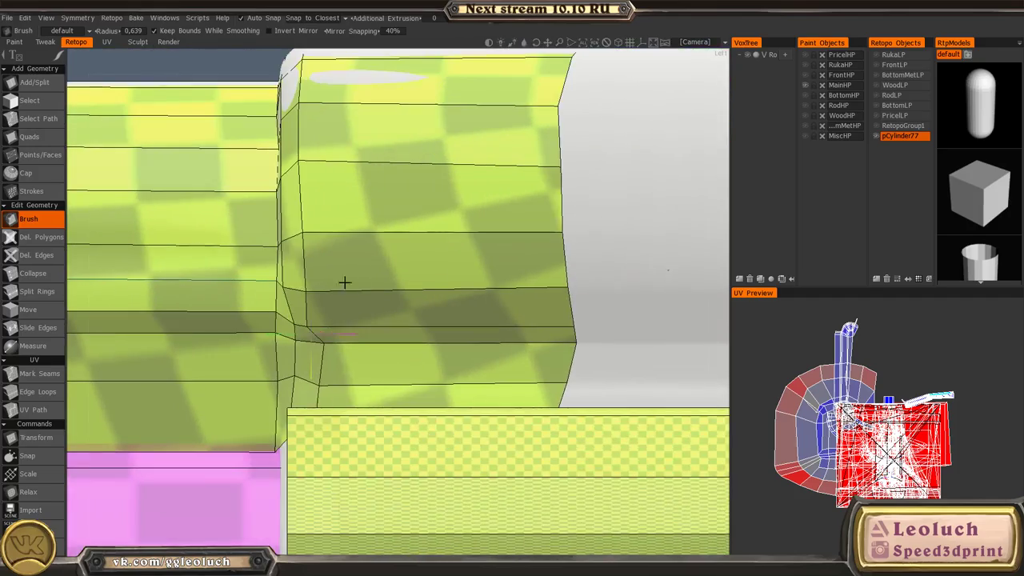
drag(561, 288, 561, 293)
- Examine the retopologized barrel and housing mesh along its full length from the side and front
alt+right_drag(472, 287, 407, 306)
mouse_move(407, 307)
alt+mouse_down()
mouse_move(472, 347)
mouse_move(567, 337)
mouse_move(446, 341)
alt+mouse_up()
alt+right_drag(540, 381, 319, 364)
alt+middle_drag(273, 343, 467, 336)
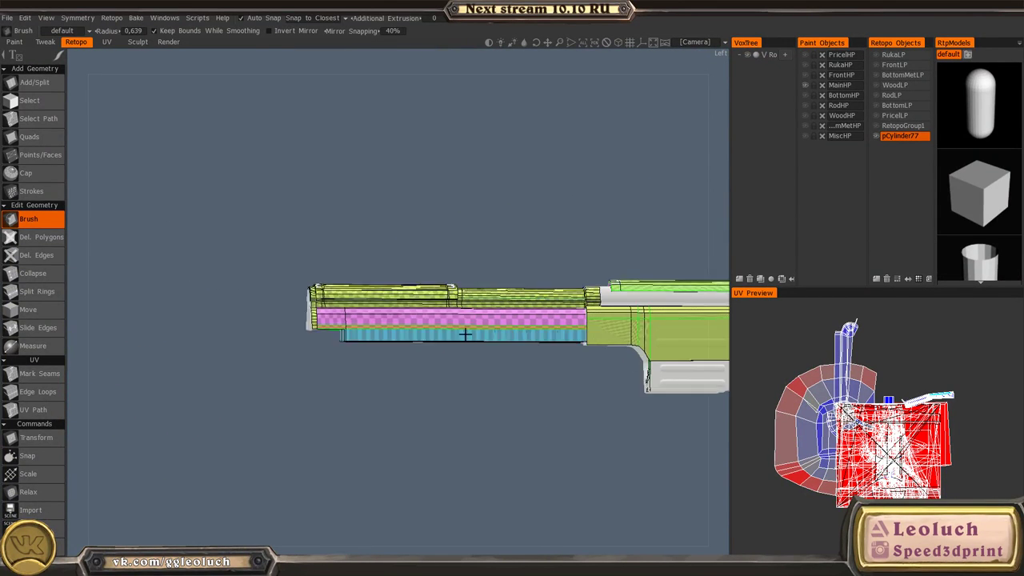
alt+drag(466, 336, 555, 344)
alt+right_drag(555, 344, 596, 366)
middle_drag(595, 366, 336, 299)
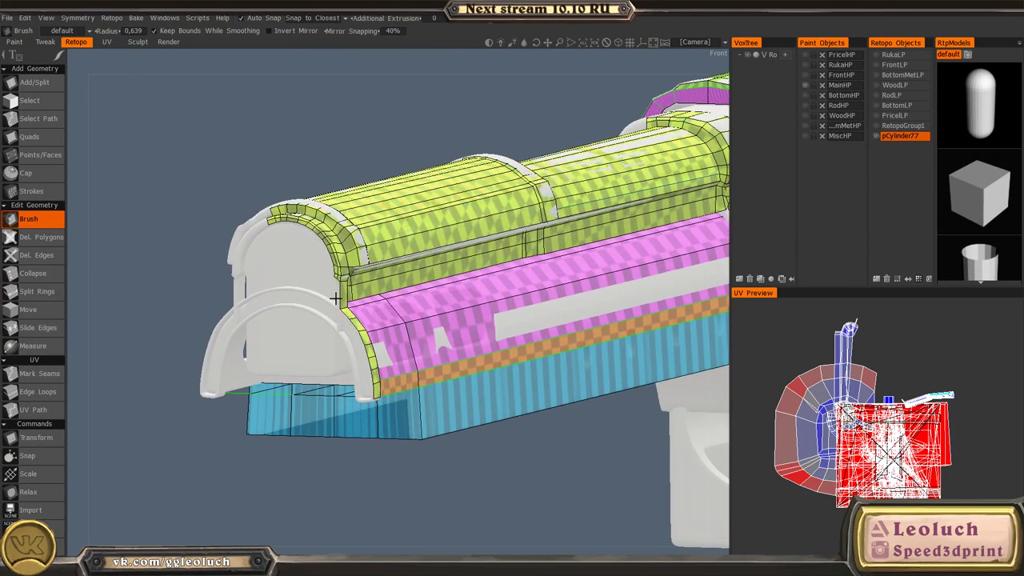
middle_drag(400, 356, 385, 341)
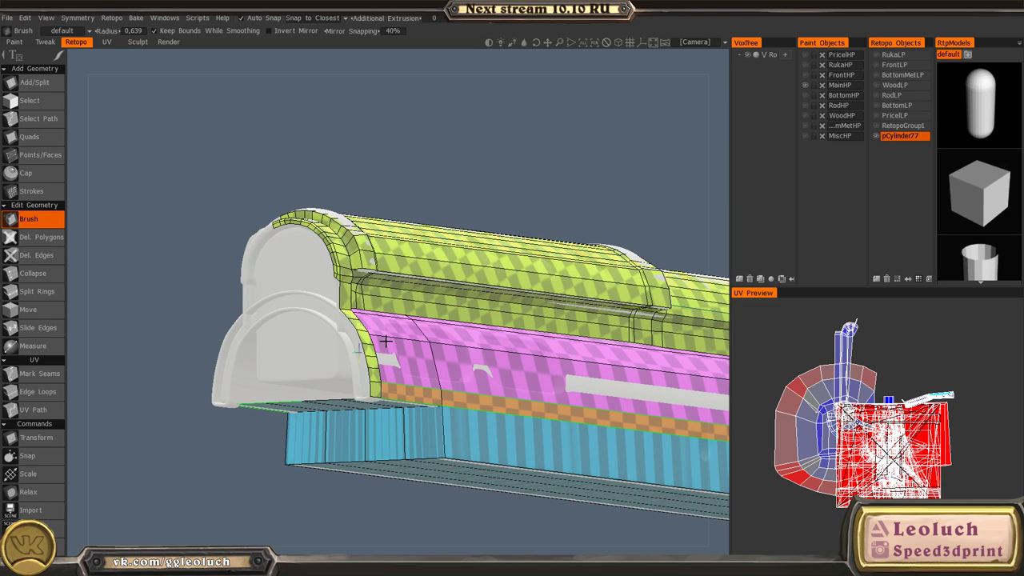
alt+middle_drag(468, 351, 138, 350)
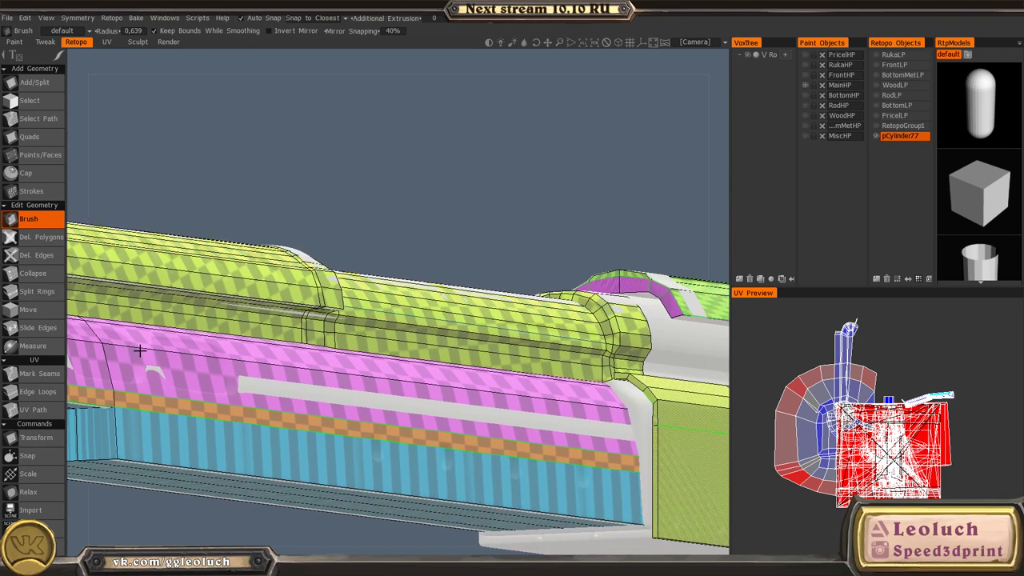
alt+drag(138, 350, 392, 387)
alt+middle_drag(392, 387, 56, 437)
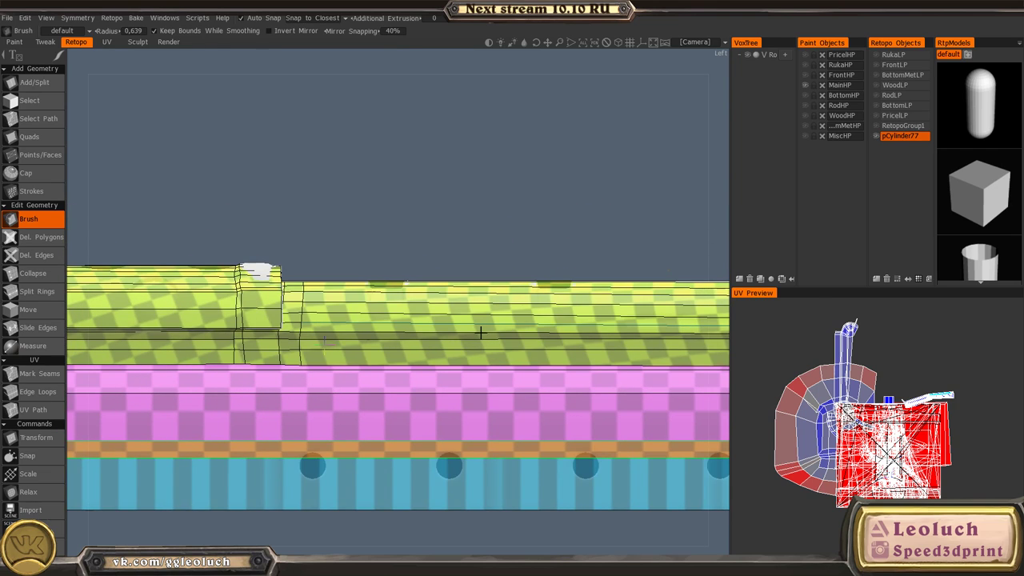
- Switch to the web browser and look through the trending Digital 3D artworks on ArtStation
key(alt+Tab)
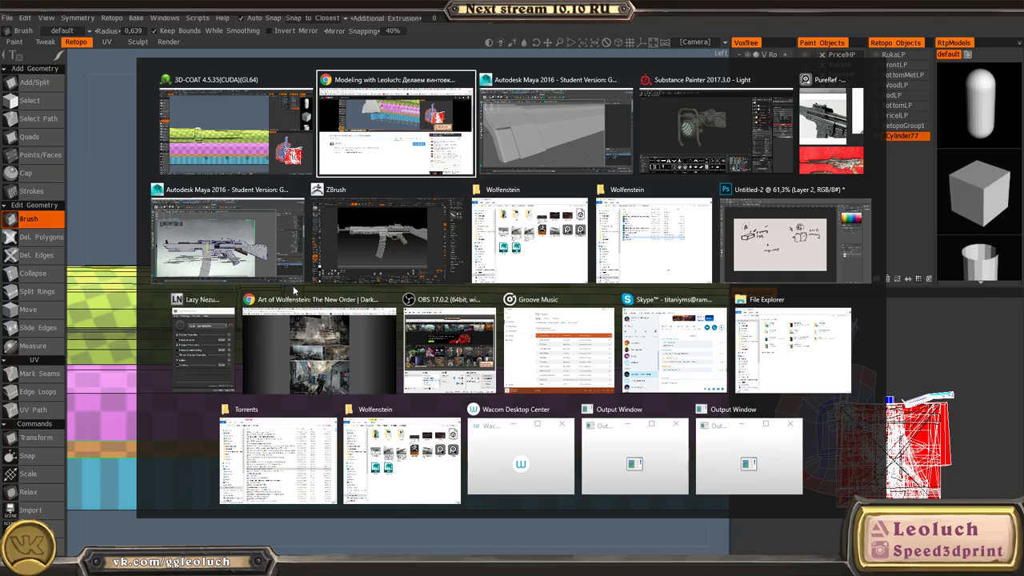
click(320, 349)
click(782, 11)
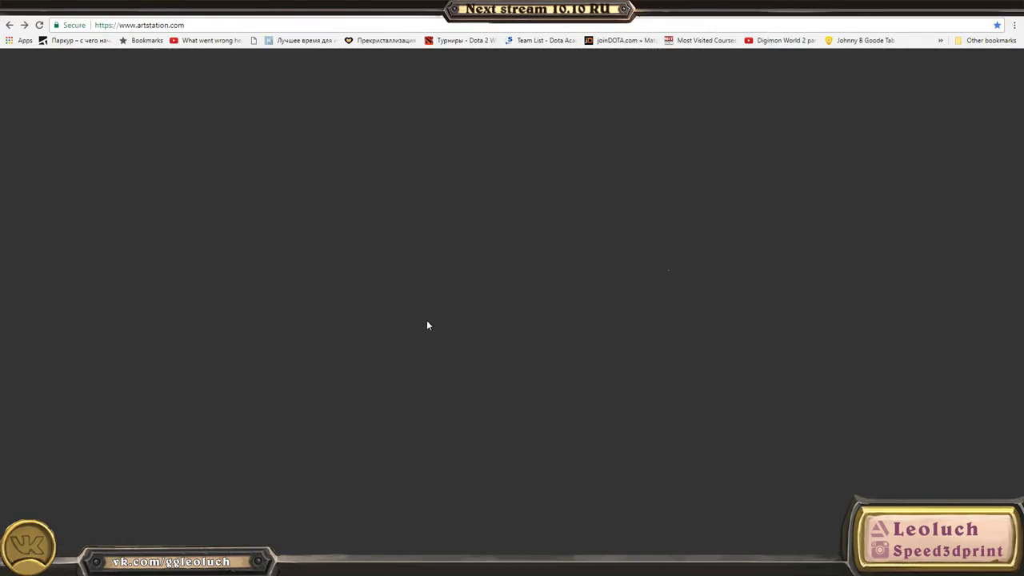
scroll(588, 372, down, 3)
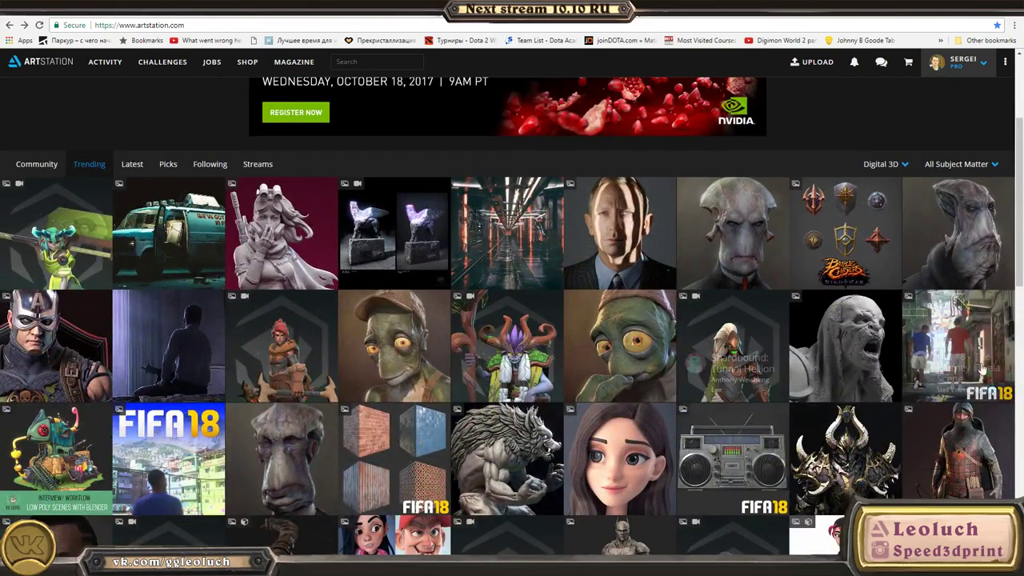
scroll(768, 352, down, 3)
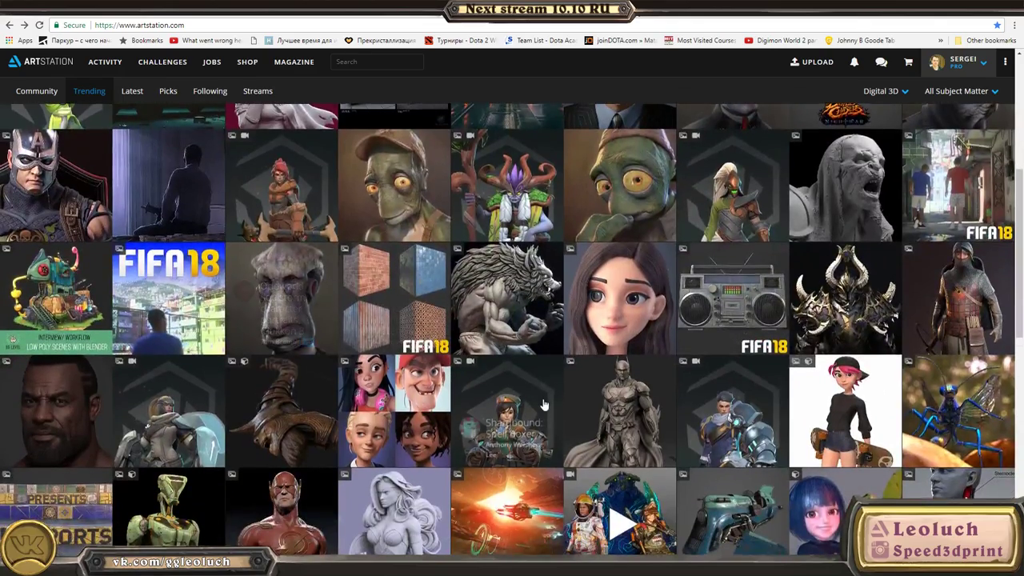
scroll(544, 405, down, 4)
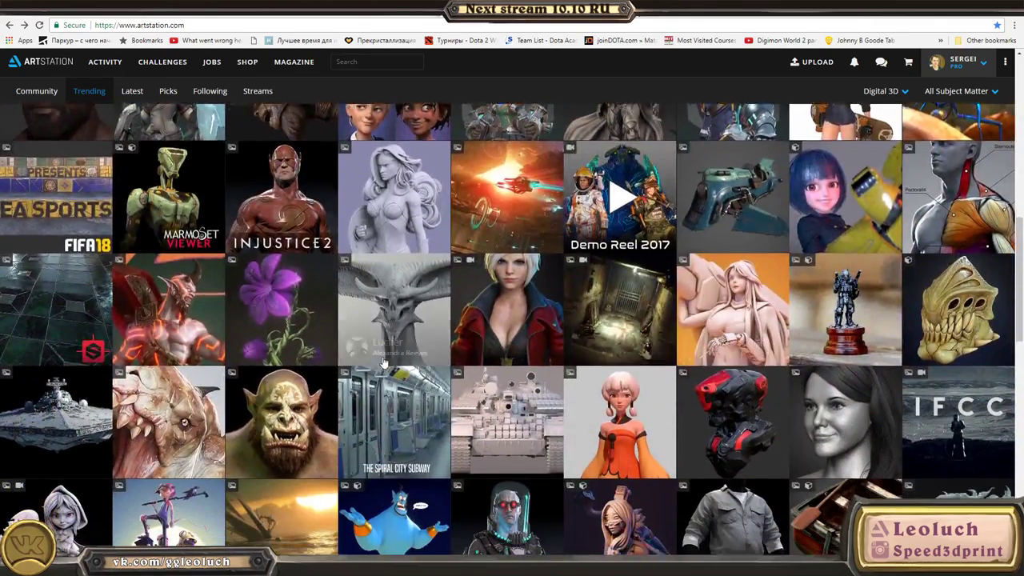
scroll(383, 364, down, 3)
scroll(380, 366, up, 10)
scroll(348, 353, down, 1)
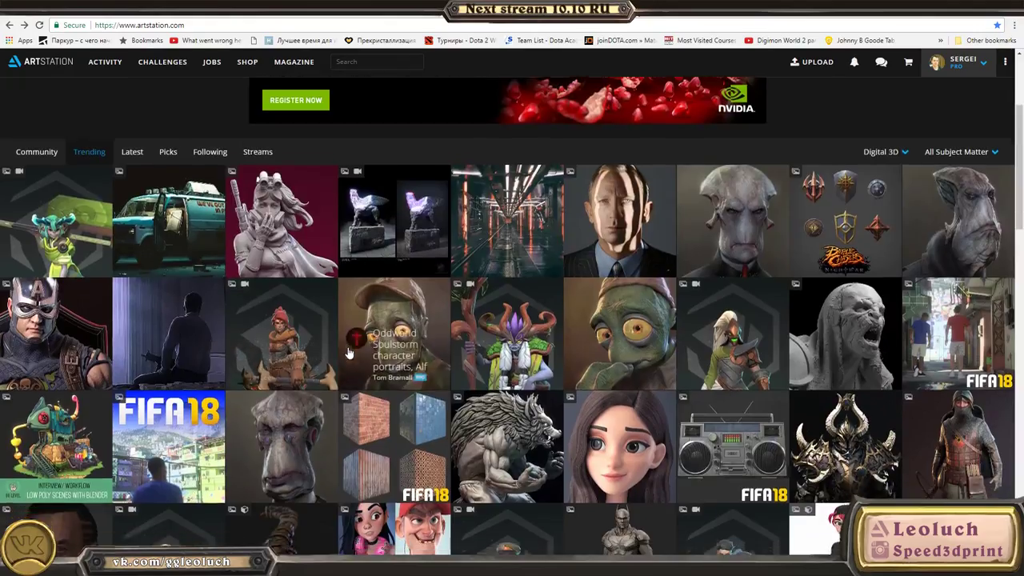
scroll(348, 353, down, 10)
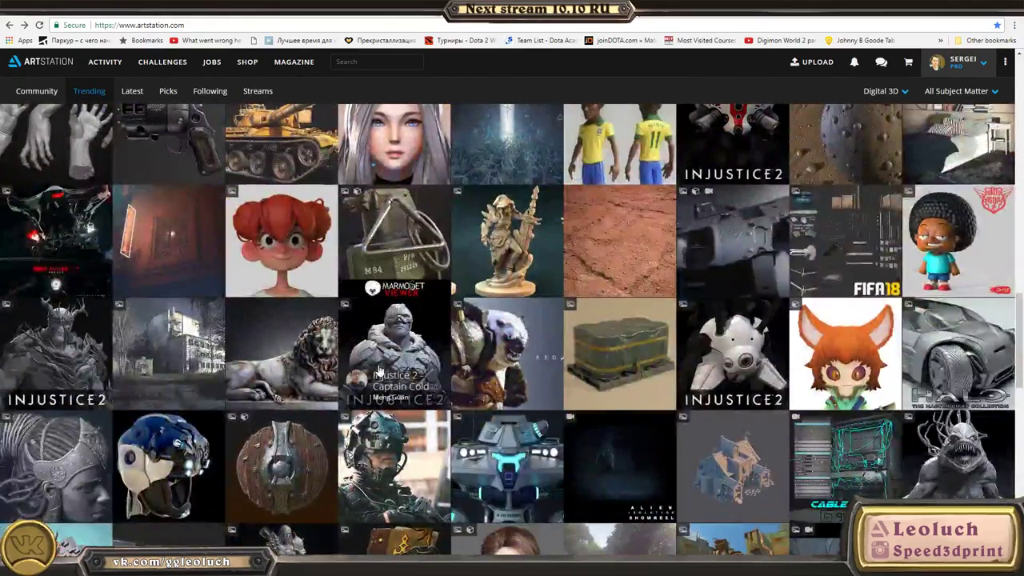
scroll(379, 370, down, 5)
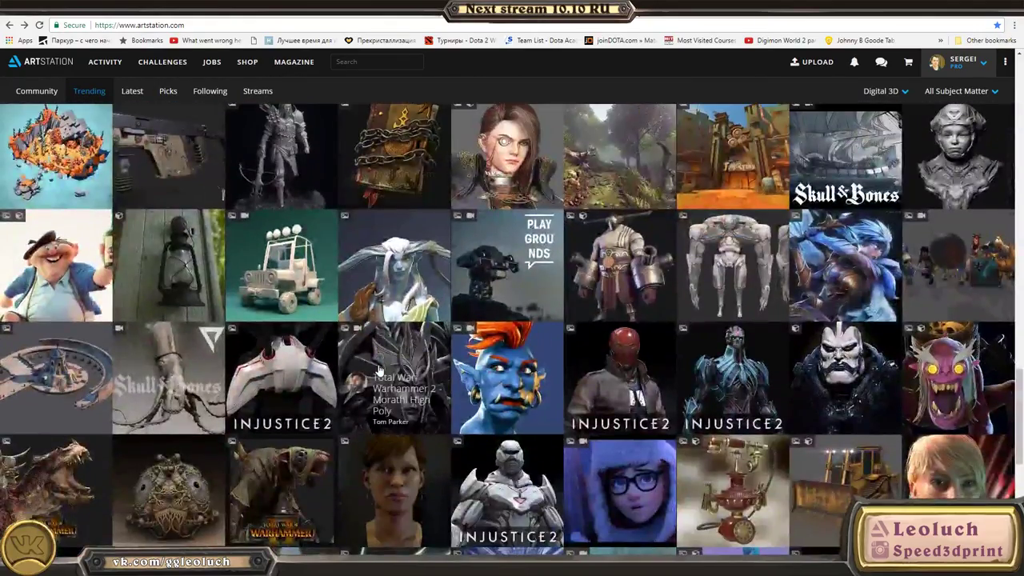
scroll(380, 369, down, 4)
scroll(373, 365, down, 5)
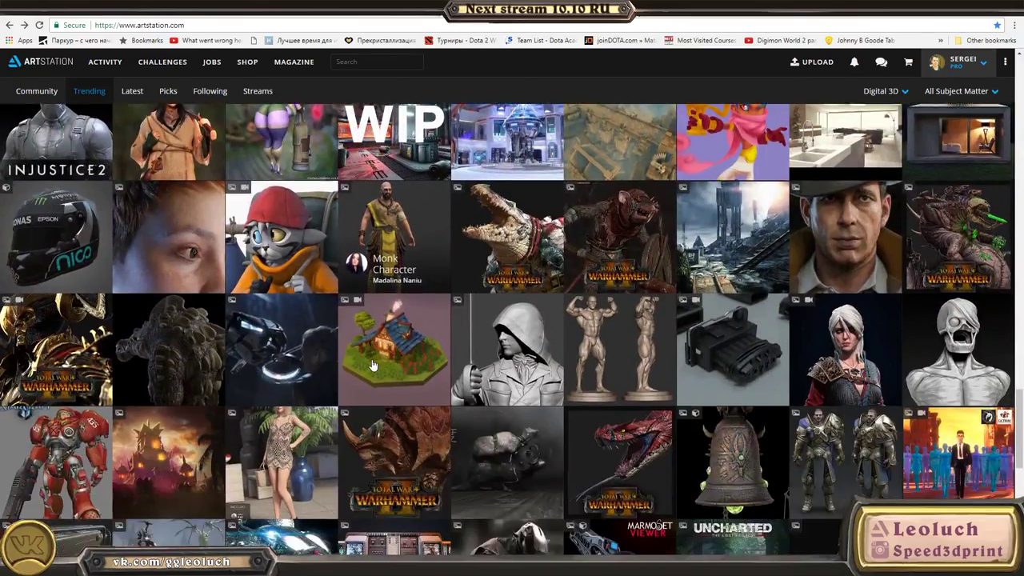
scroll(373, 366, down, 3)
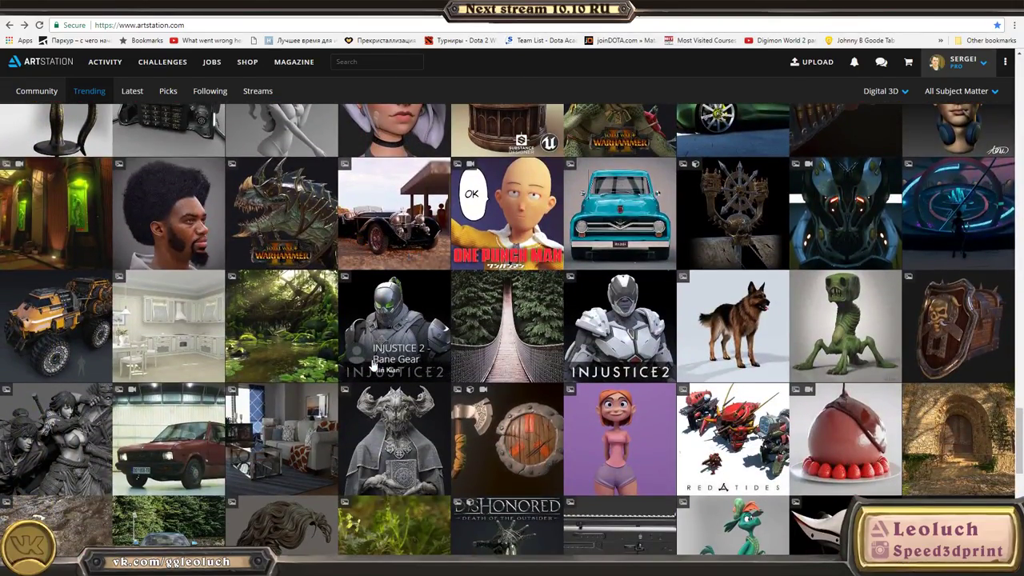
scroll(373, 366, down, 5)
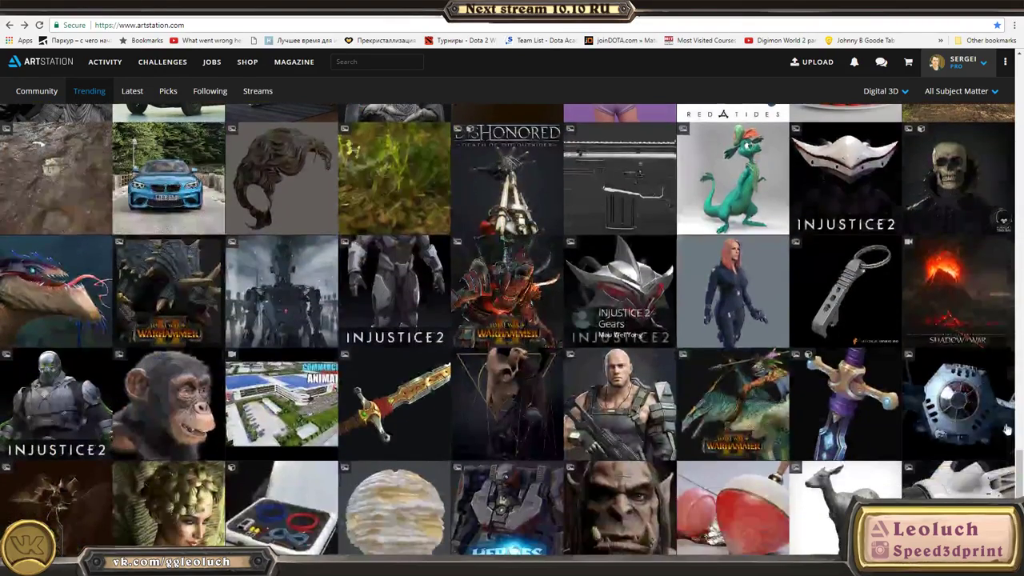
- Filter the trending Digital 3D artworks by the Environments subject matter
drag(1020, 427, 987, 96)
click(950, 207)
scroll(941, 492, down, 1)
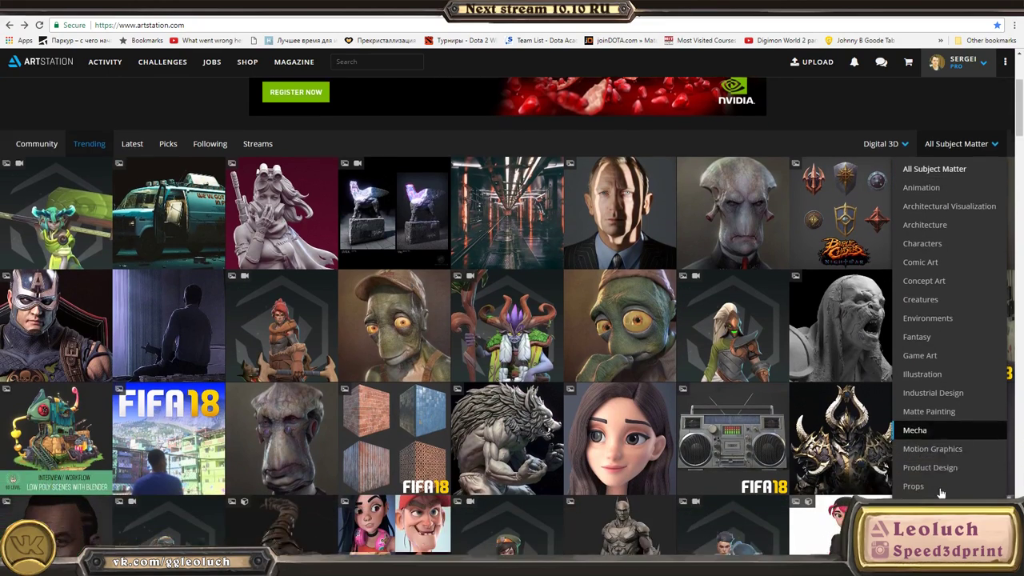
scroll(942, 494, down, 2)
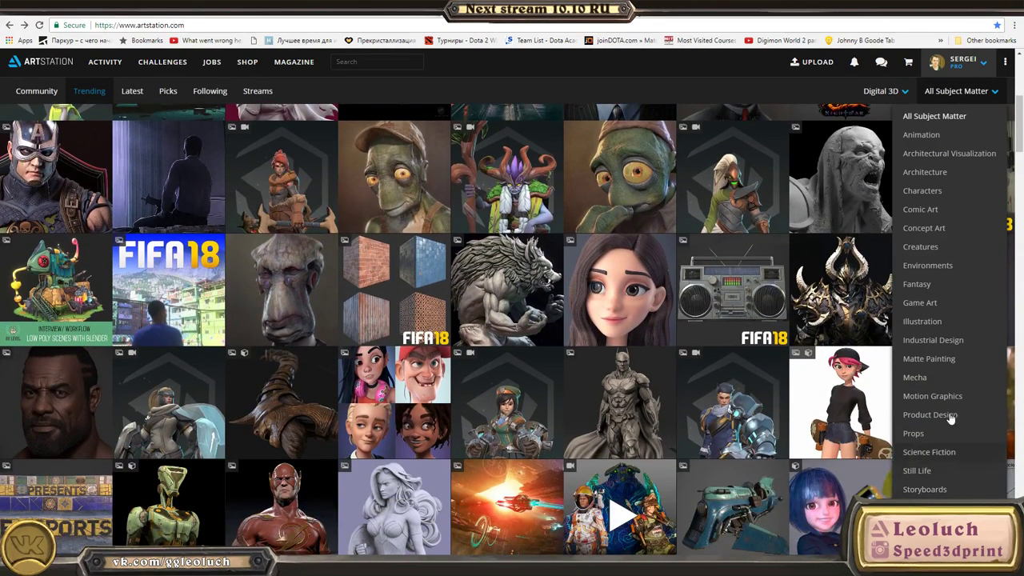
click(936, 265)
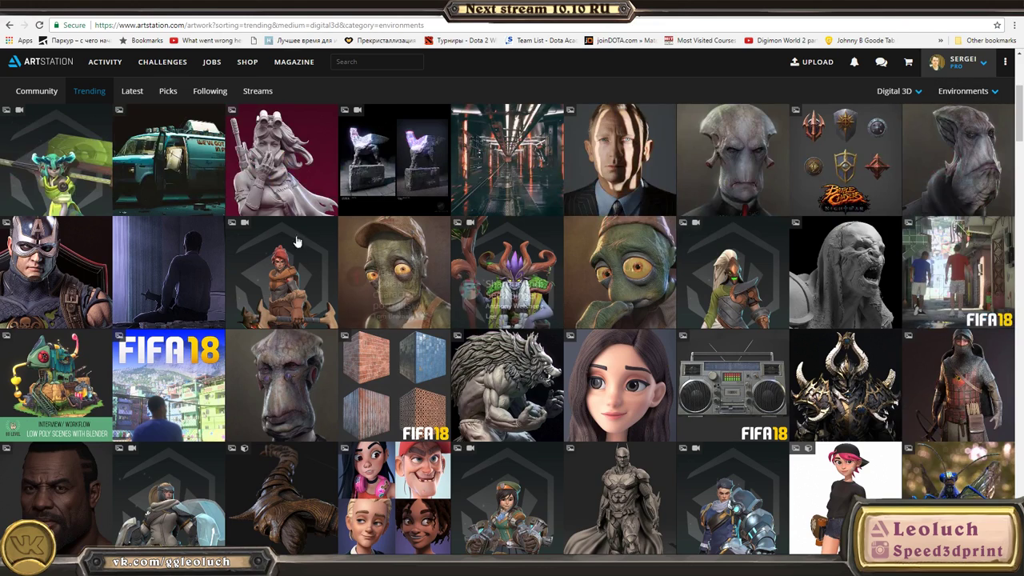
- Look through the trending environment artworks in the filtered gallery
scroll(400, 384, up, 5)
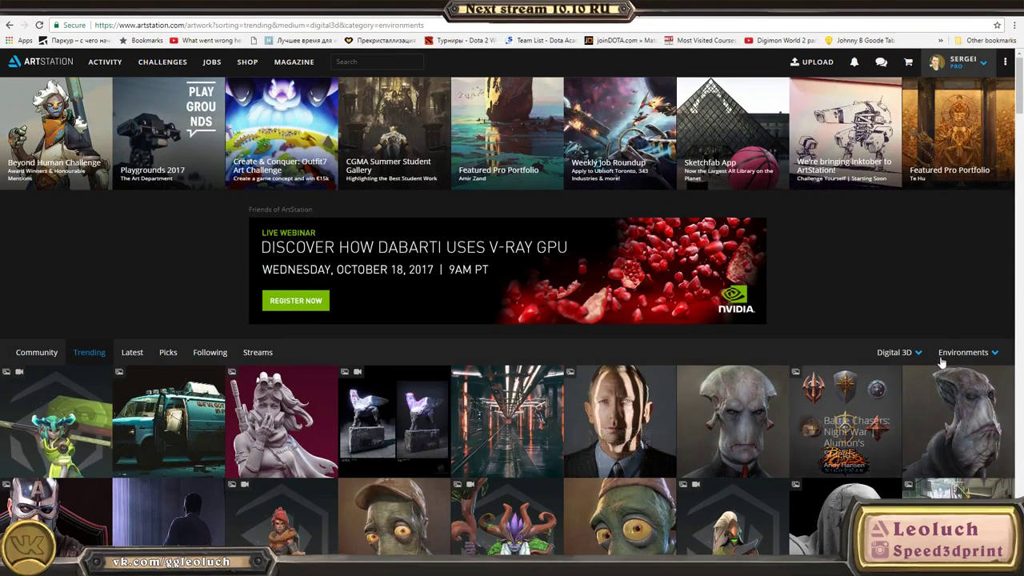
scroll(373, 392, down, 1)
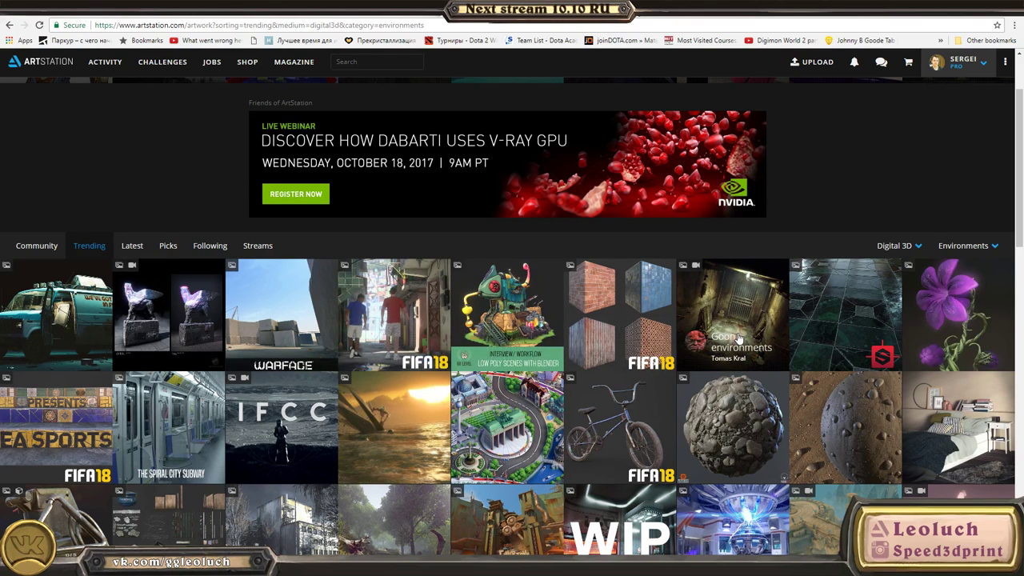
scroll(752, 400, down, 1)
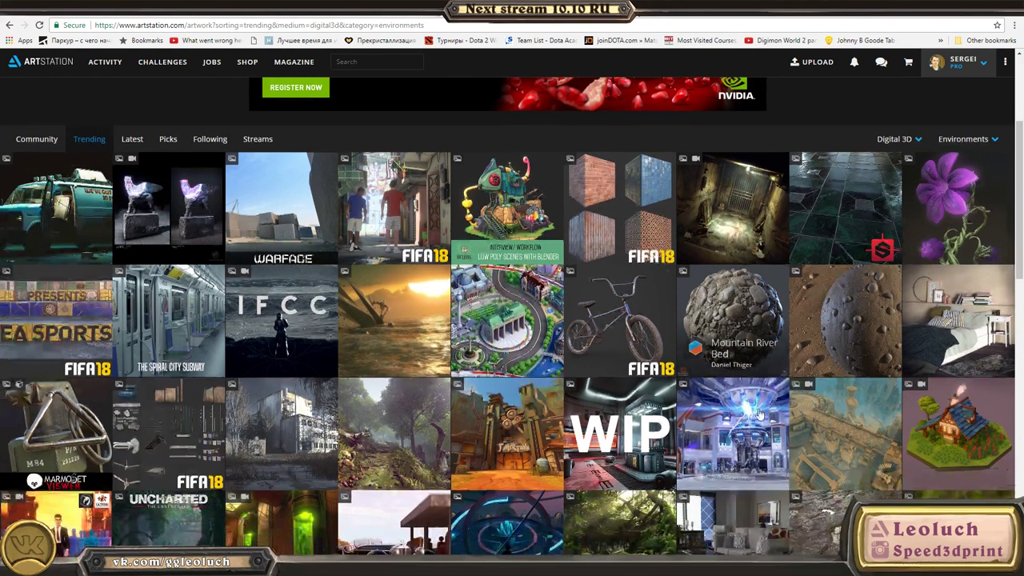
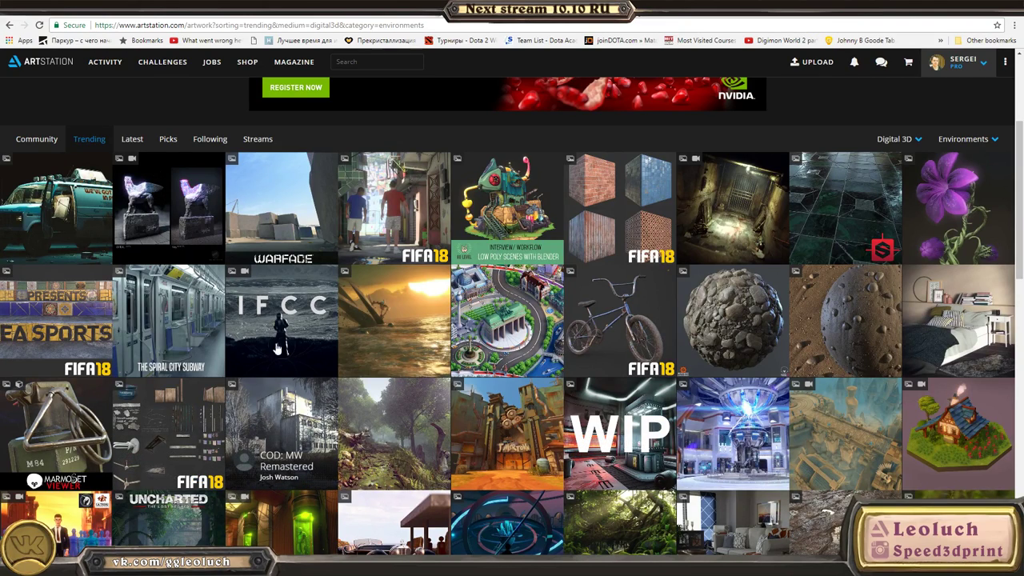
scroll(816, 424, down, 1)
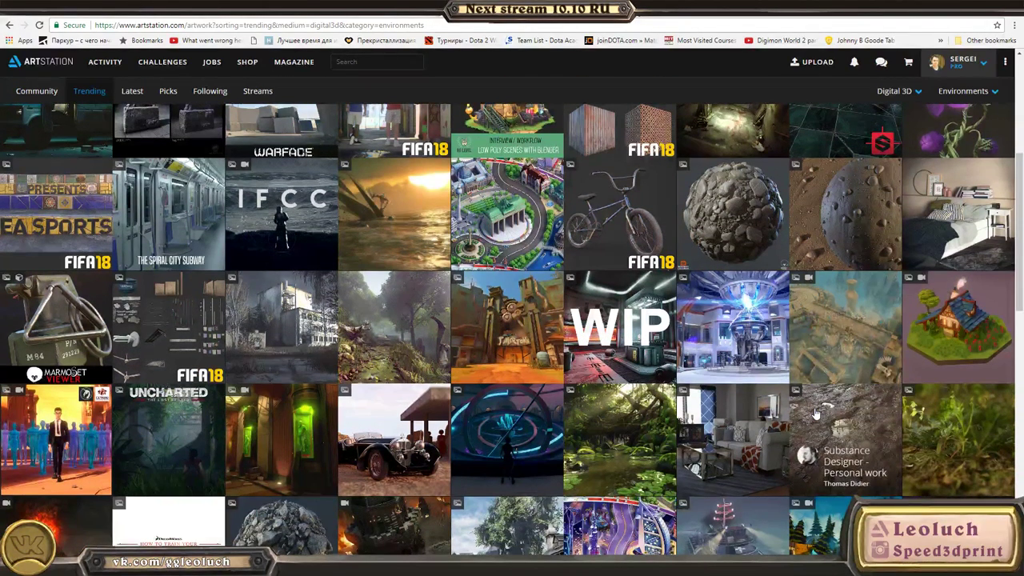
scroll(816, 414, down, 2)
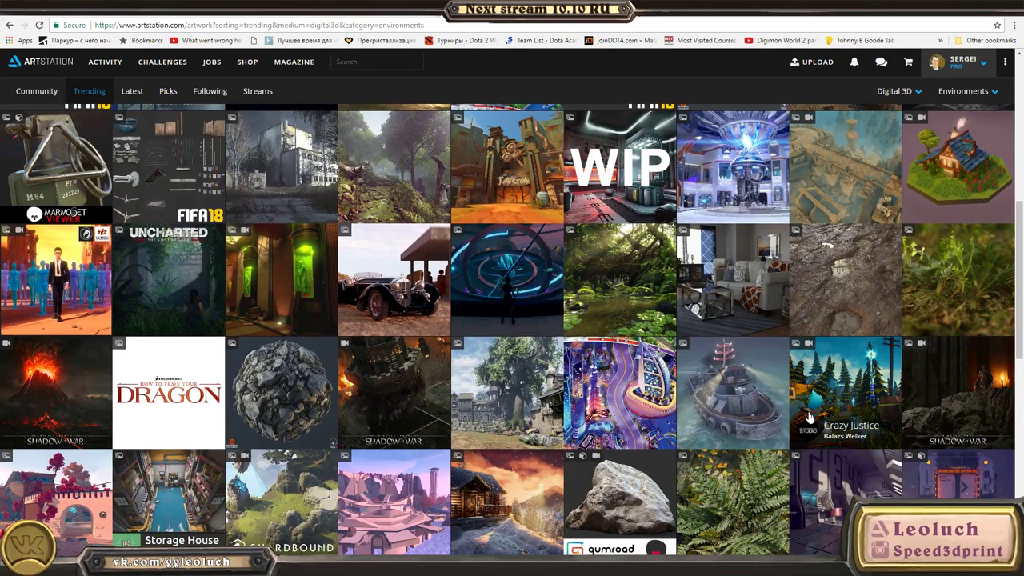
- Open the Storage House environment artwork and look through its artist's portfolio
scroll(201, 432, down, 1)
click(200, 427)
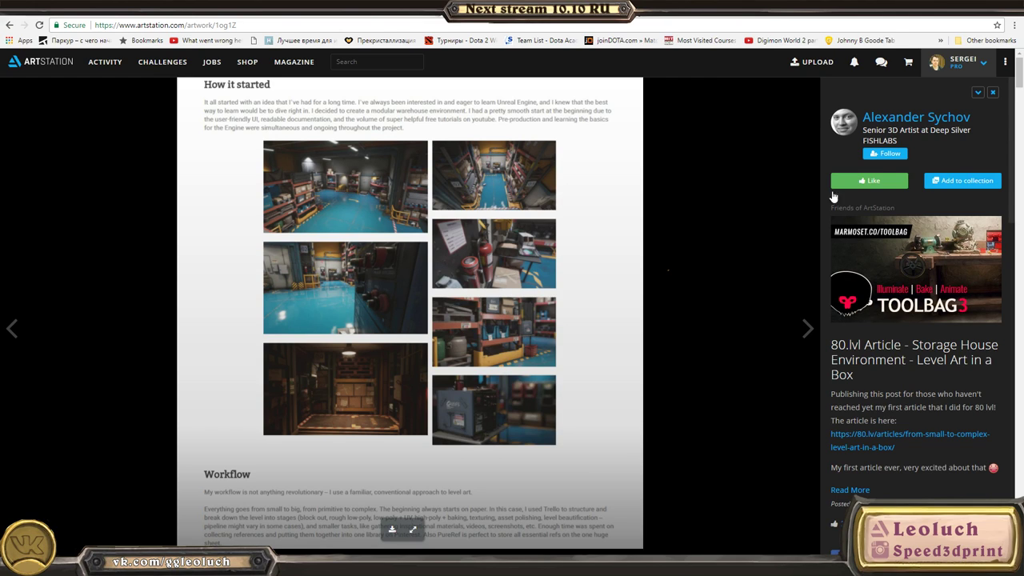
click(907, 120)
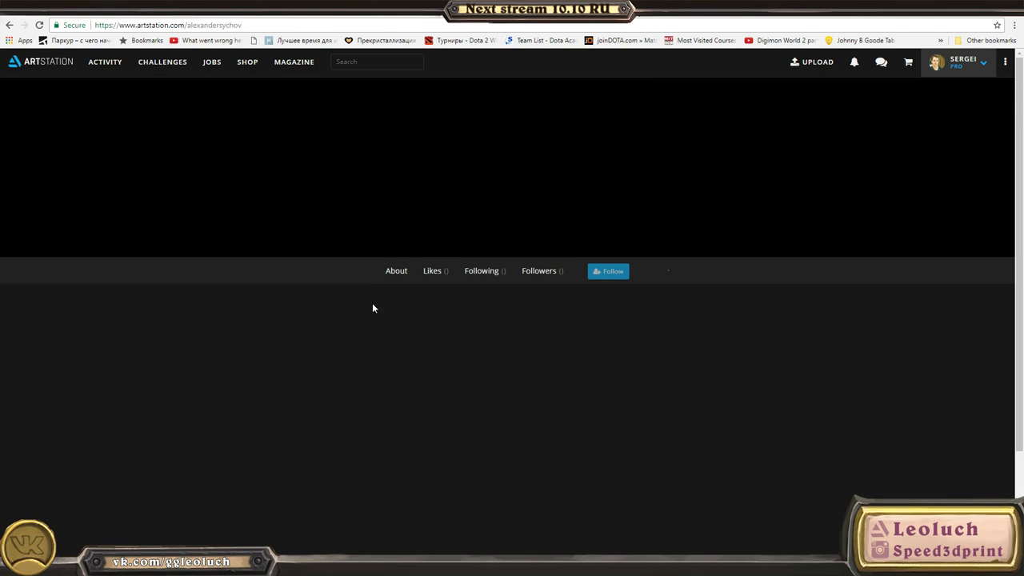
scroll(482, 250, down, 3)
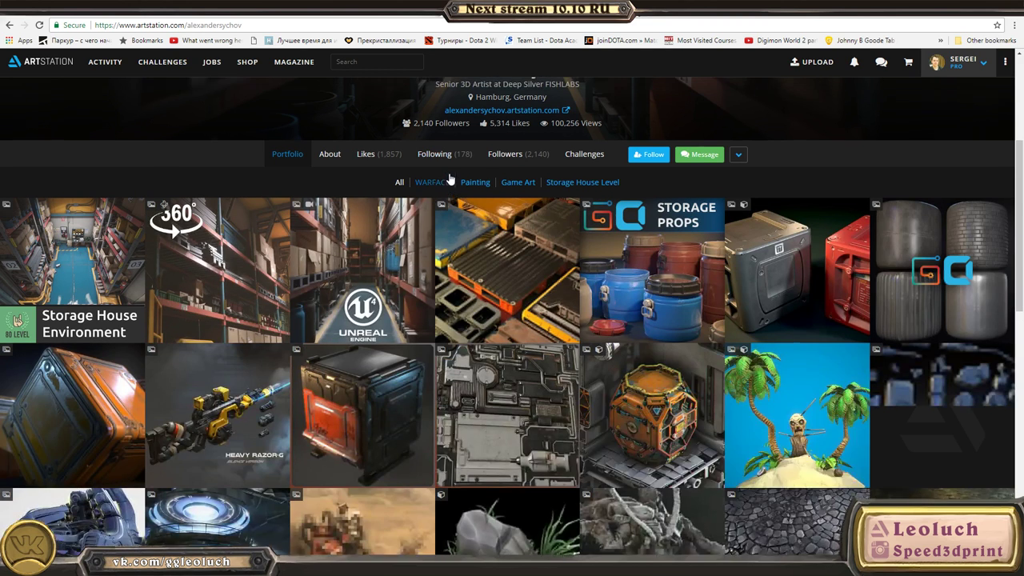
scroll(449, 174, up, 3)
right_click(448, 173)
click(238, 269)
scroll(238, 269, down, 2)
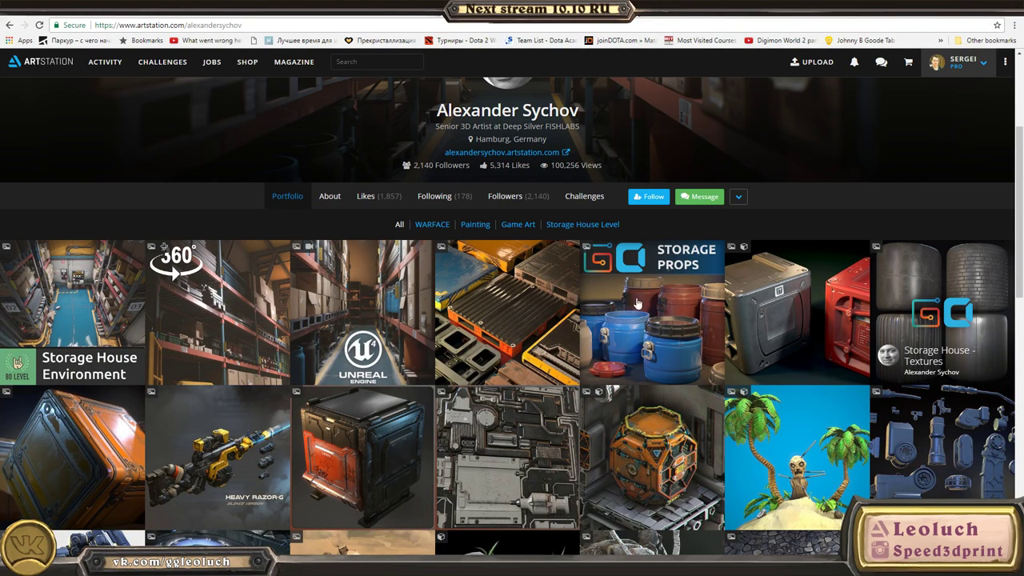
- Examine the images and purchase details of the [UE4] - Storage House Set artwork
click(373, 288)
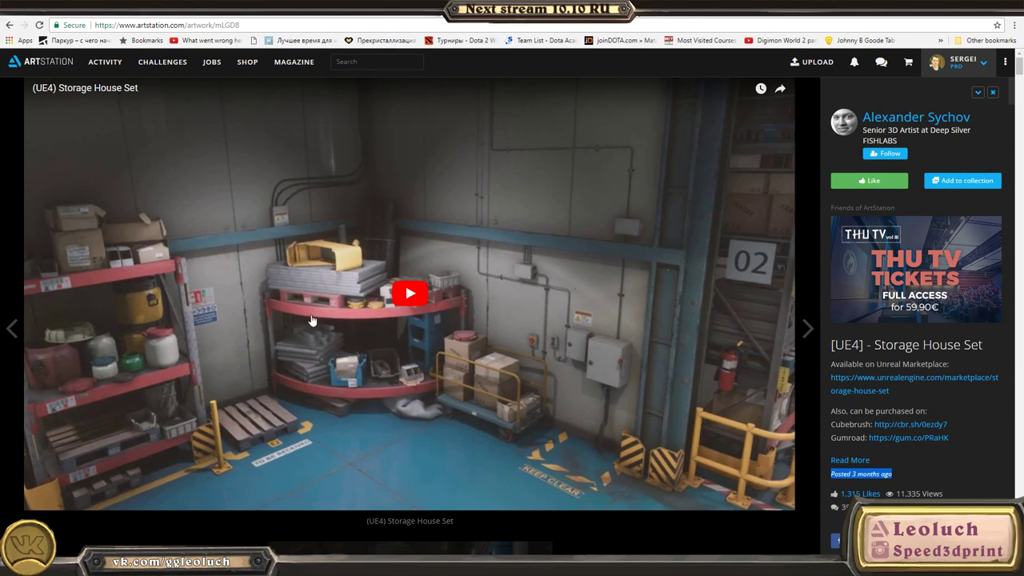
scroll(438, 365, down, 12)
key(alt+Left)
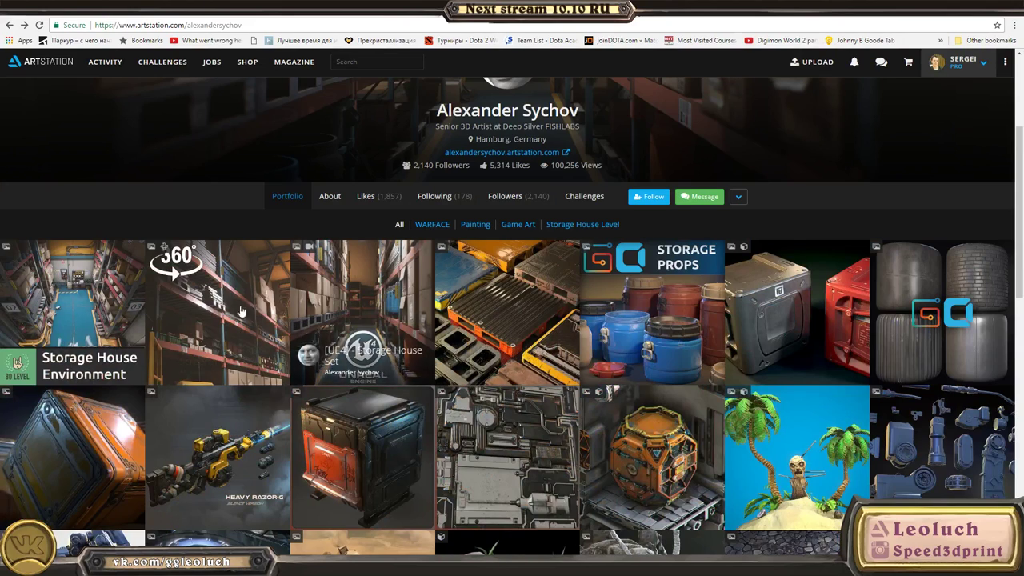
scroll(240, 352, down, 3)
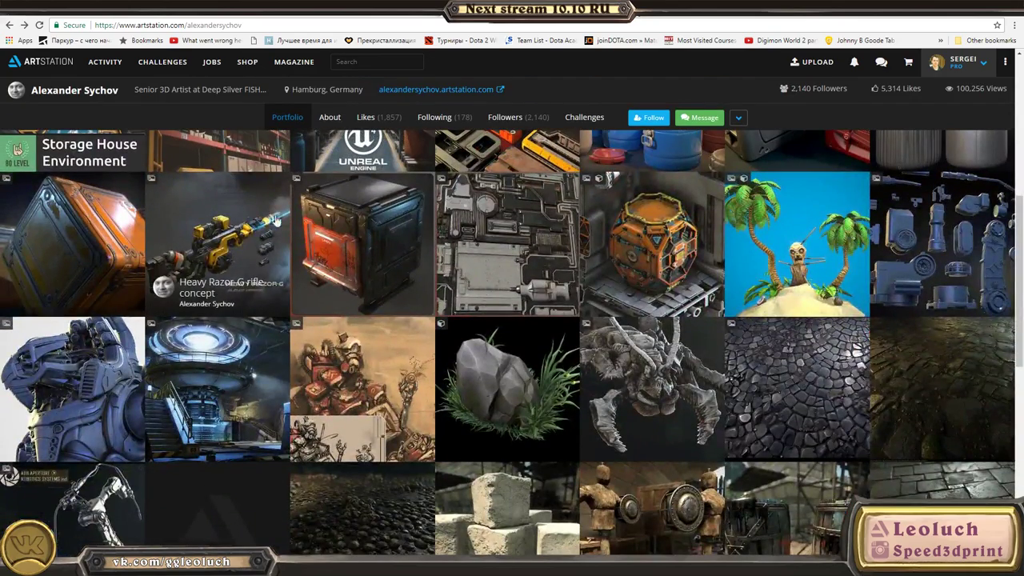
scroll(354, 220, up, 2)
click(355, 217)
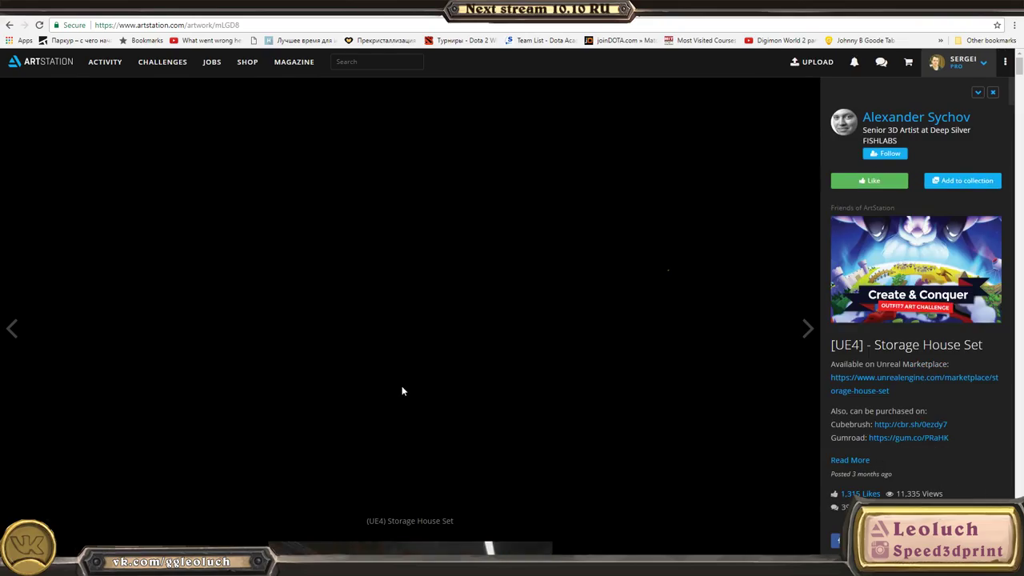
scroll(495, 403, down, 13)
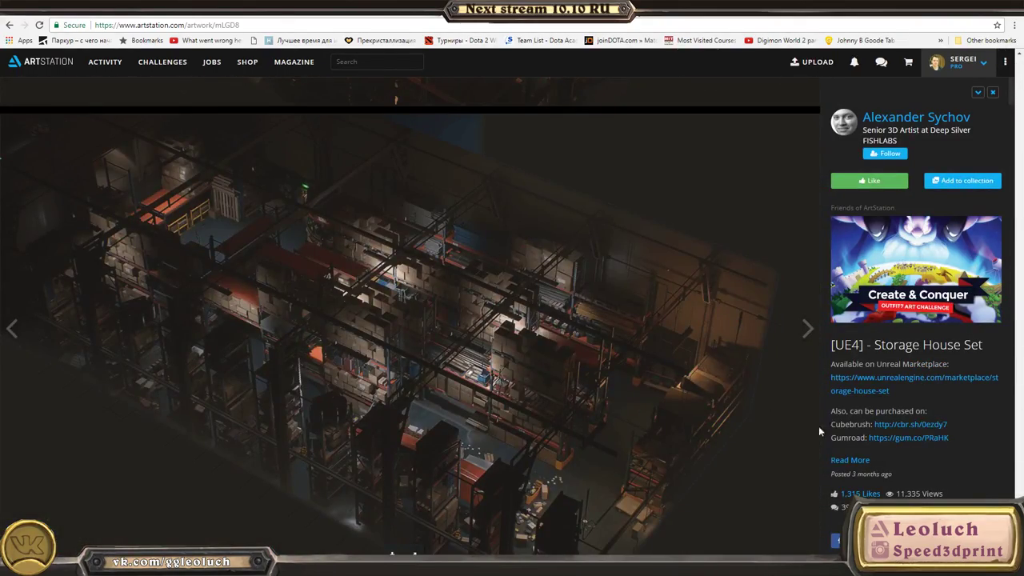
scroll(864, 418, down, 5)
scroll(864, 419, up, 4)
drag(844, 370, 957, 368)
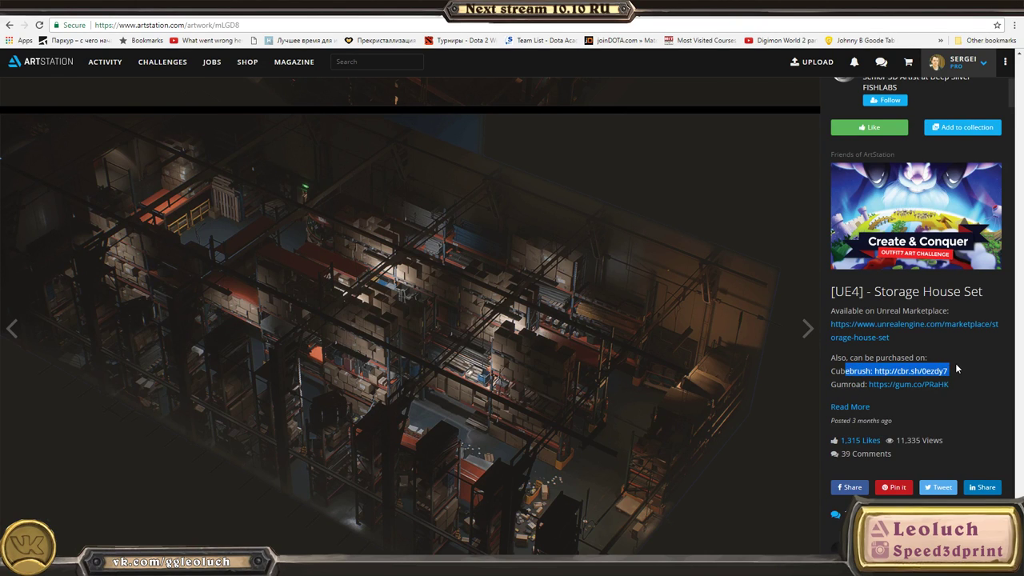
key(alt+Left)
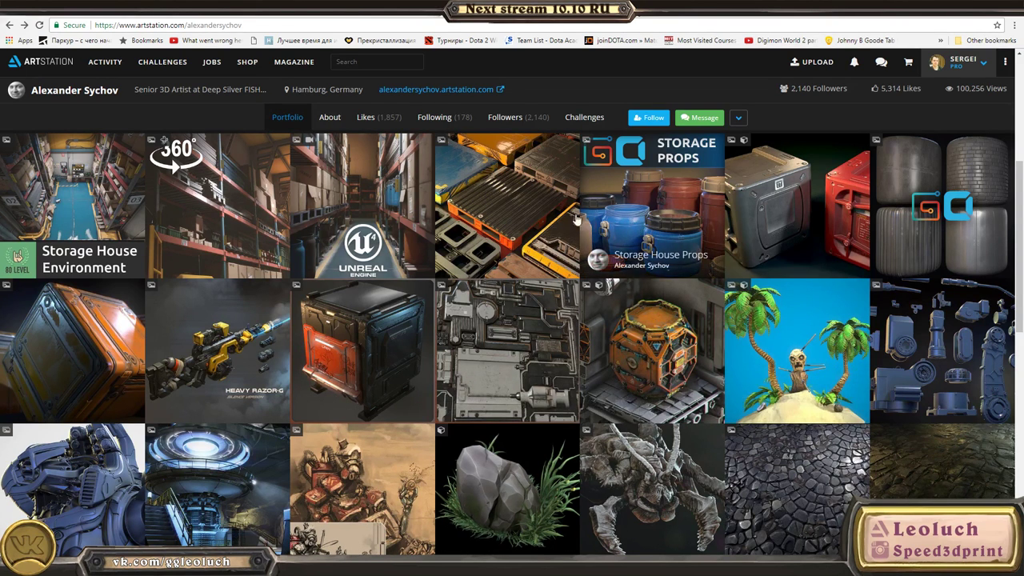
- Open the 80.lvl Article - Storage House Environment artwork from the artist's portfolio
scroll(493, 240, up, 4)
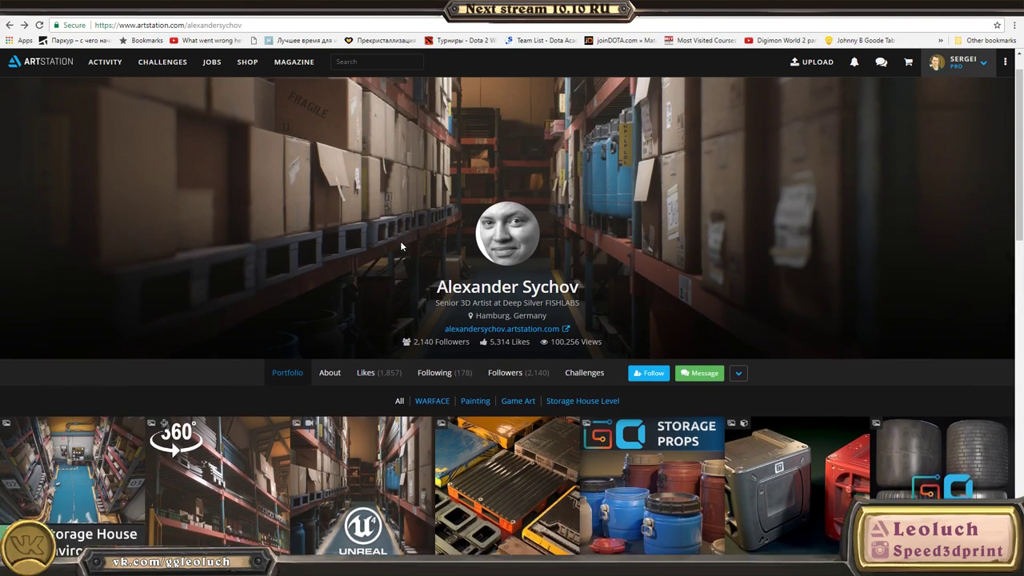
scroll(509, 292, down, 1)
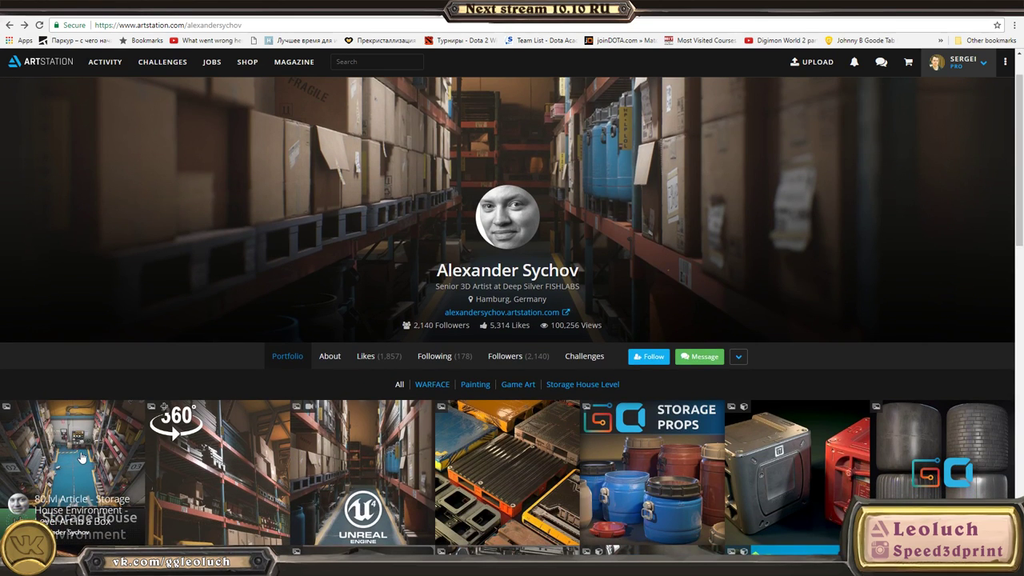
click(80, 457)
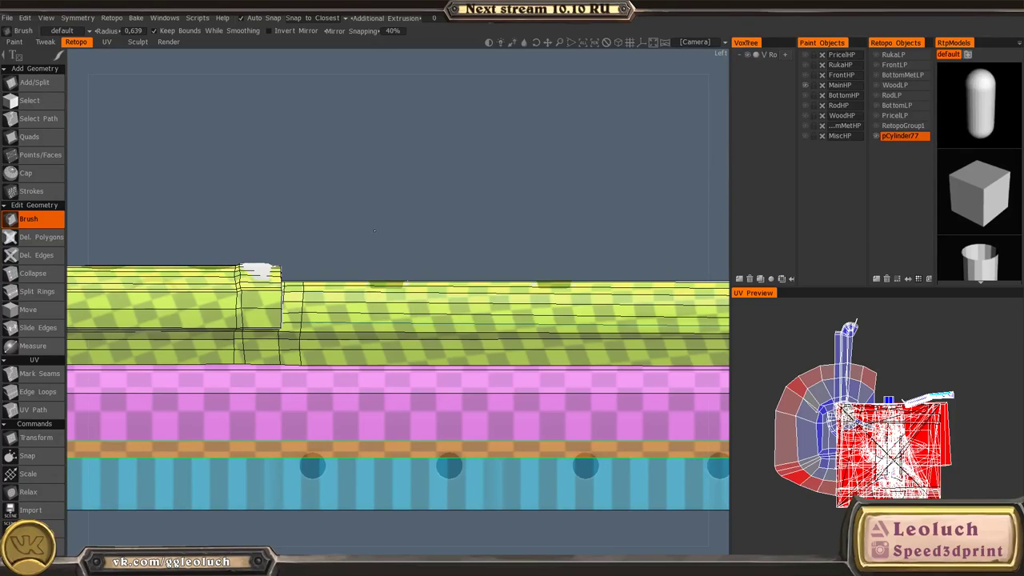
- Switch to 3D-Coat and add the first Points/Faces polygons from the rounded housing's open edge along the bare cylinder towards the green cover
scroll(448, 267, down, 4)
middle_drag(448, 267, 325, 256)
right_drag(319, 257, 340, 322)
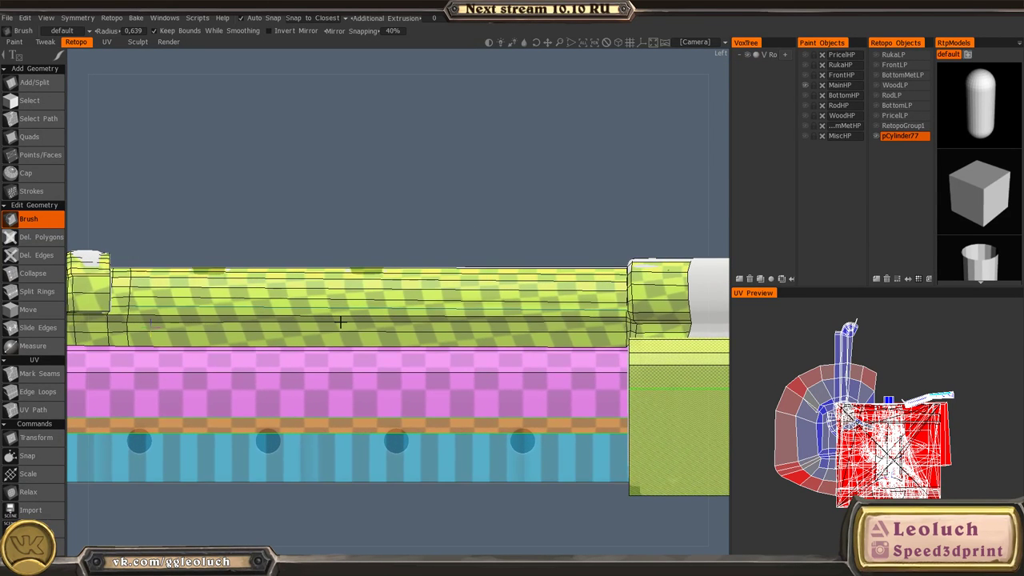
middle_drag(474, 353, 294, 317)
right_drag(424, 240, 461, 278)
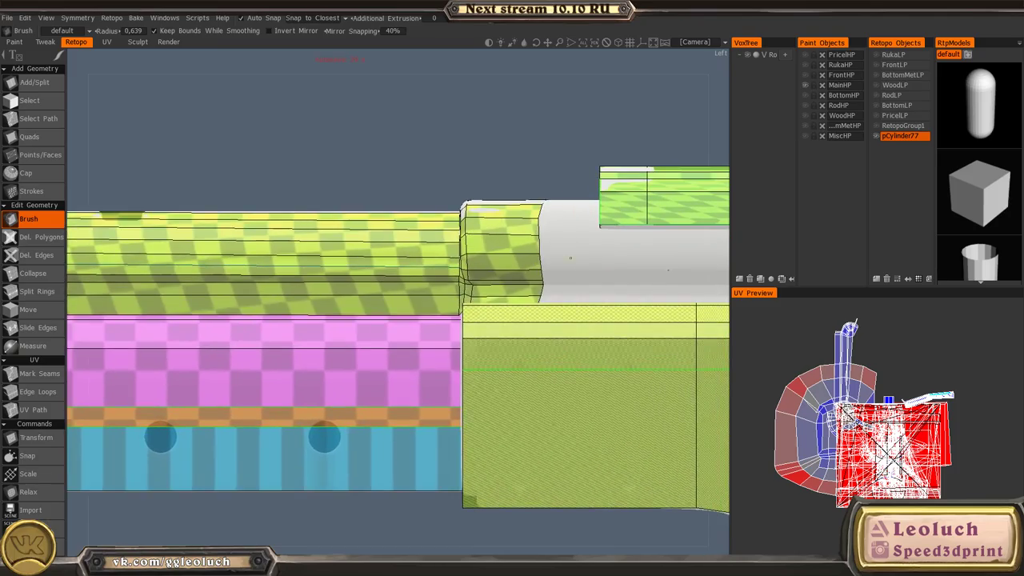
middle_drag(501, 247, 321, 249)
alt+drag(322, 249, 386, 242)
right_drag(386, 242, 398, 264)
middle_drag(398, 265, 411, 338)
alt+drag(300, 298, 393, 331)
right_drag(393, 331, 419, 339)
key(space)
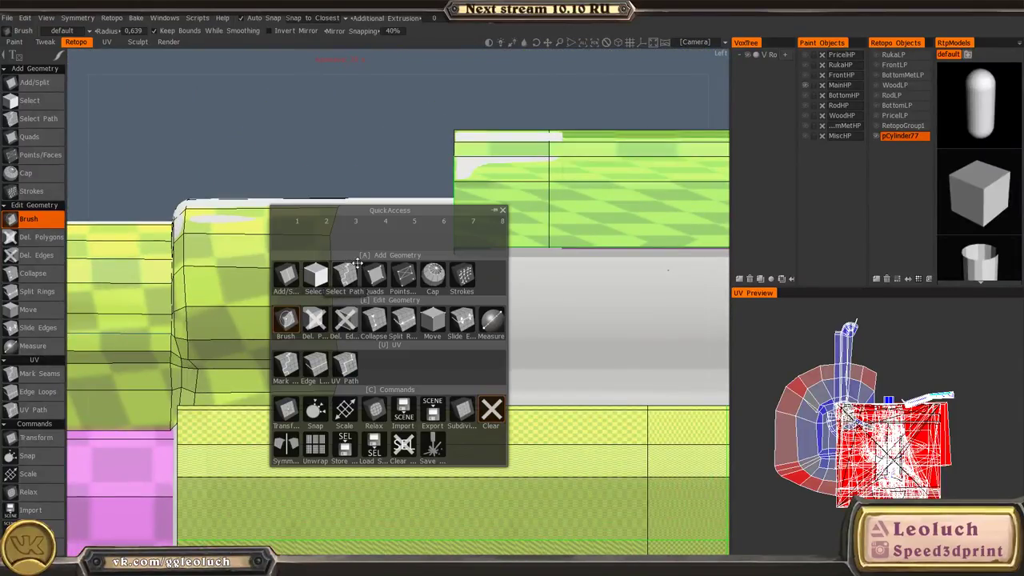
click(378, 275)
alt+drag(366, 211, 370, 311)
key(space)
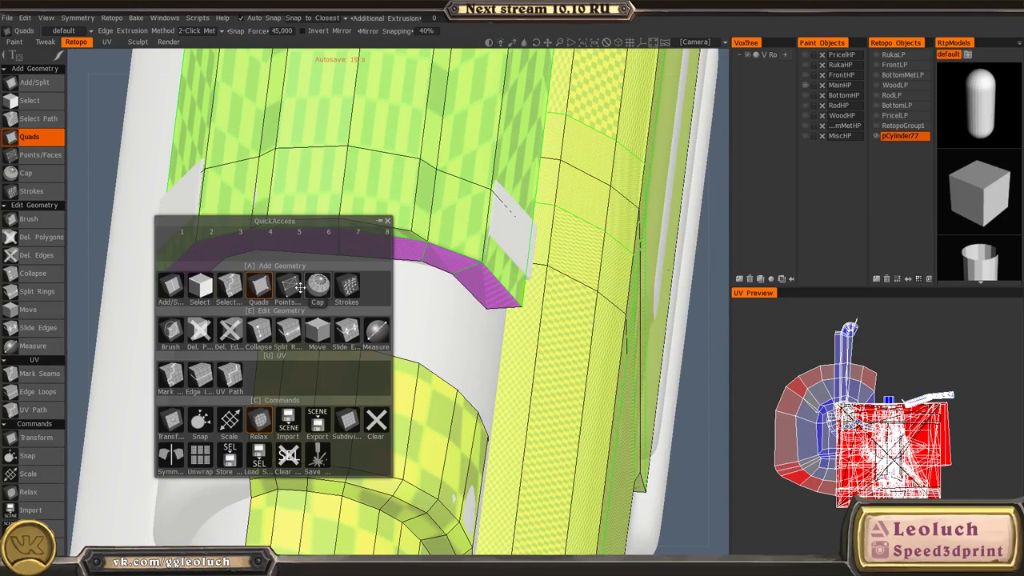
click(291, 288)
alt+drag(290, 288, 258, 234)
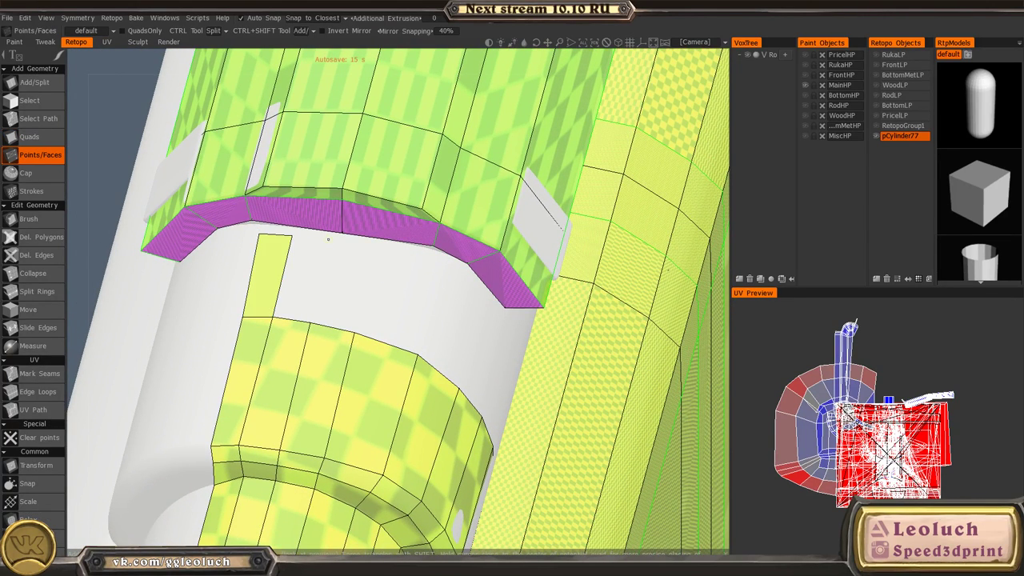
middle_drag(292, 276, 380, 264)
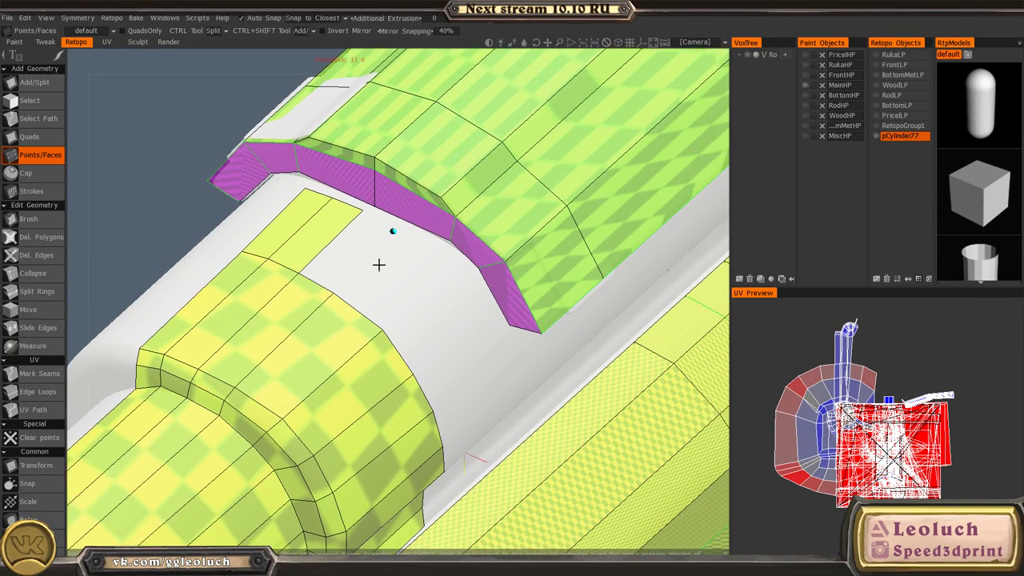
- Continue the ring of new faces around the cylinder, from its upper side down past the lower corner of the green cover
scroll(258, 251, up, 3)
right_click(392, 208)
alt+drag(460, 316, 375, 275)
click(406, 249)
right_click(343, 225)
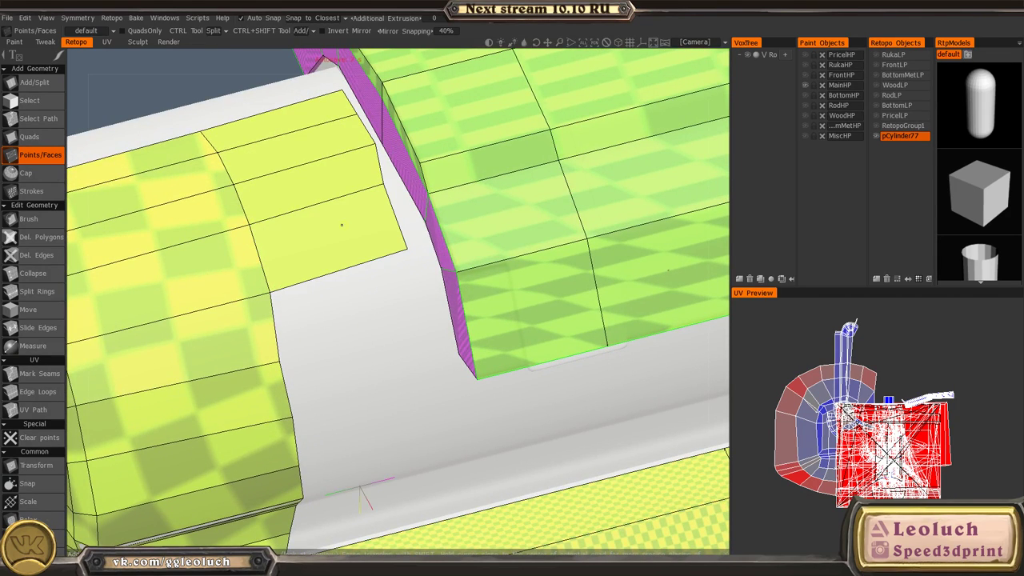
alt+drag(344, 225, 398, 313)
click(405, 315)
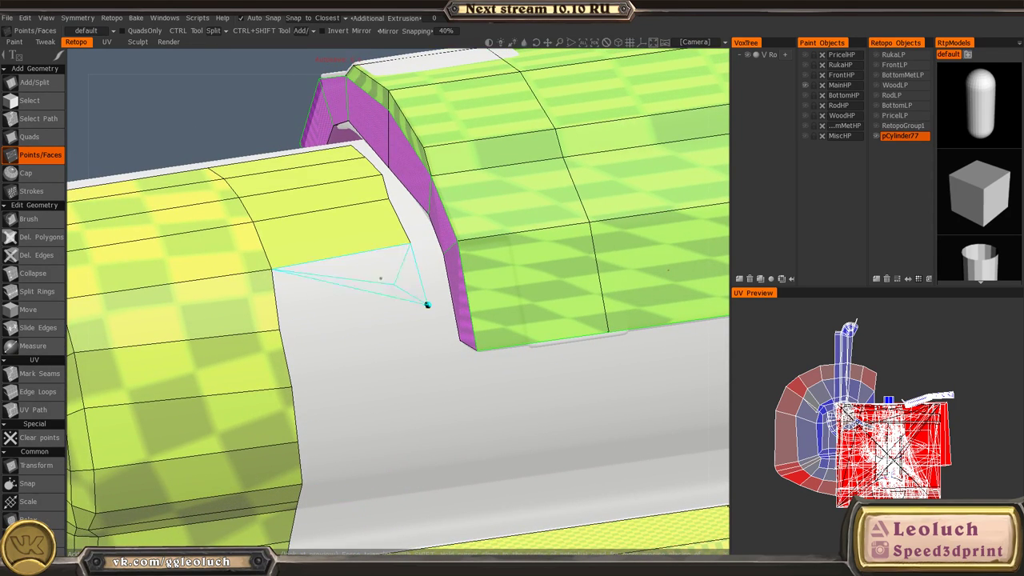
right_click(347, 276)
alt+drag(347, 273, 475, 378)
click(444, 370)
right_click(375, 340)
alt+middle_drag(456, 413, 380, 256)
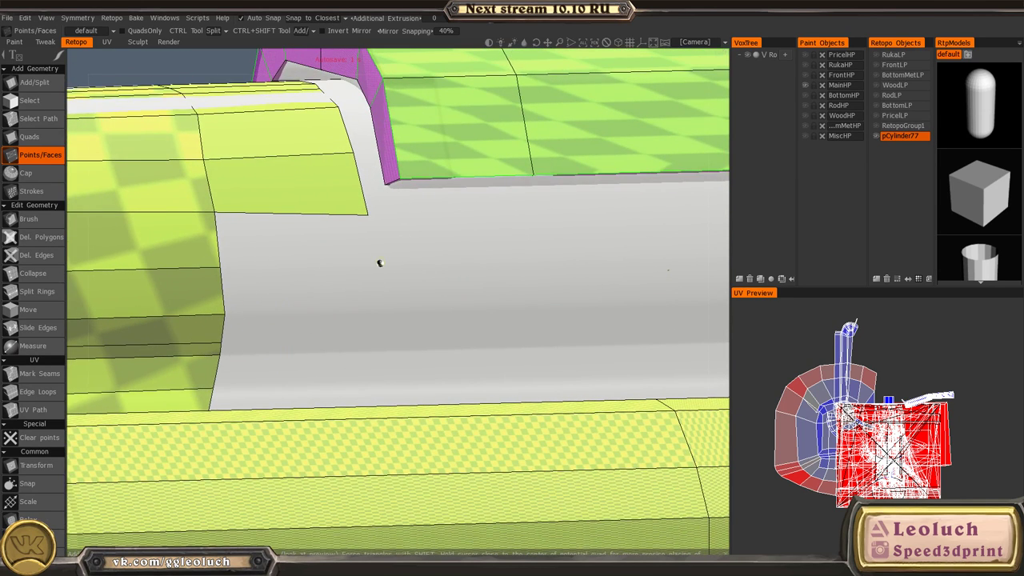
click(281, 242)
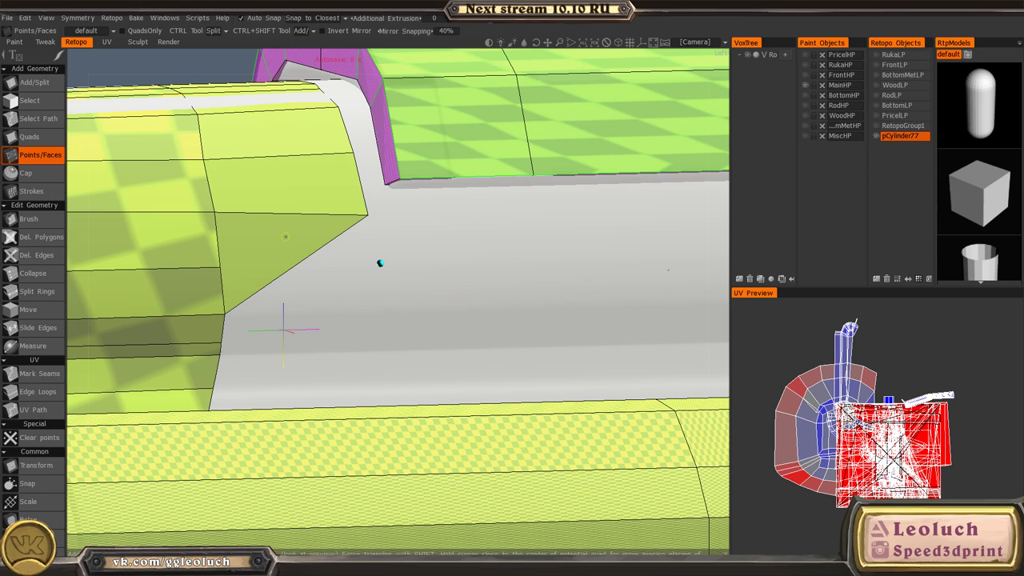
alt+right_drag(389, 227, 300, 230)
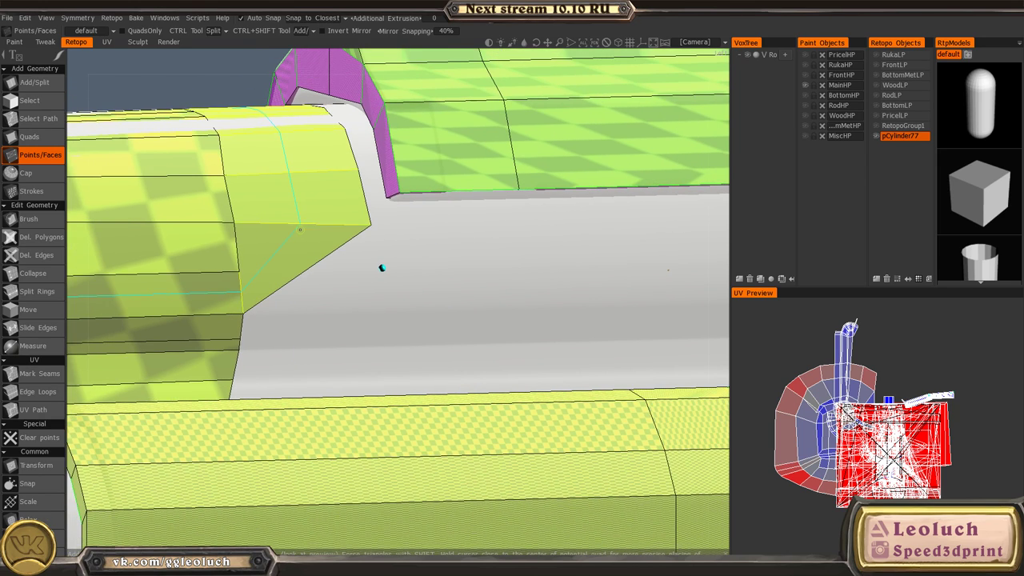
key(ctrl+z)
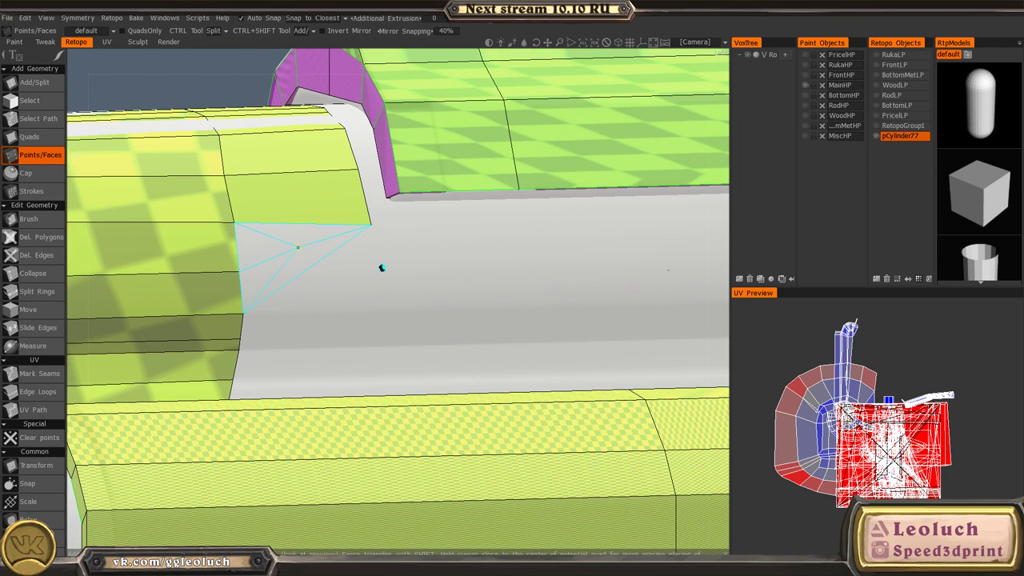
- Extend the ring down the cylinder's side with two more faces and a narrow strip at the housing's crease
click(381, 267)
middle_drag(352, 288, 394, 302)
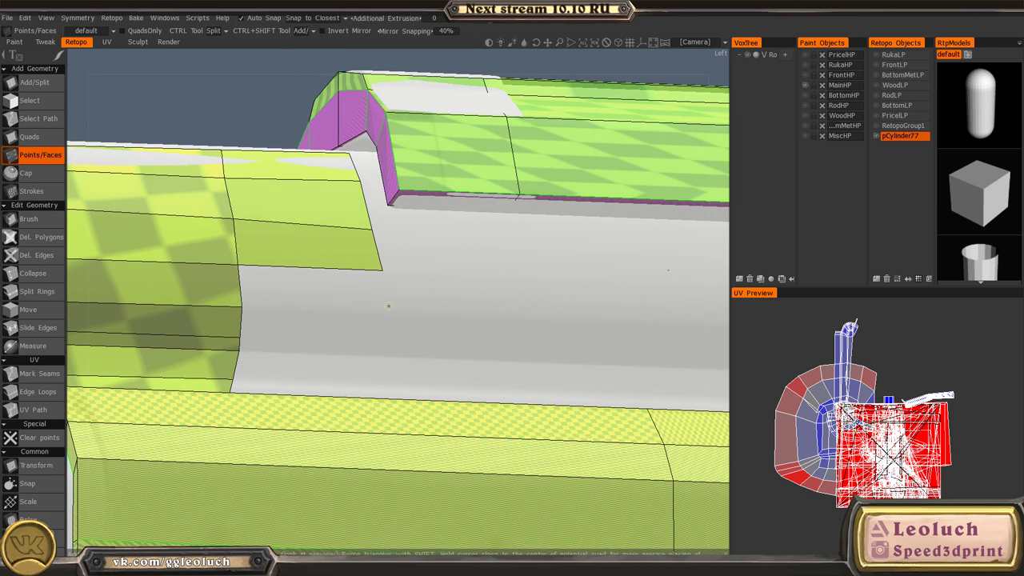
click(387, 308)
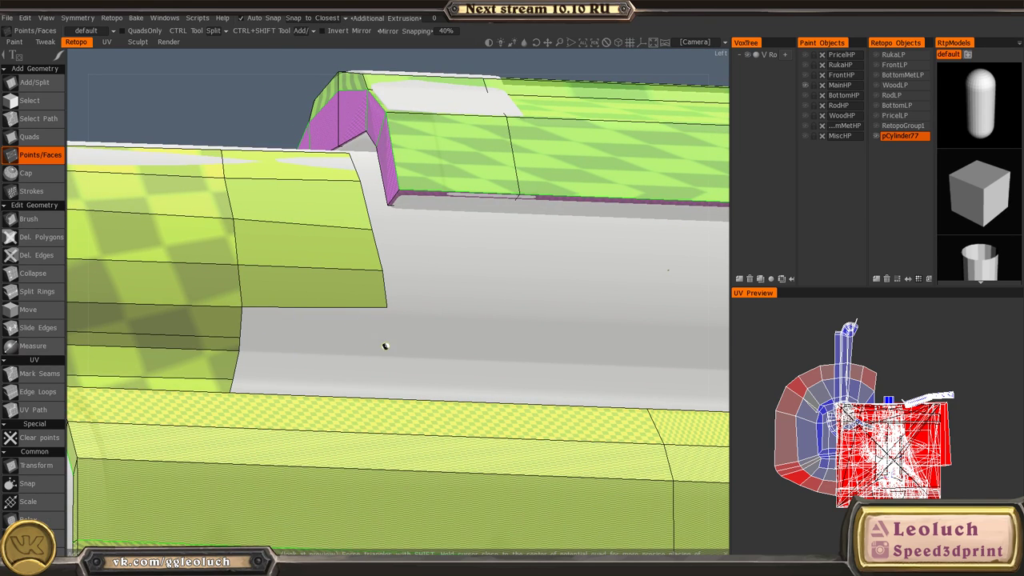
click(384, 350)
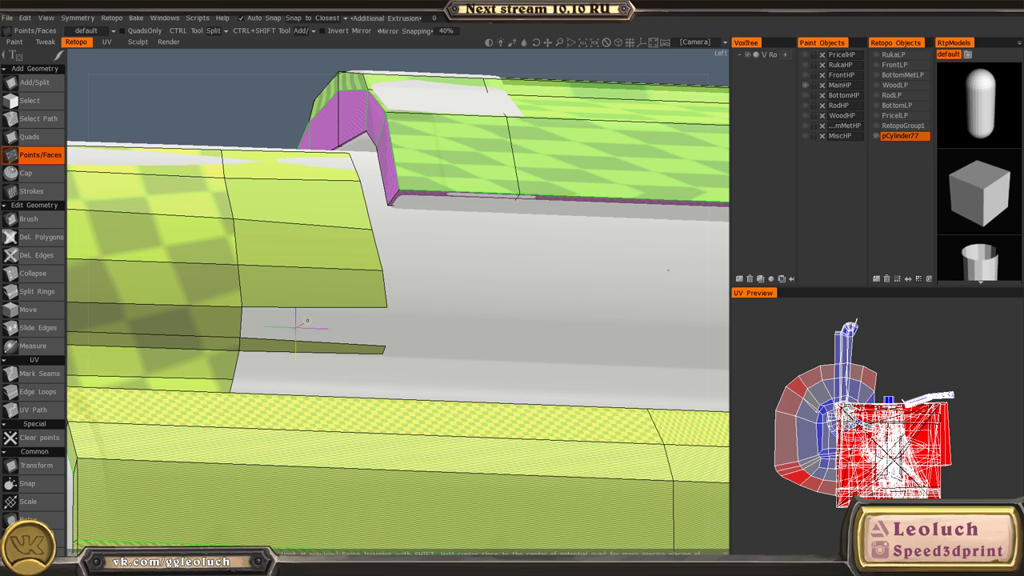
- Fill the gap between the side faces and the narrow crease strip with a Quads polygon
alt+drag(339, 322, 316, 344)
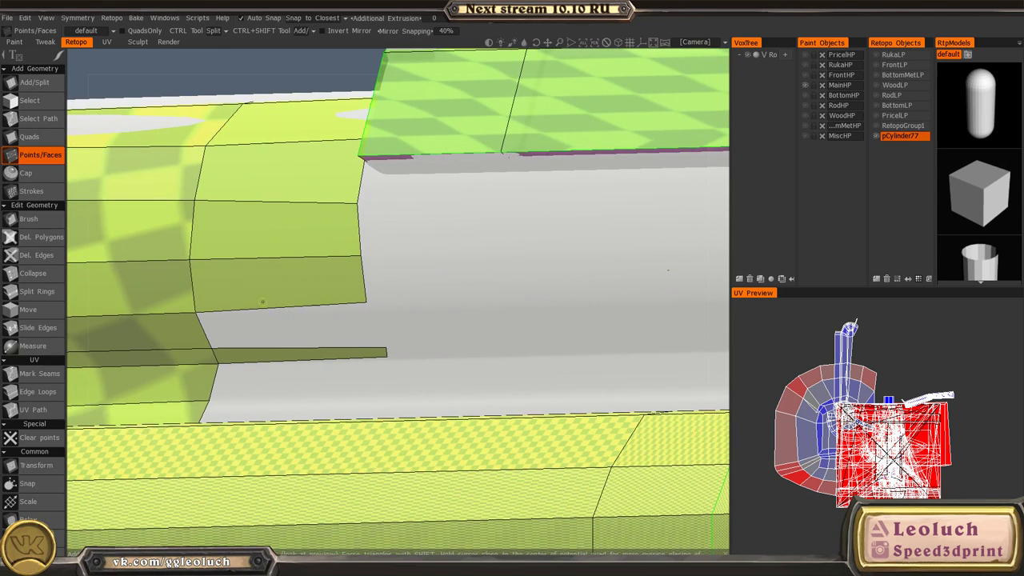
key(space)
click(274, 225)
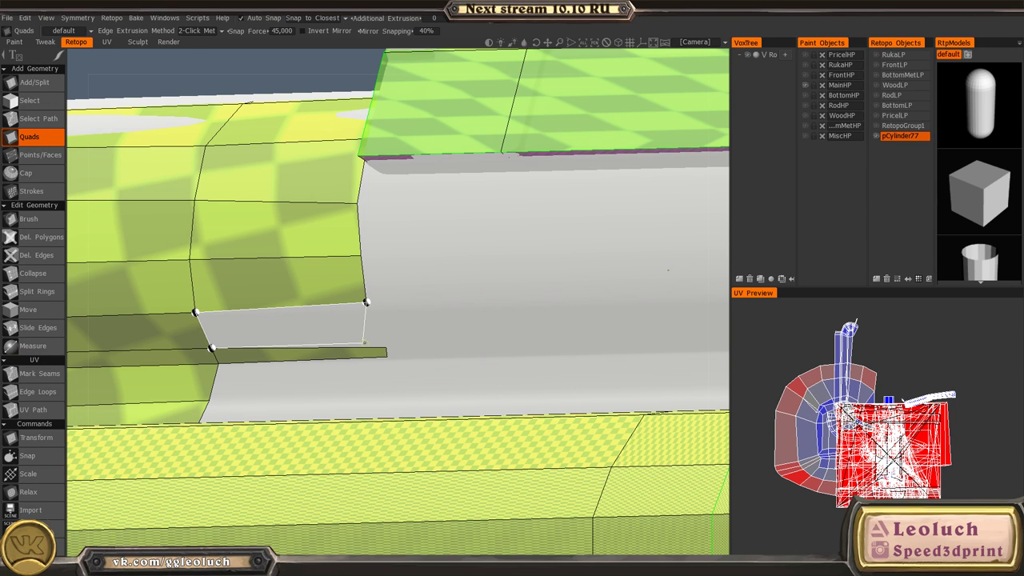
click(380, 347)
- Add a quad below the crease strip, extending the housing's lower edge along the cylinder just above the yellow body panel
alt+right_drag(402, 365, 300, 336)
alt+drag(300, 336, 268, 325)
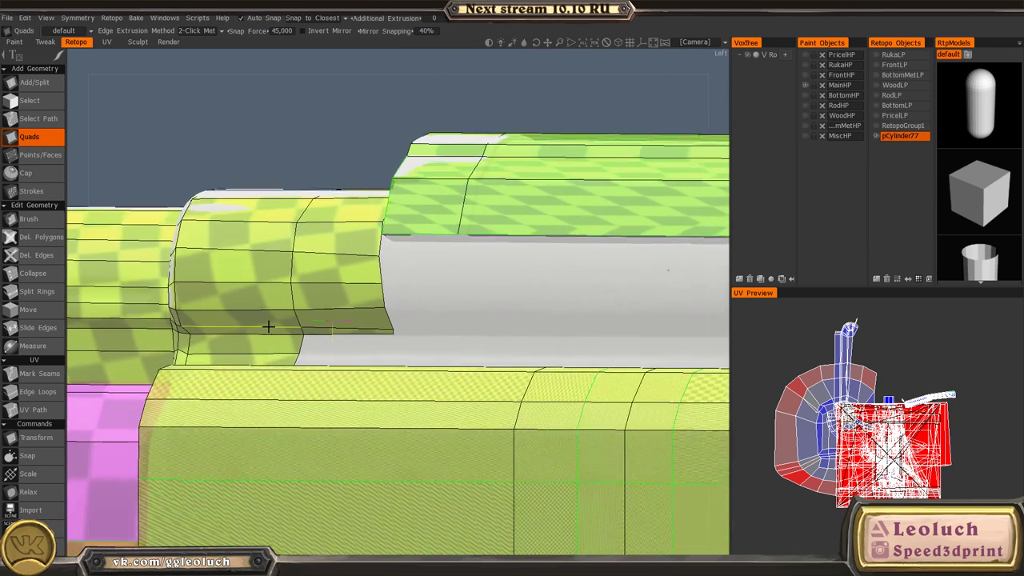
alt+middle_drag(269, 311, 282, 282)
alt+right_drag(280, 290, 310, 323)
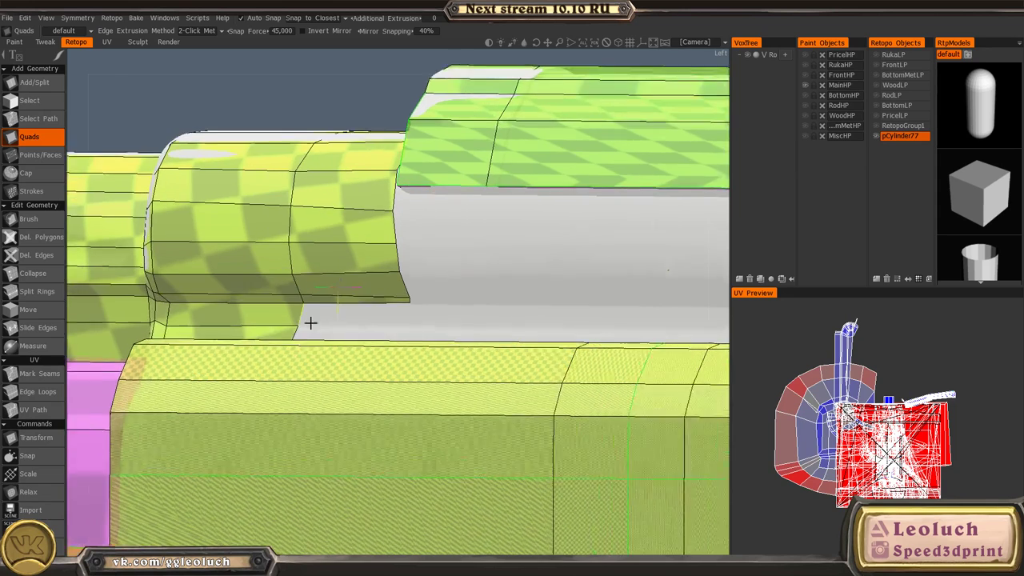
alt+drag(311, 322, 347, 345)
alt+right_drag(281, 270, 317, 310)
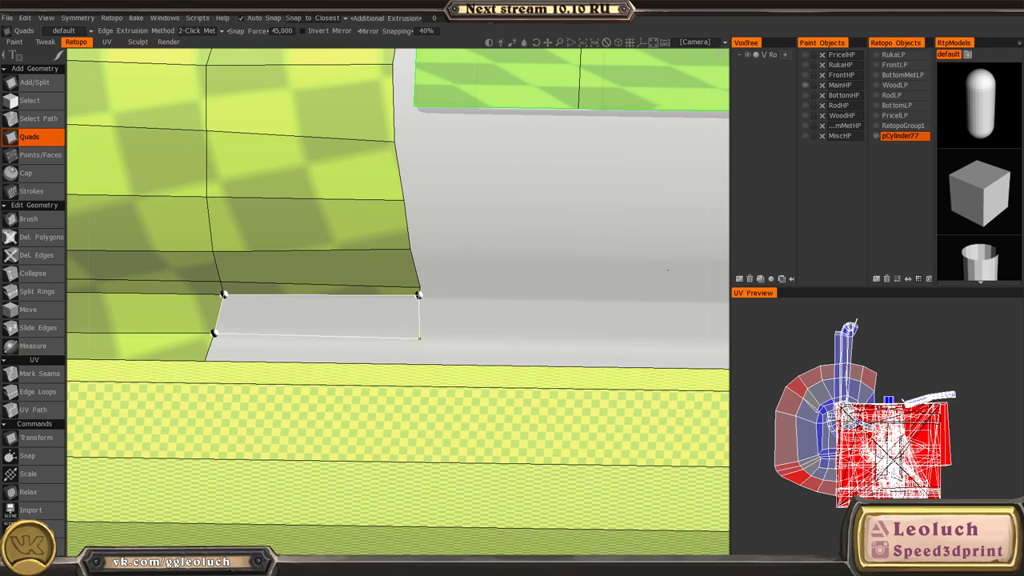
click(419, 339)
alt+drag(292, 274, 365, 328)
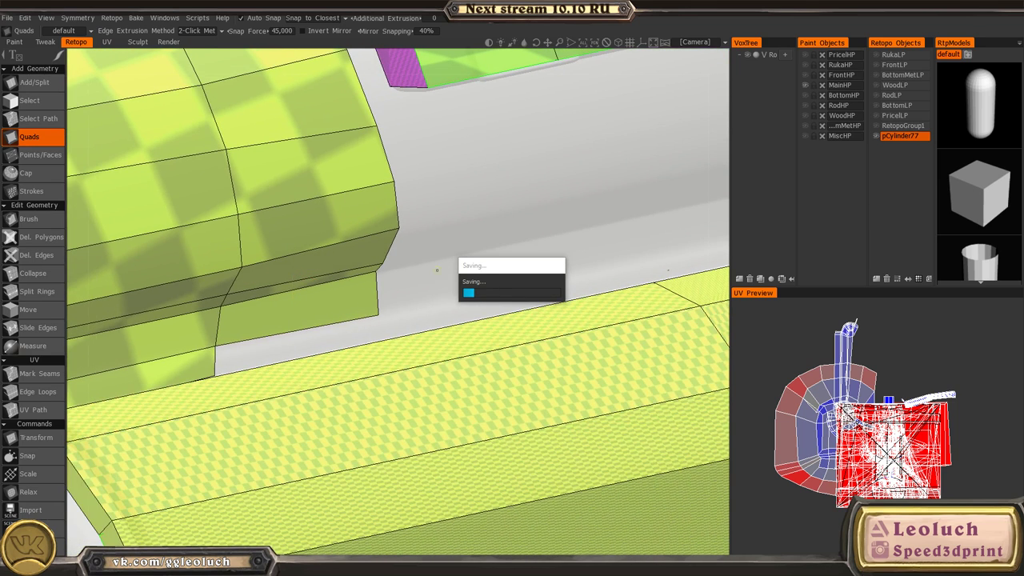
- Fill the narrow gap between the housing's lower edge and the yellow body panel with a Quads polygon
alt+right_drag(128, 303, 216, 339)
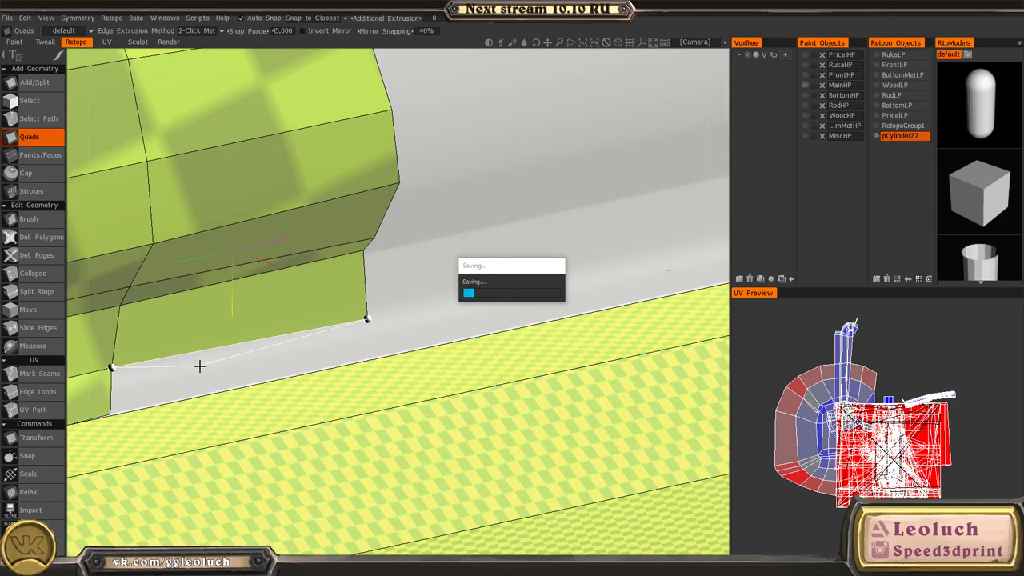
alt+drag(200, 366, 297, 336)
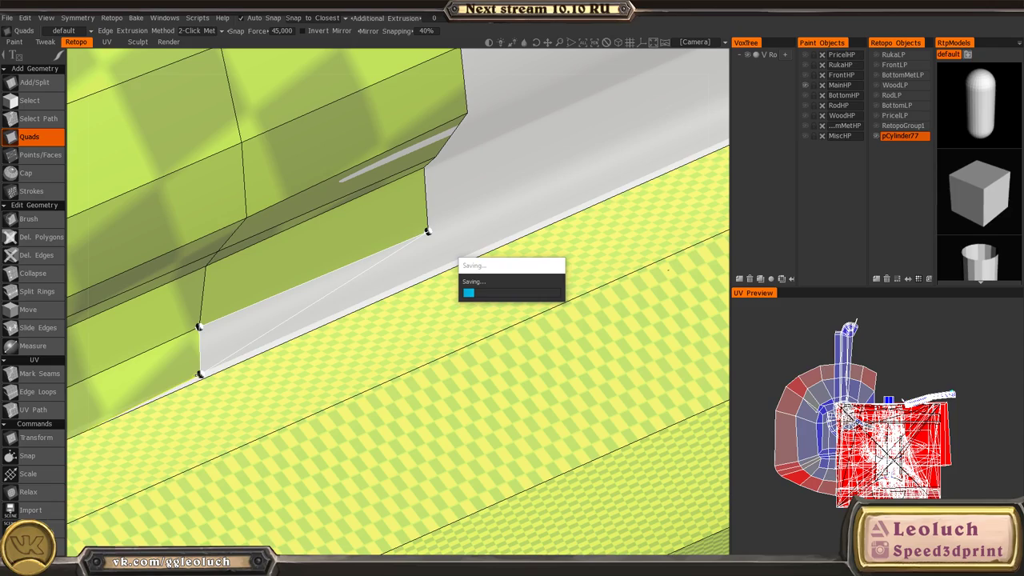
click(428, 270)
key(Escape)
- Switch to the Brush retopo tool and check the extended housing ring from the side
alt+drag(490, 230, 224, 176)
alt+right_drag(224, 176, 376, 208)
alt+drag(399, 202, 389, 252)
alt+right_drag(389, 252, 473, 234)
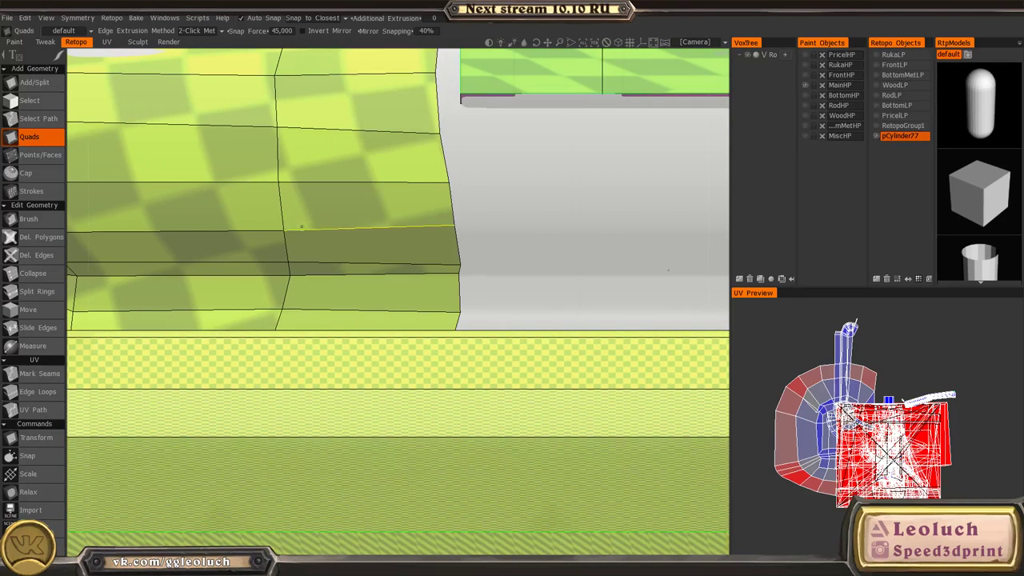
key(space)
click(239, 222)
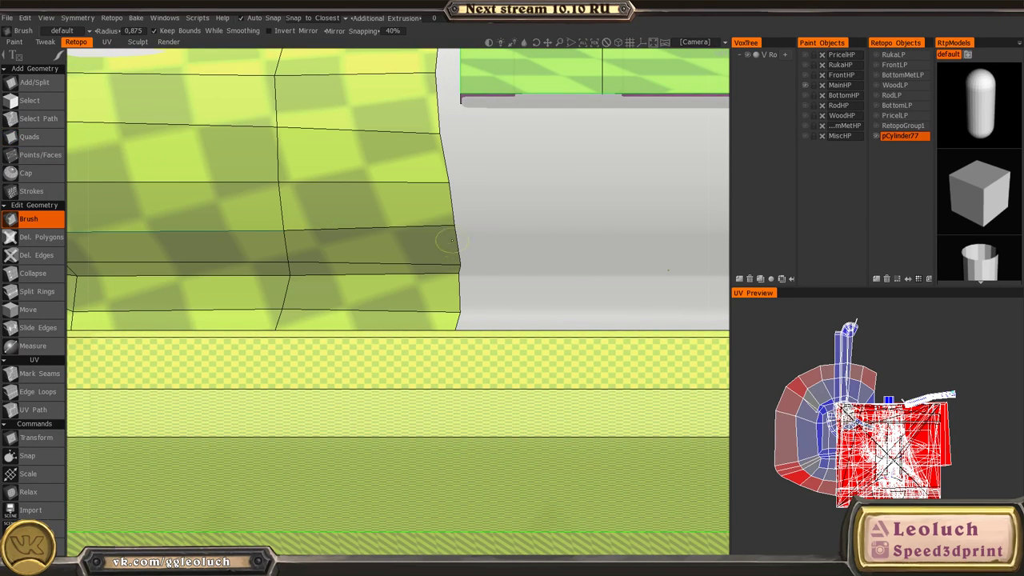
alt+right_drag(360, 229, 290, 222)
alt+middle_drag(301, 225, 328, 322)
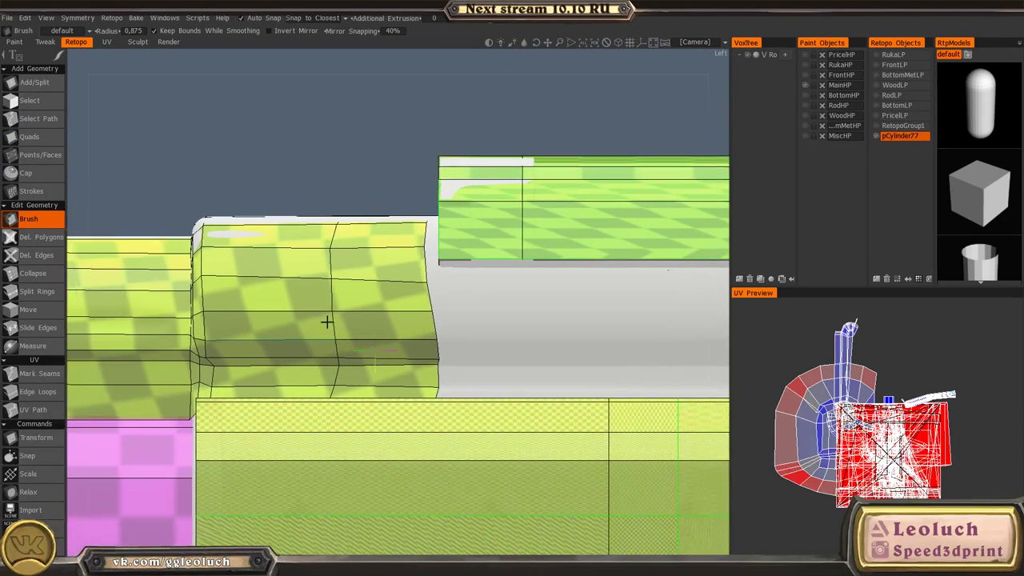
alt+drag(327, 322, 395, 366)
- Switch to Chrome, search Google for "stinger tank" in a new tab, and follow the suggested query "stringer tank"
key(alt+Tab)
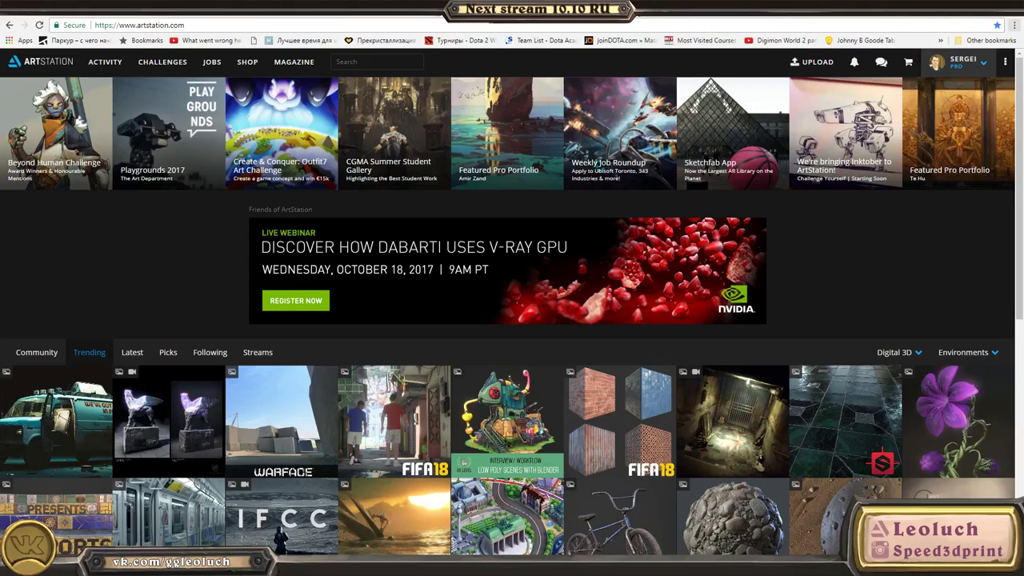
key(ctrl+t)
text(st)
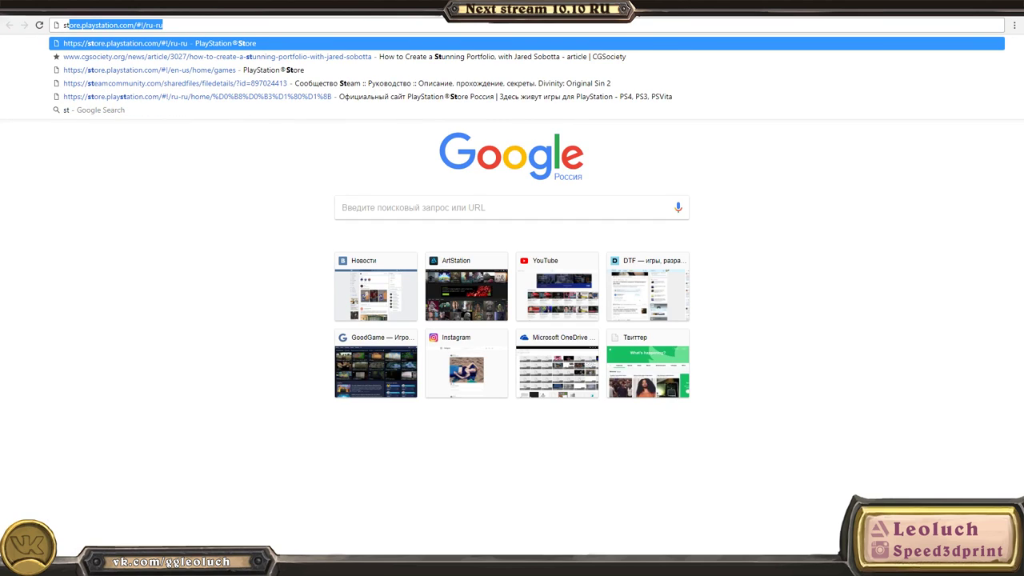
text(inger tank)
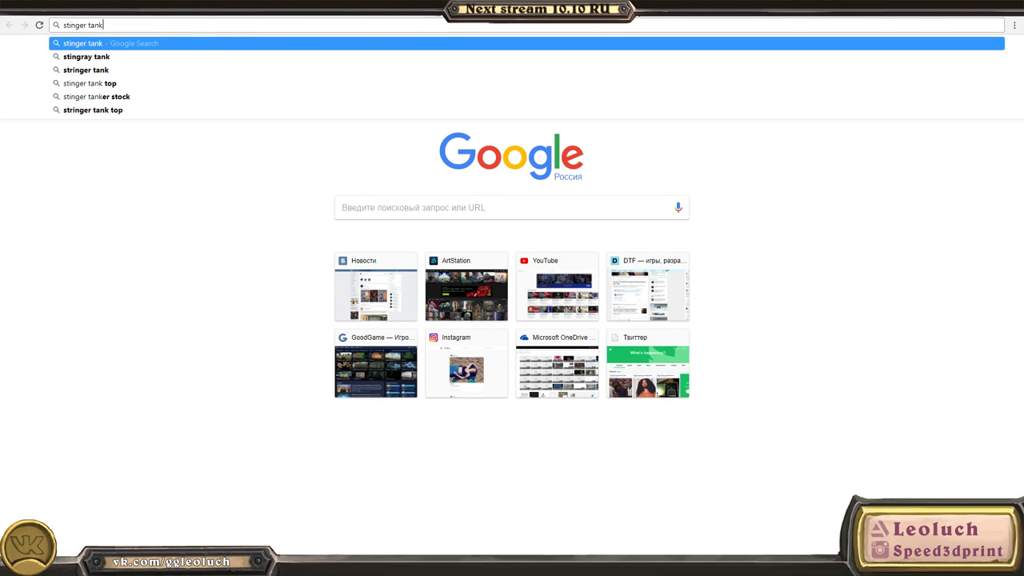
key(Return)
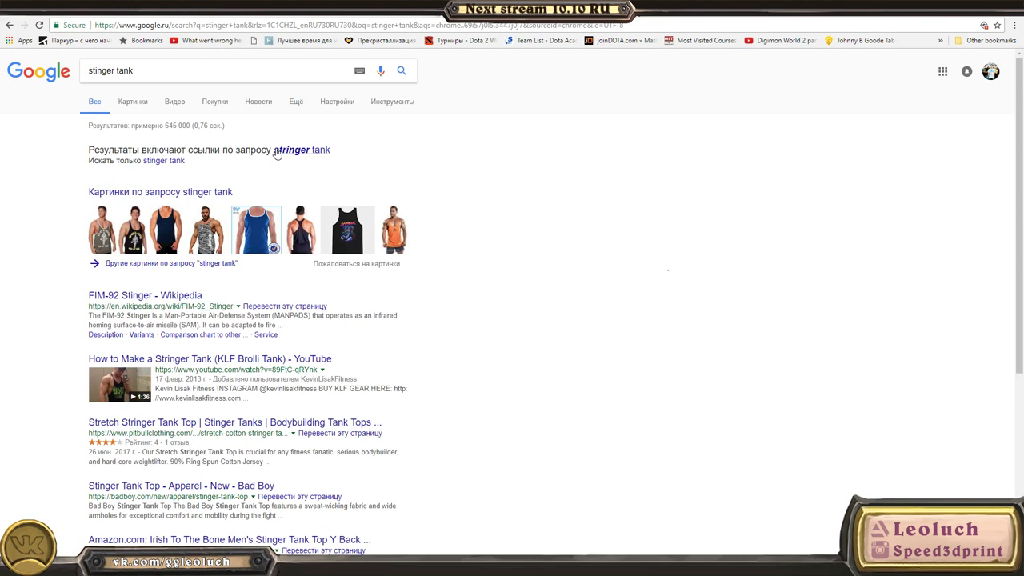
click(280, 154)
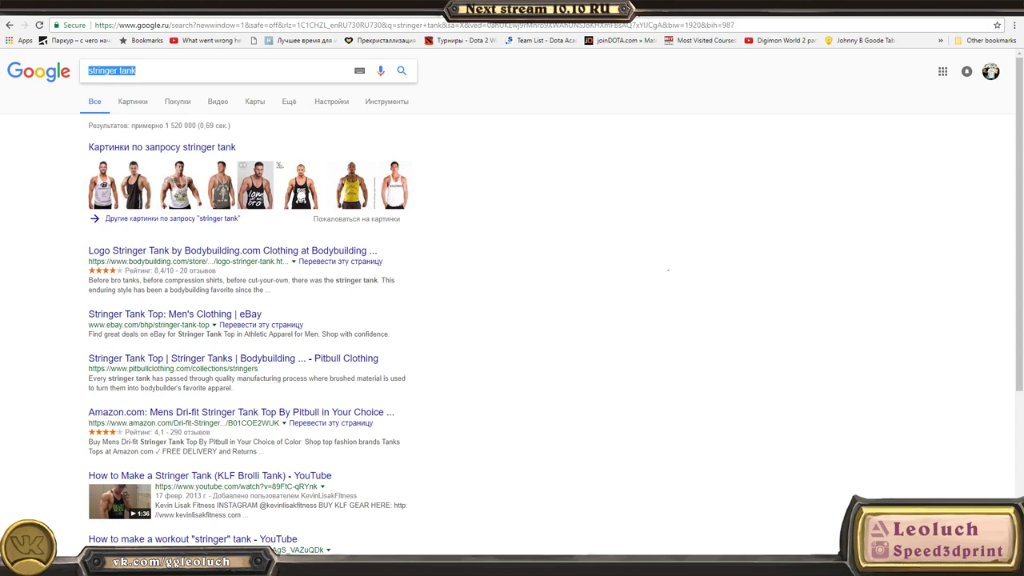
- Search Google Images for "stingray tank"
text(stingrayt)
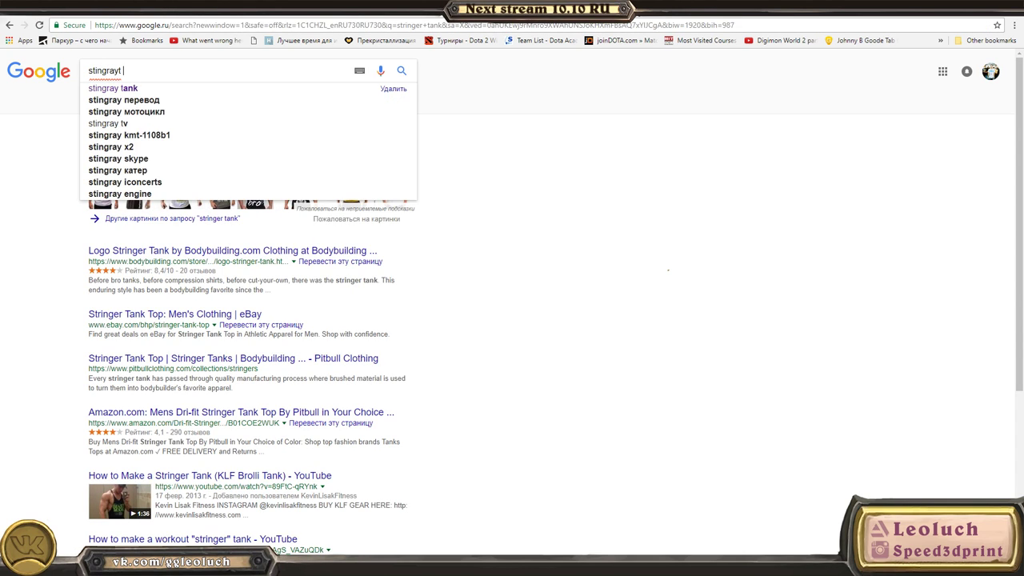
key(BackSpace)
key(BackSpace)
text(ya)
key(BackSpace)
key(BackSpace)
text(tank)
key(Return)
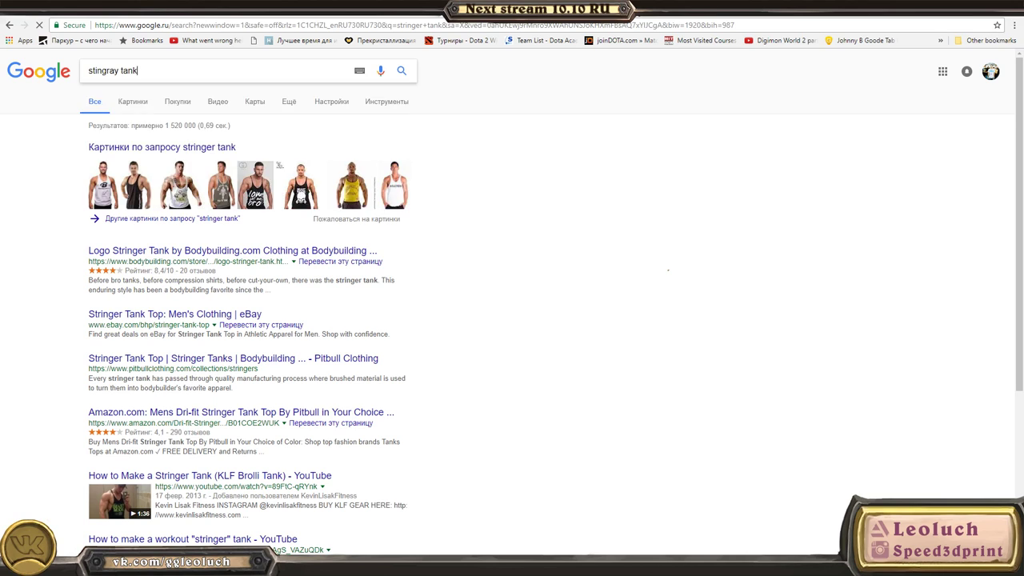
click(122, 108)
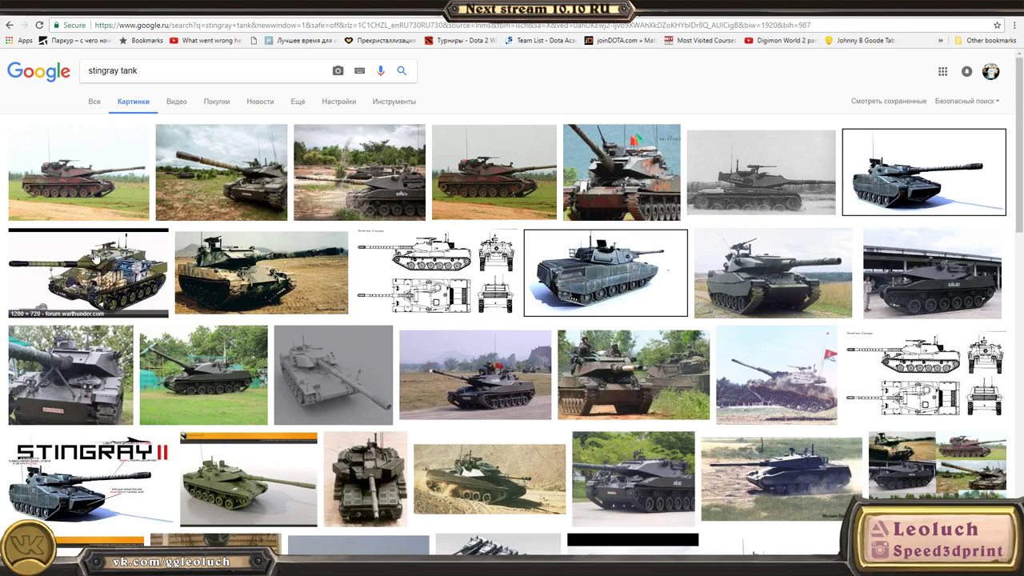
- Preview several Stingray tank pictures, including the cutaway illustration, the Army Guide photo and the Military Factory side view
click(104, 266)
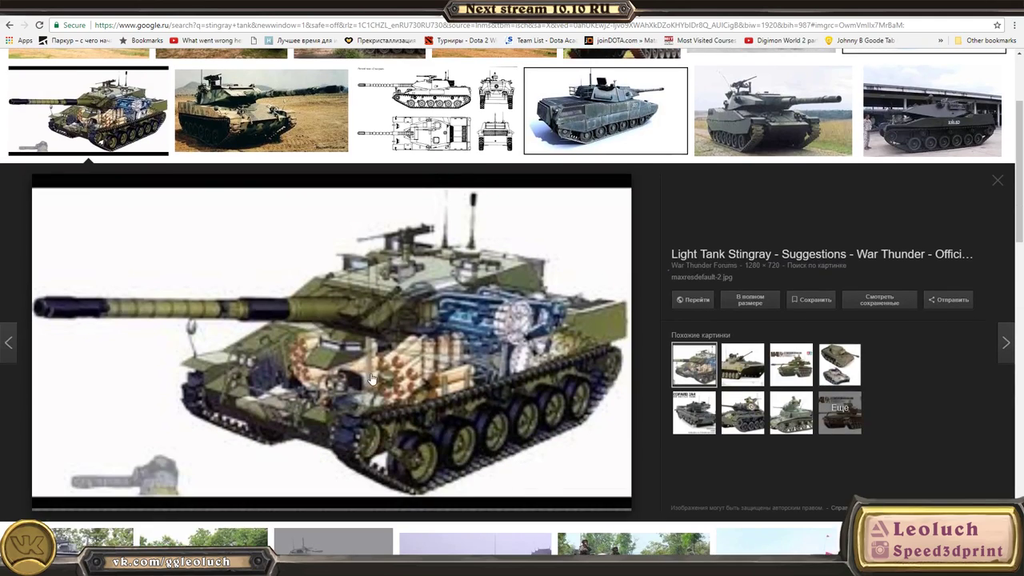
click(142, 126)
click(258, 122)
click(600, 122)
click(789, 115)
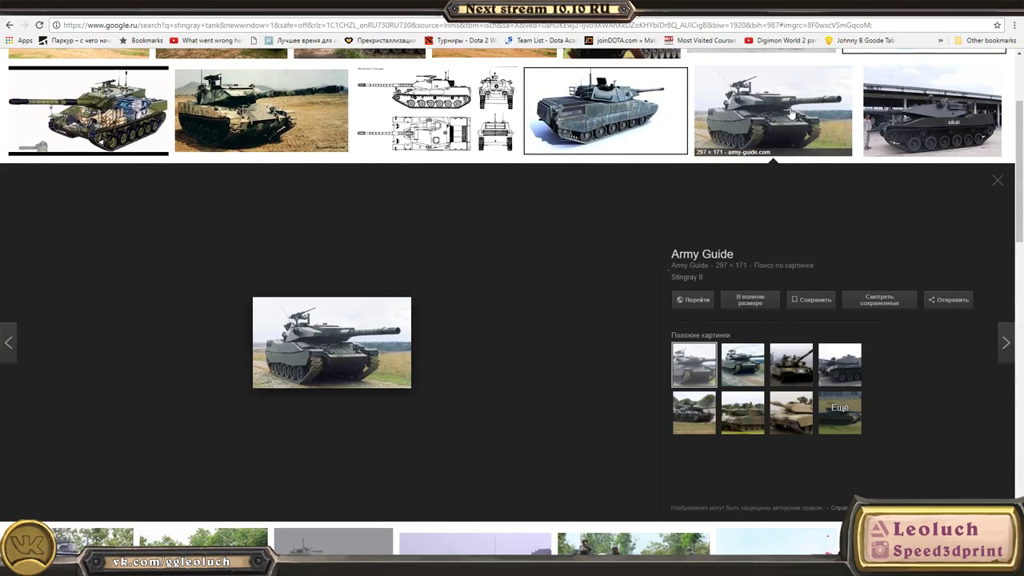
scroll(332, 302, up, 2)
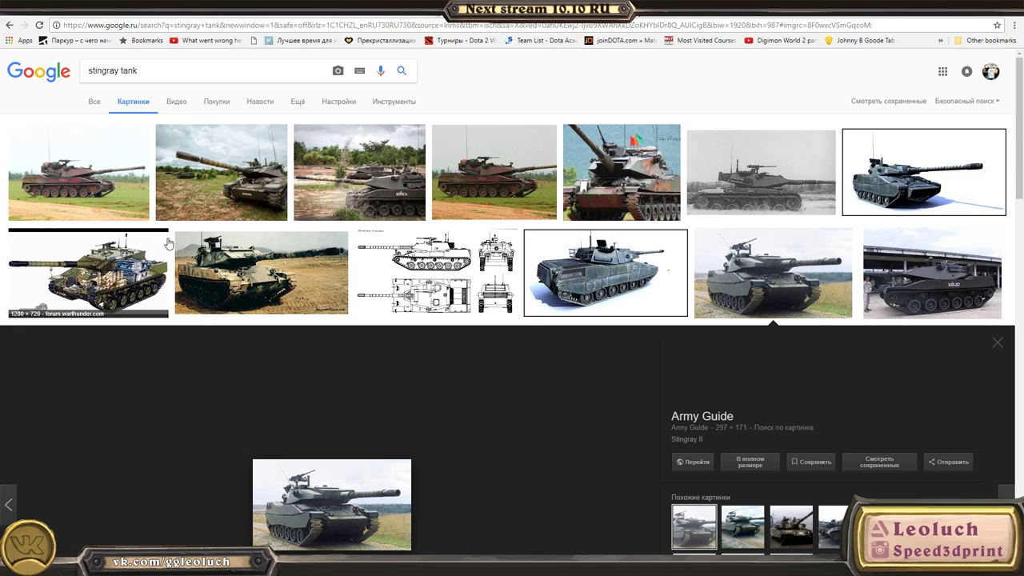
click(96, 192)
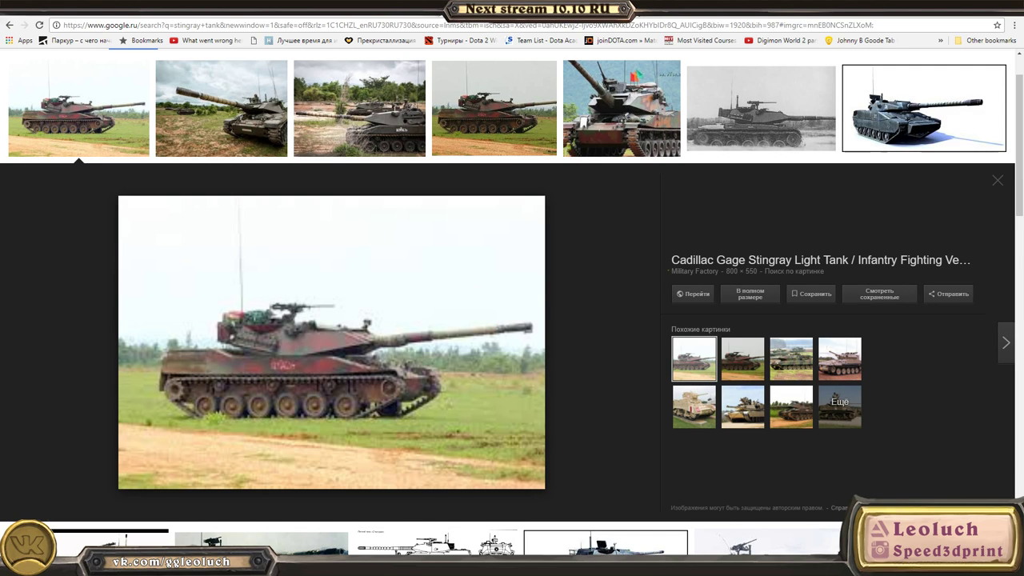
scroll(244, 221, up, 2)
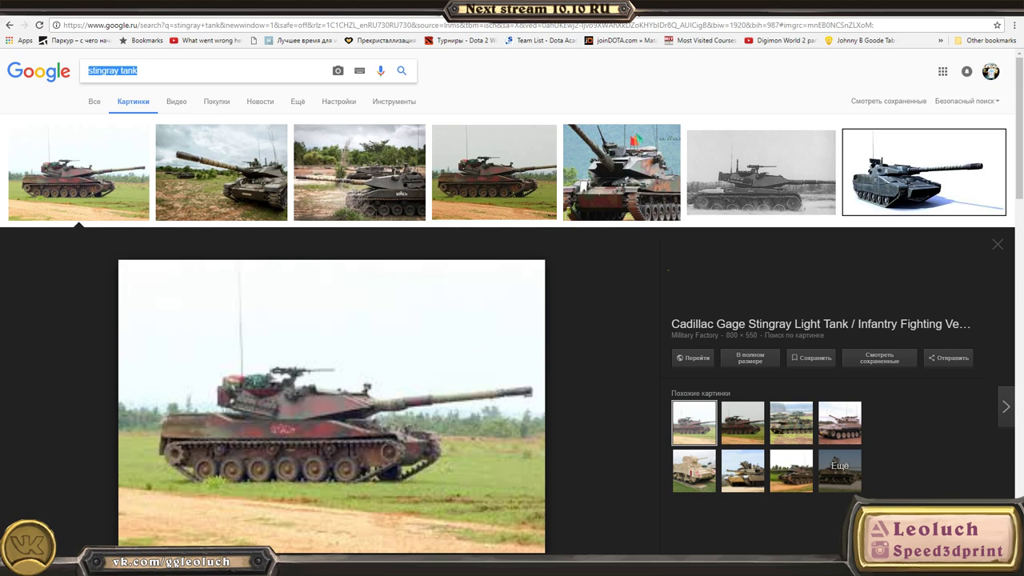
- Search the images for "n-80" and replace the query with "т-80"
text(n-80)
key(Return)
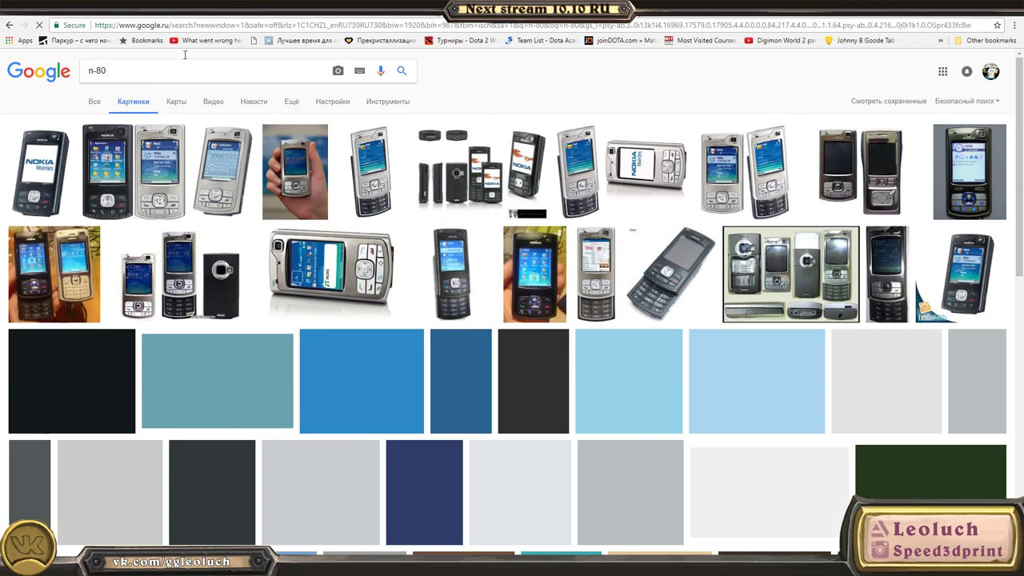
text(т-80)
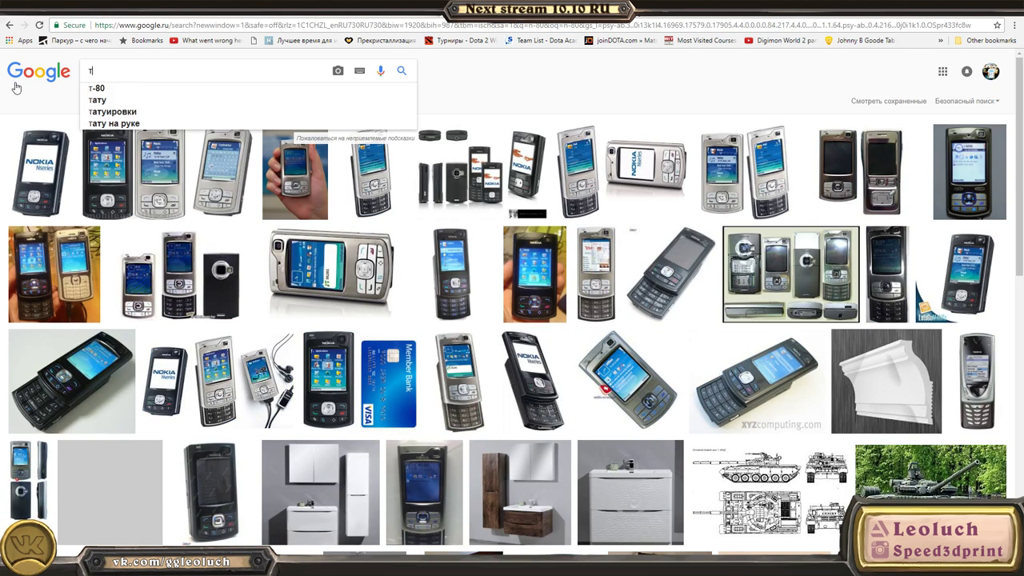
key(Return)
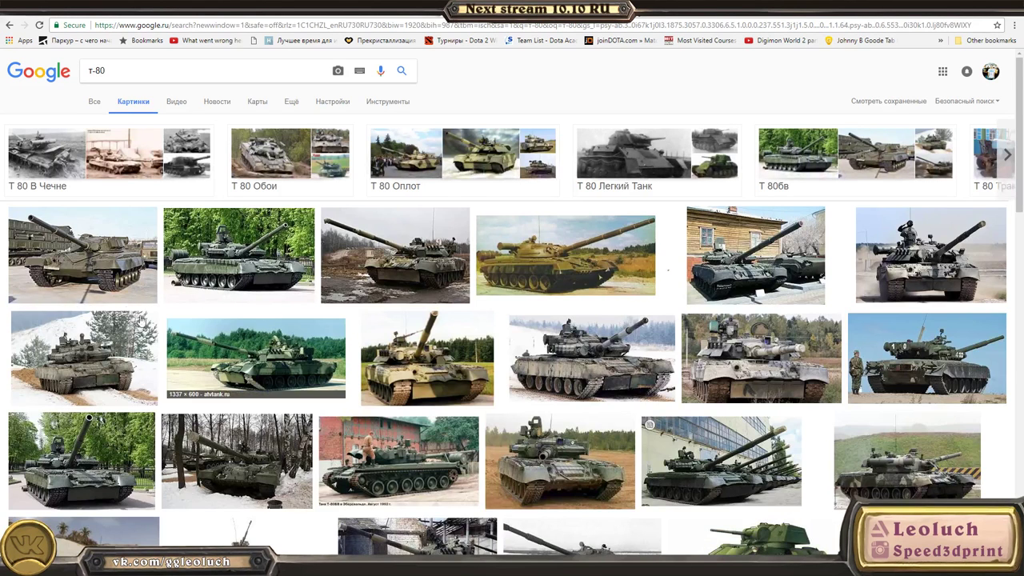
- Preview the T-80 photos in the first row of results, comparing the tank's hull and turret from different angles
click(113, 270)
click(226, 127)
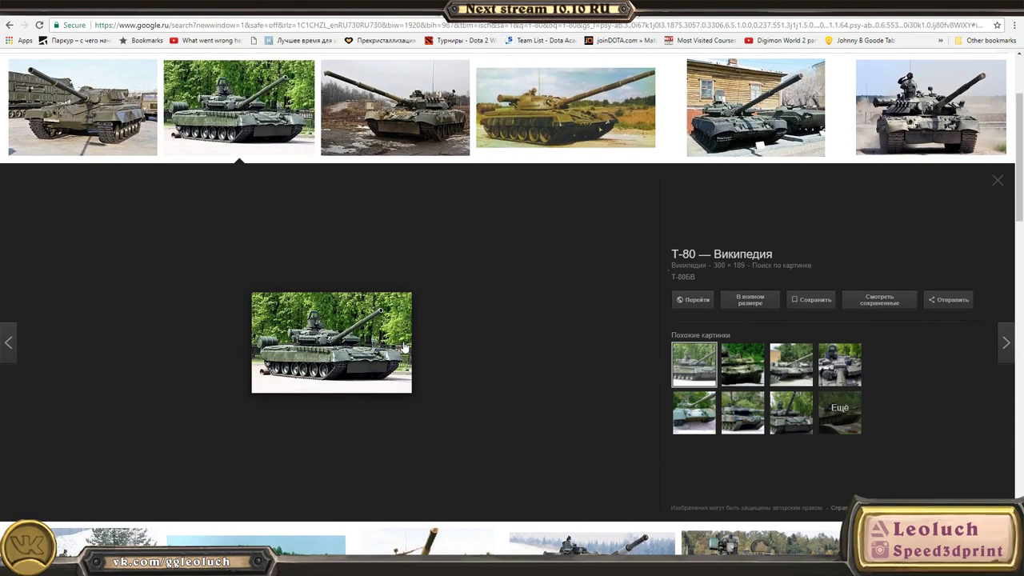
click(366, 130)
click(573, 124)
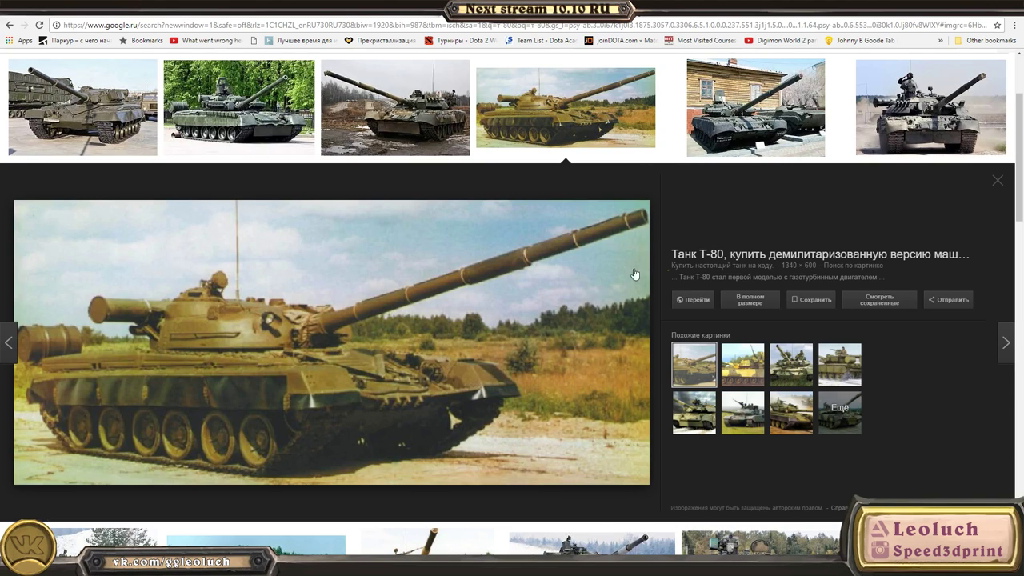
click(870, 71)
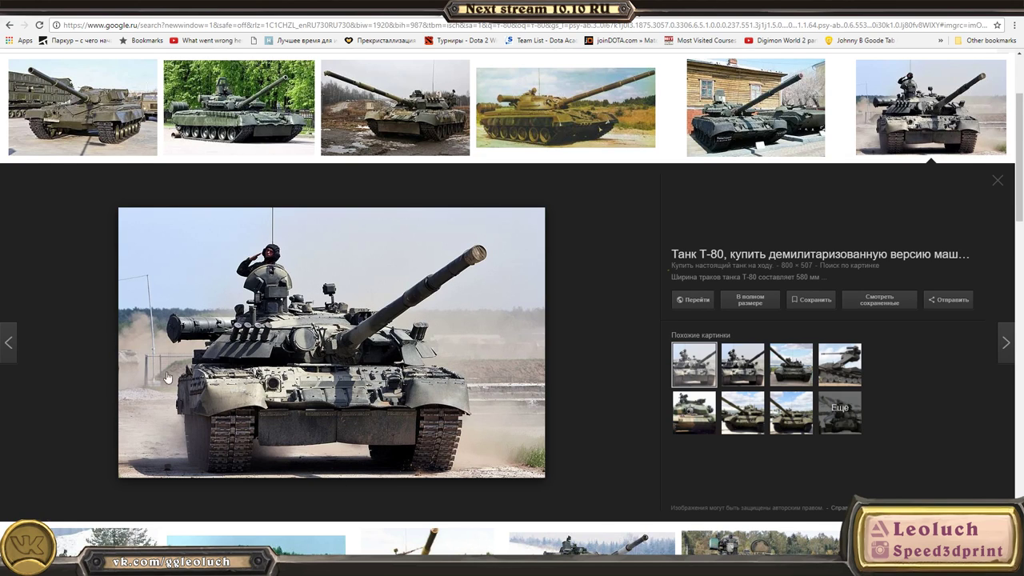
click(527, 118)
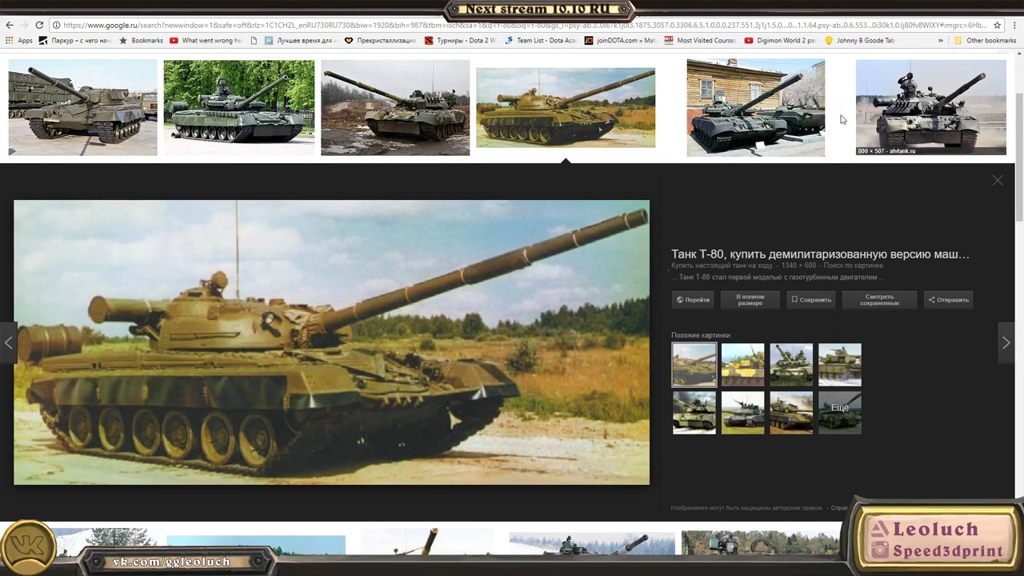
click(805, 116)
click(884, 120)
scroll(512, 180, up, 3)
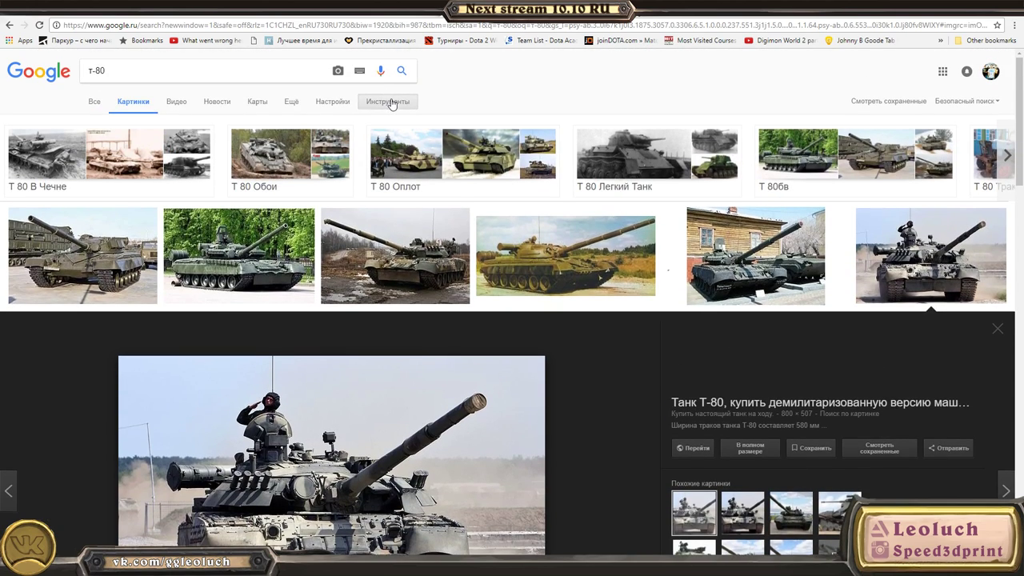
- Open the related "Т 80 Оплот" image results, preview the first two photos, and return to the "т-80" results
click(390, 102)
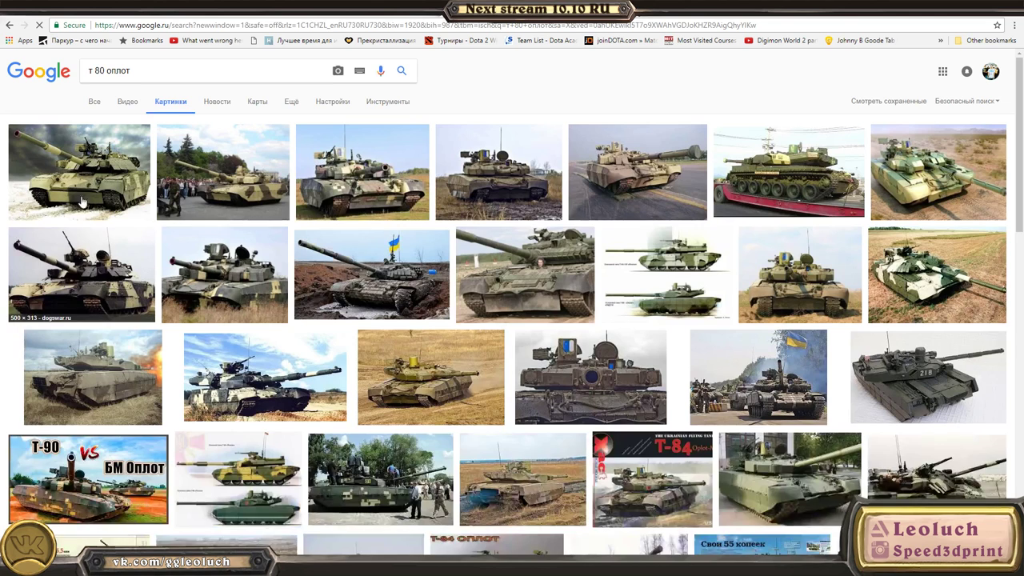
click(87, 199)
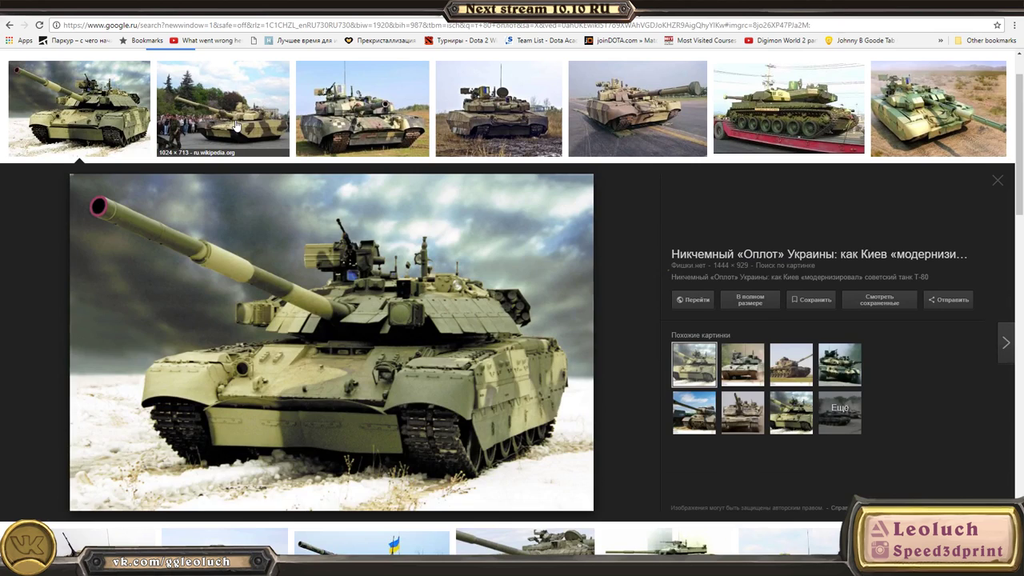
click(200, 120)
click(104, 120)
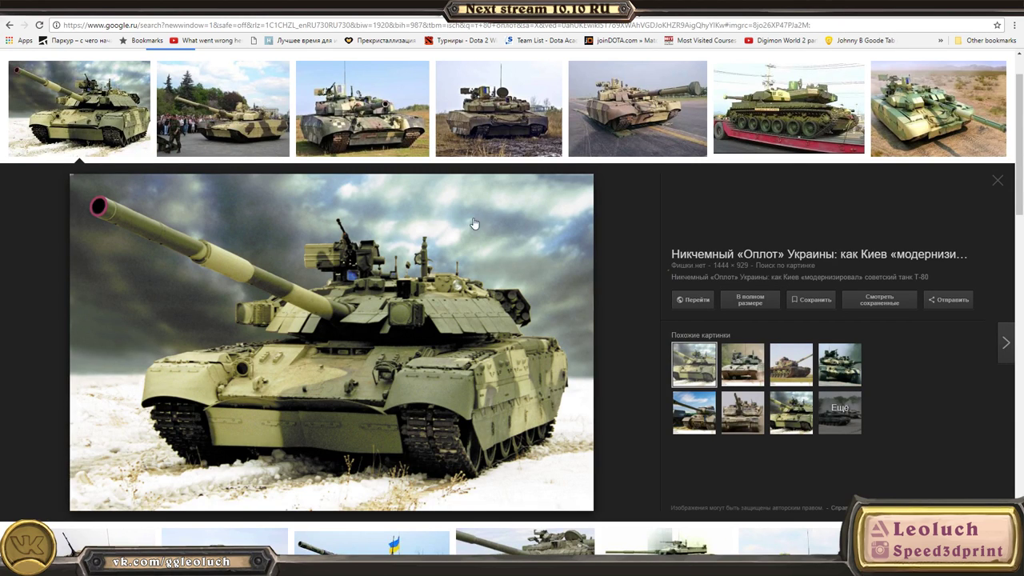
key(alt+Left)
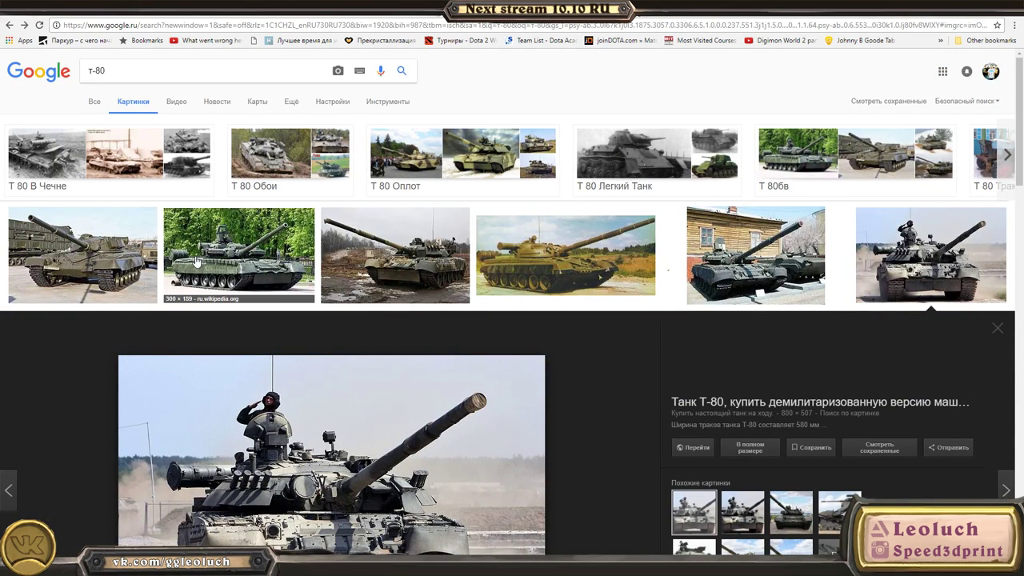
- Preview the first T-80 photo and the Armored Warfare picture of the T-80 on desert sand
click(88, 264)
scroll(270, 362, down, 5)
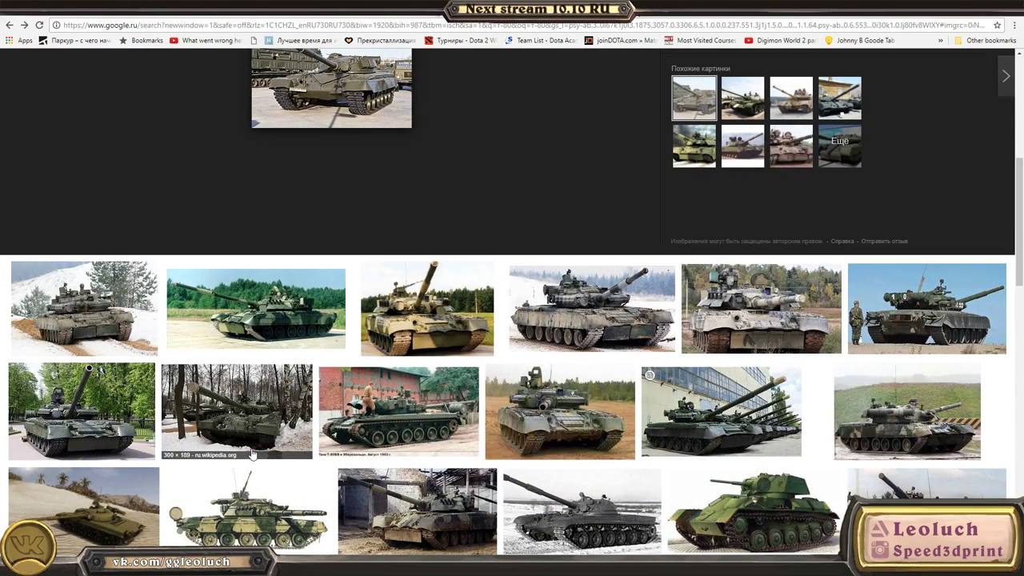
scroll(512, 431, down, 1)
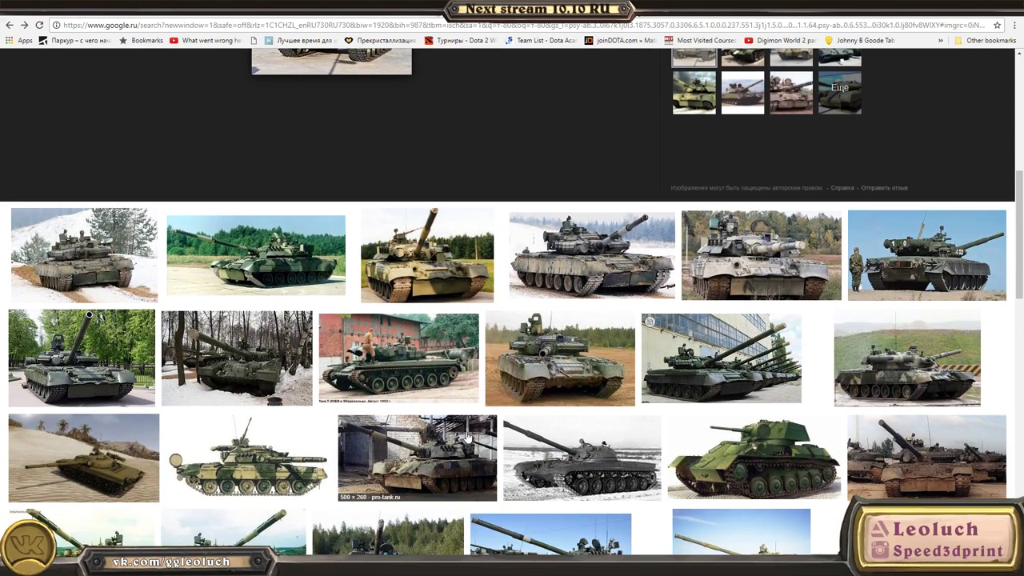
click(136, 444)
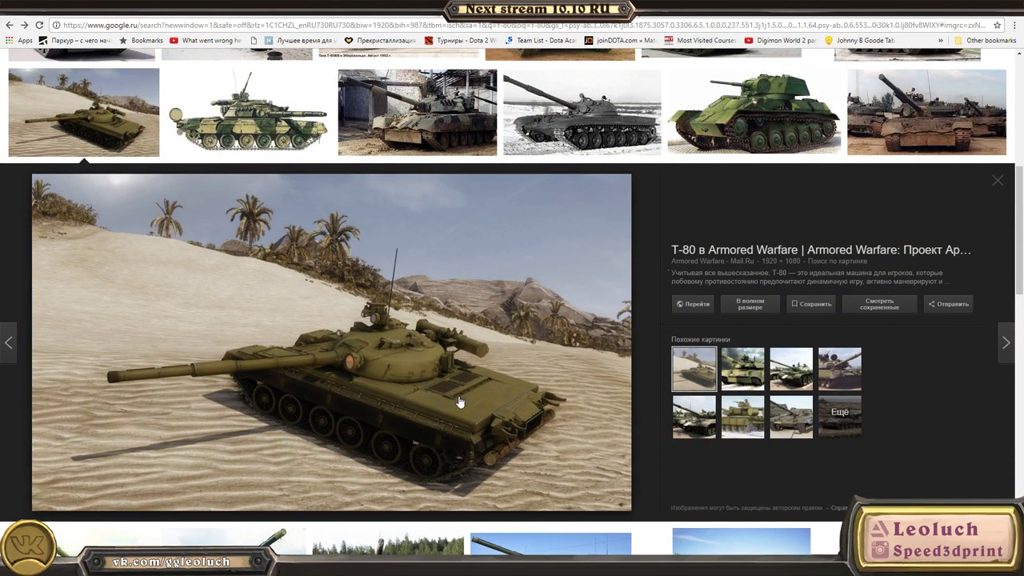
scroll(468, 404, up, 2)
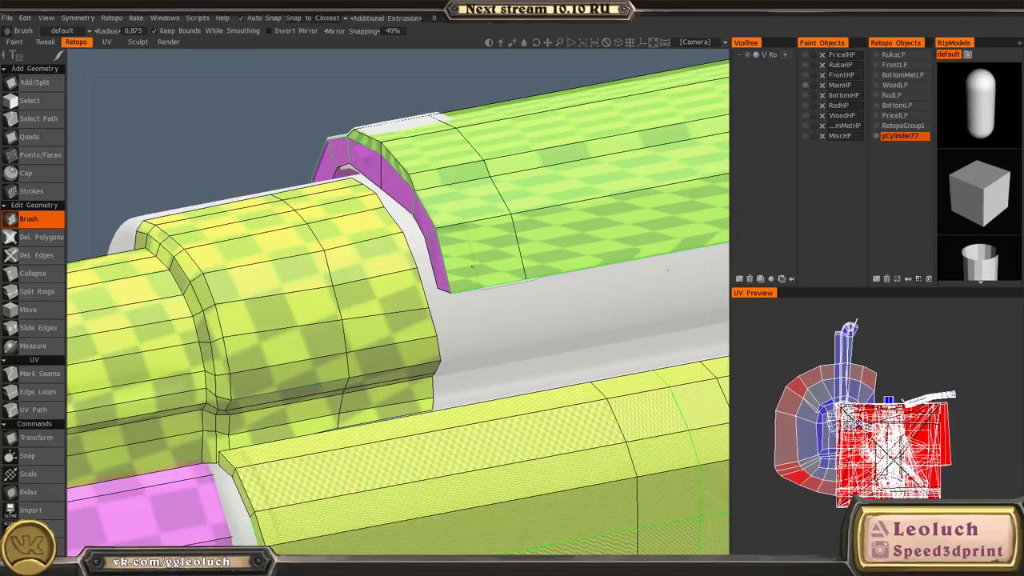
- Examine the uncovered cylinder surface beside the rounded housing's open edge and the gap below the barrel cover
mouse_move(472, 267)
alt+mouse_down()
mouse_move(517, 240)
mouse_move(341, 224)
mouse_move(473, 210)
mouse_move(387, 228)
mouse_move(343, 267)
alt+mouse_up()
key(space)
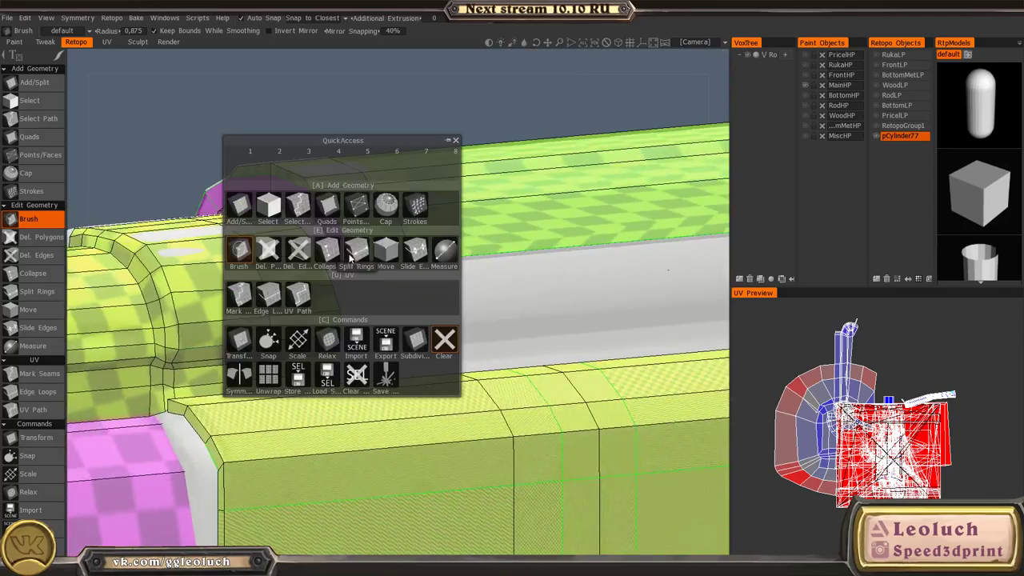
click(383, 209)
mouse_move(383, 208)
alt+mouse_down()
mouse_move(448, 283)
mouse_move(377, 327)
mouse_move(409, 366)
mouse_move(392, 299)
alt+mouse_up()
alt+right_drag(391, 299, 455, 361)
alt+middle_drag(455, 361, 430, 293)
scroll(429, 293, down, 3)
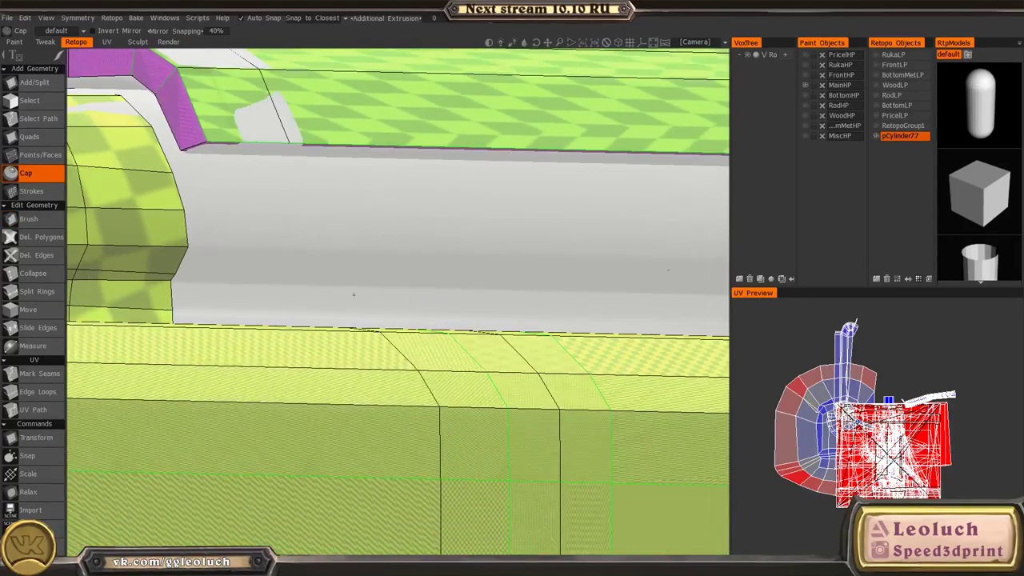
key(space)
click(298, 221)
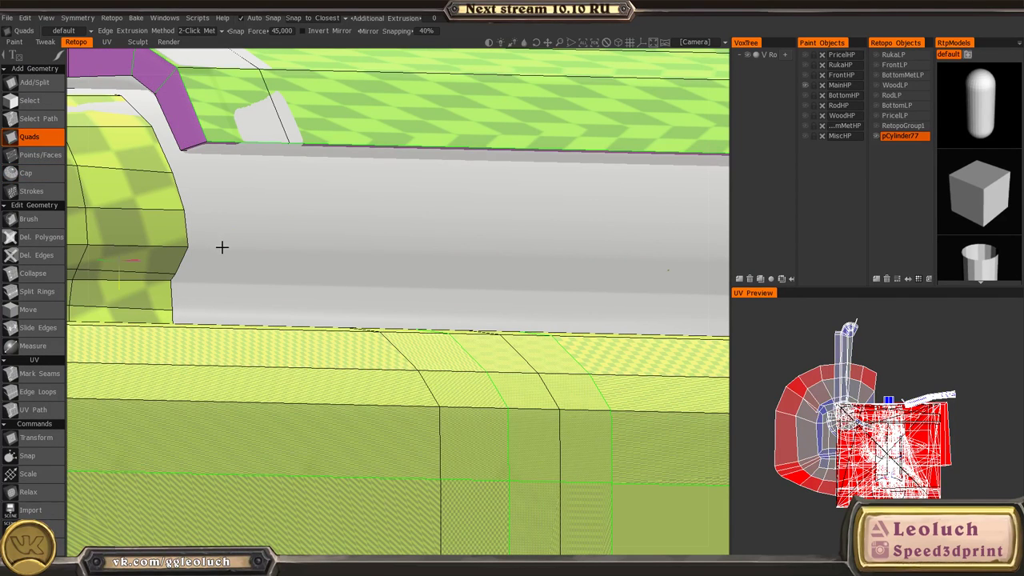
alt+drag(222, 247, 48, 310)
alt+right_drag(180, 249, 244, 234)
alt+middle_drag(244, 233, 307, 241)
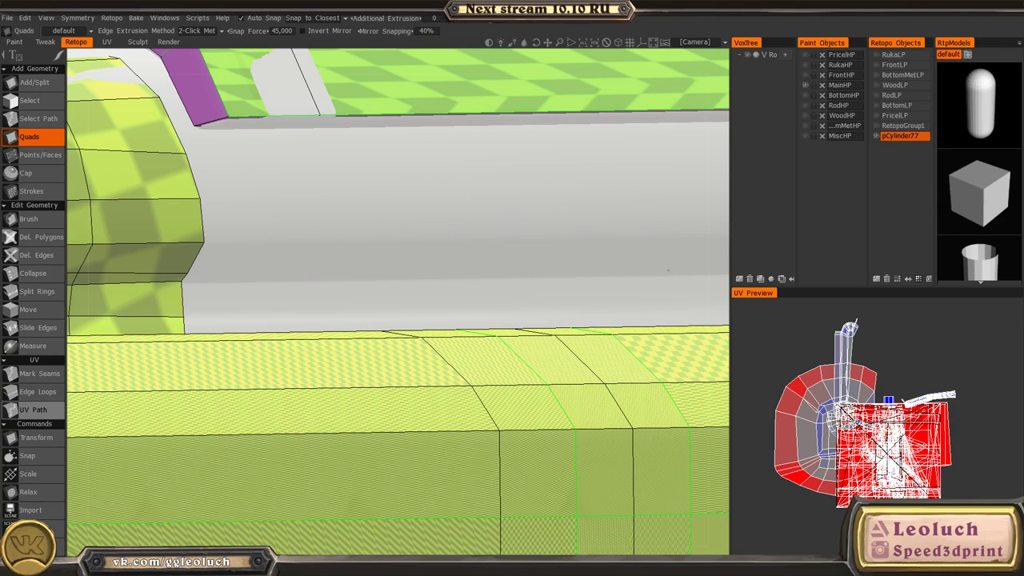
alt+drag(297, 288, 289, 310)
scroll(219, 231, down, 2)
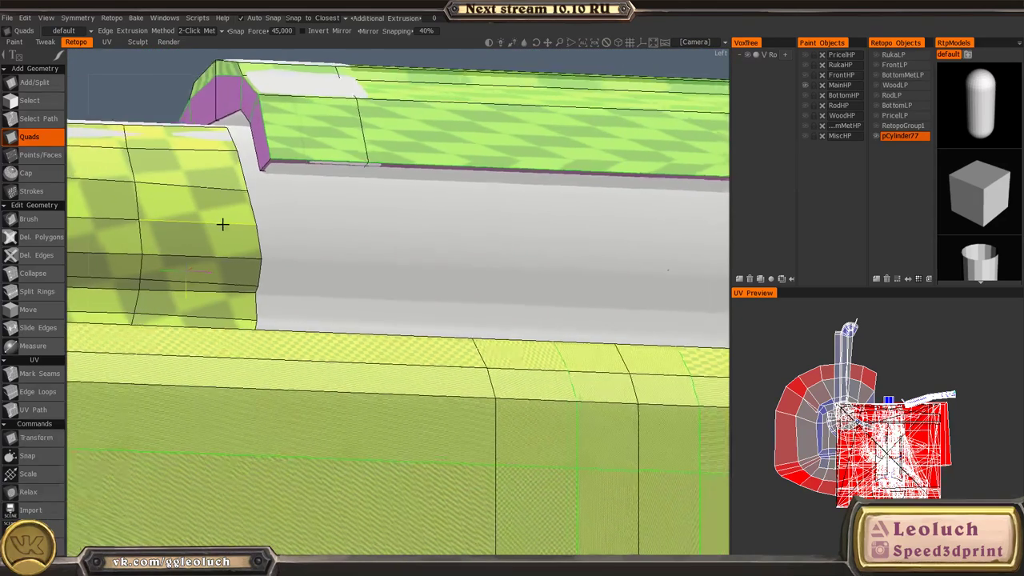
scroll(249, 316, up, 1)
alt+drag(284, 269, 306, 270)
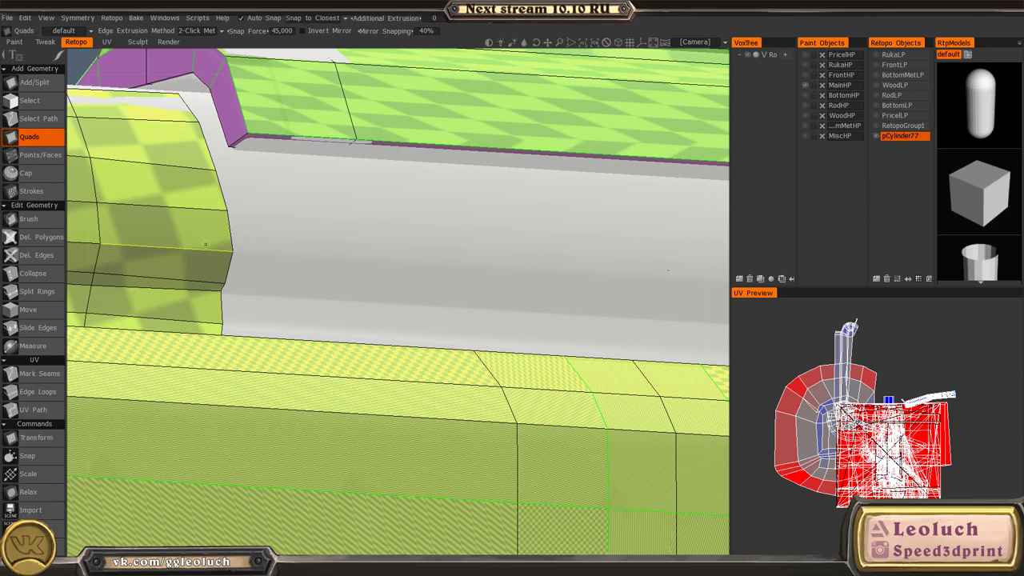
alt+drag(312, 311, 291, 383)
click(217, 291)
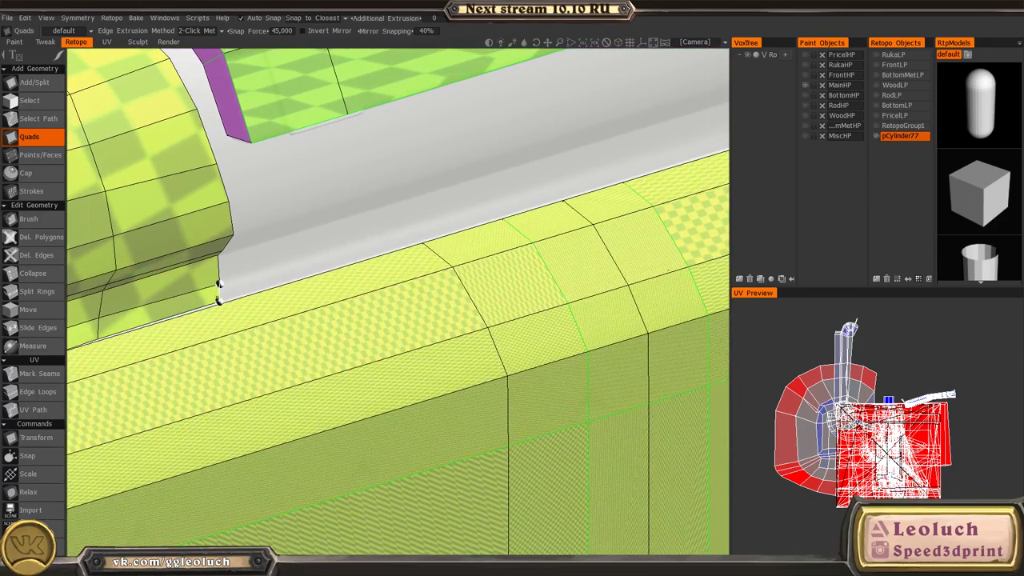
alt+middle_drag(560, 215, 549, 261)
scroll(448, 269, down, 1)
alt+drag(448, 270, 438, 276)
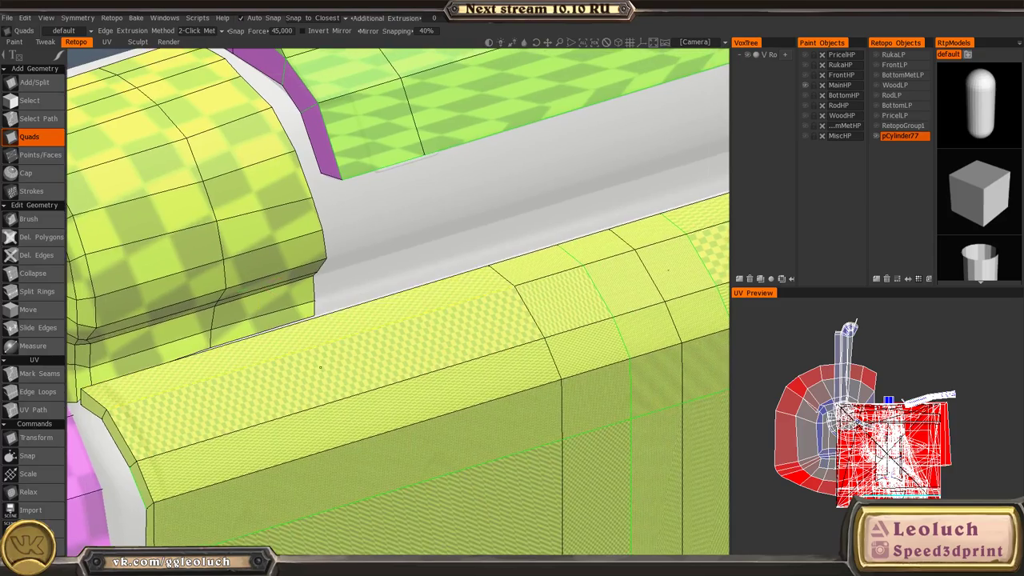
alt+drag(315, 353, 282, 357)
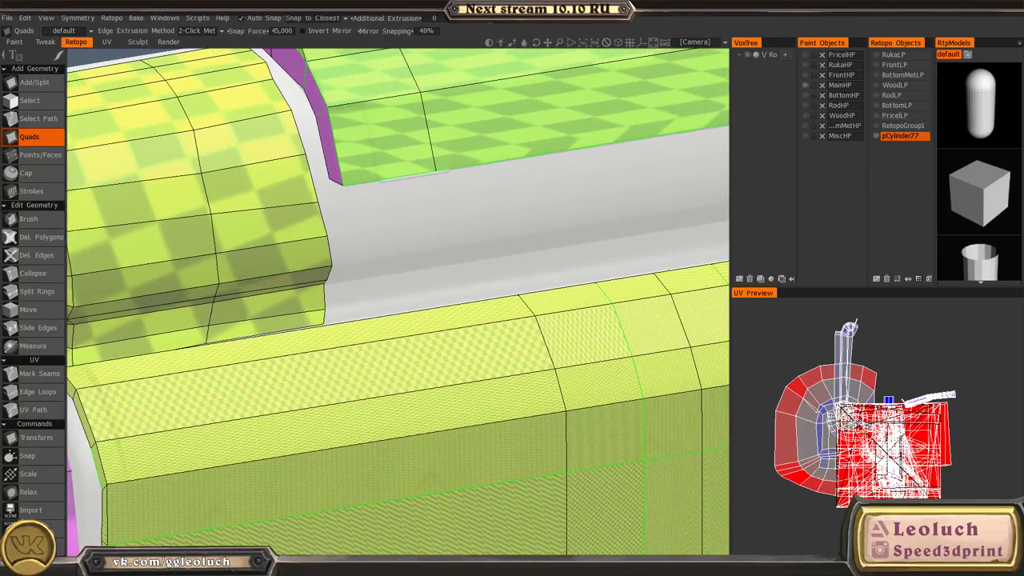
- Examine the full length of the barrel cover and the bare body surface running beneath it
alt+middle_drag(514, 271, 133, 375)
alt+middle_drag(608, 232, 432, 290)
alt+drag(432, 290, 503, 267)
alt+middle_drag(504, 267, 399, 257)
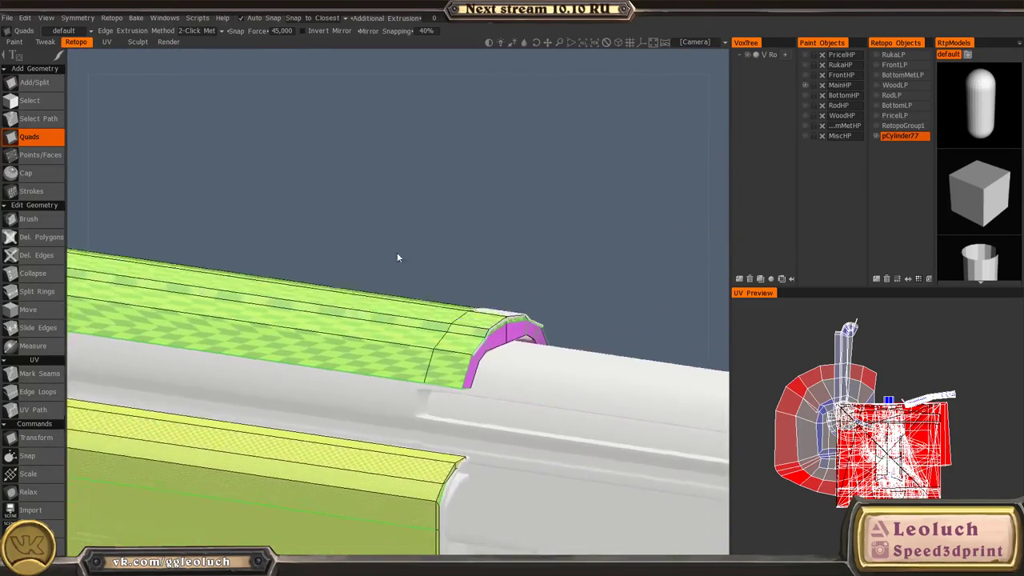
alt+drag(398, 258, 442, 299)
alt+middle_drag(184, 307, 453, 315)
alt+drag(453, 315, 447, 321)
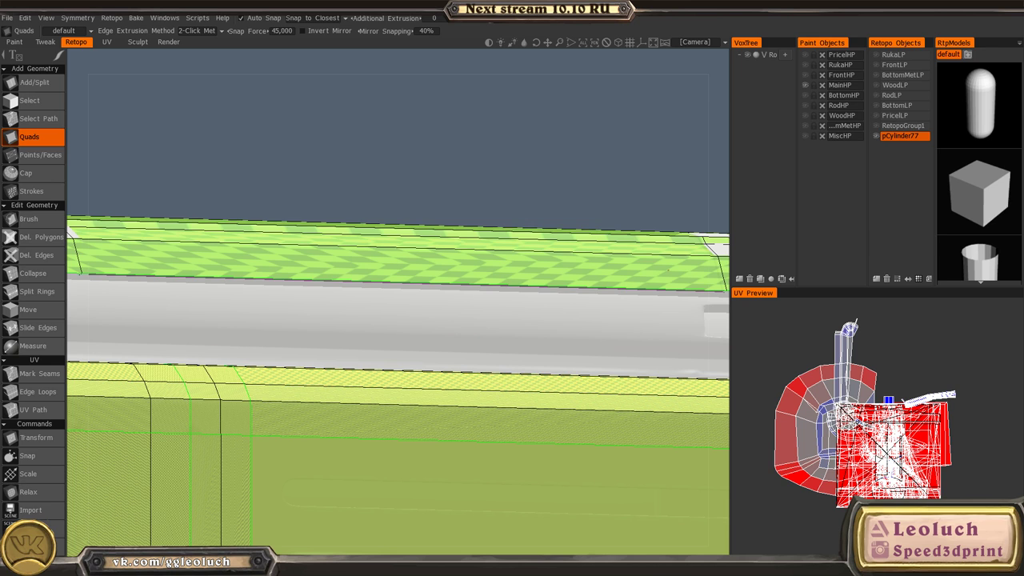
alt+drag(272, 441, 448, 405)
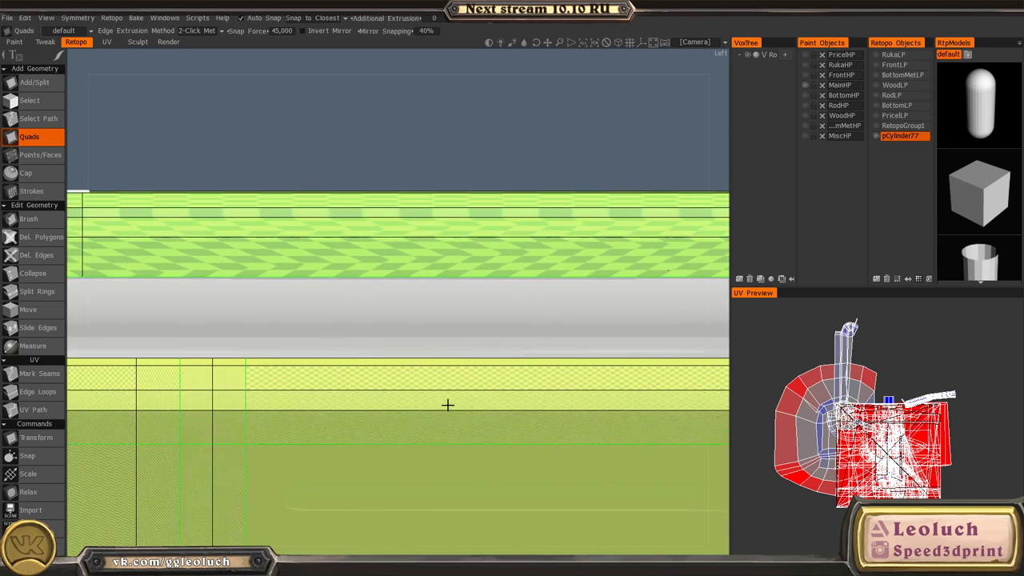
alt+right_drag(448, 405, 382, 352)
alt+drag(497, 320, 352, 301)
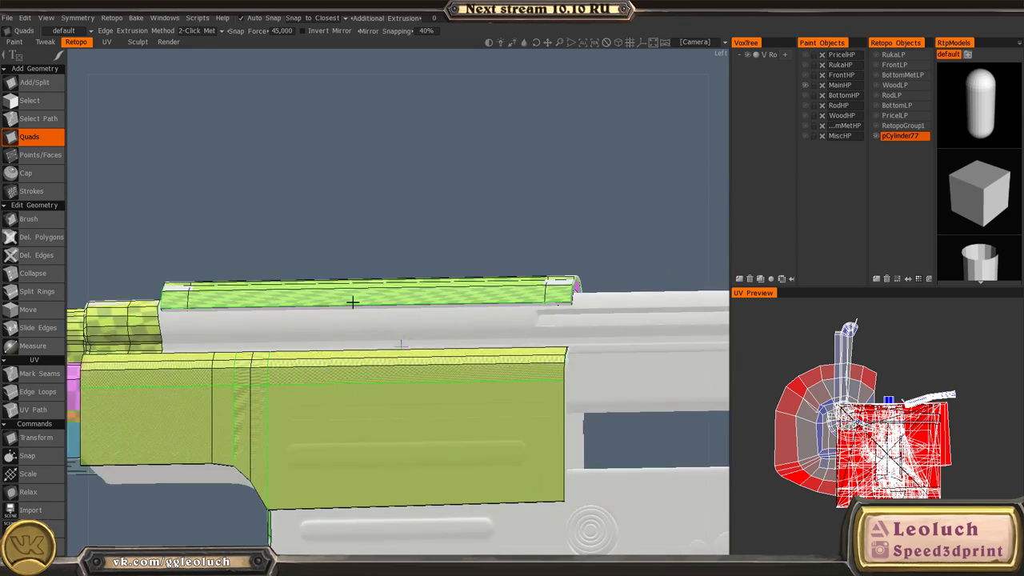
alt+drag(549, 317, 475, 329)
alt+right_drag(475, 329, 413, 370)
alt+drag(412, 369, 390, 392)
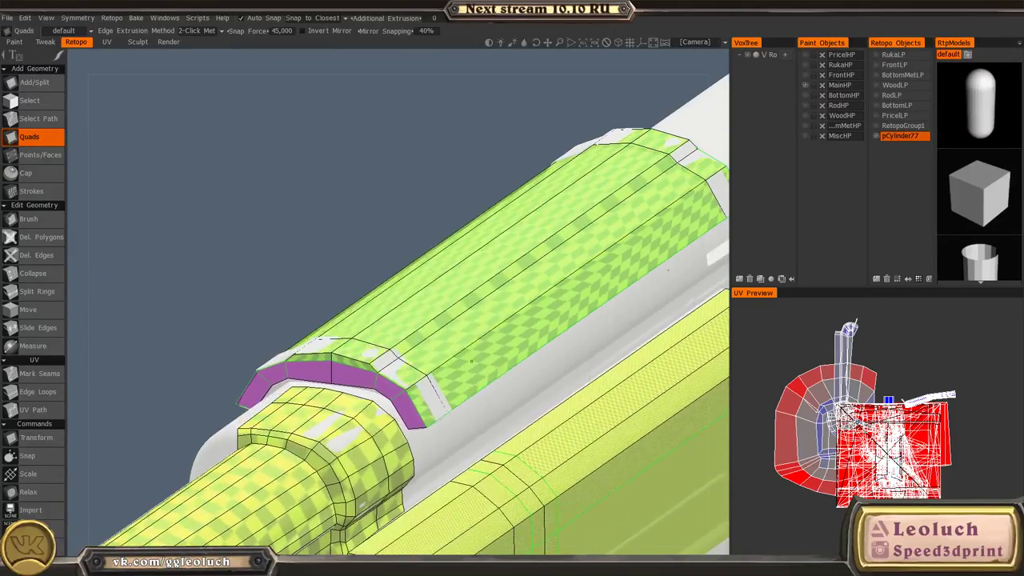
- Place three guide points in a column on the bare cylinder surface beside the housing with Points/Faces
key(space)
click(406, 333)
alt+drag(406, 336, 531, 392)
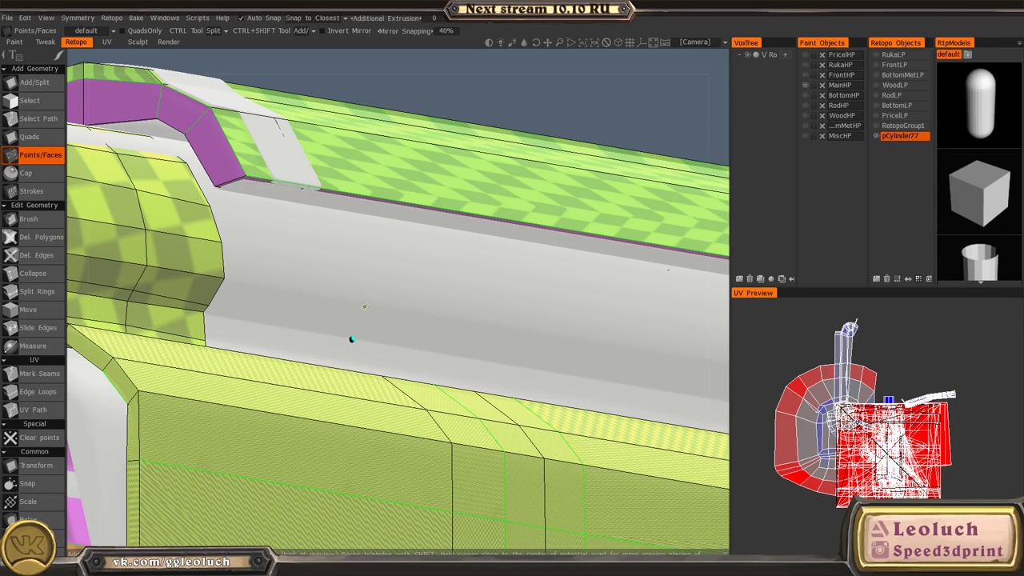
alt+drag(400, 331, 463, 340)
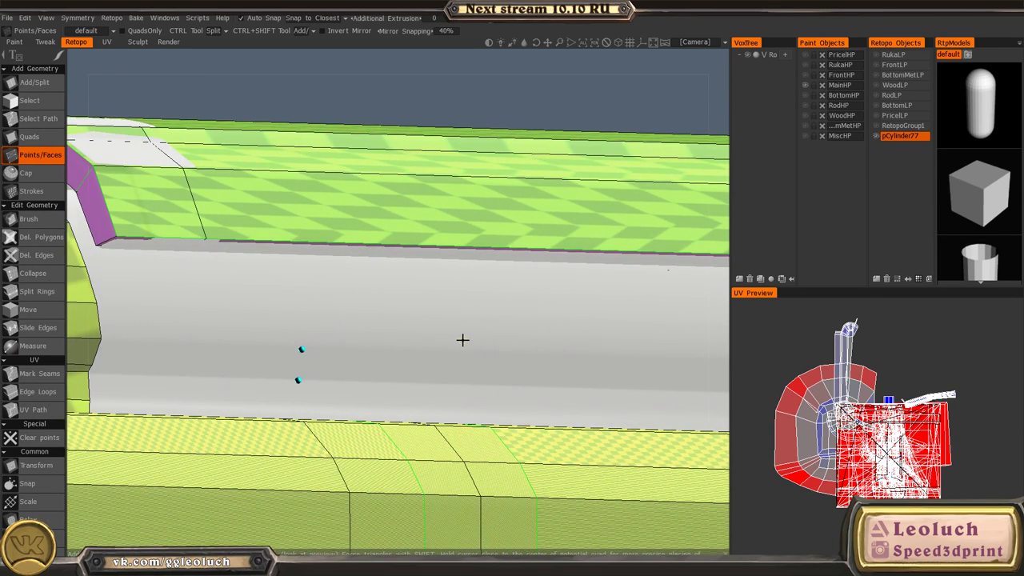
alt+middle_drag(360, 378, 404, 358)
alt+drag(371, 336, 376, 371)
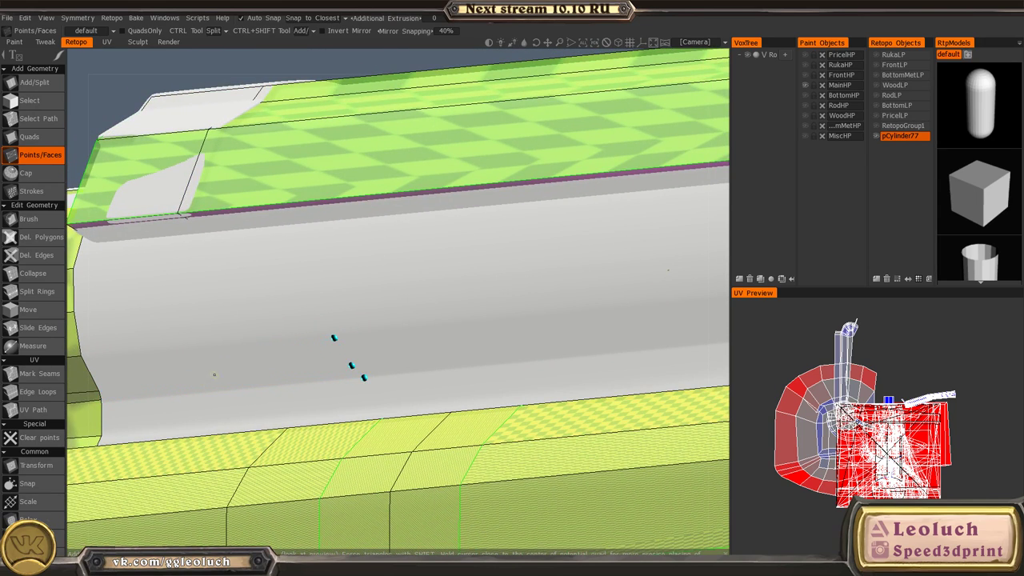
alt+drag(232, 380, 204, 390)
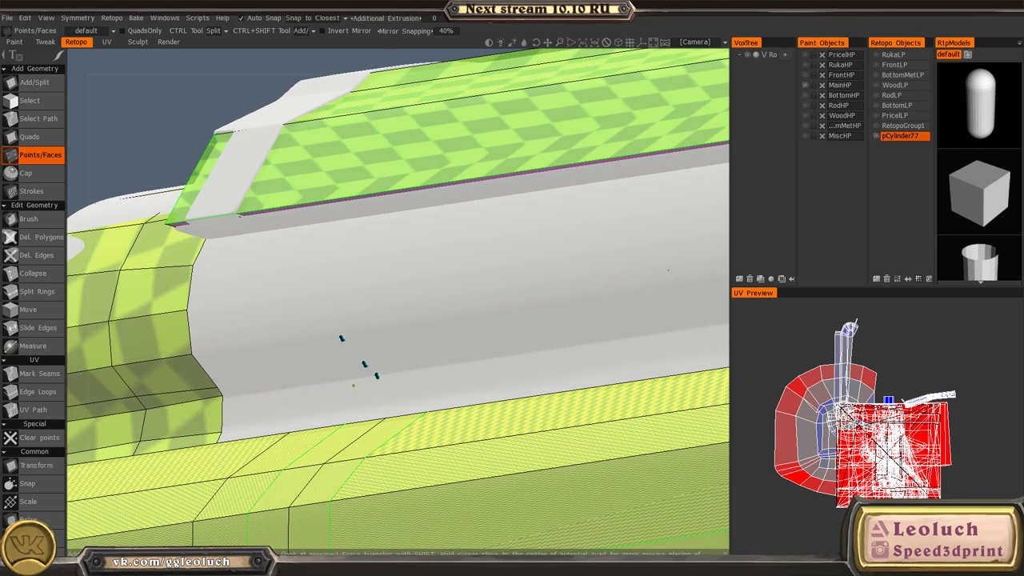
- Try to extend the housing's open edge along the cylinder with two quads that meet the guide points
key(space)
click(269, 269)
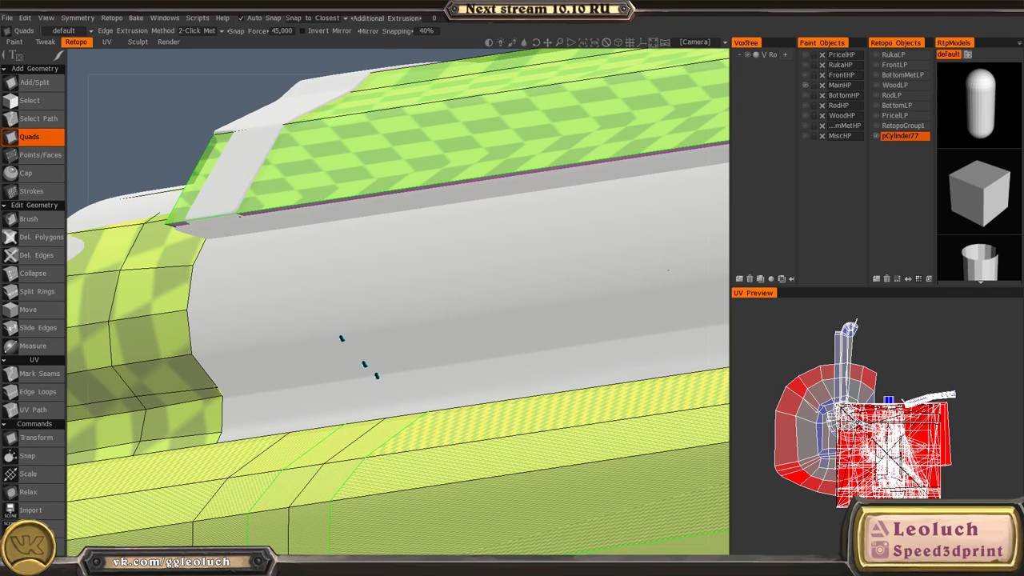
click(221, 392)
click(365, 365)
scroll(368, 368, up, 2)
click(375, 388)
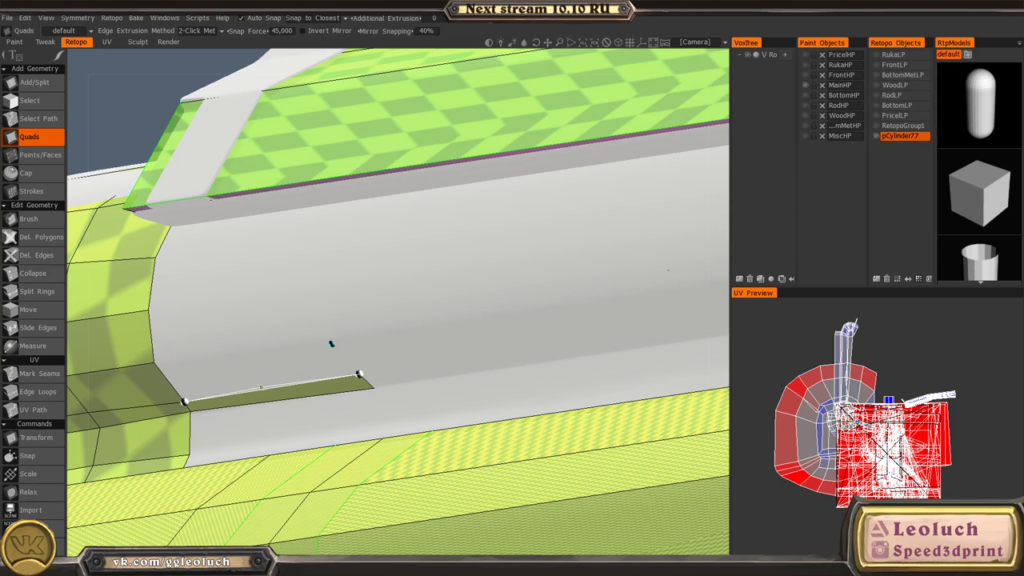
click(268, 389)
click(153, 363)
click(332, 343)
click(248, 352)
- Try to add two more quads above the strip, continuing up the housing's open edge
alt+drag(195, 296, 375, 327)
scroll(374, 327, up, 1)
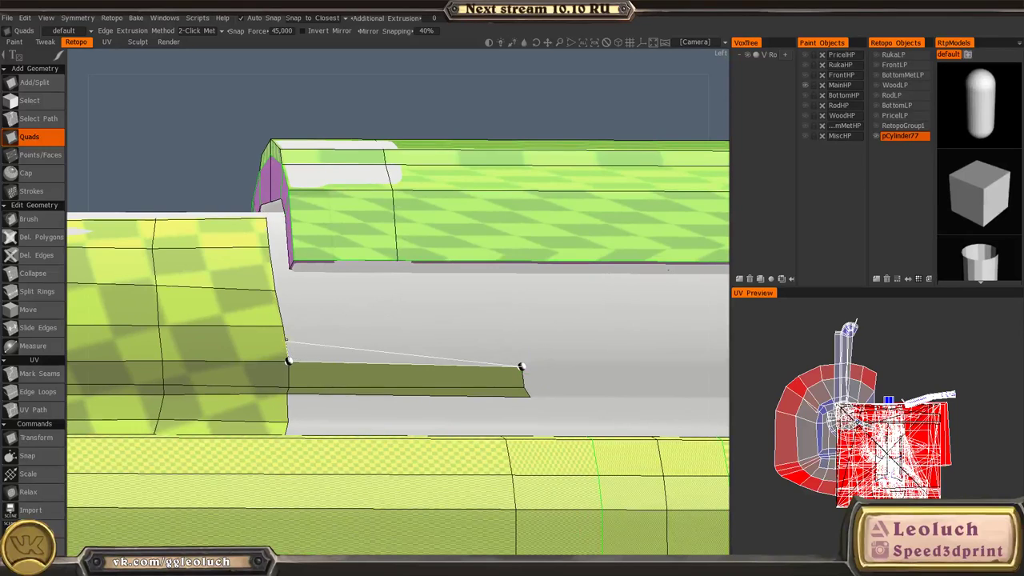
click(283, 326)
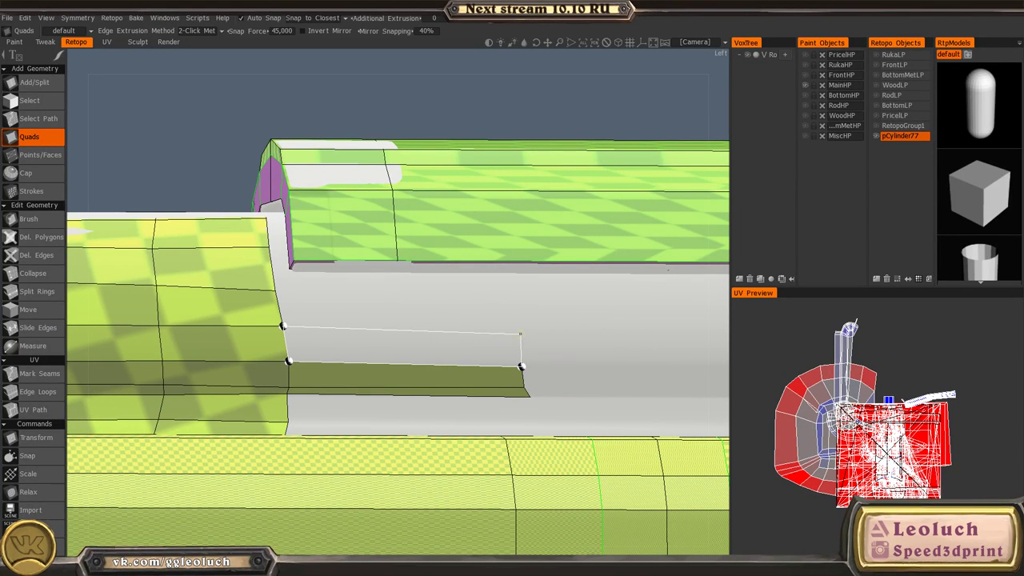
click(521, 336)
click(415, 329)
alt+drag(357, 301, 360, 330)
click(275, 295)
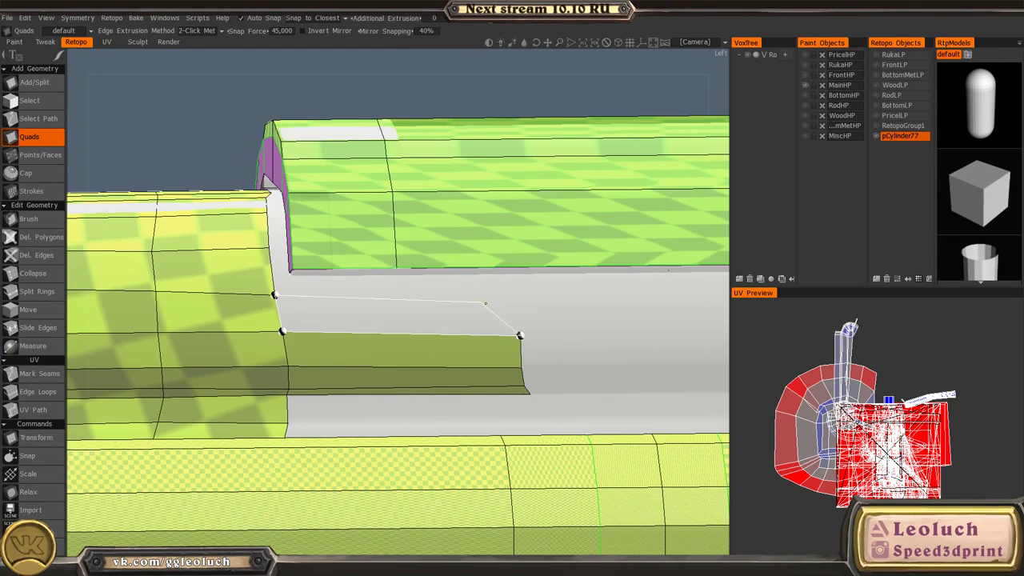
click(512, 302)
click(424, 300)
- Discard the new quad strip beside the housing and clear the guide points from the cylinder
alt+drag(320, 276, 408, 334)
key(Escape)
scroll(307, 273, down, 3)
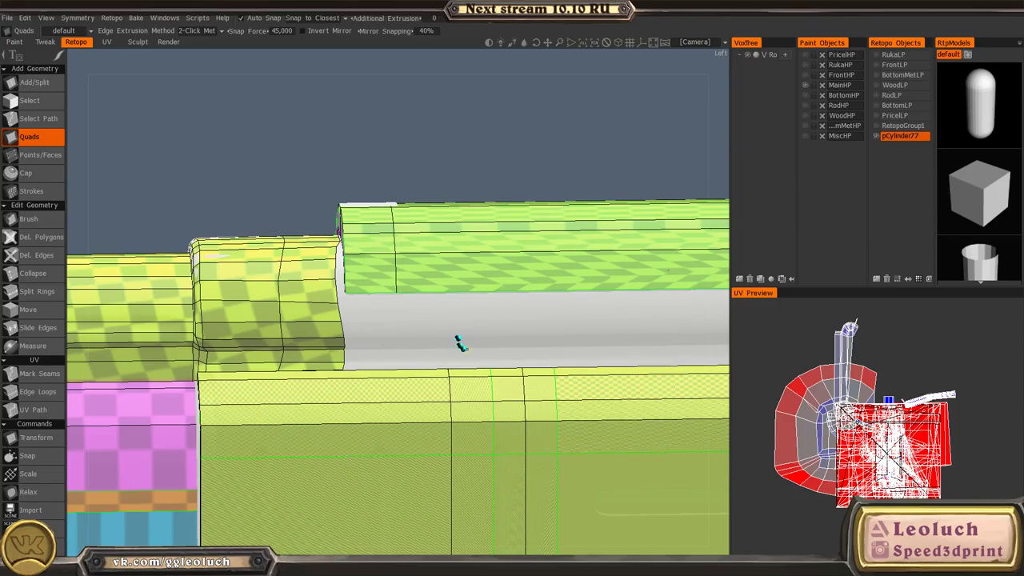
key(p)
alt+right_drag(463, 349, 407, 402)
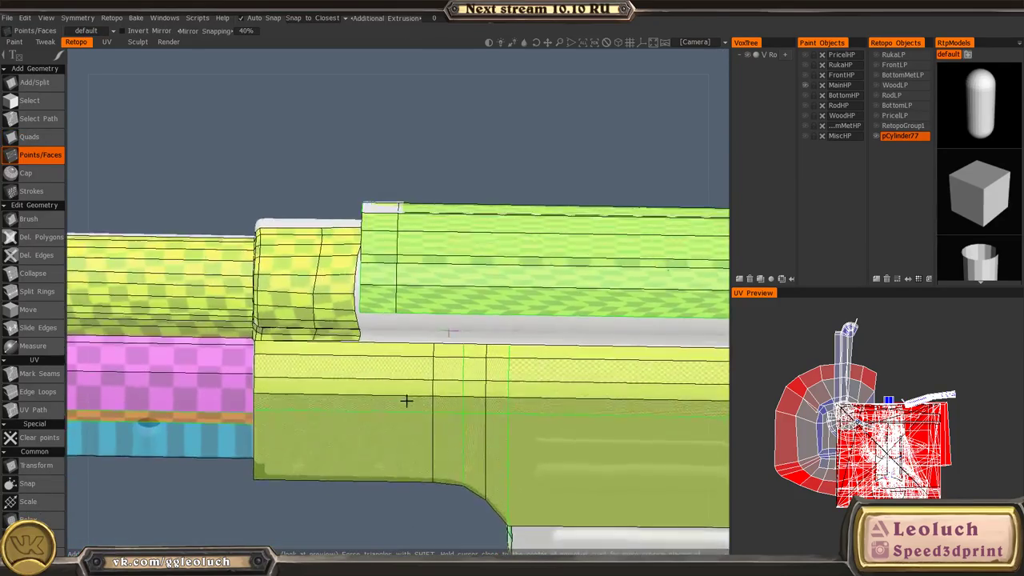
- Examine the side profile of the weapon body from the housing to the far end of the high-poly mesh
alt+drag(407, 402, 429, 297)
alt+middle_drag(689, 332, 479, 329)
alt+drag(479, 329, 453, 290)
alt+right_drag(453, 291, 392, 322)
alt+middle_drag(540, 319, 171, 283)
alt+middle_drag(413, 311, 65, 290)
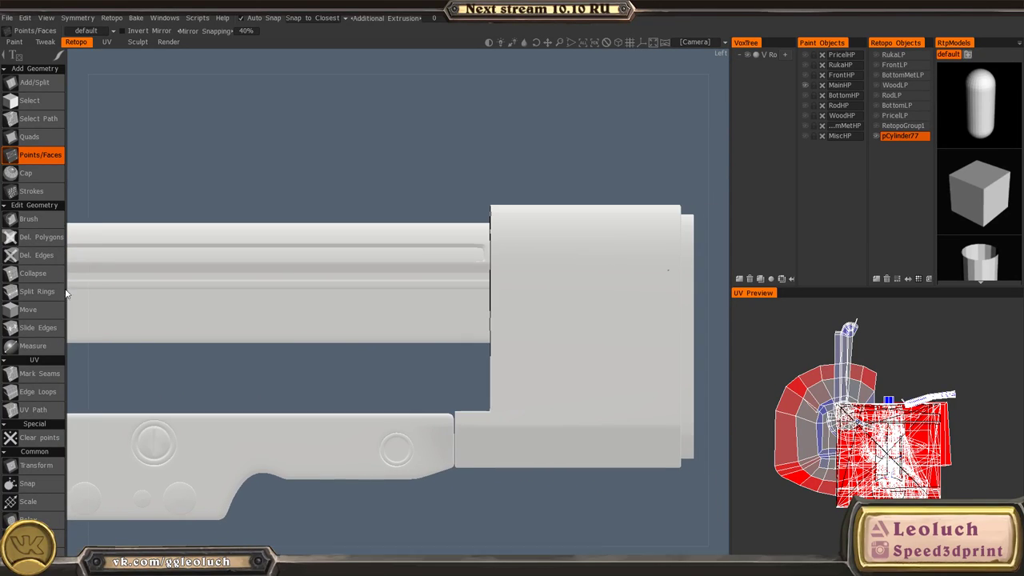
alt+middle_drag(430, 319, 843, 340)
alt+middle_drag(138, 291, 529, 280)
alt+right_drag(401, 298, 332, 308)
alt+middle_drag(204, 256, 441, 320)
alt+right_drag(441, 320, 411, 330)
alt+middle_drag(412, 330, 357, 324)
- Select the vertices along the housing's open edge with a rectangular selection and flatten them into a straight vertical line using Transform
key(space)
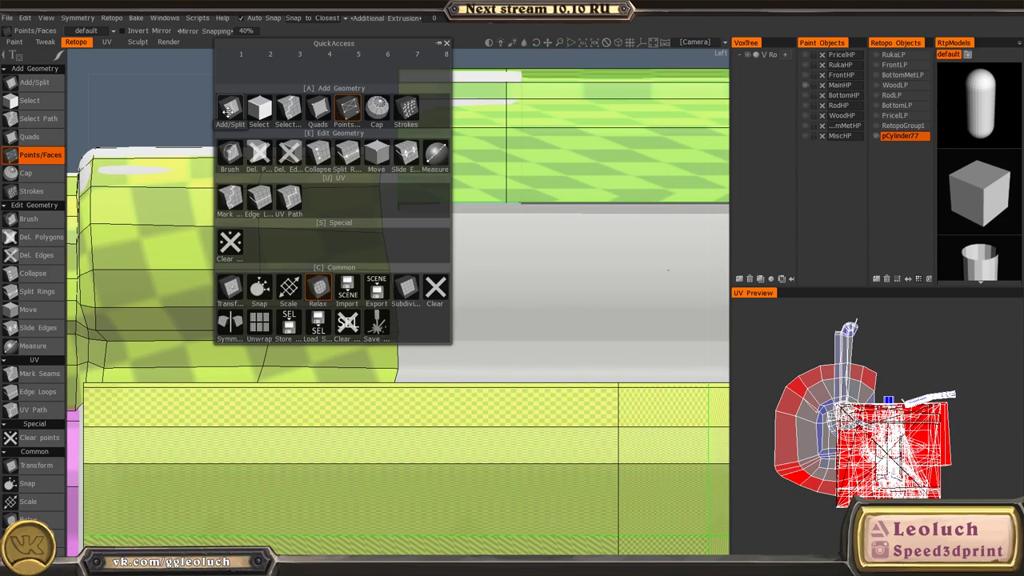
click(258, 106)
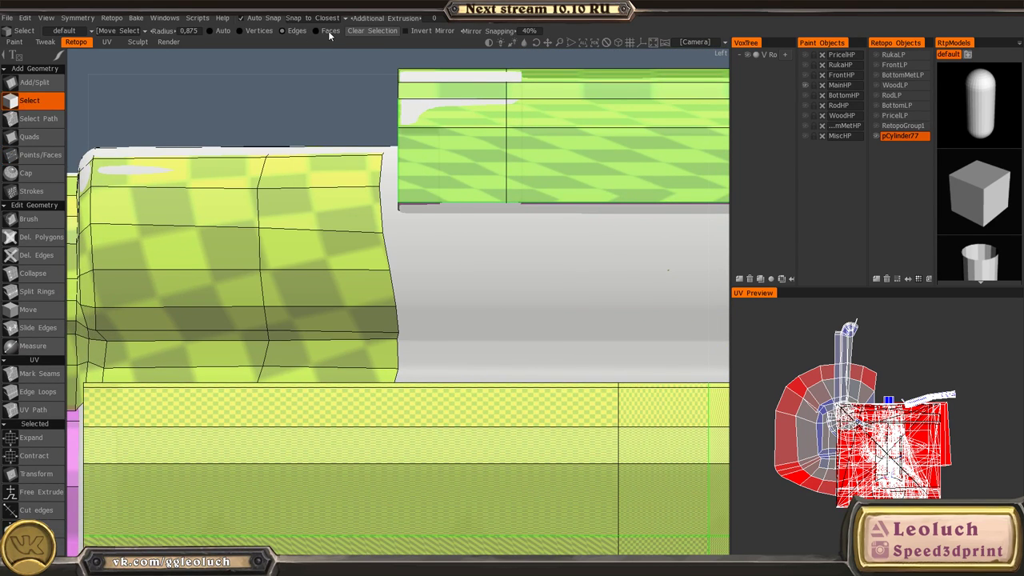
click(246, 32)
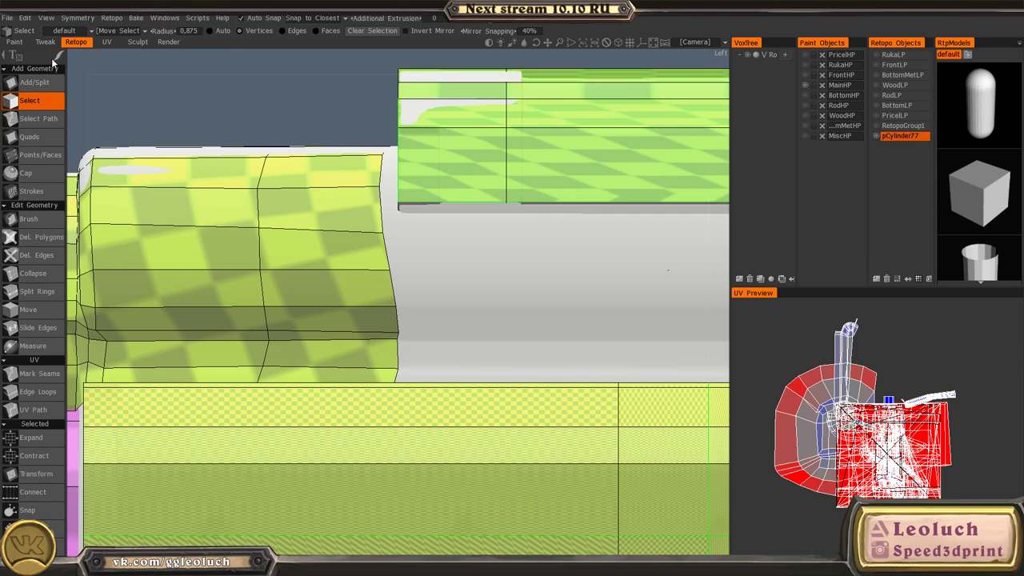
mouse_move(57, 57)
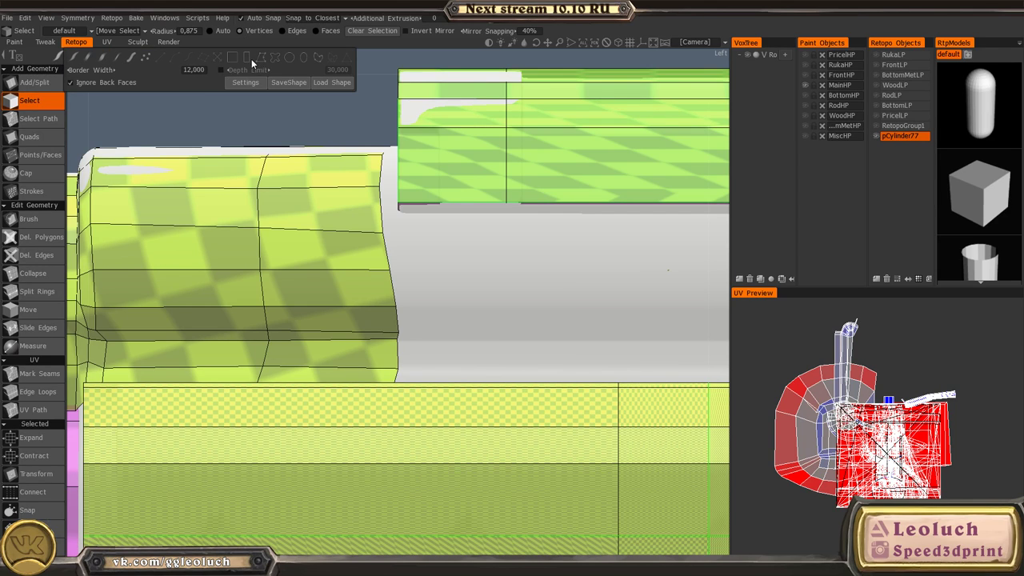
click(250, 60)
drag(357, 134, 400, 391)
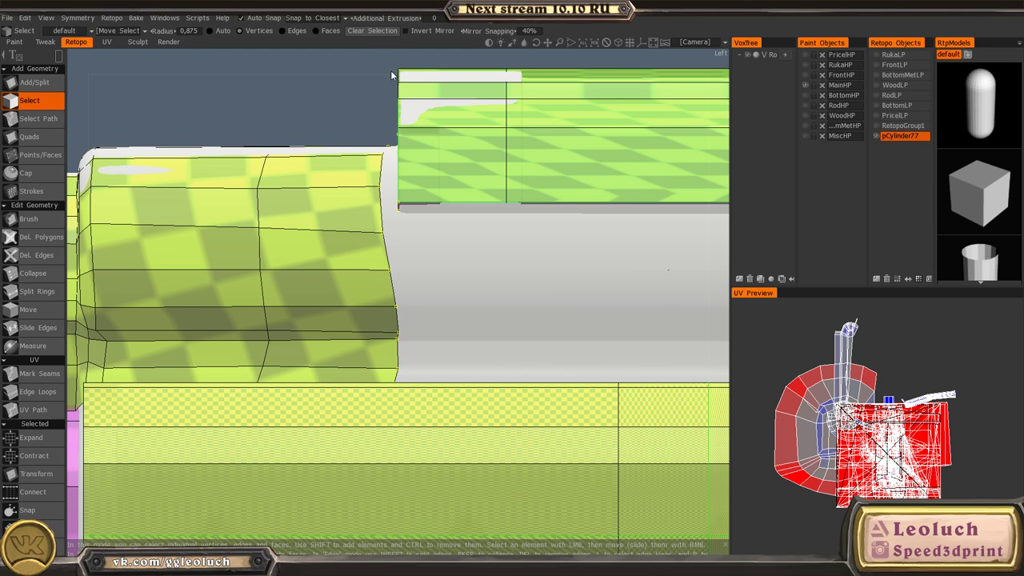
mouse_move(391, 71)
alt+mouse_down()
mouse_move(400, 87)
mouse_move(394, 71)
alt+mouse_up()
alt+middle_drag(400, 148, 412, 152)
ctrl+drag(412, 151, 469, 325)
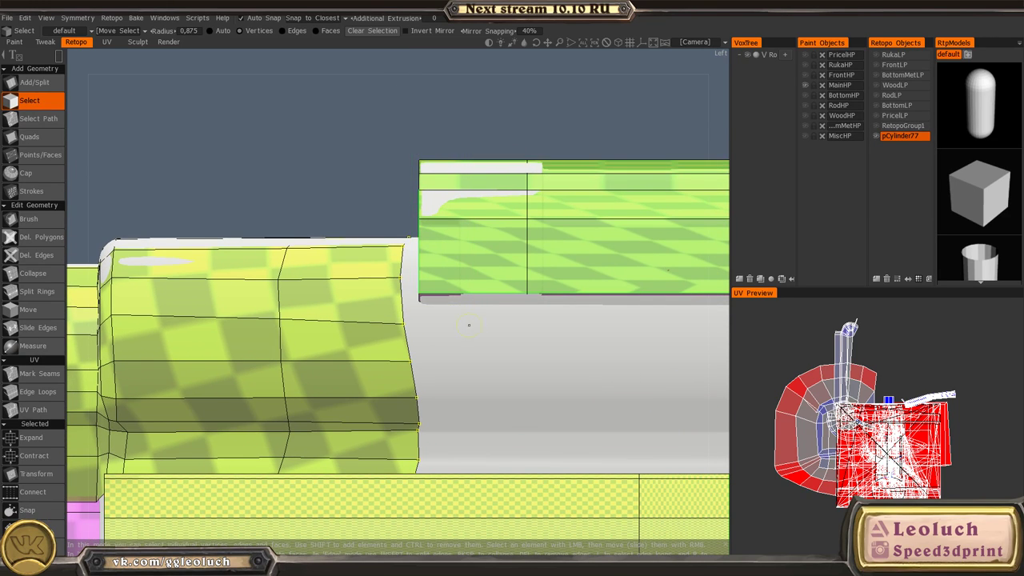
key(space)
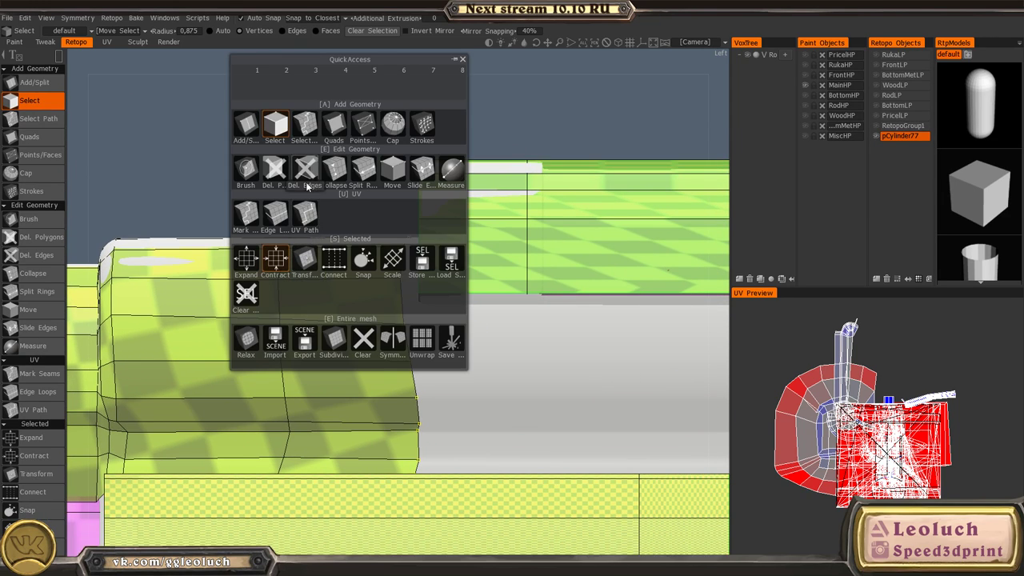
click(305, 260)
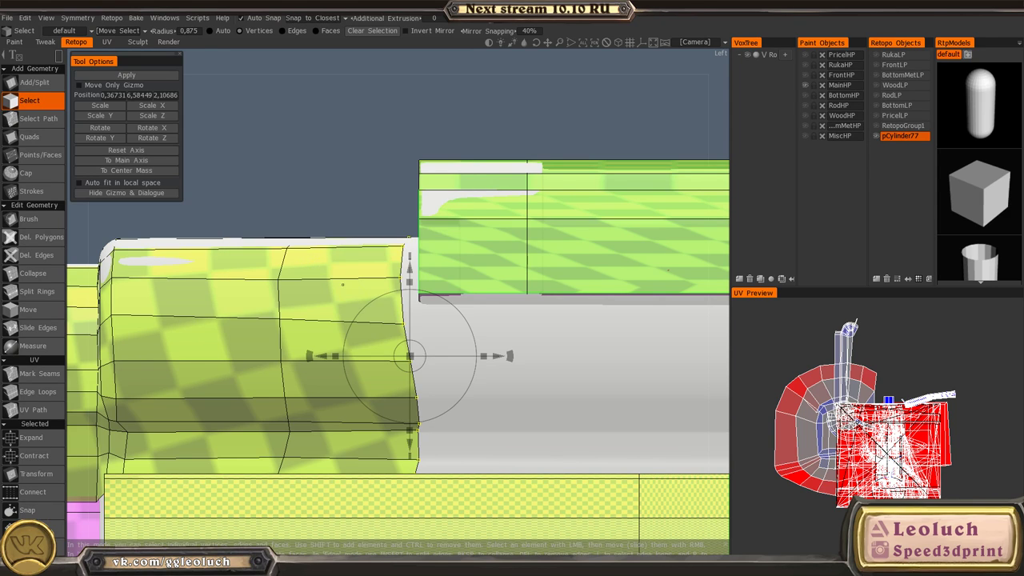
drag(473, 357, 408, 355)
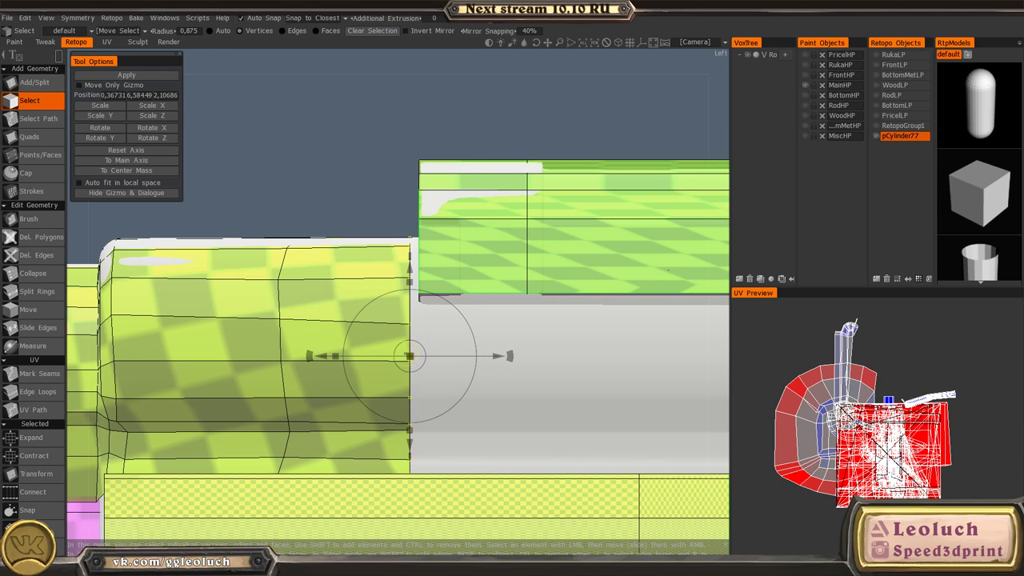
- Move the selected open-edge vertices of the housing along the cylinder past the end of the green upper cover
alt+middle_drag(495, 361, 479, 341)
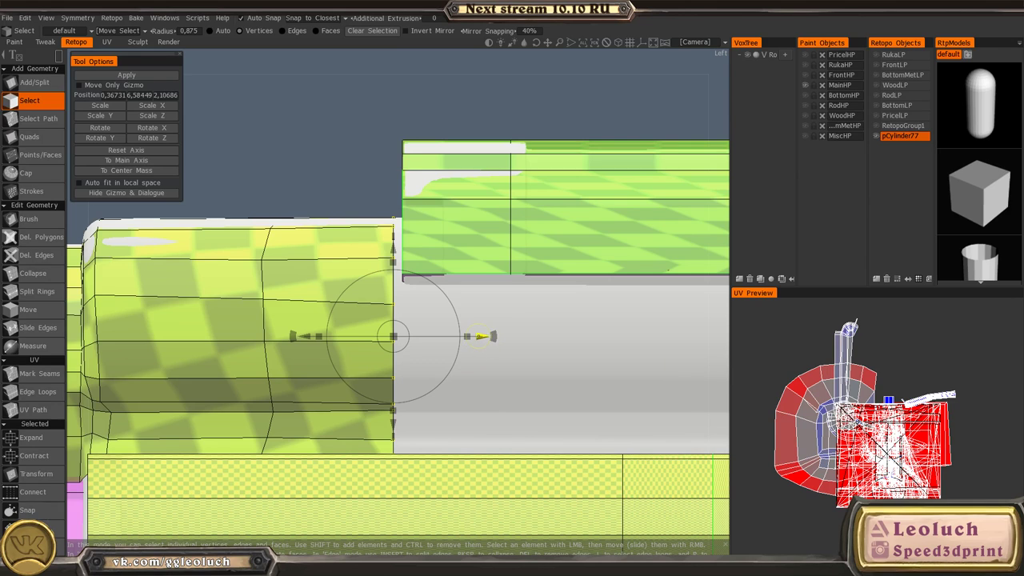
drag(480, 337, 852, 337)
scroll(560, 312, down, 5)
alt+middle_drag(568, 314, 318, 278)
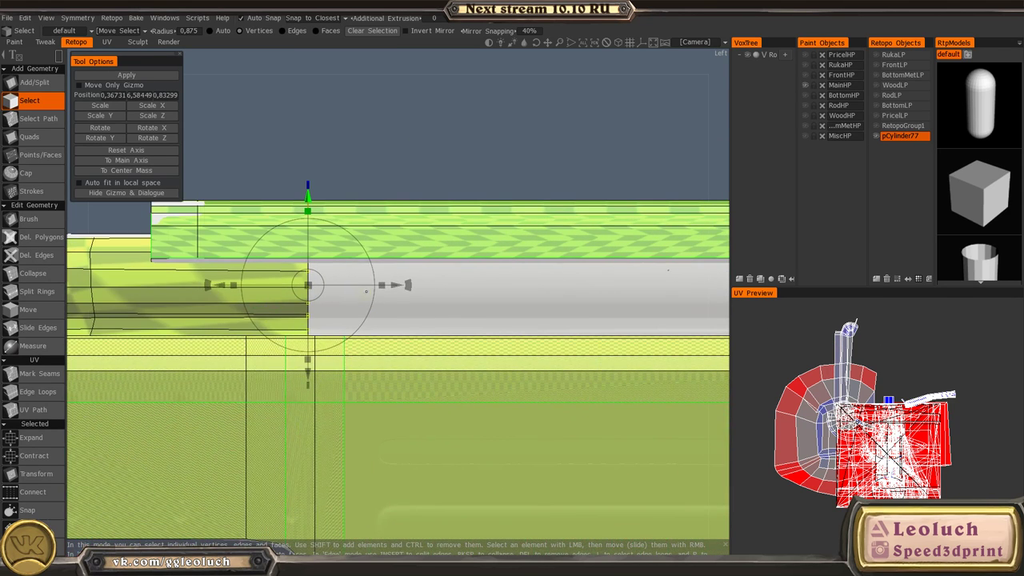
drag(397, 285, 660, 286)
alt+middle_drag(653, 322, 374, 297)
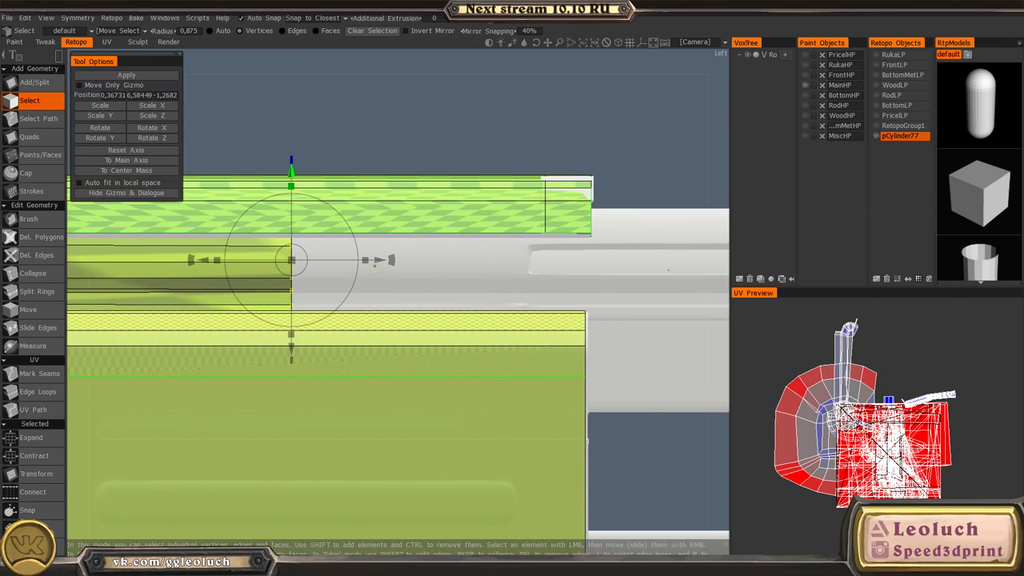
drag(379, 262, 684, 263)
alt+middle_drag(660, 310, 334, 296)
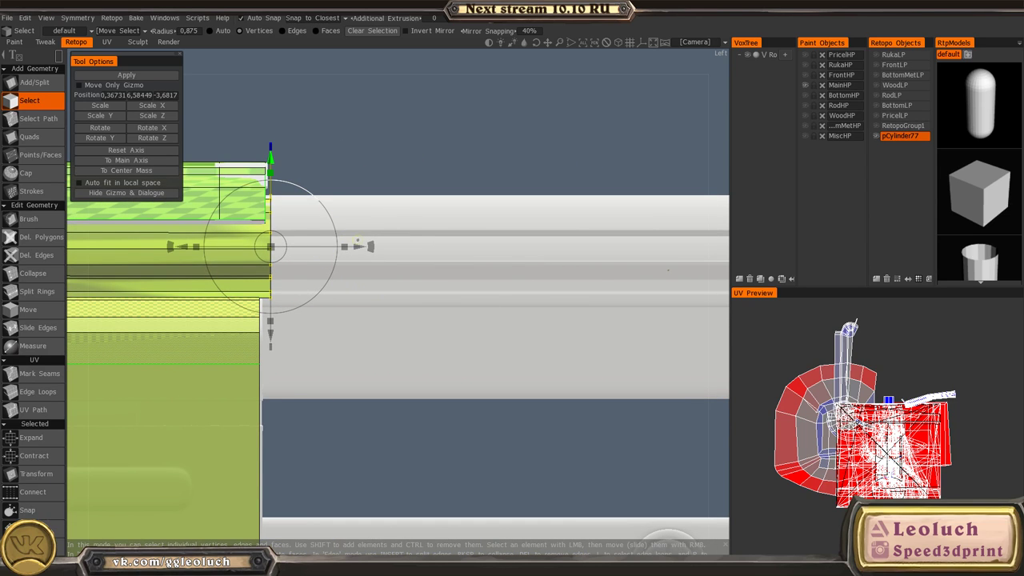
- Continue moving the open-edge vertices into the wide far block, to a Z position of about -11.698, and clear the selection
drag(359, 246, 599, 275)
alt+middle_drag(496, 249, 171, 268)
alt+right_drag(509, 335, 398, 304)
alt+middle_drag(376, 320, 261, 308)
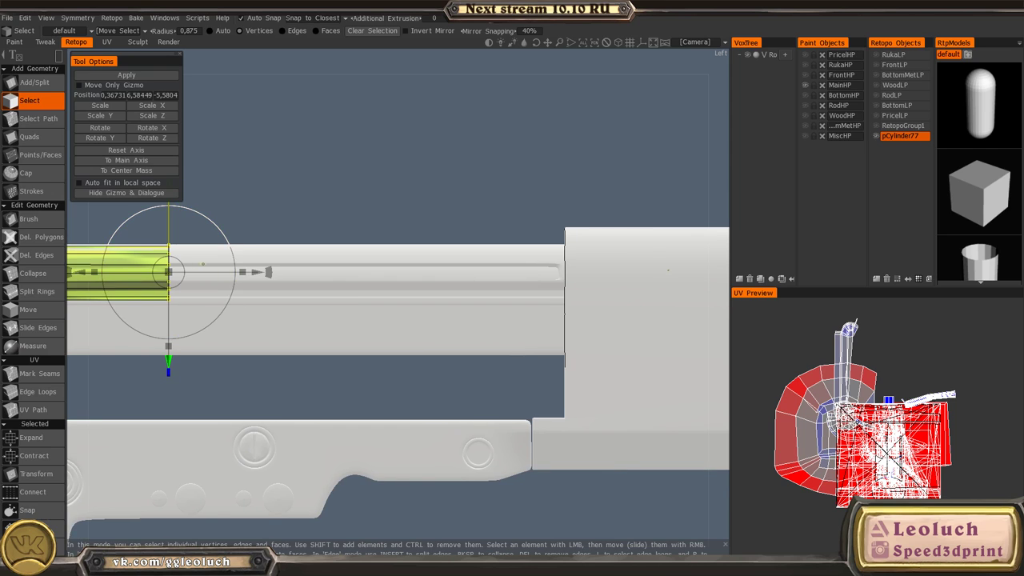
drag(259, 271, 680, 305)
alt+drag(481, 209, 523, 237)
alt+middle_drag(344, 228, 656, 350)
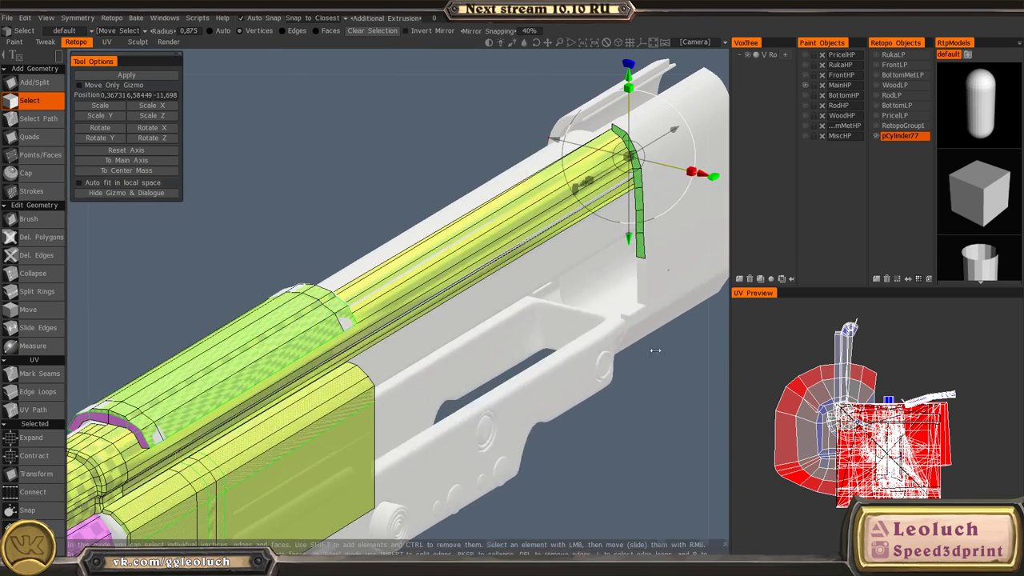
alt+drag(480, 295, 478, 350)
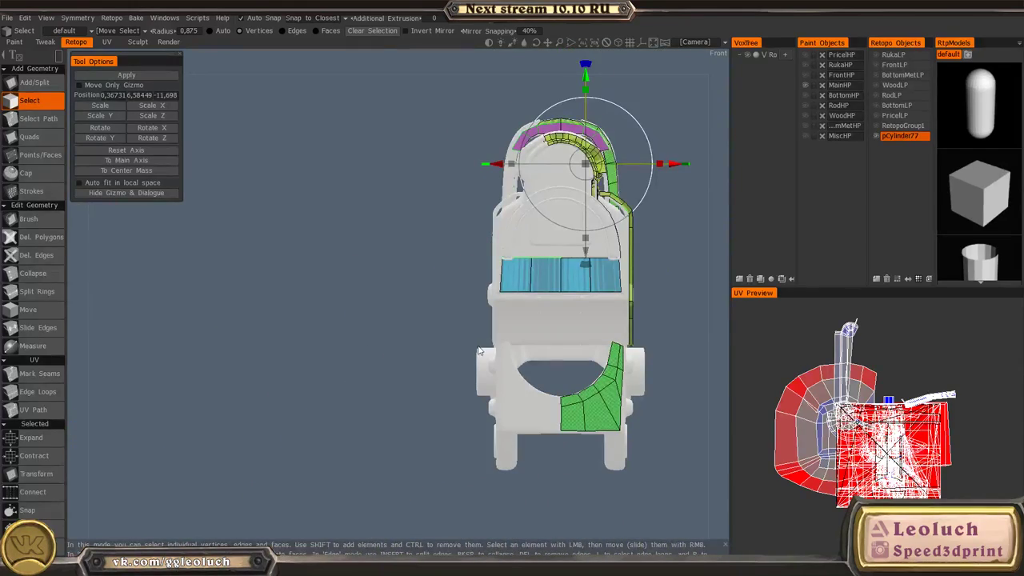
alt+drag(577, 270, 567, 389)
alt+middle_drag(590, 316, 510, 370)
scroll(510, 370, up, 4)
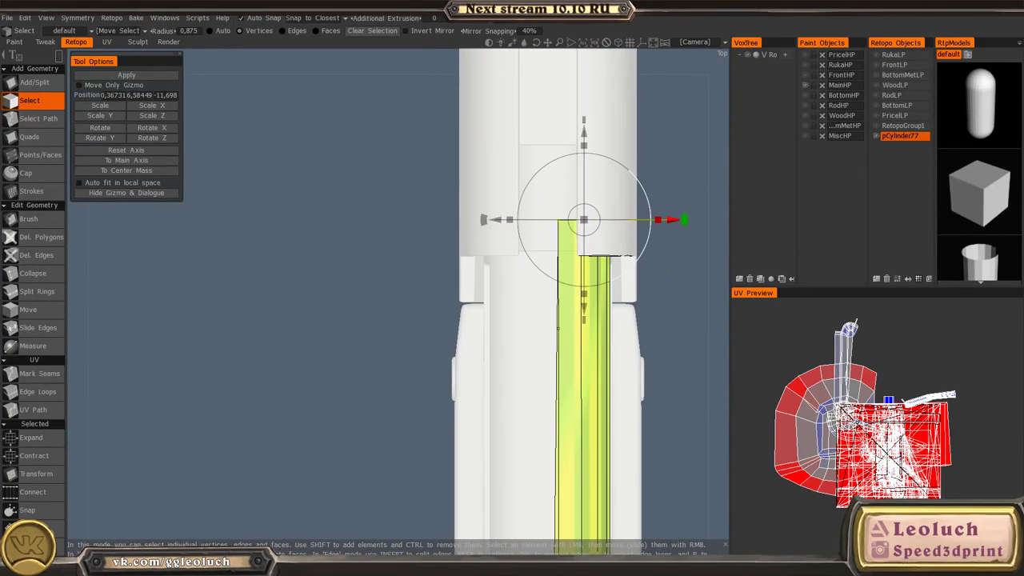
key(Escape)
- Delete the skewed long quad along the upper border of the extended cylinder strip with Del. Polygons
alt+drag(524, 320, 629, 201)
alt+middle_drag(629, 201, 437, 339)
alt+drag(437, 339, 416, 281)
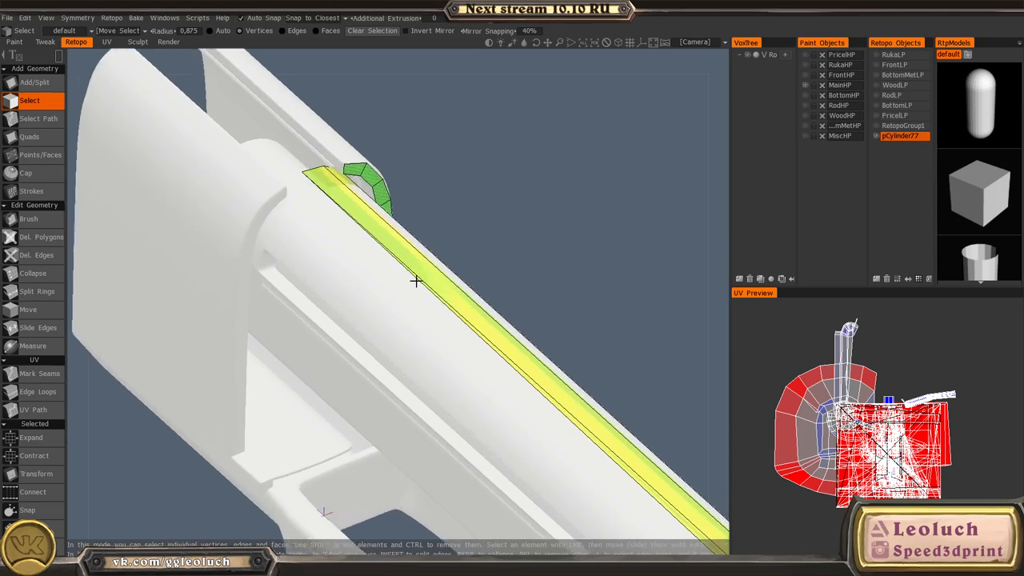
scroll(435, 240, up, 4)
drag(434, 241, 324, 295)
key(space)
click(249, 251)
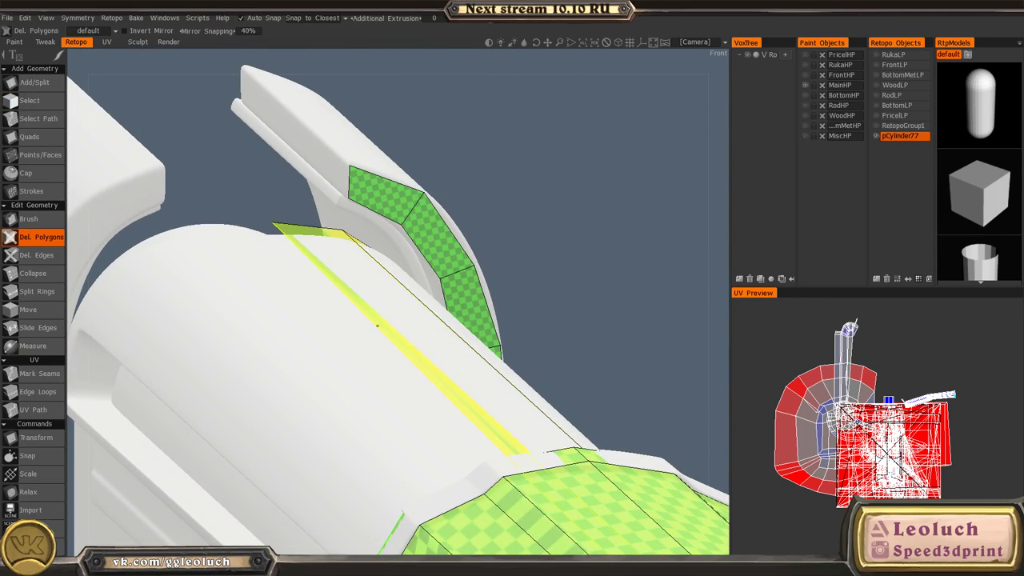
alt+drag(381, 322, 447, 344)
alt+middle_drag(448, 344, 304, 153)
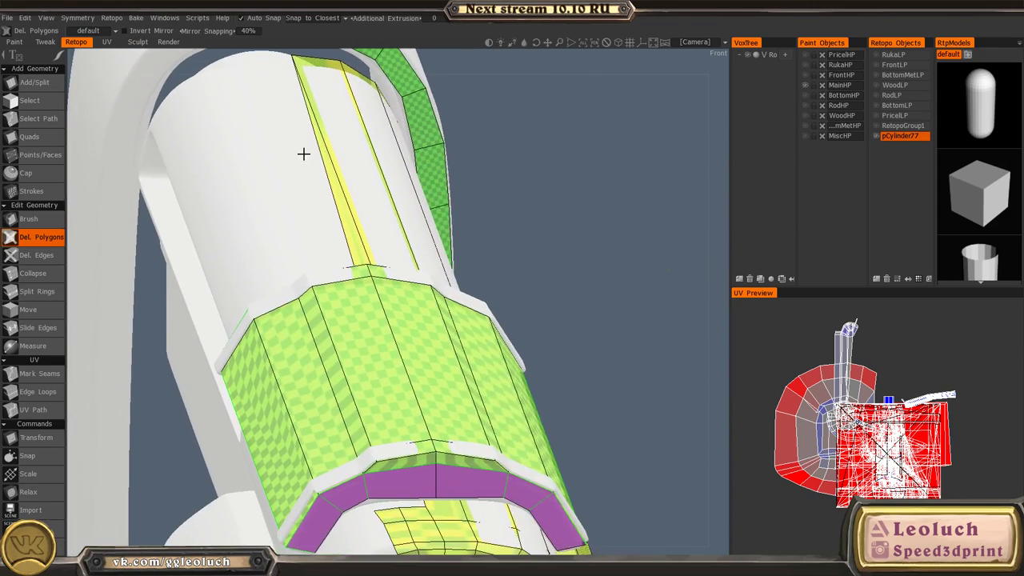
alt+drag(304, 153, 252, 277)
alt+middle_drag(252, 276, 296, 272)
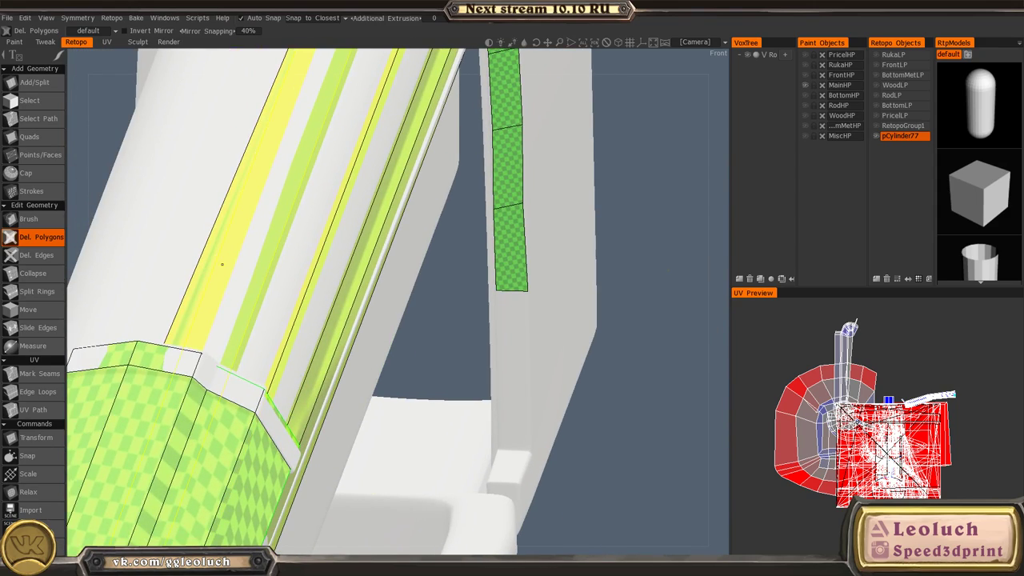
scroll(270, 266, down, 2)
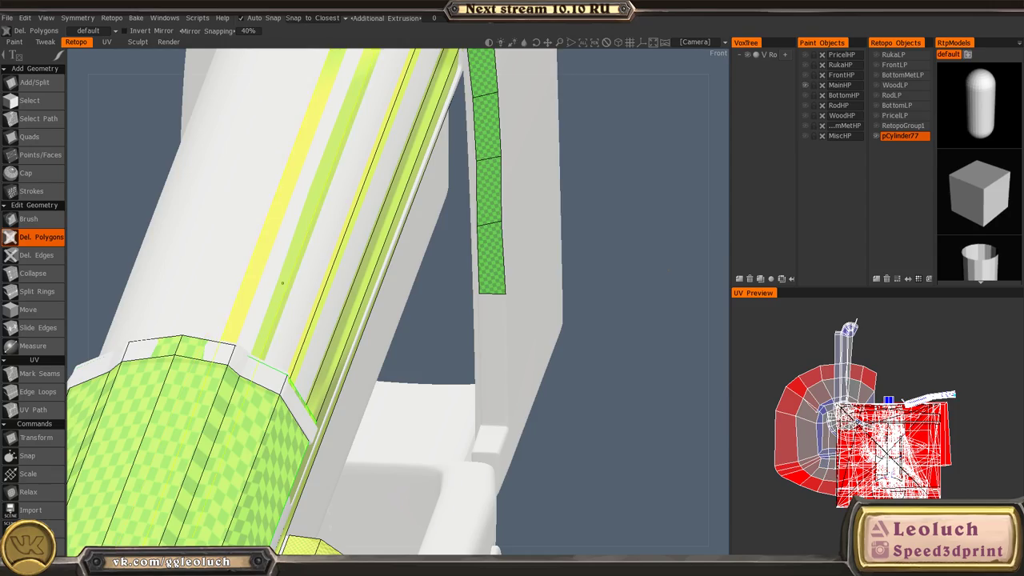
scroll(283, 284, down, 3)
alt+drag(282, 283, 272, 251)
alt+middle_drag(304, 308, 386, 227)
alt+right_drag(385, 228, 472, 349)
- Delete the protruding short quad on the housing's top edge, just in front of the purple arch
key(space)
click(339, 329)
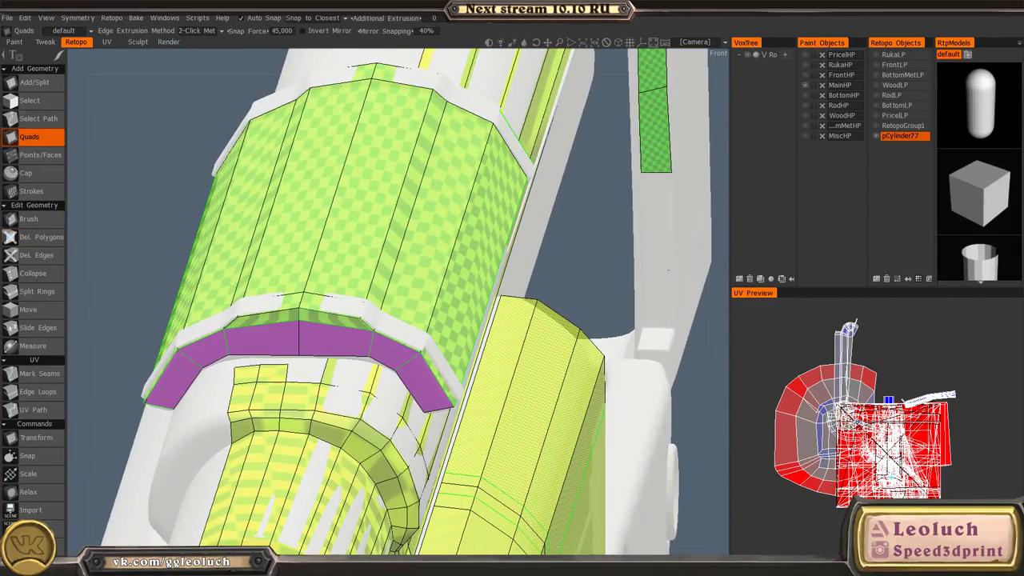
alt+middle_drag(283, 373, 338, 332)
alt+right_drag(338, 332, 365, 409)
key(space)
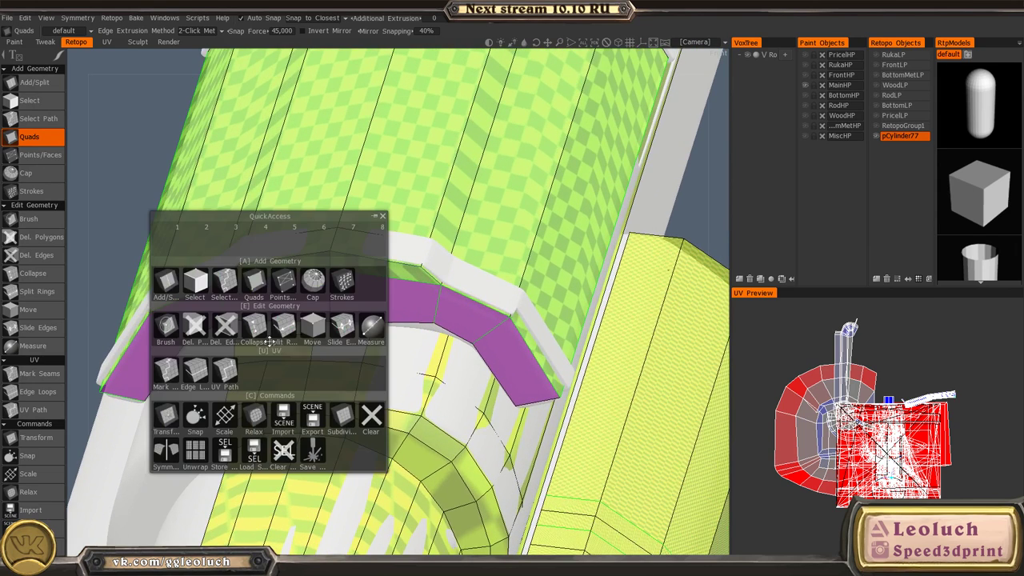
click(225, 327)
key(space)
click(144, 316)
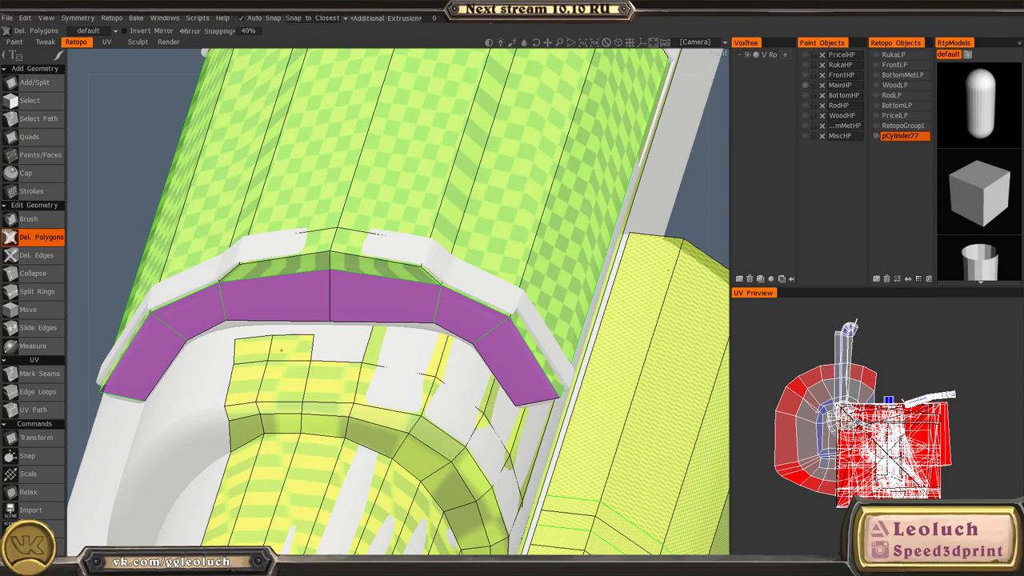
- Build a straight long quad with the Quads tool from the housing's top edge to the far end of the cylinder strip
key(space)
click(330, 369)
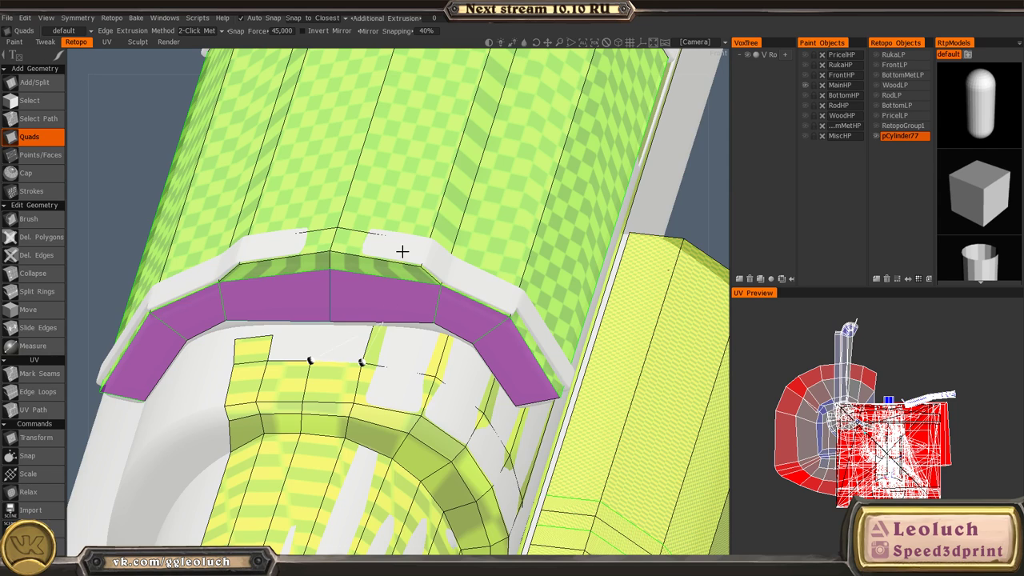
alt+drag(403, 252, 483, 333)
alt+right_drag(483, 333, 498, 302)
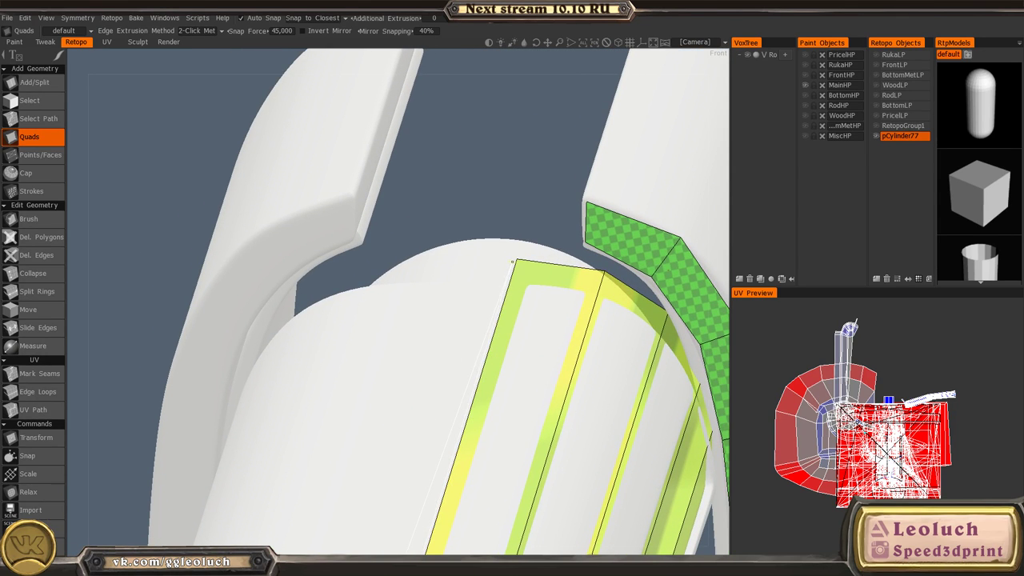
alt+drag(453, 321, 449, 330)
alt+middle_drag(448, 330, 447, 411)
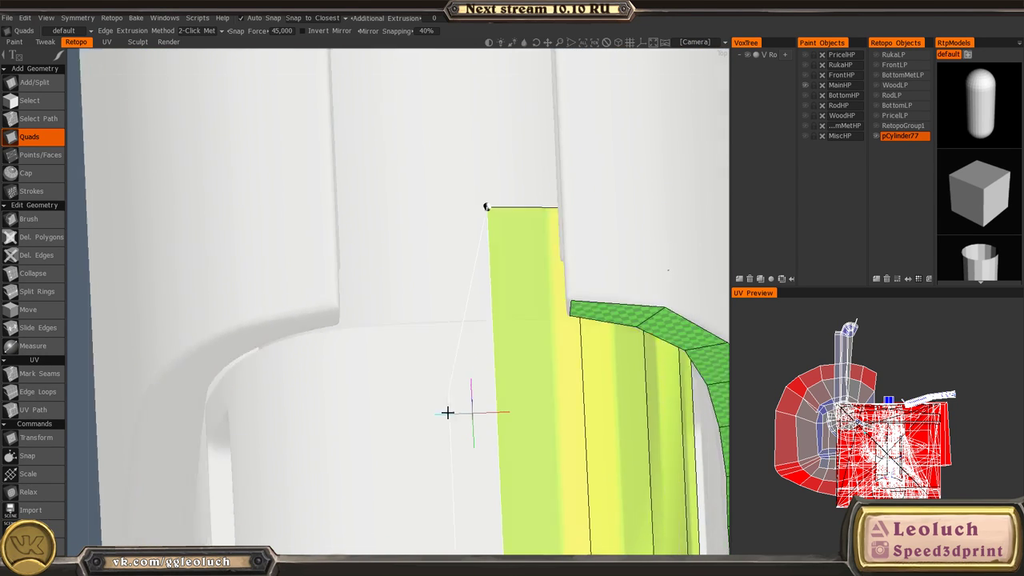
mouse_move(446, 411)
alt+mouse_down()
mouse_move(444, 436)
mouse_move(444, 396)
alt+mouse_up()
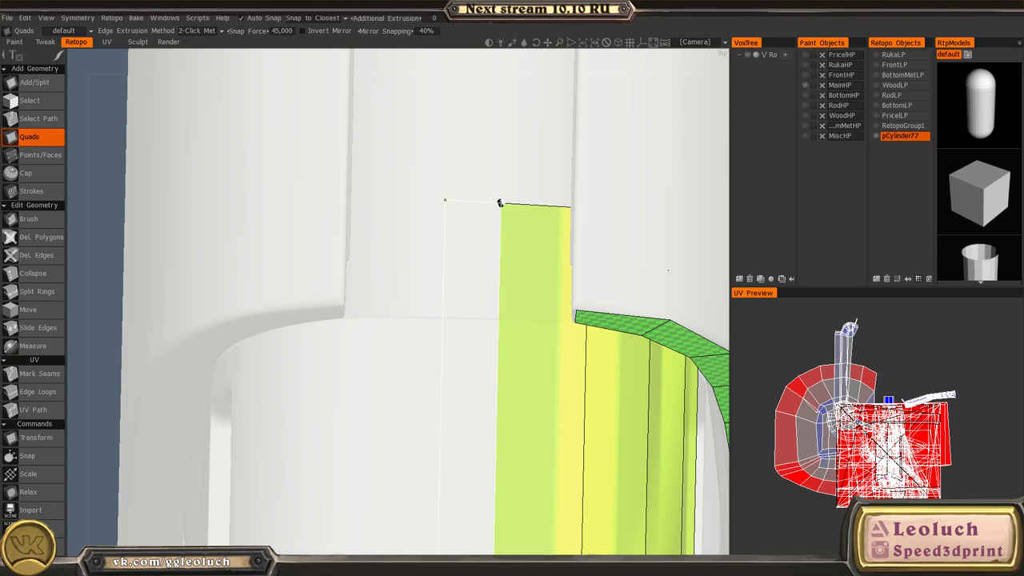
click(445, 200)
- Examine the side profile of the extended cylinder mesh from the far block back to the housing and the side plate
alt+drag(440, 304, 367, 218)
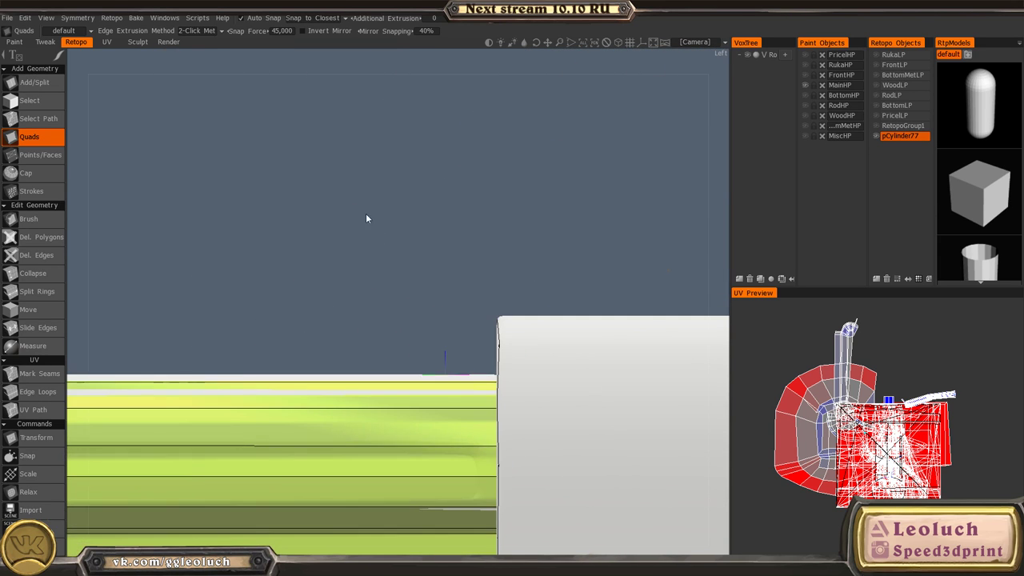
alt+right_drag(394, 223, 401, 230)
alt+right_drag(344, 294, 321, 302)
alt+middle_drag(320, 302, 397, 241)
alt+right_drag(397, 241, 323, 322)
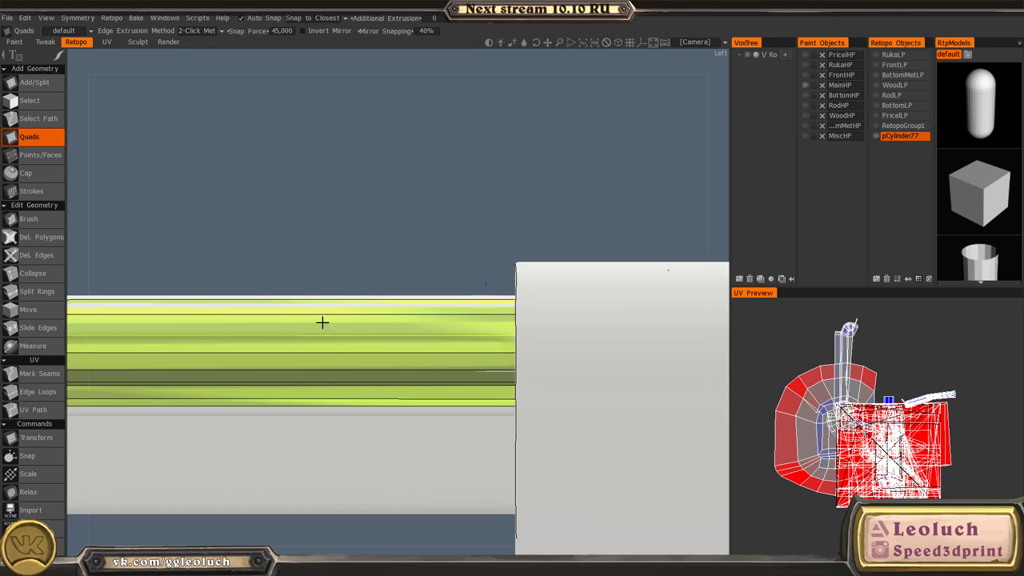
alt+middle_drag(322, 322, 480, 288)
alt+right_drag(480, 288, 345, 295)
alt+middle_drag(345, 295, 425, 252)
alt+middle_drag(245, 241, 409, 319)
alt+middle_drag(299, 277, 367, 284)
alt+right_drag(367, 284, 204, 261)
alt+middle_drag(192, 342, 362, 334)
alt+drag(362, 334, 396, 338)
alt+drag(287, 290, 234, 362)
mouse_move(235, 362)
alt+right_down()
mouse_move(238, 389)
mouse_move(355, 498)
mouse_move(215, 366)
alt+right_up()
alt+middle_drag(117, 328, 307, 319)
alt+drag(307, 319, 341, 299)
alt+right_drag(341, 299, 407, 324)
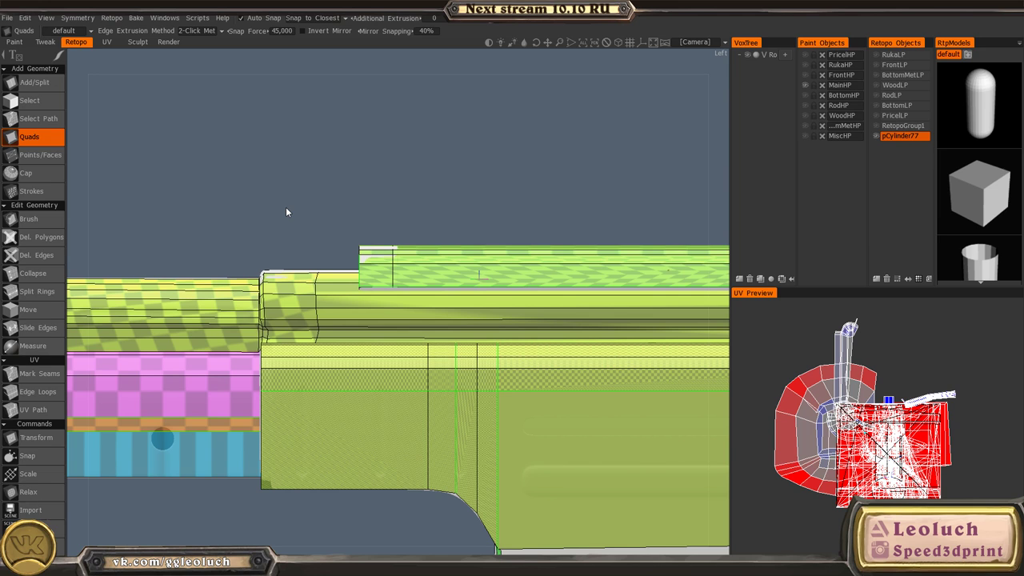
alt+drag(318, 326, 346, 278)
middle_drag(347, 278, 415, 325)
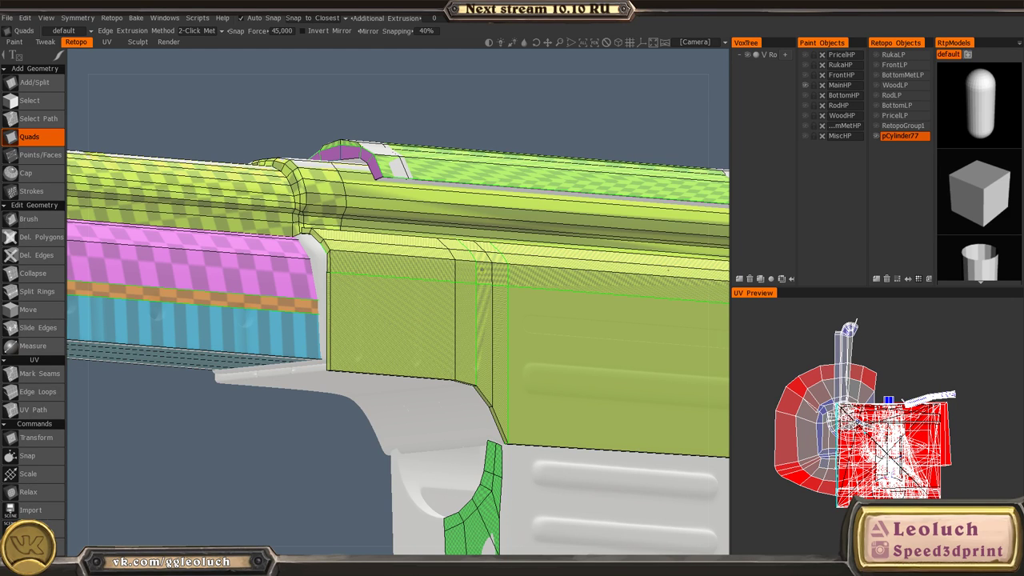
- Delete the large face at the side plate's front end and rebuild it with Points/Faces
alt+drag(437, 304, 453, 352)
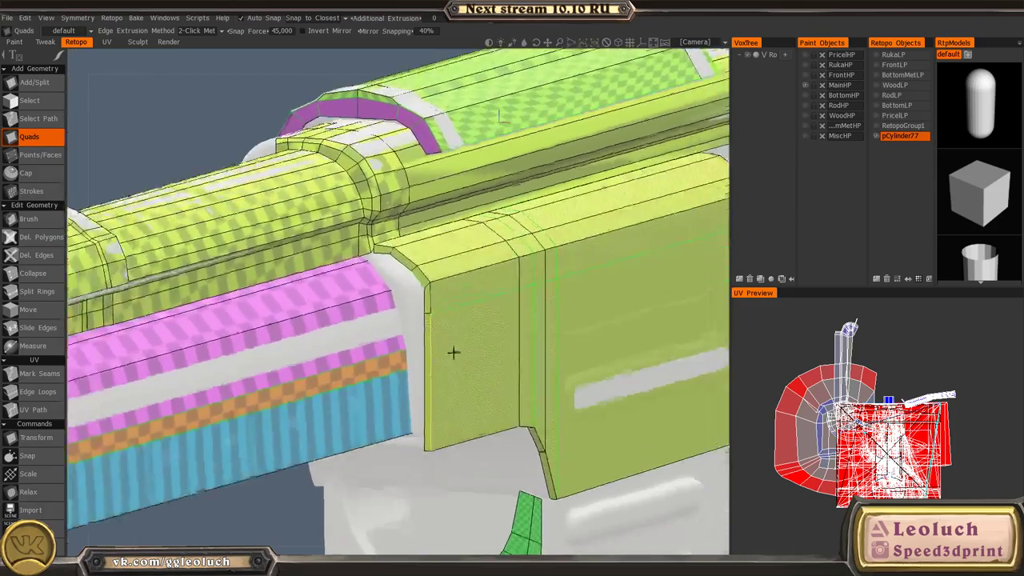
alt+right_drag(453, 352, 492, 330)
alt+drag(493, 330, 452, 241)
alt+drag(520, 180, 493, 185)
alt+middle_drag(493, 184, 461, 202)
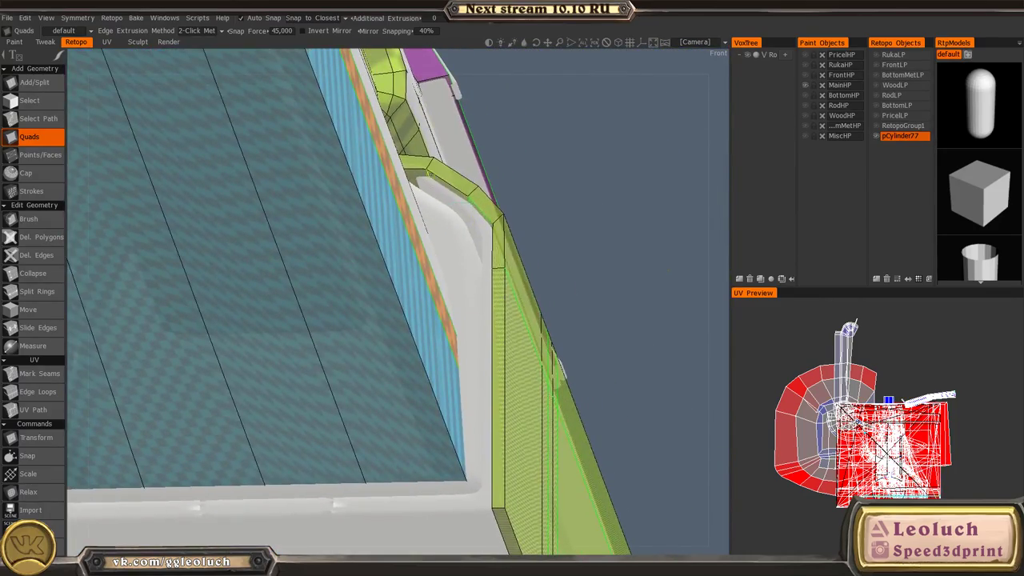
key(space)
click(335, 166)
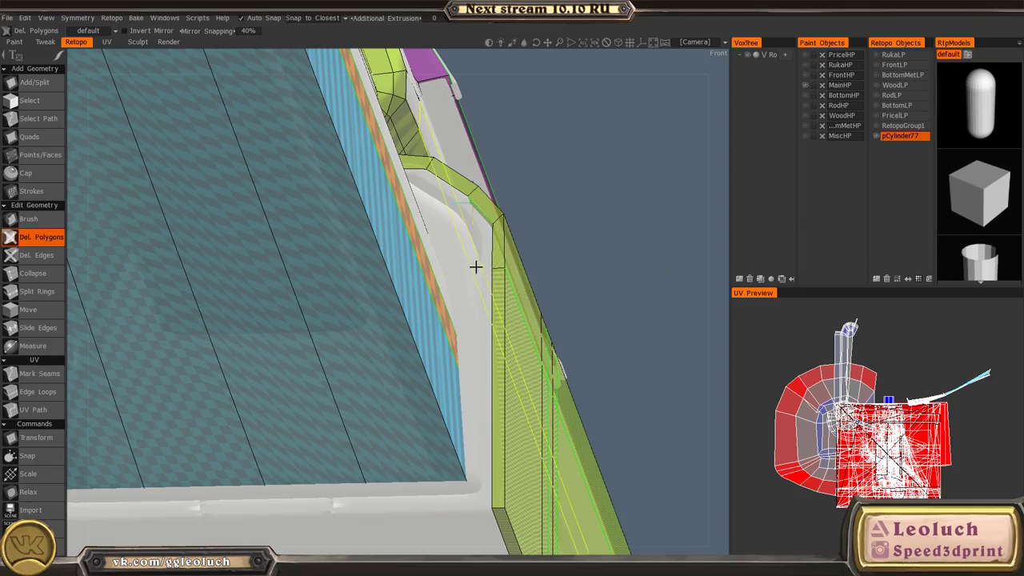
alt+drag(476, 265, 454, 267)
key(space)
click(472, 172)
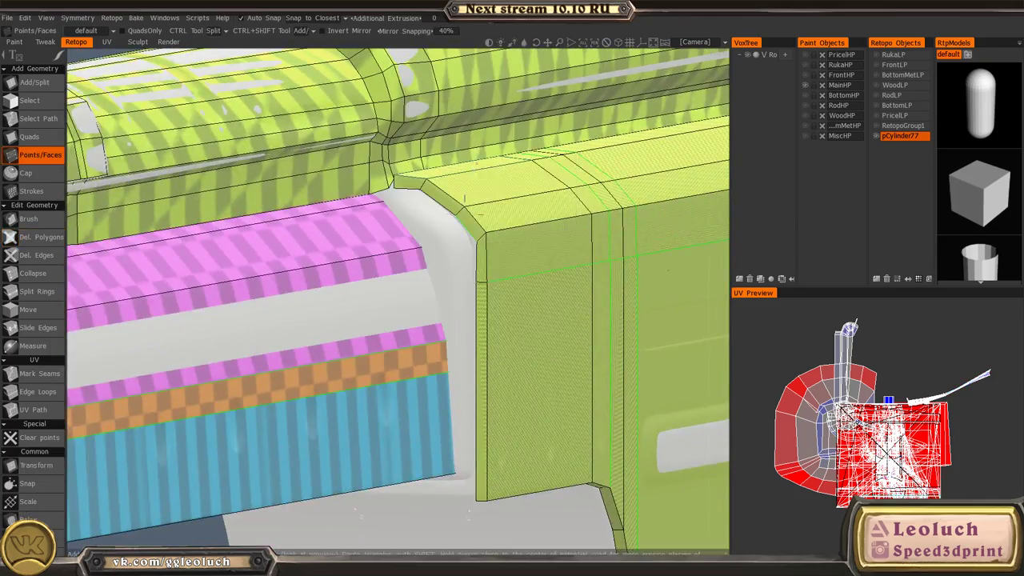
alt+drag(477, 232, 507, 338)
key(space)
click(431, 305)
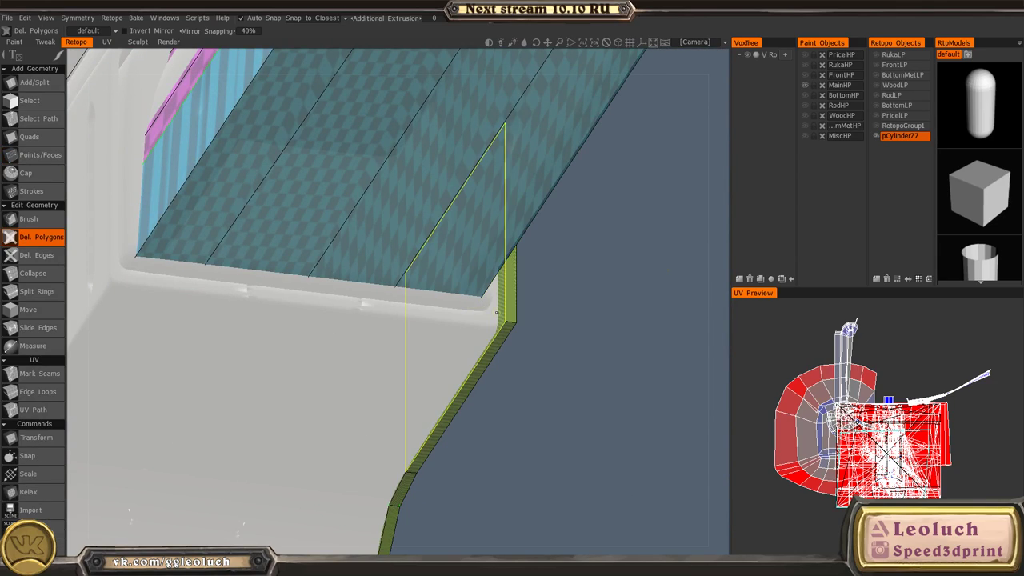
alt+drag(576, 304, 506, 300)
key(space)
click(511, 243)
alt+drag(545, 343, 533, 379)
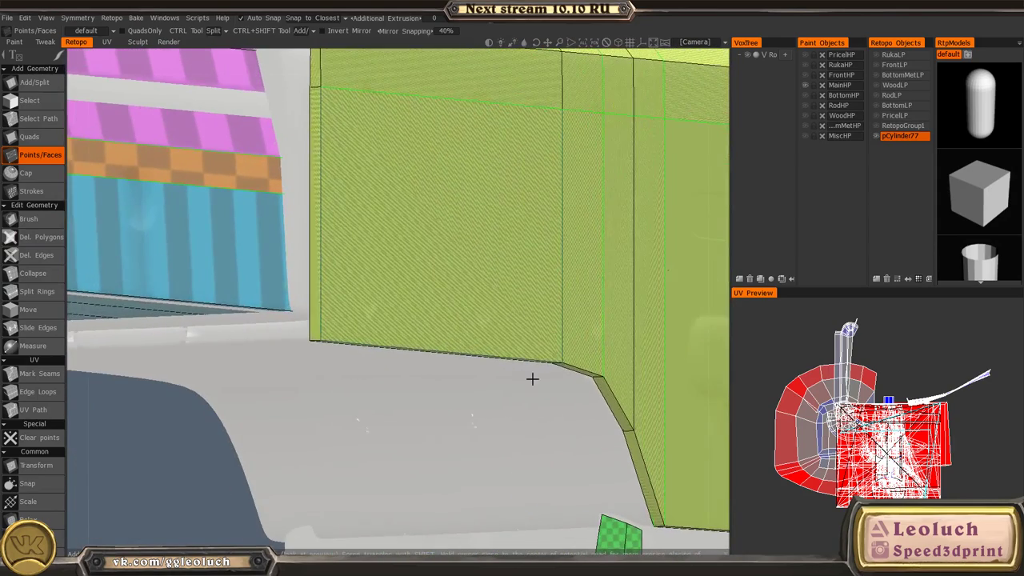
- Try to split the side plate's front face with a vertical cut near its front edge
ctrl+click(348, 301)
scroll(499, 336, down, 3)
key(ctrl+z)
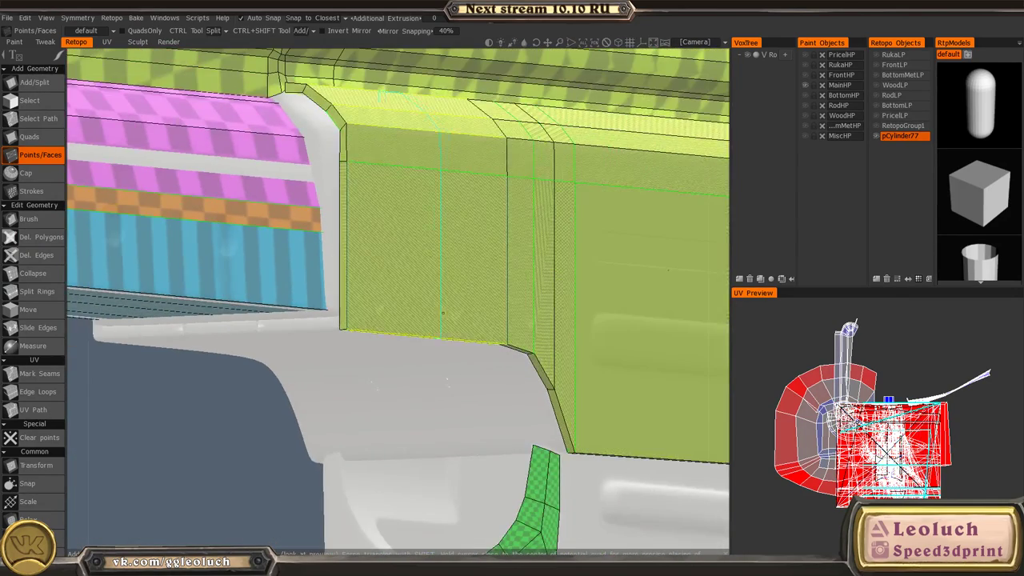
- Add a wide quad across the body's underside with the Quads tool, from the side plate's lower front edge to the opposite side
alt+drag(408, 352, 477, 344)
alt+right_drag(478, 344, 404, 320)
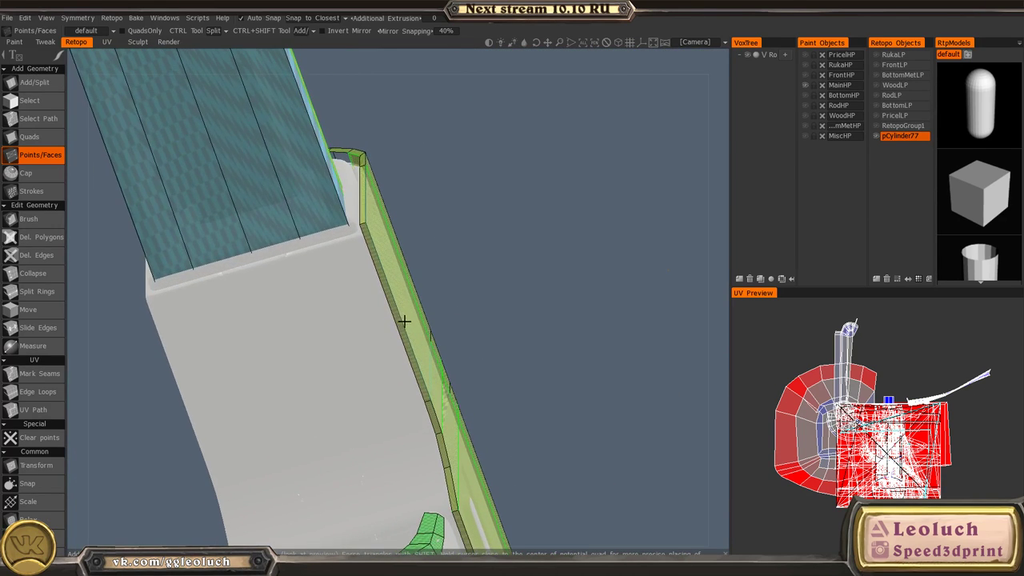
key(space)
click(344, 191)
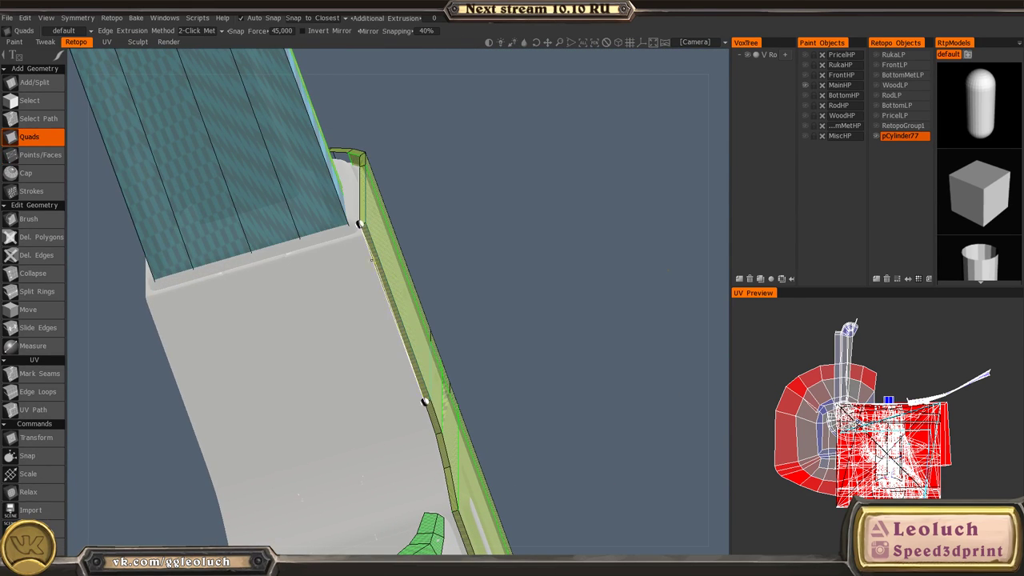
alt+drag(286, 335, 179, 288)
alt+middle_drag(178, 288, 212, 290)
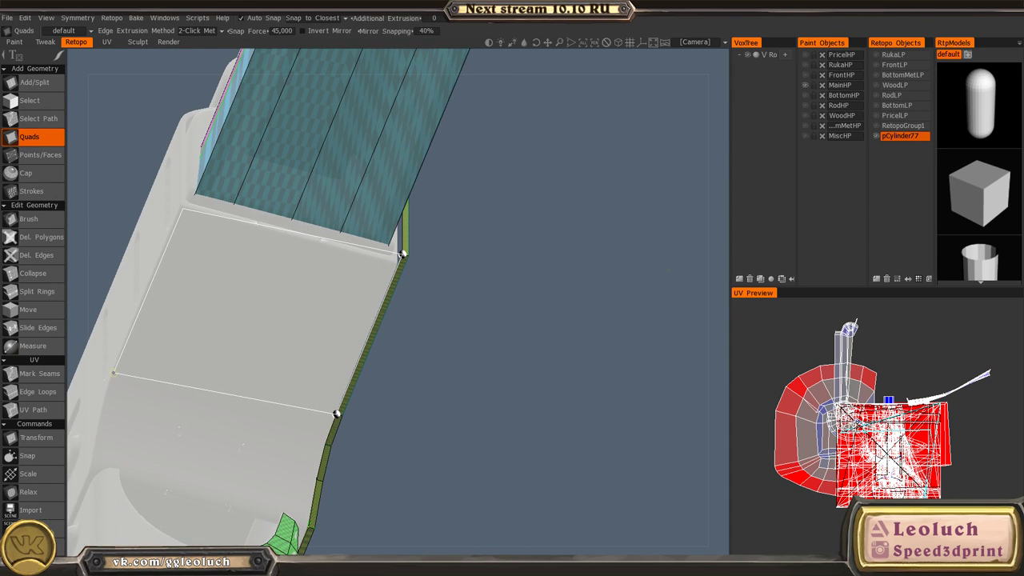
click(114, 372)
alt+drag(114, 373, 313, 336)
alt+right_drag(312, 336, 435, 360)
alt+drag(434, 361, 492, 373)
alt+middle_drag(616, 387, 541, 291)
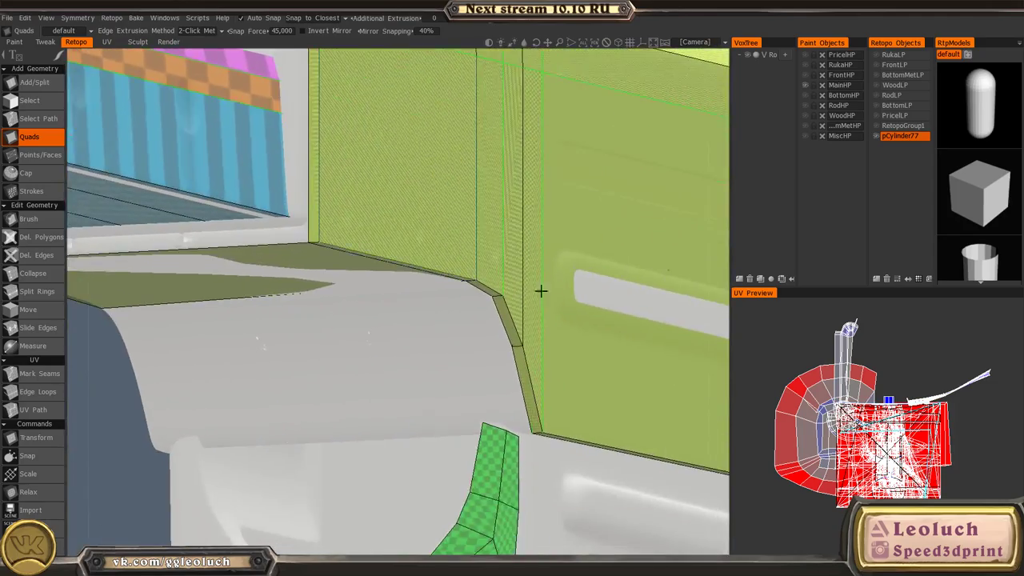
- Turn off Auto Snap and split the side plate with a horizontal cut near its lower edge using Points/Faces
alt+drag(541, 292, 548, 263)
alt+right_drag(549, 263, 523, 274)
alt+drag(524, 275, 366, 219)
key(space)
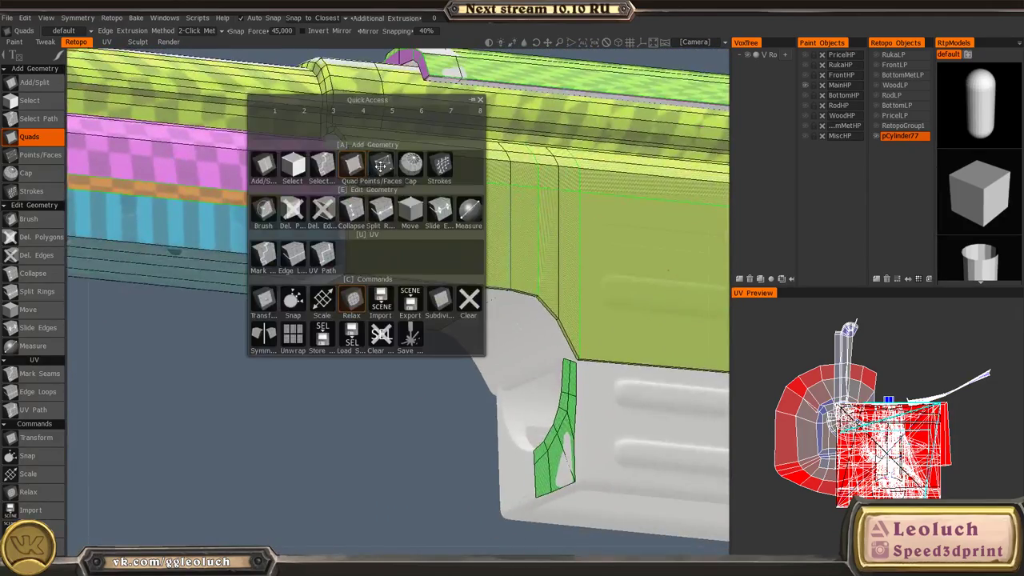
click(381, 165)
alt+right_drag(578, 306, 537, 311)
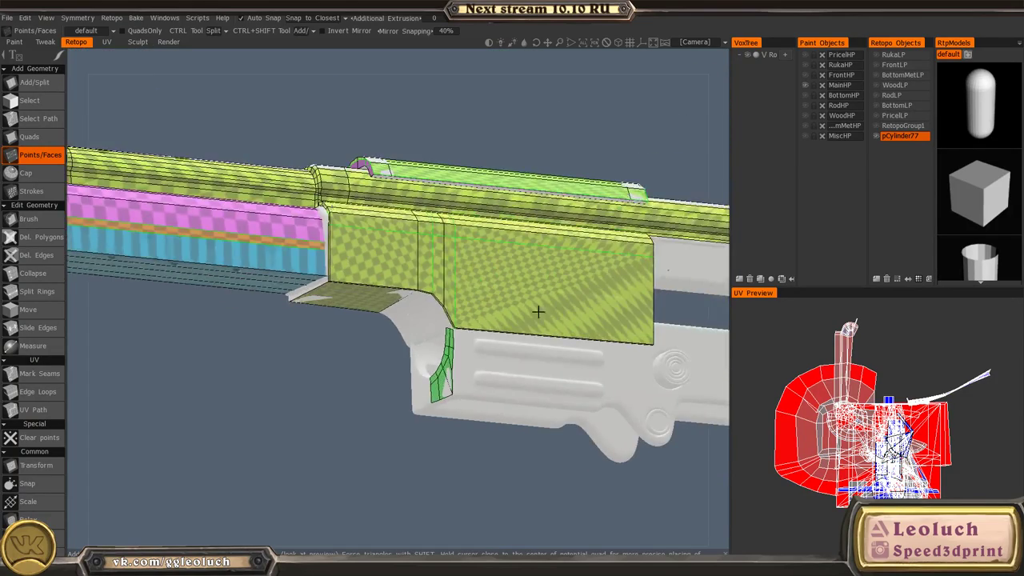
alt+drag(537, 311, 456, 318)
alt+middle_drag(457, 318, 439, 359)
alt+drag(440, 359, 329, 416)
alt+right_drag(329, 416, 374, 424)
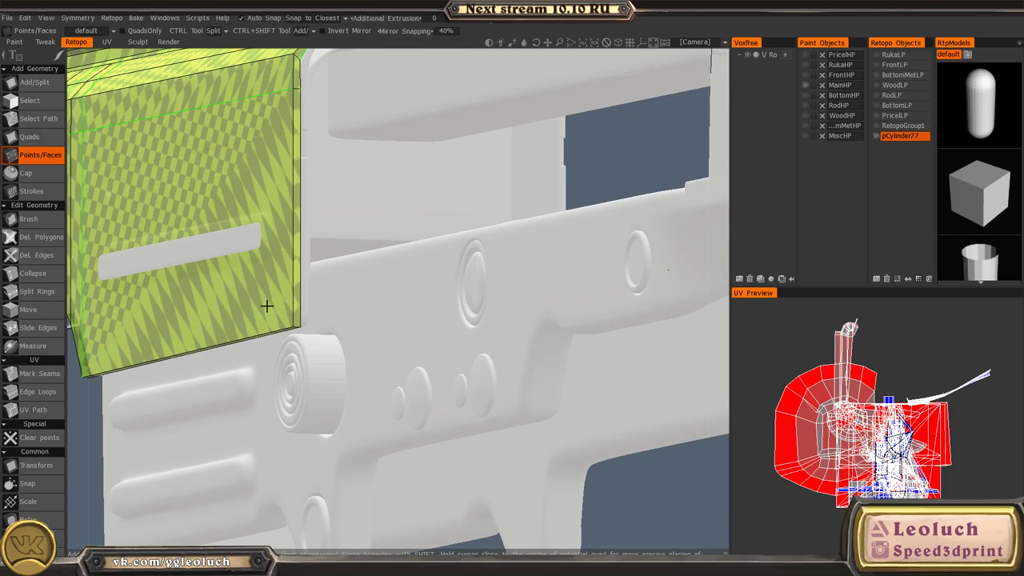
alt+middle_drag(265, 307, 511, 348)
alt+drag(405, 344, 474, 359)
alt+drag(347, 297, 313, 321)
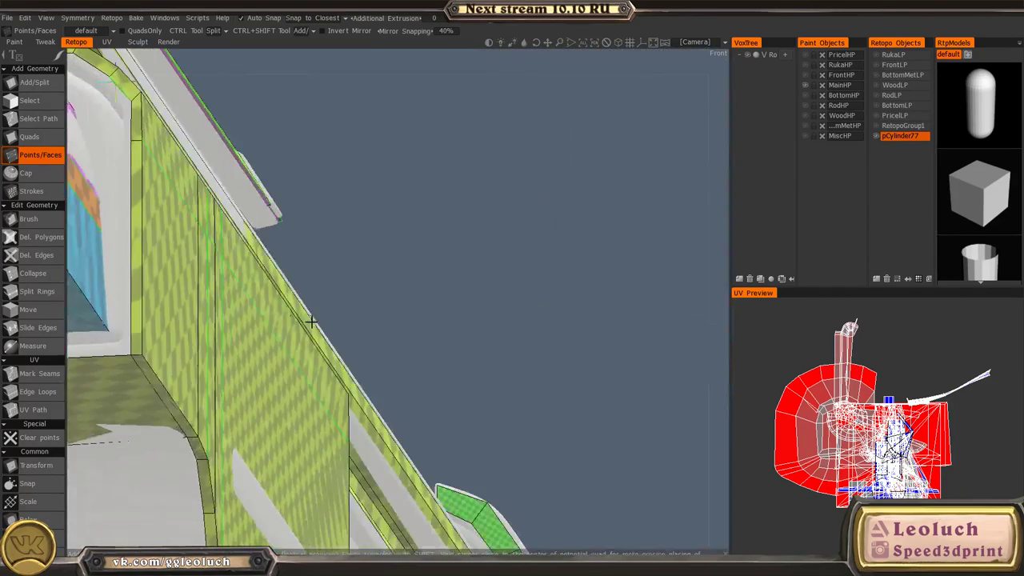
alt+middle_drag(313, 320, 412, 309)
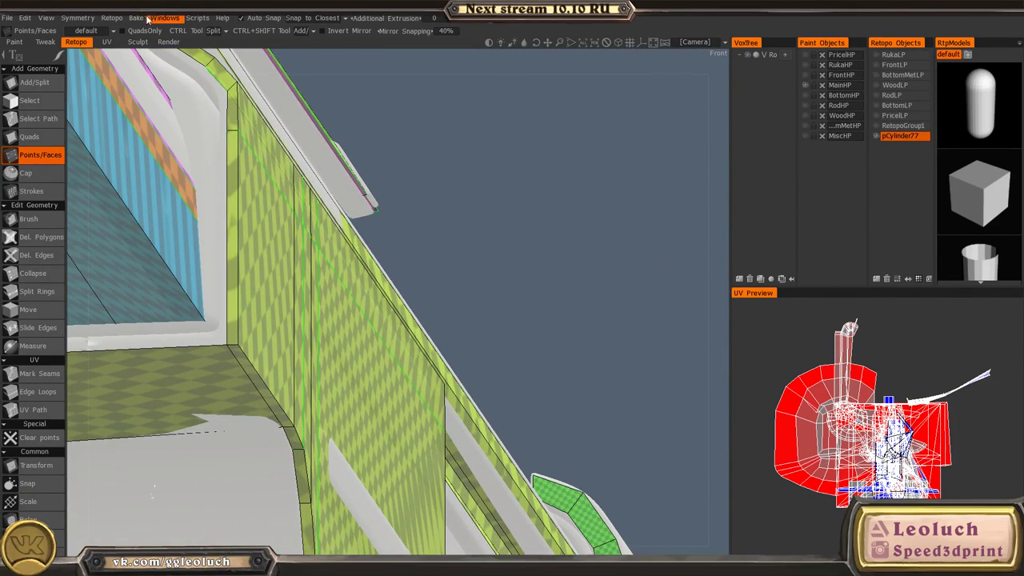
click(246, 18)
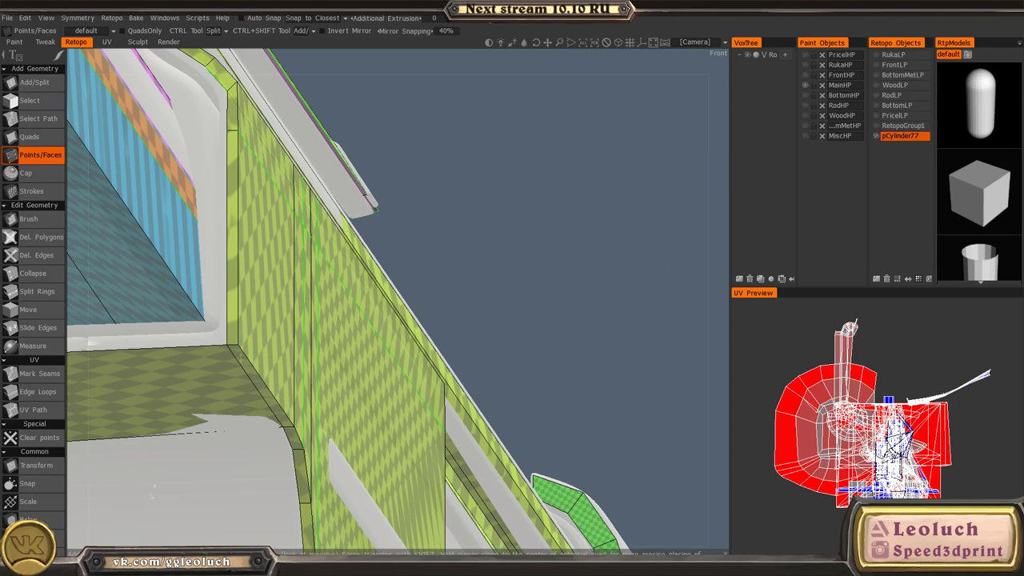
ctrl+click(293, 400)
- Add a narrow quad strip along the underside's front edge with Quads, from the side plate's lower front corner to the opposite side
alt+middle_drag(366, 360, 612, 350)
alt+drag(612, 350, 400, 337)
key(space)
click(385, 254)
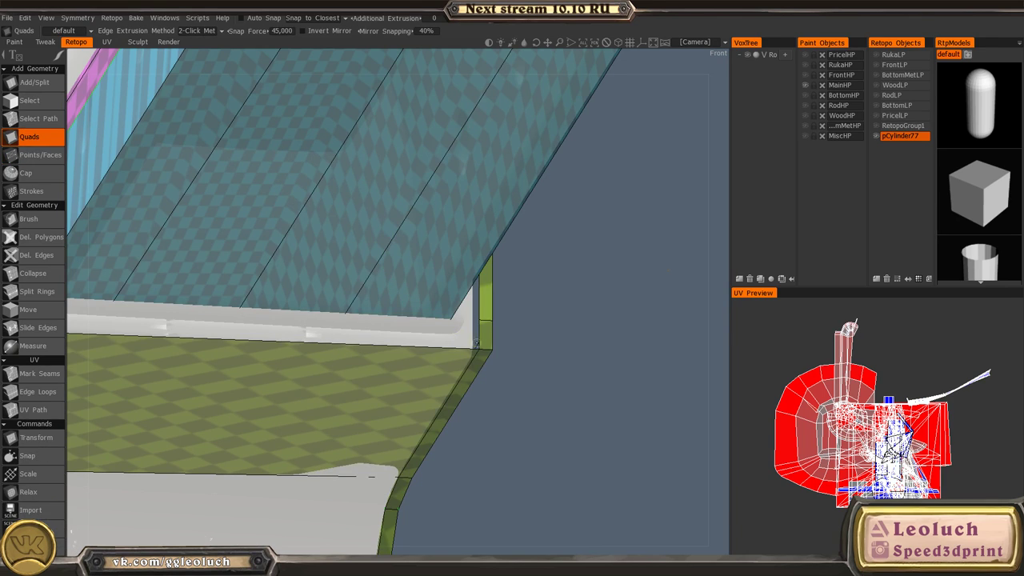
alt+middle_drag(168, 328, 483, 335)
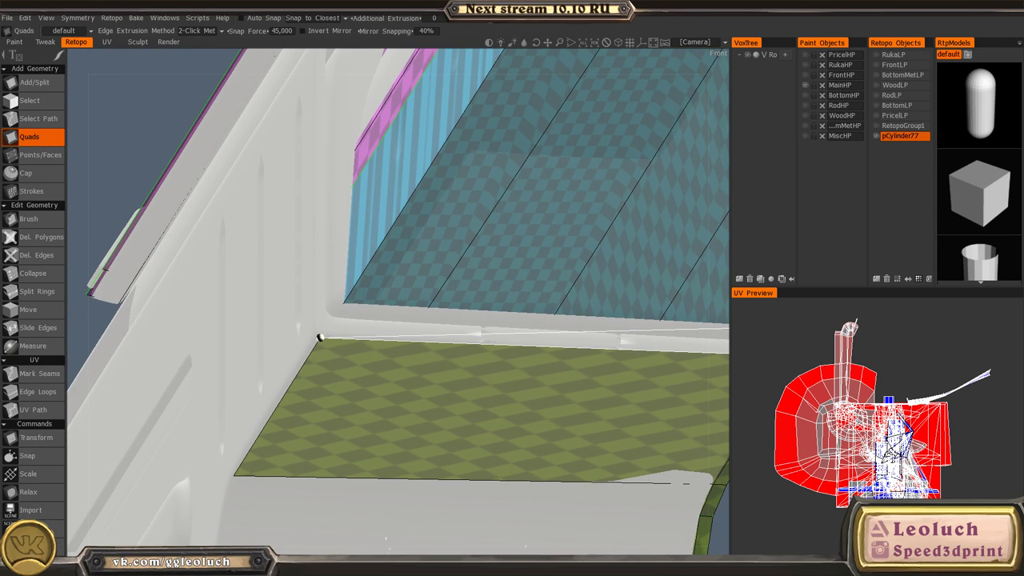
alt+right_drag(320, 338, 310, 327)
click(307, 343)
alt+drag(343, 350, 656, 363)
alt+middle_drag(640, 363, 358, 360)
alt+drag(359, 360, 363, 293)
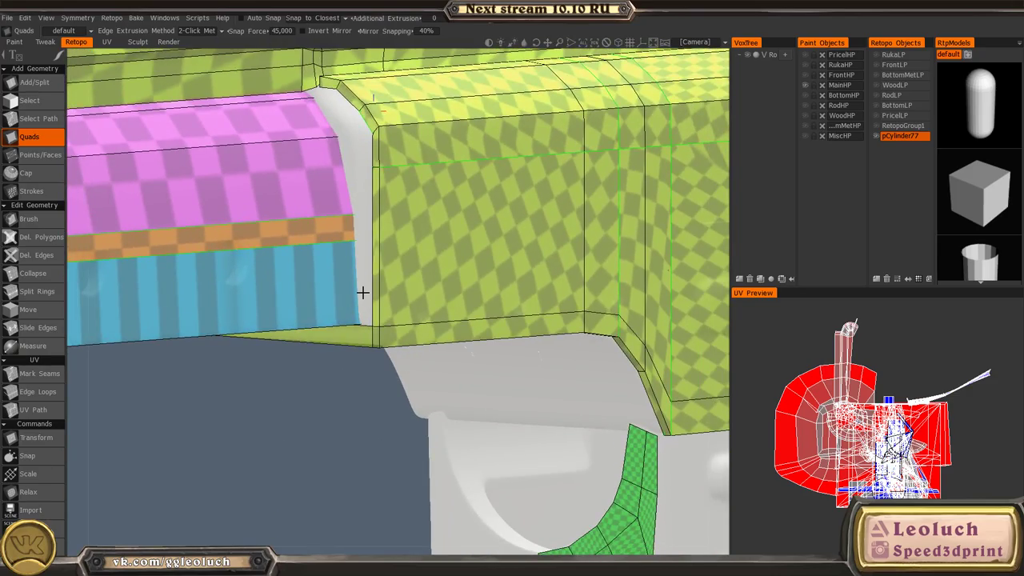
- Examine the housing's front rim and the coloured front panels from the side and from below
alt+drag(343, 216, 406, 289)
alt+right_drag(406, 290, 384, 251)
alt+middle_drag(385, 251, 416, 322)
alt+drag(416, 323, 504, 369)
alt+right_drag(505, 369, 451, 359)
alt+drag(451, 359, 318, 370)
alt+right_drag(318, 370, 510, 336)
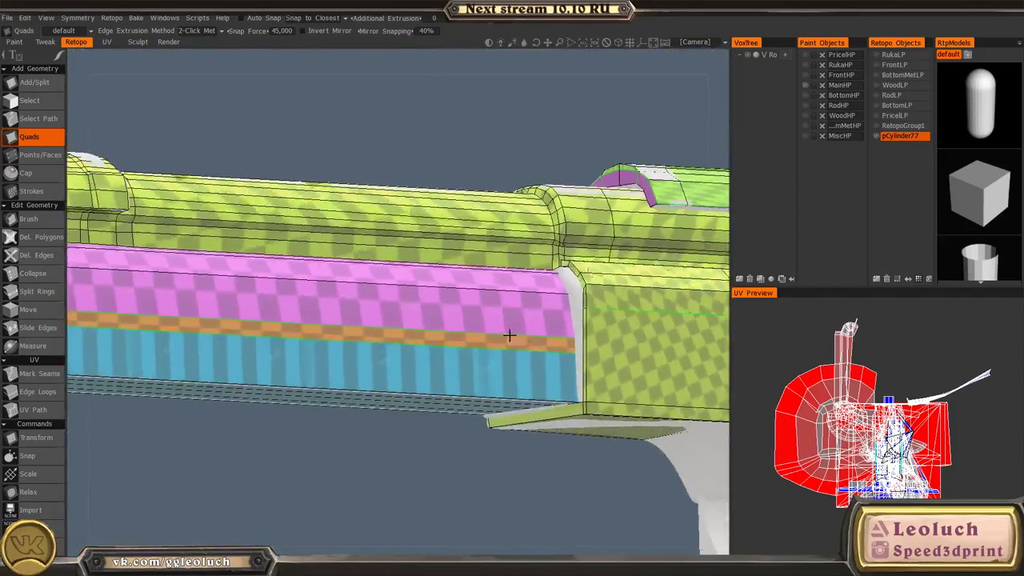
alt+drag(510, 336, 579, 344)
alt+middle_drag(579, 345, 535, 334)
alt+right_drag(536, 334, 527, 350)
- Turn Auto Snap back on and split the pink front panel lengthwise just below its upper edge with Points/Faces
key(space)
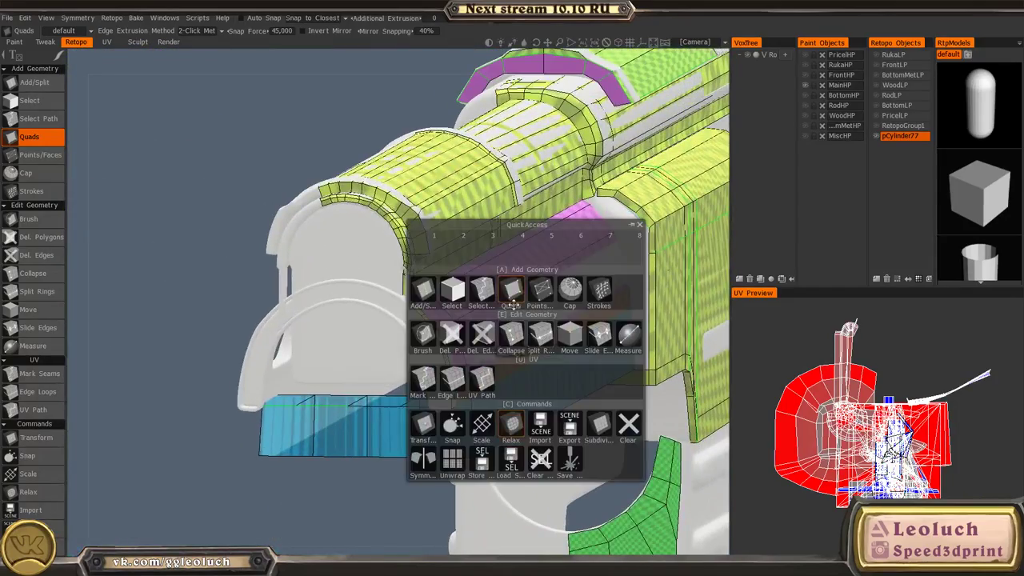
click(533, 301)
alt+right_drag(532, 301, 568, 308)
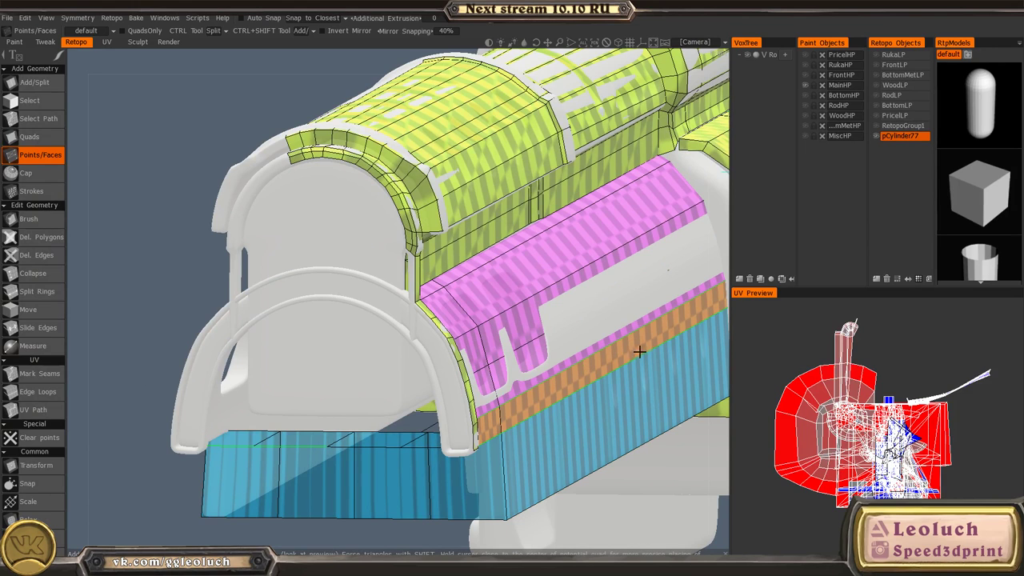
alt+middle_drag(578, 322, 461, 316)
click(254, 18)
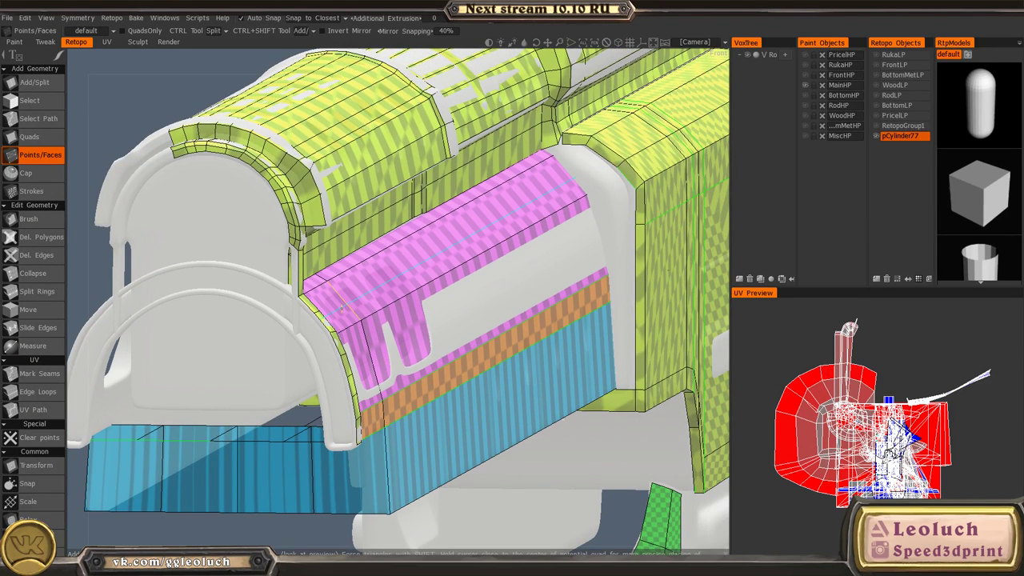
ctrl+click(363, 354)
key(ctrl+z)
alt+drag(544, 336, 440, 308)
ctrl+click(334, 274)
- Examine the split front panel in side view, from the front ring back to the housing
alt+middle_drag(499, 291, 679, 302)
alt+drag(679, 303, 464, 293)
alt+right_drag(464, 293, 441, 302)
alt+drag(441, 301, 407, 311)
alt+middle_drag(407, 312, 674, 354)
alt+right_drag(675, 354, 447, 358)
alt+right_drag(383, 322, 268, 307)
alt+middle_drag(268, 307, 453, 306)
alt+drag(452, 306, 509, 352)
alt+right_drag(377, 322, 389, 365)
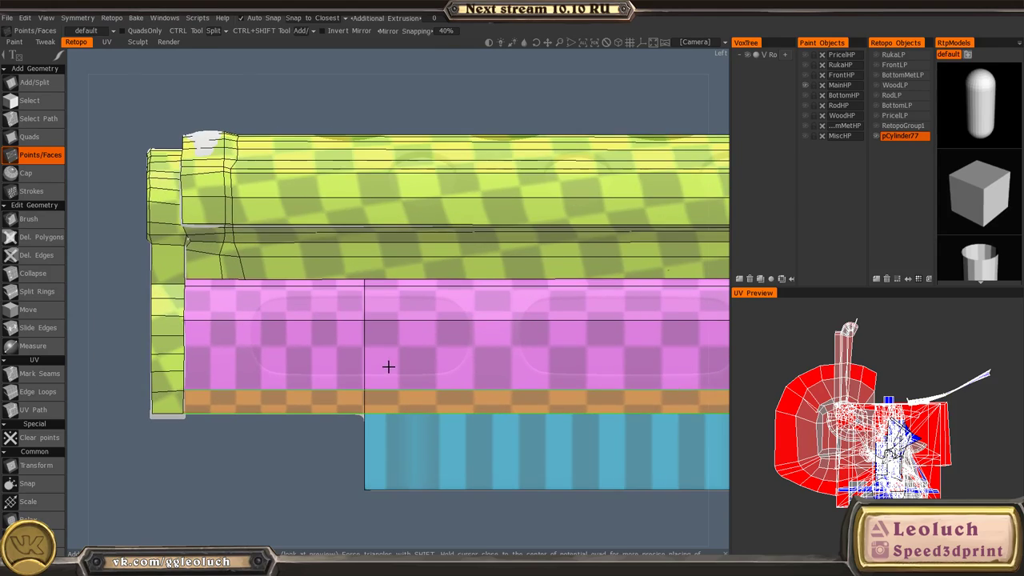
key(space)
mouse_move(530, 450)
alt+mouse_down()
mouse_move(556, 362)
mouse_move(525, 445)
alt+mouse_up()
alt+right_drag(437, 329, 332, 320)
mouse_move(333, 320)
alt+mouse_down()
mouse_move(344, 322)
mouse_move(329, 317)
alt+mouse_up()
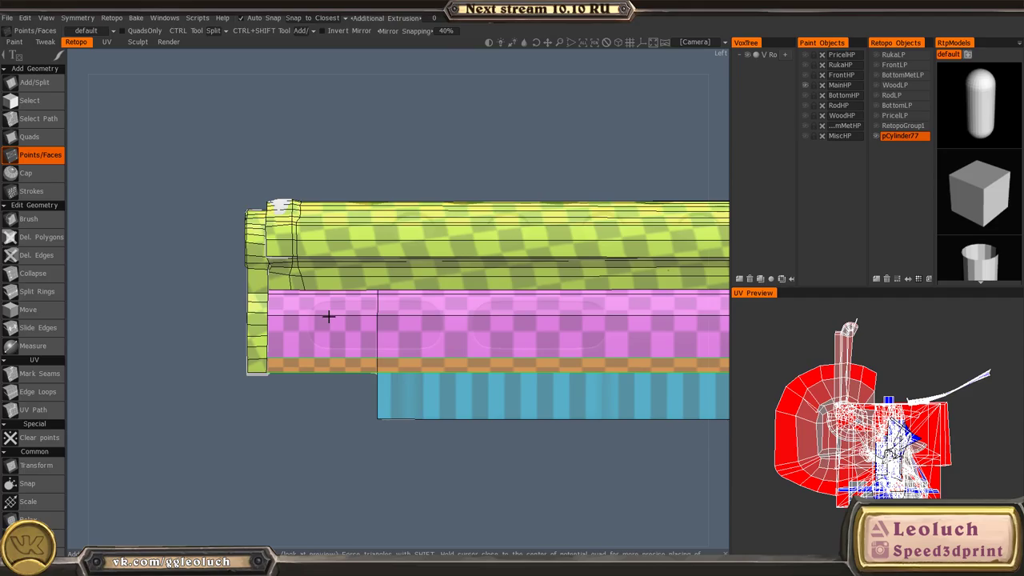
alt+middle_drag(551, 360, 184, 336)
alt+right_drag(184, 336, 400, 314)
alt+middle_drag(400, 314, 201, 325)
- Examine the gap between the pink front panel and the housing's upper front rim
alt+drag(201, 325, 316, 327)
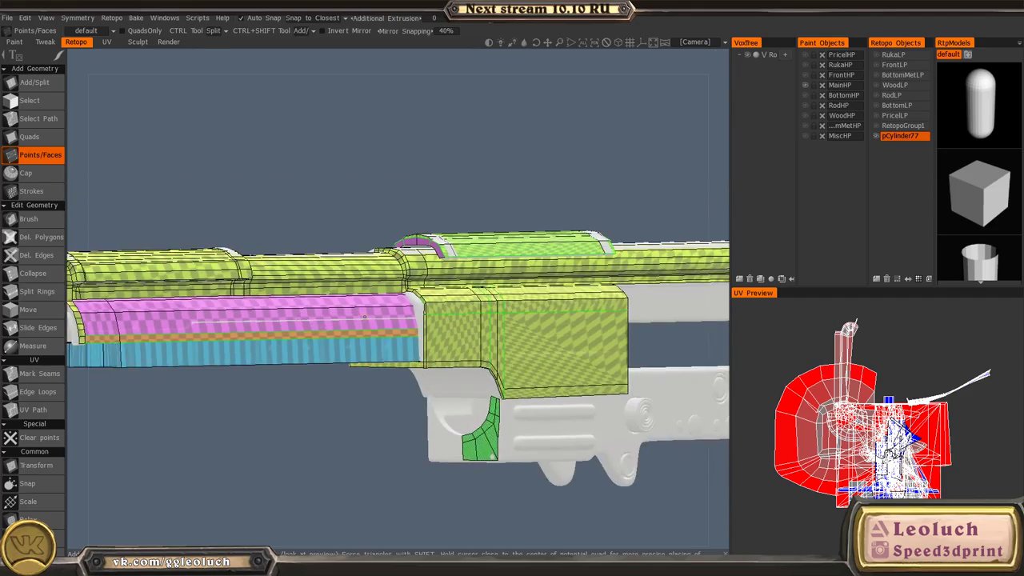
alt+right_drag(316, 328, 524, 412)
alt+drag(372, 355, 465, 380)
alt+right_drag(464, 380, 588, 449)
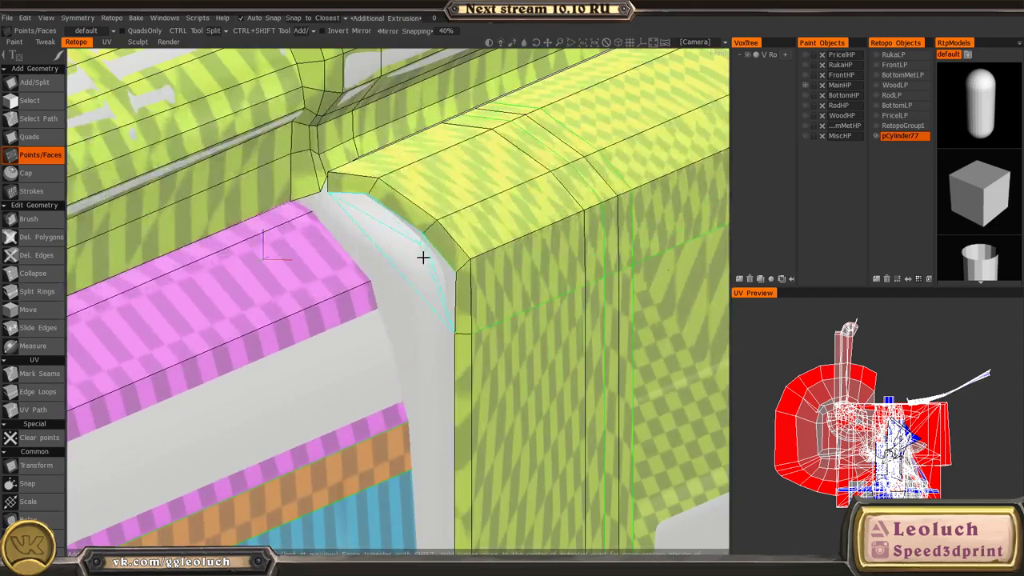
alt+drag(423, 256, 421, 286)
alt+right_drag(421, 285, 427, 325)
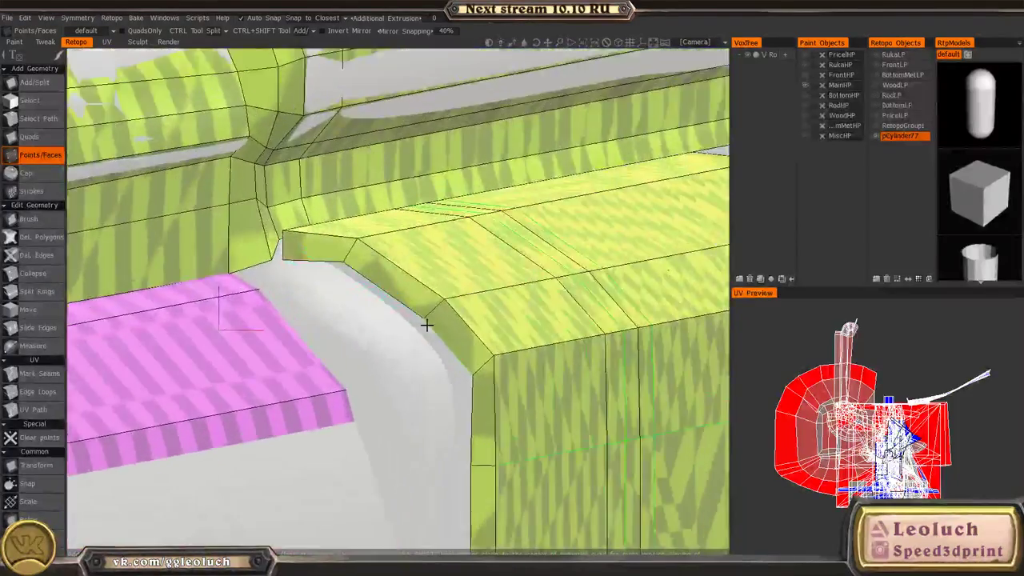
alt+drag(428, 325, 322, 297)
alt+right_drag(428, 279, 296, 240)
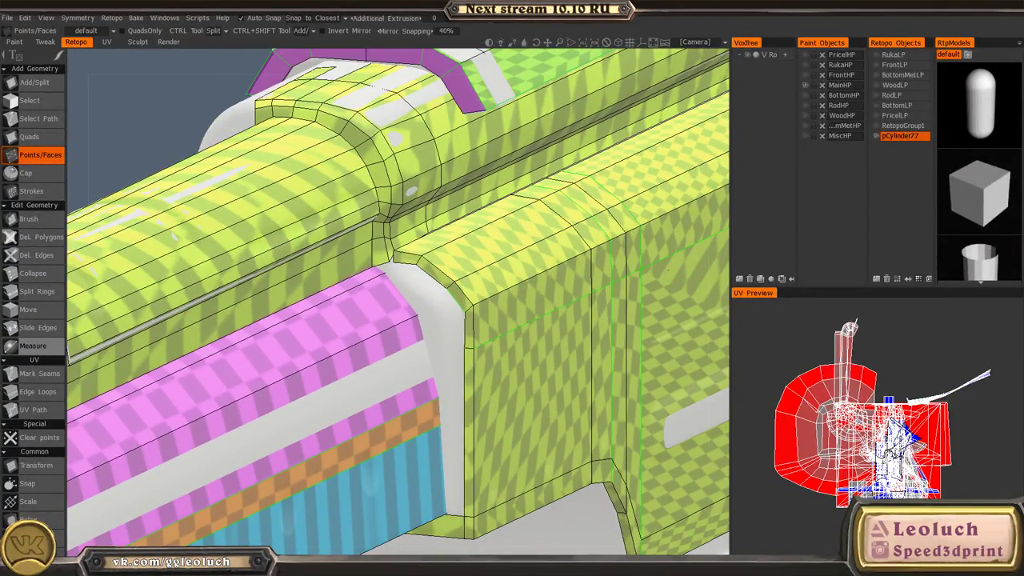
alt+drag(352, 240, 340, 249)
alt+right_drag(432, 328, 408, 316)
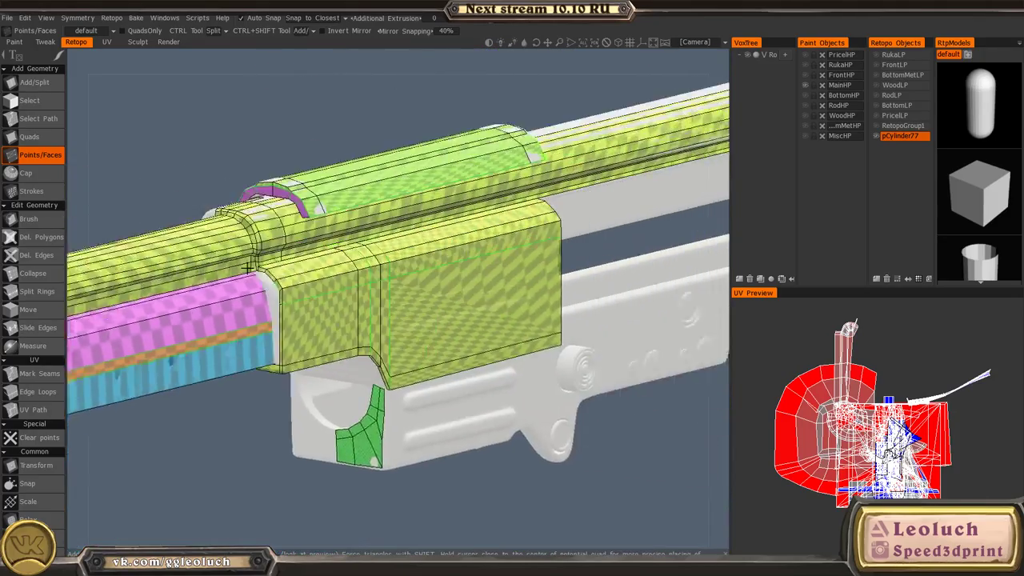
- Adjust the rim vertices at the housing's rear upper corner using the Brush with a radius of 3,068
alt+drag(440, 324, 335, 316)
alt+right_drag(334, 317, 320, 325)
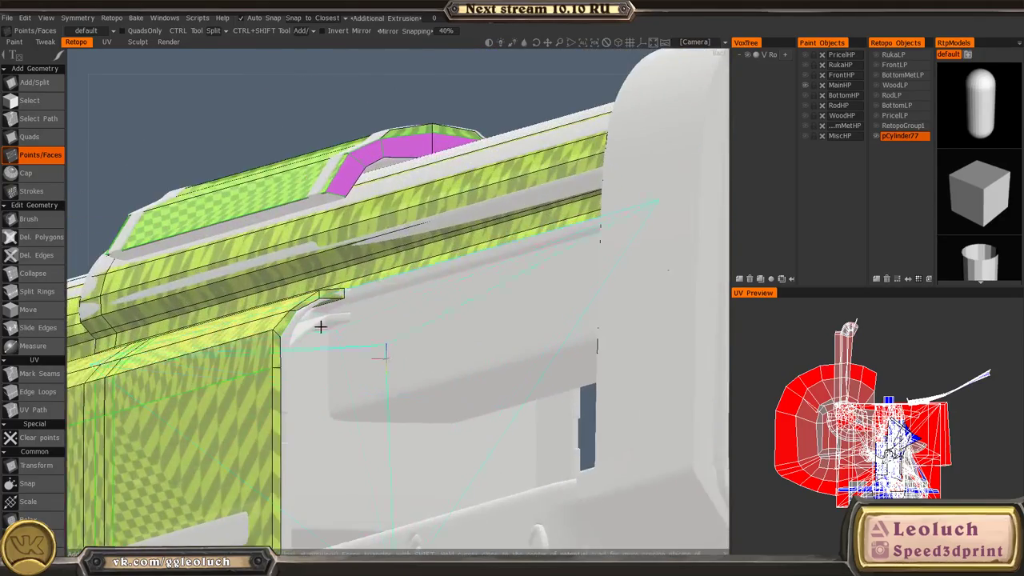
alt+drag(320, 325, 392, 343)
alt+right_drag(392, 342, 544, 420)
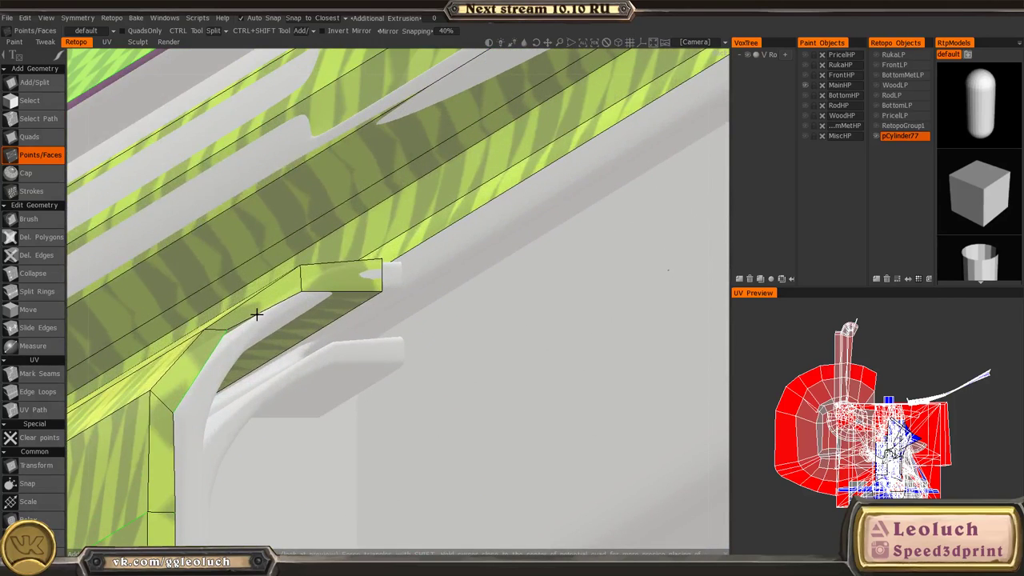
key(space)
click(163, 275)
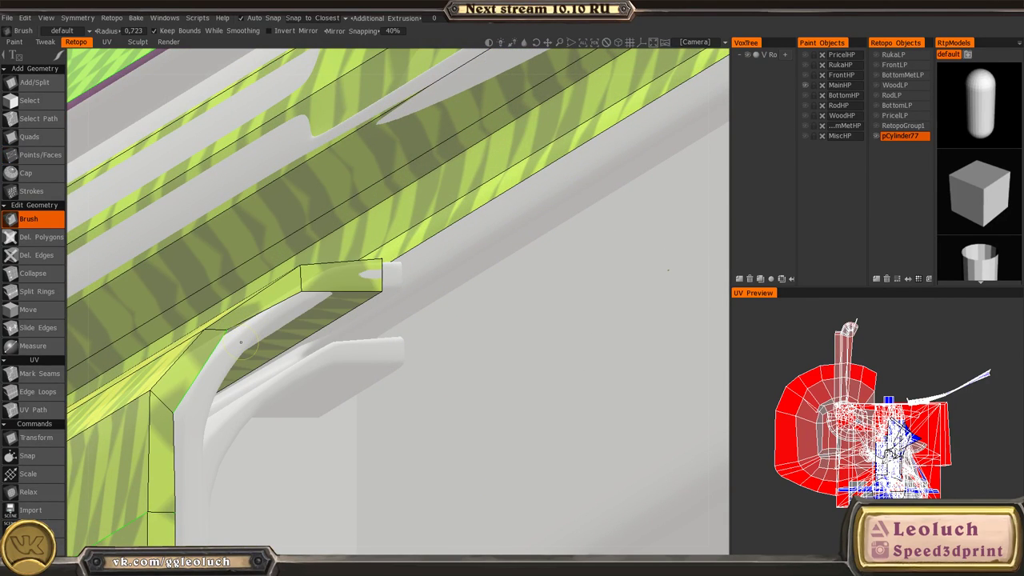
alt+drag(188, 330, 288, 335)
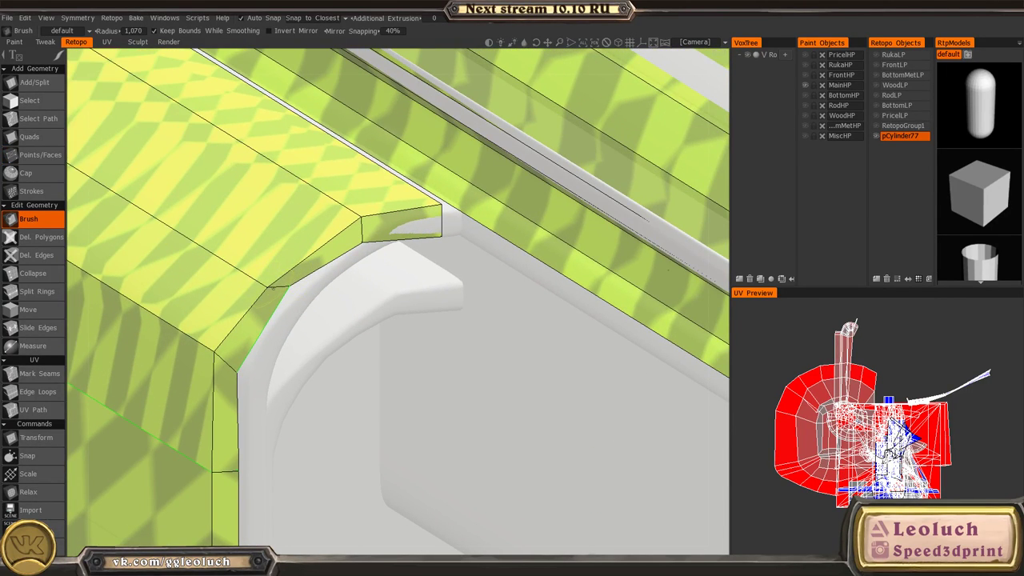
drag(274, 280, 330, 306)
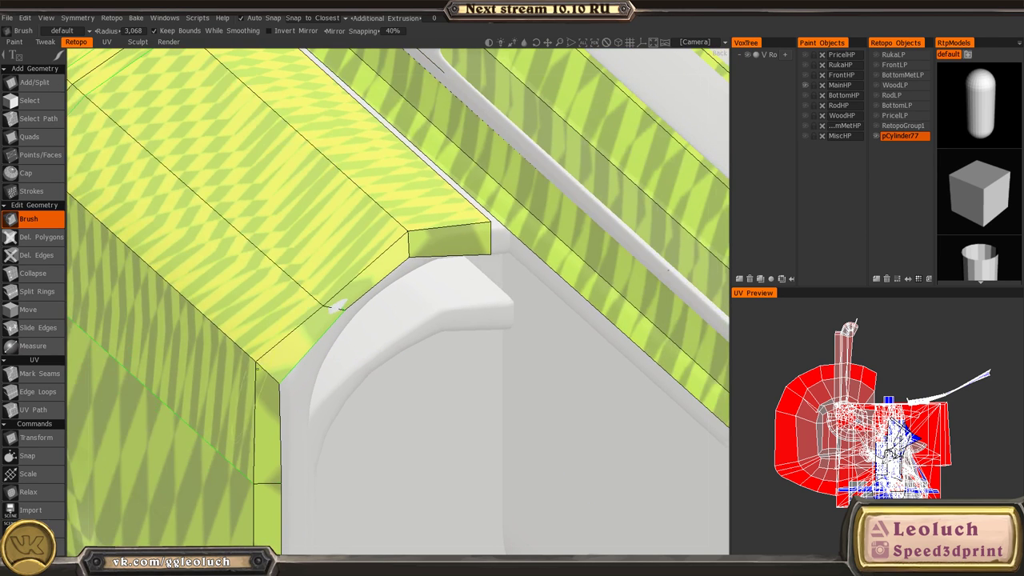
mouse_move(247, 362)
alt+mouse_down()
mouse_move(311, 375)
mouse_move(340, 368)
mouse_move(230, 372)
mouse_move(296, 360)
mouse_move(333, 307)
mouse_move(406, 250)
alt+mouse_up()
key(ctrl+z)
key(ctrl+z)
drag(406, 250, 418, 256)
alt+drag(418, 256, 501, 249)
scroll(418, 307, up, 1)
mouse_move(418, 307)
alt+mouse_down()
mouse_move(427, 305)
mouse_move(388, 311)
alt+mouse_up()
- Delete the three rim polygons around the housing's rear upper corner
key(space)
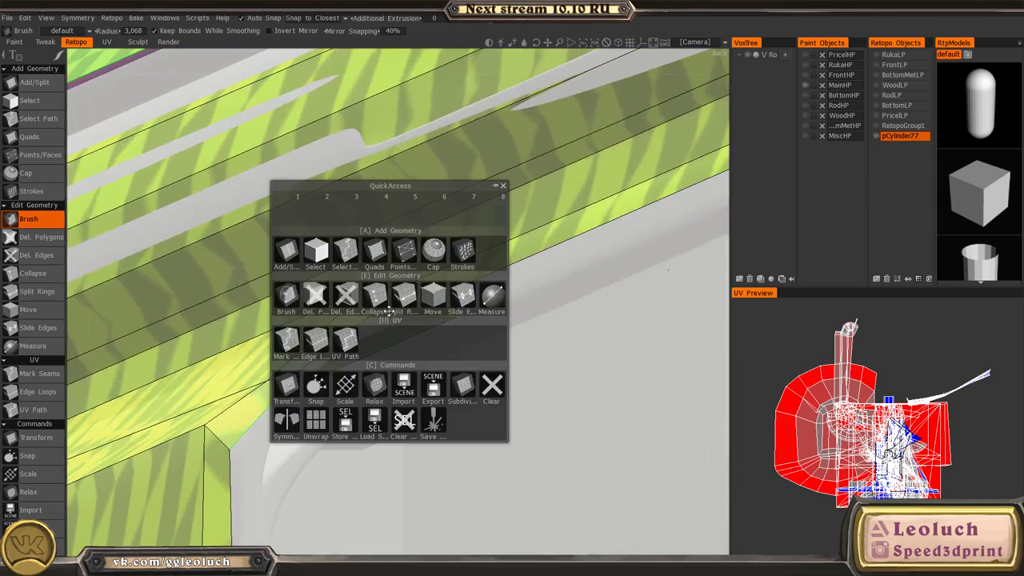
click(315, 296)
key(space)
click(241, 284)
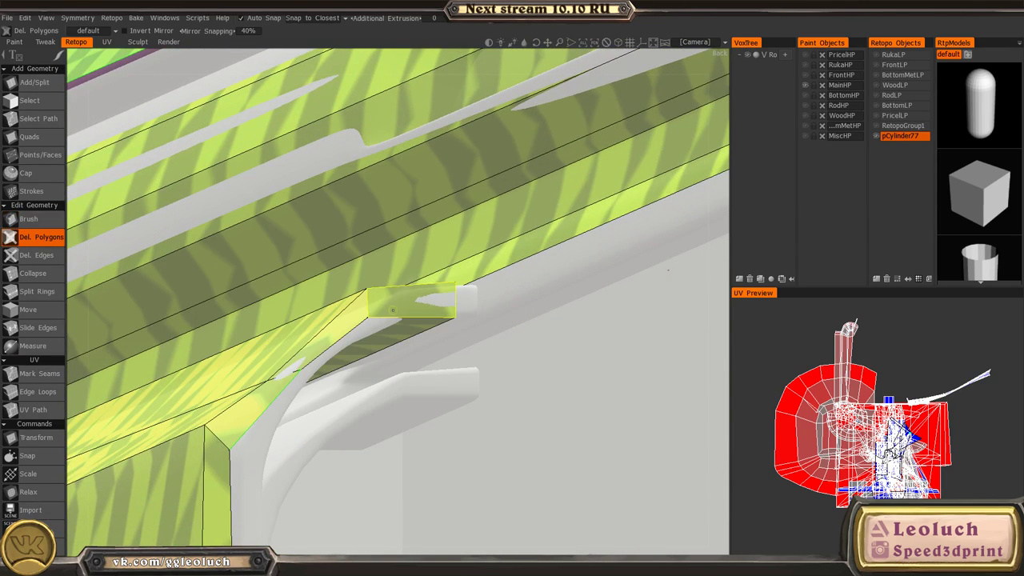
click(411, 299)
click(351, 313)
click(262, 404)
- Examine the side plate's rear edge and upper corner from the side and behind, and check the whole mesh from the front
alt+drag(345, 410, 139, 370)
alt+right_drag(140, 371, 389, 377)
alt+drag(388, 377, 395, 421)
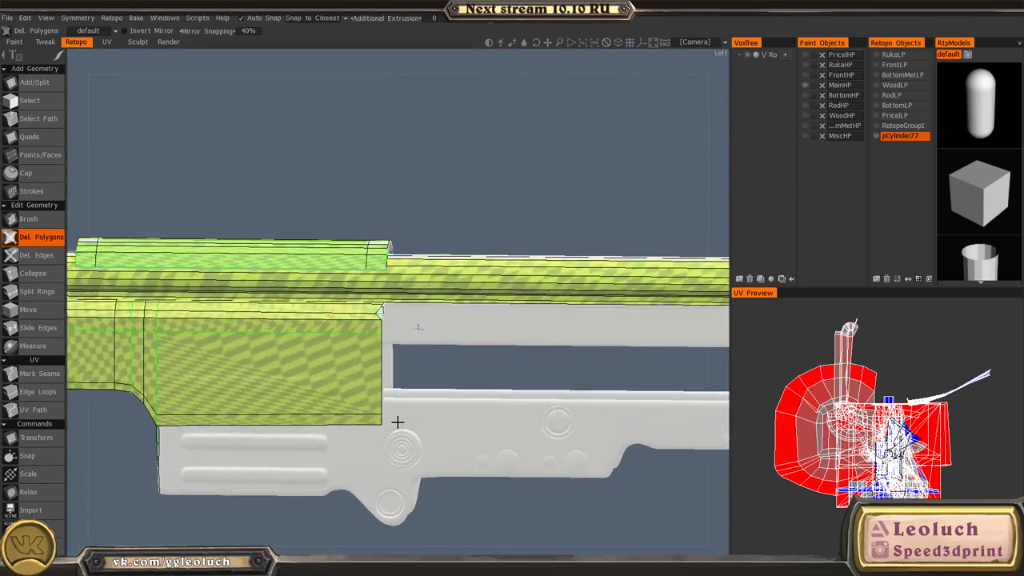
key(b)
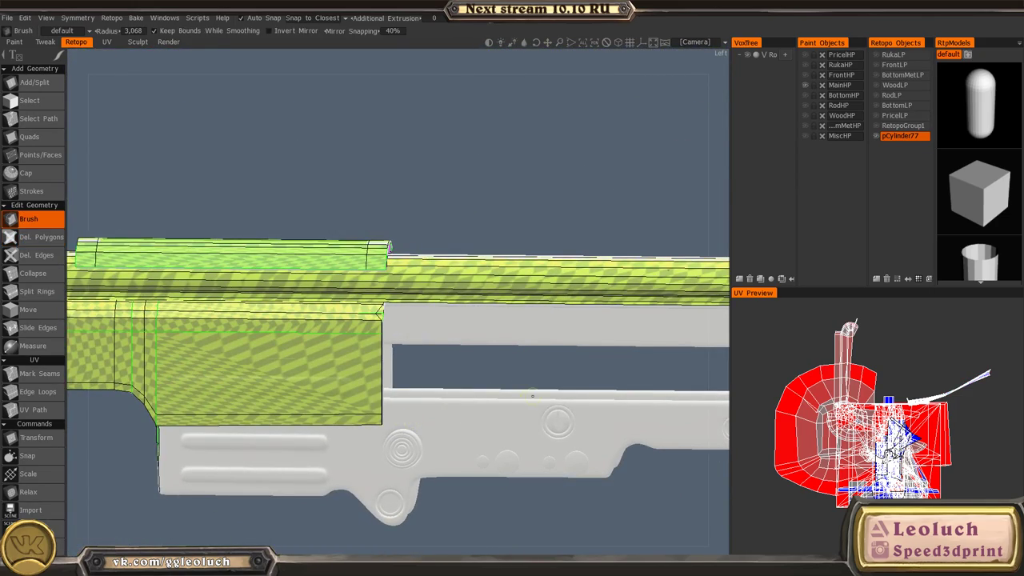
alt+drag(533, 395, 485, 357)
alt+right_drag(425, 338, 444, 356)
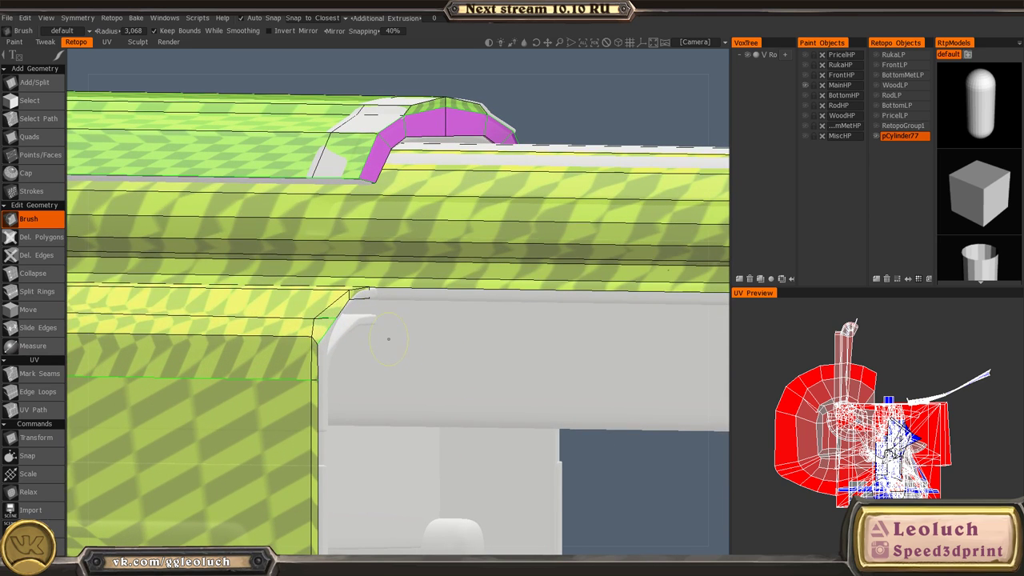
alt+drag(451, 346, 353, 340)
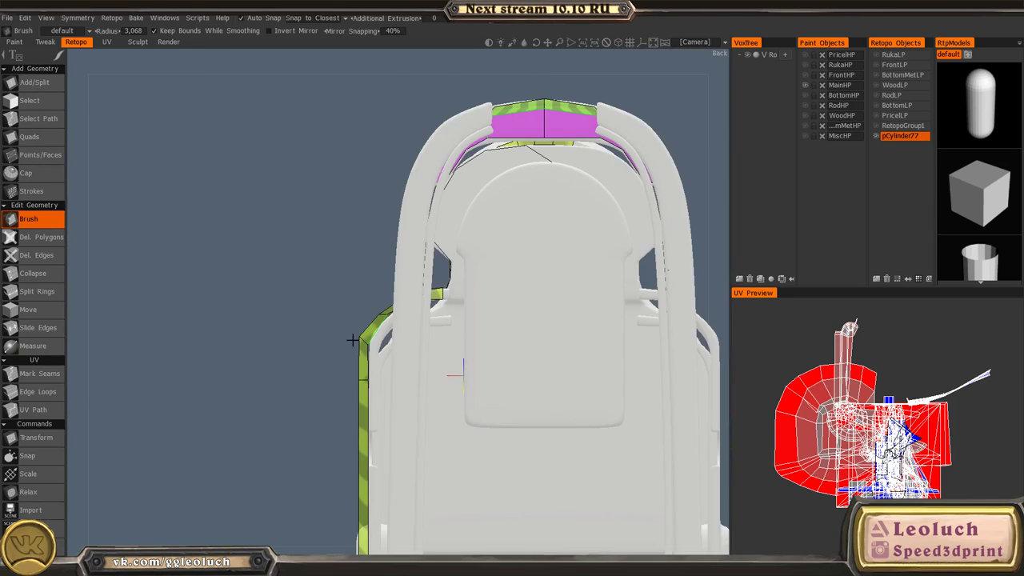
alt+right_drag(353, 340, 453, 414)
alt+middle_drag(453, 413, 521, 169)
alt+middle_drag(469, 366, 518, 161)
alt+drag(438, 309, 425, 329)
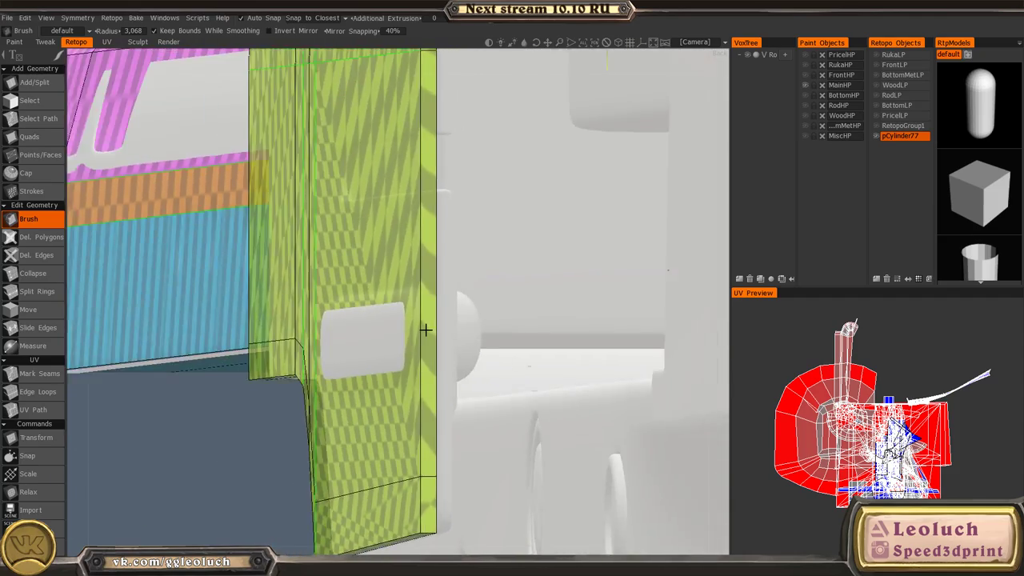
alt+right_drag(426, 330, 448, 313)
alt+drag(448, 313, 657, 318)
alt+right_drag(656, 319, 488, 313)
alt+drag(488, 313, 536, 314)
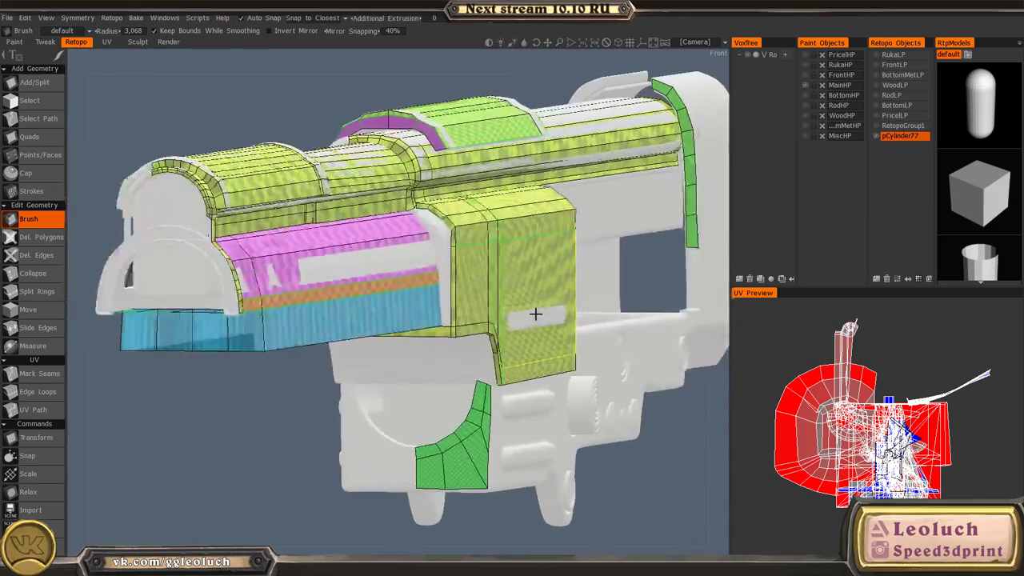
- Select the housing's whole connected group of faces and move it sideways inward to line up with the high-poly side
scroll(535, 314, up, 2)
alt+drag(587, 285, 275, 302)
alt+right_drag(275, 303, 318, 234)
alt+middle_drag(318, 234, 363, 212)
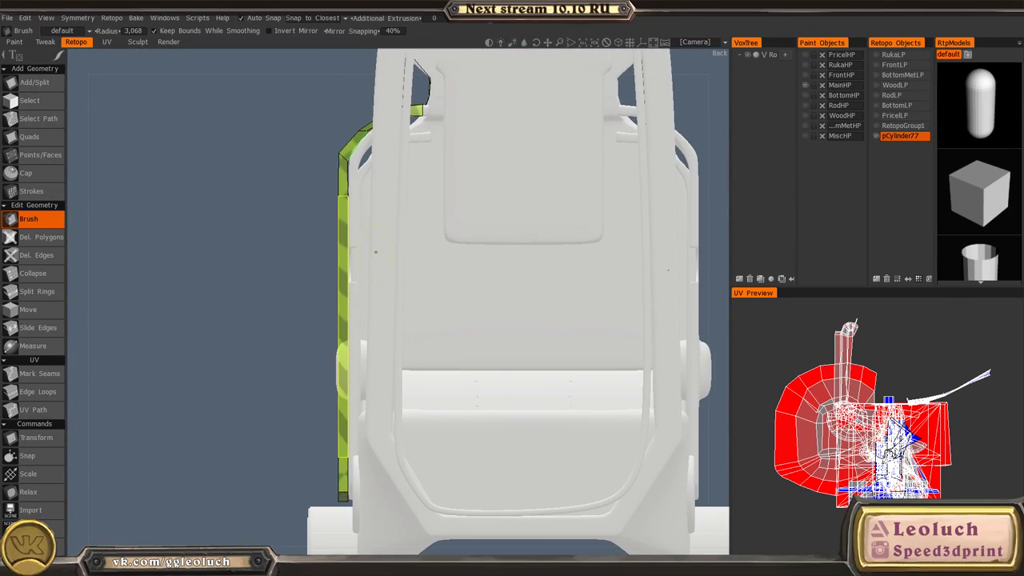
key(space)
click(289, 151)
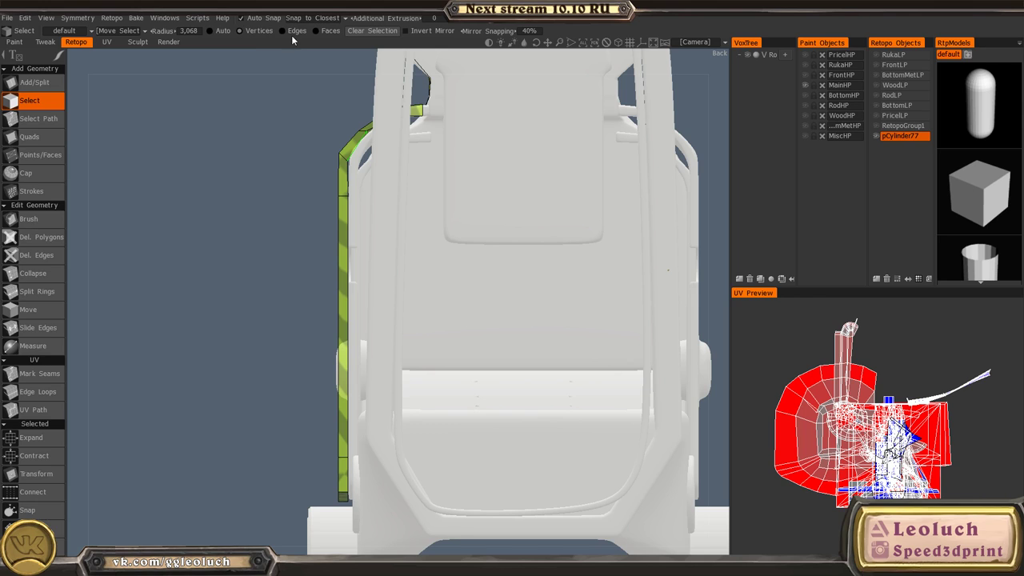
click(322, 32)
alt+drag(318, 240, 343, 225)
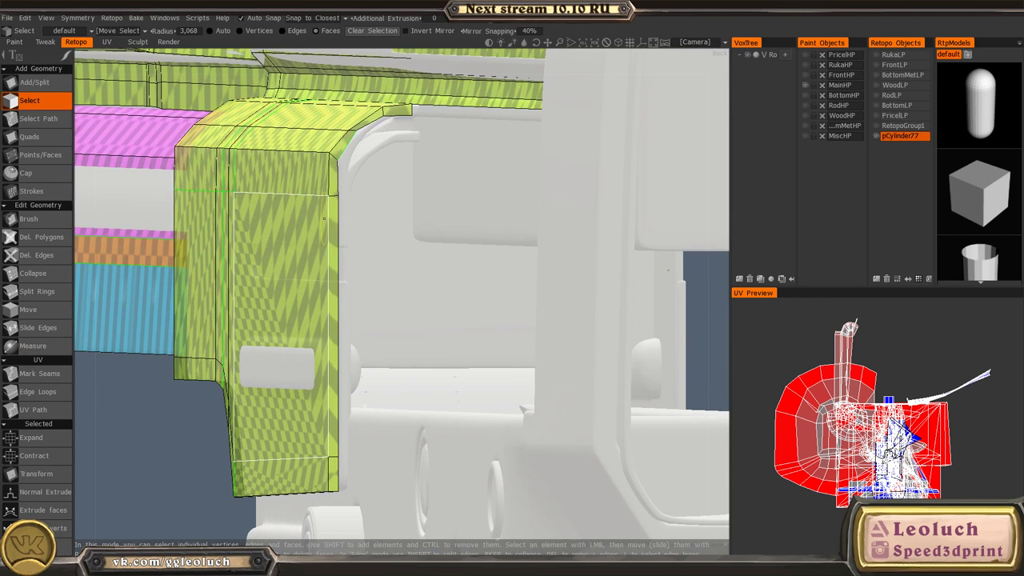
double_click(324, 219)
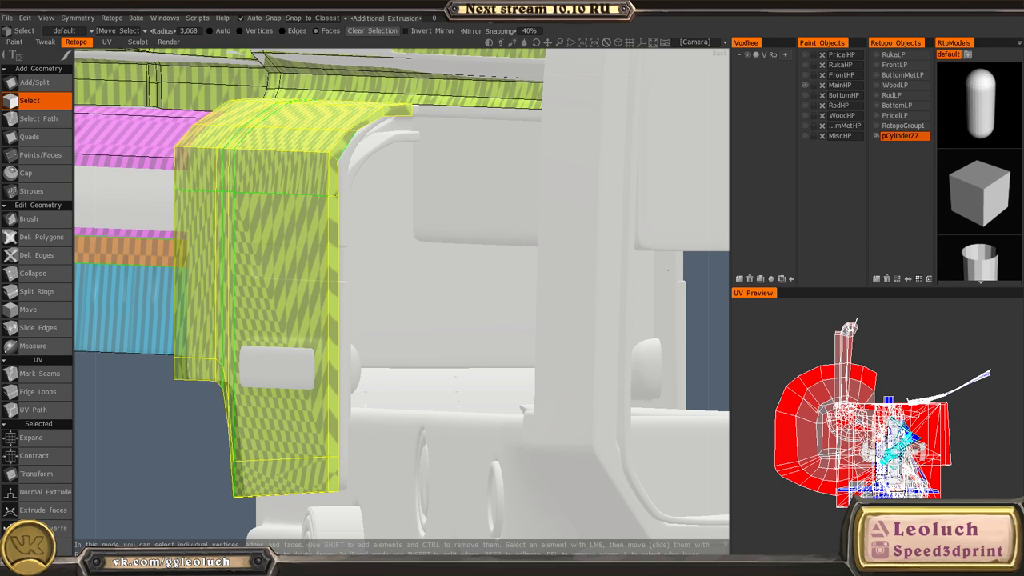
alt+drag(308, 258, 344, 260)
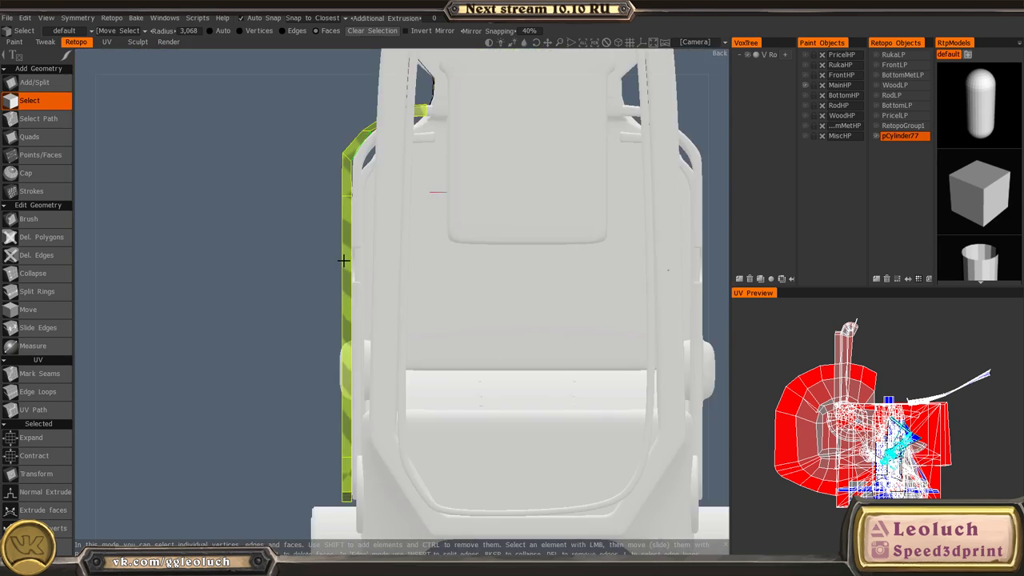
key(space)
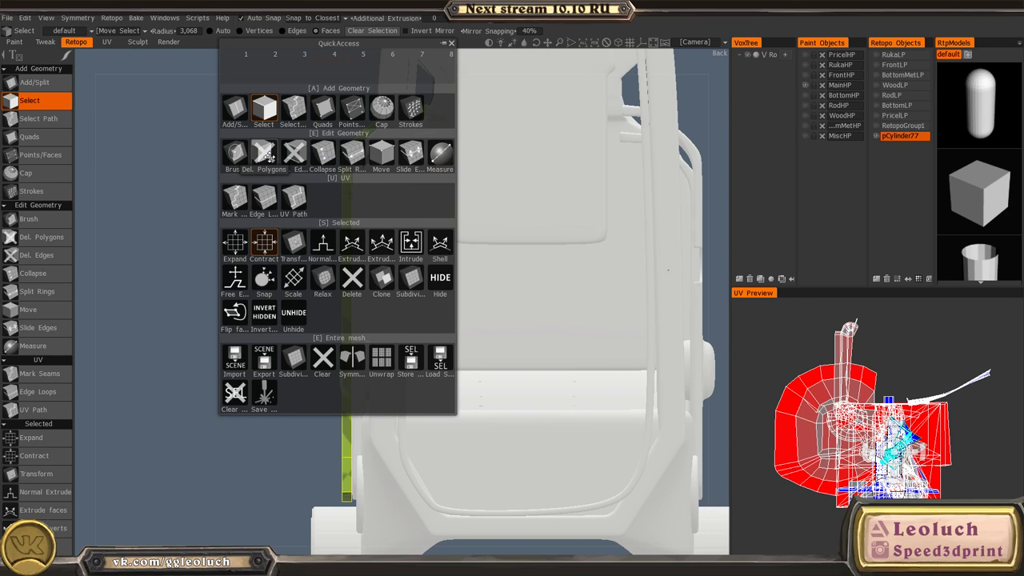
click(286, 248)
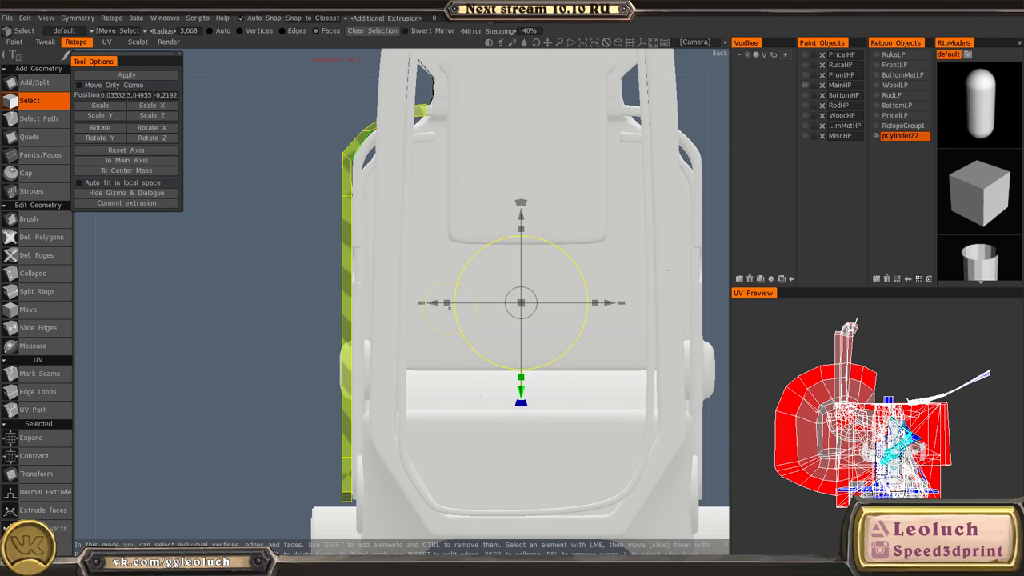
drag(432, 304, 444, 304)
key(Escape)
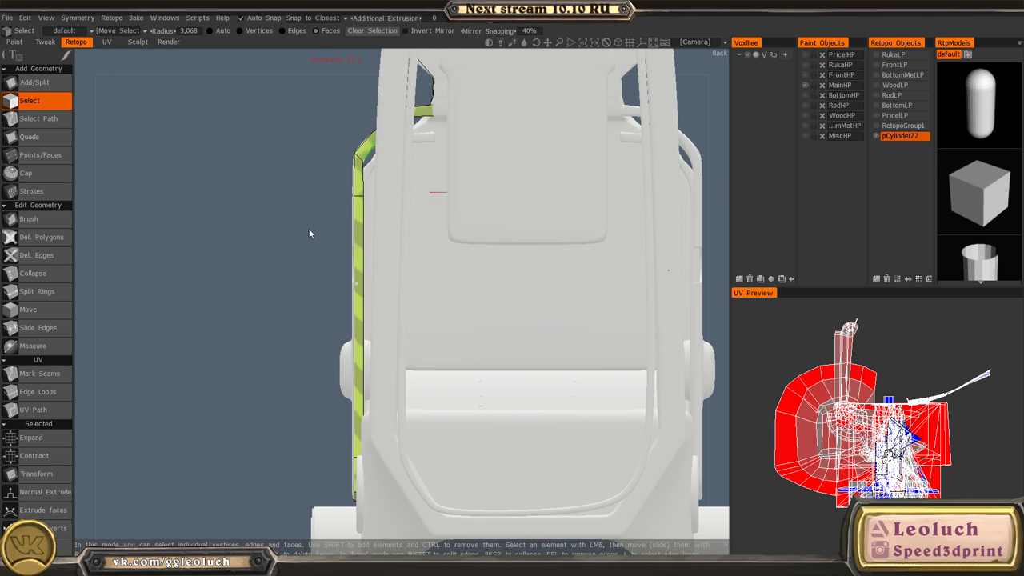
- Examine the housing's side plate from the side and the curved open area under it, next to the green polygons
drag(309, 228, 333, 234)
alt+middle_drag(241, 242, 490, 247)
alt+right_drag(490, 248, 466, 163)
alt+middle_drag(466, 163, 441, 199)
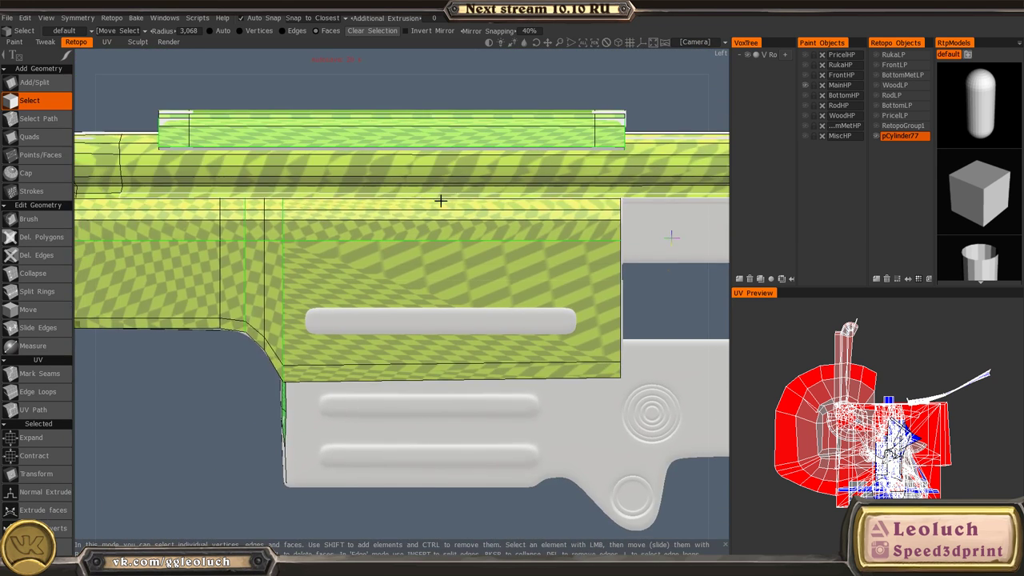
alt+drag(440, 199, 496, 164)
alt+right_drag(496, 164, 544, 240)
alt+middle_drag(544, 241, 489, 376)
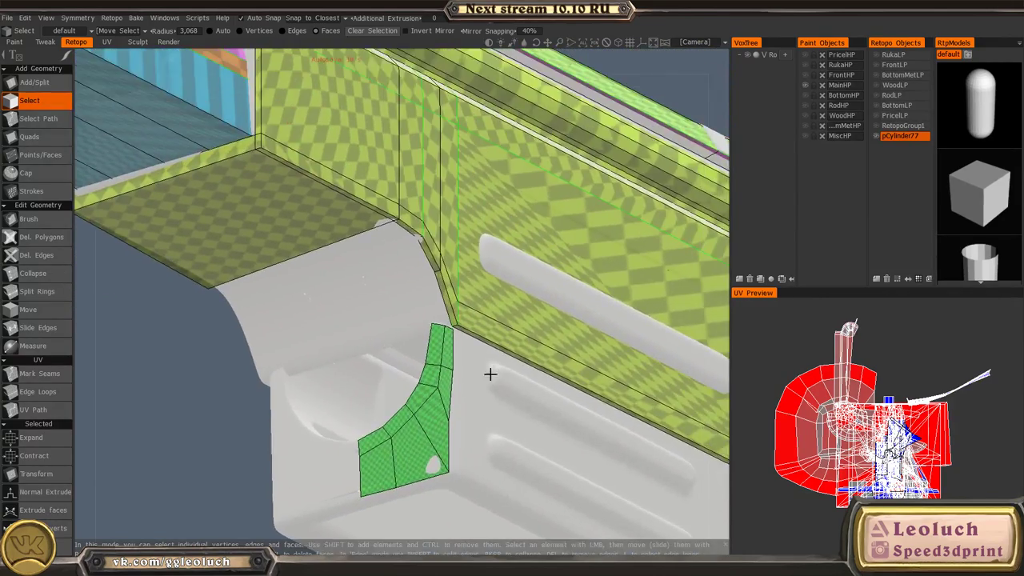
alt+drag(489, 375, 514, 341)
alt+drag(549, 200, 573, 247)
alt+right_drag(573, 248, 642, 306)
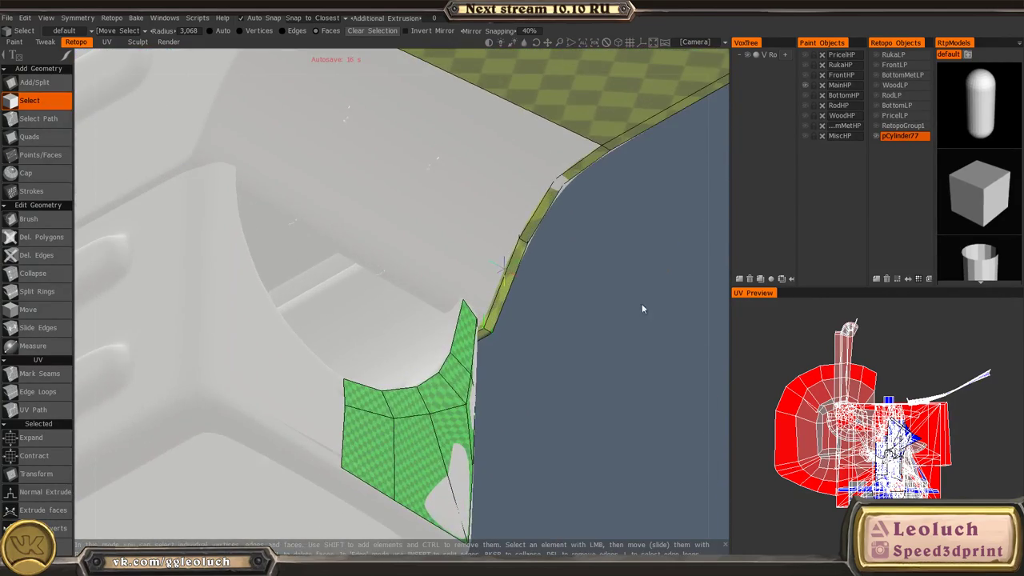
alt+middle_drag(580, 215, 562, 290)
alt+drag(562, 290, 542, 187)
- Try to extend the underside polygon onto the curved surface with the Quads tool, using the side rim's vertices
key(space)
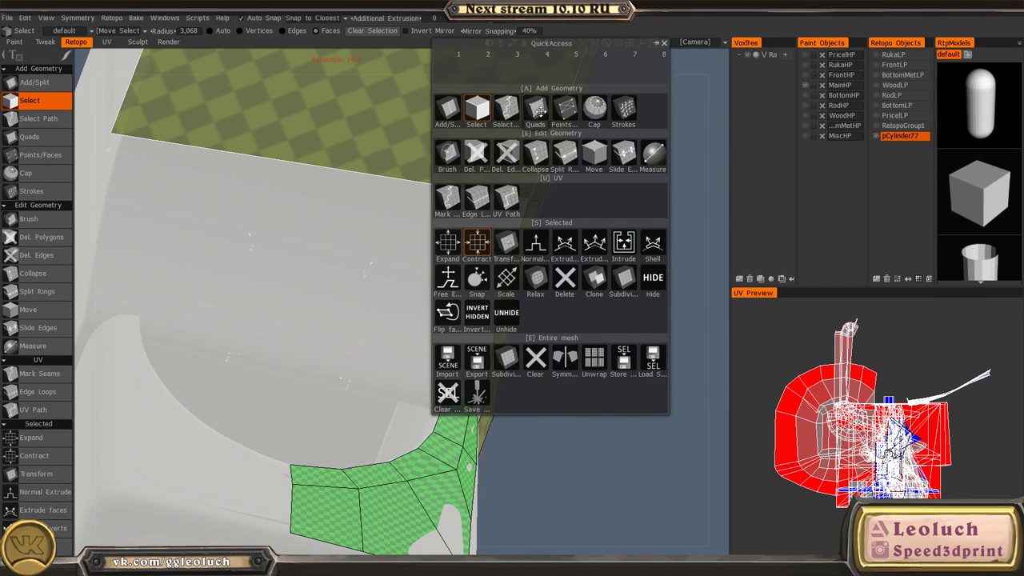
click(535, 110)
alt+middle_drag(519, 229, 624, 284)
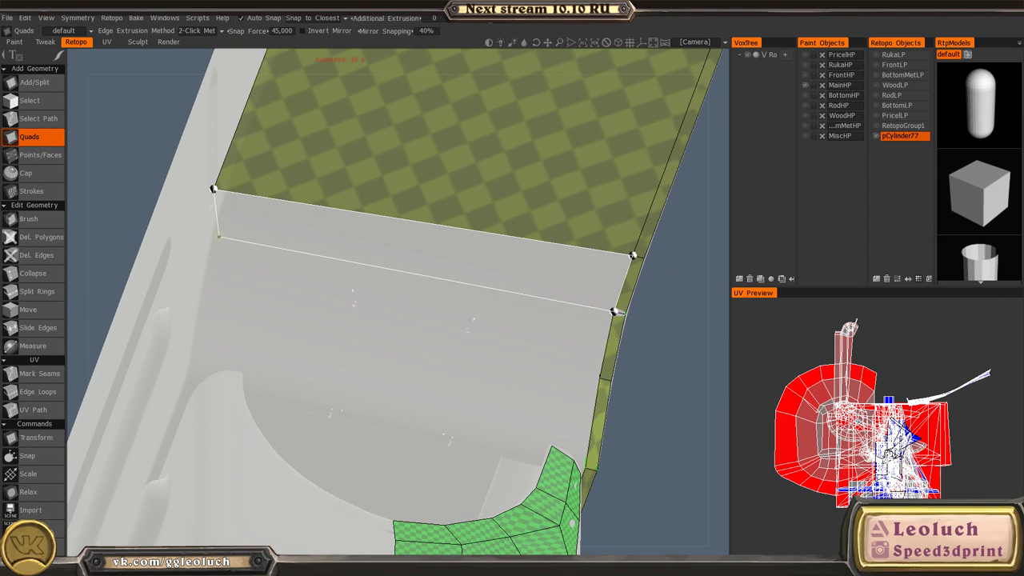
click(216, 240)
alt+drag(240, 240, 364, 256)
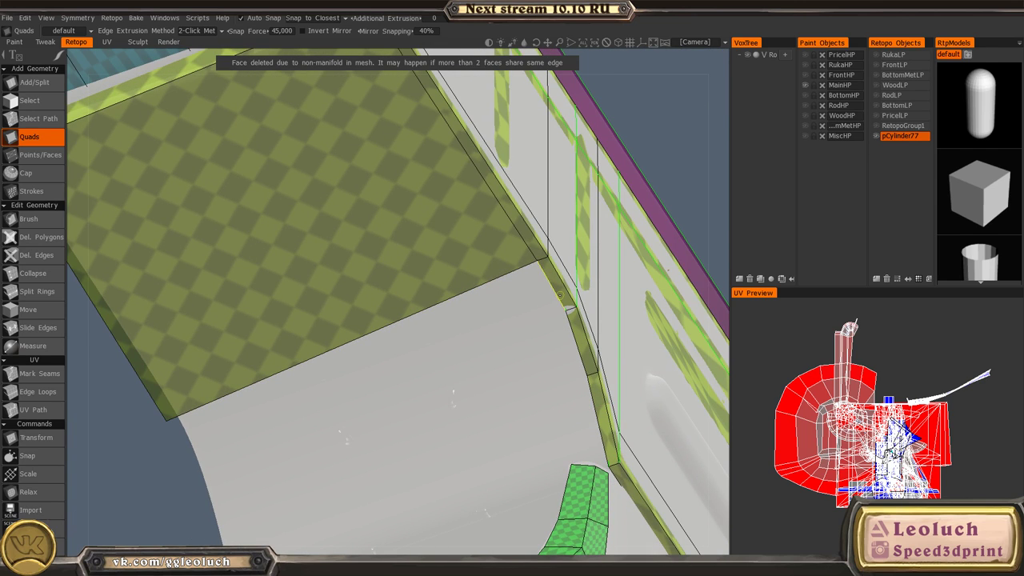
click(560, 295)
key(Escape)
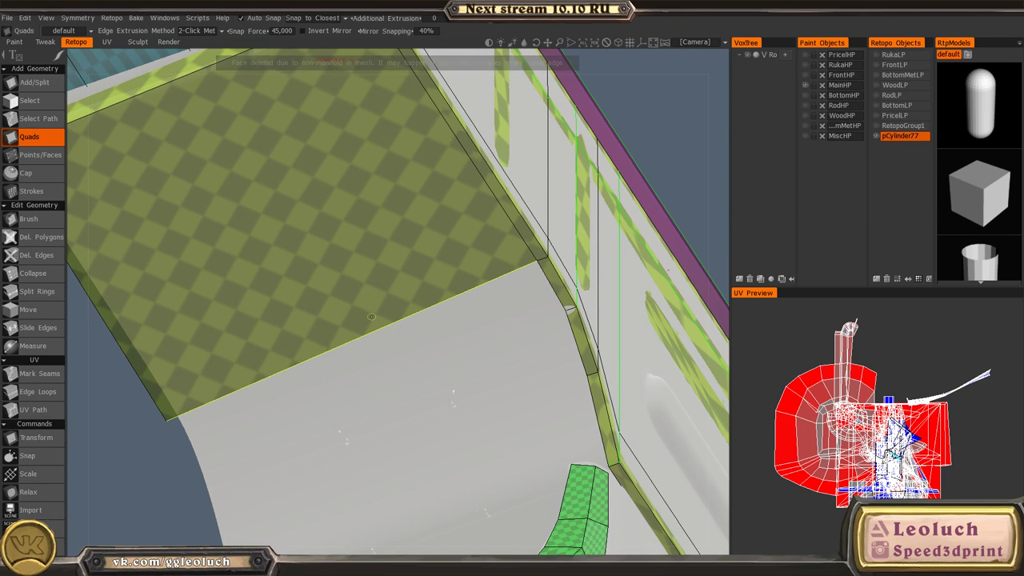
- Select the vertices at the far end of the housing's front lower strip with a rectangular selection and move them inward to the high-poly edge
mouse_move(371, 317)
alt+mouse_down()
mouse_move(311, 329)
mouse_move(386, 329)
alt+mouse_up()
alt+right_drag(387, 329, 356, 293)
alt+shift+drag(357, 293, 334, 317)
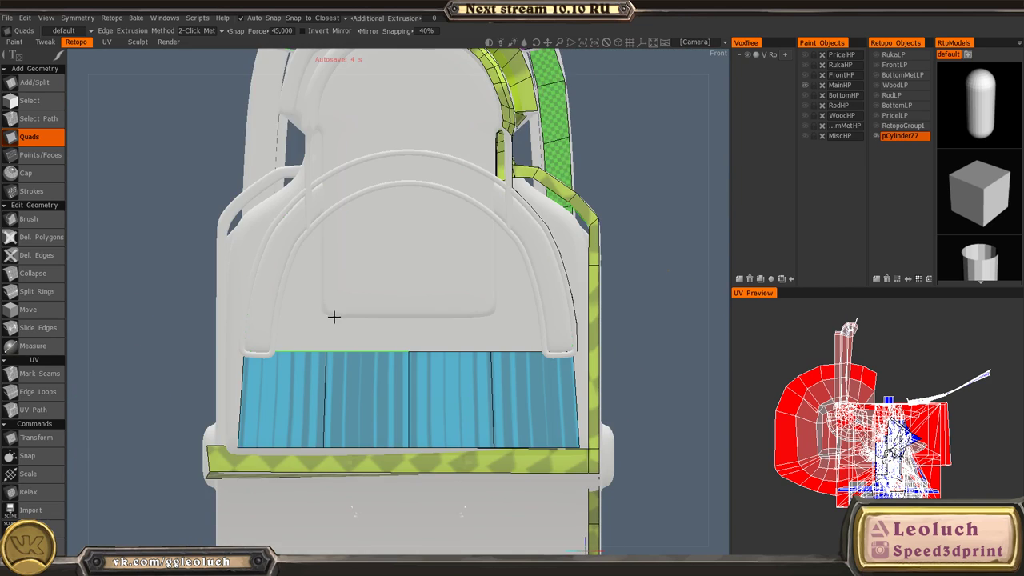
alt+middle_drag(324, 331, 491, 215)
key(space)
click(294, 234)
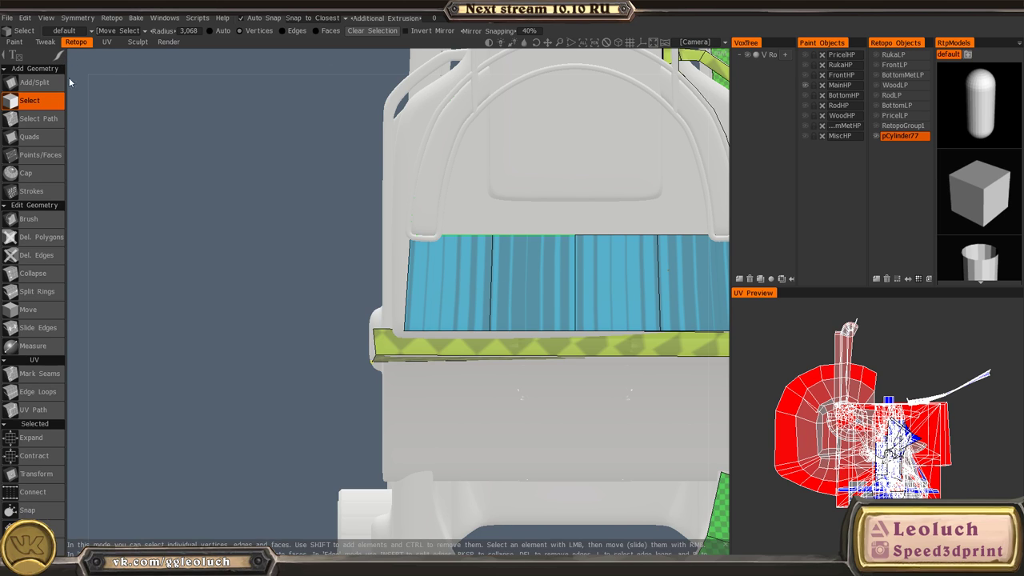
mouse_move(57, 61)
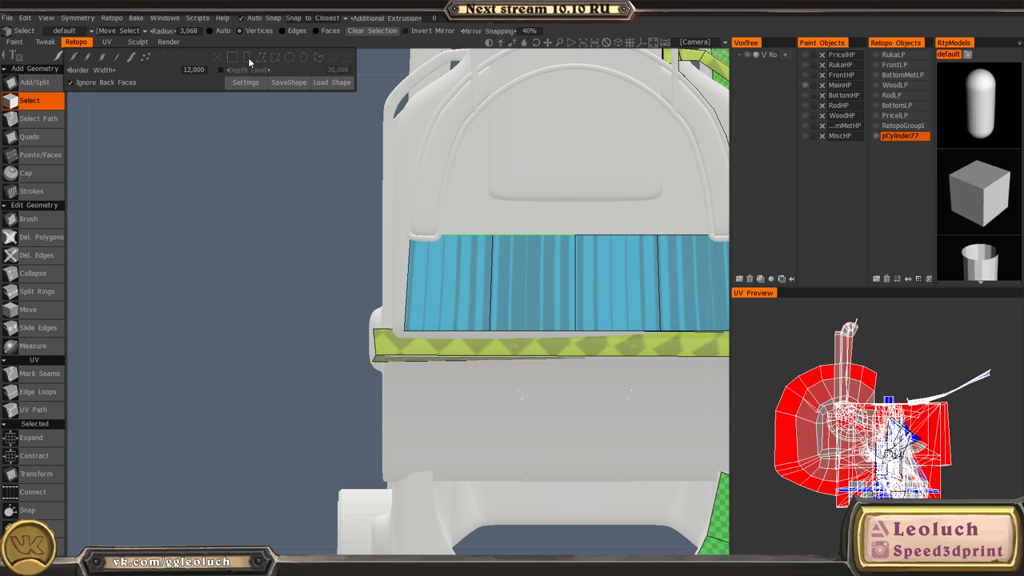
click(249, 59)
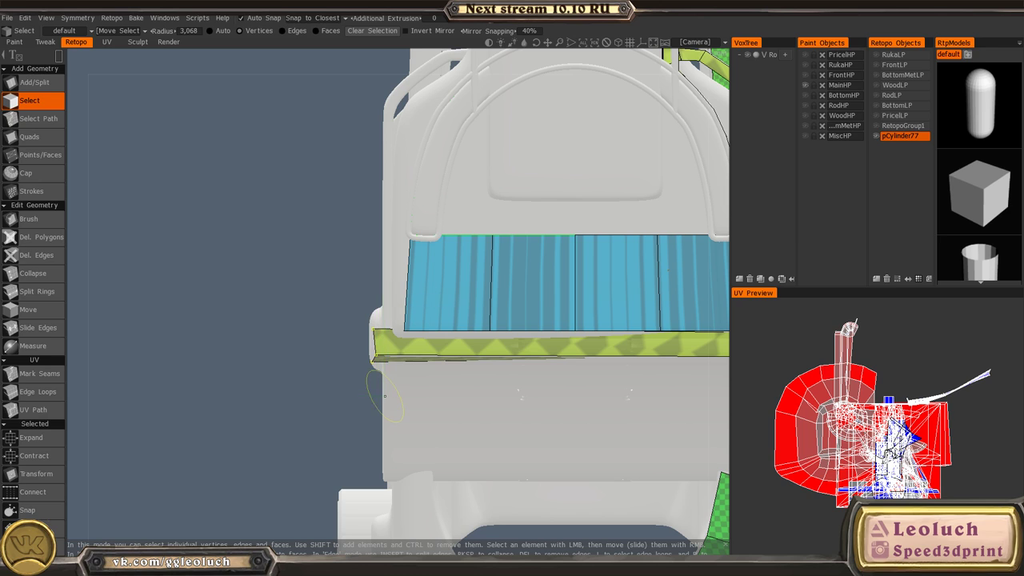
alt+right_drag(385, 396, 428, 482)
alt+middle_drag(428, 483, 411, 359)
key(space)
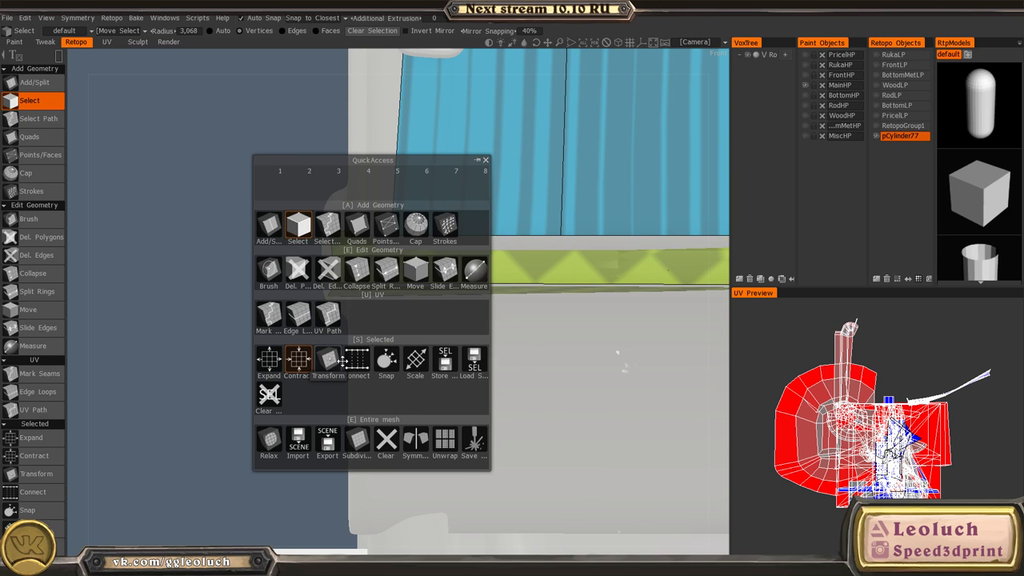
click(328, 362)
drag(244, 263, 267, 266)
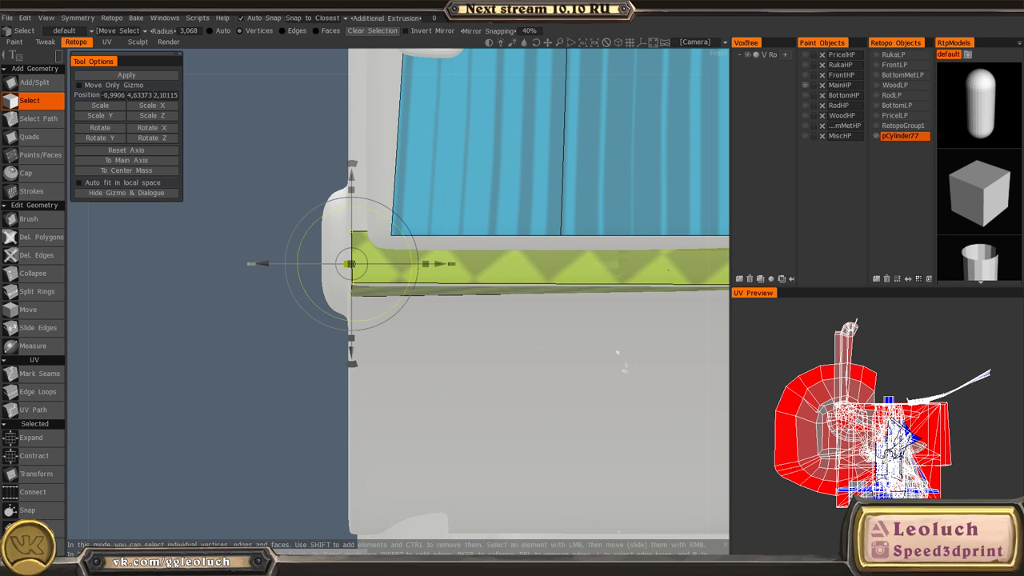
key(Escape)
- Straighten the underside polygon's rear edge by moving its outer corner vertex with the Brush
alt+right_drag(448, 349, 441, 314)
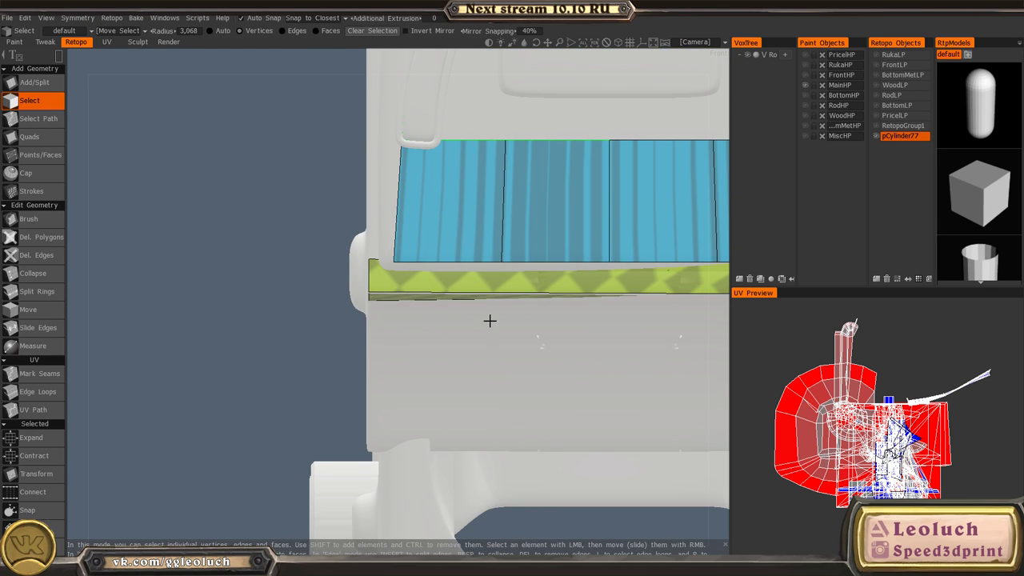
alt+drag(490, 320, 451, 254)
alt+right_drag(451, 254, 450, 233)
alt+middle_drag(450, 233, 371, 291)
alt+drag(370, 290, 372, 242)
alt+right_drag(373, 242, 404, 269)
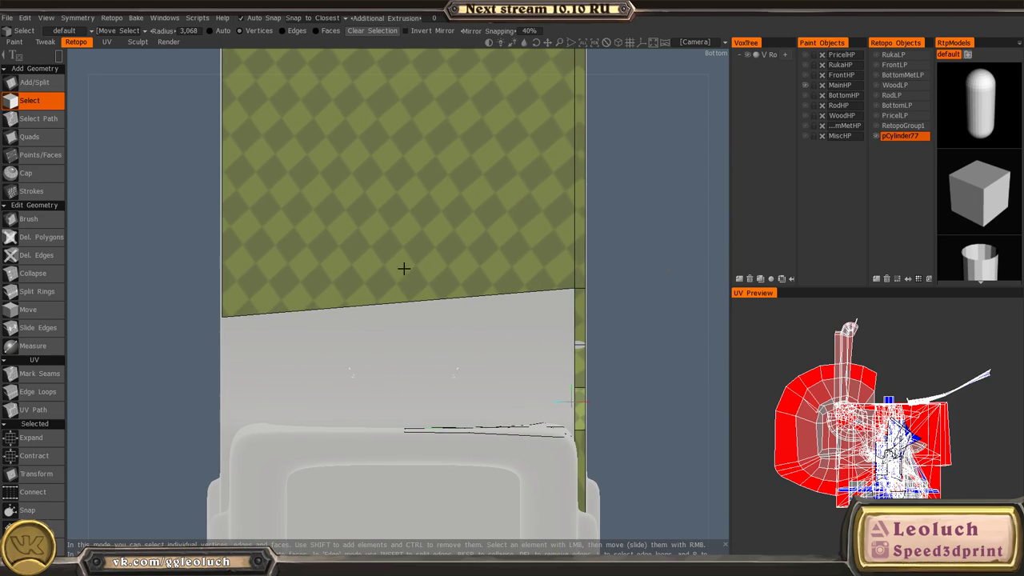
key(space)
click(151, 245)
drag(224, 318, 232, 304)
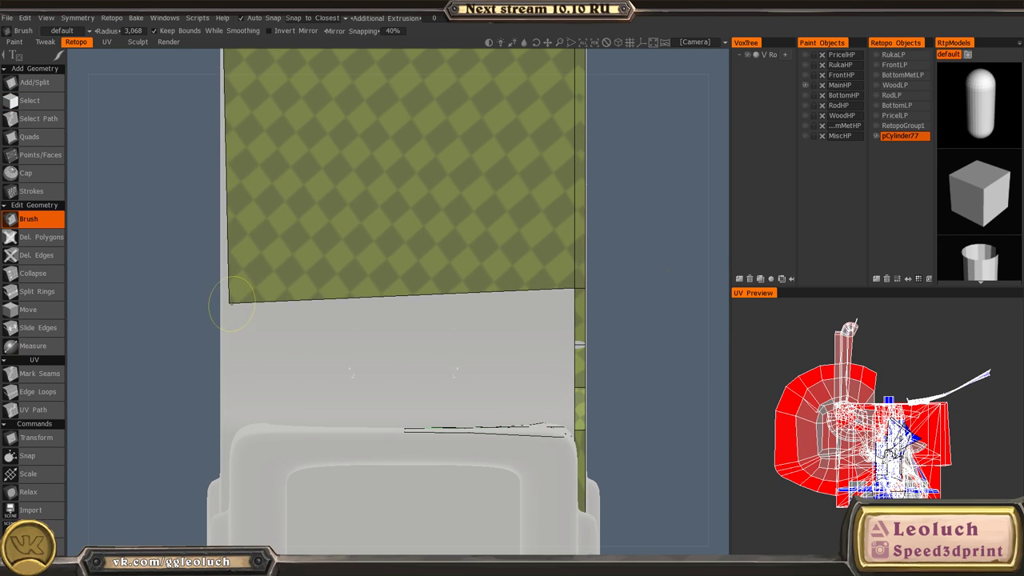
- Try to build a quad between the underside polygon's straightened rear edge and the side rim's bend, from several viewing angles
key(space)
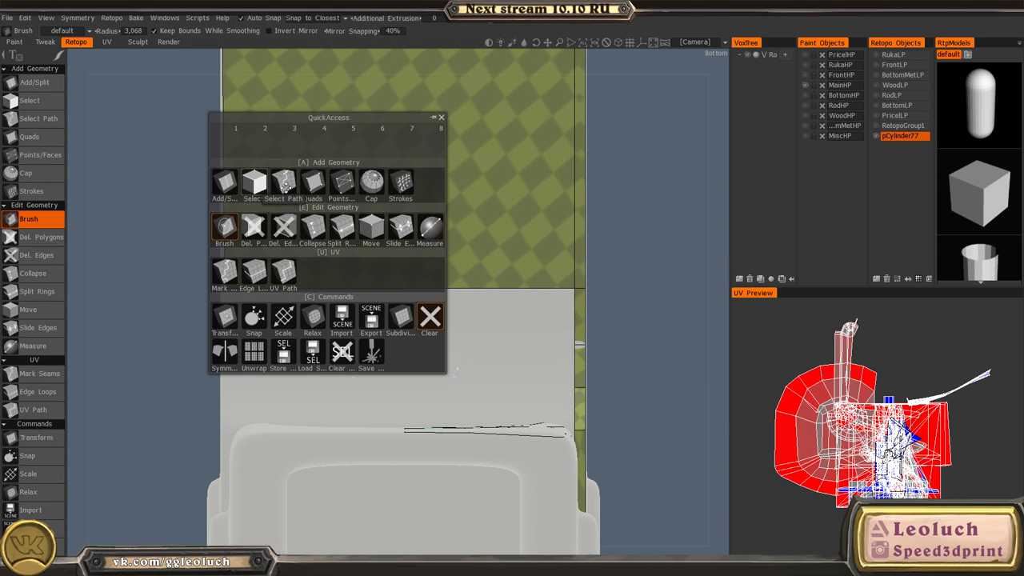
click(313, 184)
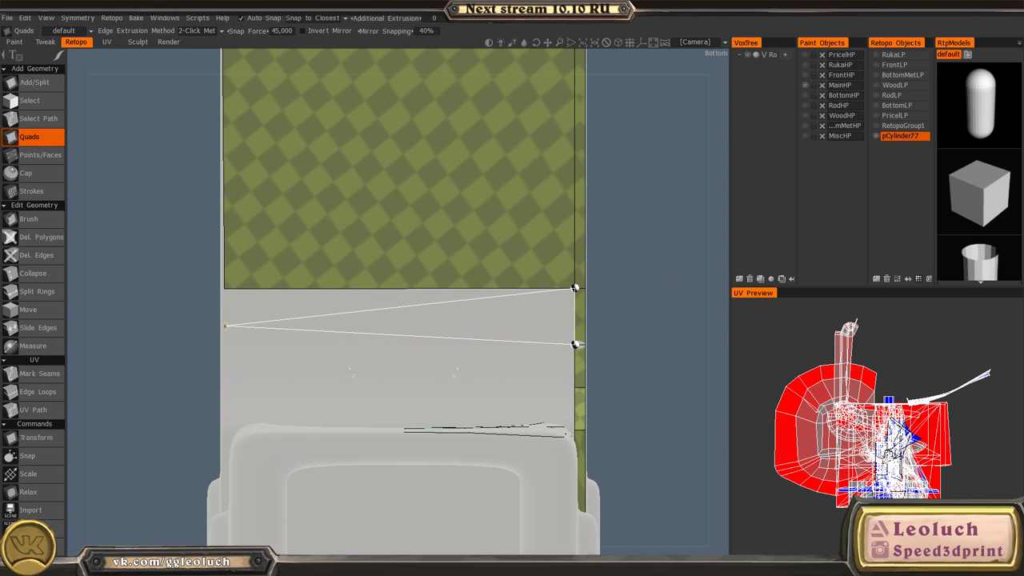
click(224, 332)
click(224, 288)
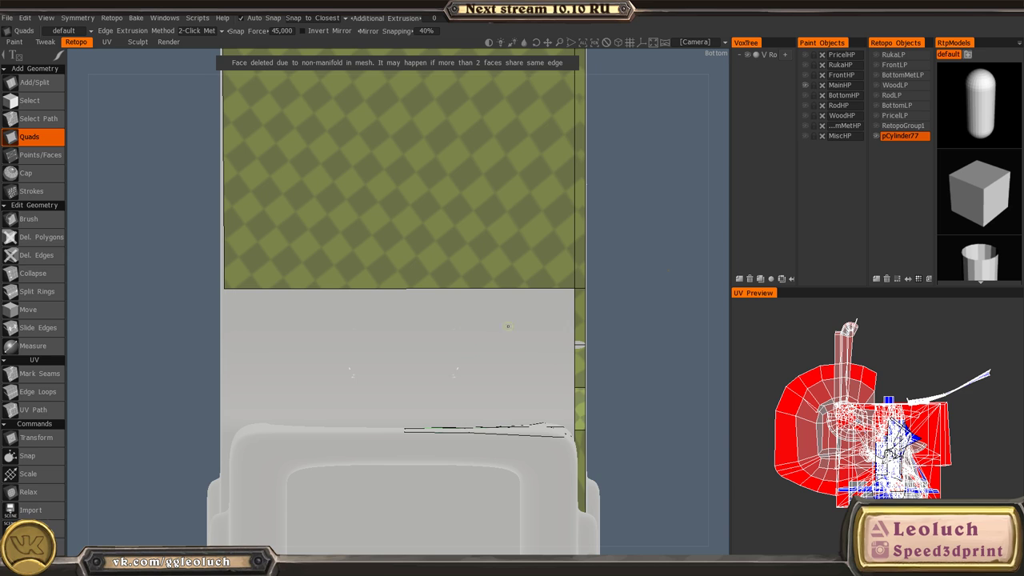
alt+drag(508, 326, 459, 359)
alt+middle_drag(385, 381, 456, 320)
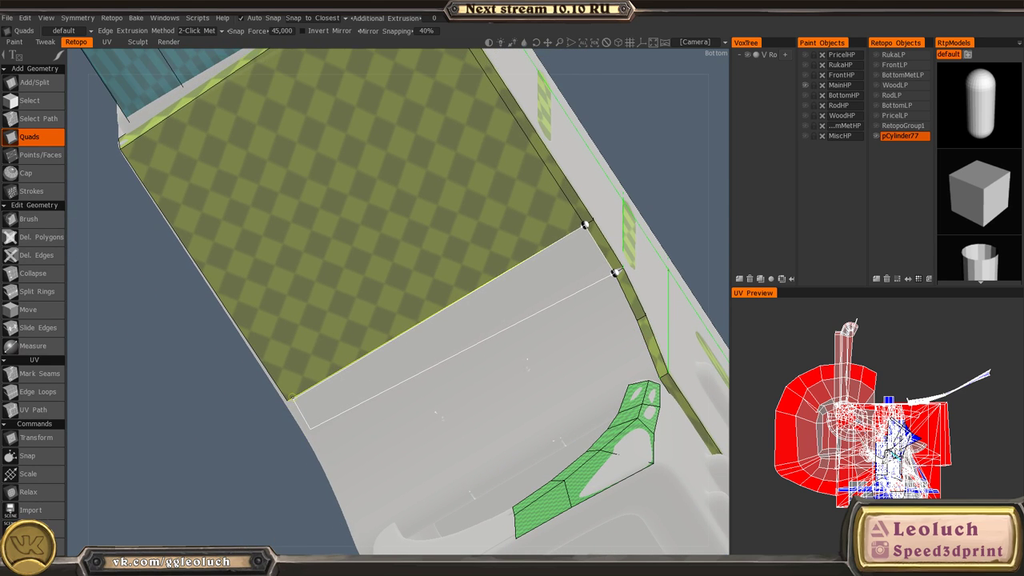
click(614, 273)
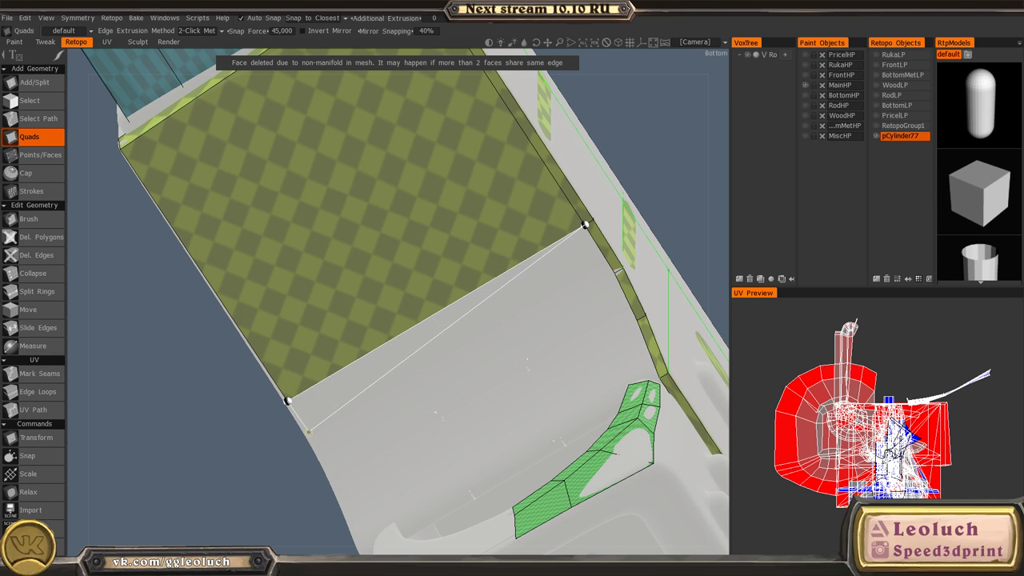
click(616, 273)
alt+drag(575, 338, 536, 315)
alt+middle_drag(535, 314, 537, 289)
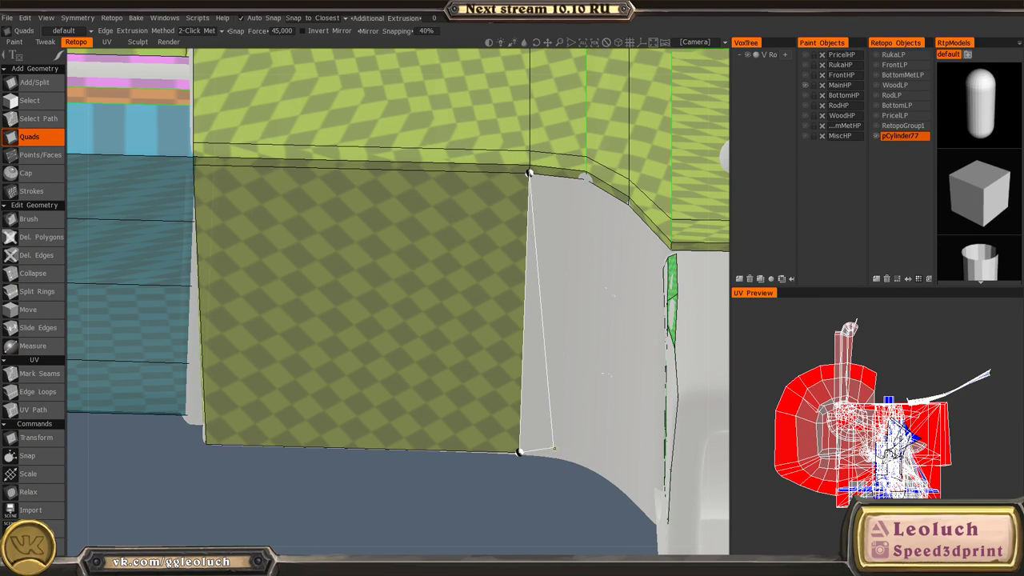
click(520, 452)
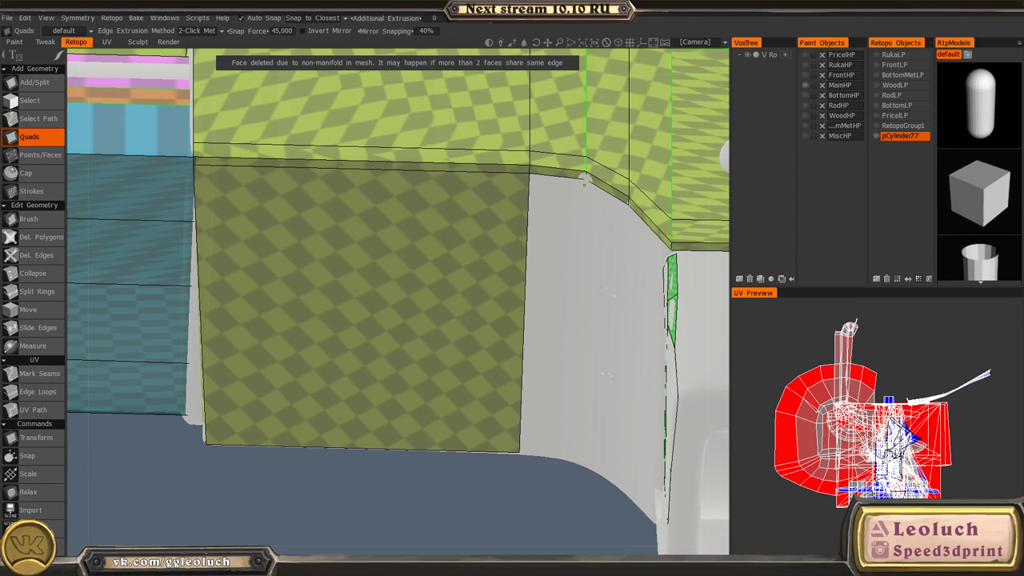
- Delete the large underside polygon of the housing with Del. Polygons
alt+drag(557, 270, 334, 194)
key(space)
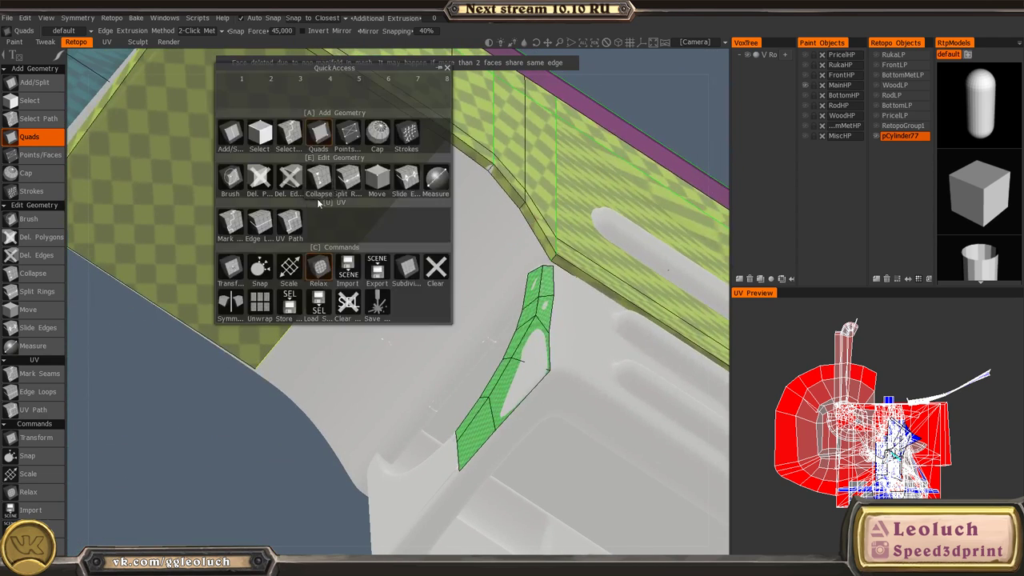
key(space)
click(194, 194)
click(290, 208)
alt+middle_drag(291, 208, 353, 306)
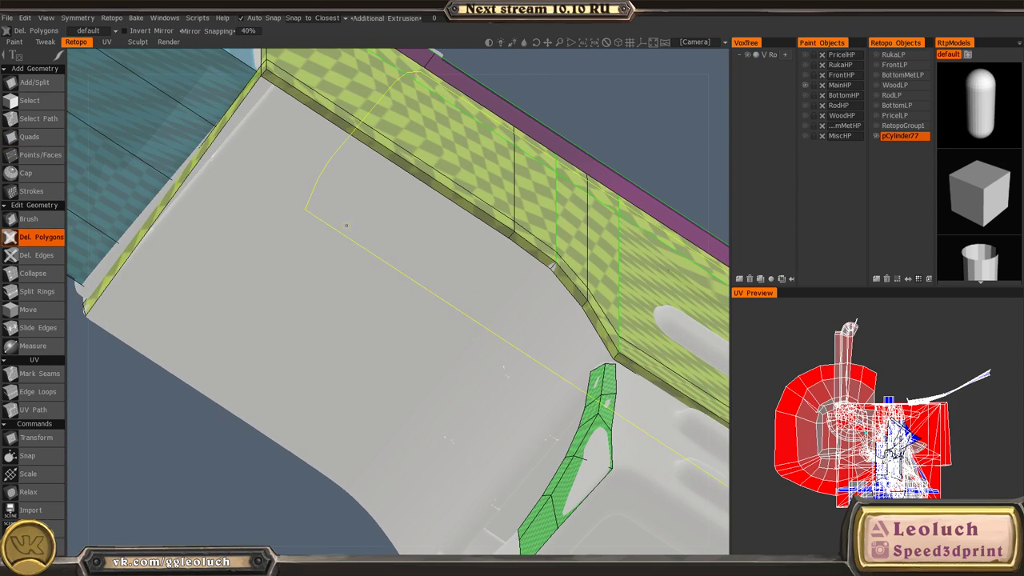
- Temporarily hide the MainHP mesh and delete polygons around the bend in the housing's lower rim
key(space)
alt+drag(485, 195, 499, 293)
click(805, 85)
click(558, 320)
click(515, 345)
click(476, 384)
click(474, 346)
alt+drag(472, 352, 694, 219)
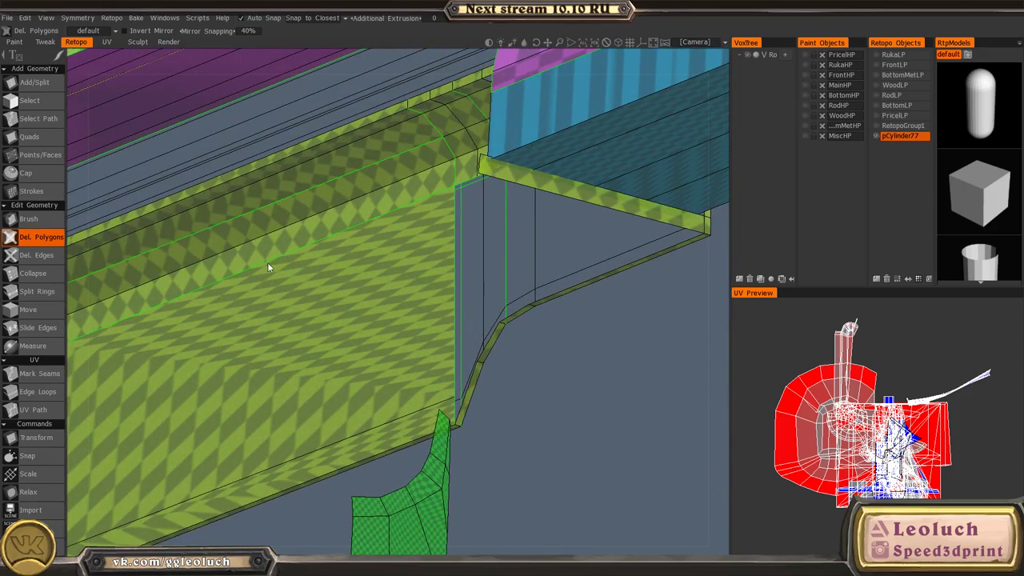
click(806, 85)
- Build a large quad on the housing's underside with Quads, from the front strip to the start of the side rim's bend
alt+drag(388, 277, 386, 253)
key(space)
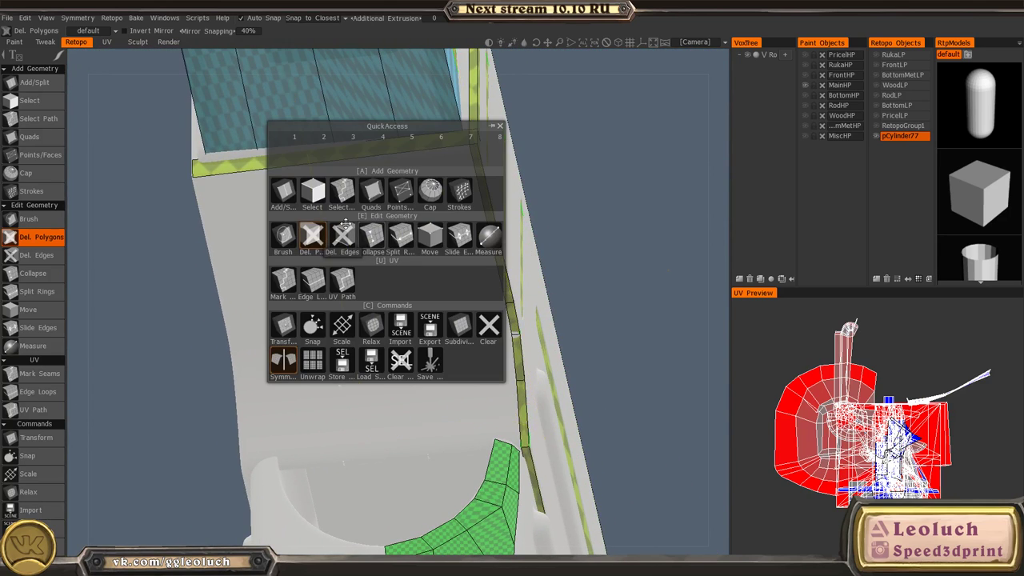
click(371, 192)
click(482, 197)
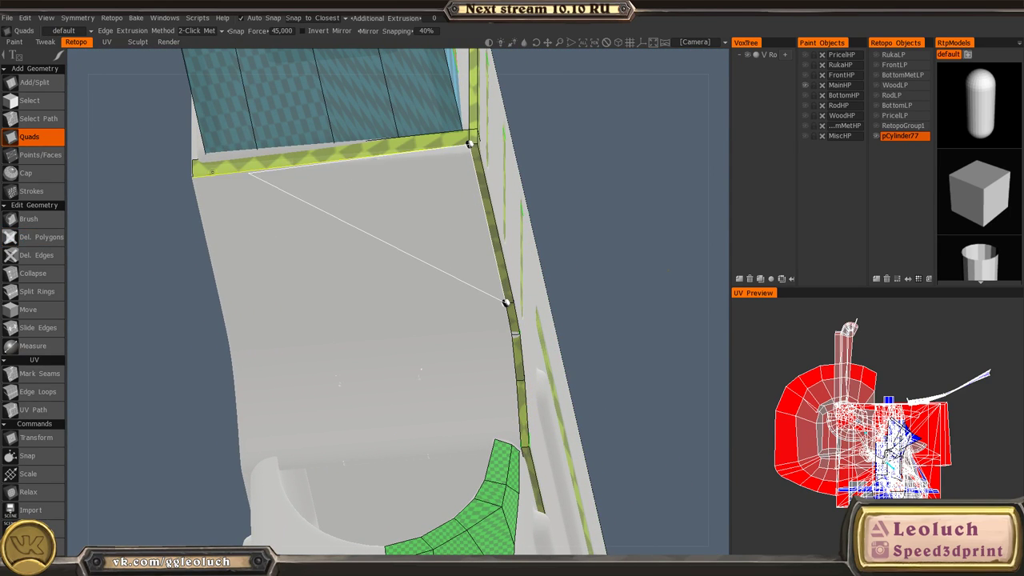
click(192, 177)
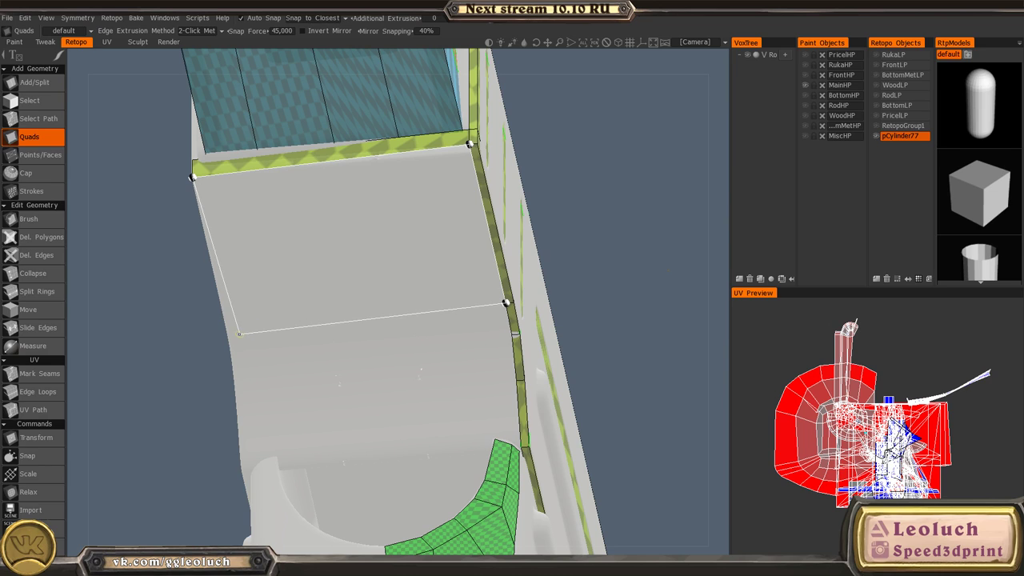
click(232, 334)
- Add three more quads down the underside's curved bend, joining each to the side rim and ending above the round cut-out
alt+drag(325, 373, 572, 312)
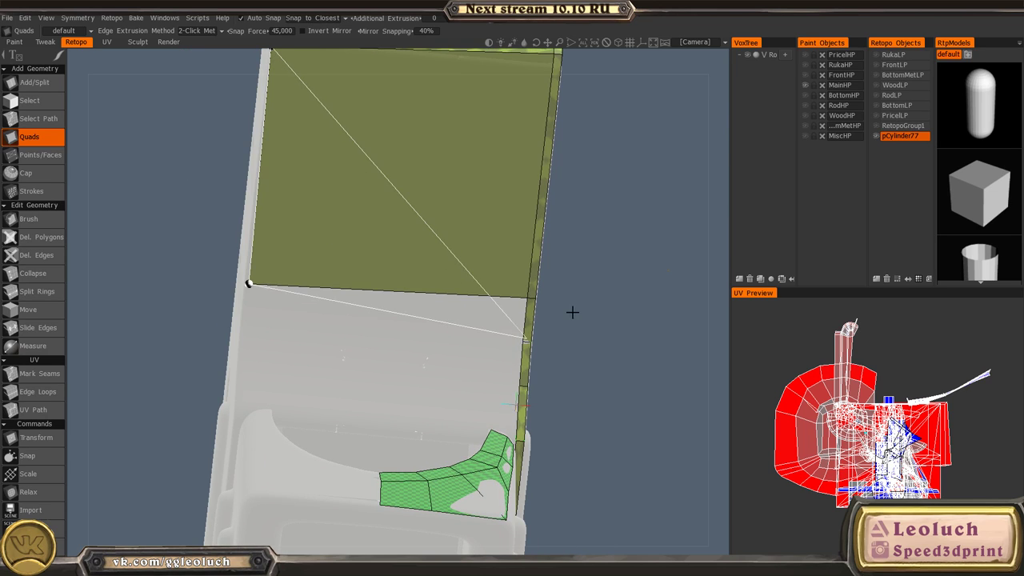
alt+drag(507, 300, 438, 314)
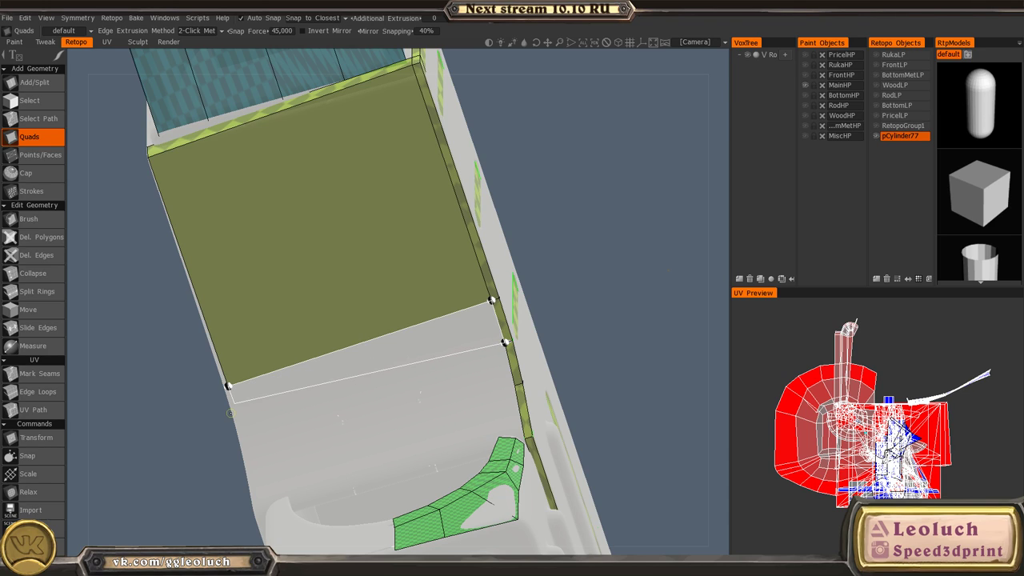
click(237, 415)
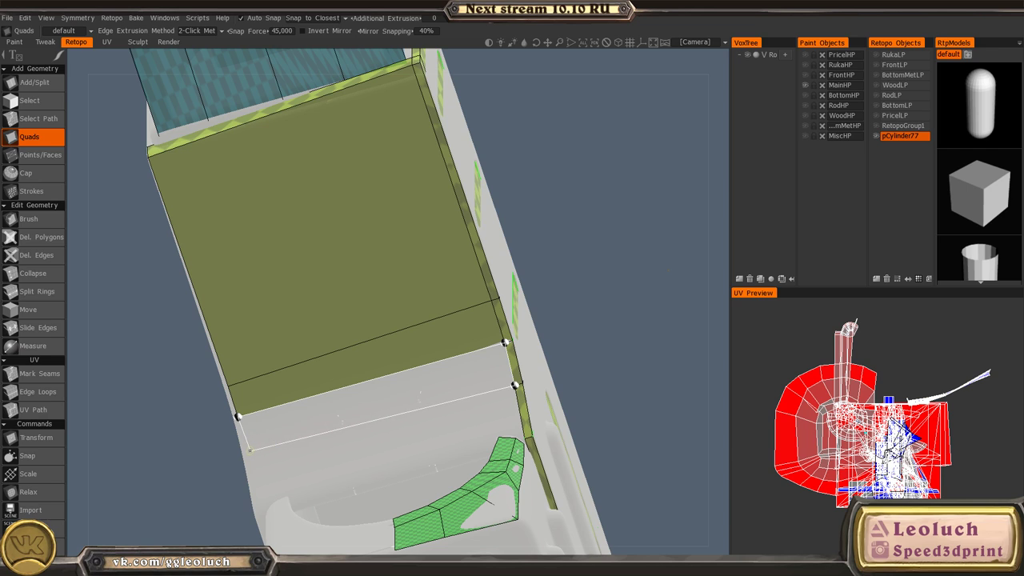
click(247, 450)
alt+drag(340, 358, 400, 435)
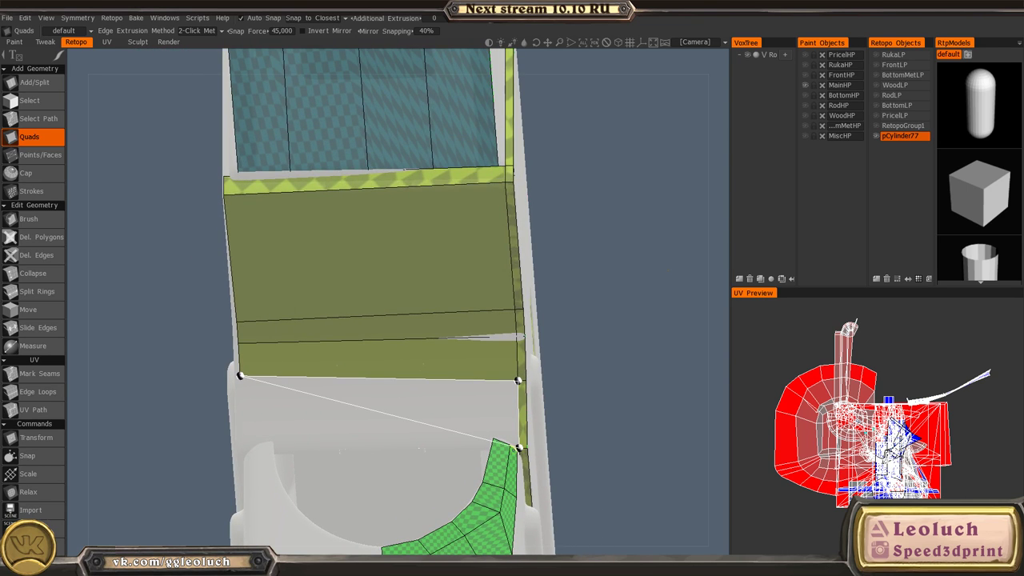
click(519, 448)
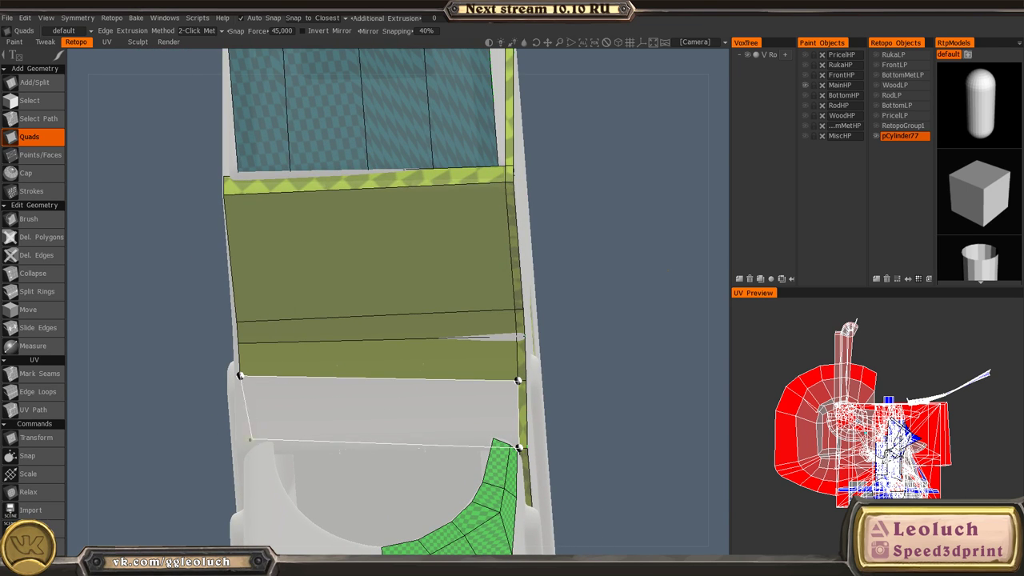
click(243, 445)
- Examine the rebuilt underside quads and their joints with the side rim from both sides using the Brush tool's view
key(space)
mouse_move(369, 364)
alt+mouse_down()
mouse_move(316, 347)
mouse_move(279, 362)
alt+mouse_up()
click(213, 334)
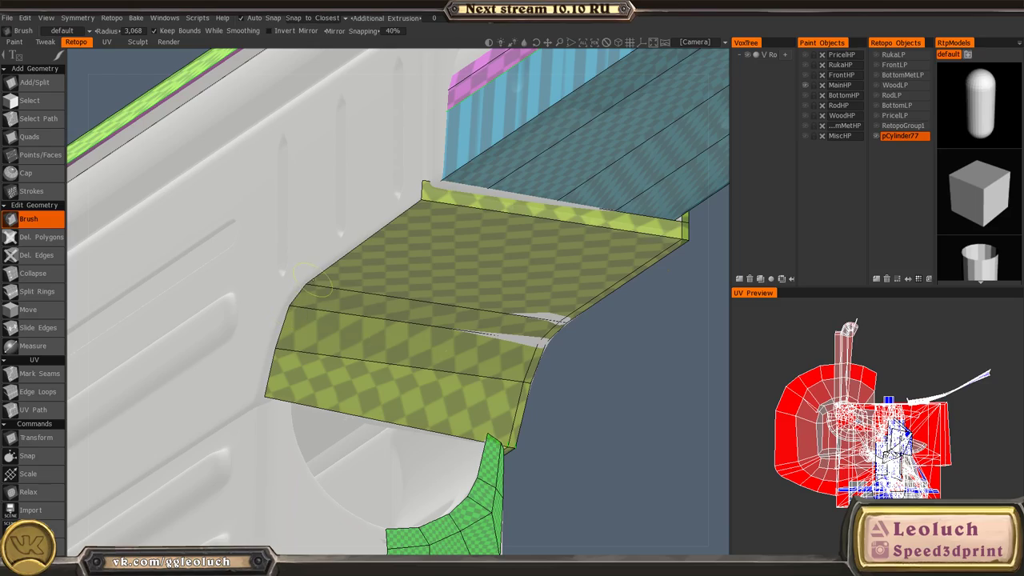
alt+drag(328, 280, 351, 392)
middle_drag(349, 392, 391, 377)
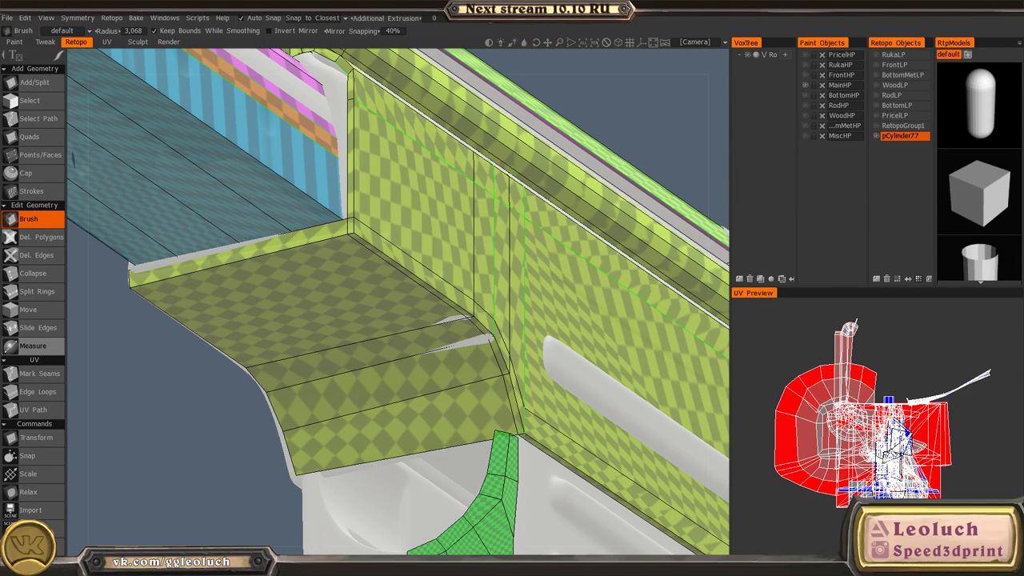
alt+drag(219, 172, 346, 236)
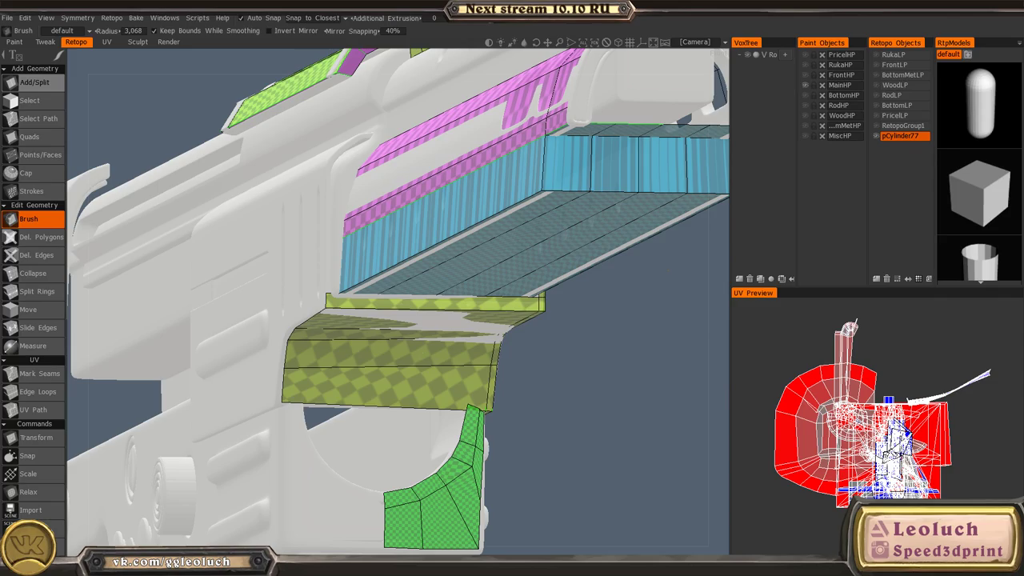
alt+drag(294, 196, 192, 236)
alt+shift+drag(410, 292, 448, 316)
alt+right_drag(528, 360, 416, 334)
alt+middle_drag(416, 334, 334, 240)
alt+middle_drag(407, 286, 361, 349)
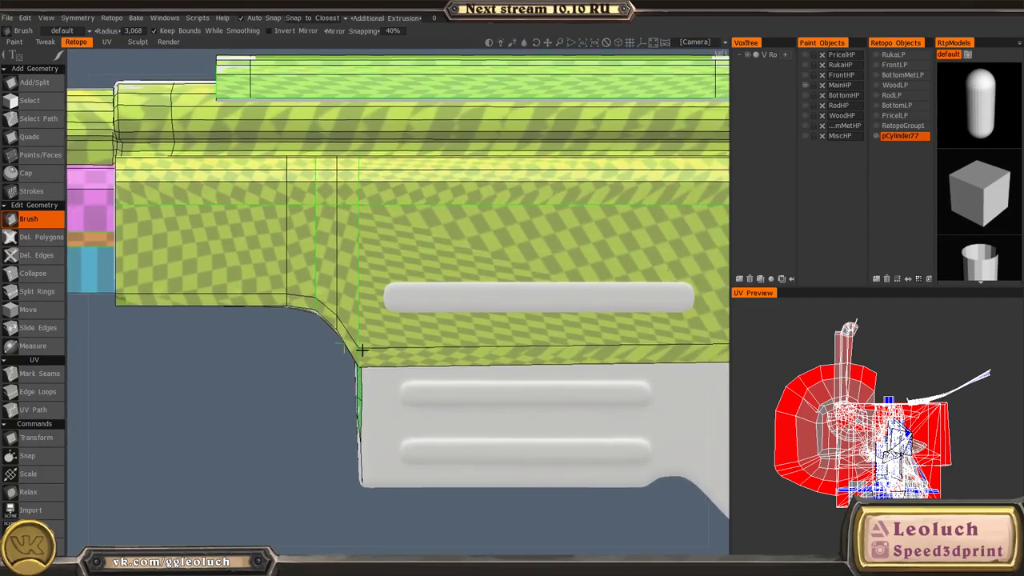
- Inspect the retopology coverage along the weapon body's full length, in perspective and from the left side
alt+right_drag(361, 350, 211, 267)
alt+middle_drag(471, 322, 164, 324)
alt+drag(417, 320, 379, 317)
alt+right_drag(380, 317, 315, 327)
alt+drag(315, 327, 249, 345)
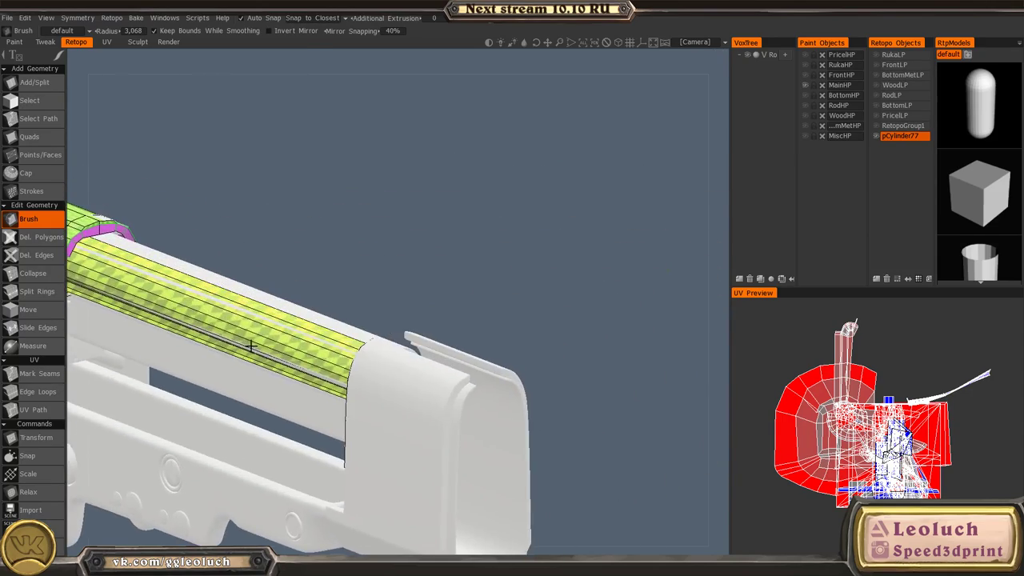
alt+middle_drag(248, 344, 465, 324)
alt+drag(465, 324, 528, 299)
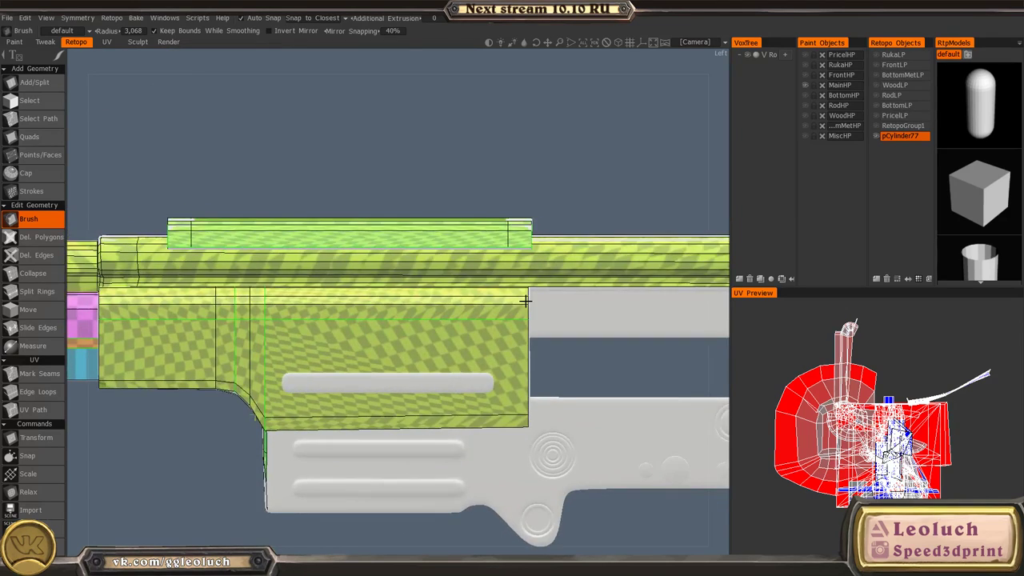
alt+right_drag(528, 298, 256, 236)
key(super)
key(super)
alt+right_drag(359, 280, 440, 360)
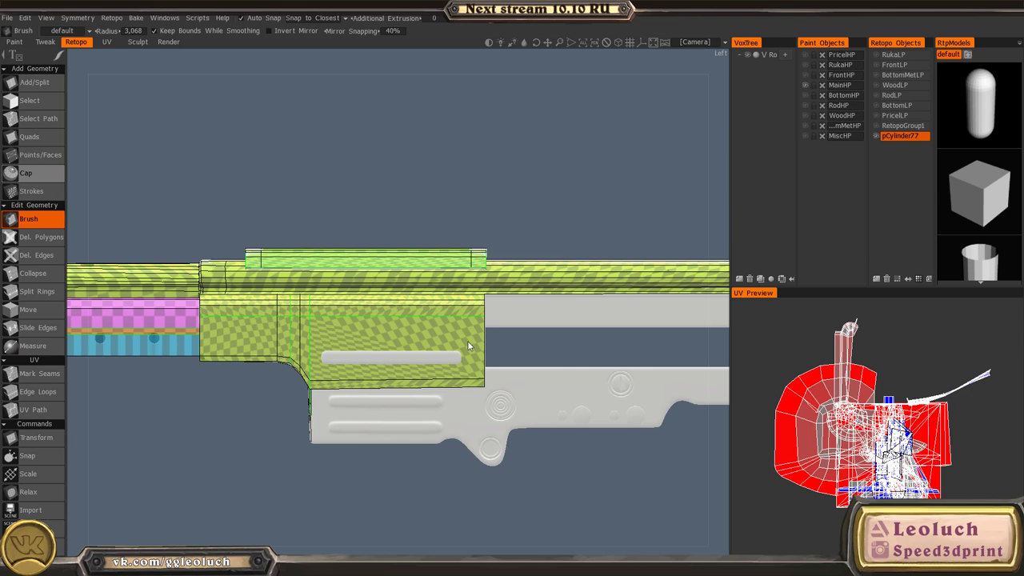
alt+drag(394, 323, 372, 328)
alt+right_drag(476, 327, 219, 323)
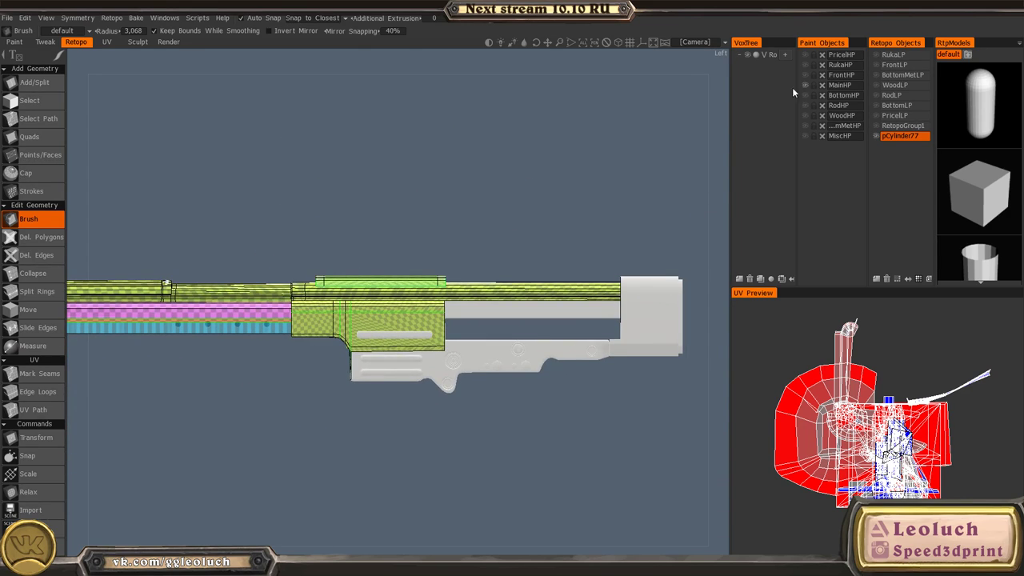
mouse_move(793, 93)
alt+right_down()
mouse_move(415, 145)
mouse_move(795, 88)
alt+right_up()
alt+drag(311, 233, 276, 299)
alt+drag(439, 356, 748, 170)
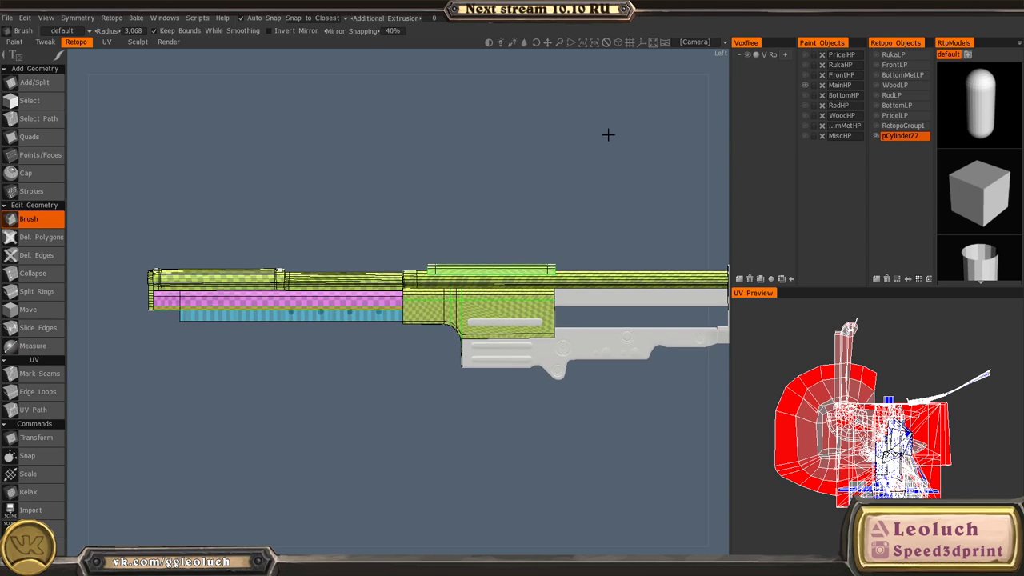
alt+middle_drag(609, 134, 576, 136)
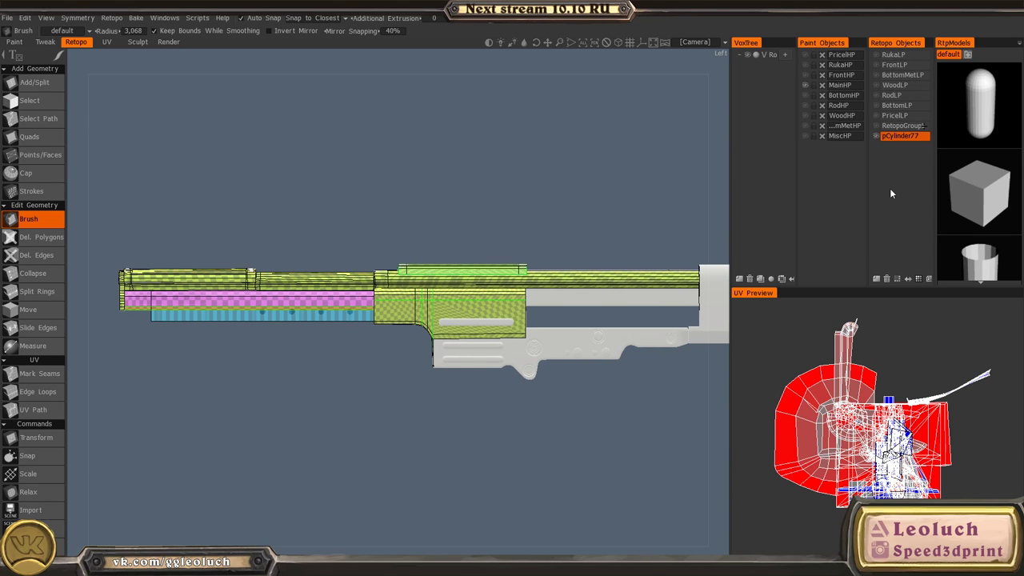
scroll(378, 264, down, 2)
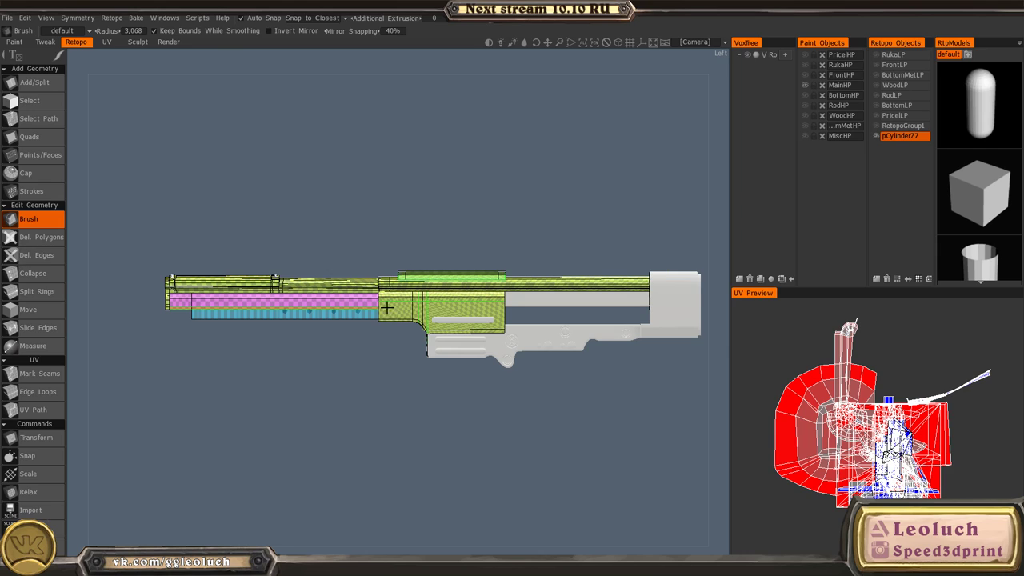
scroll(396, 314, up, 2)
alt+middle_drag(524, 325, 505, 333)
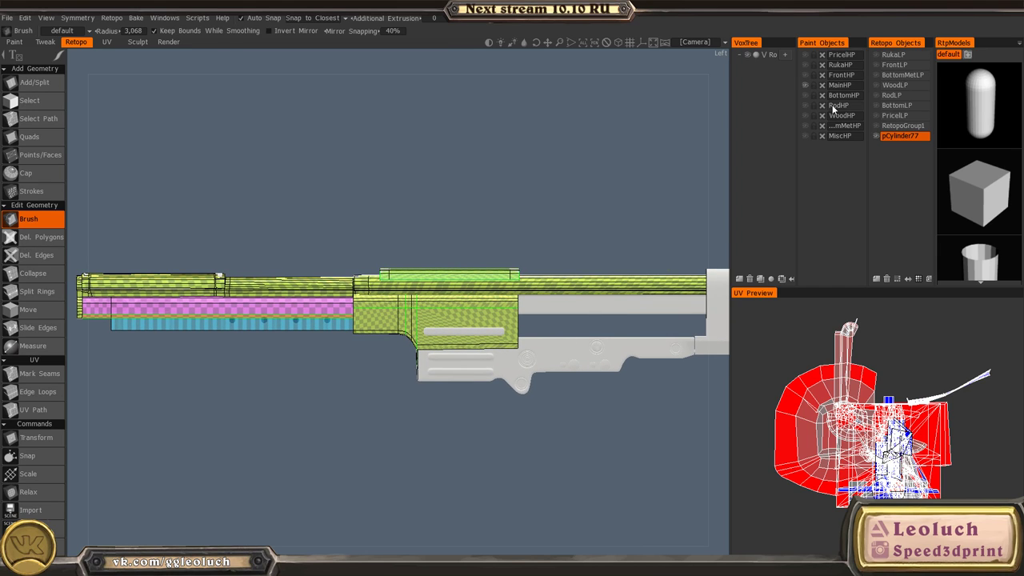
- Show the remaining retopo objects, including BottomLP, RodLP, BottomMetLP, RukaLP and PricelLP, alongside the body mesh
click(877, 106)
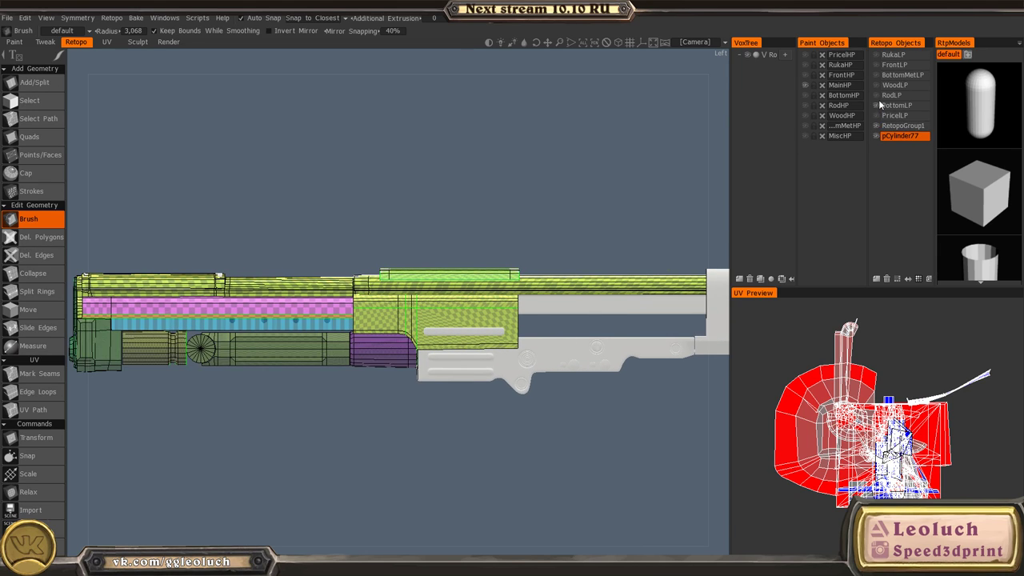
click(876, 96)
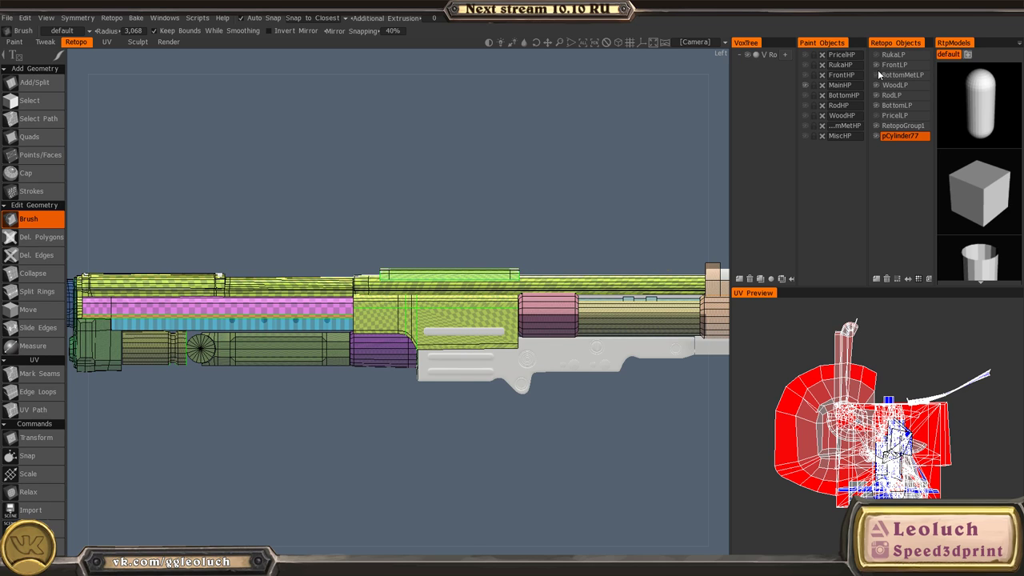
click(878, 74)
click(878, 56)
click(877, 116)
scroll(594, 181, down, 4)
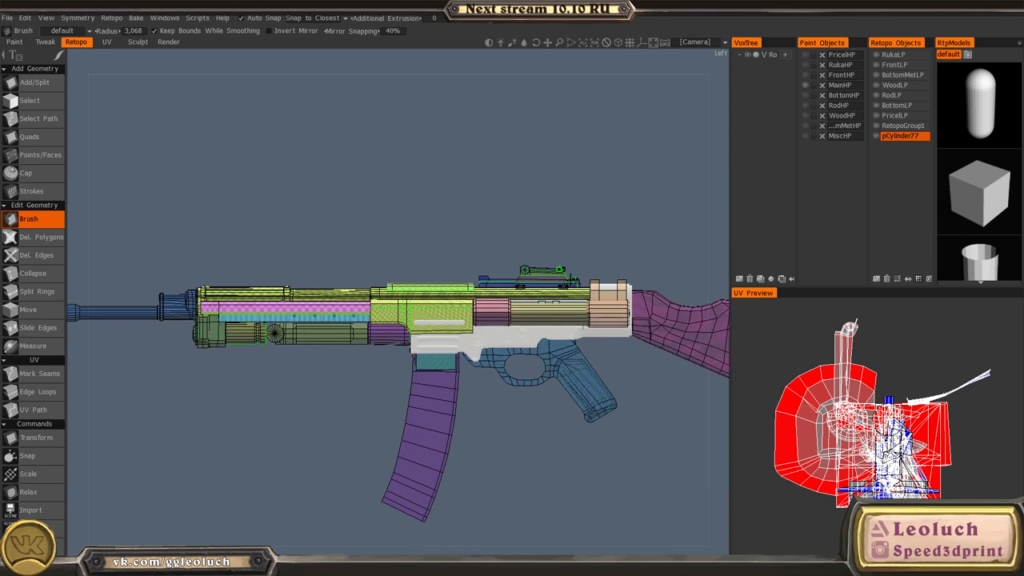
- Activate Mark Seams with the complete low-poly weapon displayed
key(space)
key(space)
key(space)
click(118, 367)
mouse_move(504, 316)
alt+mouse_down()
mouse_move(417, 356)
mouse_move(485, 320)
alt+mouse_up()
key(KP_4)
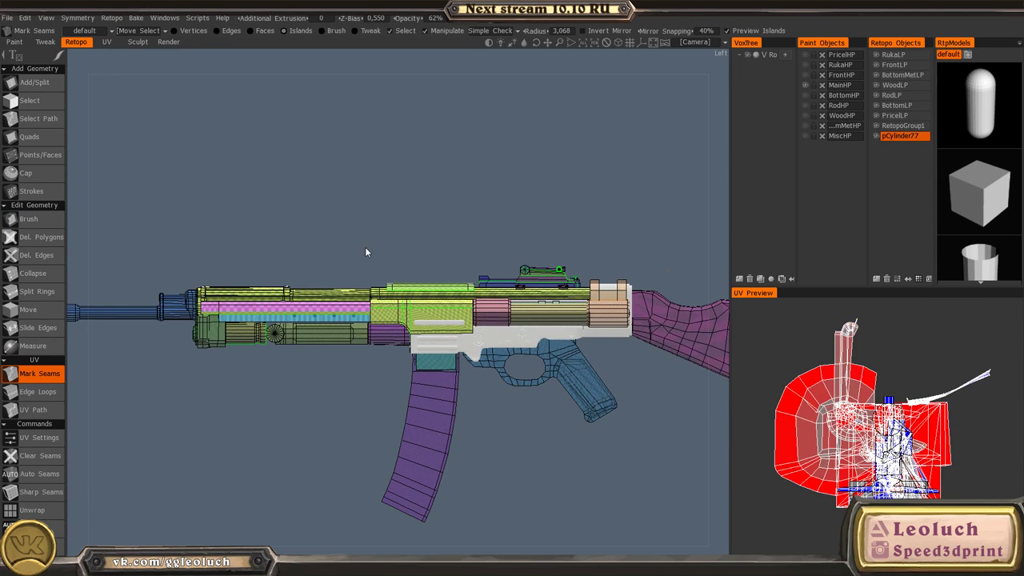
key(KP_5)
- Save the scene as a 3b file named Wolfenstein in the 3DCoat folder
click(12, 21)
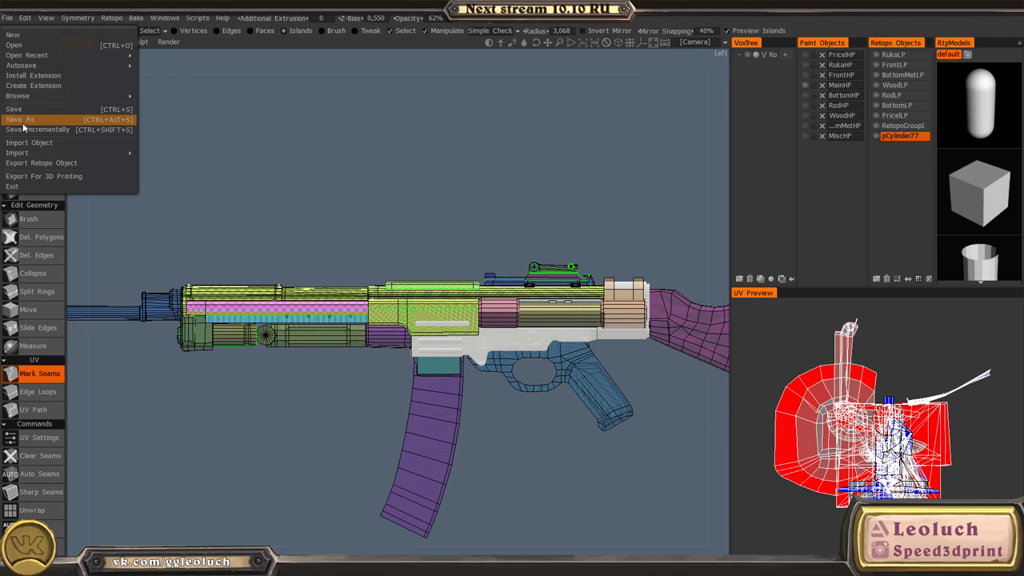
click(16, 120)
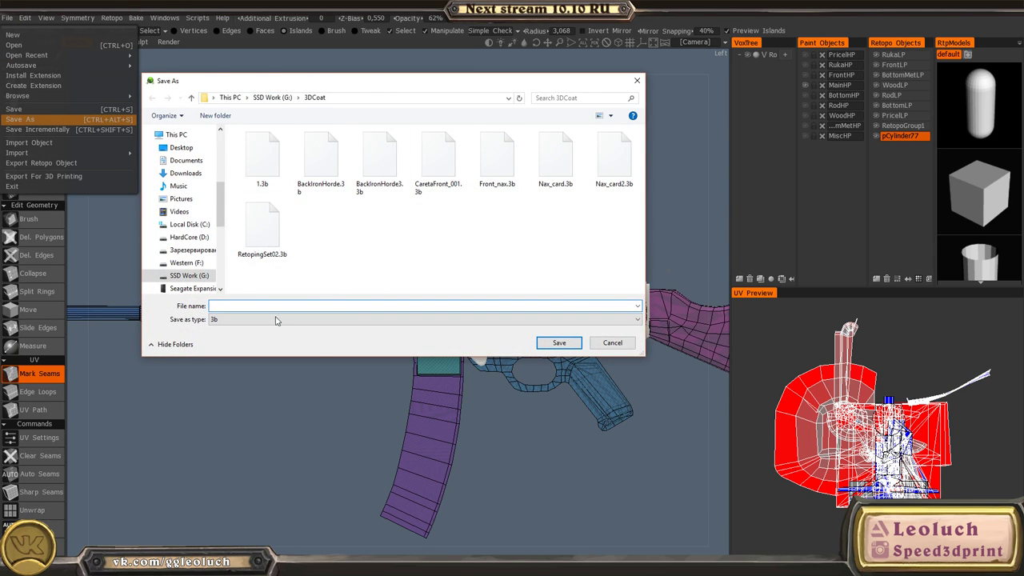
key(super+e)
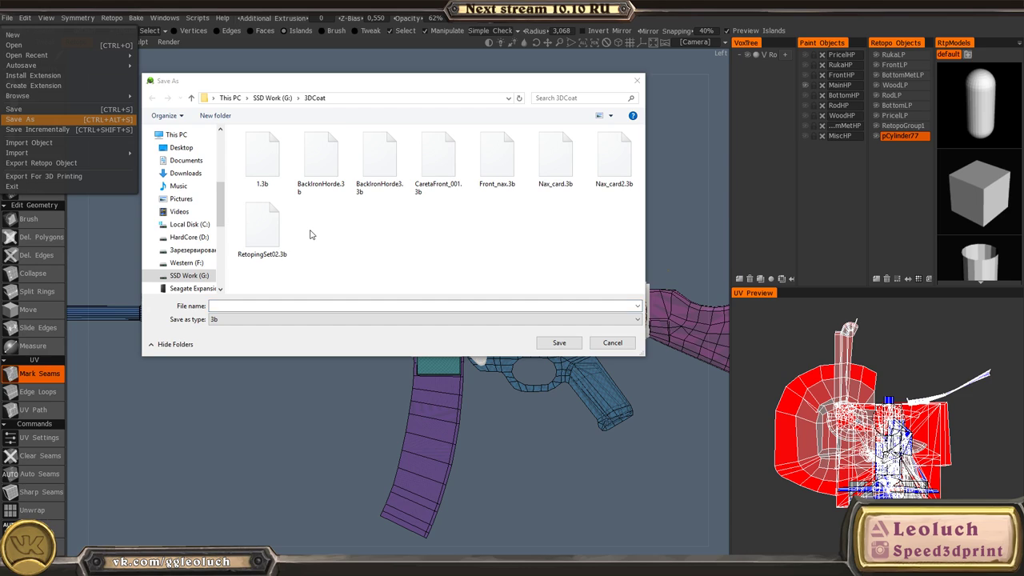
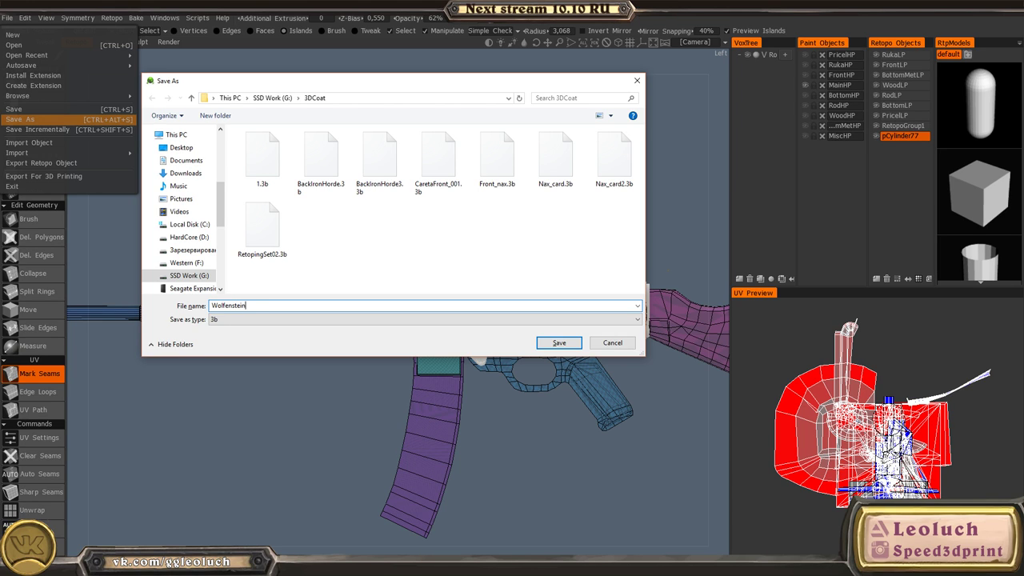
text(n)
key(Return)
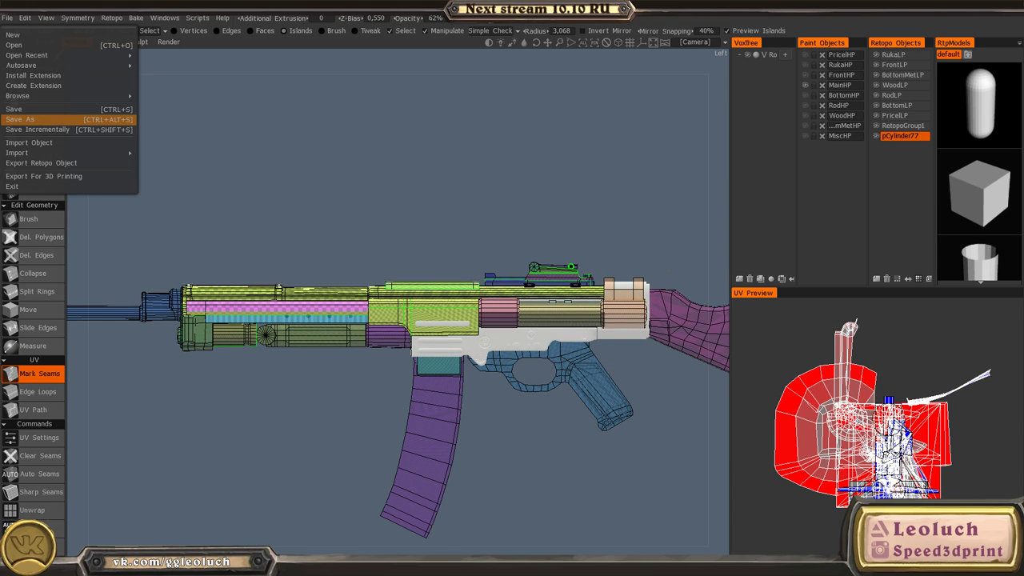
- Go through the retopo objects one by one to identify which weapon parts each contains, from RetopoGroup1 up to FrontLP
middle_drag(452, 457, 427, 372)
scroll(428, 373, up, 2)
key(space)
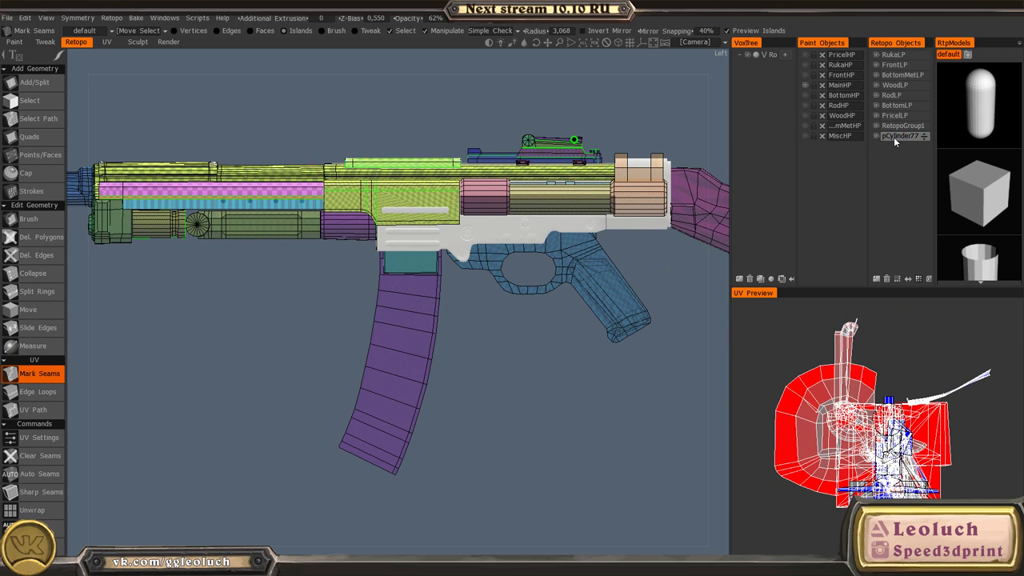
click(889, 127)
click(896, 116)
click(896, 97)
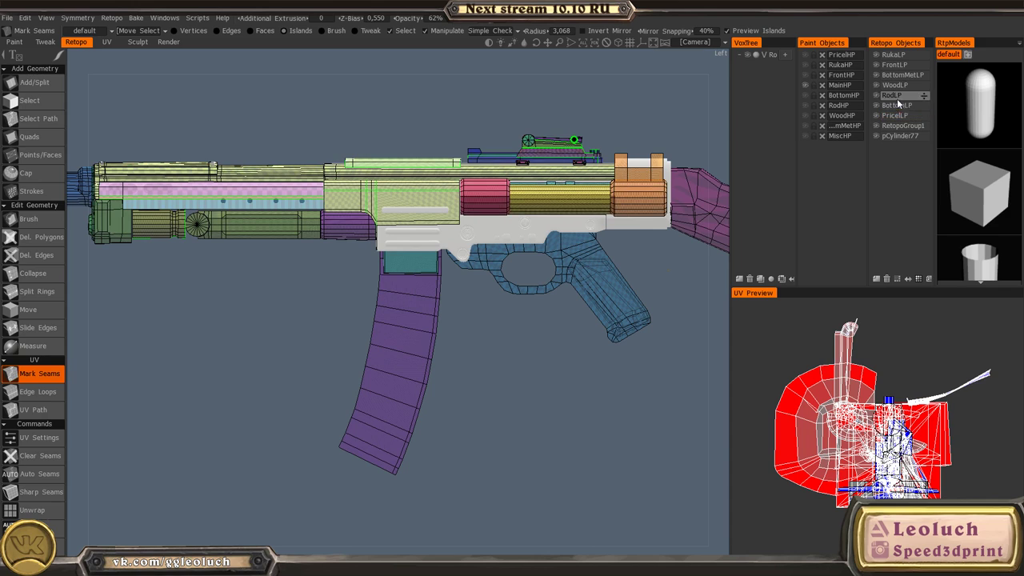
click(897, 86)
click(896, 76)
click(891, 67)
click(881, 75)
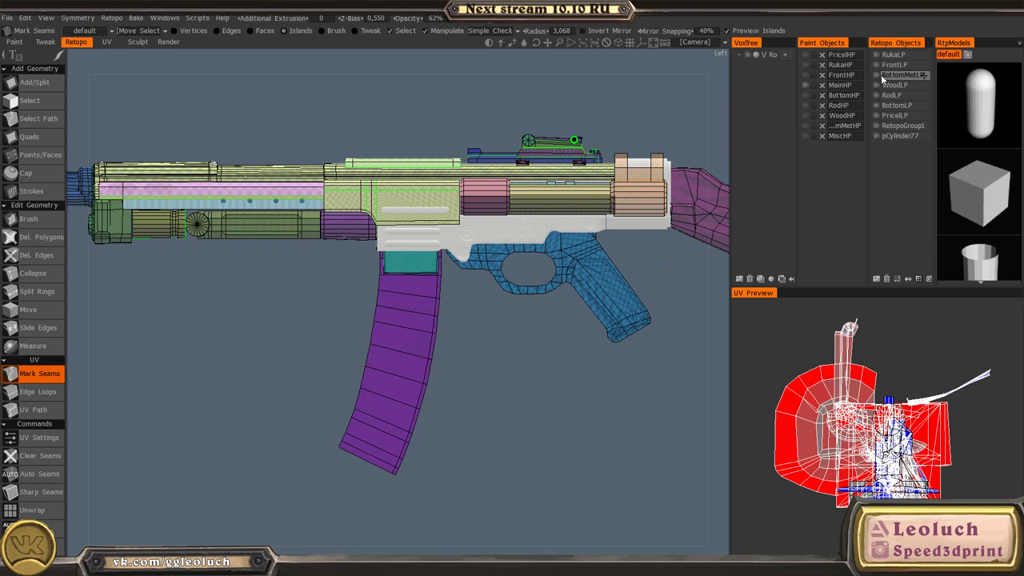
- Hide every retopo object except BottomMetLP and make BottomMetLP the active object
click(877, 75)
click(876, 65)
click(876, 55)
click(876, 85)
click(876, 96)
click(876, 106)
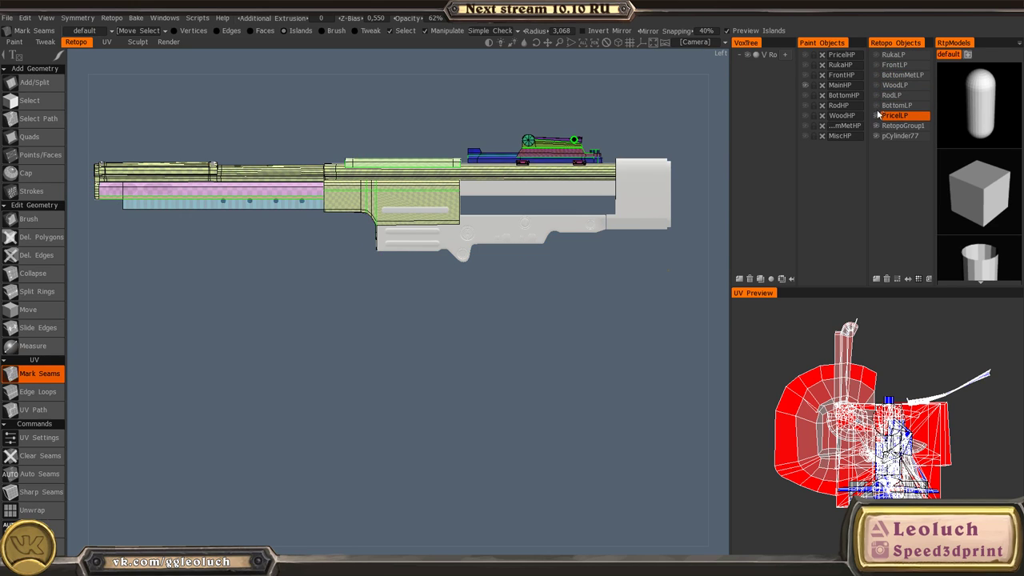
click(877, 116)
click(876, 126)
click(877, 136)
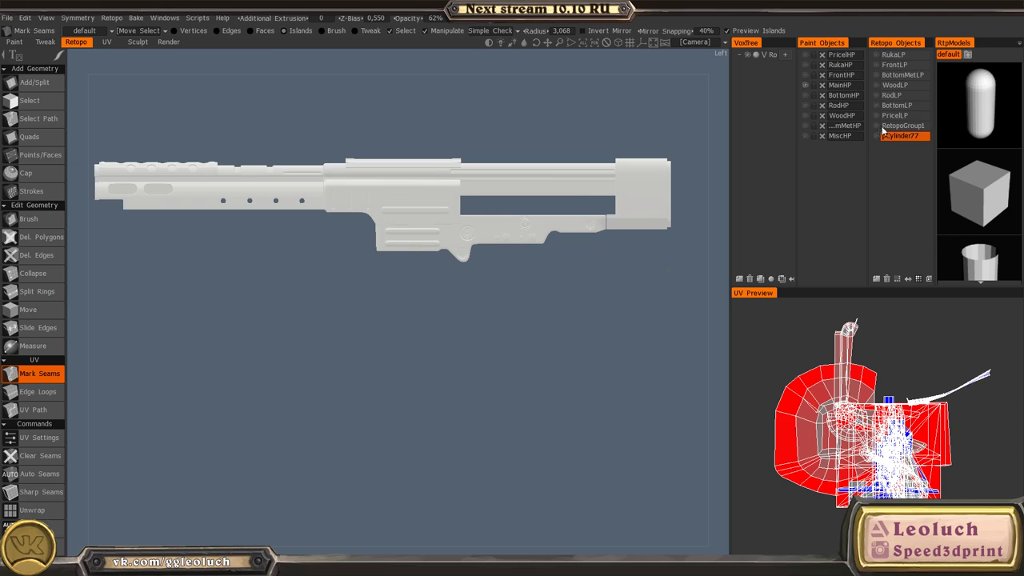
click(876, 75)
click(895, 76)
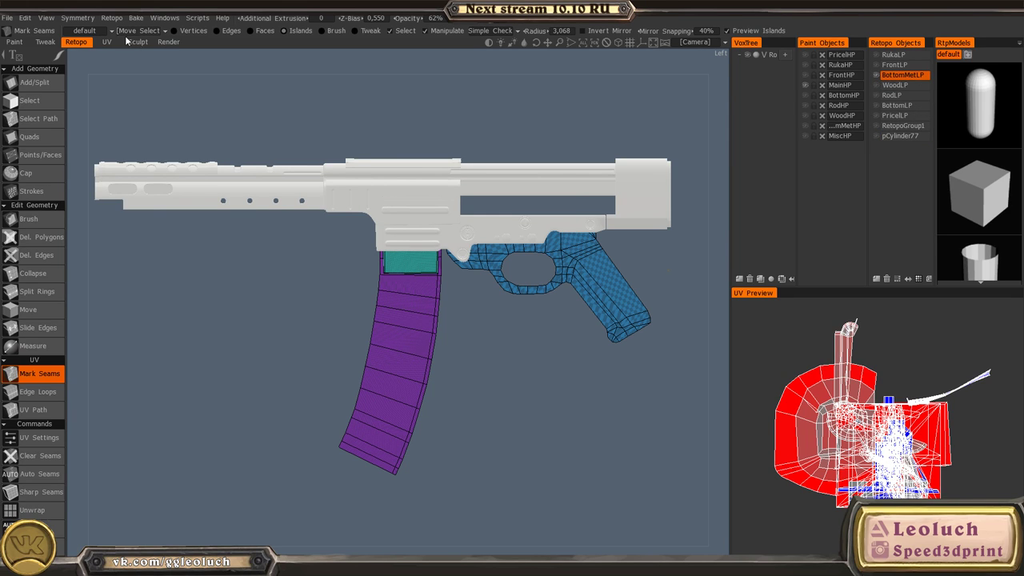
- Select all faces of the BottomMetLP object and add a new UV set named Rogok
click(93, 31)
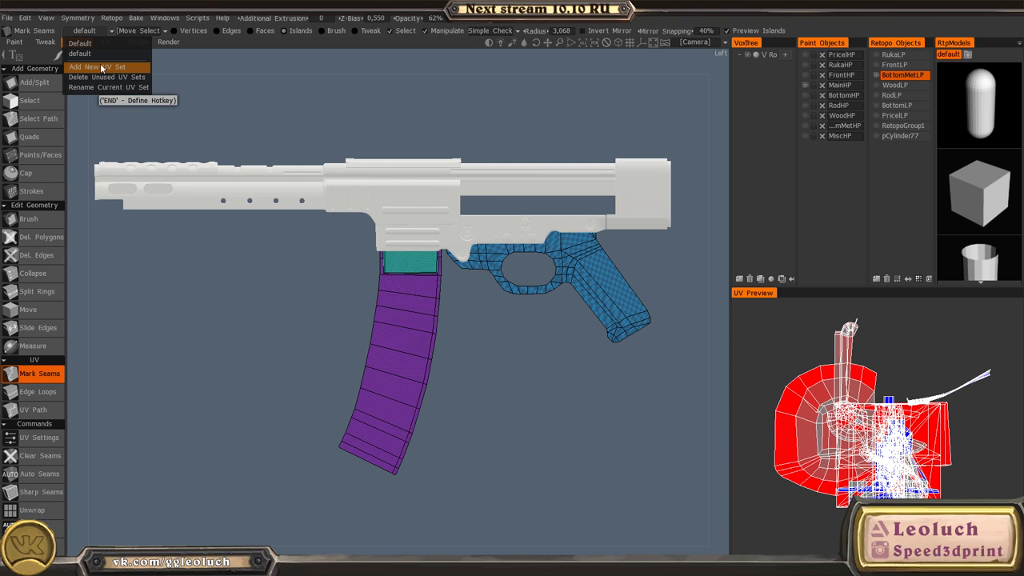
click(897, 277)
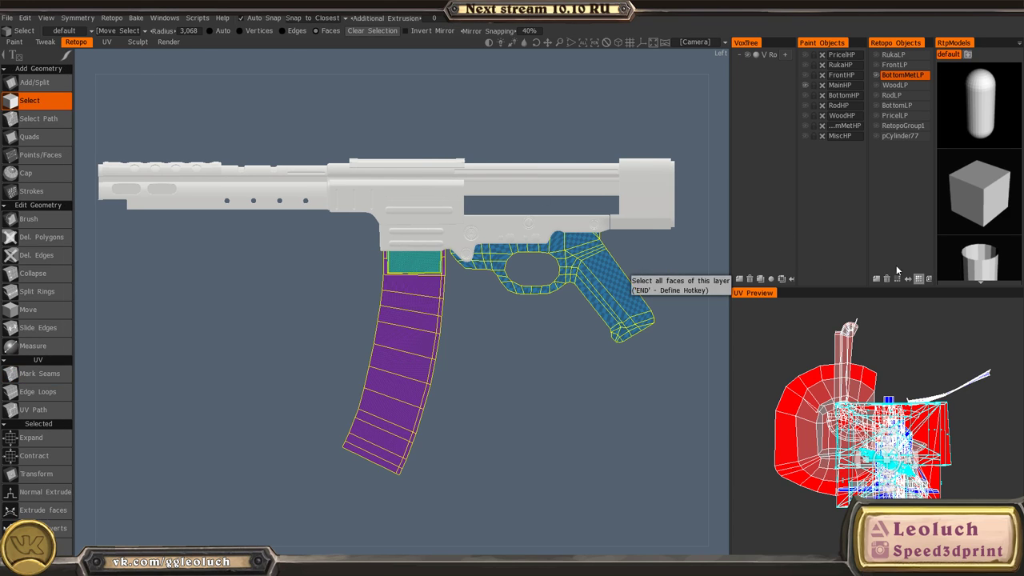
click(94, 31)
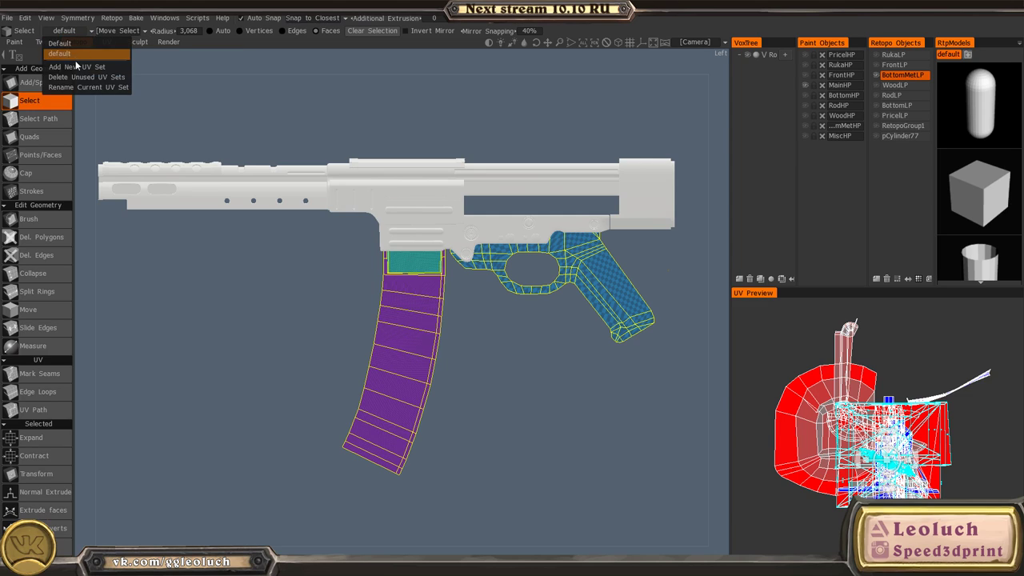
click(77, 67)
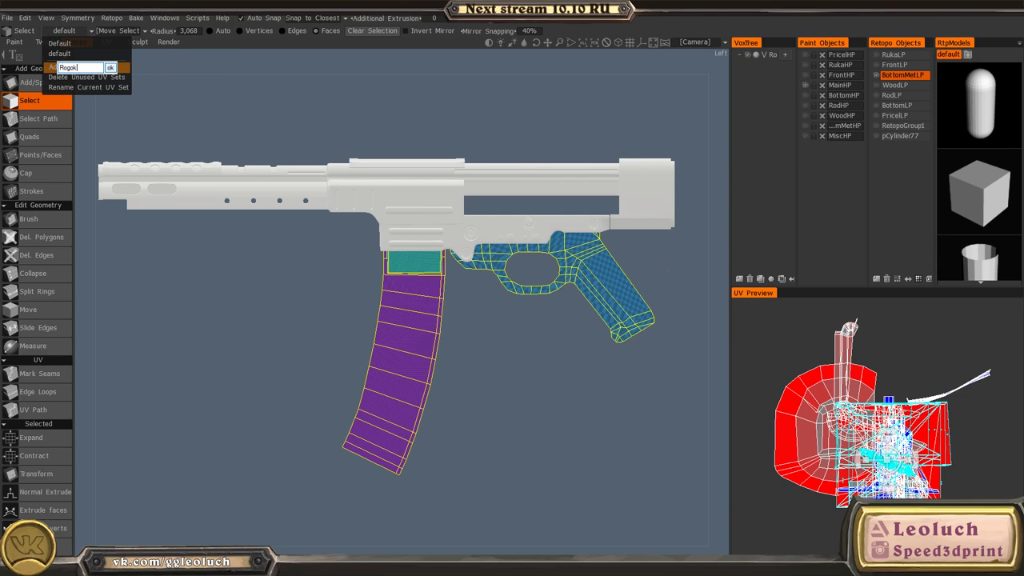
click(114, 69)
- Move the selected BottomMetLP faces to the Rogok UV set and make Rogok the current UV set
click(110, 32)
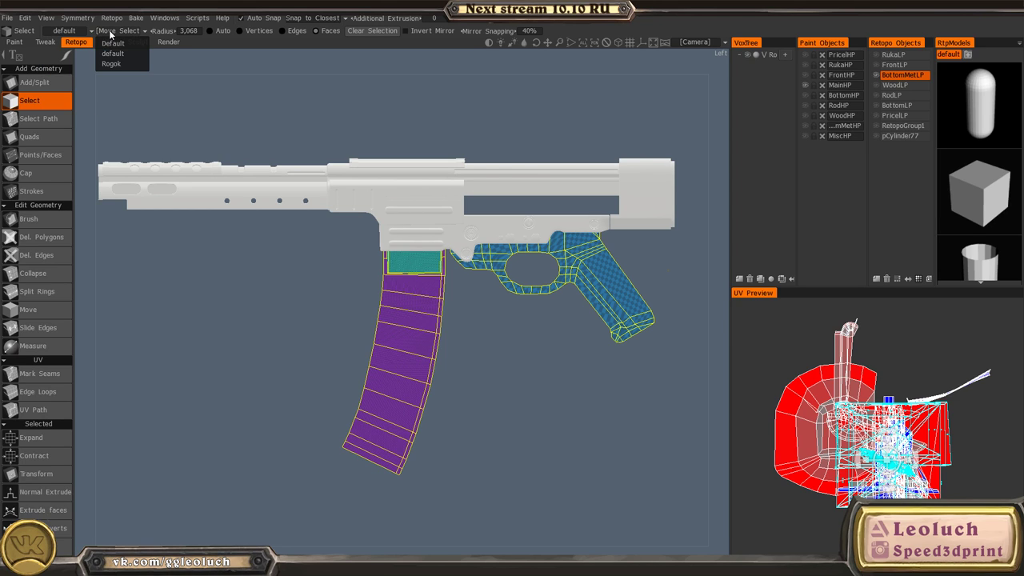
click(116, 65)
click(69, 32)
click(78, 65)
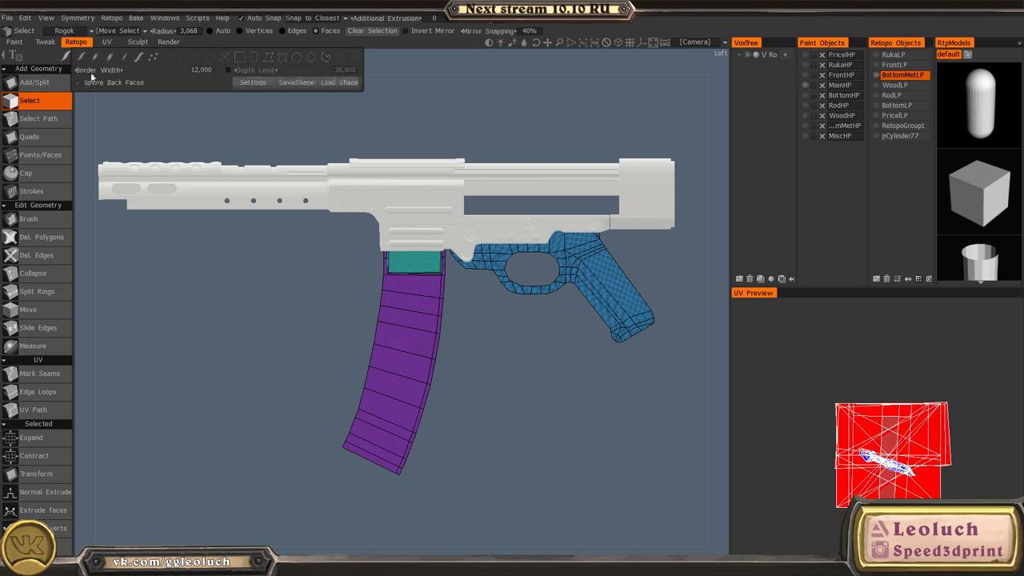
scroll(419, 282, up, 2)
key(space)
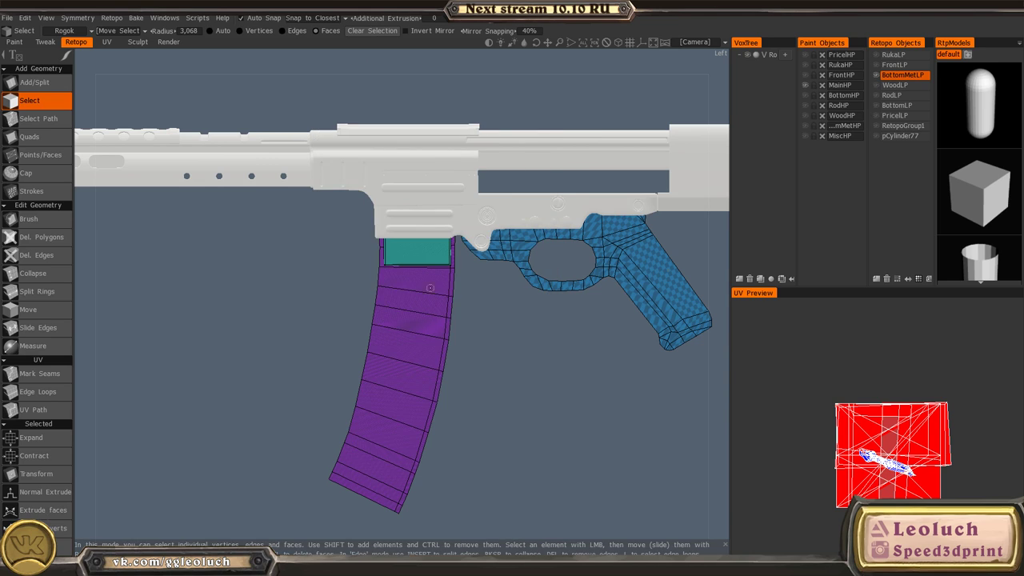
key(space)
scroll(594, 275, up, 1)
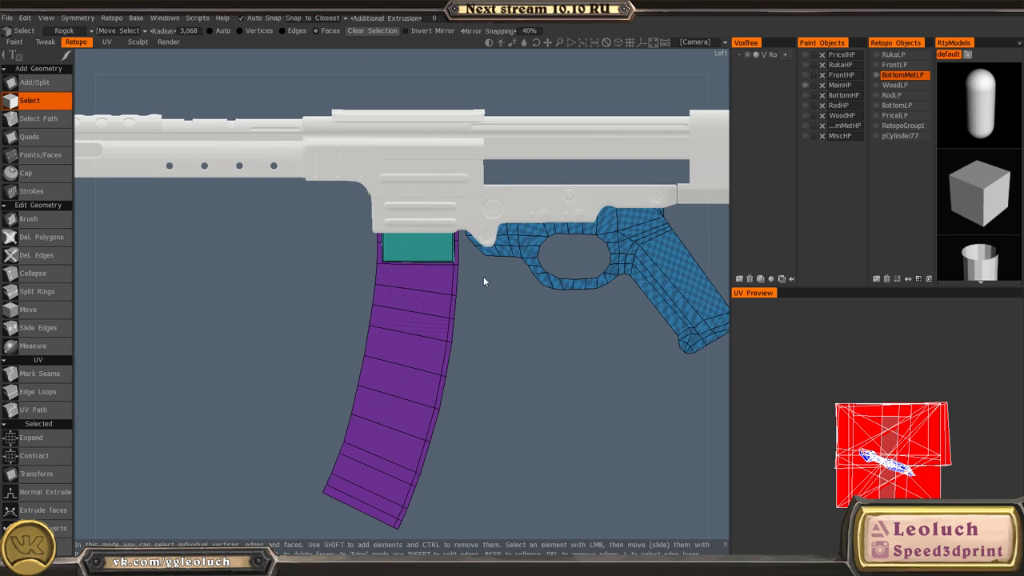
- Activate the Mark Seams tool and mark UV seams along the lower edge of the blue frame and its trigger guard
scroll(459, 293, up, 2)
key(space)
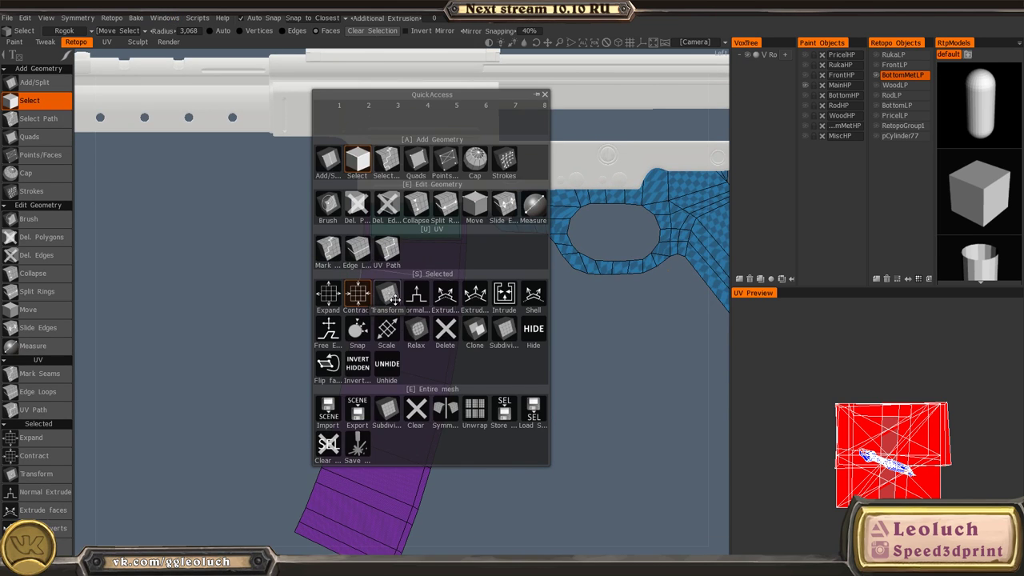
key(space)
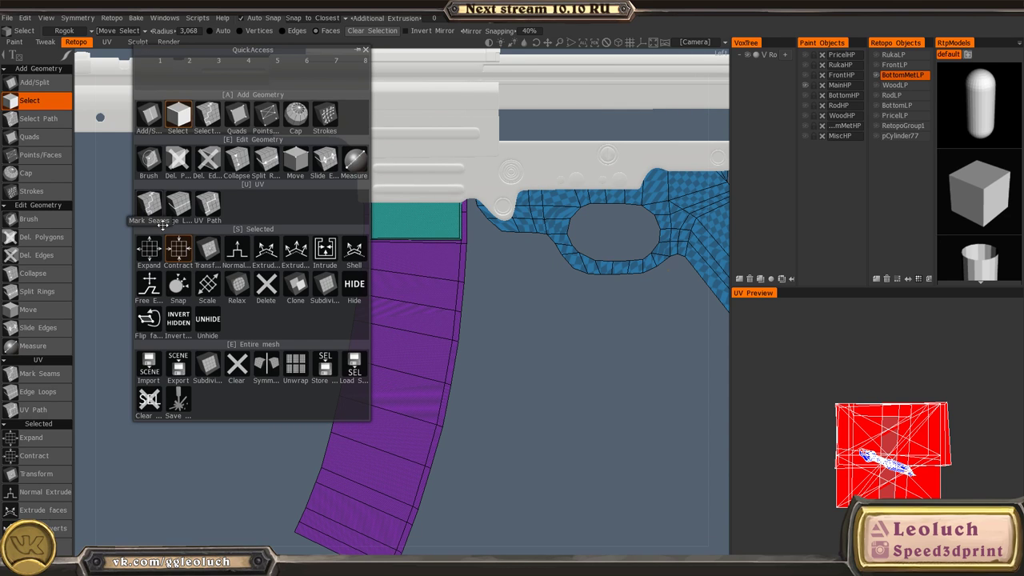
click(152, 209)
scroll(418, 294, down, 3)
mouse_move(329, 267)
alt+mouse_down()
mouse_move(438, 274)
mouse_move(334, 251)
alt+mouse_up()
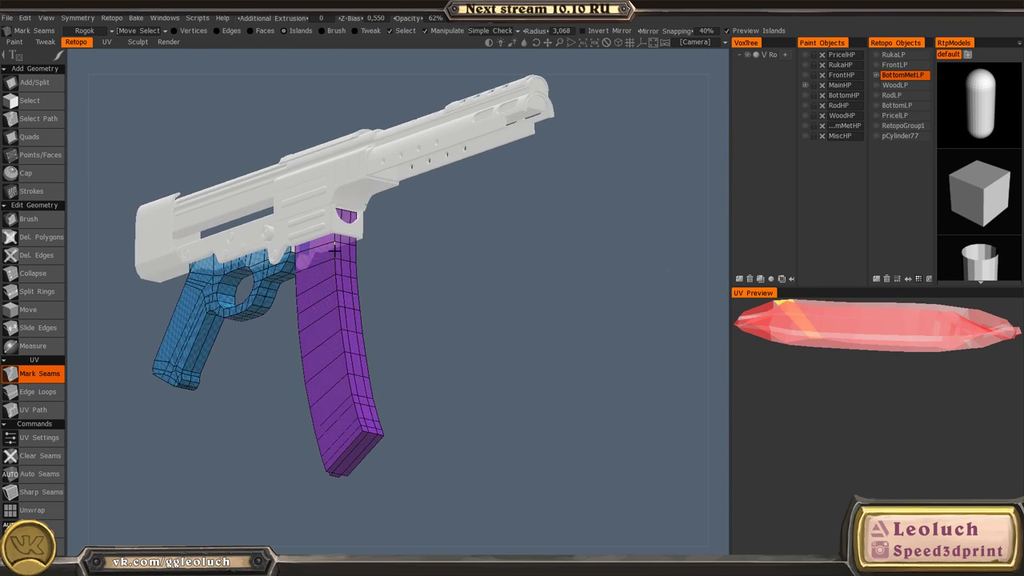
alt+right_drag(334, 250, 374, 451)
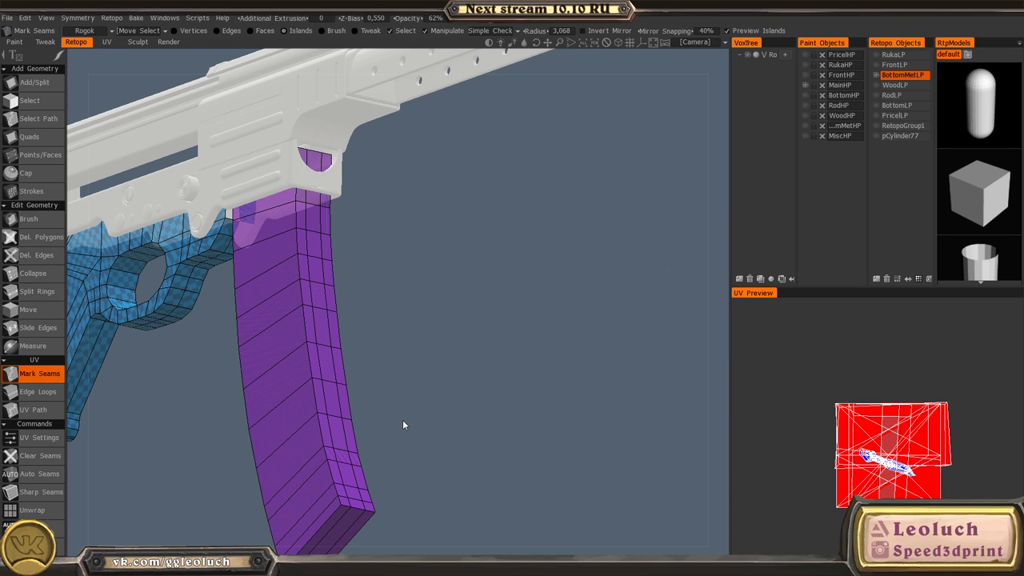
alt+drag(618, 396, 454, 301)
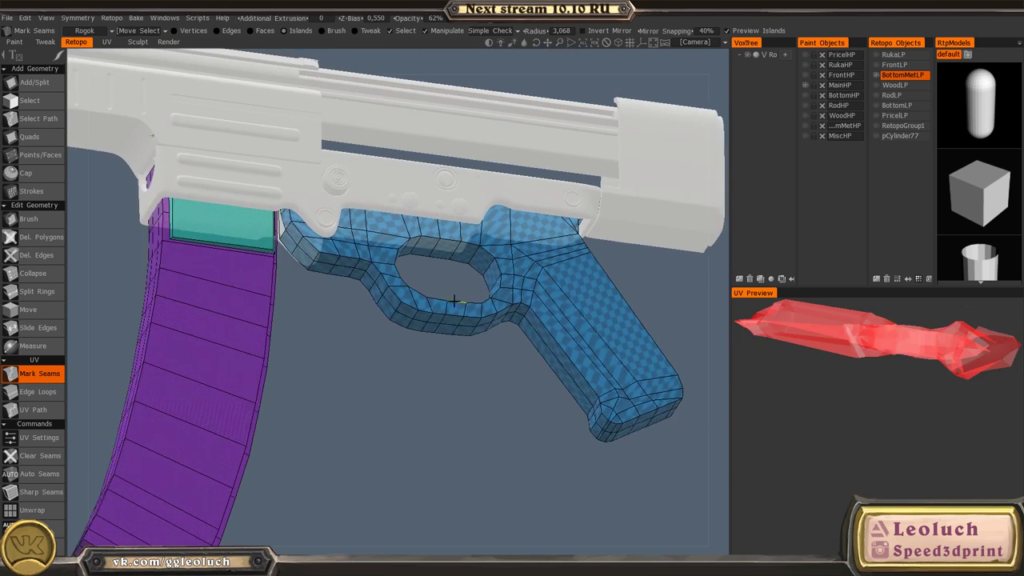
scroll(454, 301, up, 1)
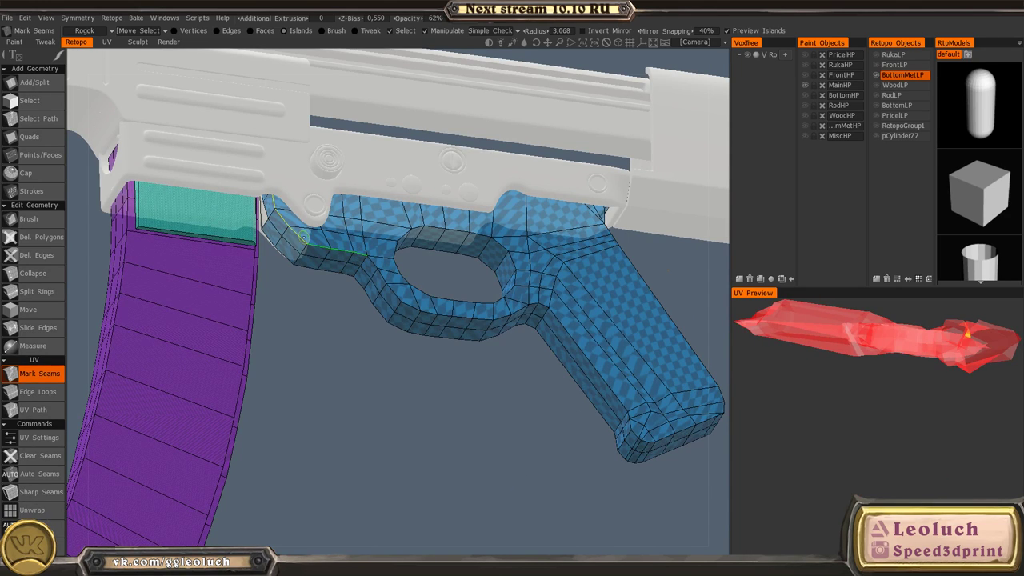
click(303, 237)
click(378, 259)
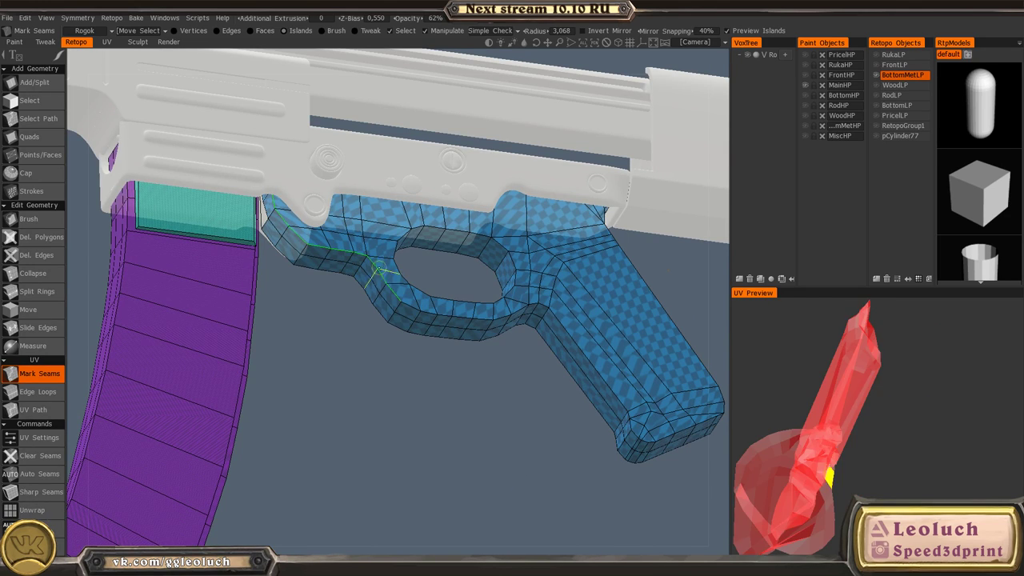
click(410, 308)
click(552, 315)
- Continue the seam down the grip's front edge and around the edge of its base
alt+drag(661, 415, 517, 384)
click(625, 436)
click(623, 430)
click(526, 339)
alt+drag(632, 264, 320, 248)
alt+middle_drag(320, 248, 644, 256)
alt+drag(644, 256, 530, 256)
alt+middle_drag(531, 256, 671, 260)
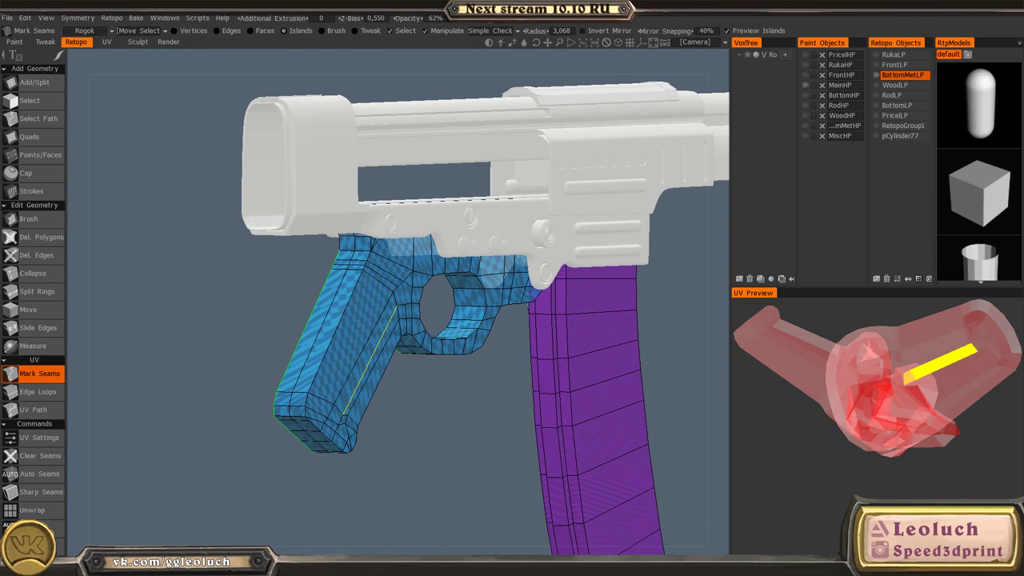
- Mark seams along the grip's rear edge and base edge on the opposite side
alt+drag(356, 386, 436, 384)
alt+middle_drag(720, 231, 562, 263)
alt+drag(562, 263, 379, 288)
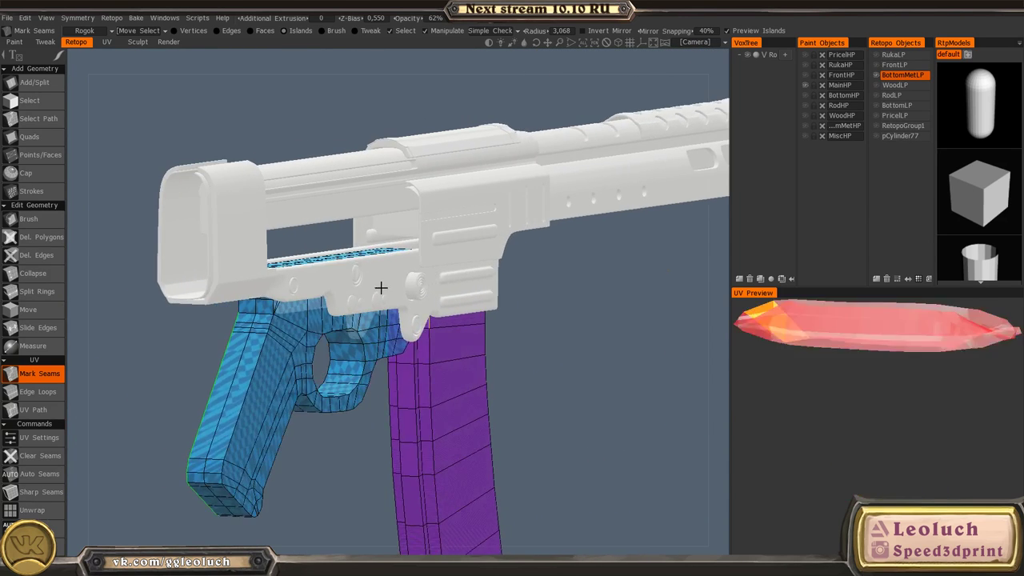
alt+middle_drag(379, 288, 496, 228)
click(411, 285)
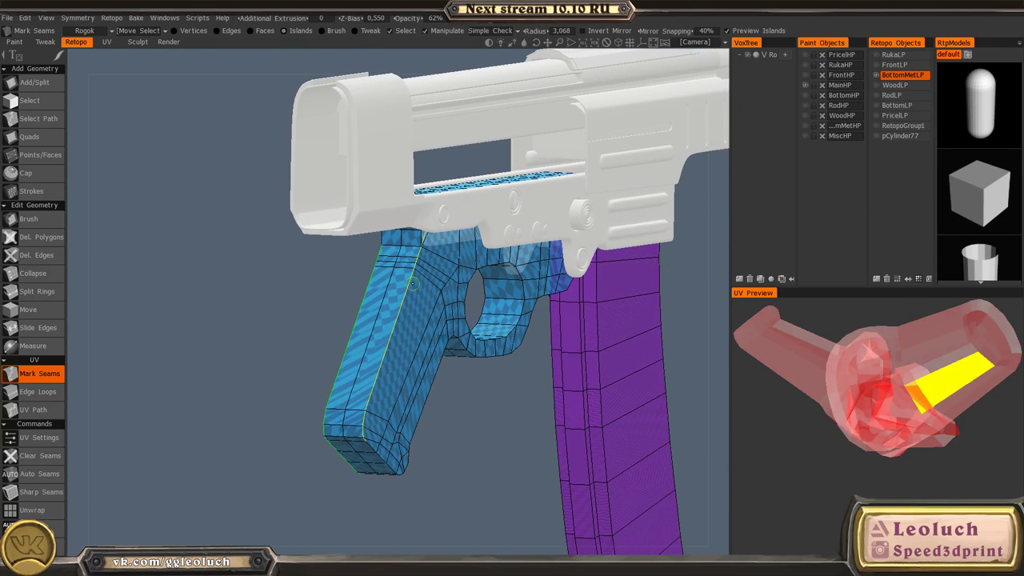
click(371, 447)
alt+drag(371, 448, 301, 445)
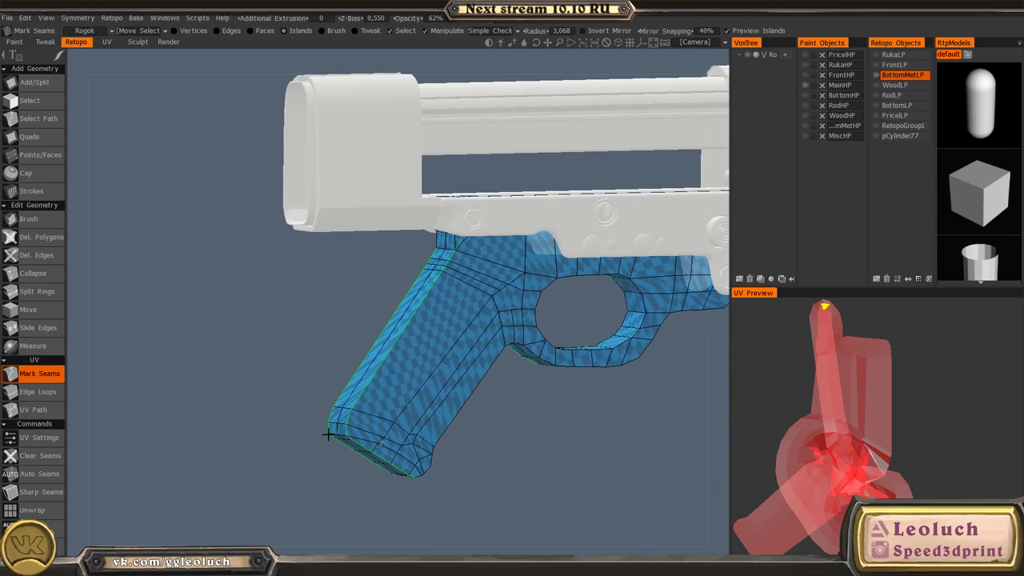
- Hide the MainHP paint object and reroute the seam from the grip's rear edge along the notch to the frame's top edge
click(804, 84)
alt+drag(500, 270, 448, 252)
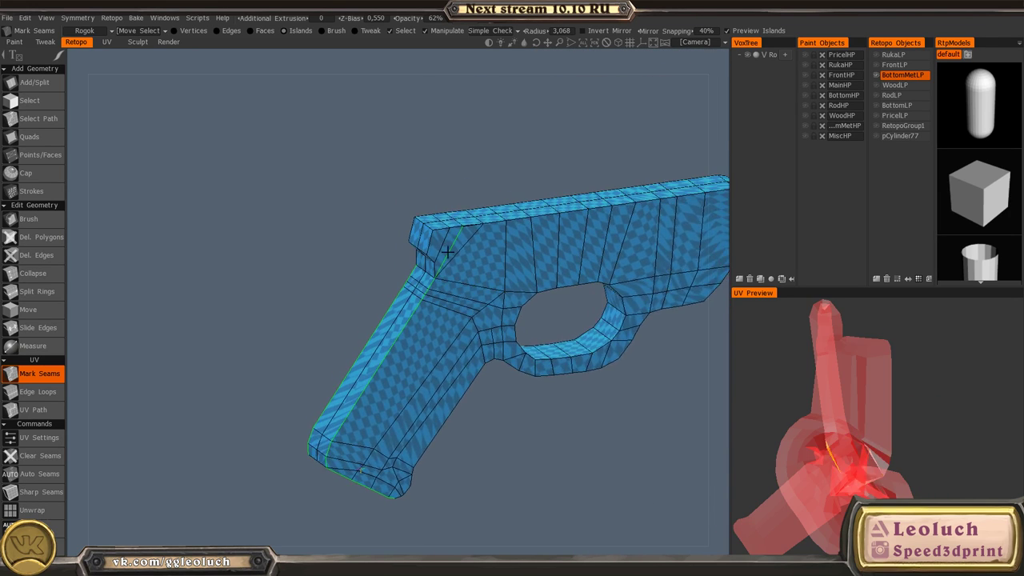
alt+right_drag(448, 252, 465, 255)
click(460, 240)
alt+middle_drag(480, 233, 450, 303)
alt+right_drag(450, 302, 484, 393)
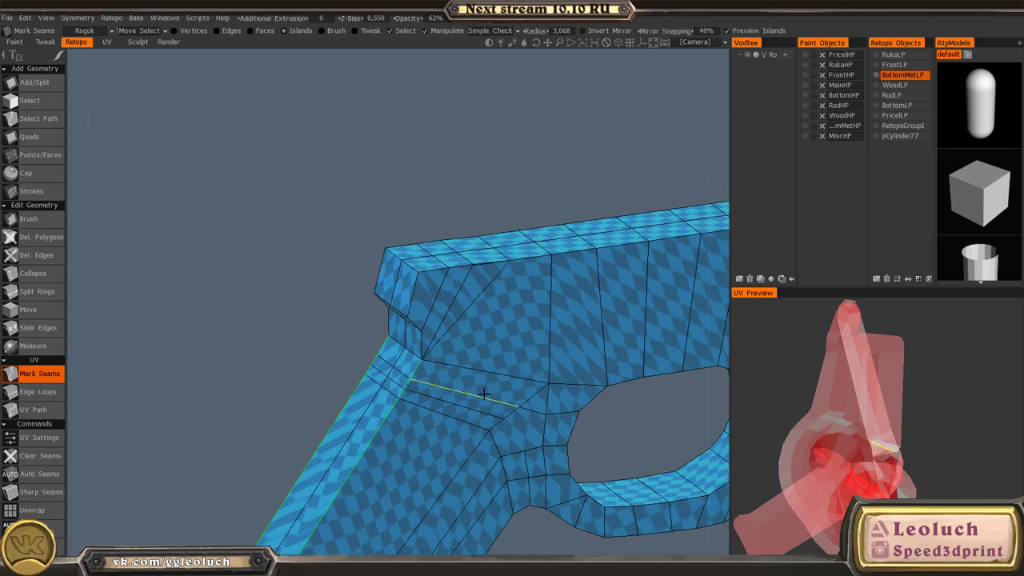
click(422, 343)
click(413, 299)
click(445, 273)
- Extend the seam along the long top edge of the frame toward its front end
alt+drag(488, 286, 542, 297)
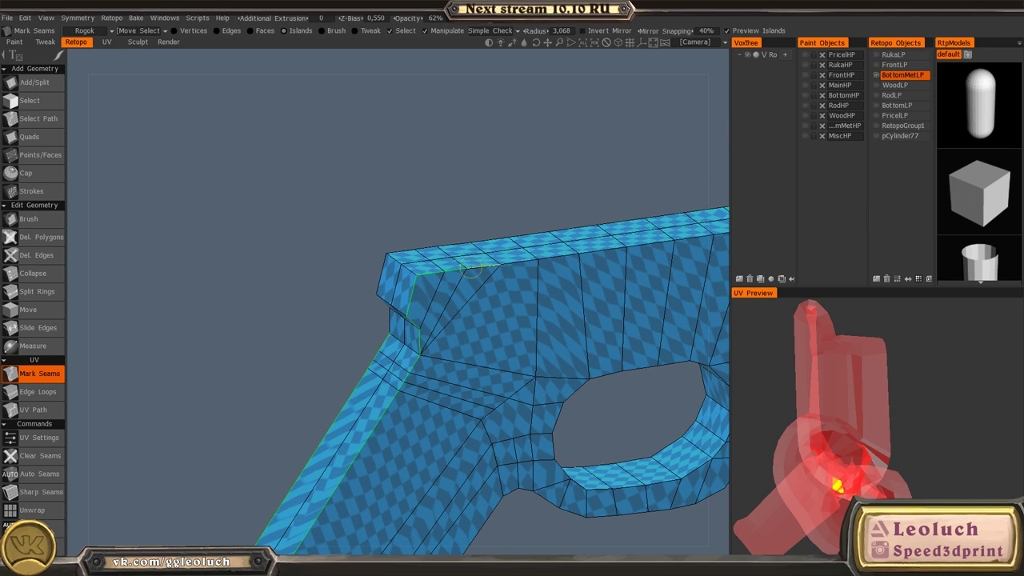
alt+drag(472, 269, 398, 359)
alt+right_drag(398, 360, 619, 467)
alt+middle_drag(619, 466, 567, 381)
alt+middle_drag(403, 444, 404, 412)
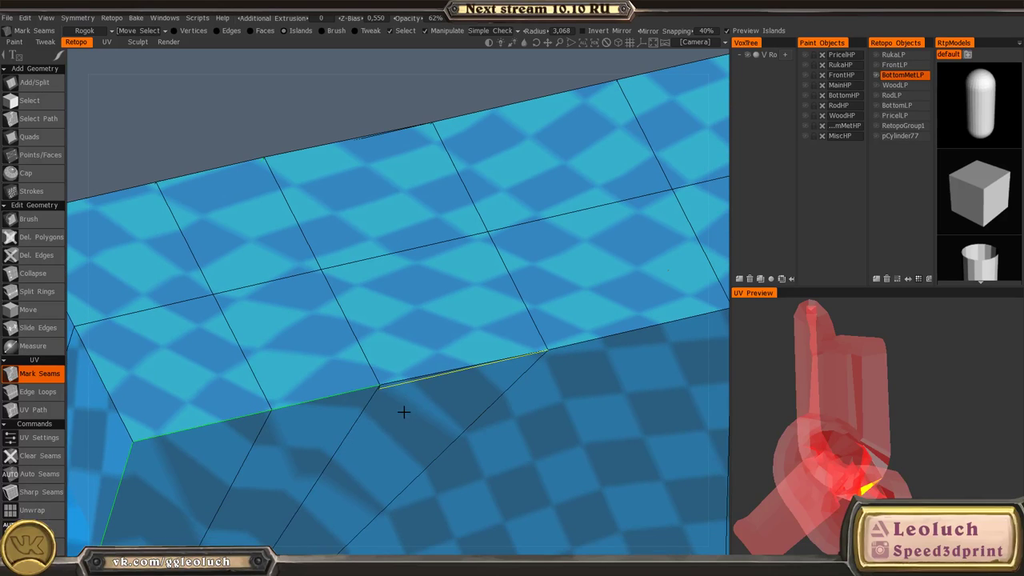
click(401, 388)
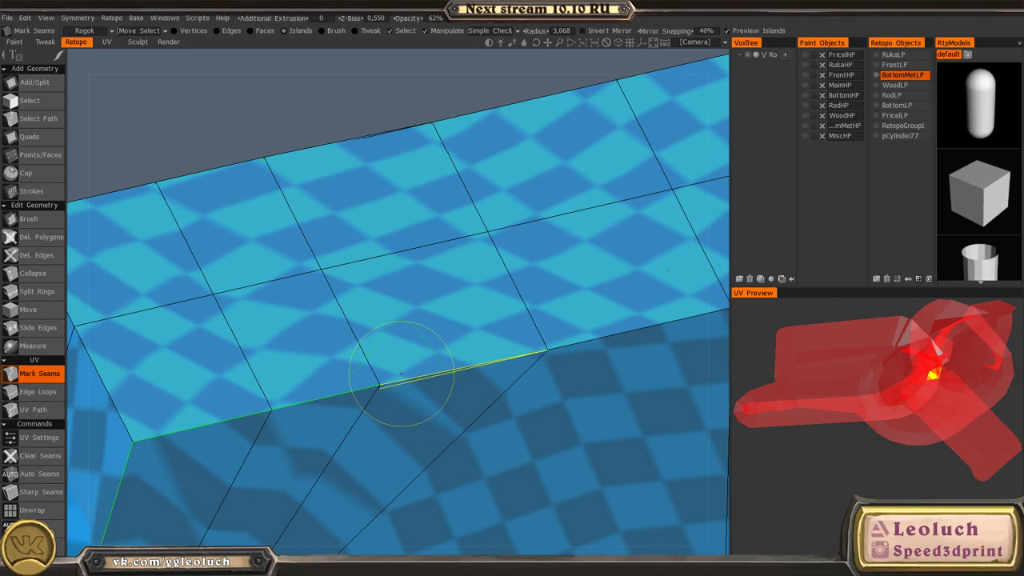
click(401, 373)
click(570, 348)
alt+middle_drag(619, 338, 343, 358)
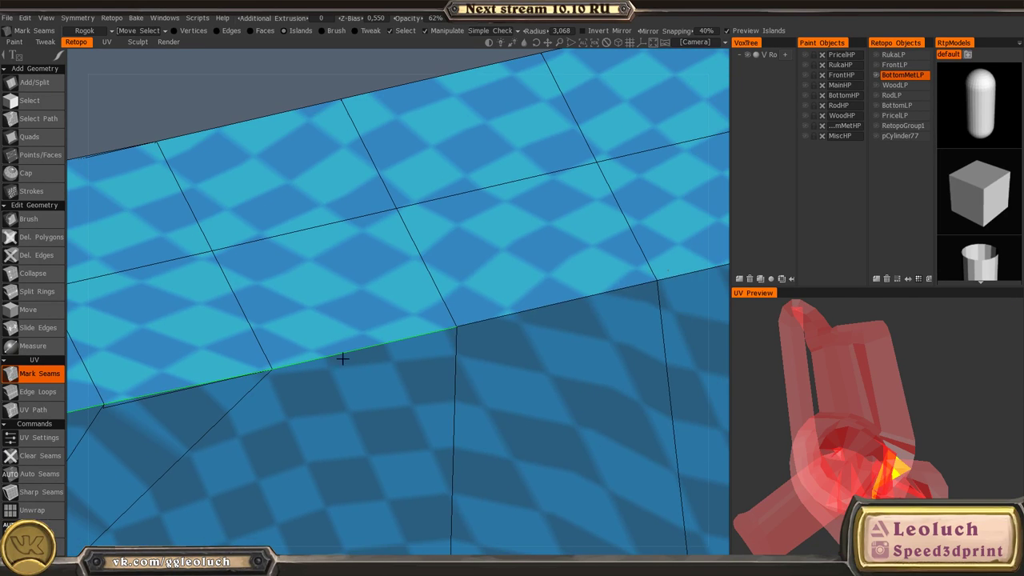
click(501, 311)
alt+right_drag(501, 310, 380, 273)
alt+right_drag(627, 340, 466, 257)
alt+drag(466, 257, 510, 203)
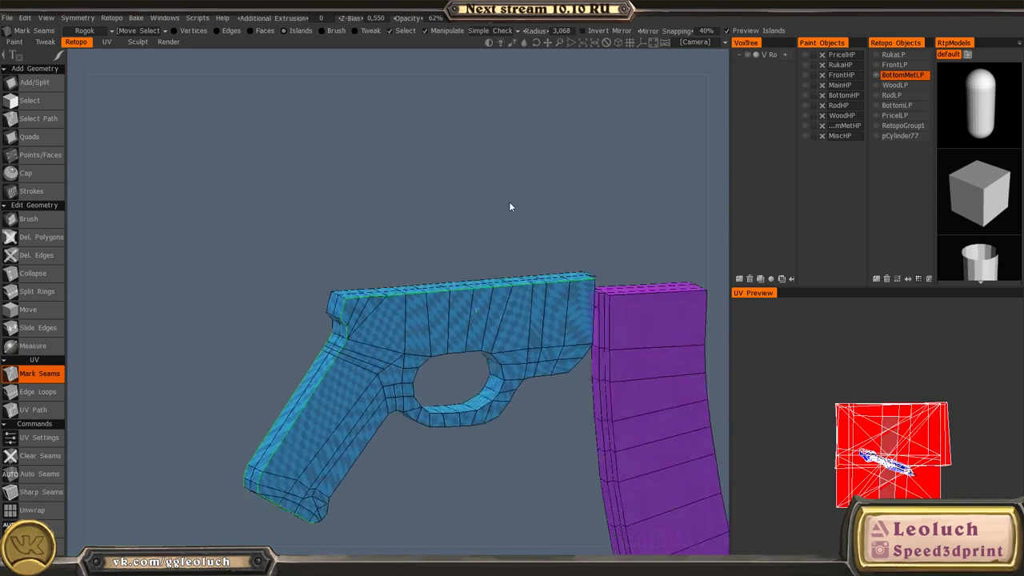
- Mark seams from the grip's base corner up its front edge and onto the underside of the trigger guard
alt+middle_drag(424, 437, 472, 312)
alt+right_drag(472, 312, 528, 312)
alt+drag(417, 344, 347, 252)
alt+right_drag(320, 352, 376, 376)
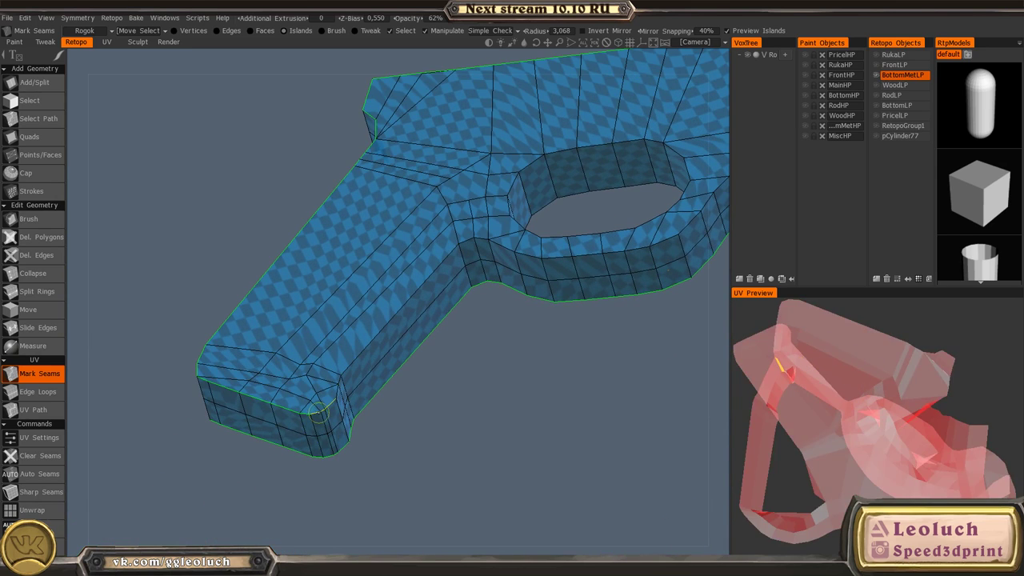
click(343, 376)
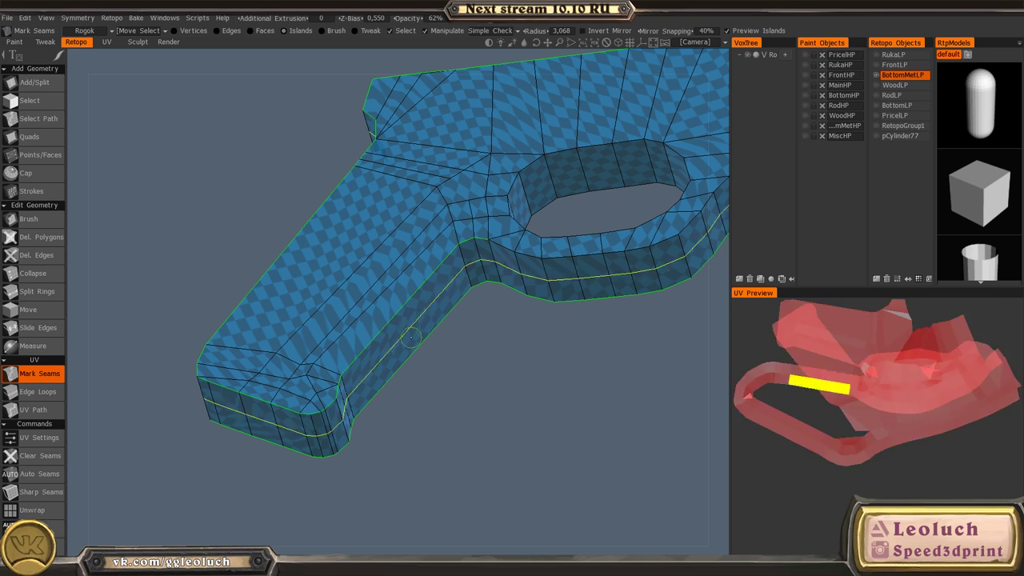
click(510, 248)
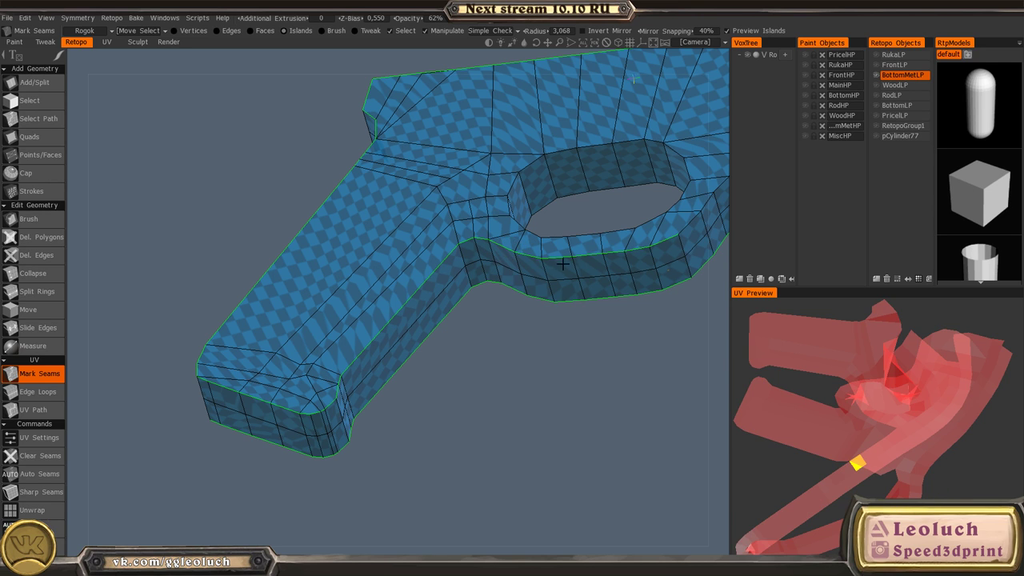
- Continue the seam along the outer edge of the trigger guard to the frame's lower front edge
alt+middle_drag(576, 269, 308, 336)
alt+right_drag(308, 336, 428, 289)
click(441, 268)
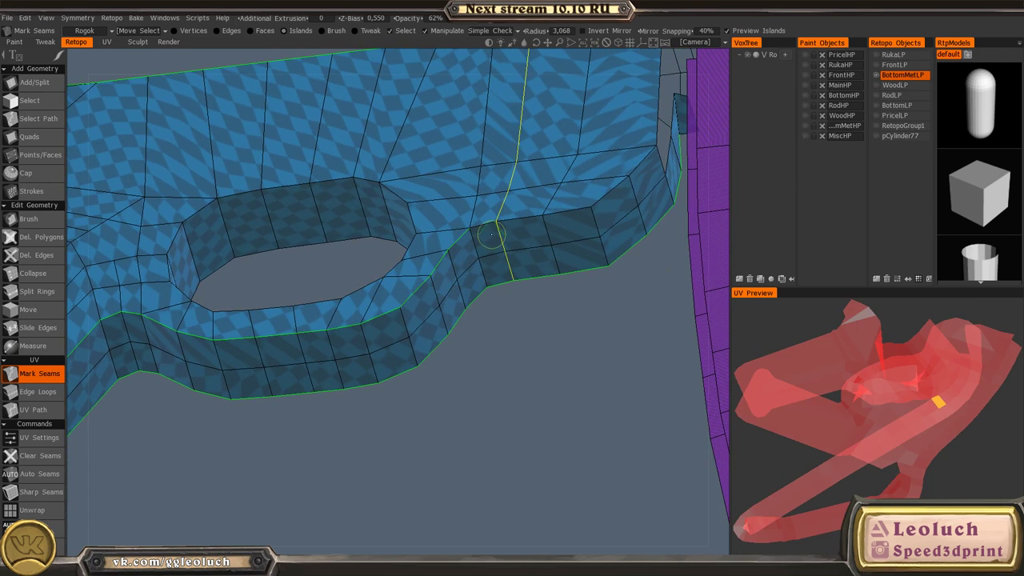
click(487, 226)
click(610, 200)
- Mark seams across the small notch at the frame's front end and up its front vertical edge
alt+middle_drag(611, 200, 488, 306)
alt+drag(487, 307, 251, 296)
click(474, 297)
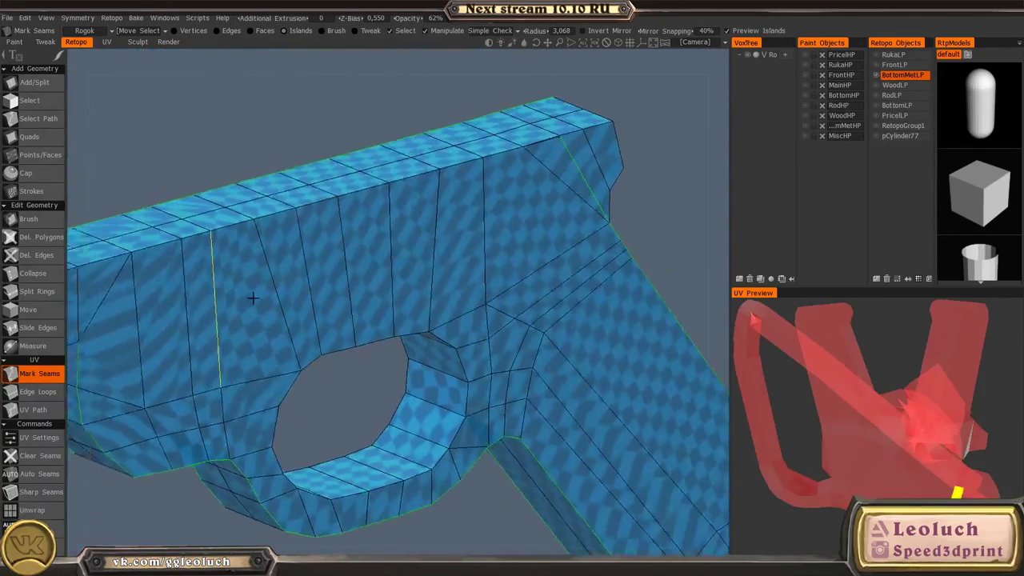
alt+middle_drag(251, 297, 364, 308)
alt+drag(228, 324, 185, 329)
alt+middle_drag(186, 329, 352, 345)
alt+drag(352, 345, 285, 320)
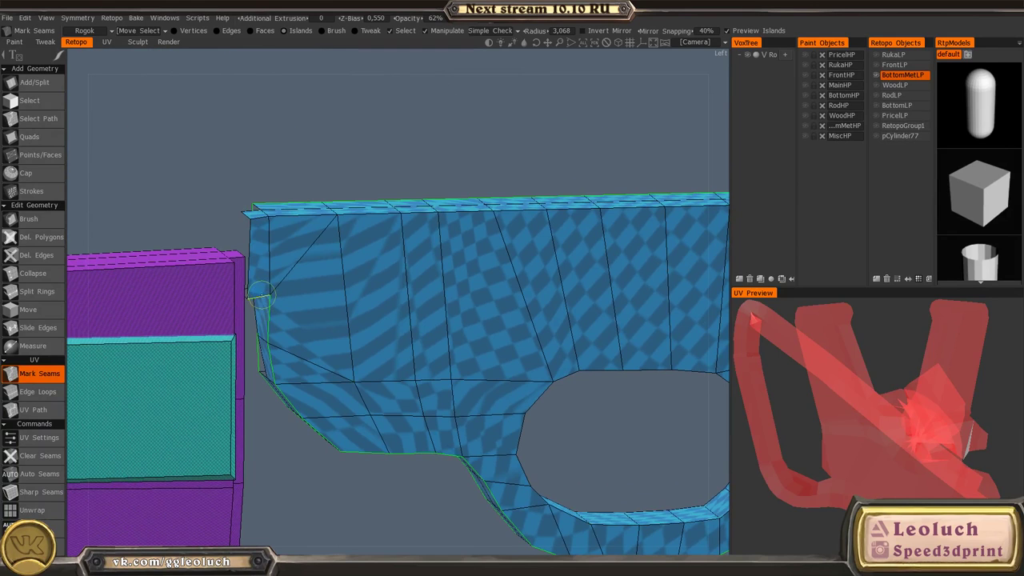
click(261, 294)
click(249, 258)
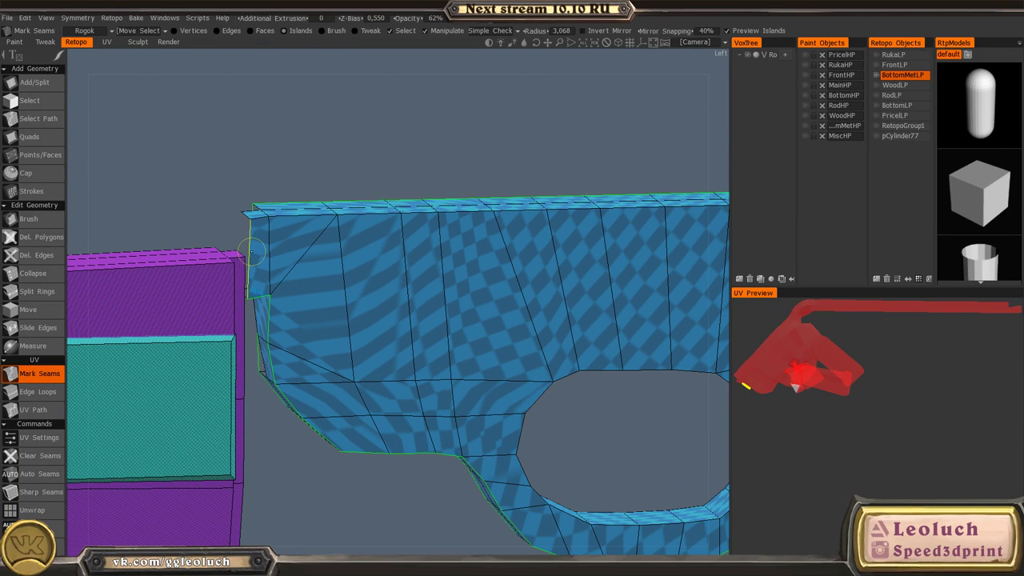
- Try alternative seam edges at the frame's front end and undo them
key(ctrl+z)
alt+drag(261, 263, 393, 243)
click(283, 306)
key(ctrl+z)
click(313, 293)
key(ctrl+z)
- Examine the seams along the frame's top edge and around the rear notch for gaps
alt+right_drag(393, 242, 443, 321)
alt+middle_drag(443, 321, 336, 263)
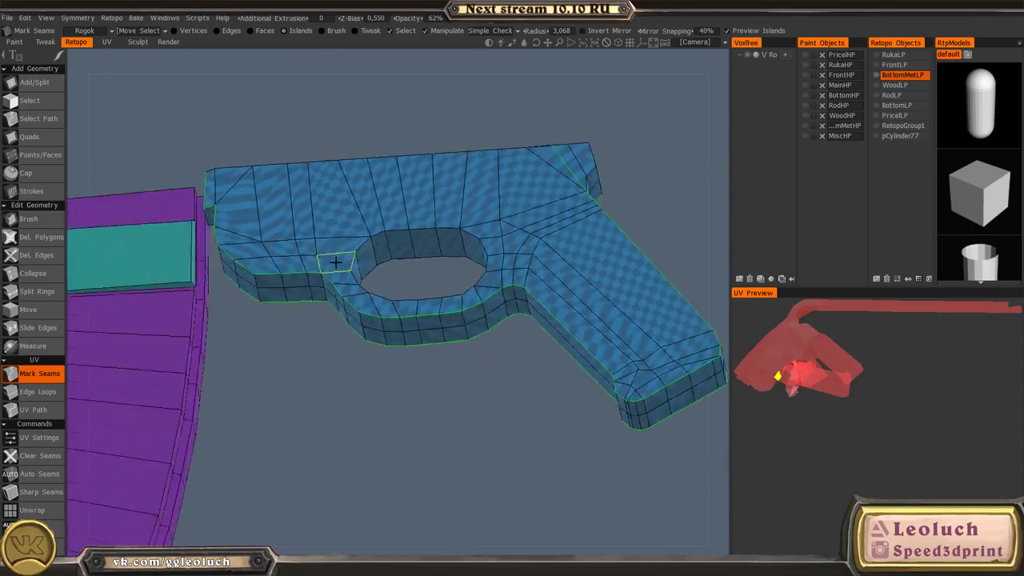
alt+drag(336, 262, 215, 360)
alt+right_drag(214, 361, 400, 277)
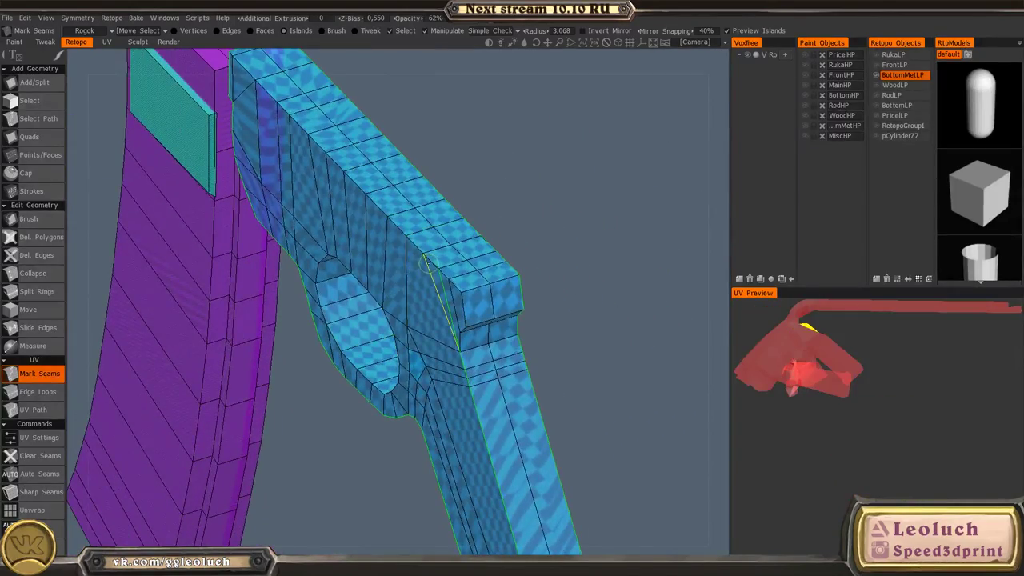
alt+drag(413, 237, 472, 344)
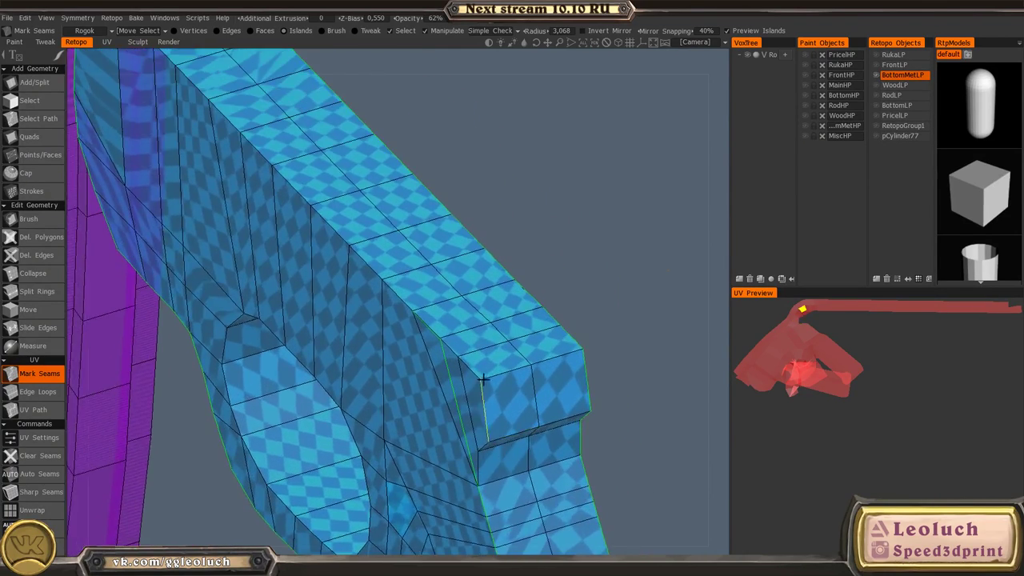
alt+right_drag(496, 368, 686, 541)
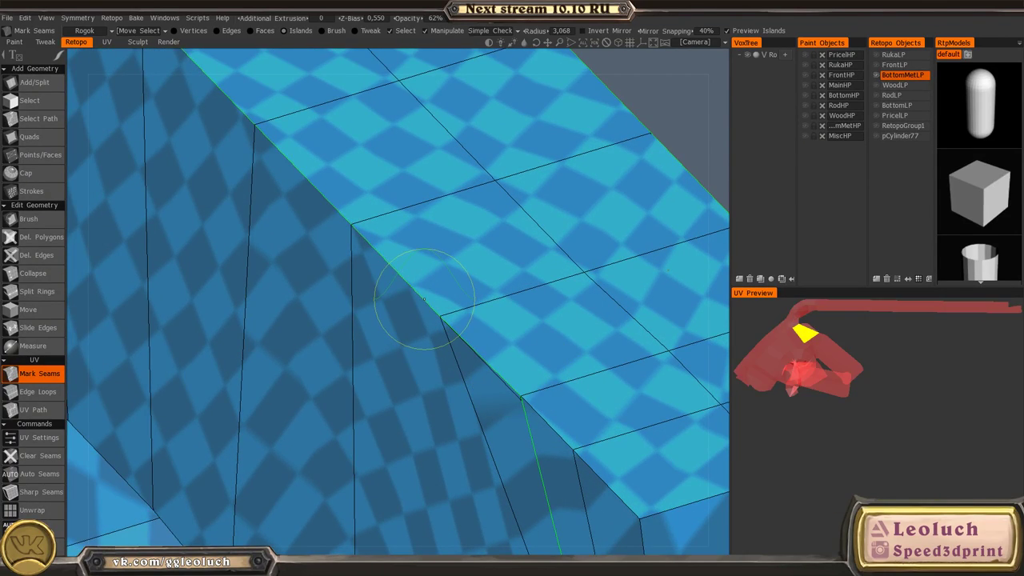
alt+right_drag(424, 299, 259, 263)
alt+middle_drag(258, 263, 416, 400)
alt+middle_drag(544, 432, 496, 325)
alt+right_drag(496, 325, 280, 248)
- Complete the seam at the frame's front end to separate the side face into its own UV island
alt+drag(281, 248, 406, 235)
alt+middle_drag(406, 235, 528, 210)
alt+right_drag(320, 304, 373, 332)
click(361, 306)
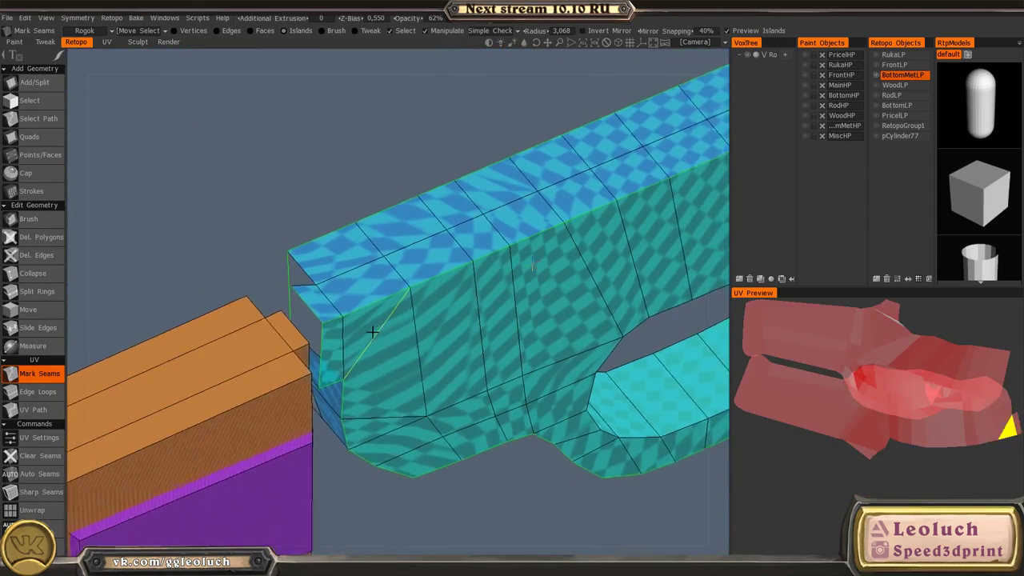
- Mark a seam along the edge of the trigger guard opening on the frame's near side face
alt+drag(373, 332, 349, 316)
alt+right_drag(460, 340, 409, 243)
alt+drag(409, 242, 362, 186)
alt+drag(480, 365, 416, 314)
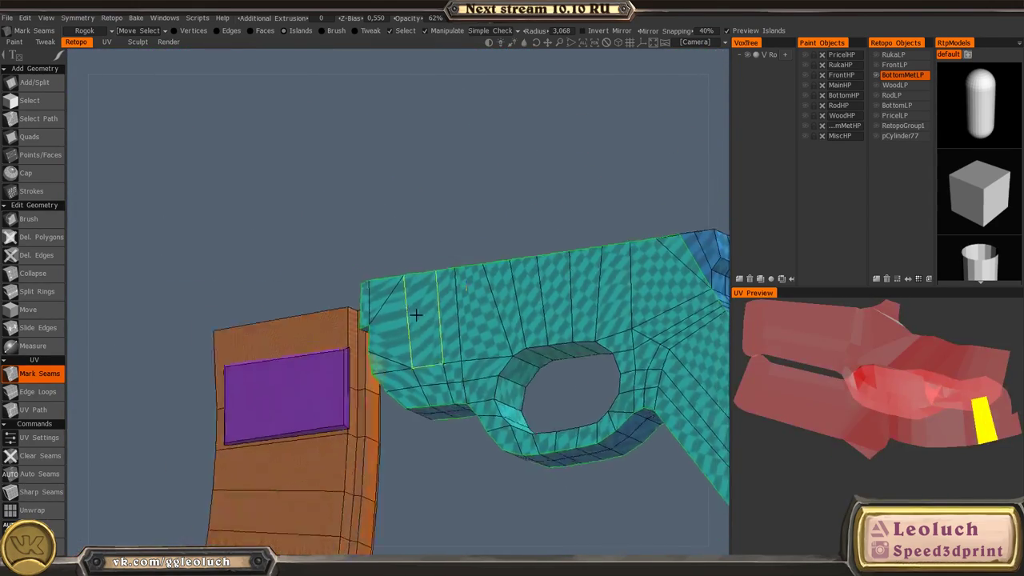
alt+right_drag(416, 315, 472, 384)
alt+middle_drag(472, 384, 343, 273)
click(423, 279)
click(444, 258)
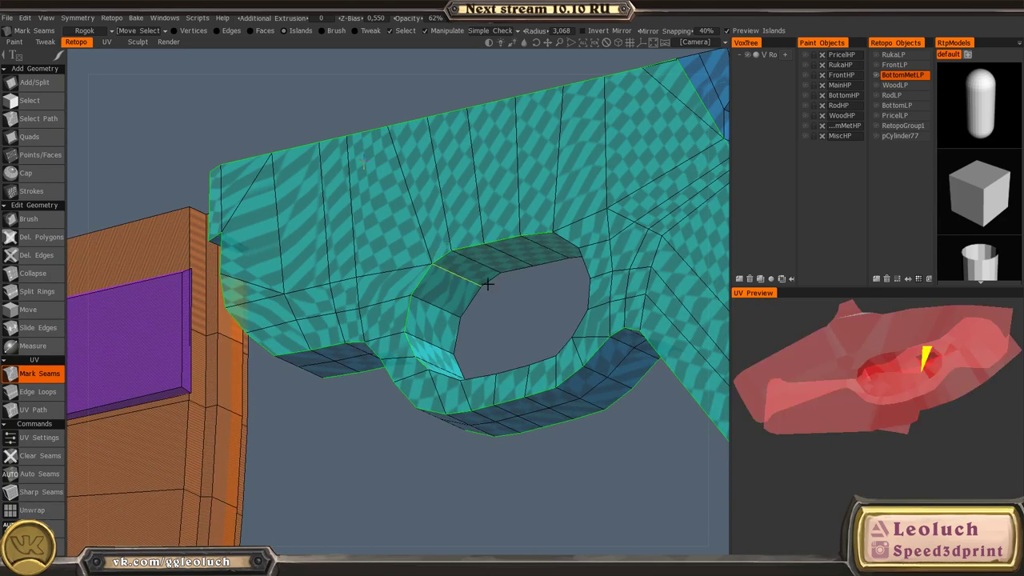
middle_drag(488, 283, 602, 306)
shift+click(557, 282)
alt+drag(554, 312, 515, 440)
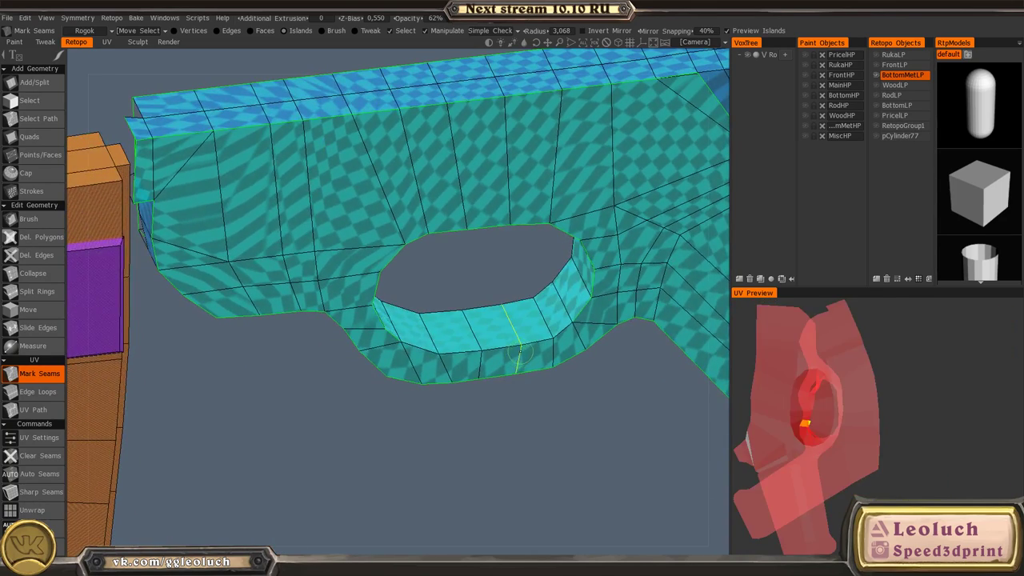
shift+click(515, 340)
- Mark a seam around the trigger guard opening on the opposite side face and cut across its inner wall to make a separate island
alt+drag(524, 325, 344, 348)
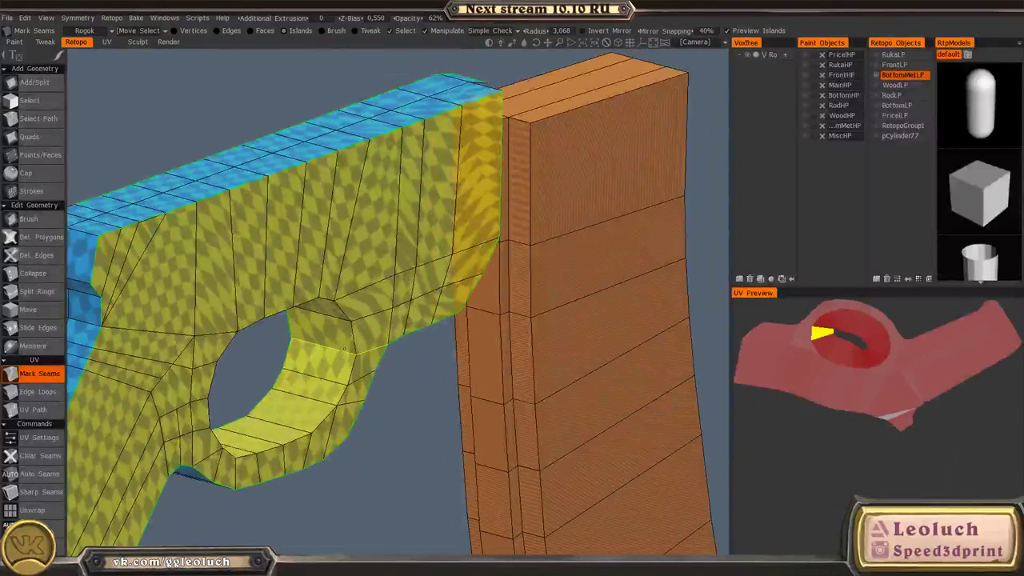
alt+drag(250, 346, 157, 274)
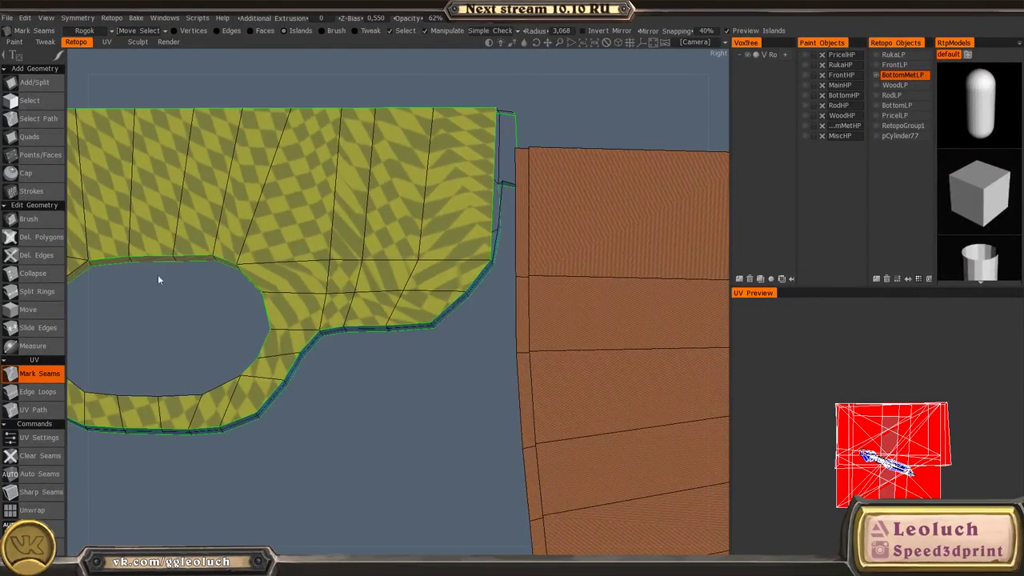
alt+middle_drag(158, 274, 372, 283)
alt+drag(373, 283, 320, 275)
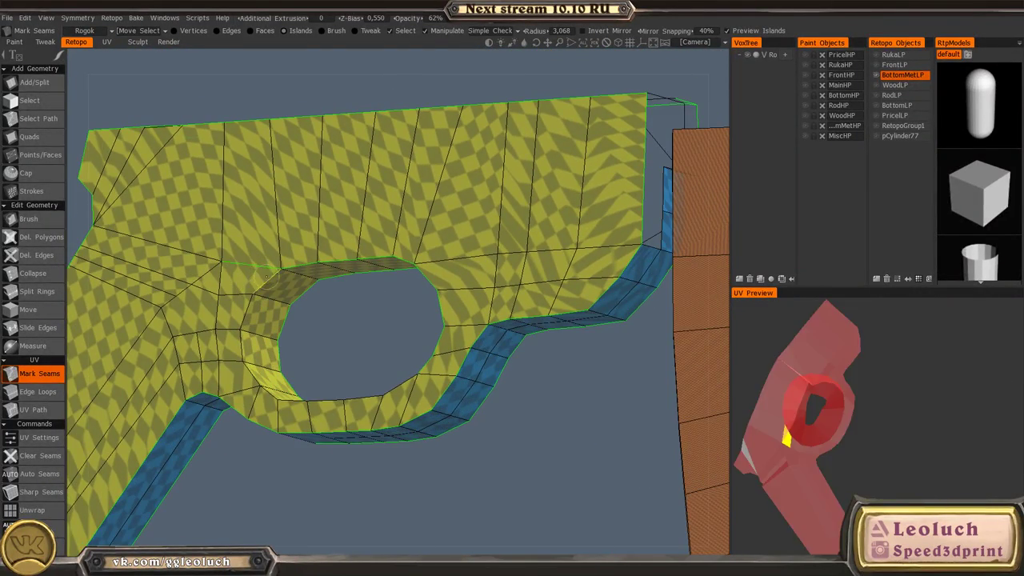
shift+click(270, 404)
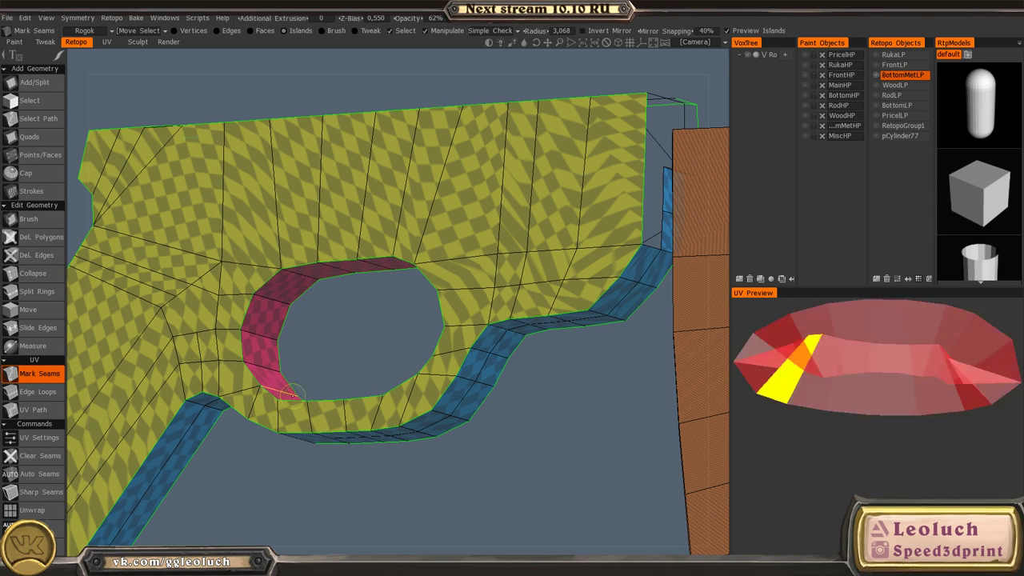
alt+drag(272, 408, 516, 372)
click(526, 379)
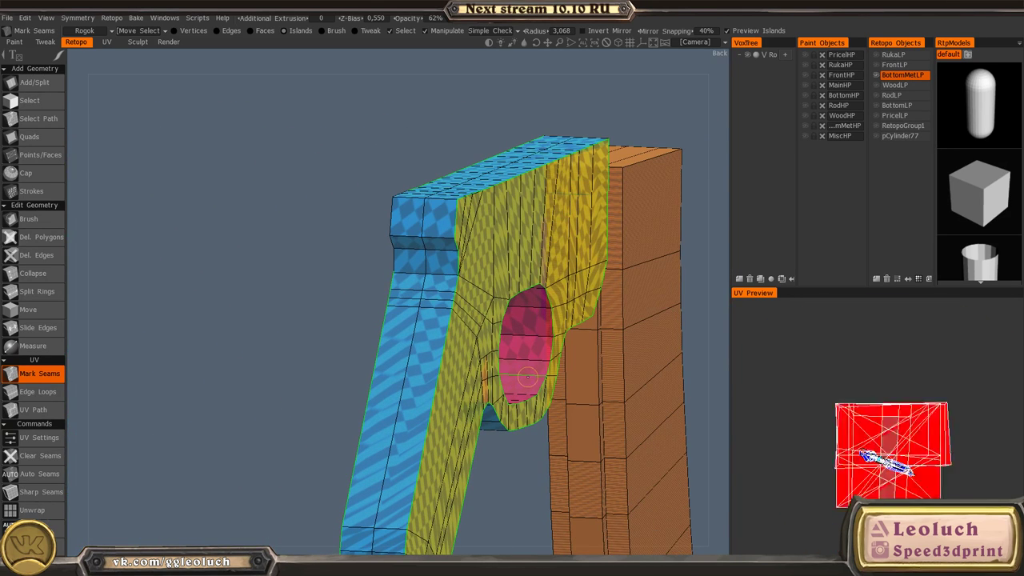
- Mark seams across the rear end of the frame's top strip to split it from the rear grip strip
alt+drag(475, 210, 401, 323)
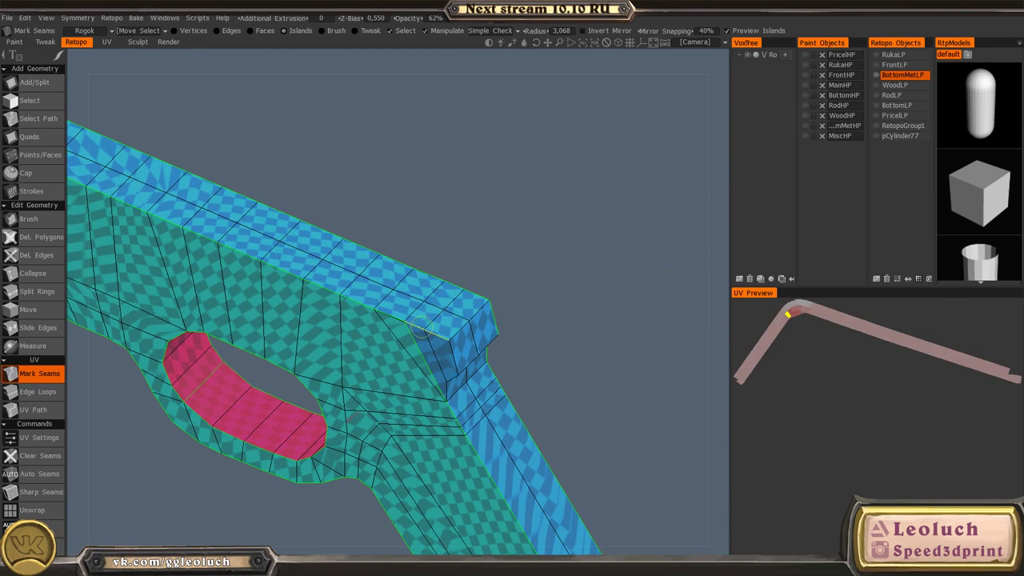
click(424, 328)
click(460, 329)
click(479, 310)
scroll(317, 263, down, 2)
alt+middle_drag(317, 263, 450, 271)
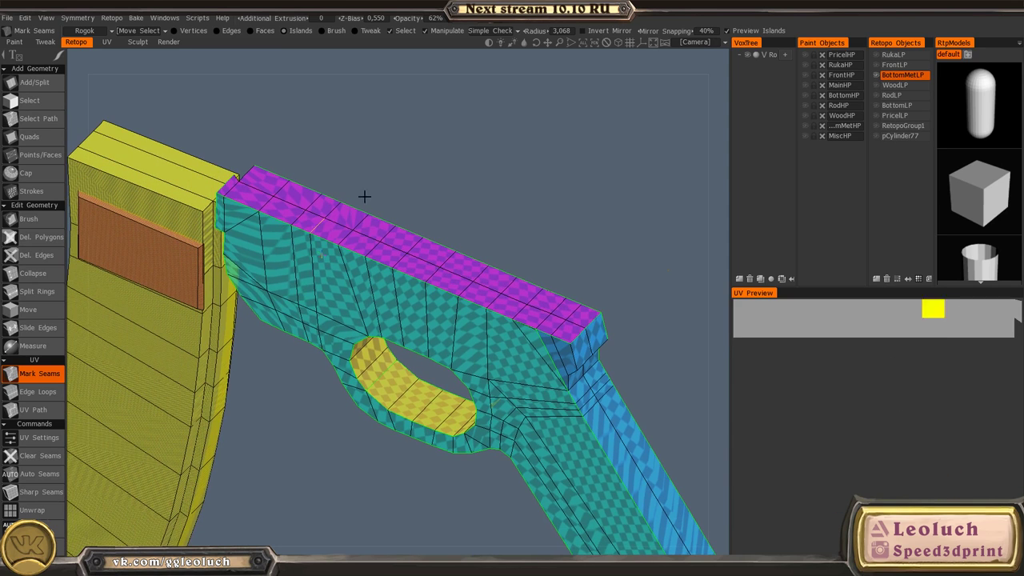
- Mark seams on the short corner edges of the raised rectangular plate on the magazine's side
alt+drag(397, 280, 485, 253)
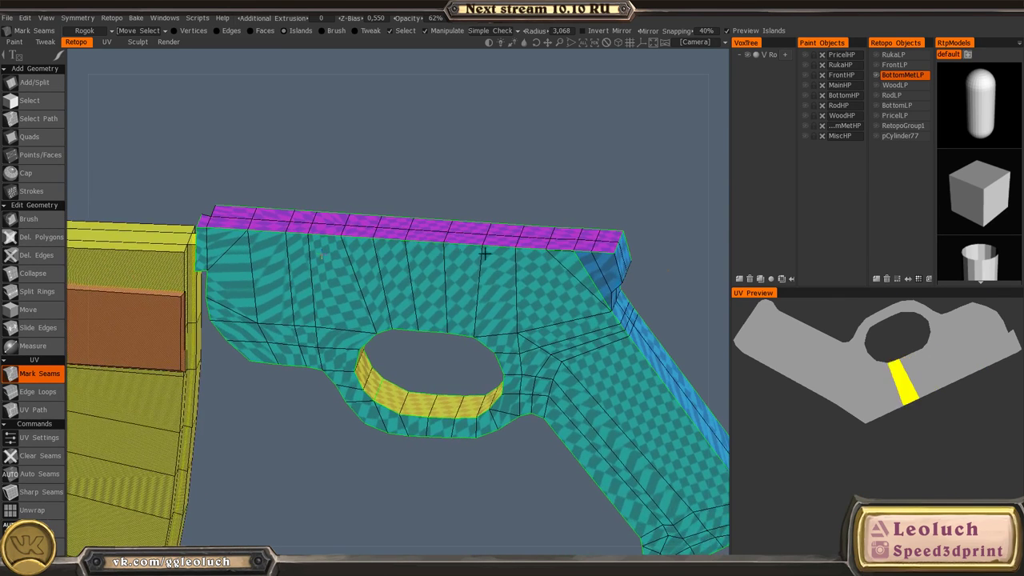
alt+middle_drag(390, 305, 349, 245)
alt+drag(350, 244, 359, 215)
alt+drag(502, 247, 307, 257)
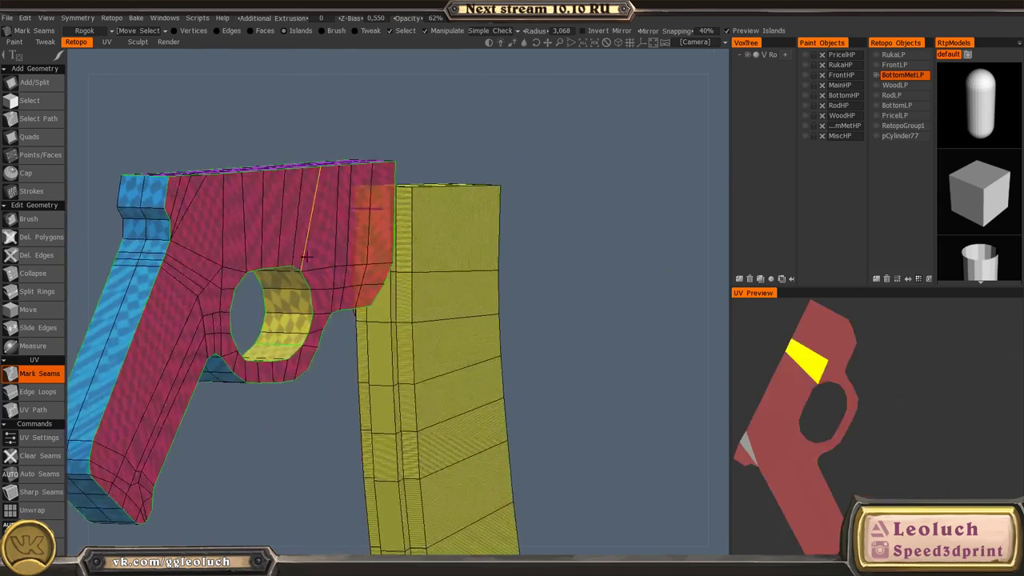
alt+drag(190, 227, 532, 264)
alt+middle_drag(274, 259, 493, 305)
alt+right_drag(494, 304, 433, 336)
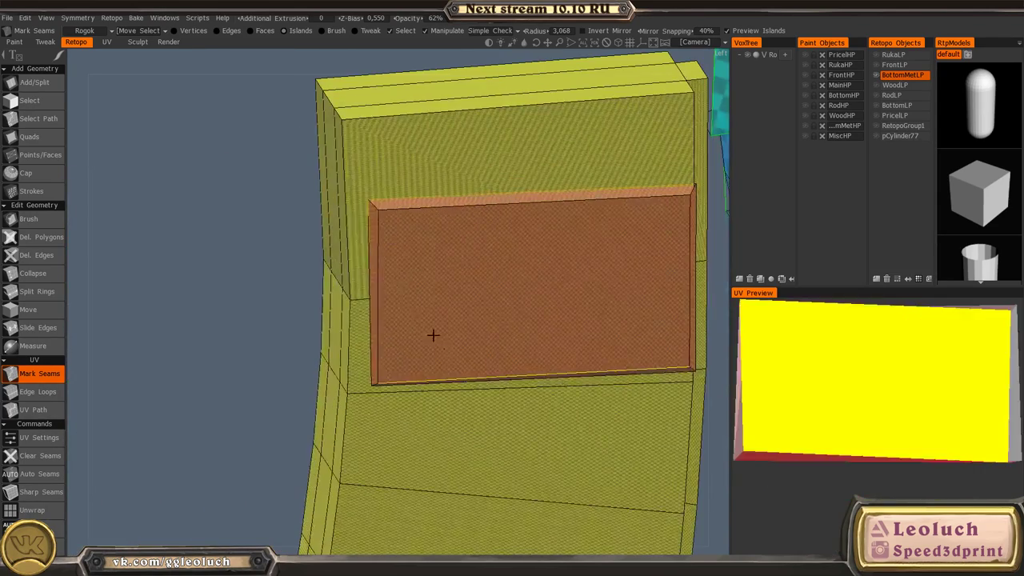
click(375, 208)
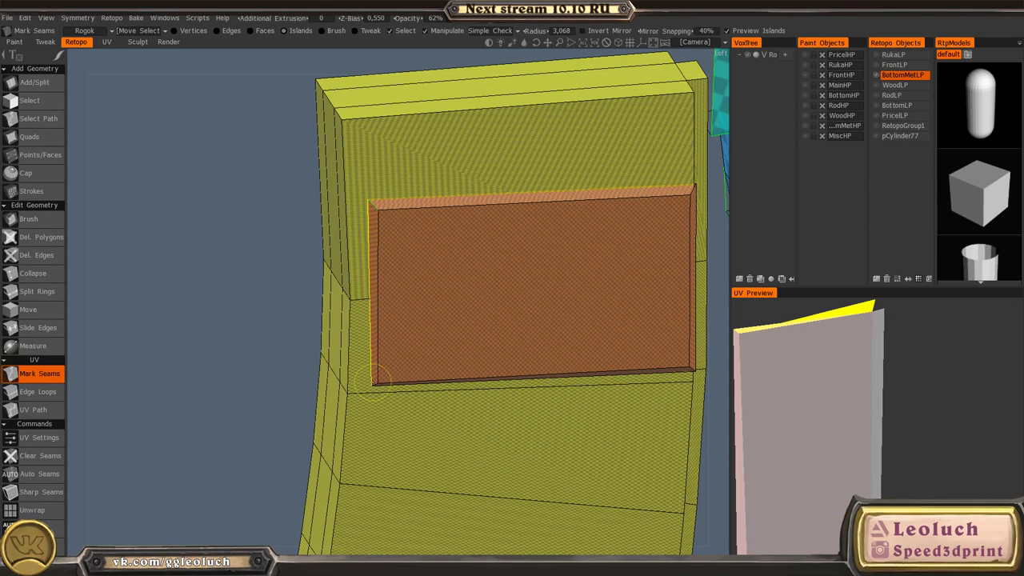
click(376, 384)
alt+drag(392, 399, 364, 370)
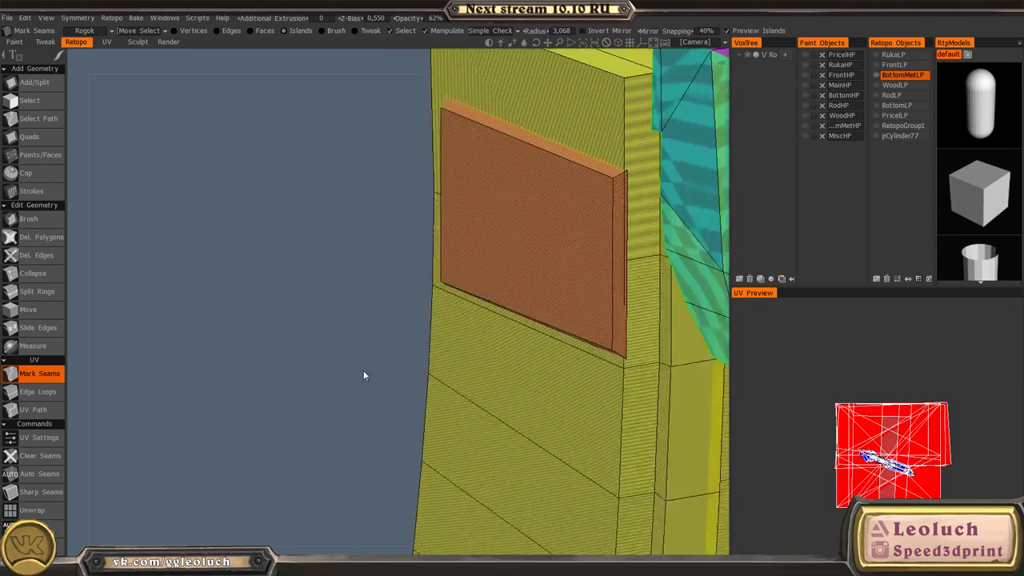
alt+middle_drag(364, 371, 105, 428)
click(358, 226)
click(357, 407)
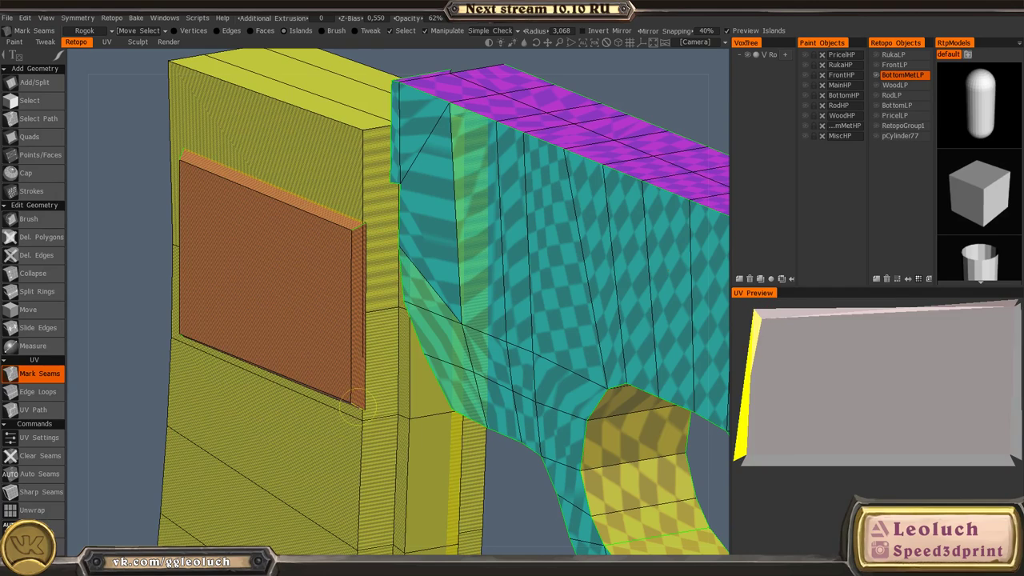
- Mark seams around the magazine's plain side face, opposite the raised plate, to separate it into its own island
alt+right_drag(440, 368, 352, 384)
alt+drag(352, 385, 472, 376)
alt+right_drag(472, 376, 343, 332)
middle_drag(343, 331, 512, 188)
click(513, 189)
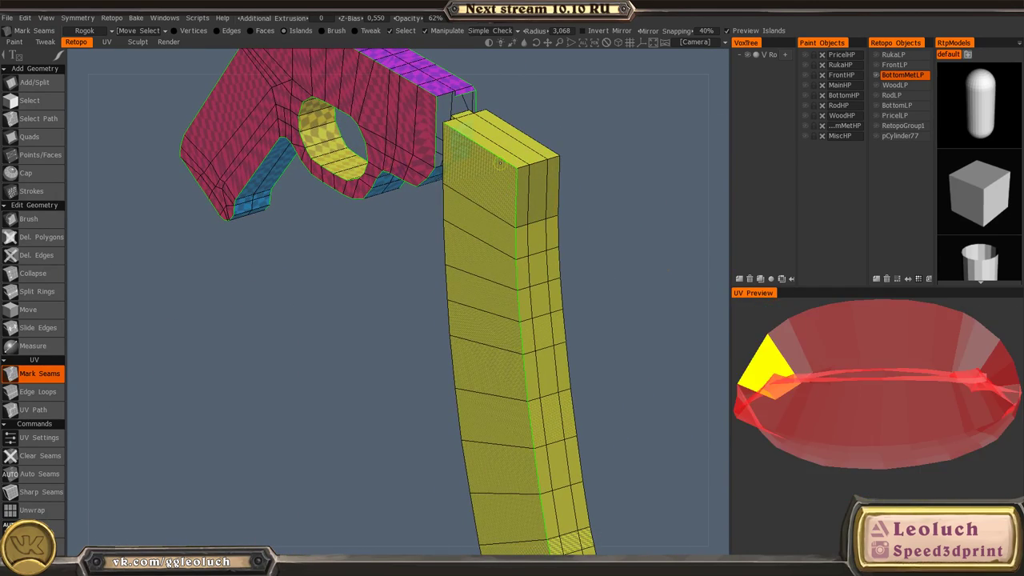
click(482, 151)
click(449, 159)
alt+middle_drag(496, 448, 419, 220)
click(473, 395)
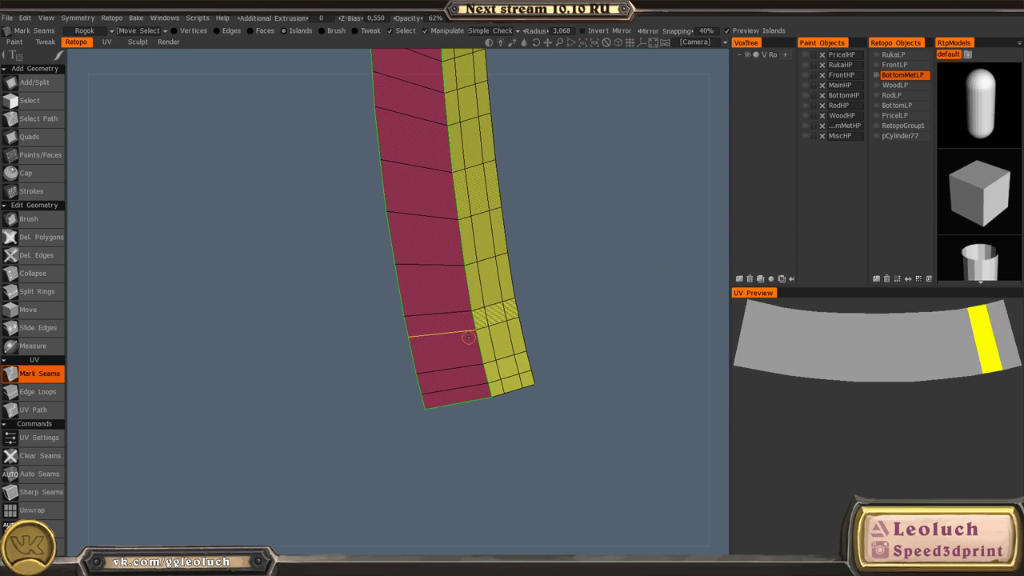
- Mark seams along the edges of the magazine's lower end cap, including its small stepped corner
alt+drag(496, 350, 357, 317)
click(341, 286)
middle_drag(341, 286, 385, 347)
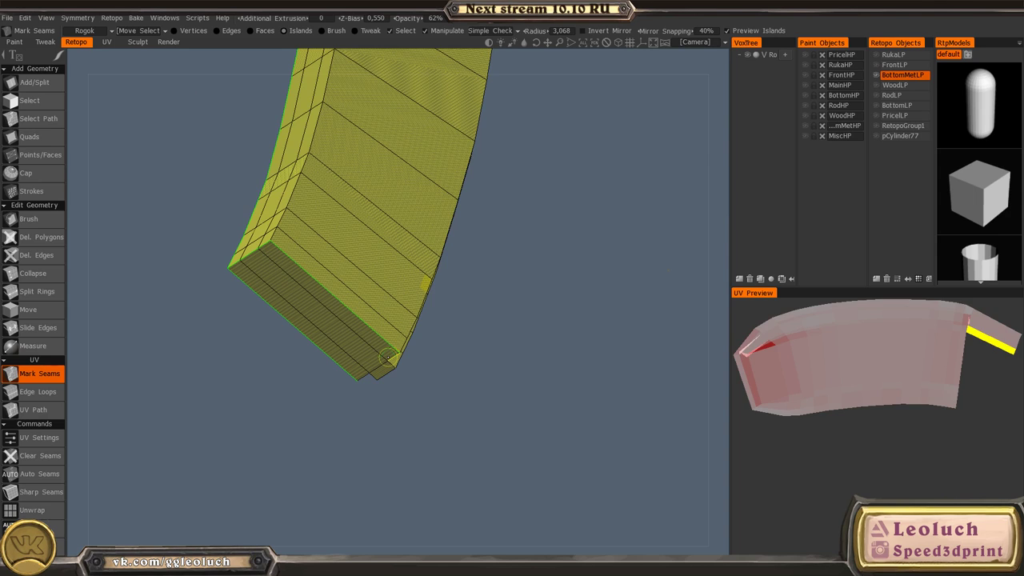
alt+drag(387, 358, 343, 325)
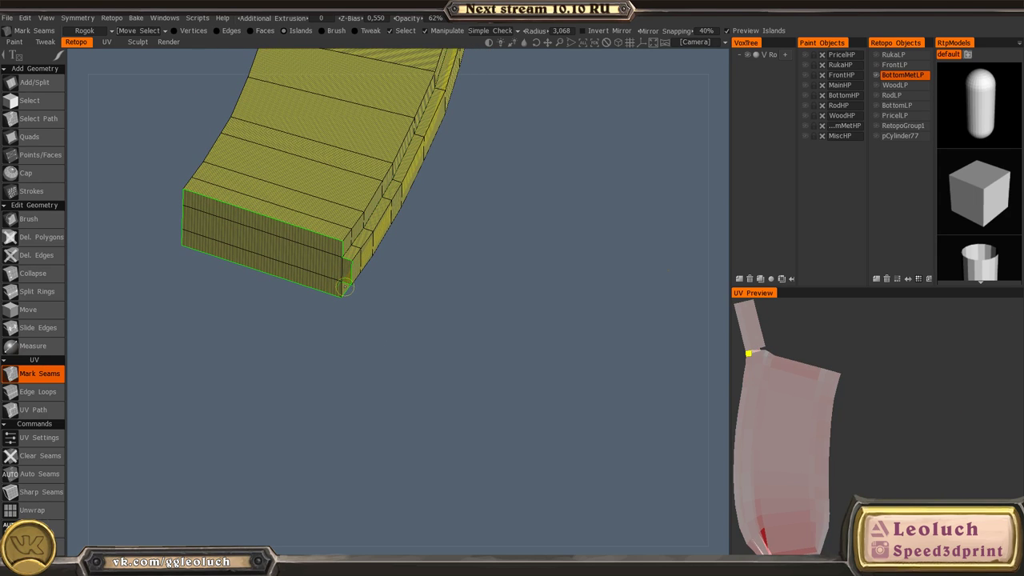
click(345, 289)
scroll(350, 199, down, 2)
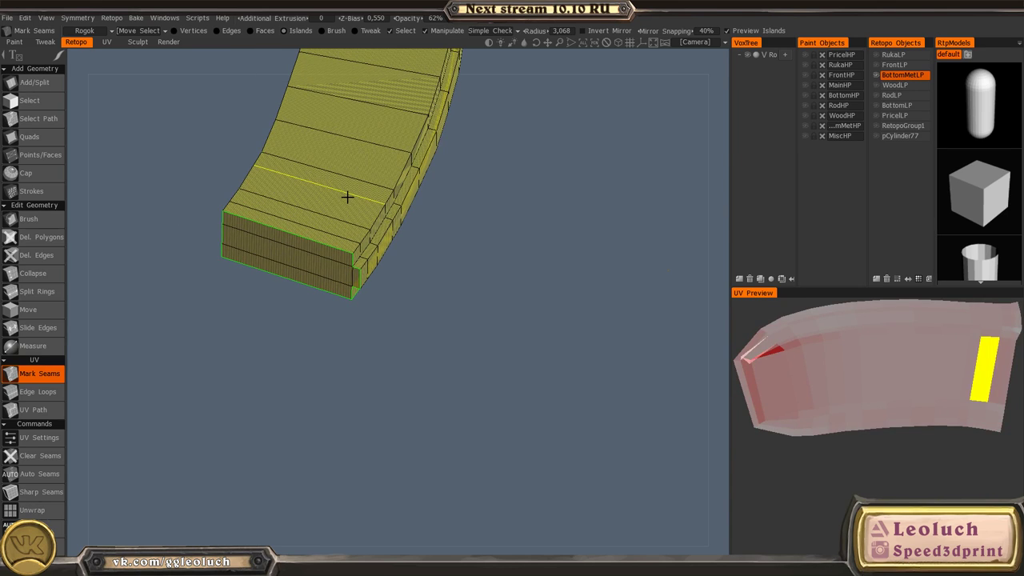
- Examine the seams around the magazine's upper end and along its front and rear edges for gaps
scroll(348, 196, down, 3)
alt+middle_drag(427, 293, 416, 480)
alt+drag(407, 297, 460, 387)
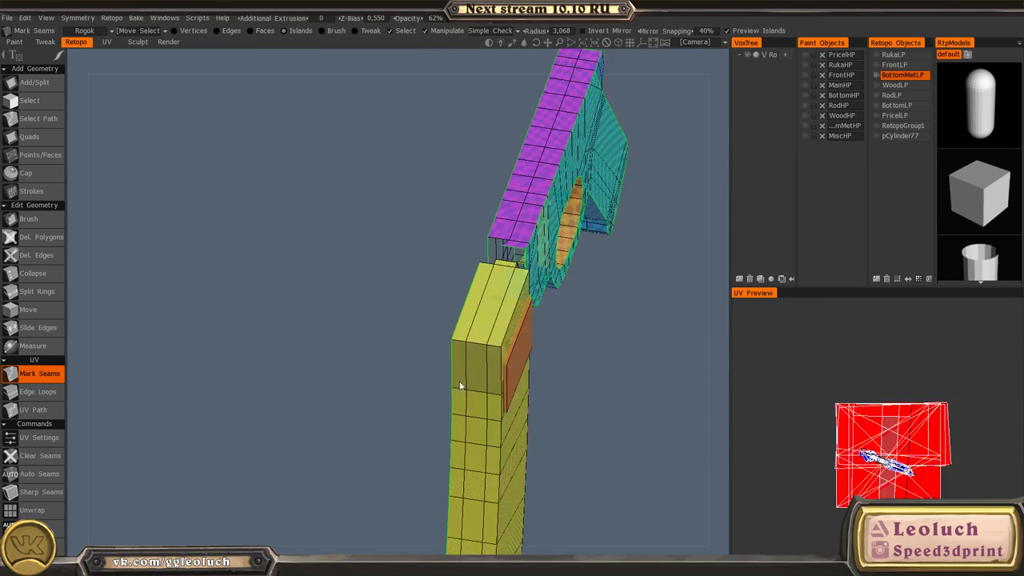
alt+middle_drag(460, 387, 413, 340)
scroll(460, 349, up, 3)
alt+drag(467, 265, 466, 382)
scroll(466, 381, up, 3)
alt+middle_drag(466, 382, 424, 512)
alt+drag(424, 512, 400, 480)
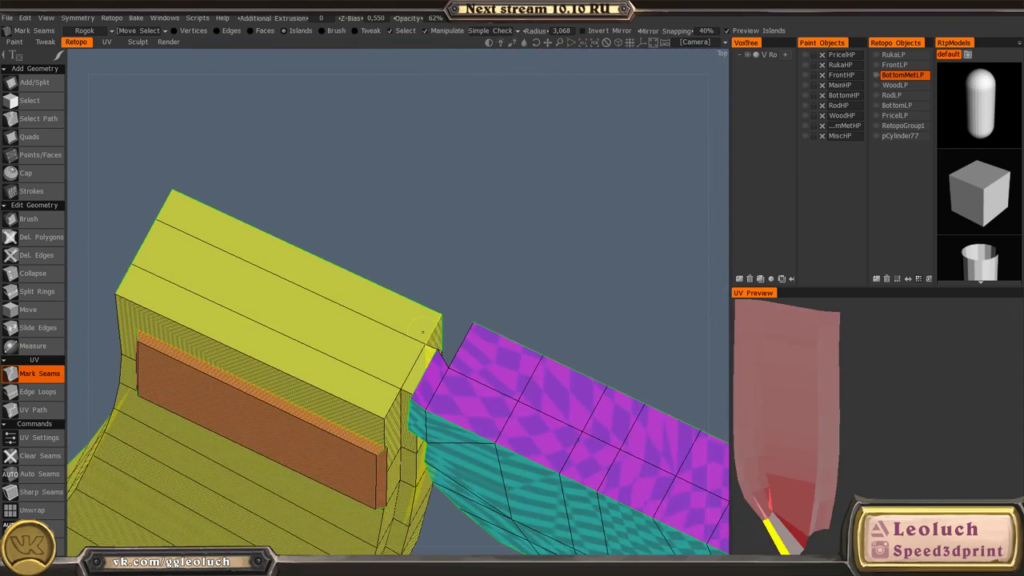
alt+drag(424, 344, 452, 393)
alt+middle_drag(452, 393, 462, 340)
scroll(462, 339, up, 1)
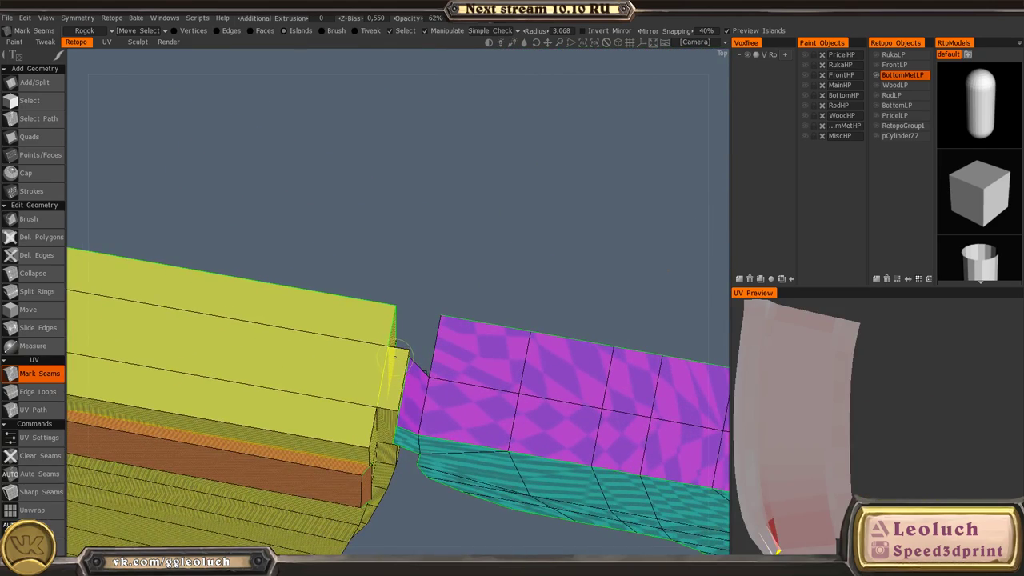
alt+drag(397, 378, 411, 410)
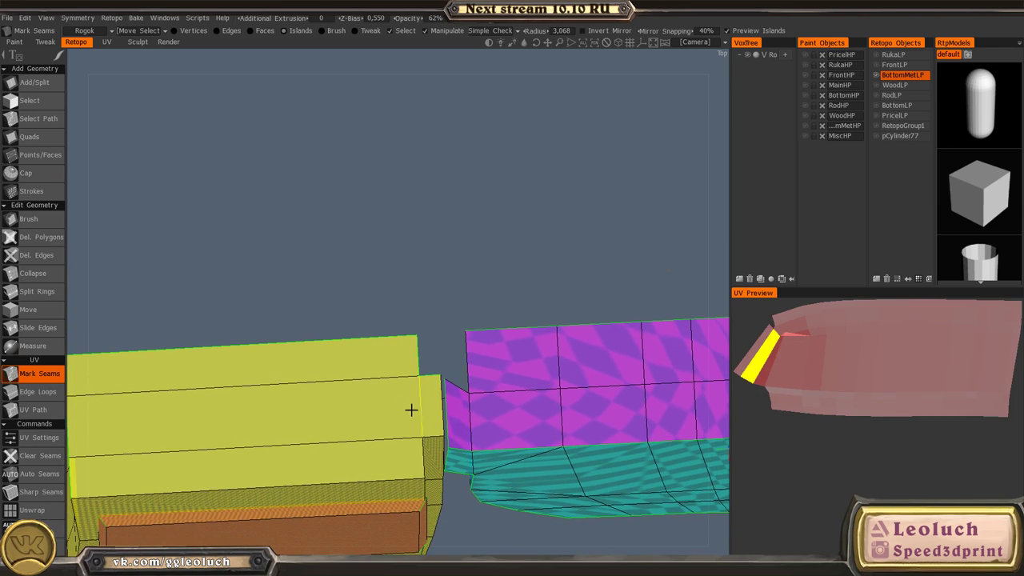
scroll(352, 392, down, 6)
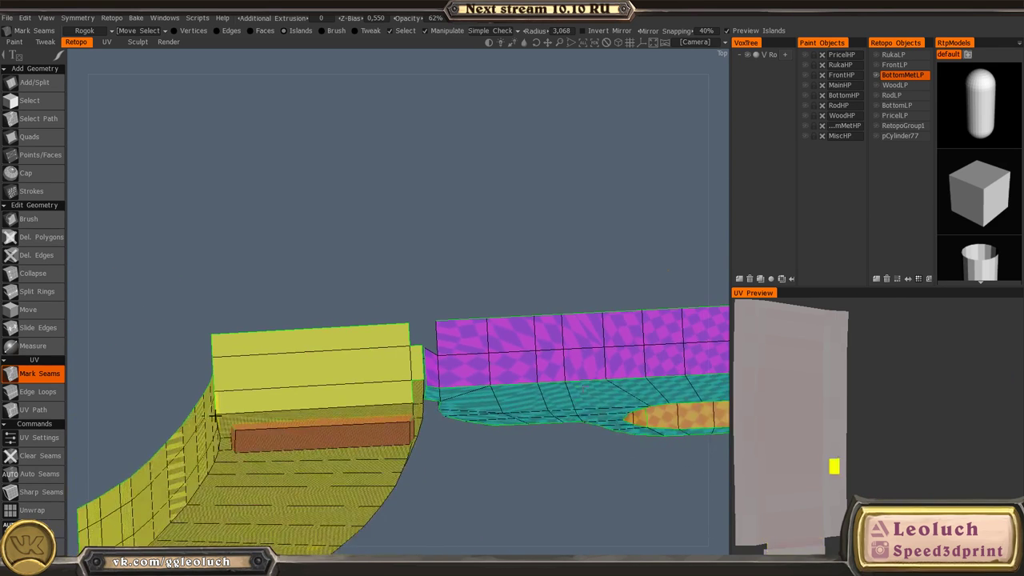
alt+middle_drag(296, 361, 309, 327)
alt+drag(309, 327, 379, 248)
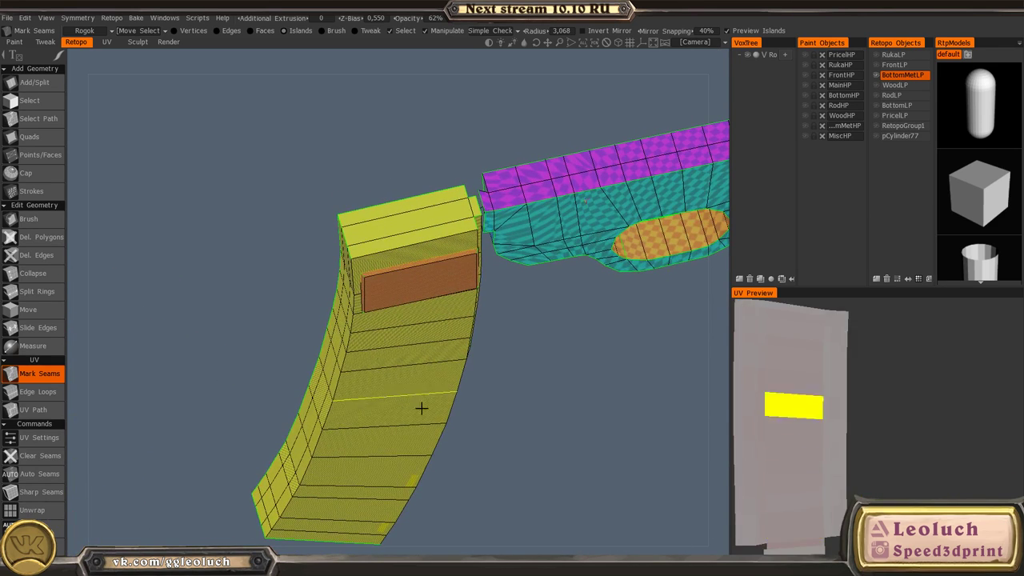
- Unwrap the marked mesh and select the long narrow frame strip in the UV layout
middle_drag(421, 408, 505, 329)
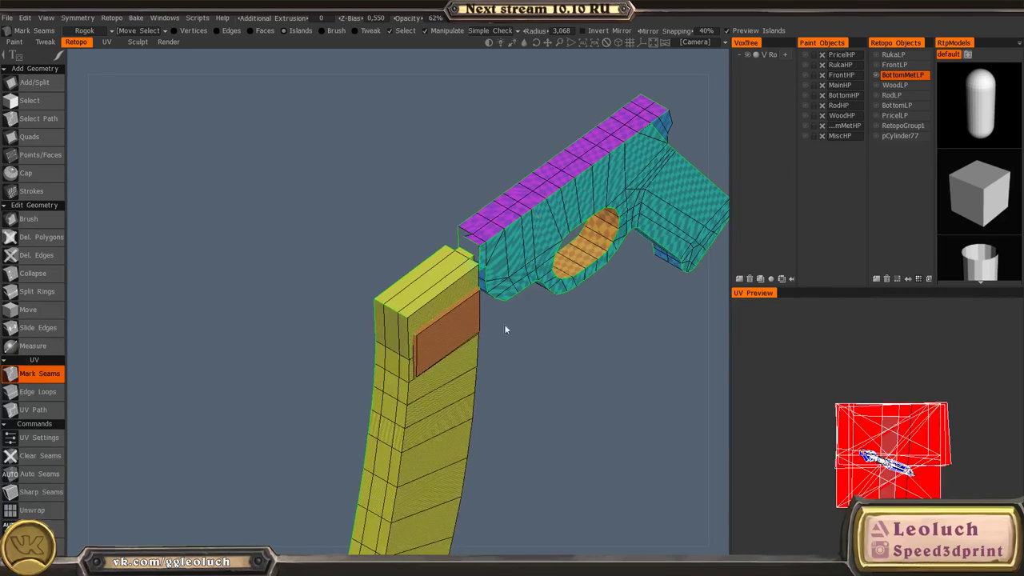
drag(573, 323, 526, 281)
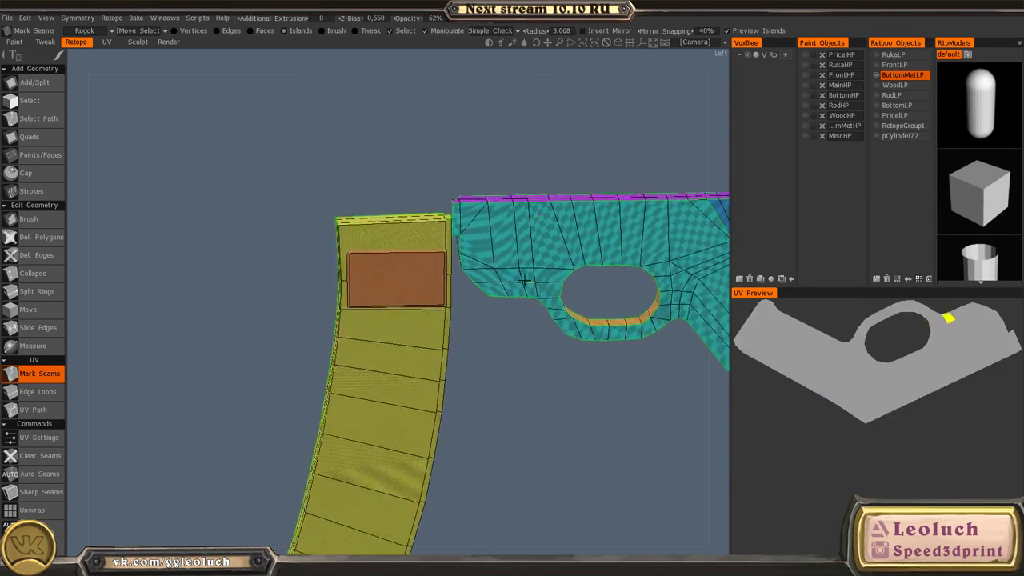
alt+right_drag(526, 282, 439, 276)
alt+drag(439, 276, 469, 327)
key(space)
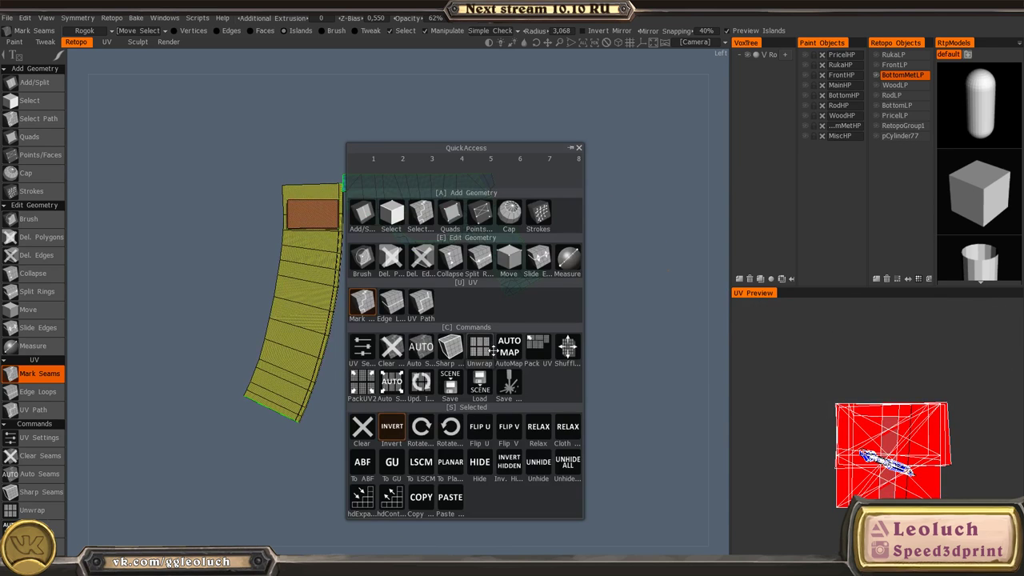
alt+right_drag(927, 473, 922, 504)
alt+middle_drag(922, 504, 888, 449)
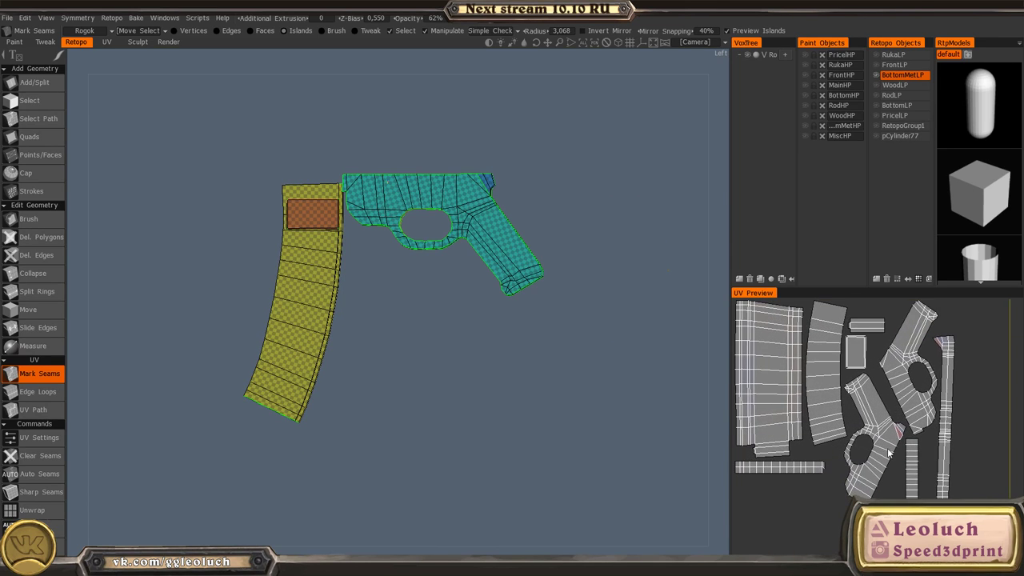
alt+right_drag(887, 449, 922, 419)
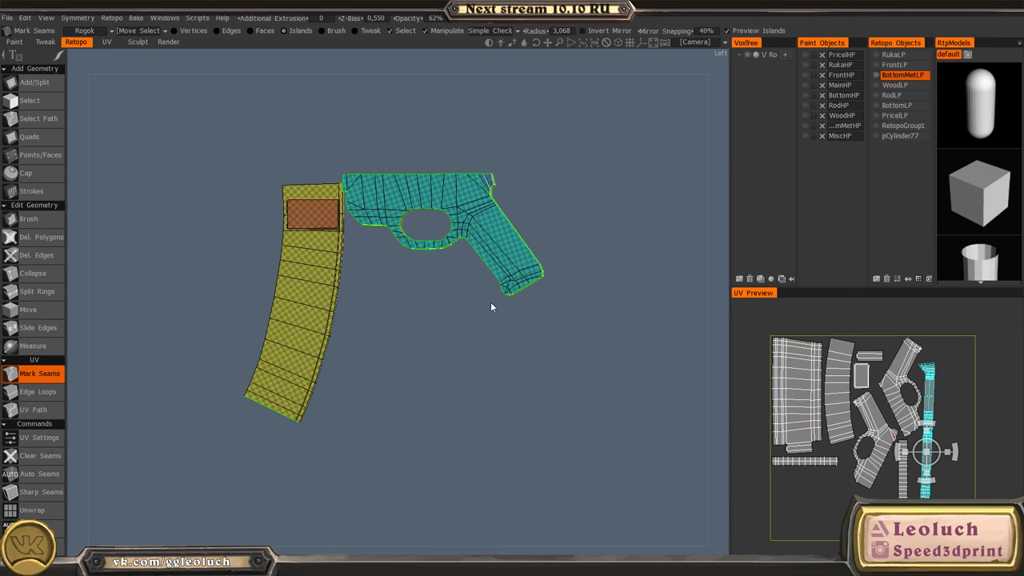
- Resume seam marking and cut across the frame's underside strip where the trigger guard meets the grip
alt+drag(490, 302, 499, 226)
key(space)
click(357, 322)
alt+right_drag(472, 348, 596, 328)
alt+middle_drag(581, 313, 536, 374)
alt+drag(536, 375, 667, 280)
alt+middle_drag(316, 238, 459, 279)
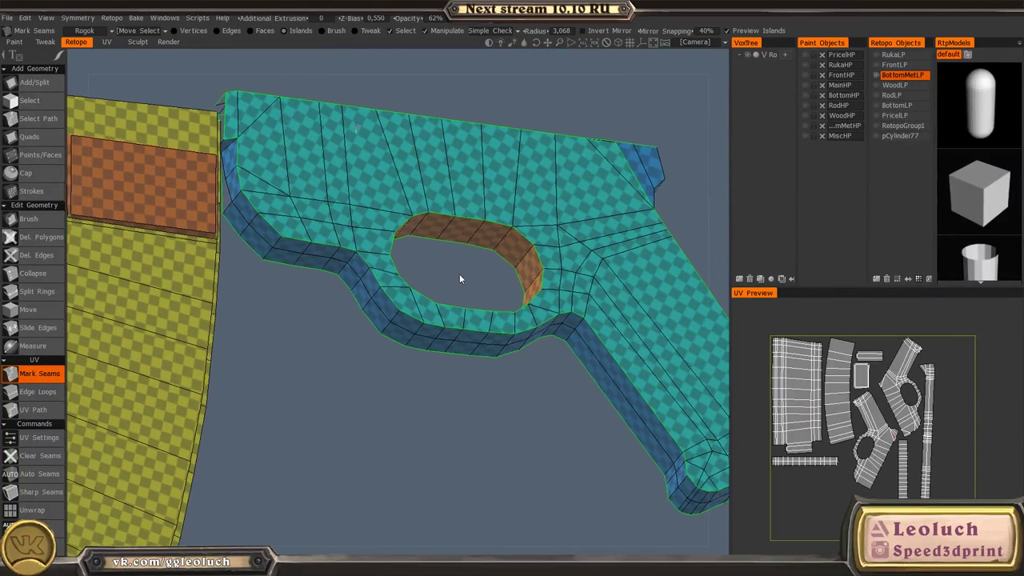
alt+drag(459, 278, 453, 300)
alt+middle_drag(574, 334, 432, 344)
alt+drag(432, 345, 412, 308)
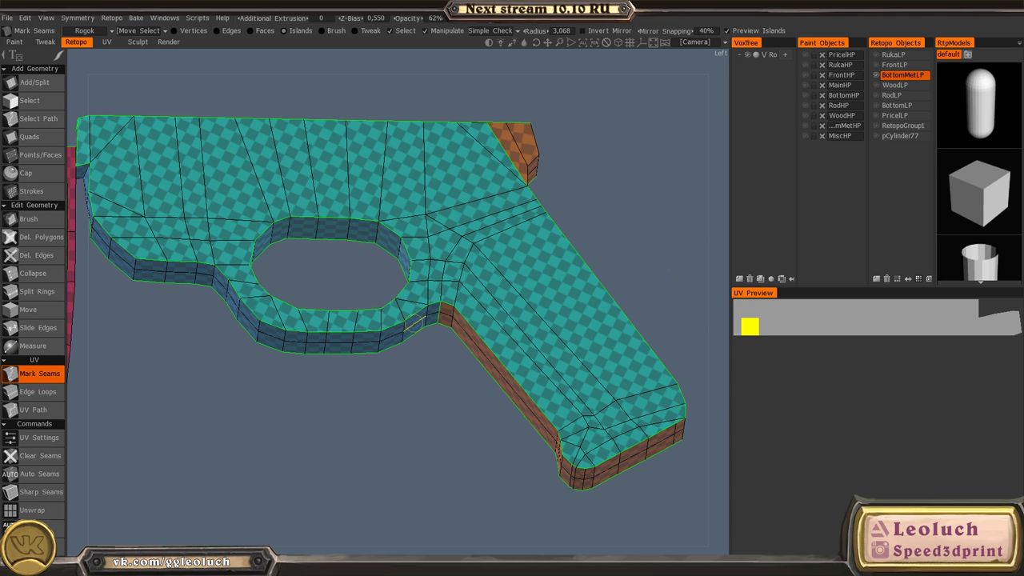
alt+drag(472, 340, 399, 410)
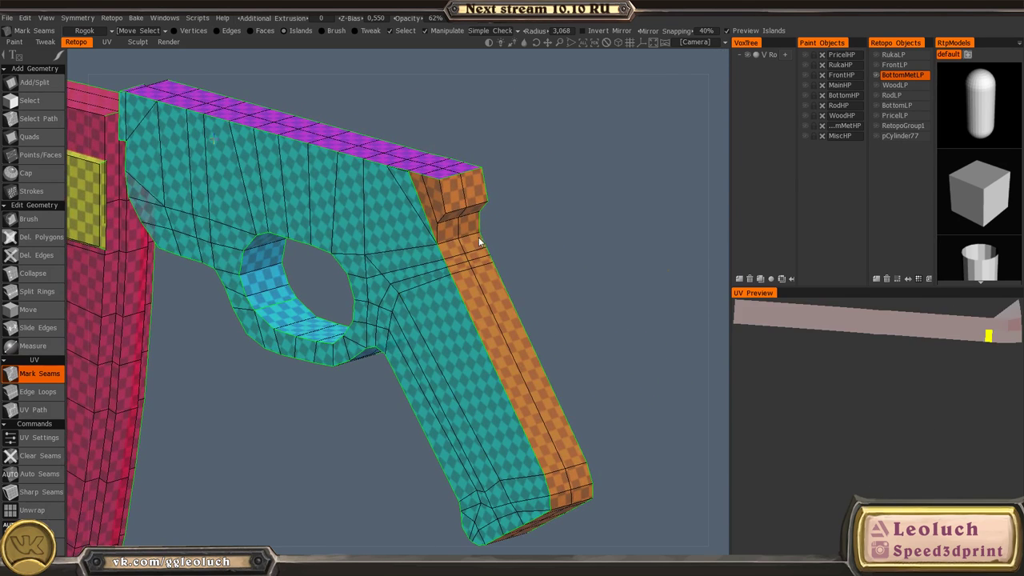
- Unwrap the mesh again, select the island along the grip's rear edge, and pack the UV islands
scroll(450, 240, down, 4)
key(space)
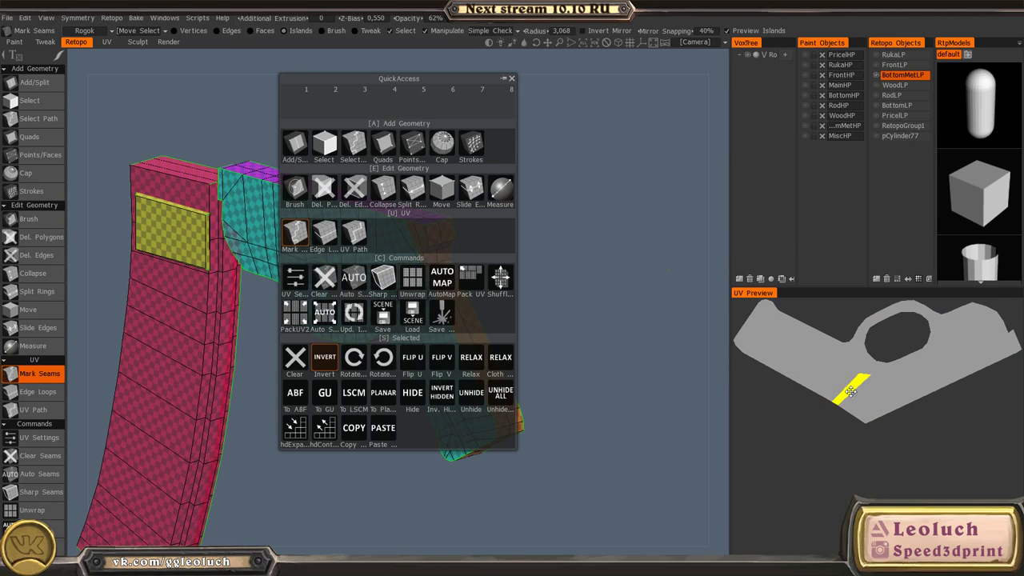
scroll(942, 490, down, 1)
scroll(888, 465, up, 6)
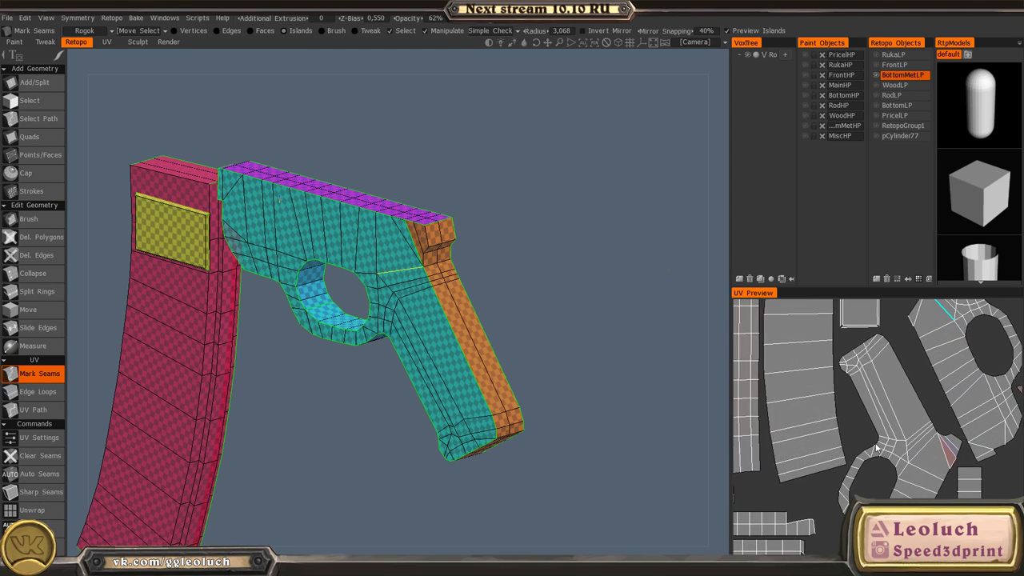
scroll(873, 428, down, 5)
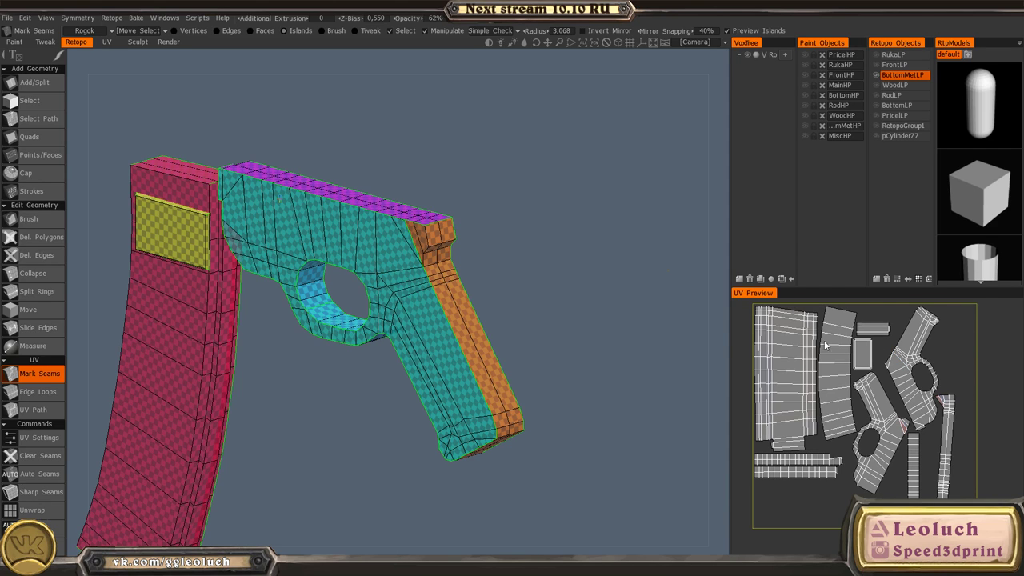
key(space)
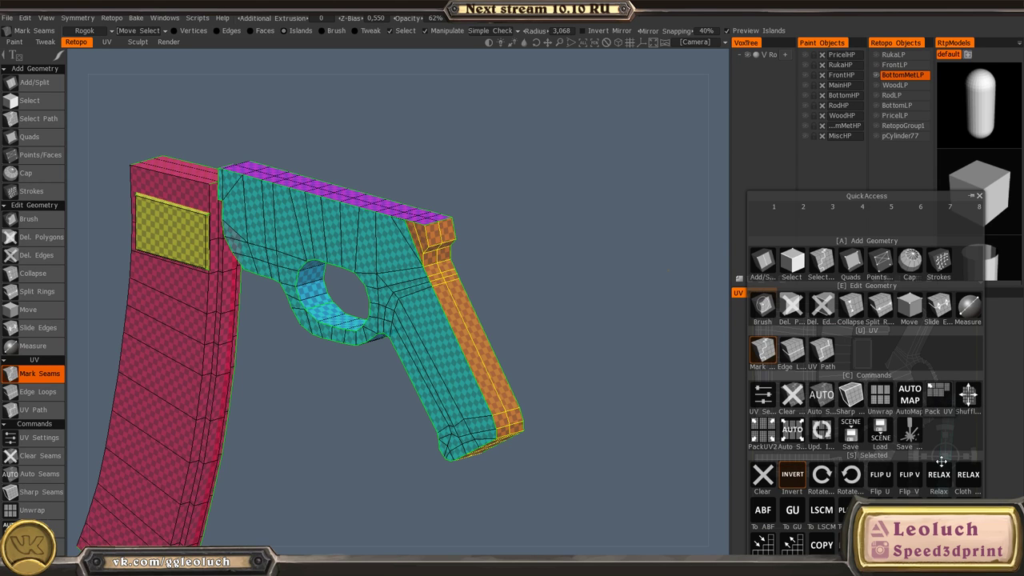
click(937, 399)
scroll(931, 435, down, 2)
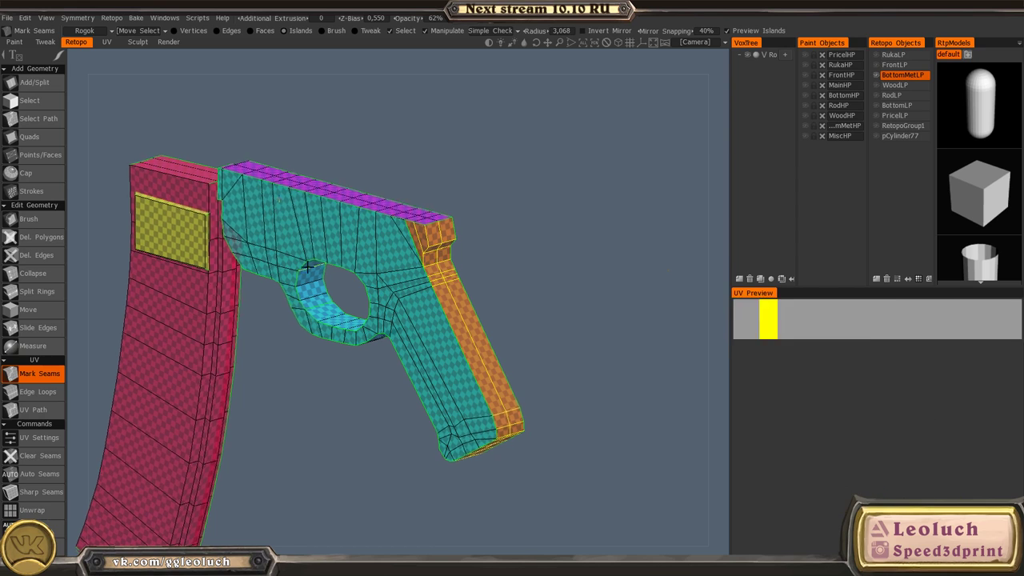
- Delete the frame's opposite side island and the magazine's opposite curved side island from the mesh
scroll(211, 242, down, 2)
scroll(407, 270, up, 1)
alt+drag(407, 271, 301, 266)
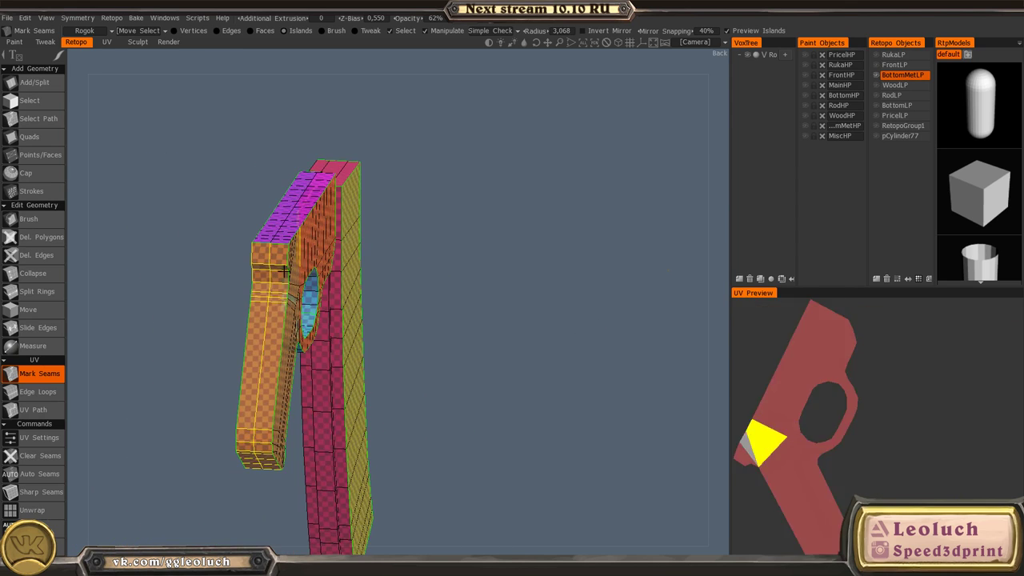
alt+drag(436, 258, 308, 271)
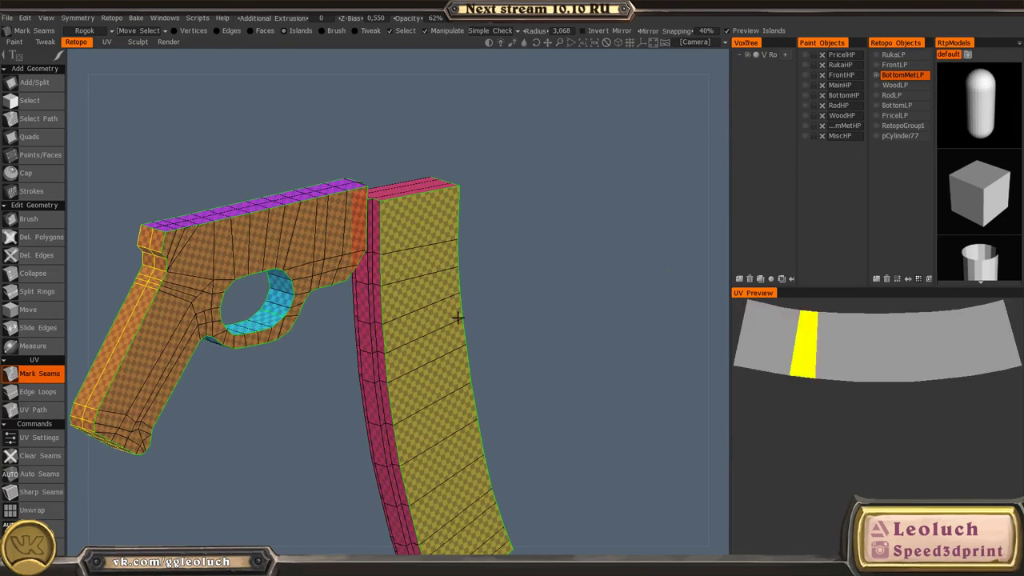
alt+drag(458, 317, 201, 291)
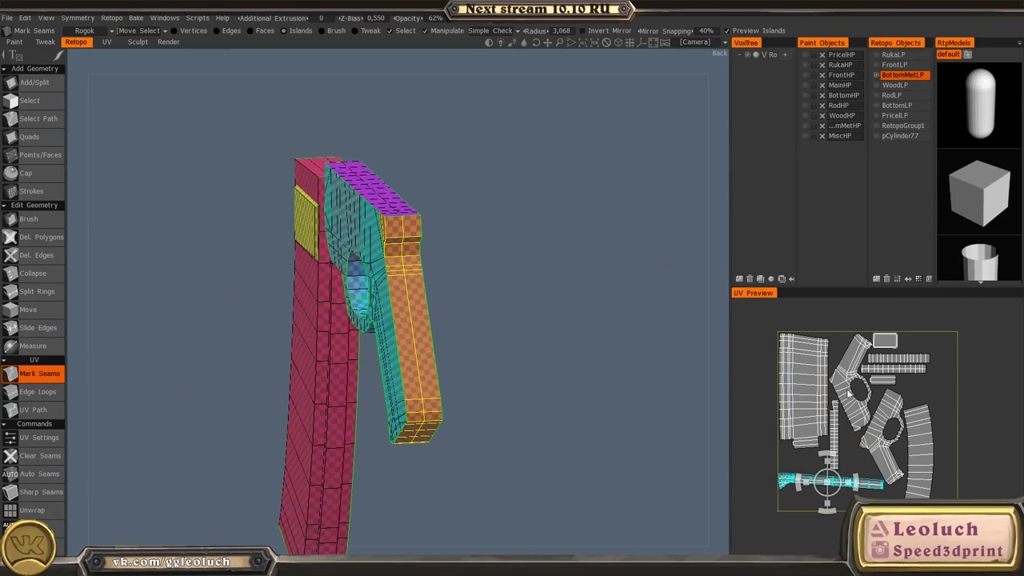
alt+drag(616, 336, 547, 316)
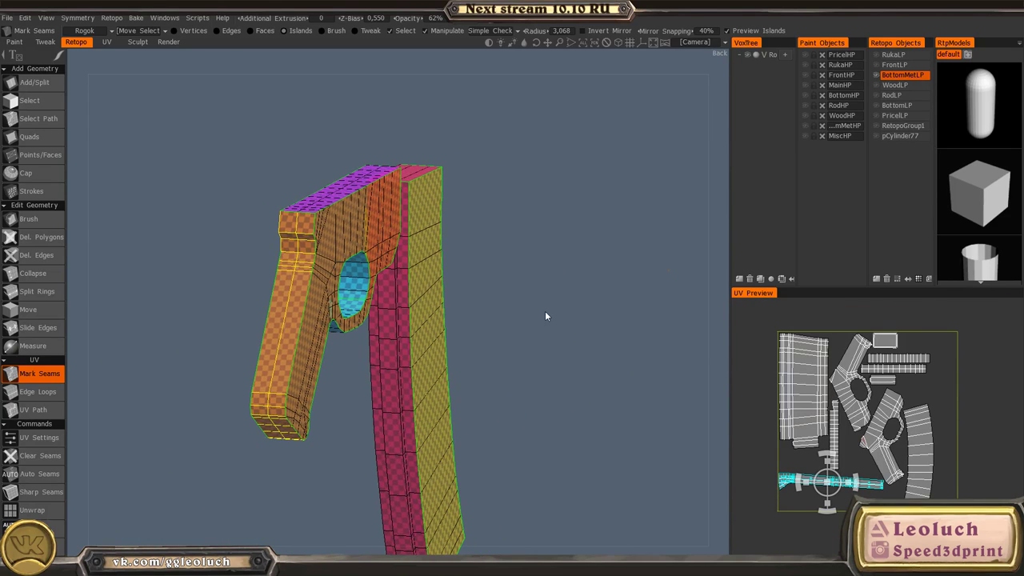
click(878, 429)
key(Delete)
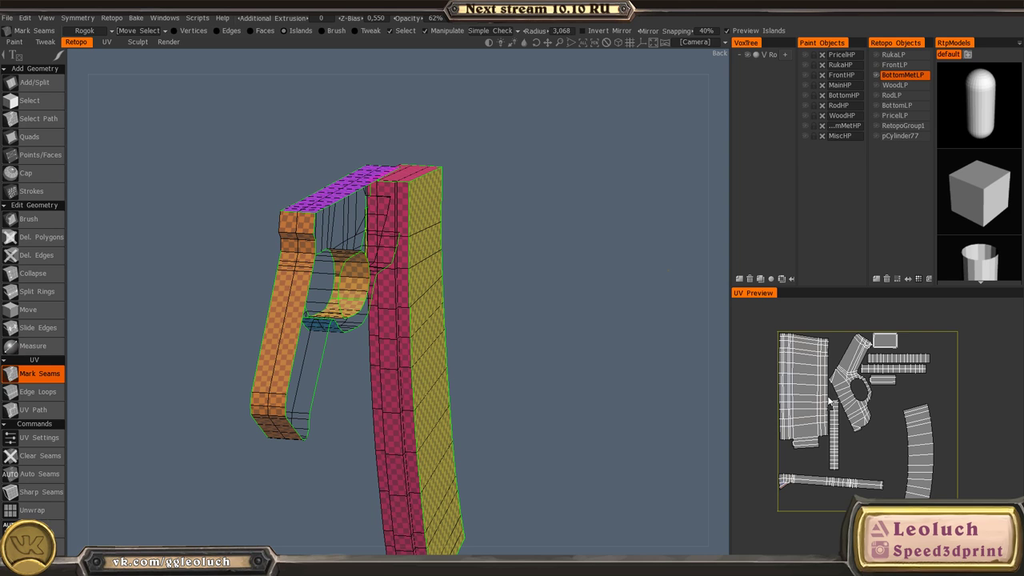
click(813, 391)
click(918, 454)
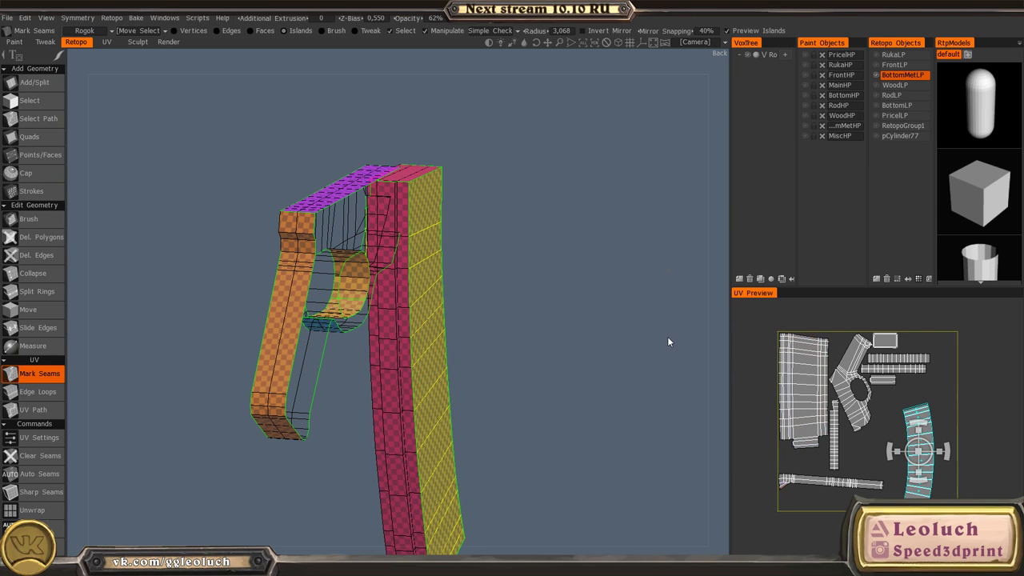
key(Delete)
- Pack the remaining UV islands of the half-deleted mesh to fill the UV square again
alt+drag(379, 257, 453, 374)
scroll(392, 294, up, 3)
scroll(392, 293, down, 3)
key(space)
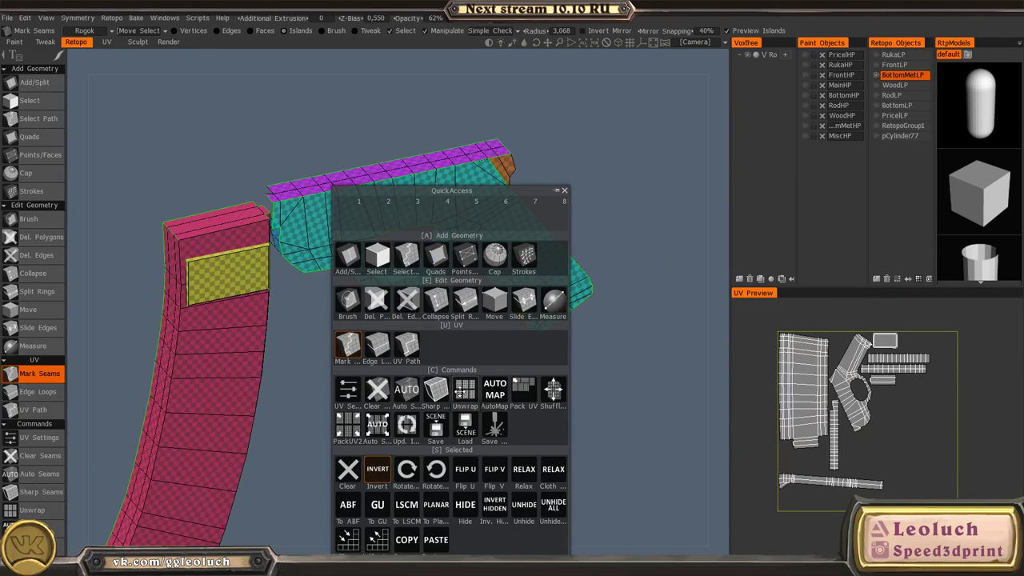
scroll(943, 471, down, 2)
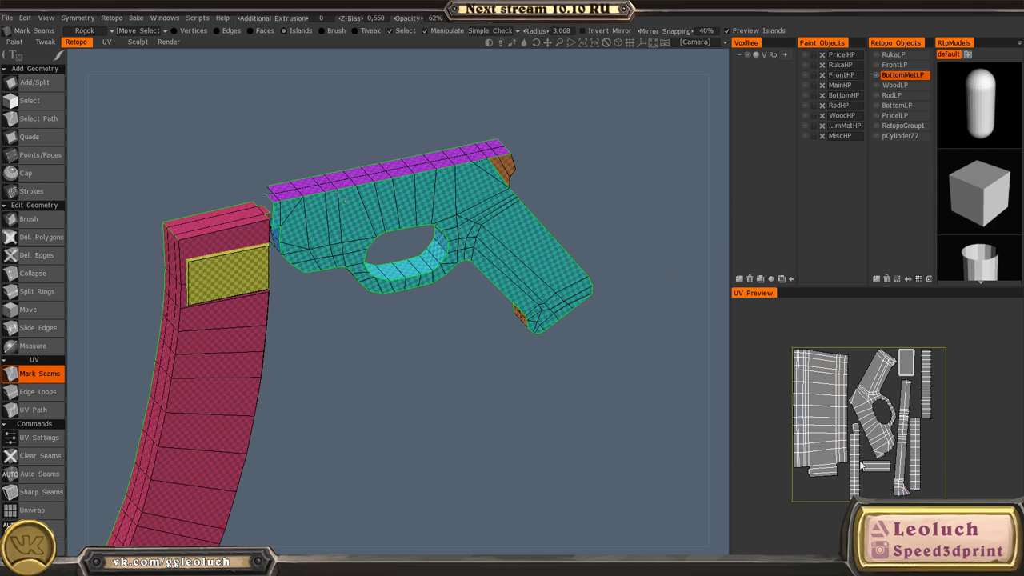
- Export the retopo object in OBJ format as Test into a new folder named Bake inside the Wolfenstein project folder
alt+drag(492, 282, 423, 245)
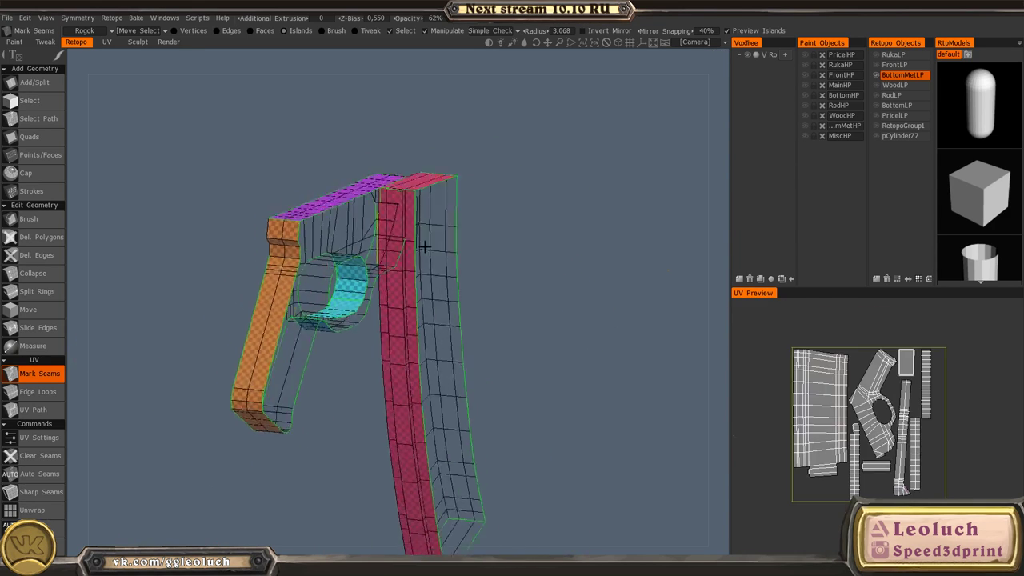
alt+right_drag(423, 245, 523, 245)
alt+drag(523, 244, 600, 246)
click(8, 18)
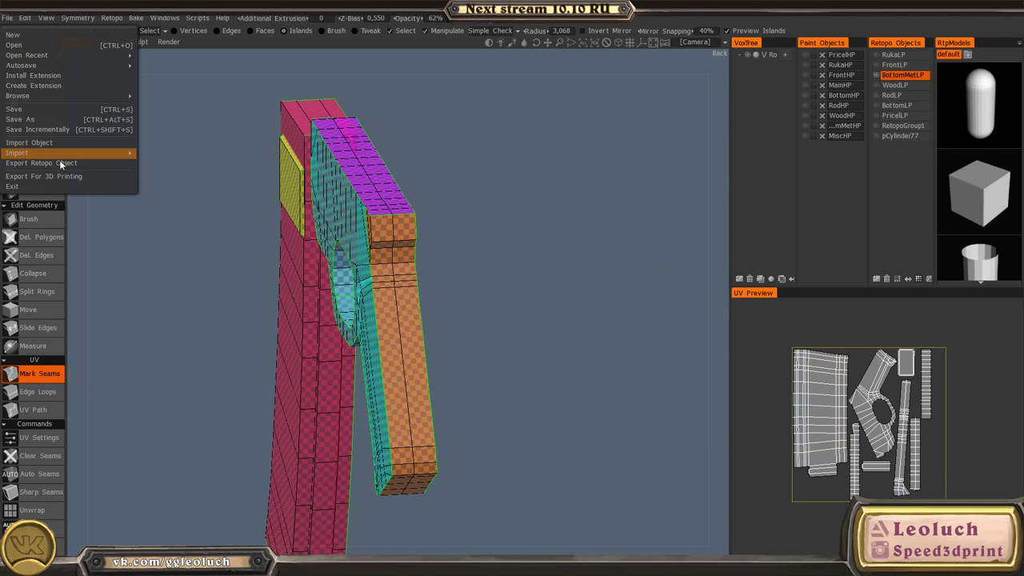
click(53, 164)
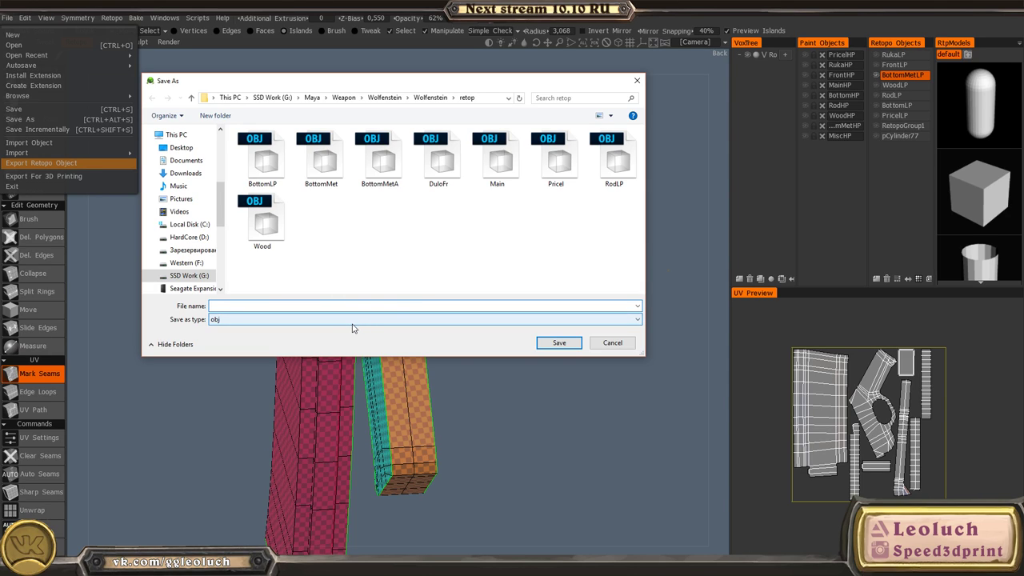
click(428, 98)
right_click(438, 227)
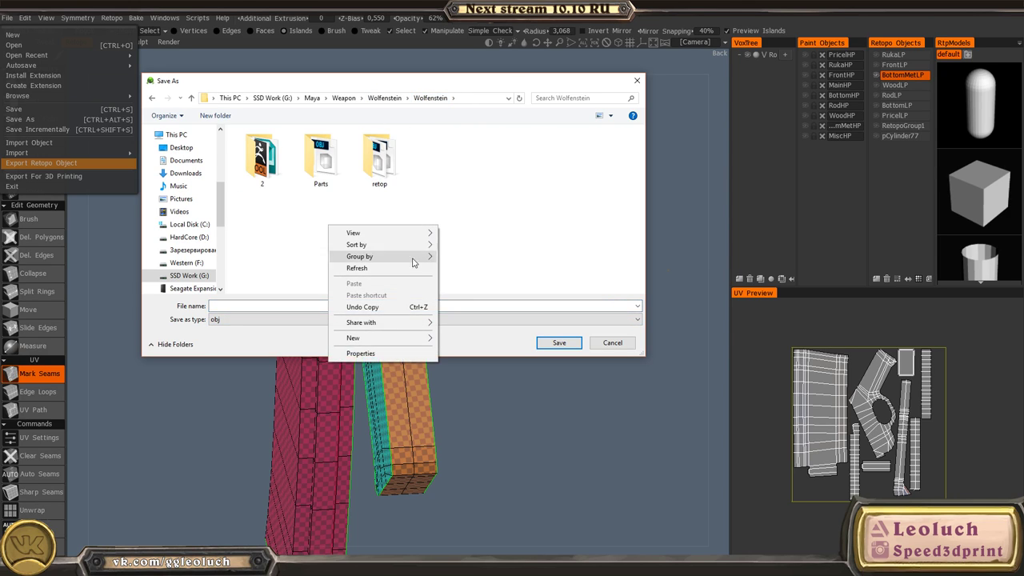
mouse_move(365, 341)
click(244, 344)
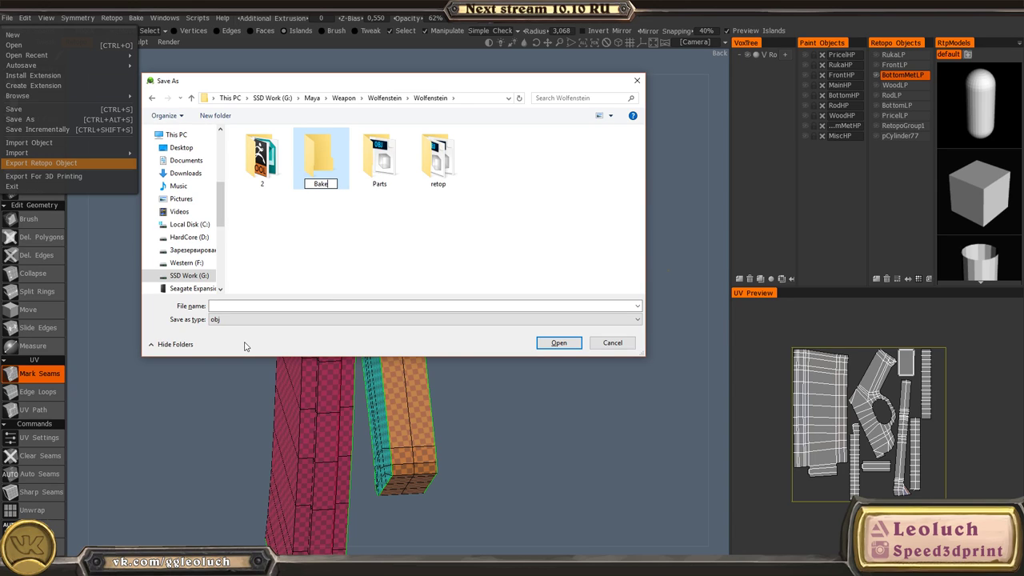
key(Return)
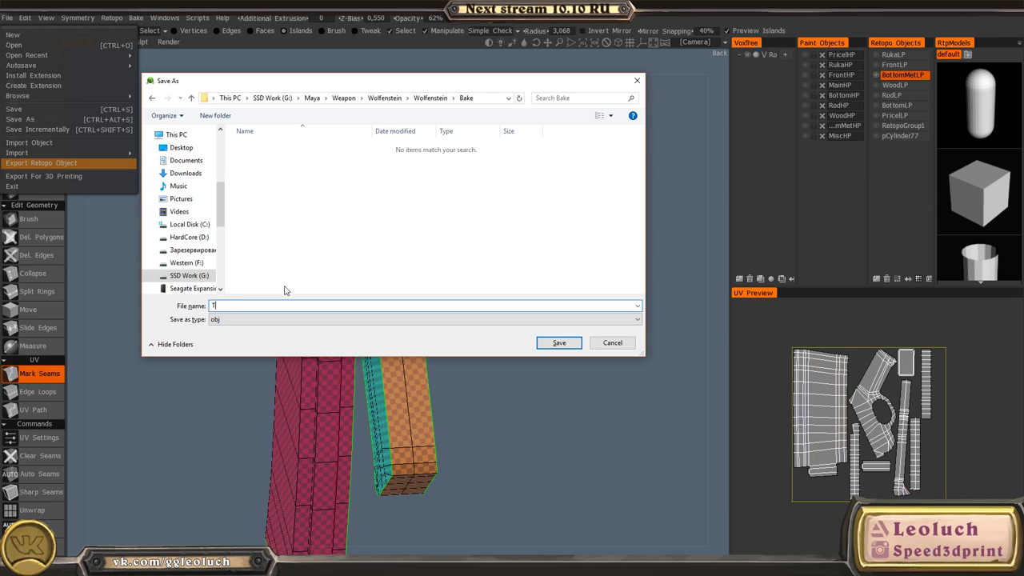
key(Return)
- Switch to Maya, cancel the pending save, and start a new empty scene without saving the changes
key(super)
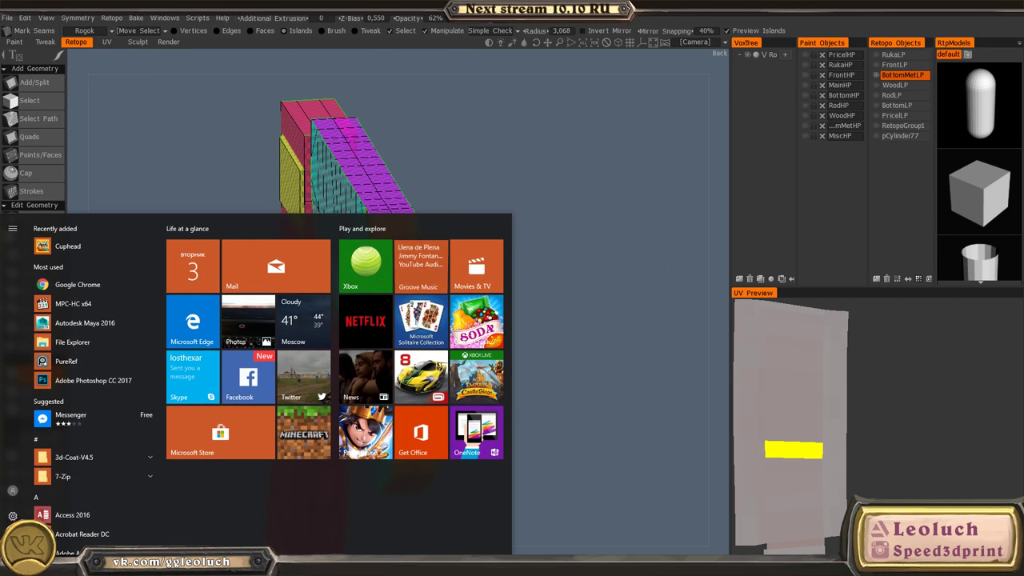
mouse_move(272, 565)
click(390, 521)
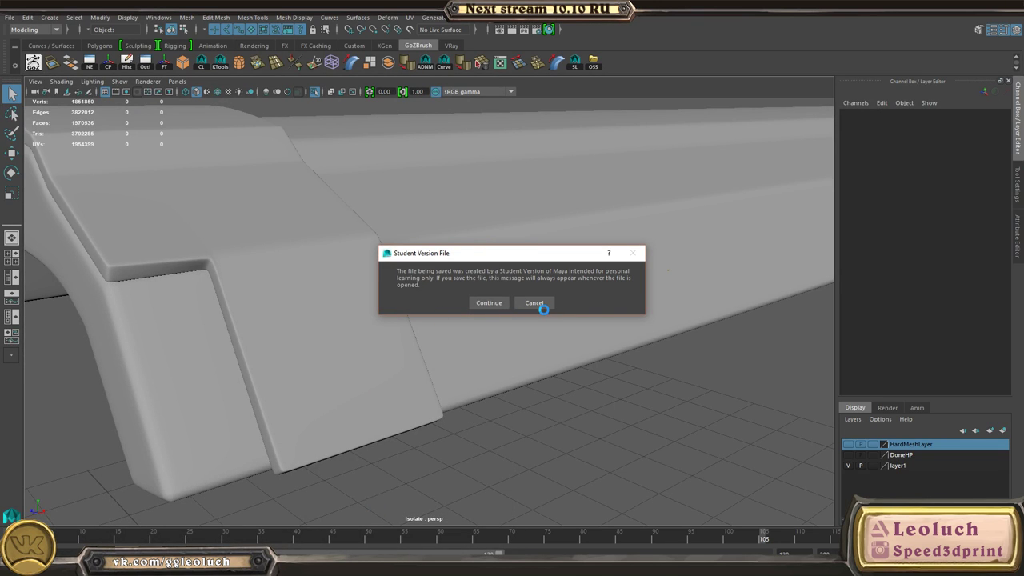
click(540, 304)
scroll(538, 296, down, 4)
click(9, 18)
click(32, 35)
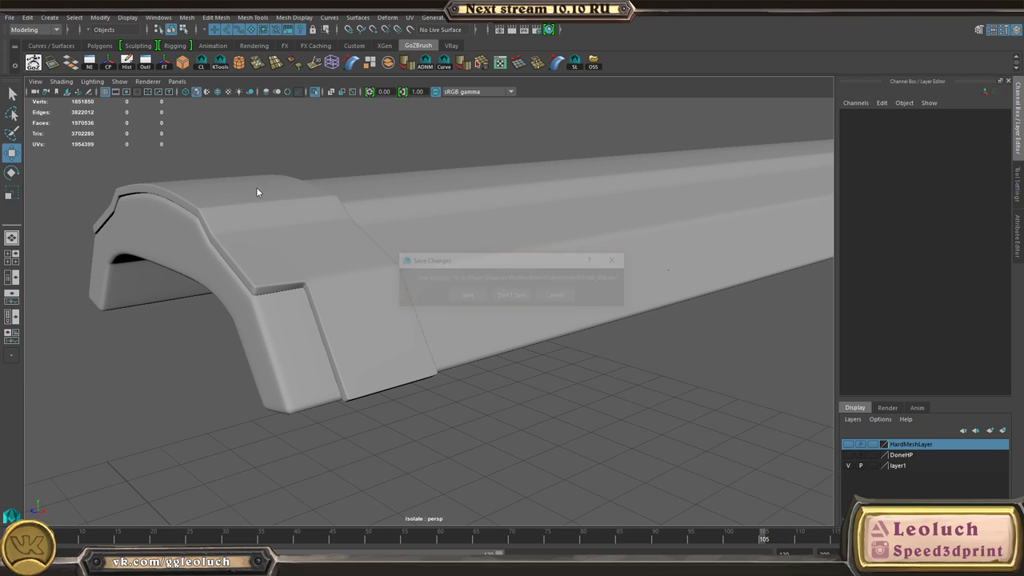
click(510, 296)
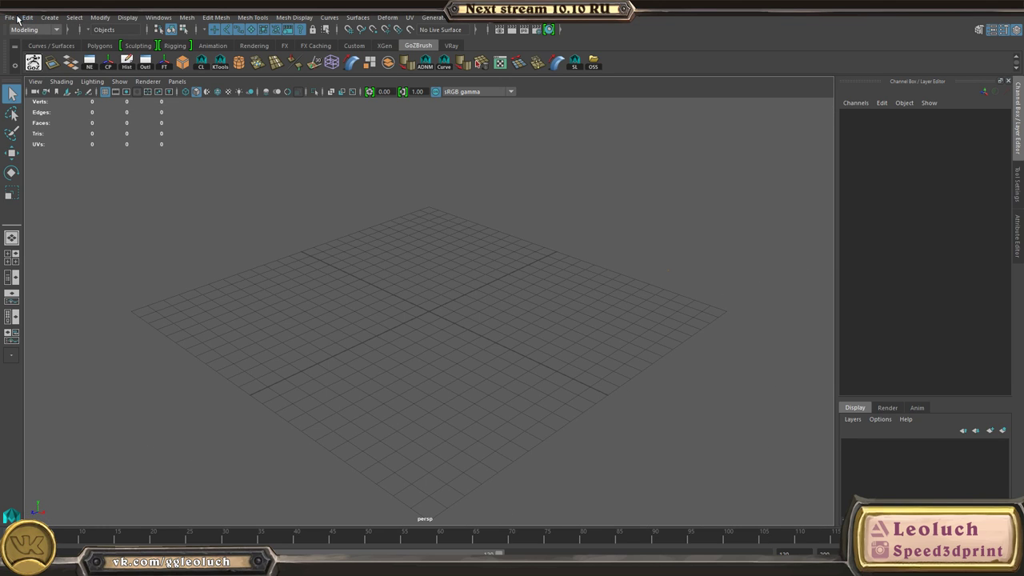
- Import Test.obj from the Bake folder into the empty scene
click(11, 16)
click(40, 114)
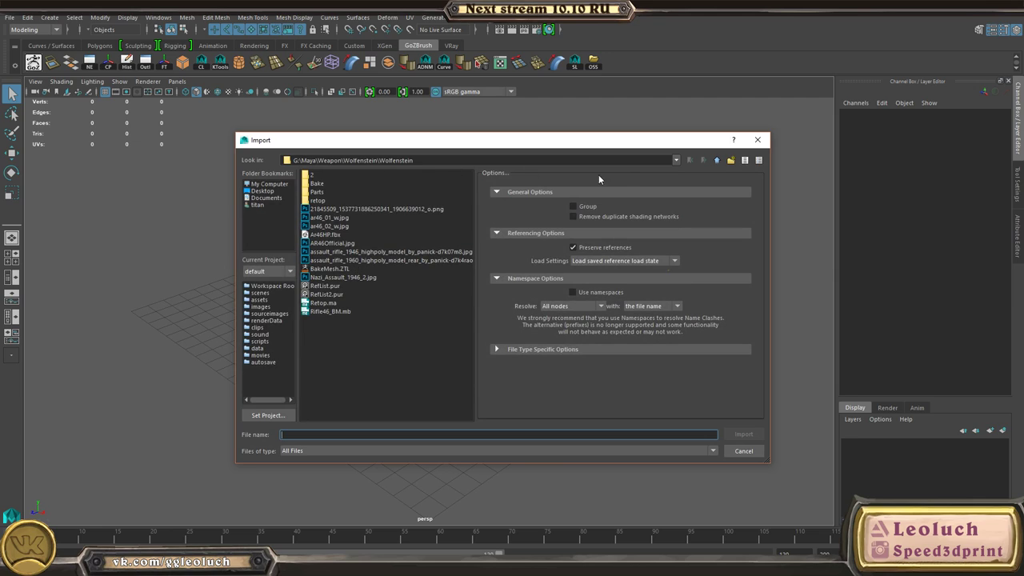
double_click(322, 184)
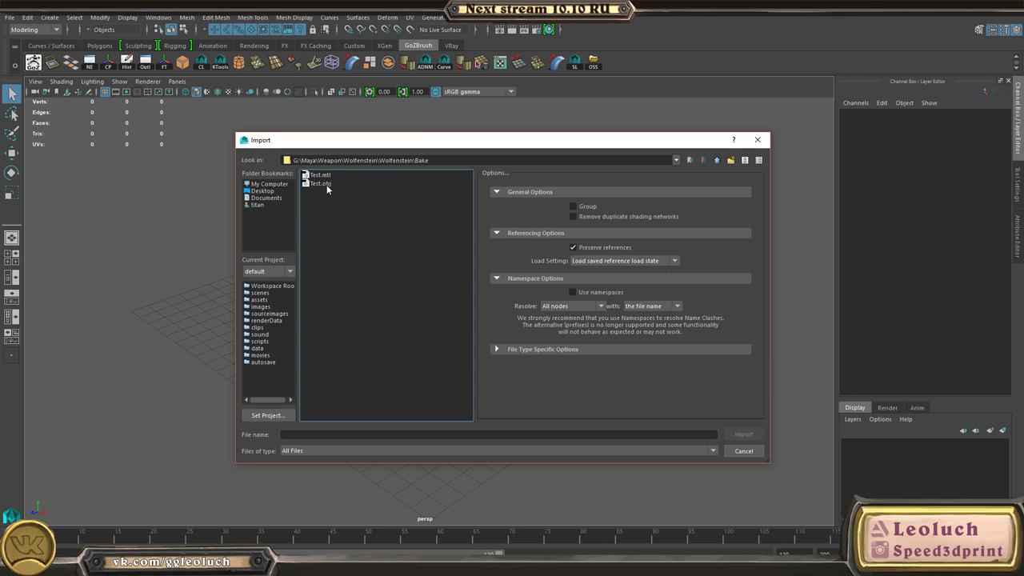
double_click(322, 184)
- Select the imported mesh and examine its frame, trigger guard and magazine surfaces from several sides
key(w)
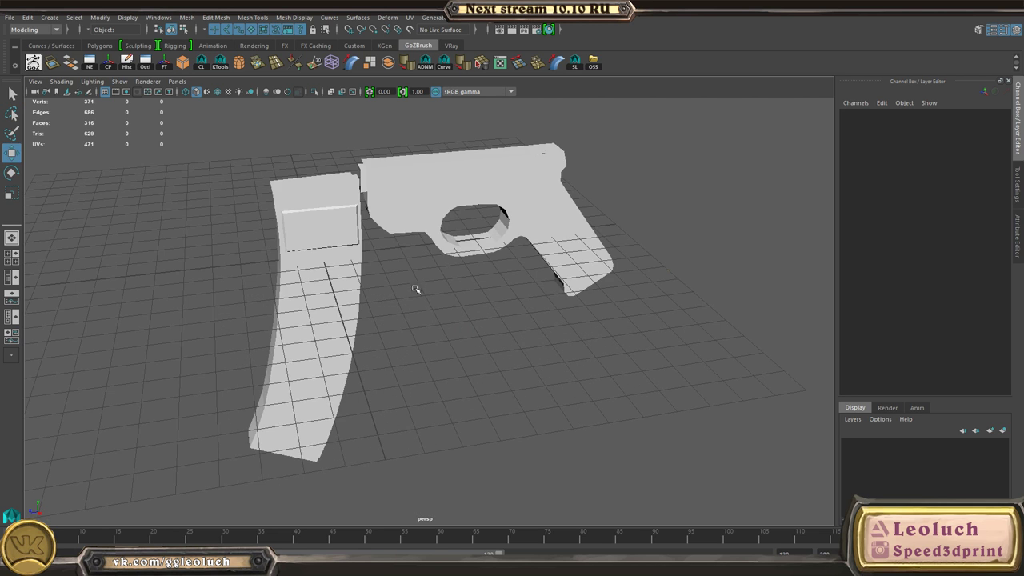
alt+drag(422, 296, 402, 231)
click(353, 249)
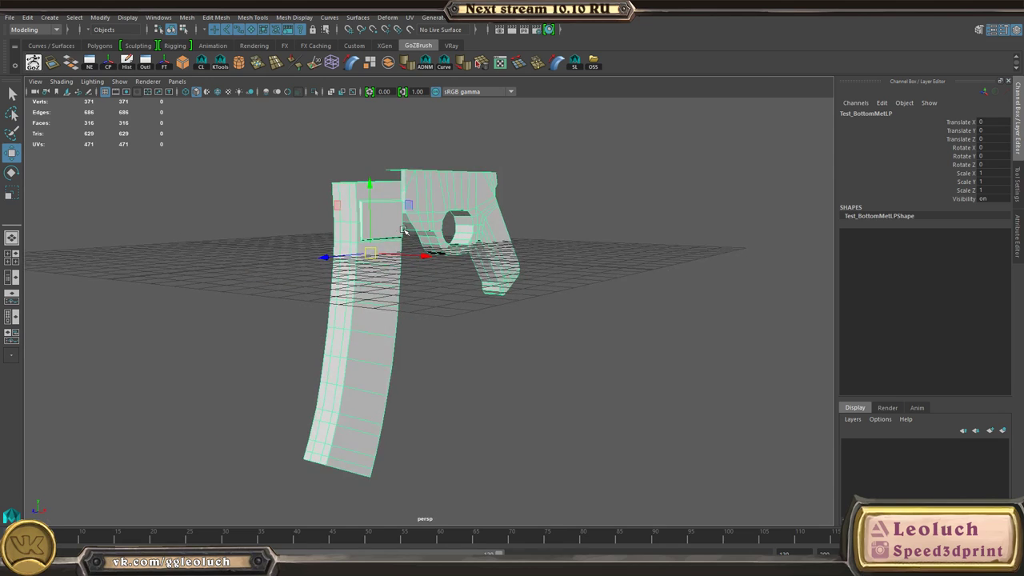
alt+drag(541, 286, 481, 302)
click(480, 304)
click(321, 246)
mouse_move(322, 247)
alt+mouse_down()
mouse_move(435, 213)
mouse_move(386, 247)
mouse_move(379, 306)
mouse_move(472, 302)
mouse_move(435, 309)
mouse_move(391, 288)
mouse_move(552, 268)
mouse_move(415, 217)
mouse_move(336, 233)
alt+mouse_up()
alt+right_drag(337, 233, 430, 313)
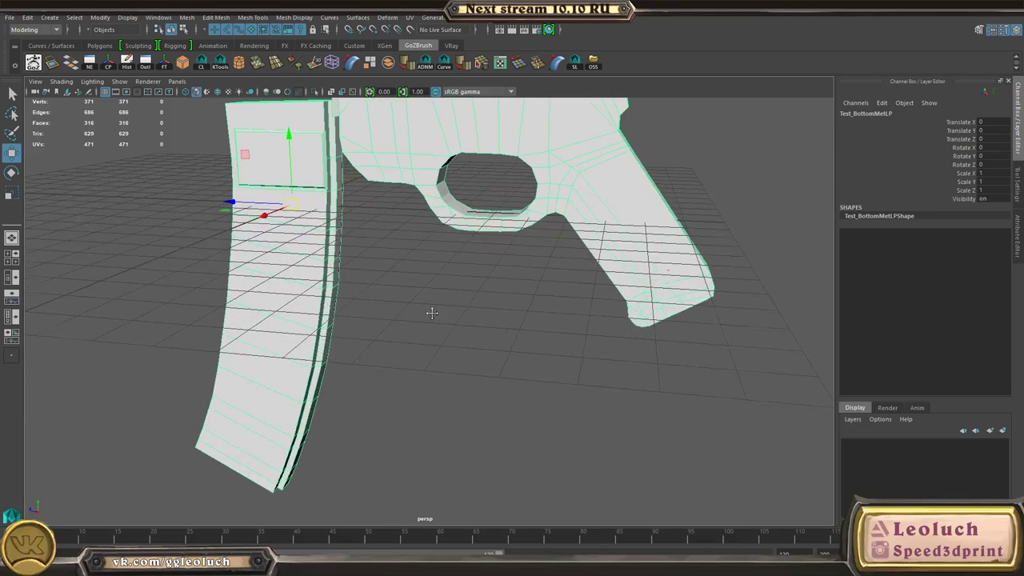
alt+middle_drag(430, 313, 450, 393)
alt+right_drag(449, 392, 328, 343)
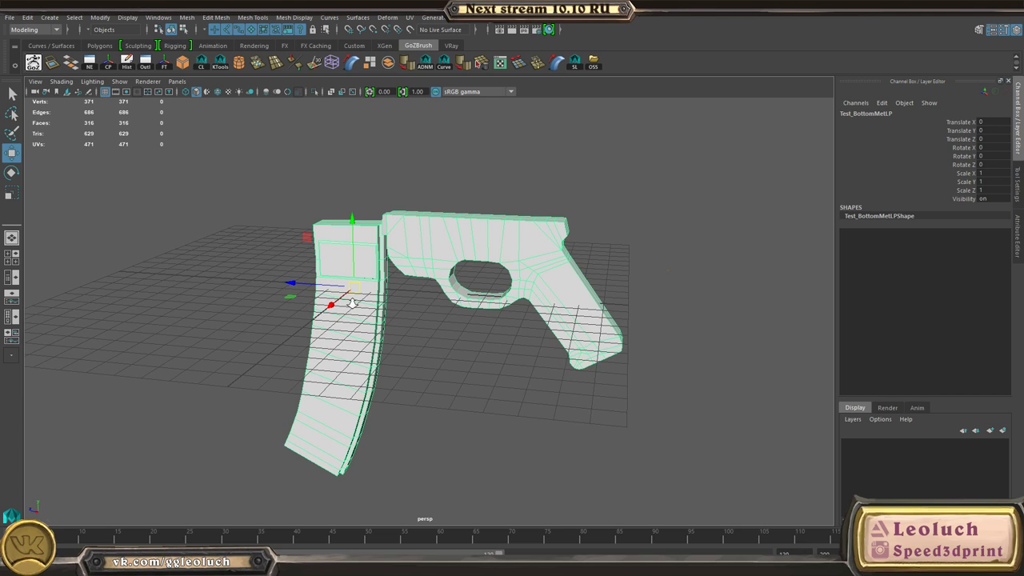
alt+middle_drag(352, 304, 496, 344)
alt+right_drag(497, 344, 512, 375)
alt+middle_drag(512, 375, 405, 286)
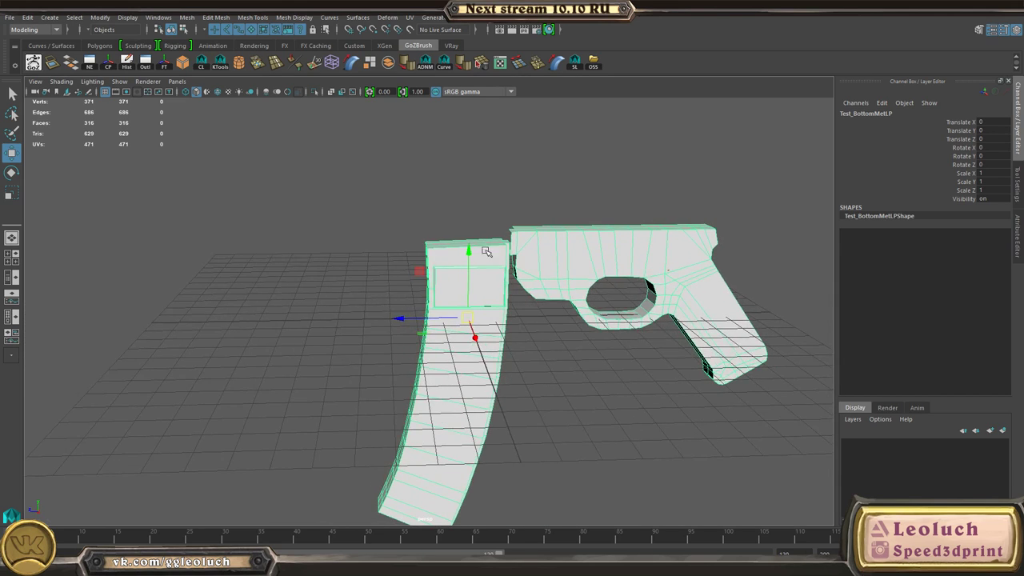
alt+drag(486, 251, 458, 309)
alt+right_drag(457, 309, 416, 292)
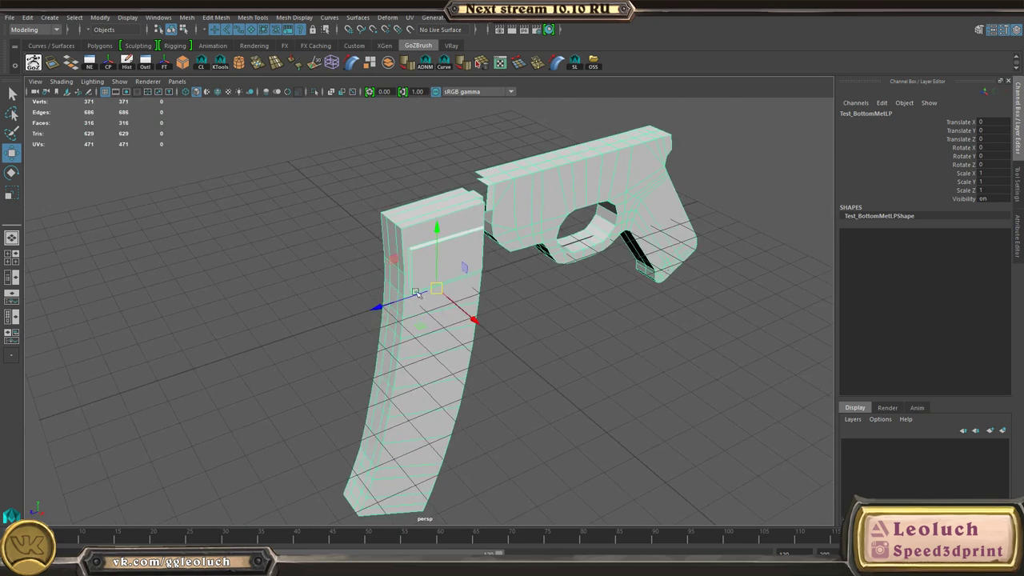
alt+drag(680, 344, 585, 309)
alt+middle_drag(584, 309, 392, 296)
alt+drag(488, 288, 441, 215)
- Open the UV Editor, select the frame's side UV shell, and check the matching faces on the model
click(410, 18)
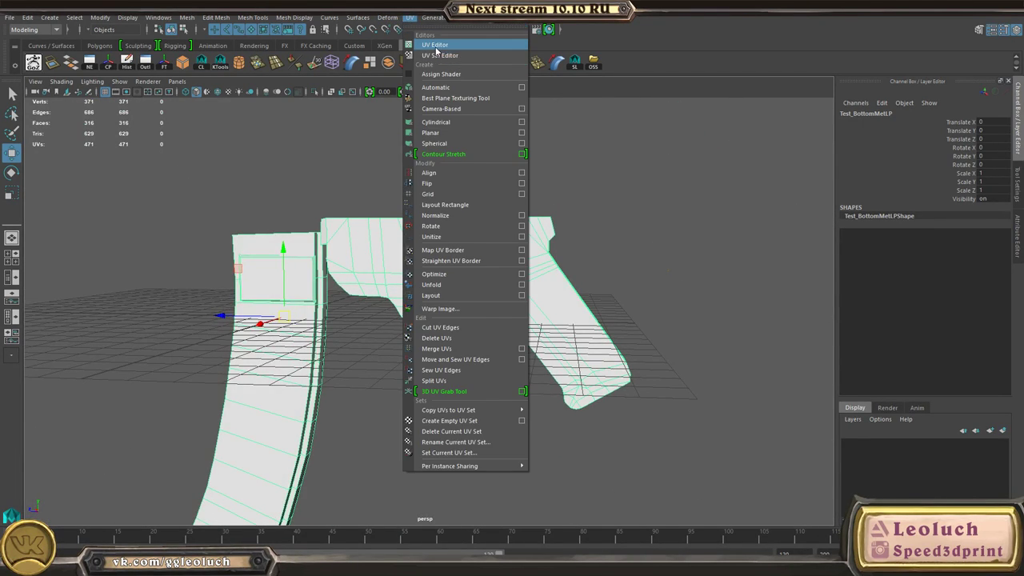
click(436, 46)
alt+right_drag(596, 231, 592, 232)
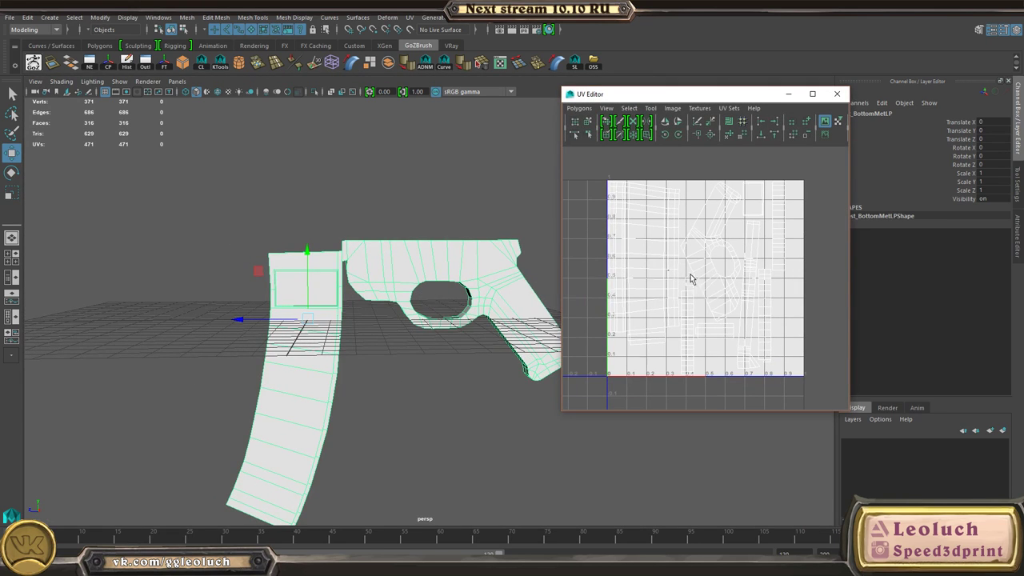
right_drag(704, 271, 639, 256)
click(704, 252)
alt+middle_drag(423, 254, 388, 252)
alt+drag(387, 253, 401, 259)
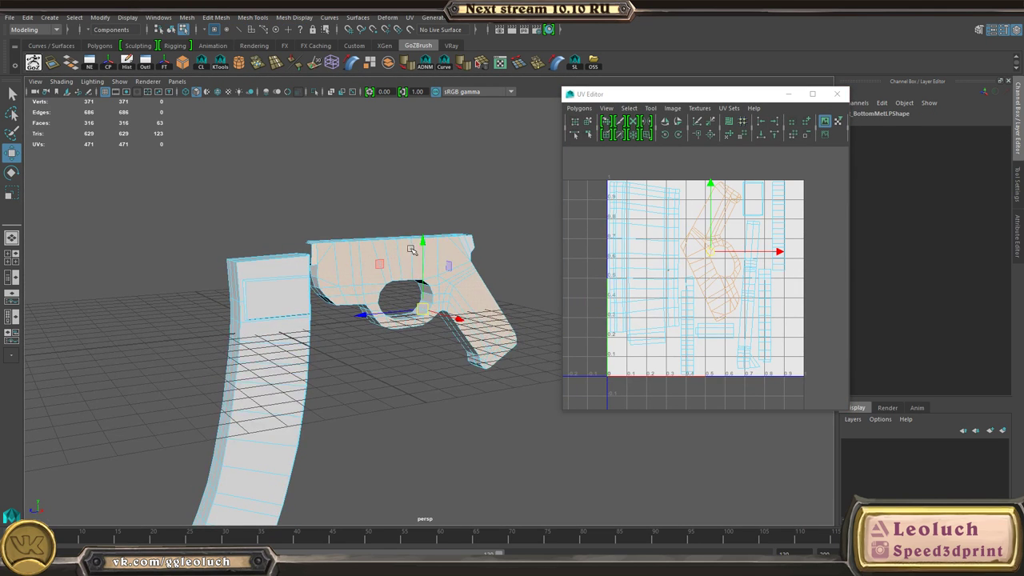
alt+drag(318, 216, 408, 224)
alt+drag(471, 188, 443, 231)
alt+right_drag(224, 152, 272, 166)
alt+middle_drag(272, 167, 276, 176)
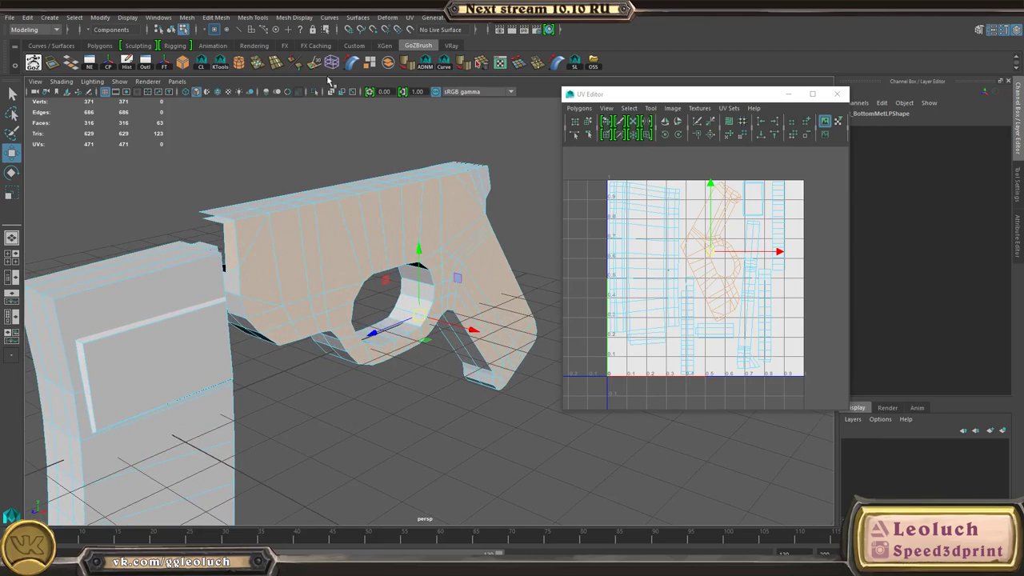
- Extract the selected side faces of the frame into a separate object and check it from both sides
click(369, 66)
alt+right_drag(444, 242, 379, 203)
alt+drag(448, 209, 349, 200)
alt+drag(470, 250, 438, 248)
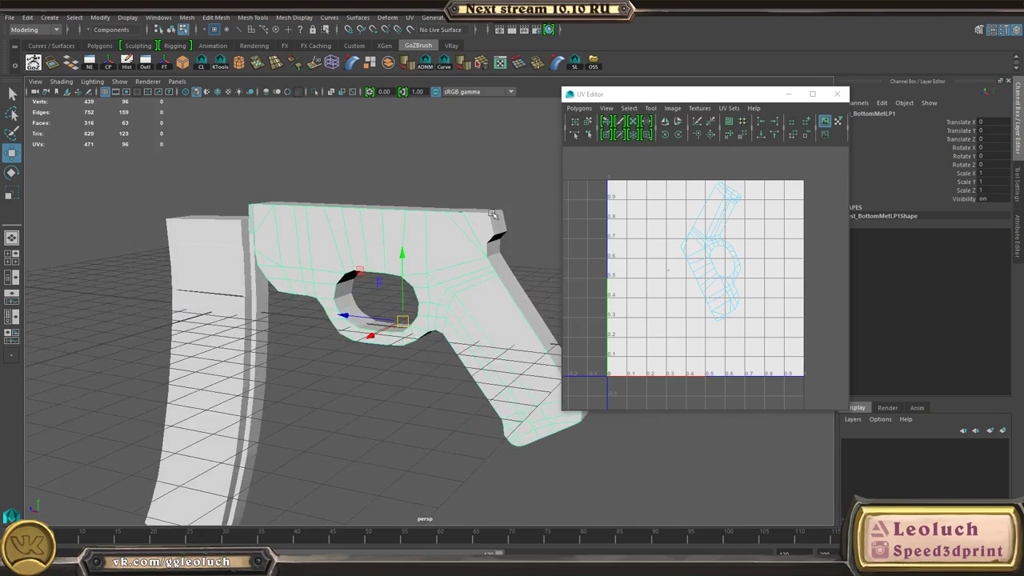
shift+click(498, 192)
alt+right_drag(493, 213, 548, 147)
click(406, 209)
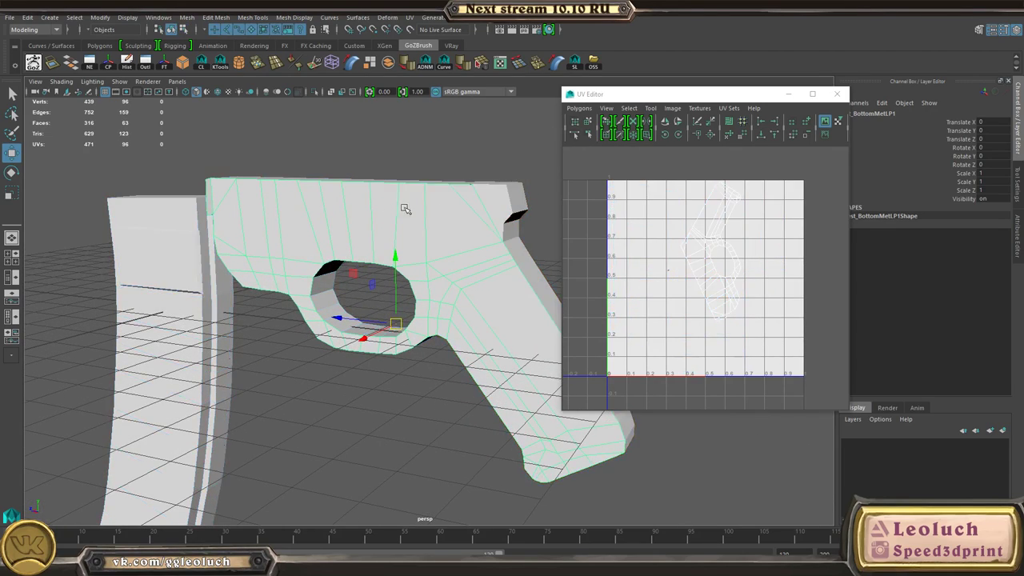
alt+drag(344, 228, 415, 203)
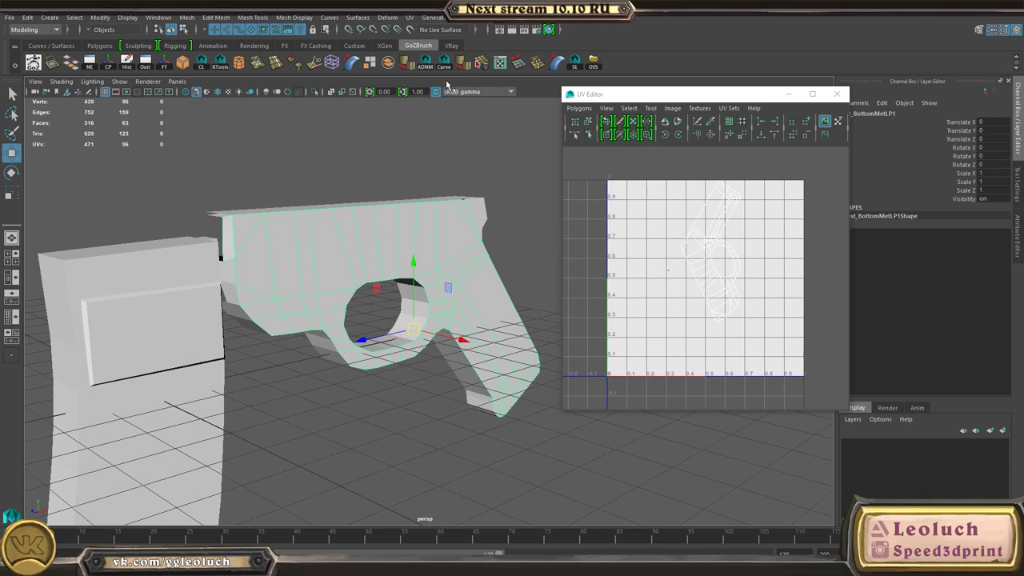
- Create a mirrored copy of the extracted frame side across X using KTools' Mirror - as Copy mode
click(432, 68)
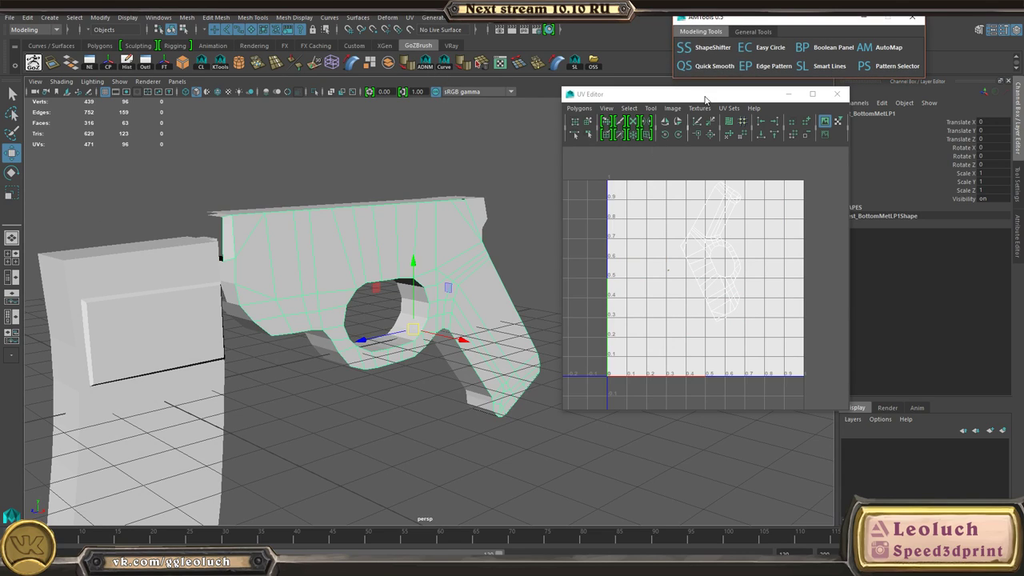
click(913, 20)
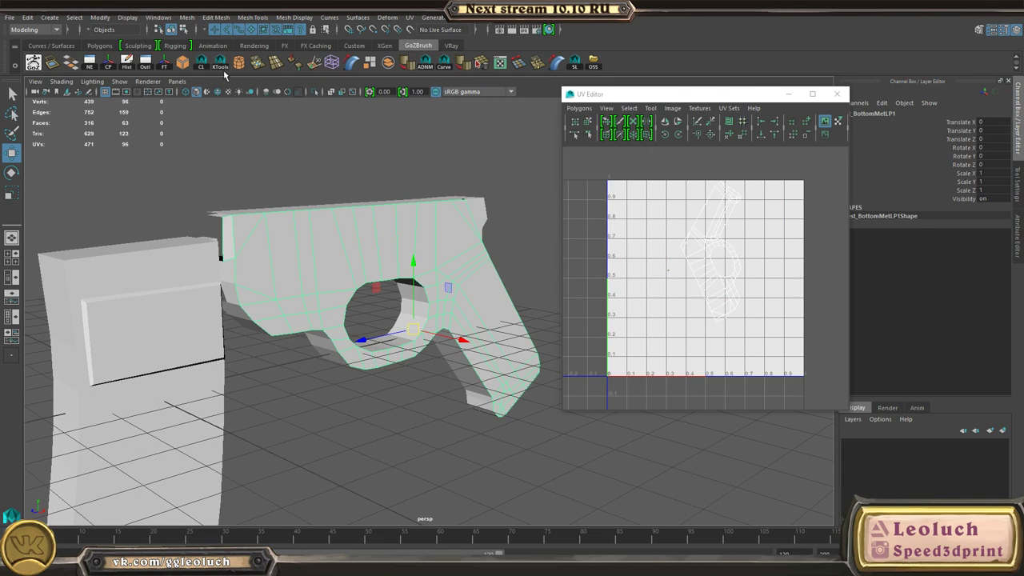
scroll(453, 216, down, 3)
alt+drag(387, 264, 362, 268)
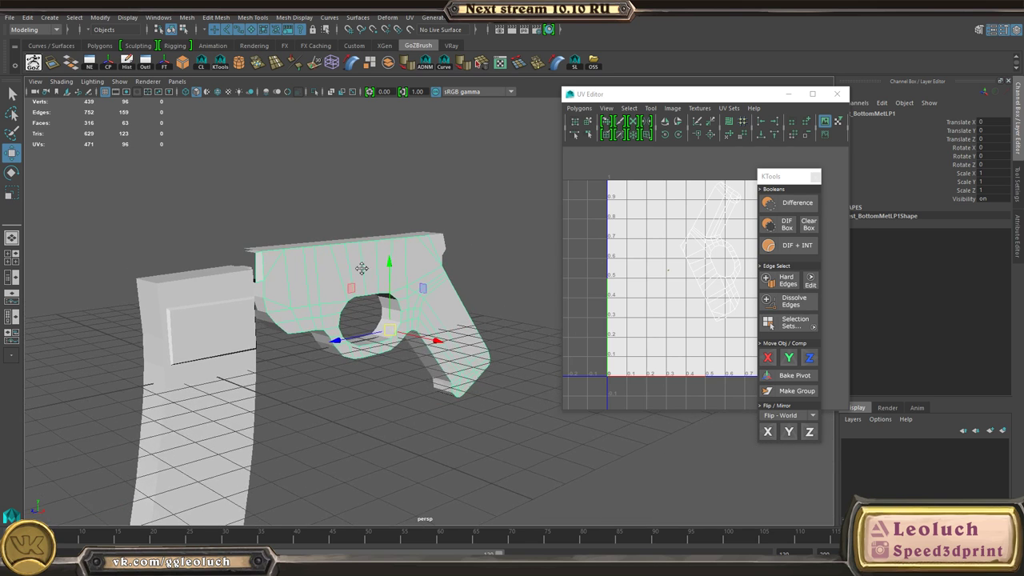
click(766, 435)
alt+drag(444, 272, 492, 342)
drag(500, 188, 200, 400)
alt+drag(471, 345, 397, 284)
click(274, 291)
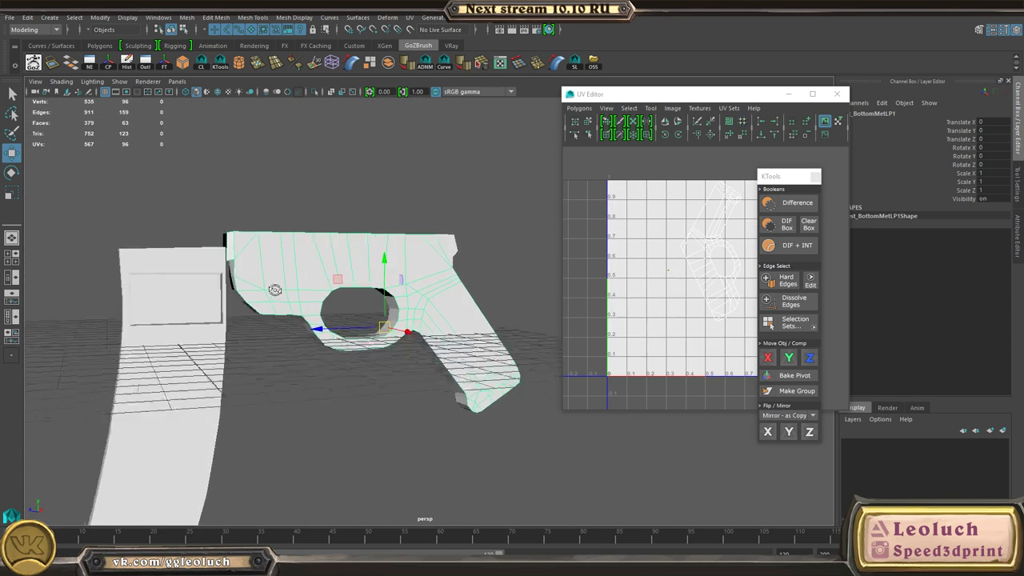
alt+drag(275, 290, 393, 308)
- Isolate the main mesh and extract the frame's remaining rim, top and trigger-guard faces into a separate object
click(426, 241)
key(ctrl+1)
alt+drag(426, 241, 362, 246)
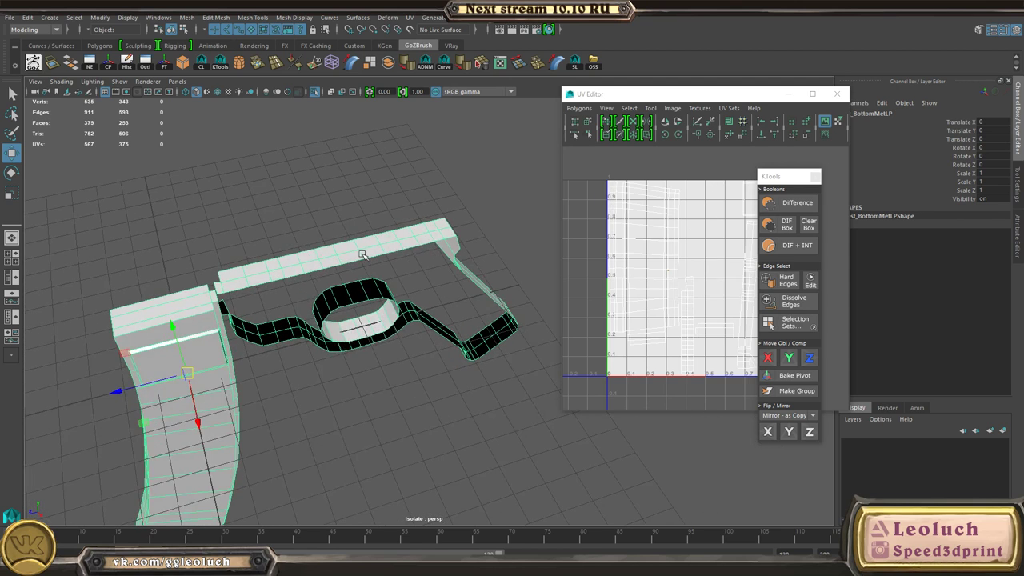
right_drag(361, 245, 357, 266)
double_click(351, 258)
alt+drag(358, 270, 440, 278)
shift+double_click(368, 277)
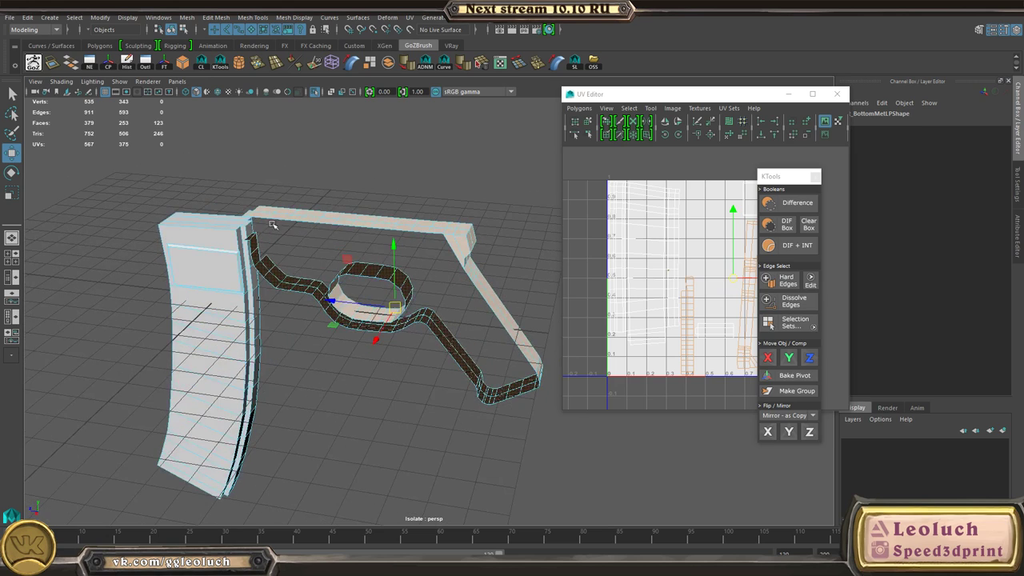
alt+middle_drag(270, 219, 300, 243)
right_drag(304, 262, 313, 250)
click(314, 249)
alt+drag(314, 250, 375, 201)
- Exit isolation and combine the frame's two side panels with its rim piece into one mesh
key(ctrl+1)
shift+click(386, 276)
alt+drag(386, 276, 443, 370)
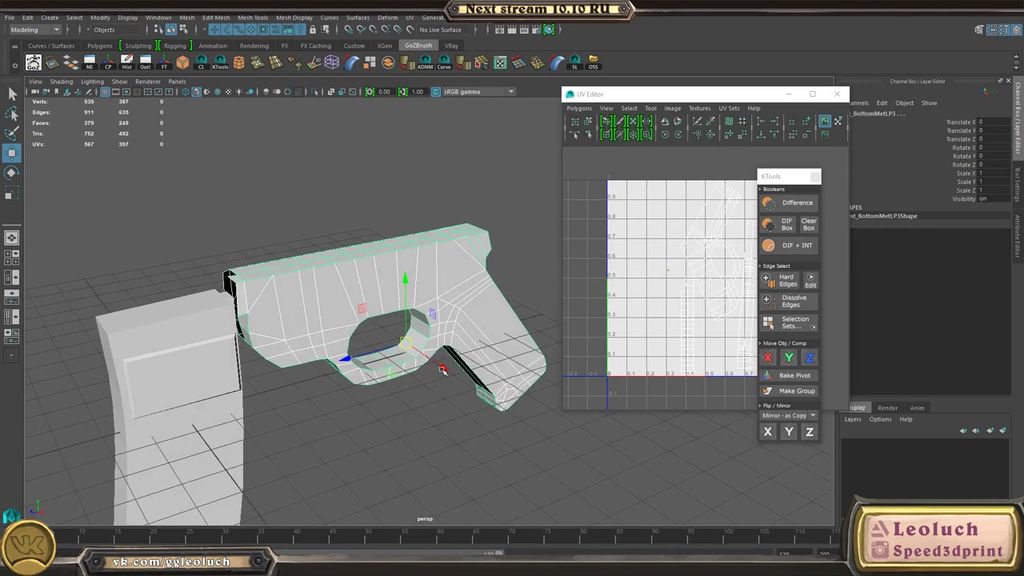
drag(785, 181, 144, 164)
scroll(306, 185, up, 2)
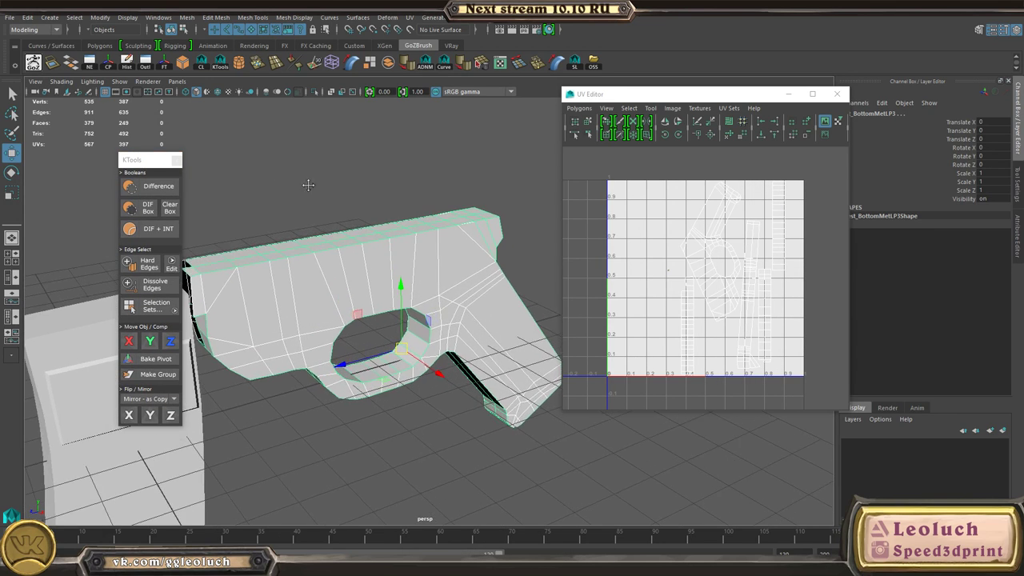
alt+middle_drag(152, 143, 325, 161)
scroll(444, 331, up, 4)
alt+drag(443, 331, 454, 354)
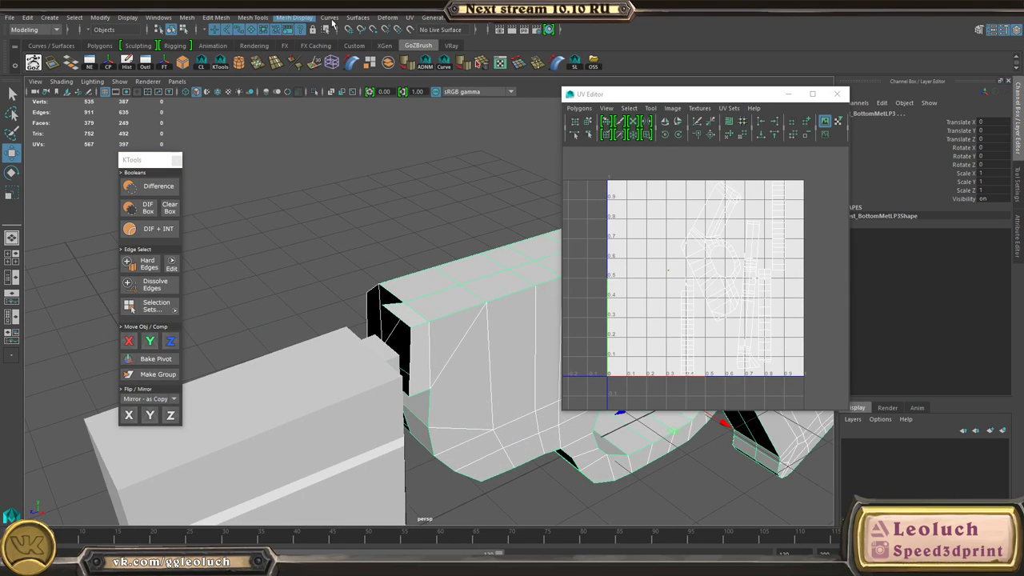
alt+drag(331, 167, 318, 191)
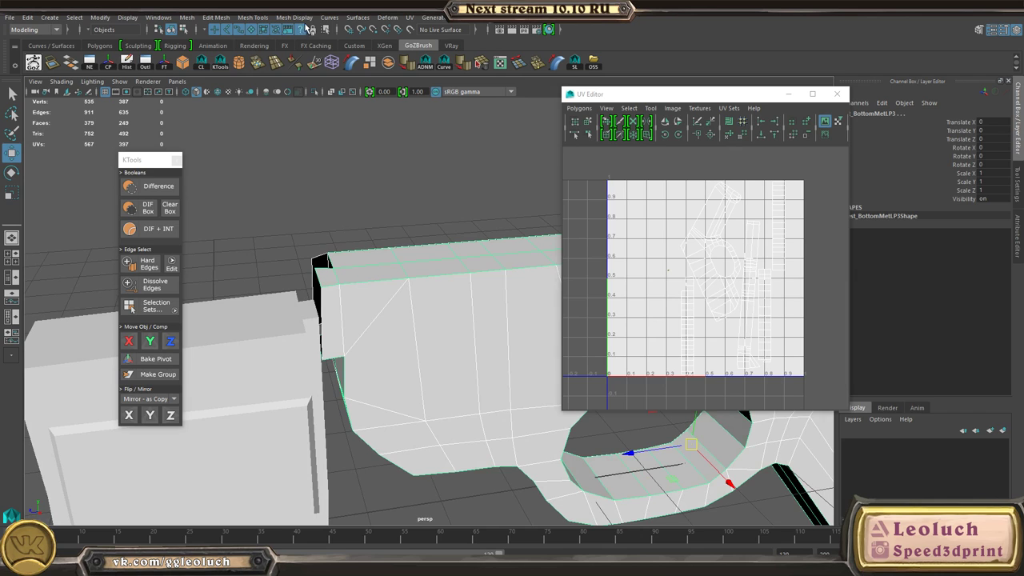
click(188, 17)
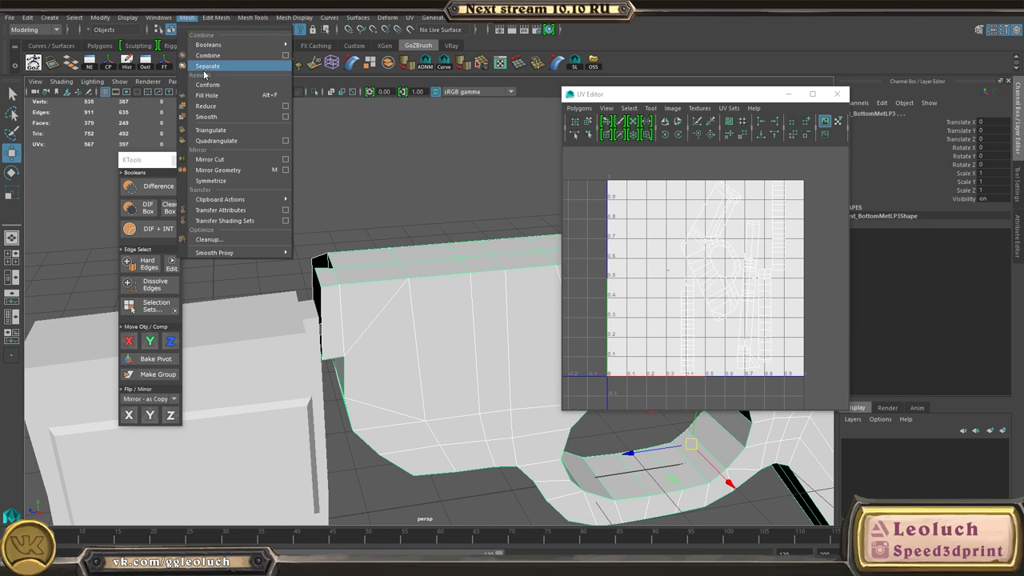
click(200, 58)
- Examine the edges along the seam between the combined frame's side panel and its upper strip
alt+drag(413, 309, 333, 240)
alt+right_drag(333, 240, 293, 232)
alt+middle_drag(496, 226, 397, 243)
alt+right_drag(398, 242, 370, 249)
right_drag(363, 253, 360, 154)
alt+right_drag(387, 192, 460, 351)
alt+middle_drag(418, 256, 430, 392)
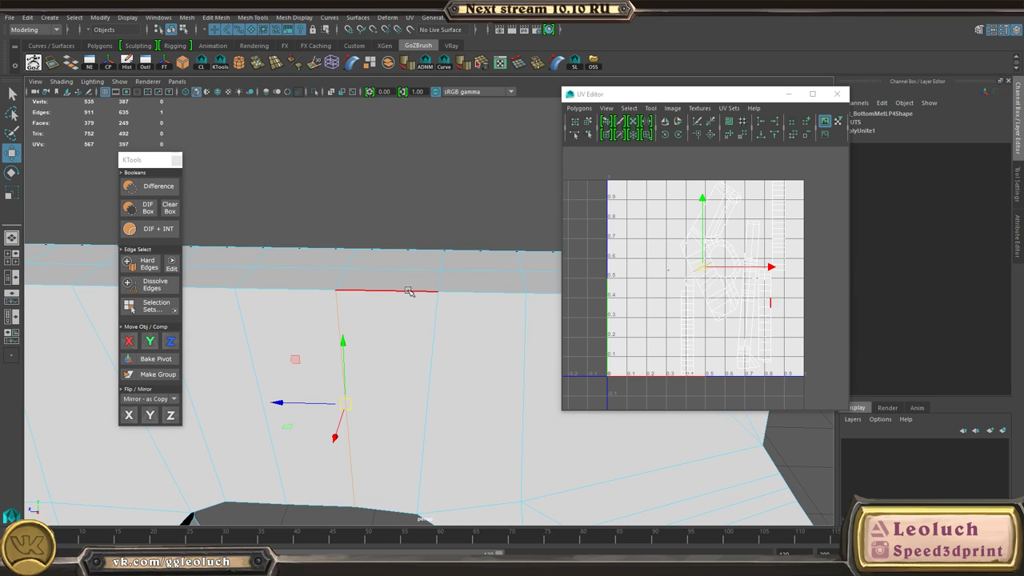
click(422, 222)
key(F8)
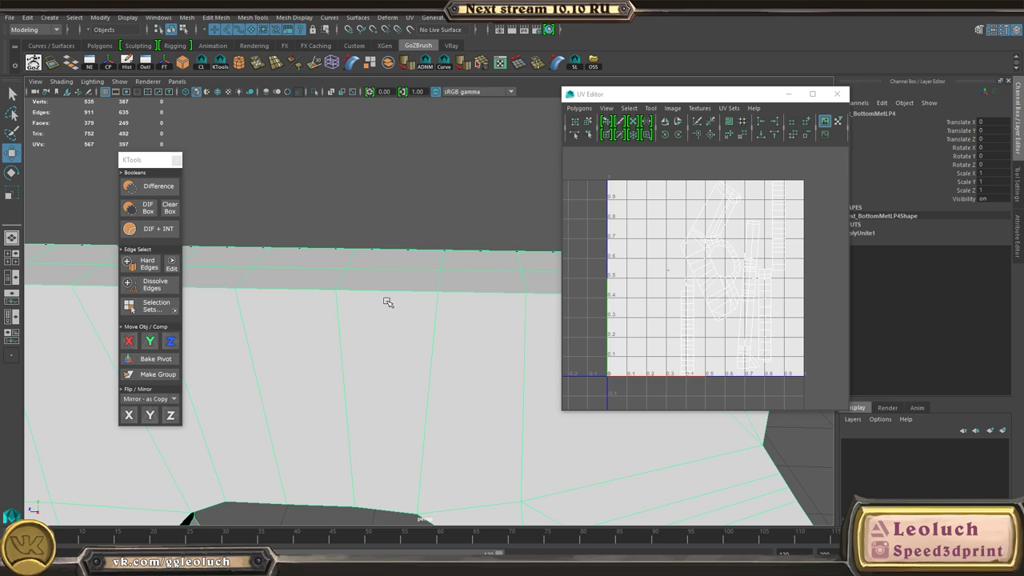
- Select the frame's mirrored side faces and shift their UV shell by 1.00 in U, outside the 0-1 space
alt+drag(387, 303, 349, 265)
alt+right_drag(320, 260, 227, 251)
alt+drag(227, 251, 475, 217)
alt+right_drag(475, 217, 458, 283)
right_drag(691, 286, 657, 267)
alt+middle_drag(656, 267, 552, 273)
alt+drag(541, 274, 341, 309)
click(416, 304)
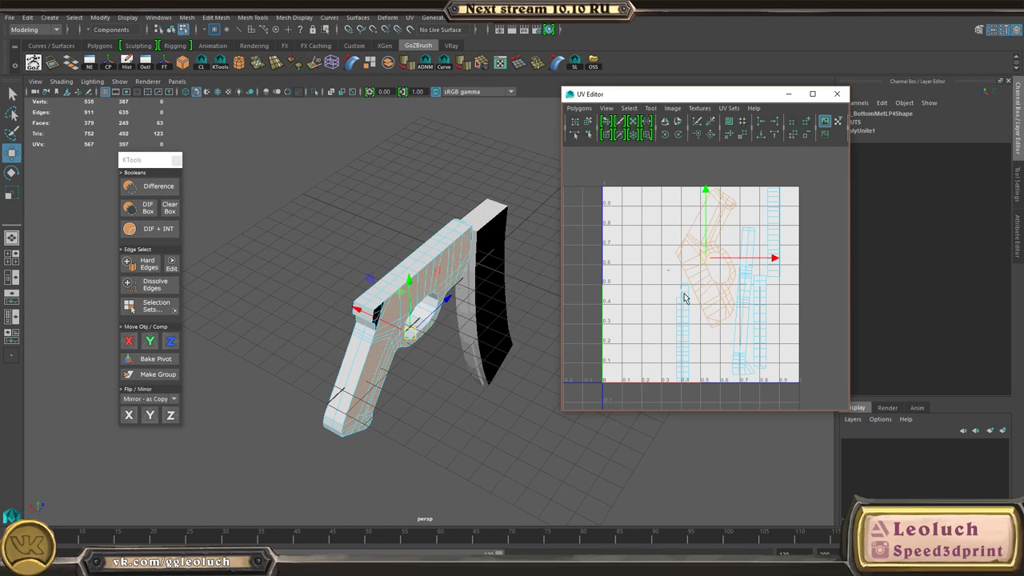
alt+middle_drag(684, 294, 690, 292)
drag(849, 144, 1000, 193)
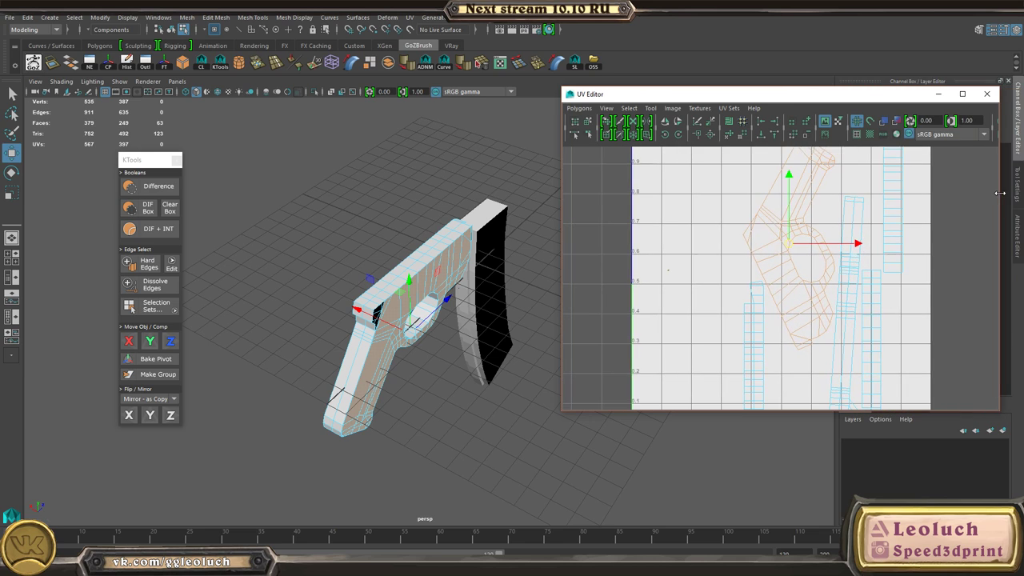
drag(852, 96, 483, 102)
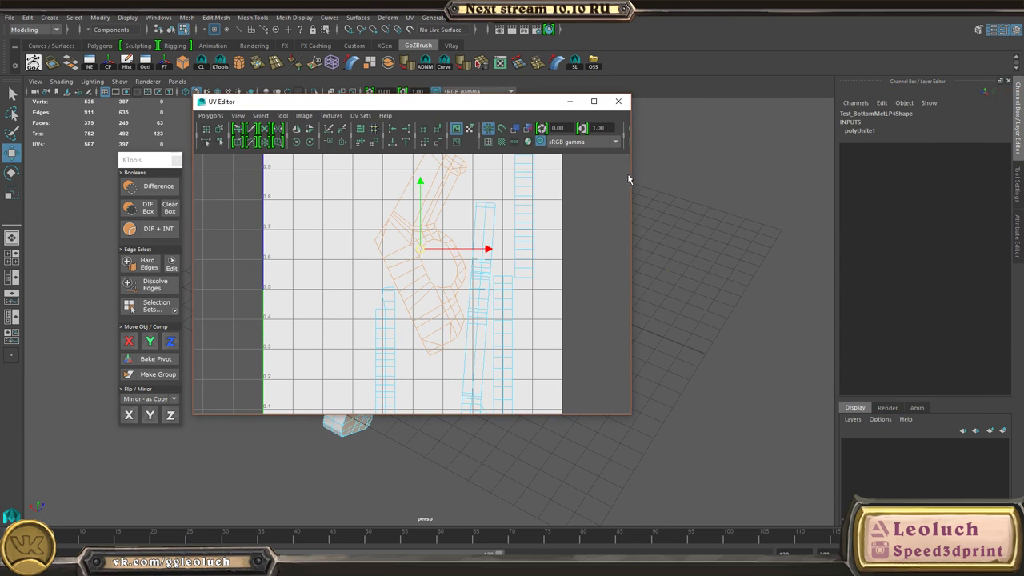
drag(632, 177, 806, 183)
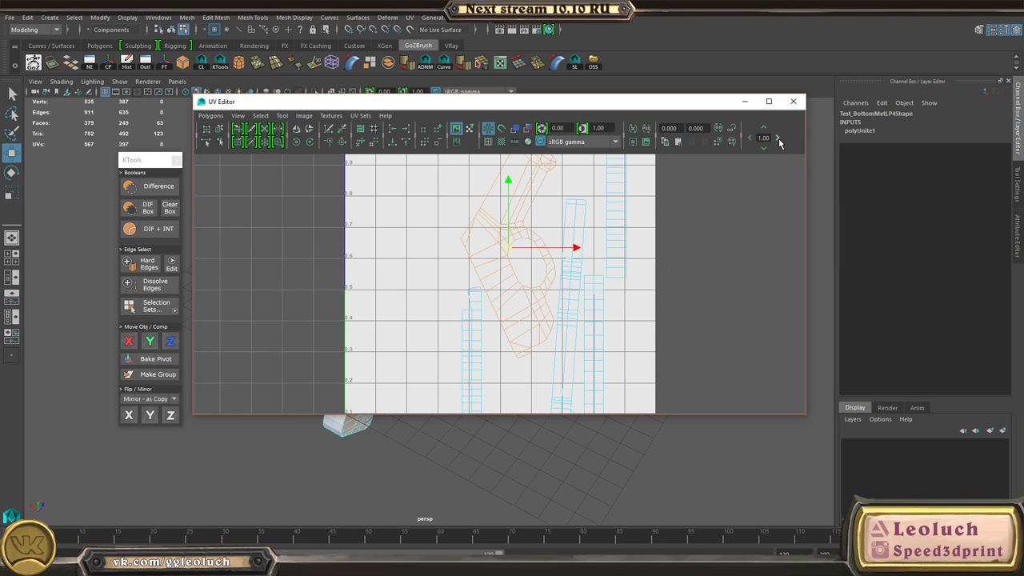
click(779, 140)
alt+right_drag(648, 275, 612, 262)
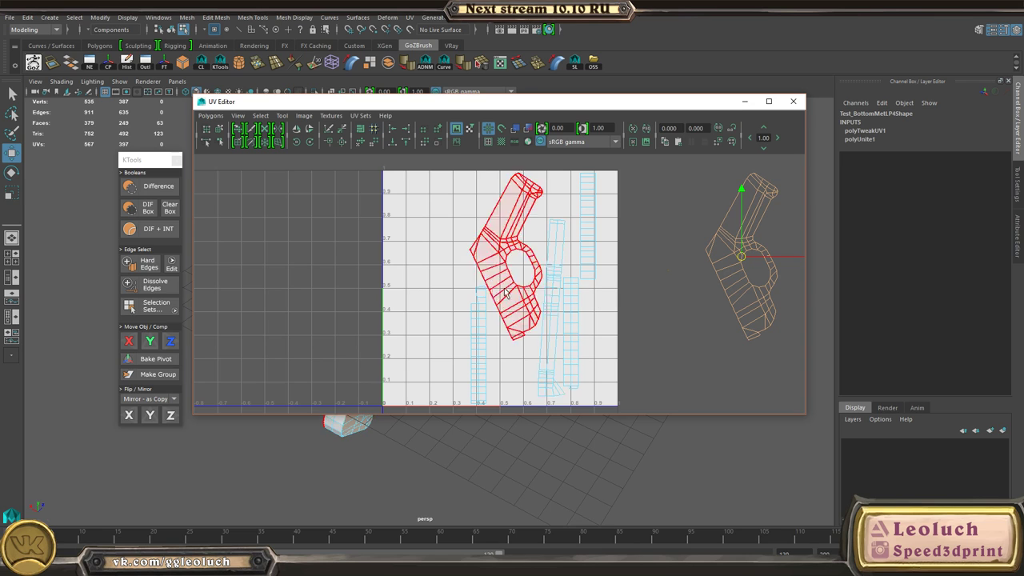
click(793, 102)
right_drag(494, 221, 587, 173)
- Select the magazine's side faces along its full length, including the raised panel, and extract them into a separate object
alt+drag(472, 304, 363, 260)
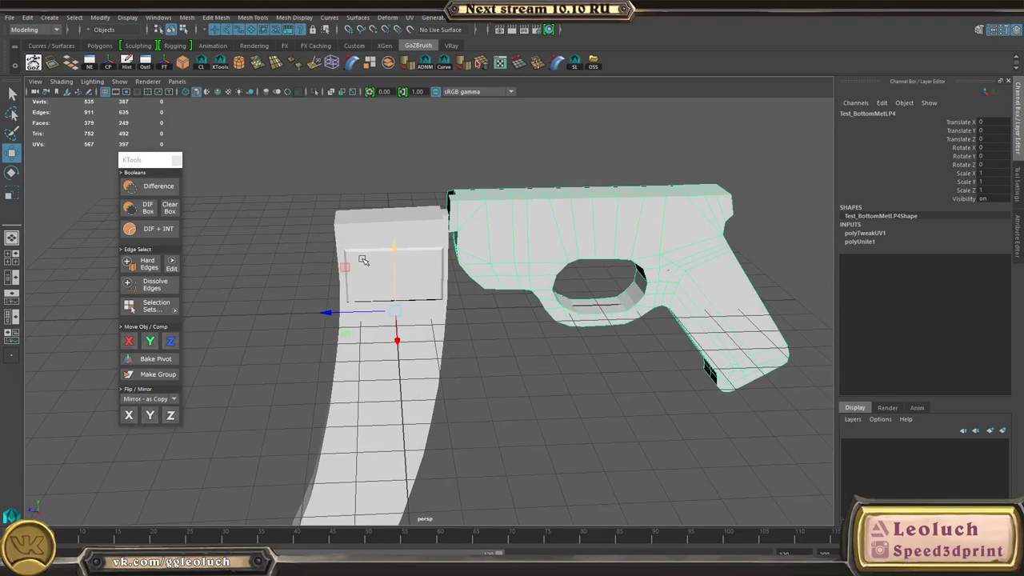
click(346, 214)
alt+drag(346, 213, 416, 248)
scroll(416, 247, up, 1)
right_drag(313, 256, 300, 287)
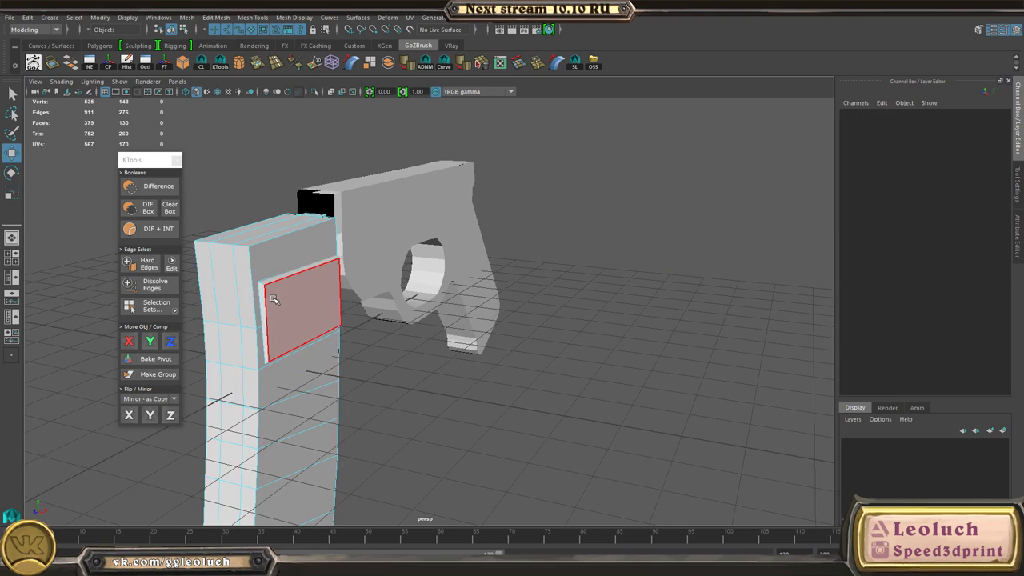
click(280, 299)
alt+middle_drag(415, 302, 465, 257)
alt+drag(464, 257, 380, 186)
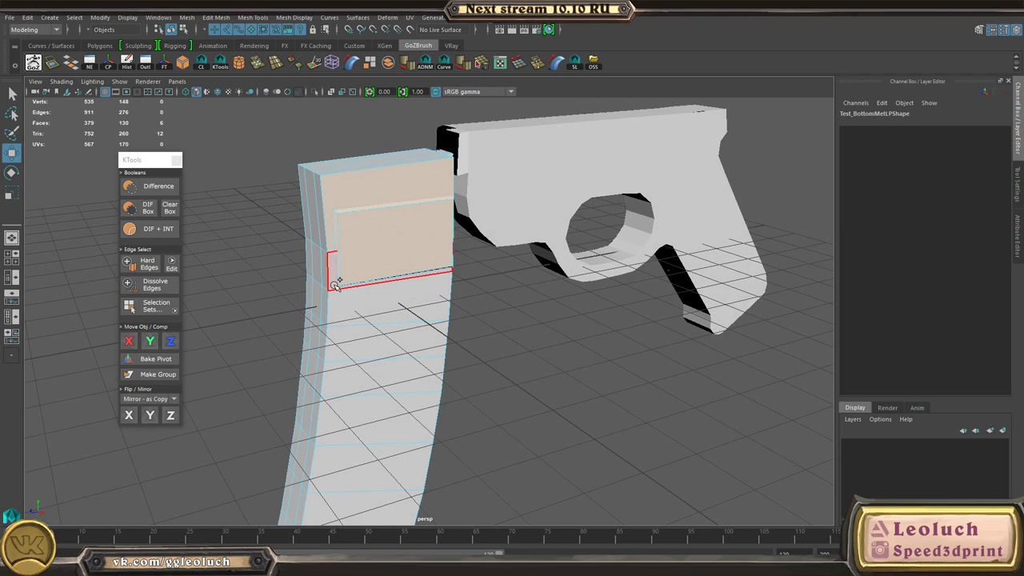
alt+drag(372, 375, 462, 263)
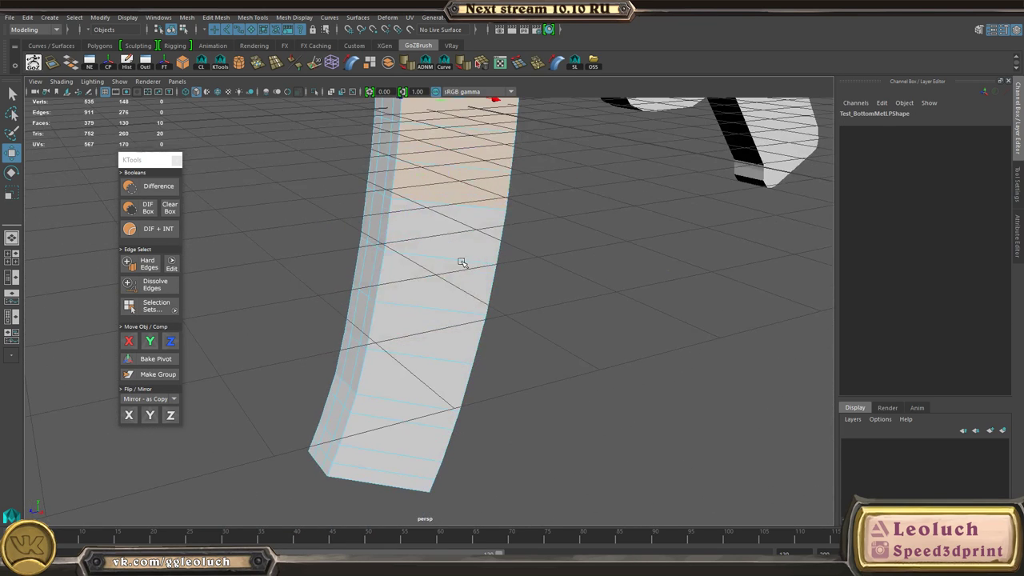
shift+double_click(399, 475)
alt+middle_drag(449, 333, 436, 516)
alt+drag(514, 370, 387, 366)
alt+drag(450, 267, 573, 343)
alt+right_drag(573, 344, 592, 360)
alt+drag(532, 372, 244, 314)
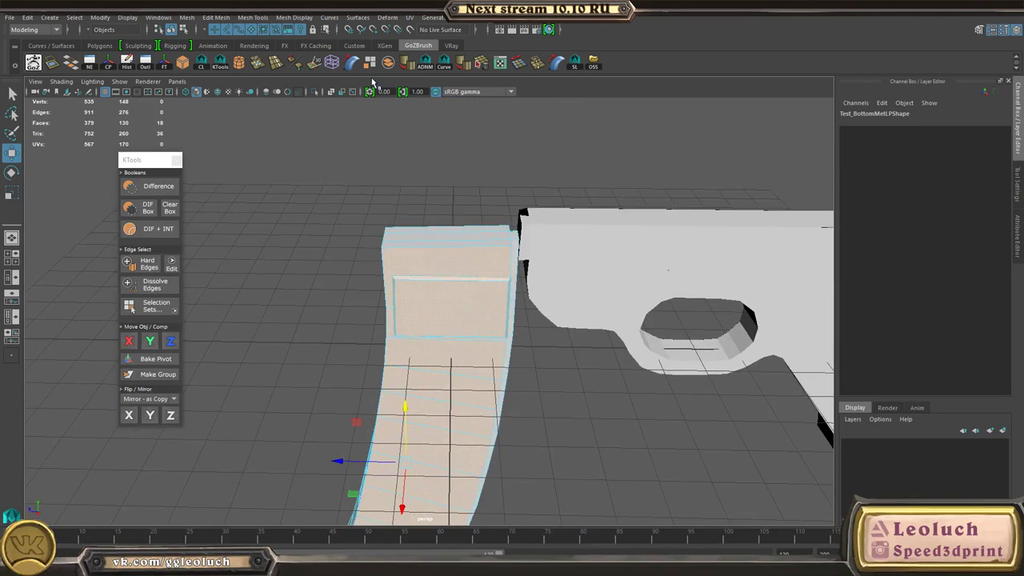
alt+right_drag(544, 286, 416, 256)
mouse_move(392, 248)
alt+mouse_down()
mouse_move(501, 240)
mouse_move(374, 256)
alt+mouse_up()
- Create a mirrored copy of the extracted magazine side across X and select that copy
click(135, 416)
alt+drag(392, 341, 558, 353)
click(379, 290)
alt+drag(390, 294, 320, 288)
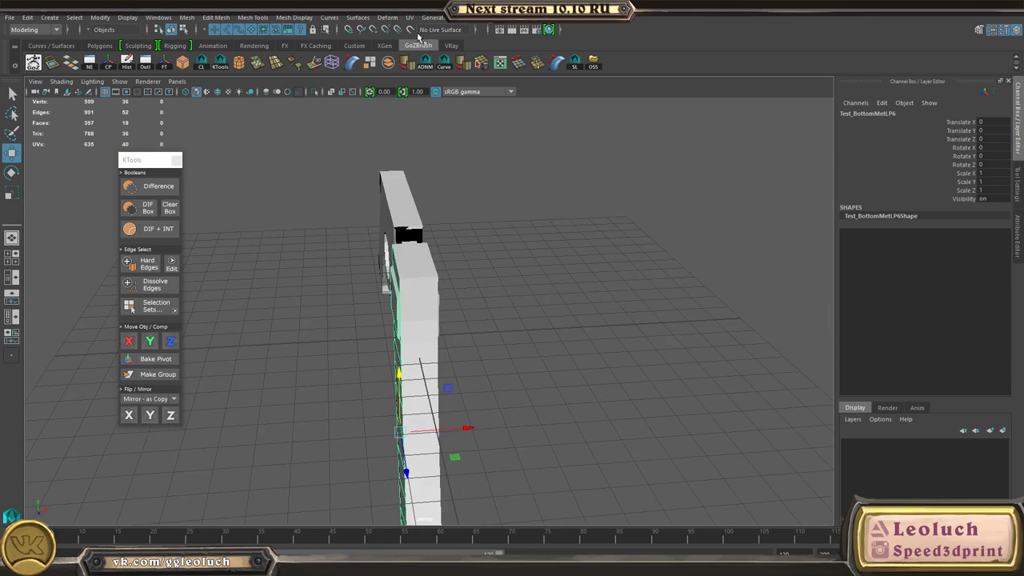
- Shift all UVs of the mirrored magazine side by 1.00 in U in the UV Editor, then close it
click(408, 20)
click(431, 44)
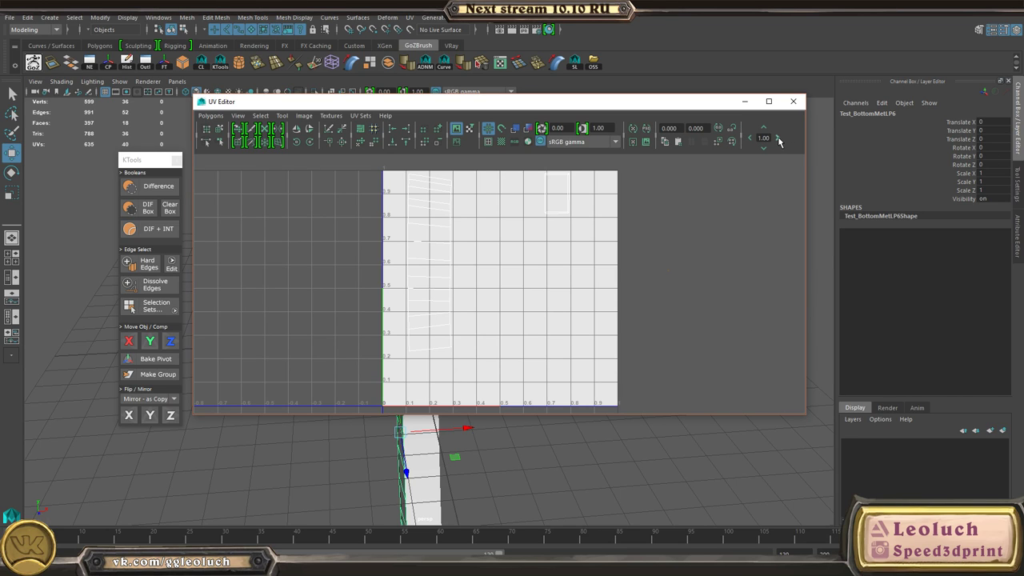
alt+right_drag(668, 267, 398, 372)
right_drag(457, 266, 419, 247)
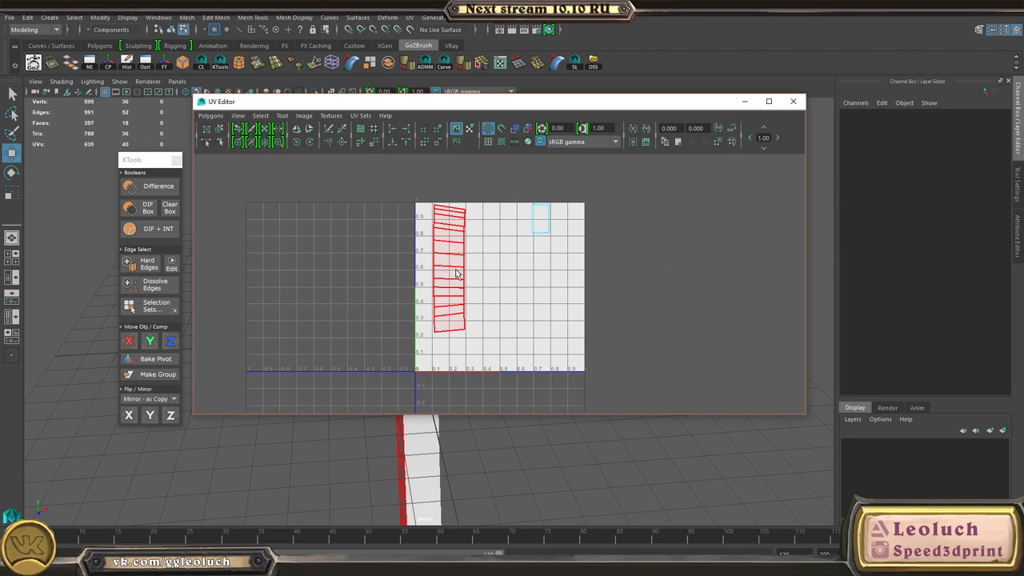
click(462, 269)
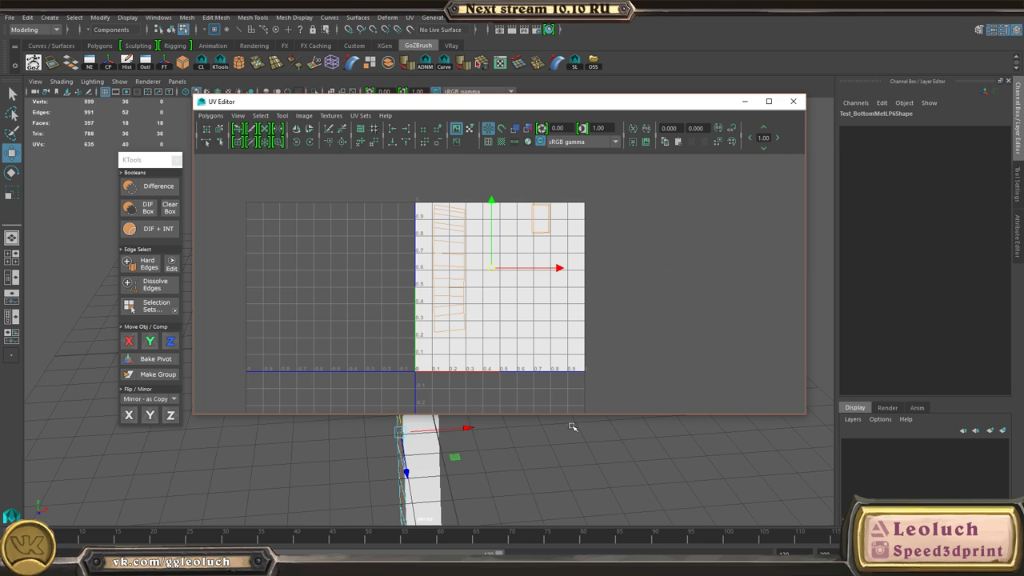
scroll(669, 205, down, 1)
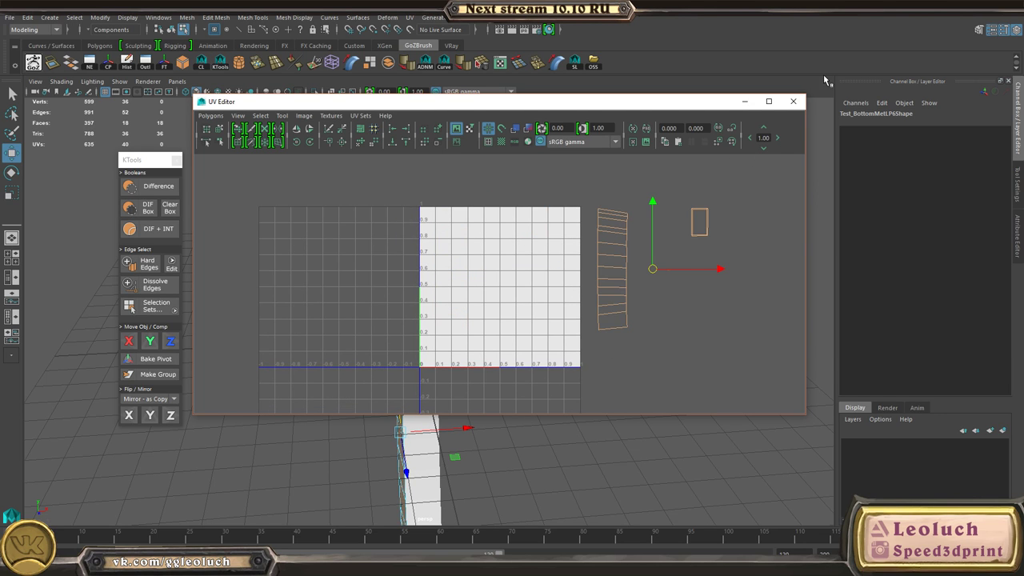
click(793, 102)
- Combine the magazine body with its two side pieces into one mesh
alt+drag(624, 353, 413, 323)
alt+drag(358, 226, 466, 427)
alt+drag(400, 268, 368, 319)
click(193, 18)
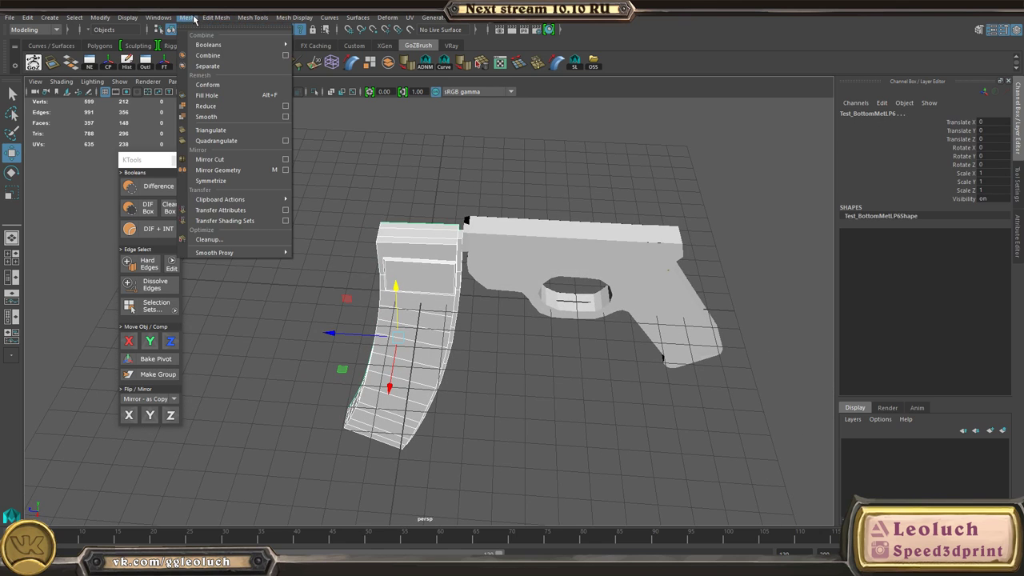
click(222, 56)
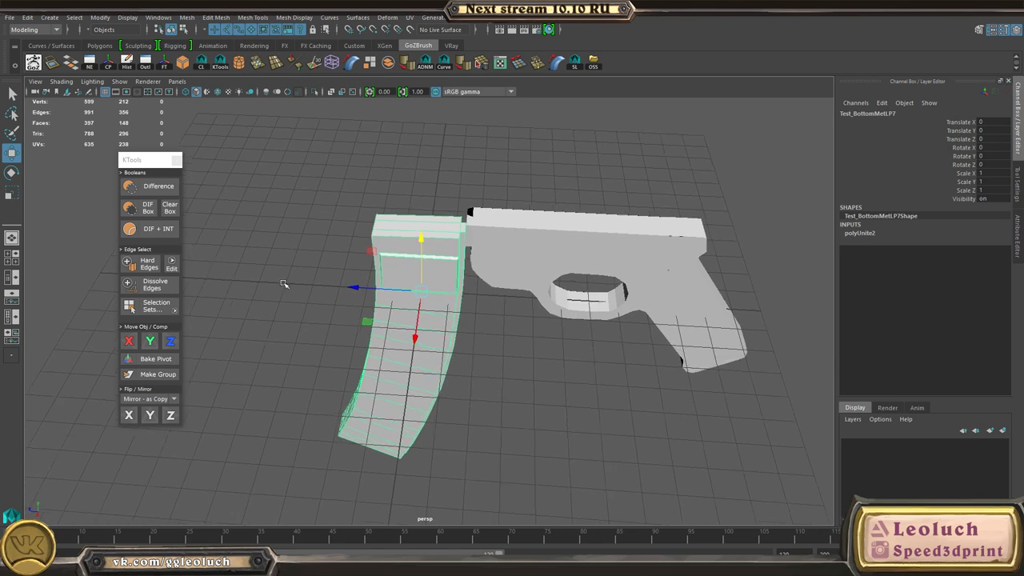
- Switch the selected magazine's edge display to hard/soft edges
alt+drag(285, 283, 157, 298)
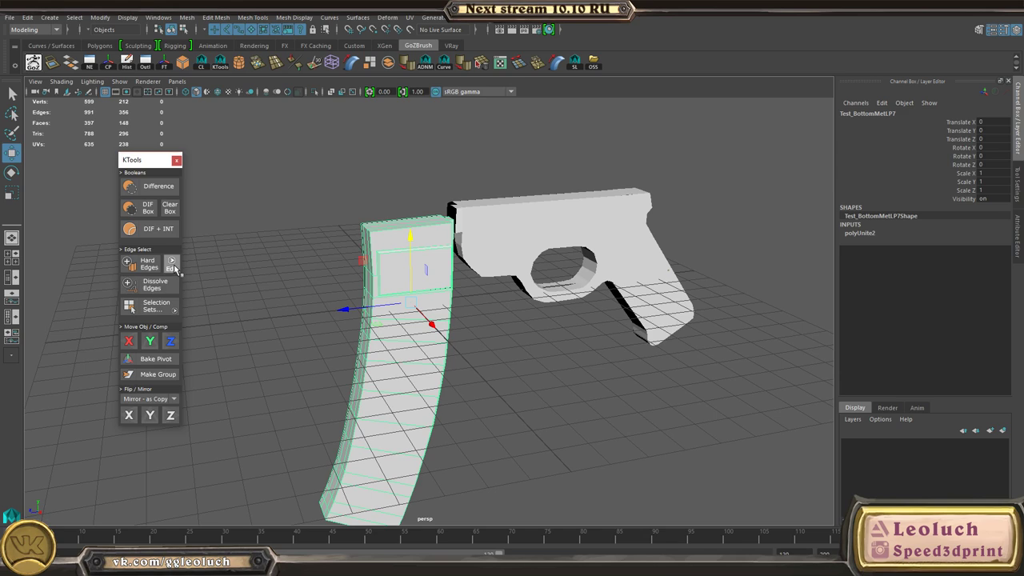
click(173, 265)
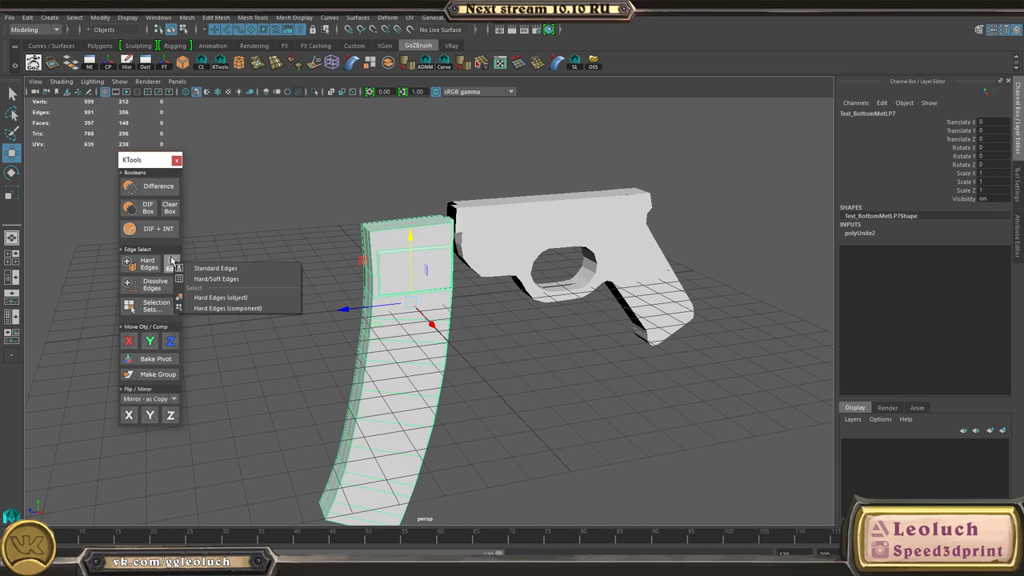
click(227, 283)
click(347, 224)
alt+drag(348, 224, 393, 277)
click(384, 272)
alt+middle_drag(393, 277, 345, 349)
alt+right_drag(346, 349, 458, 310)
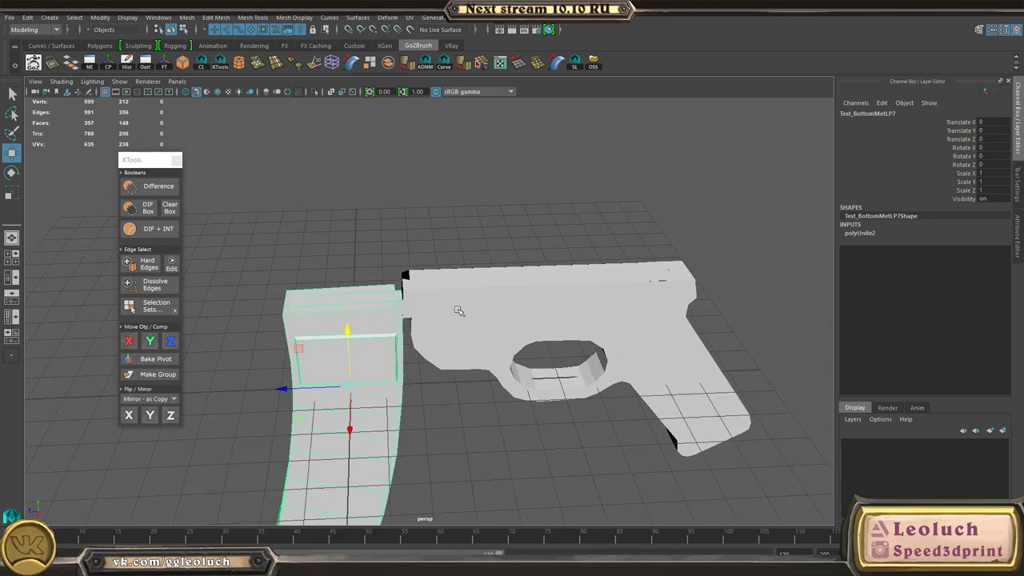
- Apply the hard/soft edge display to the frame and magazine together, leaving both meshes selected
alt+drag(458, 288, 452, 268)
drag(316, 240, 653, 469)
alt+right_drag(654, 468, 426, 383)
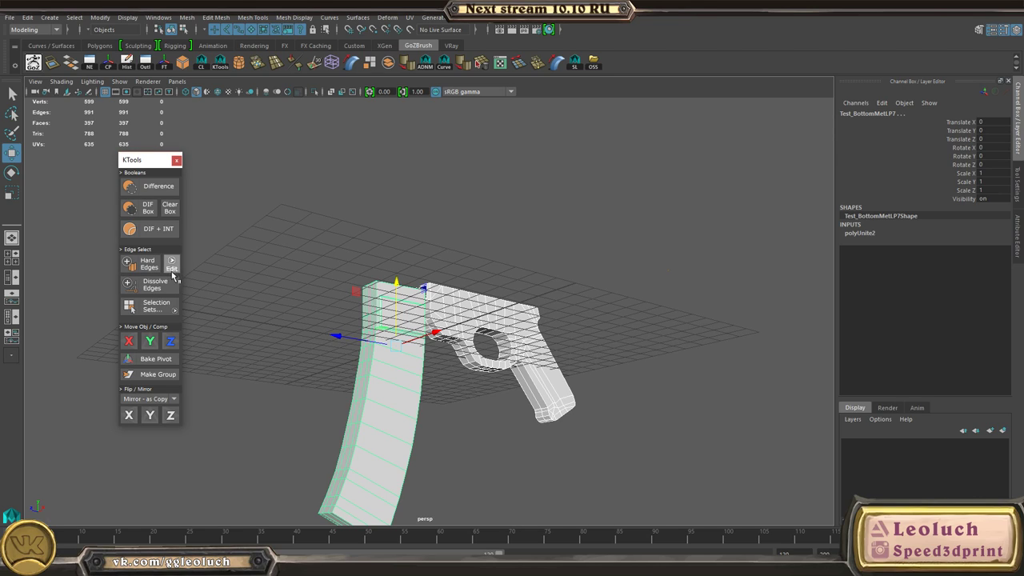
click(173, 272)
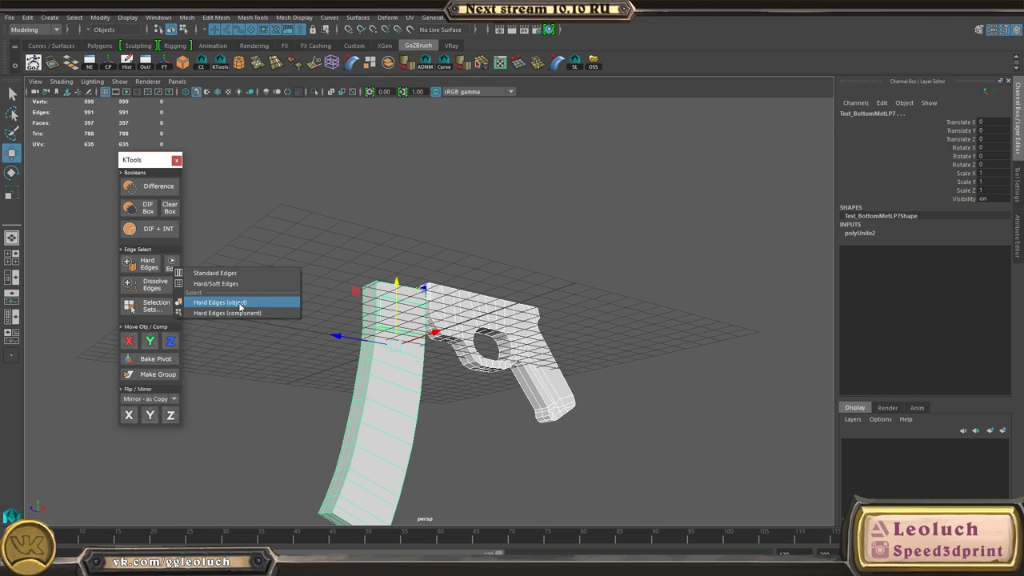
click(232, 284)
click(176, 270)
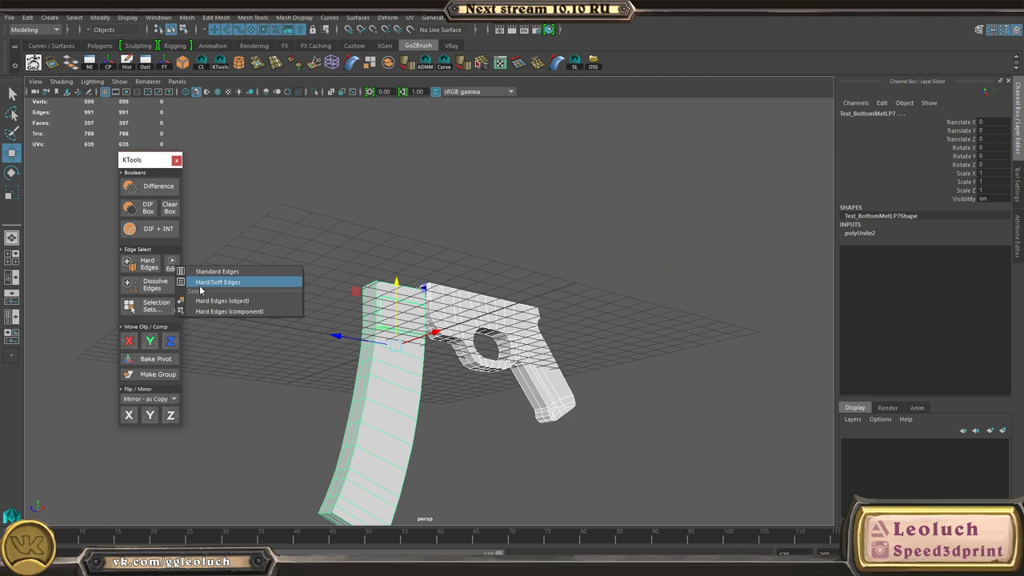
click(200, 286)
click(295, 260)
alt+drag(294, 260, 320, 316)
alt+right_drag(321, 316, 378, 323)
click(363, 329)
alt+drag(379, 322, 328, 280)
drag(245, 211, 728, 464)
alt+right_drag(480, 320, 361, 273)
alt+drag(362, 273, 456, 205)
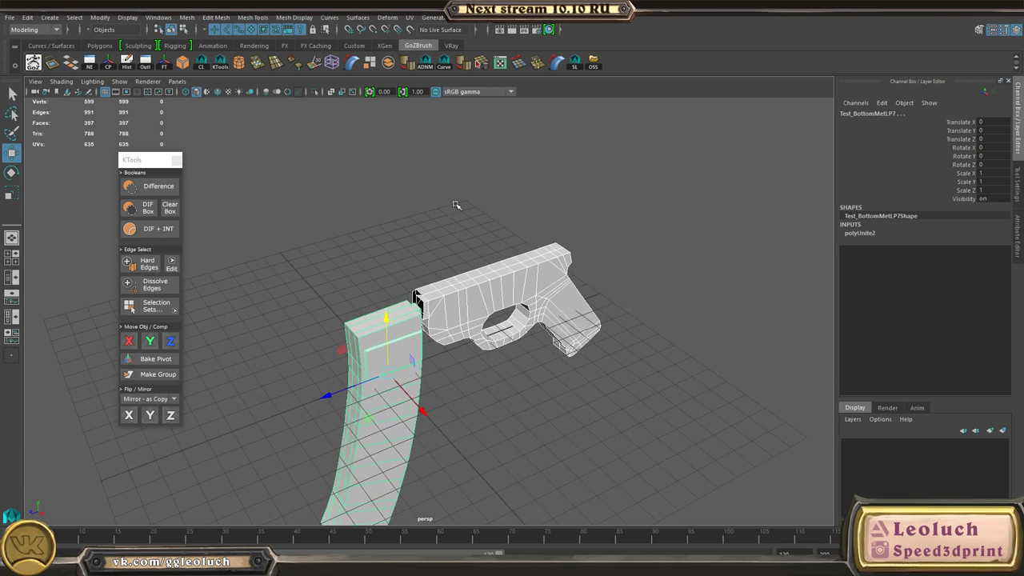
- Examine the frame and magazine UV layout in the UV Editor, including the shells beside the main tile, and close it
click(410, 20)
click(424, 44)
scroll(520, 256, up, 3)
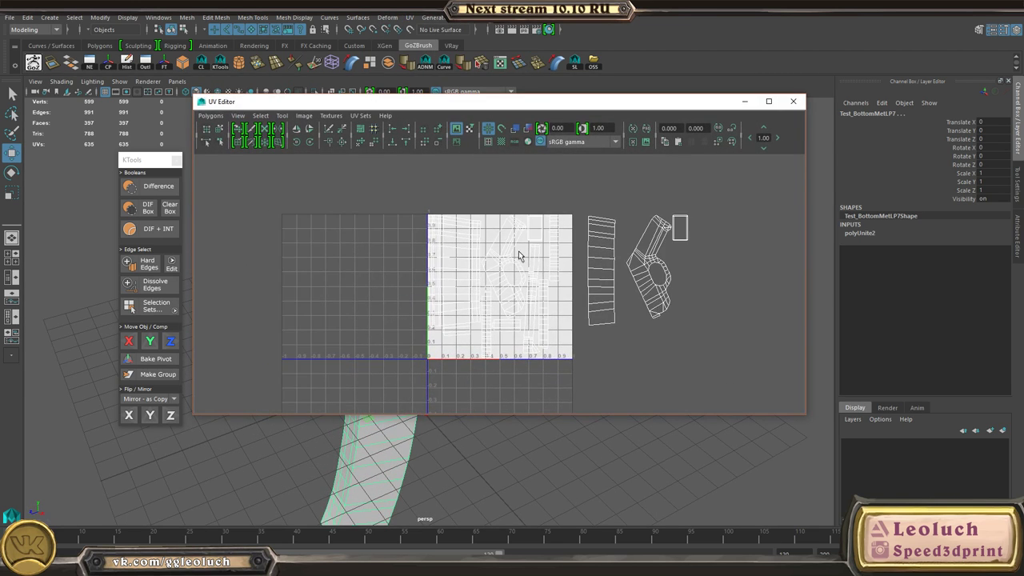
scroll(521, 256, up, 1)
scroll(718, 232, up, 1)
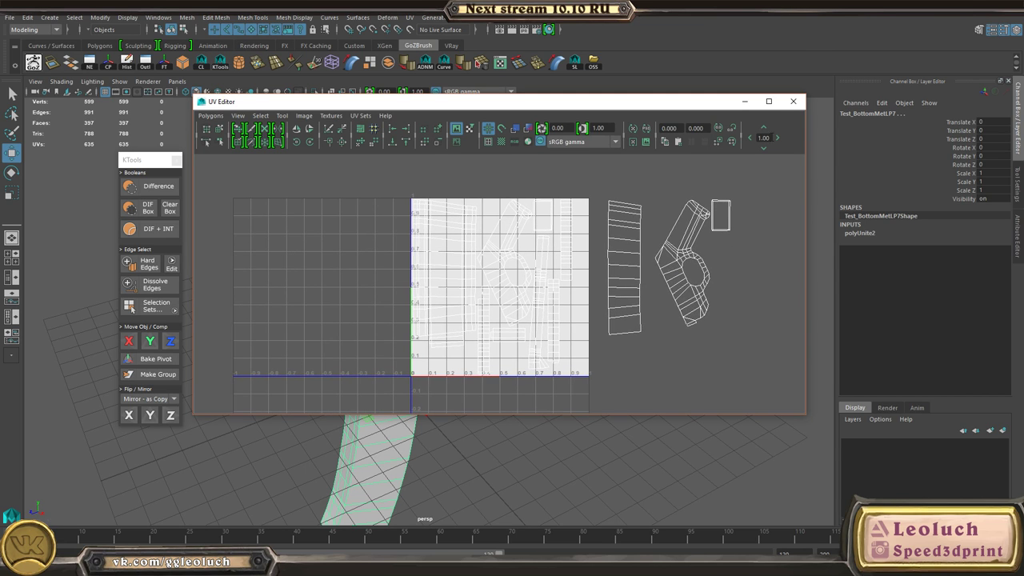
click(787, 104)
- Combine the frame and magazine into one mesh
alt+drag(436, 210, 365, 179)
scroll(364, 178, up, 3)
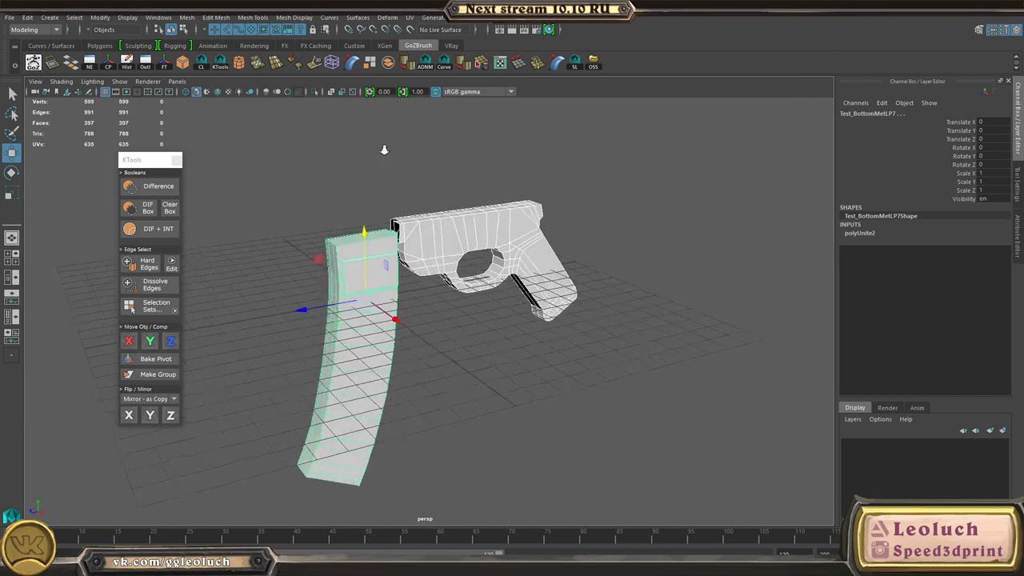
click(191, 17)
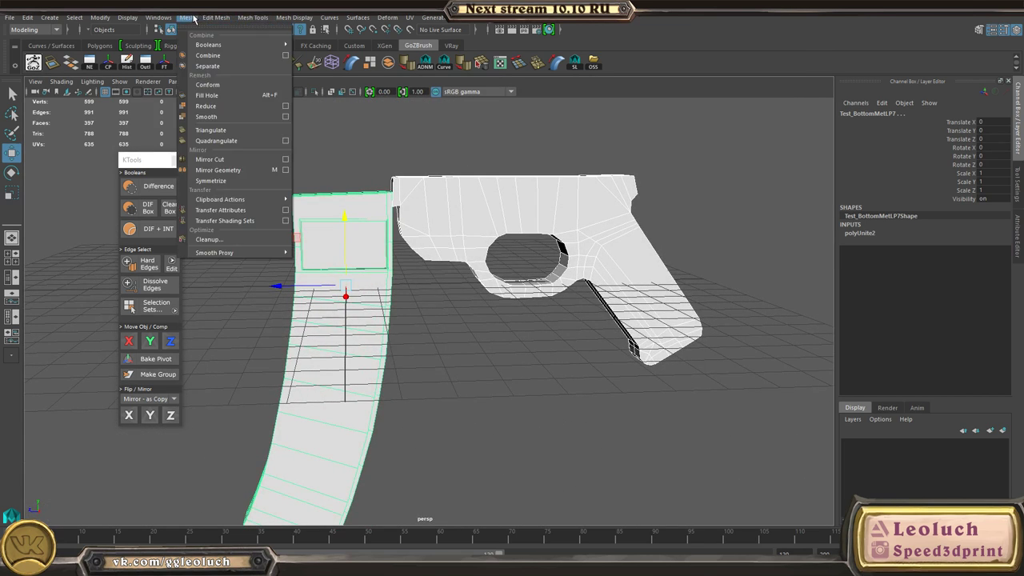
click(211, 56)
scroll(448, 219, down, 2)
alt+drag(448, 219, 389, 152)
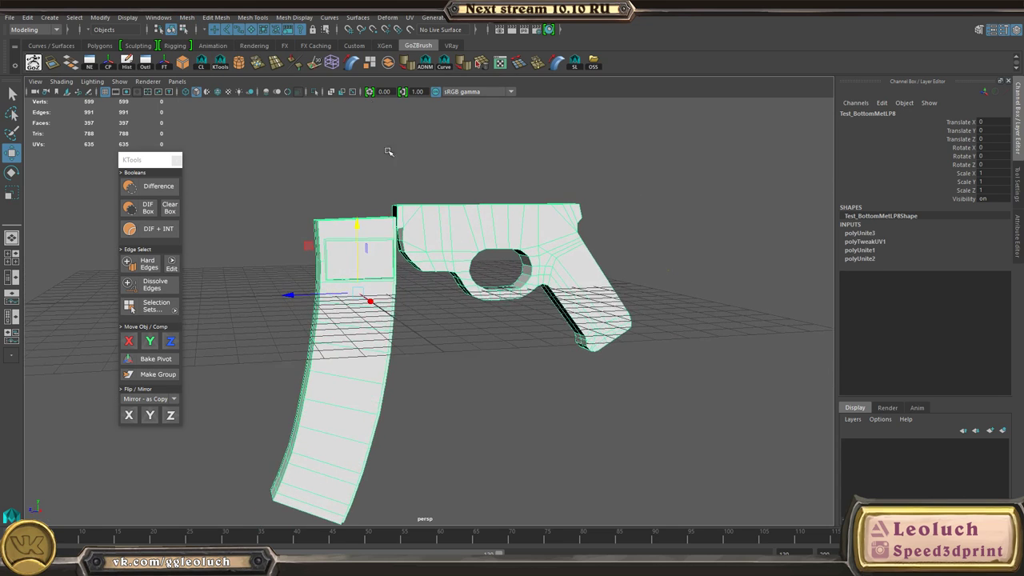
- Unlock the combined gun mesh's normals and set its normal angle to 65
click(293, 17)
click(342, 150)
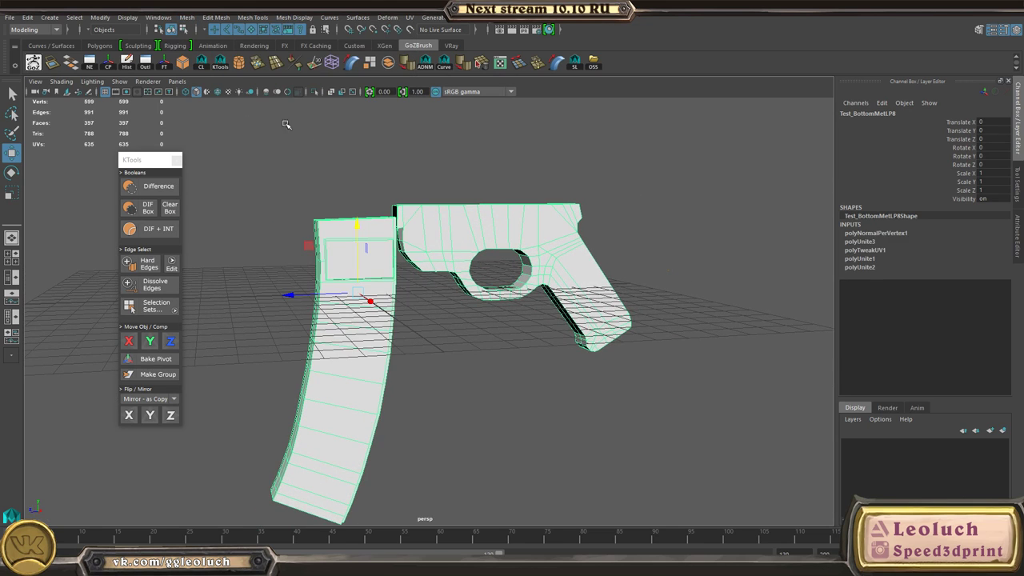
scroll(416, 232, up, 2)
alt+middle_drag(456, 256, 457, 314)
alt+drag(464, 313, 629, 372)
alt+drag(464, 280, 555, 307)
click(312, 67)
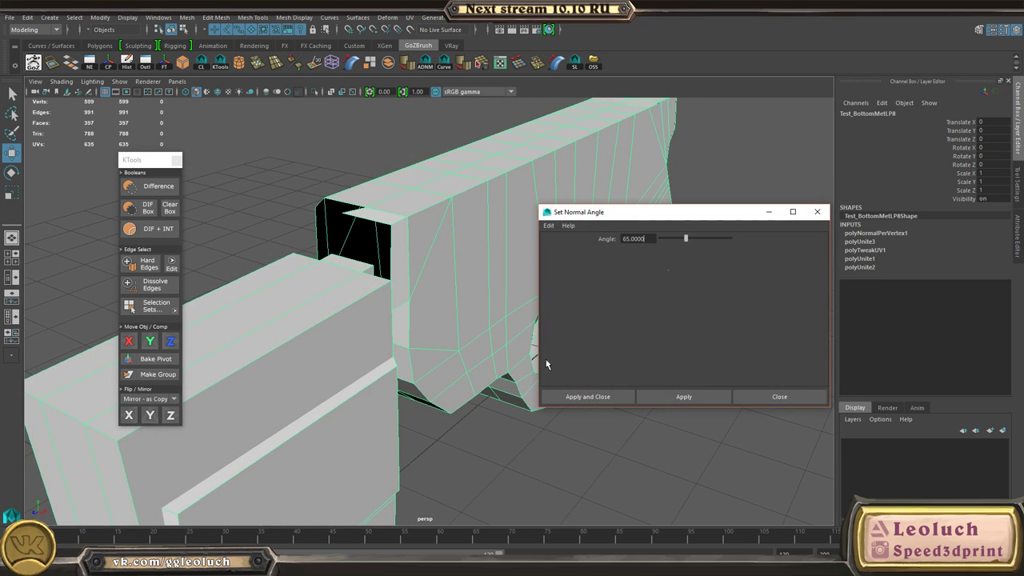
click(592, 400)
click(581, 462)
click(464, 299)
alt+drag(569, 427, 359, 344)
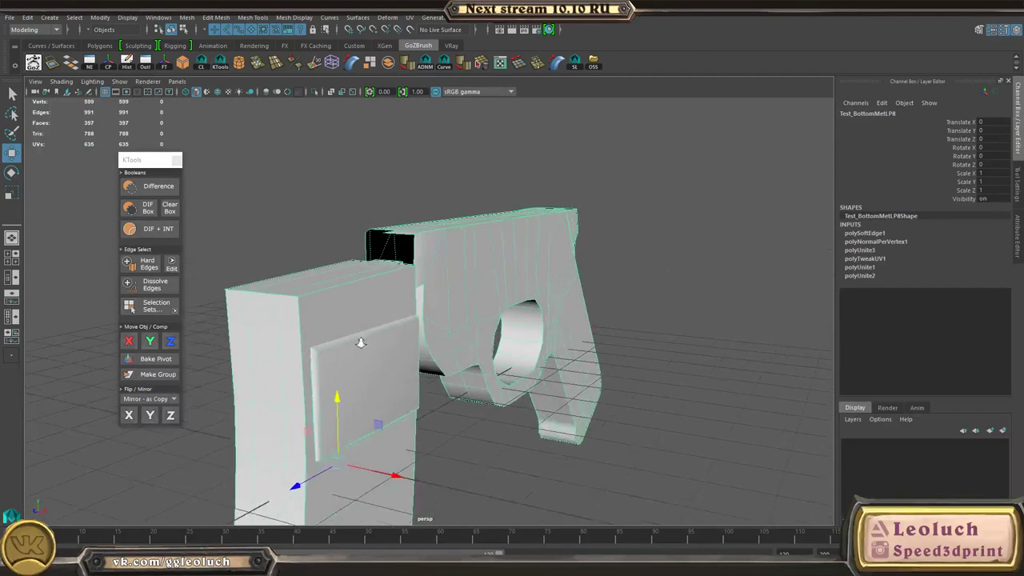
alt+right_drag(360, 343, 567, 364)
alt+drag(566, 364, 310, 240)
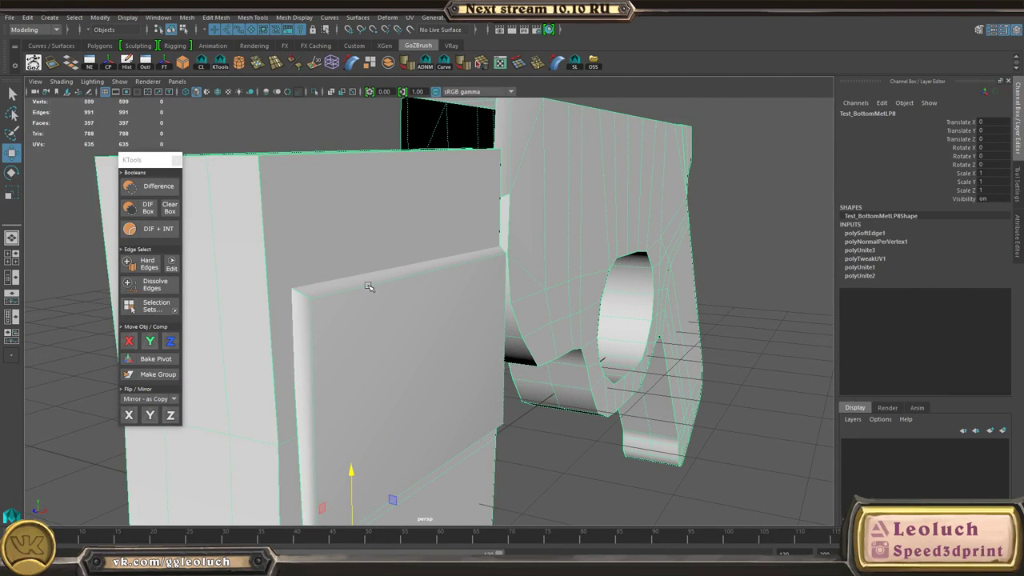
- Export the selected gun mesh as the OBJ file TestBake in the Bake folder
alt+drag(594, 225, 340, 192)
alt+middle_drag(536, 299, 512, 204)
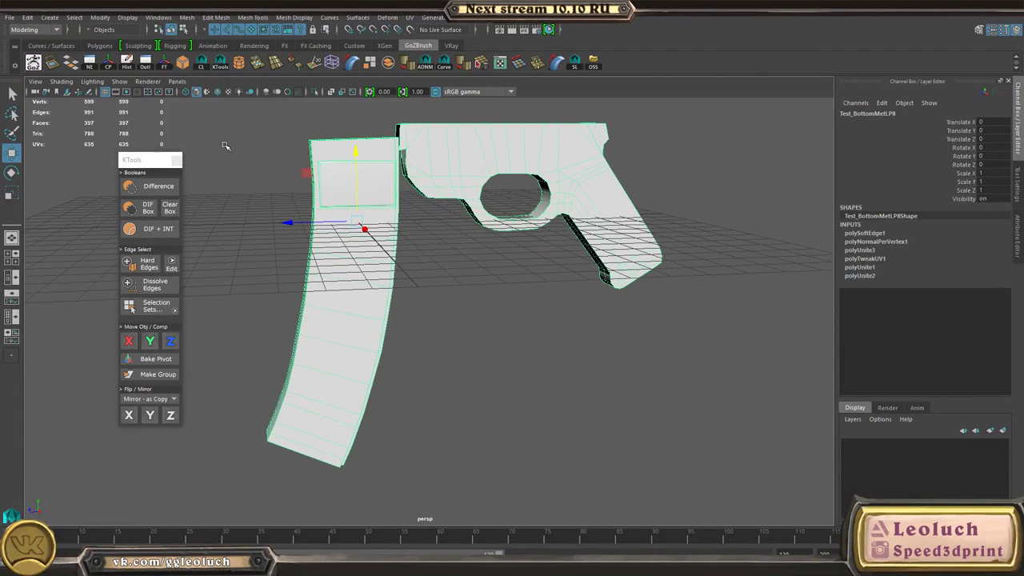
click(27, 17)
click(69, 160)
text(Test)
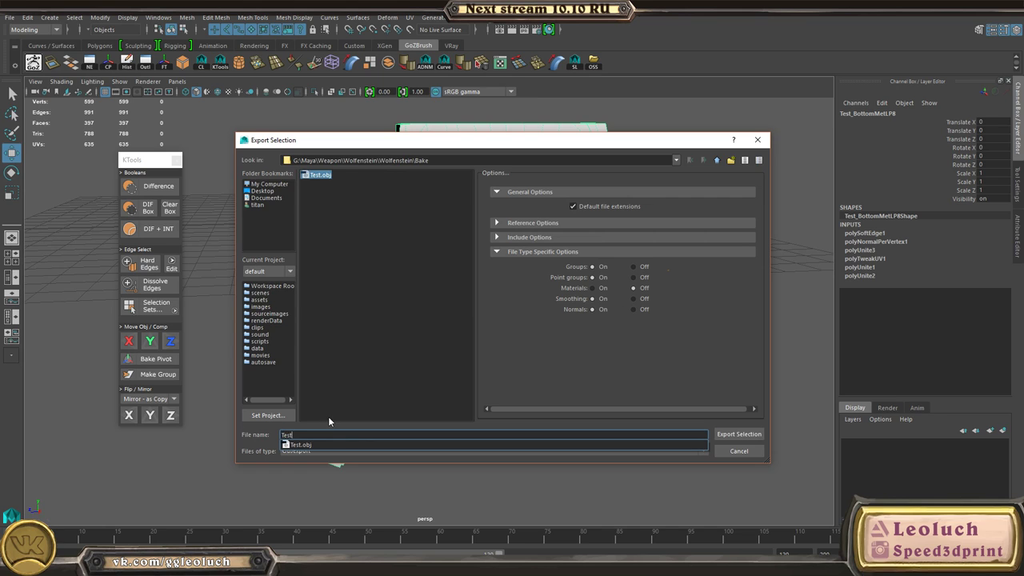
text(_low)
key(Return)
- Launch Marmoset Toolbag 3
key(super)
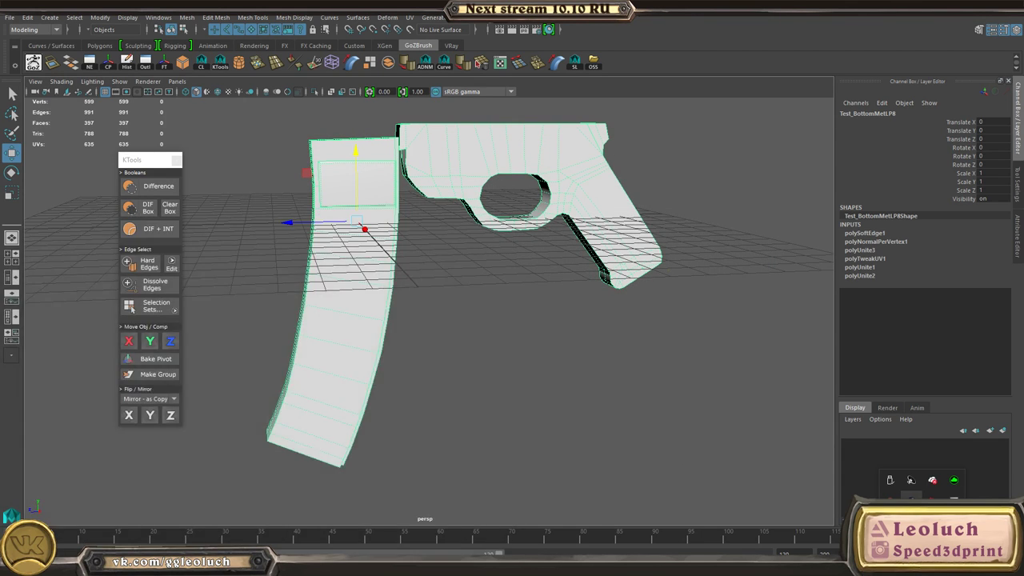
right_click(910, 502)
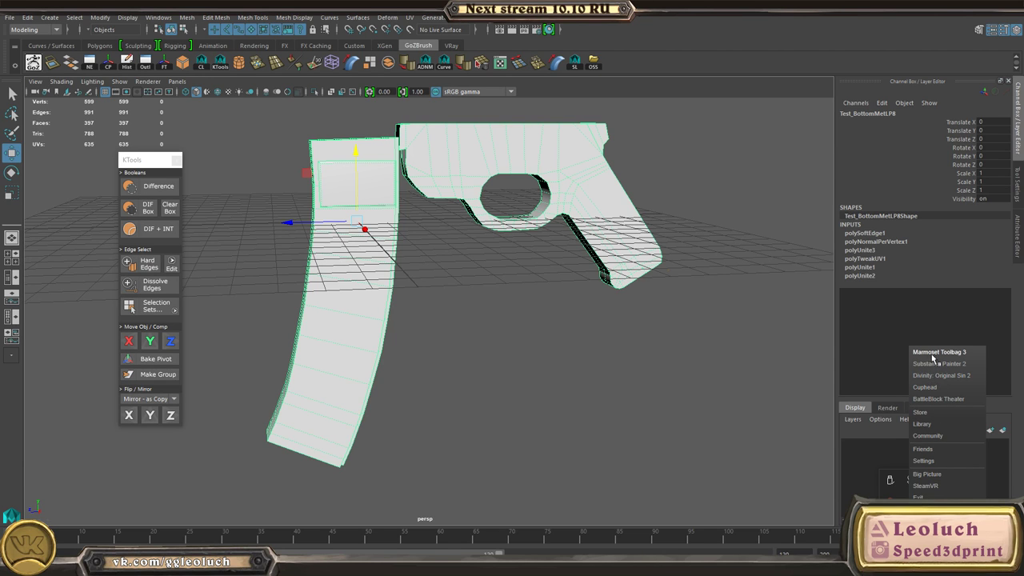
click(932, 358)
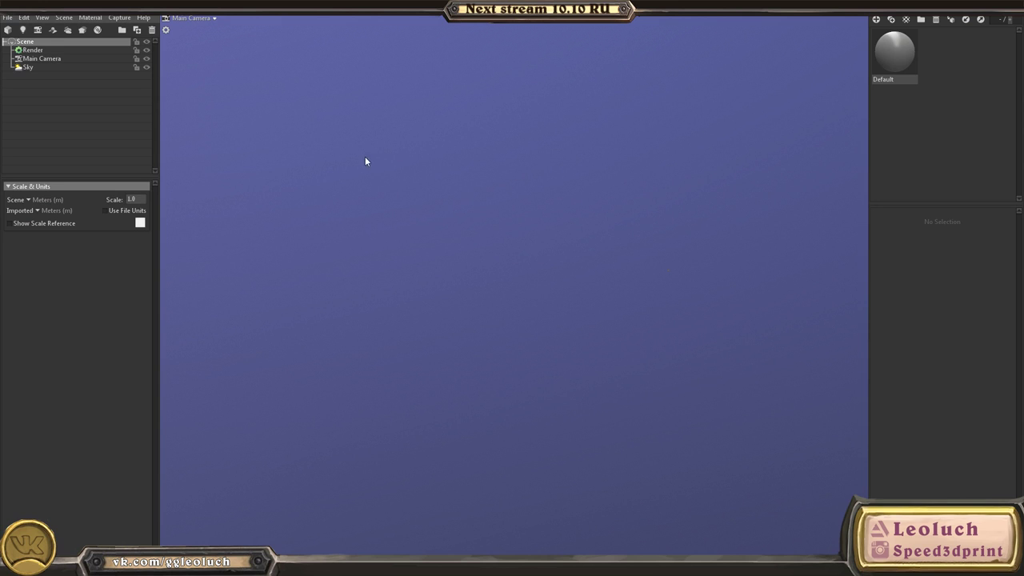
- Import the low-poly model TestBake from the Weapon/Wolfenstein/Wolfenstein/Bake folder
click(10, 18)
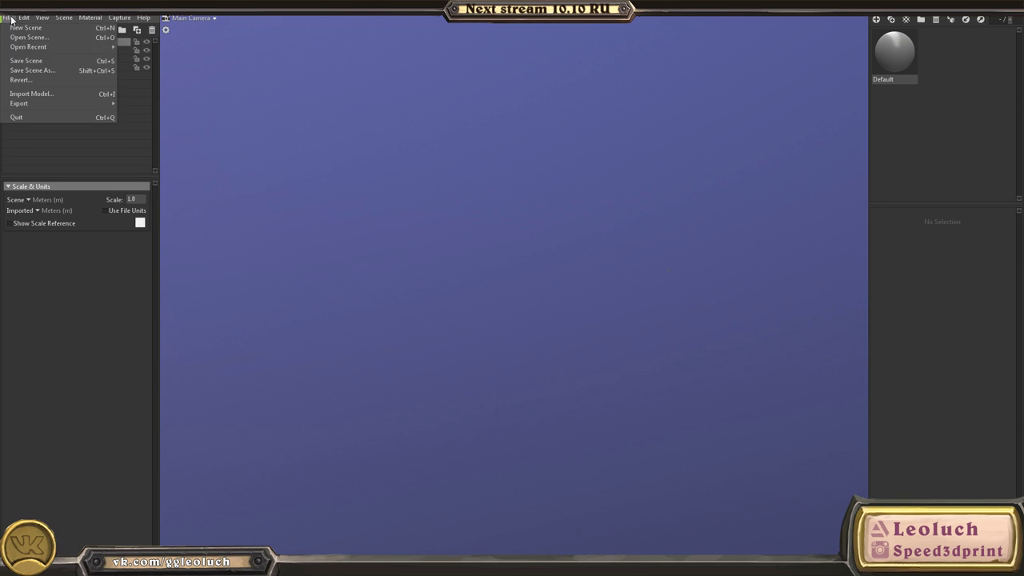
click(34, 95)
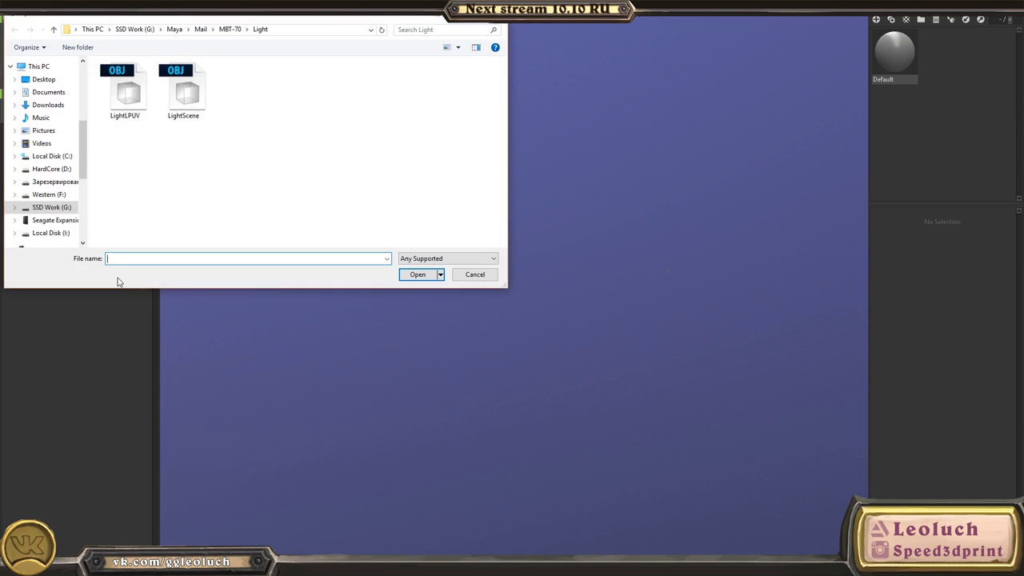
click(182, 30)
scroll(152, 212, down, 5)
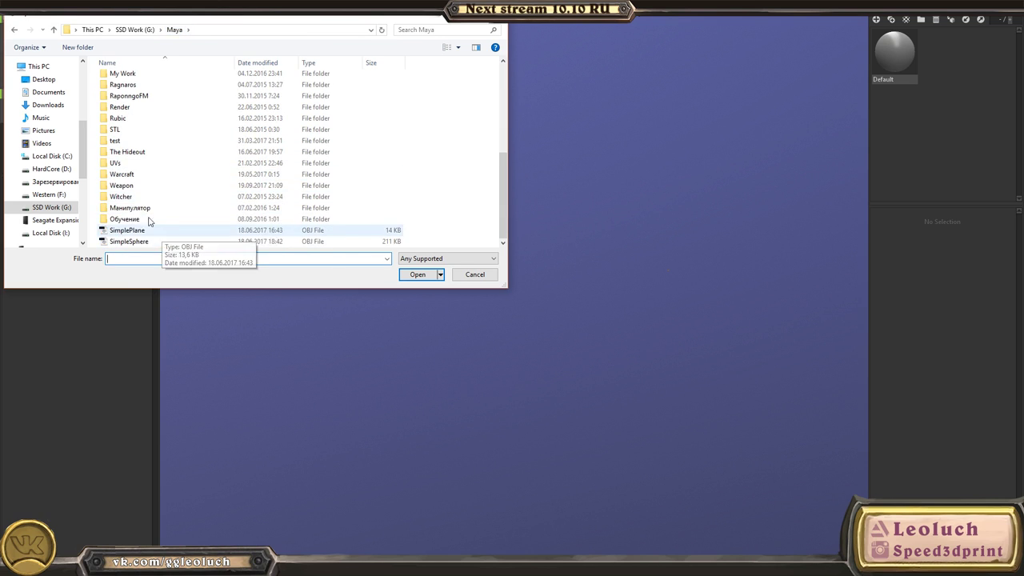
double_click(122, 184)
double_click(128, 97)
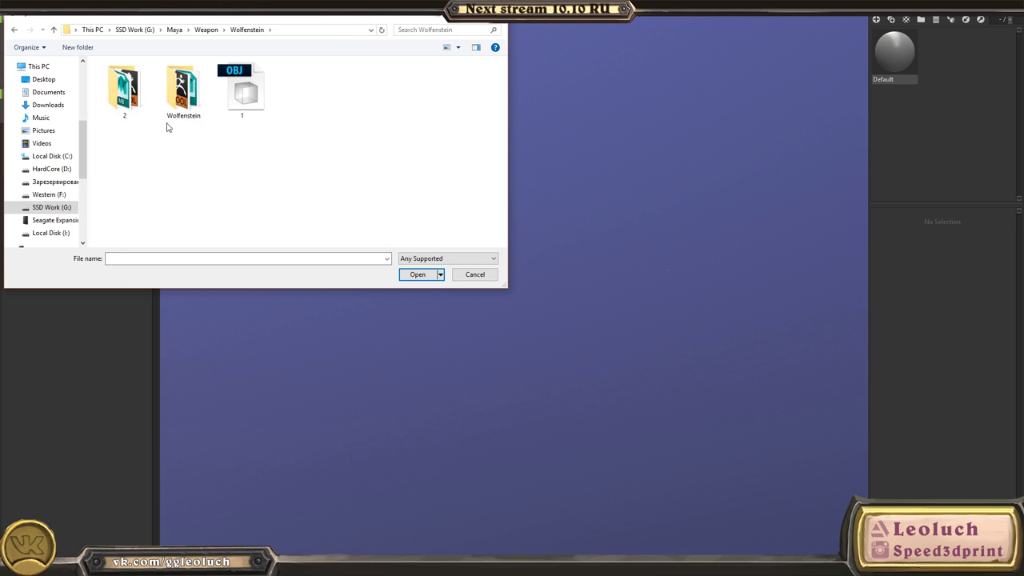
double_click(183, 95)
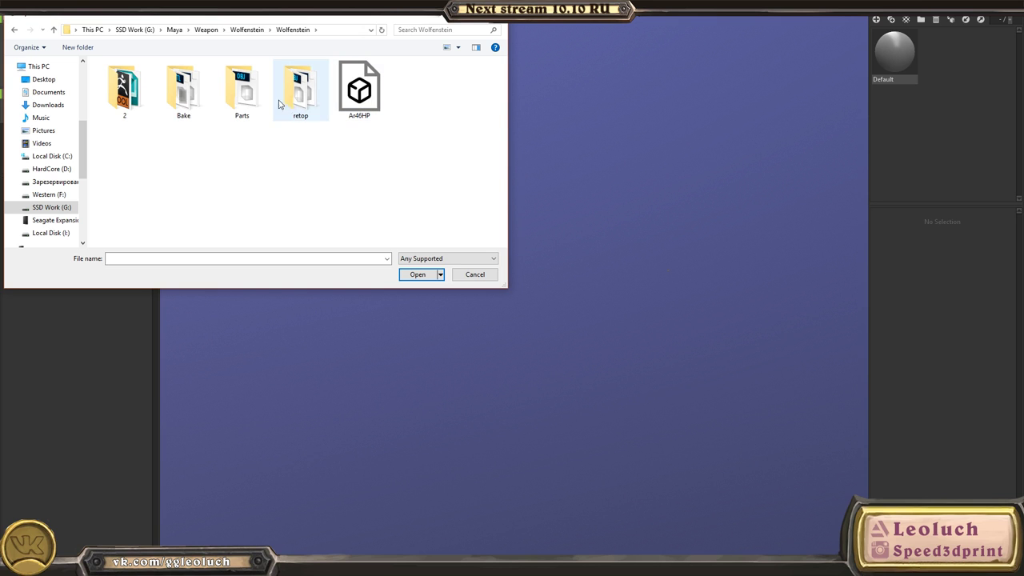
double_click(183, 95)
double_click(206, 107)
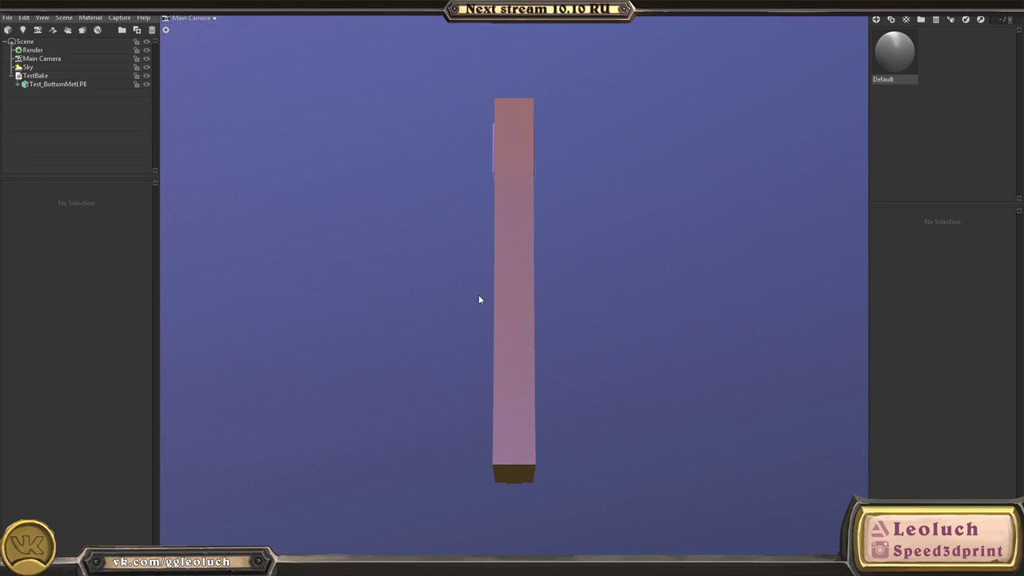
drag(479, 296, 344, 292)
- Import the high-poly model Ar46HP from the inner Wolfenstein folder
click(13, 17)
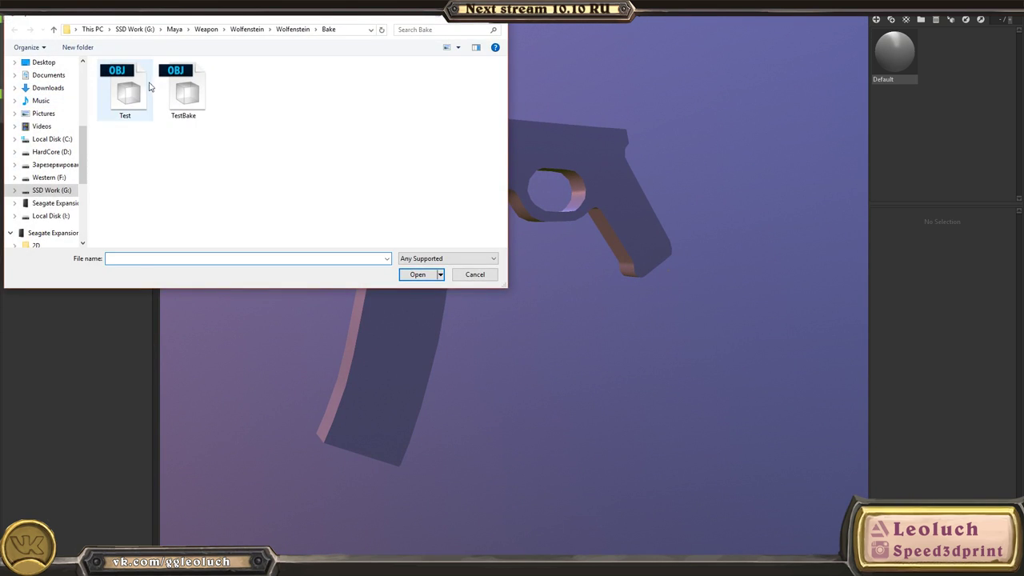
click(296, 29)
double_click(369, 98)
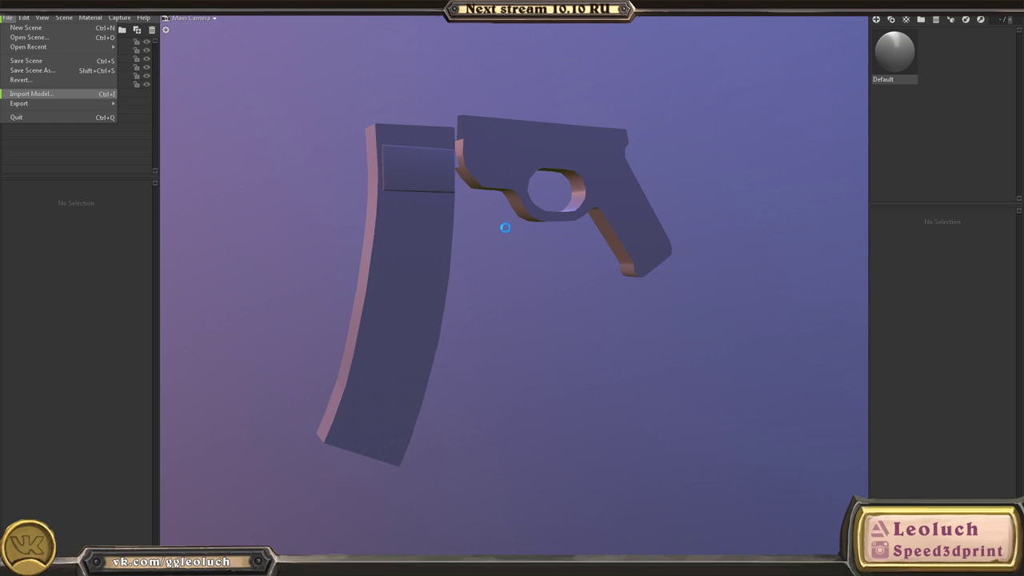
- Switch back to Maya and deselect the combined gun mesh
key(alt+Tab)
click(552, 158)
alt+drag(472, 248, 440, 254)
click(438, 256)
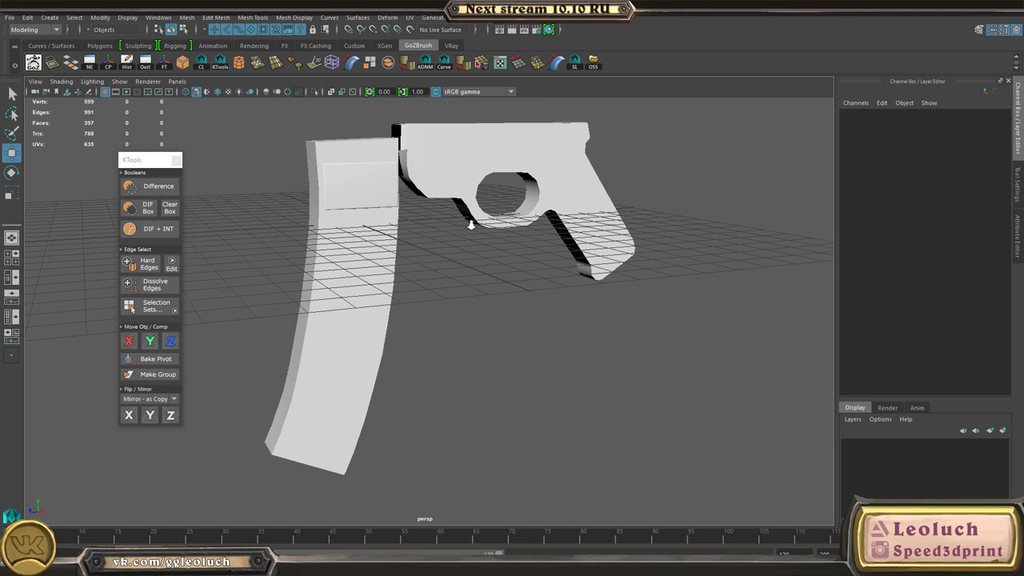
alt+drag(472, 224, 192, 179)
alt+middle_drag(193, 179, 305, 231)
- Create a polygon cube and move it along Z to about 9.53, in front of the magazine
click(56, 17)
mouse_move(78, 60)
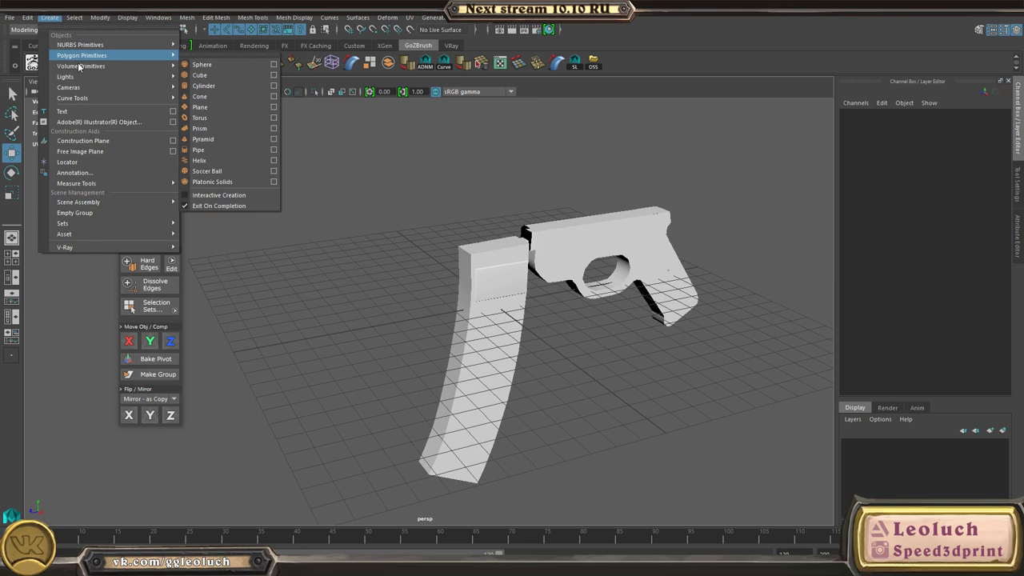
click(214, 74)
scroll(293, 213, down, 4)
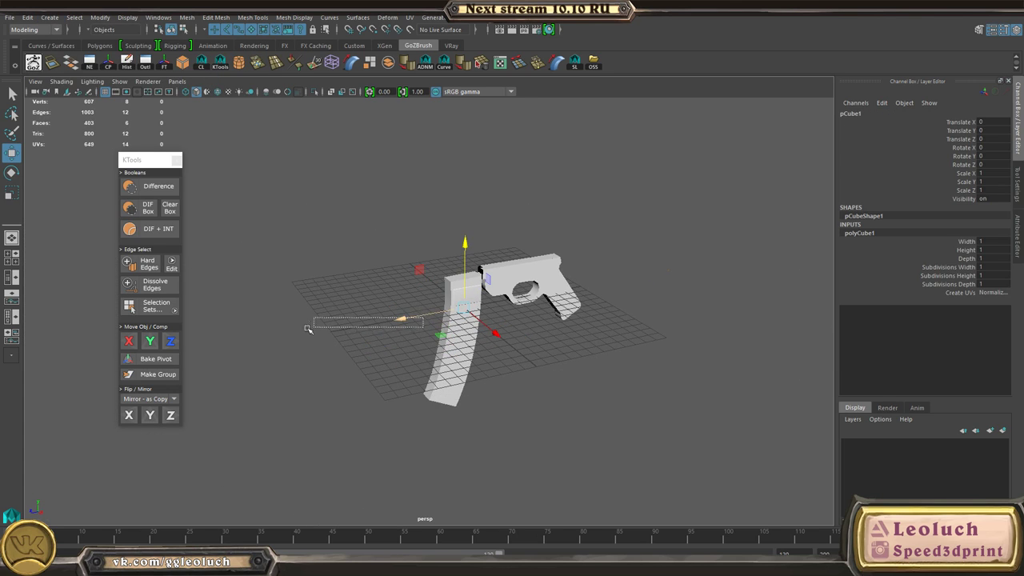
drag(306, 328, 306, 328)
key(ctrl+z)
drag(404, 318, 299, 336)
- Stretch the cube vertically to a Y scale of about 63.14
key(r)
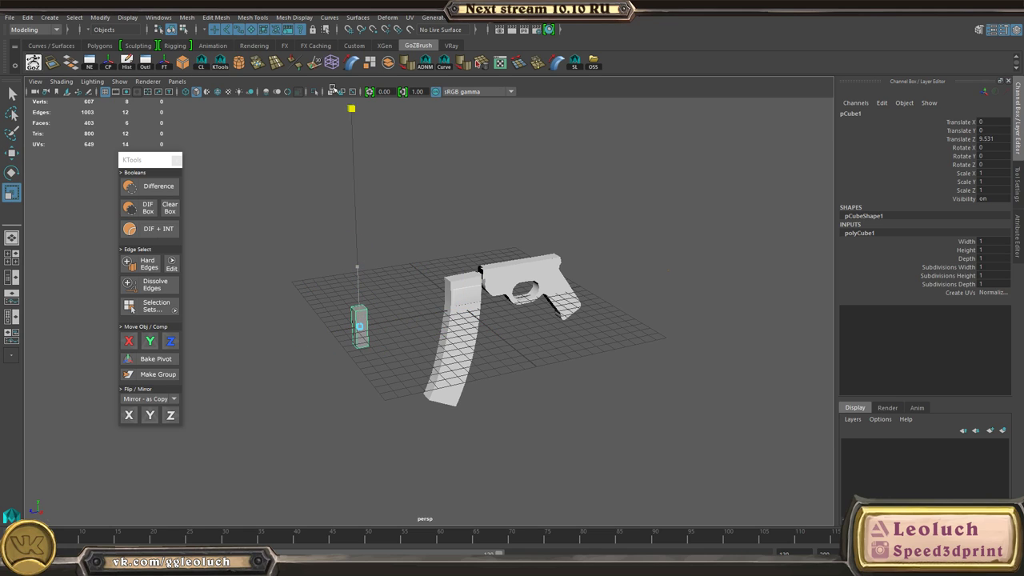
drag(333, 88, 328, 24)
middle_drag(420, 268, 409, 204)
middle_drag(408, 212, 393, 32)
alt+right_drag(481, 278, 402, 210)
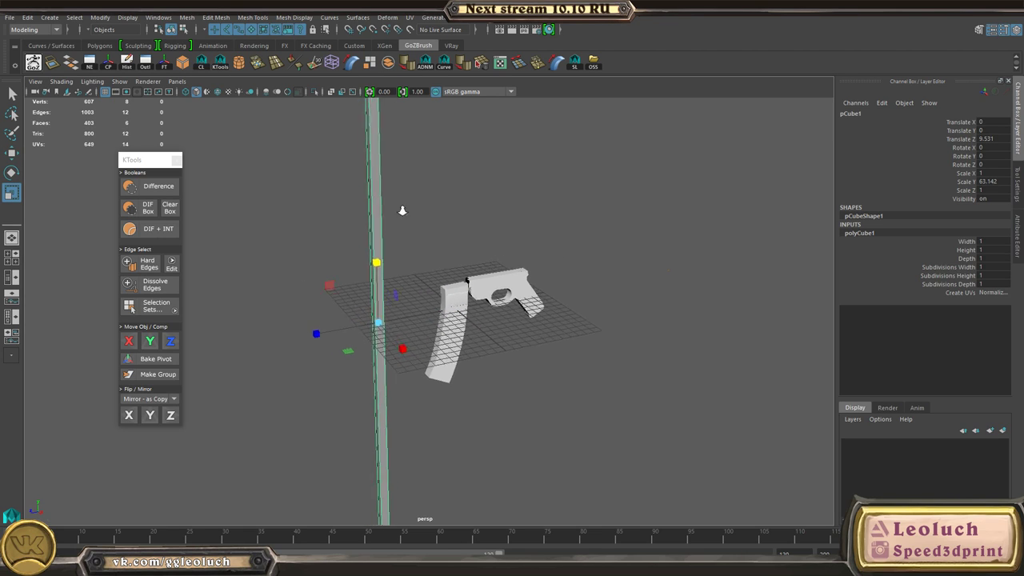
- Open the UV Editor for the stretched cube and place its window clear of the column in the viewport
key(w)
alt+drag(402, 211, 324, 189)
click(411, 19)
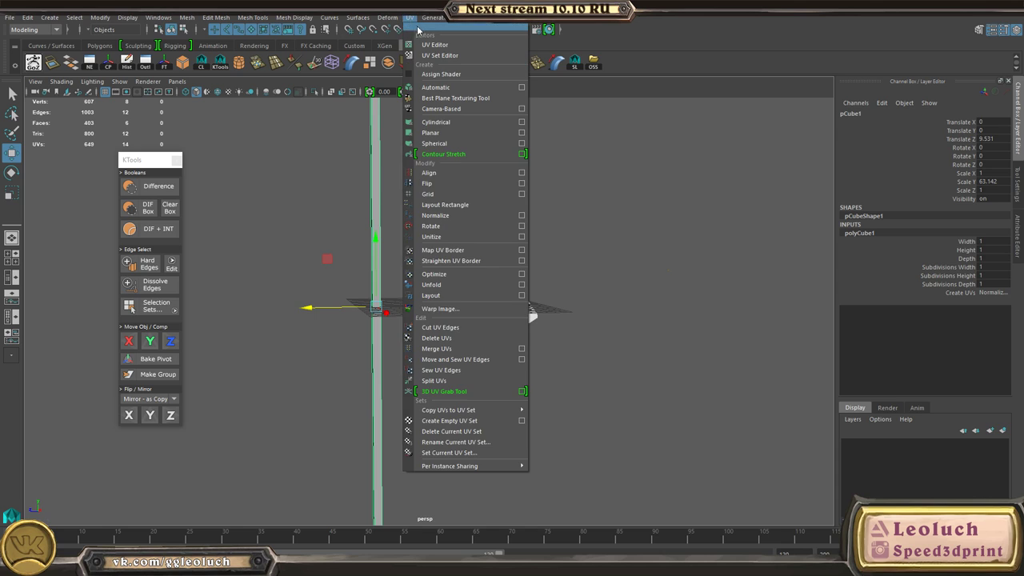
click(435, 45)
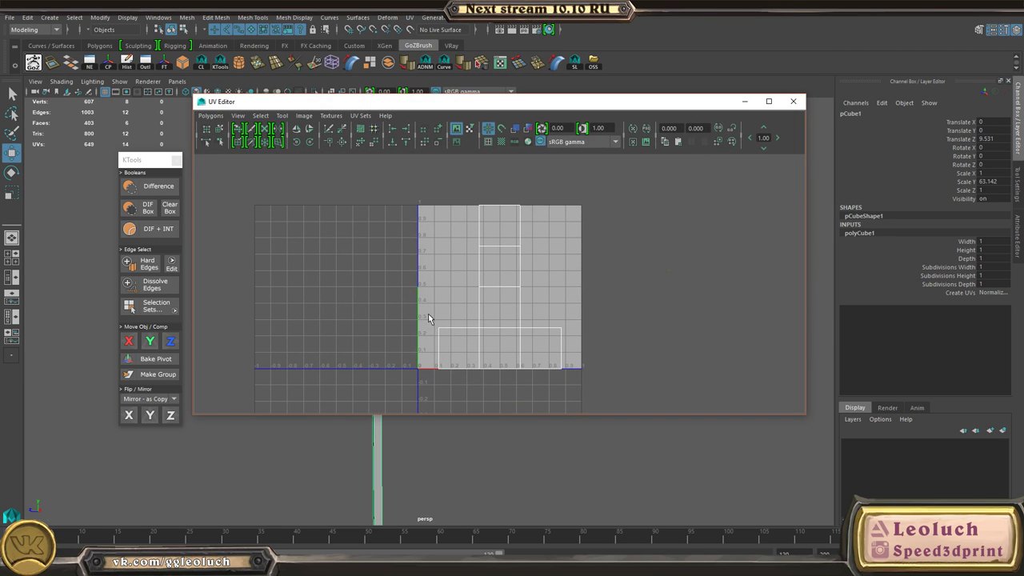
drag(470, 105, 667, 116)
- Insert three edge loops across the stretched cube, dividing its length into four sections
alt+middle_drag(329, 237, 312, 206)
mouse_move(312, 206)
alt+right_down()
mouse_move(301, 204)
mouse_move(316, 218)
alt+right_up()
alt+middle_drag(361, 212, 307, 230)
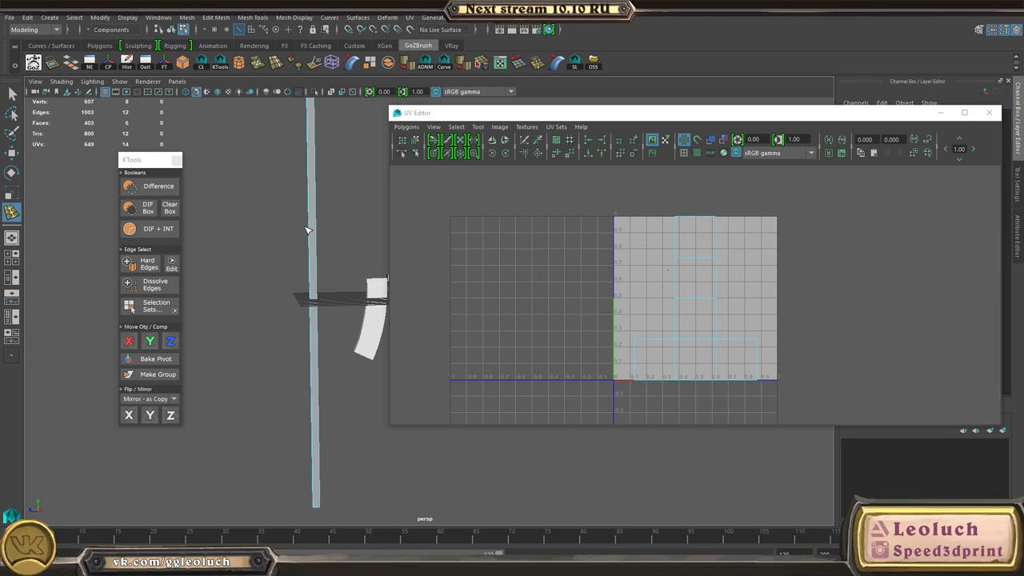
key(w)
alt+middle_drag(315, 186, 311, 220)
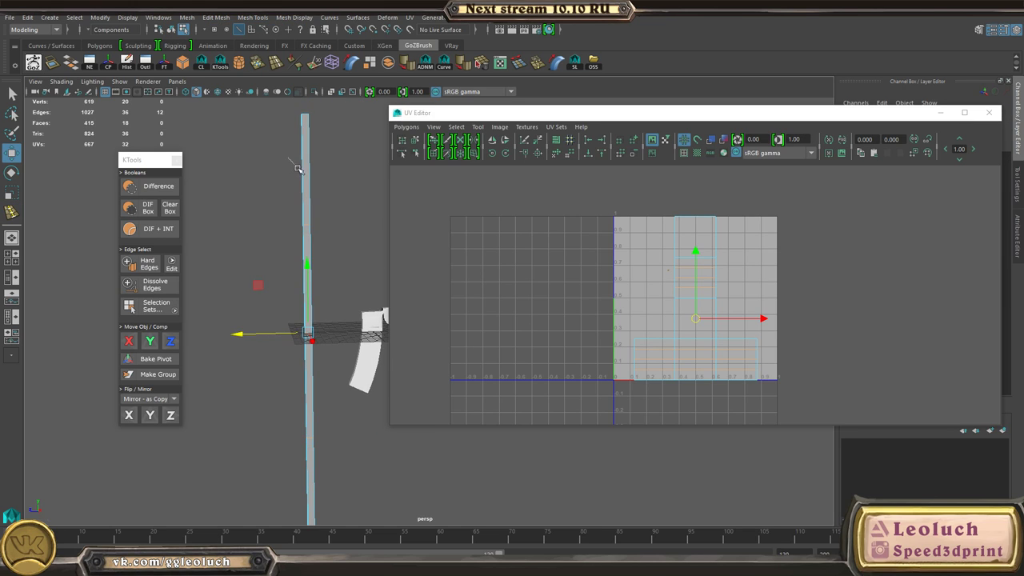
- Select sections of the column to compare them with the UV layout, and close the UV Editor
right_drag(290, 159, 296, 188)
drag(296, 102, 341, 159)
drag(286, 289, 327, 292)
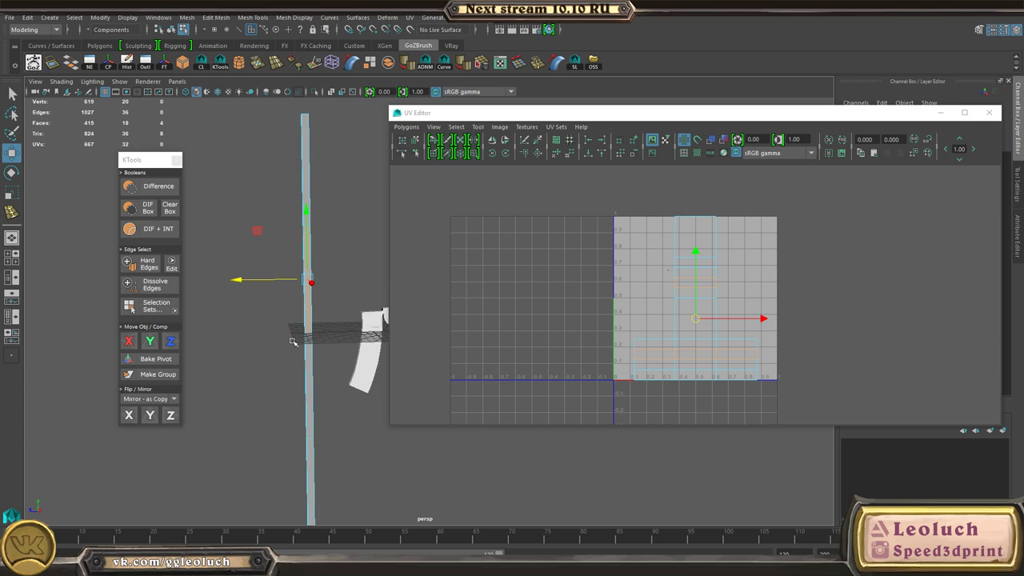
alt+middle_drag(289, 344, 296, 260)
drag(293, 328, 309, 321)
drag(324, 413, 327, 415)
right_drag(288, 313, 290, 288)
click(322, 271)
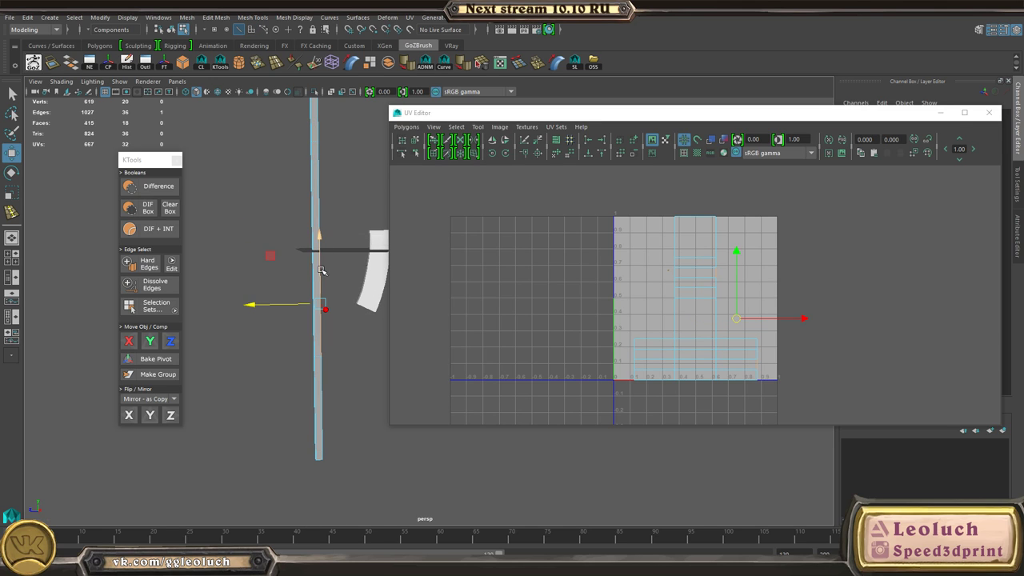
right_drag(327, 254, 334, 229)
alt+right_drag(630, 262, 686, 272)
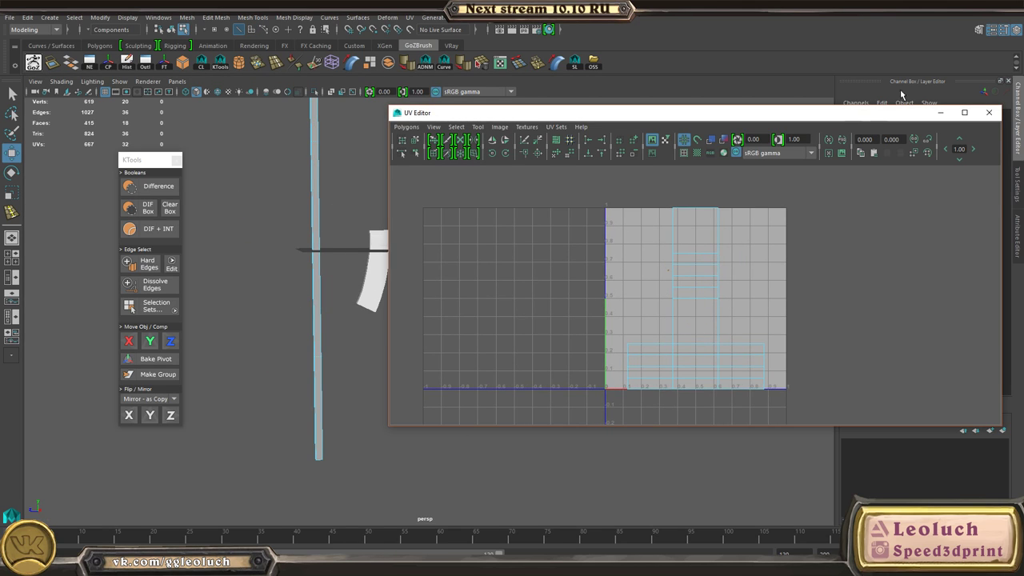
click(987, 112)
- Return the column to object mode and examine it from several angles beside the gun mesh
right_drag(331, 229, 339, 269)
alt+middle_drag(328, 267, 438, 224)
alt+right_drag(438, 224, 491, 321)
click(432, 223)
alt+drag(434, 285, 421, 312)
alt+right_drag(421, 314, 446, 365)
alt+drag(434, 354, 409, 364)
alt+middle_drag(397, 132, 392, 319)
alt+right_drag(567, 275, 382, 243)
alt+drag(382, 242, 393, 308)
alt+right_drag(364, 237, 283, 163)
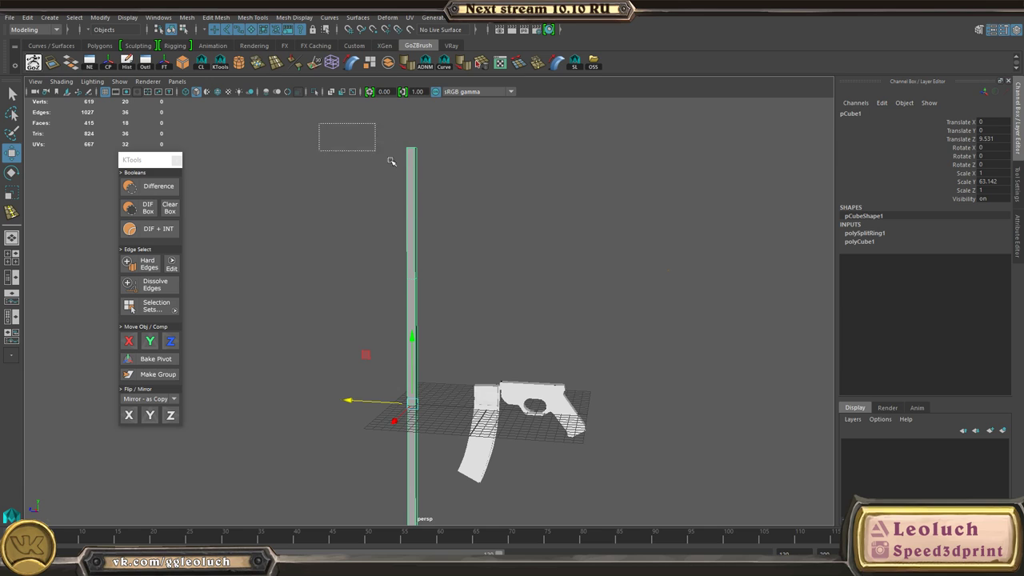
drag(391, 160, 506, 240)
alt+right_drag(510, 247, 555, 274)
- Select the faces of each column section in turn from the upper end to the lower end, and return to object mode
right_drag(401, 142, 405, 172)
alt+middle_drag(400, 163, 401, 232)
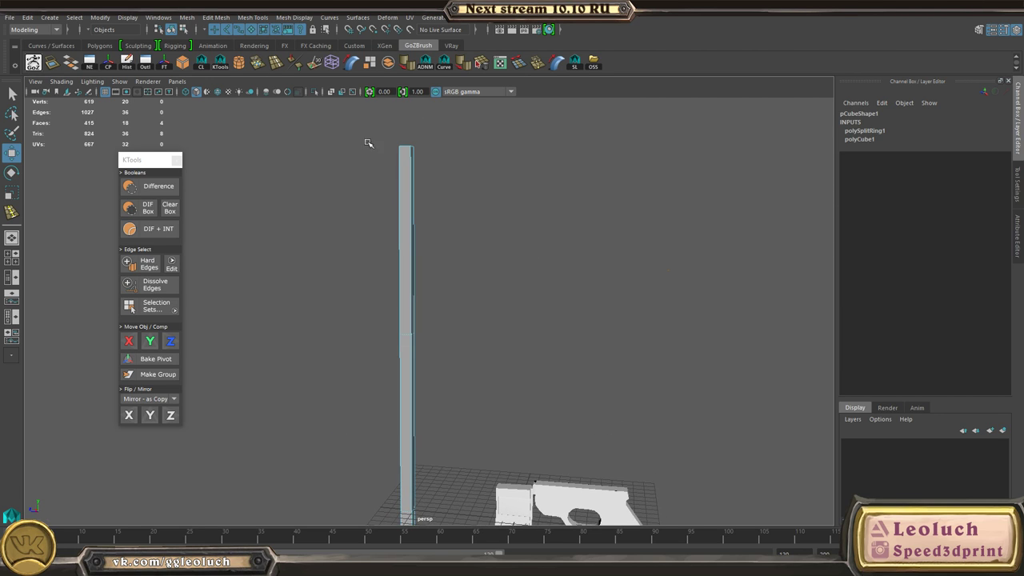
drag(362, 123, 504, 216)
alt+middle_drag(468, 323, 468, 228)
drag(341, 237, 448, 272)
alt+middle_drag(450, 276, 453, 188)
drag(364, 206, 442, 242)
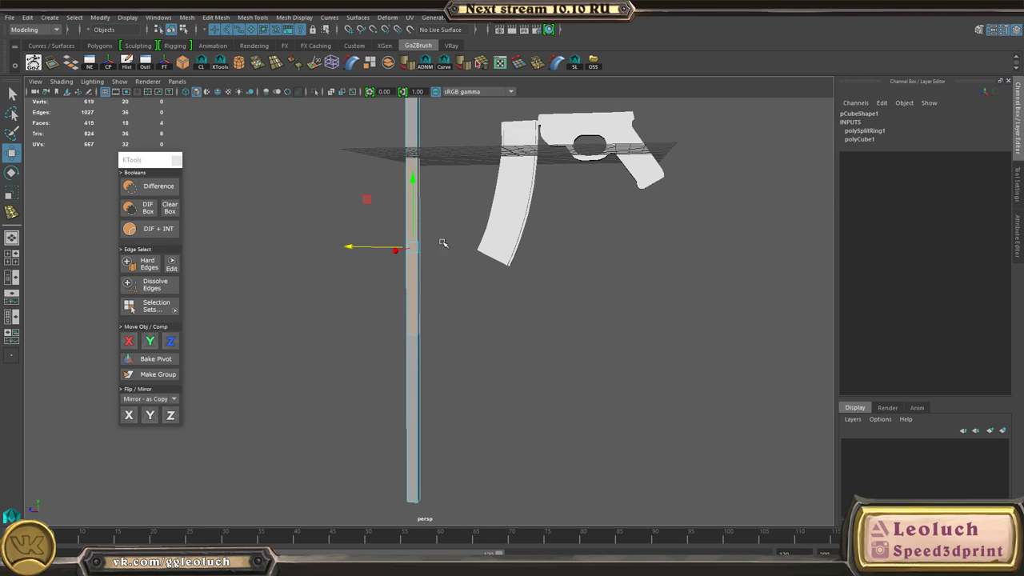
drag(323, 379, 515, 413)
right_drag(414, 258, 516, 241)
click(416, 278)
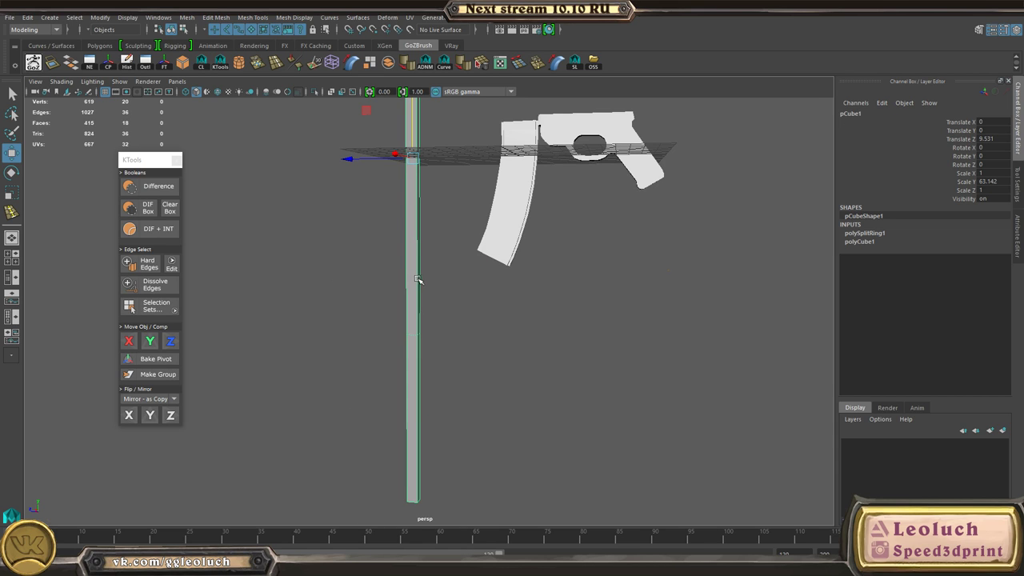
alt+middle_drag(418, 279, 353, 492)
alt+middle_drag(382, 223, 488, 383)
alt+right_drag(409, 211, 443, 226)
alt+drag(443, 226, 597, 219)
alt+middle_drag(548, 132, 450, 272)
alt+right_drag(450, 272, 483, 349)
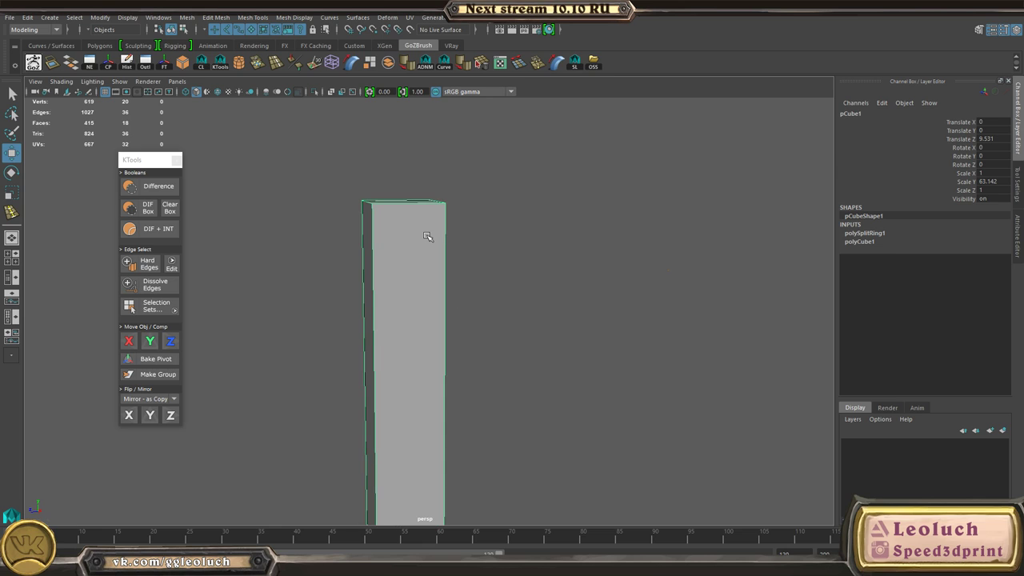
alt+drag(449, 241, 419, 240)
- Switch to Marmoset Toolbag, hide the whole Ar46HP high-poly model and collapse its group
key(alt+Tab)
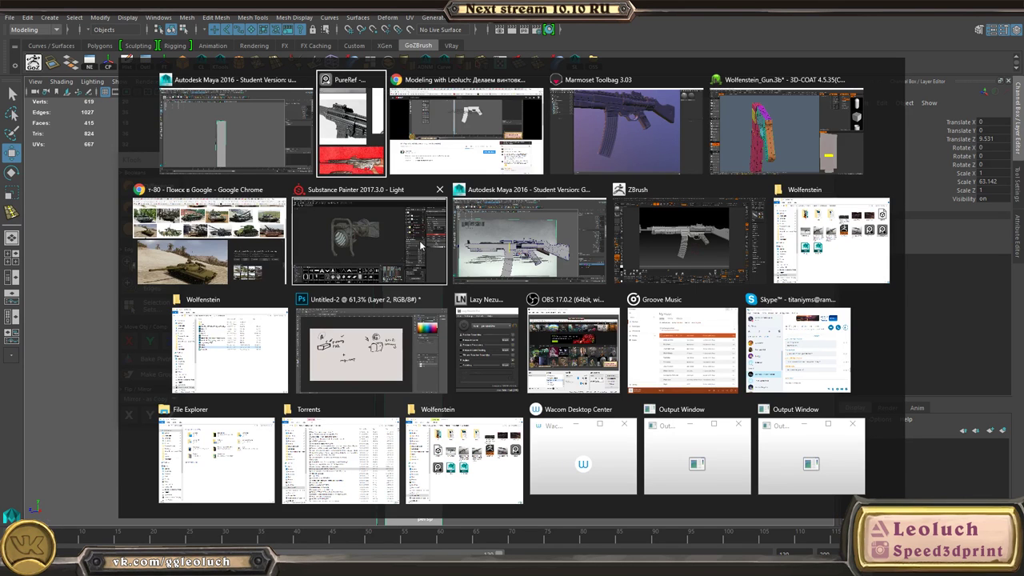
key(alt+Tab)
key(alt+Tab)
alt+right_drag(528, 257, 458, 216)
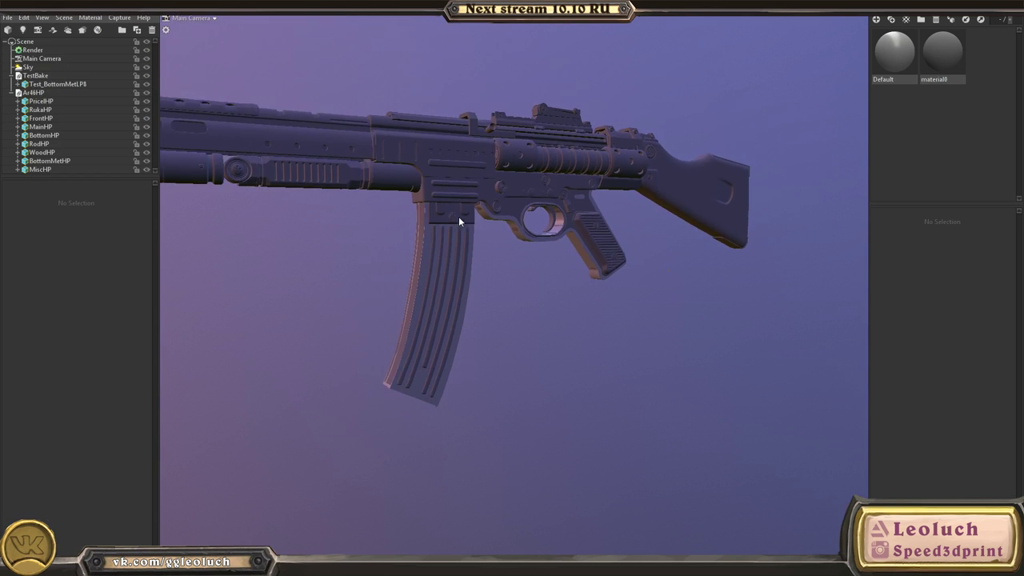
alt+middle_drag(459, 216, 580, 264)
alt+drag(387, 161, 292, 142)
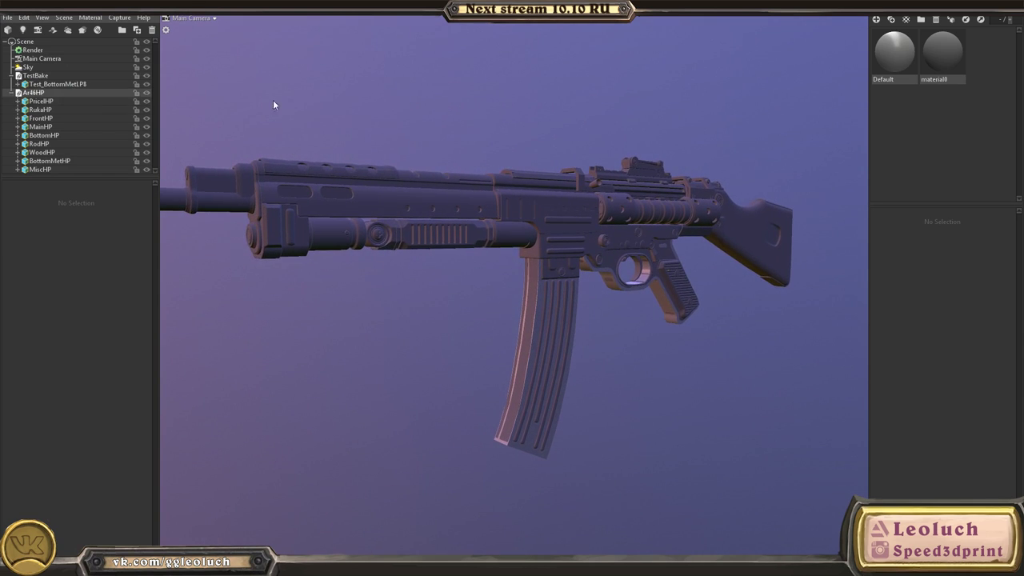
alt+middle_drag(280, 102, 329, 146)
click(147, 92)
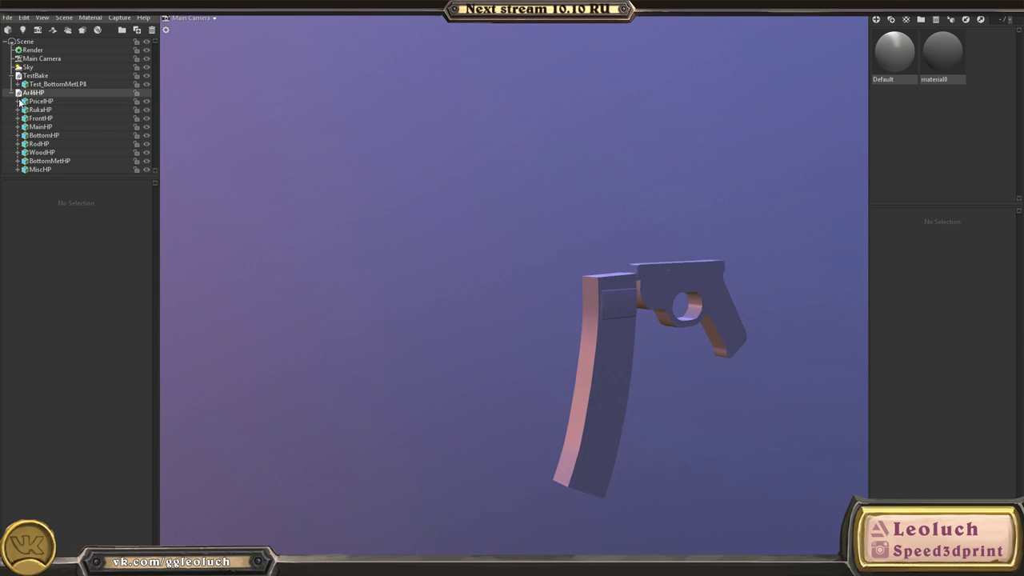
click(11, 93)
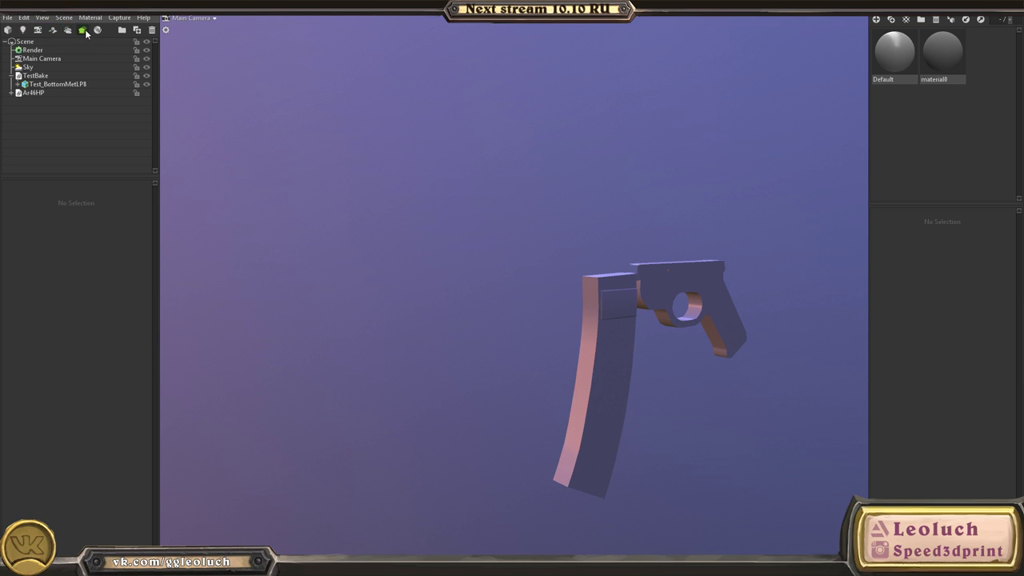
- Add a new baker to the scene and expand the Ar46HP group to list its parts
click(83, 31)
click(13, 93)
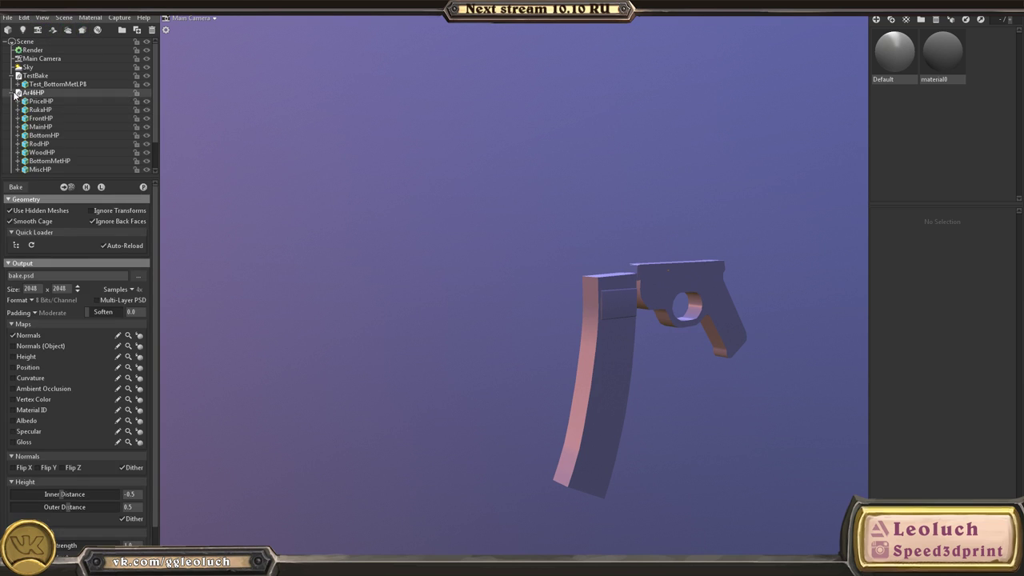
scroll(50, 123, down, 1)
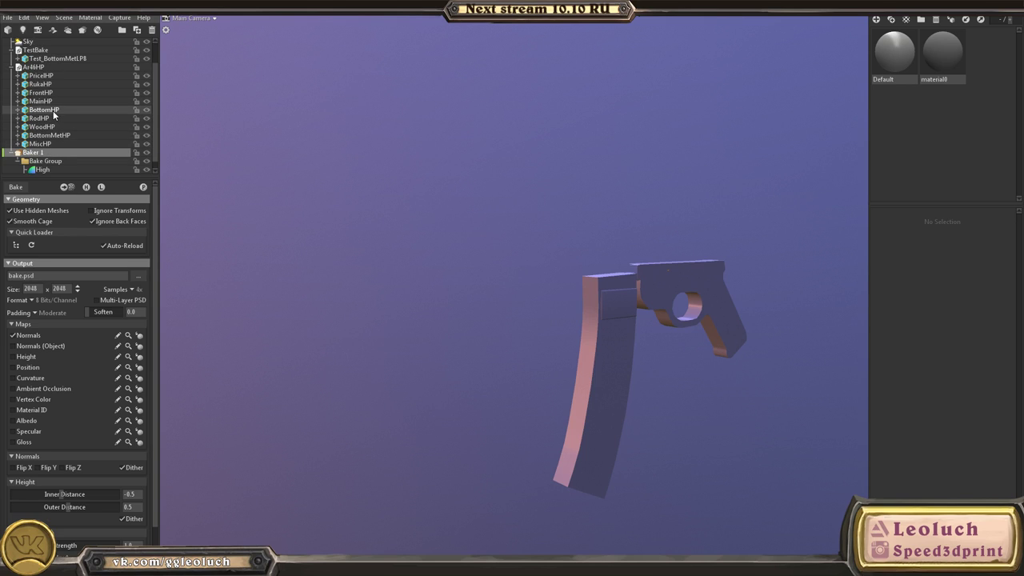
- Switch to 3D-Coat and check the BottomHP part against the BottomMetLP retopo mesh, leaving BottomHP hidden
key(alt+Tab)
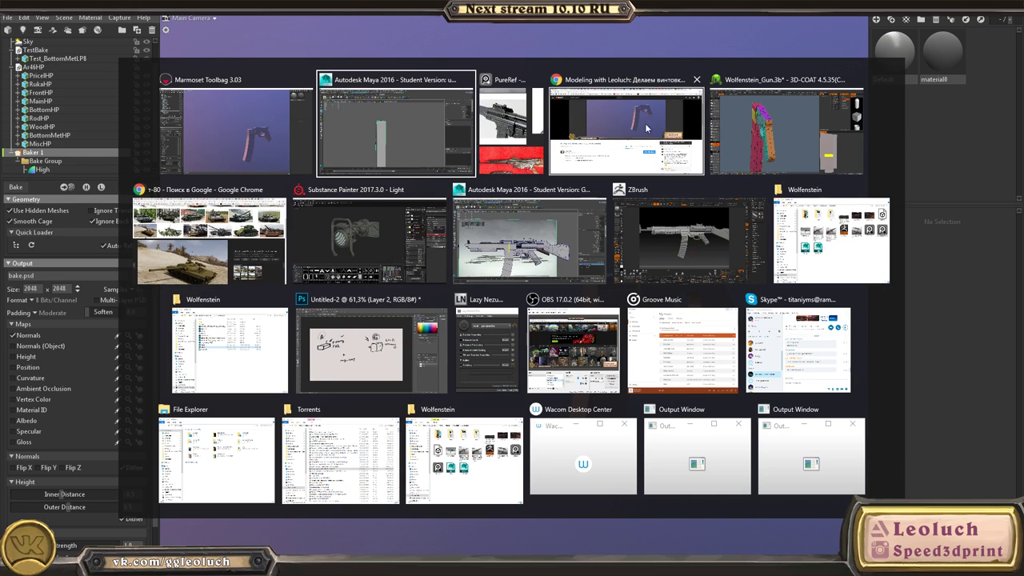
click(760, 144)
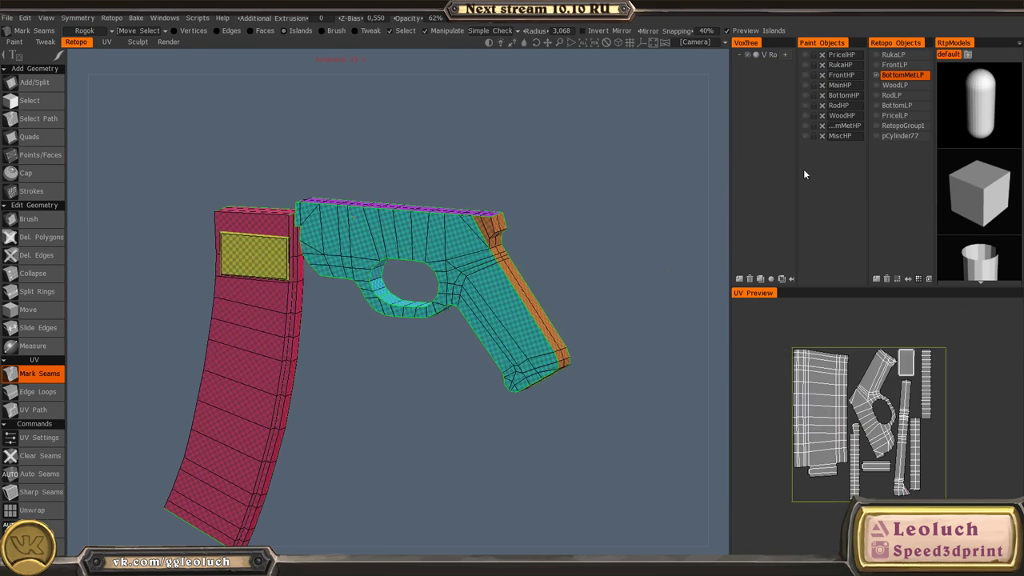
alt+drag(804, 170, 829, 112)
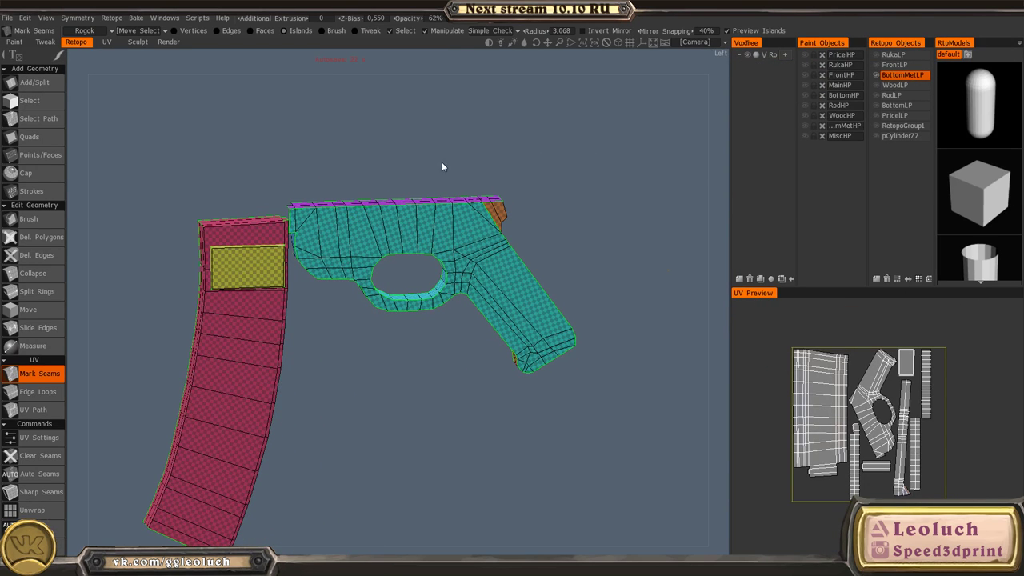
alt+drag(441, 162, 413, 118)
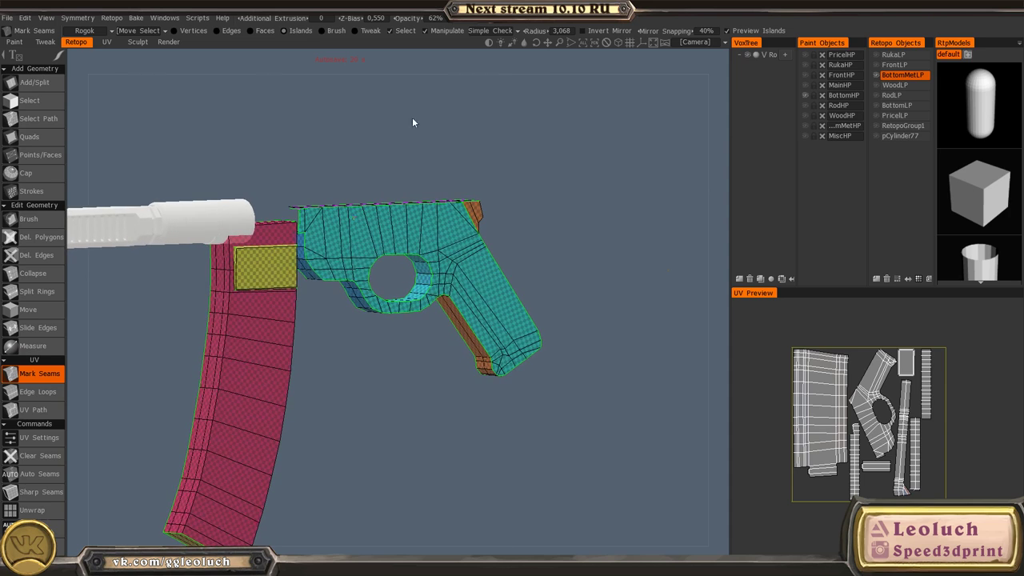
click(803, 95)
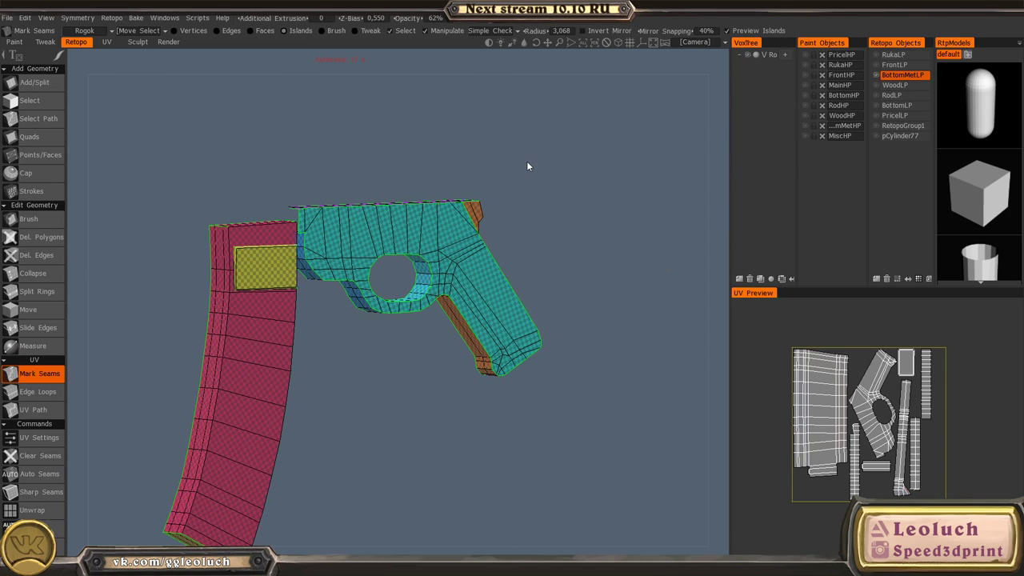
drag(526, 166, 509, 164)
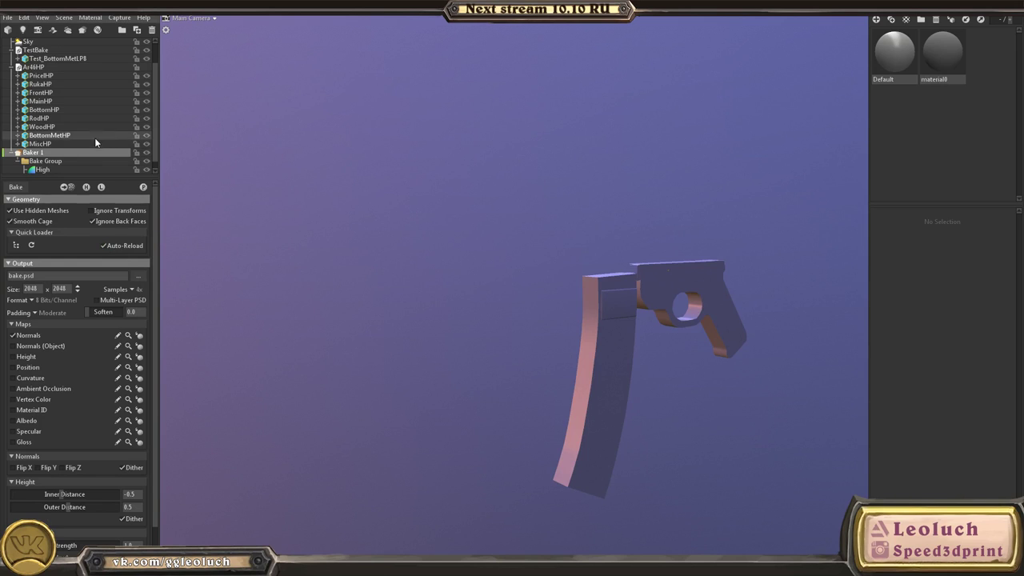
- Assign the BottomMetHP mesh to the High slot of Baker 1's bake group in Marmoset Toolbag
scroll(88, 138, down, 1)
click(69, 127)
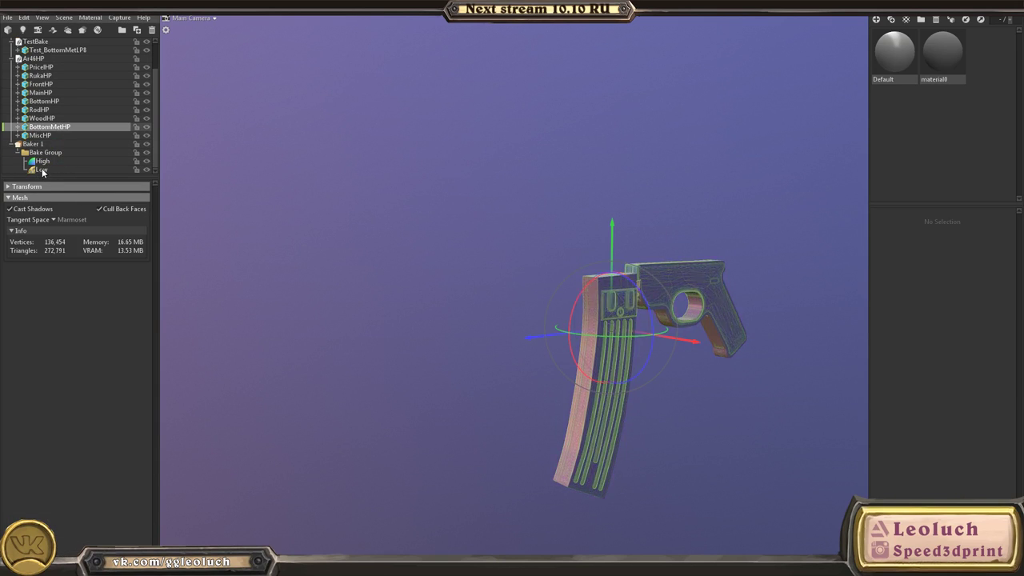
drag(42, 172, 44, 170)
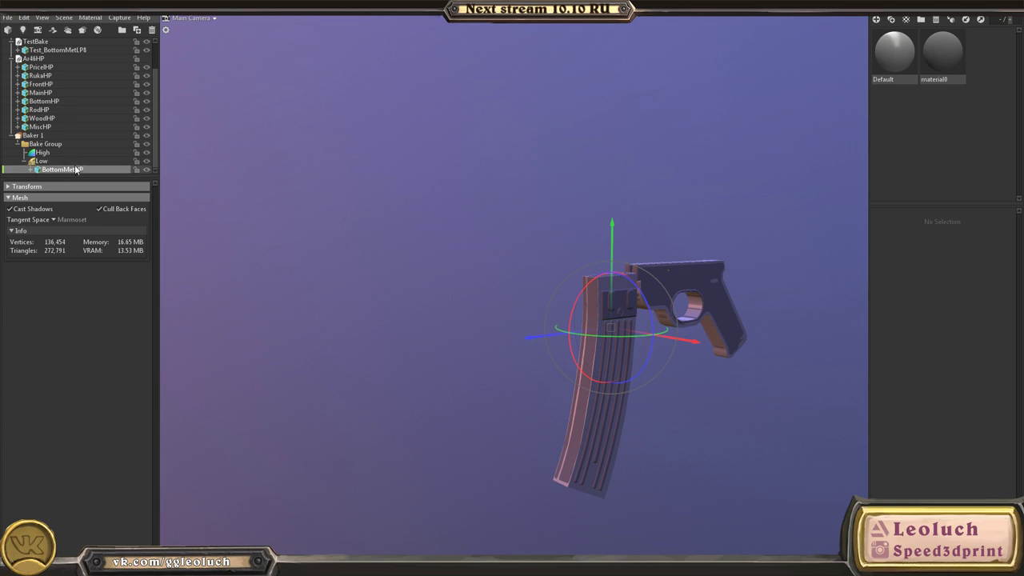
drag(53, 168, 50, 157)
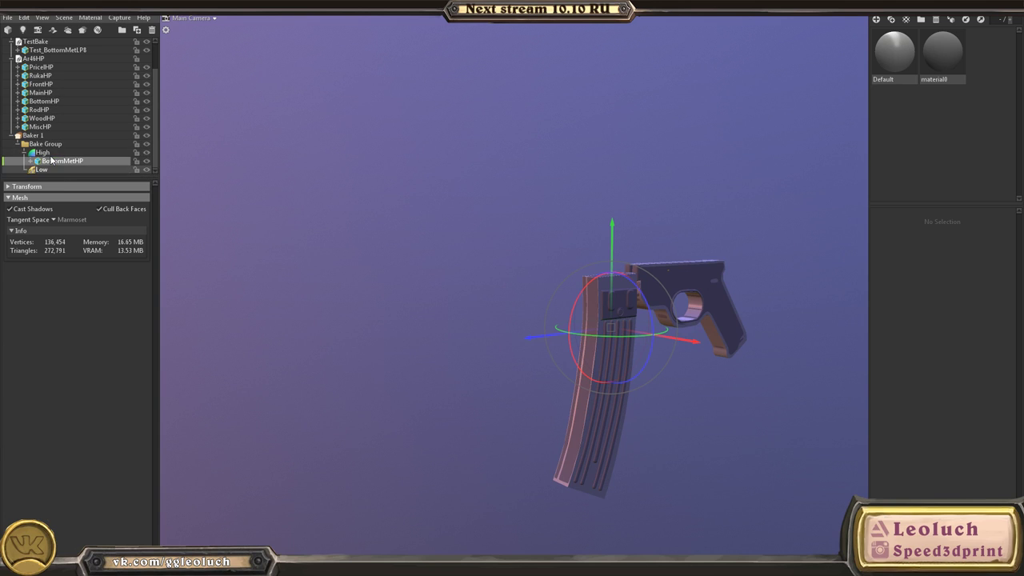
- Collapse the Ar46HP group and try to assign the Test_BottomMetLP8 mesh to the bake group's Low slot
click(11, 58)
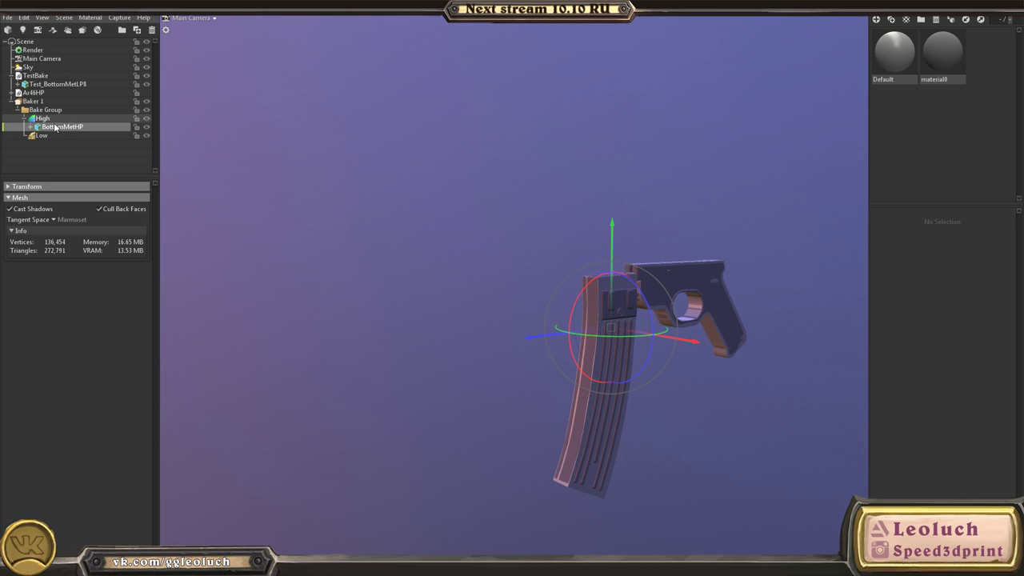
click(42, 84)
drag(42, 84, 40, 142)
click(41, 119)
click(457, 171)
alt+middle_drag(553, 310, 488, 302)
scroll(488, 302, up, 5)
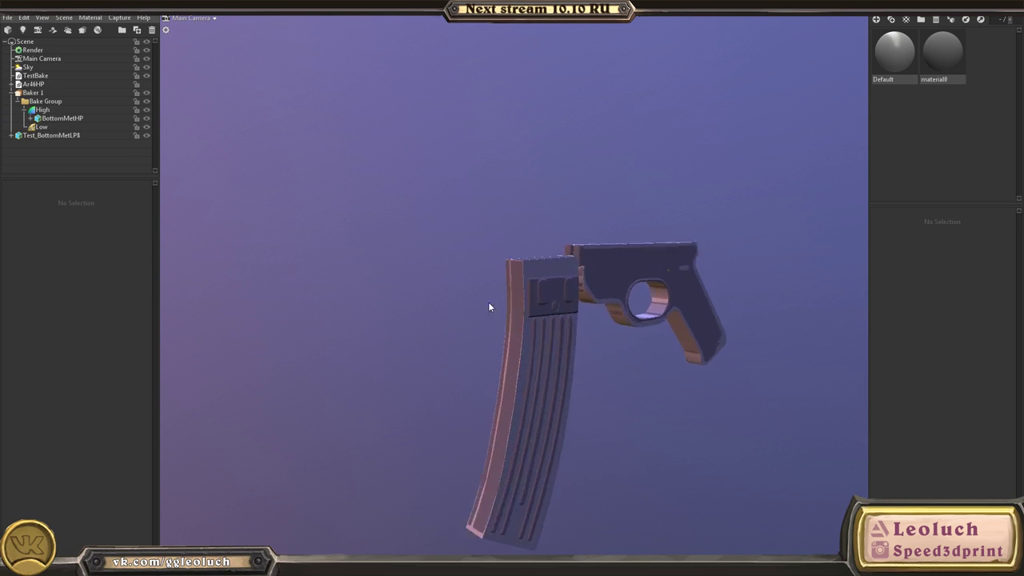
- Select Baker 1 and hide its high-poly meshes so only the low-poly mesh is displayed
click(51, 94)
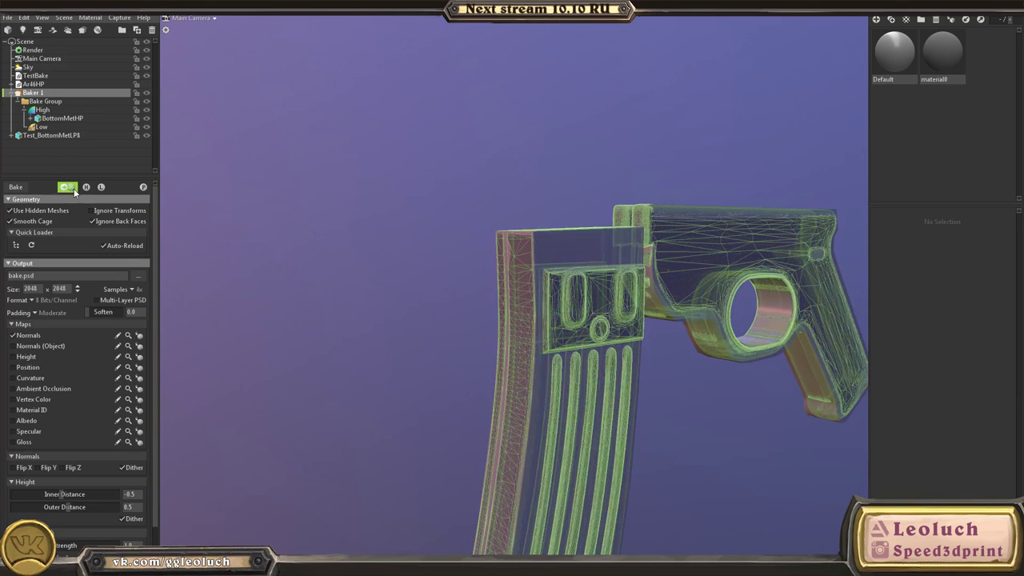
click(86, 189)
click(455, 145)
alt+drag(472, 239, 500, 240)
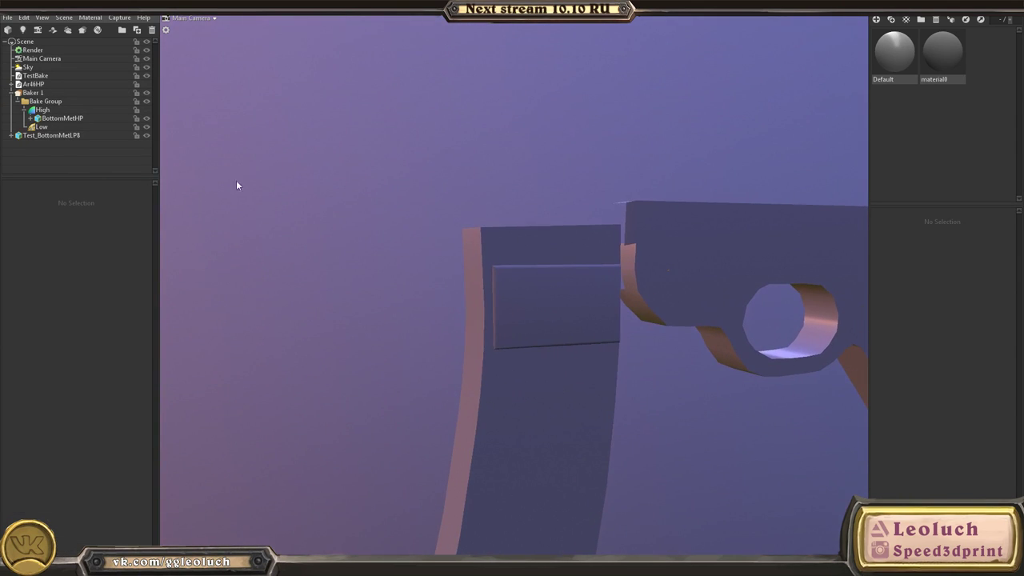
- Reselect Baker 1, enable its bake preview and bring the low-poly gun body into view
click(37, 100)
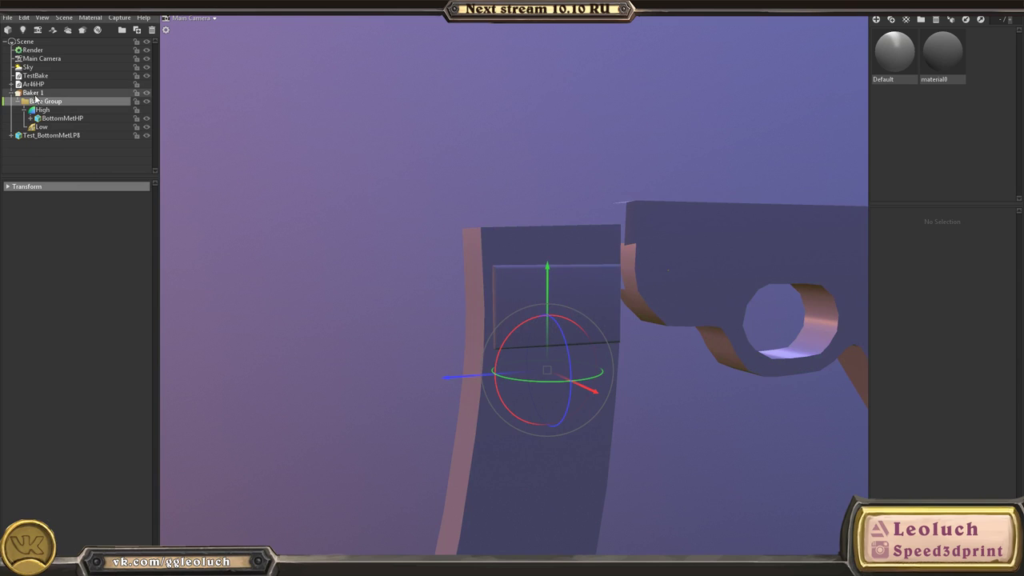
click(36, 94)
click(89, 185)
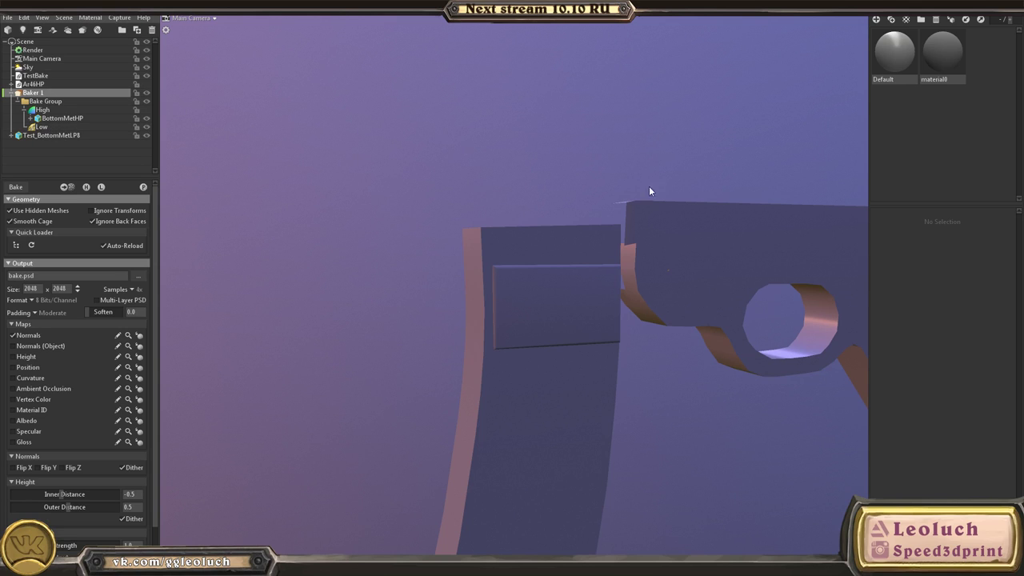
middle_drag(649, 187, 445, 188)
drag(444, 188, 478, 200)
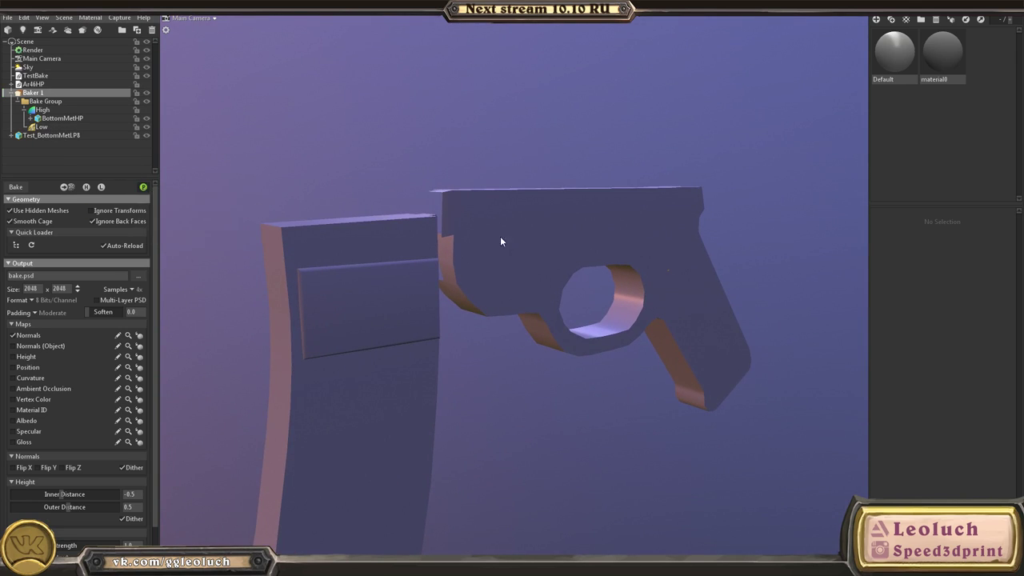
- Assign the Test_BottomMetLP8 mesh to the Low slot of Baker 1's bake group
click(540, 241)
drag(539, 243, 531, 245)
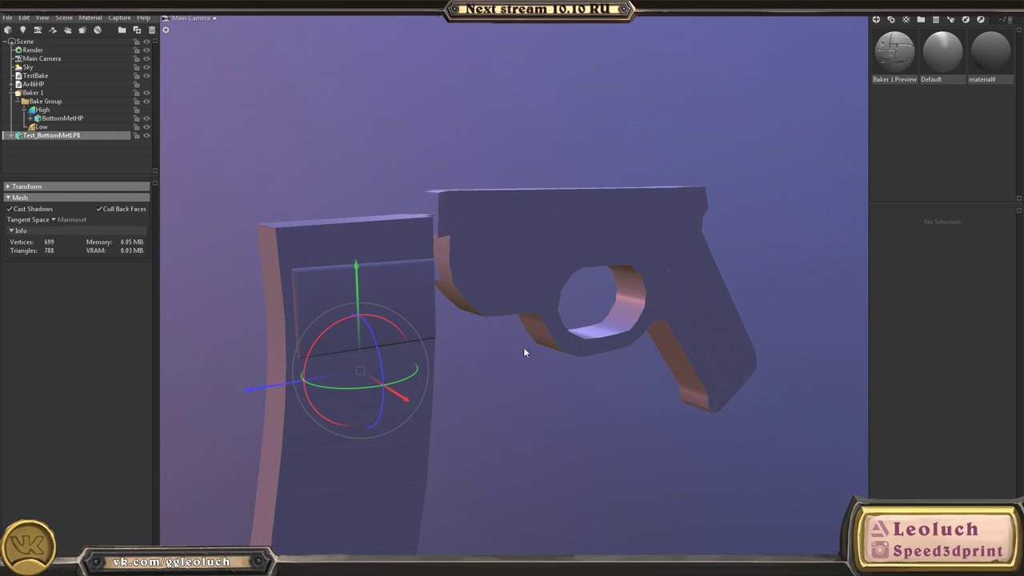
click(78, 151)
click(54, 136)
click(49, 111)
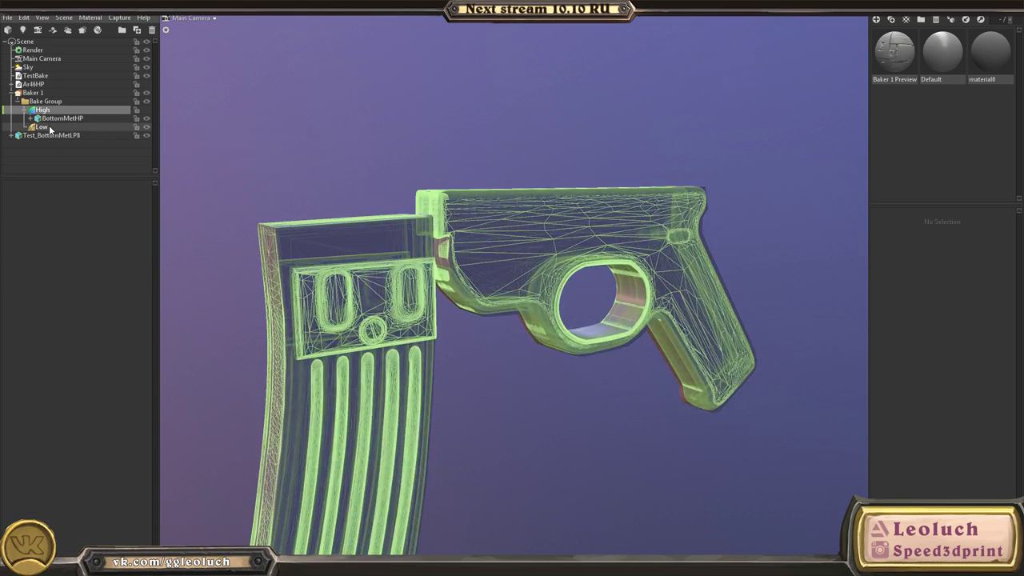
click(48, 128)
click(43, 138)
click(63, 120)
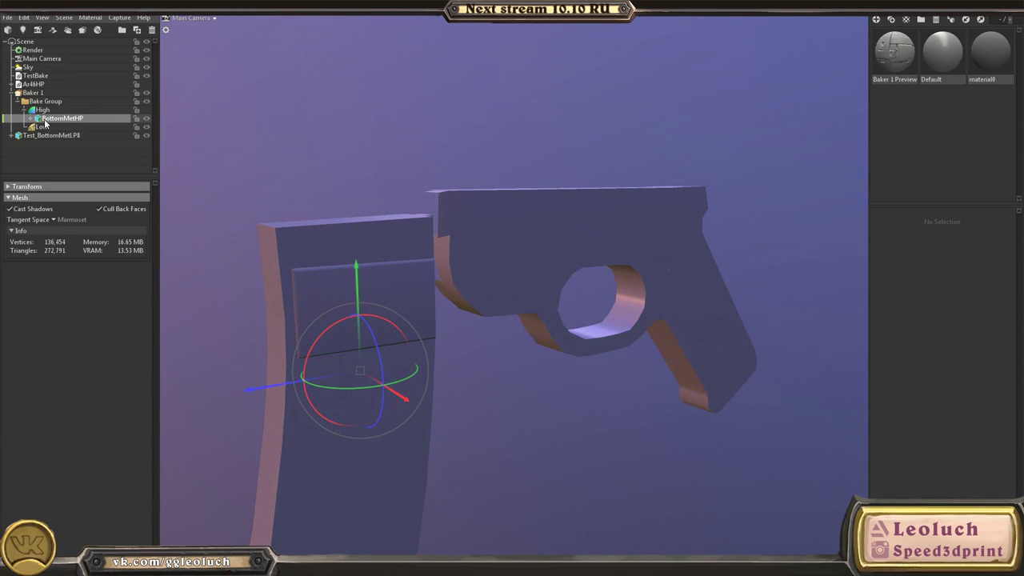
double_click(45, 120)
drag(53, 136, 48, 128)
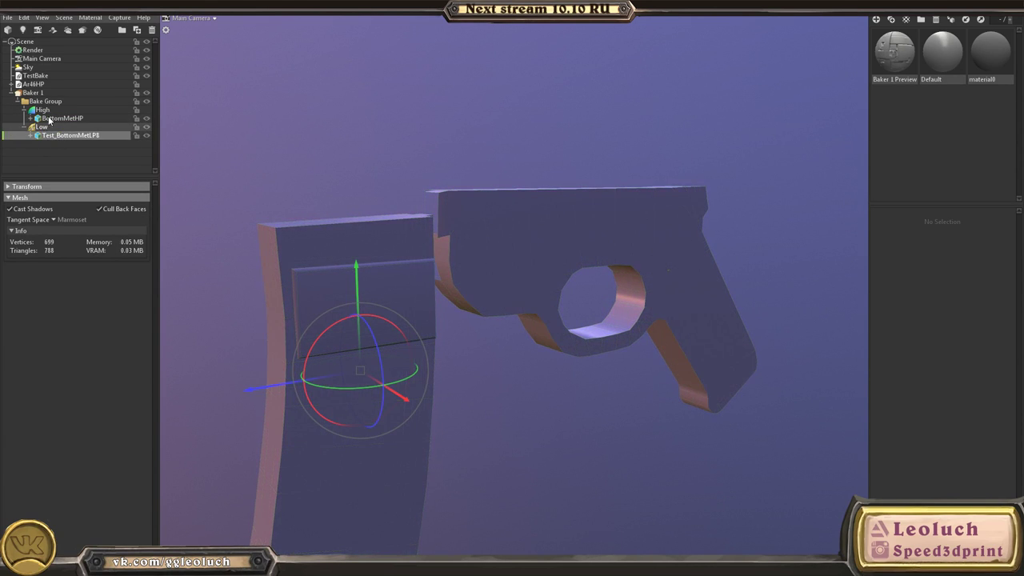
- Bake Baker 1's normal map and inspect the result on the low-poly gun body and magazine
click(34, 93)
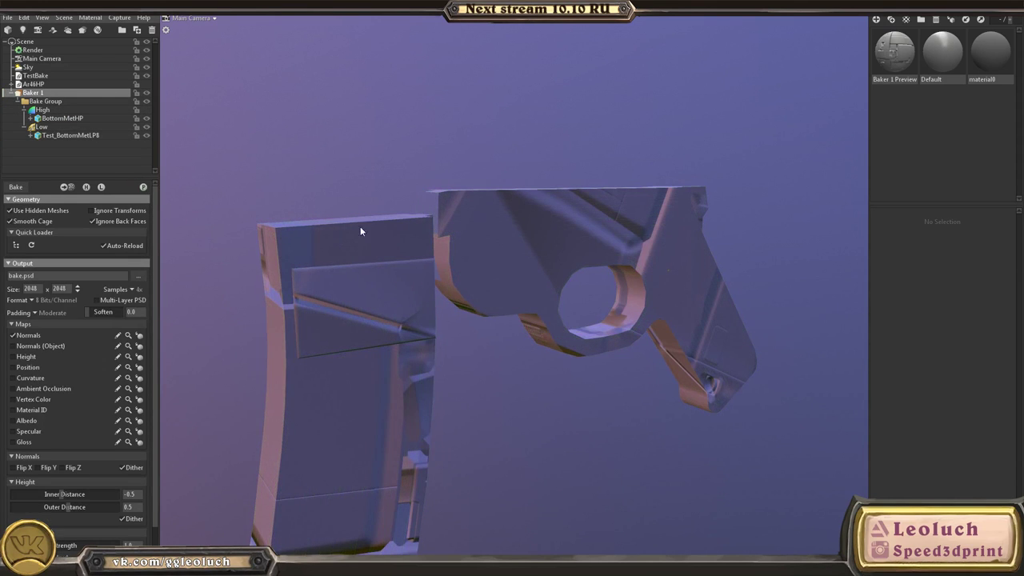
drag(360, 227, 395, 219)
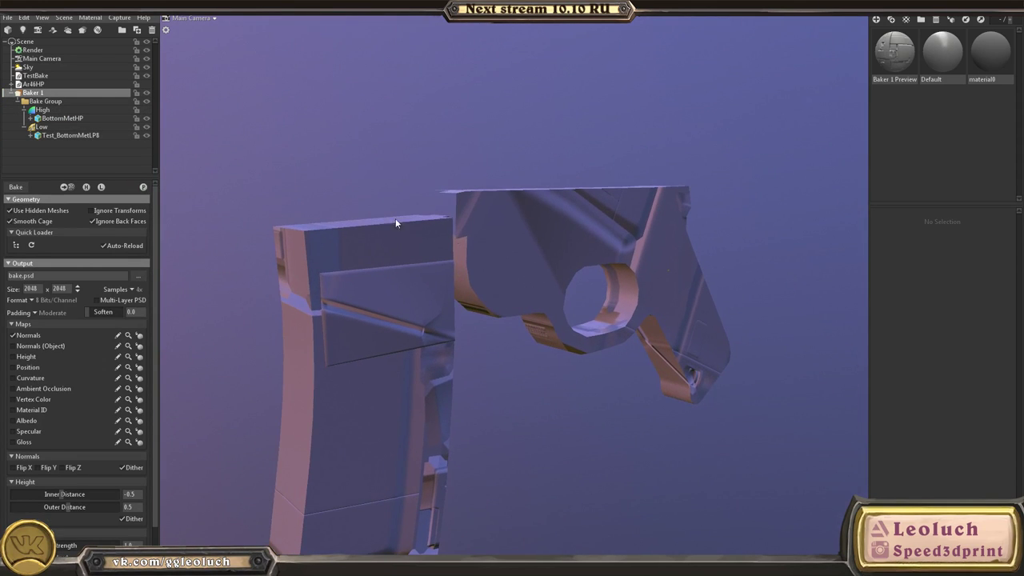
click(16, 187)
drag(560, 286, 316, 175)
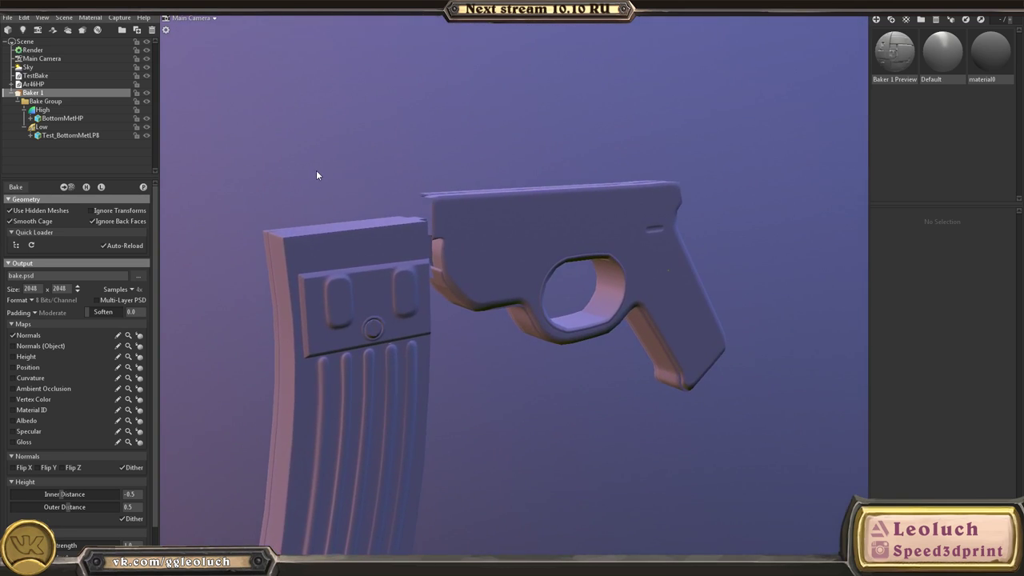
- Switch to Chrome and search ArtStation for "dishonored wood"
key(super)
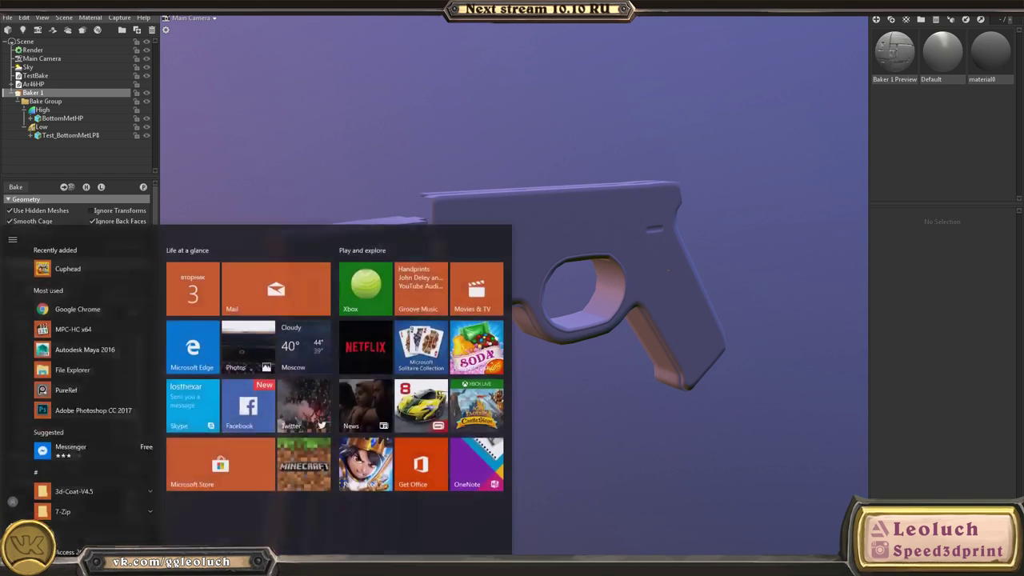
mouse_move(64, 565)
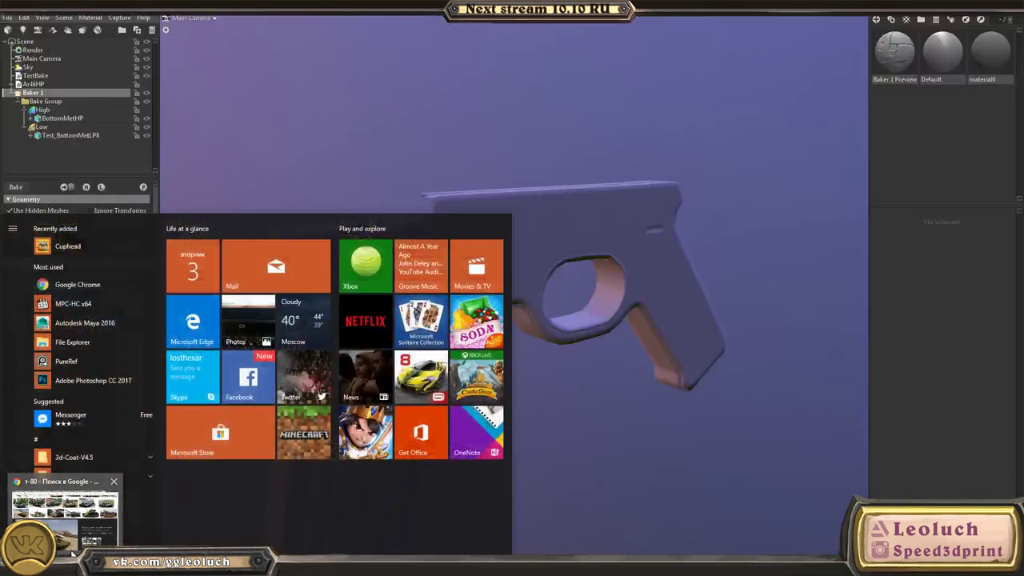
click(64, 520)
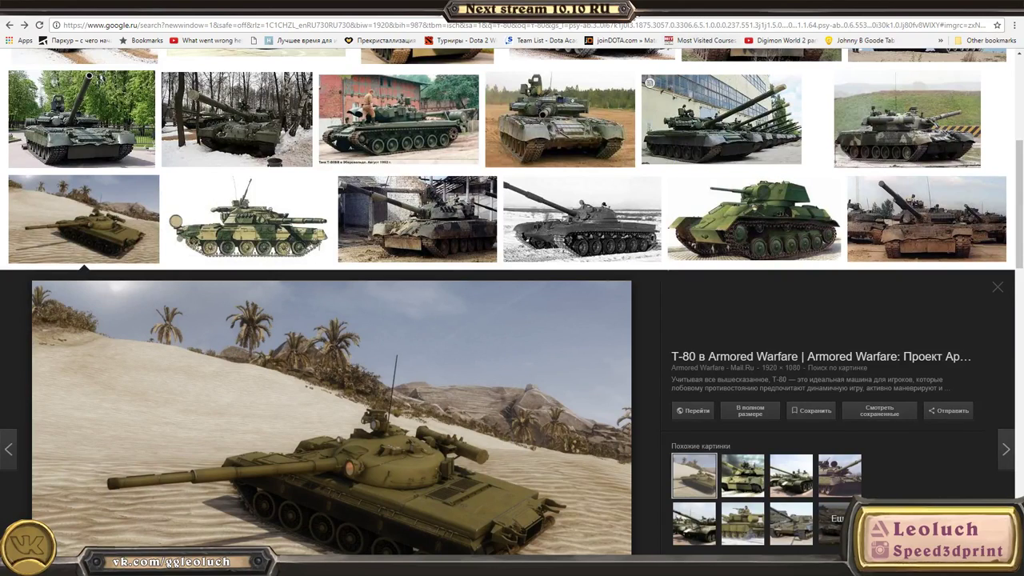
click(724, 11)
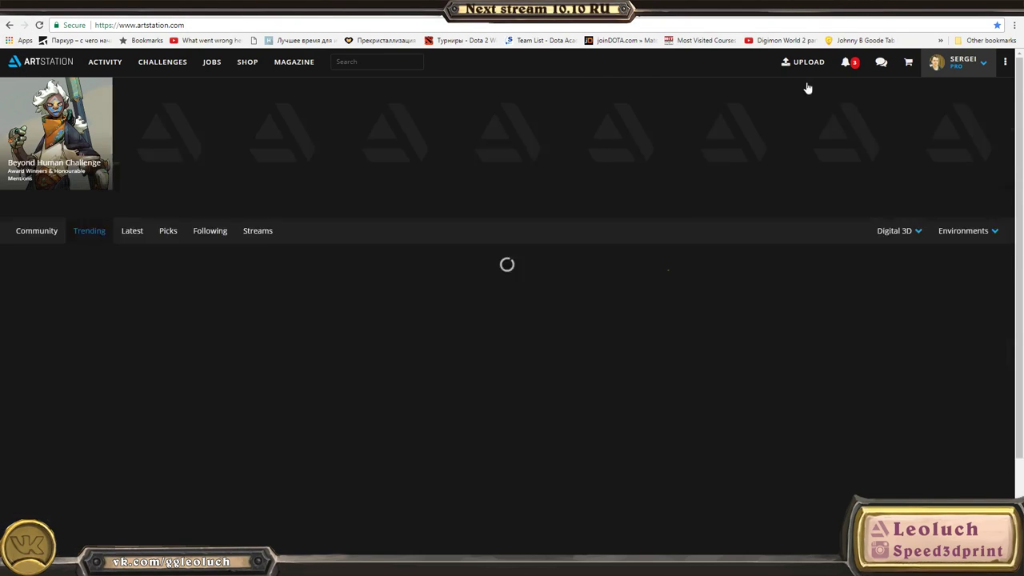
mouse_move(859, 73)
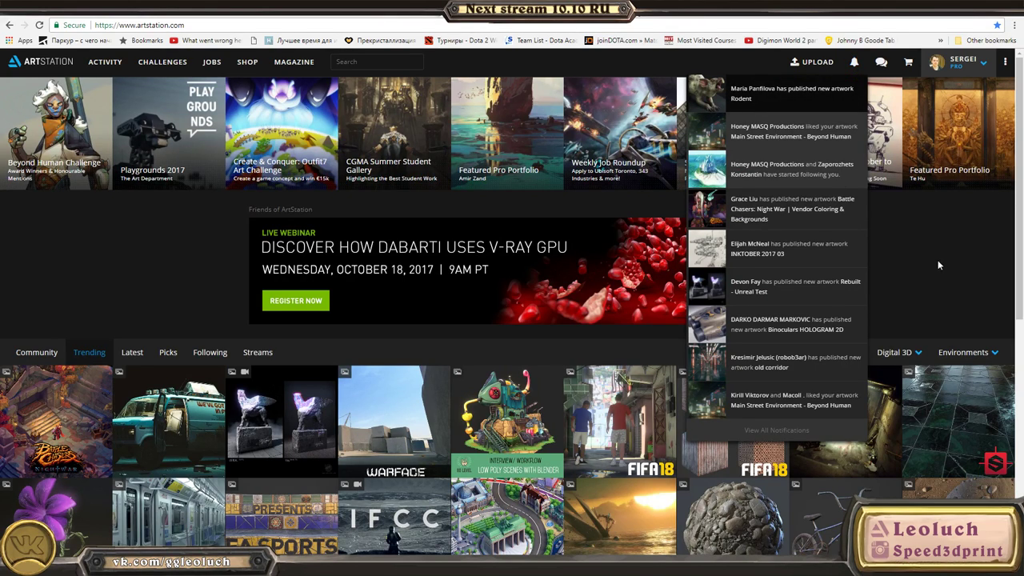
click(414, 62)
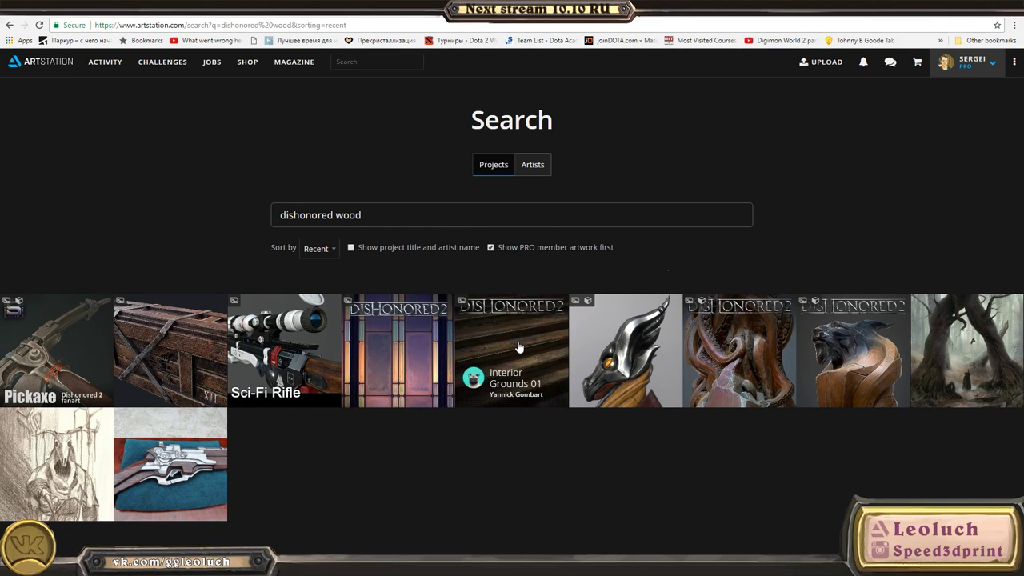
- Open the Interior Grounds 01 project and examine its wood floor, carpet and tile textures
click(501, 386)
scroll(495, 377, down, 4)
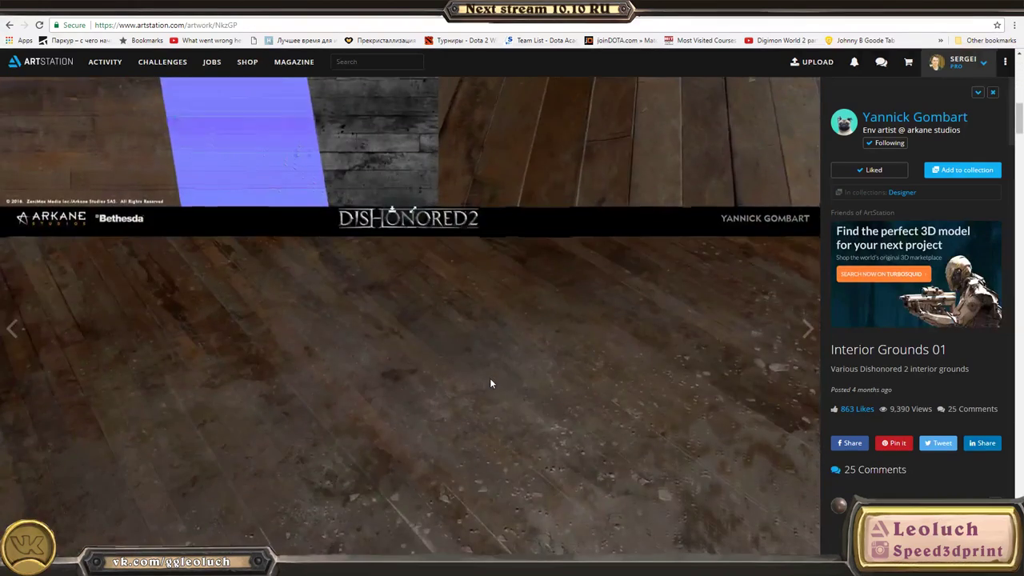
scroll(371, 265, up, 4)
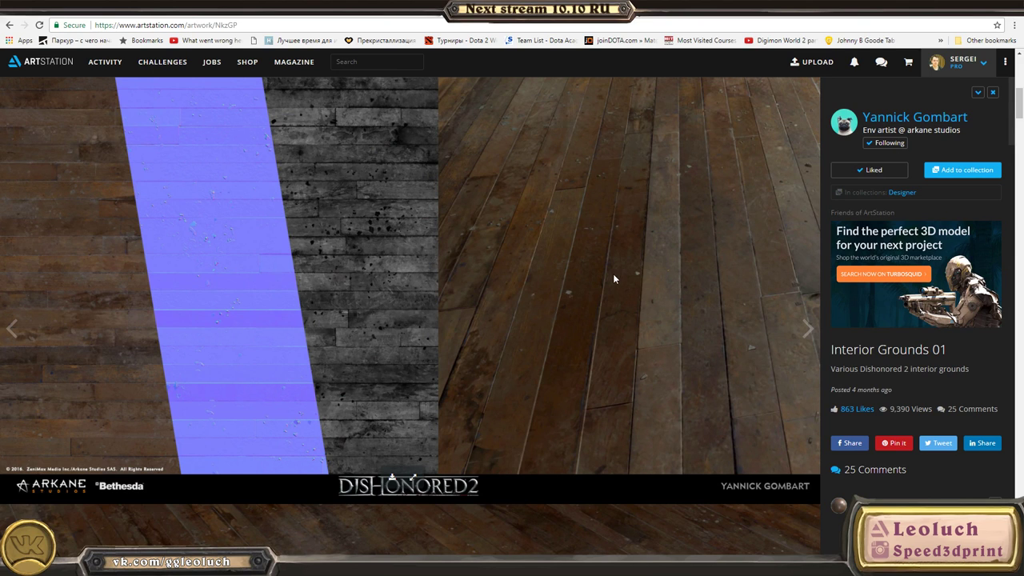
scroll(402, 296, down, 8)
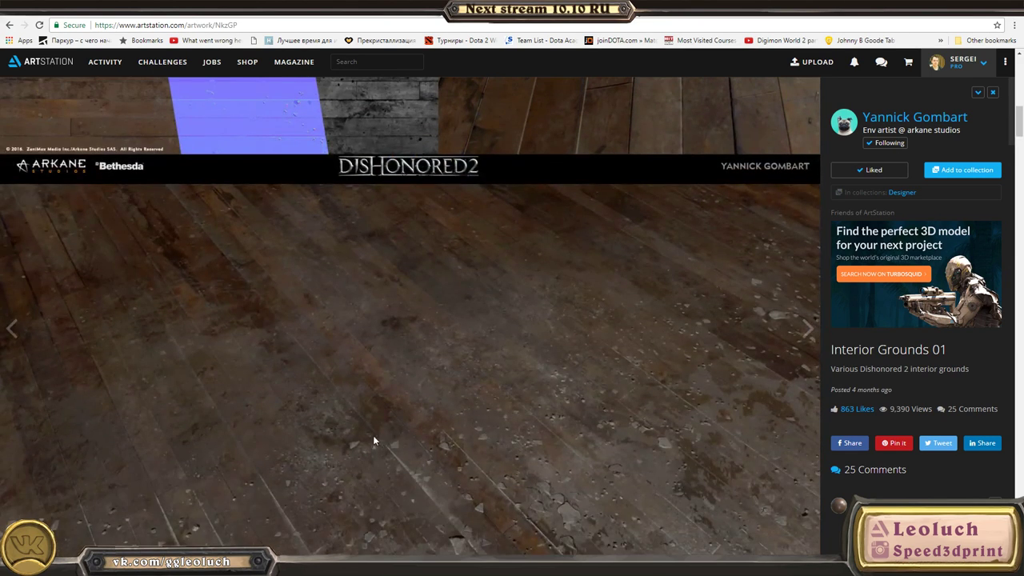
scroll(526, 318, up, 6)
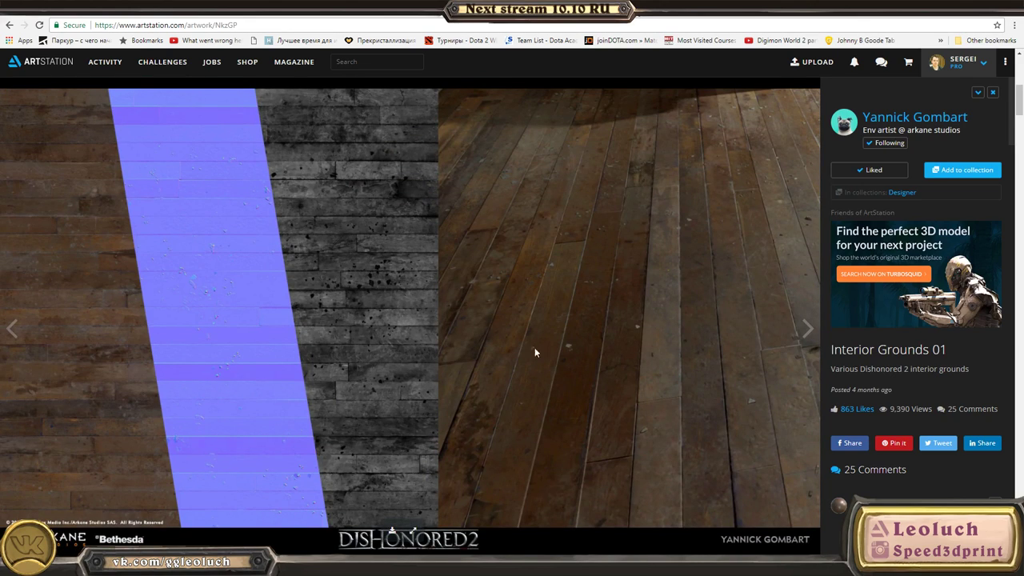
scroll(535, 349, down, 10)
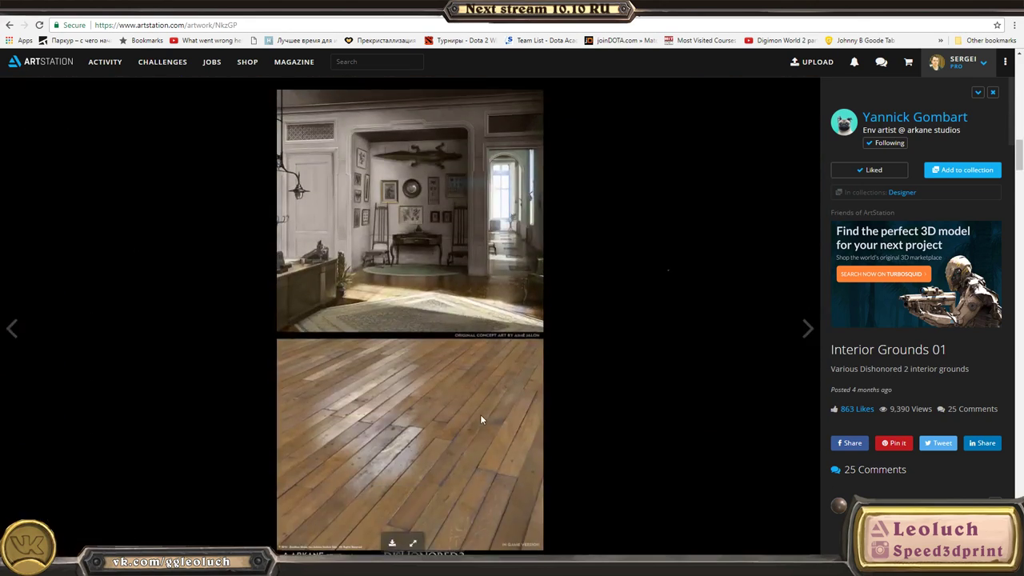
scroll(480, 418, down, 6)
scroll(478, 405, down, 15)
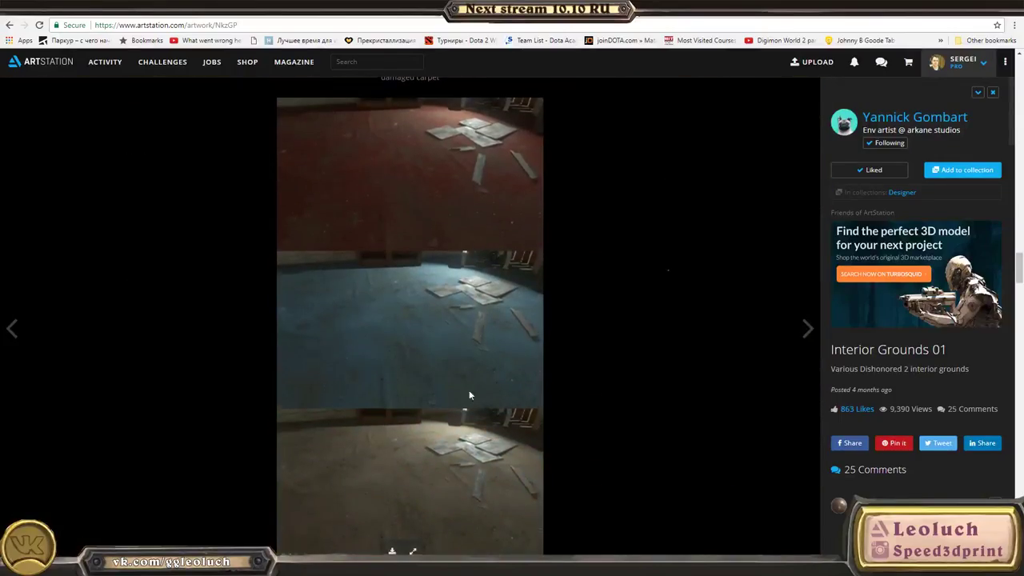
scroll(325, 294, down, 15)
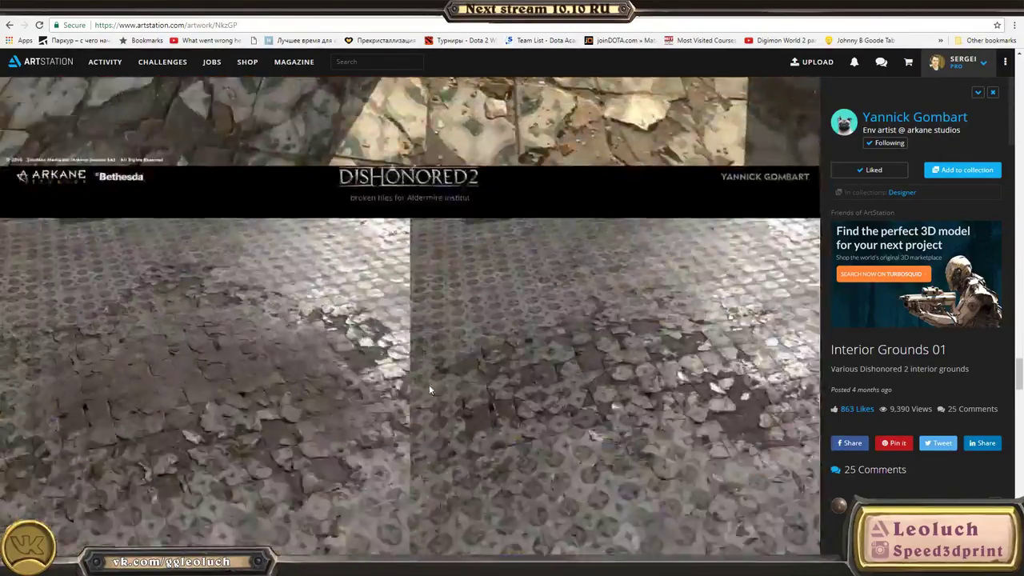
scroll(480, 240, down, 10)
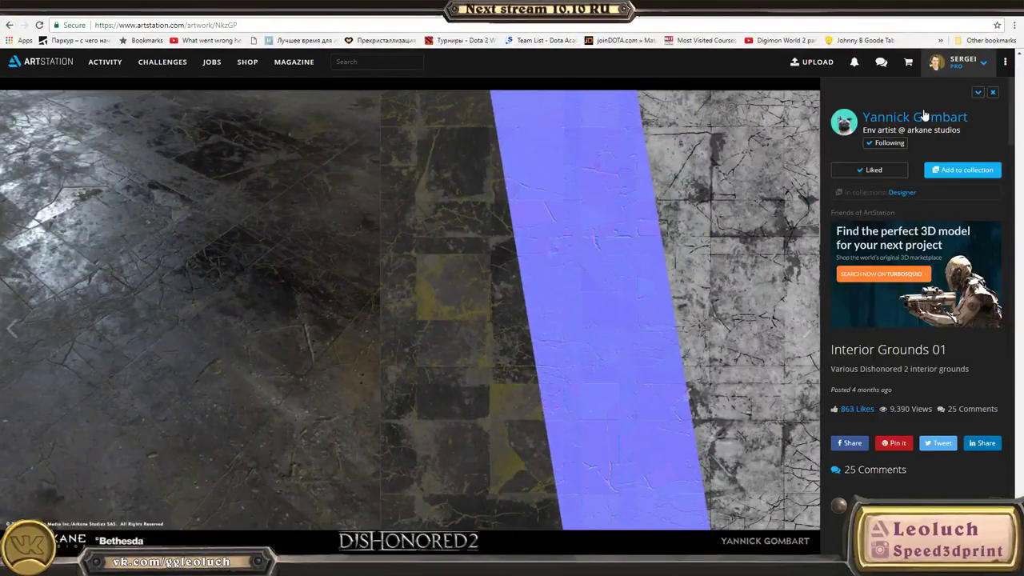
- Open the Train stop project from the portfolio of the Interior Grounds 01 artist
click(924, 116)
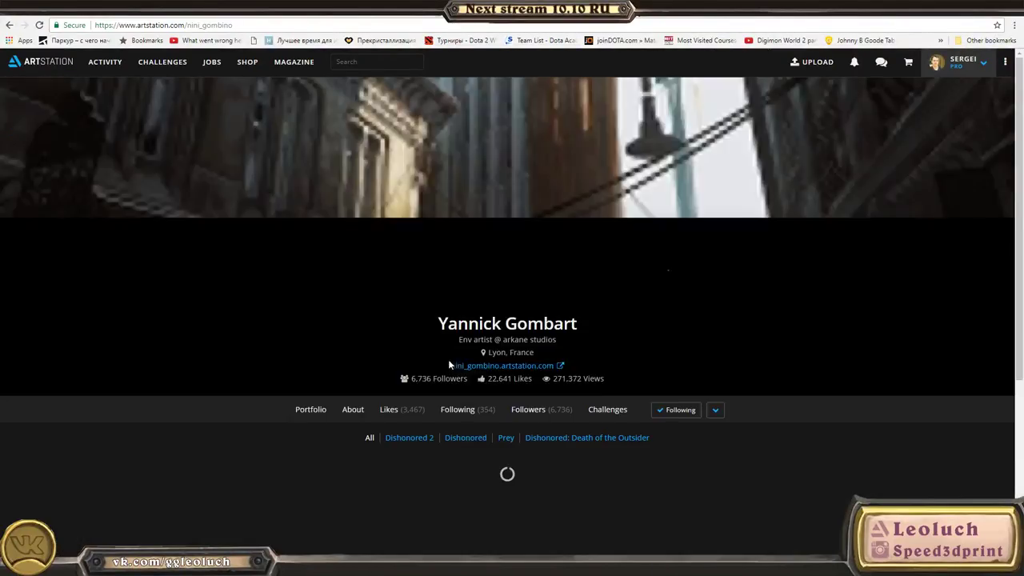
scroll(448, 360, down, 5)
scroll(808, 251, down, 2)
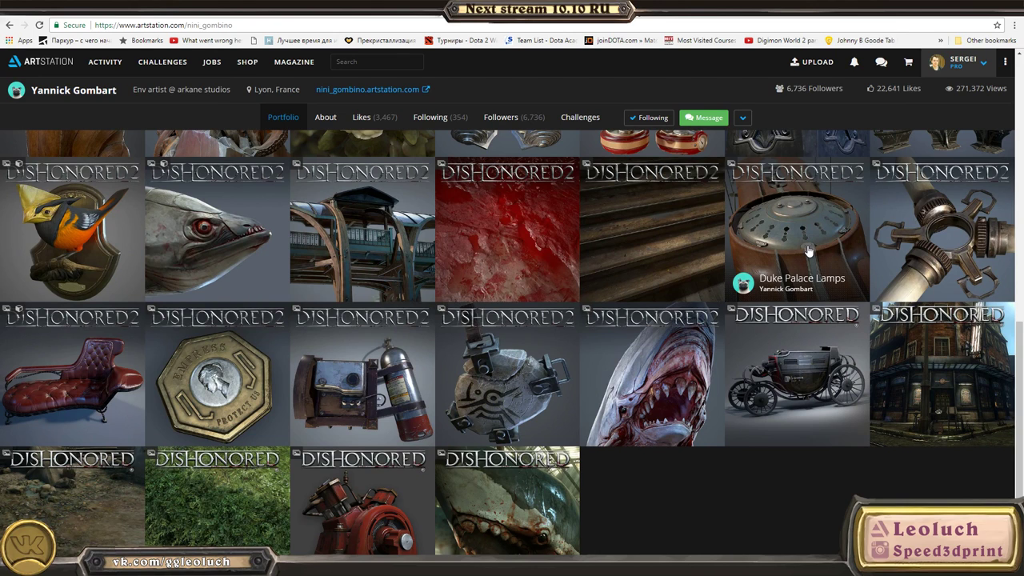
click(341, 221)
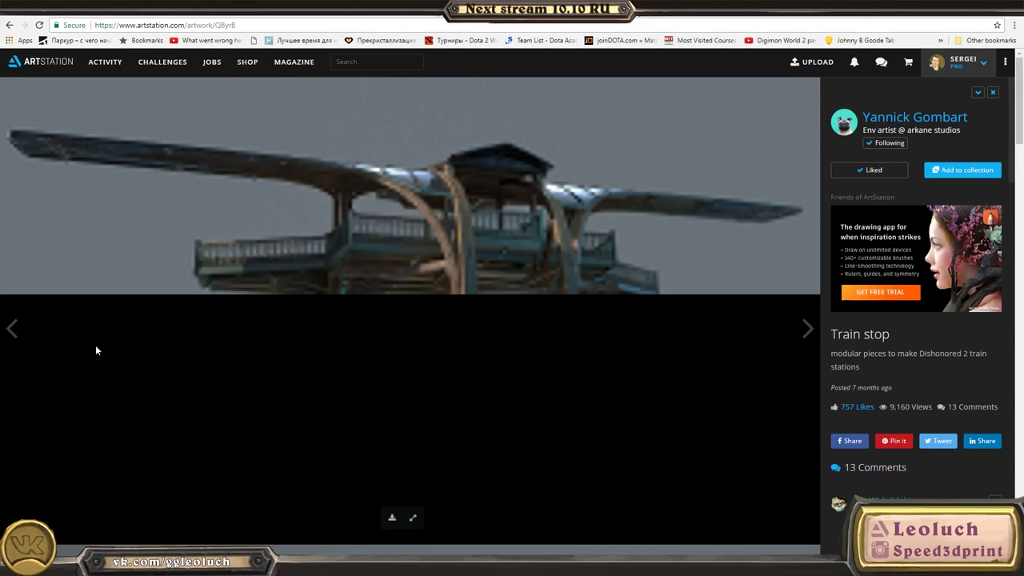
- Examine the Train stop project's renders of wooden supports, railings and modular in-engine assets
scroll(302, 349, down, 8)
scroll(302, 350, down, 15)
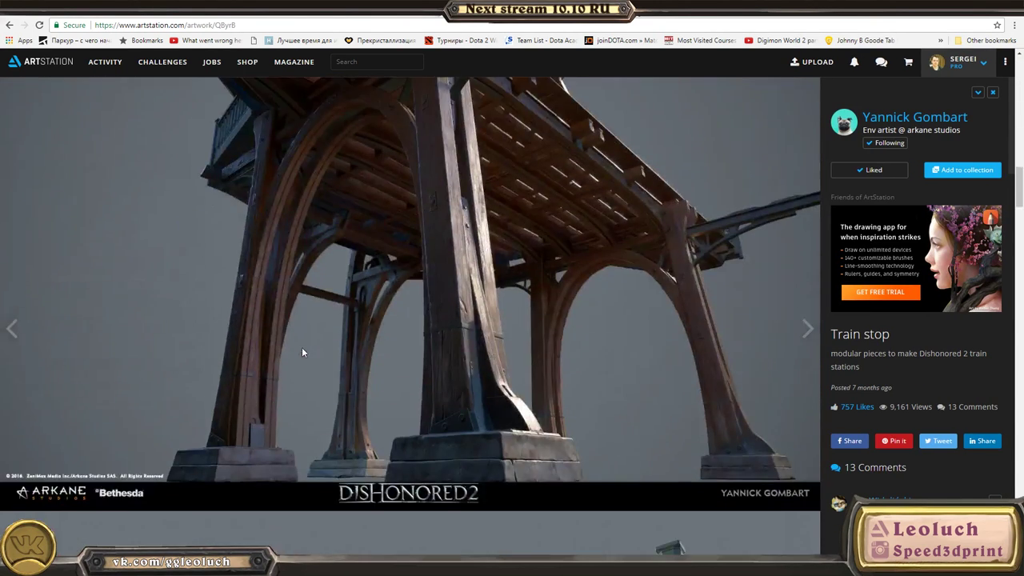
scroll(475, 222, down, 12)
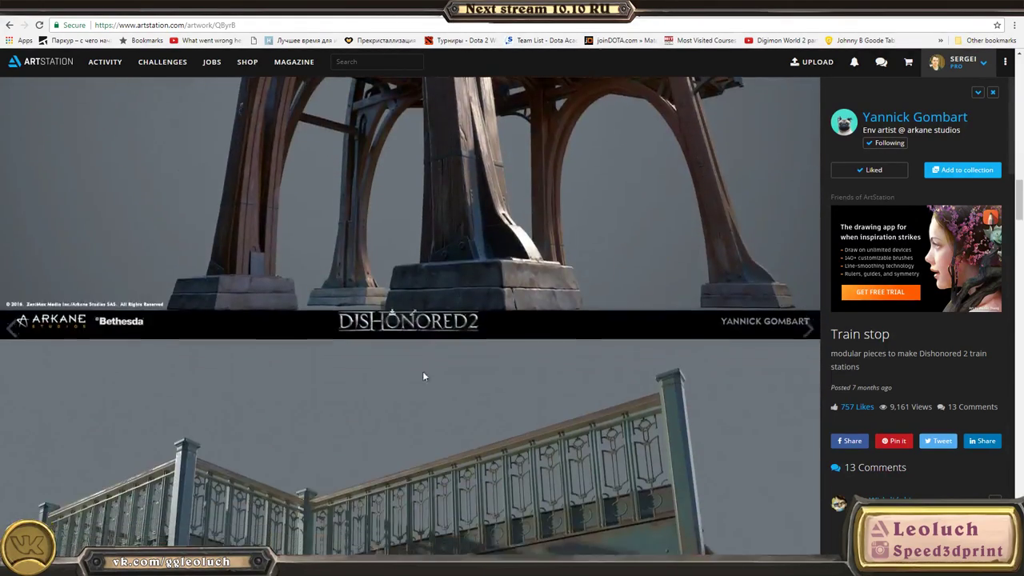
scroll(366, 281, down, 12)
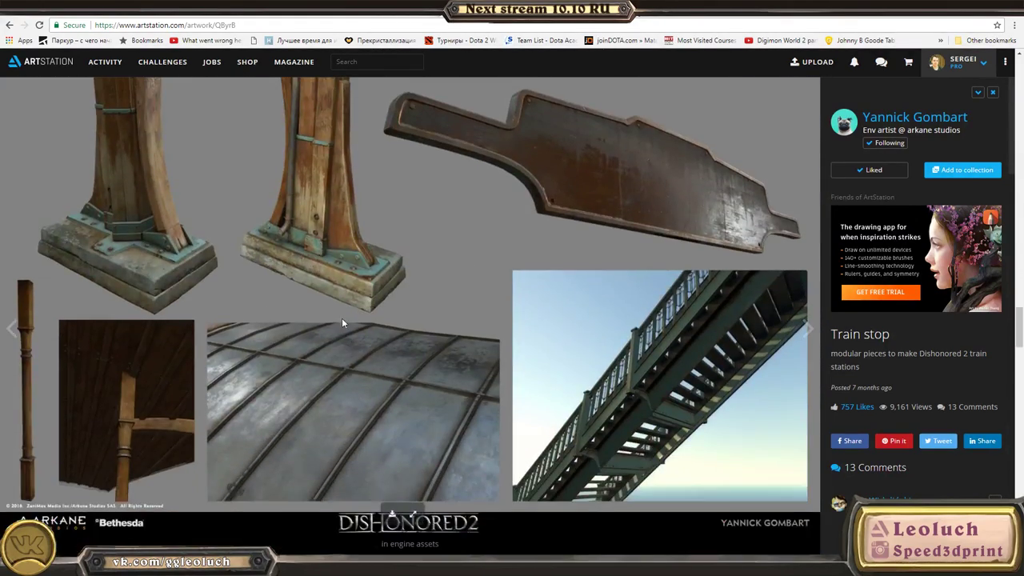
scroll(326, 316, down, 12)
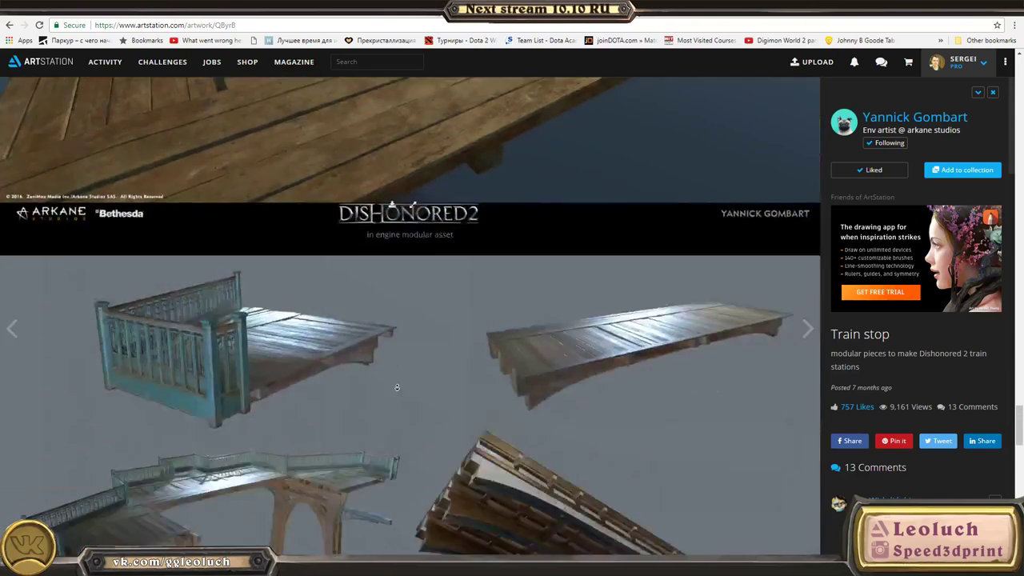
- Compare the Train stop wood texture sheet with the wooden supports in the render above it
scroll(397, 422, down, 2)
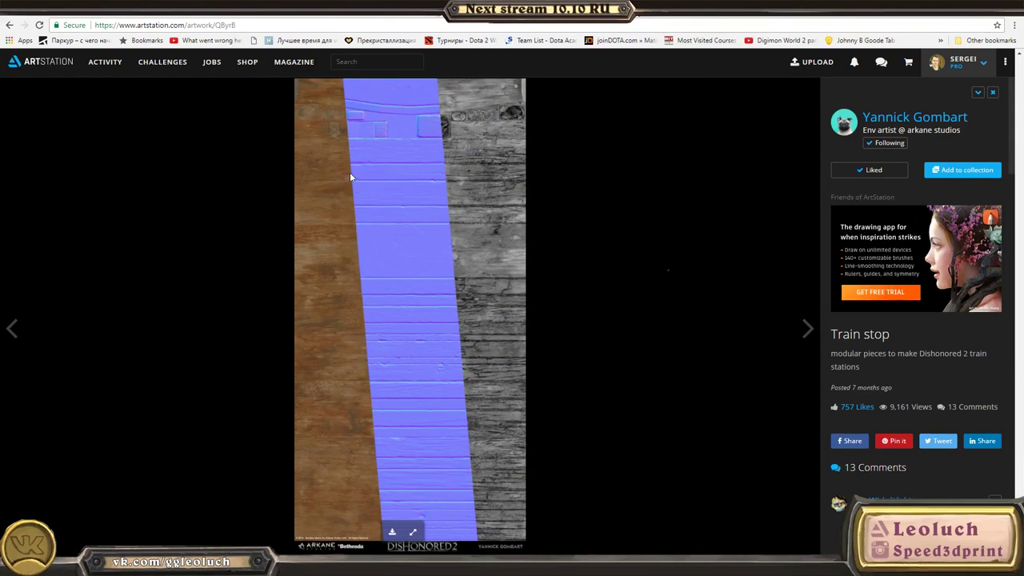
scroll(350, 172, down, 6)
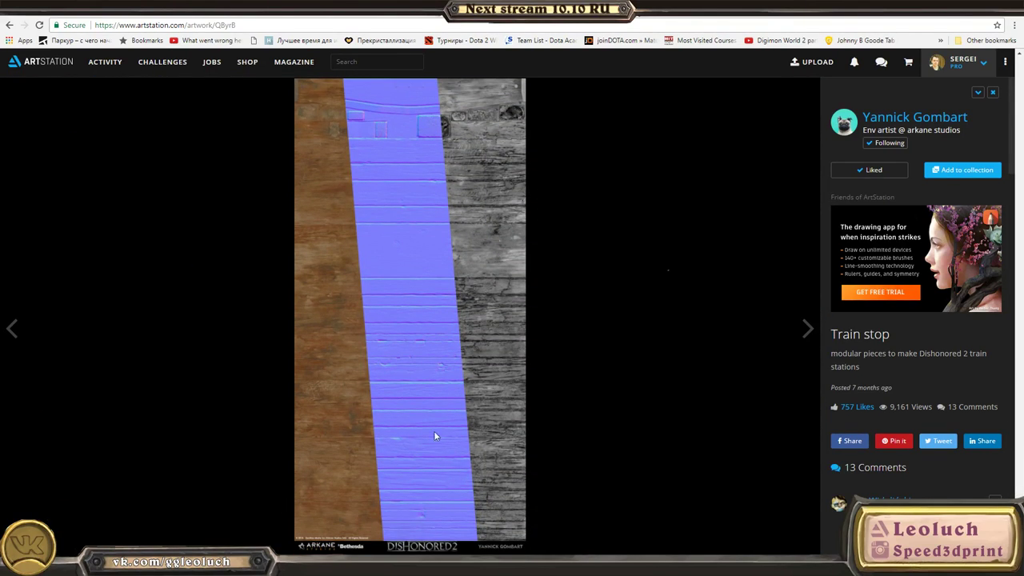
scroll(399, 160, up, 1)
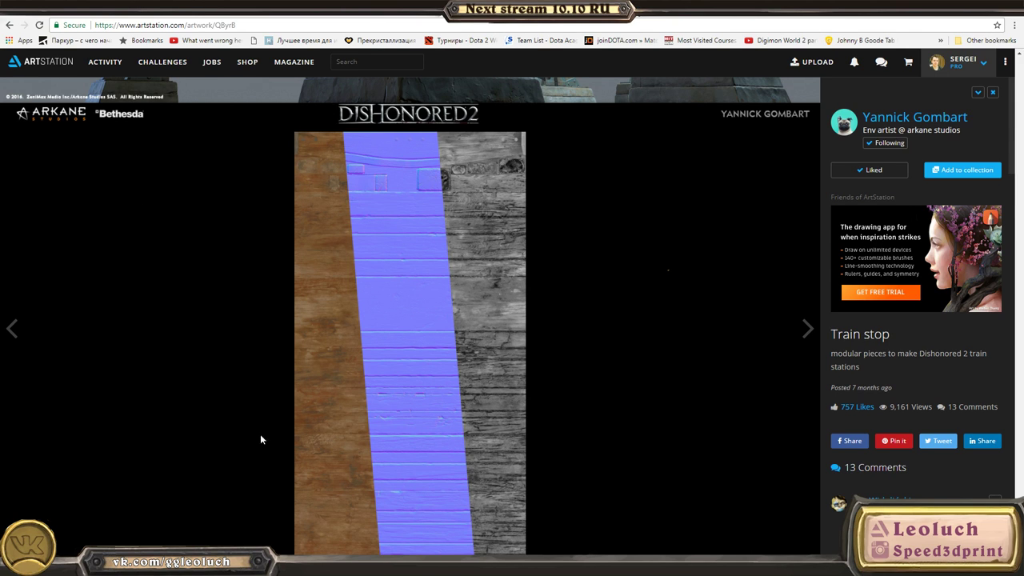
scroll(260, 440, up, 4)
scroll(336, 366, down, 3)
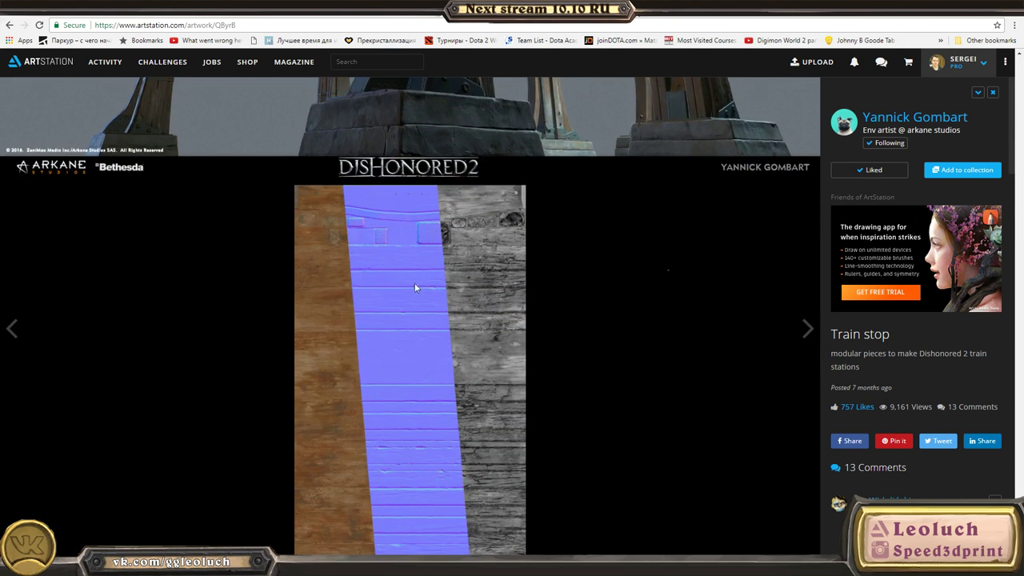
scroll(365, 216, down, 2)
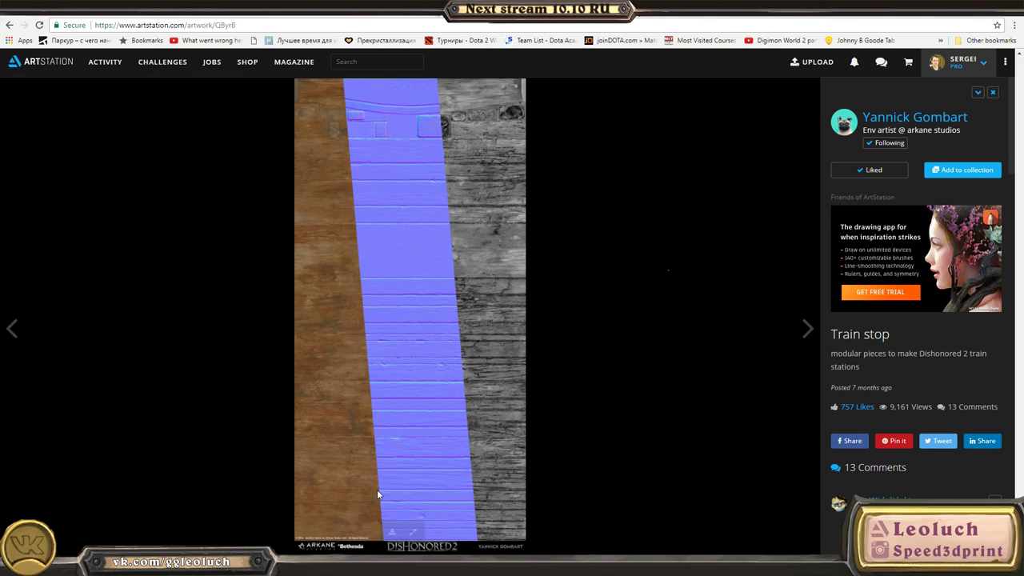
scroll(364, 246, up, 3)
scroll(401, 320, up, 3)
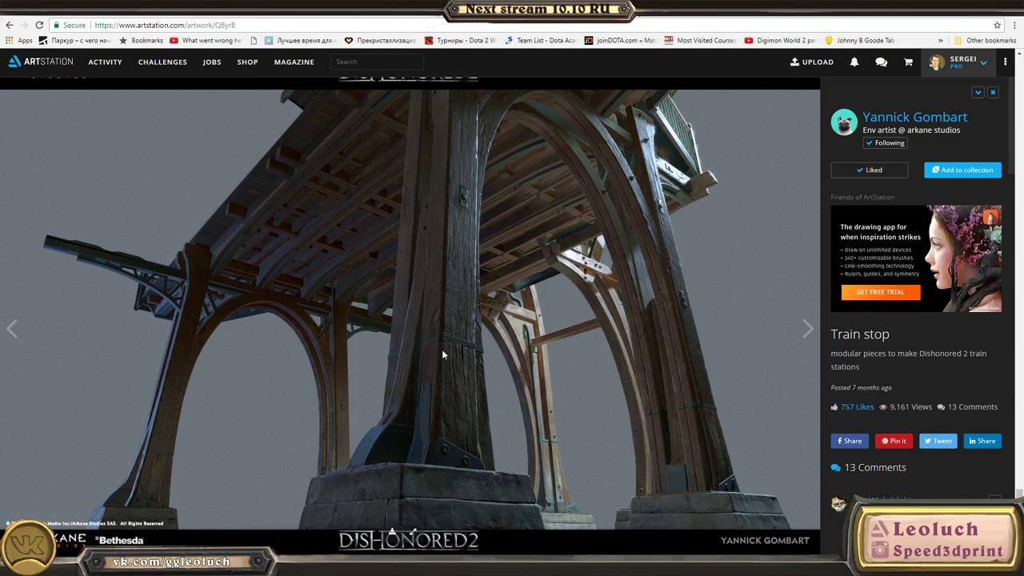
scroll(405, 400, down, 5)
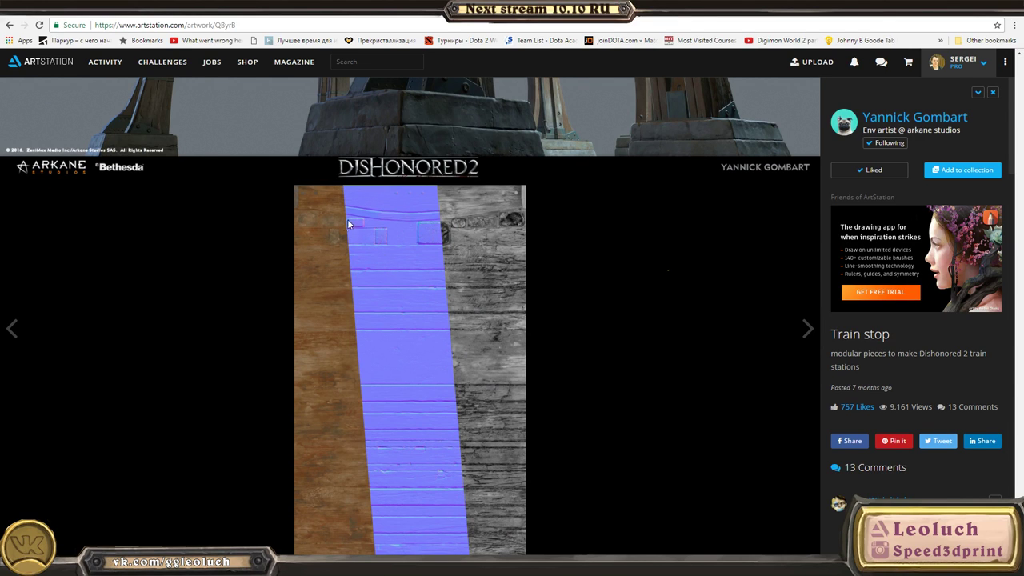
- Examine the Train stop wood texture sheet's color, normal and grayscale strips against the canopy and arched-support renders
scroll(376, 444, down, 2)
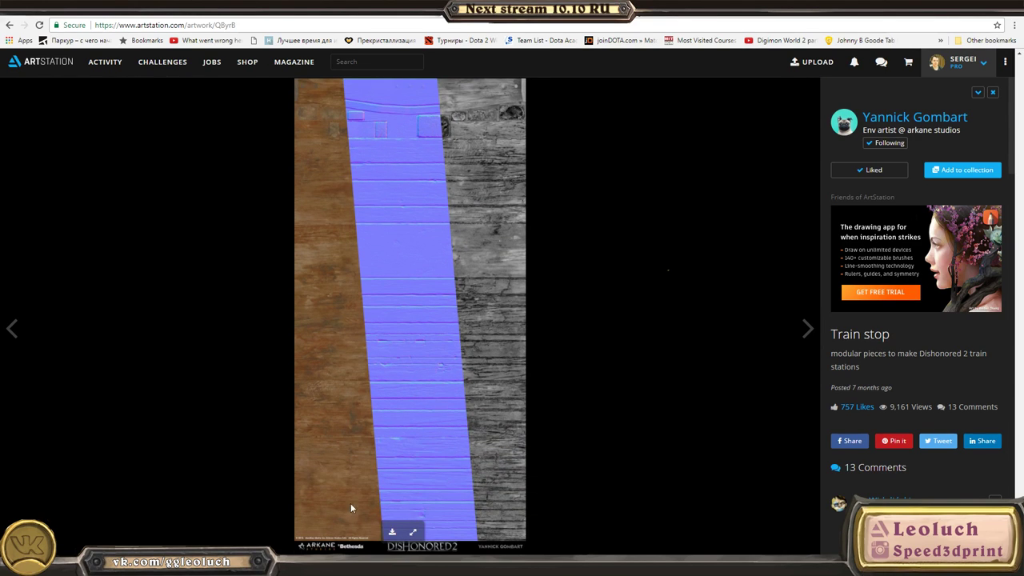
scroll(390, 260, up, 20)
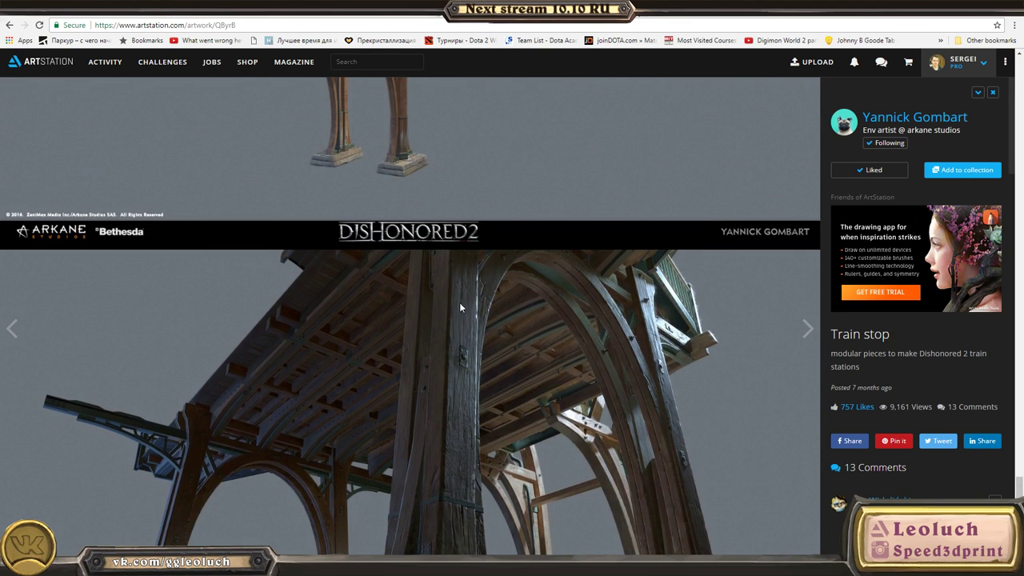
scroll(423, 438, down, 10)
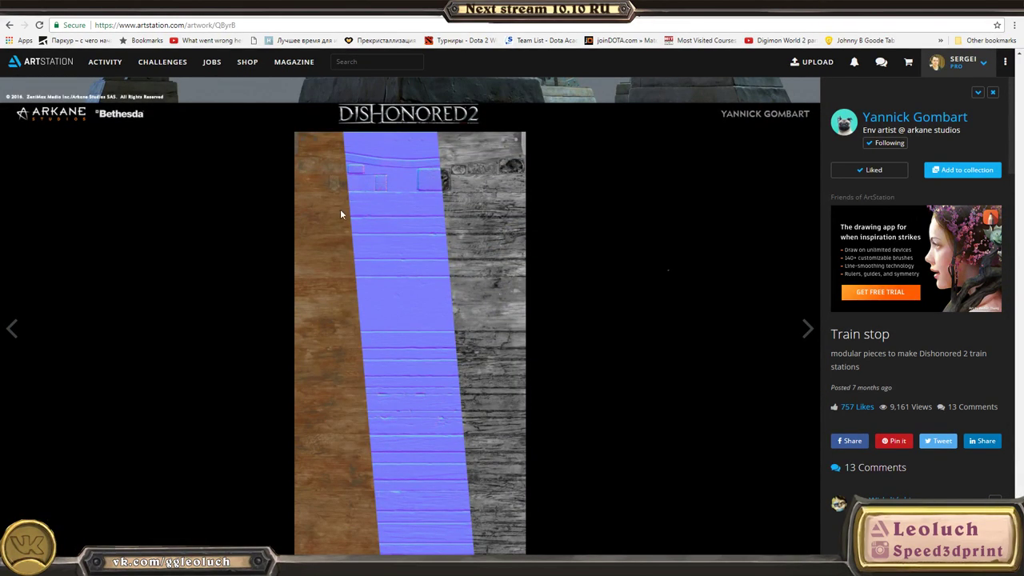
scroll(402, 311, up, 2)
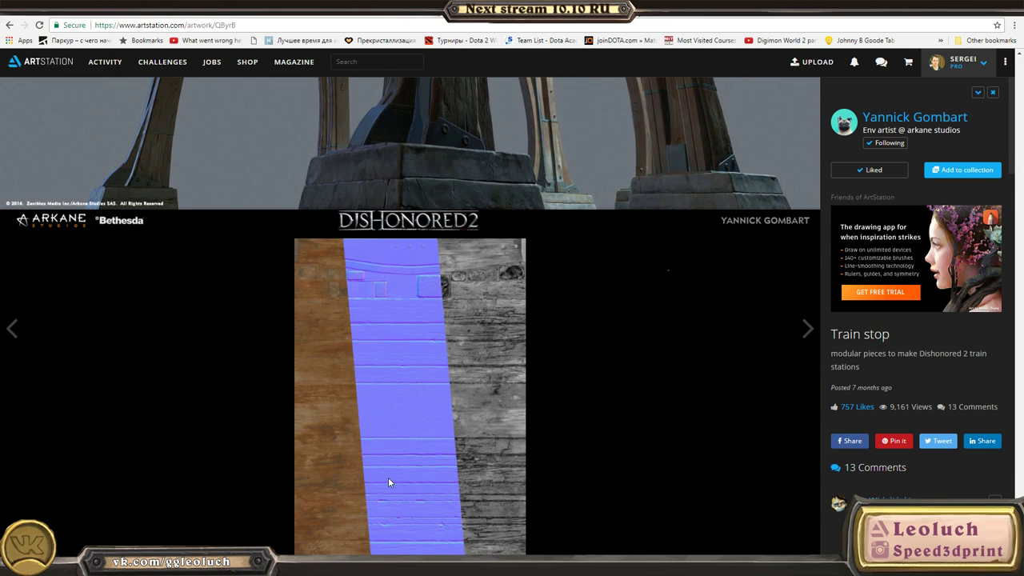
scroll(388, 482, up, 15)
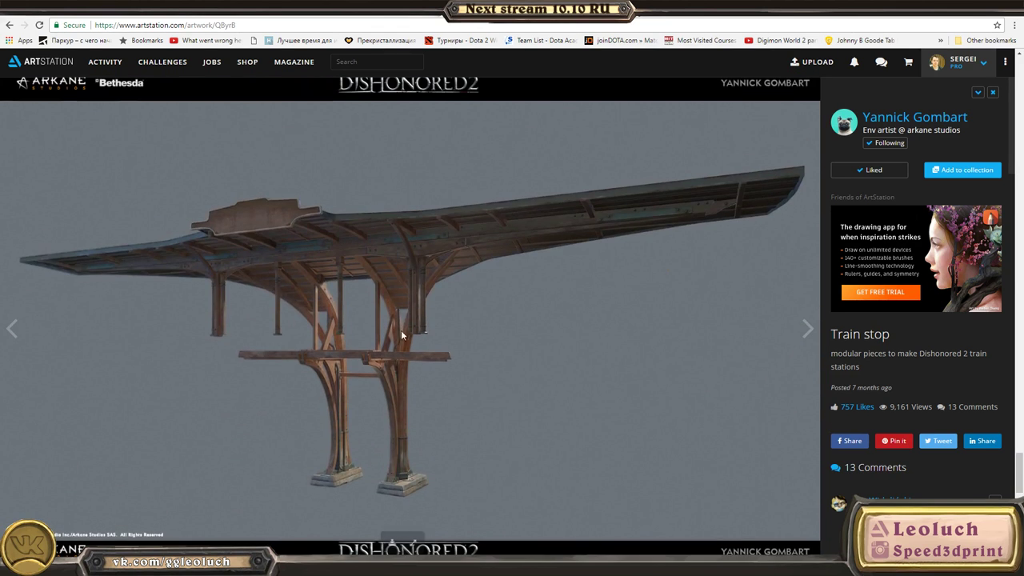
scroll(296, 433, down, 15)
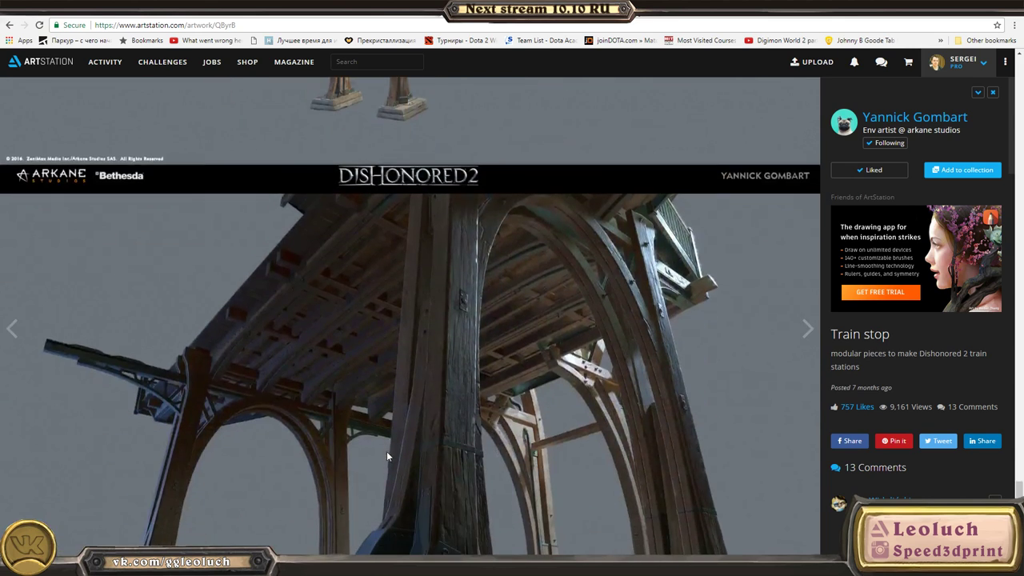
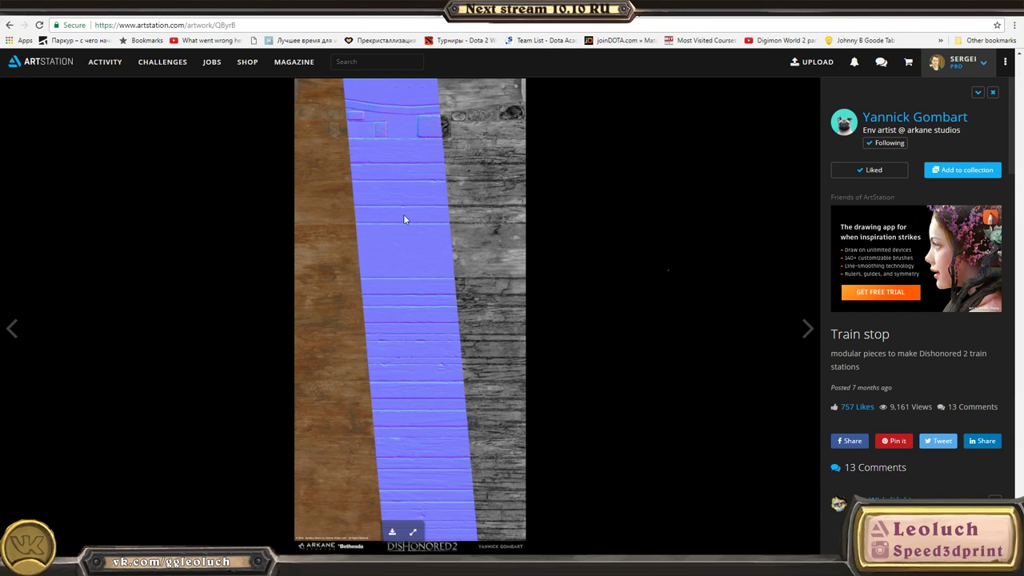
scroll(352, 223, up, 3)
scroll(354, 301, down, 3)
- Switch to the Maya scene and examine the tall split box beside the gun part from several angles
key(alt+Tab)
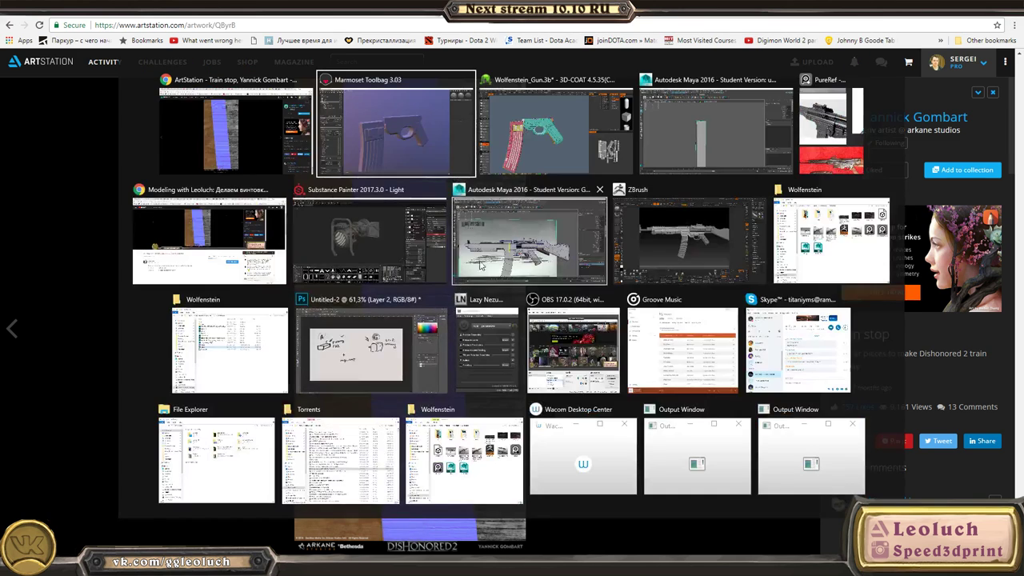
key(alt+Tab)
alt+drag(403, 302, 535, 245)
alt+drag(699, 187, 591, 257)
right_drag(591, 258, 590, 294)
click(582, 328)
alt+middle_drag(627, 445, 646, 144)
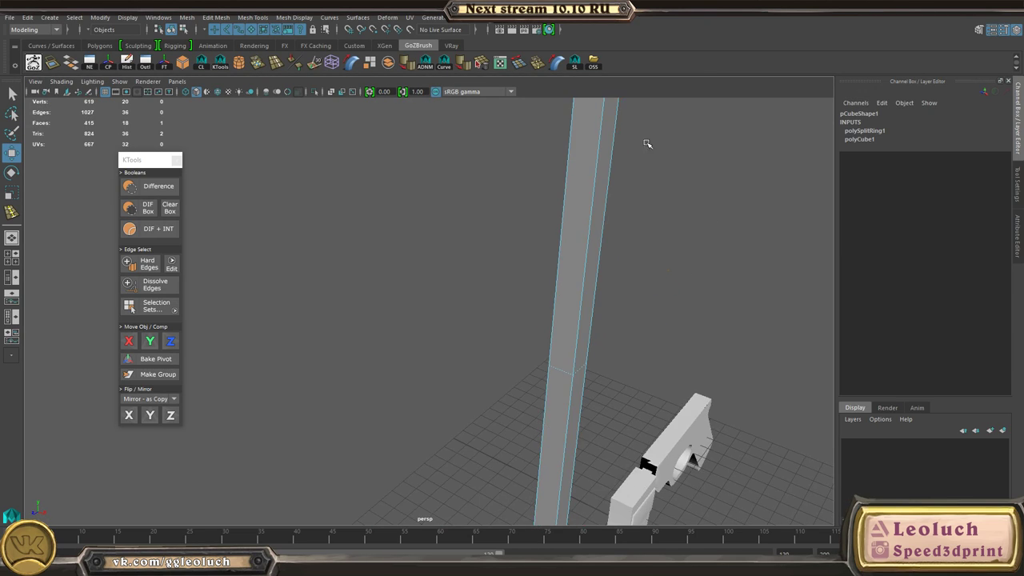
alt+middle_drag(596, 510, 592, 355)
alt+drag(592, 355, 568, 313)
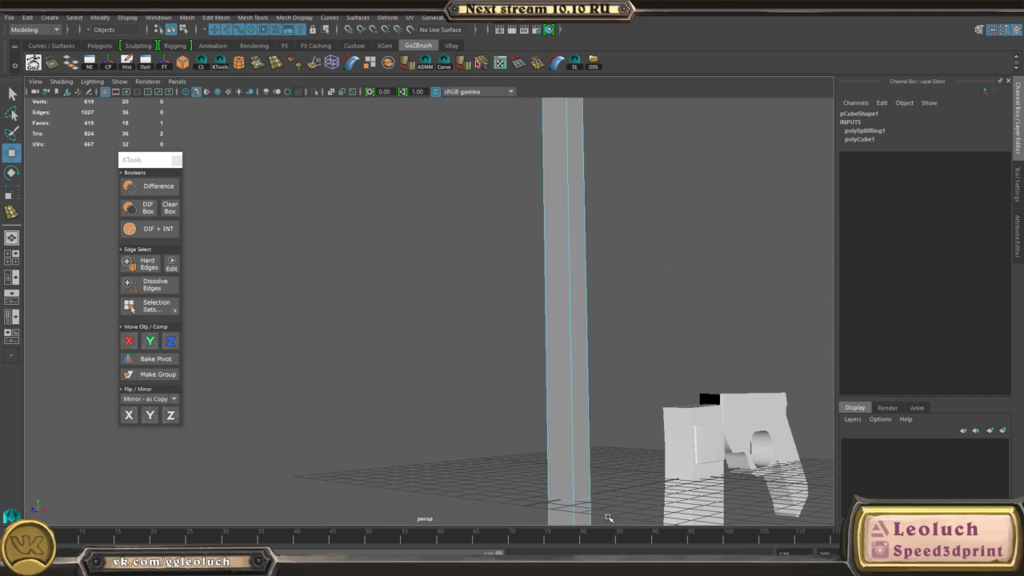
alt+right_drag(615, 425, 393, 306)
alt+drag(393, 307, 398, 240)
right_drag(402, 179, 448, 149)
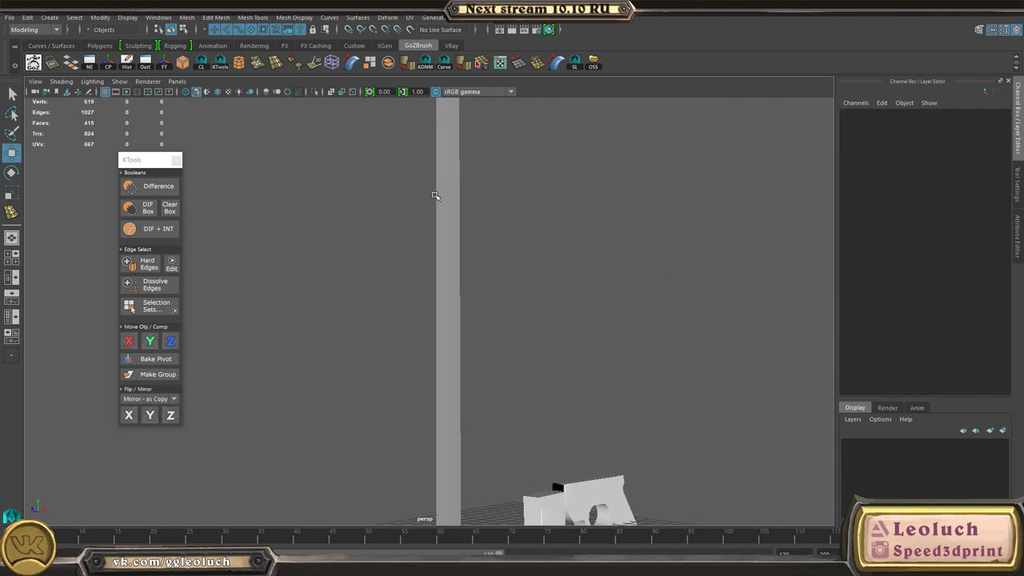
- Switch to Marmoset Toolbag and examine the baked receiver's slot and trigger guard against the low-poly wireframe
key(alt+Tab)
key(alt+Tab)
click(427, 321)
alt+drag(439, 308, 528, 281)
alt+right_drag(528, 281, 600, 286)
alt+middle_drag(600, 286, 521, 335)
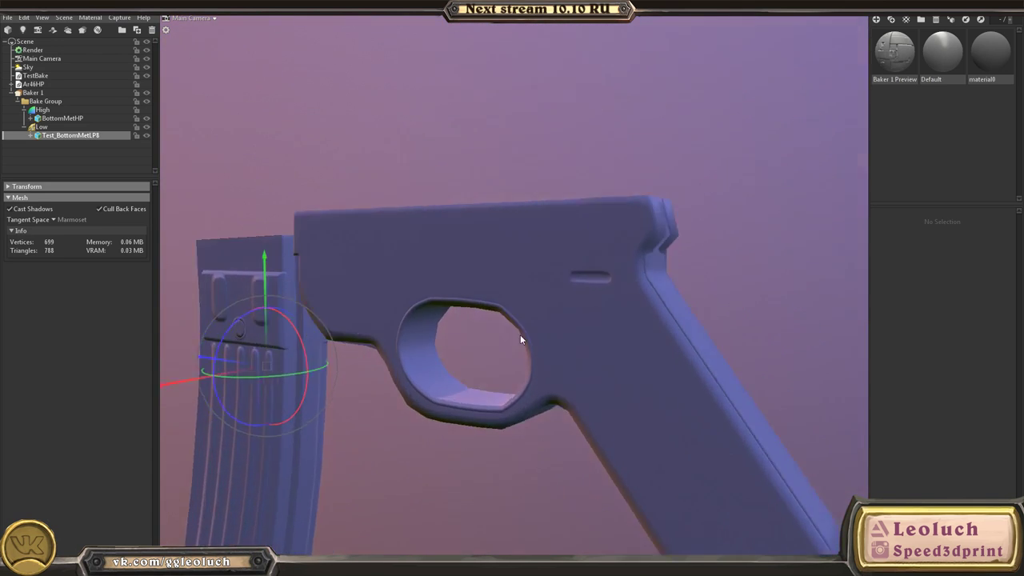
alt+drag(520, 335, 509, 368)
alt+right_drag(509, 368, 616, 364)
alt+middle_drag(616, 364, 500, 357)
click(618, 307)
alt+middle_drag(617, 308, 533, 313)
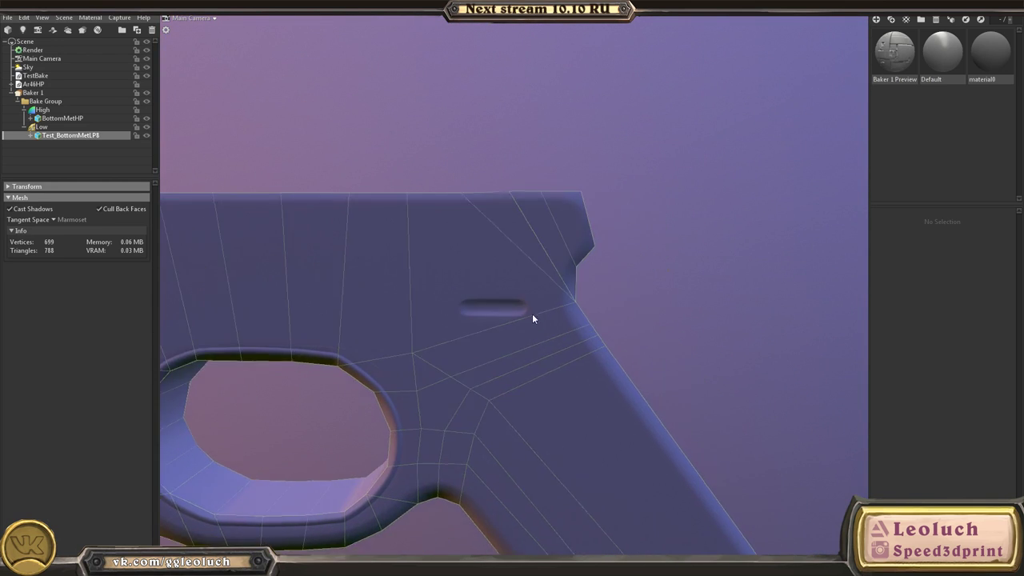
alt+right_drag(532, 313, 508, 314)
- Inspect the baked plate and round screw on the side of the magazine
alt+middle_drag(256, 352, 720, 247)
alt+drag(398, 248, 461, 237)
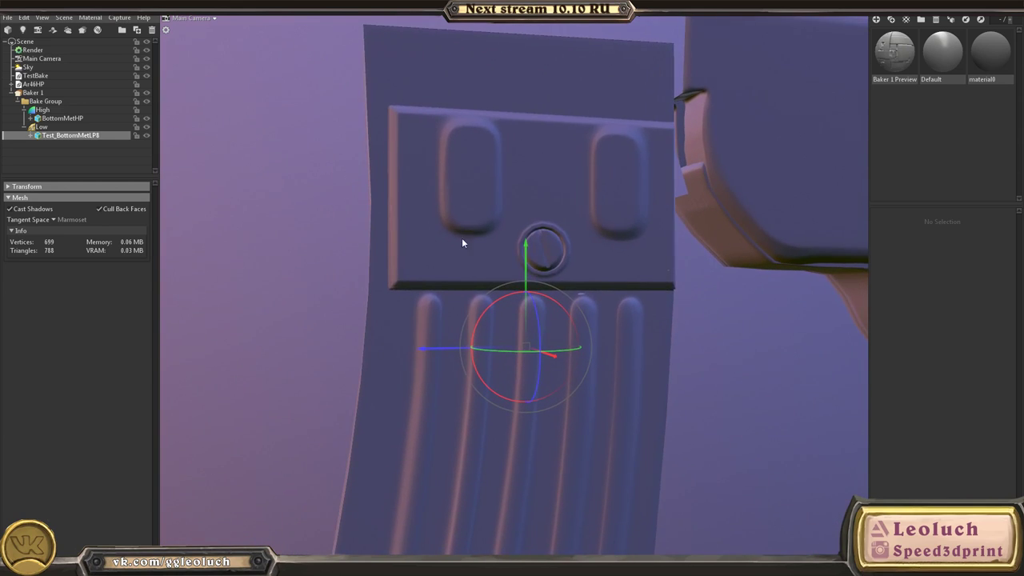
click(558, 228)
alt+right_drag(558, 228, 596, 244)
alt+drag(596, 244, 532, 293)
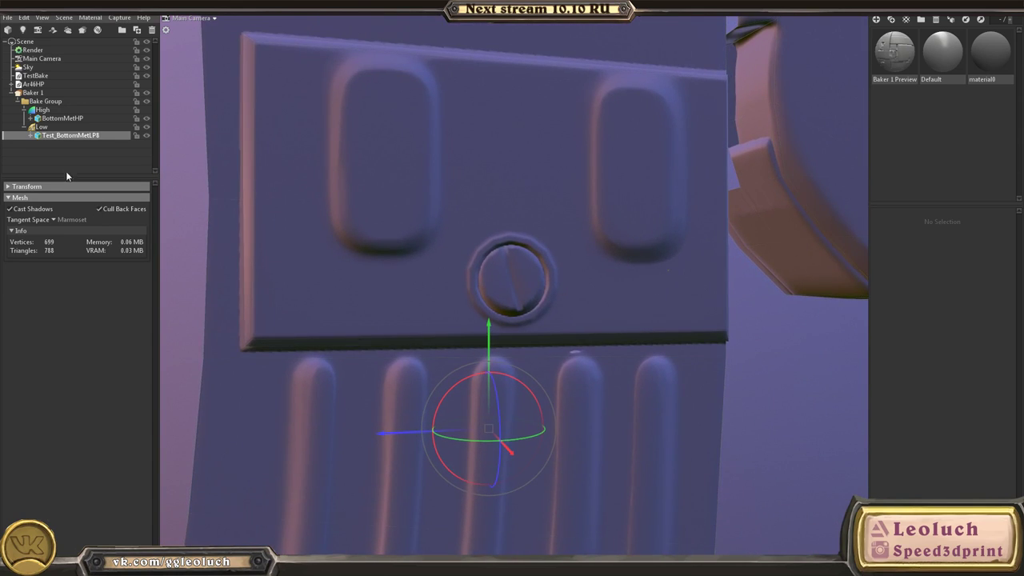
- Paint bake skew on the Low group over the round screw of the magazine plate, and finish painting
click(42, 128)
click(43, 103)
click(40, 128)
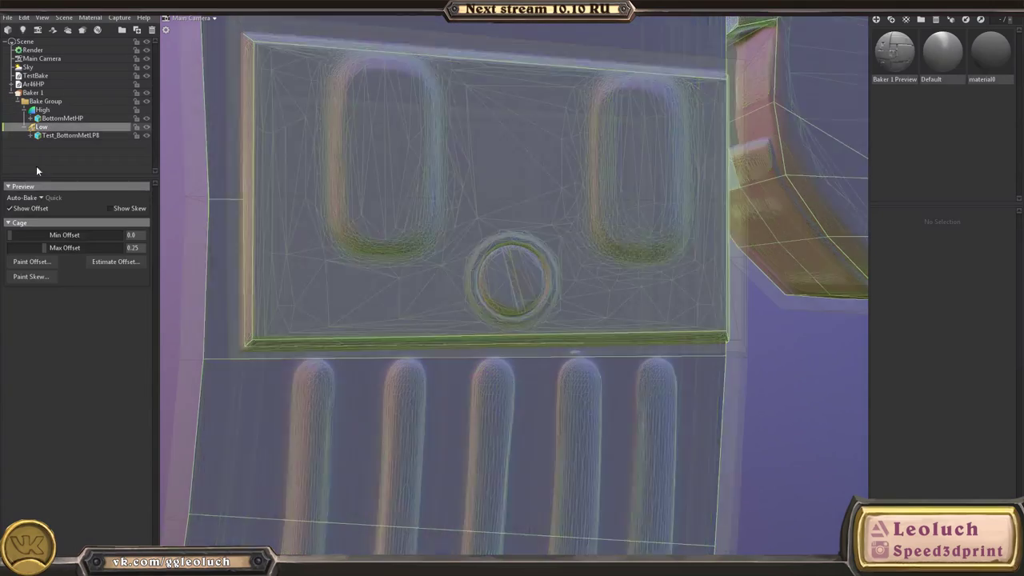
click(32, 275)
mouse_move(500, 264)
mouse_down()
mouse_move(518, 256)
mouse_move(490, 253)
mouse_move(506, 278)
mouse_up()
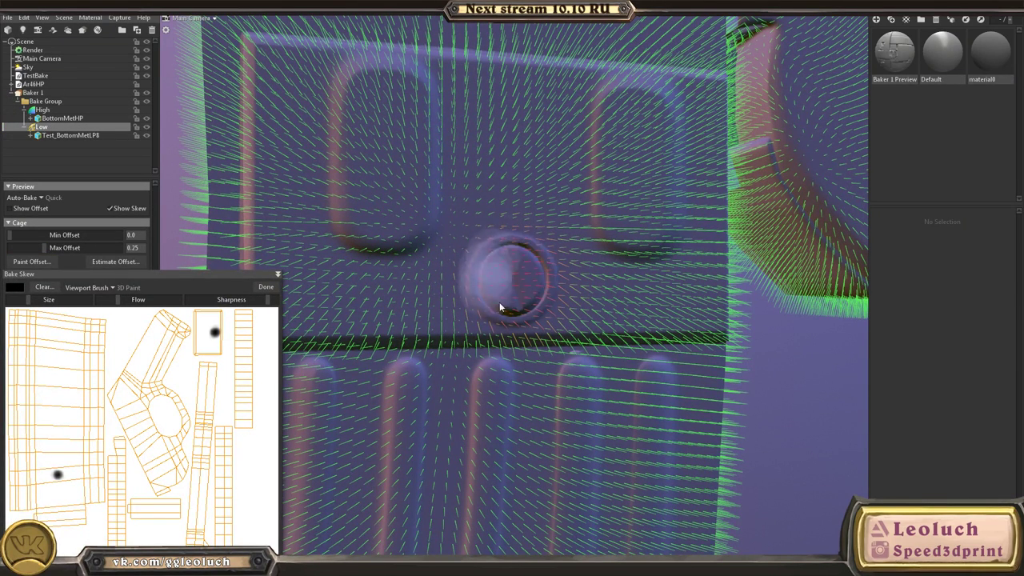
scroll(672, 373, down, 3)
click(262, 288)
drag(510, 289, 424, 300)
click(43, 263)
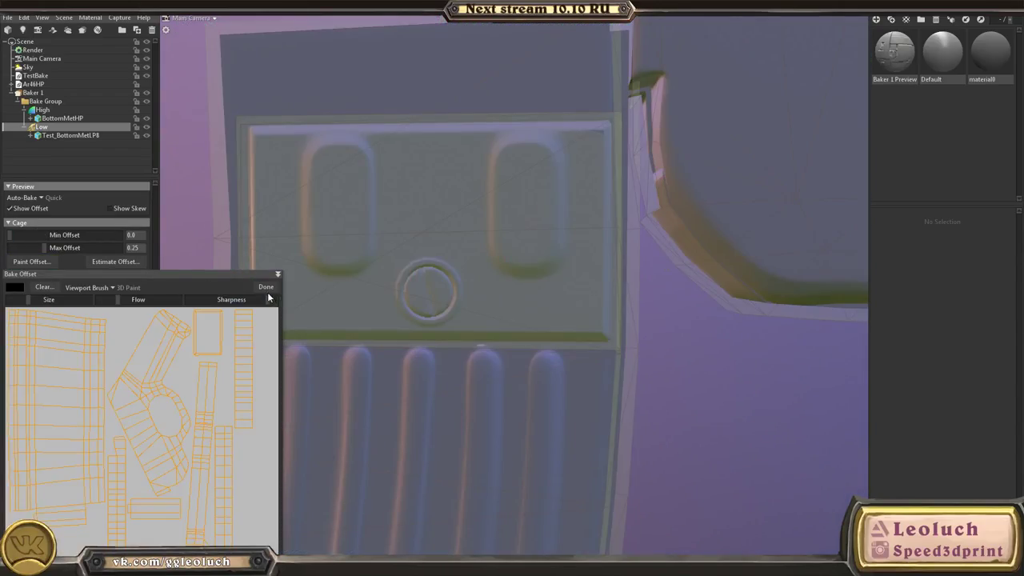
click(266, 288)
- Examine the screw's baked edges on the magazine plate at close range, checking the BottomMetHP wireframe as well
scroll(404, 290, up, 3)
click(45, 119)
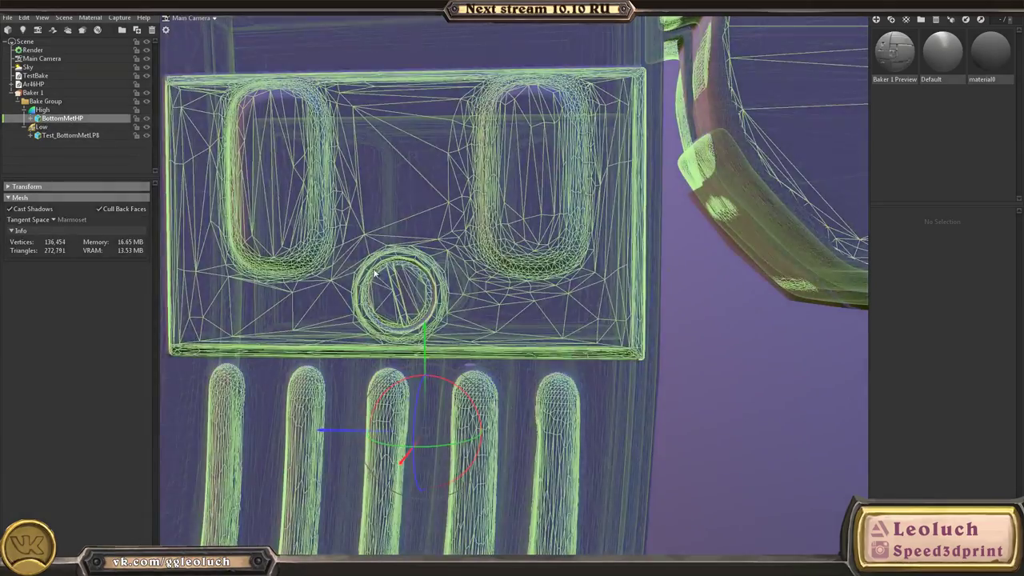
click(43, 99)
scroll(466, 323, up, 3)
click(717, 416)
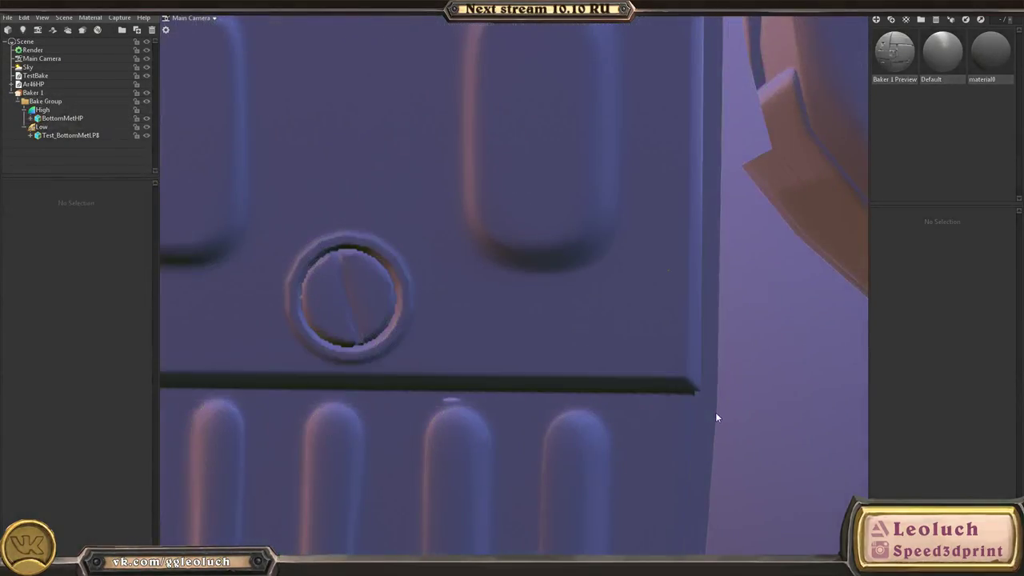
alt+drag(356, 321, 488, 308)
scroll(570, 317, up, 5)
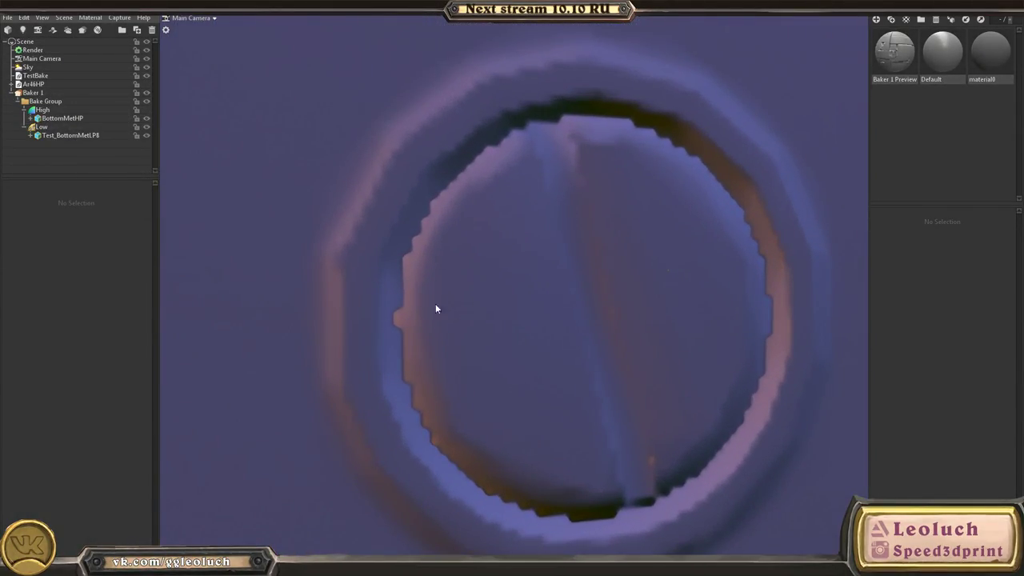
scroll(448, 196, up, 3)
scroll(448, 160, down, 10)
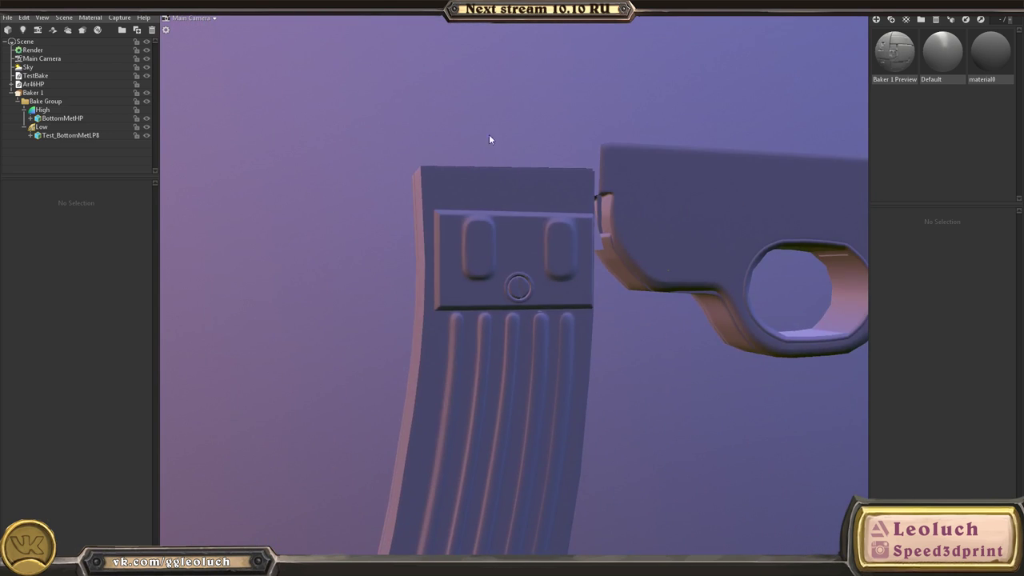
- Examine the bake along the trigger guard and receiver underside with the low-poly wireframe shown
alt+drag(489, 136, 492, 165)
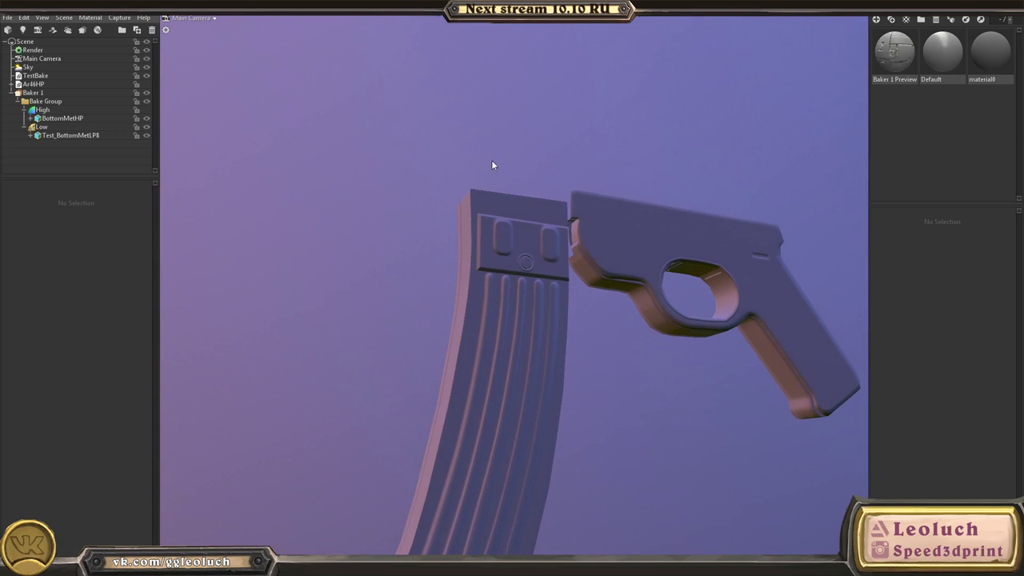
drag(583, 275, 487, 266)
right_drag(487, 265, 790, 360)
drag(790, 360, 491, 377)
click(398, 274)
right_drag(398, 274, 397, 224)
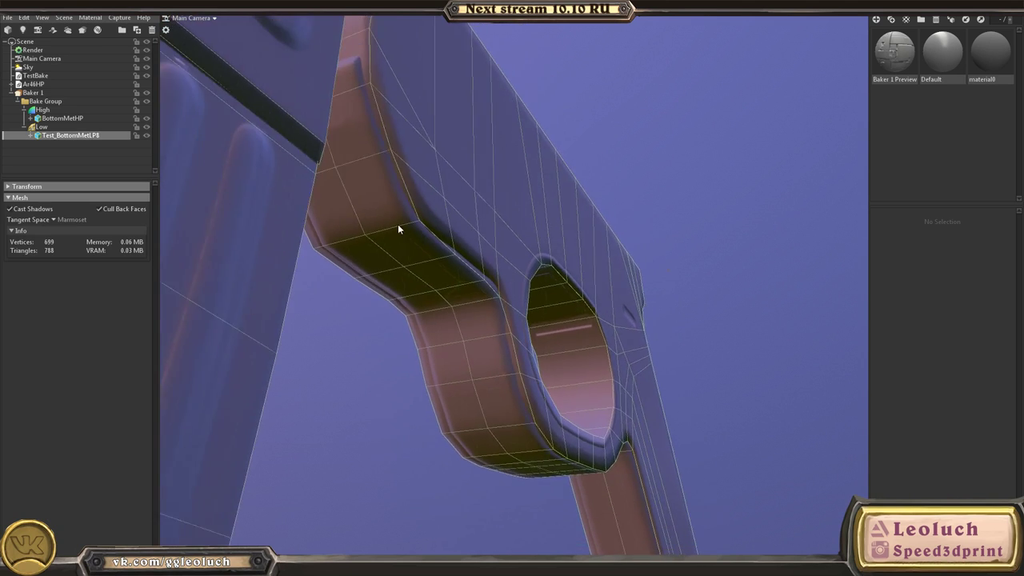
drag(398, 224, 386, 230)
right_drag(386, 230, 392, 279)
drag(393, 279, 458, 376)
click(516, 324)
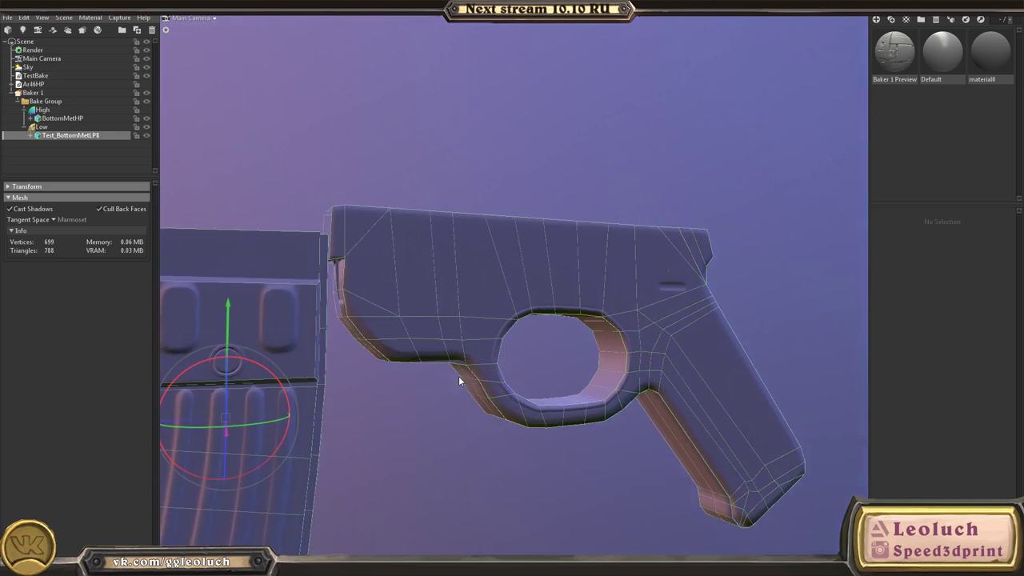
- Inspect the baked bevels of the trigger guard and receiver with the low-poly mesh deselected
click(415, 404)
drag(414, 404, 541, 280)
scroll(541, 280, up, 4)
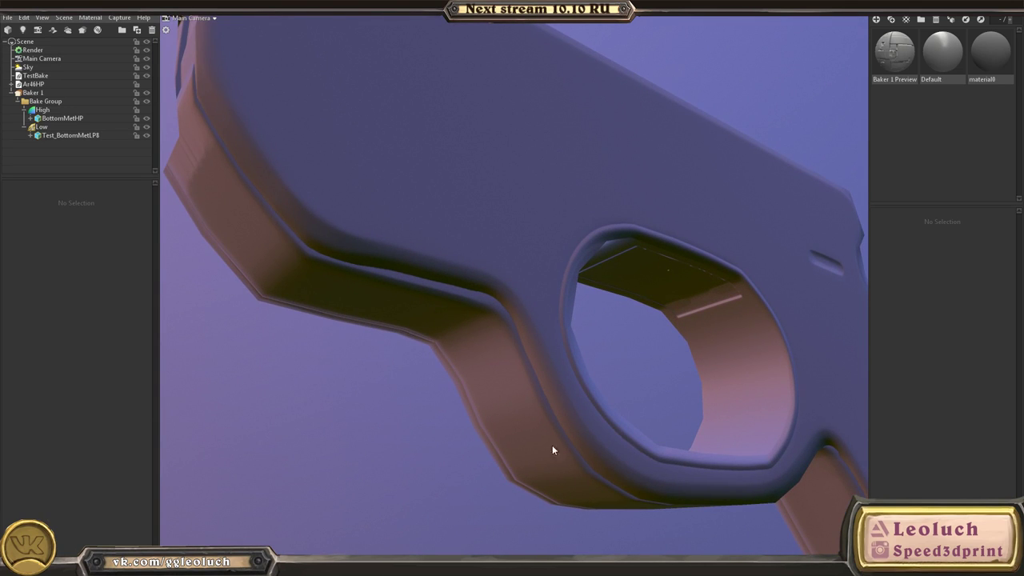
drag(606, 480, 514, 418)
scroll(399, 438, up, 3)
click(468, 296)
click(633, 294)
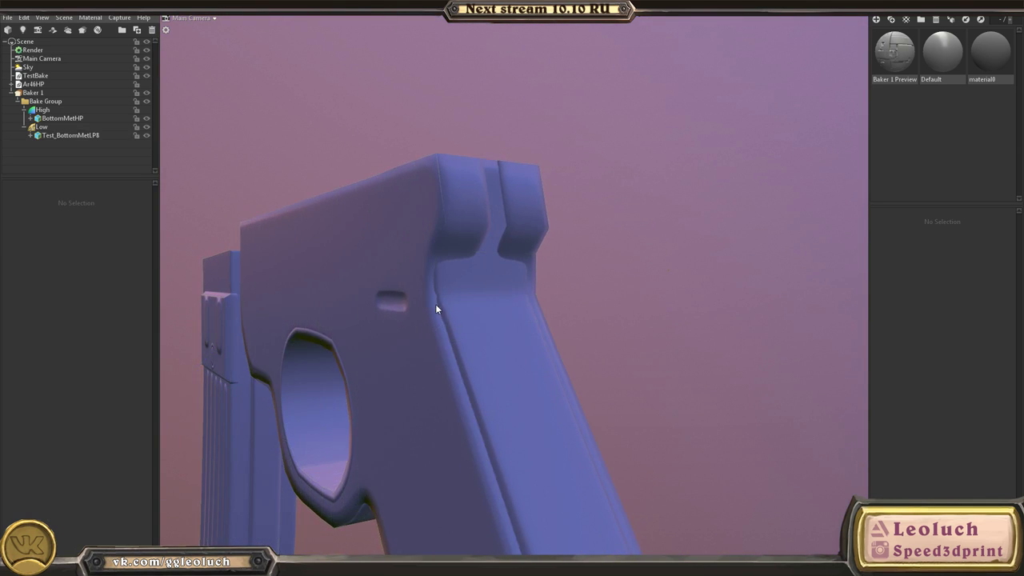
- Examine the baked edges on the back and lower end of the pistol grip
drag(437, 306, 503, 323)
scroll(504, 319, up, 2)
click(479, 247)
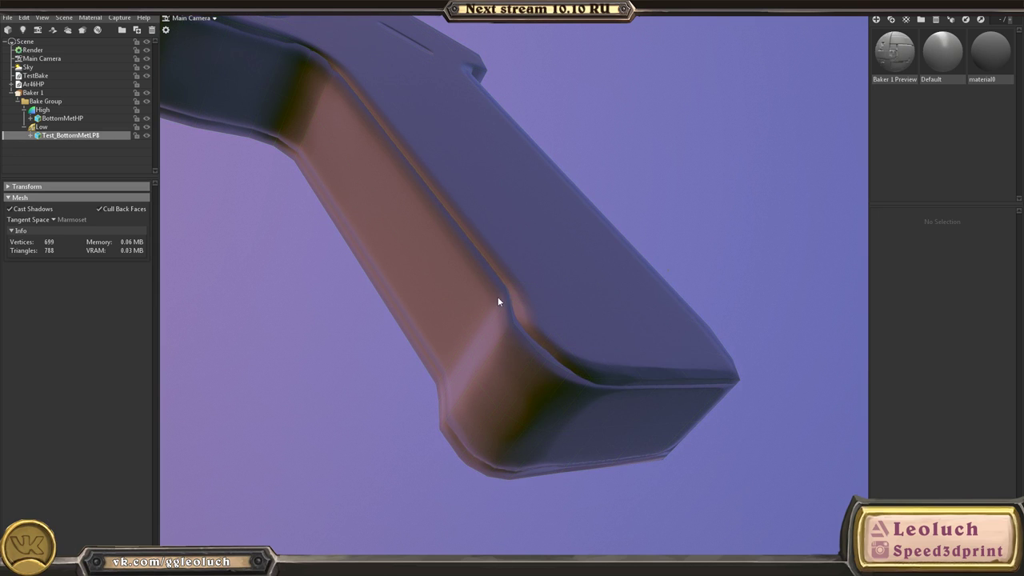
scroll(556, 416, down, 3)
drag(555, 416, 503, 354)
click(295, 428)
scroll(583, 328, down, 3)
click(503, 355)
- Examine the bake on the magazine's top, front face and side ribs
drag(571, 364, 744, 352)
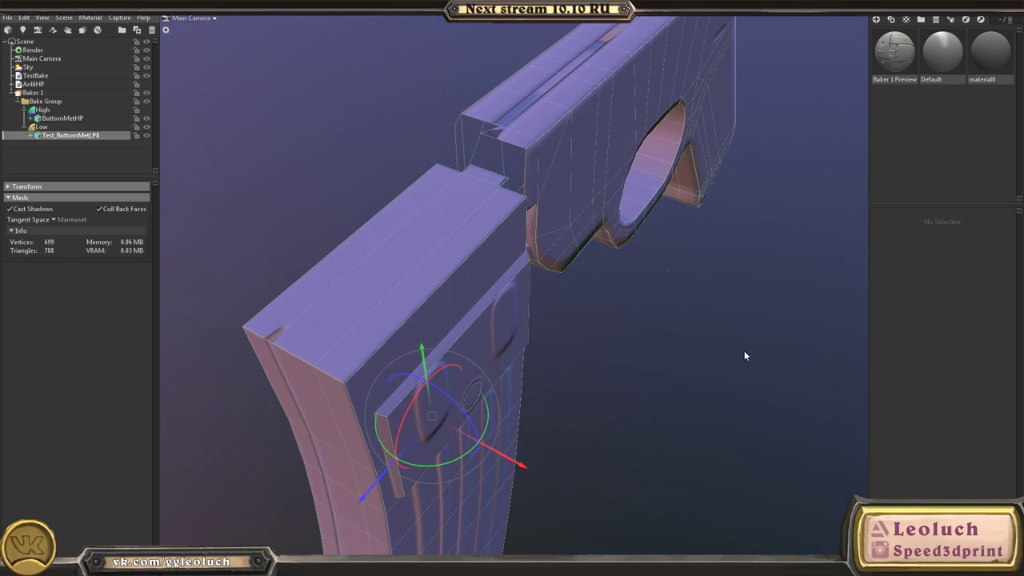
click(744, 352)
drag(488, 353, 483, 418)
middle_drag(483, 414, 501, 190)
drag(376, 183, 286, 273)
right_drag(287, 272, 386, 254)
drag(386, 254, 469, 237)
right_drag(469, 237, 540, 319)
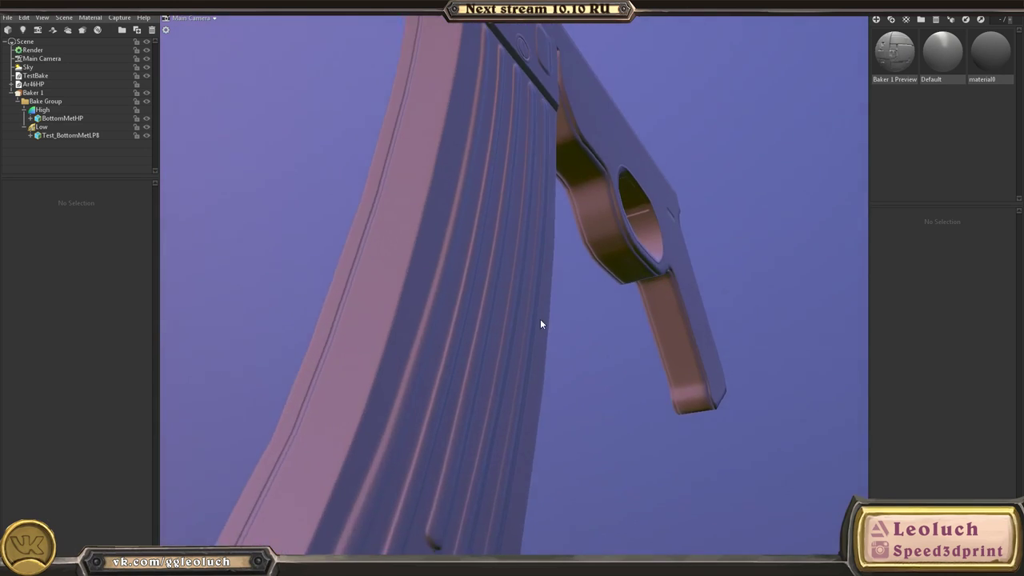
- Examine the bake on the gun part's opposite, mirrored side, comparing it with the low-poly wireframe
drag(540, 318, 289, 224)
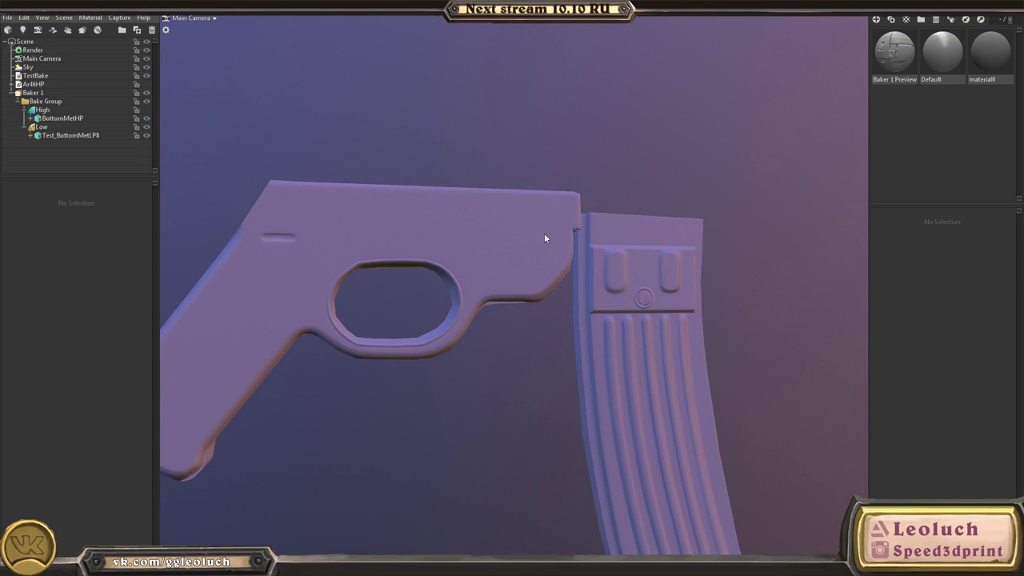
drag(692, 328, 404, 216)
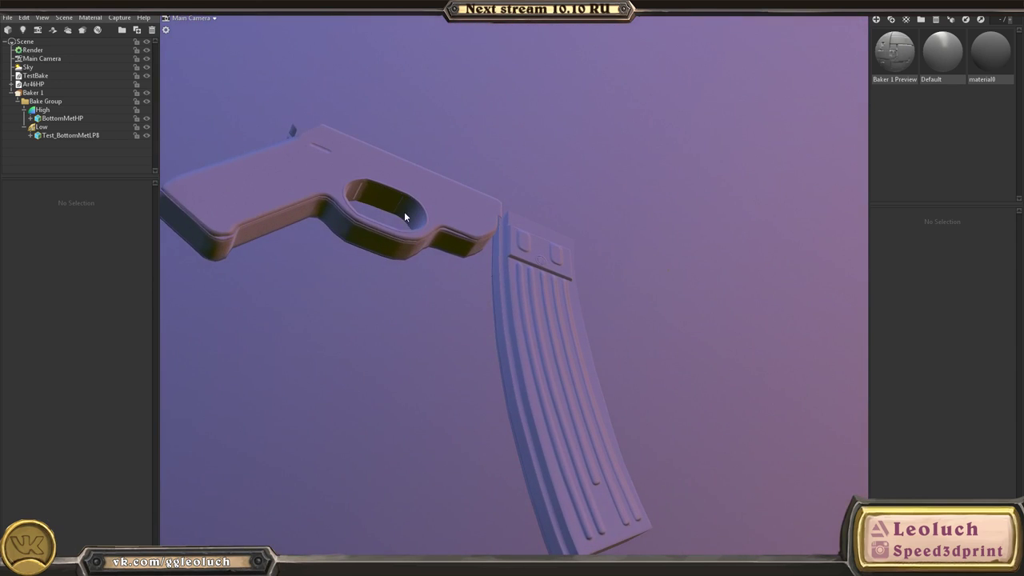
drag(505, 206, 375, 200)
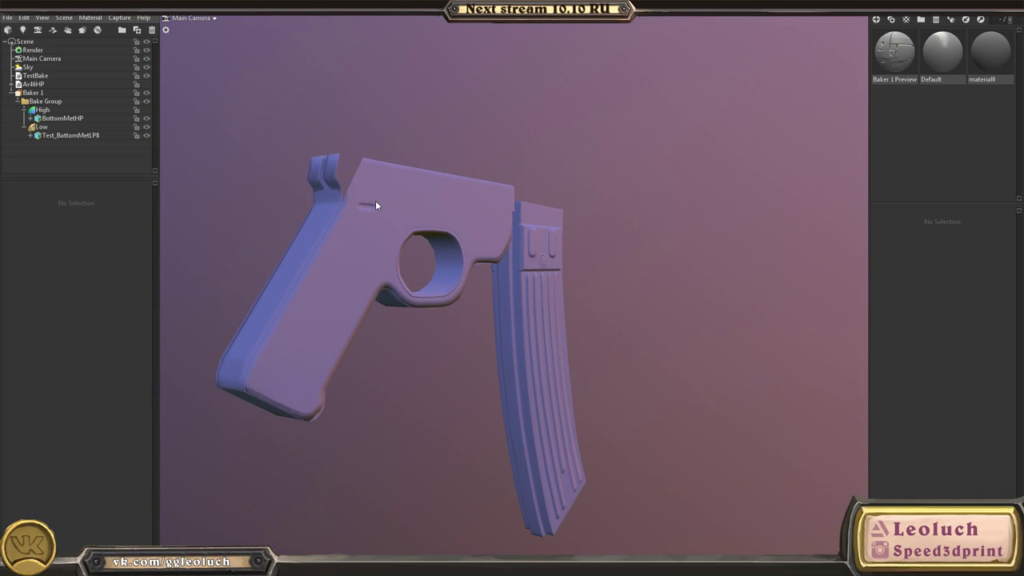
click(369, 203)
click(291, 381)
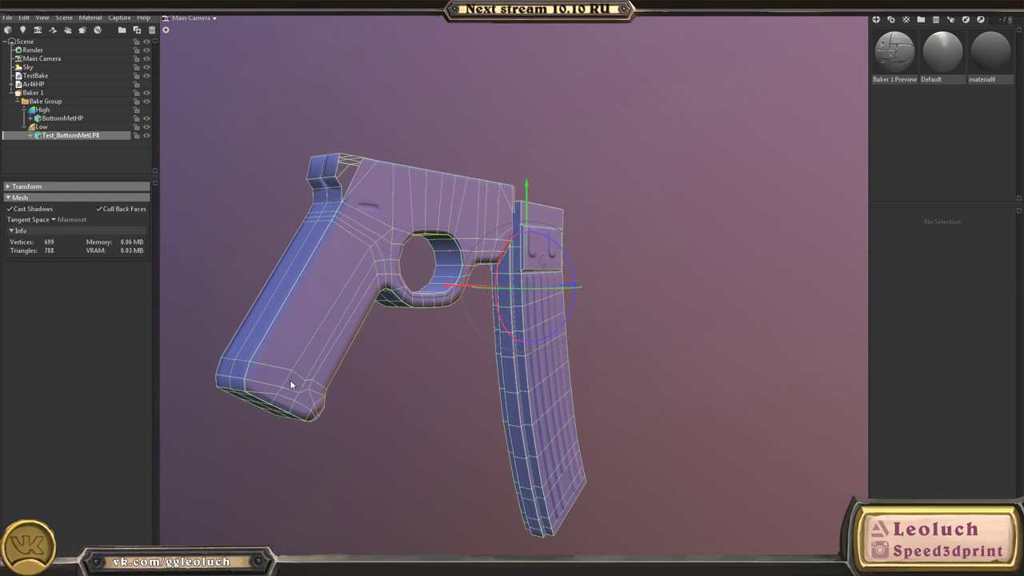
click(325, 507)
right_drag(263, 376, 305, 425)
middle_drag(305, 425, 345, 508)
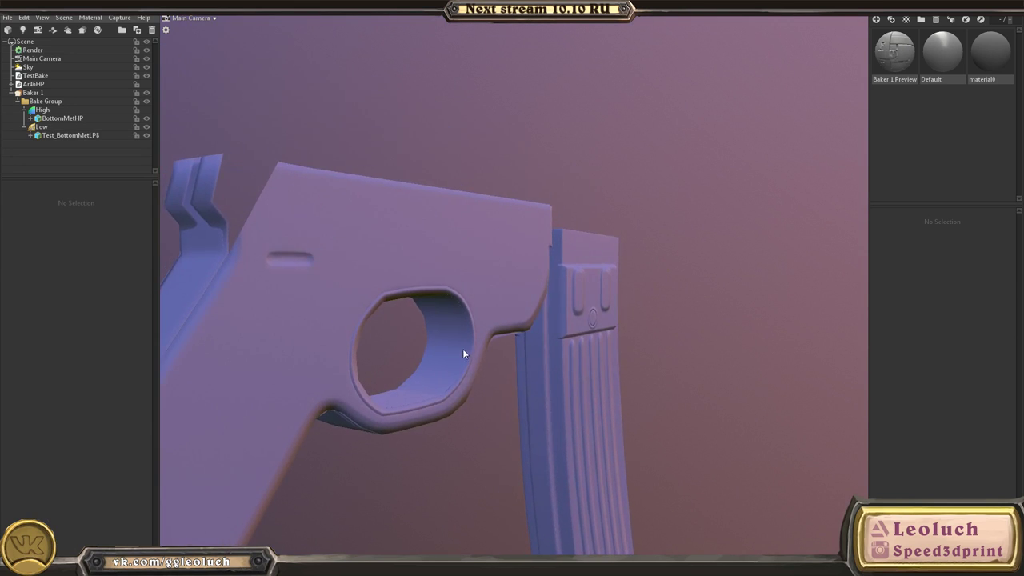
- Dismiss the student-version notice in Maya and switch to the Maya scene containing the low-poly gun part
drag(463, 350, 528, 258)
key(alt+Tab)
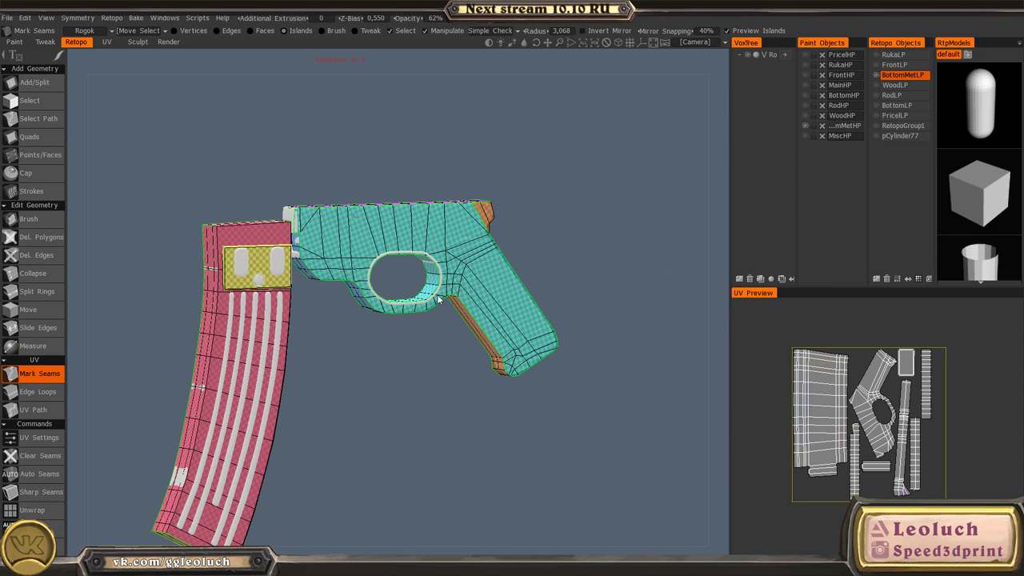
key(alt+Tab)
click(520, 253)
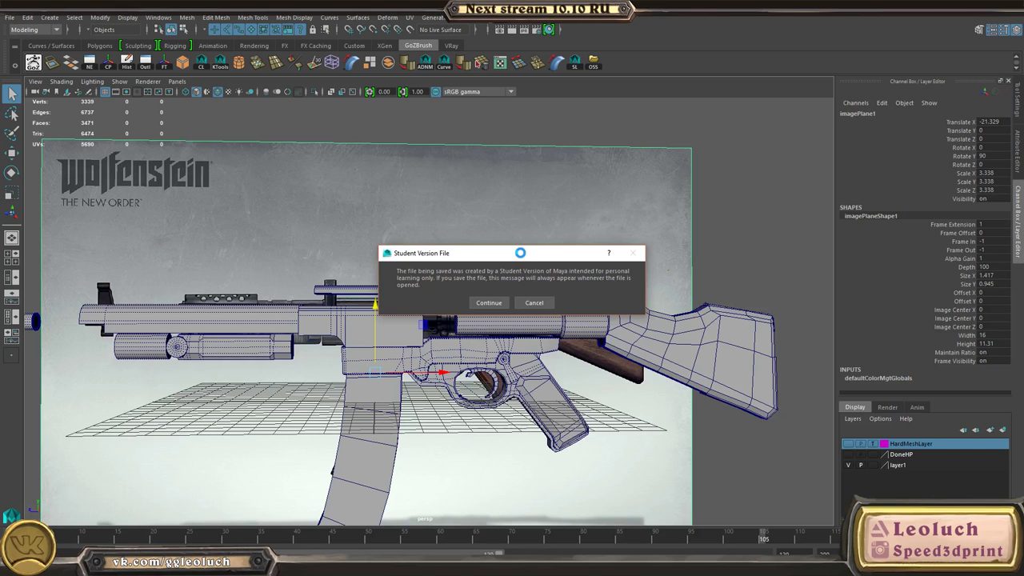
click(472, 302)
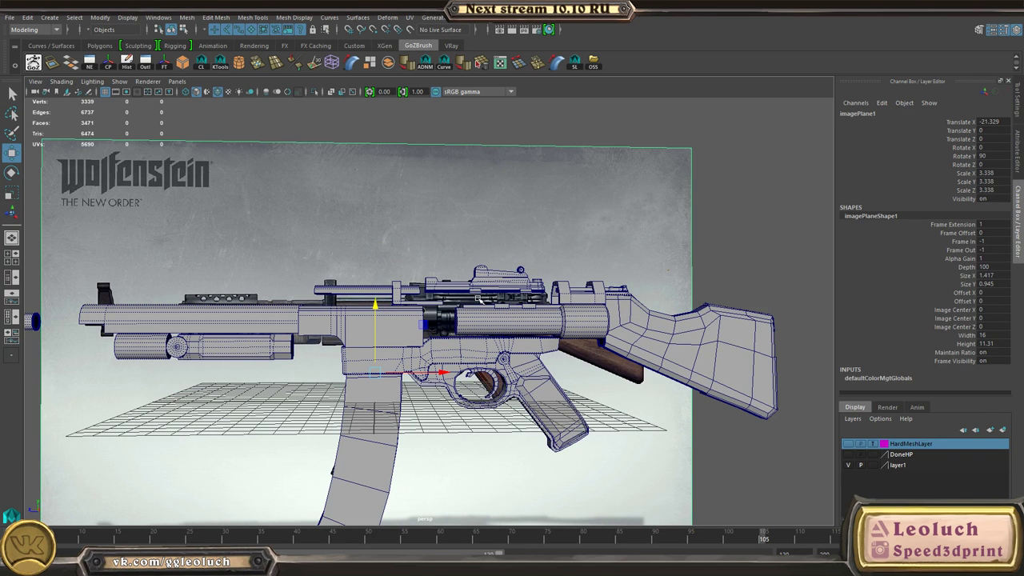
key(alt+Tab)
key(alt+Tab)
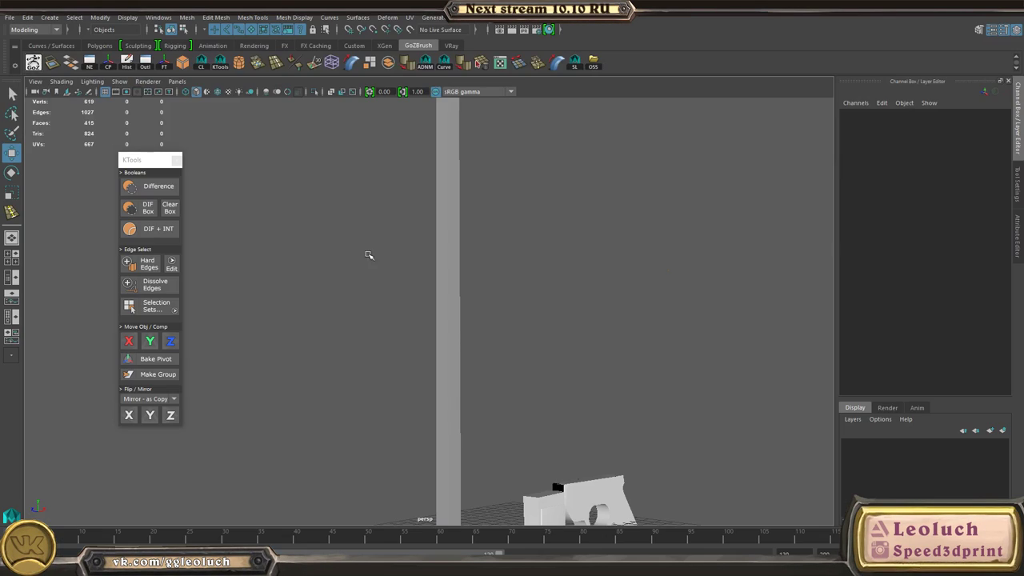
- Examine the low-poly magazine, trigger guard and pistol grip from several angles in the Maya scene
alt+drag(425, 266, 451, 261)
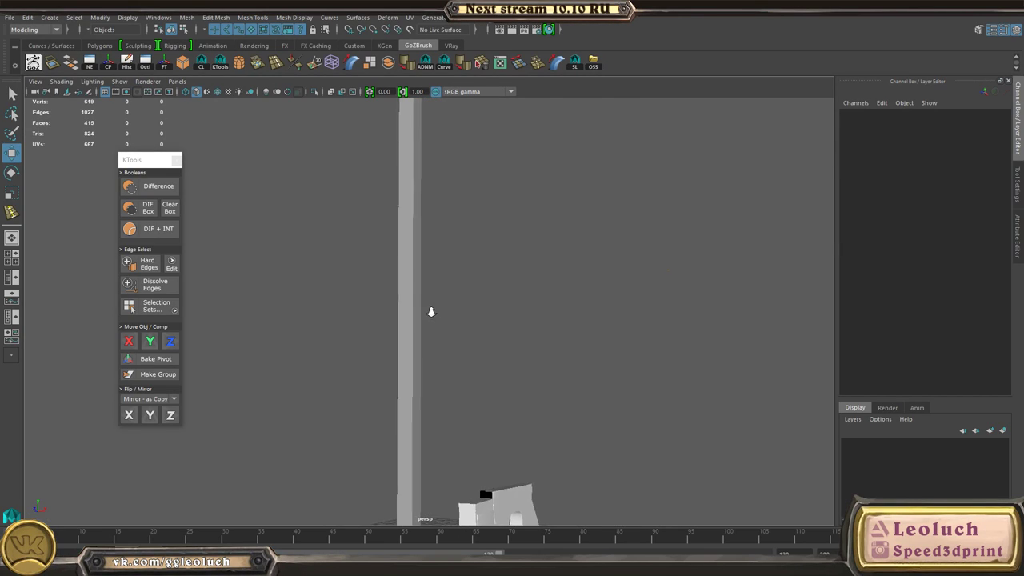
alt+drag(431, 312, 374, 359)
alt+right_drag(374, 358, 610, 400)
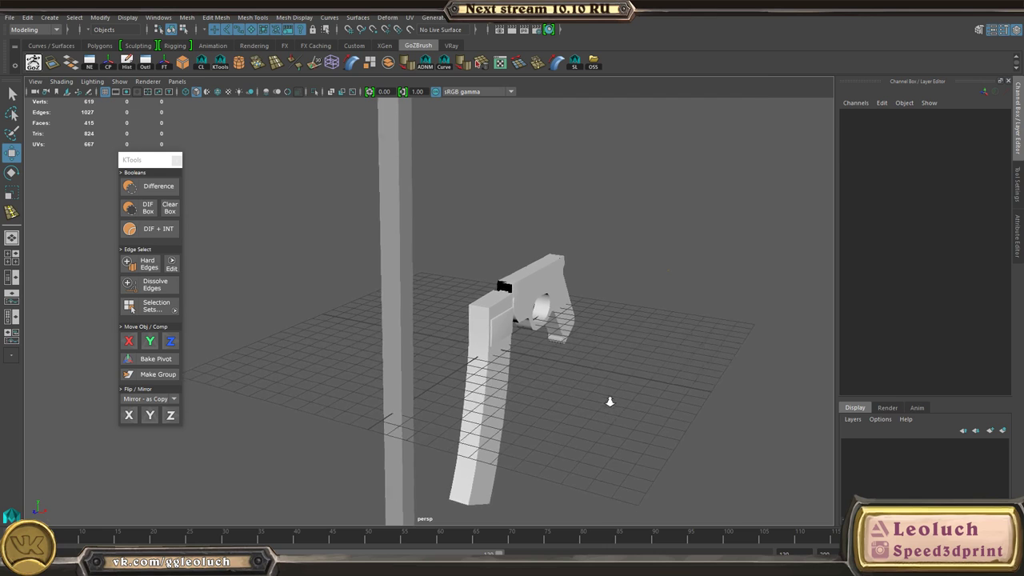
mouse_move(610, 400)
alt+mouse_down()
mouse_move(581, 349)
mouse_move(608, 389)
alt+mouse_up()
click(546, 308)
click(616, 401)
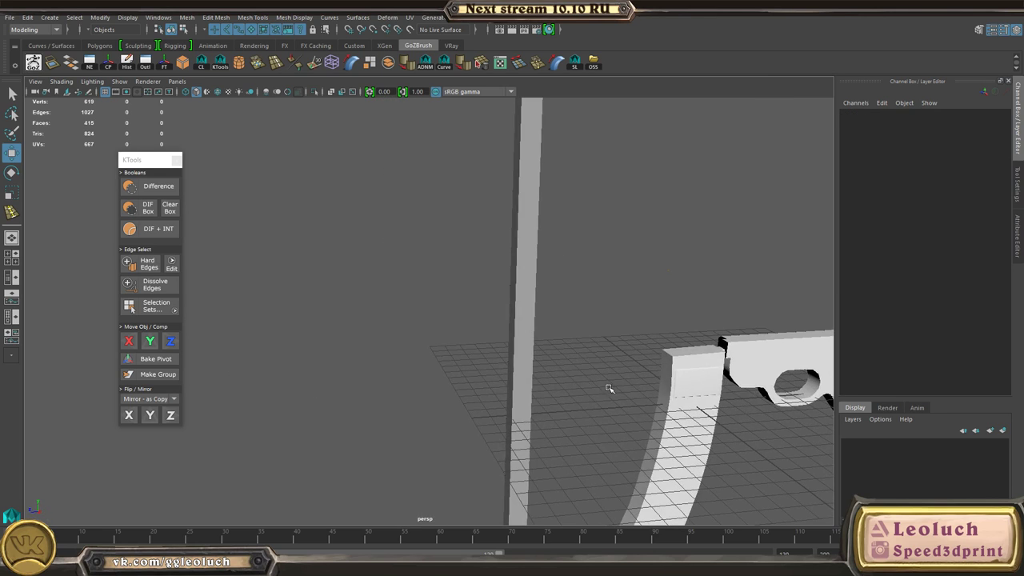
click(711, 381)
key(f)
alt+drag(474, 297, 448, 272)
click(434, 277)
alt+right_drag(232, 296, 283, 318)
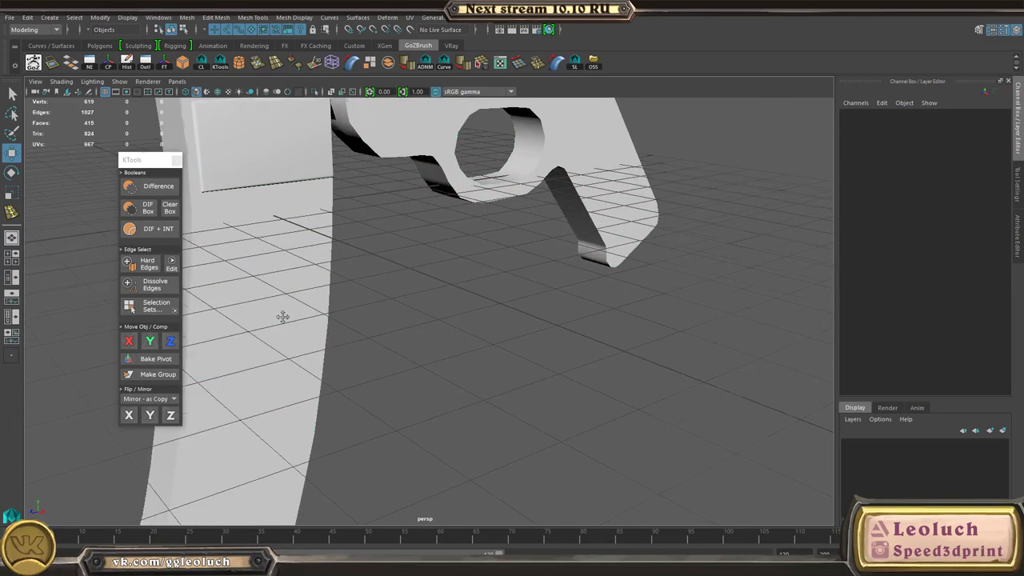
alt+middle_drag(284, 318, 337, 448)
alt+drag(384, 400, 483, 359)
alt+right_drag(482, 358, 552, 421)
alt+drag(551, 421, 344, 307)
- Switch to ZBrush and examine the MainHP subtool's round details up close with the polygon wireframe displayed
key(super)
click(312, 565)
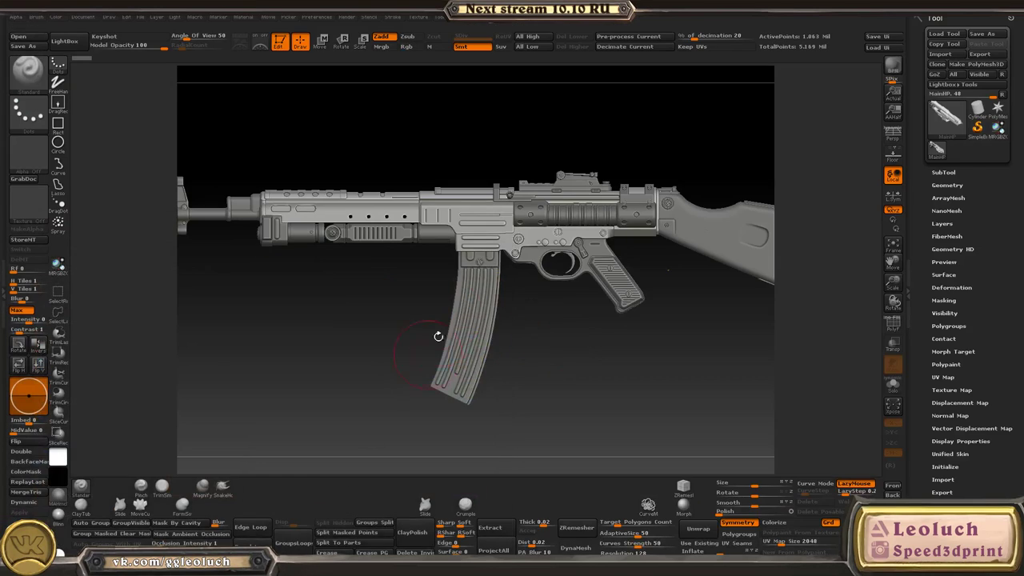
ctrl+right_drag(440, 336, 384, 320)
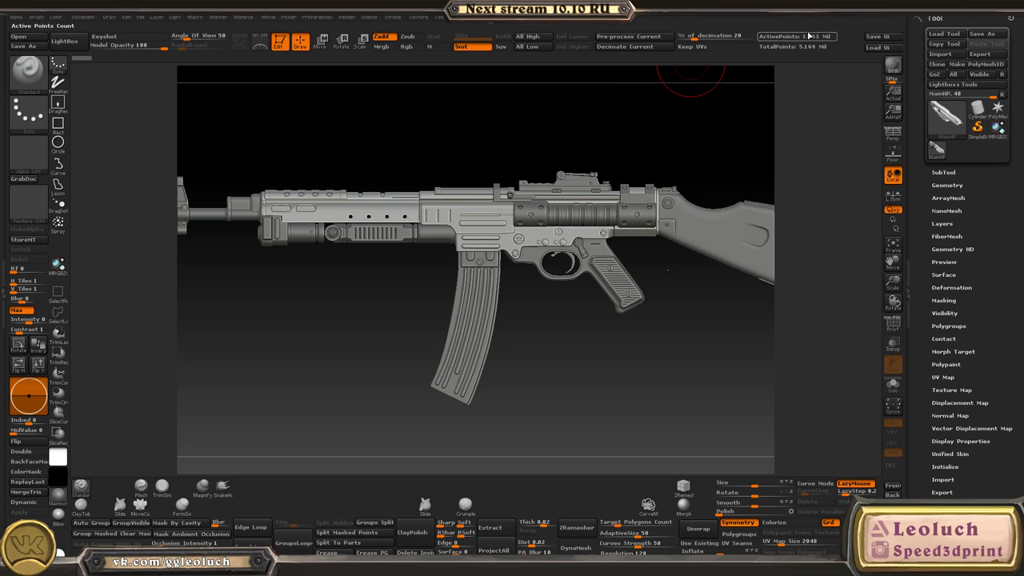
ctrl+right_drag(612, 96, 656, 345)
alt+right_drag(292, 228, 348, 416)
alt+right_drag(708, 345, 576, 362)
alt+right_drag(814, 395, 552, 416)
alt+right_drag(674, 360, 462, 450)
ctrl+right_drag(378, 268, 397, 432)
key(shift+f)
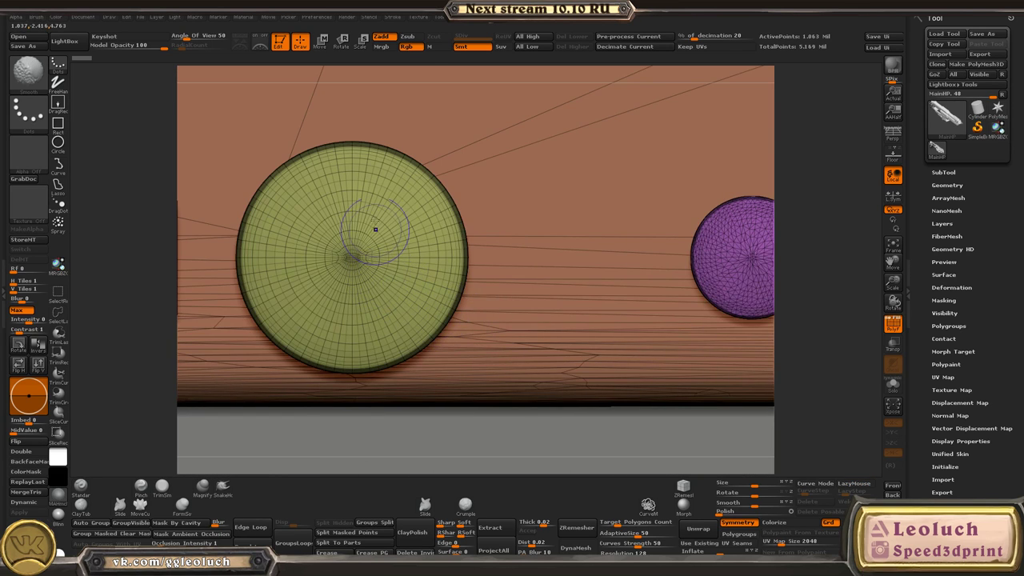
key(shift+f)
- Activate the RodHP subtool and examine the surface of its ribbed section with and without the polygon wireframe
ctrl+right_drag(738, 244, 694, 78)
alt+right_drag(368, 414, 227, 525)
alt+click(760, 305)
ctrl+right_drag(826, 256, 734, 403)
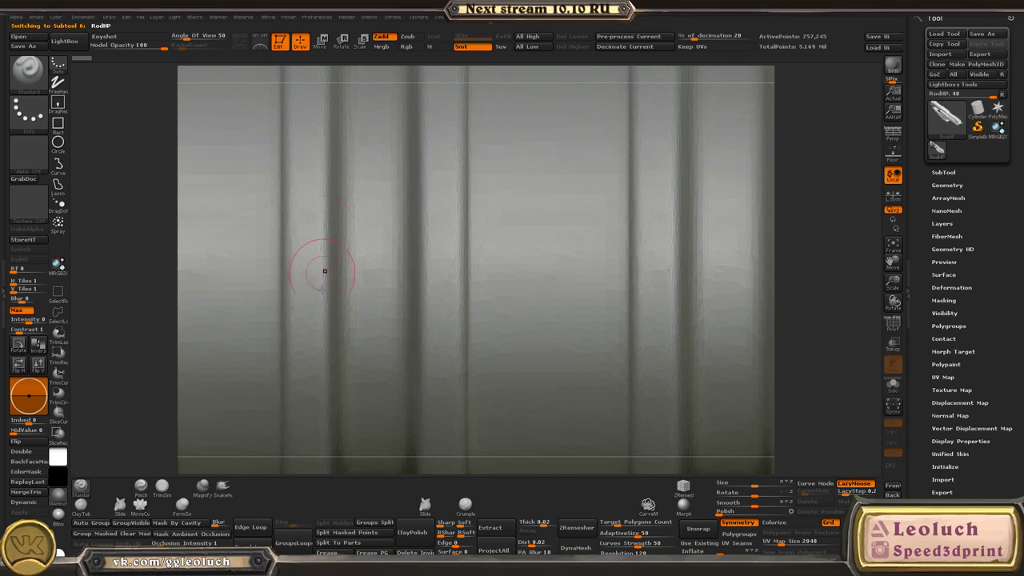
key(shift+f)
key(shift+f)
- Activate the WoodHP subtool and check the stock's topology with the polygon wireframe
ctrl+right_drag(839, 394, 814, 216)
alt+right_drag(671, 319, 343, 338)
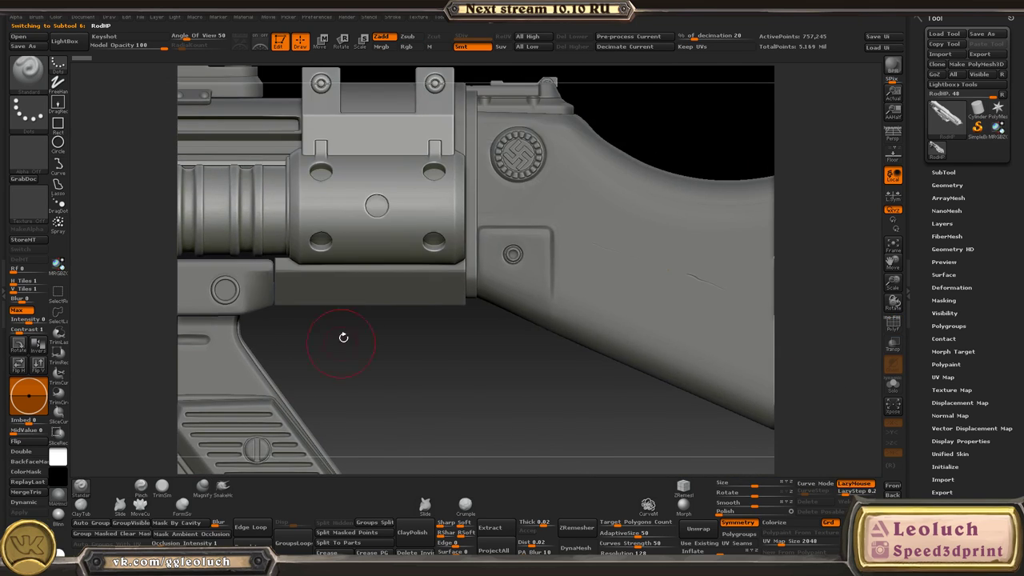
mouse_move(426, 343)
alt+right_down()
mouse_move(419, 334)
mouse_move(228, 334)
alt+right_up()
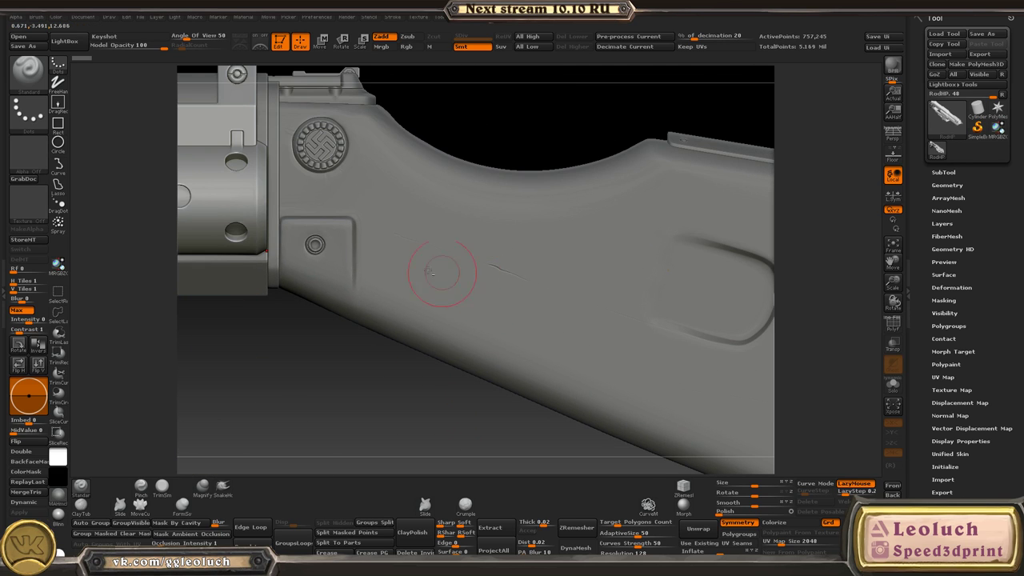
alt+click(376, 259)
key(shift+f)
key(shift+f)
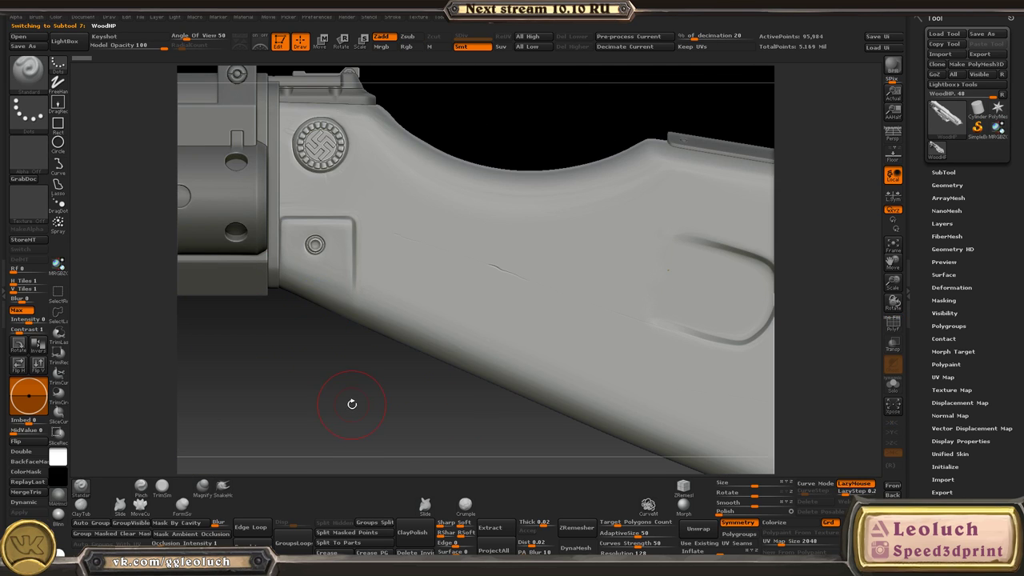
- Survey the high-poly rifle's receiver, stock and handguard, examining the stock's wireframe around its recess and emblem
ctrl+right_drag(351, 404, 300, 280)
alt+right_drag(260, 260, 652, 282)
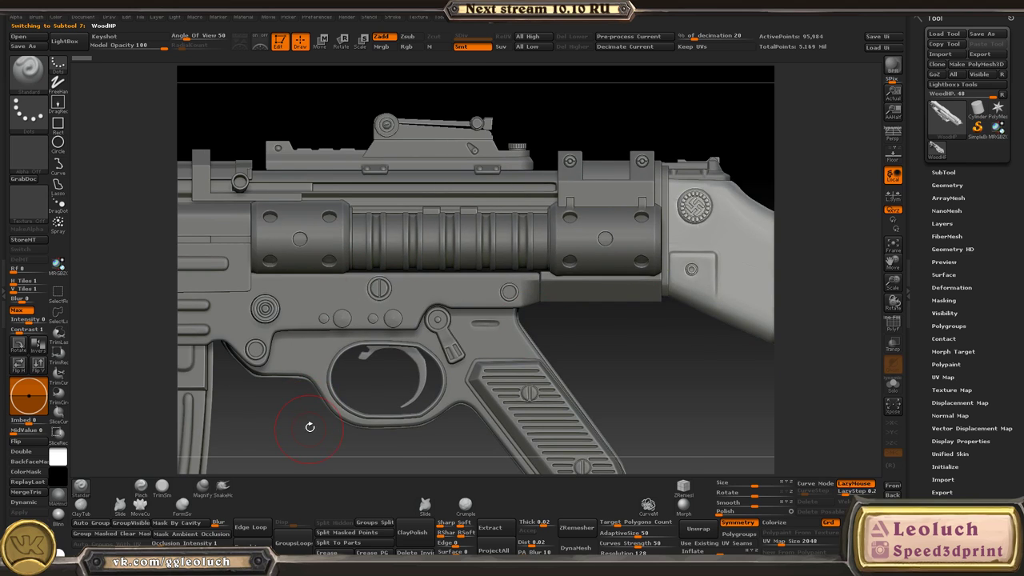
alt+right_drag(358, 386, 489, 413)
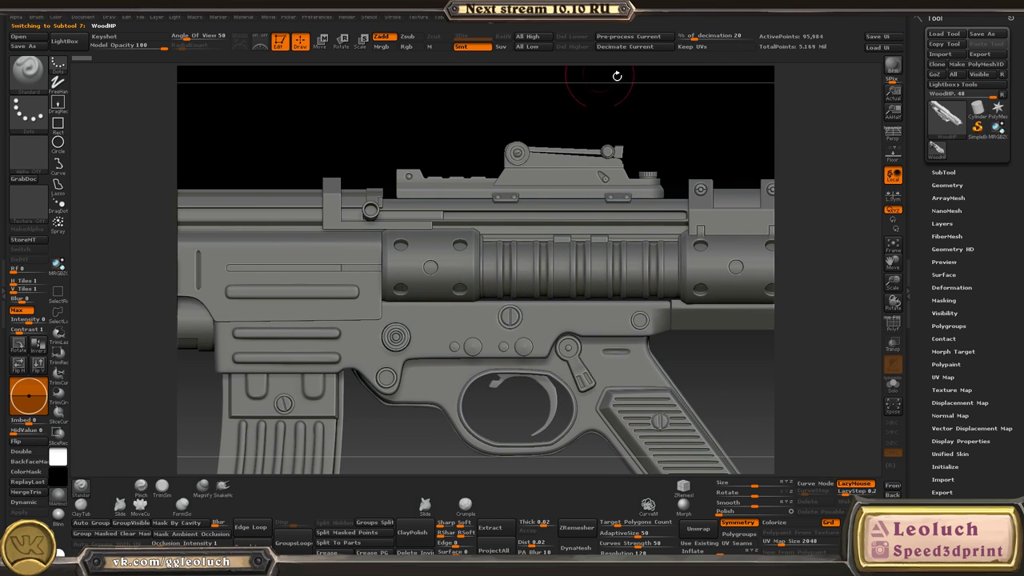
alt+right_drag(716, 167, 448, 175)
mouse_move(552, 181)
right_down()
mouse_move(507, 201)
mouse_move(462, 158)
mouse_move(482, 203)
mouse_move(540, 163)
mouse_move(512, 177)
right_up()
key(shift+f)
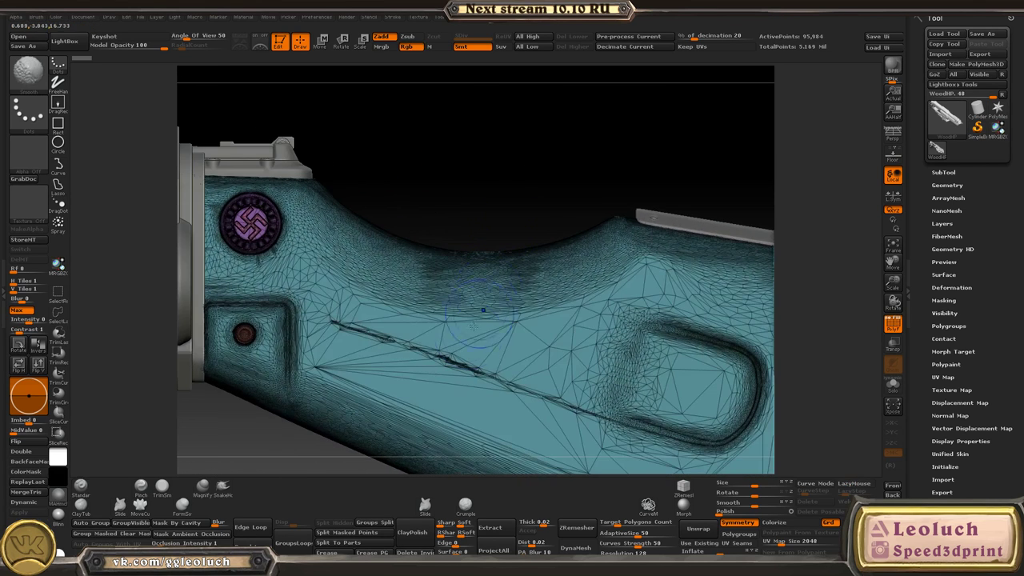
key(shift+f)
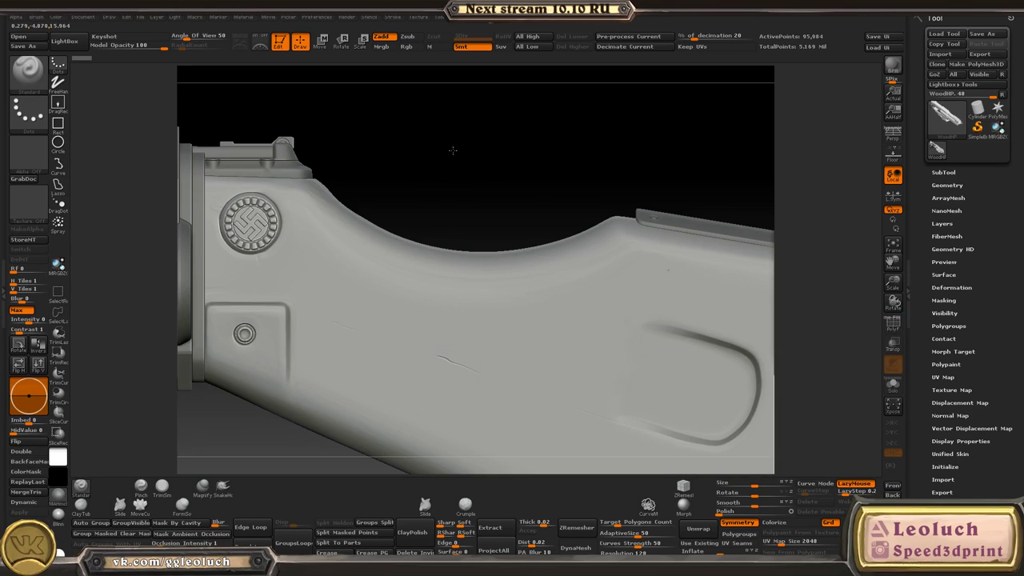
drag(452, 150, 500, 161)
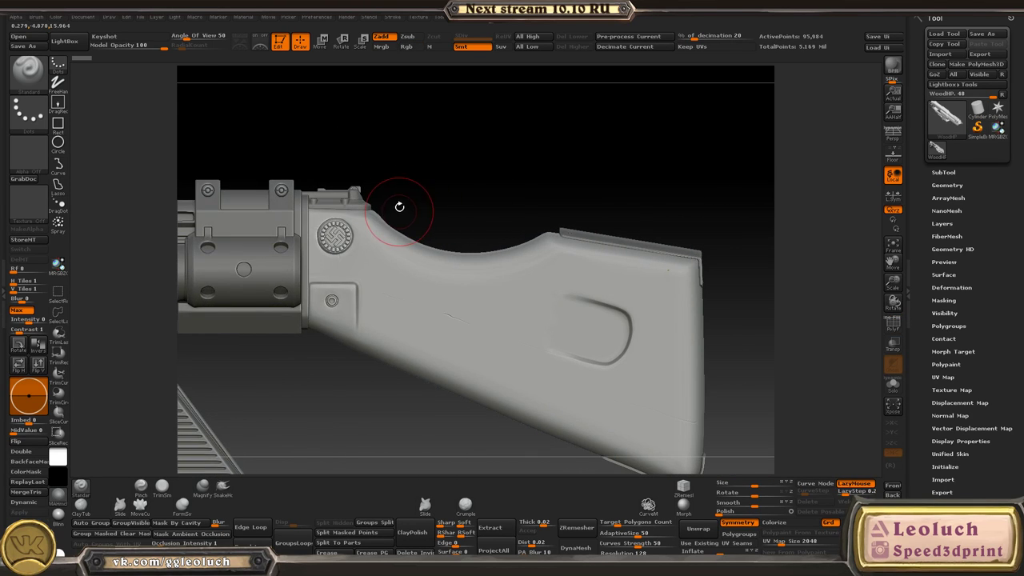
mouse_move(399, 207)
alt+mouse_down()
mouse_move(524, 216)
mouse_move(752, 174)
alt+mouse_up()
mouse_move(240, 192)
alt+mouse_down()
mouse_move(467, 197)
mouse_move(468, 214)
mouse_move(502, 119)
alt+mouse_up()
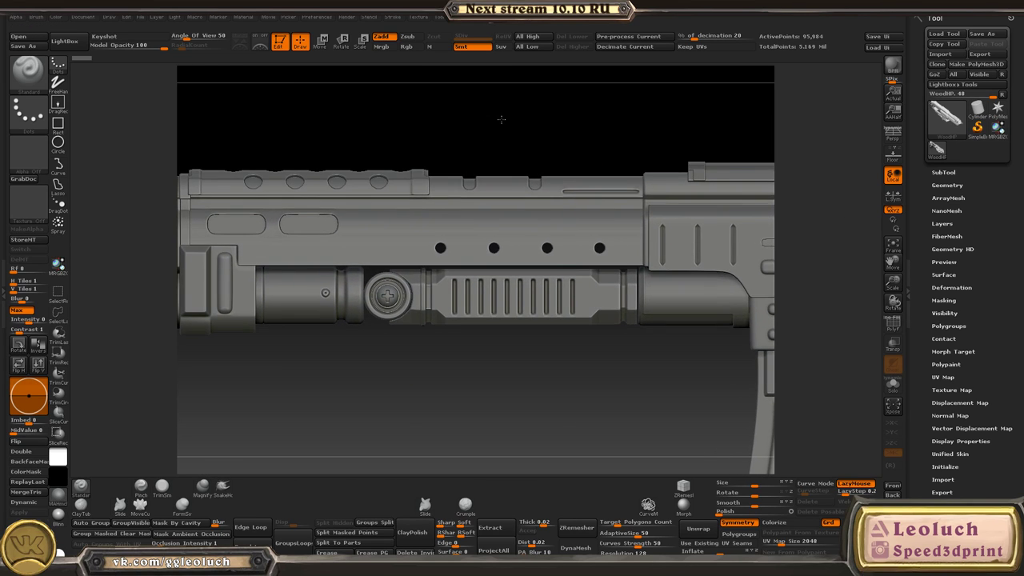
- Return to Marmoset Toolbag and examine the baked side and lower end of the pistol grip
key(alt+Tab)
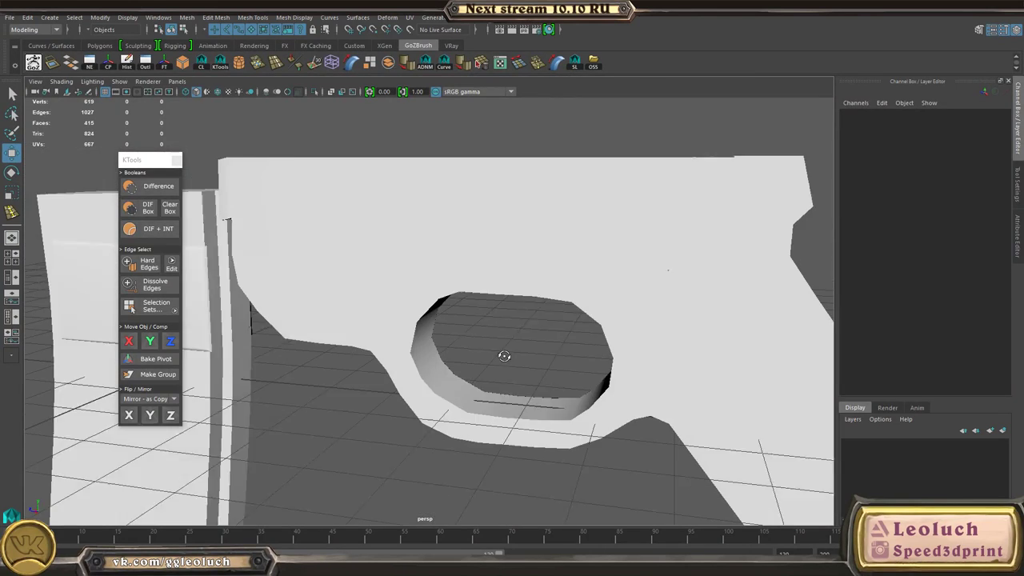
key(alt+Tab)
click(821, 134)
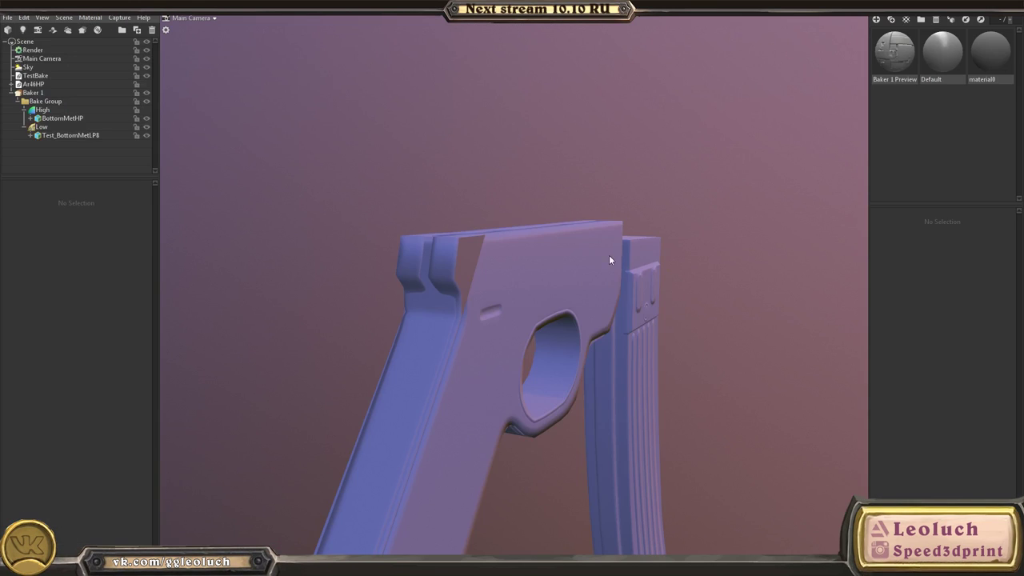
middle_drag(470, 364, 466, 220)
drag(524, 376, 500, 364)
drag(366, 326, 573, 347)
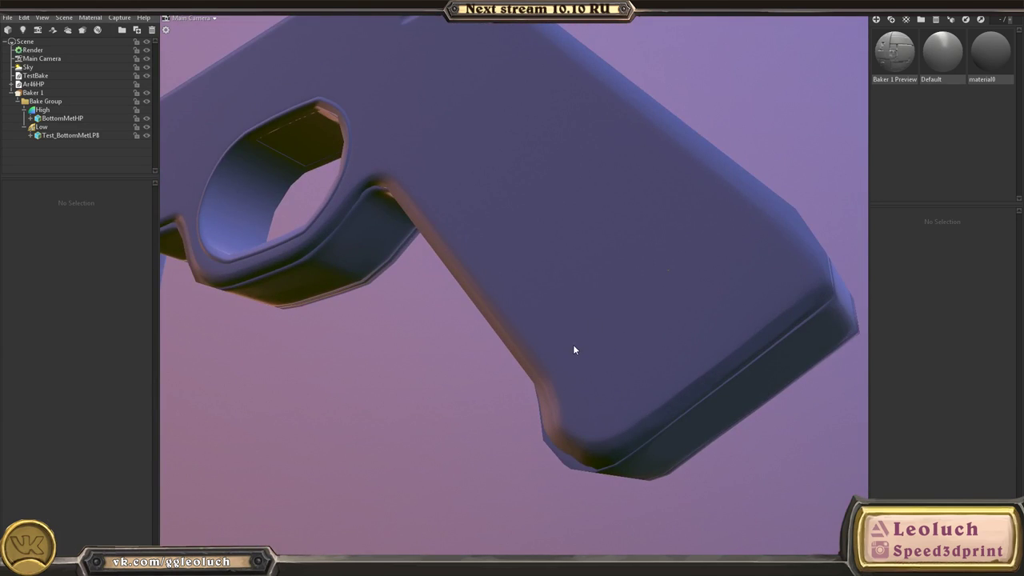
click(573, 347)
drag(435, 346, 658, 335)
click(668, 359)
- Examine the baked edges where the trigger guard meets the front of the pistol grip
middle_drag(659, 336, 386, 374)
scroll(387, 375, up, 5)
drag(643, 465, 457, 309)
click(458, 309)
click(718, 214)
drag(719, 214, 382, 269)
scroll(326, 212, down, 5)
drag(327, 212, 401, 211)
middle_drag(401, 214, 512, 330)
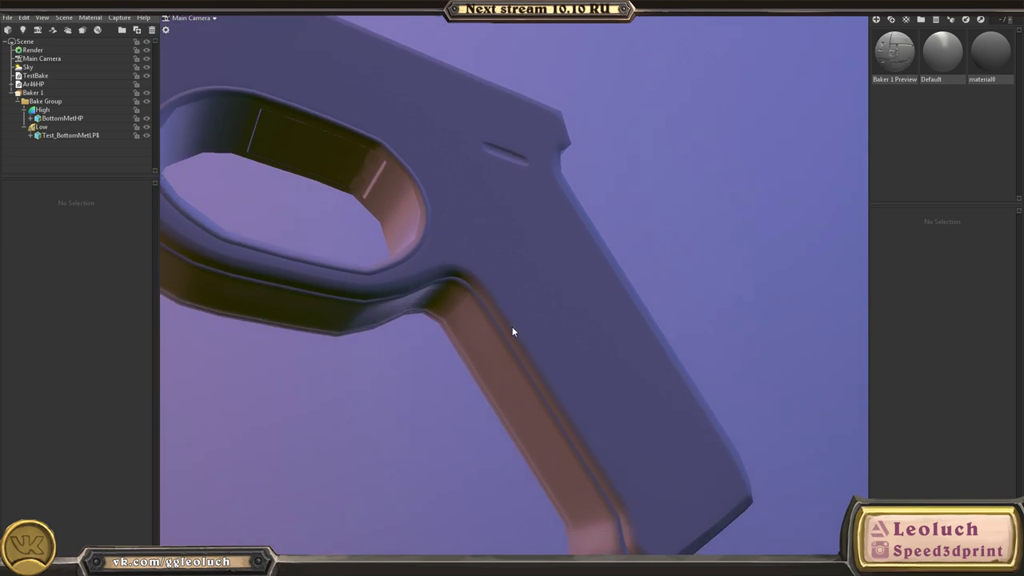
drag(512, 330, 501, 306)
- Switch to the low-poly Maya scene, select Test_BottomMetLP8 and examine the shading under the receiver
key(alt+Tab)
key(alt+Tab)
key(alt+Tab)
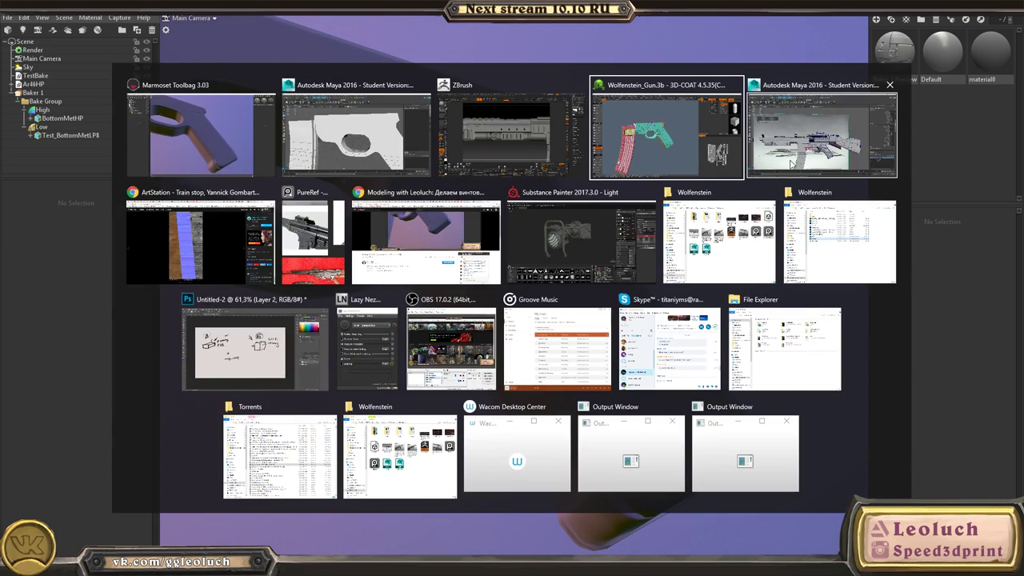
click(302, 147)
alt+right_drag(489, 241, 390, 234)
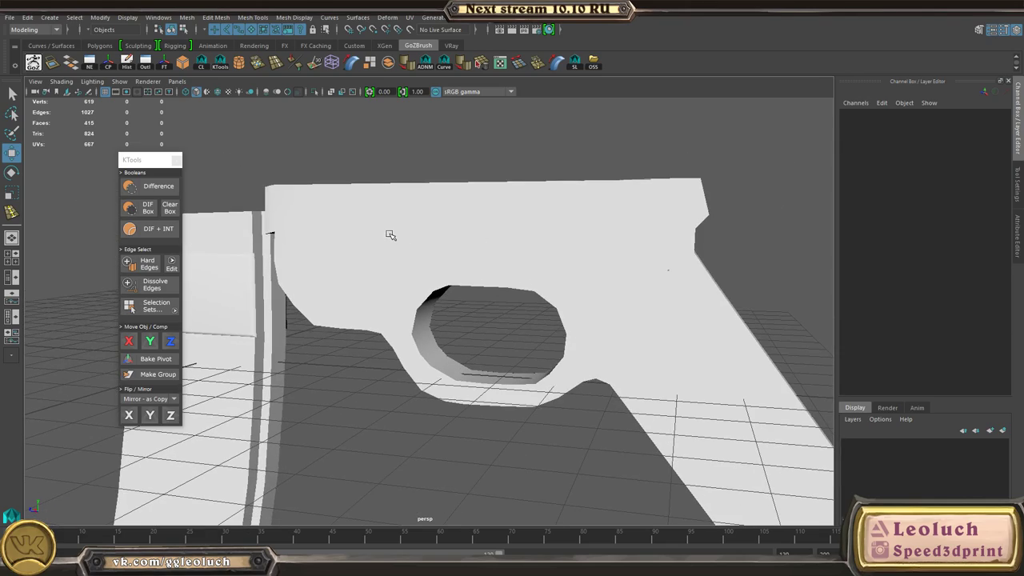
click(391, 234)
alt+drag(376, 281, 408, 184)
alt+right_drag(336, 176, 424, 160)
alt+middle_drag(419, 160, 435, 332)
alt+drag(434, 332, 446, 290)
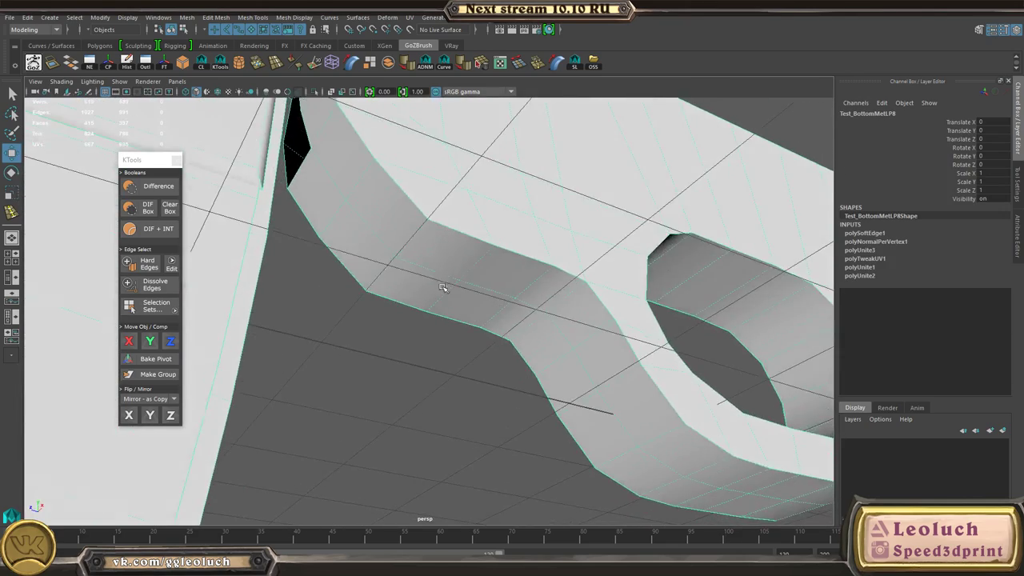
- Examine the low-poly edges and shading along the underside of the trigger guard
alt+right_drag(446, 290, 514, 264)
alt+middle_drag(757, 350, 632, 317)
alt+drag(632, 316, 408, 232)
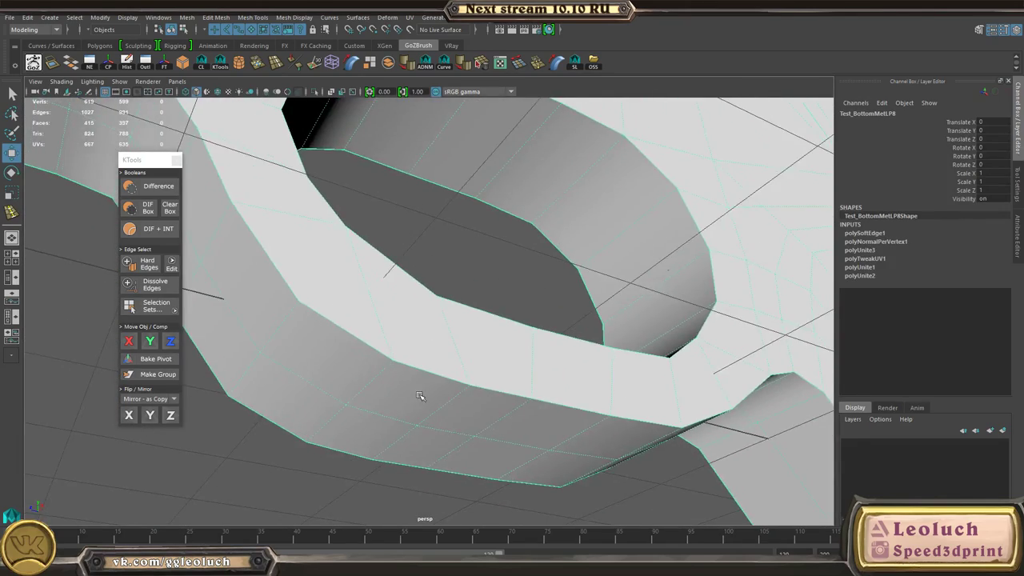
alt+drag(421, 396, 416, 368)
click(399, 444)
- Switch to Marmoset Toolbag, compare the grip front's bake with the low-poly wireframe, and deselect the mesh
key(alt+Tab)
alt+right_drag(506, 288, 588, 356)
alt+drag(337, 267, 550, 245)
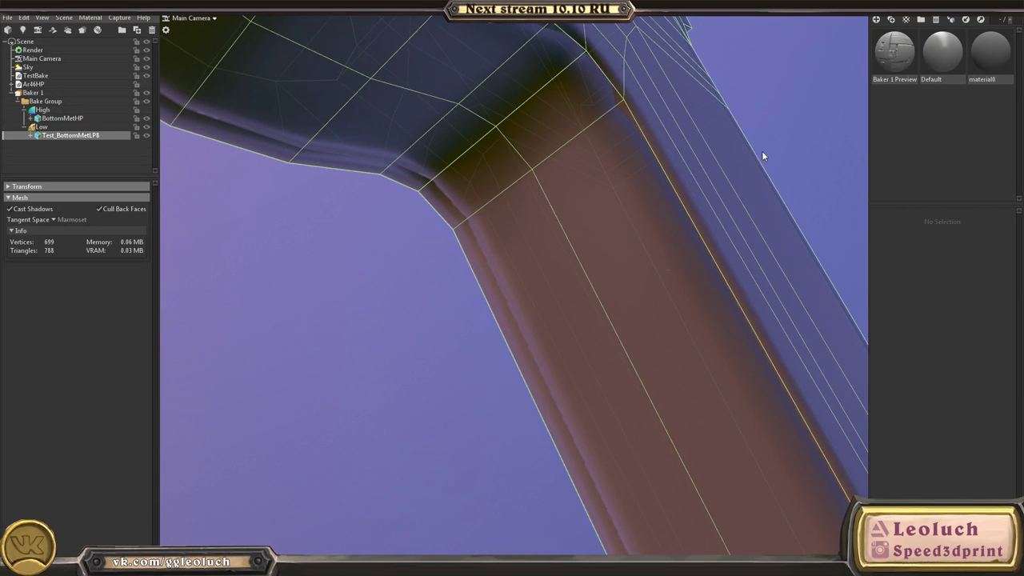
alt+drag(763, 157, 521, 233)
scroll(736, 262, down, 4)
click(736, 262)
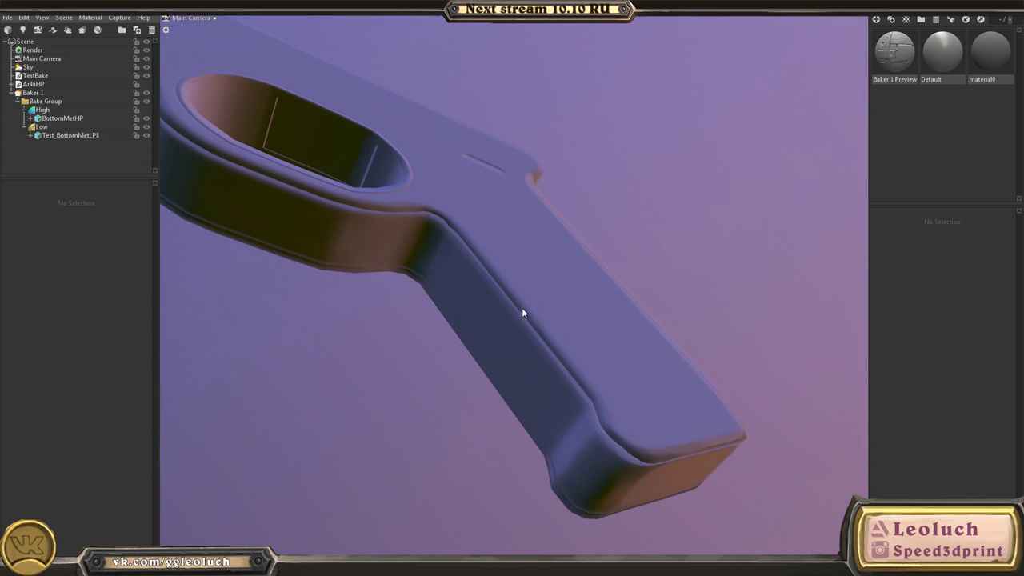
- Examine the baked bevel along the grip's front edge up close, and review the whole part including the magazine
scroll(446, 310, up, 5)
middle_drag(447, 310, 479, 344)
scroll(387, 294, down, 3)
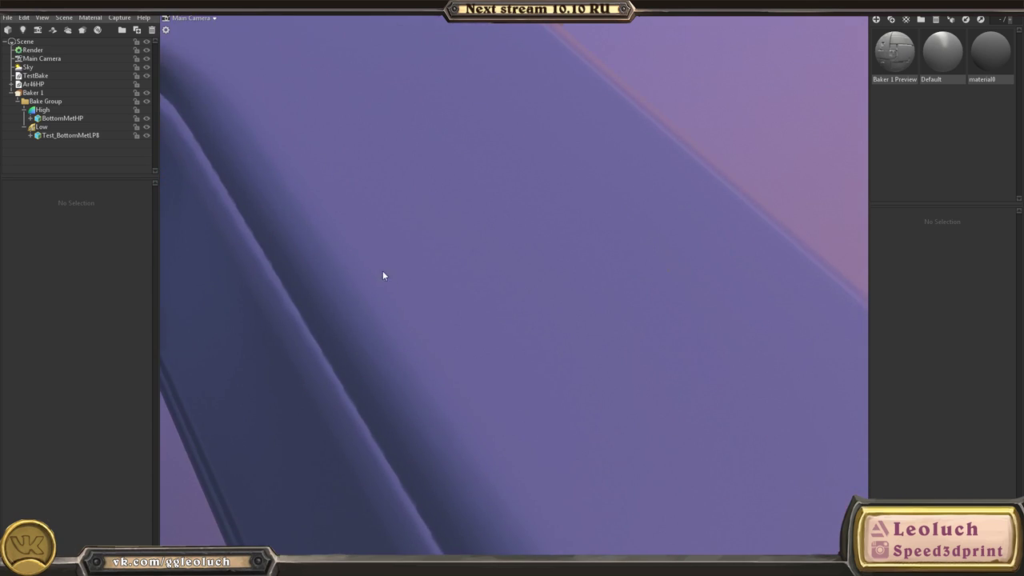
drag(387, 296, 509, 292)
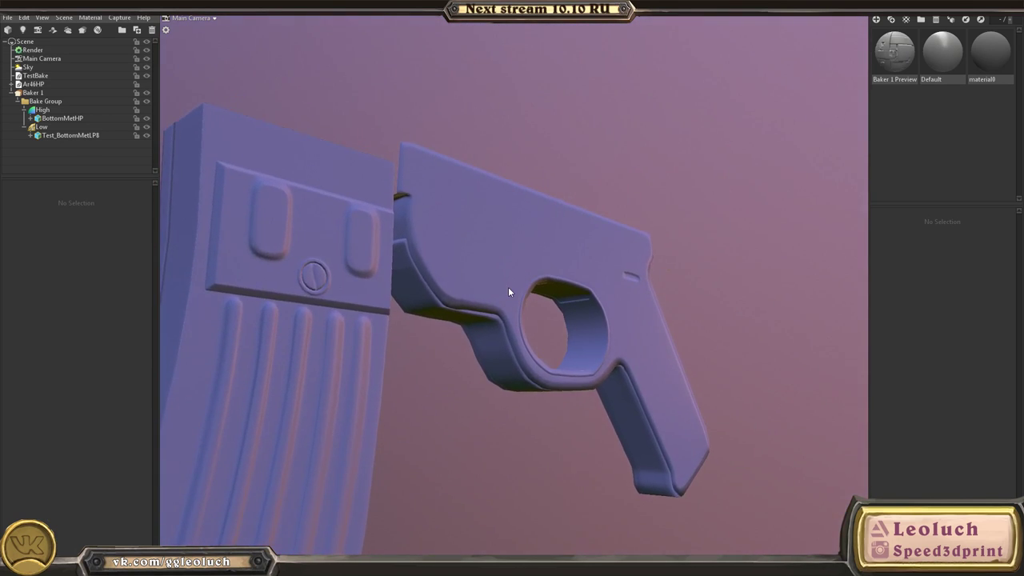
click(468, 295)
drag(480, 424, 465, 437)
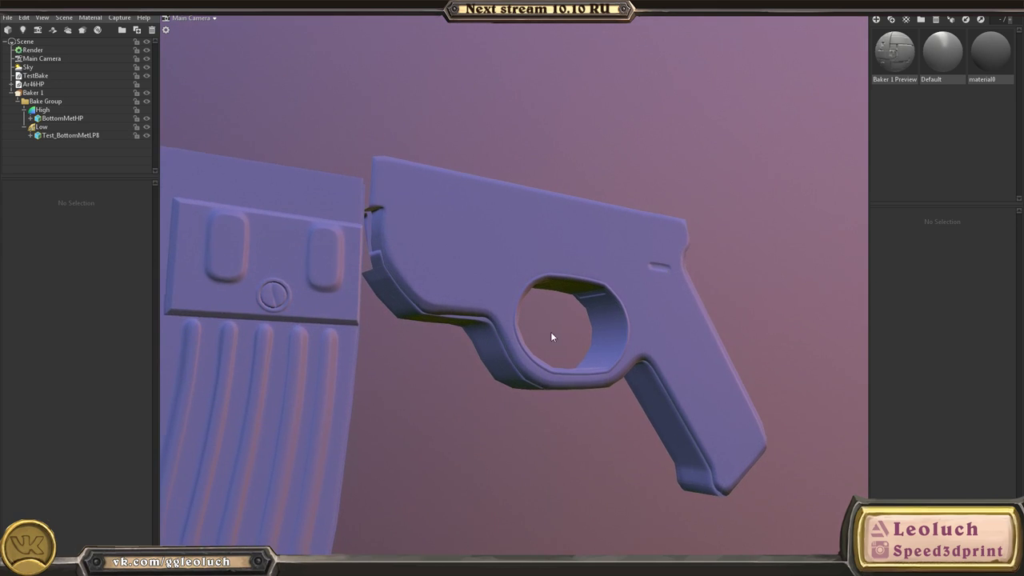
- Examine the bake around the trigger guard opening and receiver side, selecting the low-poly mesh for comparison
drag(551, 332, 528, 283)
scroll(469, 336, up, 3)
drag(470, 336, 449, 295)
click(450, 295)
click(612, 332)
drag(612, 332, 563, 341)
click(499, 338)
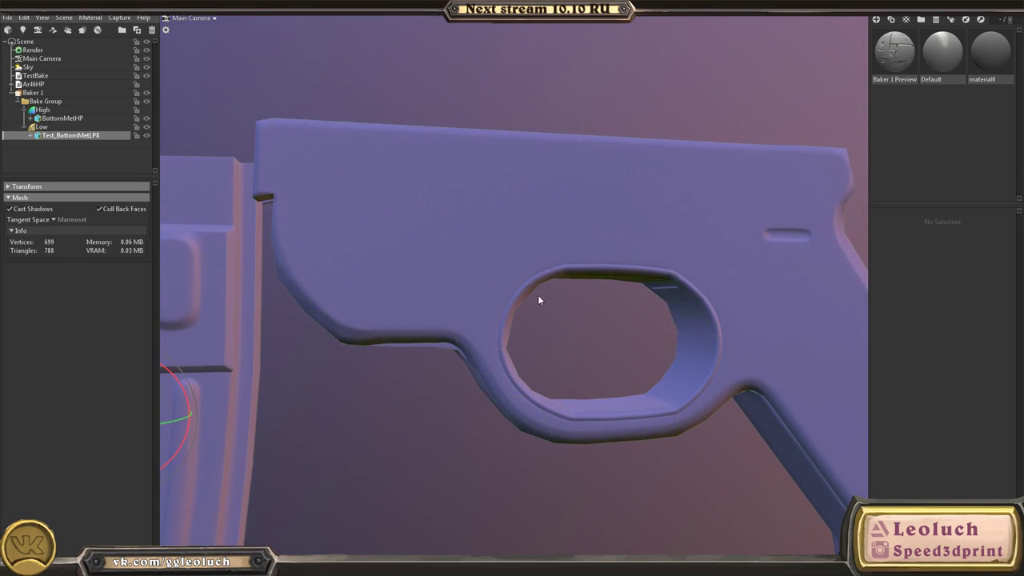
- Compare the baked trigger guard and grip with the low-poly wireframe, briefly checking the 3D-Coat retopology
drag(537, 294, 442, 327)
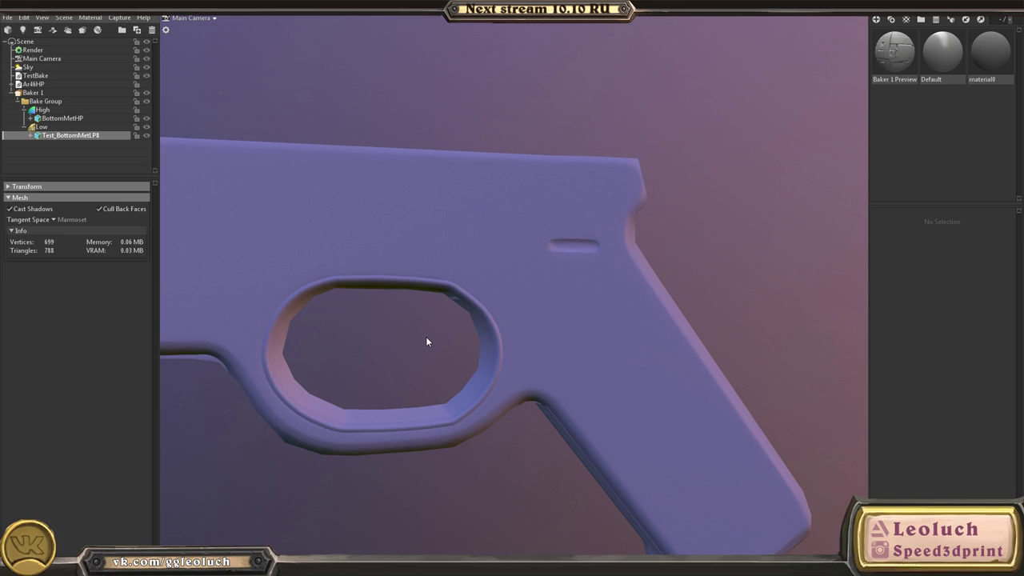
key(alt+Tab)
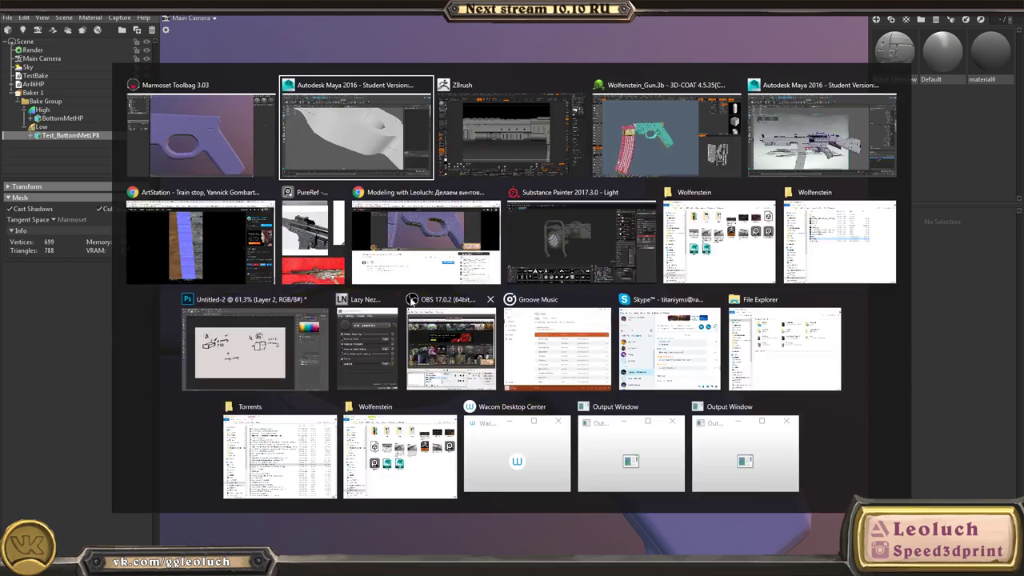
key(alt+Tab)
drag(418, 321, 416, 252)
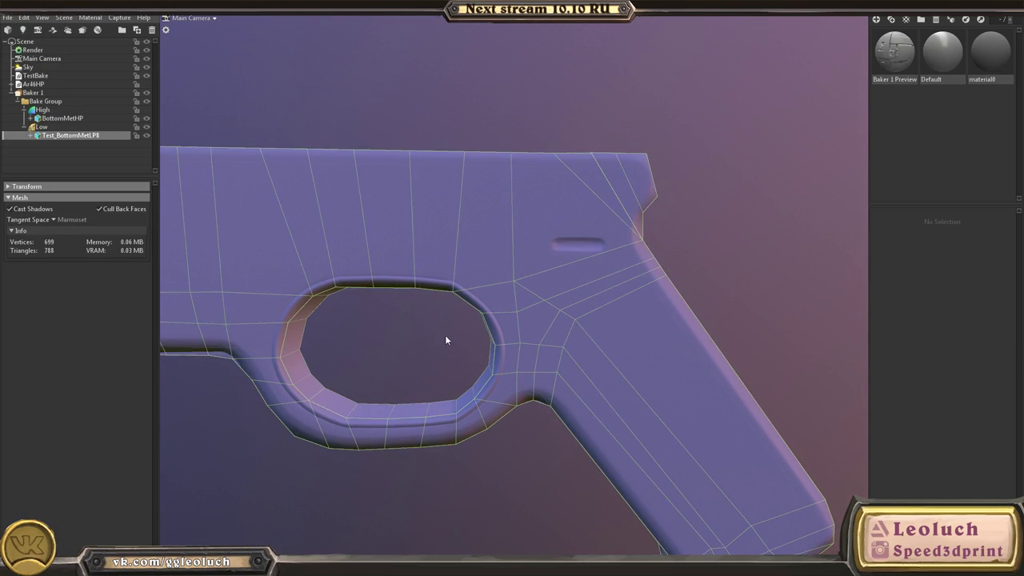
key(alt+Tab)
key(Tab)
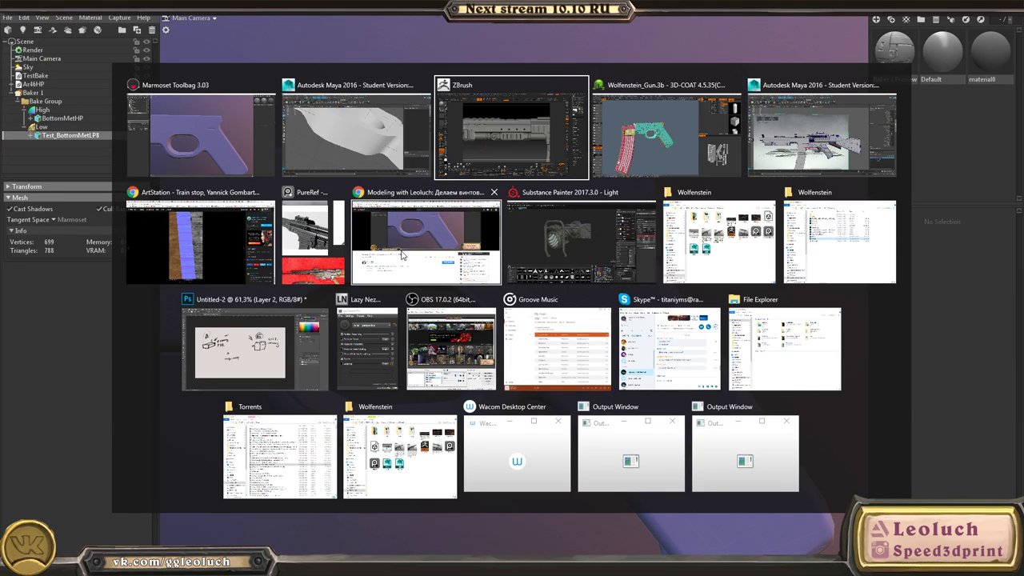
key(alt+Tab)
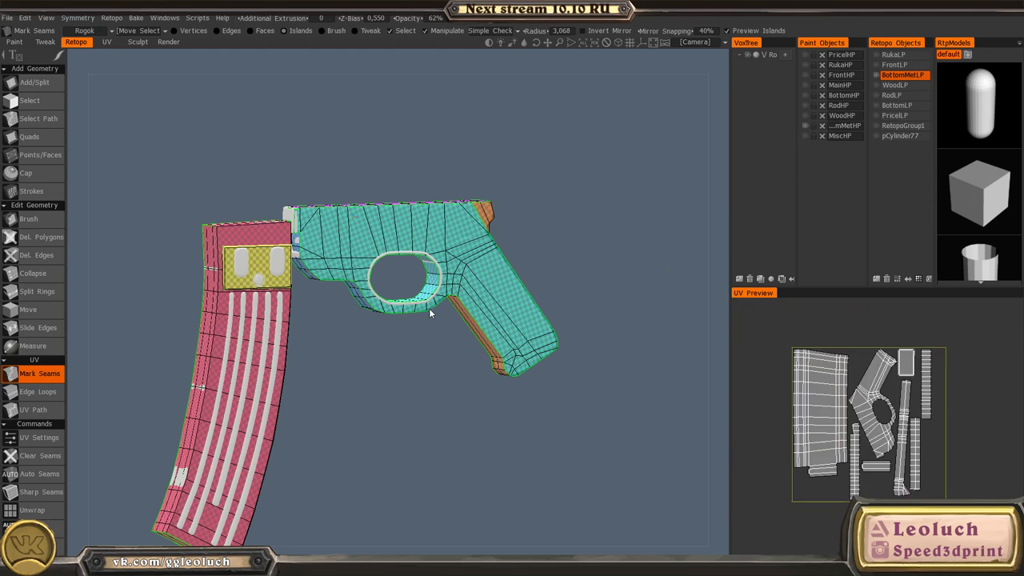
key(alt+Tab)
drag(469, 313, 573, 460)
middle_drag(574, 461, 565, 345)
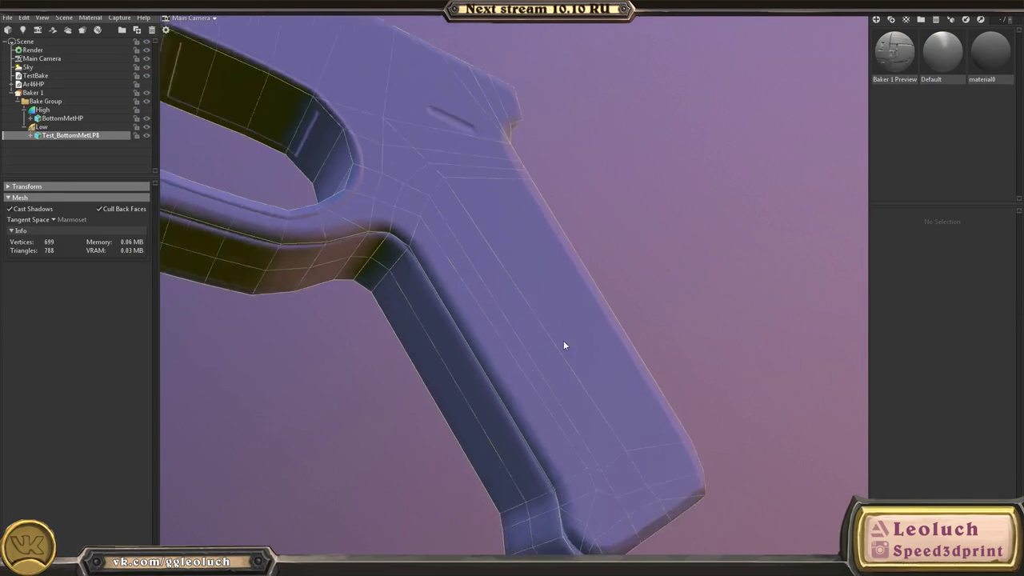
scroll(565, 345, up, 3)
- Deselect the low-poly mesh, inspect the bake along the grip's front bevel up close, and save the scene
click(766, 293)
key(alt+Tab)
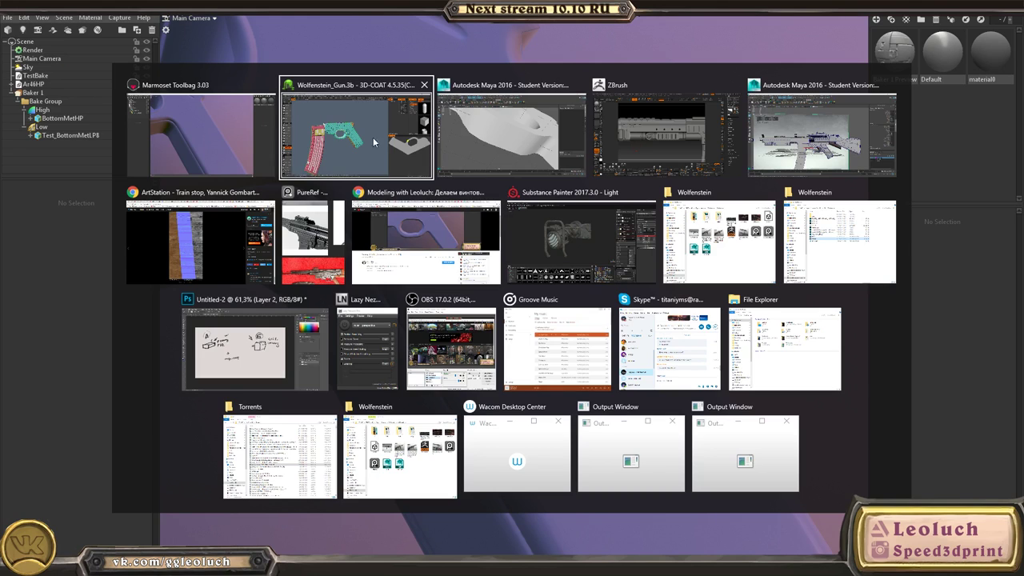
click(218, 142)
click(514, 297)
drag(378, 308, 373, 276)
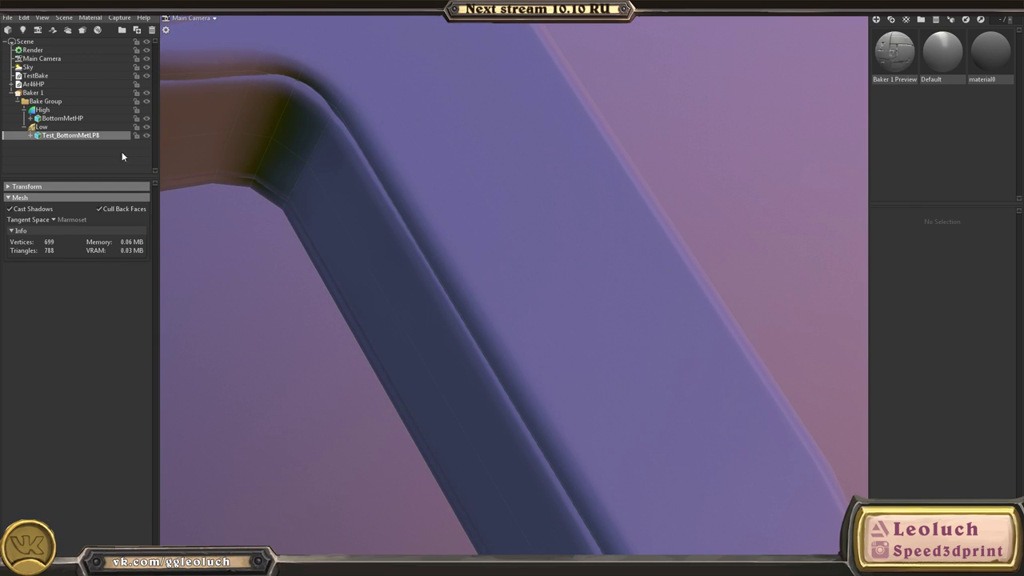
click(38, 128)
scroll(412, 189, down, 2)
click(167, 259)
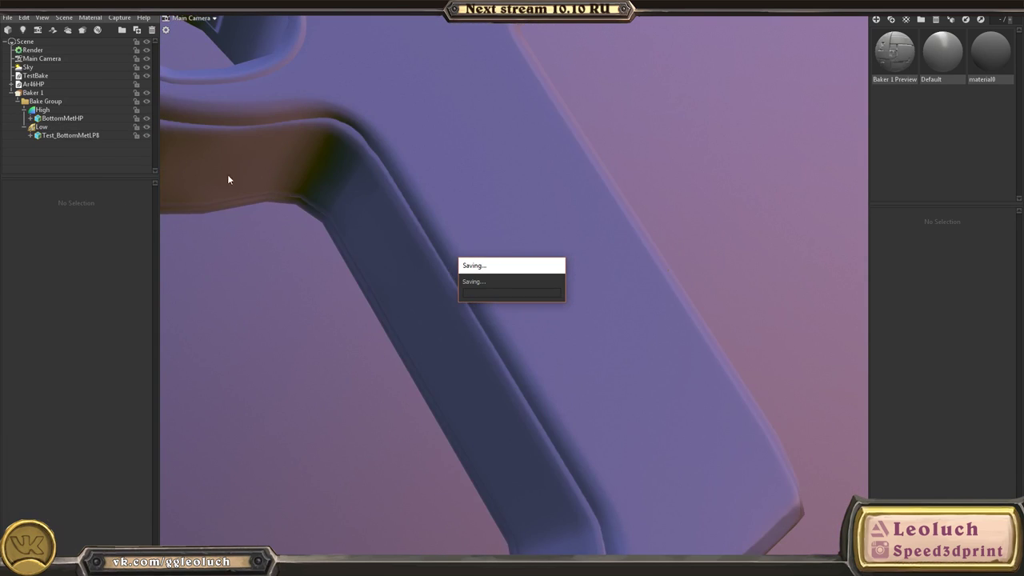
- Select the Low group of the bake project and open its skew painting
click(56, 119)
click(38, 102)
click(41, 128)
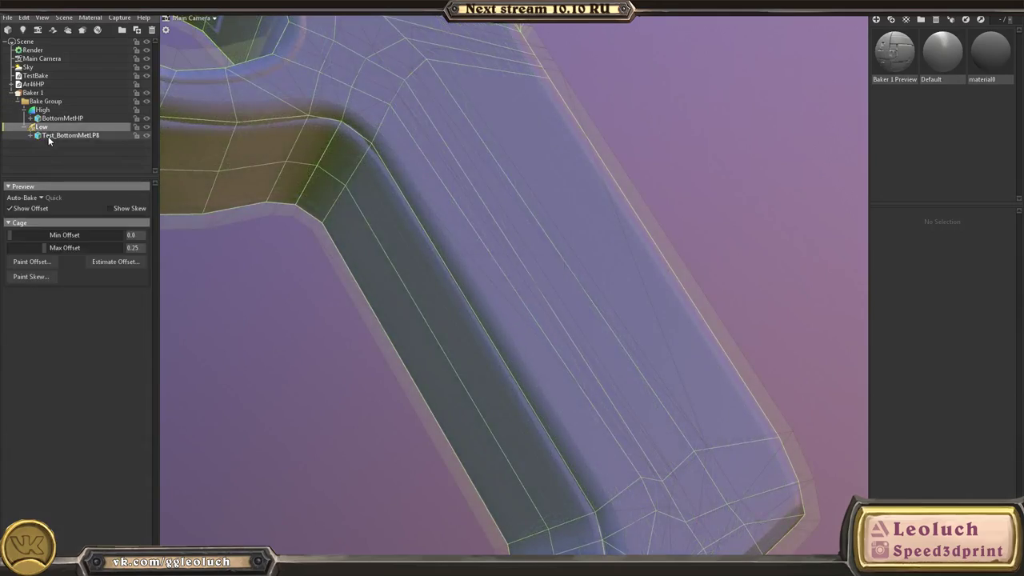
click(49, 136)
click(39, 127)
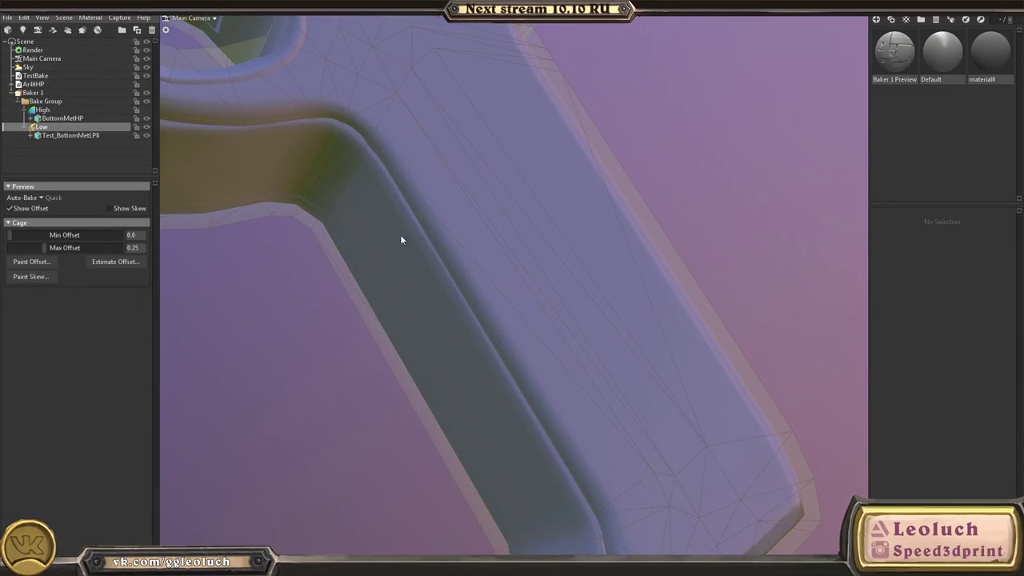
click(32, 276)
- Paint skew with an enlarged brush over the corner where the grip meets the trigger guard, and finish the skew painting
alt+middle_drag(371, 153, 439, 205)
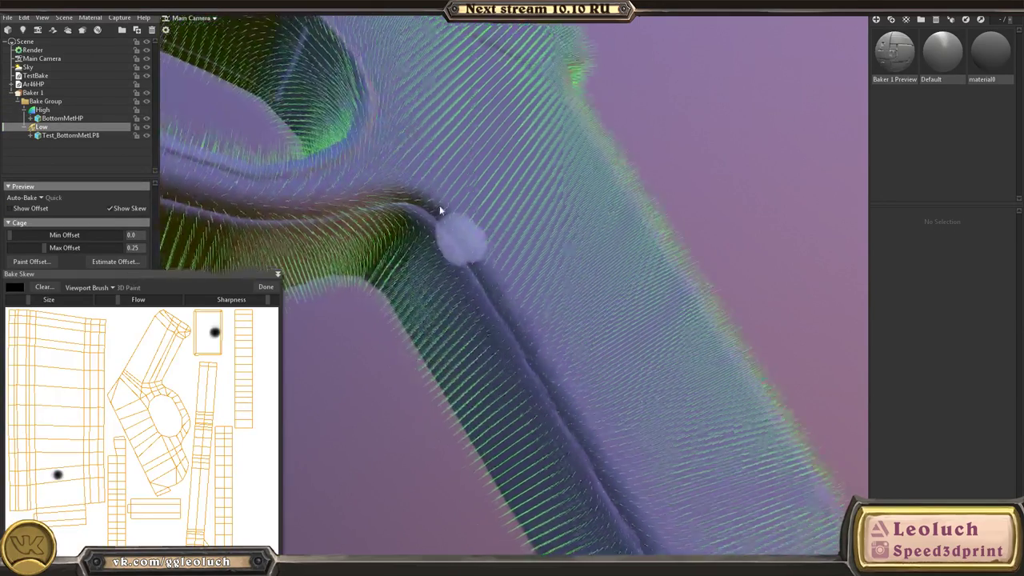
scroll(443, 206, up, 4)
alt+drag(539, 291, 558, 314)
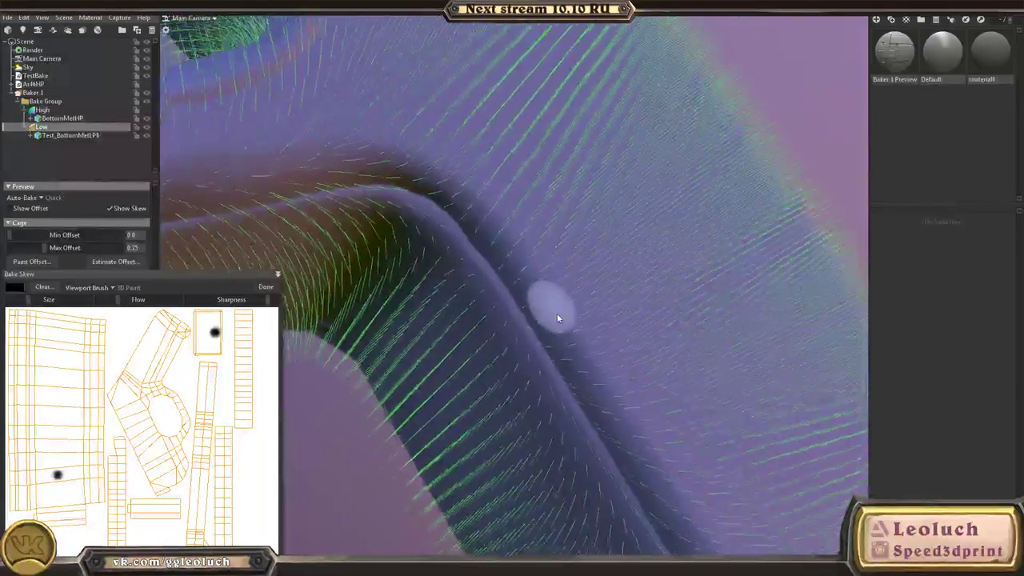
alt+right_drag(558, 314, 585, 360)
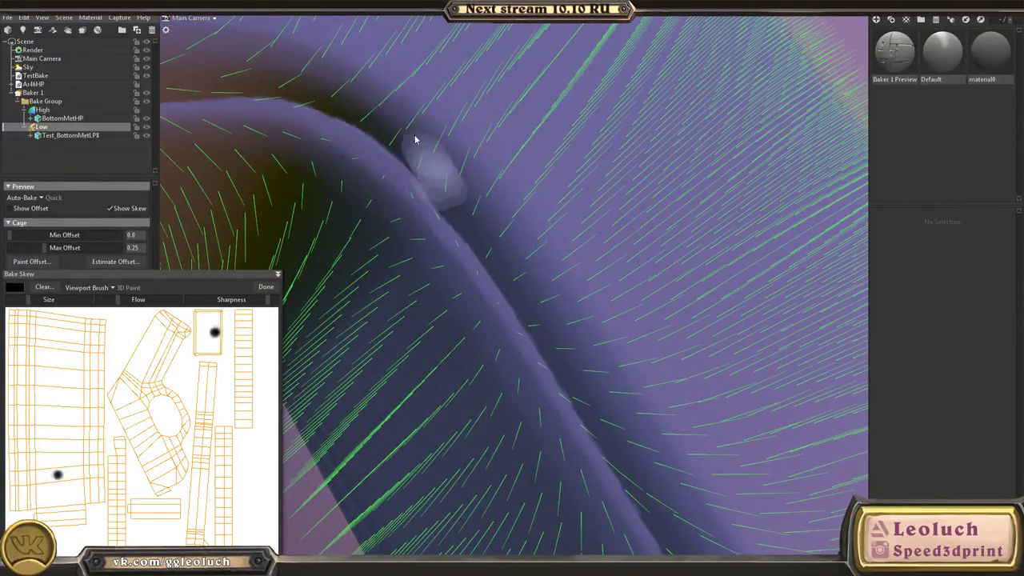
alt+right_drag(517, 227, 483, 210)
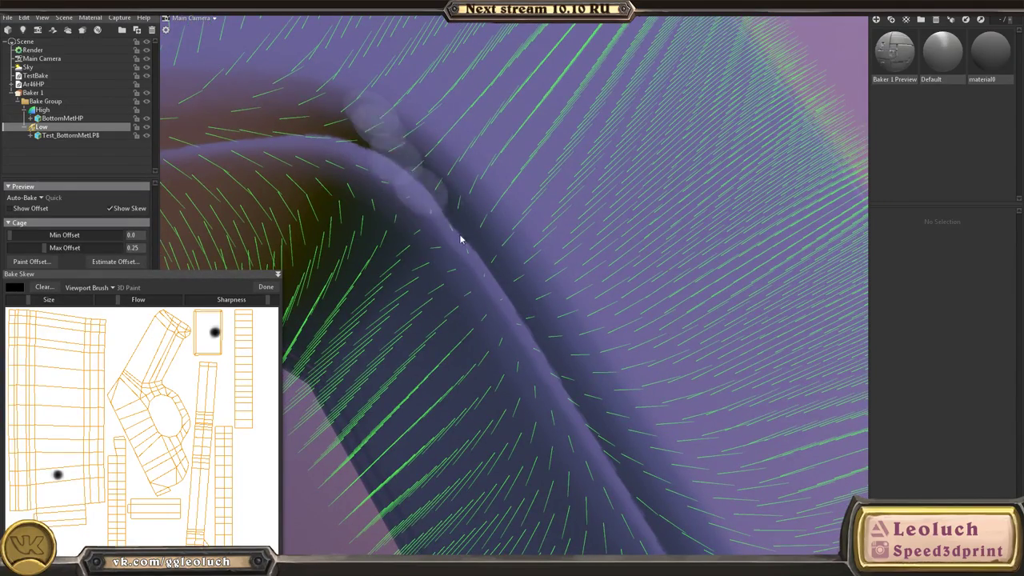
drag(461, 215, 477, 306)
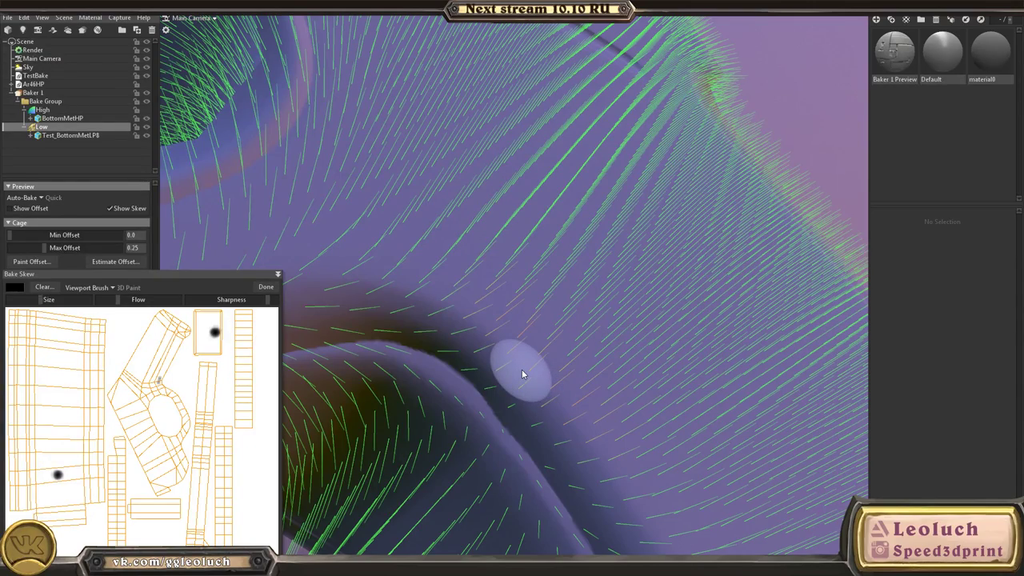
key(bracketright)
key(bracketright)
drag(530, 365, 528, 397)
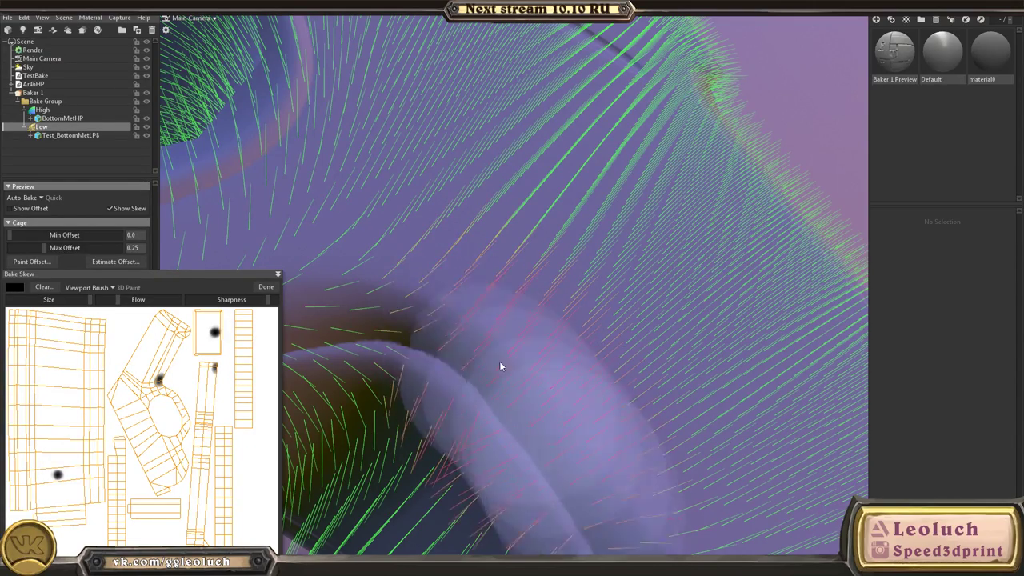
mouse_move(722, 437)
alt+mouse_down()
mouse_move(695, 359)
mouse_move(677, 349)
alt+mouse_up()
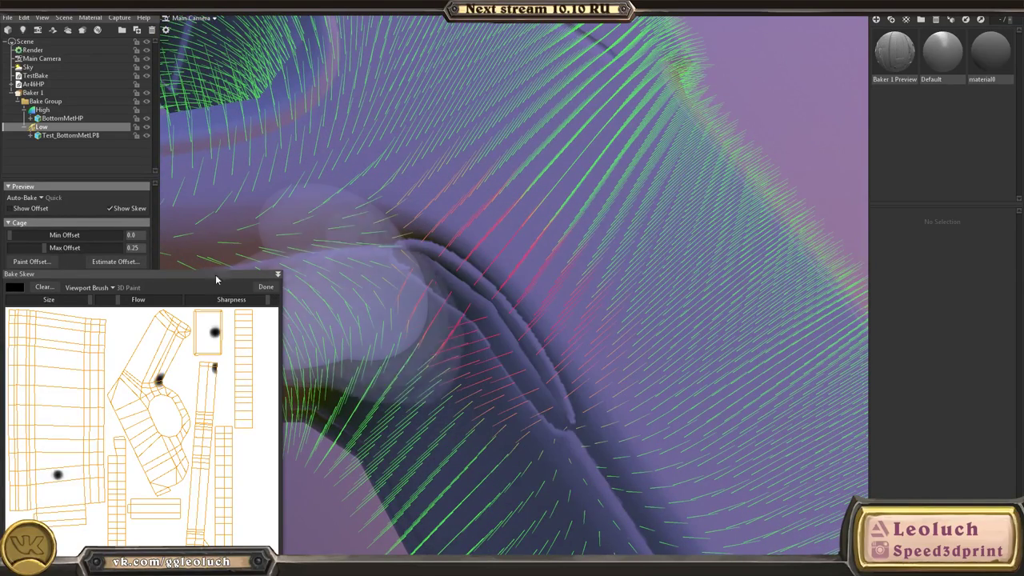
click(266, 286)
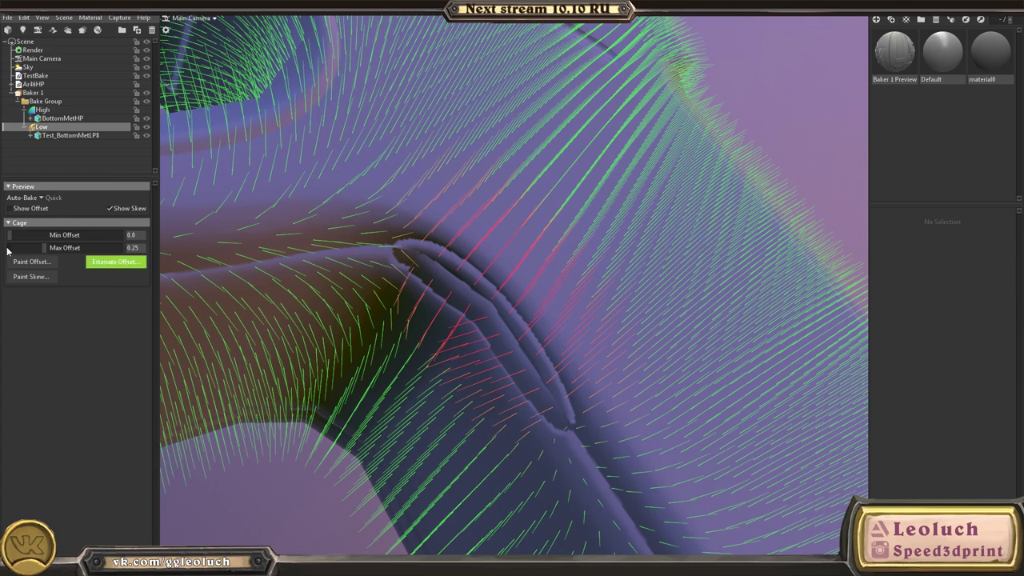
- Open the cage's offset painting, close it without painting, and examine the baked corner between grip and trigger guard
click(37, 266)
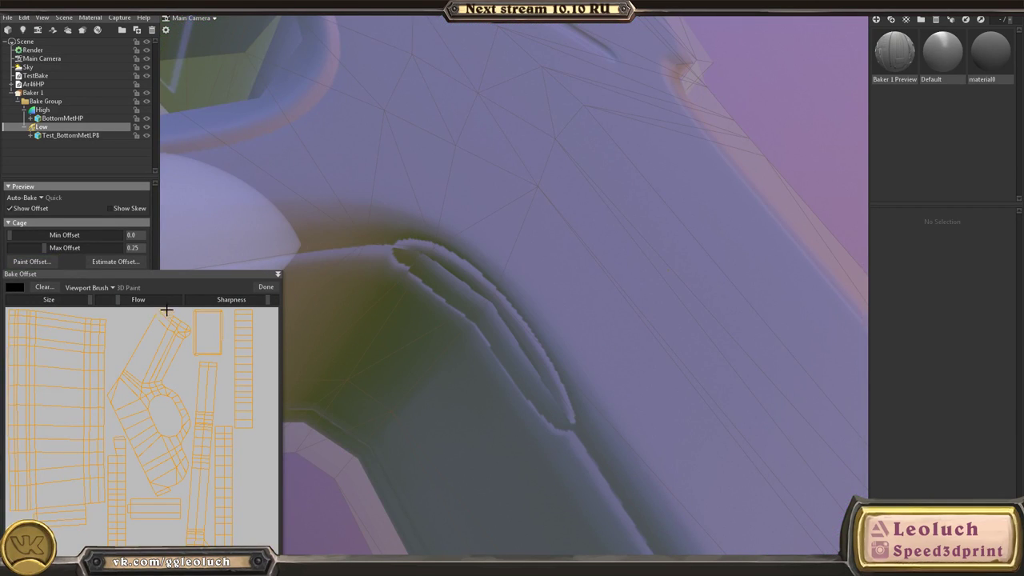
click(267, 288)
mouse_move(292, 280)
mouse_down()
mouse_move(424, 324)
mouse_move(354, 280)
mouse_move(352, 234)
mouse_up()
drag(469, 281, 474, 261)
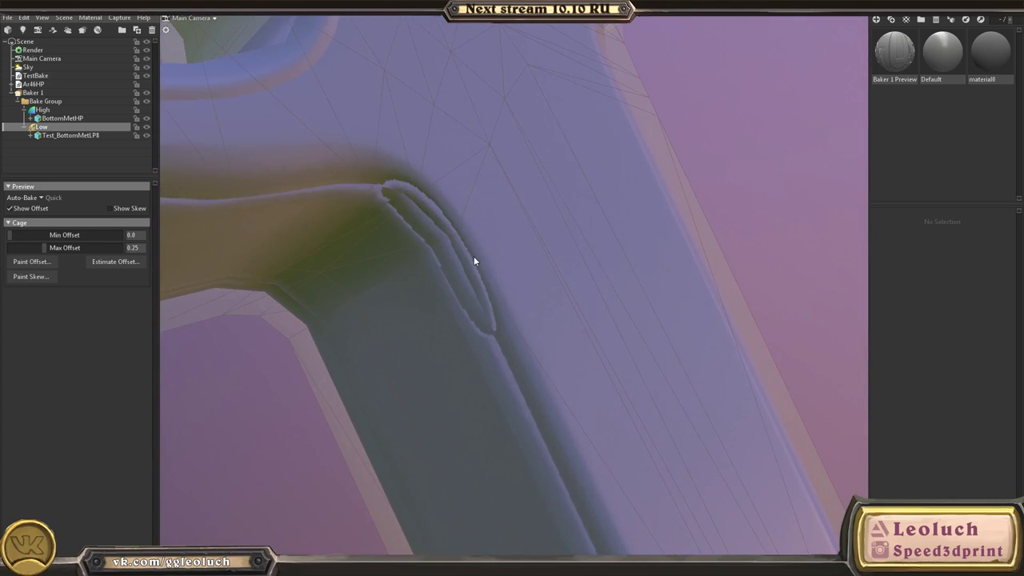
- Erase the painted skew from the corner between the grip and the trigger guard, and check the bake around it
click(28, 277)
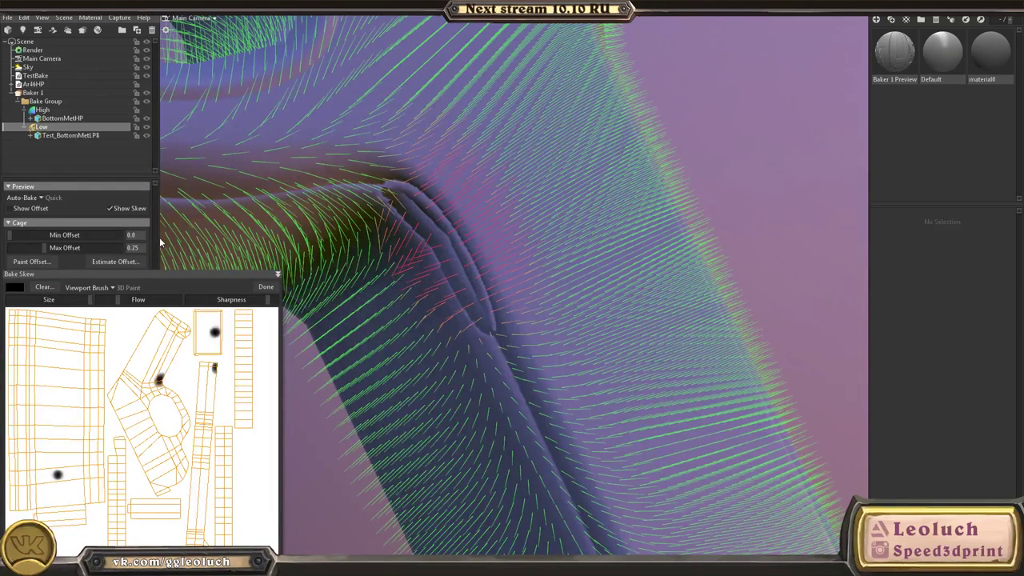
ctrl+drag(417, 232, 486, 344)
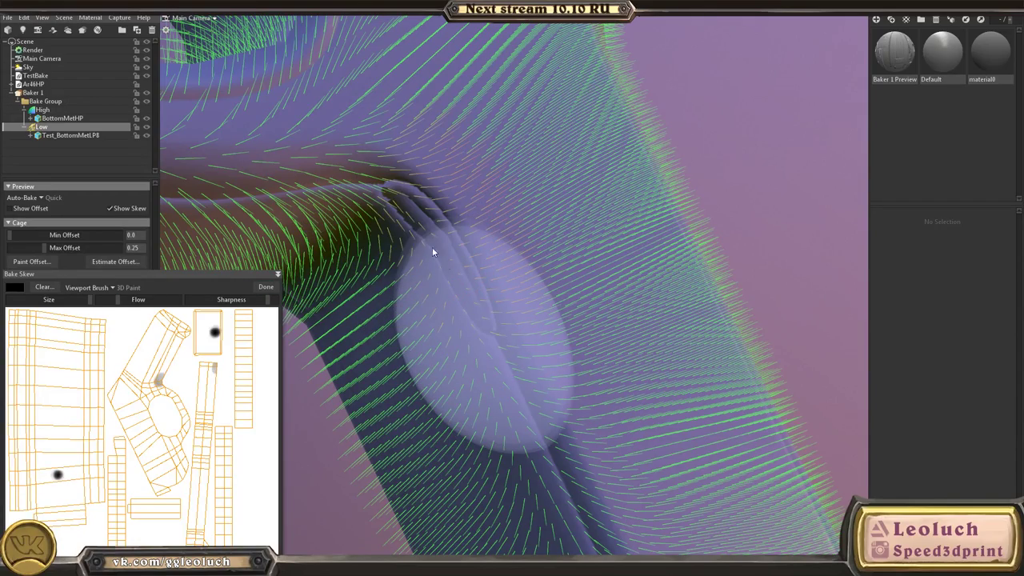
mouse_move(432, 247)
ctrl+mouse_down()
mouse_move(407, 202)
mouse_move(369, 183)
mouse_move(519, 337)
mouse_move(551, 402)
ctrl+mouse_up()
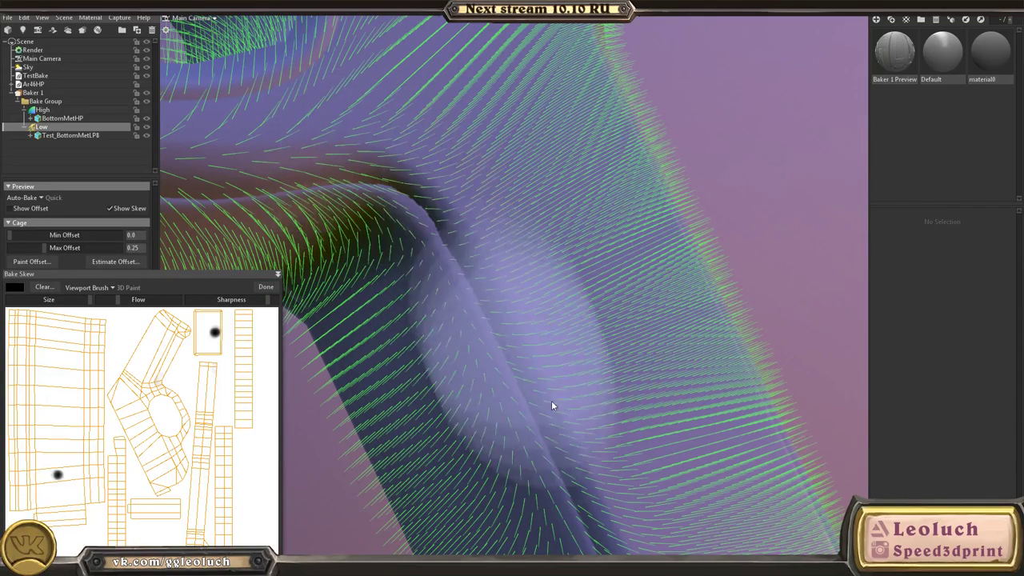
alt+right_drag(566, 420, 425, 284)
alt+drag(425, 283, 428, 291)
alt+drag(481, 304, 545, 304)
- Switch to Maya, select the low-poly gun part, and examine the edges along the trigger guard's underside
key(alt+Tab)
click(532, 140)
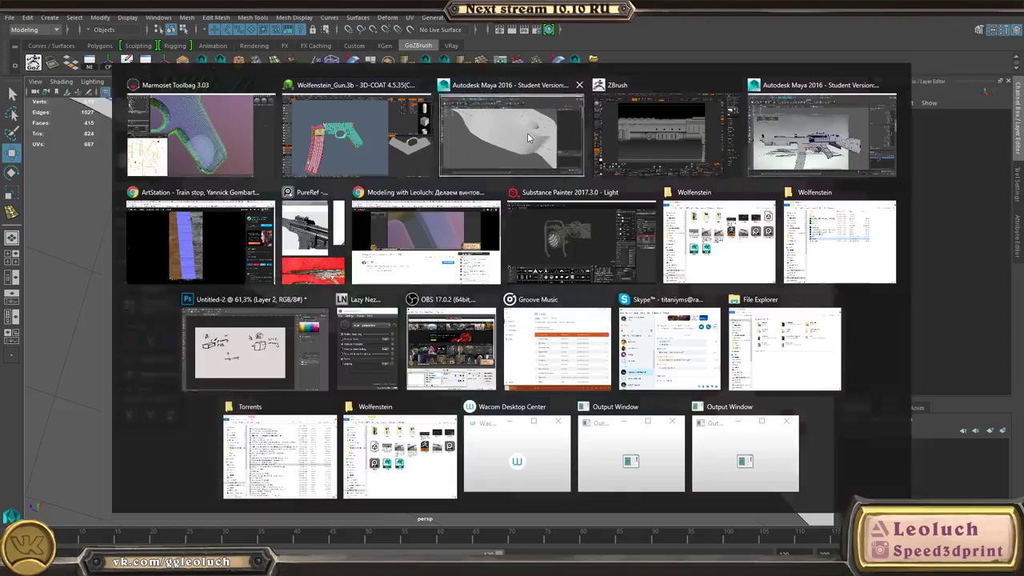
alt+drag(544, 240, 525, 345)
click(611, 376)
alt+drag(613, 377, 594, 291)
scroll(480, 357, up, 1)
alt+drag(480, 356, 246, 281)
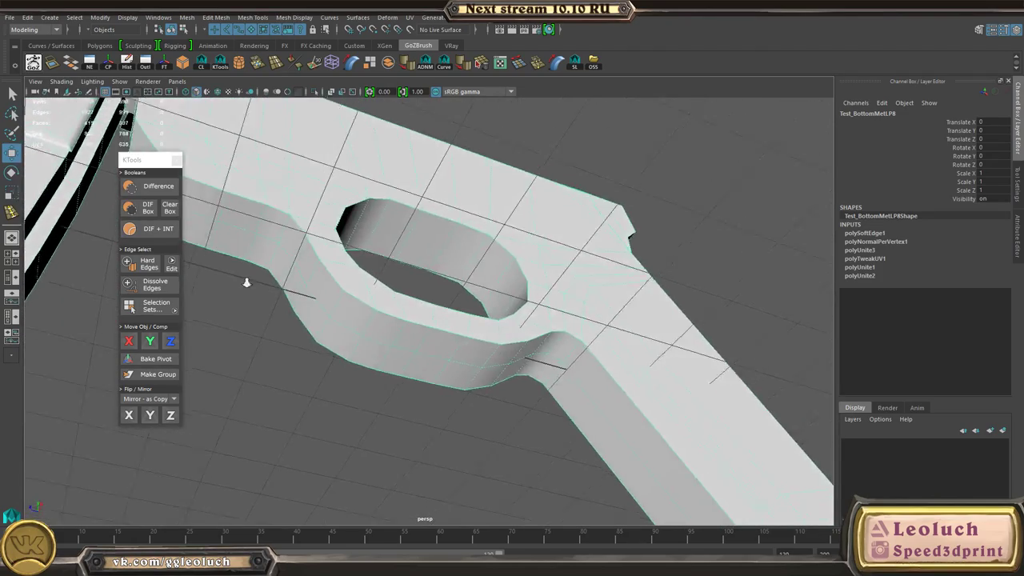
alt+right_drag(246, 281, 373, 357)
alt+drag(373, 356, 295, 293)
alt+right_drag(295, 293, 376, 329)
alt+middle_drag(376, 330, 435, 361)
alt+drag(433, 360, 445, 295)
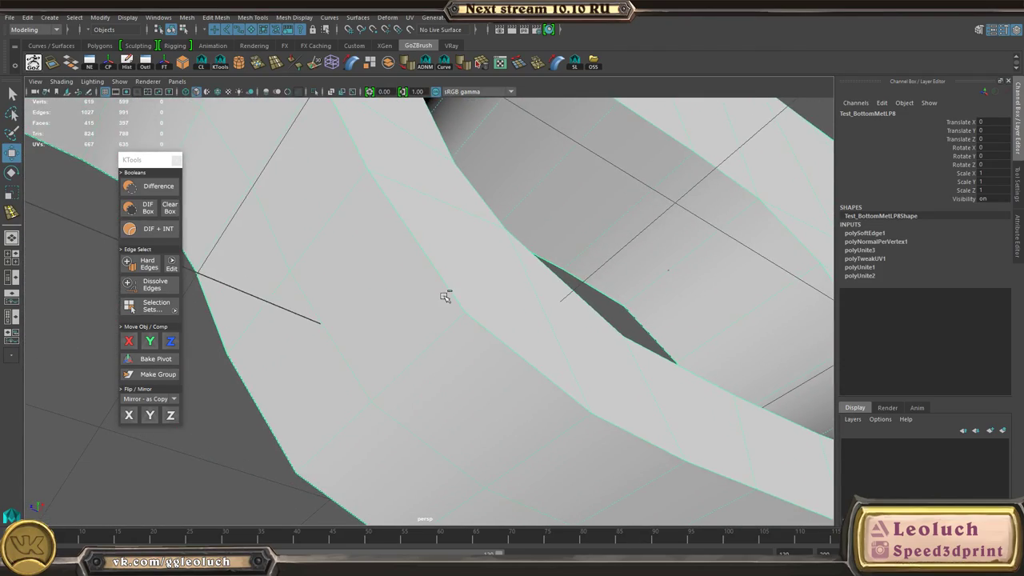
- Apply Soften Edge to the whole low-poly gun part and view its shading around the trigger guard
ctrl+right_drag(445, 295, 346, 289)
click(398, 267)
click(346, 149)
click(286, 18)
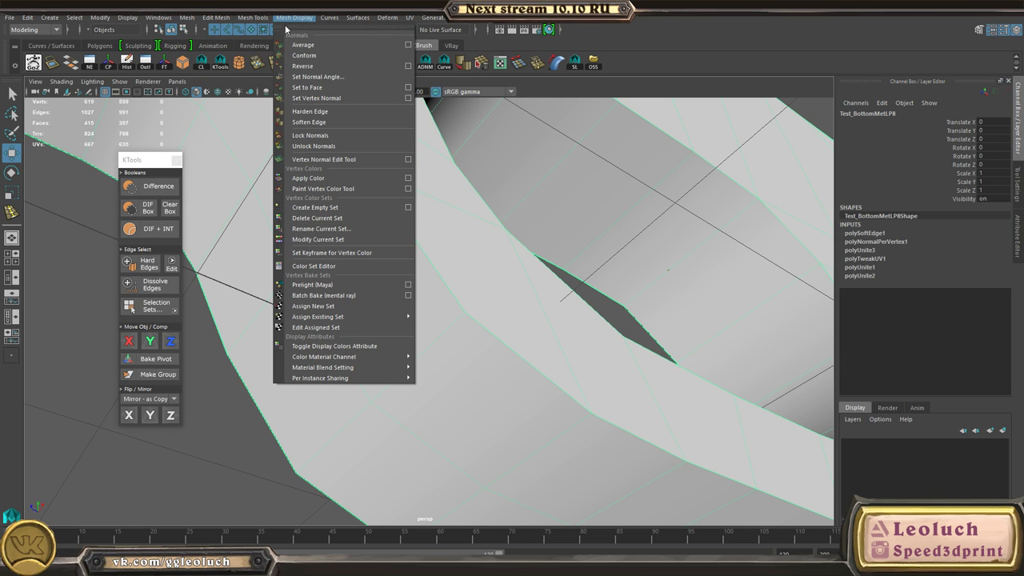
click(313, 121)
click(630, 258)
alt+drag(631, 258, 384, 376)
click(306, 452)
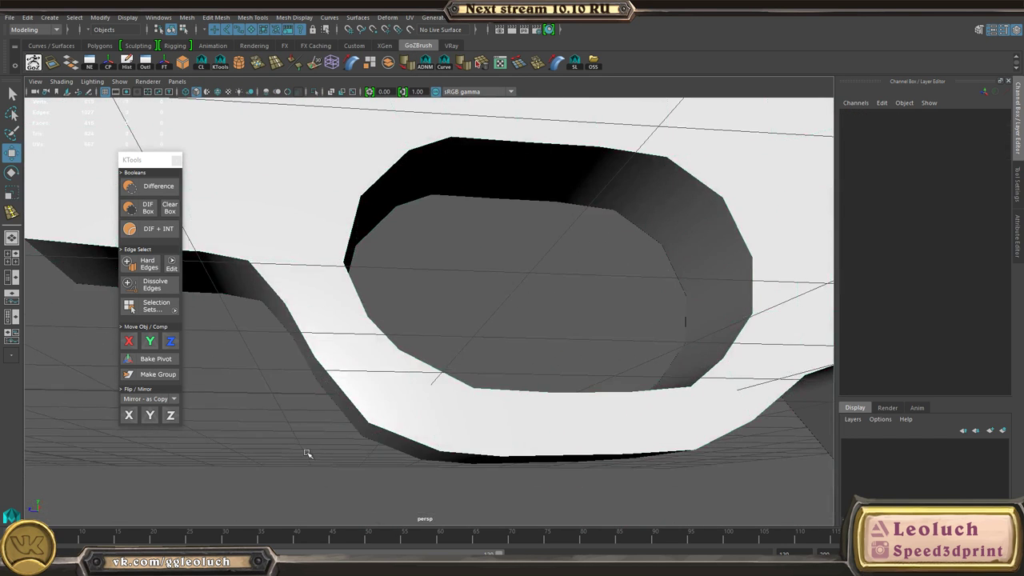
alt+drag(308, 454, 371, 393)
- Select the low-poly mesh and examine the softened shading and edges on the trigger guard's underside up close
click(499, 297)
alt+drag(500, 297, 440, 308)
alt+right_drag(440, 308, 487, 391)
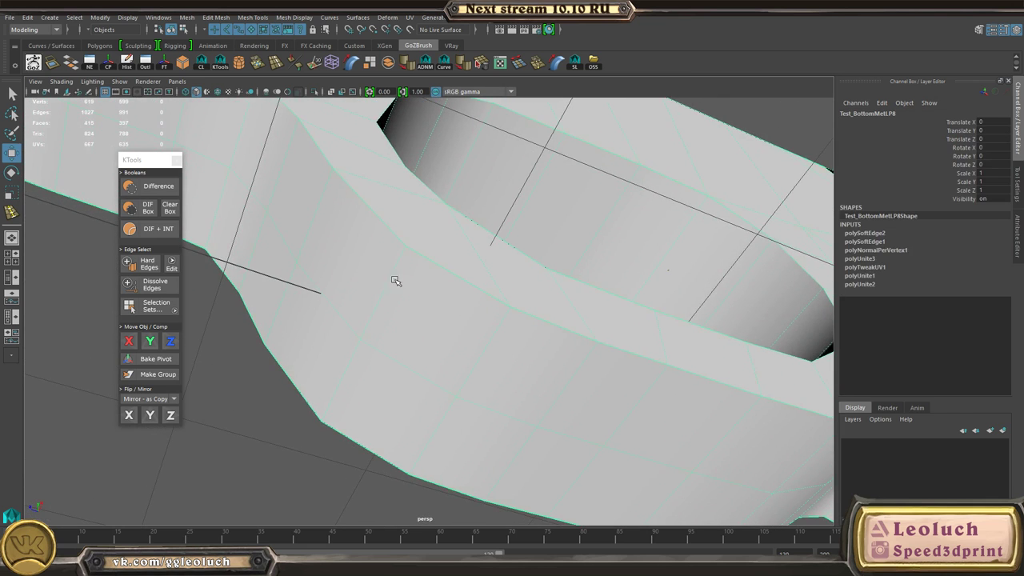
alt+right_drag(395, 281, 467, 357)
alt+drag(466, 357, 443, 372)
alt+middle_drag(444, 372, 448, 285)
alt+drag(448, 285, 440, 254)
- Try a Multi-Cut across the trigger guard's underside, and return to object mode
alt+right_drag(440, 254, 338, 295)
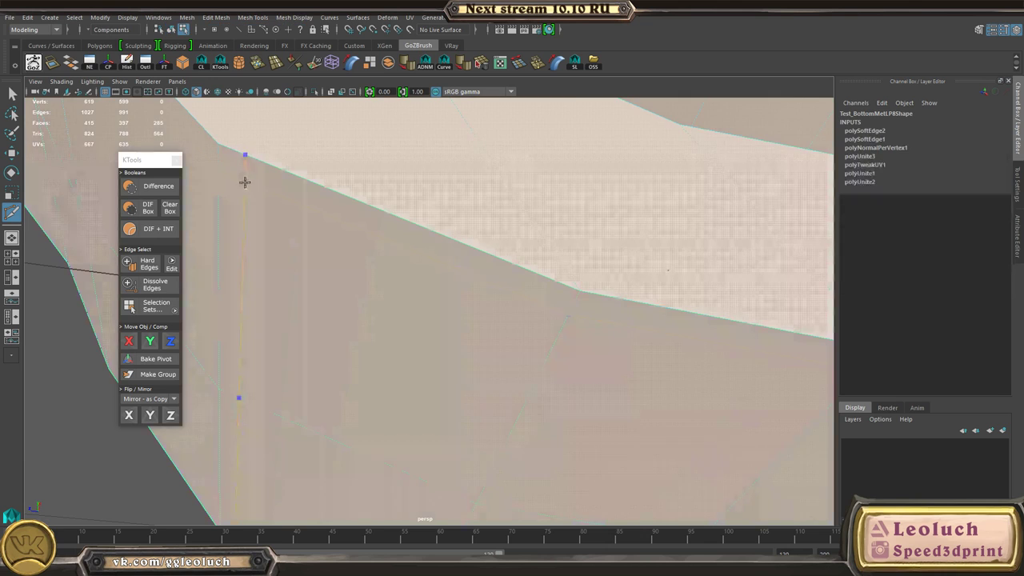
alt+drag(245, 182, 552, 348)
key(w)
key(F8)
alt+drag(536, 295, 368, 299)
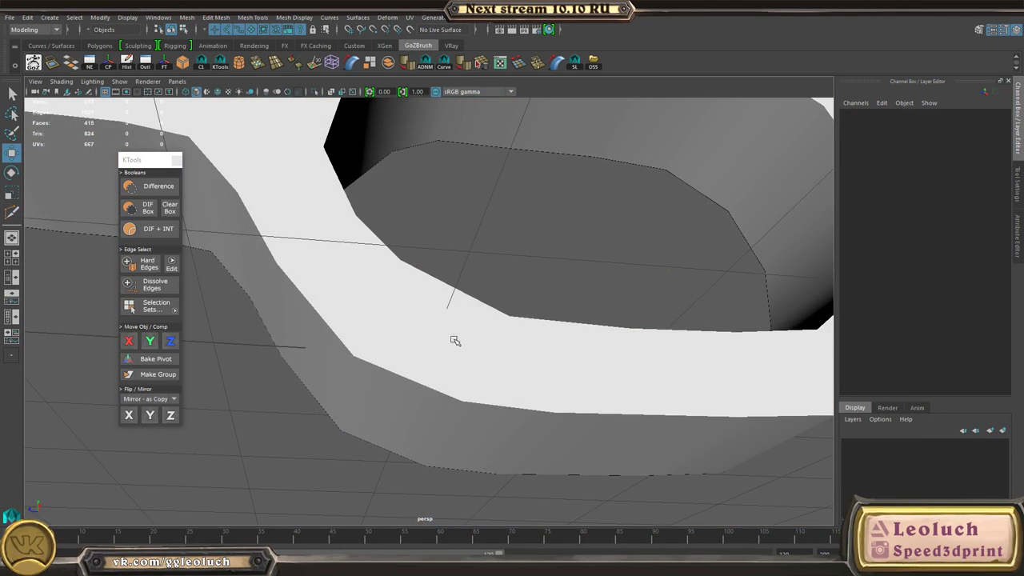
- Examine the low-poly part's shading across the trigger guard, flat side and rear end of the receiver
alt+drag(669, 316, 462, 353)
click(307, 243)
alt+drag(308, 245, 464, 420)
alt+drag(573, 354, 383, 276)
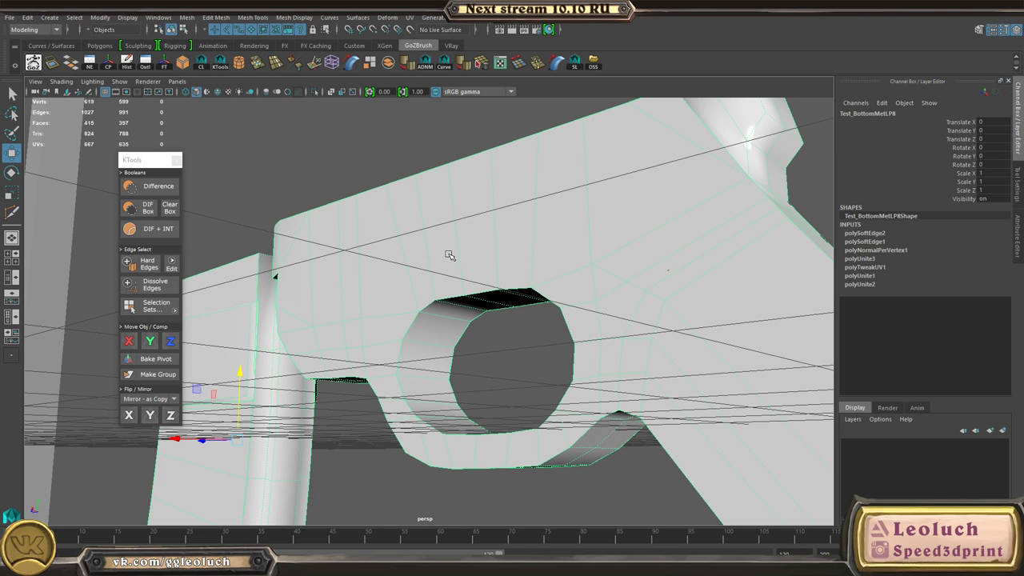
alt+drag(447, 251, 372, 324)
alt+drag(654, 244, 711, 256)
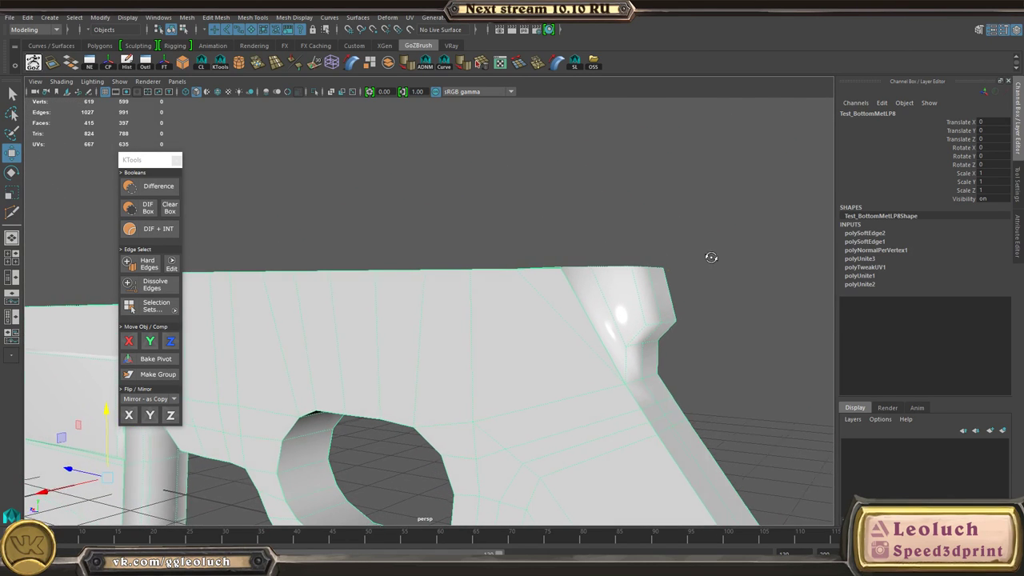
click(727, 345)
alt+drag(727, 344, 544, 393)
click(544, 392)
scroll(496, 352, down, 3)
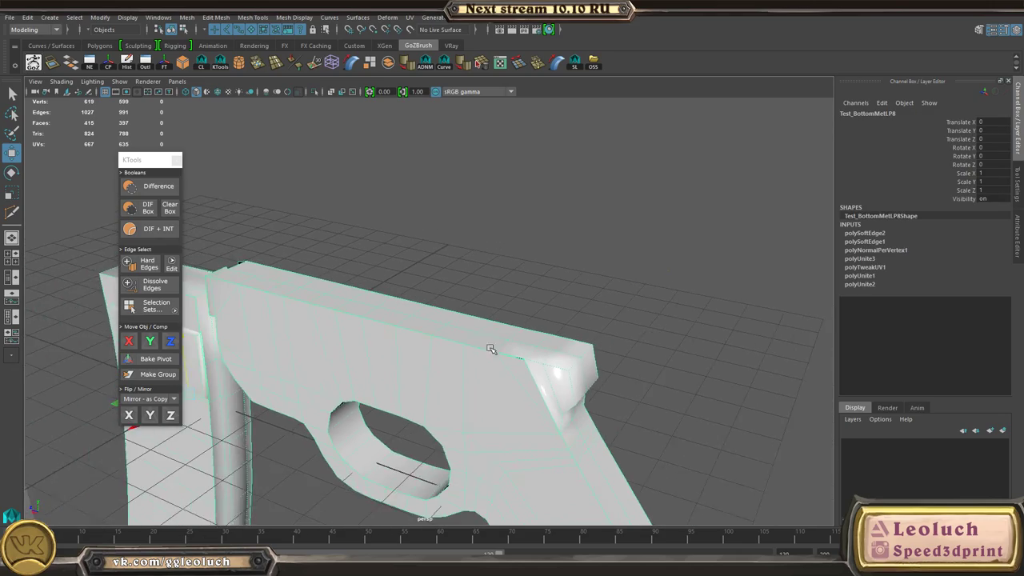
- Try inserting an edge loop with Multi-Cut across the front curve of the low-poly trigger guard, and return to object mode
alt+drag(494, 351, 596, 384)
alt+middle_drag(596, 384, 642, 427)
alt+drag(641, 427, 407, 320)
alt+middle_drag(407, 320, 584, 374)
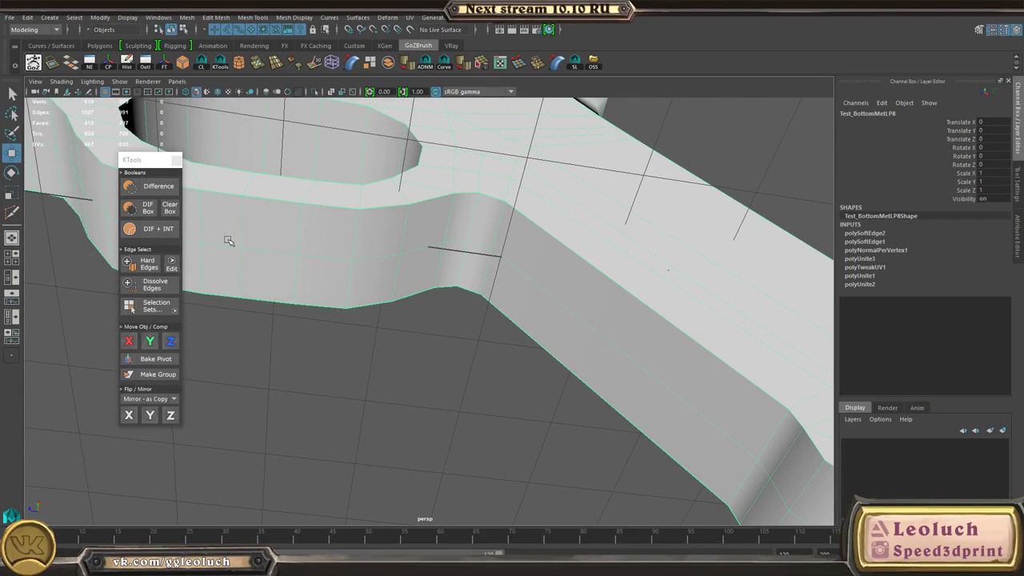
alt+middle_drag(270, 280, 479, 436)
scroll(327, 350, up, 3)
shift+right_drag(324, 317, 257, 321)
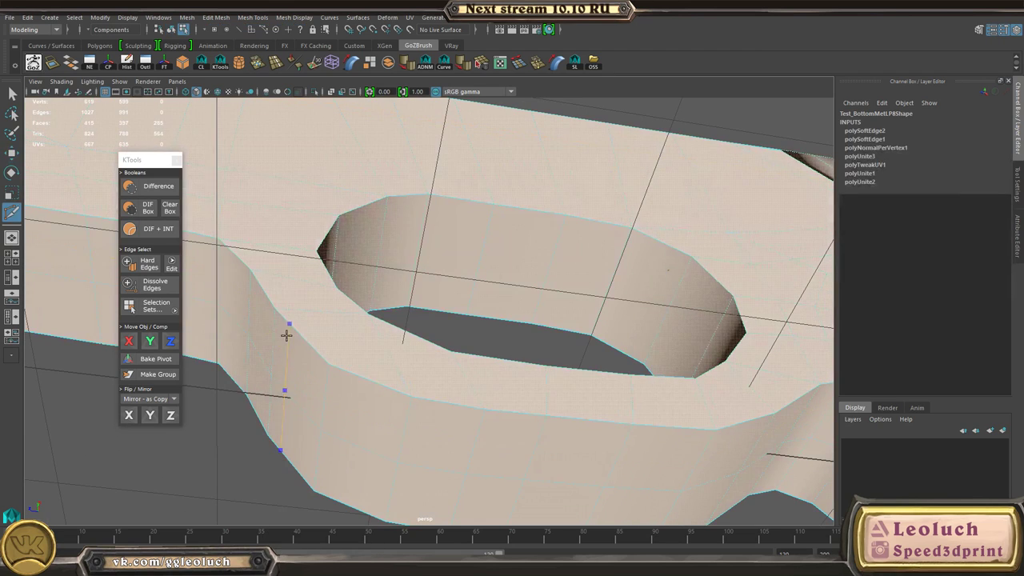
ctrl+click(279, 323)
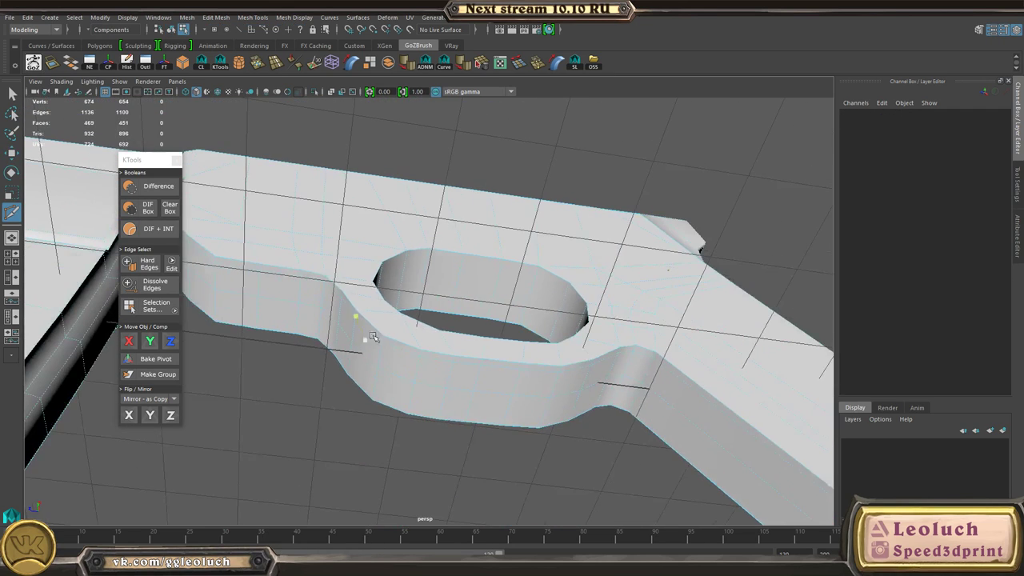
key(w)
key(F8)
- Undo the edge loop inserted across the front of the trigger guard
key(ctrl+z)
key(ctrl+z)
key(ctrl+z)
key(ctrl+z)
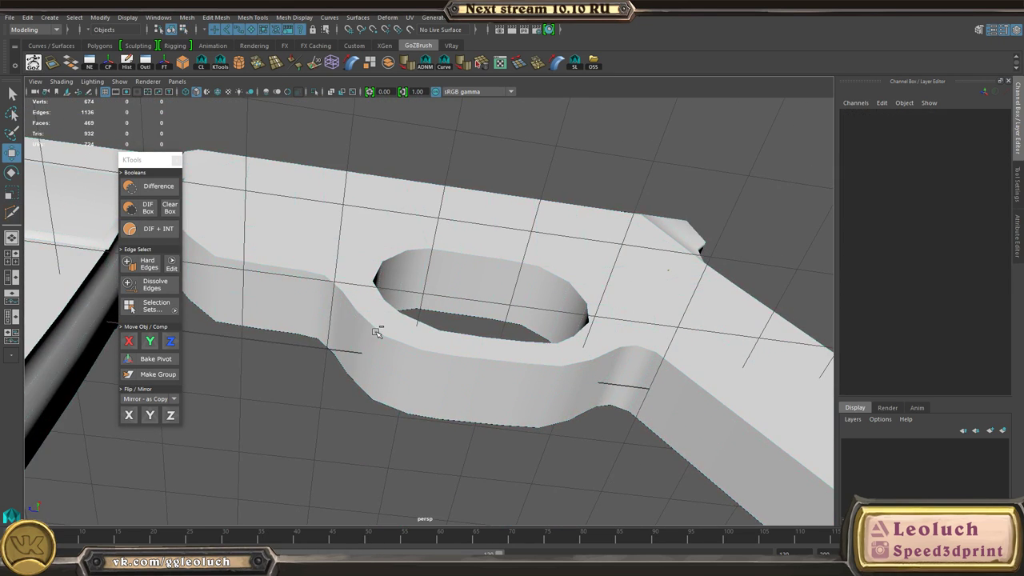
right_drag(258, 258, 386, 206)
- View the whole low-poly gun part from its flat side
alt+drag(557, 166, 375, 263)
key(super)
key(super)
key(super)
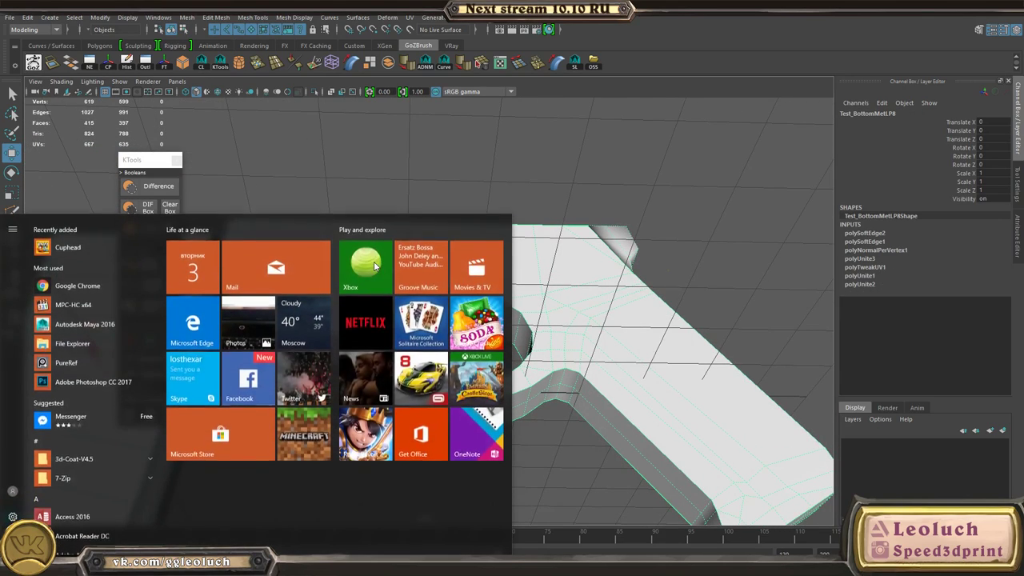
key(super)
alt+drag(464, 298, 337, 286)
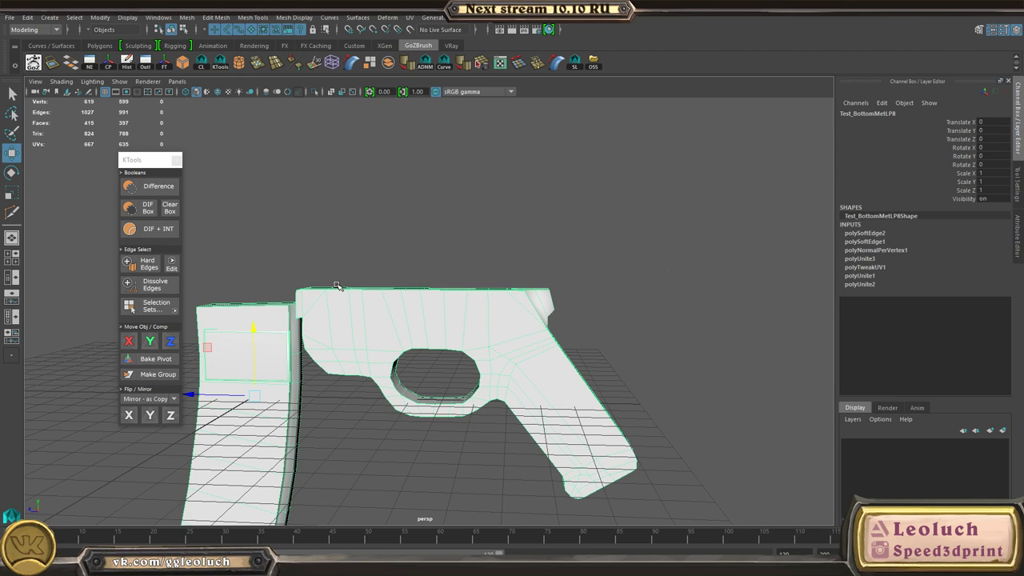
- Switch to Groove Music
key(super)
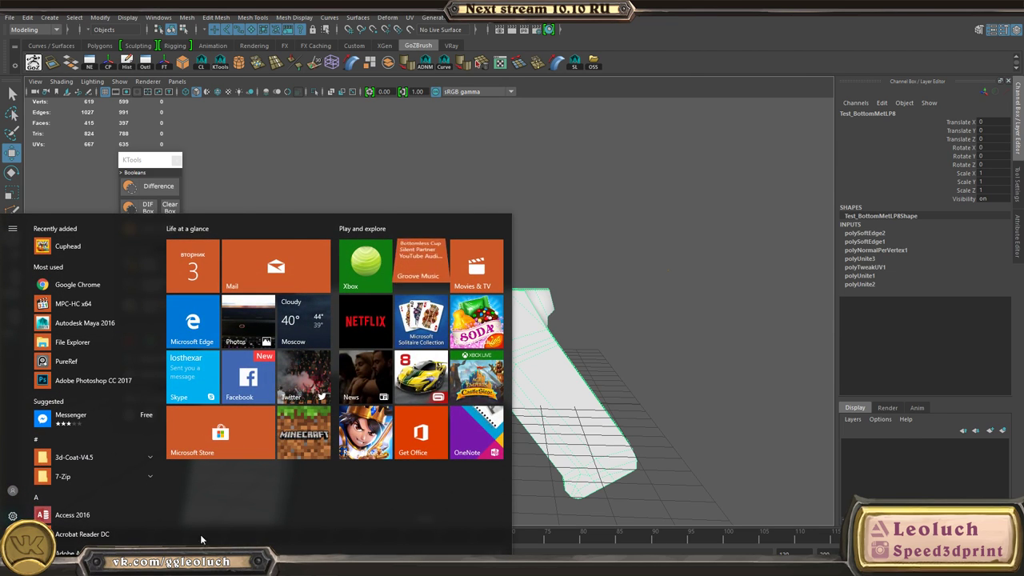
key(alt+Tab)
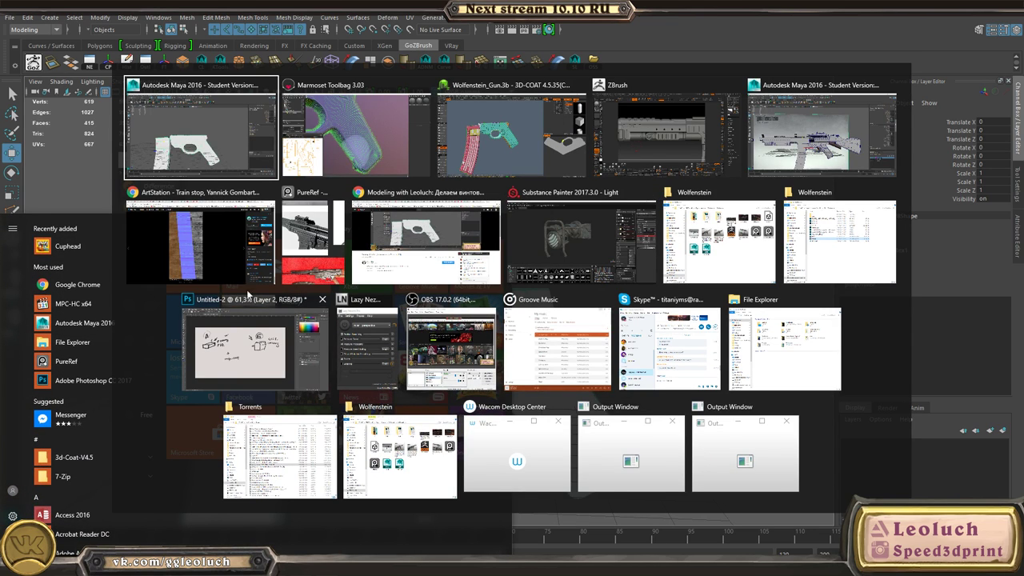
click(540, 351)
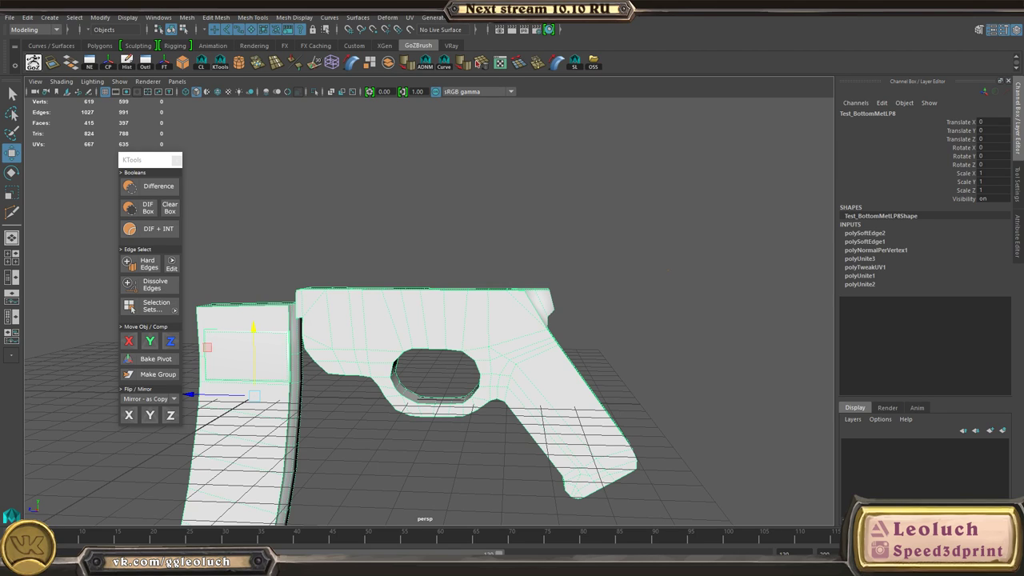
- Bring up the overview of open windows to switch to another application
key(super)
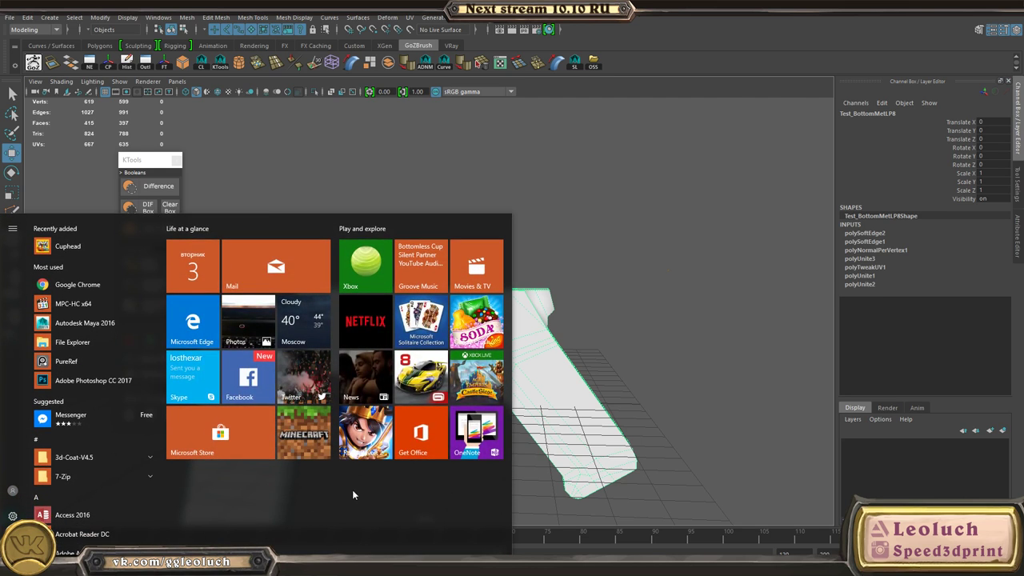
key(alt+Tab)
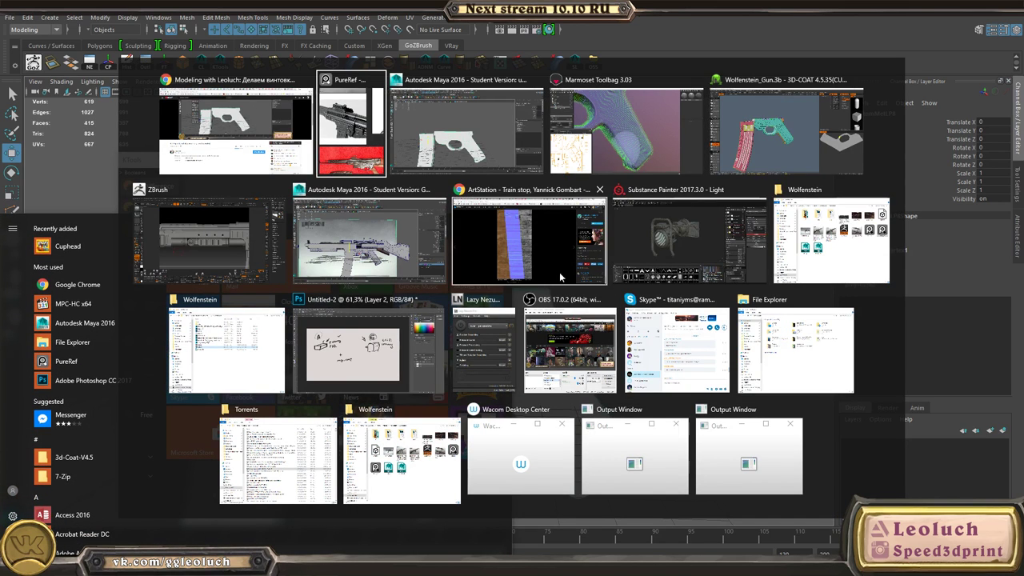